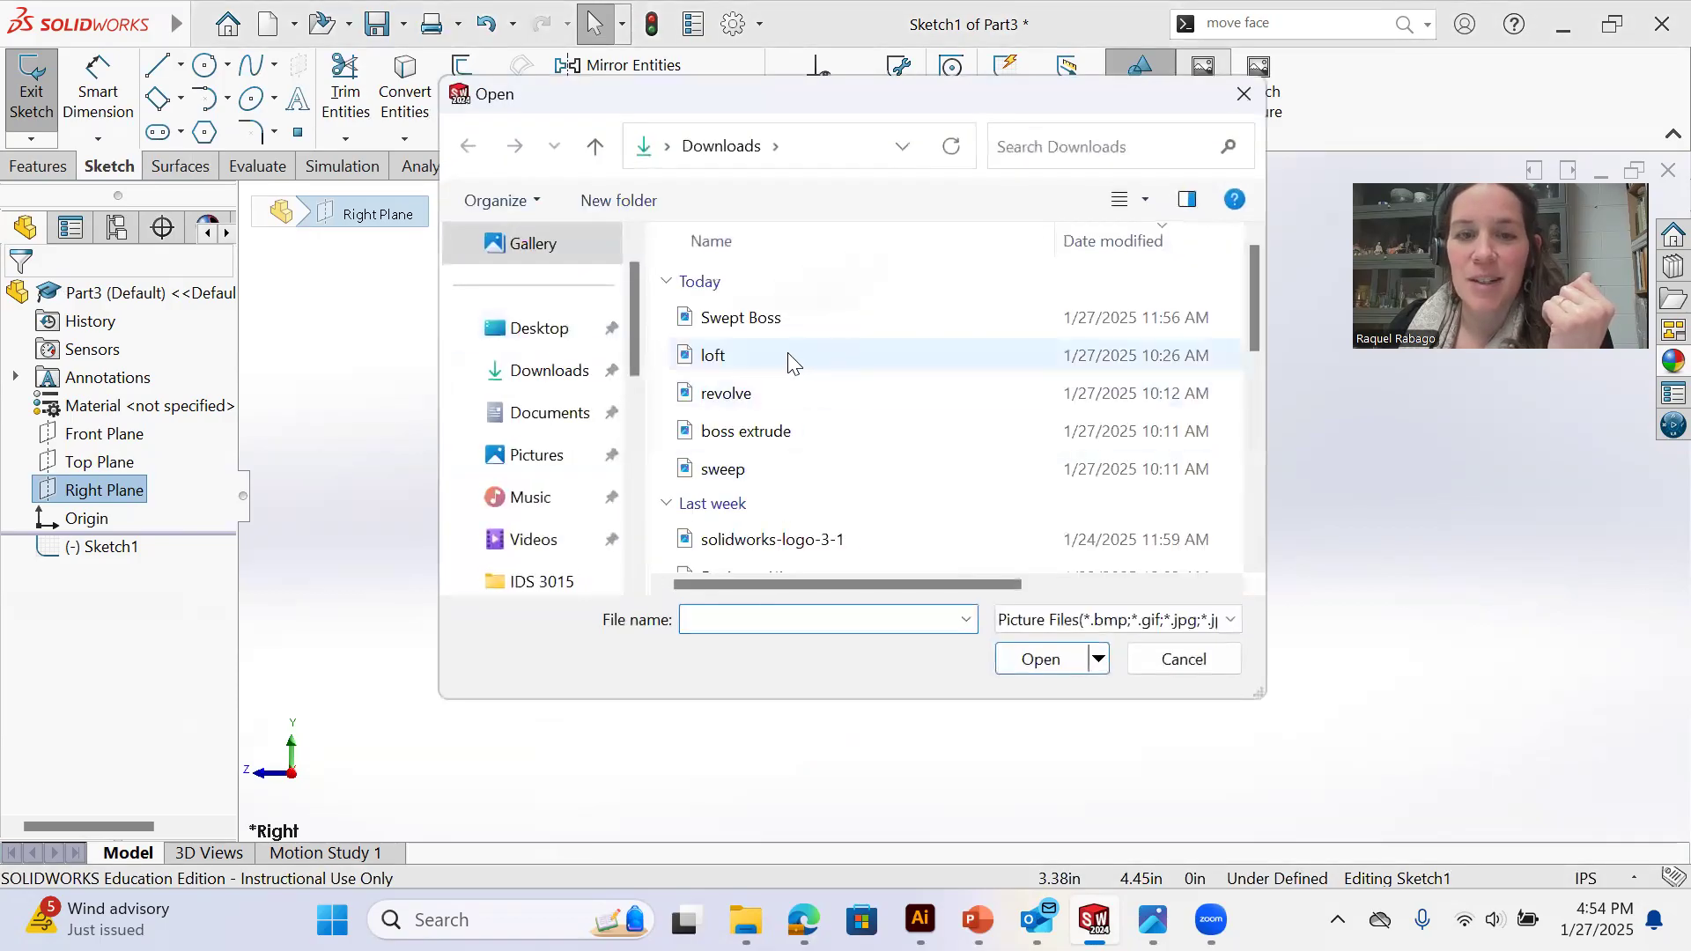
# Insert the picture "revolve" into the Right Plane sketch and move it so the base of the drawn centre line meets the origin
pyautogui.click(721, 393)
pyautogui.click(1041, 660)
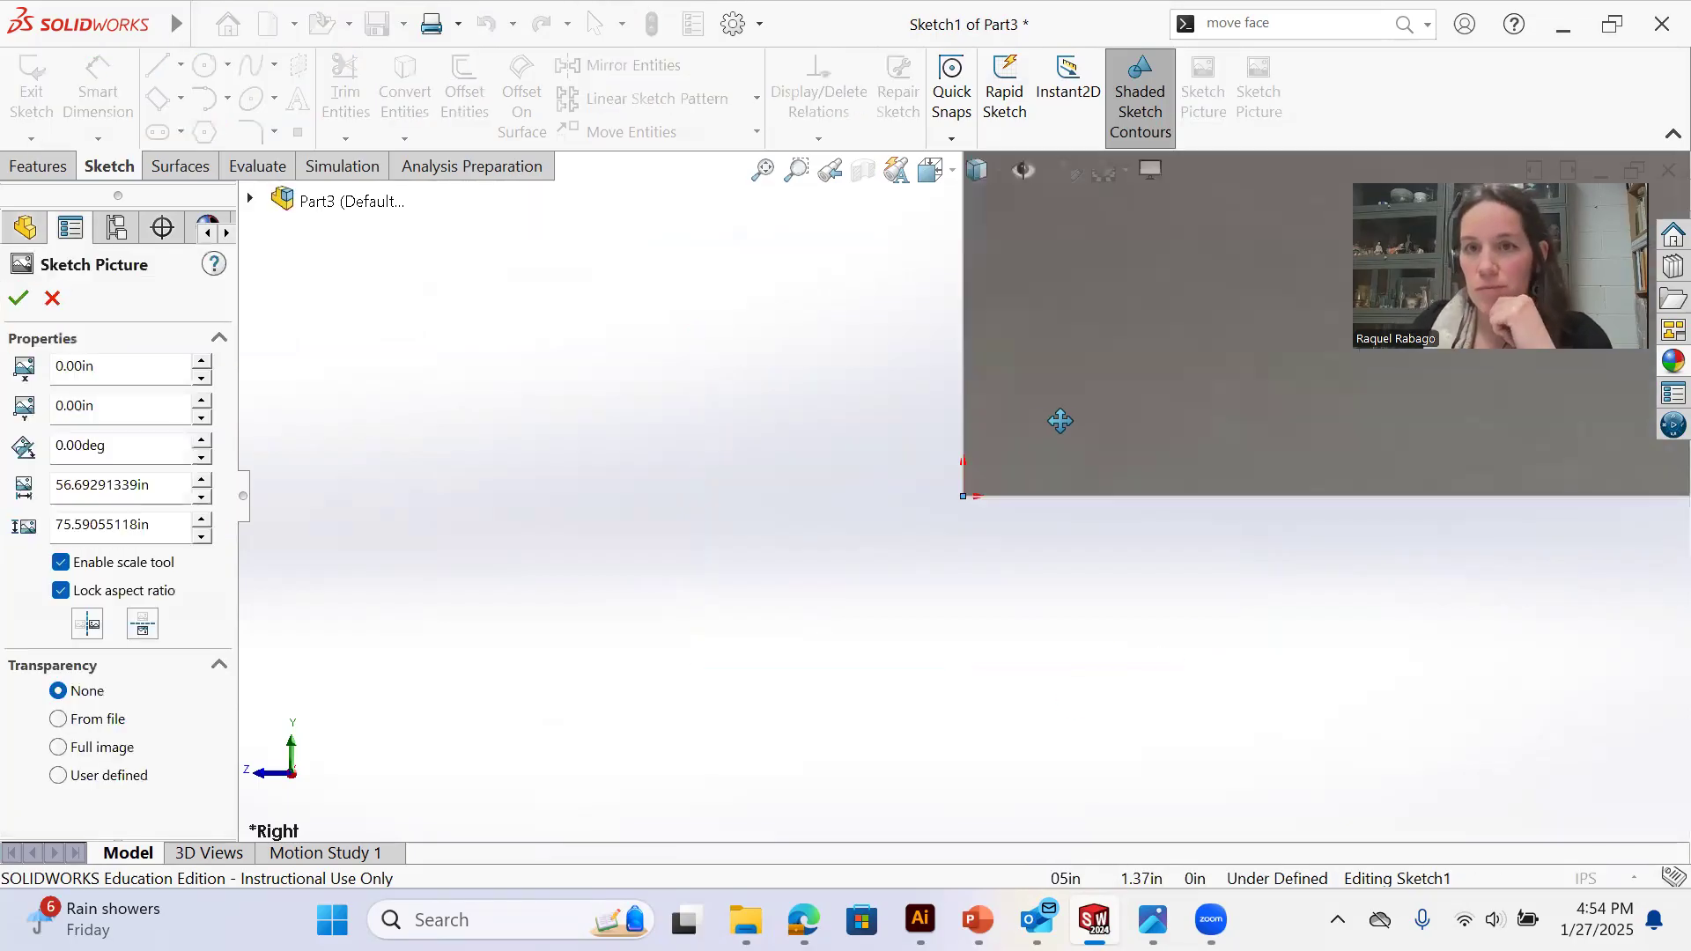
pyautogui.moveTo(1072, 416); pyautogui.dragTo(1056, 440)
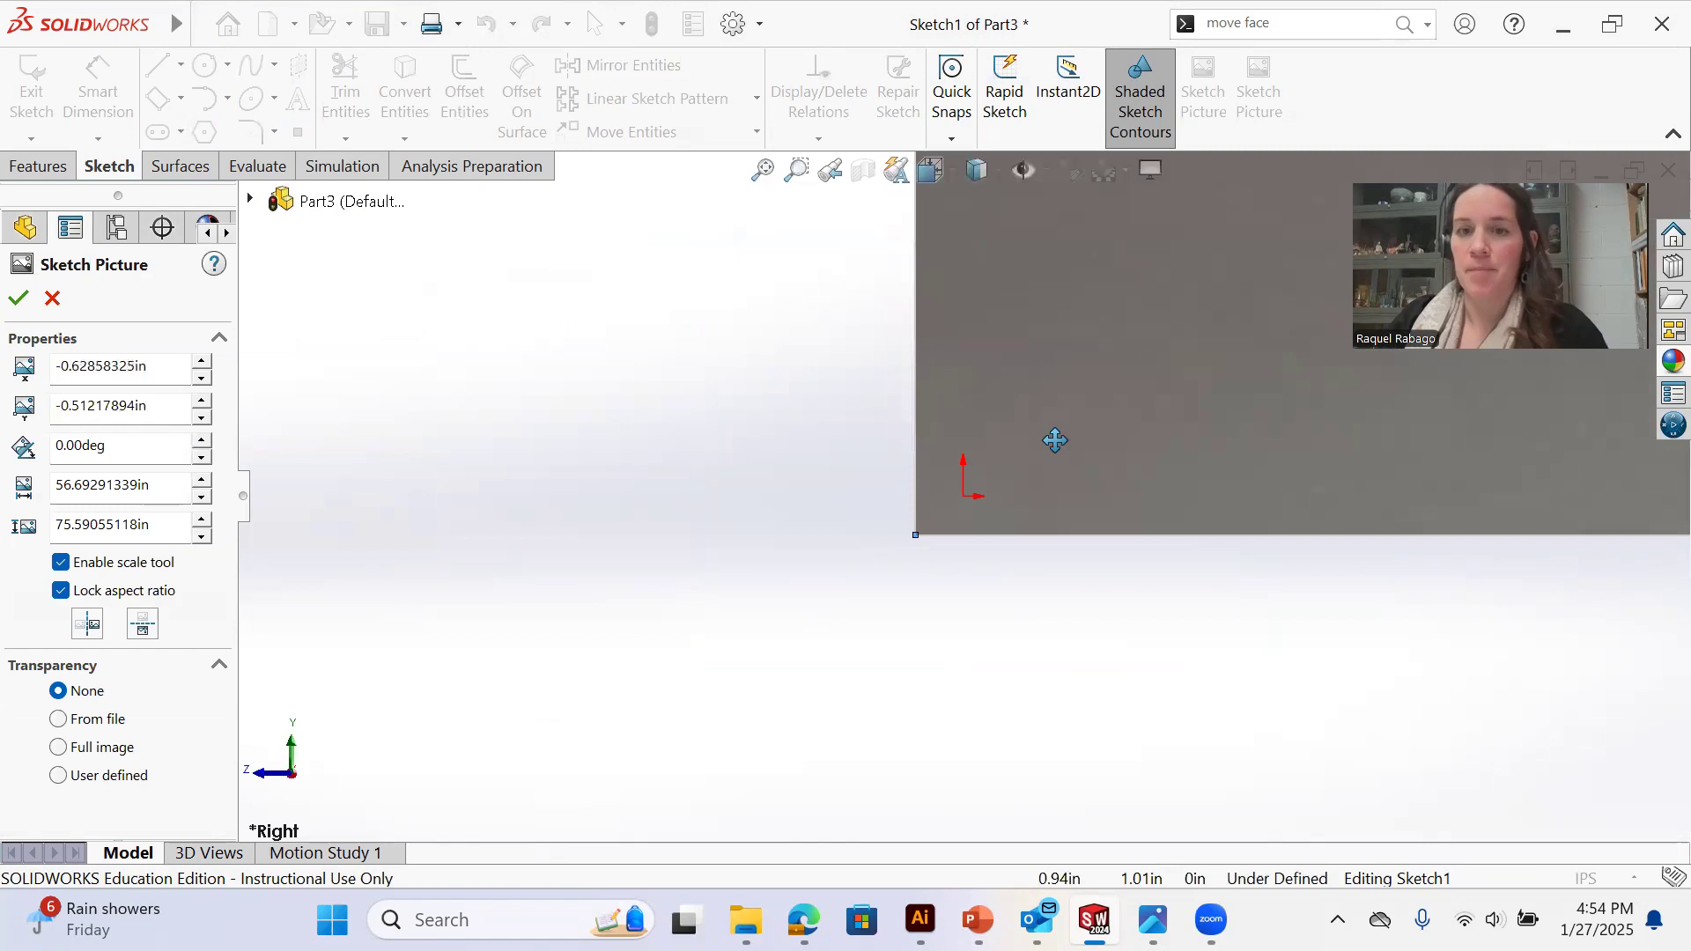
pyautogui.scroll(12, 1055, 460)
pyautogui.moveTo(1151, 413)
pyautogui.mouseDown()
pyautogui.moveTo(1090, 443)
pyautogui.moveTo(1005, 450)
pyautogui.moveTo(1022, 427)
pyautogui.moveTo(1009, 370)
pyautogui.moveTo(983, 463)
pyautogui.moveTo(1015, 434)
pyautogui.moveTo(1005, 470)
pyautogui.mouseUp()
pyautogui.scroll(2, 1009, 370)
pyautogui.scroll(1, 1016, 441)
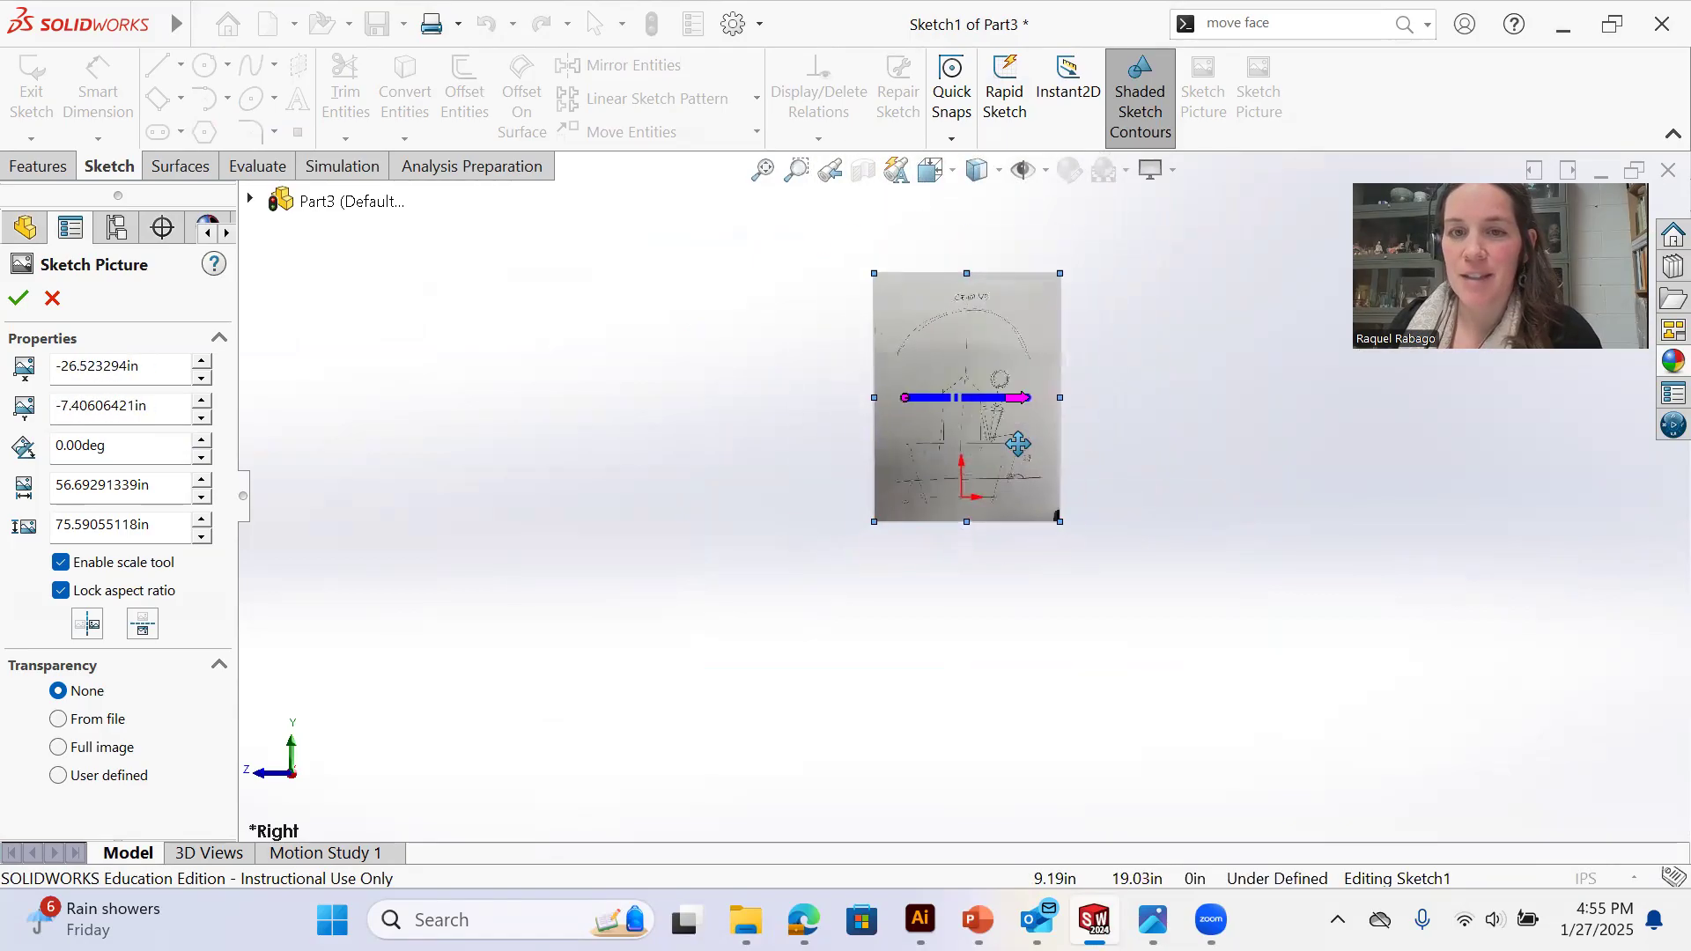
pyautogui.scroll(-3, 1018, 433)
pyautogui.scroll(-2, 1018, 433)
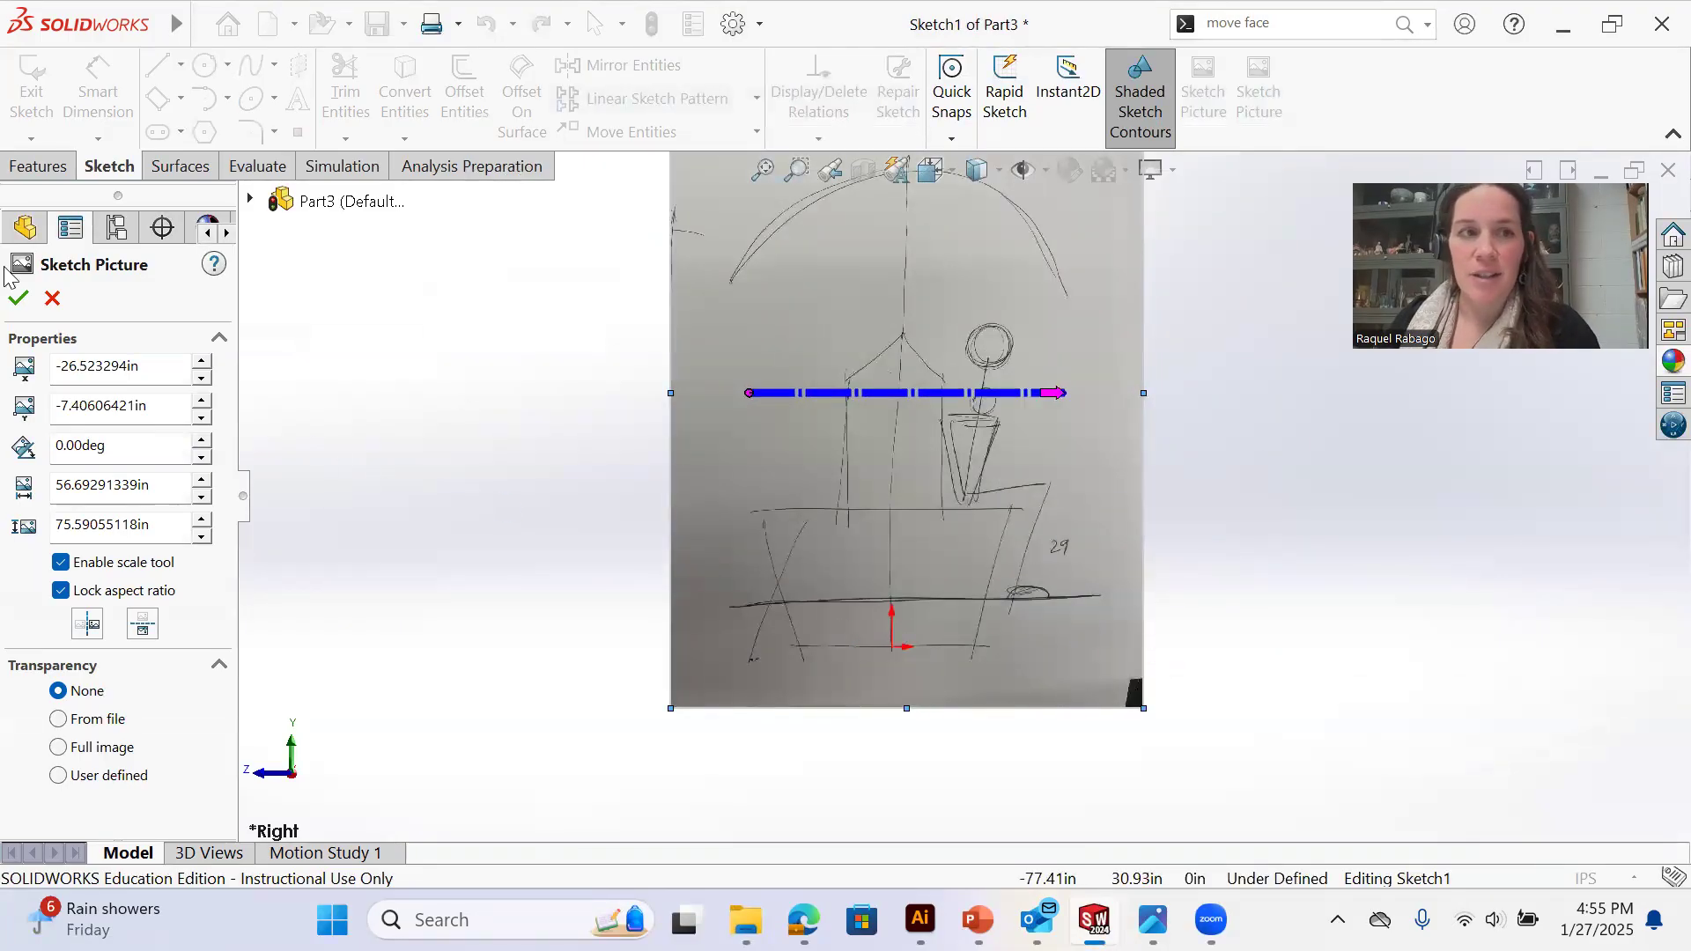
pyautogui.click(18, 299)
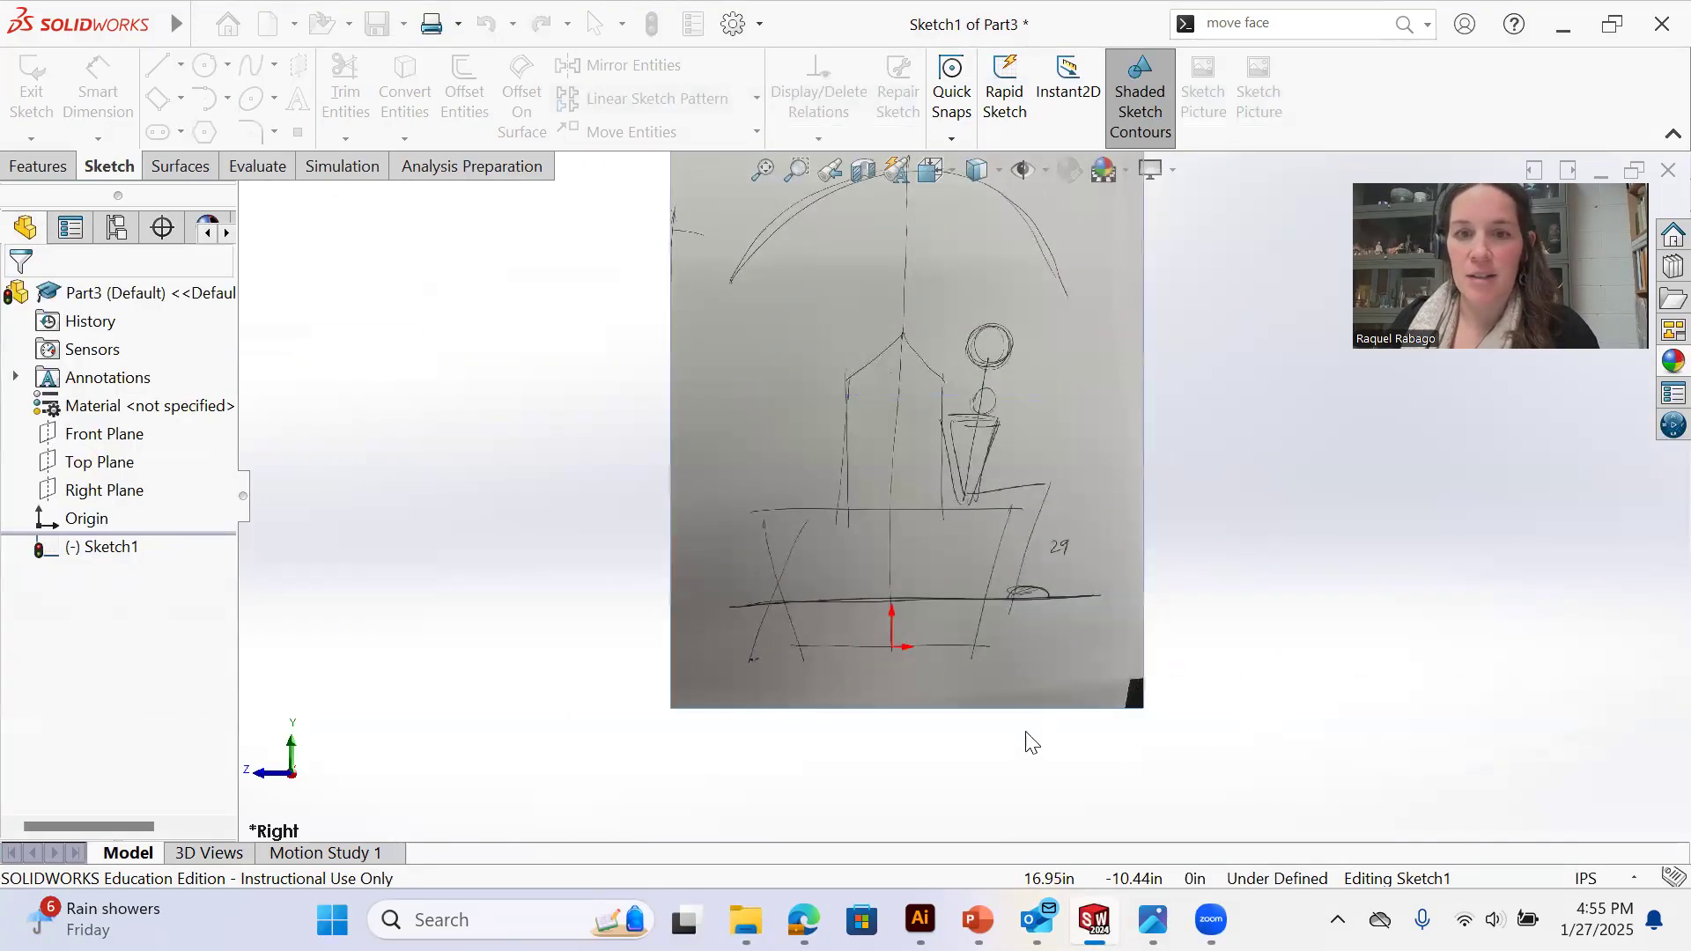
# Draw a vertical line about 16.89 in long from the origin up to the drawn seat line
pyautogui.press('l')
pyautogui.click(891, 647)
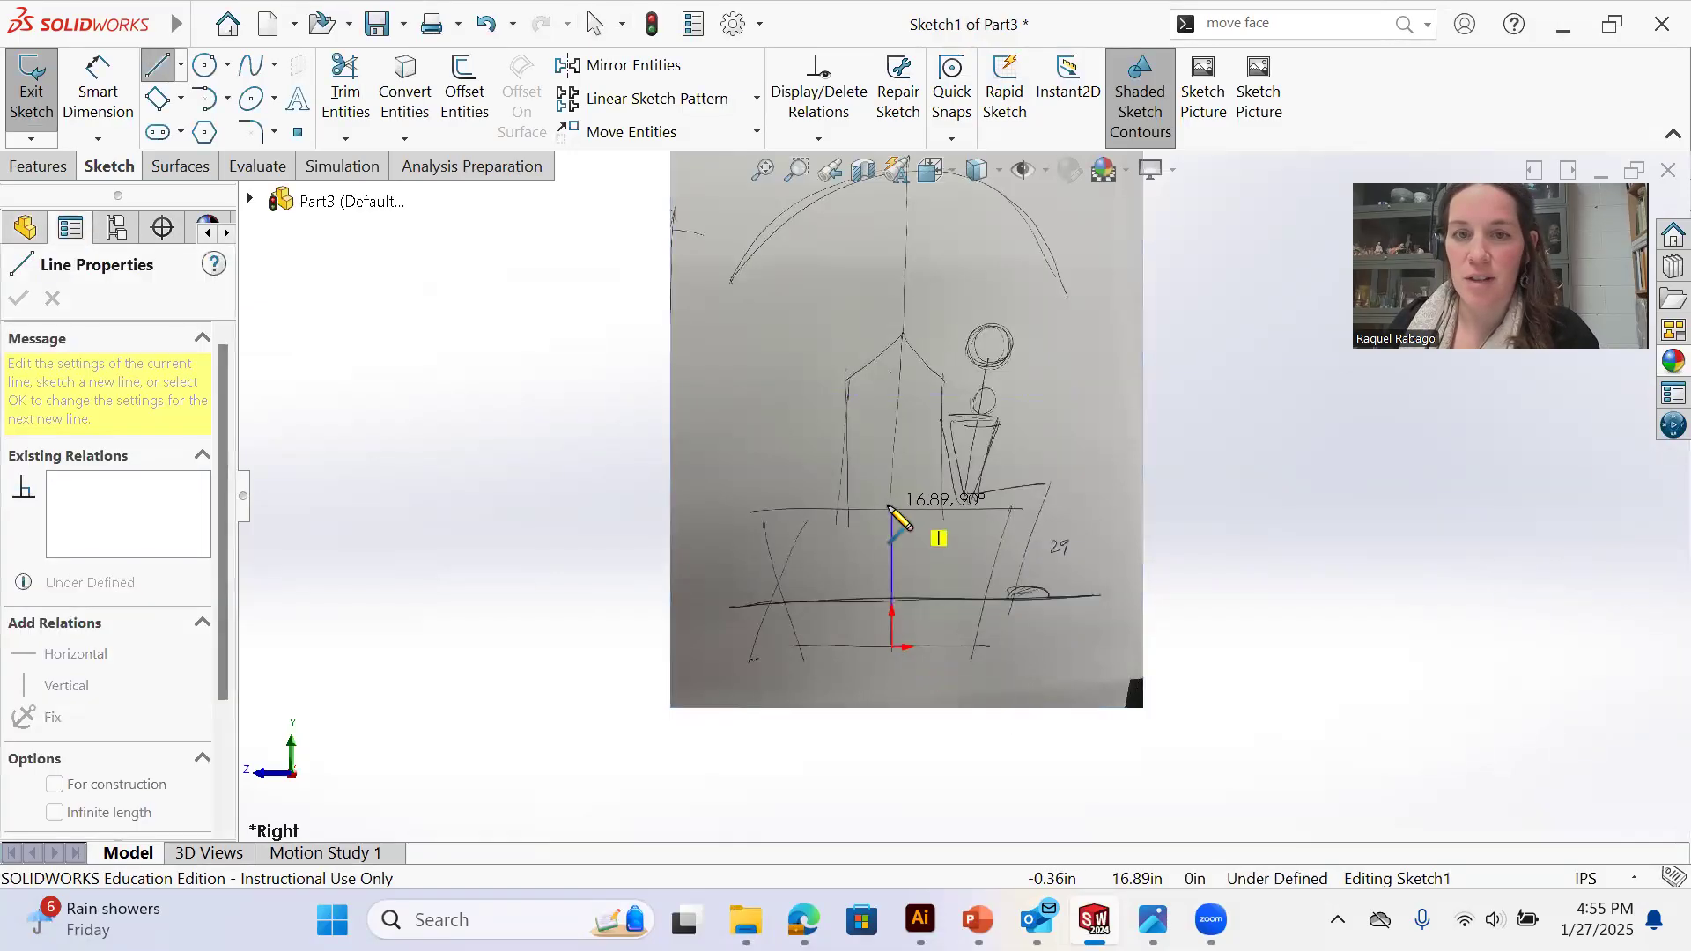
pyautogui.click(890, 506)
pyautogui.rightClick(923, 515)
pyautogui.click(926, 521)
# Dimension the vertical line's length and set it to 18 in
pyautogui.press('s')
pyautogui.click(1034, 568)
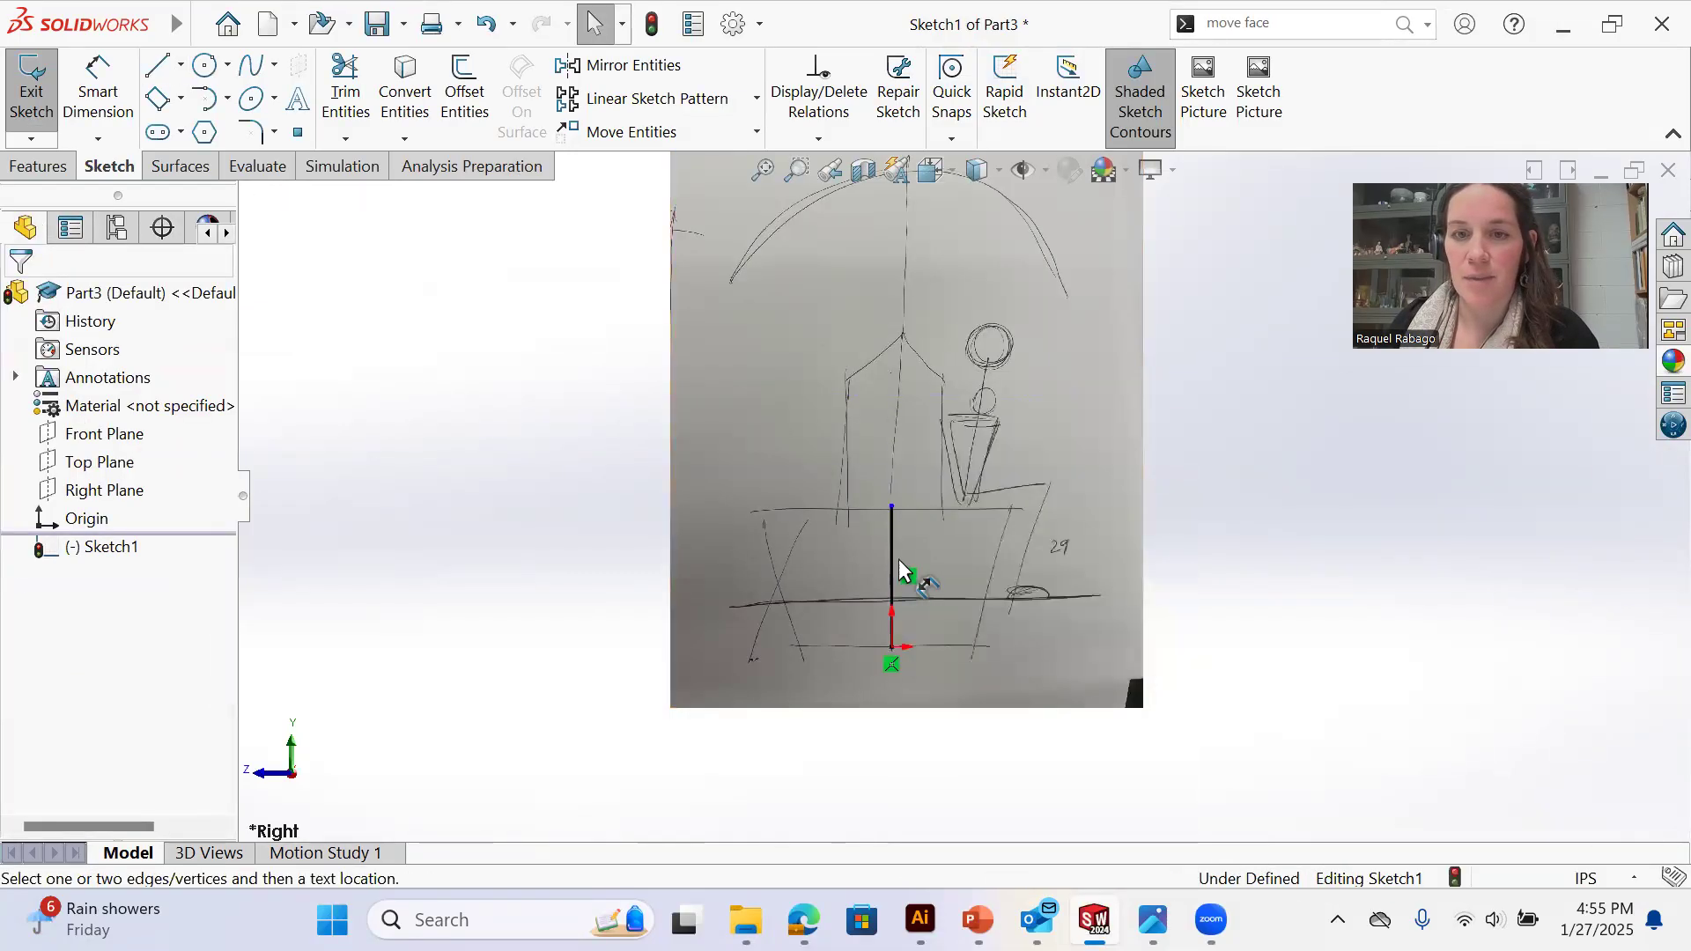
pyautogui.click(893, 564)
pyautogui.click(941, 530)
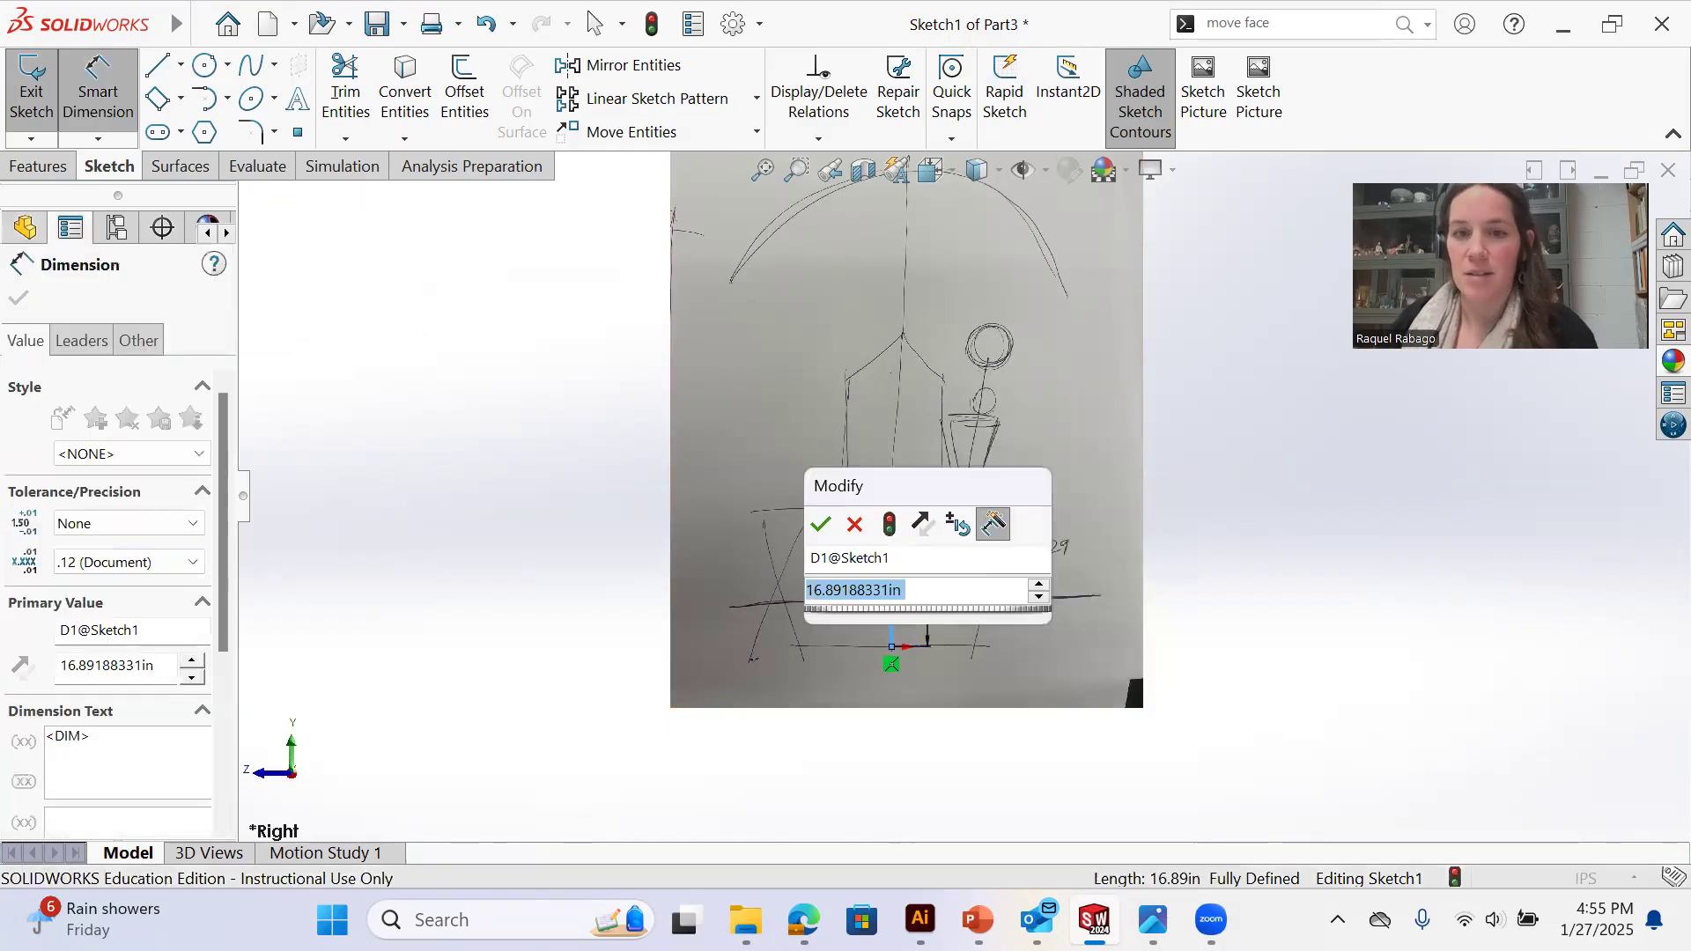
pyautogui.write('18')
pyautogui.press('Return')
pyautogui.rightClick(1132, 366)
pyautogui.click(1115, 395)
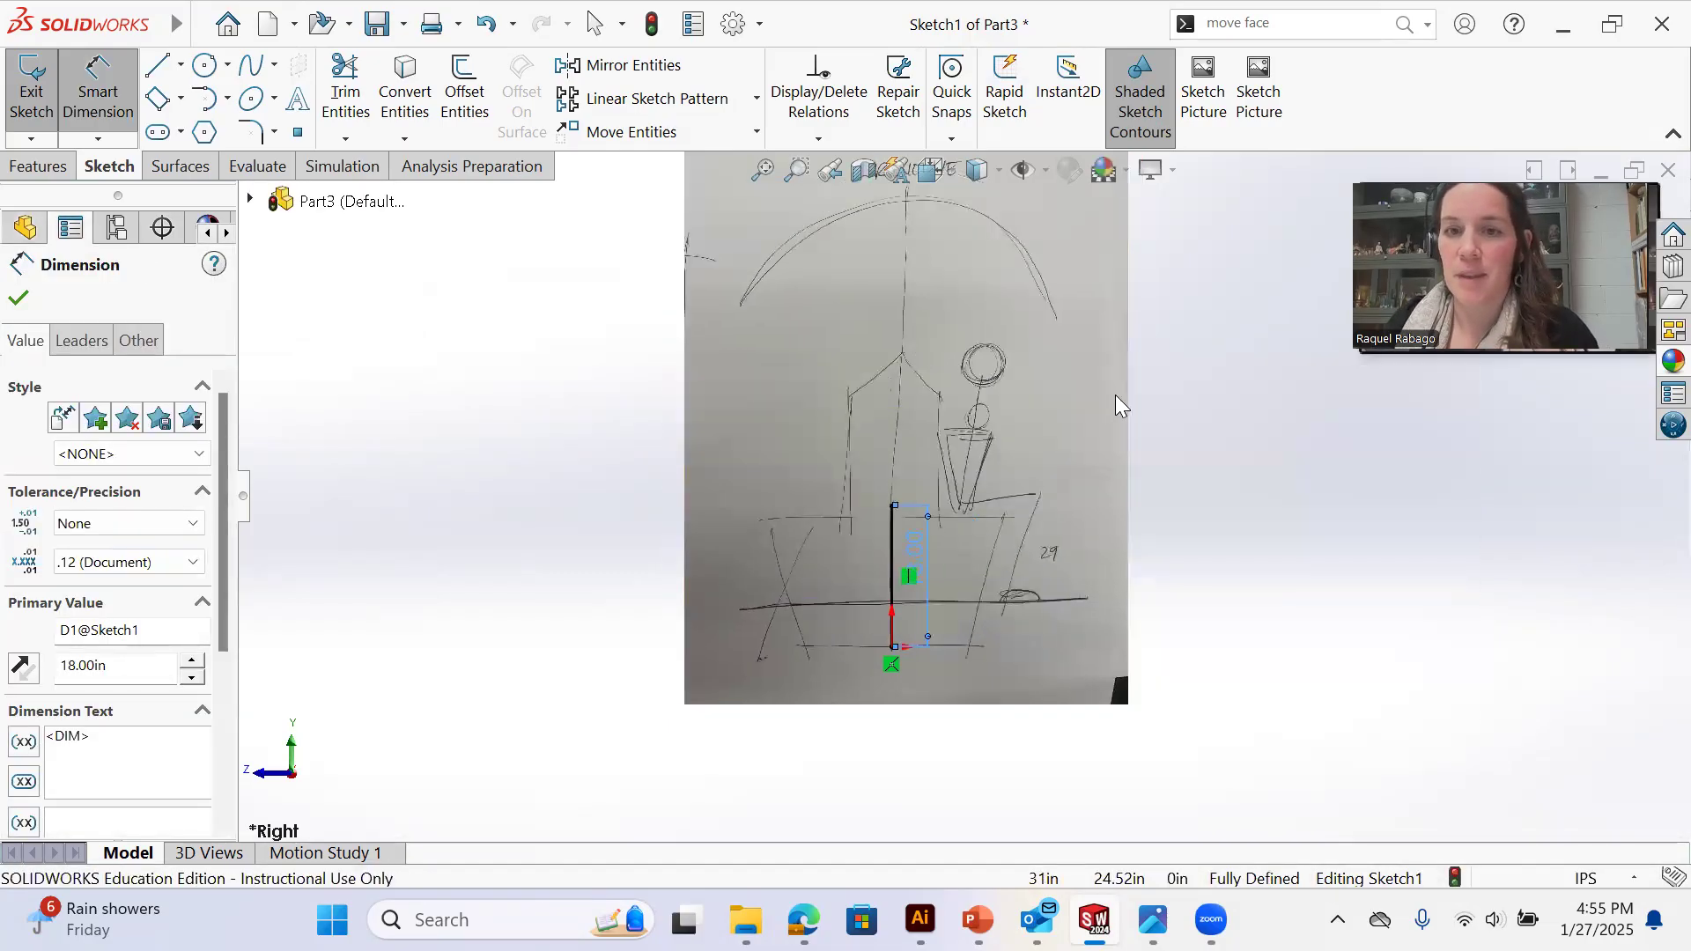
pyautogui.scroll(3, 1101, 387)
pyautogui.scroll(-2, 1027, 340)
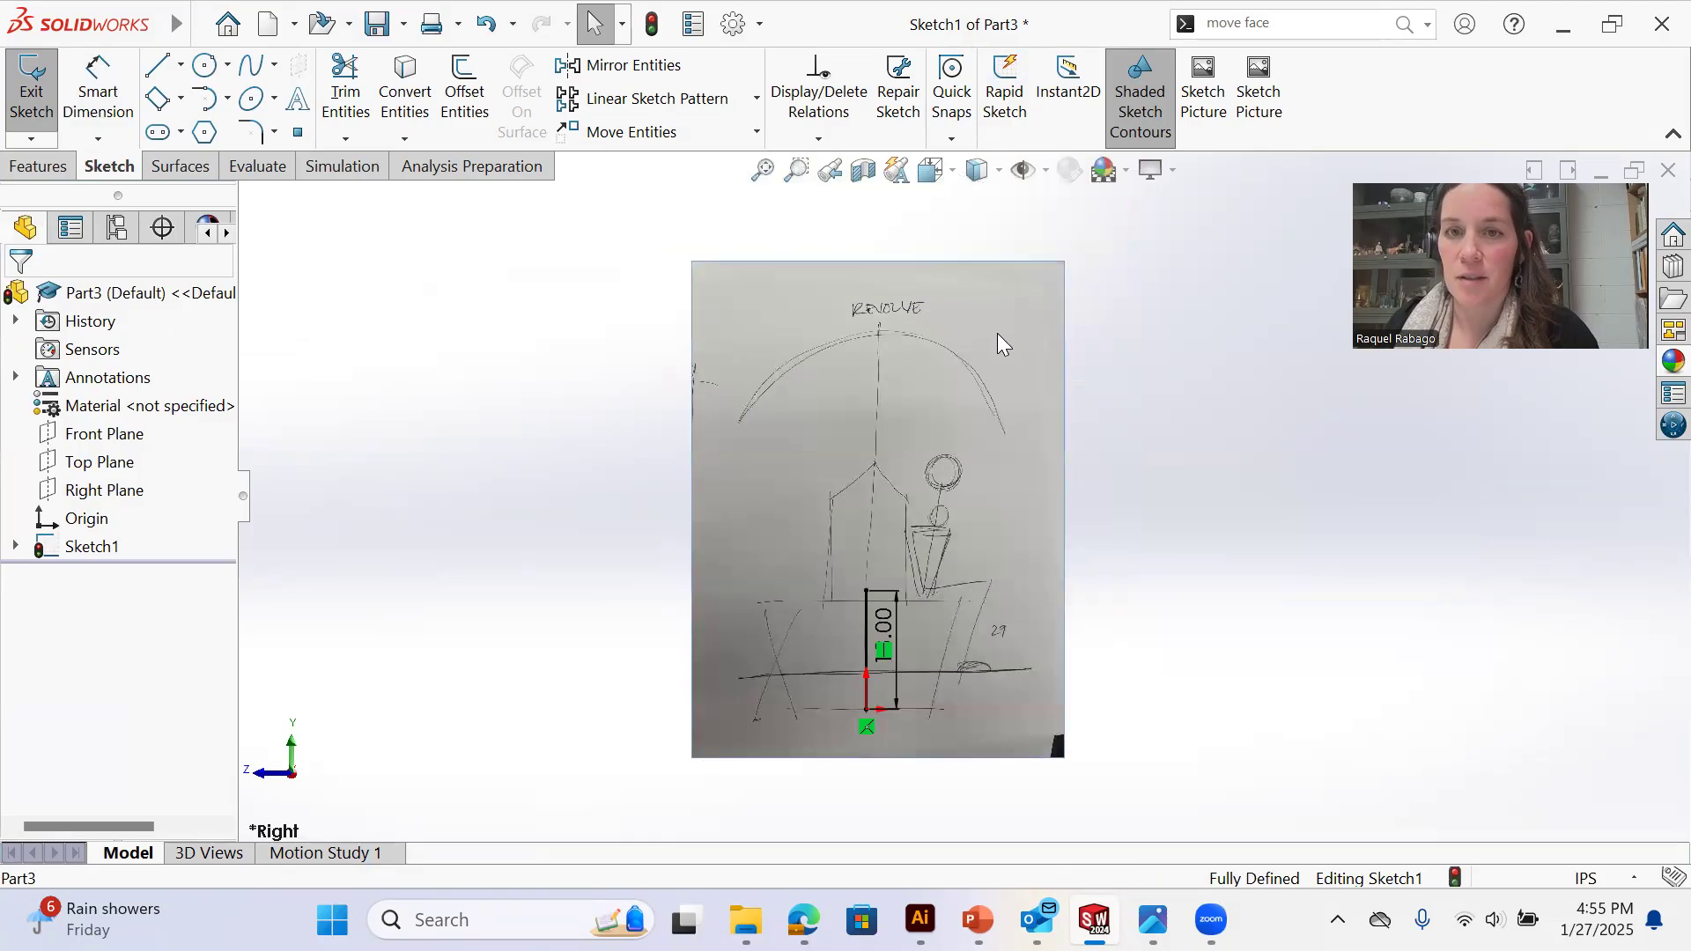
# Enlarge the sketch picture to about 63 by 84 in, realign its drawn seat height with the 18 in line, and exit the sketch
pyautogui.click(941, 319)
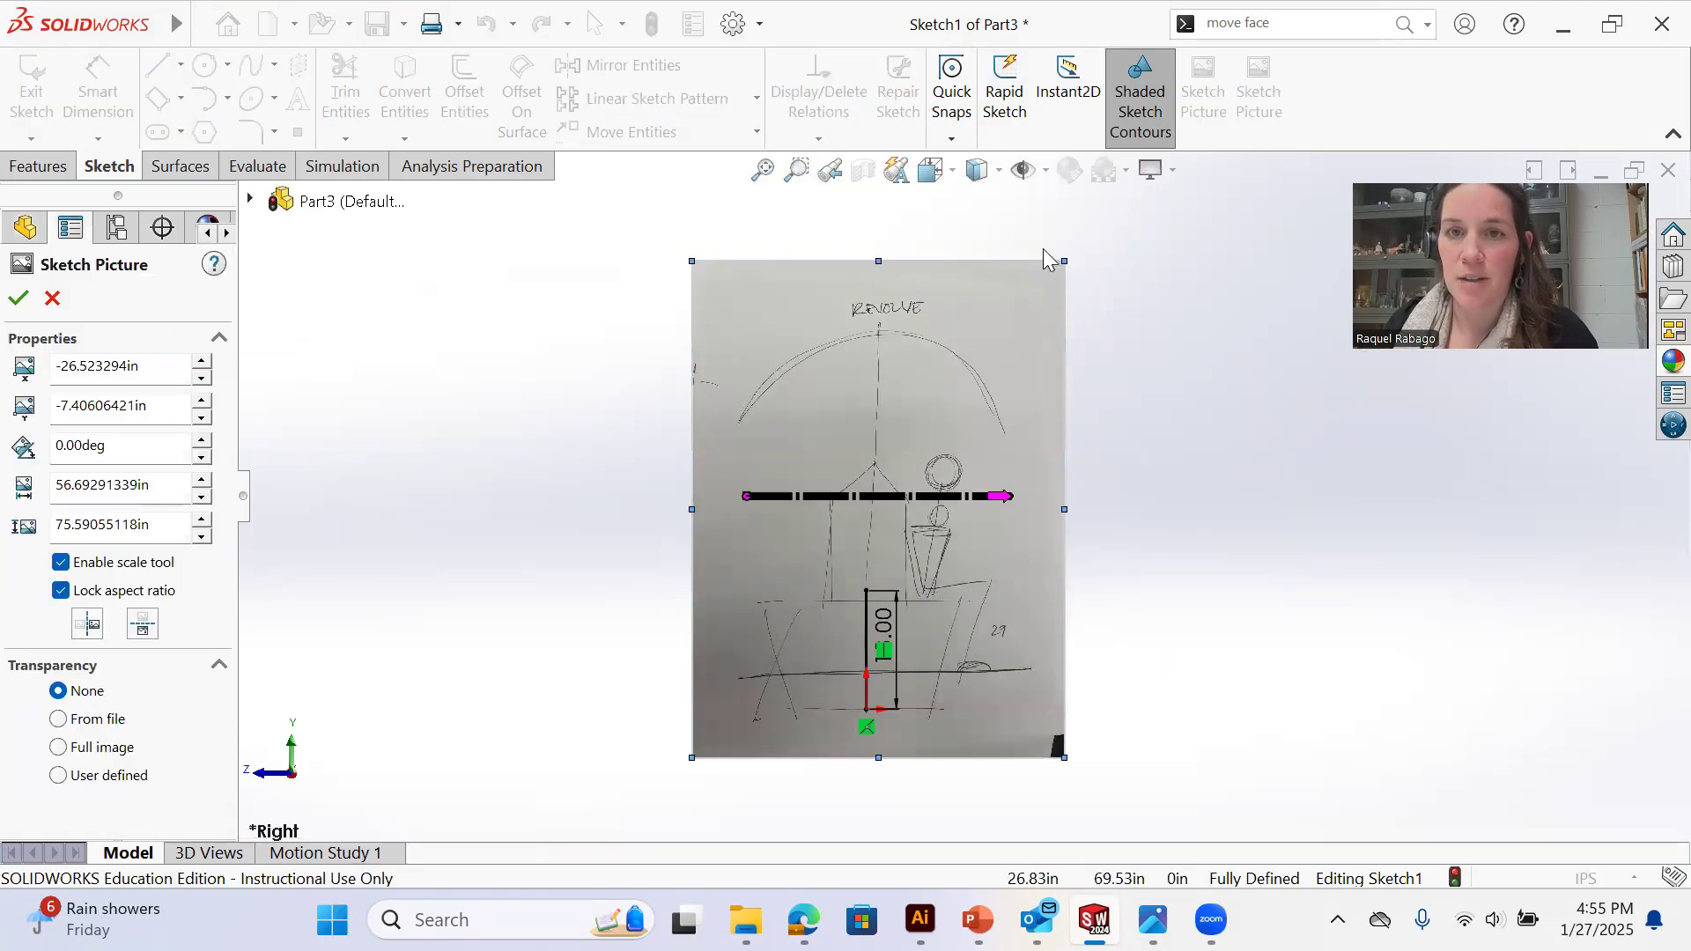
pyautogui.moveTo(1065, 259); pyautogui.dragTo(1113, 260)
pyautogui.moveTo(1015, 588); pyautogui.dragTo(1029, 613)
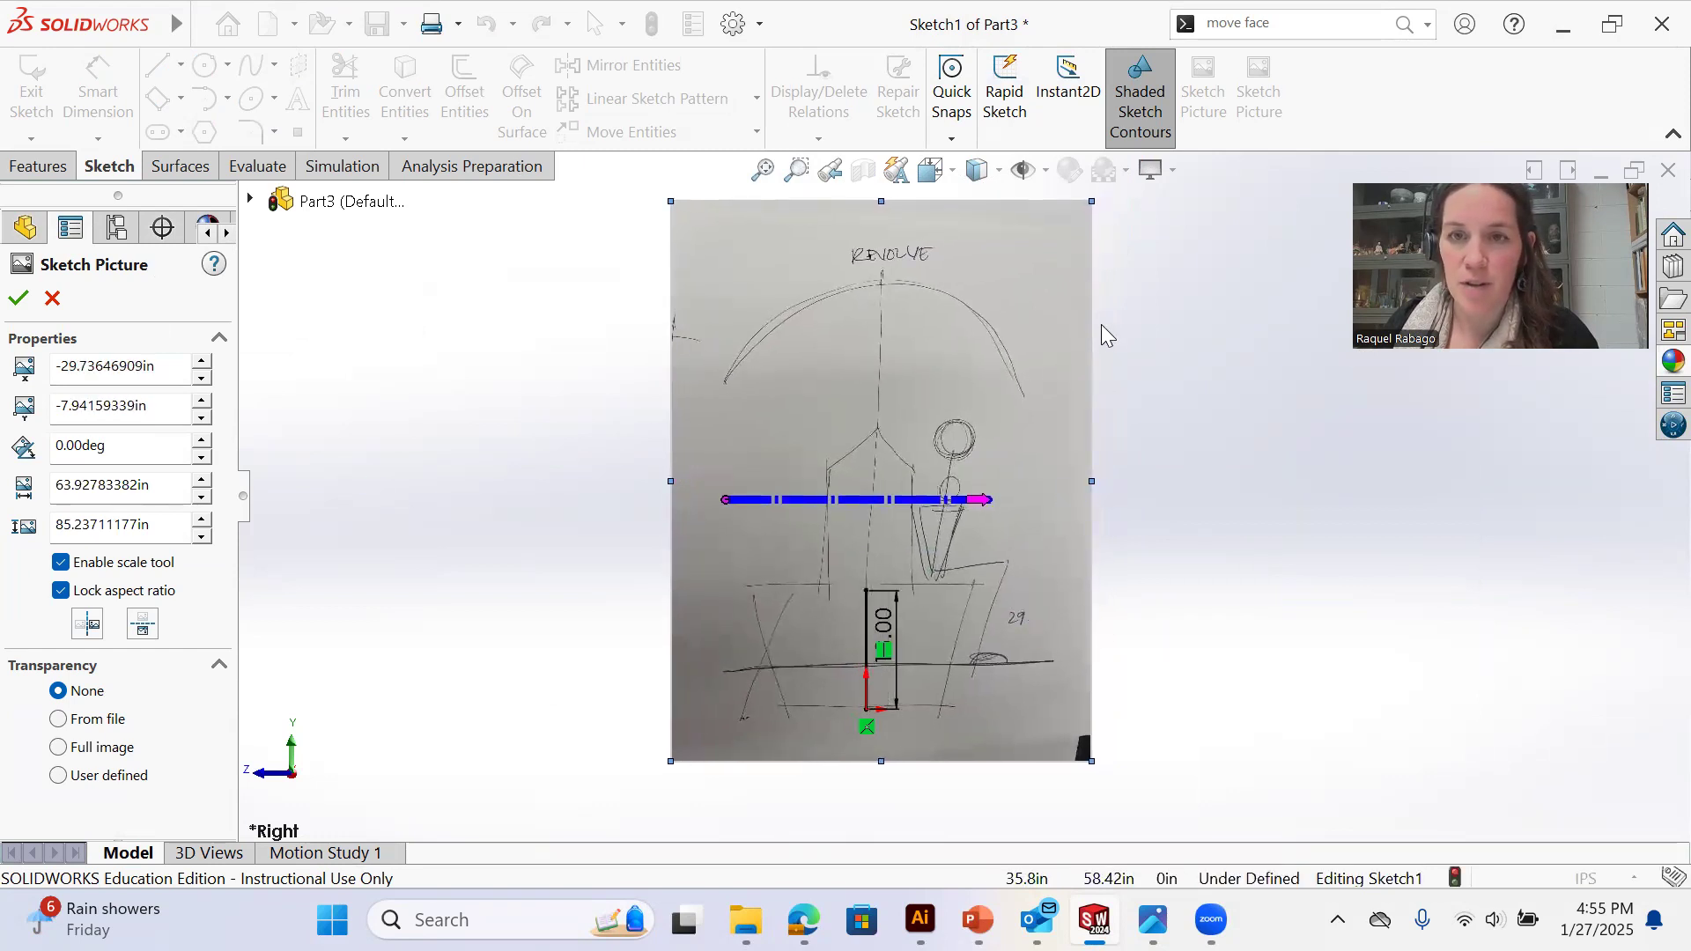
pyautogui.moveTo(1091, 202); pyautogui.dragTo(1085, 222)
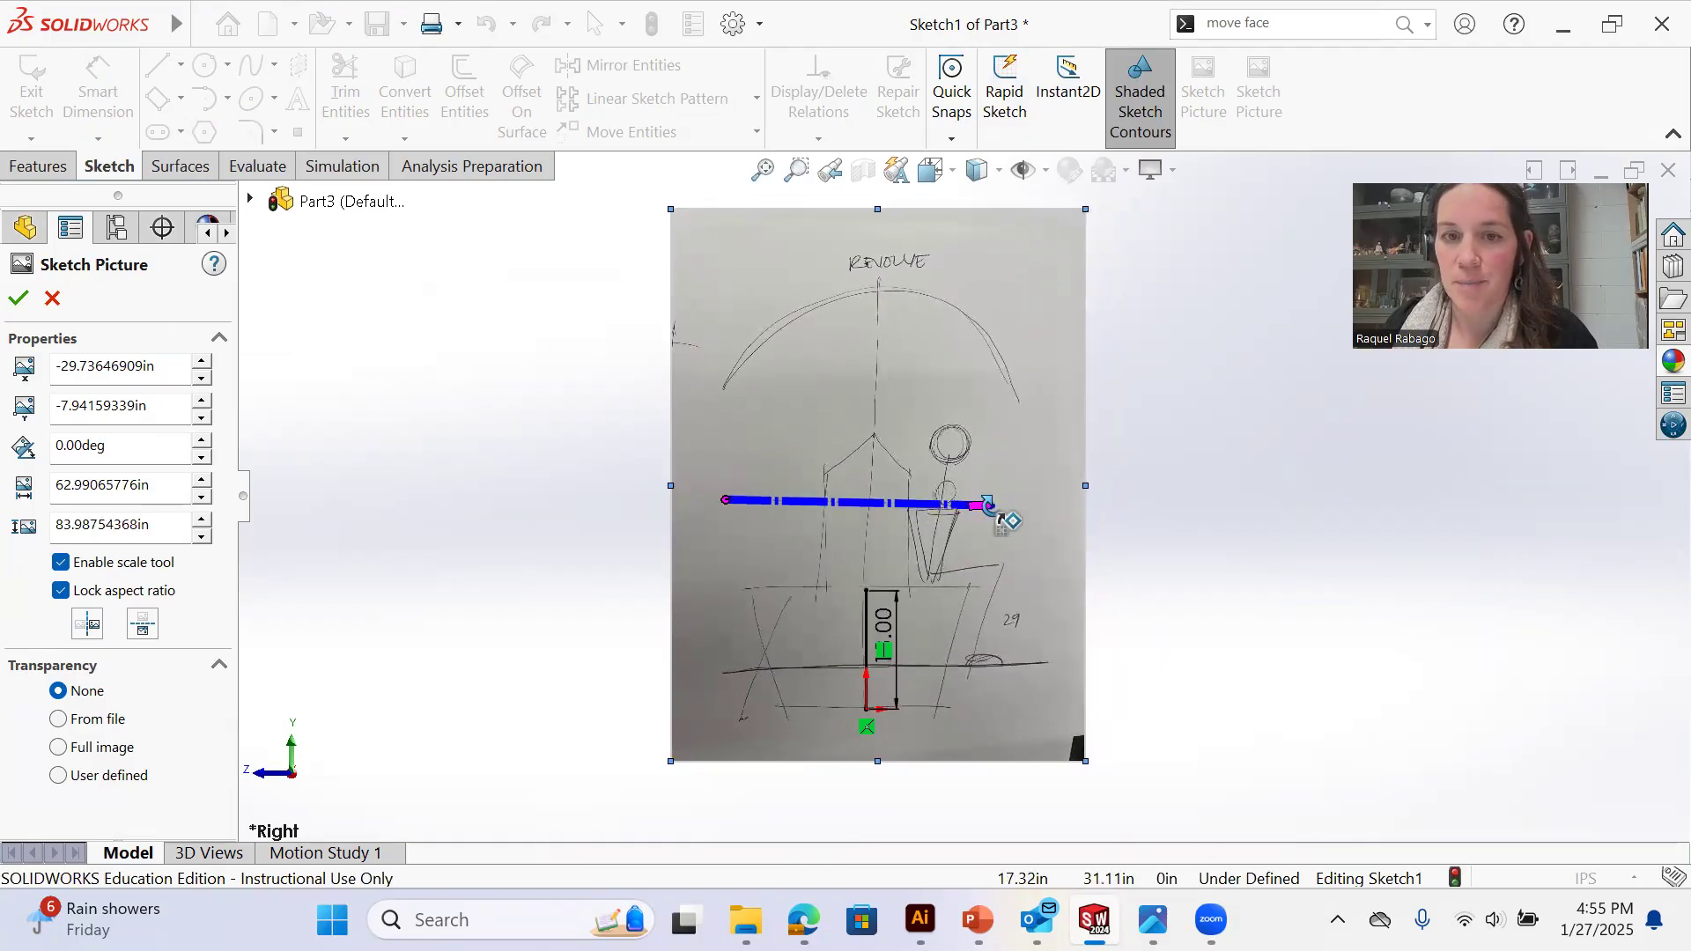
pyautogui.moveTo(1019, 595); pyautogui.dragTo(1021, 599)
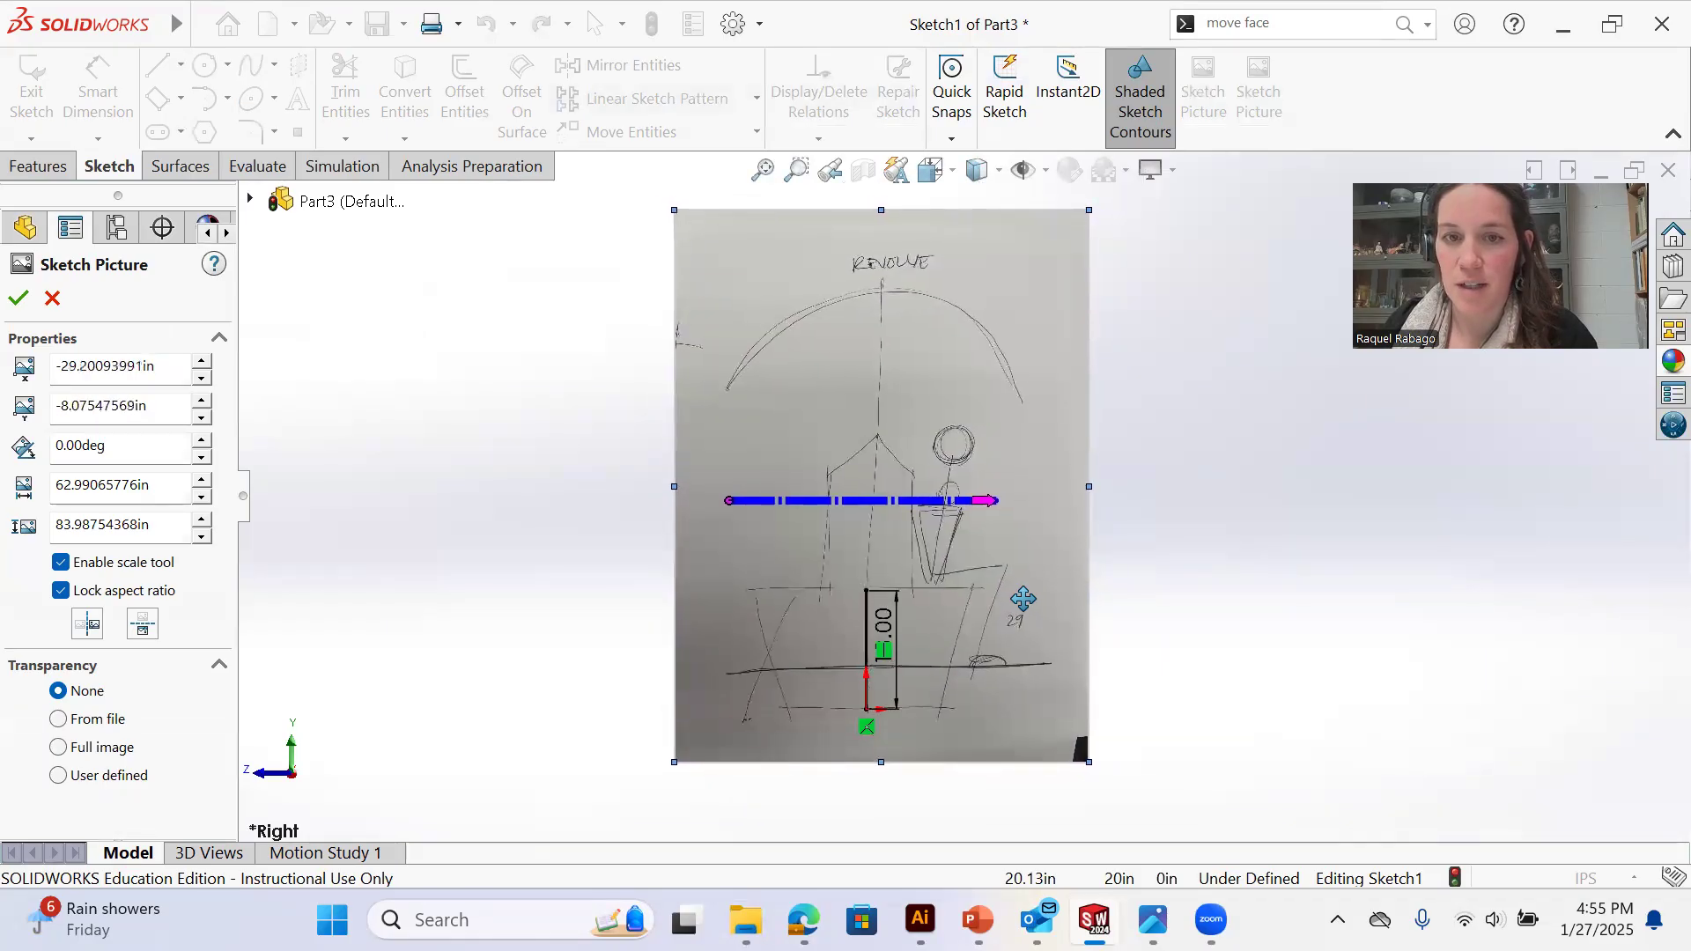
pyautogui.click(18, 302)
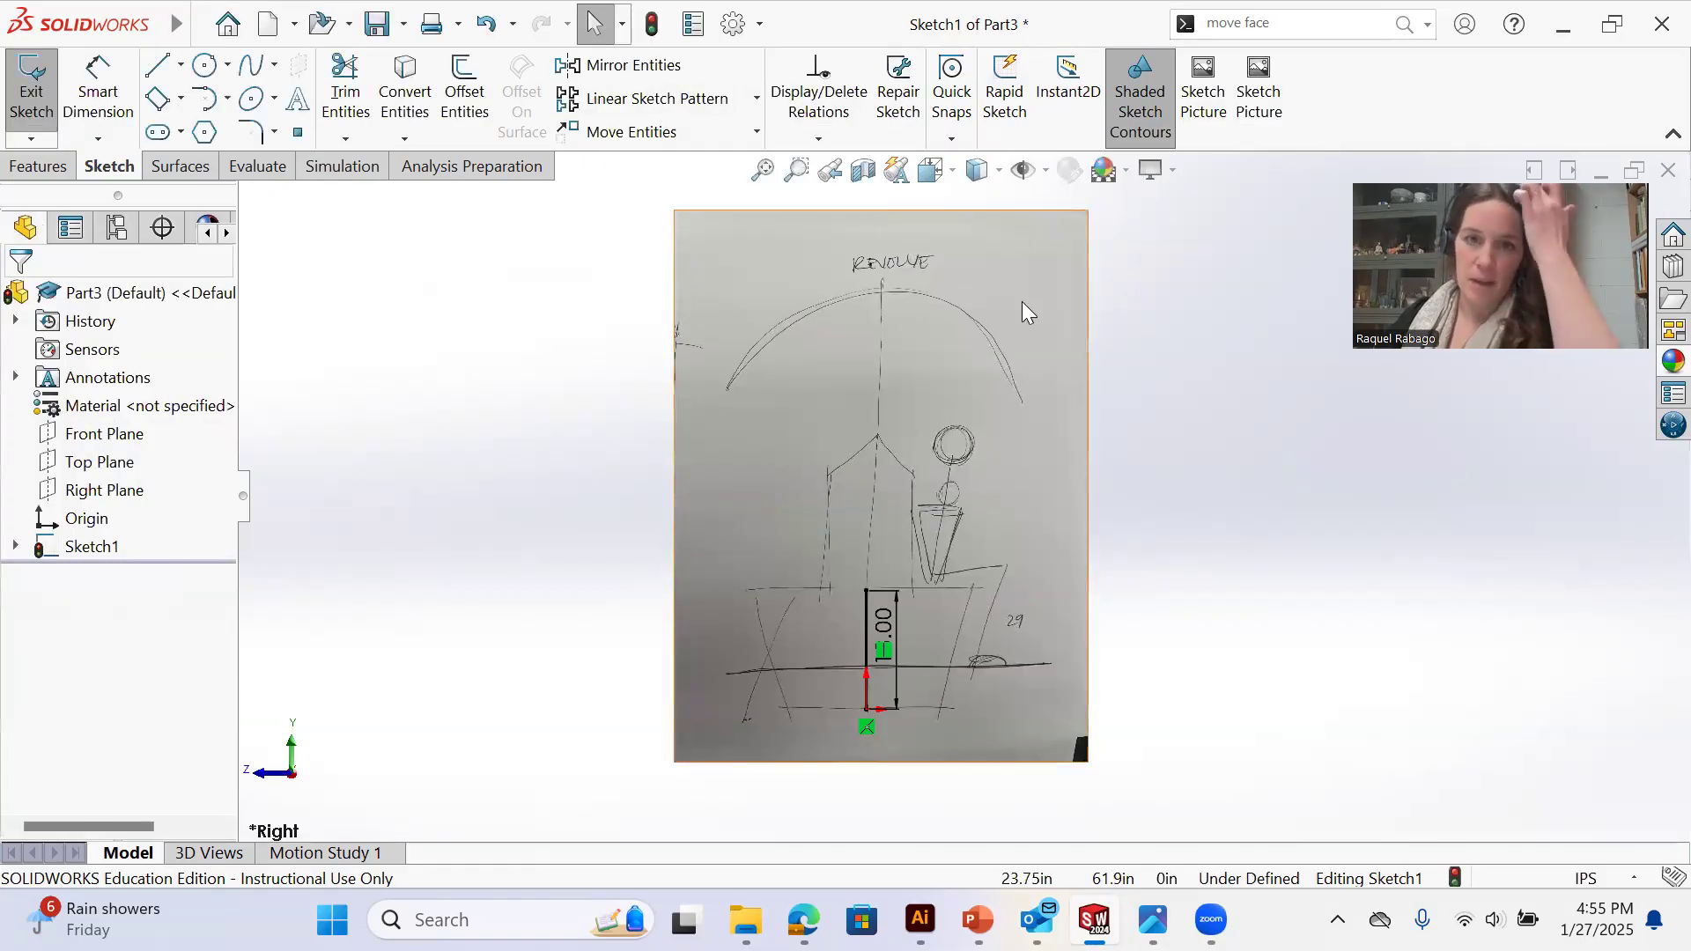
pyautogui.scroll(1, 965, 493)
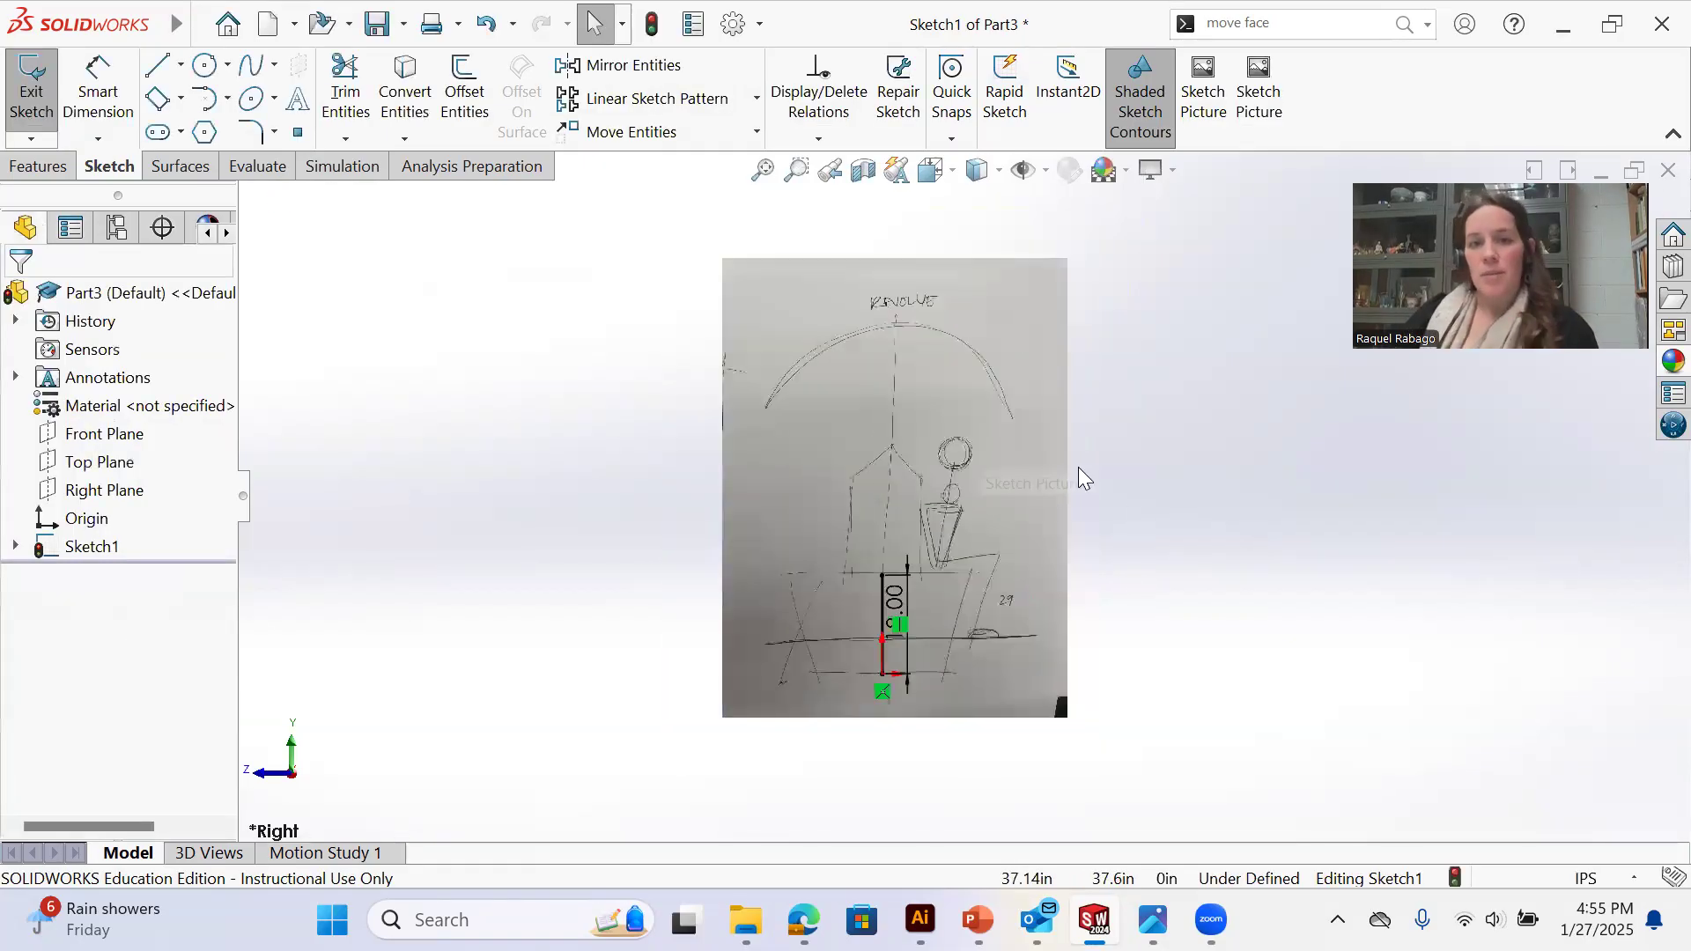
pyautogui.scroll(-2, 960, 630)
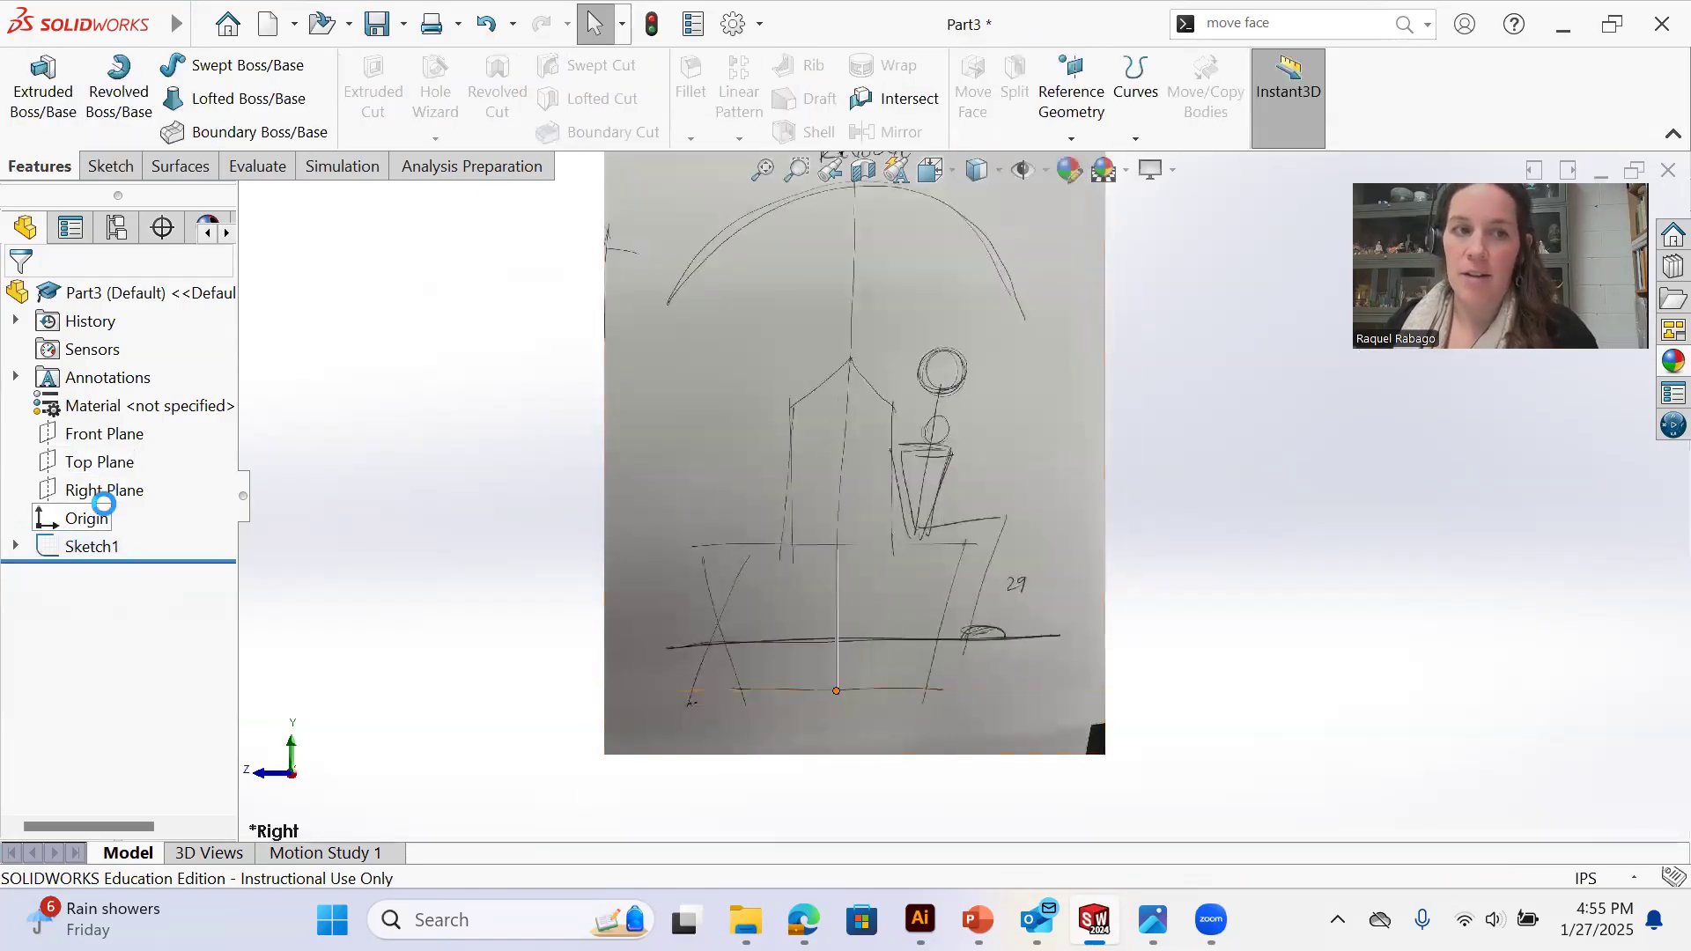
# Start a new sketch on the Right Plane
pyautogui.click(88, 490)
pyautogui.moveTo(827, 463)
pyautogui.mouseDown(button='middle')
pyautogui.moveTo(834, 563)
pyautogui.moveTo(856, 564)
pyautogui.mouseUp(button='middle')
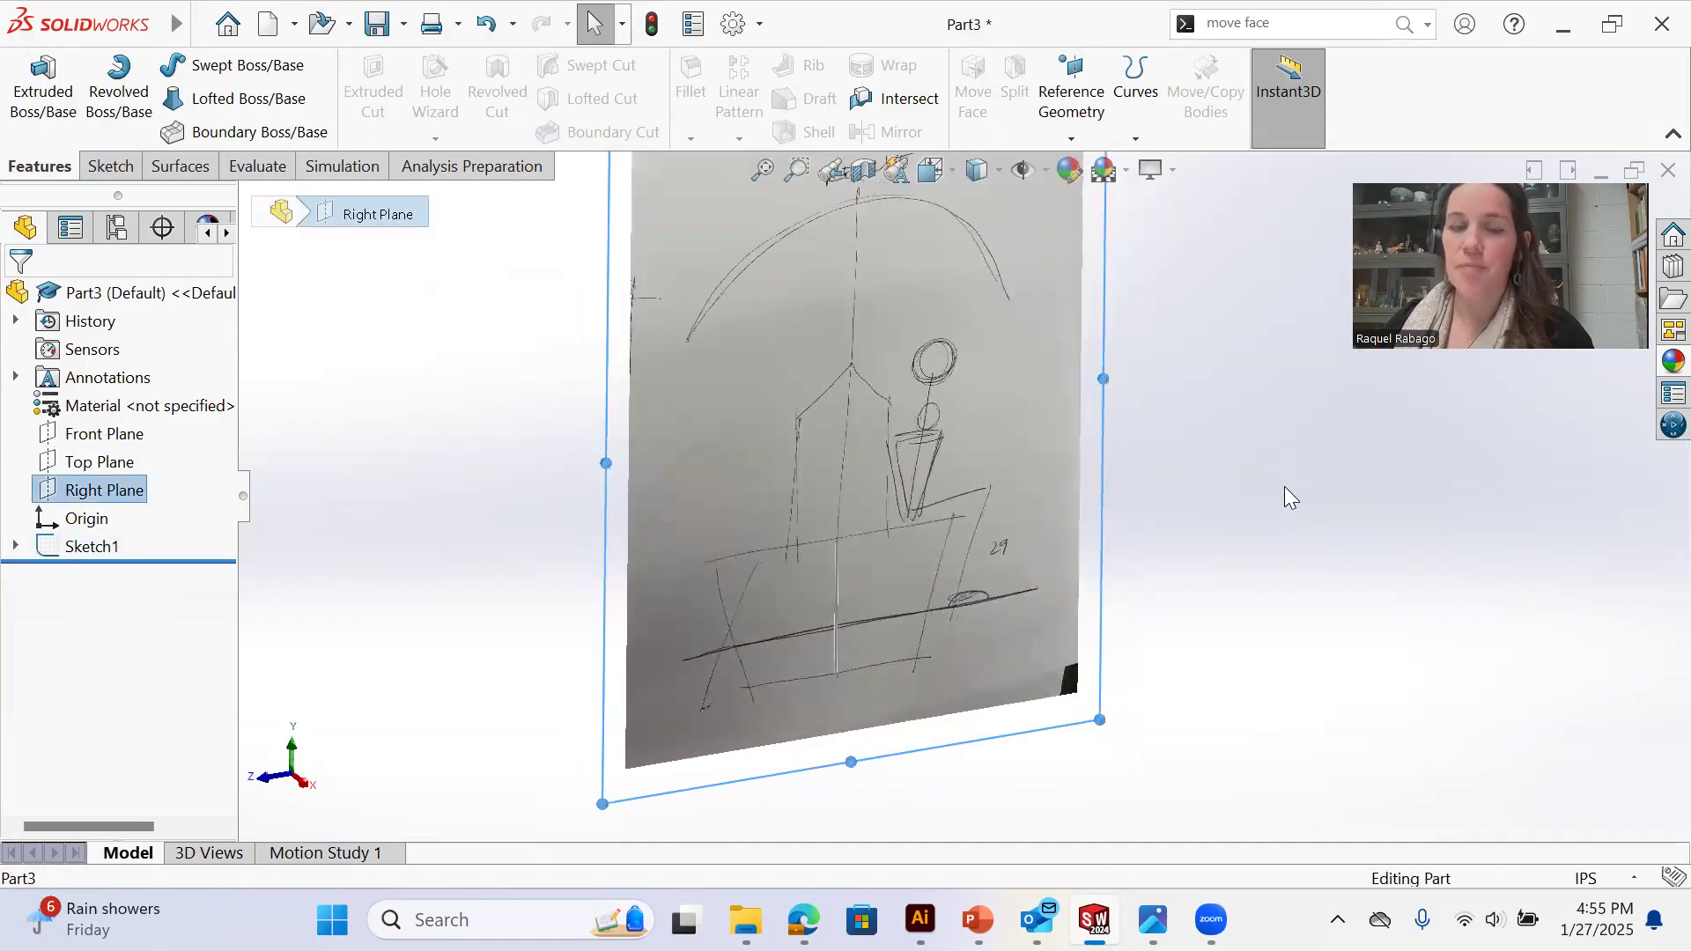
pyautogui.scroll(1, 944, 418)
pyautogui.scroll(-1, 1057, 493)
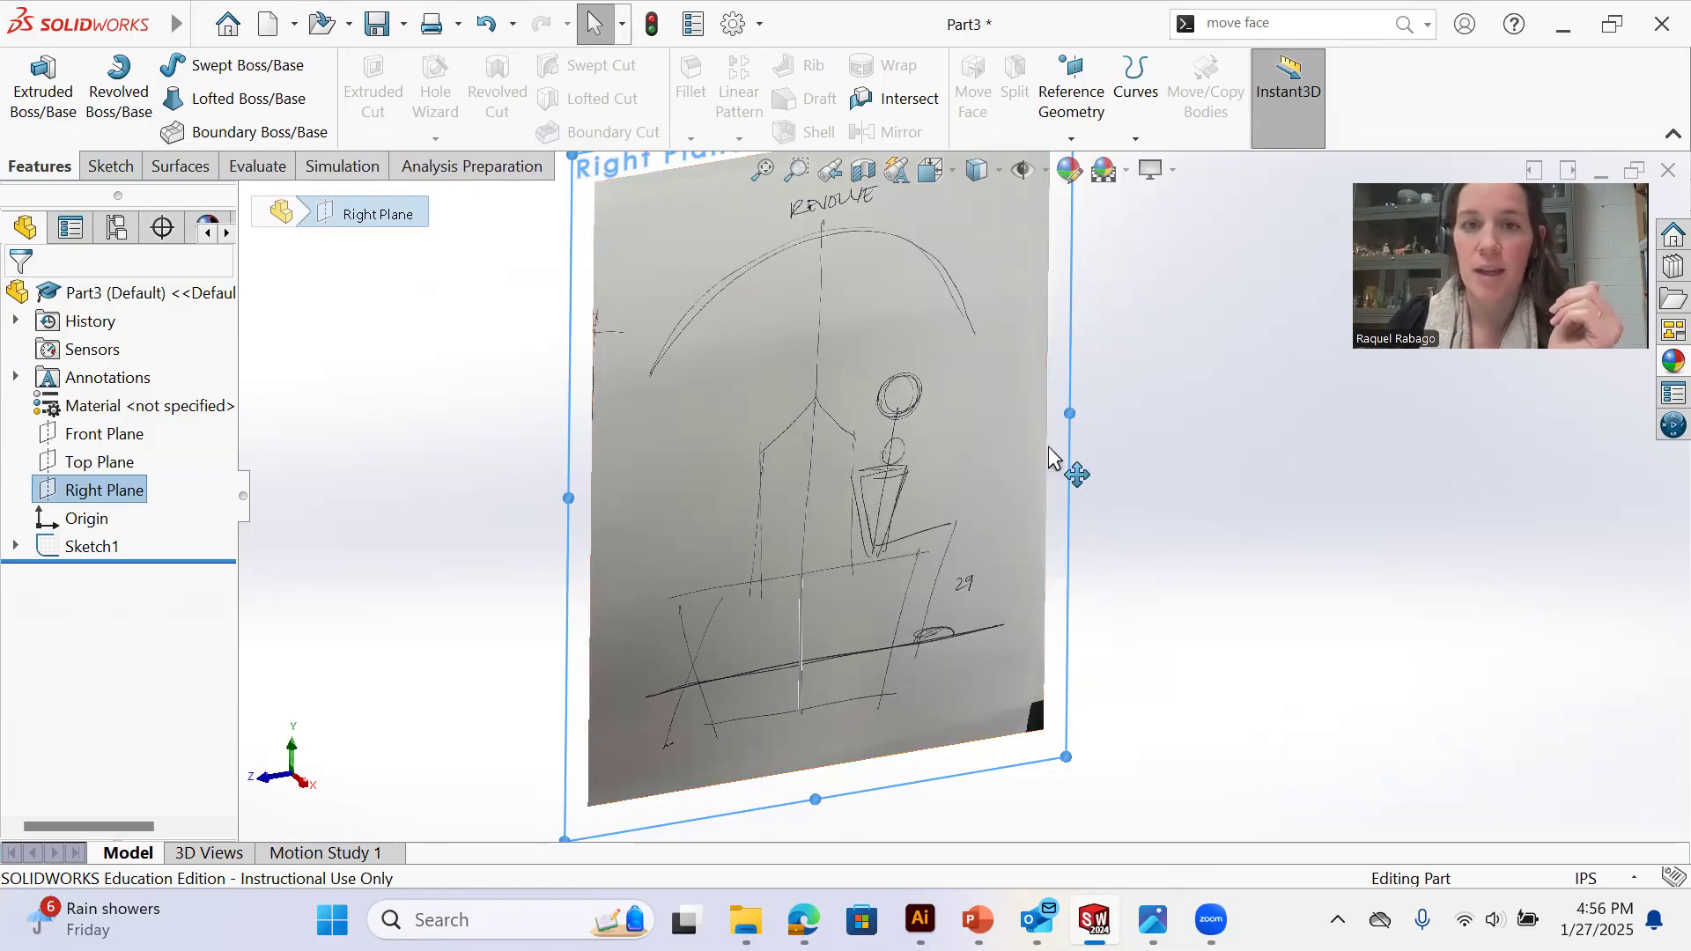
pyautogui.click(1117, 558)
pyautogui.scroll(1, 1117, 558)
pyautogui.moveTo(1116, 558); pyautogui.dragTo(1111, 543, button='middle')
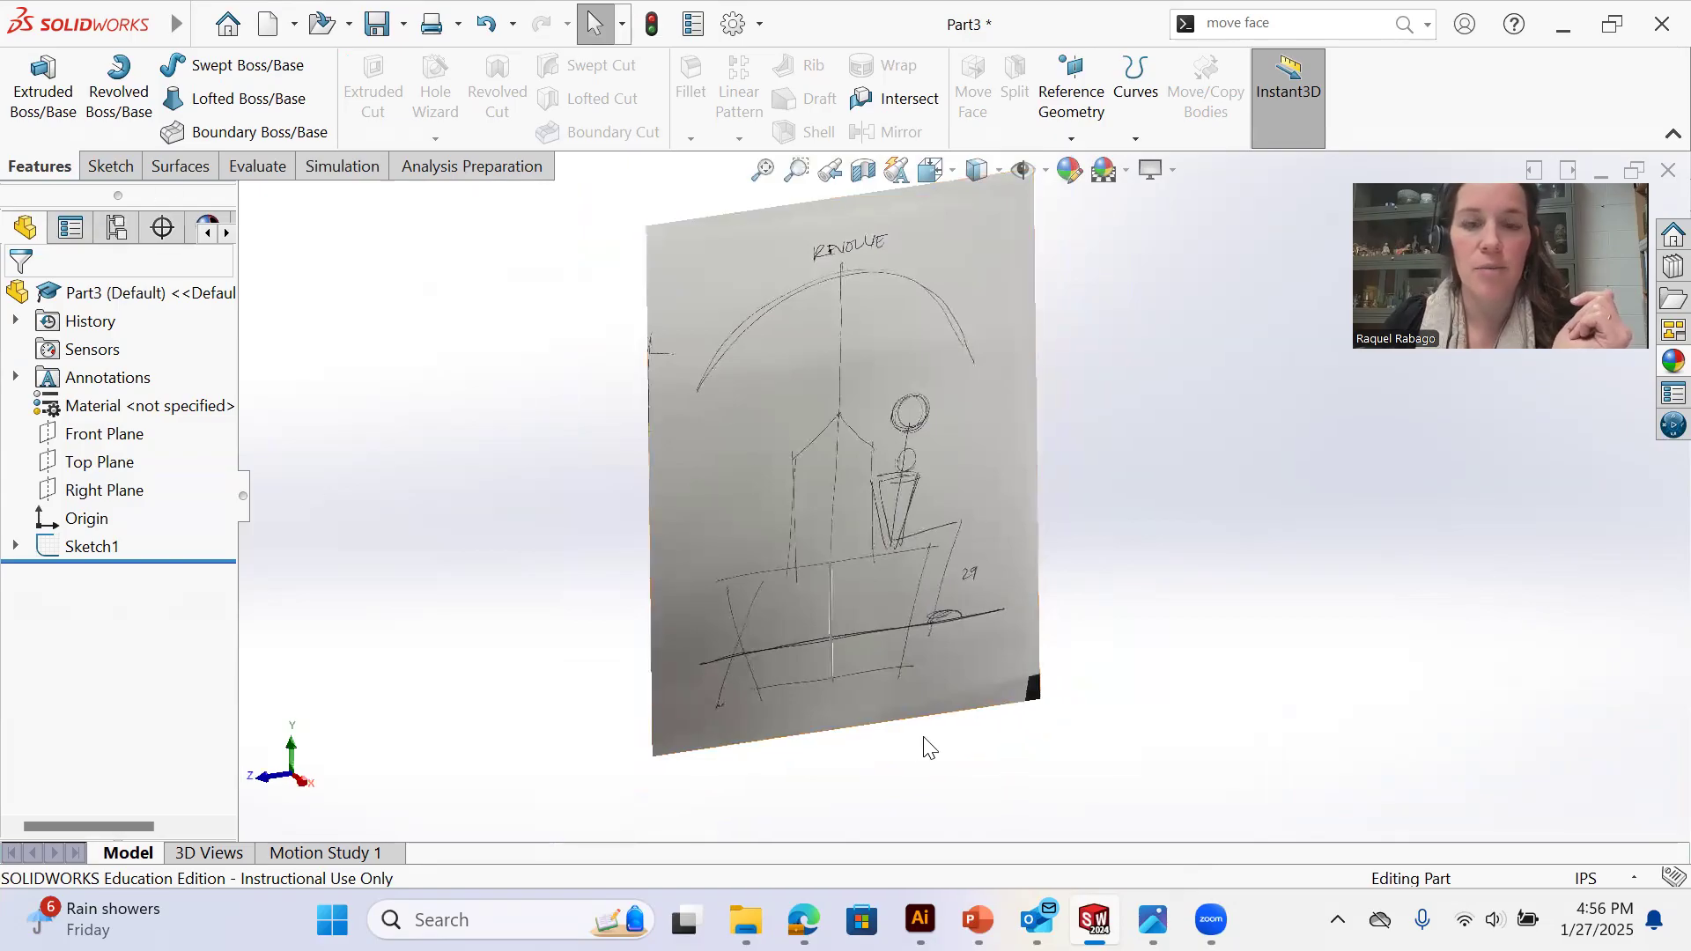
pyautogui.click(105, 490)
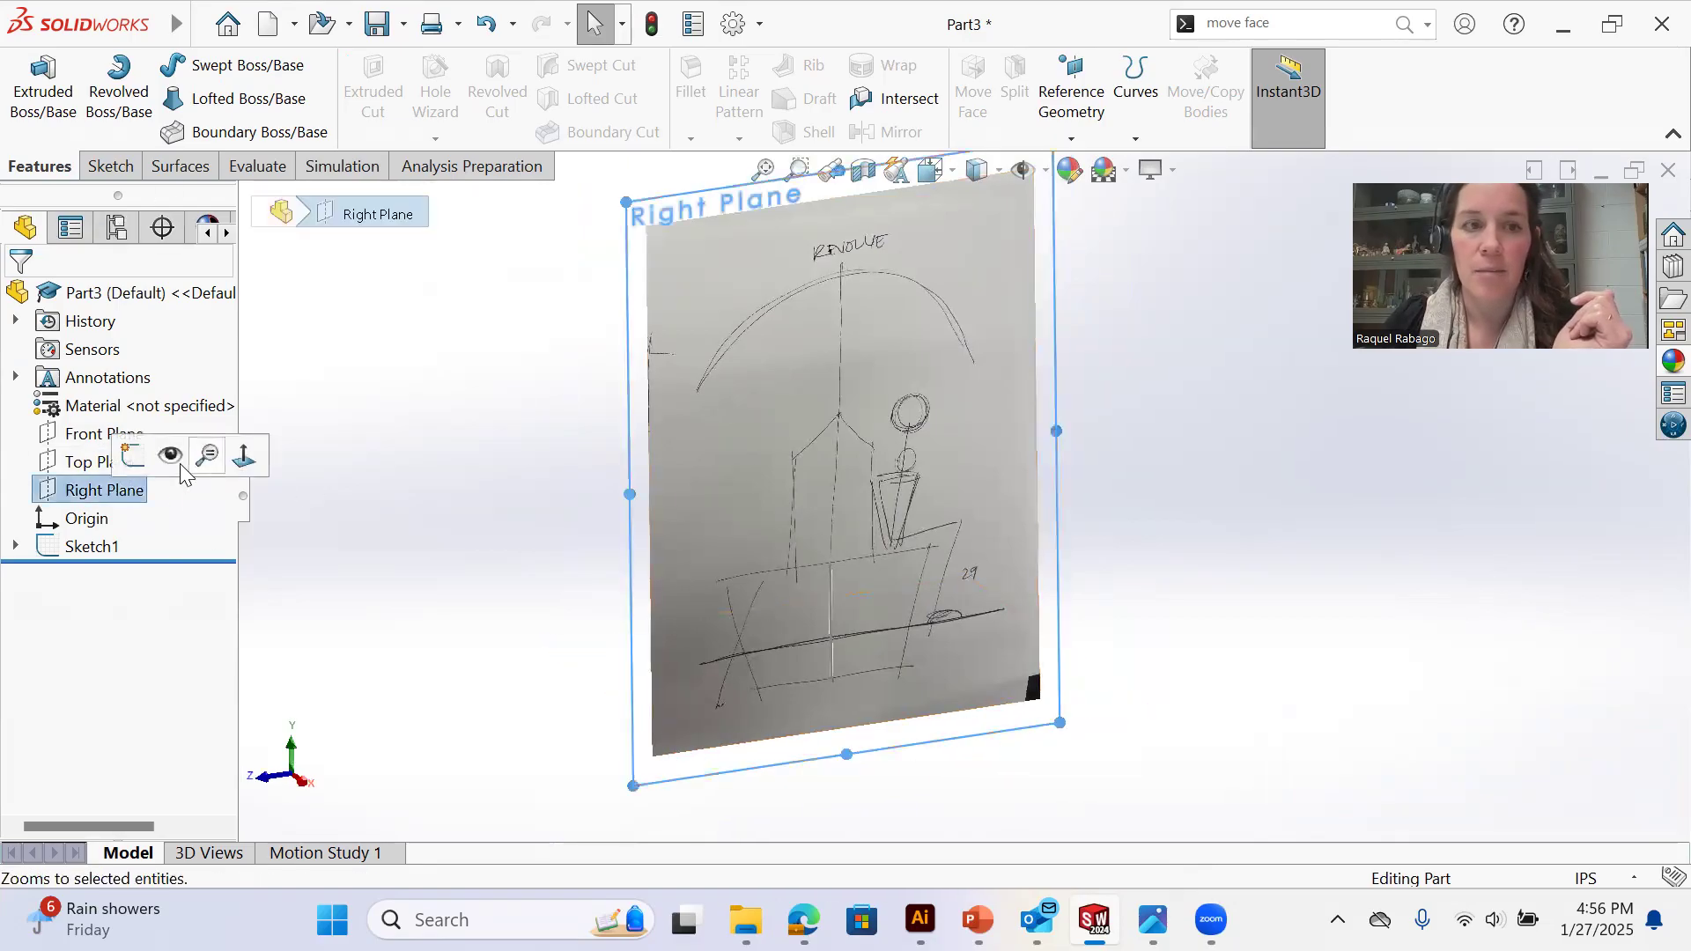
pyautogui.click(132, 458)
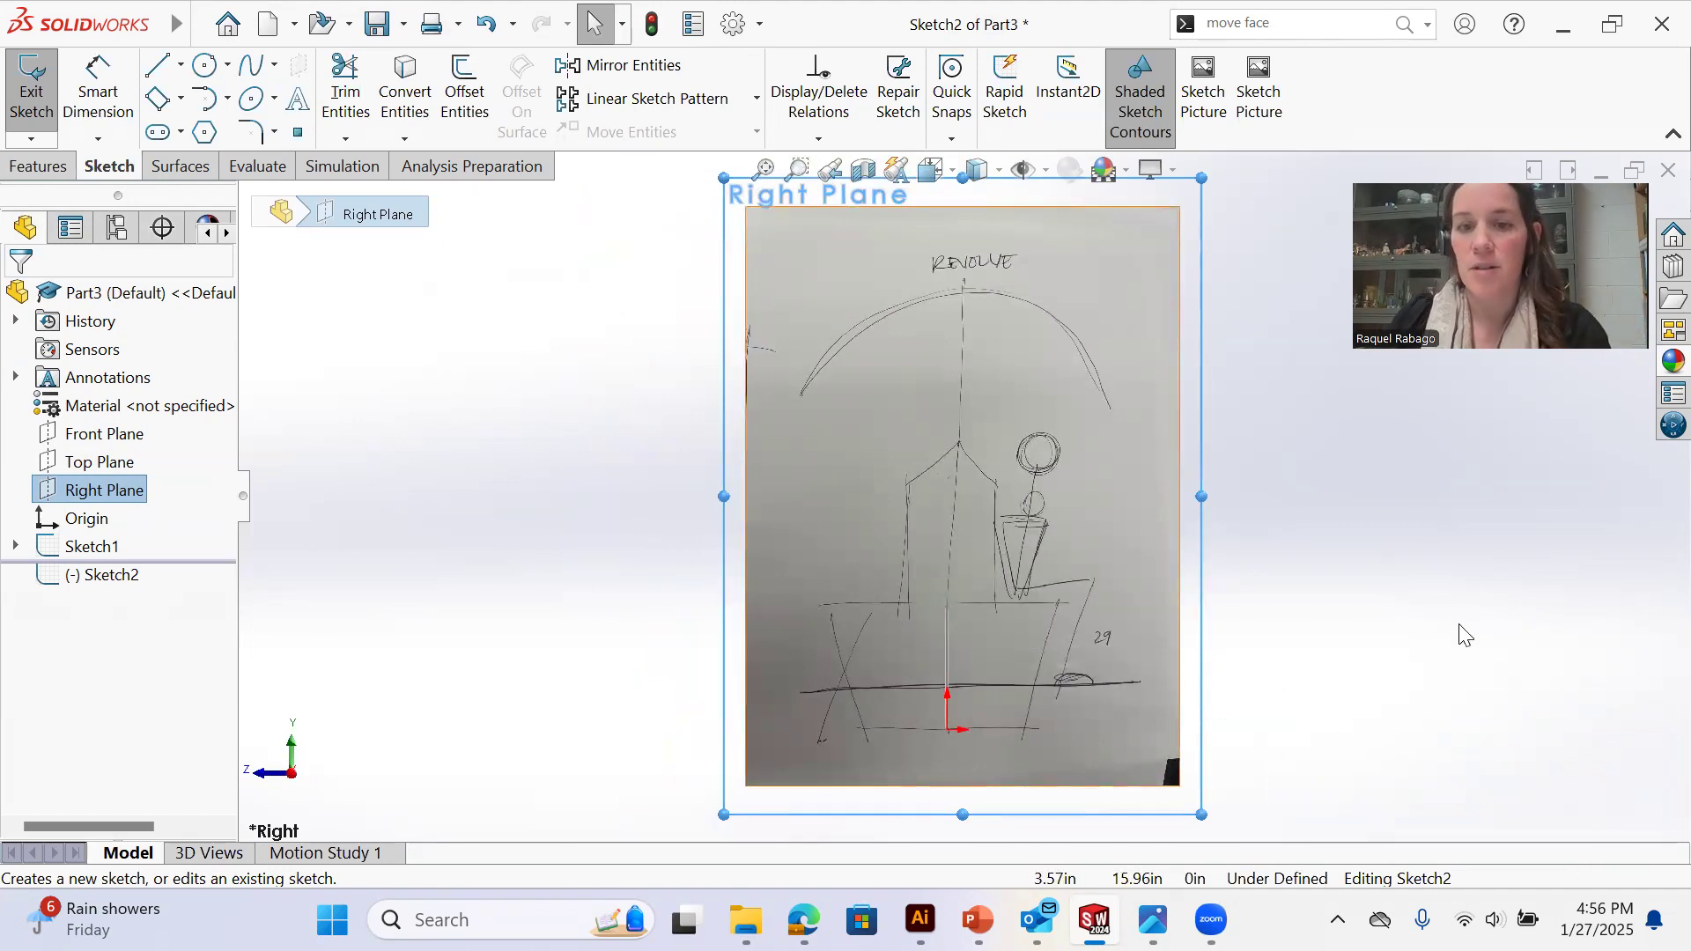
pyautogui.scroll(-3, 1009, 631)
pyautogui.press('l')
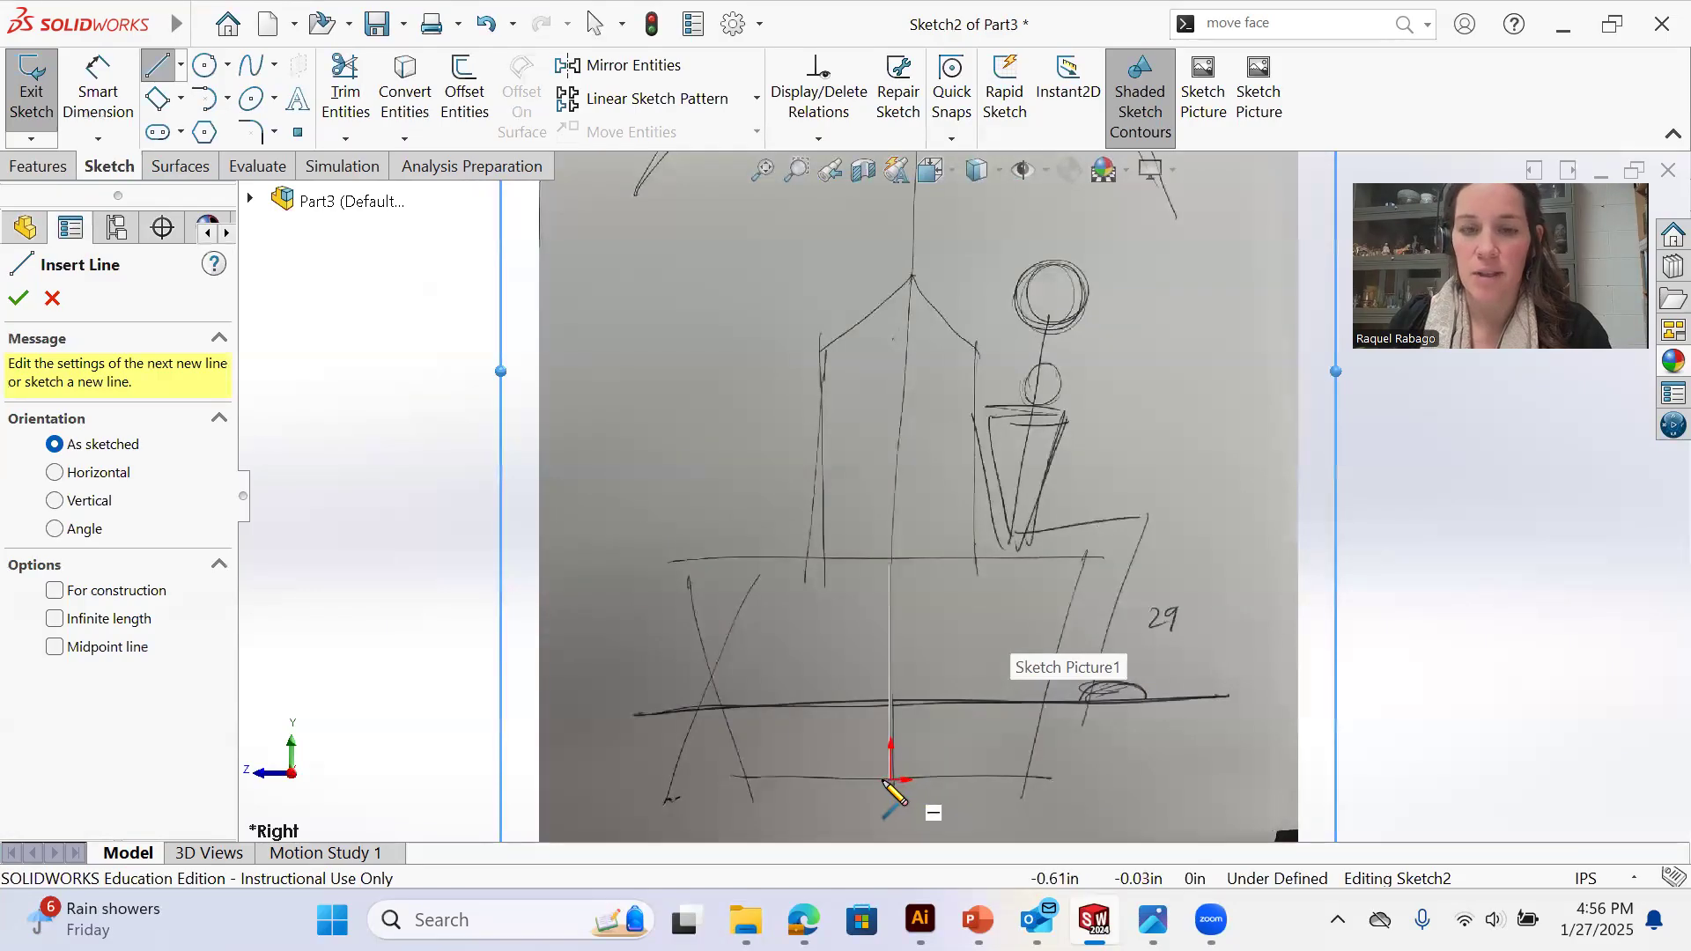
pyautogui.click(888, 779)
pyautogui.scroll(-2, 897, 579)
pyautogui.rightClick(902, 578)
pyautogui.click(953, 603)
pyautogui.scroll(-3, 942, 682)
pyautogui.scroll(2, 928, 748)
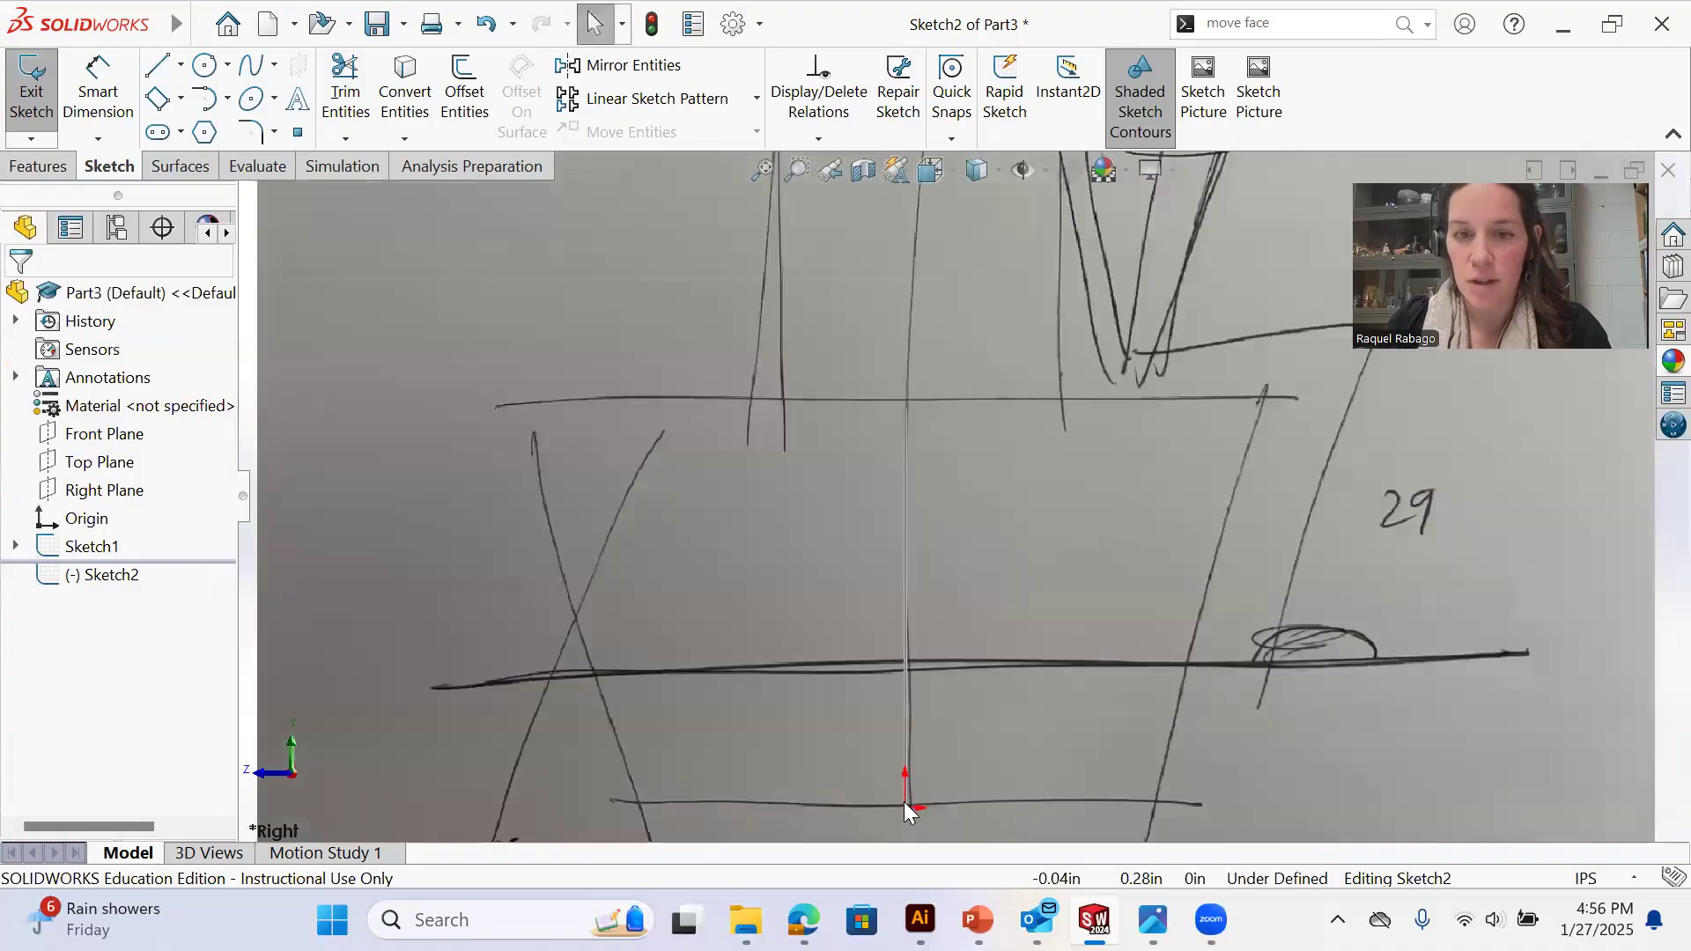
# Draw a vertical line from the origin up to the top endpoint of the 18 in reference line
pyautogui.scroll(-2, 916, 789)
pyautogui.press('l')
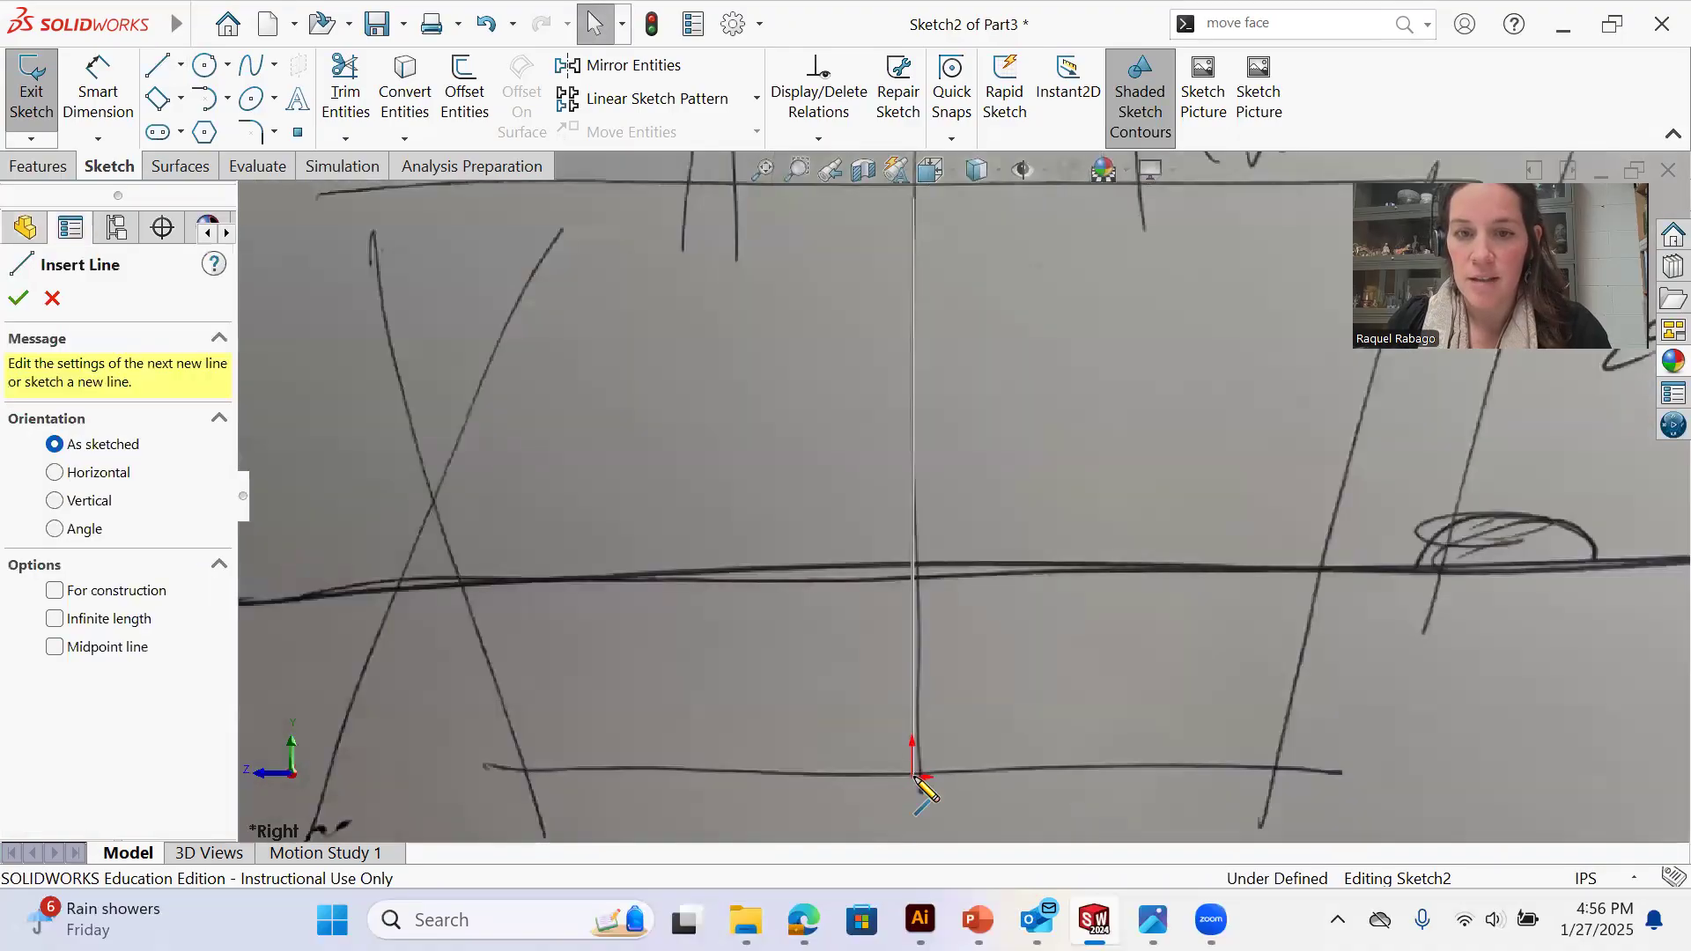
pyautogui.click(916, 778)
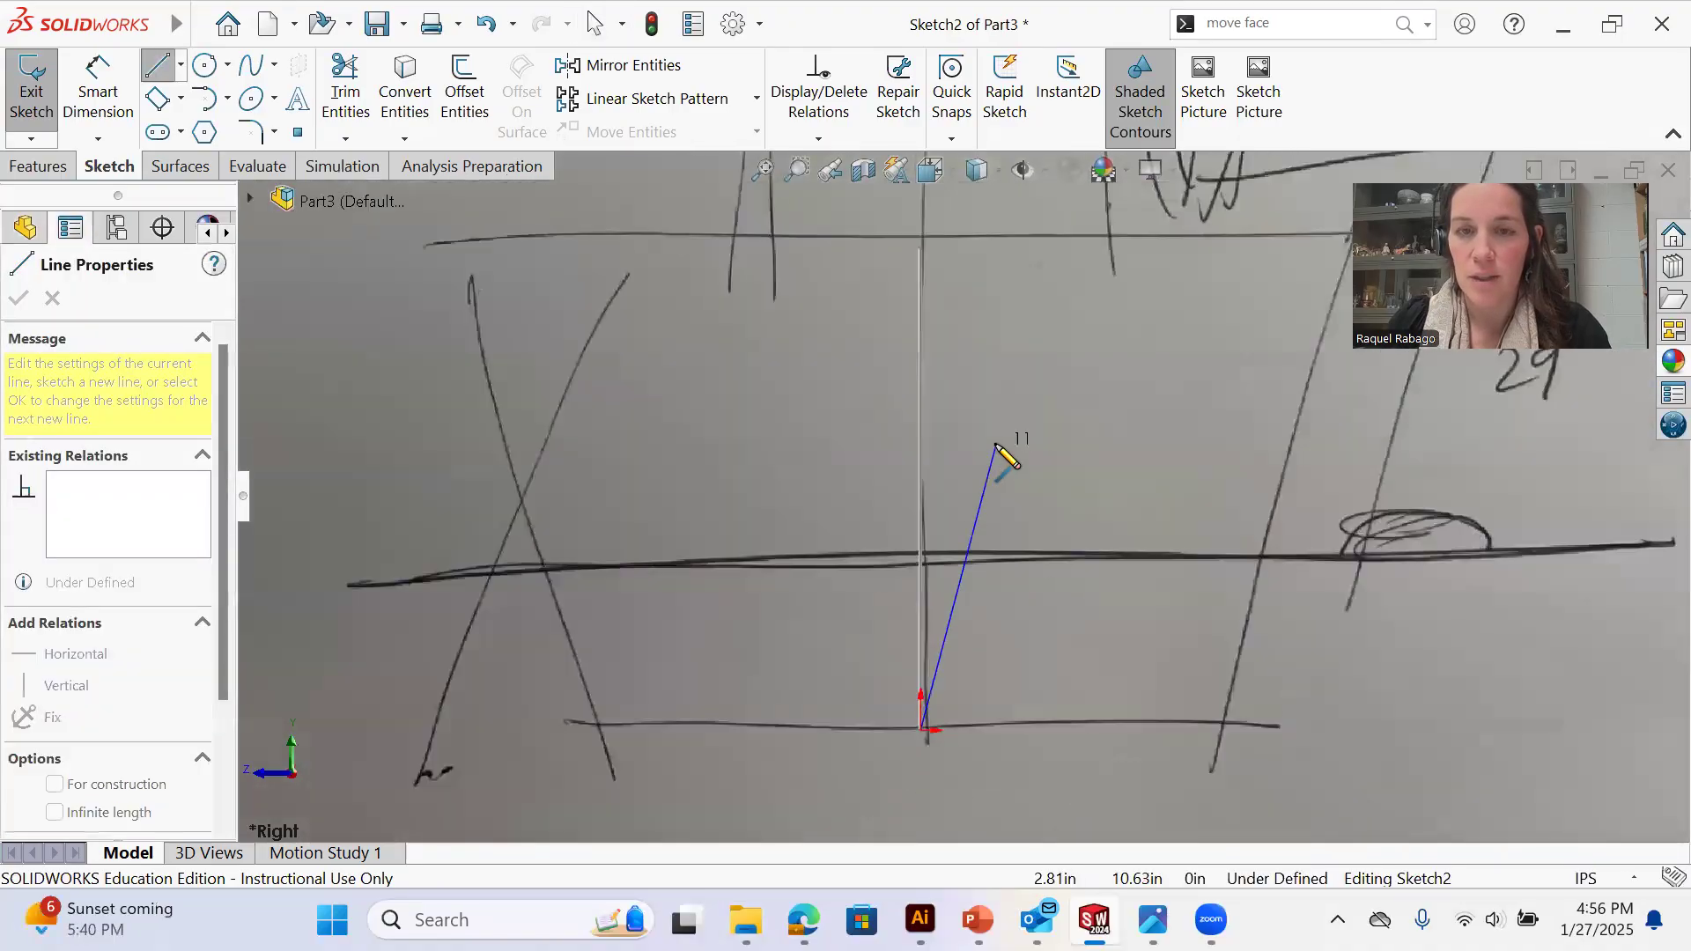
pyautogui.scroll(3, 989, 432)
pyautogui.click(942, 376)
pyautogui.rightClick(945, 377)
pyautogui.click(985, 395)
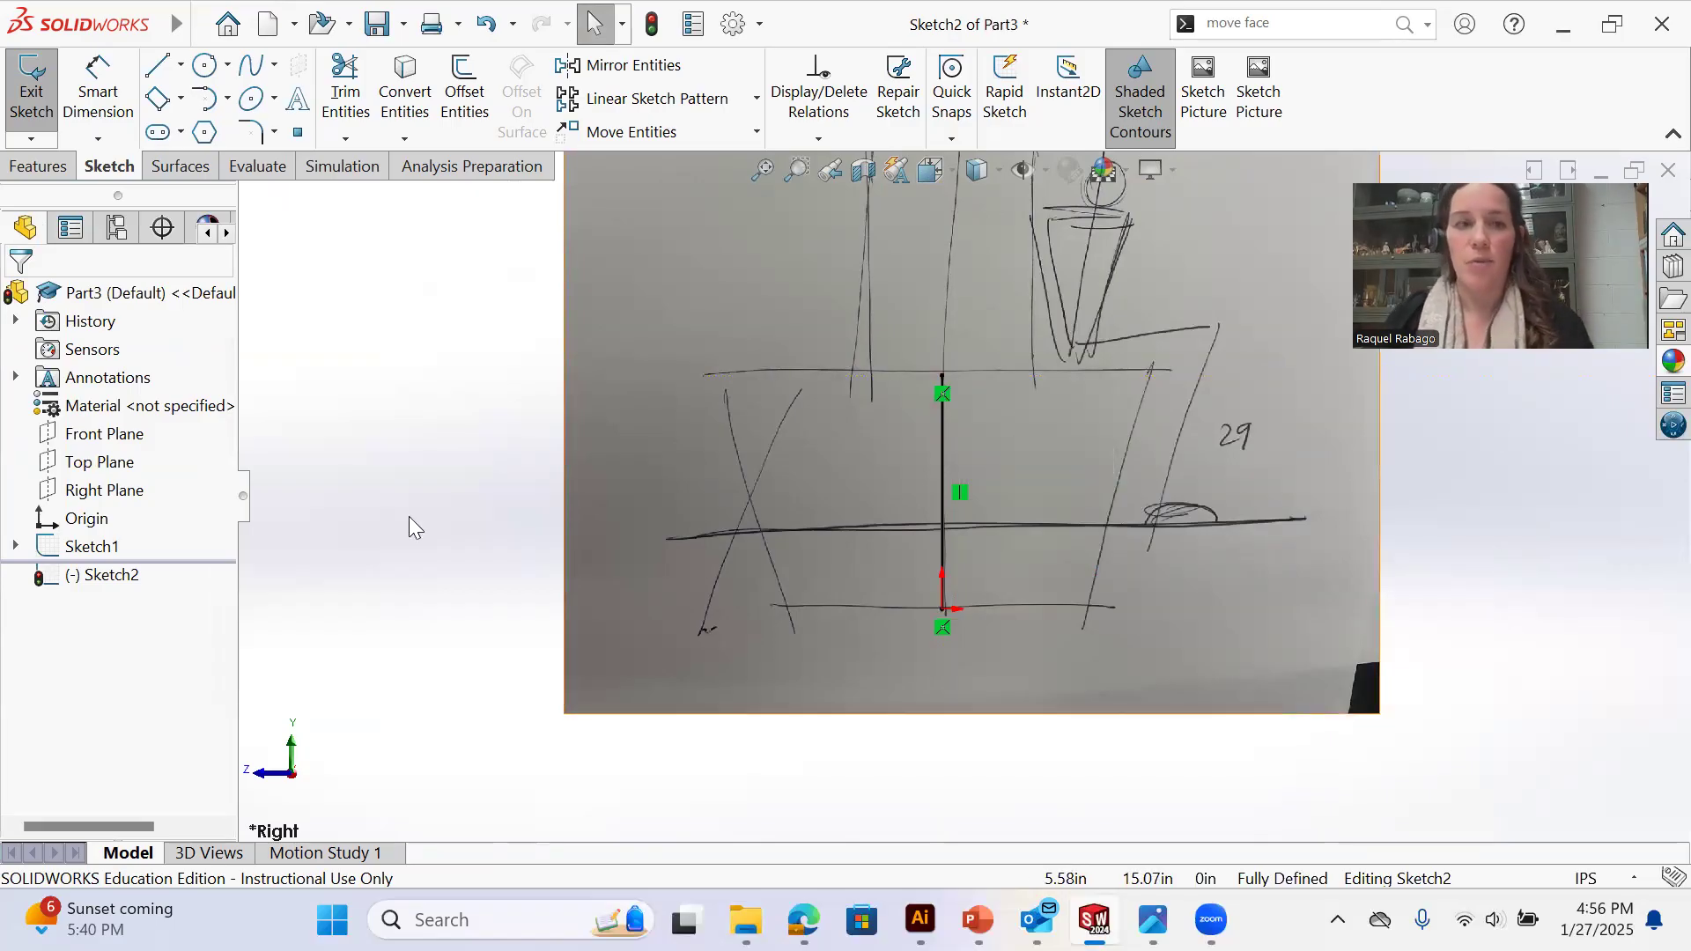
pyautogui.click(31, 93)
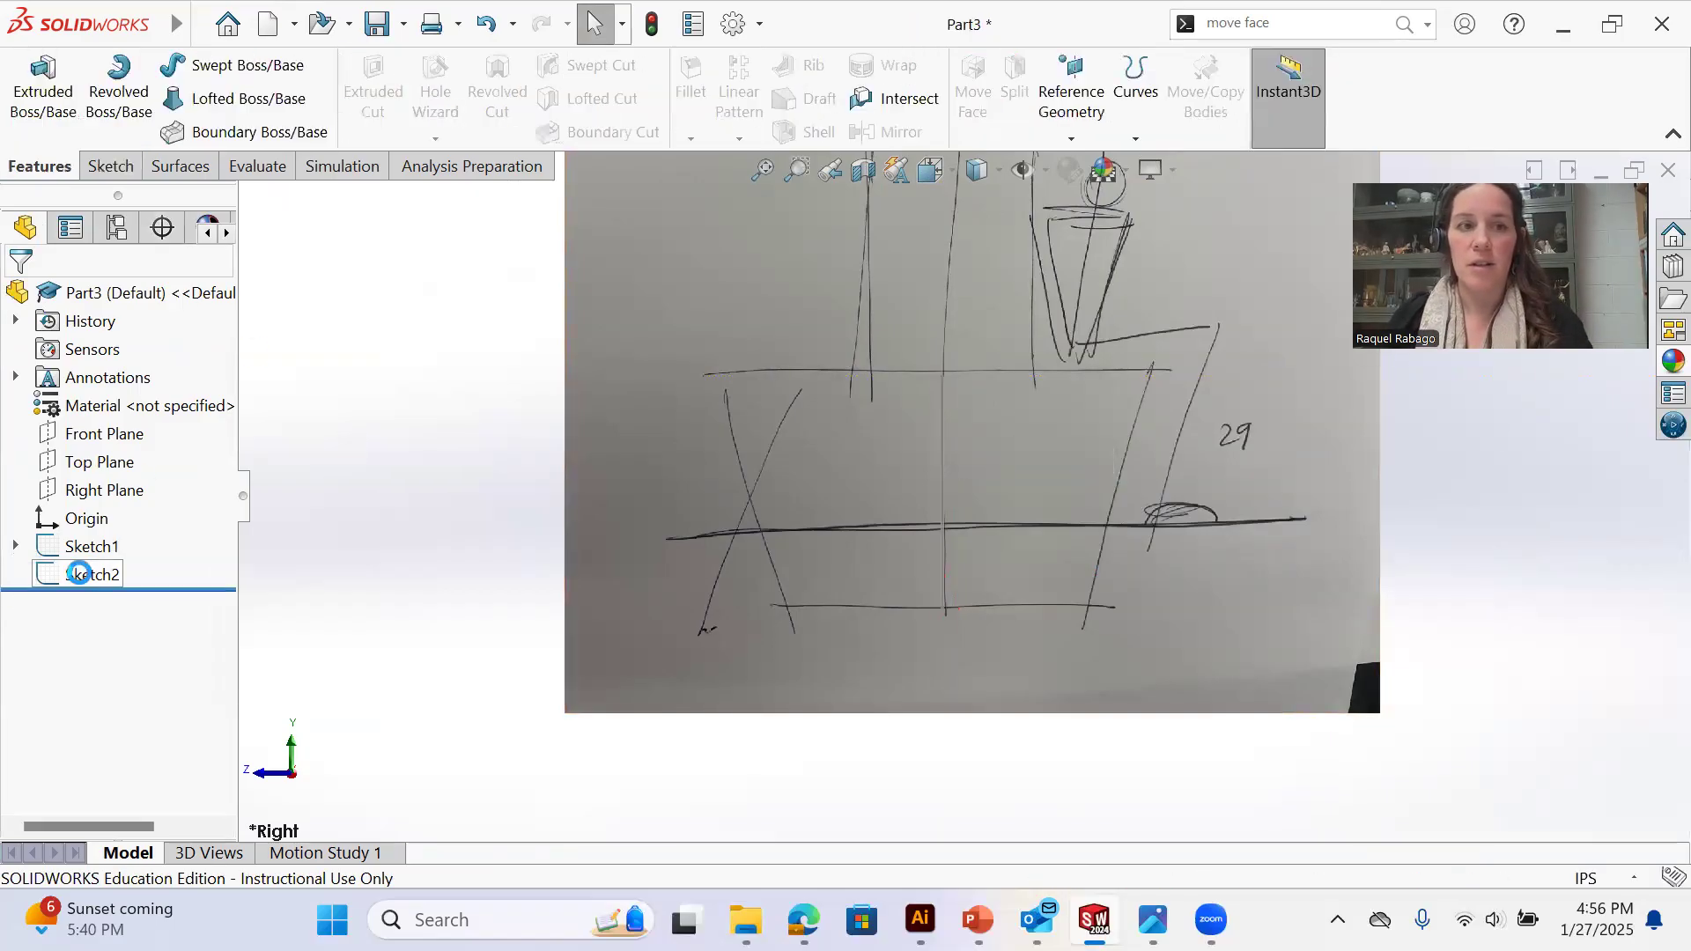
pyautogui.click(79, 573)
pyautogui.click(98, 502)
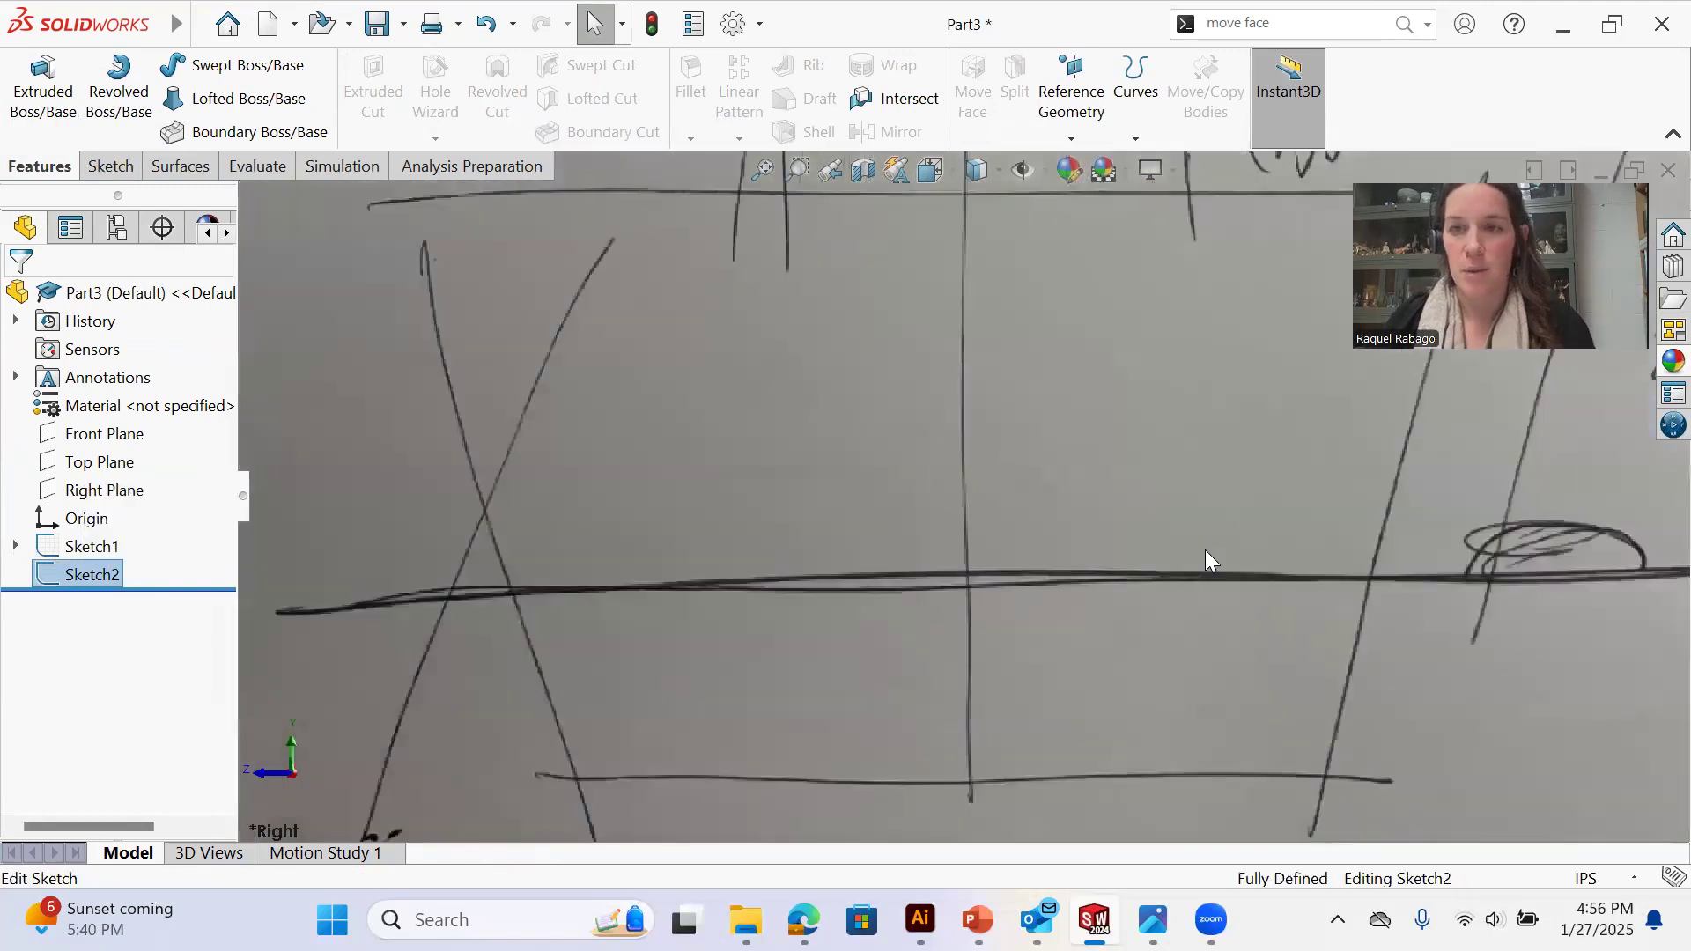
# Trace the seat half-profile's top, slanted side and about 11.22 in bottom line back to the origin, and make the bottom line horizontal
pyautogui.scroll(5, 999, 499)
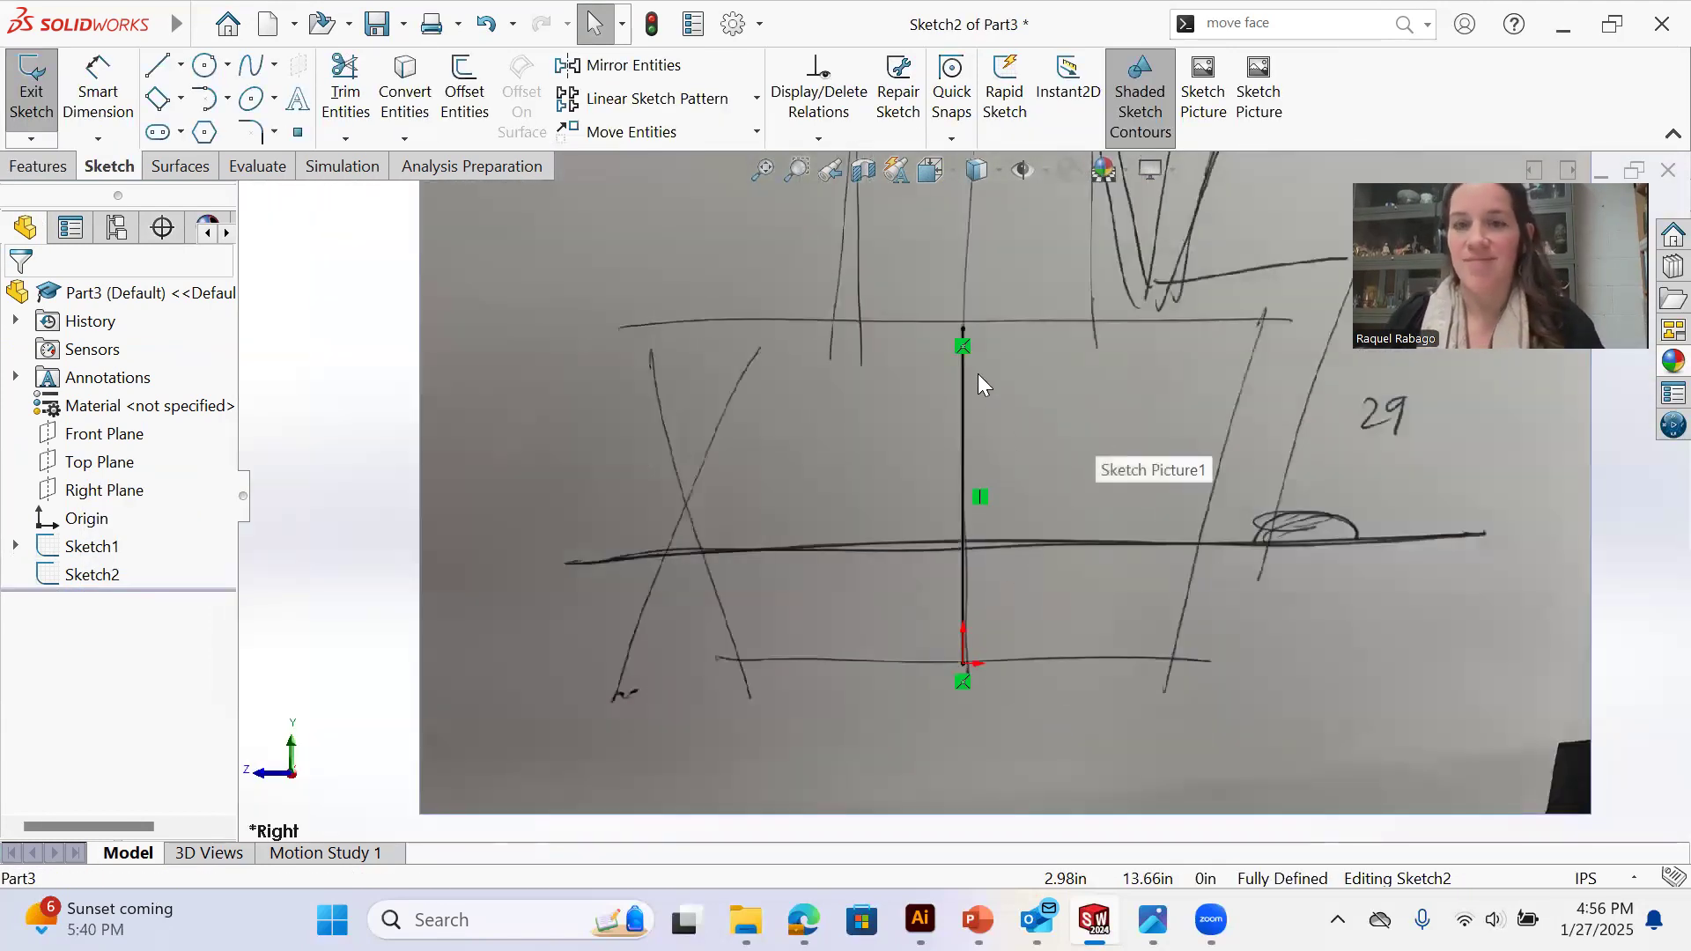
pyautogui.press('l')
pyautogui.click(963, 327)
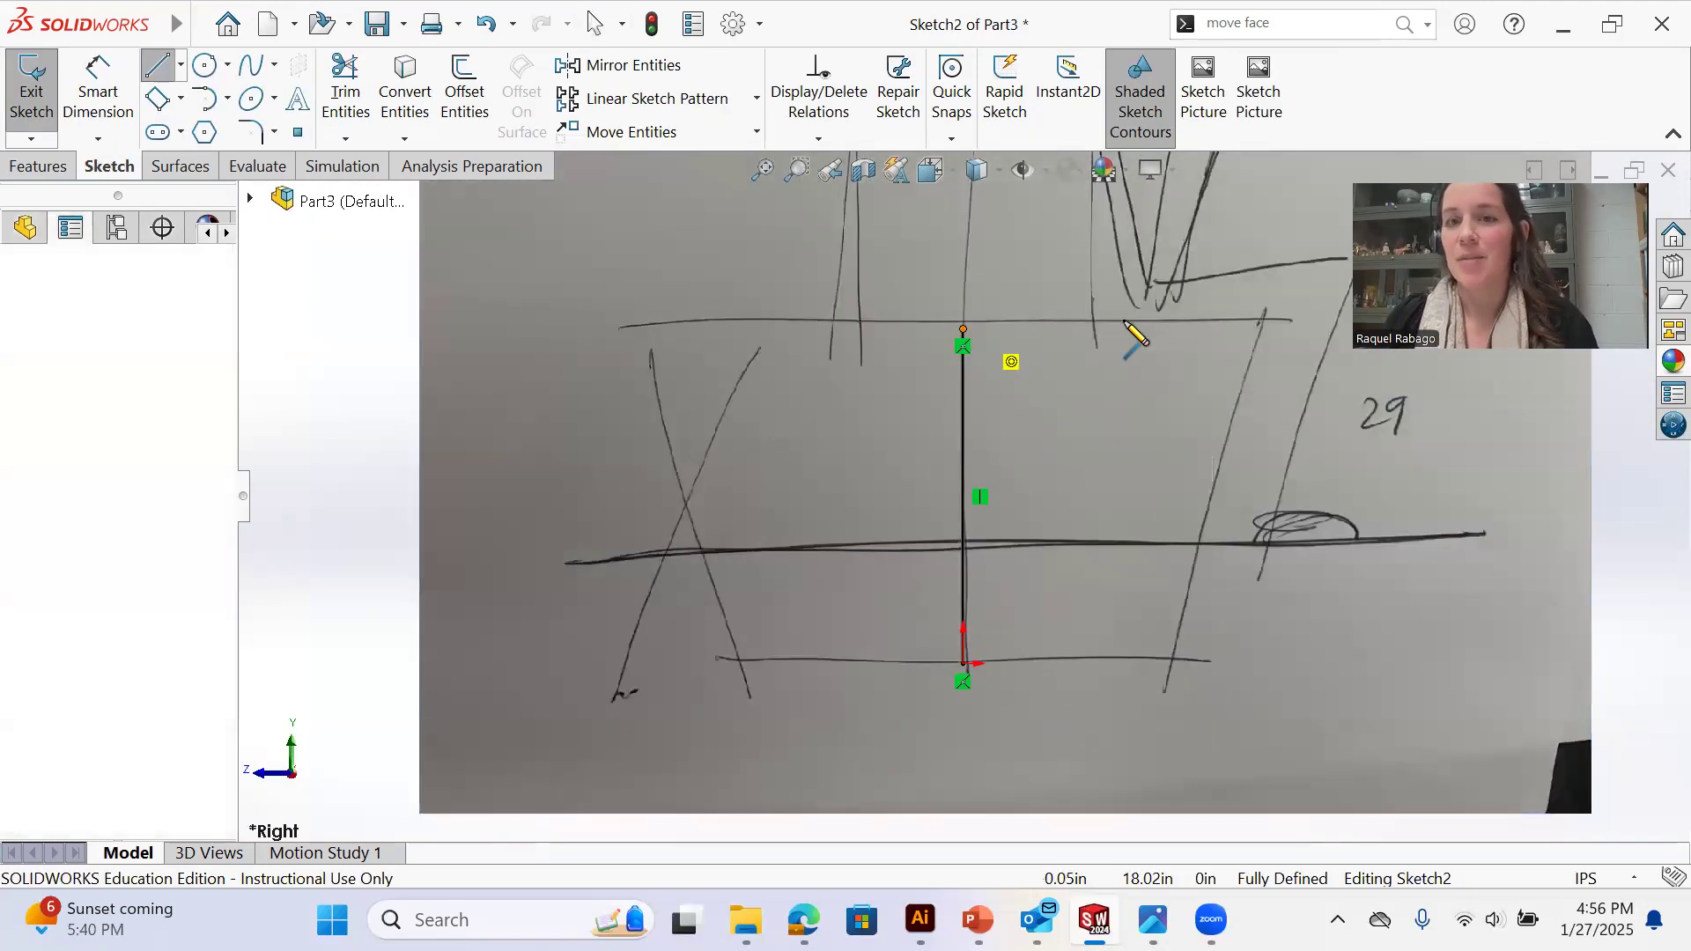
pyautogui.click(1260, 328)
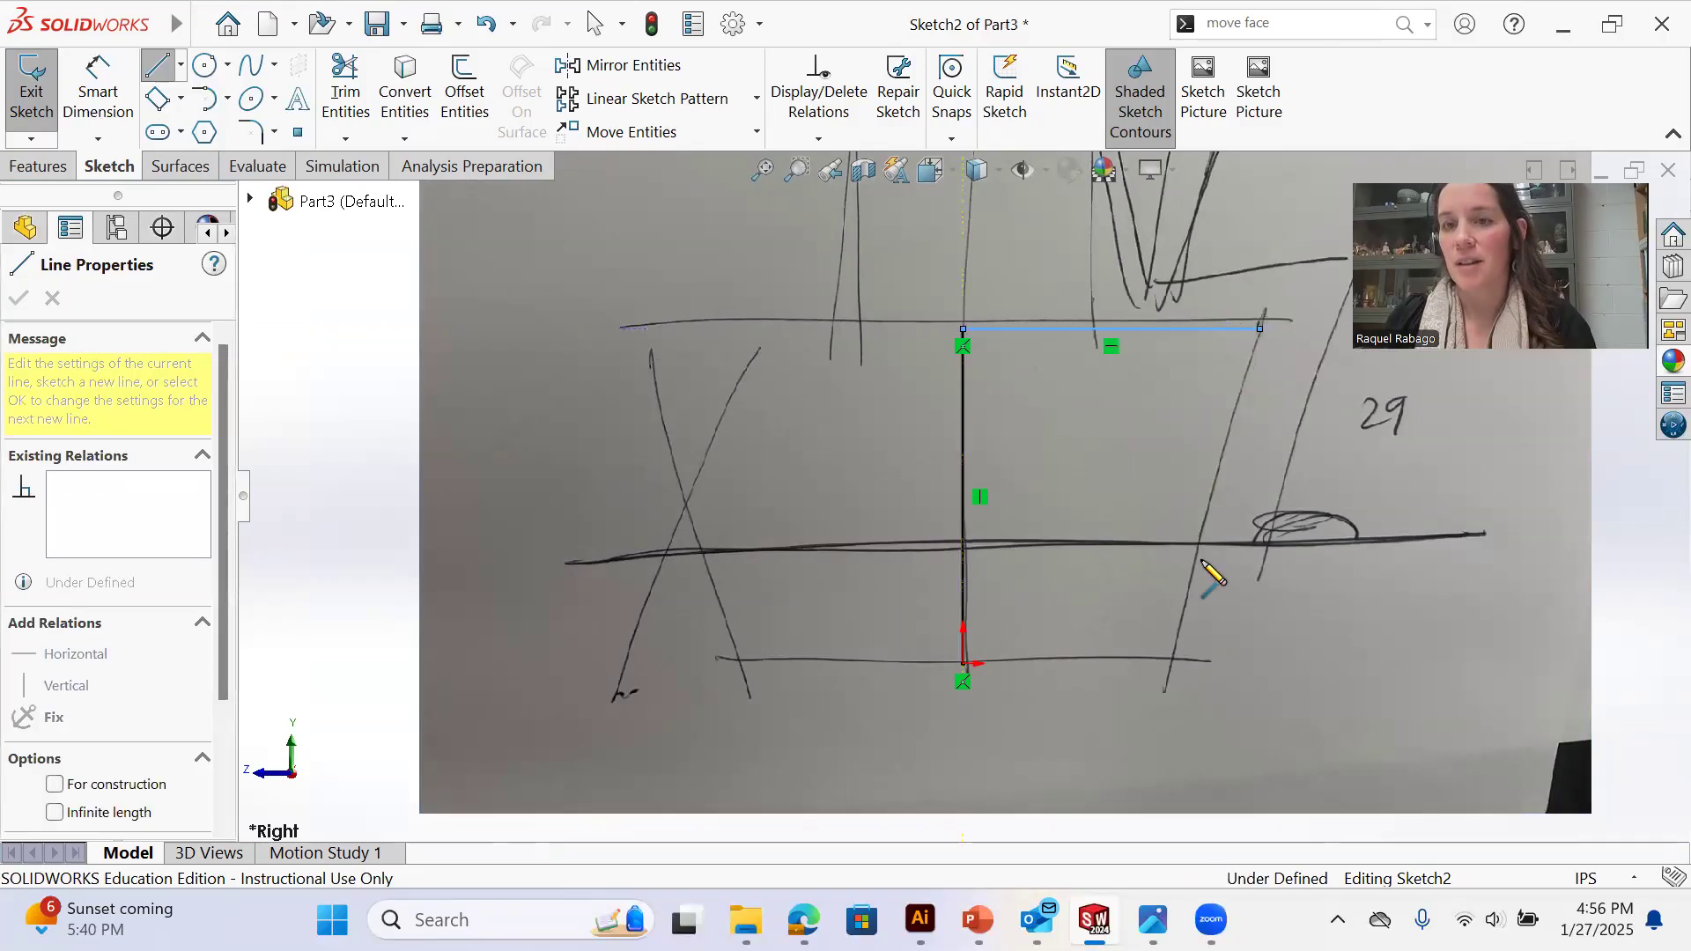
pyautogui.click(1174, 657)
pyautogui.click(967, 663)
pyautogui.rightClick(972, 660)
pyautogui.click(1035, 676)
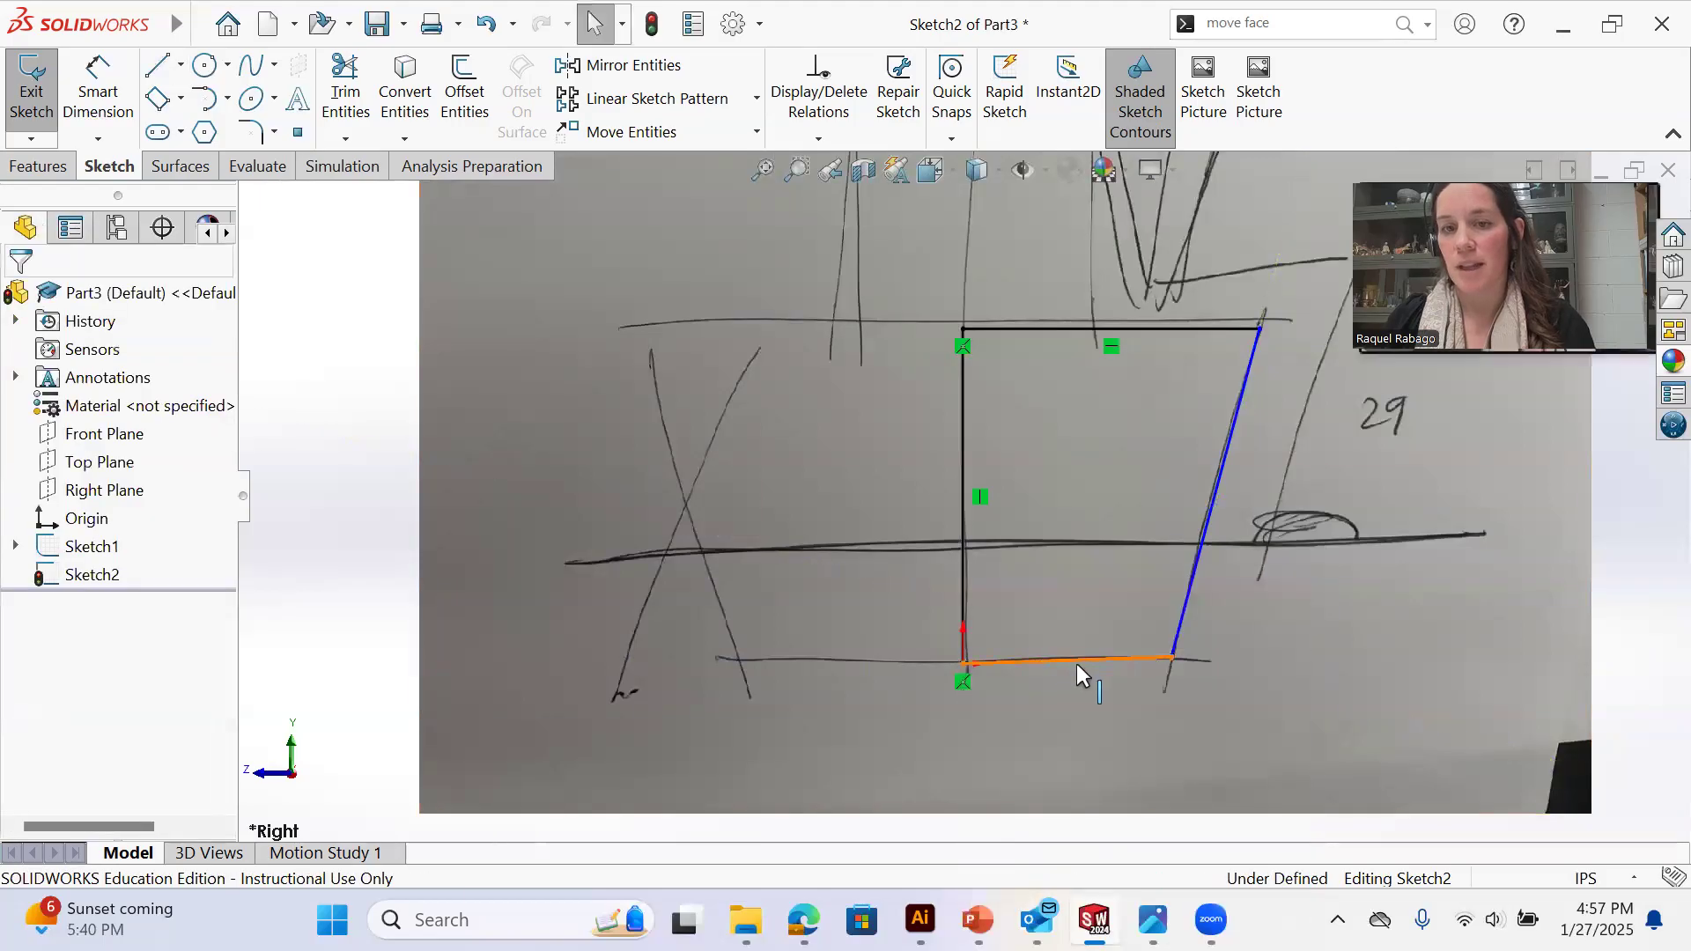
pyautogui.click(1076, 664)
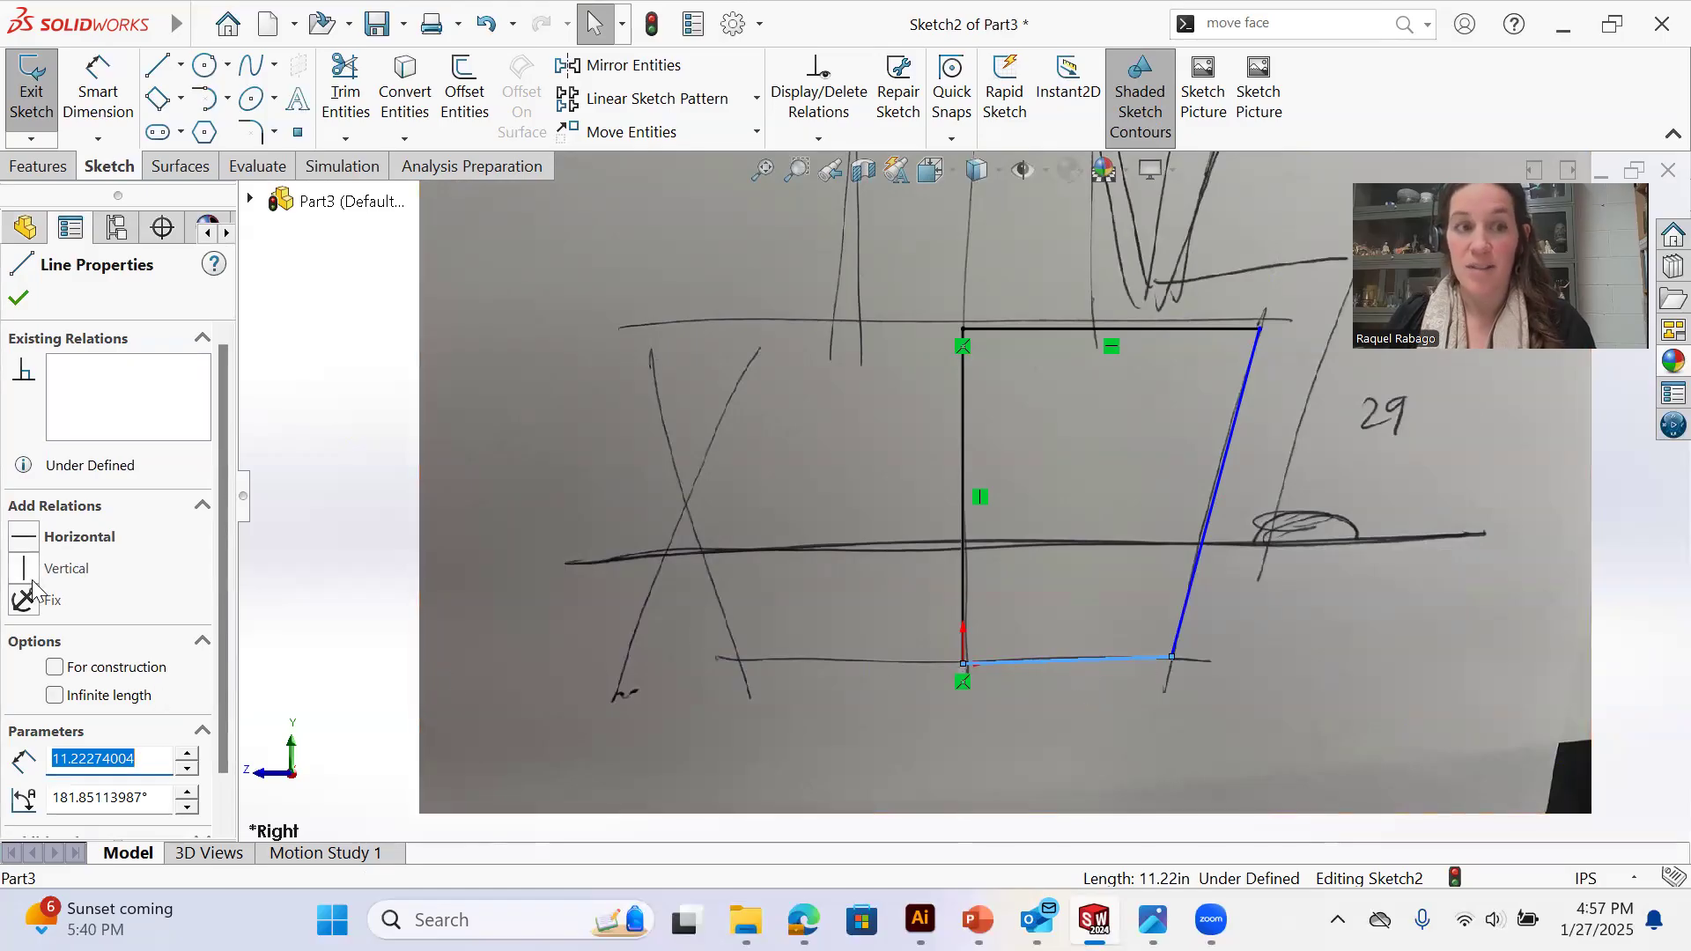
pyautogui.click(23, 539)
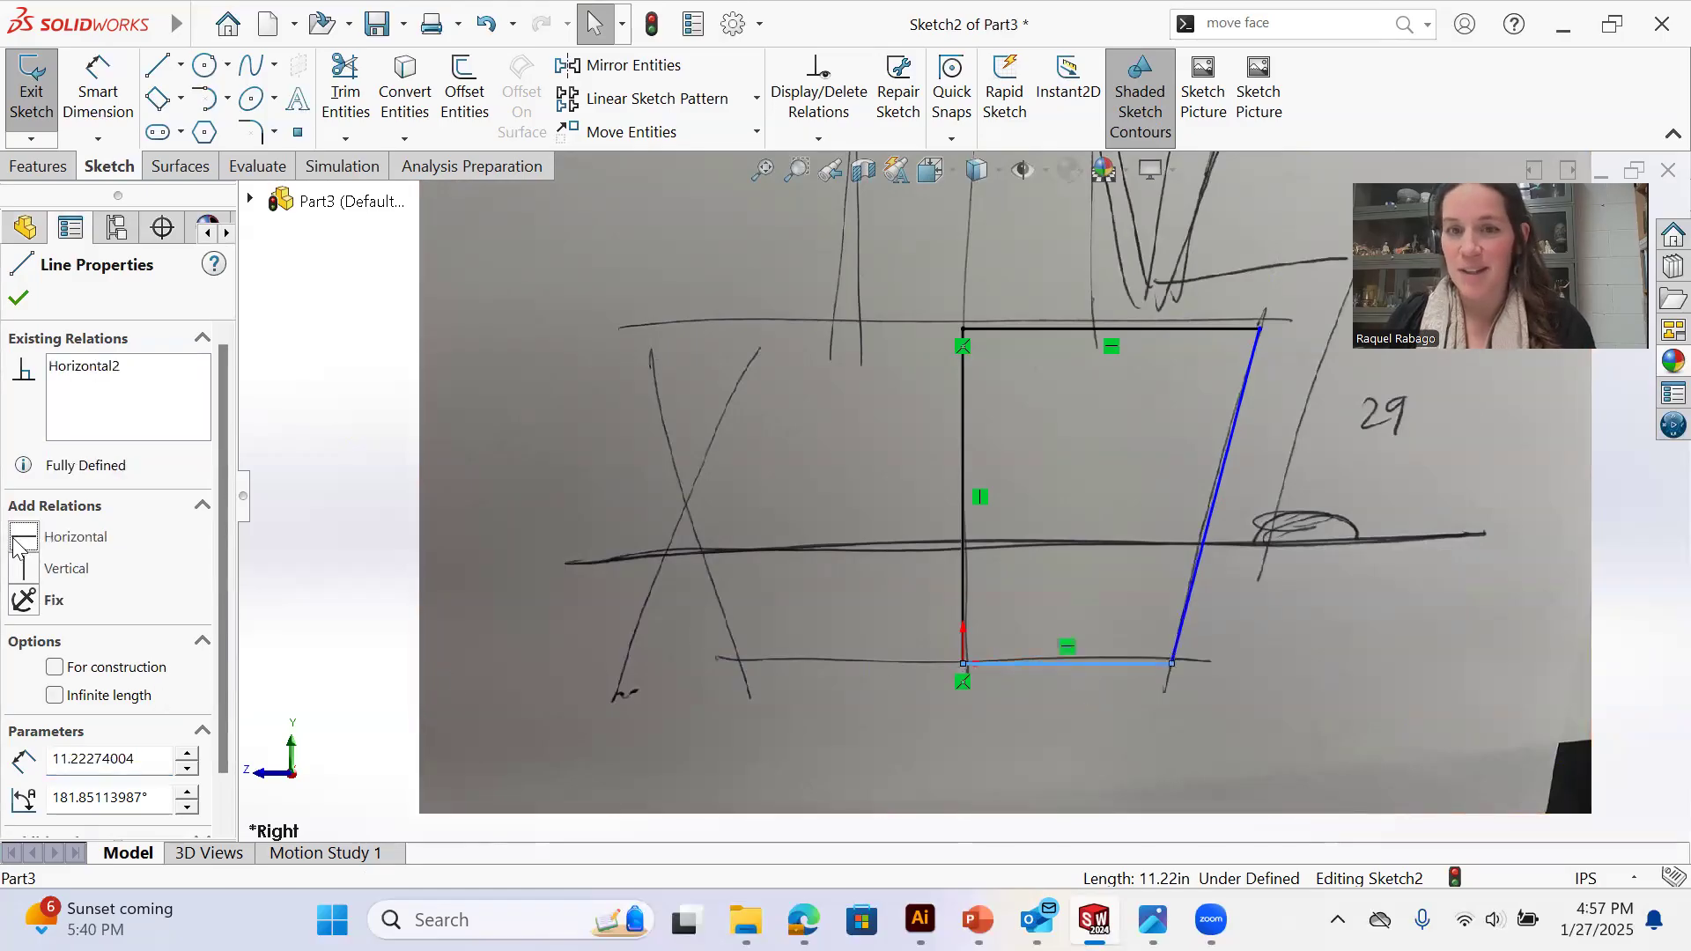
pyautogui.click(1053, 710)
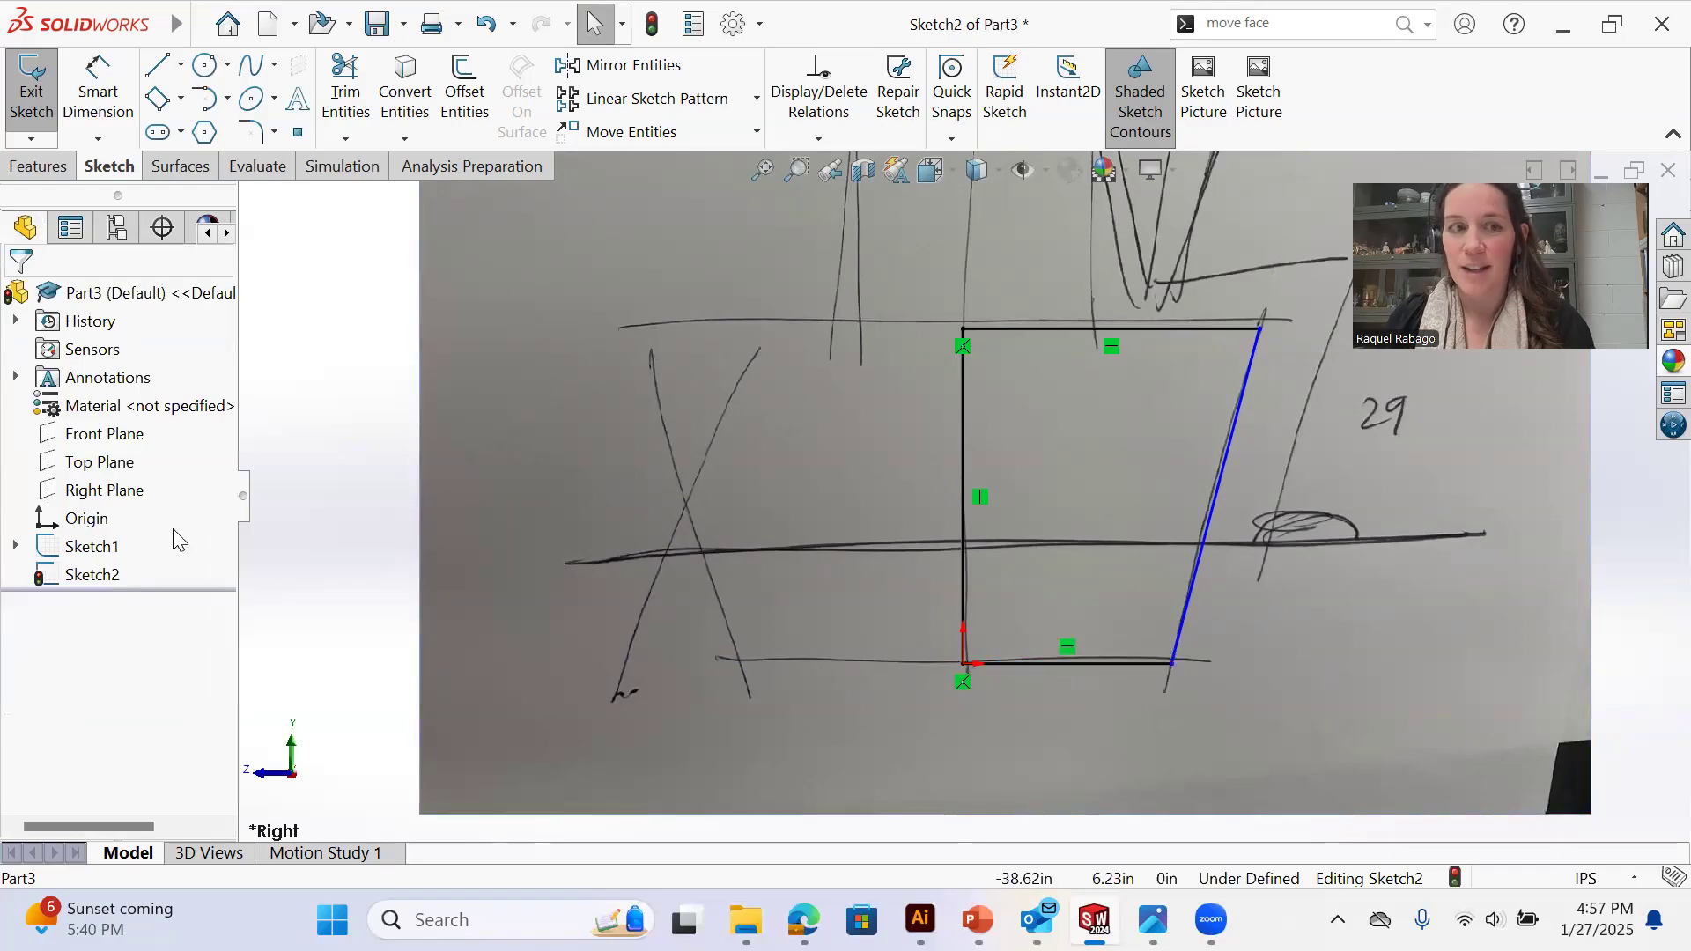
pyautogui.click(1136, 664)
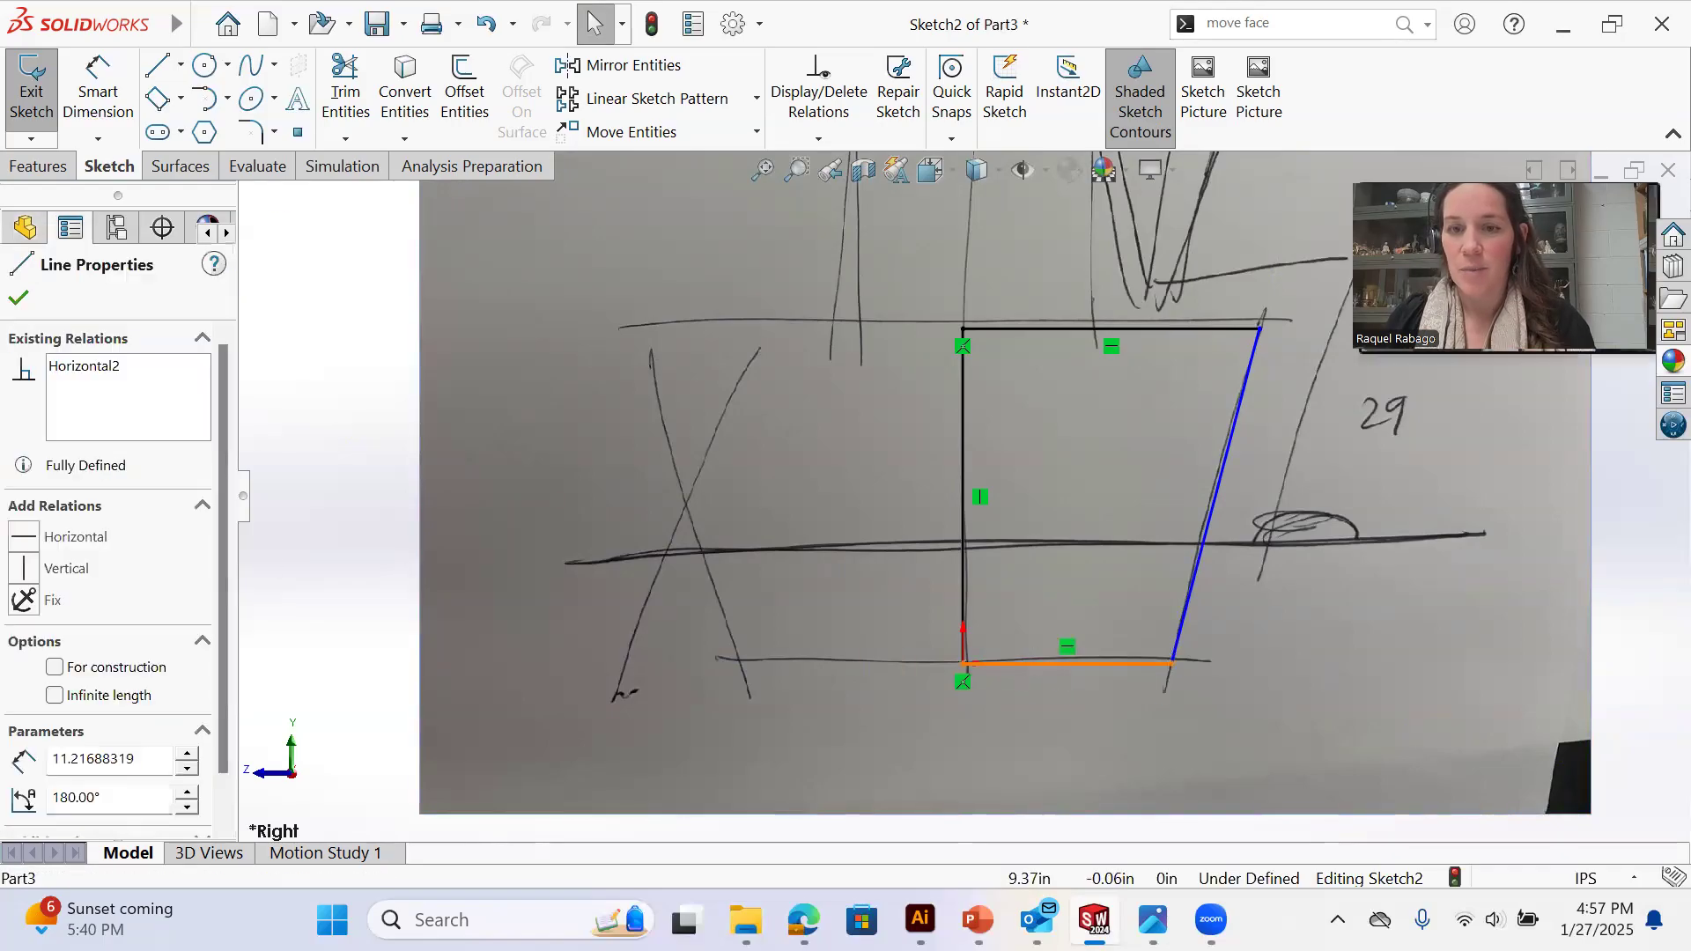
pyautogui.rightClick(1100, 661)
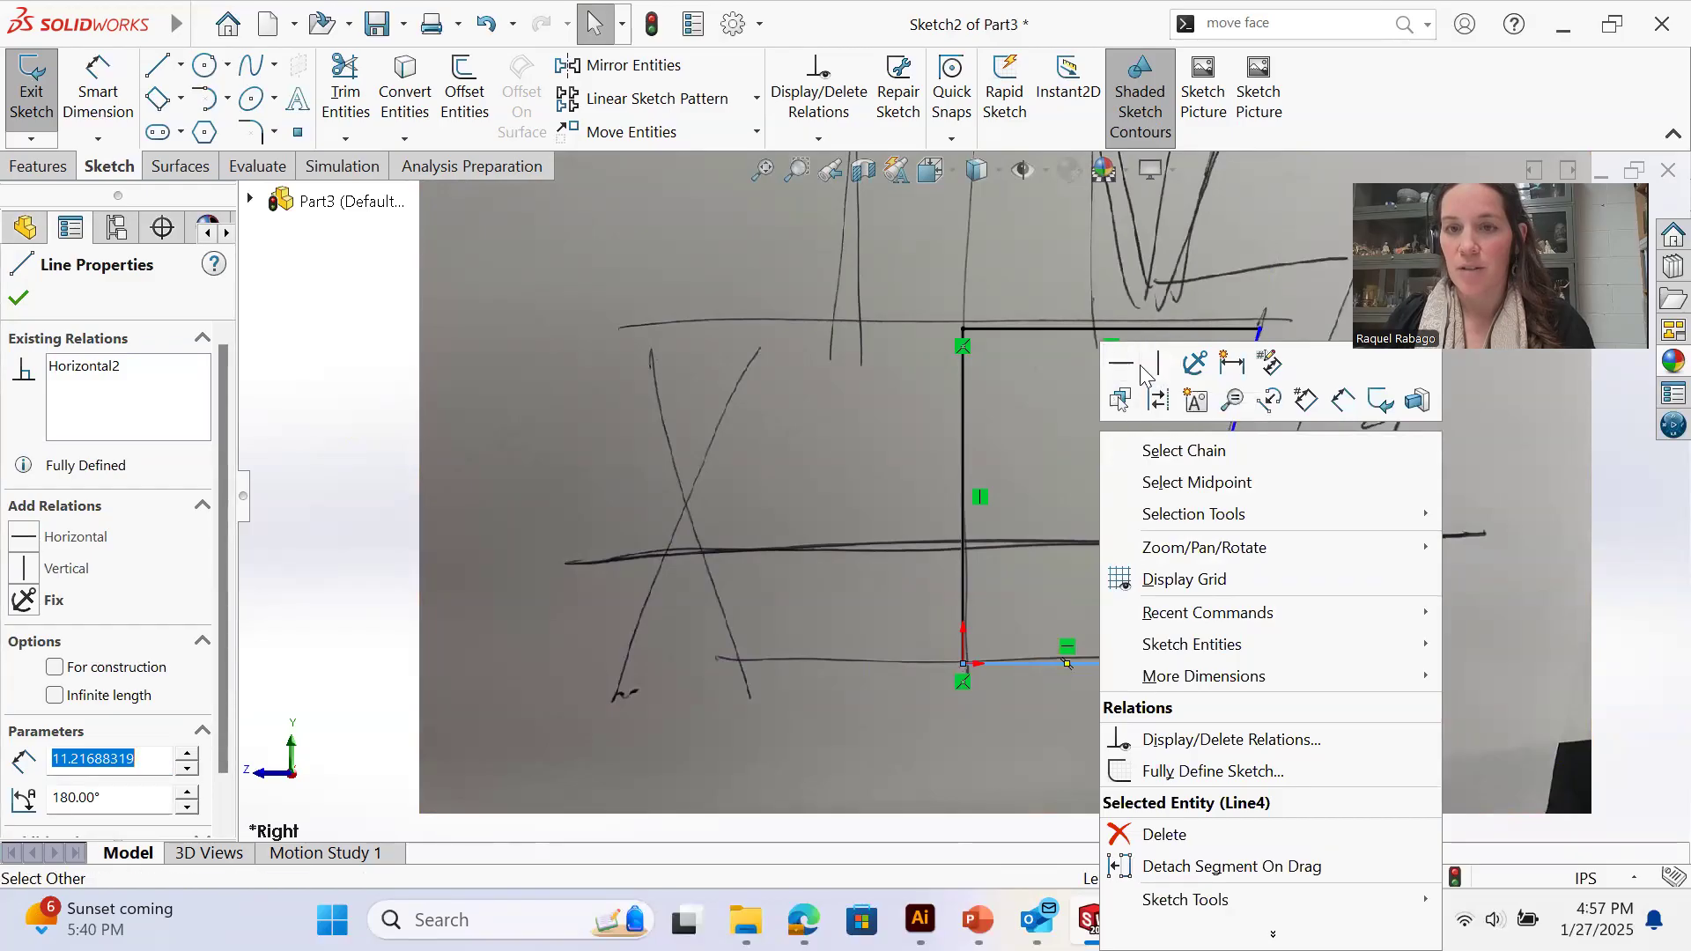
pyautogui.click(1019, 704)
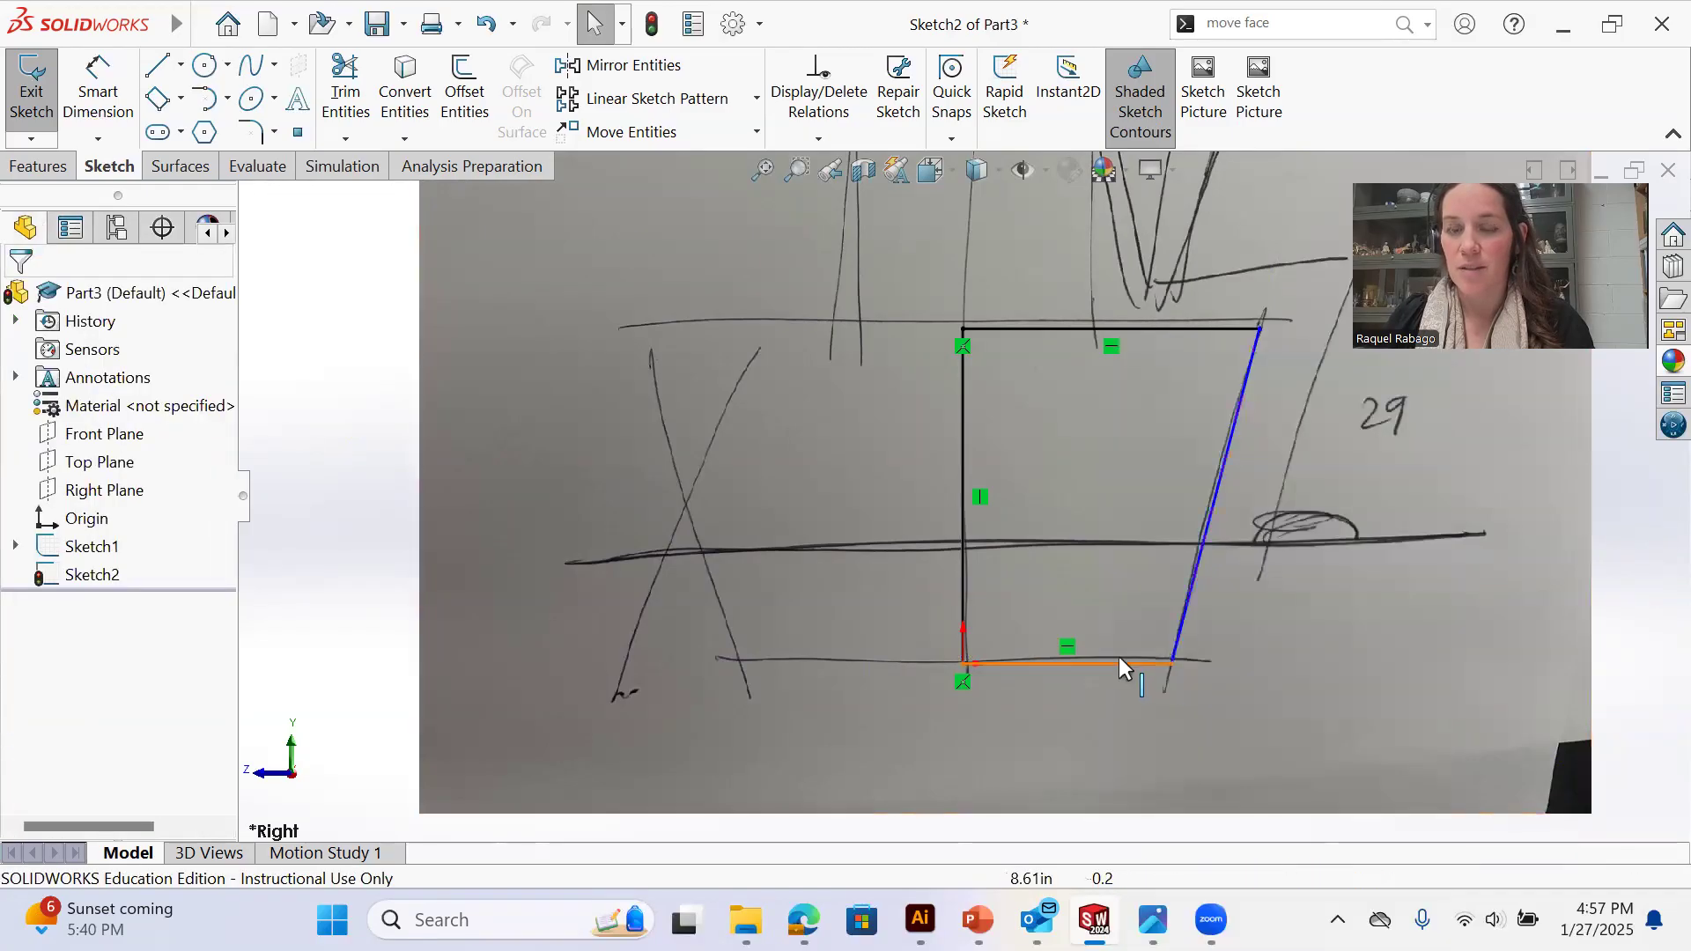
# Delete the slanted side line from the seat half-profile
pyautogui.scroll(2, 1166, 620)
pyautogui.scroll(-1, 1061, 389)
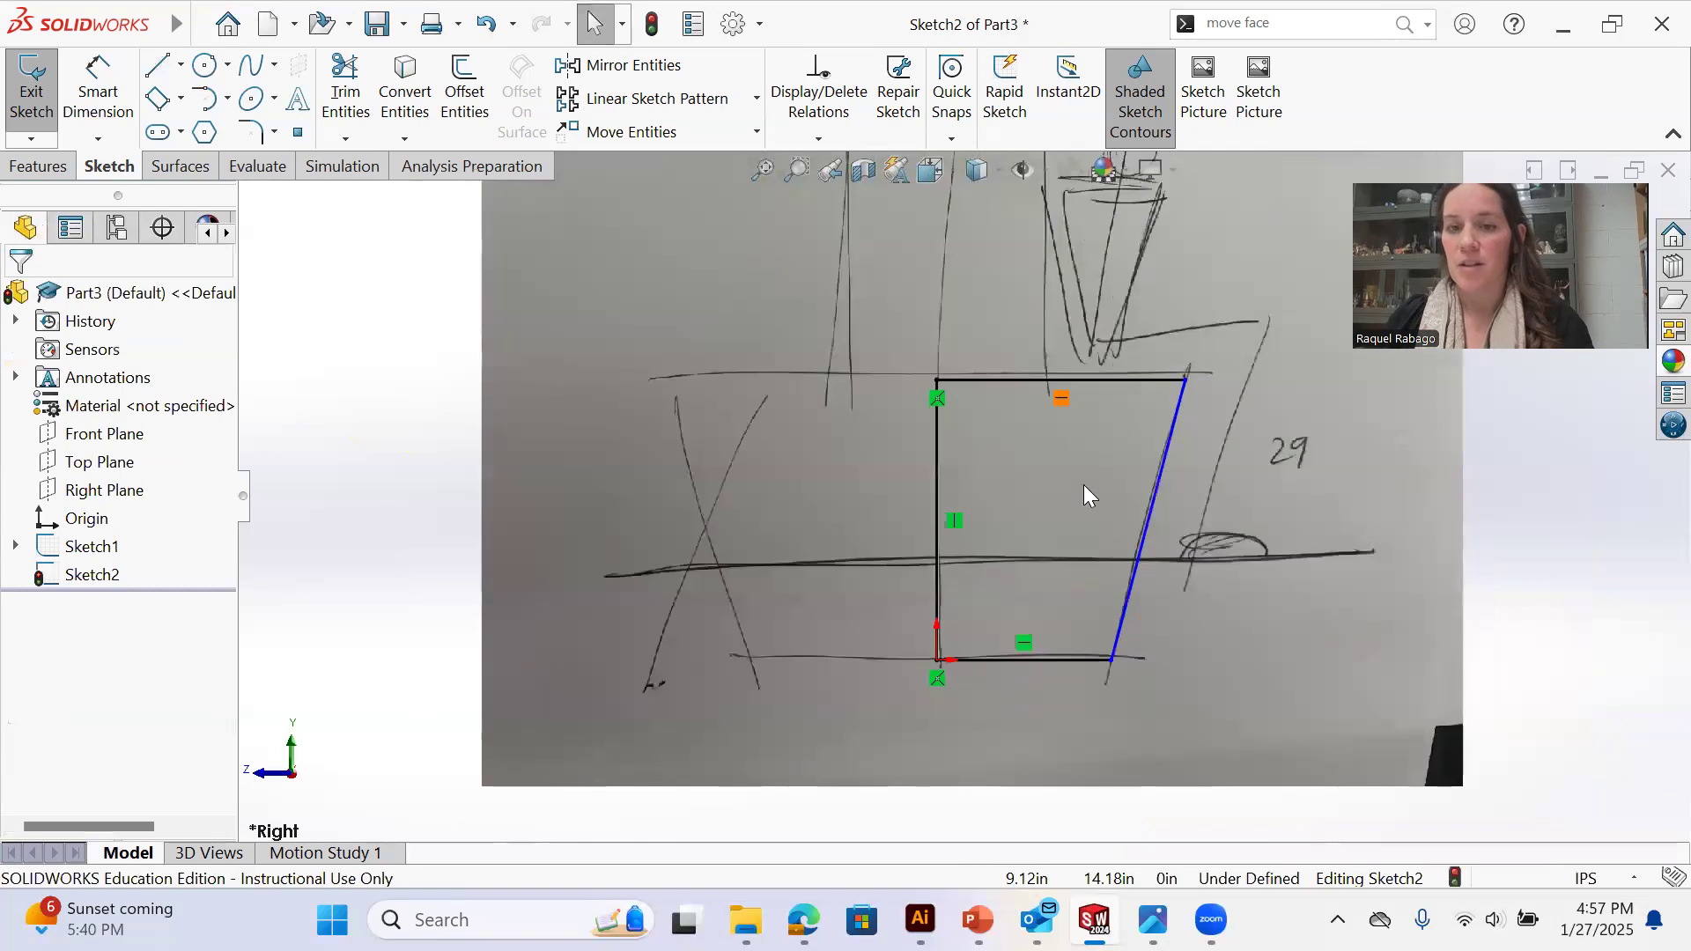
pyautogui.click(1166, 456)
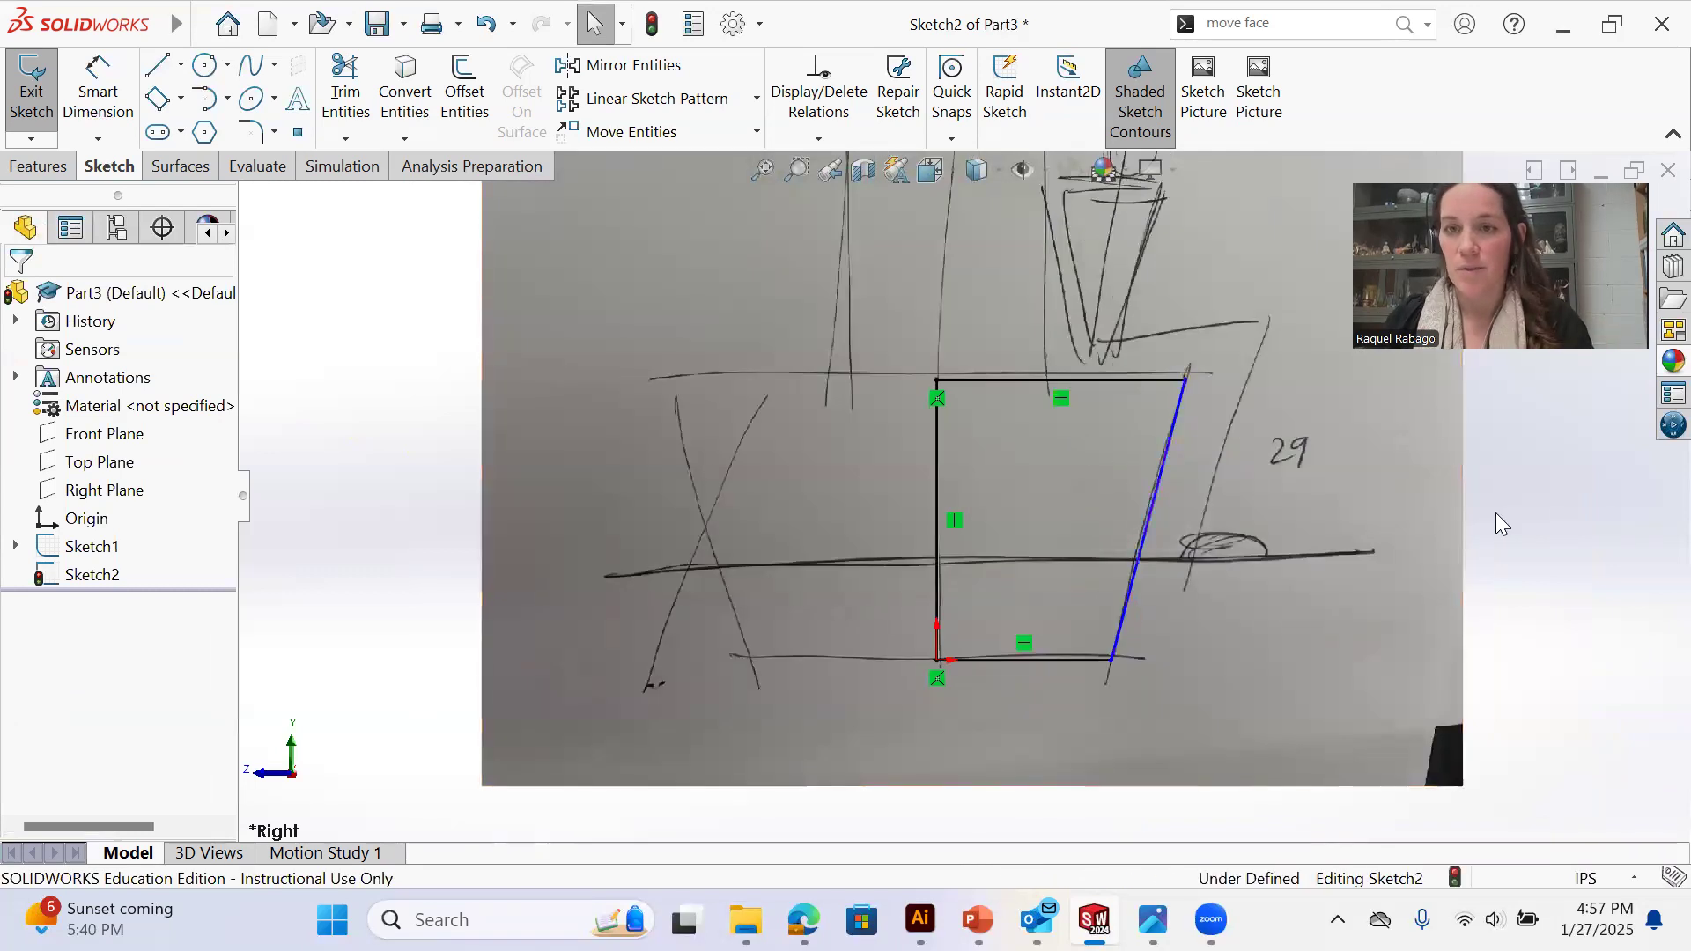
pyautogui.click(1127, 585)
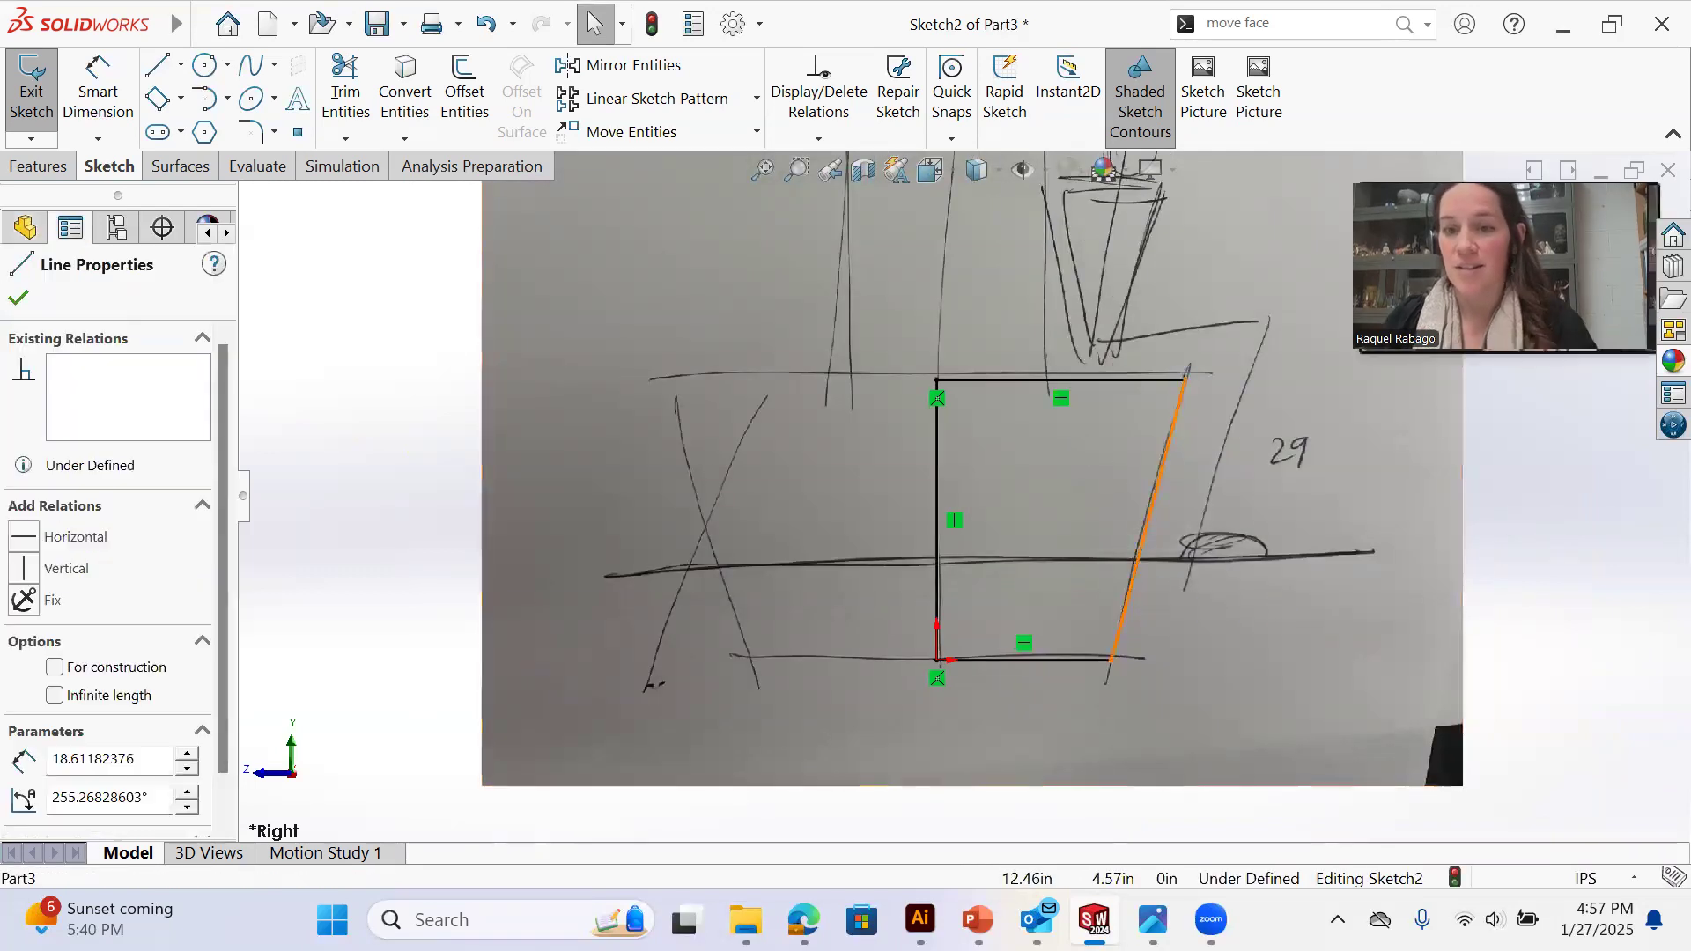
pyautogui.press('Delete')
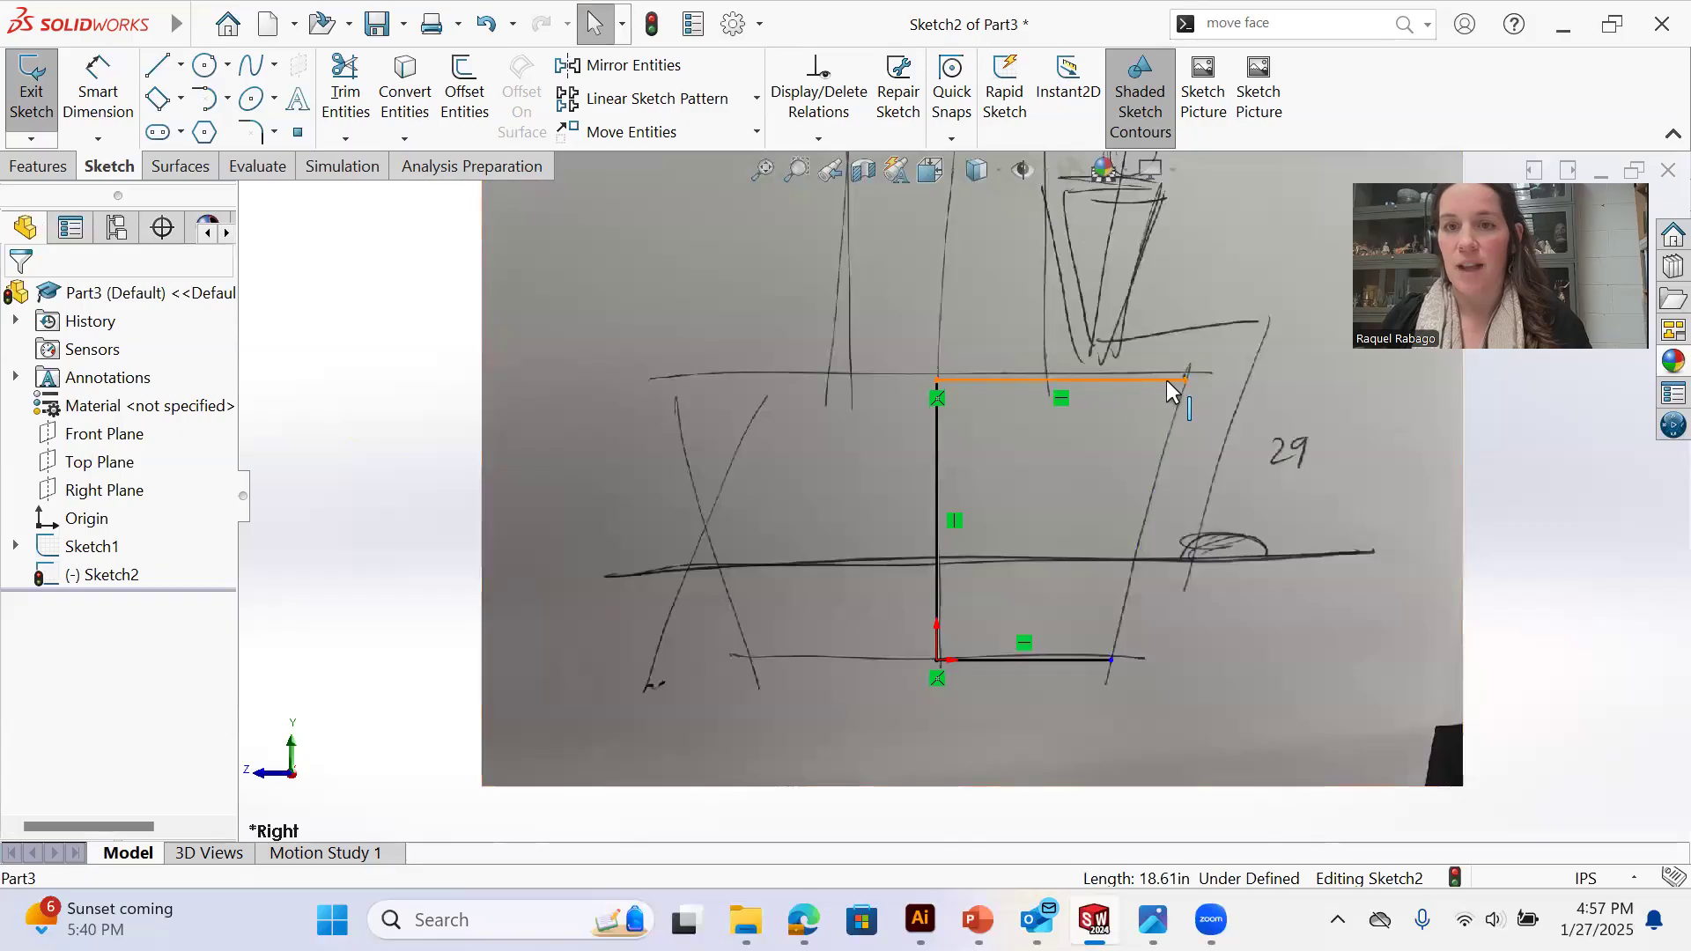
pyautogui.click(1057, 398)
pyautogui.click(1060, 398)
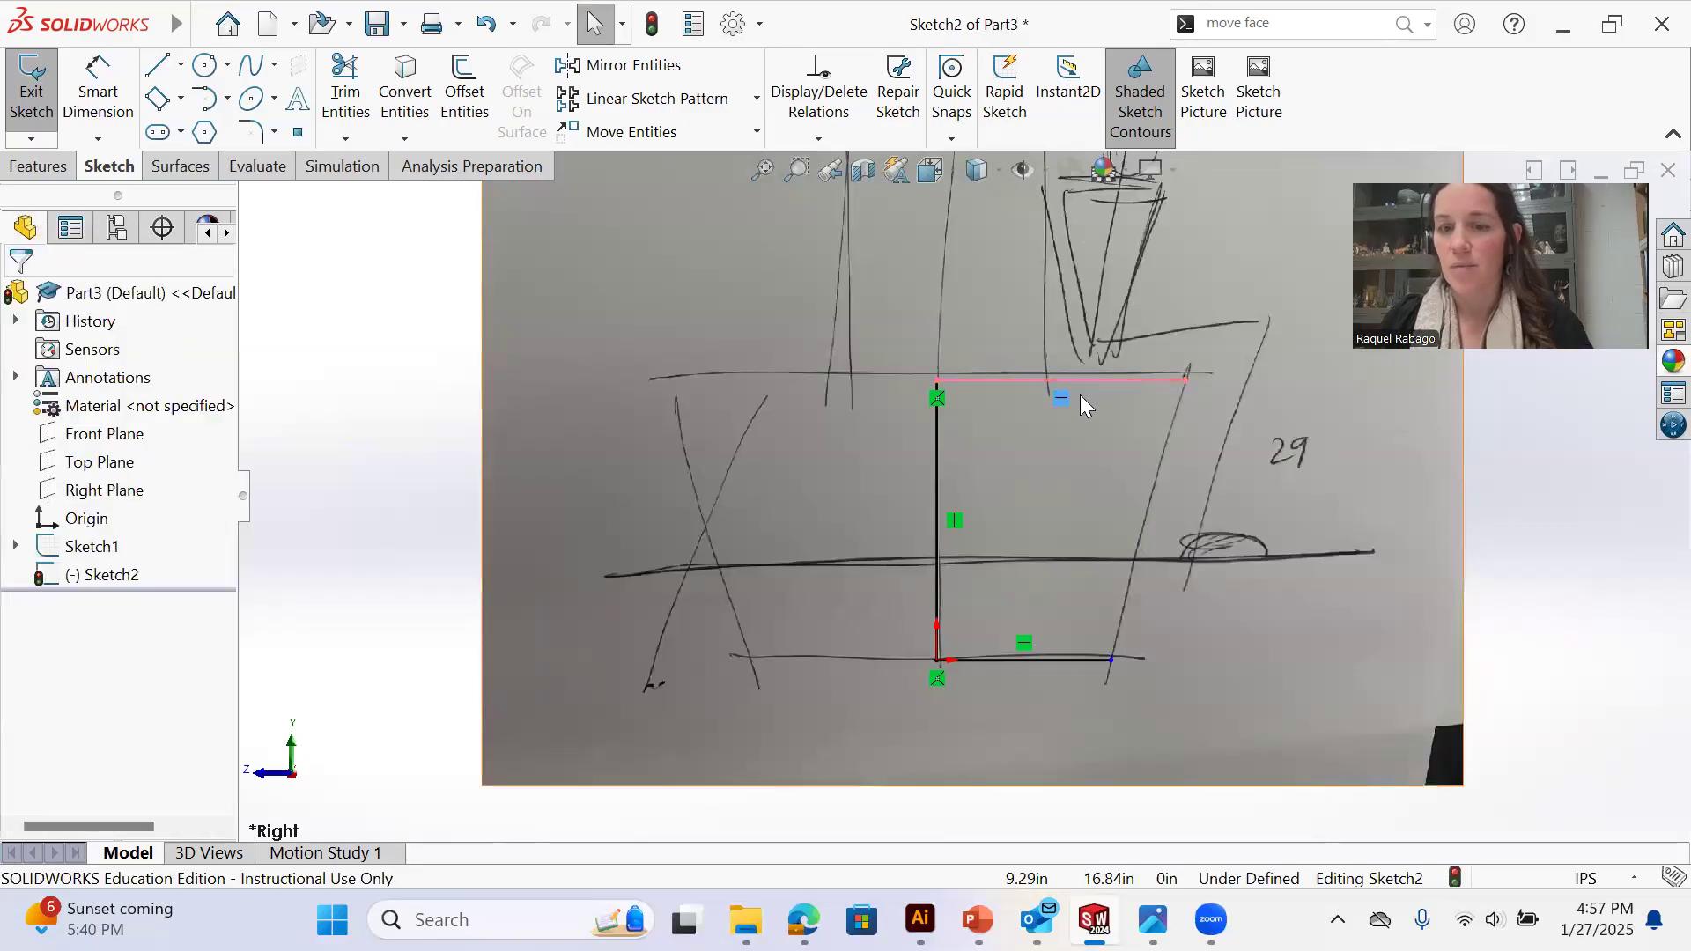
pyautogui.rightClick(1570, 522)
pyautogui.click(1535, 407)
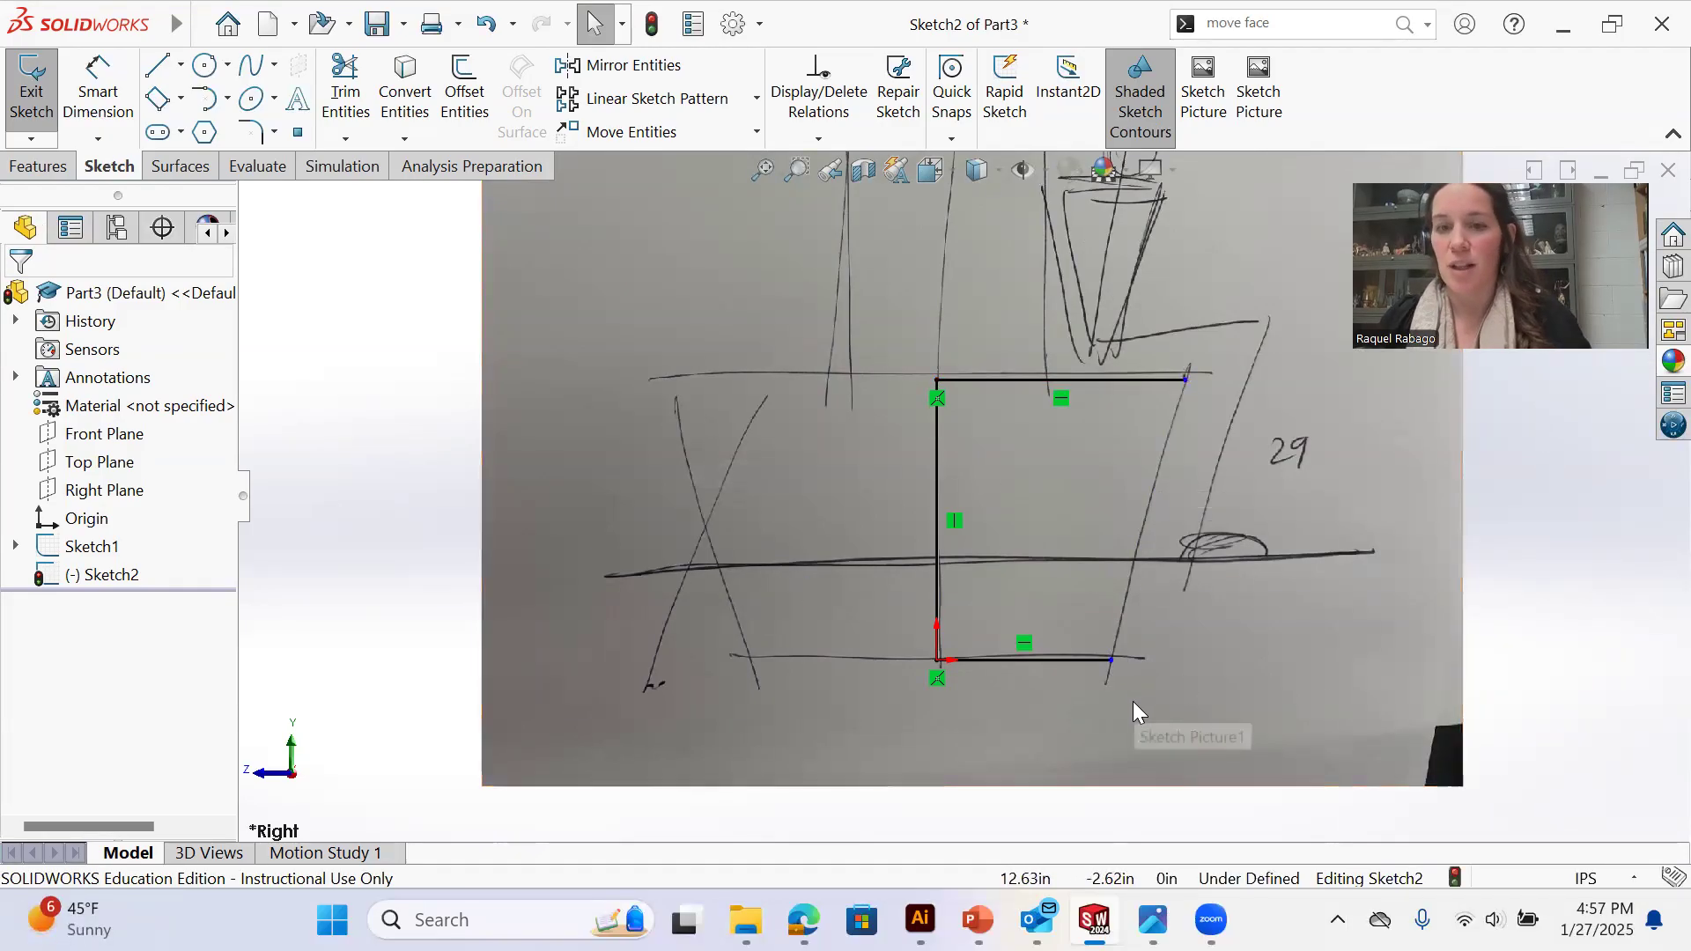
# Draw a slightly slanted line about 5.42 in long downward from the outer endpoint of the profile's bottom line
pyautogui.press('l')
pyautogui.click(1111, 659)
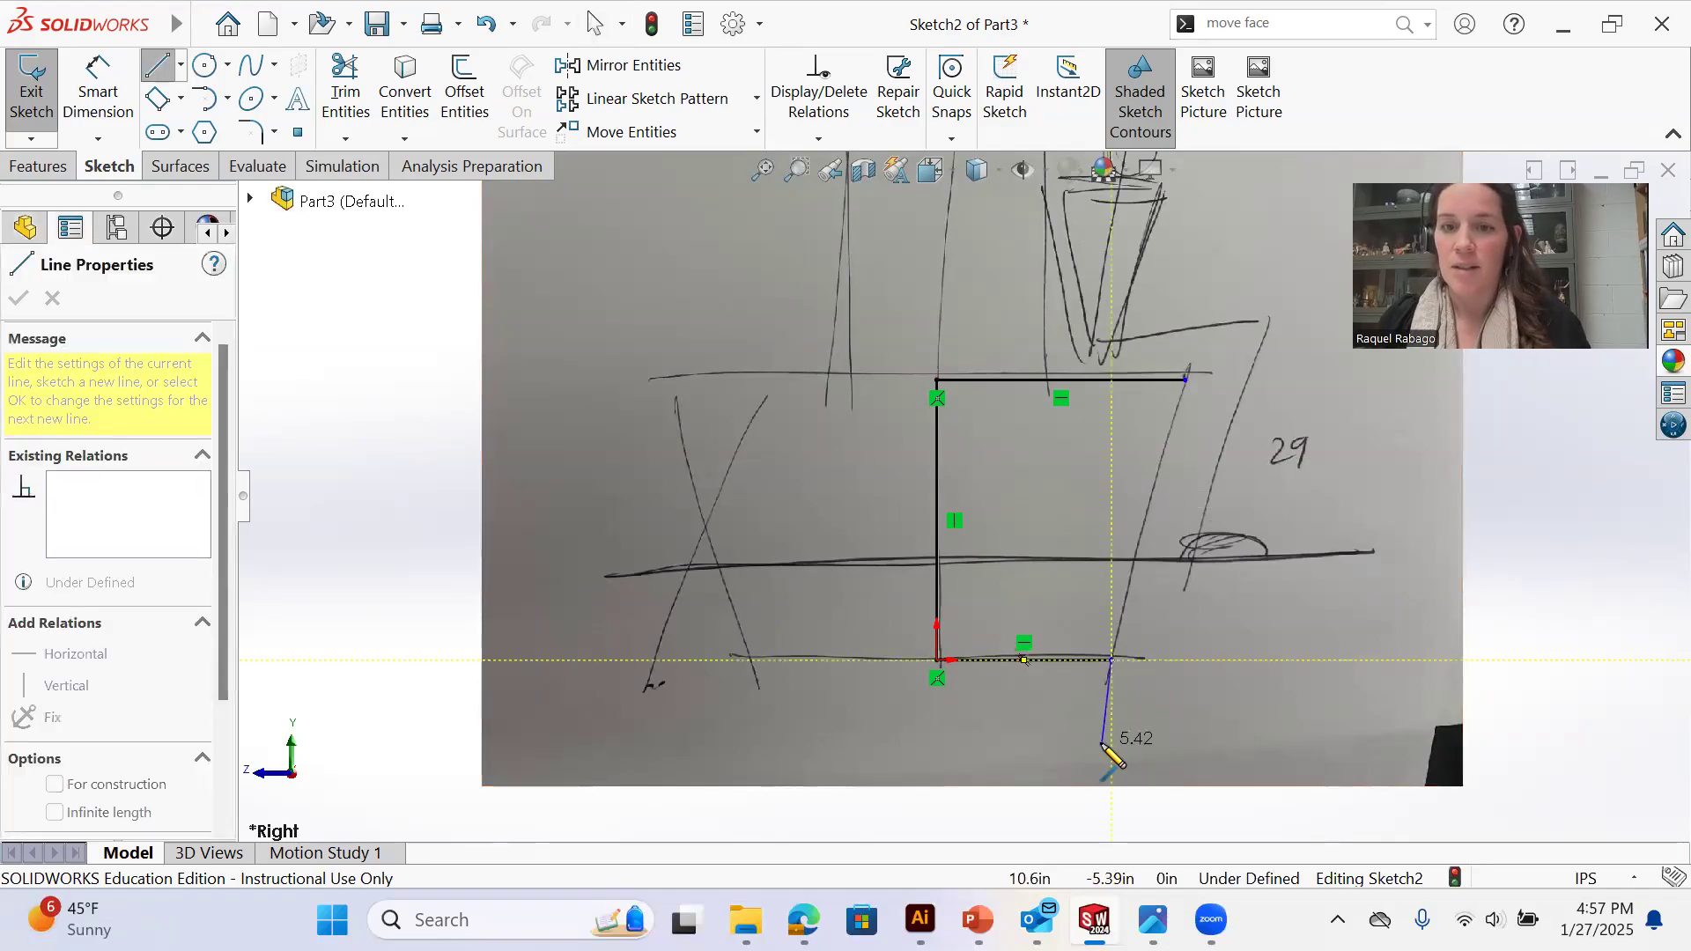
pyautogui.rightClick(1103, 745)
pyautogui.click(1149, 611)
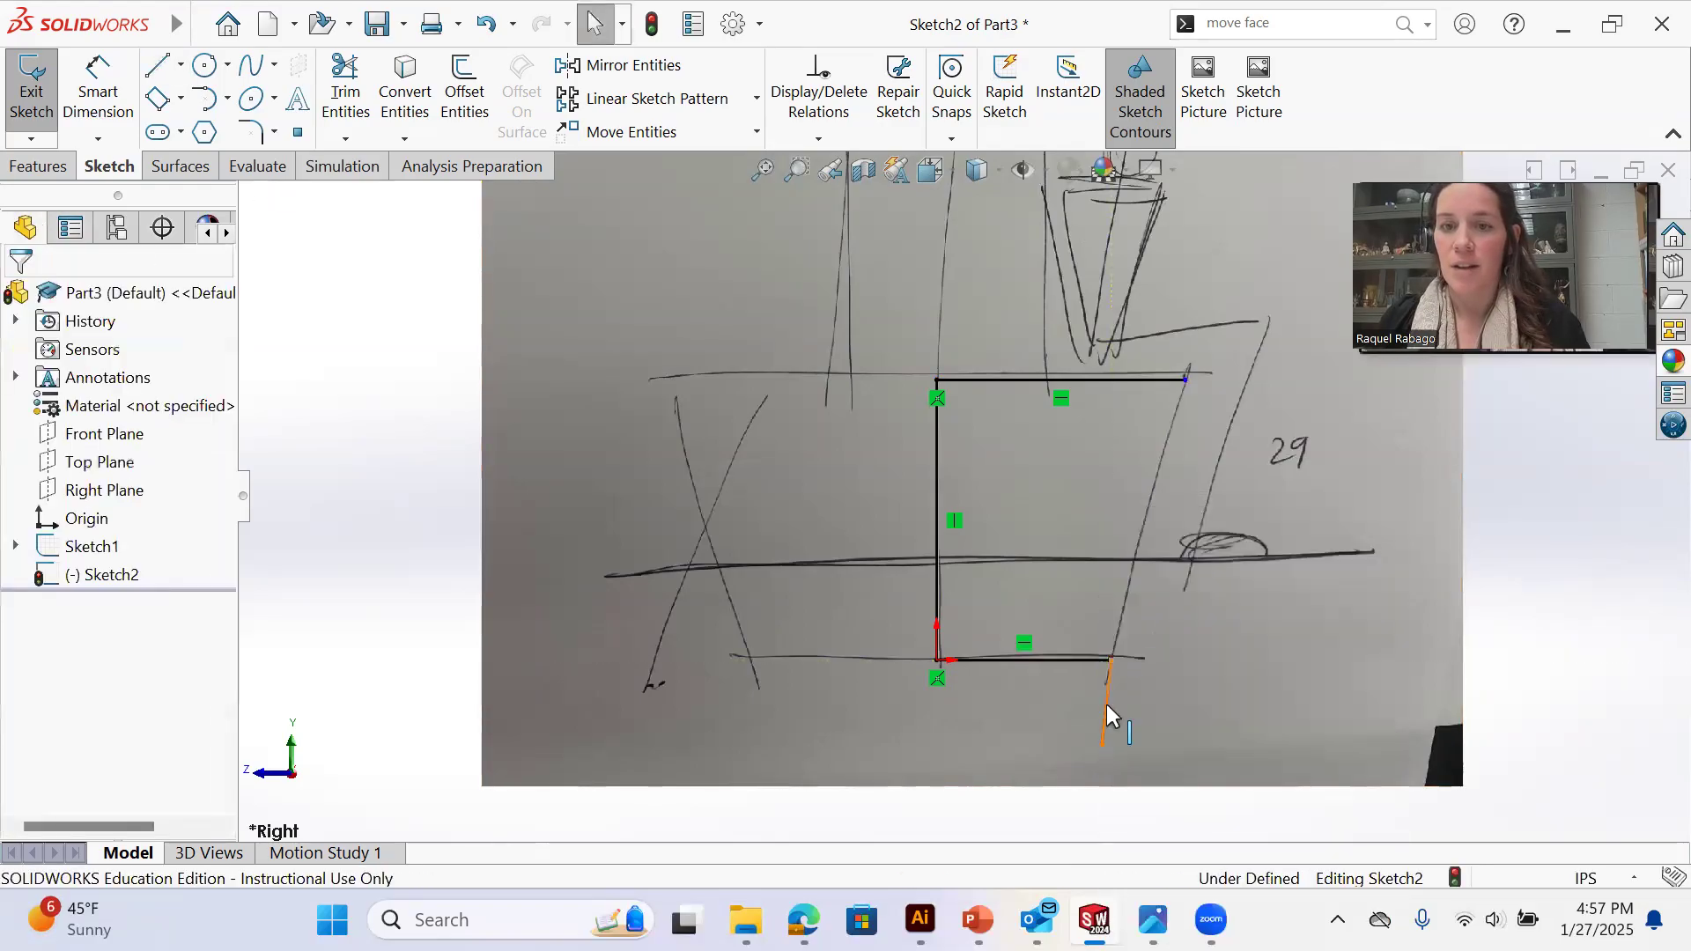
pyautogui.click(1106, 705)
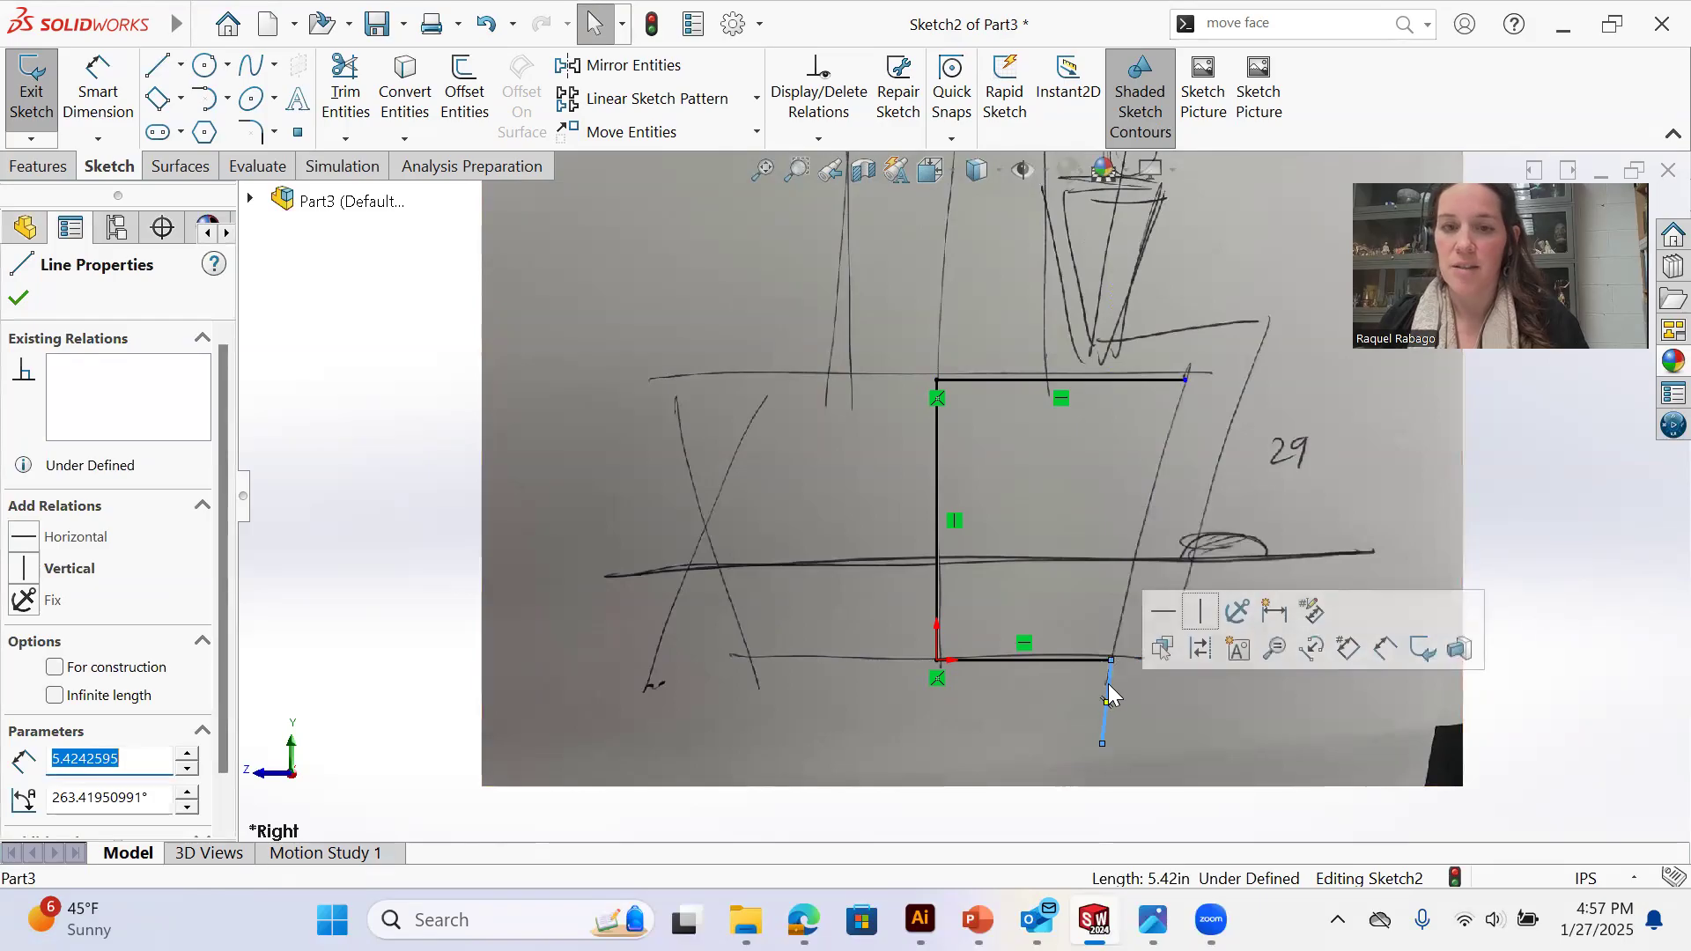
# Dimension the angle between the bottom line and the short line below it at 85°
pyautogui.press('s')
pyautogui.click(1144, 677)
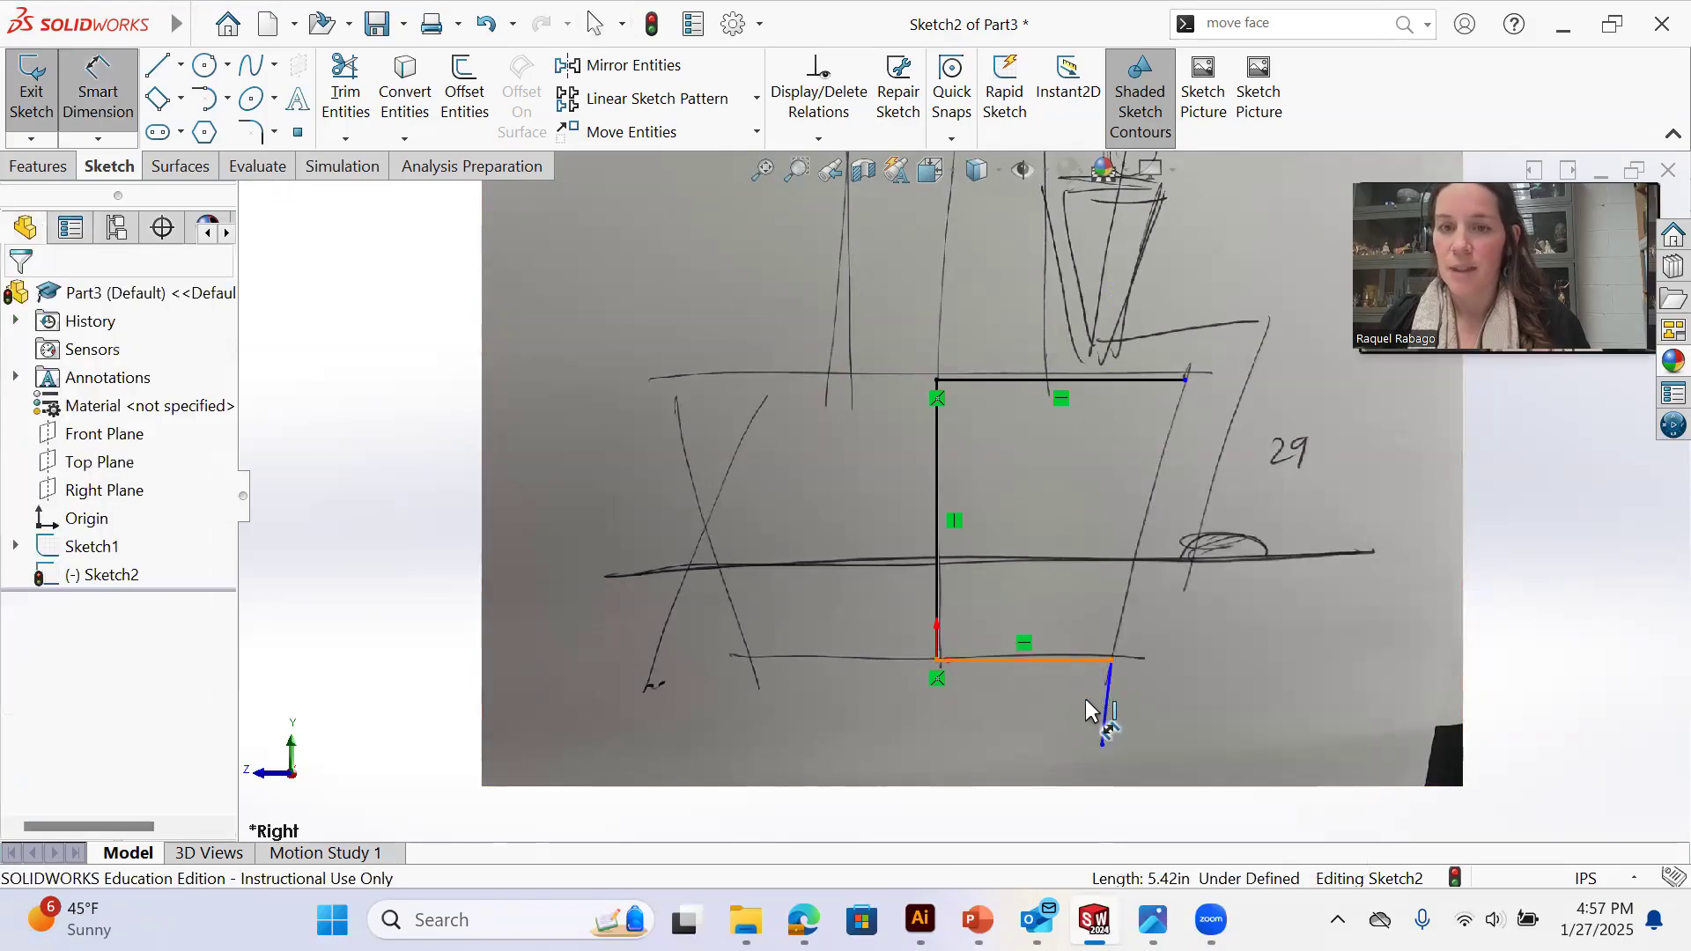
pyautogui.click(1106, 717)
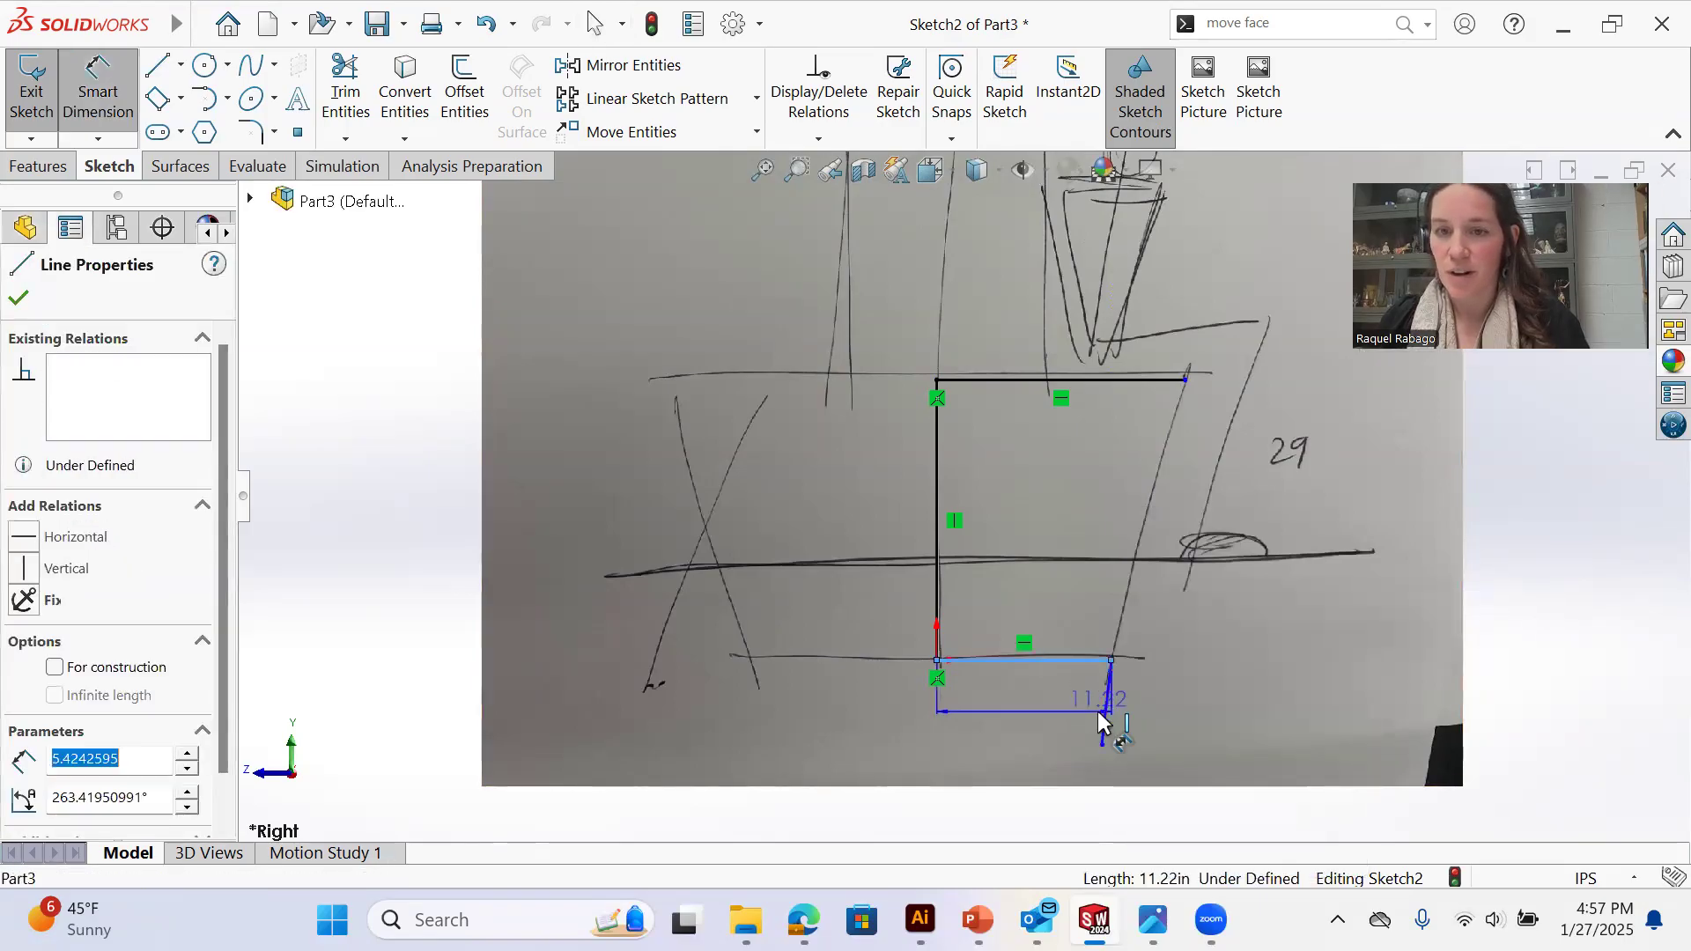
pyautogui.click(1181, 732)
pyautogui.write('85')
pyautogui.press('Return')
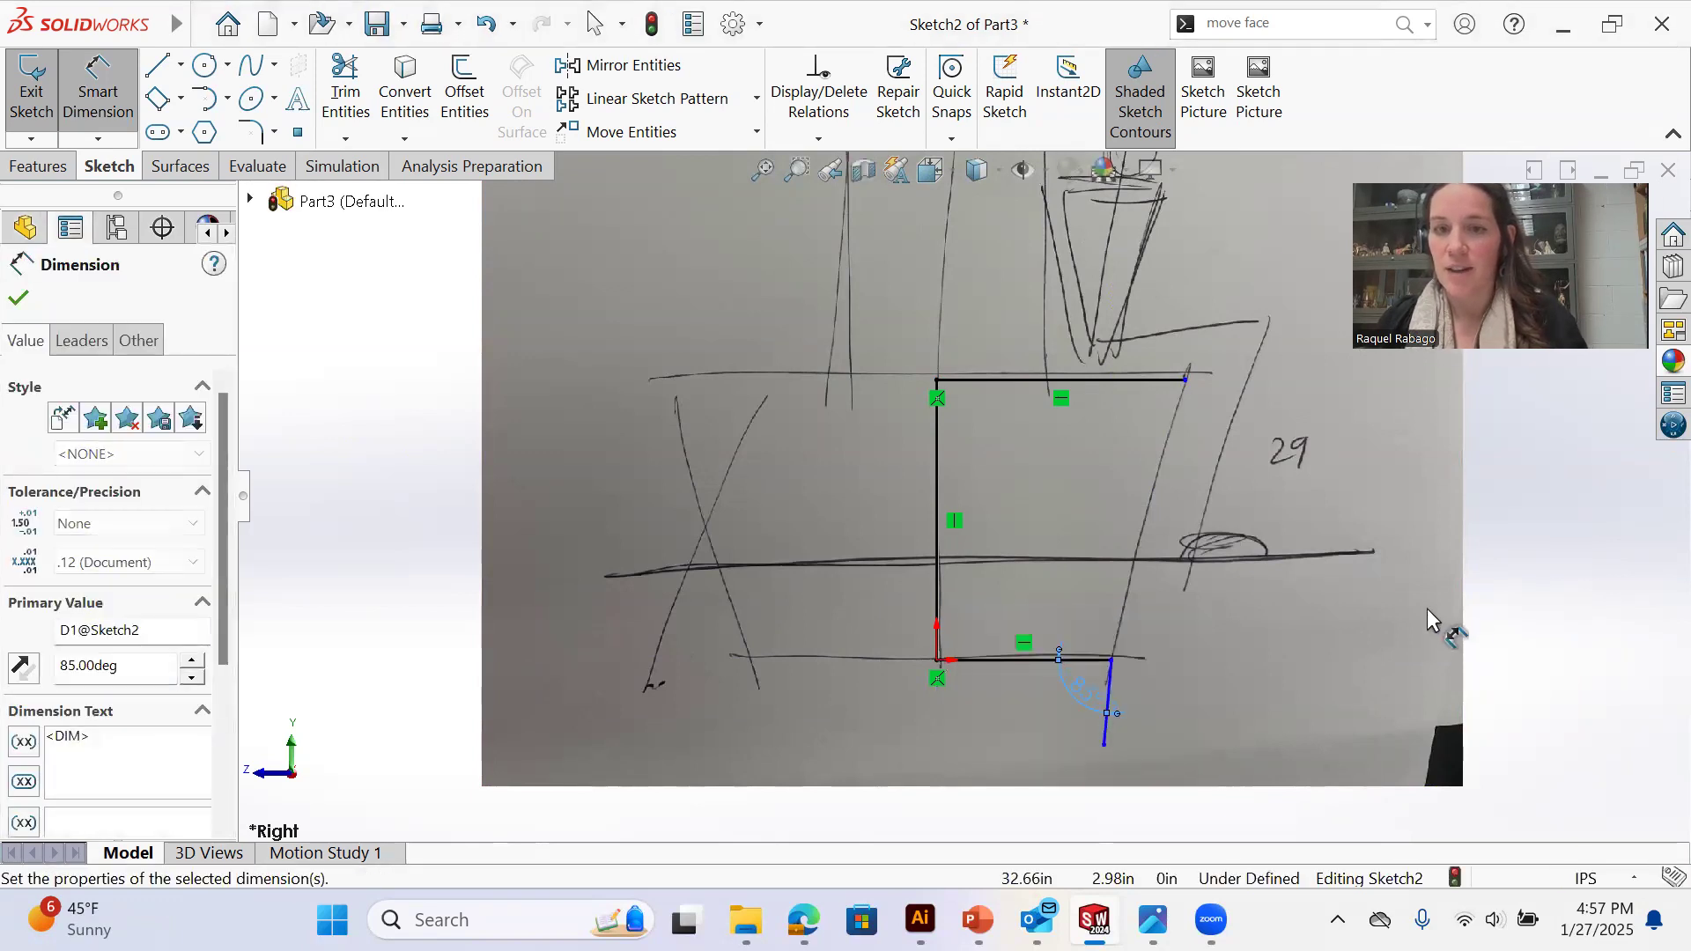
pyautogui.rightClick(1386, 615)
pyautogui.click(1401, 684)
pyautogui.press('s')
pyautogui.click(1492, 617)
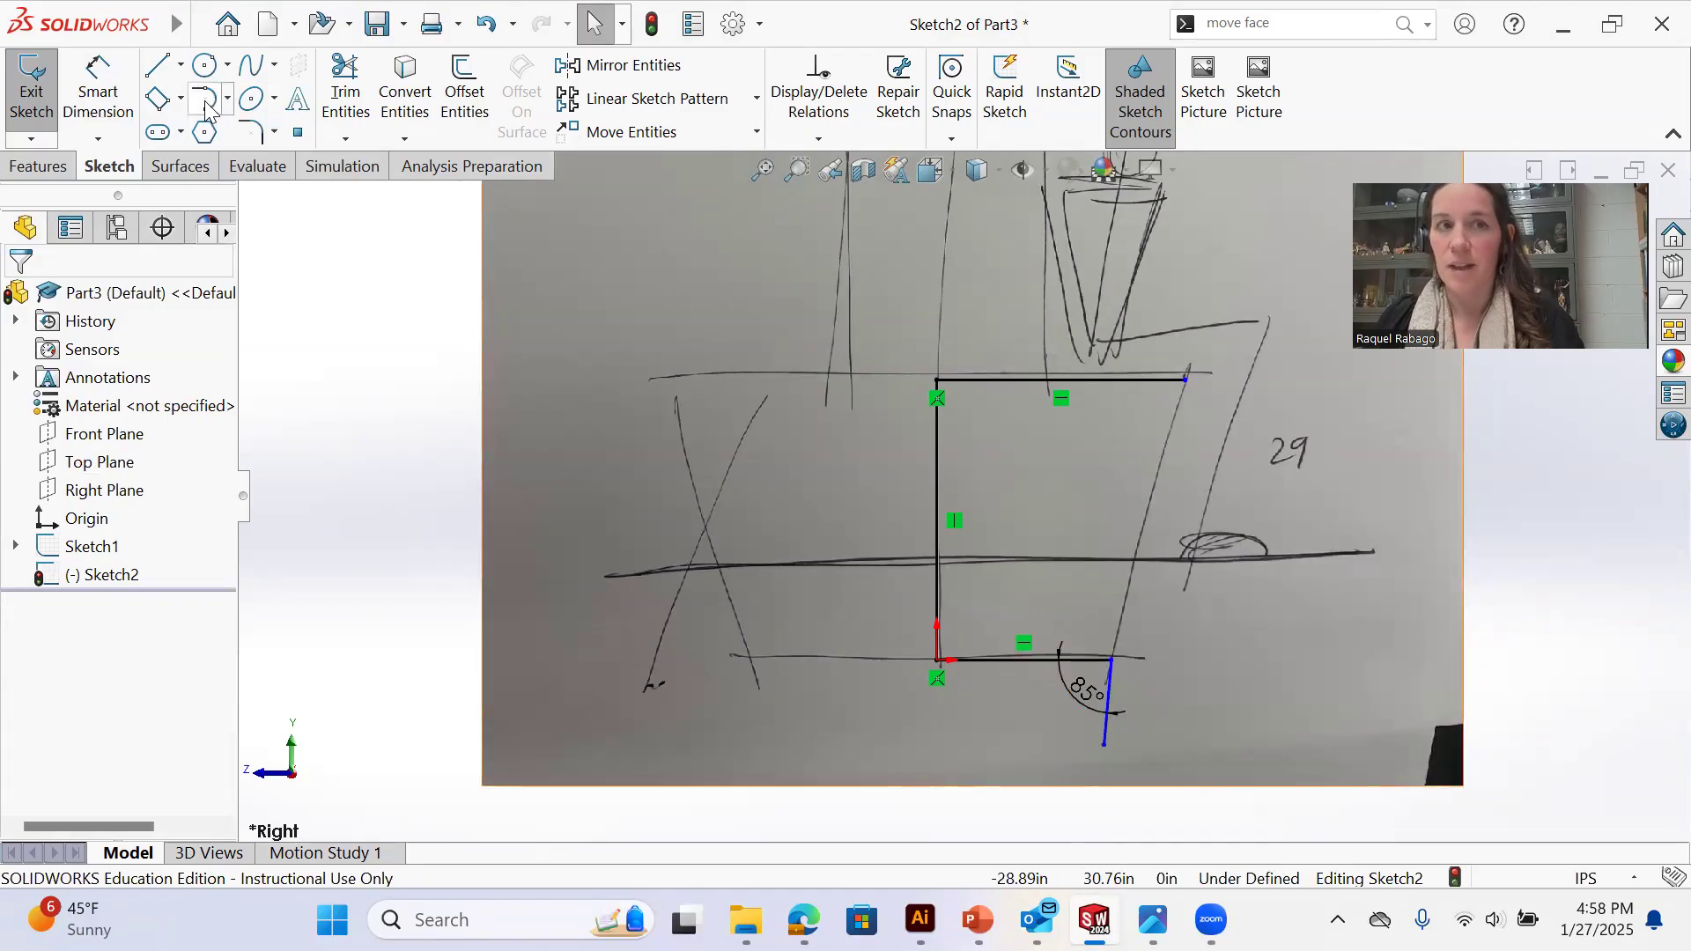
# Close the half-profile with a two-point spline from the bottom line's outer endpoint to the top line's outer endpoint
pyautogui.click(250, 68)
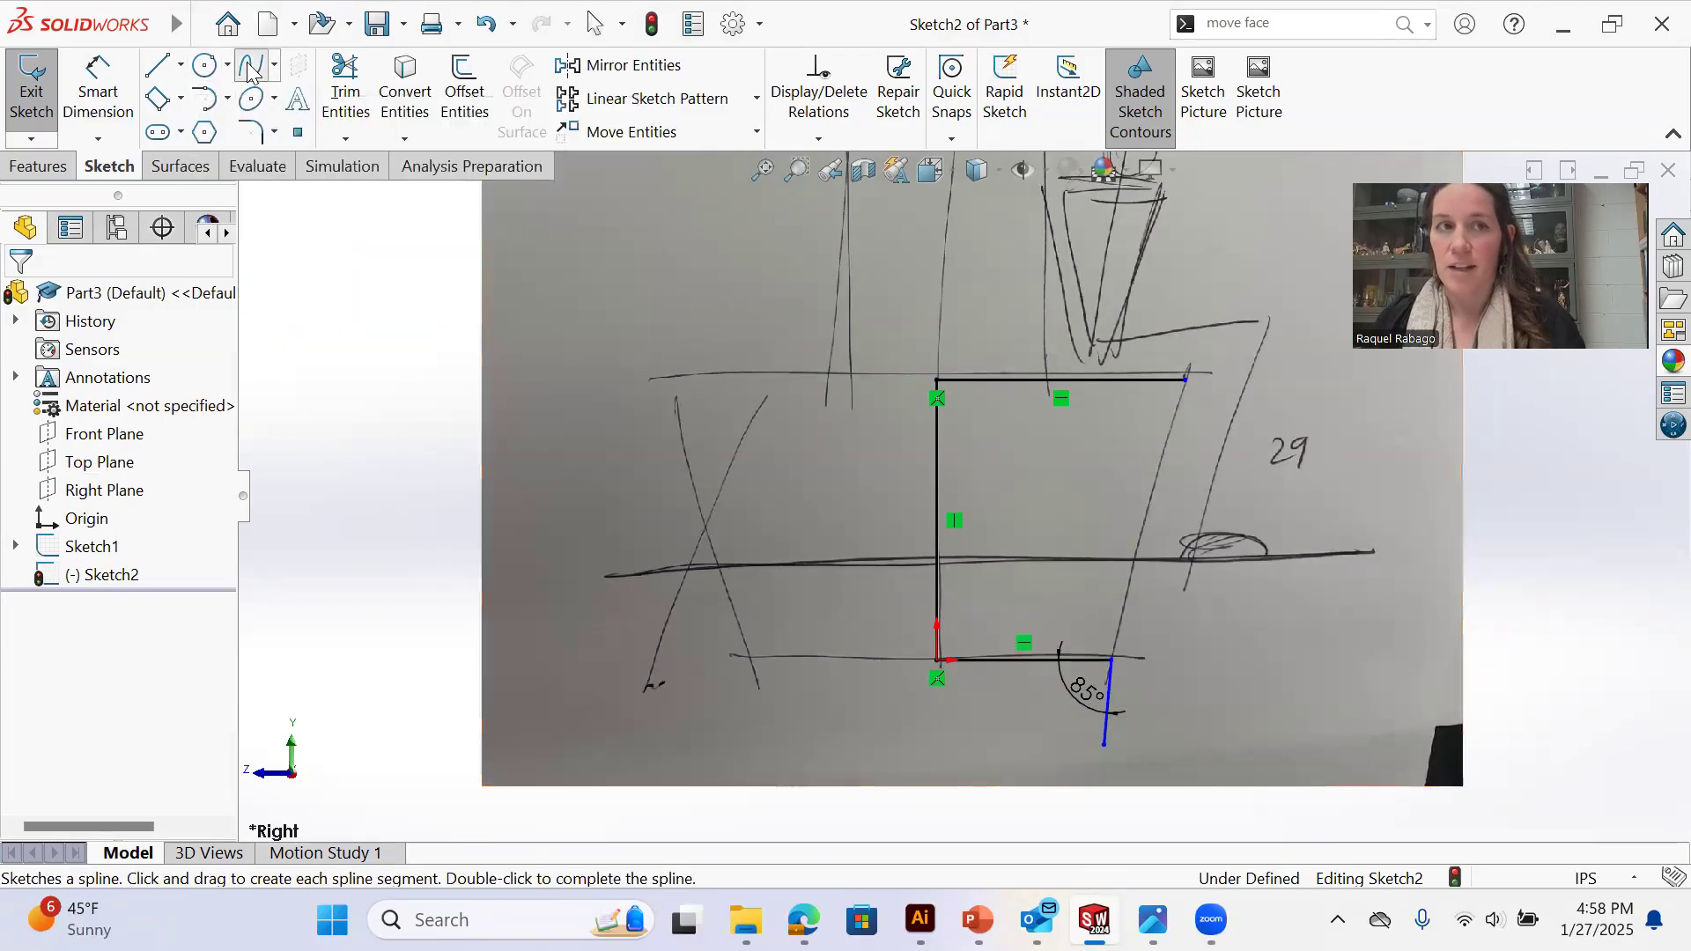
pyautogui.click(1111, 661)
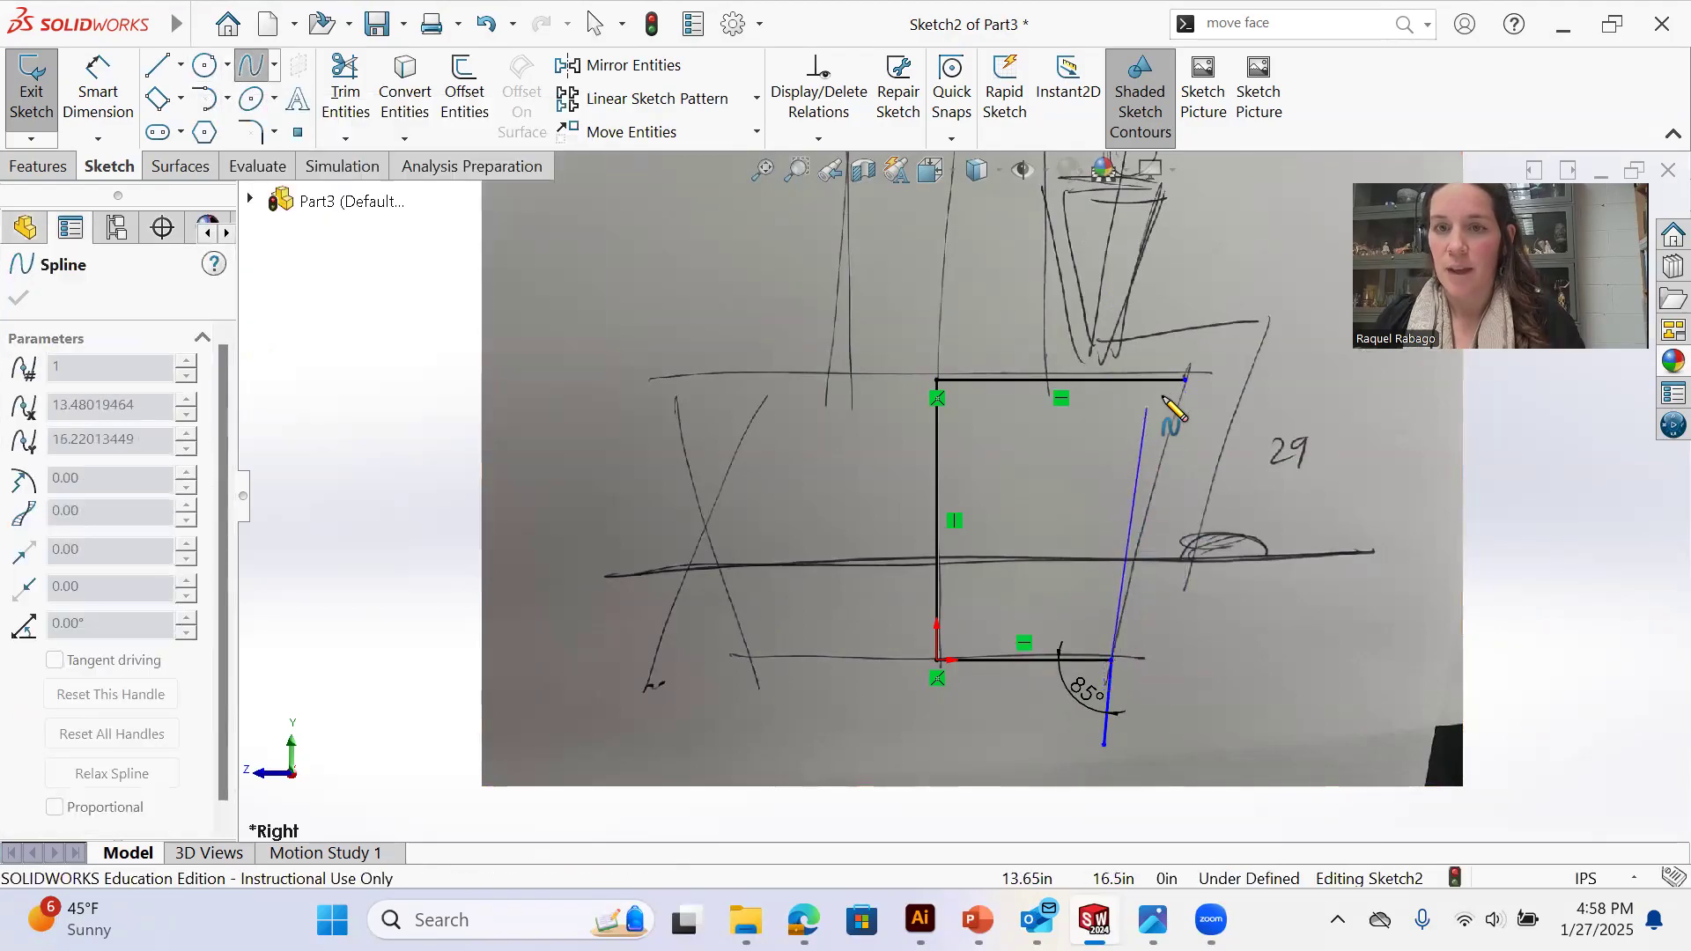
pyautogui.click(1185, 380)
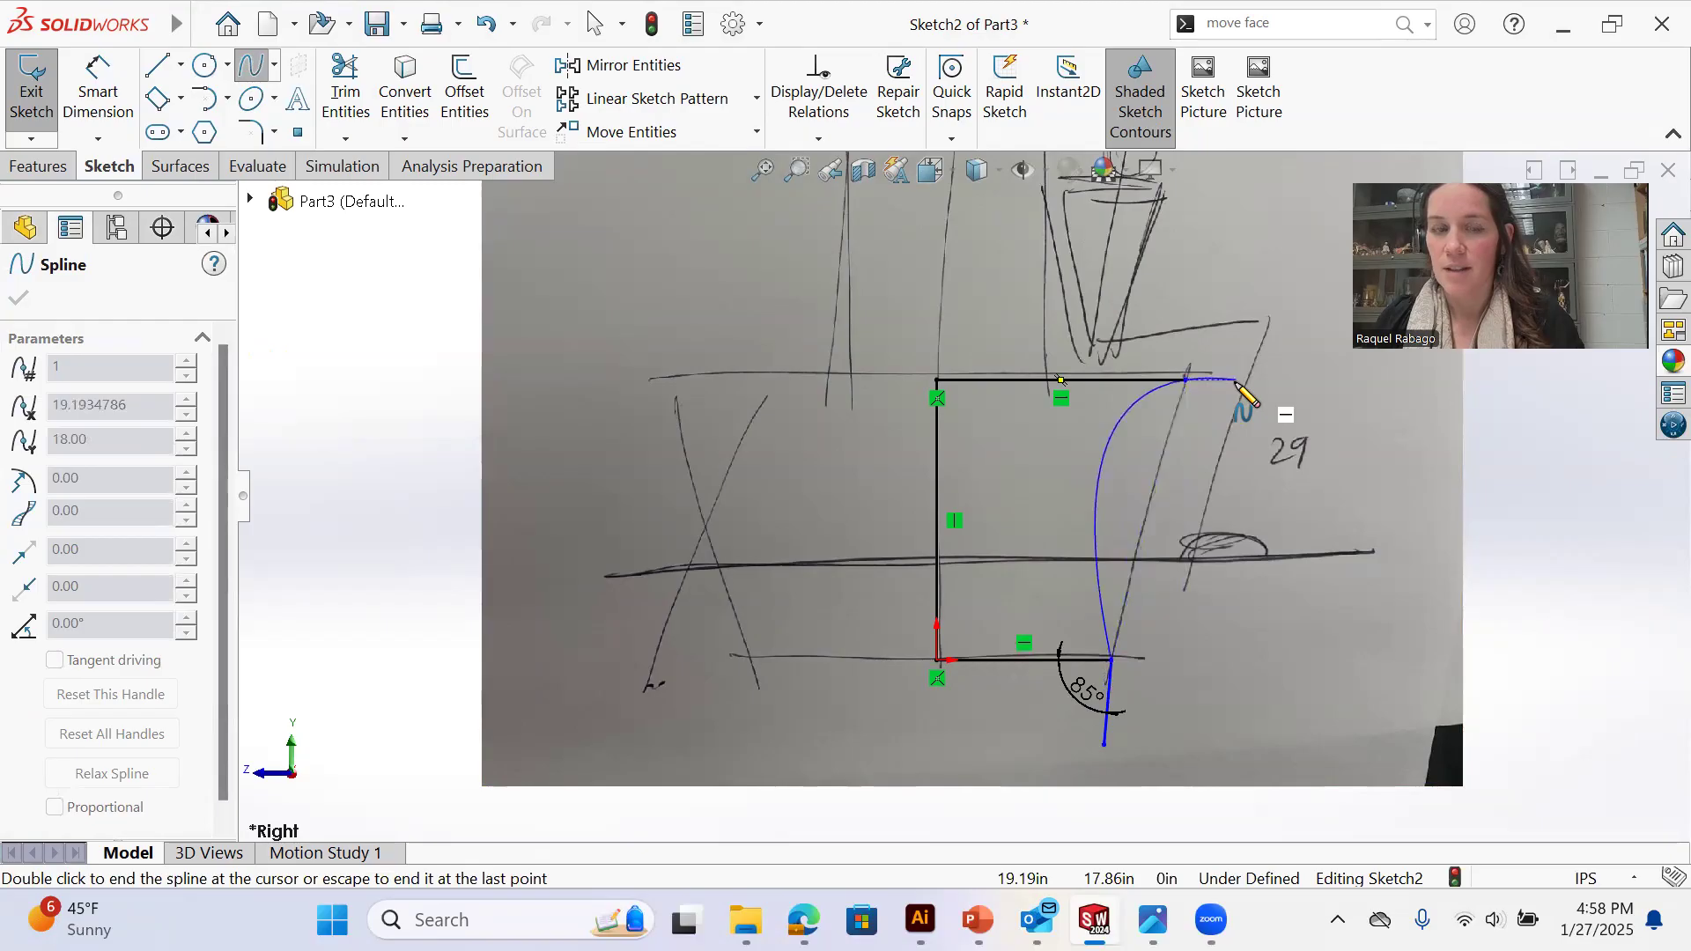
pyautogui.press('Escape')
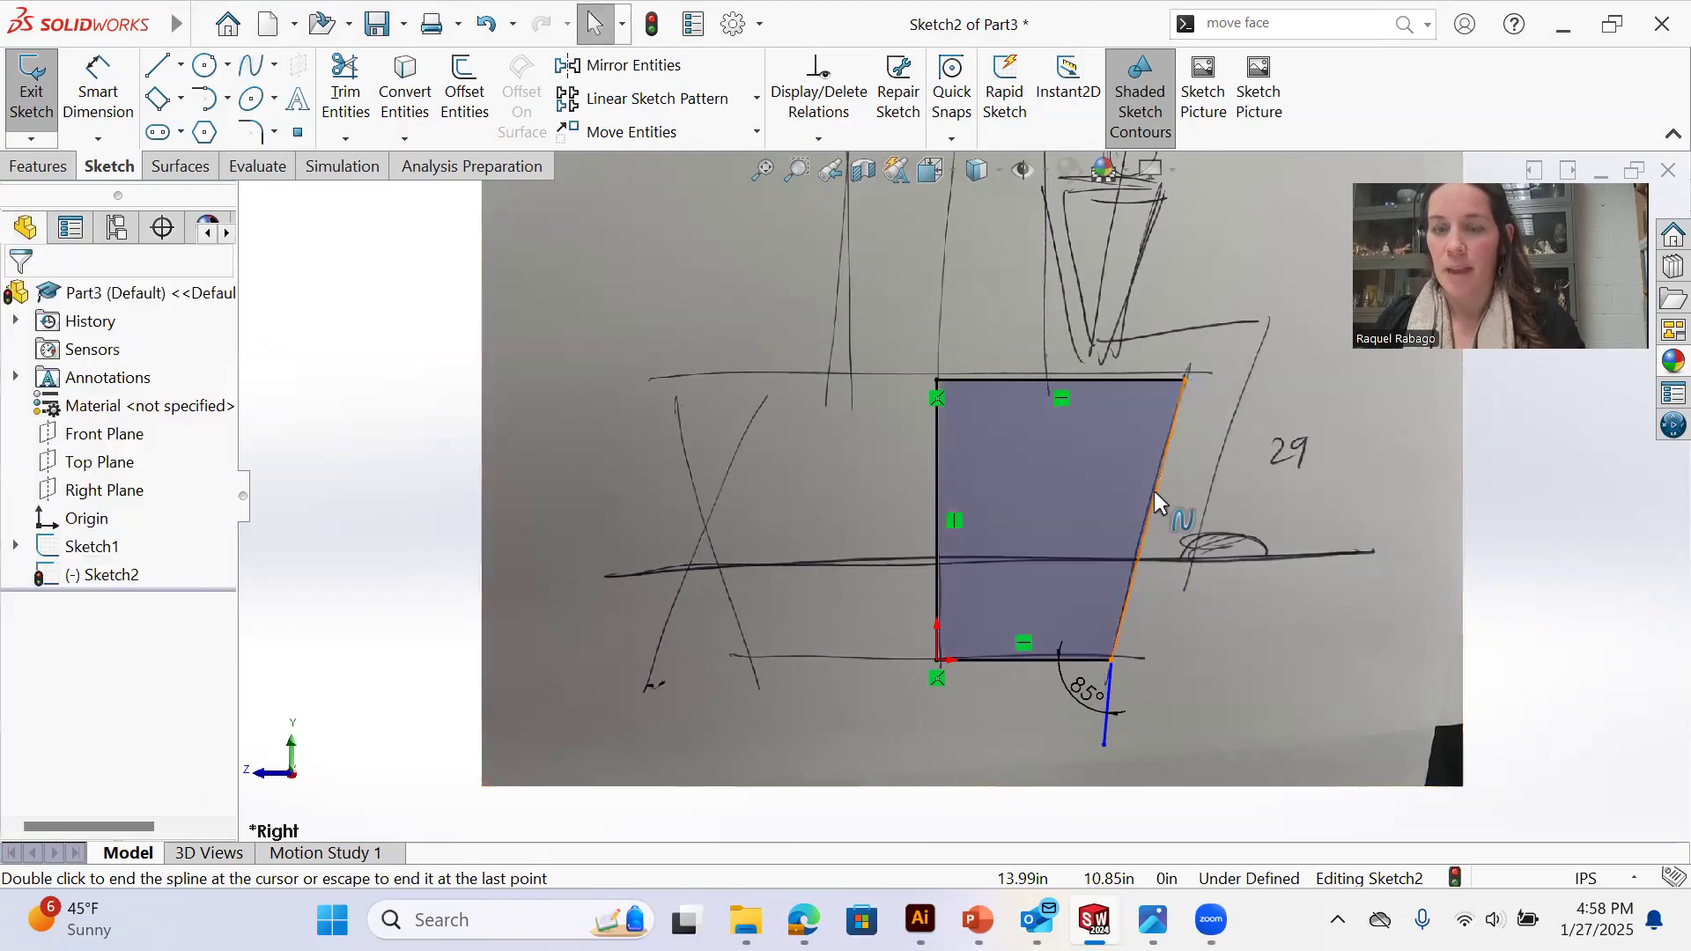
# Pull the spline's lower tangent handle slightly inward, and undo a further drag of that handle
pyautogui.scroll(-2, 1145, 568)
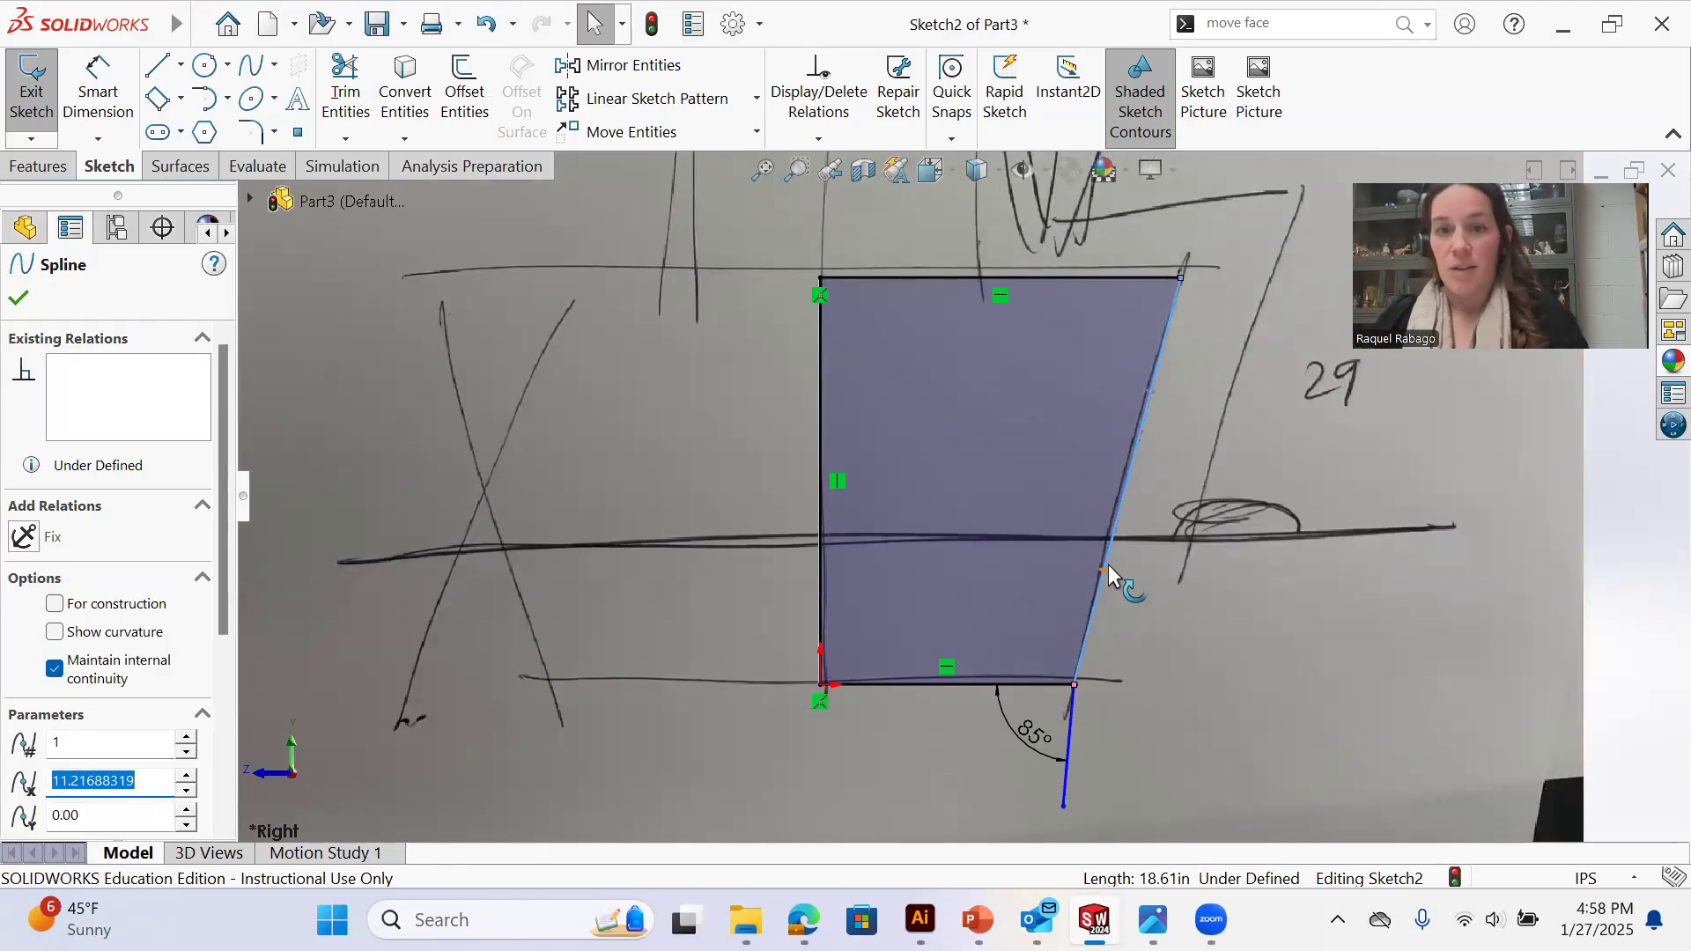
pyautogui.scroll(-3, 1101, 578)
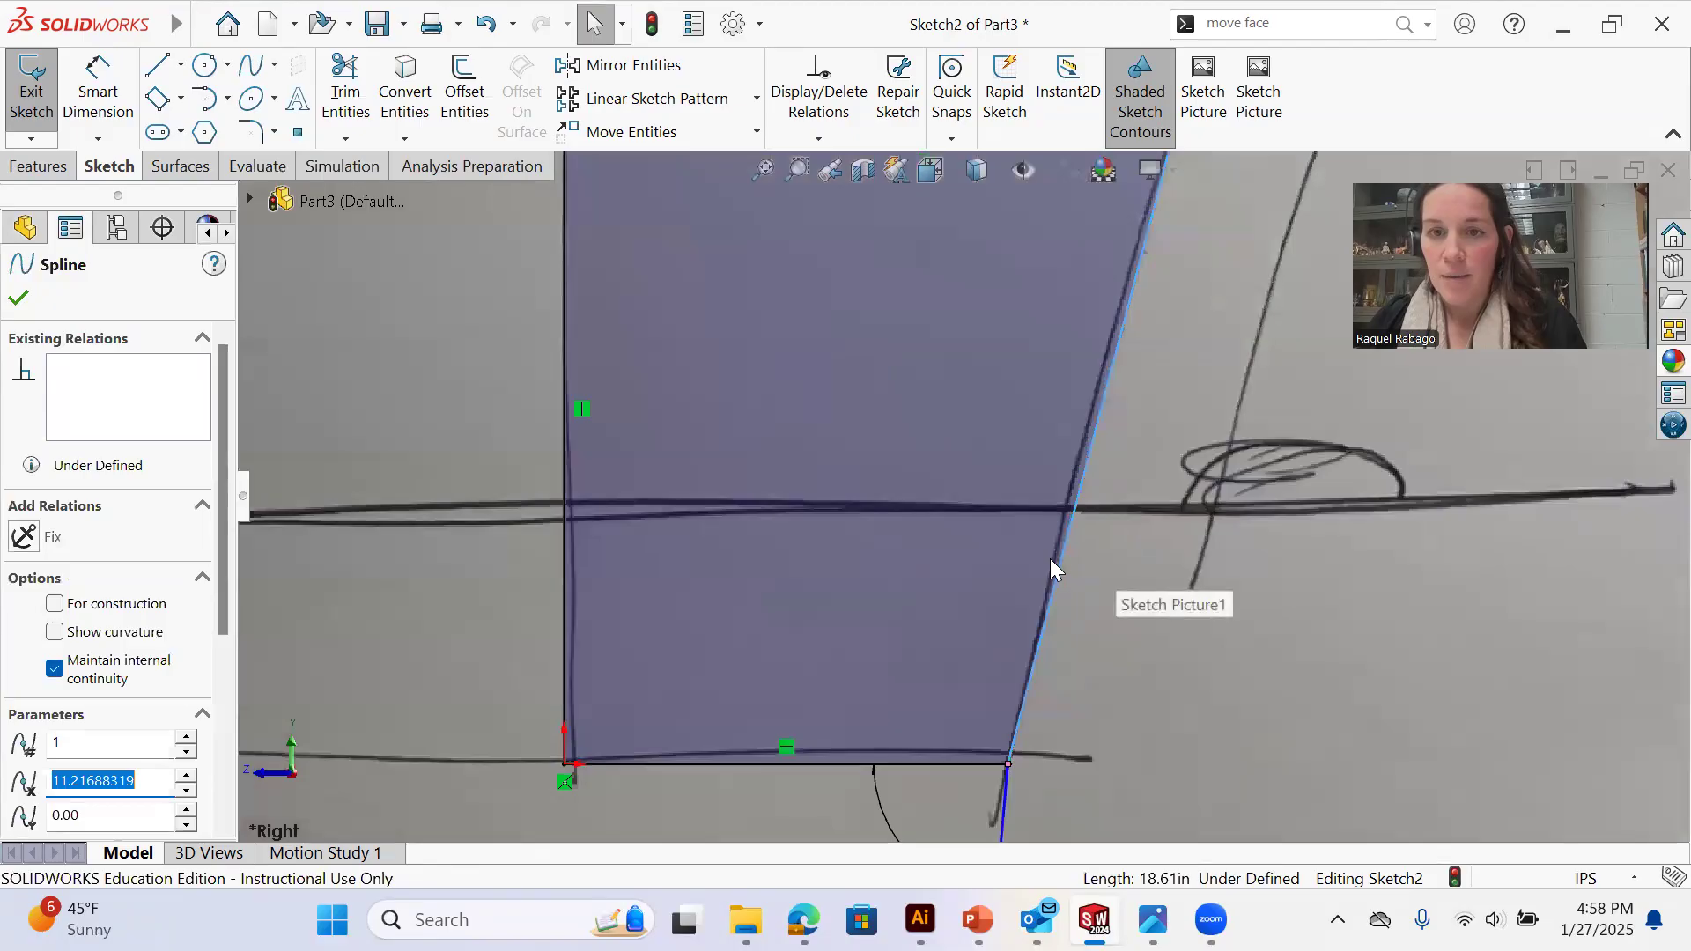
pyautogui.moveTo(1057, 563); pyautogui.dragTo(1050, 507)
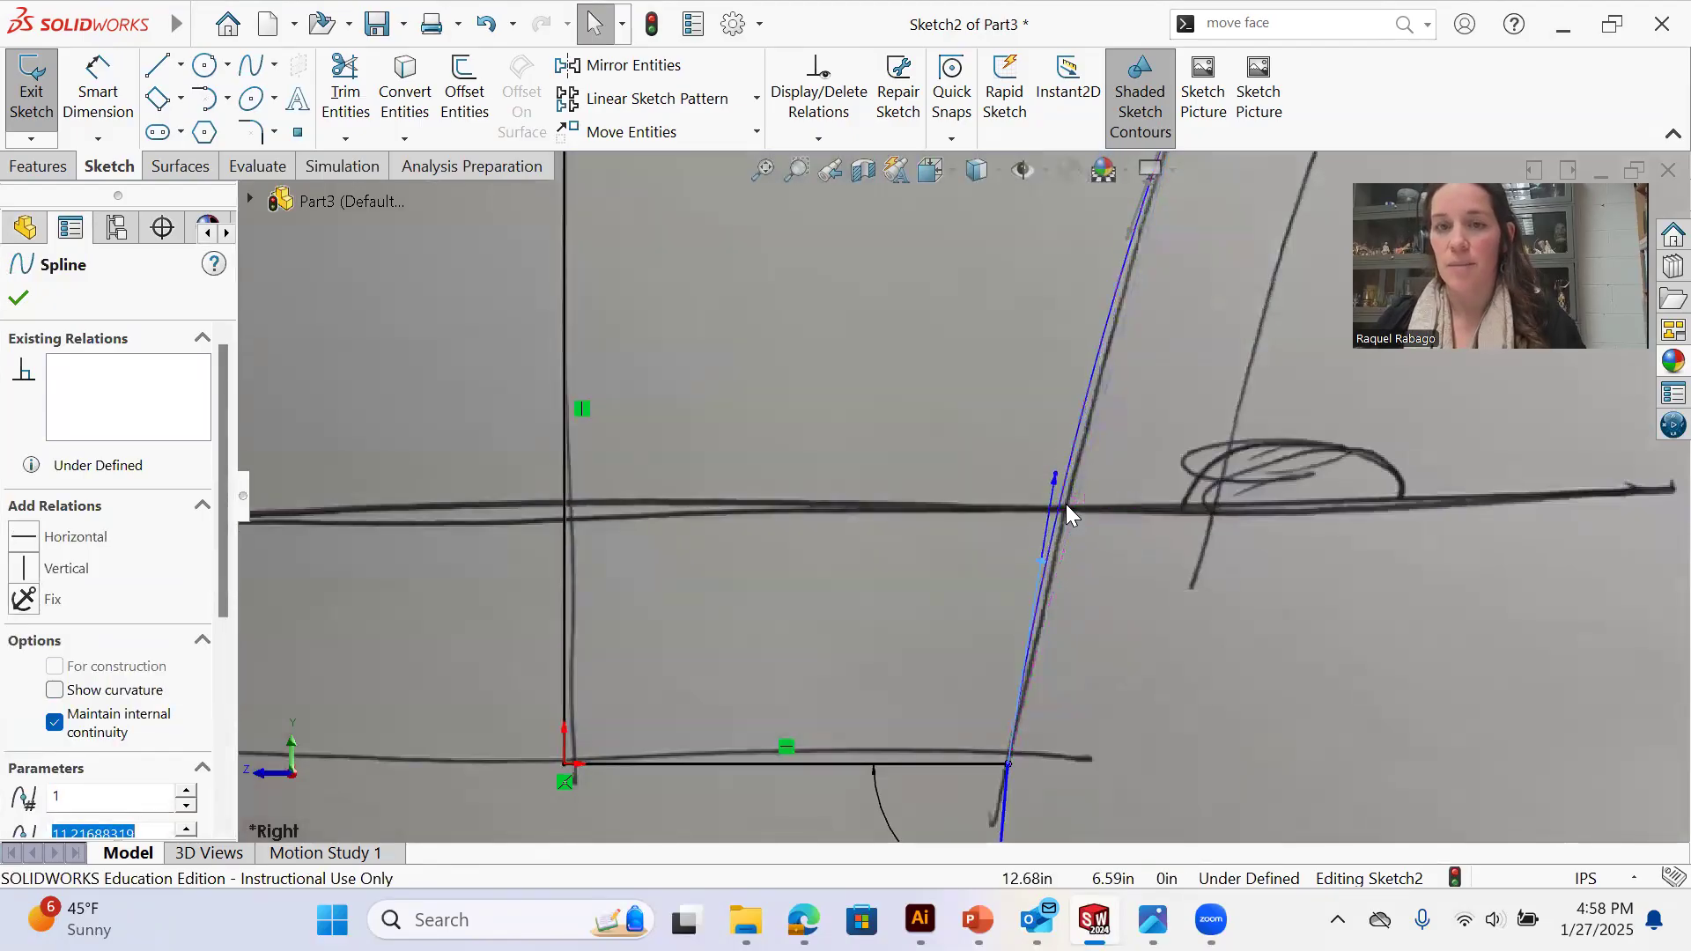
pyautogui.scroll(2, 1066, 503)
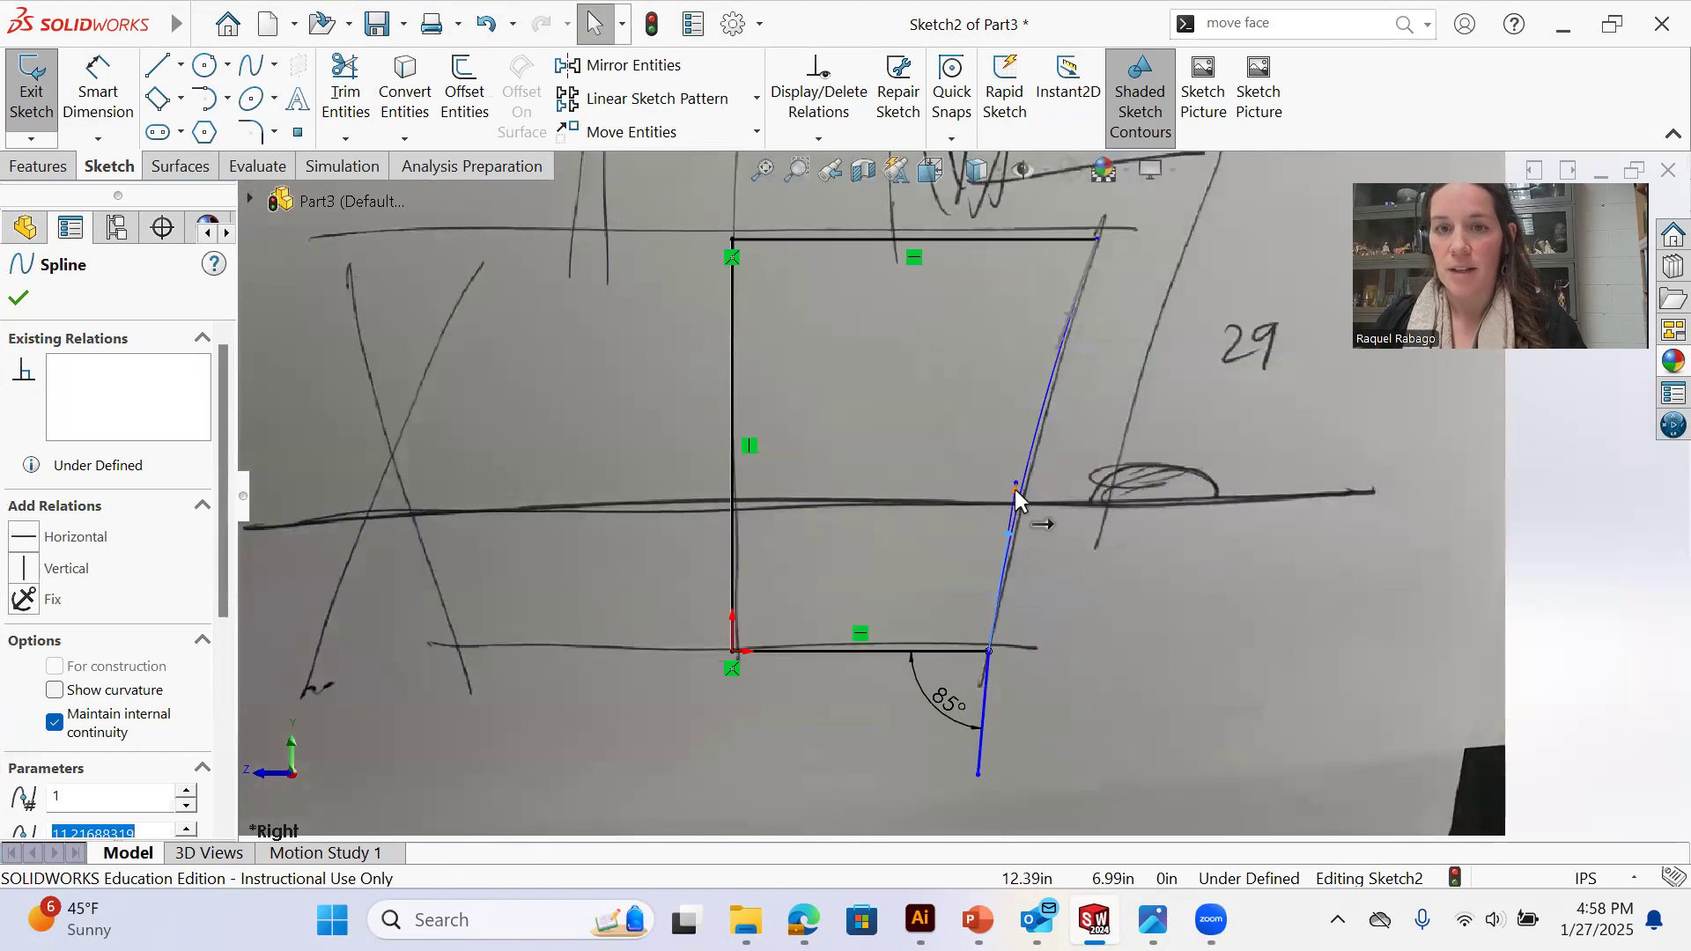
pyautogui.moveTo(1009, 531); pyautogui.dragTo(983, 612)
pyautogui.hotkey('ctrl', 'z')
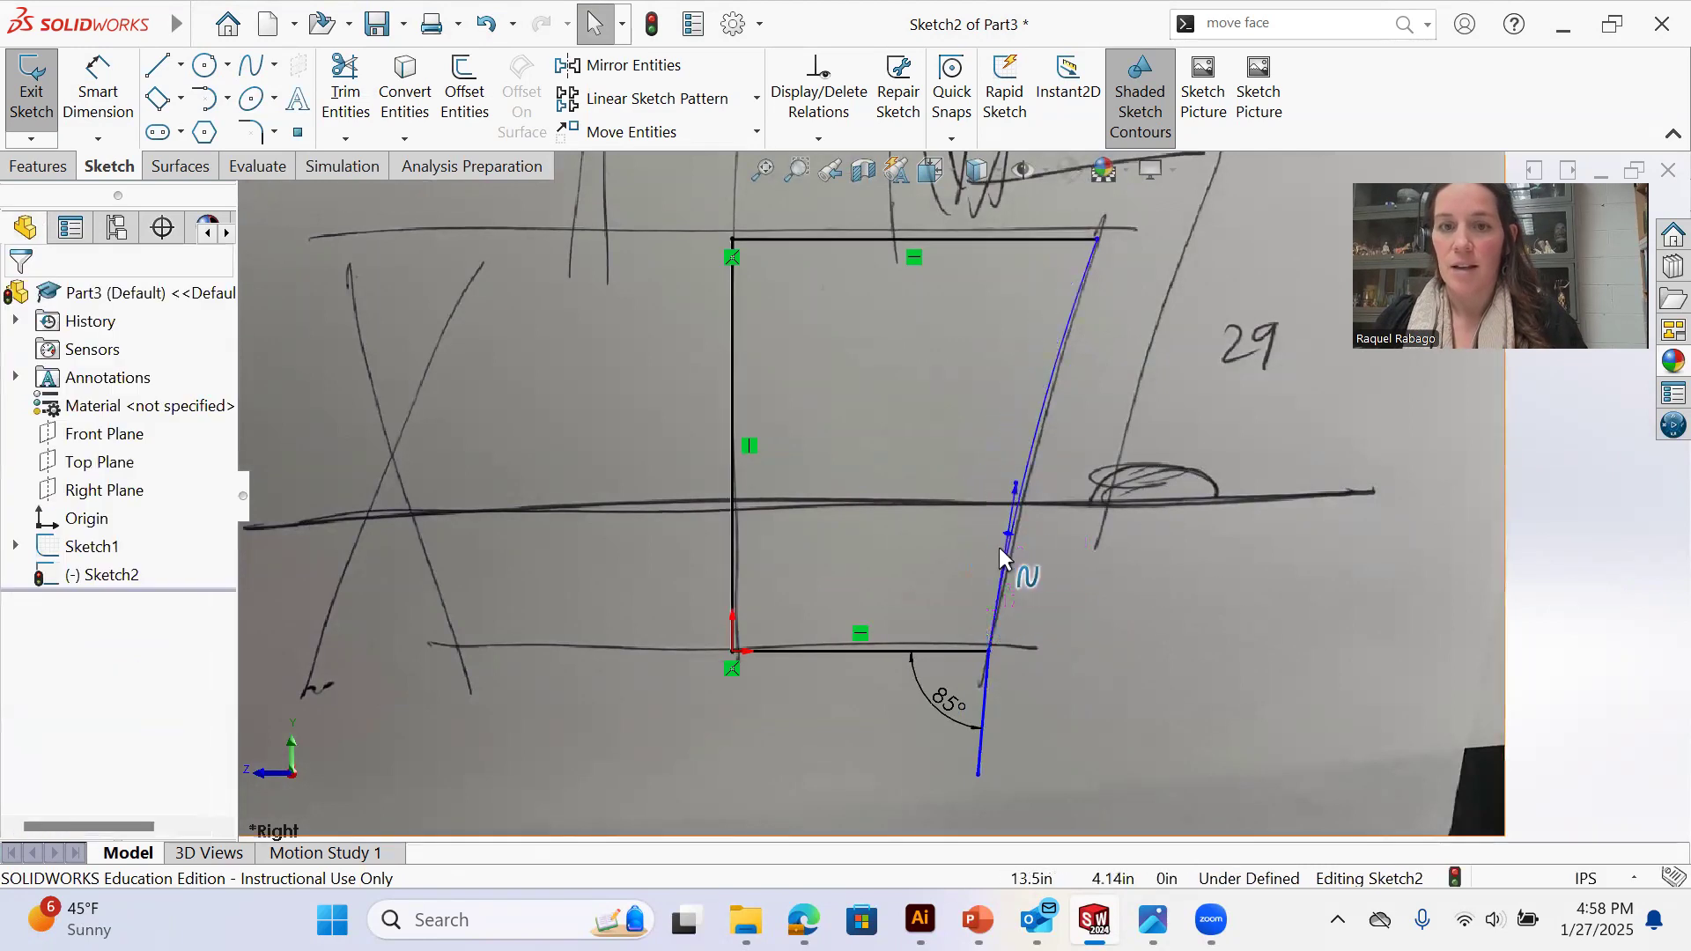
# Adjust the spline's upper and lower tangent handles so the slanted side bows inward toward the centre line
pyautogui.click(1054, 355)
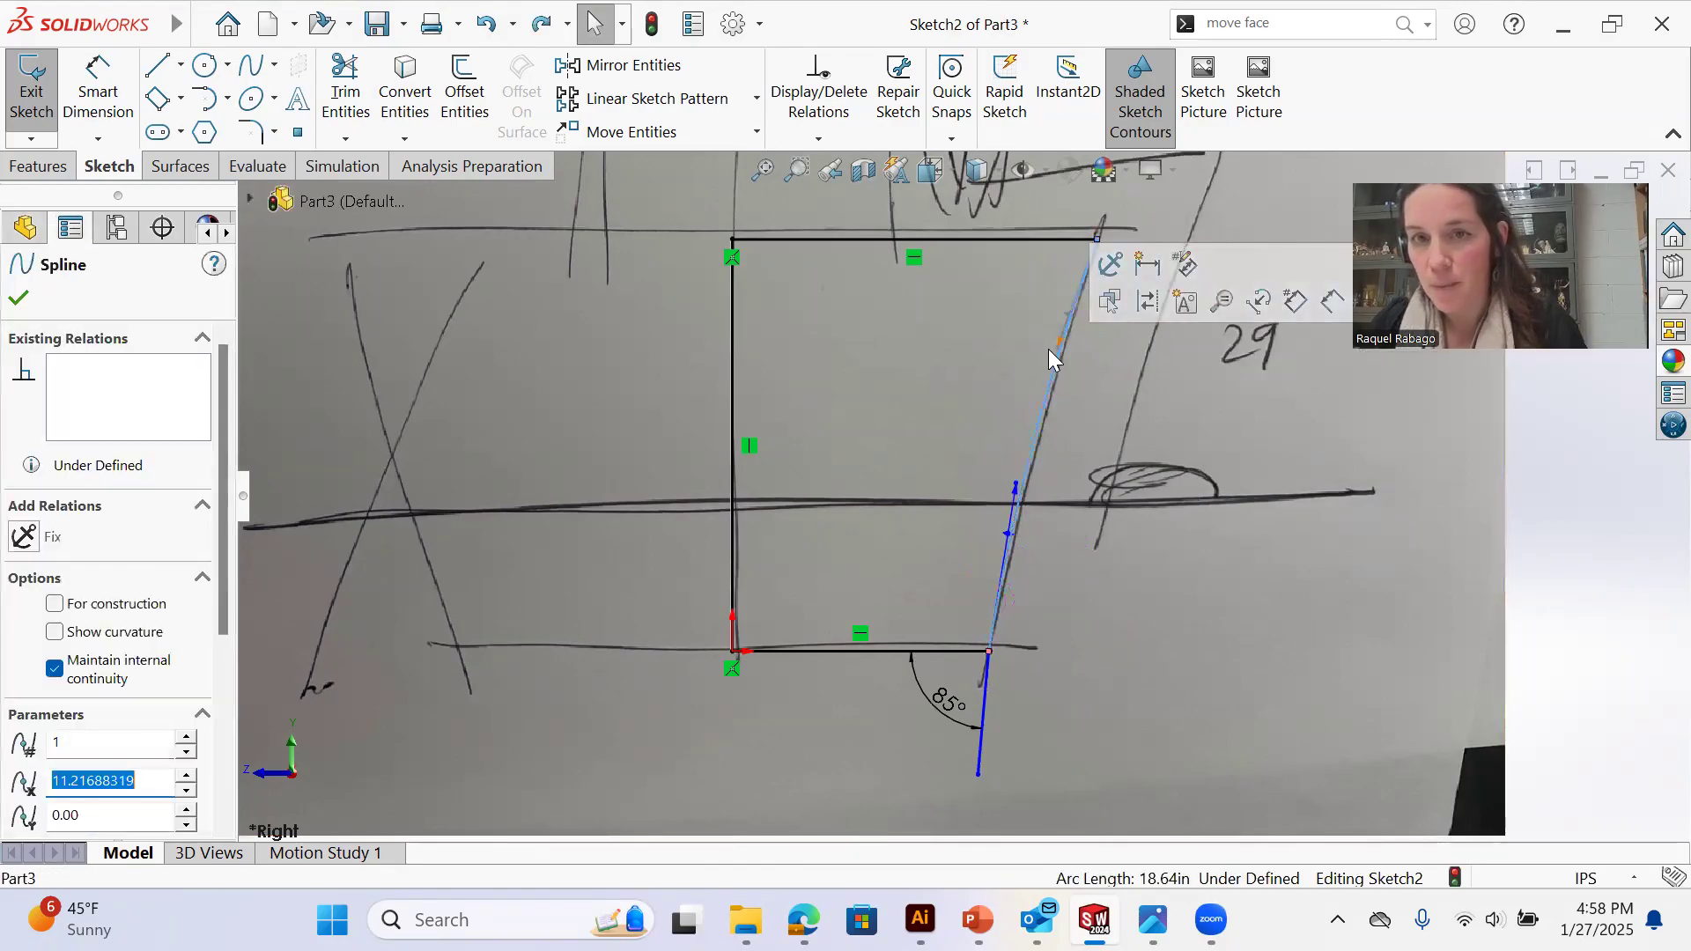
pyautogui.moveTo(1055, 350)
pyautogui.mouseDown()
pyautogui.moveTo(1038, 364)
pyautogui.moveTo(1057, 352)
pyautogui.mouseUp()
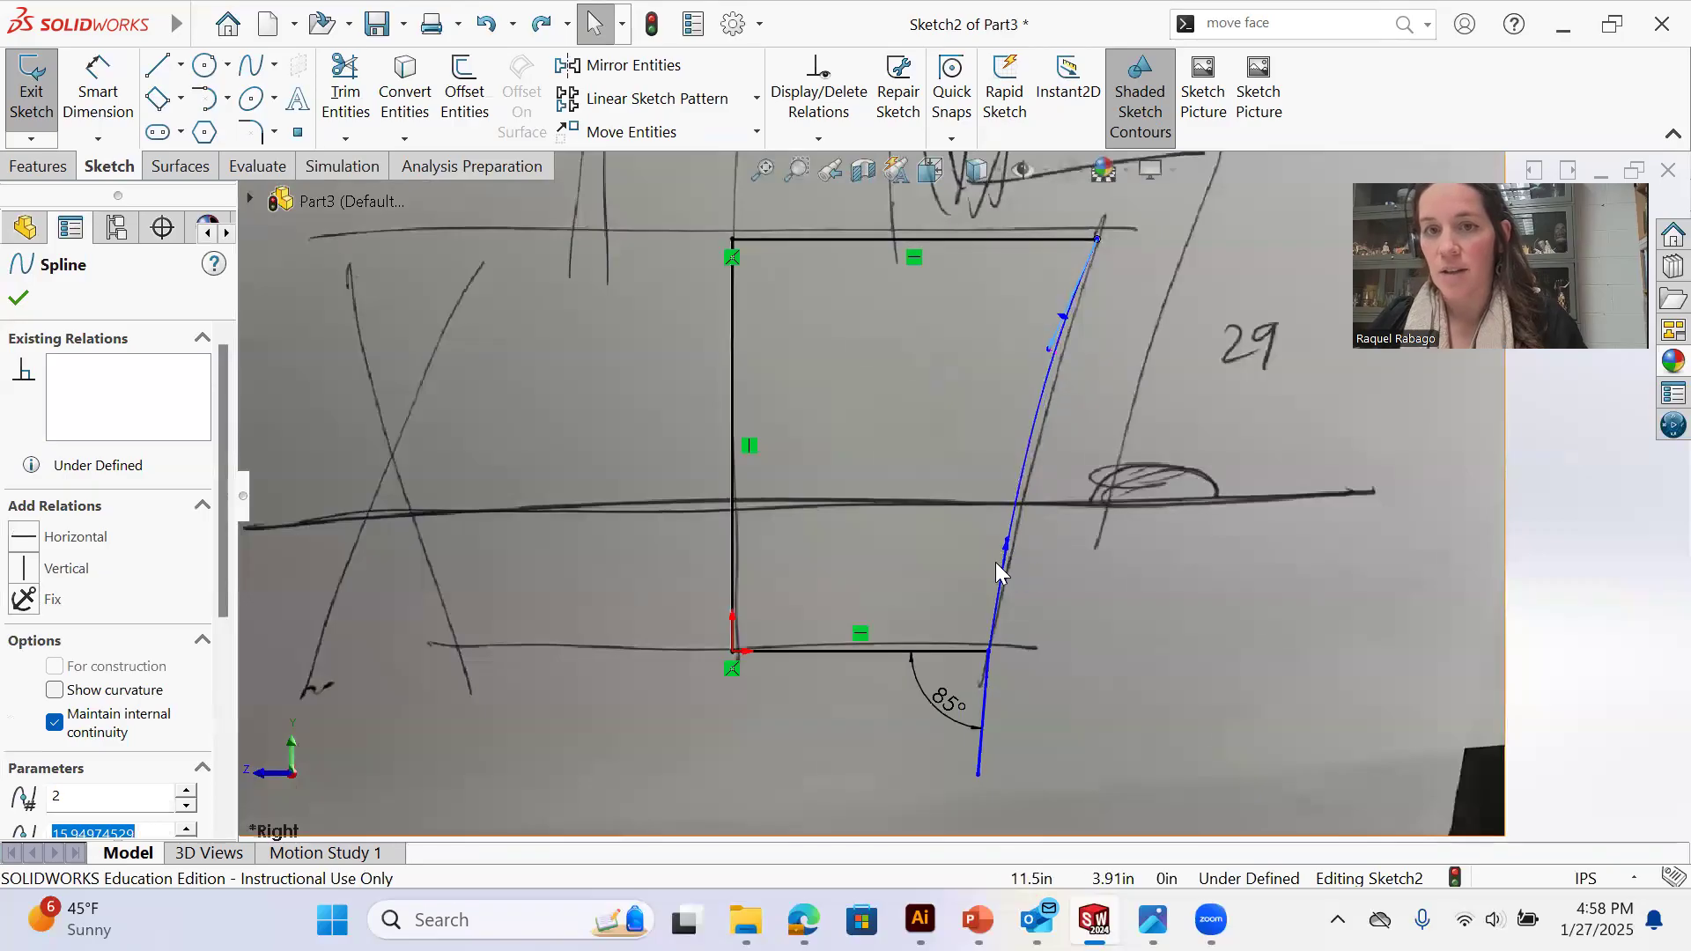
pyautogui.moveTo(1006, 541)
pyautogui.mouseDown()
pyautogui.moveTo(997, 509)
pyautogui.moveTo(999, 532)
pyautogui.mouseUp()
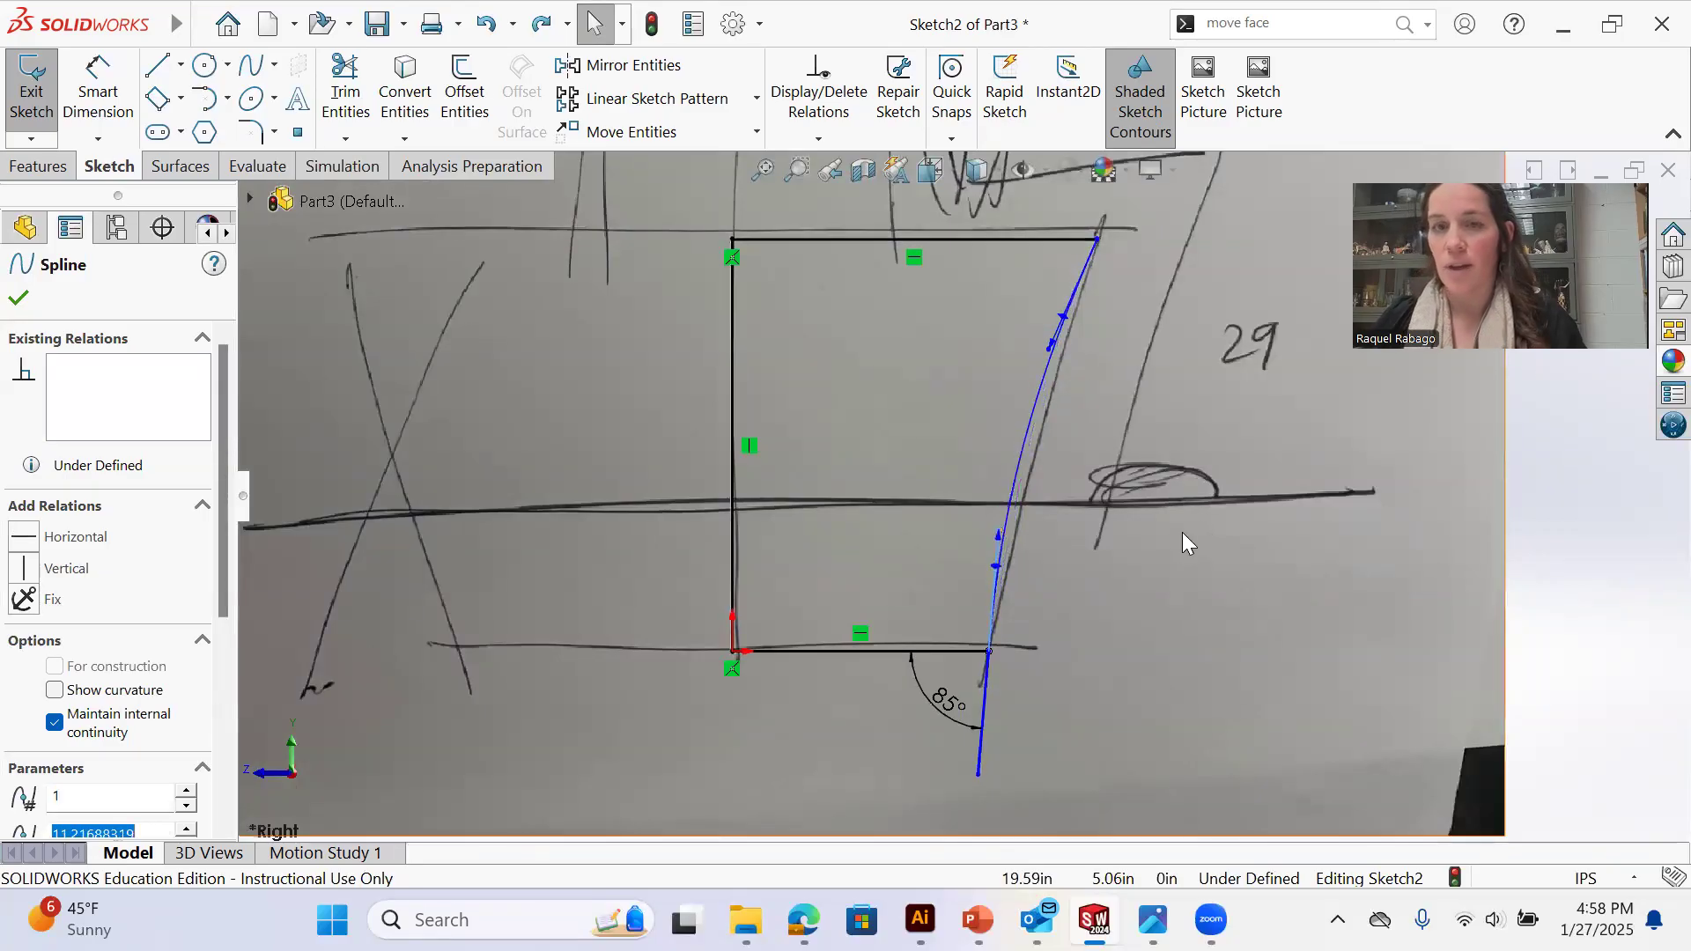
pyautogui.click(1524, 550)
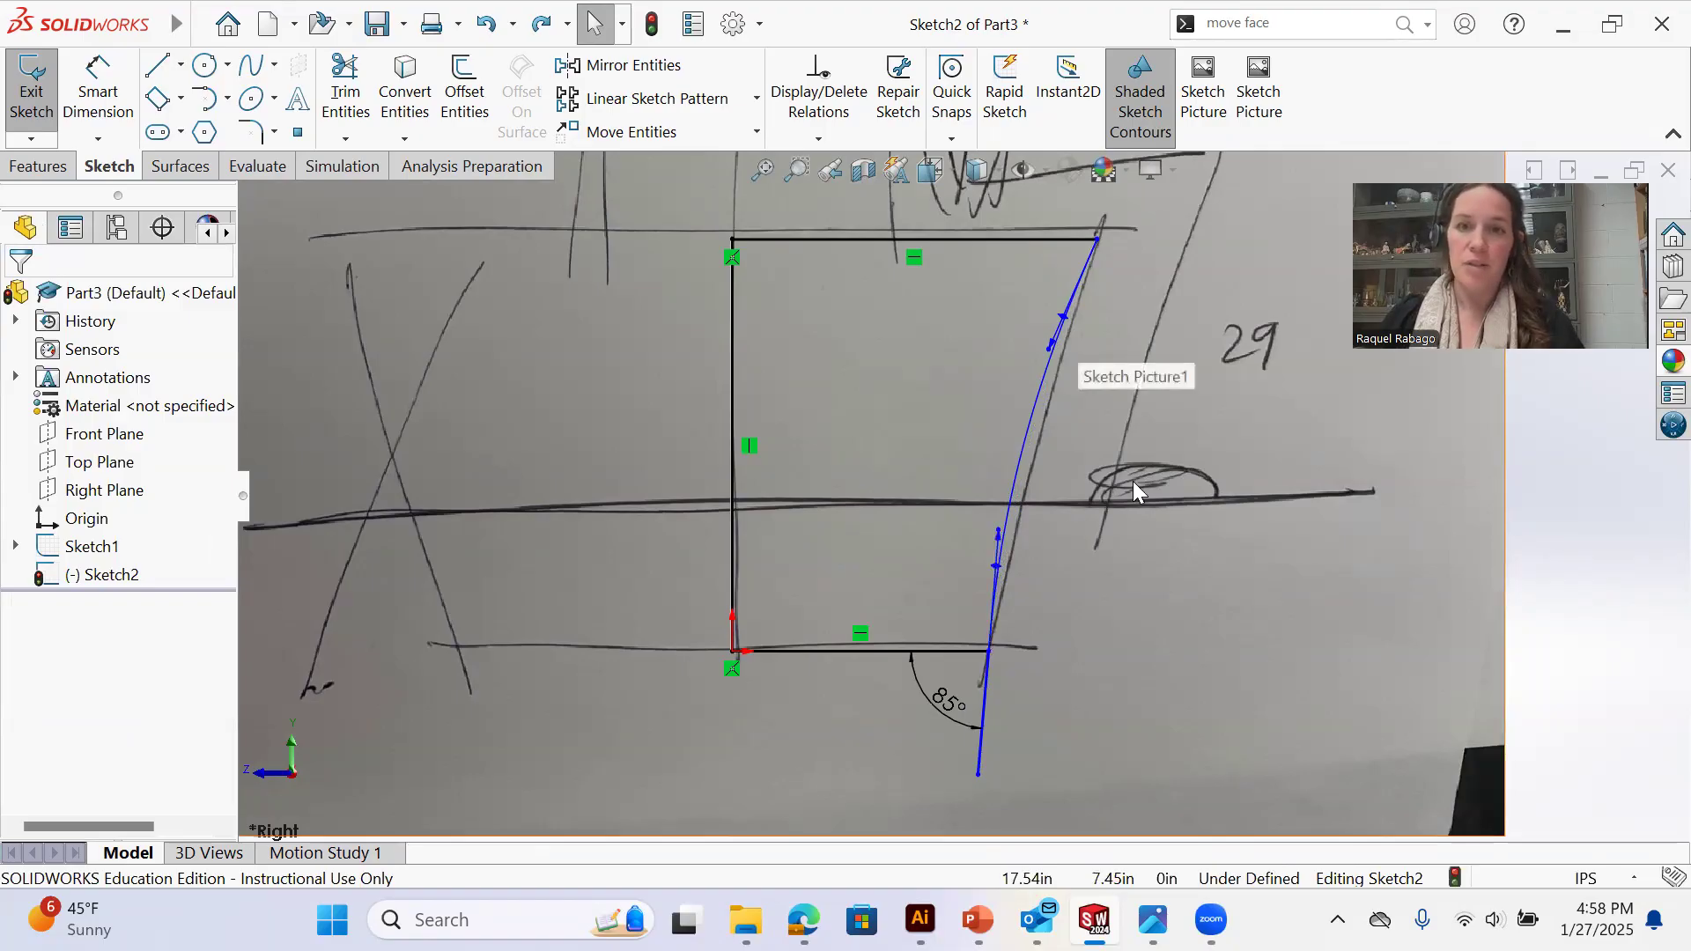
# Exit the profile sketch and expand the first sketch in the feature tree to list its reference picture
pyautogui.scroll(3, 1132, 481)
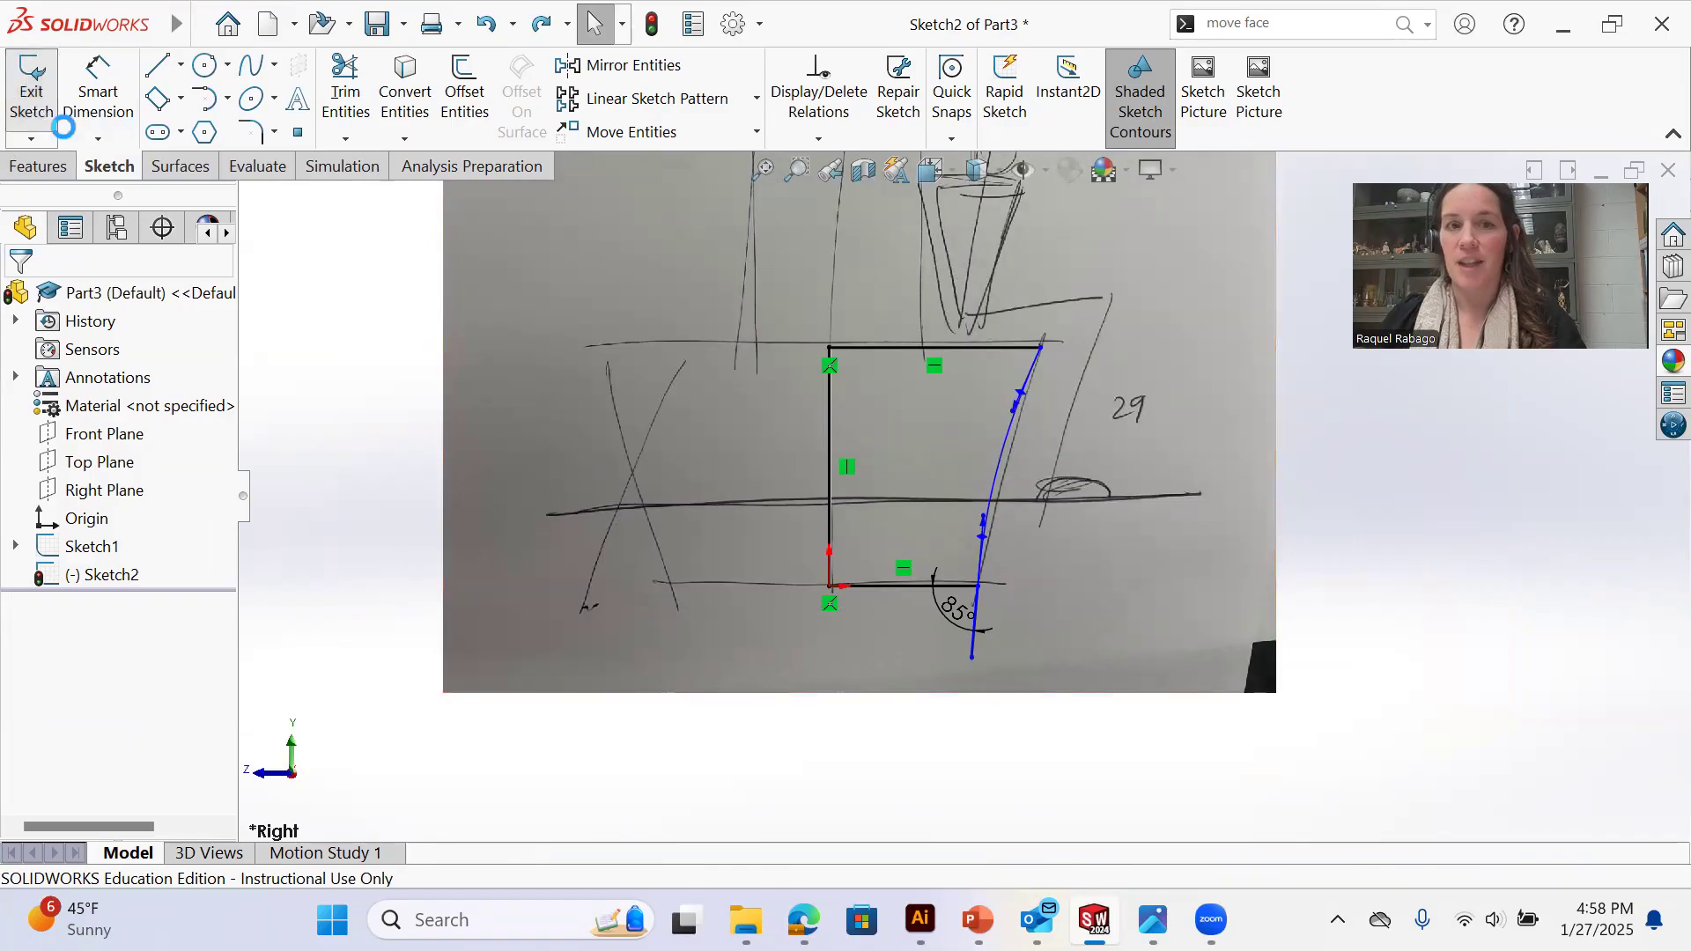
pyautogui.click(32, 88)
pyautogui.scroll(1, 1066, 484)
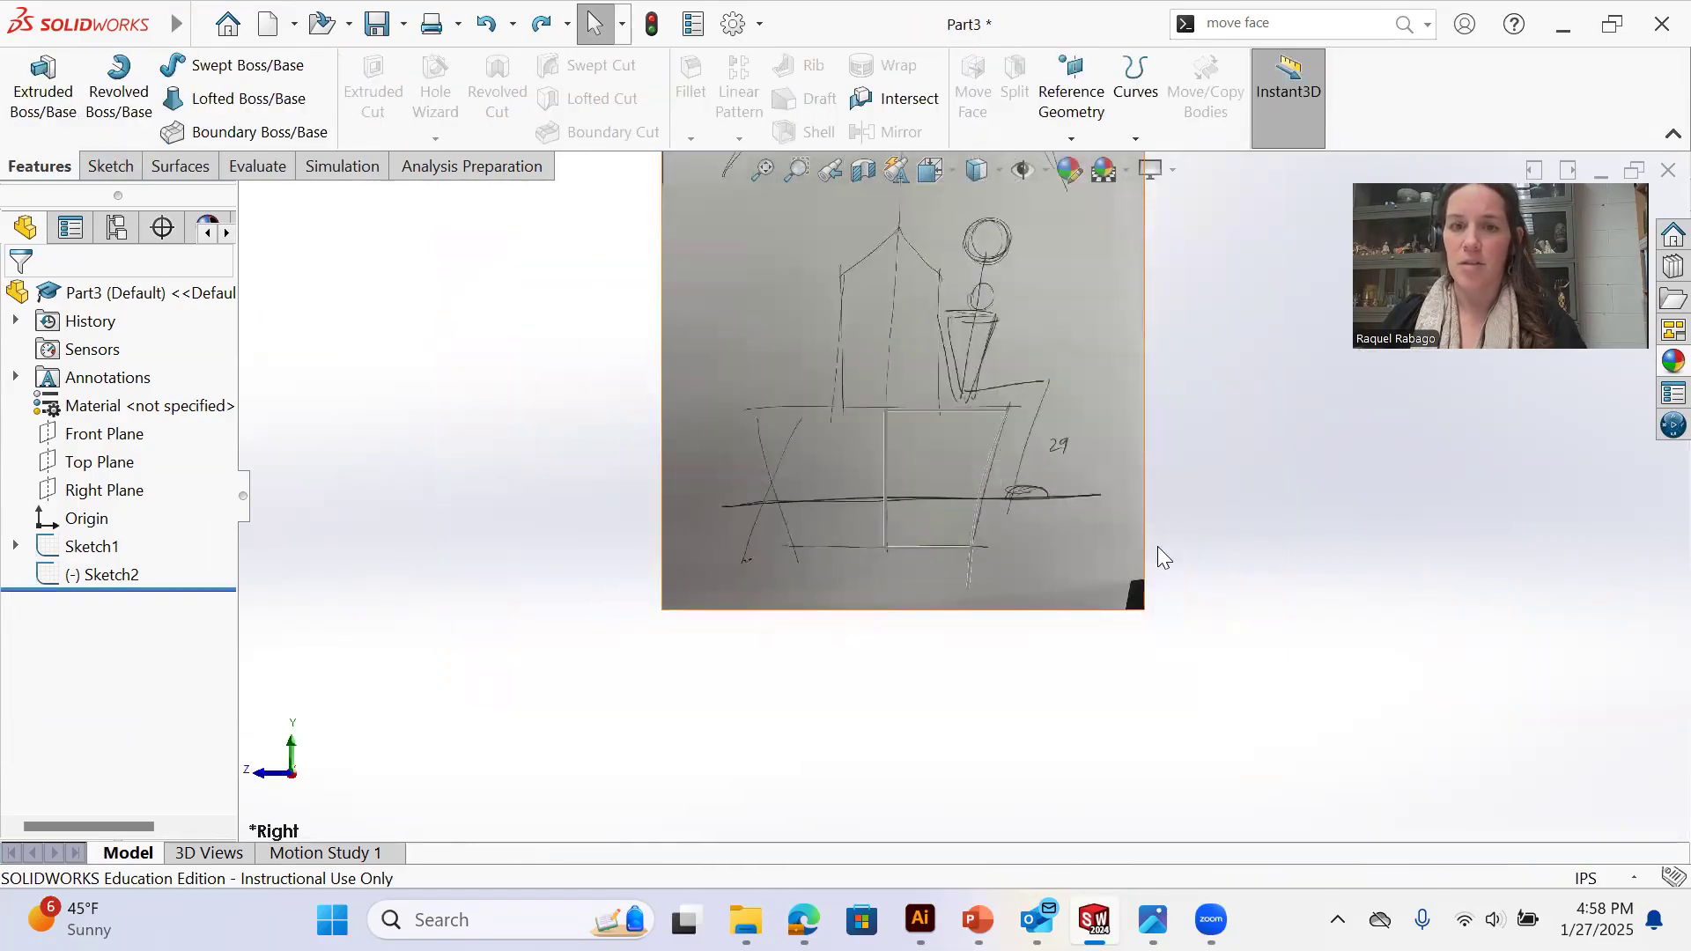
pyautogui.click(87, 548)
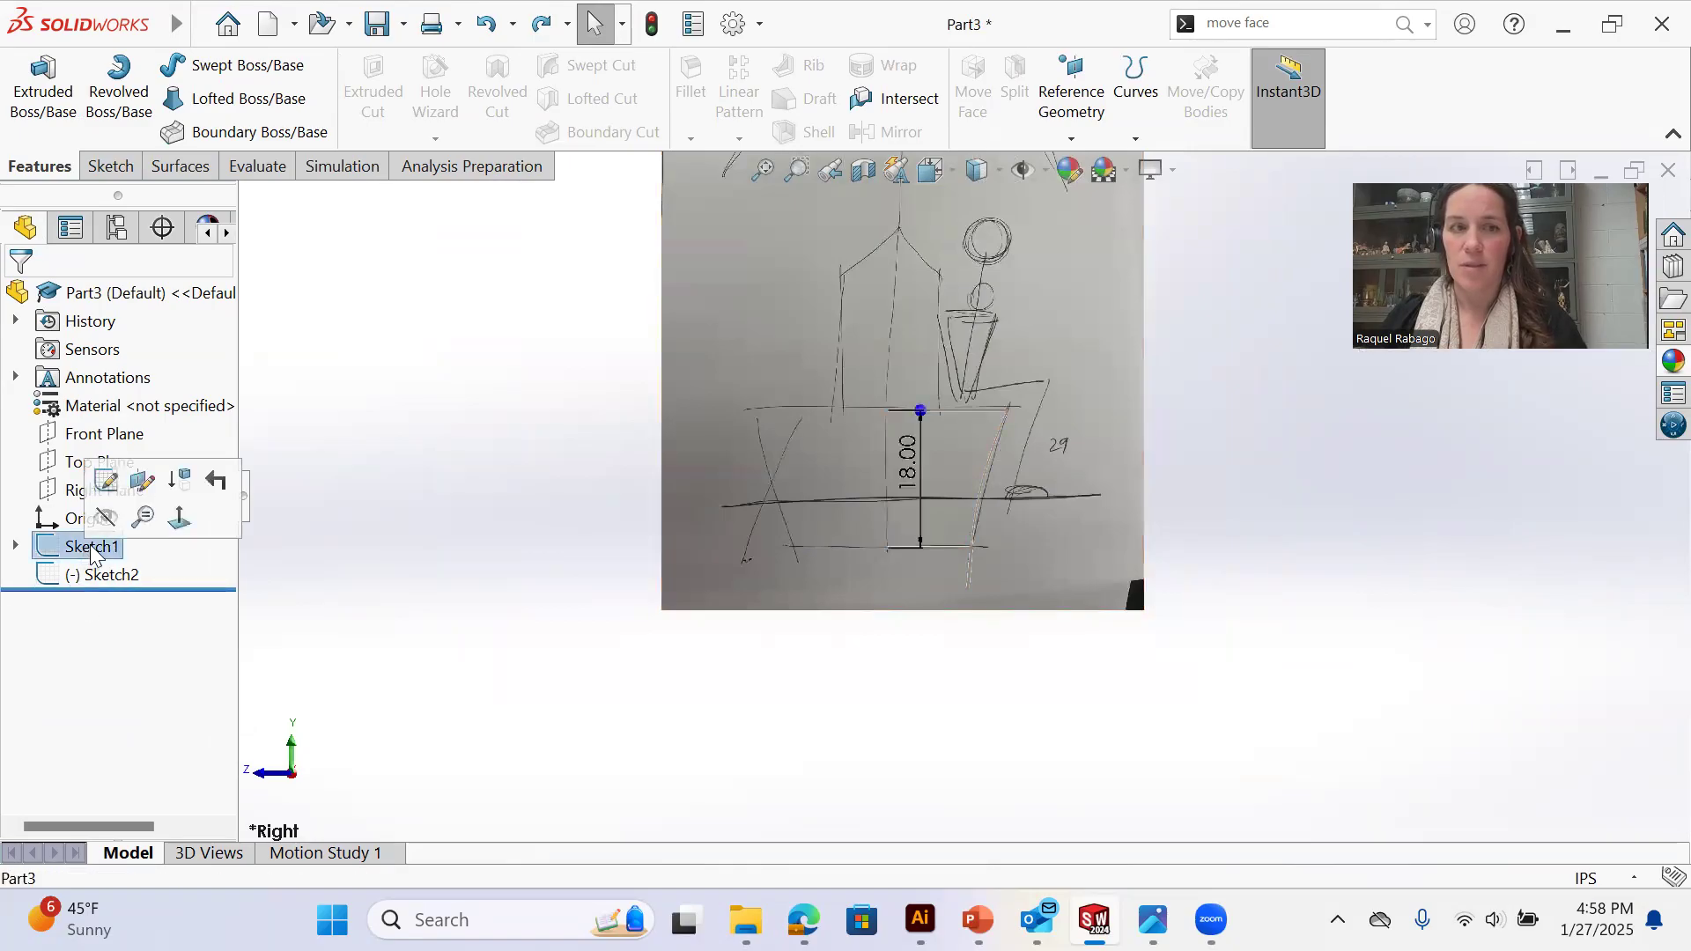
pyautogui.click(15, 546)
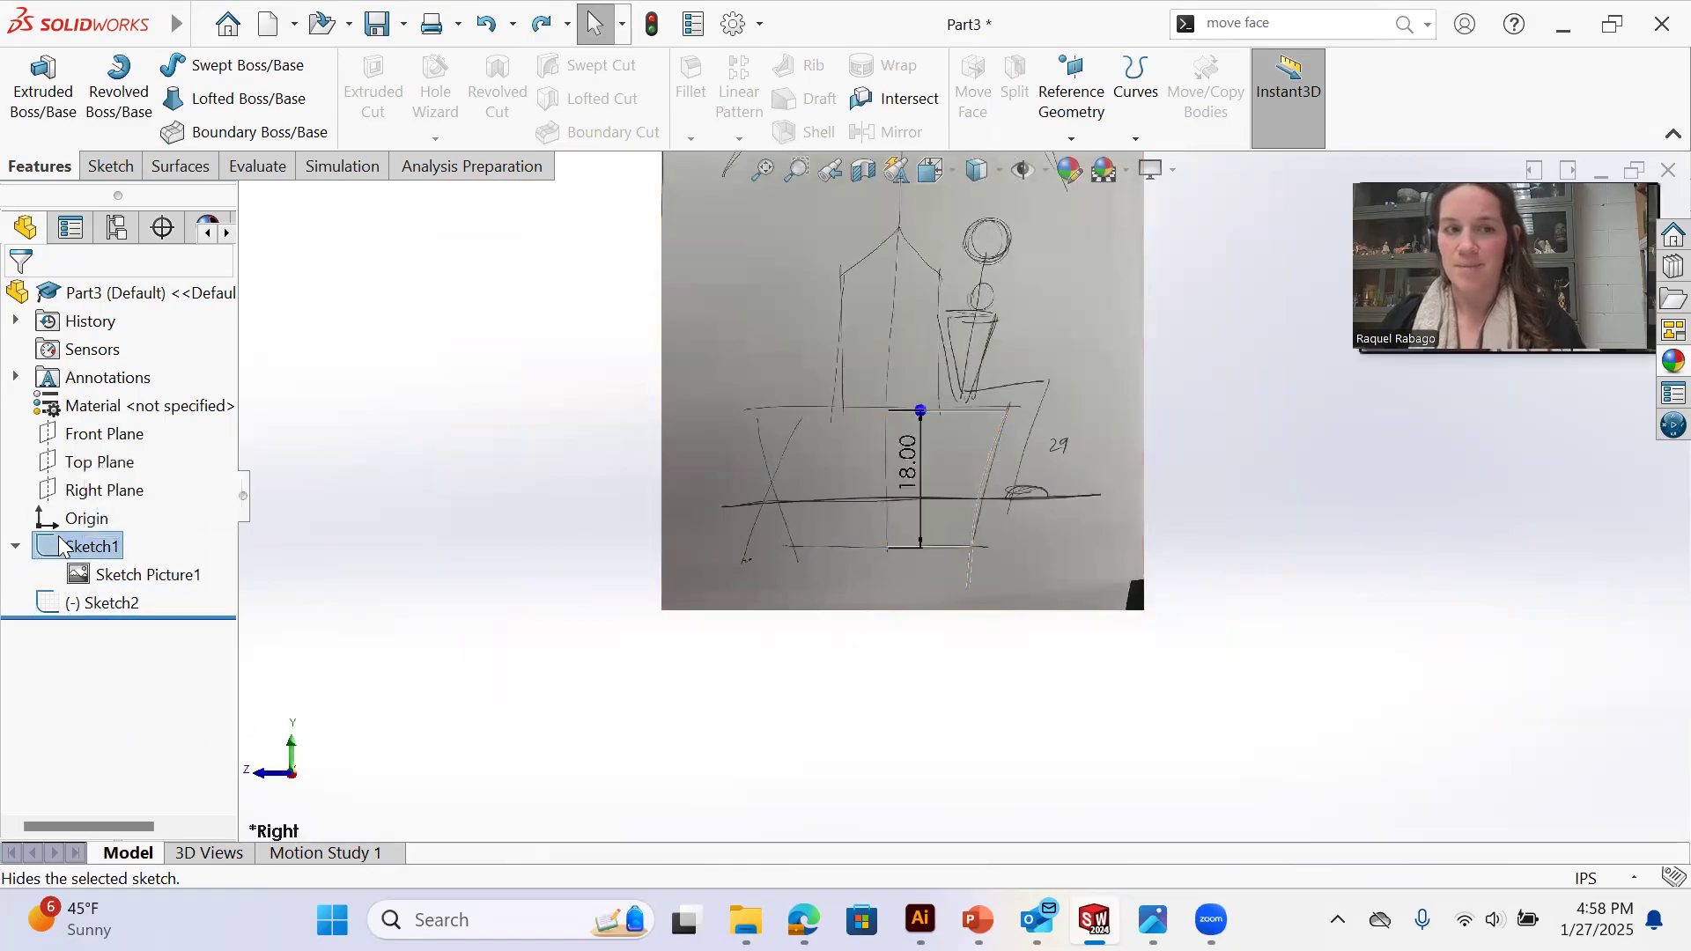
pyautogui.rightClick(74, 544)
pyautogui.click(82, 336)
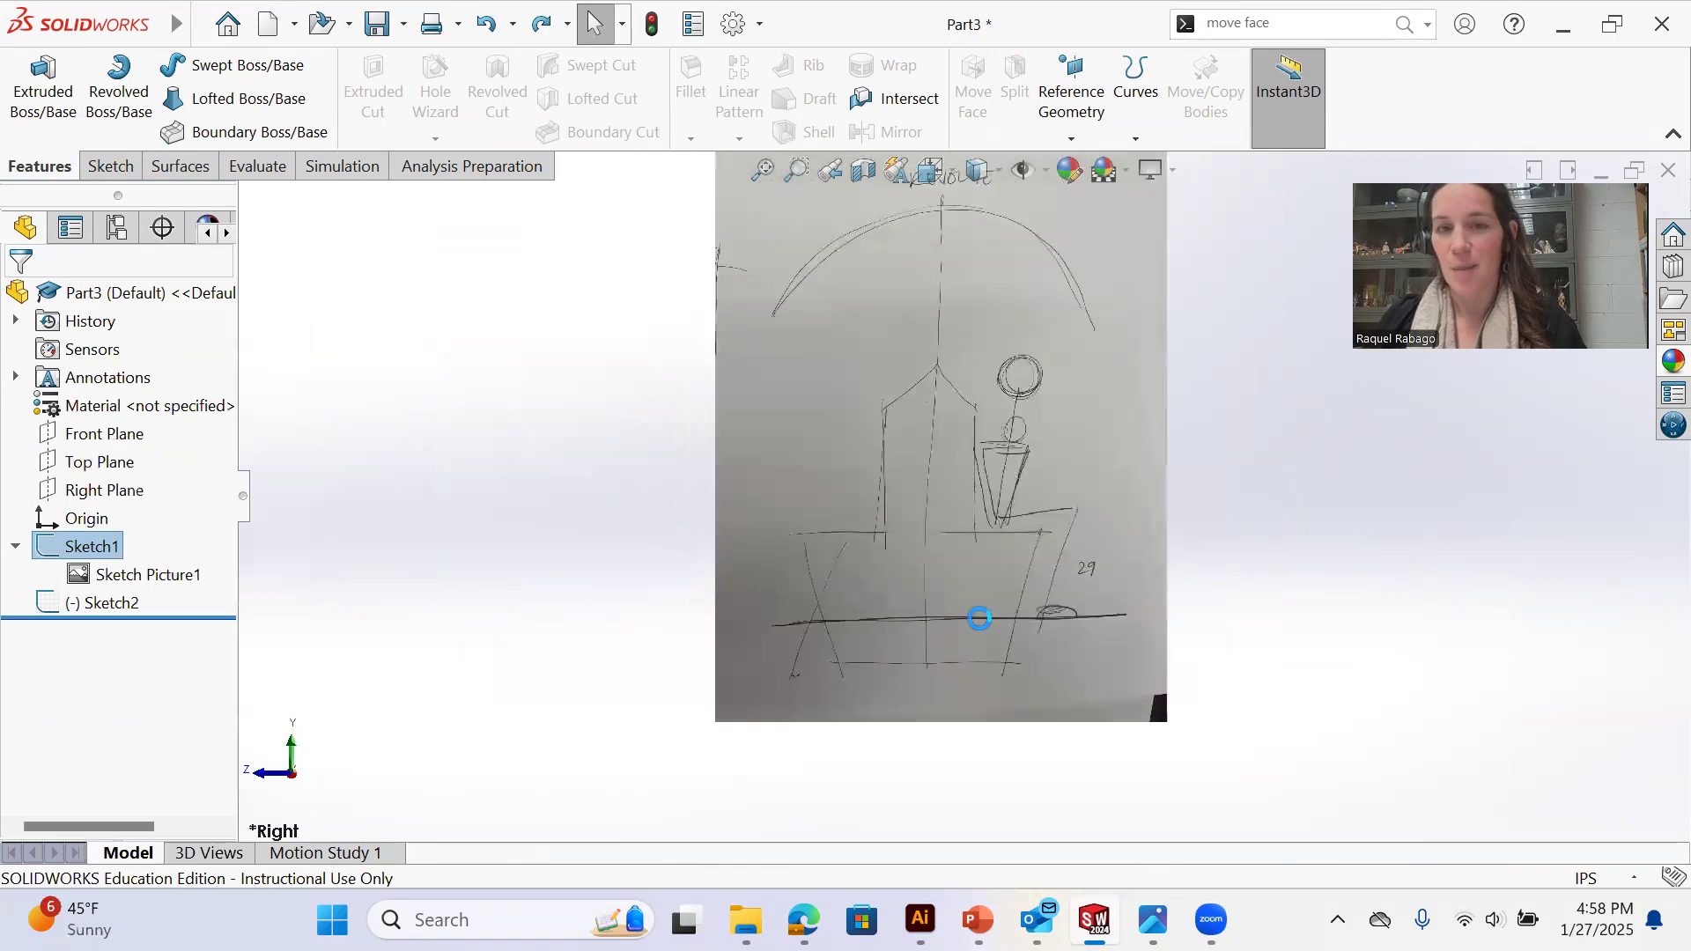
# Enlarge the reference picture to about 99 by 132 in, aligning its floor line with the origin and its tabletop line with the 18 in line's upper end
pyautogui.doubleClick(991, 568)
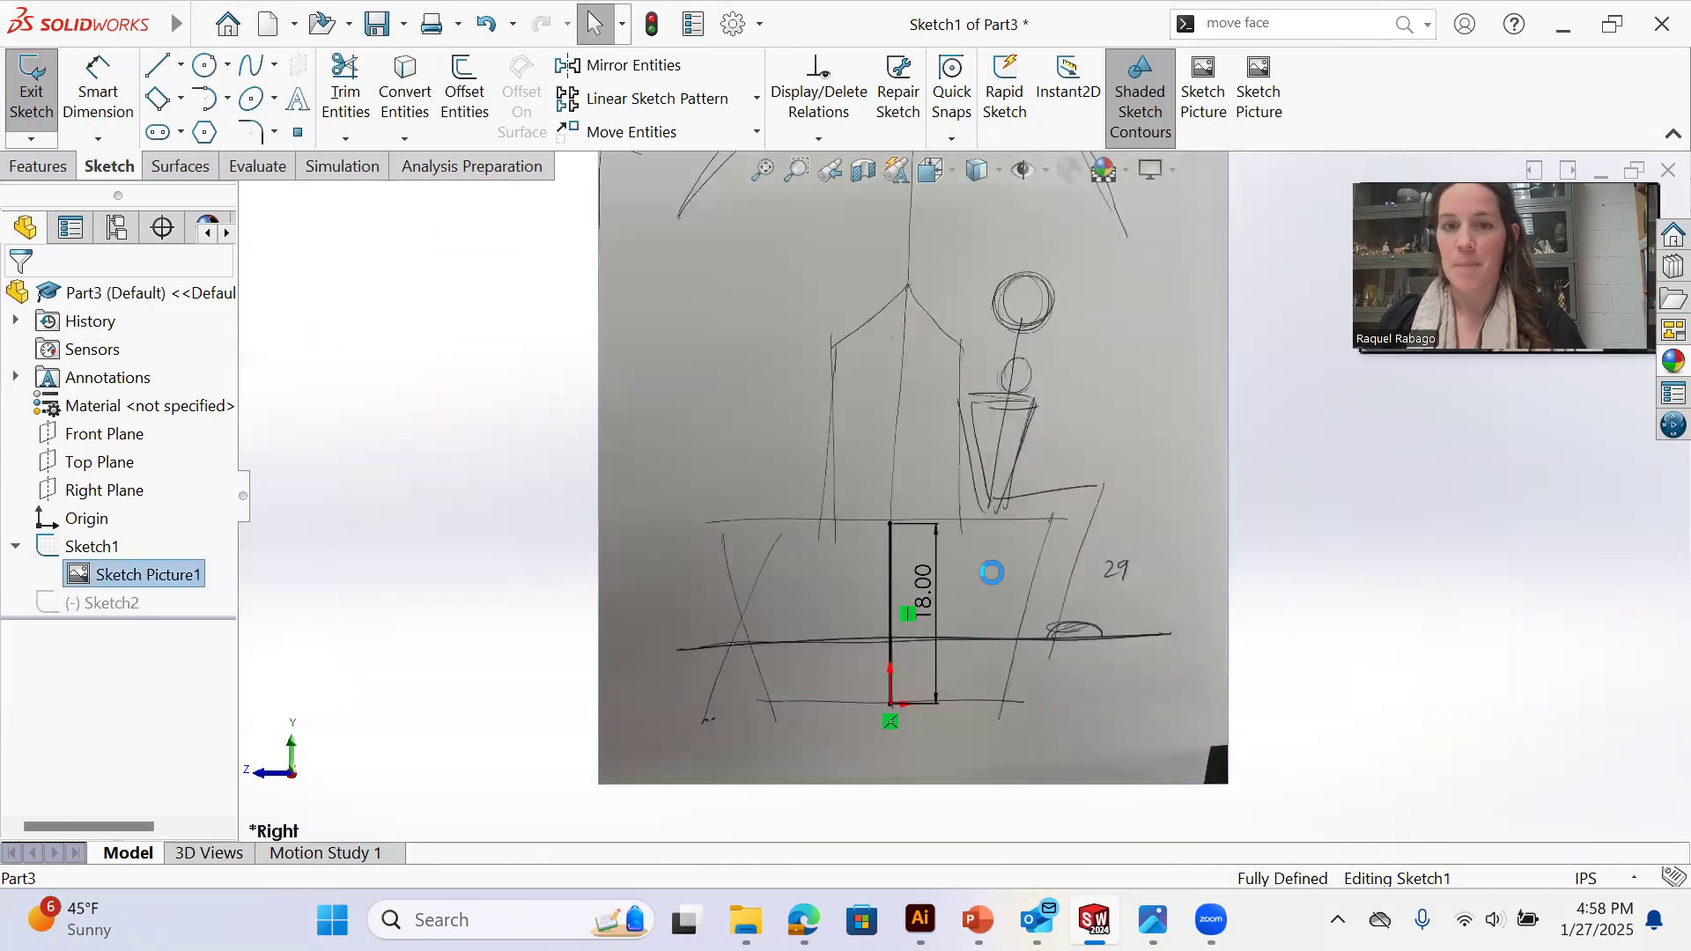
pyautogui.moveTo(1001, 590); pyautogui.dragTo(995, 660)
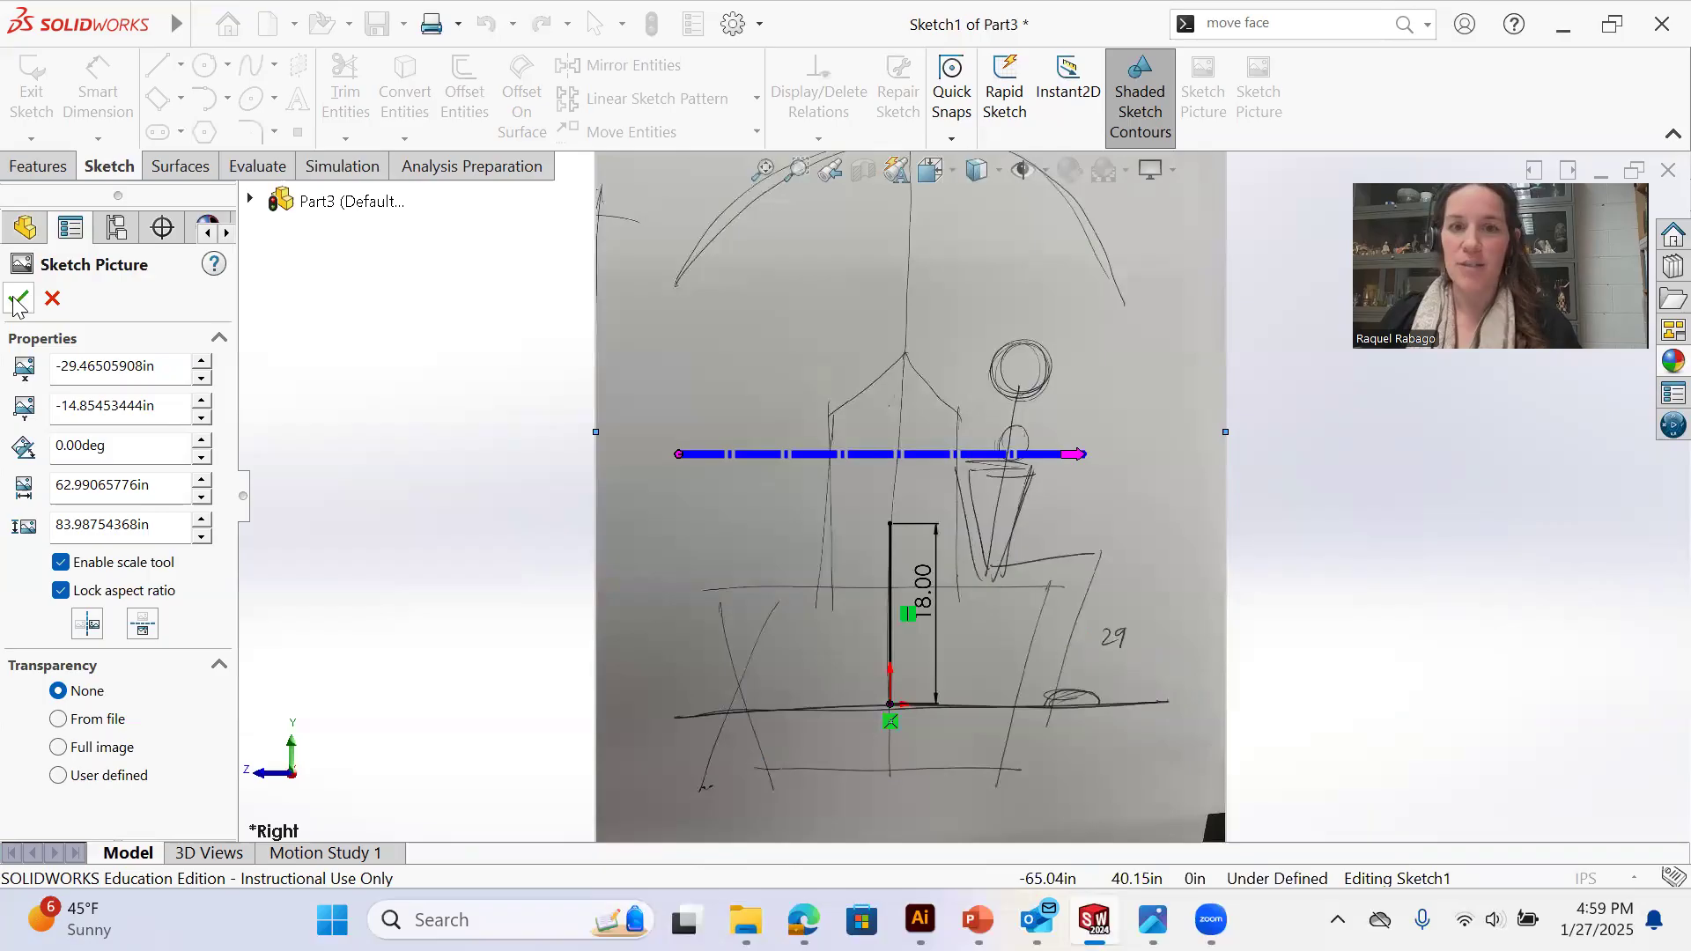
pyautogui.scroll(5, 1101, 500)
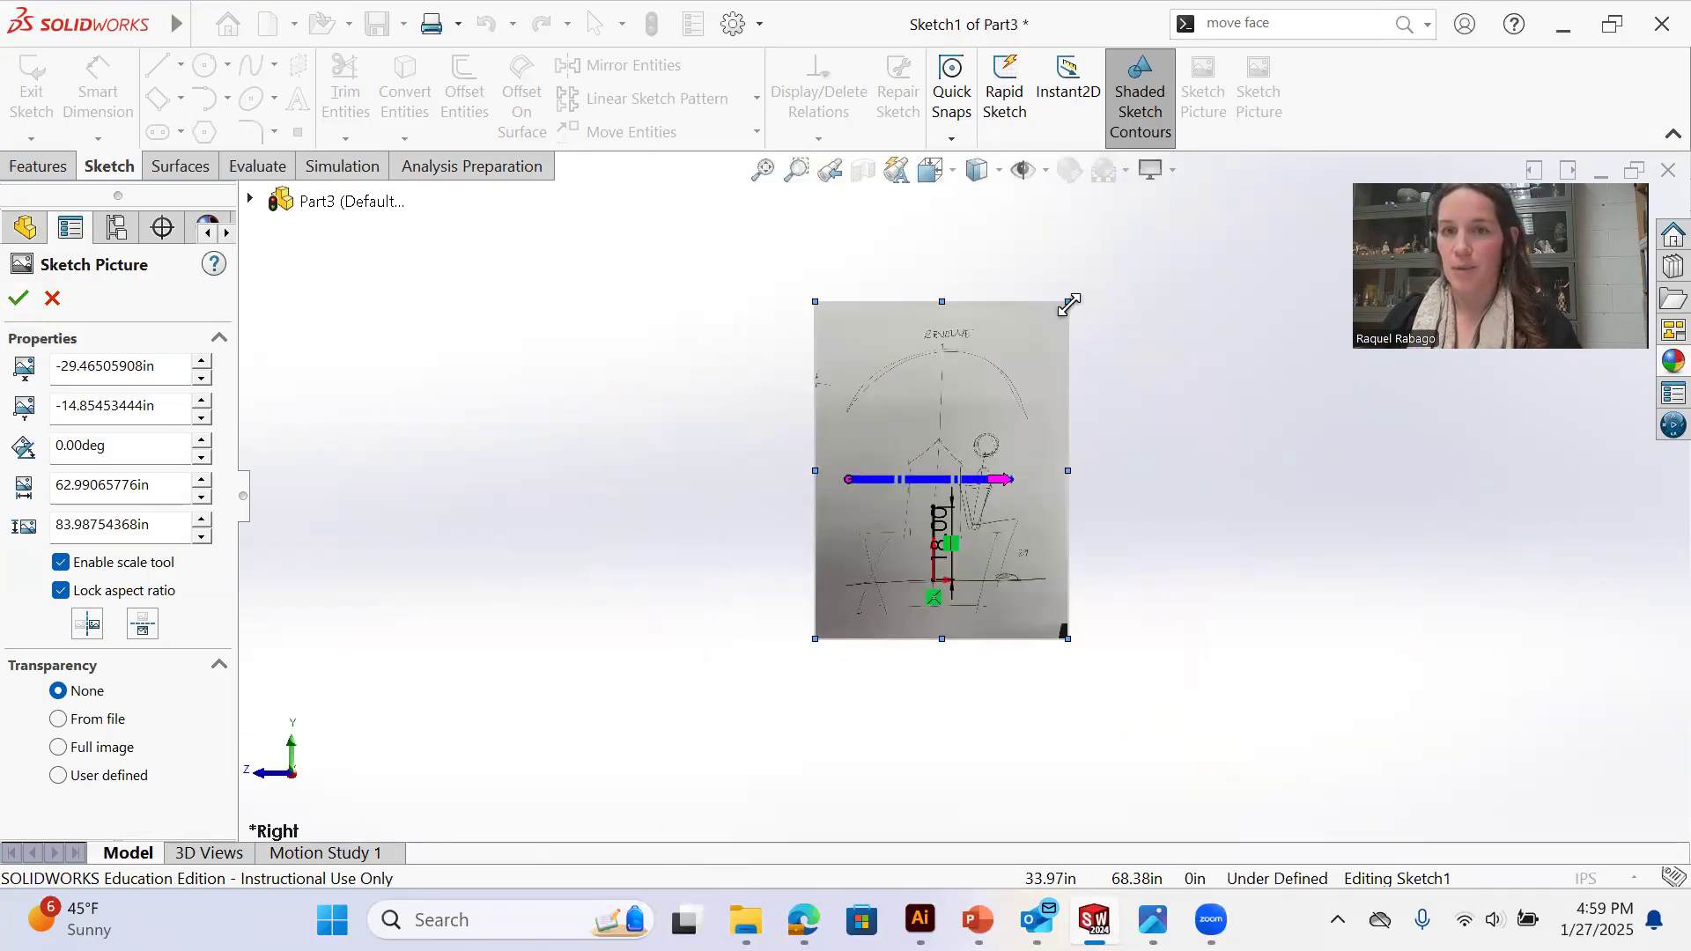
pyautogui.moveTo(1069, 305); pyautogui.dragTo(1212, 256)
pyautogui.moveTo(1140, 611)
pyautogui.mouseDown()
pyautogui.moveTo(1063, 630)
pyautogui.moveTo(1068, 647)
pyautogui.mouseUp()
pyautogui.scroll(-4, 1008, 527)
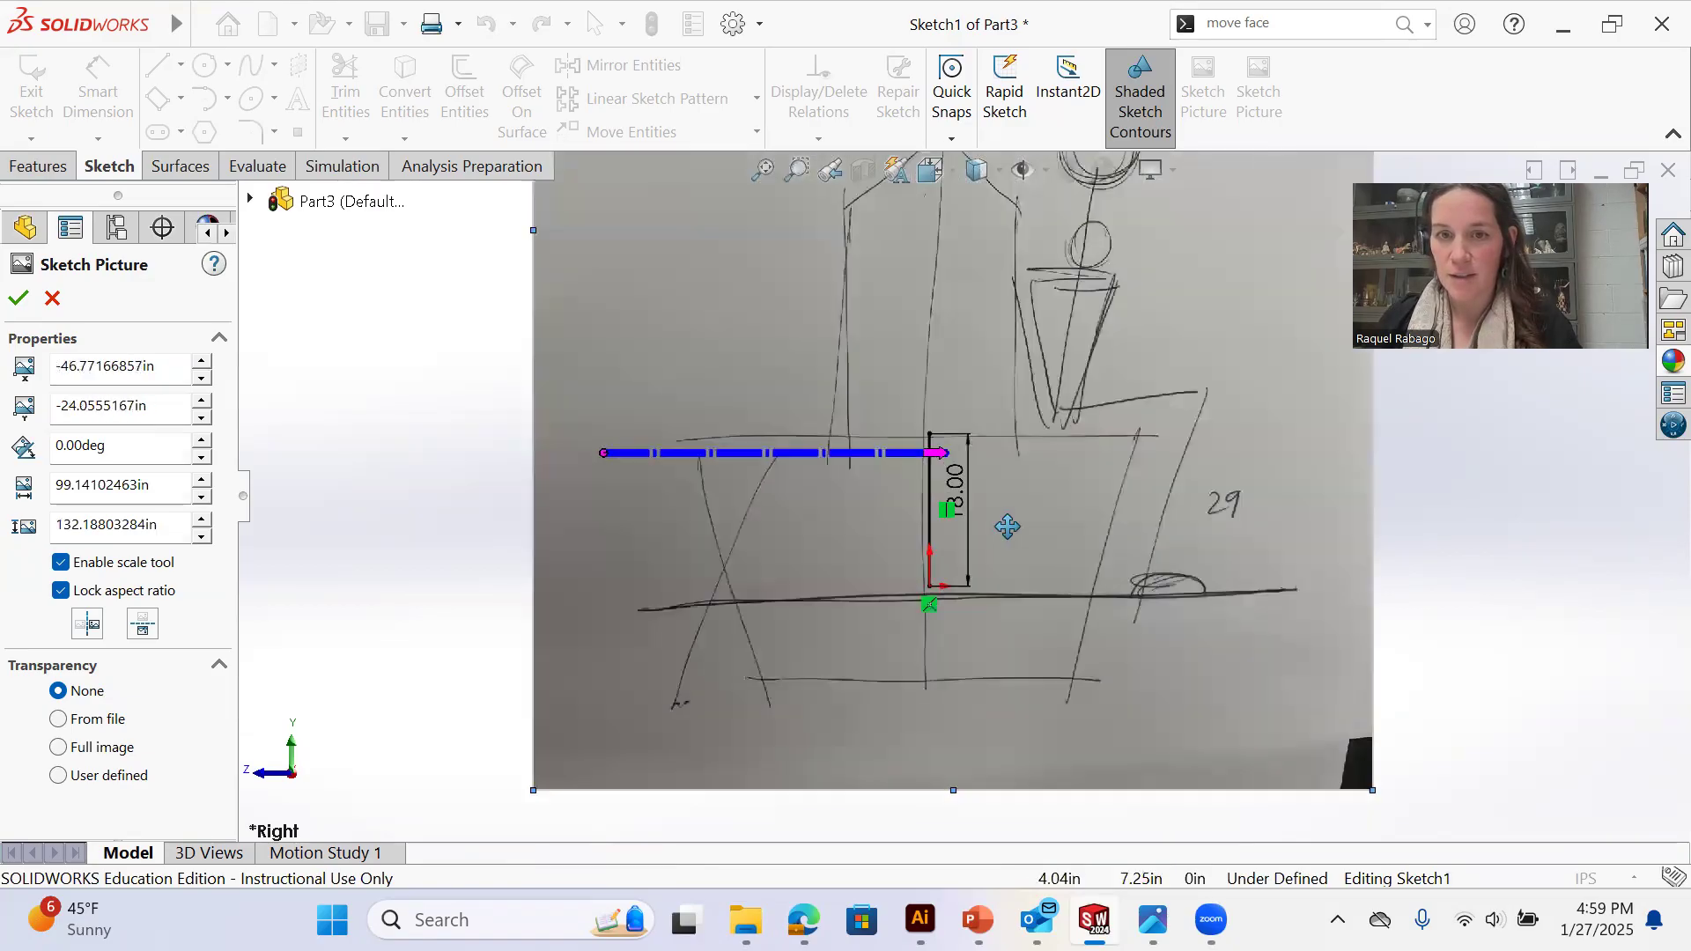
pyautogui.scroll(-2, 1008, 527)
pyautogui.moveTo(1057, 567); pyautogui.dragTo(1064, 559)
pyautogui.scroll(4, 1282, 516)
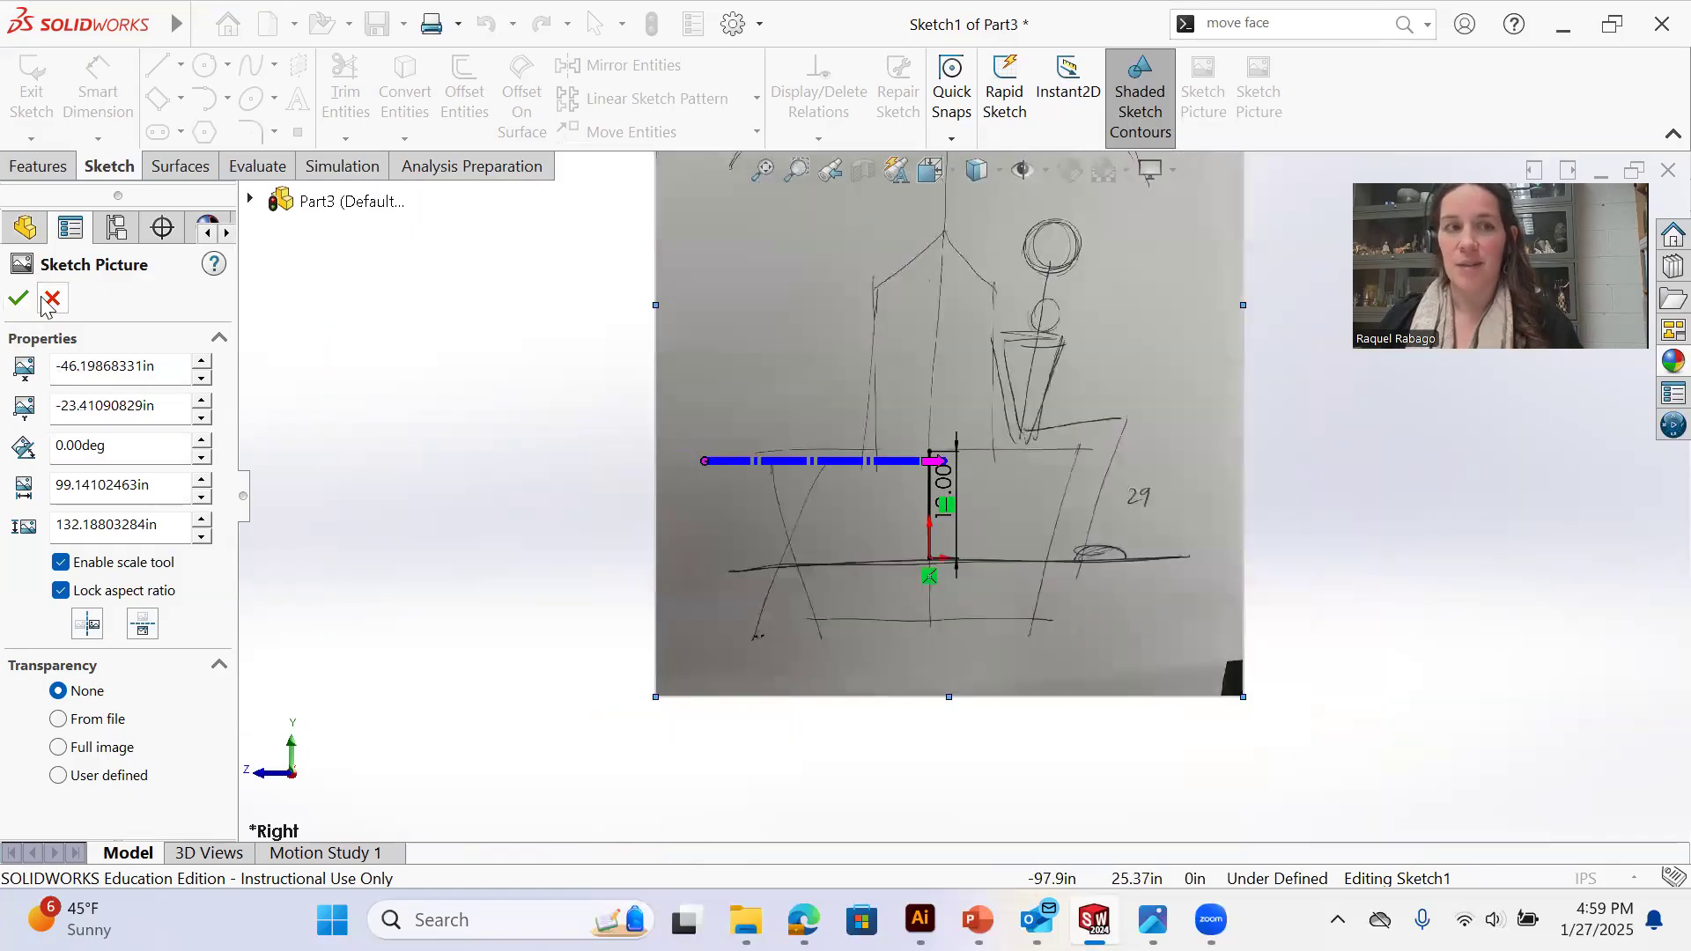
pyautogui.press('Return')
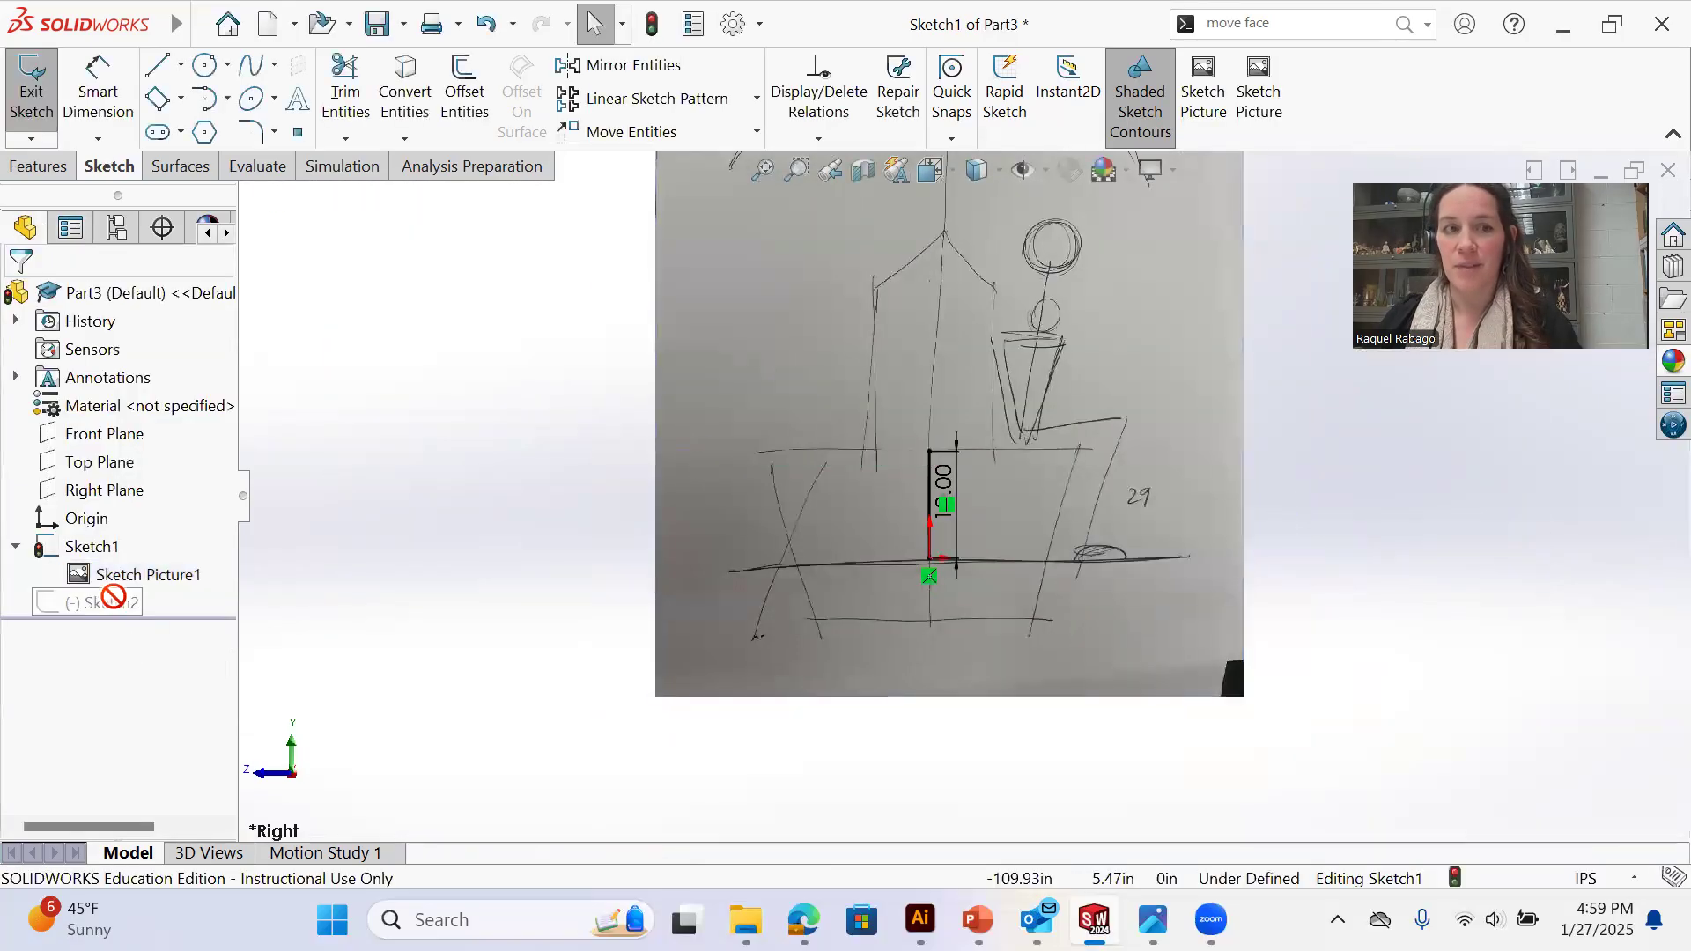
# Reopen the profile sketch and move the outer endpoints of the bottom and top lines outward onto the drawn slanted side
pyautogui.click(105, 604)
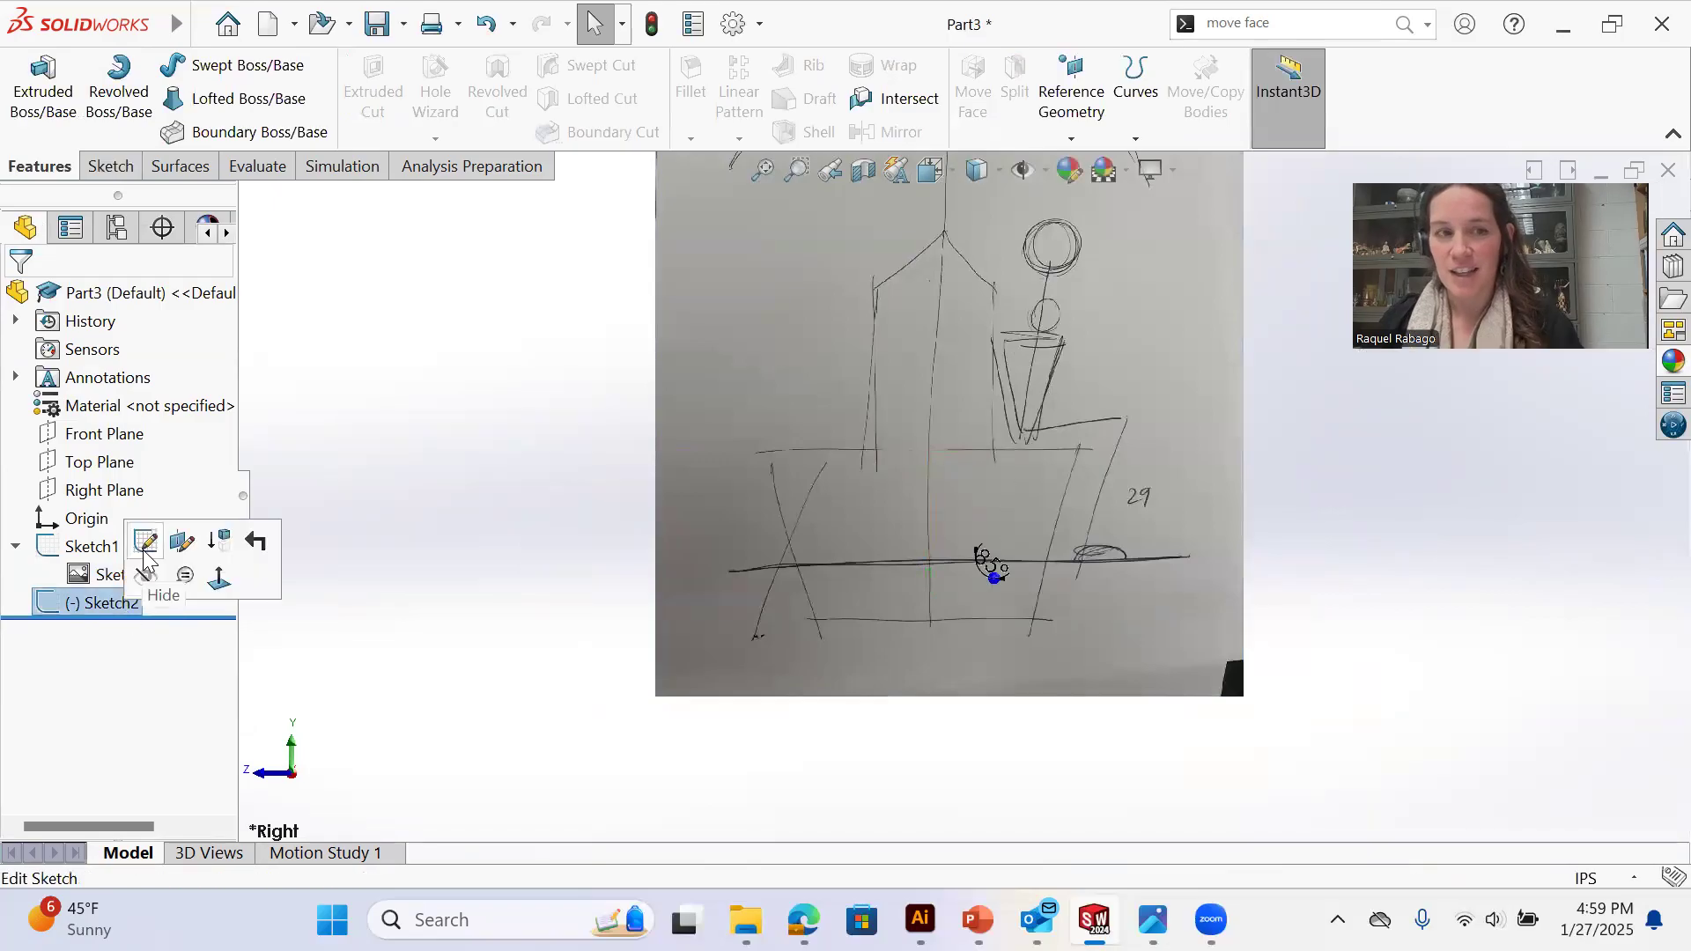
pyautogui.click(154, 540)
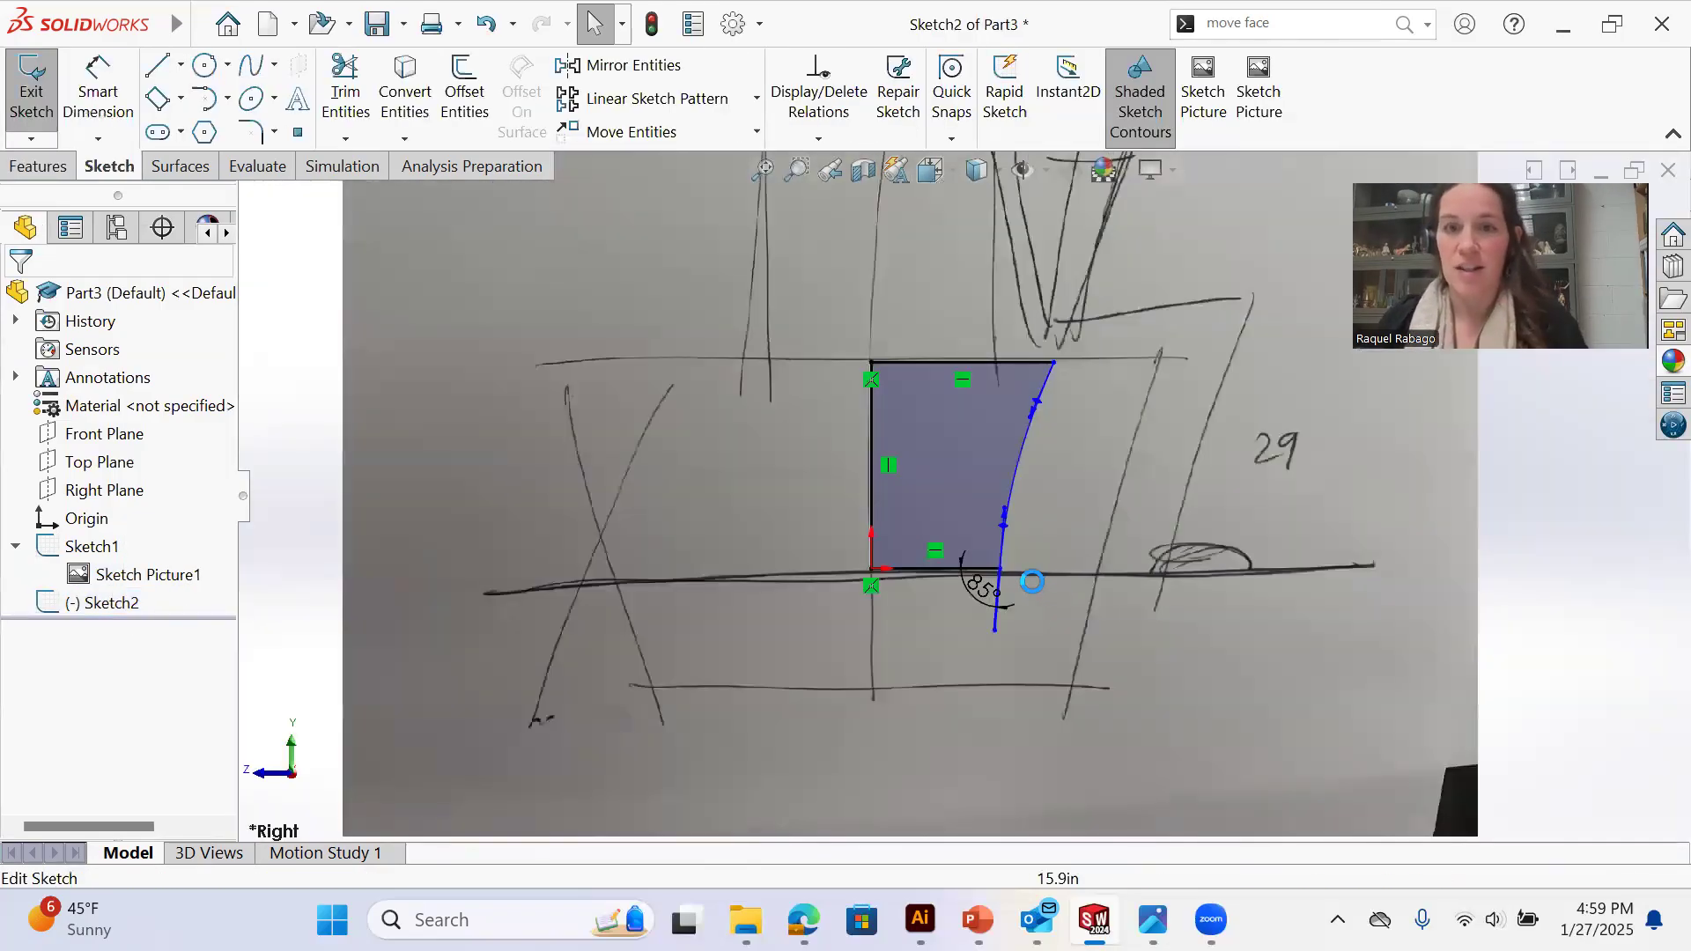
pyautogui.moveTo(1003, 572); pyautogui.dragTo(1095, 574)
pyautogui.moveTo(1054, 362); pyautogui.dragTo(1160, 361)
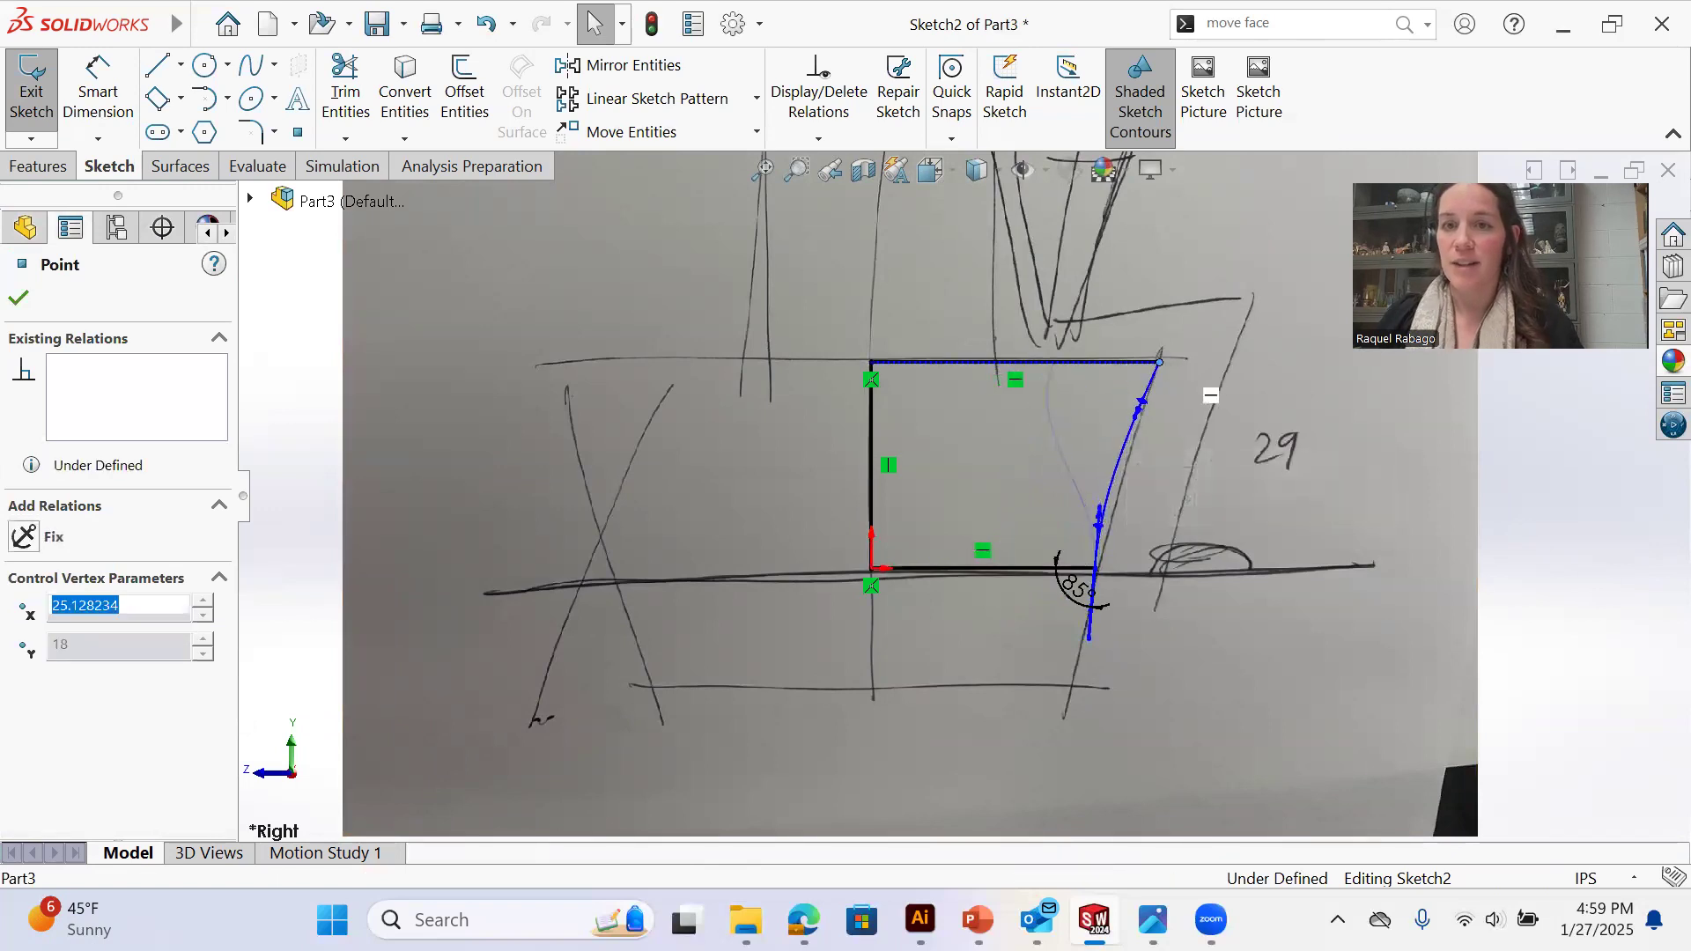
pyautogui.click(1494, 504)
# Adjust the spline's lower and upper tangent handles so the side bows gently inward beside the drawn slanted line
pyautogui.scroll(1, 1239, 501)
pyautogui.scroll(-4, 1067, 463)
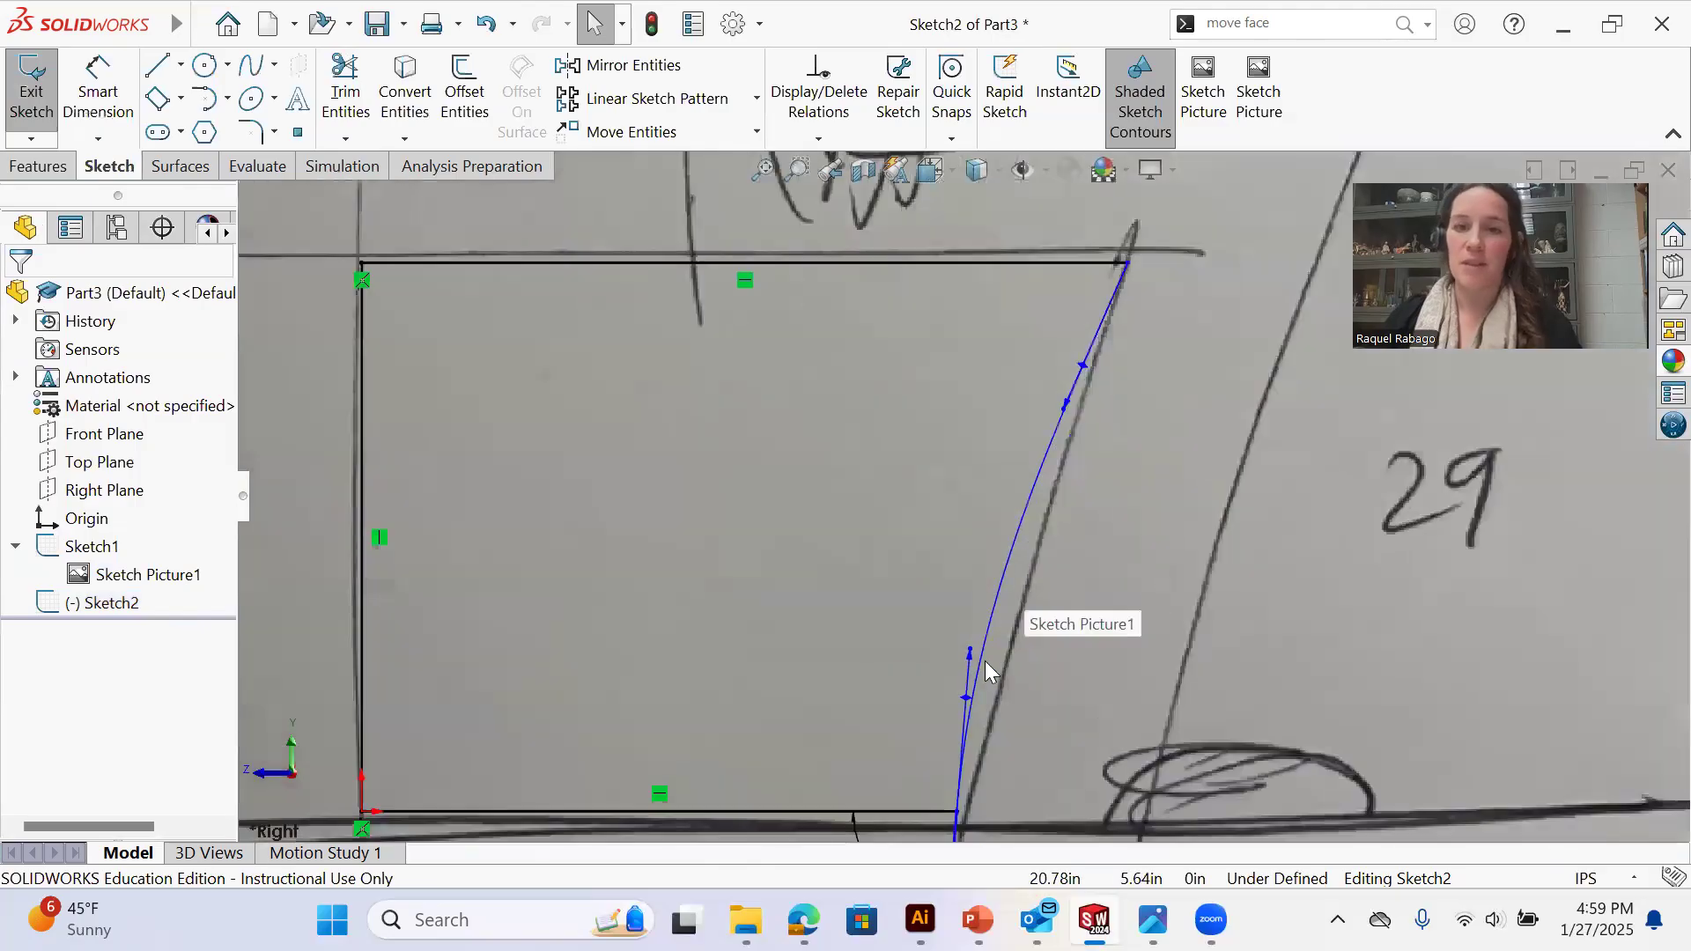
pyautogui.moveTo(971, 648); pyautogui.dragTo(1005, 573)
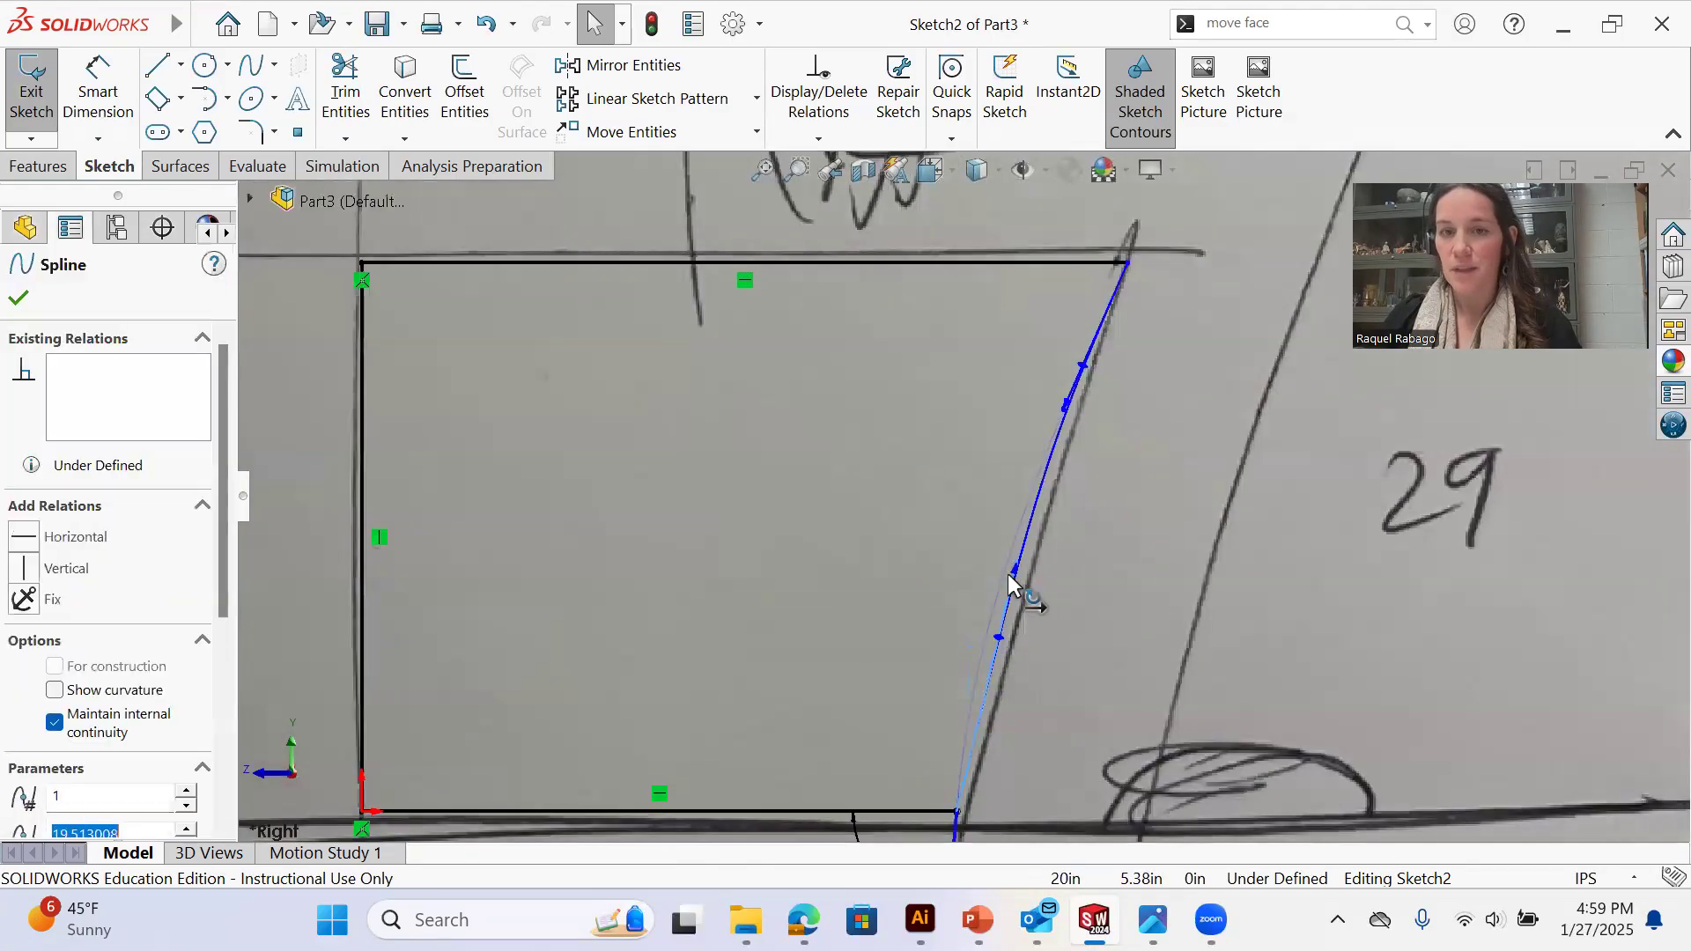
pyautogui.moveTo(1064, 410); pyautogui.dragTo(1046, 417)
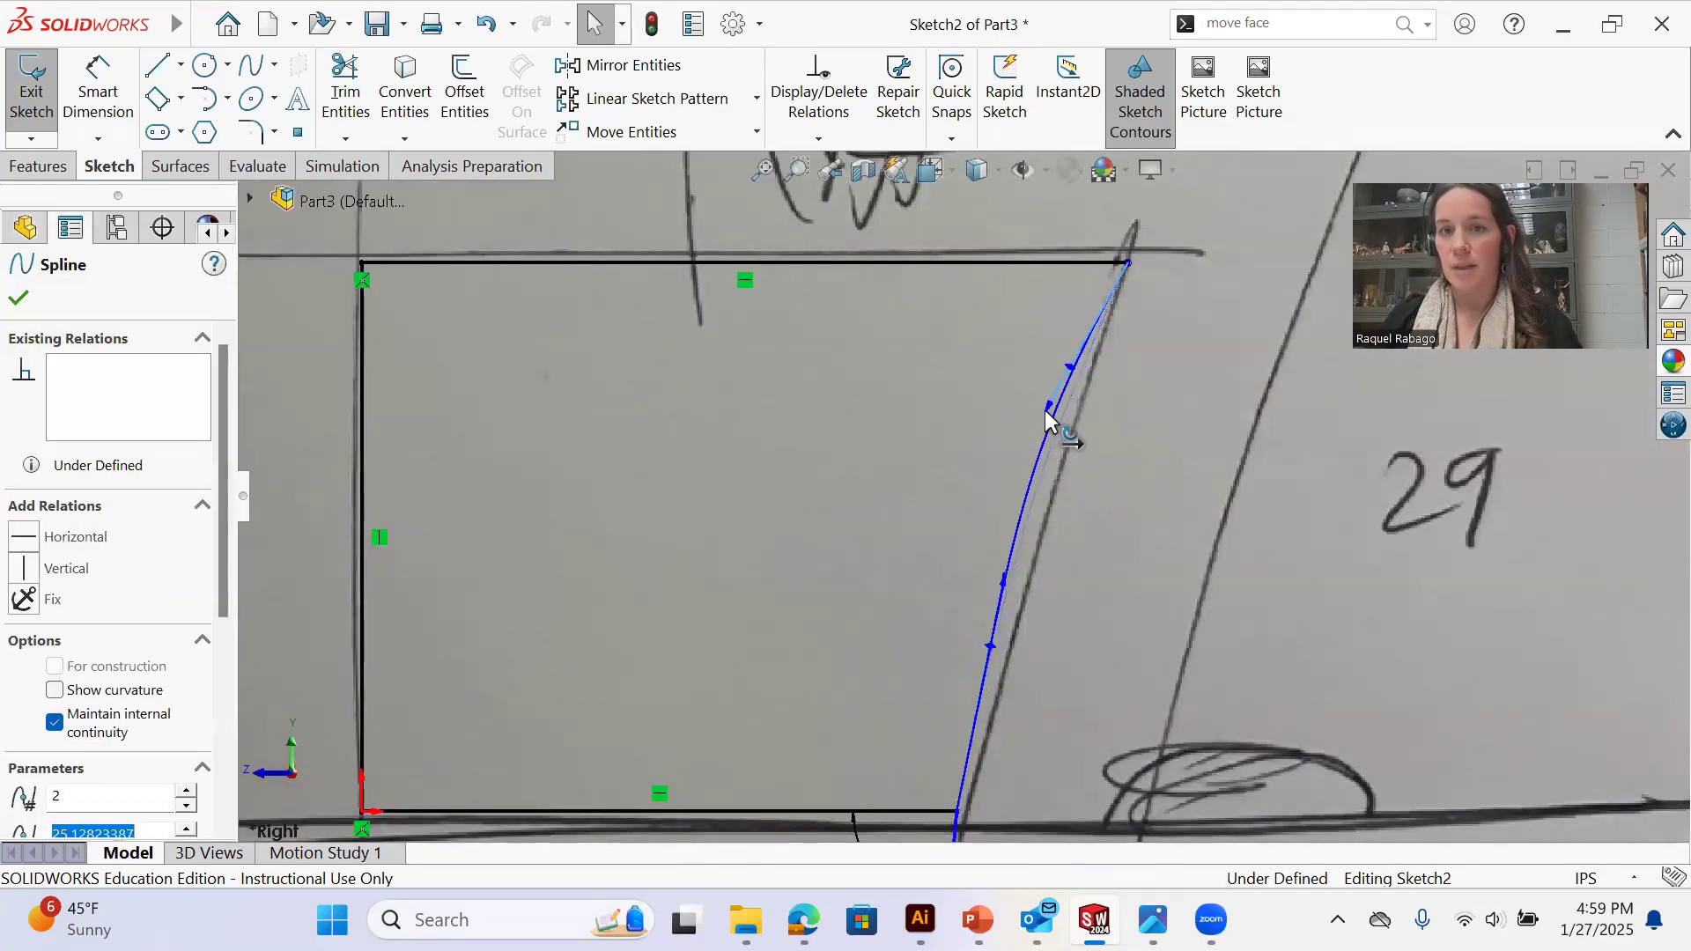
pyautogui.scroll(3, 1059, 437)
pyautogui.click(1383, 555)
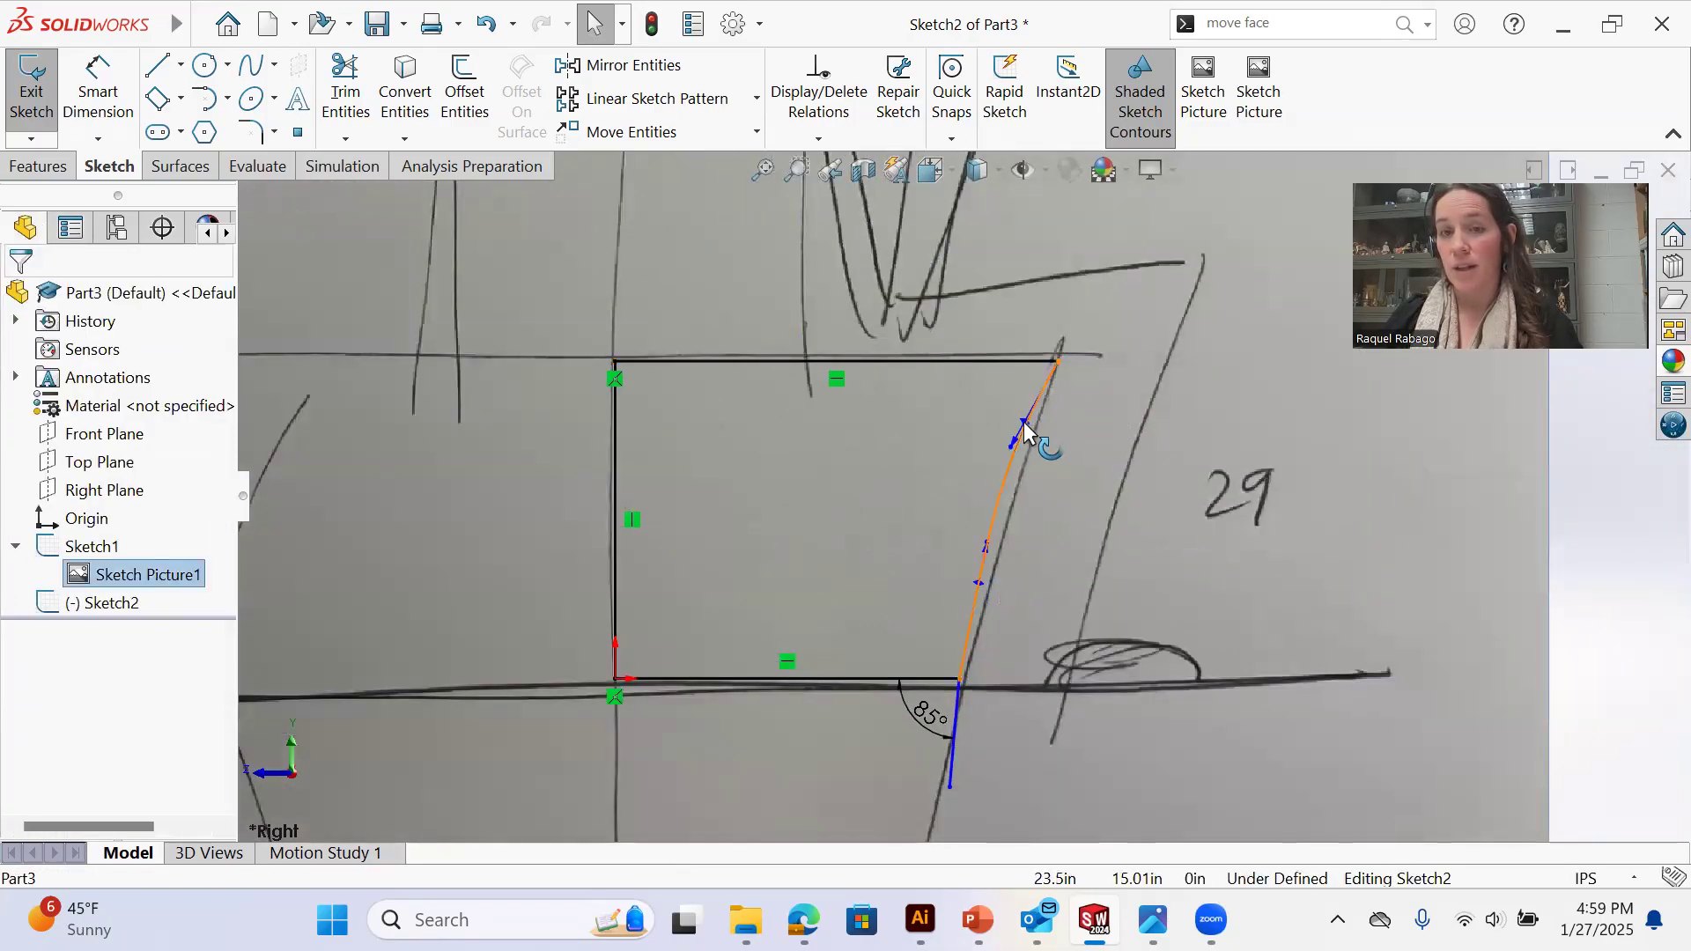
pyautogui.click(998, 473)
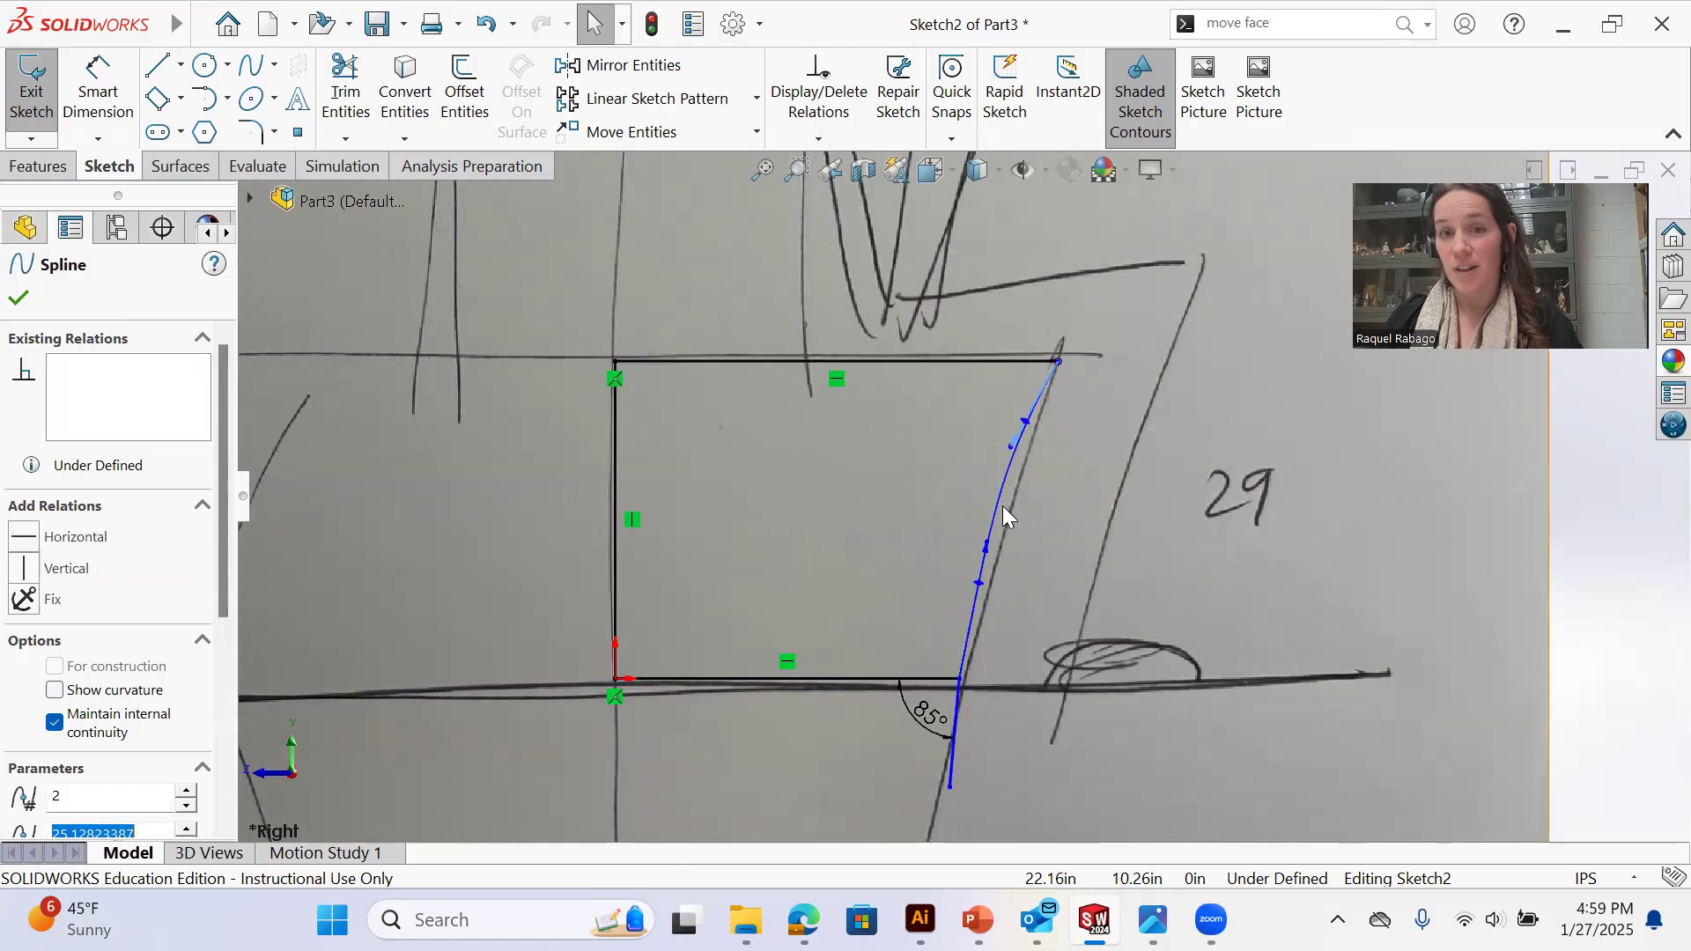
pyautogui.moveTo(962, 565); pyautogui.dragTo(974, 616)
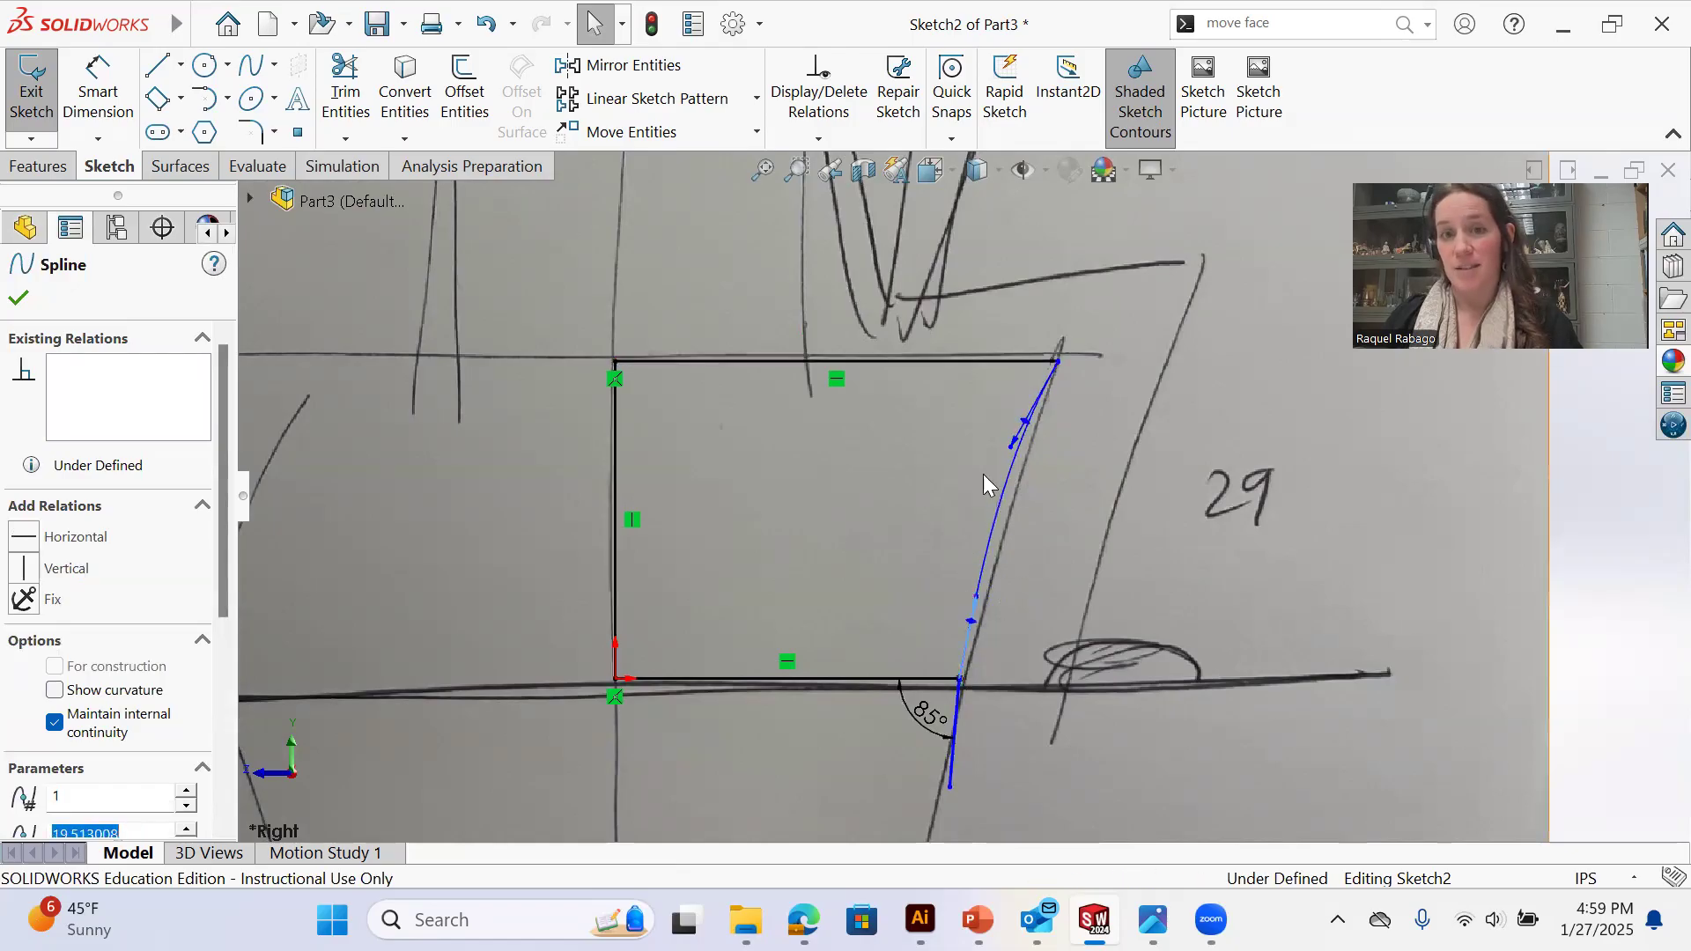
pyautogui.moveTo(1010, 447); pyautogui.dragTo(1016, 442)
pyautogui.click(1110, 502)
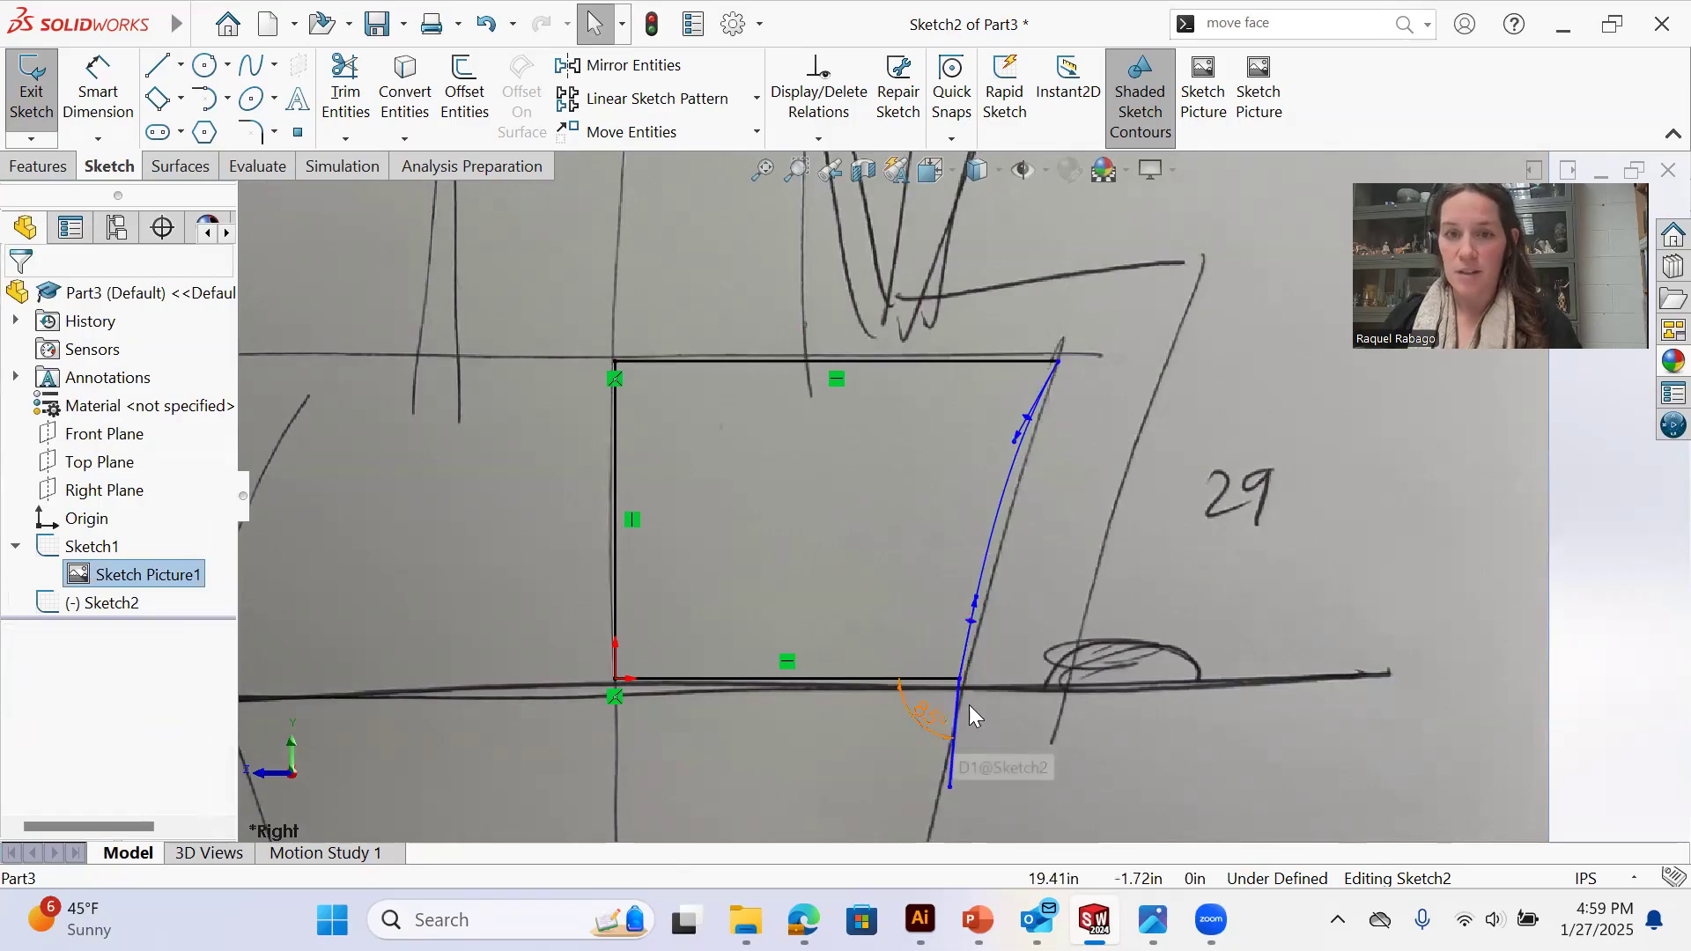
# Add a Tangent relation between the spline and the 85° construction line at the bottom line's outer endpoint
pyautogui.click(953, 768)
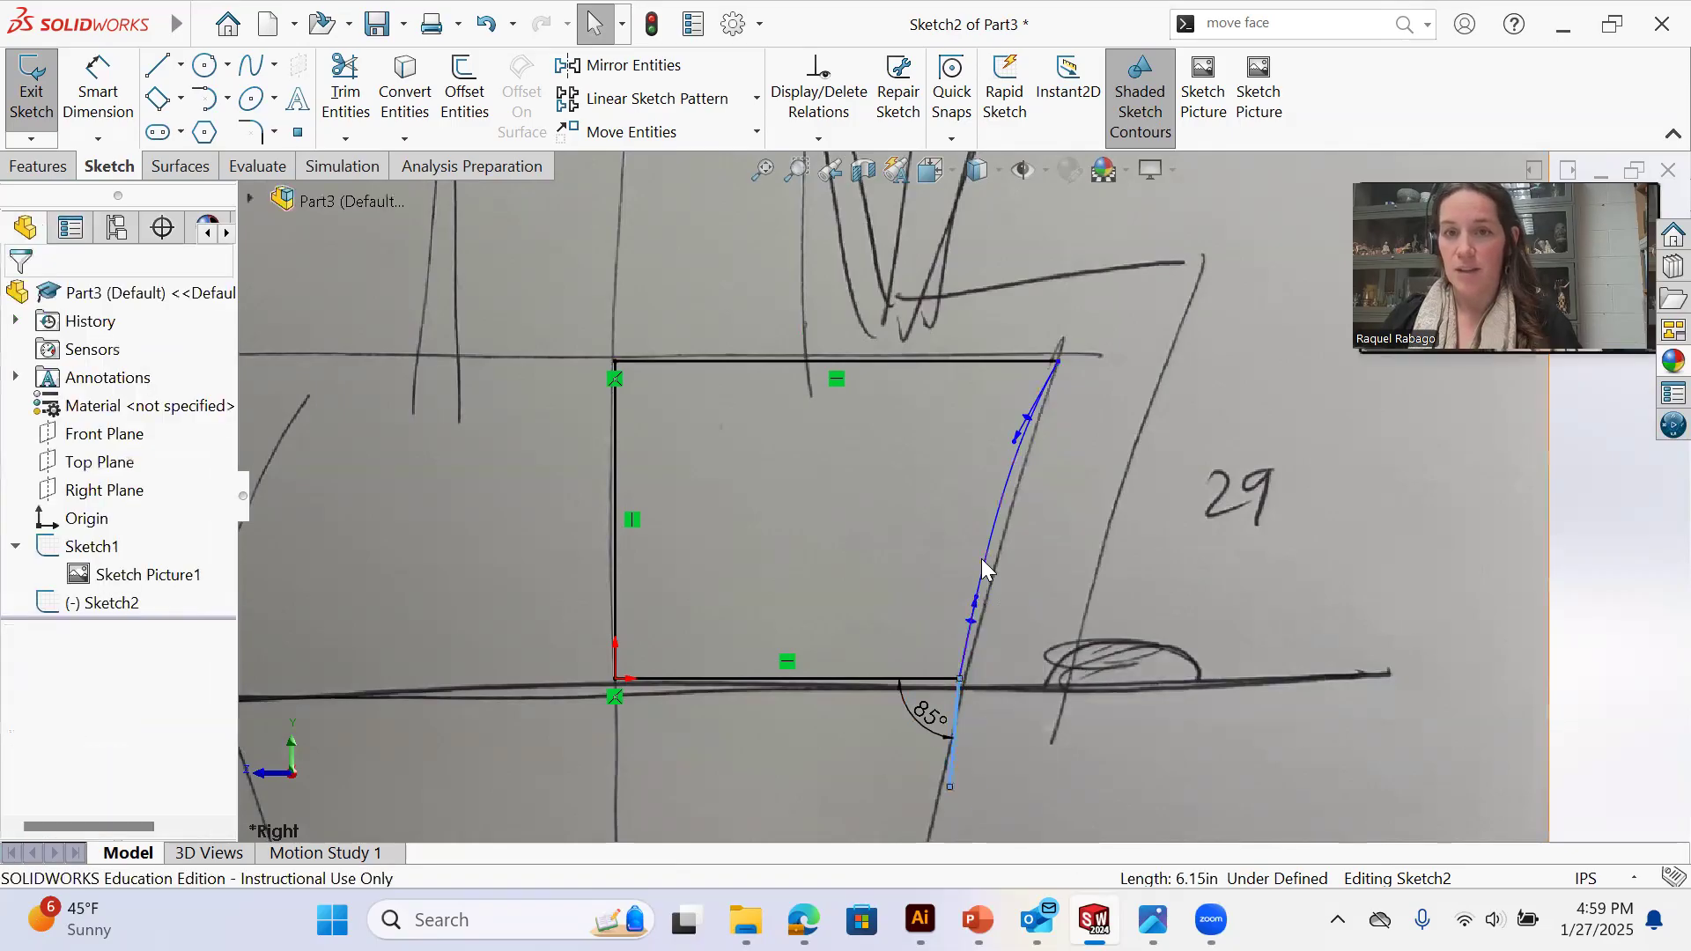
pyautogui.click(978, 633)
pyautogui.keyDown('ctrl'); pyautogui.click(953, 755); pyautogui.keyUp('ctrl')
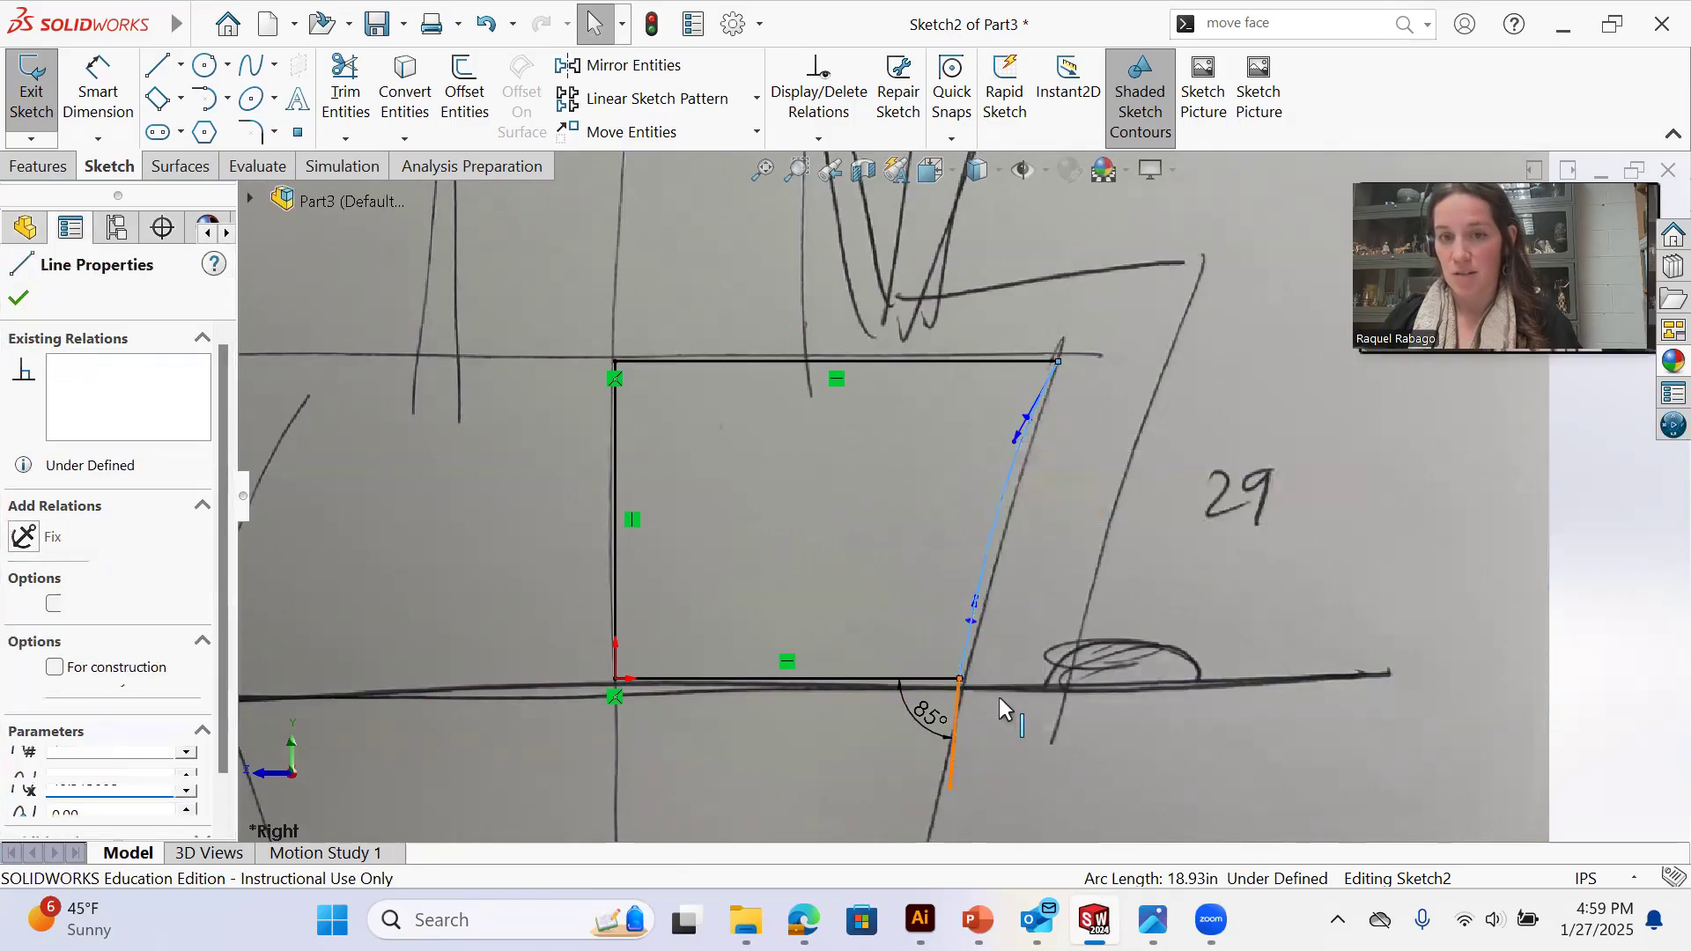
pyautogui.click(1110, 555)
pyautogui.scroll(-3, 1043, 449)
pyautogui.scroll(2, 976, 471)
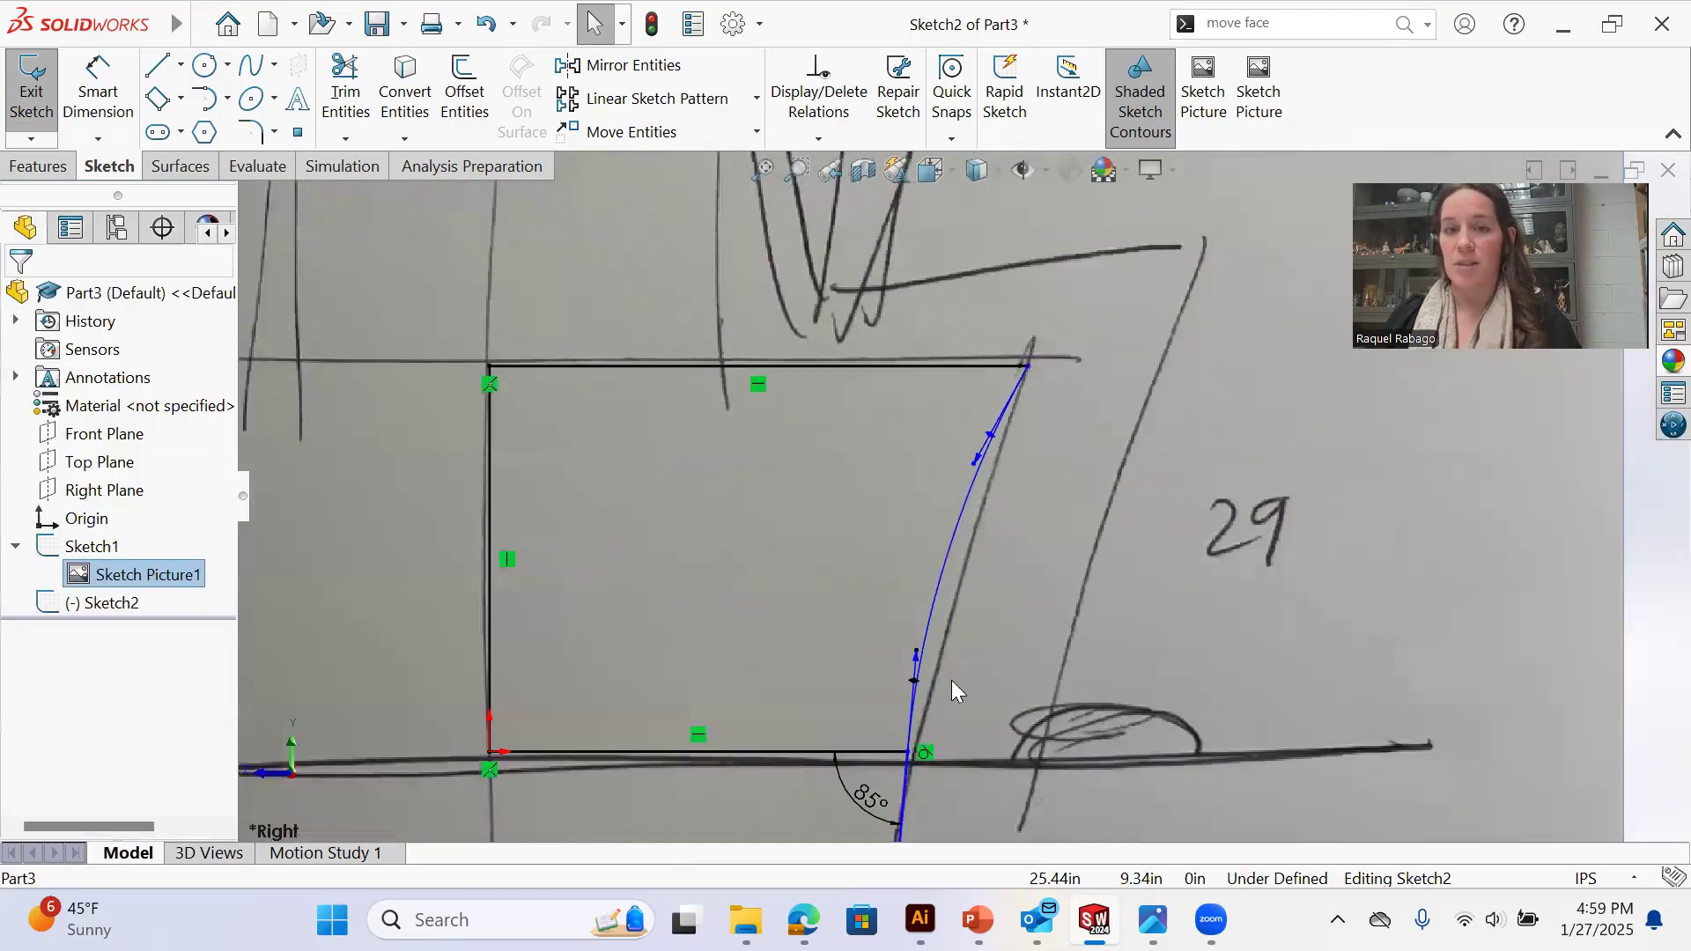
pyautogui.click(903, 788)
pyautogui.click(1113, 585)
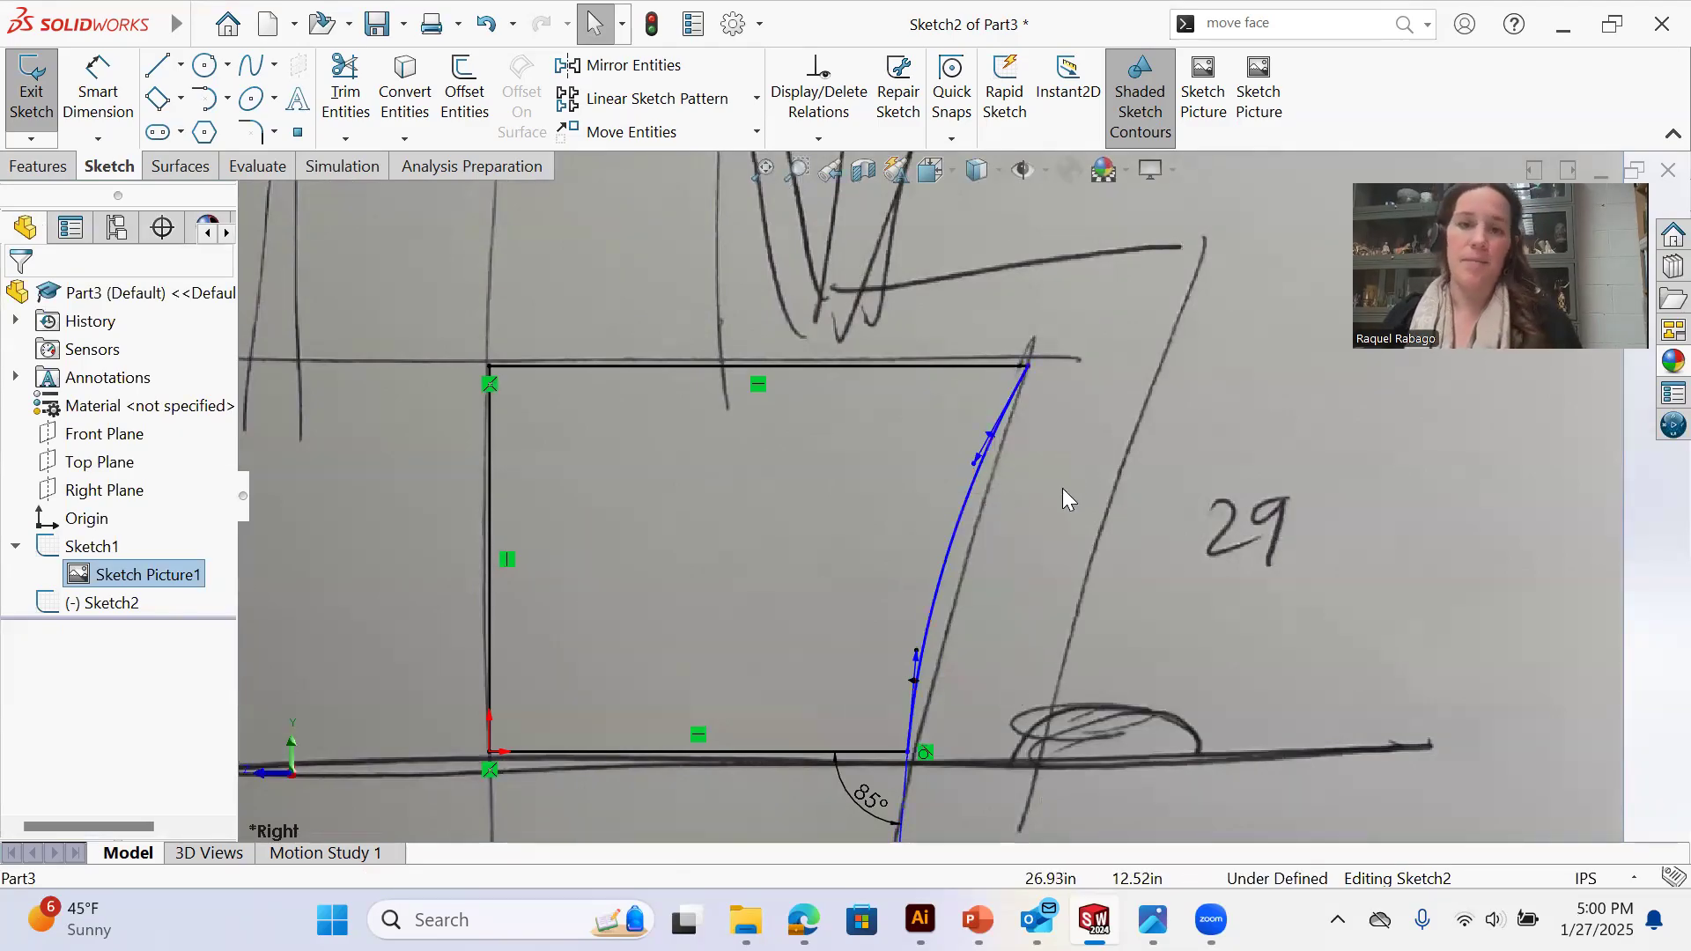
# Delete the spline and draw a Tangent Arc from the bottom line's outer endpoint to the top line's outer endpoint
pyautogui.scroll(2, 1062, 488)
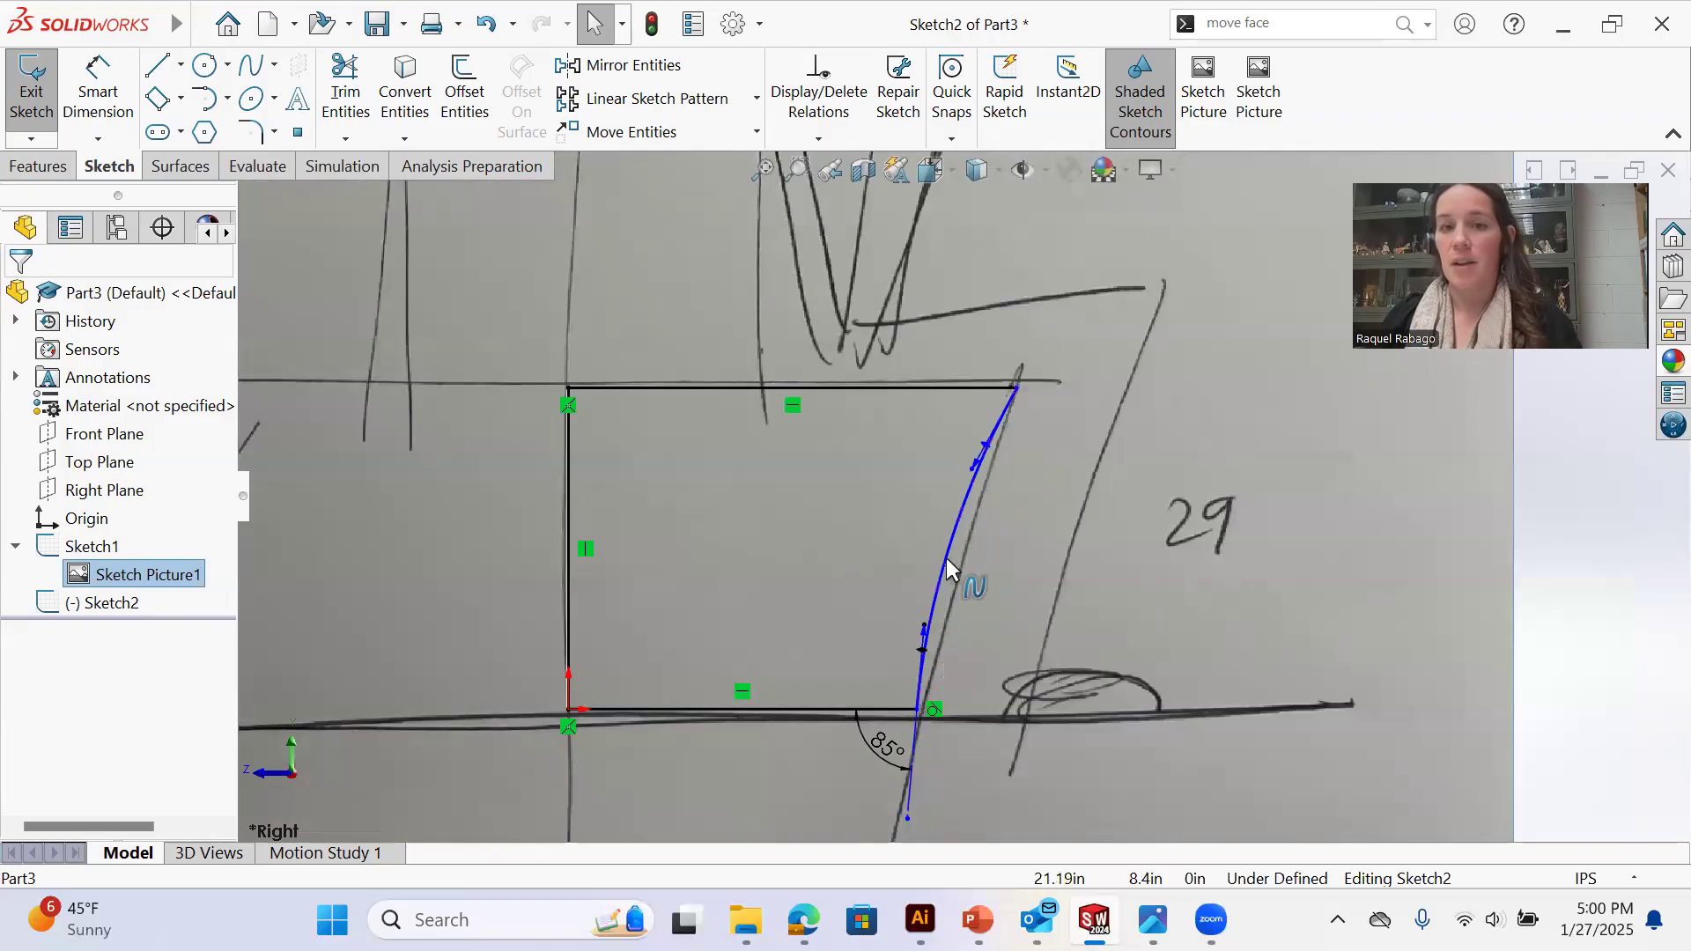
pyautogui.click(950, 569)
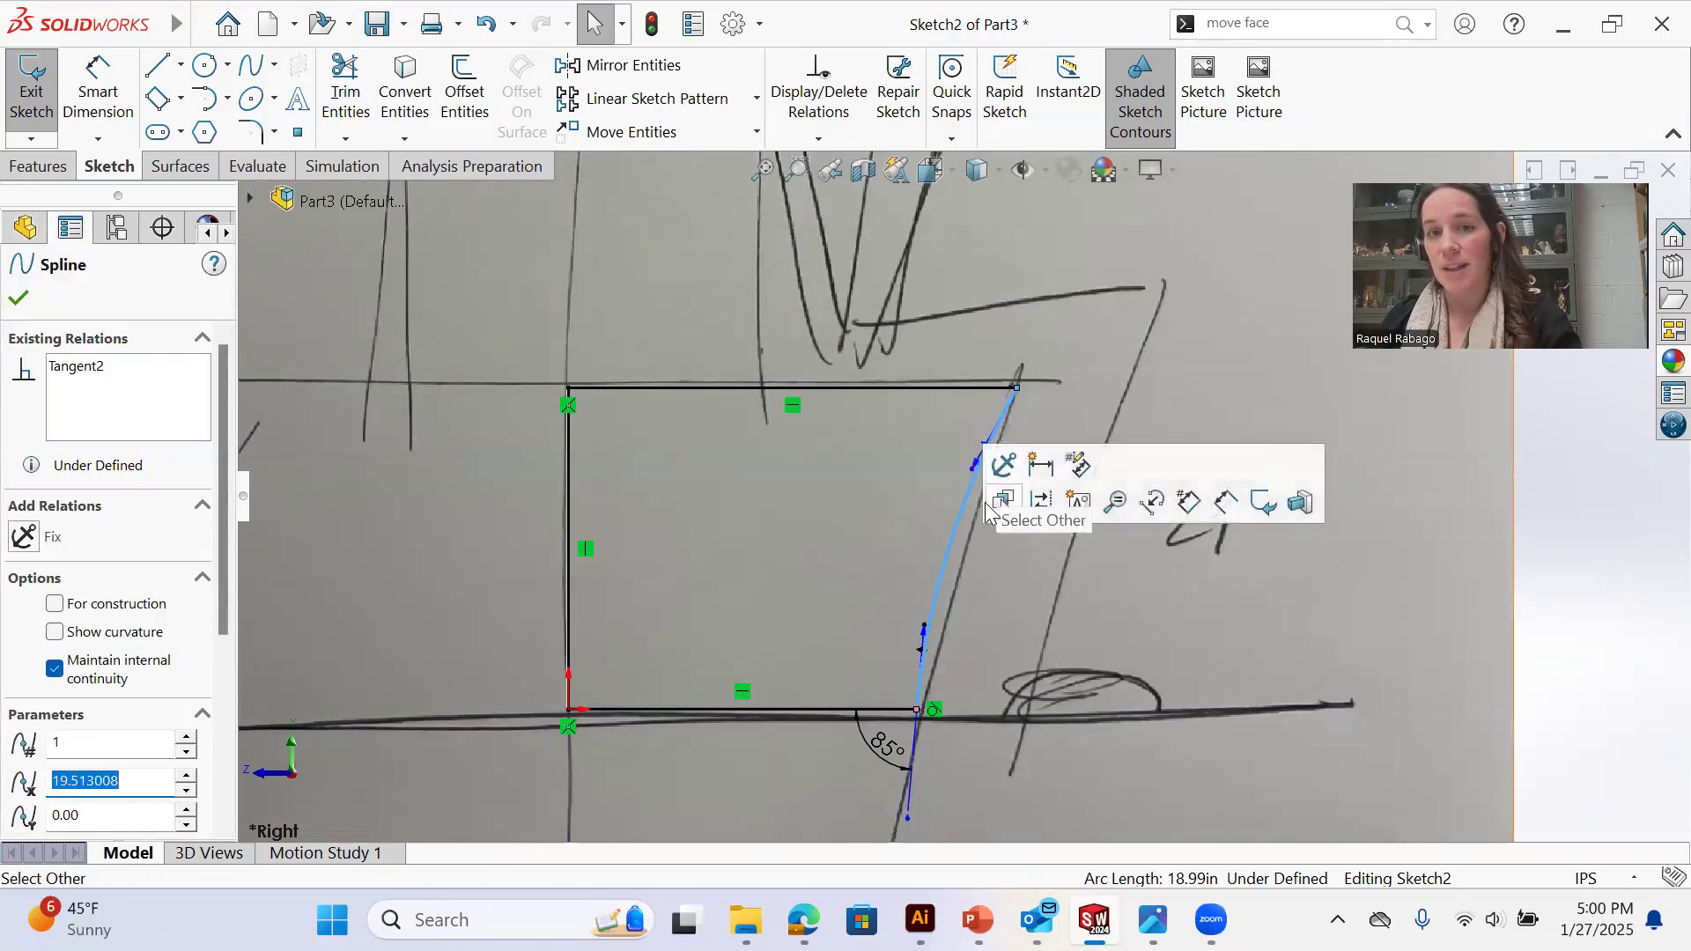
pyautogui.click(1022, 508)
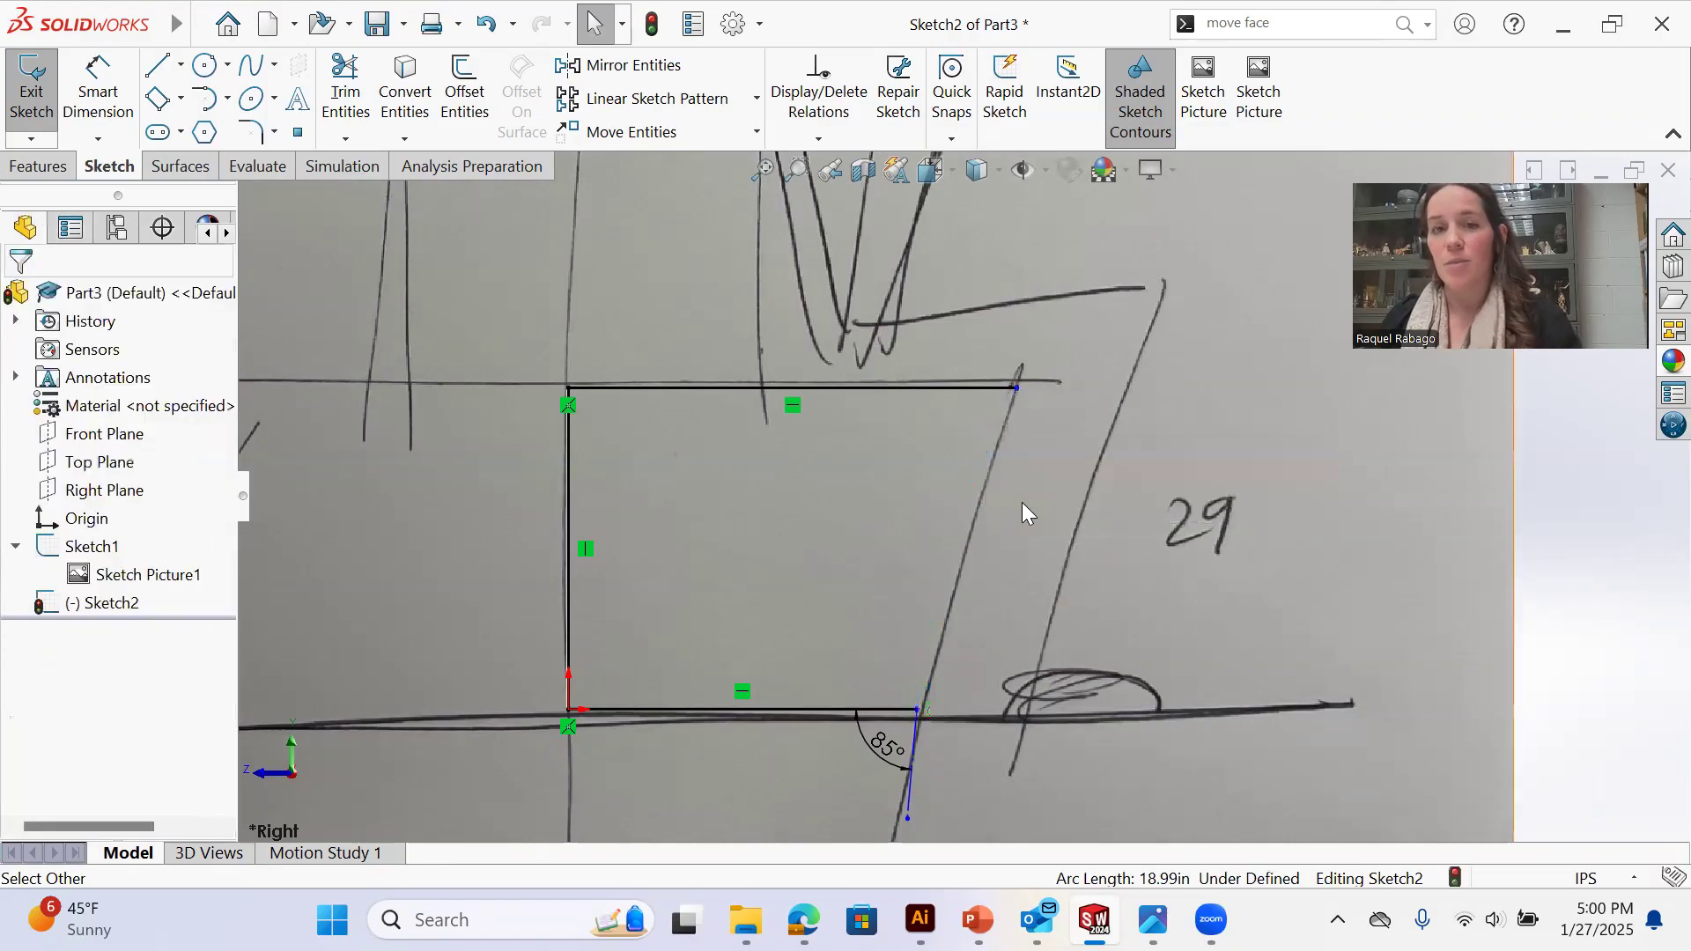
pyautogui.click(211, 104)
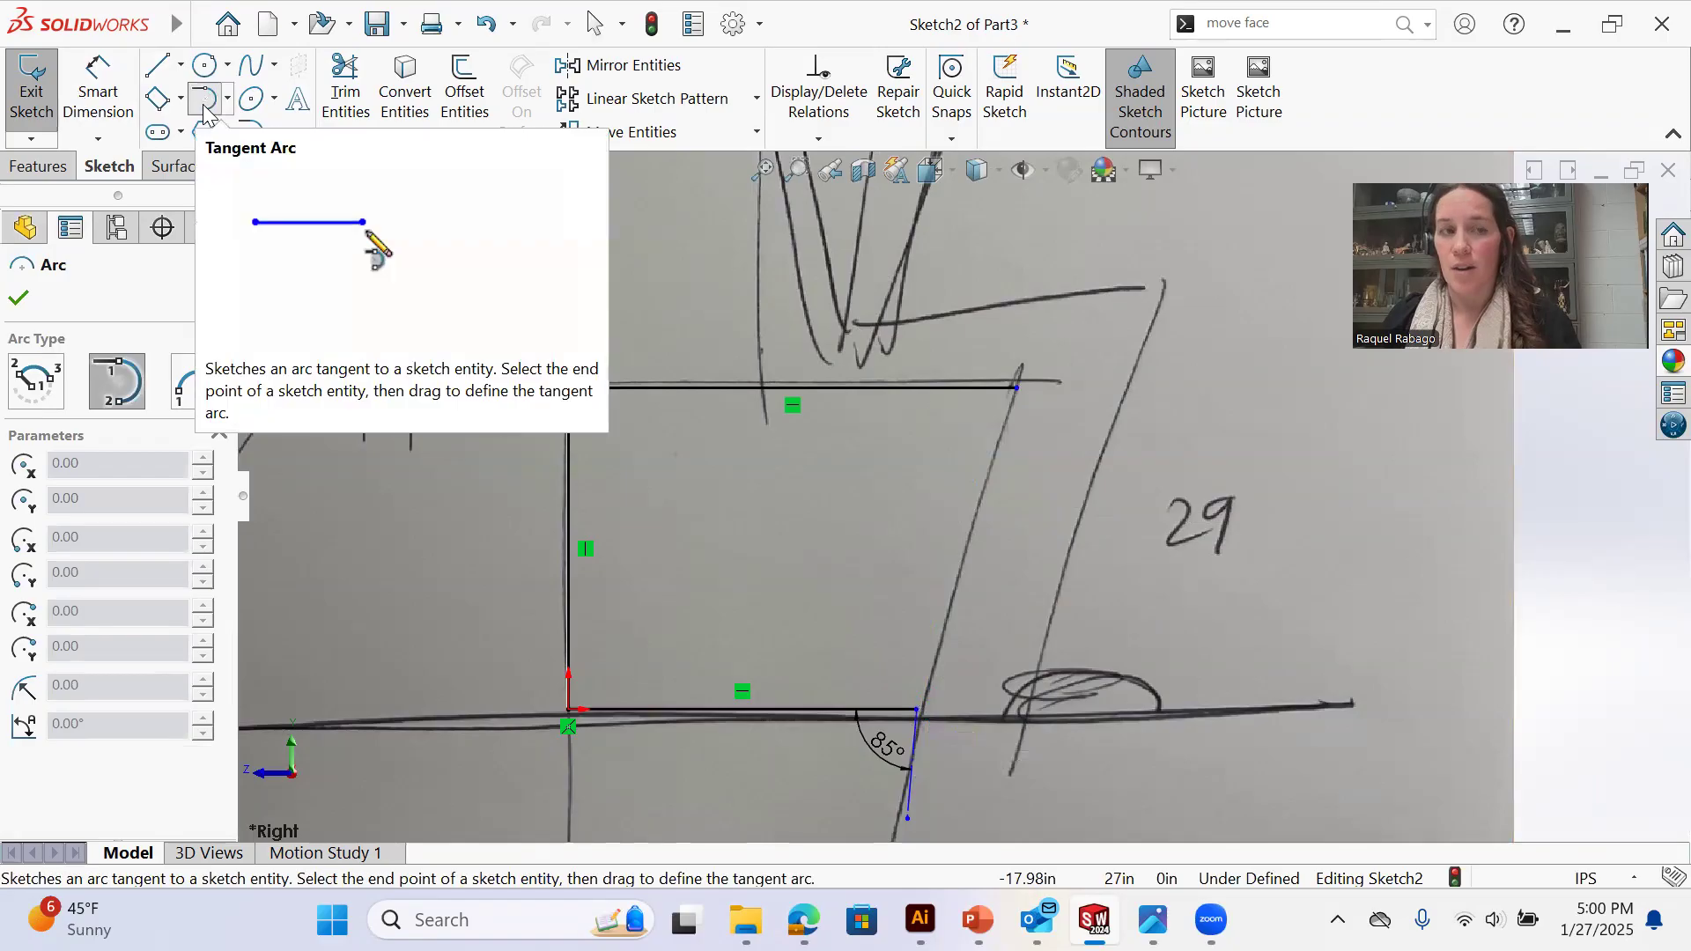
pyautogui.click(917, 709)
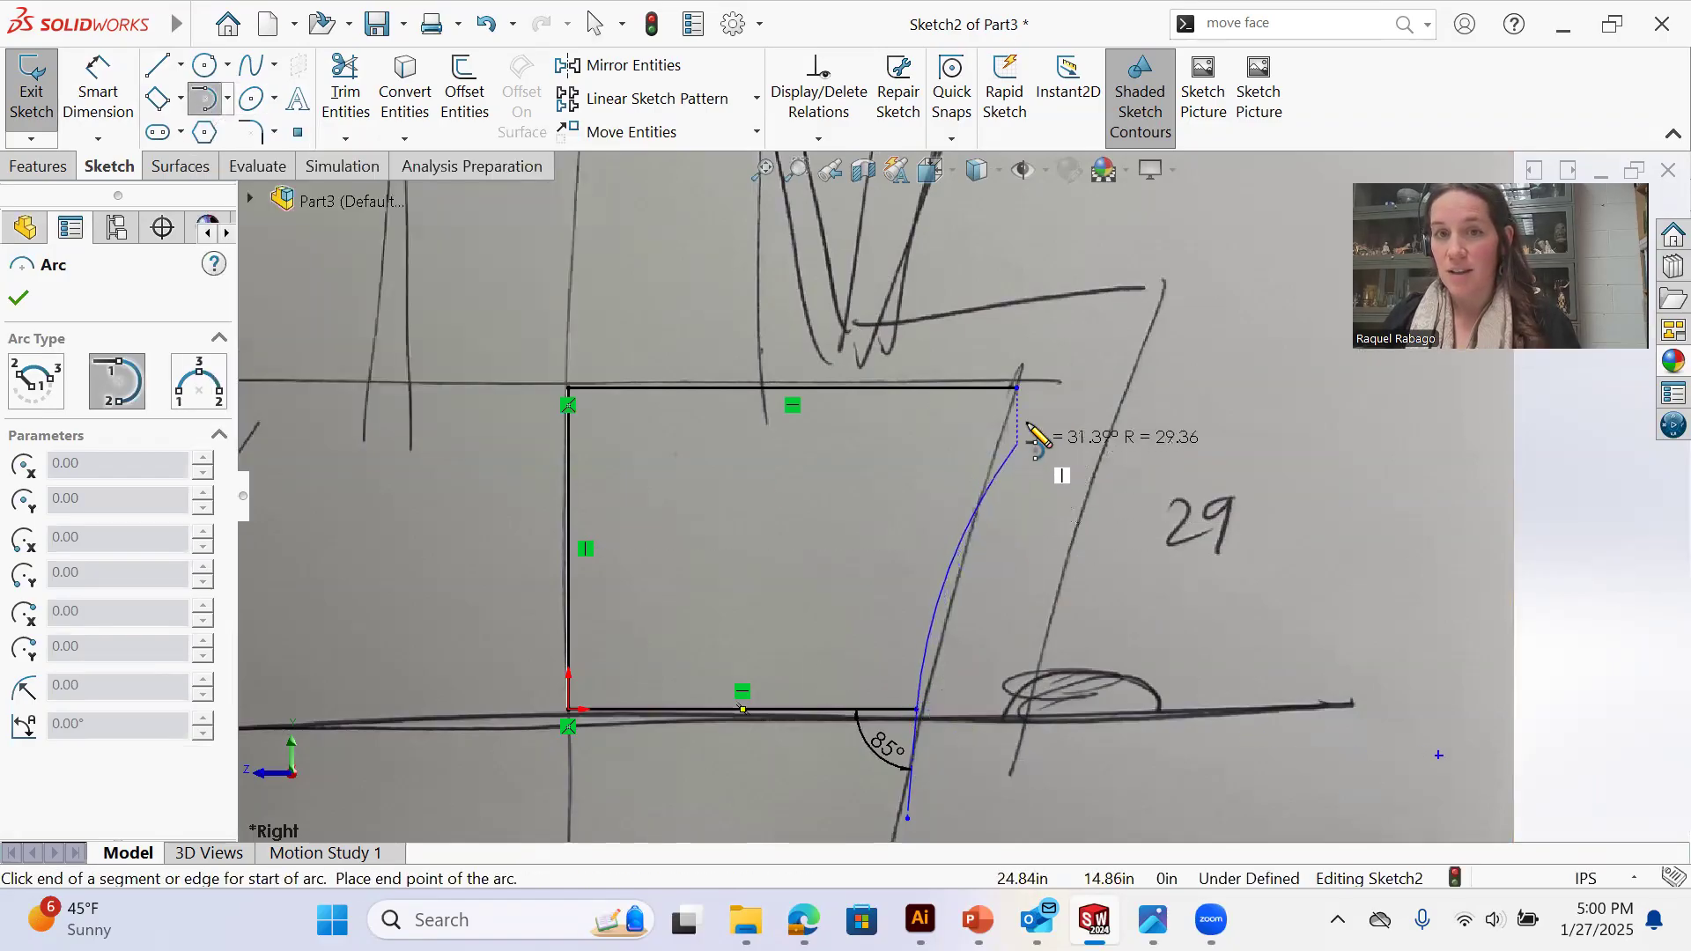
pyautogui.click(1017, 388)
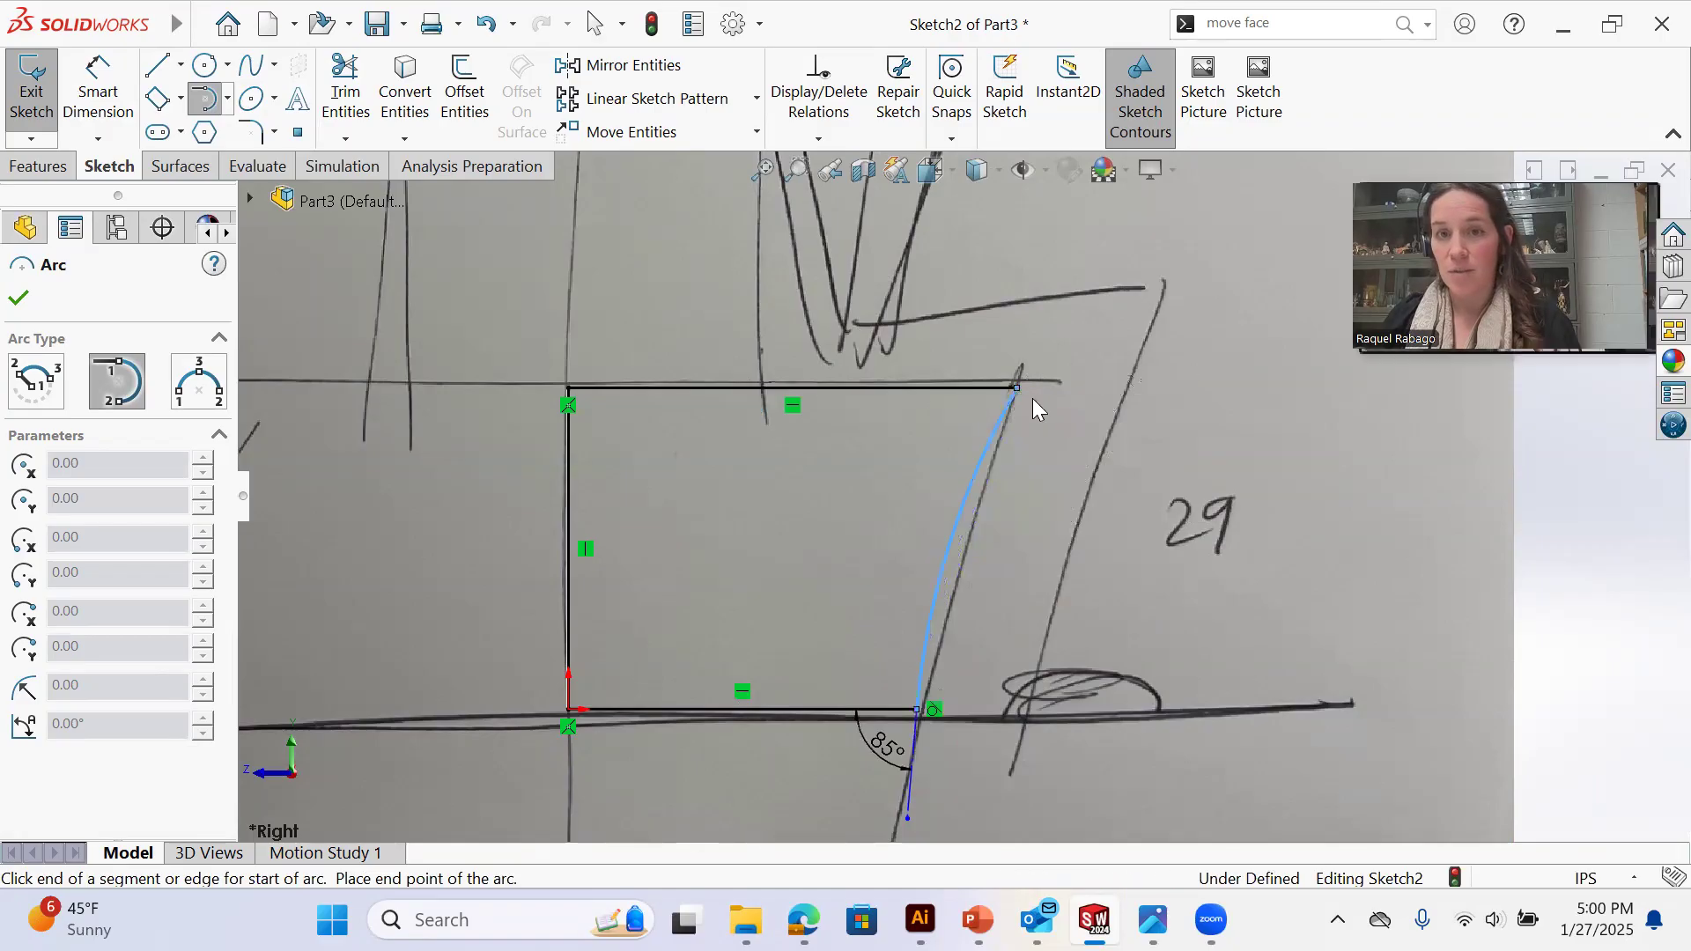
pyautogui.press('Escape')
# Examine the properties and relations of the arc and the construction line, and the arc's junction with the top line
pyautogui.click(965, 476)
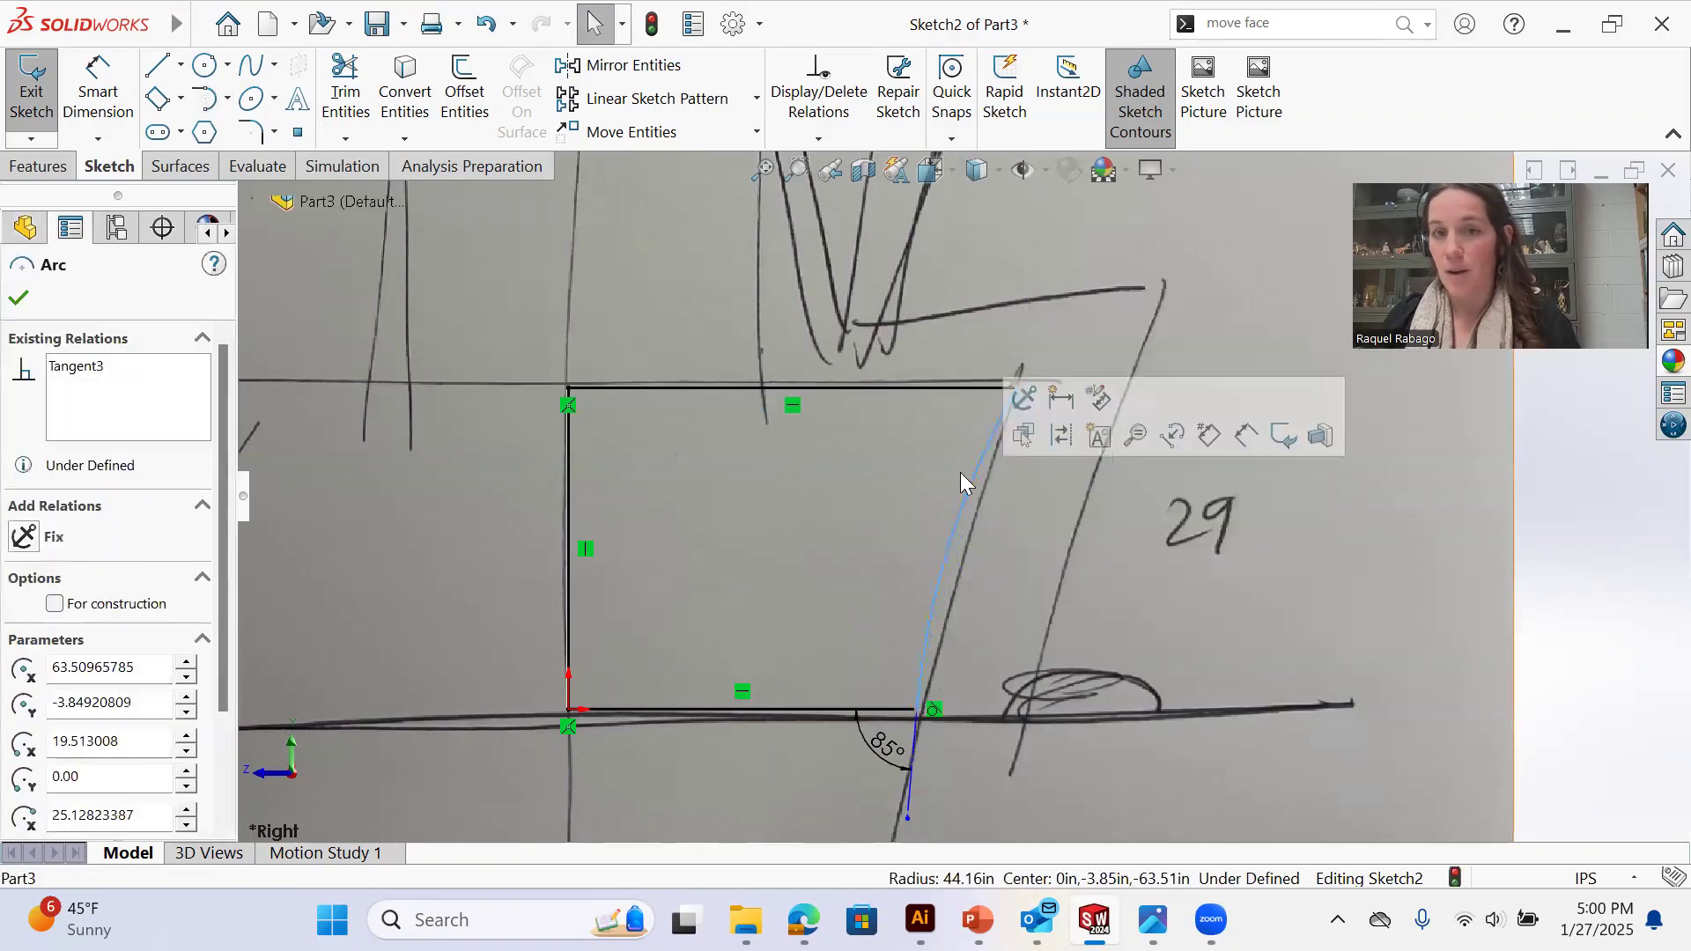
pyautogui.click(1020, 580)
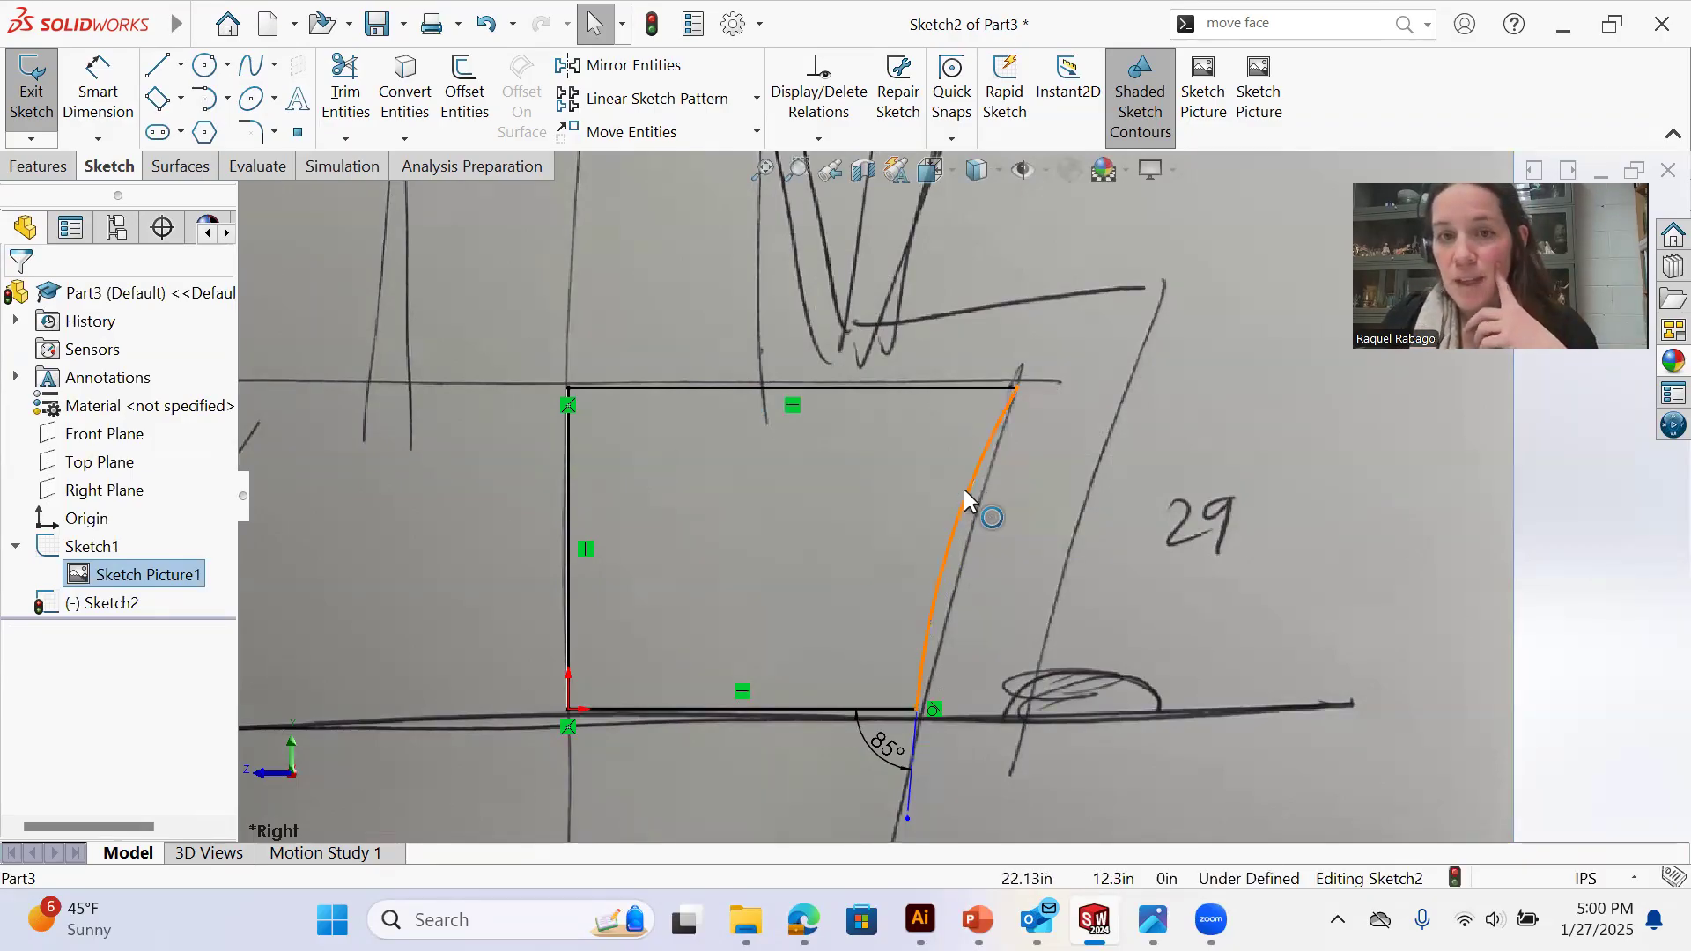
pyautogui.click(918, 737)
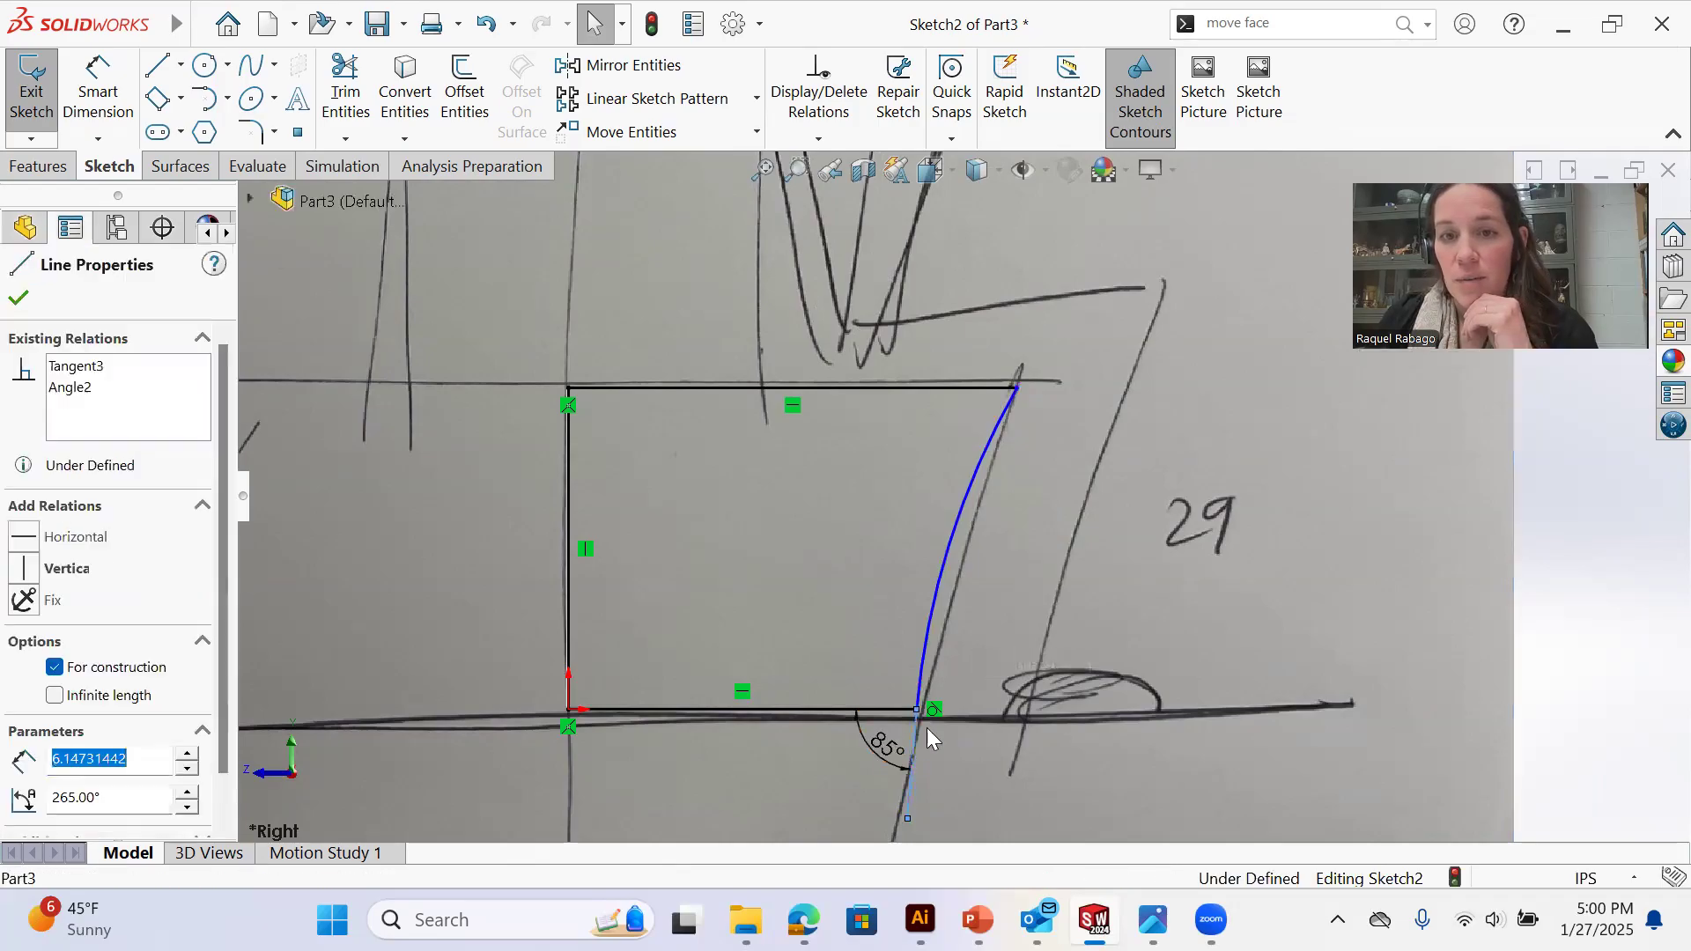
pyautogui.click(1128, 459)
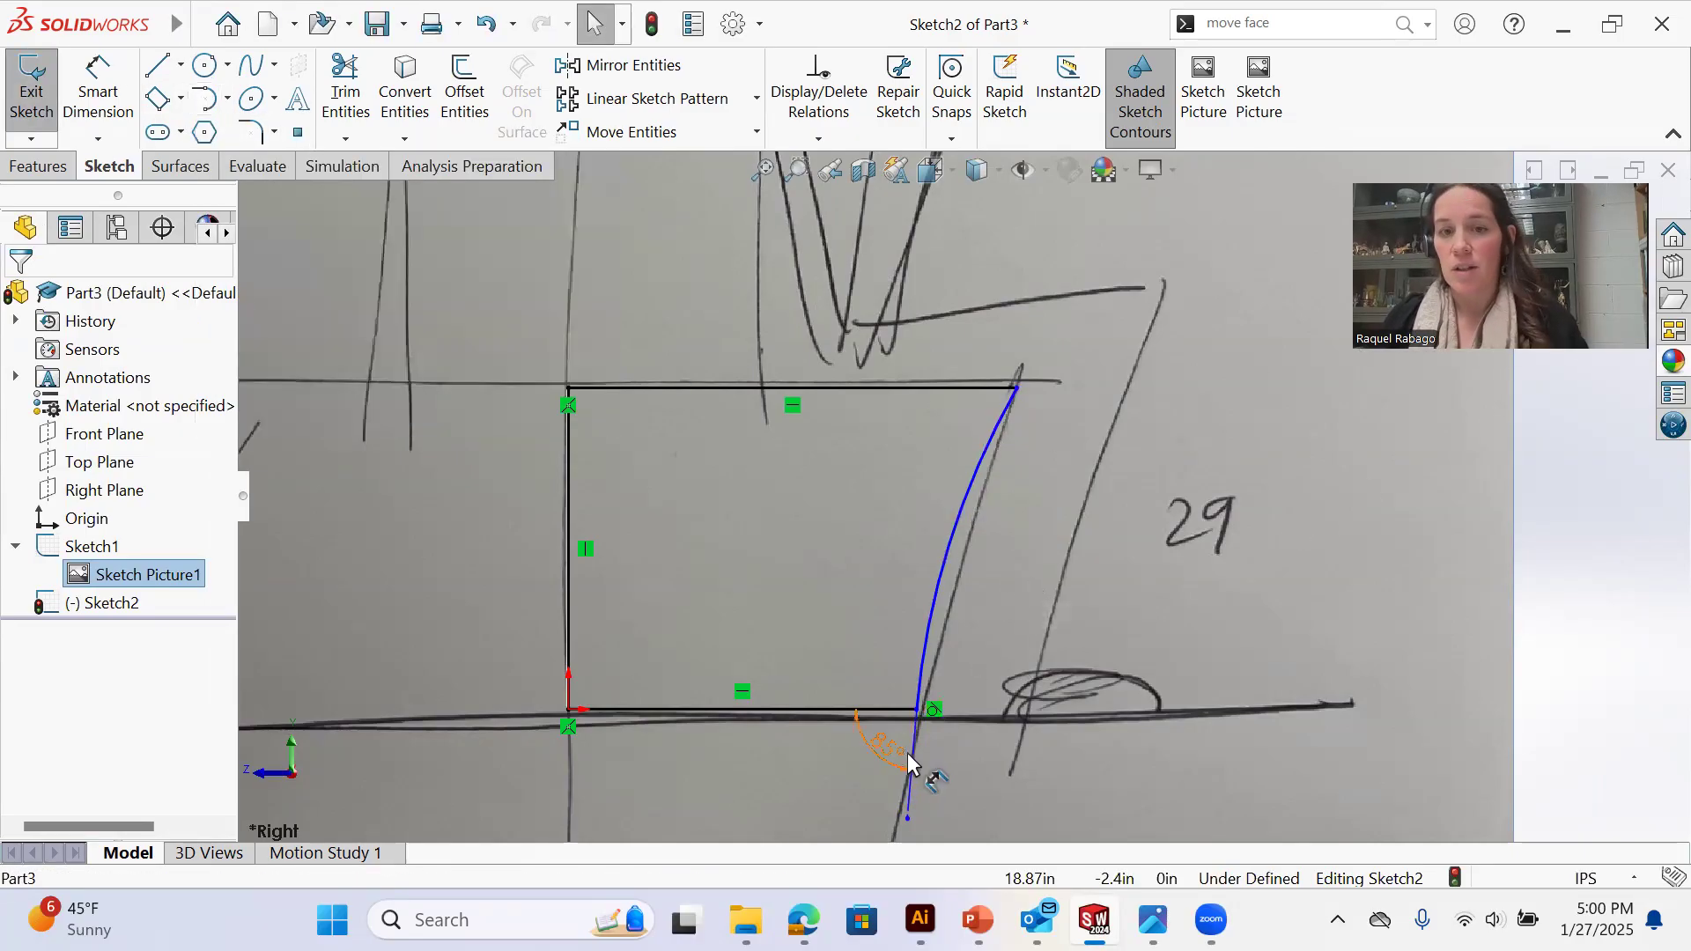
pyautogui.scroll(-3, 1032, 401)
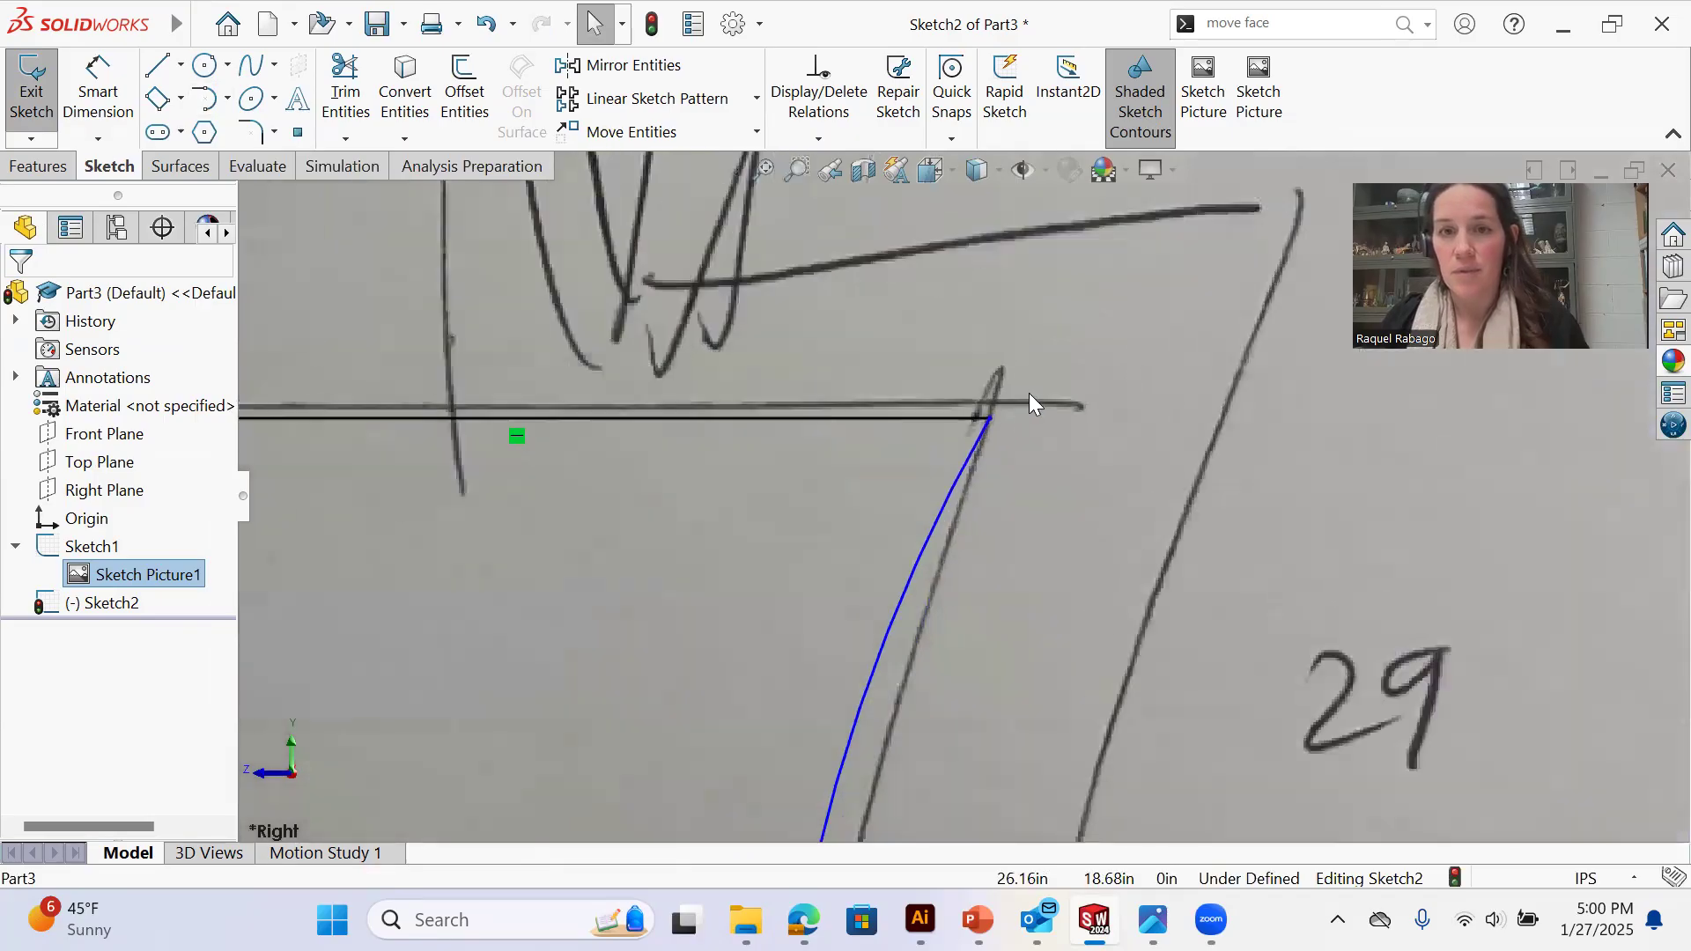
pyautogui.scroll(-4, 1029, 392)
pyautogui.scroll(11, 864, 608)
pyautogui.scroll(-3, 874, 700)
# Tilt the view and temporarily hide all item types to check the profile without the reference picture, and show them again
pyautogui.moveTo(874, 384)
pyautogui.mouseDown(button='middle')
pyautogui.moveTo(916, 608)
pyautogui.moveTo(864, 604)
pyautogui.moveTo(1045, 179)
pyautogui.mouseUp(button='middle')
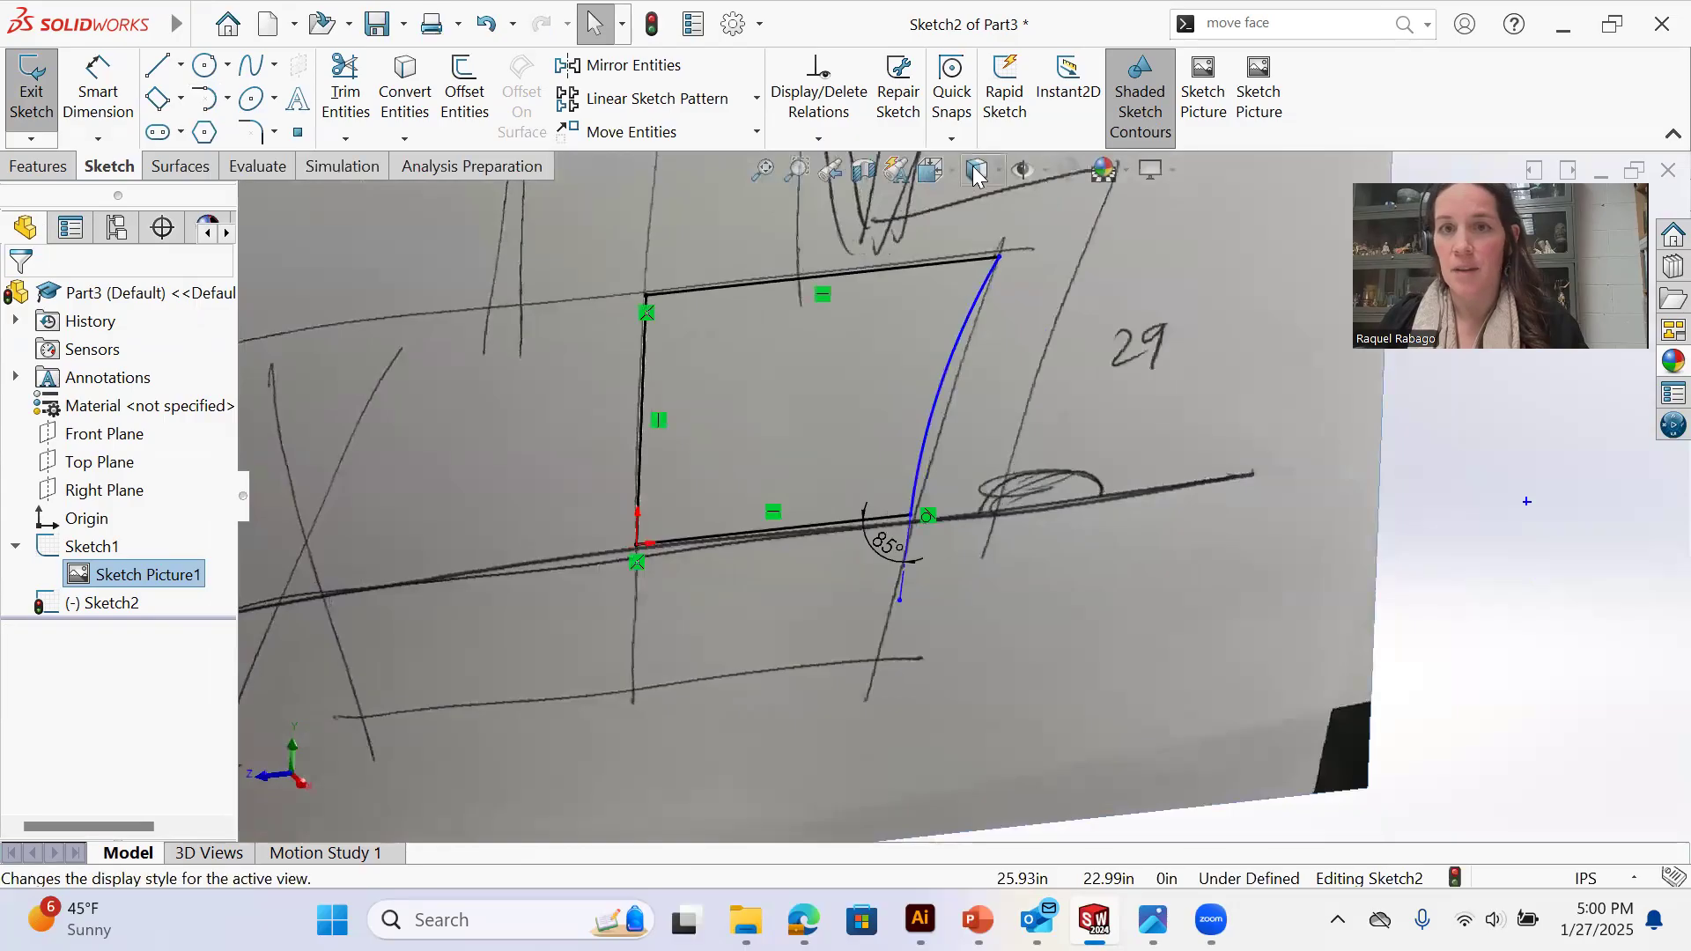
pyautogui.click(1016, 167)
pyautogui.click(1015, 166)
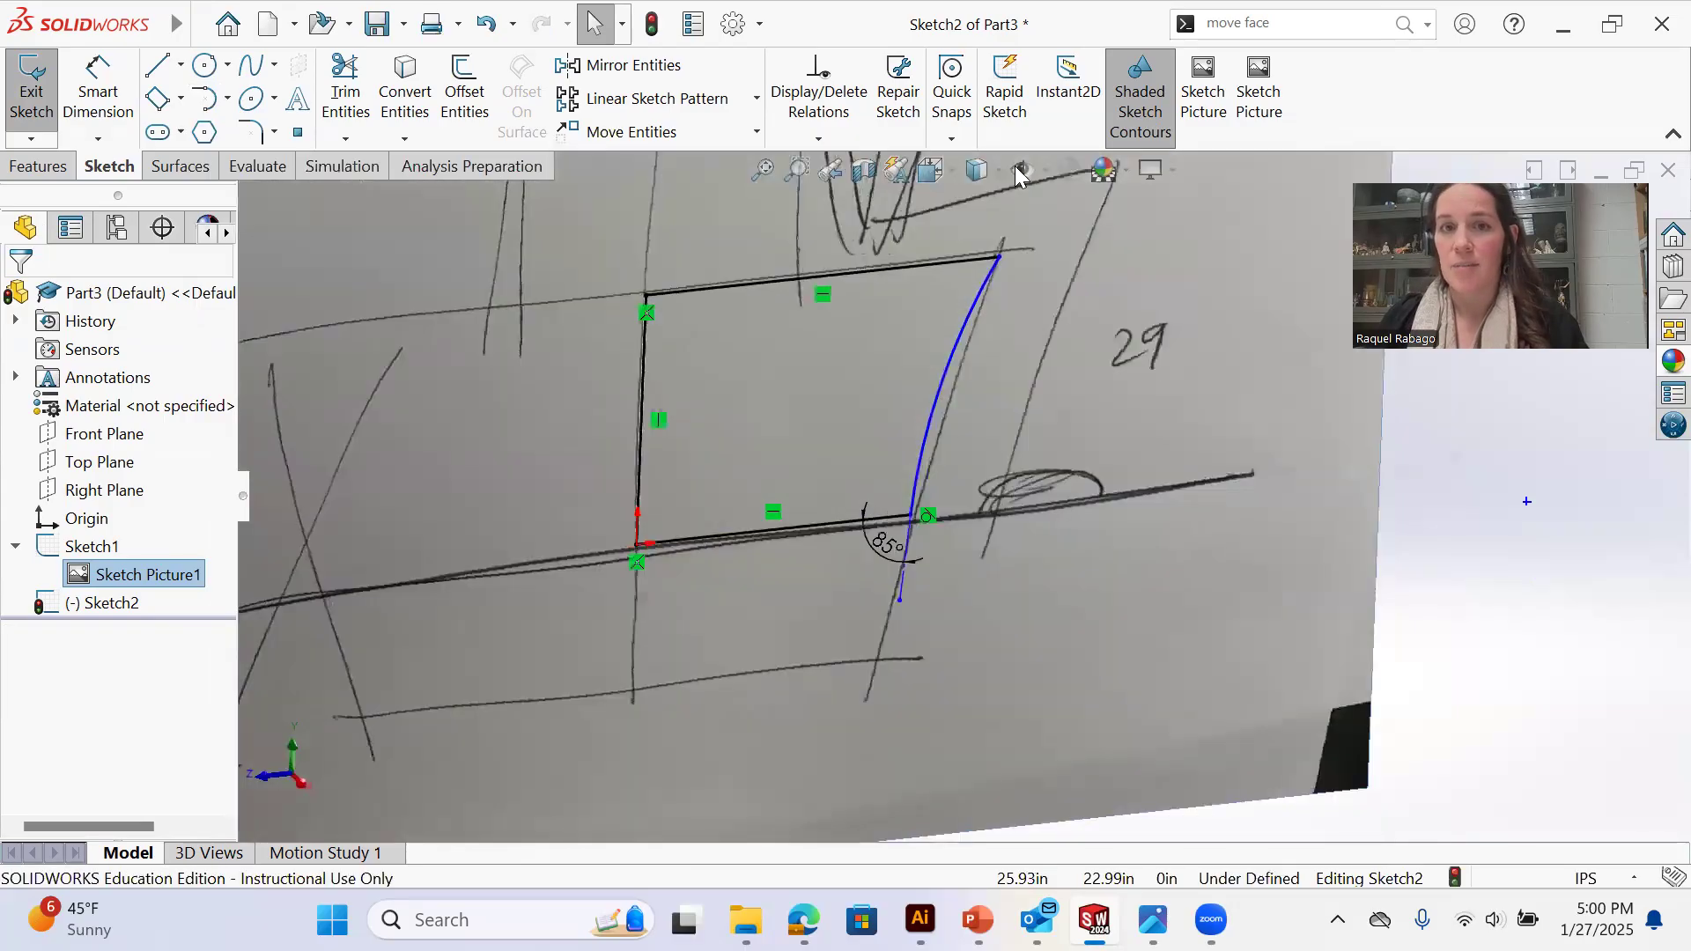
pyautogui.click(1018, 170)
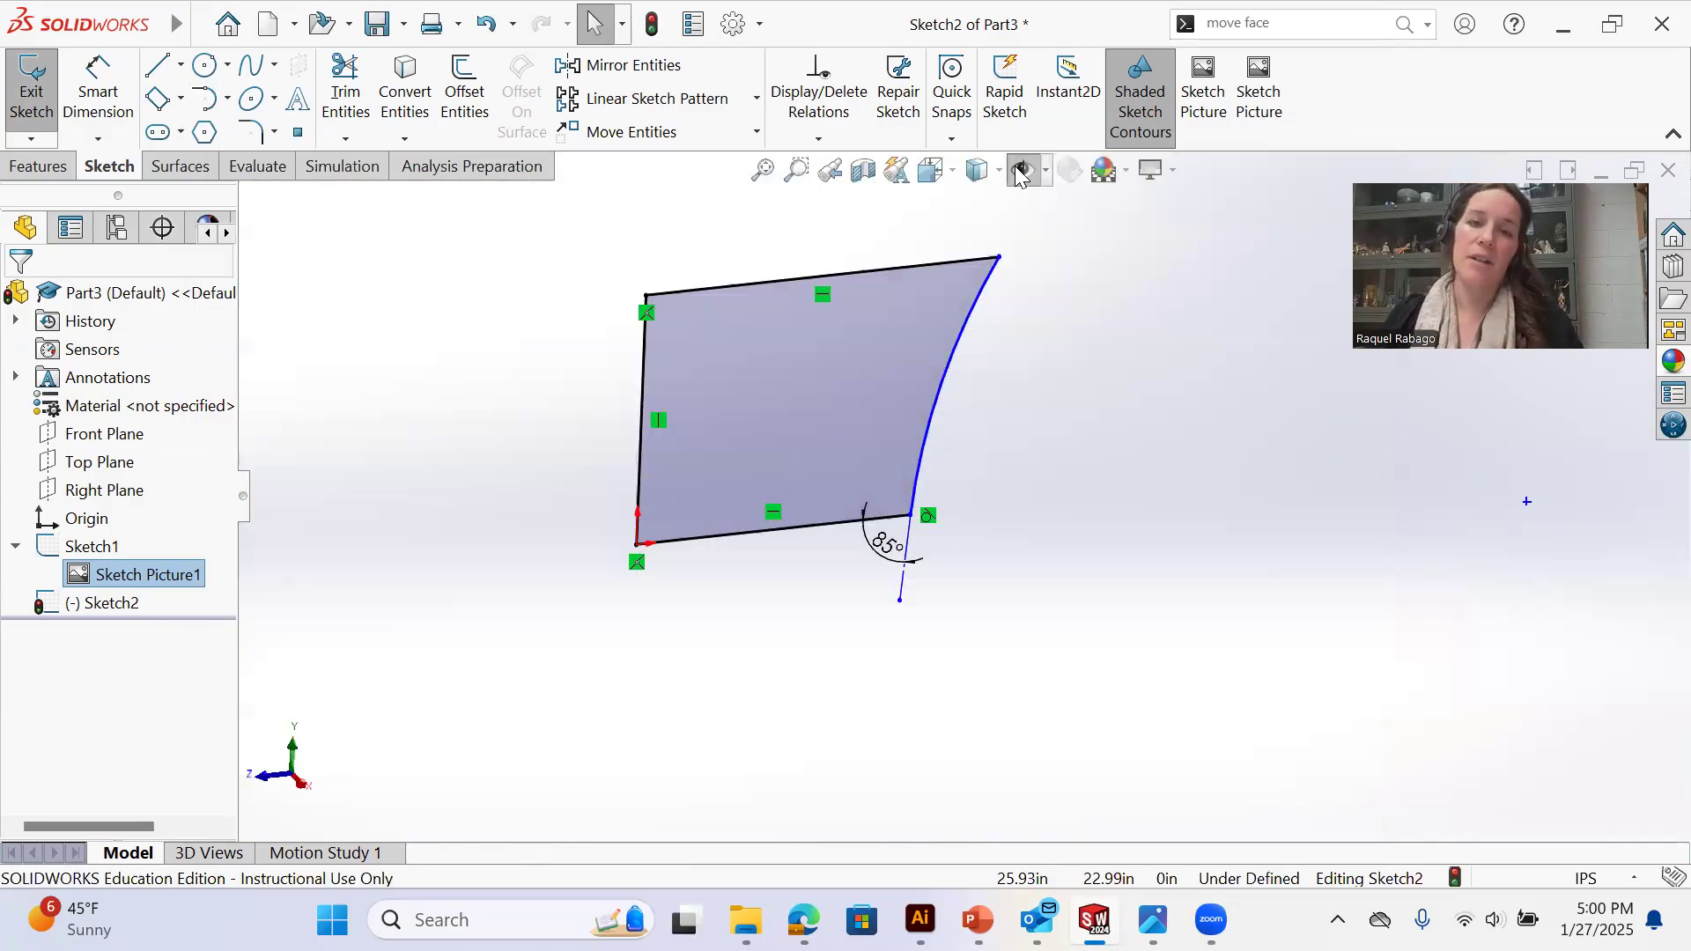
pyautogui.click(1016, 170)
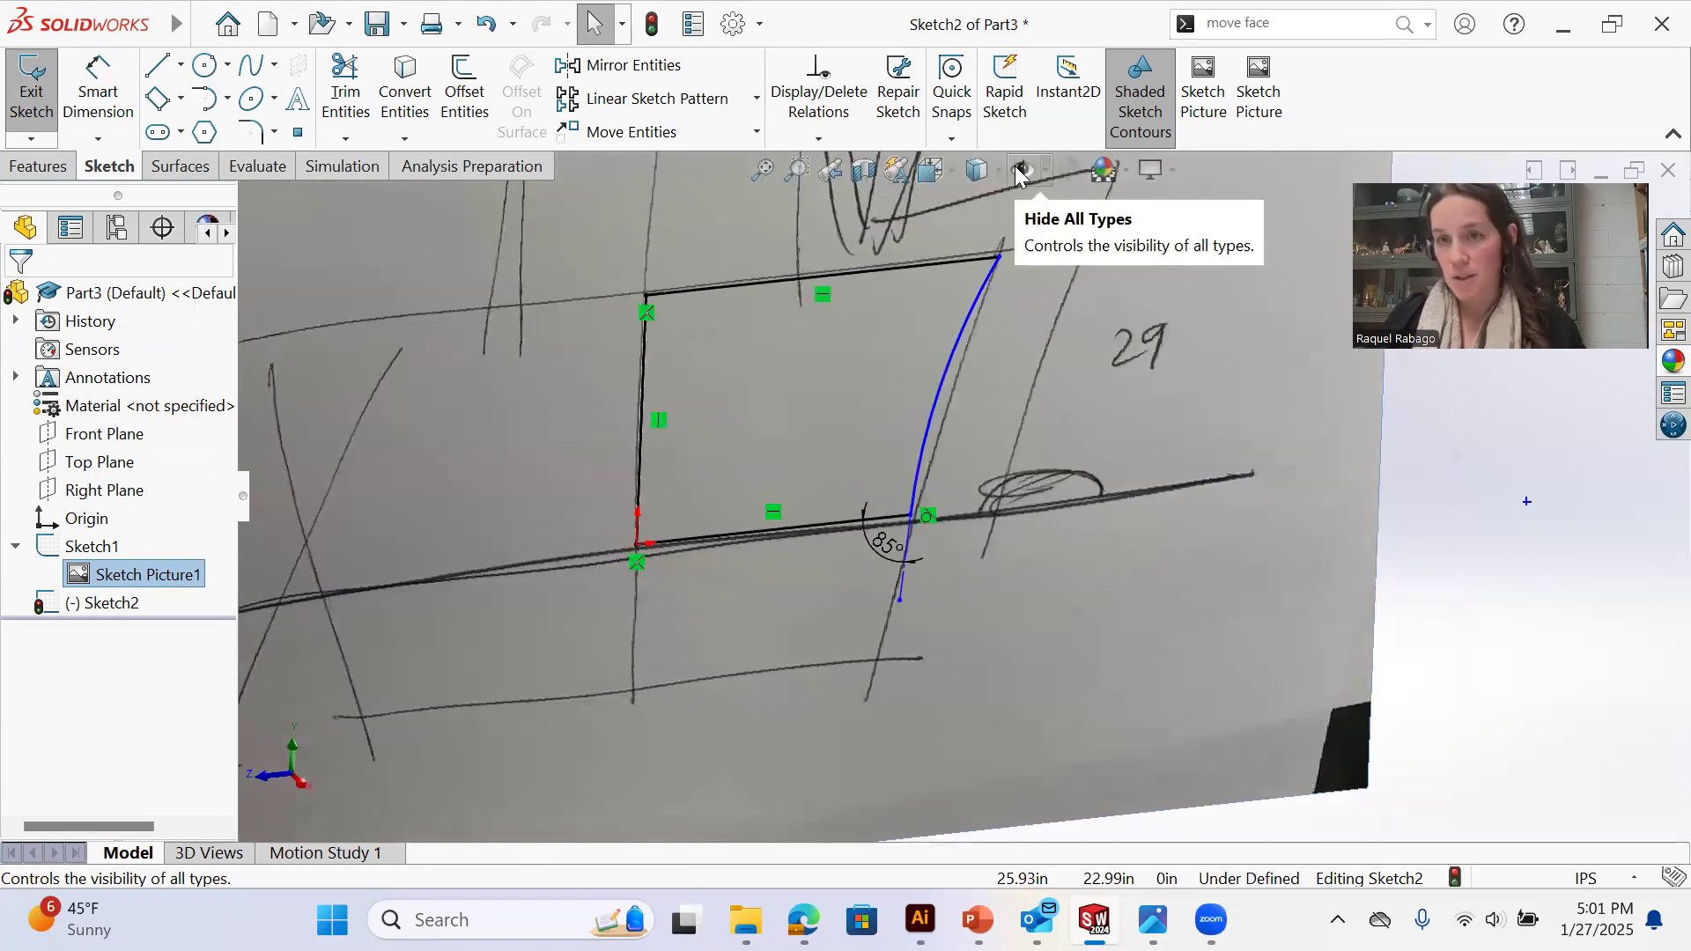
# Hide all item types so the profile shows without the reference picture, and close the sketch picture's properties
pyautogui.click(1018, 170)
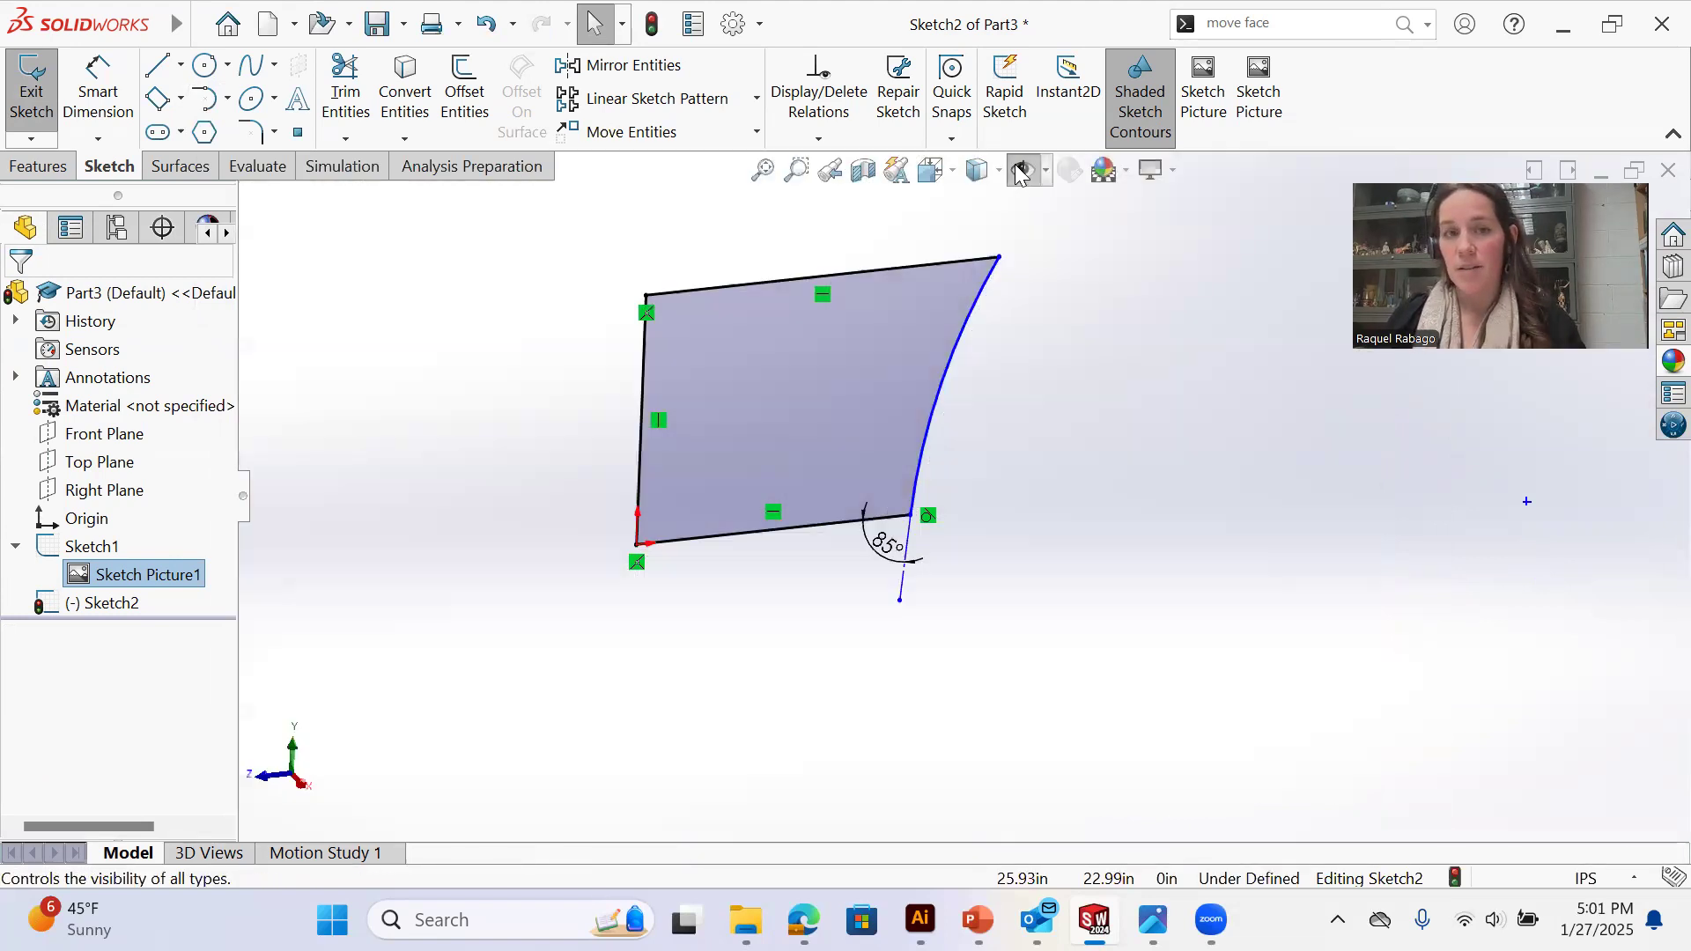
pyautogui.click(1017, 169)
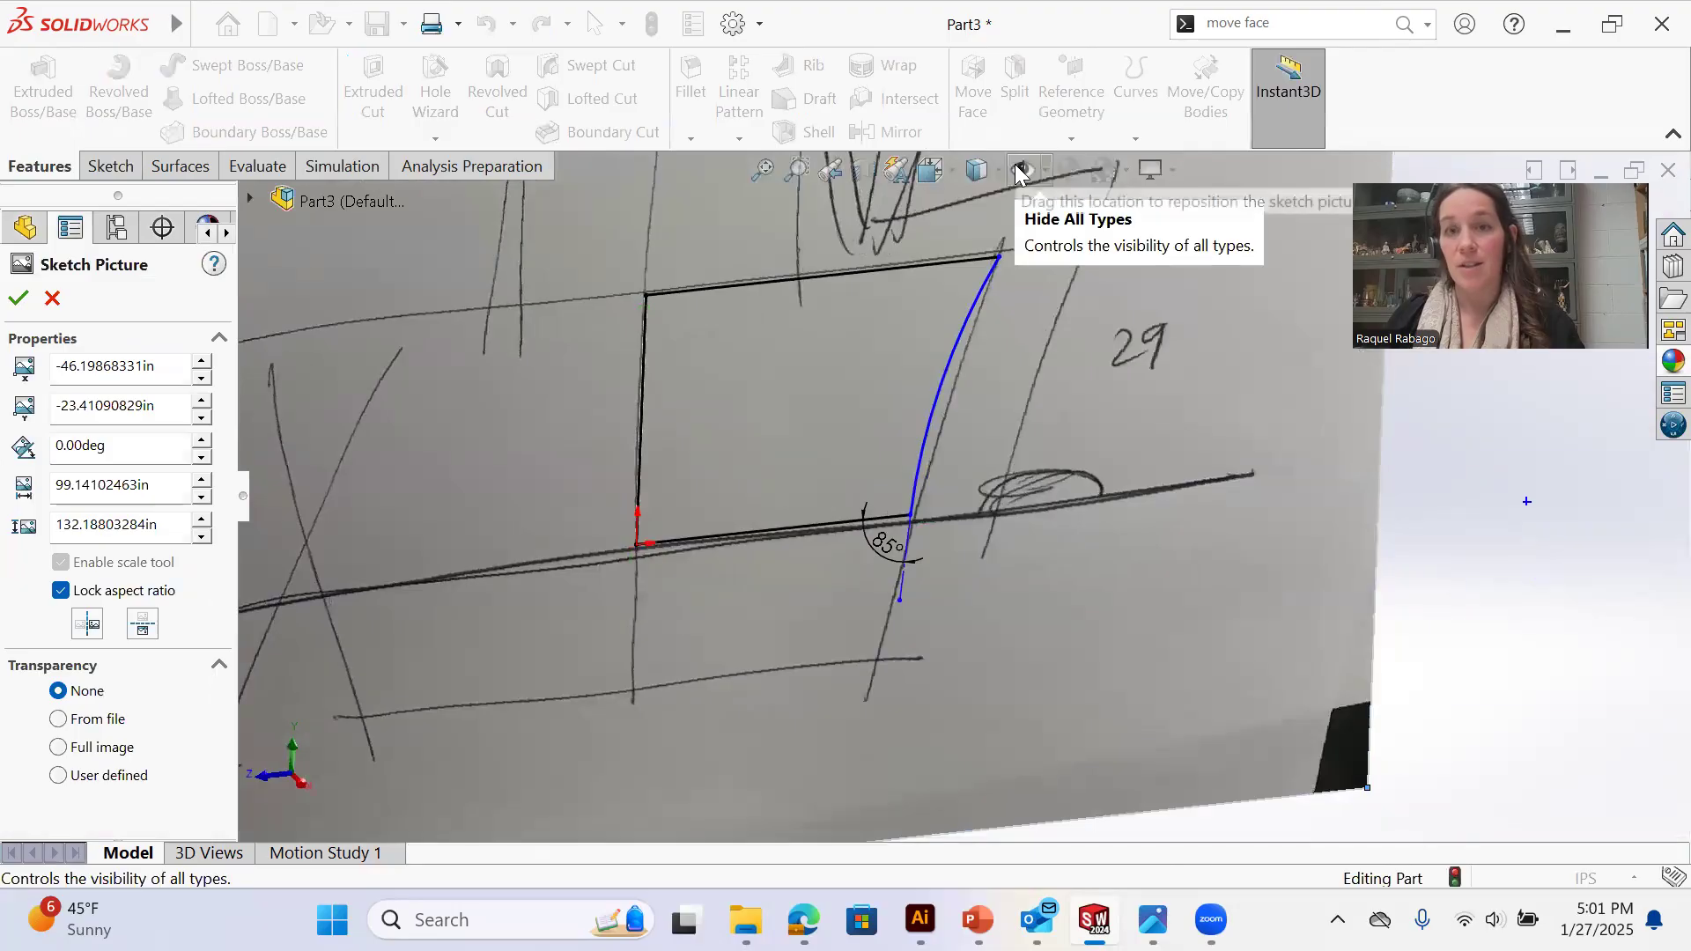
pyautogui.click(1017, 170)
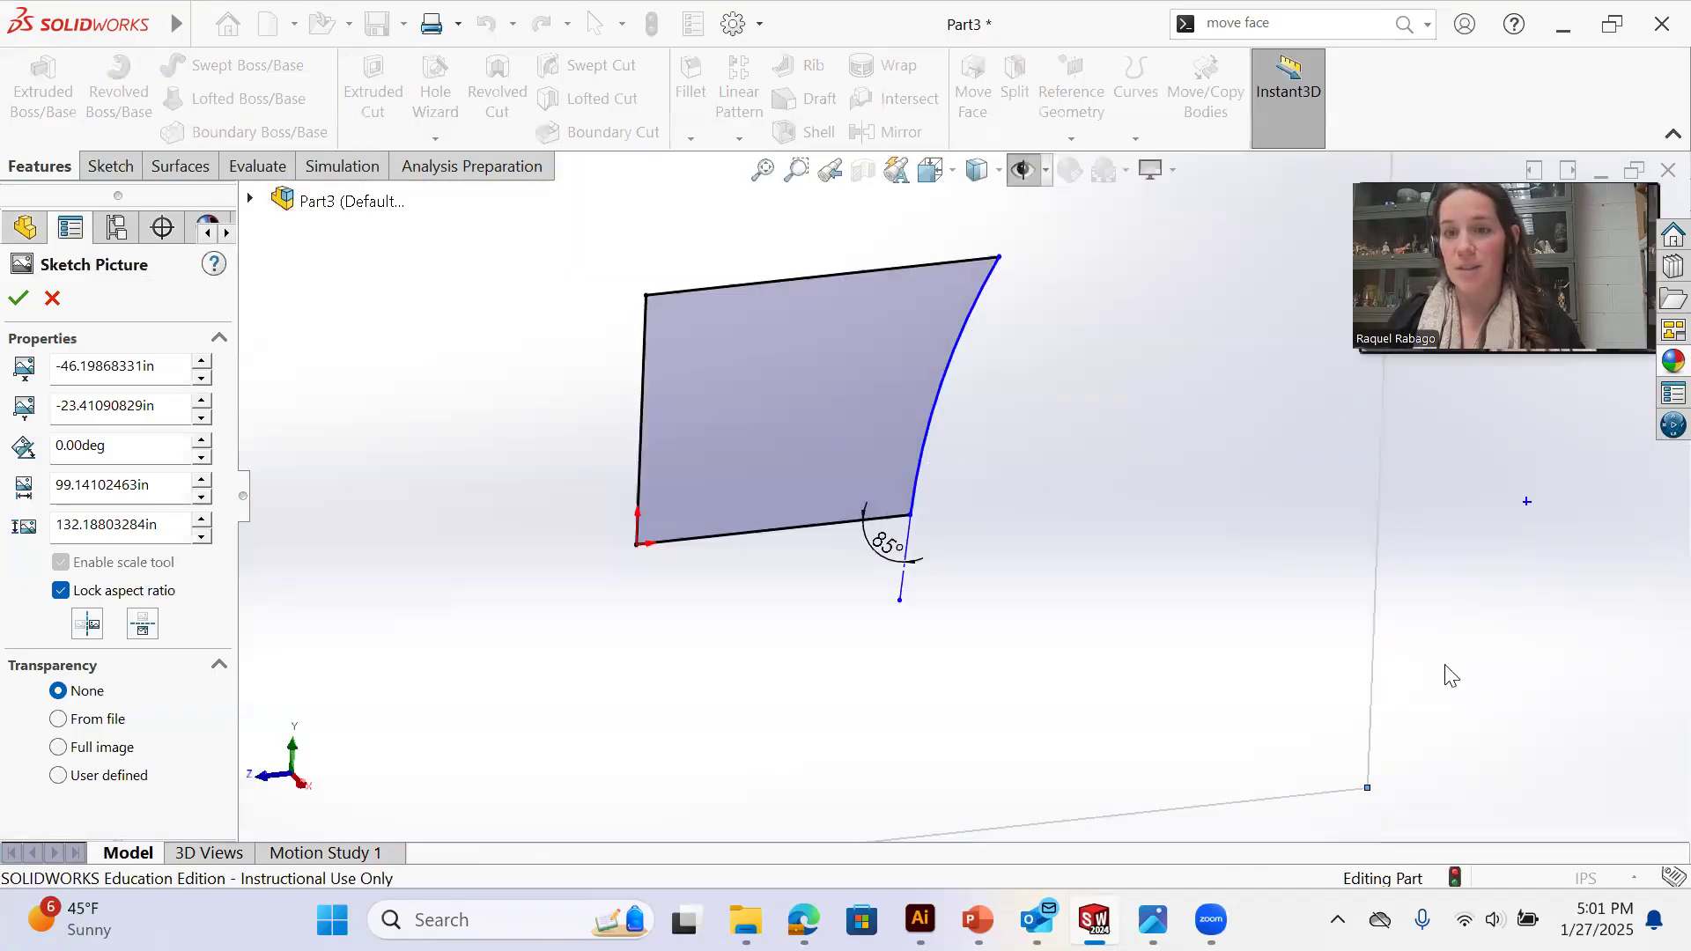
pyautogui.scroll(1, 1416, 654)
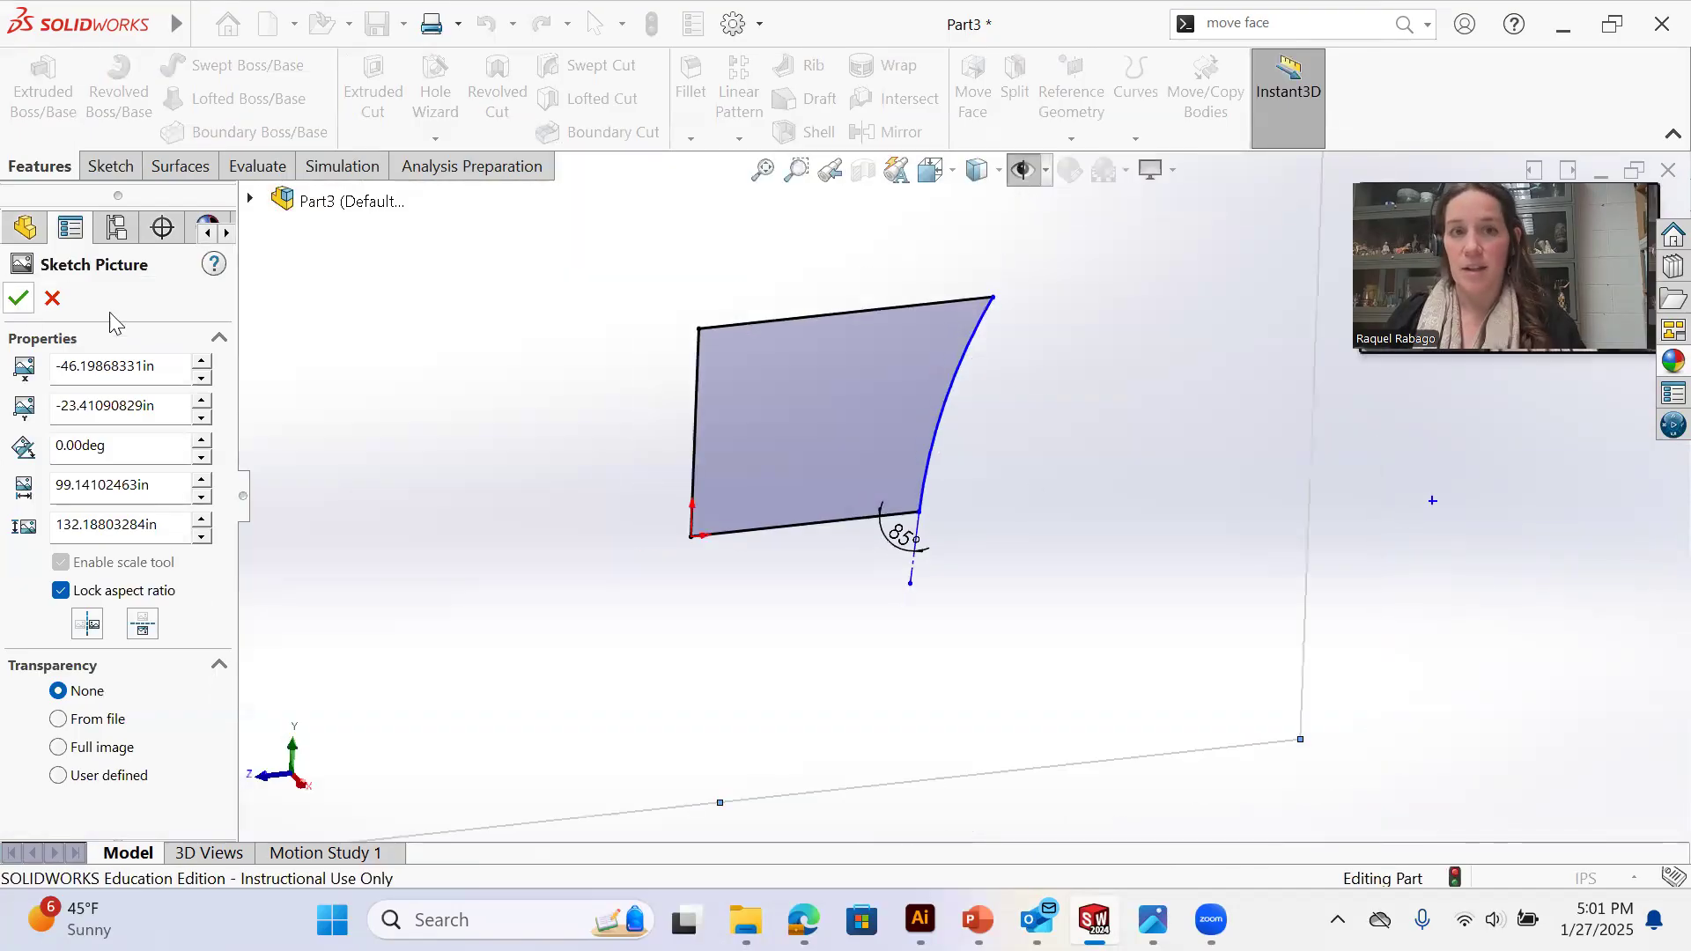
pyautogui.click(18, 299)
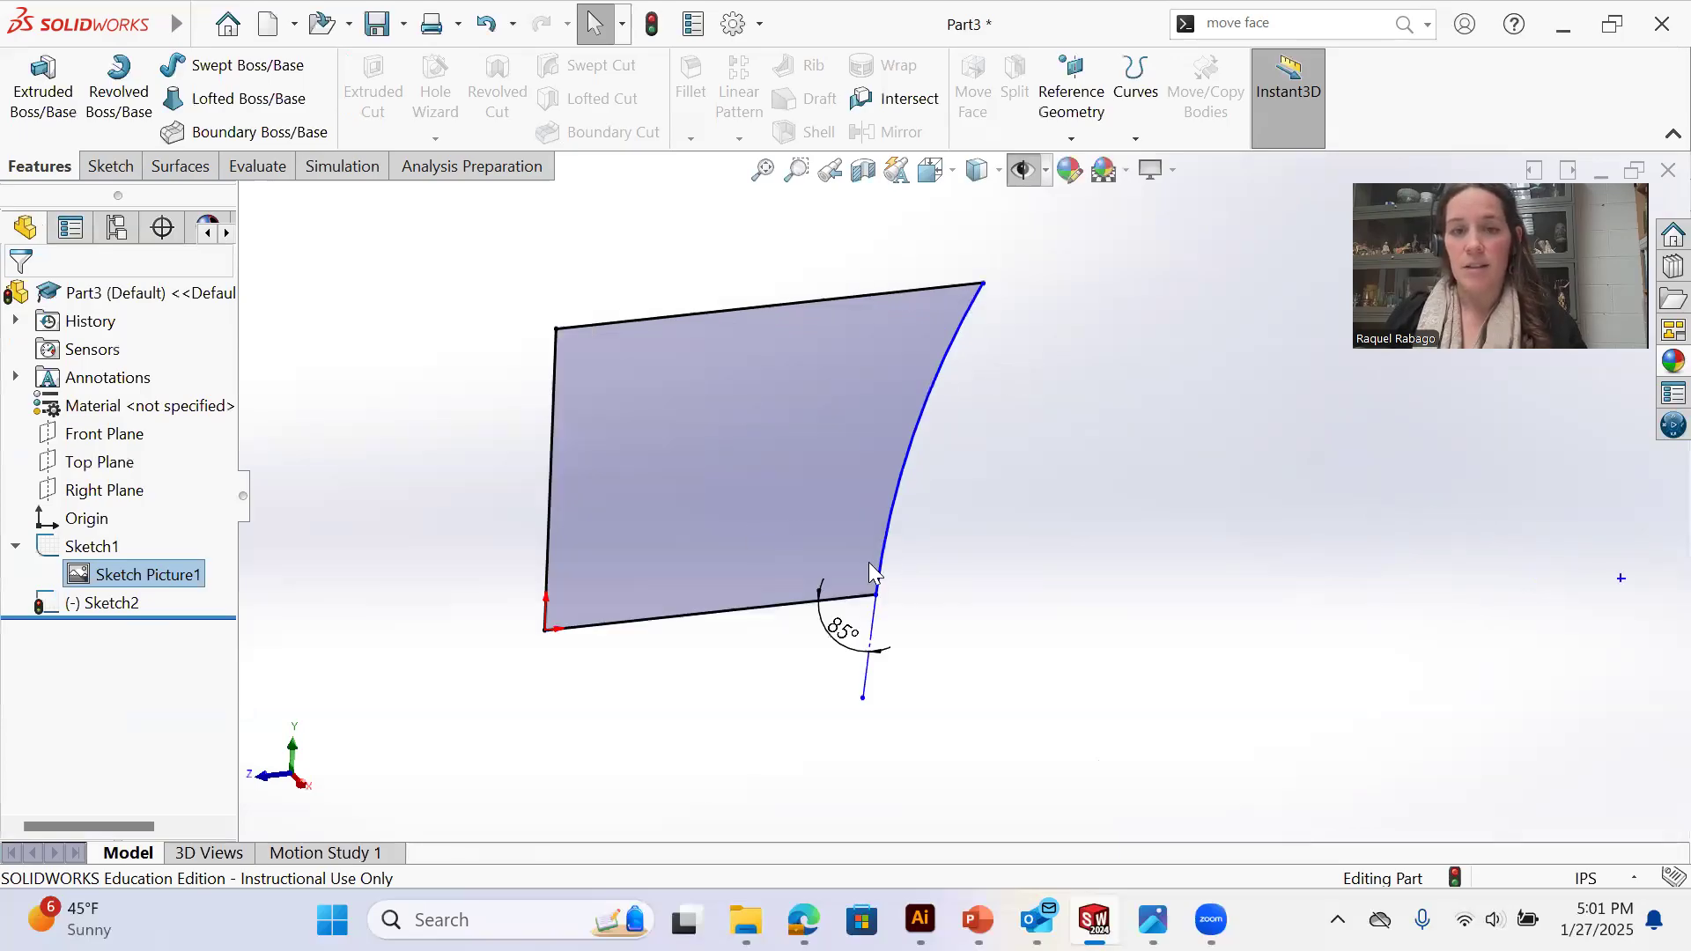
# Reopen the profile sketch, Sketch2, for editing
pyautogui.press('s')
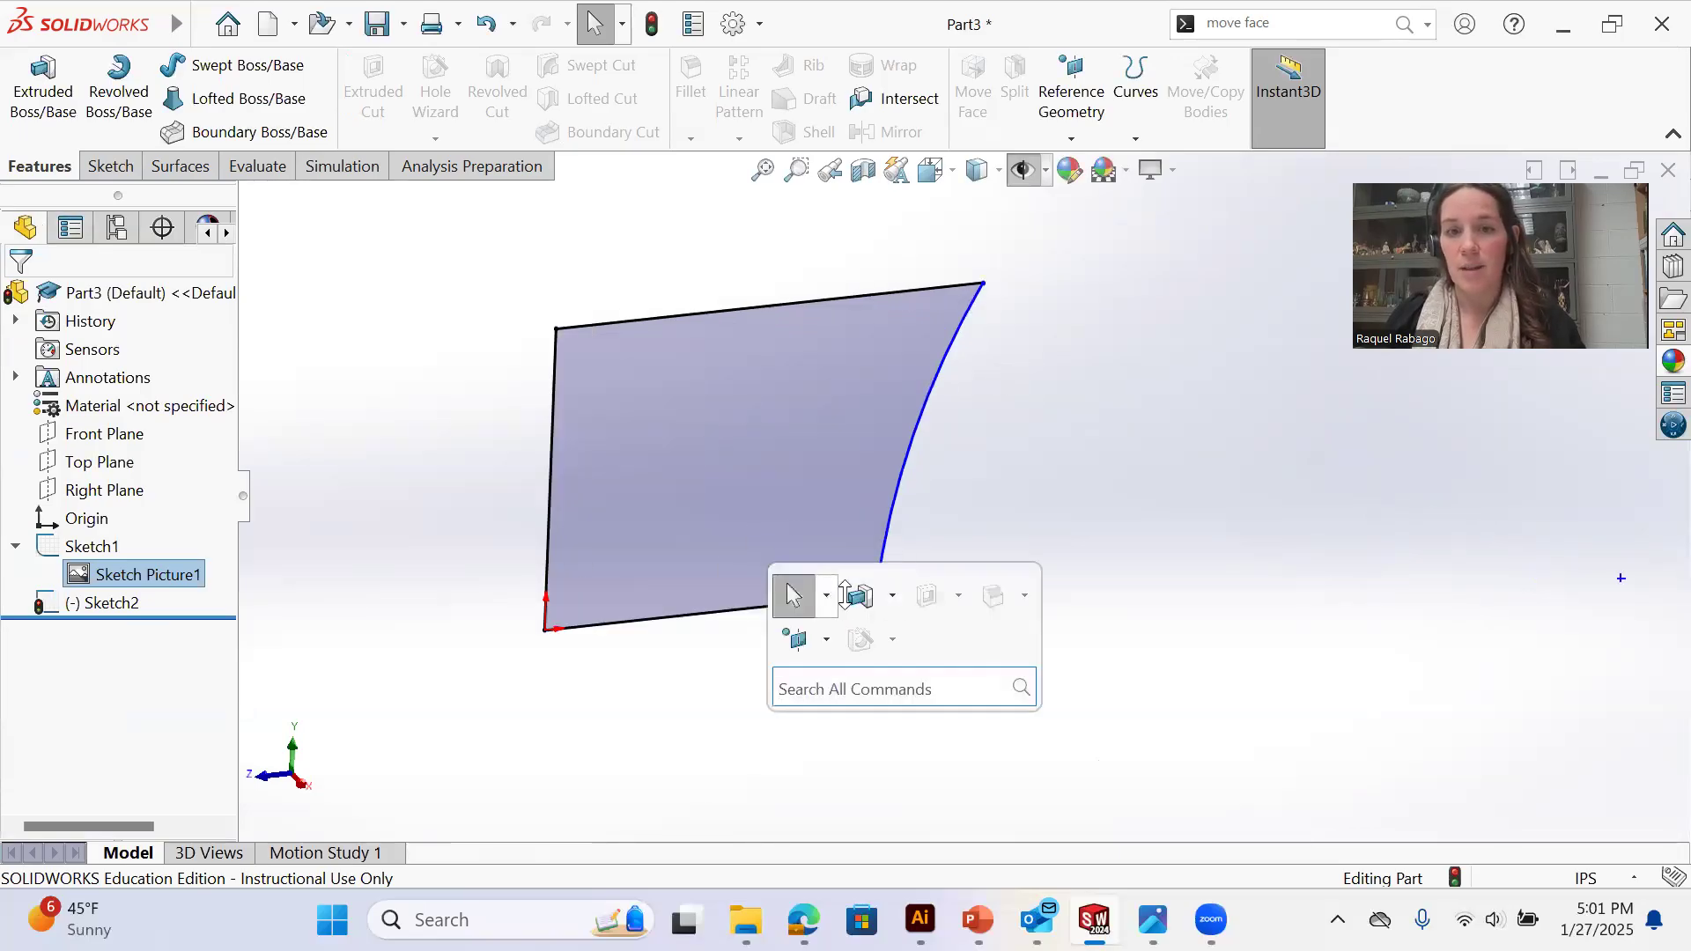
pyautogui.press('Escape')
pyautogui.click(110, 168)
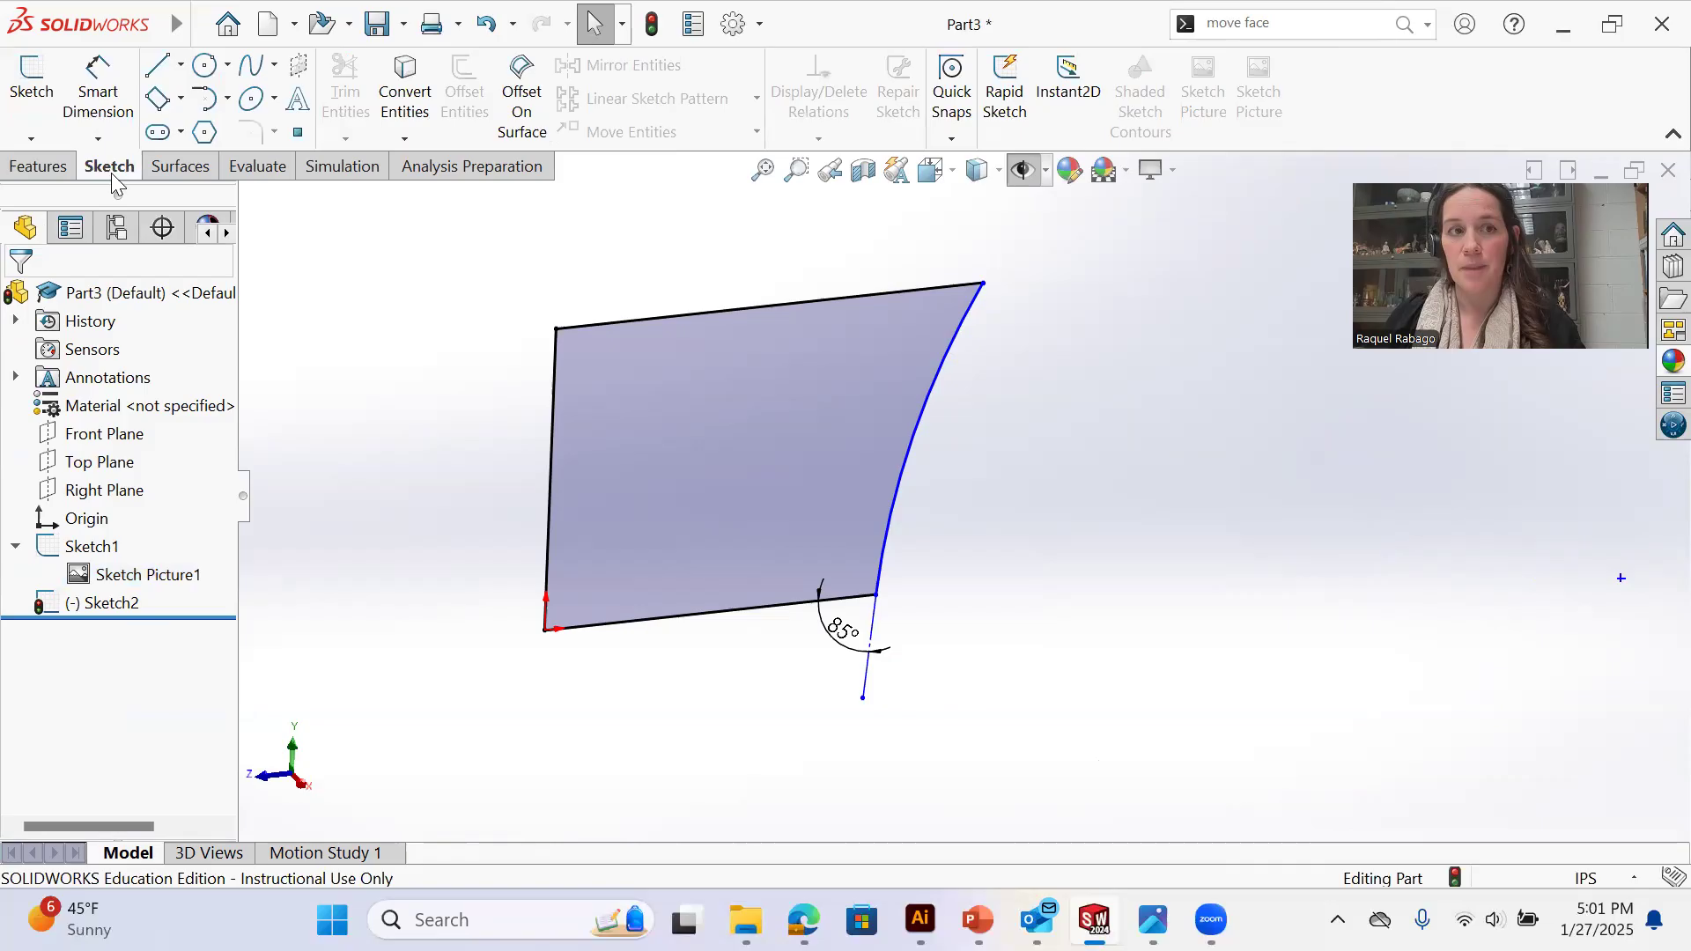
pyautogui.click(106, 603)
pyautogui.click(132, 541)
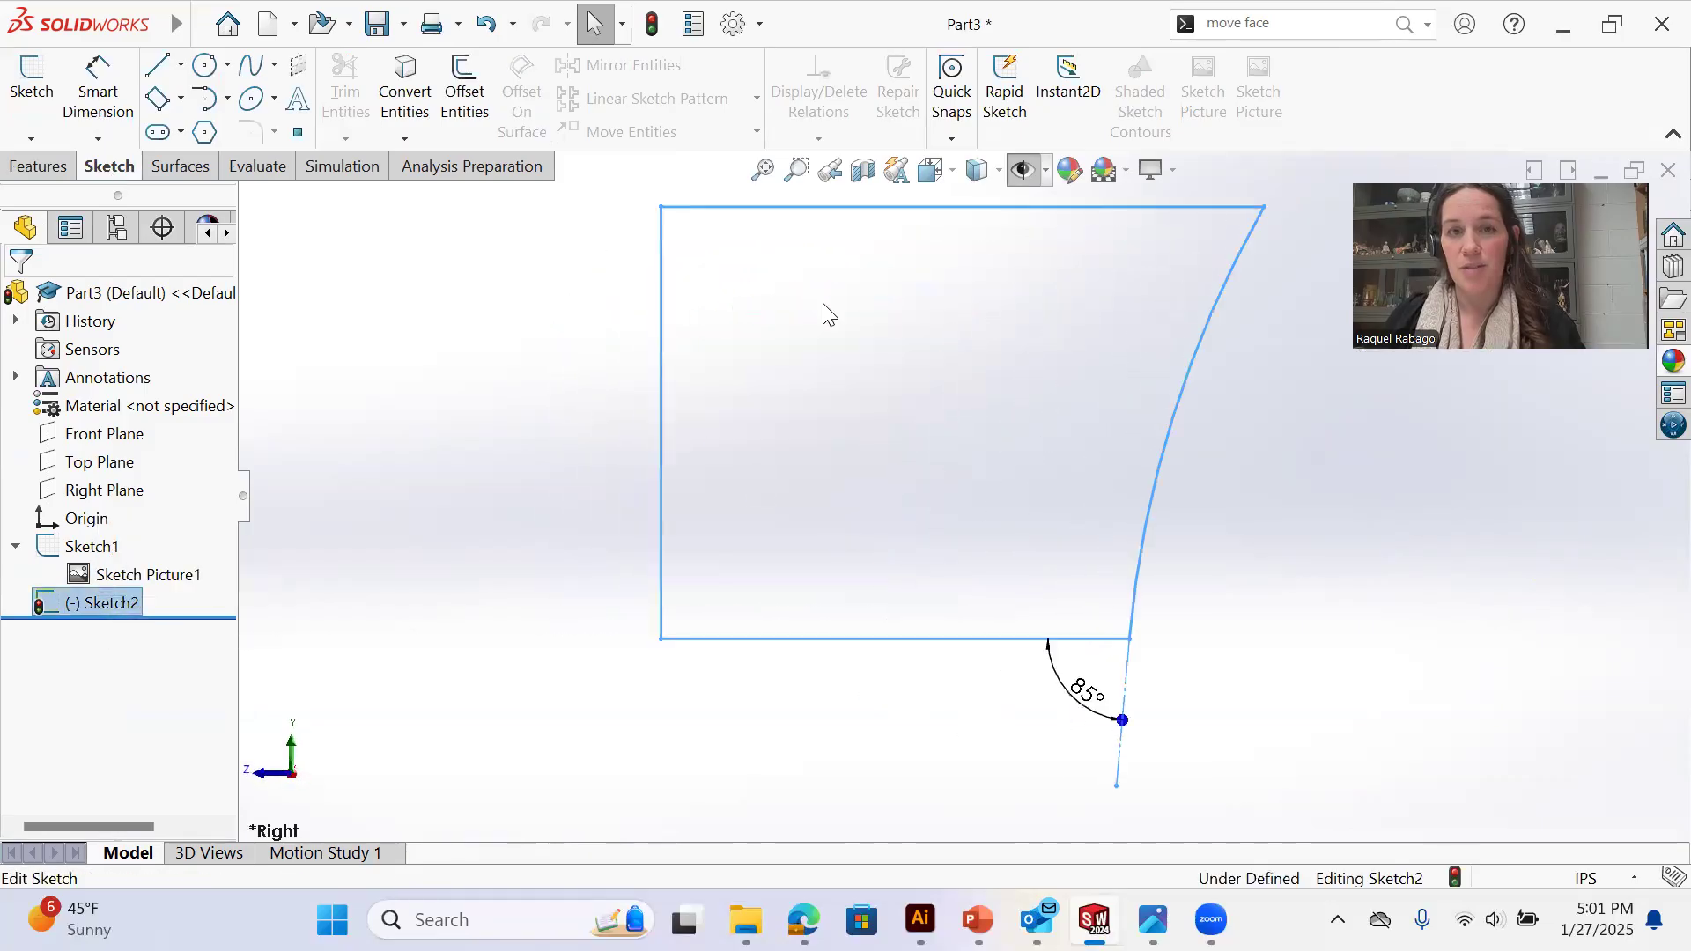
# Dimension the profile's top horizontal line with Smart Dimension and set its length to 25 in
pyautogui.press('s')
pyautogui.click(916, 322)
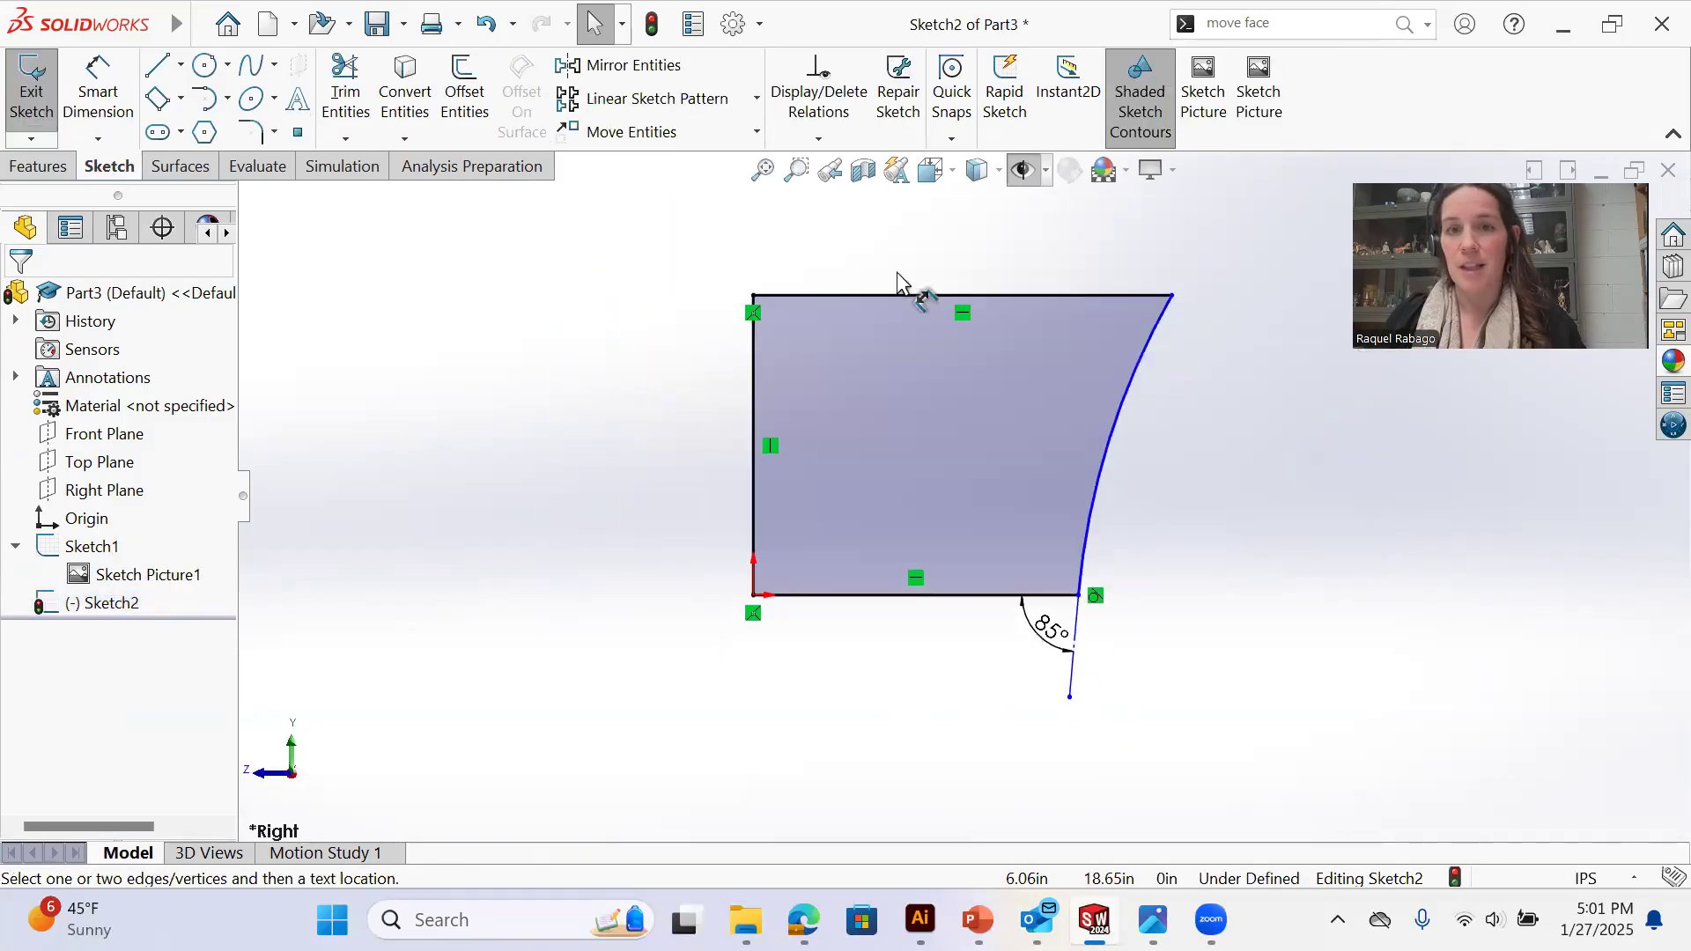
pyautogui.click(912, 296)
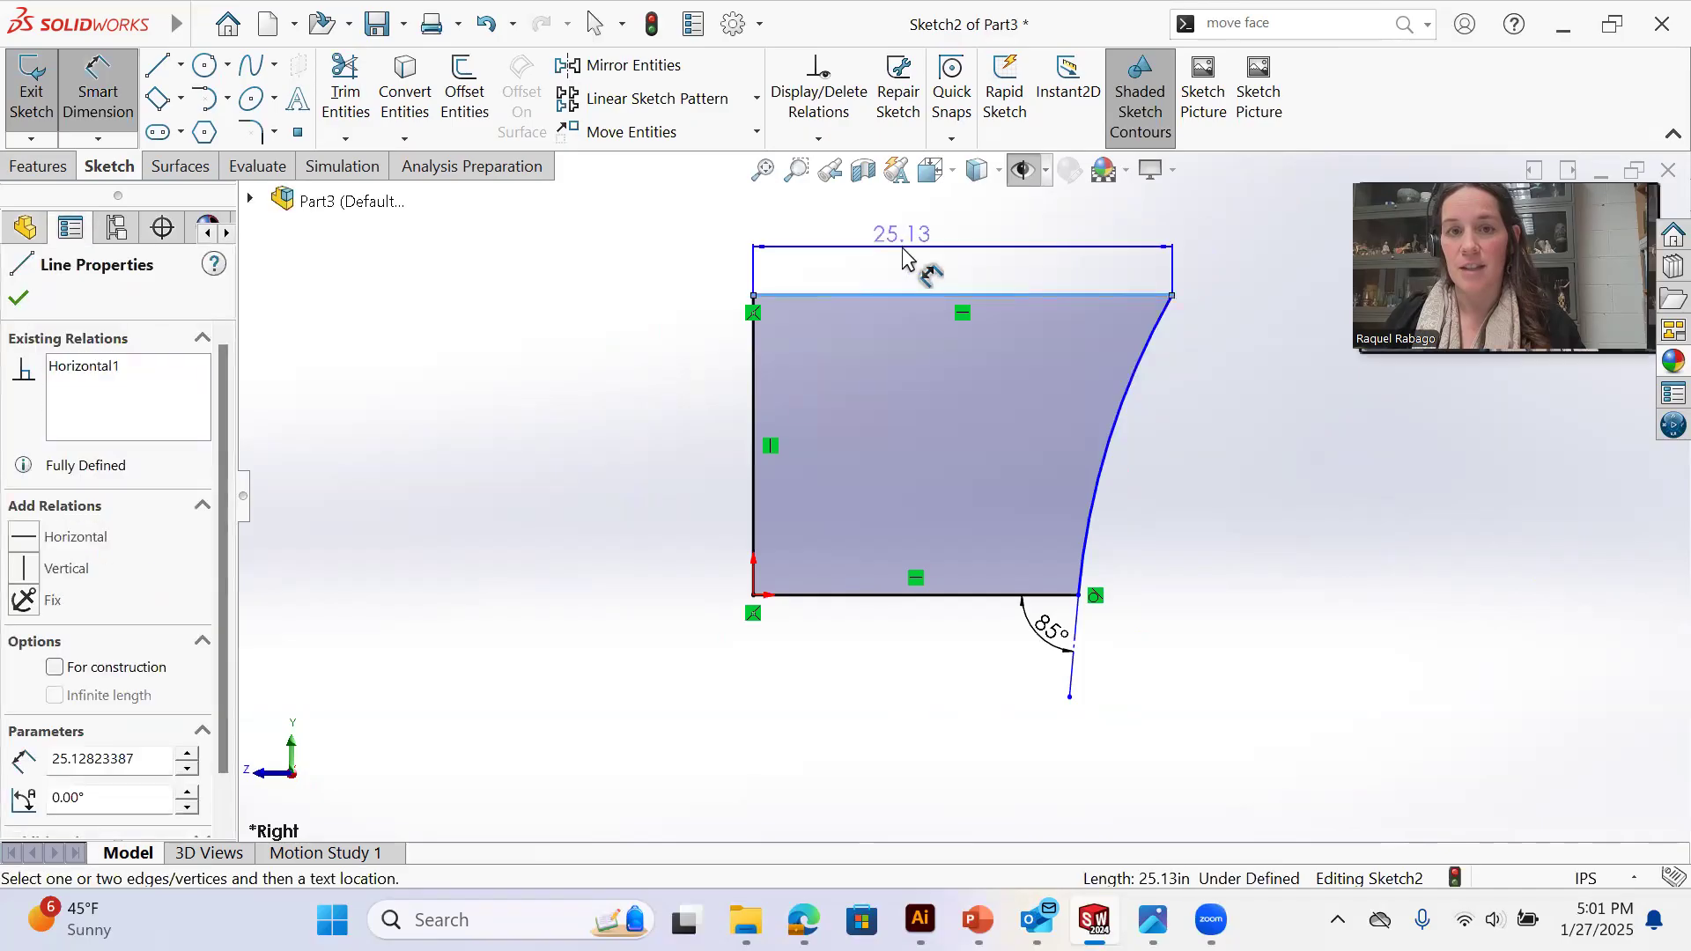
pyautogui.click(905, 256)
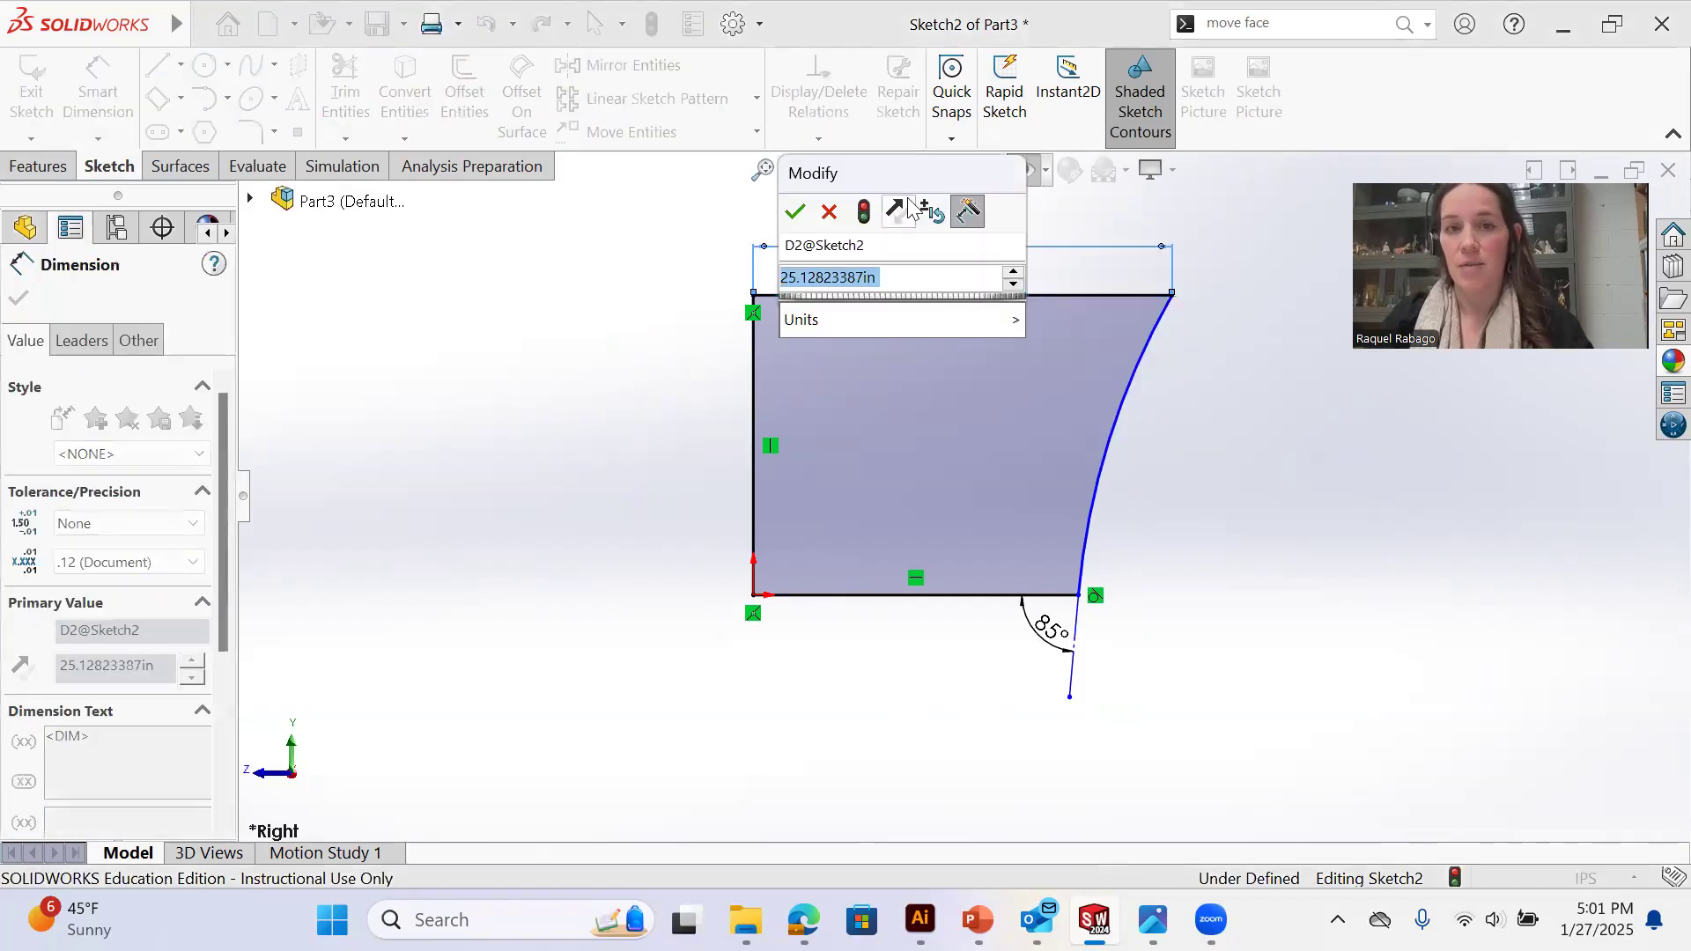
pyautogui.write('25')
pyautogui.press('Return')
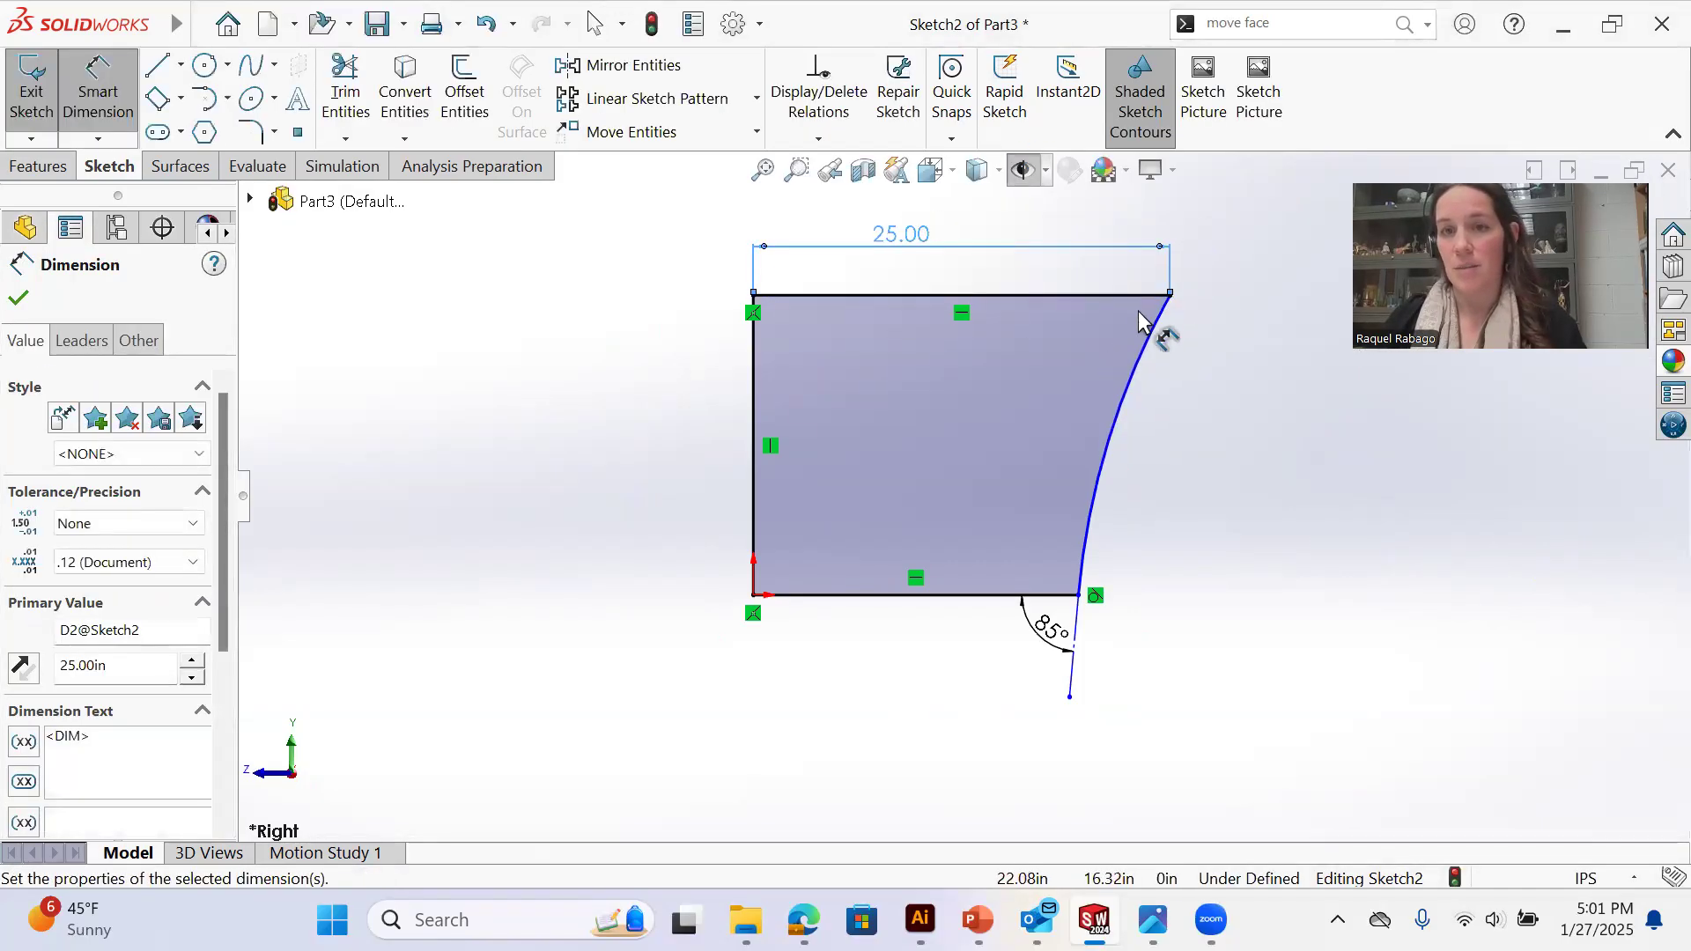
# Dimension the profile's bottom horizontal line, set its length to 19 in, and exit the sketch
pyautogui.click(995, 596)
pyautogui.click(943, 674)
pyautogui.write('19')
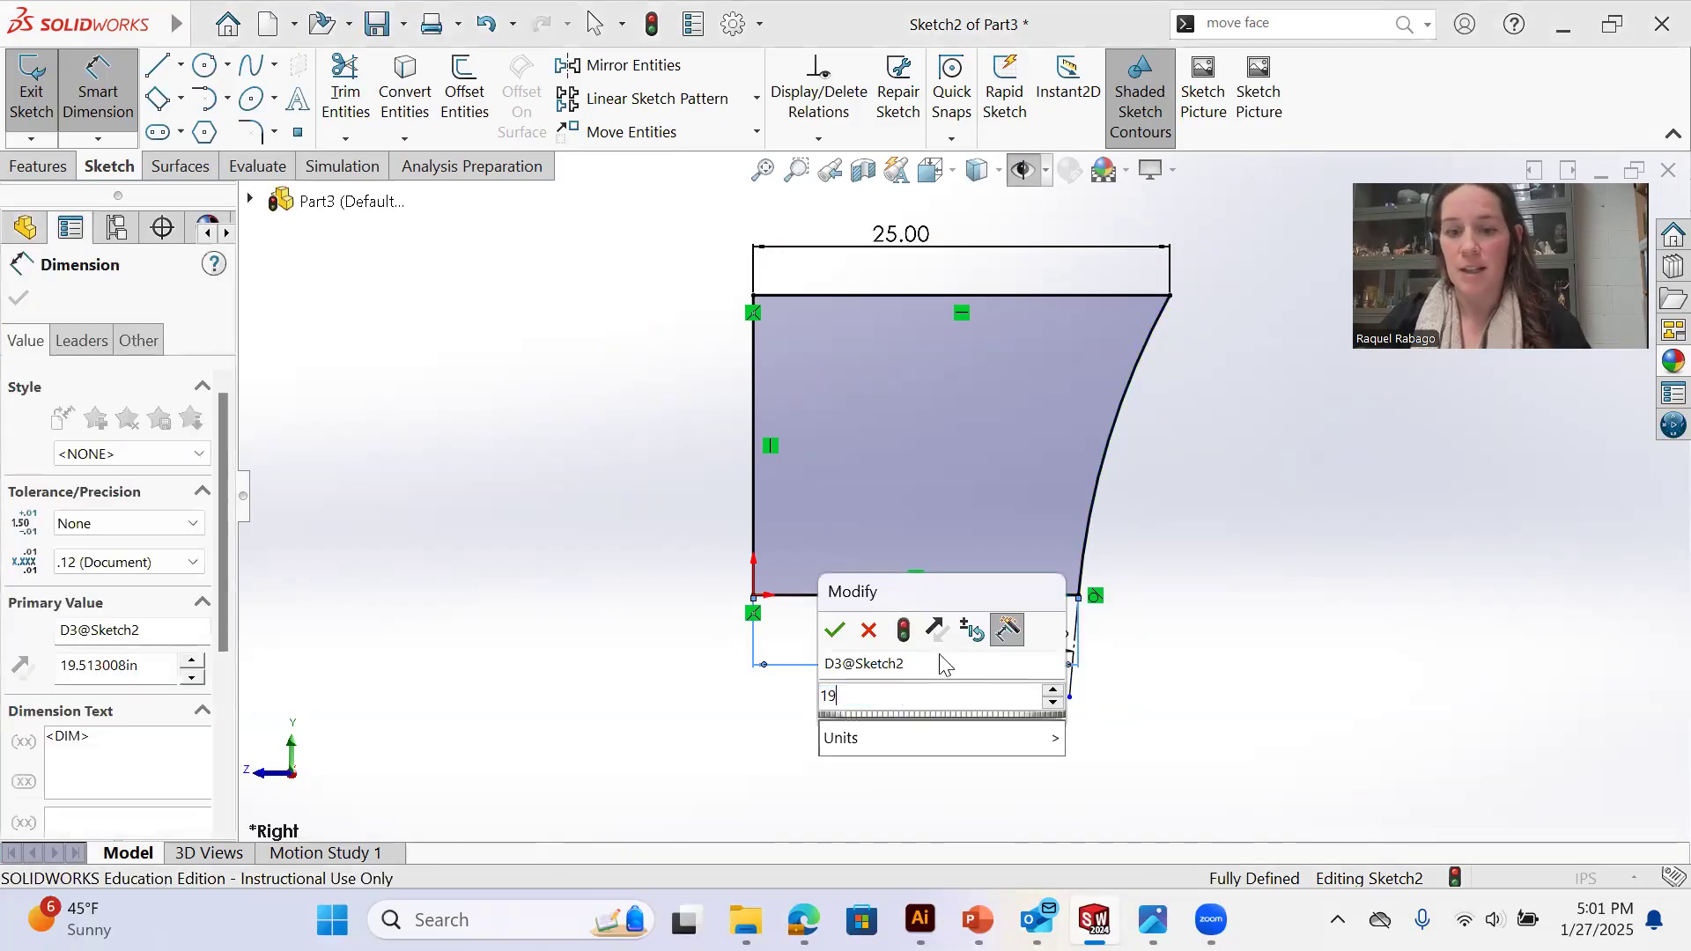
pyautogui.press('Return')
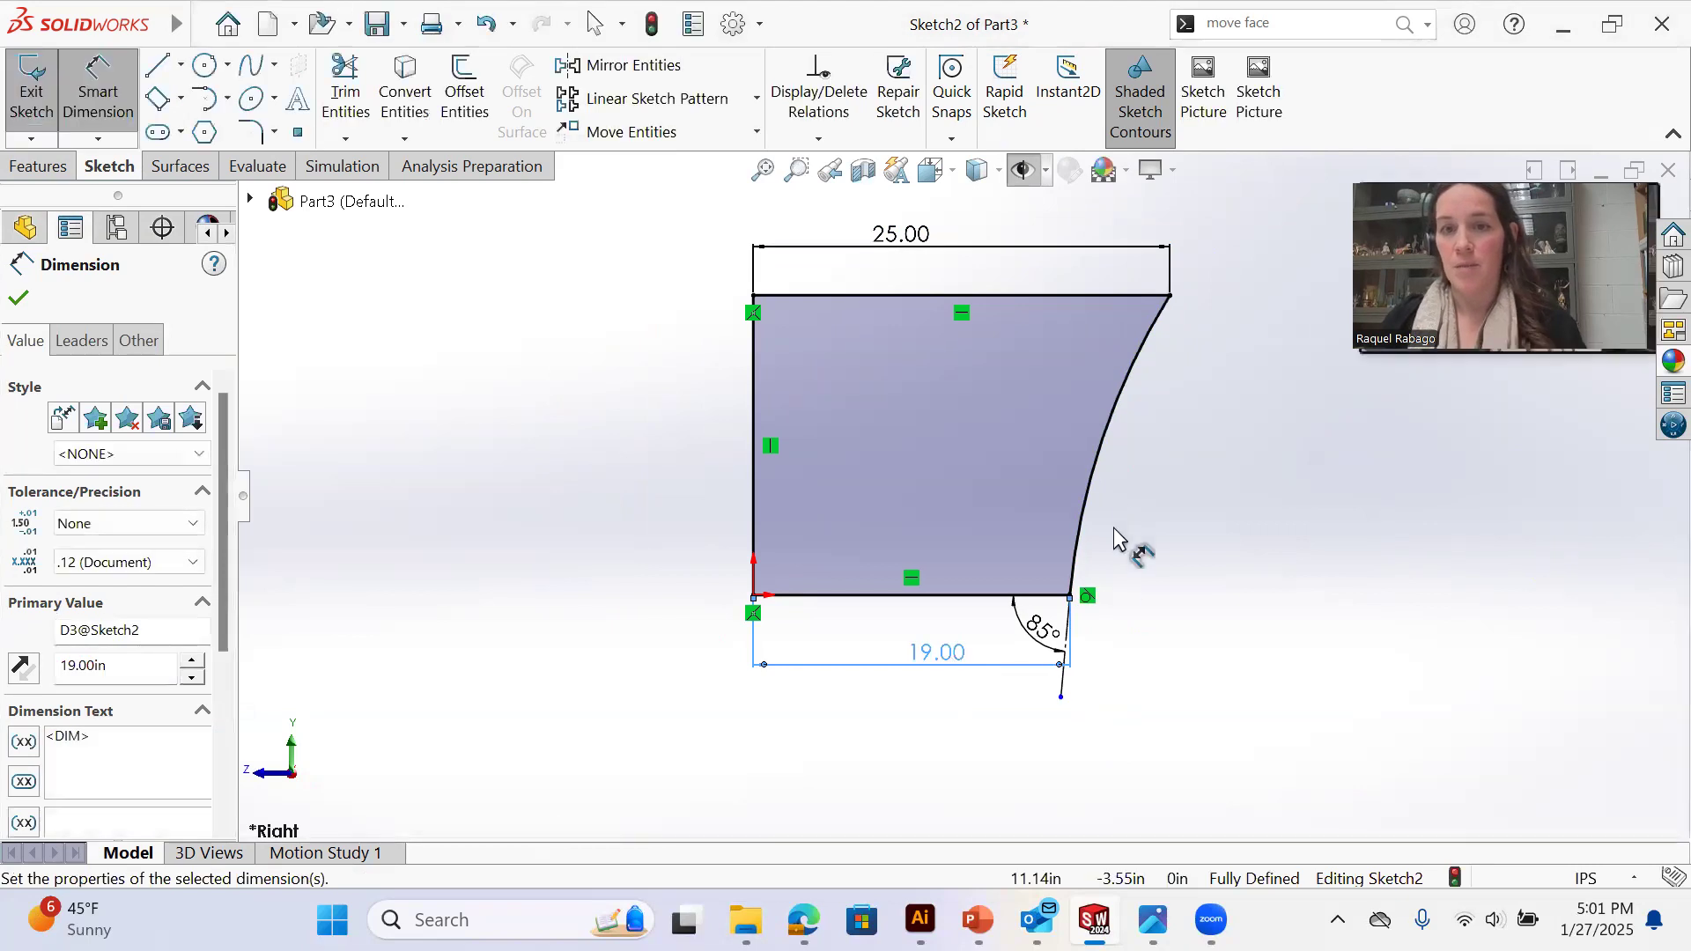
pyautogui.rightClick(1115, 529)
pyautogui.click(1156, 586)
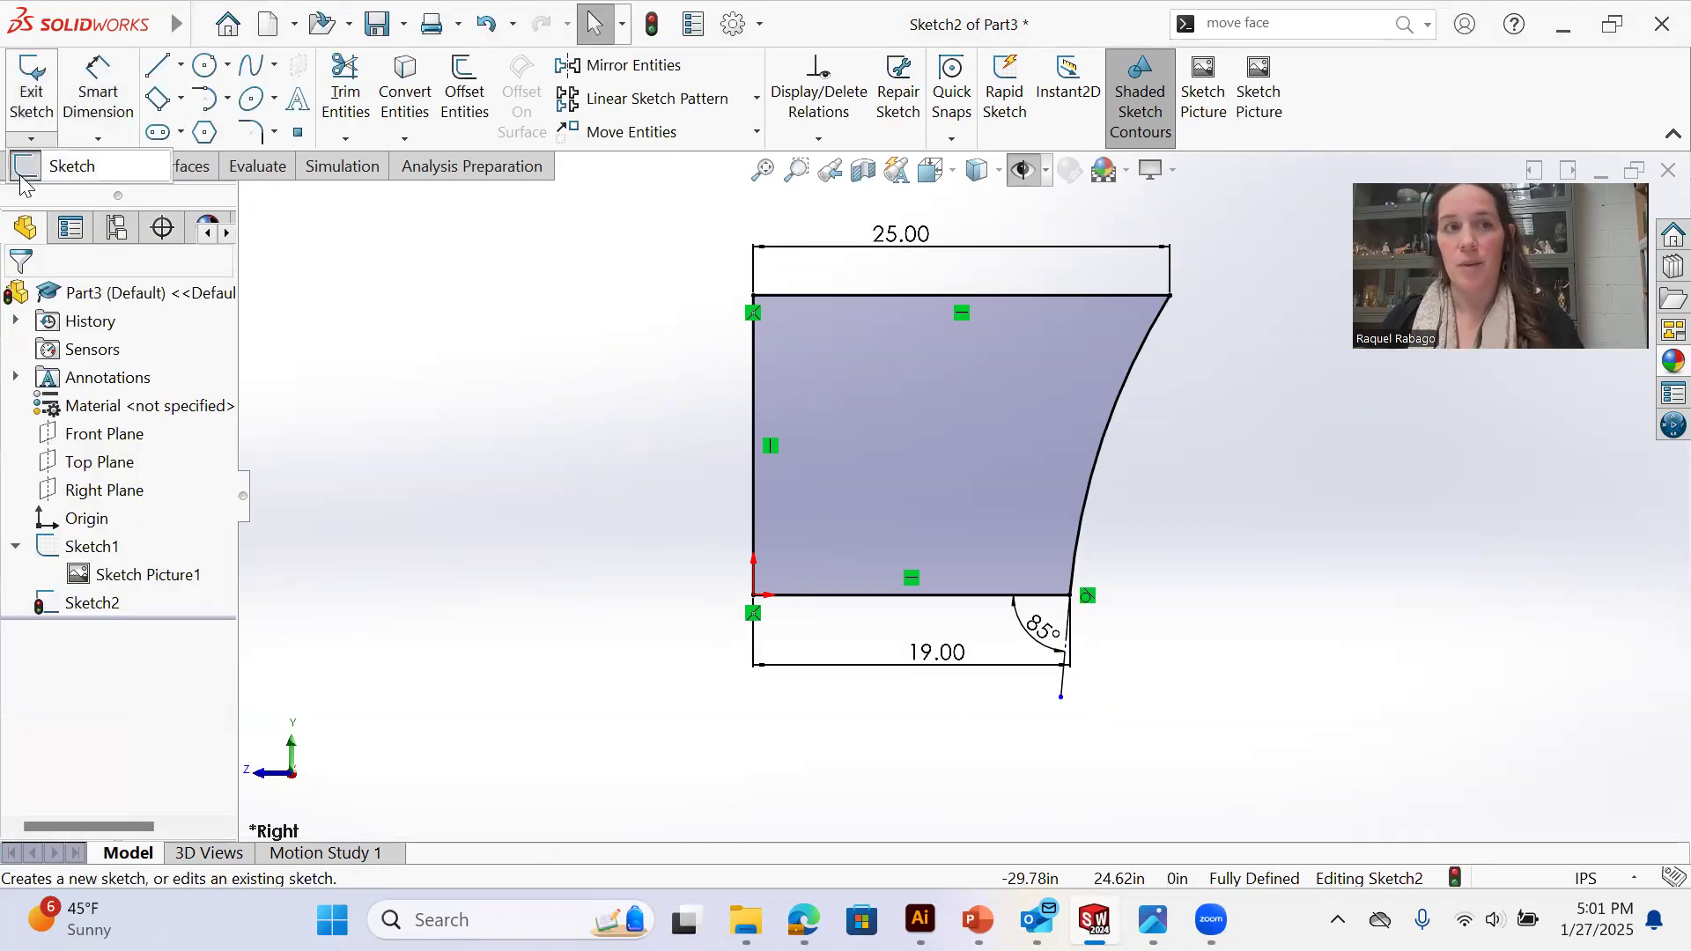
pyautogui.click(31, 88)
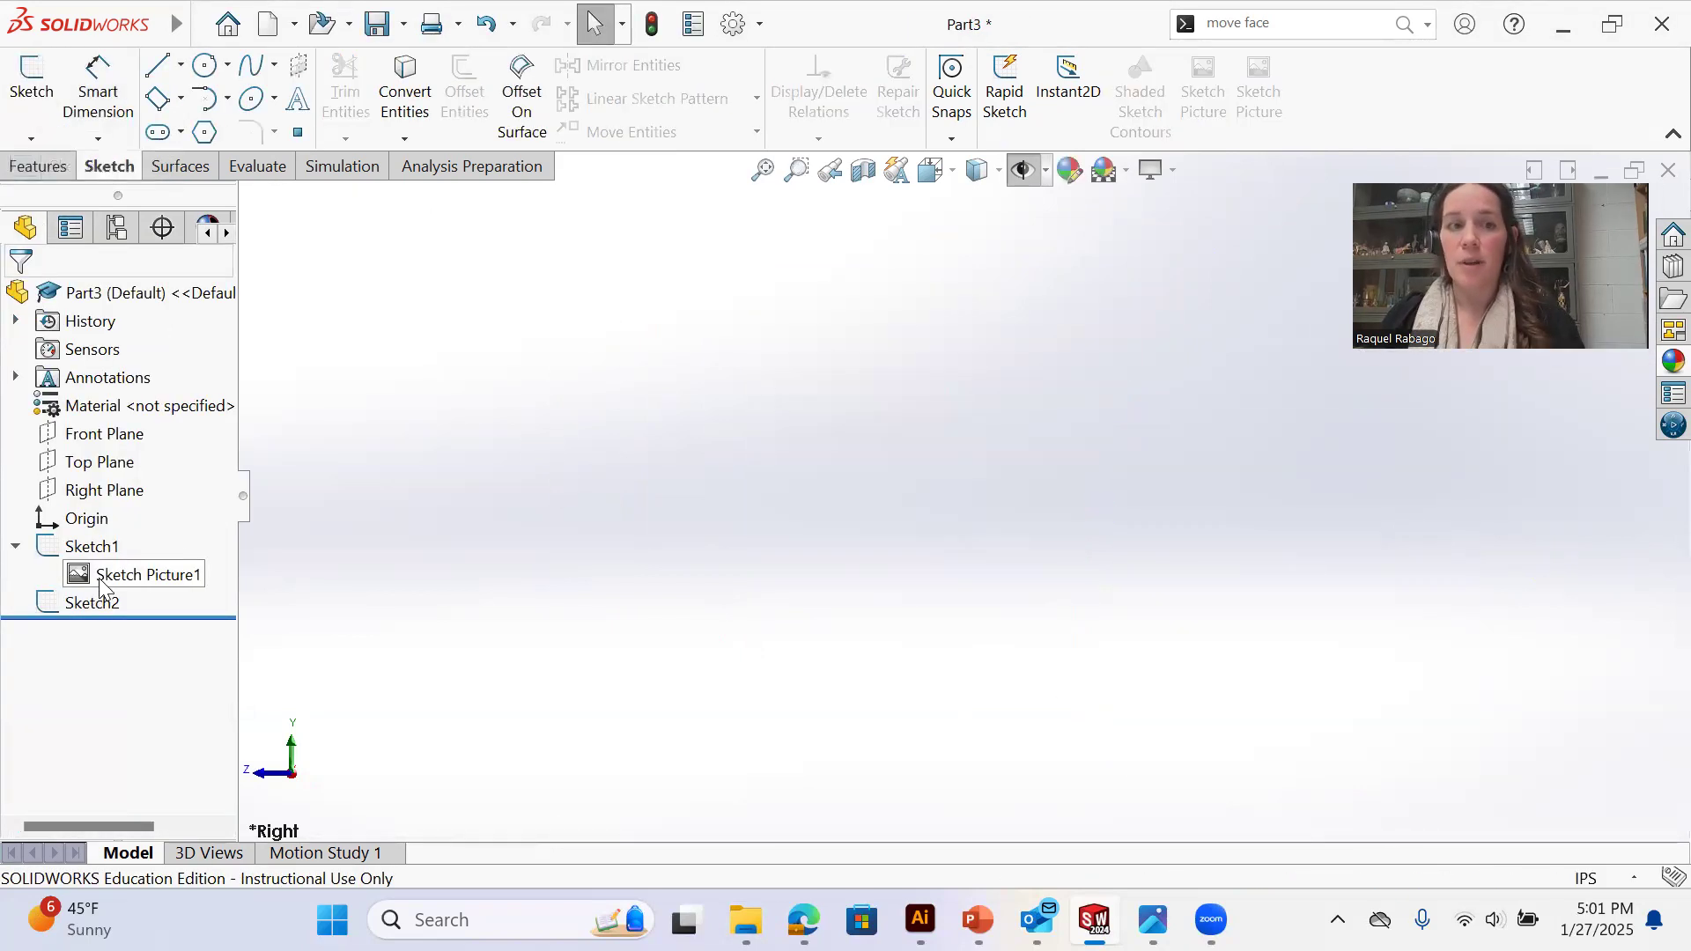
# Show all item types again and check the reference picture together with the profile in a tilted view
pyautogui.click(1027, 168)
pyautogui.moveTo(869, 513); pyautogui.dragTo(860, 374, button='middle')
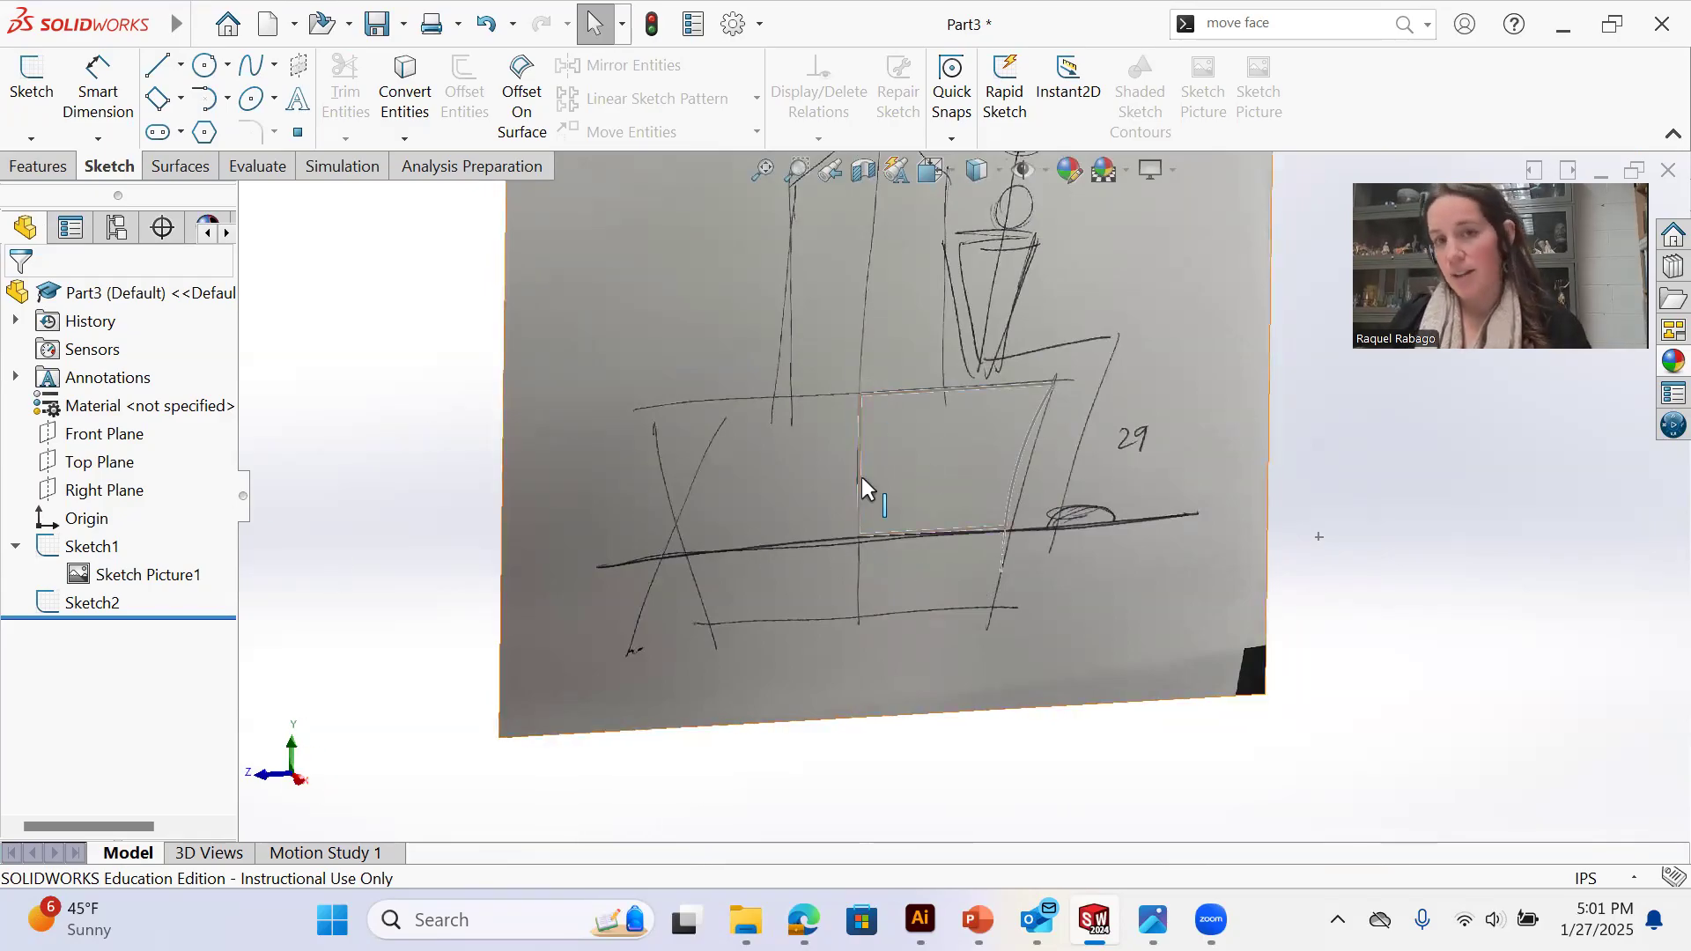
pyautogui.press('z')
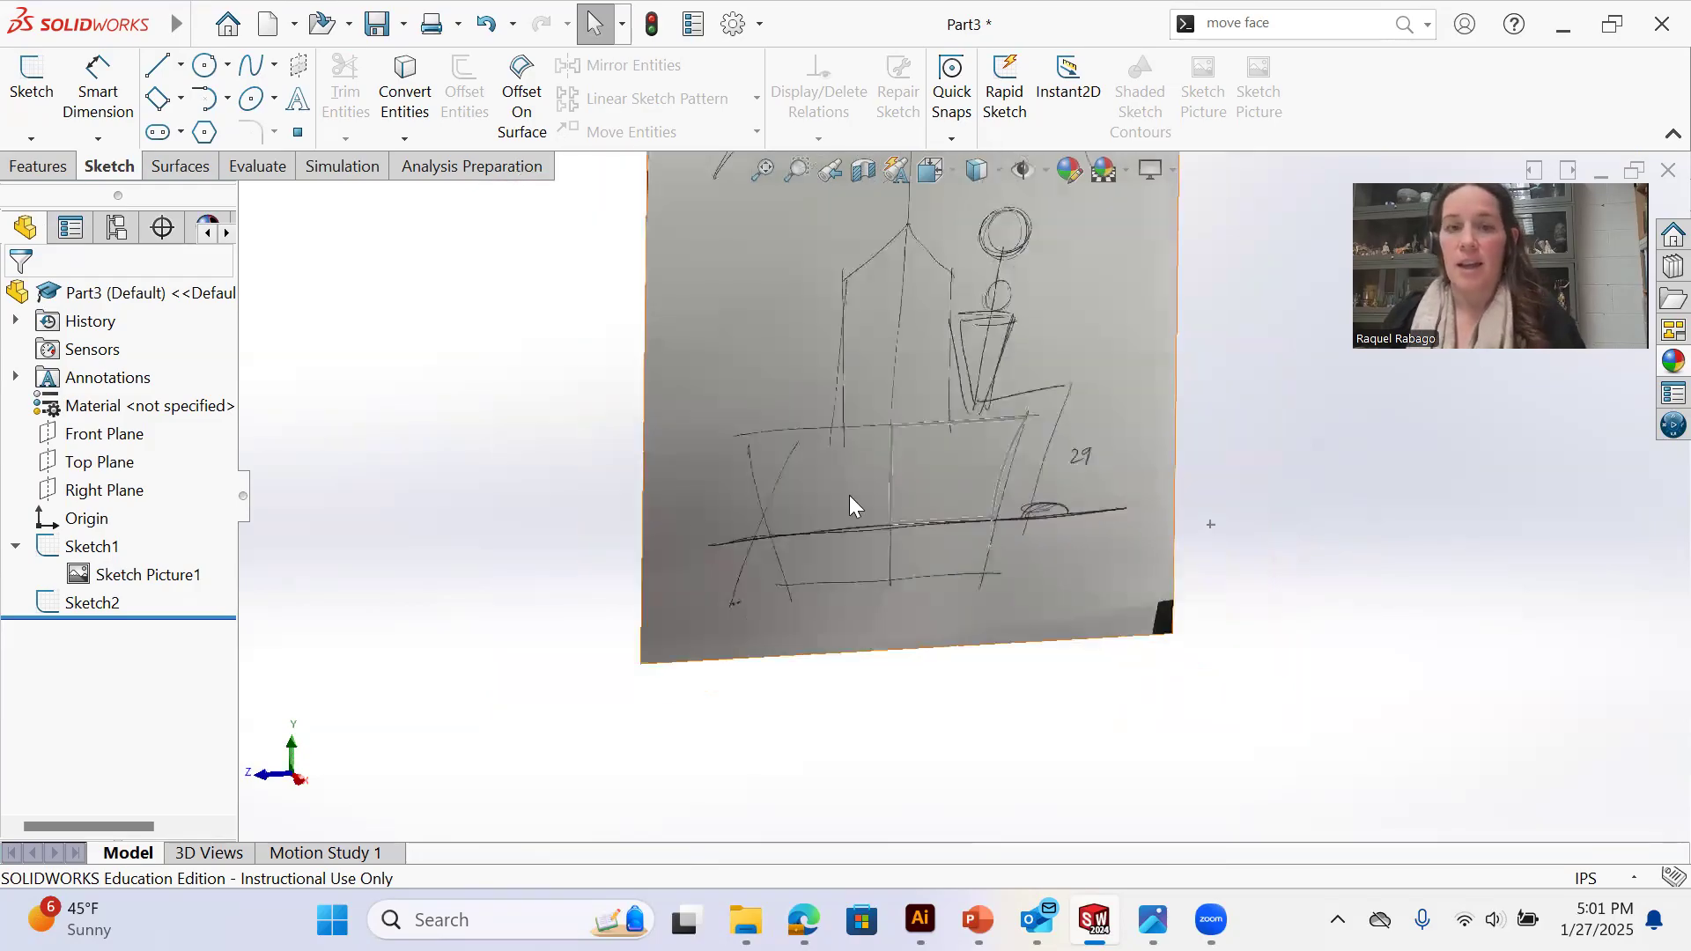
pyautogui.click(891, 447)
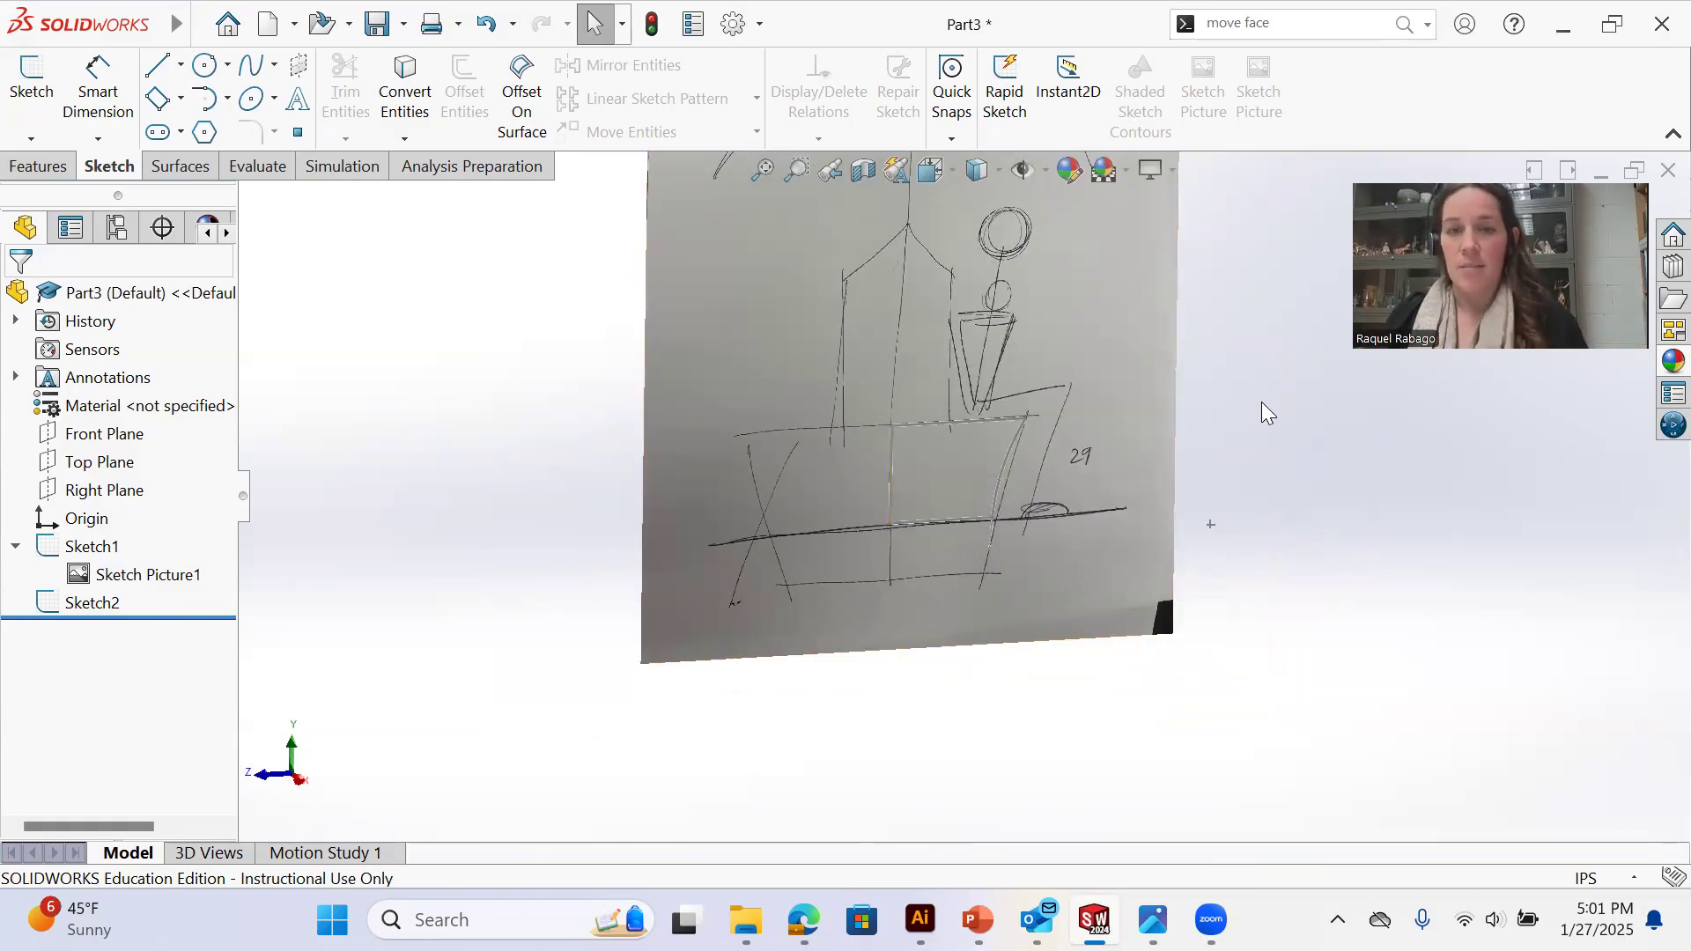
pyautogui.scroll(1, 1092, 407)
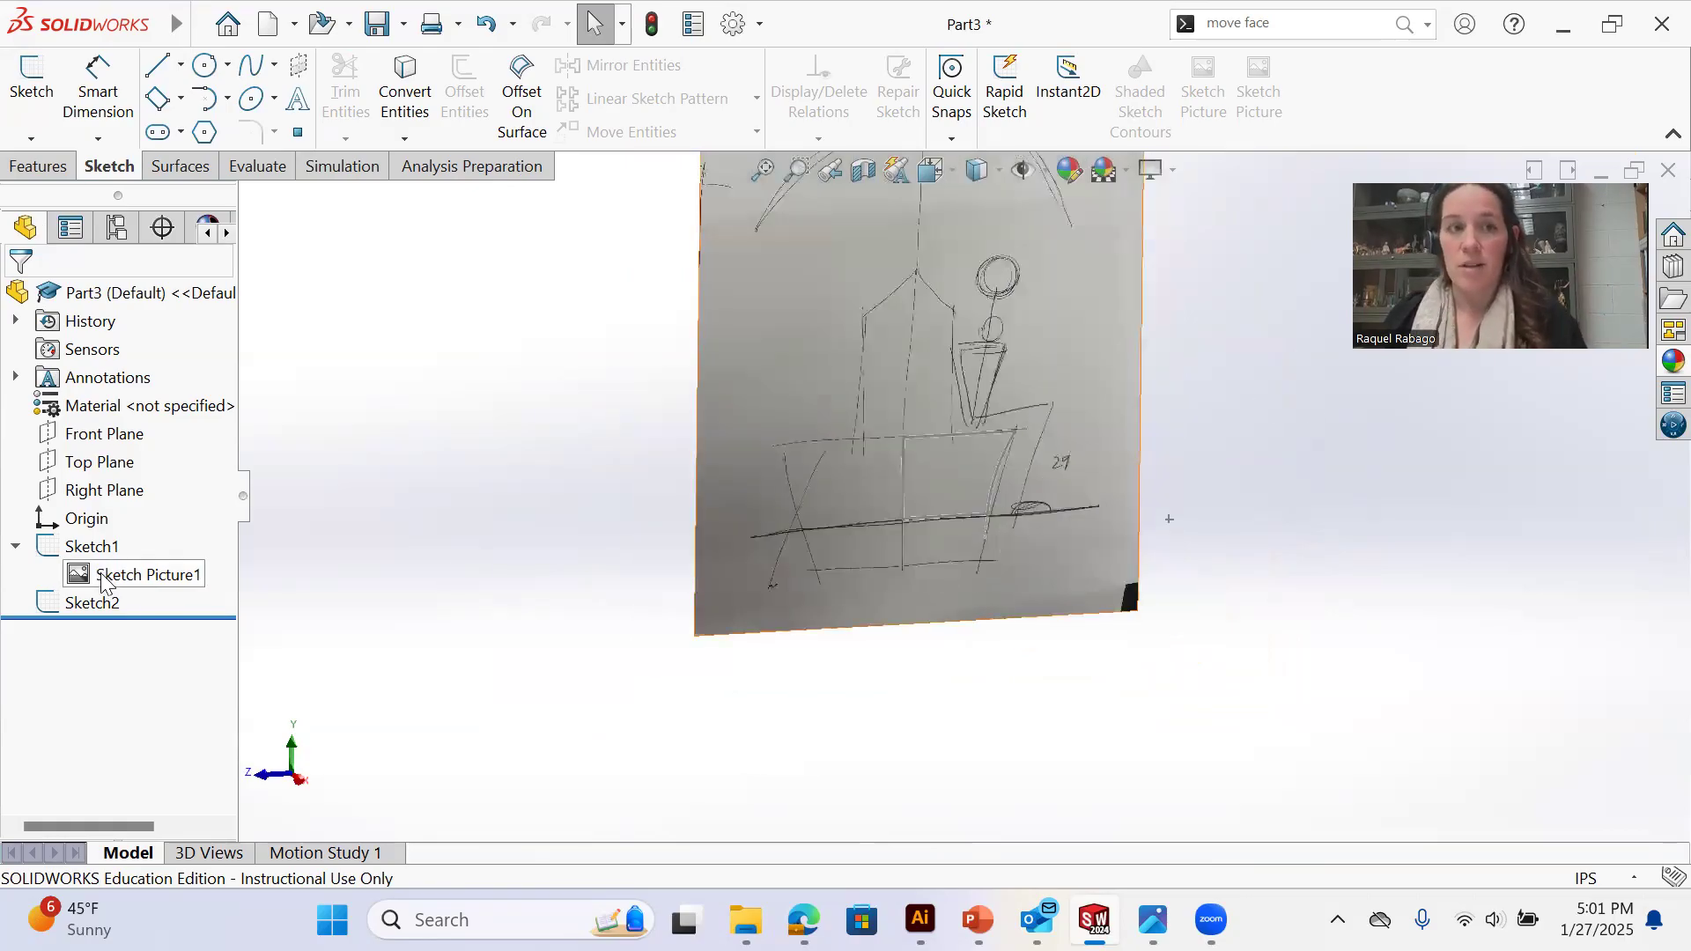
pyautogui.scroll(-1, 1006, 379)
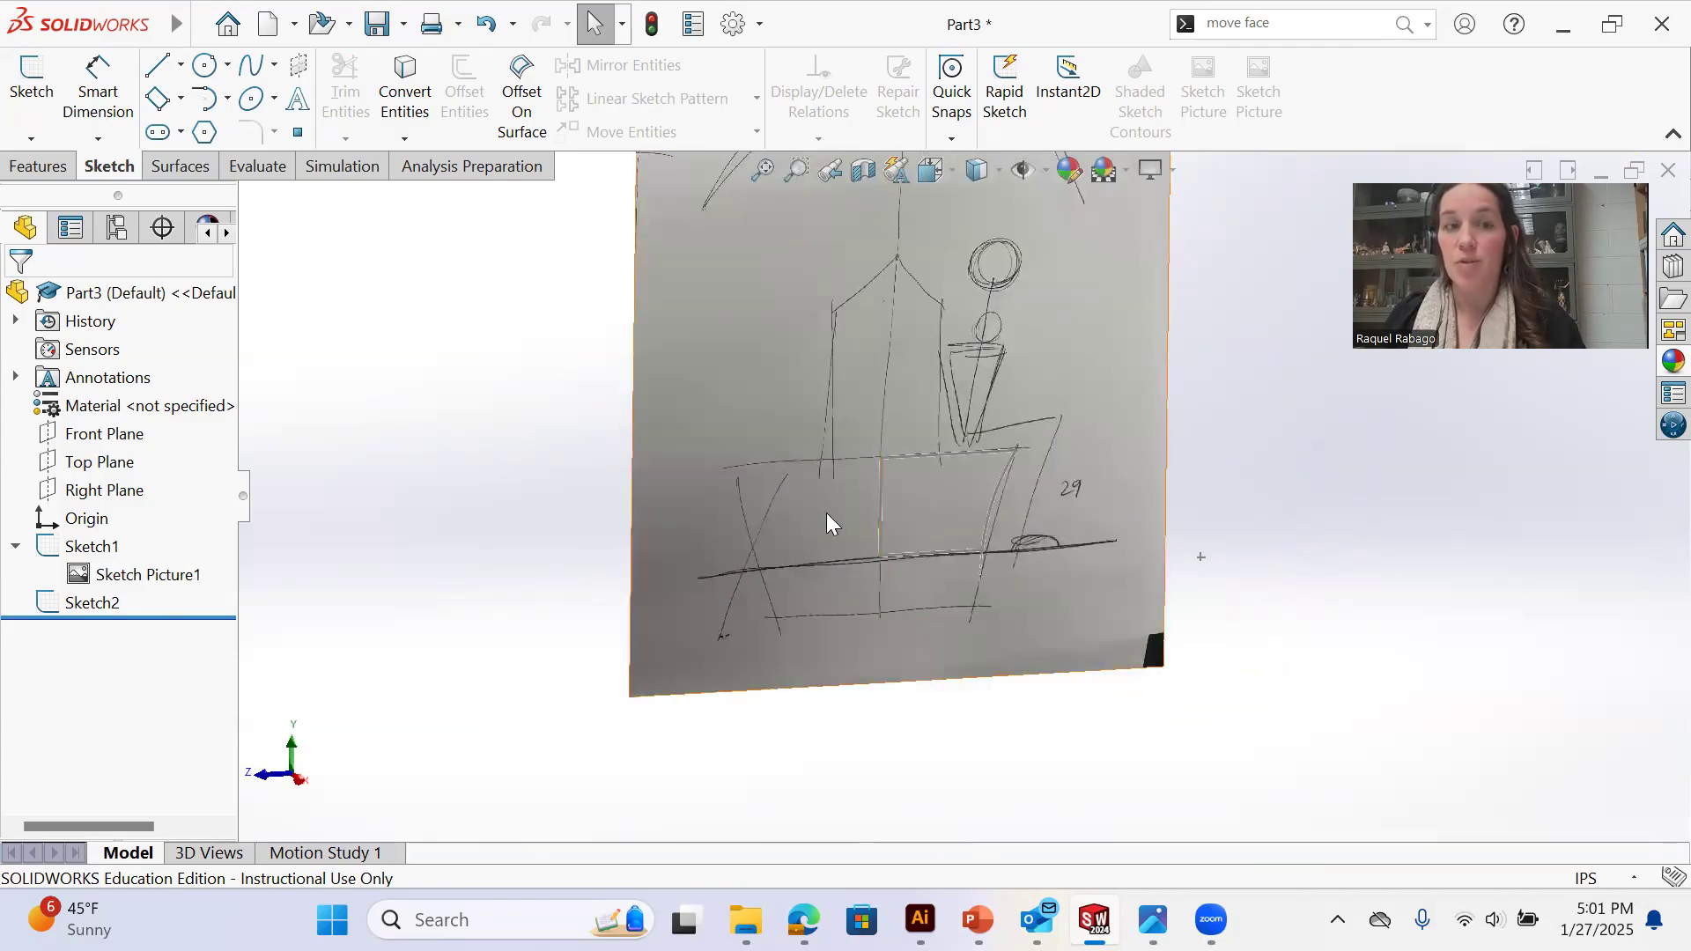
# Roll the model back to before Sketch2 and create a reference axis along the vertical centre line of Sketch1
pyautogui.moveTo(137, 616); pyautogui.dragTo(137, 585)
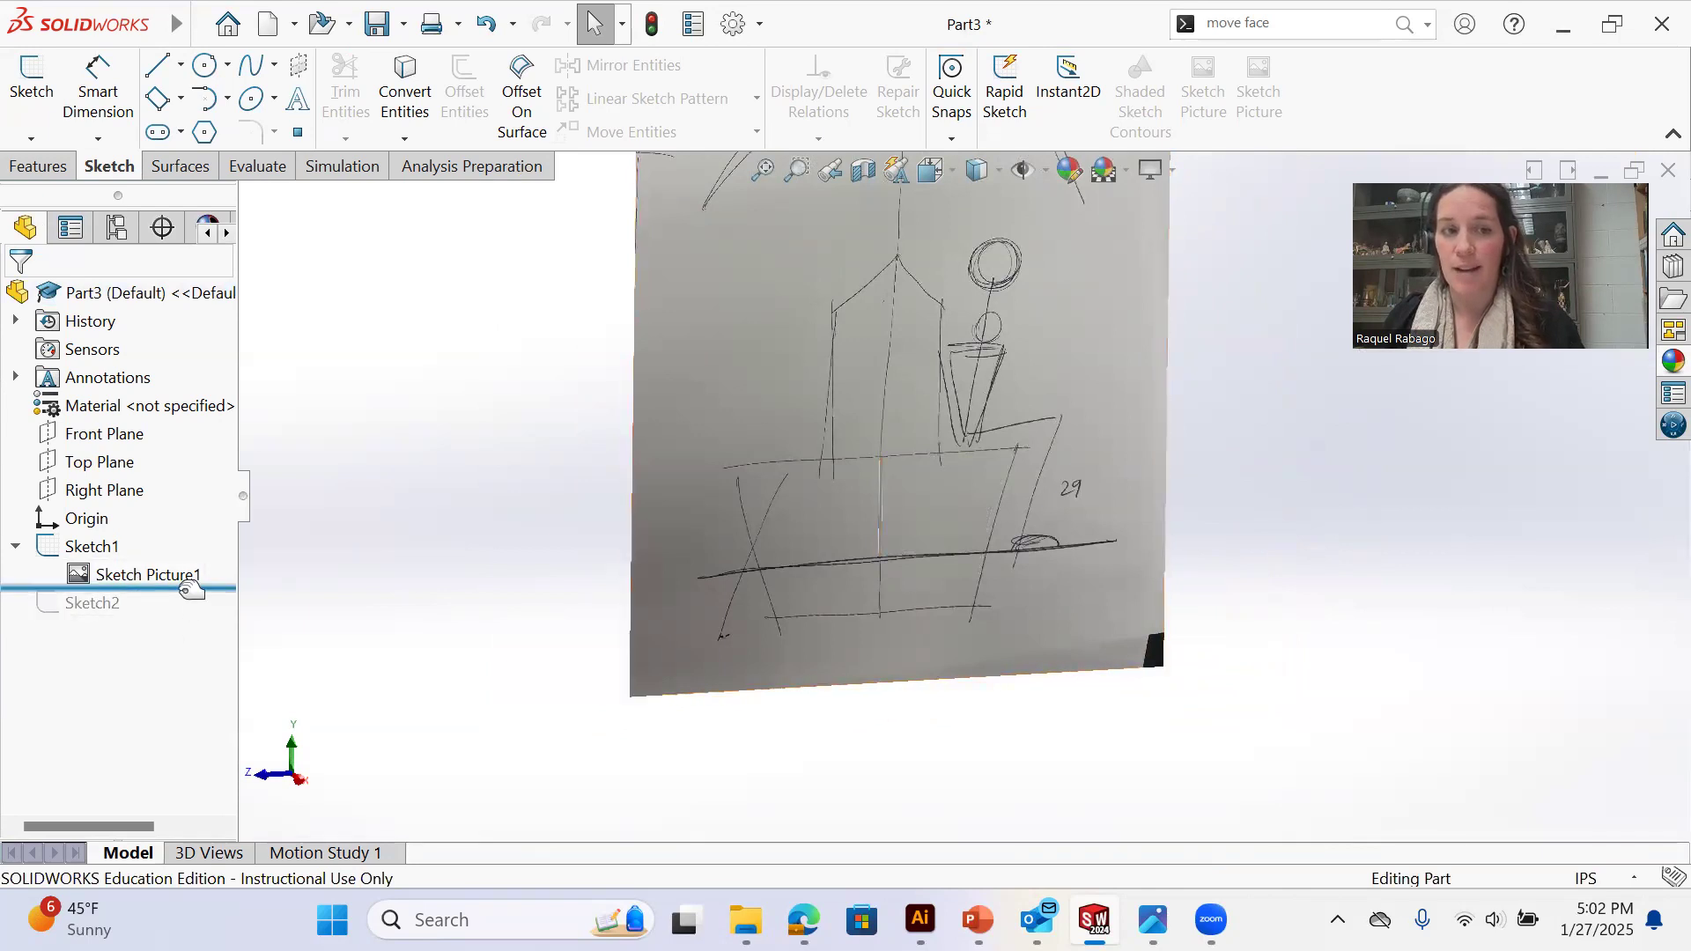
pyautogui.click(882, 498)
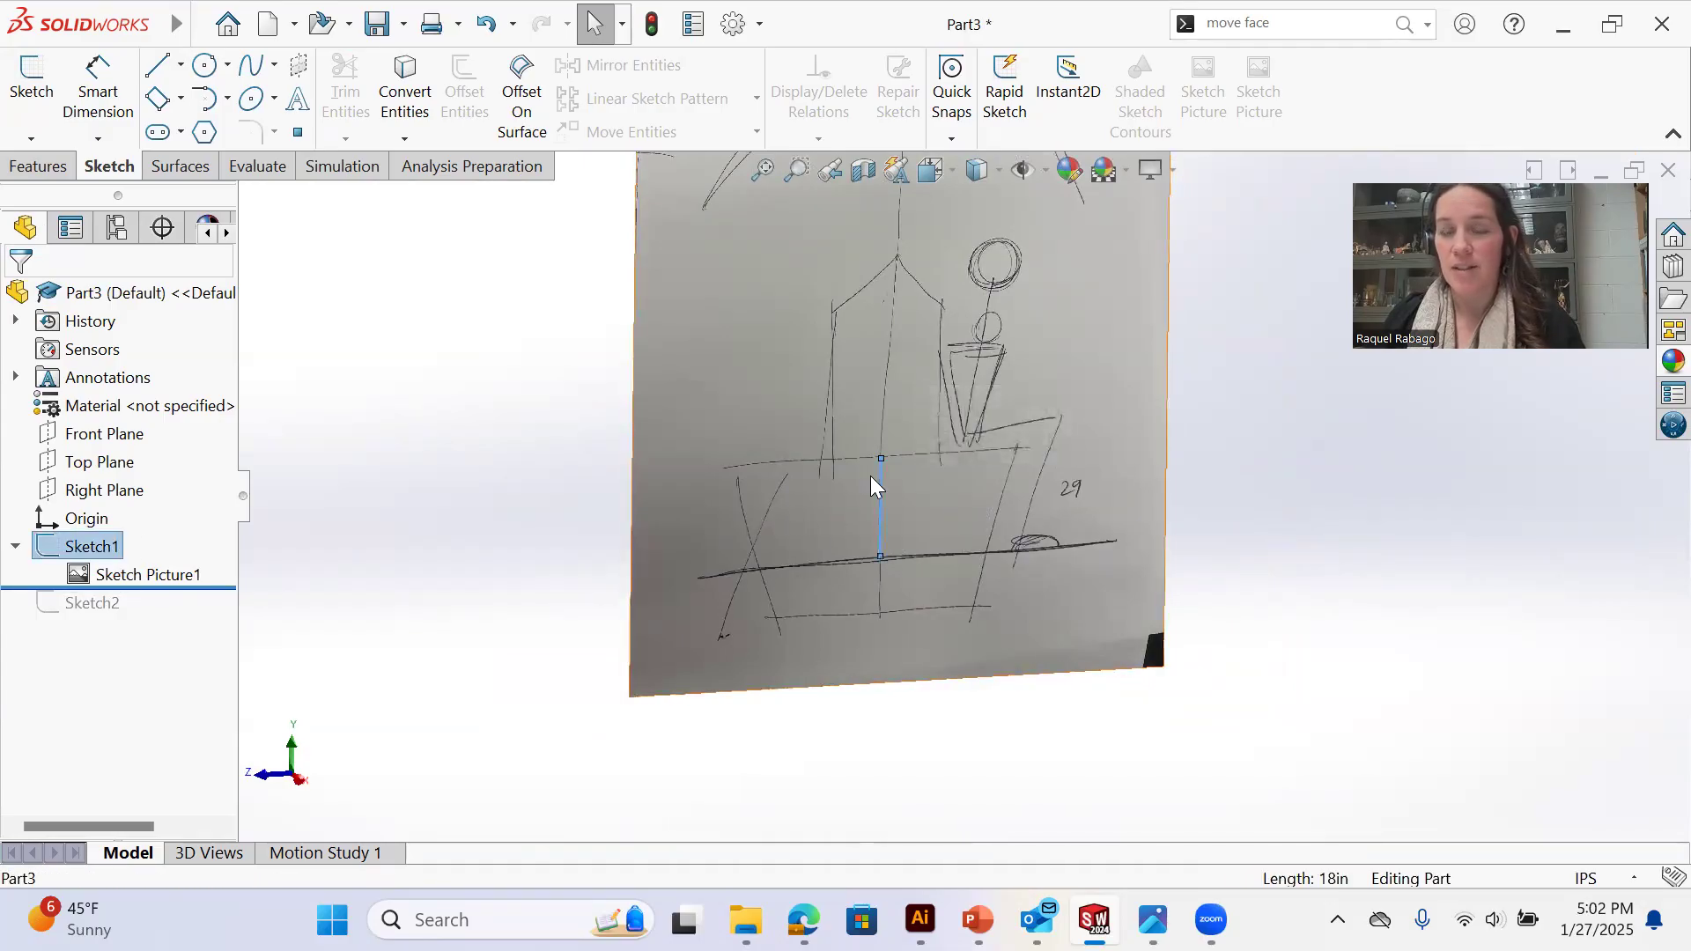
pyautogui.click(31, 168)
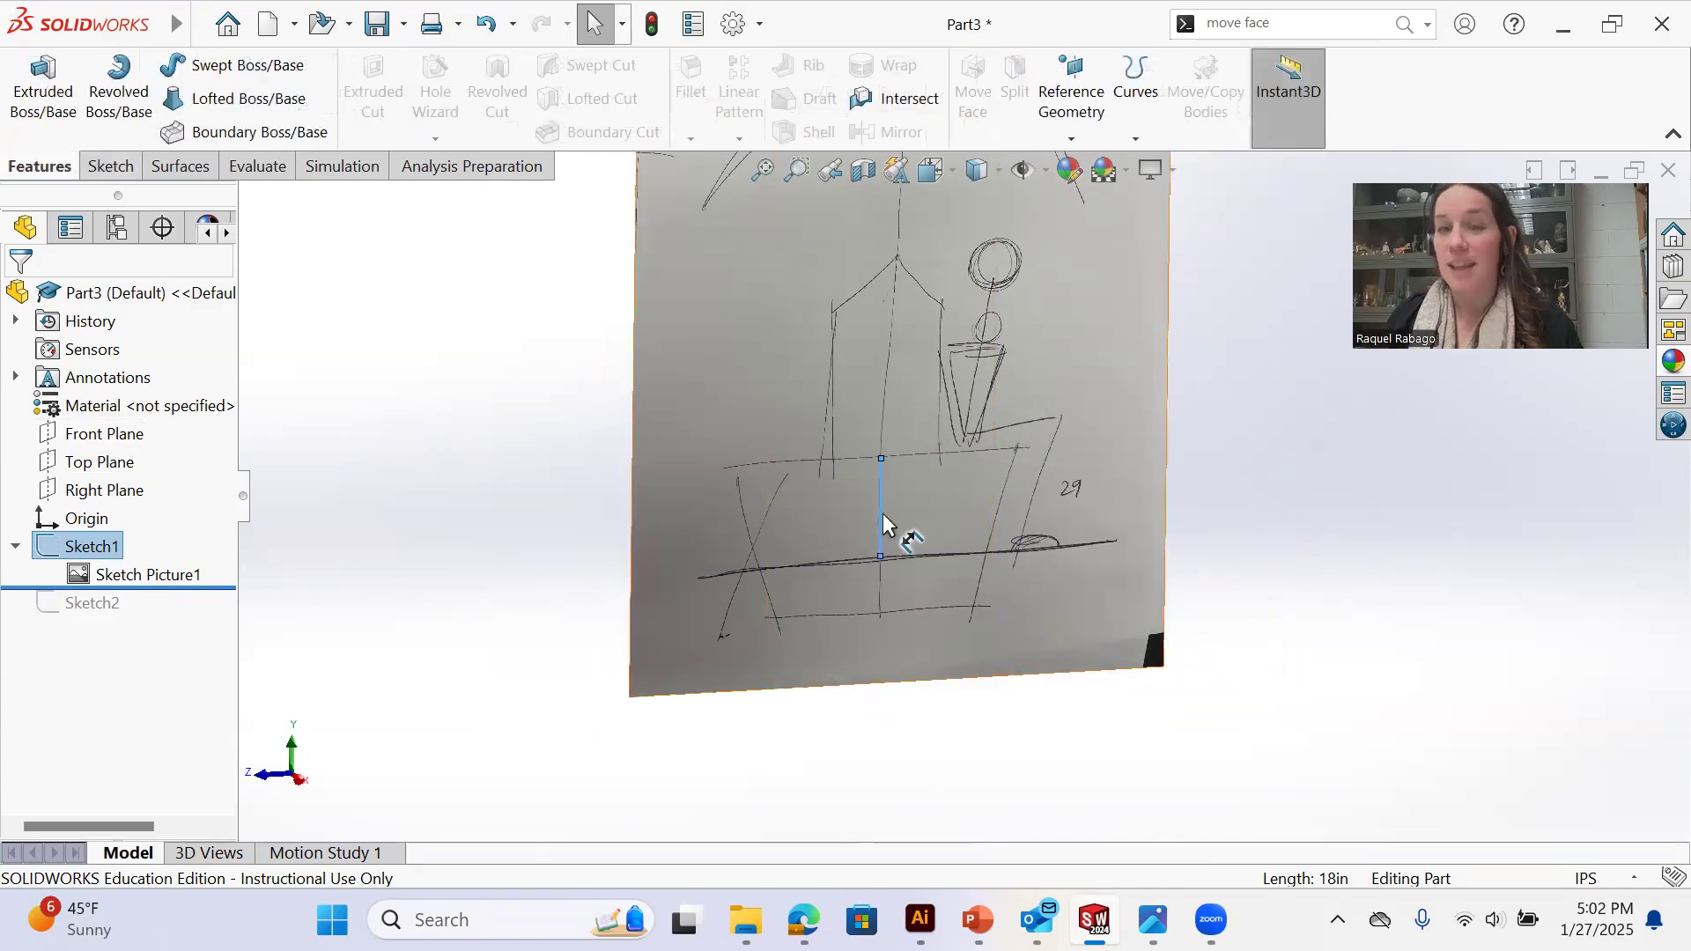
pyautogui.click(1073, 139)
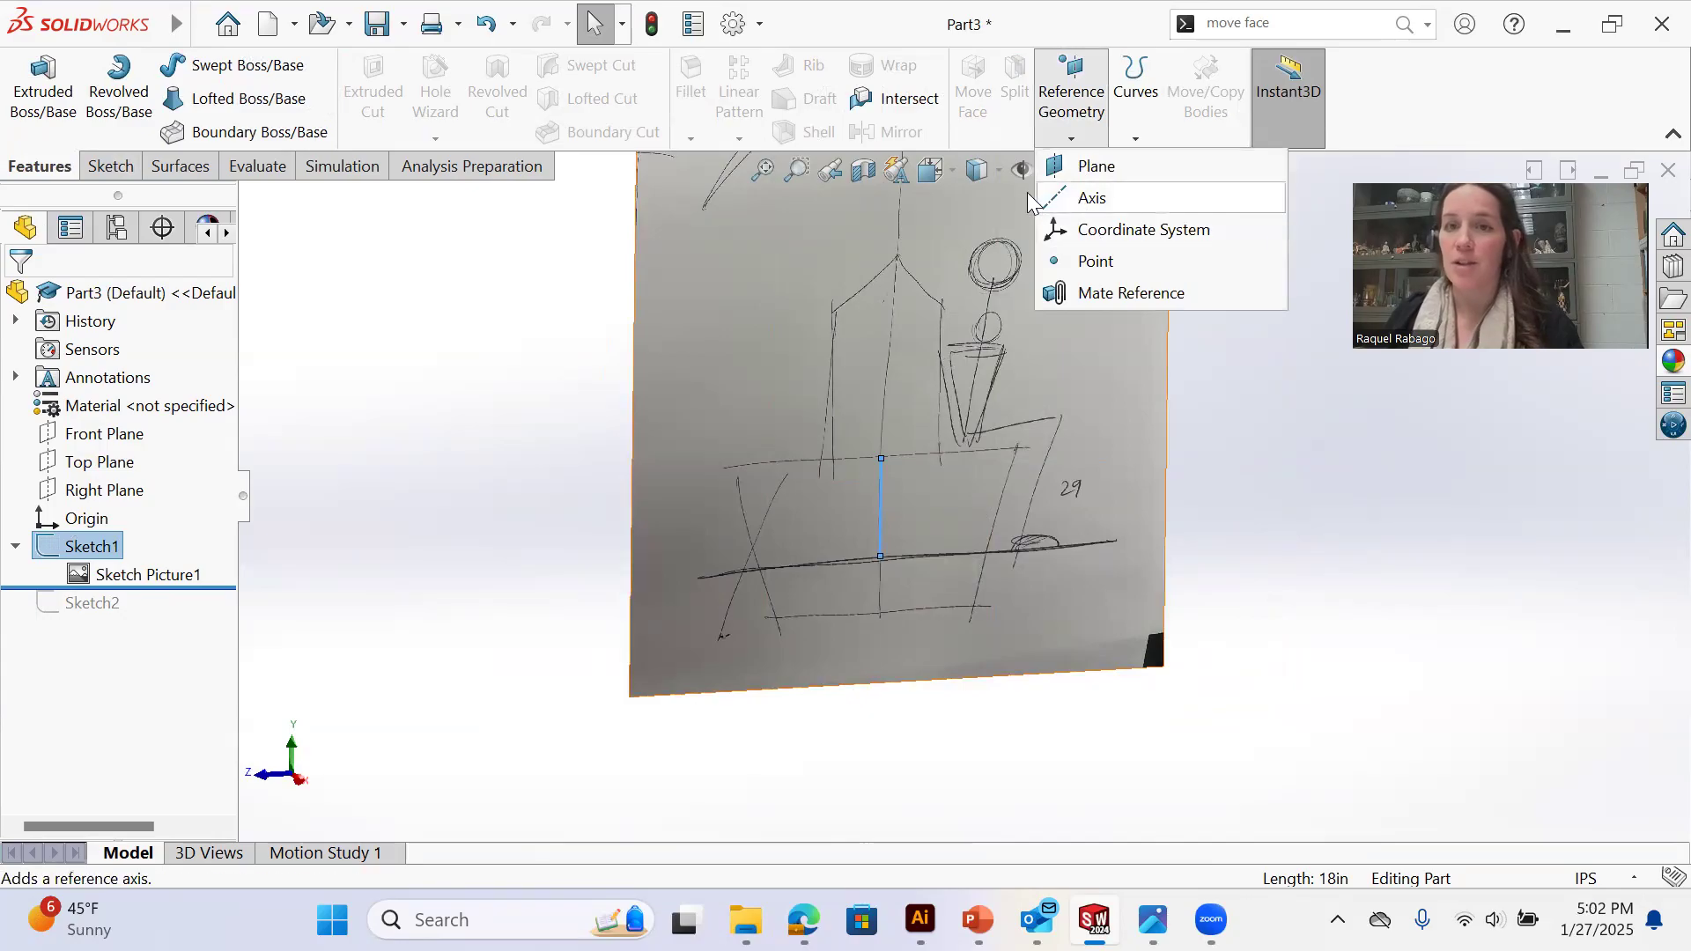
pyautogui.click(1089, 200)
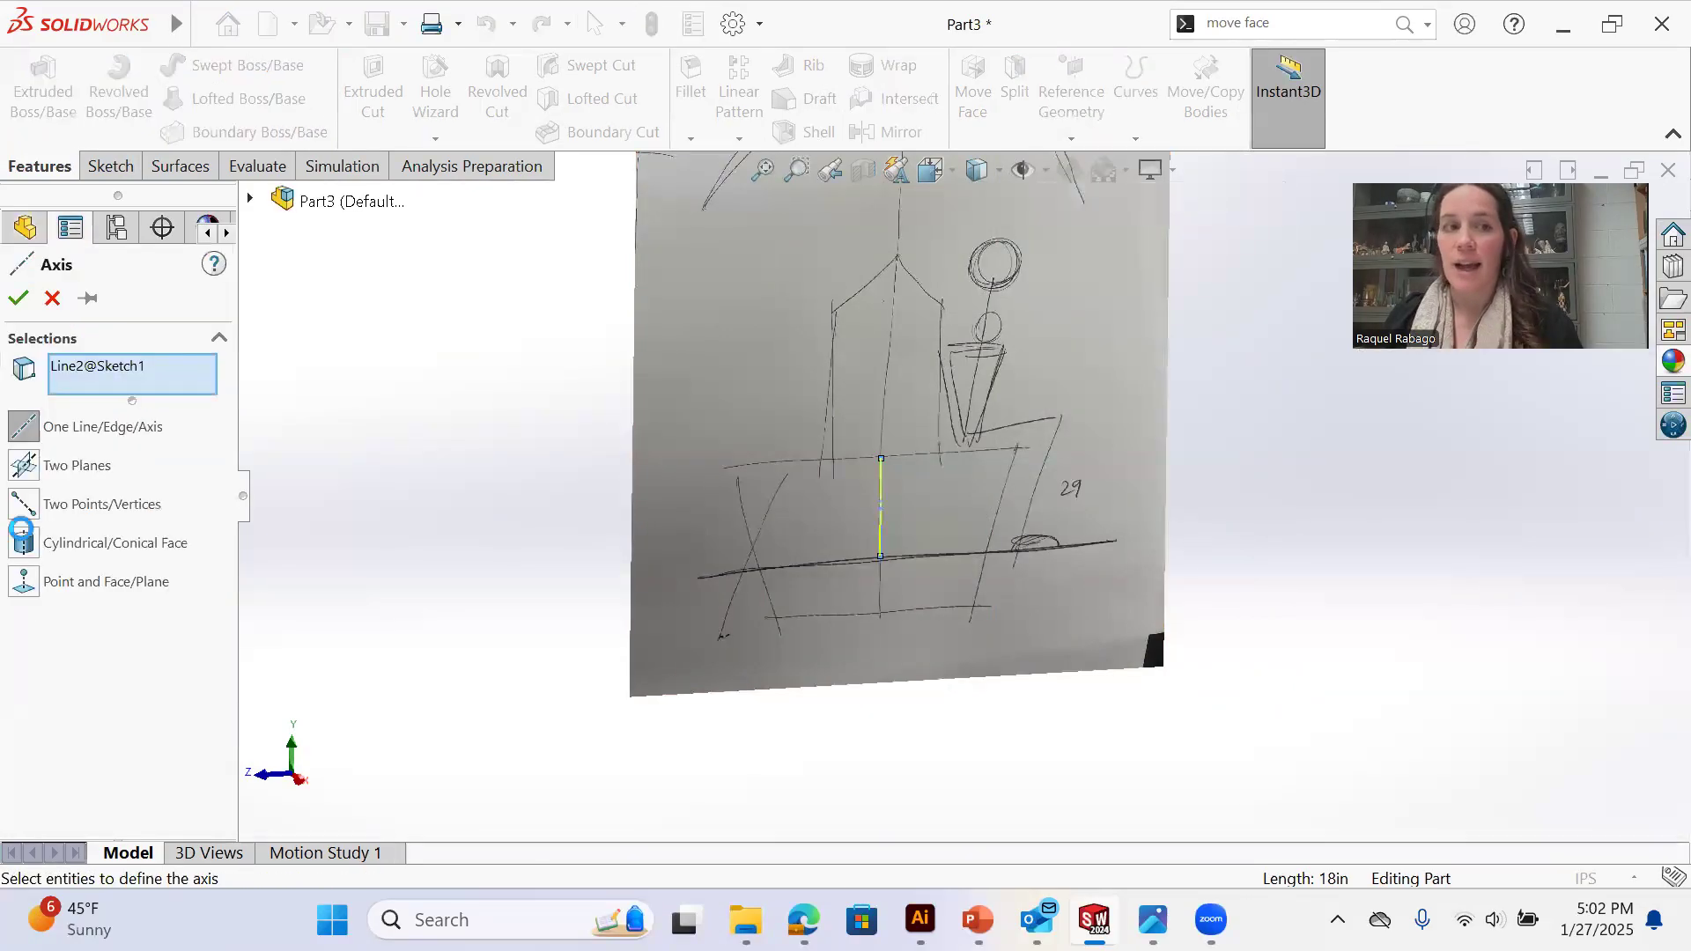
pyautogui.click(18, 298)
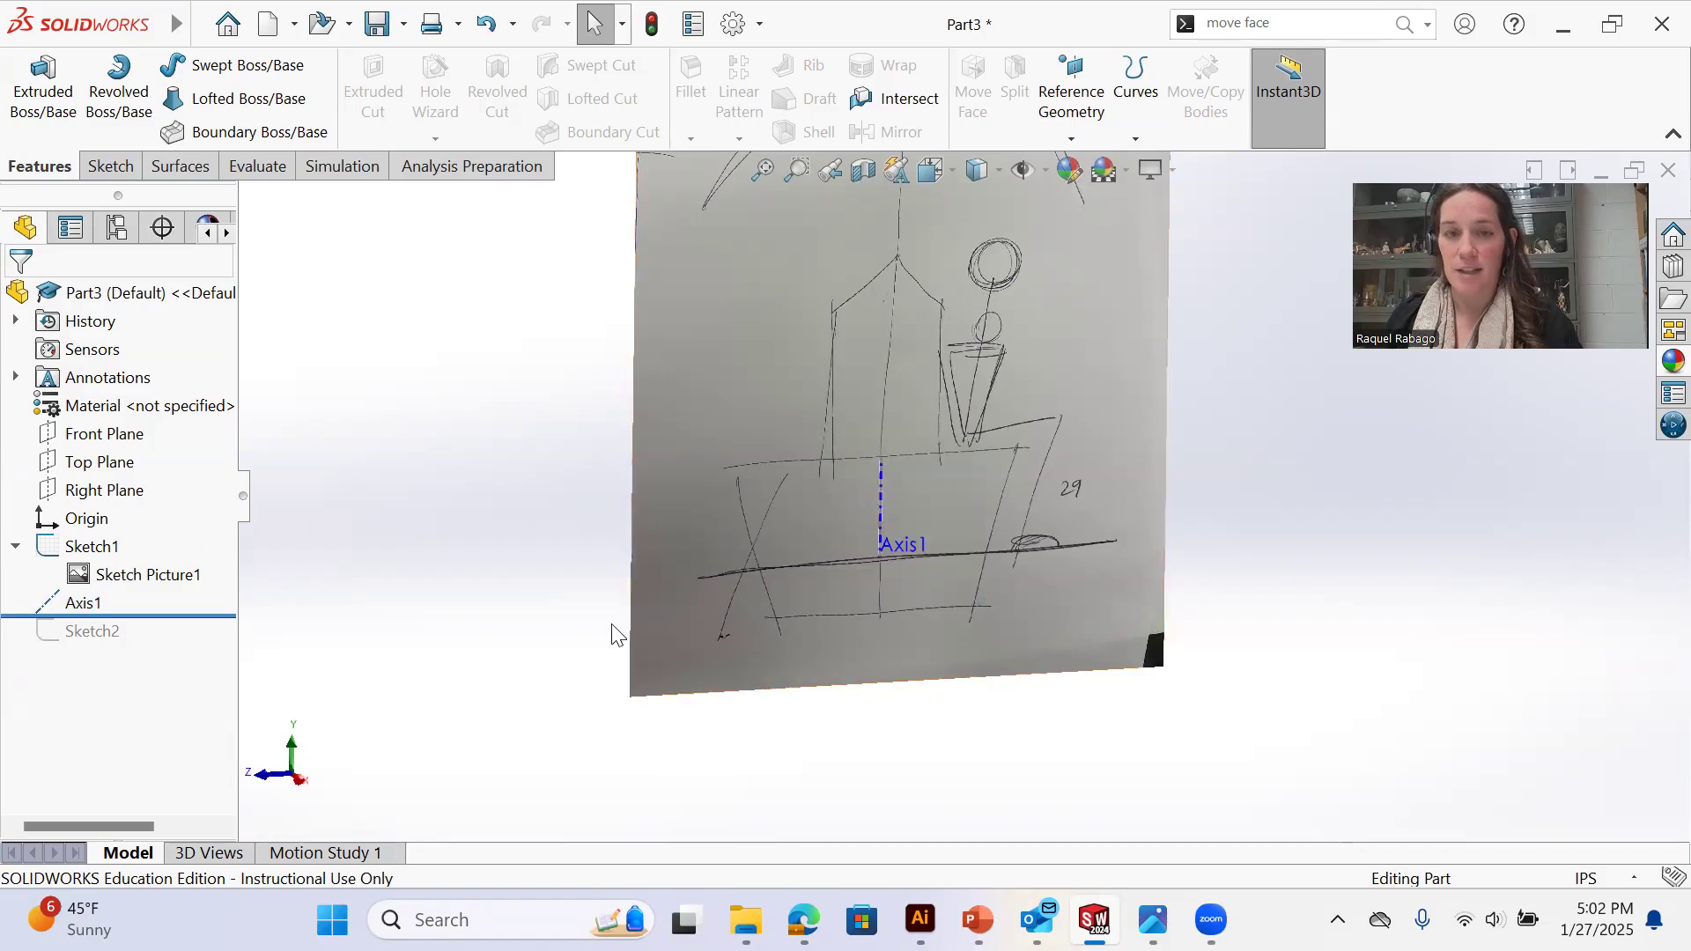
# Roll the model forward past the profile sketch and reopen that sketch for editing
pyautogui.moveTo(150, 615); pyautogui.dragTo(151, 646)
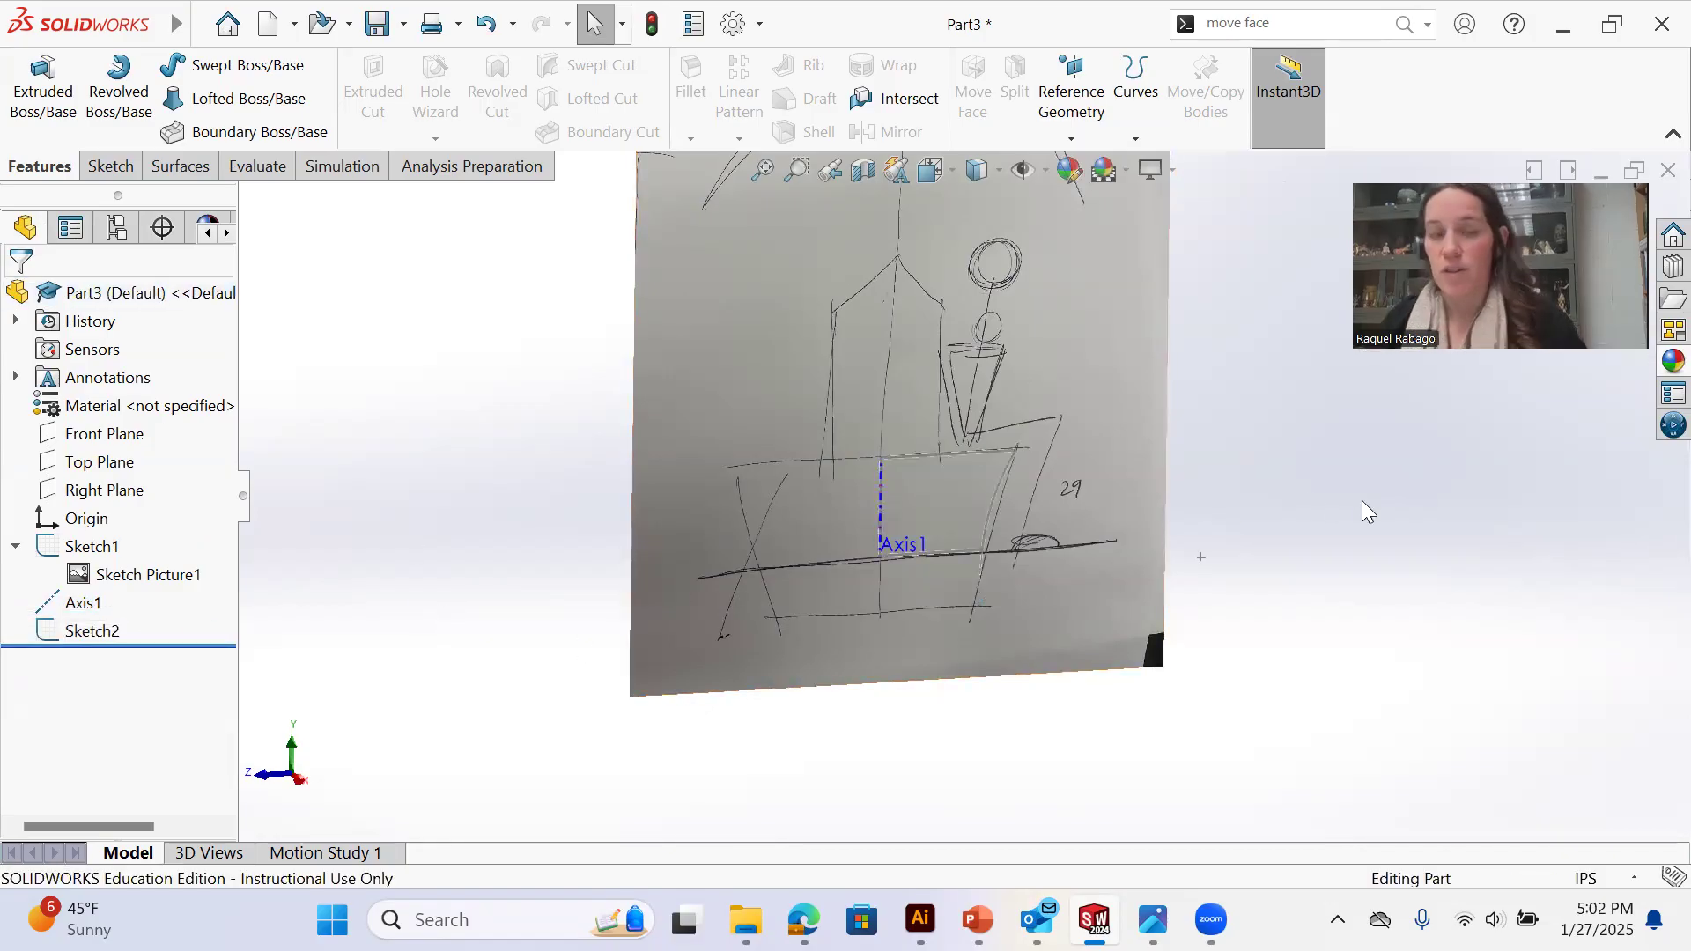
pyautogui.scroll(2, 999, 483)
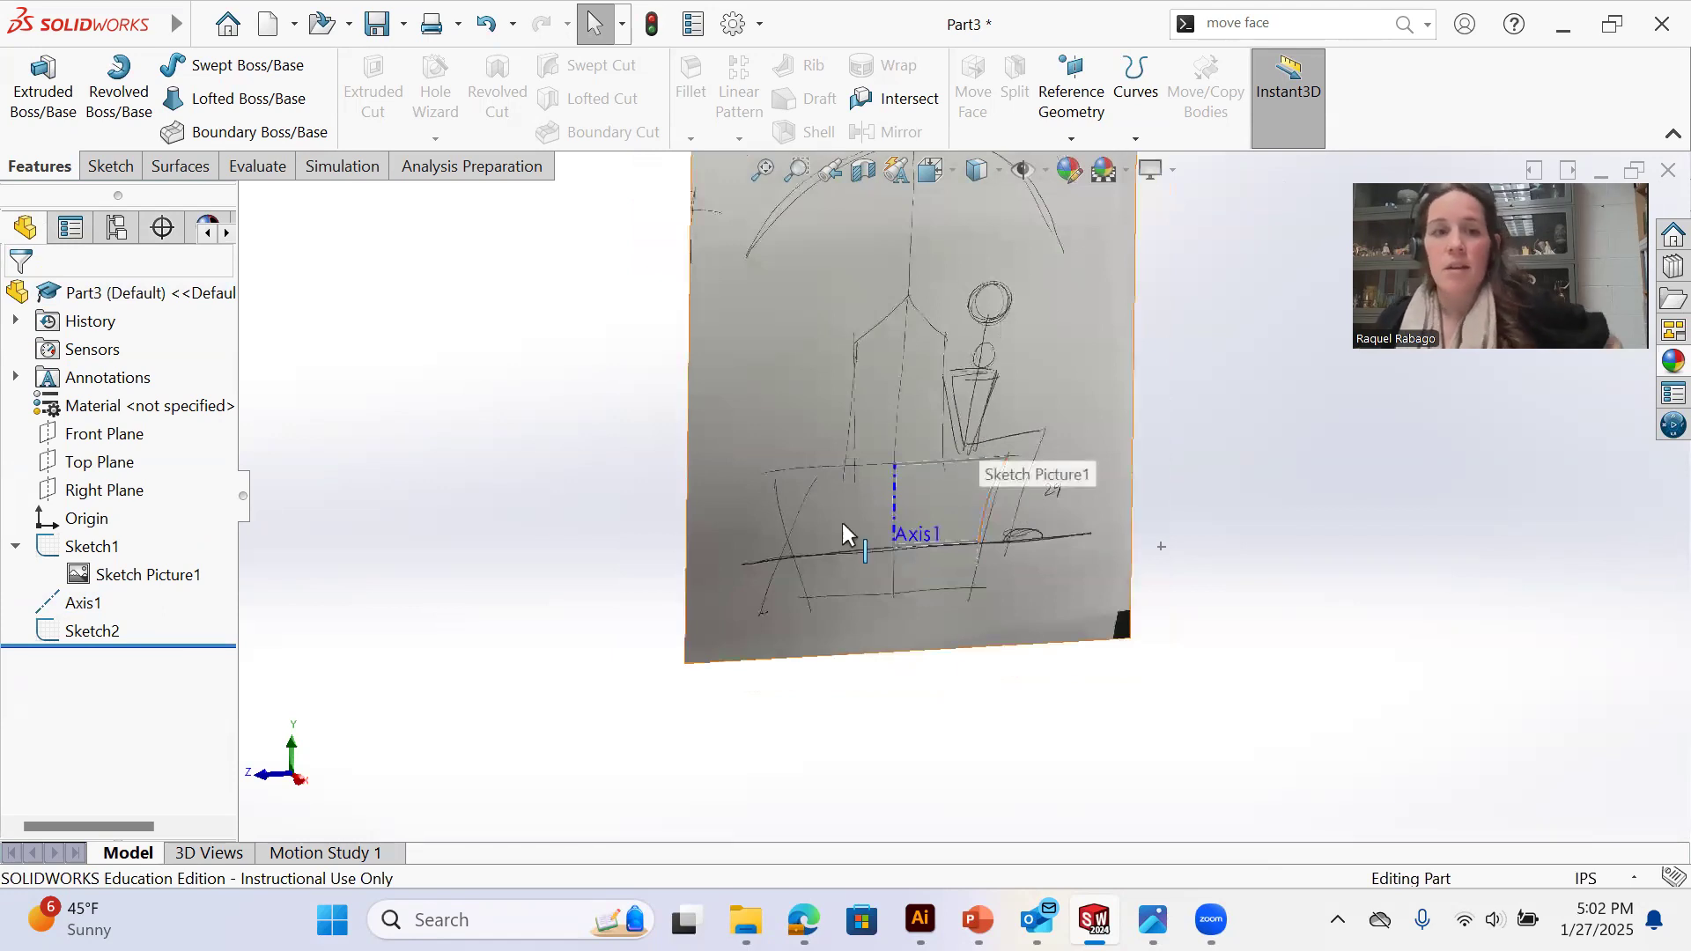
pyautogui.scroll(-1, 1046, 525)
pyautogui.click(70, 633)
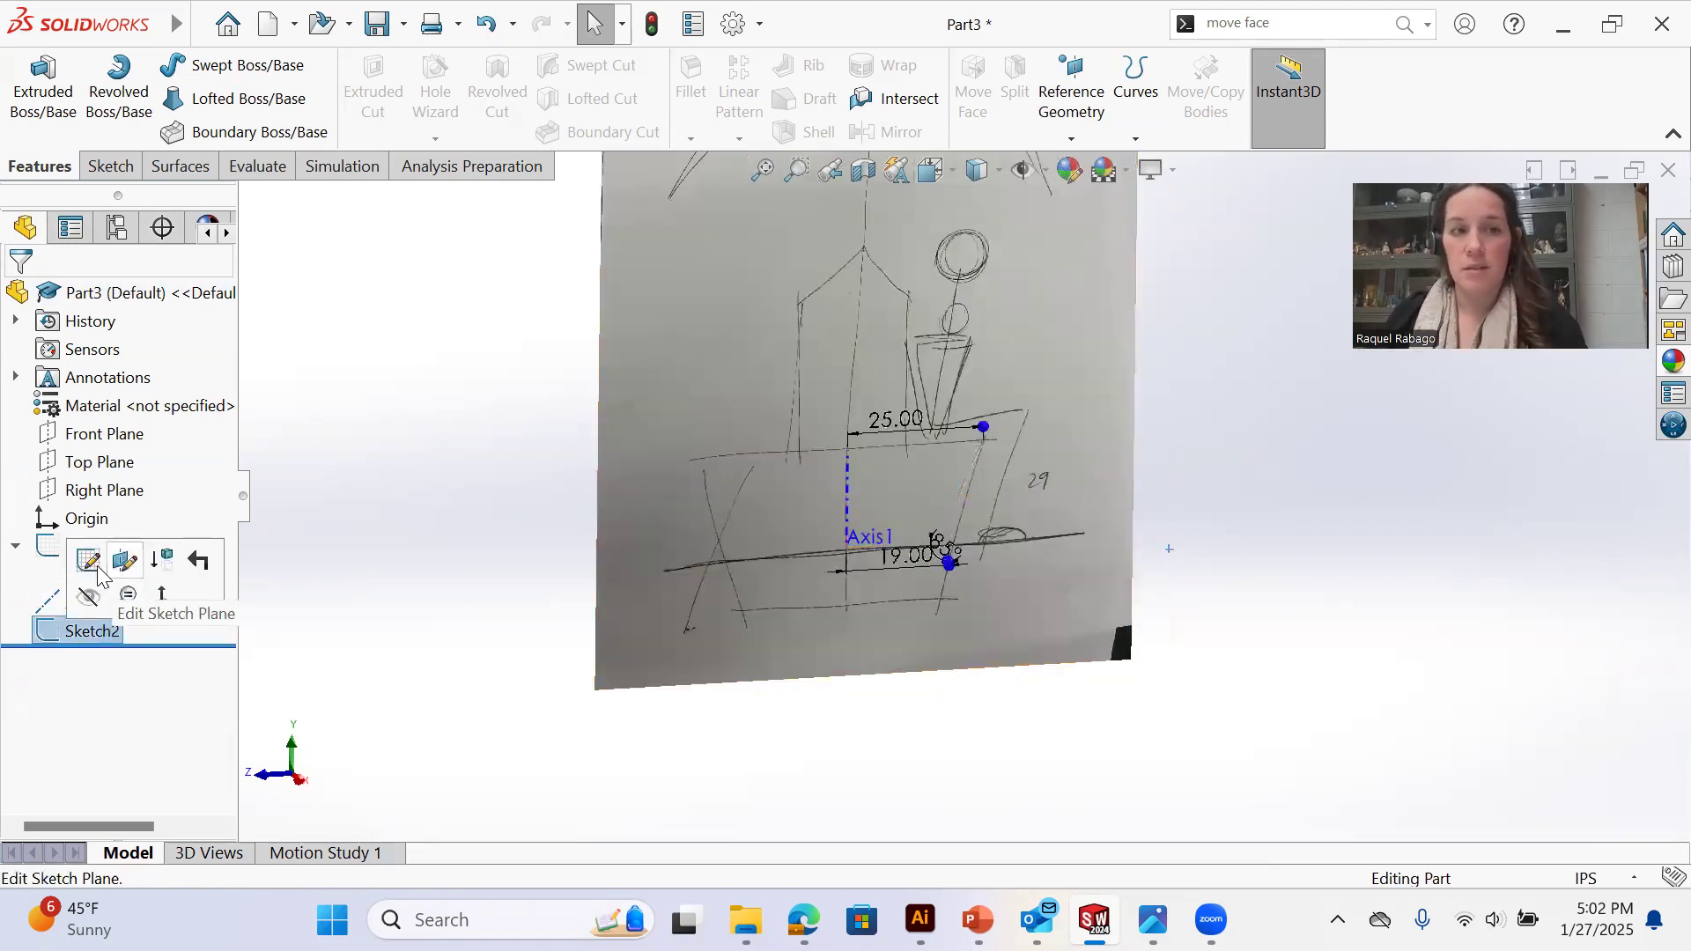
pyautogui.click(111, 574)
pyautogui.press('Return')
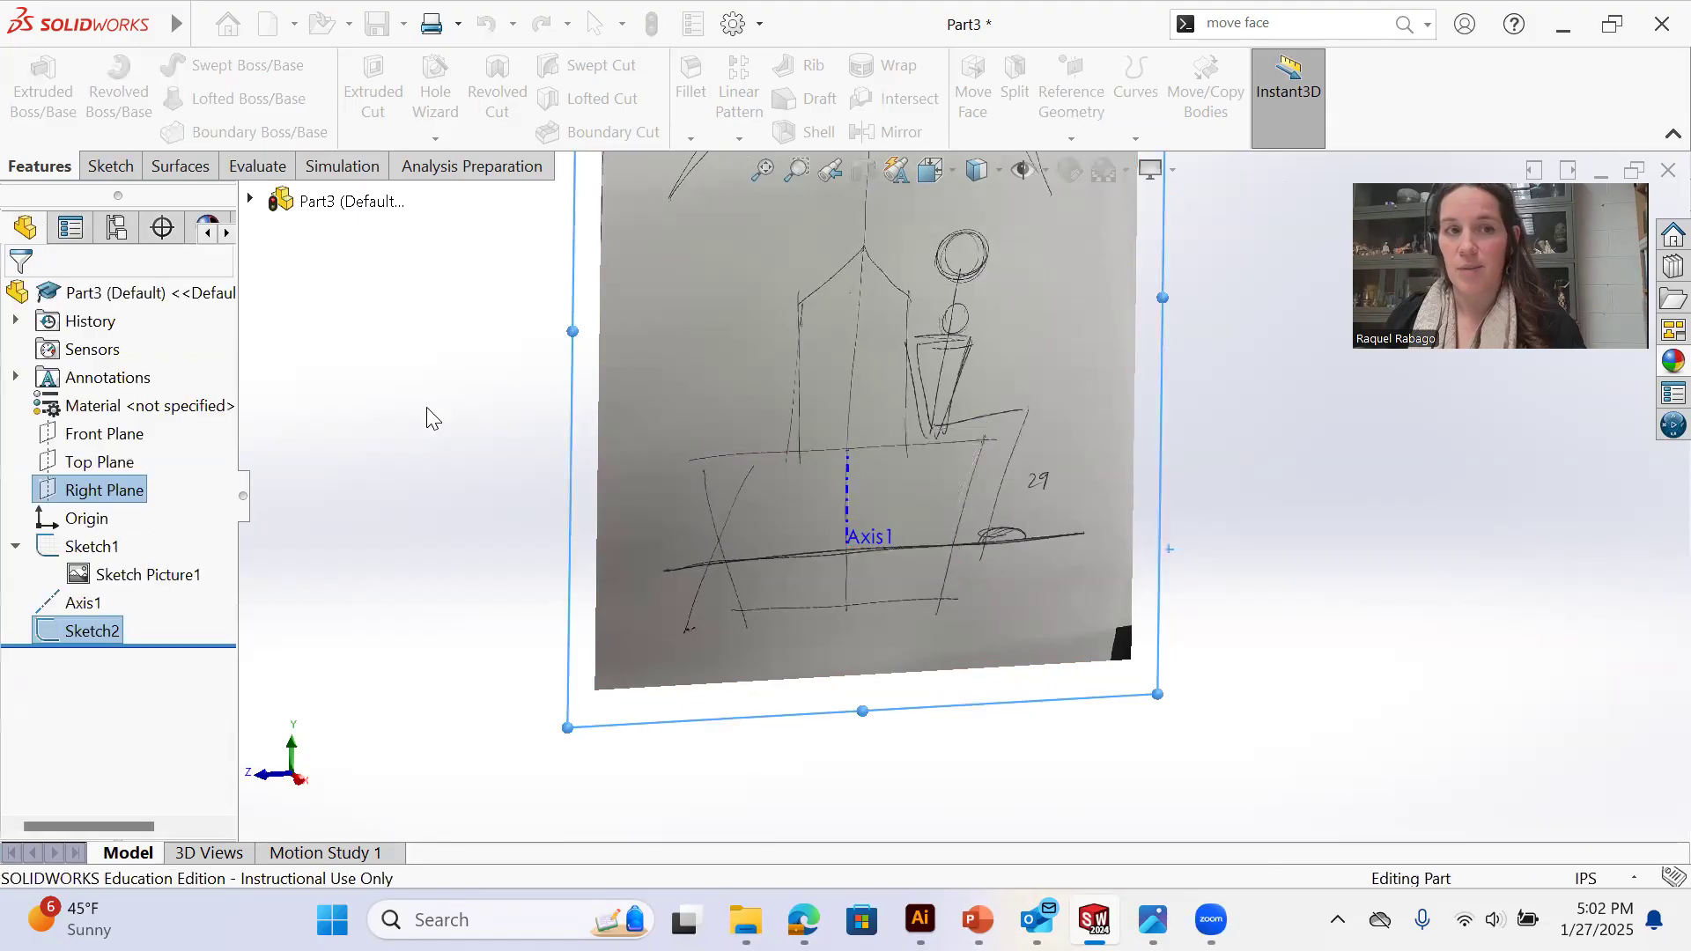
pyautogui.click(89, 632)
pyautogui.click(117, 564)
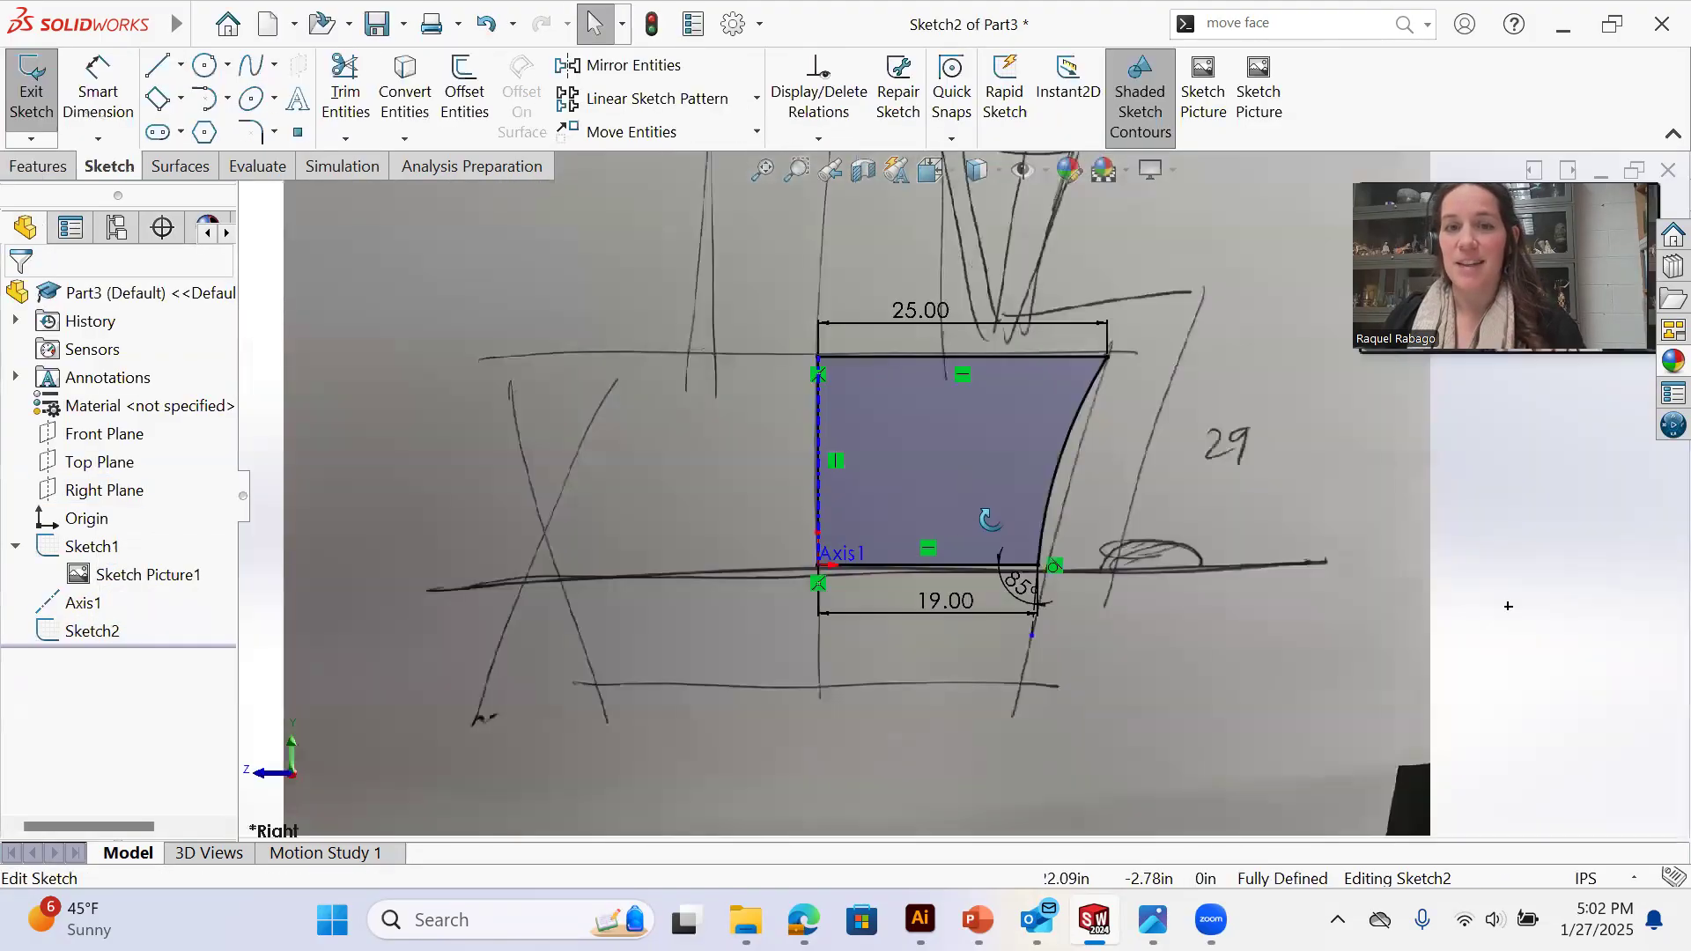
# Start a Revolved Boss/Base from the open profile sketch and activate its contour selection
pyautogui.moveTo(990, 519); pyautogui.dragTo(1004, 559, button='middle')
pyautogui.scroll(2, 1005, 559)
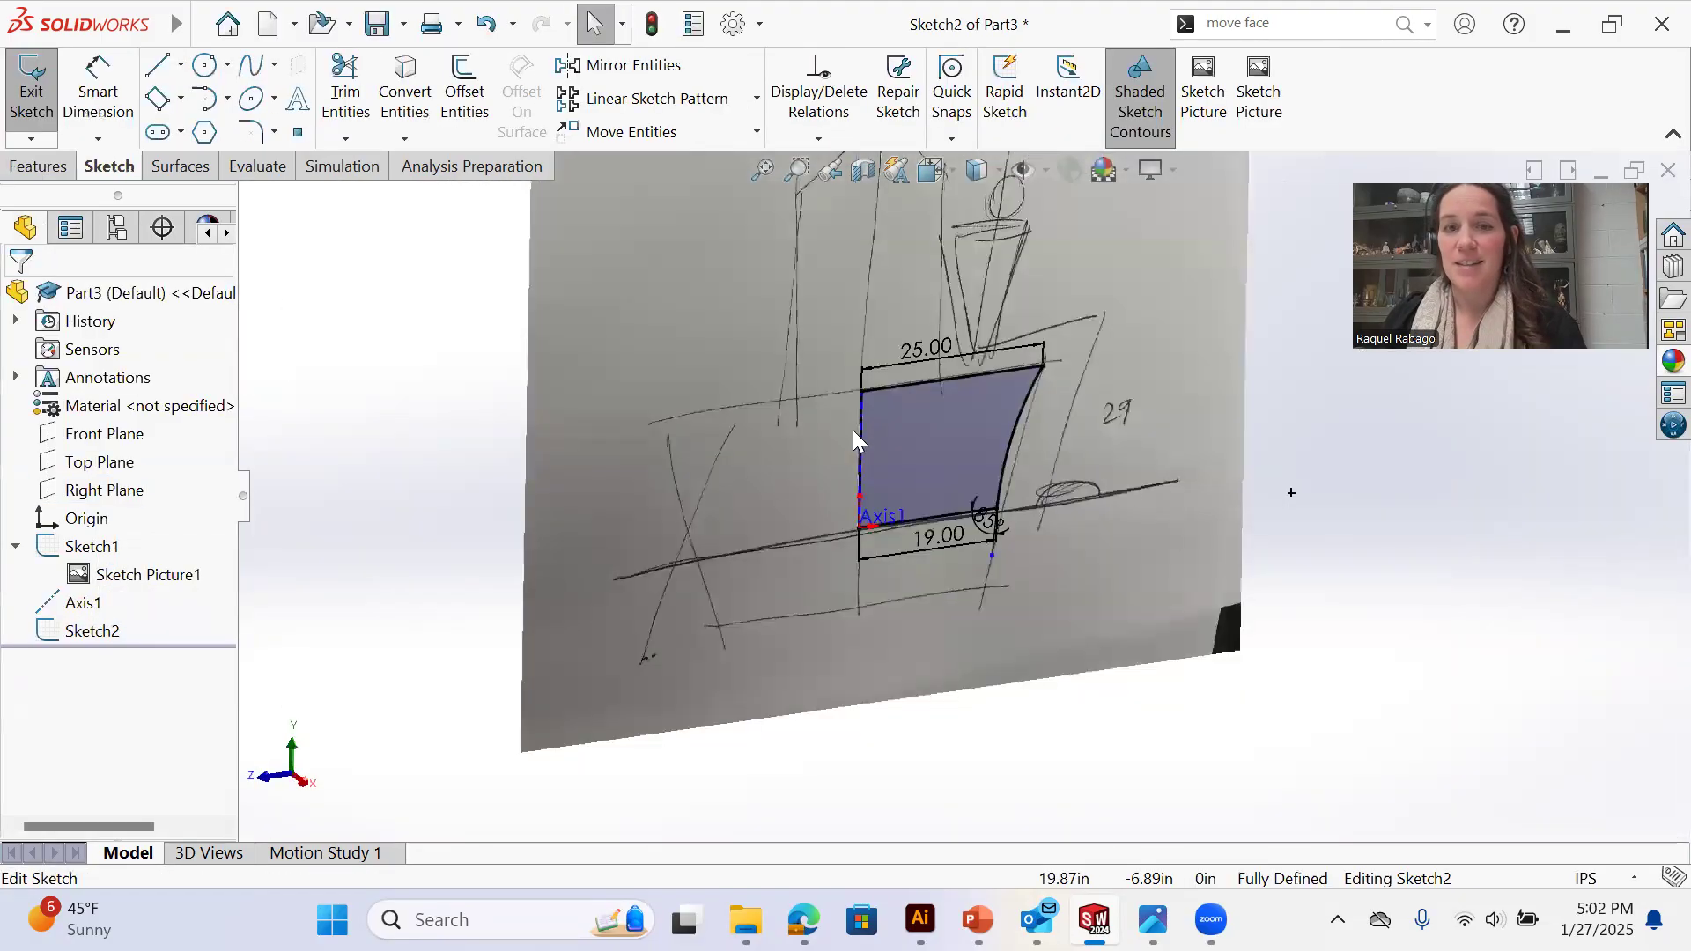
pyautogui.click(35, 167)
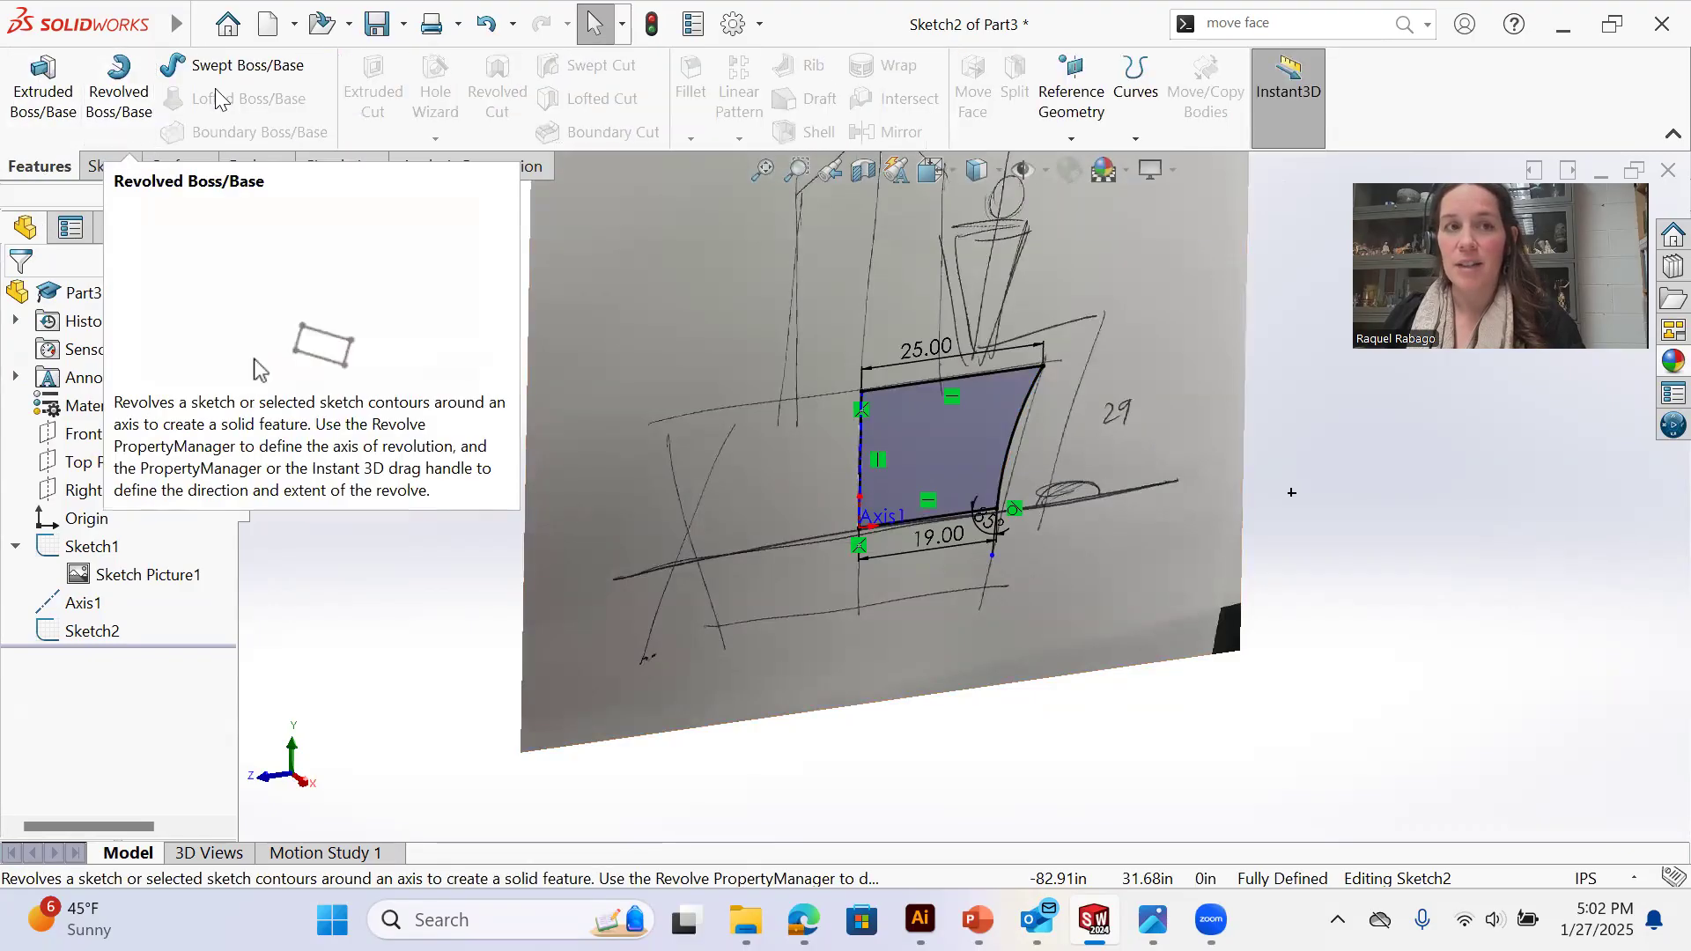
pyautogui.click(119, 88)
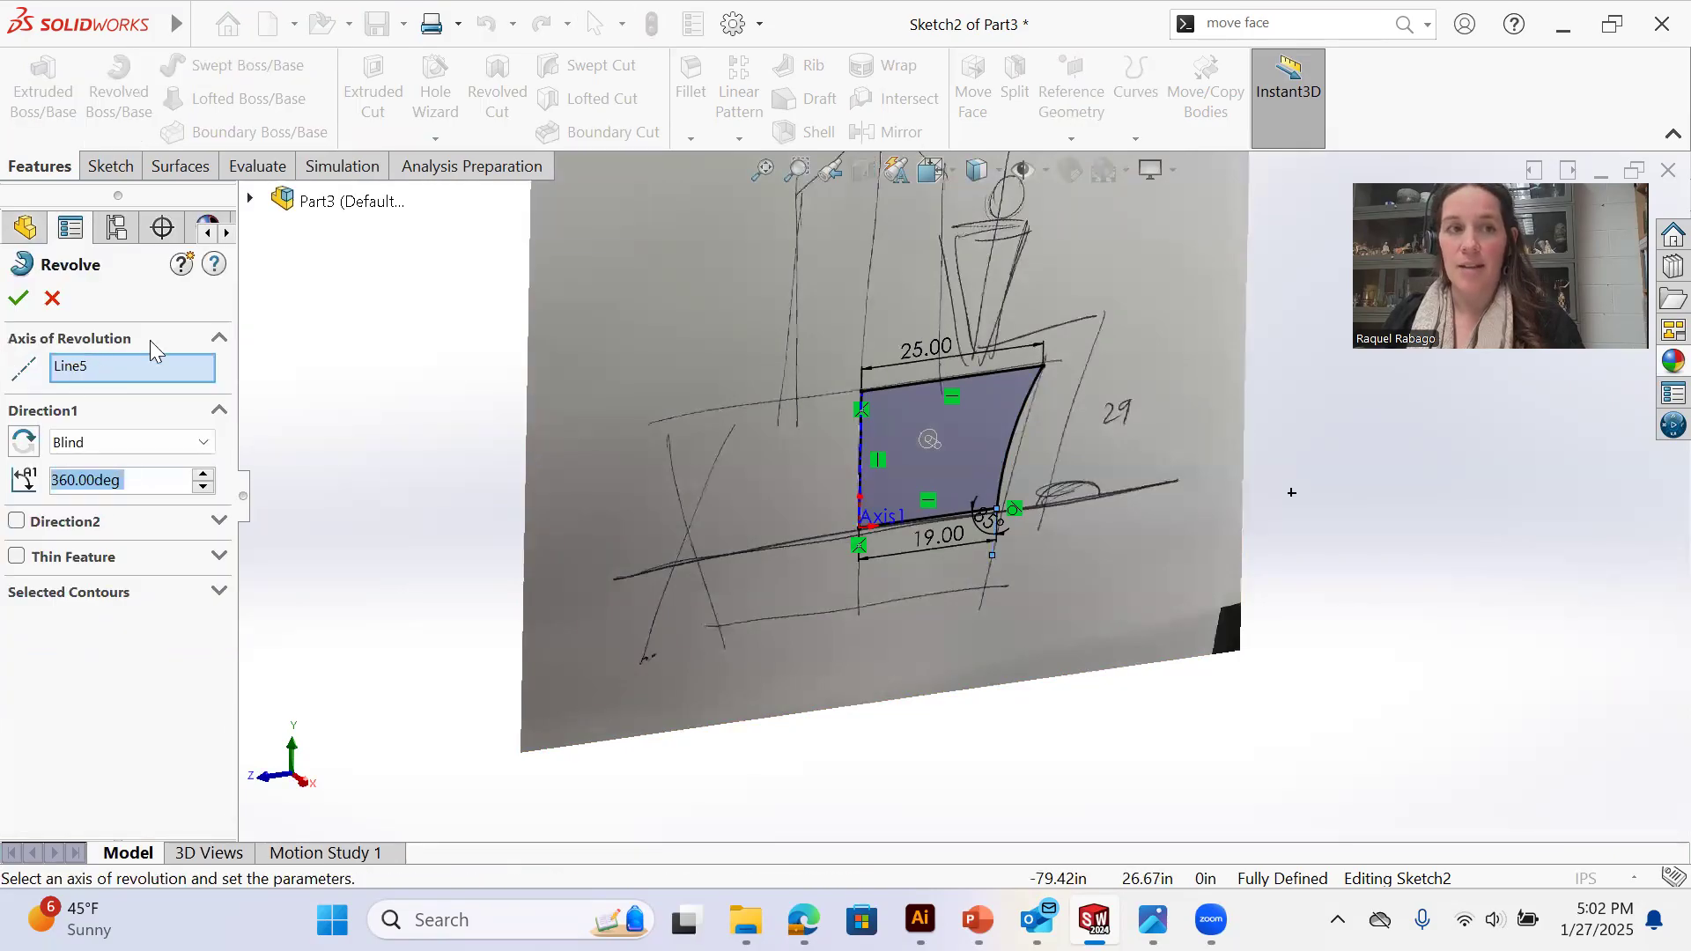
pyautogui.click(83, 365)
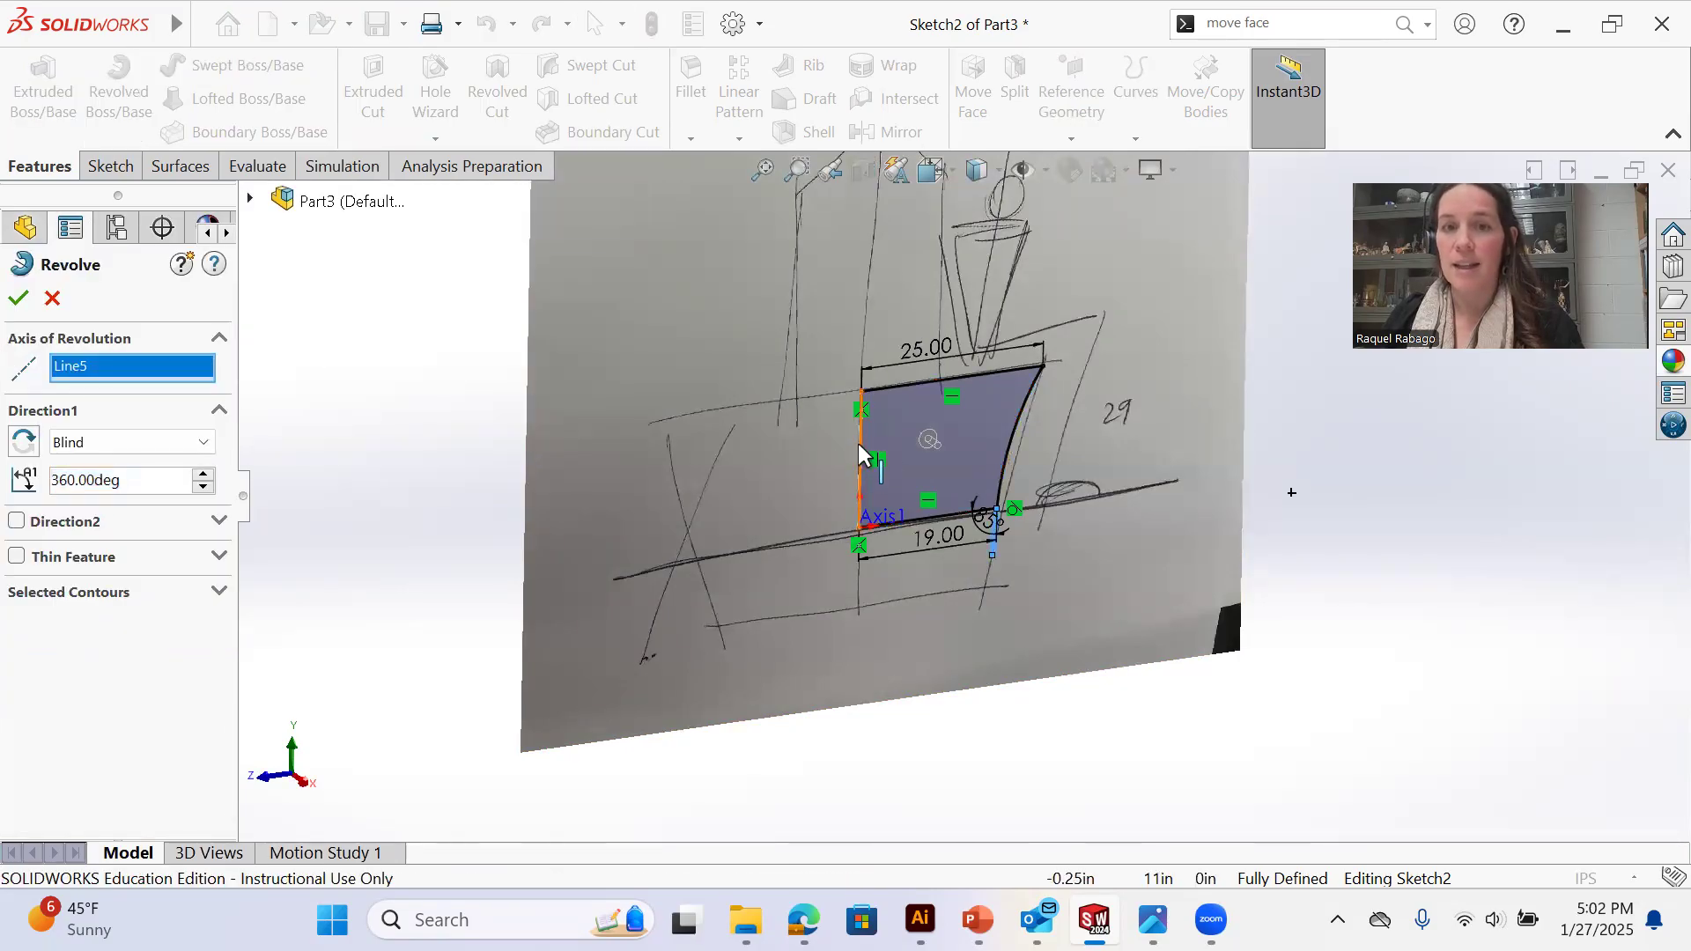
pyautogui.scroll(-1, 842, 505)
pyautogui.moveTo(841, 505); pyautogui.dragTo(846, 520, button='middle')
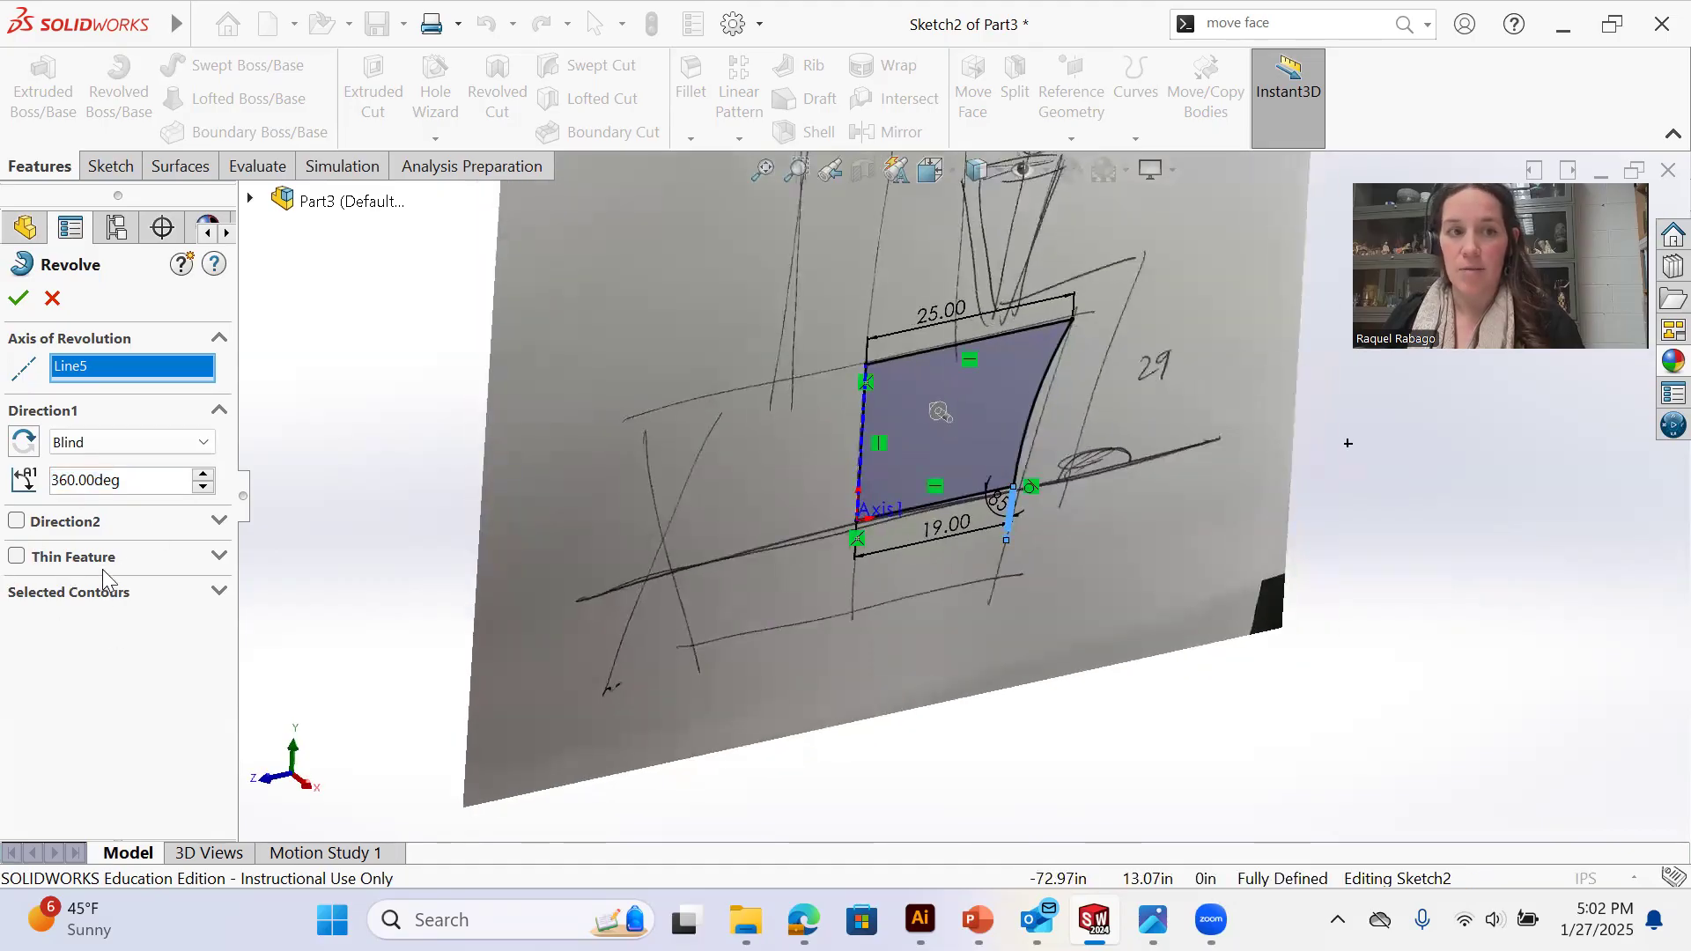
pyautogui.click(107, 593)
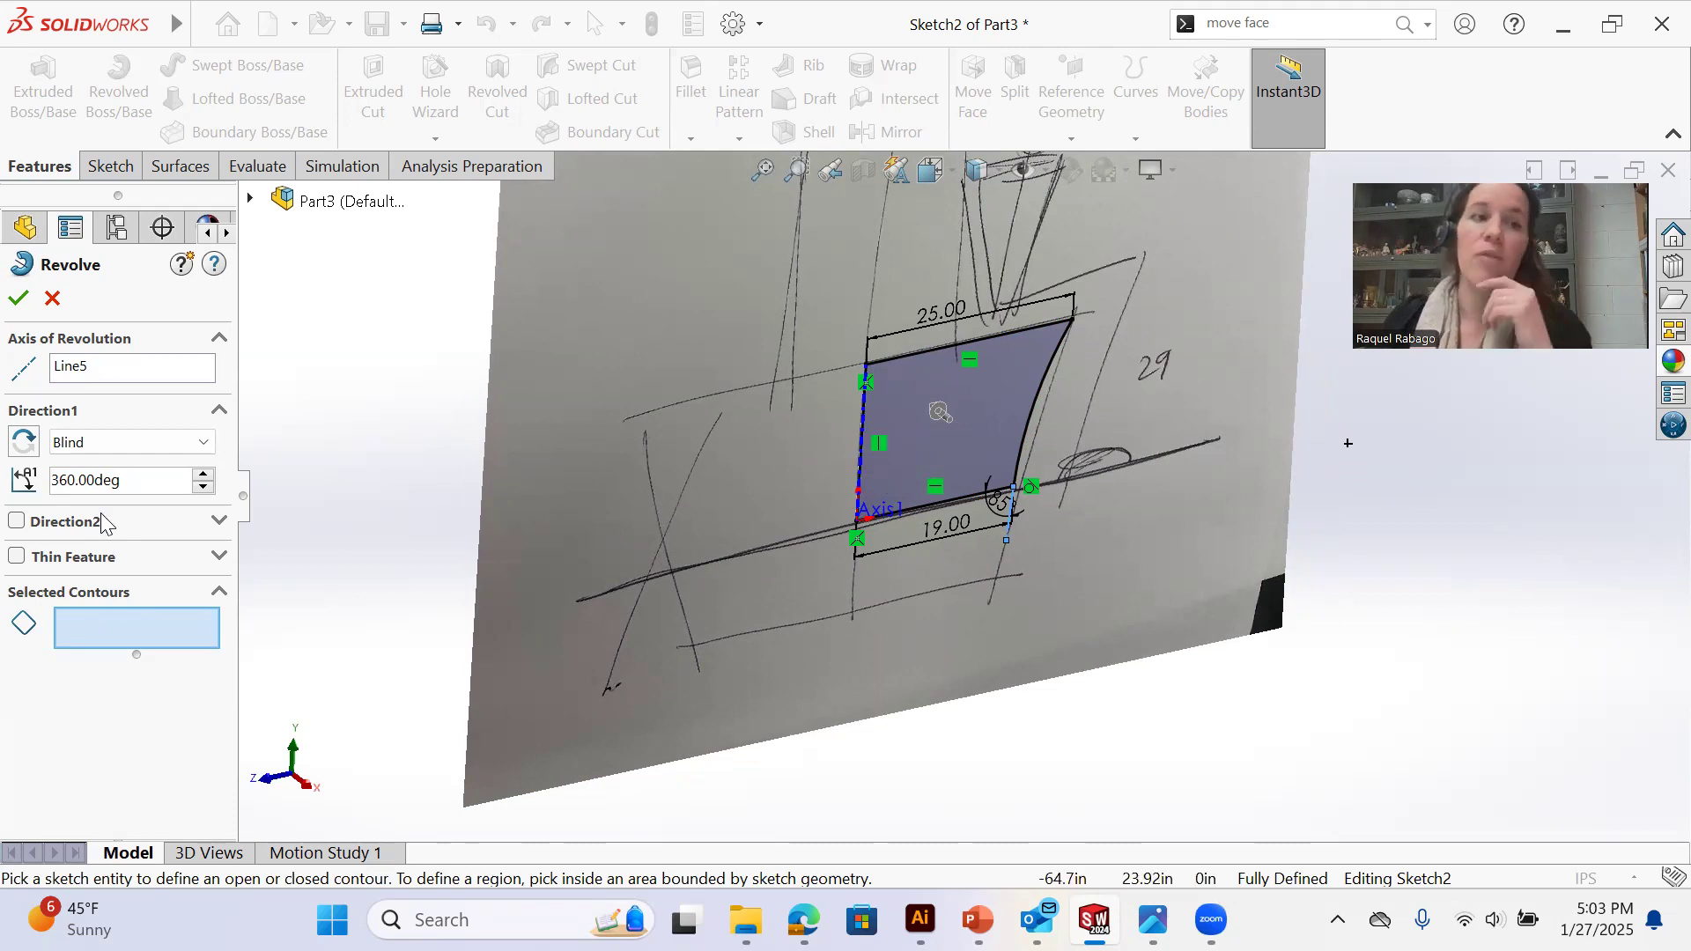
pyautogui.moveTo(337, 448); pyautogui.dragTo(881, 581, button='middle')
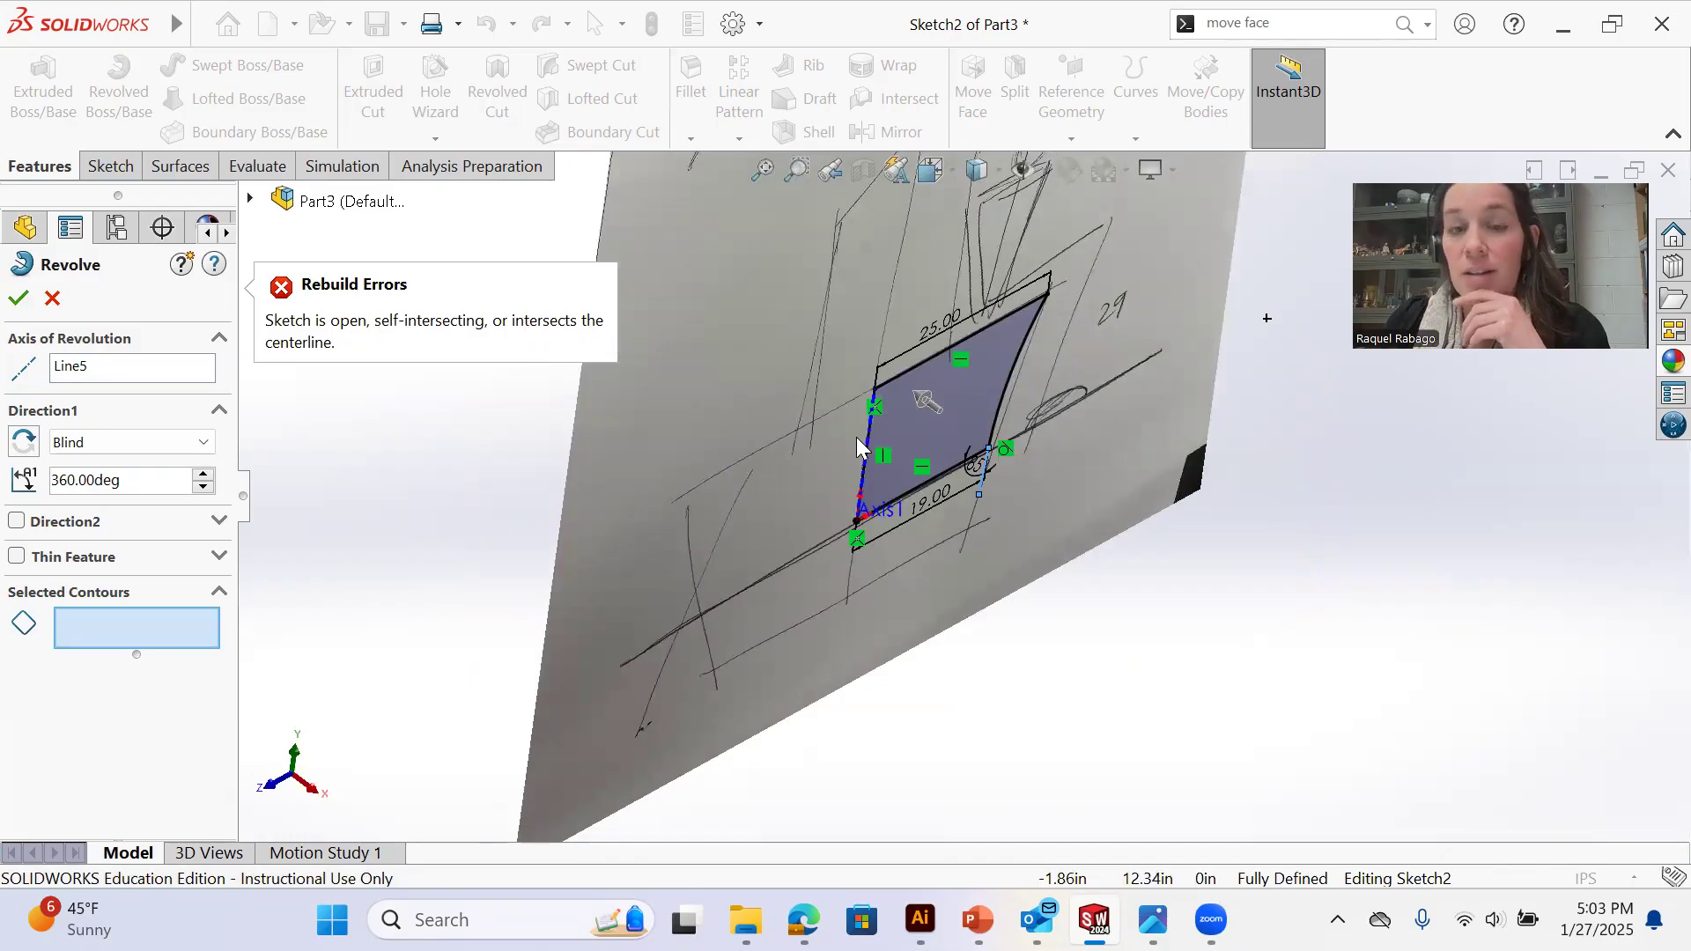
# Remove the short line below the profile as the axis of revolution and use Axis1 instead
pyautogui.click(109, 370)
pyautogui.rightClick(107, 365)
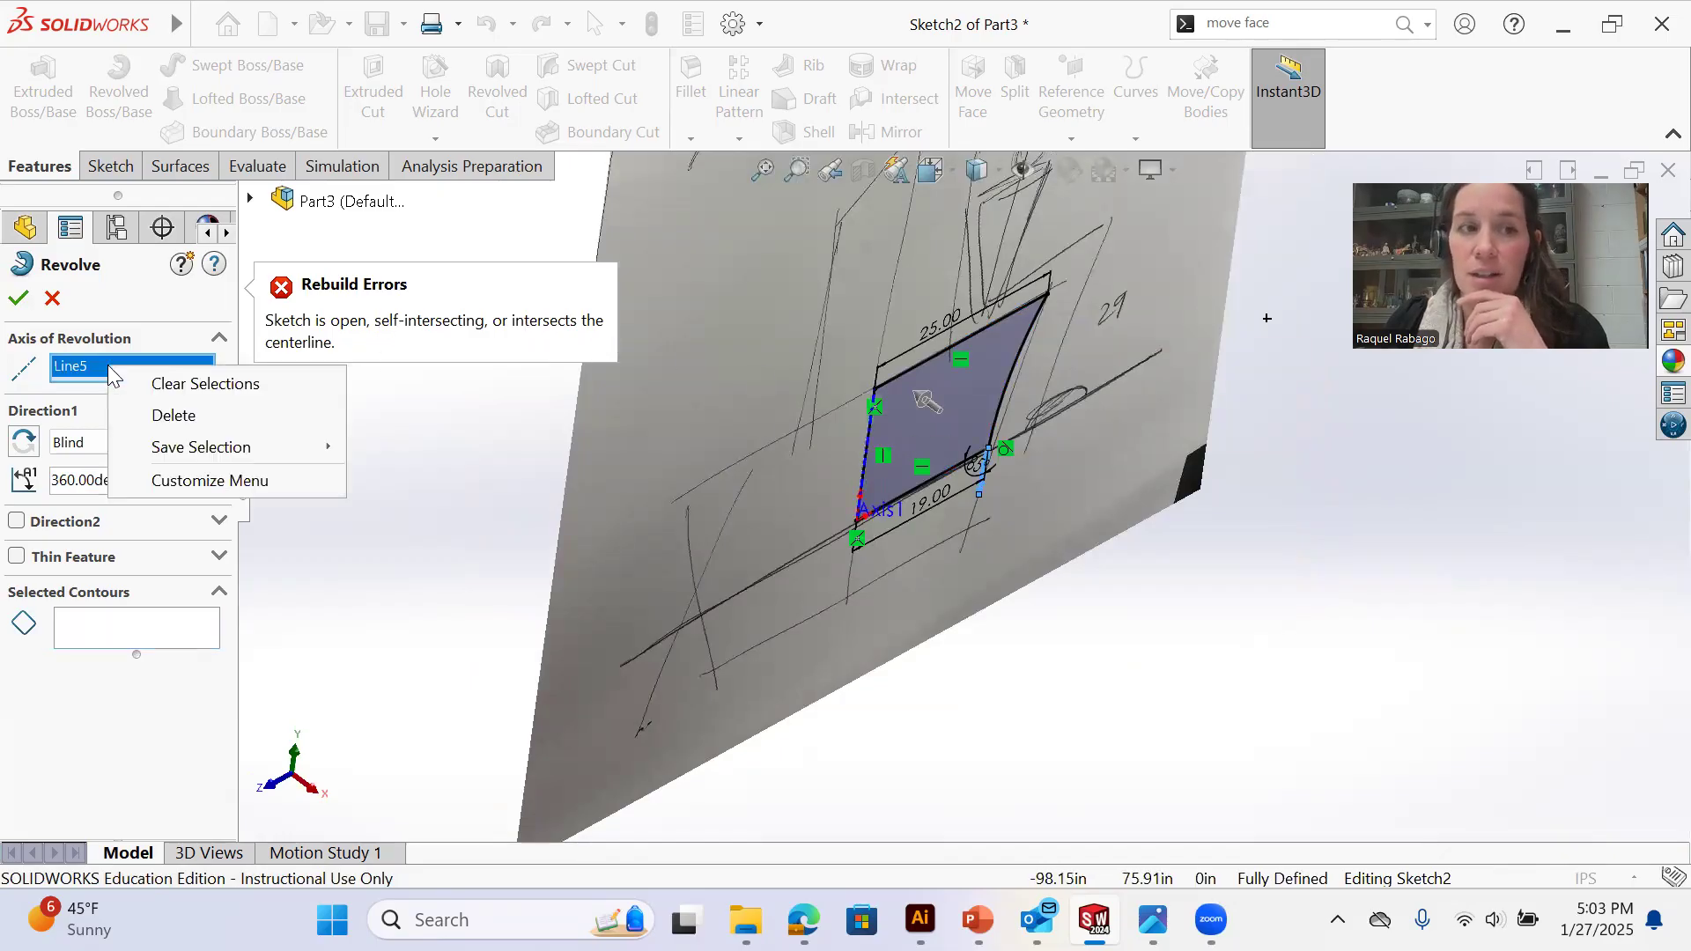
pyautogui.click(168, 419)
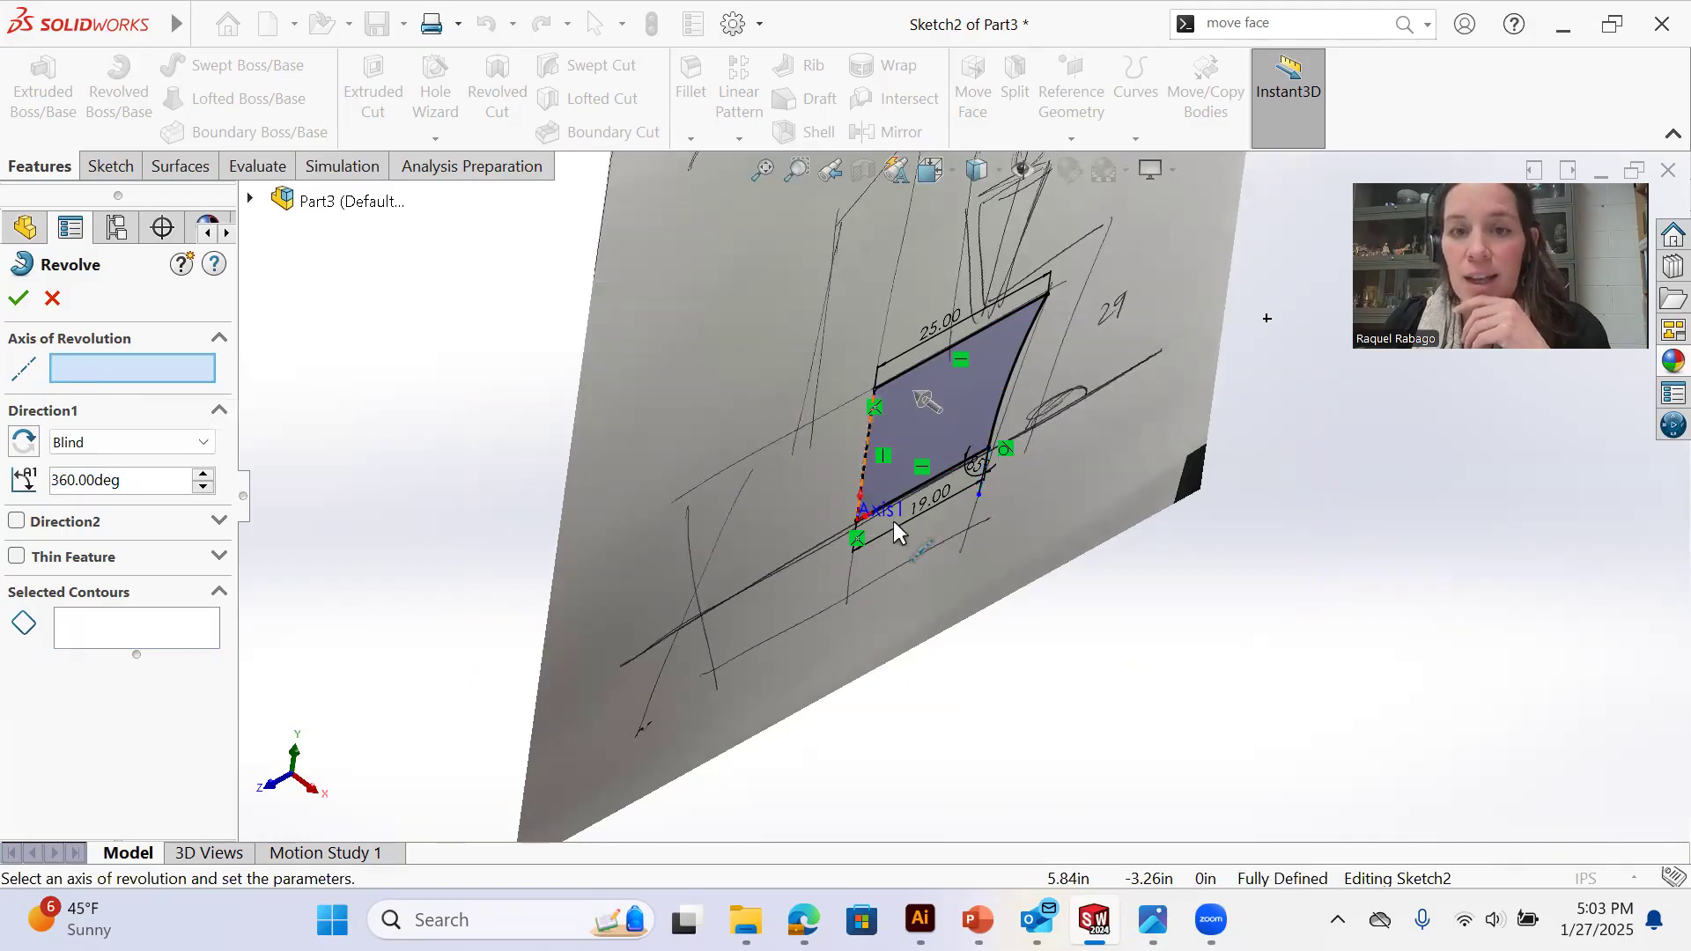
pyautogui.scroll(-3, 862, 520)
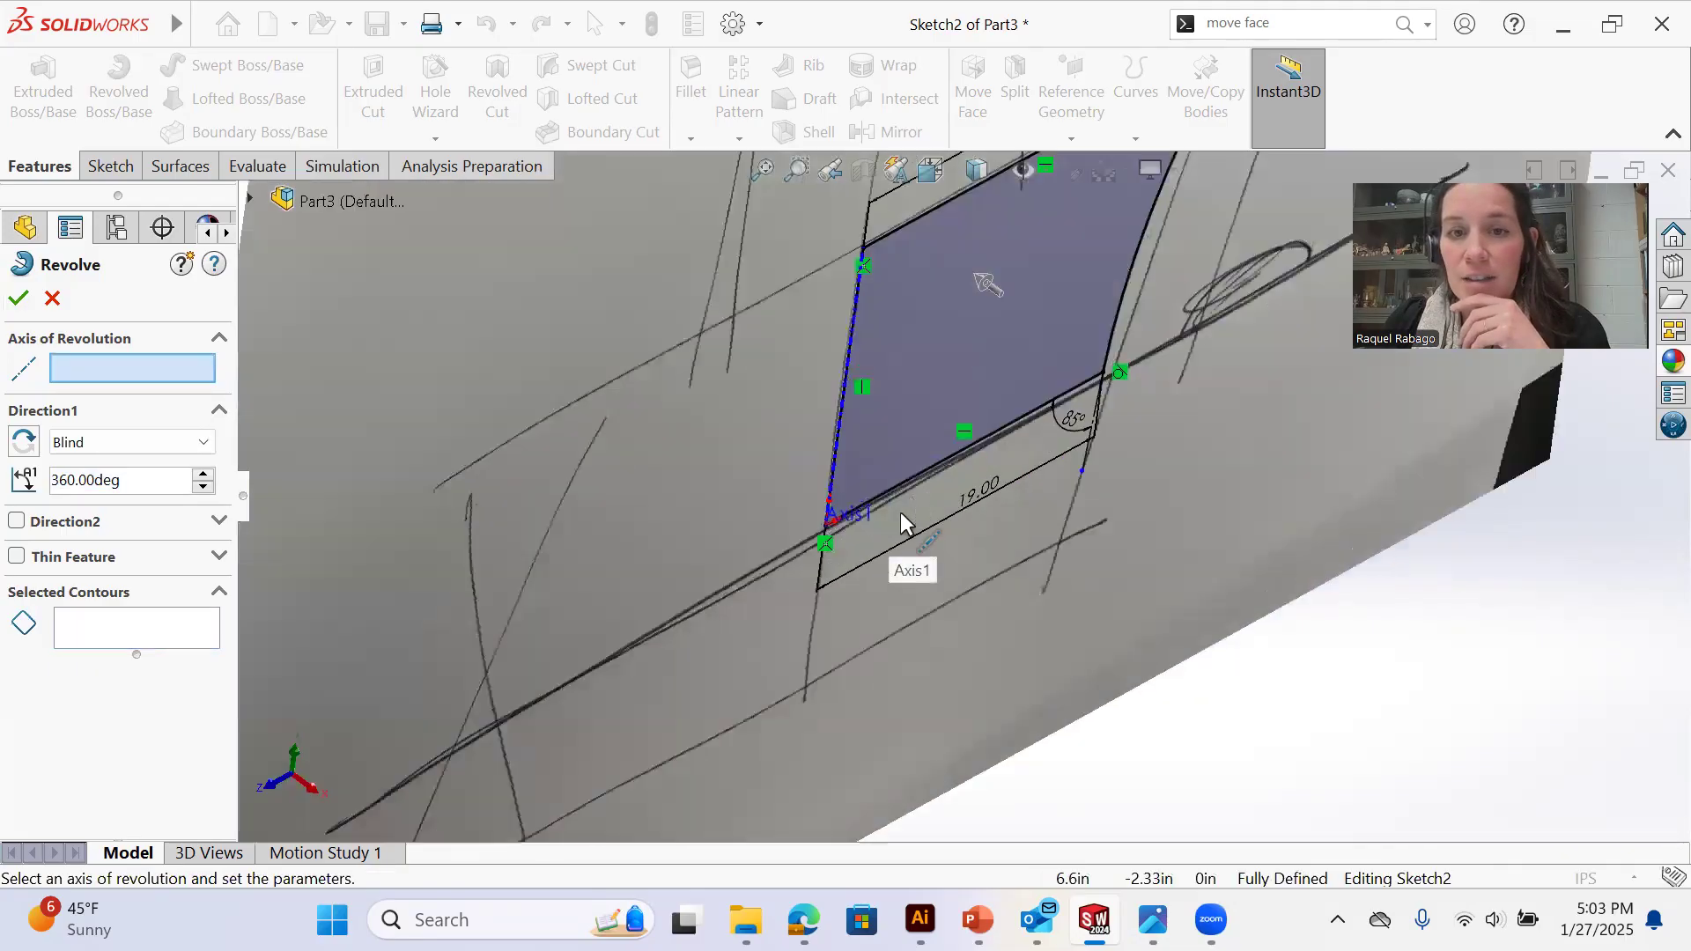
pyautogui.rightClick(846, 526)
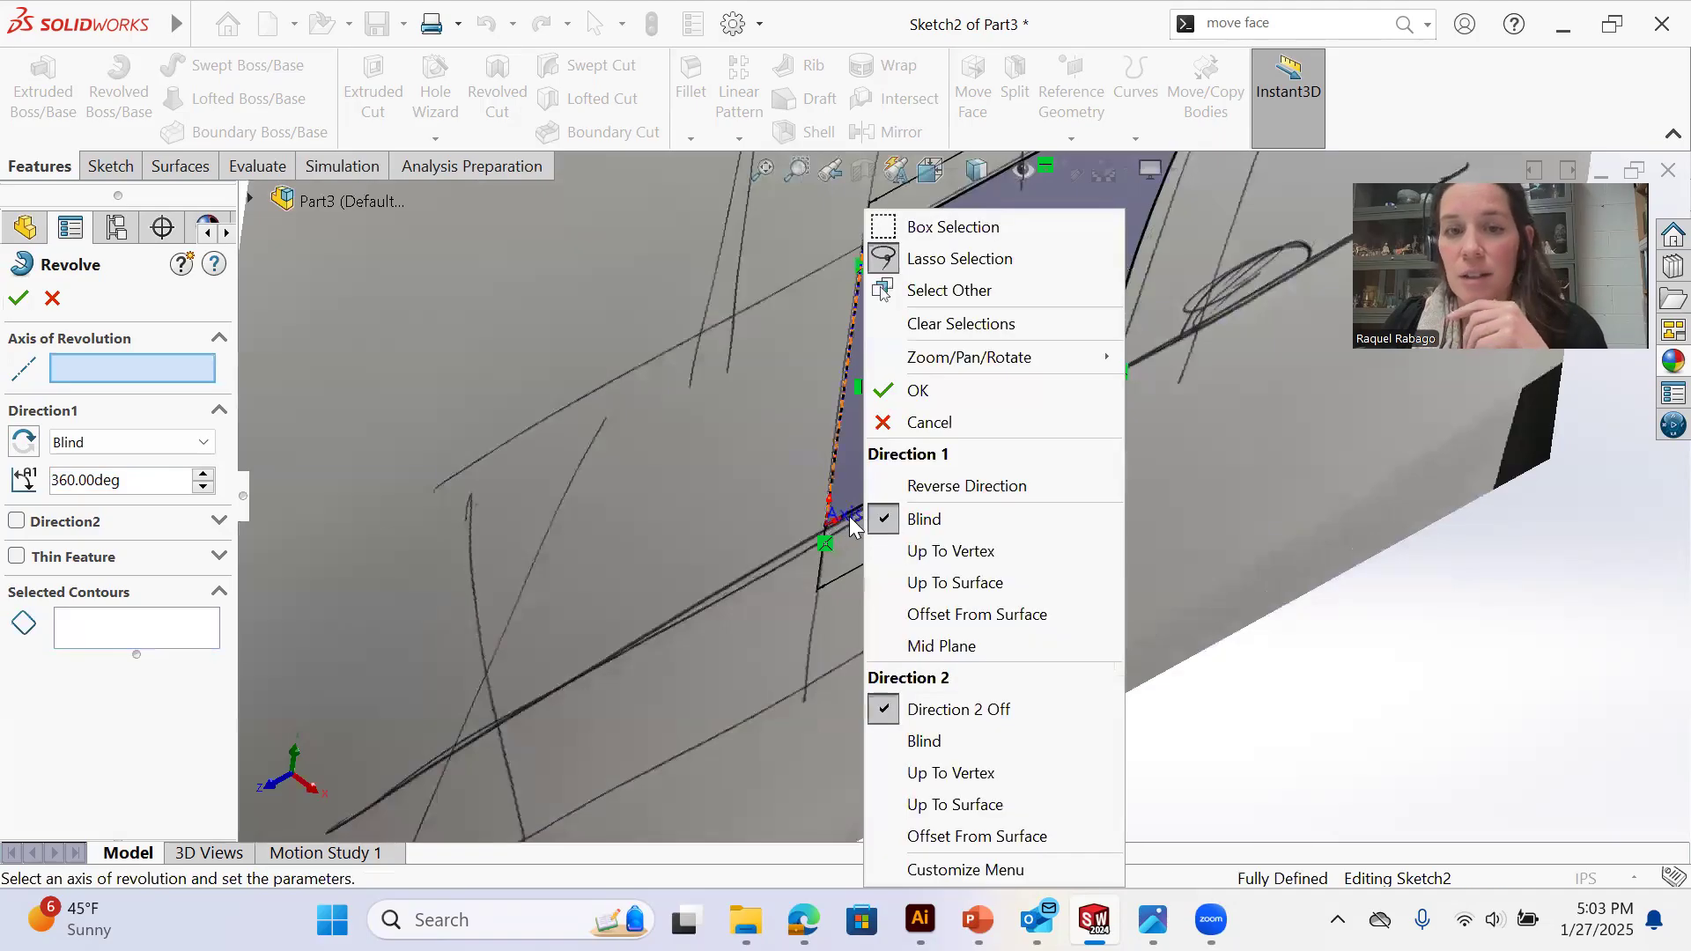
pyautogui.click(852, 526)
pyautogui.rightClick(141, 370)
pyautogui.click(203, 383)
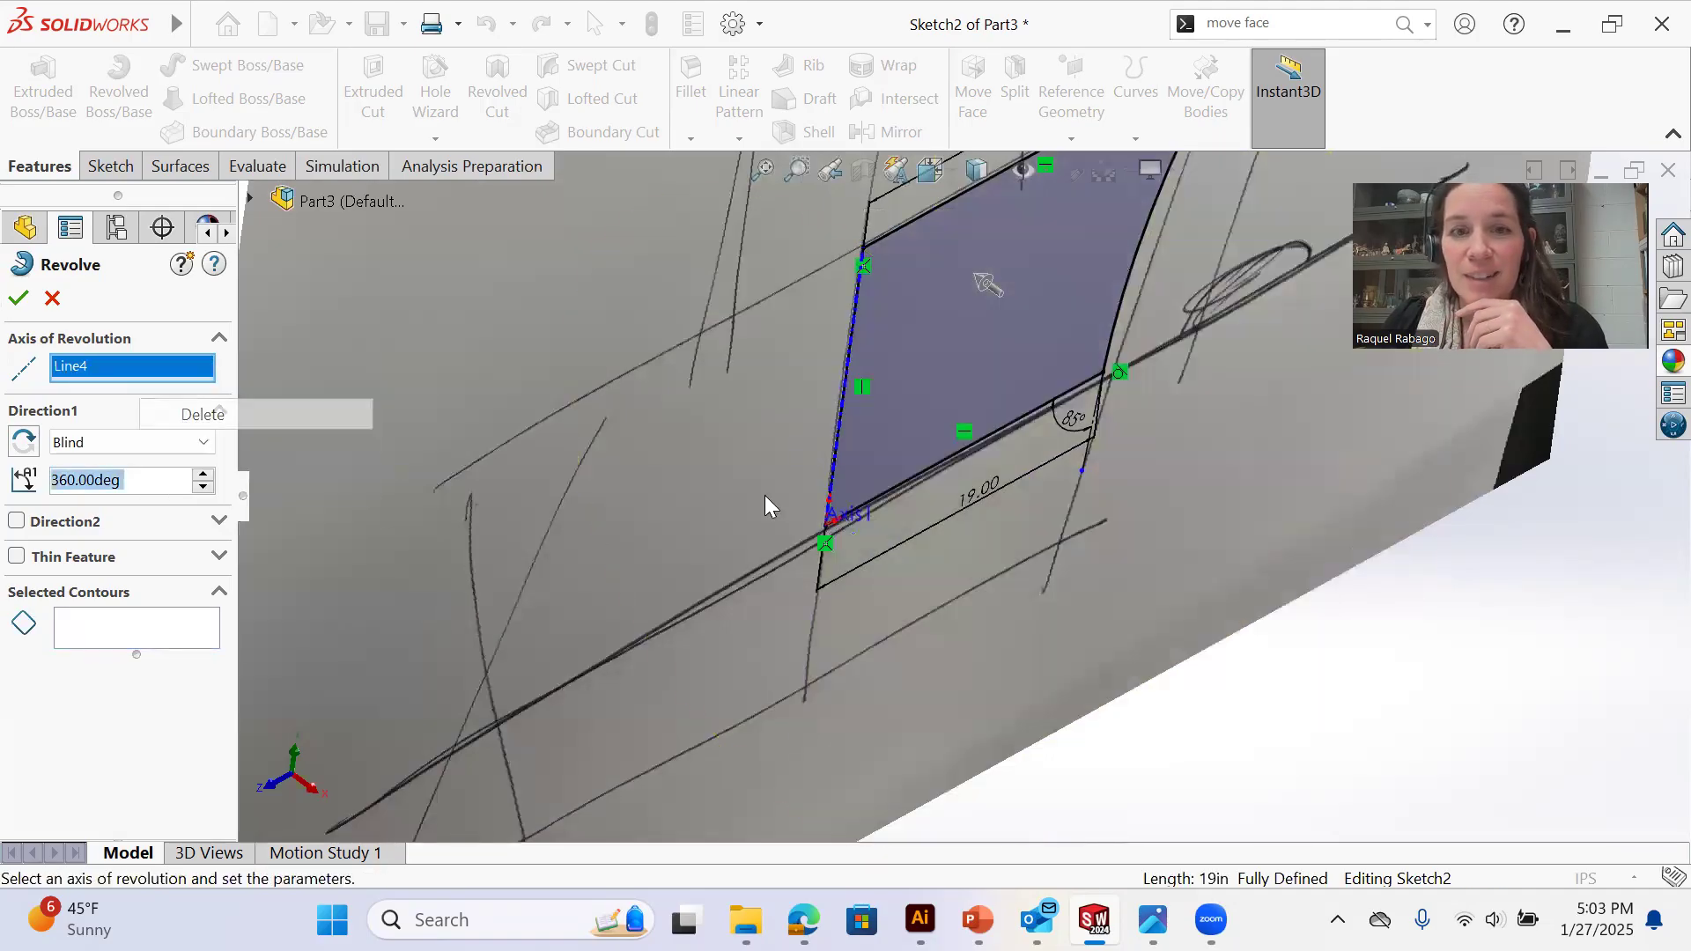
pyautogui.click(862, 516)
pyautogui.scroll(4, 884, 550)
pyautogui.moveTo(855, 511); pyautogui.dragTo(879, 483, button='middle')
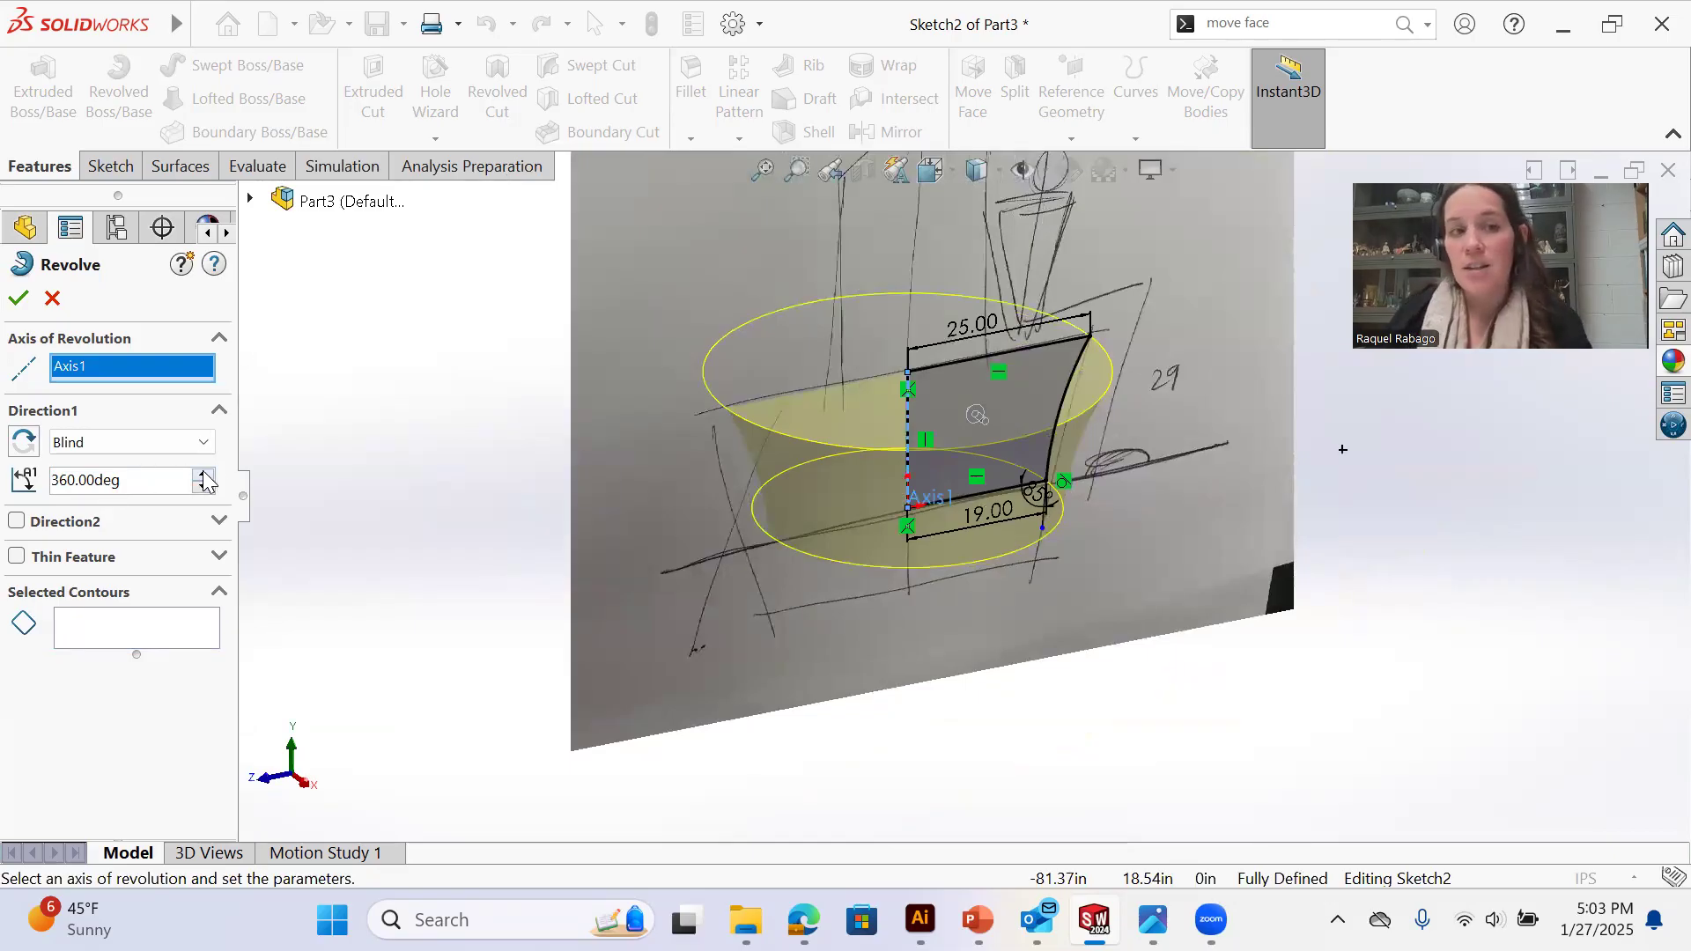
# Try a 22.5-degree revolve in Direction 1, and switch Direction 2 on at 22.5 degrees and off again
pyautogui.scroll(2, 1054, 460)
pyautogui.scroll(-2, 1034, 448)
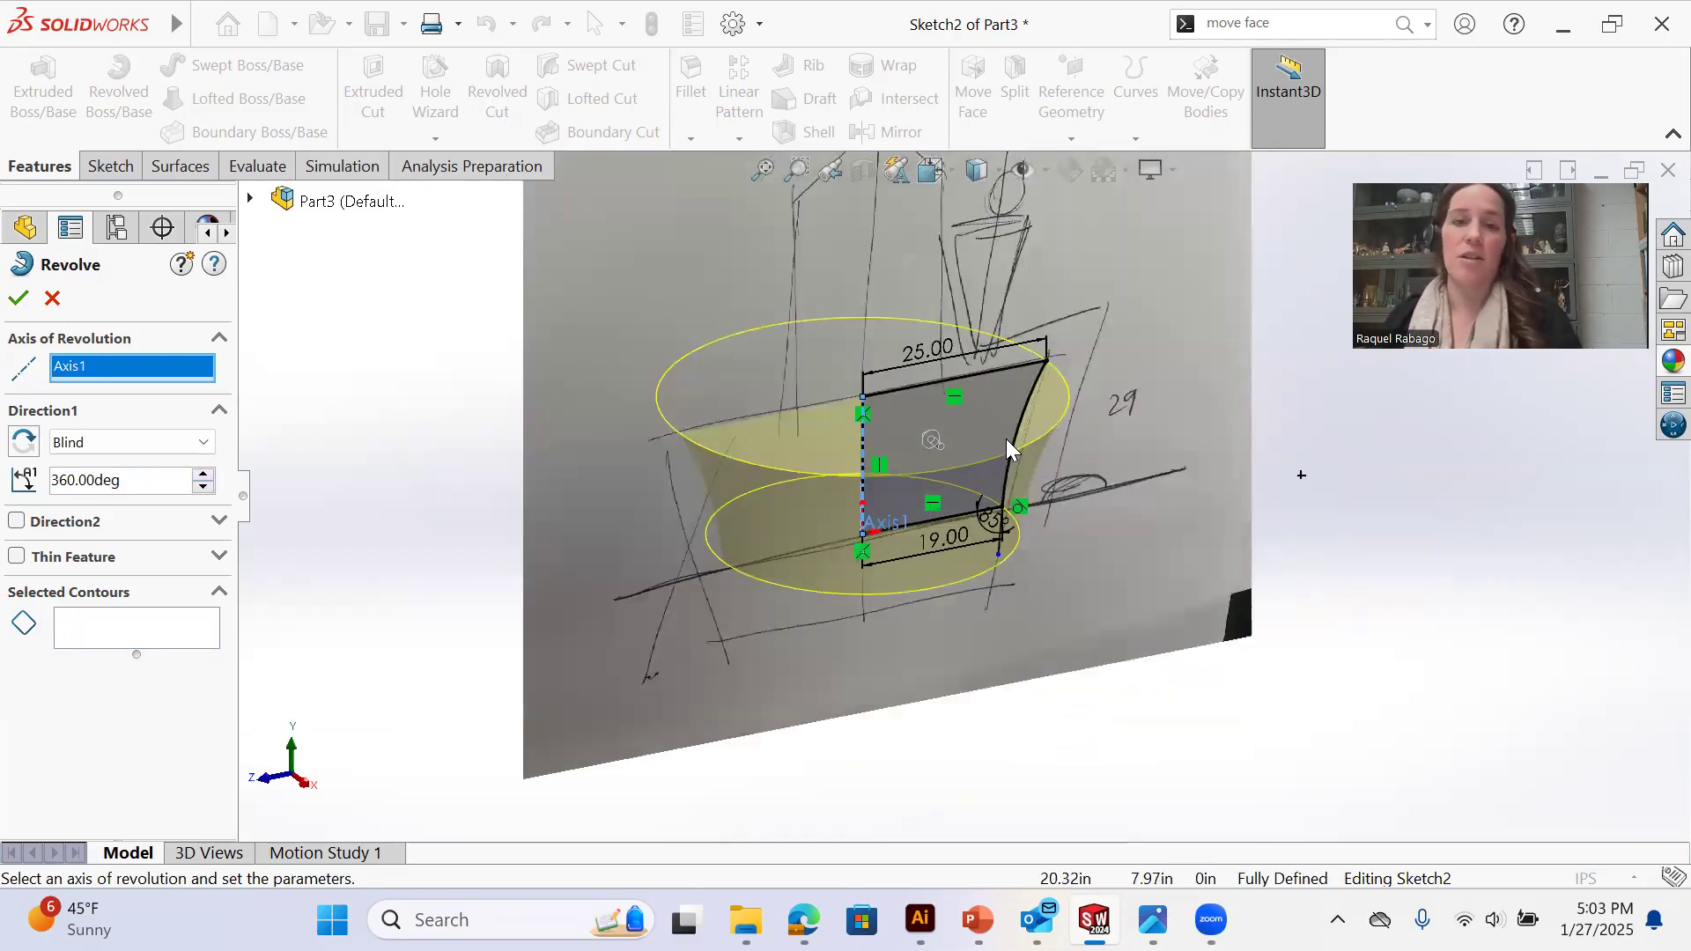
pyautogui.moveTo(166, 487); pyautogui.dragTo(38, 486)
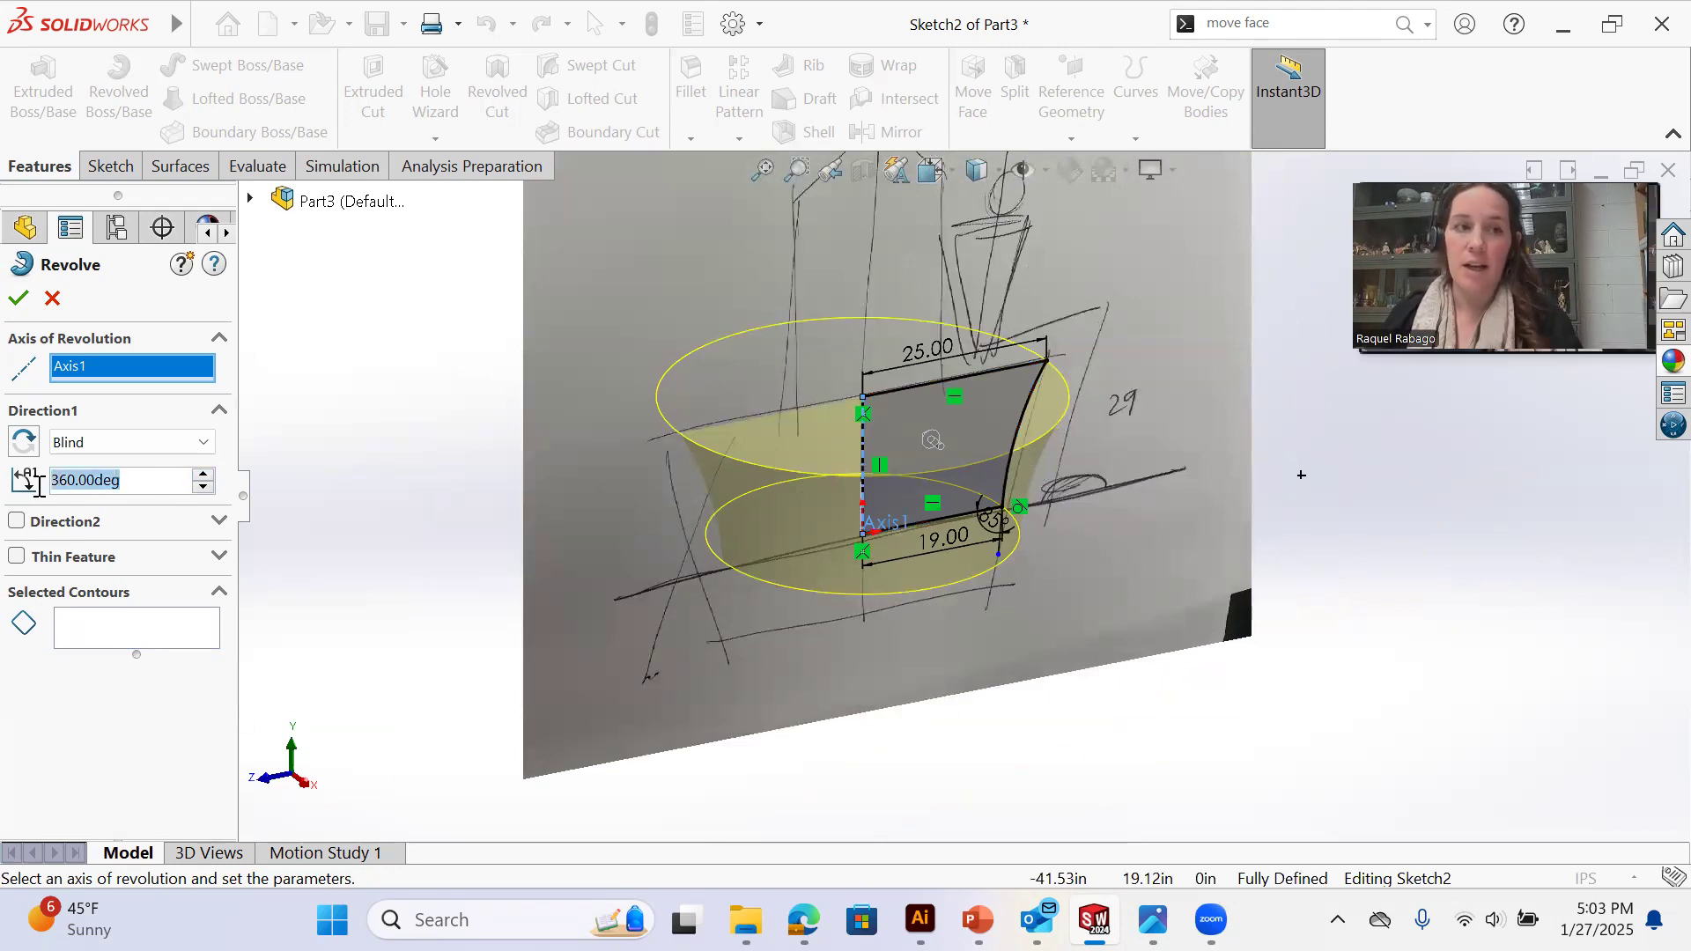
pyautogui.write('22.5')
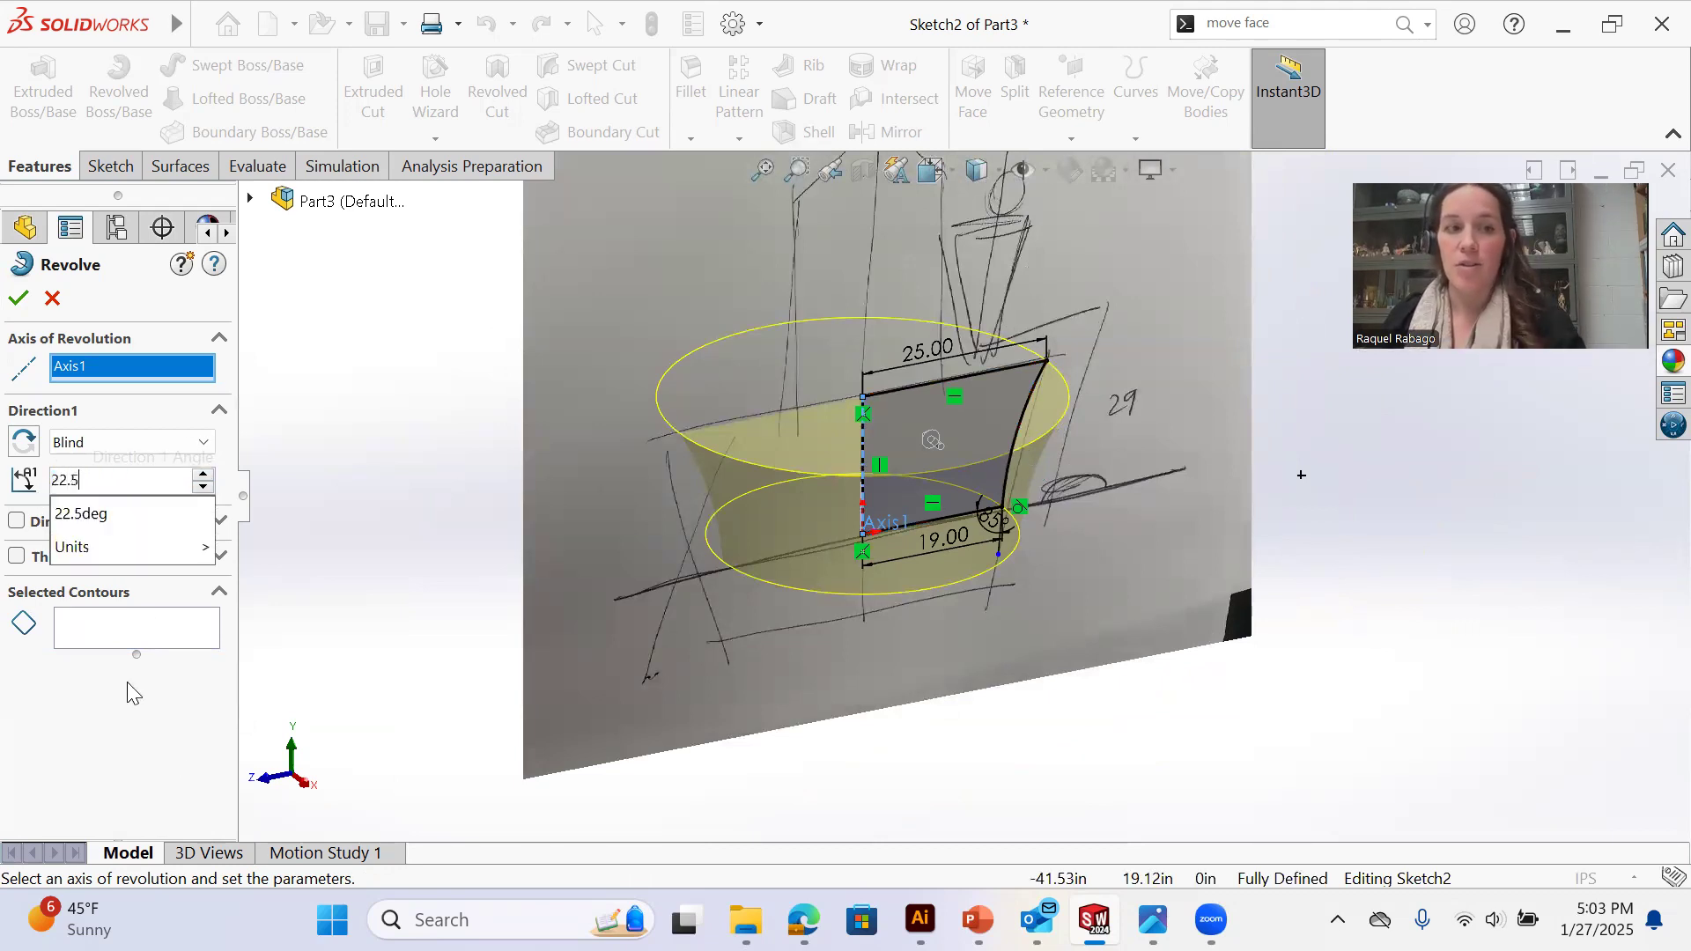
pyautogui.press('Return')
pyautogui.moveTo(832, 516); pyautogui.dragTo(844, 534, button='middle')
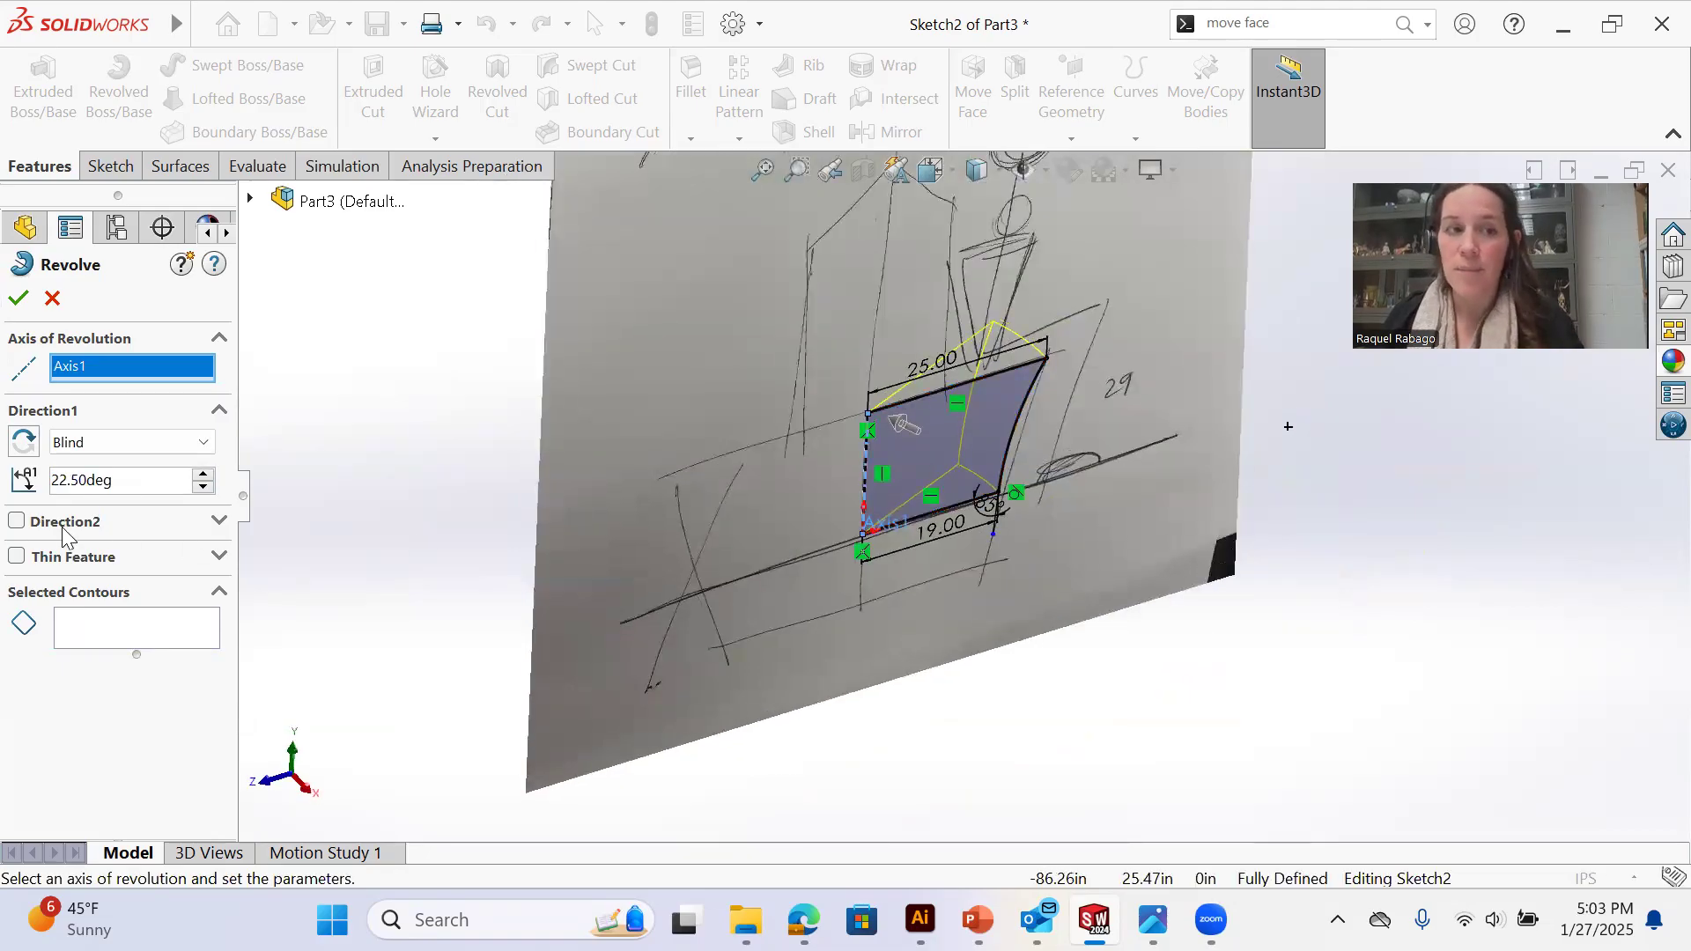
pyautogui.click(16, 521)
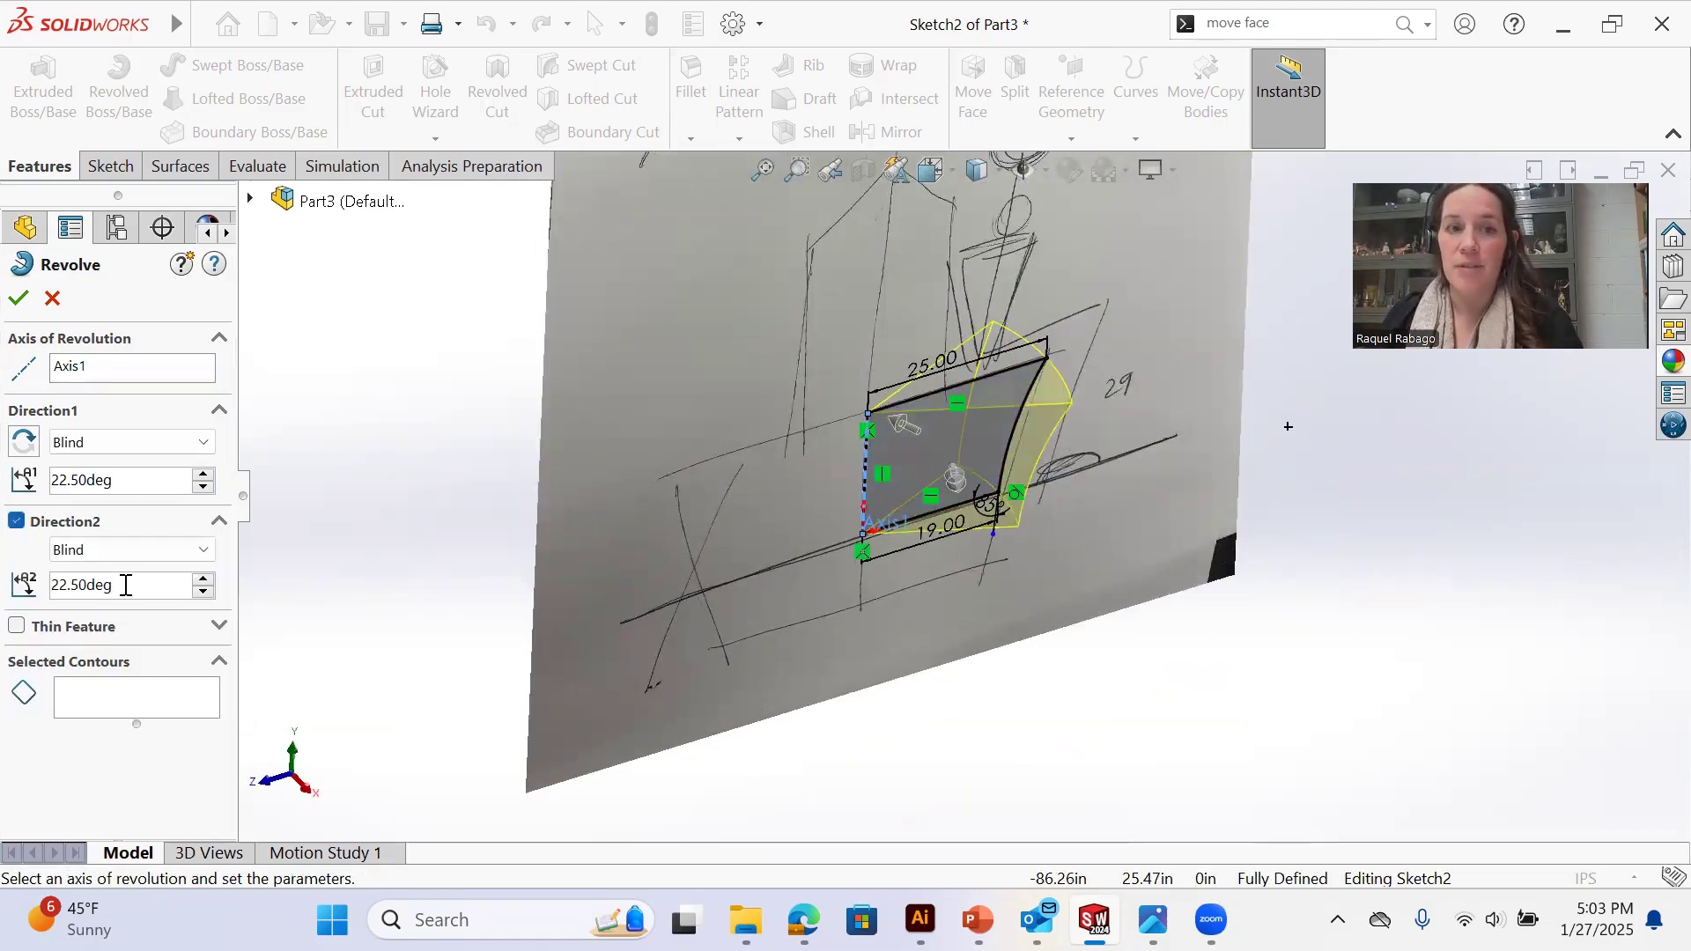
pyautogui.moveTo(1018, 461)
pyautogui.mouseDown(button='middle')
pyautogui.moveTo(1013, 495)
pyautogui.moveTo(1027, 474)
pyautogui.mouseUp(button='middle')
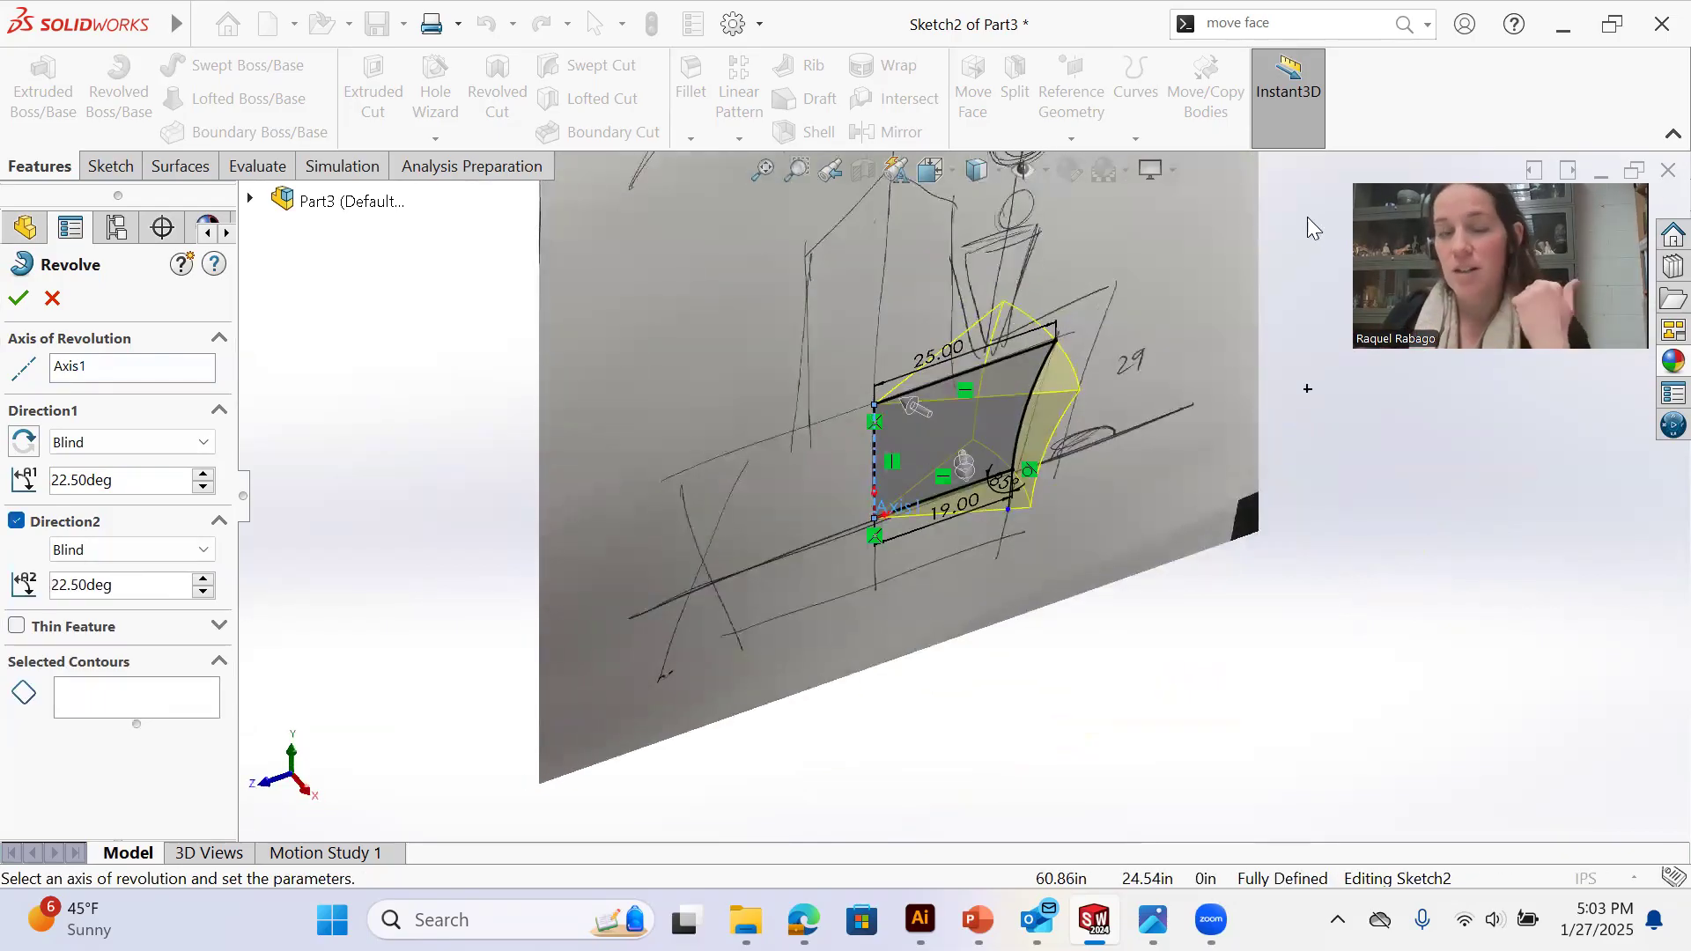
pyautogui.click(17, 521)
# Keep the revolve's end condition Blind, set its angle to 360 degrees, and create the feature
pyautogui.click(105, 442)
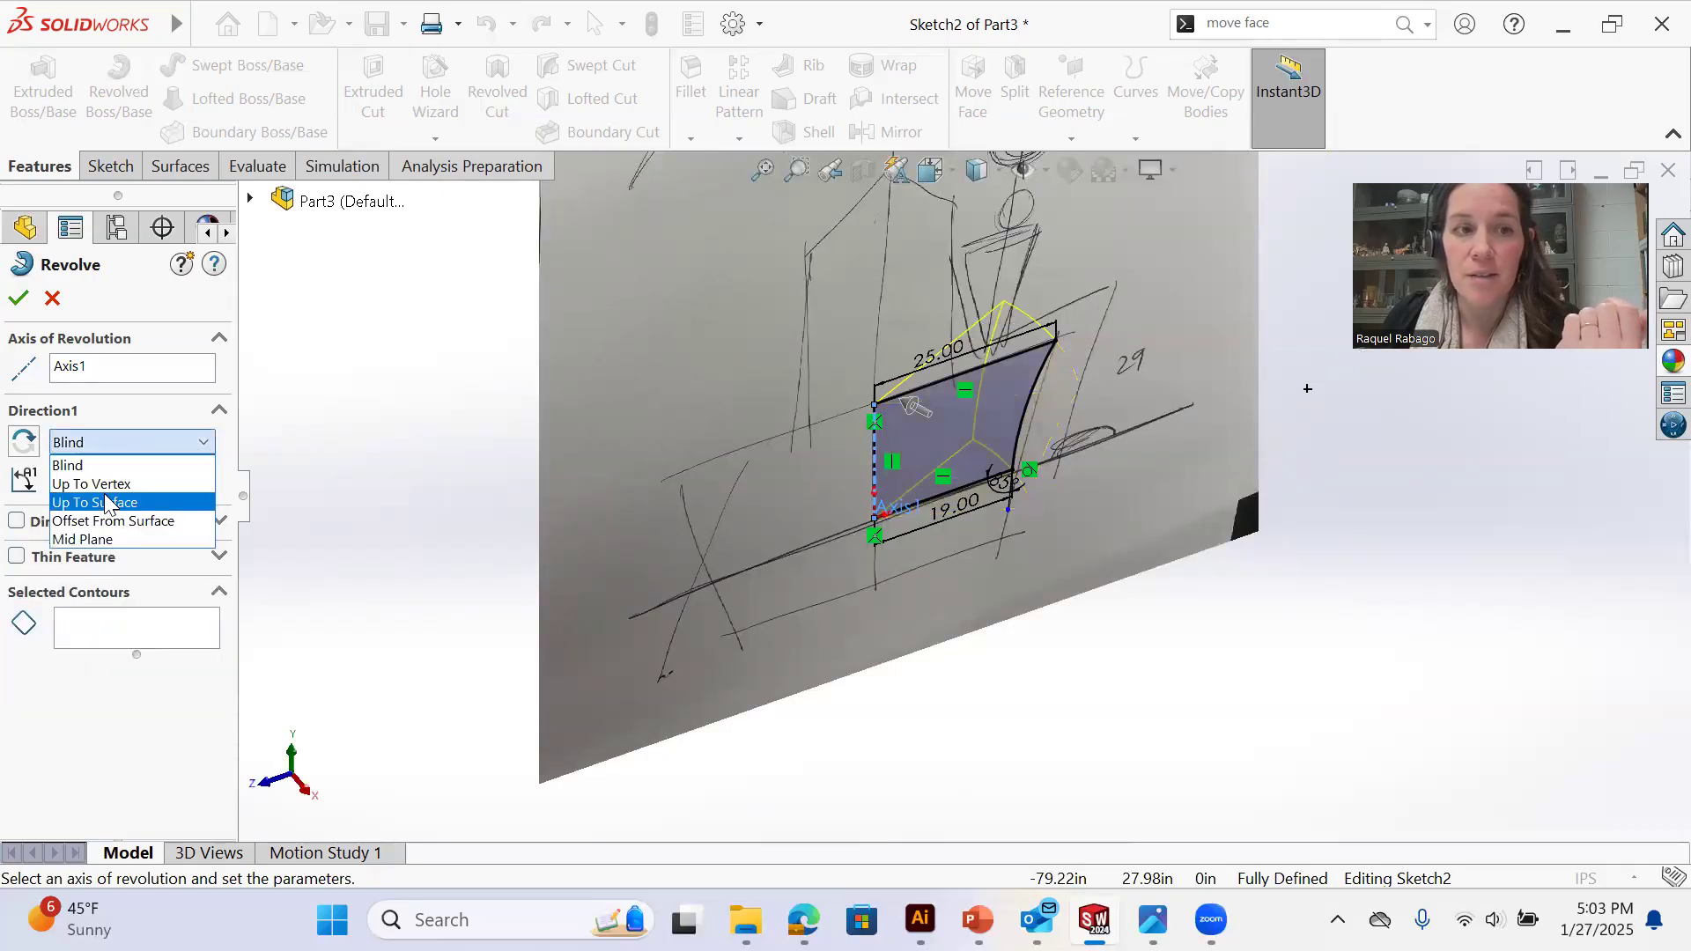
pyautogui.click(67, 466)
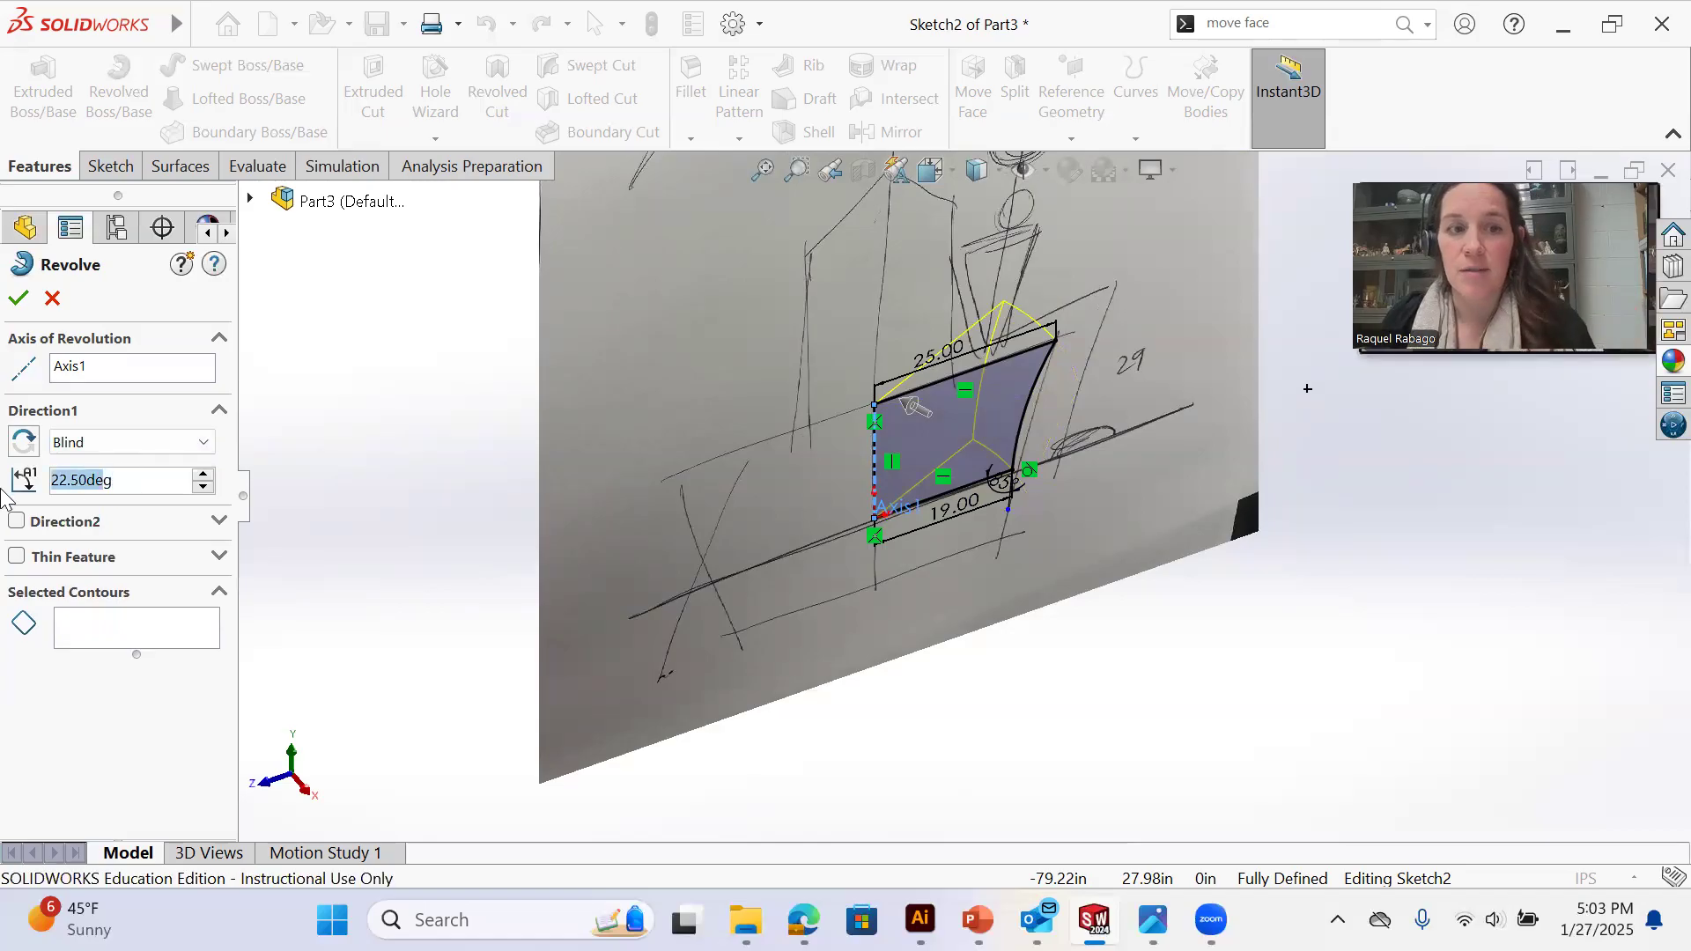
pyautogui.write('360g')
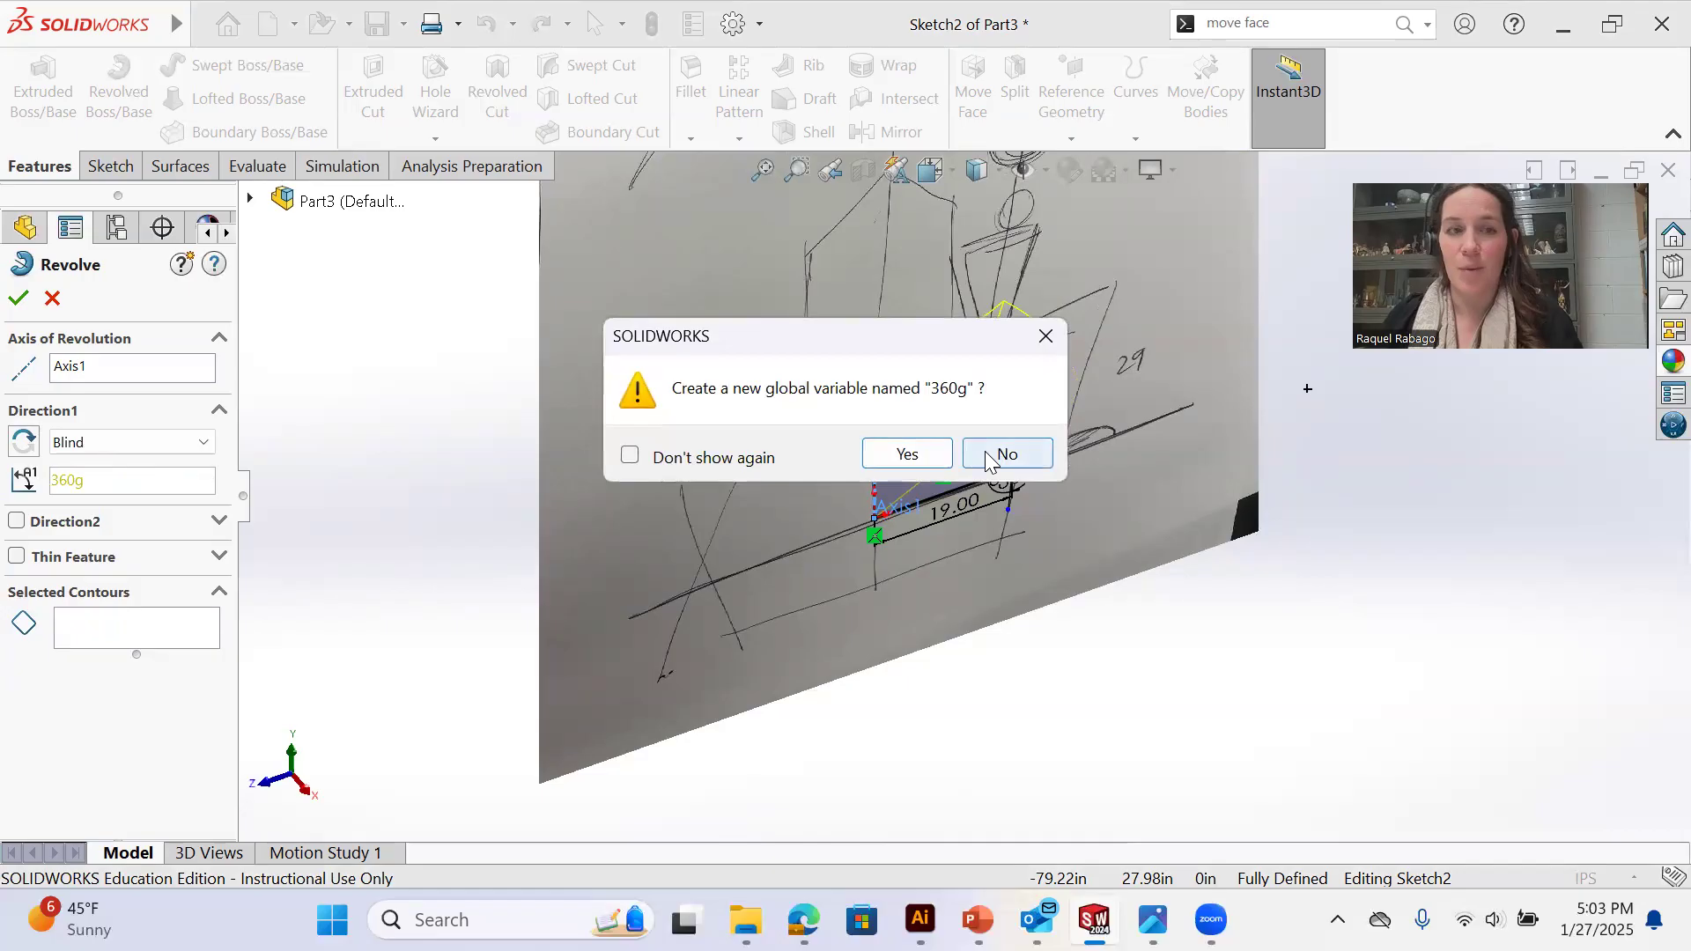
pyautogui.click(1003, 453)
pyautogui.click(159, 483)
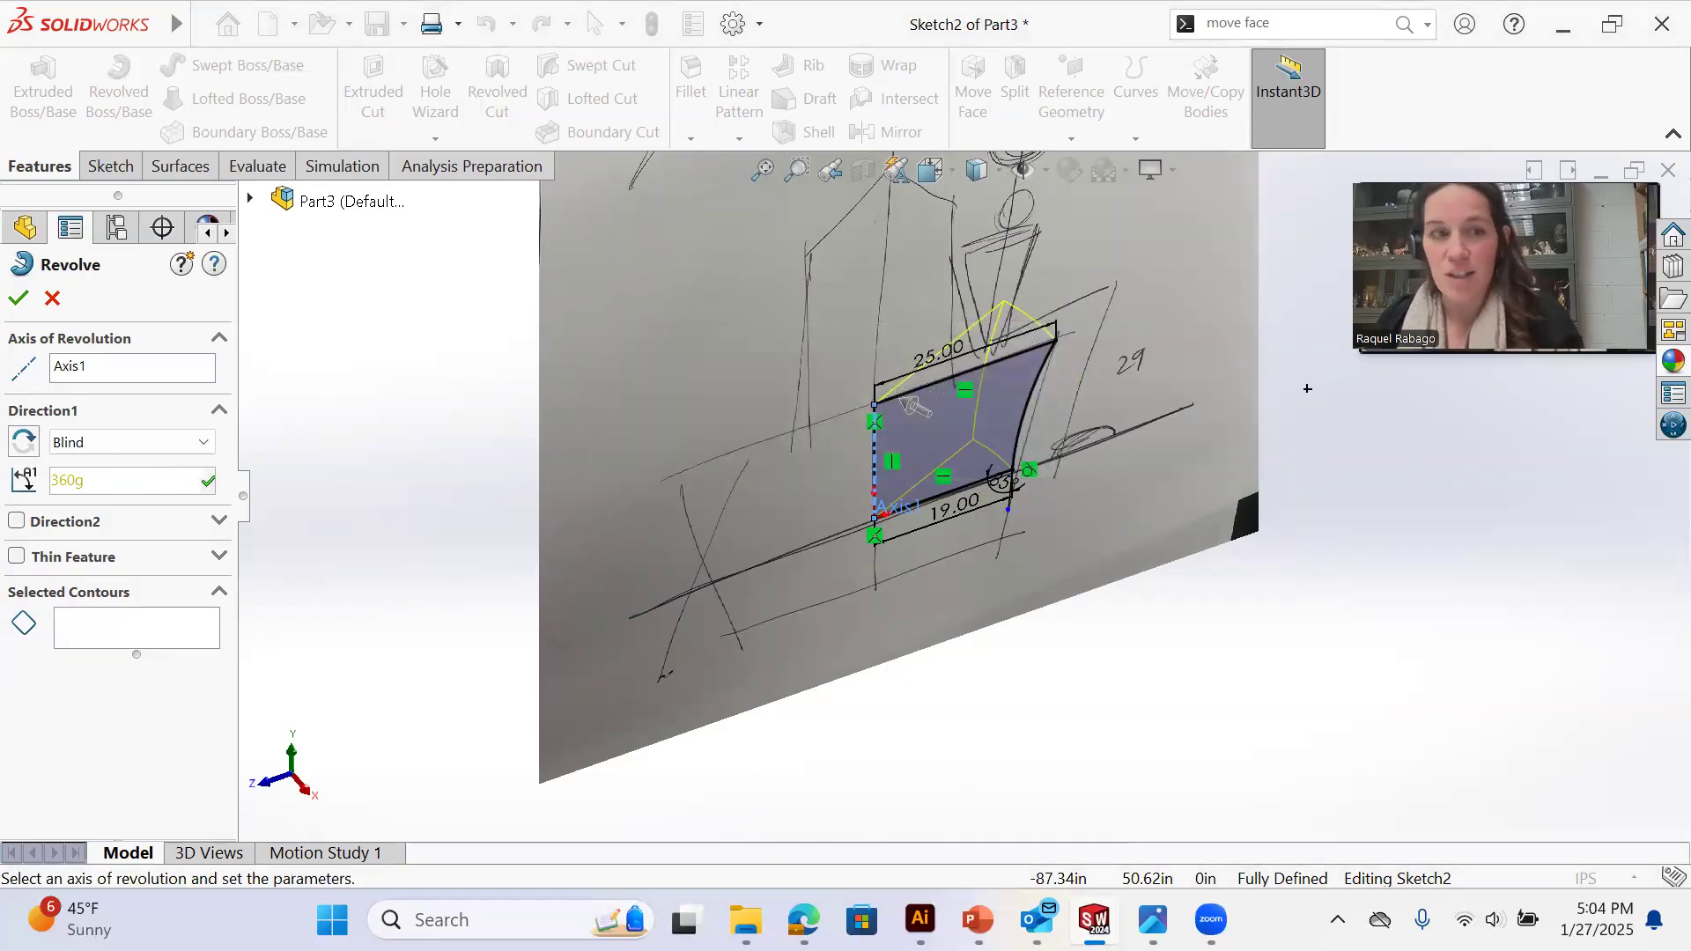
pyautogui.press('BackSpace')
pyautogui.click(112, 710)
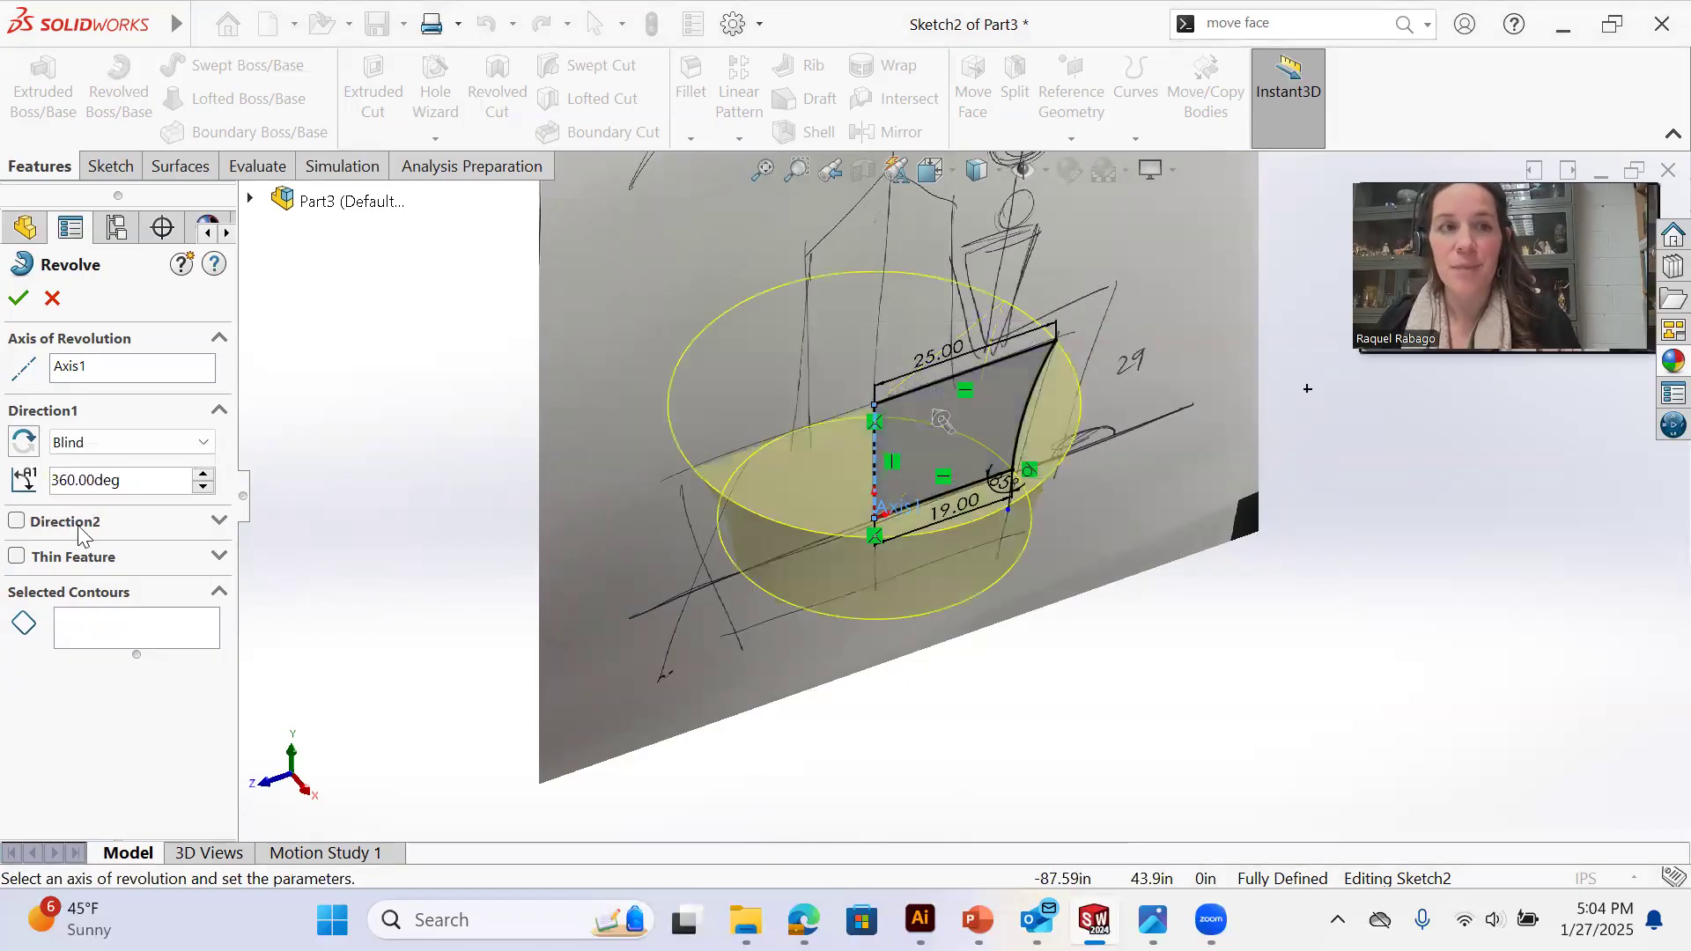
pyautogui.click(20, 298)
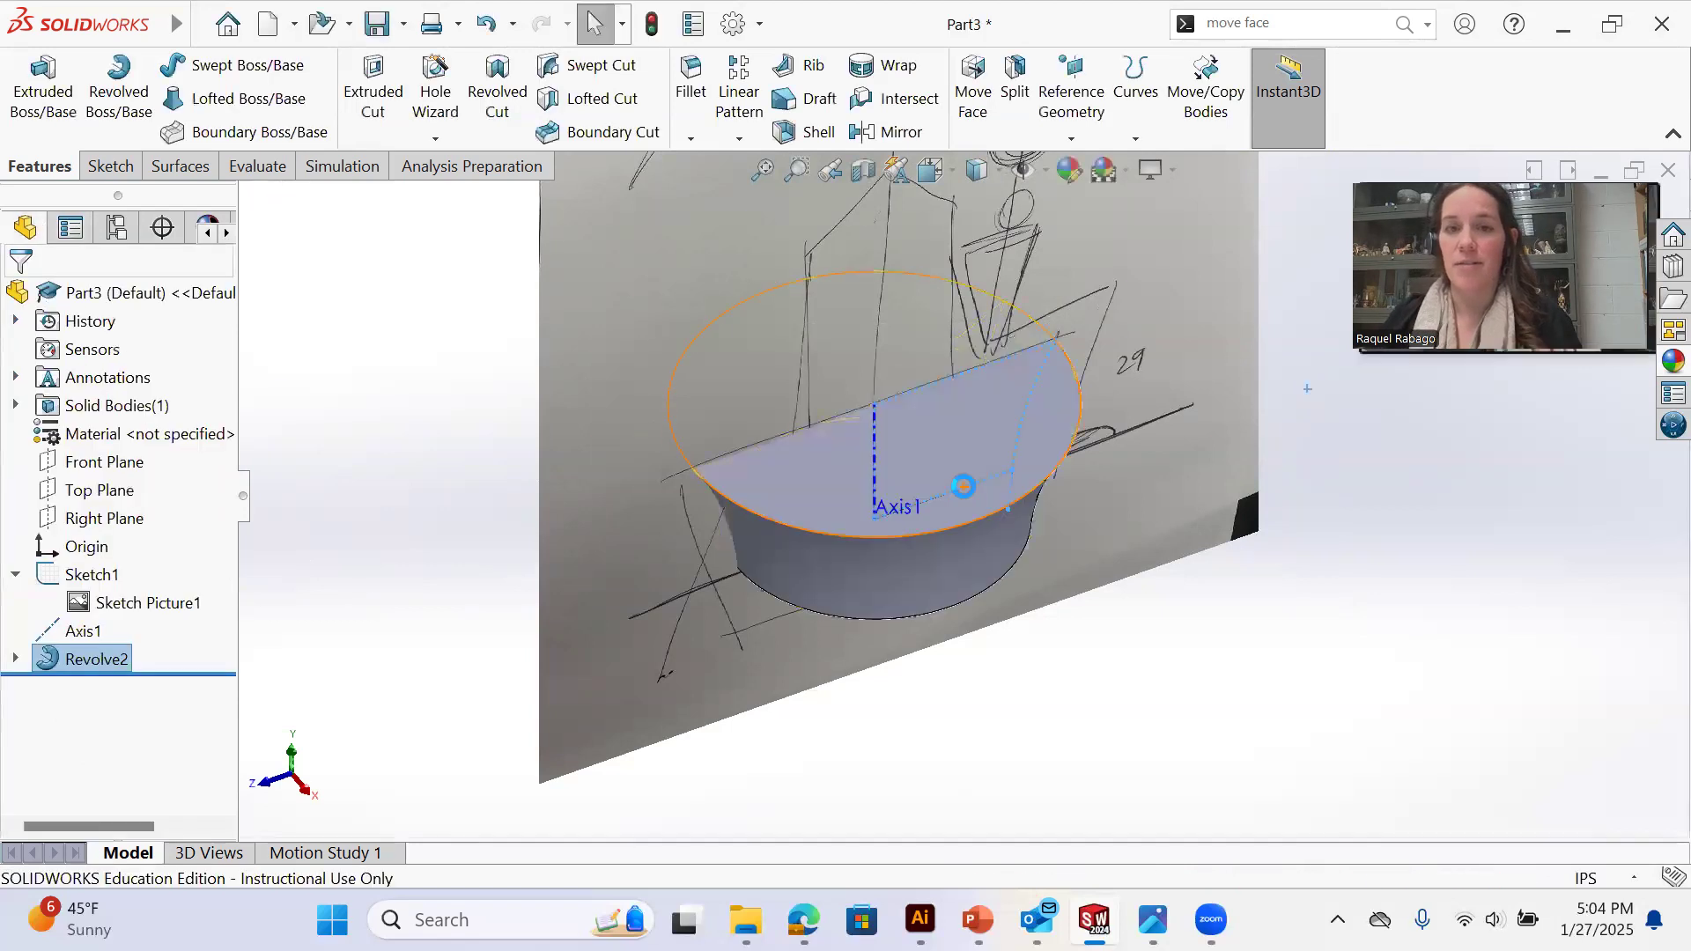
pyautogui.click(1467, 672)
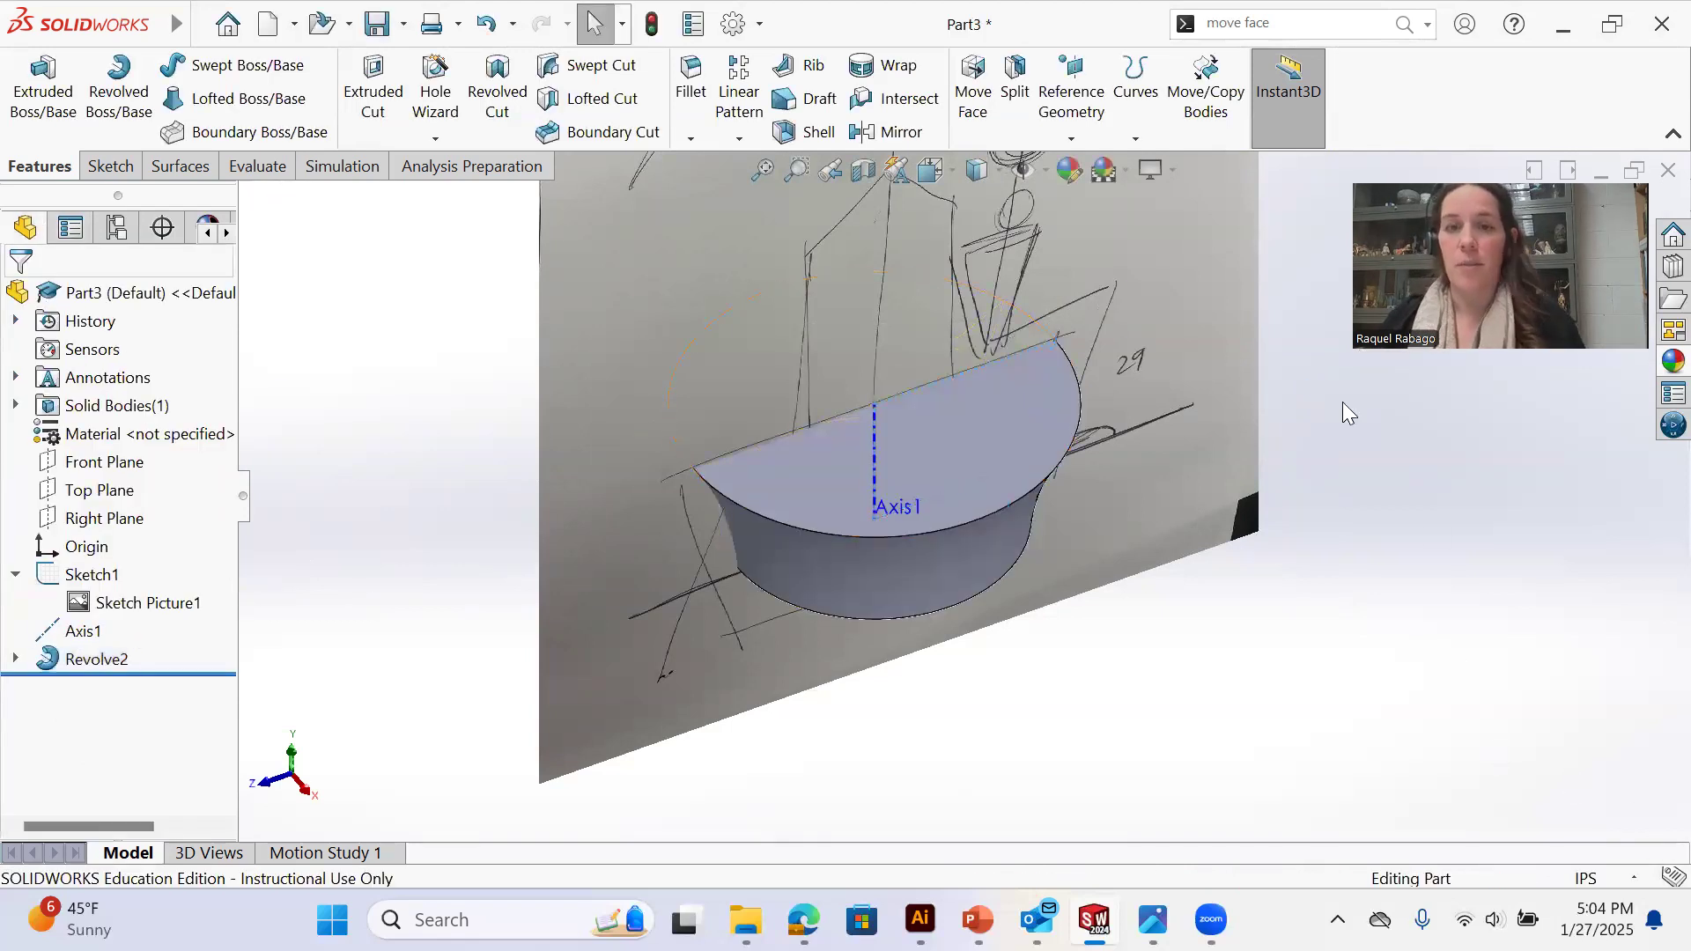
# Save the part in the Demos folder as "Revolve Boss Demo"
pyautogui.moveTo(1080, 347); pyautogui.dragTo(1040, 294, button='middle')
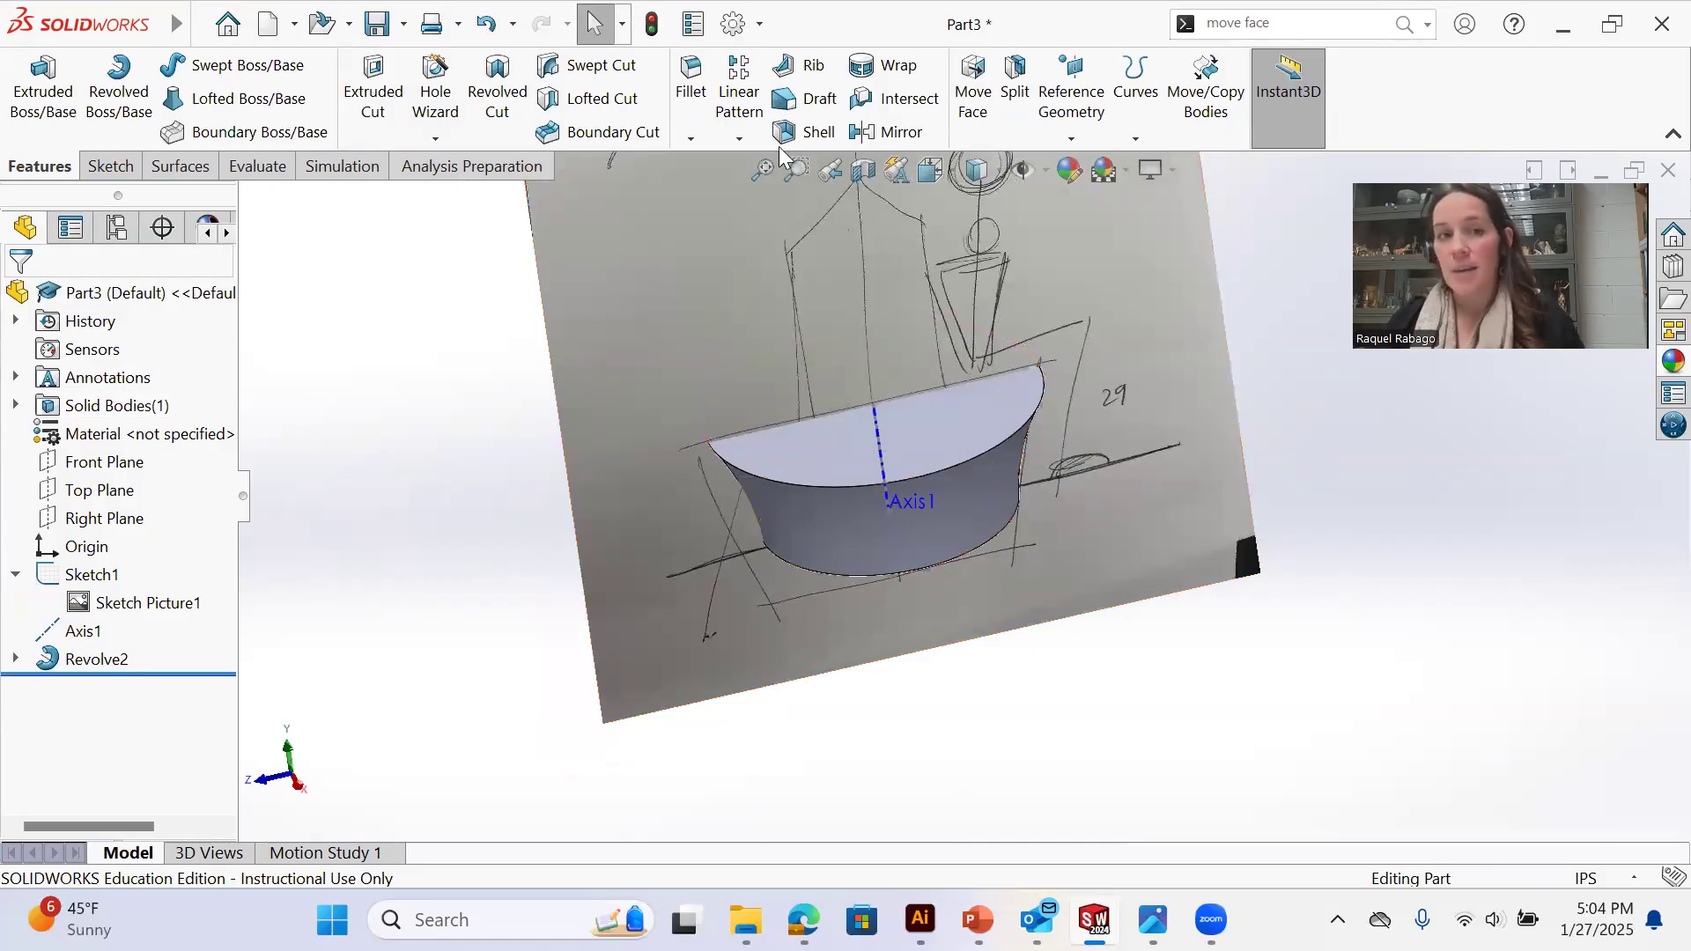
pyautogui.moveTo(895, 495)
pyautogui.mouseDown(button='middle')
pyautogui.moveTo(945, 496)
pyautogui.moveTo(888, 473)
pyautogui.mouseUp(button='middle')
pyautogui.click(202, 25)
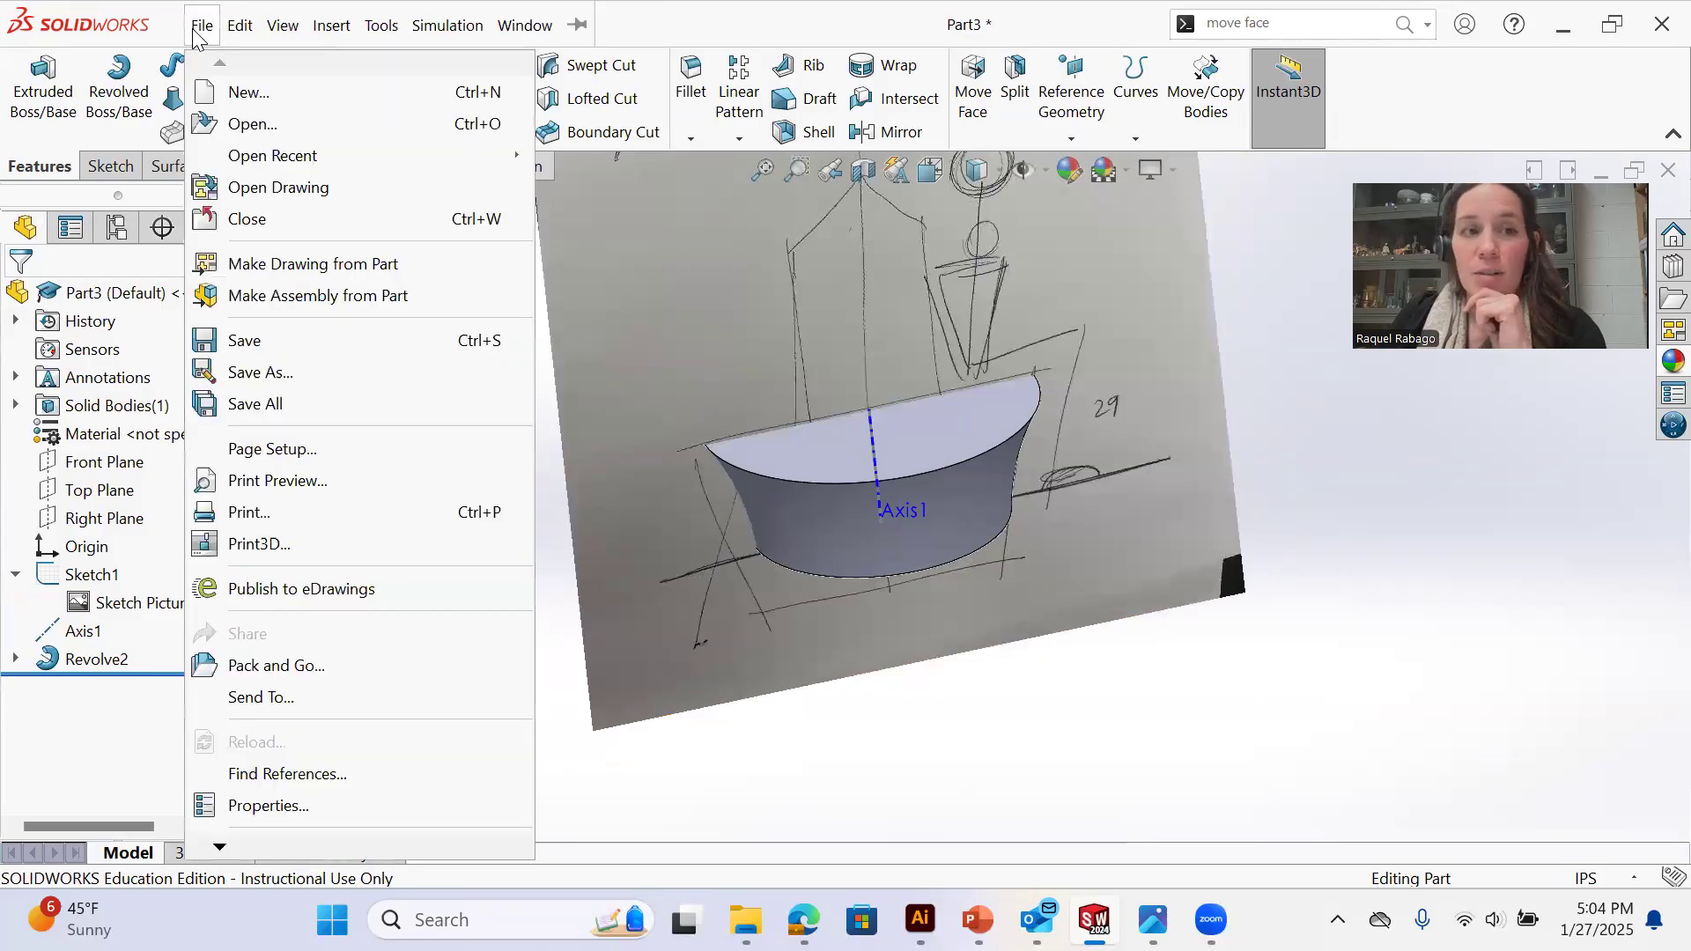
pyautogui.click(278, 374)
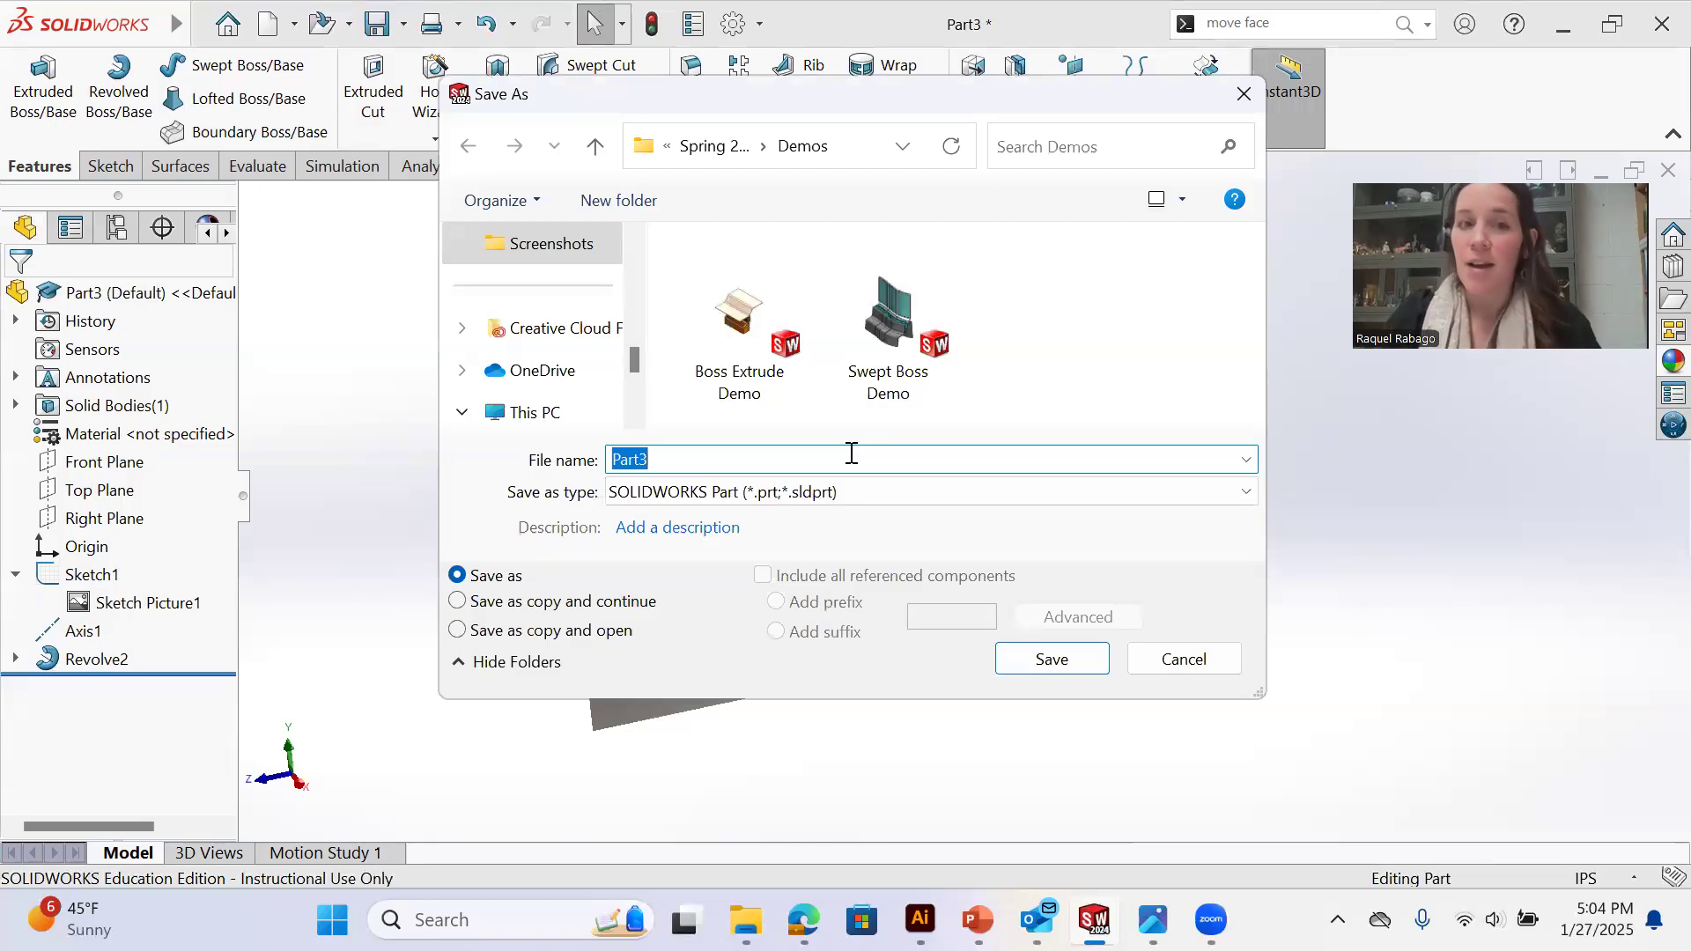
pyautogui.write('B')
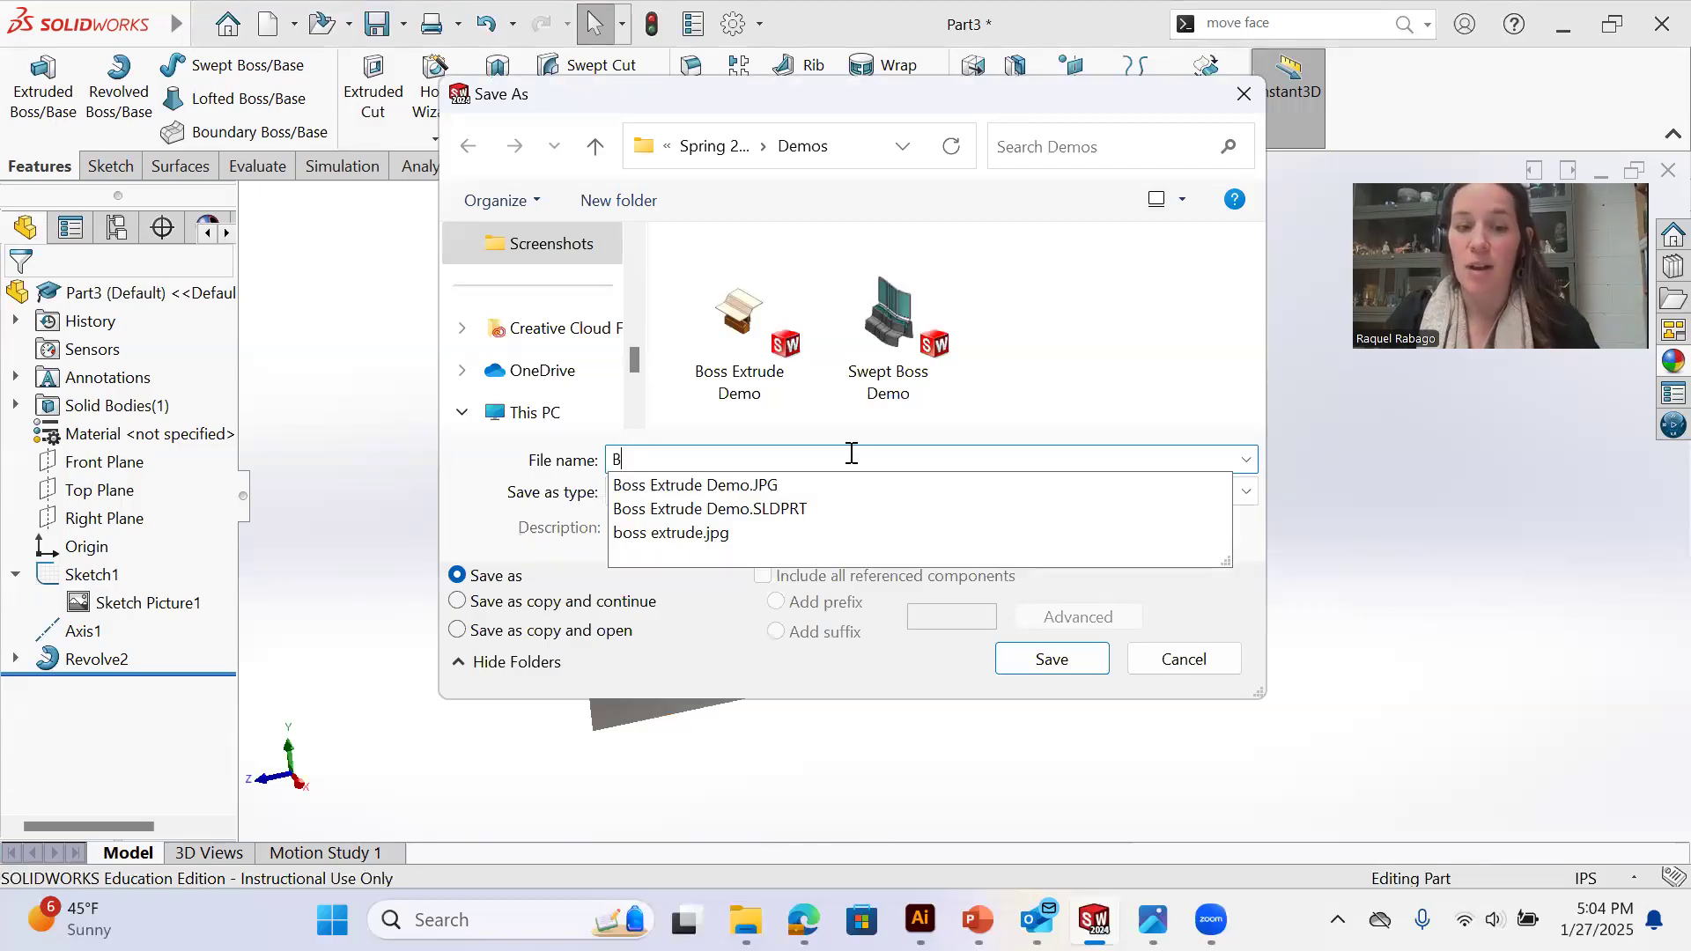
pyautogui.write('o')
pyautogui.press('BackSpace')
pyautogui.press('BackSpace')
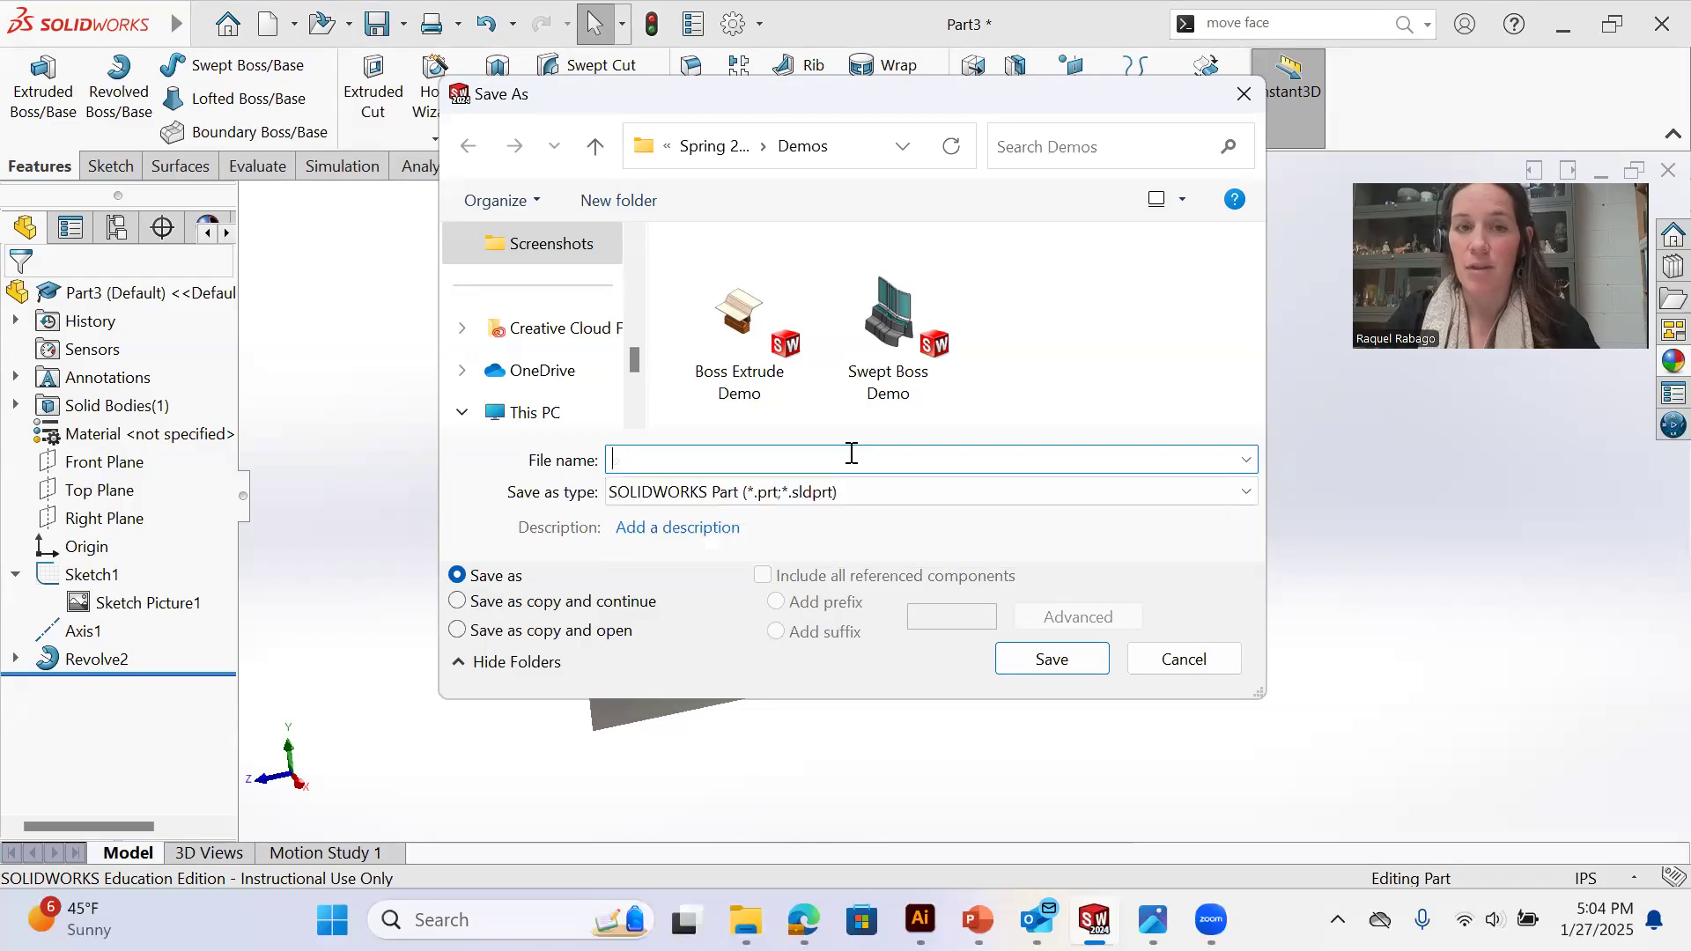
pyautogui.write('Revolve ')
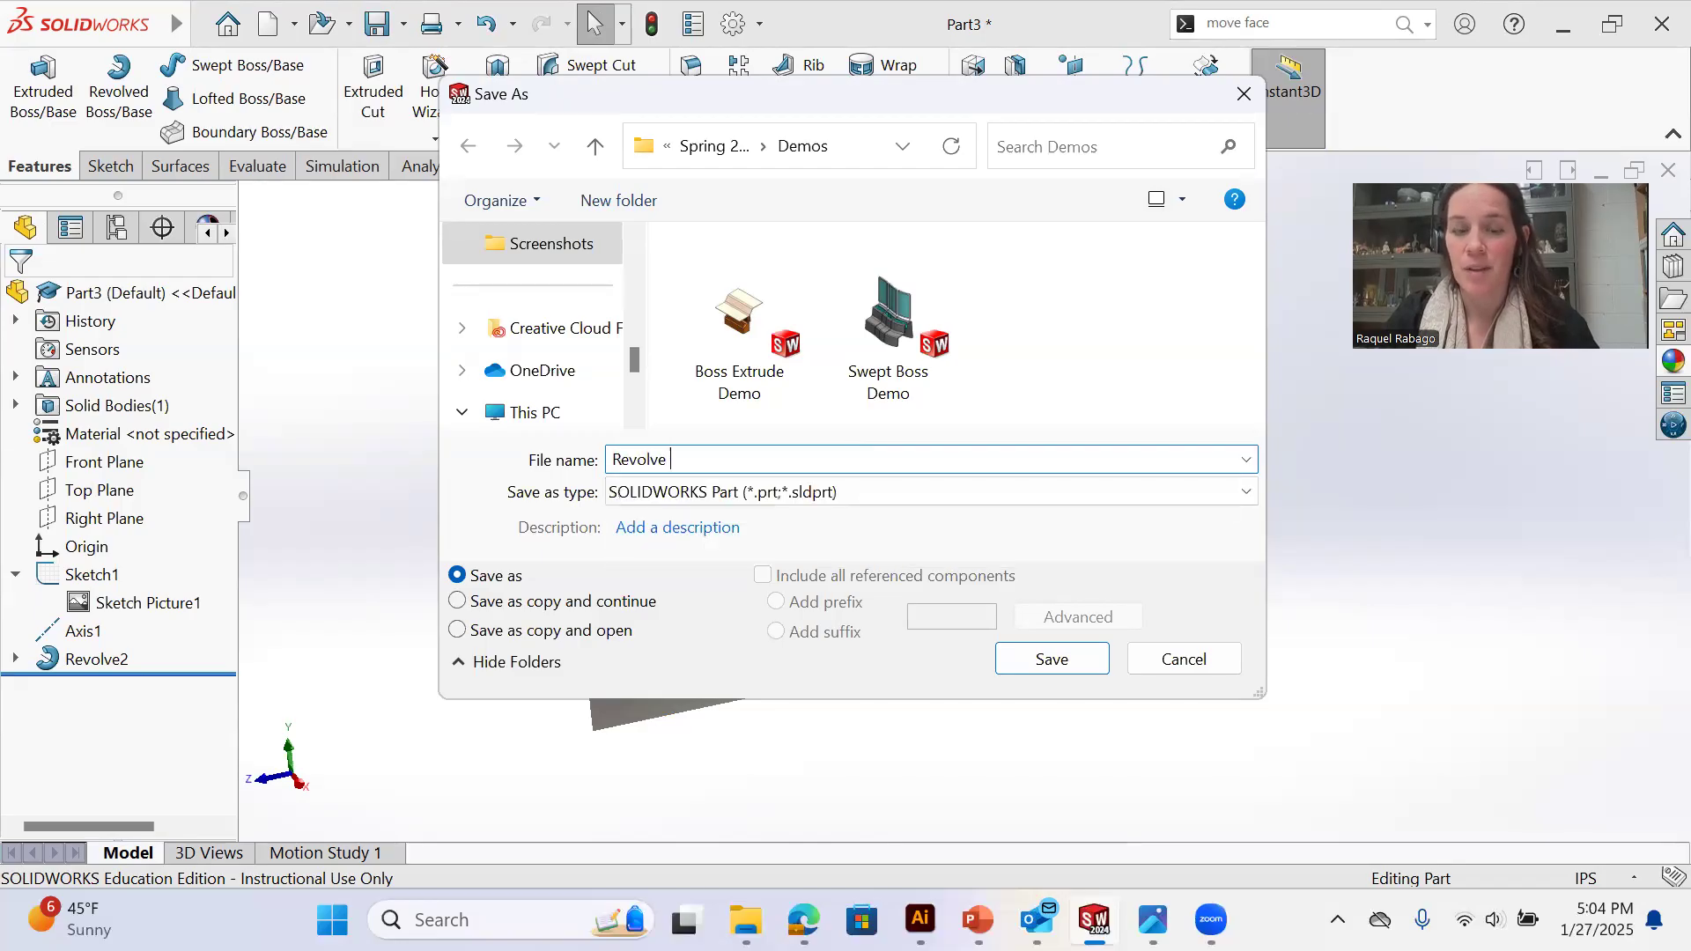
pyautogui.write('Boss Demo')
pyautogui.press('Return')
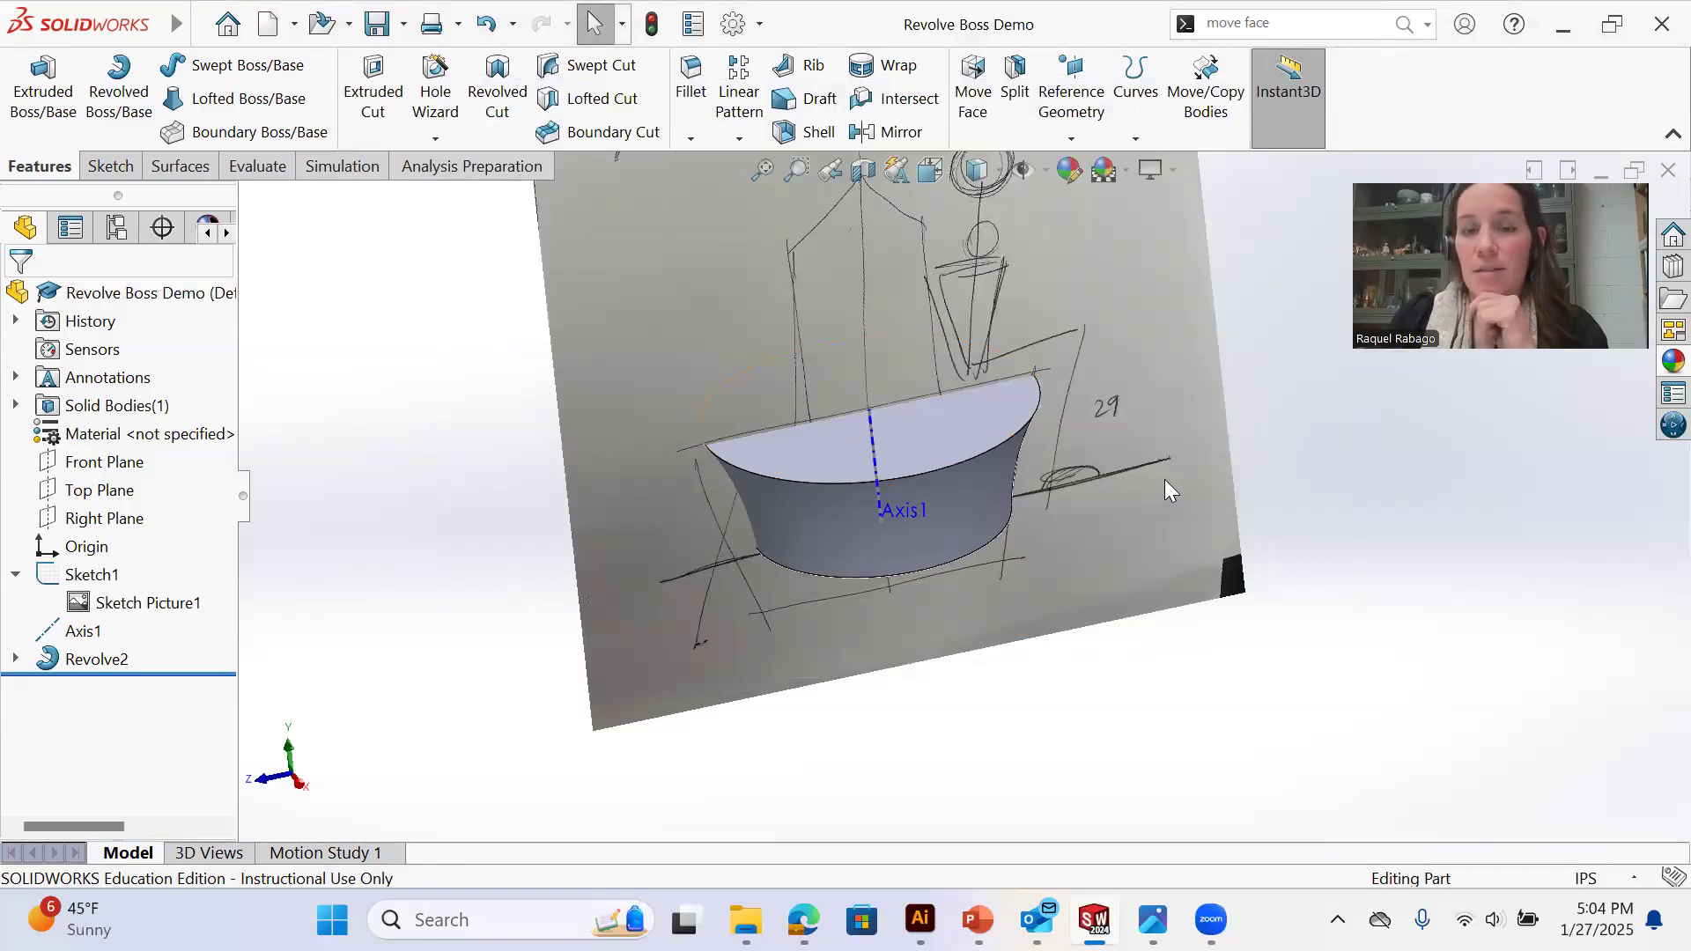
pyautogui.moveTo(1164, 479); pyautogui.dragTo(1172, 436, button='middle')
pyautogui.click(1031, 419)
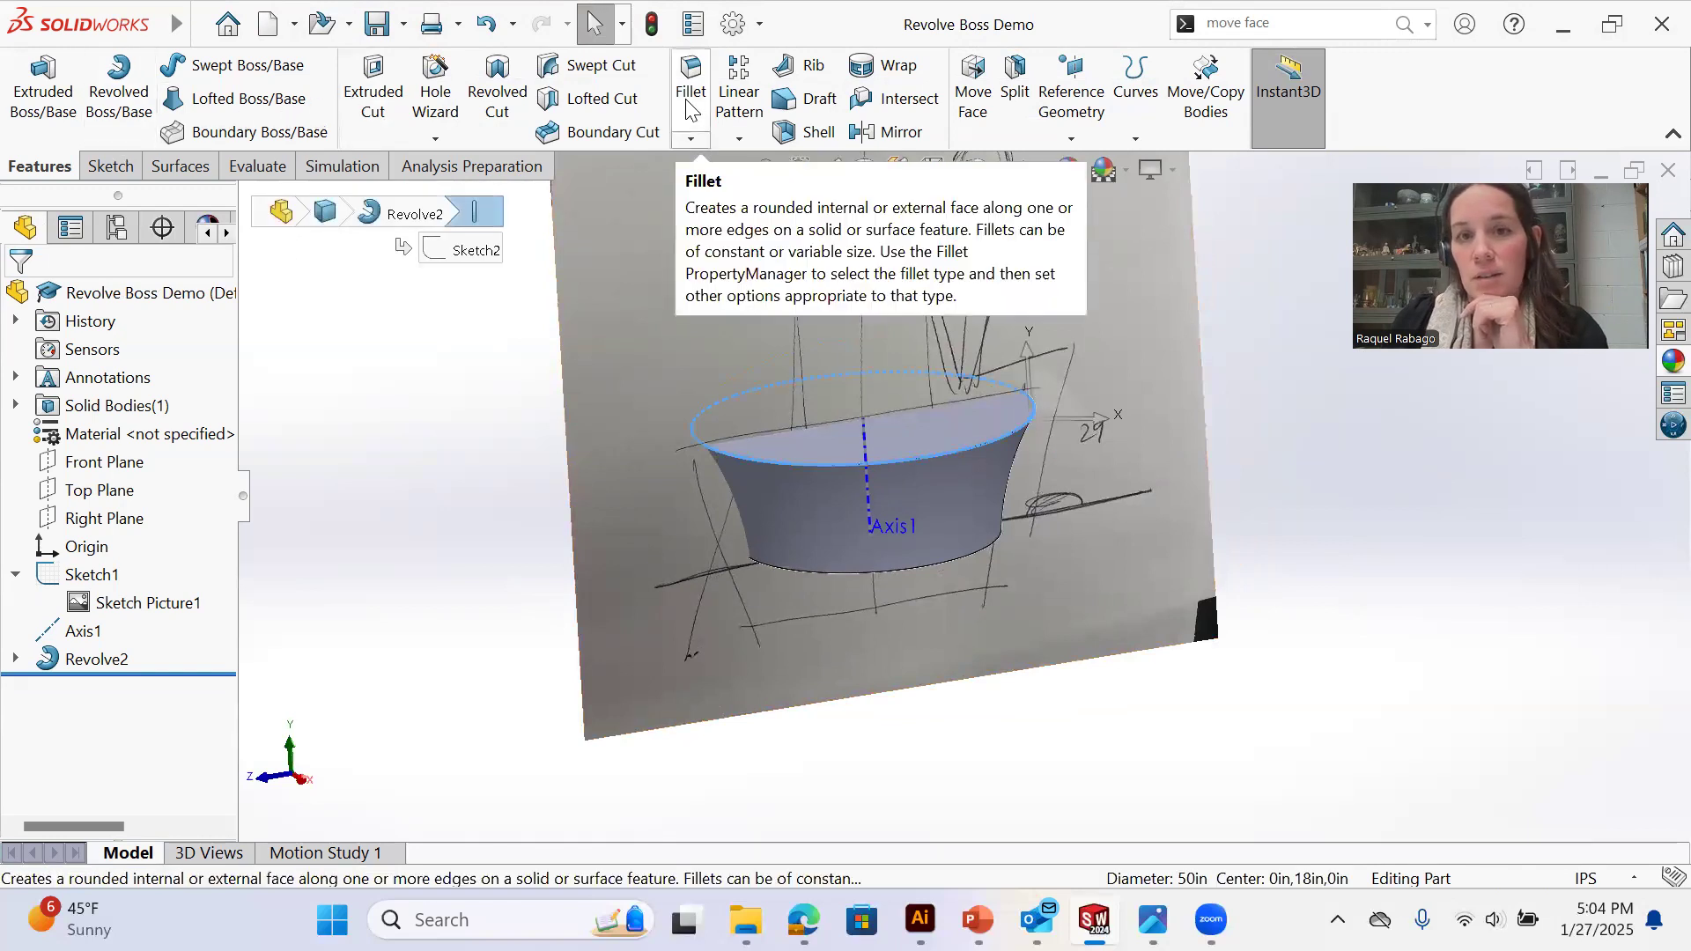
pyautogui.click(1362, 562)
pyautogui.scroll(2, 988, 375)
pyautogui.scroll(-1, 984, 342)
pyautogui.scroll(3, 985, 340)
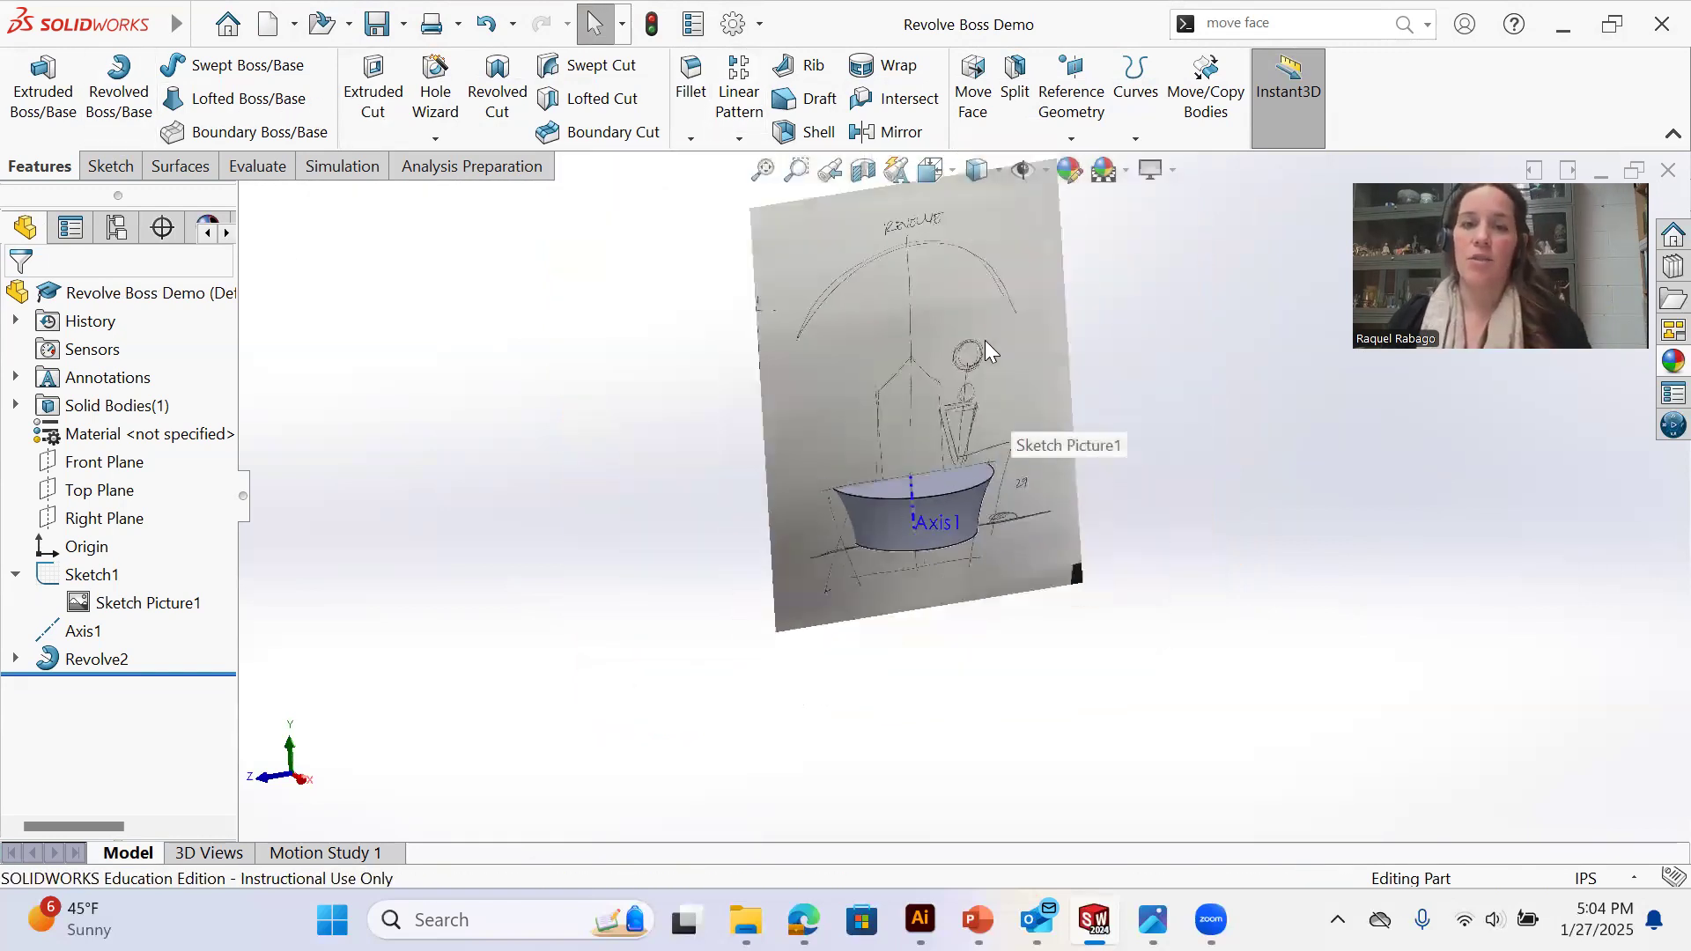
# Start a new sketch on the Right Plane over the reference picture
pyautogui.scroll(-2, 985, 340)
pyautogui.moveTo(916, 528); pyautogui.dragTo(905, 504, button='middle')
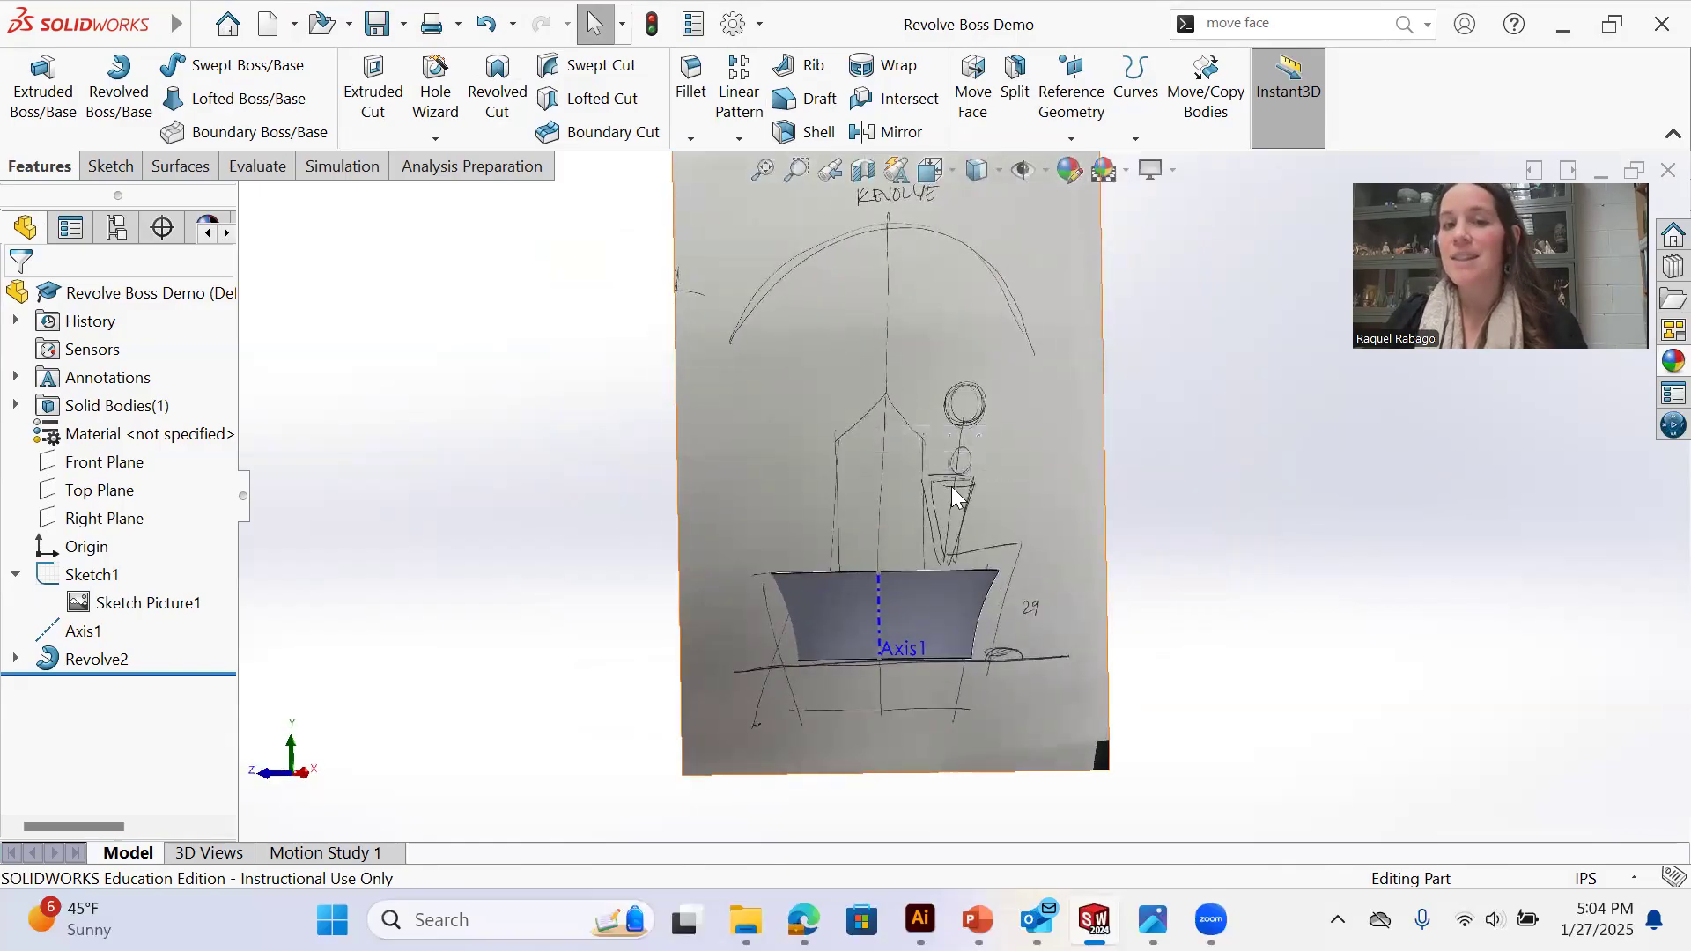
pyautogui.moveTo(1281, 500)
pyautogui.mouseDown(button='middle')
pyautogui.moveTo(1106, 559)
pyautogui.moveTo(853, 584)
pyautogui.mouseUp(button='middle')
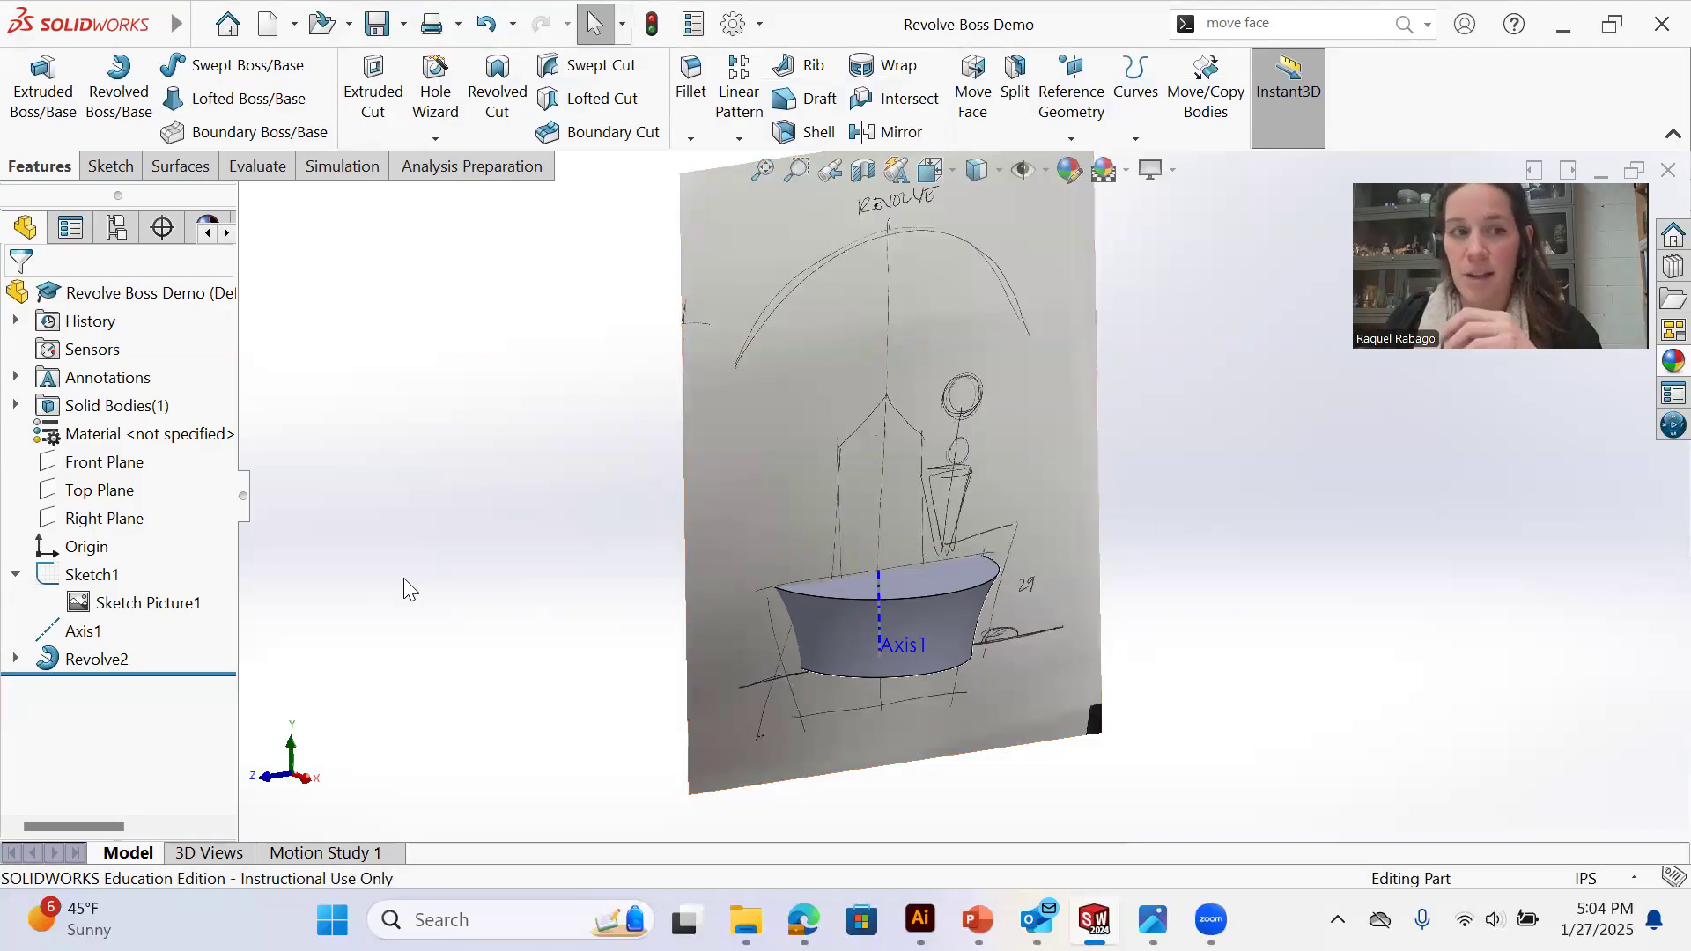
pyautogui.click(105, 464)
pyautogui.click(129, 518)
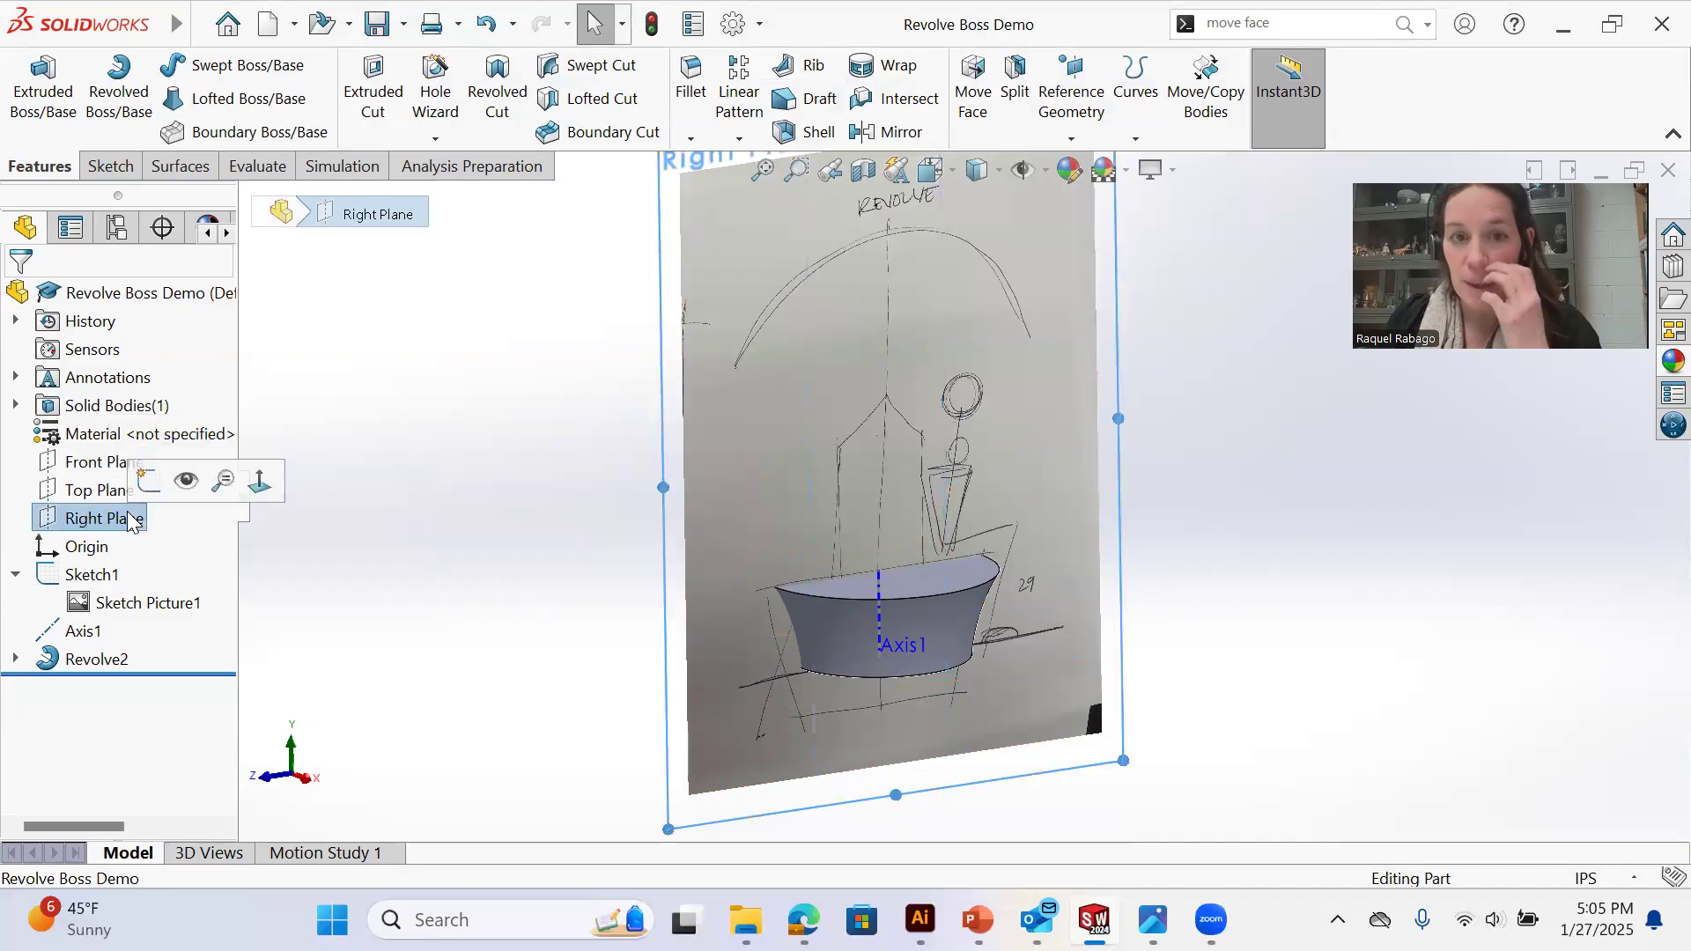
pyautogui.click(148, 480)
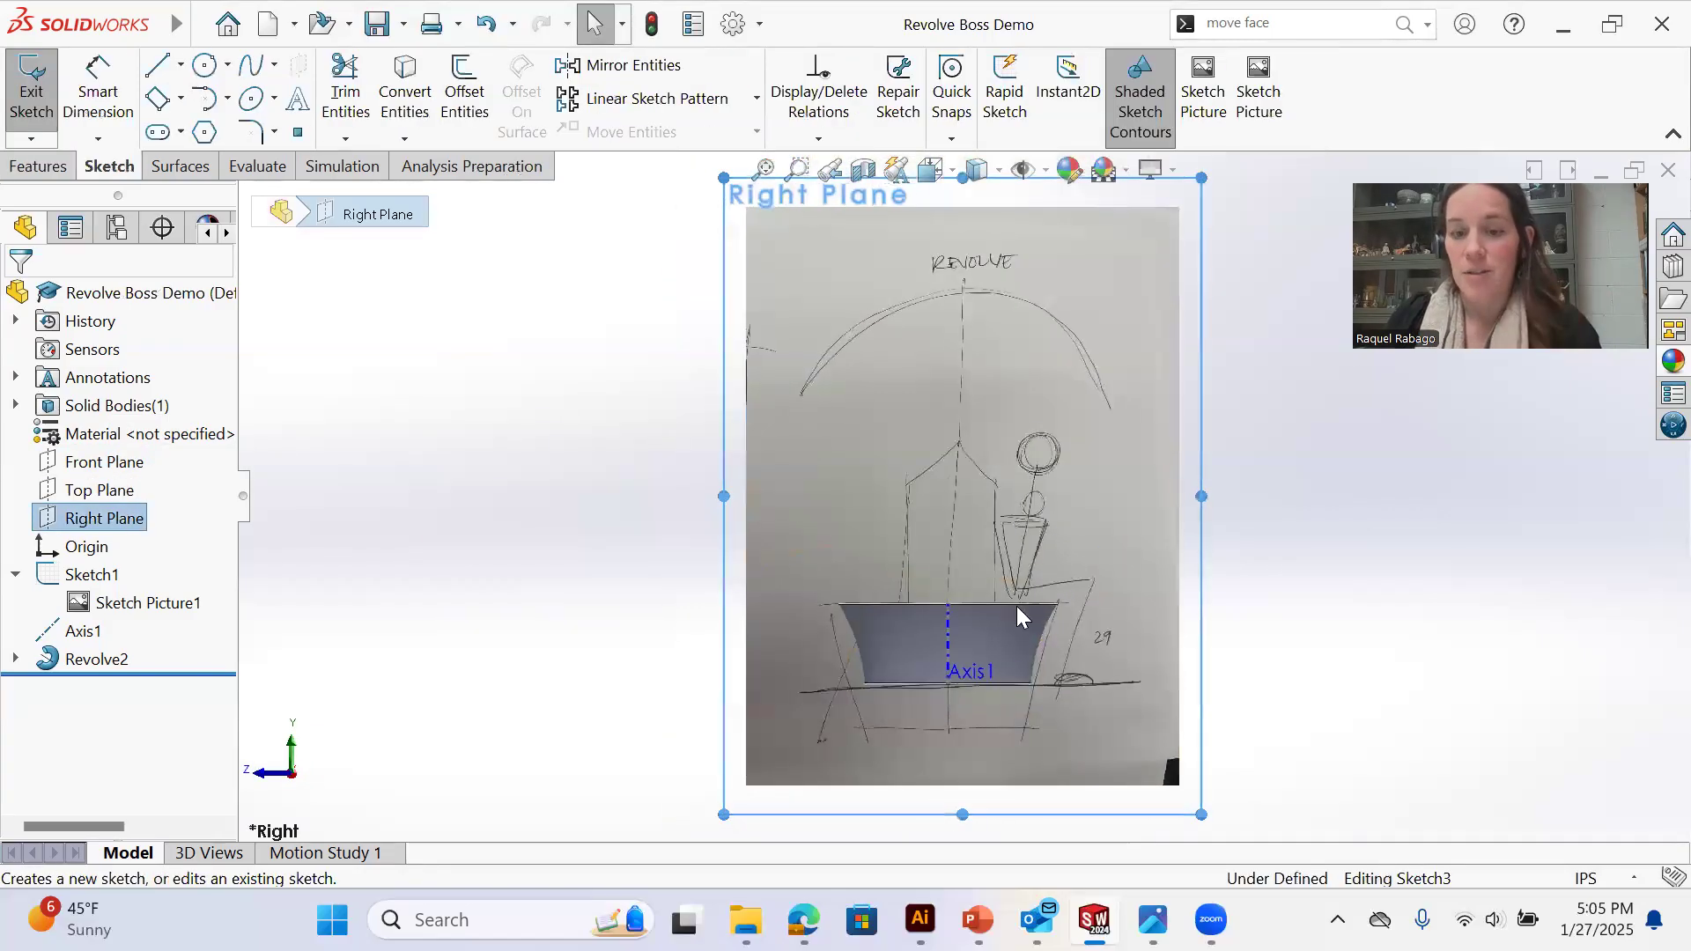
# Sketch a vertical line about 55.6 in long along Axis1, from the origin up to the pictured column's peak height
pyautogui.press('l')
pyautogui.scroll(-5, 950, 607)
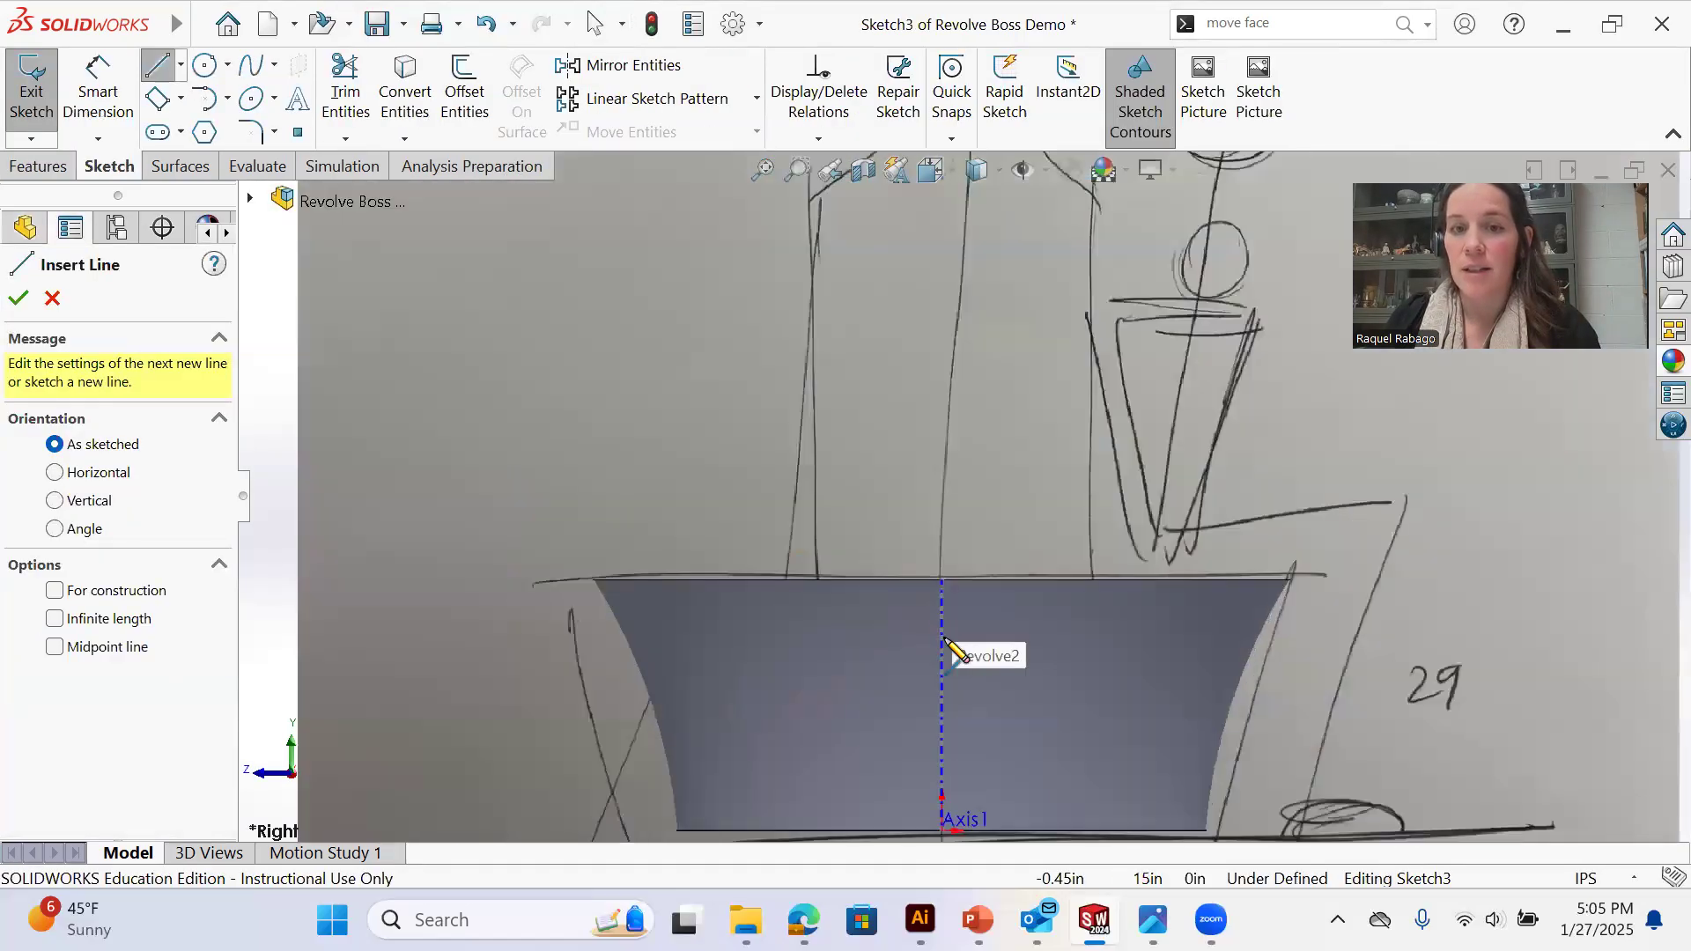
pyautogui.click(943, 648)
pyautogui.scroll(4, 960, 493)
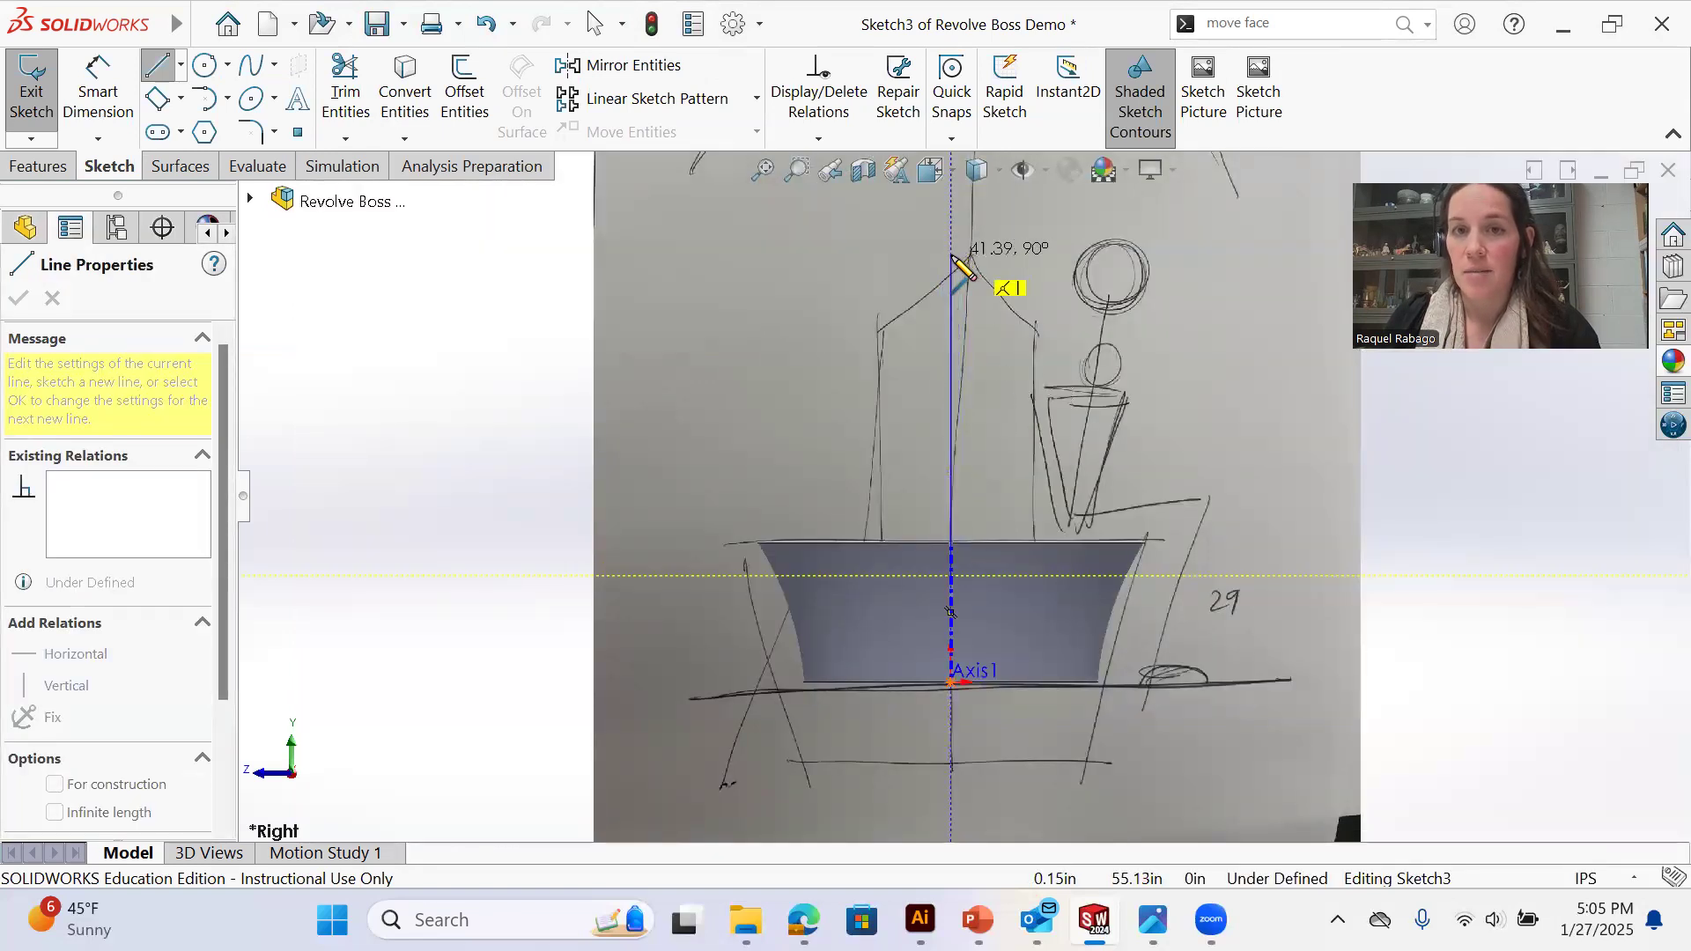
pyautogui.click(951, 253)
pyautogui.rightClick(951, 256)
pyautogui.click(1004, 271)
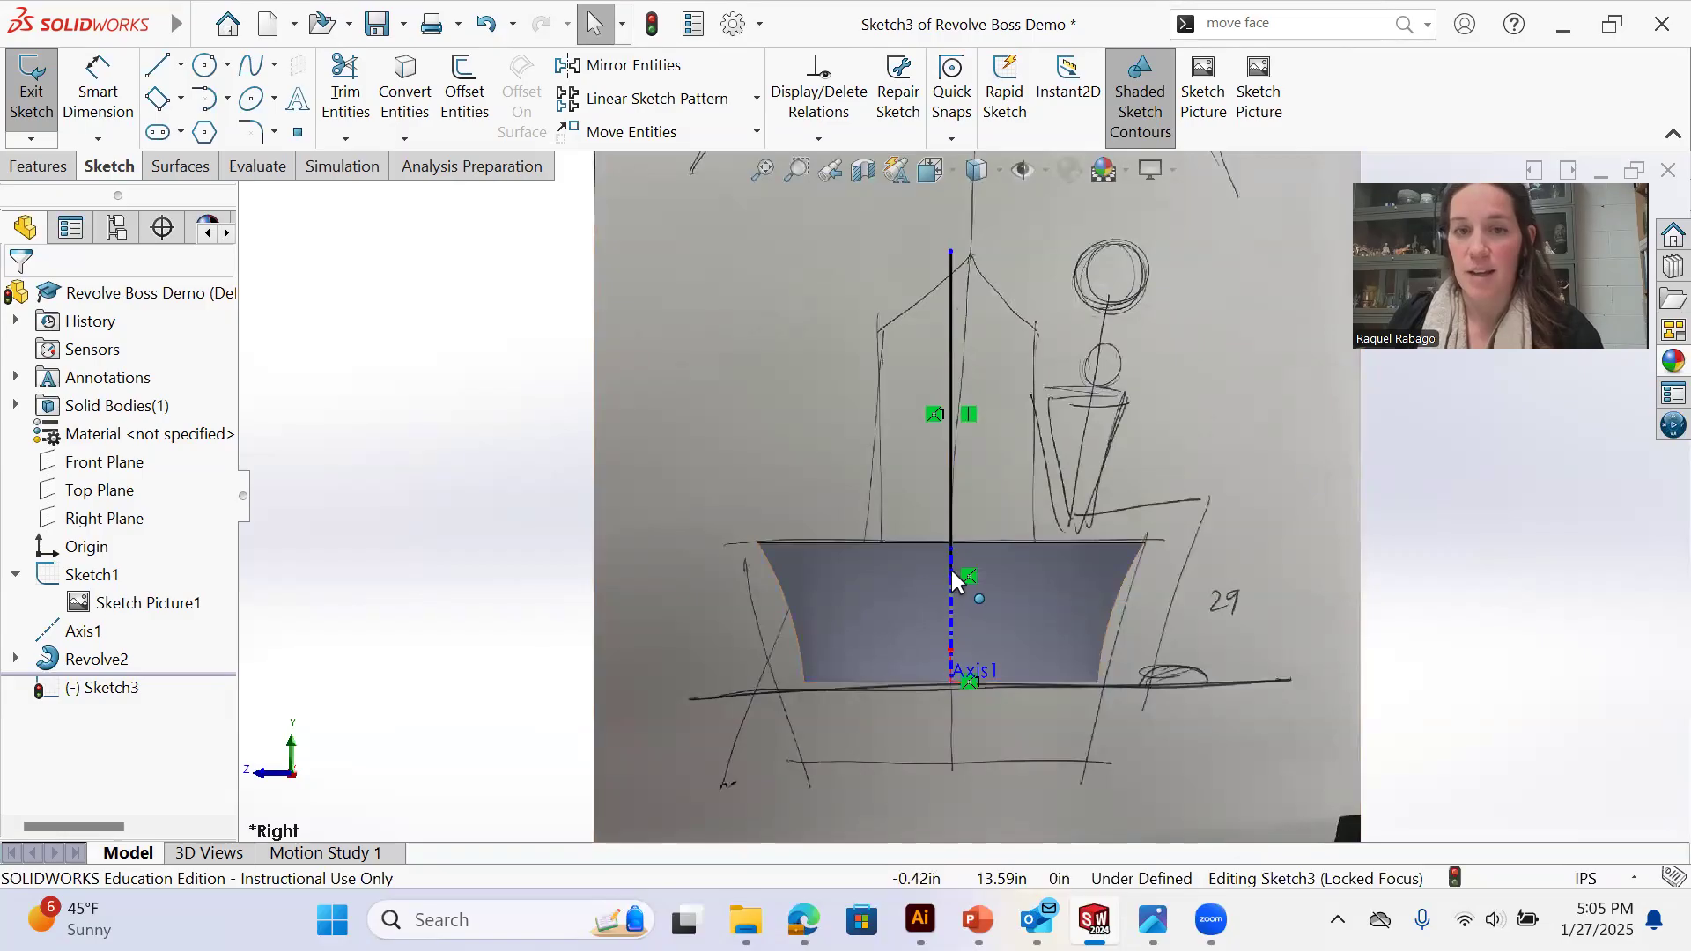
pyautogui.moveTo(950, 574); pyautogui.dragTo(951, 681)
pyautogui.click(1510, 517)
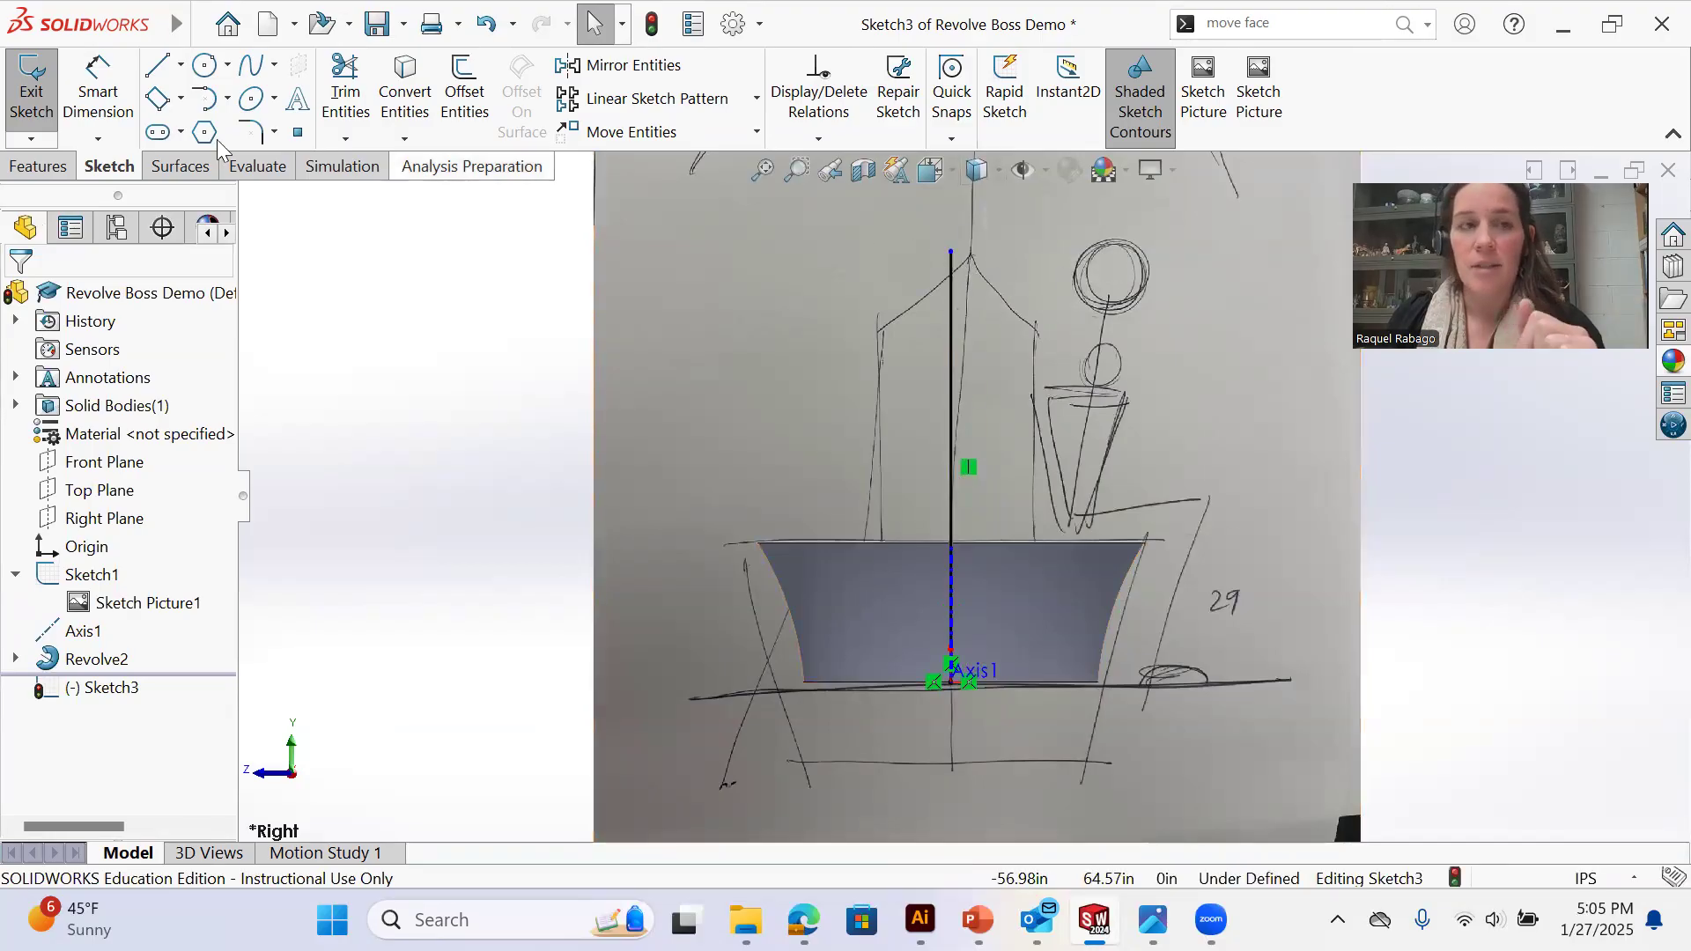
# Sketch a short slanted guide line from the top end of the vertical line, rising away from the seated figure
pyautogui.click(158, 67)
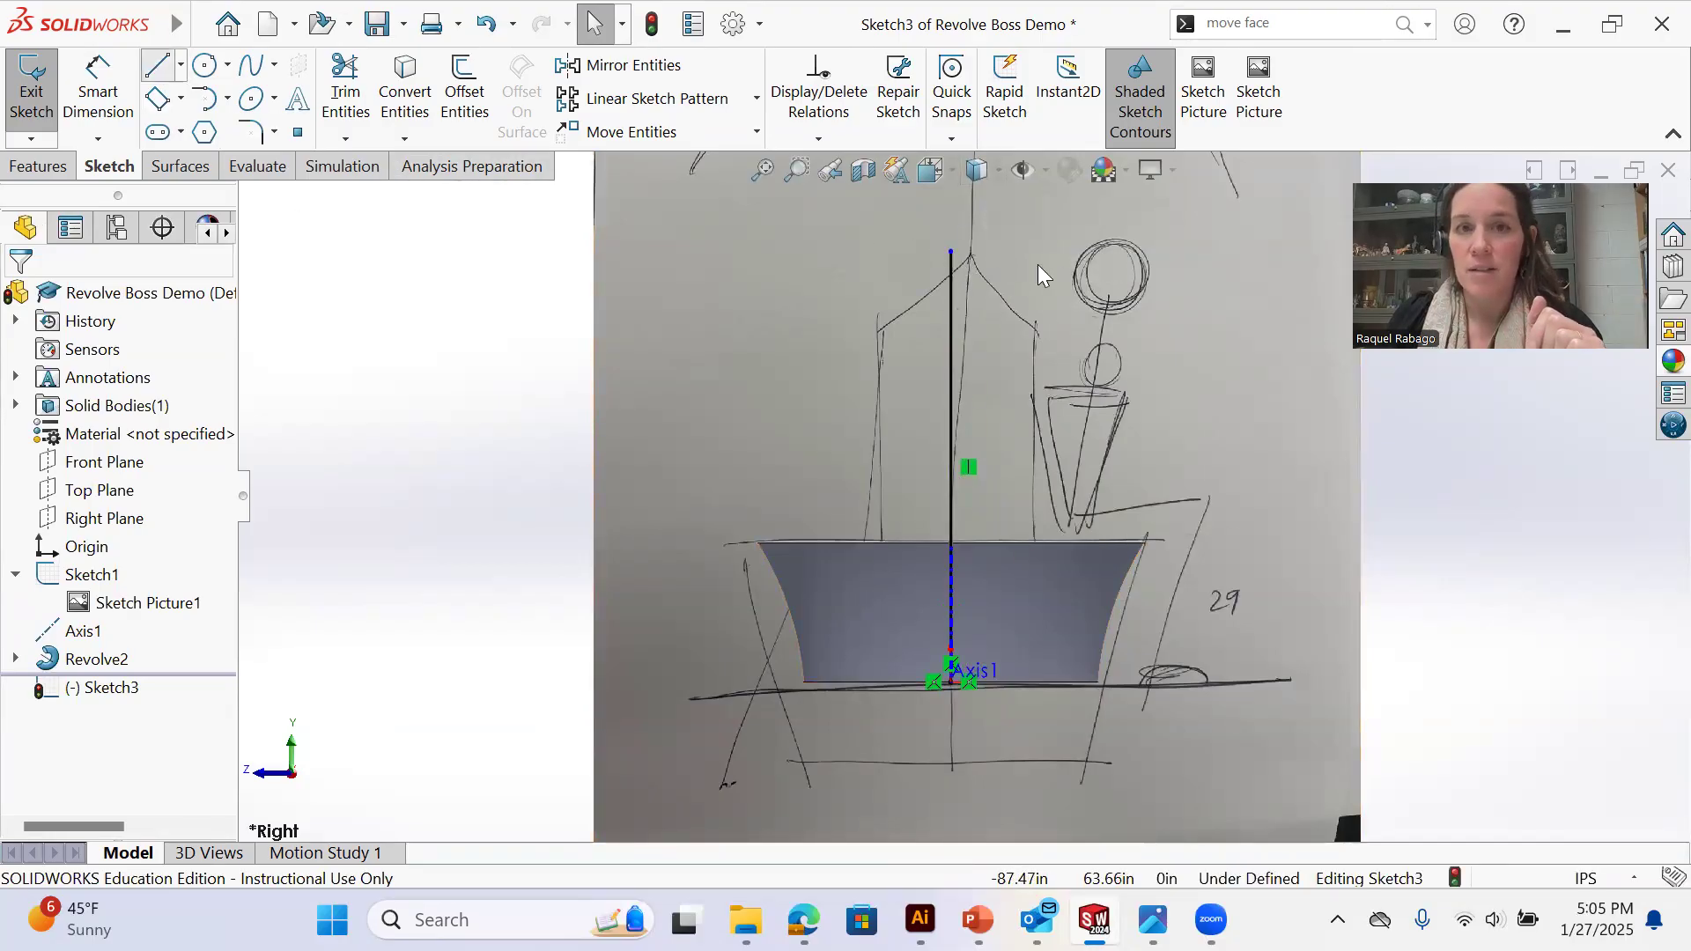
pyautogui.click(950, 252)
pyautogui.scroll(1, 936, 255)
pyautogui.scroll(-1, 935, 268)
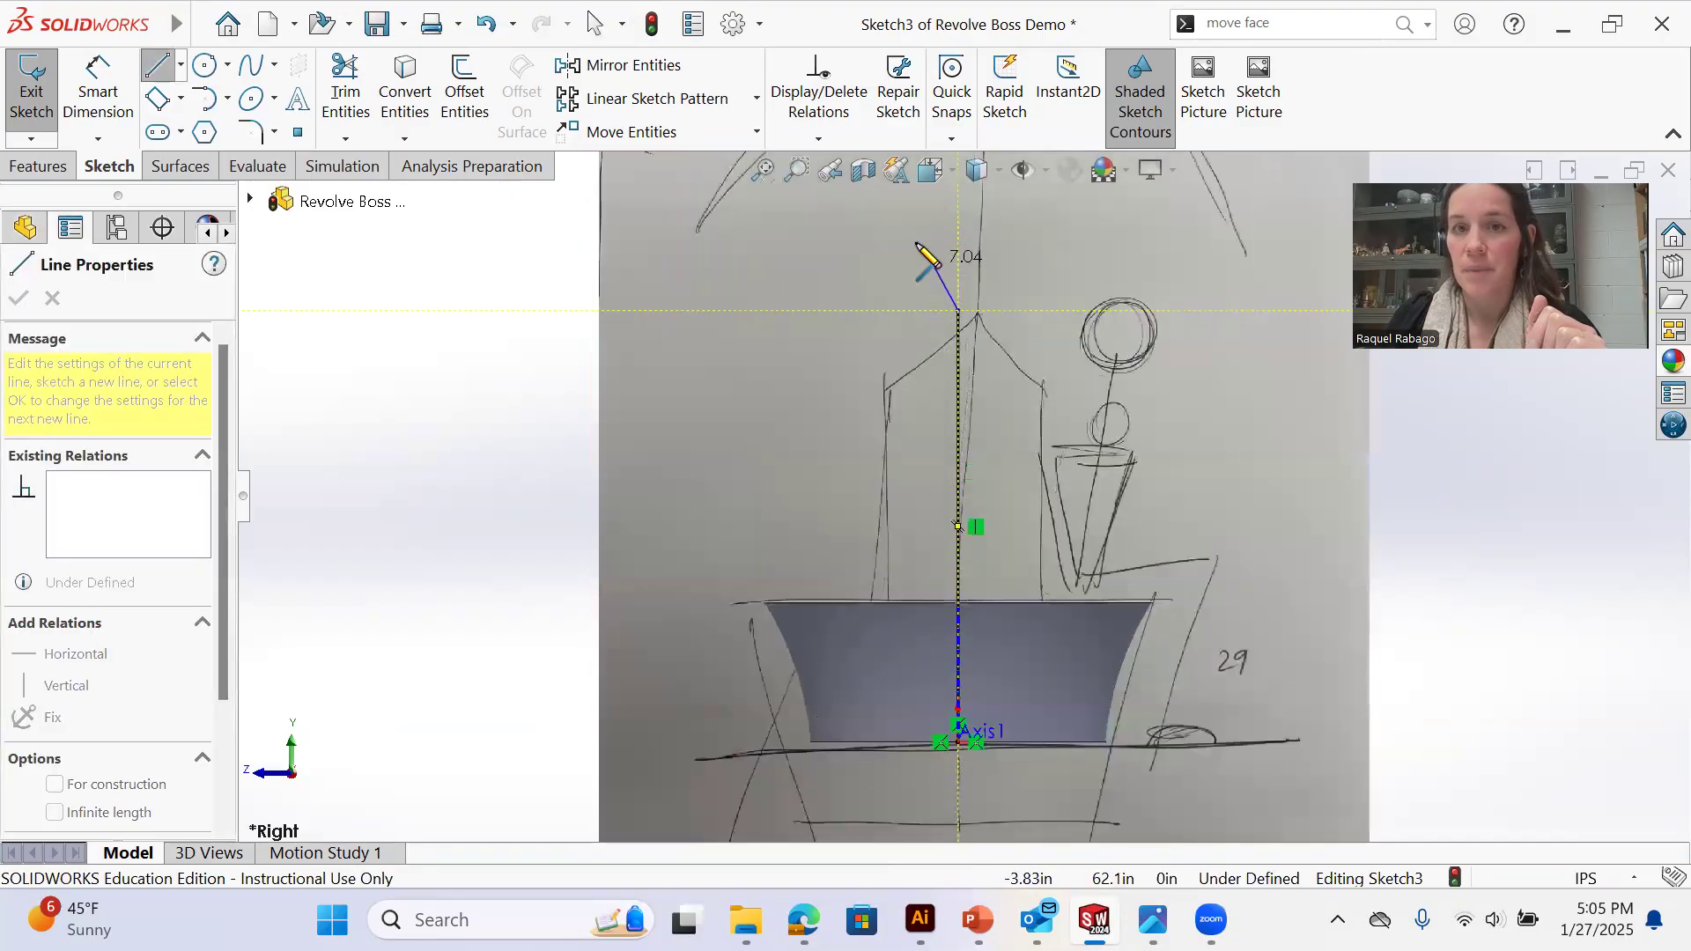
pyautogui.click(909, 231)
pyautogui.rightClick(909, 231)
pyautogui.click(964, 255)
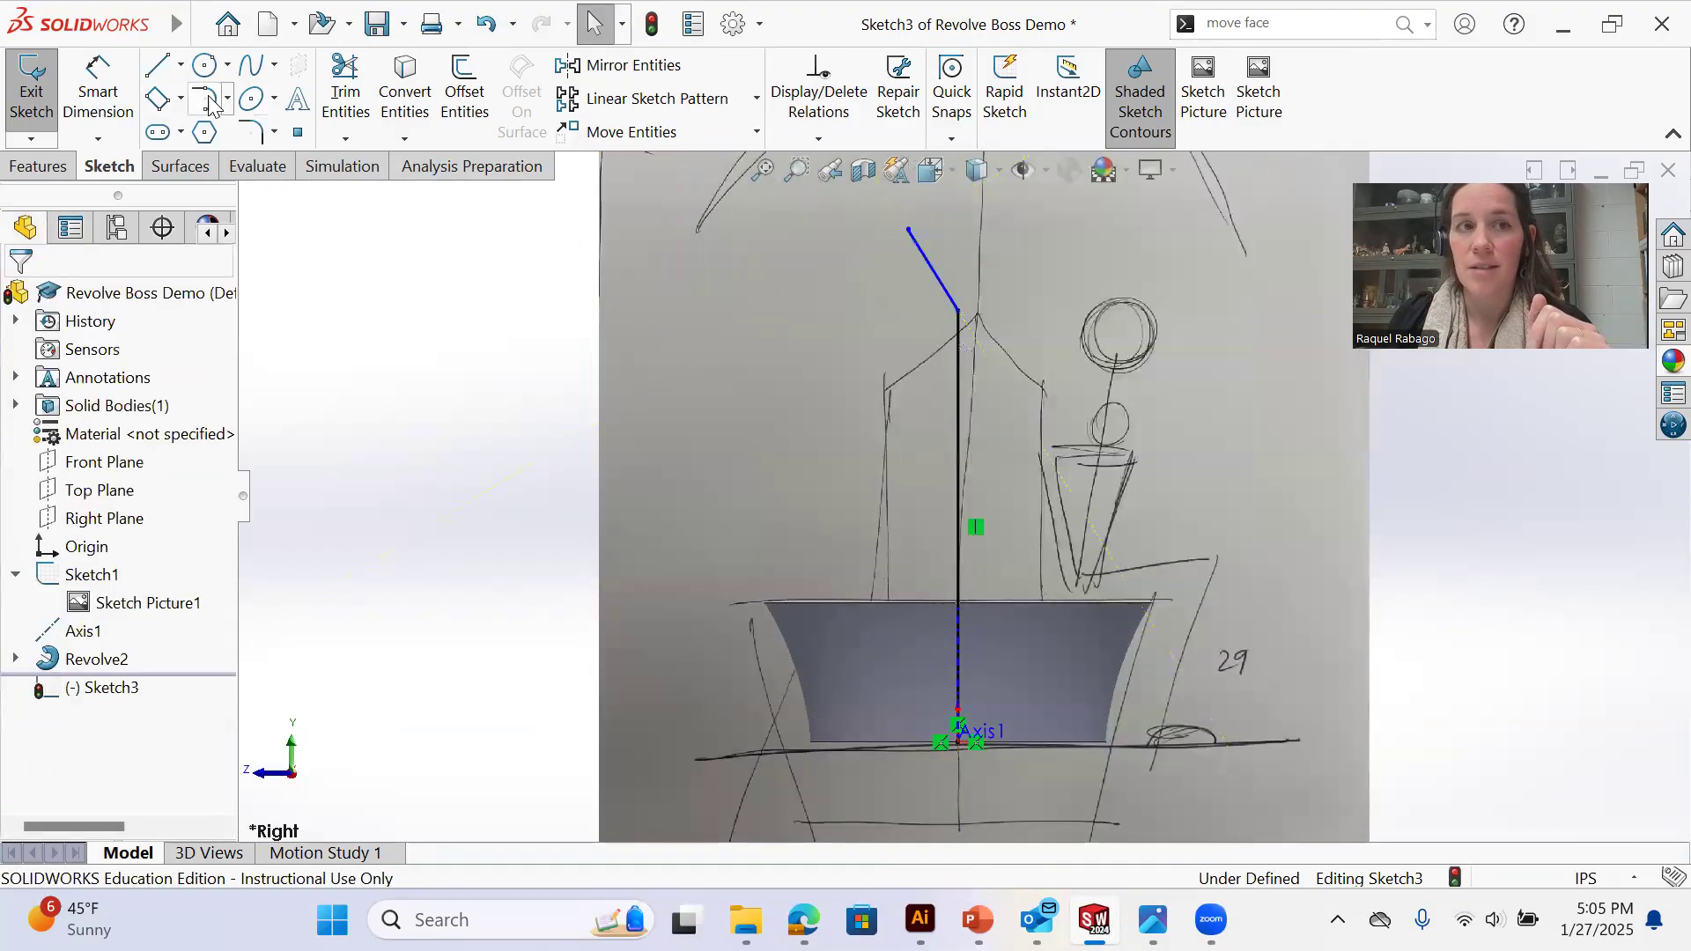
# Try a tangent arc from the vertical line's top end to the pictured column's shoulder beside the figure, and remove it
pyautogui.click(958, 310)
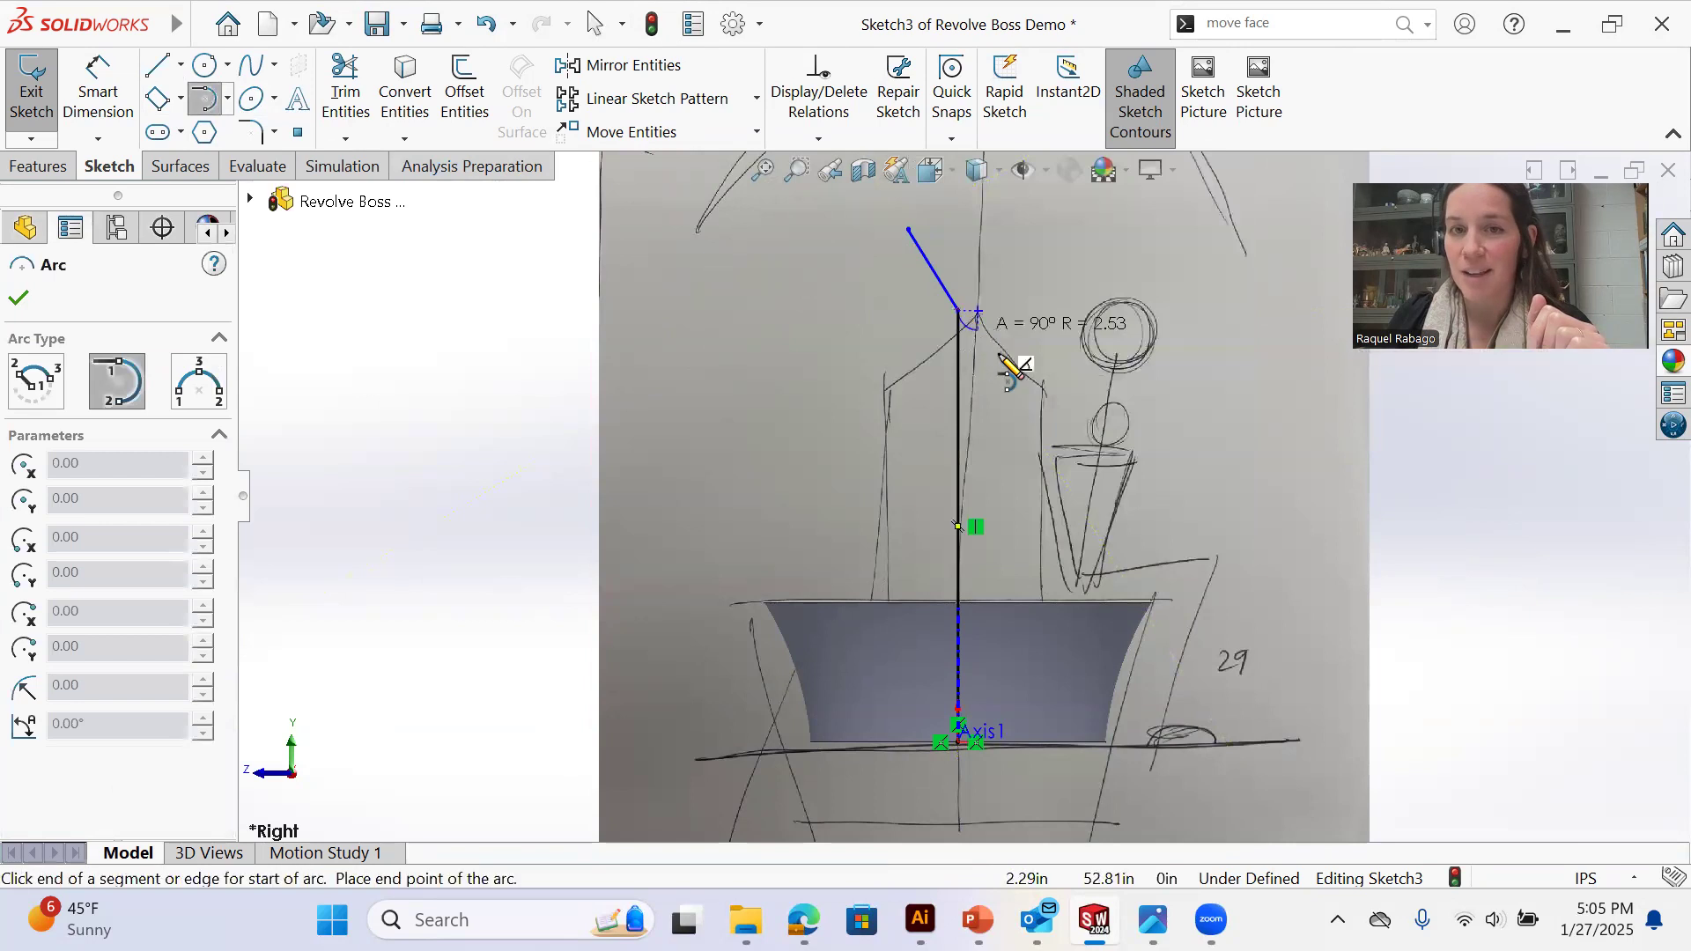
pyautogui.click(1044, 390)
pyautogui.rightClick(976, 345)
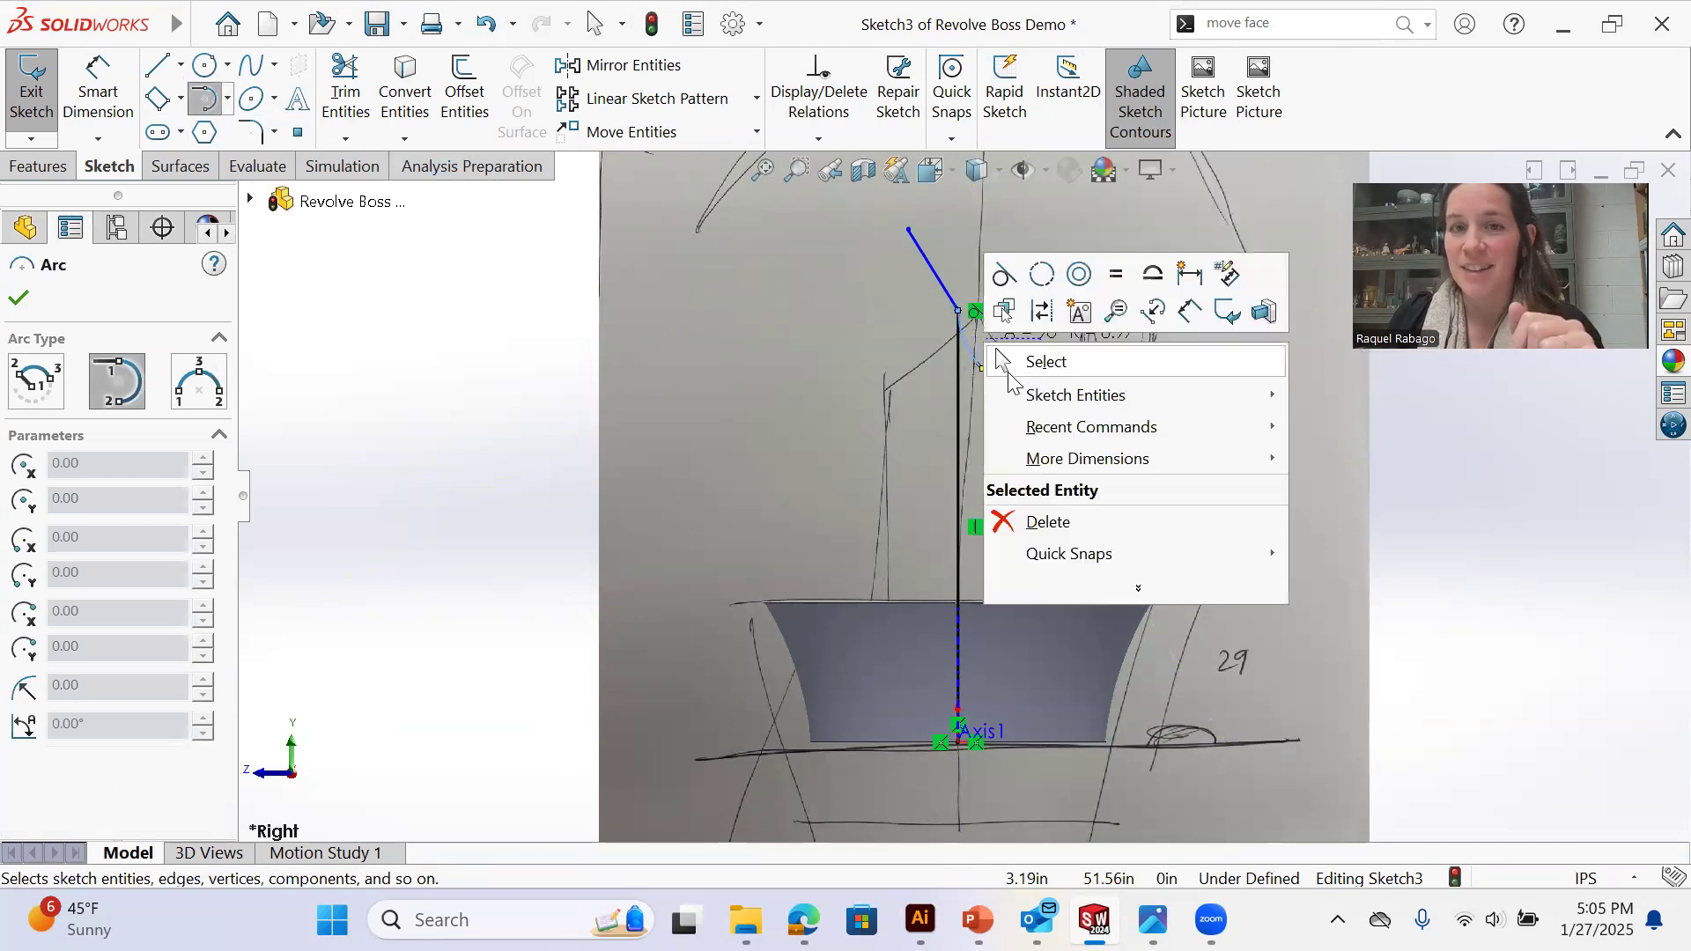
pyautogui.click(1008, 362)
pyautogui.click(996, 385)
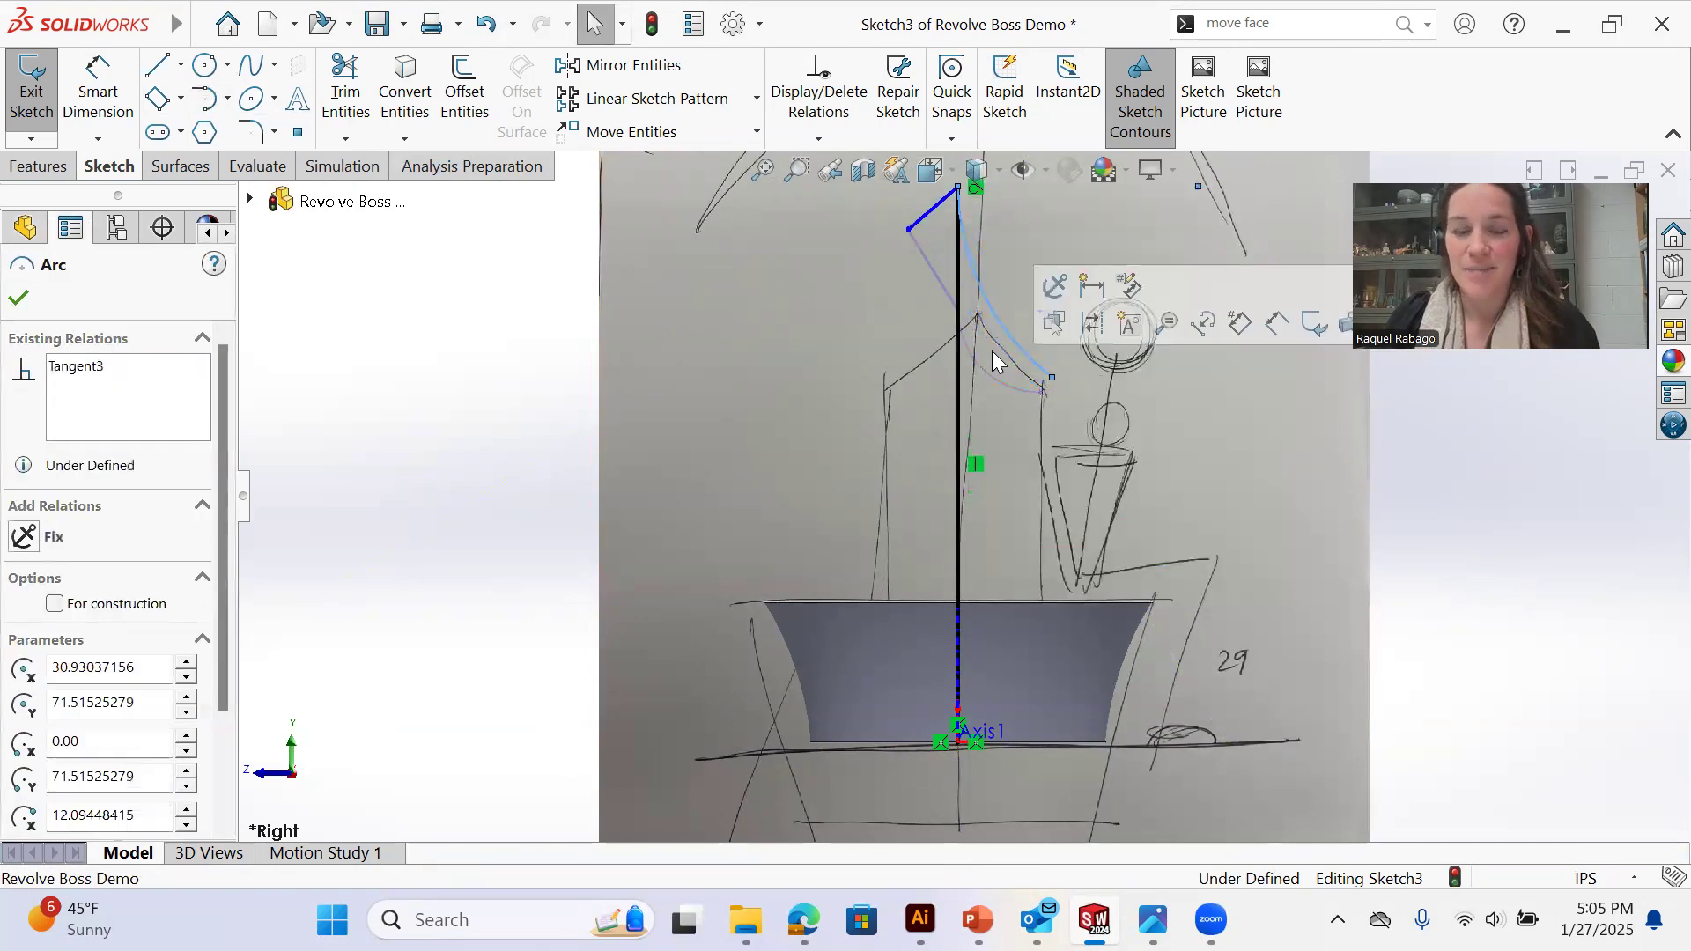
pyautogui.click(1013, 309)
pyautogui.scroll(-1, 1023, 356)
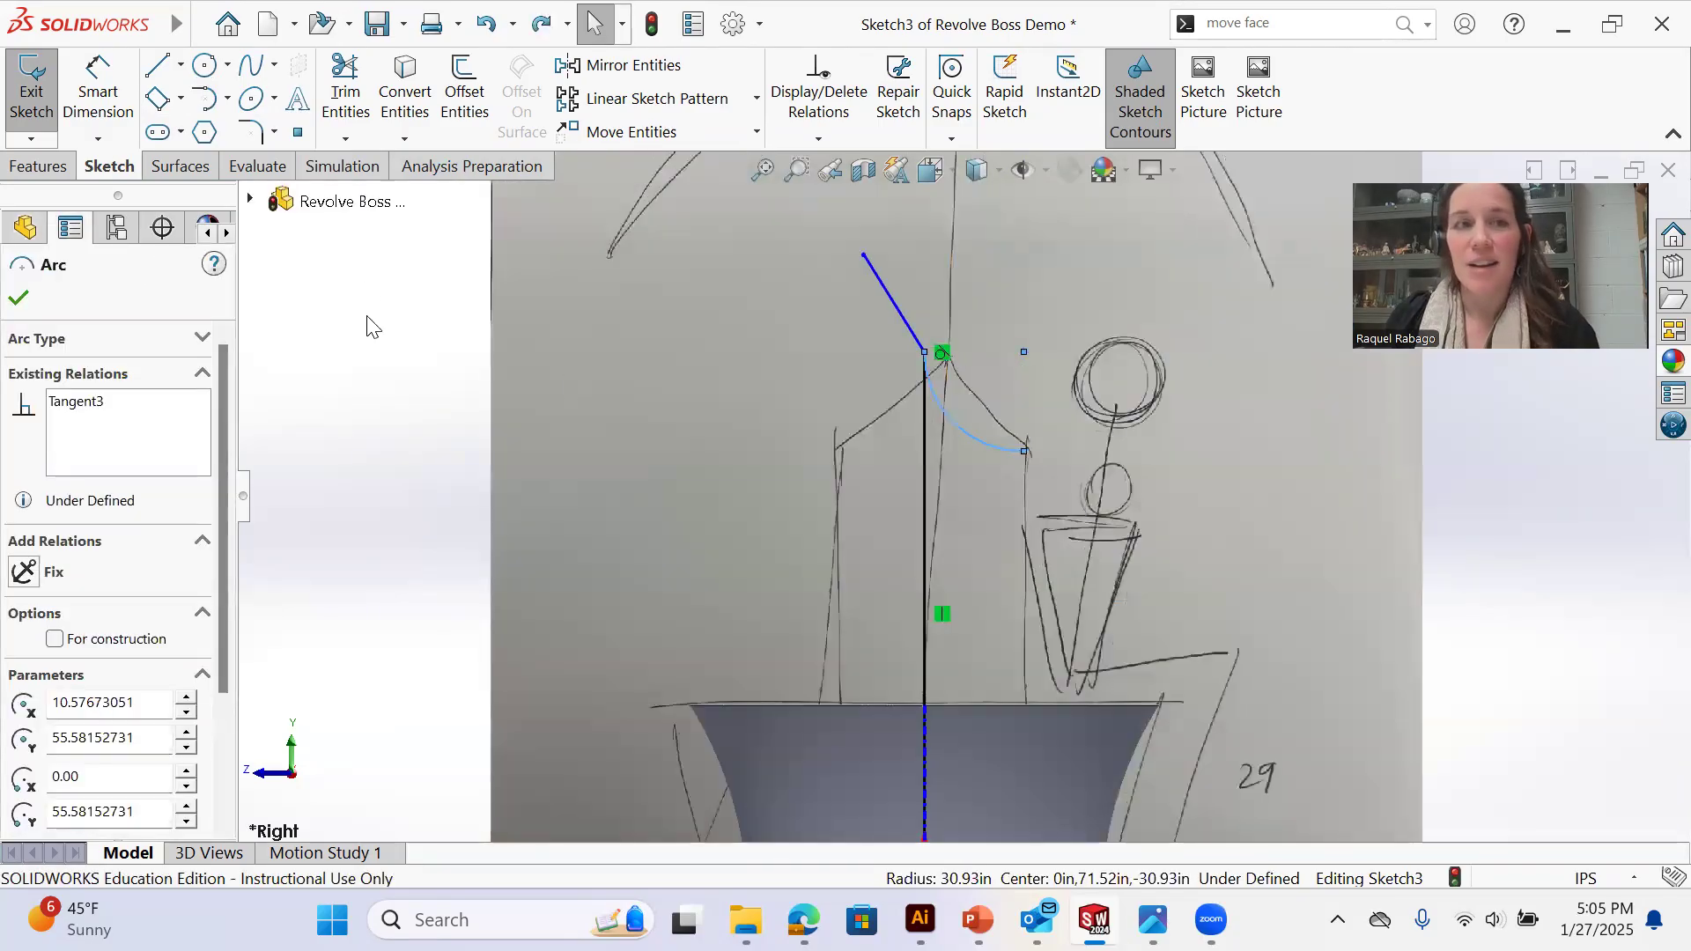
pyautogui.click(227, 98)
pyautogui.click(1015, 363)
pyautogui.click(971, 431)
# Move the slanted guide line's free end outward so the line is about 13.1 in long at about 136 degrees
pyautogui.moveTo(863, 256)
pyautogui.mouseDown()
pyautogui.moveTo(837, 278)
pyautogui.moveTo(820, 263)
pyautogui.moveTo(836, 266)
pyautogui.mouseUp()
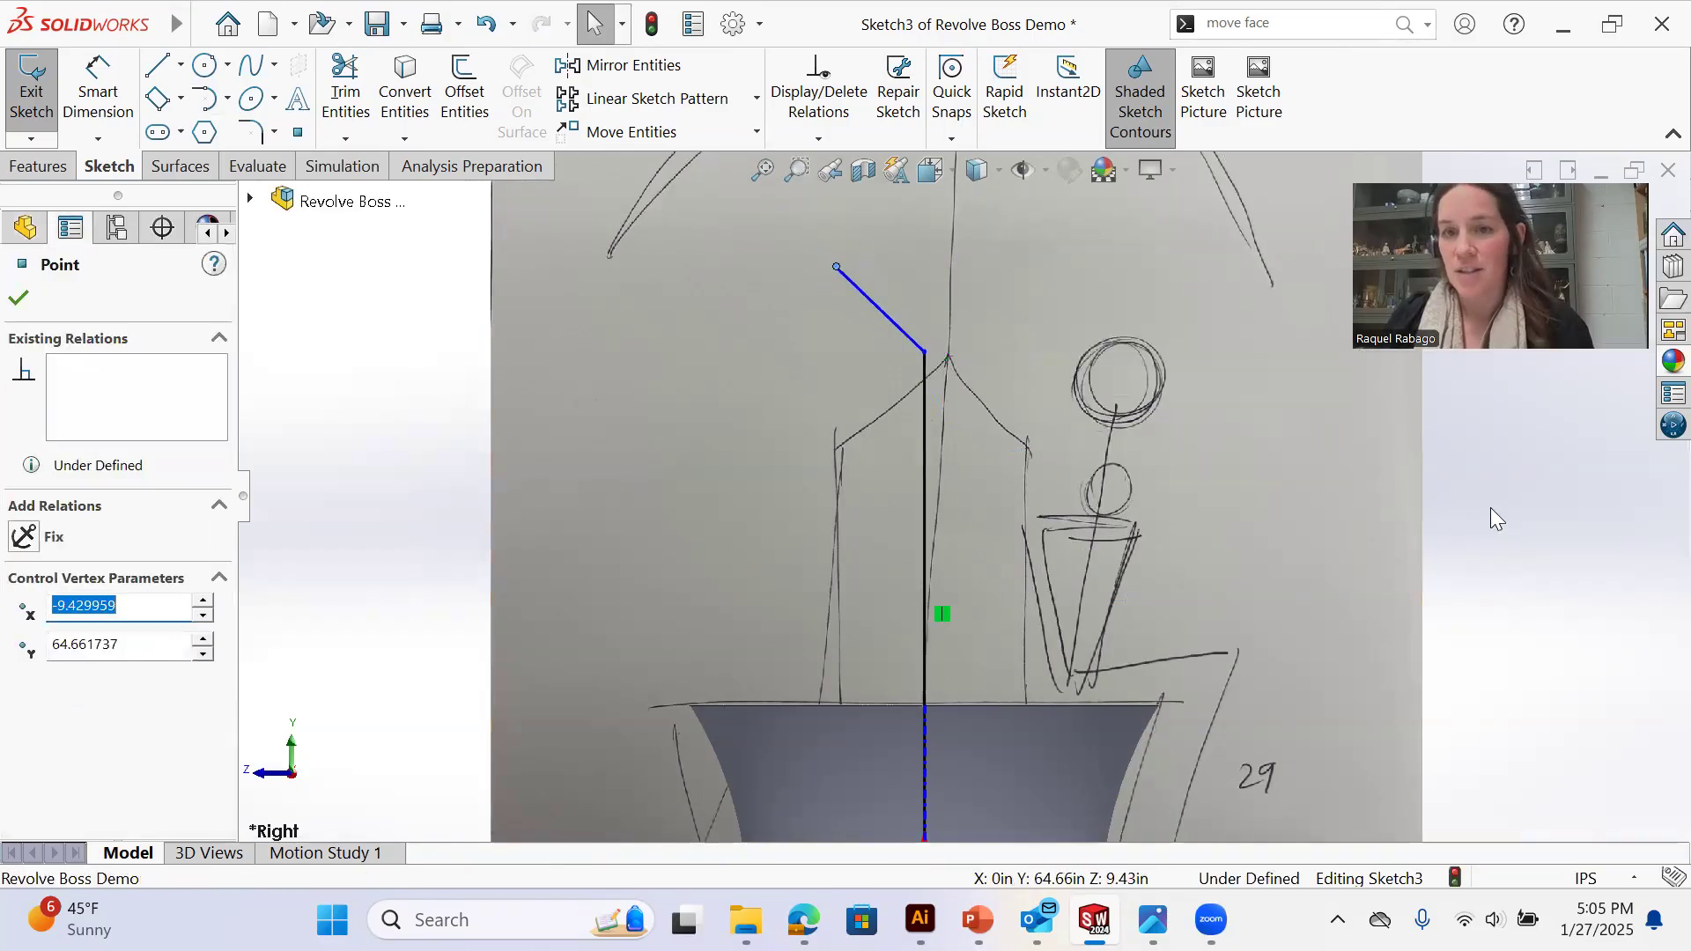
pyautogui.click(1490, 508)
pyautogui.scroll(-1, 993, 338)
pyautogui.scroll(-1, 956, 438)
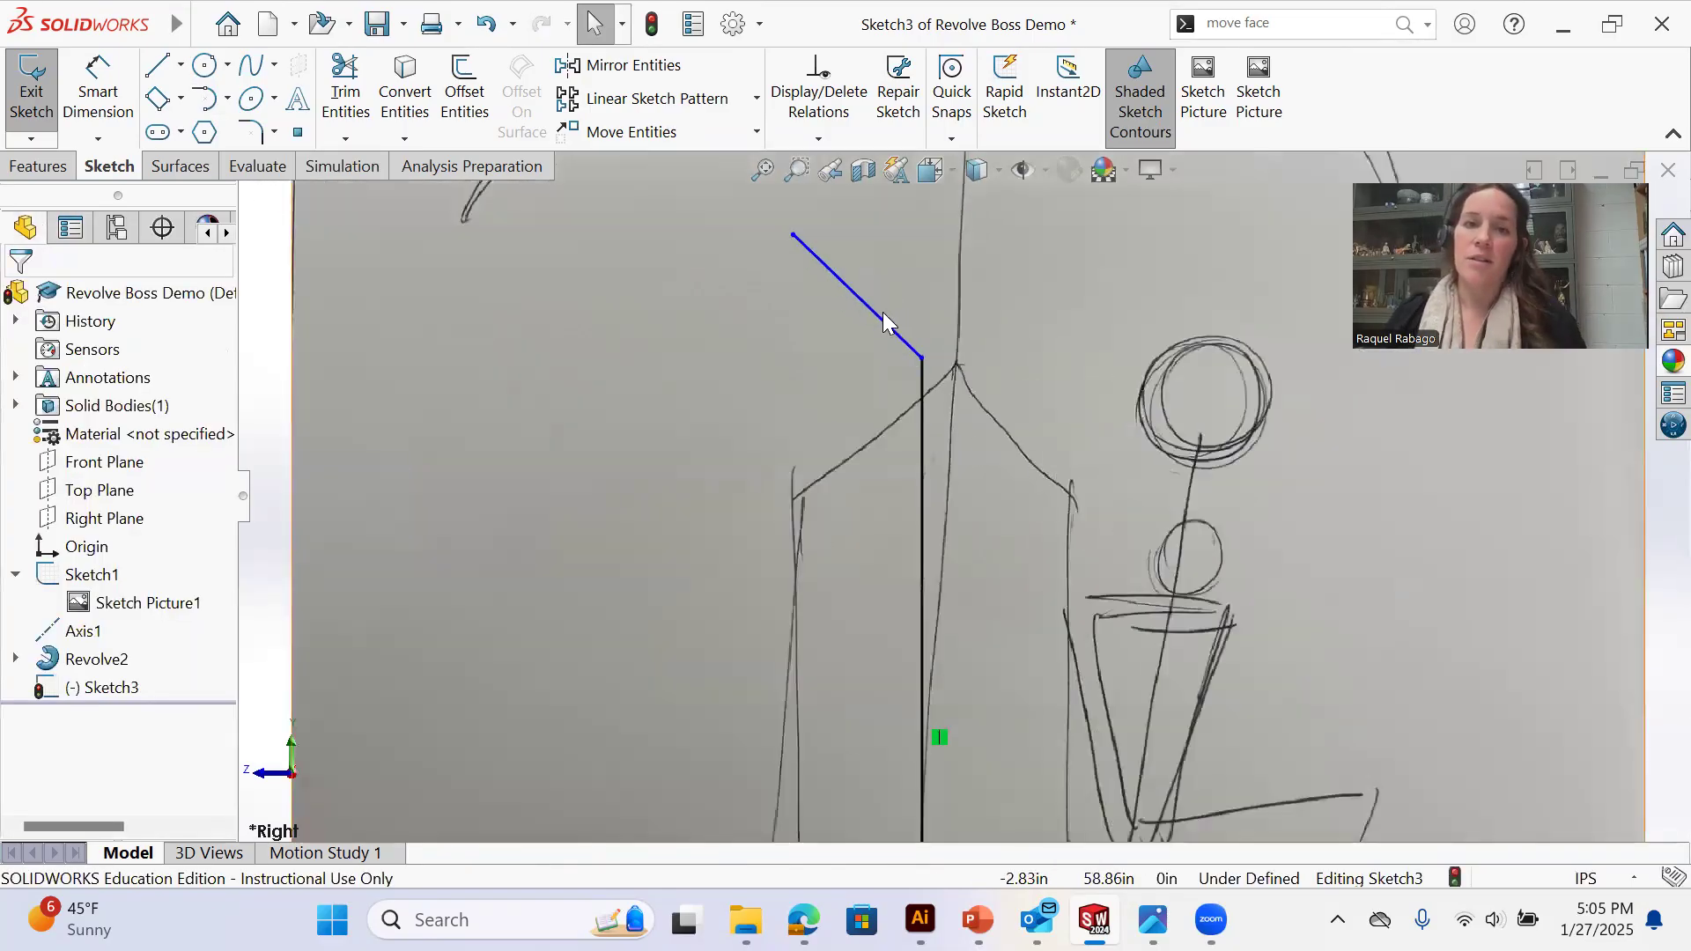
pyautogui.moveTo(890, 329); pyautogui.dragTo(895, 332)
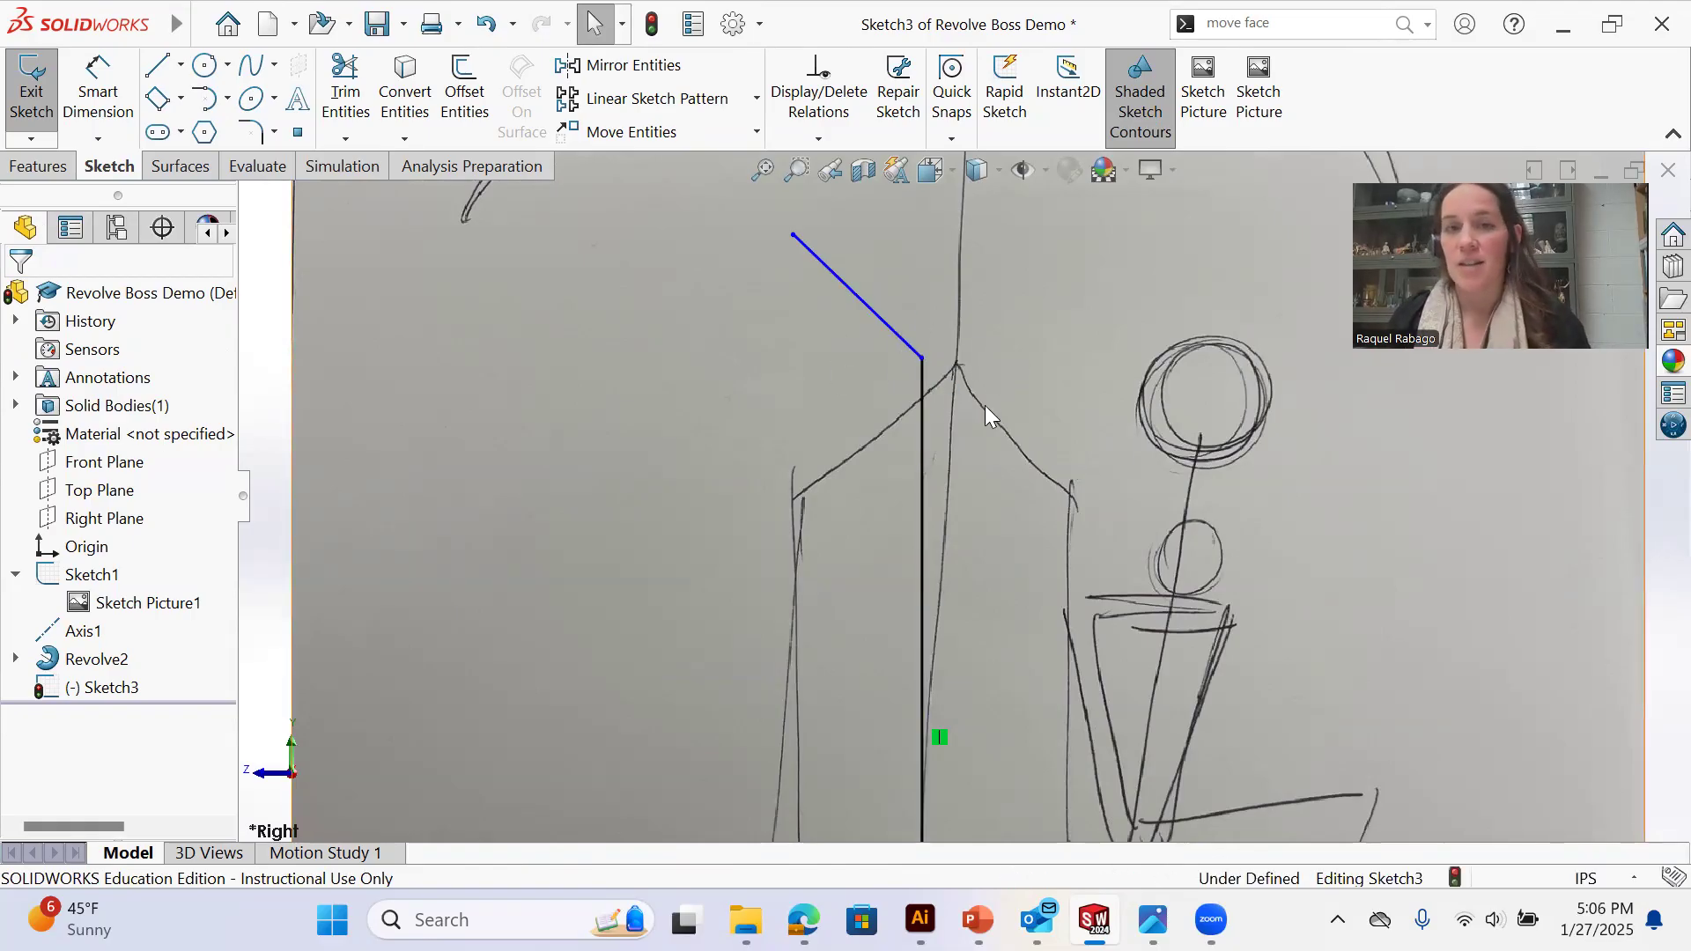
pyautogui.press('s')
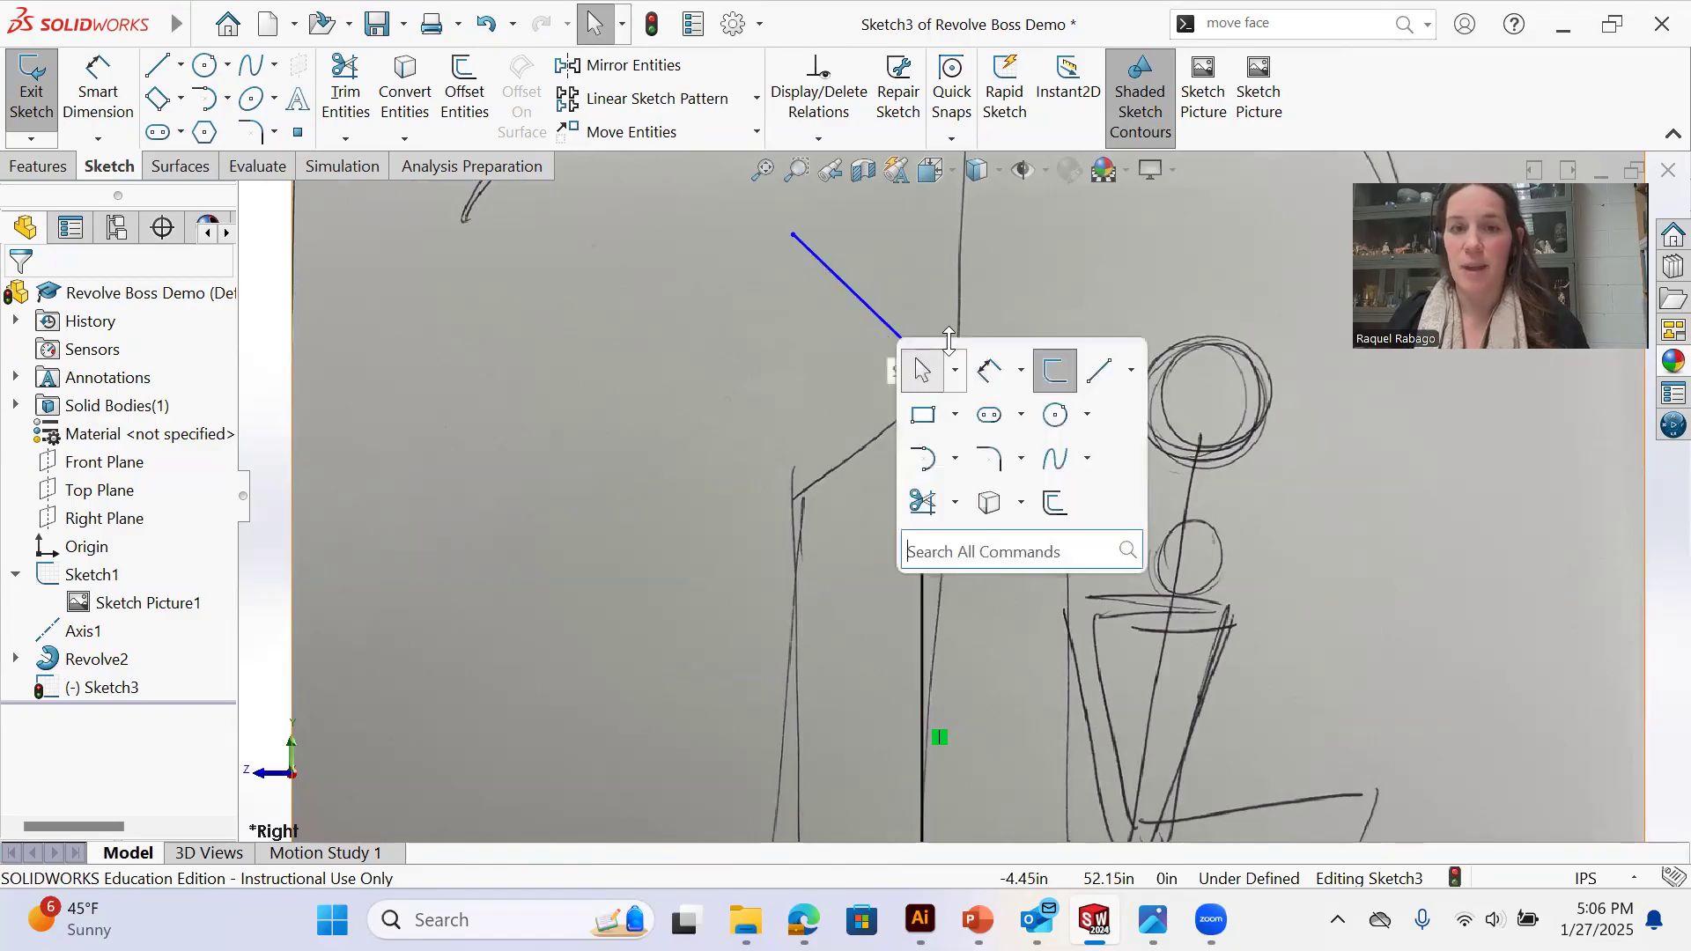
pyautogui.click(944, 268)
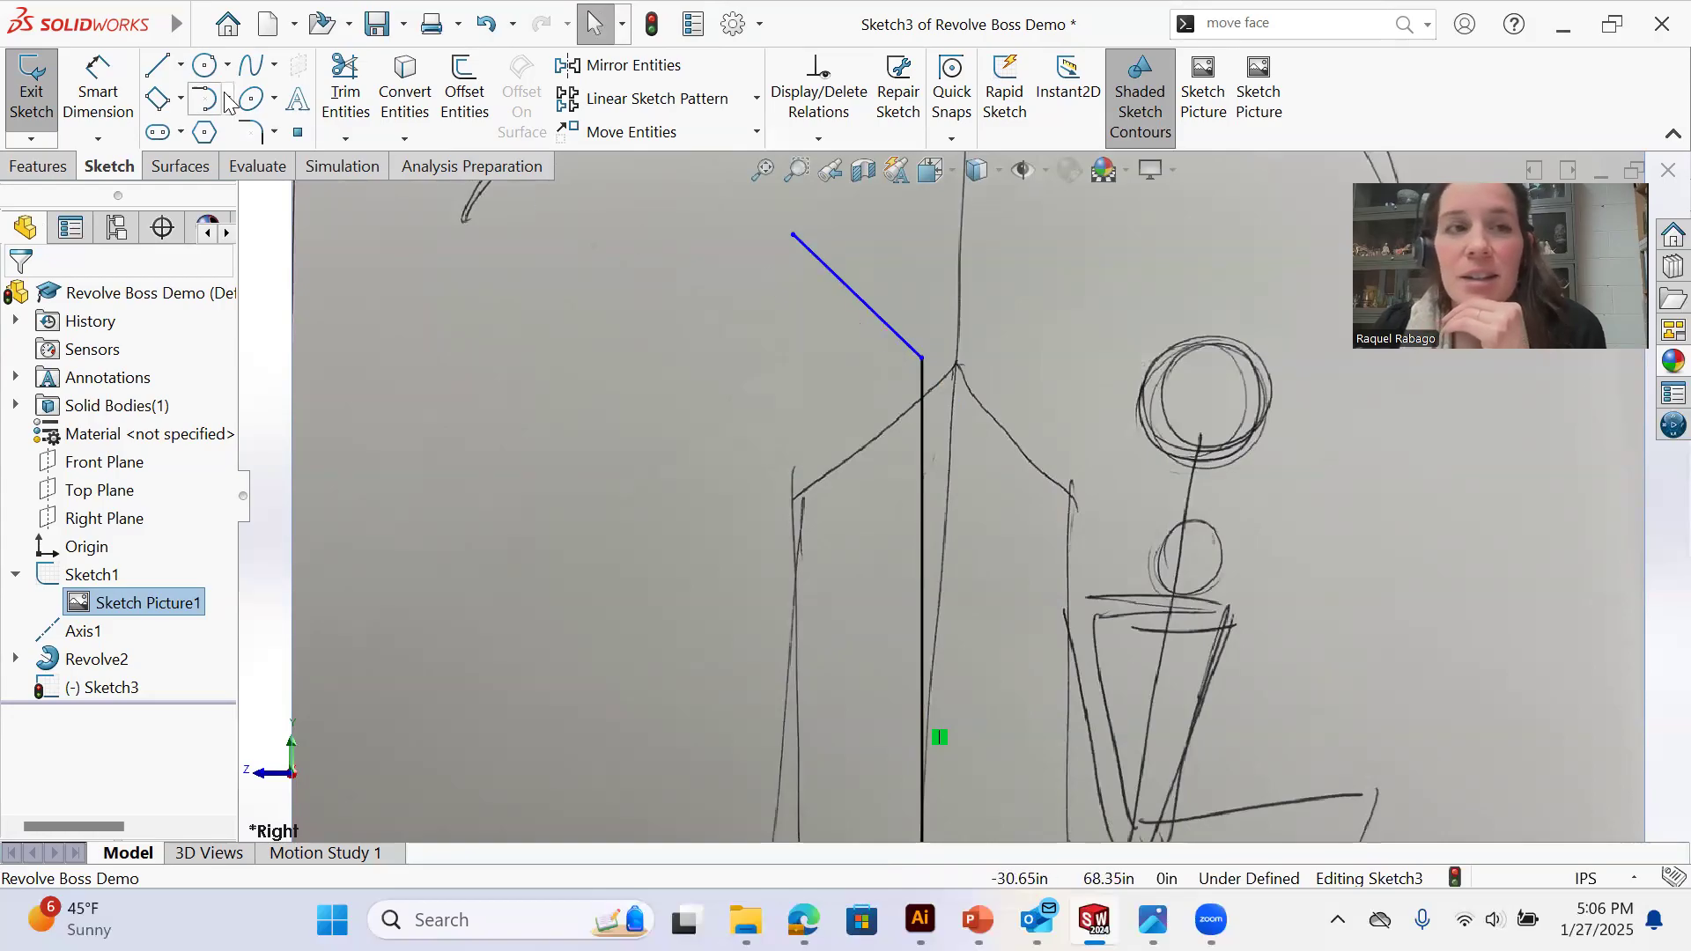
# Sketch a two-point spline about 14.5 in long from the vertical line's top end to the column's shoulder beside the figure
pyautogui.click(243, 72)
pyautogui.click(922, 358)
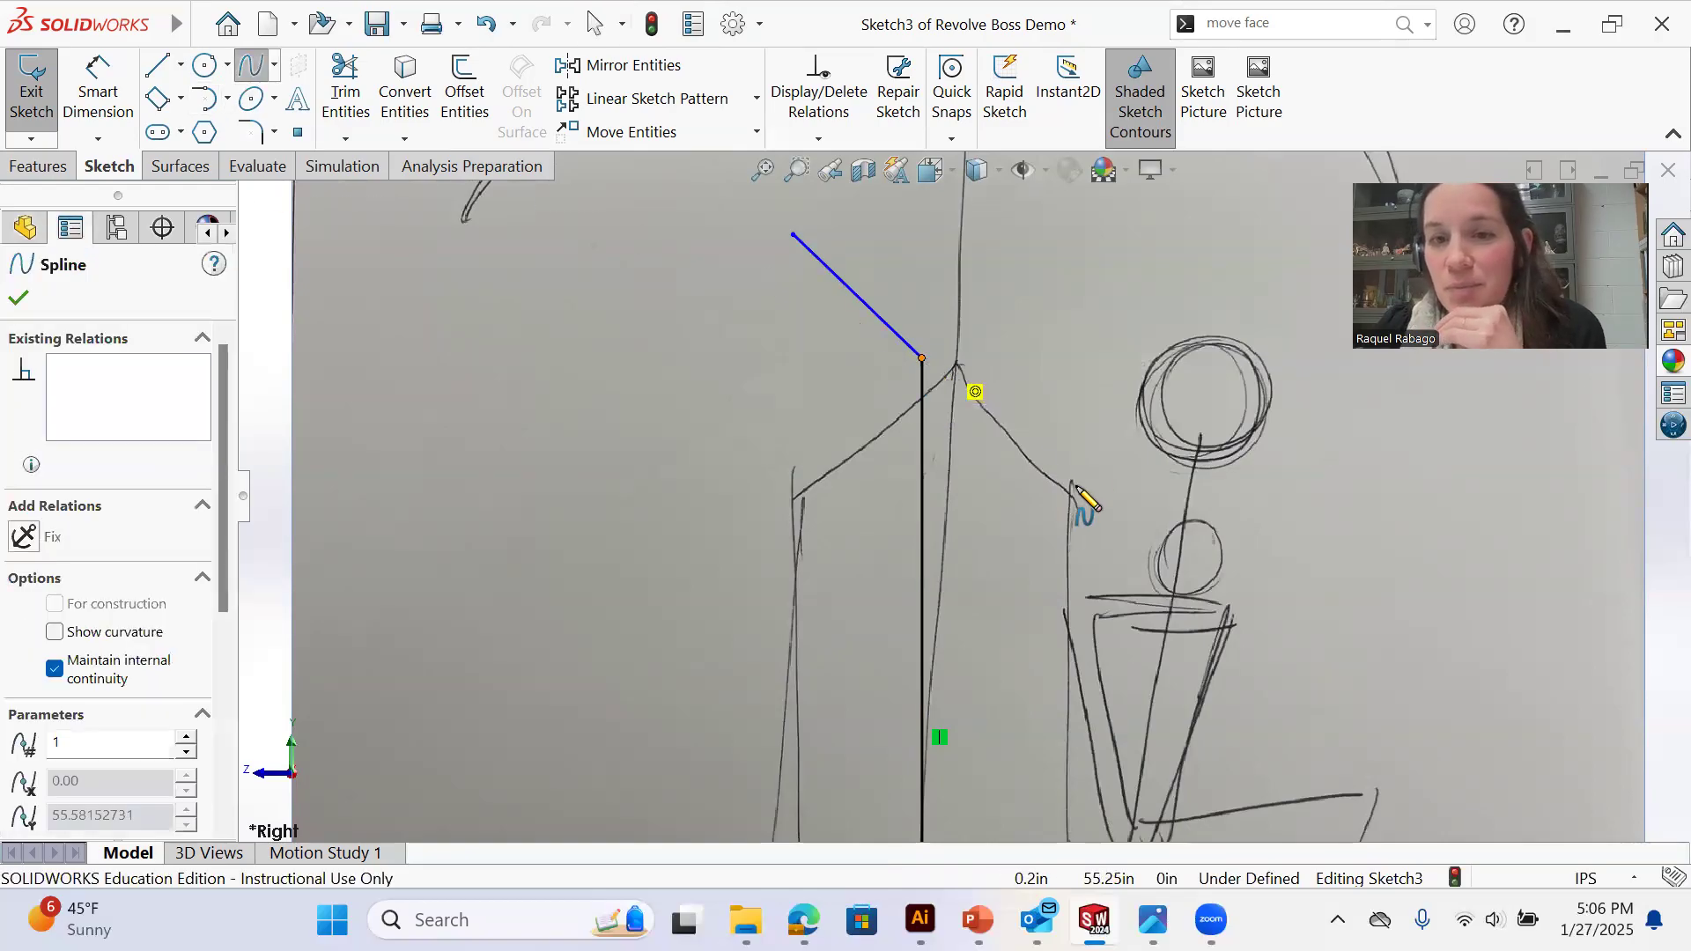
pyautogui.click(1072, 490)
pyautogui.rightClick(1115, 469)
pyautogui.click(1149, 487)
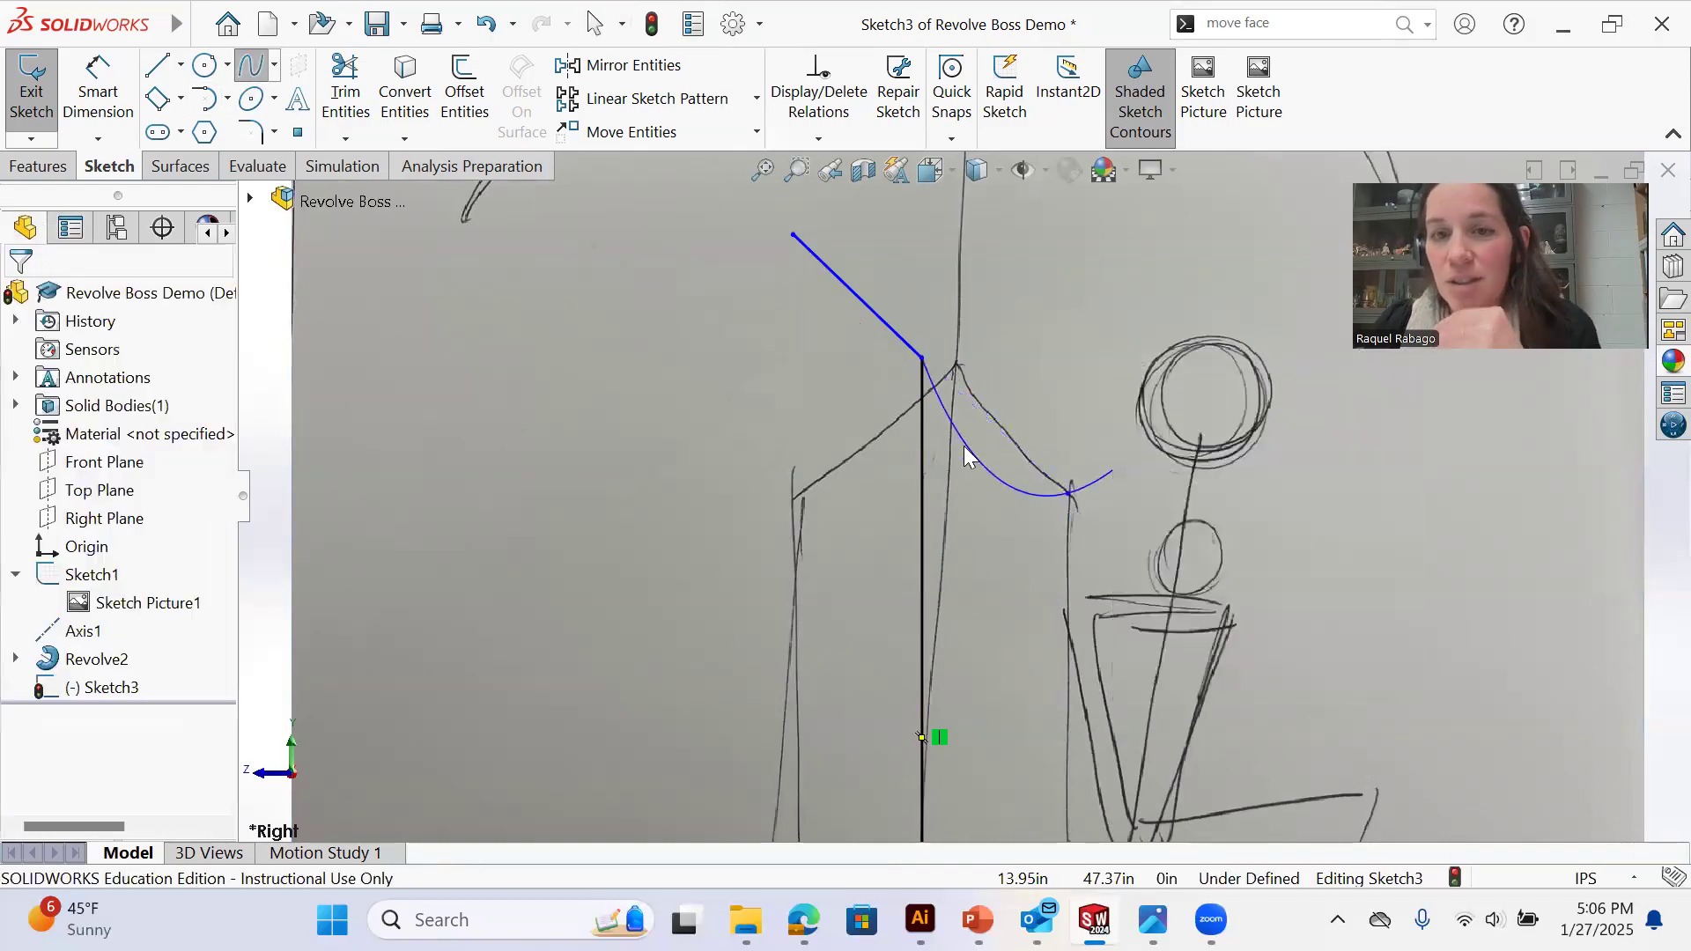
pyautogui.click(929, 365)
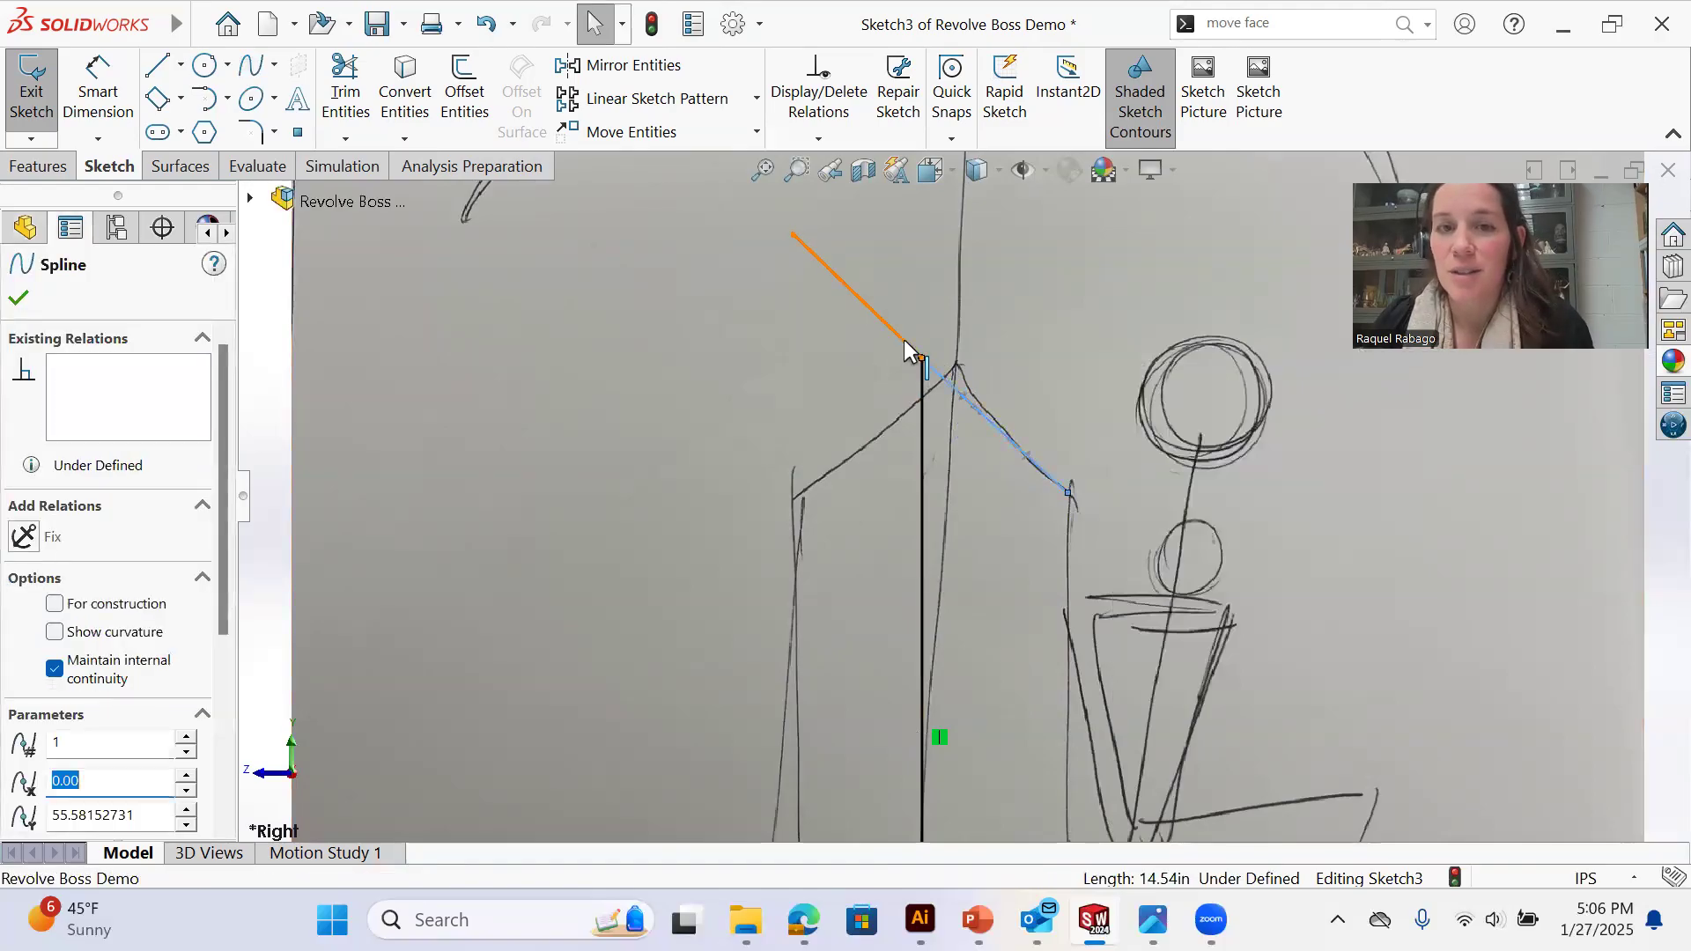
pyautogui.press('Escape')
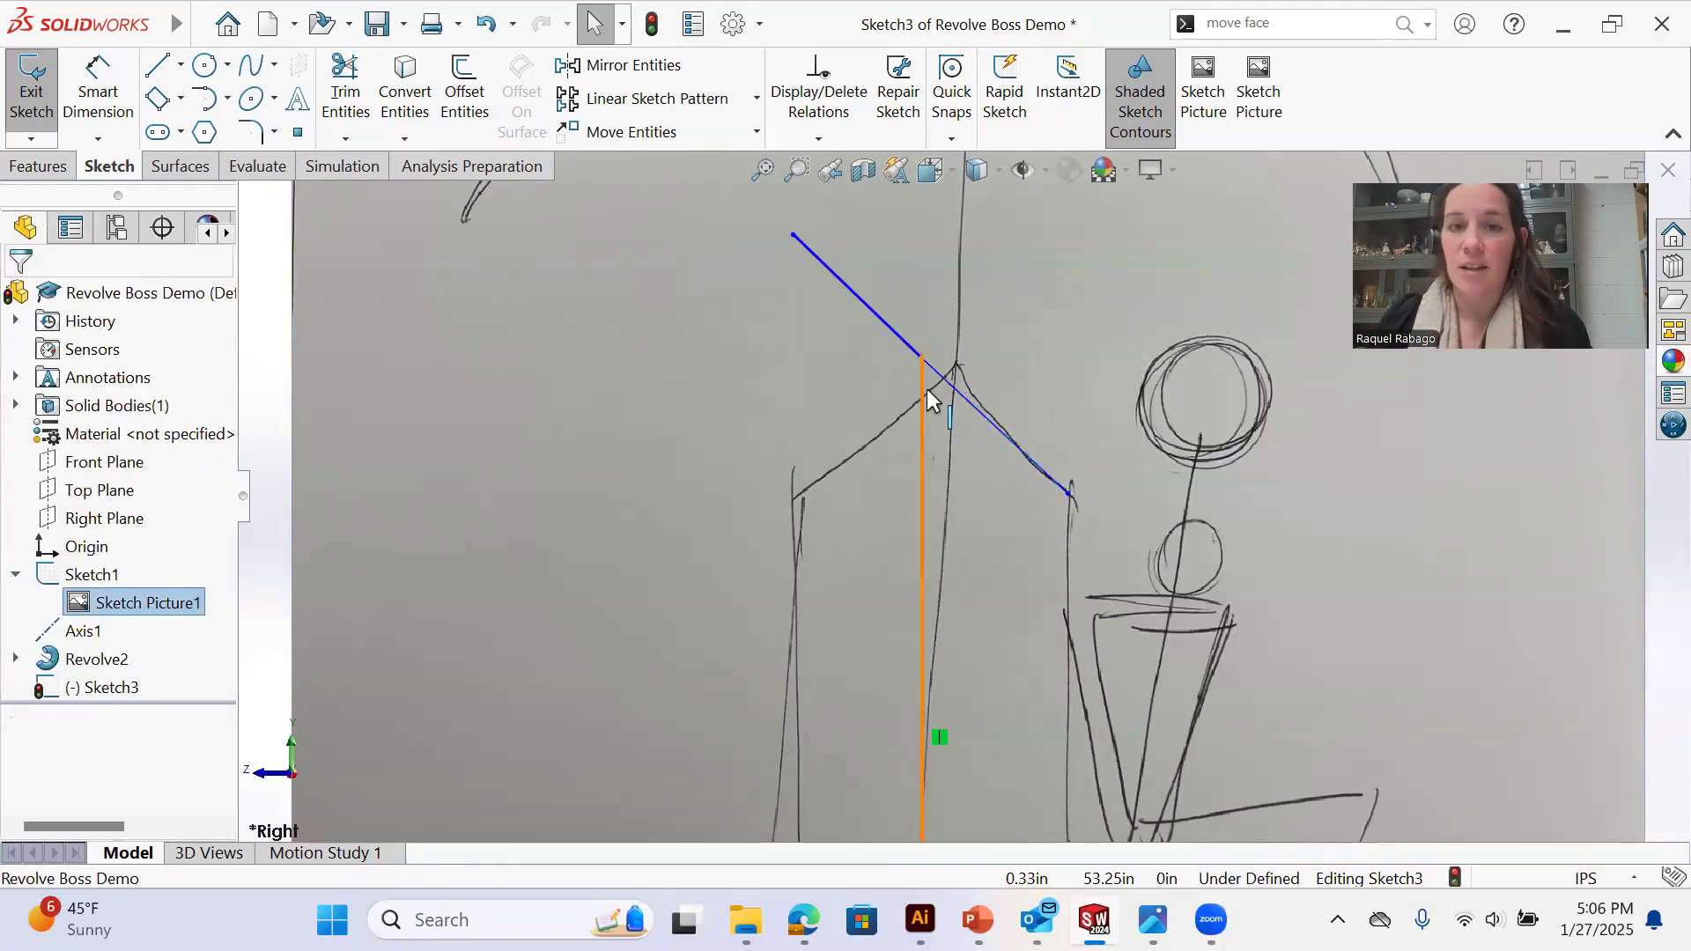
pyautogui.click(925, 399)
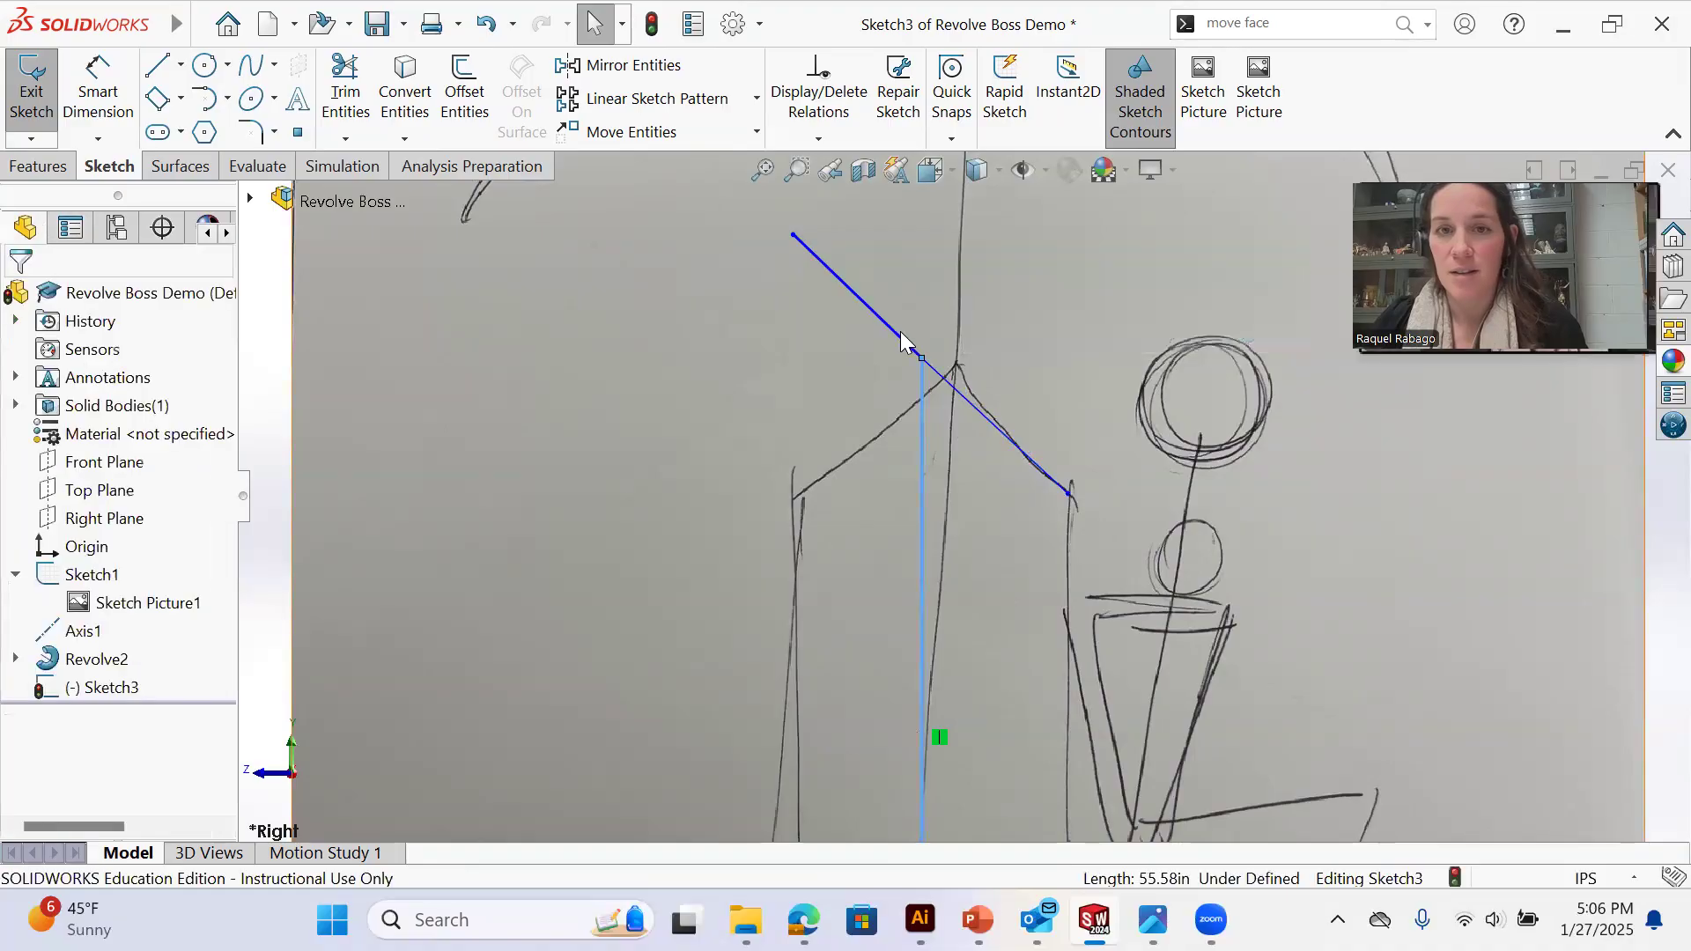
pyautogui.keyDown('ctrl'); pyautogui.click(882, 319); pyautogui.keyUp('ctrl')
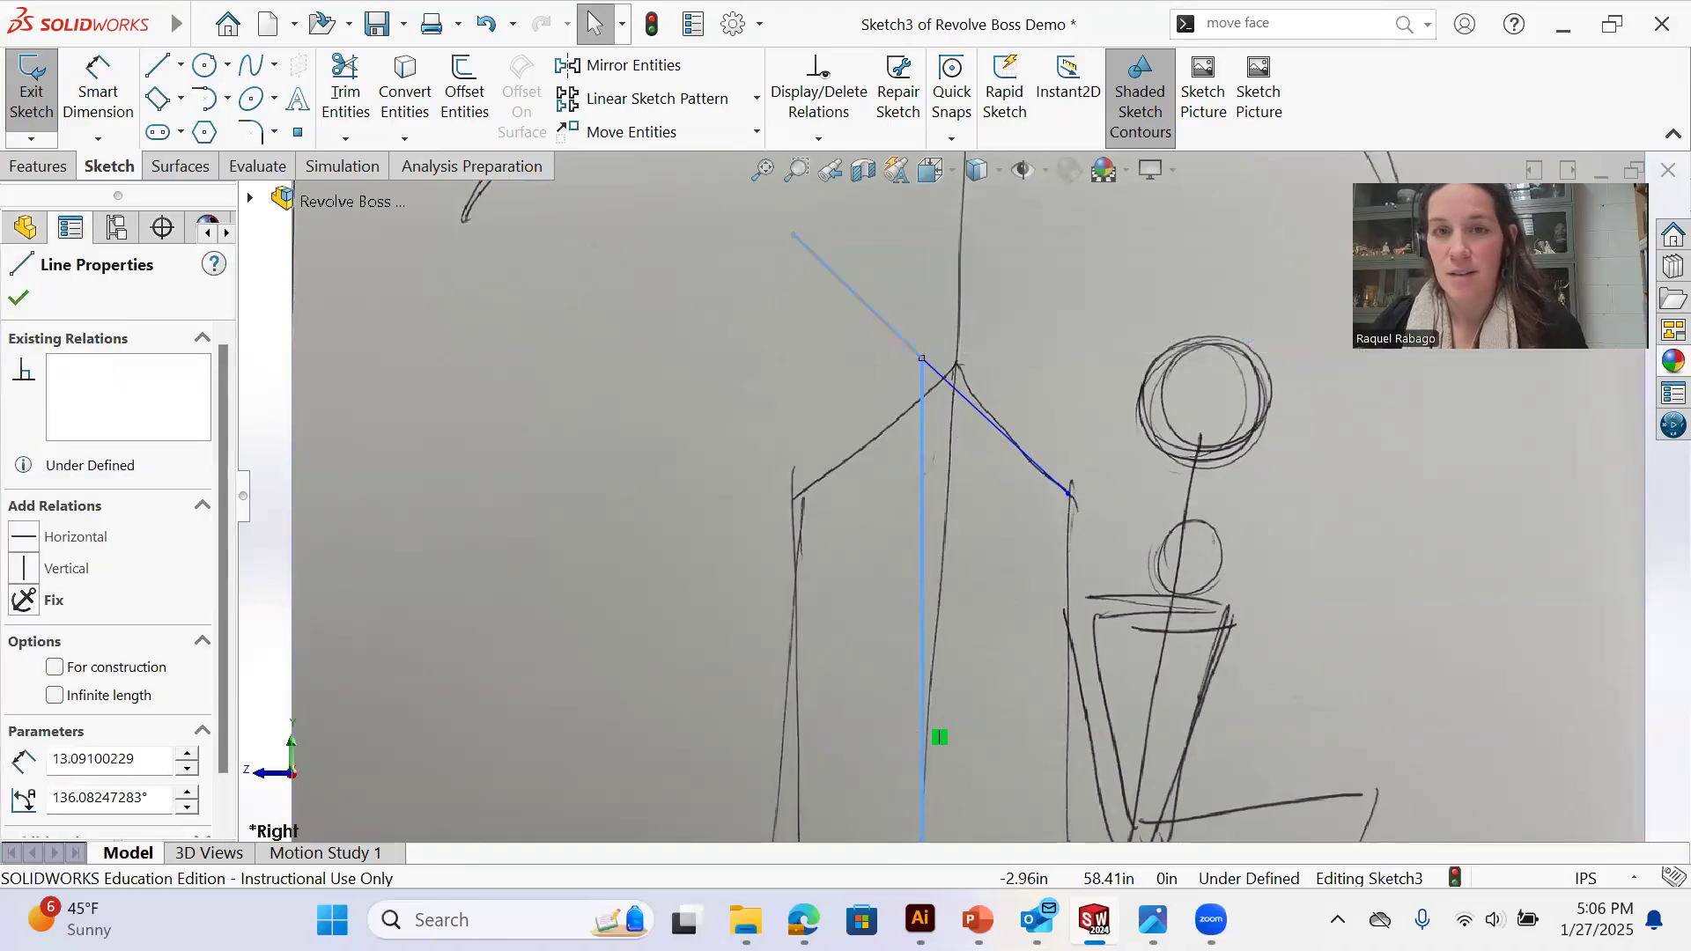
pyautogui.keyDown('ctrl'); pyautogui.click(1002, 349); pyautogui.keyUp('ctrl')
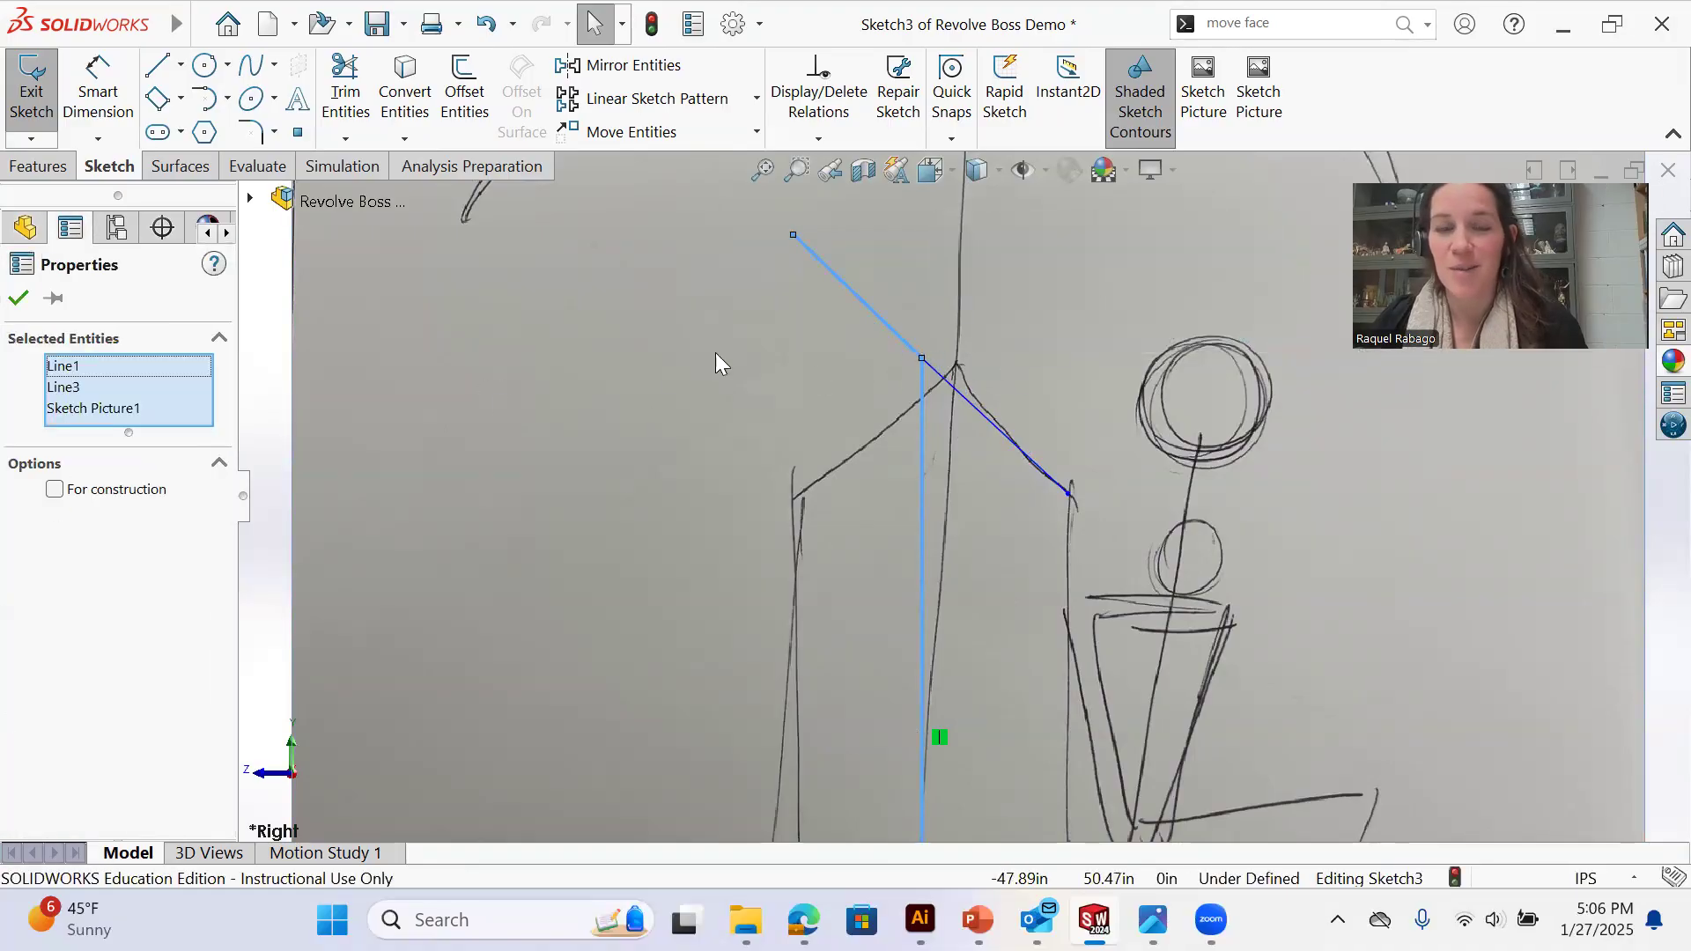
# Dimension the angle between the vertical line and the slanted guide line and set it to 135 degrees
pyautogui.press('s')
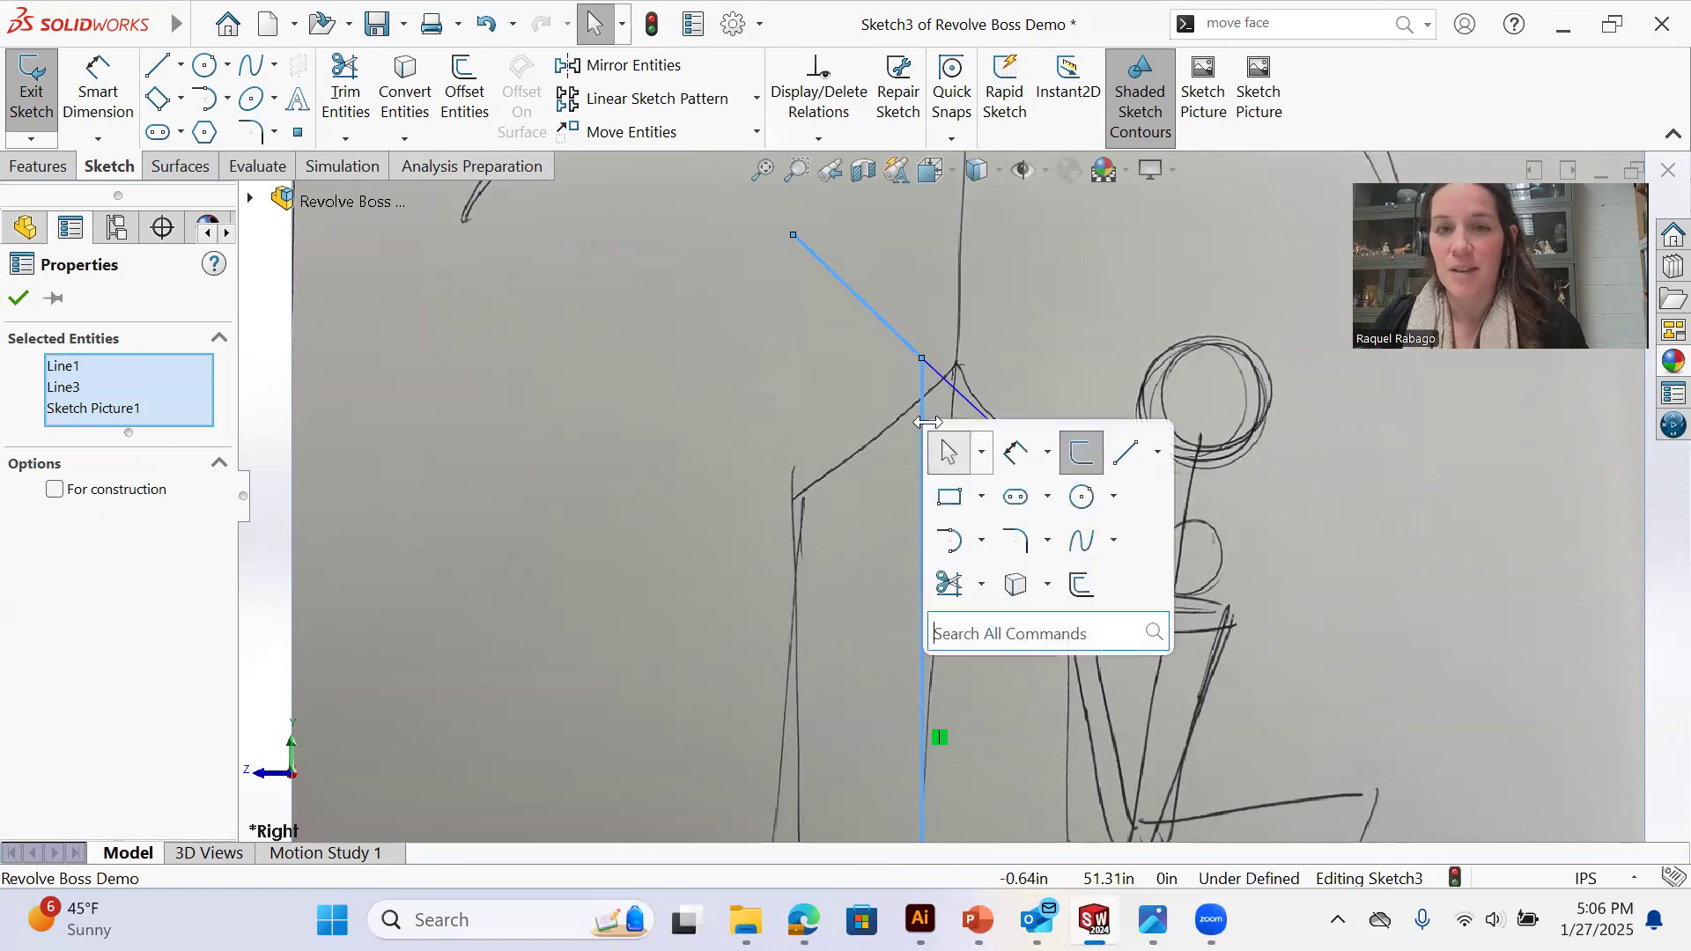
pyautogui.click(1016, 457)
pyautogui.click(921, 392)
pyautogui.click(885, 328)
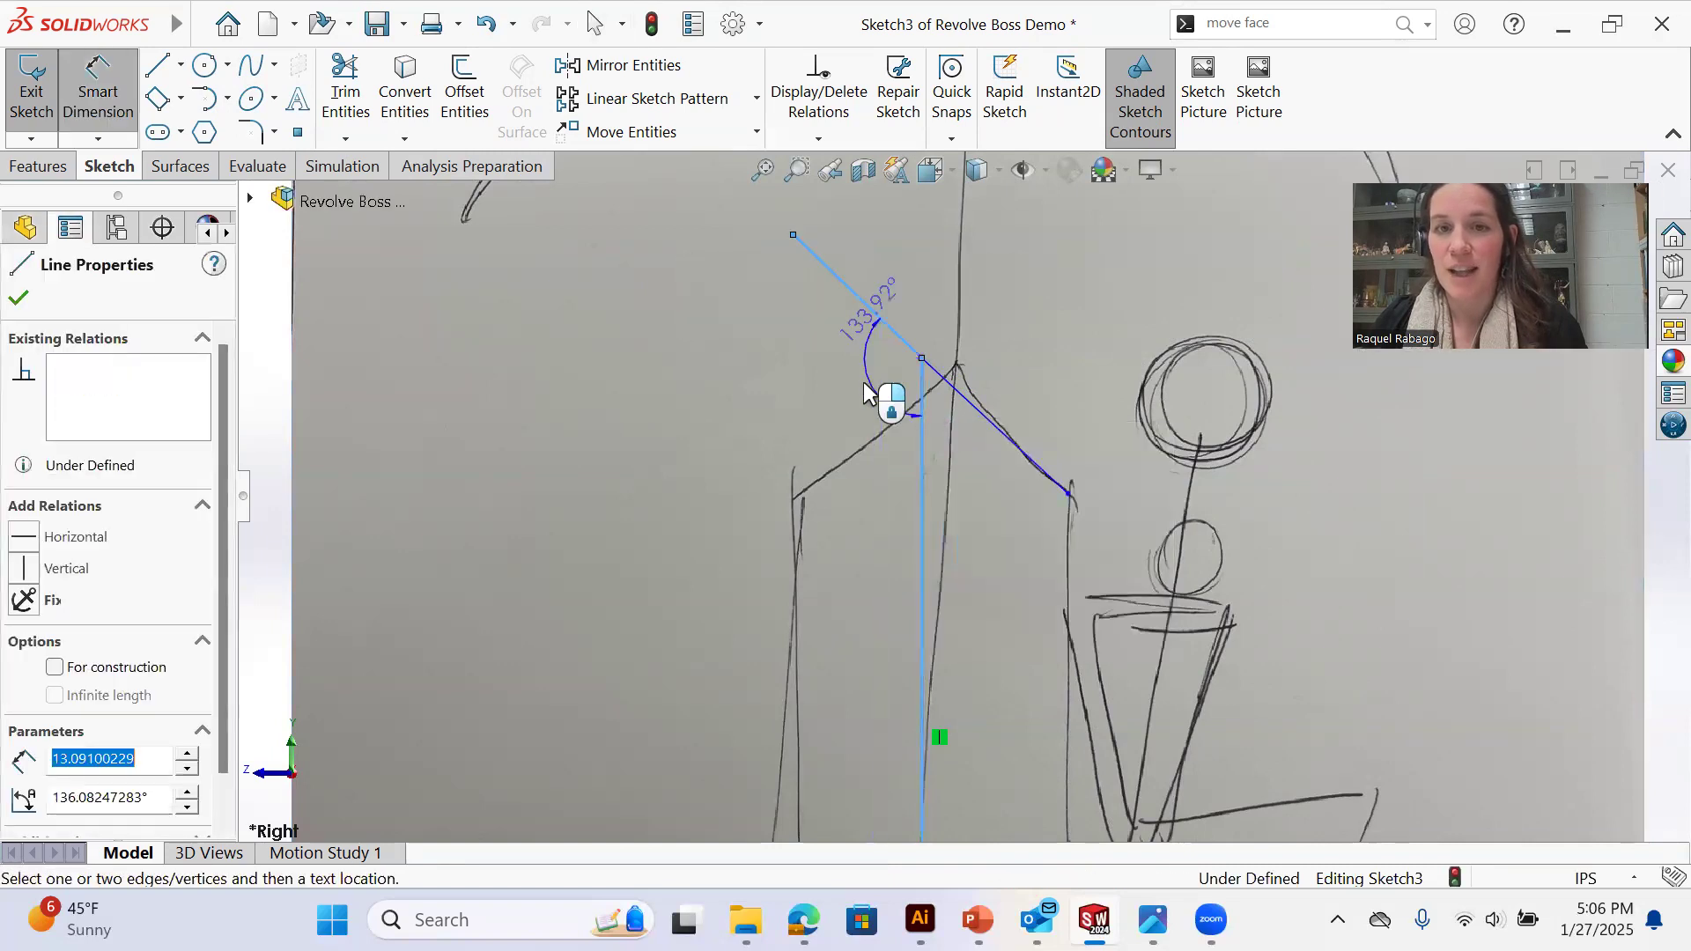
pyautogui.click(960, 432)
pyautogui.write('135')
pyautogui.press('Return')
pyautogui.rightClick(999, 315)
pyautogui.click(1048, 393)
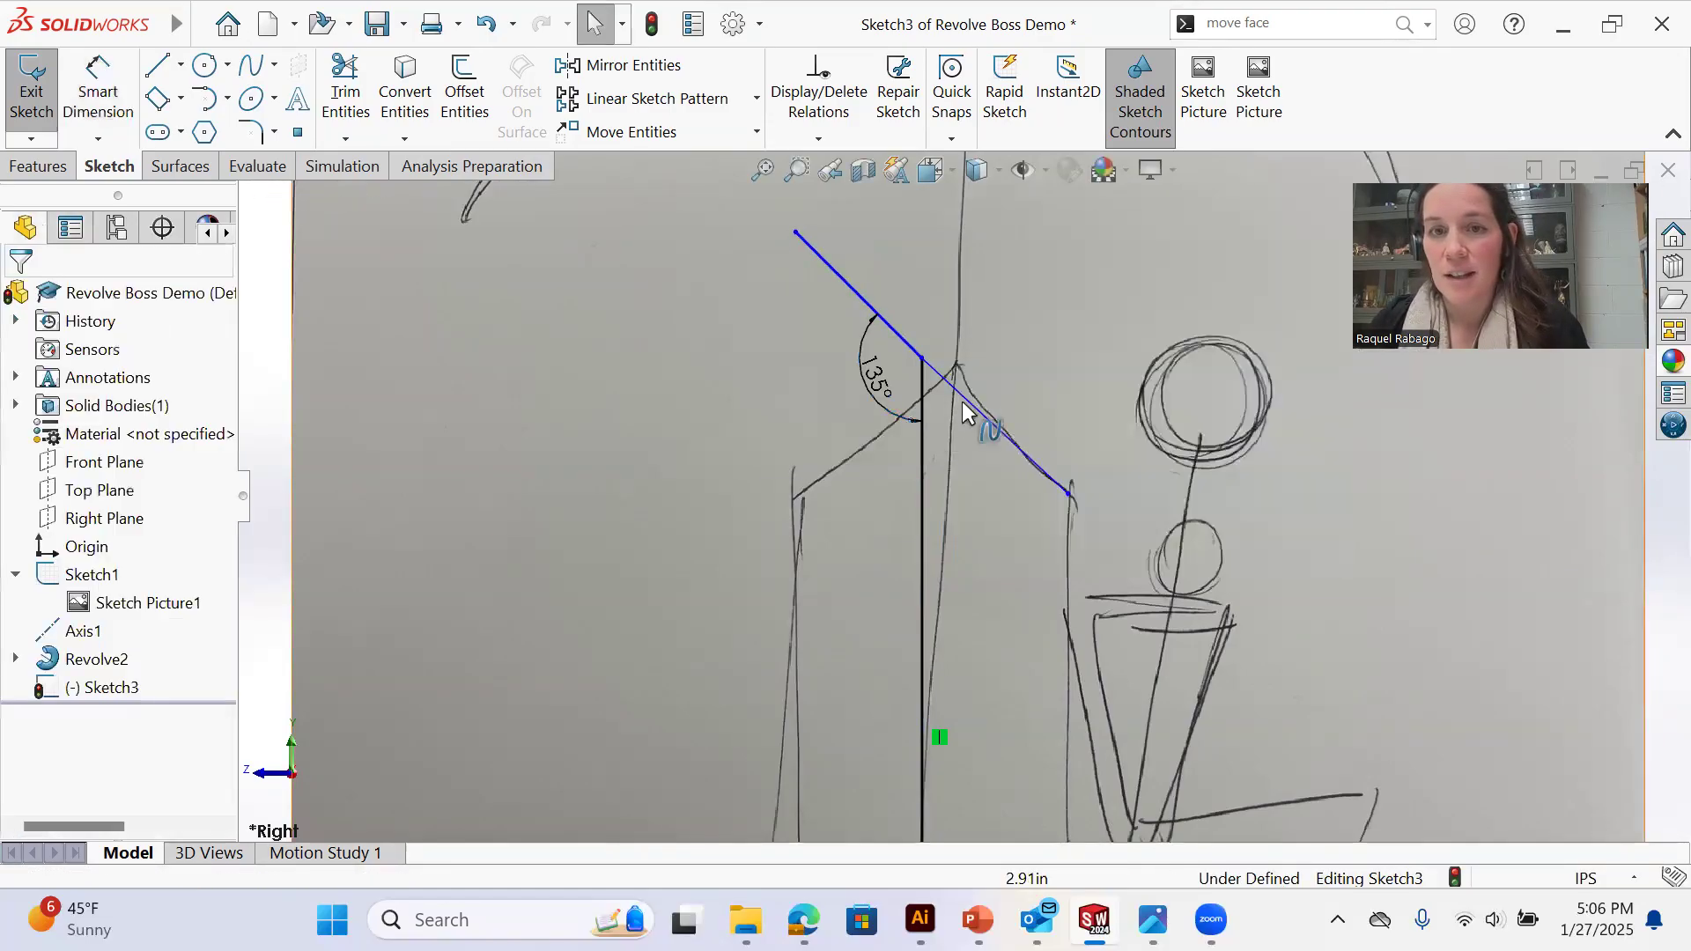
# Make the spline tangent to the slanted guide line
pyautogui.click(962, 400)
pyautogui.keyDown('ctrl'); pyautogui.click(903, 348); pyautogui.keyUp('ctrl')
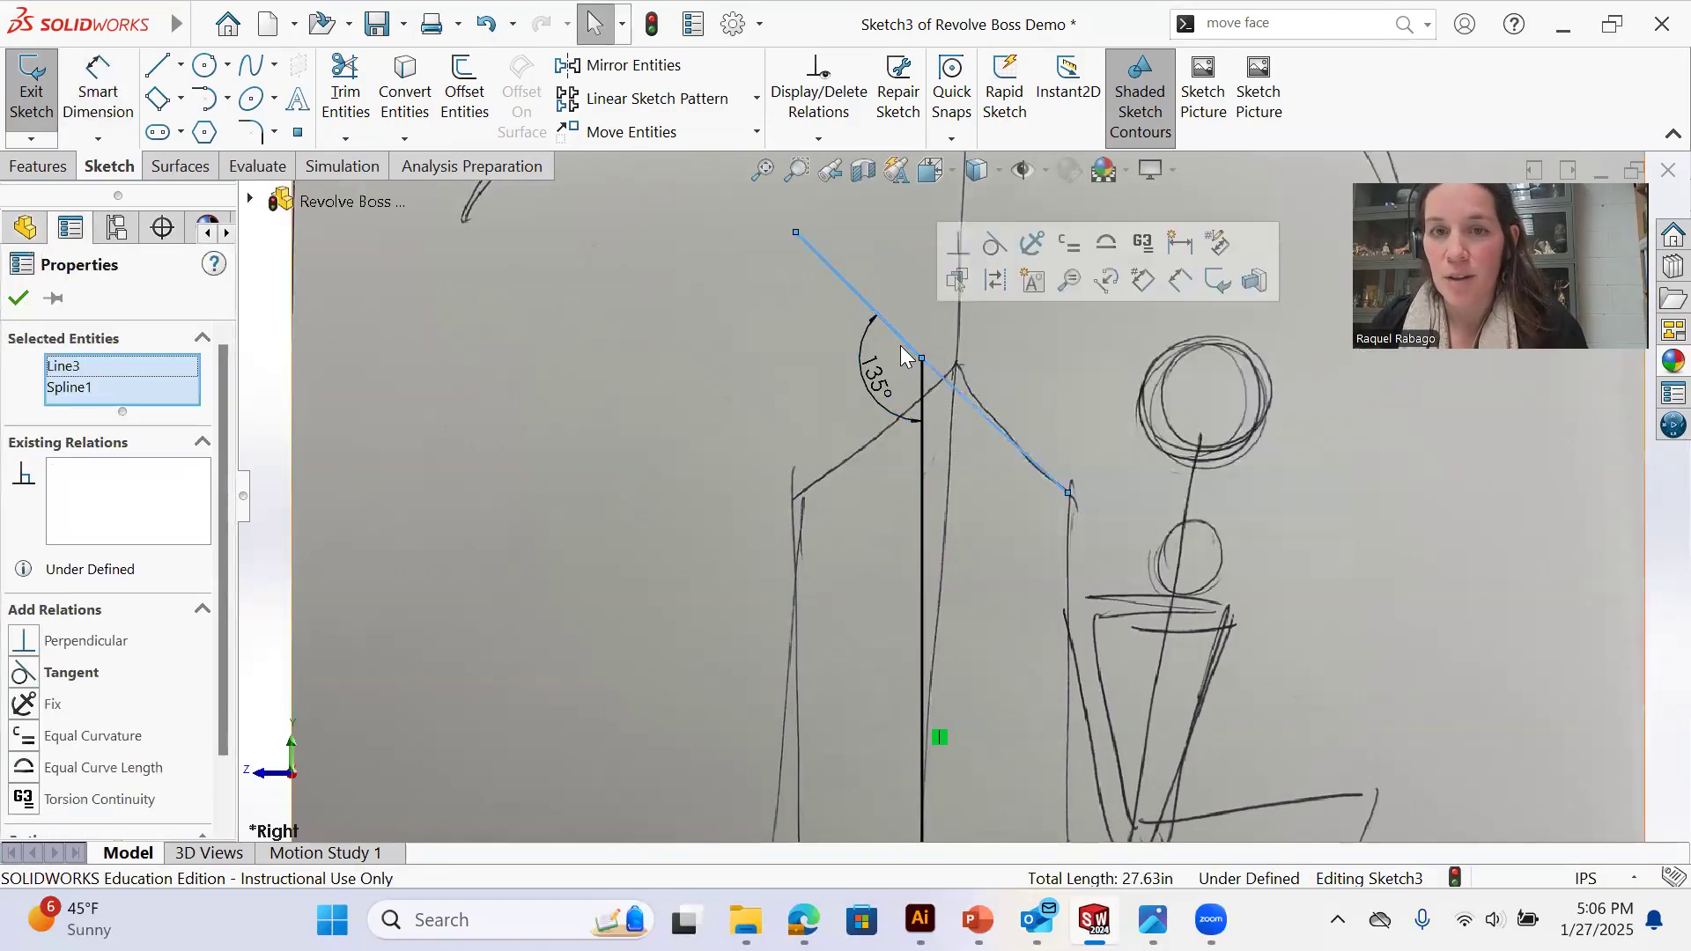
pyautogui.click(992, 255)
pyautogui.press('Escape')
pyautogui.scroll(-3, 959, 379)
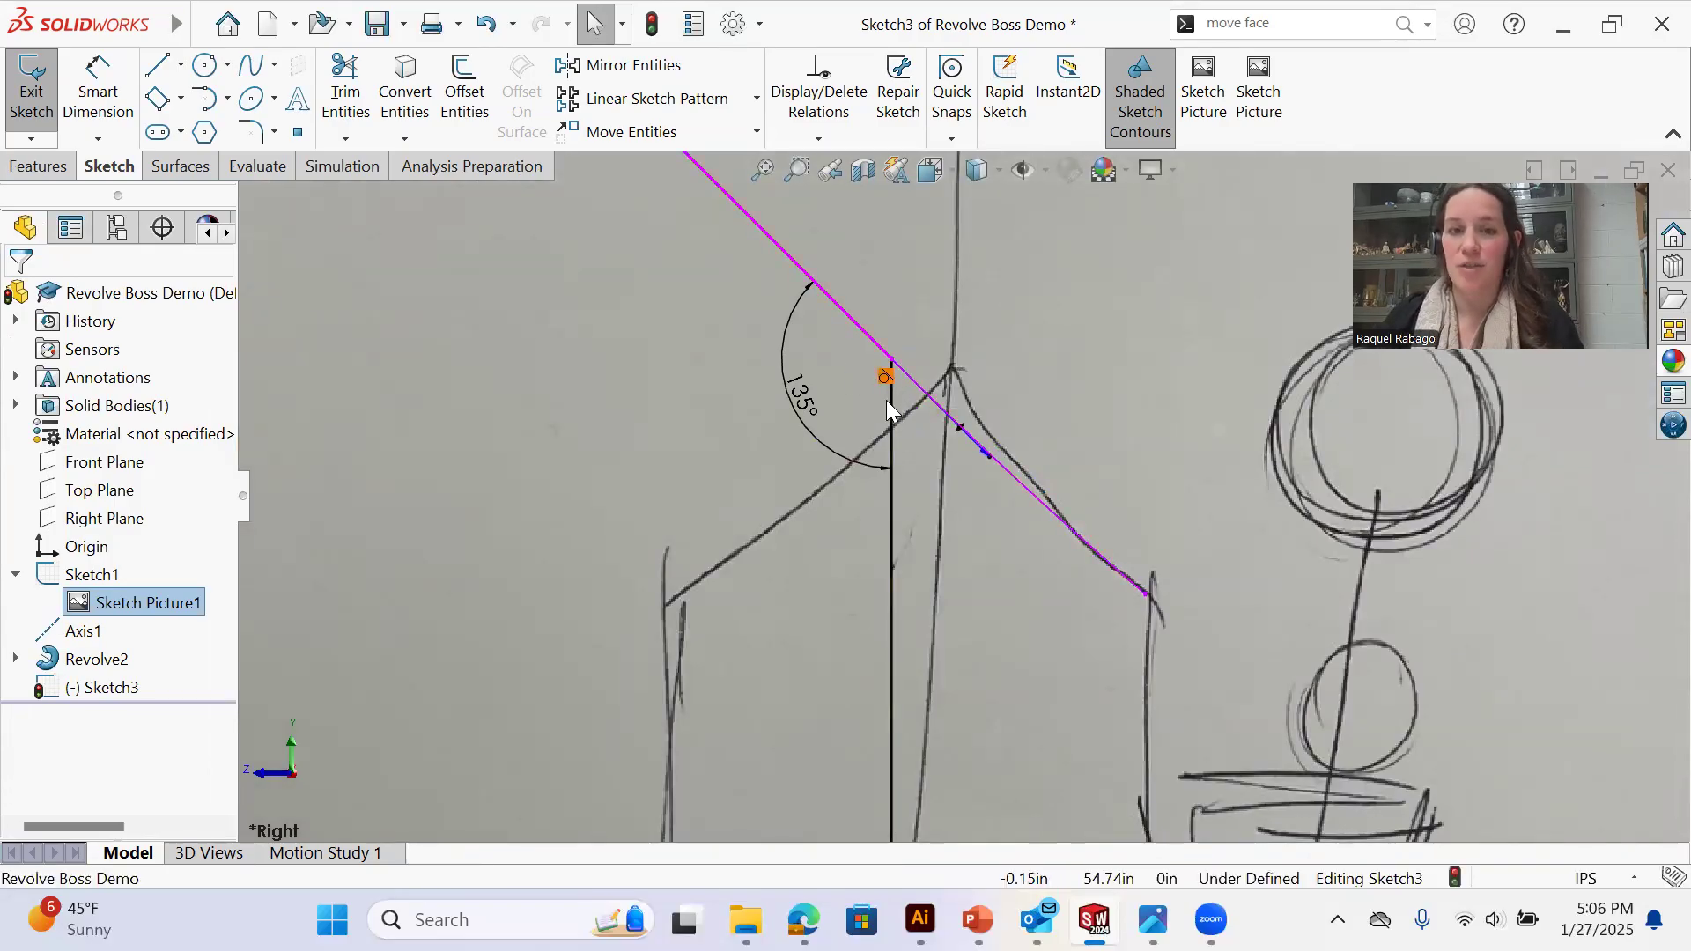
# Flex the tangent spline by moving its outer endpoint up and down, and place the endpoint back on the column's pictured shoulder
pyautogui.moveTo(1147, 596); pyautogui.dragTo(1170, 392)
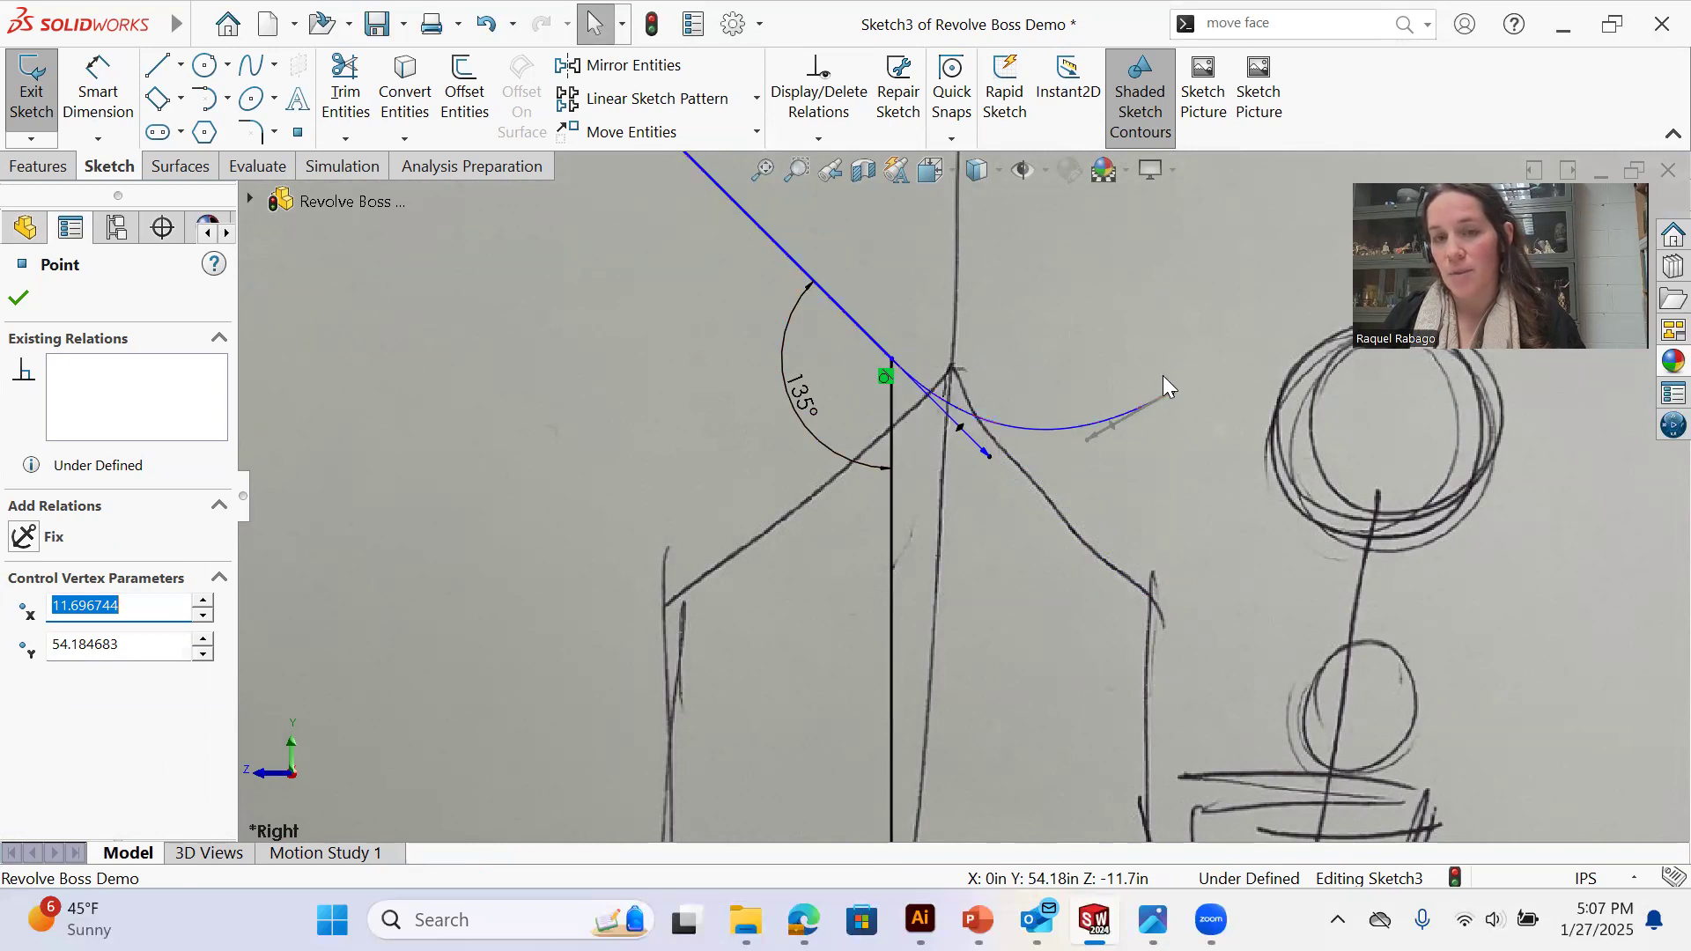
pyautogui.moveTo(1172, 391); pyautogui.dragTo(1108, 783)
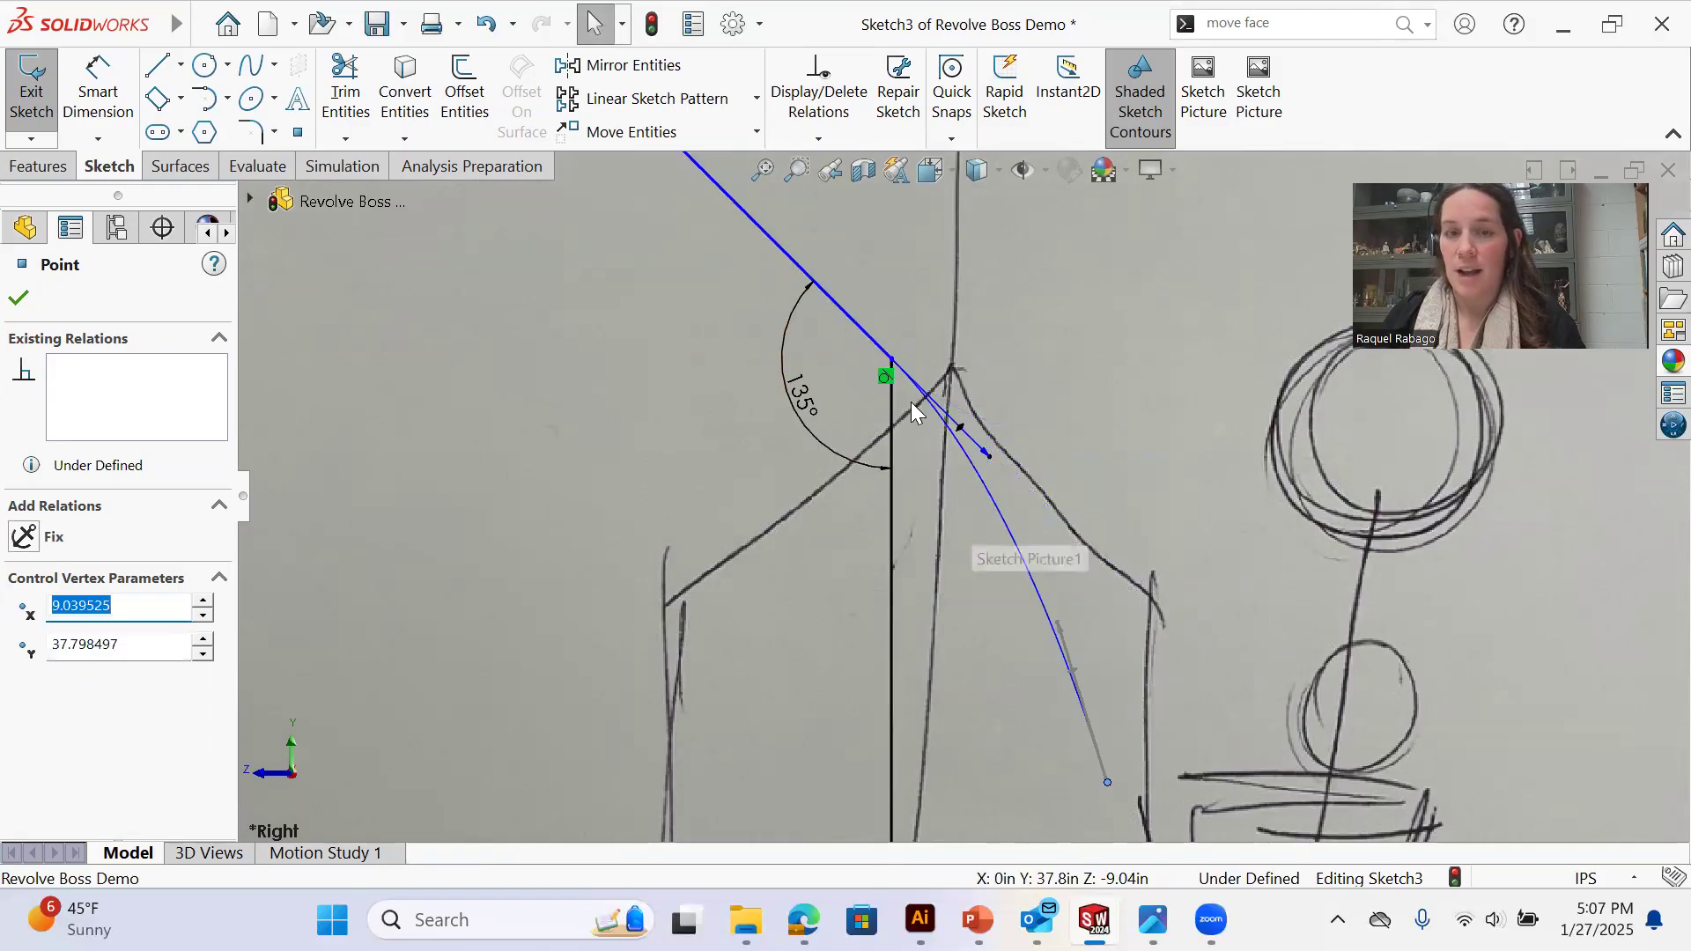
pyautogui.moveTo(1111, 781); pyautogui.dragTo(1144, 600)
pyautogui.scroll(2, 1185, 578)
pyautogui.scroll(-2, 1185, 577)
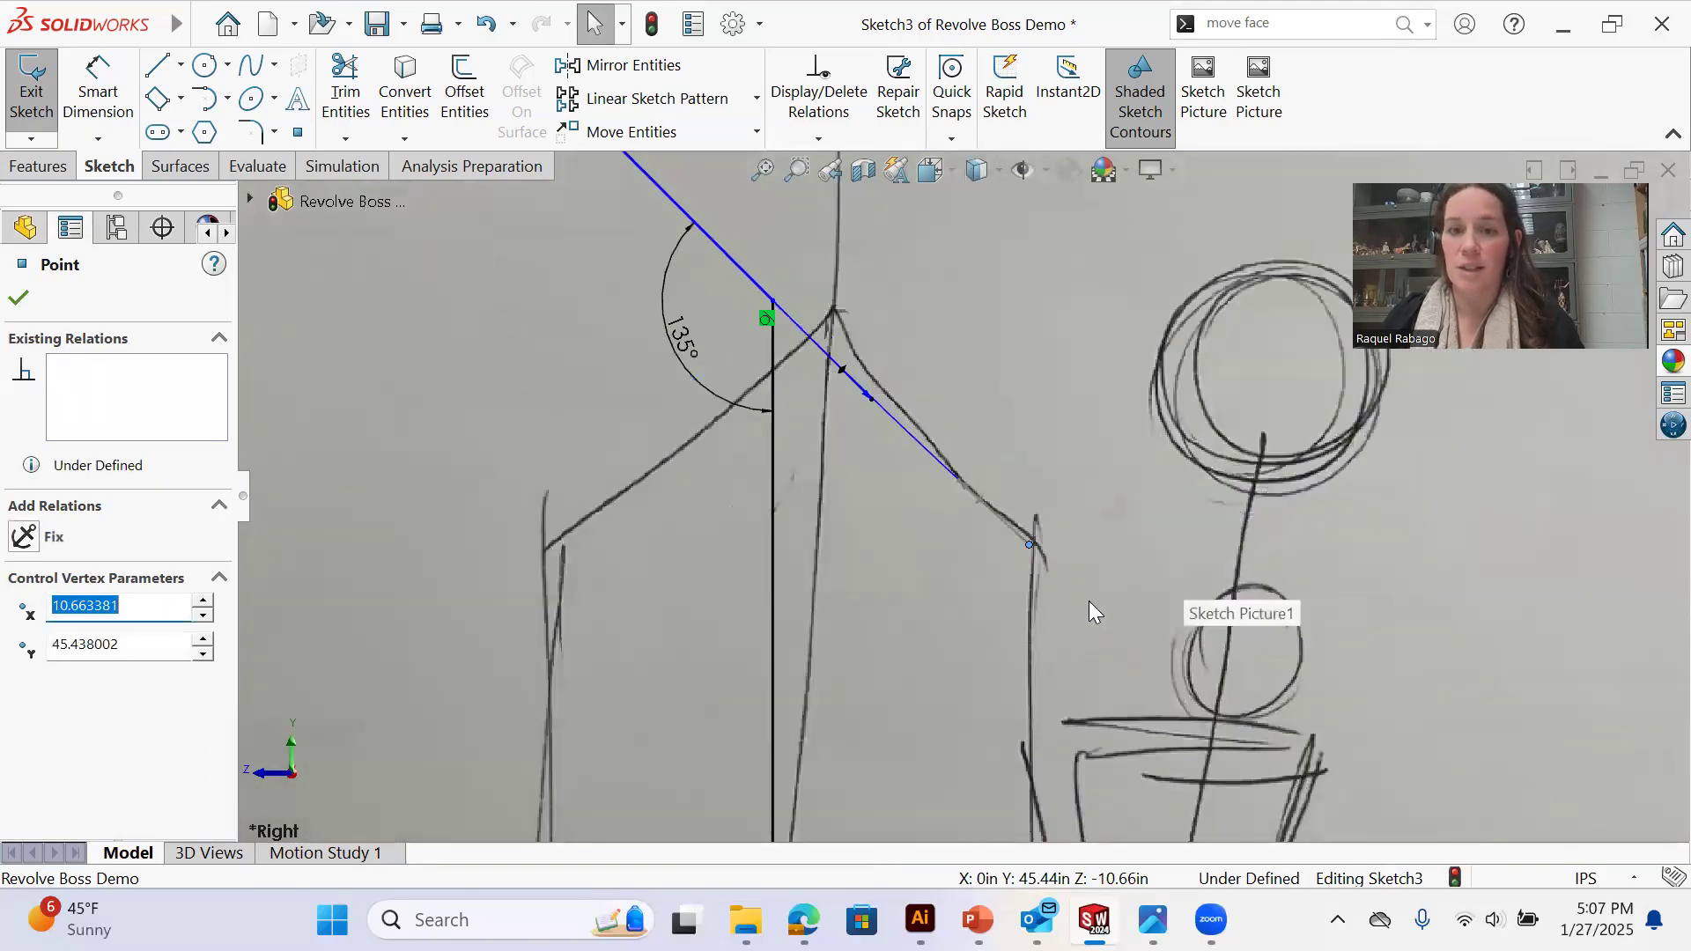
# Try to bend the tangent spline between its two endpoints, and undo the change
pyautogui.moveTo(1029, 540)
pyautogui.mouseDown()
pyautogui.moveTo(1041, 584)
pyautogui.moveTo(1032, 538)
pyautogui.mouseUp()
pyautogui.moveTo(877, 419)
pyautogui.mouseDown()
pyautogui.moveTo(874, 456)
pyautogui.moveTo(857, 441)
pyautogui.mouseUp()
pyautogui.click(1000, 486)
pyautogui.hotkey('ctrl', 'z')
# Reshape the tangent spline with its outer tangency handle so that it curves gently along the pictured slope to the shoulder
pyautogui.click(956, 483)
pyautogui.scroll(-3, 962, 478)
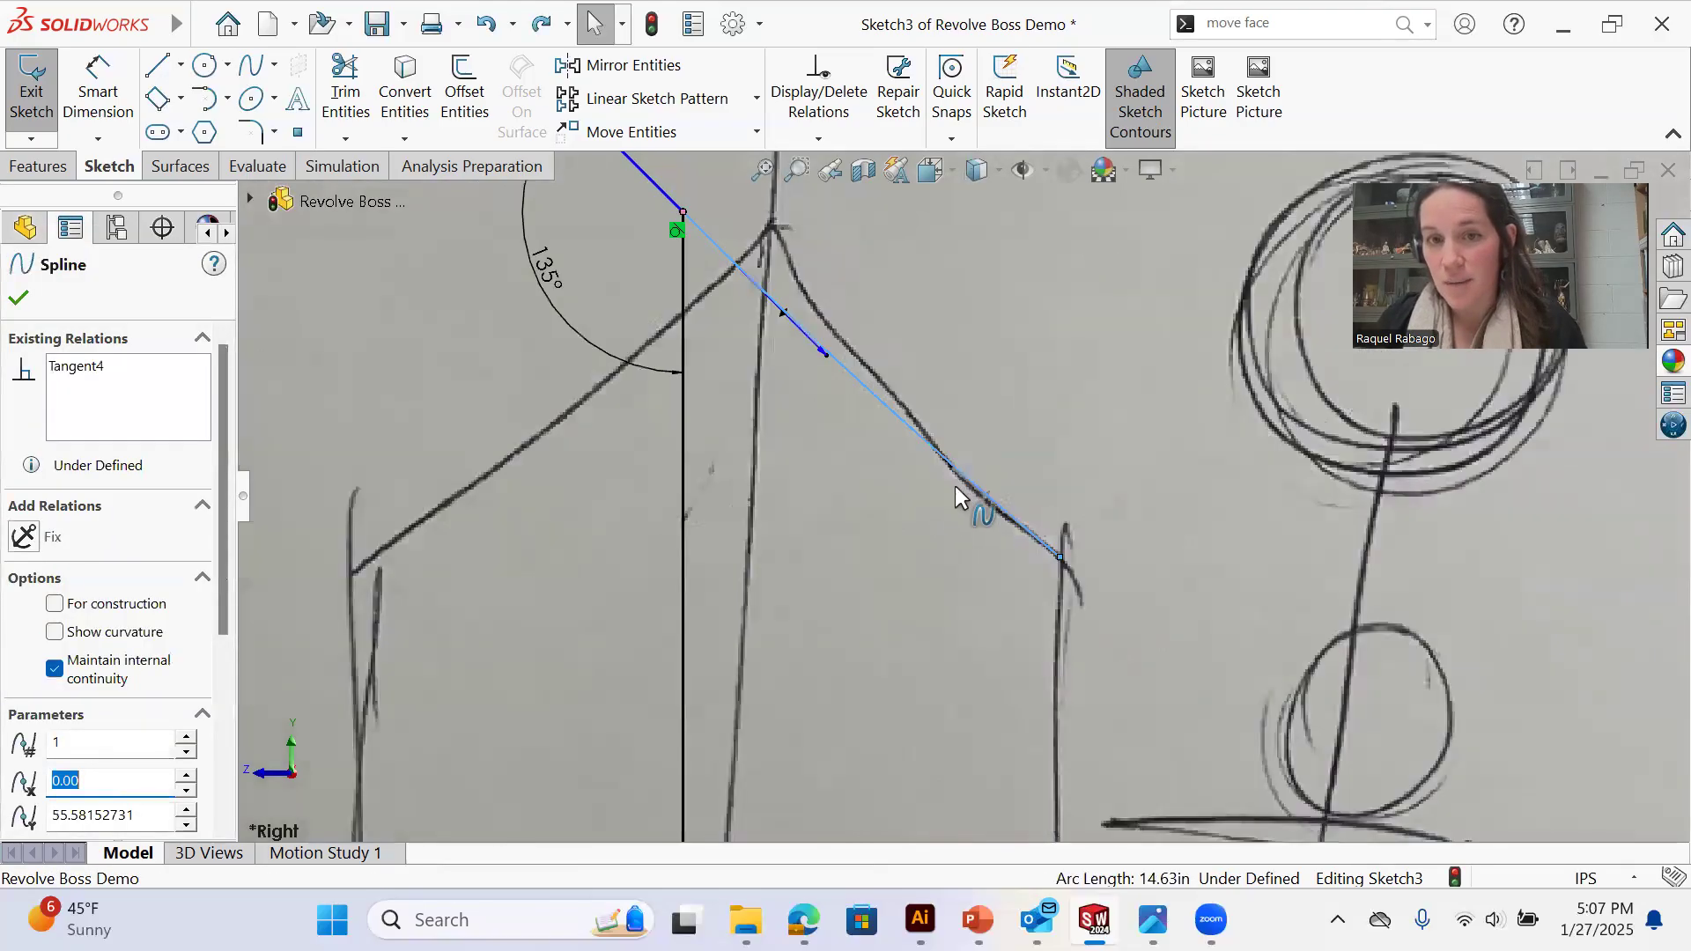
pyautogui.moveTo(946, 460); pyautogui.dragTo(912, 468)
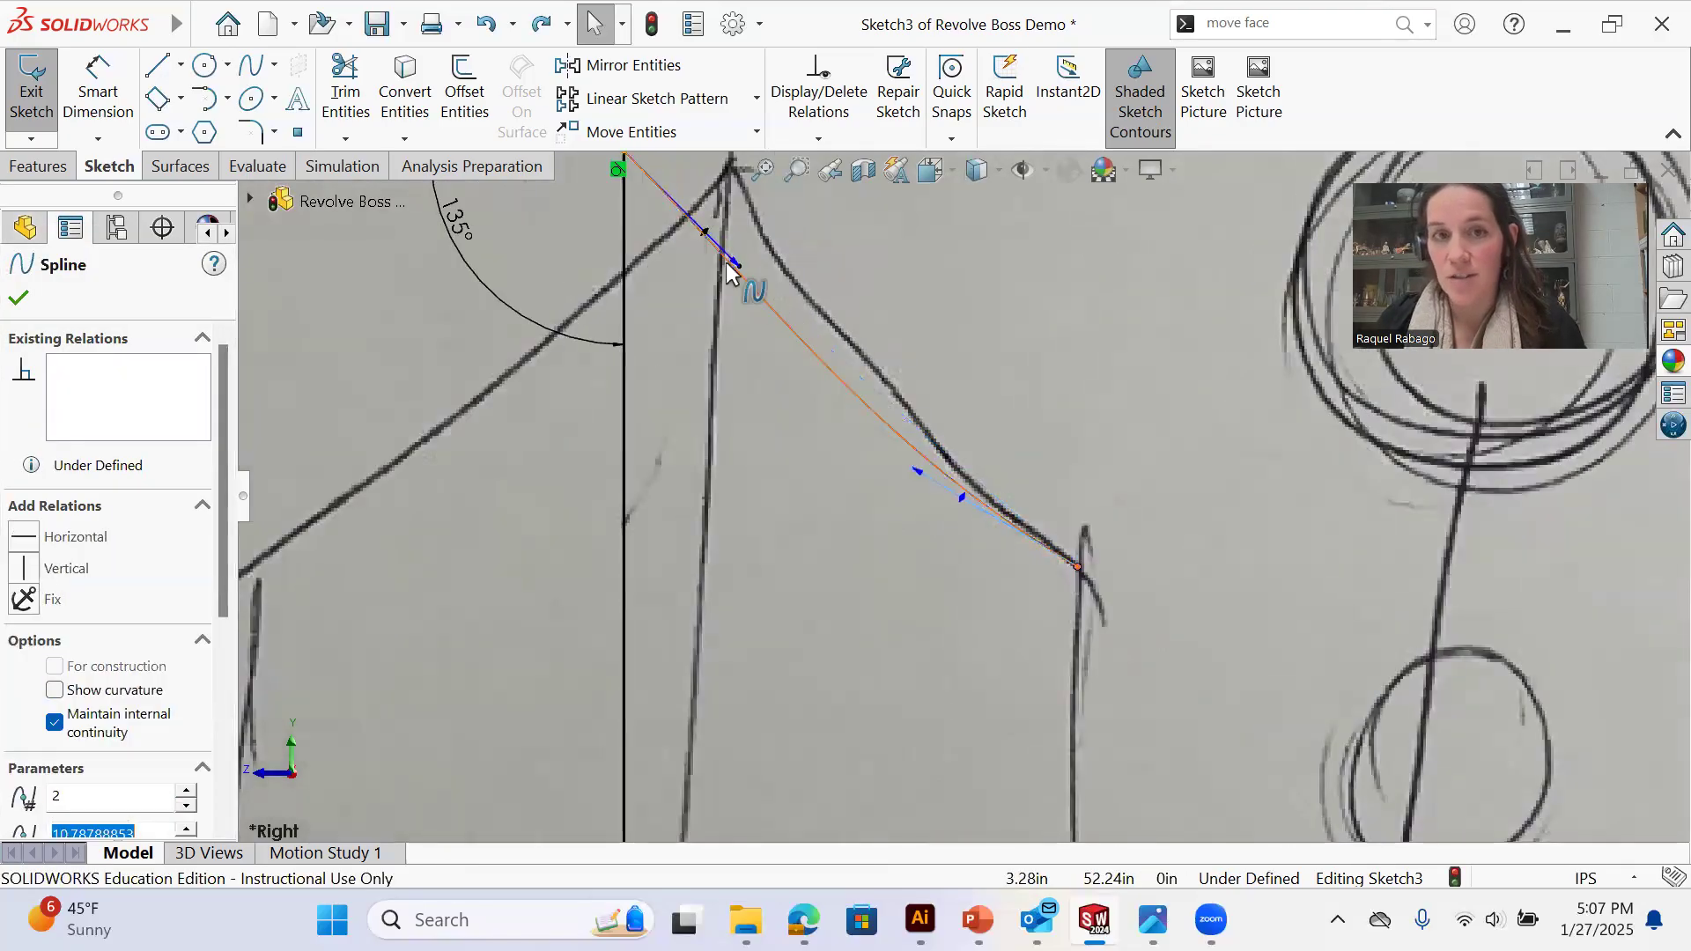
pyautogui.moveTo(738, 265)
pyautogui.mouseDown()
pyautogui.moveTo(767, 297)
pyautogui.moveTo(738, 266)
pyautogui.mouseUp()
pyautogui.moveTo(913, 469)
pyautogui.mouseDown()
pyautogui.moveTo(918, 451)
pyautogui.moveTo(953, 473)
pyautogui.moveTo(925, 491)
pyautogui.moveTo(947, 464)
pyautogui.mouseUp()
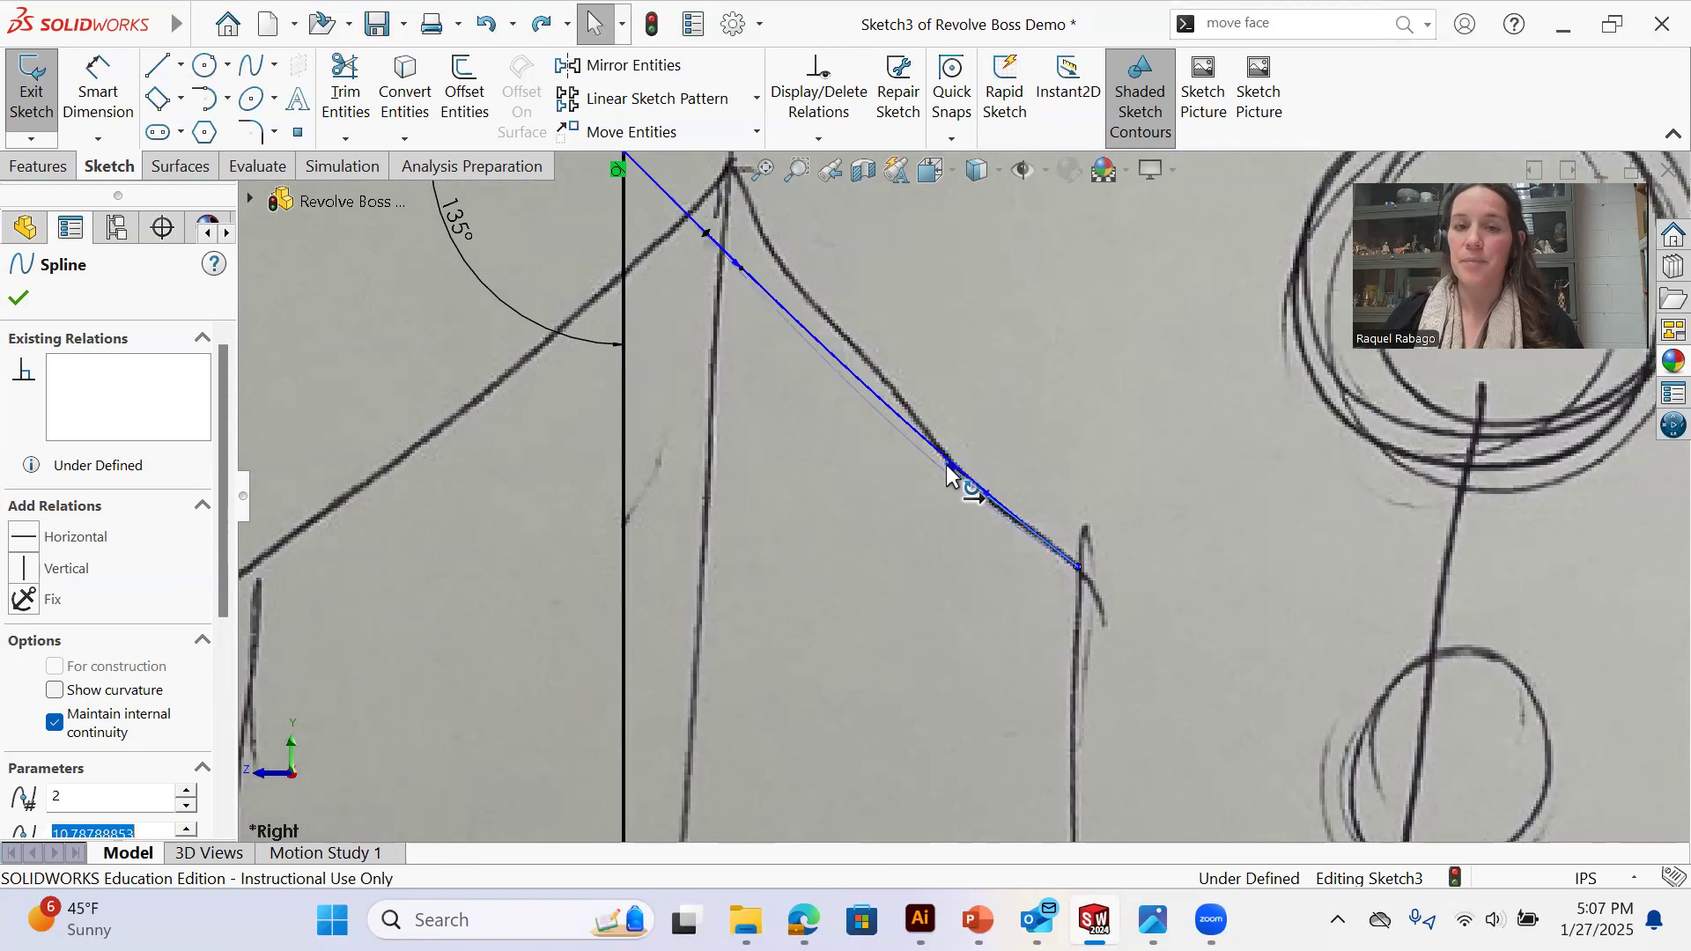
pyautogui.scroll(2, 870, 431)
pyautogui.click(550, 396)
pyautogui.scroll(1, 978, 515)
pyautogui.scroll(2, 982, 523)
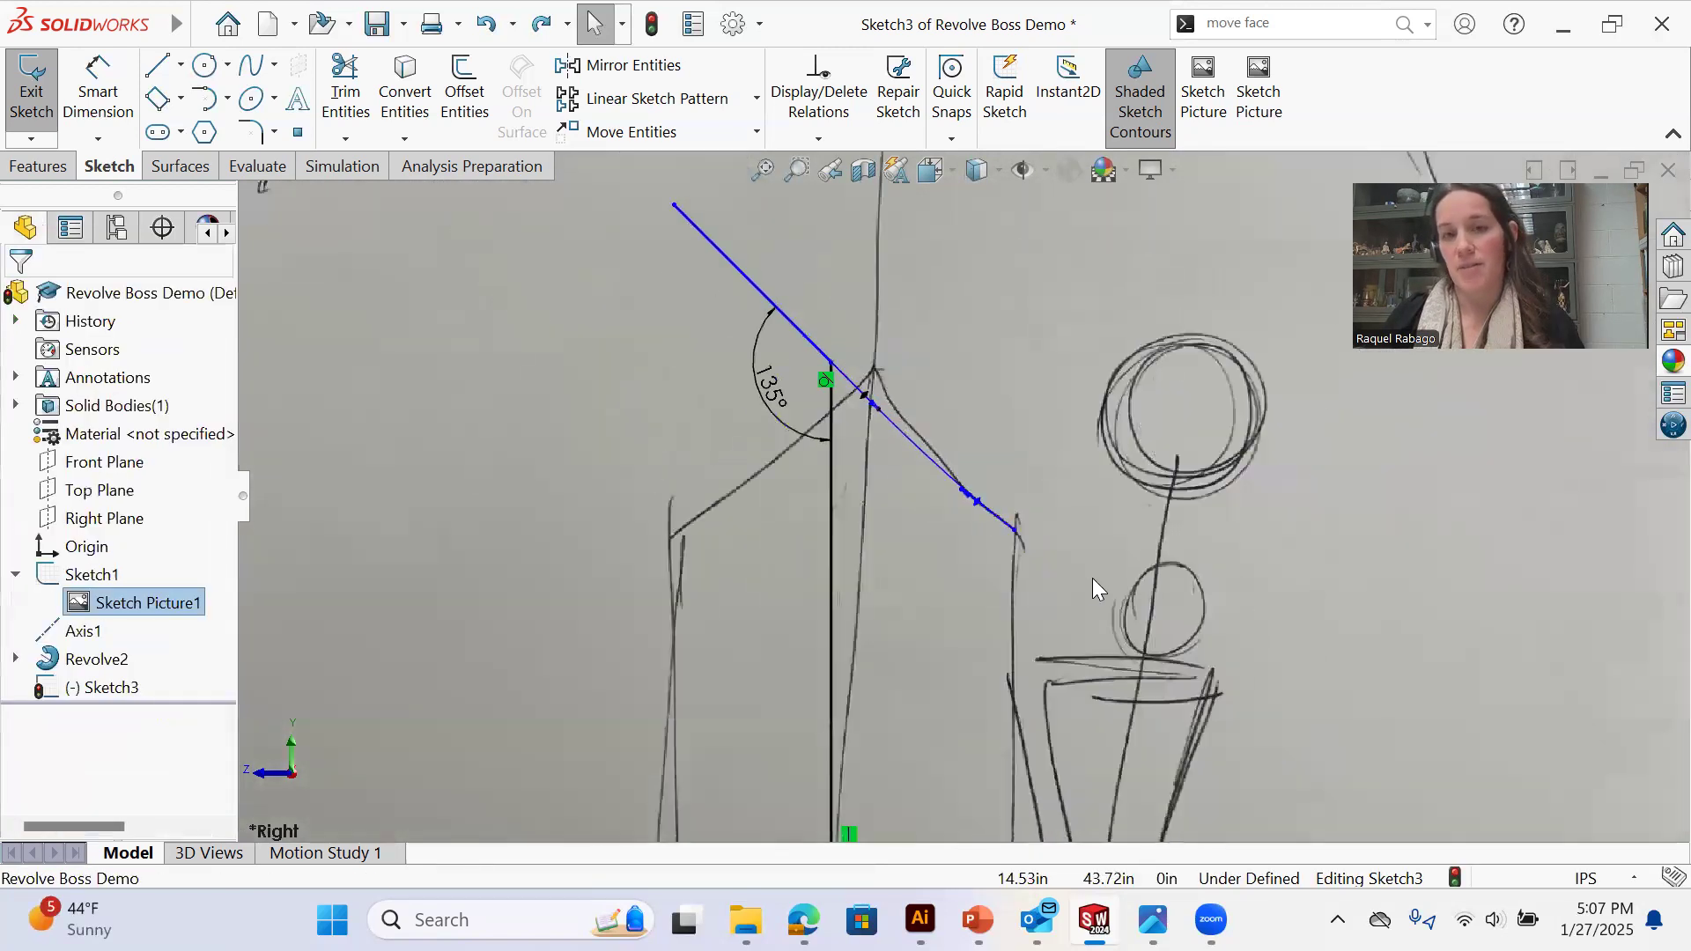
# Sketch a line about 27.7 in long from the spline's shoulder endpoint down to the basin's upper edge along the pictured column side
pyautogui.press('l')
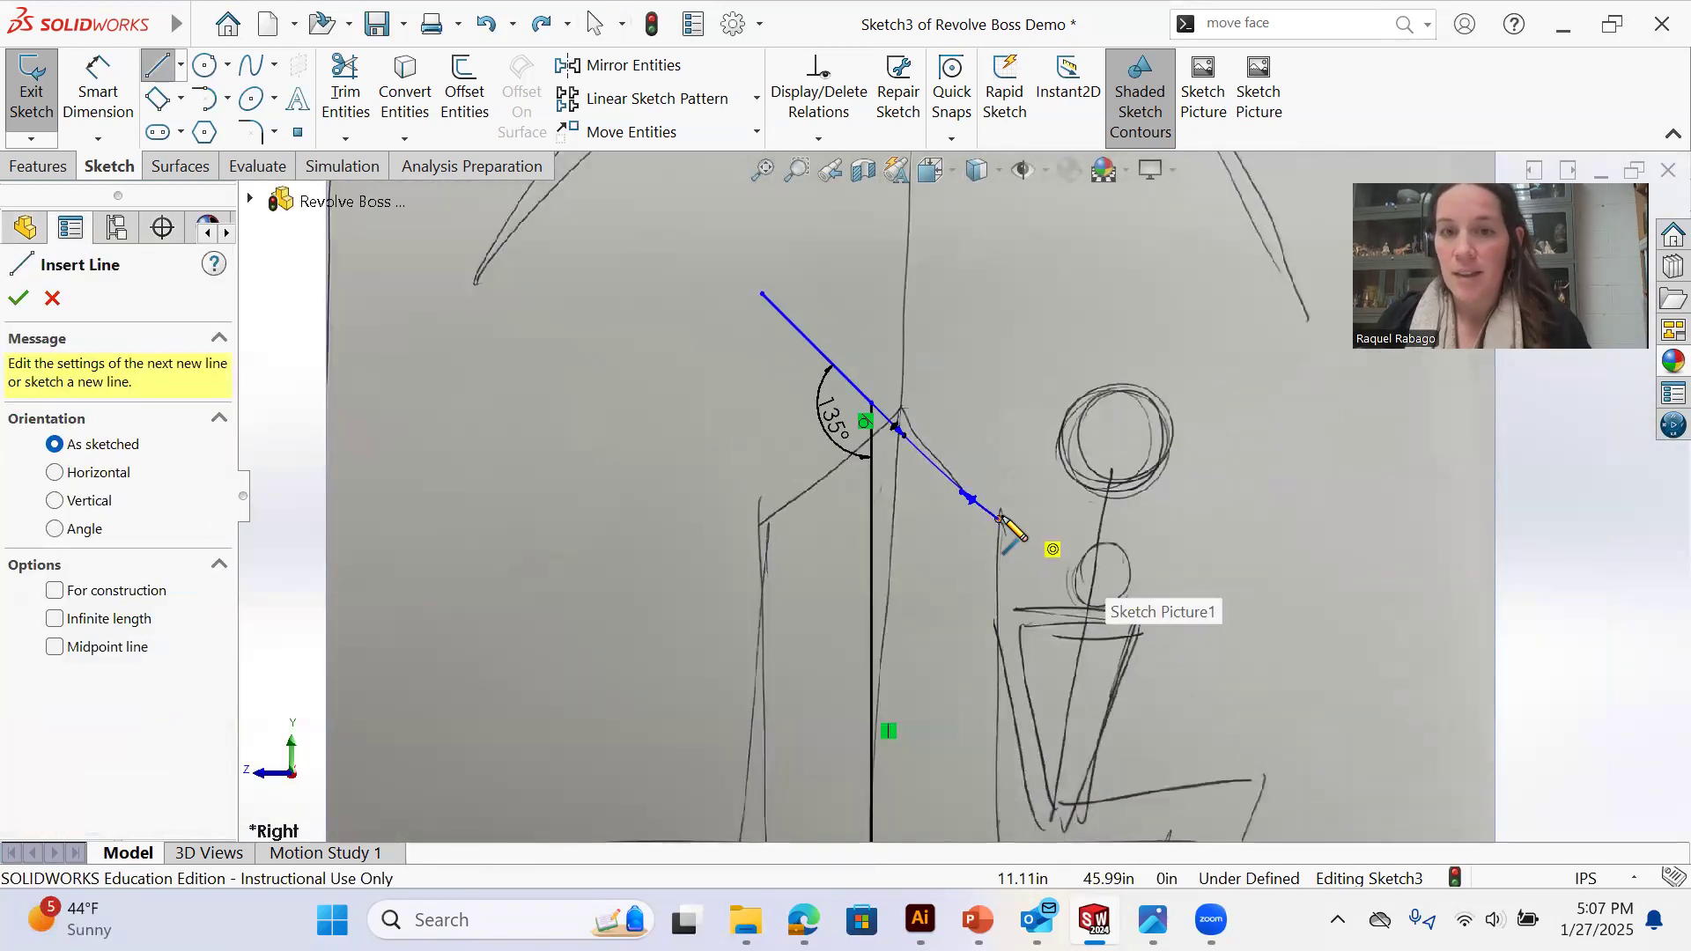
pyautogui.click(1047, 552)
pyautogui.scroll(3, 1046, 551)
pyautogui.scroll(-5, 1012, 553)
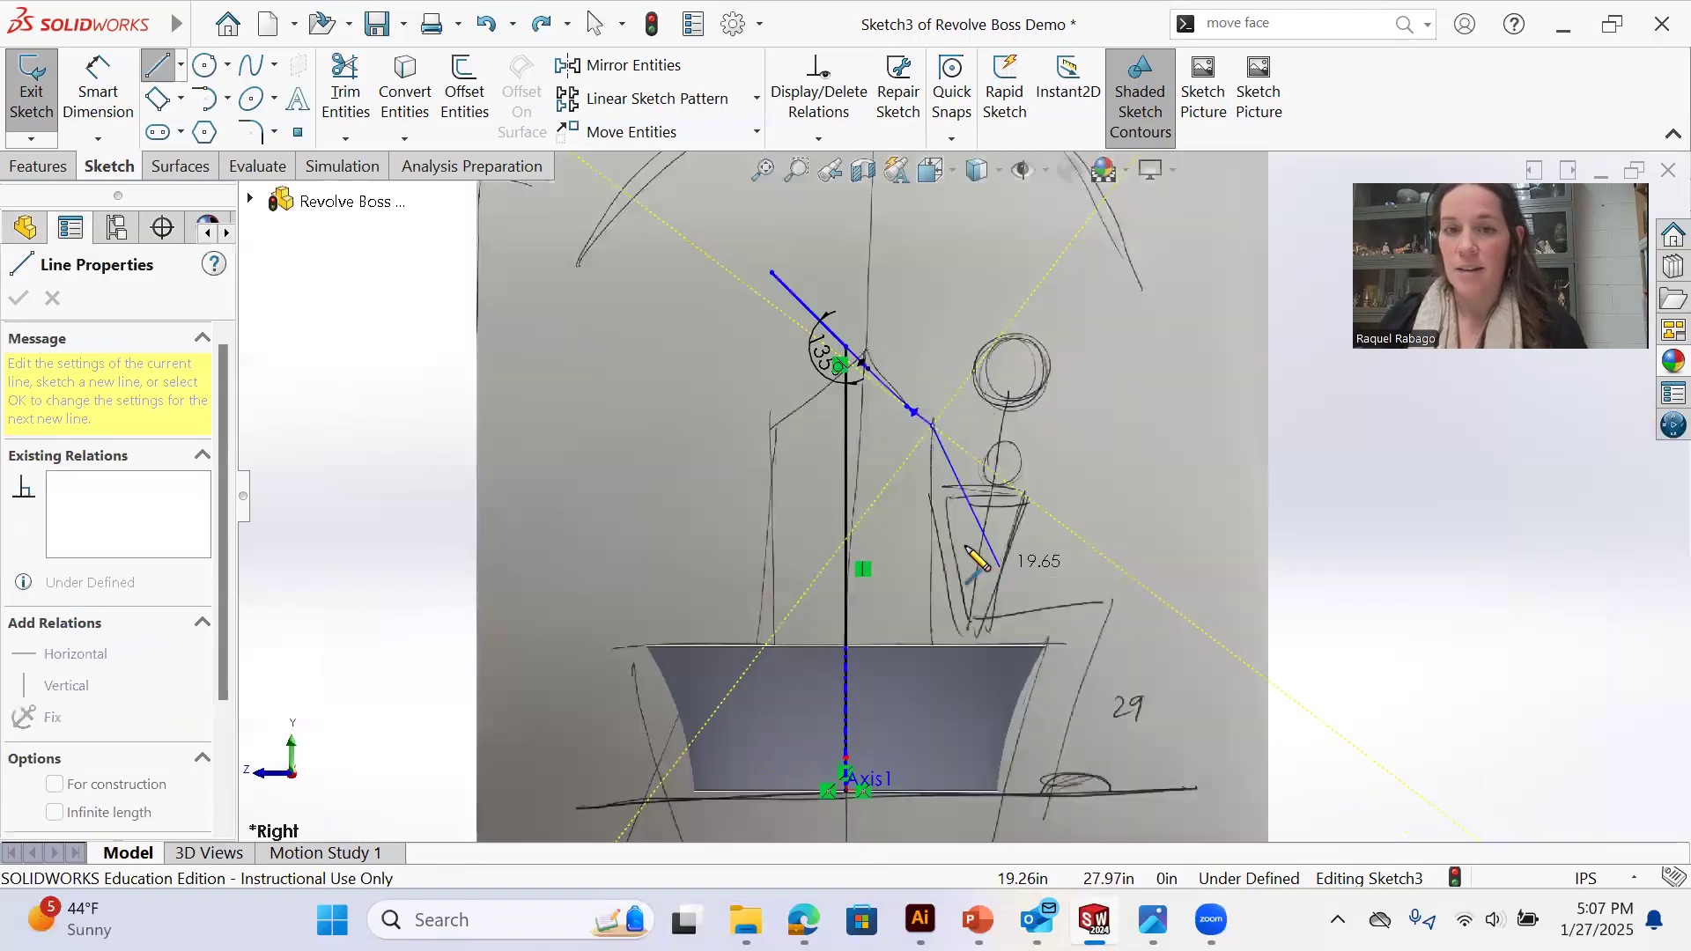
pyautogui.click(885, 283)
pyautogui.click(879, 748)
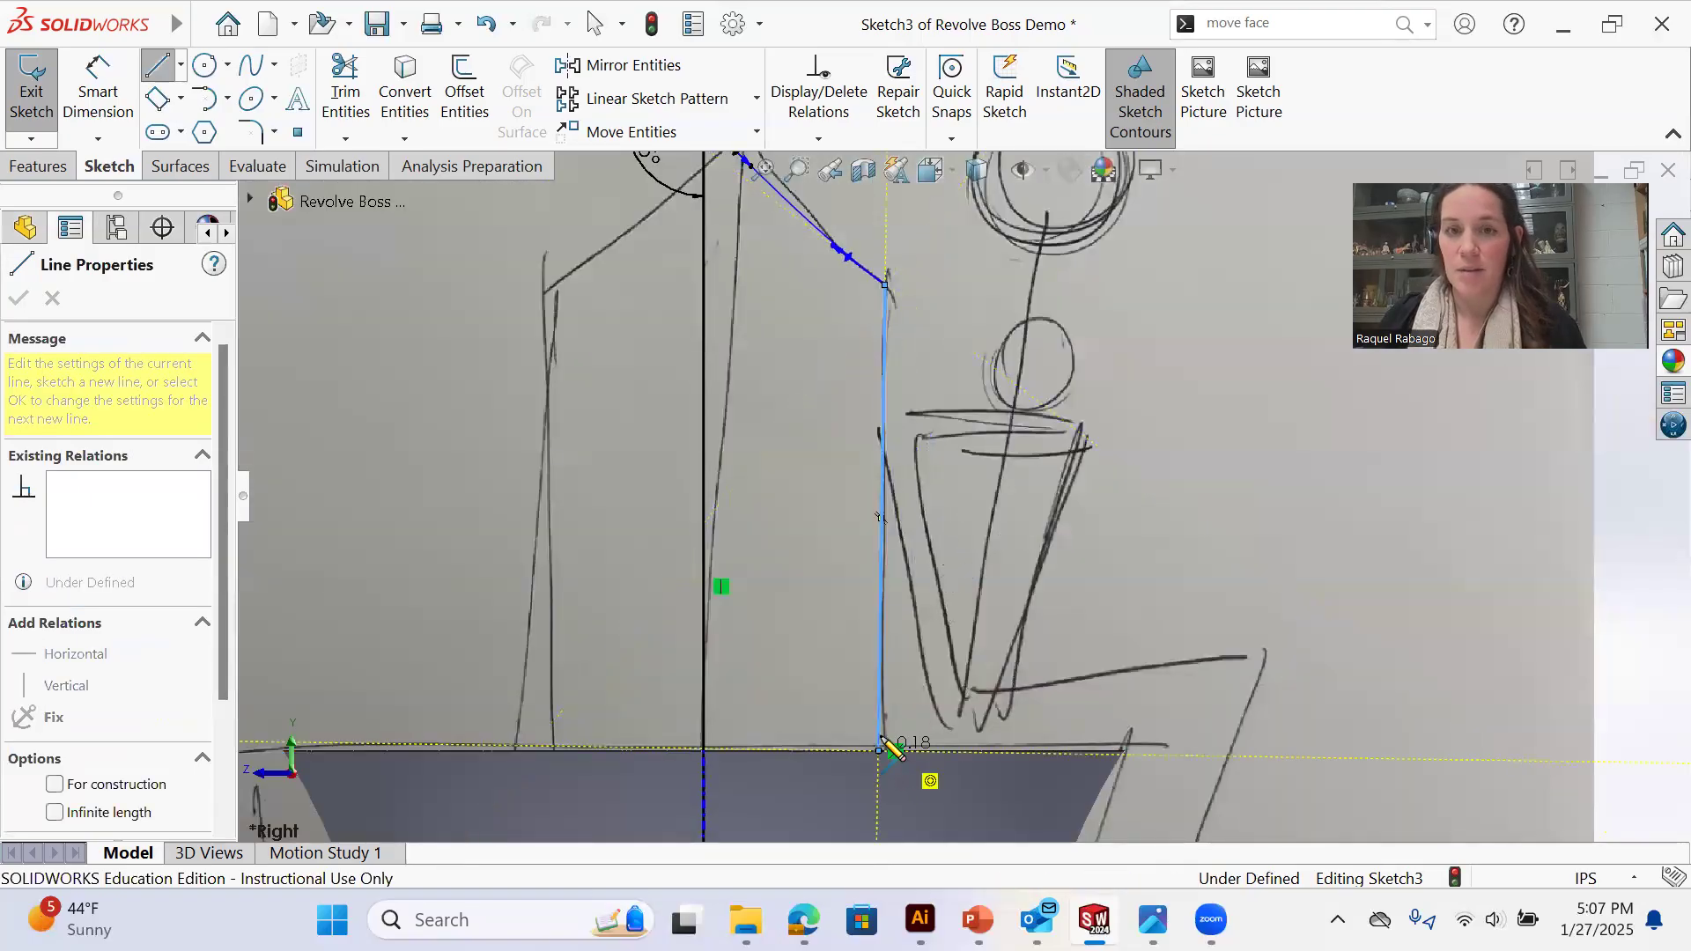
pyautogui.rightClick(886, 751)
pyautogui.click(906, 611)
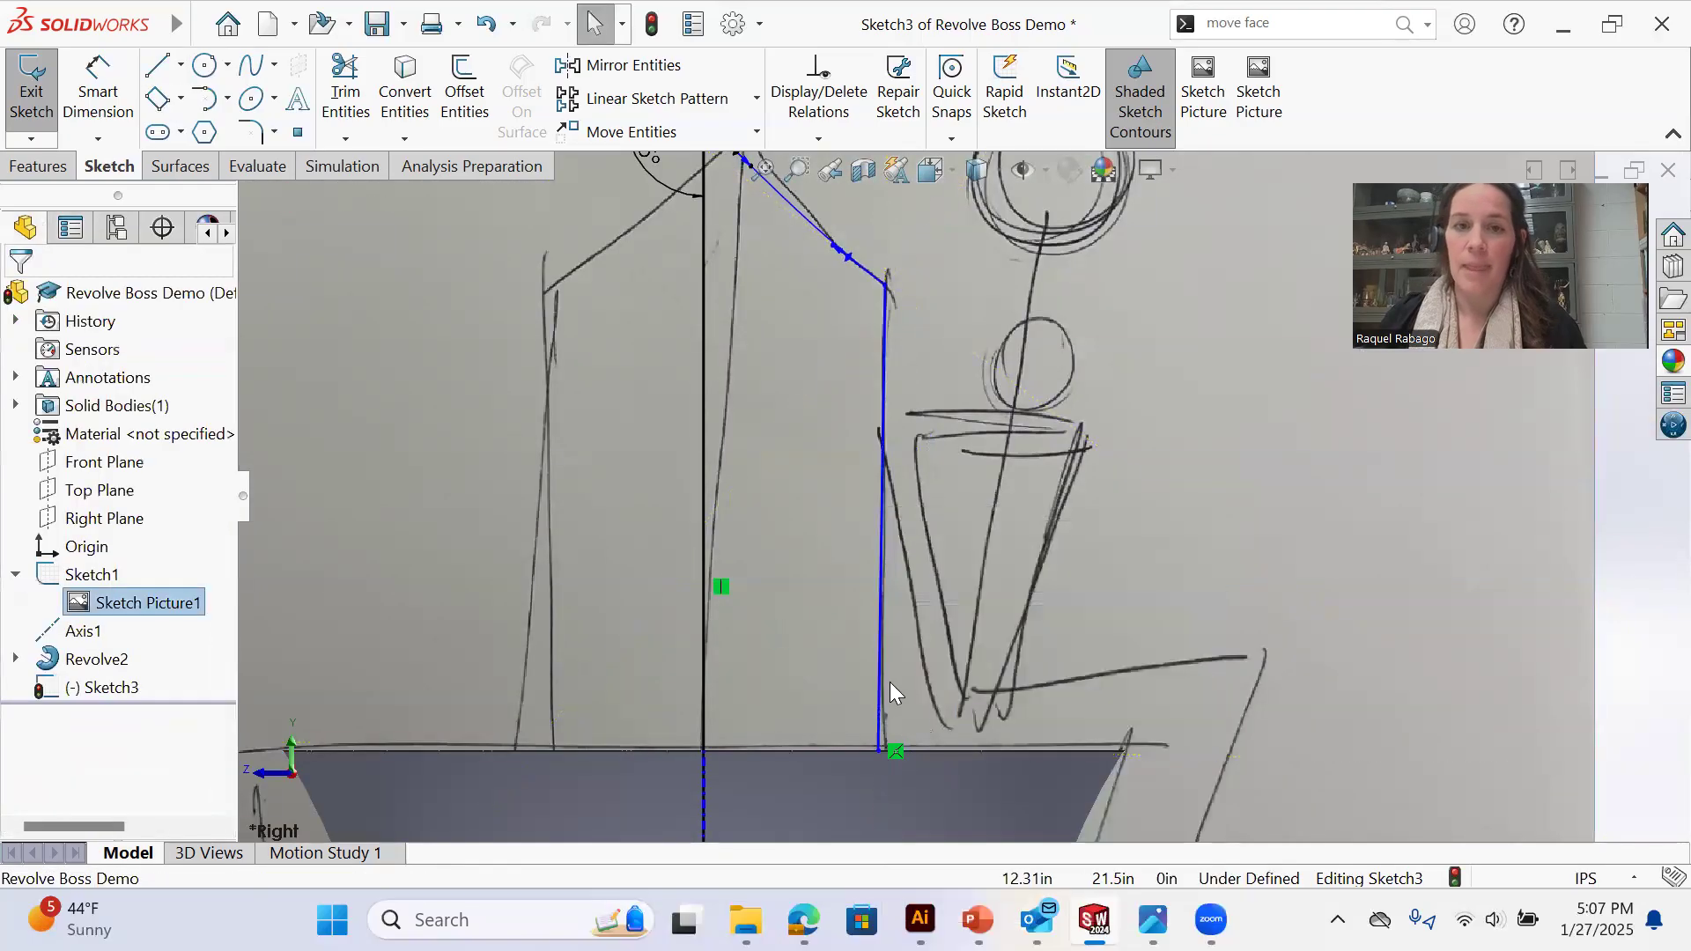
# Add a Vertical relation to the column's outer side line
pyautogui.click(877, 733)
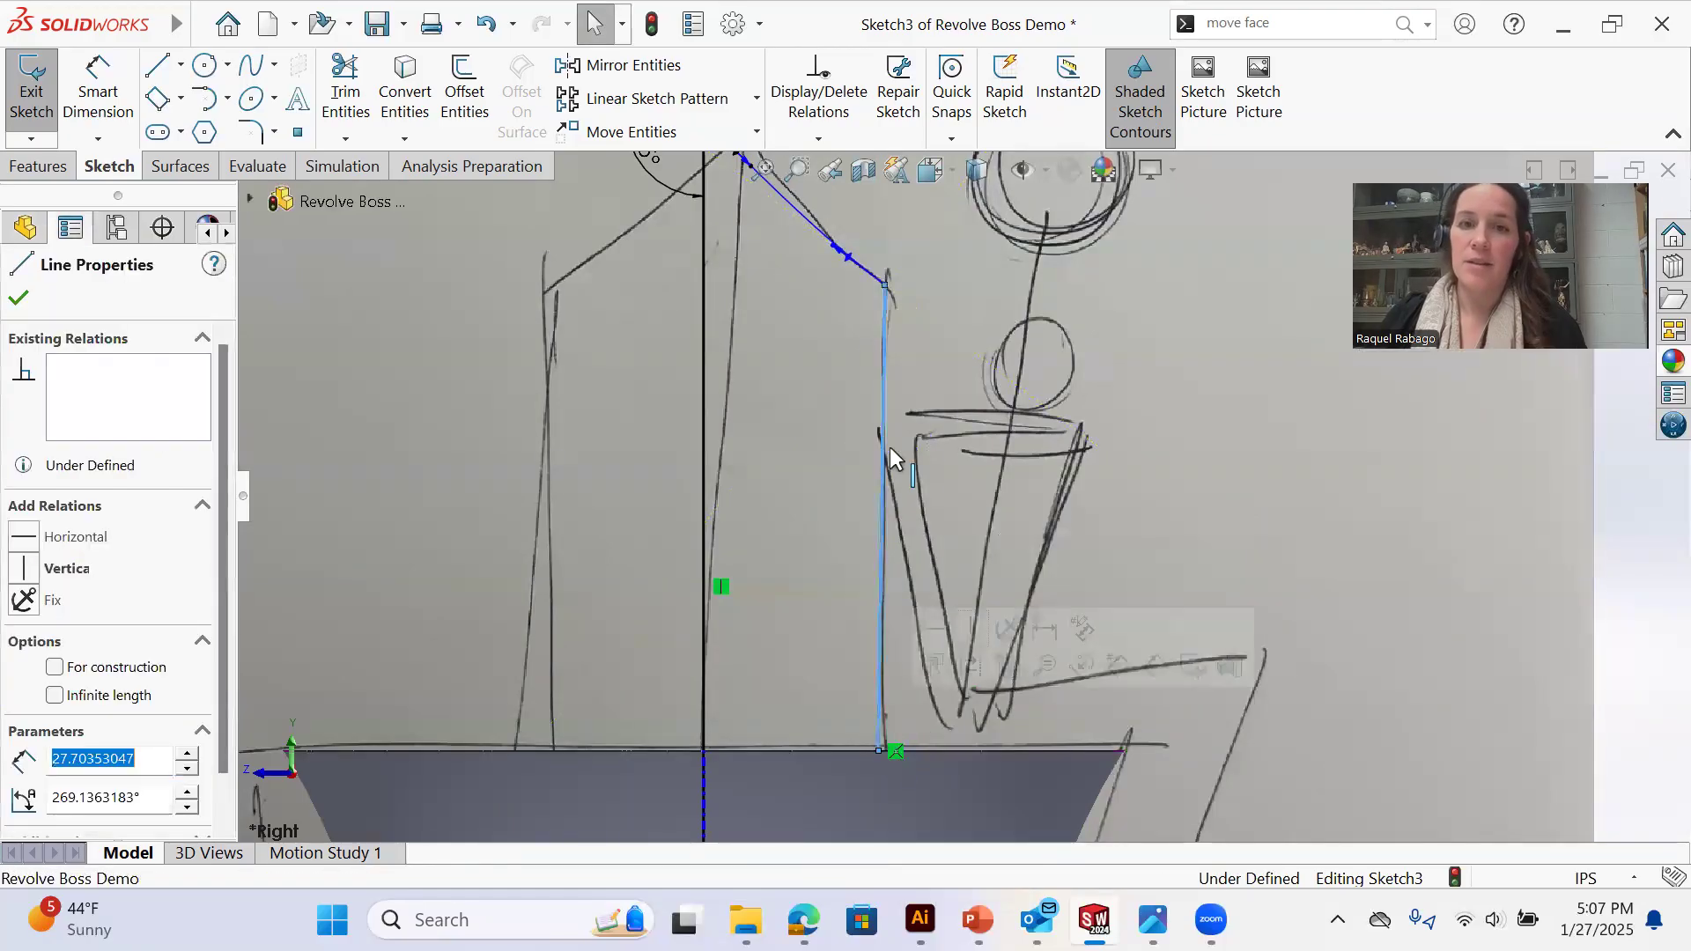
pyautogui.click(63, 569)
pyautogui.hotkey('ctrl', 'z')
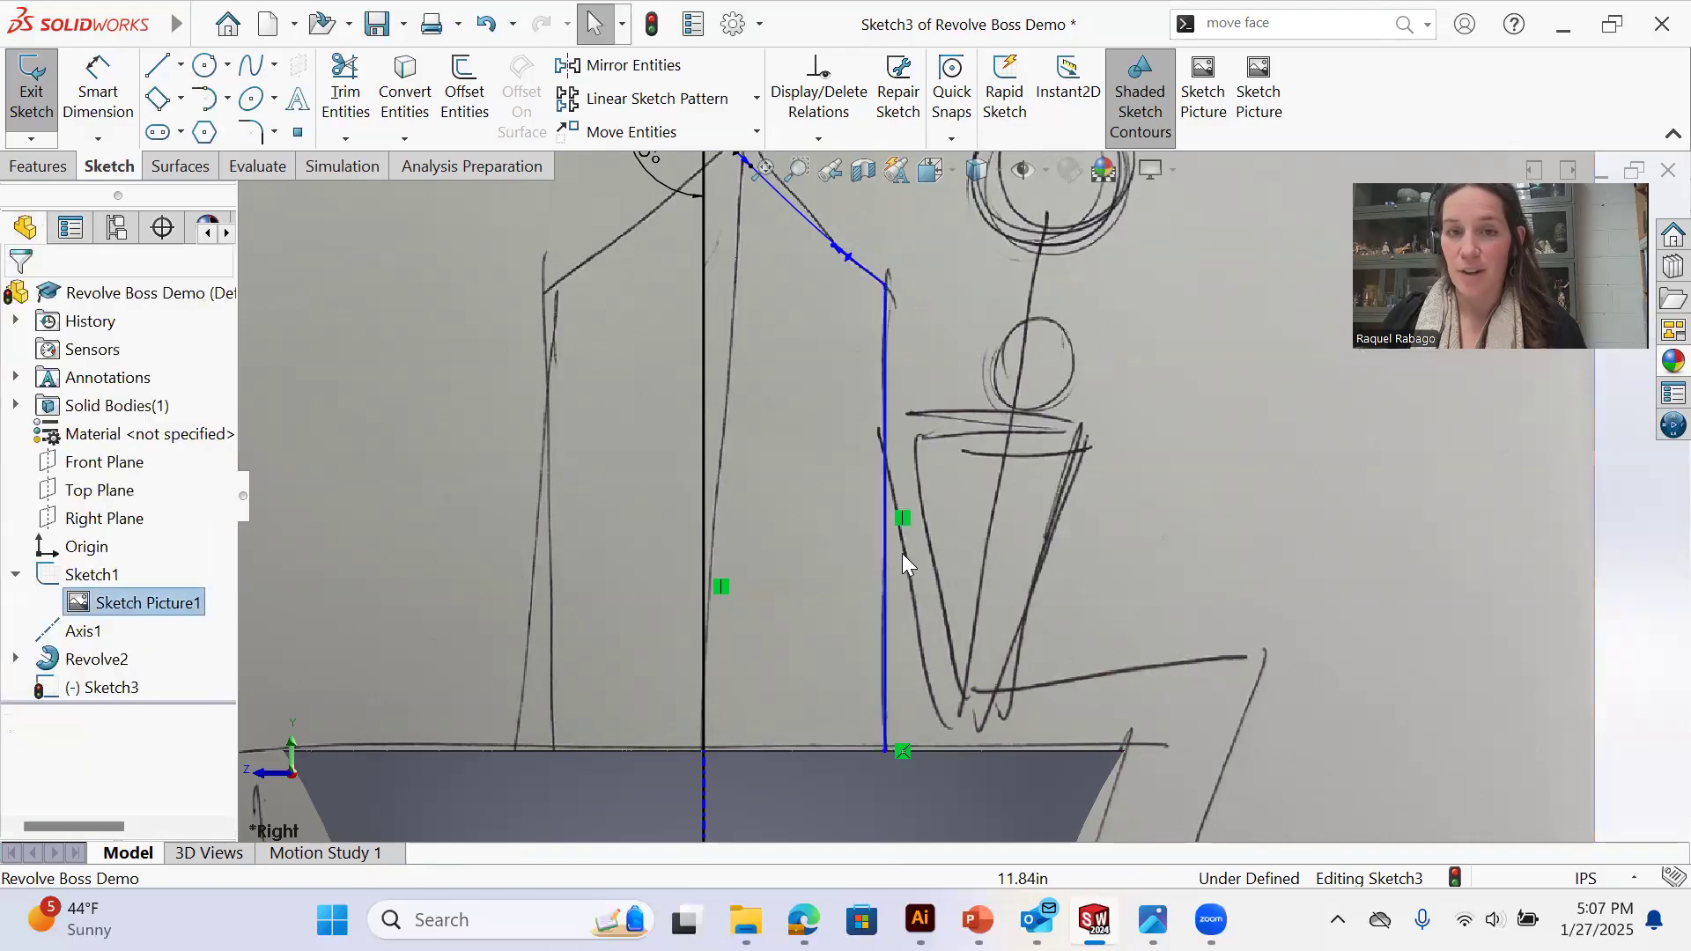
pyautogui.click(886, 557)
pyautogui.rightClick(885, 555)
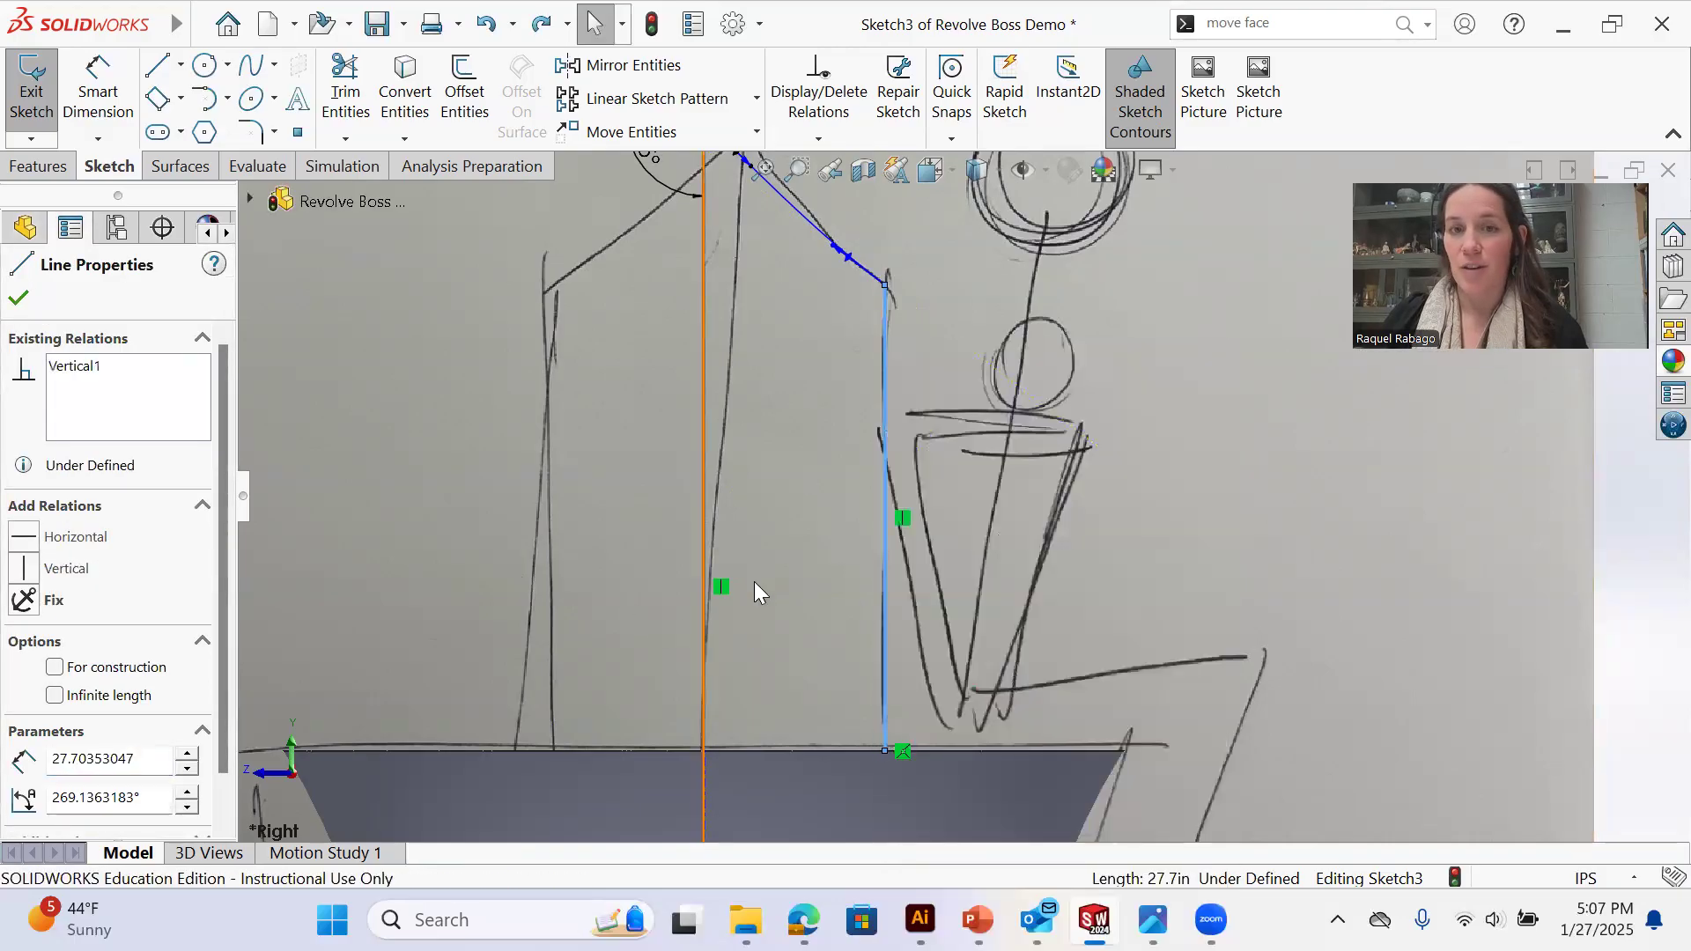
pyautogui.click(758, 579)
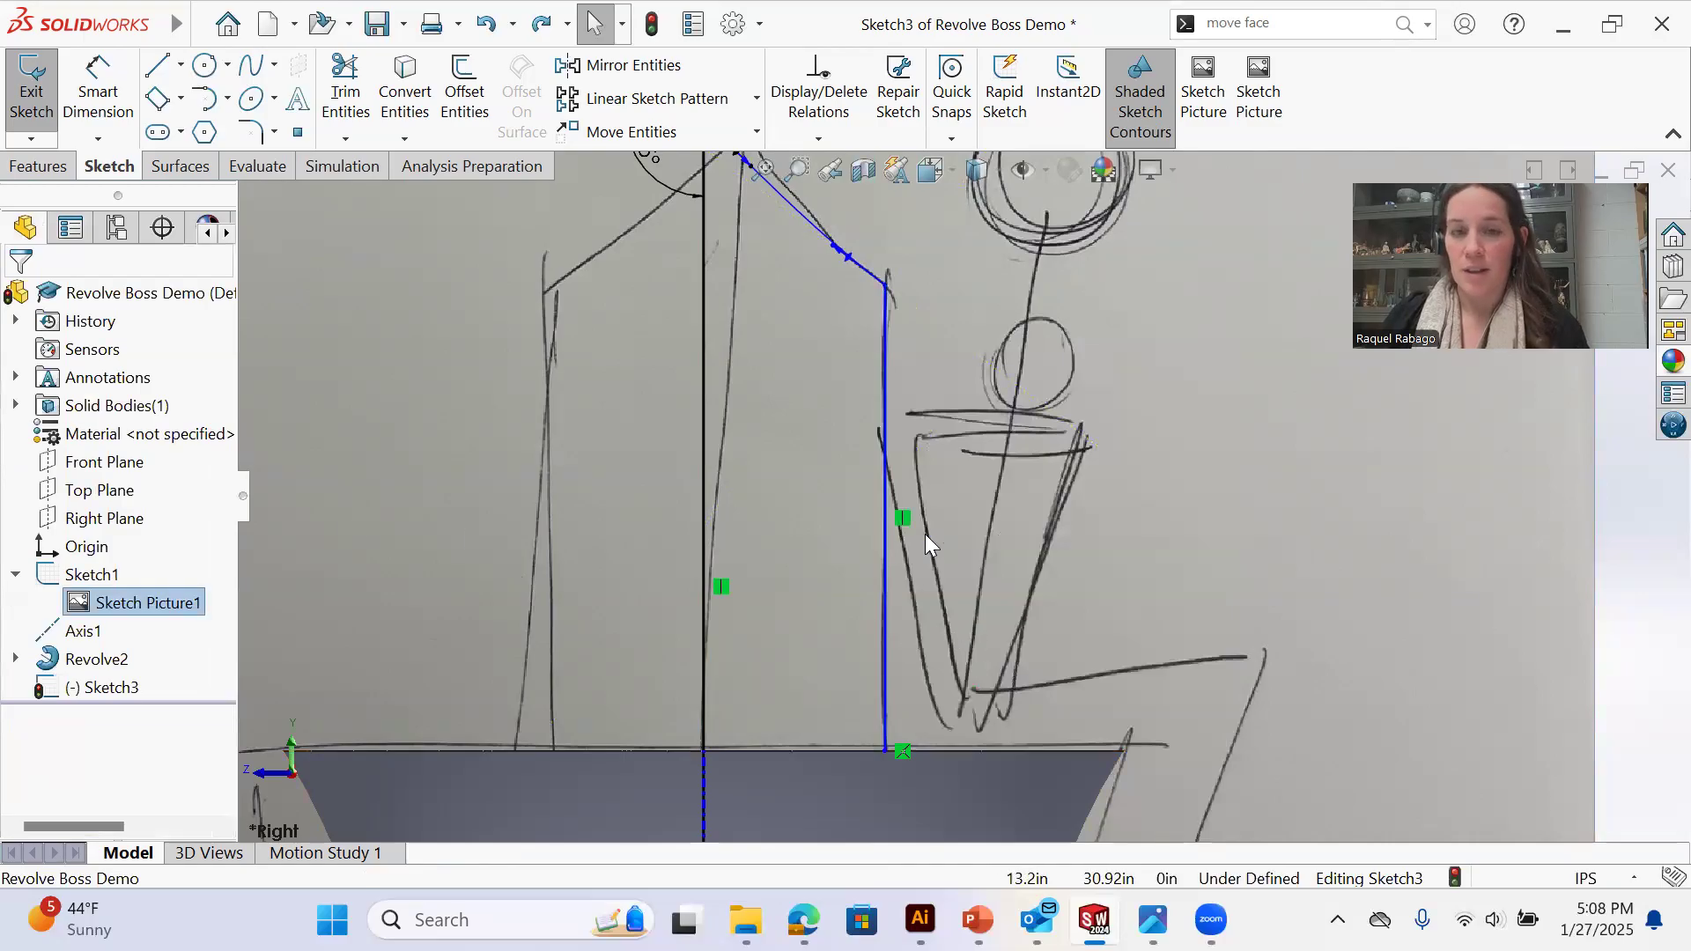
# Try moving the side line's lower endpoint outward along the basin's rim, and undo the move
pyautogui.moveTo(883, 752); pyautogui.dragTo(920, 753)
pyautogui.hotkey('ctrl', 'z')
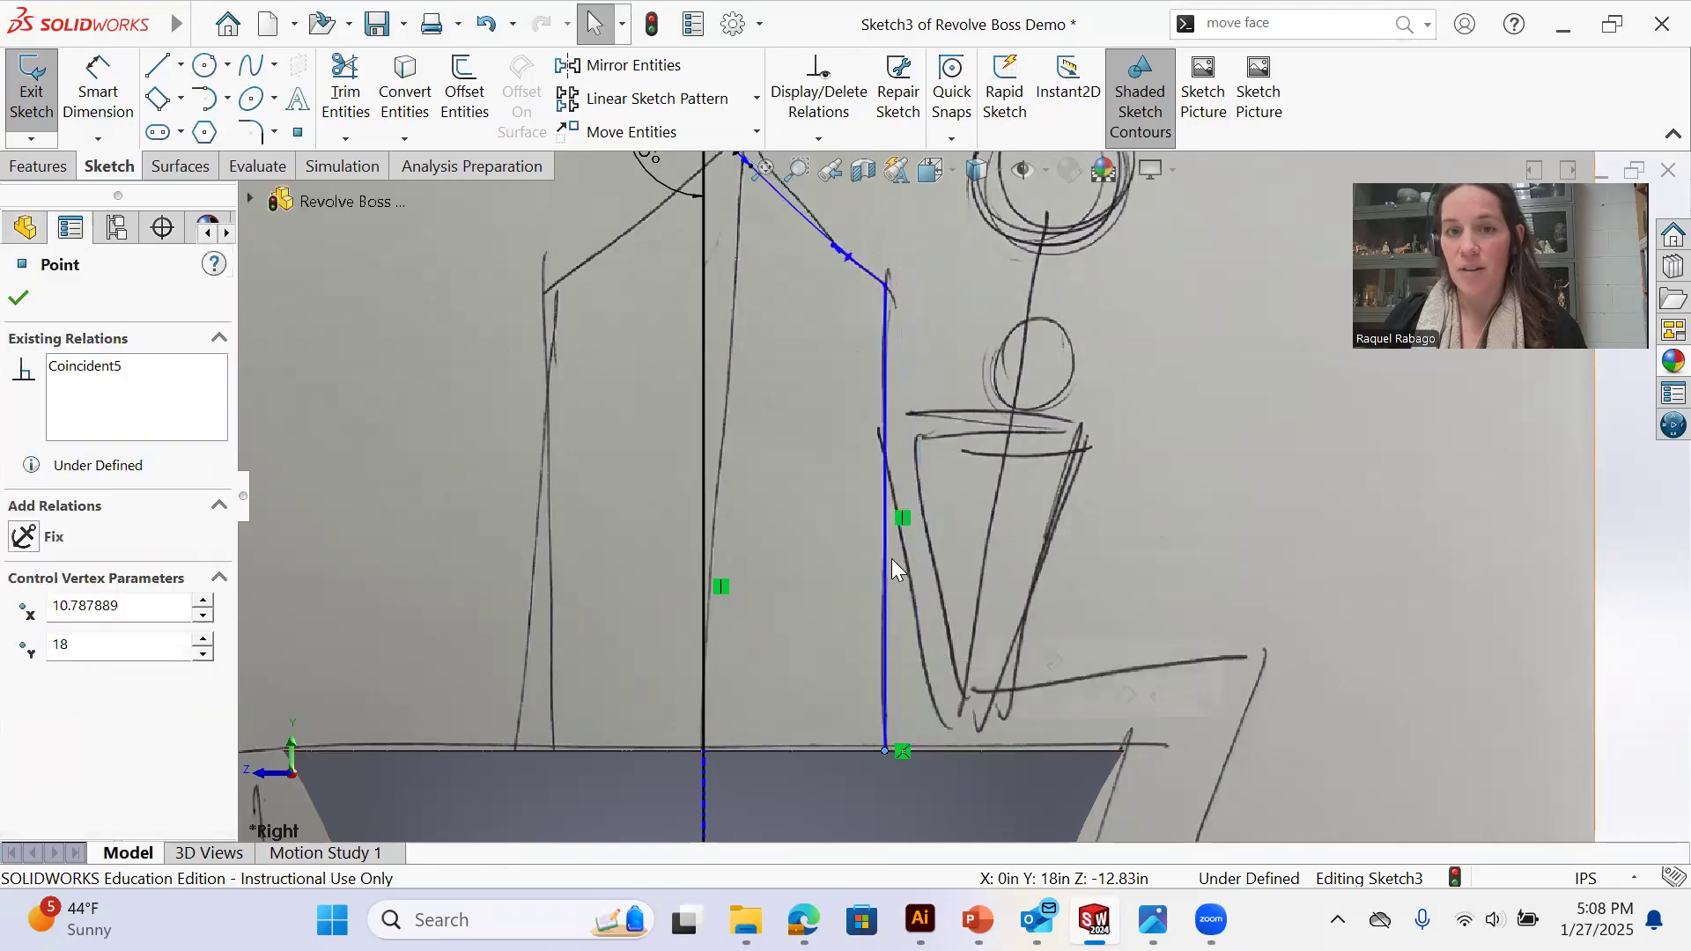
pyautogui.rightClick(877, 555)
pyautogui.click(782, 554)
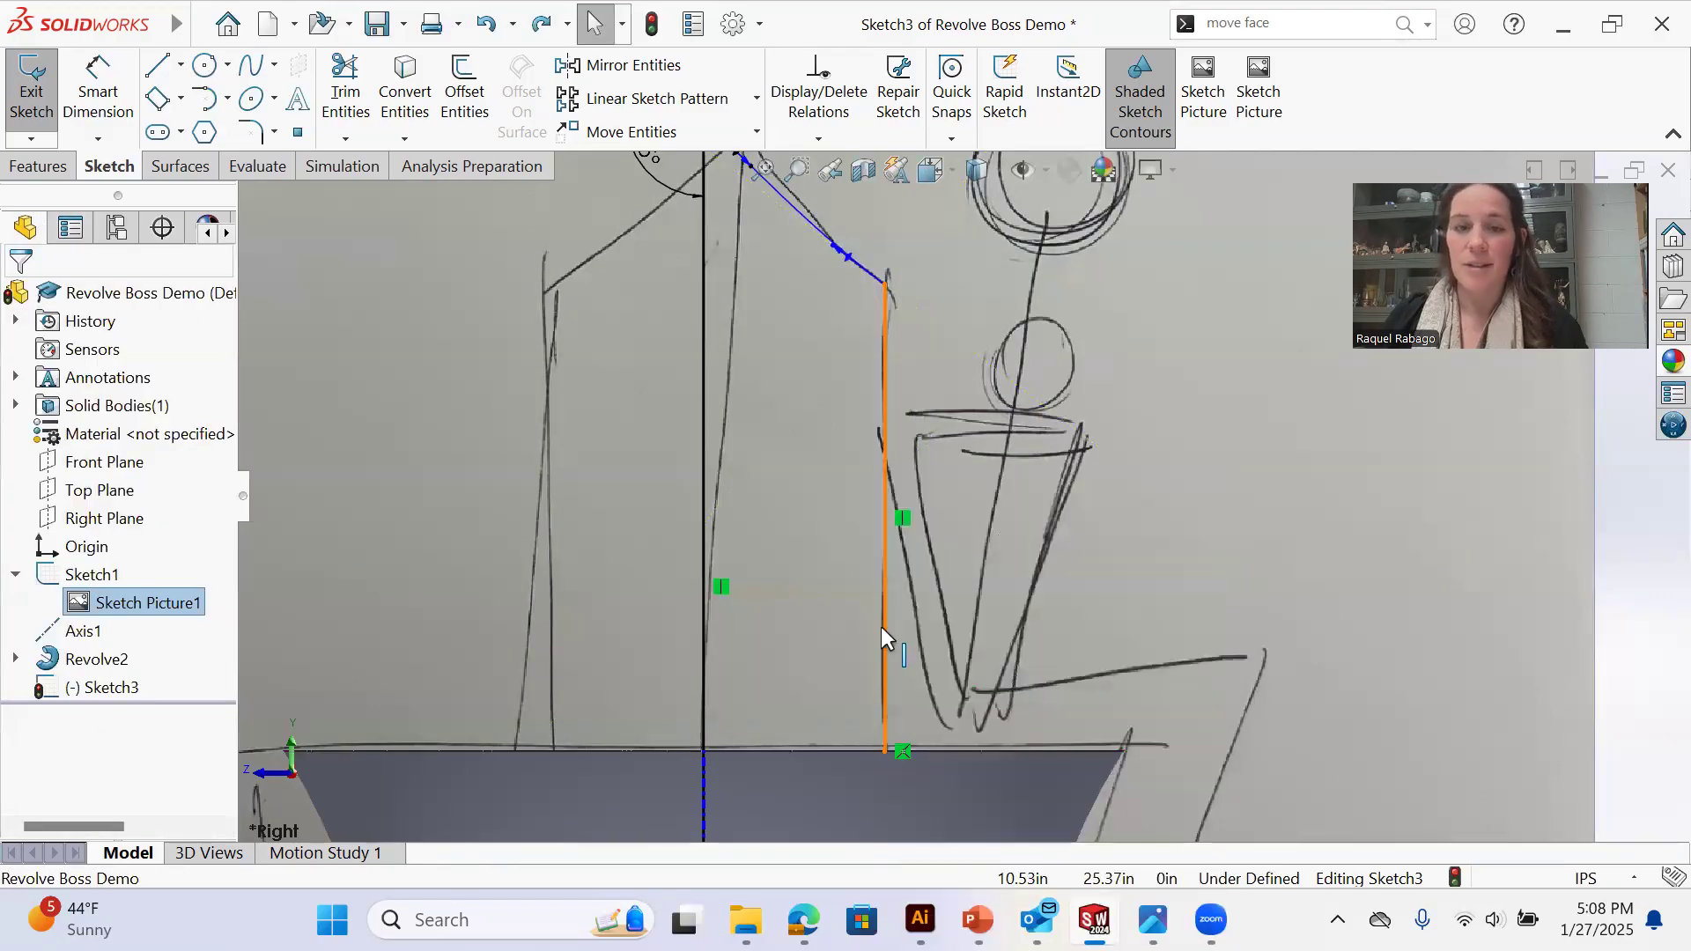
# Turn the slanted guide line above the peak into construction geometry and shorten it from its free end
pyautogui.scroll(3, 885, 626)
pyautogui.scroll(-1, 930, 286)
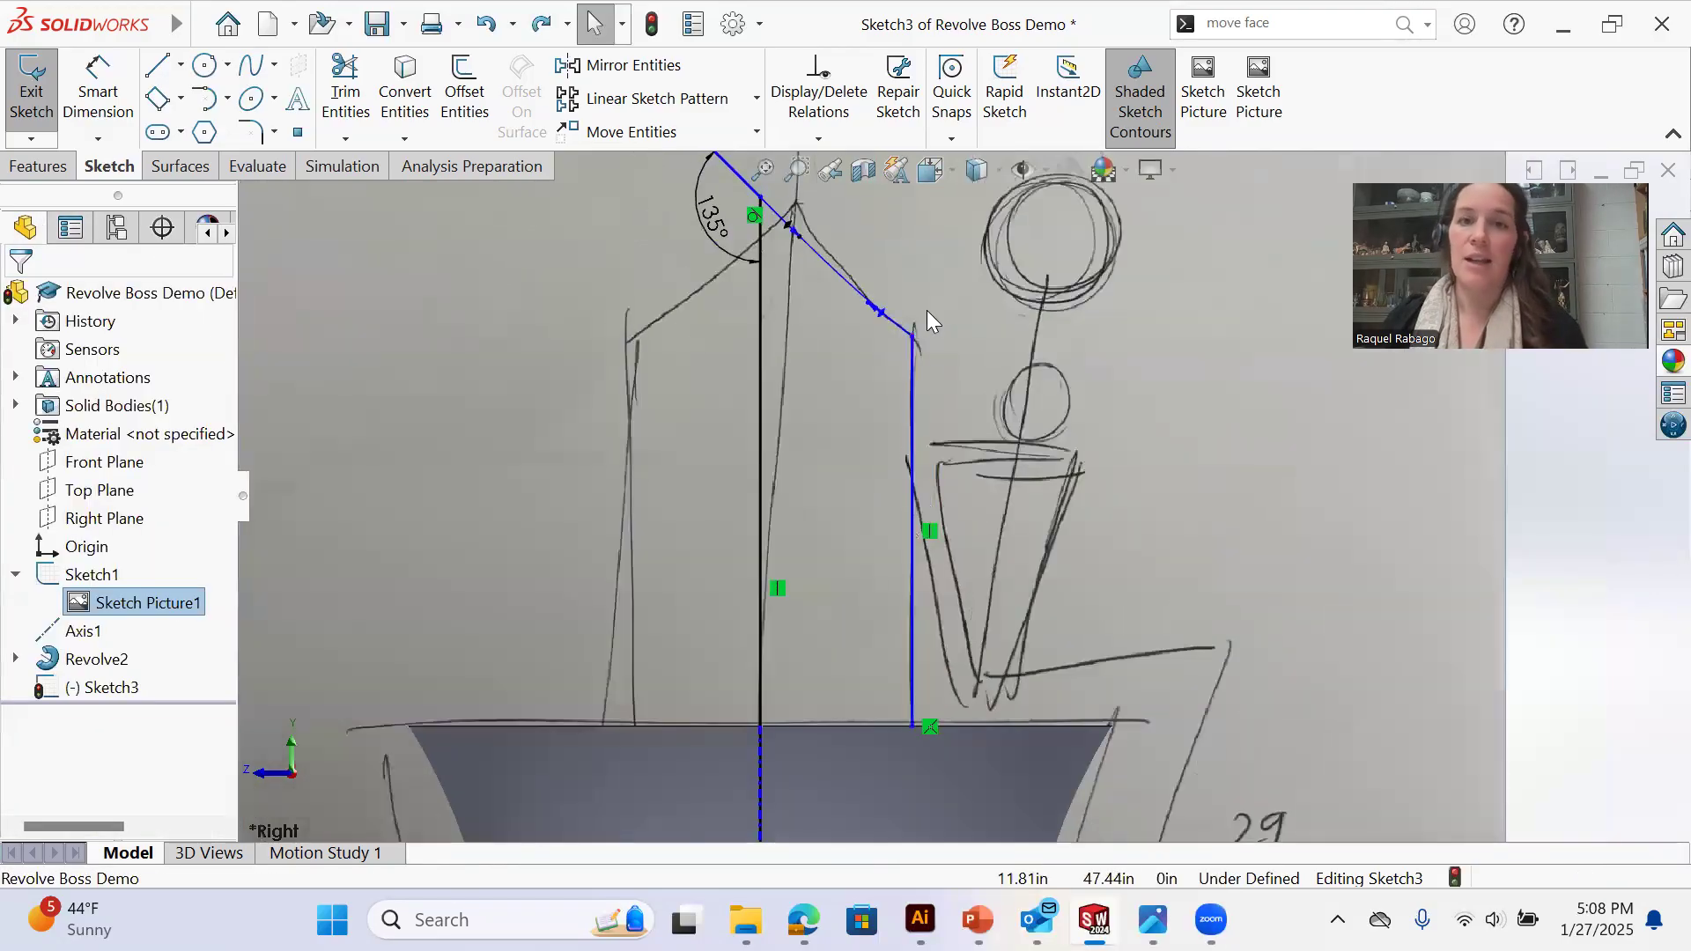
pyautogui.scroll(2, 916, 314)
pyautogui.scroll(-1, 861, 319)
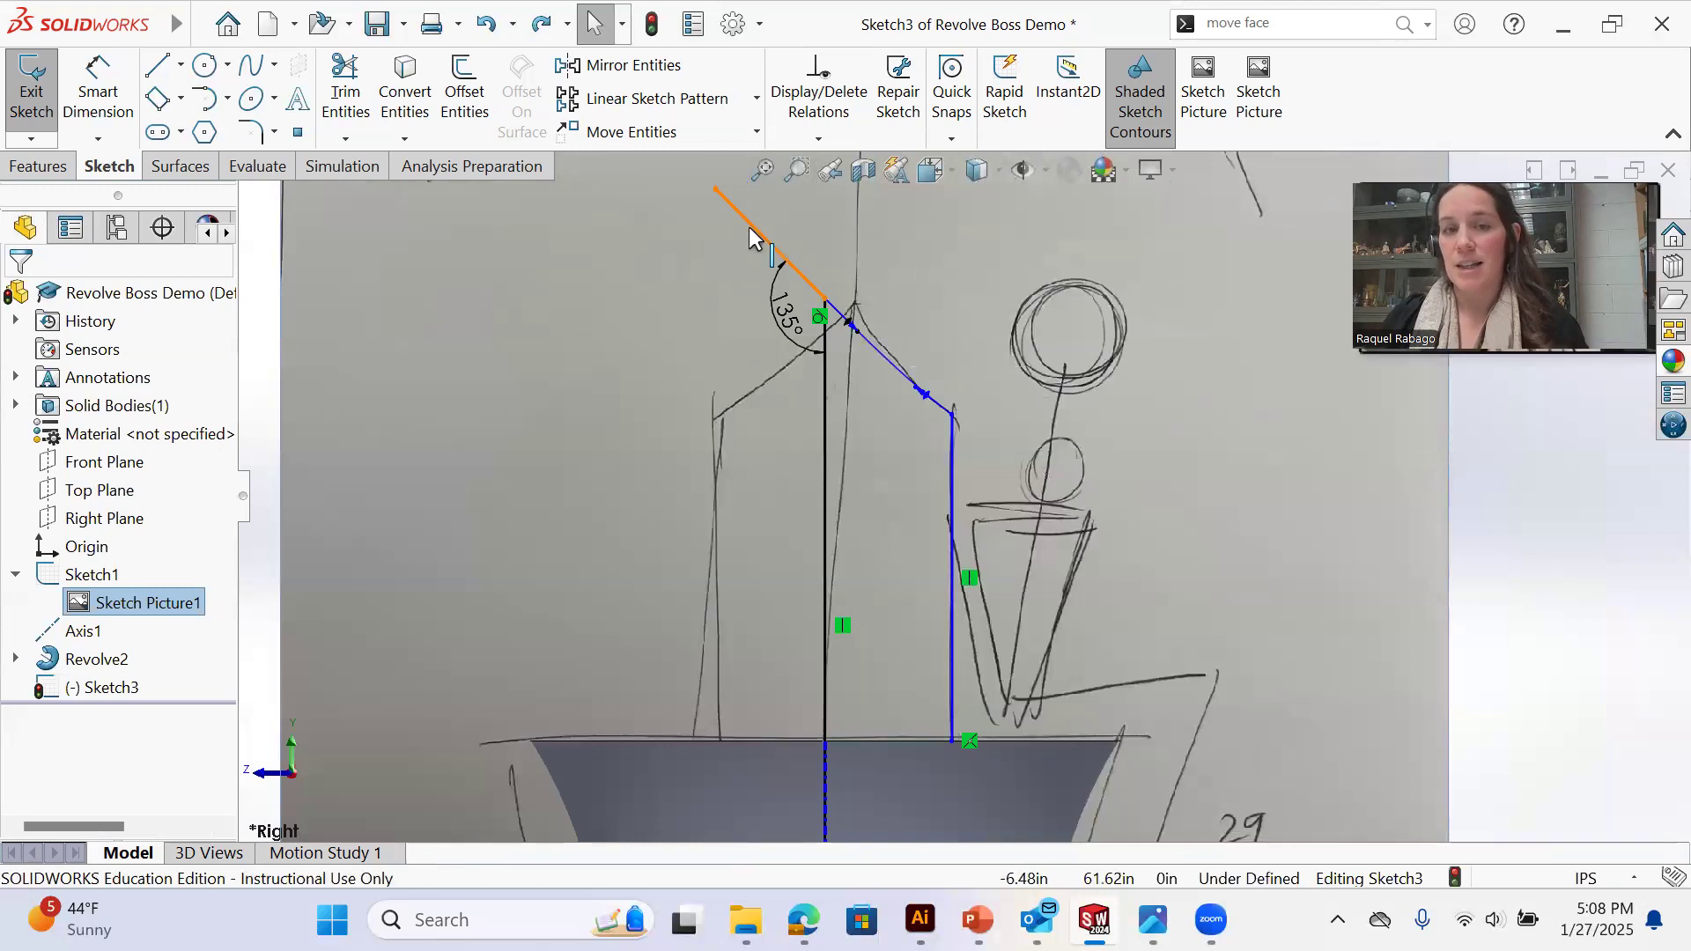
pyautogui.click(792, 266)
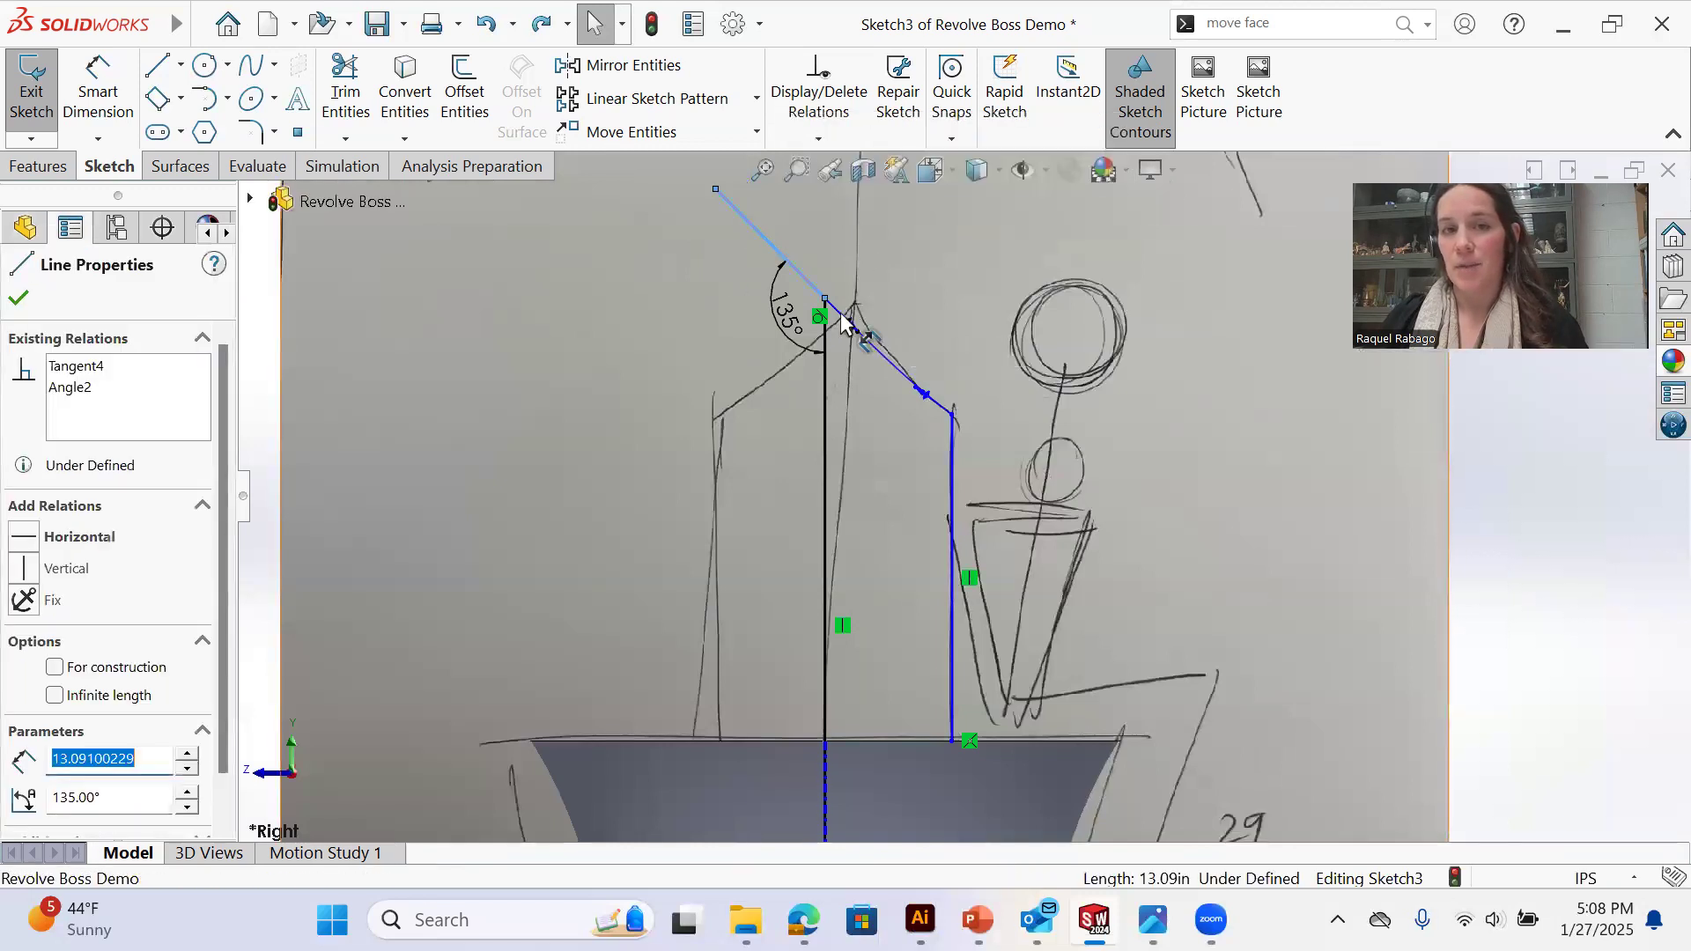
pyautogui.click(86, 671)
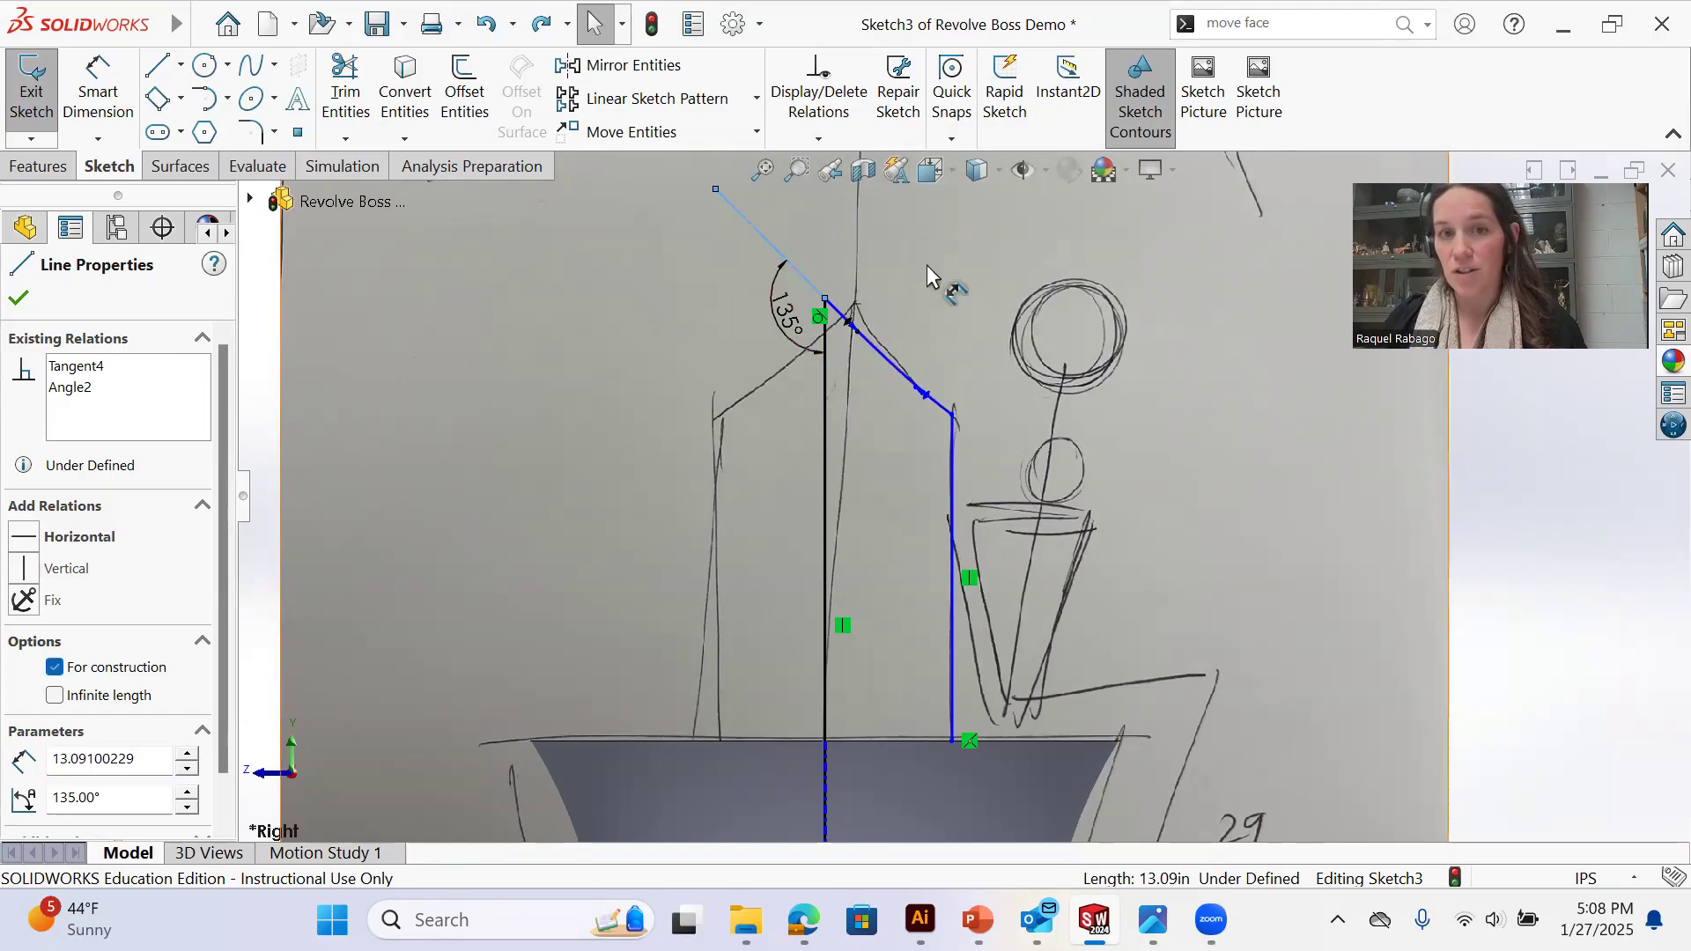
pyautogui.click(712, 217)
pyautogui.moveTo(715, 190)
pyautogui.mouseDown()
pyautogui.moveTo(750, 234)
pyautogui.moveTo(739, 219)
pyautogui.mouseUp()
pyautogui.click(631, 300)
# Dimension the vertical centre line's length and set it to 55 in
pyautogui.press('s')
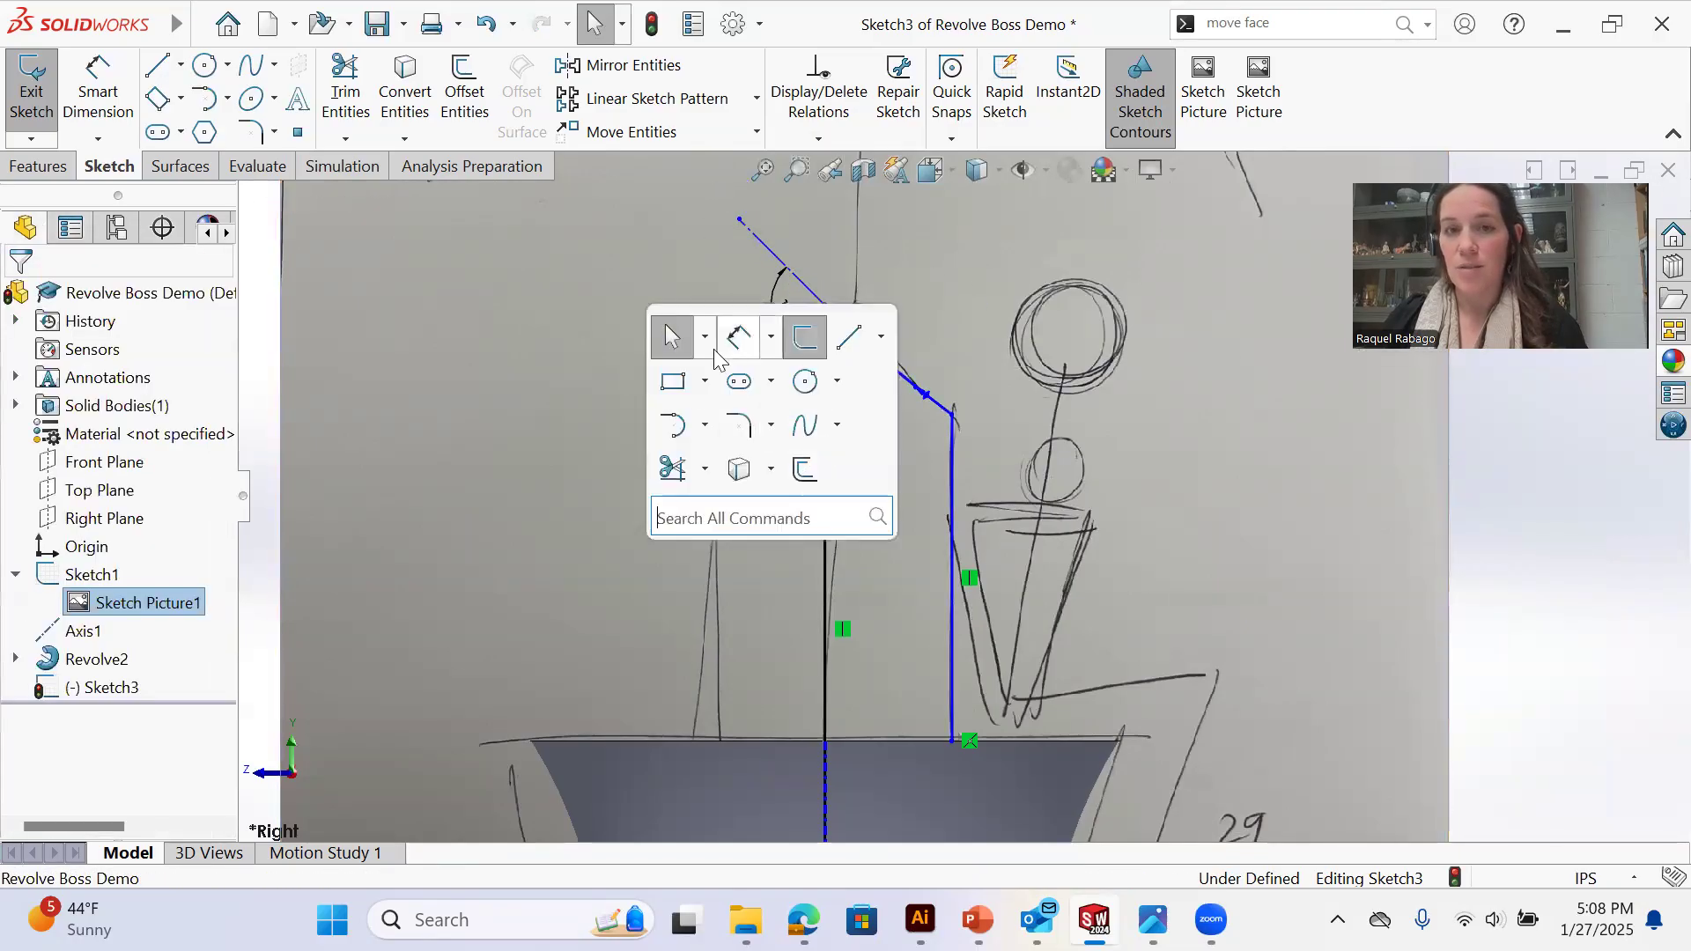
pyautogui.click(664, 324)
pyautogui.click(823, 495)
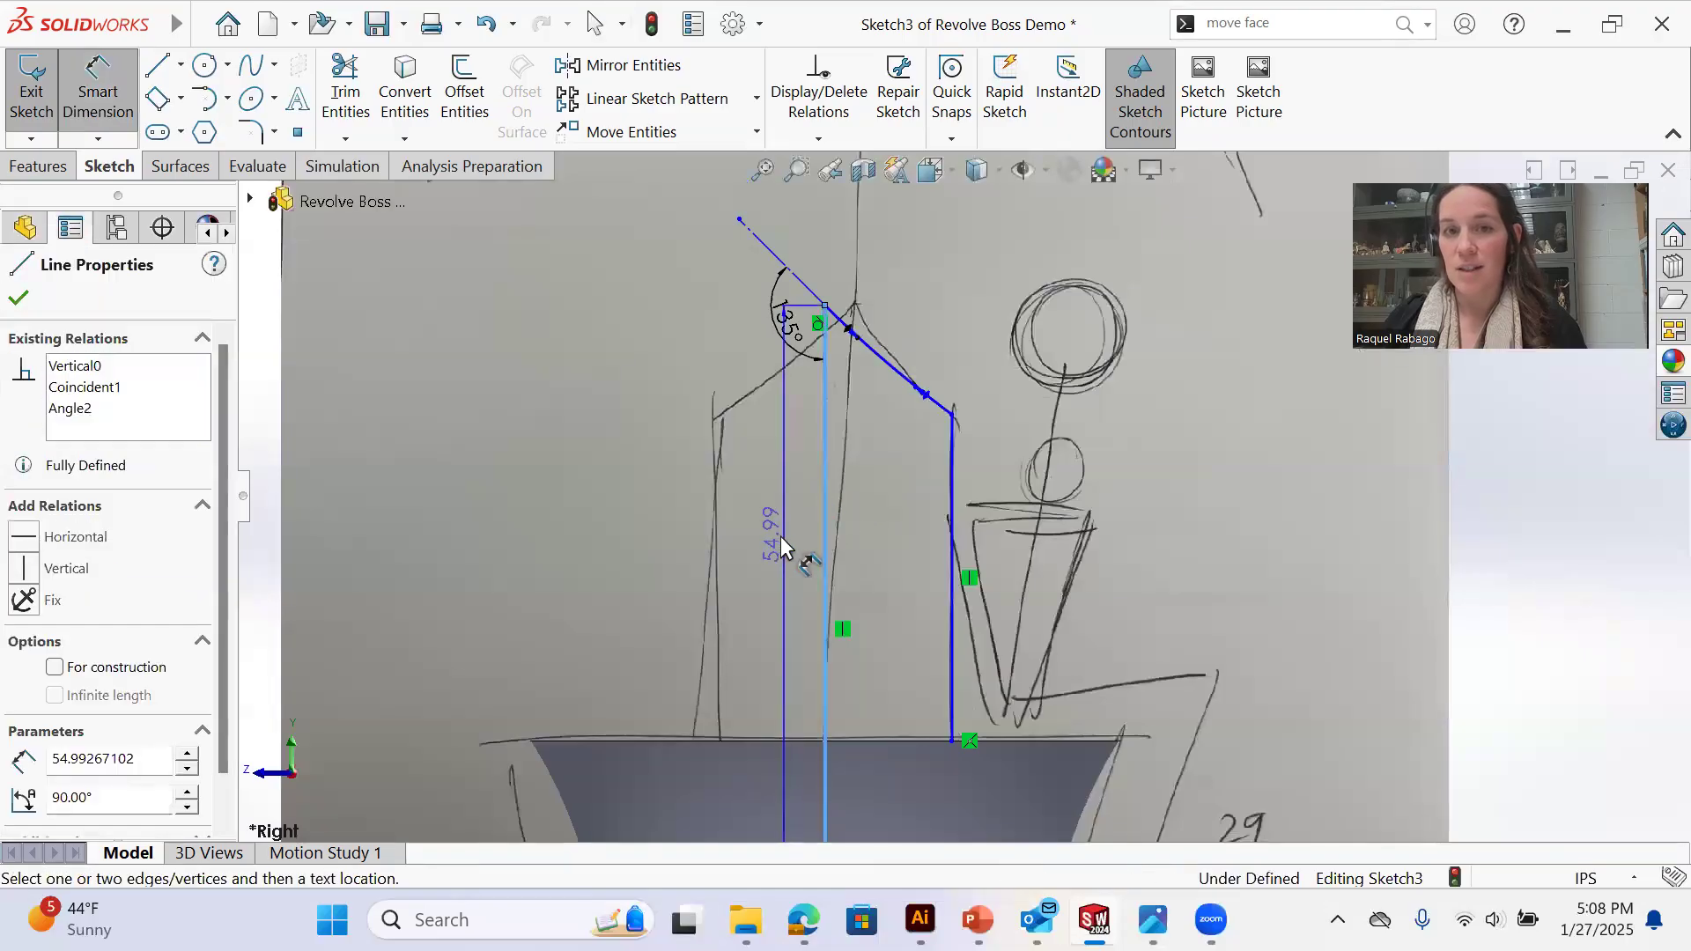
pyautogui.click(919, 562)
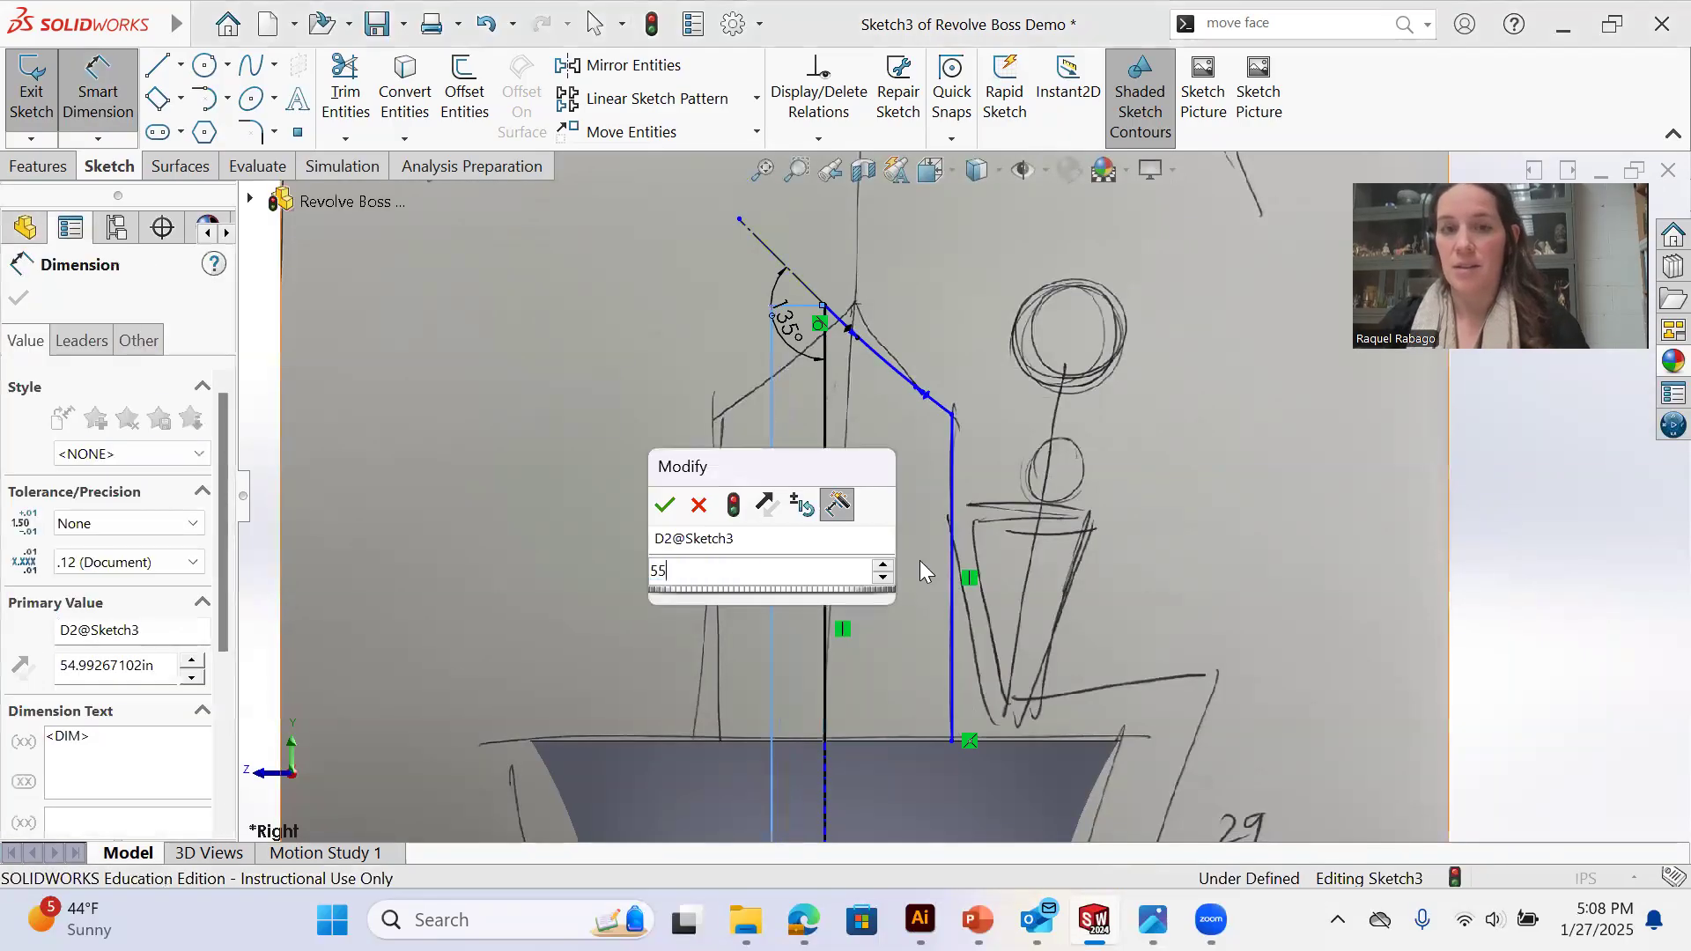
pyautogui.write('55')
pyautogui.press('Return')
pyautogui.rightClick(892, 280)
pyautogui.click(933, 347)
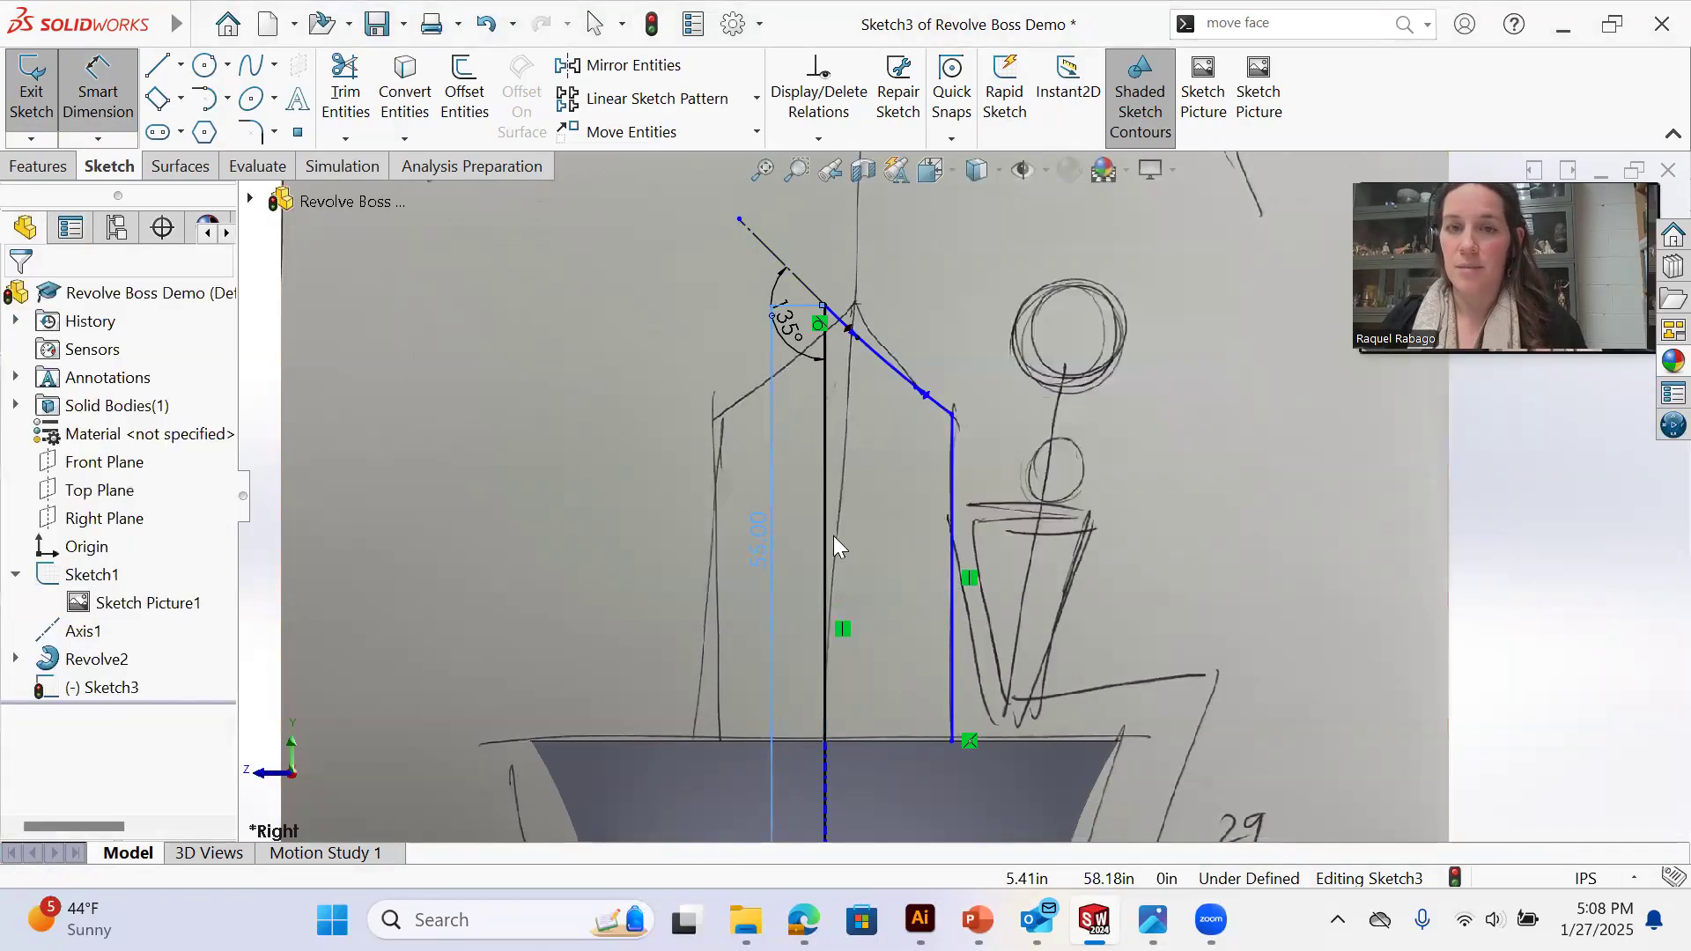
# Dimension the vertical drop from the column's peak to its shoulder at 9 in, and change it to 10 in
pyautogui.scroll(-4, 859, 361)
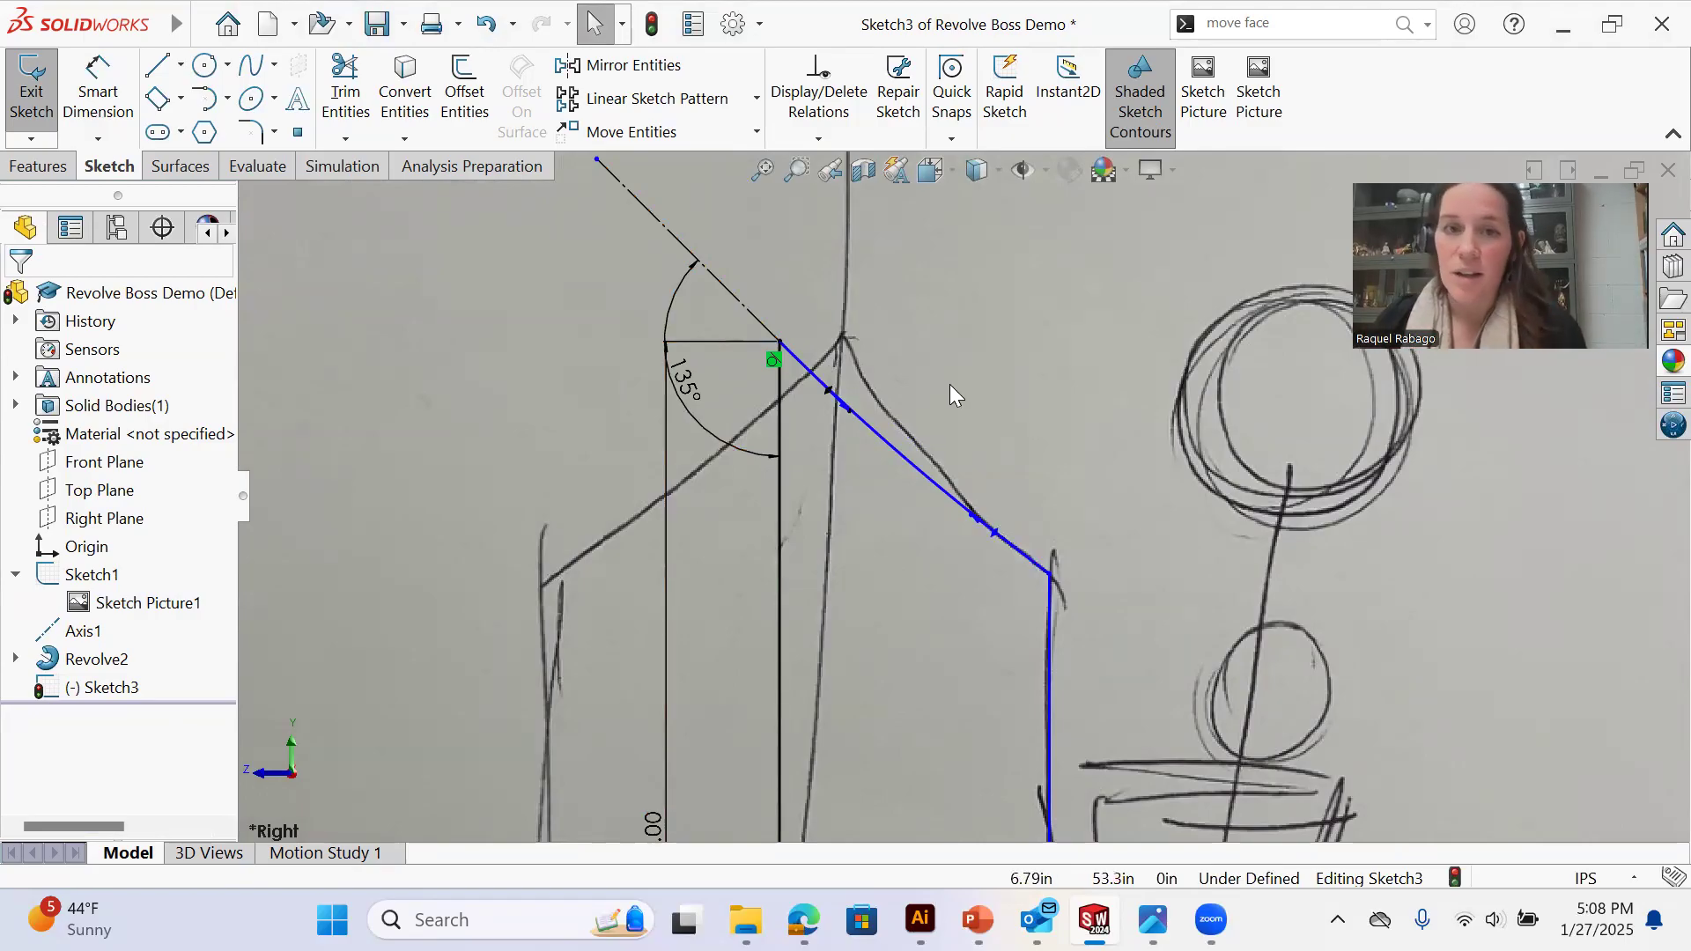
pyautogui.click(943, 414)
pyautogui.scroll(2, 916, 537)
pyautogui.scroll(3, 1006, 675)
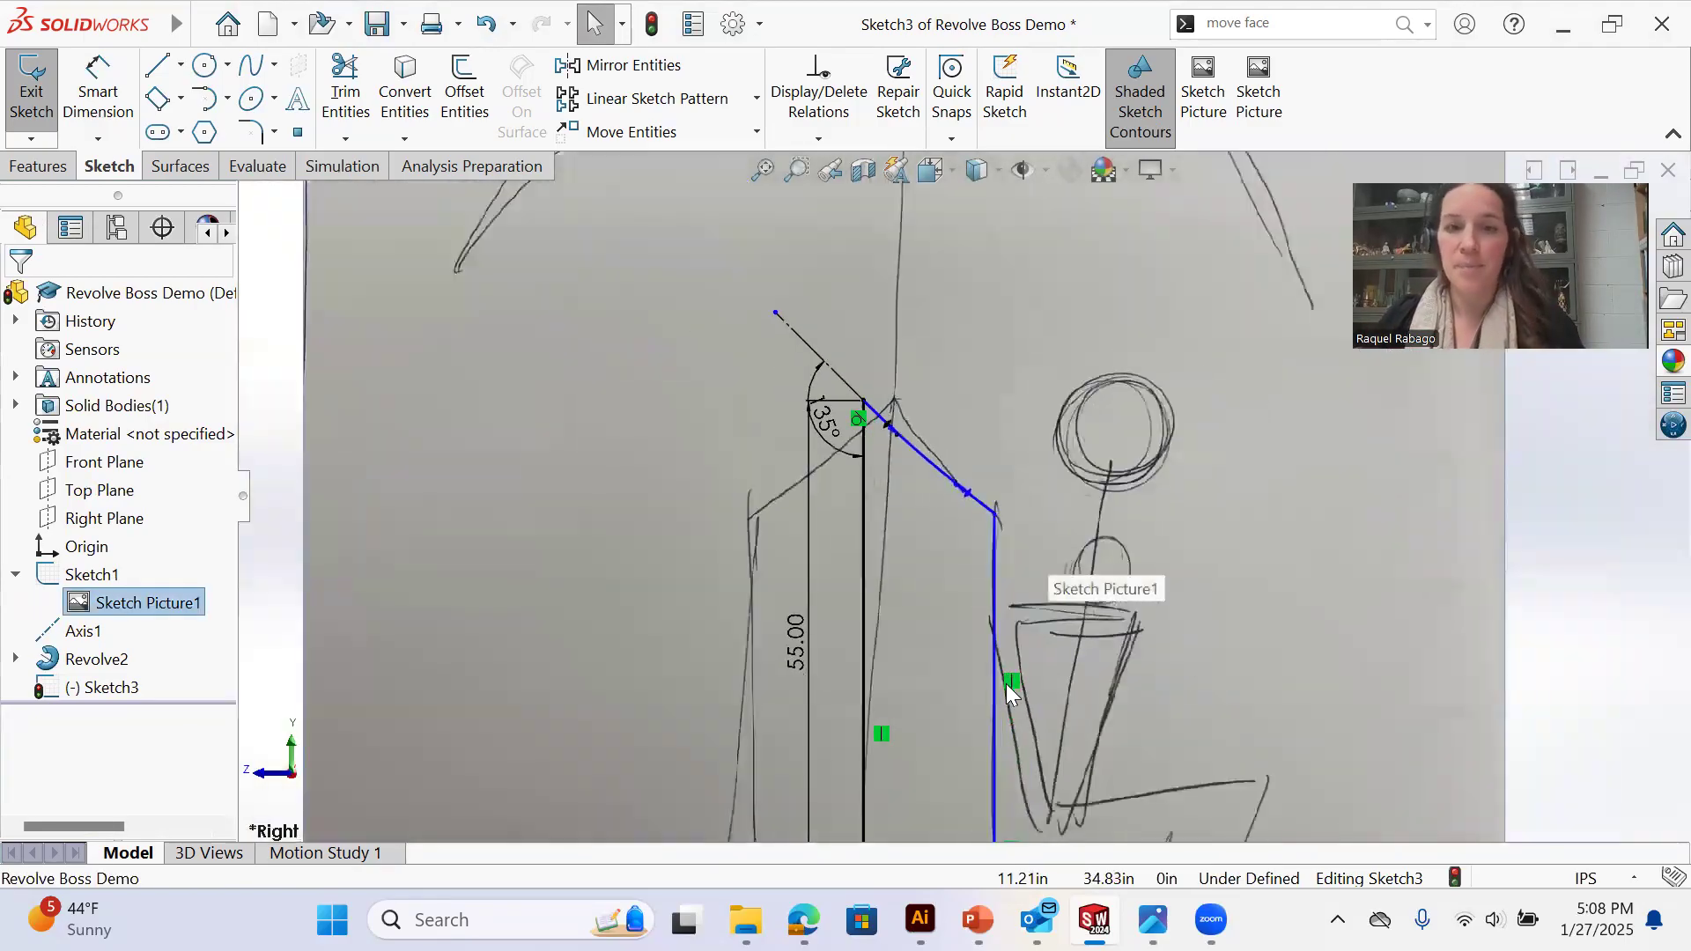
pyautogui.press('s')
pyautogui.click(981, 598)
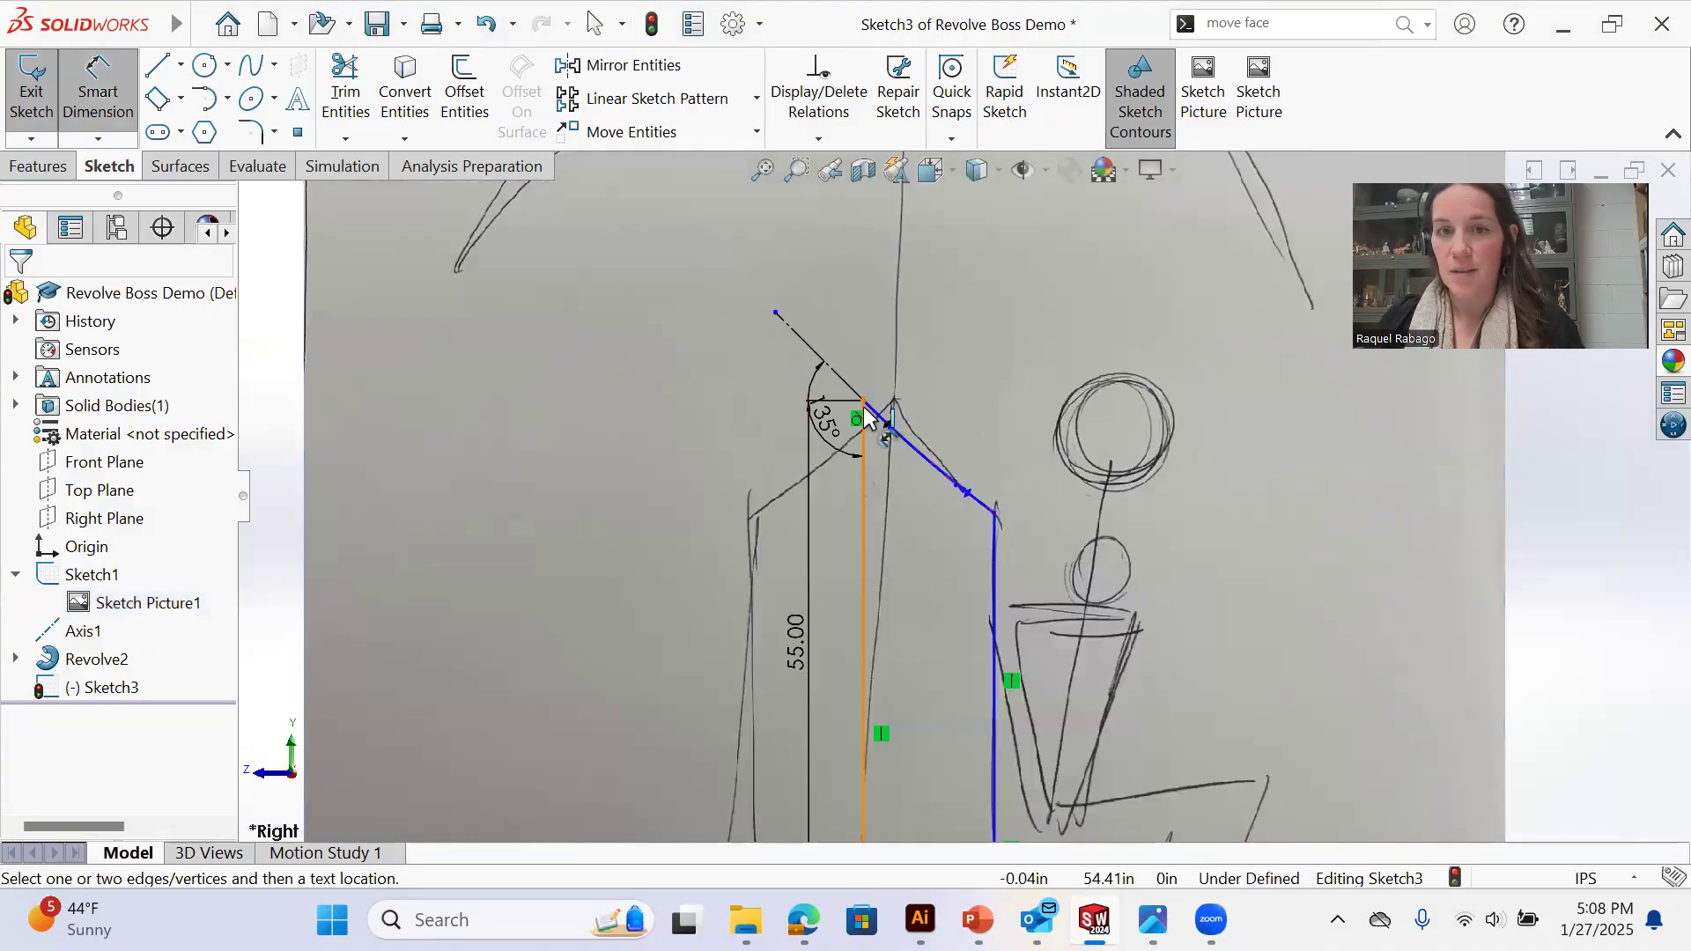
pyautogui.click(995, 514)
pyautogui.click(863, 402)
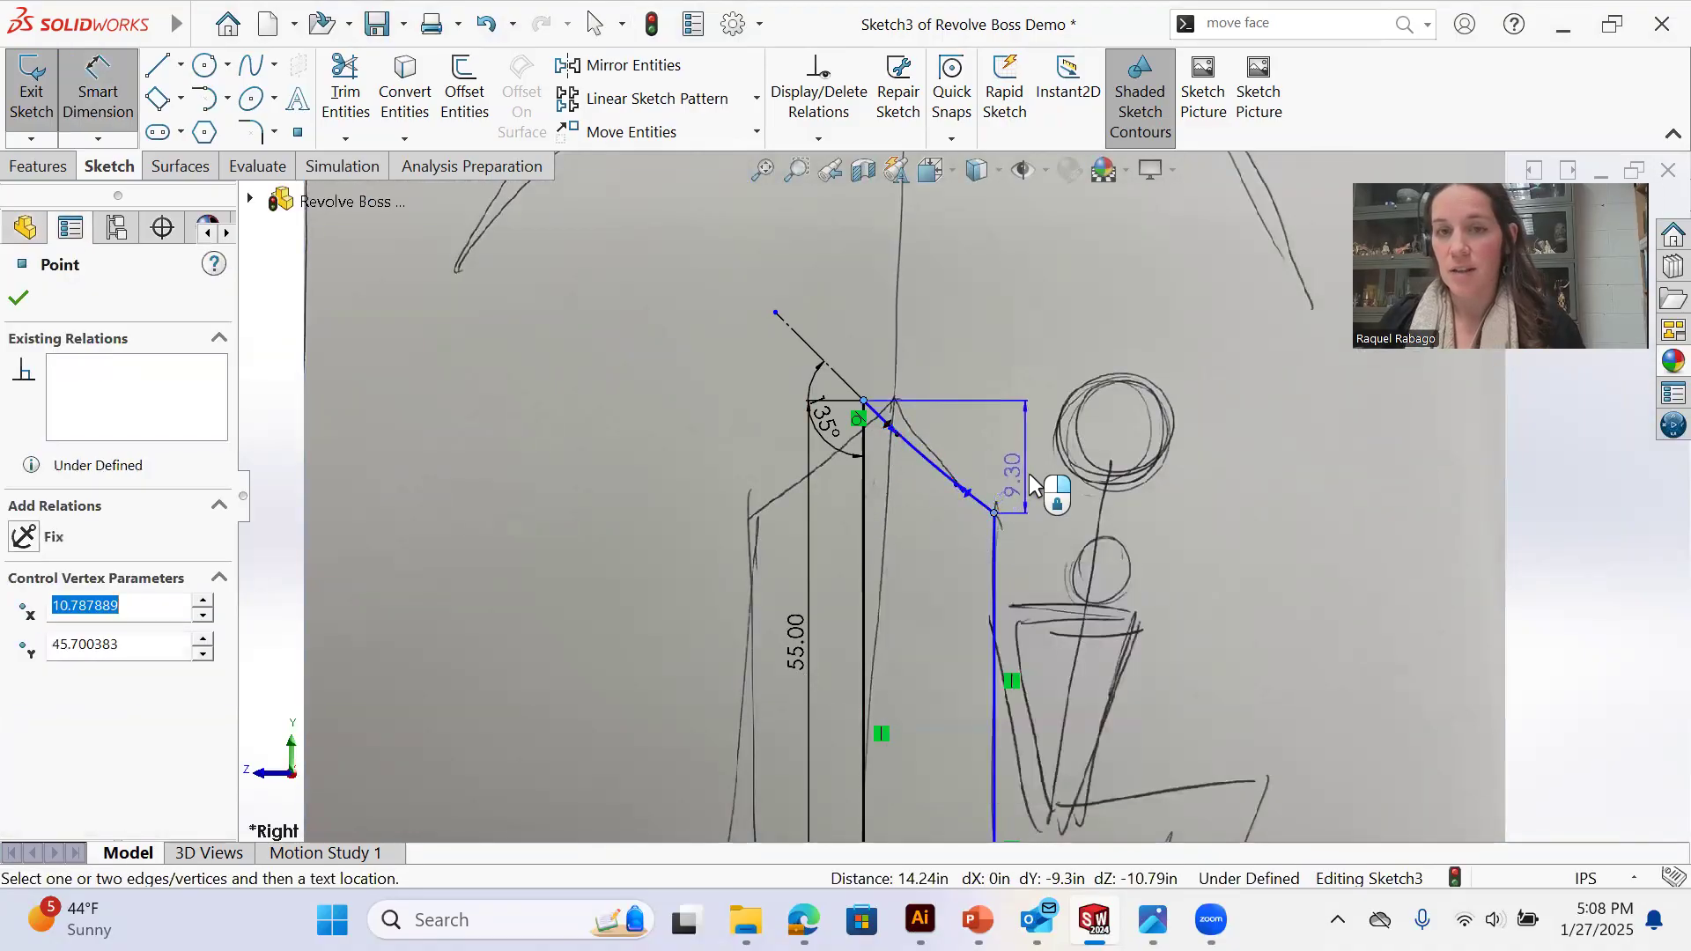
pyautogui.click(1157, 535)
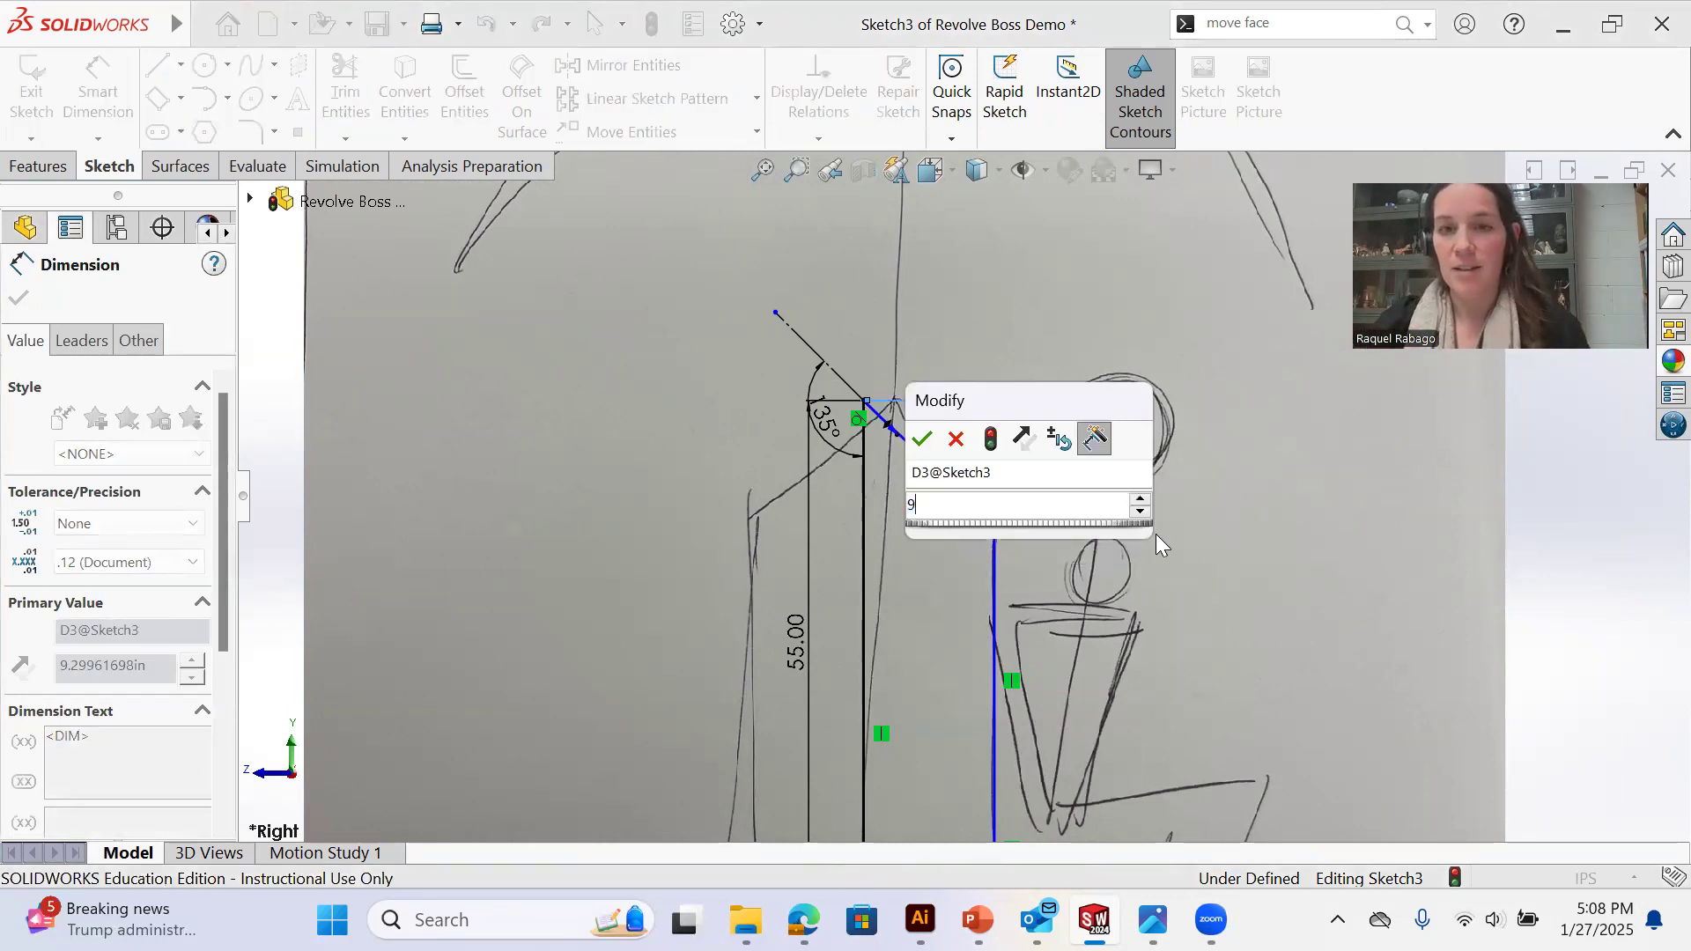
pyautogui.press('Return')
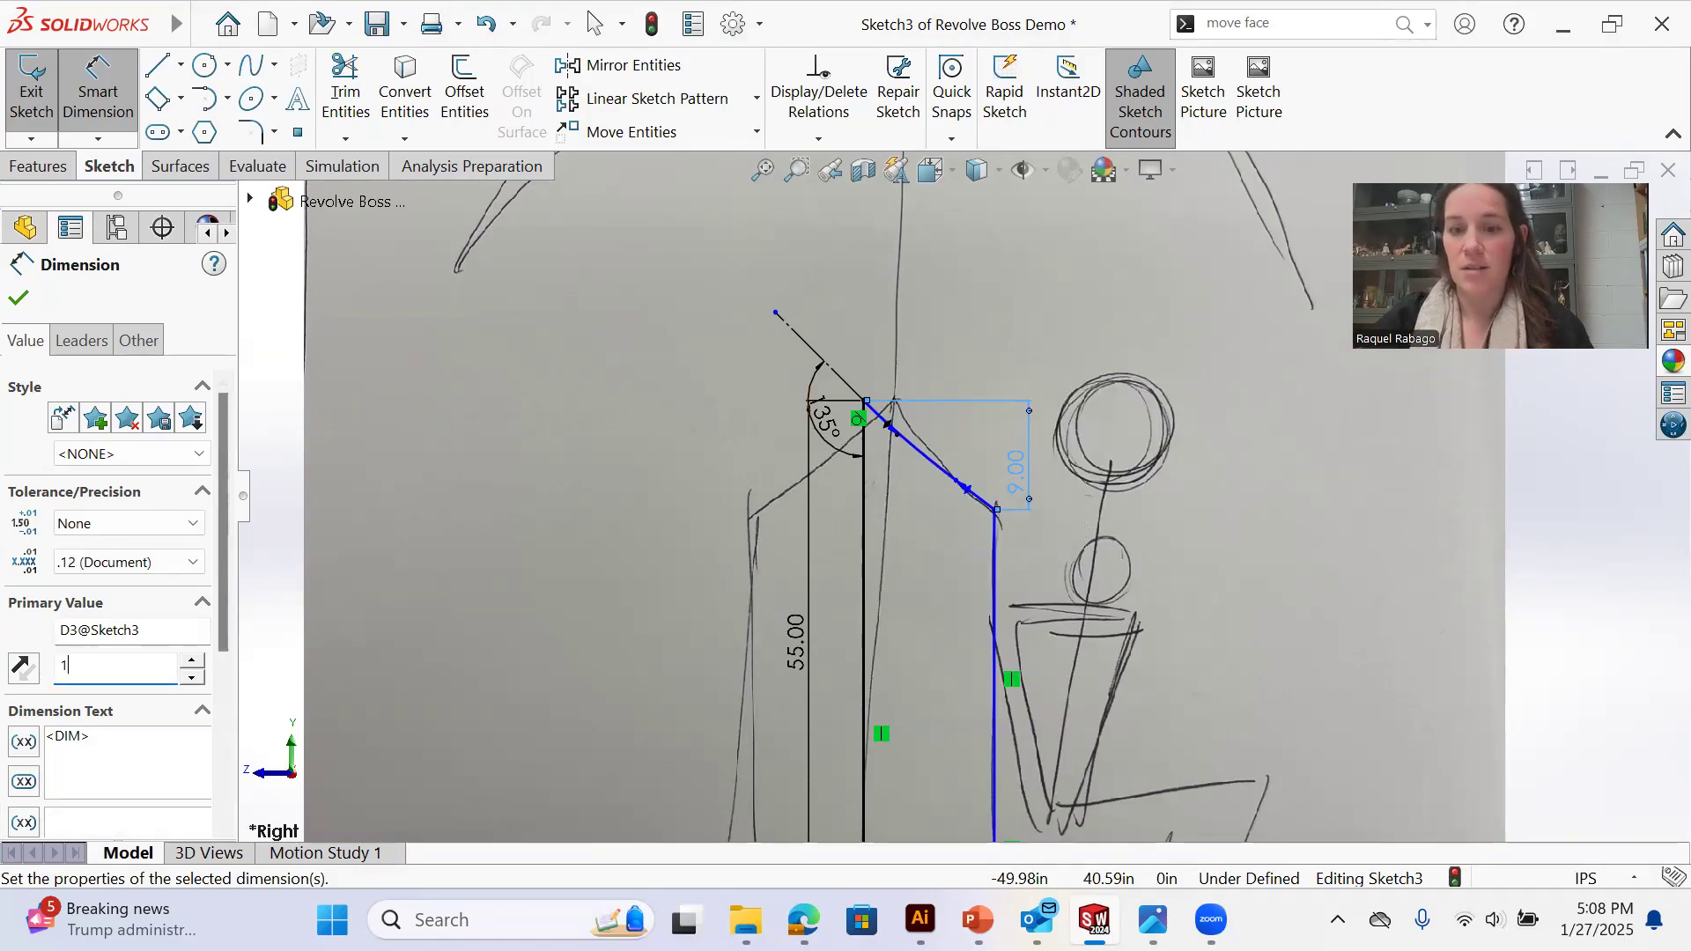
pyautogui.press('Return')
pyautogui.rightClick(968, 392)
pyautogui.click(1033, 448)
# Extend the outer side line down through the basin by moving its lower endpoint to the base level
pyautogui.scroll(3, 1013, 714)
pyautogui.scroll(-5, 975, 704)
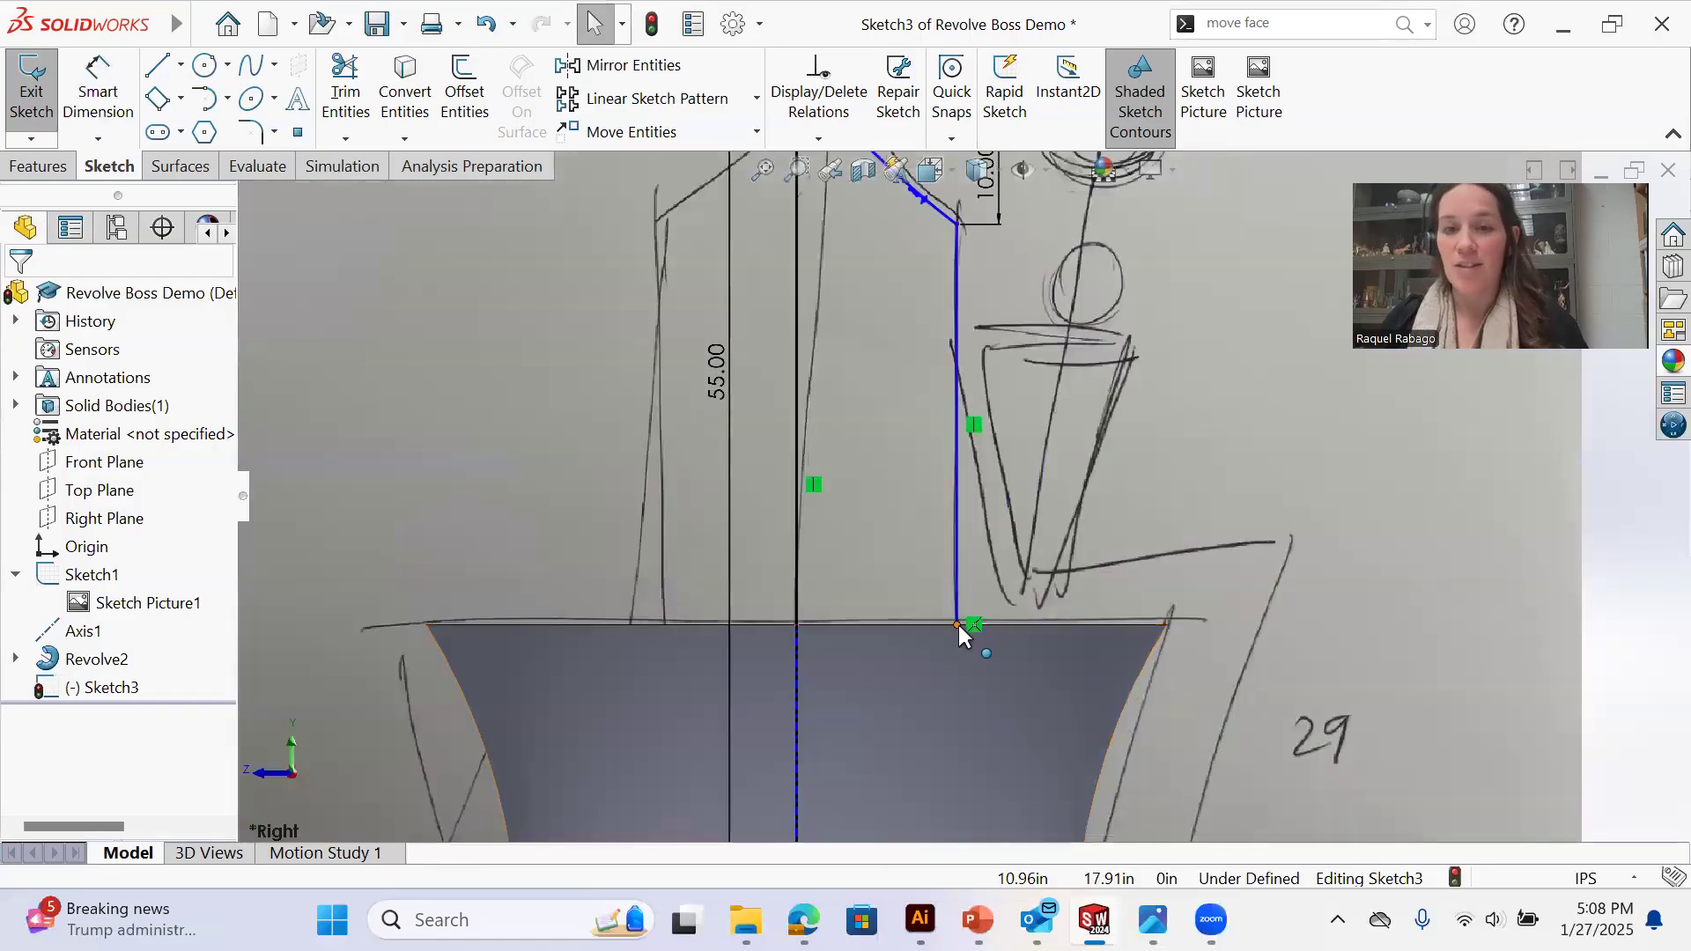
pyautogui.press('l')
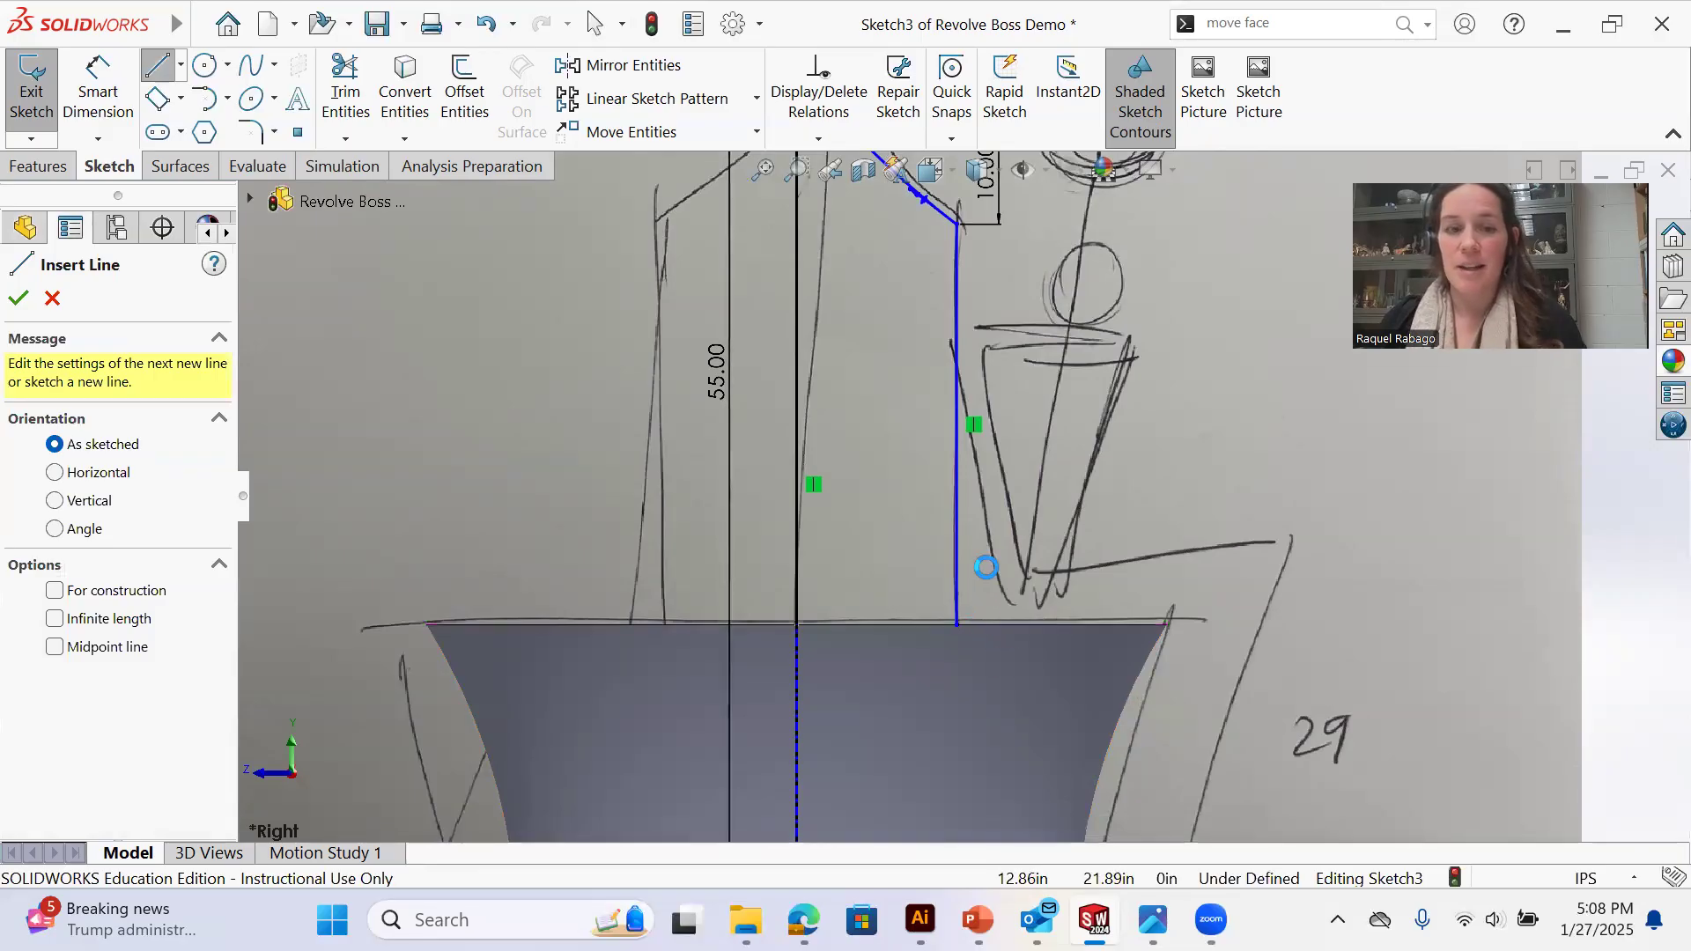
pyautogui.press('Escape')
pyautogui.moveTo(958, 623); pyautogui.dragTo(953, 790)
pyautogui.scroll(2, 958, 718)
pyautogui.moveTo(955, 701); pyautogui.dragTo(959, 775)
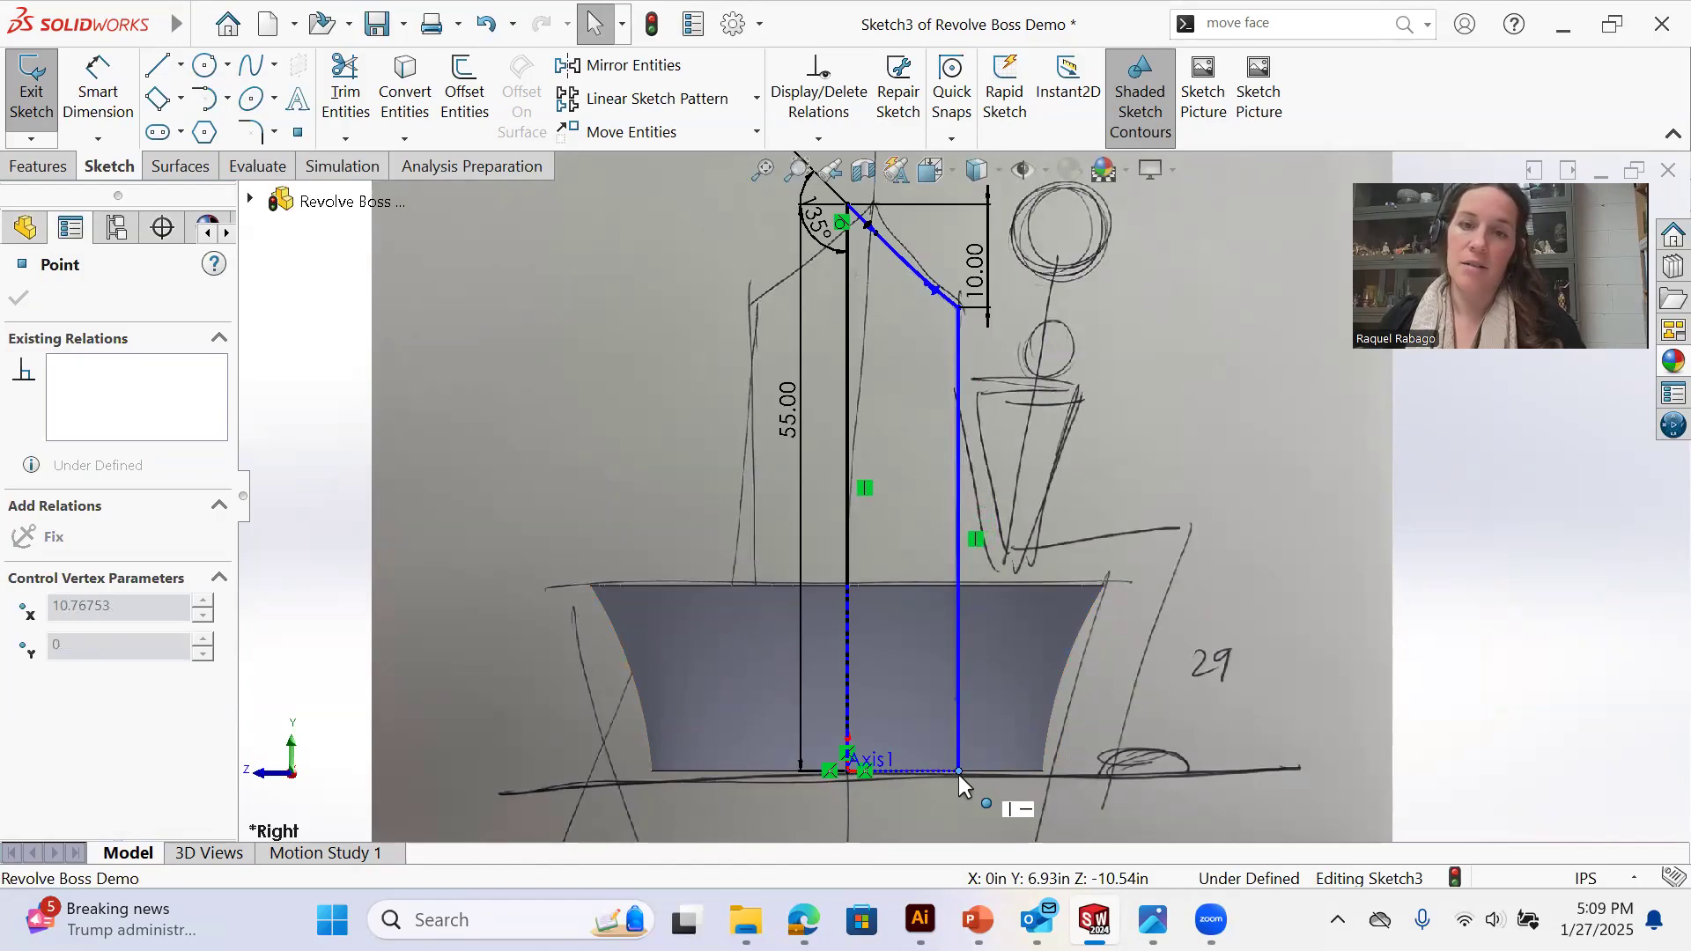
pyautogui.moveTo(959, 774); pyautogui.dragTo(958, 775)
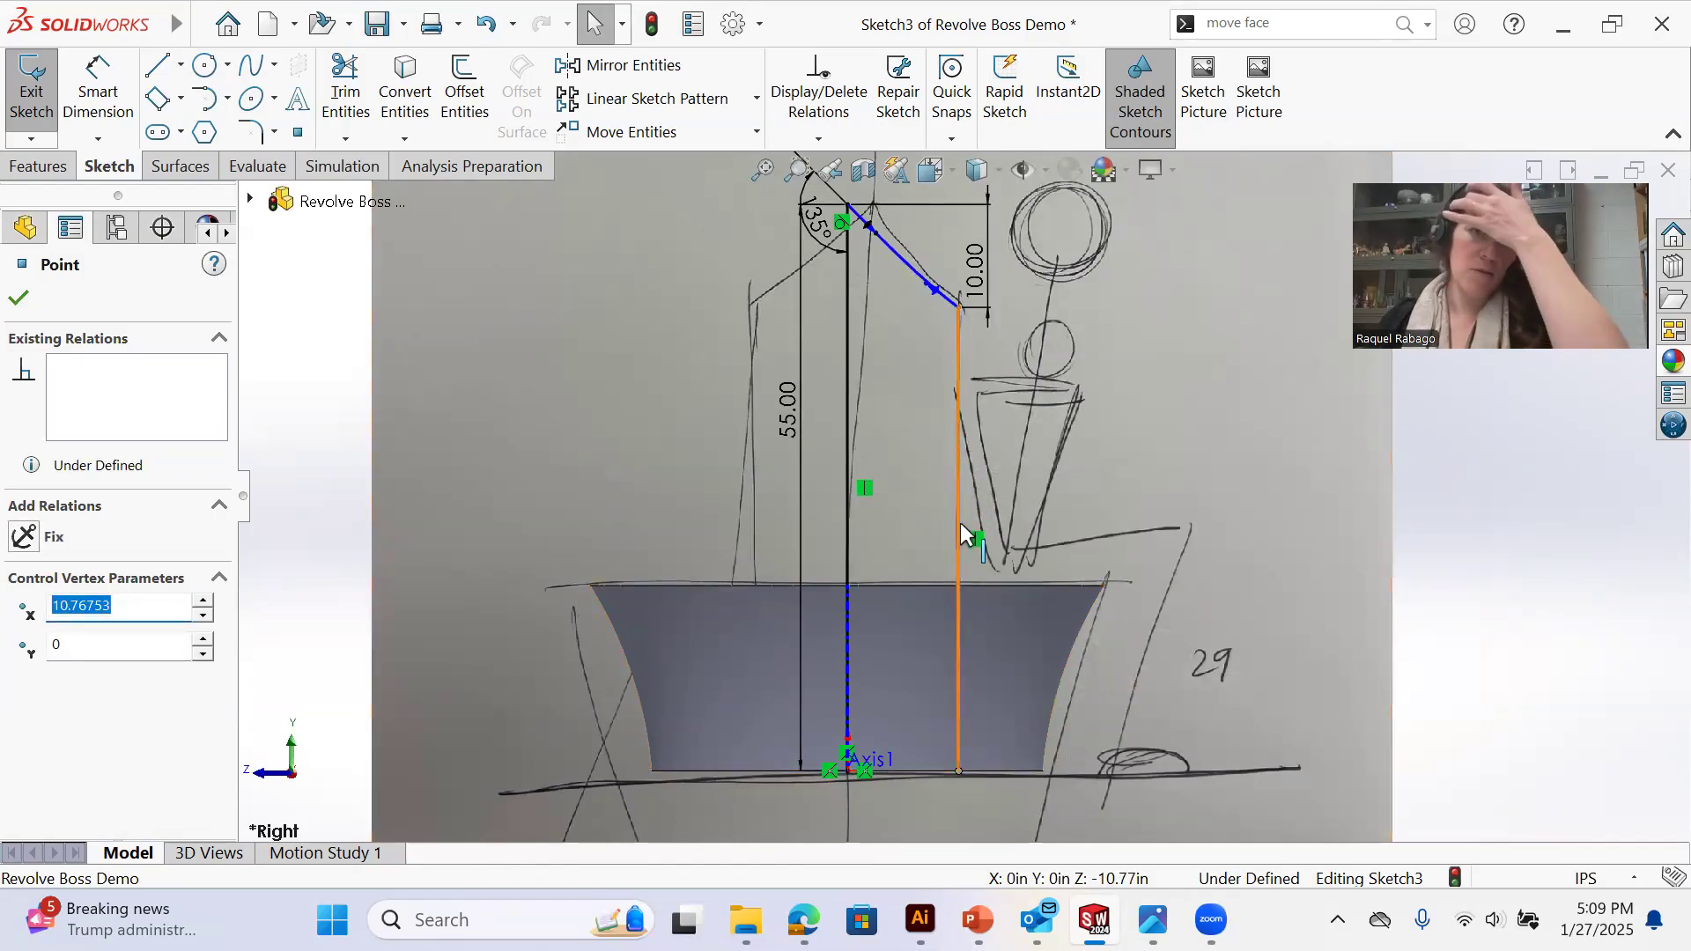
# Delete all relations of the outer side line and move its lower endpoint outward to just above the basin's rim
pyautogui.click(955, 327)
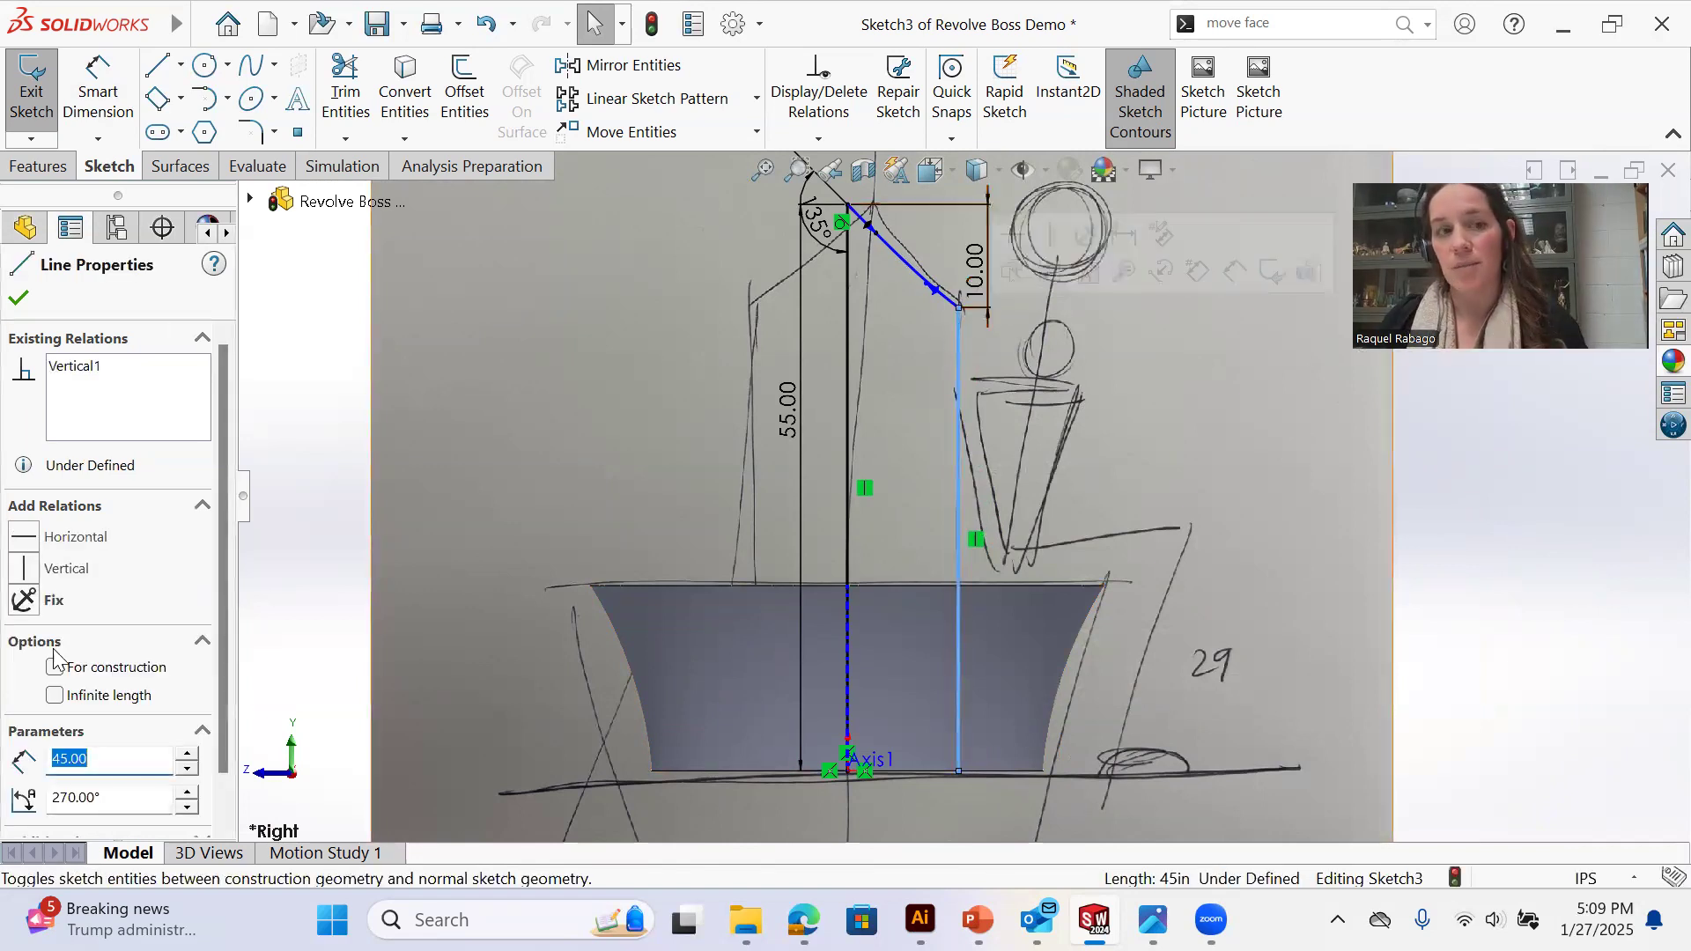
pyautogui.rightClick(111, 392)
pyautogui.click(176, 410)
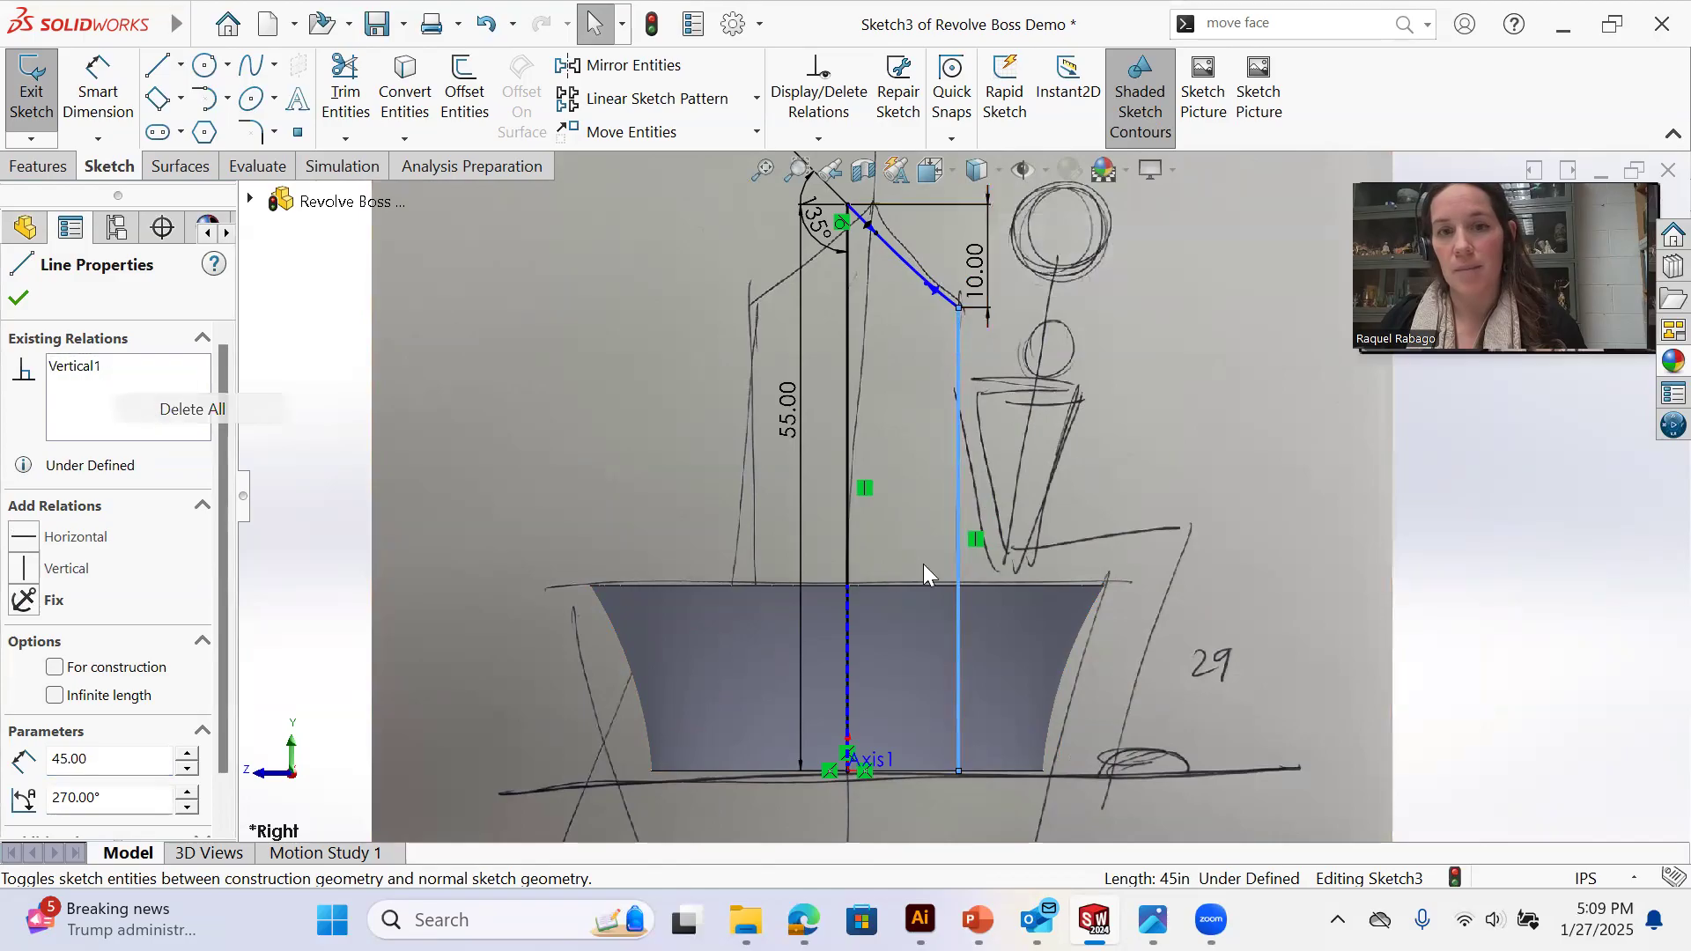
pyautogui.click(1207, 562)
pyautogui.moveTo(959, 773)
pyautogui.mouseDown()
pyautogui.moveTo(970, 585)
pyautogui.moveTo(996, 565)
pyautogui.mouseUp()
pyautogui.scroll(-1, 976, 320)
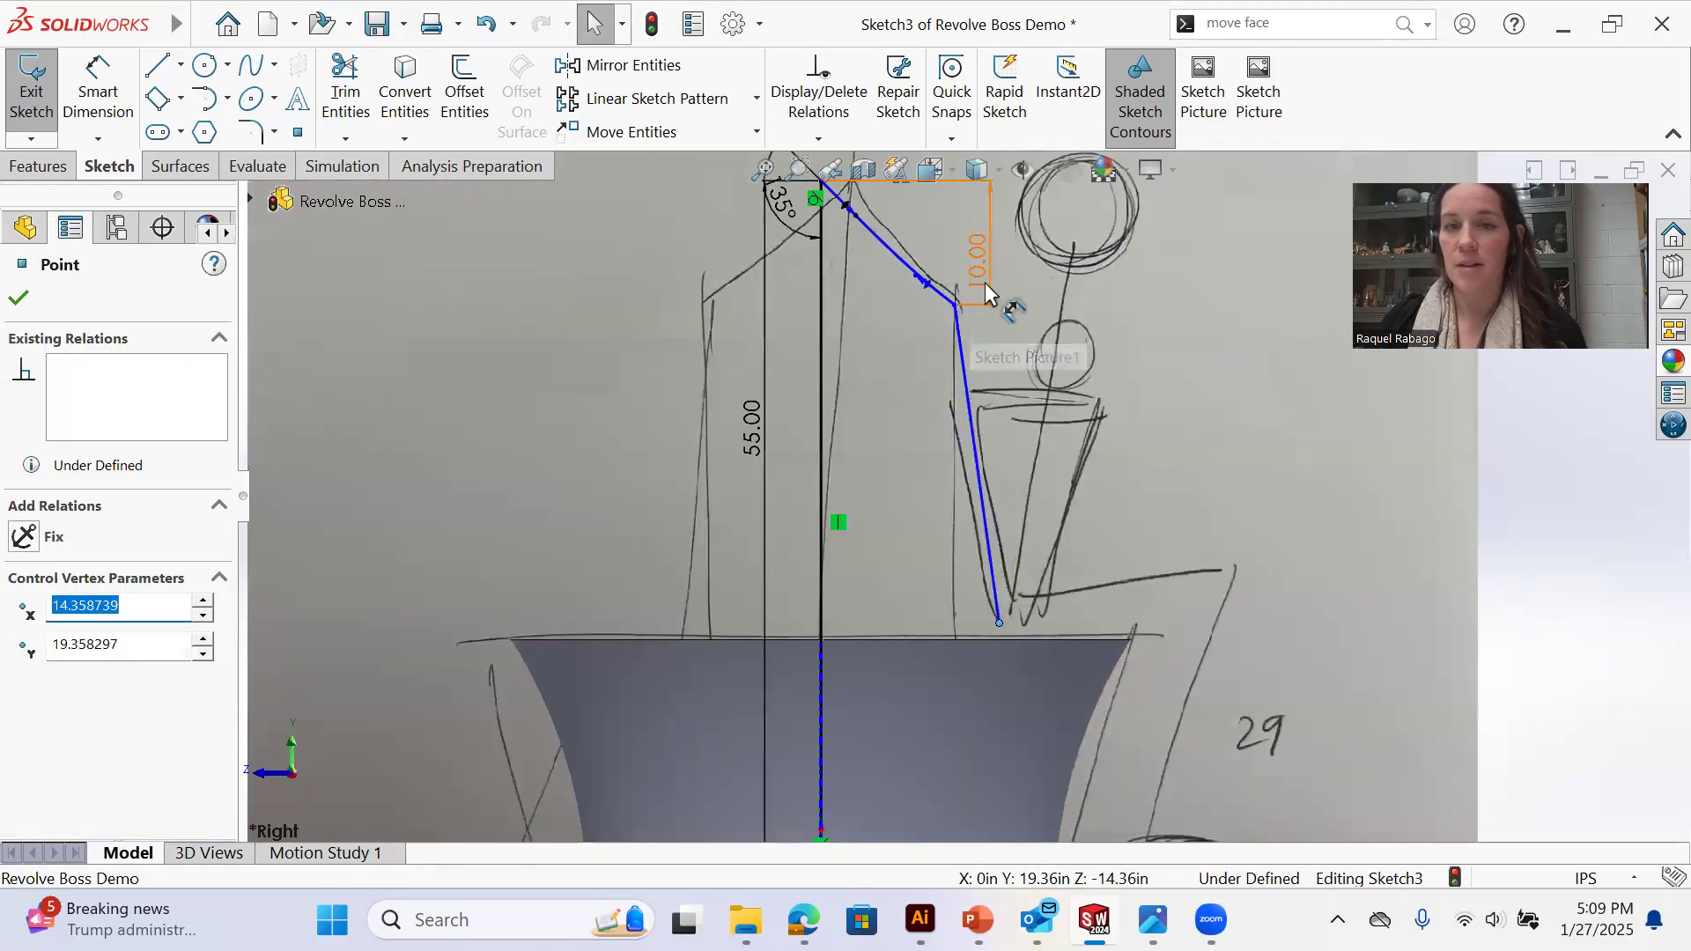
# Move the column's shoulder point slightly inward and place the outer side line's lower endpoint on the basin's rim line
pyautogui.moveTo(955, 304)
pyautogui.mouseDown()
pyautogui.moveTo(917, 291)
pyautogui.moveTo(943, 299)
pyautogui.mouseUp()
pyautogui.click(996, 623)
pyautogui.moveTo(992, 623)
pyautogui.mouseDown()
pyautogui.moveTo(990, 650)
pyautogui.moveTo(1000, 641)
pyautogui.mouseUp()
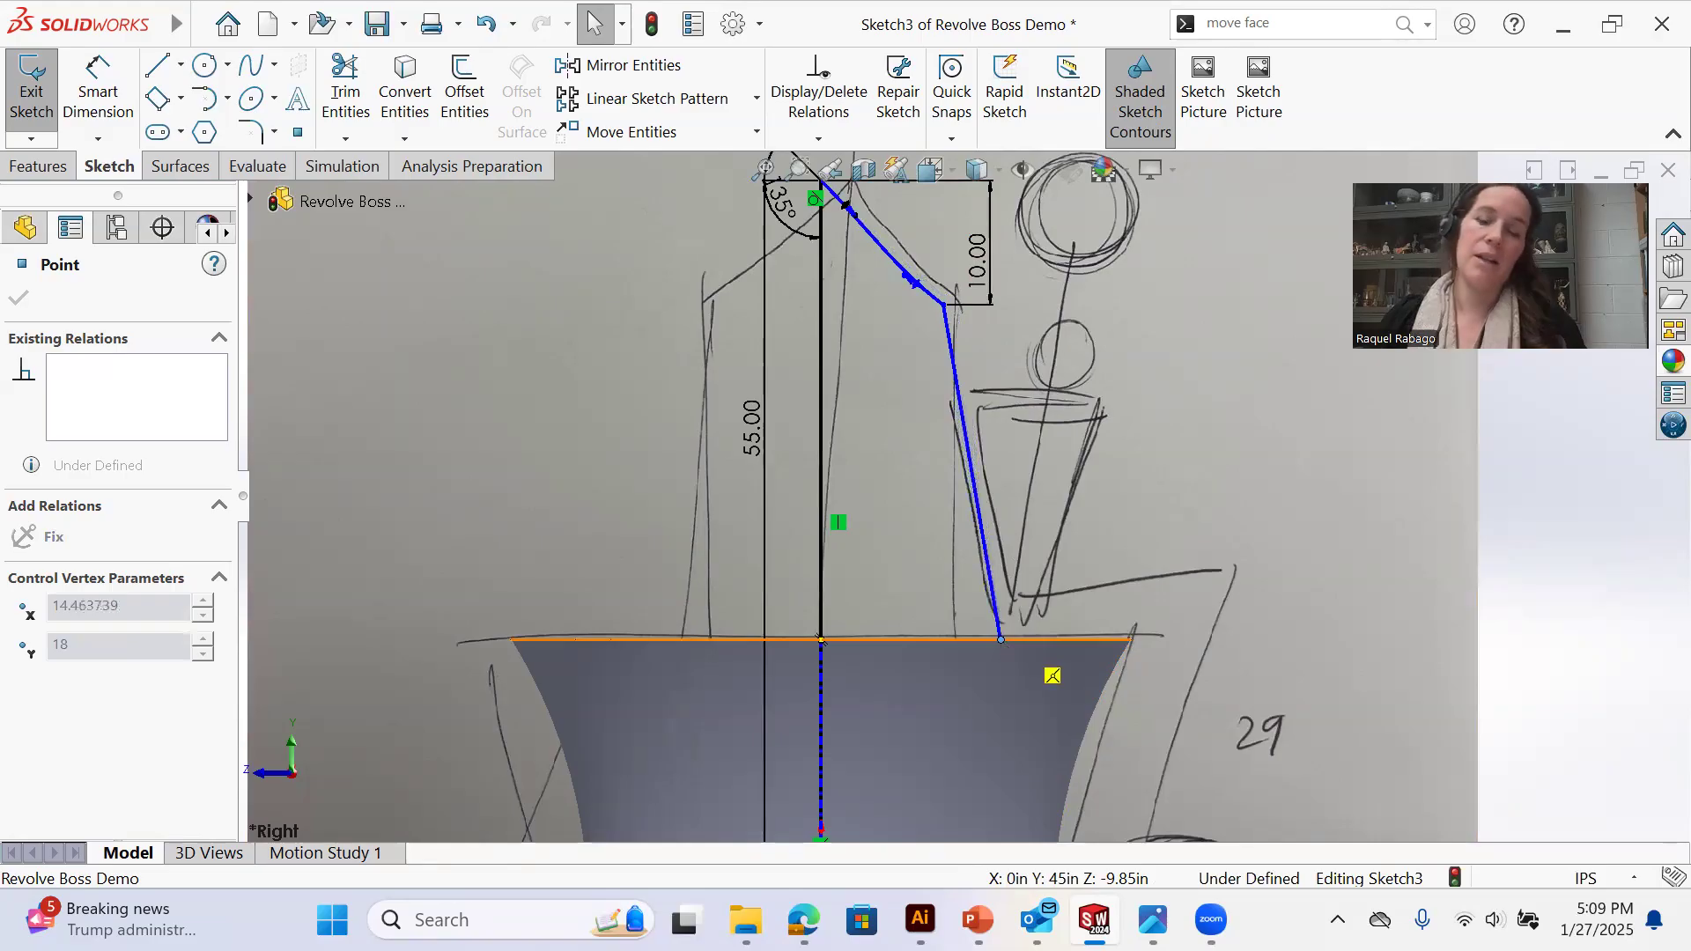
pyautogui.click(1354, 428)
# Reshape the spline between the column's peak and shoulder by adjusting its tangent handles at both ends
pyautogui.scroll(-5, 923, 264)
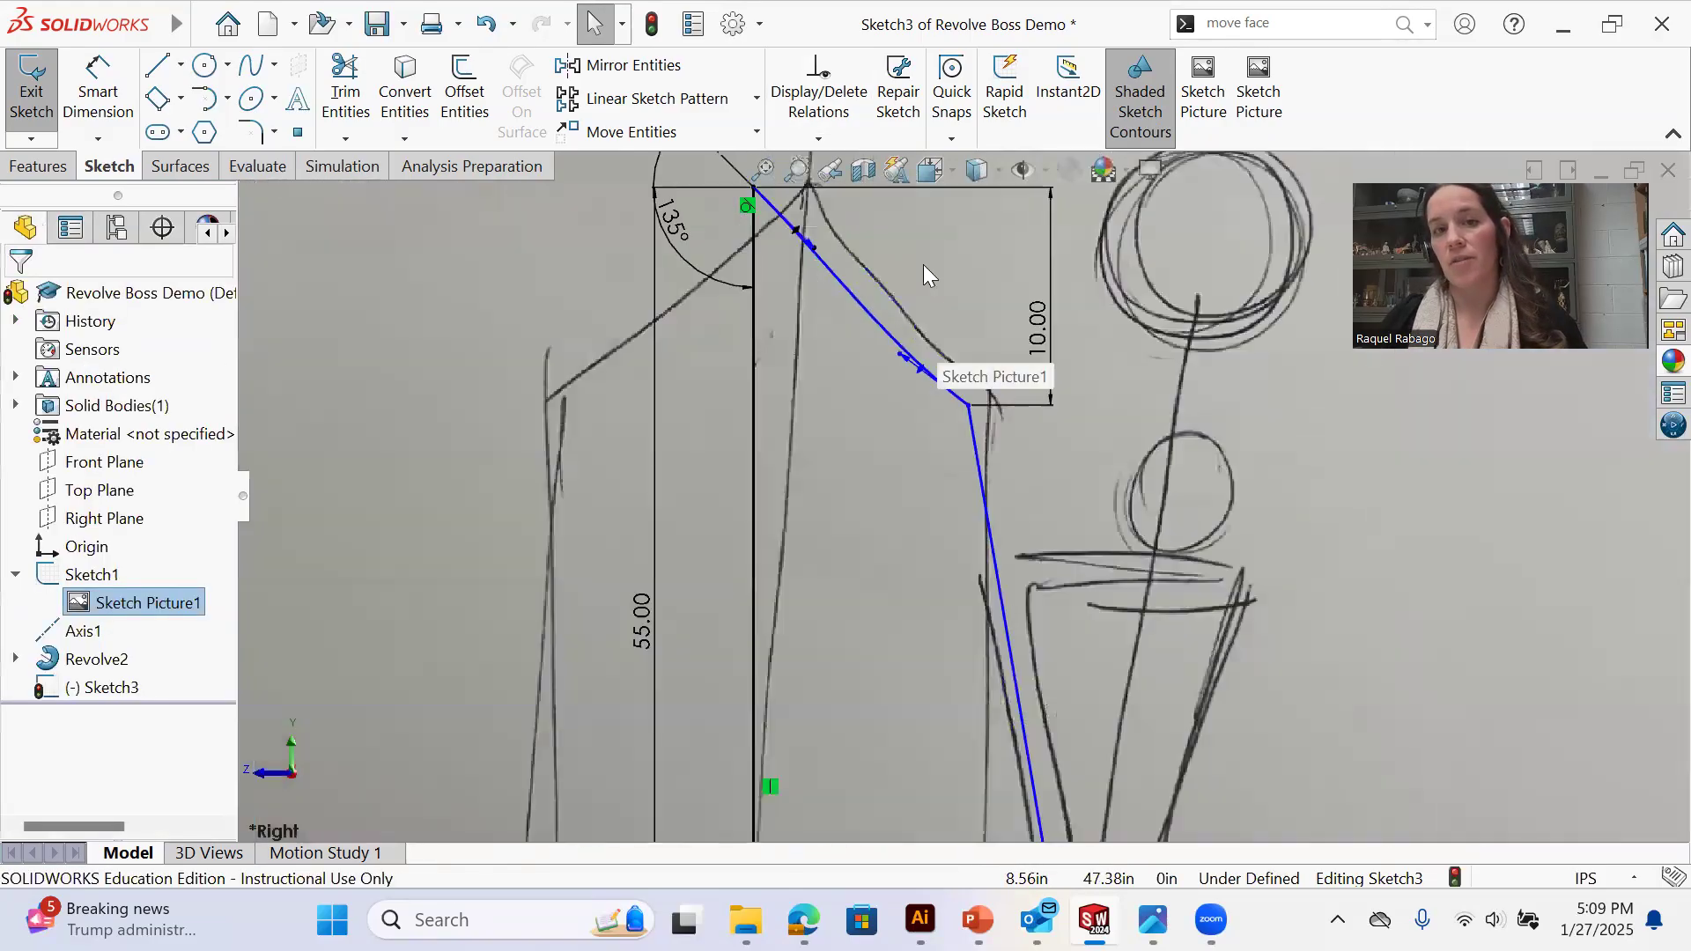
pyautogui.click(888, 366)
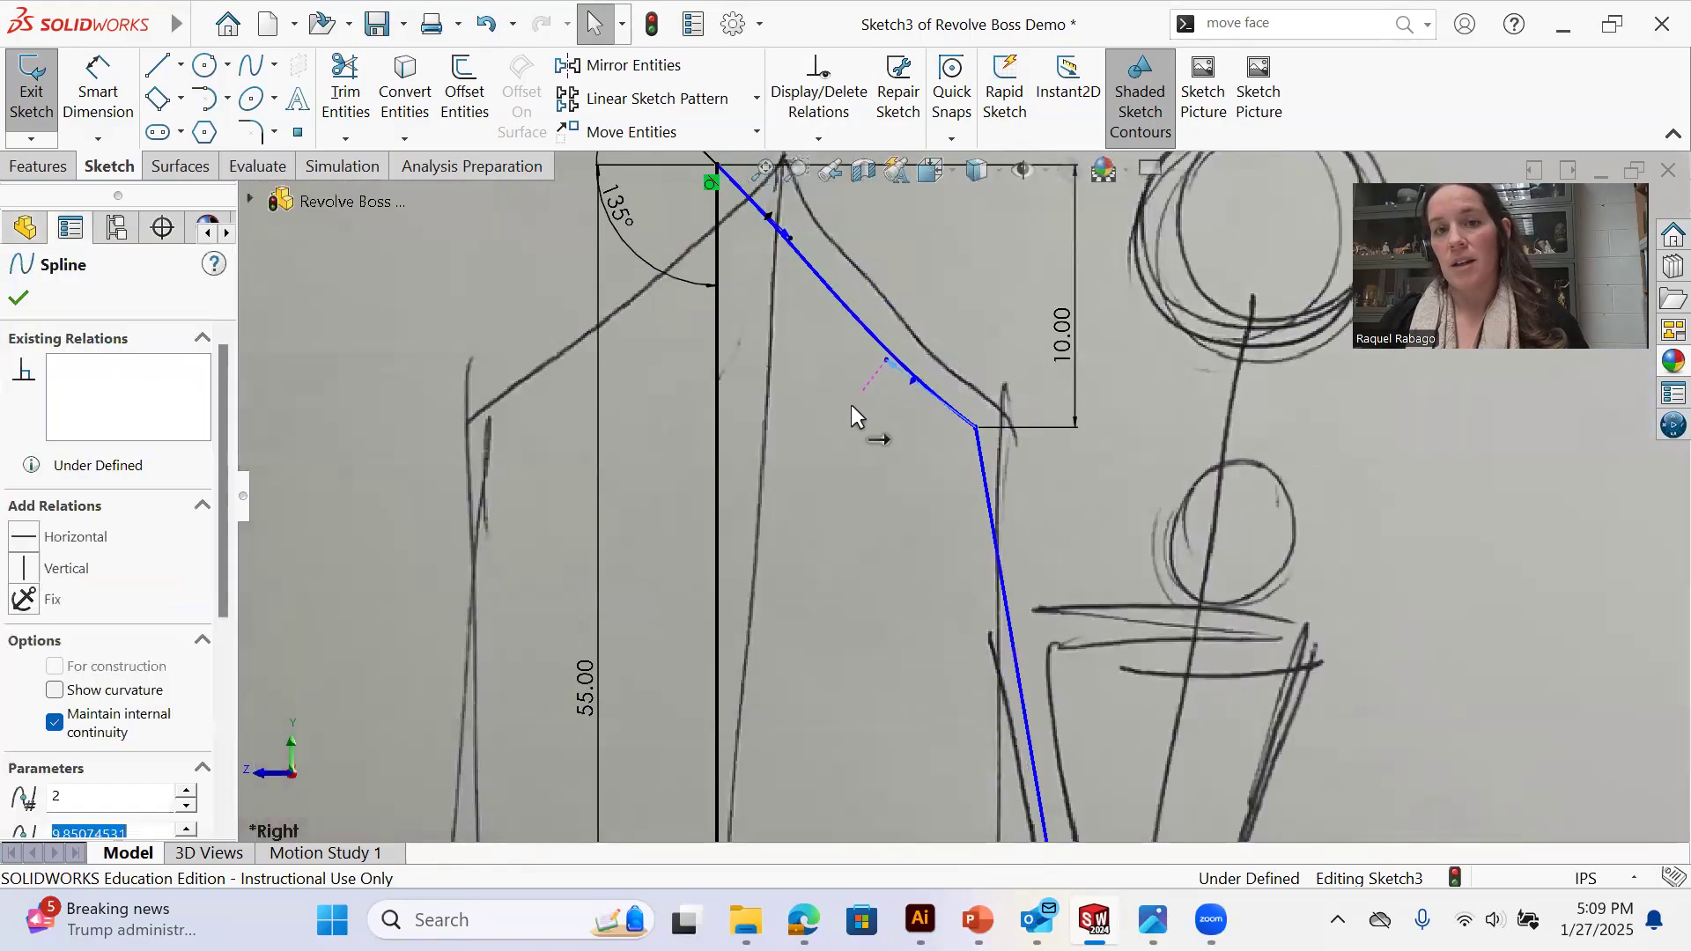
pyautogui.moveTo(791, 242)
pyautogui.mouseDown()
pyautogui.moveTo(790, 261)
pyautogui.moveTo(764, 242)
pyautogui.mouseUp()
pyautogui.moveTo(884, 357)
pyautogui.mouseDown()
pyautogui.moveTo(893, 335)
pyautogui.moveTo(908, 370)
pyautogui.mouseUp()
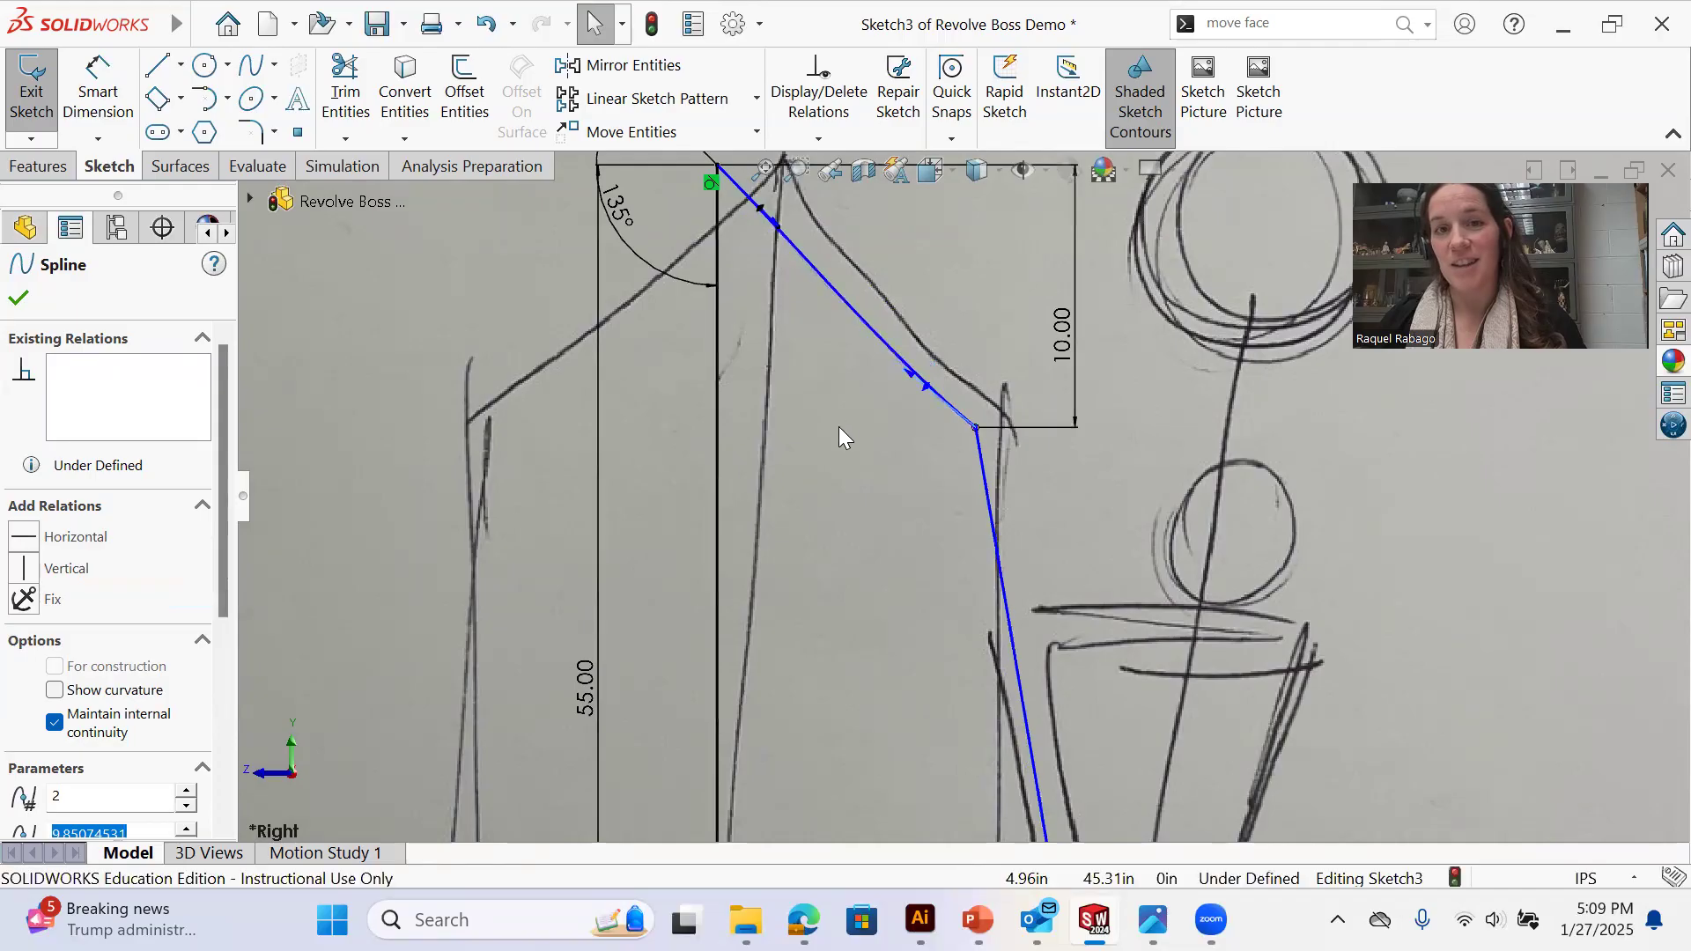
pyautogui.click(839, 427)
pyautogui.scroll(1, 958, 495)
pyautogui.scroll(2, 1062, 574)
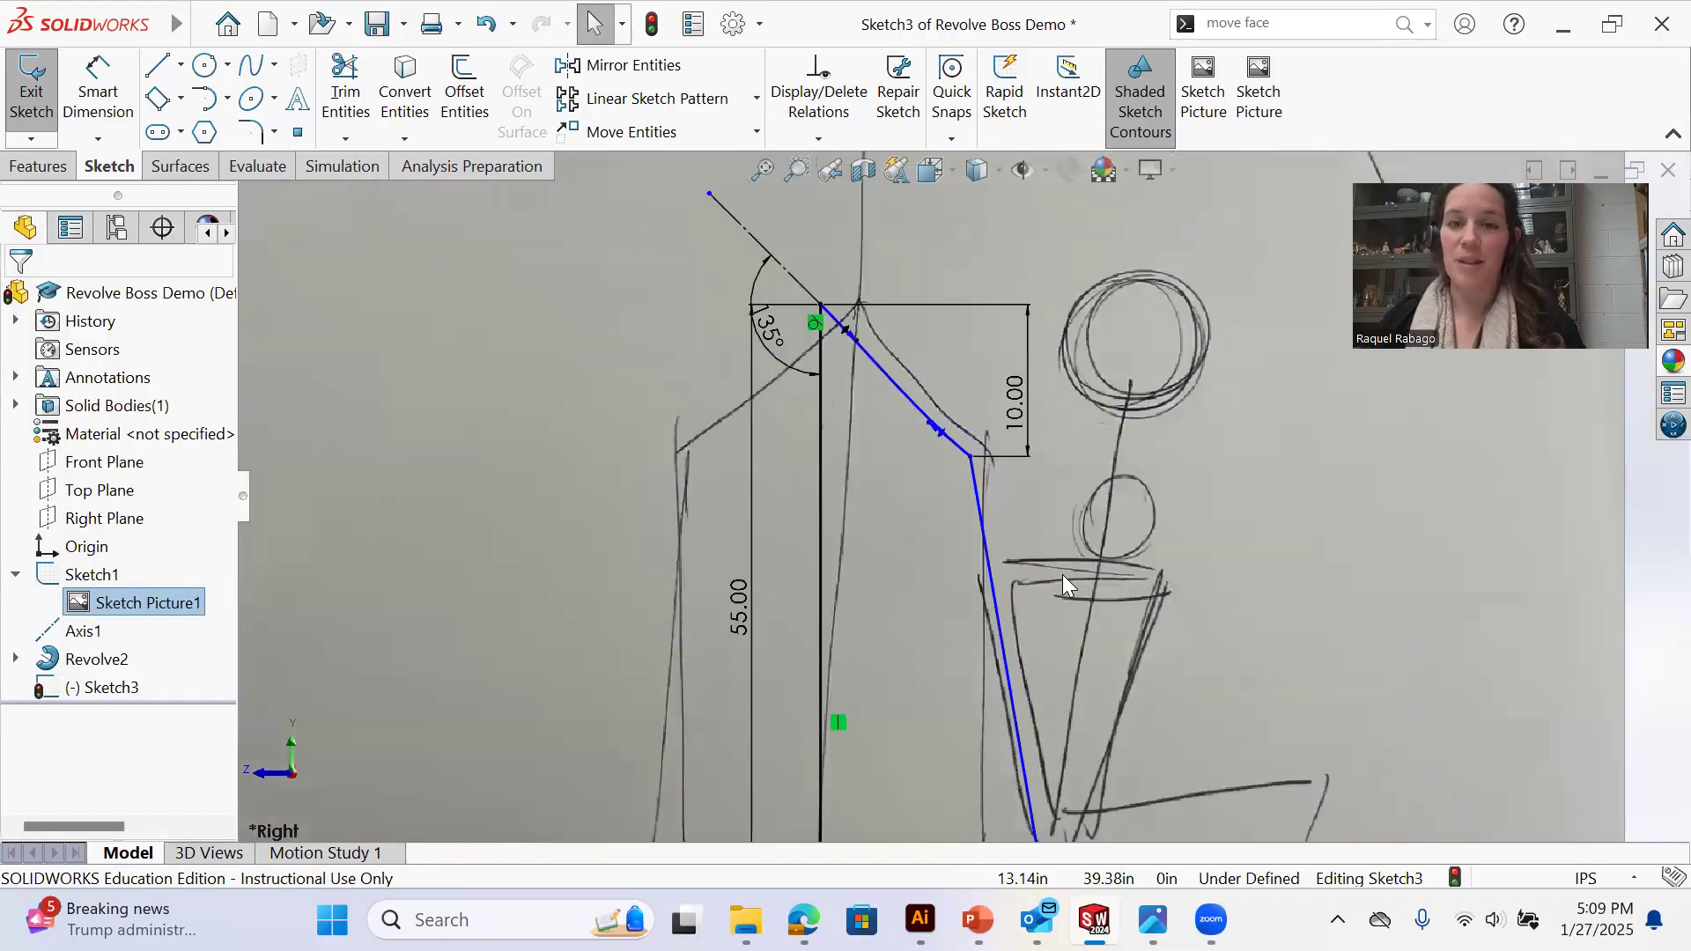
pyautogui.scroll(-1, 848, 603)
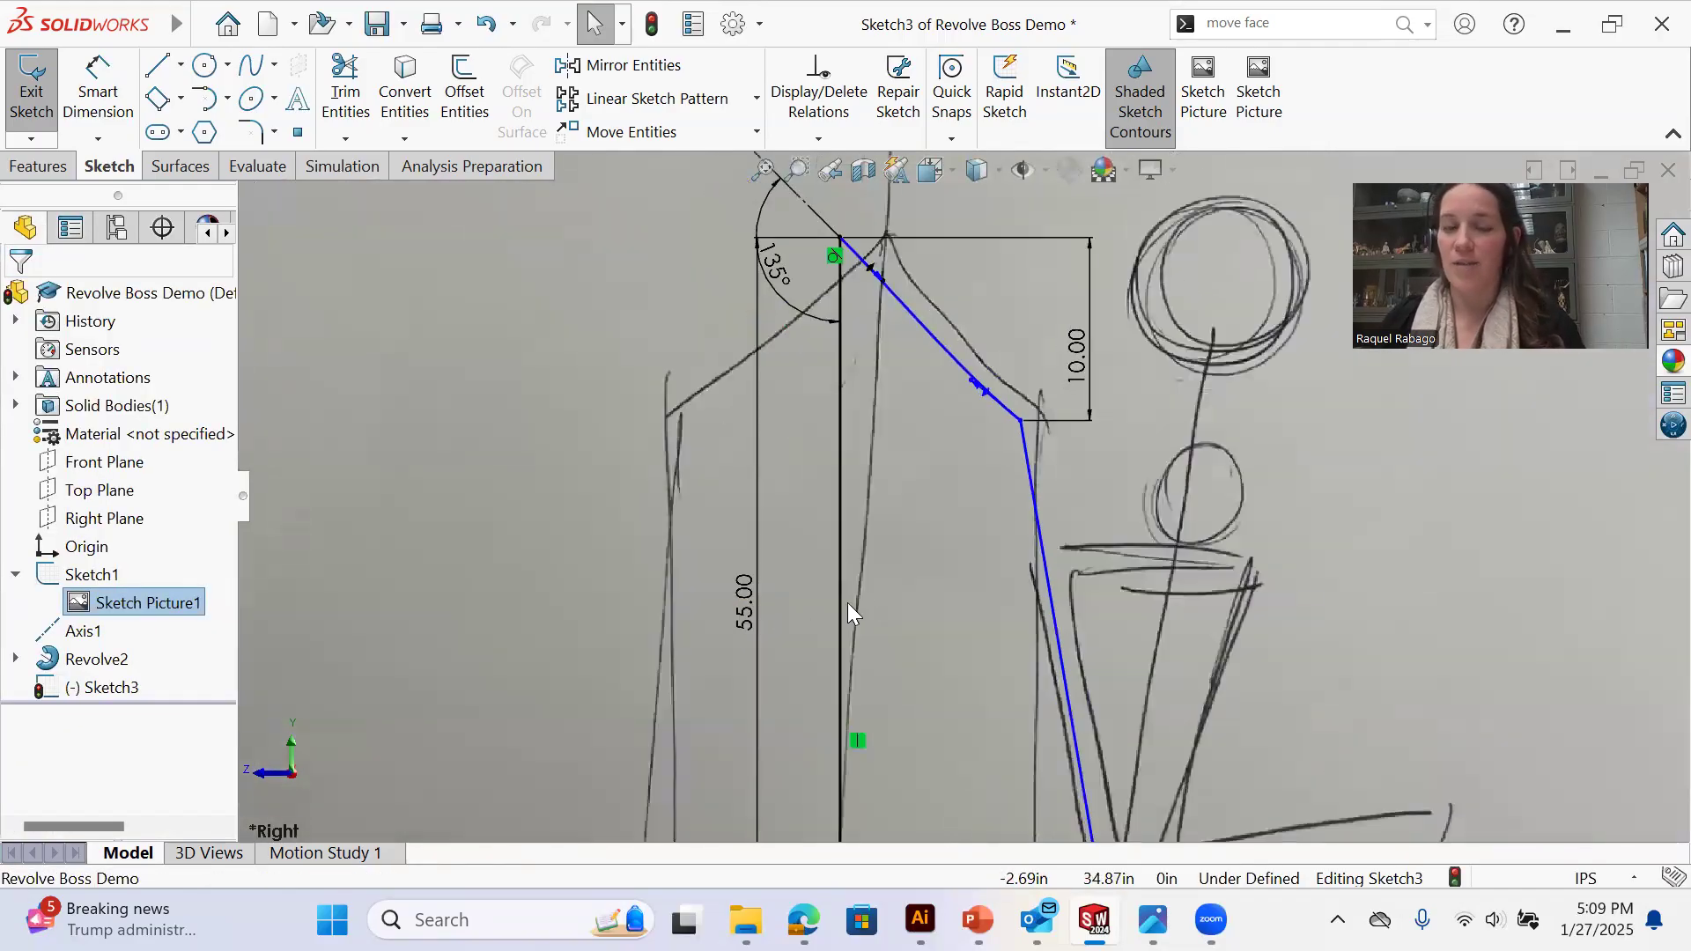
pyautogui.scroll(4, 1112, 583)
pyautogui.scroll(-3, 974, 405)
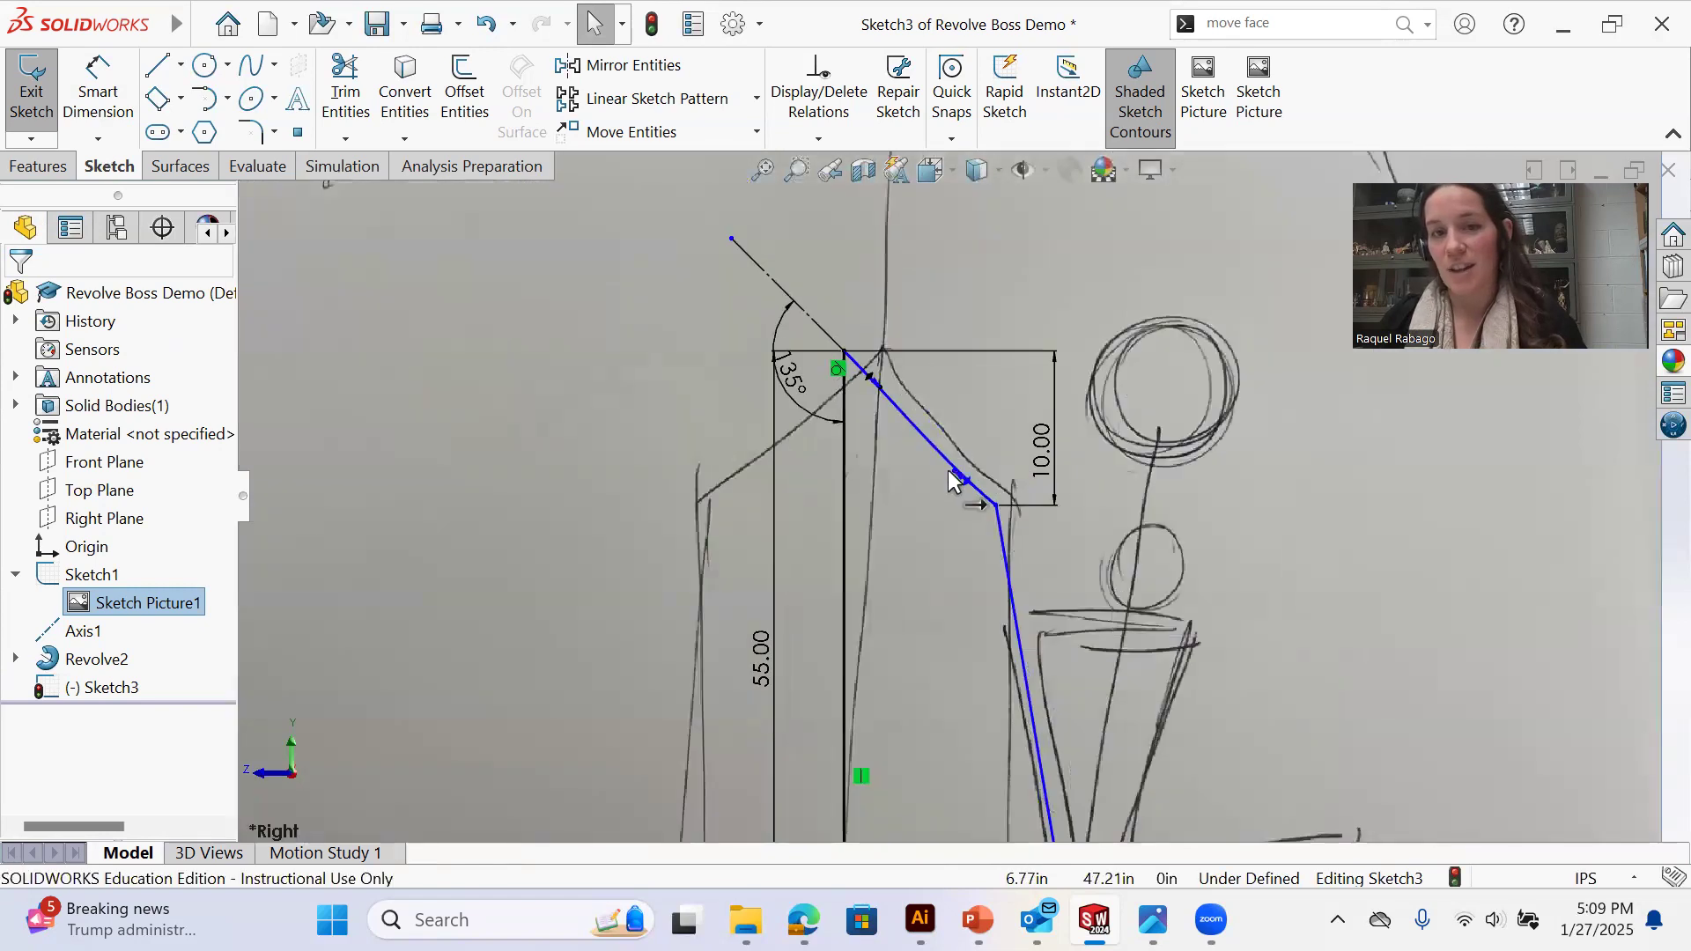
pyautogui.click(949, 473)
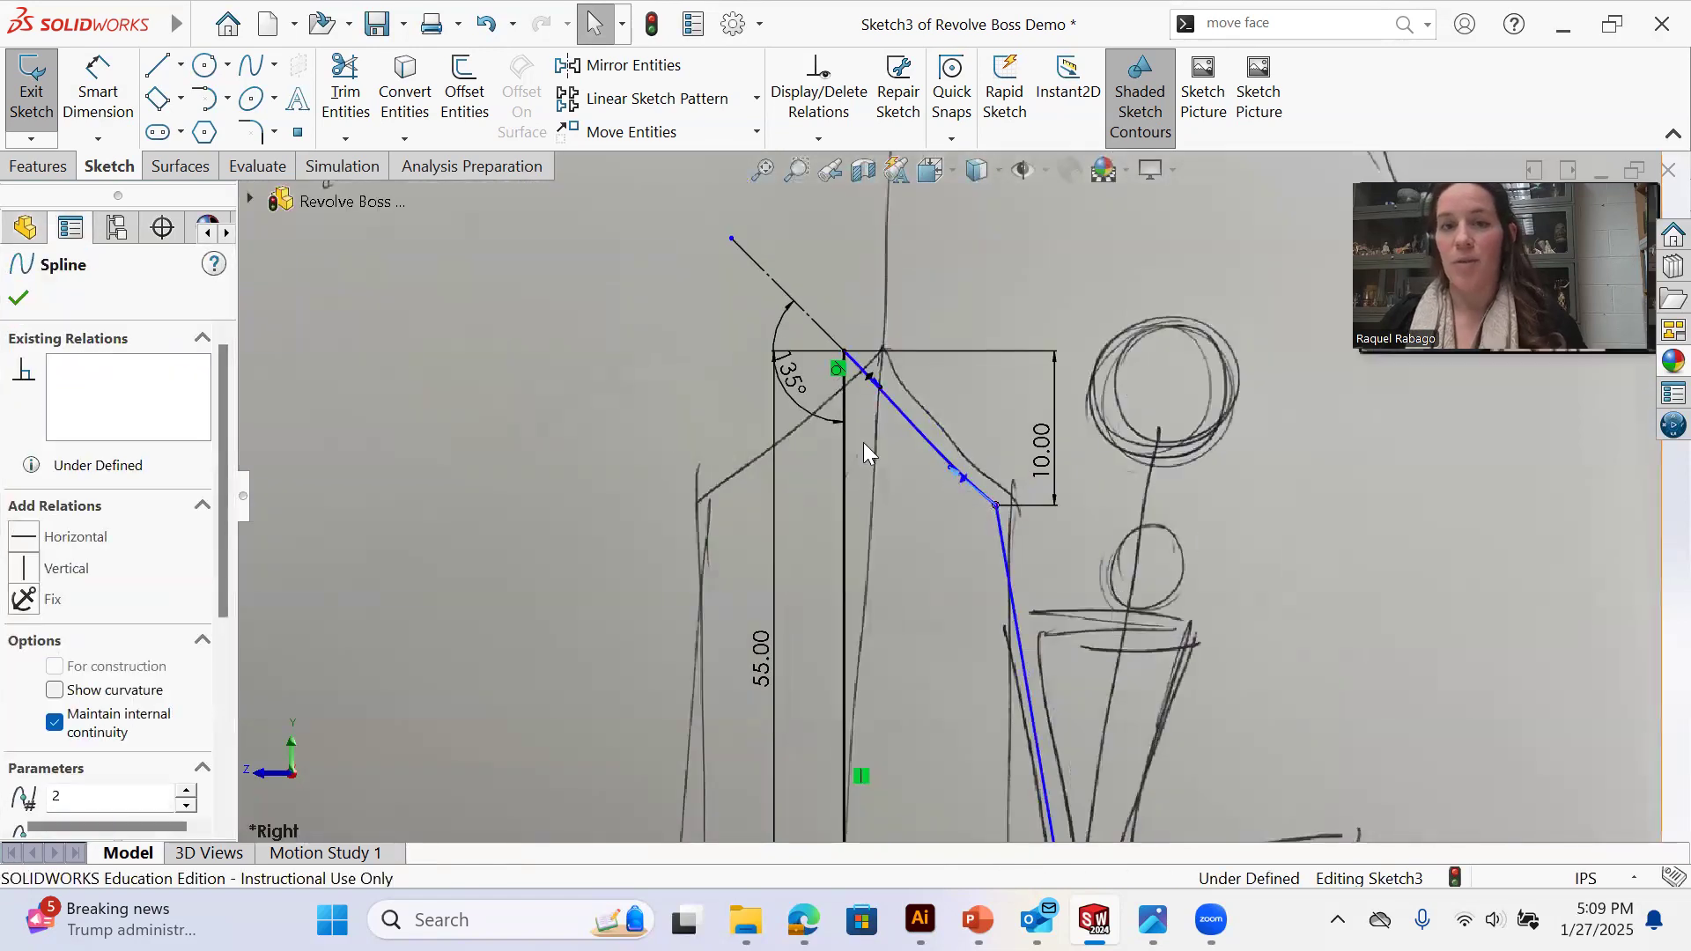
pyautogui.click(1161, 572)
# Draw a vertical line from the outer side line's endpoint at the rim to base level and close the profile back to the origin
pyautogui.scroll(3, 1027, 678)
pyautogui.scroll(-2, 1039, 675)
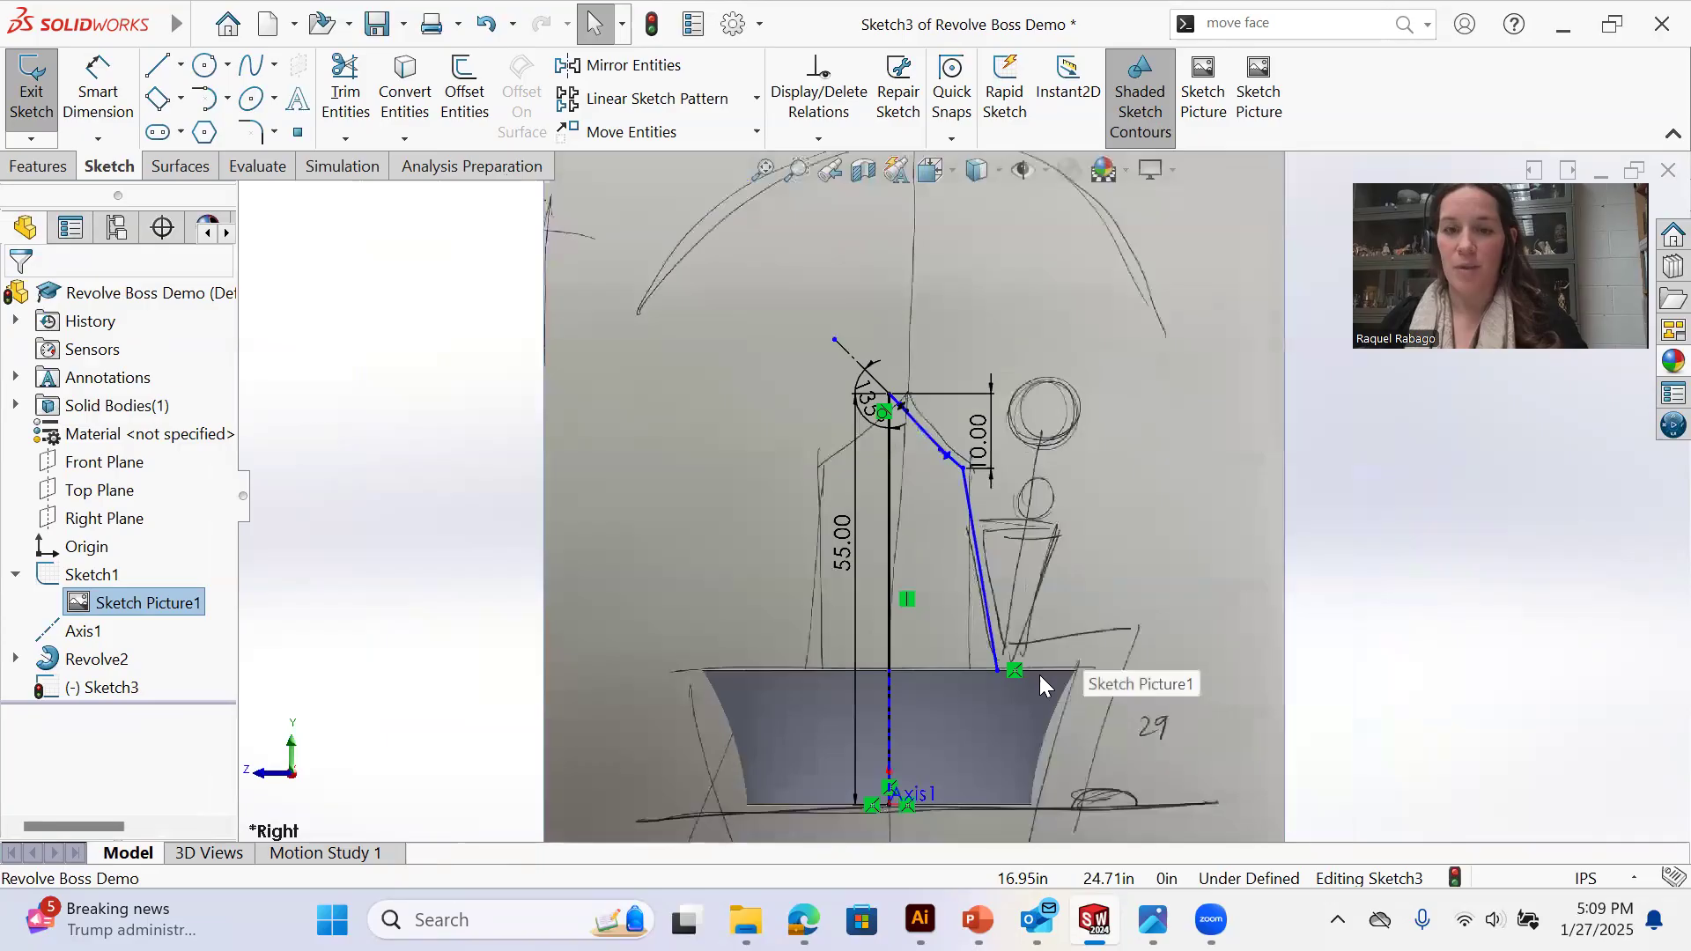
pyautogui.press('l')
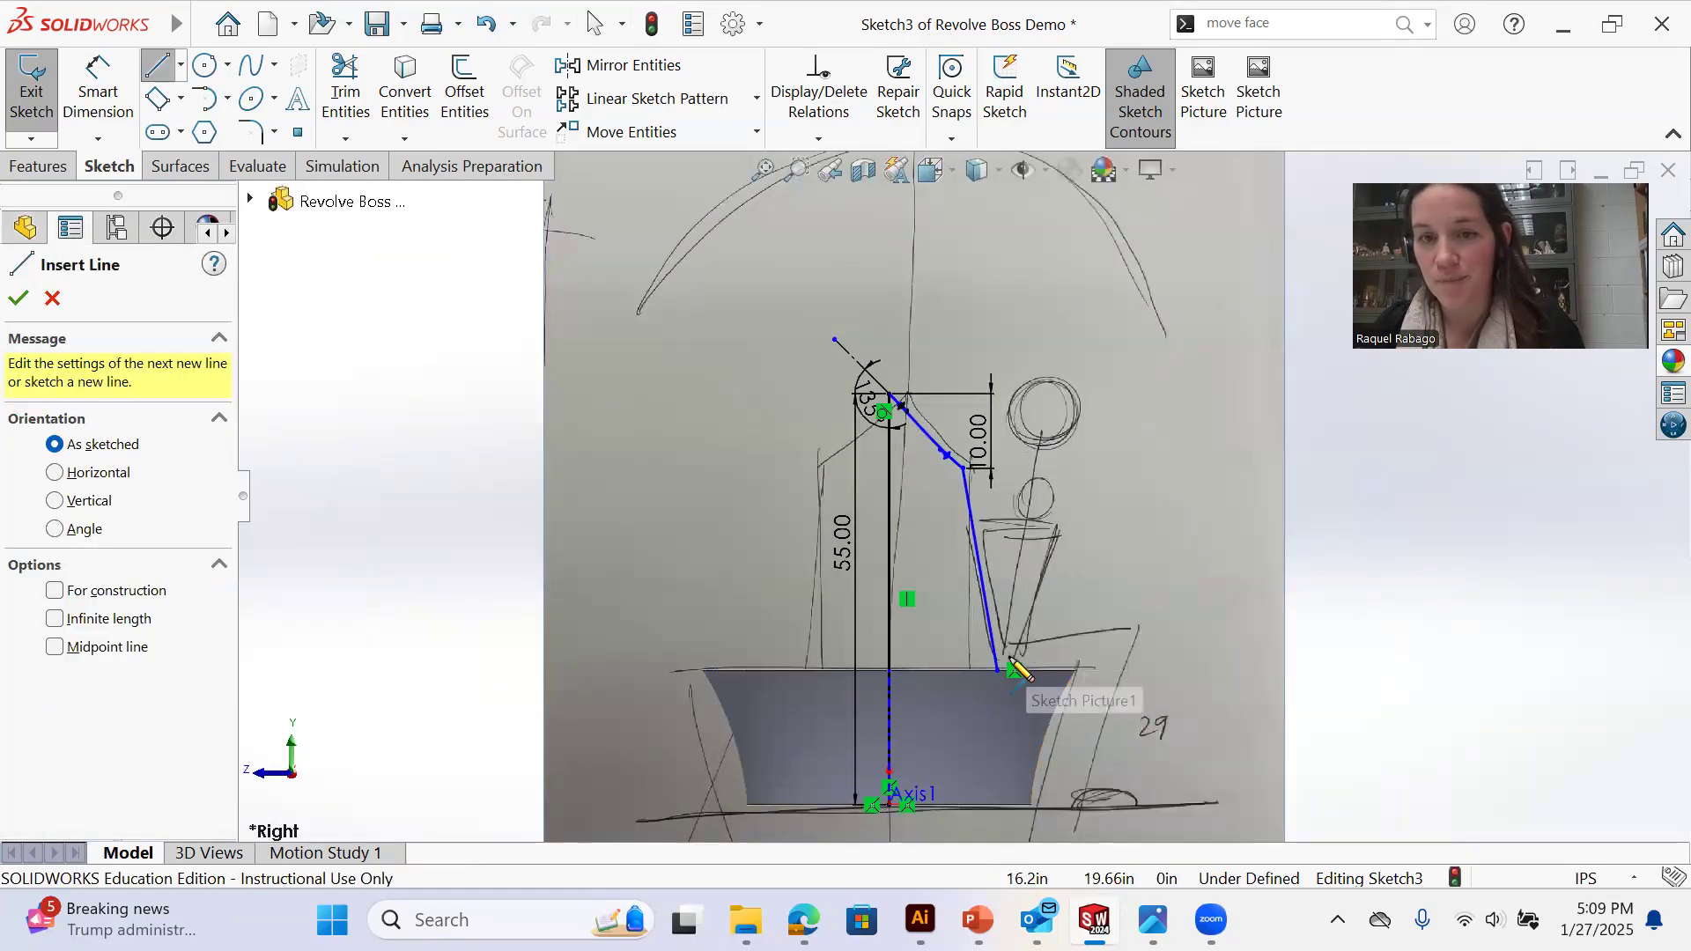
pyautogui.click(1000, 672)
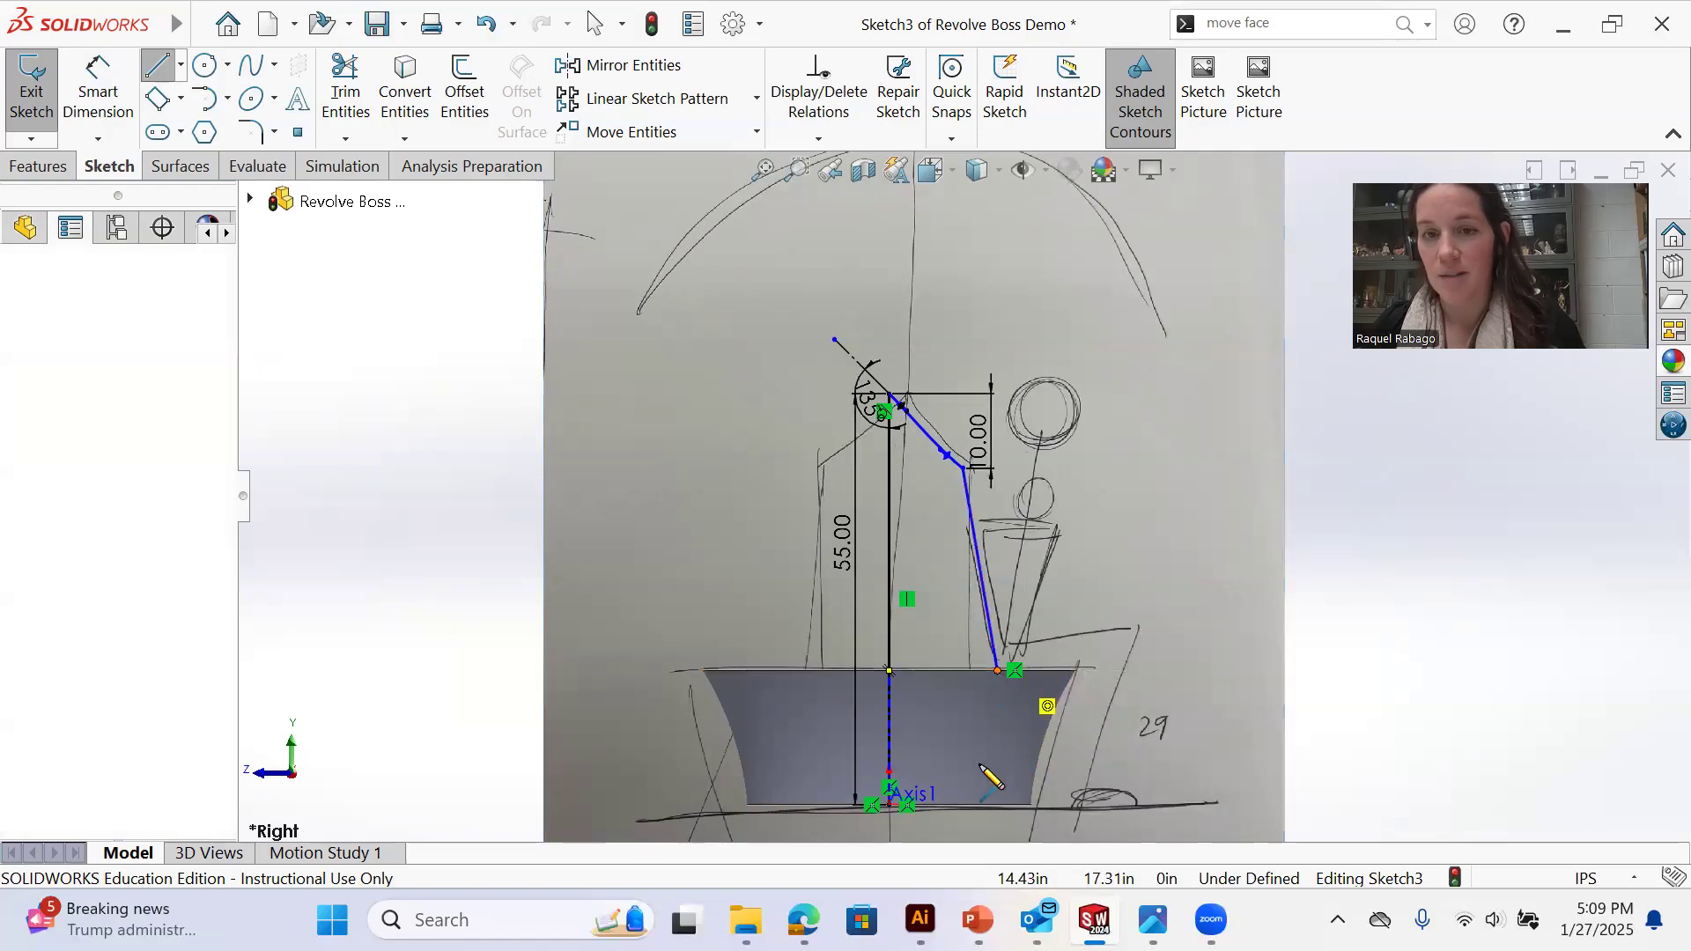
pyautogui.click(998, 809)
pyautogui.click(889, 805)
pyautogui.rightClick(891, 798)
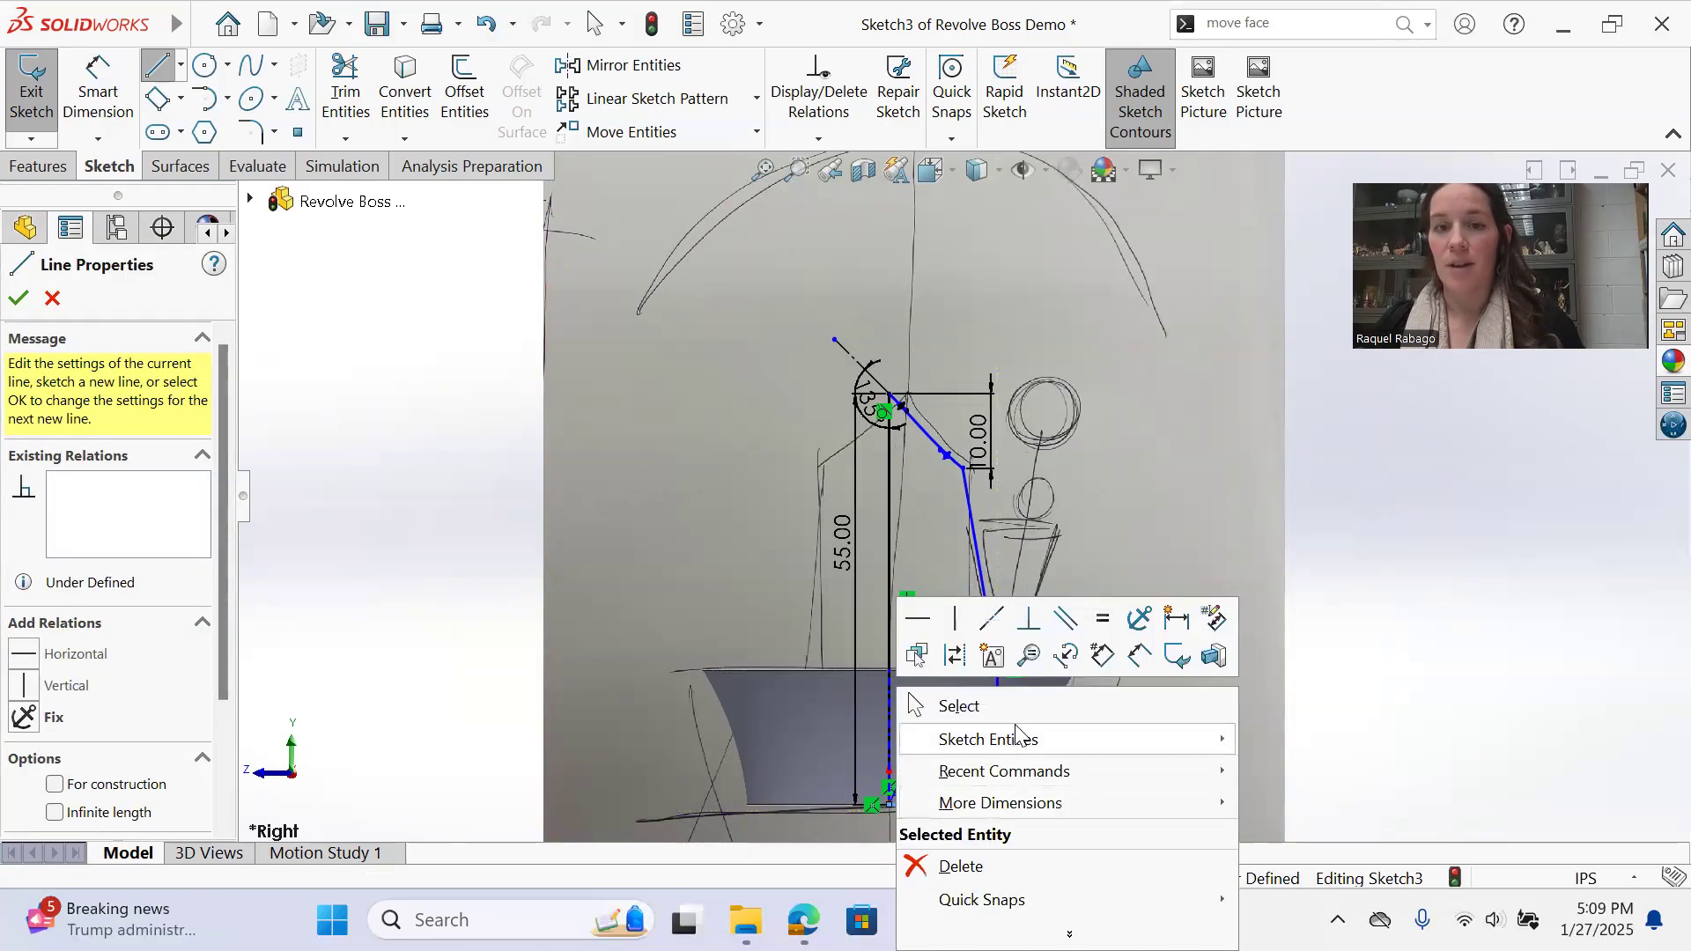
pyautogui.click(1079, 704)
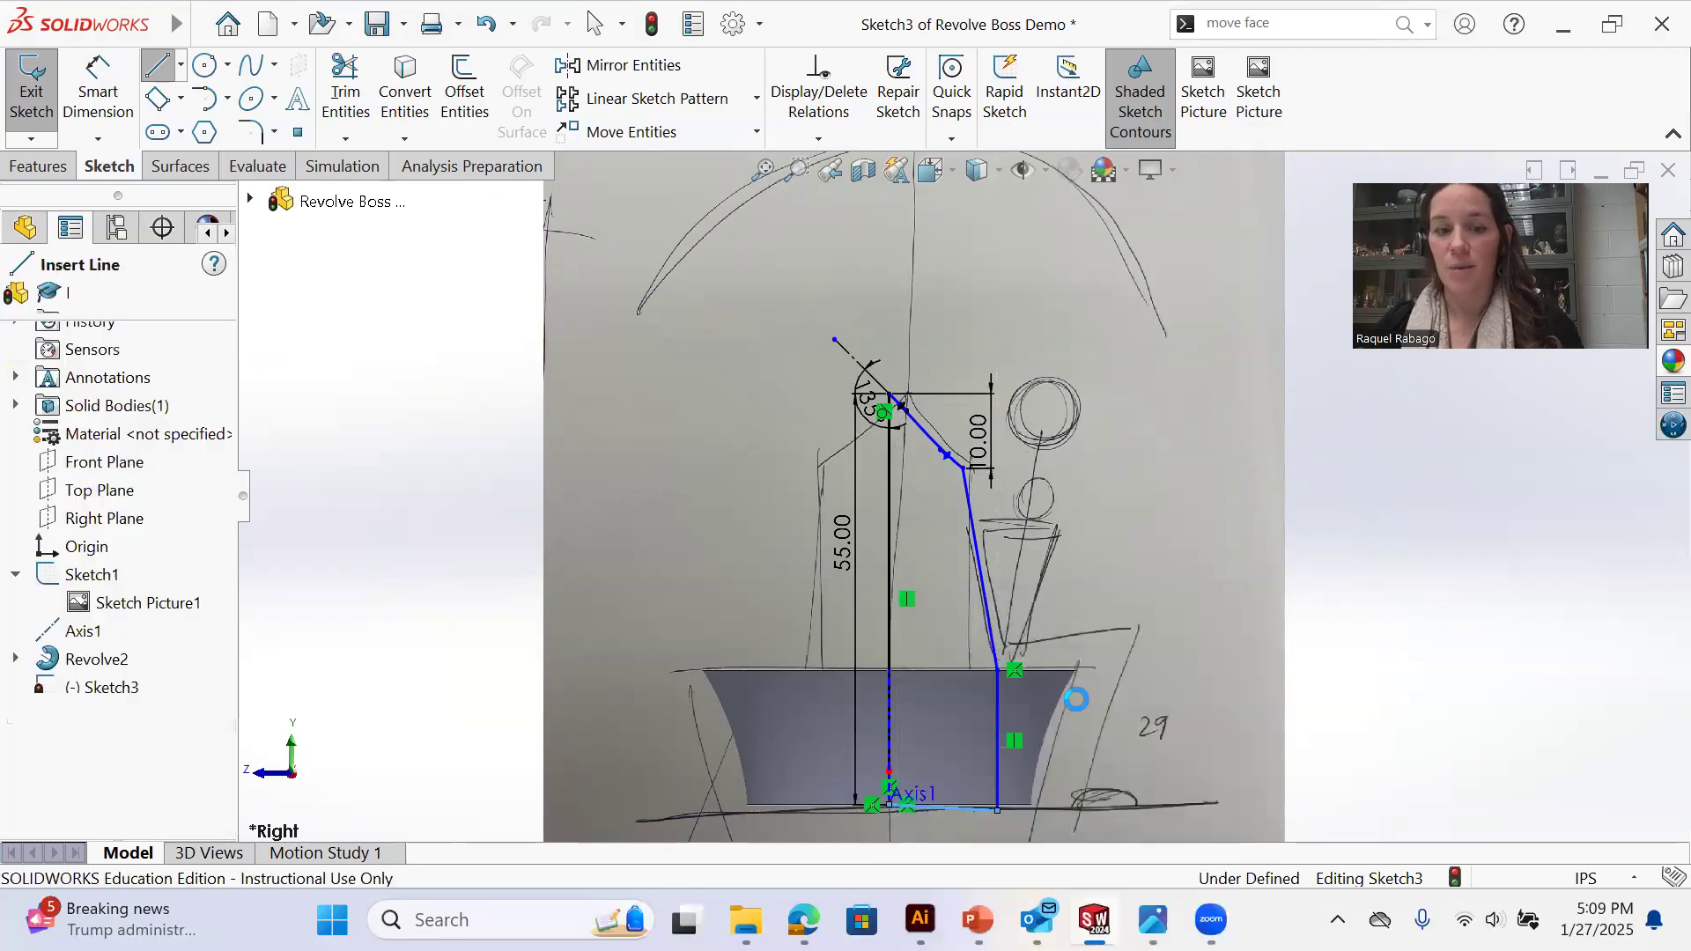
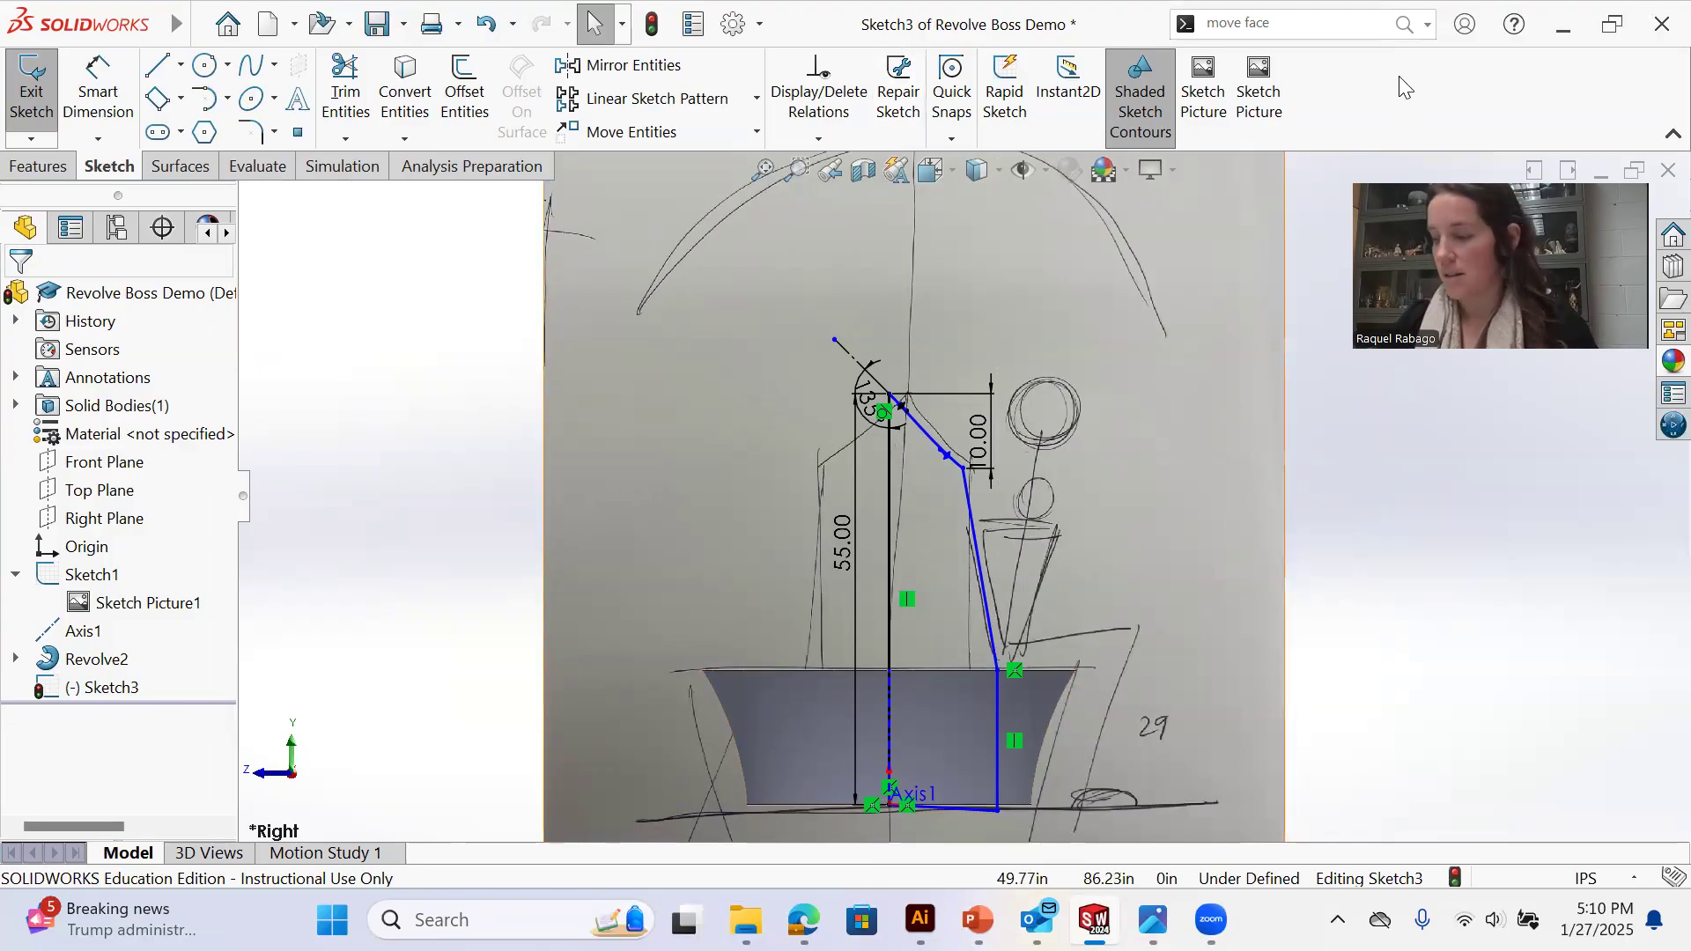
# Hide the sketch picture and other reference items, and check the profile with shaded sketch contours
pyautogui.click(1145, 107)
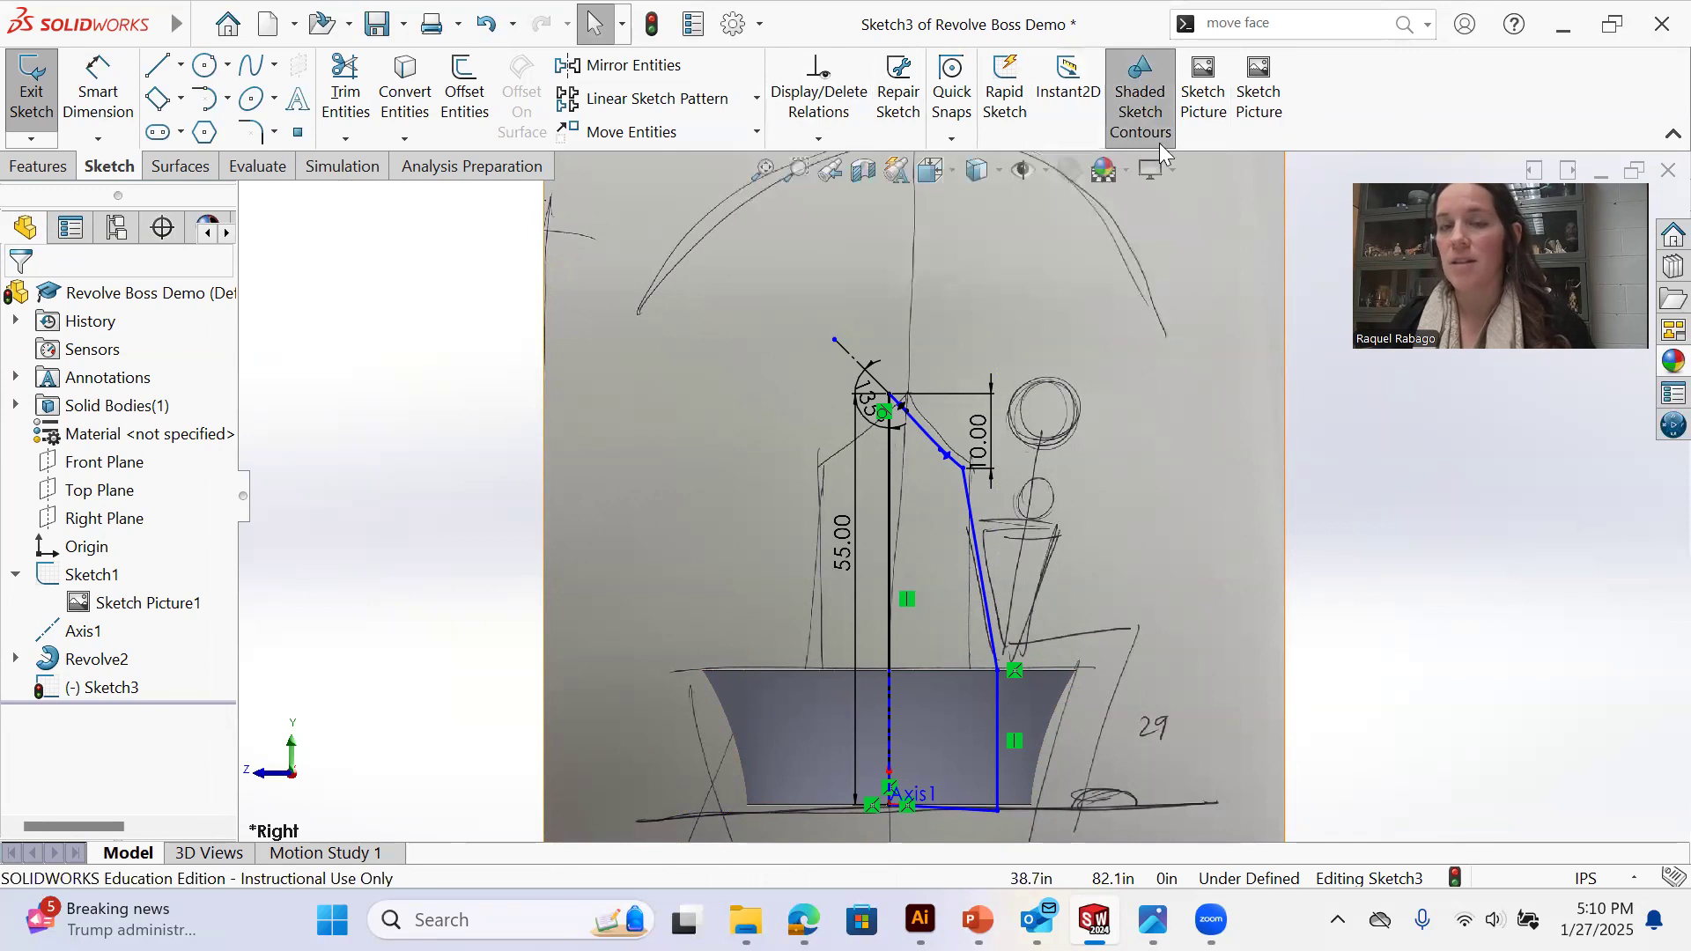
pyautogui.click(1022, 170)
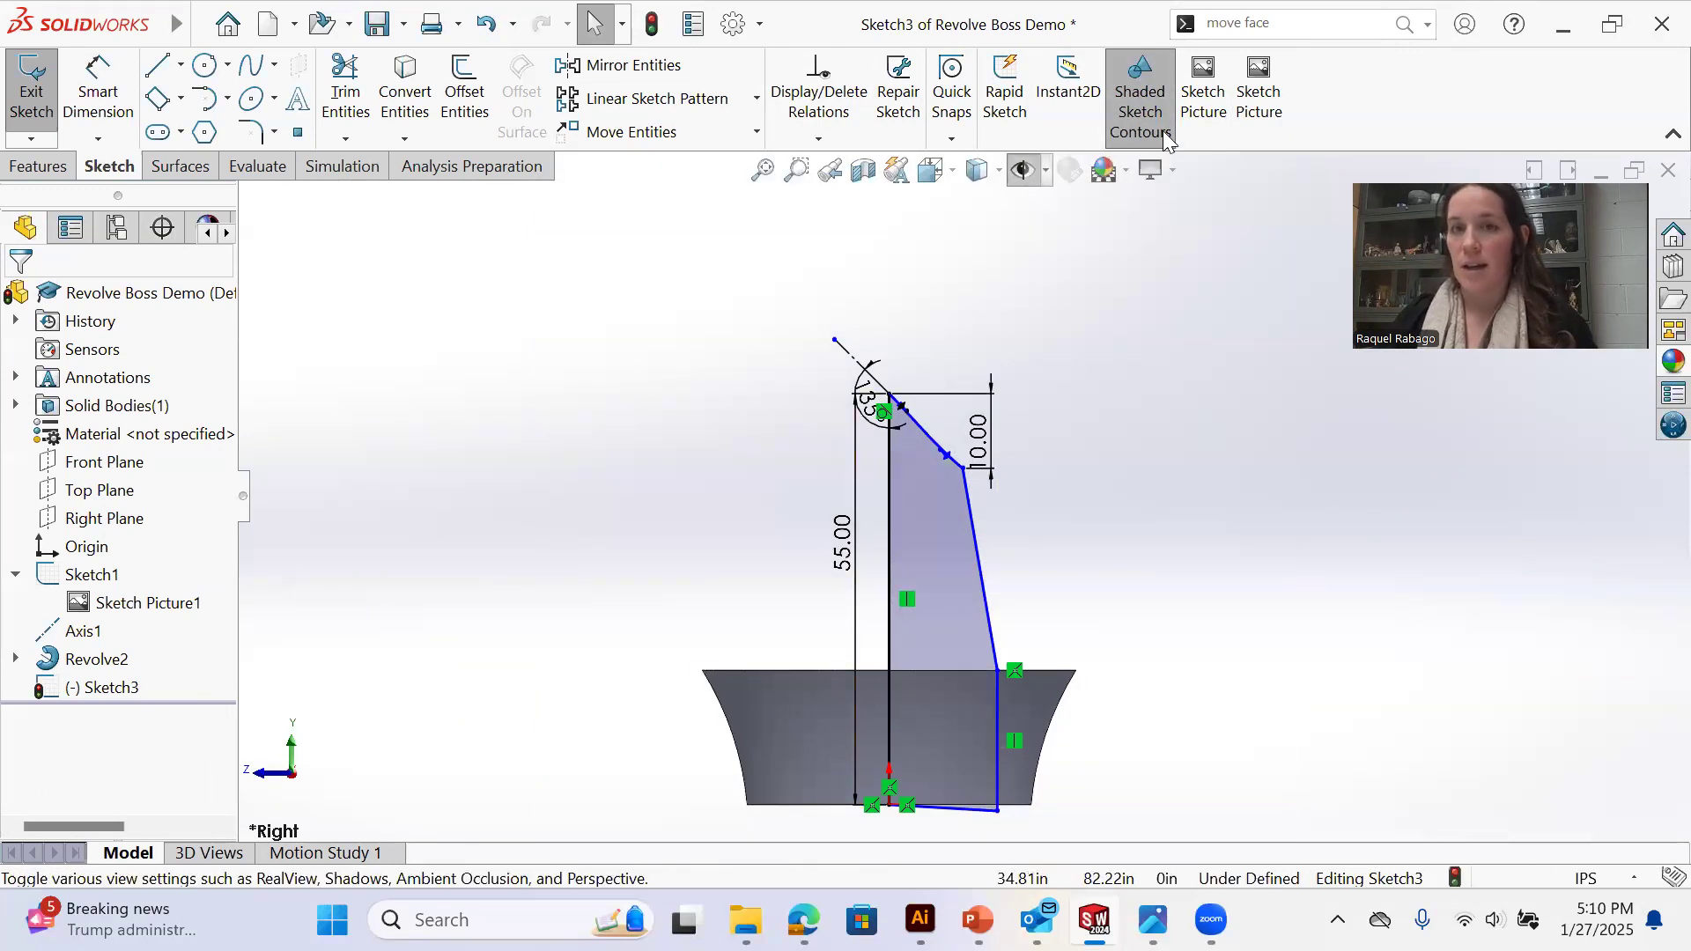
pyautogui.click(1140, 95)
pyautogui.click(1134, 115)
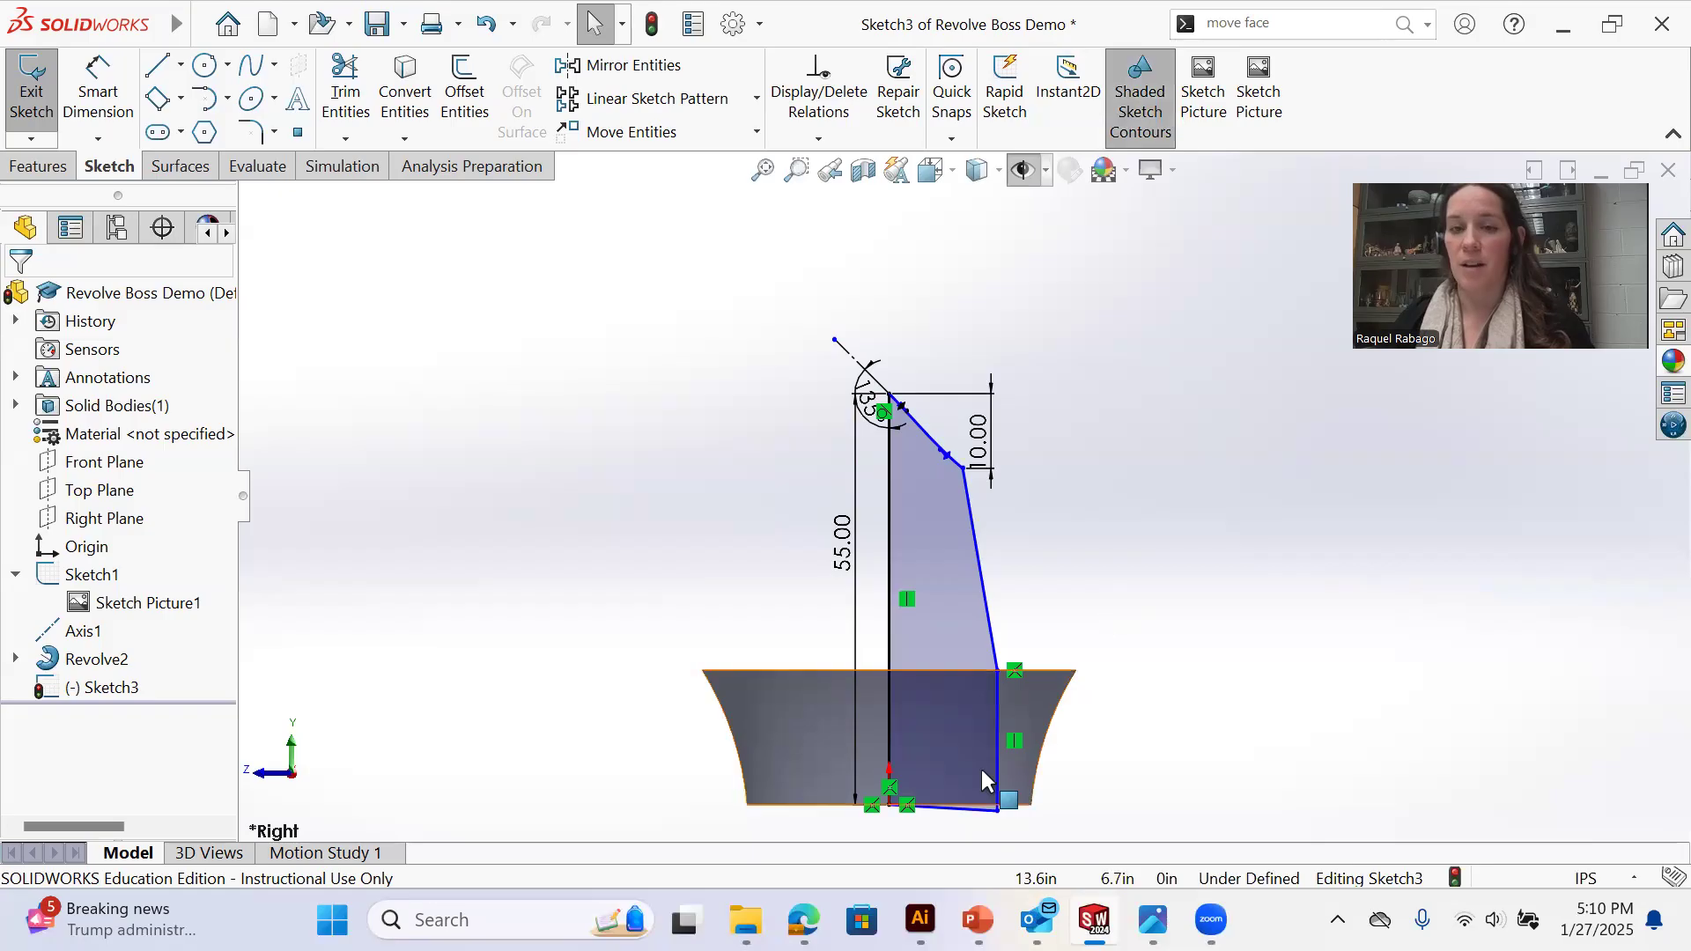
# Add a Horizontal relation to the profile's base line
pyautogui.click(969, 811)
pyautogui.click(1068, 717)
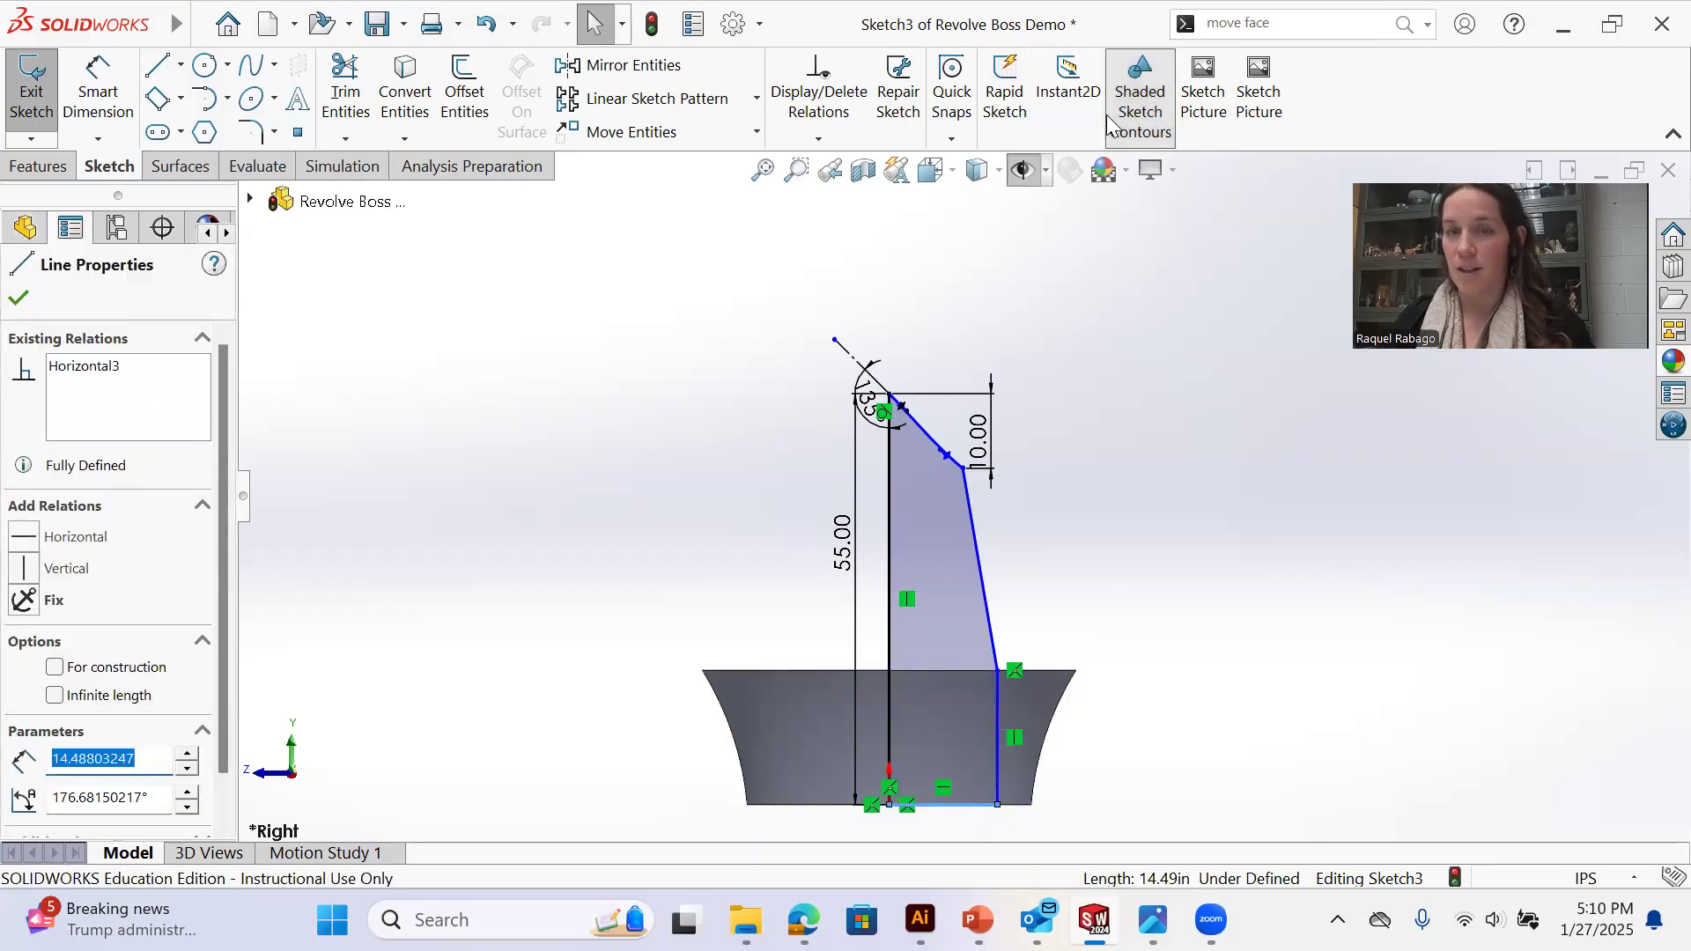
pyautogui.click(1089, 571)
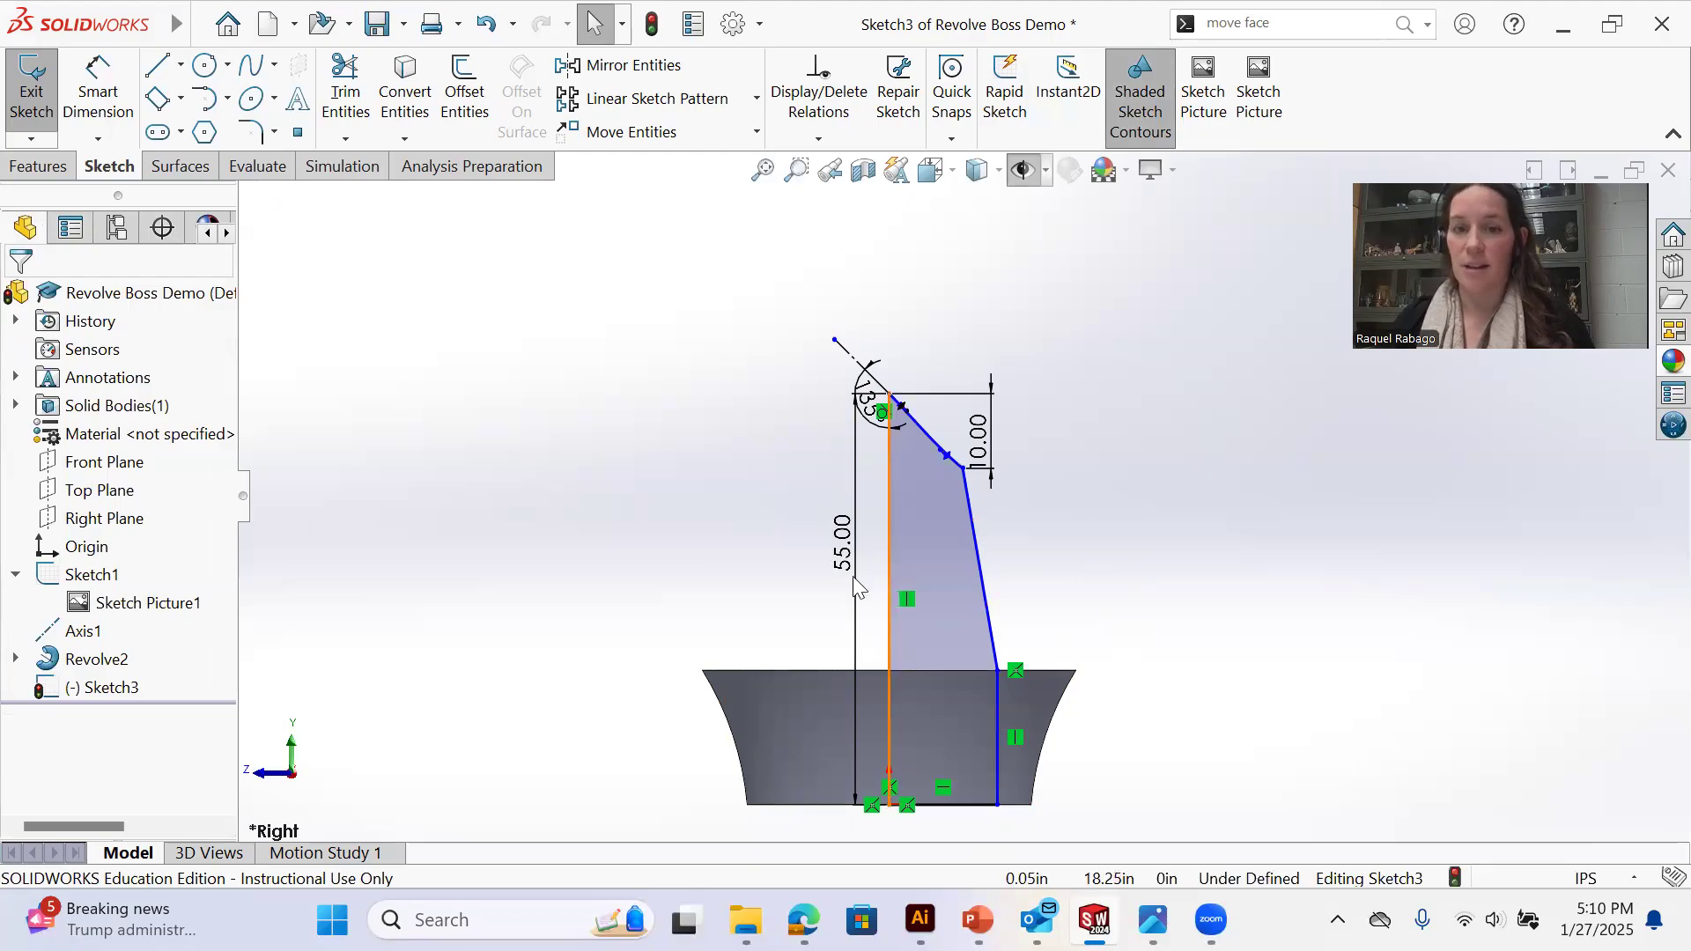
# Start a Revolved Boss/Base from the column profile and remove the diagonal construction line as its axis of revolution
pyautogui.scroll(-2, 924, 524)
pyautogui.moveTo(977, 506); pyautogui.dragTo(1099, 527, button='middle')
pyautogui.scroll(3, 978, 591)
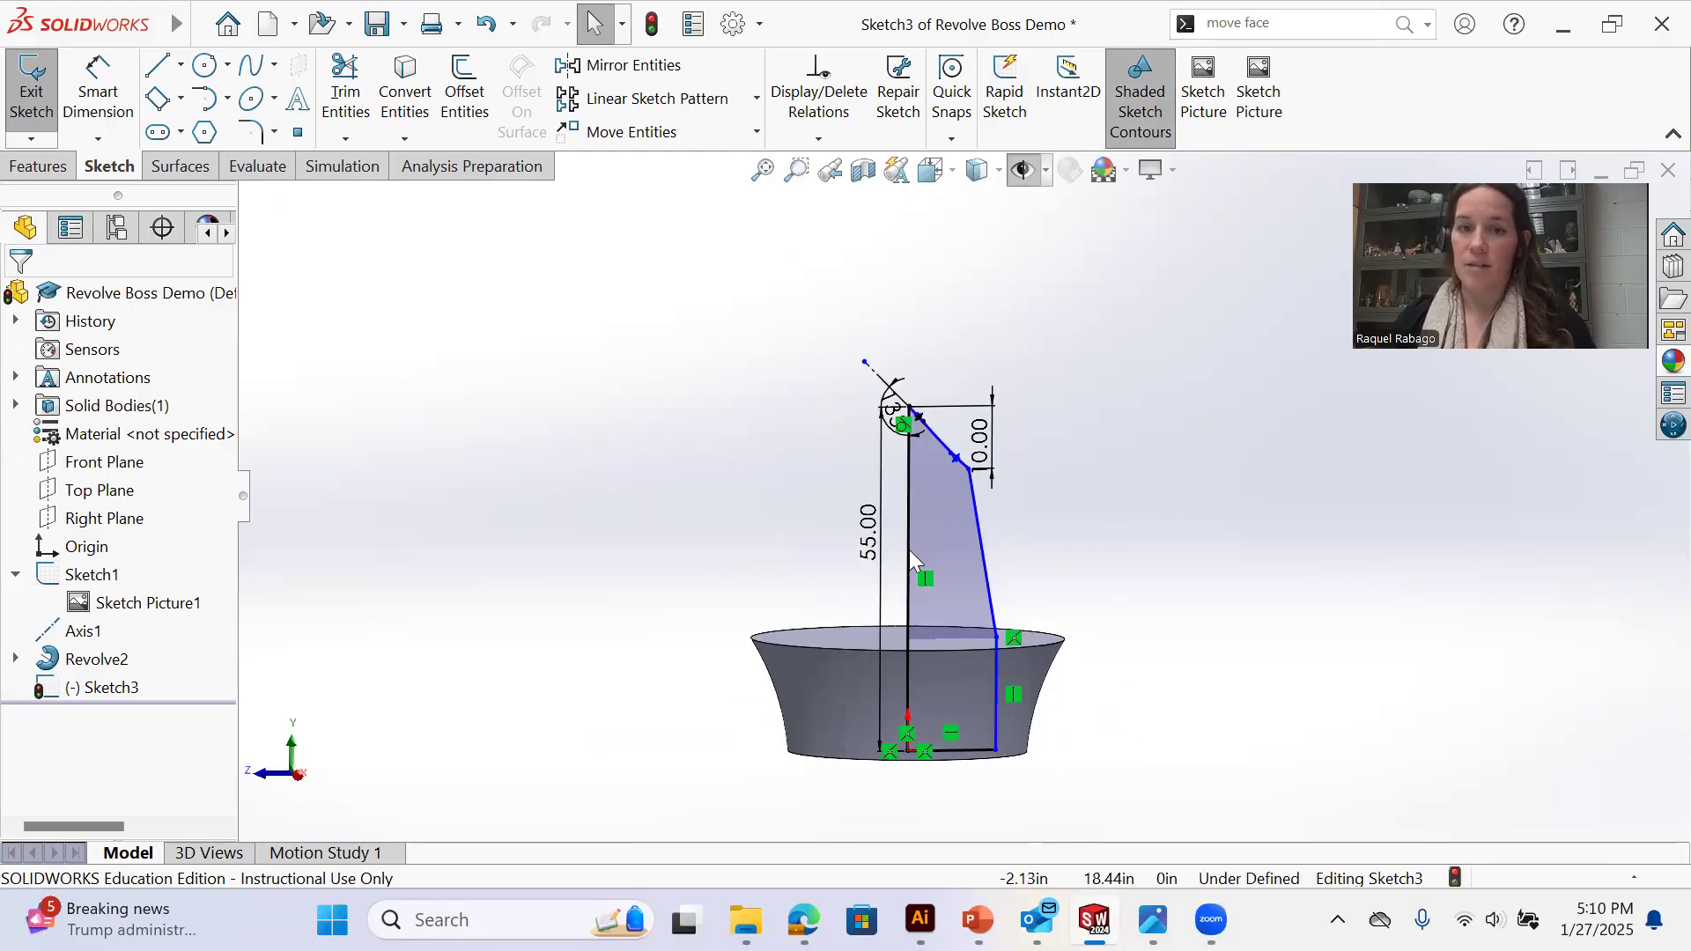
pyautogui.click(37, 168)
pyautogui.click(124, 97)
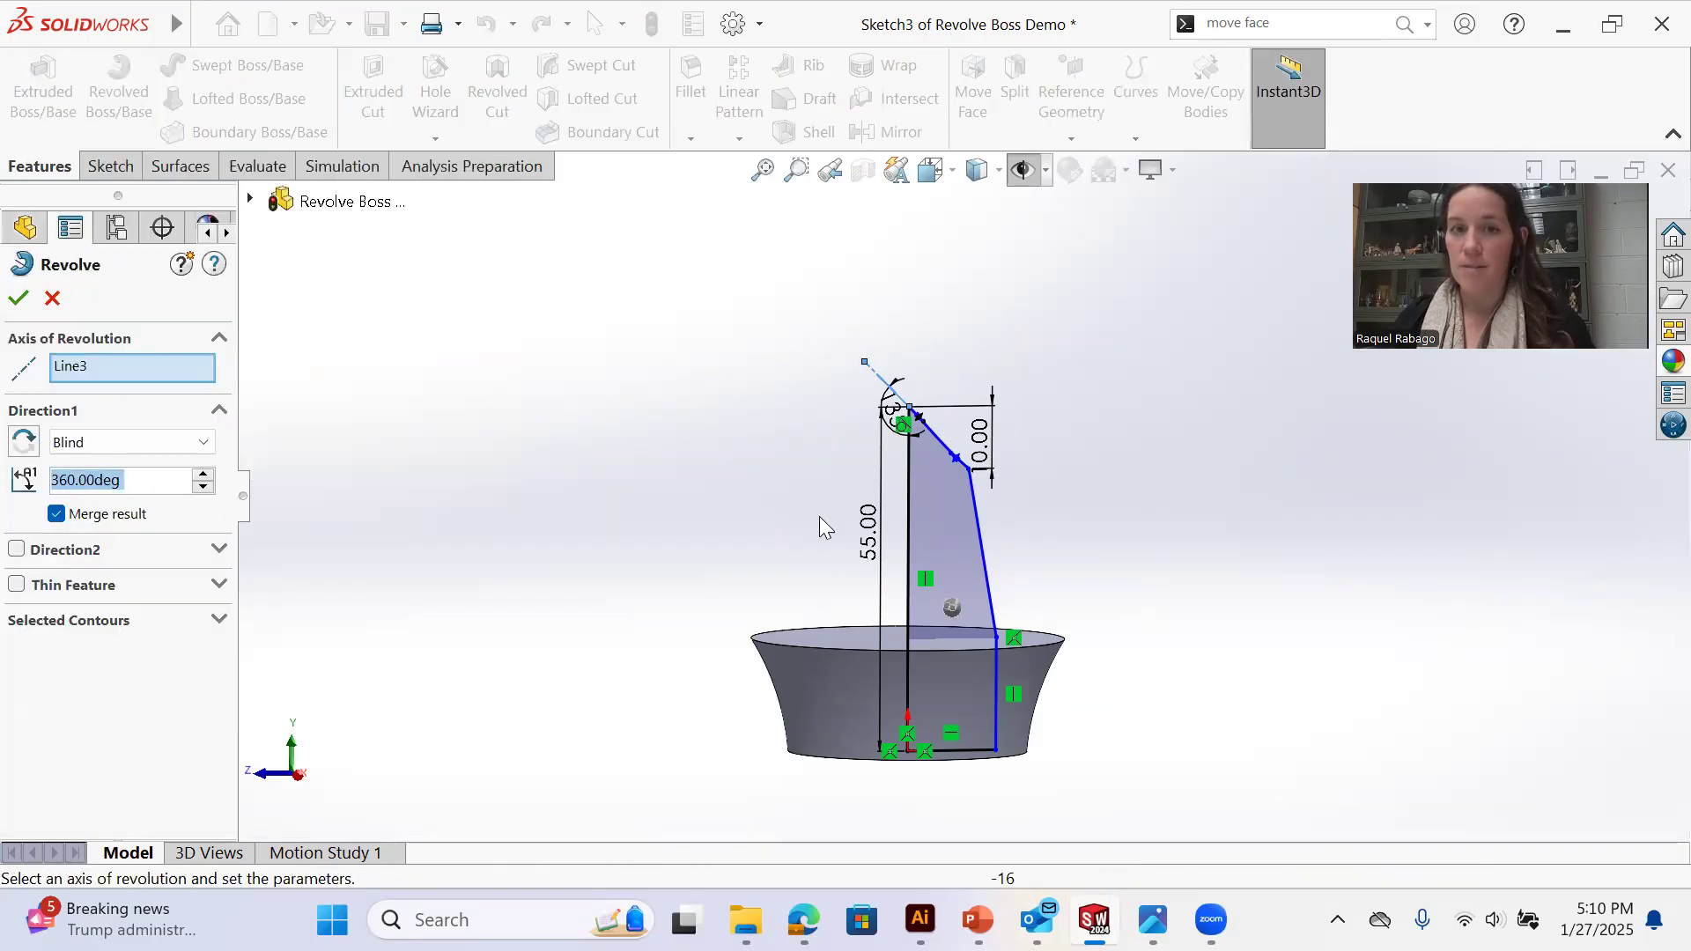
pyautogui.click(107, 370)
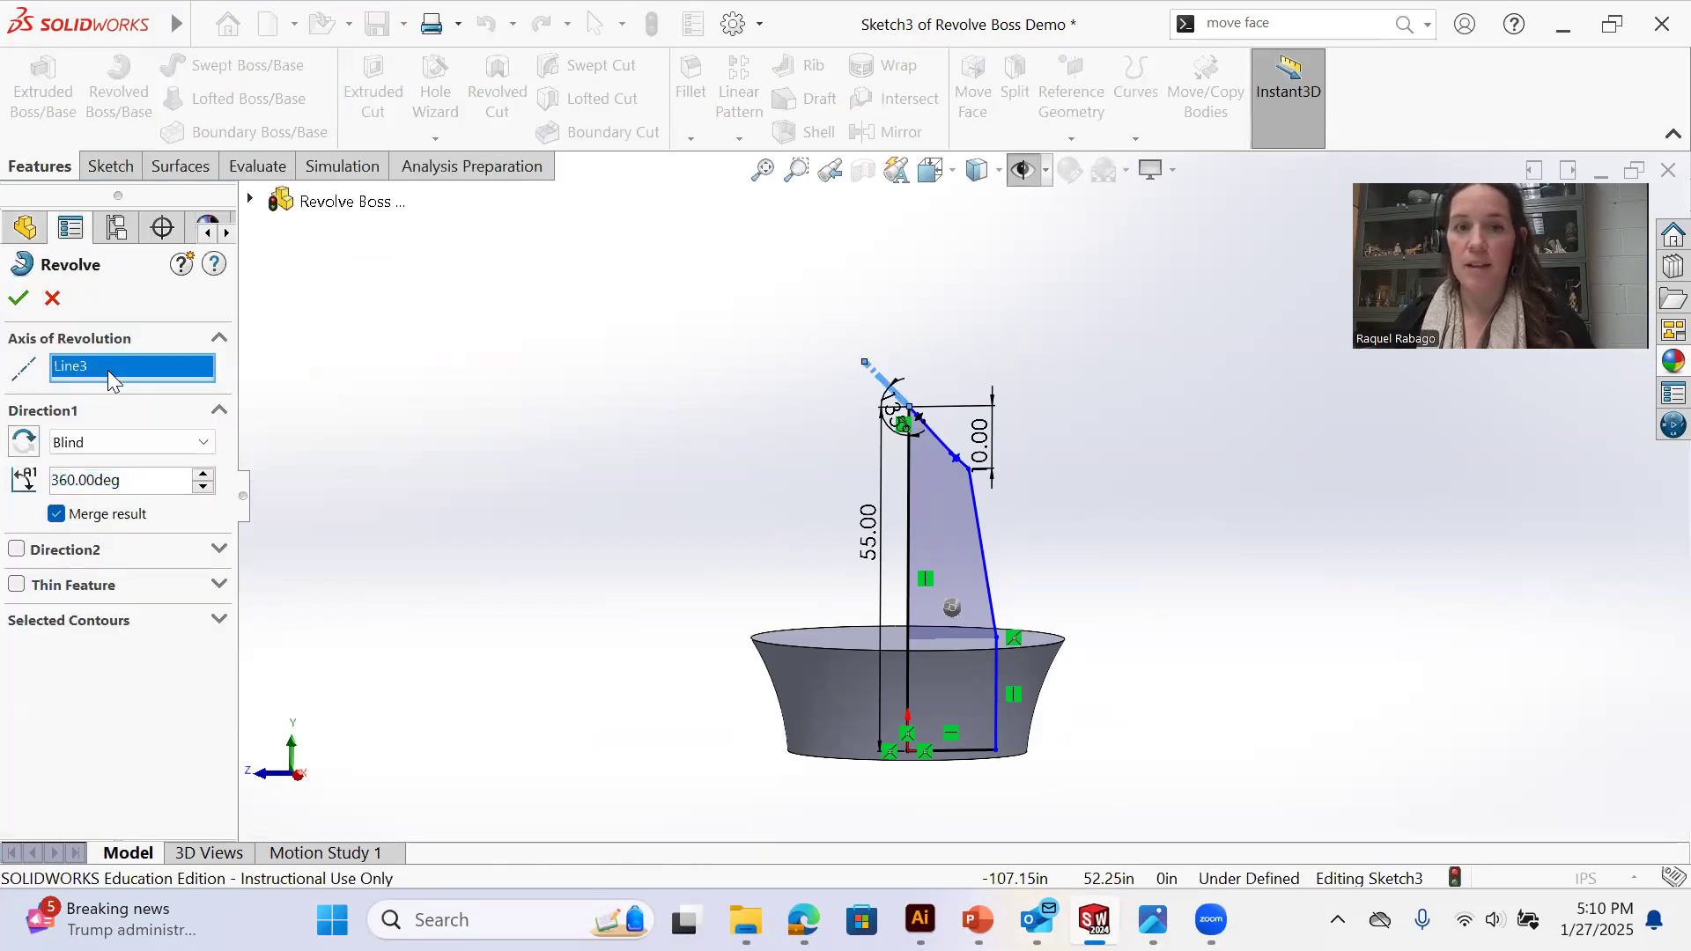
pyautogui.scroll(-5, 889, 408)
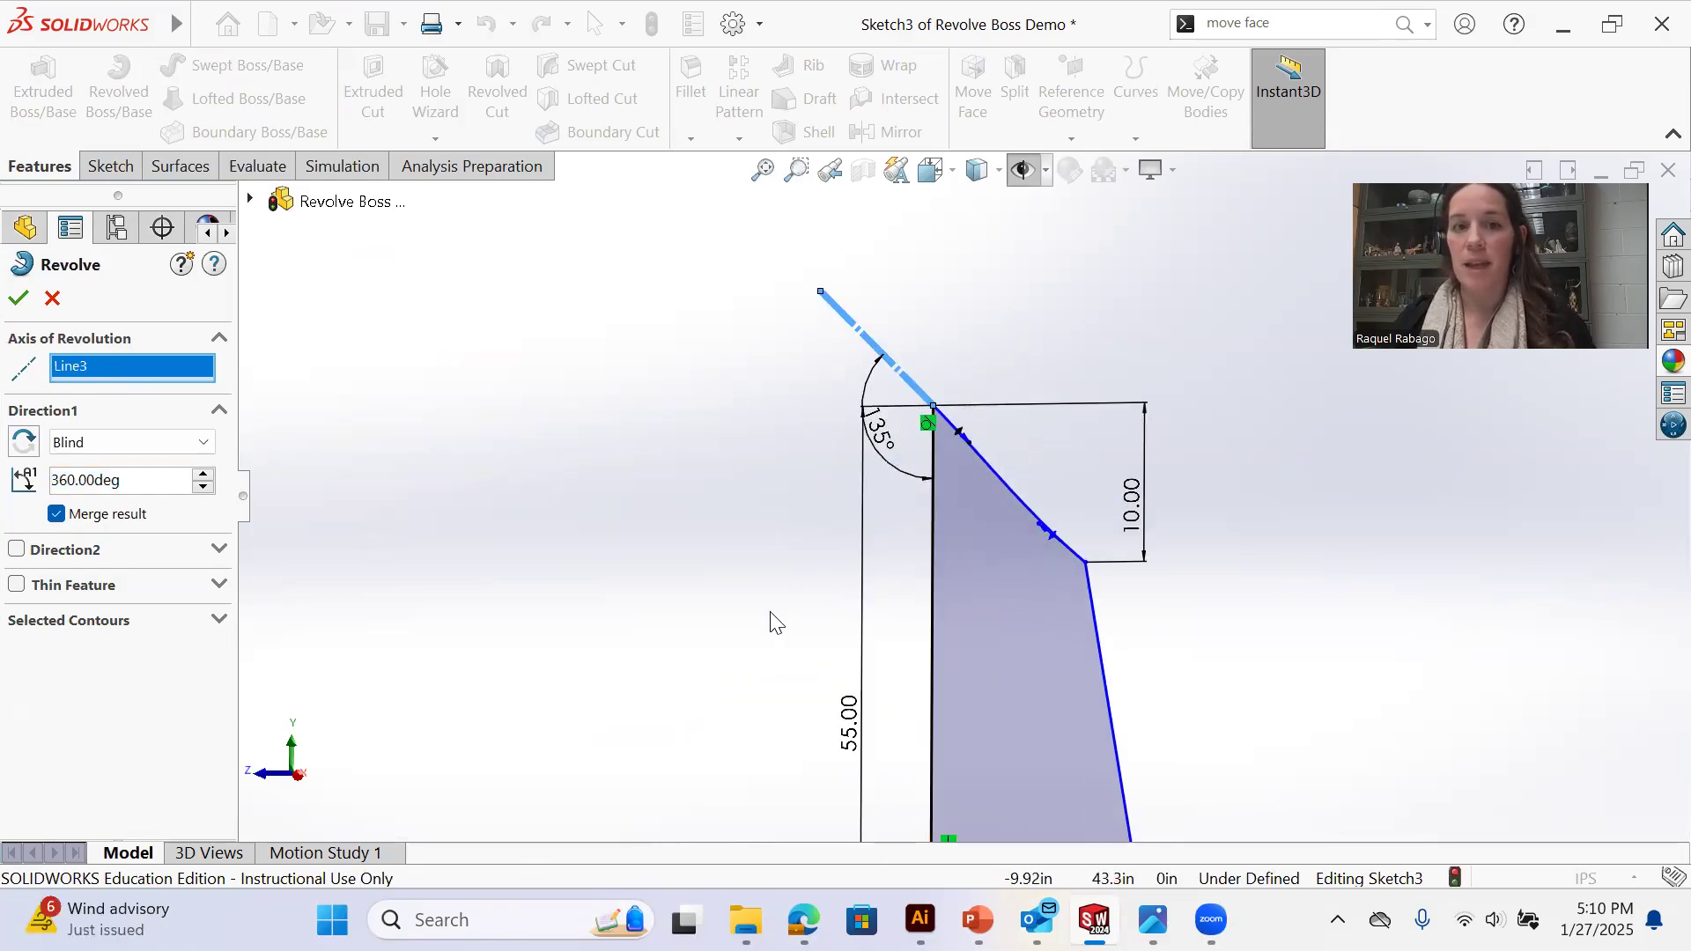
pyautogui.rightClick(107, 370)
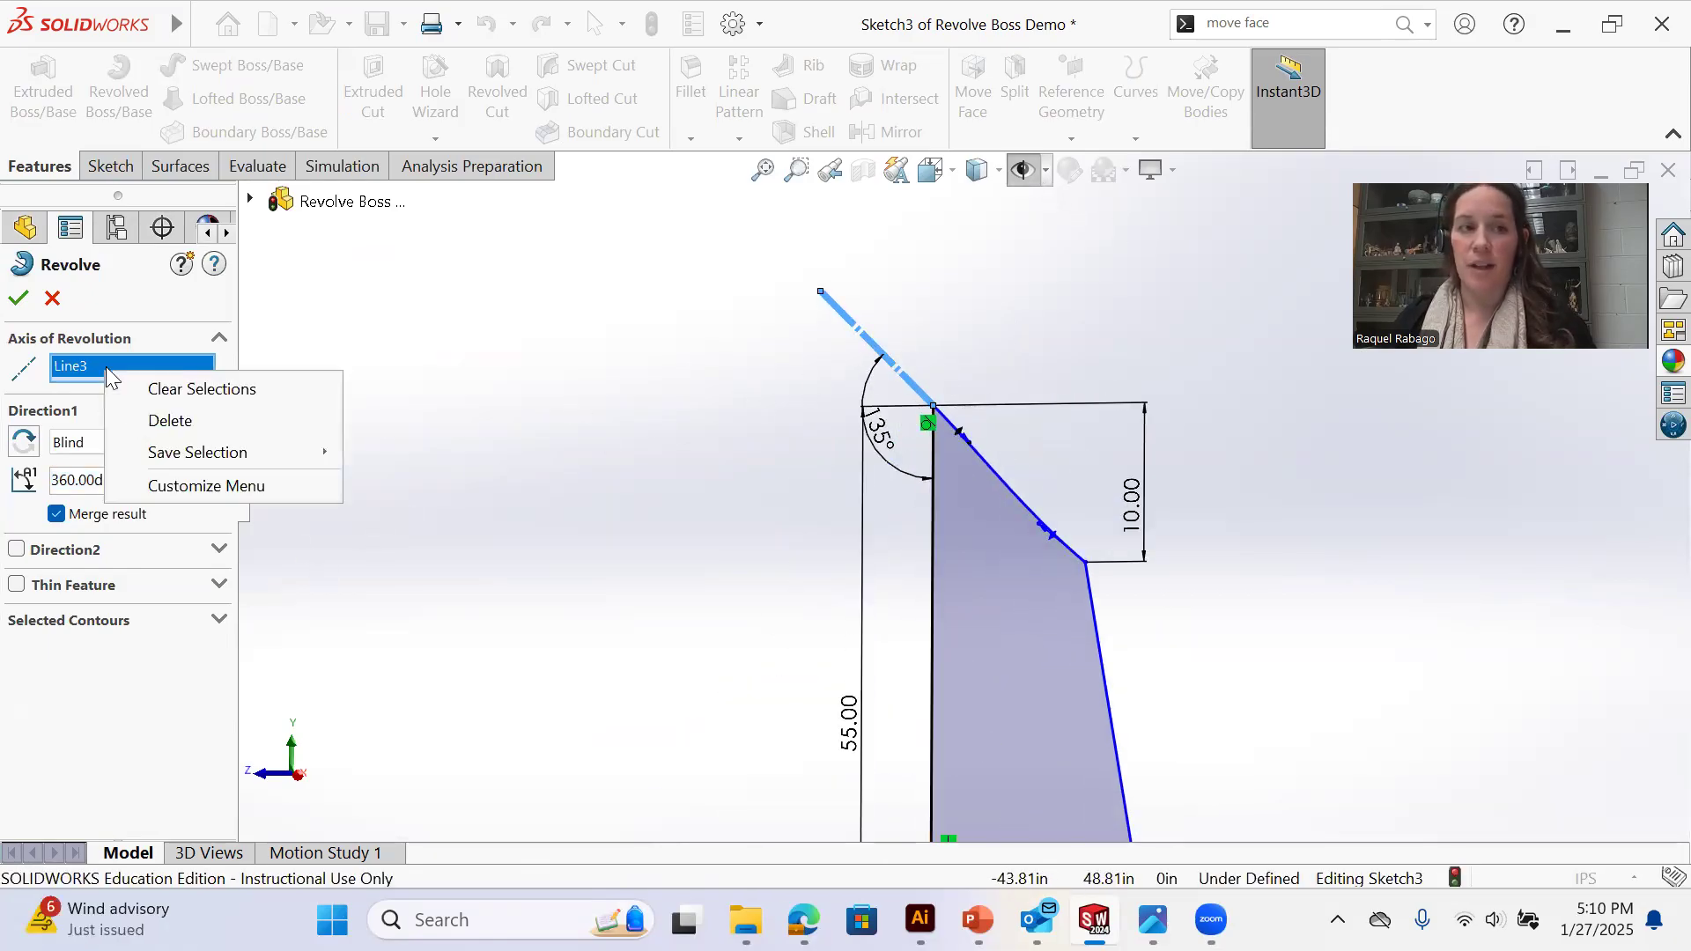
pyautogui.click(170, 420)
pyautogui.scroll(4, 938, 498)
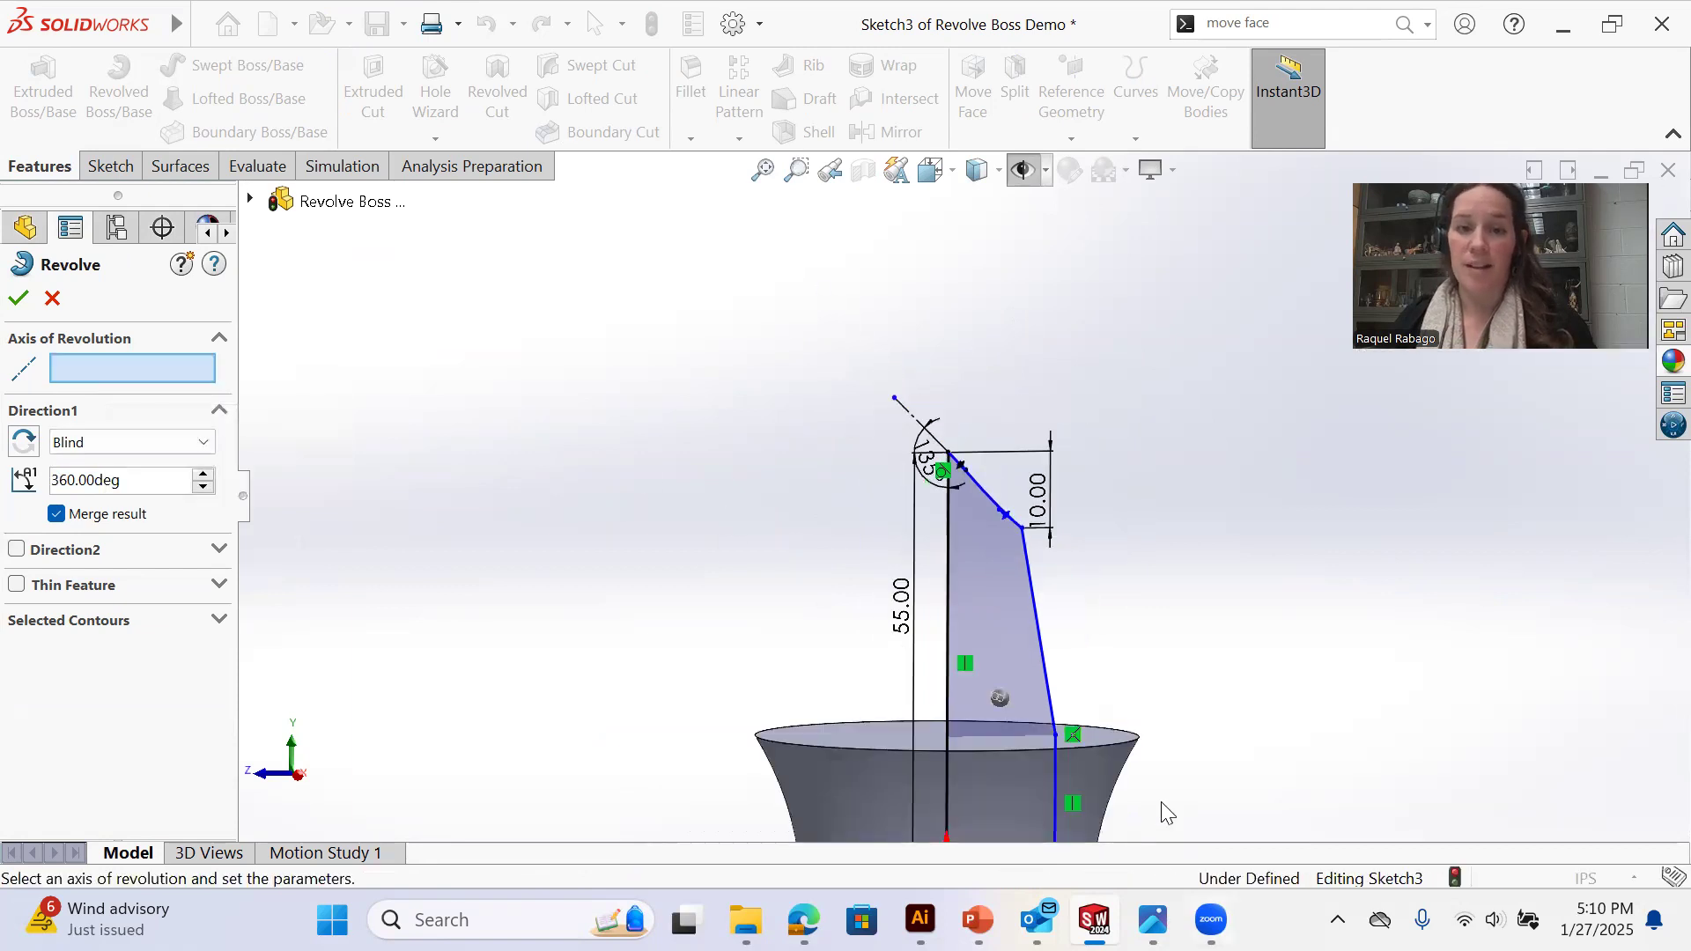
# Show the hidden reference items and revolve the column profile 360 degrees about Axis1 as a separate body
pyautogui.scroll(-2, 1004, 740)
pyautogui.click(1025, 171)
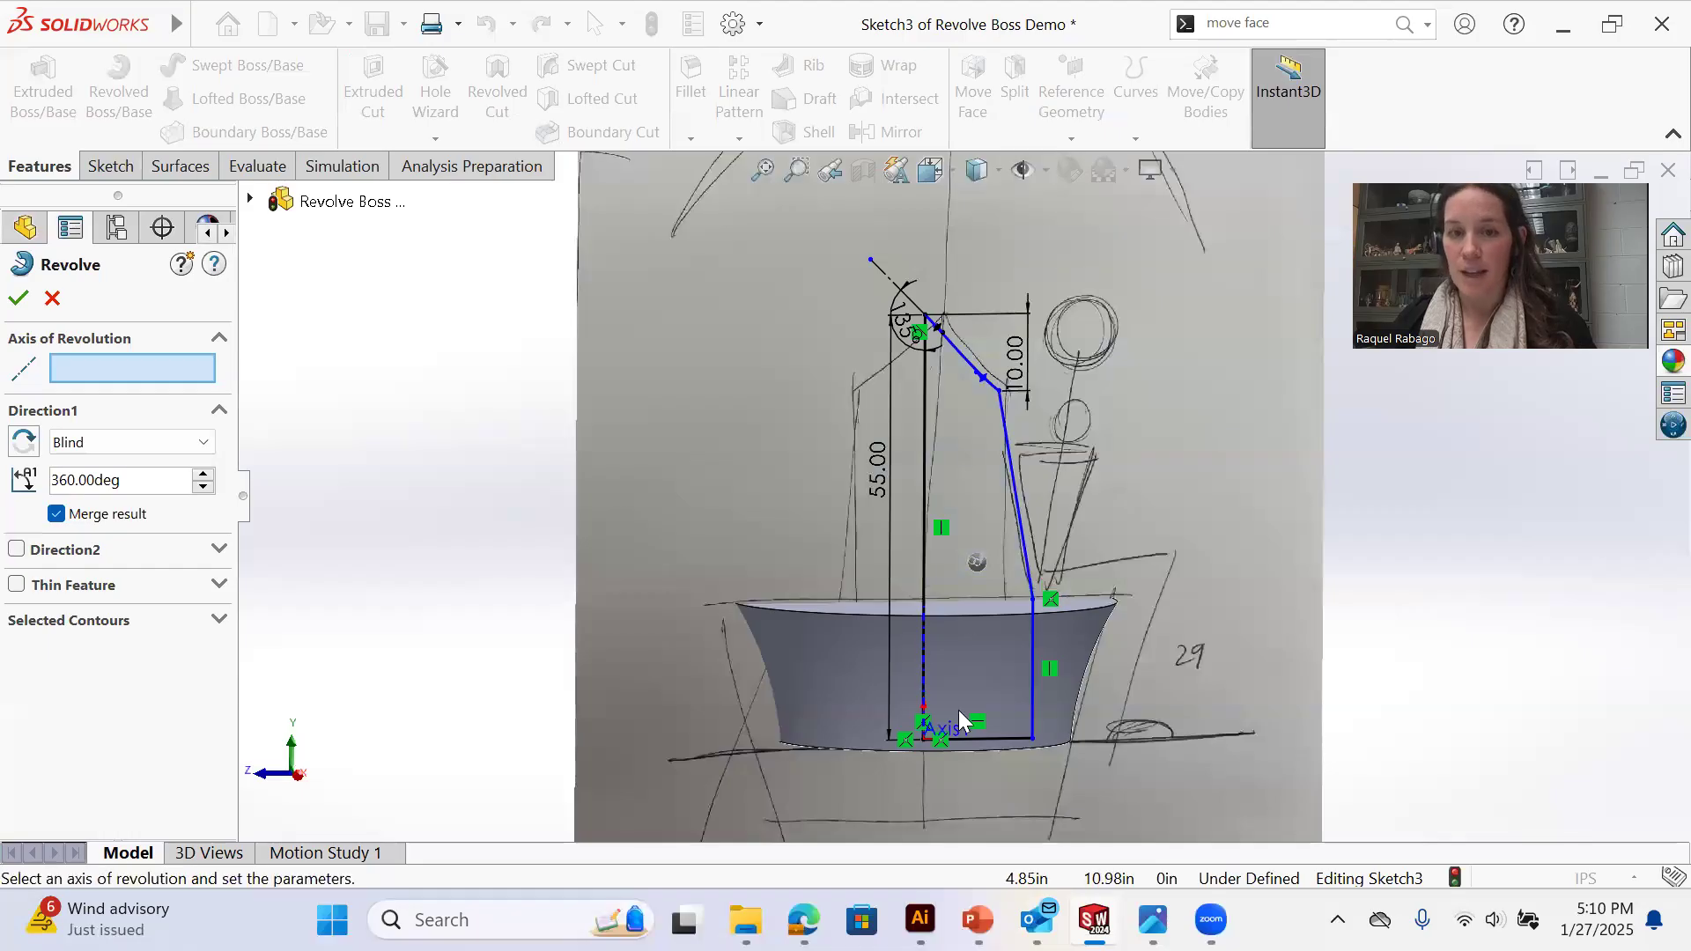
pyautogui.click(1022, 171)
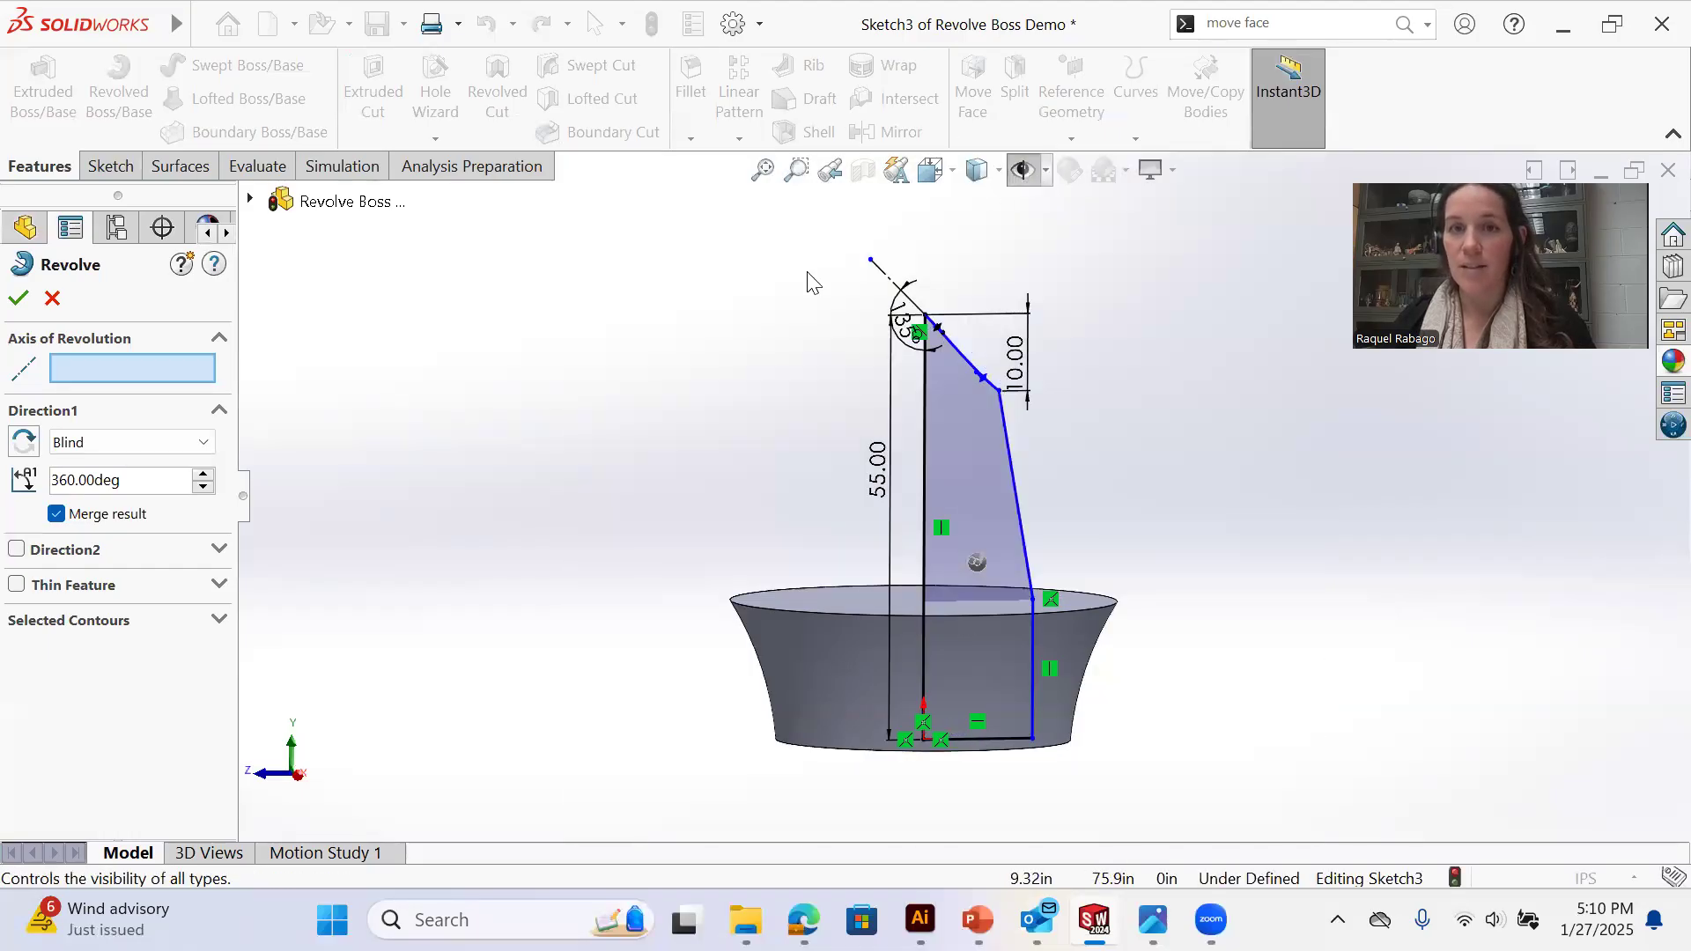
pyautogui.click(1005, 583)
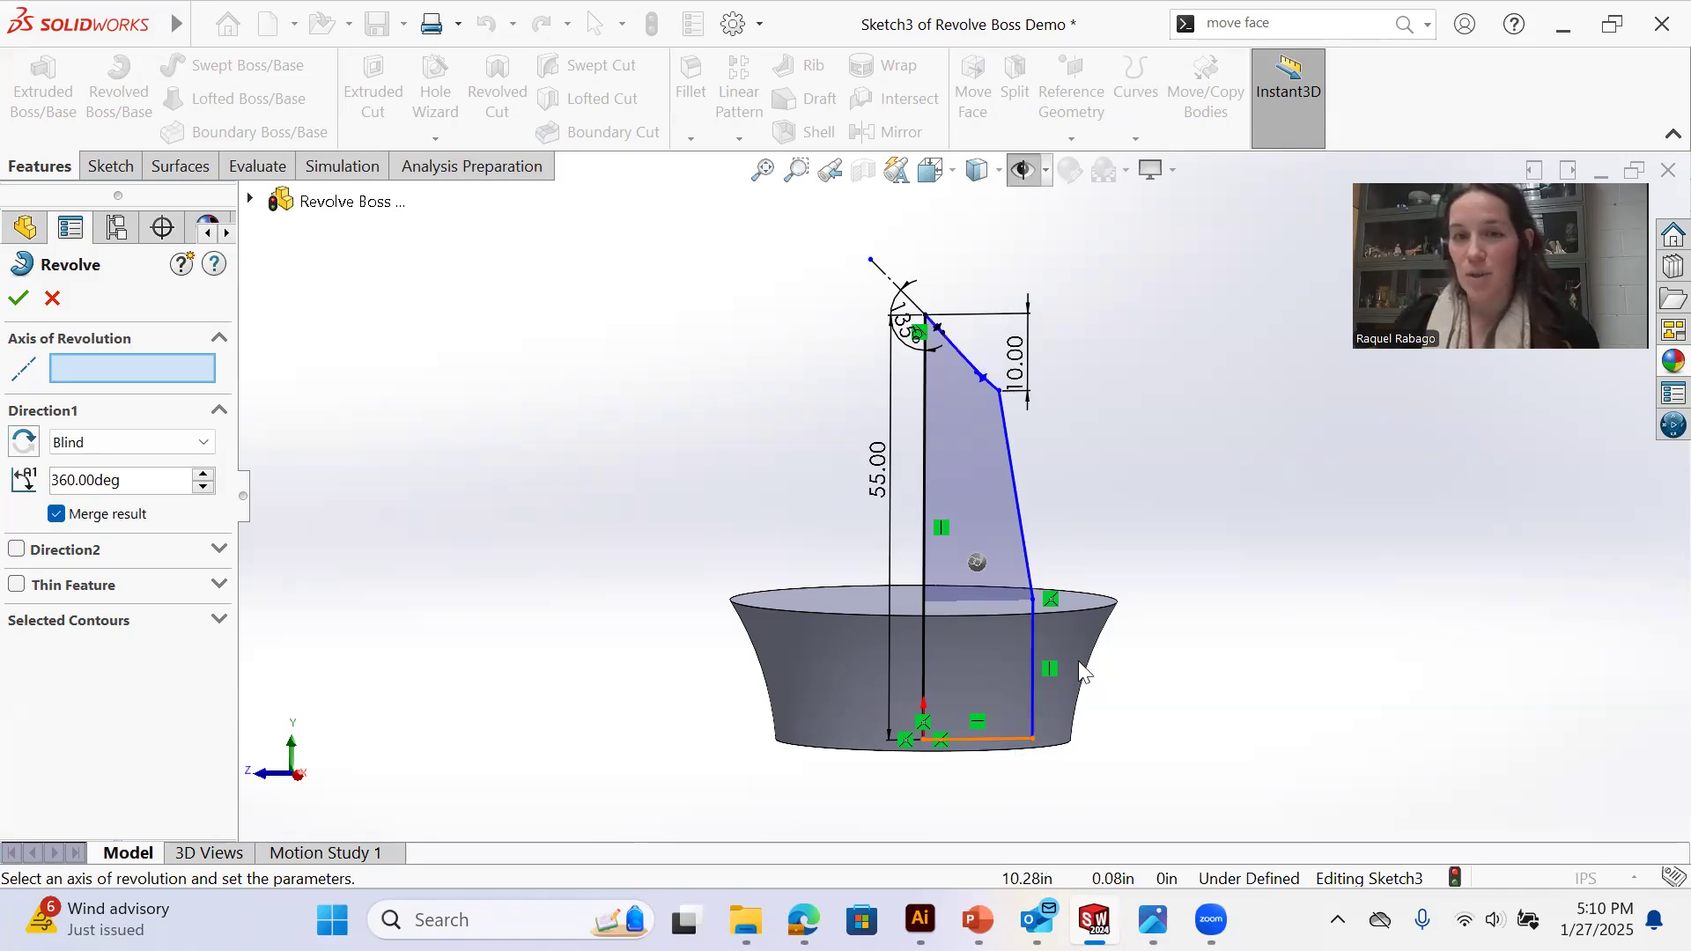
pyautogui.click(1022, 170)
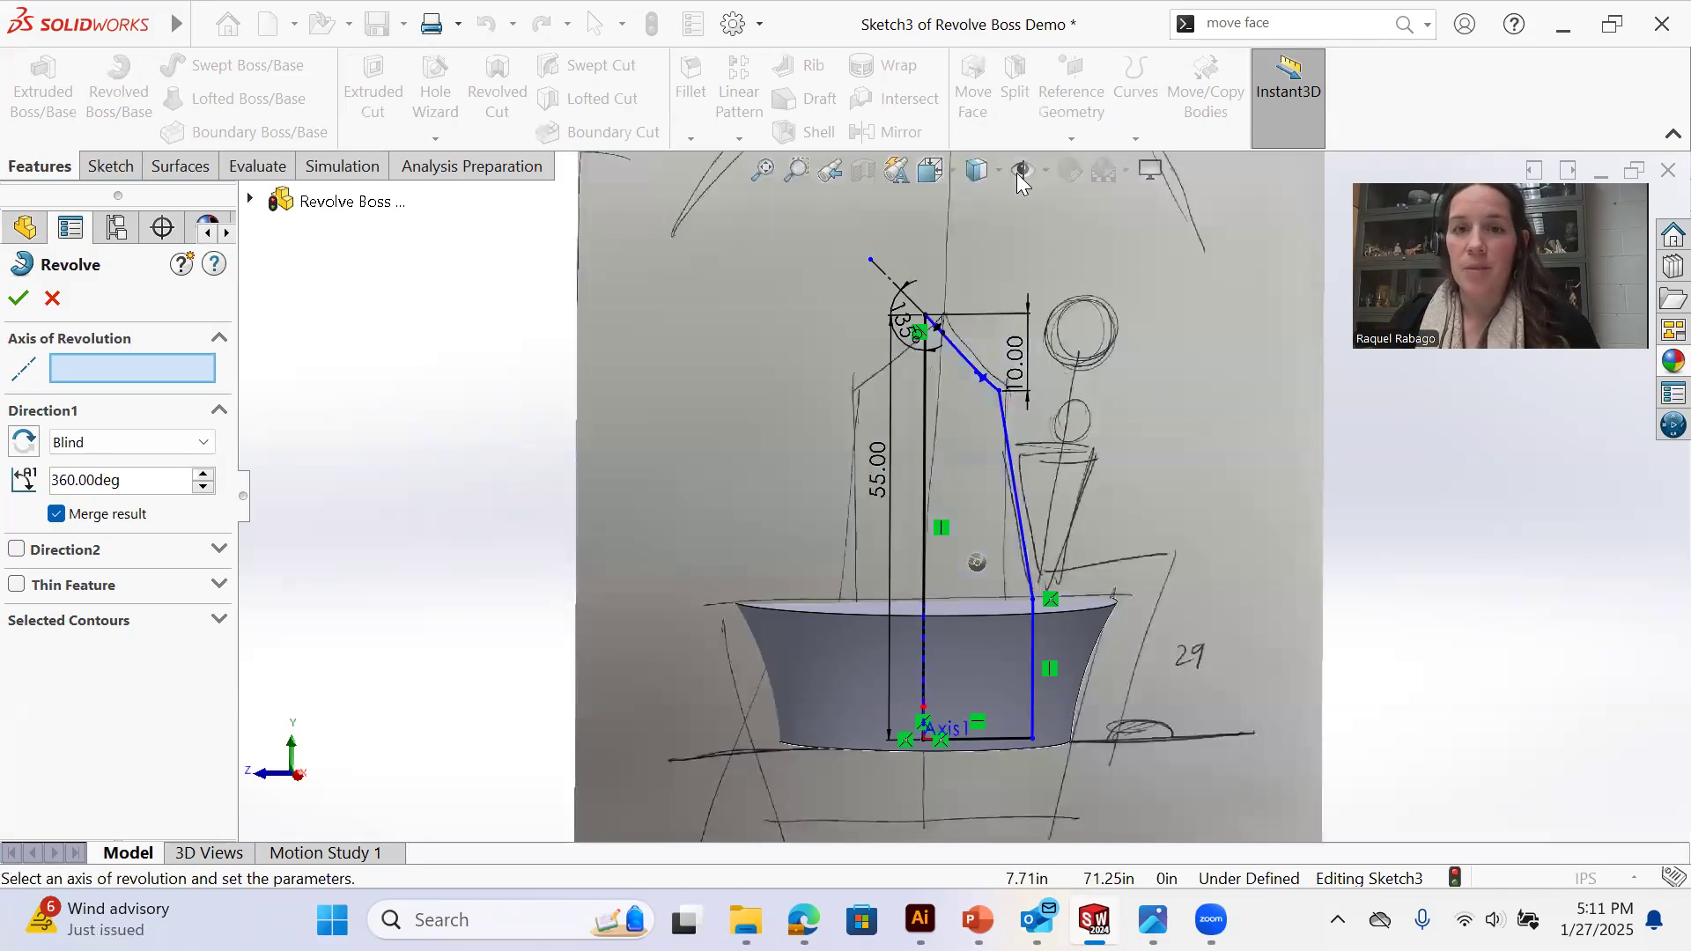
pyautogui.click(949, 737)
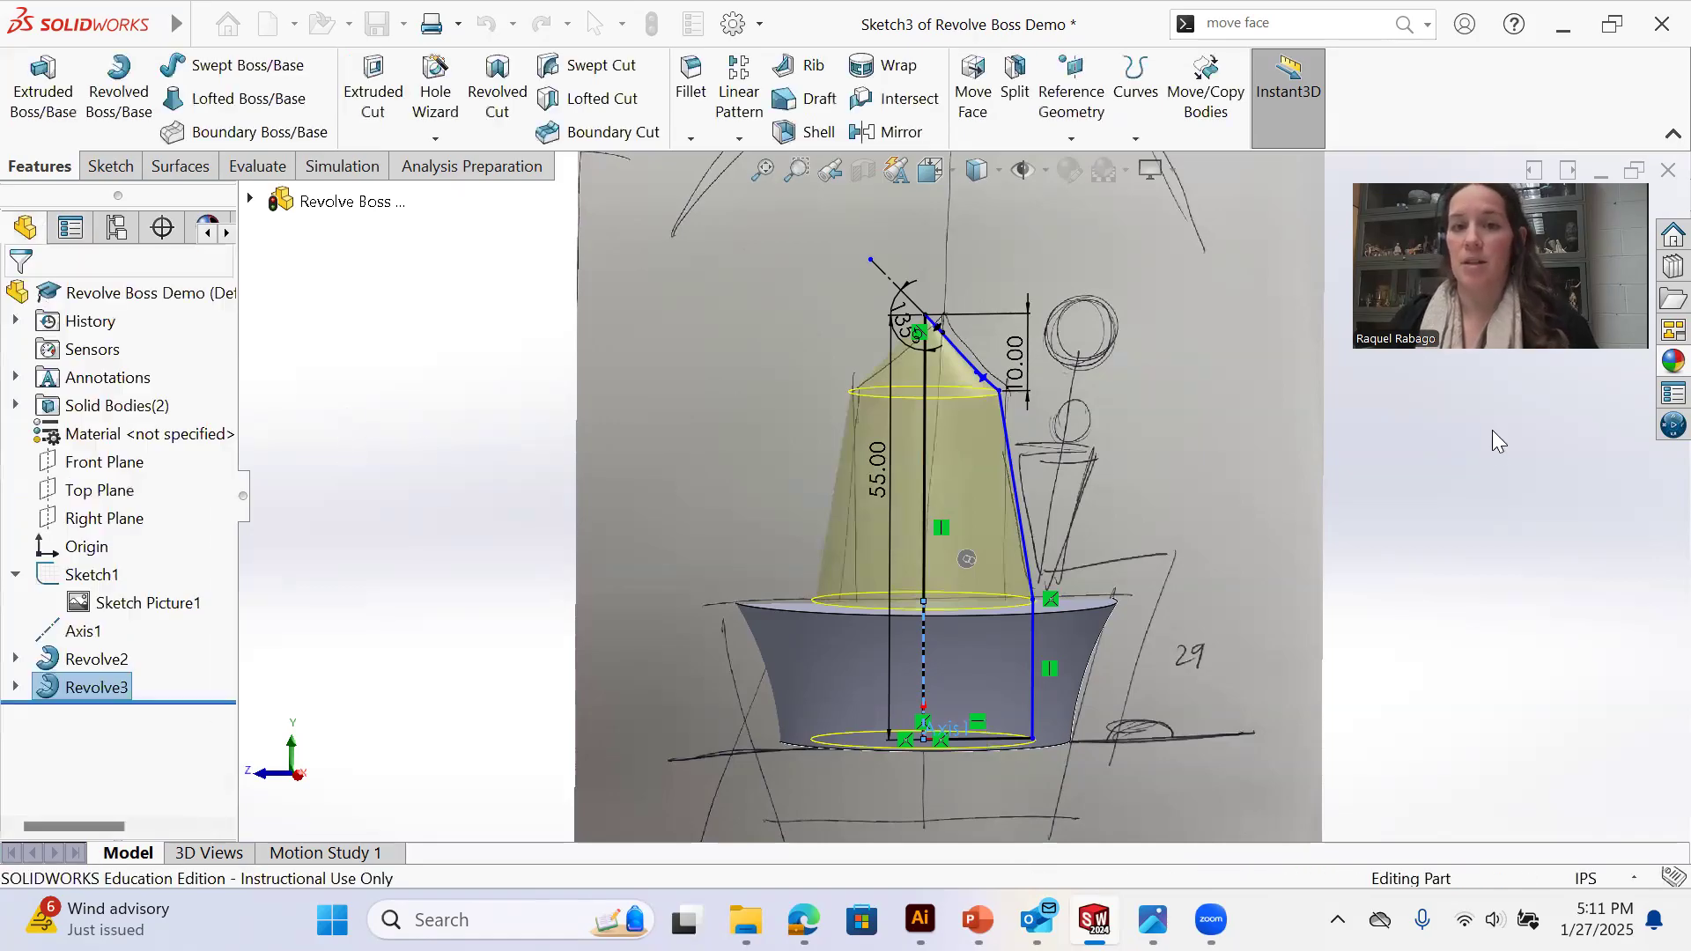
# Hide the sketch picture and reference items, and inspect the revolved column and basin from an angle
pyautogui.click(1431, 541)
pyautogui.scroll(3, 956, 252)
pyautogui.click(1022, 169)
pyautogui.moveTo(1064, 475); pyautogui.dragTo(1069, 596, button='middle')
pyautogui.scroll(-3, 835, 541)
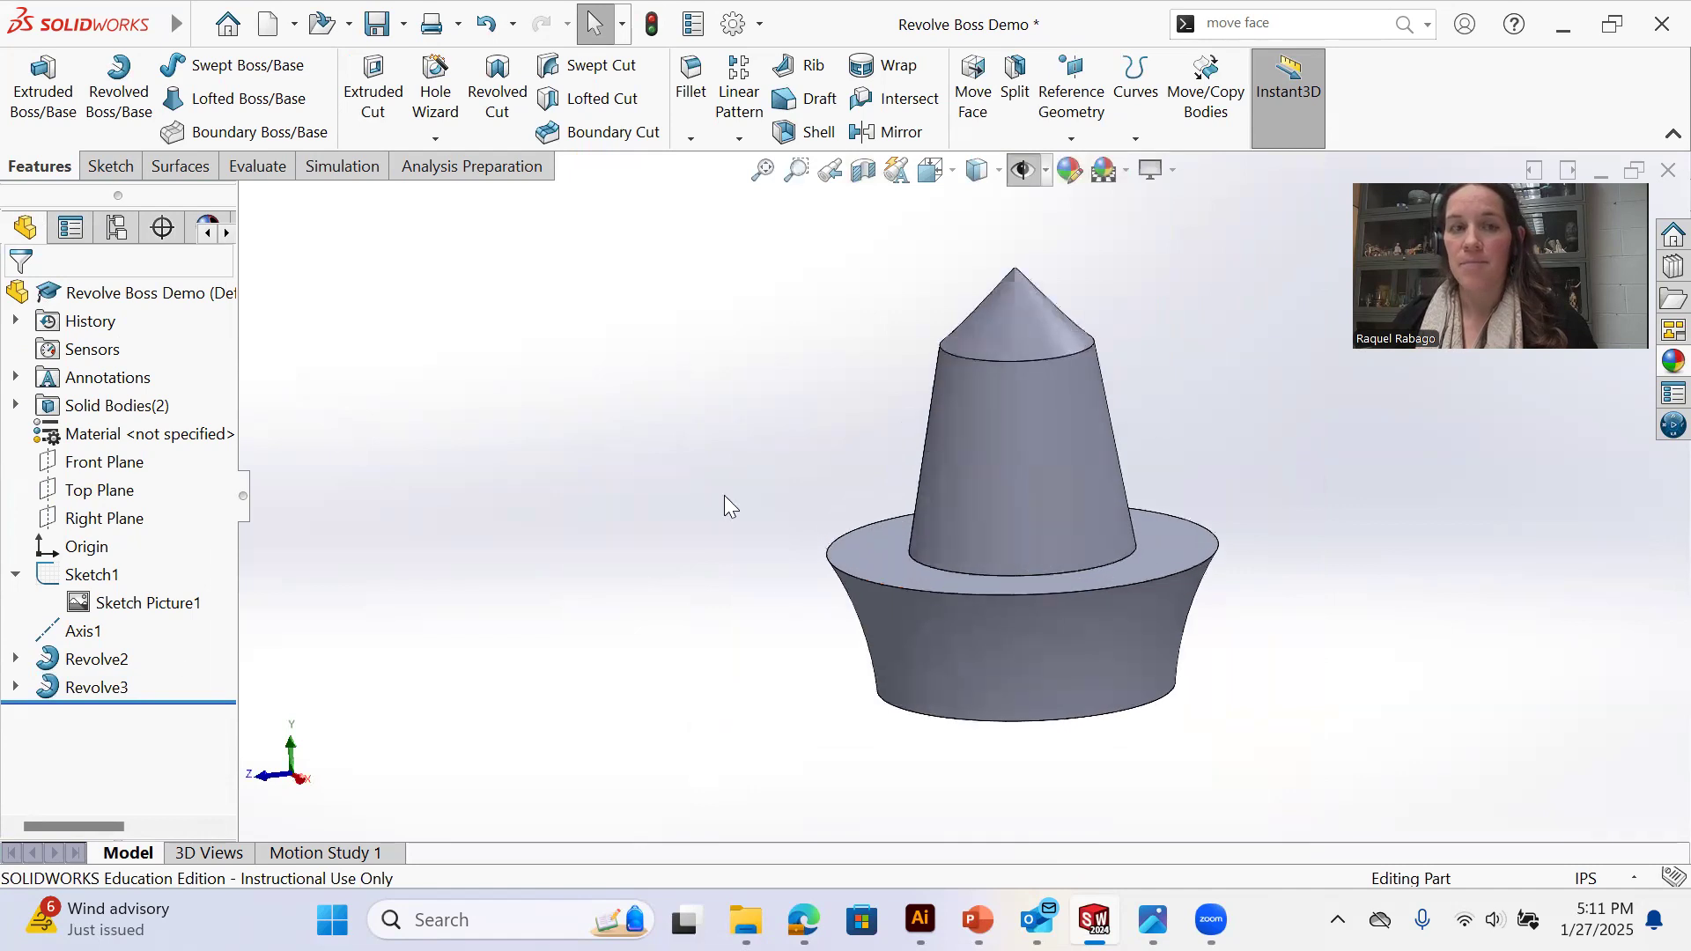
pyautogui.click(104, 520)
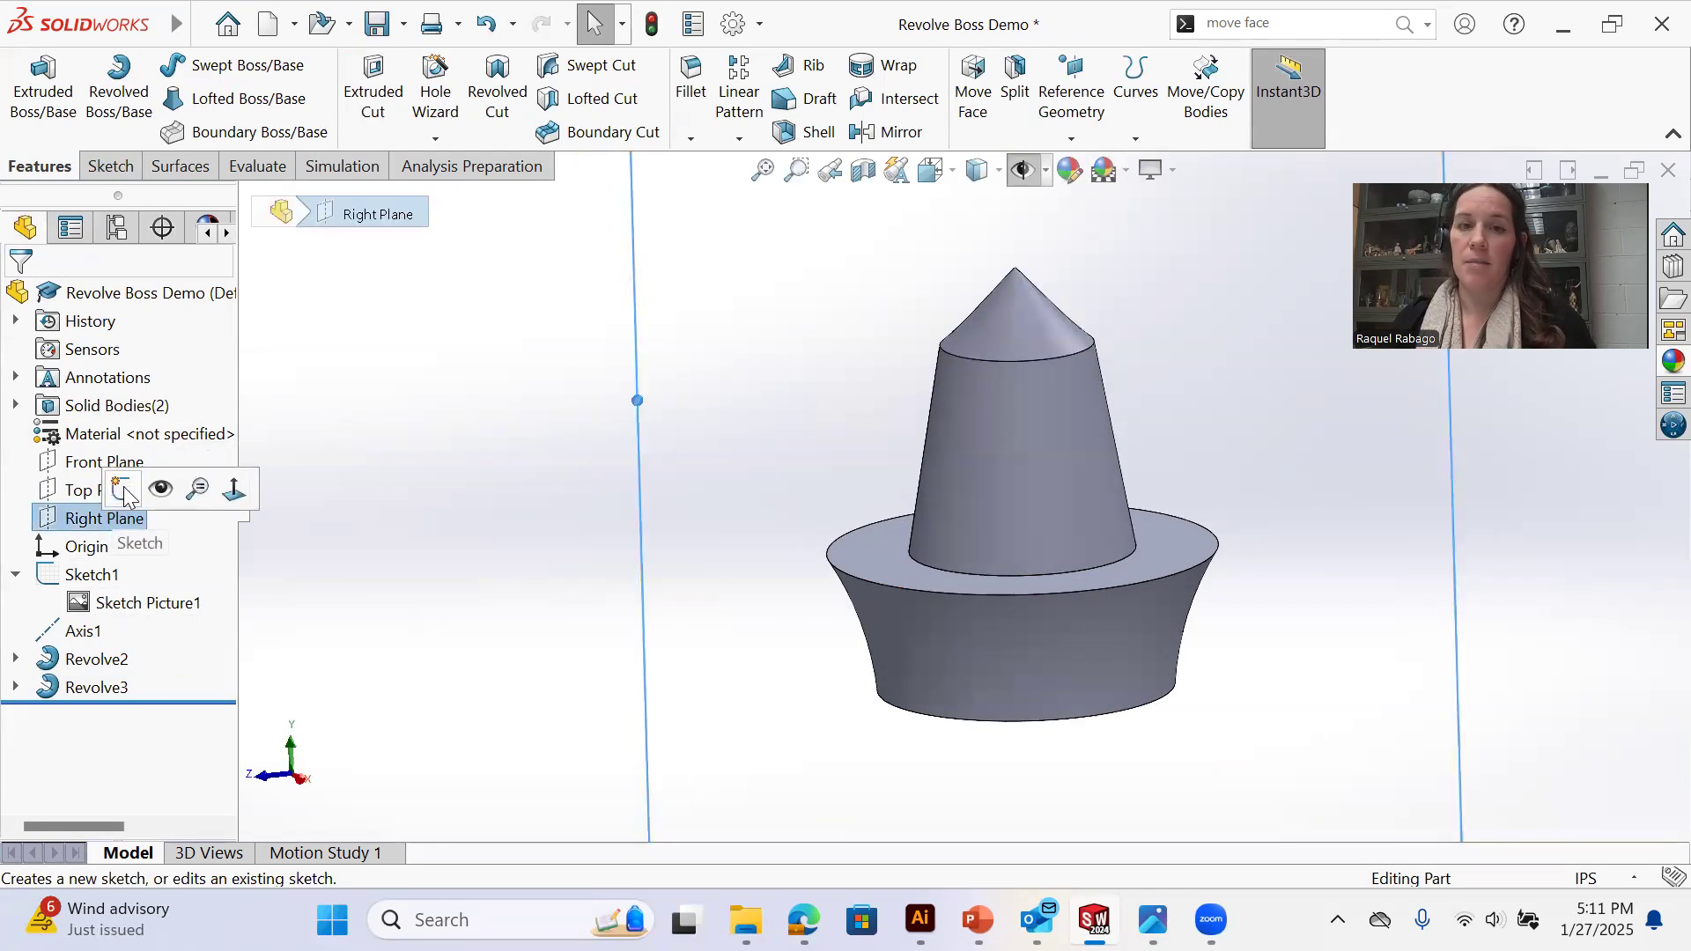
pyautogui.click(123, 489)
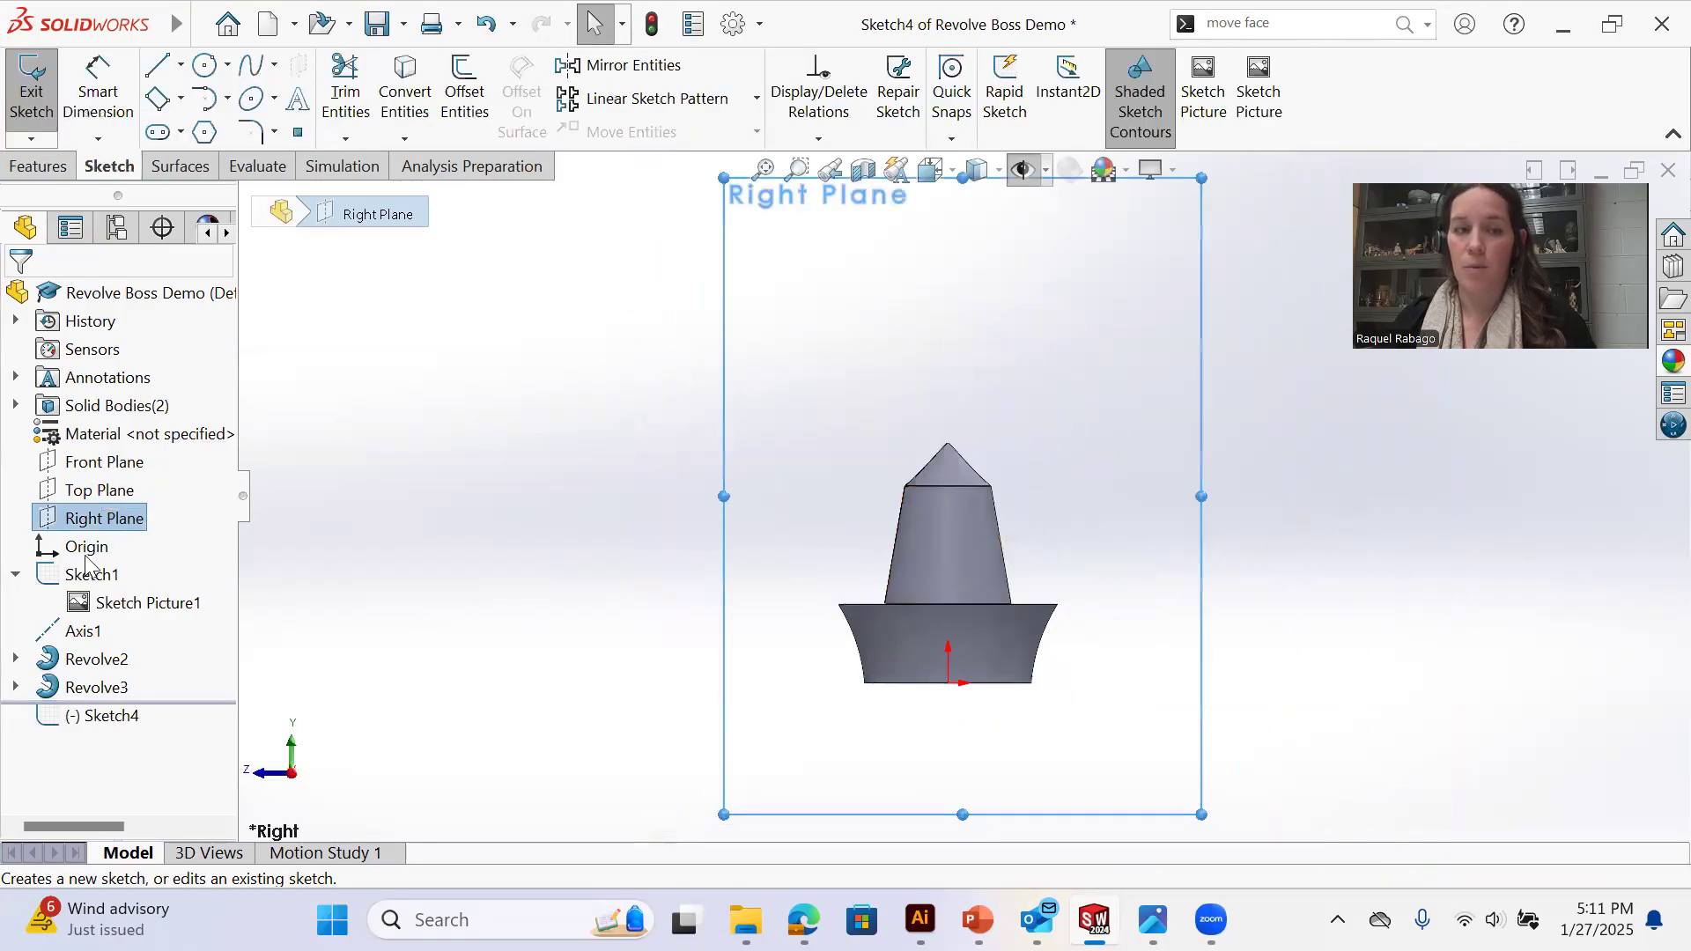
pyautogui.click(24, 130)
# Reopen Sketch3 under the column's Revolve3 feature for editing over the sketch picture
pyautogui.doubleClick(97, 687)
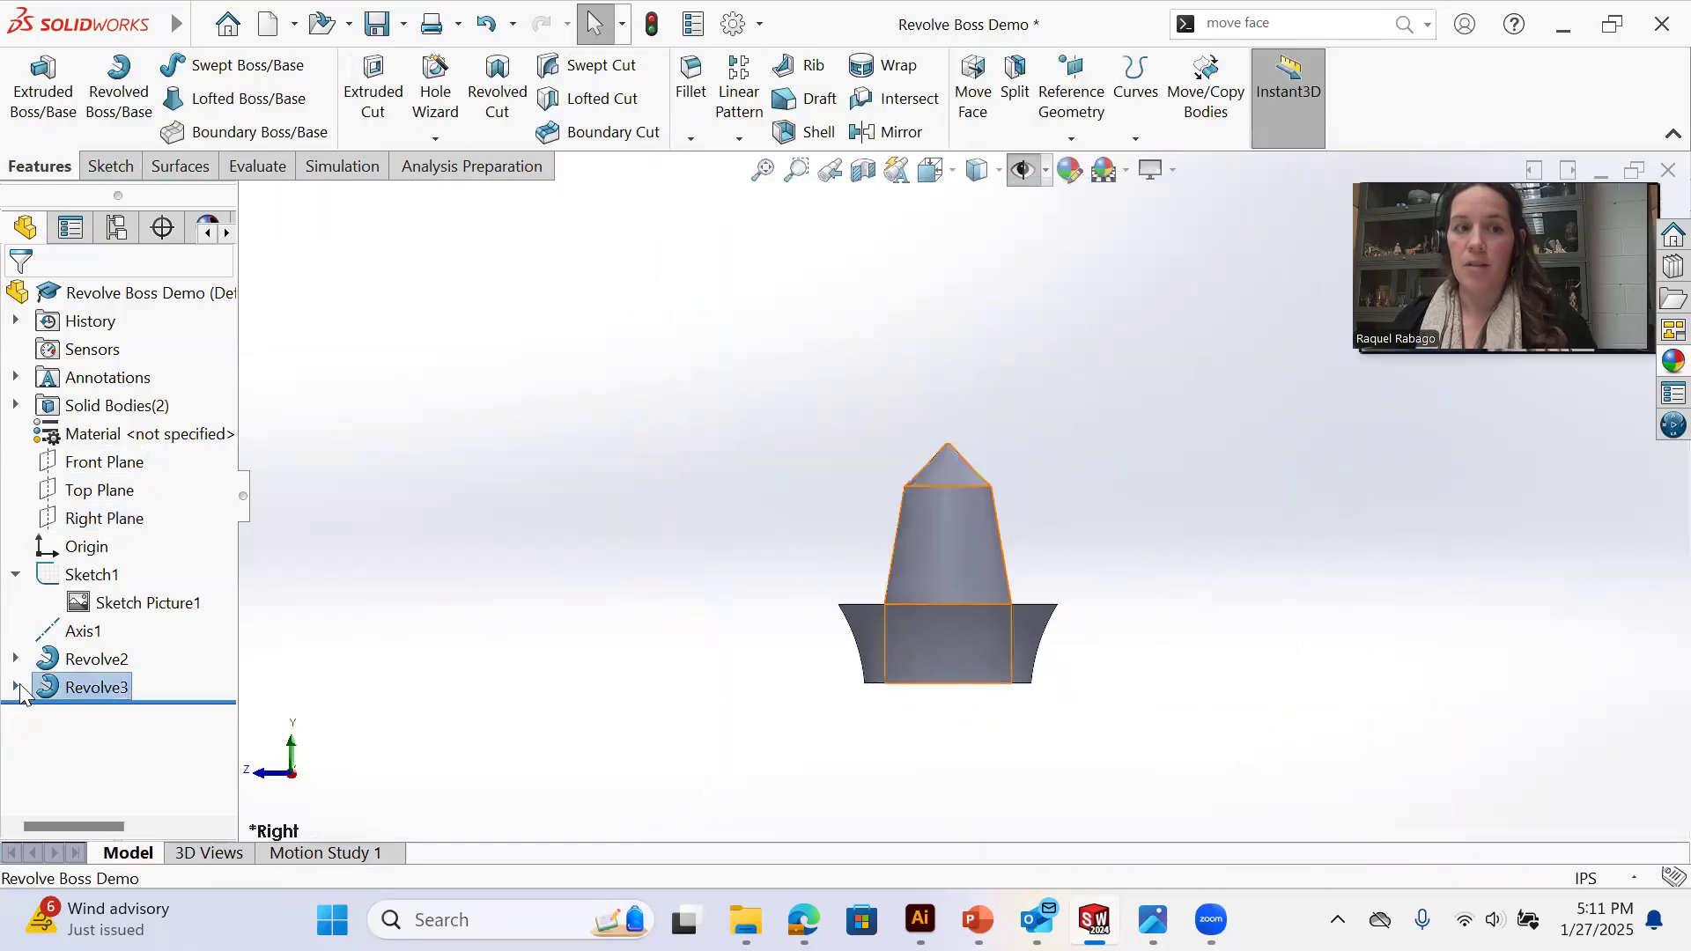
pyautogui.click(109, 713)
pyautogui.click(131, 636)
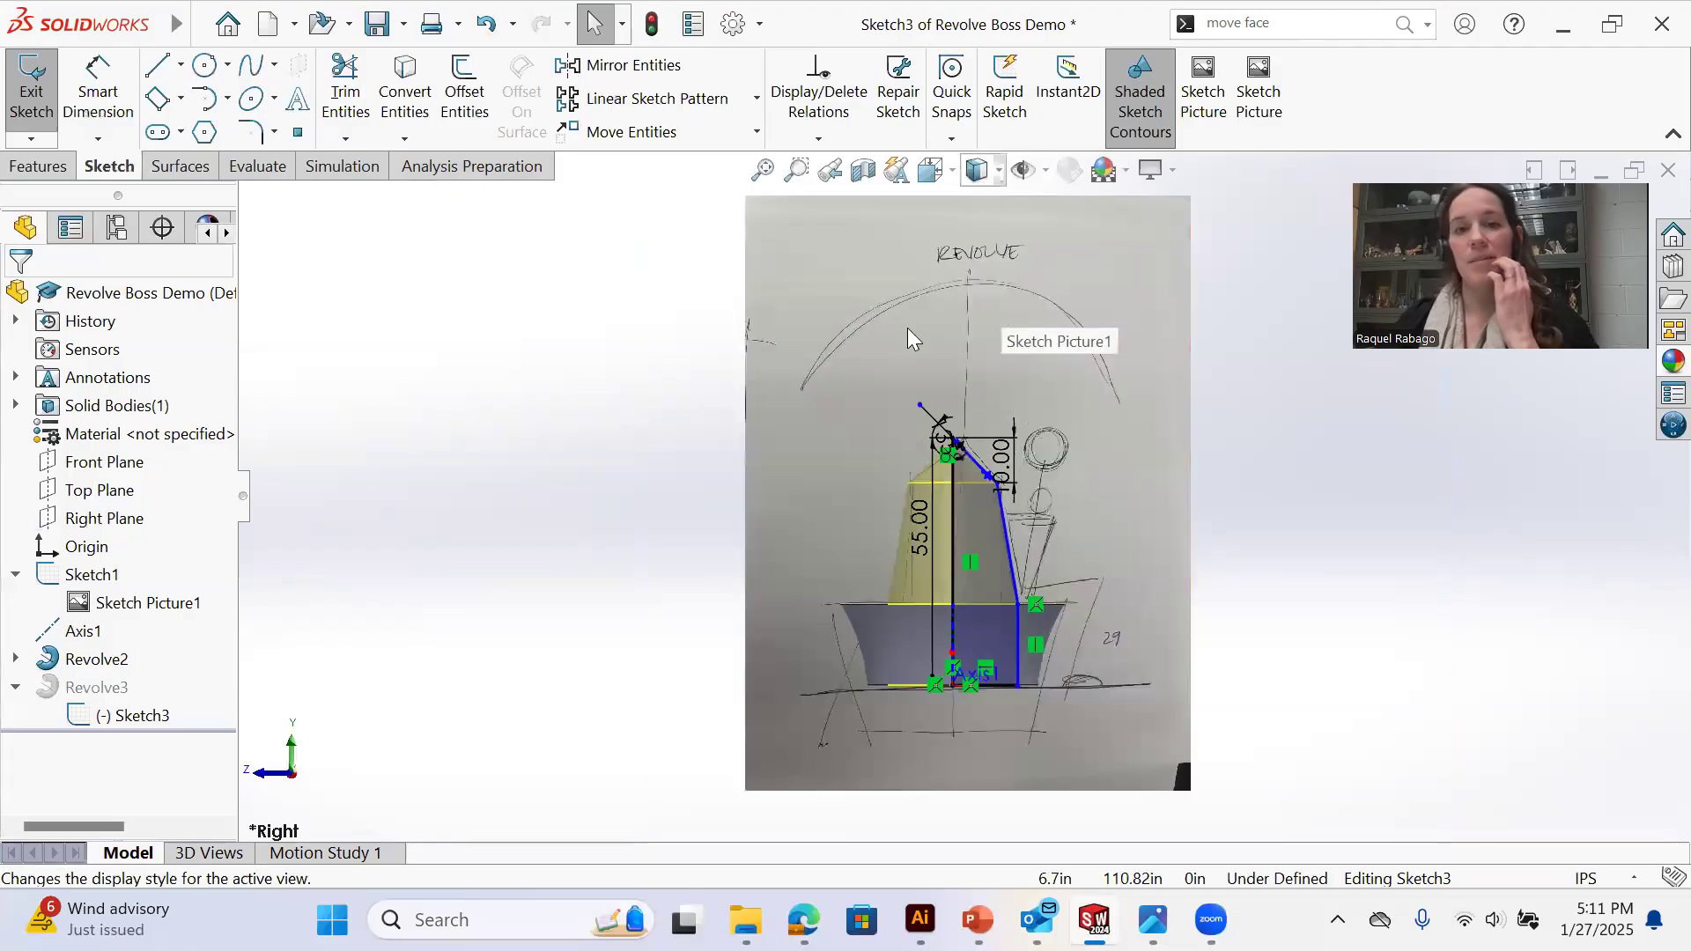
# Draw a vertical line about 34 in long upward from the peak of the column profile
pyautogui.scroll(-3, 974, 281)
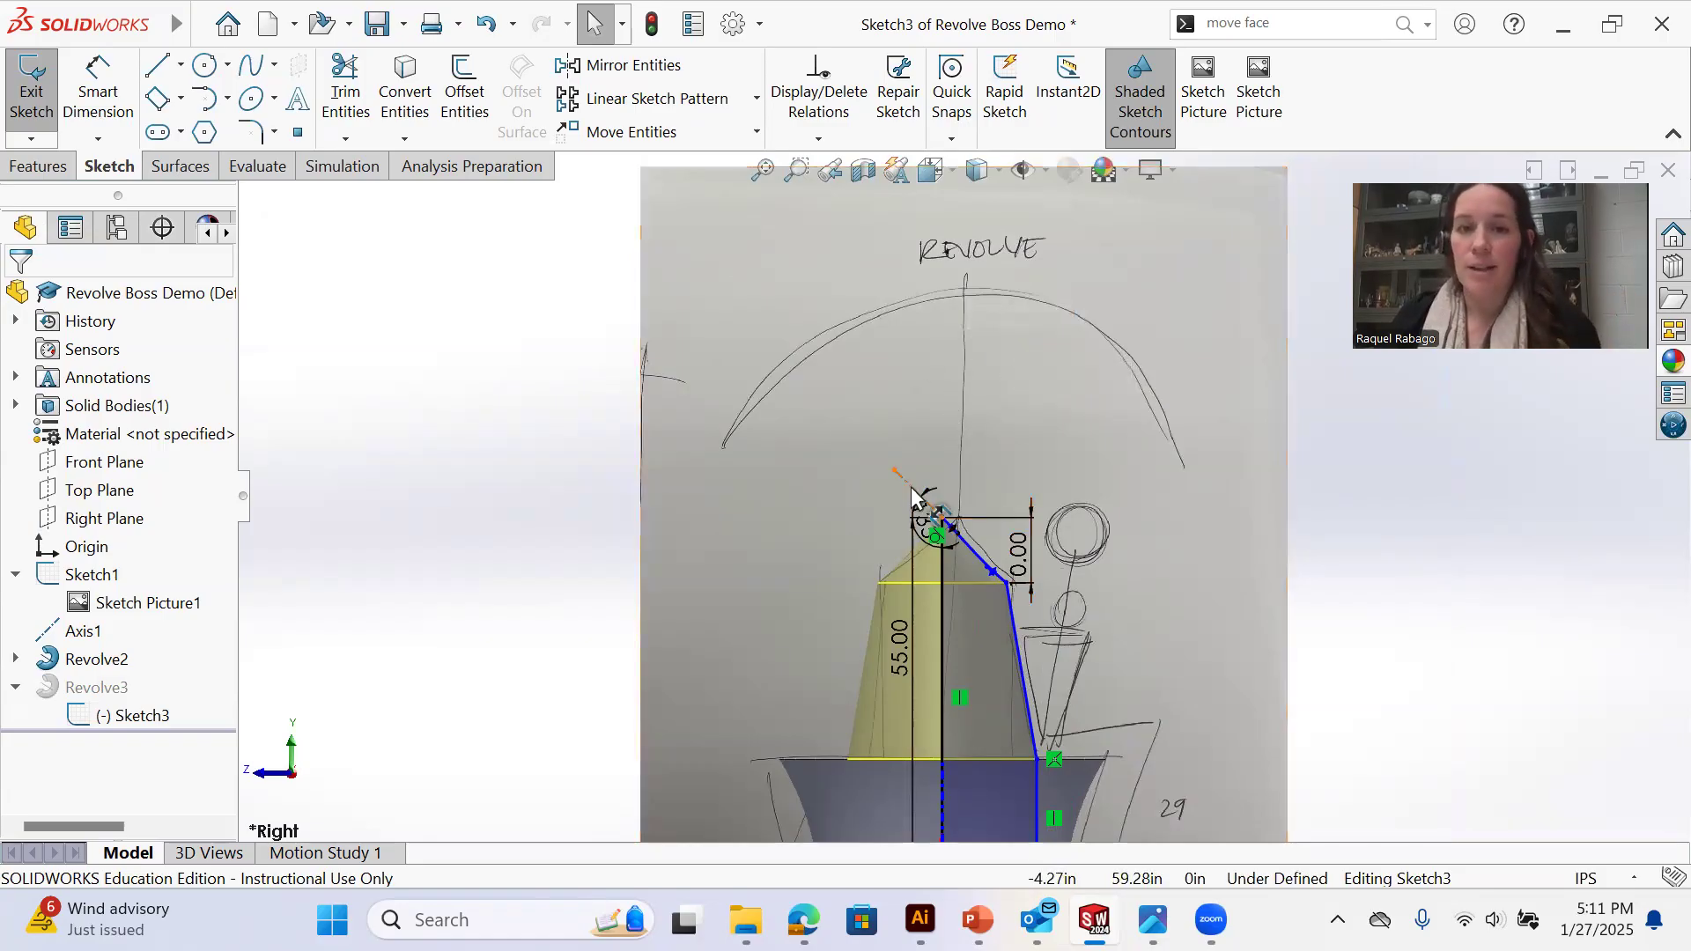
pyautogui.press('l')
pyautogui.click(943, 520)
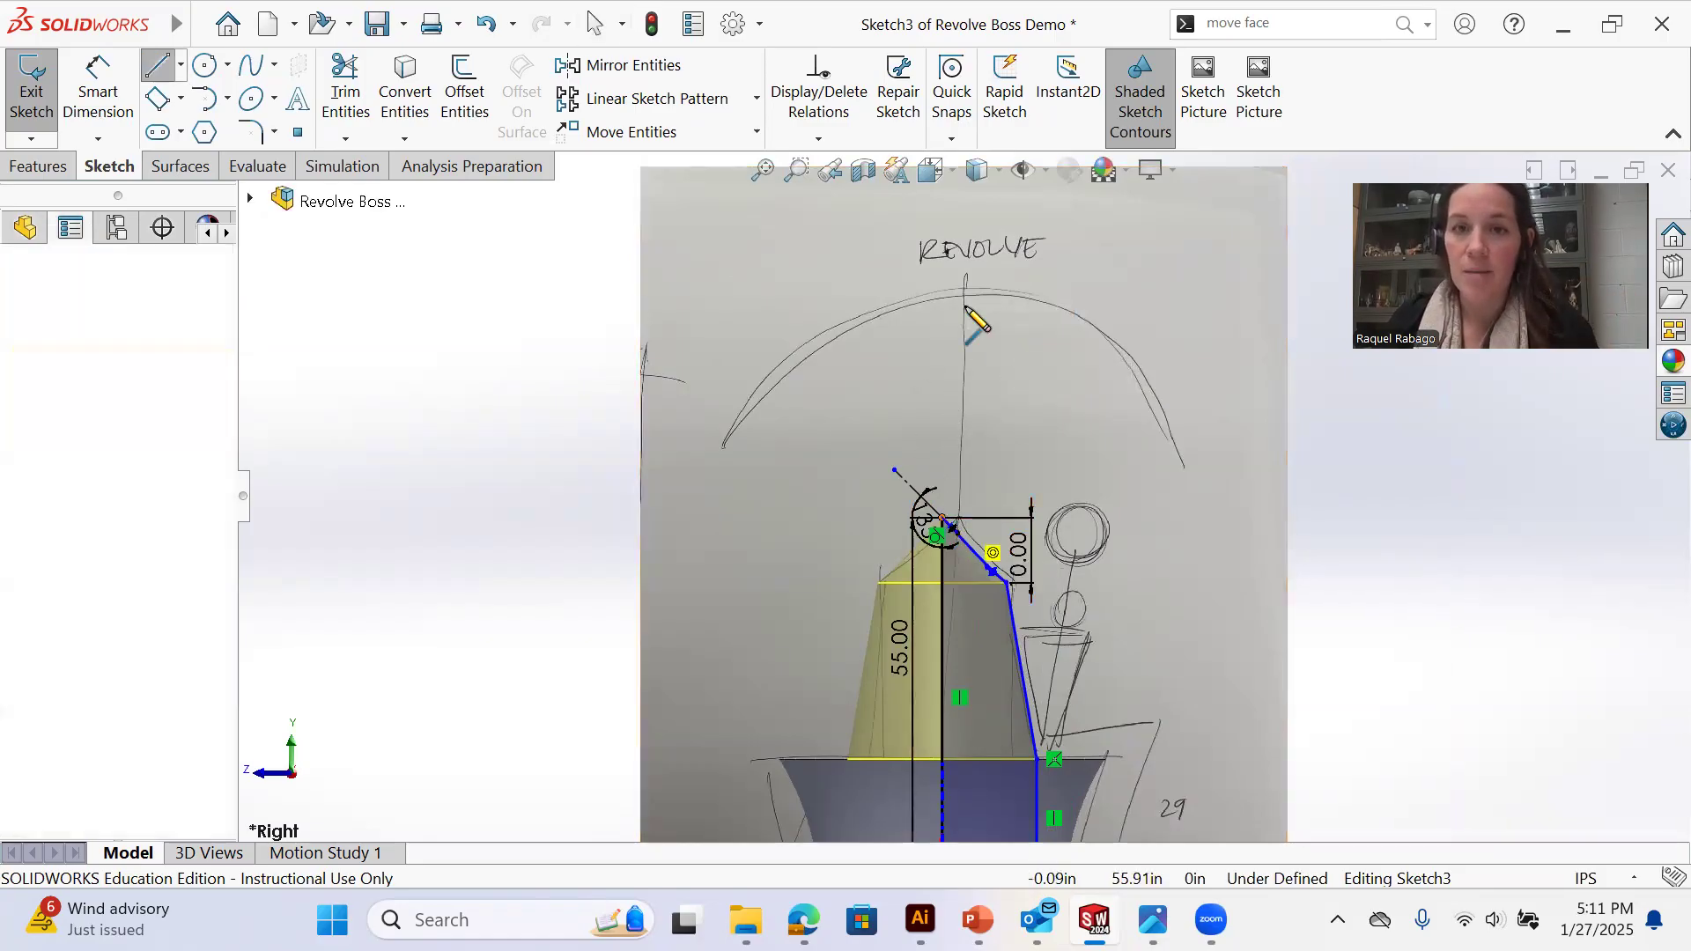
pyautogui.click(943, 296)
pyautogui.rightClick(945, 297)
pyautogui.click(990, 313)
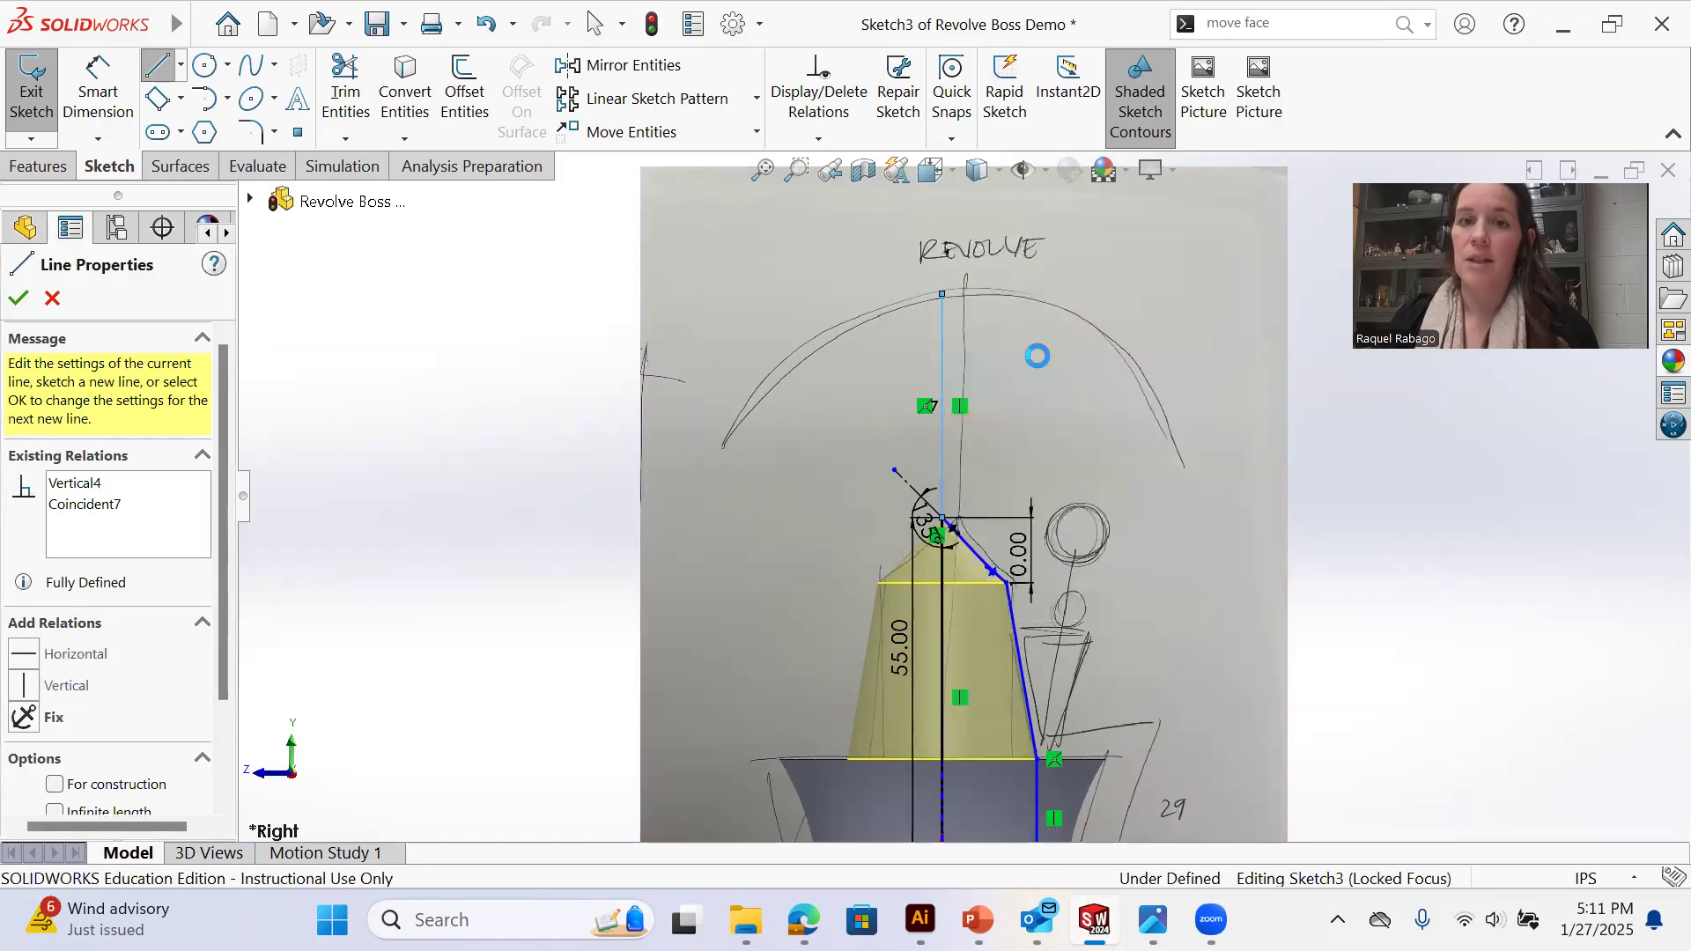
# Dimension the new vertical line above the column's peak to 36 in
pyautogui.scroll(-2, 962, 345)
pyautogui.press('s')
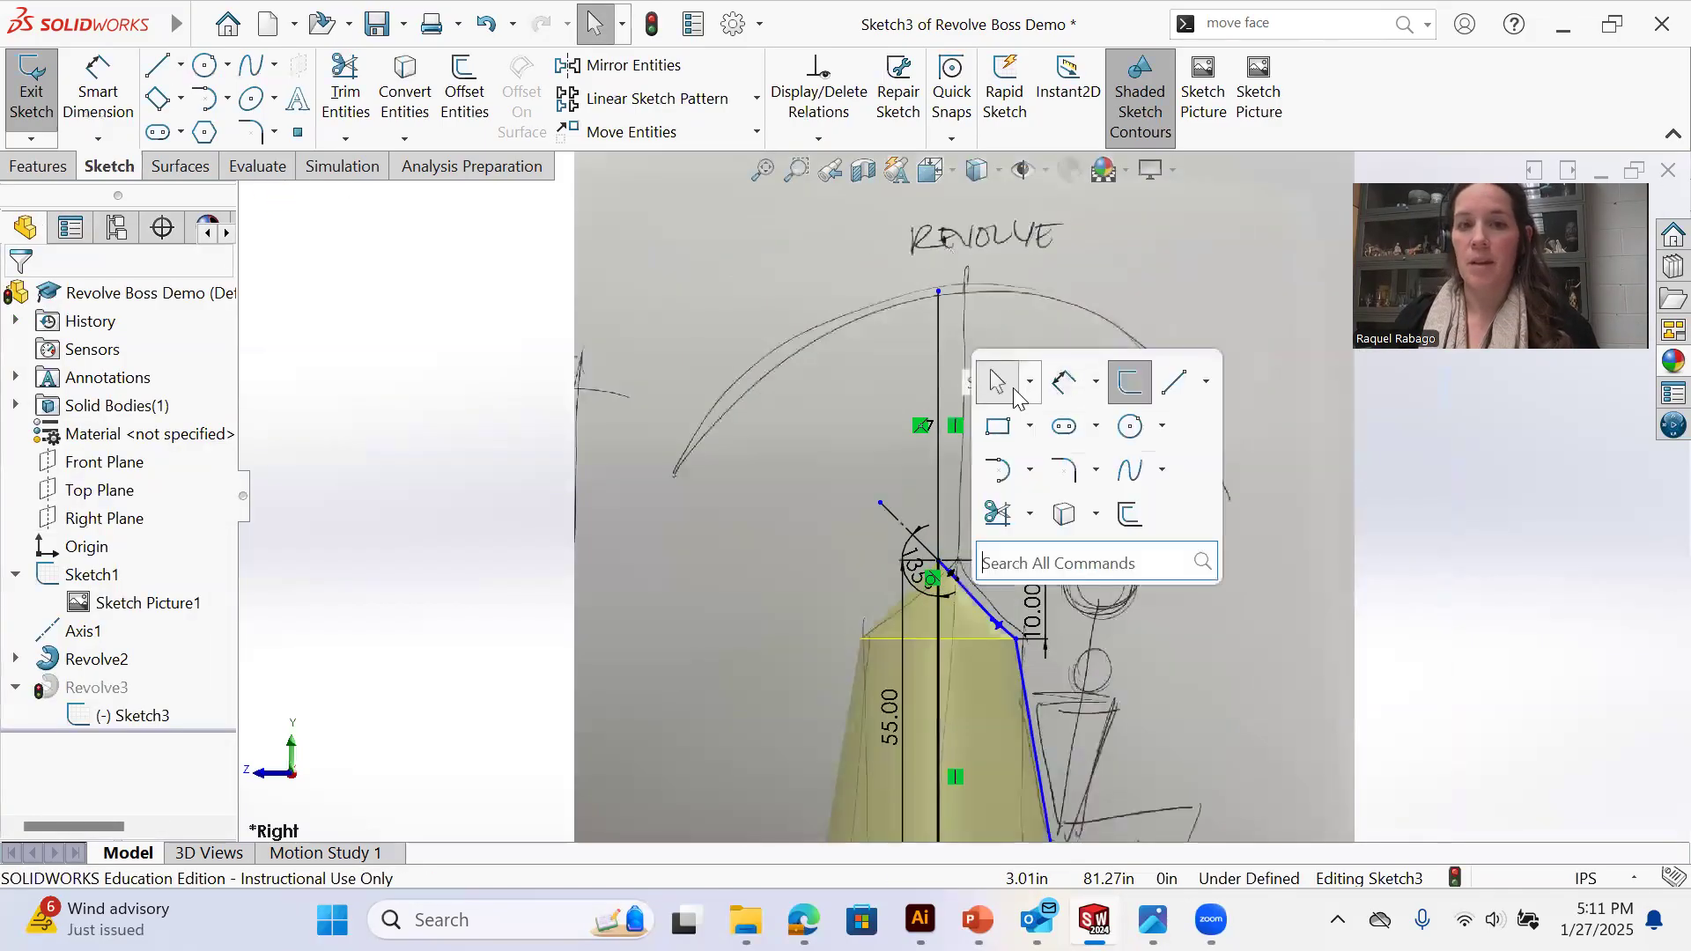
pyautogui.click(993, 382)
pyautogui.click(939, 375)
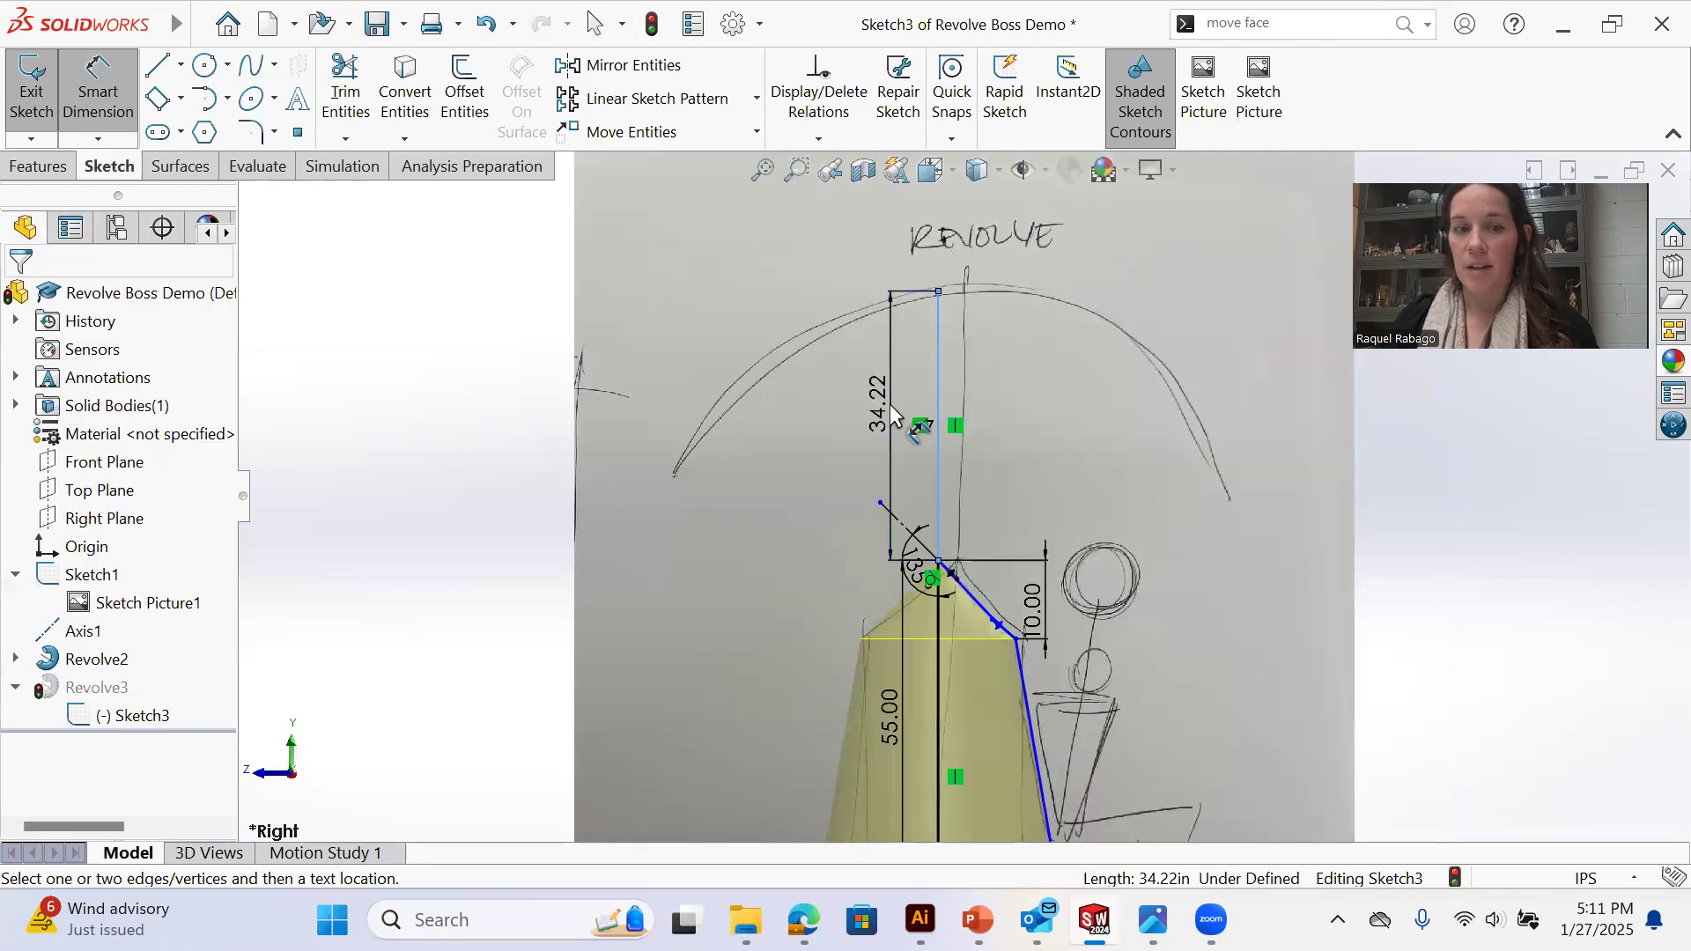
pyautogui.click(891, 414)
pyautogui.write('36')
pyautogui.press('Return')
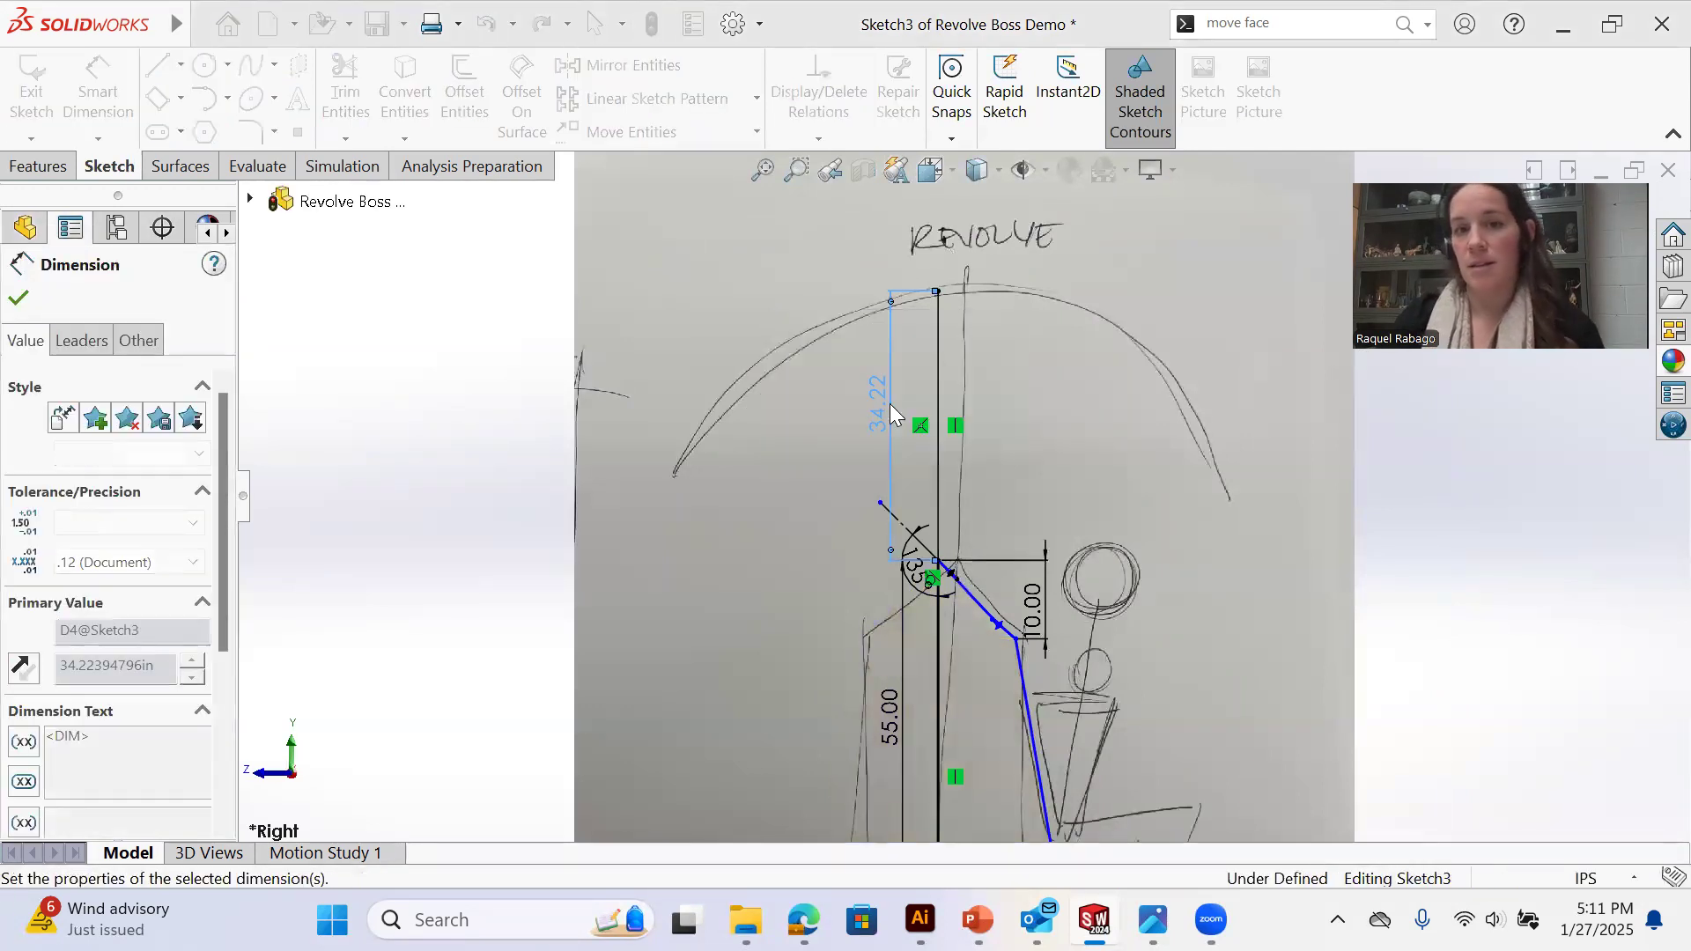
pyautogui.rightClick(1072, 528)
pyautogui.click(1092, 570)
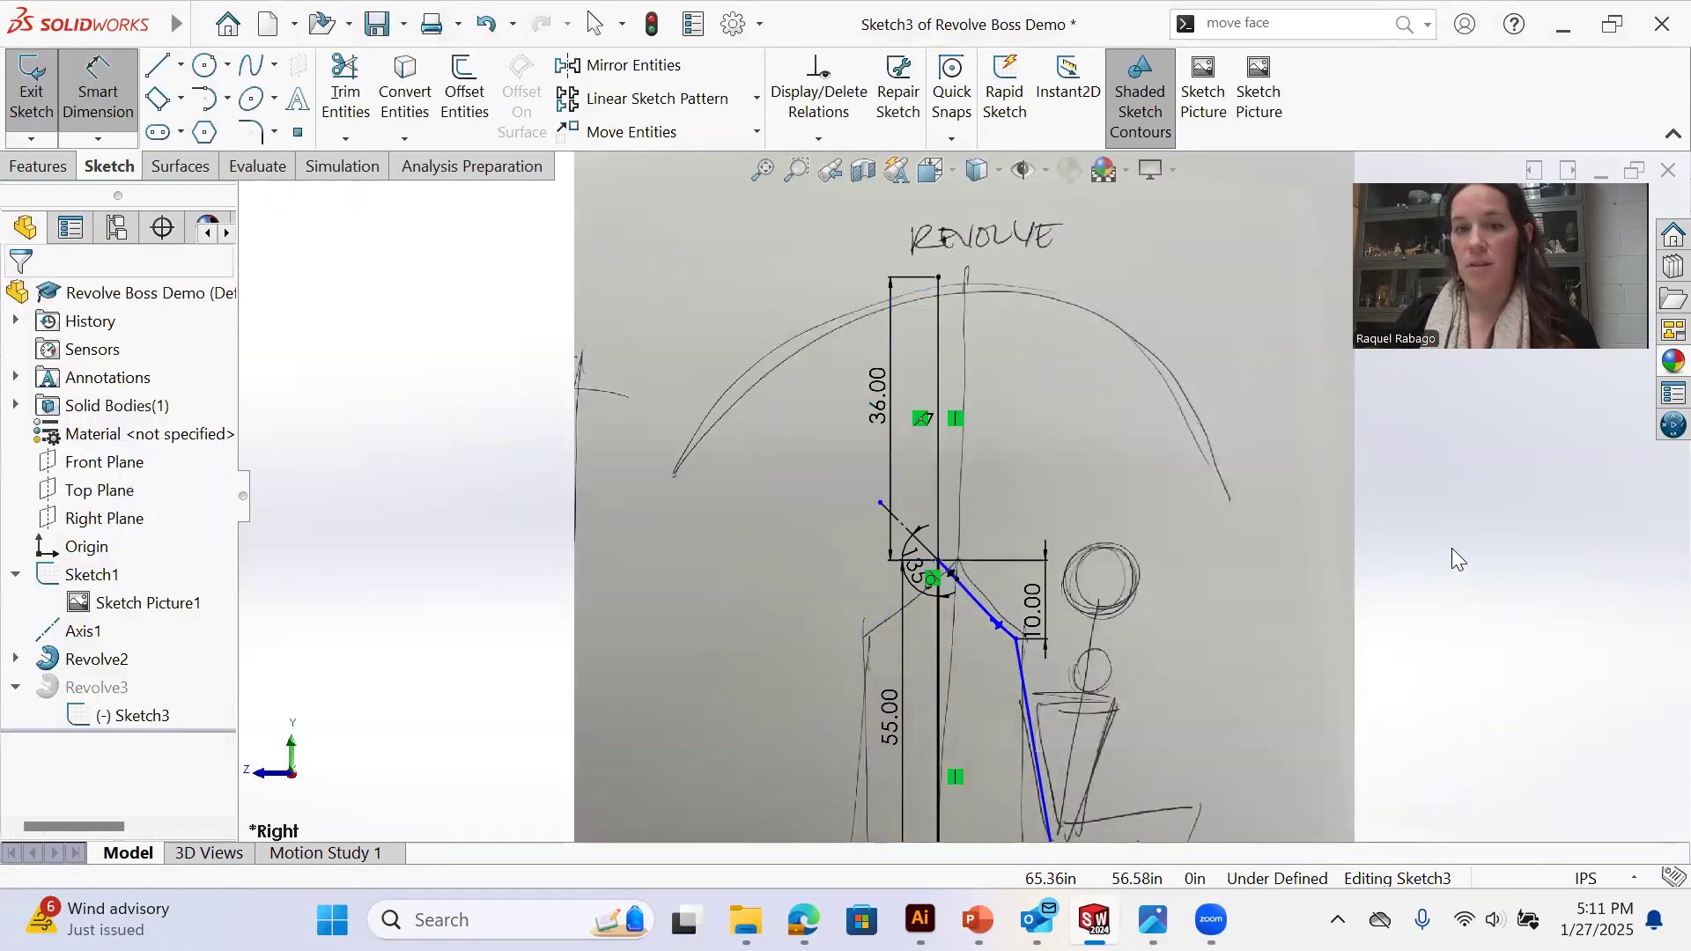
# Set the length dimension of the vertical line above the peak to 42 in
pyautogui.scroll(2, 969, 423)
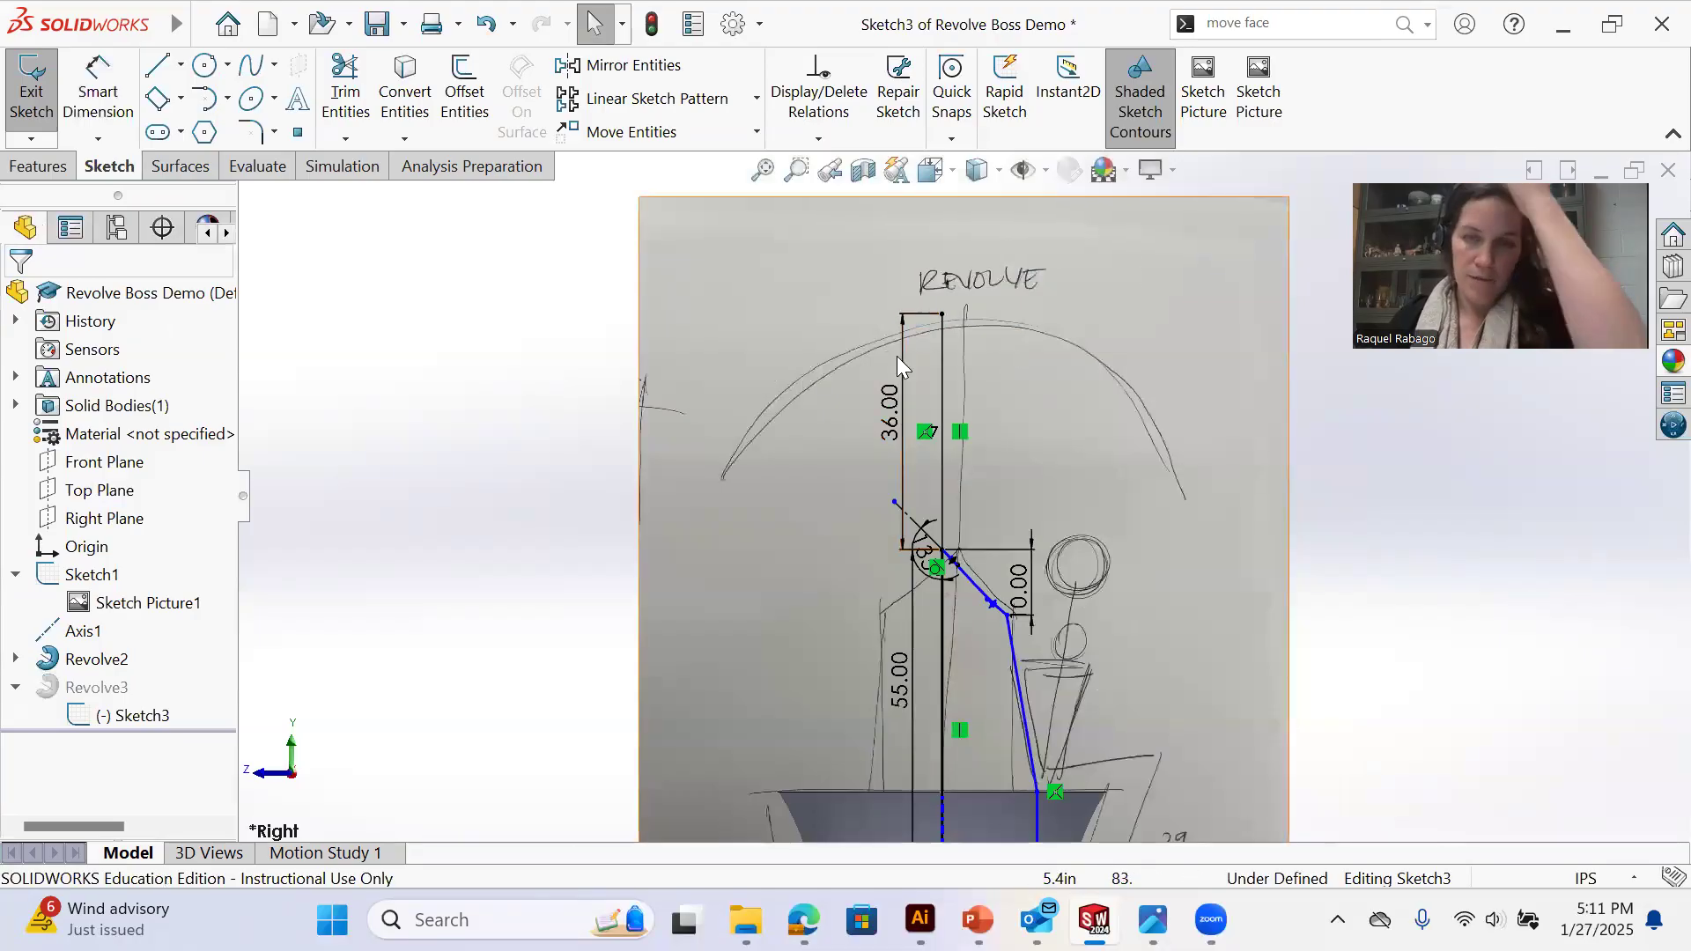
pyautogui.click(885, 438)
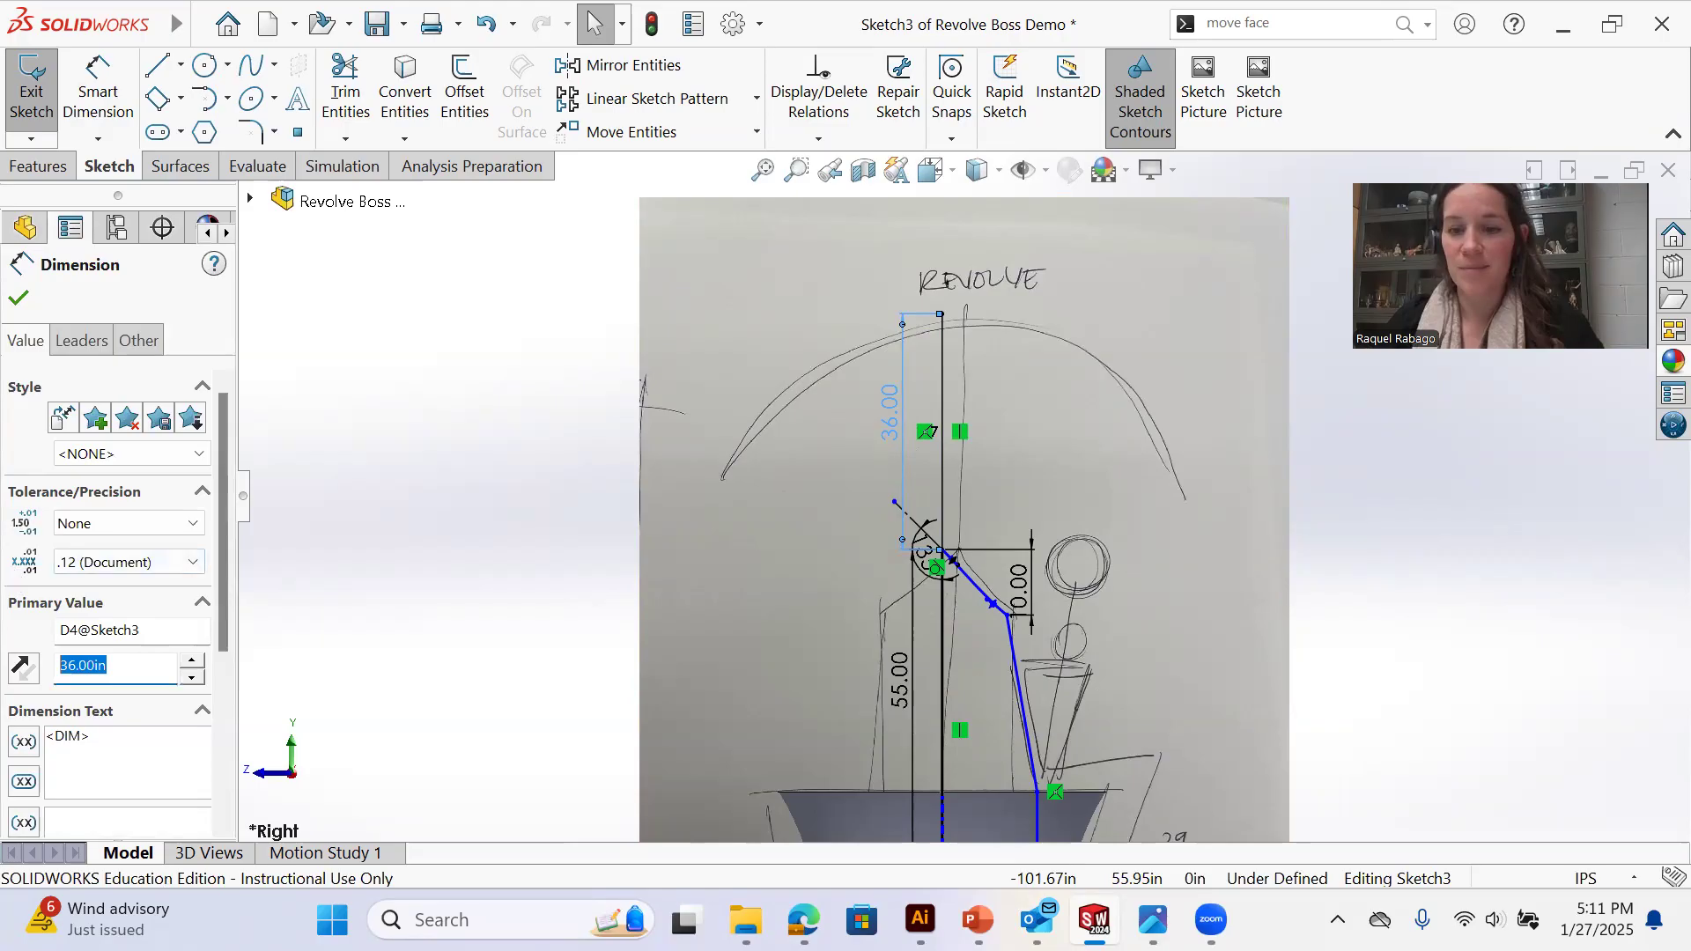
pyautogui.click(1361, 532)
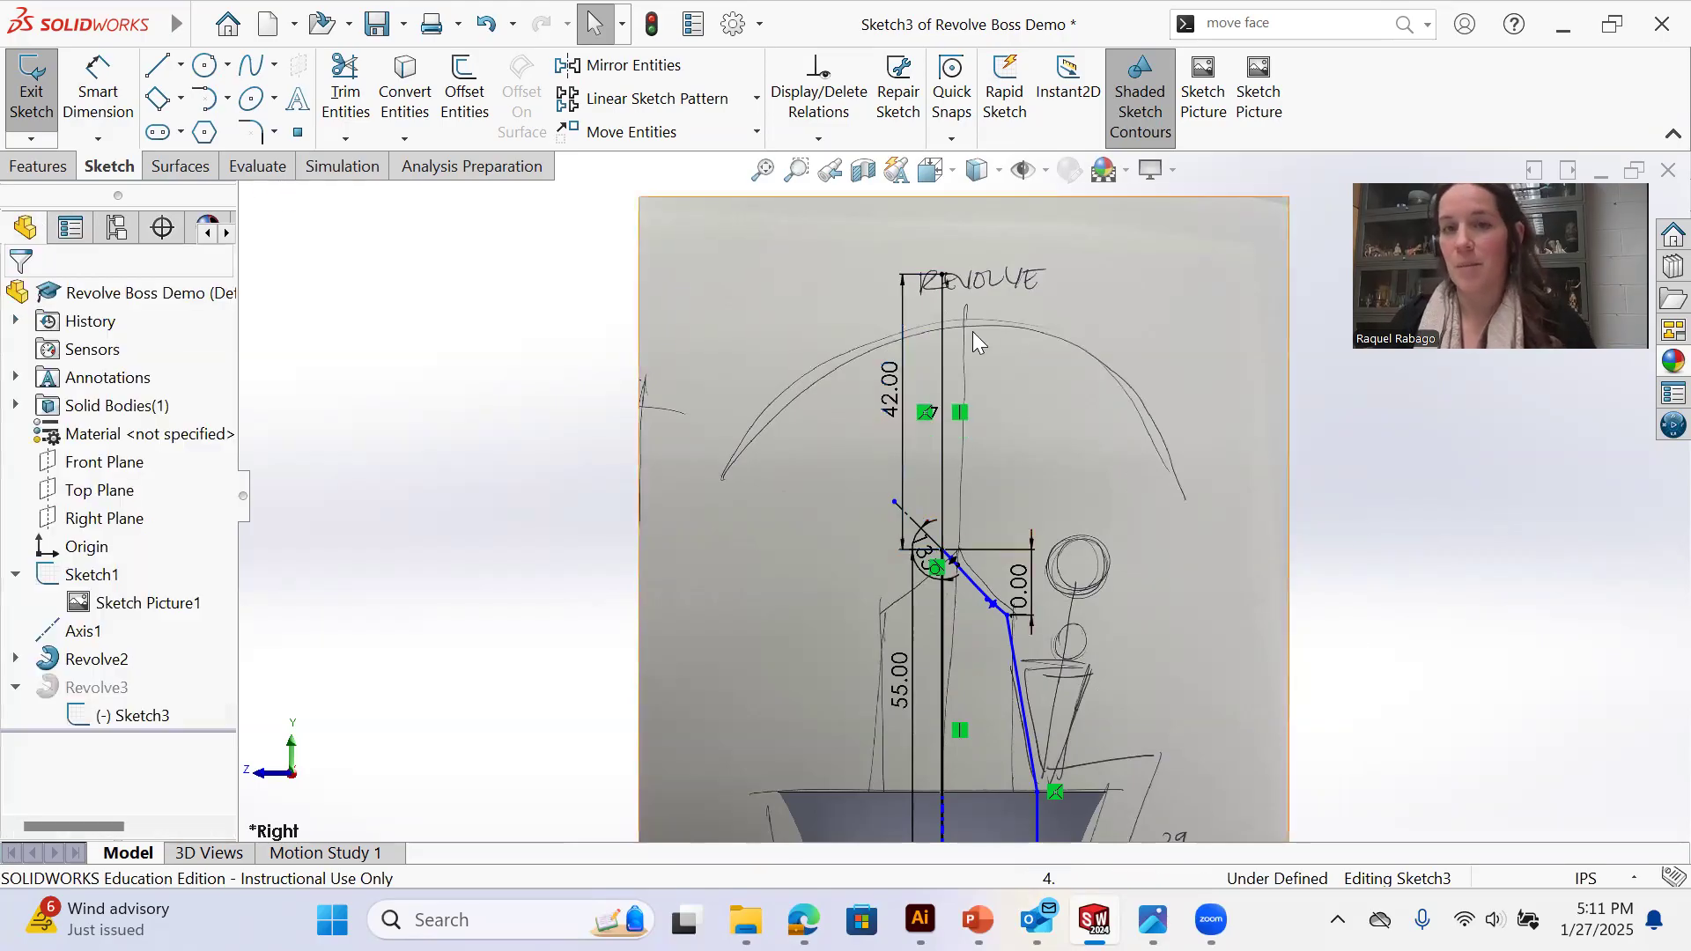
# Draw a short horizontal line about 12 in long leftward from the vertical line's upper end
pyautogui.scroll(-6, 972, 300)
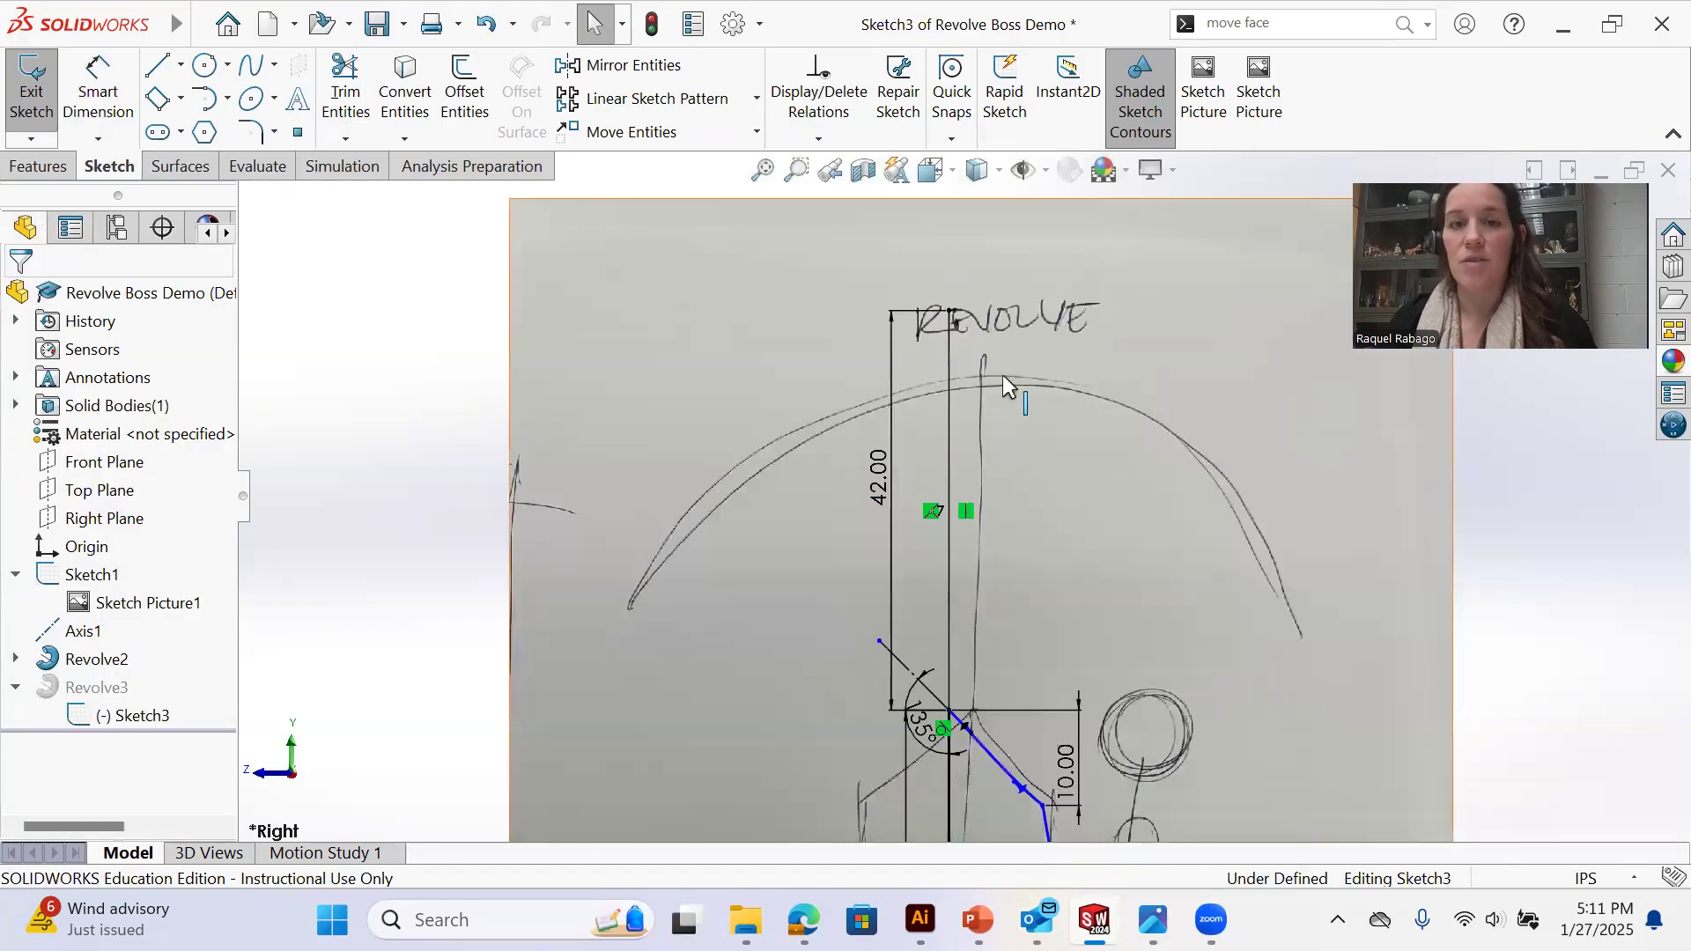
pyautogui.scroll(6, 972, 384)
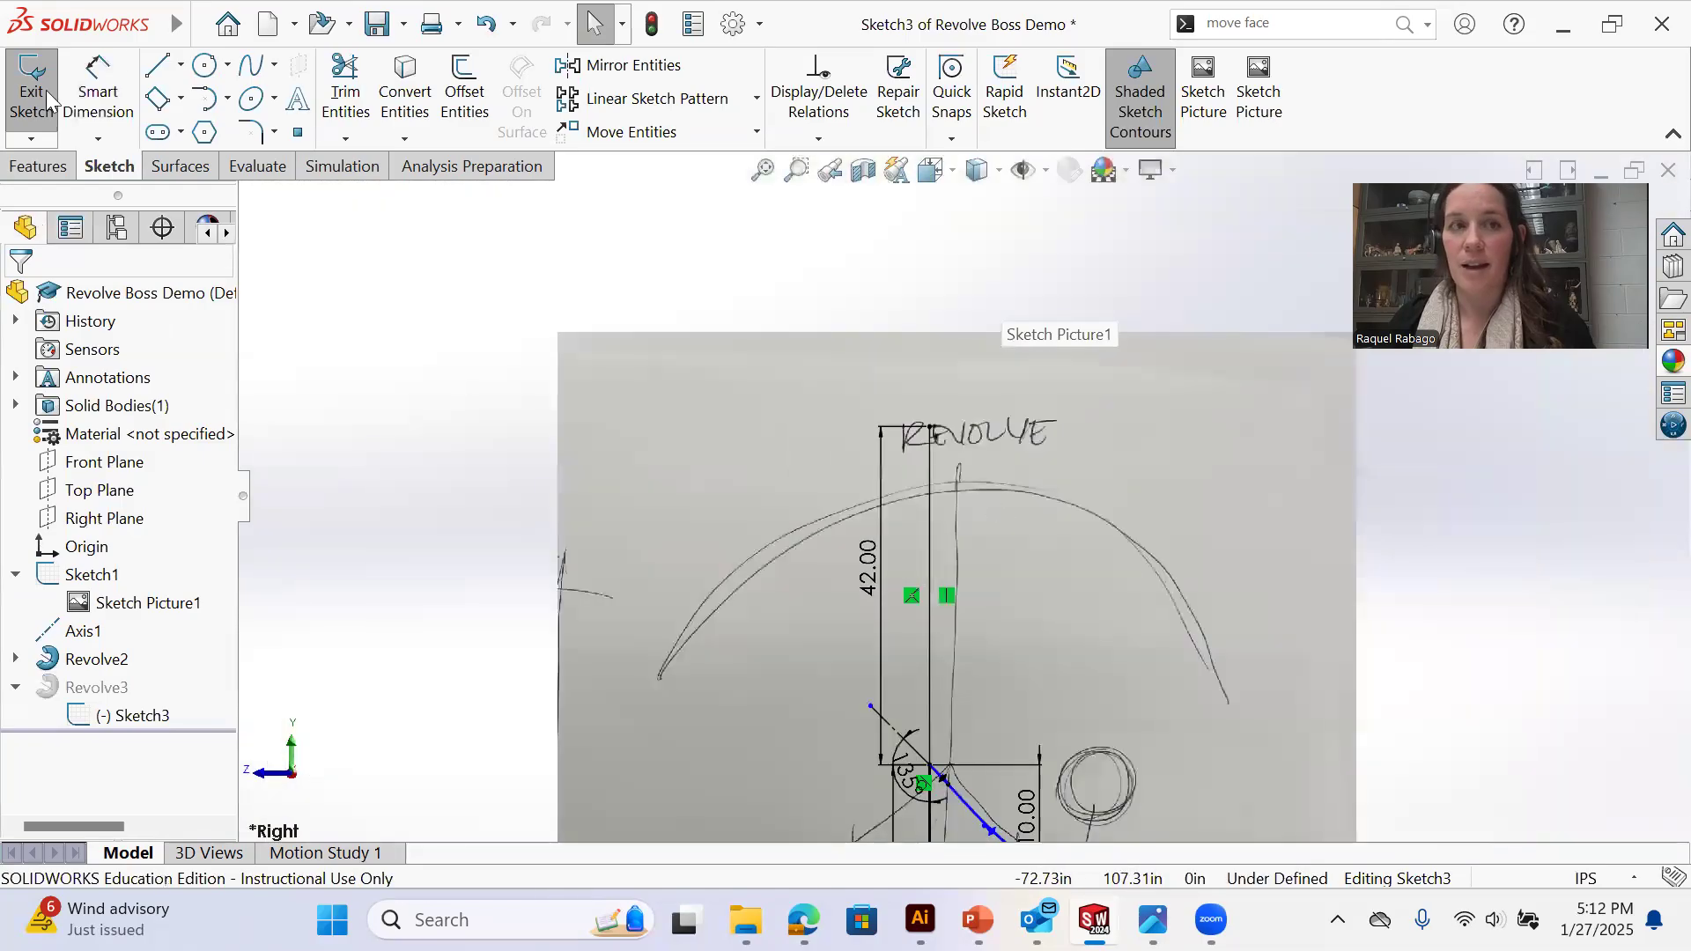
pyautogui.click(201, 25)
pyautogui.click(141, 36)
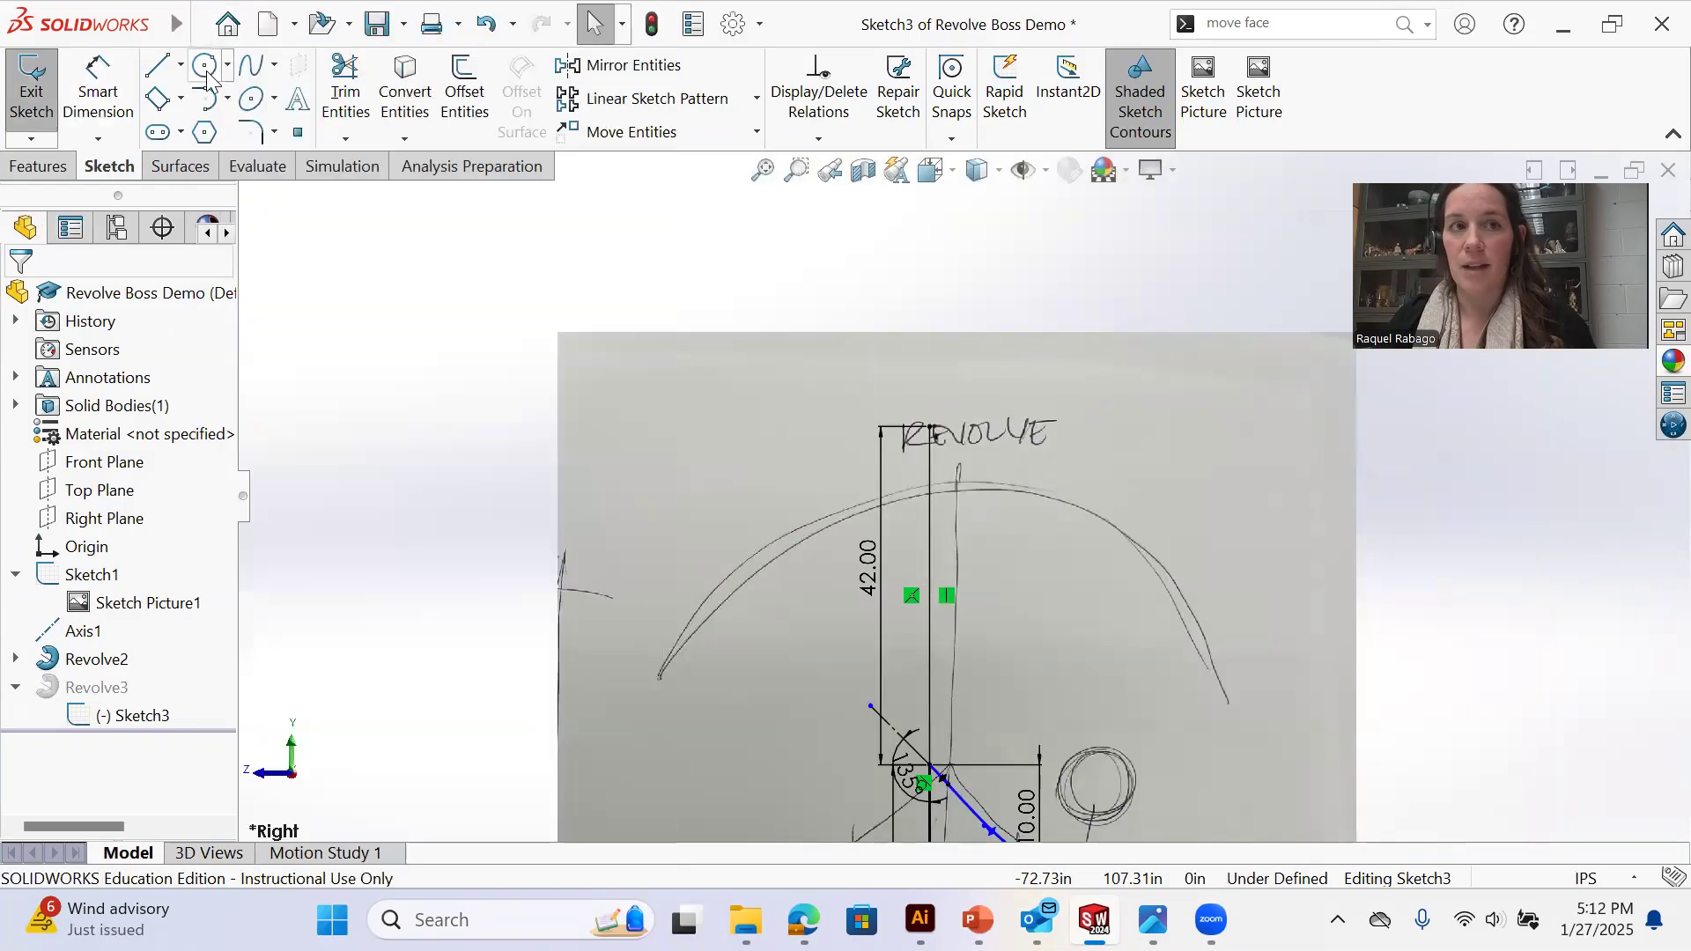
pyautogui.press('l')
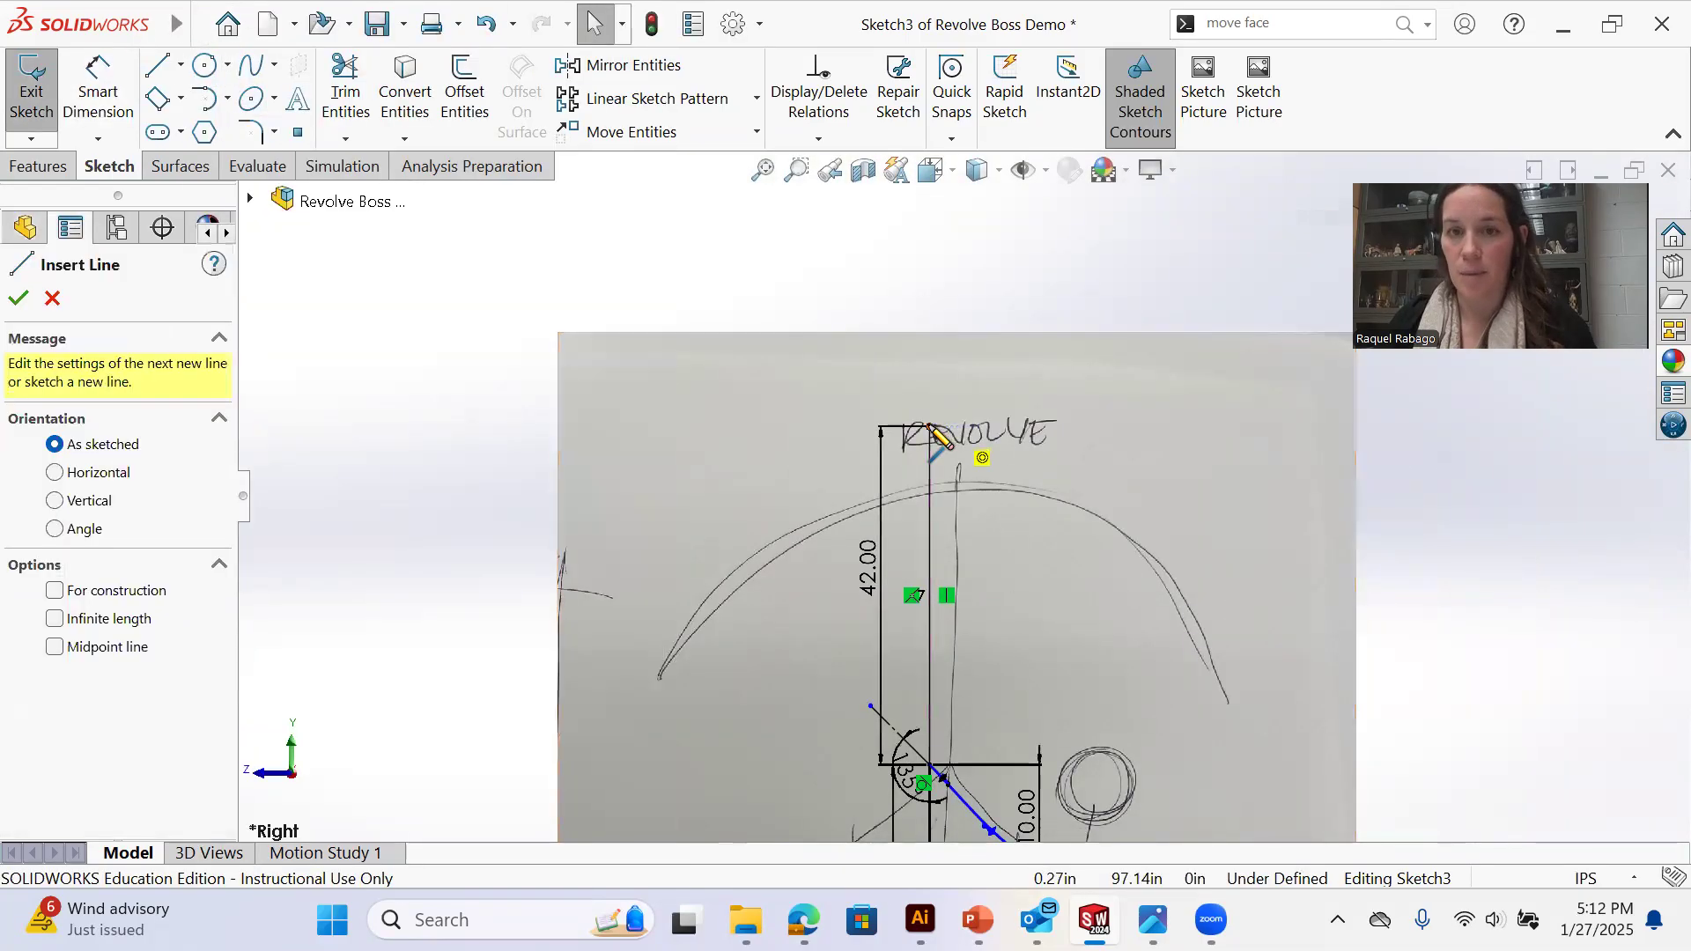
pyautogui.click(881, 427)
pyautogui.click(835, 427)
pyautogui.rightClick(839, 345)
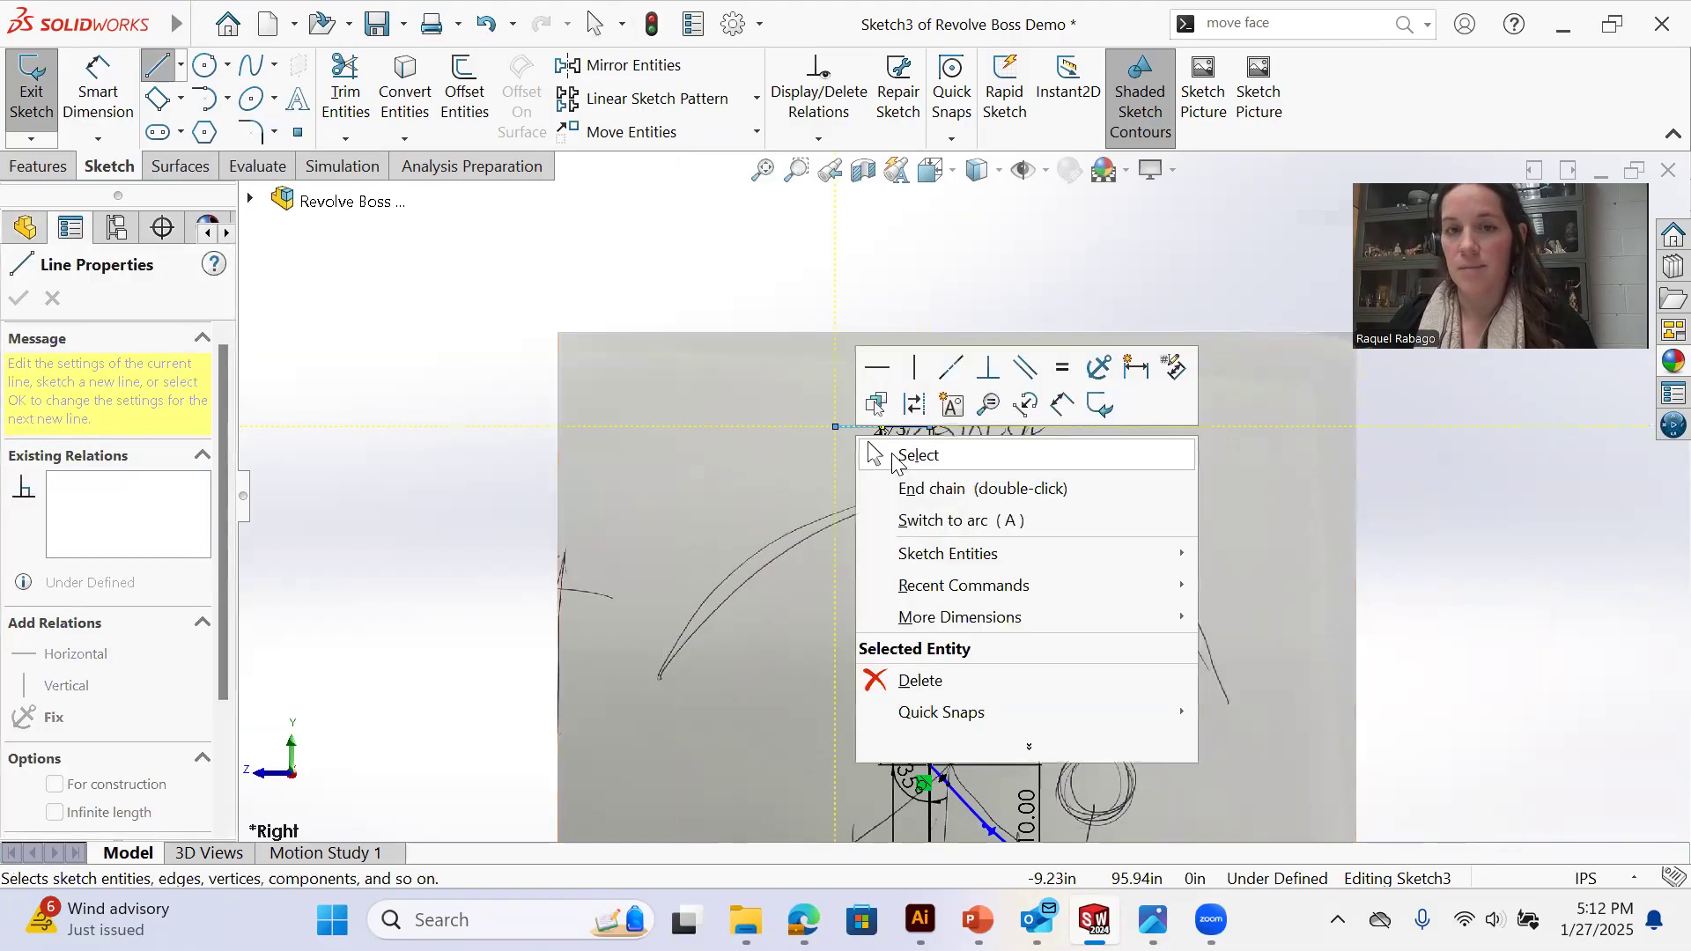
pyautogui.click(892, 449)
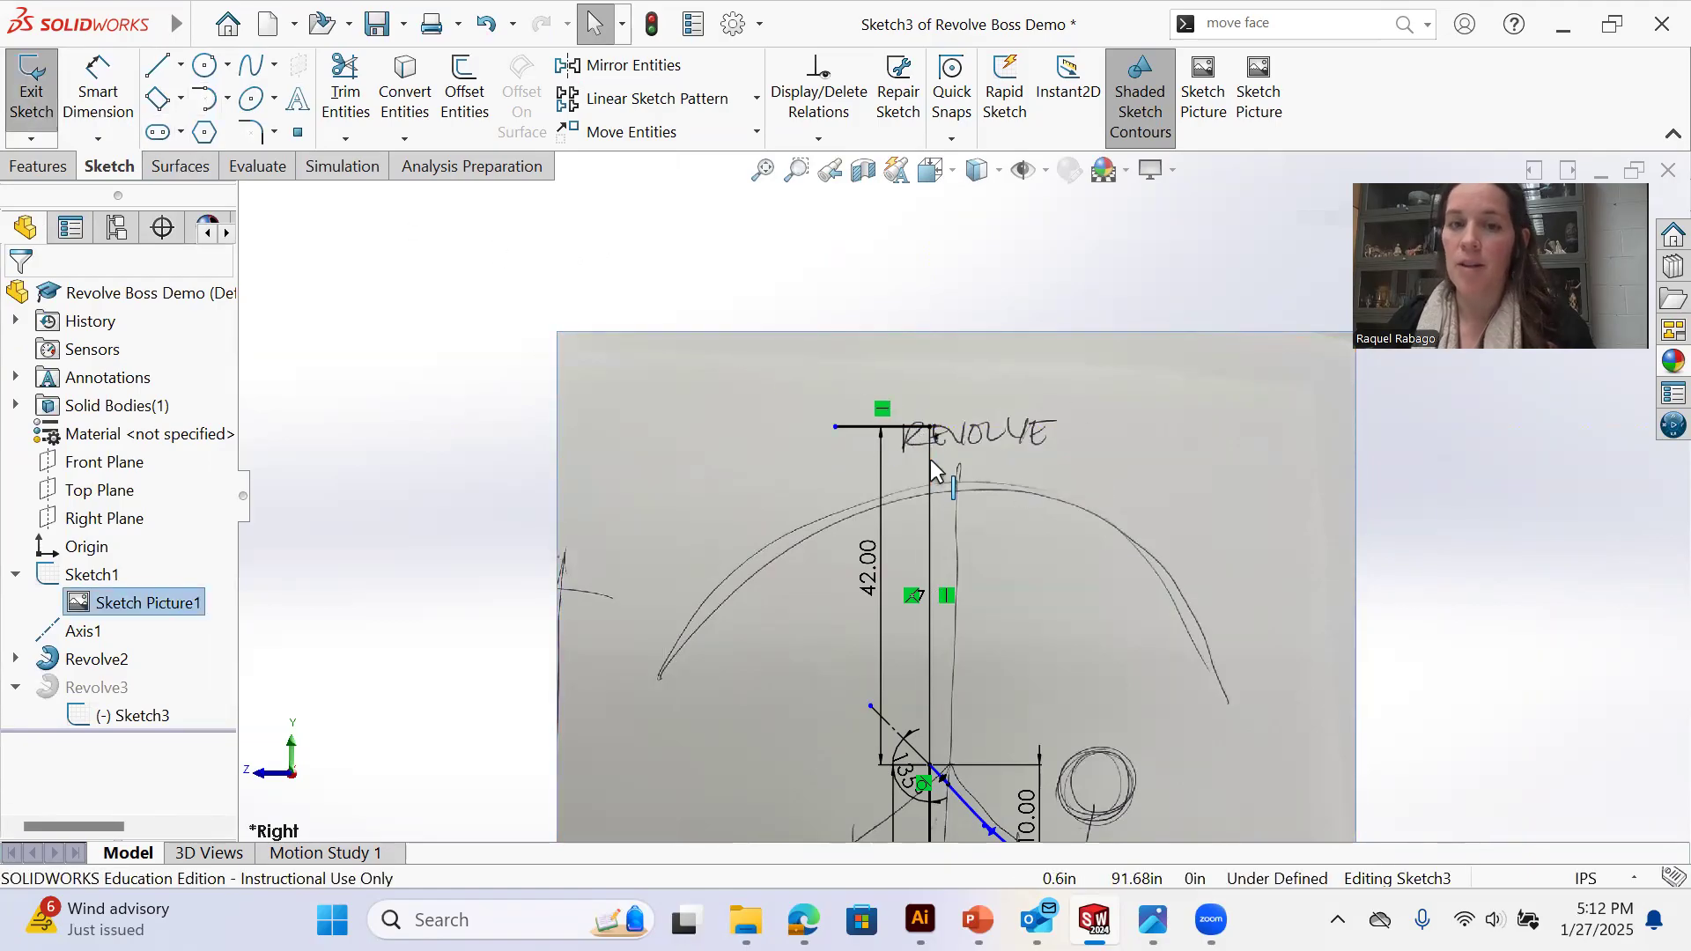
# Draw a two-point spline about 42 in long sloping down to the right from the vertical line's upper end
pyautogui.press('l')
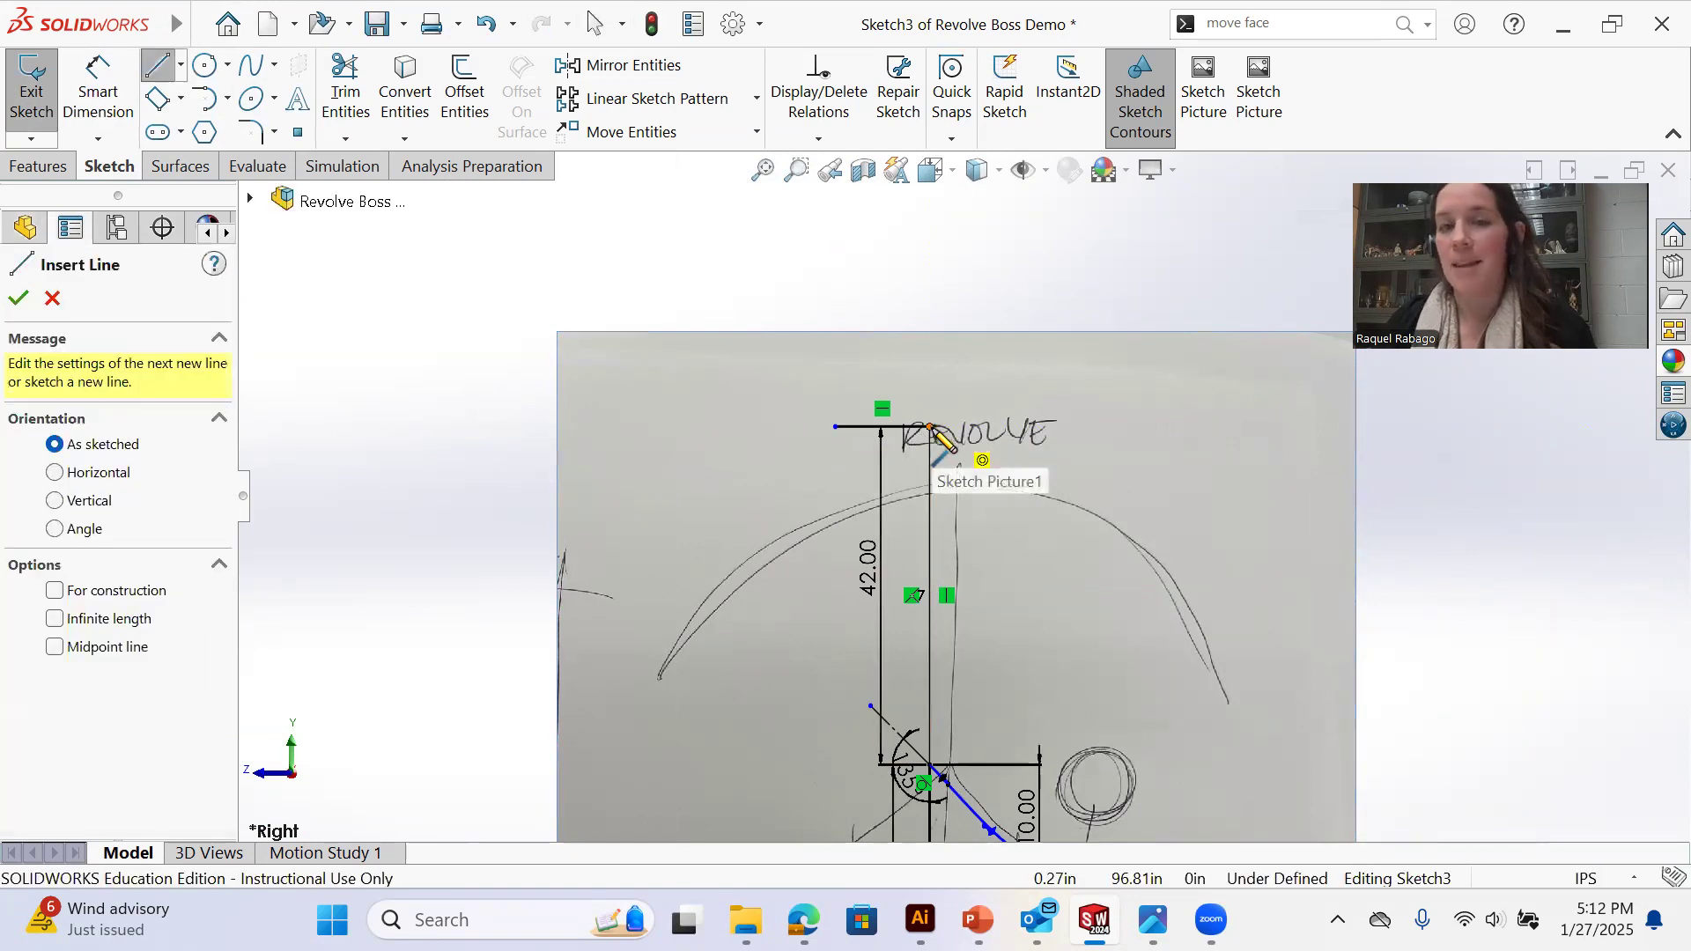
pyautogui.click(252, 68)
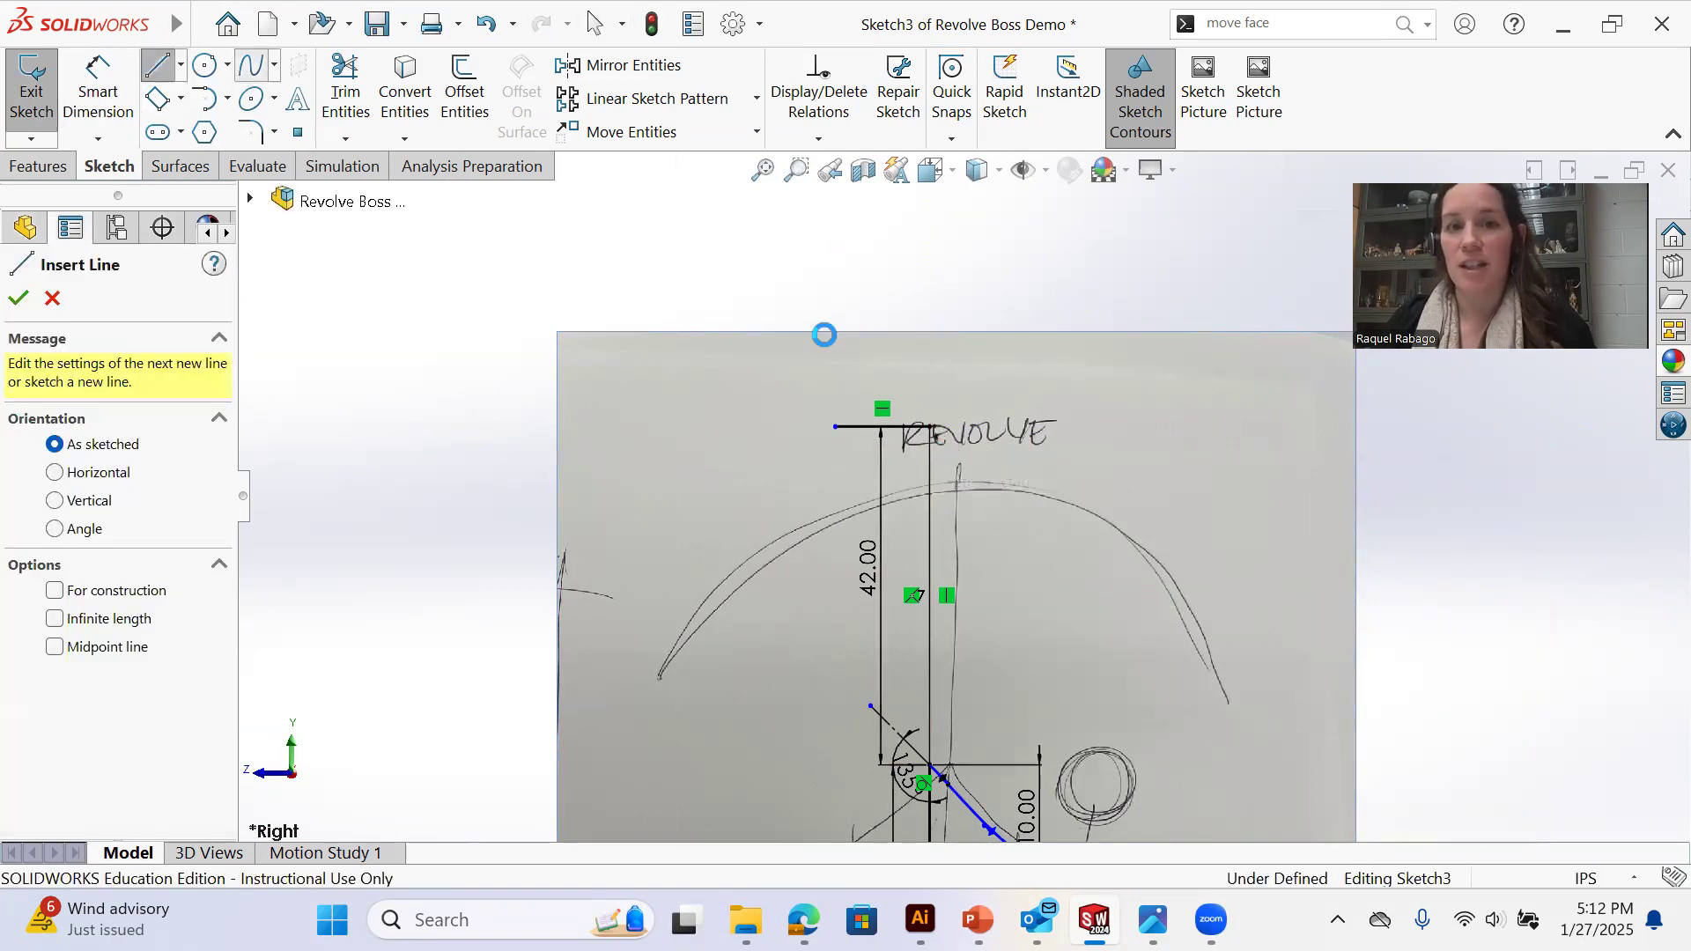
pyautogui.click(931, 428)
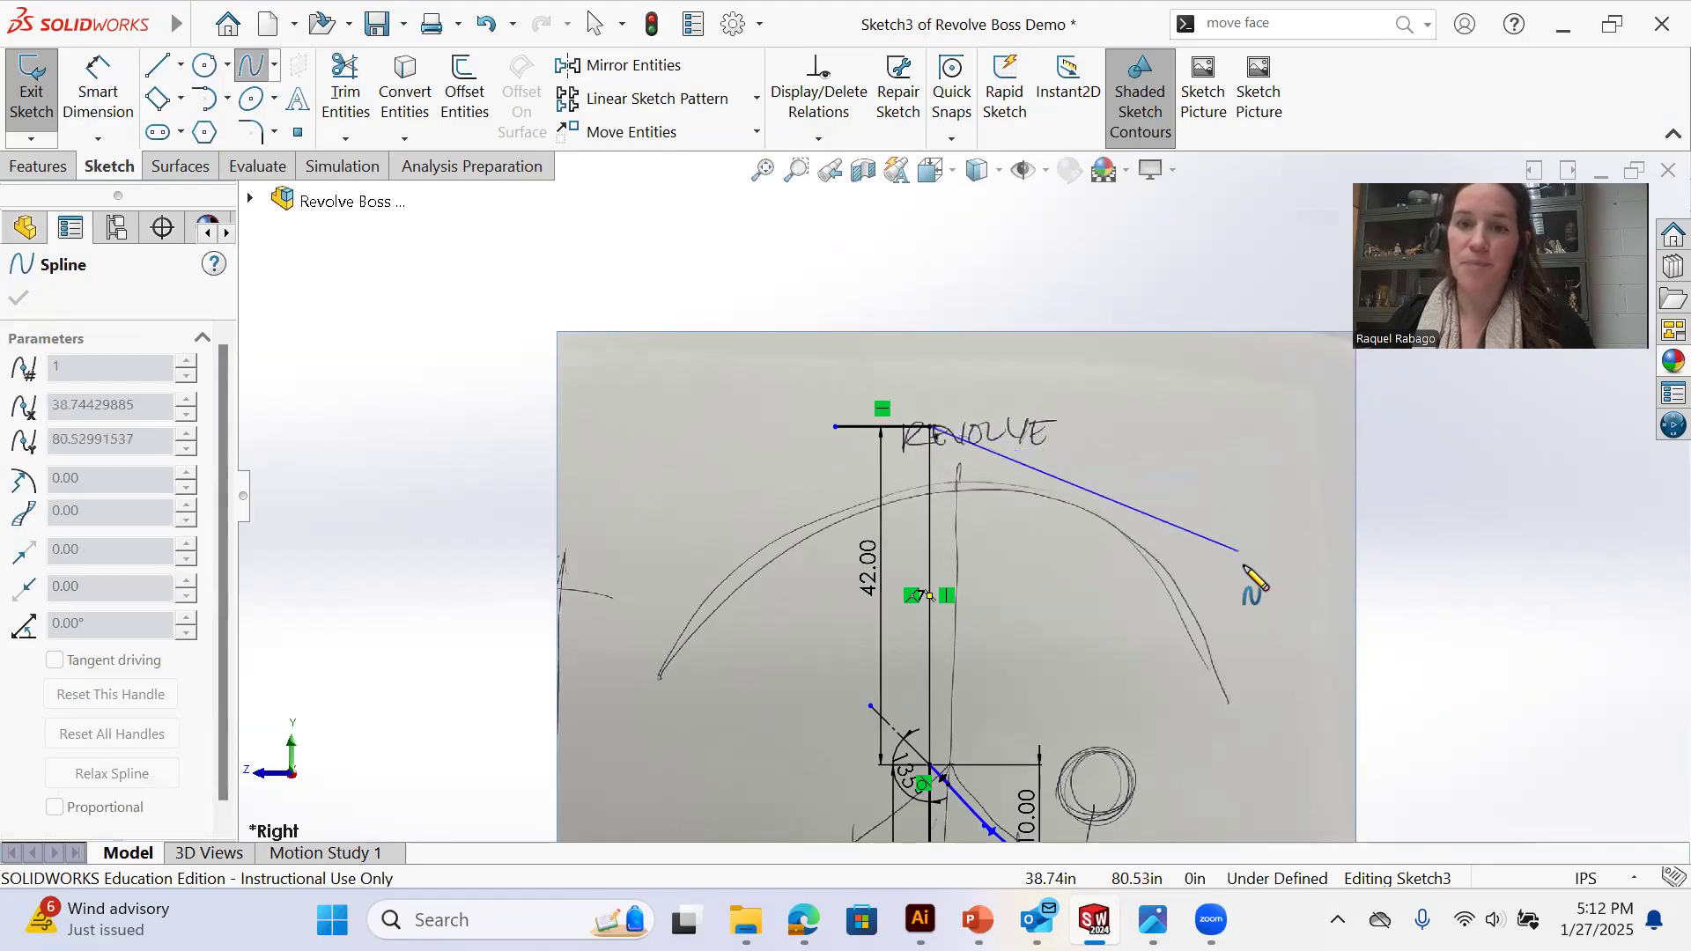
pyautogui.press('Escape')
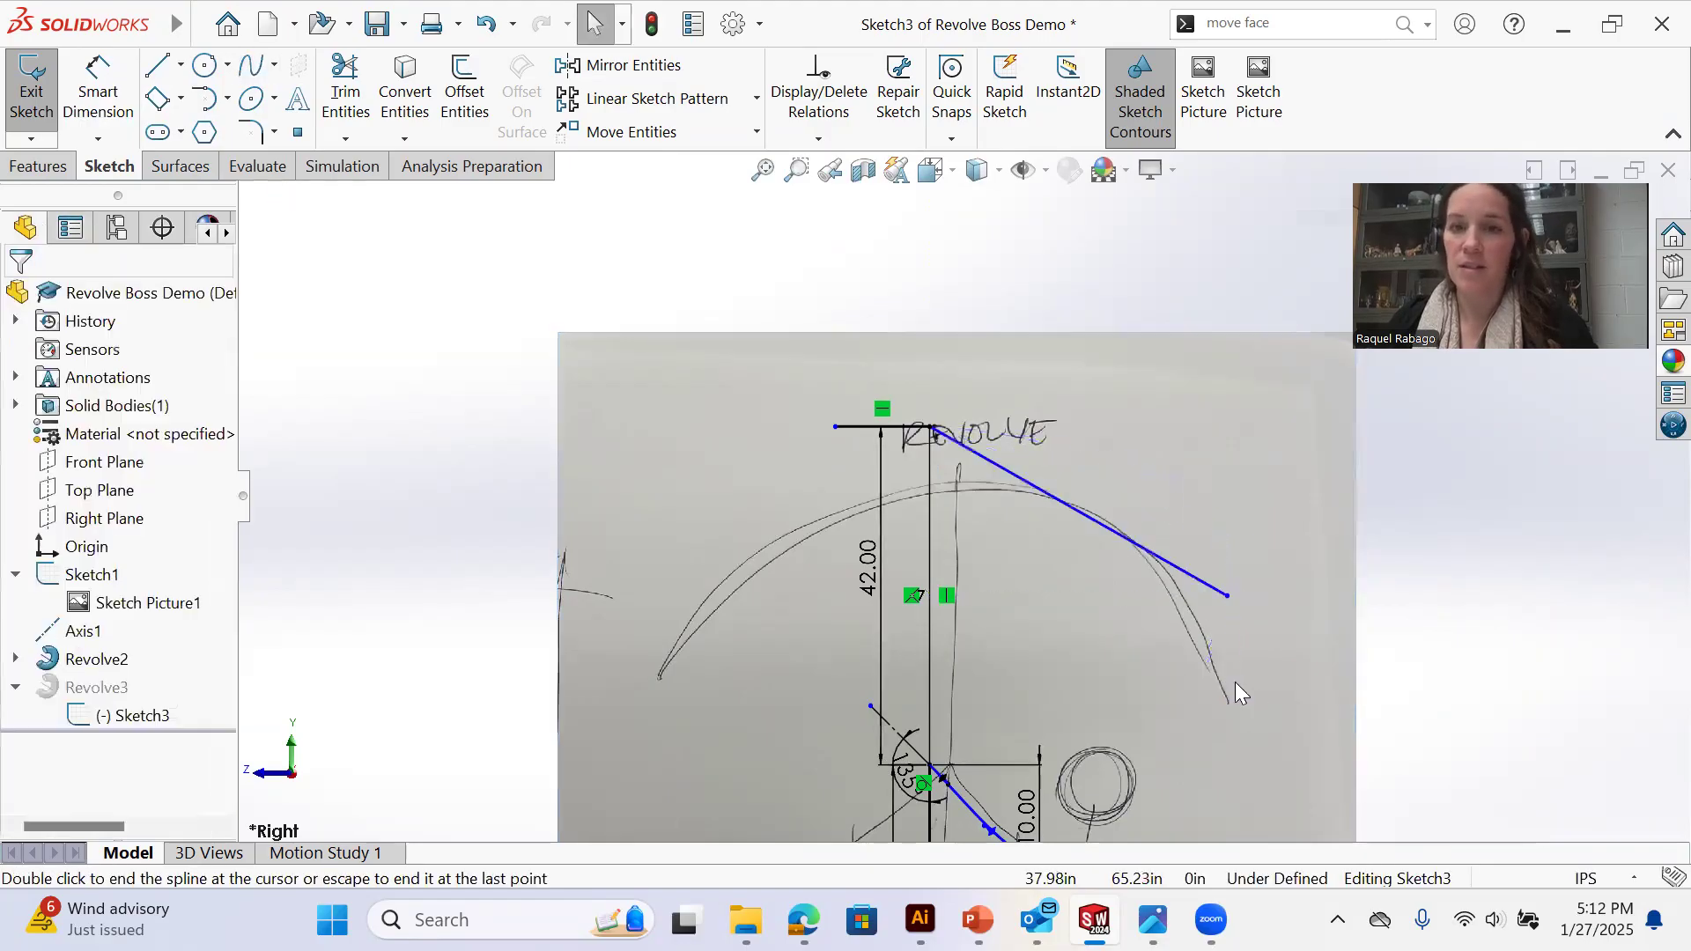
pyautogui.rightClick(1238, 687)
pyautogui.press('Escape')
# Make the spline tangent to the short horizontal line, and delete that tangent relation again
pyautogui.click(1033, 478)
pyautogui.click(881, 427)
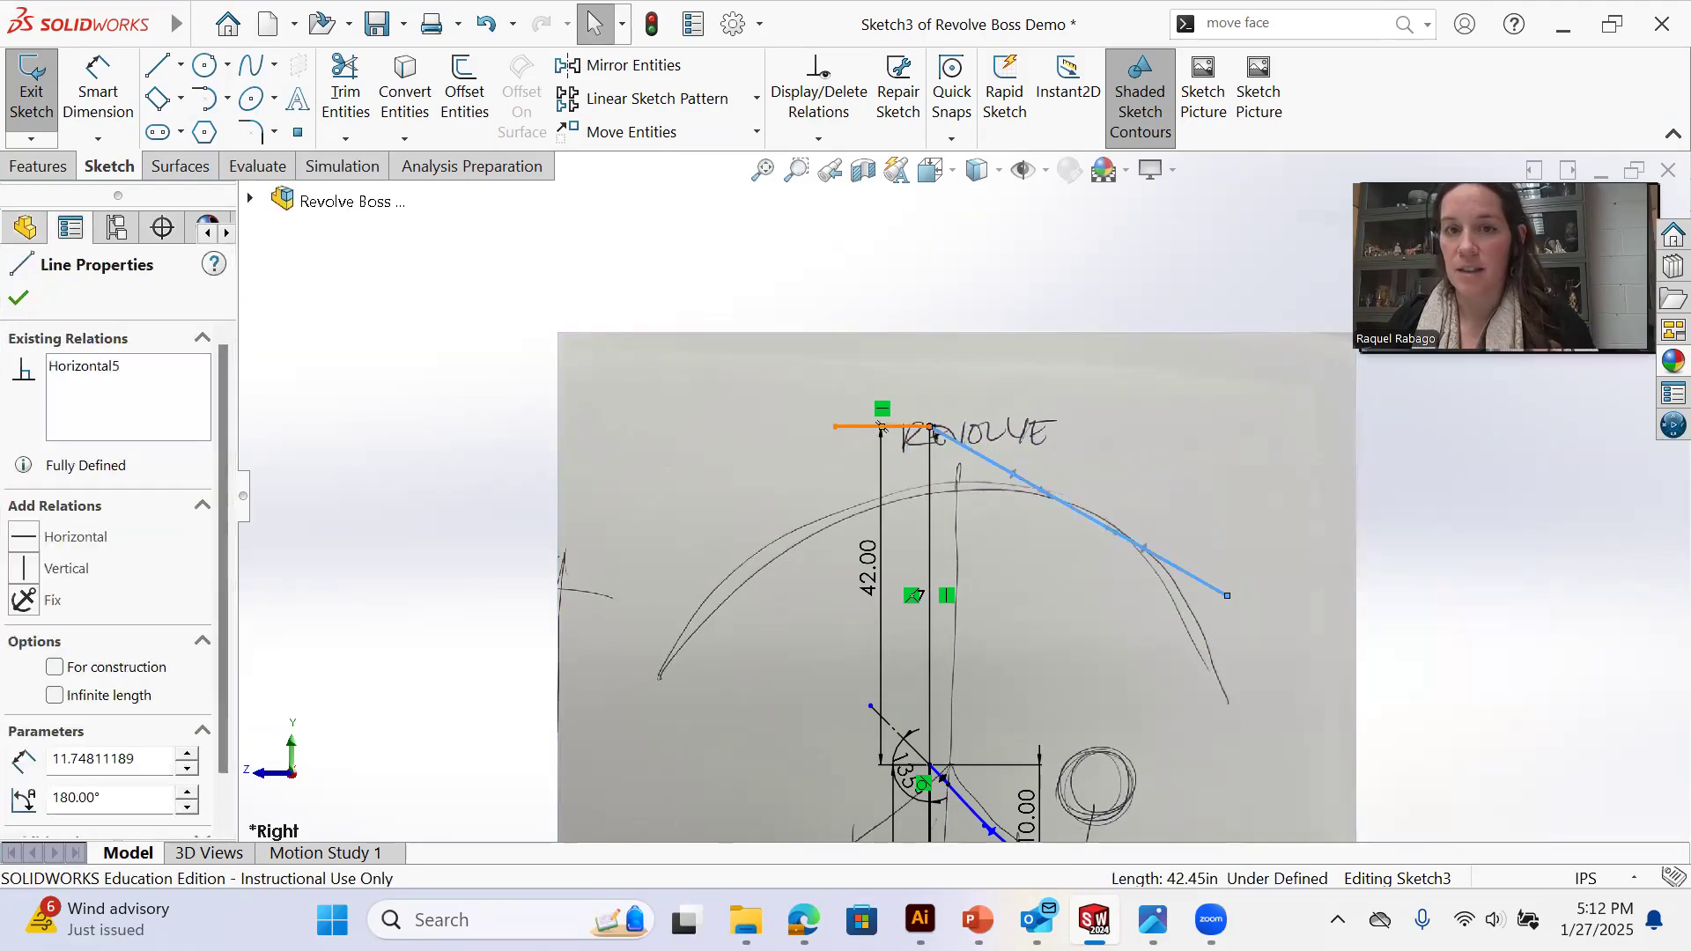
pyautogui.click(956, 342)
pyautogui.click(1310, 589)
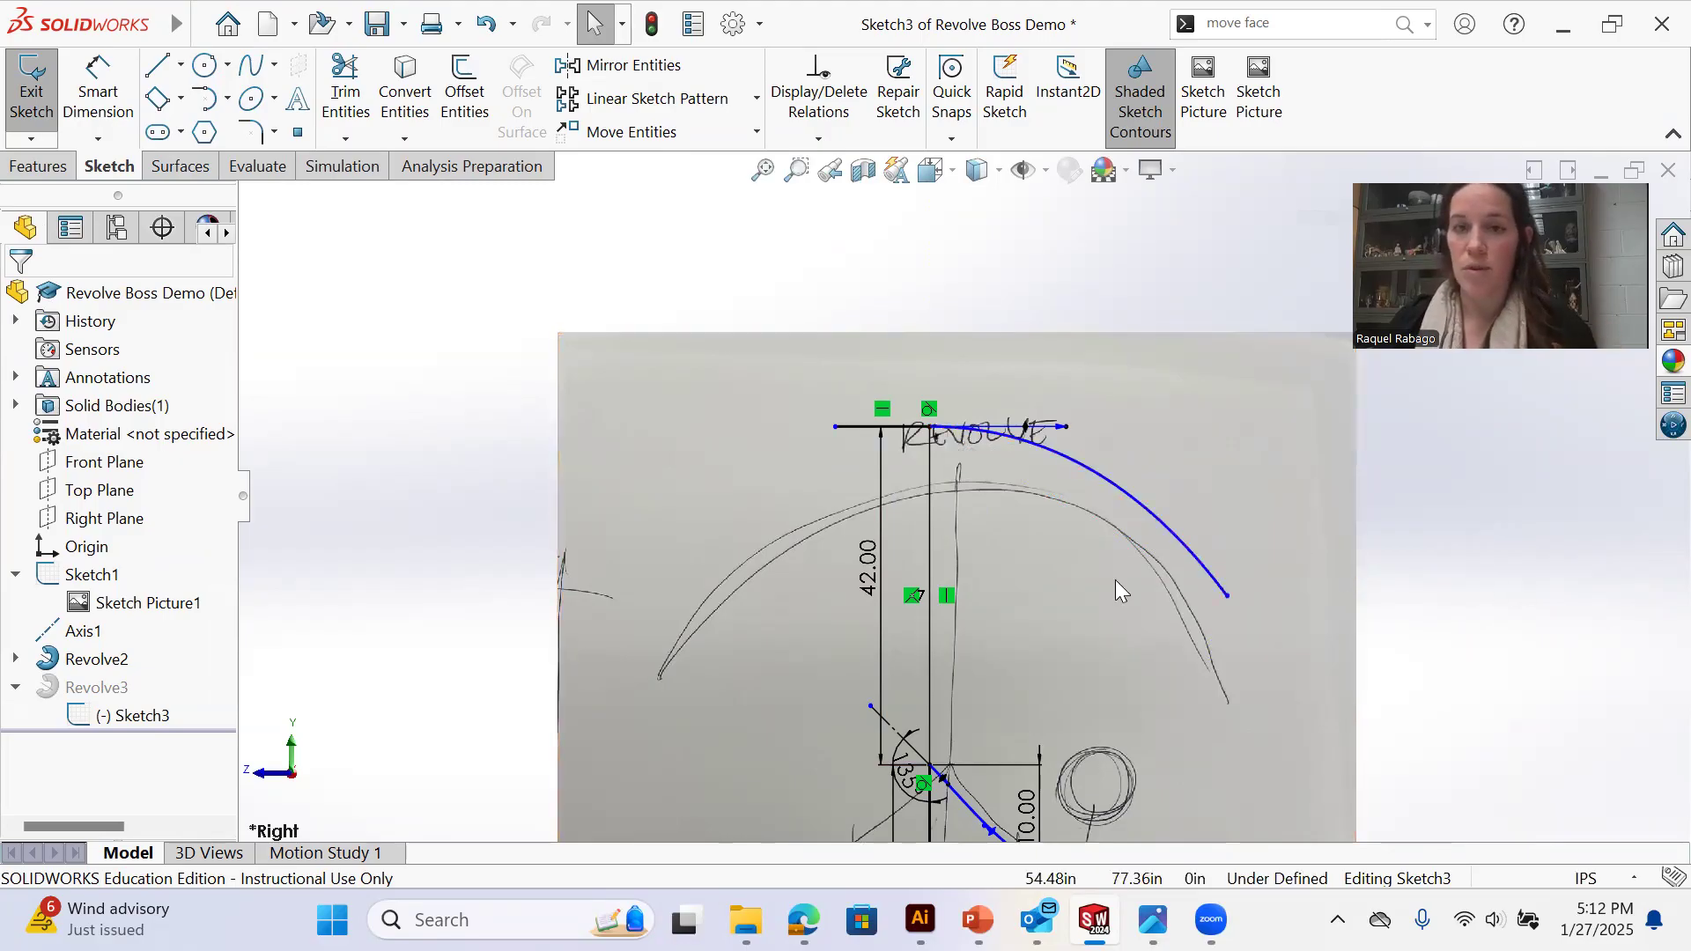
pyautogui.click(930, 411)
pyautogui.press('Delete')
# Pull the spline's upper tangent handle slightly downward and convert the short horizontal line to construction geometry
pyautogui.click(1070, 429)
pyautogui.moveTo(1071, 427); pyautogui.dragTo(1091, 466)
pyautogui.click(1469, 575)
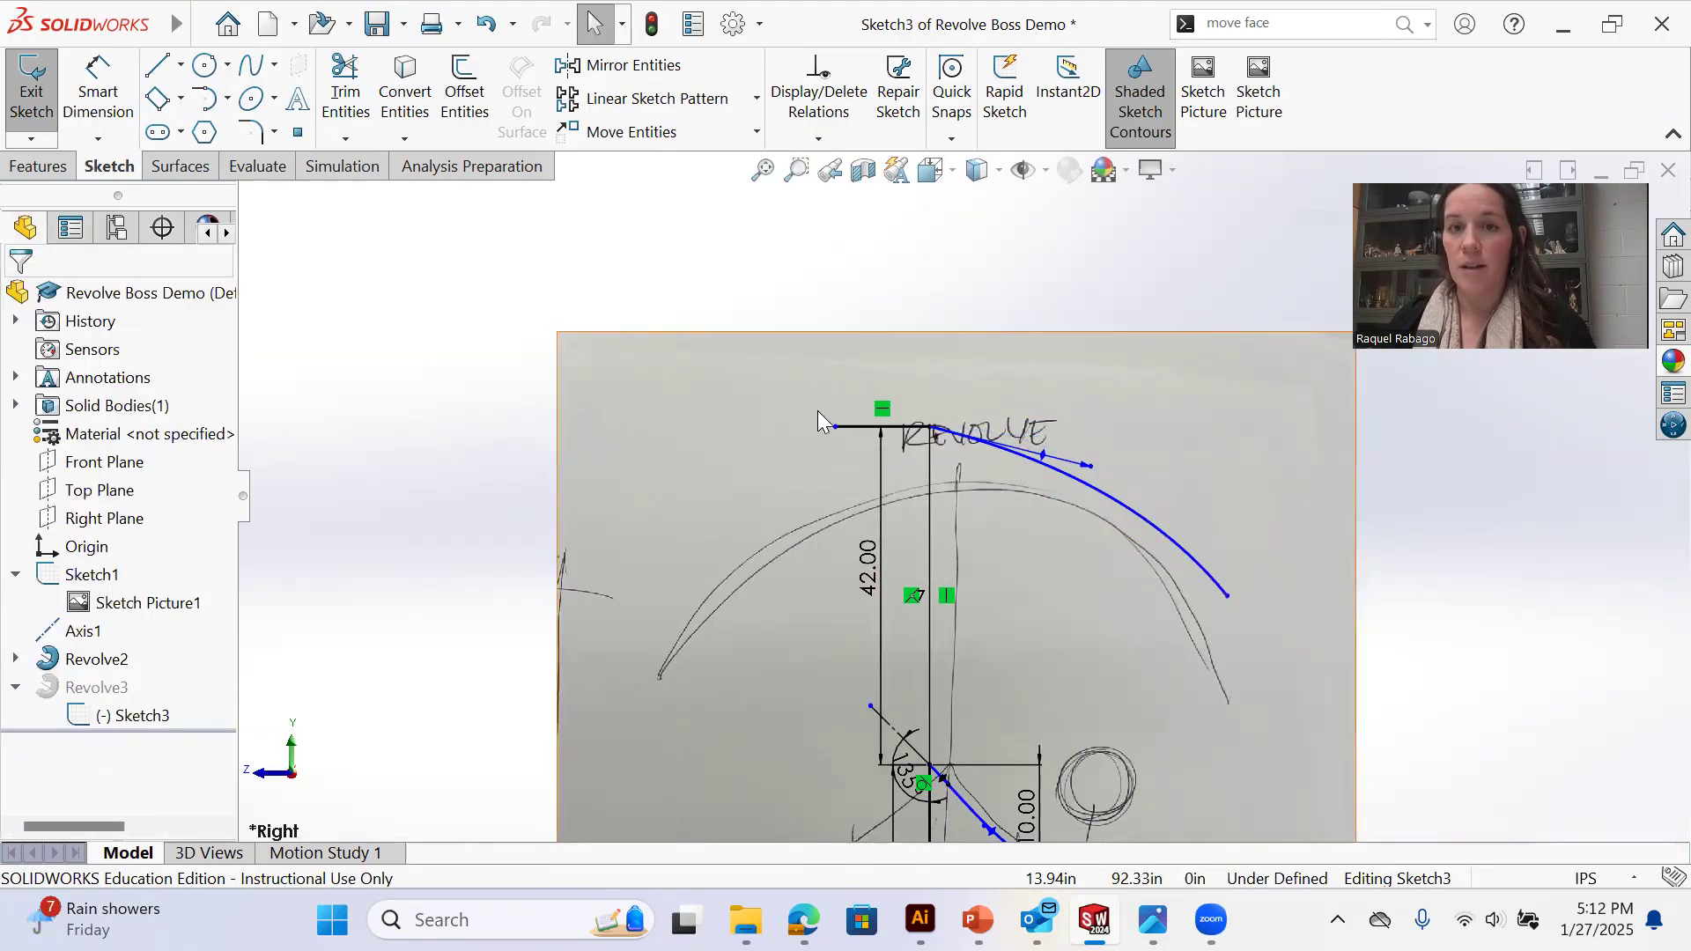
pyautogui.click(865, 430)
pyautogui.press('Escape')
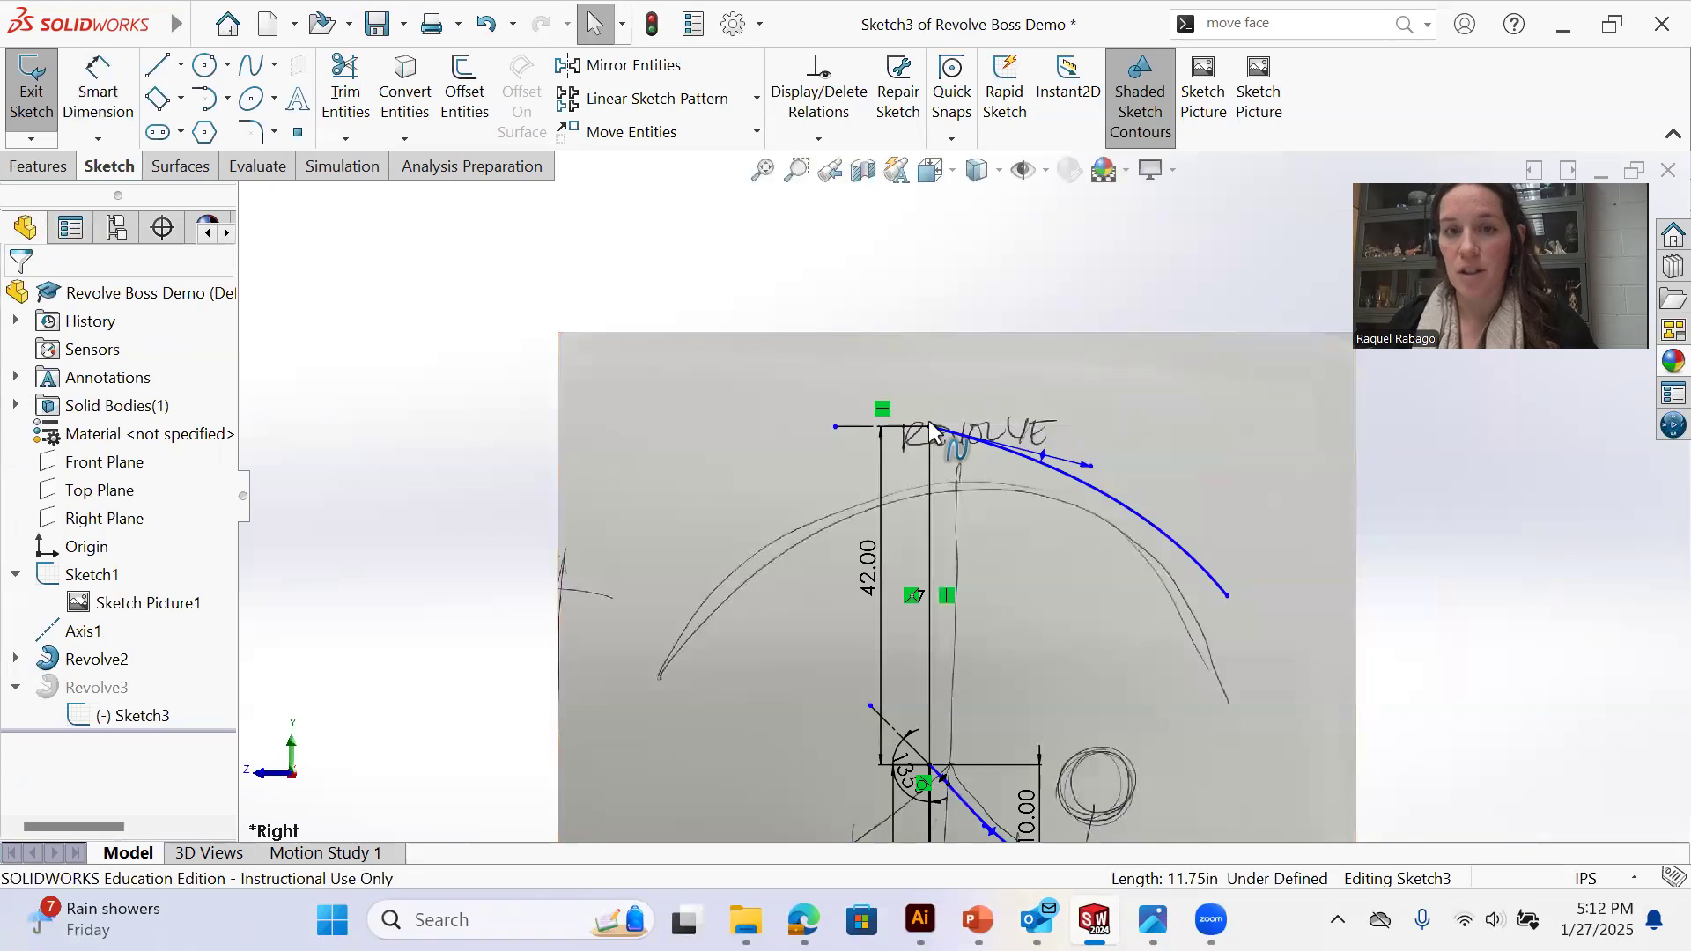
# Close the dome profile with a line down the centre and one about 37 in long across to the spline's lower end
pyautogui.press('l')
pyautogui.click(930, 429)
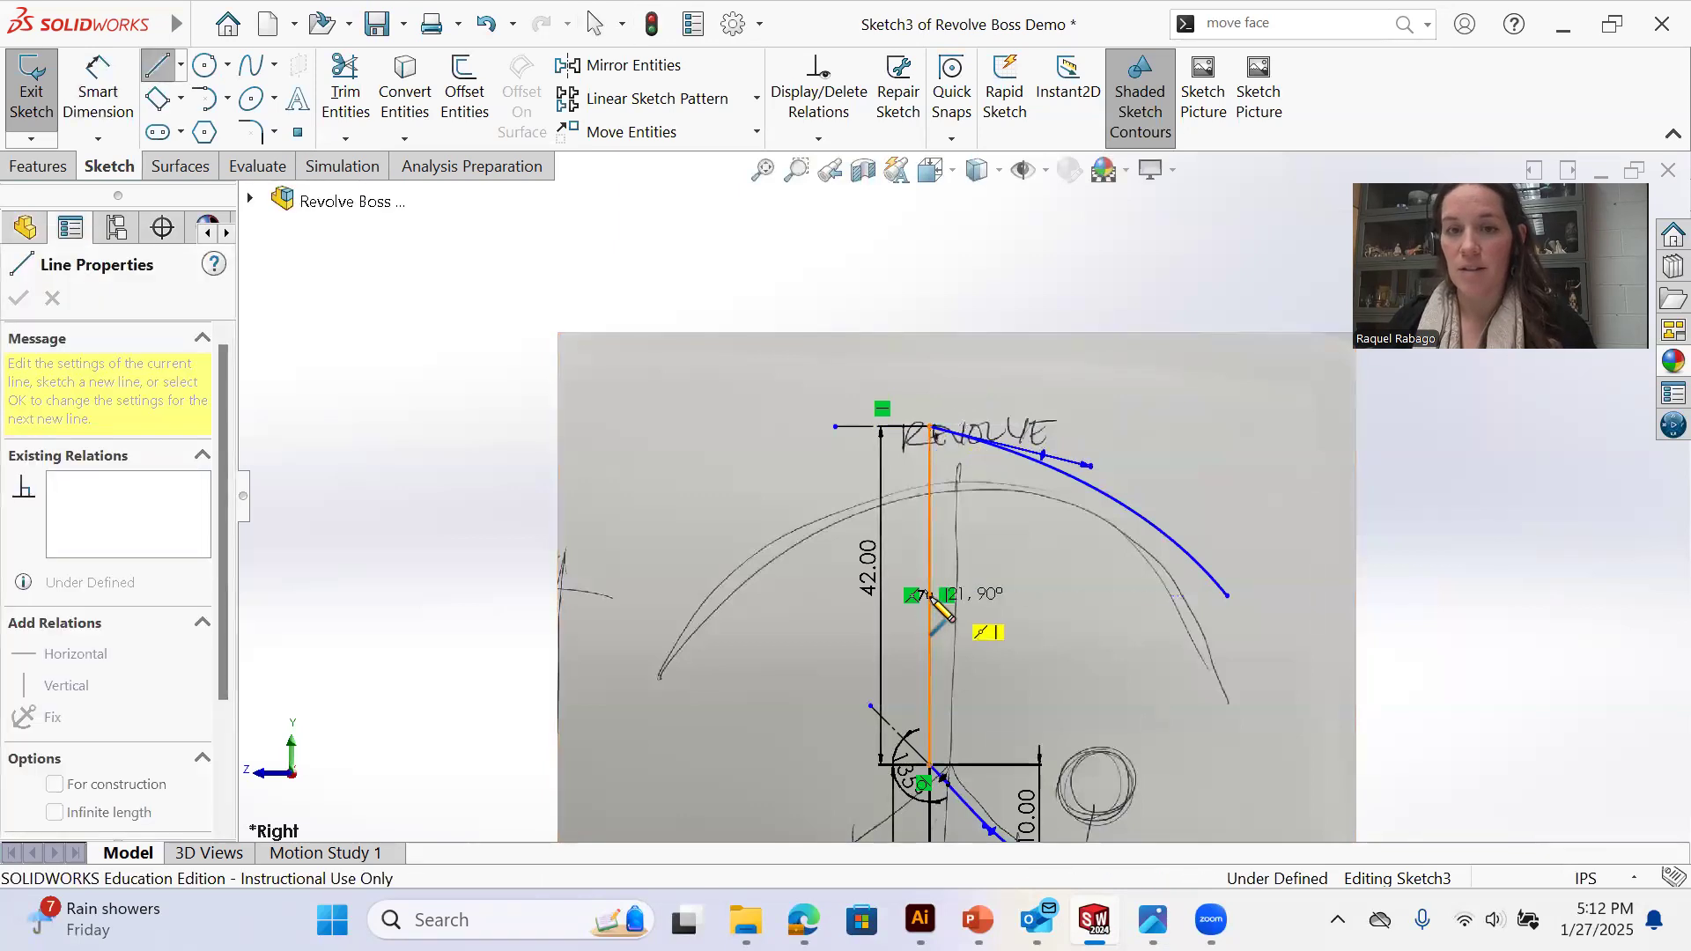
pyautogui.click(931, 577)
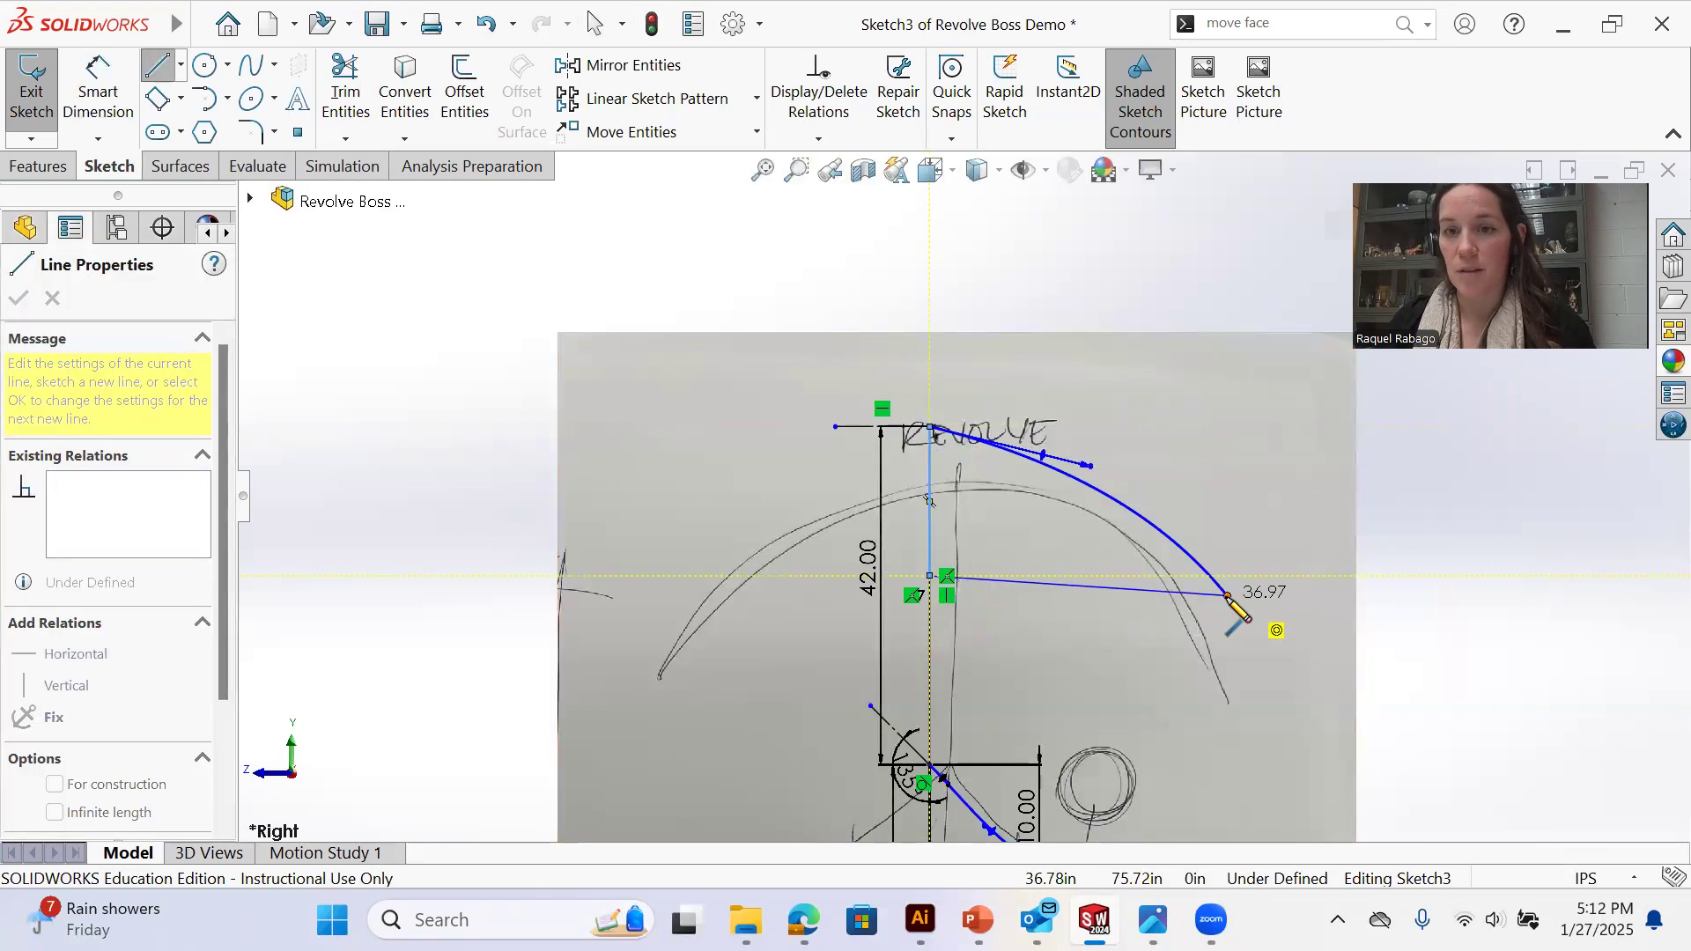
pyautogui.click(1216, 597)
pyautogui.press('Escape')
# Make the dome's closing line horizontal and move the spline's lower end outward to about X 48.4 in, Y 64.7 in
pyautogui.click(1131, 589)
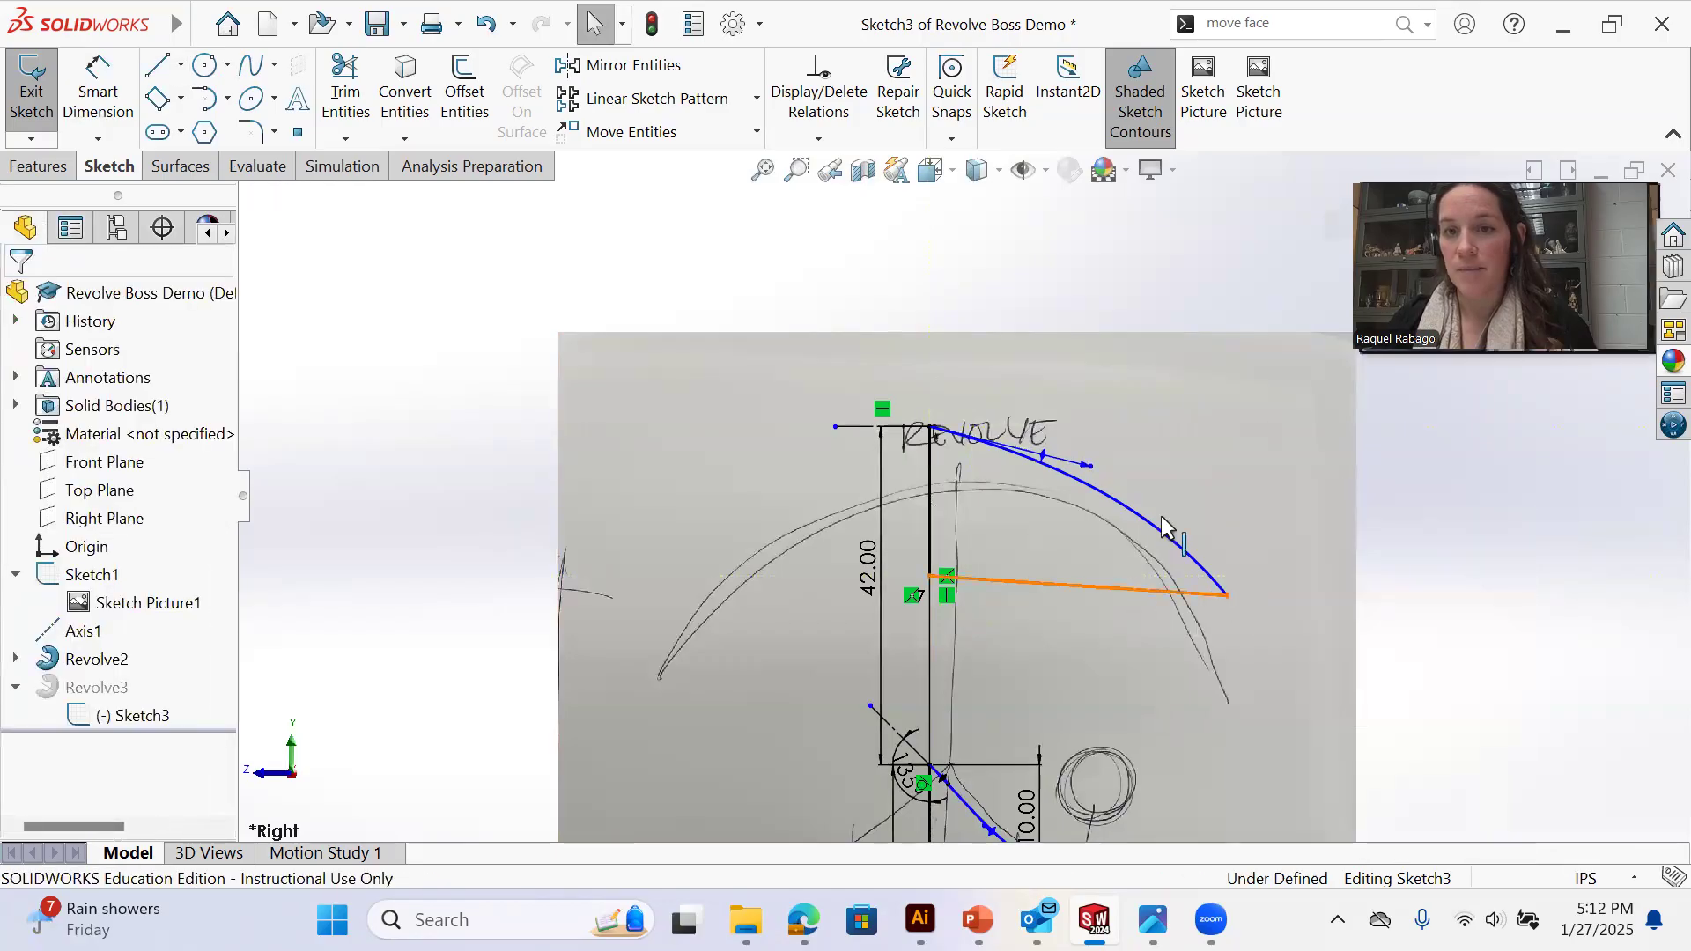
pyautogui.click(1188, 496)
pyautogui.moveTo(1233, 601); pyautogui.dragTo(1321, 689)
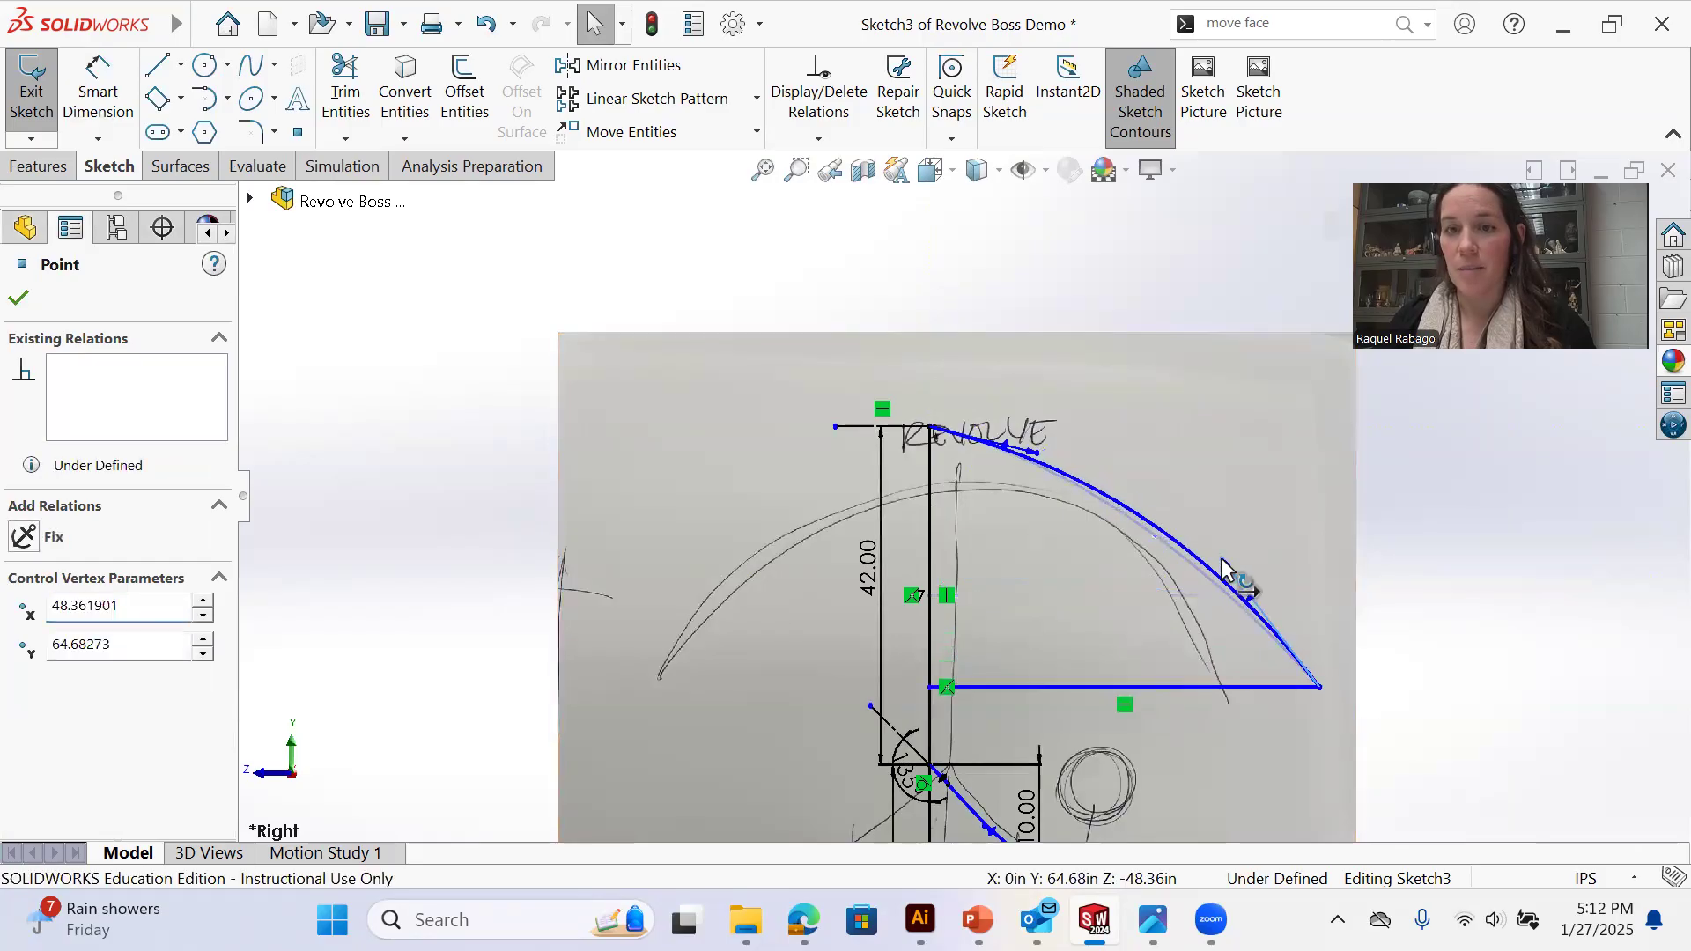
pyautogui.click(1004, 591)
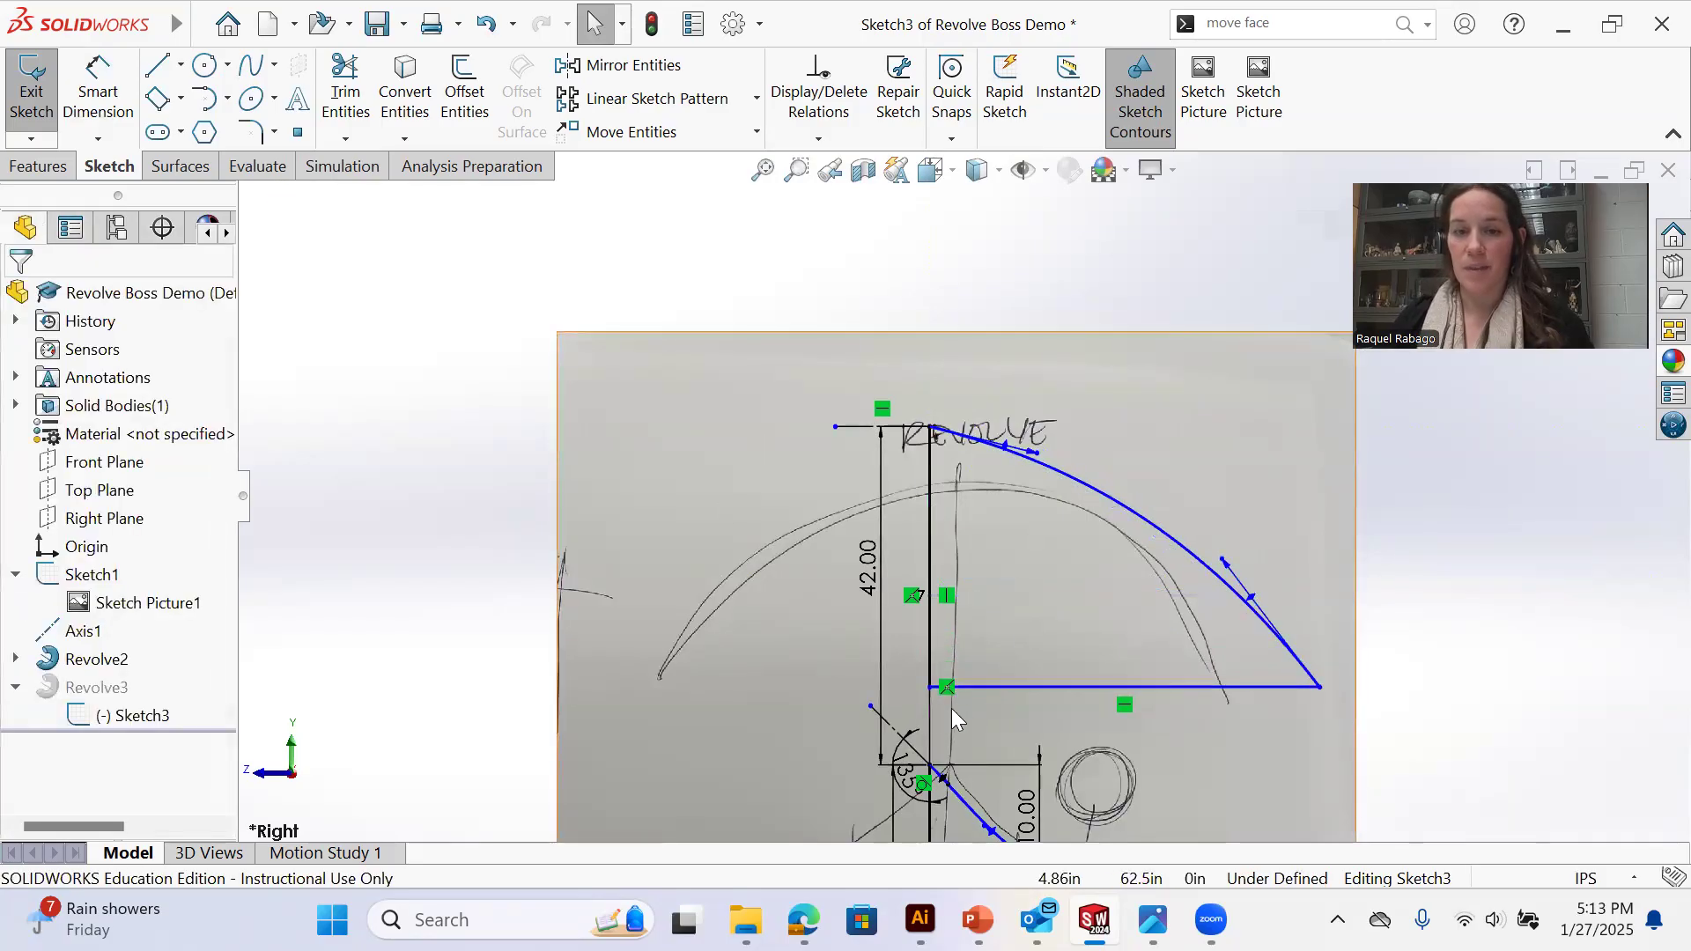
# Convert the 42 in vertical line between the column's peak and the dome's top to construction geometry
pyautogui.click(931, 718)
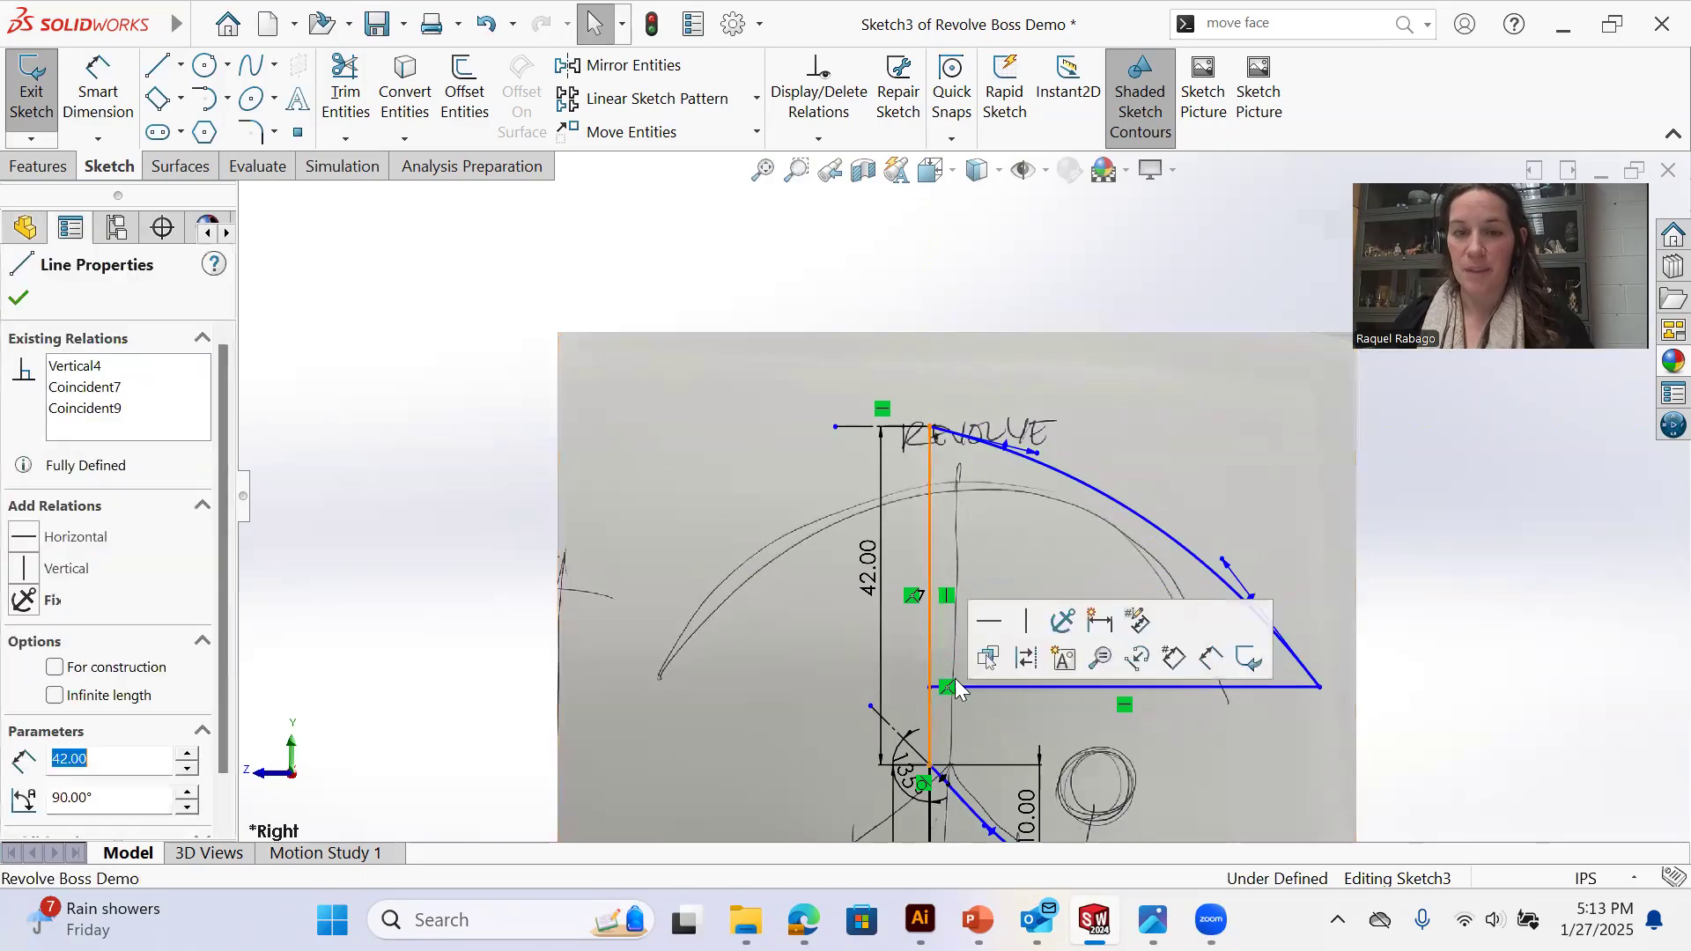
pyautogui.click(1024, 659)
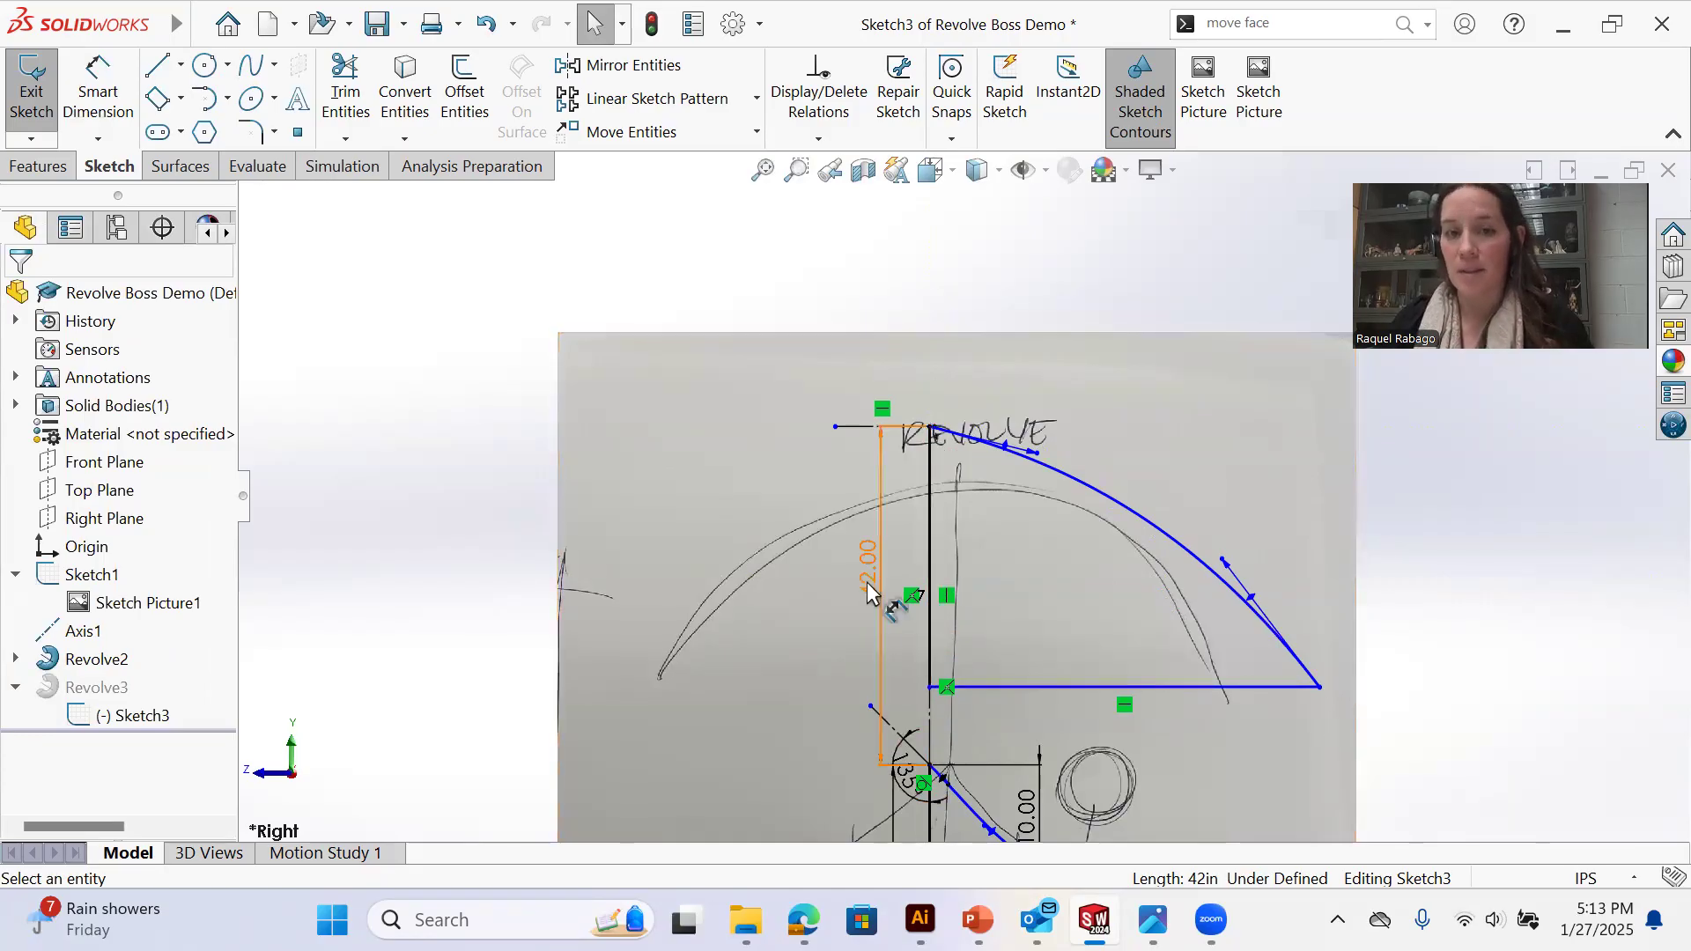
pyautogui.rightClick(925, 716)
pyautogui.click(981, 396)
pyautogui.click(1446, 554)
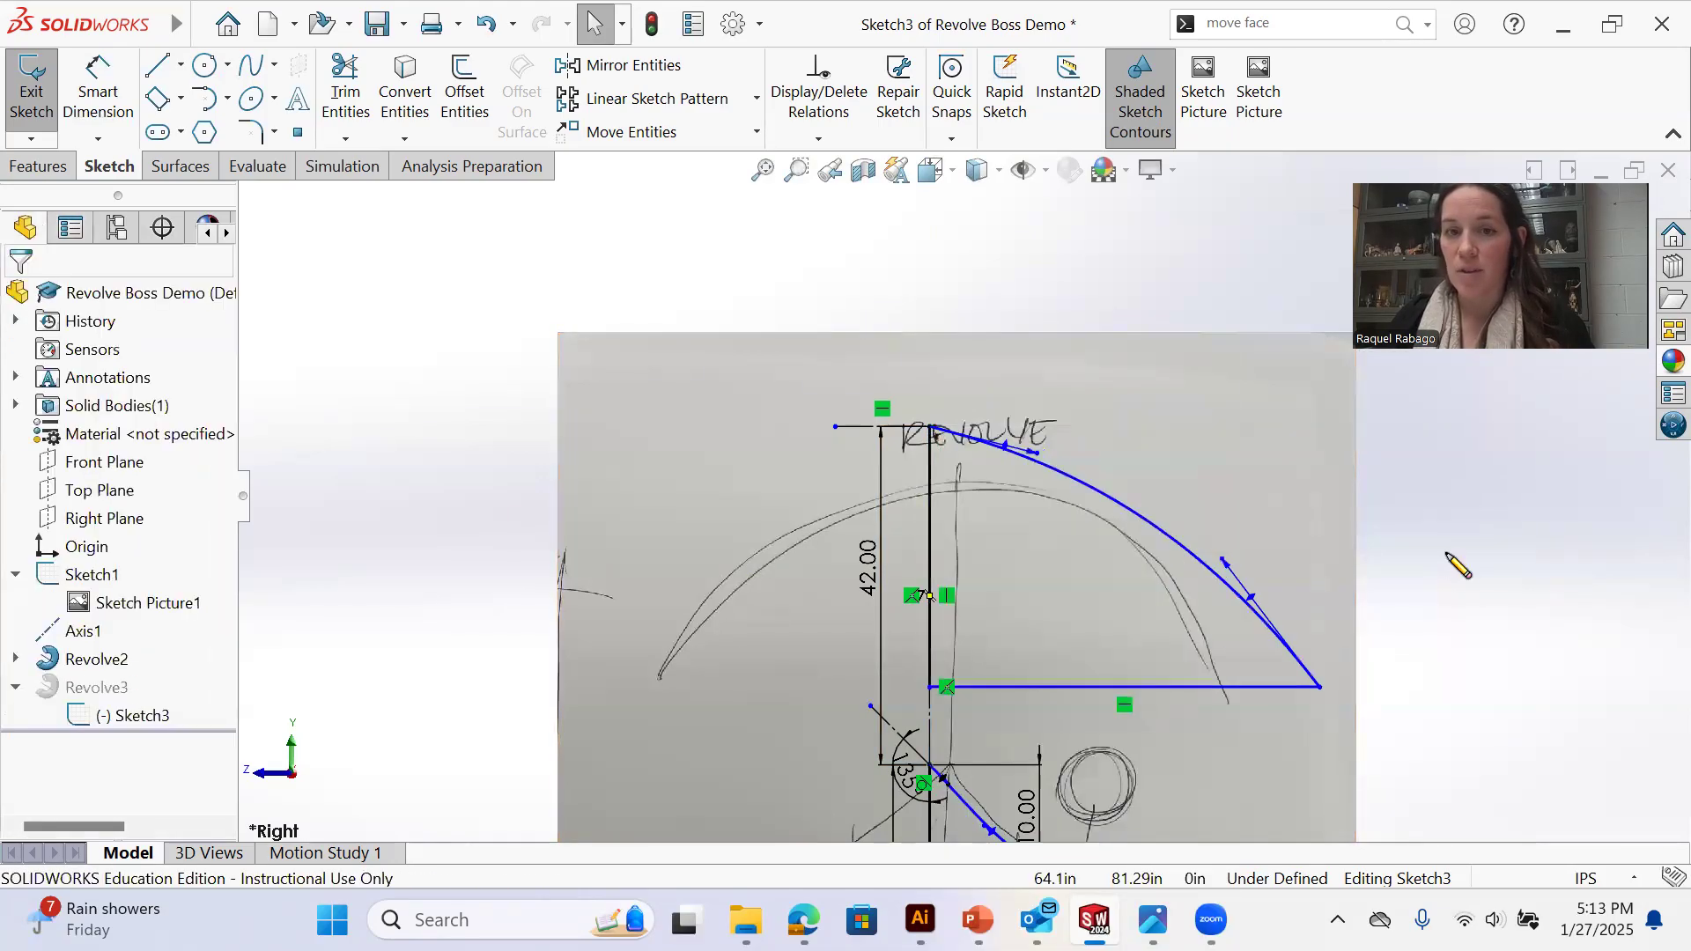
# Exit the sketch to rebuild the revolve, and inspect the dome above the column from an angle
pyautogui.scroll(-1, 1026, 700)
pyautogui.scroll(2, 968, 500)
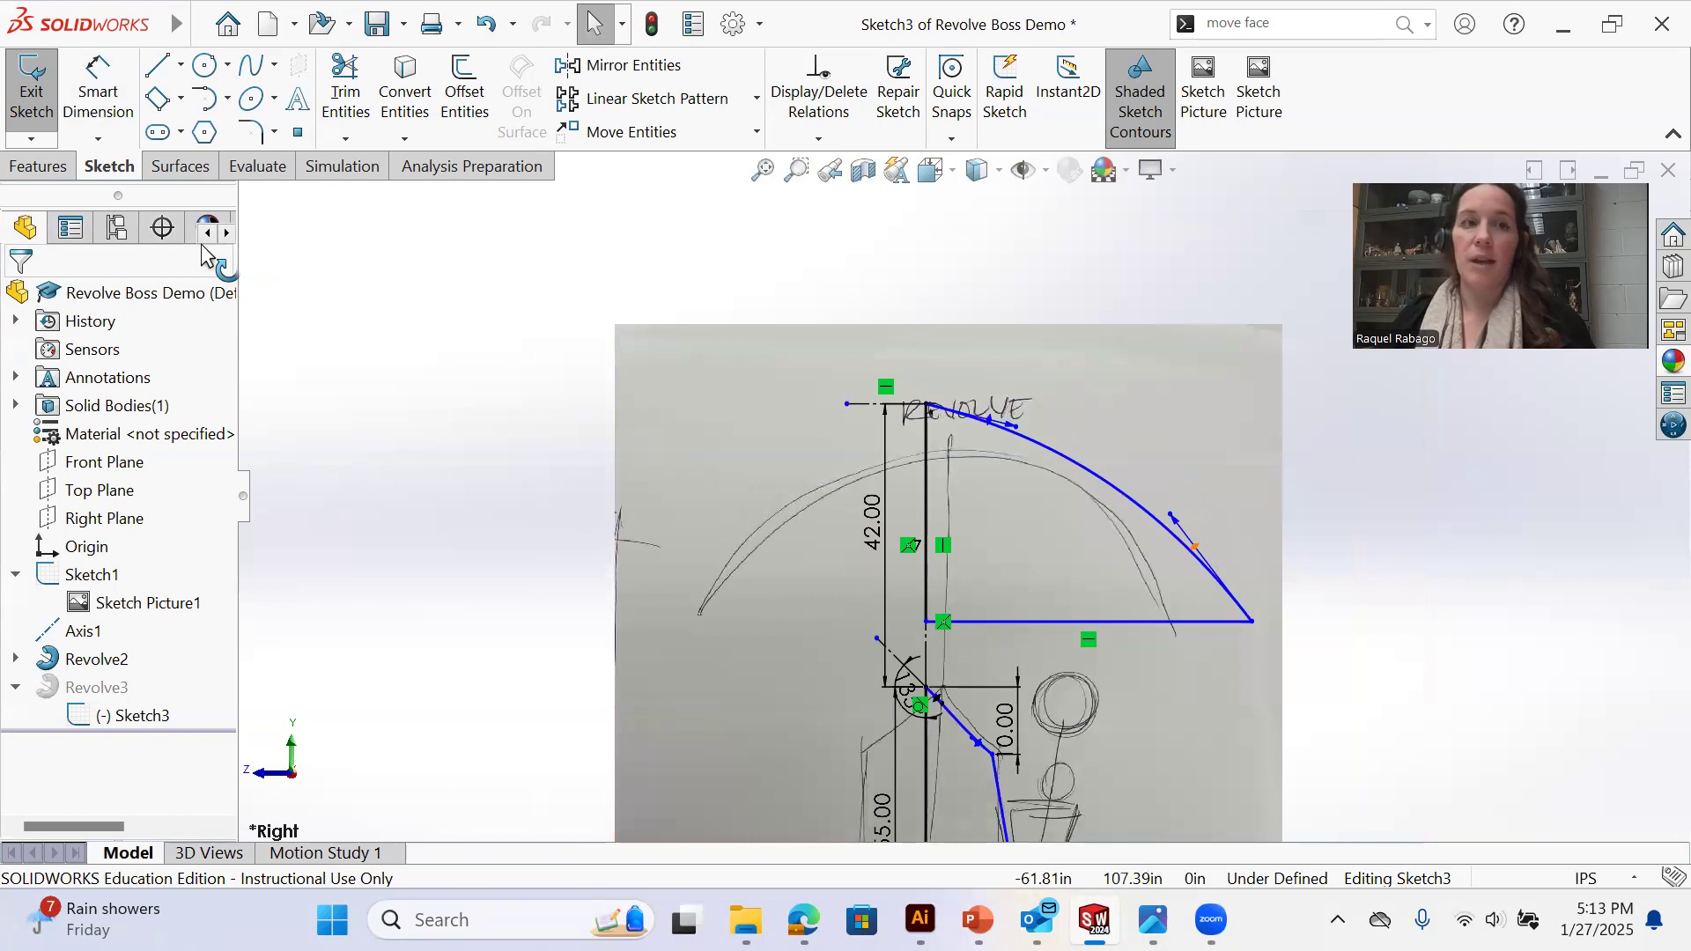
pyautogui.click(30, 97)
pyautogui.moveTo(1021, 501)
pyautogui.mouseDown(button='middle')
pyautogui.moveTo(966, 490)
pyautogui.moveTo(1004, 550)
pyautogui.mouseUp(button='middle')
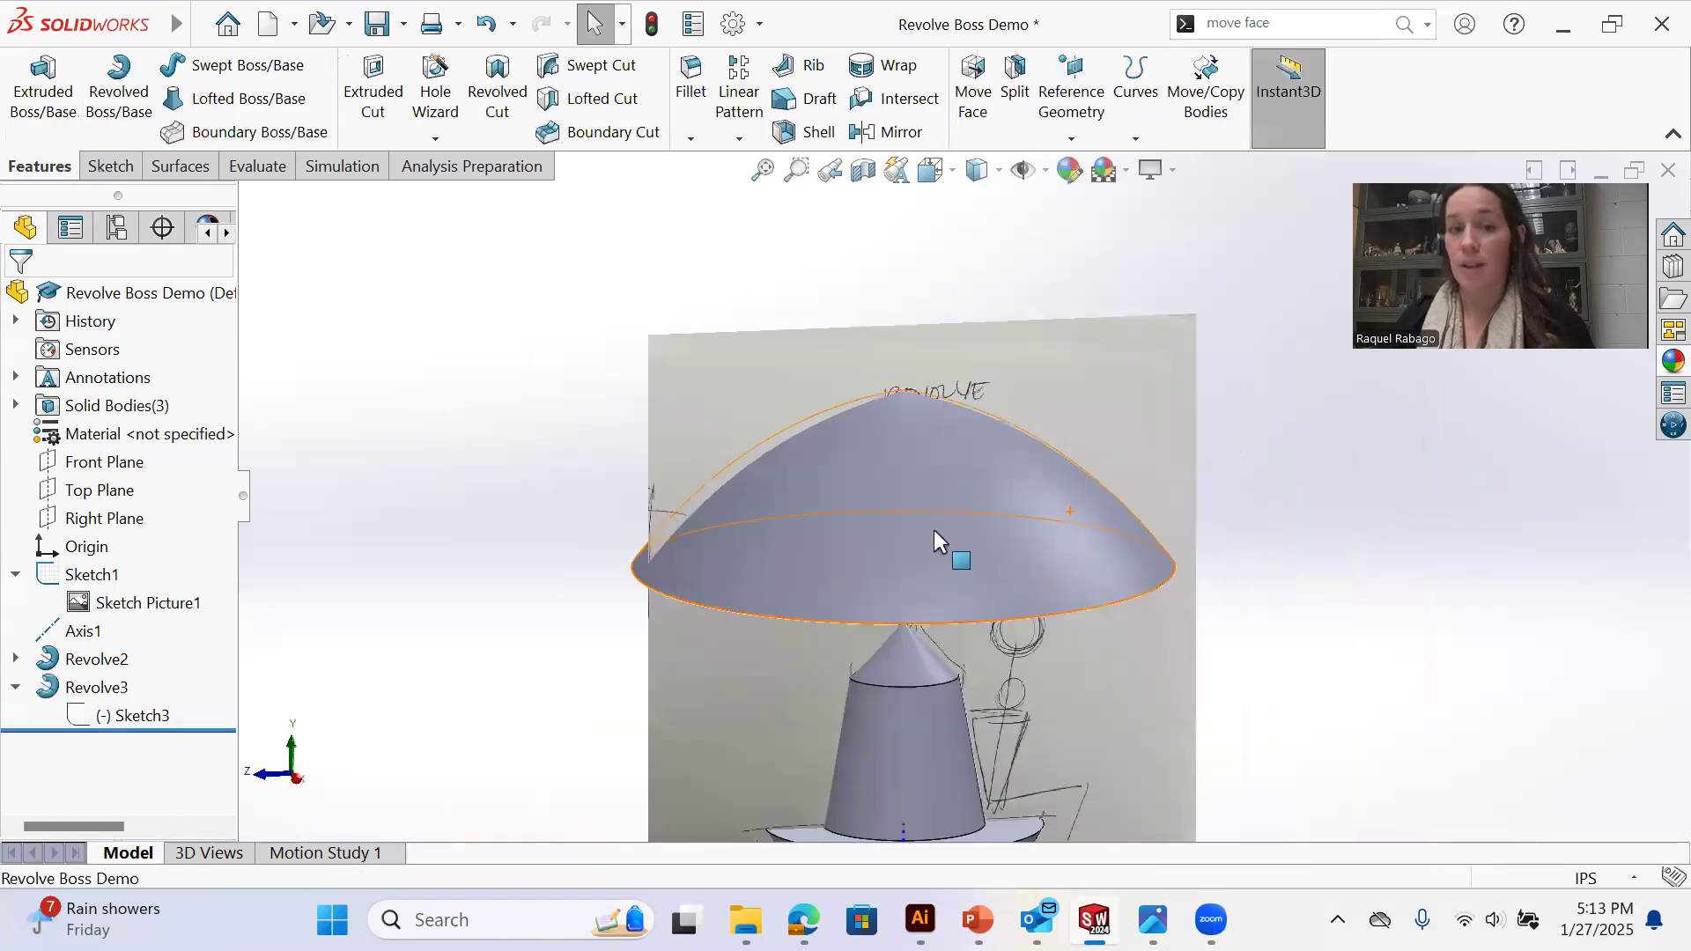
pyautogui.scroll(1, 933, 530)
# Edit Sketch3 to make the dome spline tangent to the short horizontal line at its peak, and exit to inspect the rebuilt revolve
pyautogui.click(122, 711)
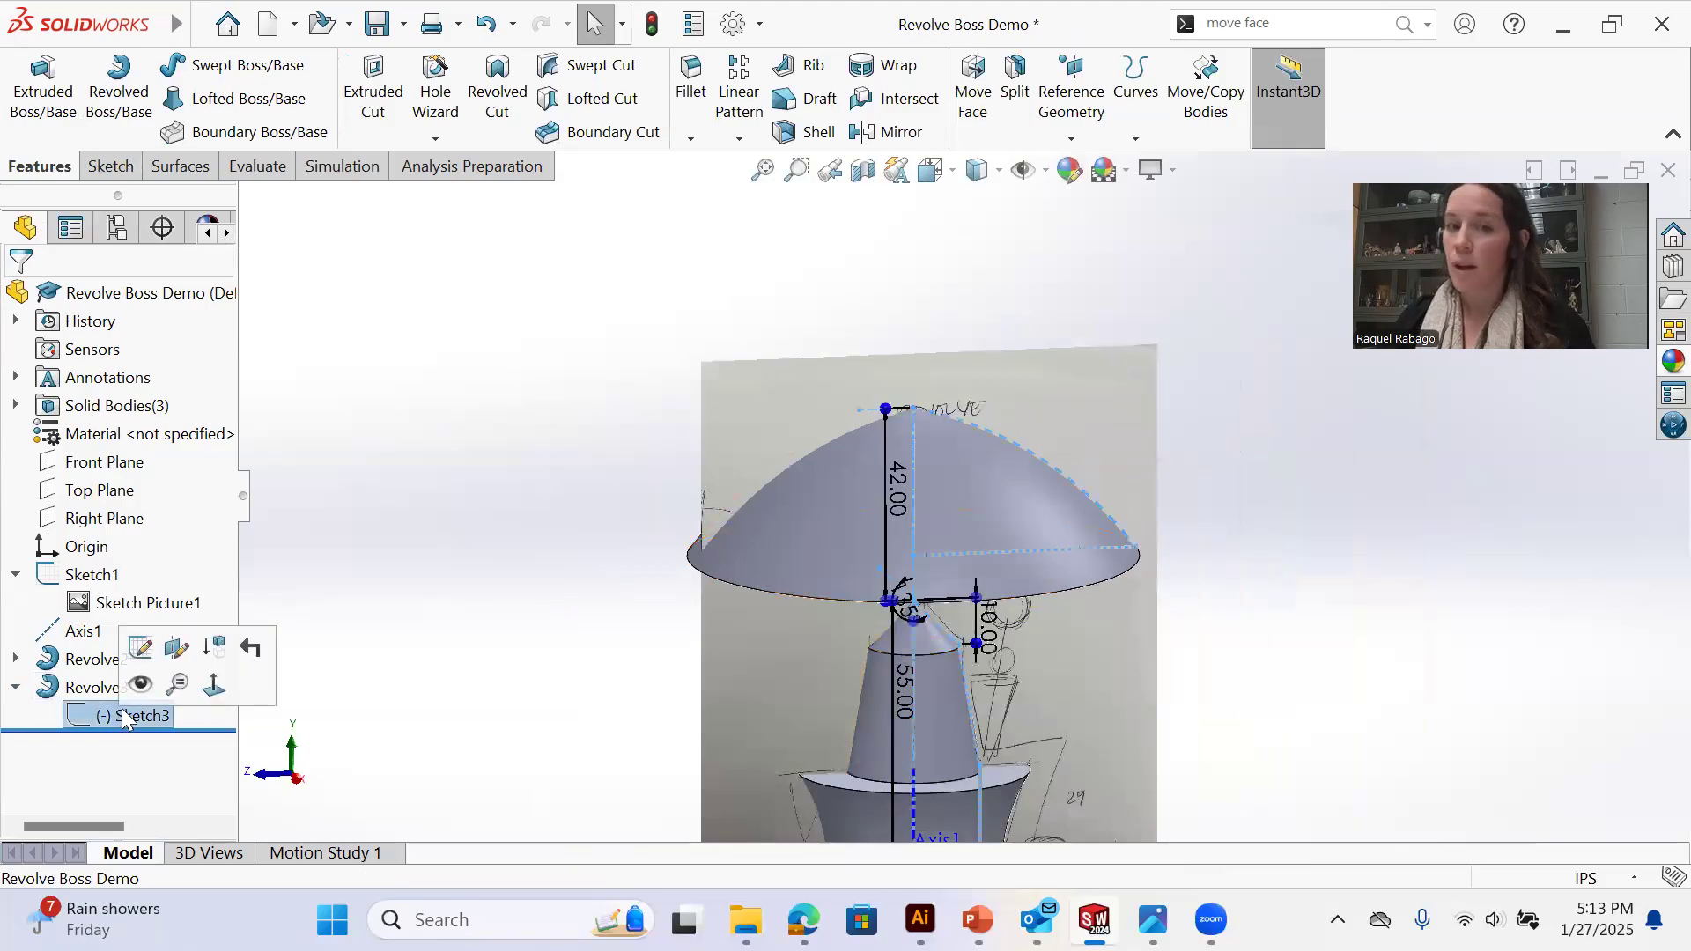
pyautogui.click(139, 651)
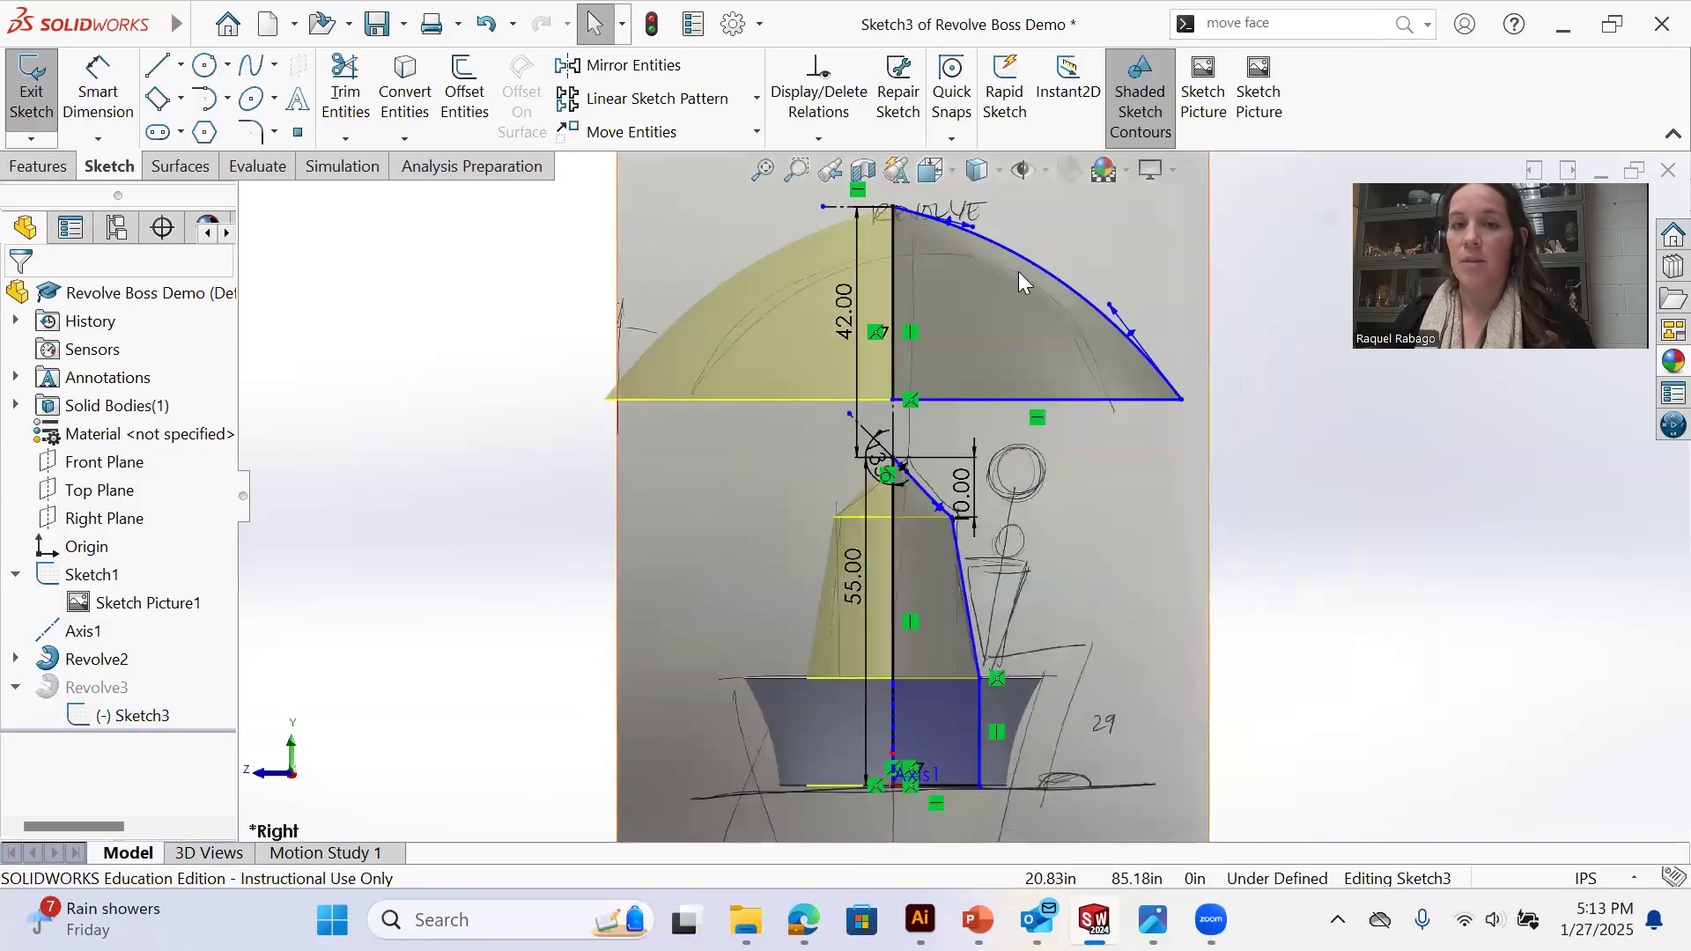
pyautogui.click(1022, 266)
pyautogui.keyDown('ctrl'); pyautogui.click(867, 207); pyautogui.keyUp('ctrl')
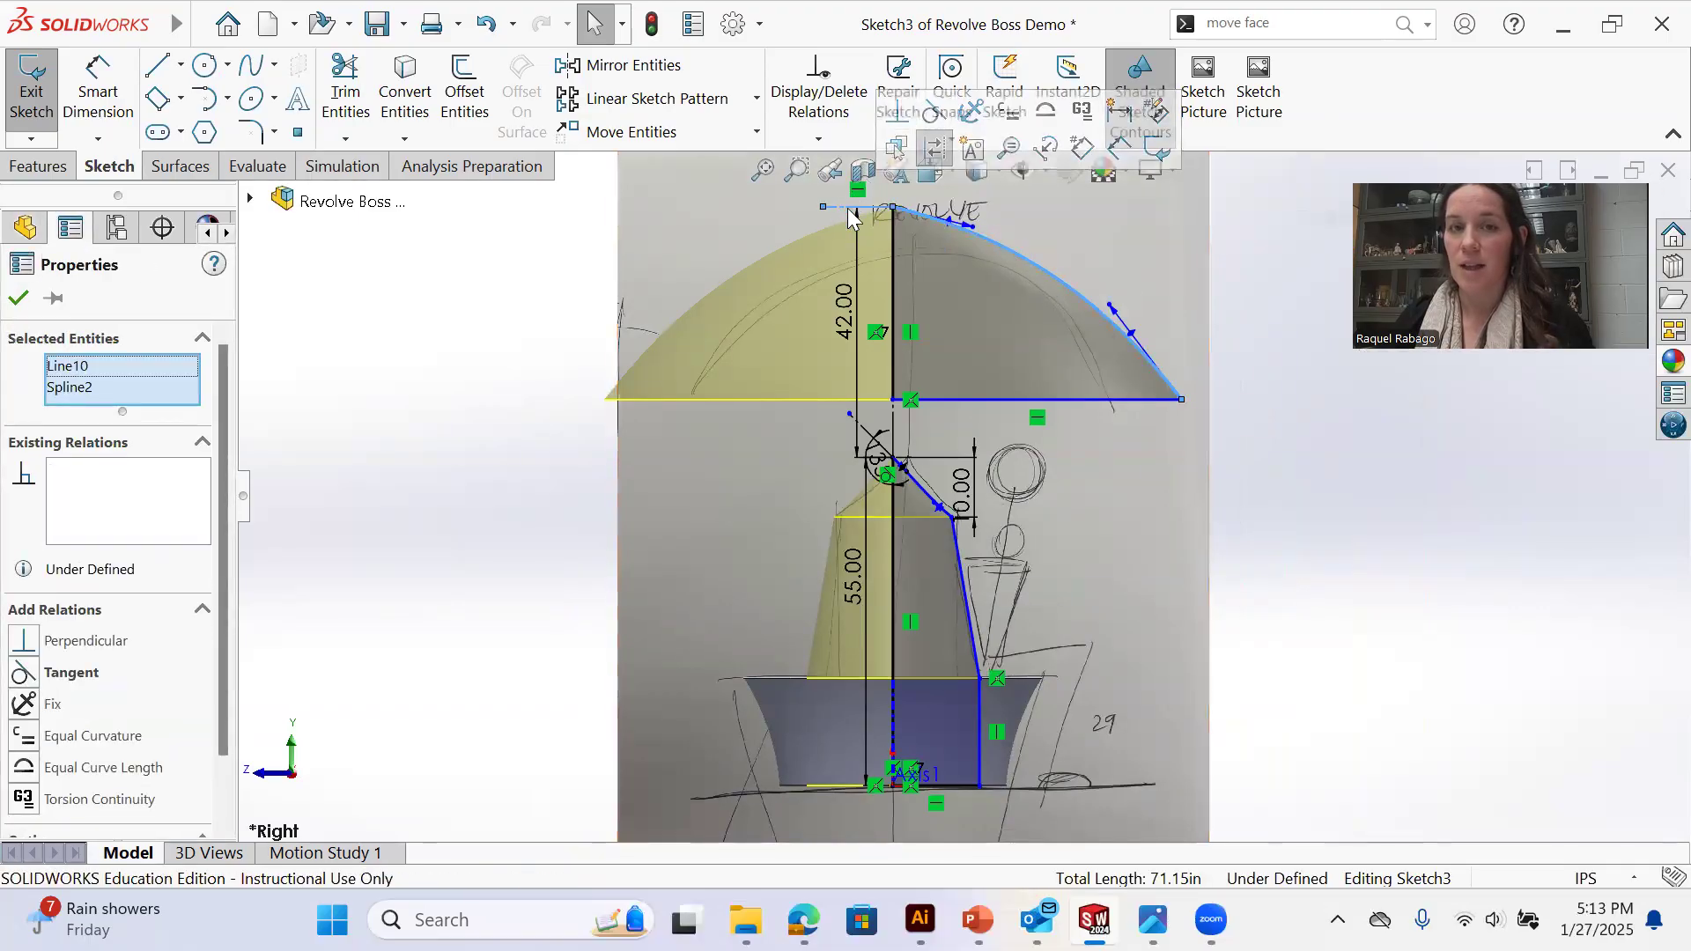
pyautogui.click(931, 111)
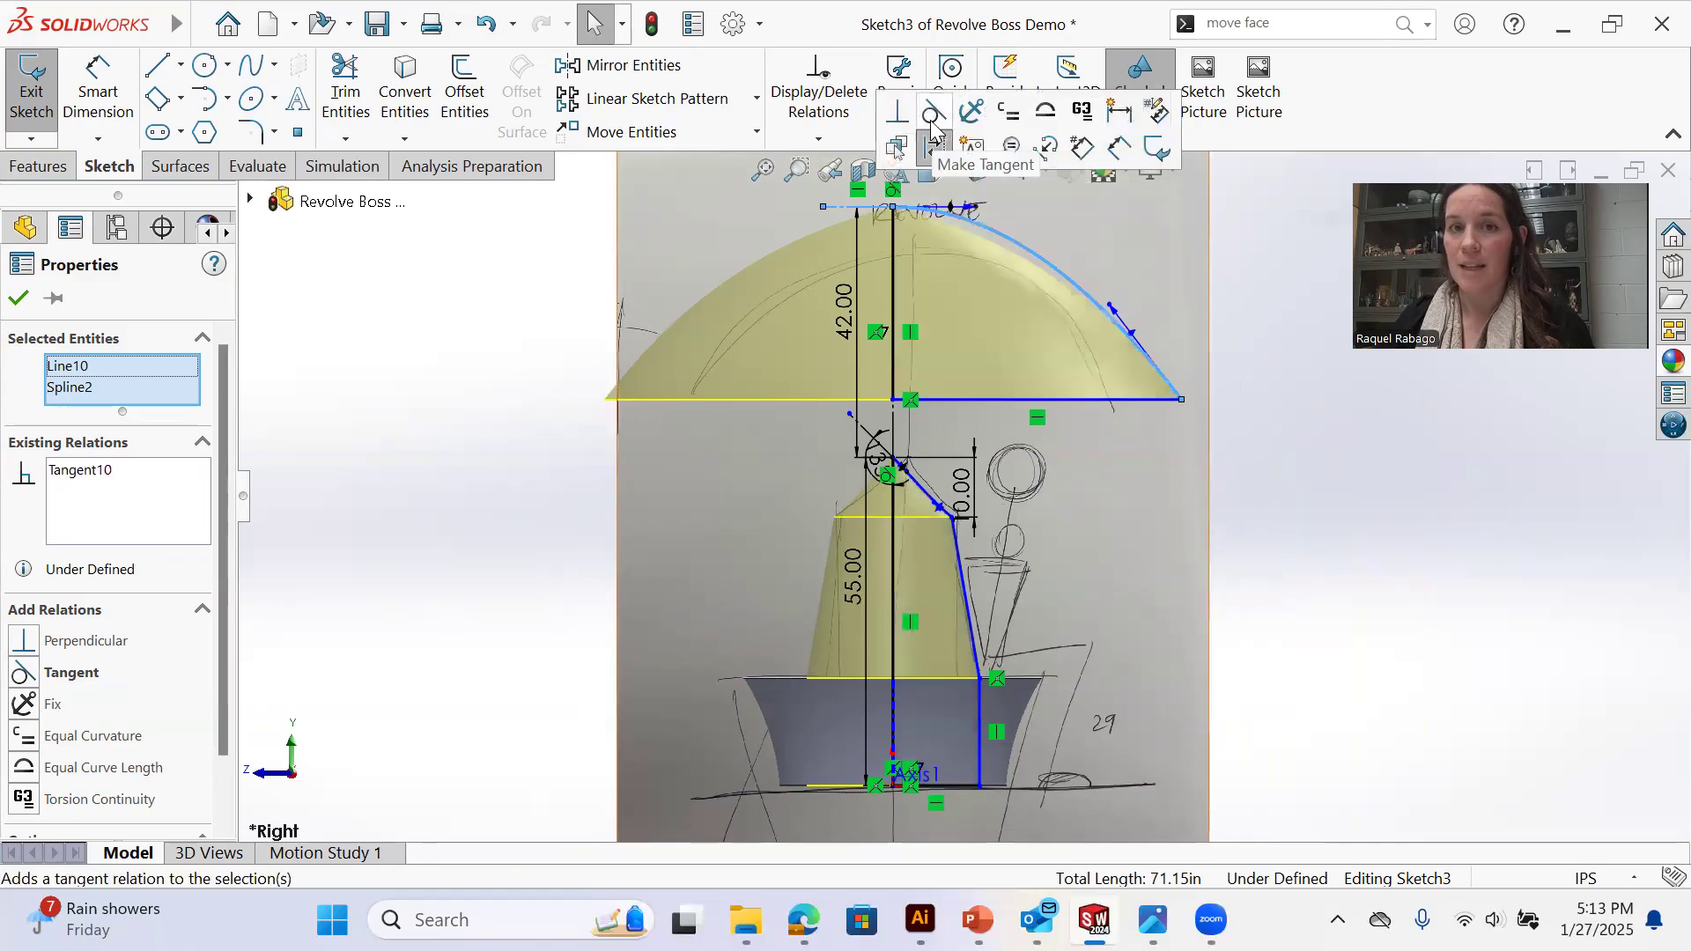
pyautogui.click(12, 121)
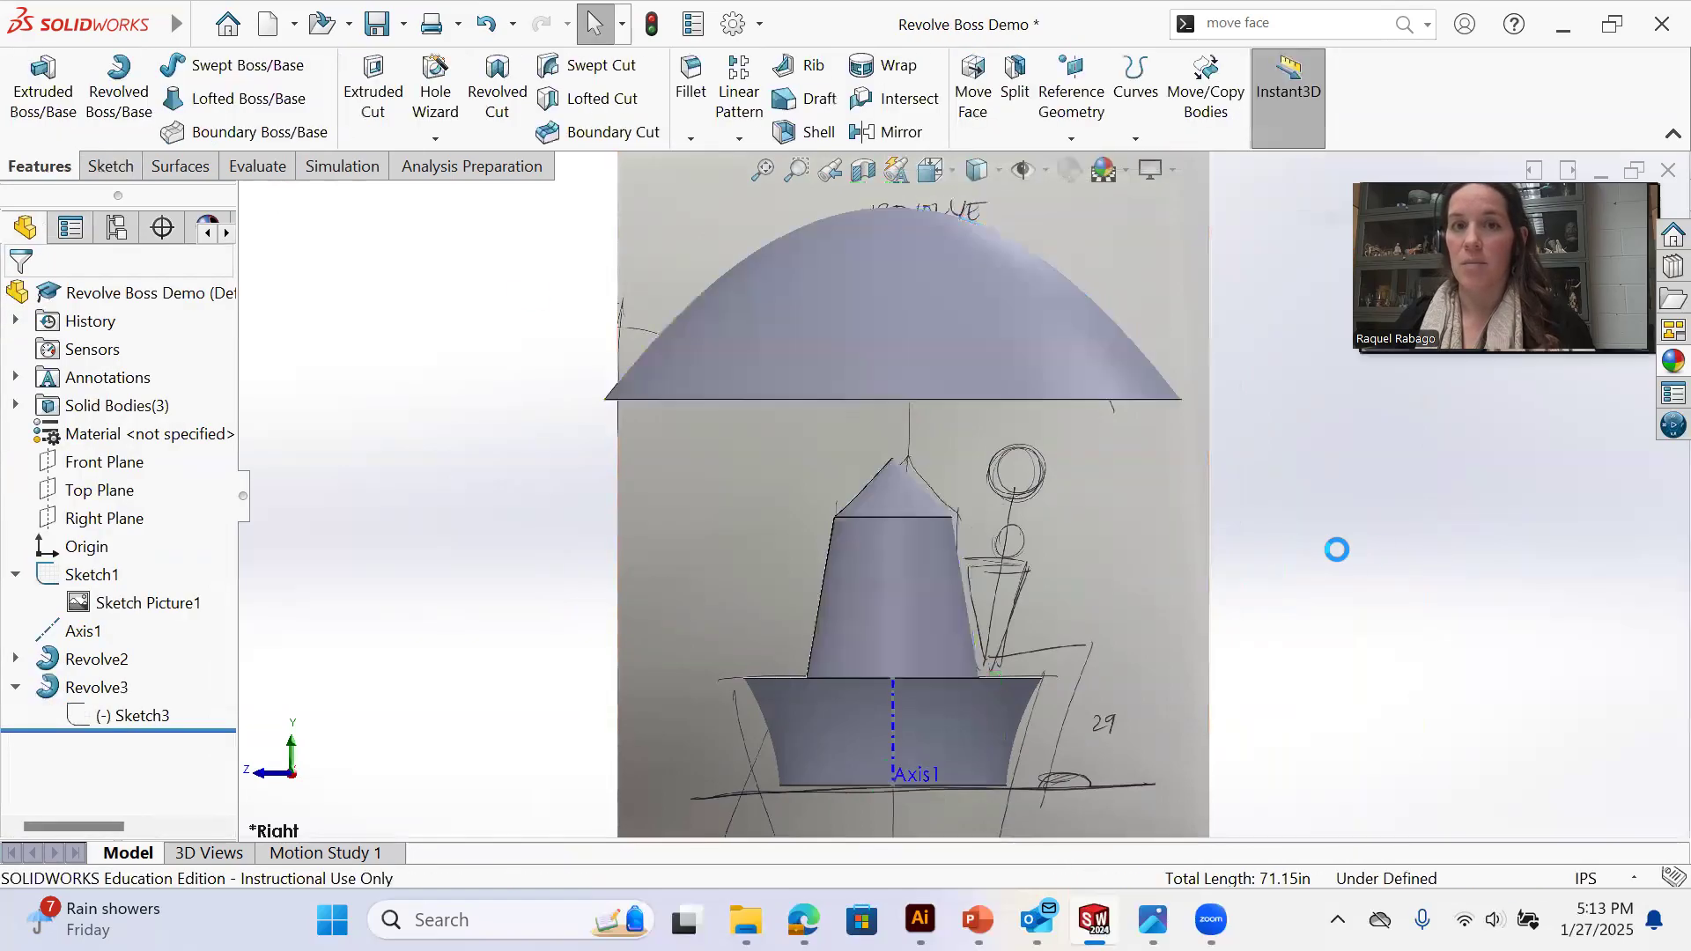
pyautogui.moveTo(1057, 358)
pyautogui.mouseDown(button='middle')
pyautogui.moveTo(1093, 370)
pyautogui.moveTo(976, 301)
pyautogui.moveTo(1042, 457)
pyautogui.moveTo(1013, 367)
pyautogui.mouseUp(button='middle')
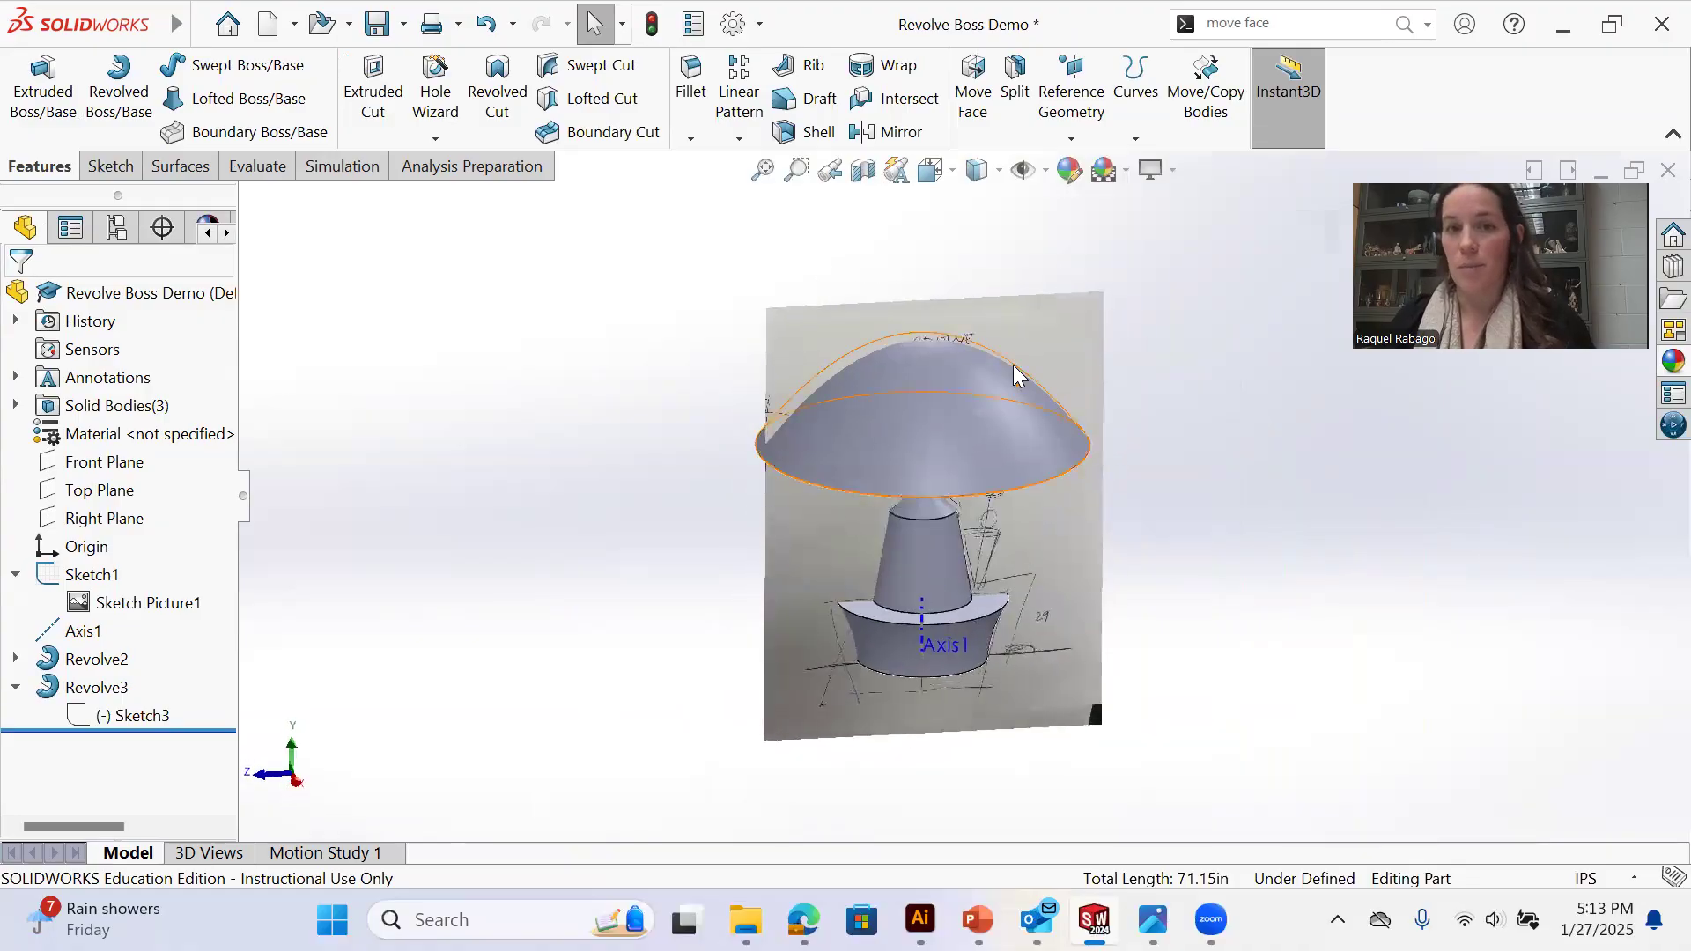
pyautogui.scroll(-3, 1014, 359)
# Reopen Sketch3 and draw a horizontal line about 14.5 in long outward from the dome profile's outer lower corner
pyautogui.click(97, 712)
pyautogui.click(120, 643)
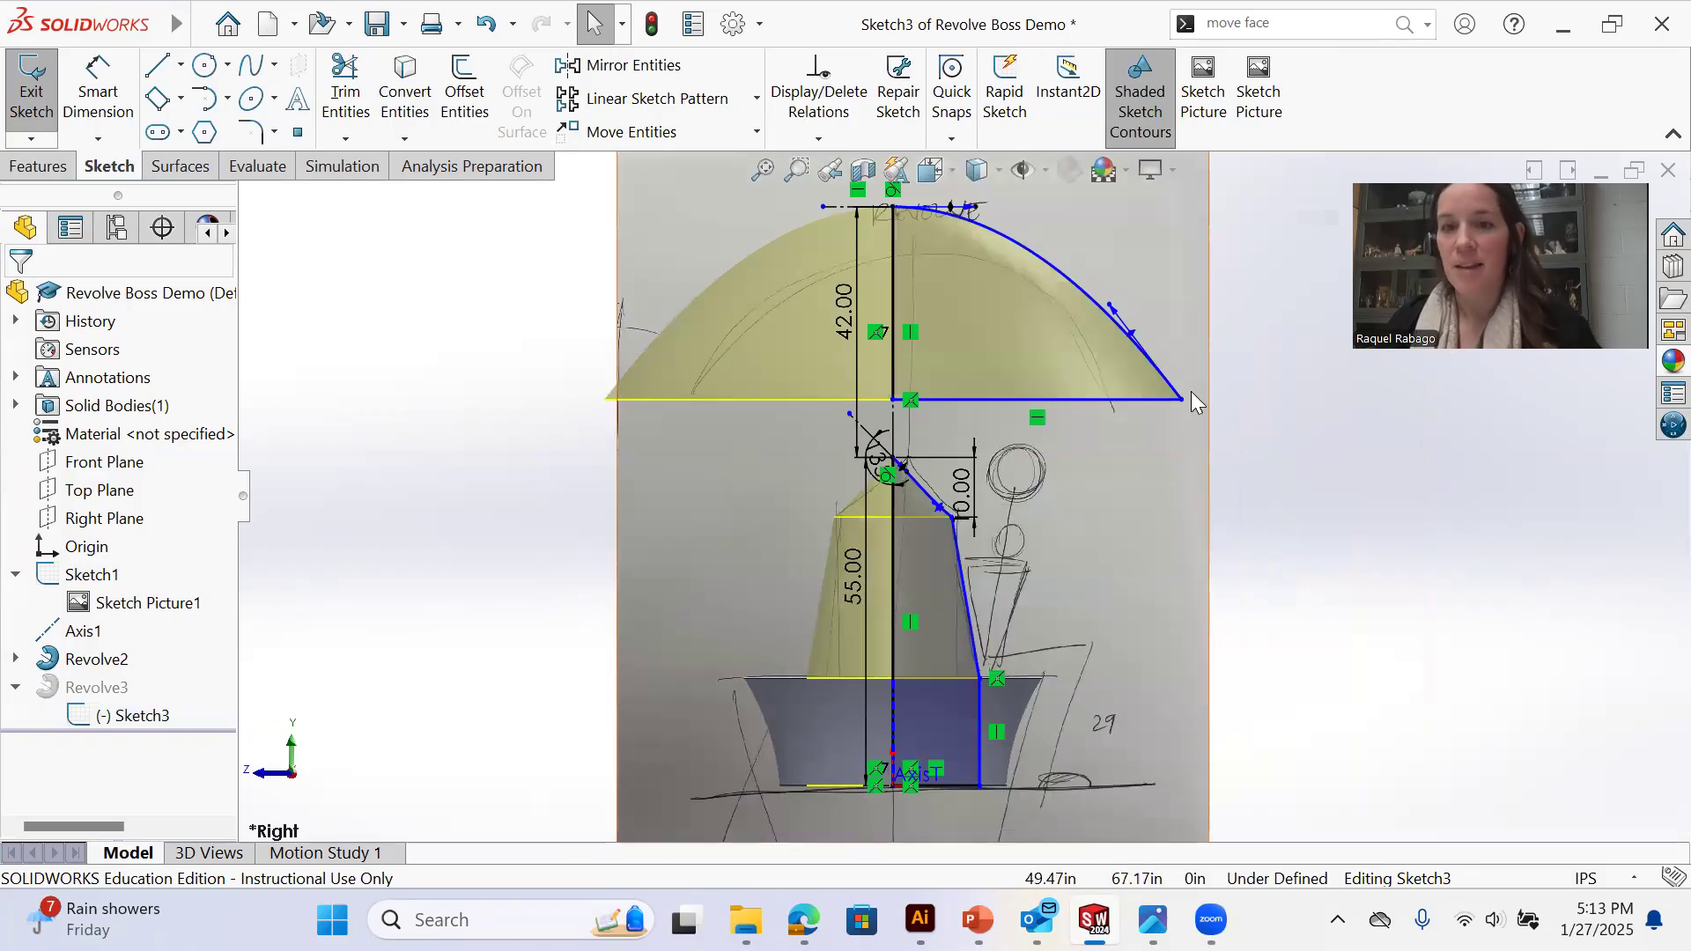
pyautogui.press('l')
pyautogui.click(1181, 400)
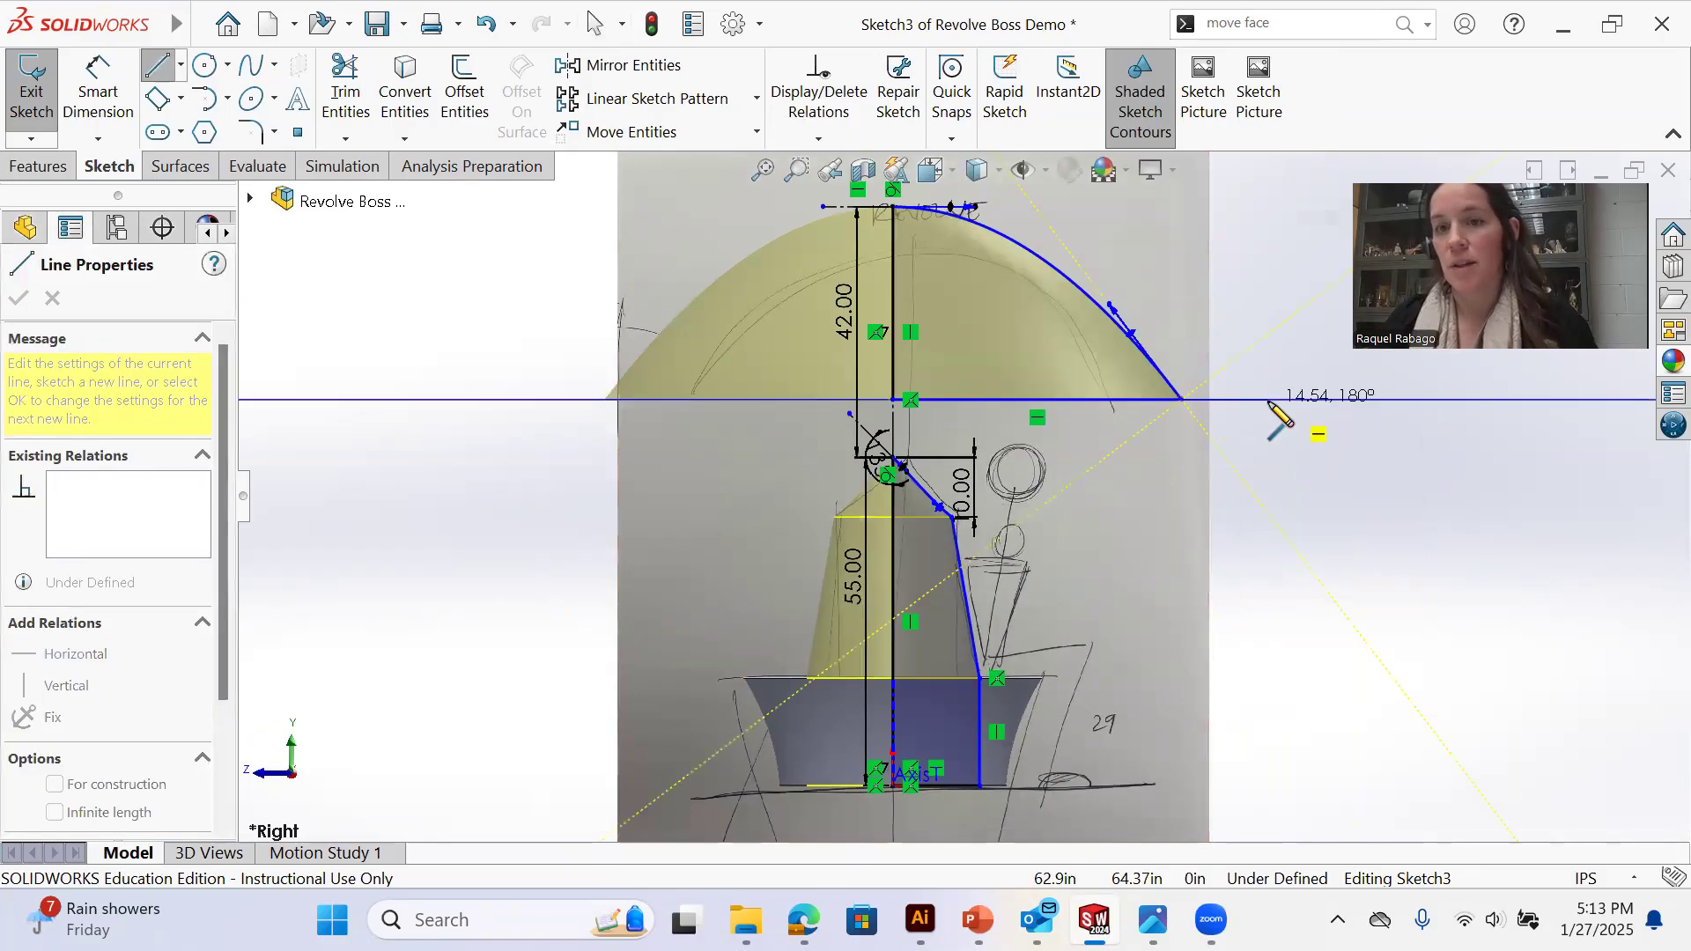
pyautogui.click(1268, 401)
pyautogui.rightClick(1284, 408)
pyautogui.click(1296, 420)
pyautogui.scroll(-3, 1251, 330)
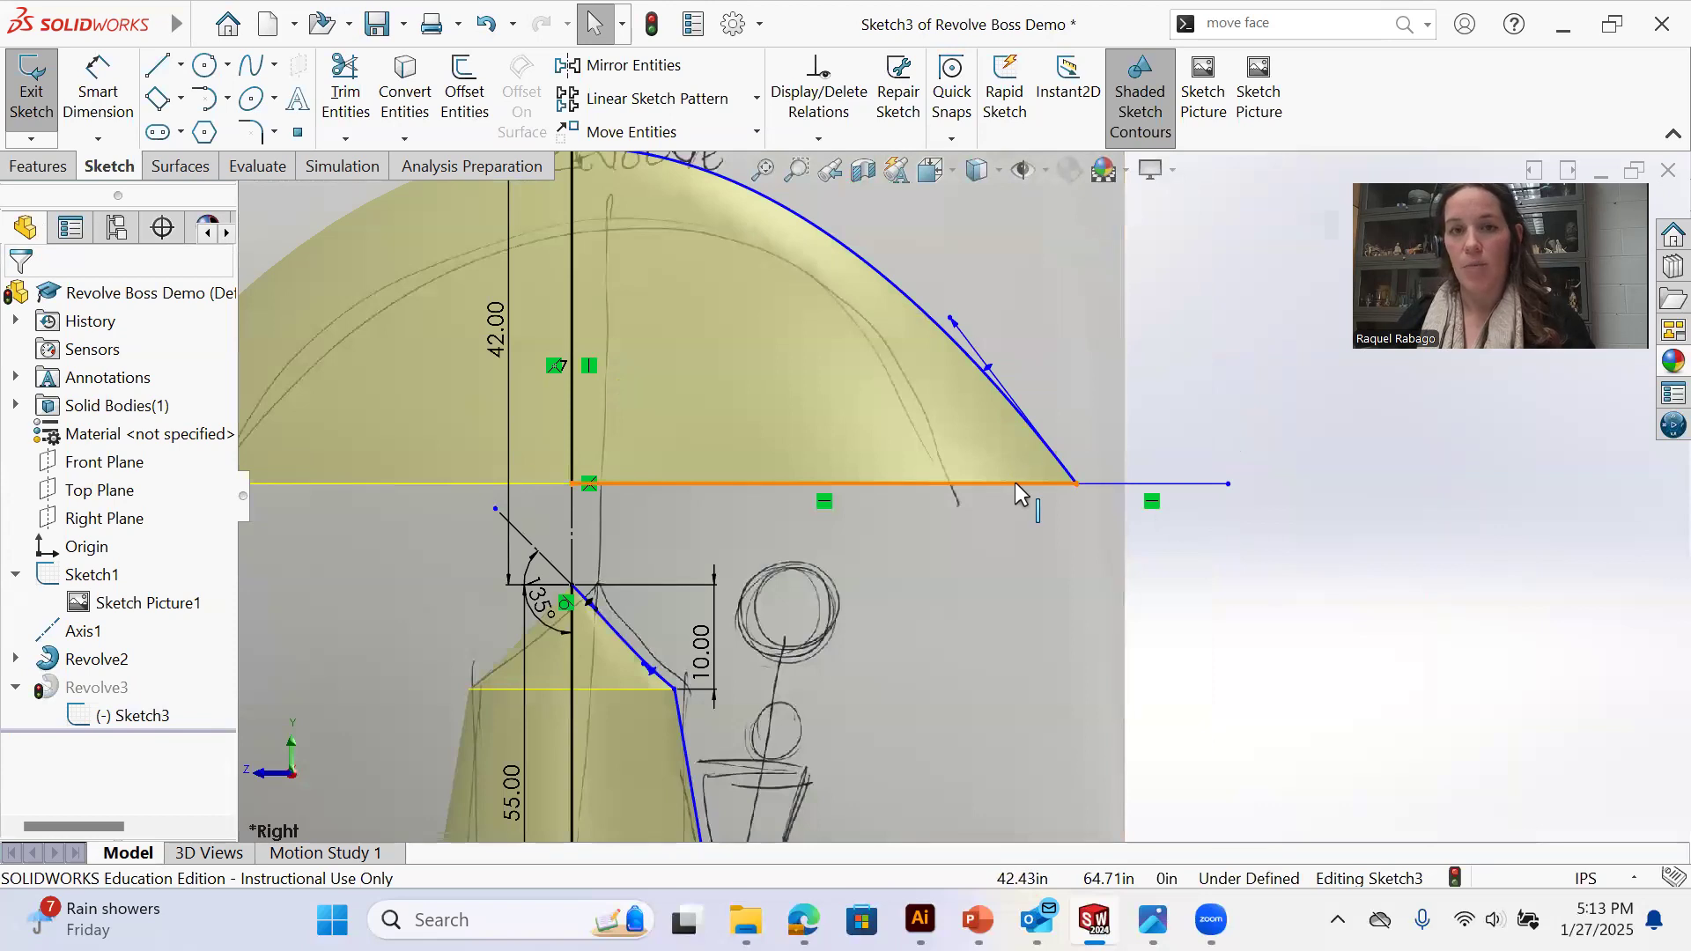
# Draw a horizontal line outward from the lower part of the spline and a sloped line down to the base extension's outer end
pyautogui.press('l')
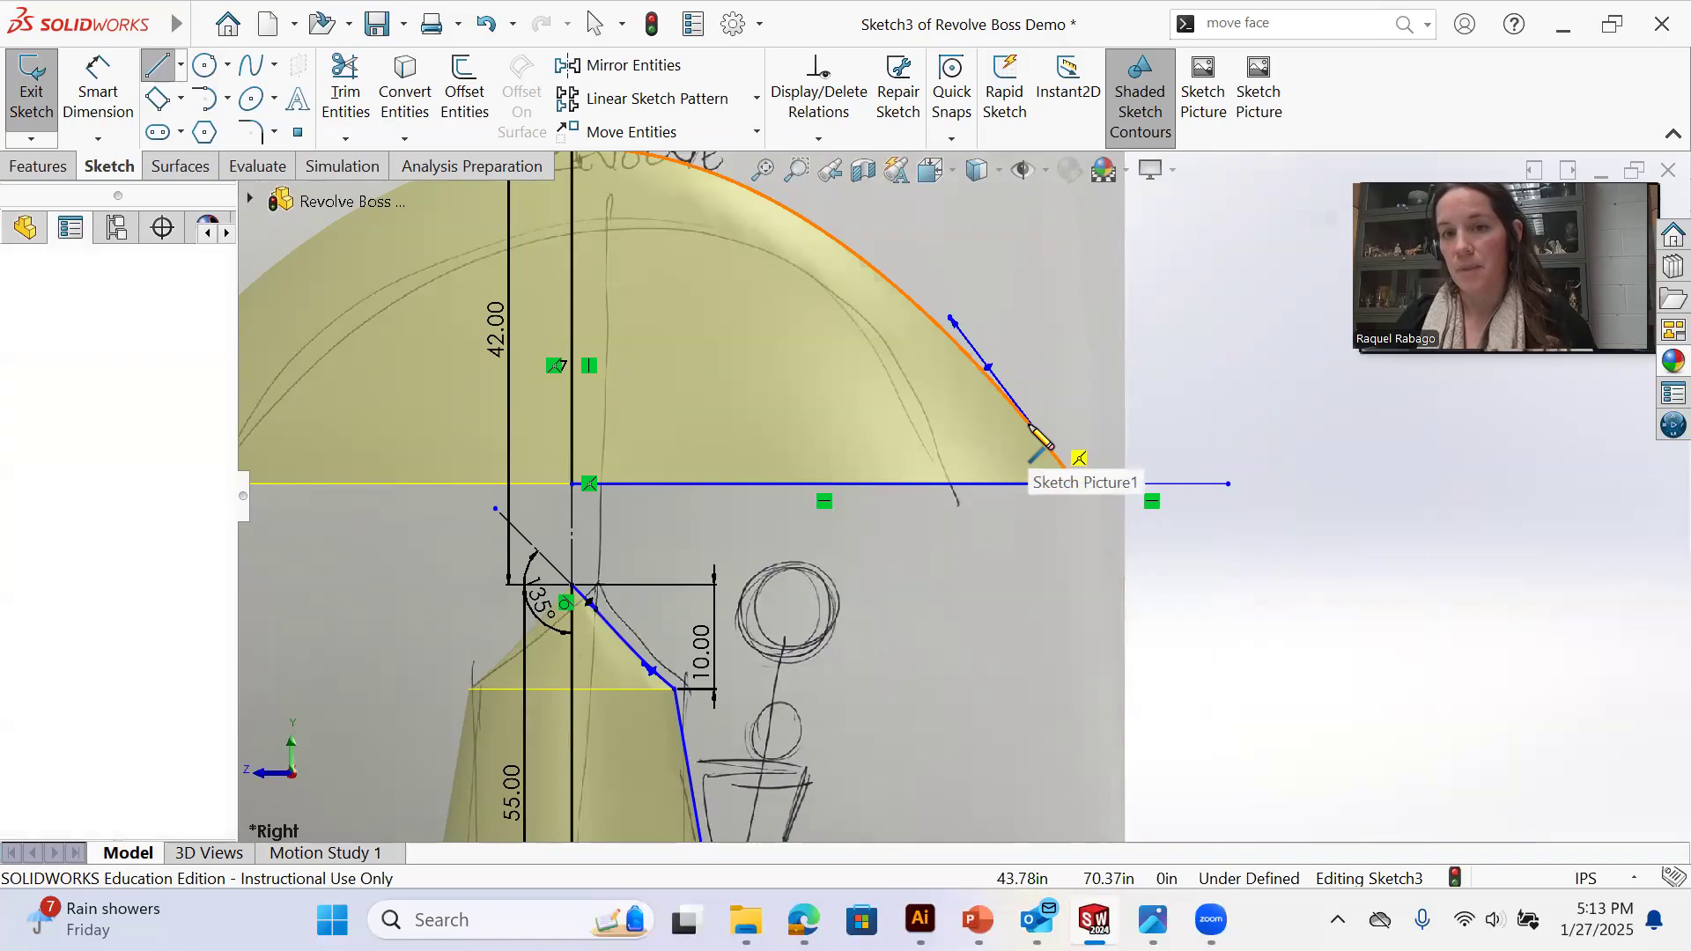
pyautogui.click(1033, 426)
pyautogui.click(1196, 426)
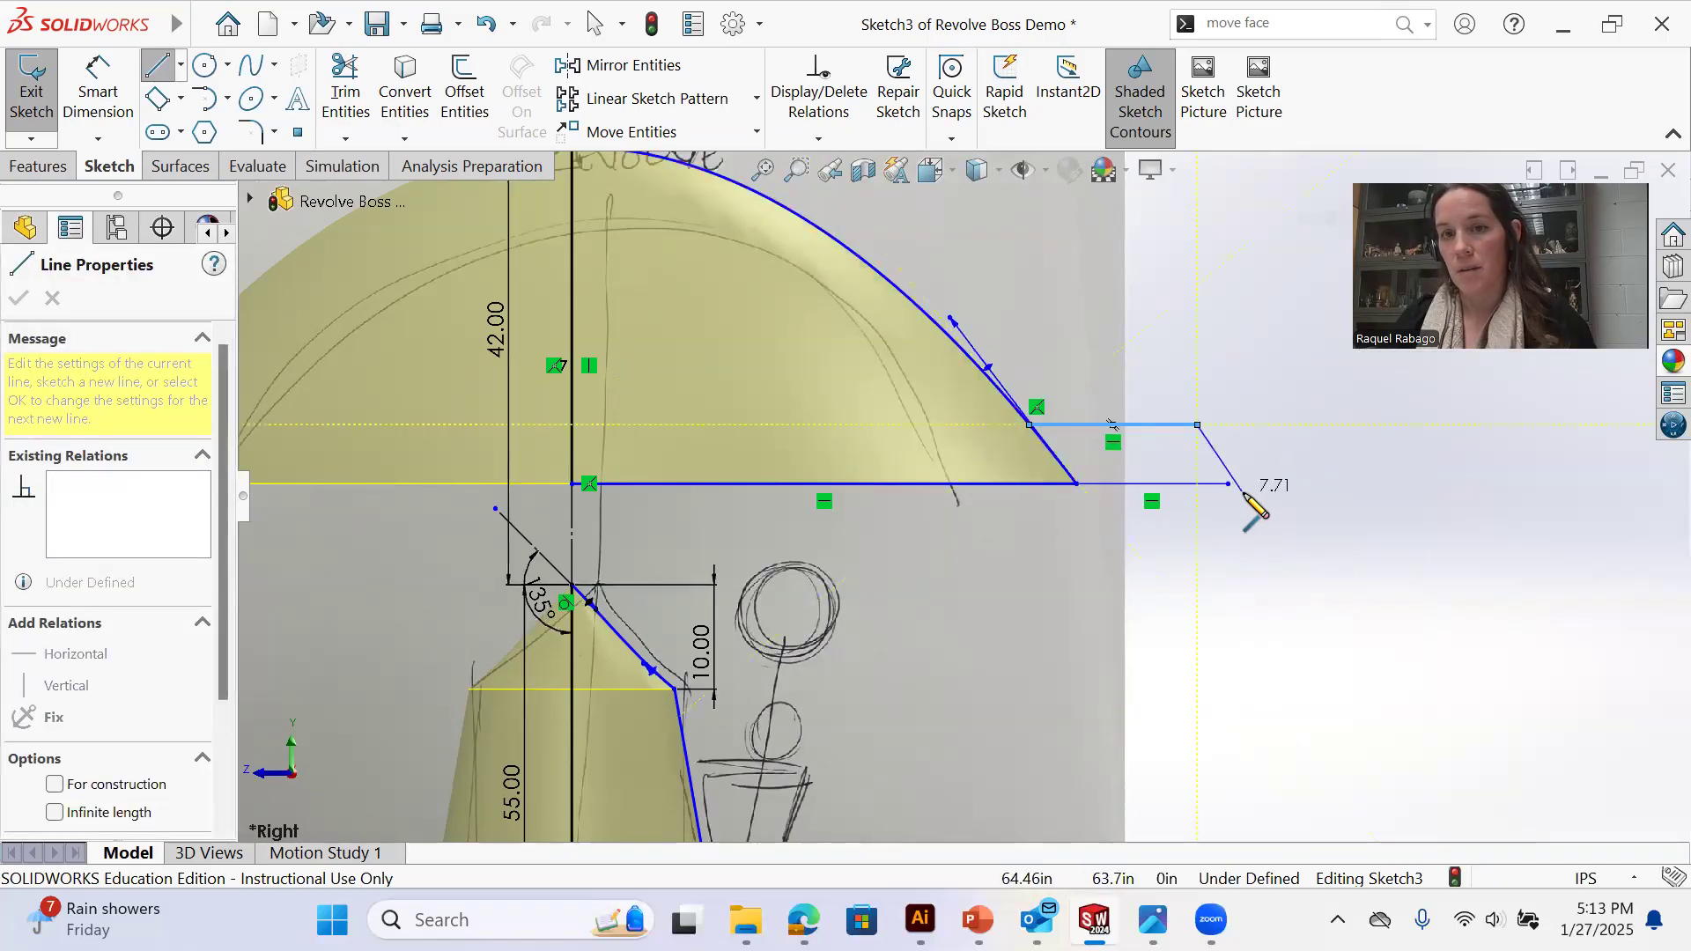
pyautogui.click(1229, 484)
pyautogui.rightClick(1229, 484)
pyautogui.click(1279, 508)
pyautogui.press('Escape')
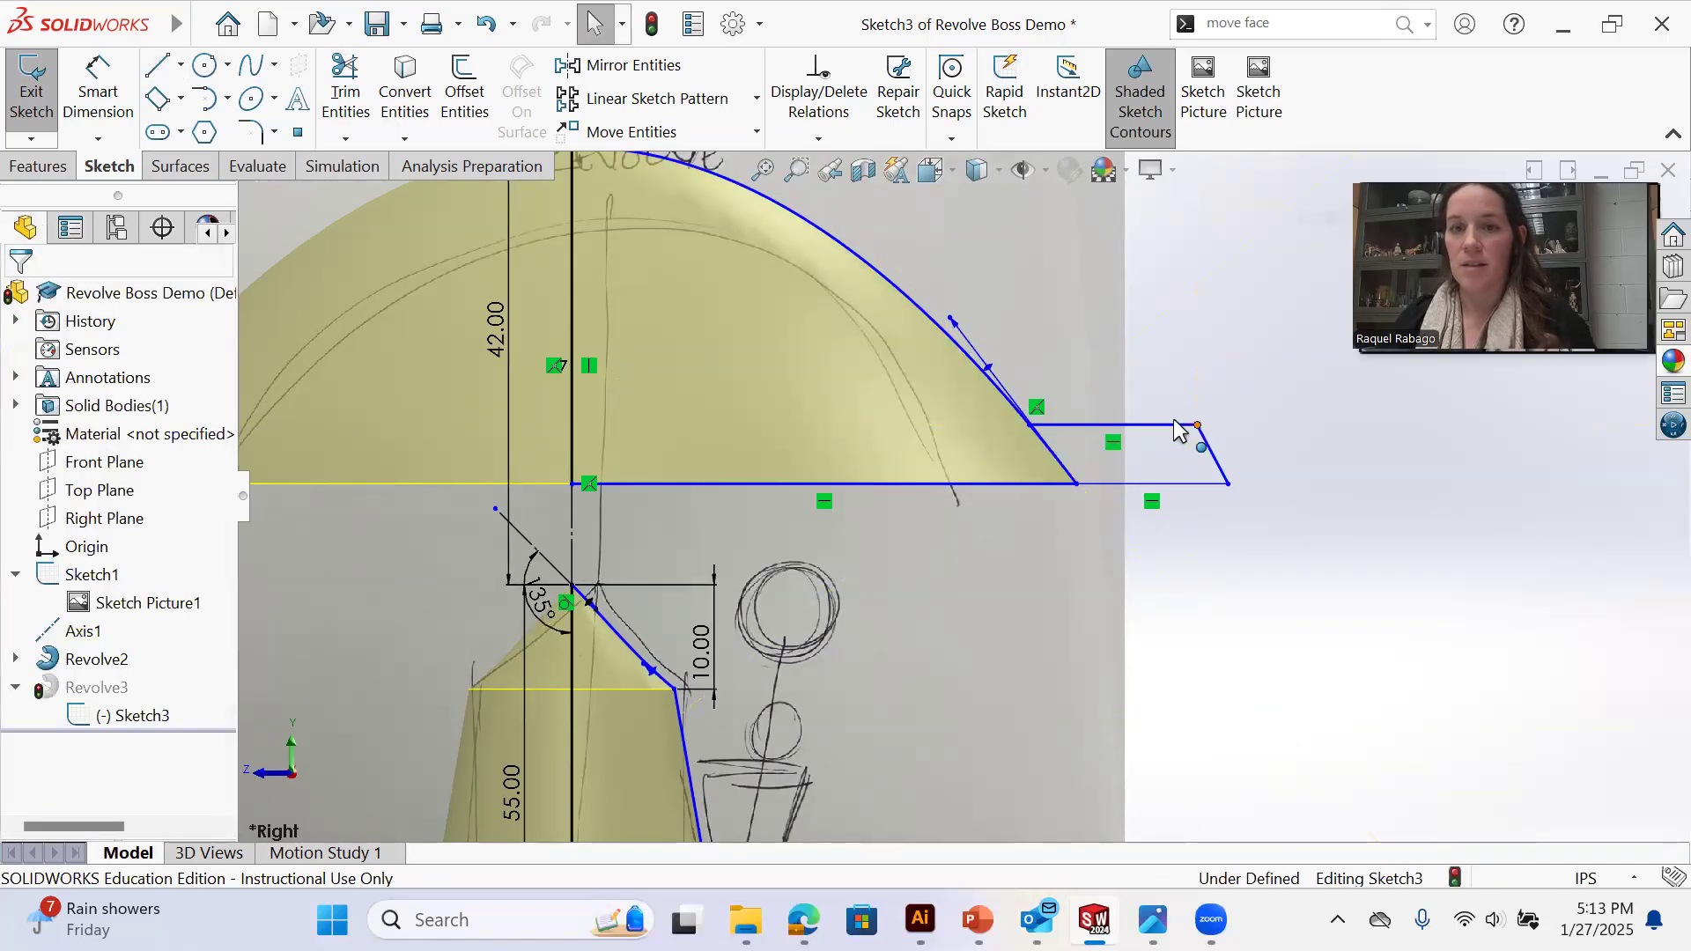
# Move the brim profile's upper outer corner inward toward the dome to shorten its top edge and flatten the sloped edge
pyautogui.moveTo(1196, 427); pyautogui.dragTo(1161, 427)
pyautogui.press('Escape')
pyautogui.scroll(-3, 1054, 403)
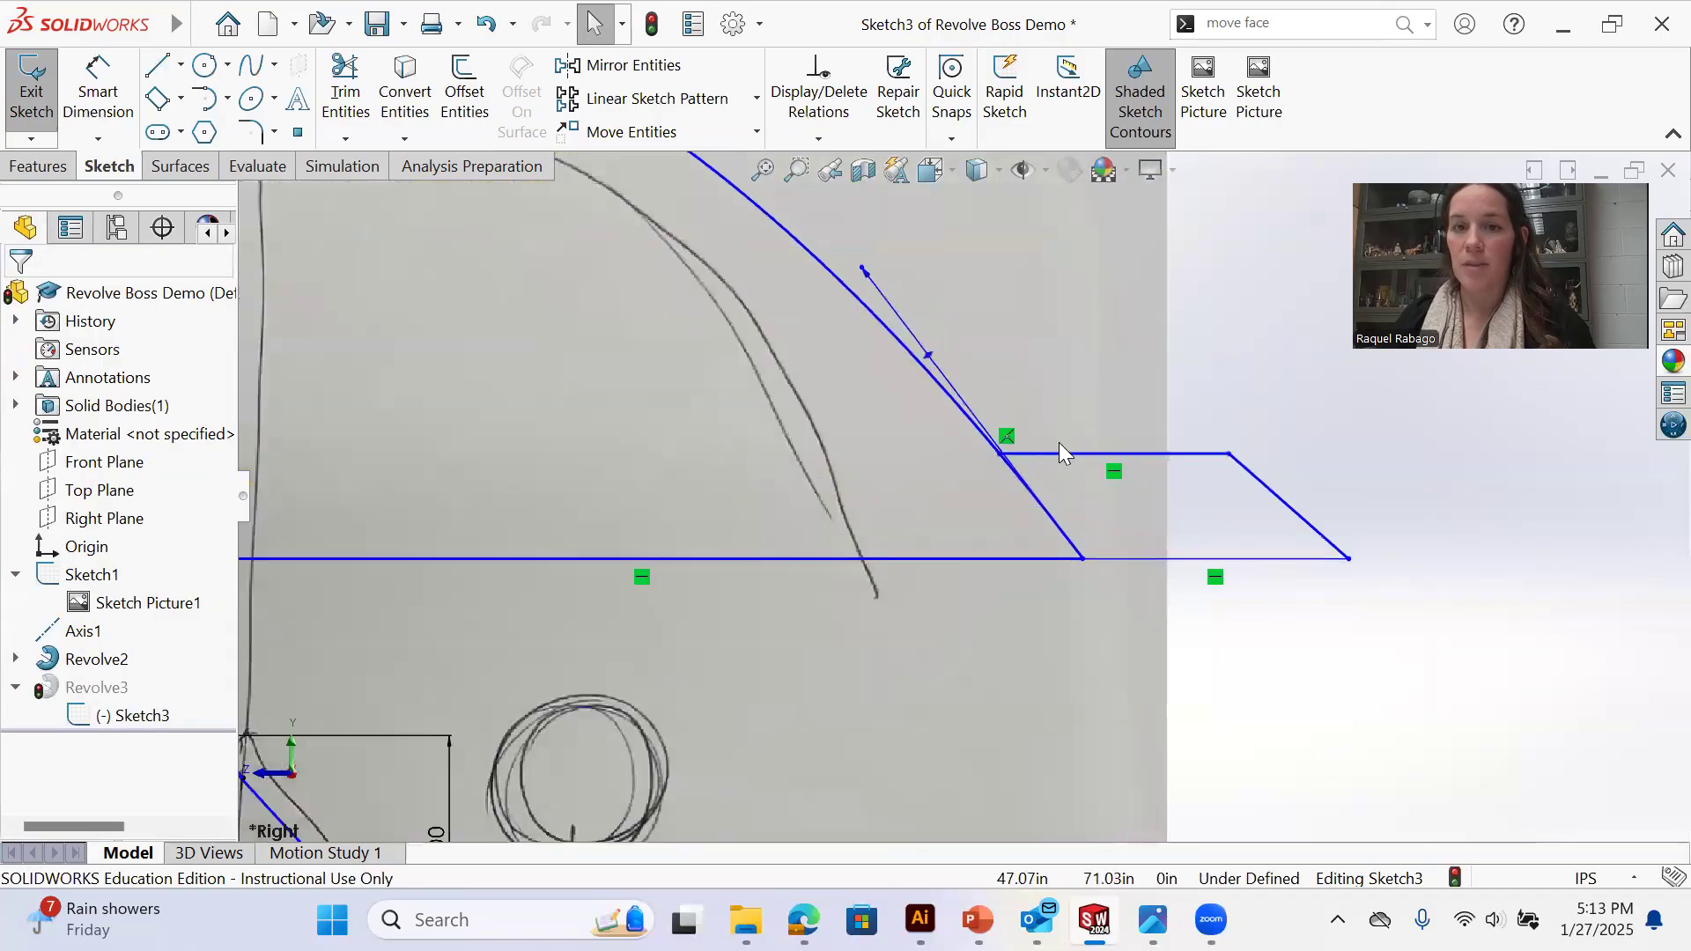
pyautogui.scroll(2, 1026, 526)
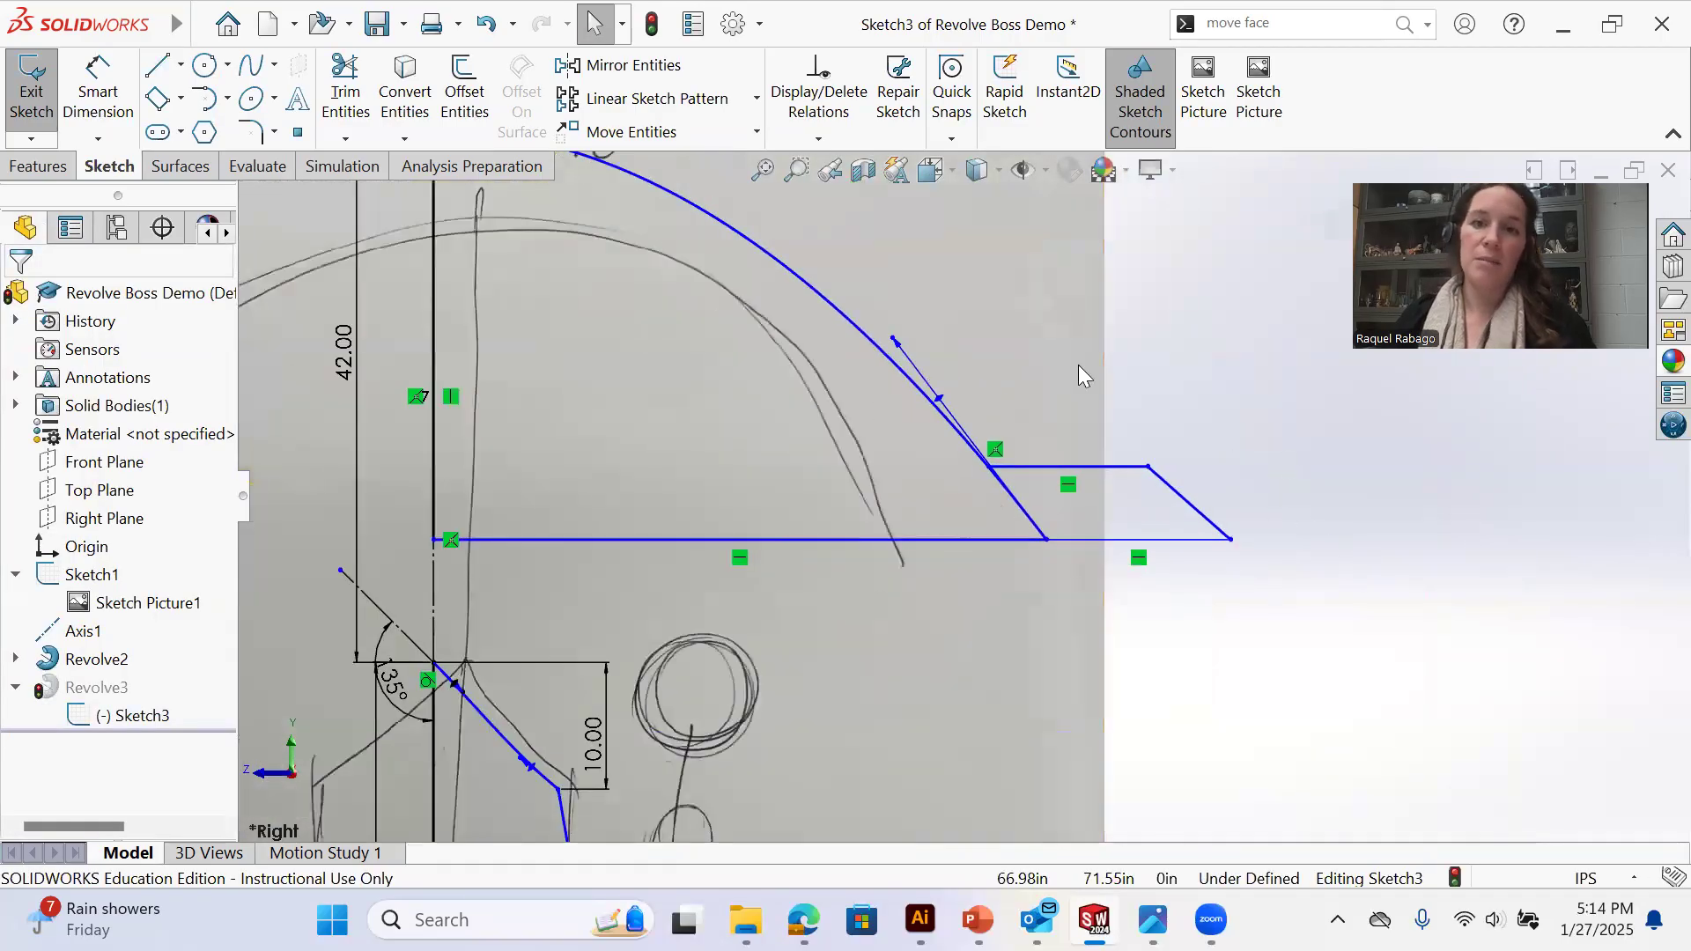
# Trim the dome spline's tail below the brim line, accept losing the spline relations, and end the Trim command
pyautogui.click(345, 92)
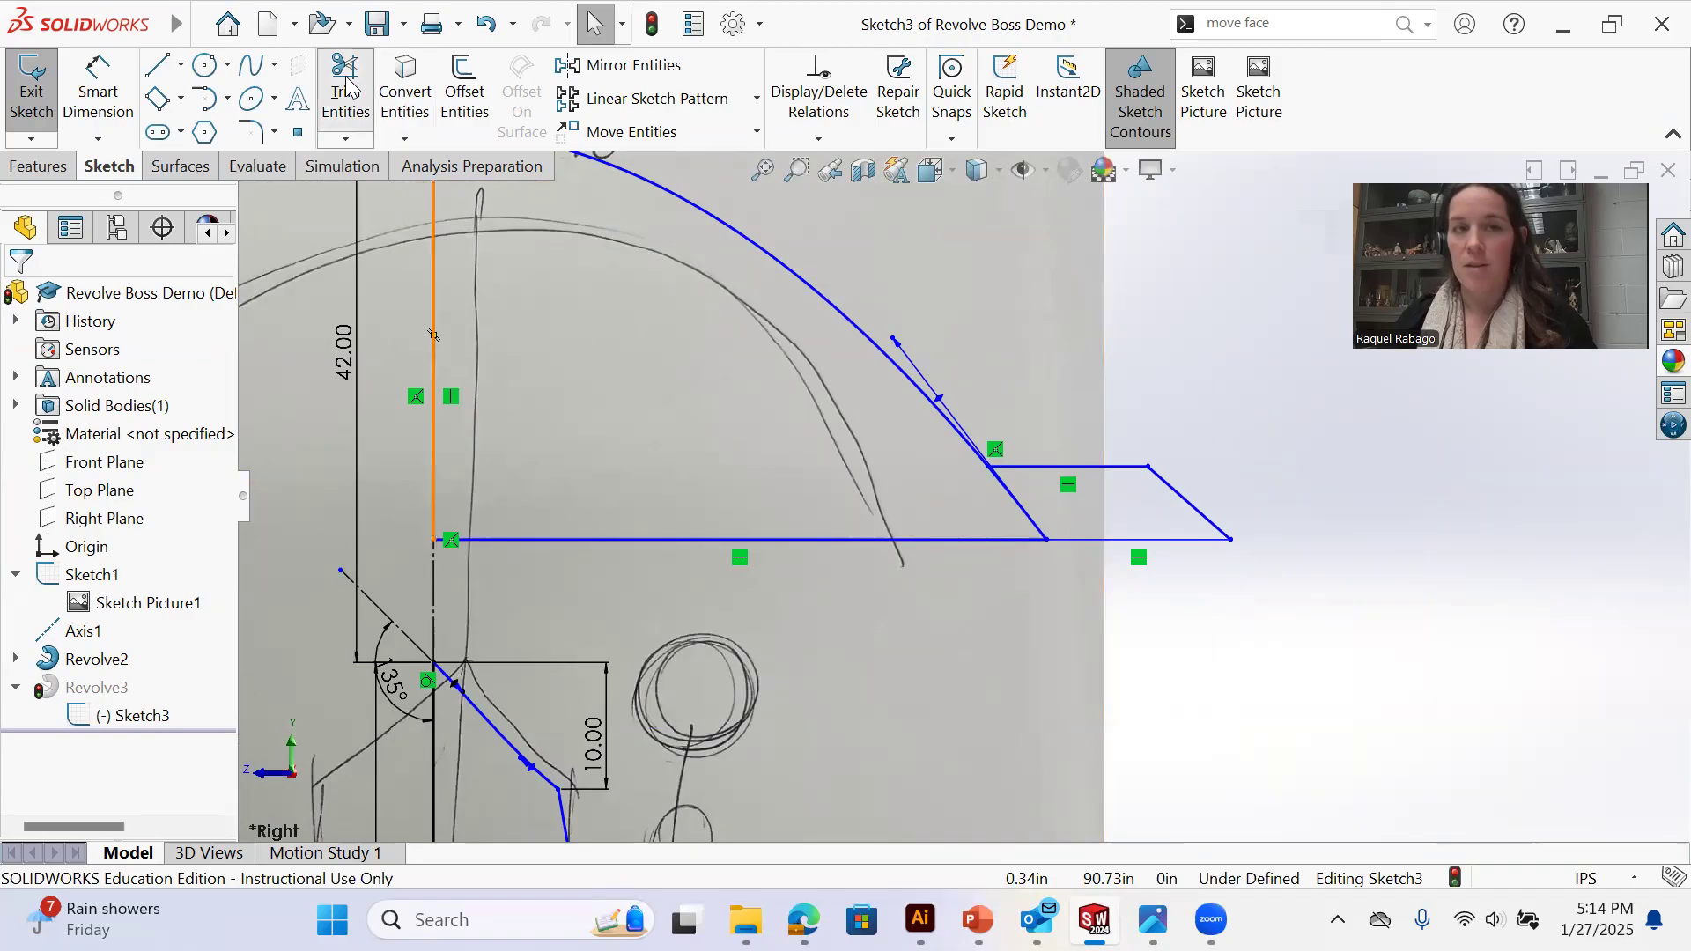
pyautogui.scroll(-4, 1012, 502)
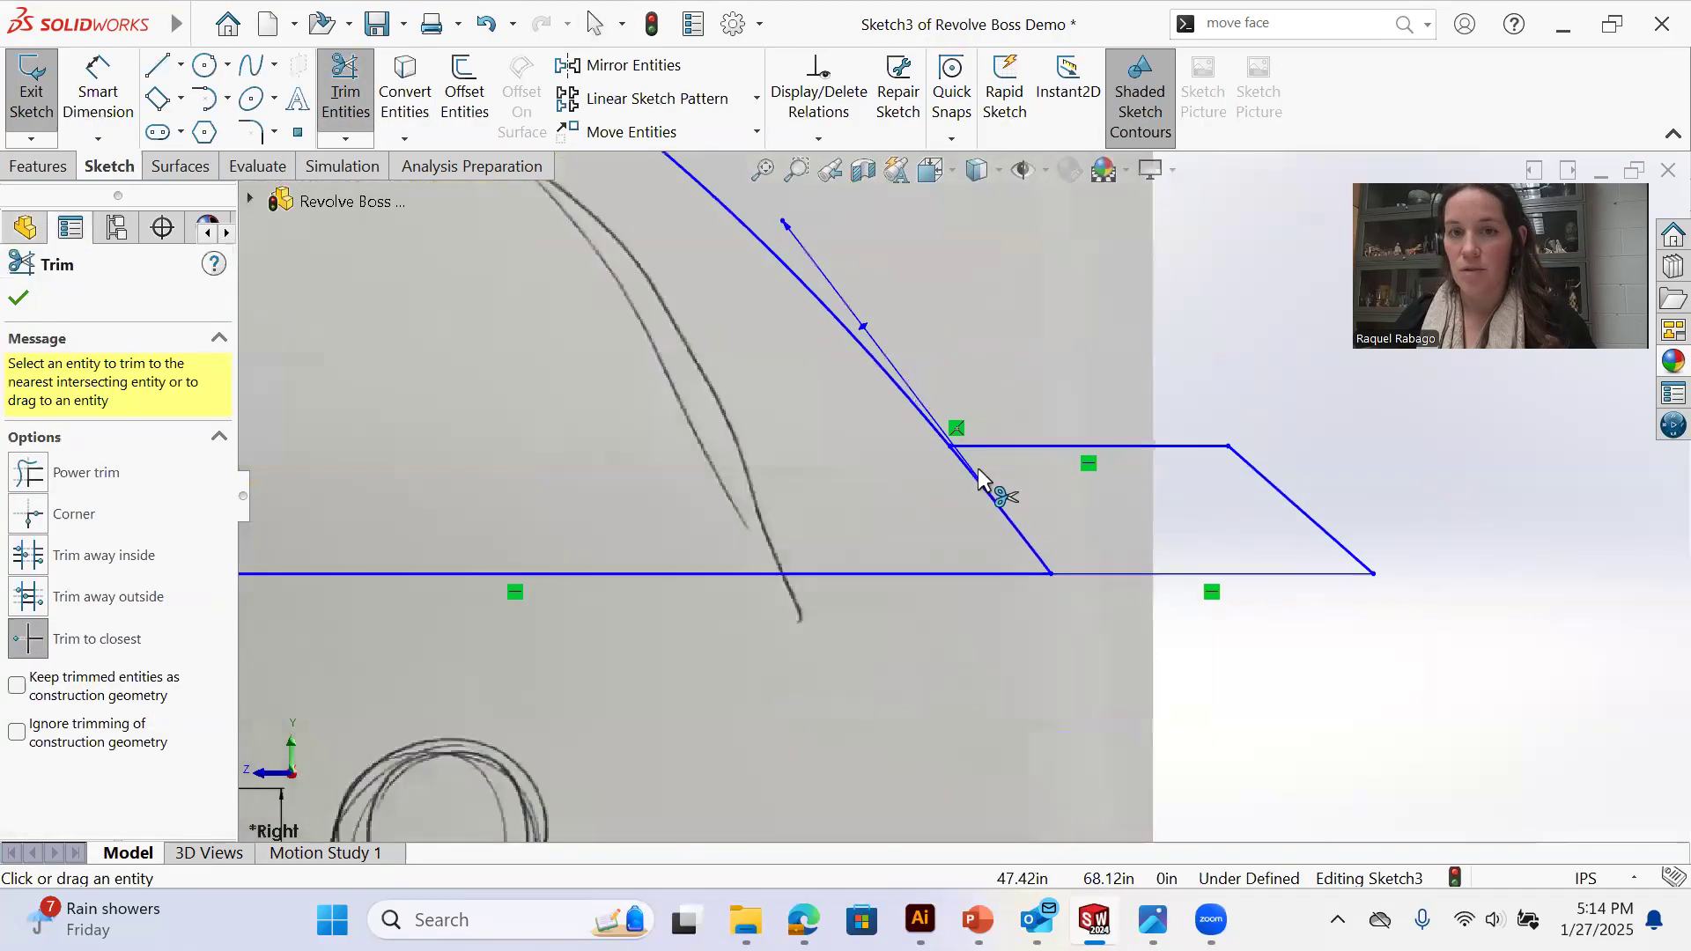
pyautogui.click(951, 471)
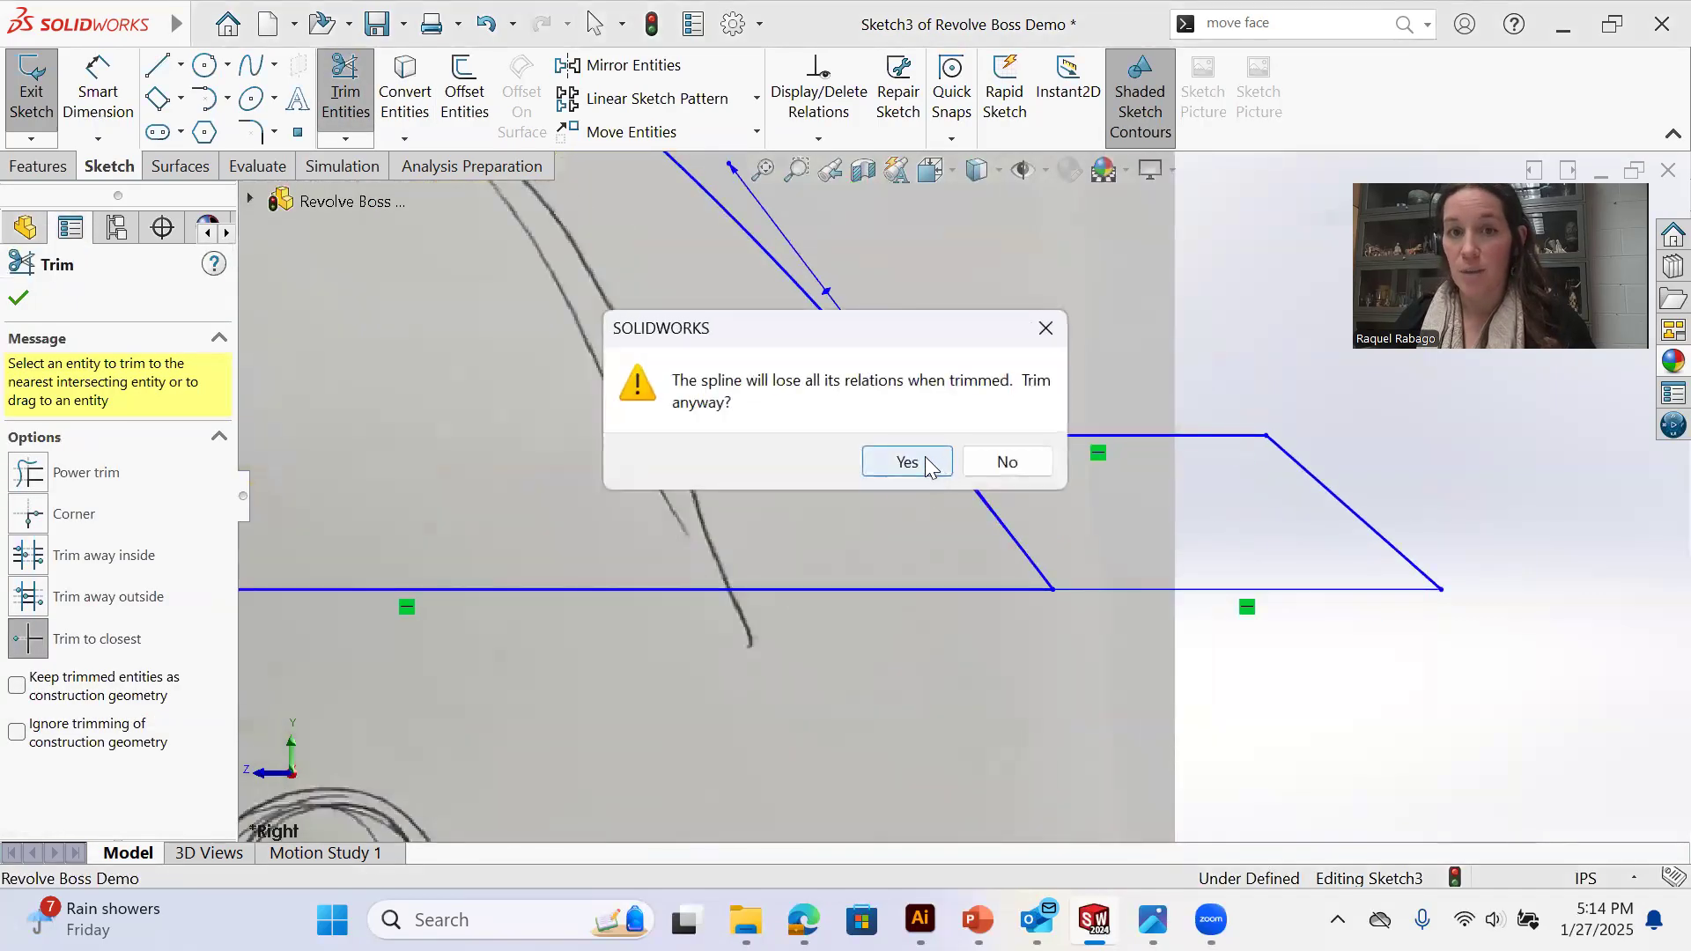
pyautogui.click(907, 462)
pyautogui.scroll(3, 987, 564)
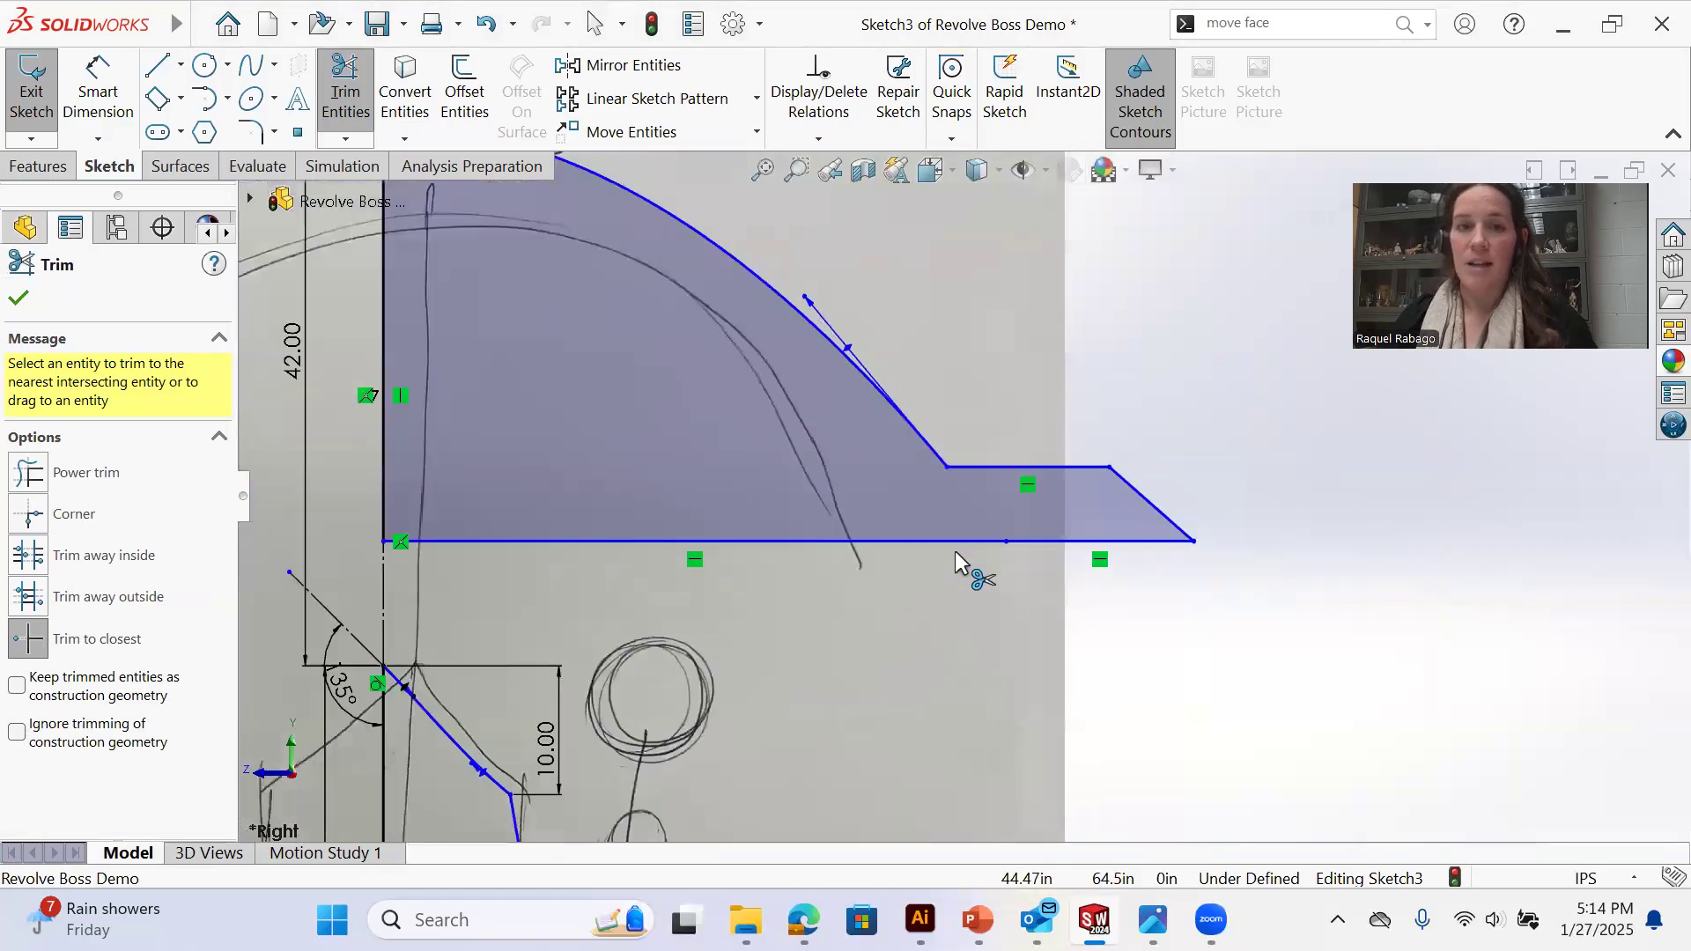
pyautogui.scroll(2, 955, 552)
pyautogui.rightClick(904, 352)
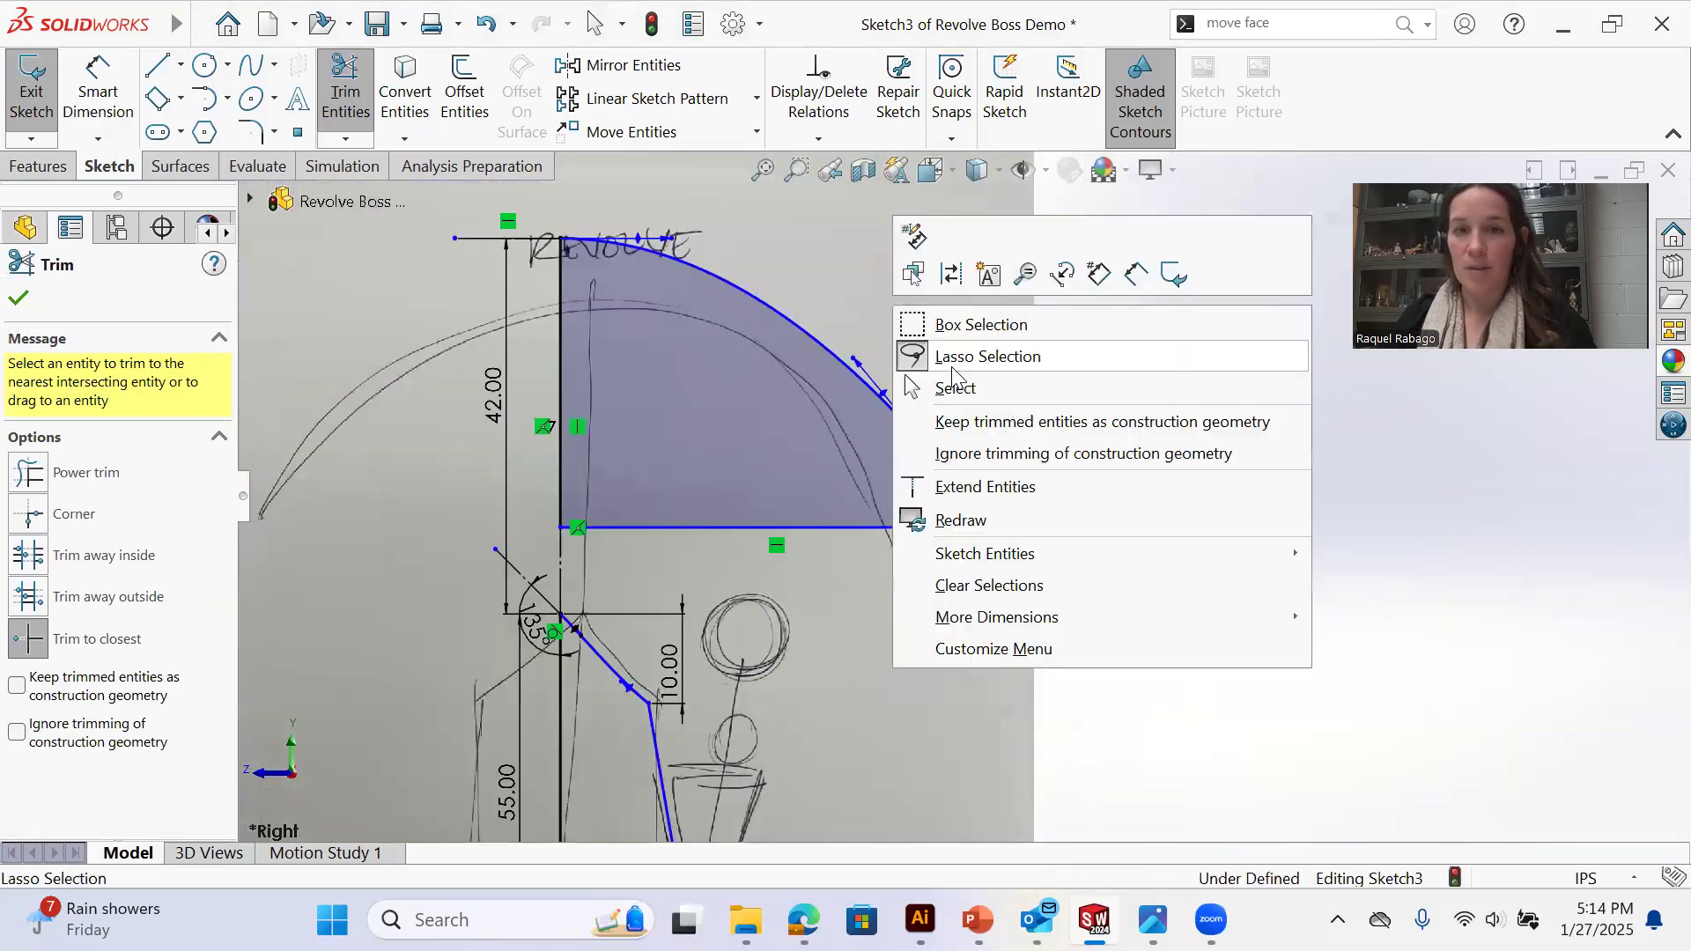
pyautogui.click(1005, 389)
# Exit Sketch3 to rebuild the Revolve3 dome with its closed profile
pyautogui.scroll(2, 912, 561)
pyautogui.moveTo(914, 566); pyautogui.dragTo(964, 588, button='middle')
pyautogui.click(22, 92)
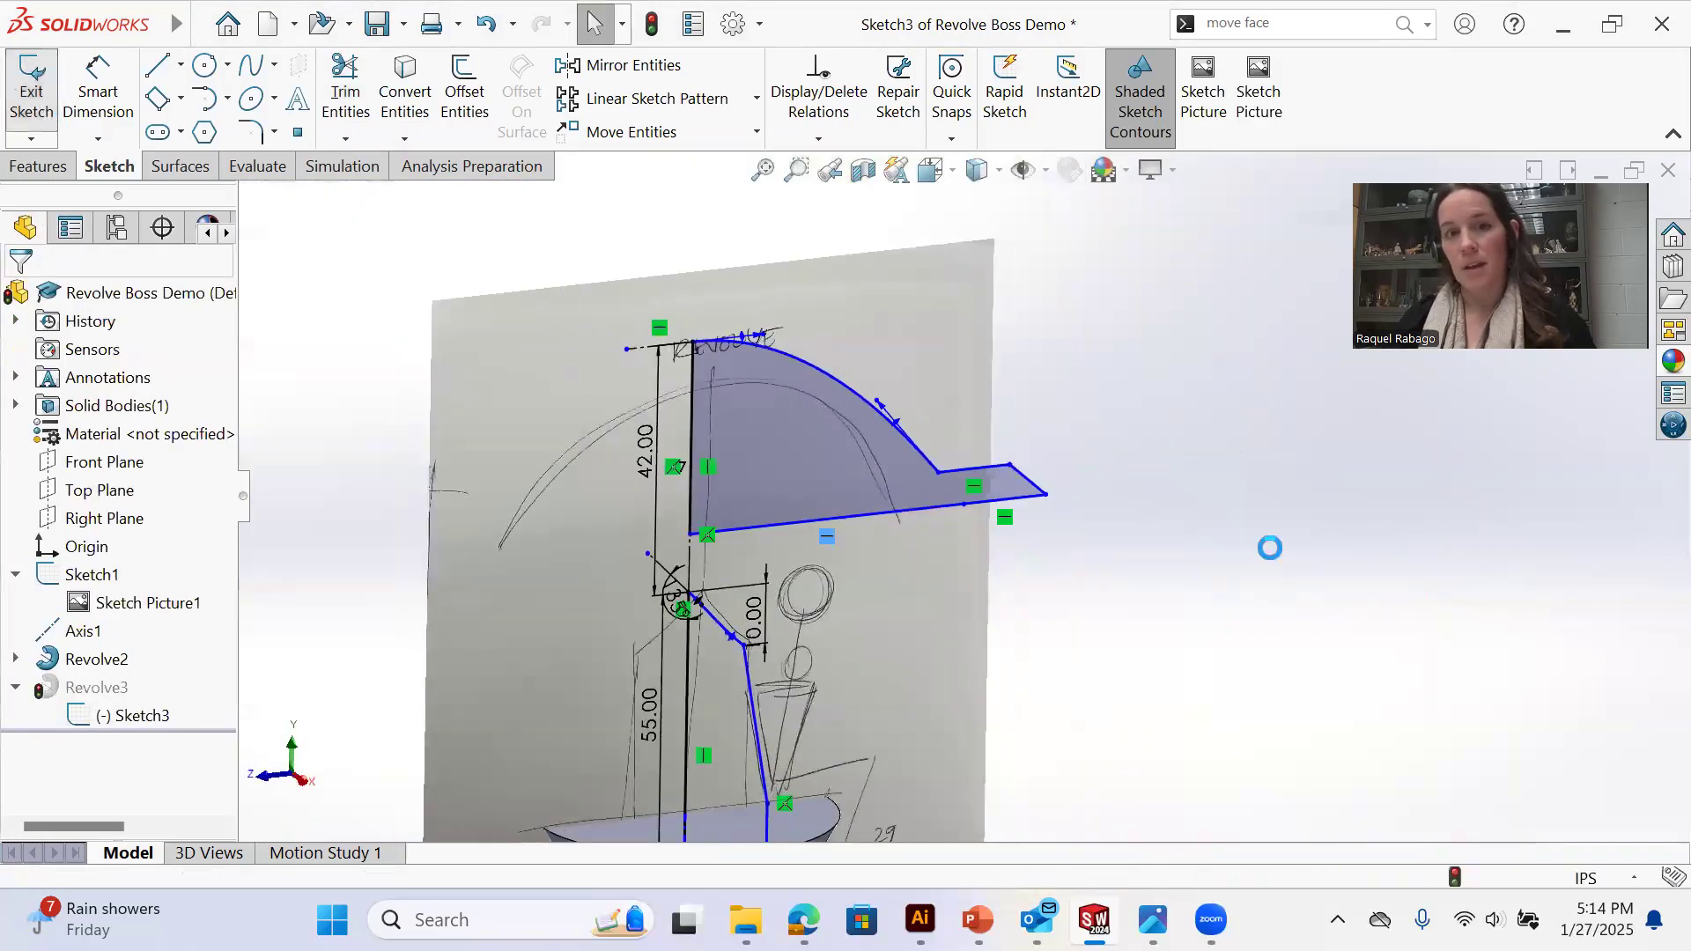
# Shell the dome and brim body to 0.75 in, removing the flat underside face, with the preview shown
pyautogui.scroll(3, 1013, 586)
pyautogui.moveTo(932, 599); pyautogui.dragTo(1151, 559, button='middle')
pyautogui.scroll(-4, 965, 510)
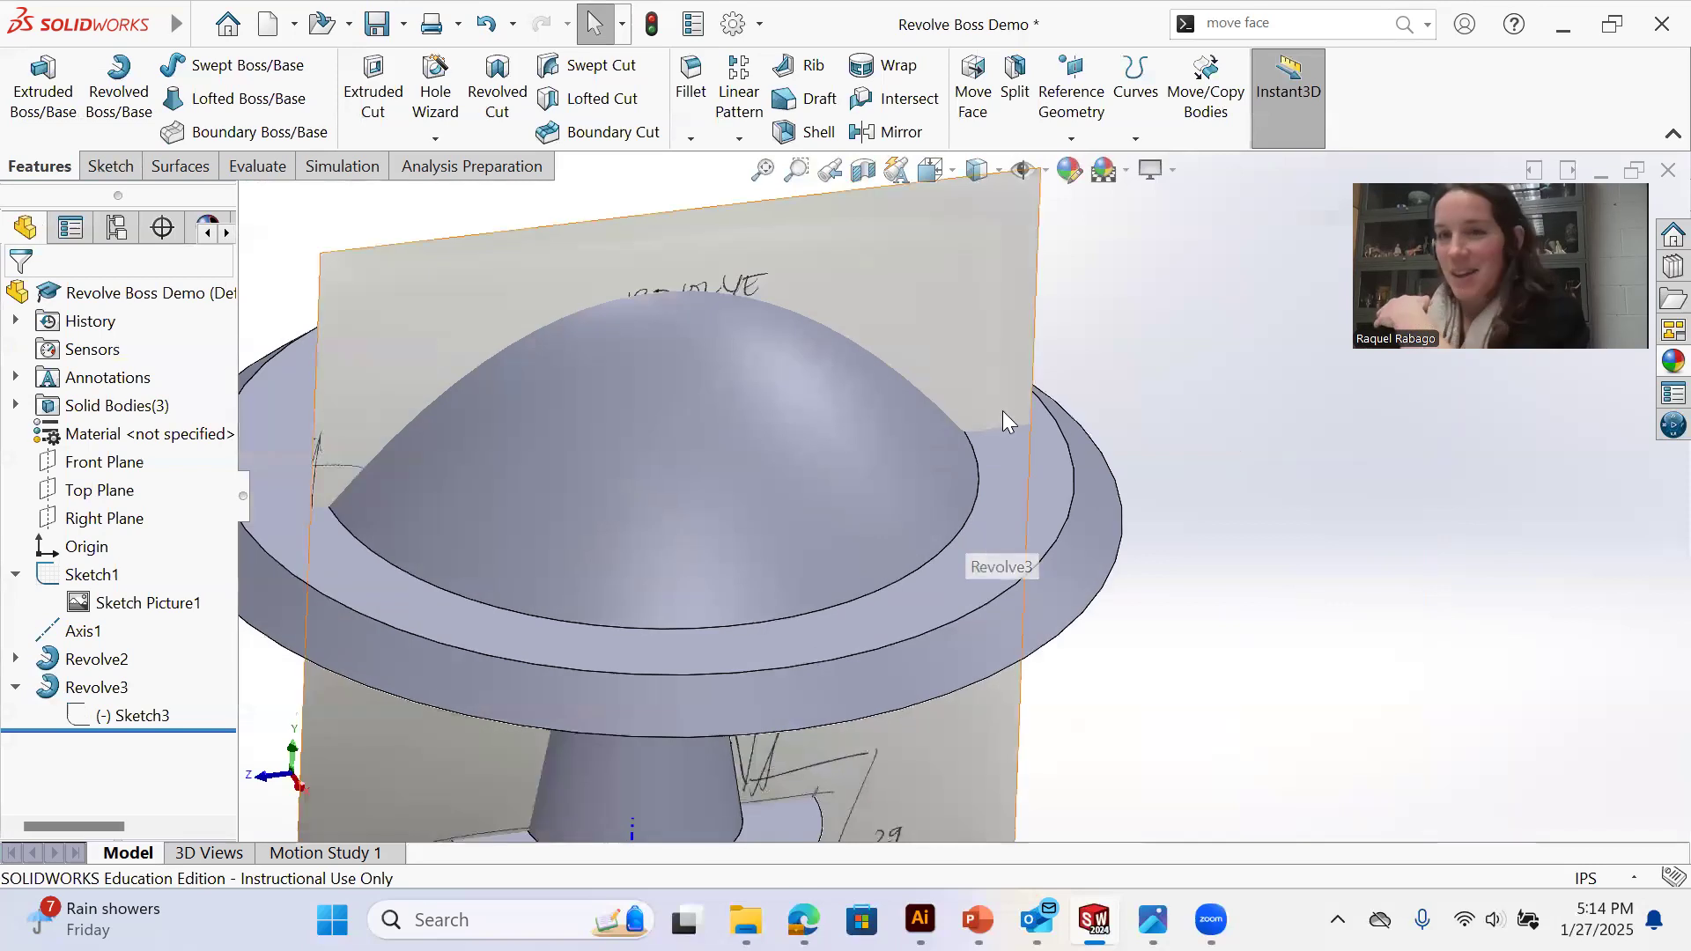
pyautogui.scroll(2, 989, 593)
pyautogui.moveTo(988, 593); pyautogui.dragTo(1117, 553, button='middle')
pyautogui.moveTo(946, 568); pyautogui.dragTo(1018, 546, button='middle')
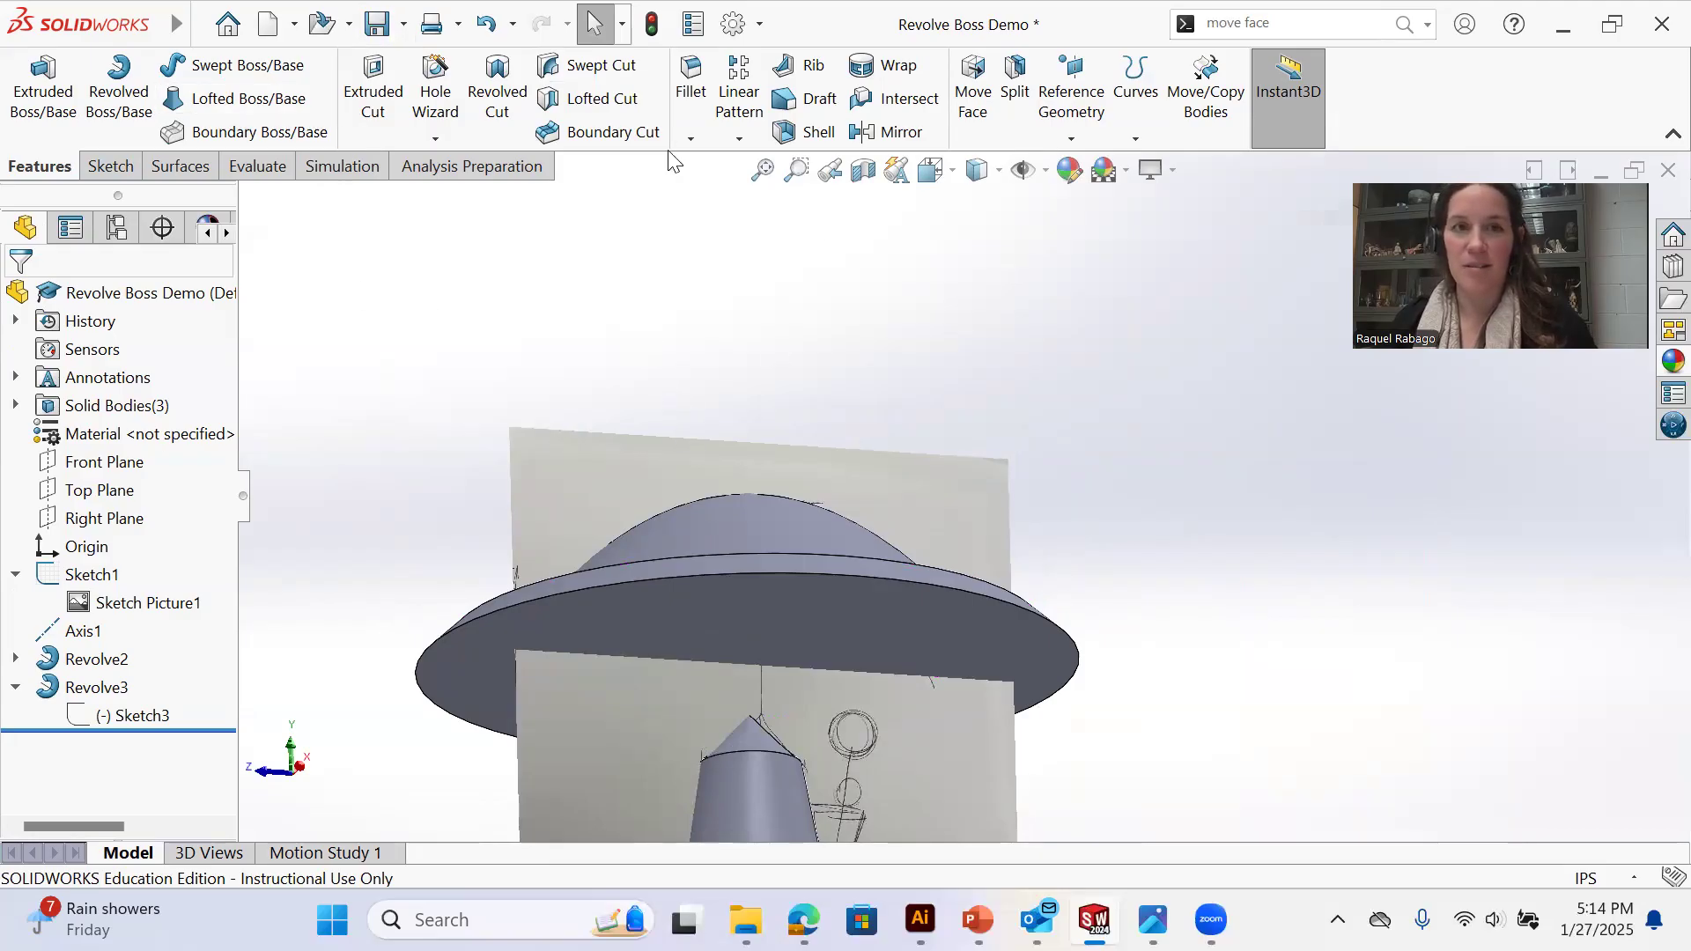
pyautogui.click(805, 132)
pyautogui.click(951, 644)
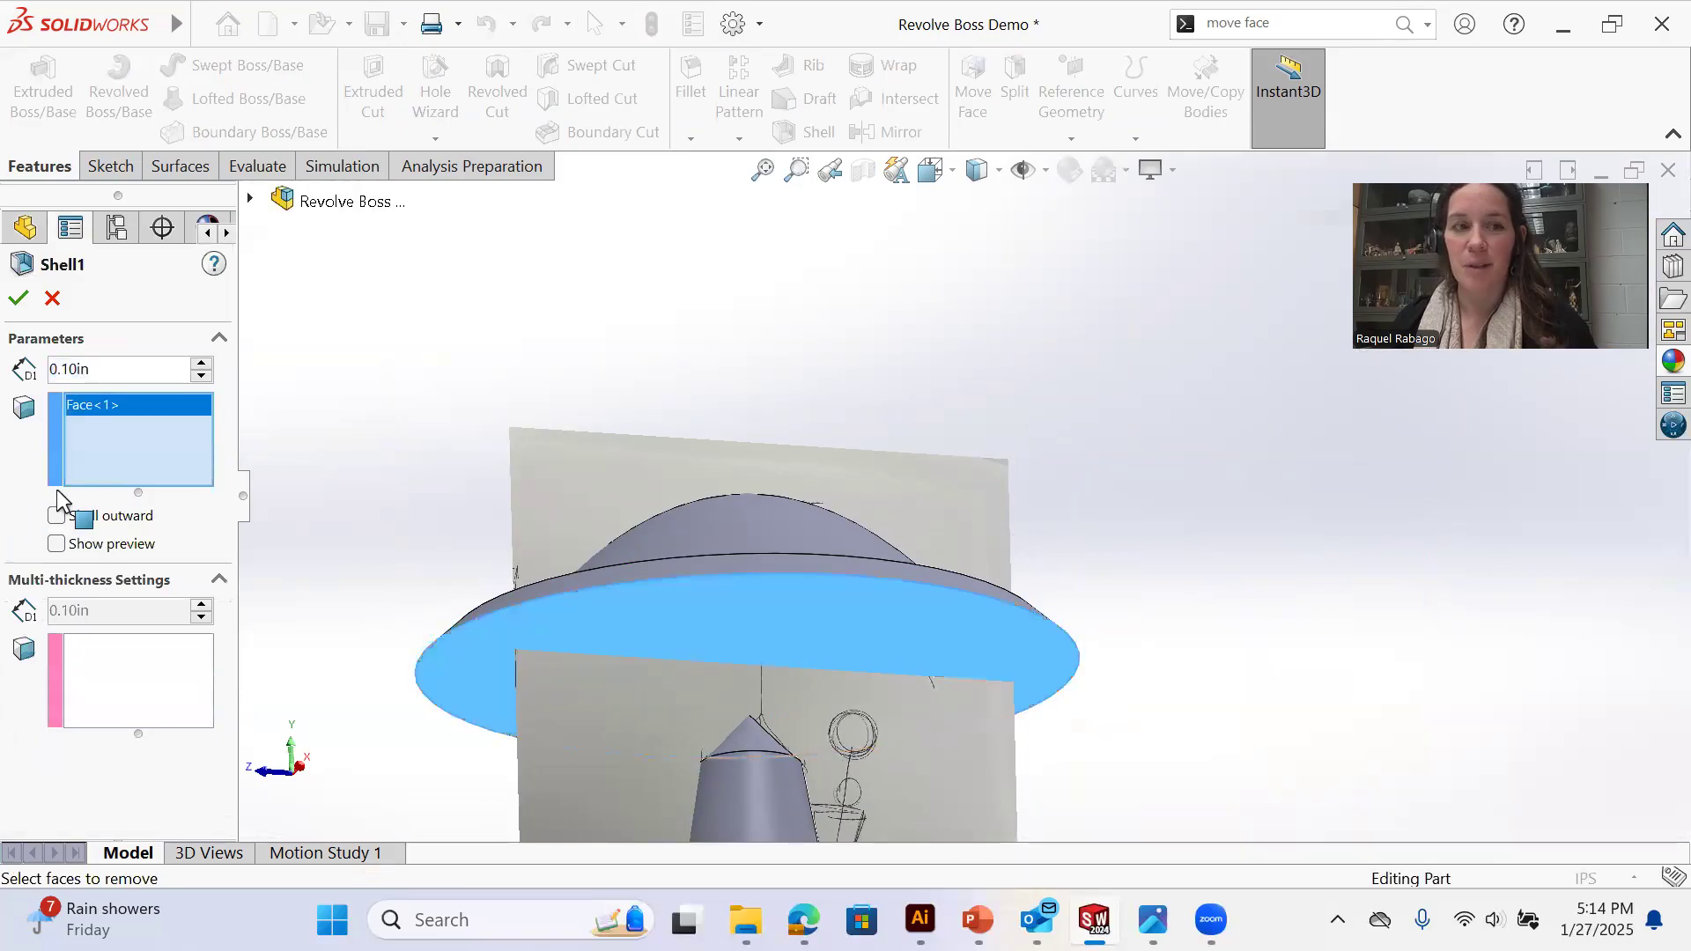
pyautogui.click(112, 546)
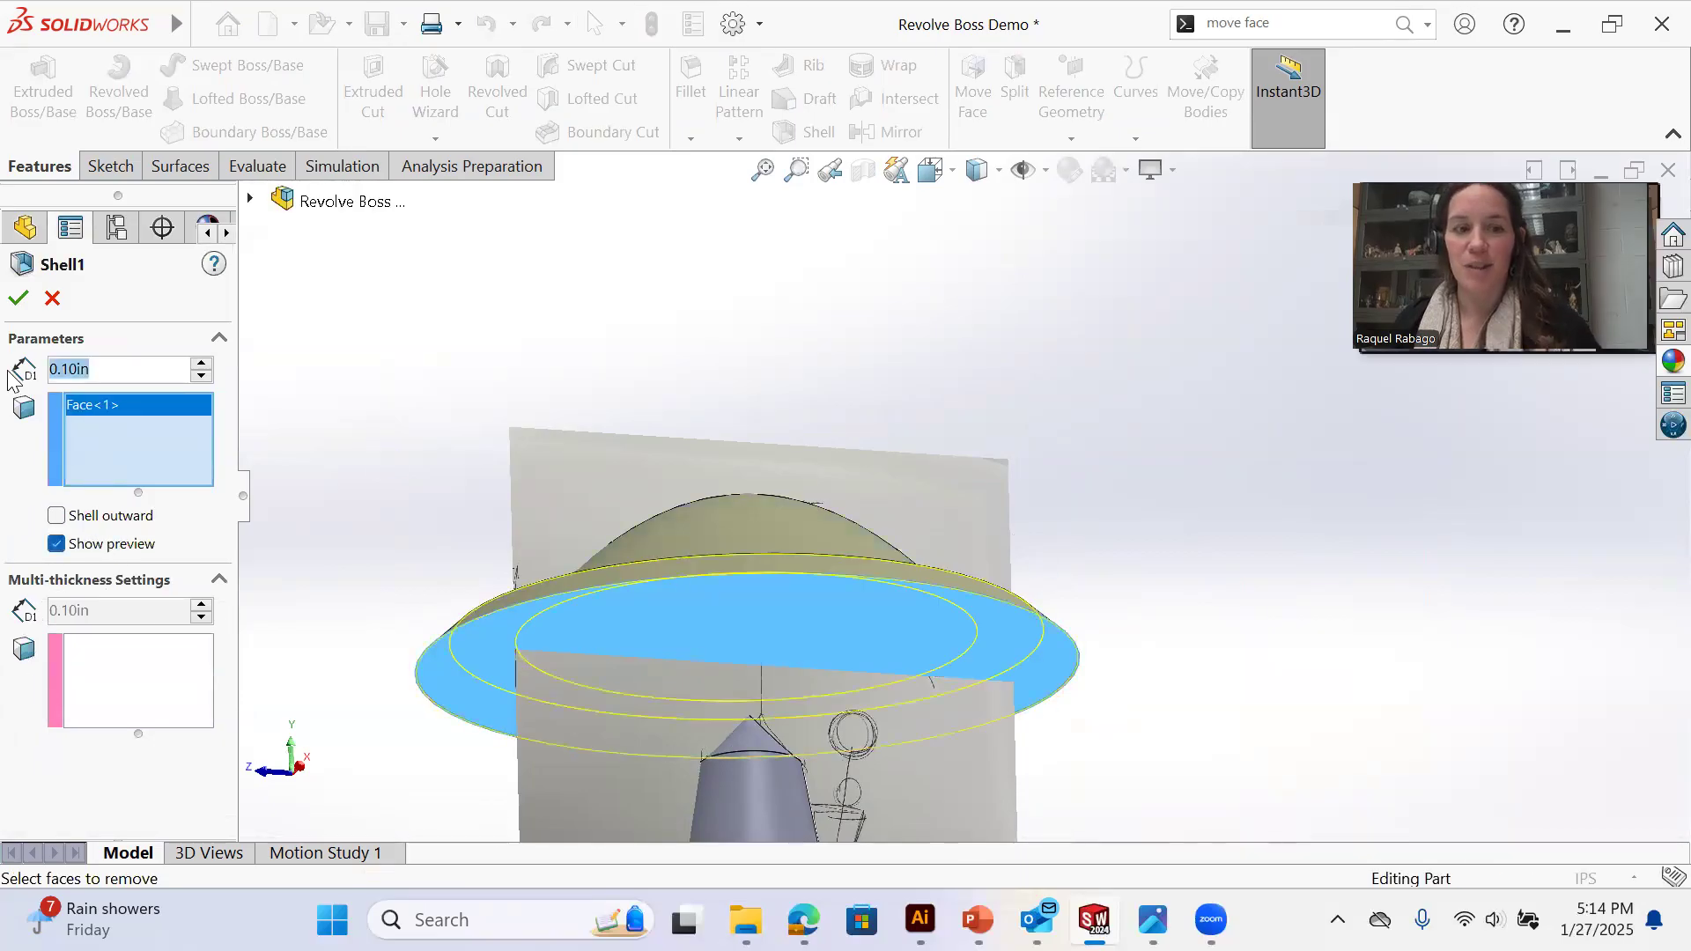
pyautogui.write('.75')
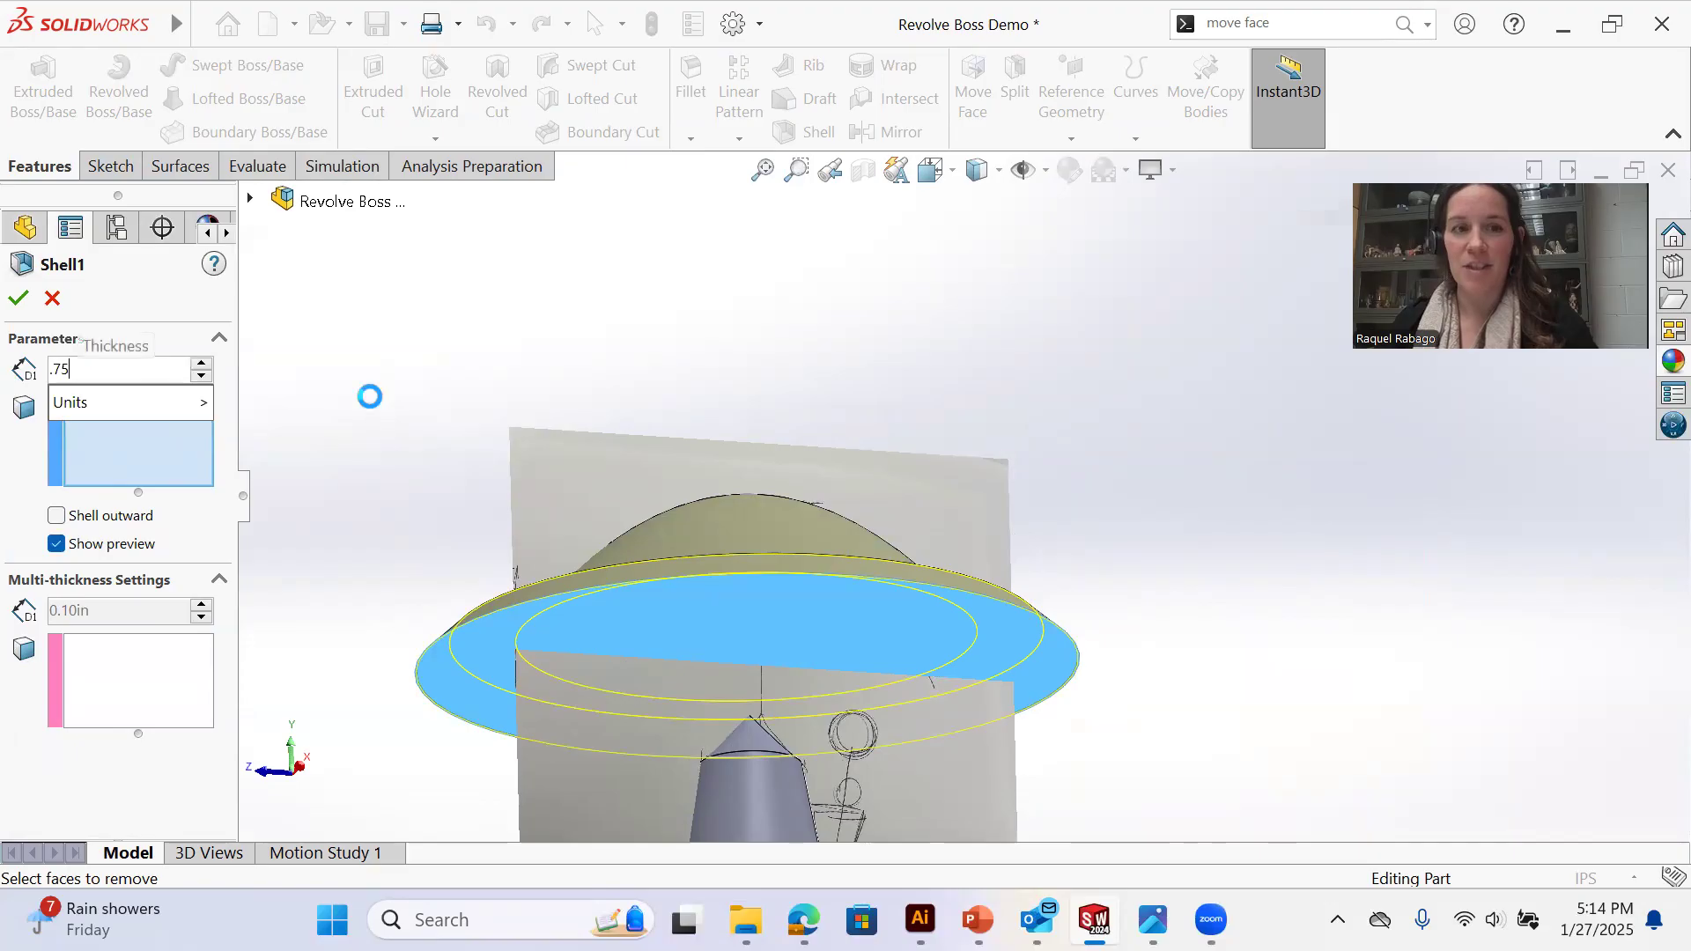
pyautogui.press('Return')
pyautogui.moveTo(764, 707); pyautogui.dragTo(537, 682, button='middle')
pyautogui.click(17, 301)
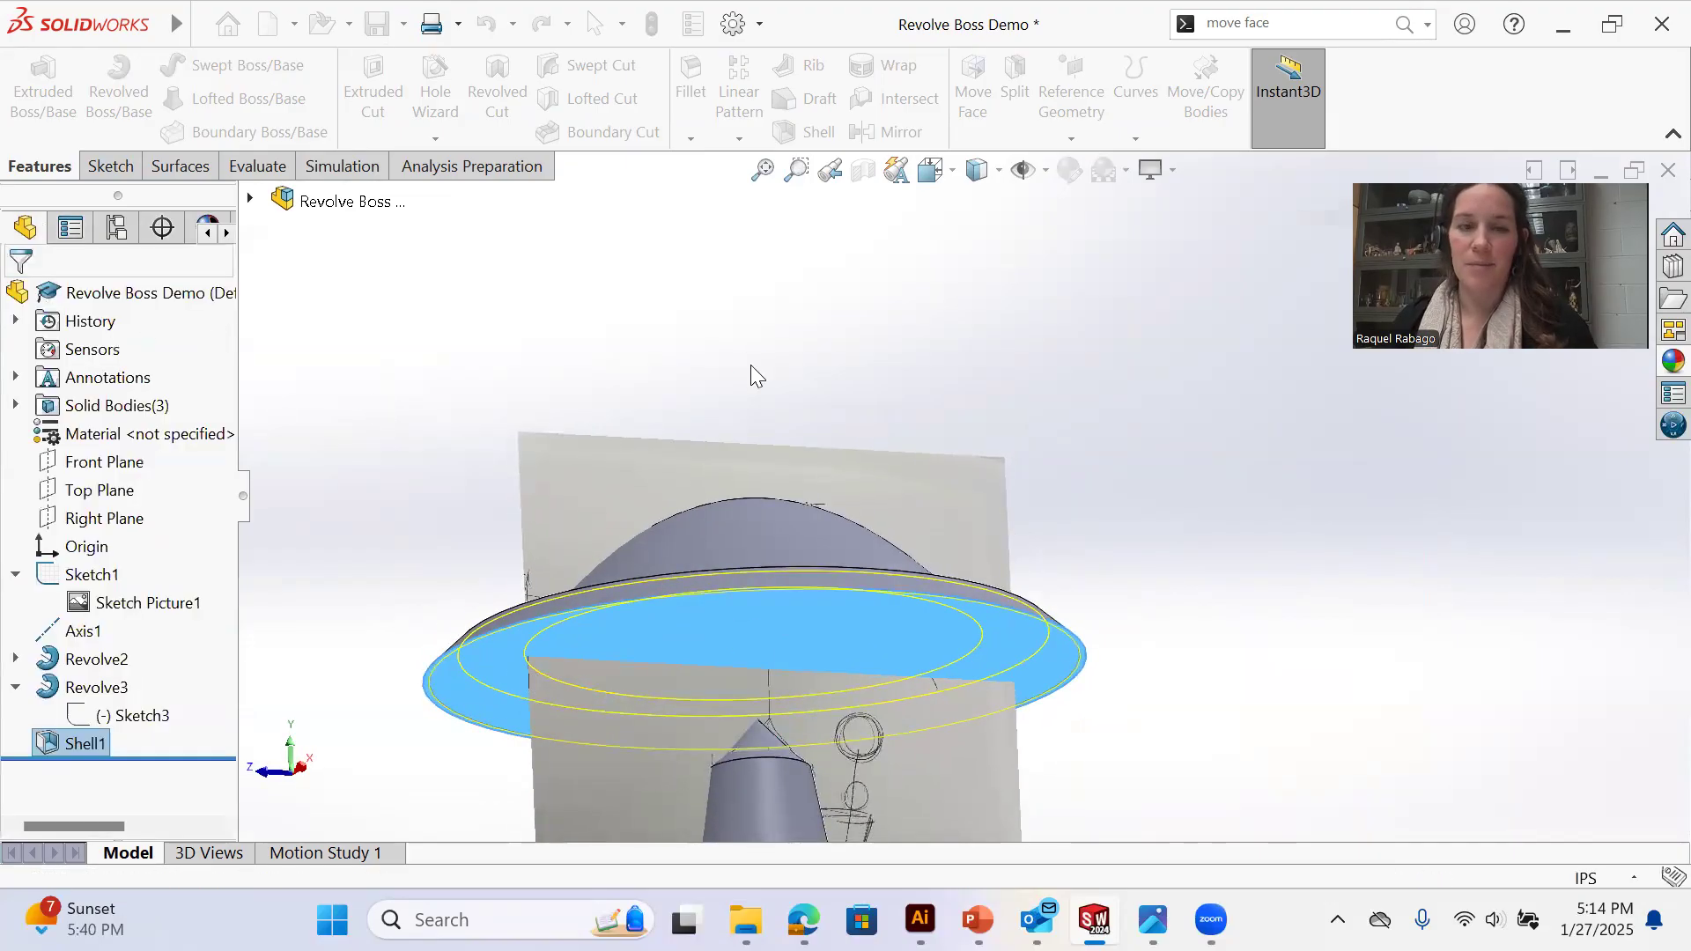
# Hide all reference items, including the sketch picture, to expose the underside of the shelled dome
pyautogui.moveTo(960, 397); pyautogui.dragTo(951, 461, button='middle')
pyautogui.rightClick(956, 463)
pyautogui.click(967, 610)
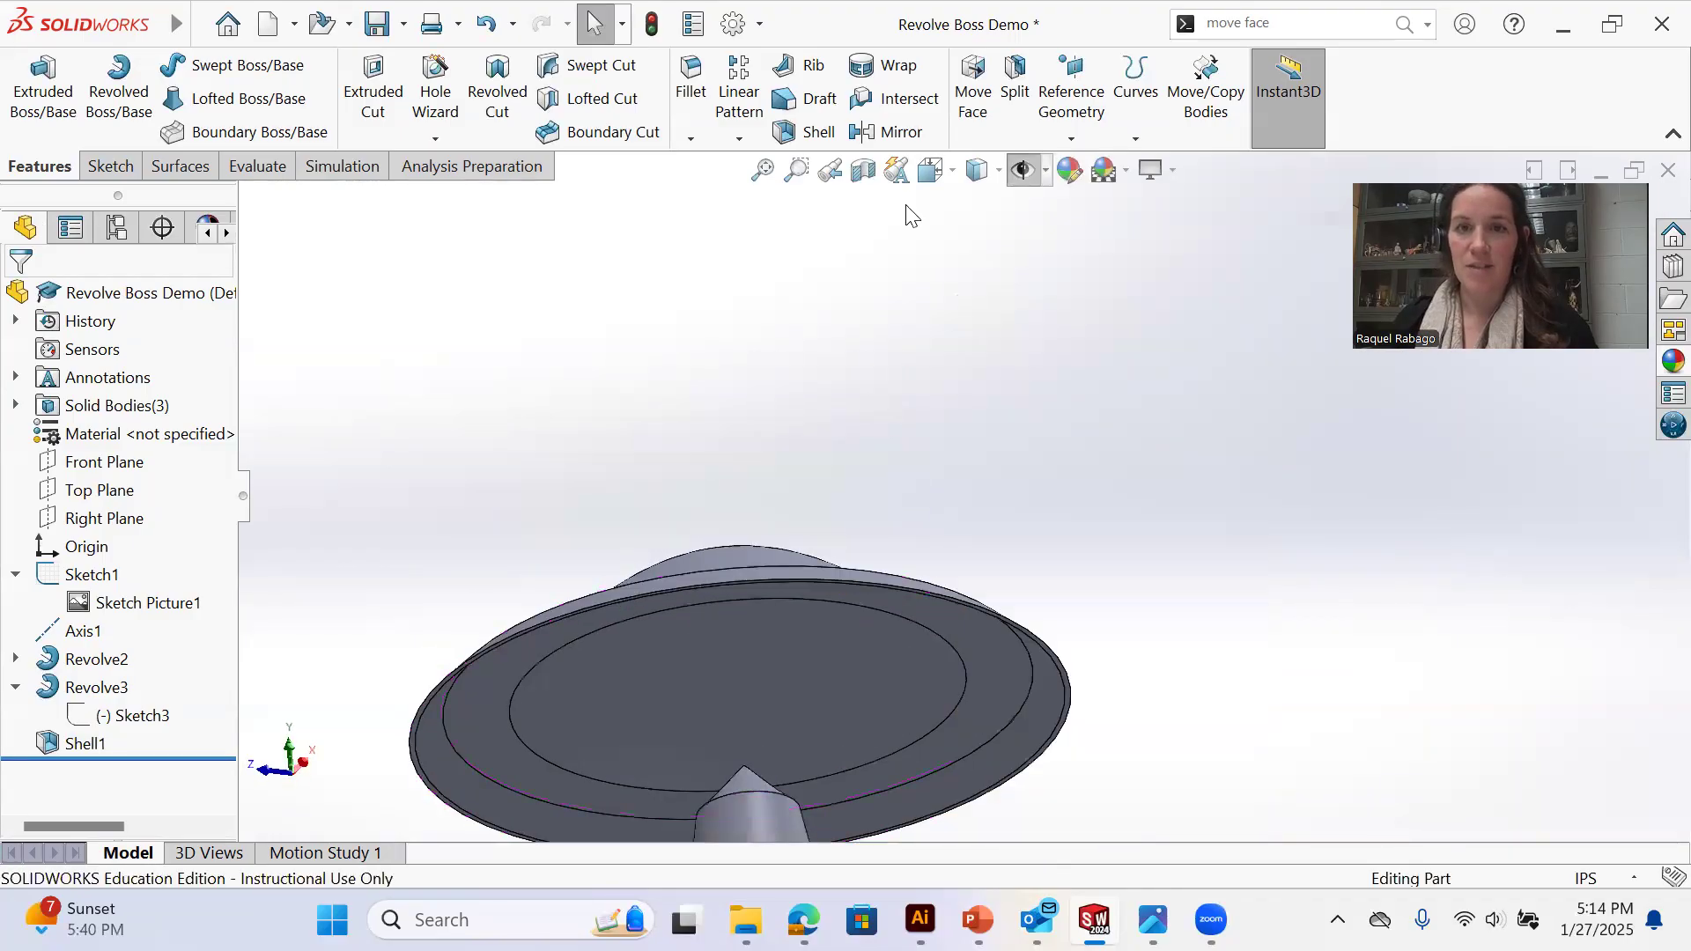
# Inspect the shelled dome with a temporary section view on the Front Plane, then close it without keeping the cut
pyautogui.click(863, 174)
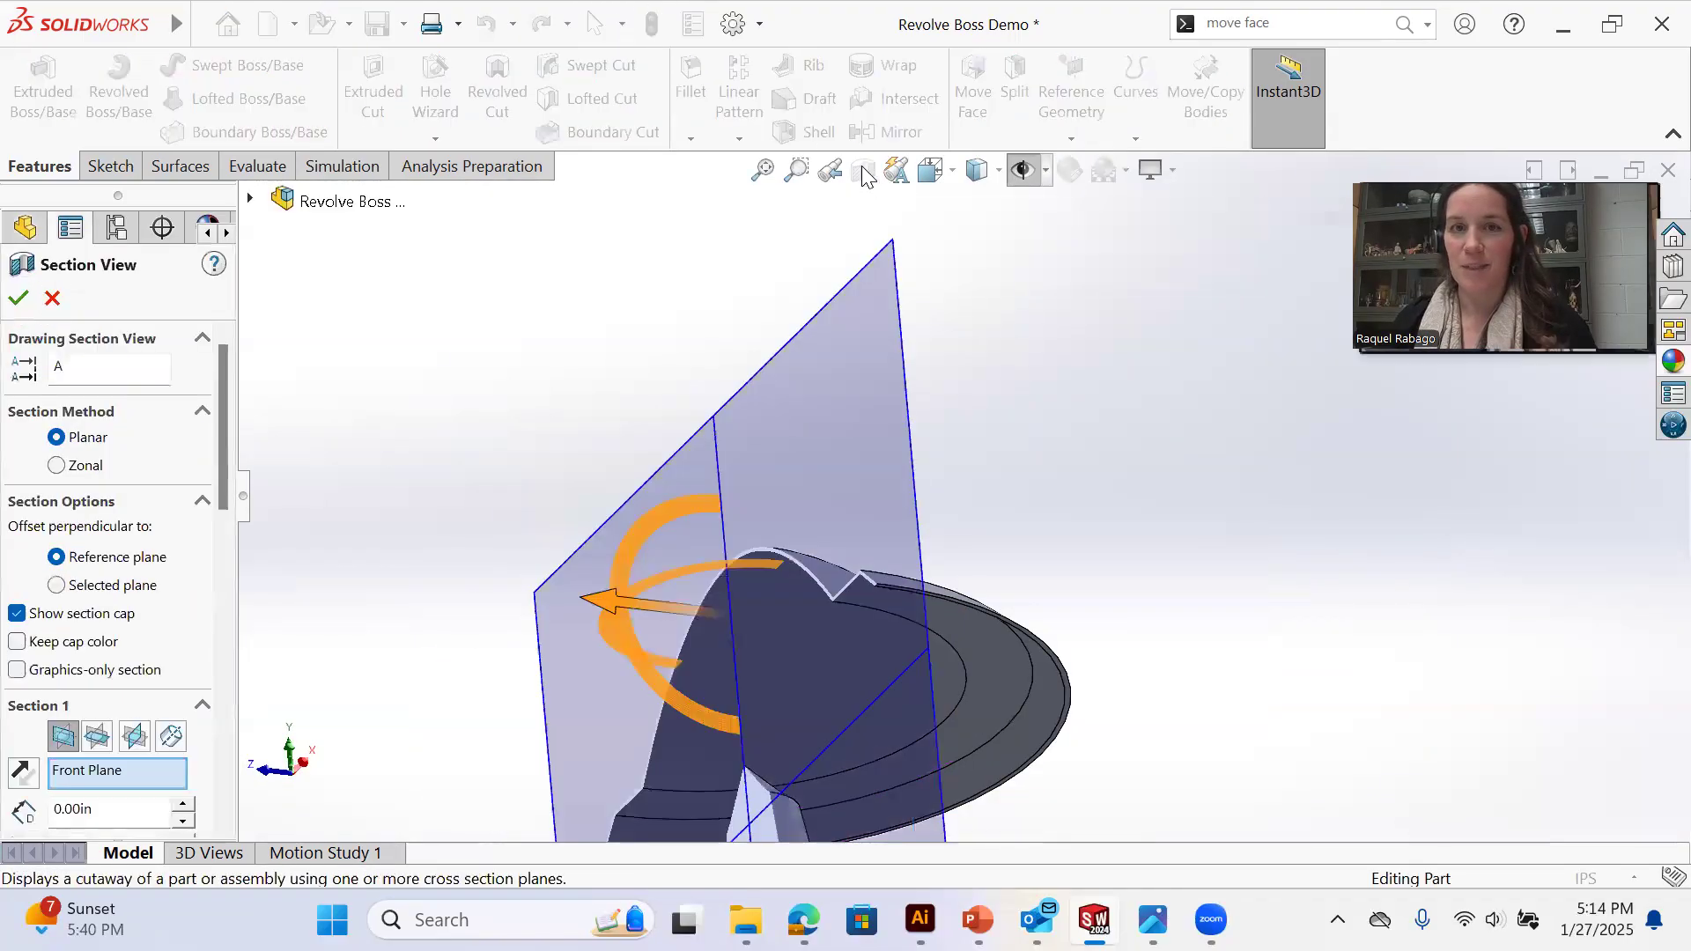
pyautogui.moveTo(856, 696); pyautogui.dragTo(812, 634, button='middle')
pyautogui.scroll(-2, 812, 634)
pyautogui.click(58, 299)
pyautogui.scroll(-1, 902, 683)
pyautogui.moveTo(902, 683); pyautogui.dragTo(993, 362, button='middle')
pyautogui.scroll(3, 913, 631)
pyautogui.scroll(-1, 938, 673)
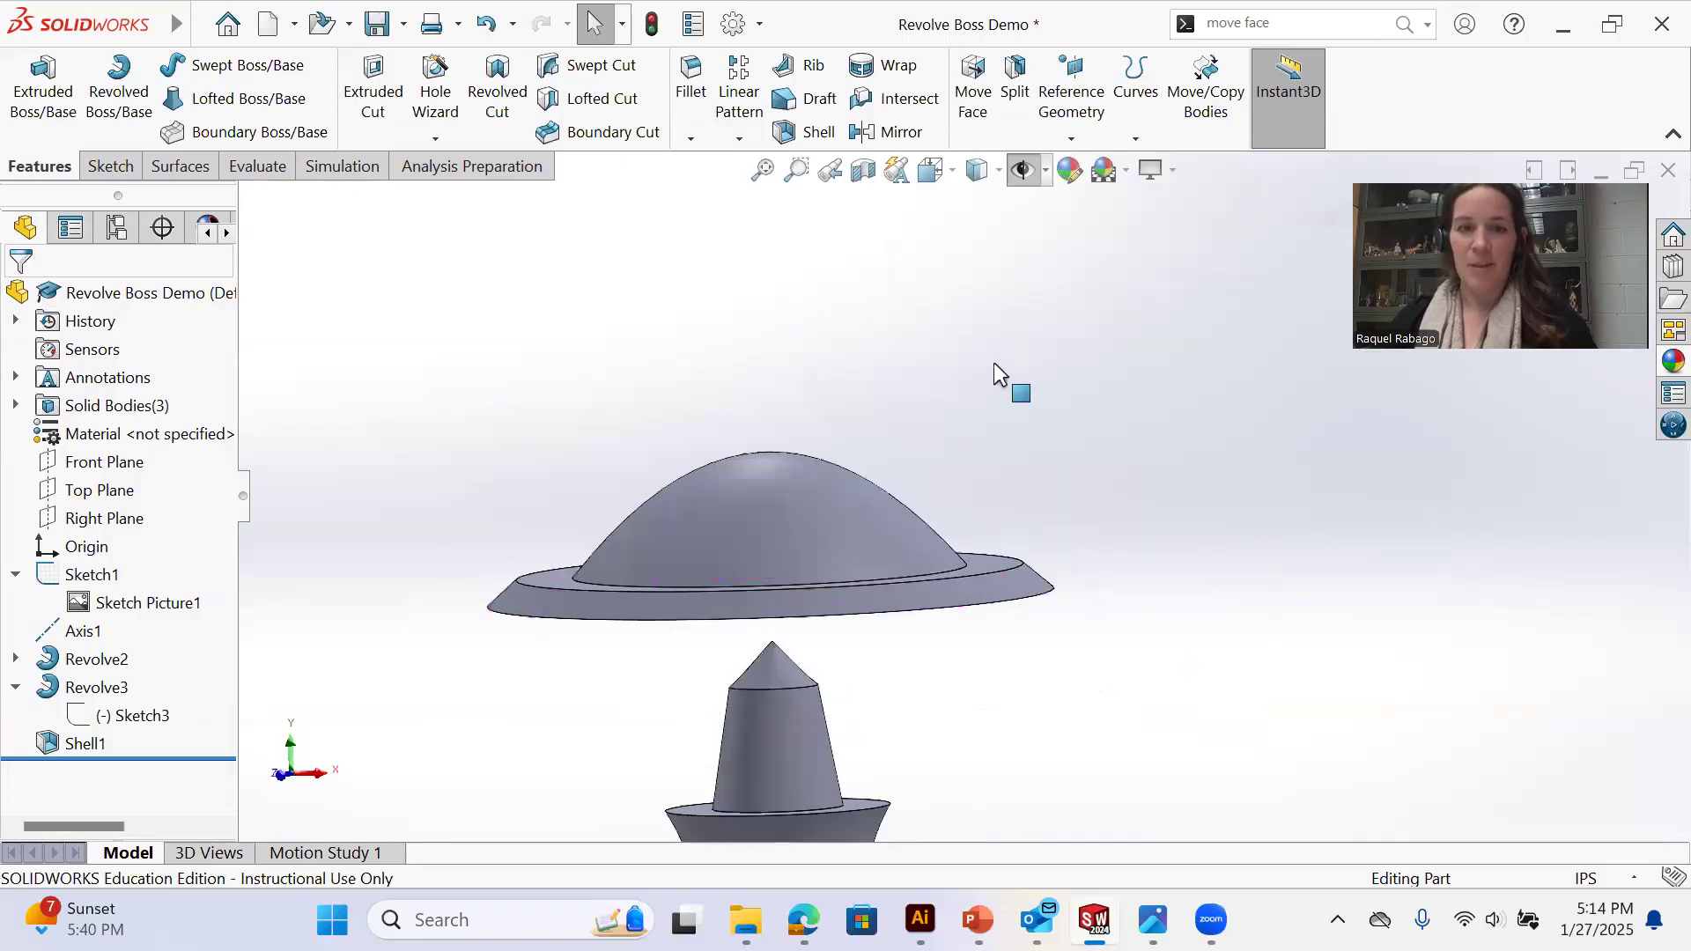
# Show the hidden reference items and the sketch picture again
pyautogui.click(1032, 168)
pyautogui.moveTo(1042, 740)
pyautogui.mouseDown(button='middle')
pyautogui.moveTo(958, 672)
pyautogui.moveTo(841, 662)
pyautogui.moveTo(816, 680)
pyautogui.moveTo(838, 685)
pyautogui.moveTo(868, 555)
pyautogui.mouseUp(button='middle')
pyautogui.scroll(-3, 960, 585)
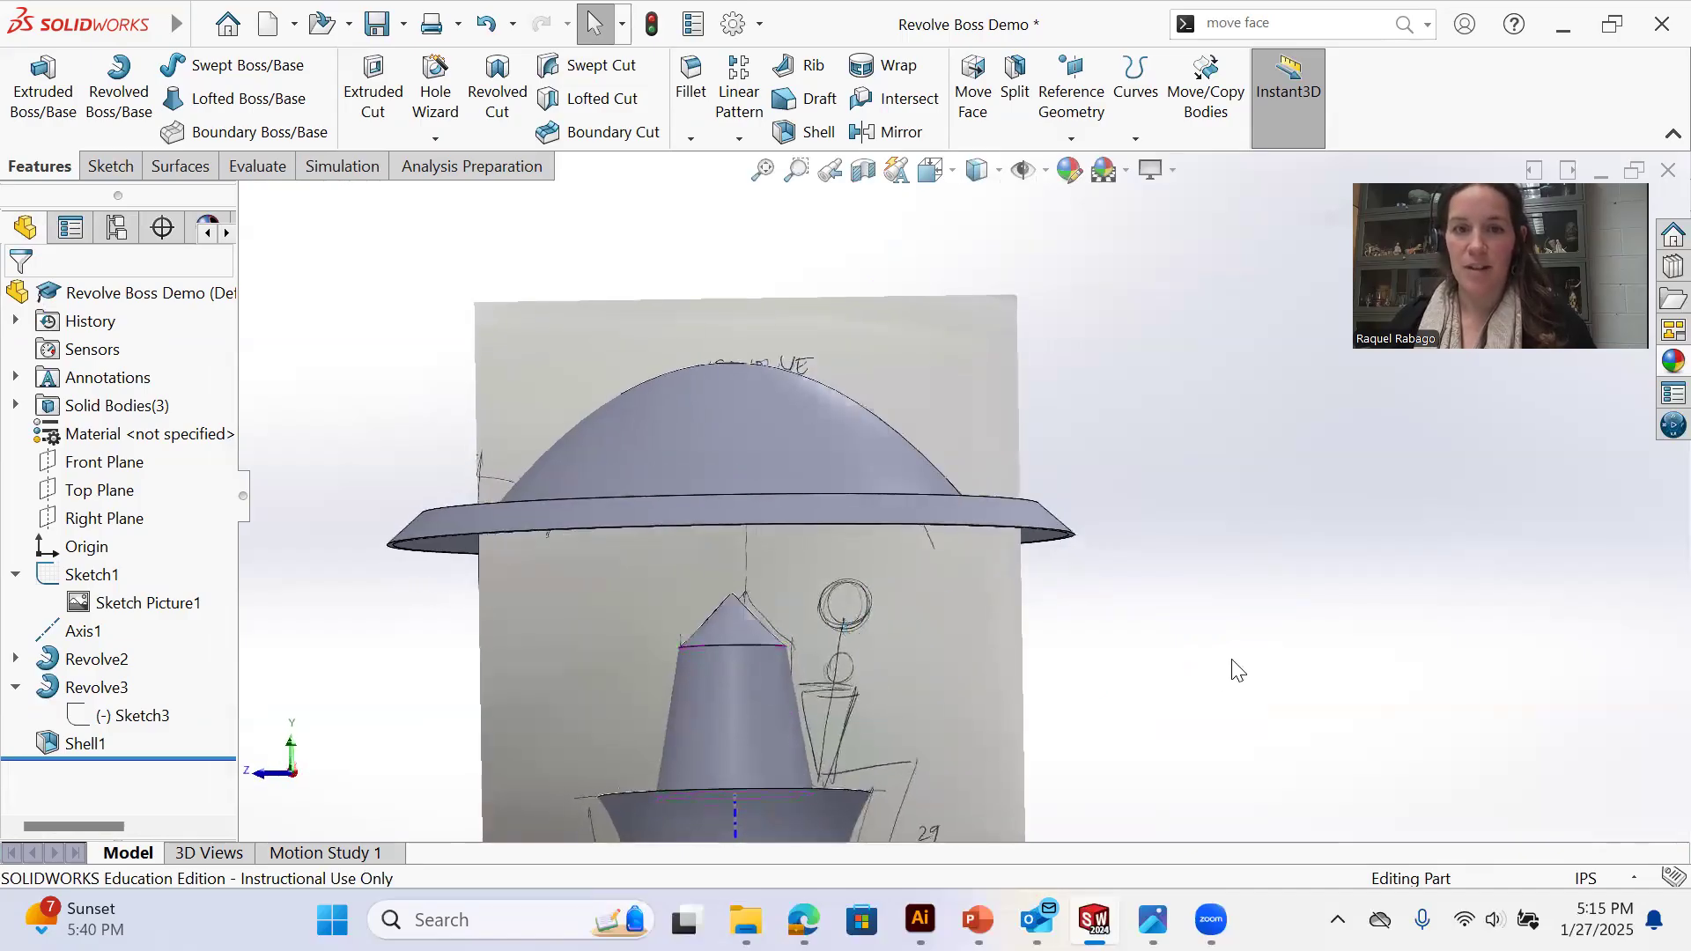
pyautogui.moveTo(747, 618); pyautogui.dragTo(738, 394, button='middle')
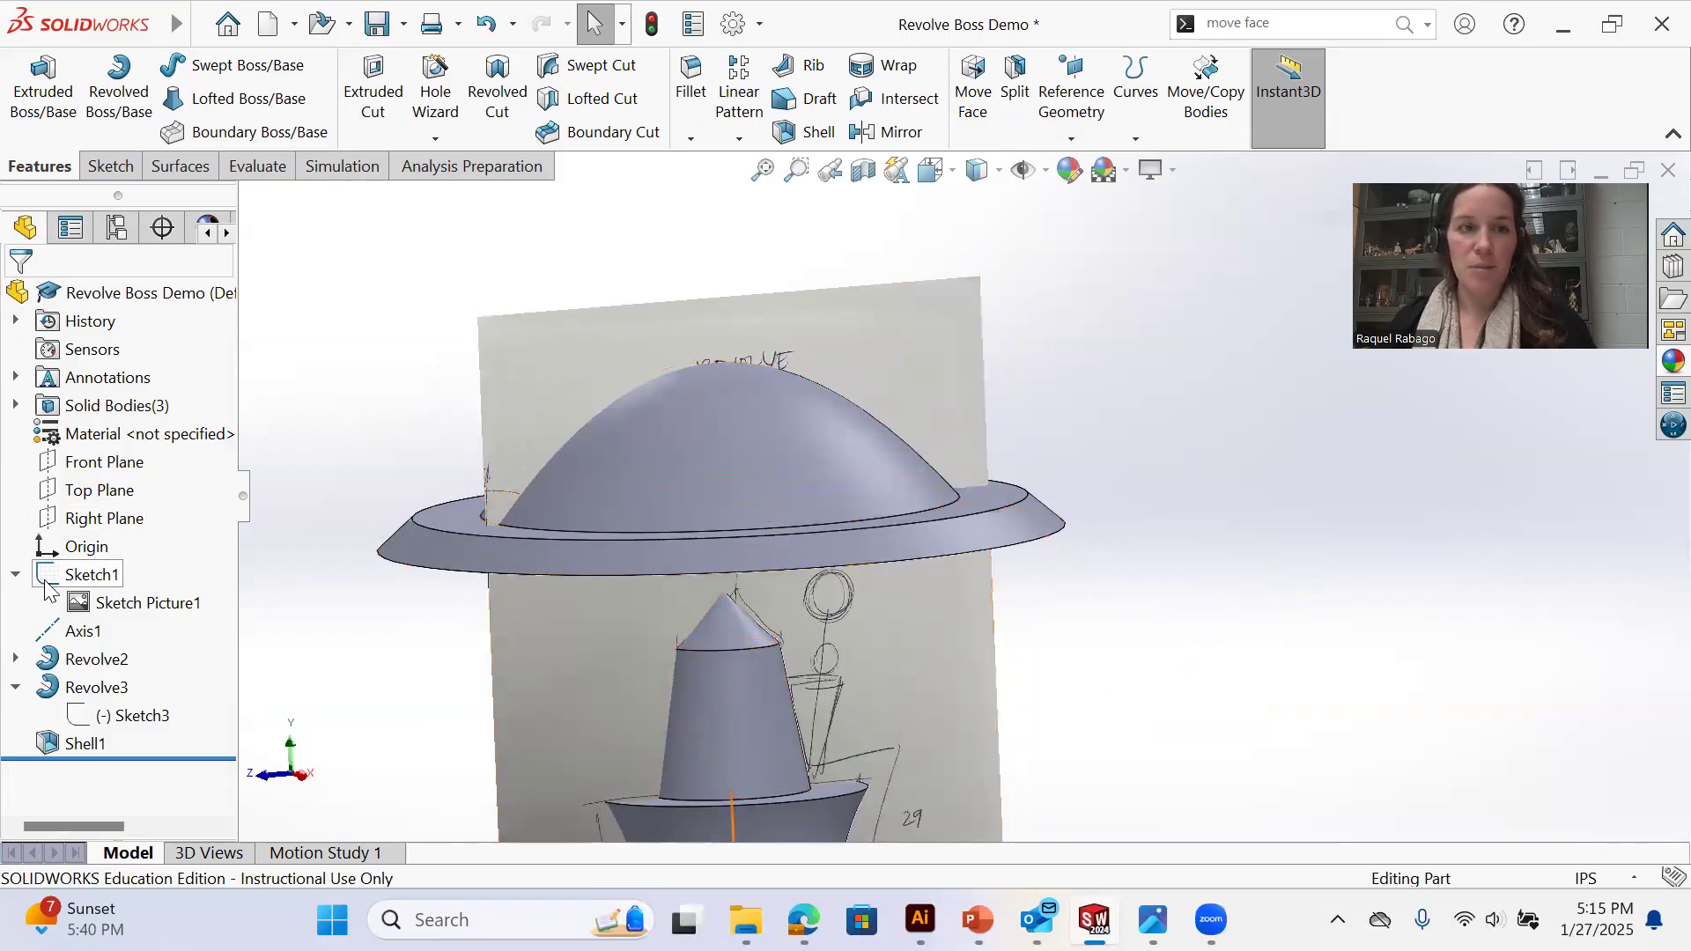
# Highlight the Top Plane to check where it lies relative to the dome and tapered column
pyautogui.click(85, 489)
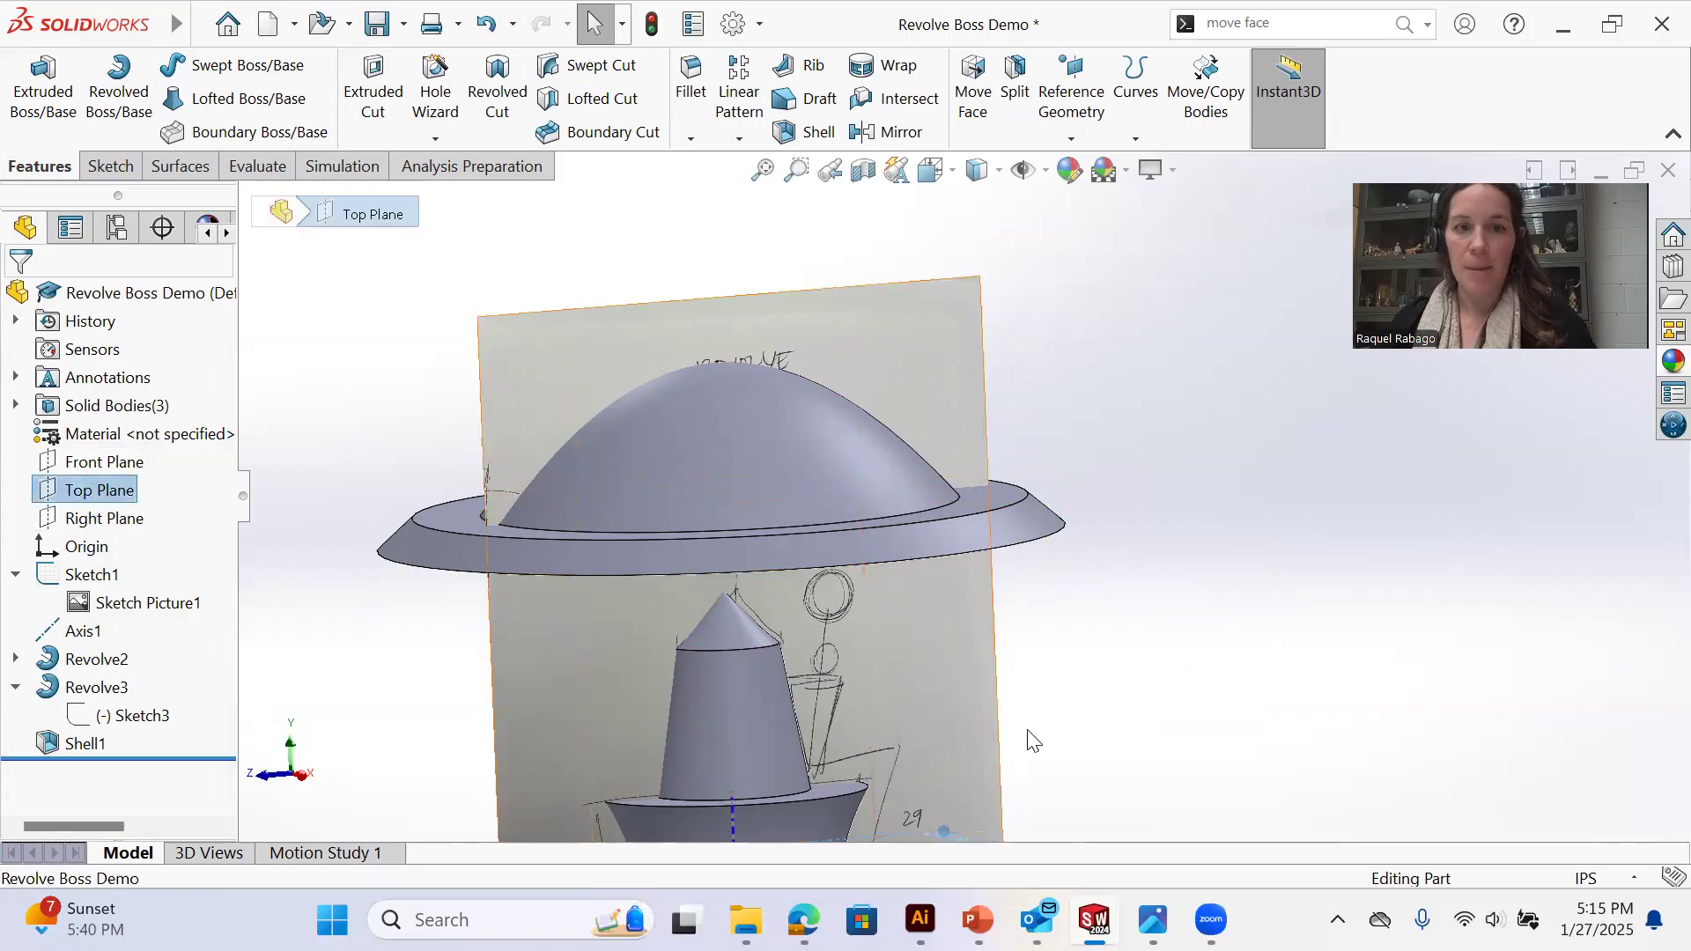
pyautogui.scroll(3, 858, 673)
pyautogui.rightClick(74, 493)
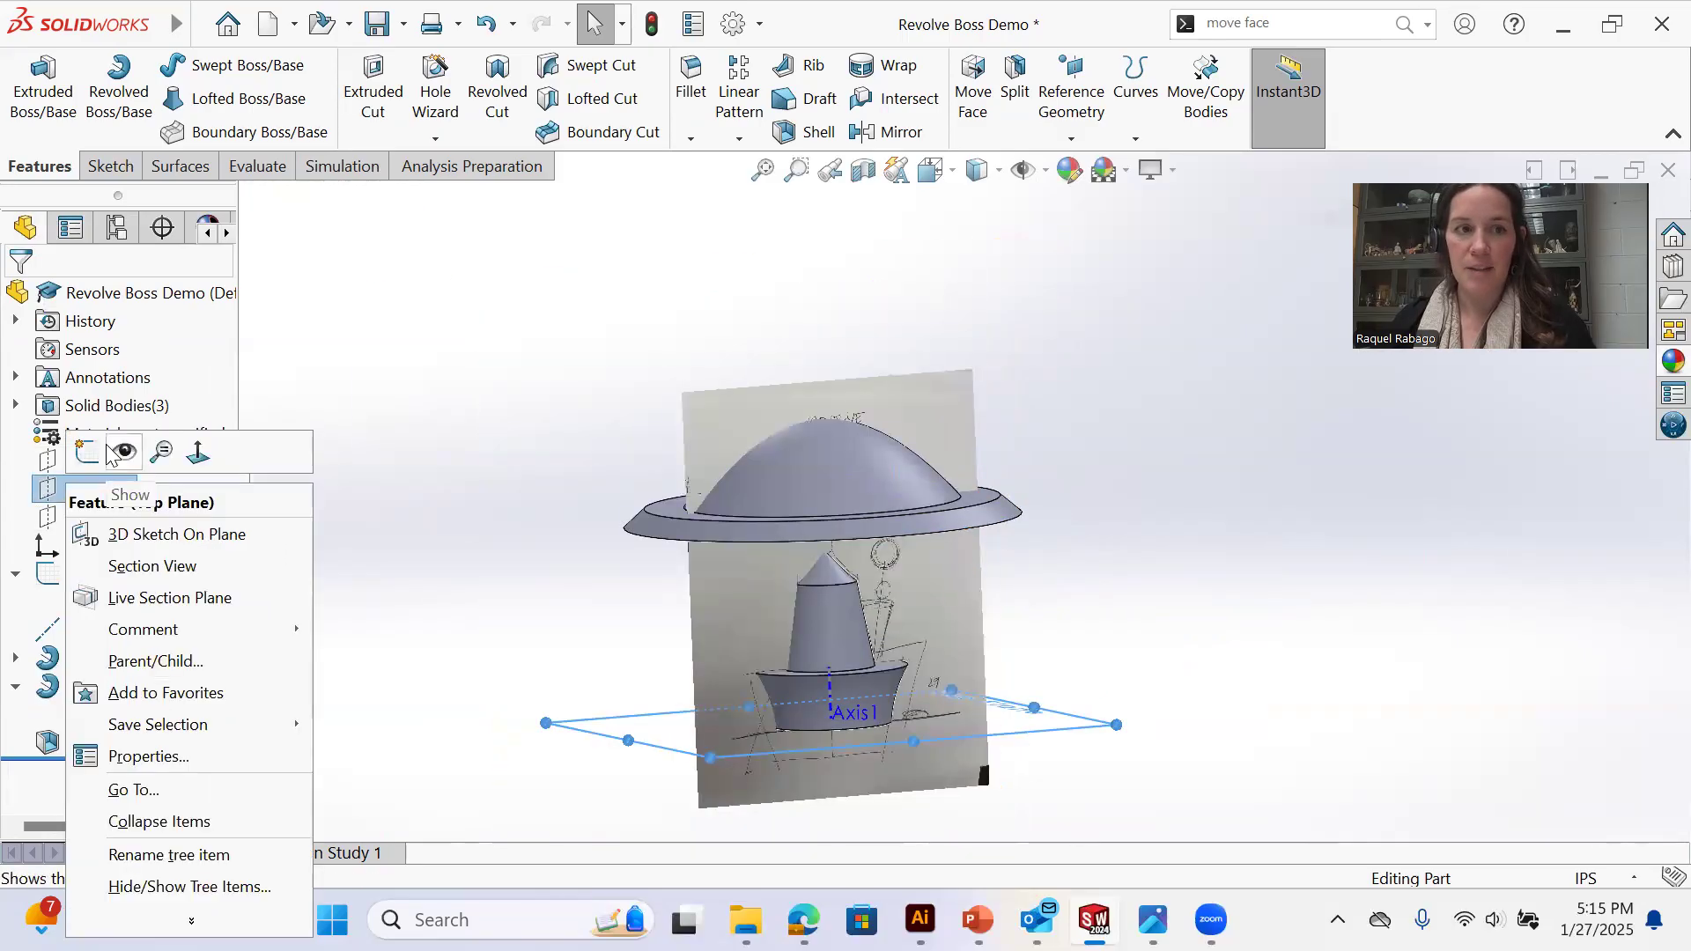
pyautogui.click(1296, 643)
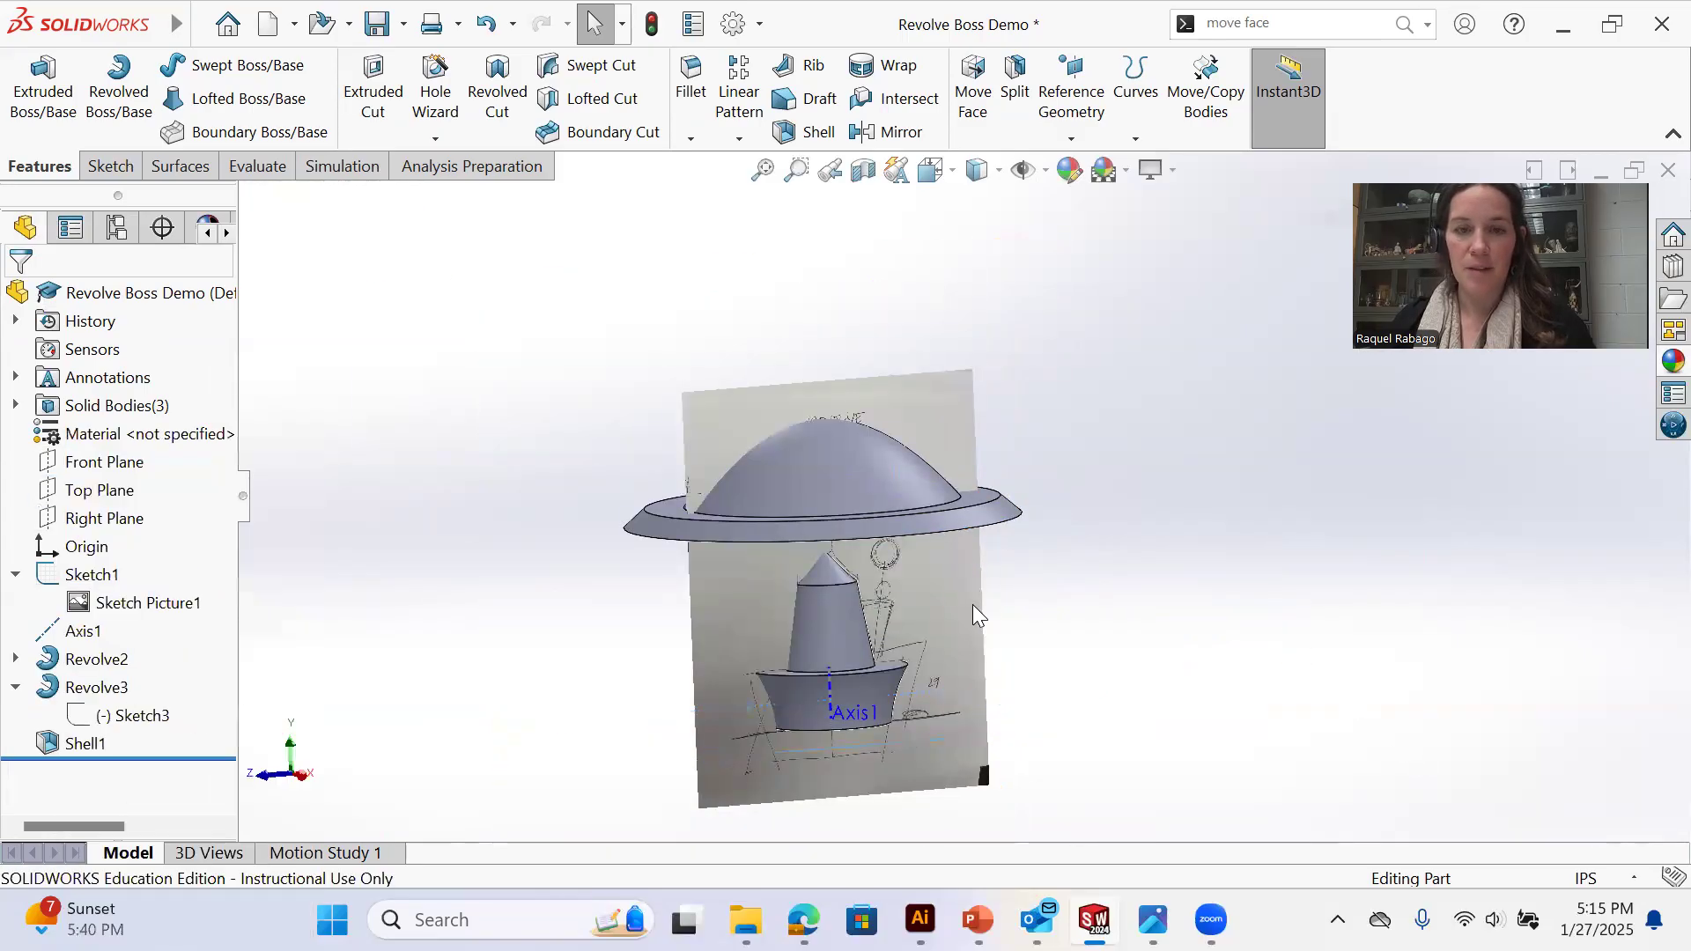
pyautogui.click(838, 583)
pyautogui.scroll(-3, 866, 546)
pyautogui.press('Escape')
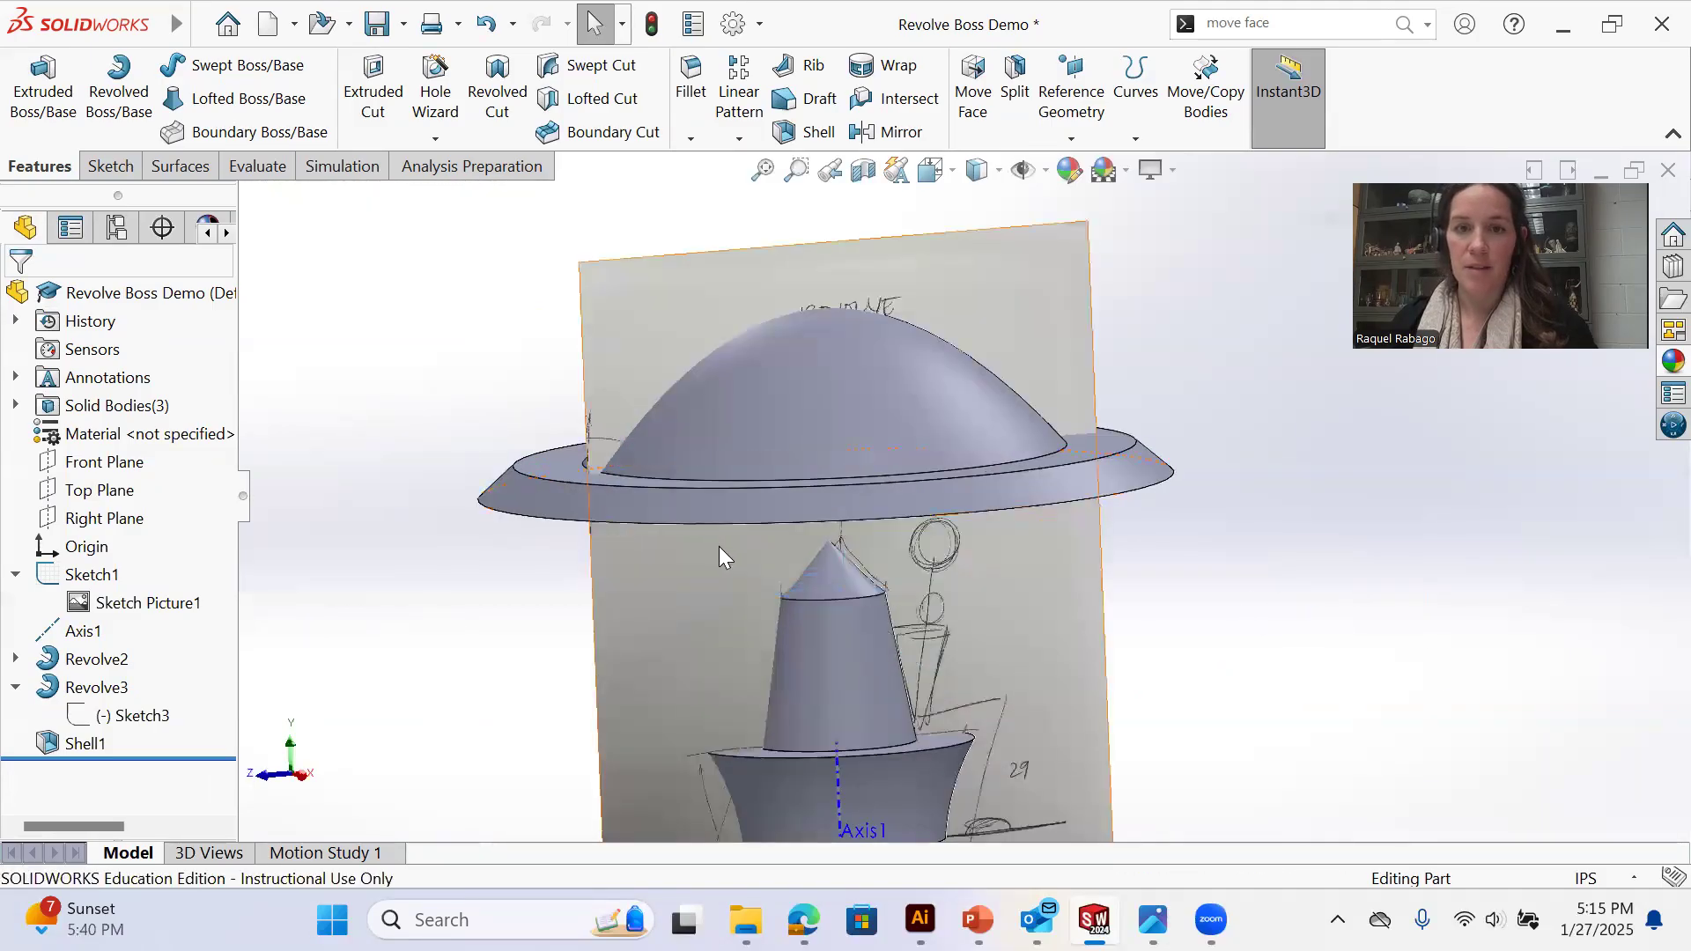
# Create a reference plane coincident with the circular edge between the column and its cone tip
pyautogui.click(822, 600)
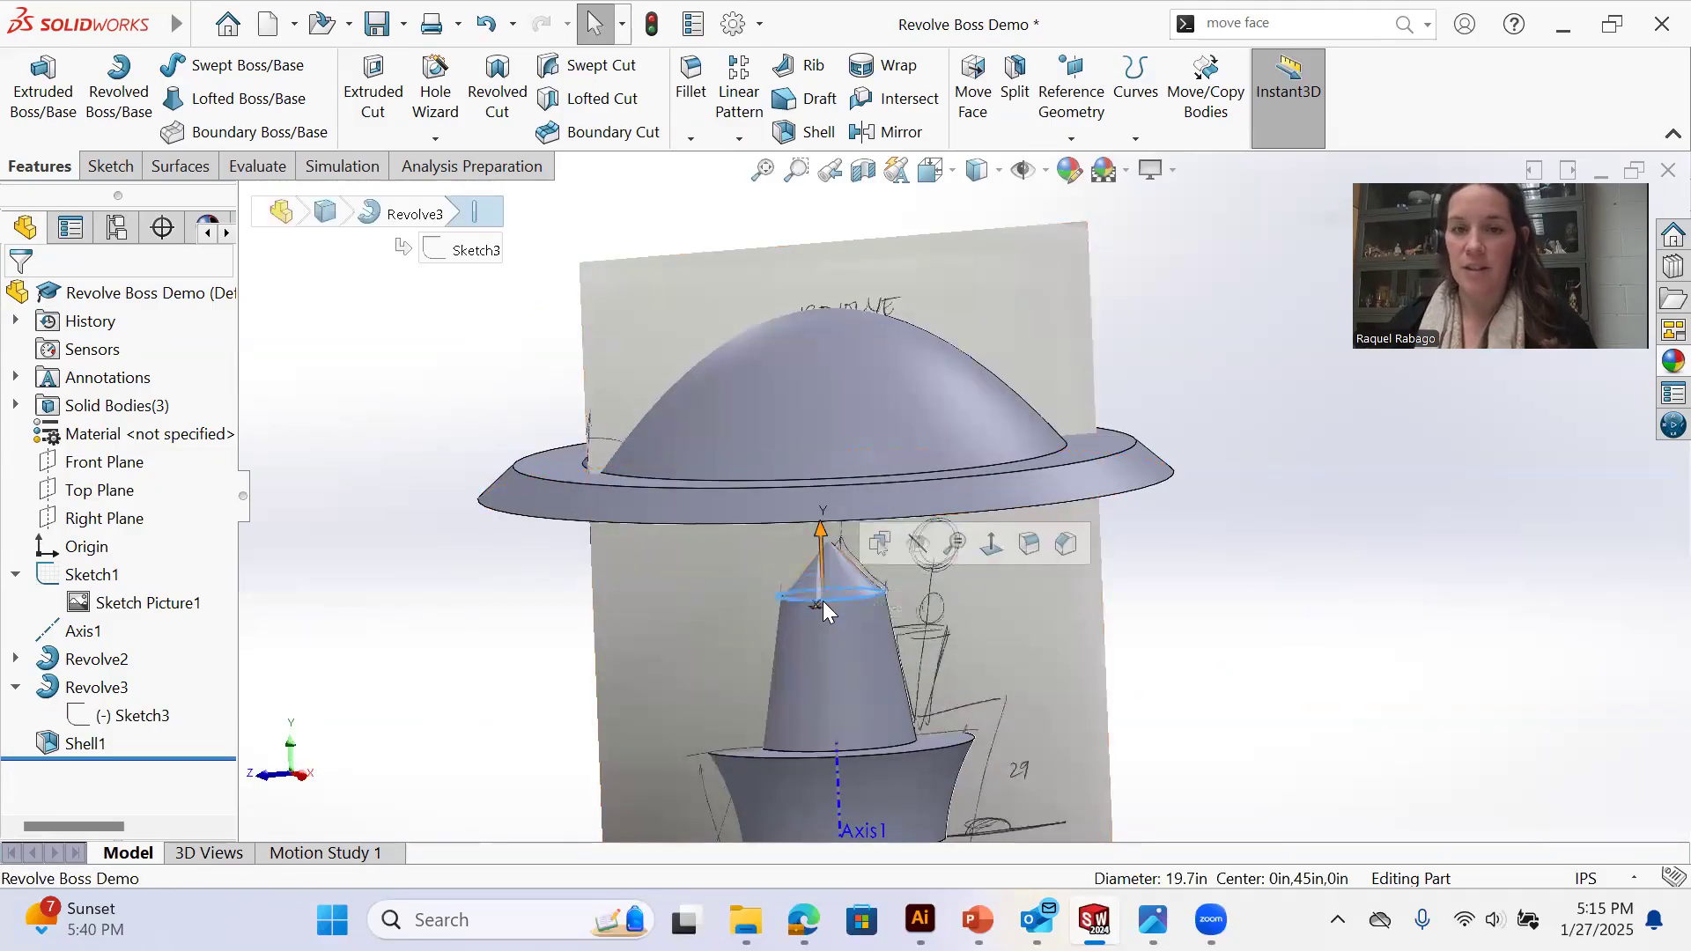
pyautogui.scroll(-5, 855, 590)
pyautogui.moveTo(780, 606); pyautogui.dragTo(872, 660, button='middle')
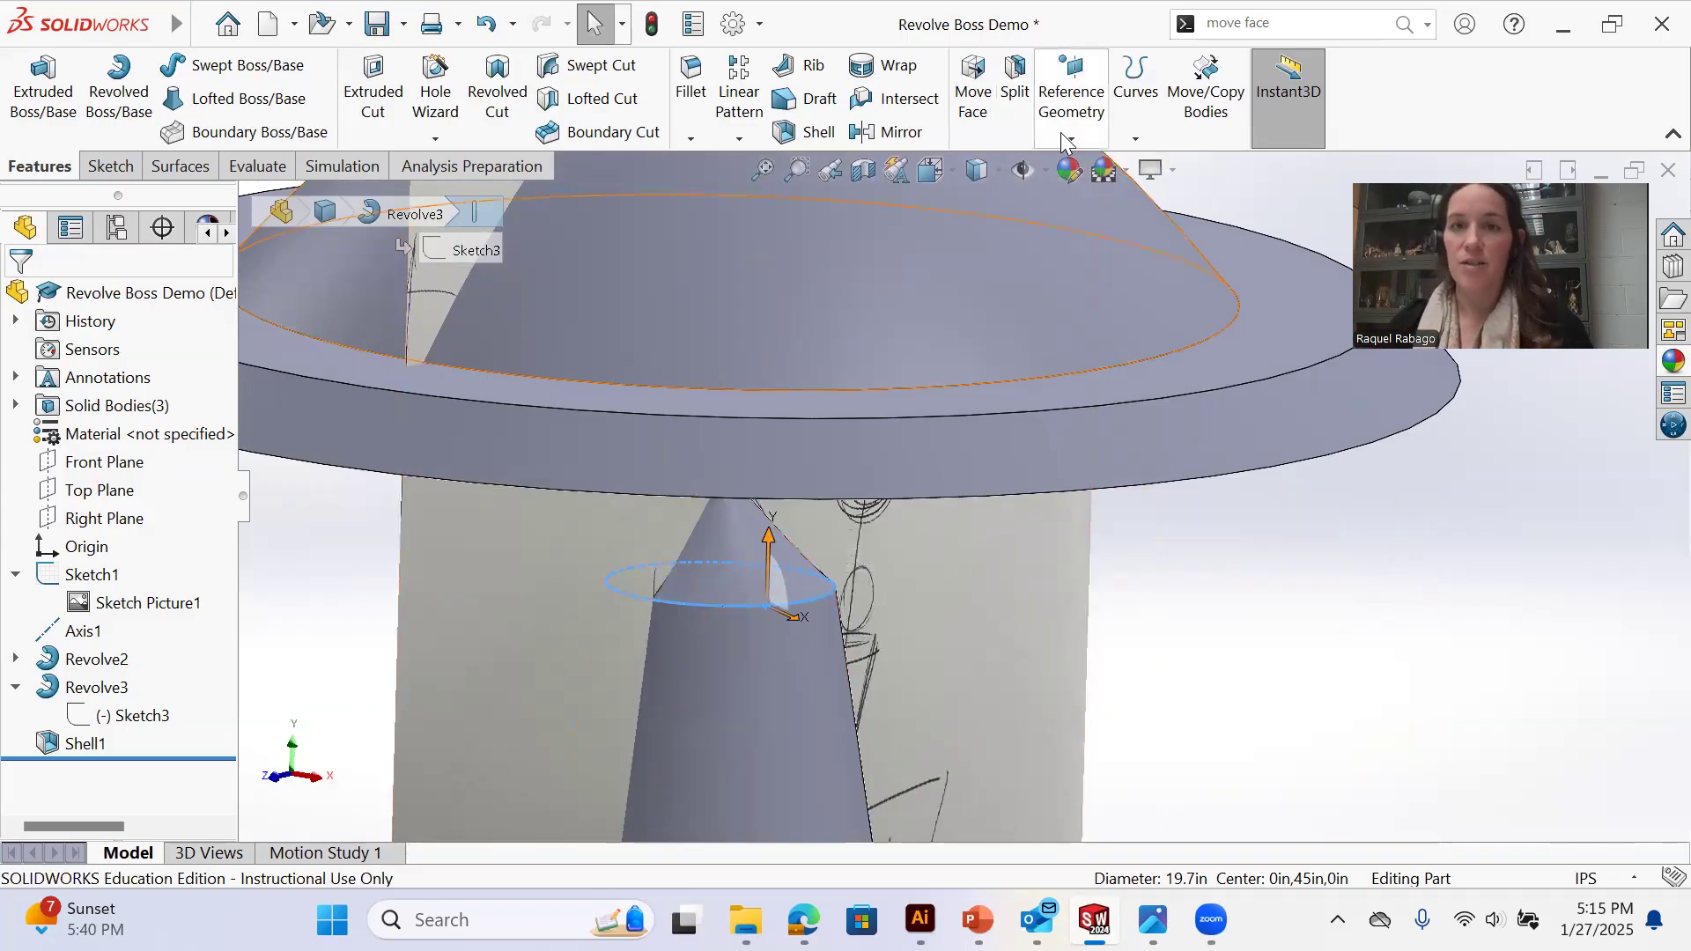
pyautogui.click(1071, 97)
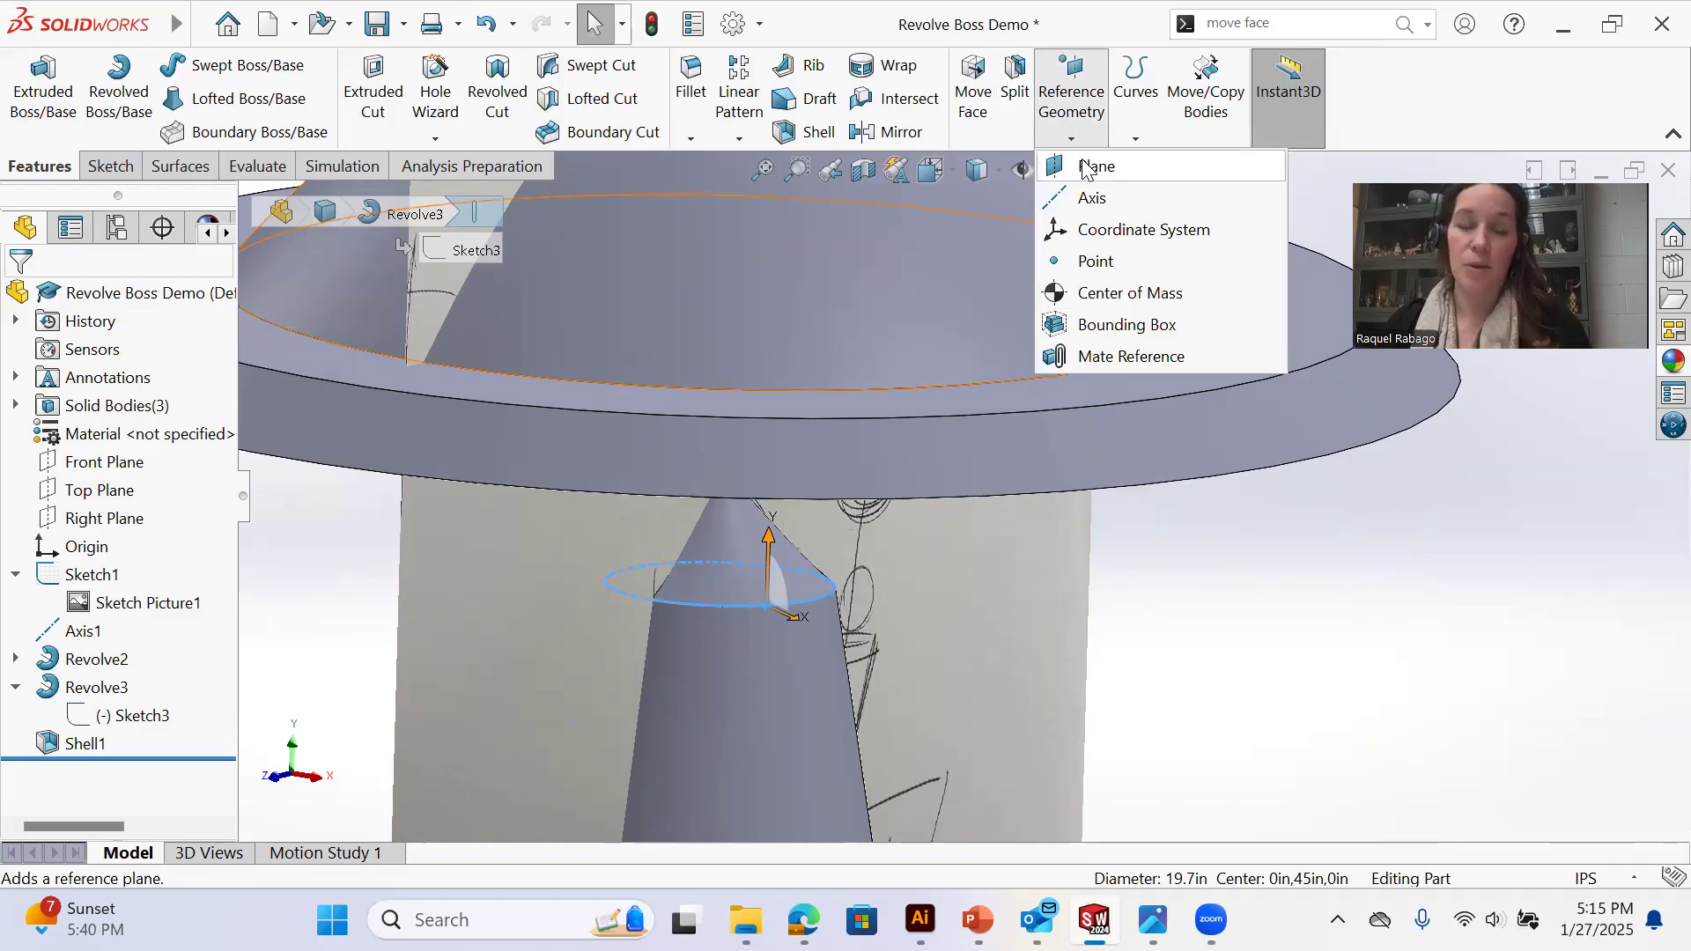
pyautogui.click(1263, 622)
pyautogui.click(776, 603)
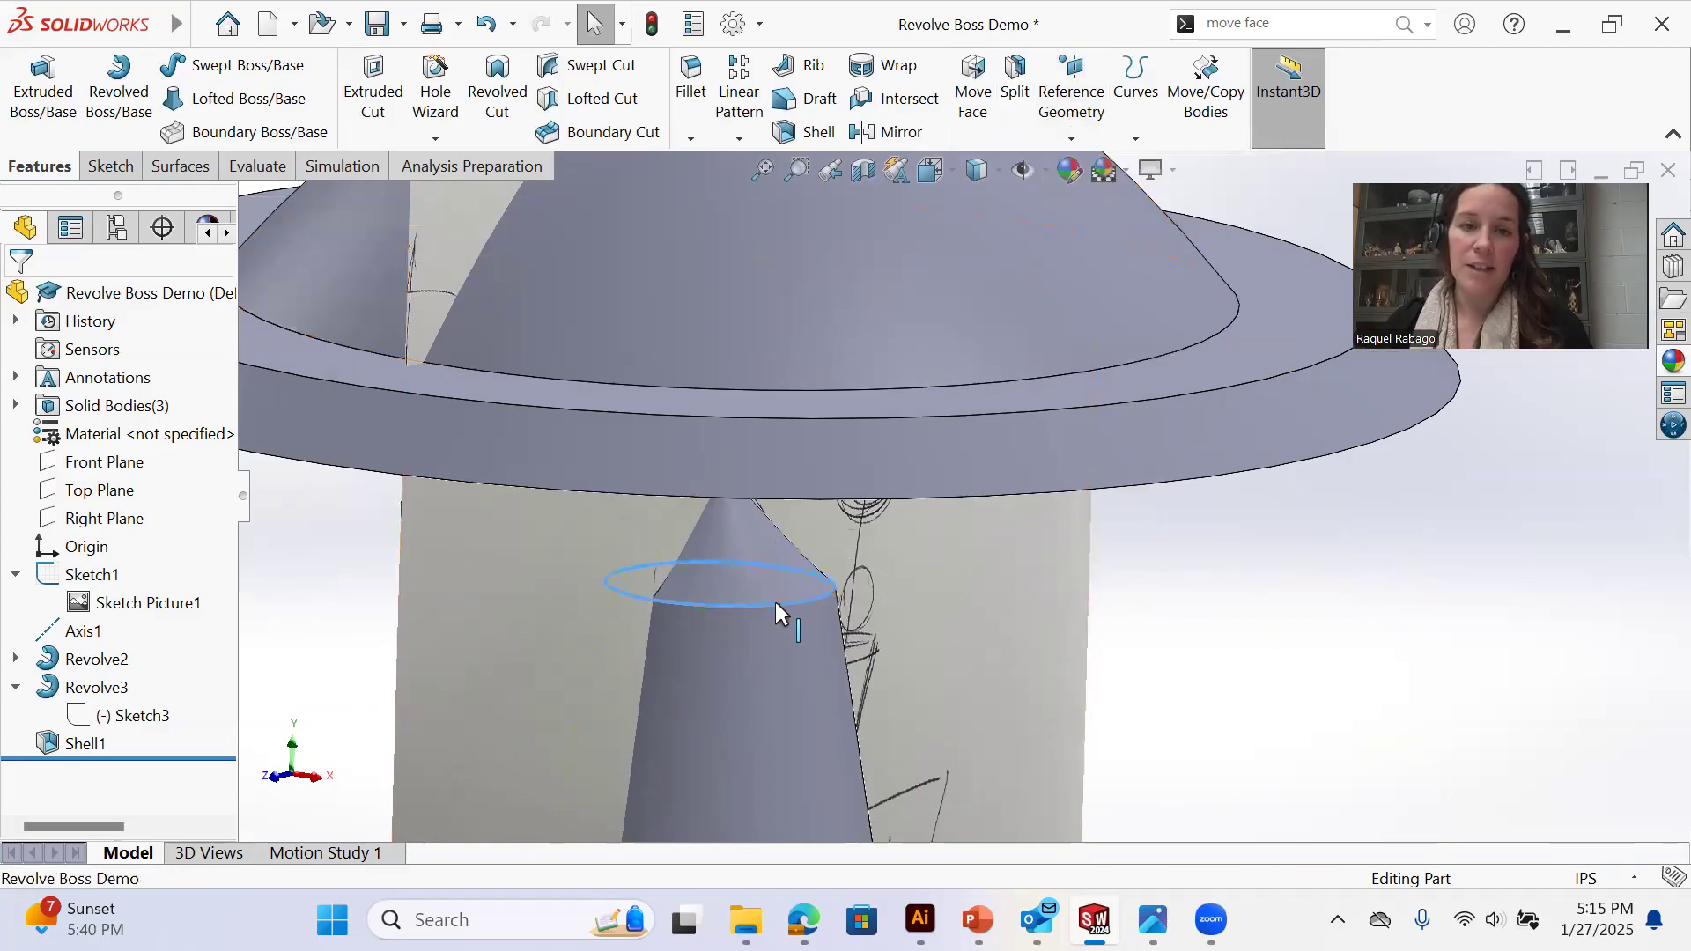
pyautogui.click(1071, 137)
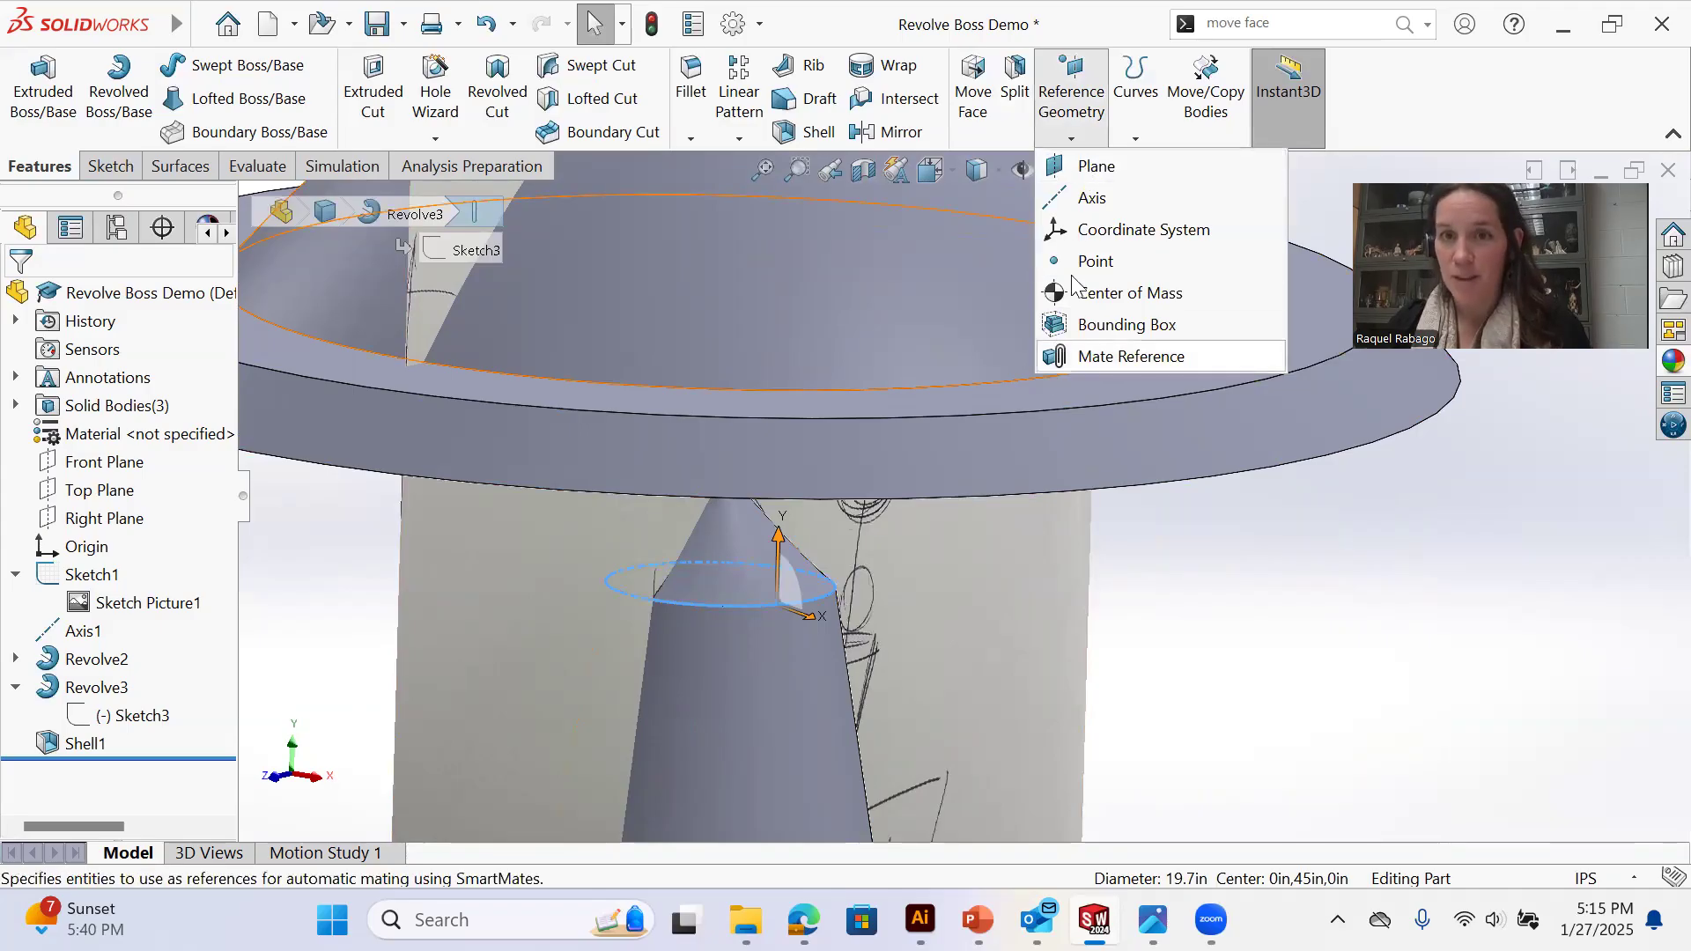
pyautogui.click(1093, 168)
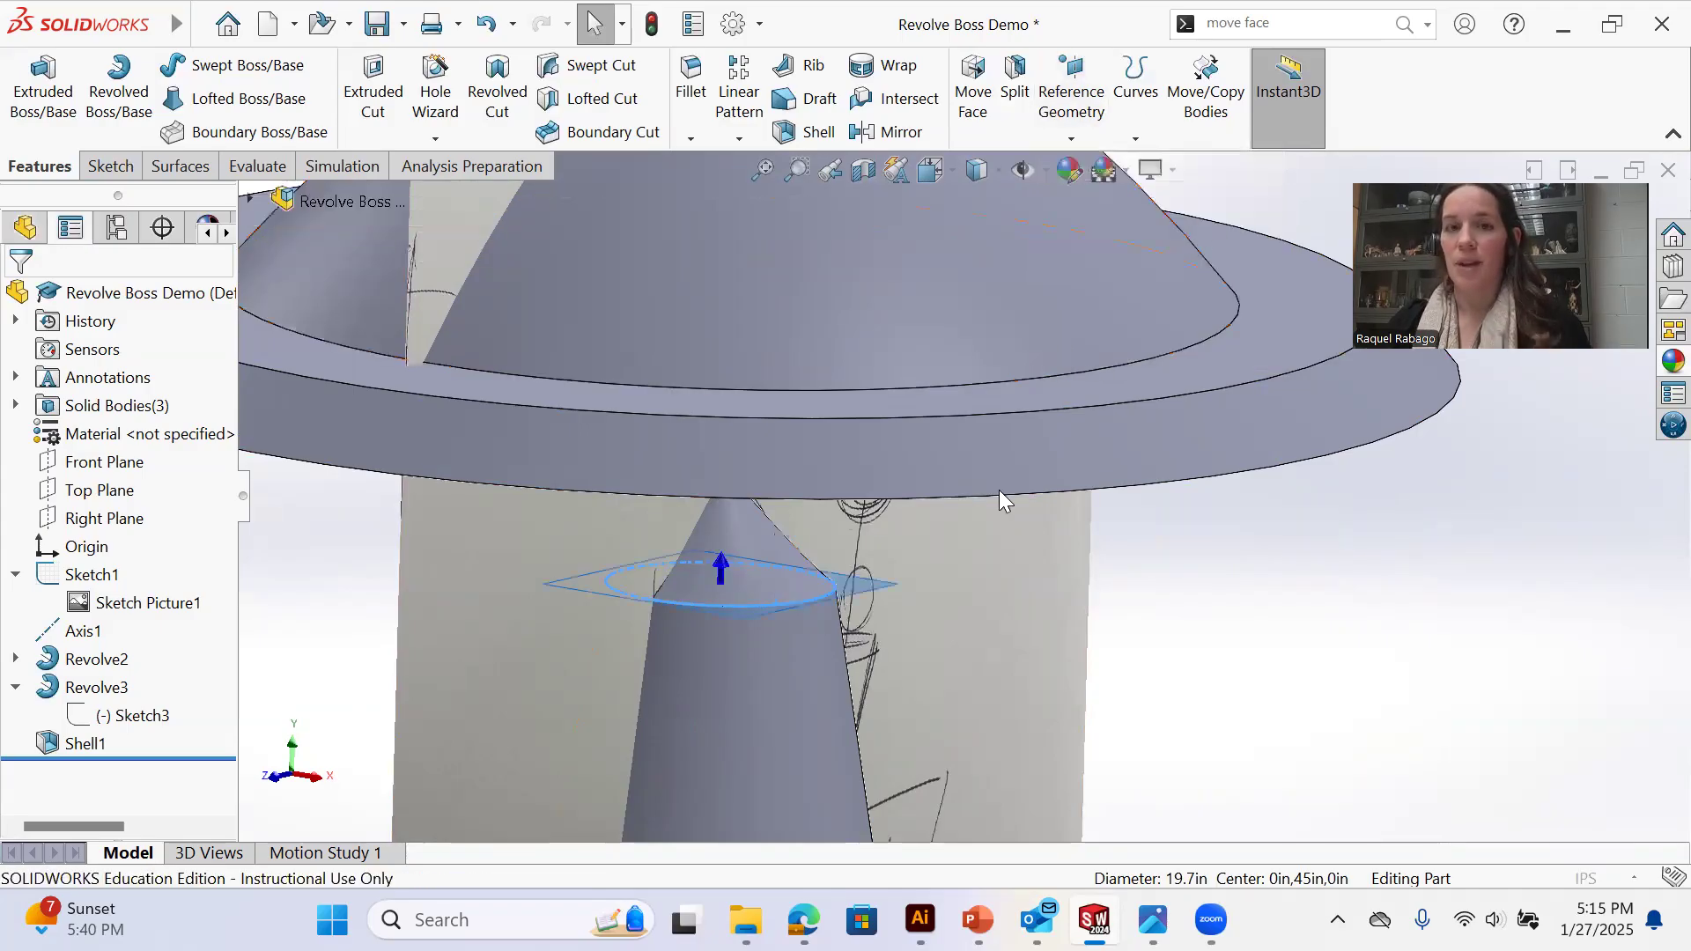
pyautogui.click(22, 304)
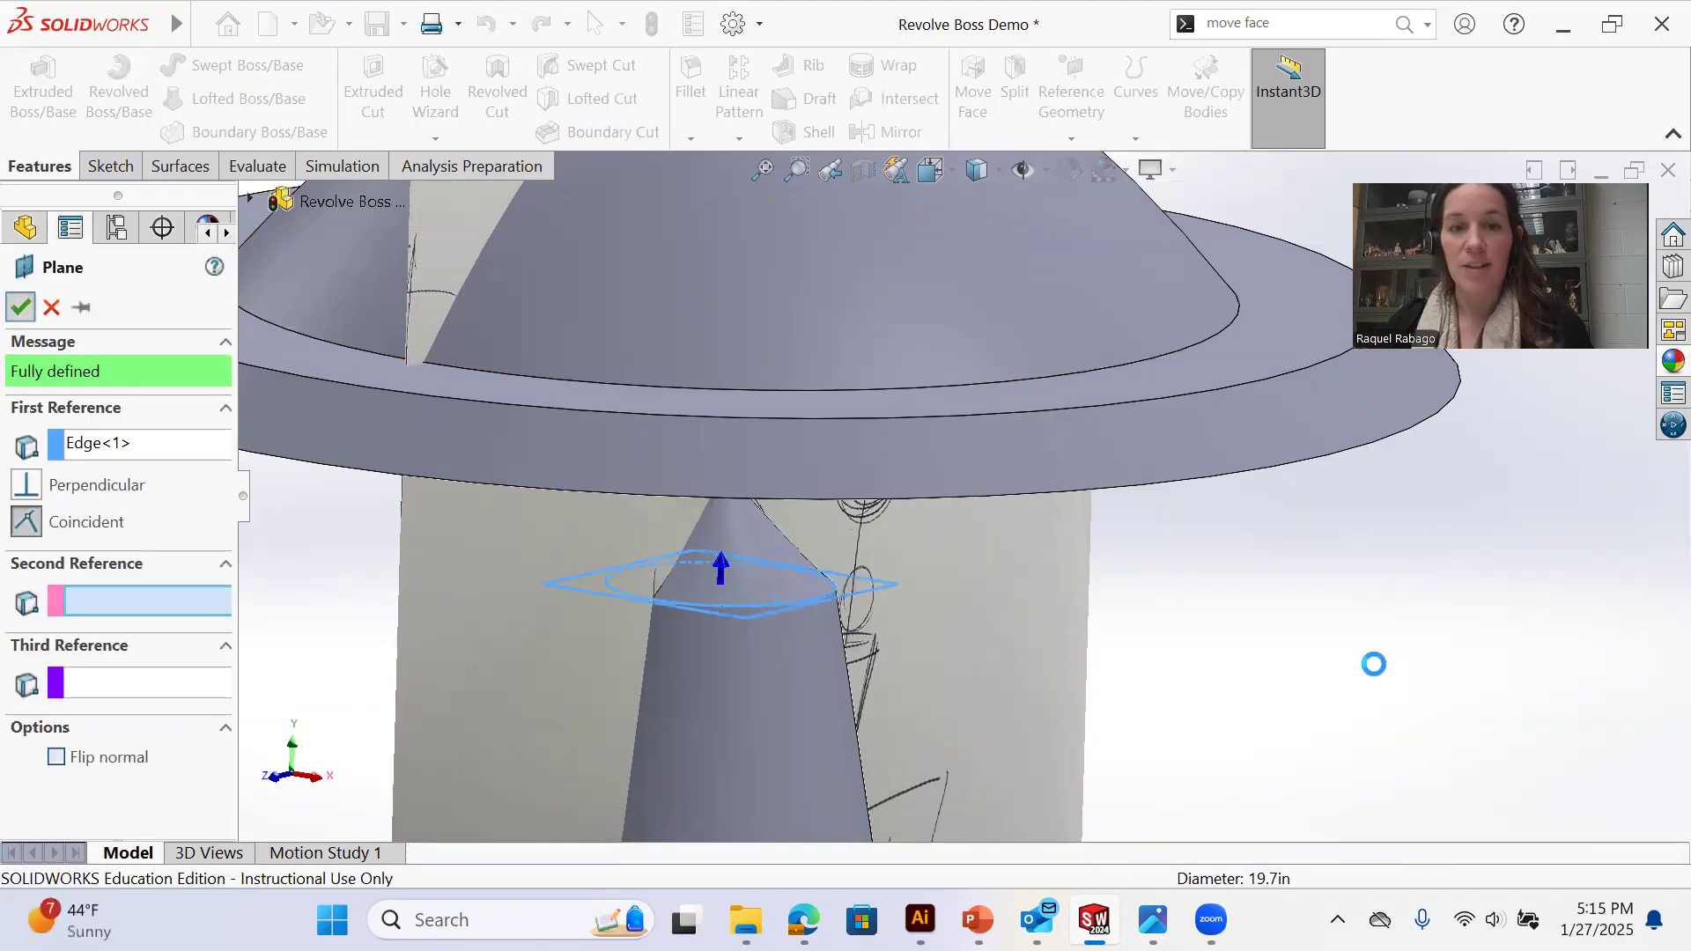
# Start a sketch on the new plane and convert the circular edge at the cone's base into it
pyautogui.rightClick(79, 772)
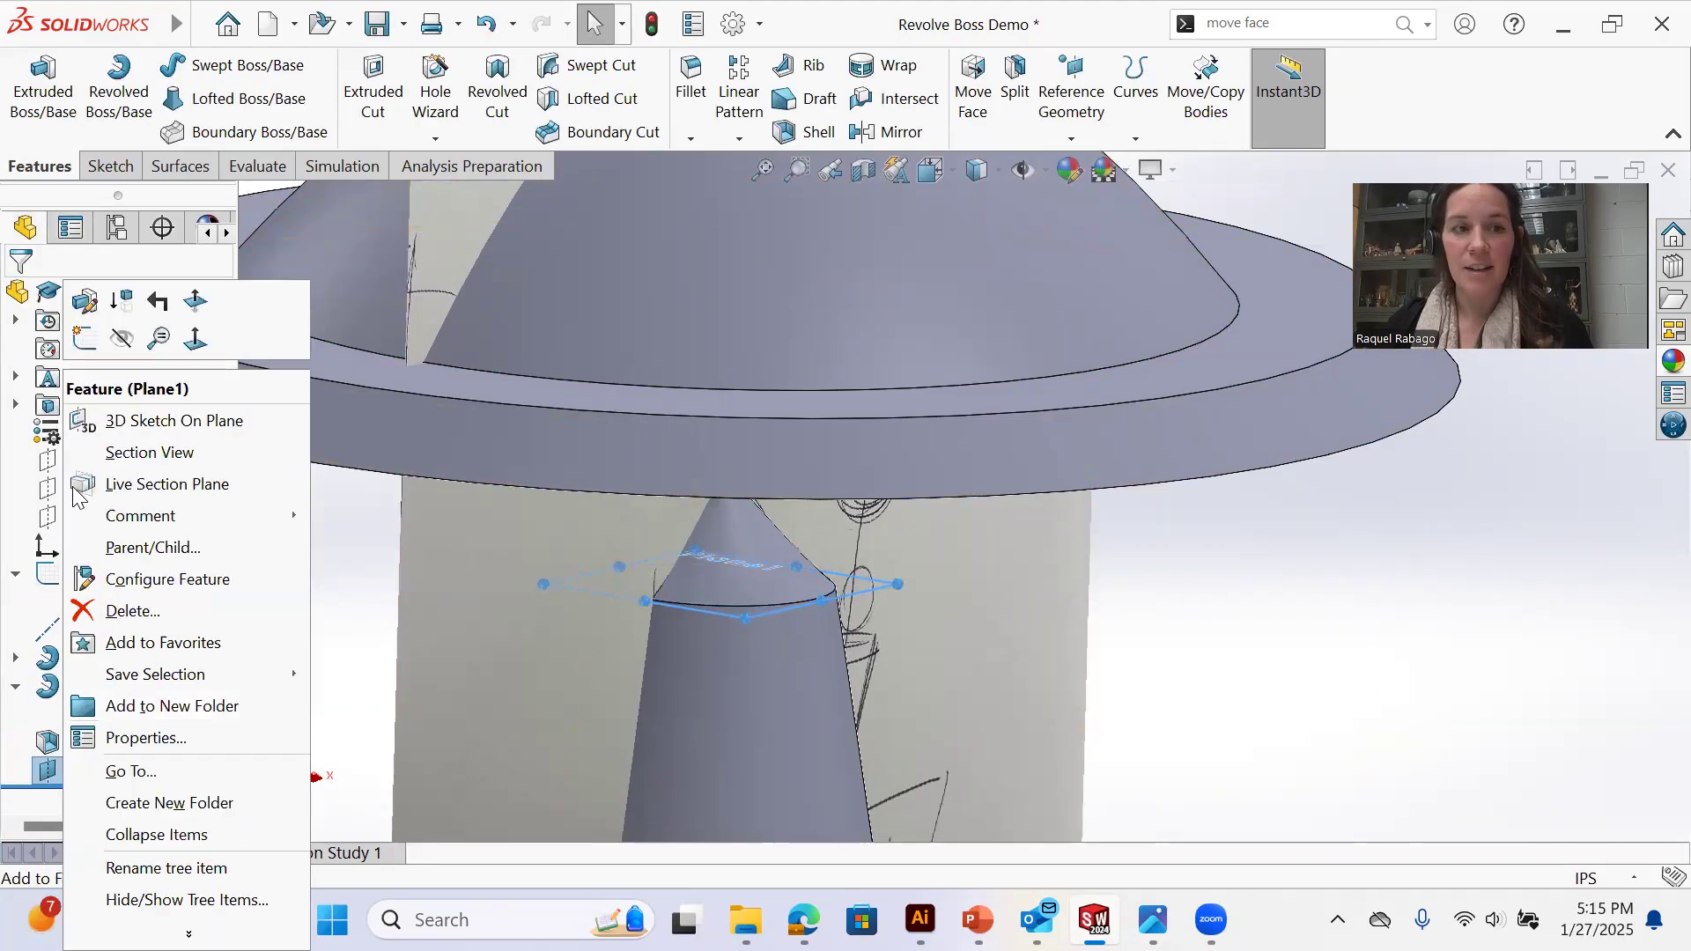
pyautogui.click(85, 341)
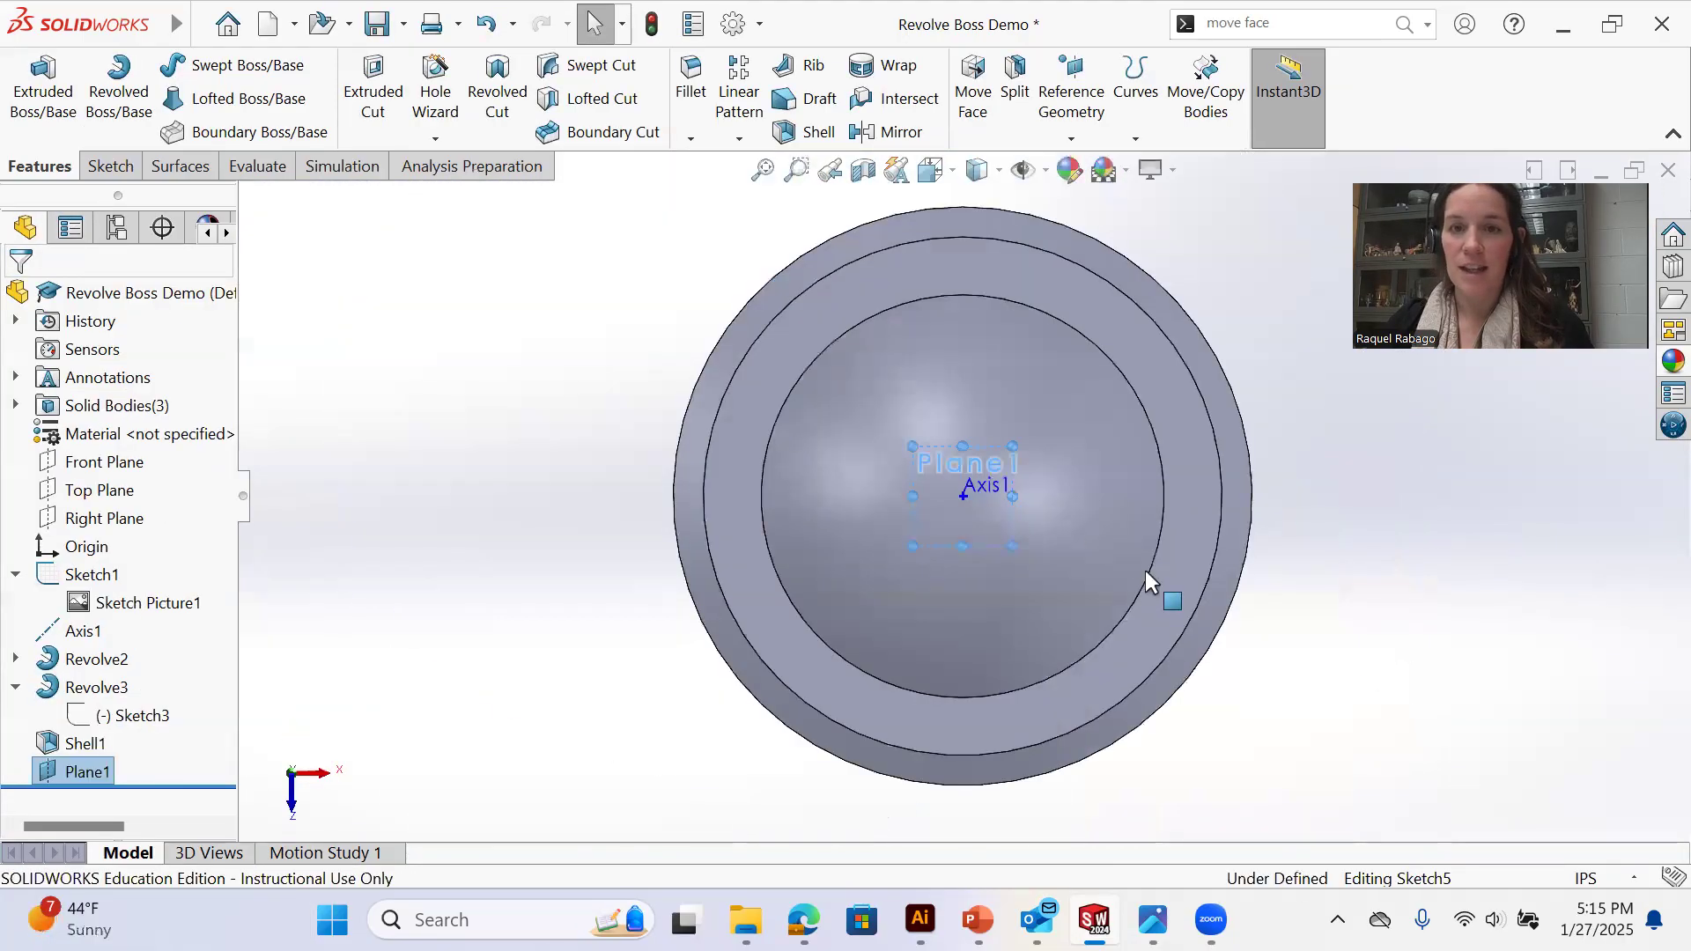
pyautogui.moveTo(1104, 354); pyautogui.dragTo(969, 479, button='middle')
pyautogui.scroll(-5, 969, 479)
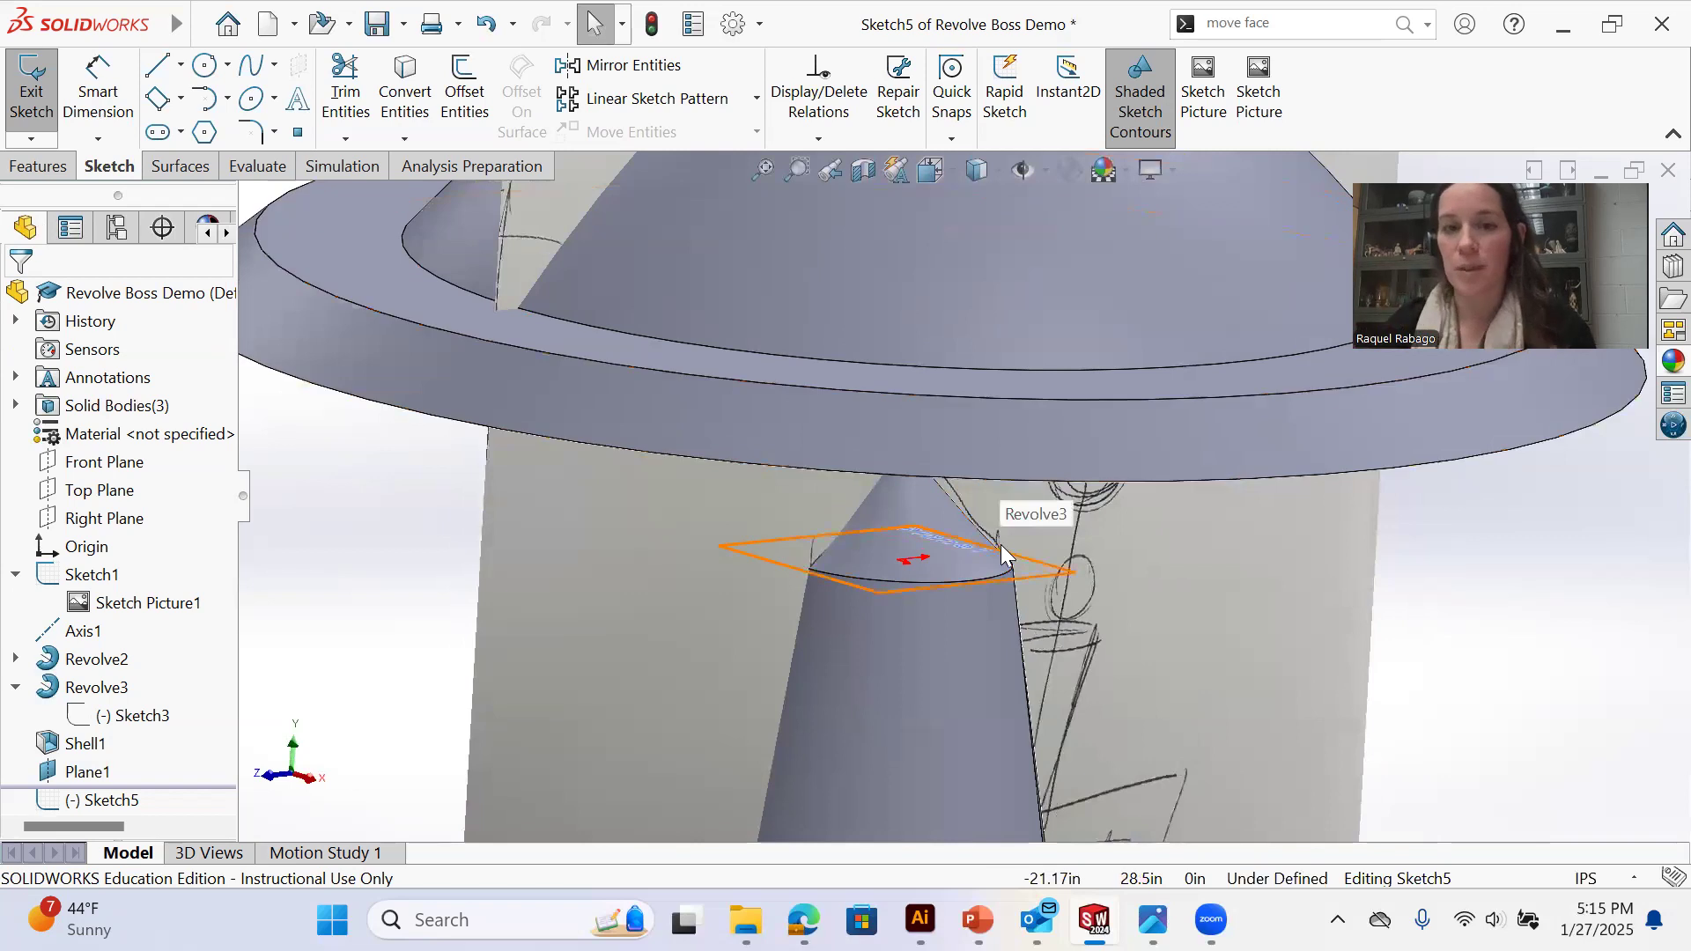
pyautogui.click(1003, 583)
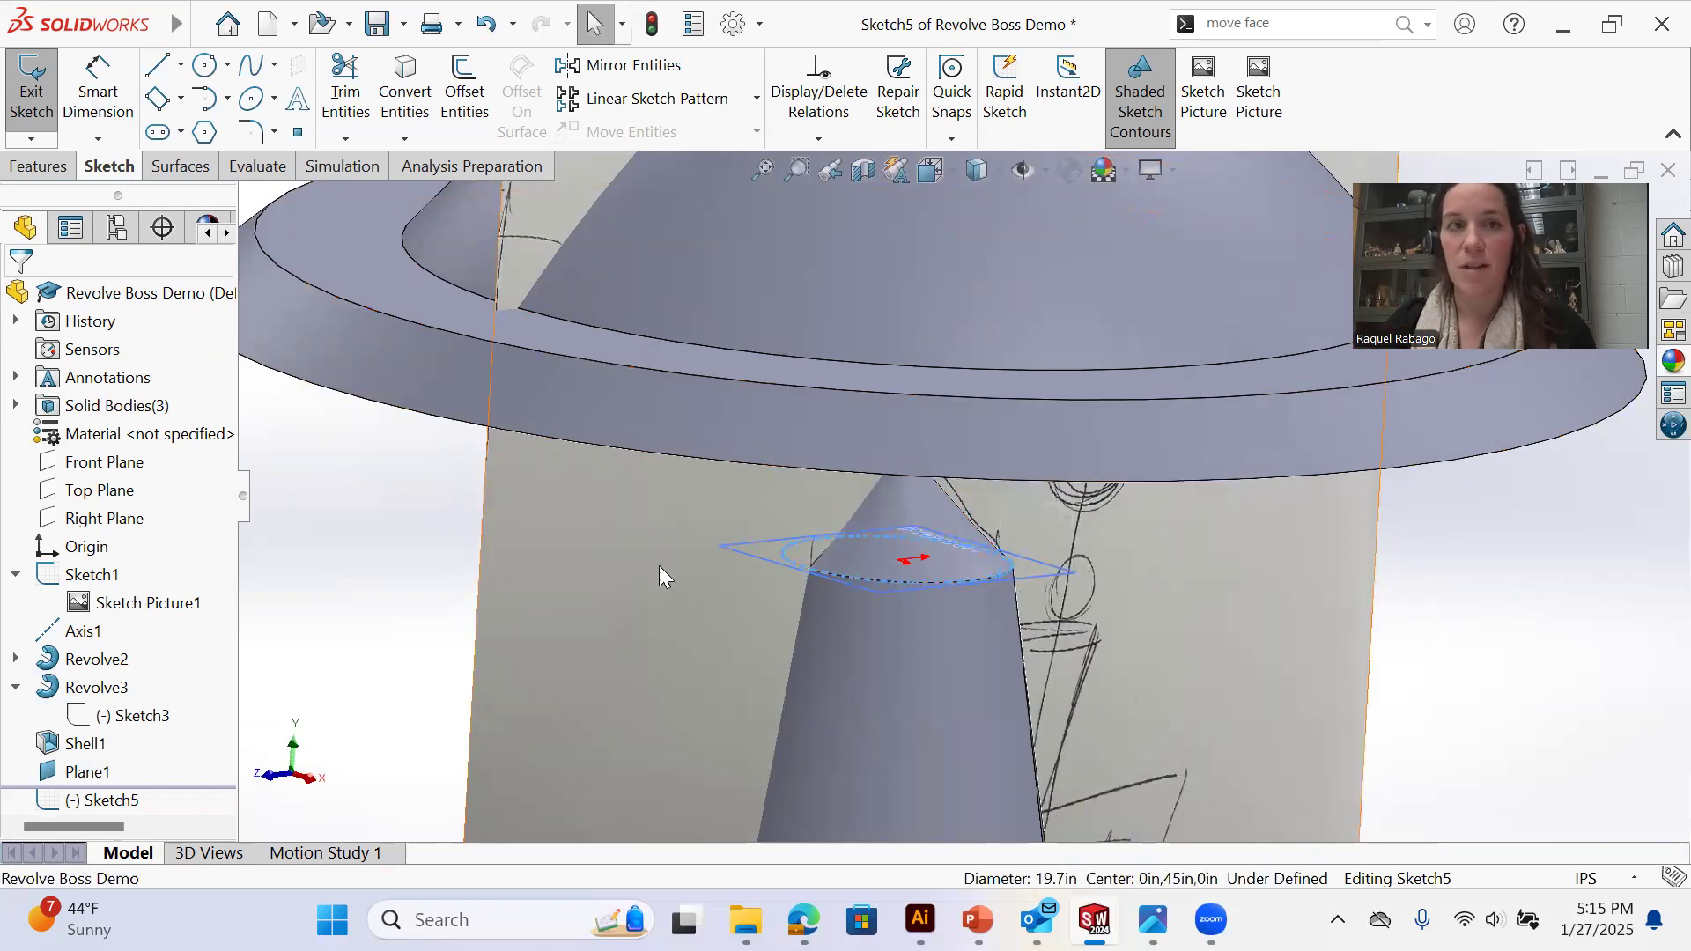
pyautogui.click(411, 105)
# Orient the sketch to the Top view and examine the converted circle up close
pyautogui.moveTo(869, 604); pyautogui.dragTo(860, 806, button='middle')
pyautogui.press('space')
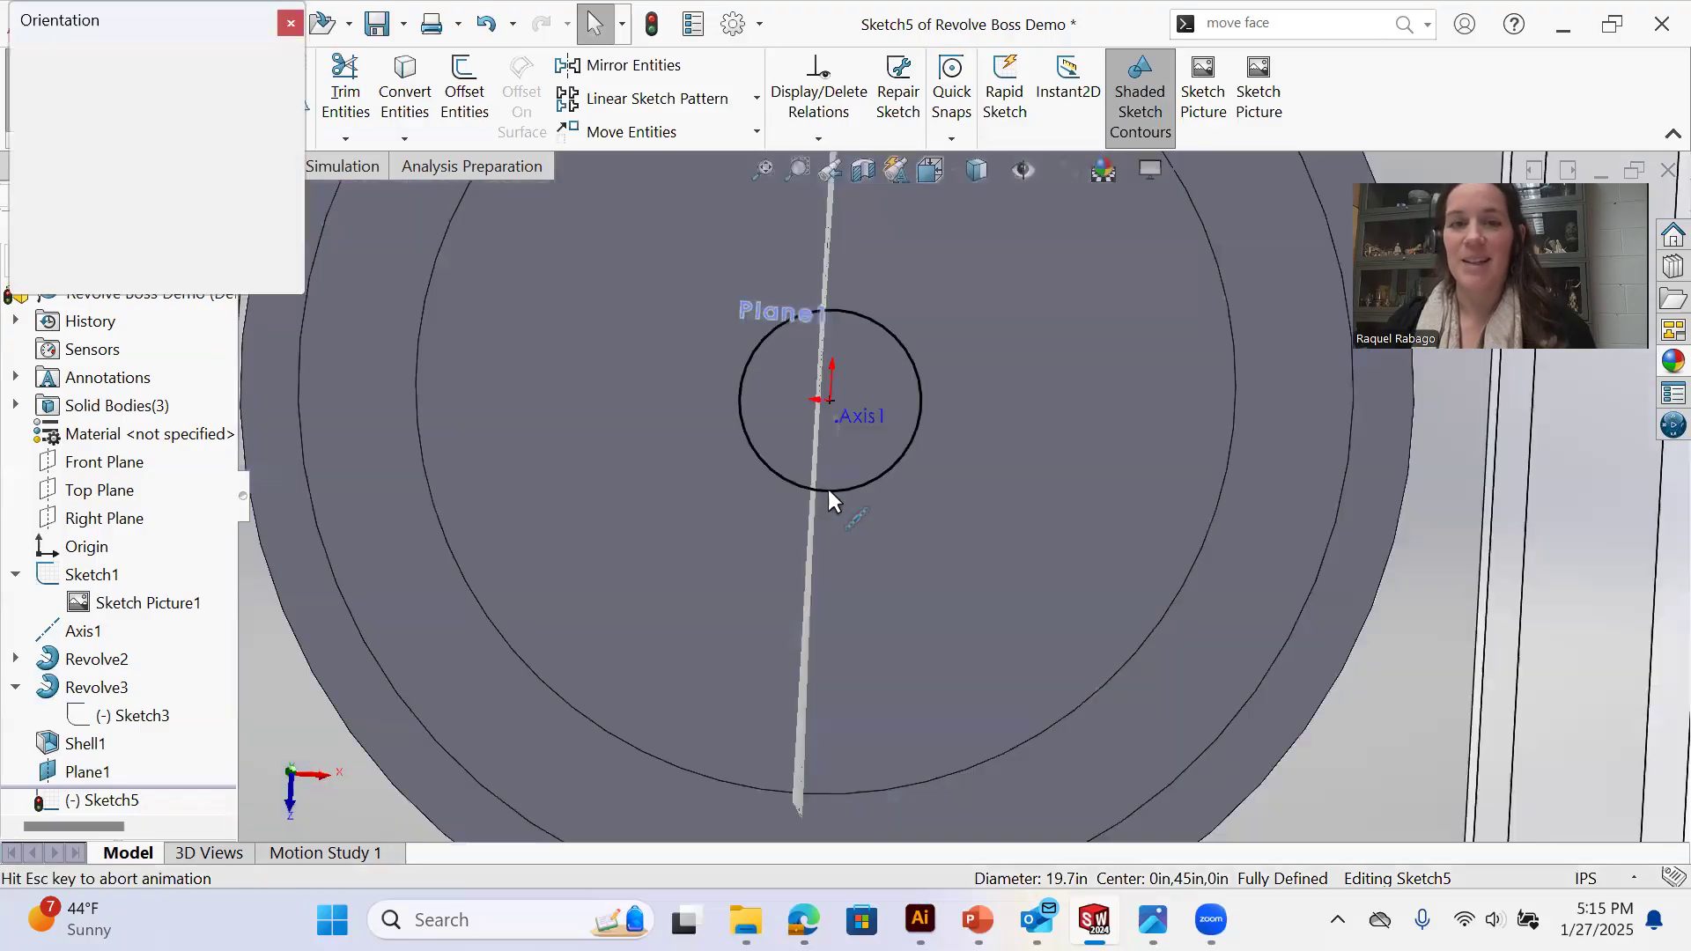
pyautogui.click(876, 500)
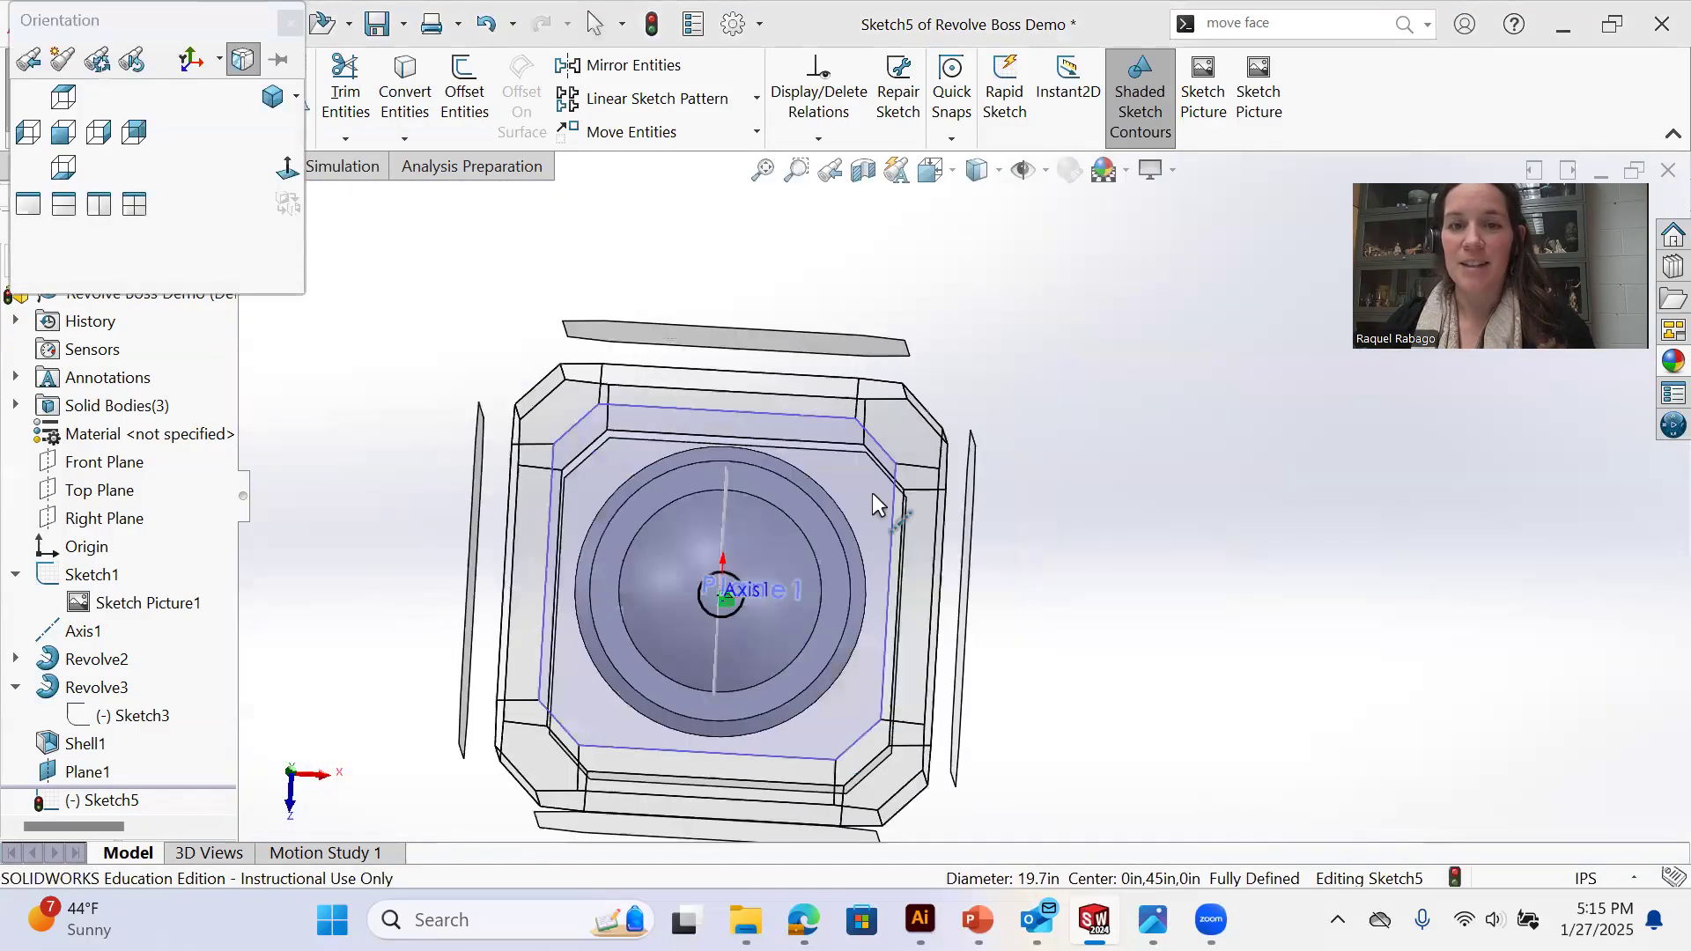
pyautogui.scroll(-4, 960, 396)
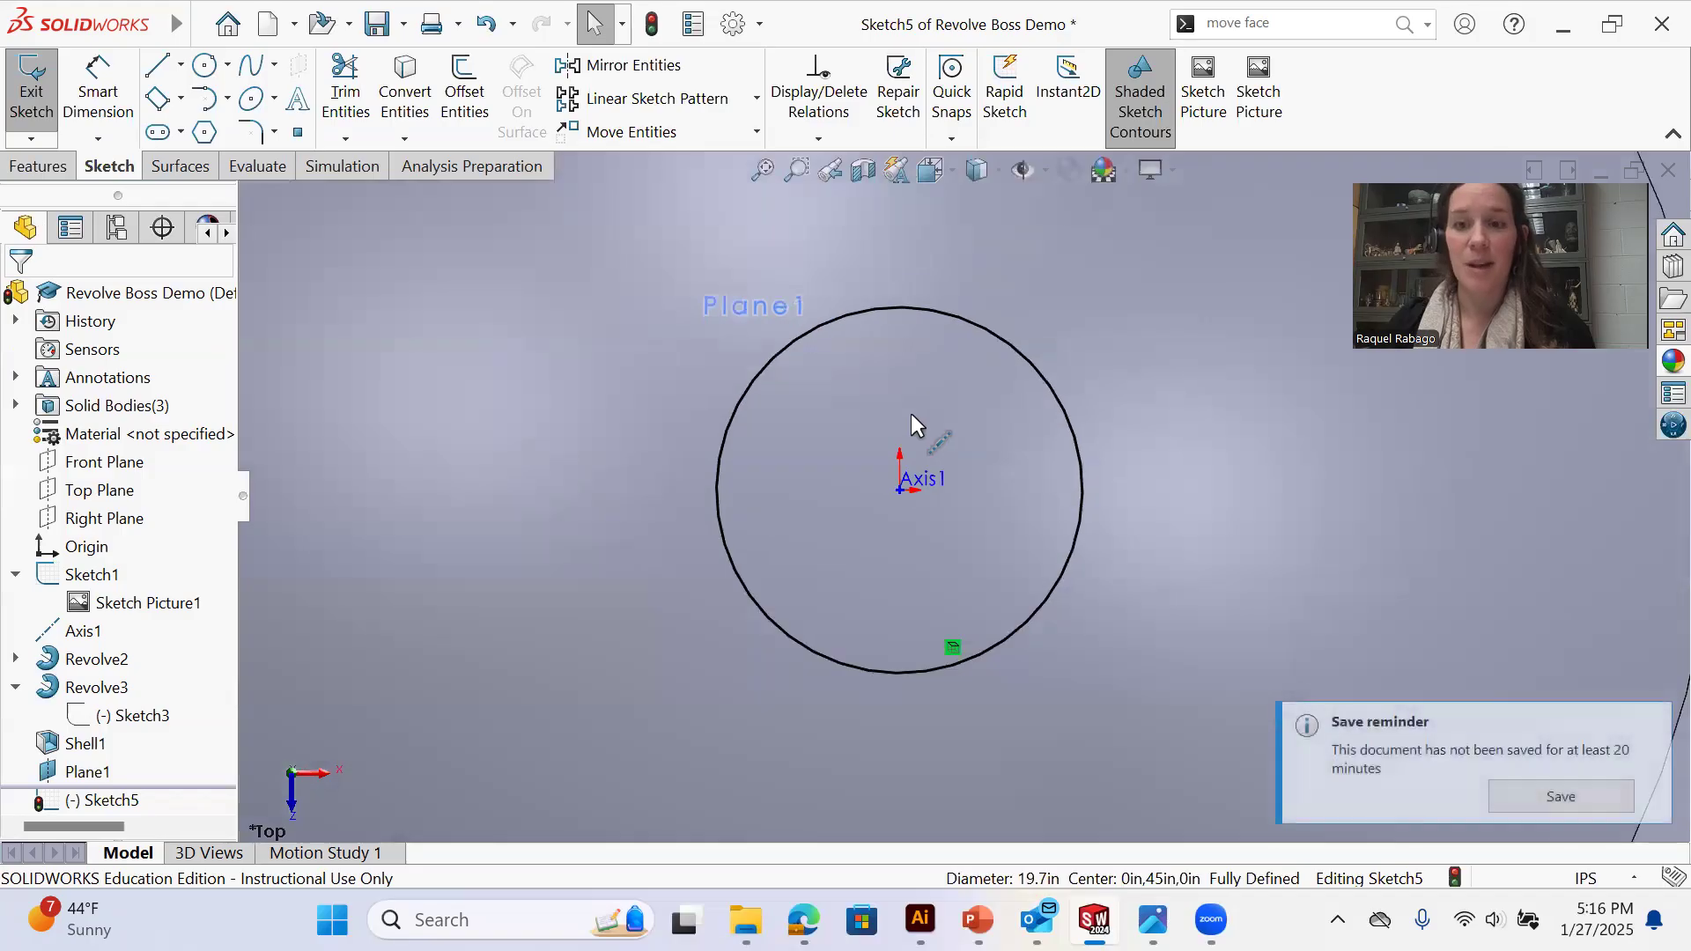
# Save the part and sketch a rectangle about 2.7 in tall across the converted circle, extending past it at both ends
pyautogui.hotkey('ctrl', 's')
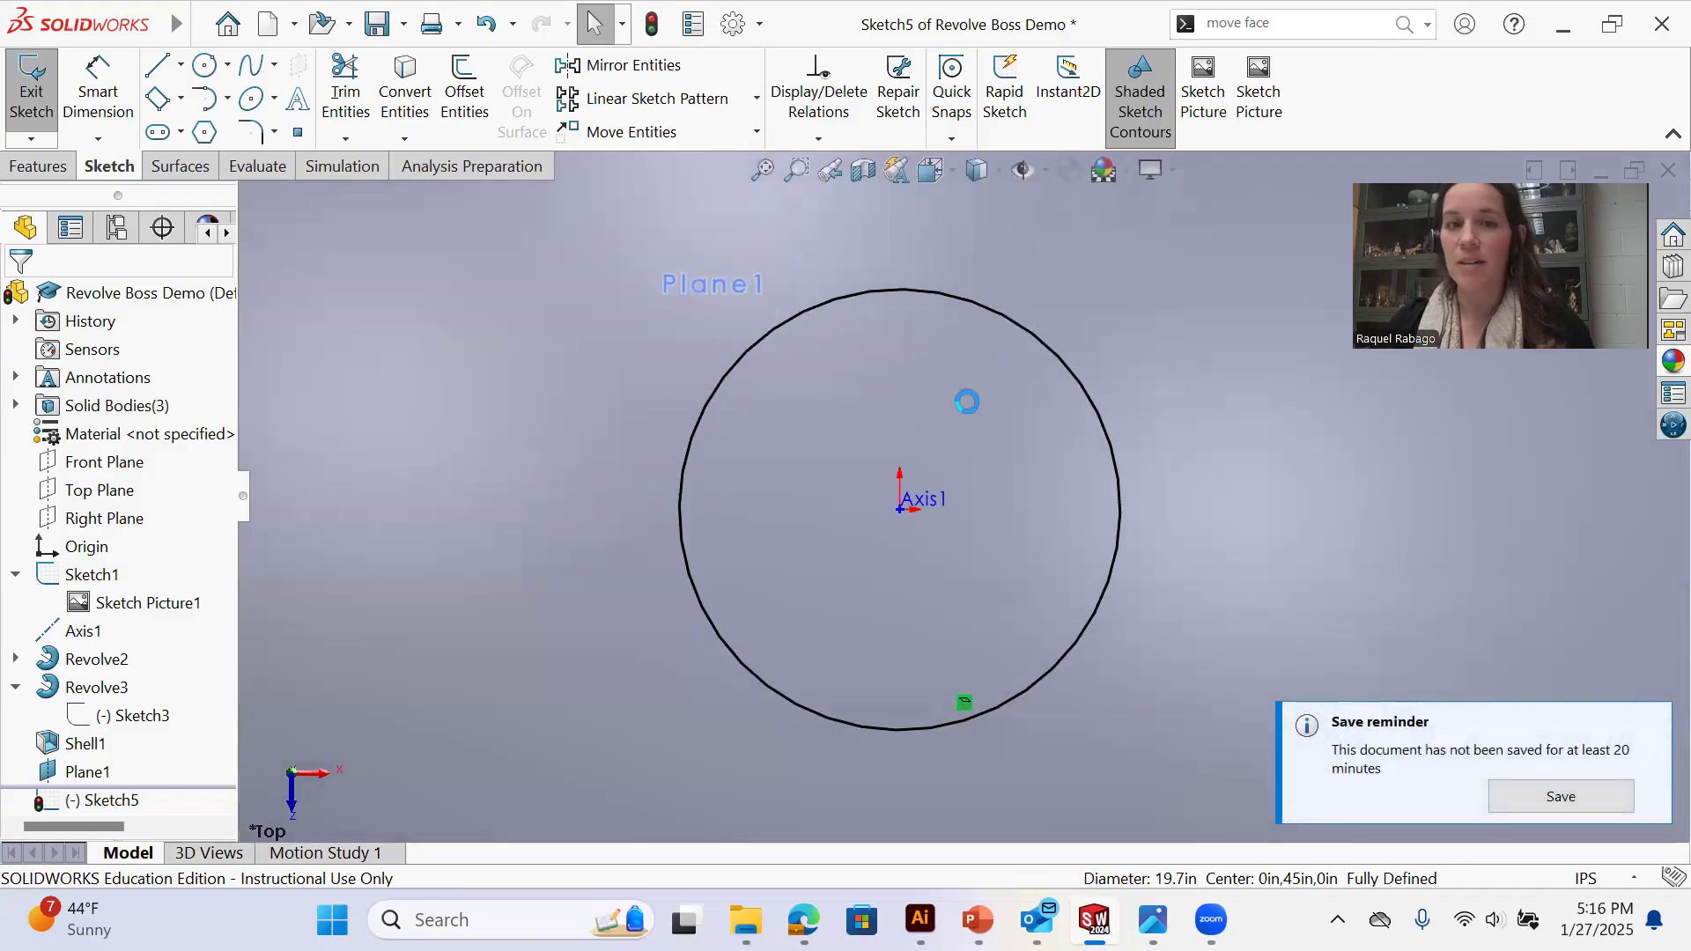
pyautogui.click(157, 97)
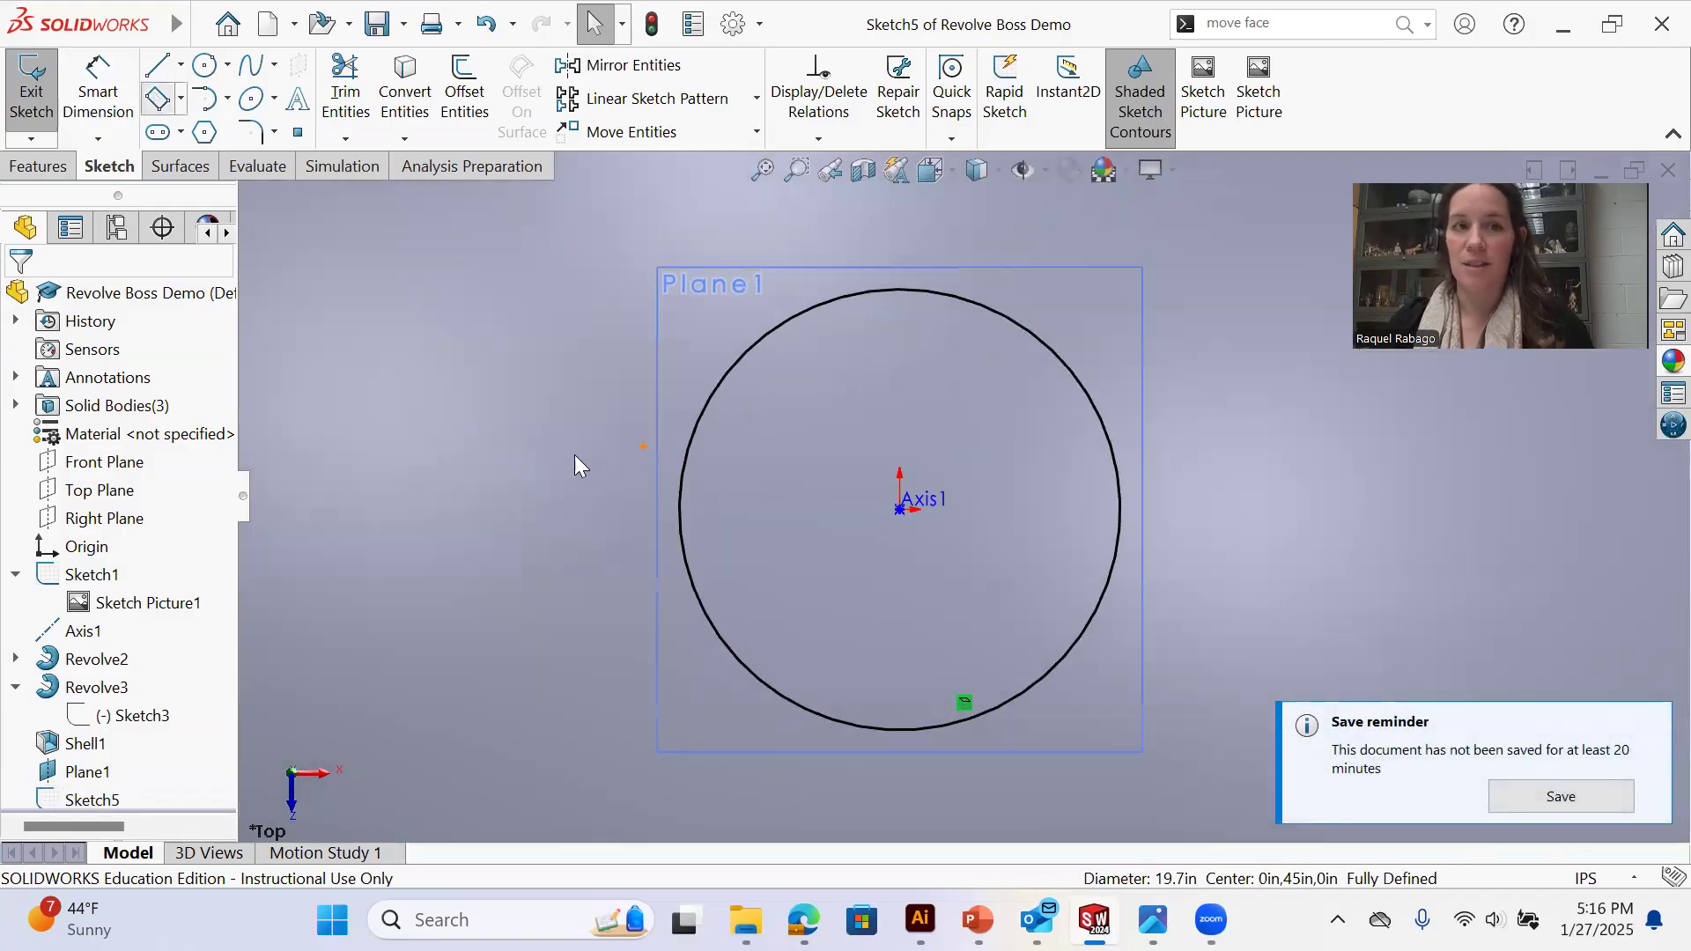
pyautogui.click(654, 479)
pyautogui.click(1158, 480)
pyautogui.click(1150, 539)
pyautogui.rightClick(1152, 541)
pyautogui.click(1185, 560)
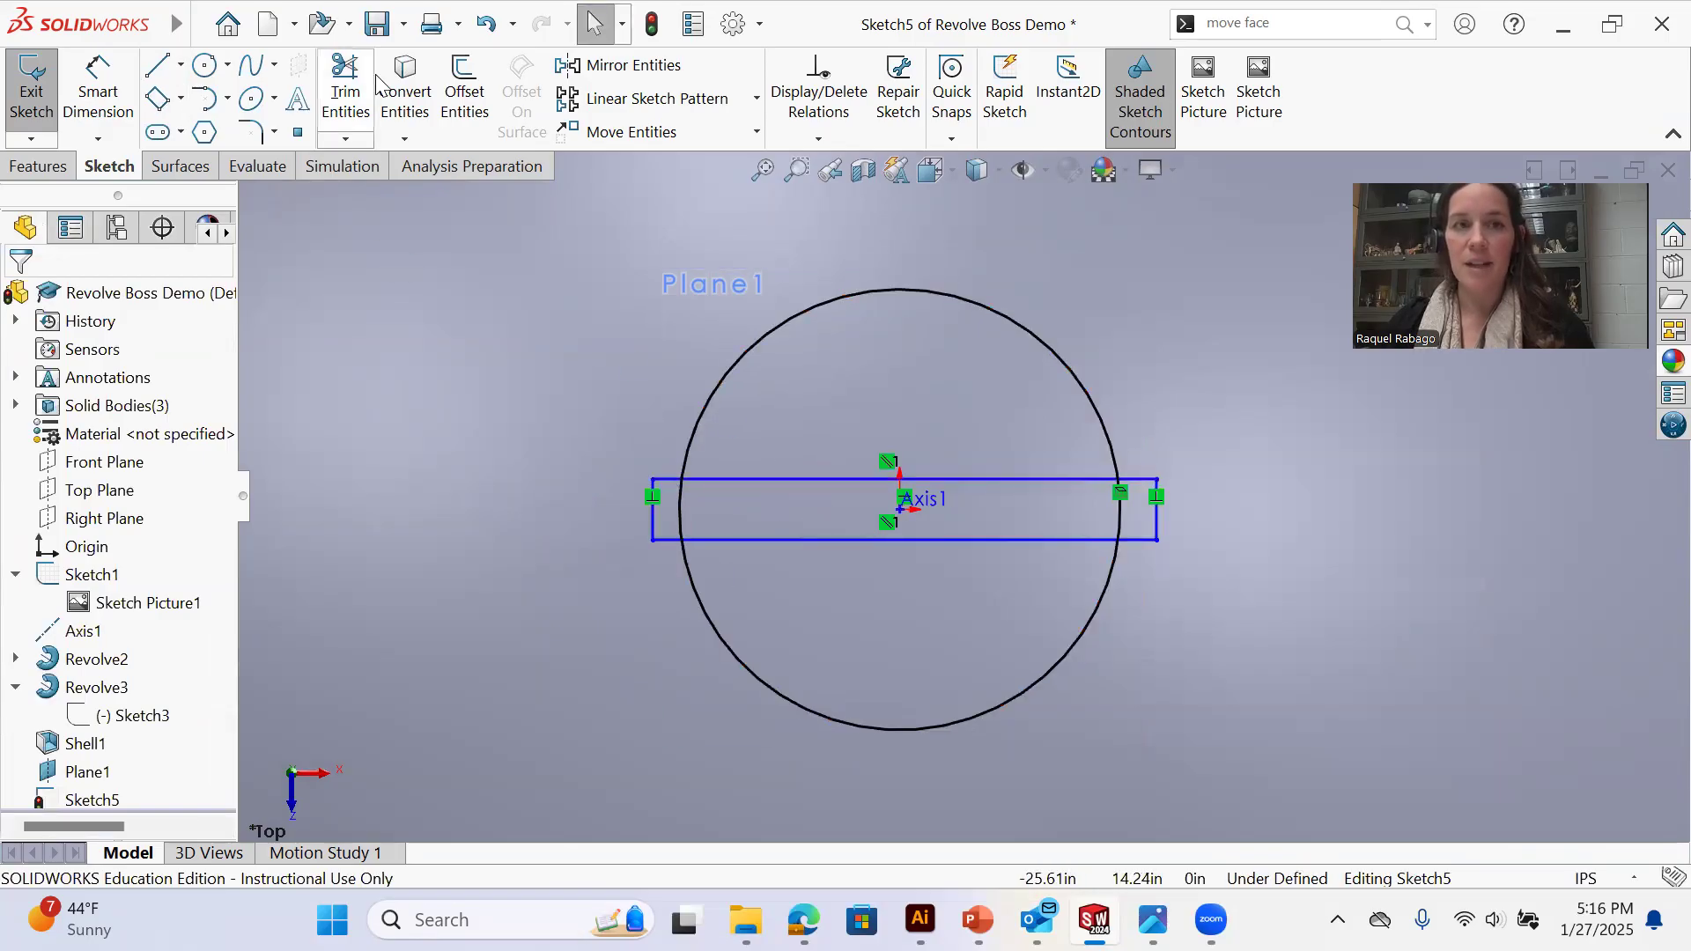
# Draw a line from the midpoint of the rectangle's left edge to the circle's centre and make it horizontal
pyautogui.press('l')
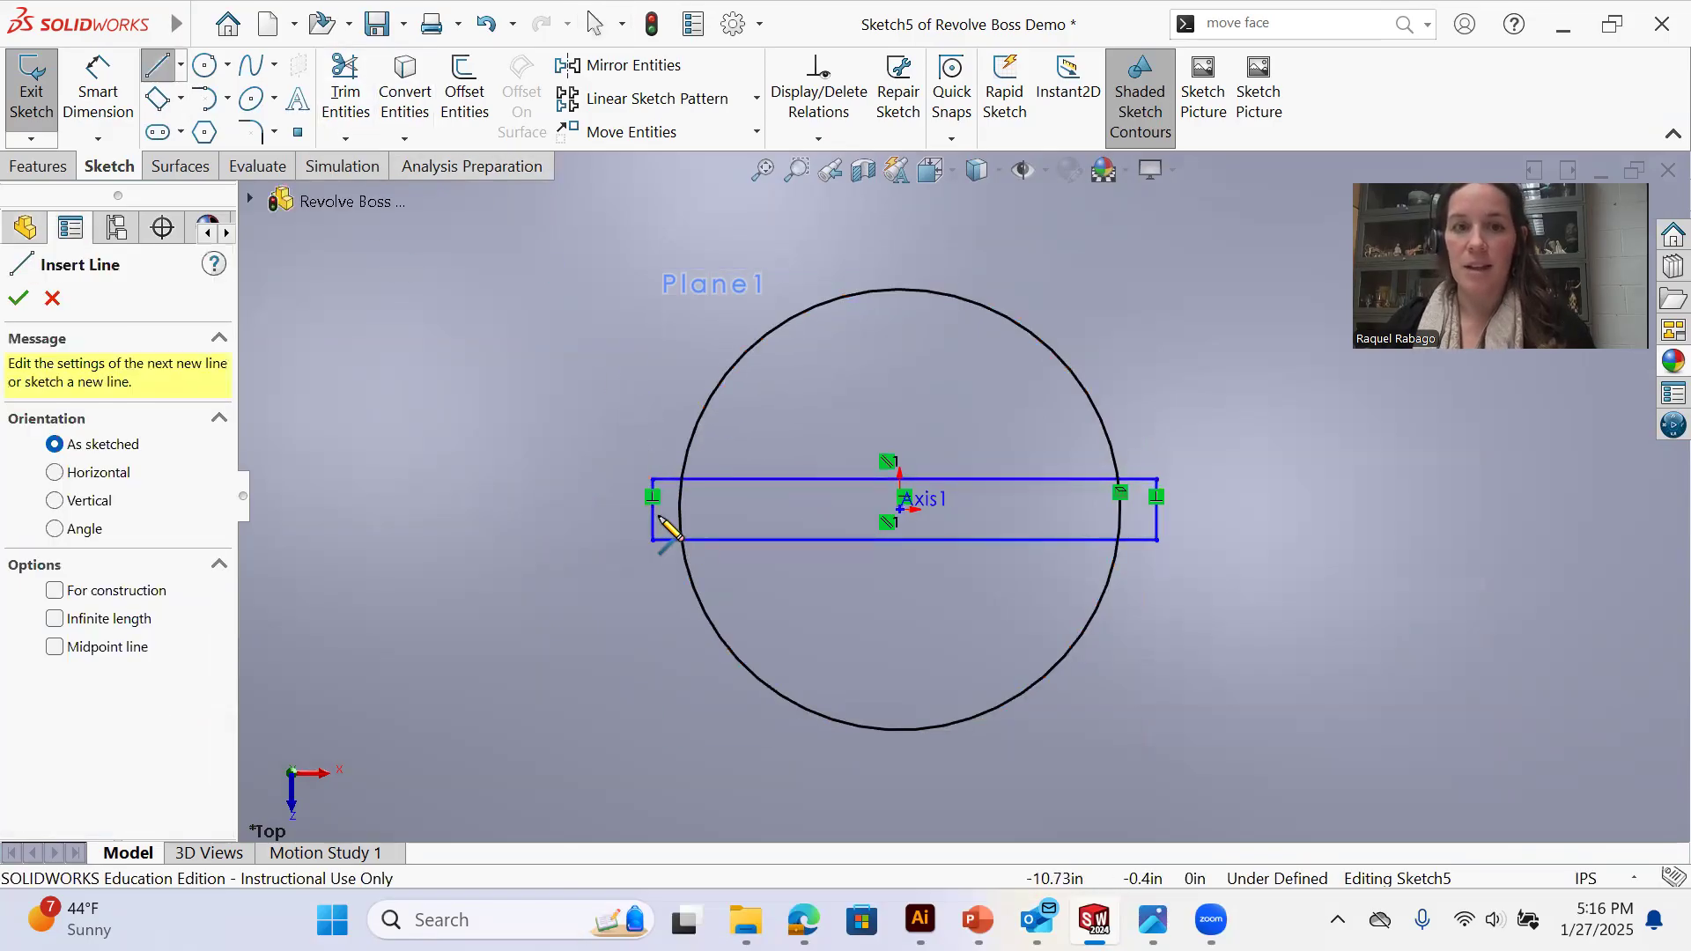
pyautogui.moveTo(652, 509); pyautogui.dragTo(901, 510)
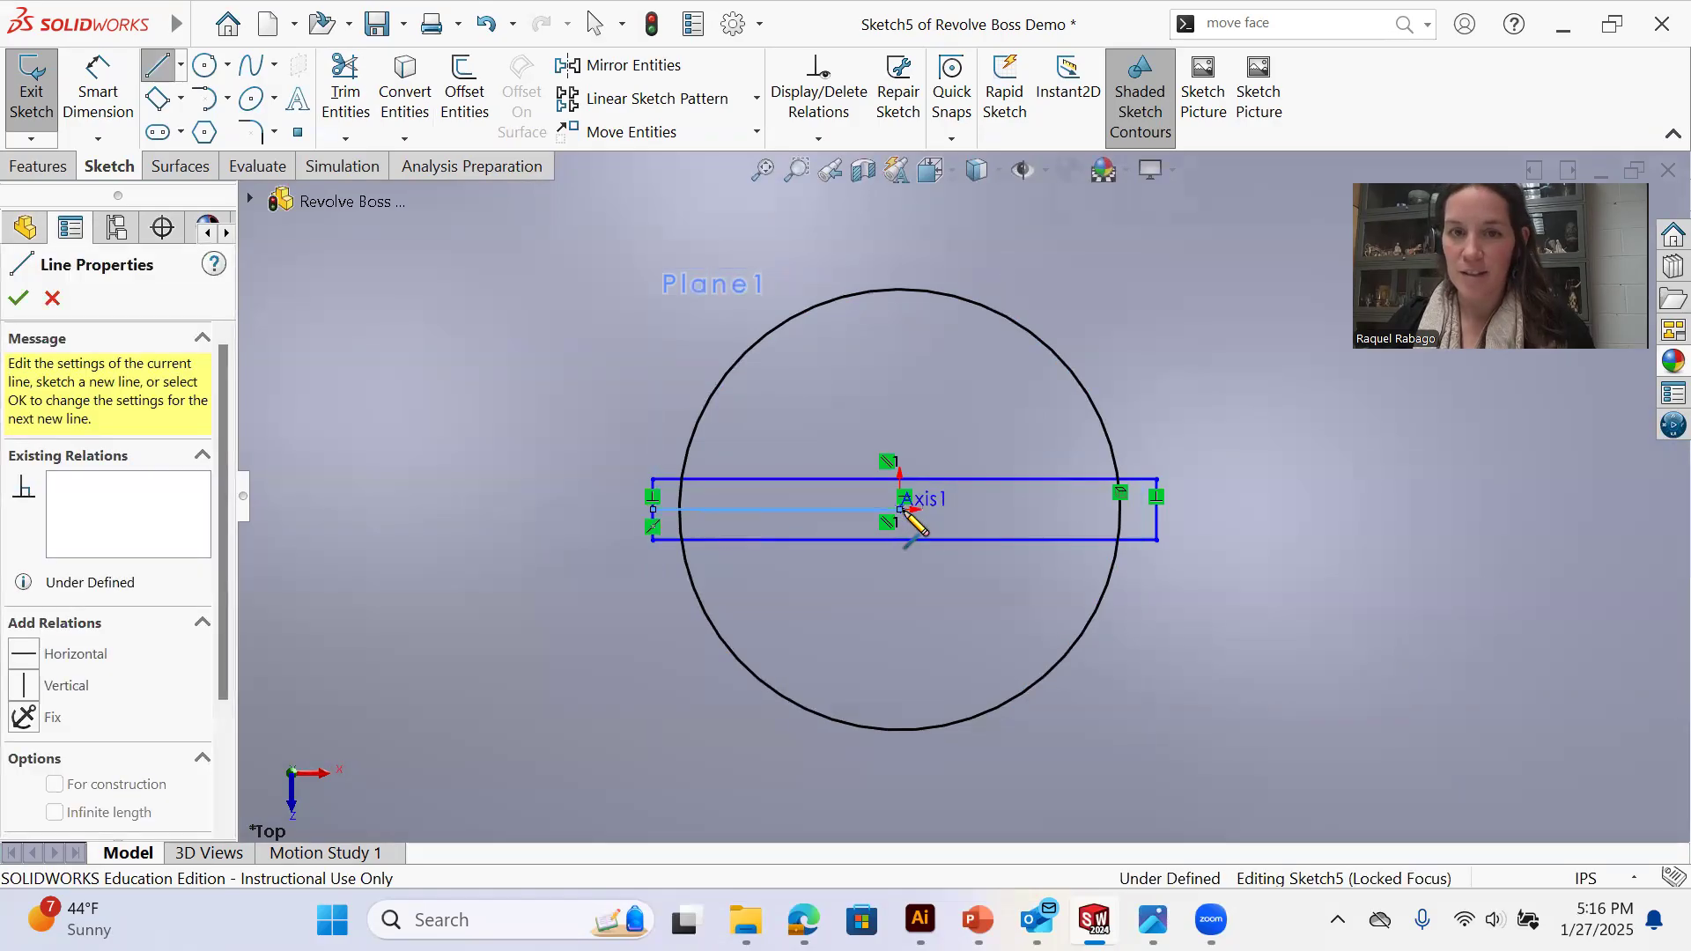
pyautogui.press('Escape')
pyautogui.click(824, 511)
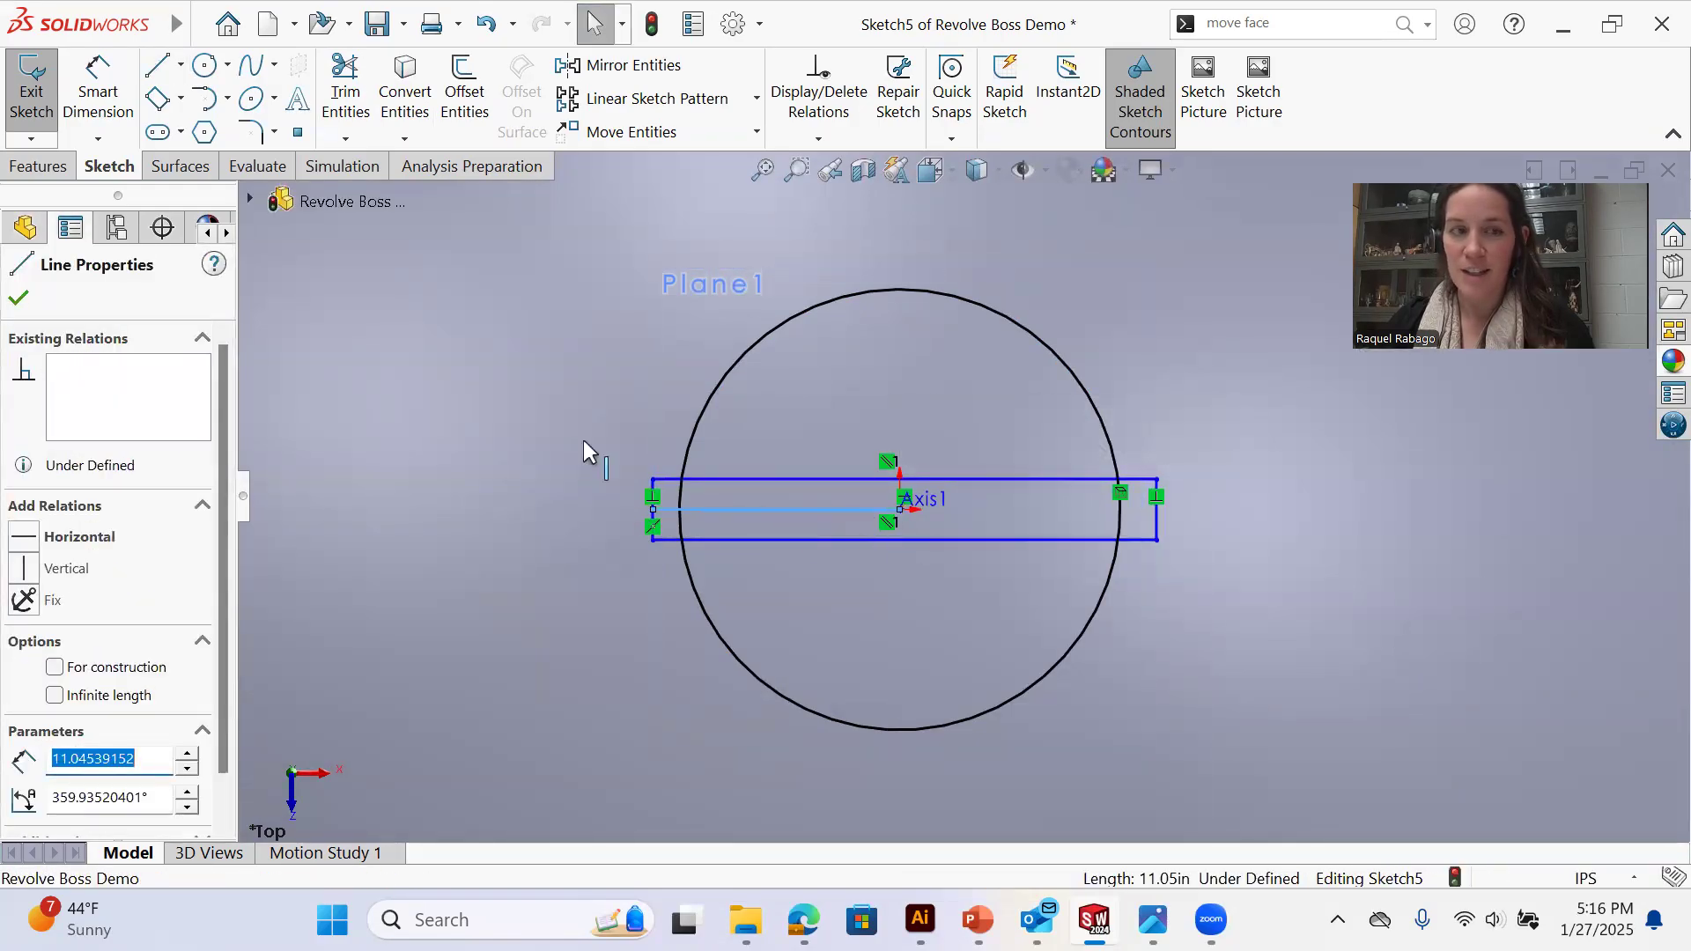
pyautogui.click(48, 534)
pyautogui.scroll(3, 861, 521)
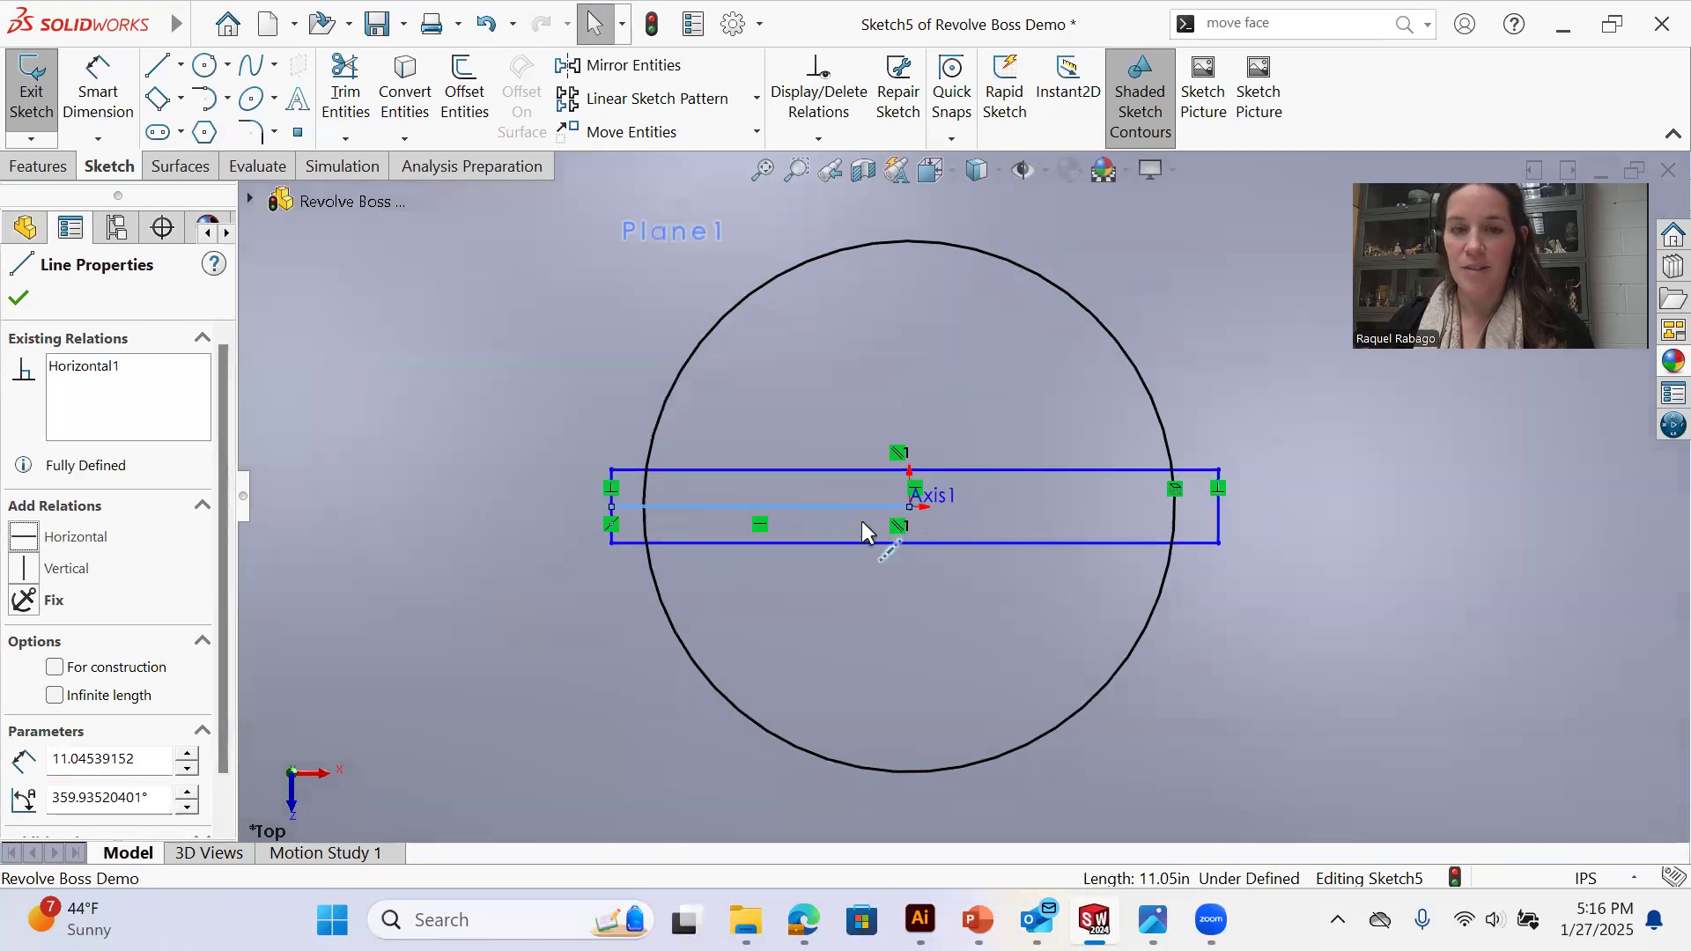
pyautogui.click(521, 533)
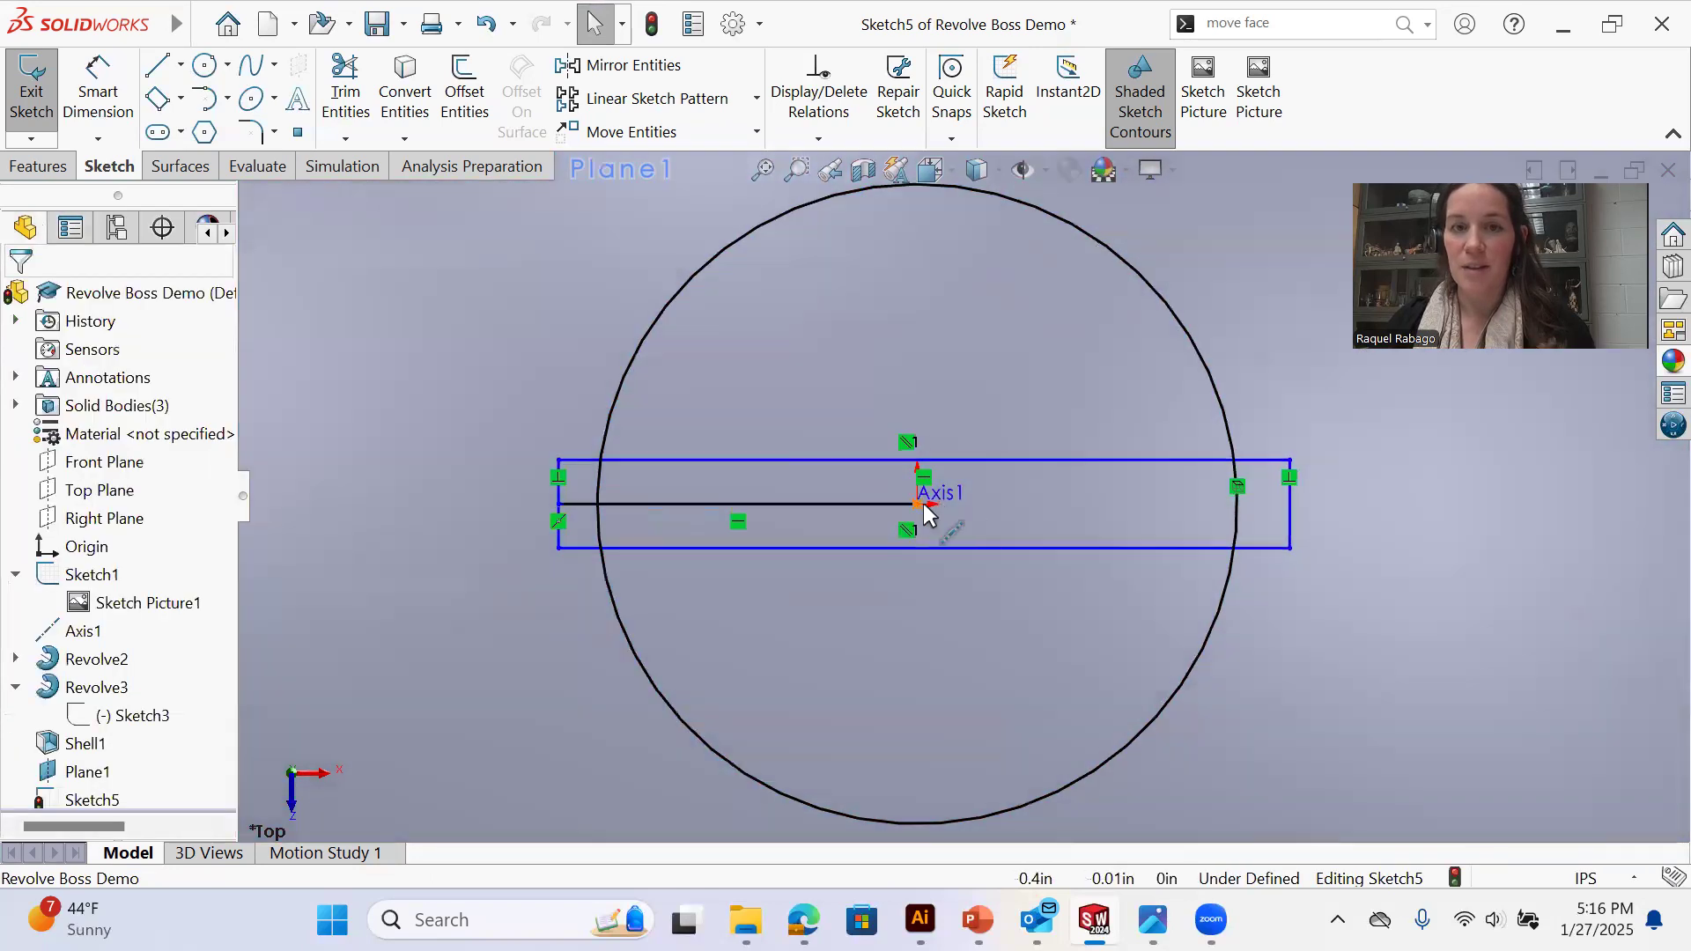
# Dimension the rectangle's left edge to 1.5 in
pyautogui.press('s')
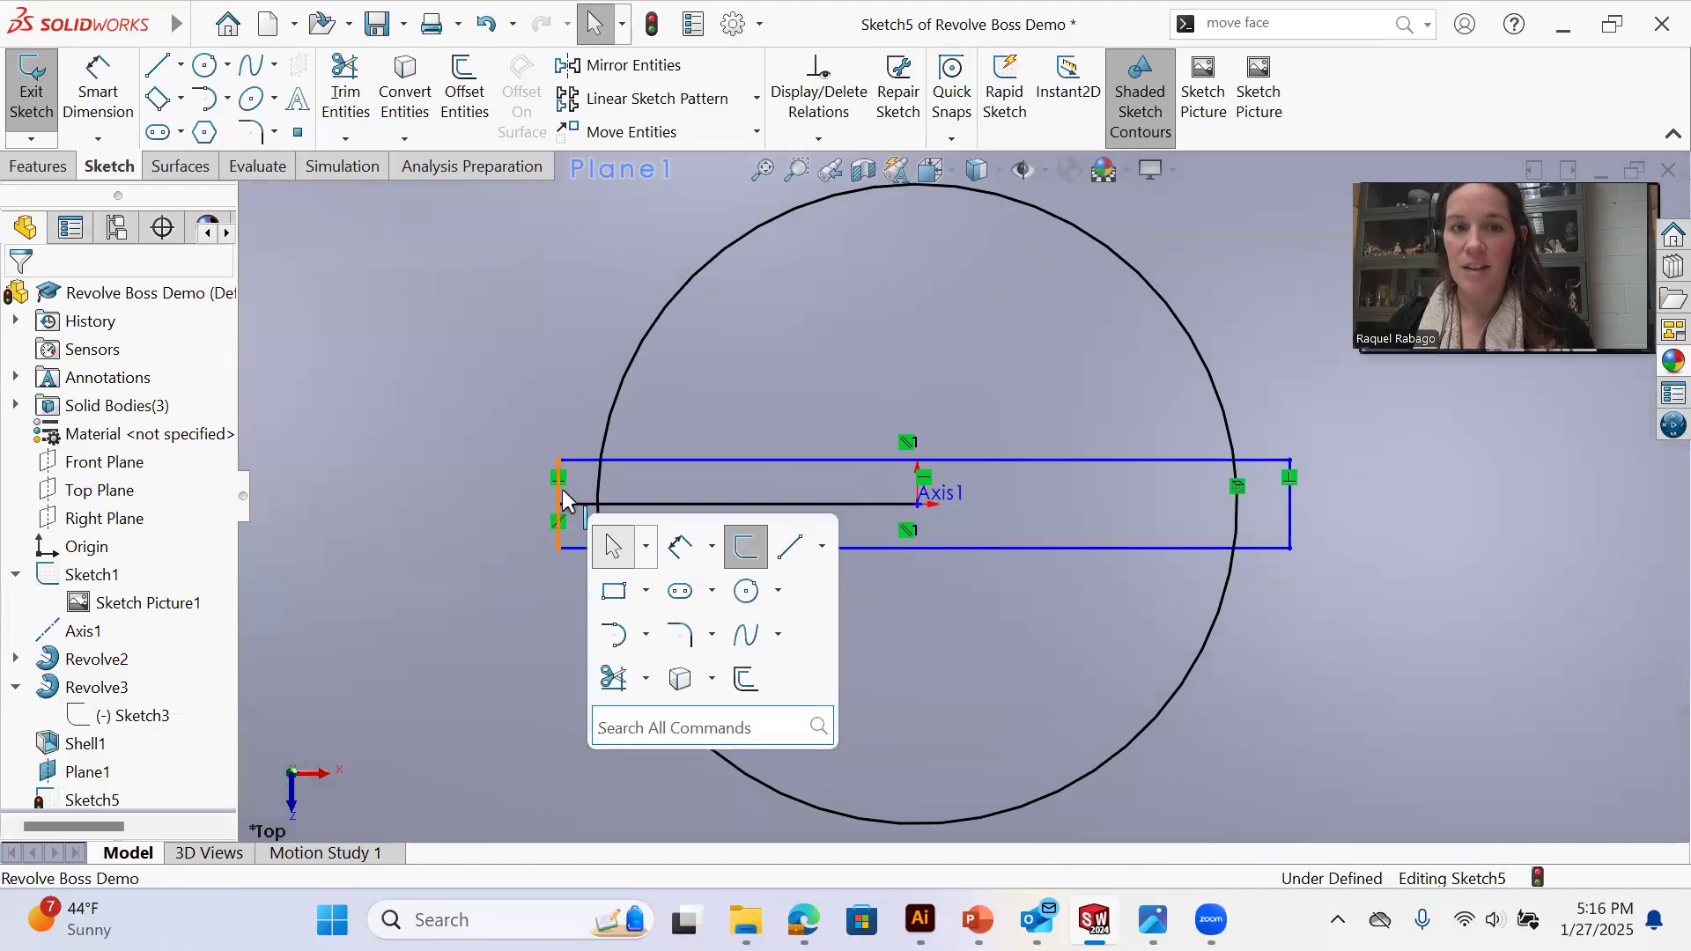
pyautogui.click(560, 490)
pyautogui.click(81, 100)
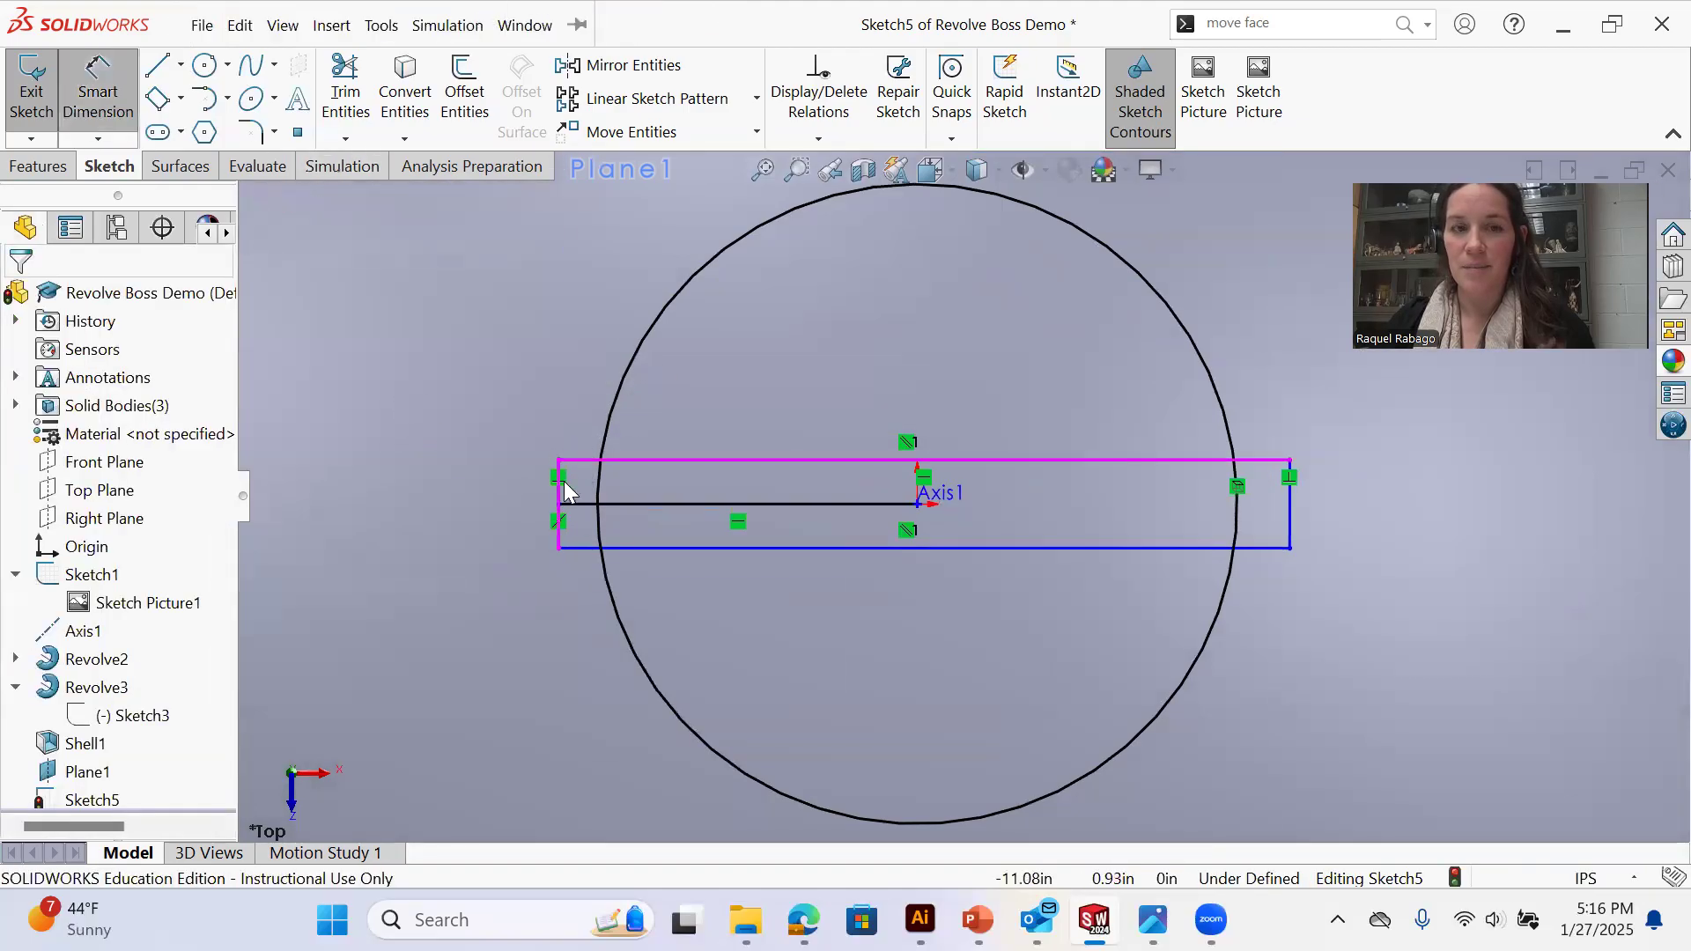
pyautogui.click(561, 502)
pyautogui.click(542, 483)
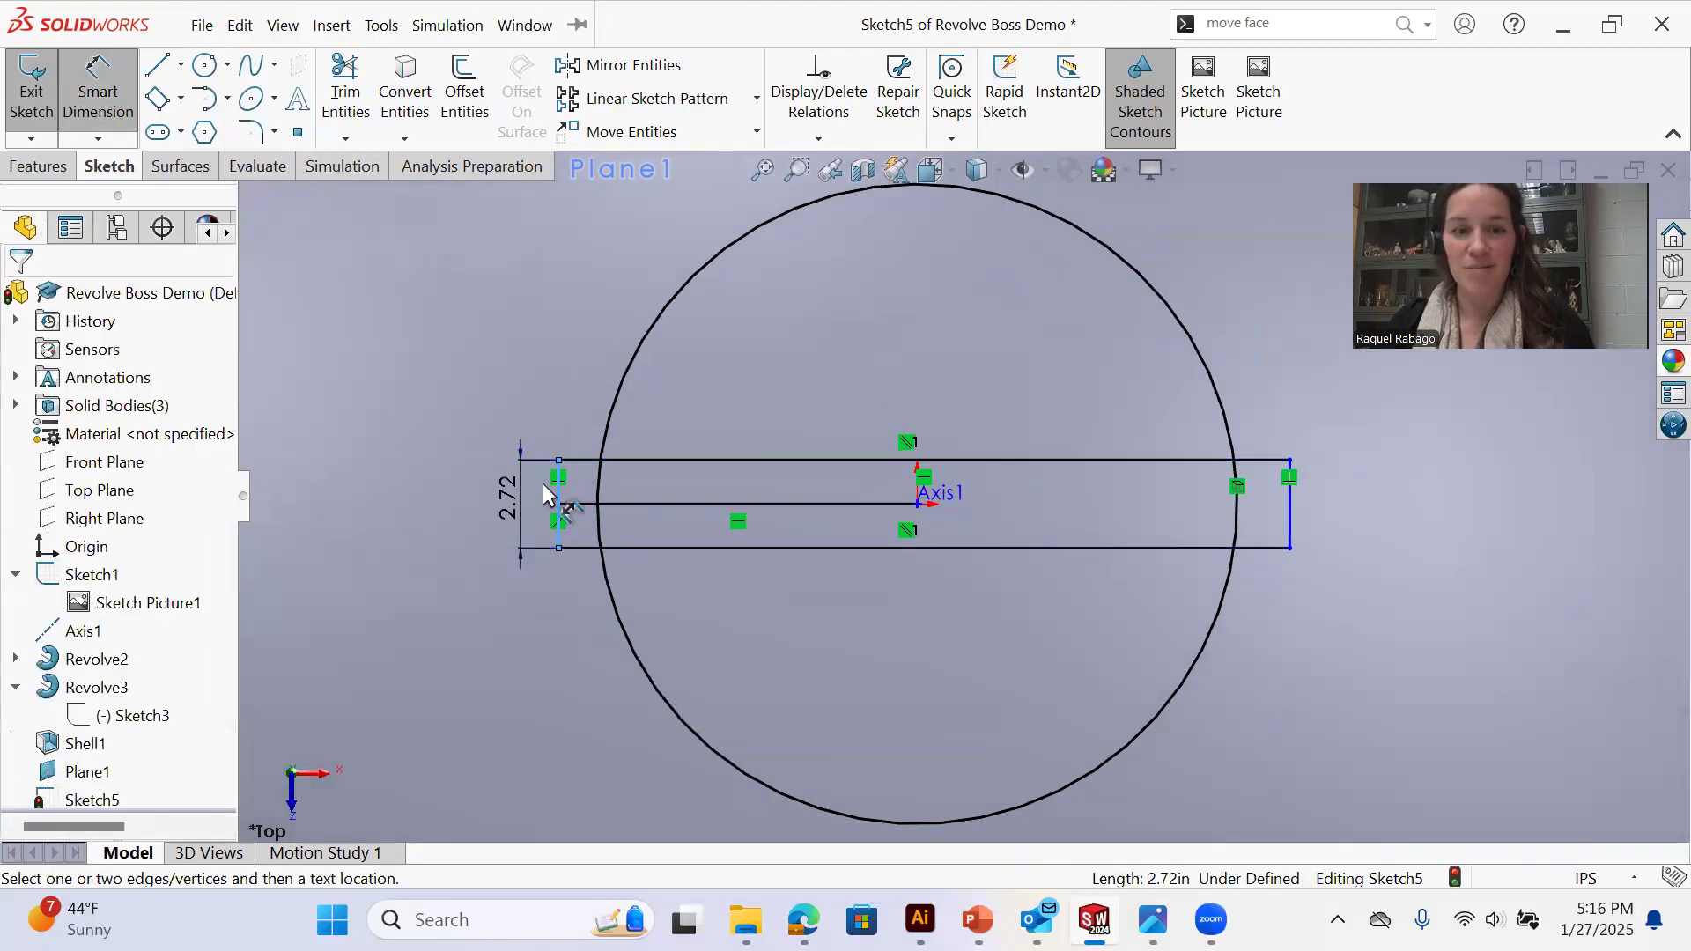
pyautogui.write('2')
pyautogui.press('BackSpace')
pyautogui.write('1.5')
pyautogui.press('Return')
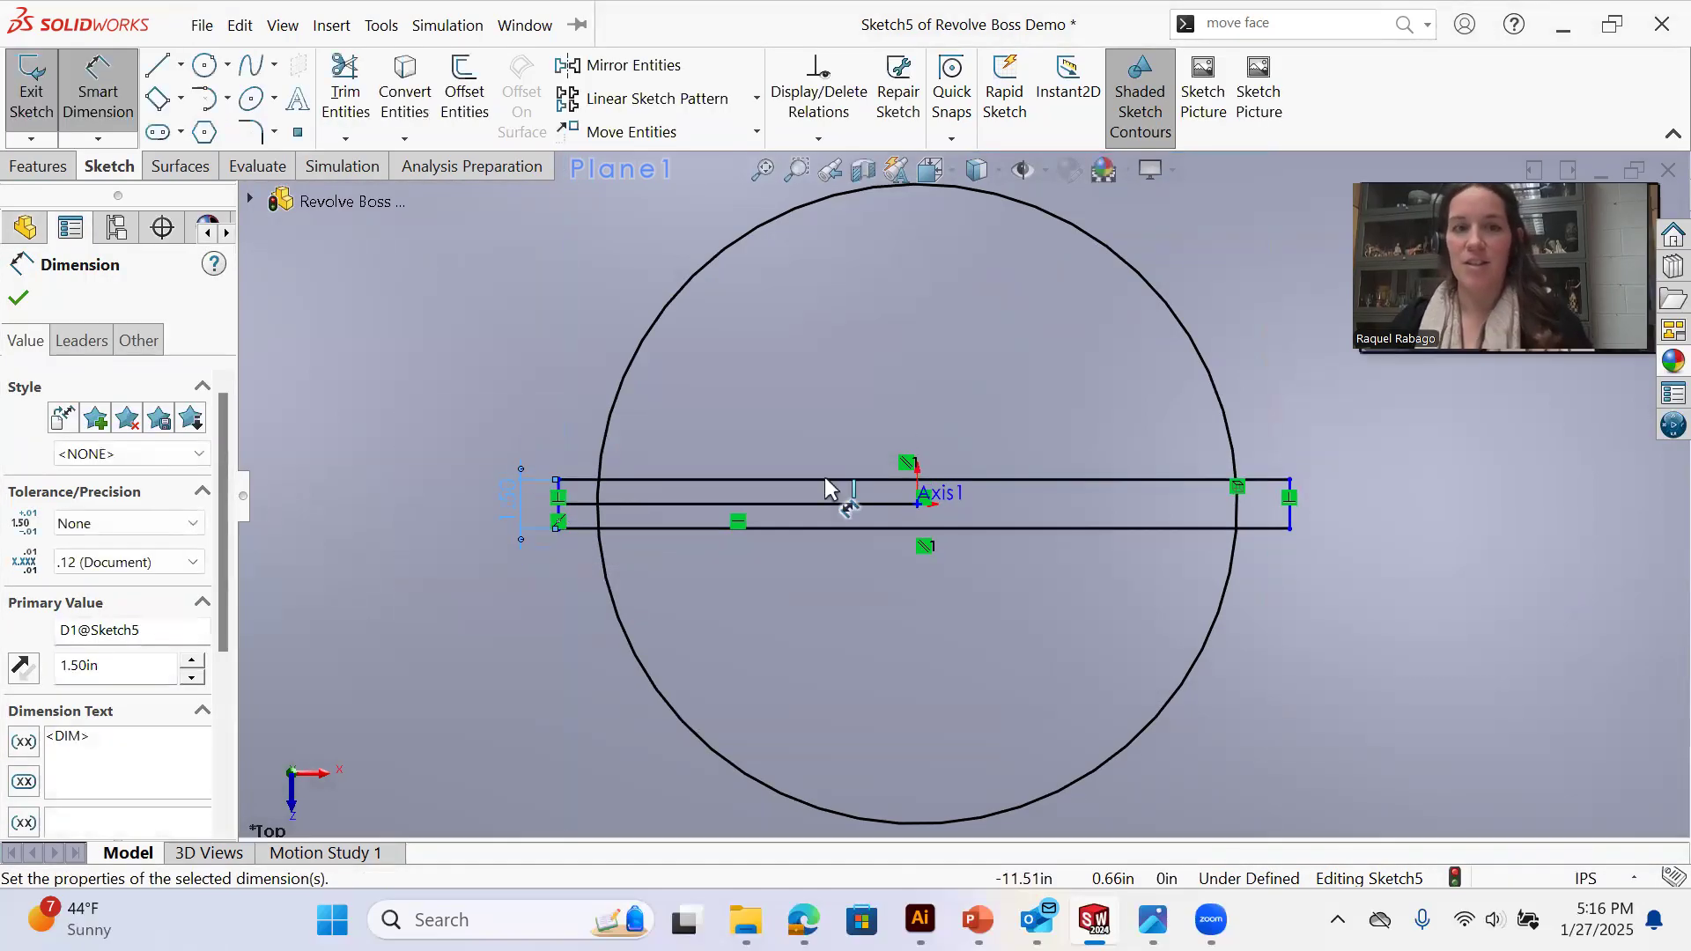
pyautogui.rightClick(726, 387)
pyautogui.click(768, 467)
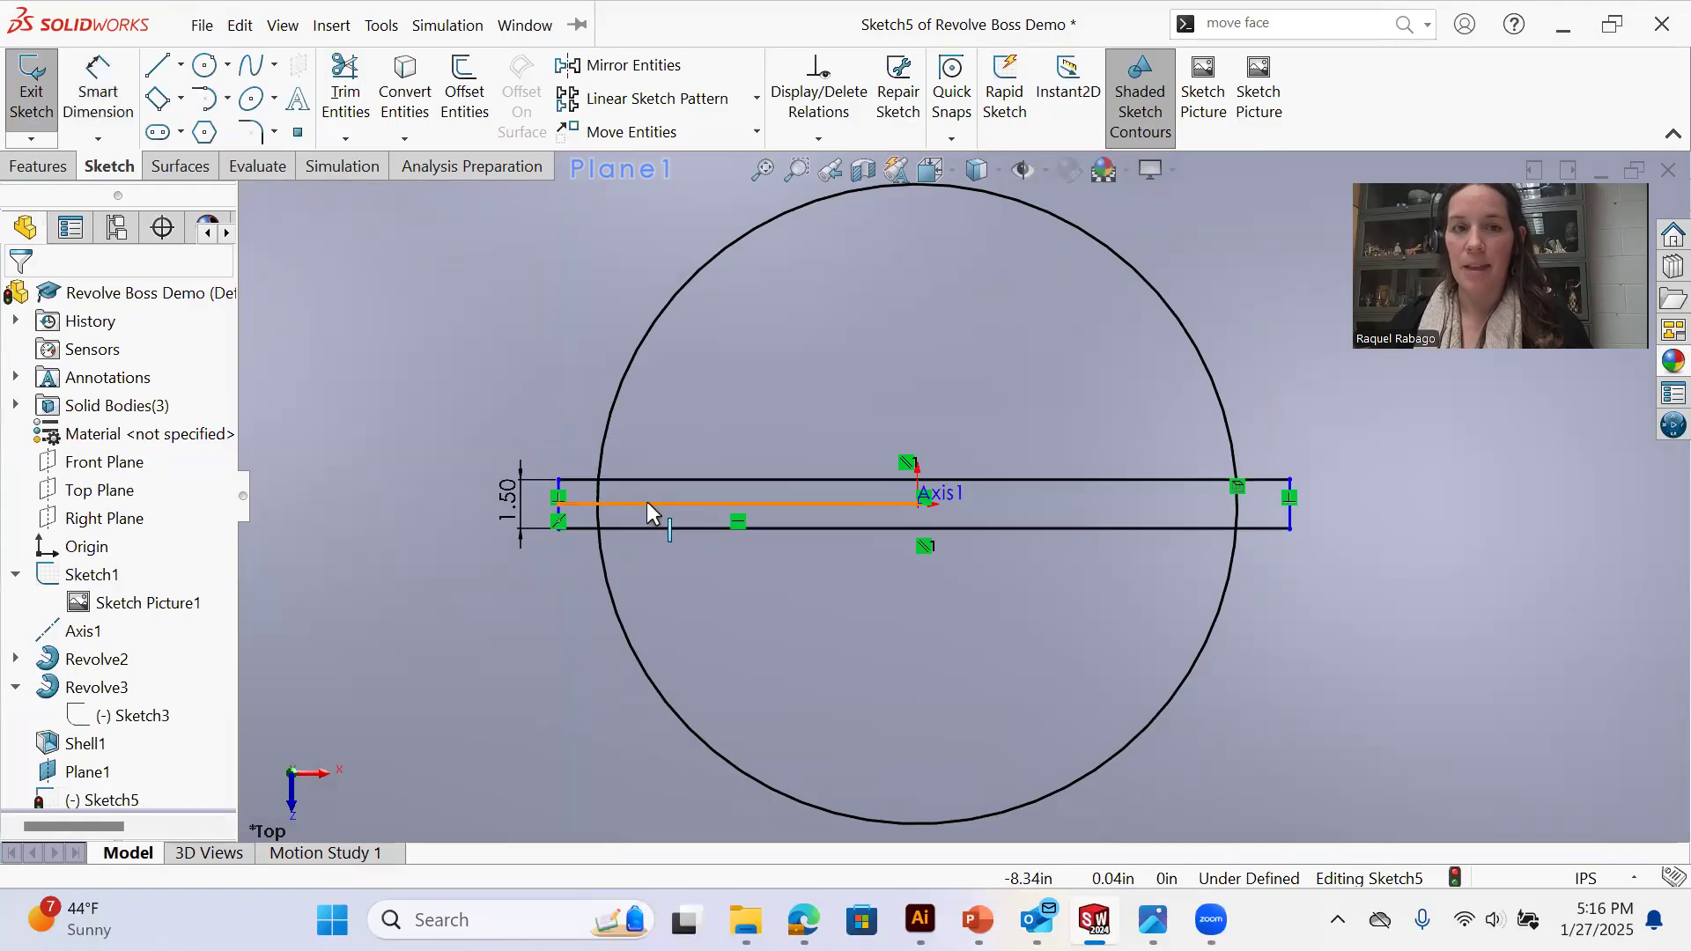
# Convert the horizontal line between the rectangle's left edge and the circle's centre to construction geometry
pyautogui.click(648, 507)
pyautogui.click(742, 455)
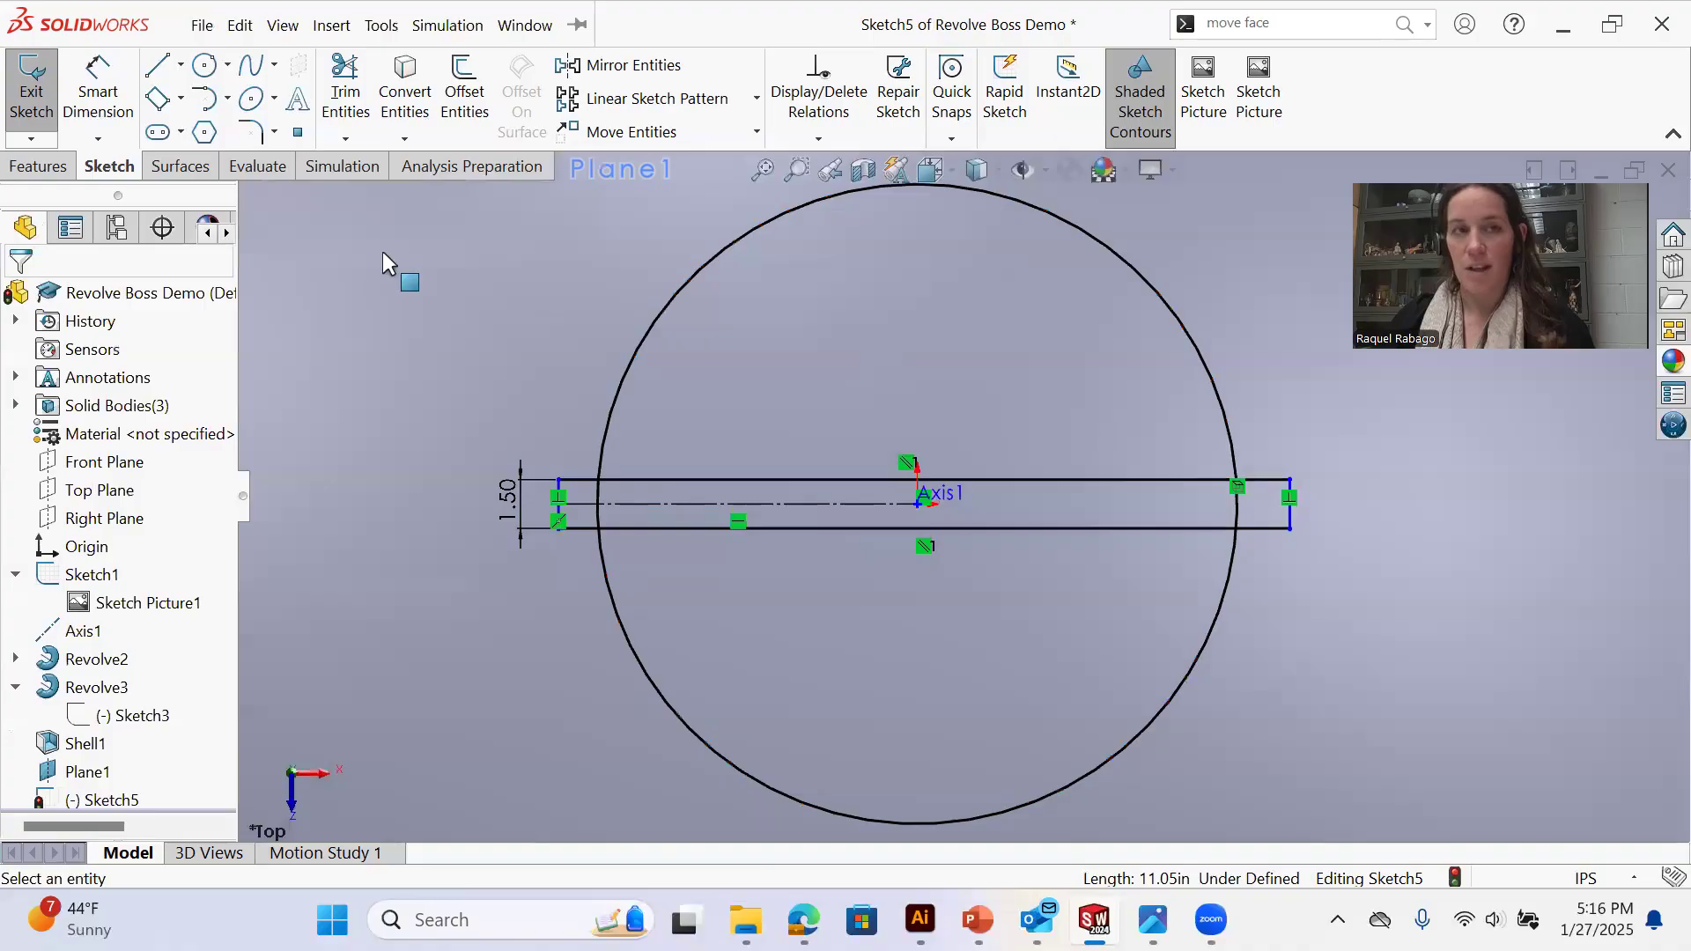
pyautogui.scroll(2, 1013, 583)
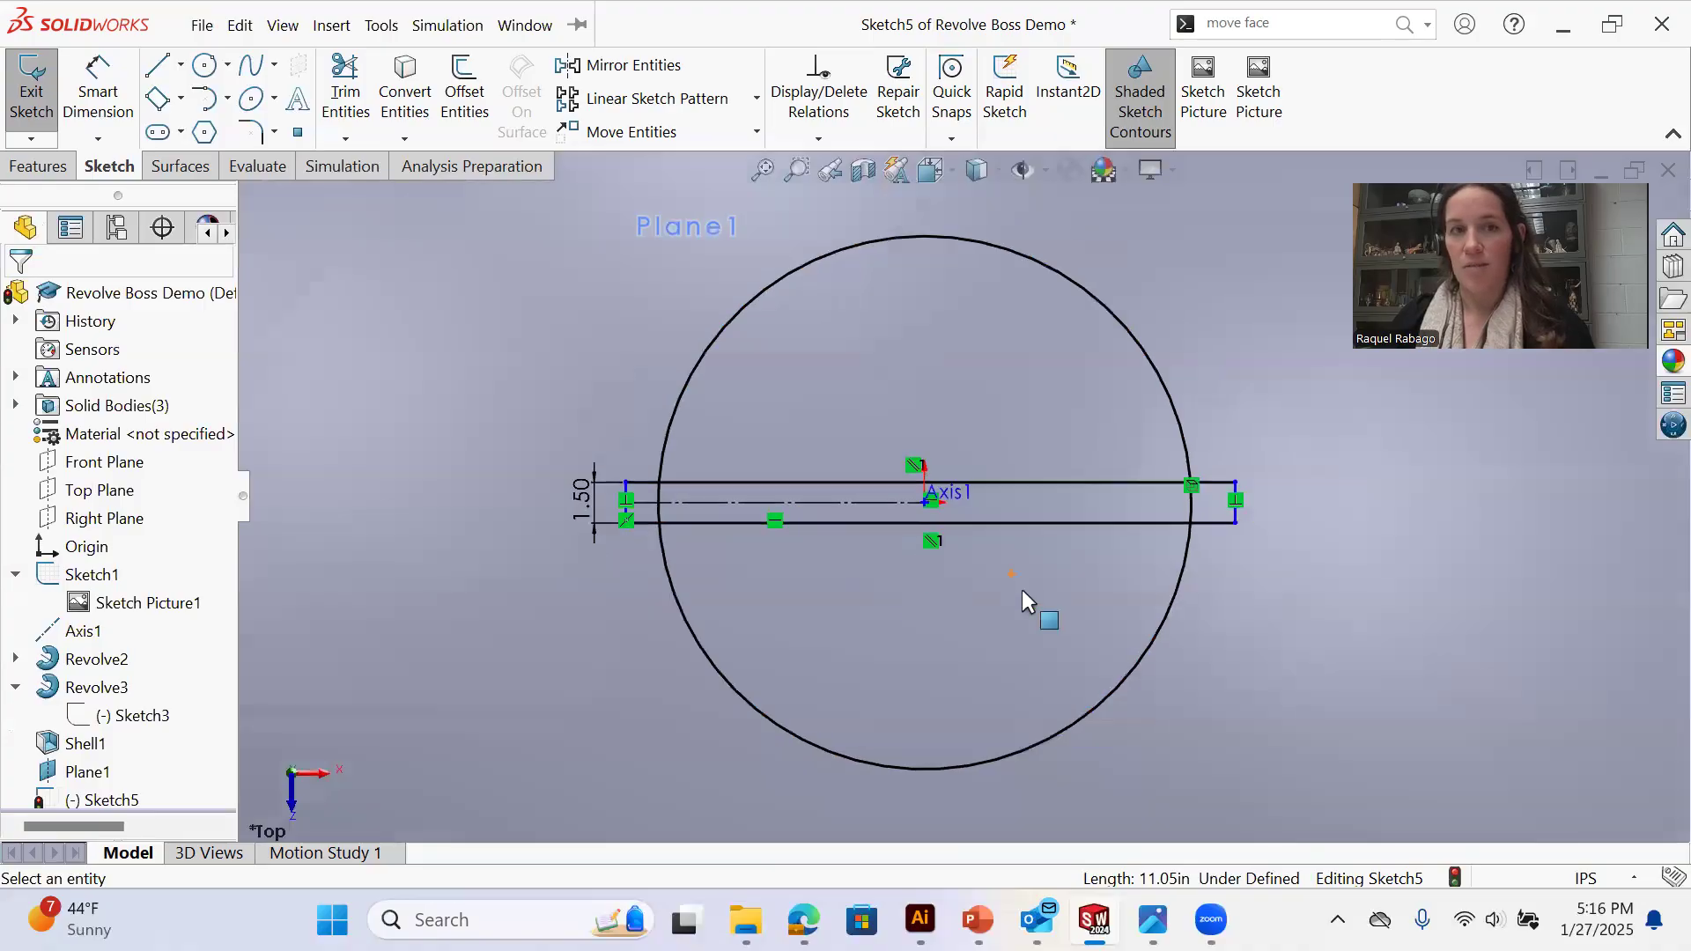
# Trim away the circle's arcs above and below the rectangle with Trim to closest
pyautogui.click(345, 90)
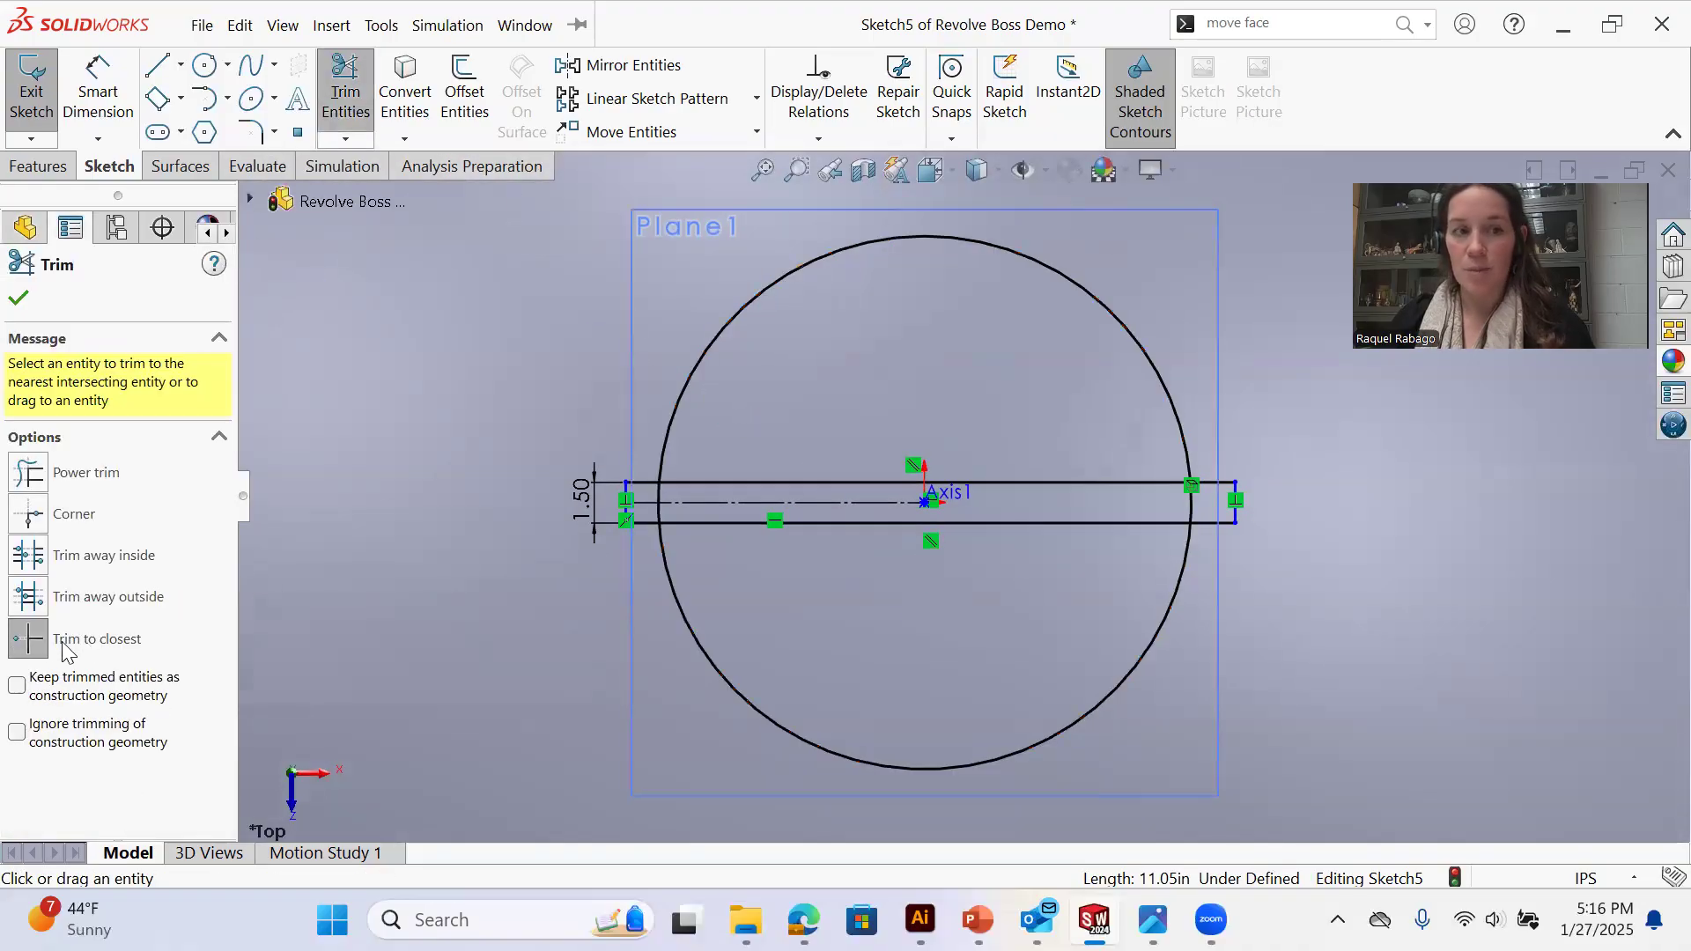
pyautogui.click(712, 340)
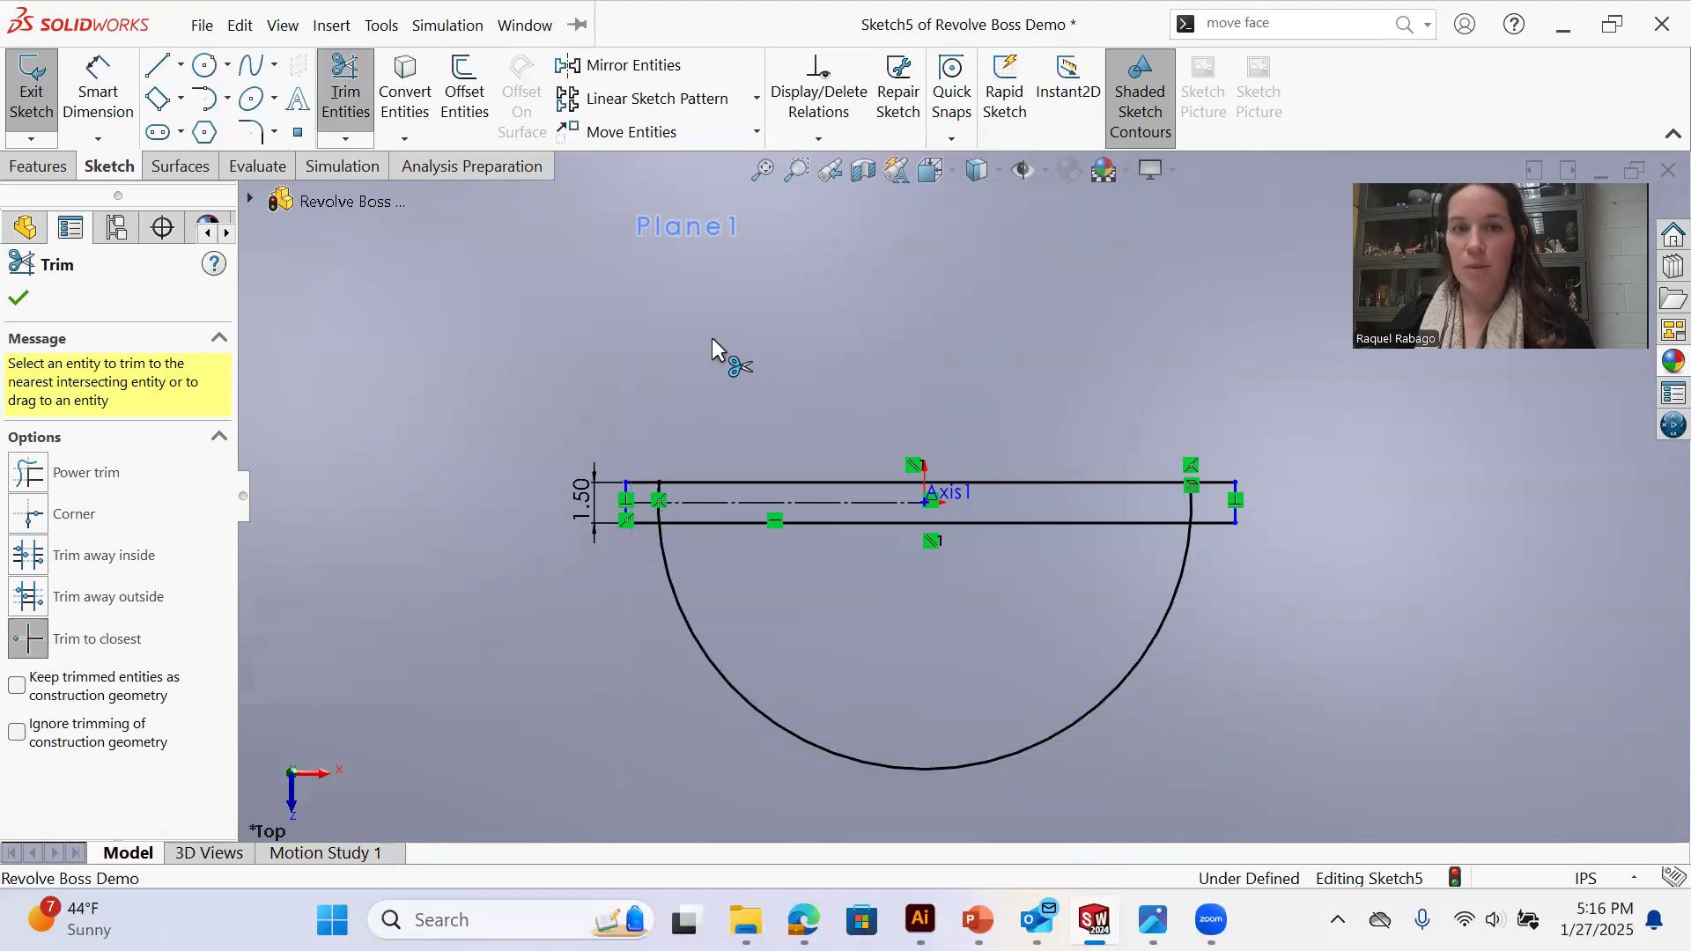
pyautogui.click(663, 573)
# Trim the rectangle's upper and lower lines where they extend past the circle's right arc
pyautogui.scroll(-3, 1076, 521)
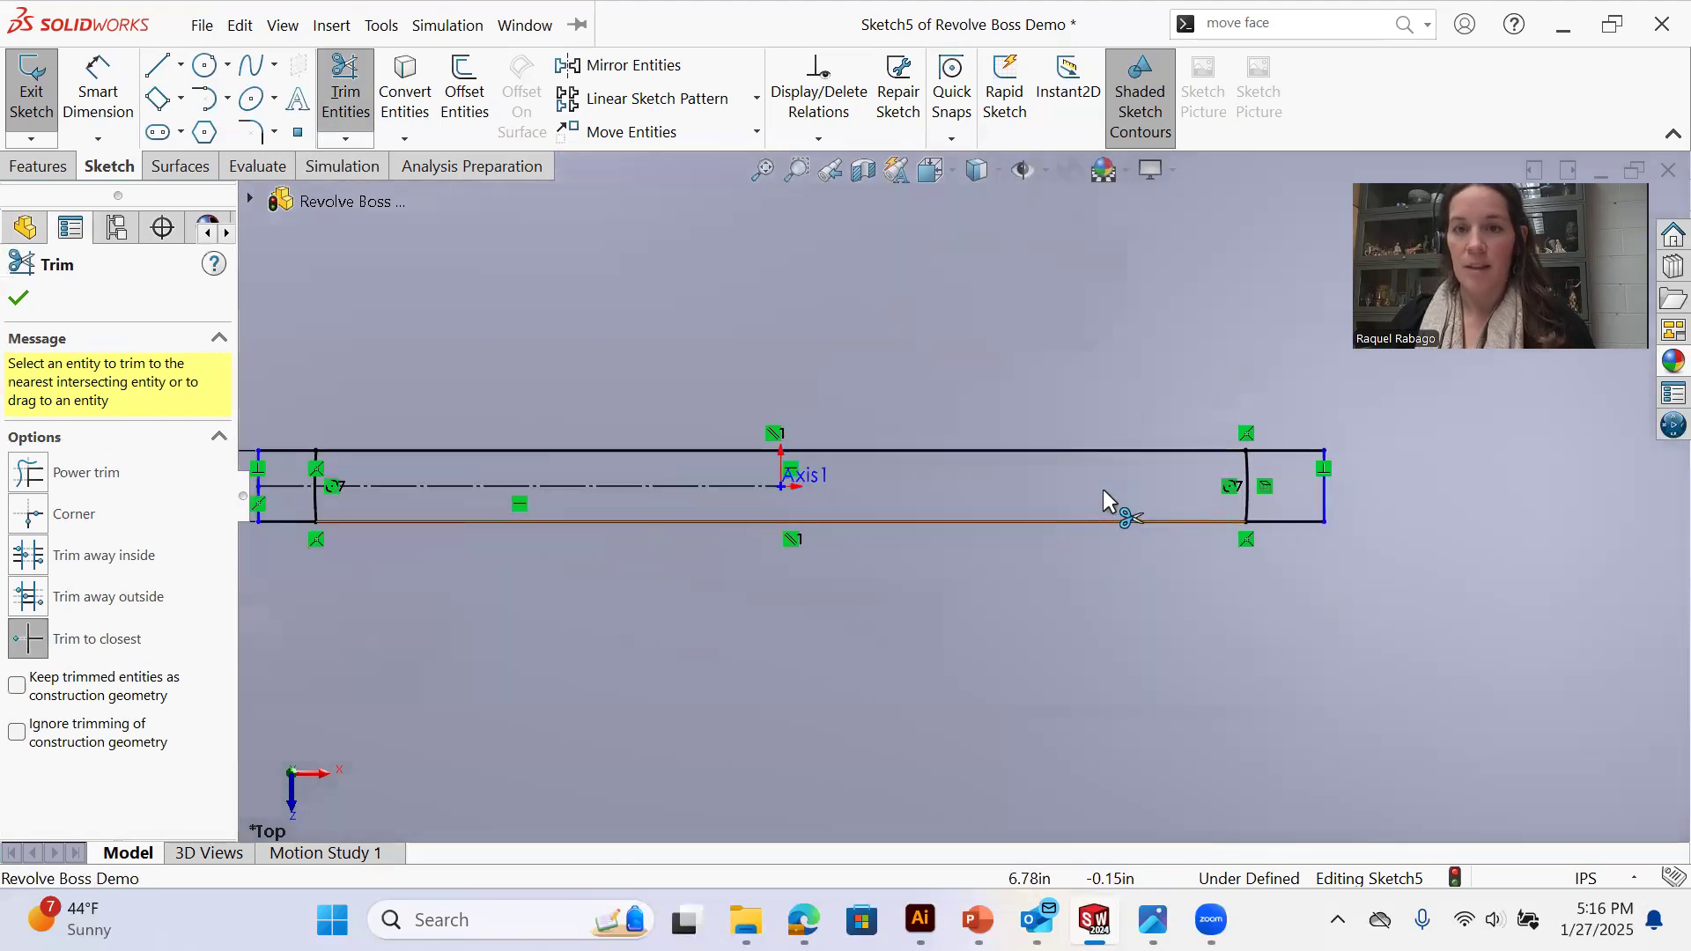
pyautogui.click(1296, 454)
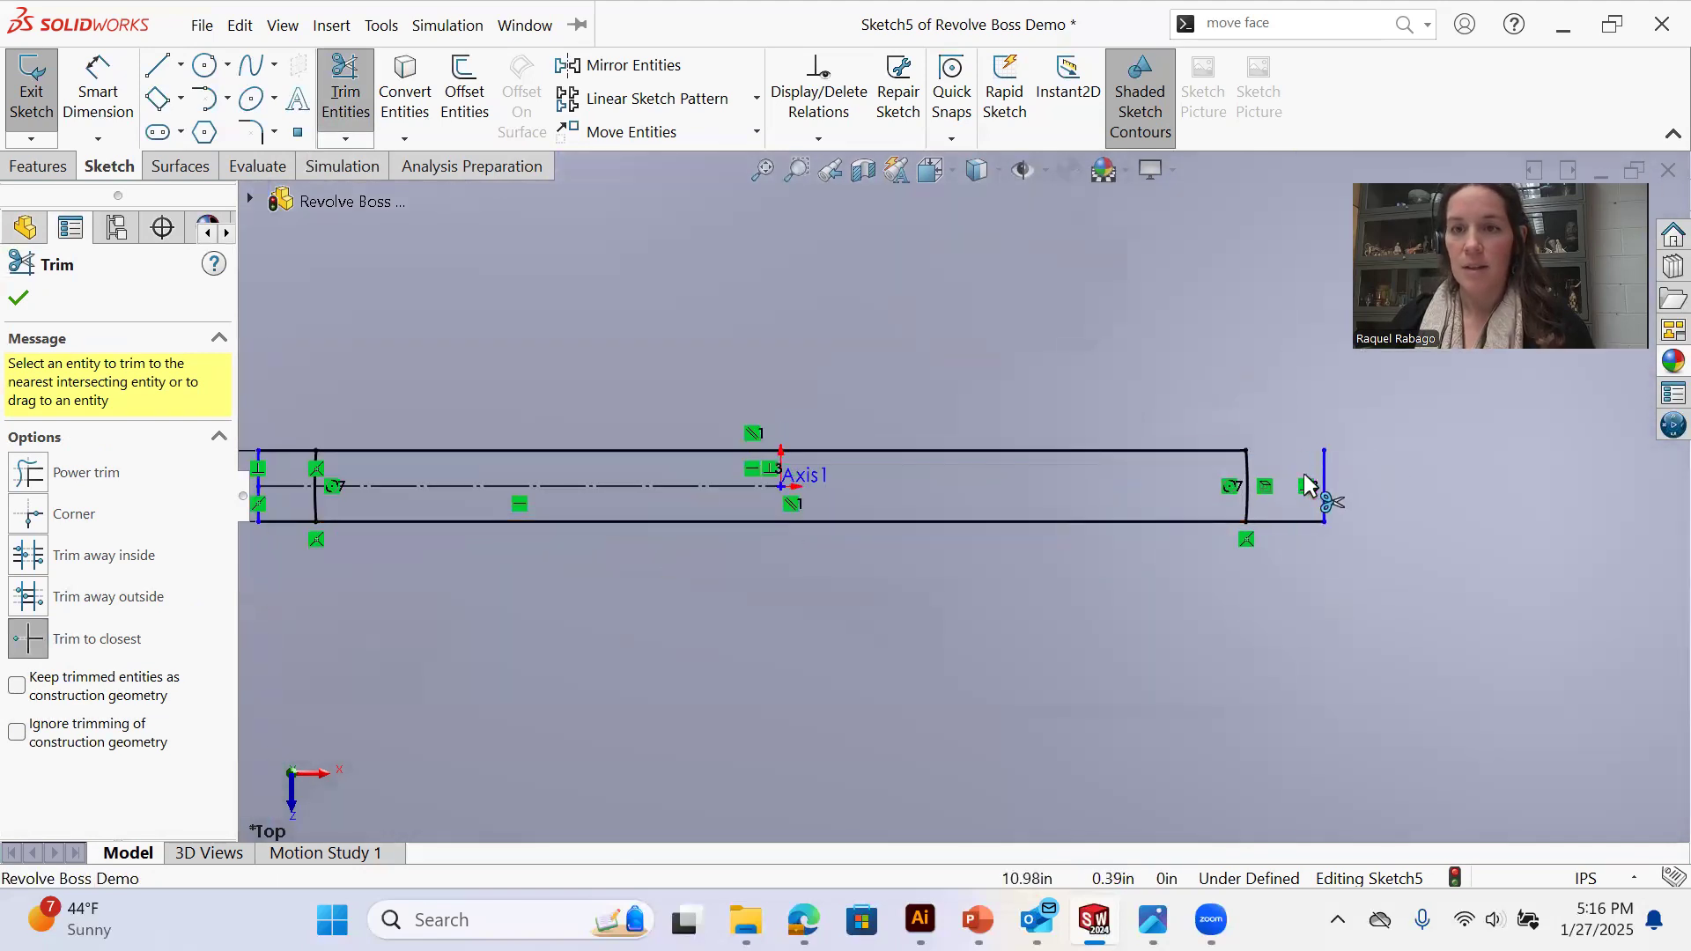
pyautogui.click(1320, 522)
# Trim the rectangle's left end beyond the circle's left arc, accepting the loss of the midpoint relation
pyautogui.scroll(2, 841, 520)
pyautogui.scroll(-3, 617, 475)
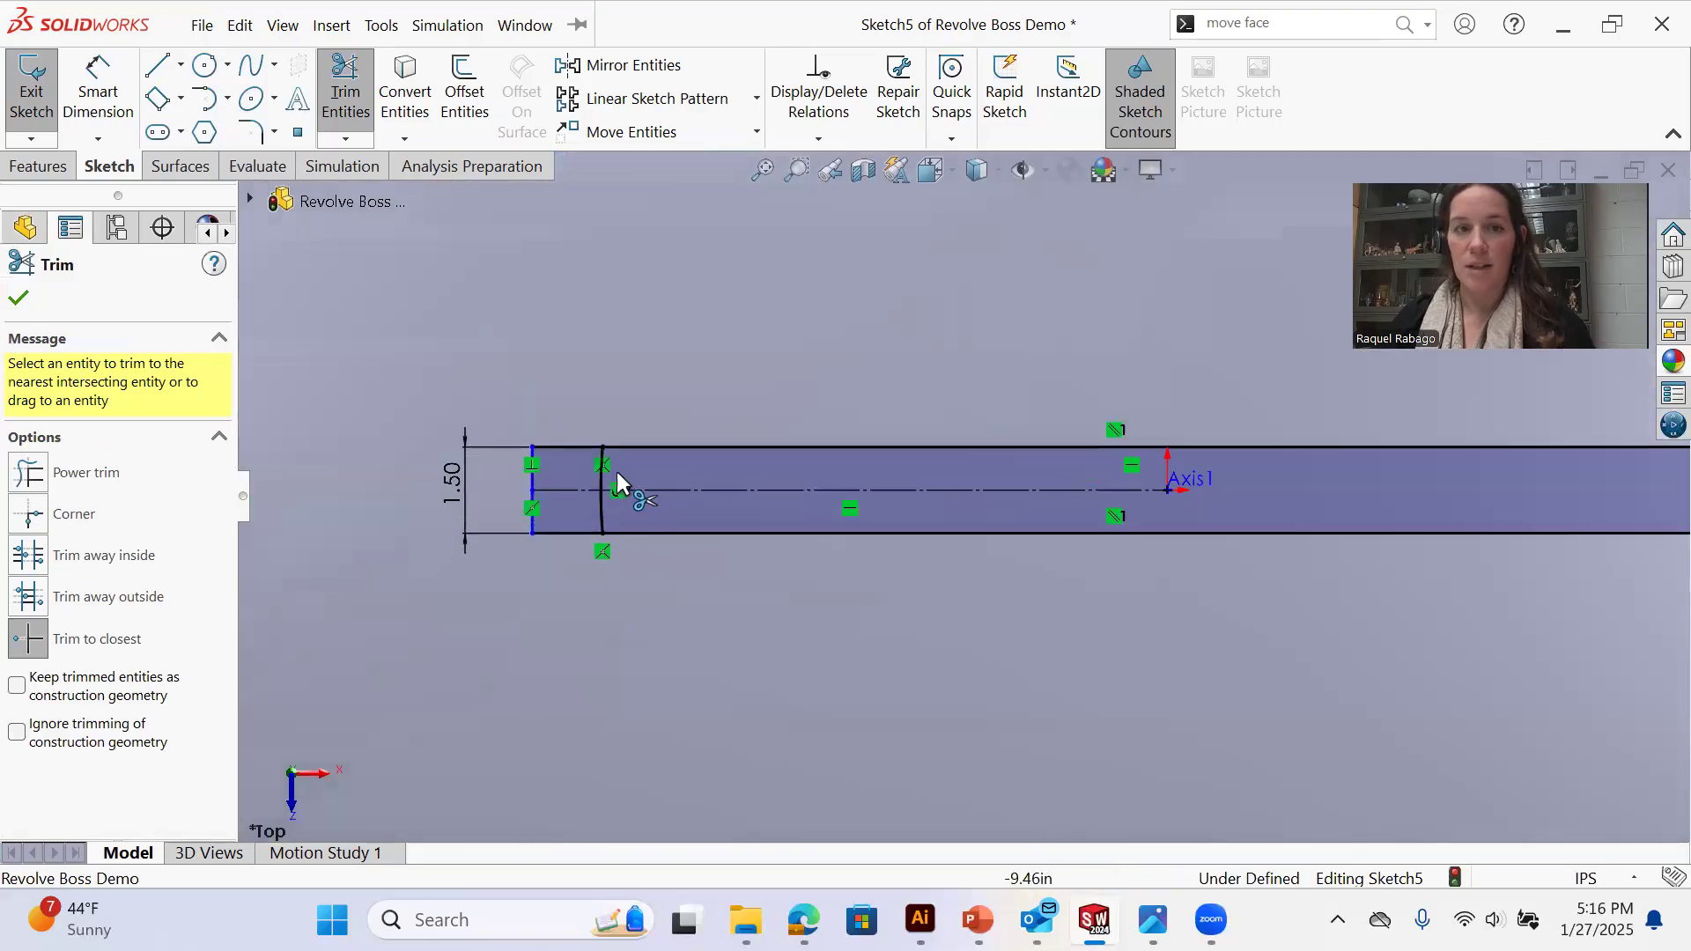
pyautogui.click(573, 450)
pyautogui.scroll(-3, 539, 476)
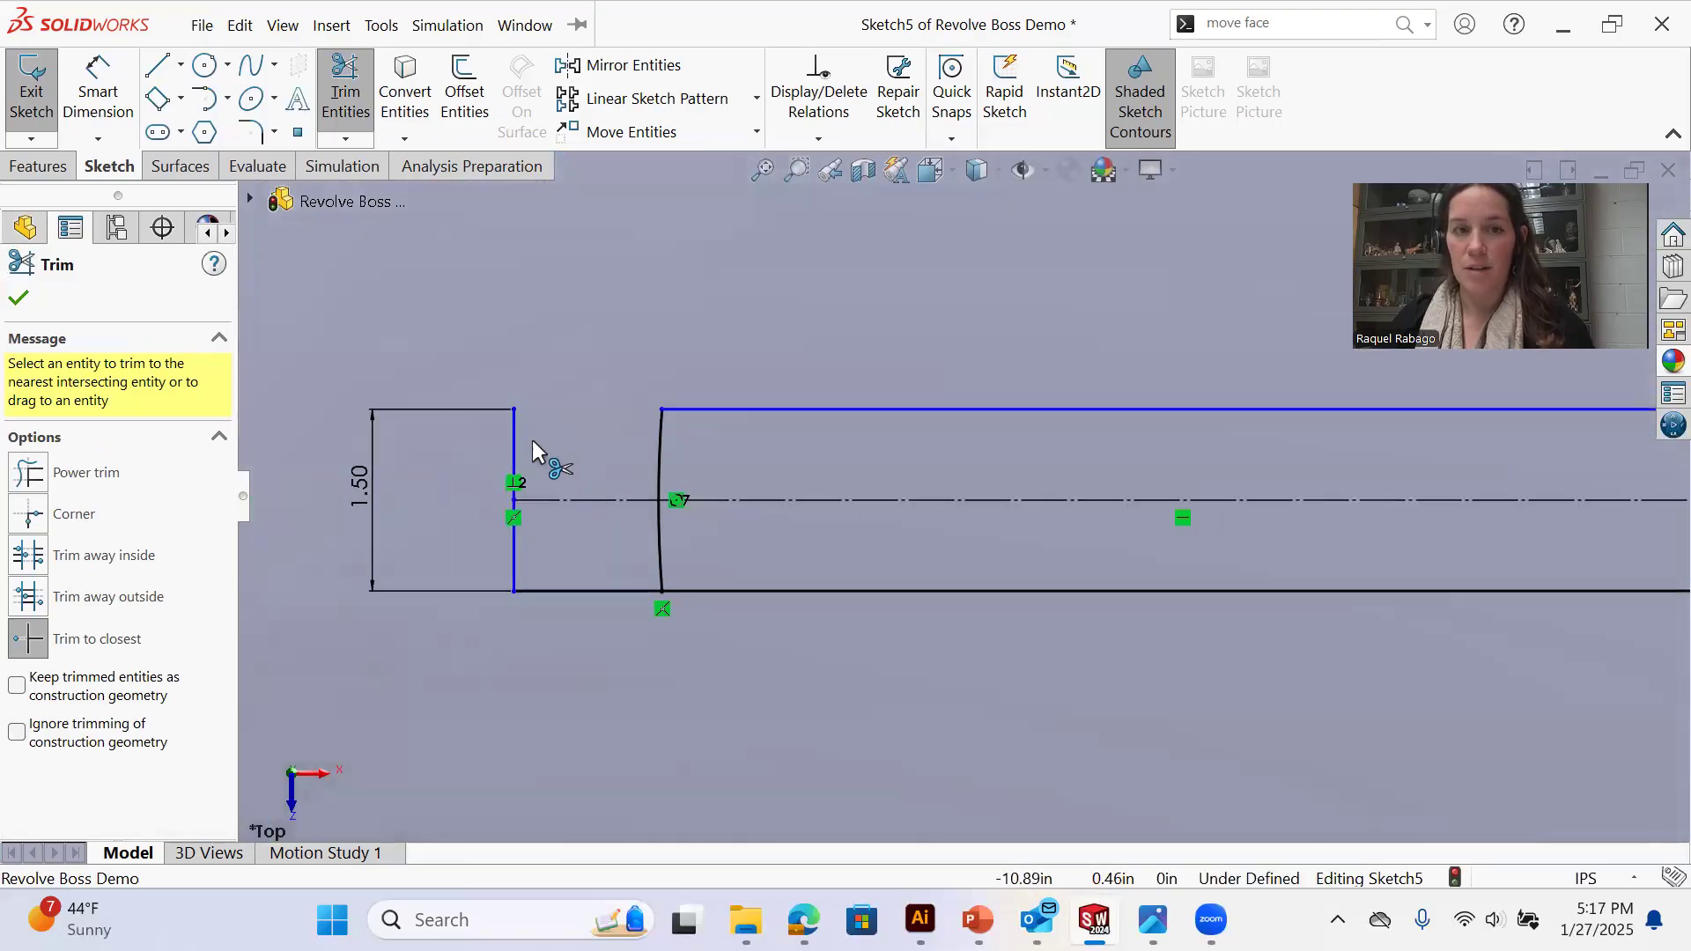
pyautogui.click(514, 440)
pyautogui.click(910, 478)
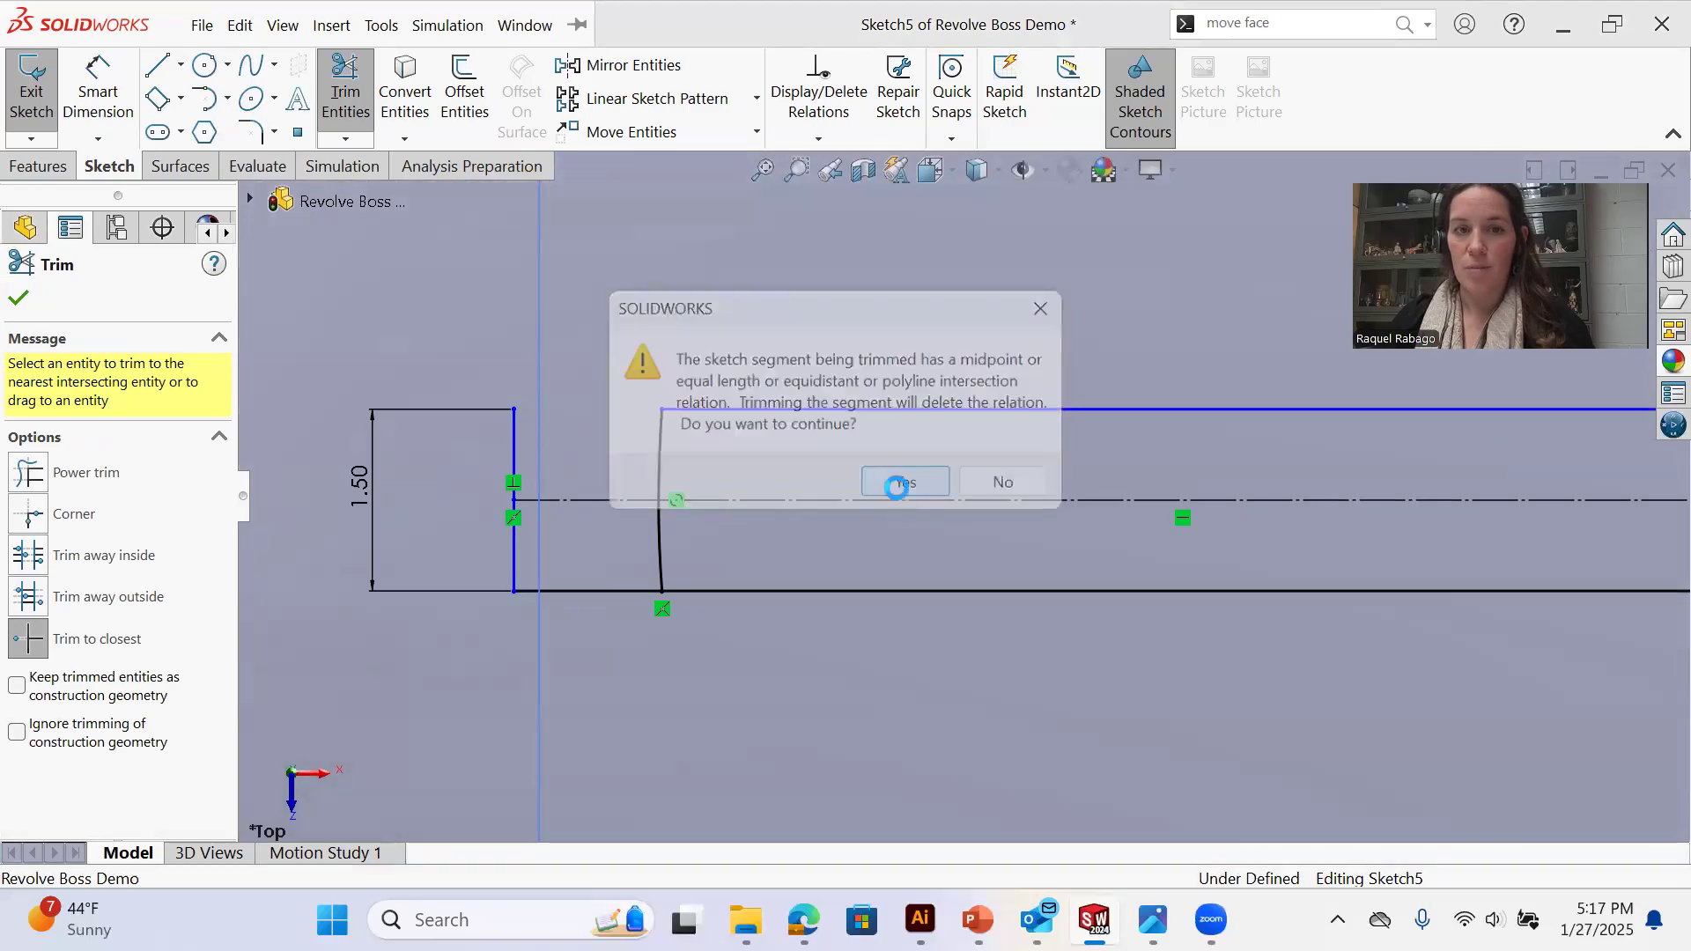
pyautogui.click(903, 476)
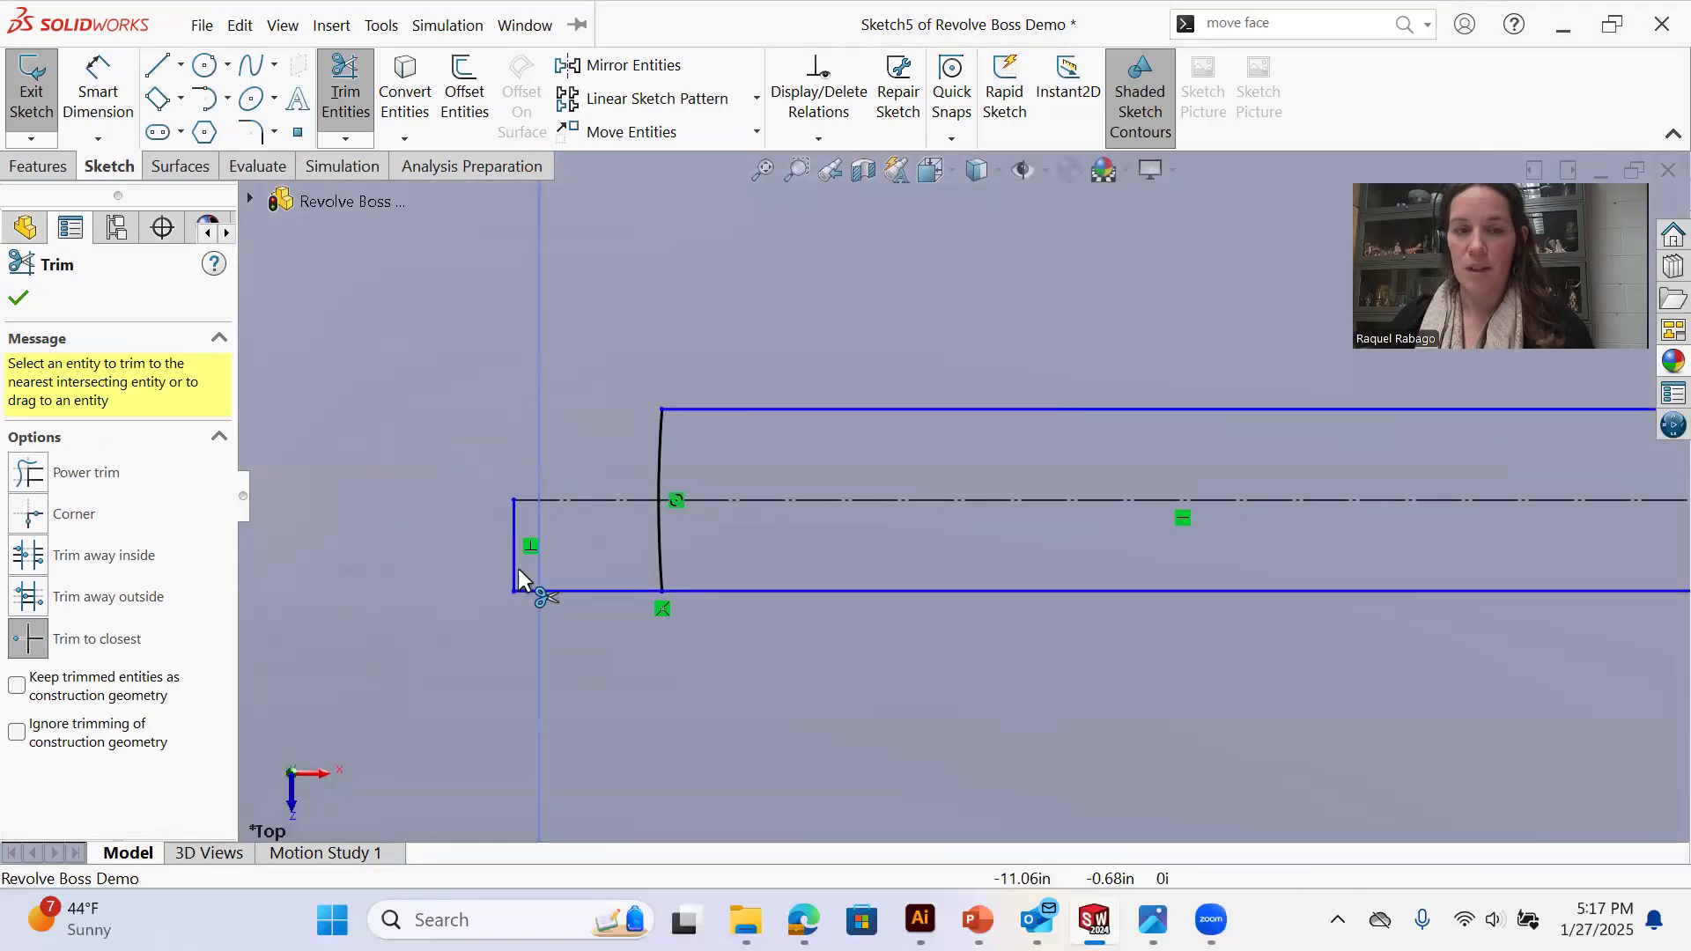
pyautogui.click(631, 589)
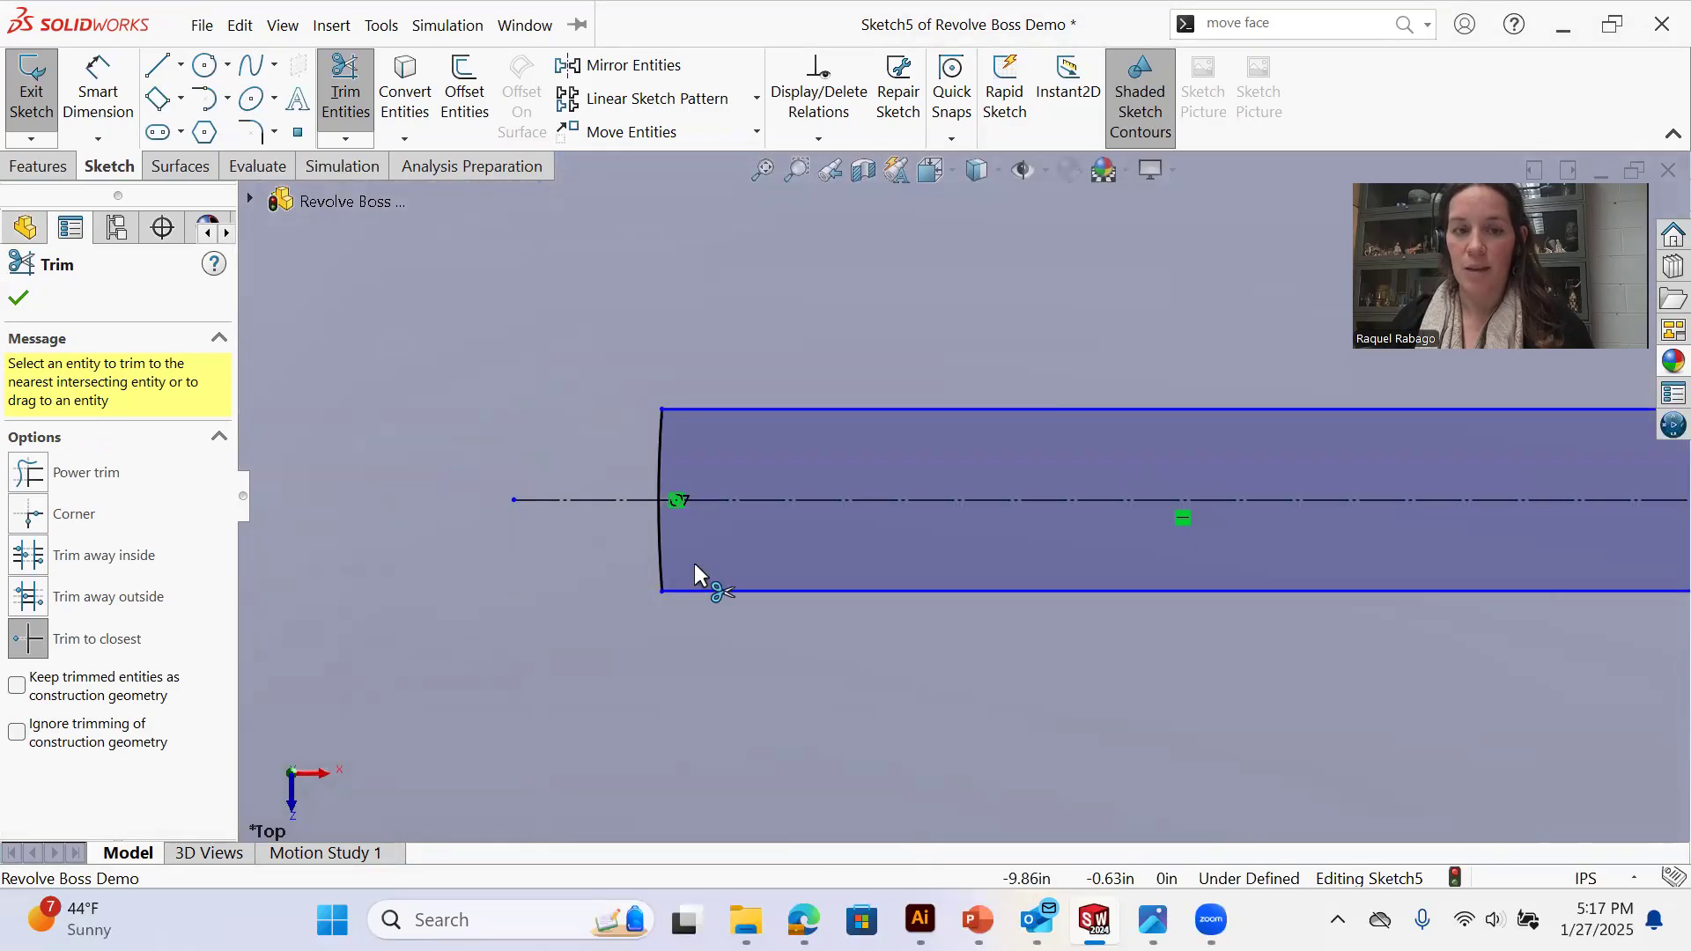
# Dimension the distance between the left arc's two endpoints as 1.5 in
pyautogui.press('s')
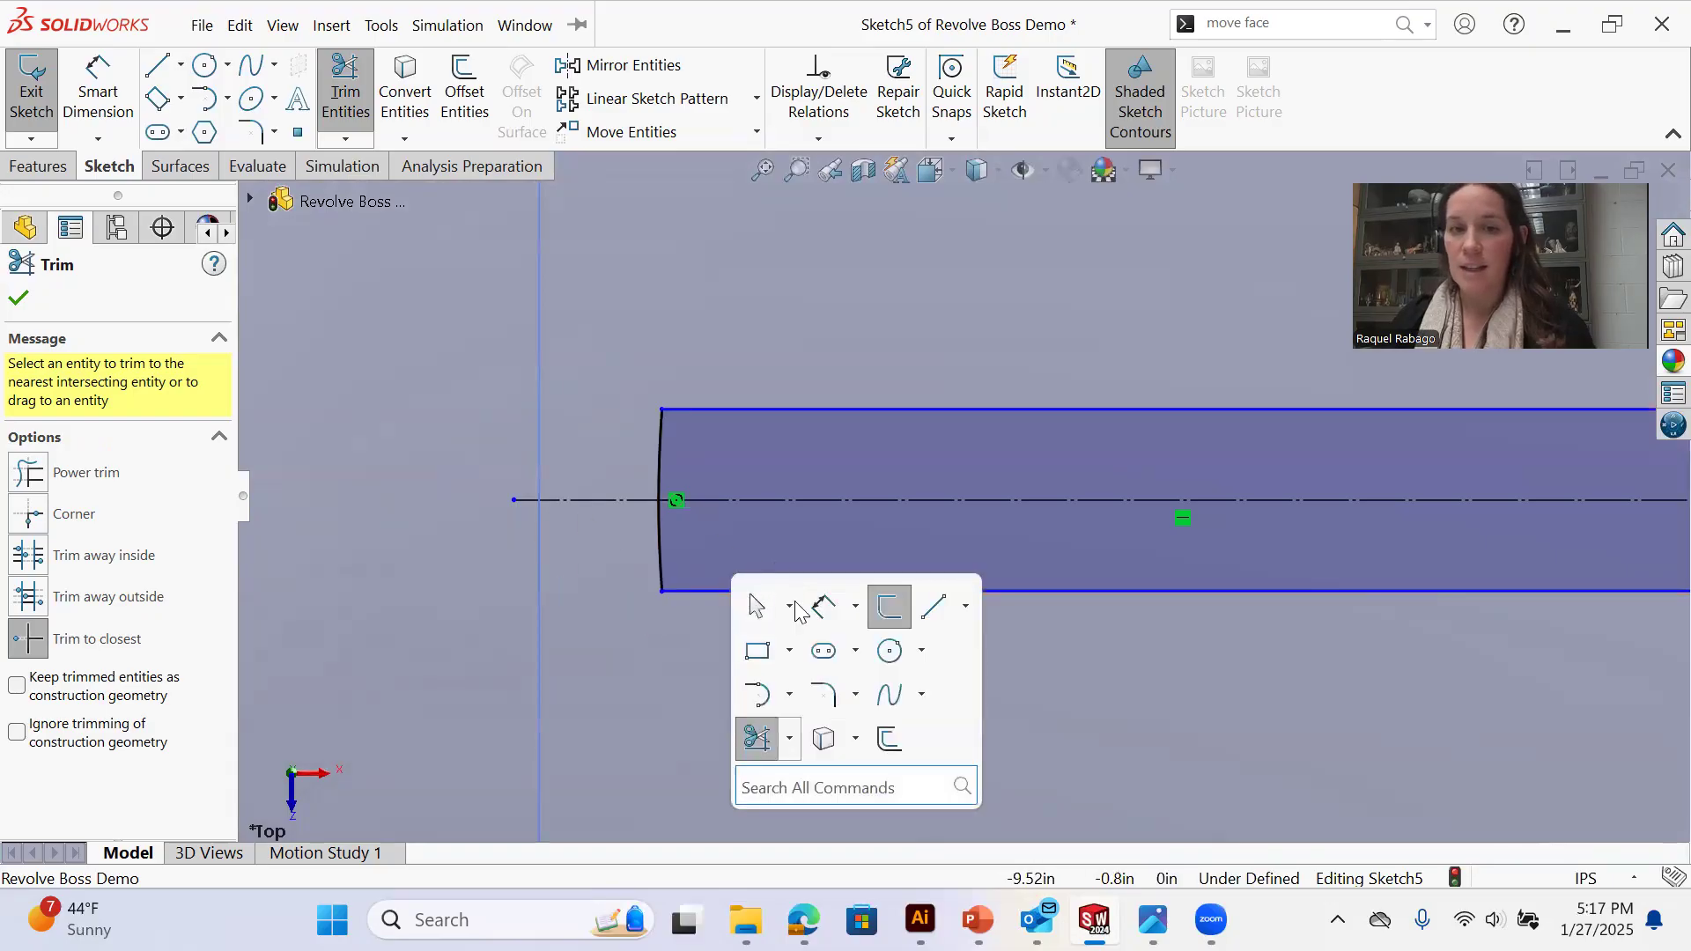
pyautogui.click(827, 617)
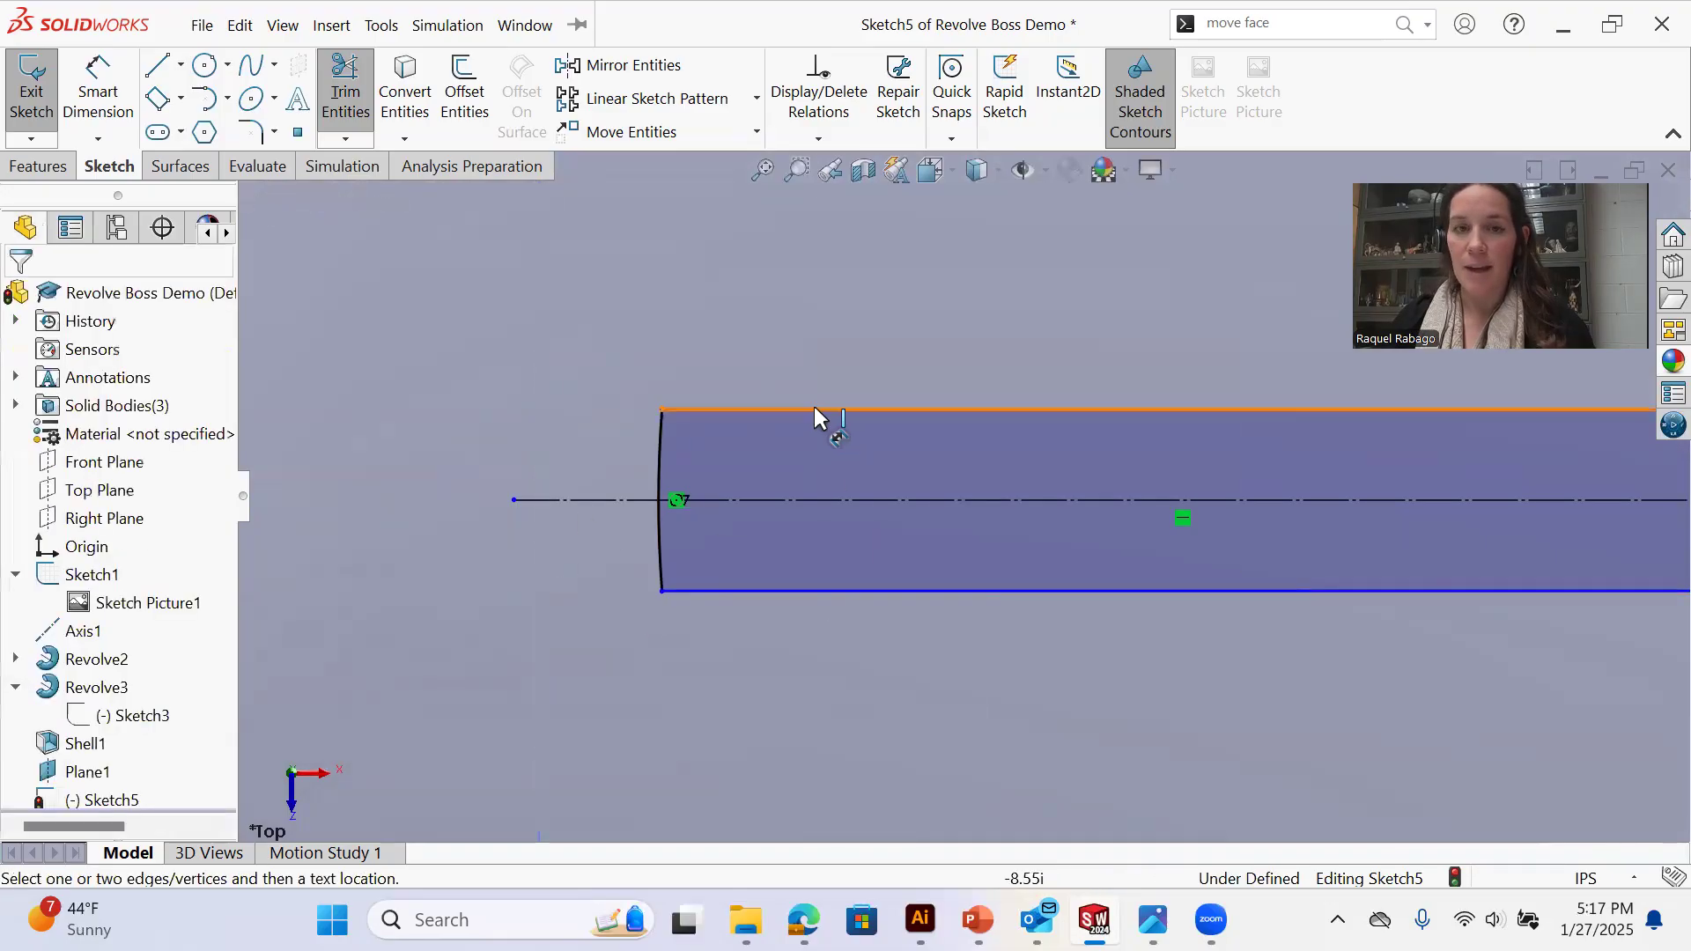
pyautogui.click(662, 412)
pyautogui.click(661, 593)
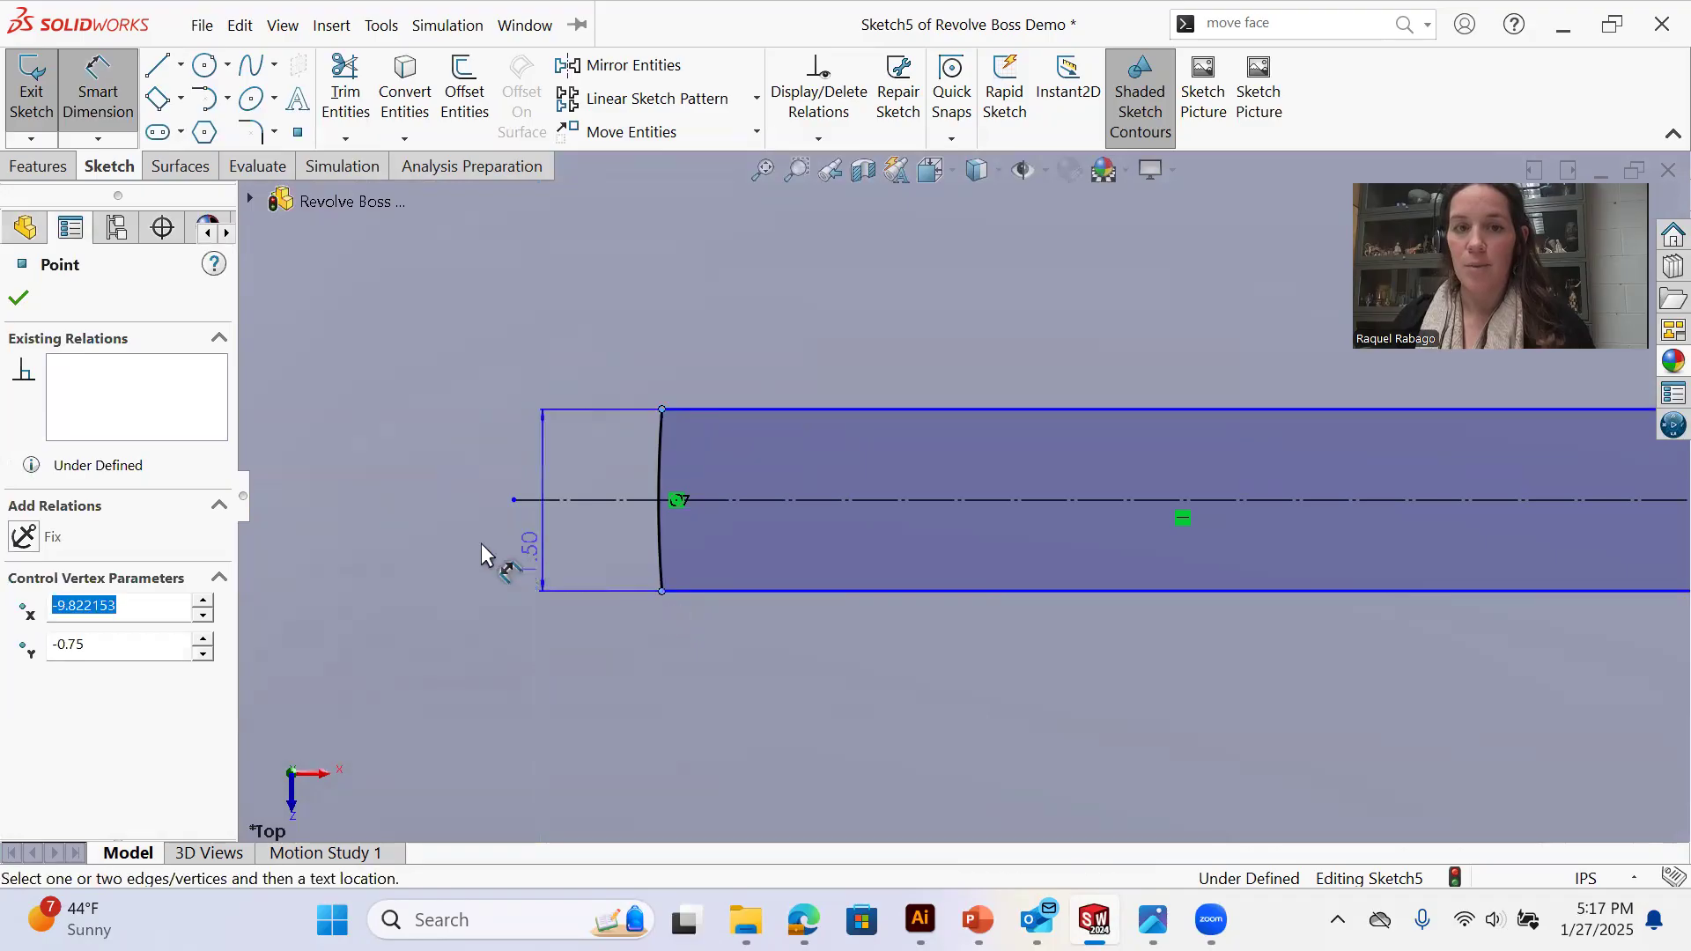
pyautogui.click(521, 558)
pyautogui.press('Return')
# Draw a short line from the circle's centre to the strip's upper edge
pyautogui.scroll(5, 964, 425)
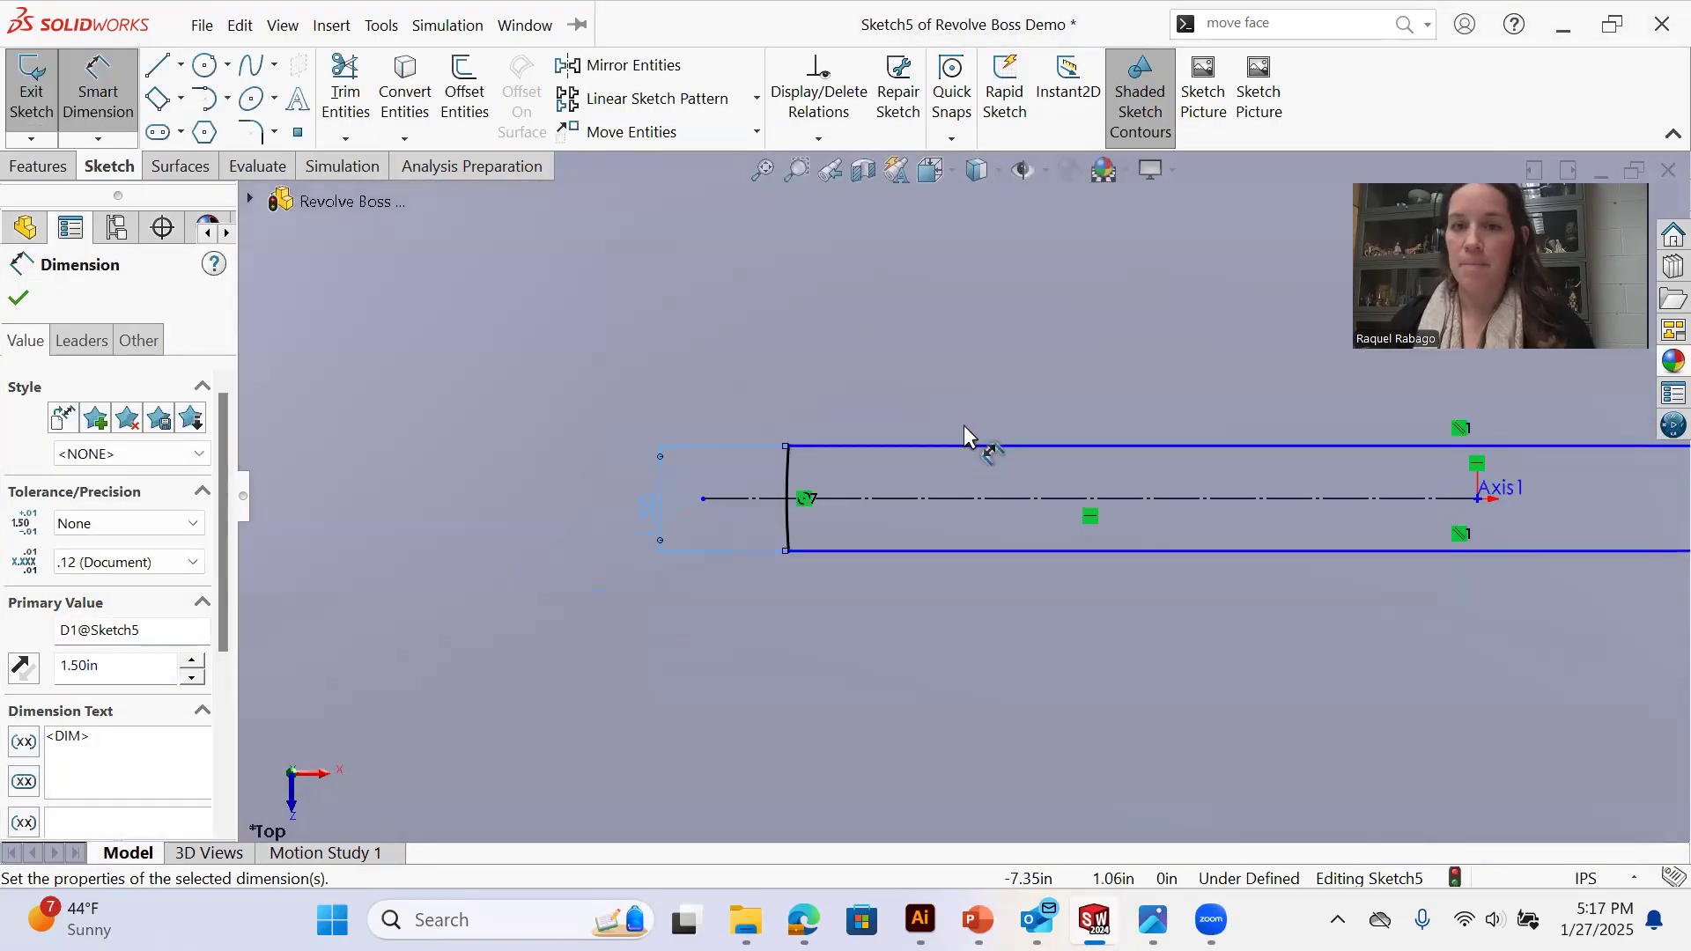
pyautogui.press('l')
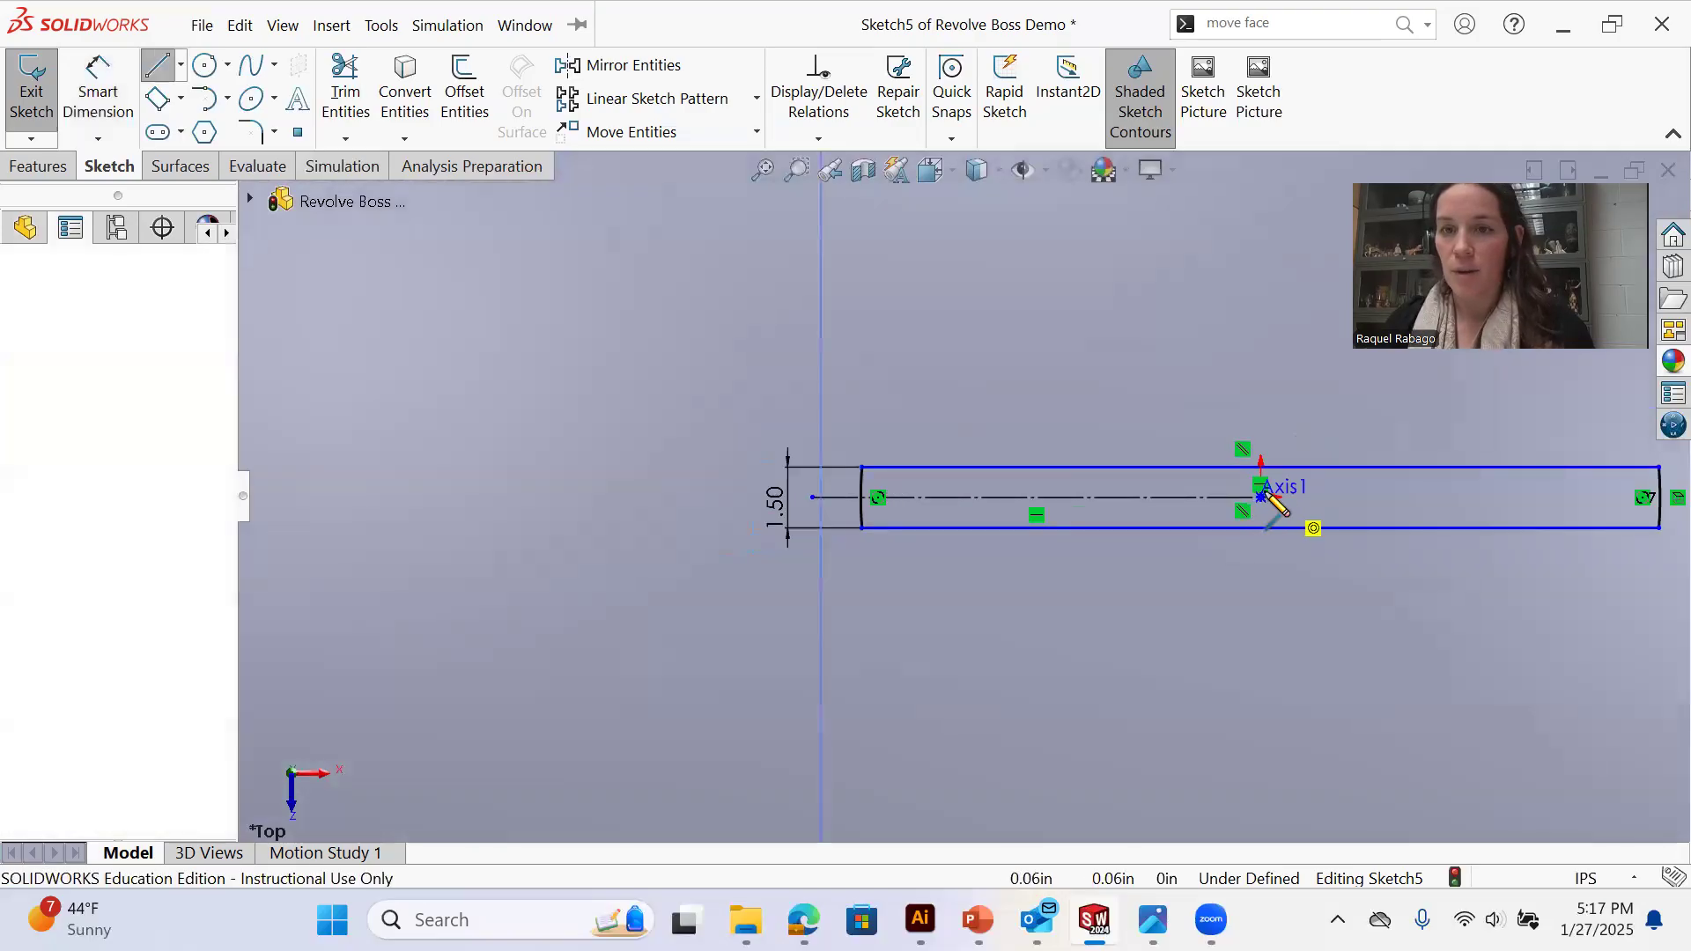
pyautogui.click(1268, 495)
pyautogui.rightClick(1268, 467)
pyautogui.click(1288, 483)
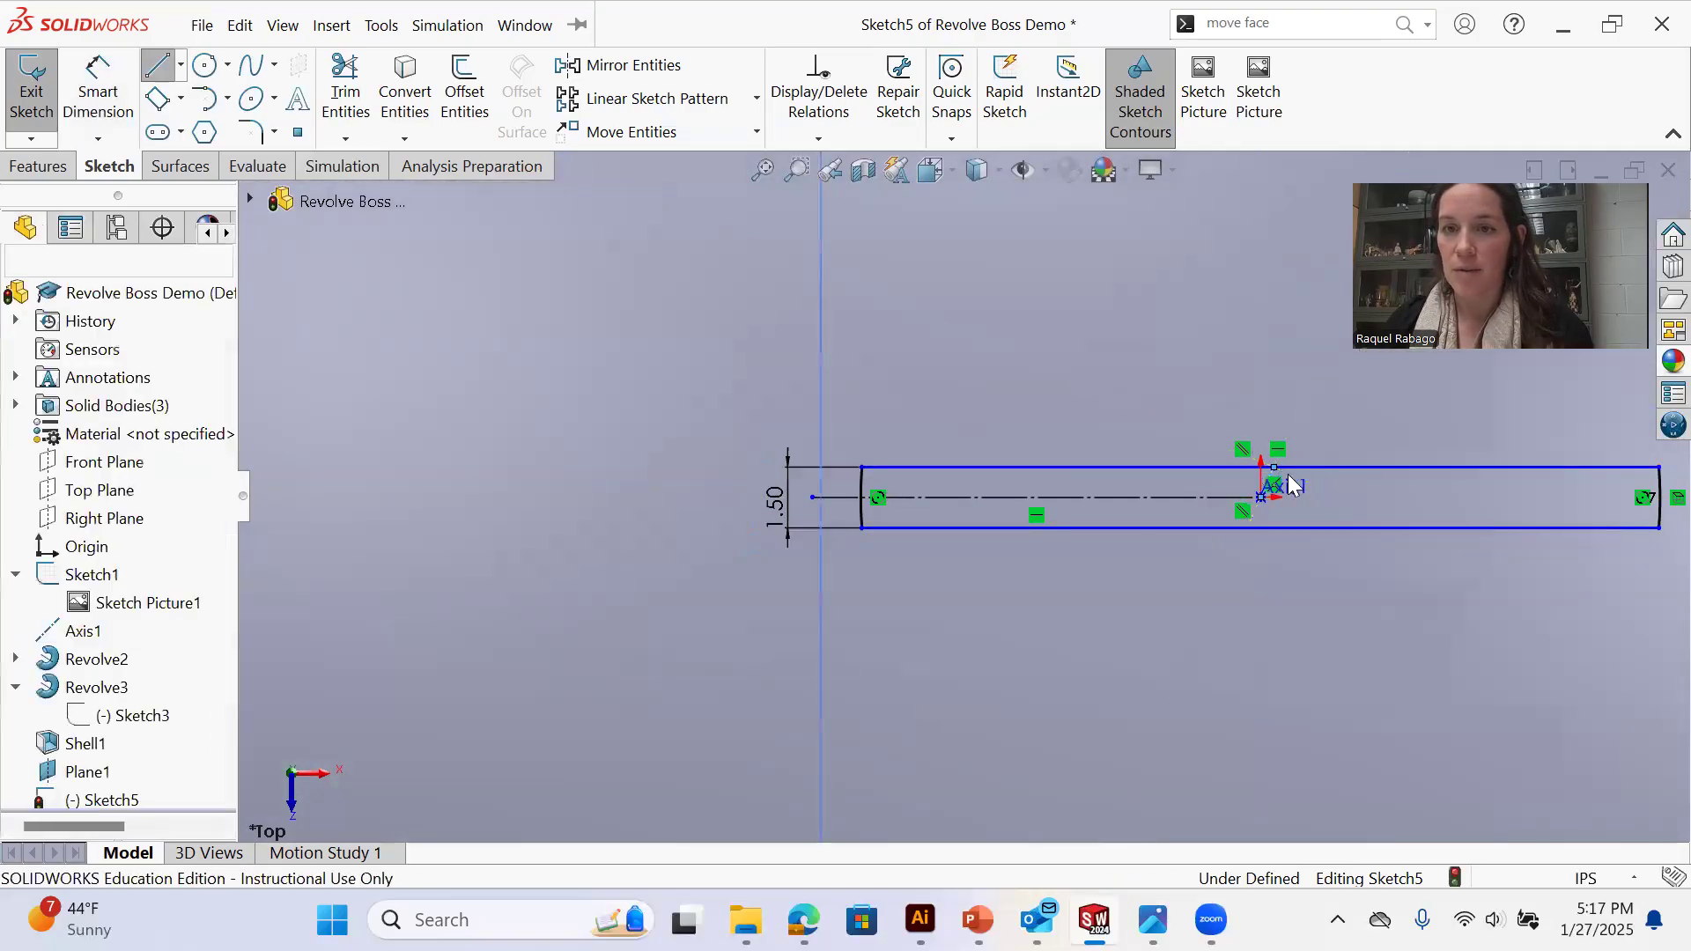
# Add a Midpoint relation between the short line's upper end and the strip's upper edge
pyautogui.click(1274, 467)
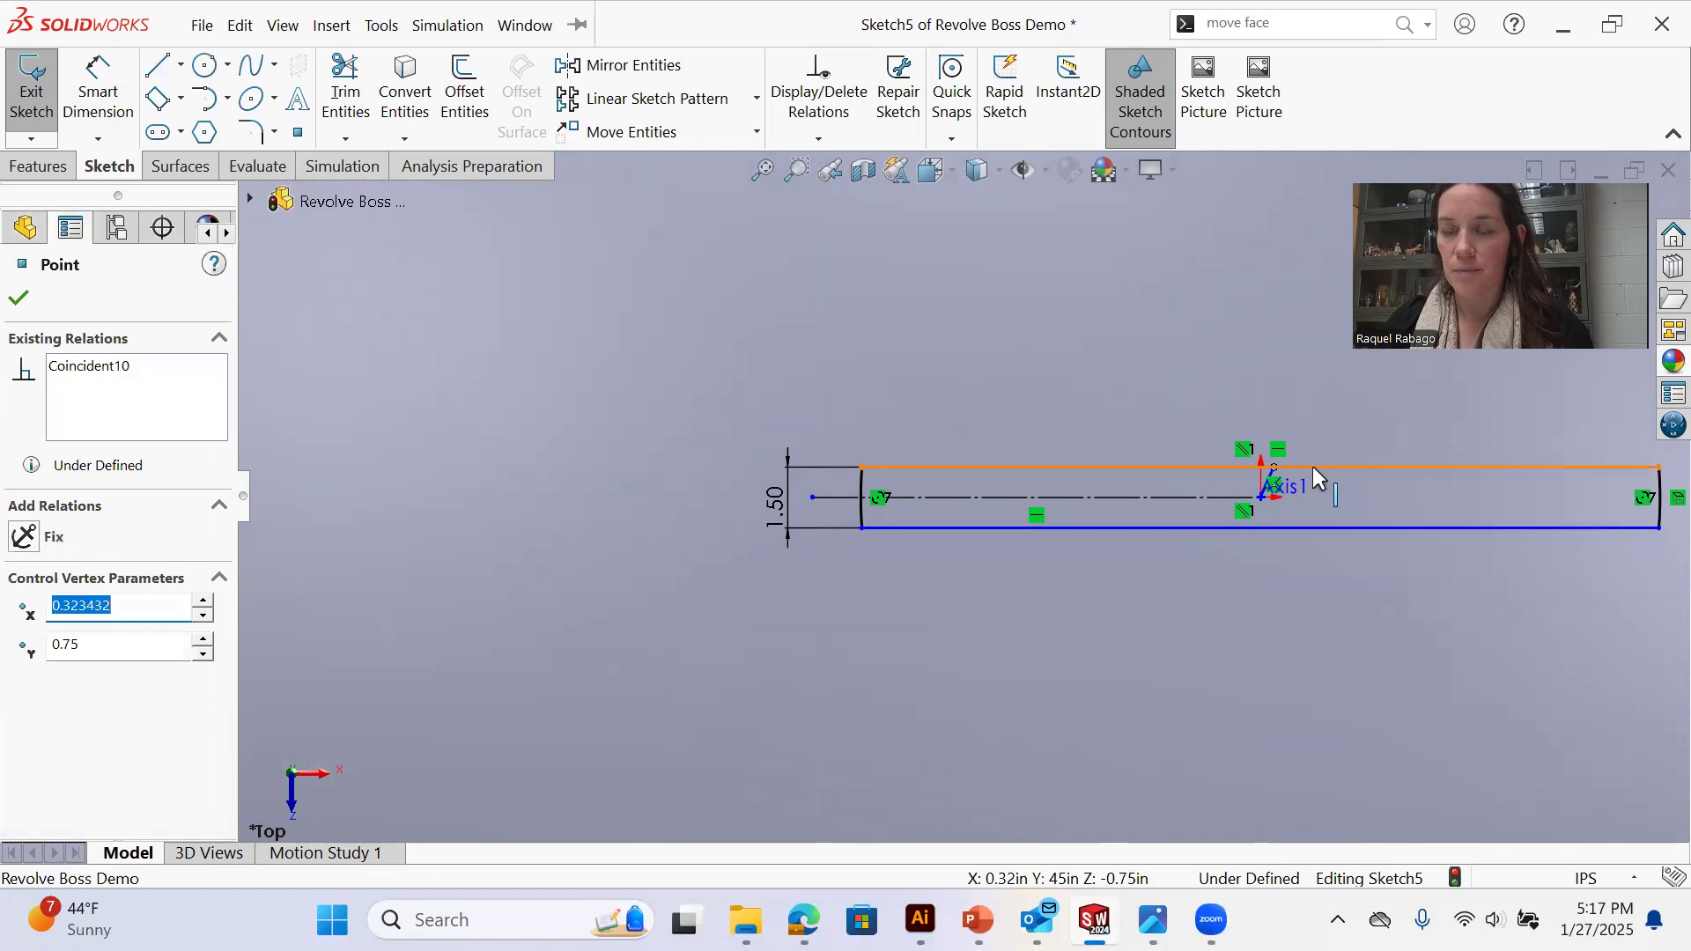
pyautogui.keyDown('ctrl'); pyautogui.click(1312, 468); pyautogui.keyUp('ctrl')
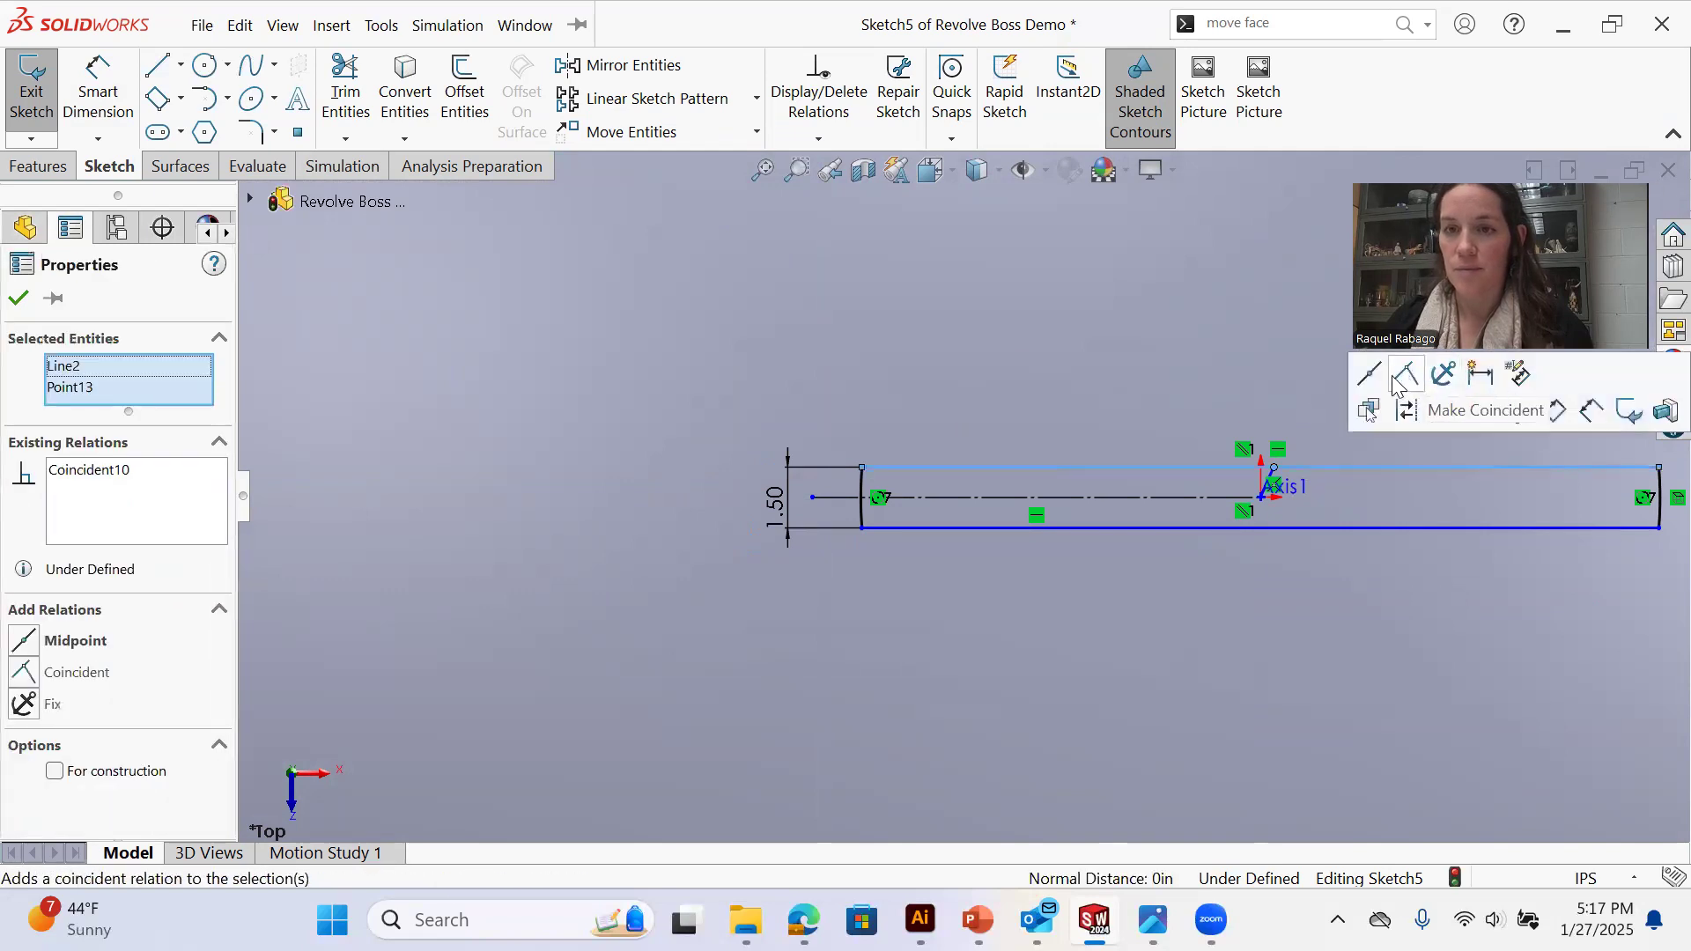
pyautogui.click(1368, 377)
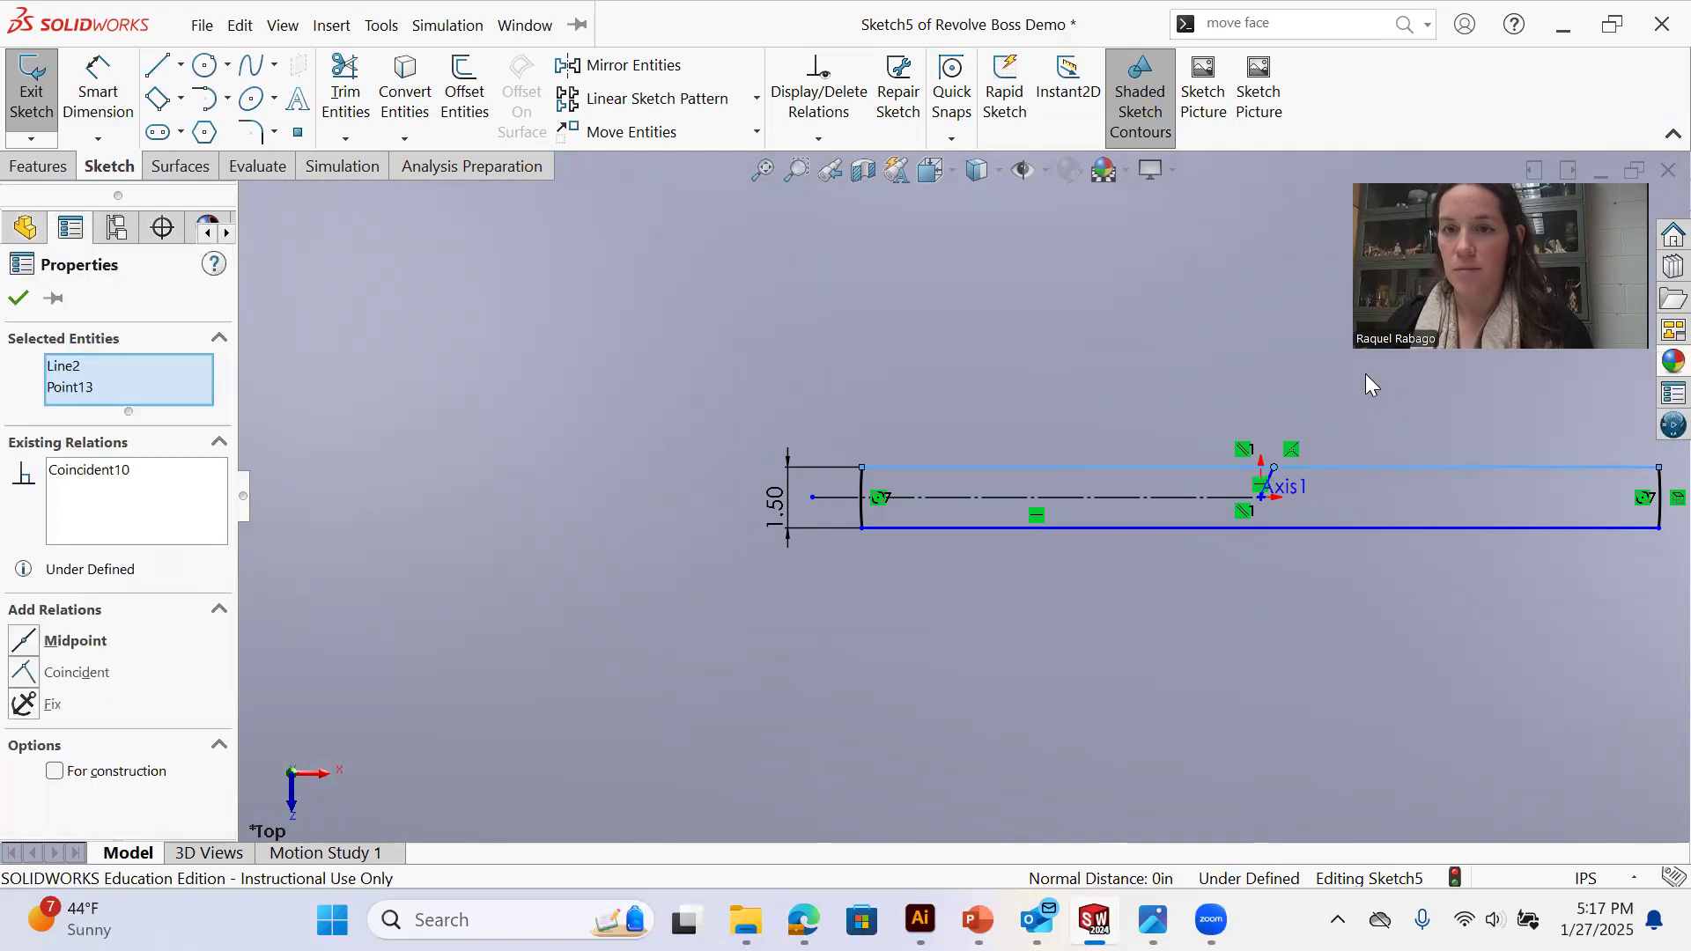
pyautogui.click(1236, 381)
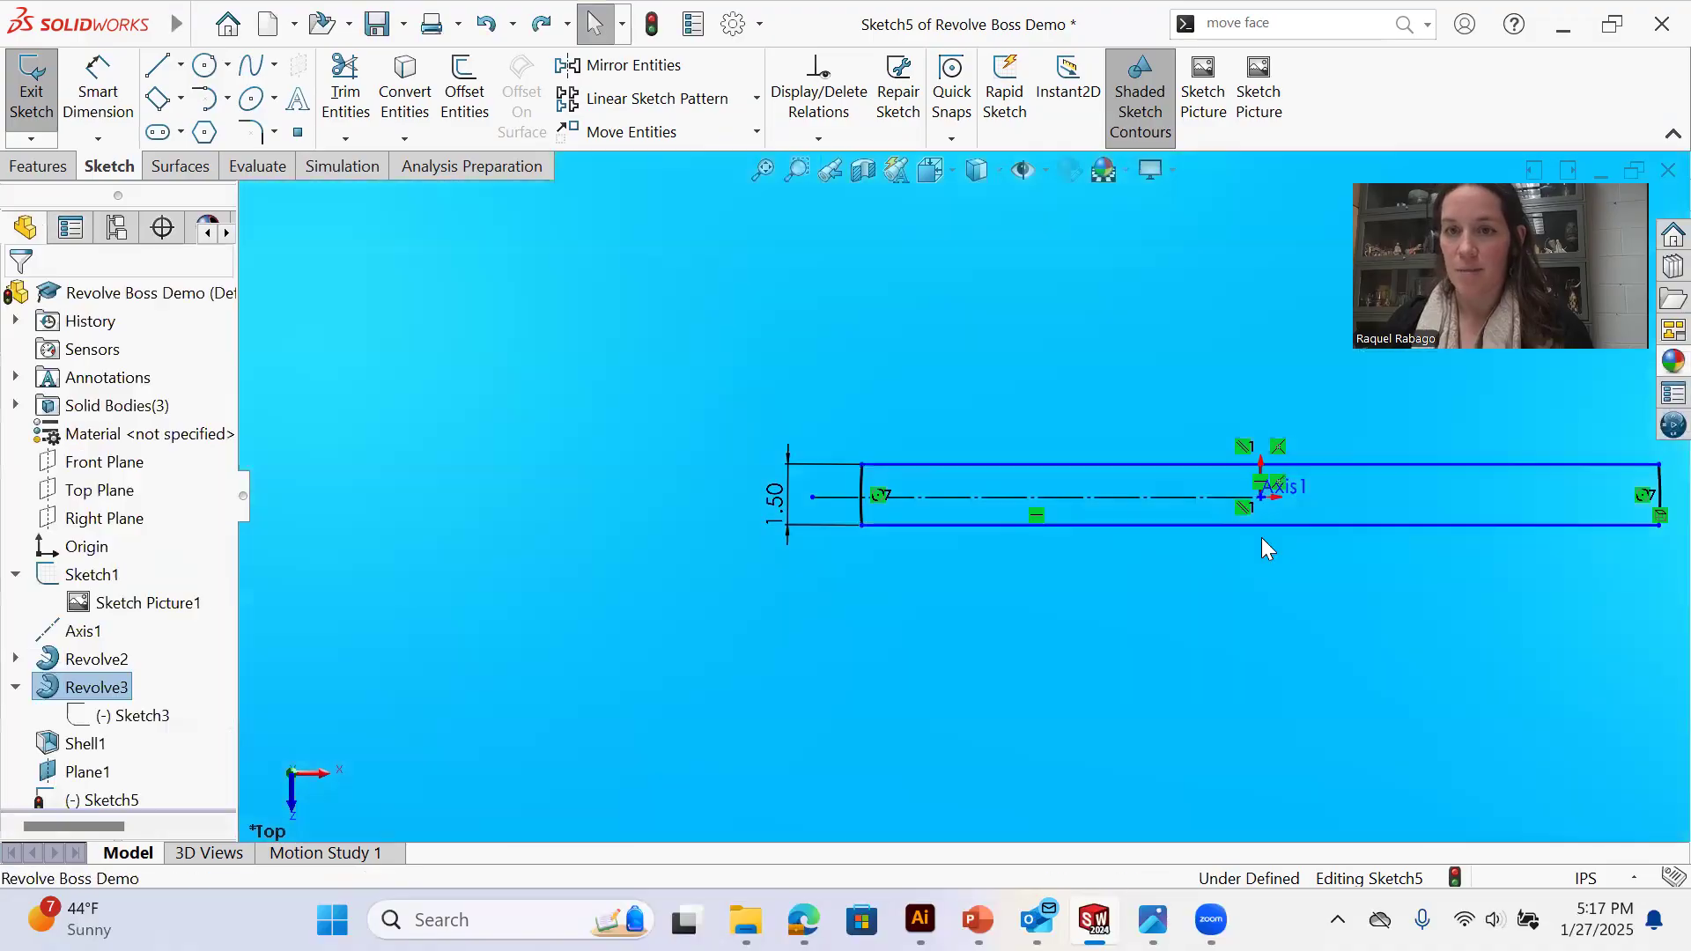
pyautogui.scroll(2, 1143, 510)
pyautogui.scroll(-3, 1141, 510)
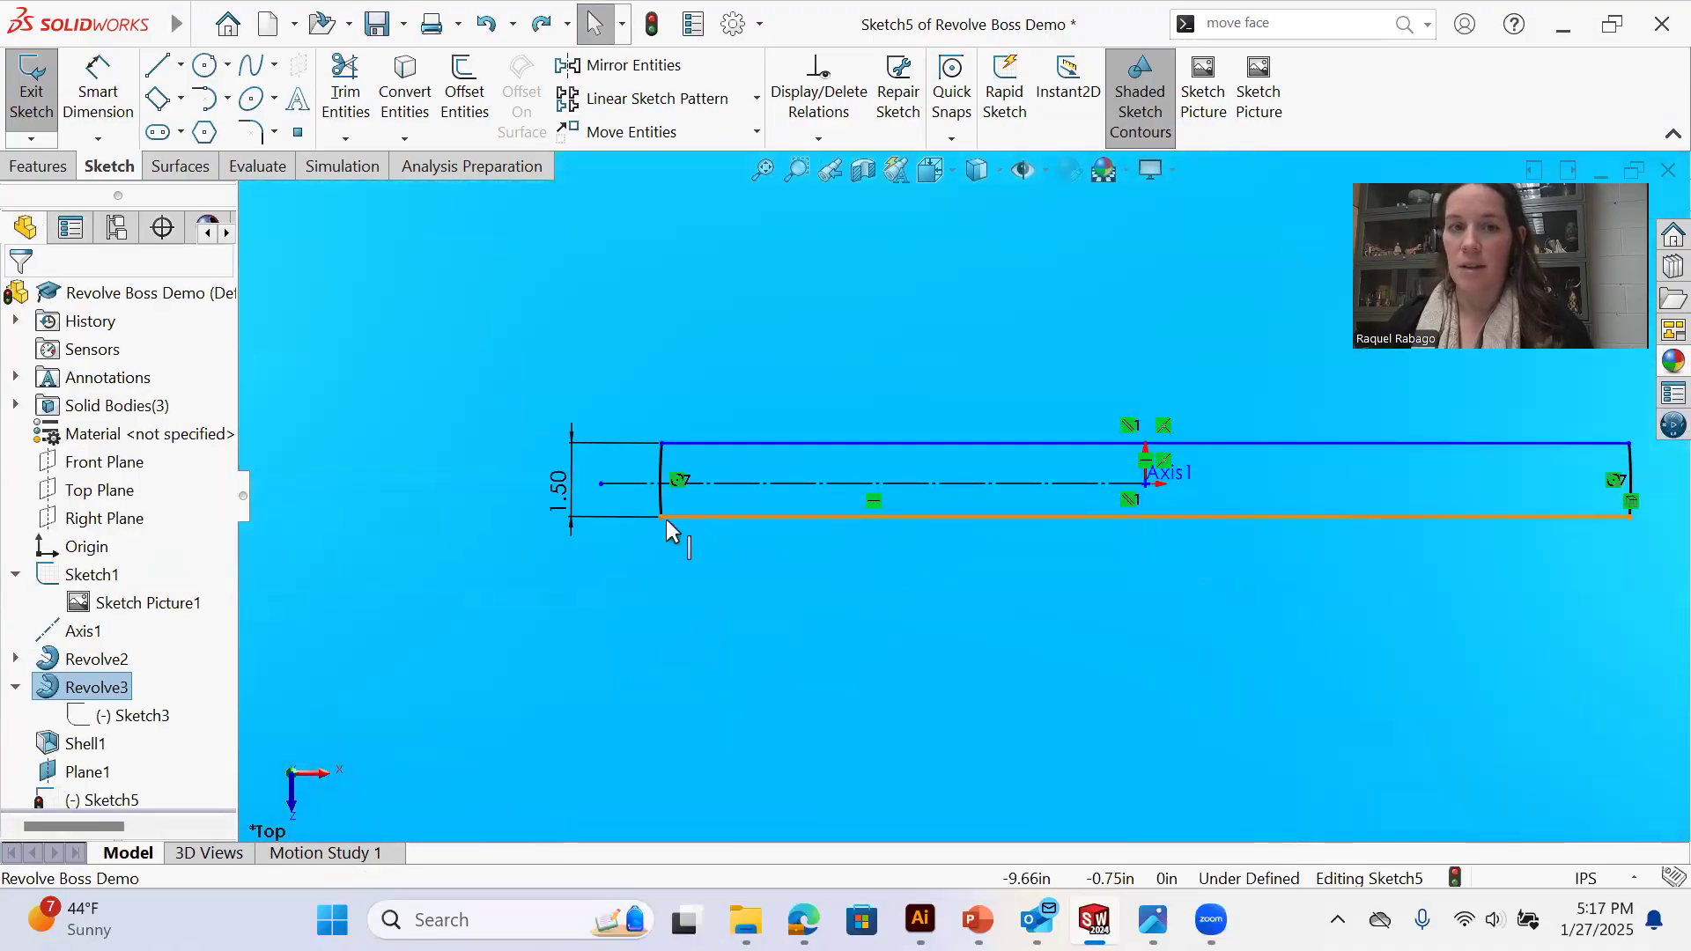
# Test whether the strip can still shift vertically by pulling its lower-left corner downward, and undo the move
pyautogui.moveTo(660, 516); pyautogui.dragTo(678, 610)
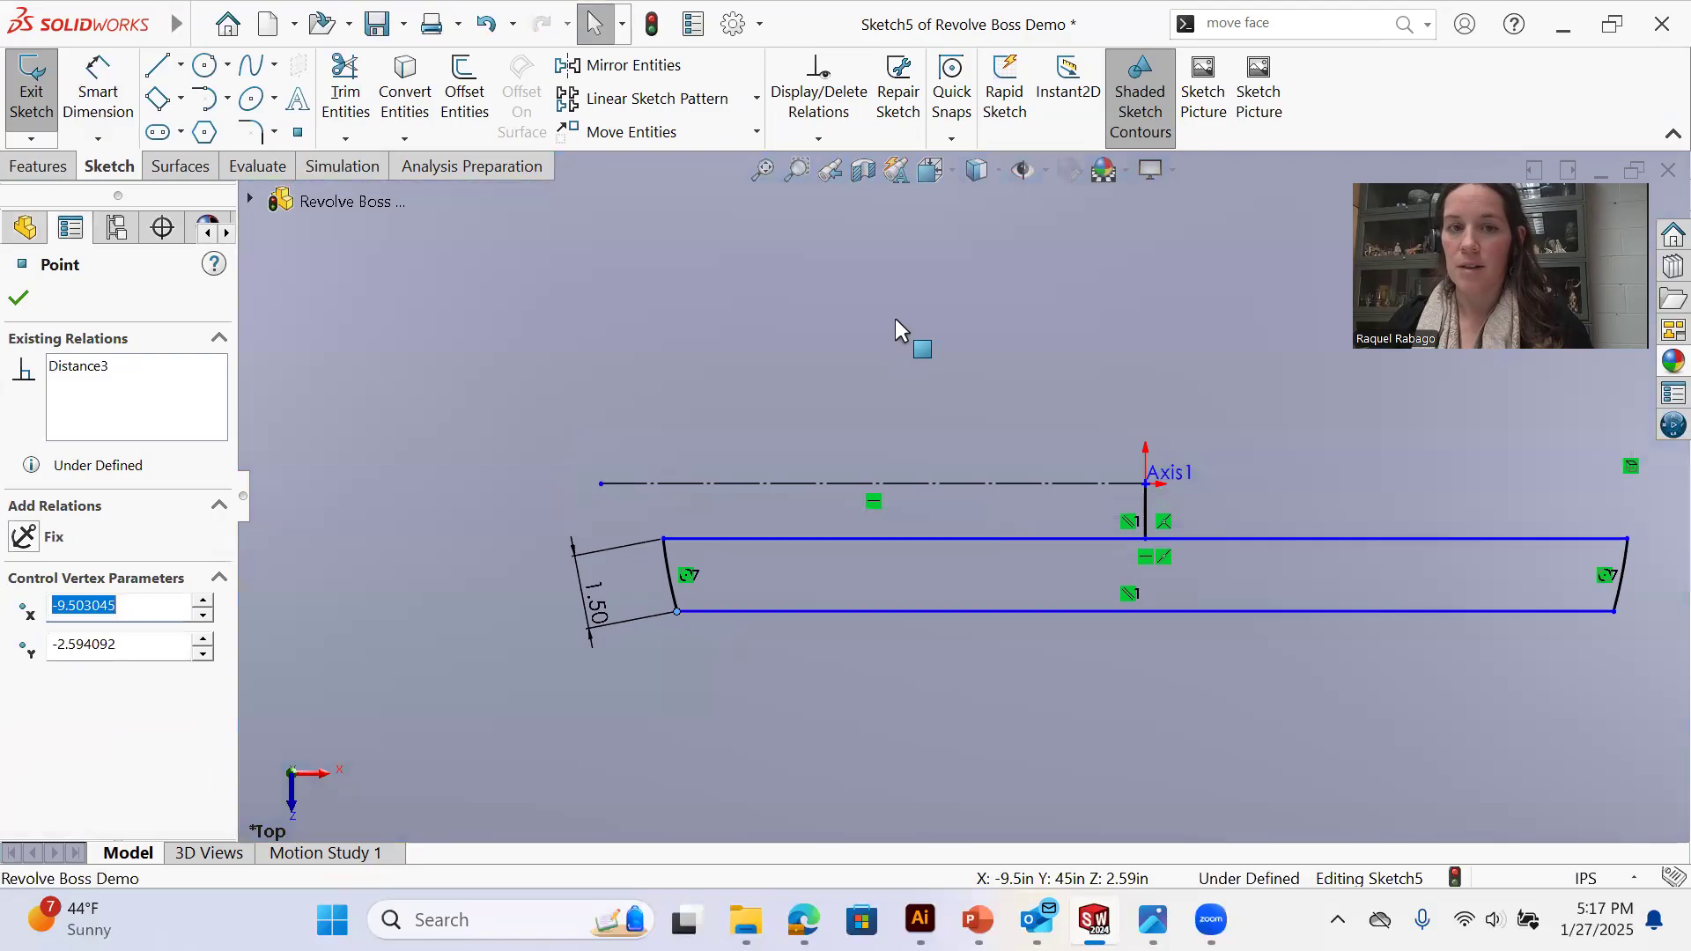
pyautogui.hotkey('ctrl', 'z')
pyautogui.scroll(1, 1010, 432)
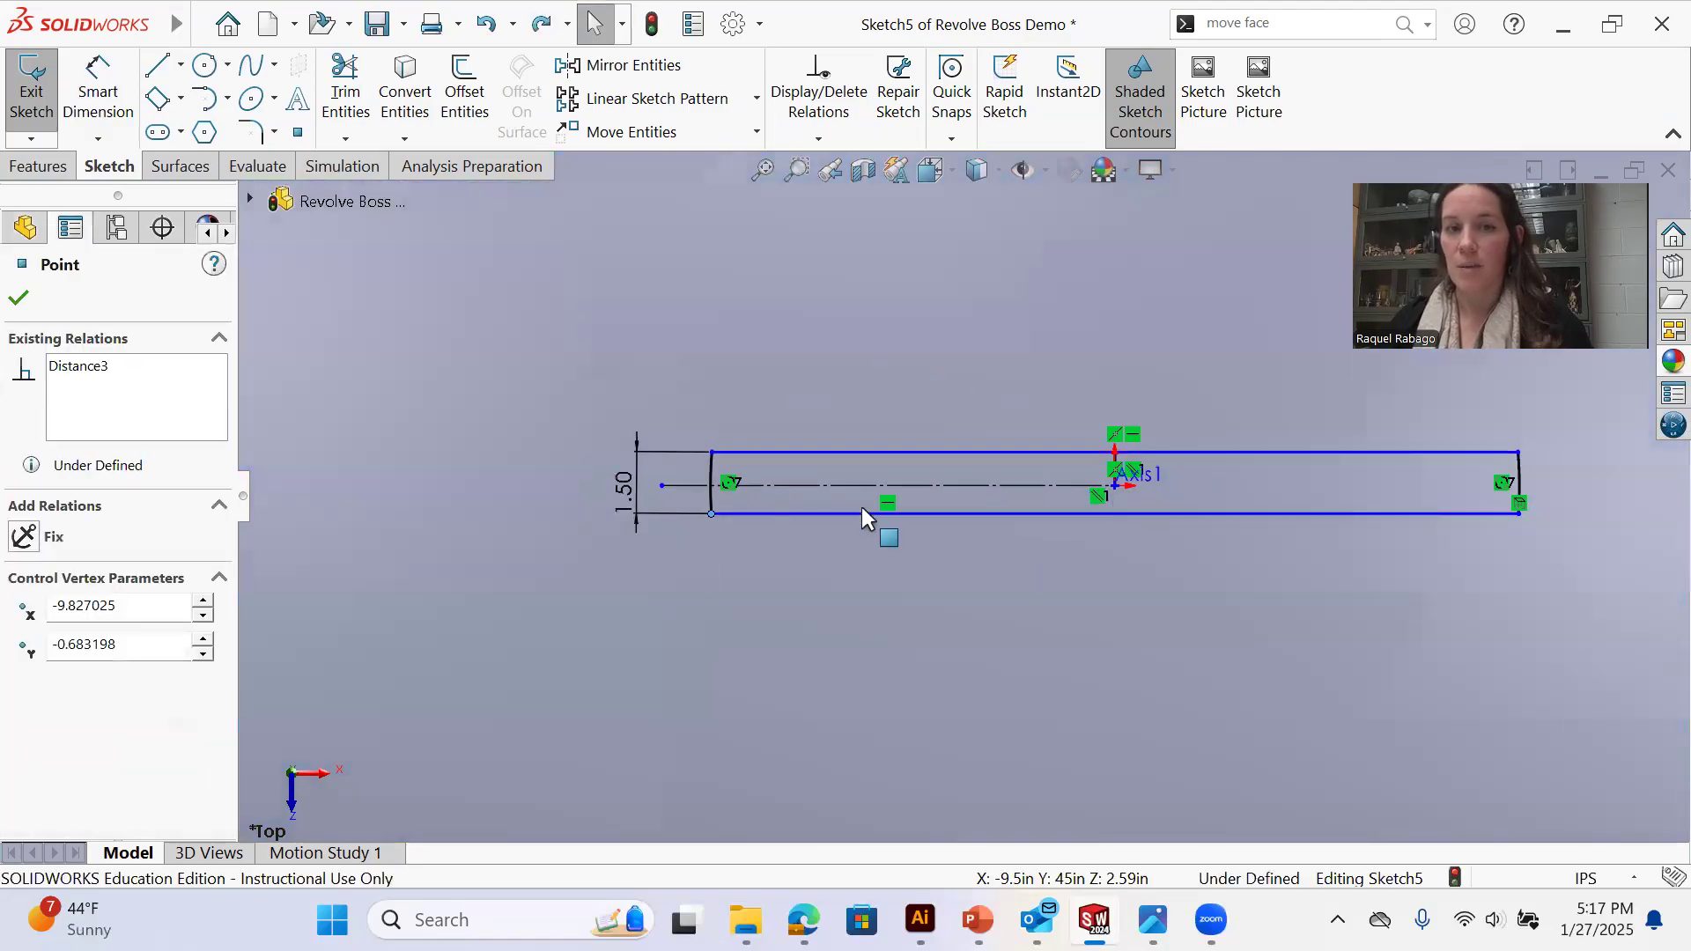
# Shorten the construction centerline so its left endpoint lies on the strip's left arc
pyautogui.scroll(-4, 813, 489)
pyautogui.moveTo(670, 504); pyautogui.dragTo(772, 510)
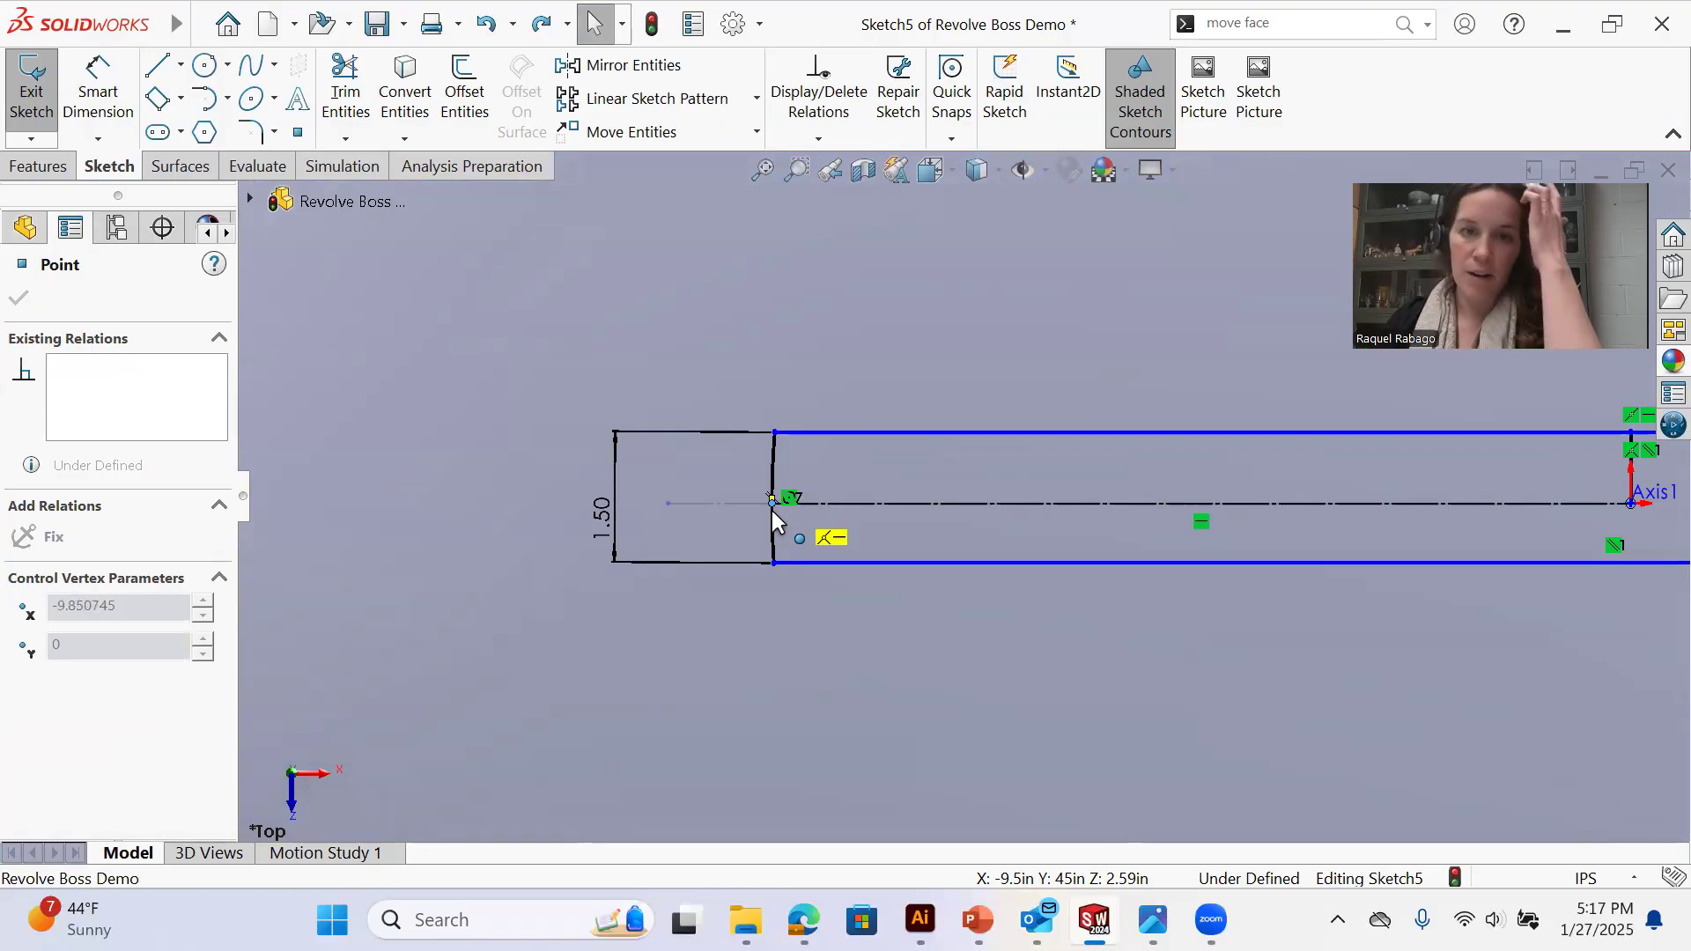
pyautogui.moveTo(772, 510); pyautogui.dragTo(772, 510)
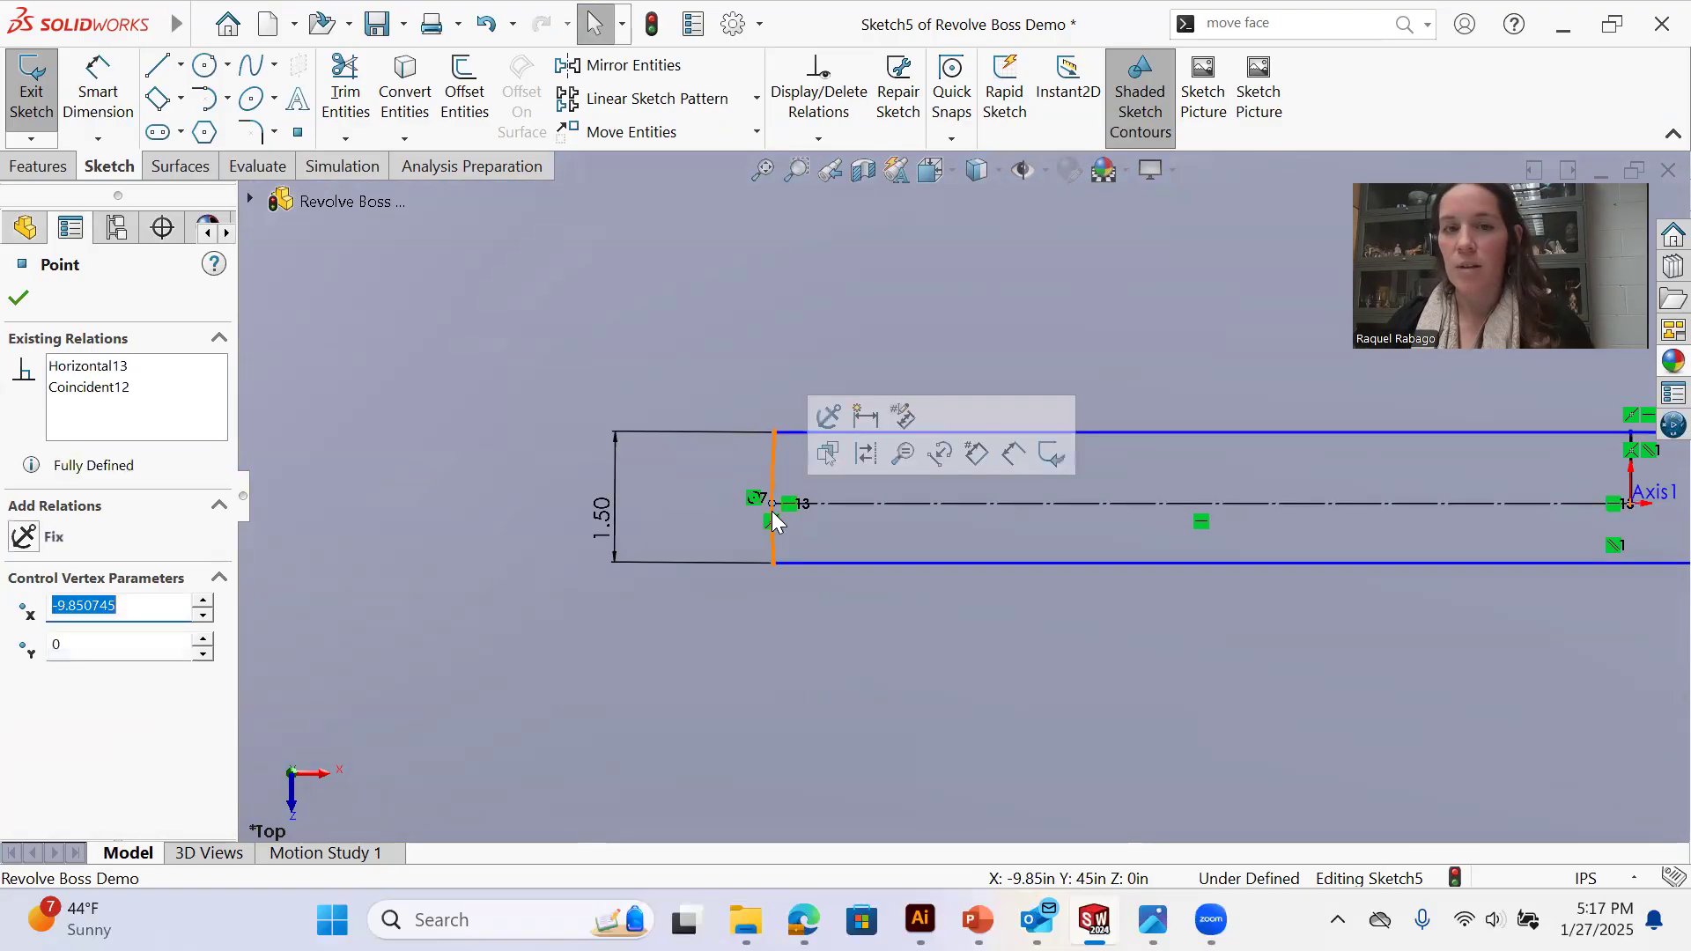
pyautogui.click(766, 366)
# Test the strip's freedom again by pulling the left arc's lower endpoint downward, and undo the move
pyautogui.scroll(-5, 777, 510)
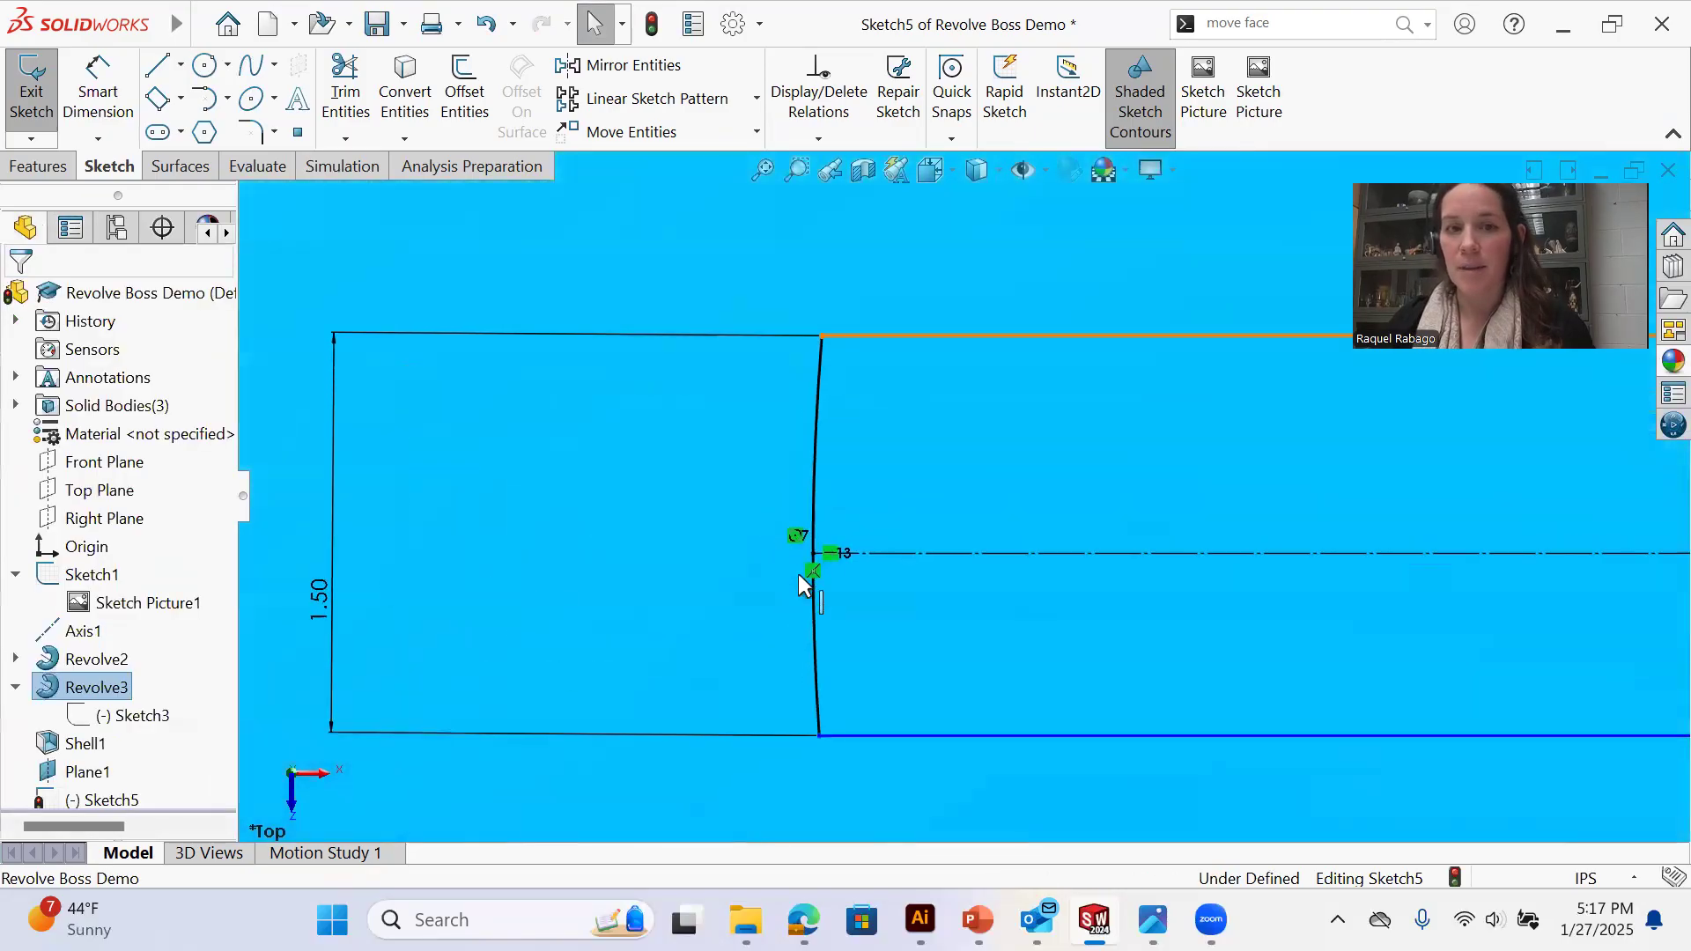
pyautogui.moveTo(822, 732); pyautogui.dragTo(866, 801)
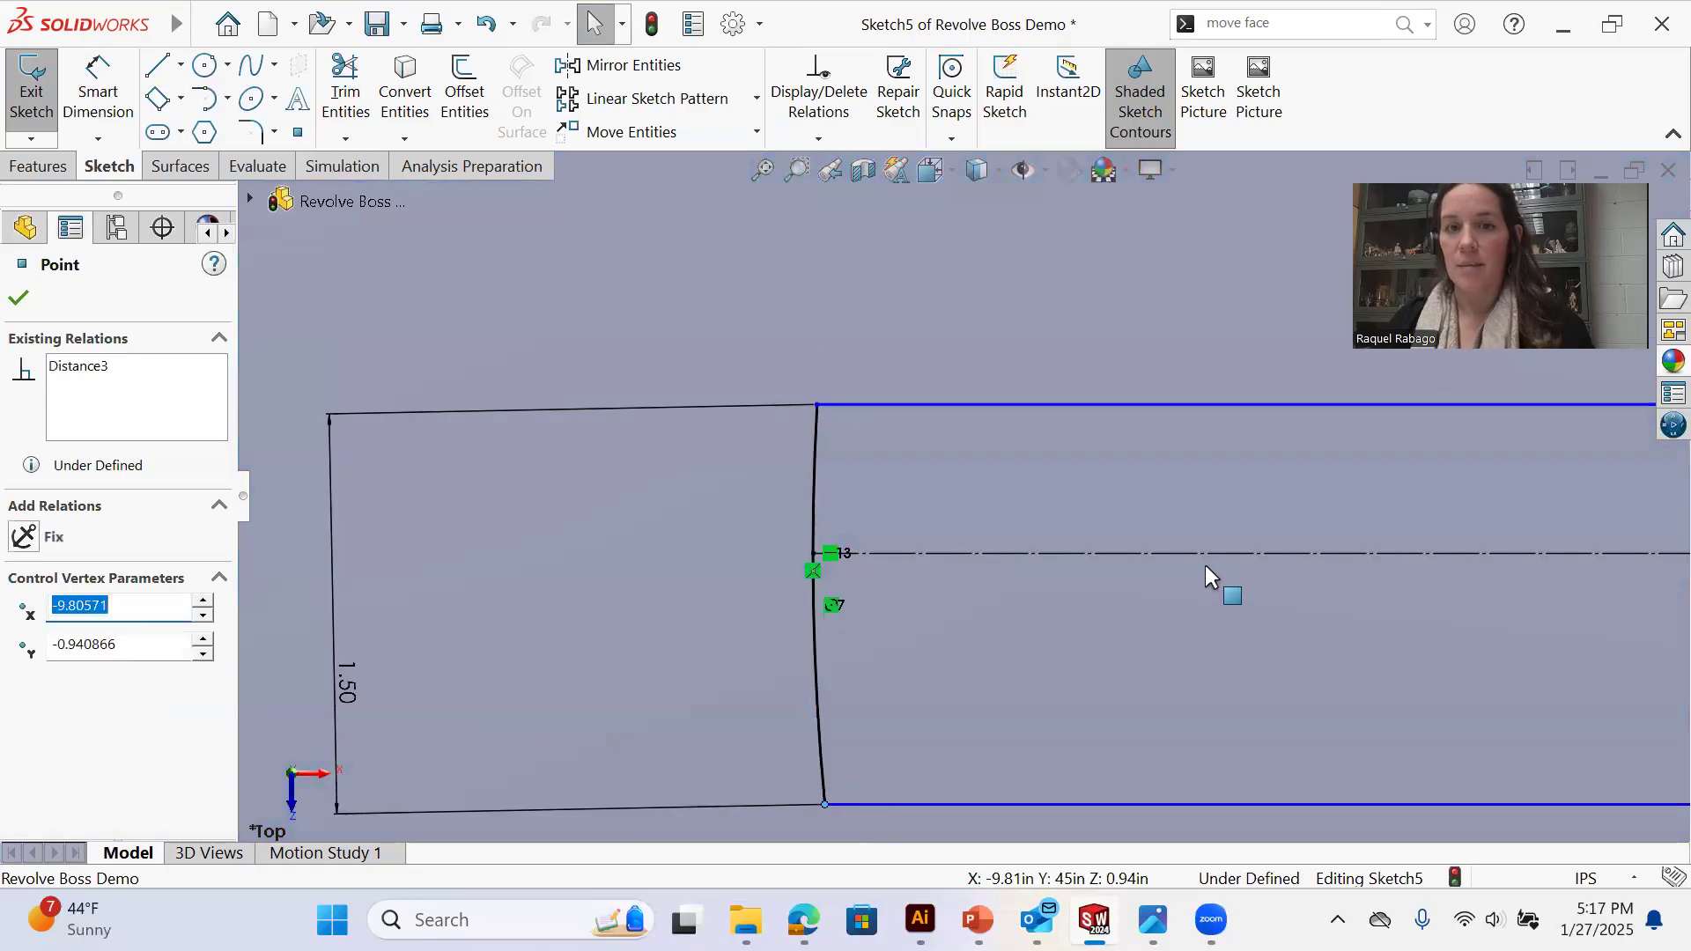
pyautogui.hotkey('ctrl', 'z')
pyautogui.scroll(3, 956, 566)
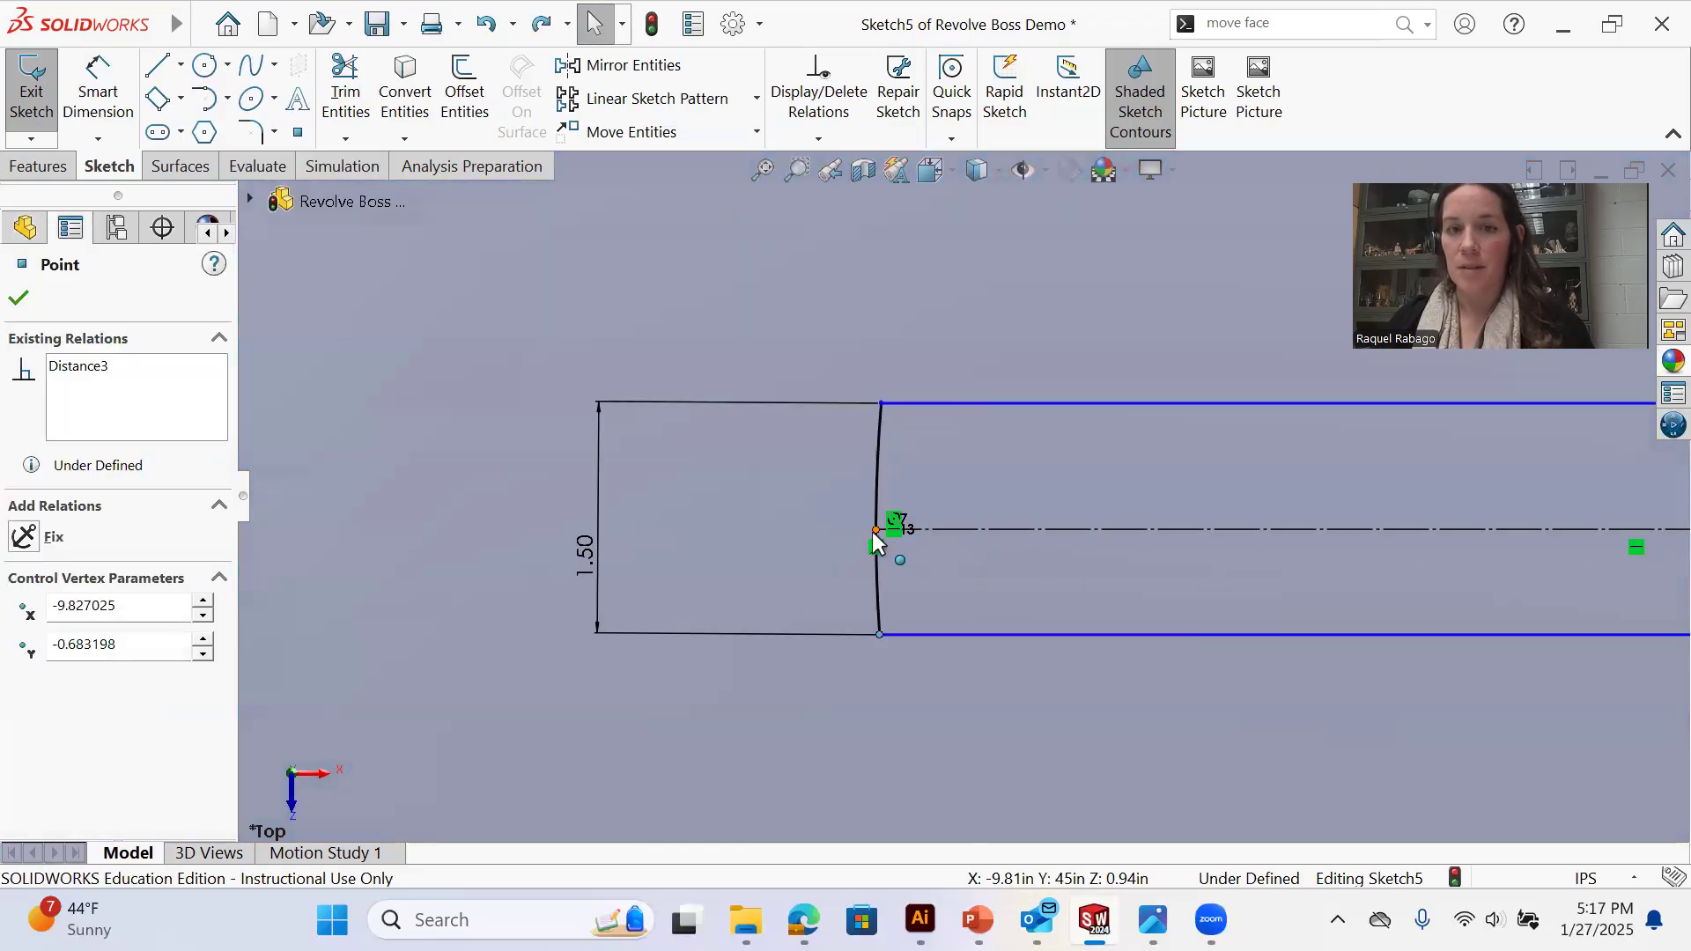
# Try a Midpoint relation between the left arc and the centerline's left endpoint, and undo it
pyautogui.click(881, 496)
pyautogui.keyDown('ctrl'); pyautogui.click(875, 529); pyautogui.keyUp('ctrl')
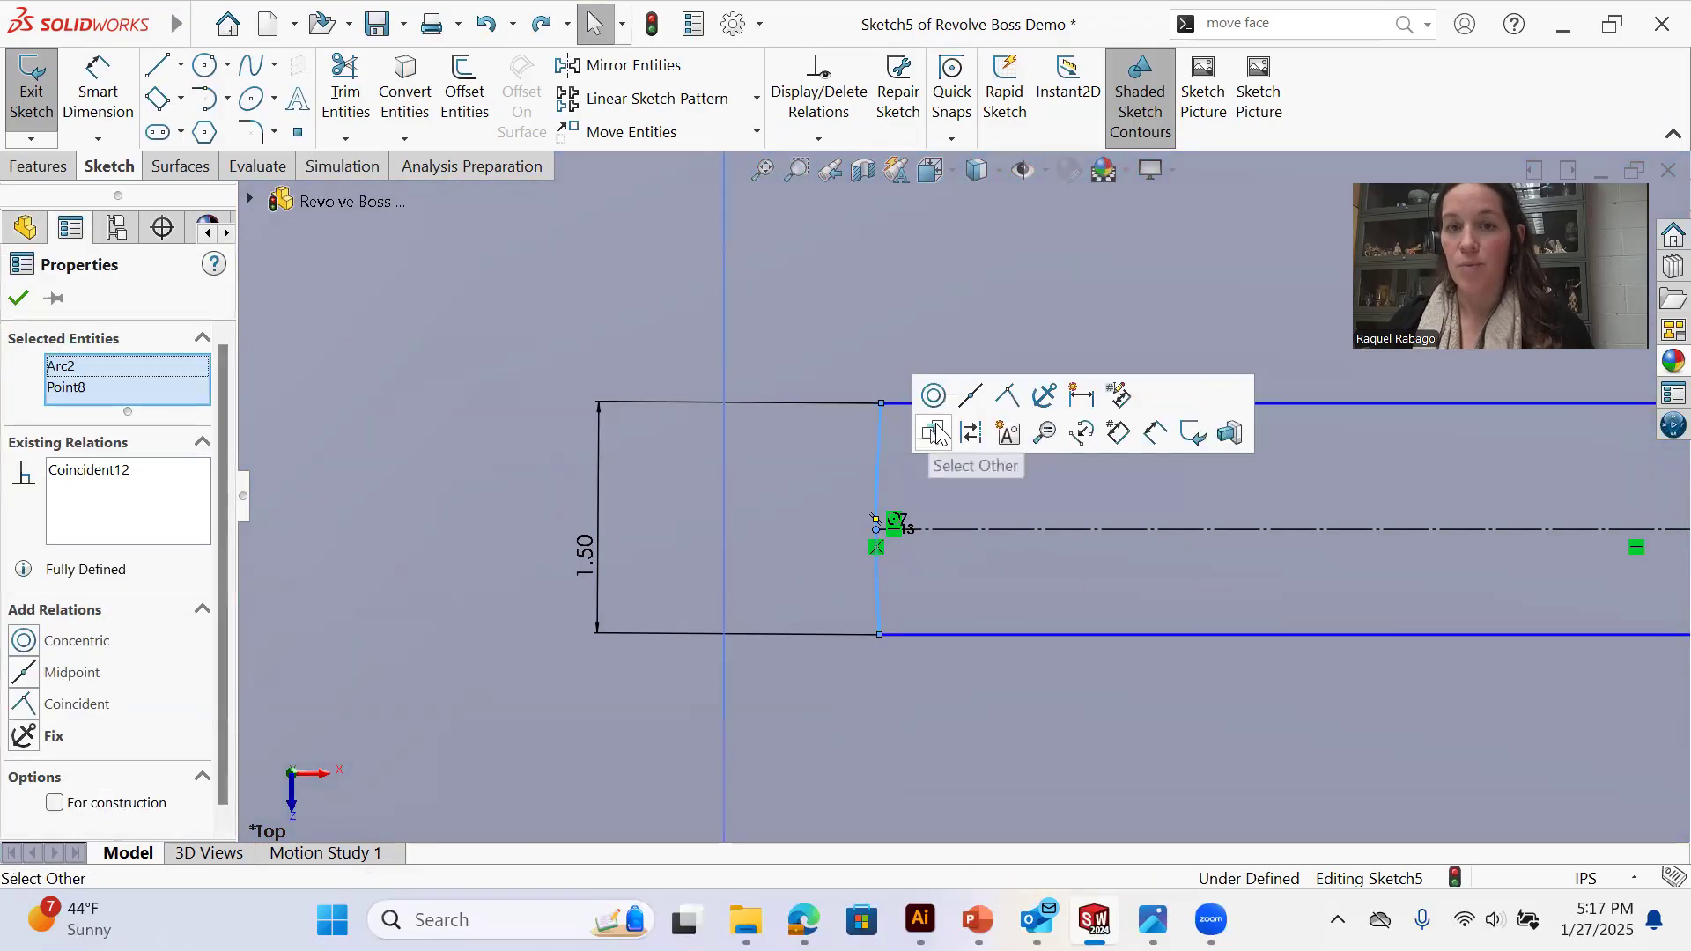
pyautogui.click(970, 395)
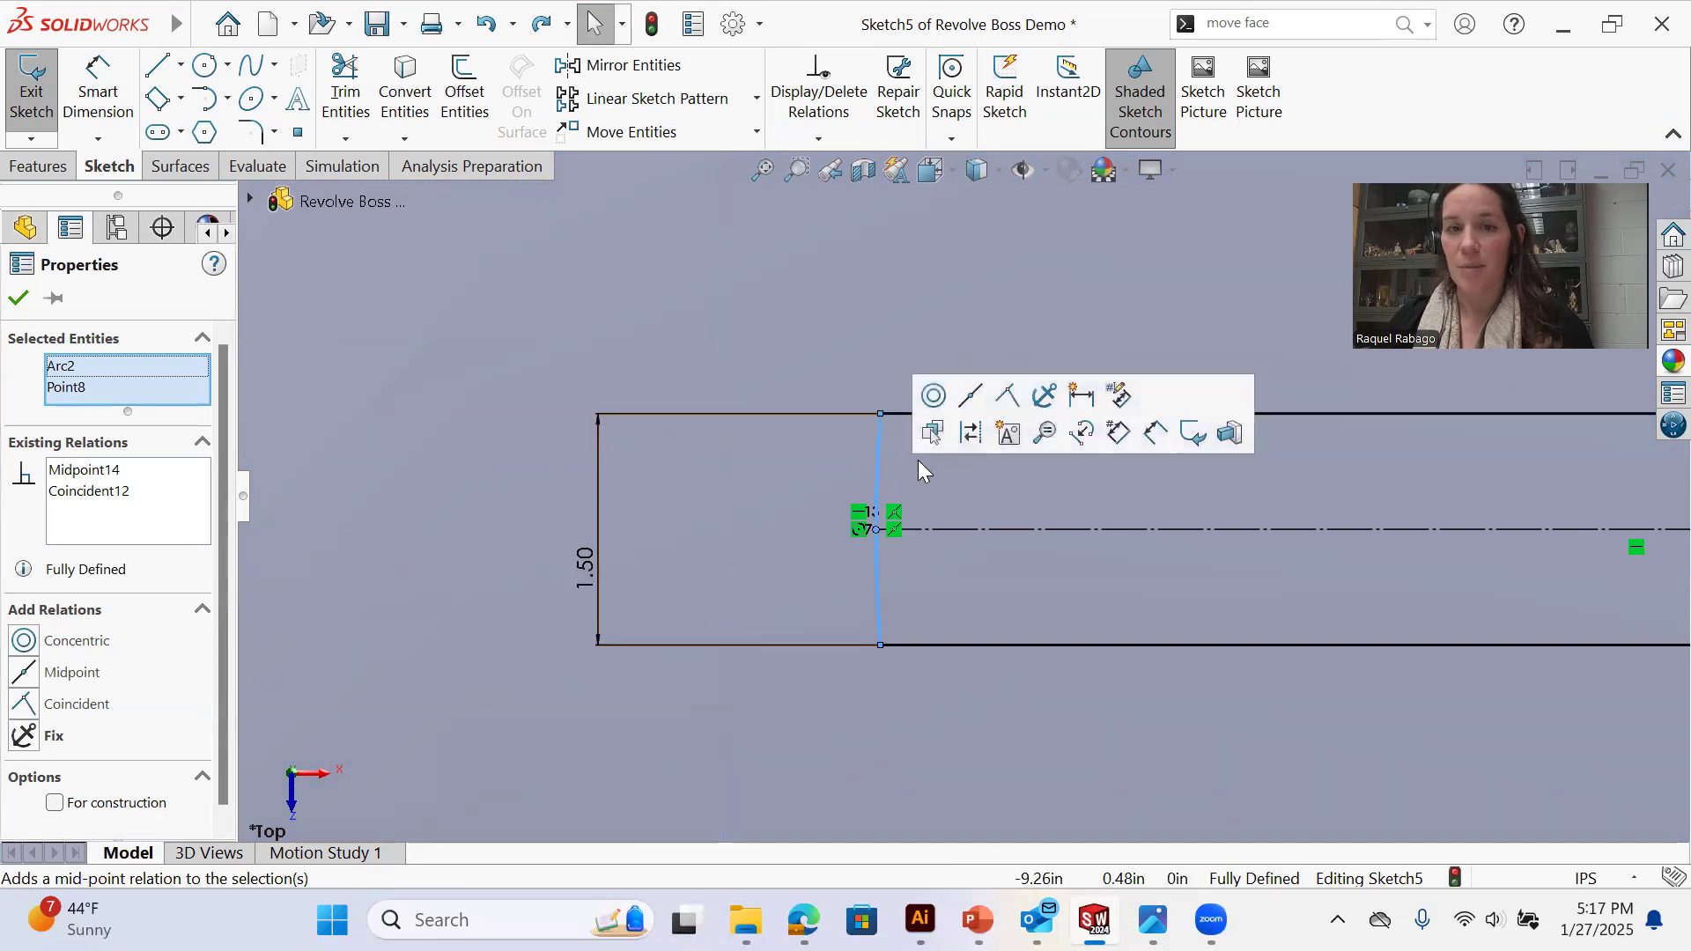
pyautogui.click(877, 325)
pyautogui.hotkey('ctrl', 'z')
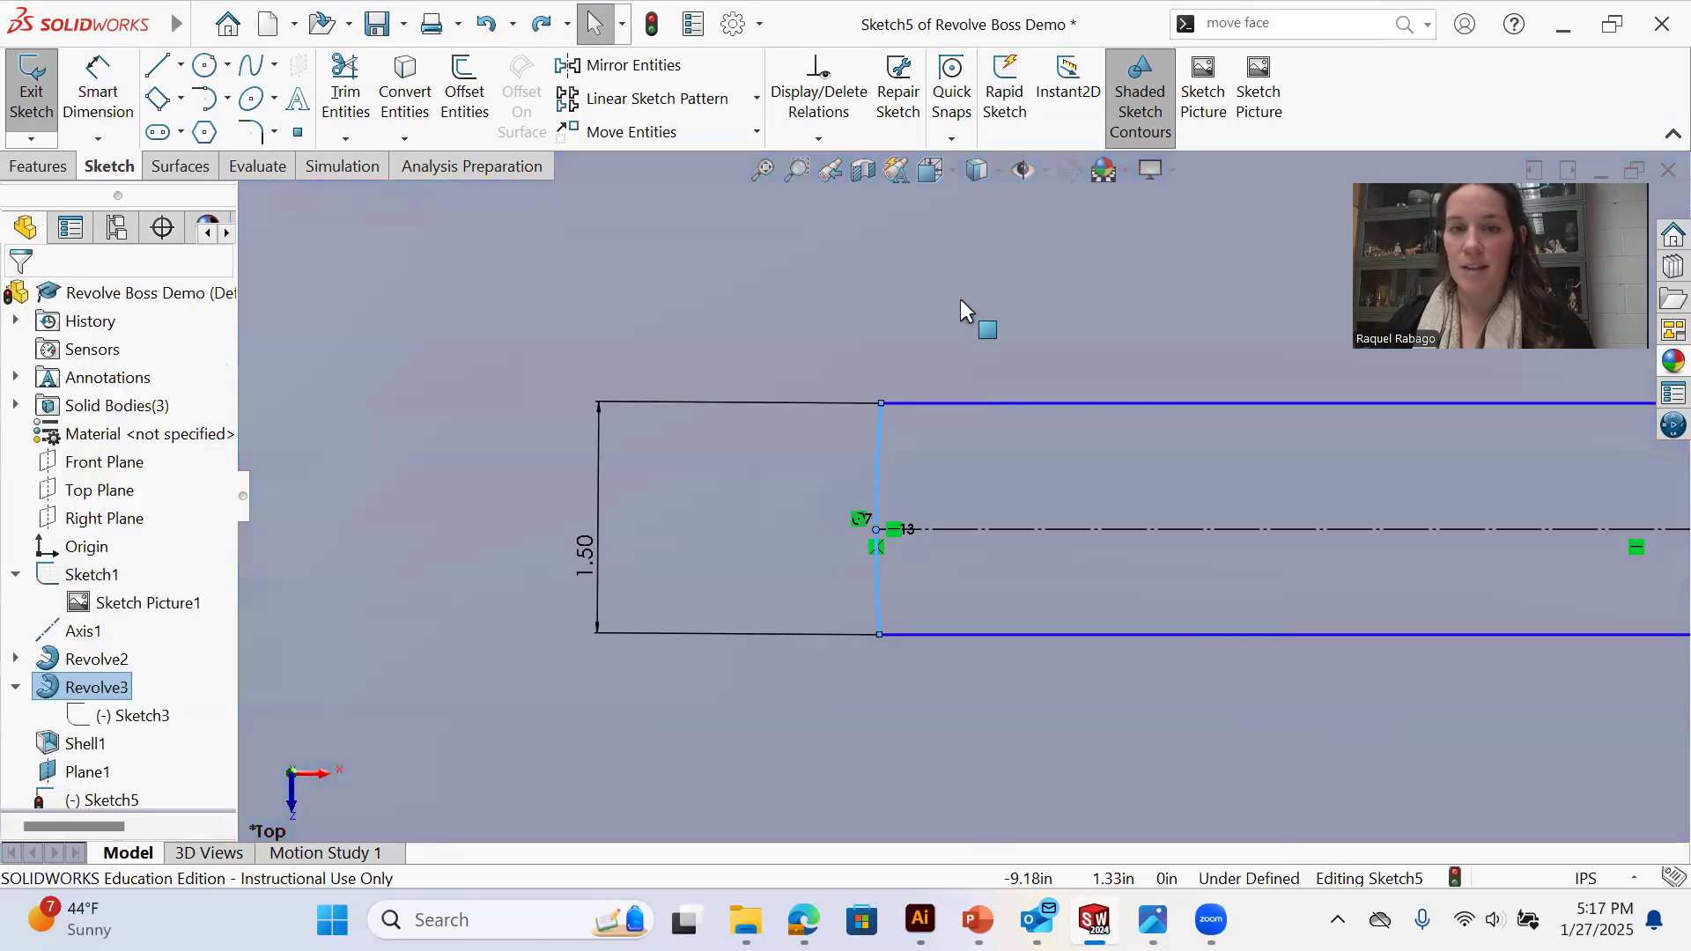
# Shift the strip slightly downward and add a Midpoint relation that centres its left arc on the centerline's left endpoint
pyautogui.click(875, 529)
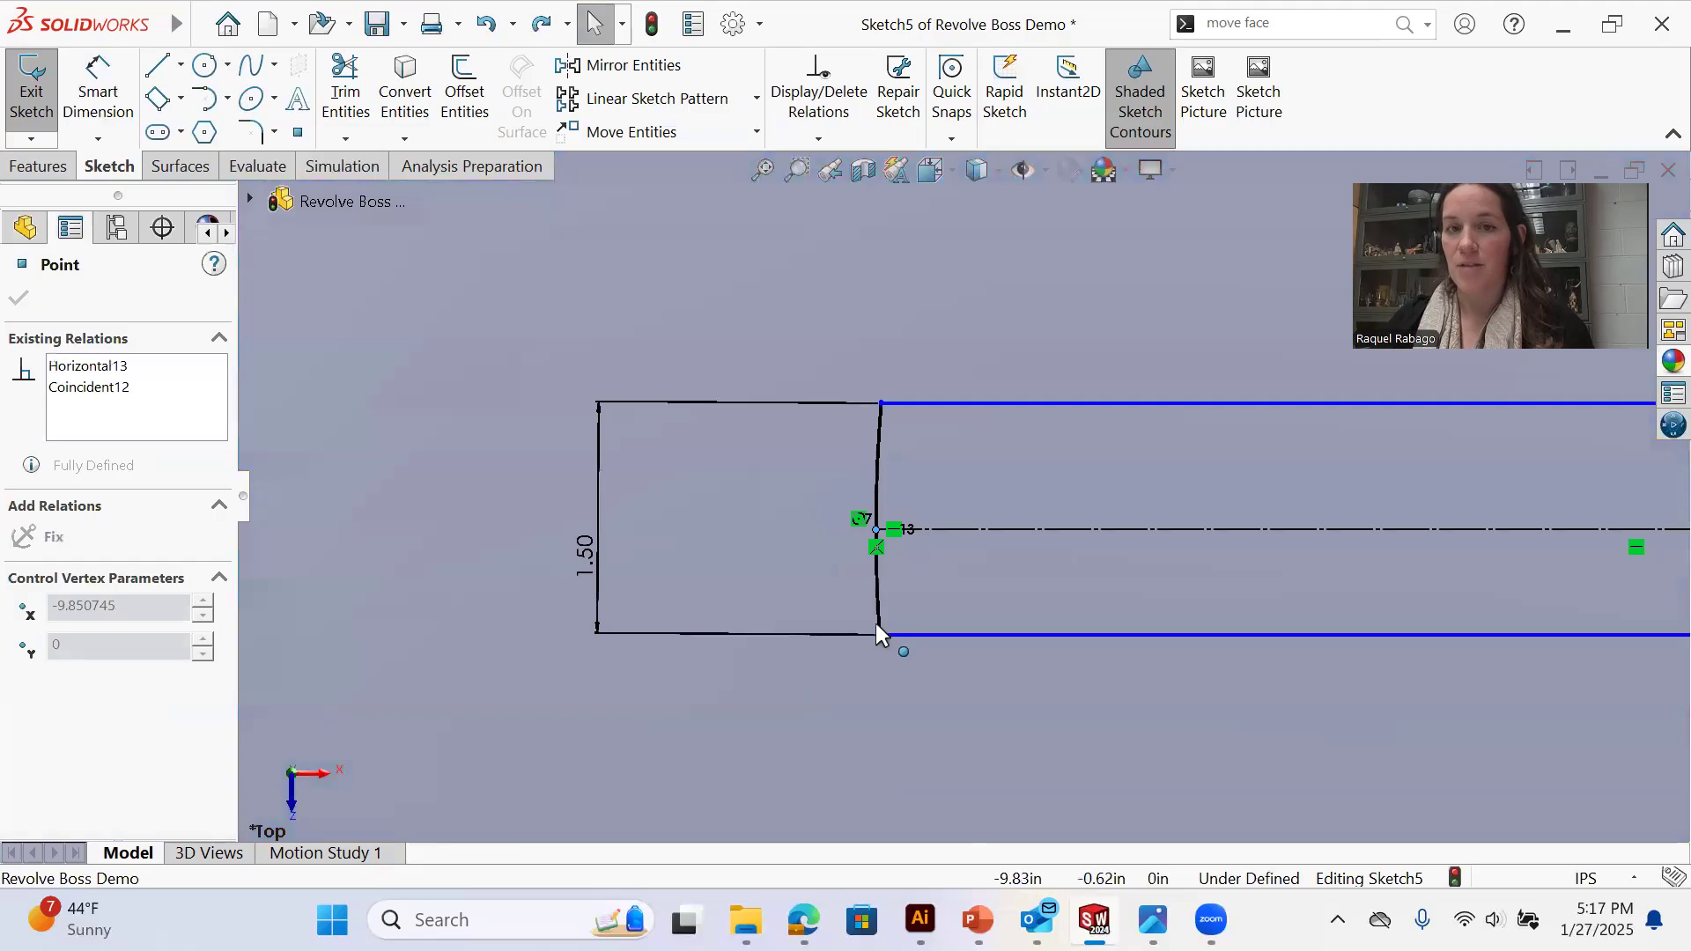
pyautogui.moveTo(881, 403); pyautogui.dragTo(878, 447)
pyautogui.click(875, 533)
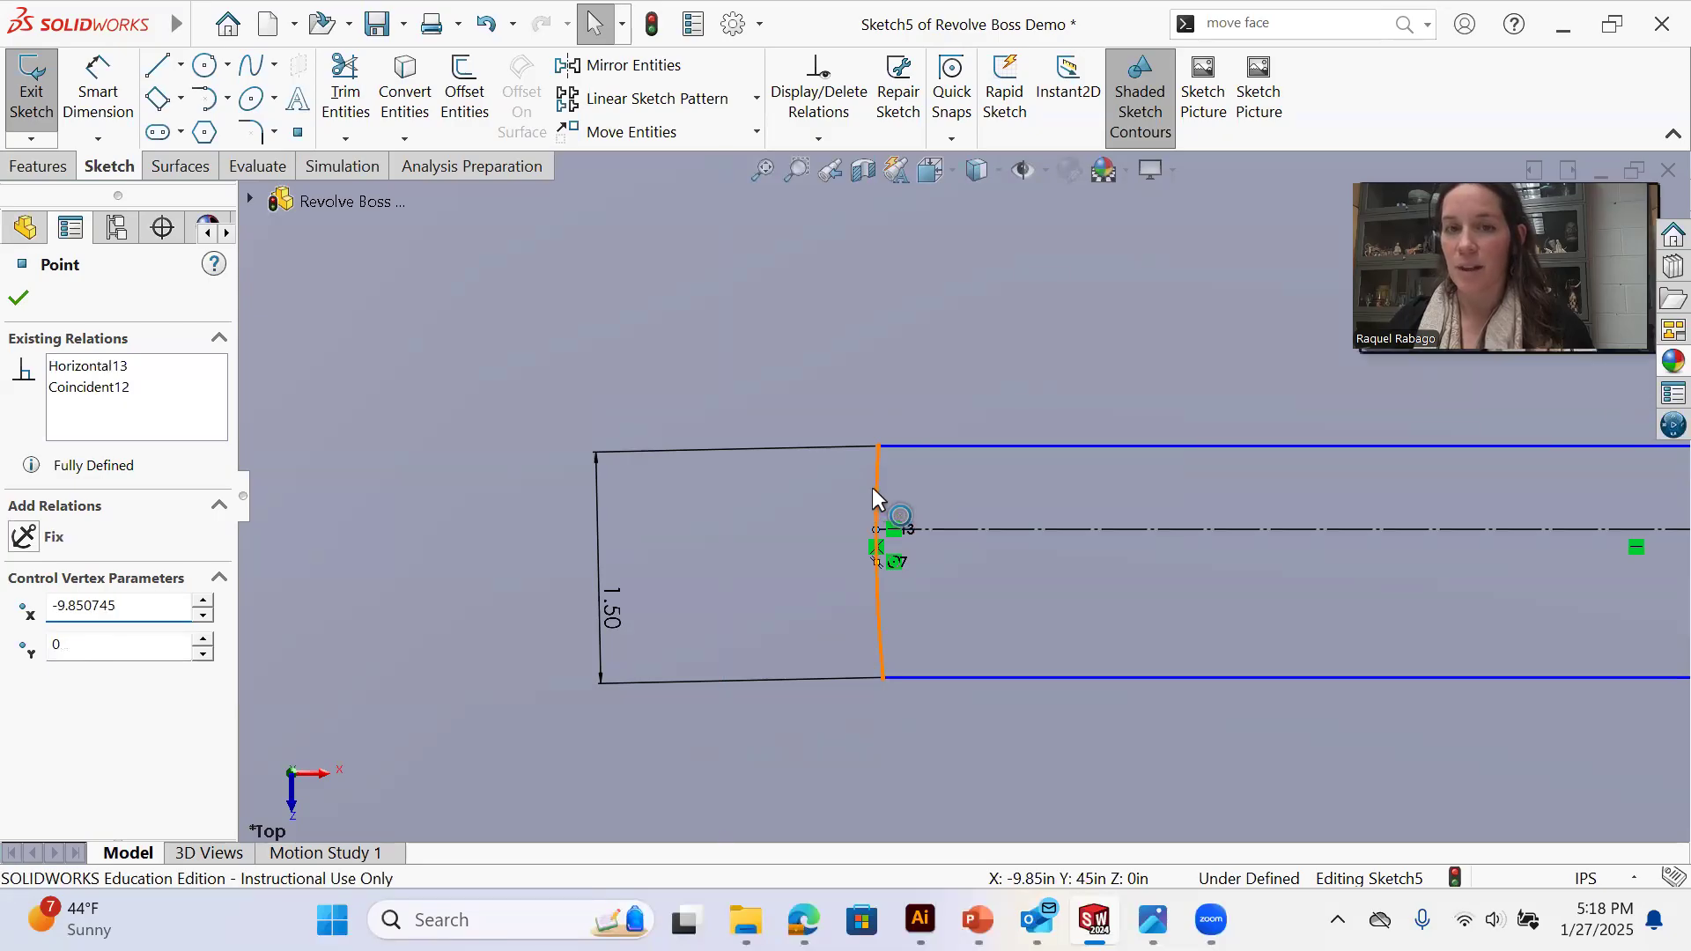
pyautogui.click(872, 488)
pyautogui.keyDown('ctrl'); pyautogui.click(875, 530); pyautogui.keyUp('ctrl')
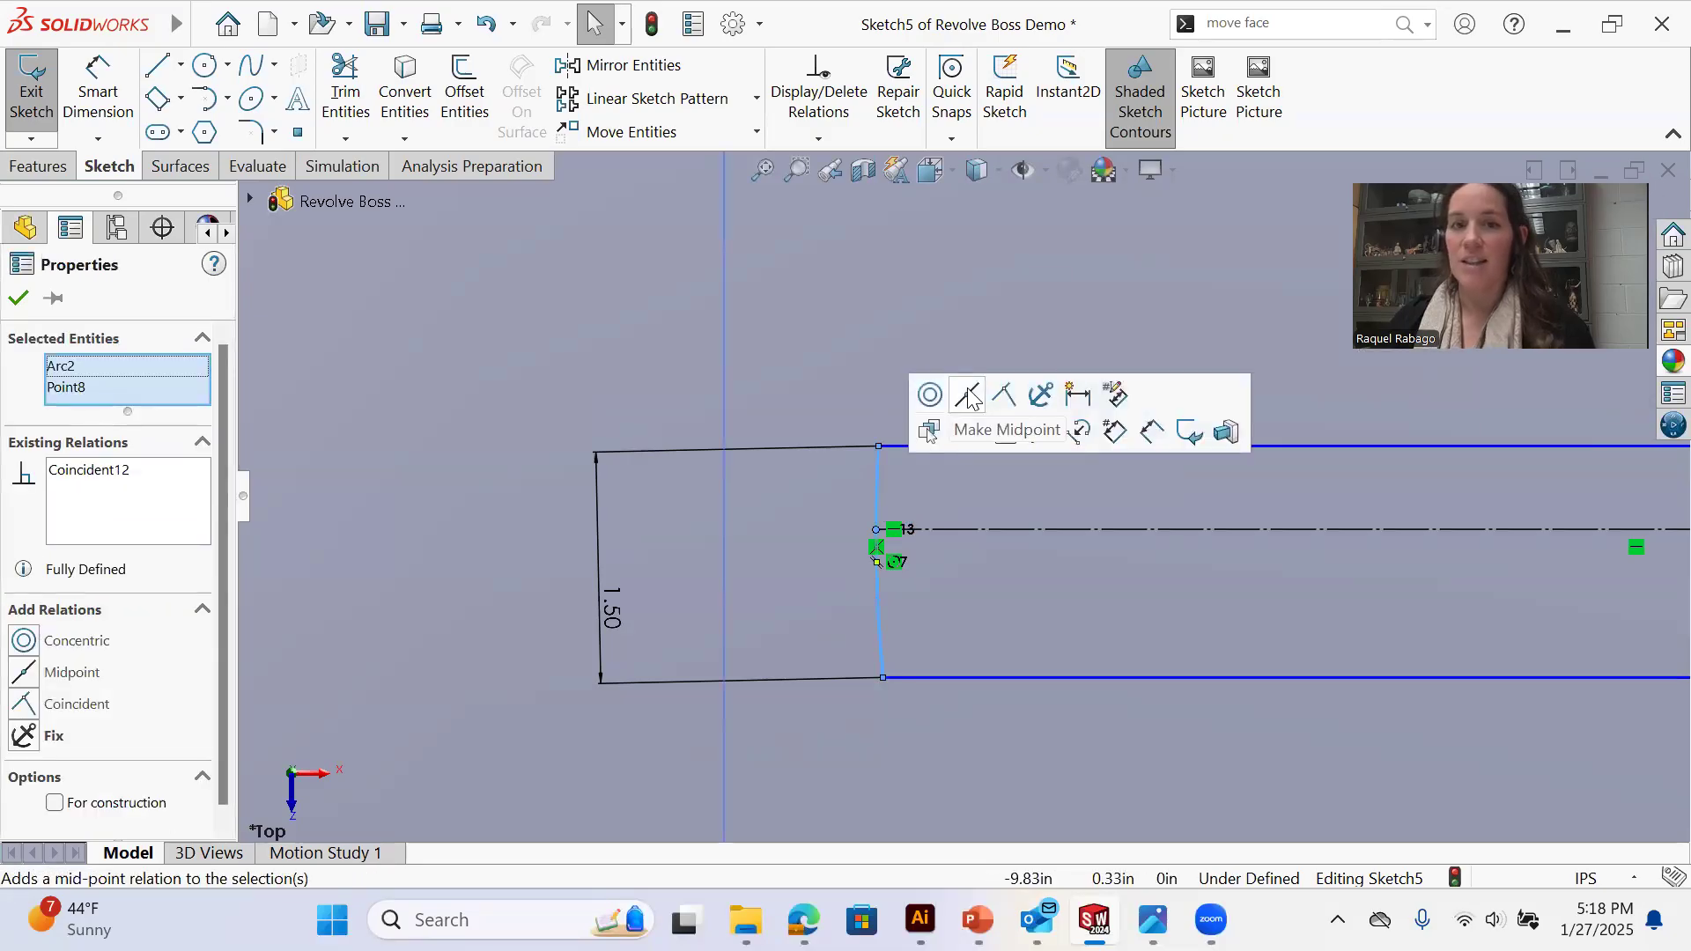
pyautogui.click(971, 399)
pyautogui.click(992, 298)
pyautogui.scroll(5, 1133, 525)
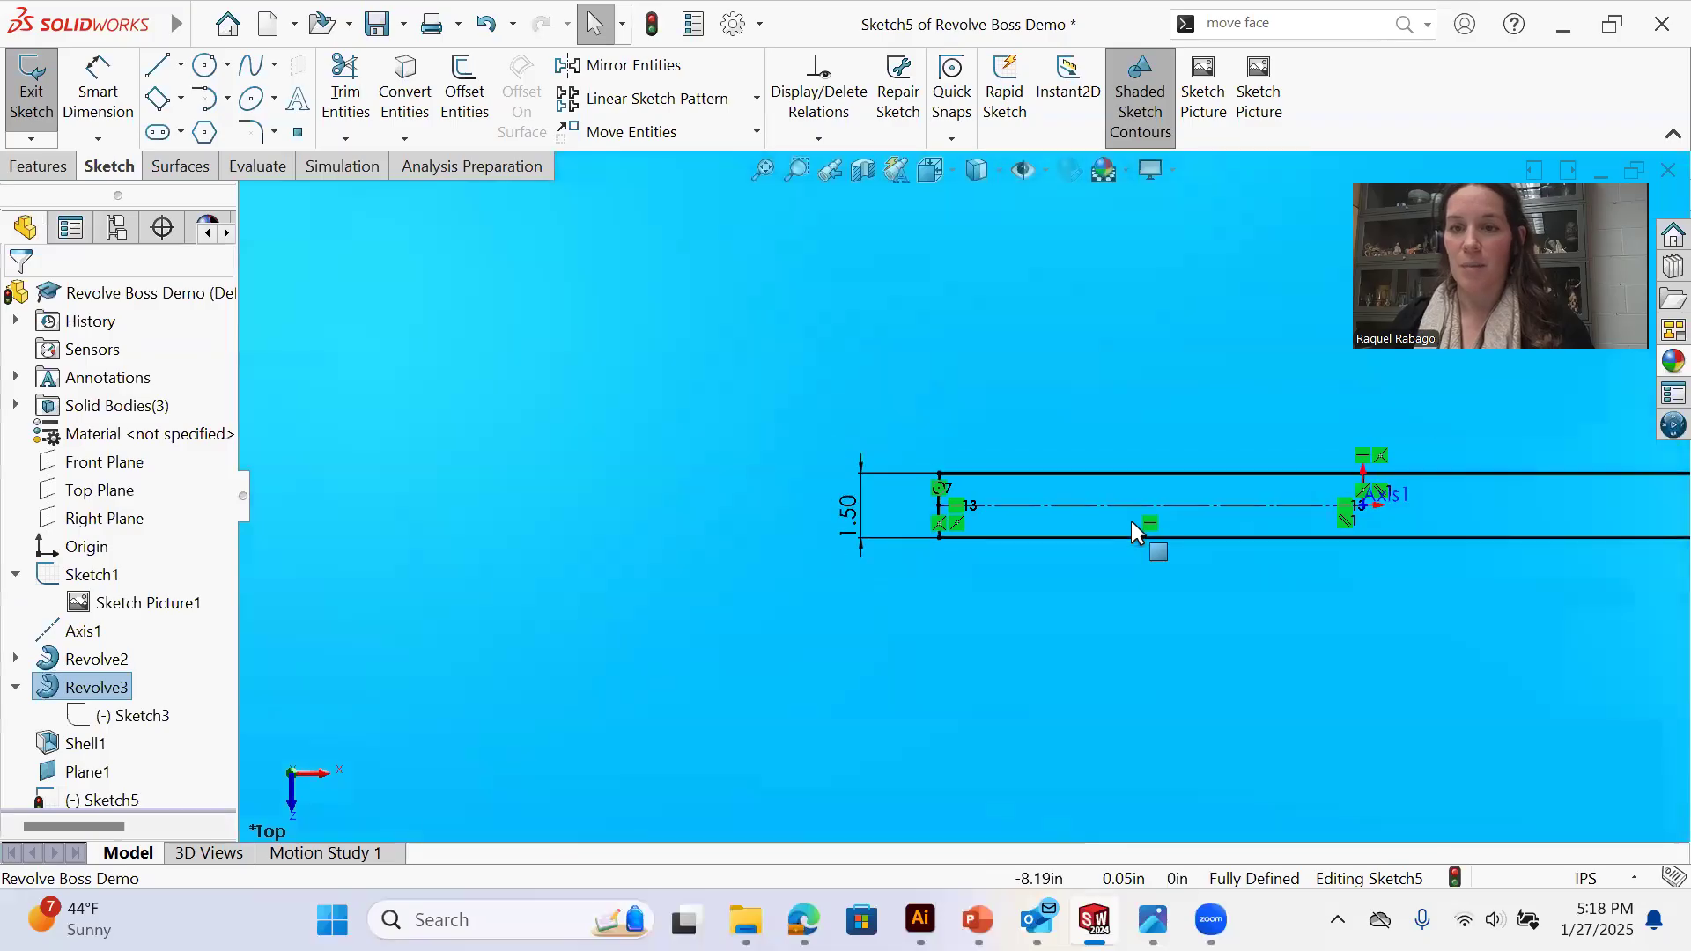
# Start an Extruded Boss from the strip sketch and select the strip's enclosed region as its contour
pyautogui.scroll(10, 1131, 521)
pyautogui.moveTo(1089, 673)
pyautogui.mouseDown(button='middle')
pyautogui.moveTo(1070, 460)
pyautogui.moveTo(1098, 724)
pyautogui.moveTo(979, 509)
pyautogui.moveTo(906, 509)
pyautogui.moveTo(938, 558)
pyautogui.moveTo(1067, 574)
pyautogui.moveTo(1048, 717)
pyautogui.moveTo(1043, 685)
pyautogui.mouseUp(button='middle')
pyautogui.scroll(-3, 1038, 493)
pyautogui.scroll(-2, 1019, 587)
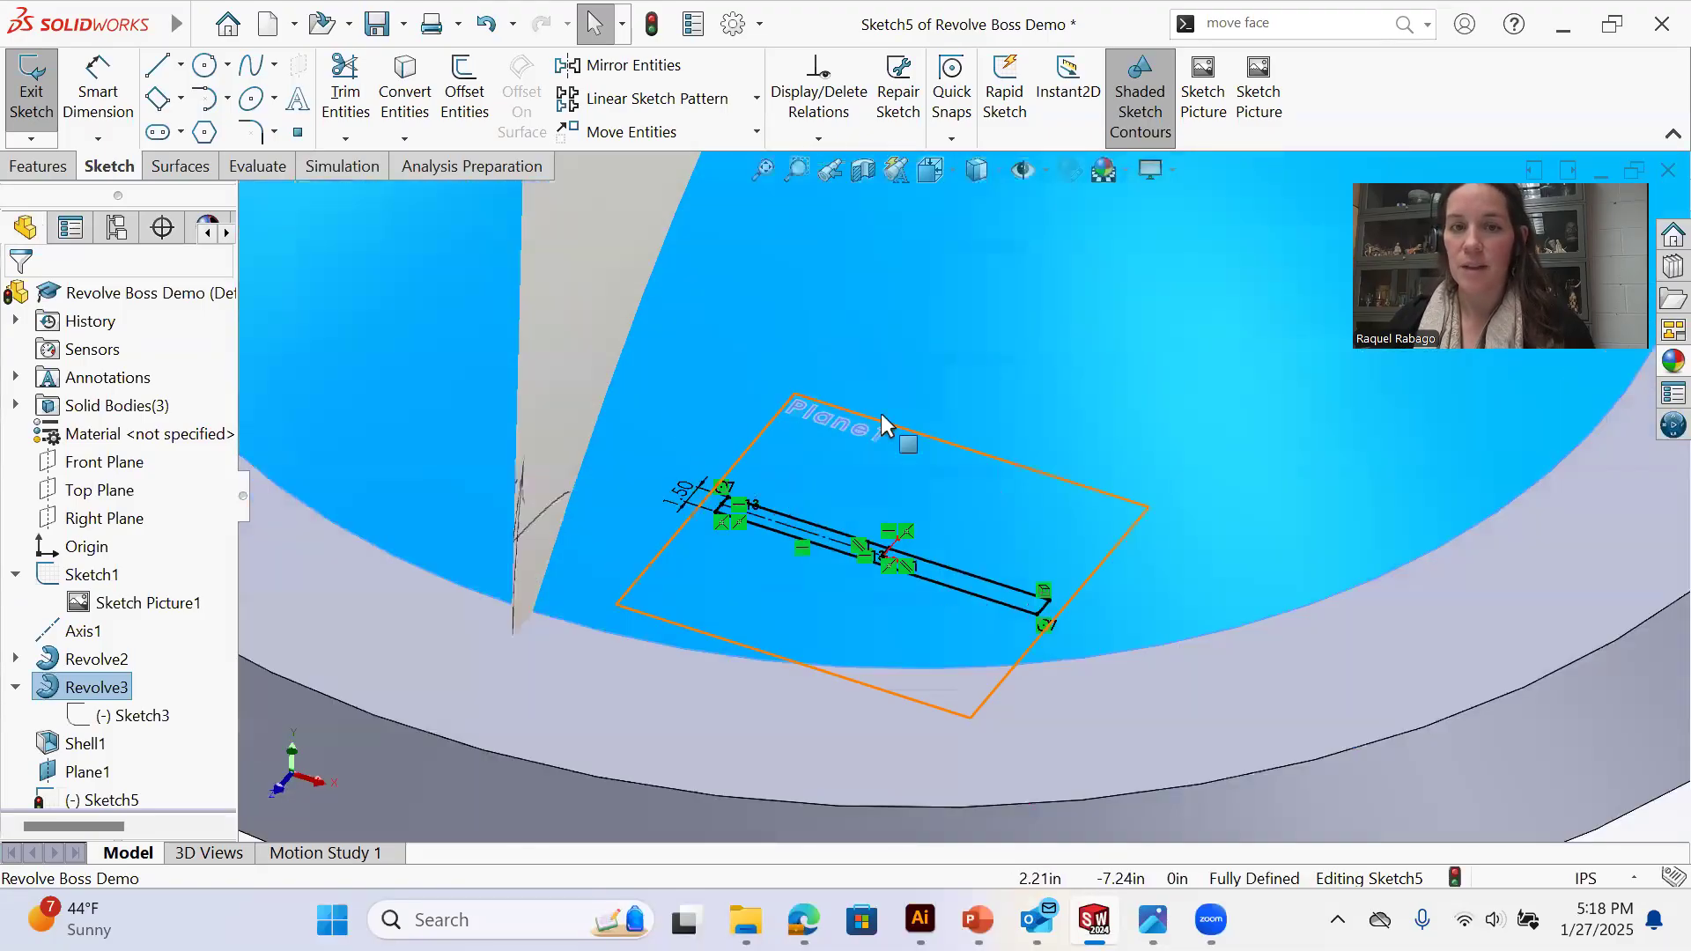
pyautogui.scroll(3, 881, 431)
pyautogui.click(37, 165)
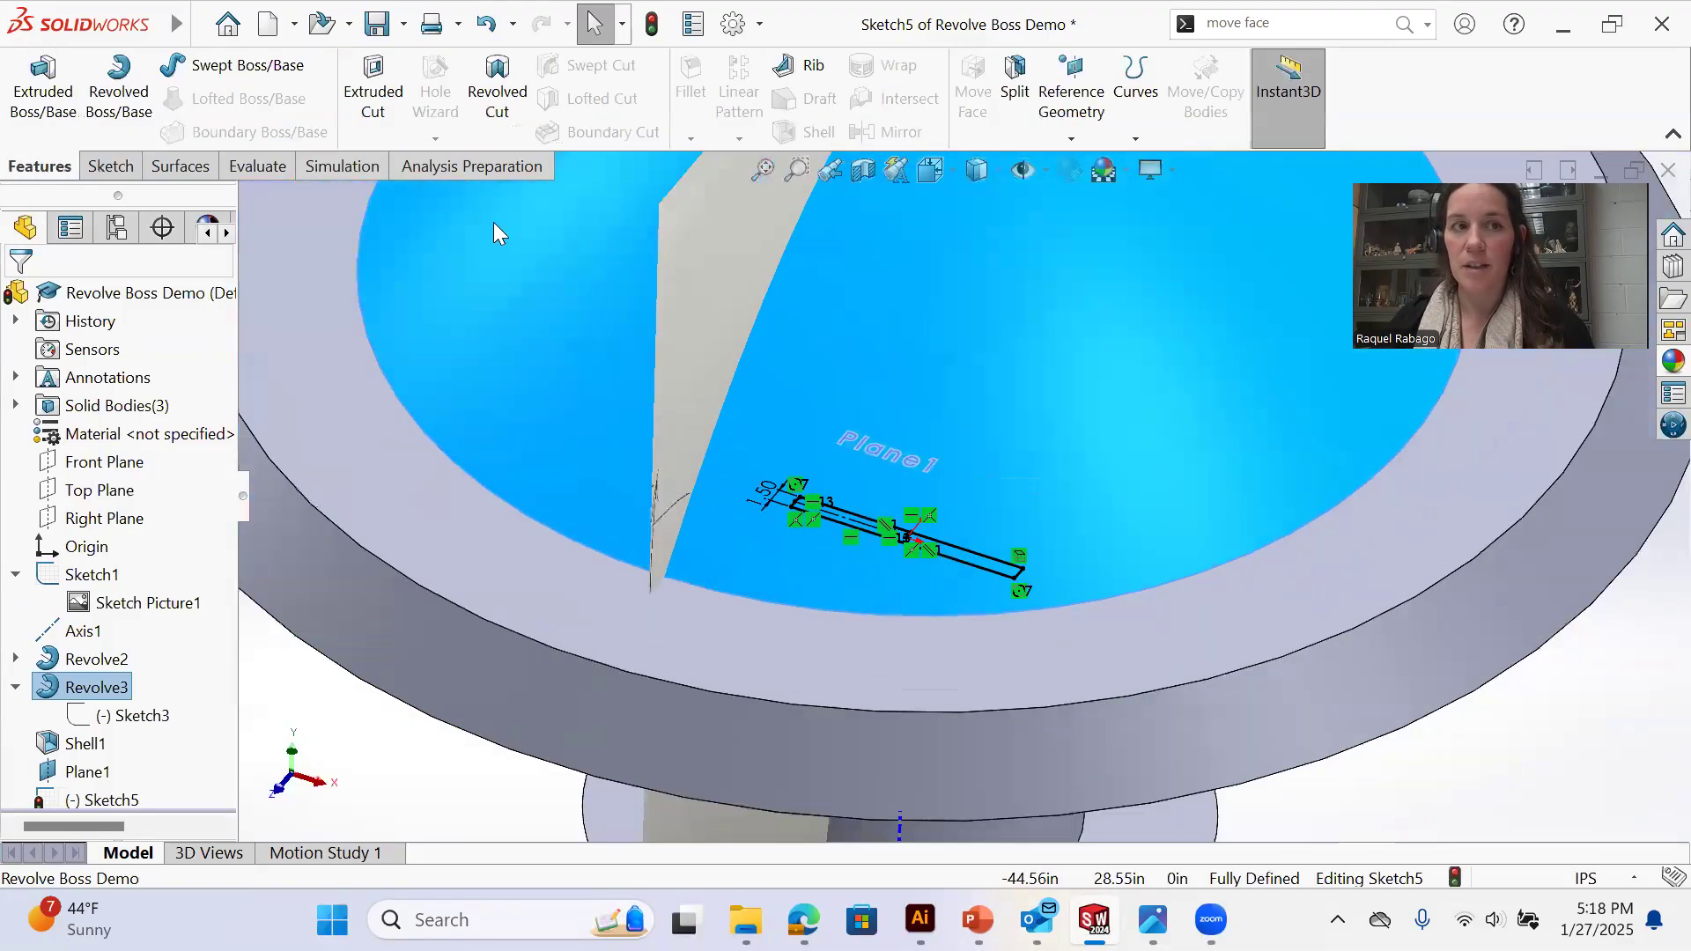
pyautogui.click(35, 88)
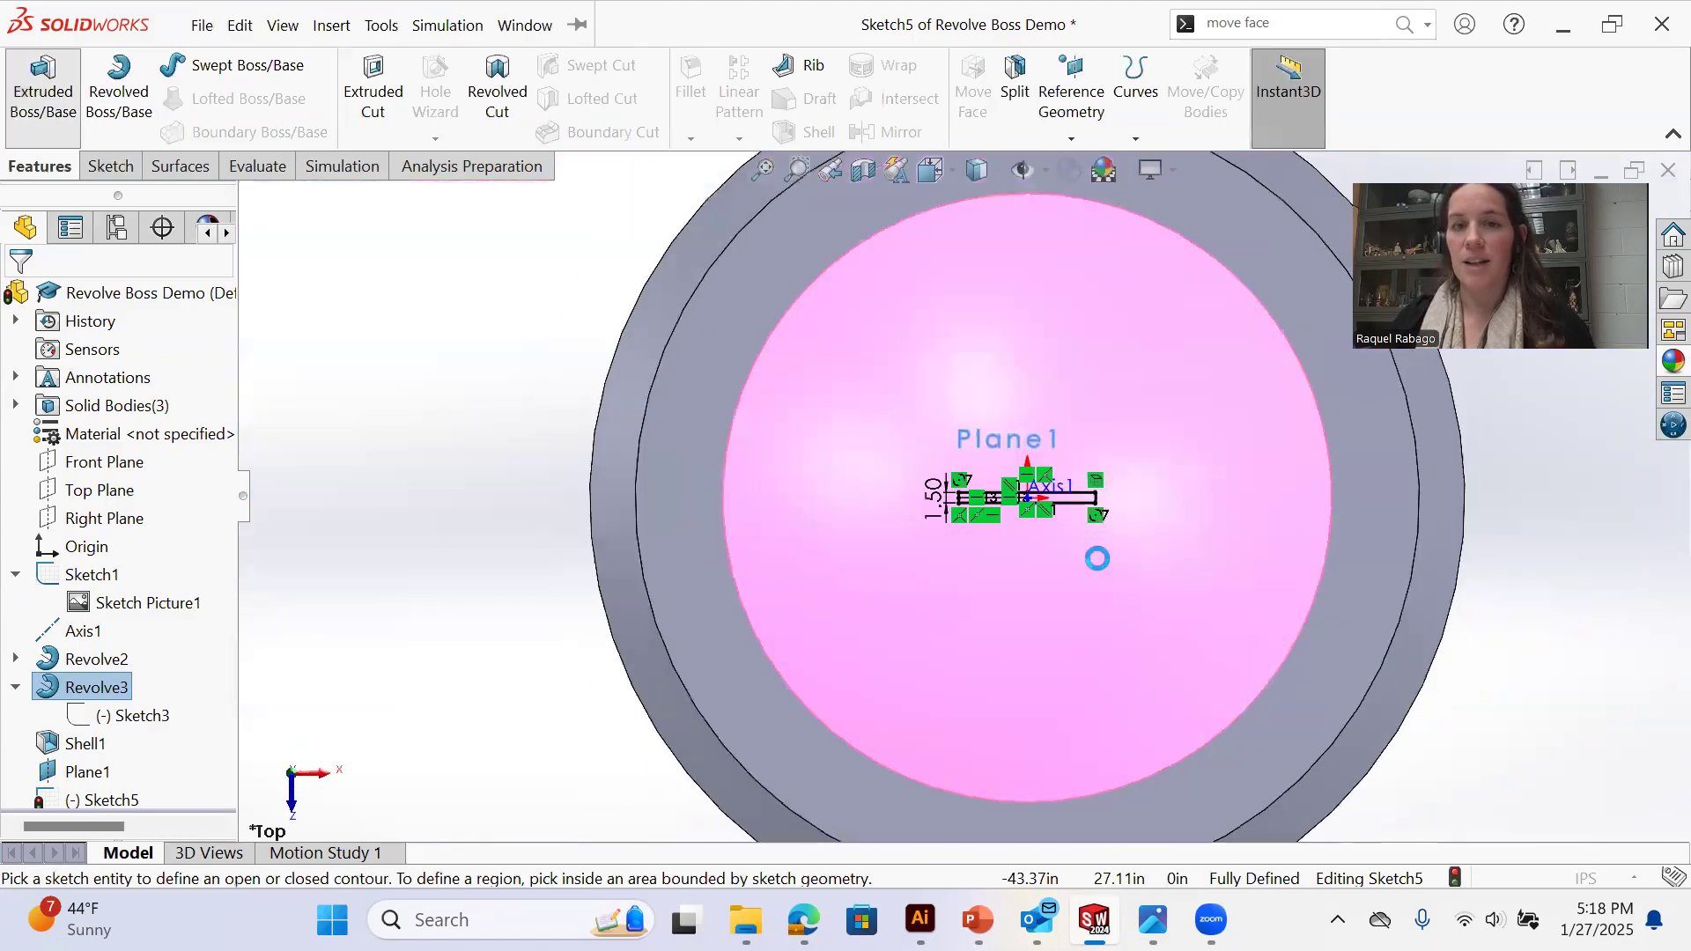
pyautogui.moveTo(1042, 253)
pyautogui.mouseDown(button='middle')
pyautogui.moveTo(993, 253)
pyautogui.moveTo(1048, 449)
pyautogui.mouseUp(button='middle')
pyautogui.scroll(-6, 1075, 484)
pyautogui.scroll(-2, 99, 768)
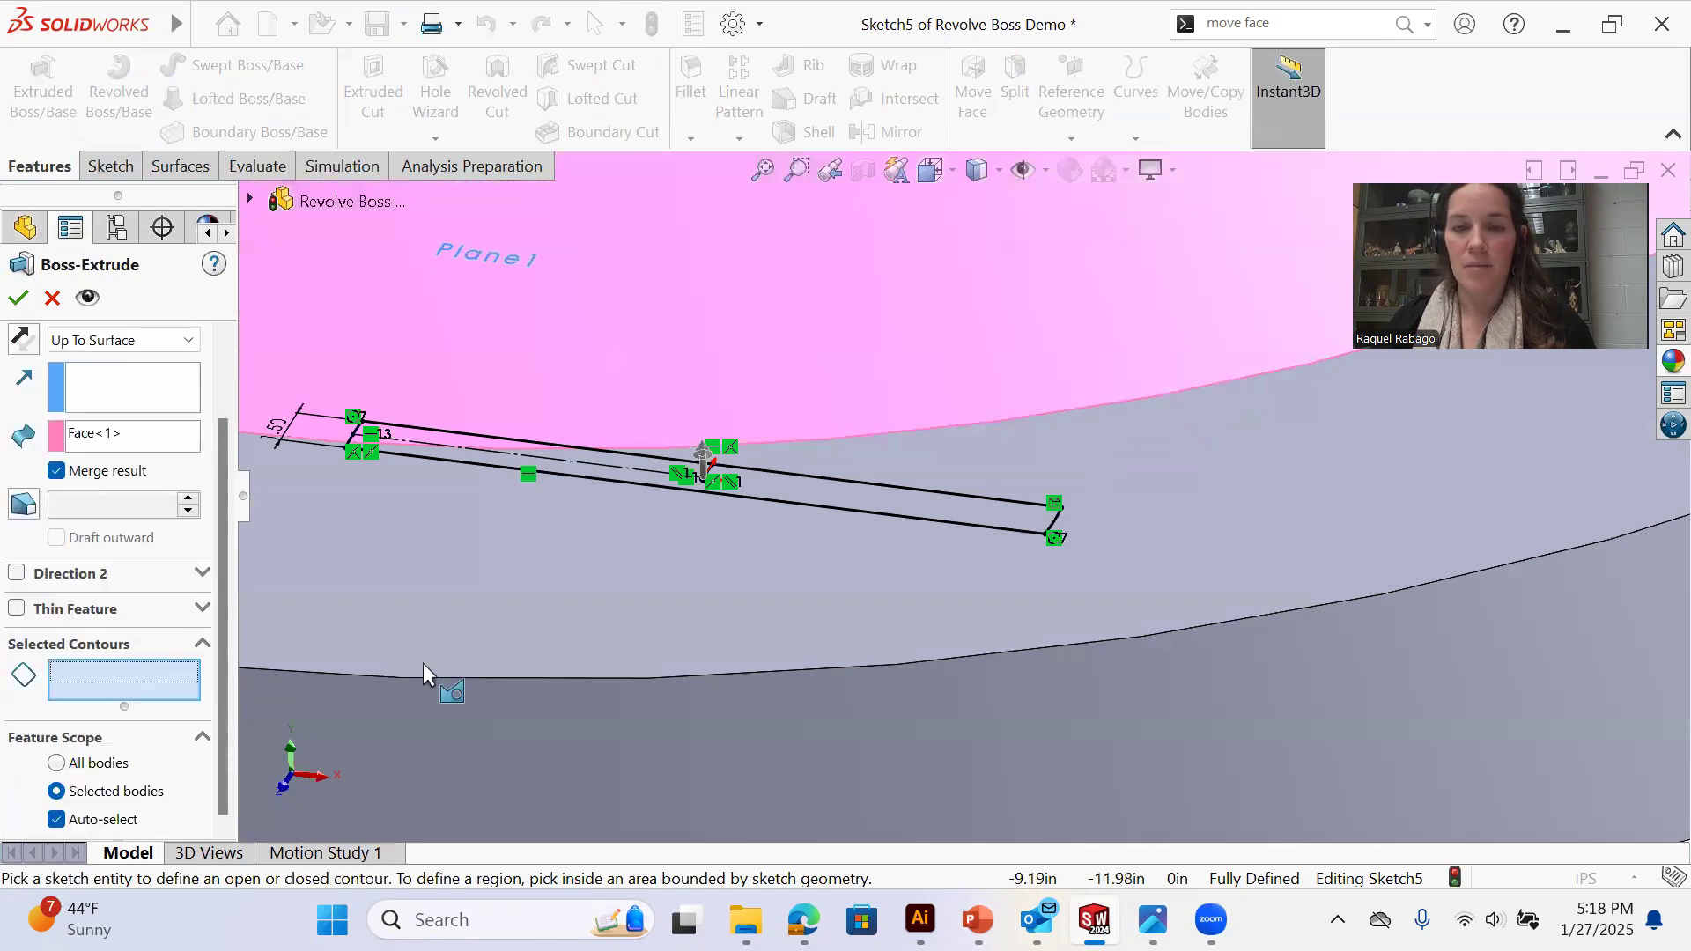
pyautogui.click(987, 511)
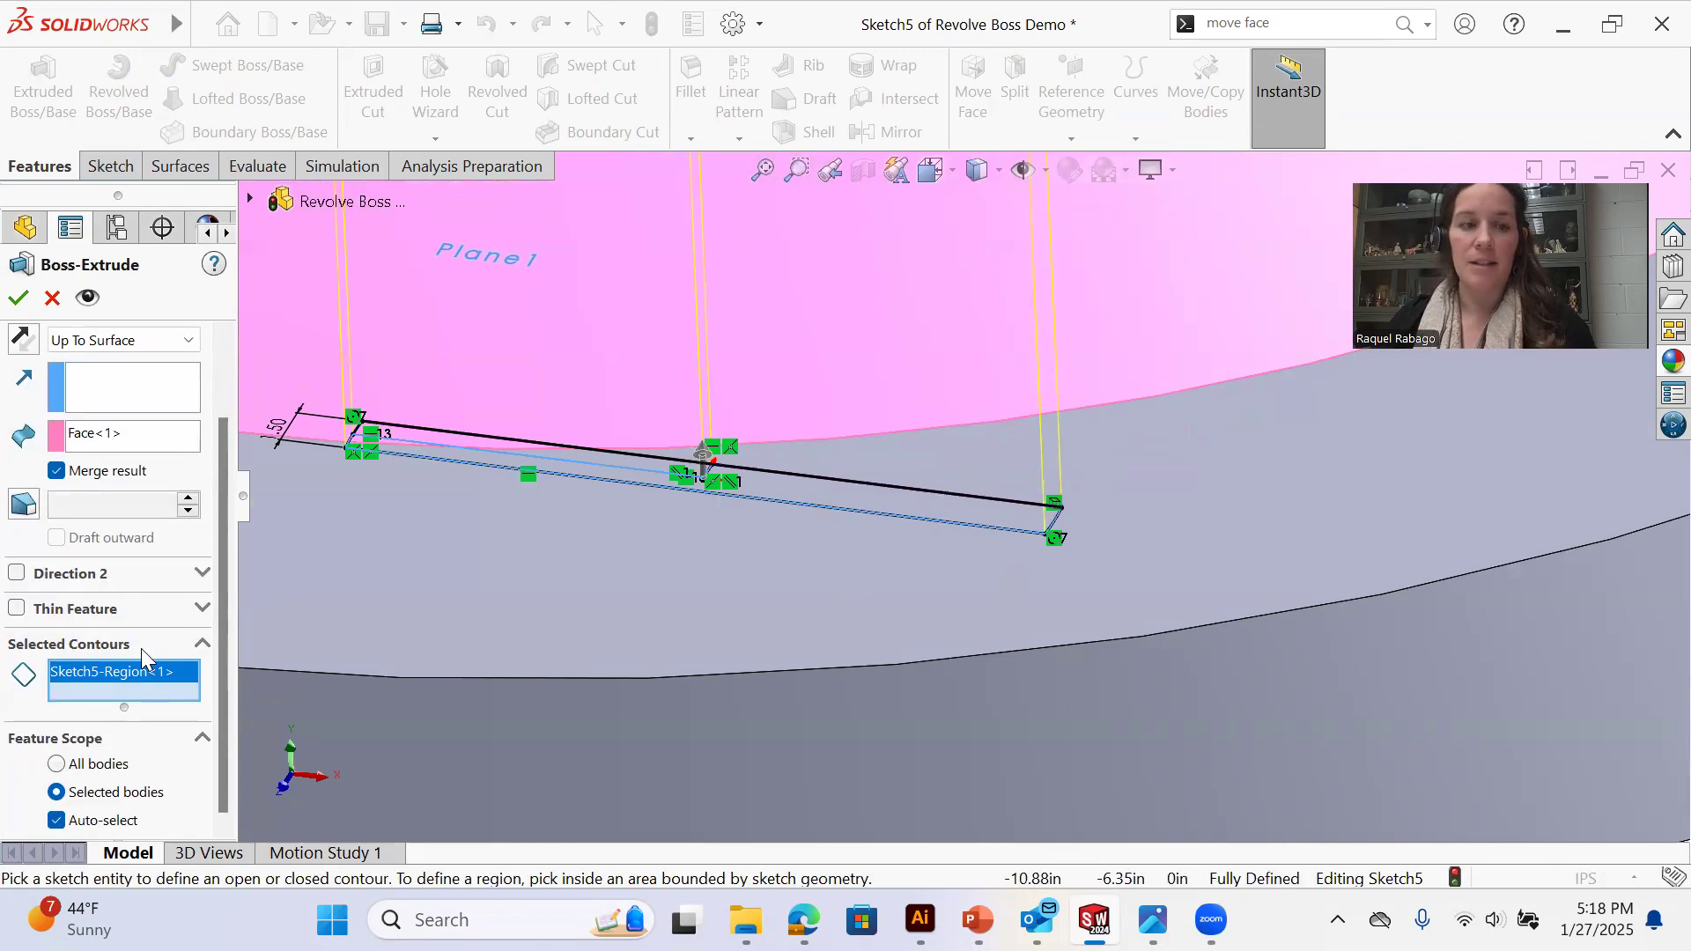
# Examine the extrusion preview between the column top and the dome from above and below
pyautogui.scroll(4, 634, 497)
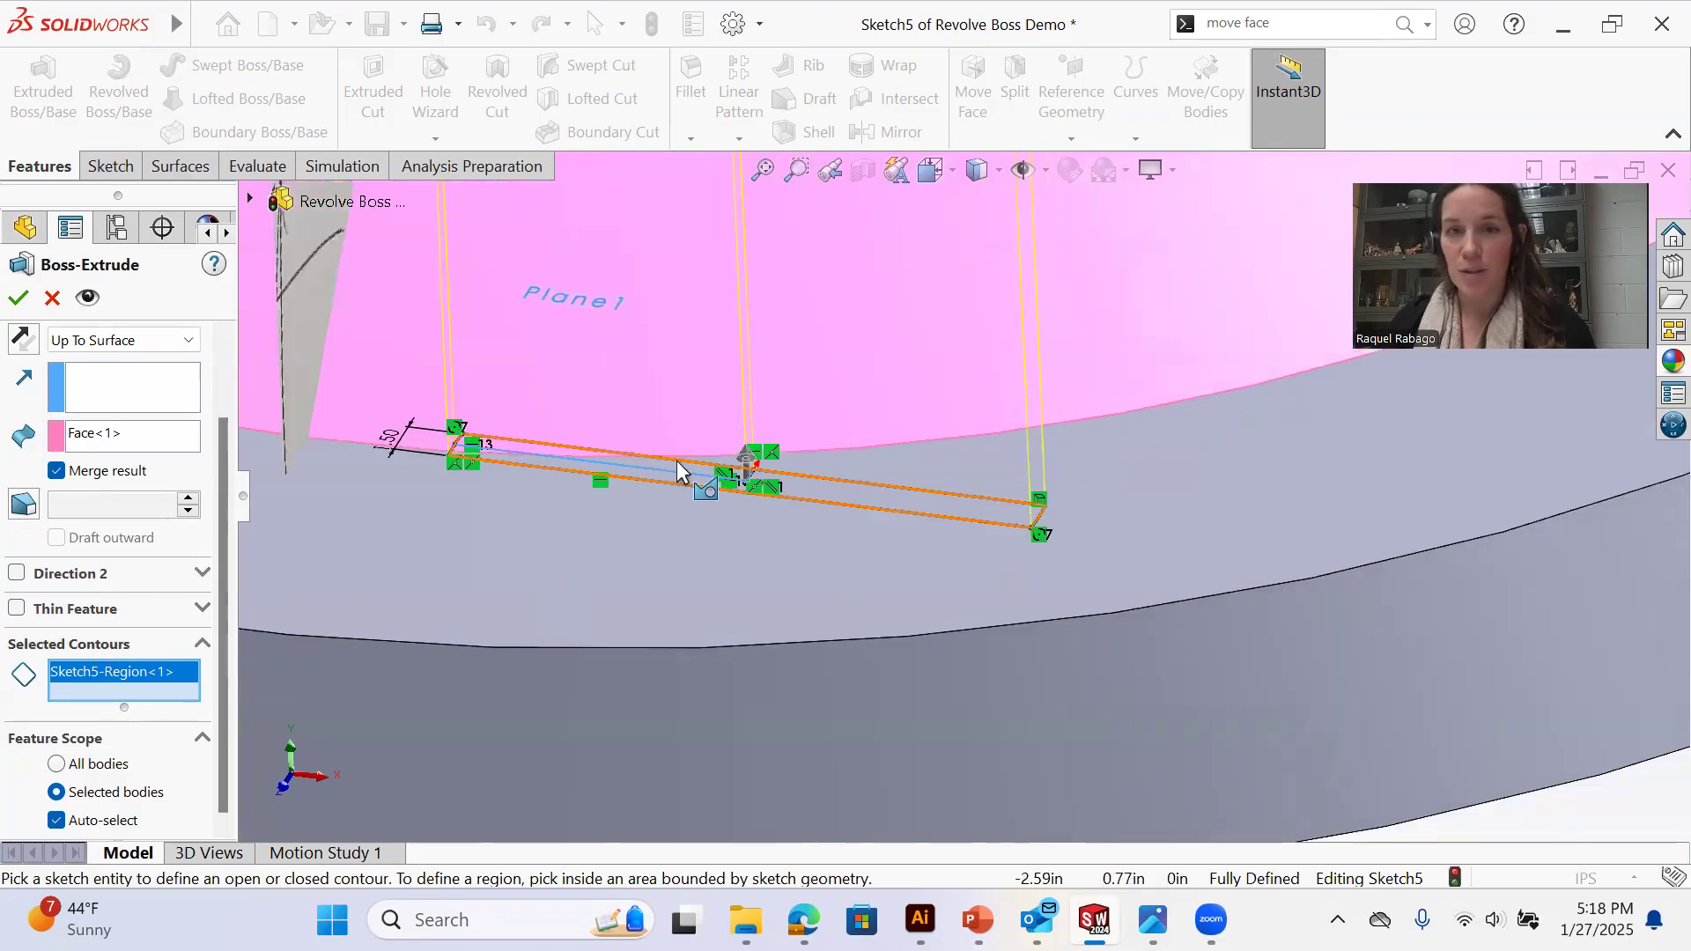
pyautogui.scroll(-4, 837, 506)
pyautogui.scroll(-2, 629, 528)
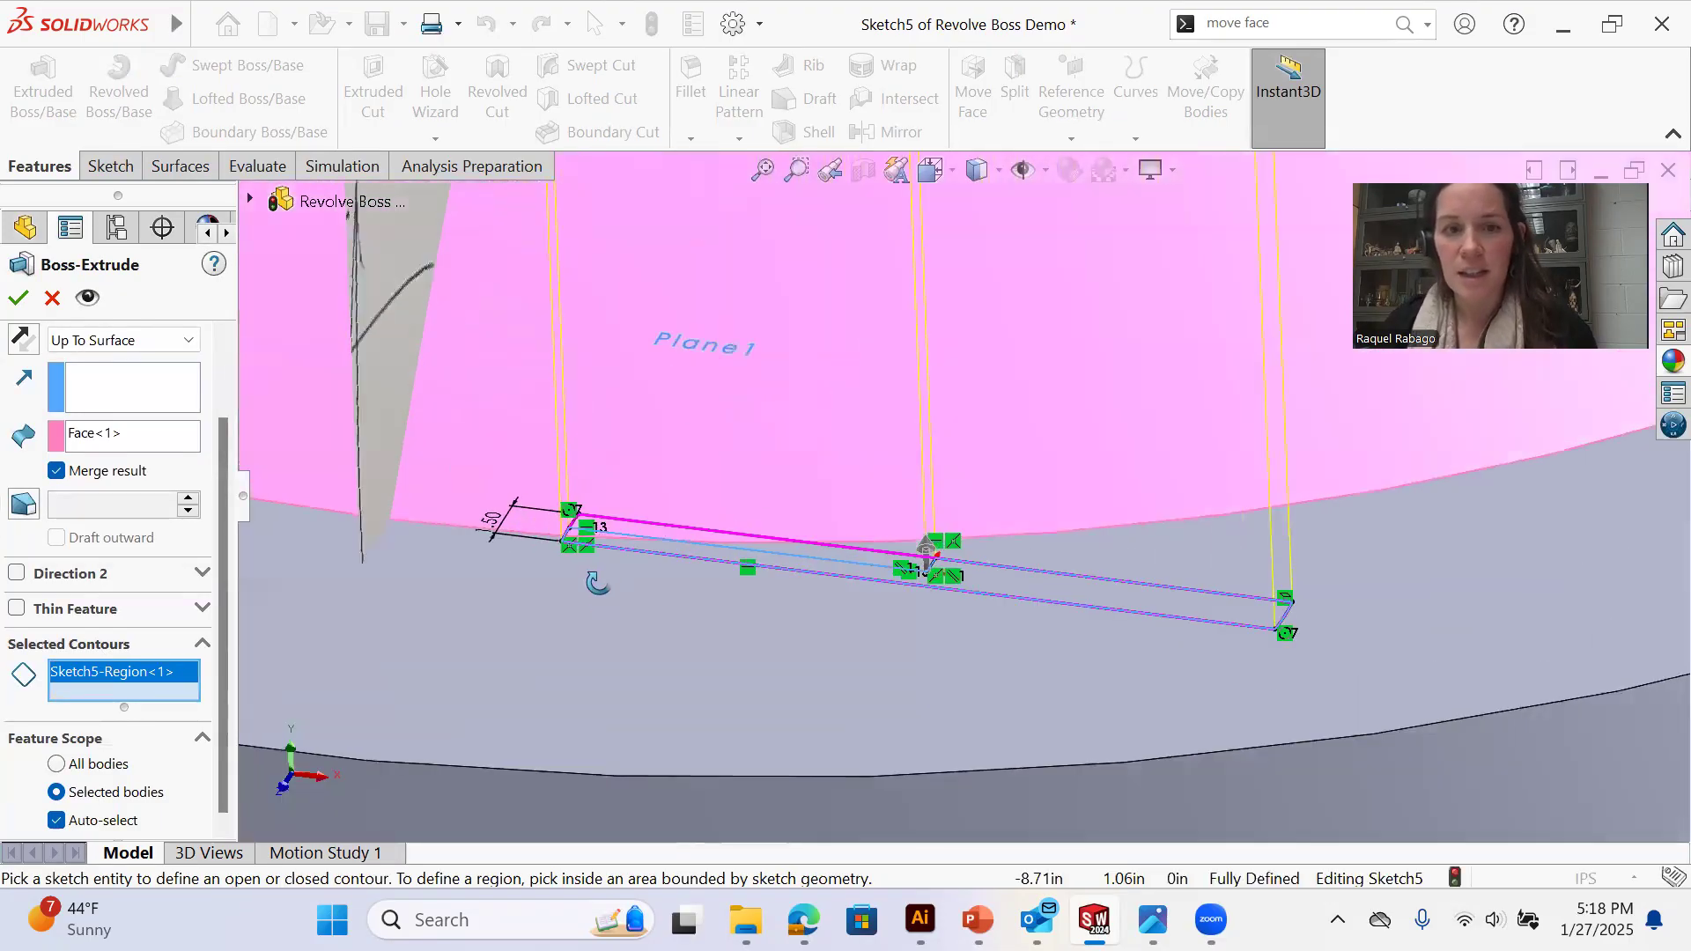
pyautogui.moveTo(596, 583); pyautogui.dragTo(806, 819, button='middle')
pyautogui.scroll(1, 718, 749)
pyautogui.scroll(-2, 723, 751)
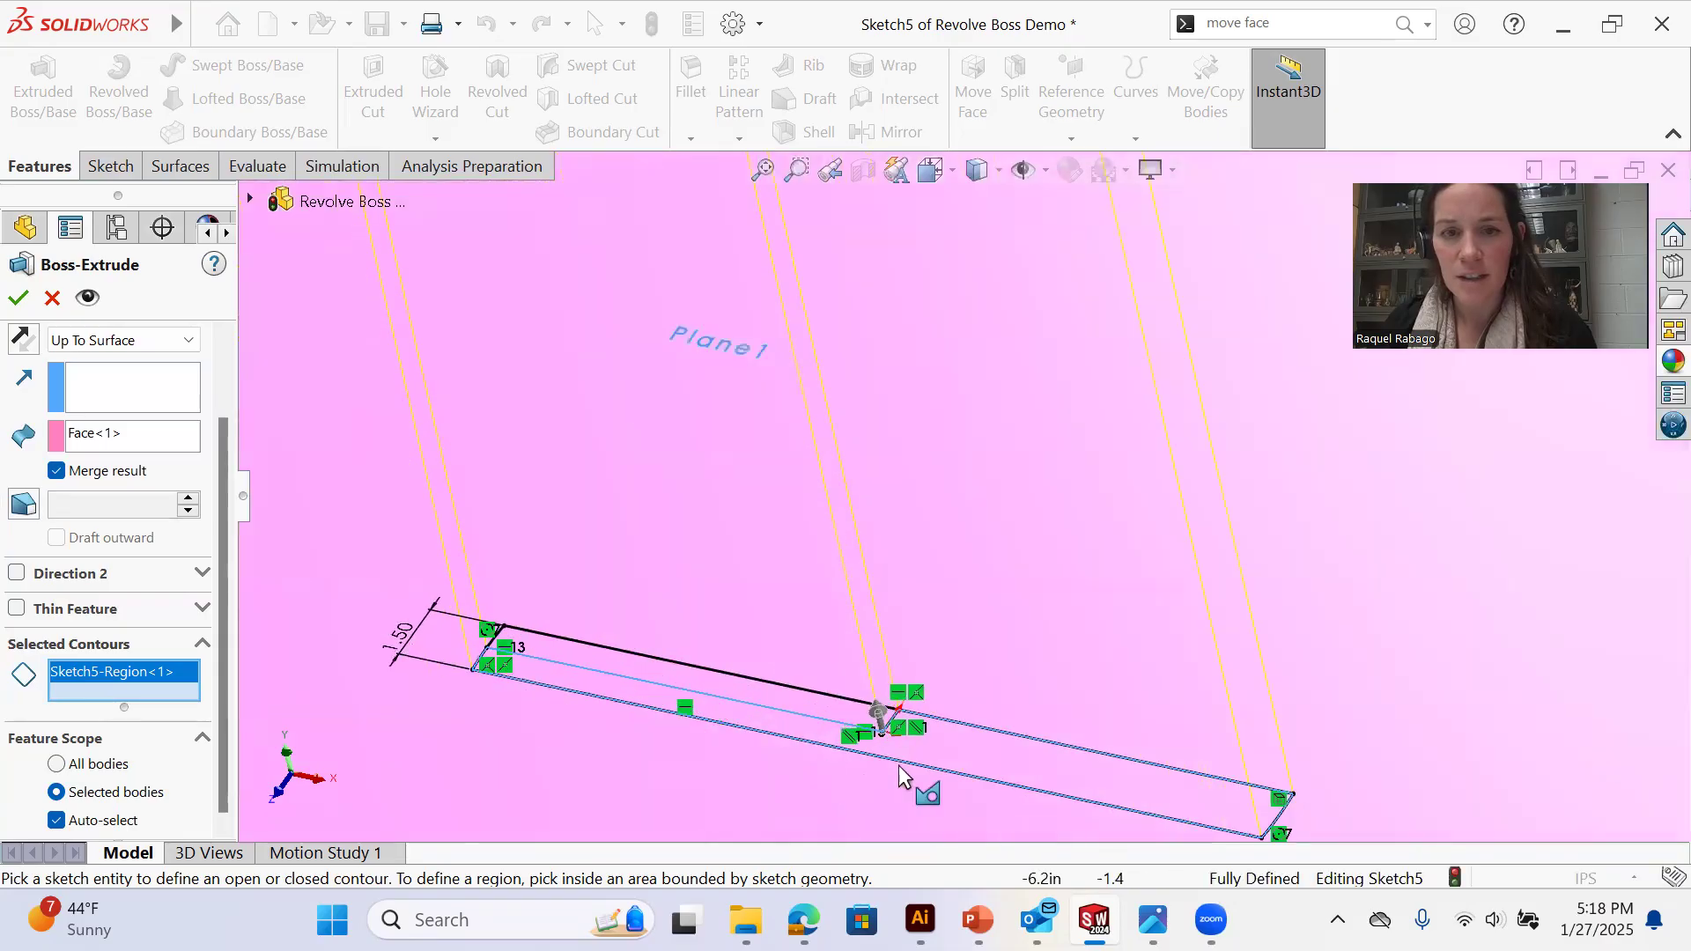
pyautogui.moveTo(837, 708)
pyautogui.mouseDown(button='middle')
pyautogui.moveTo(811, 616)
pyautogui.moveTo(642, 426)
pyautogui.moveTo(680, 382)
pyautogui.moveTo(744, 412)
pyautogui.moveTo(792, 502)
pyautogui.moveTo(910, 397)
pyautogui.moveTo(910, 226)
pyautogui.moveTo(878, 302)
pyautogui.moveTo(836, 220)
pyautogui.moveTo(841, 180)
pyautogui.mouseUp(button='middle')
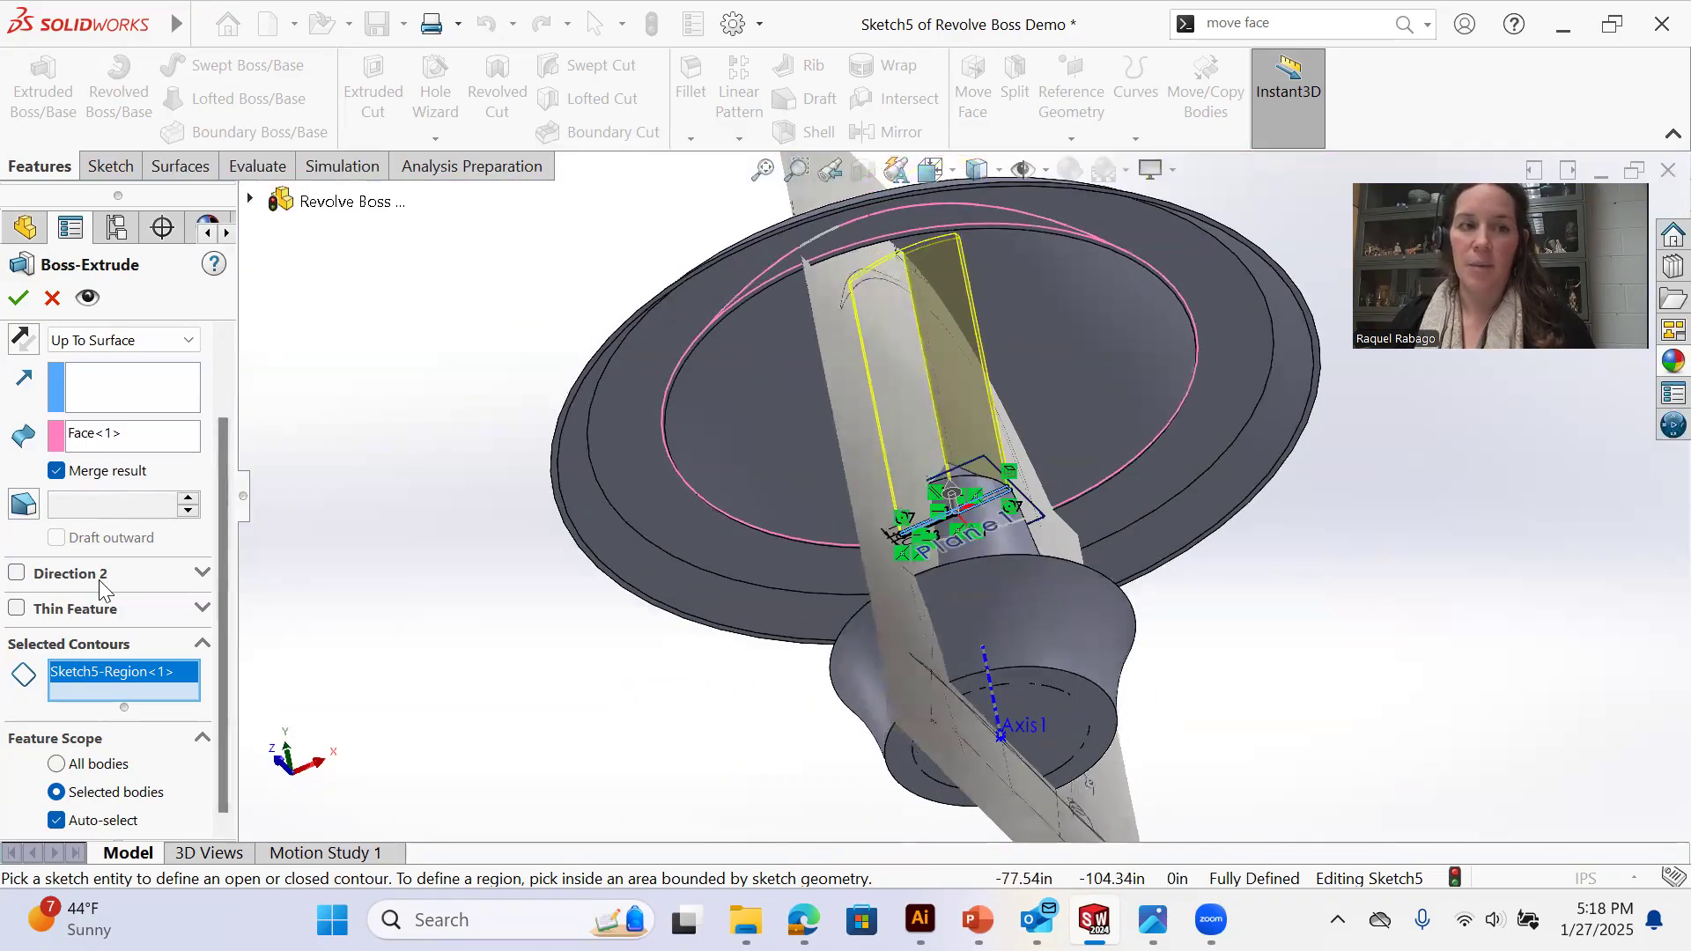
pyautogui.moveTo(936, 295); pyautogui.dragTo(819, 352, button='middle')
# Replace the Up To Surface end face with the dome's inner underside face and complete the strip's extrusion
pyautogui.click(124, 340)
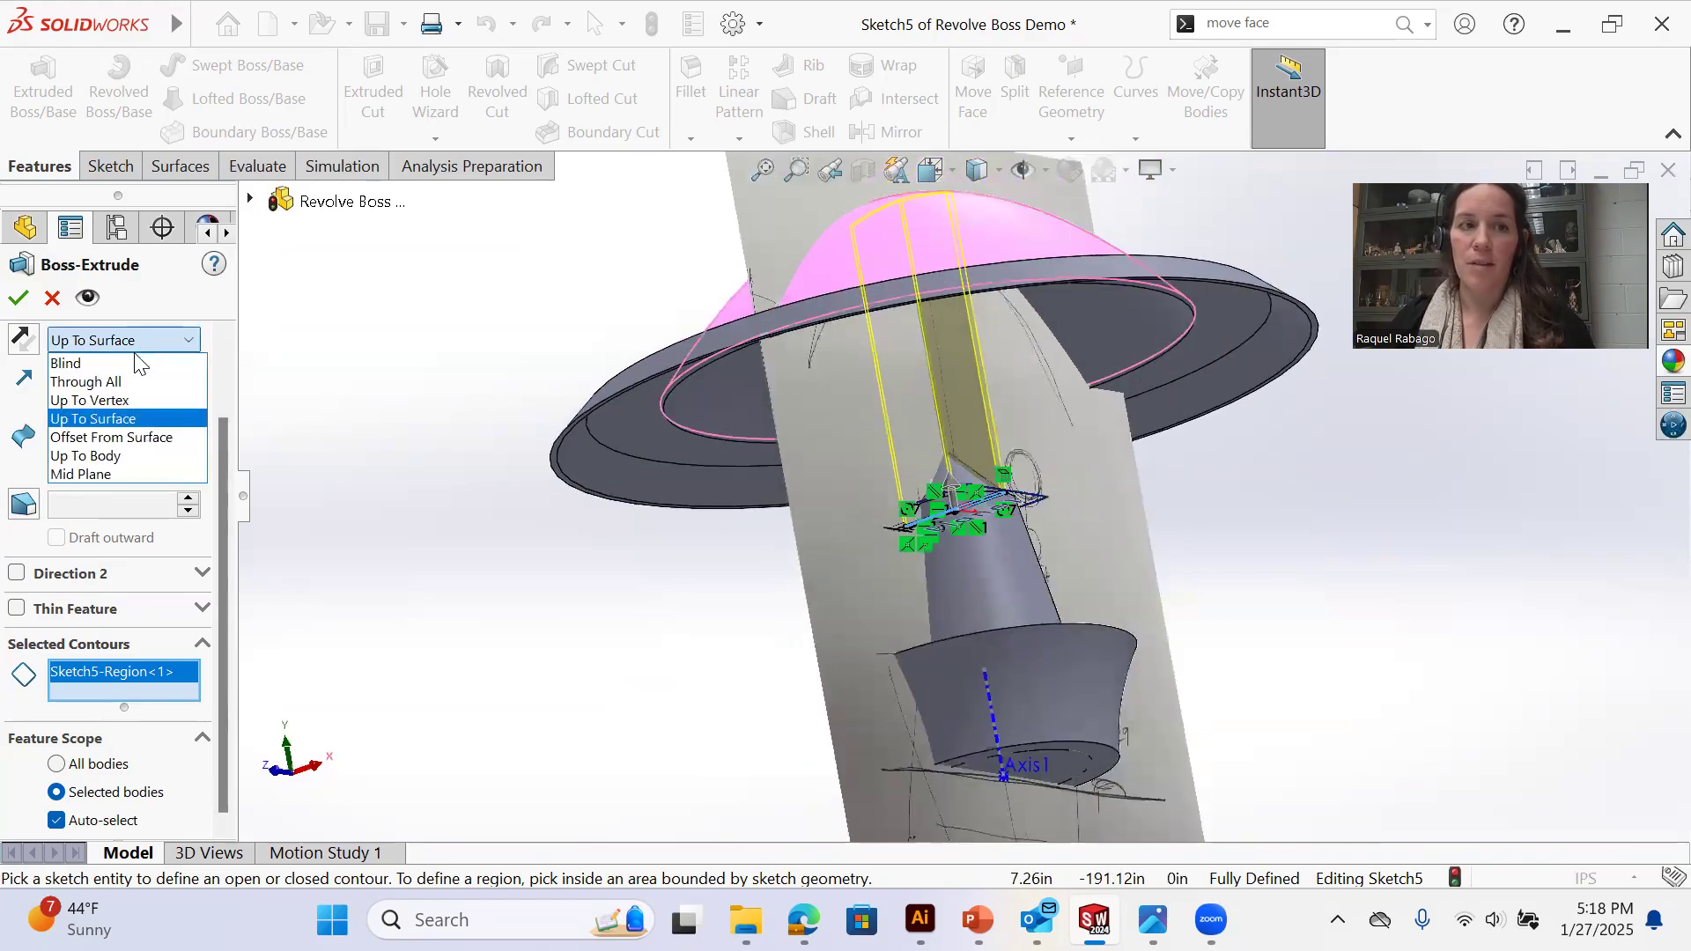
pyautogui.click(126, 423)
pyautogui.rightClick(124, 435)
pyautogui.click(172, 487)
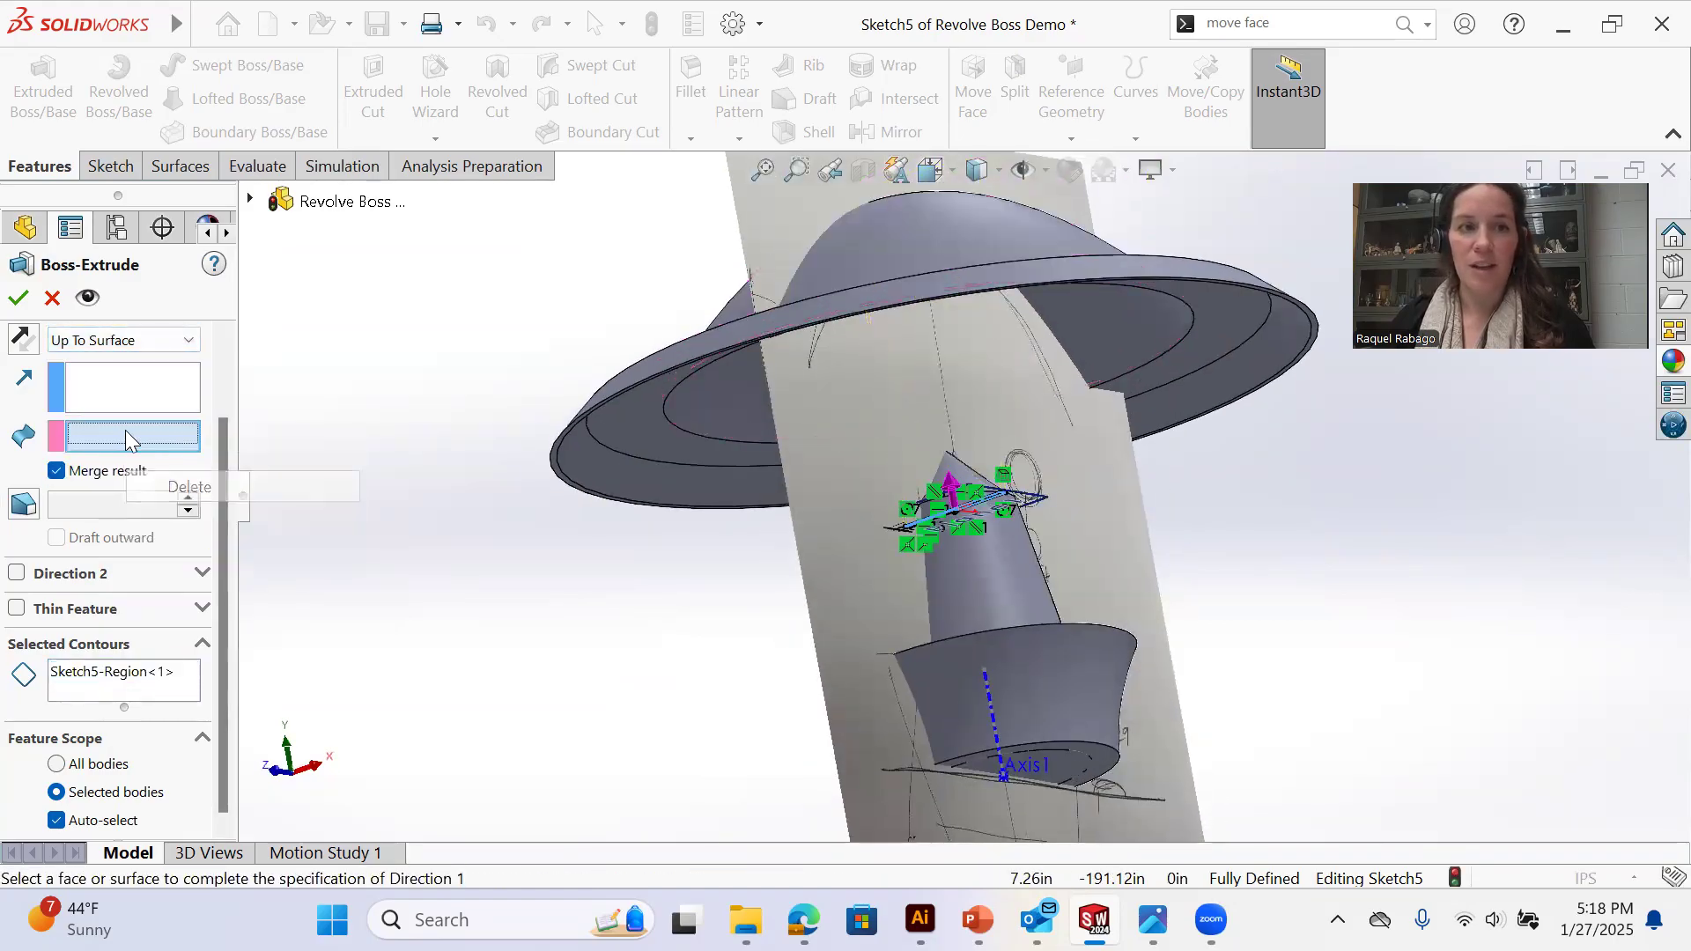
pyautogui.click(748, 390)
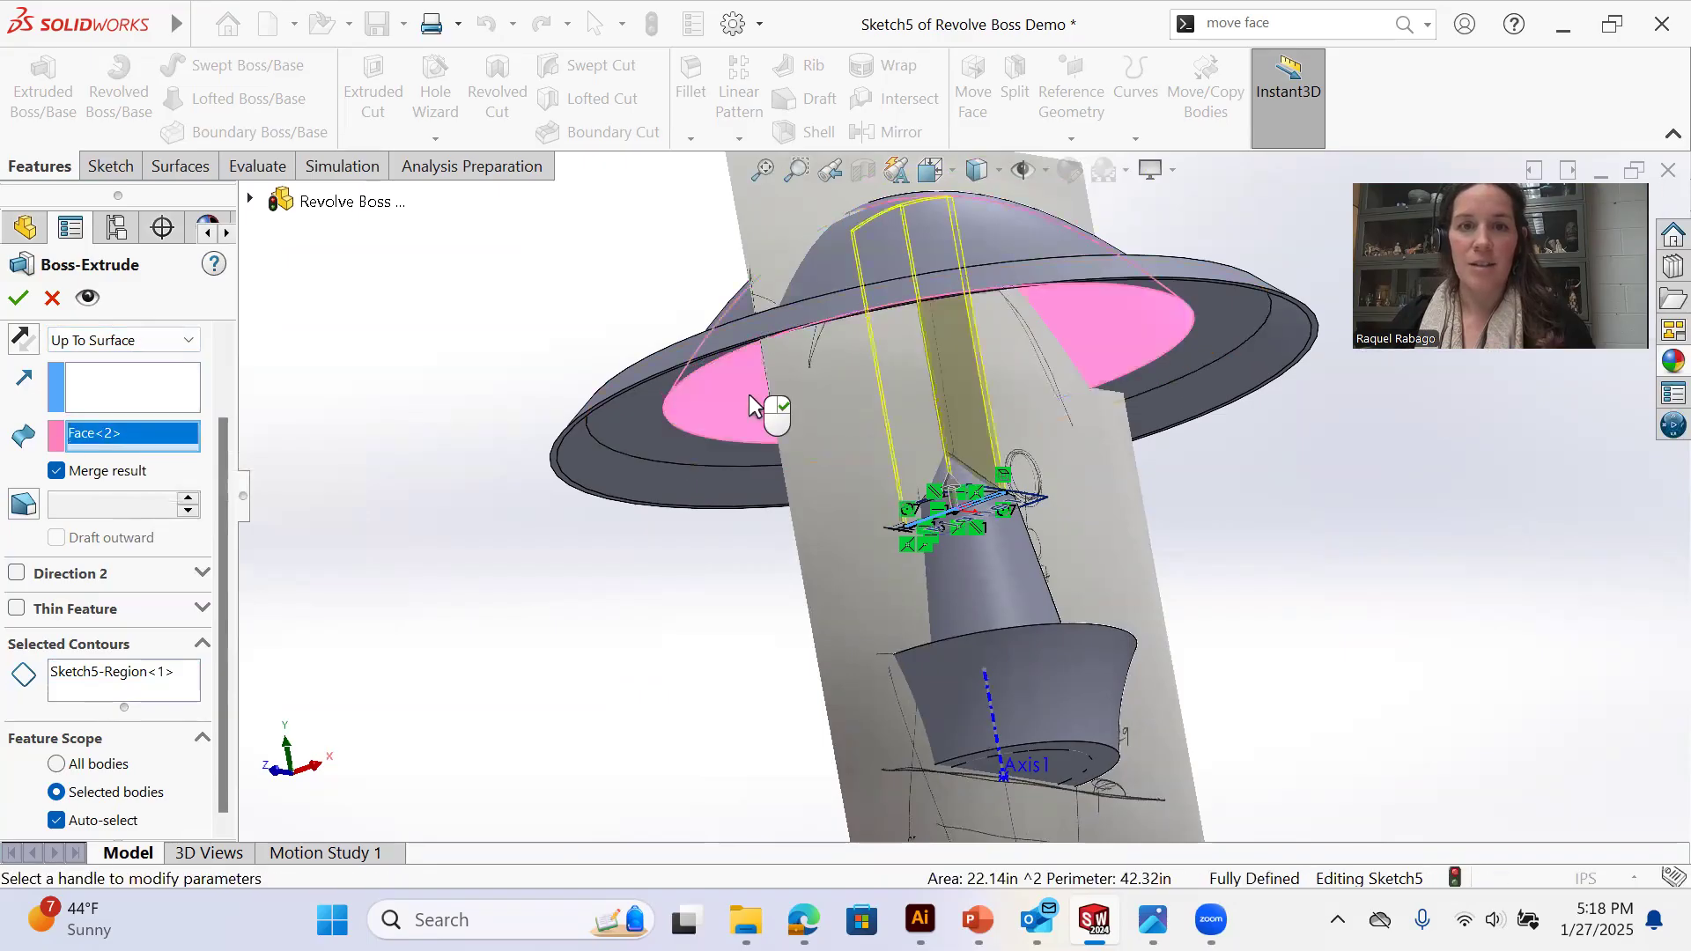
pyautogui.scroll(2, 53, 406)
pyautogui.click(18, 300)
# Hide the reference picture, planes, axis and sketches, and examine the dome, extruded strip and column from several angles
pyautogui.moveTo(1241, 433); pyautogui.dragTo(1231, 568, button='middle')
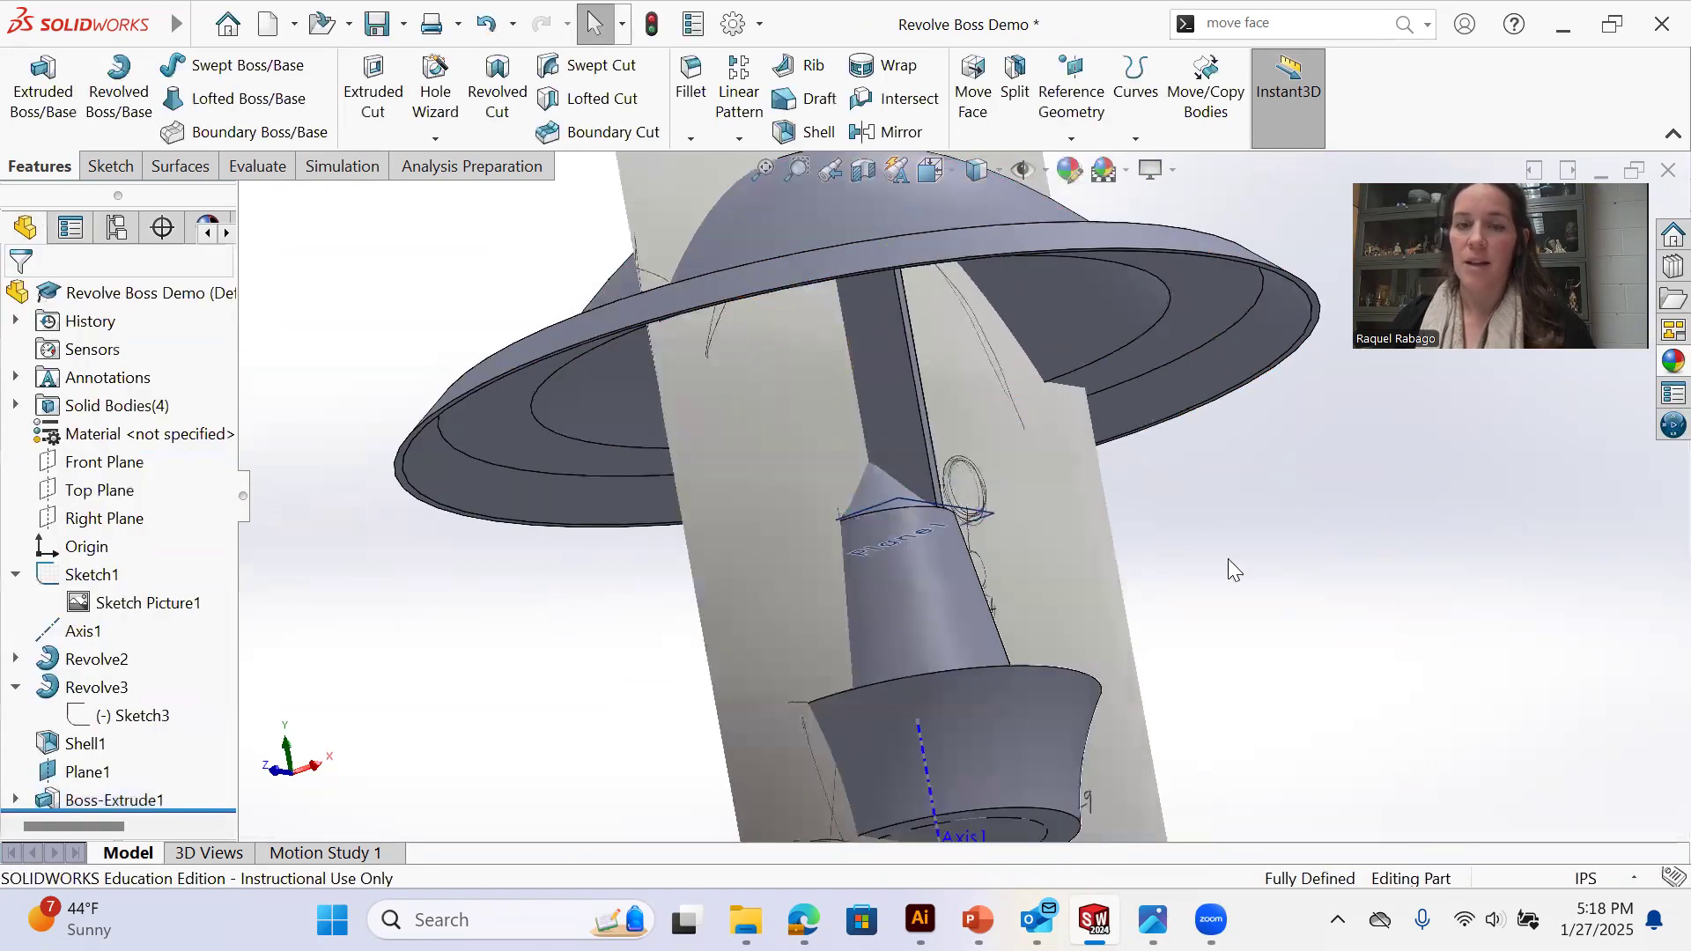
pyautogui.click(1021, 169)
pyautogui.moveTo(1238, 656)
pyautogui.mouseDown(button='middle')
pyautogui.moveTo(964, 748)
pyautogui.moveTo(787, 636)
pyautogui.moveTo(720, 622)
pyautogui.moveTo(809, 699)
pyautogui.mouseUp(button='middle')
pyautogui.scroll(3, 719, 621)
pyautogui.scroll(-1, 718, 621)
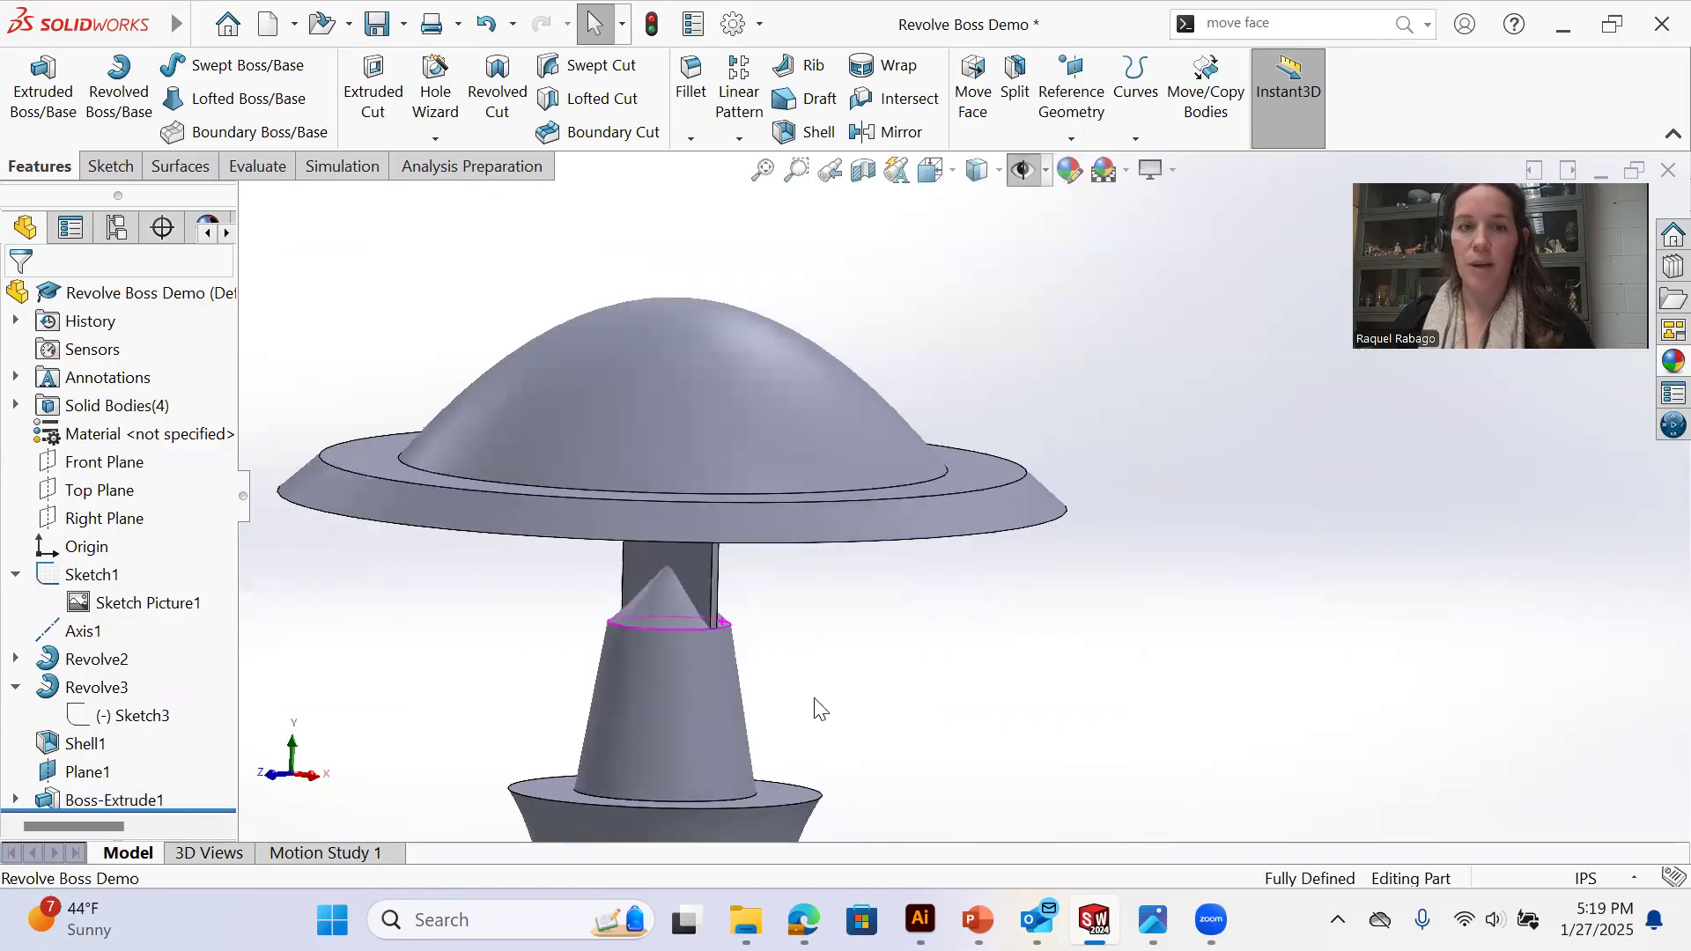
pyautogui.scroll(2, 826, 630)
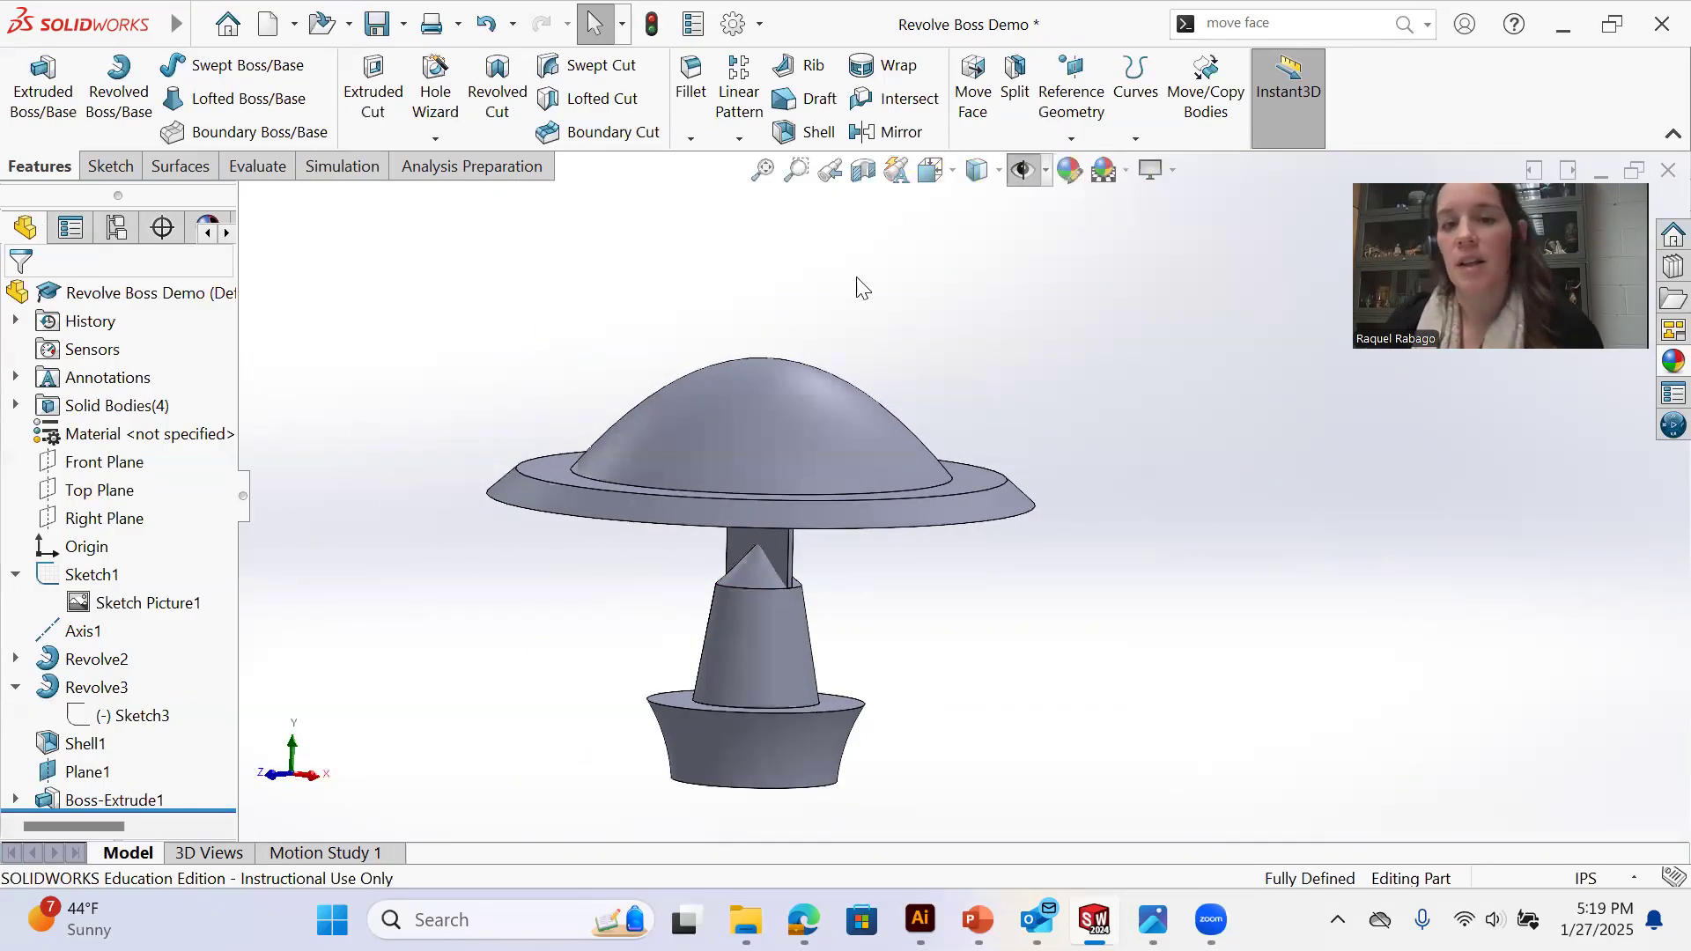
pyautogui.moveTo(834, 441); pyautogui.dragTo(888, 475, button='middle')
pyautogui.moveTo(772, 394); pyautogui.dragTo(744, 389, button='middle')
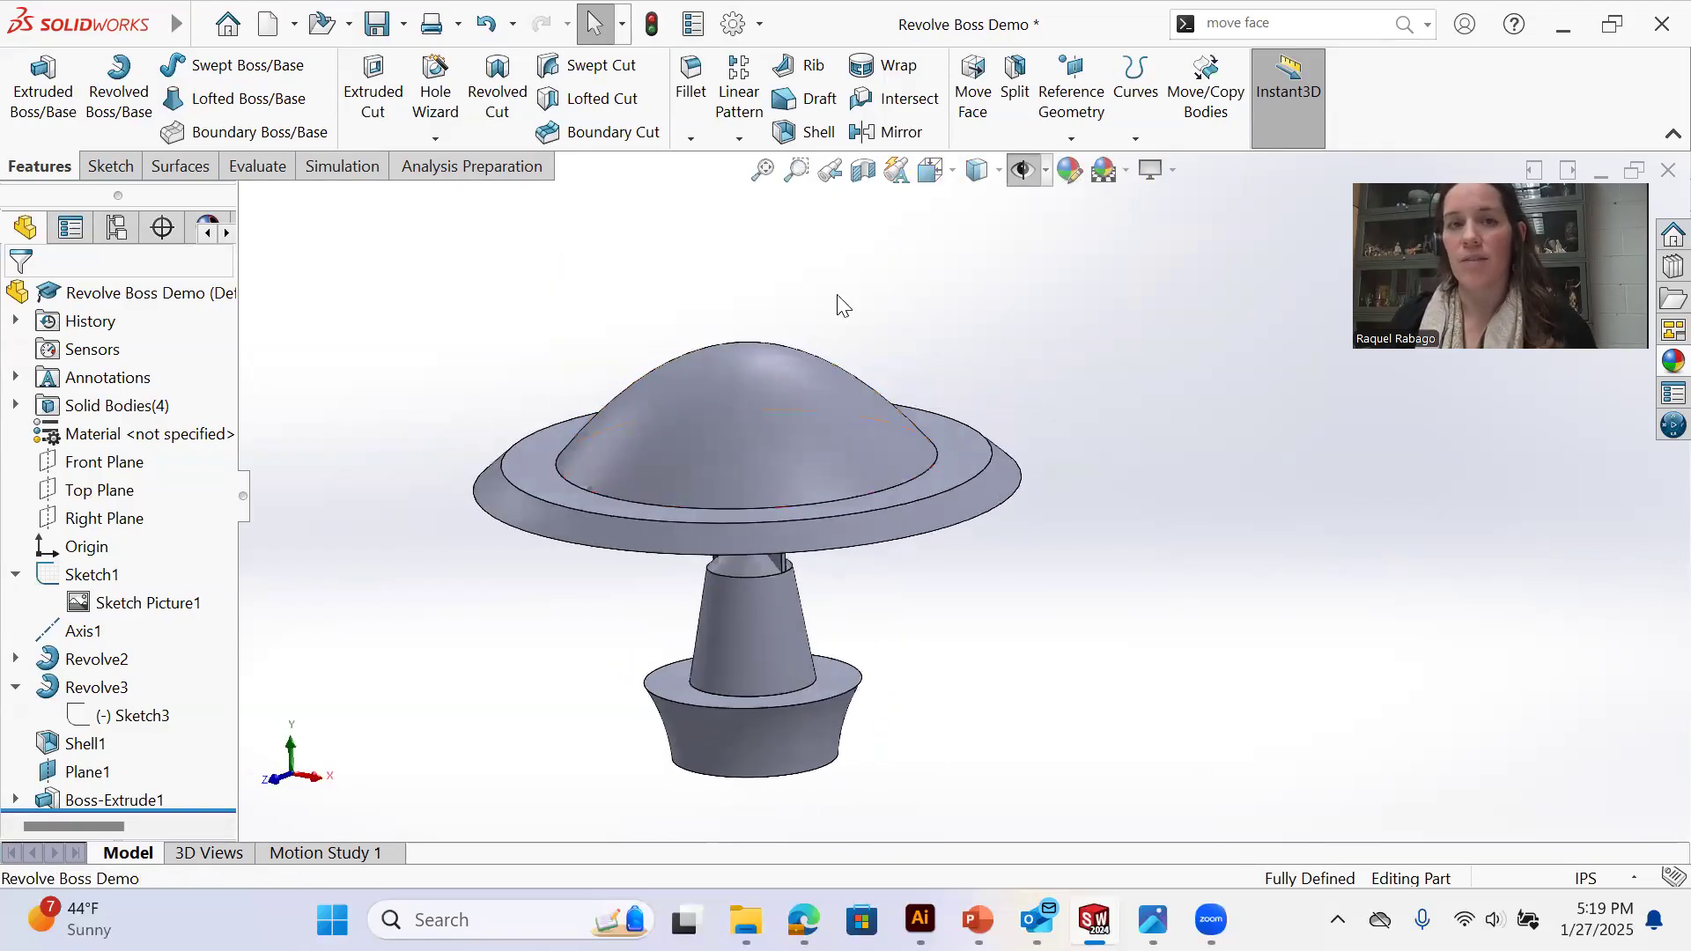
# Start a Move/Copy Body operation with Copy enabled and select the extruded strip under the dome as the body
pyautogui.click(145, 798)
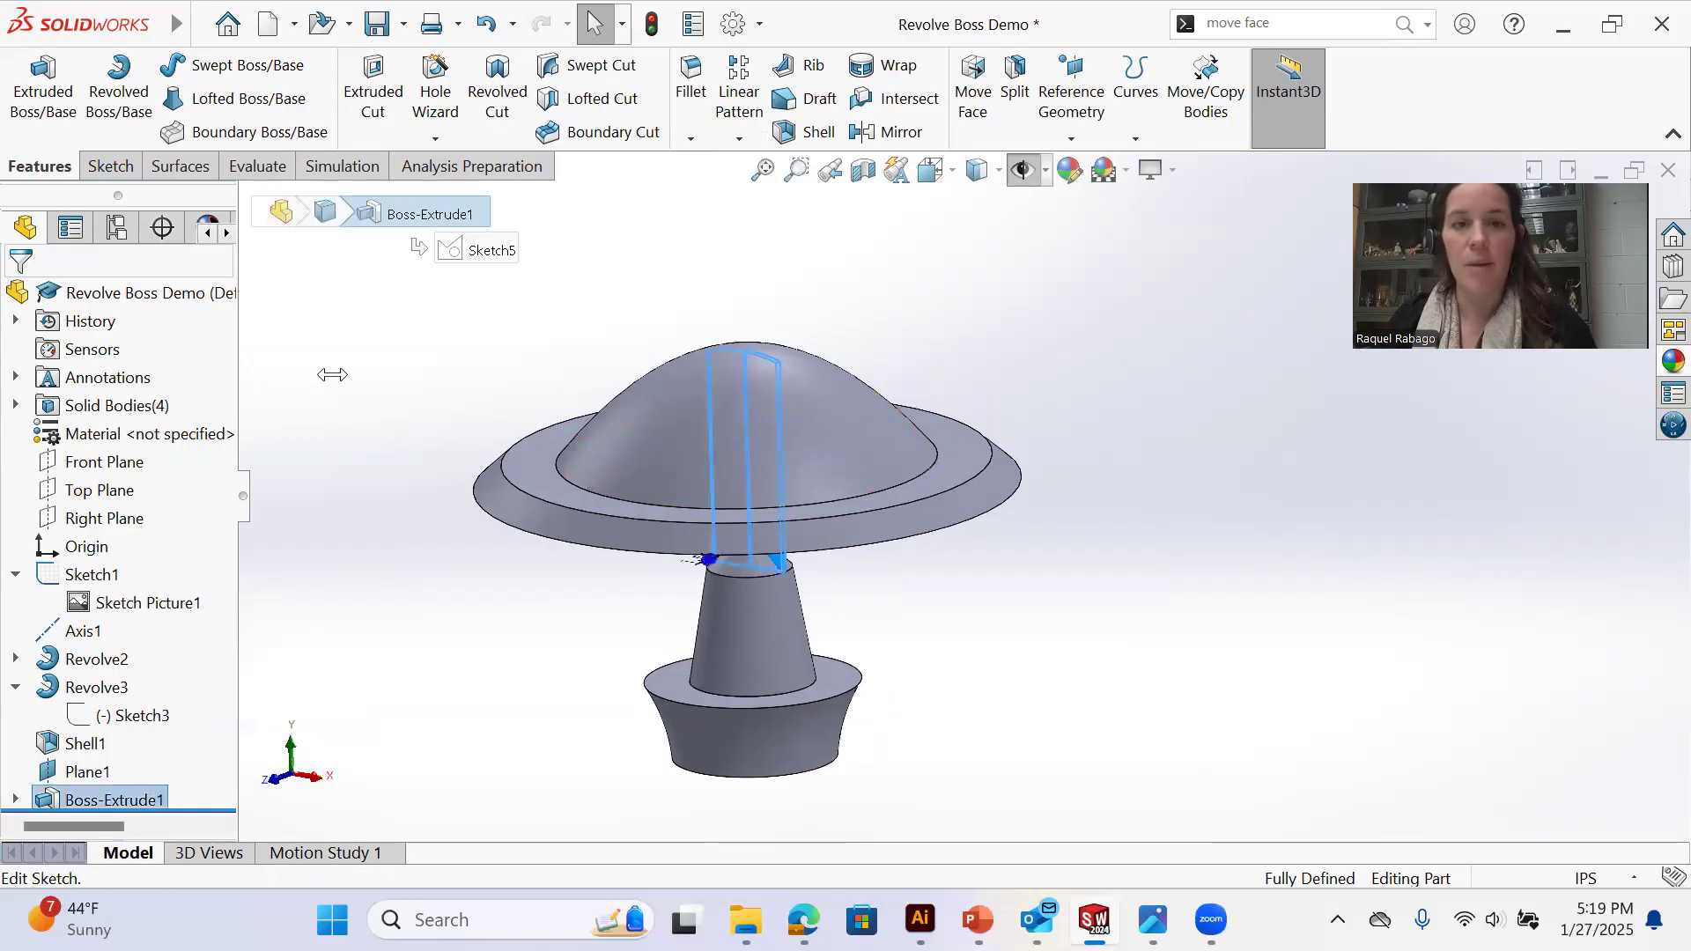
pyautogui.click(15, 405)
pyautogui.click(141, 518)
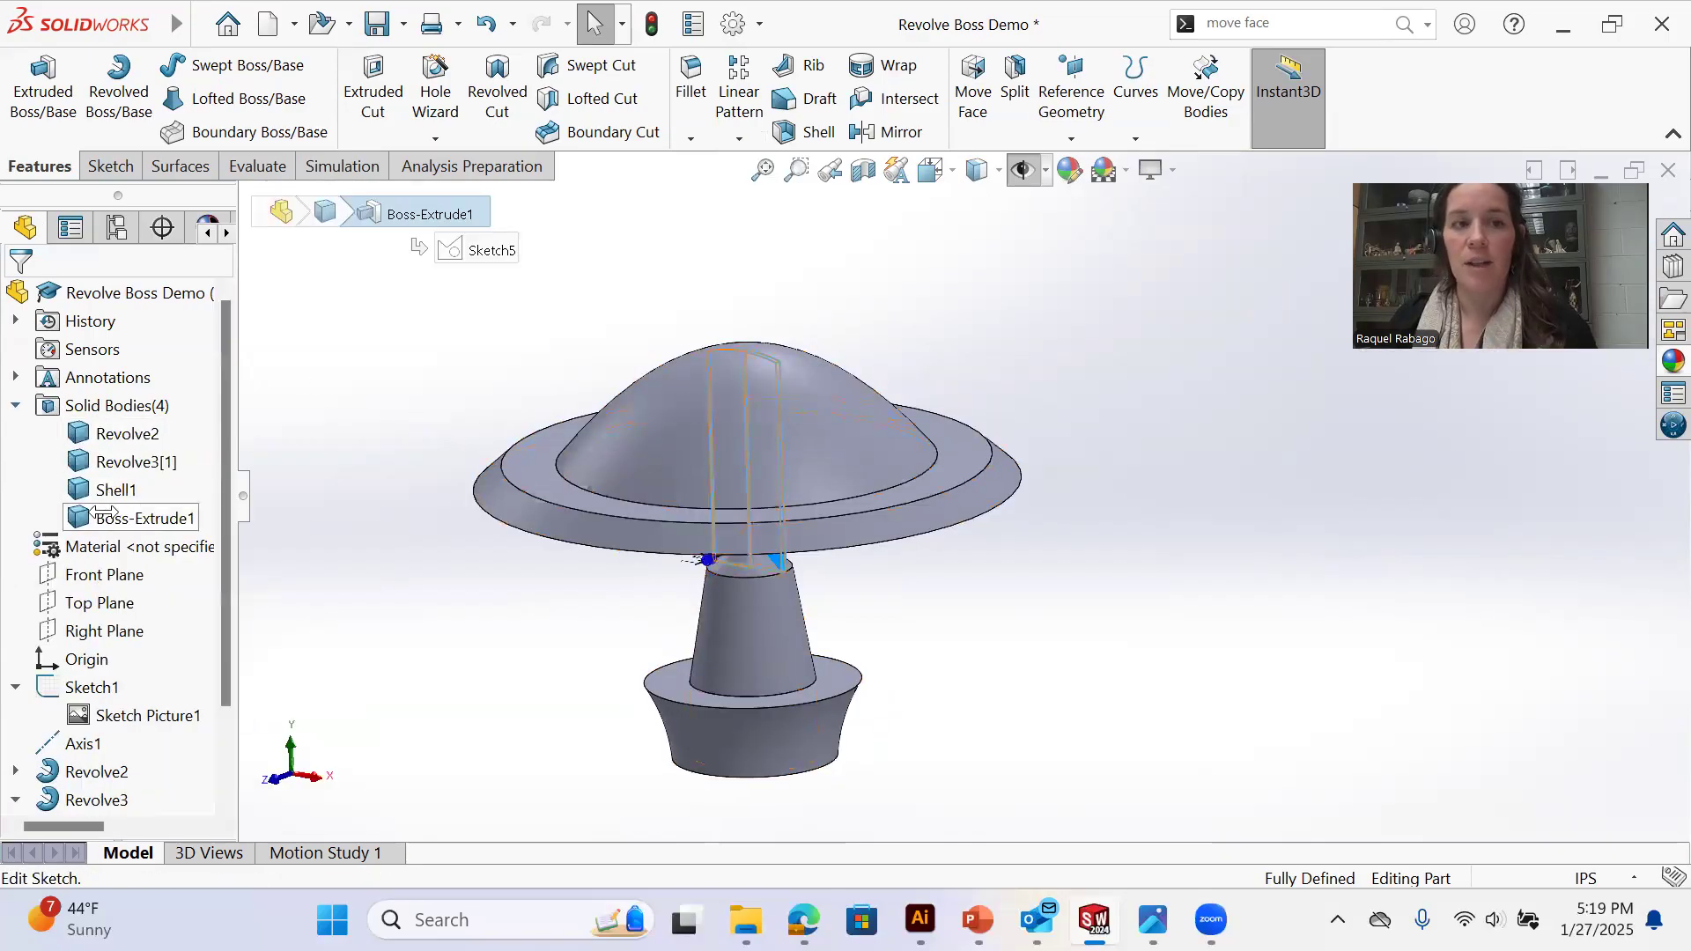
pyautogui.click(738, 138)
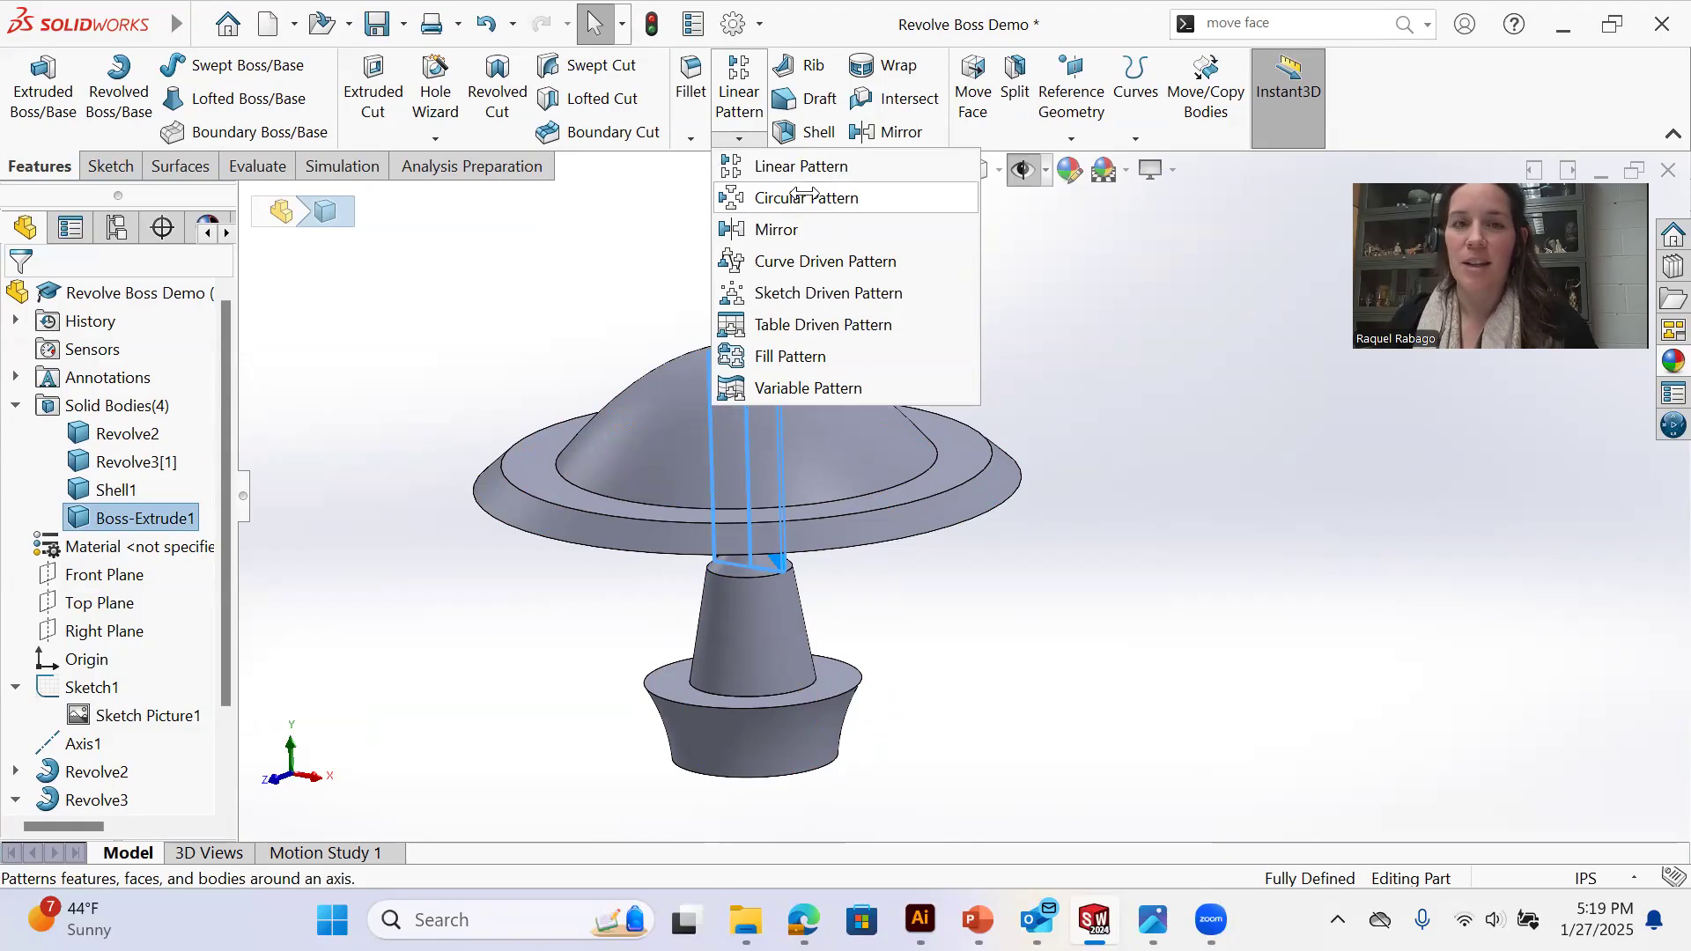
pyautogui.click(1205, 92)
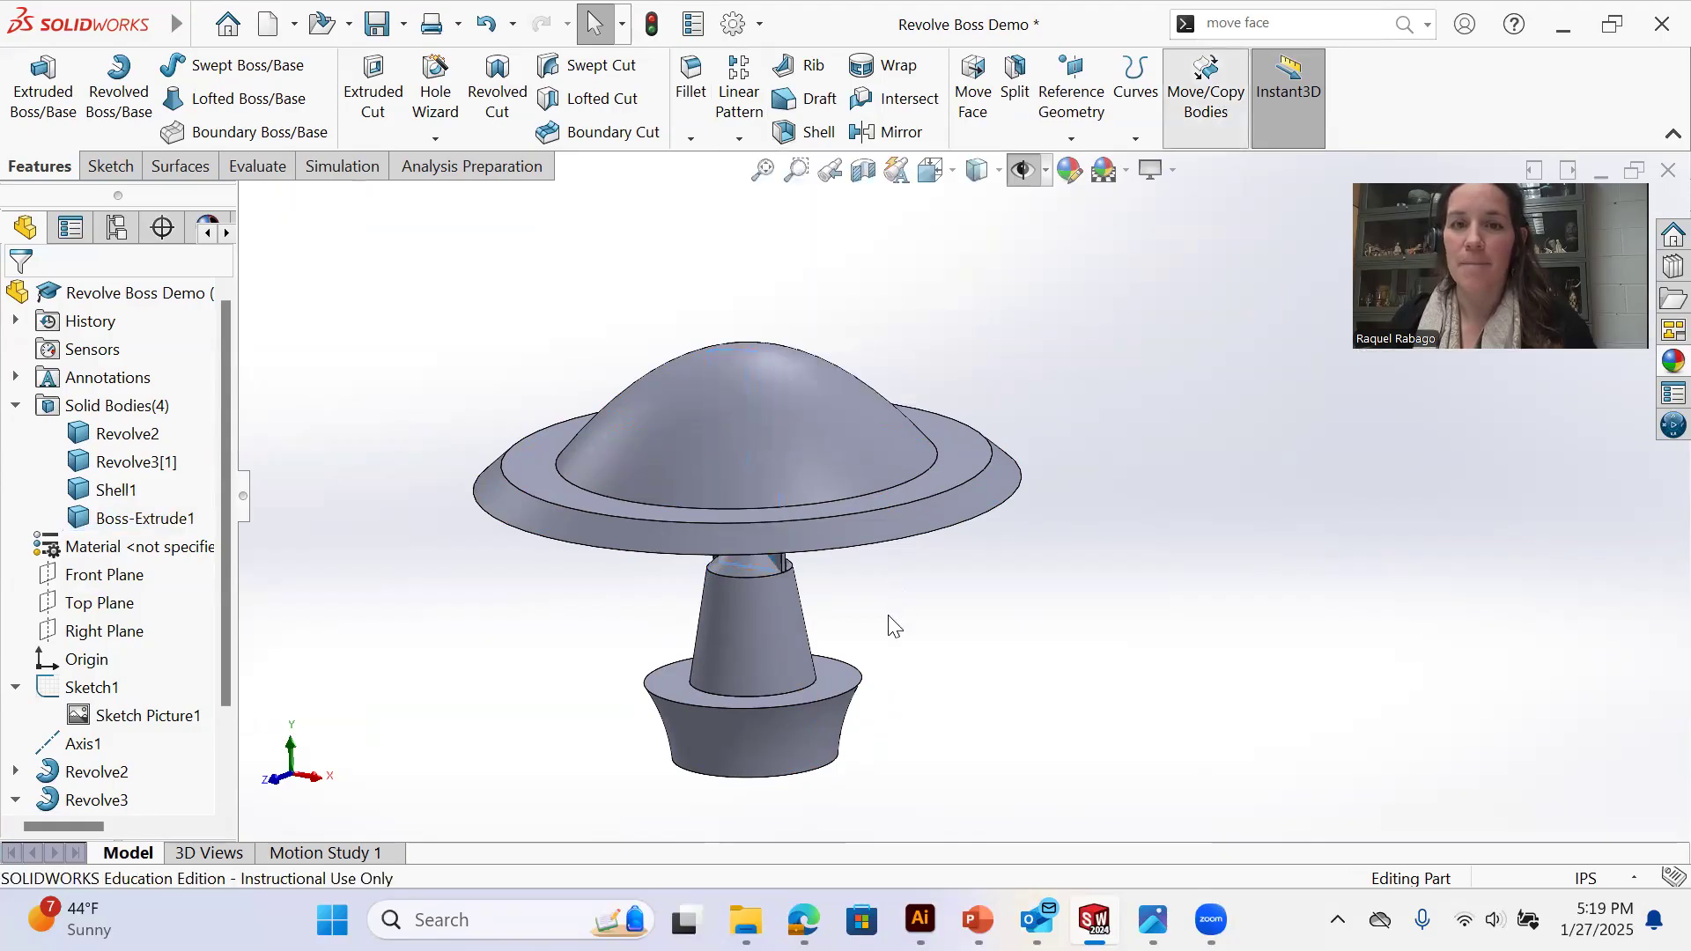
pyautogui.moveTo(877, 585); pyautogui.dragTo(846, 543, button='middle')
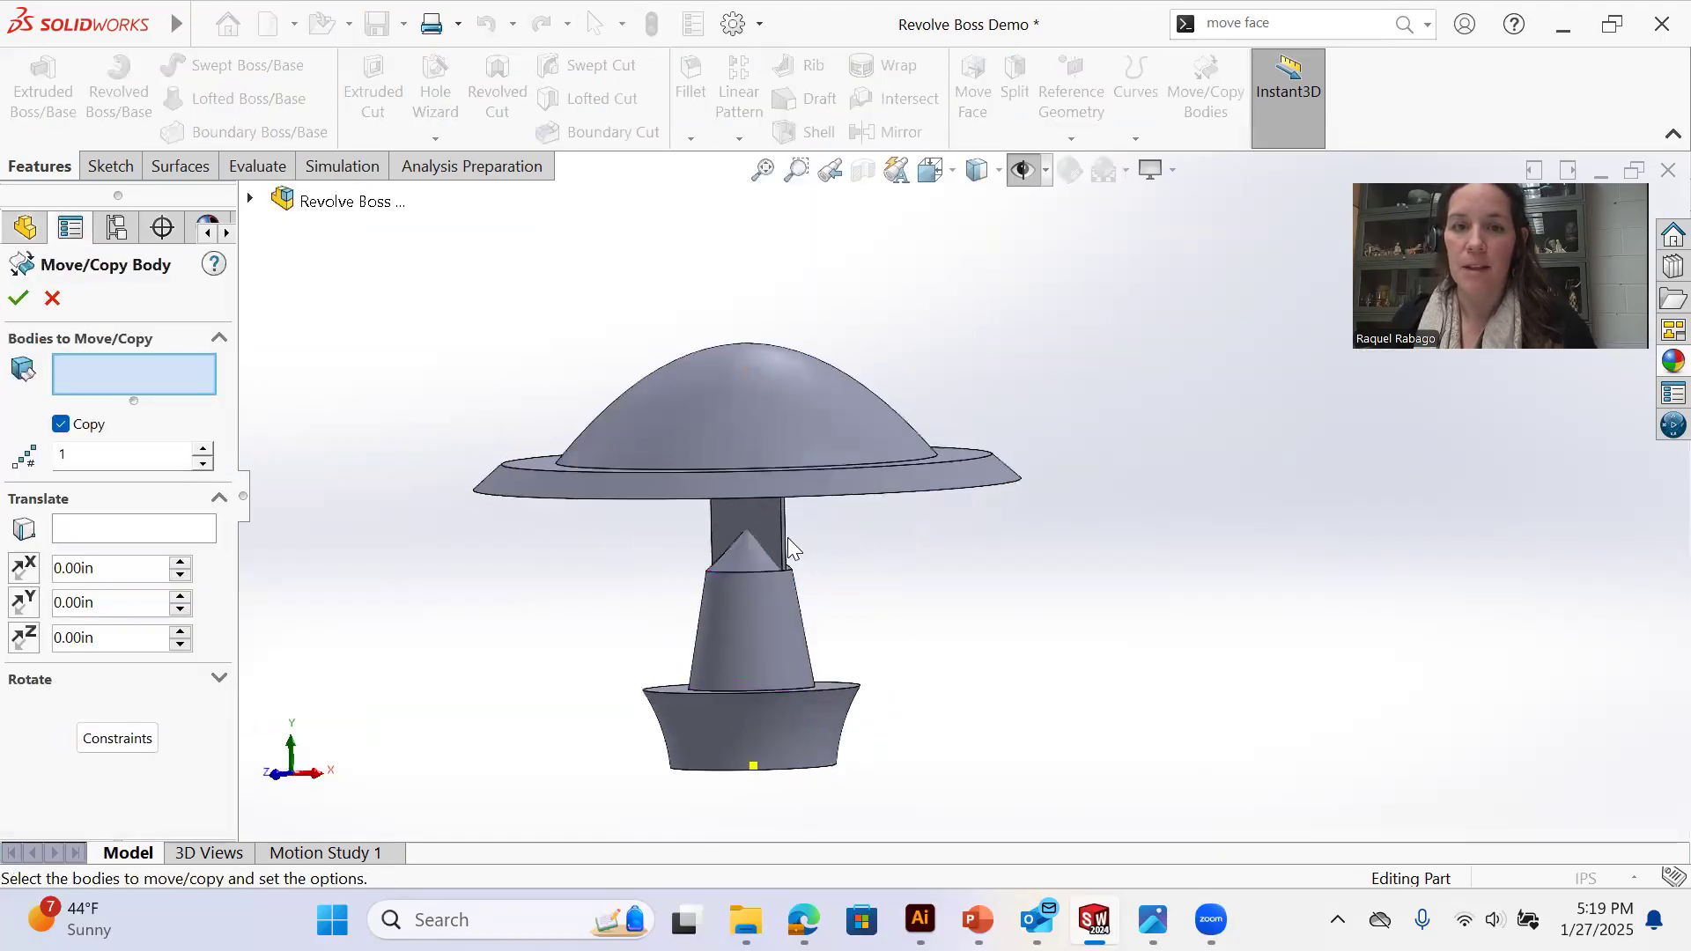
pyautogui.click(768, 522)
# Show the hidden reference items and choose the central vertical axis as the rotation reference for the strip's copy
pyautogui.click(1008, 174)
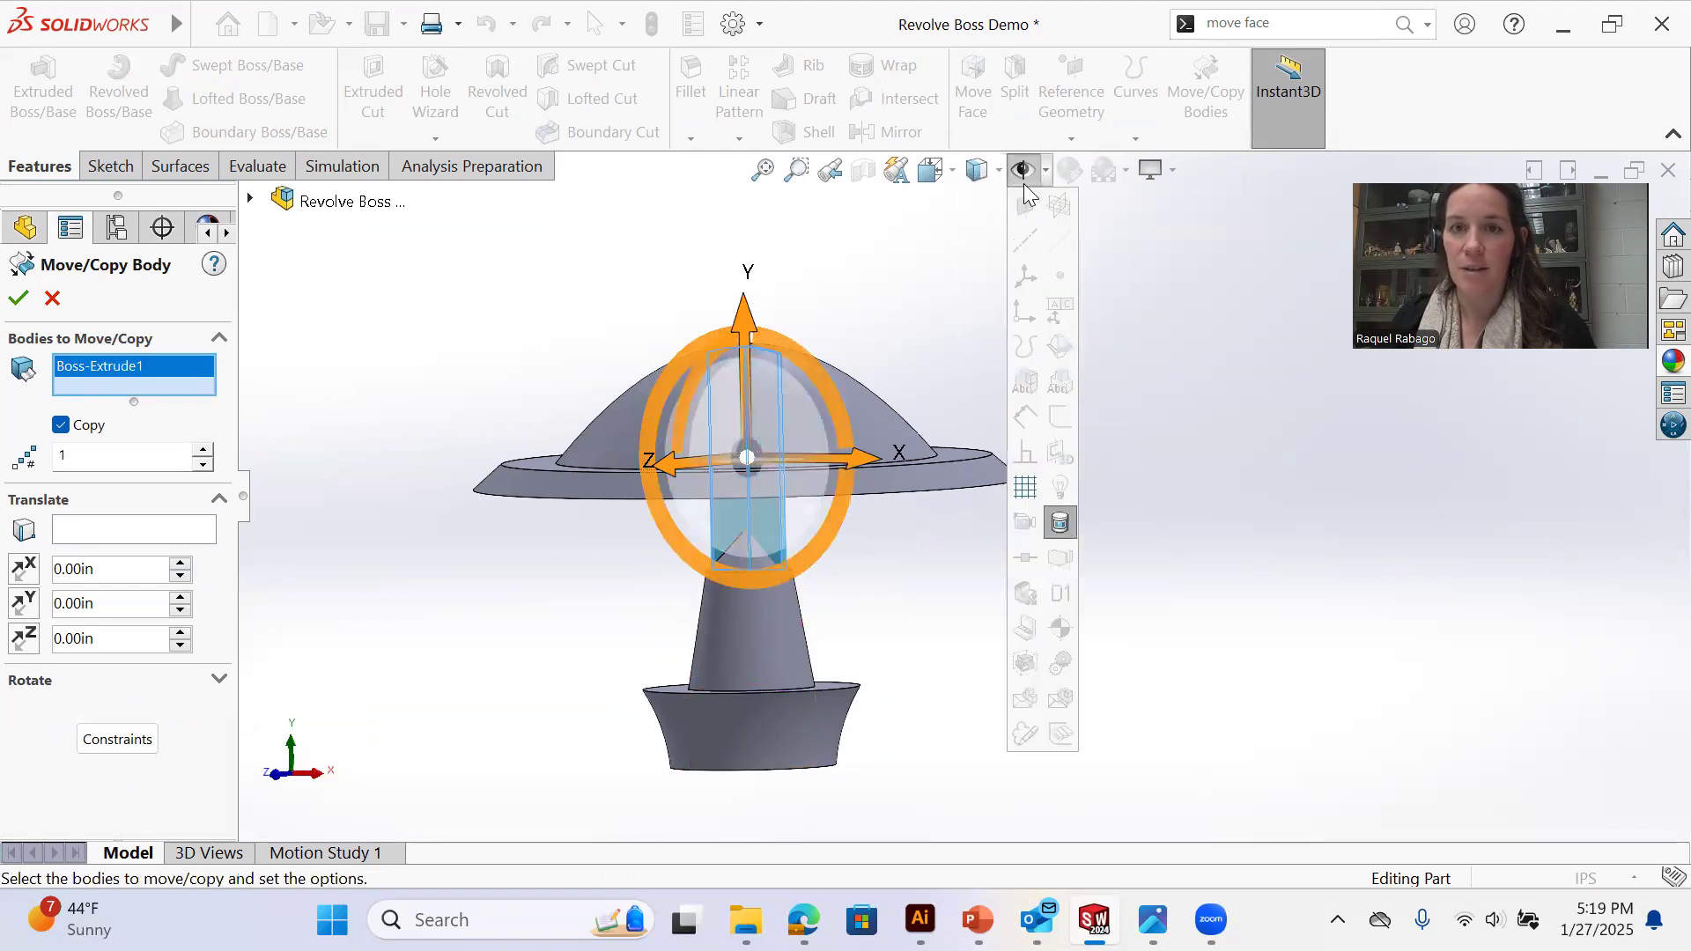
pyautogui.click(1022, 170)
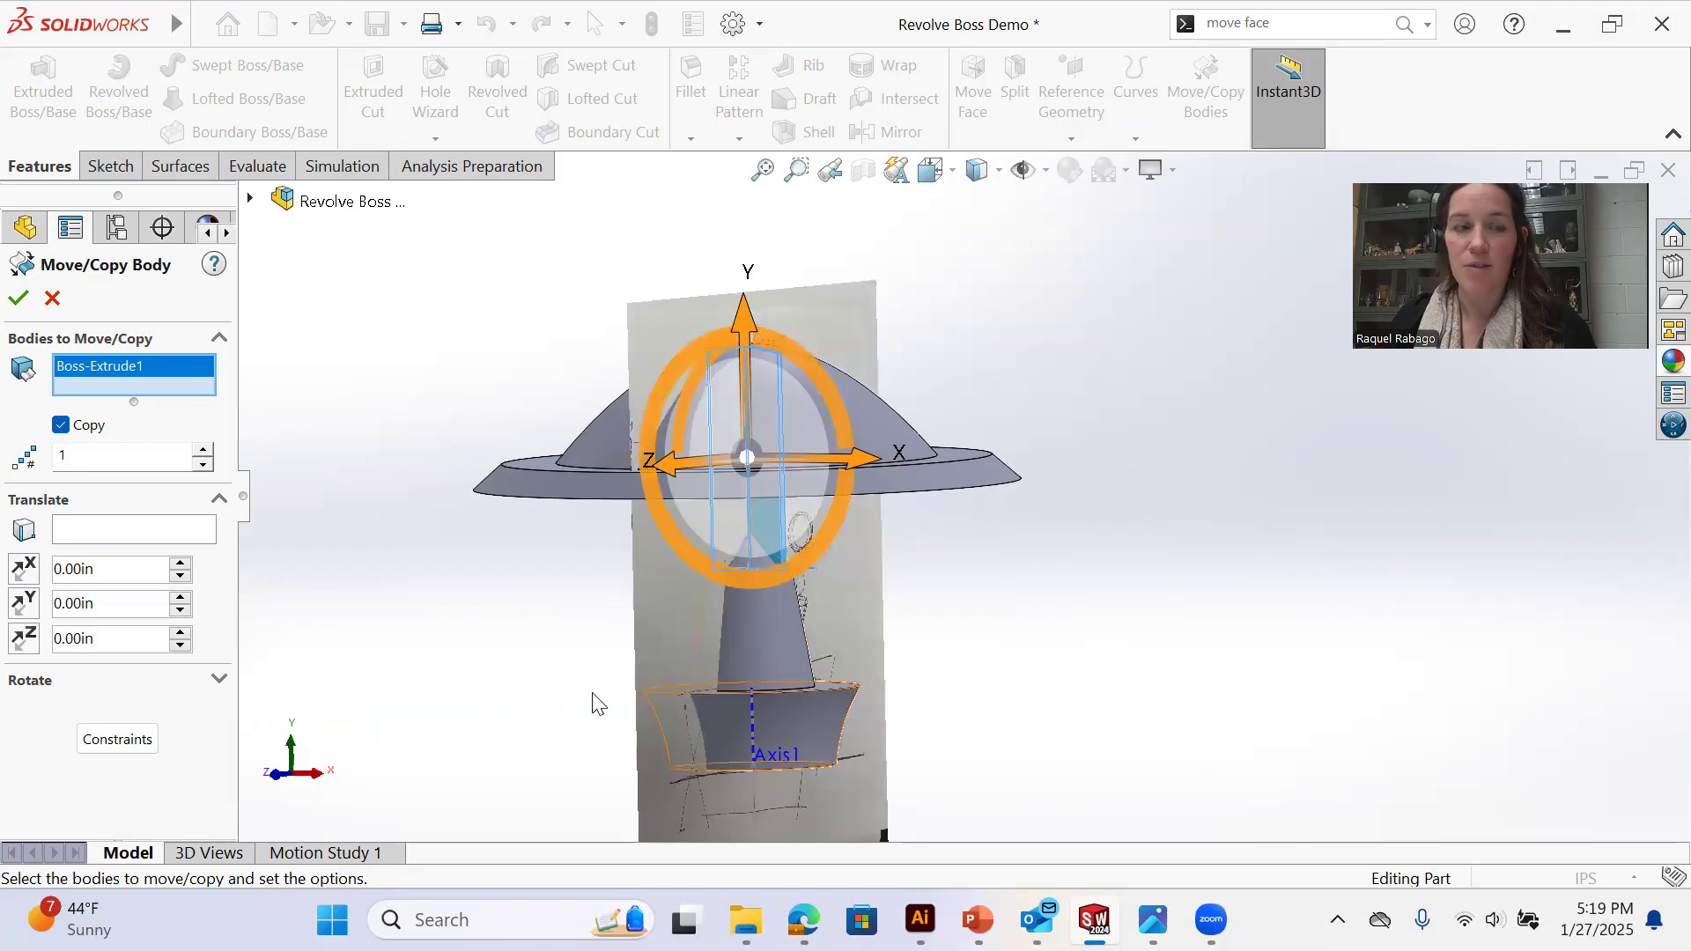
pyautogui.click(58, 685)
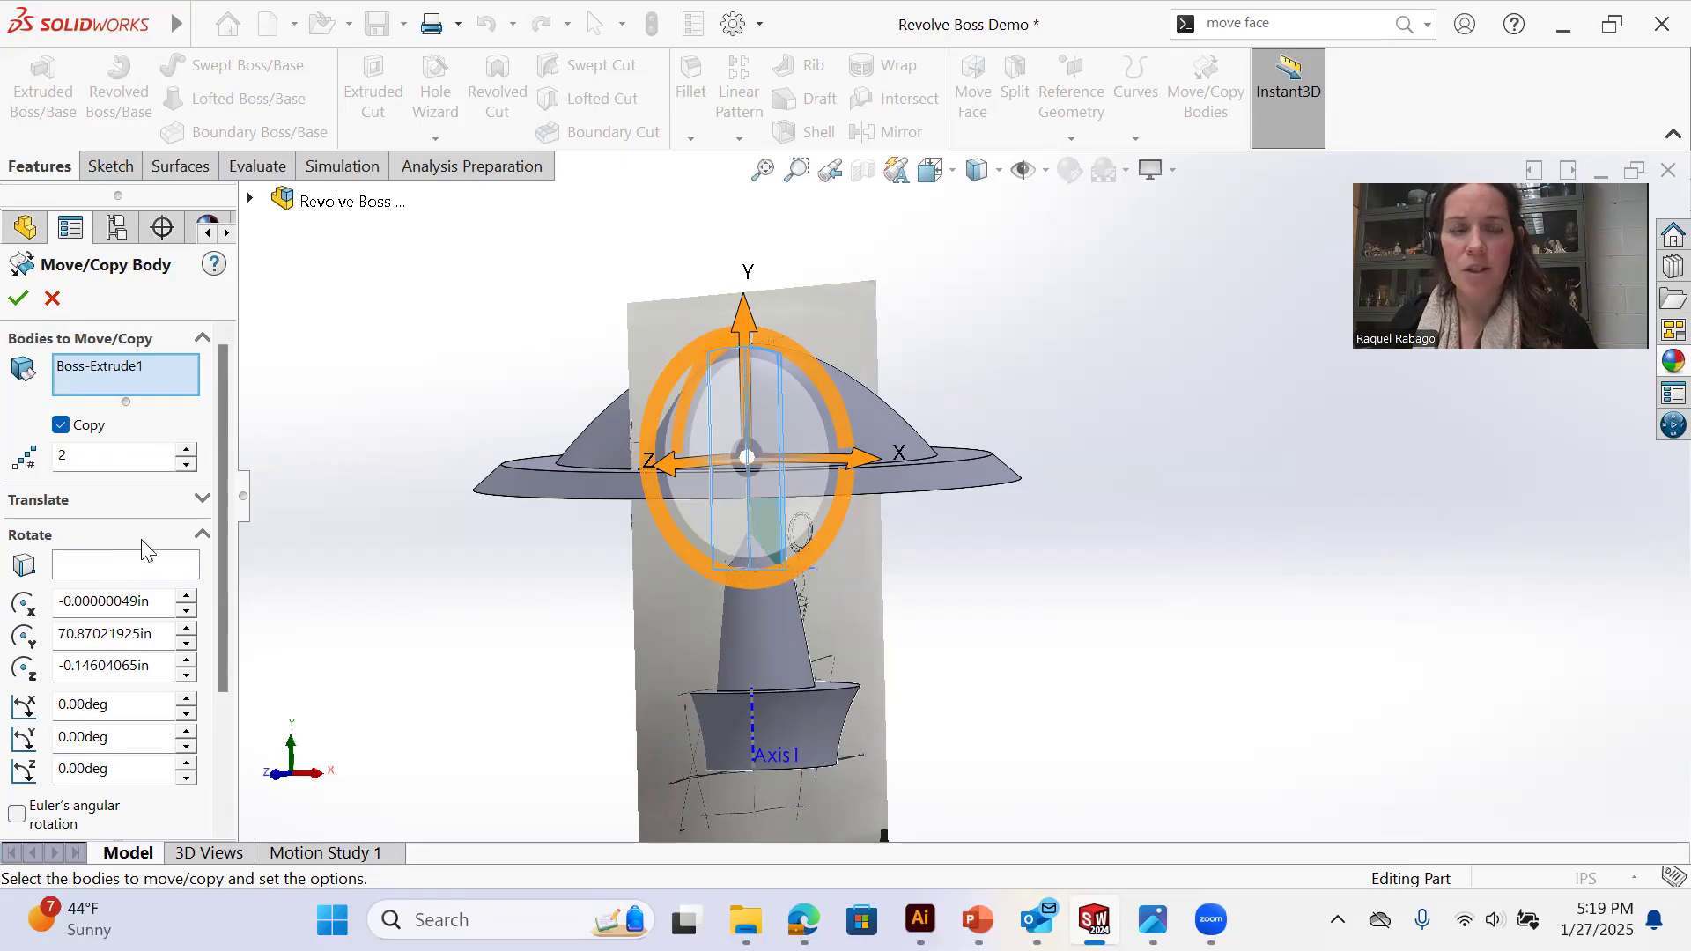
pyautogui.click(121, 564)
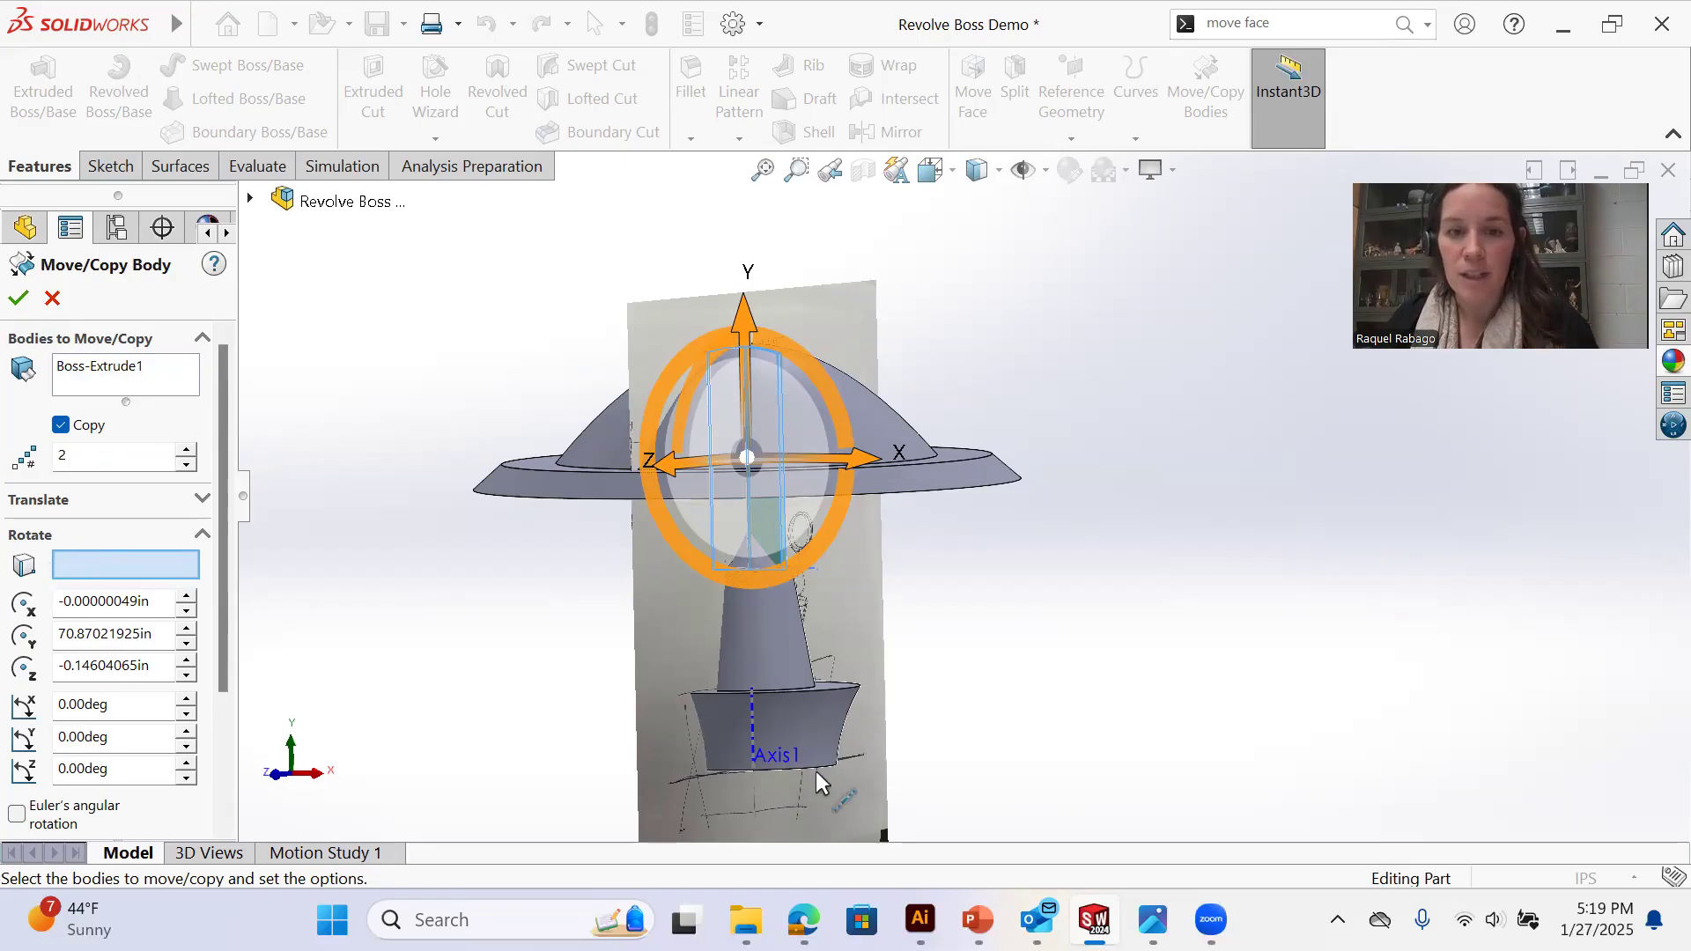
pyautogui.click(789, 757)
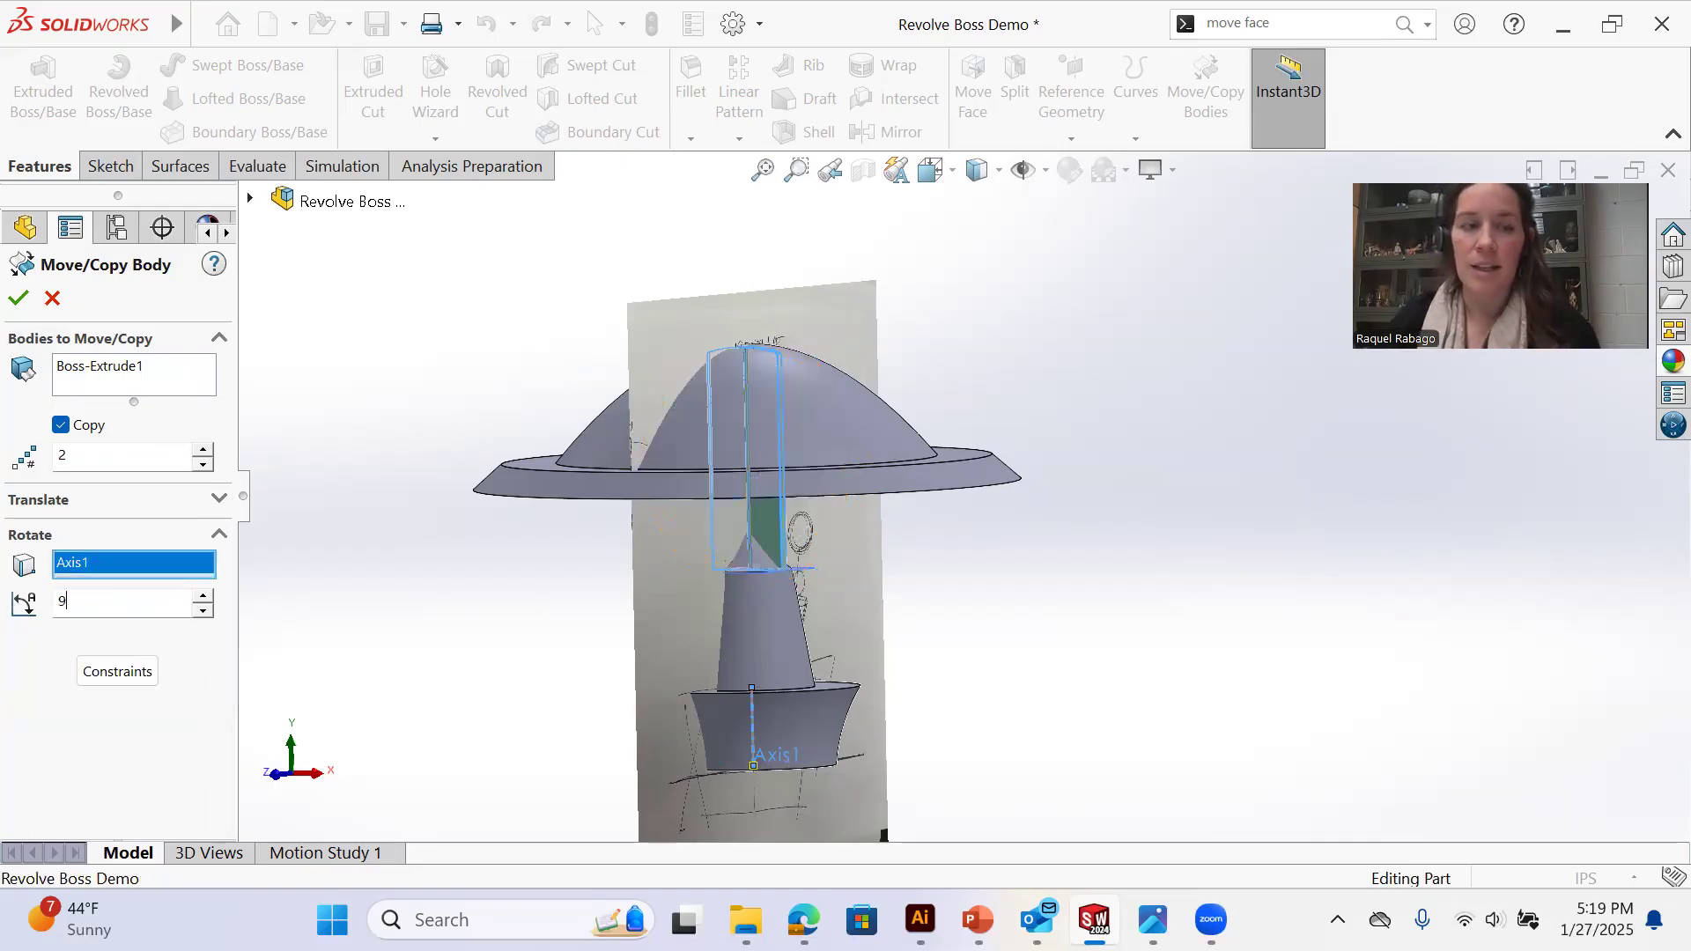
# Set the rotation to 90 degrees with a single copy and complete the strip's rotated duplicate
pyautogui.click(115, 755)
pyautogui.scroll(-4, 765, 564)
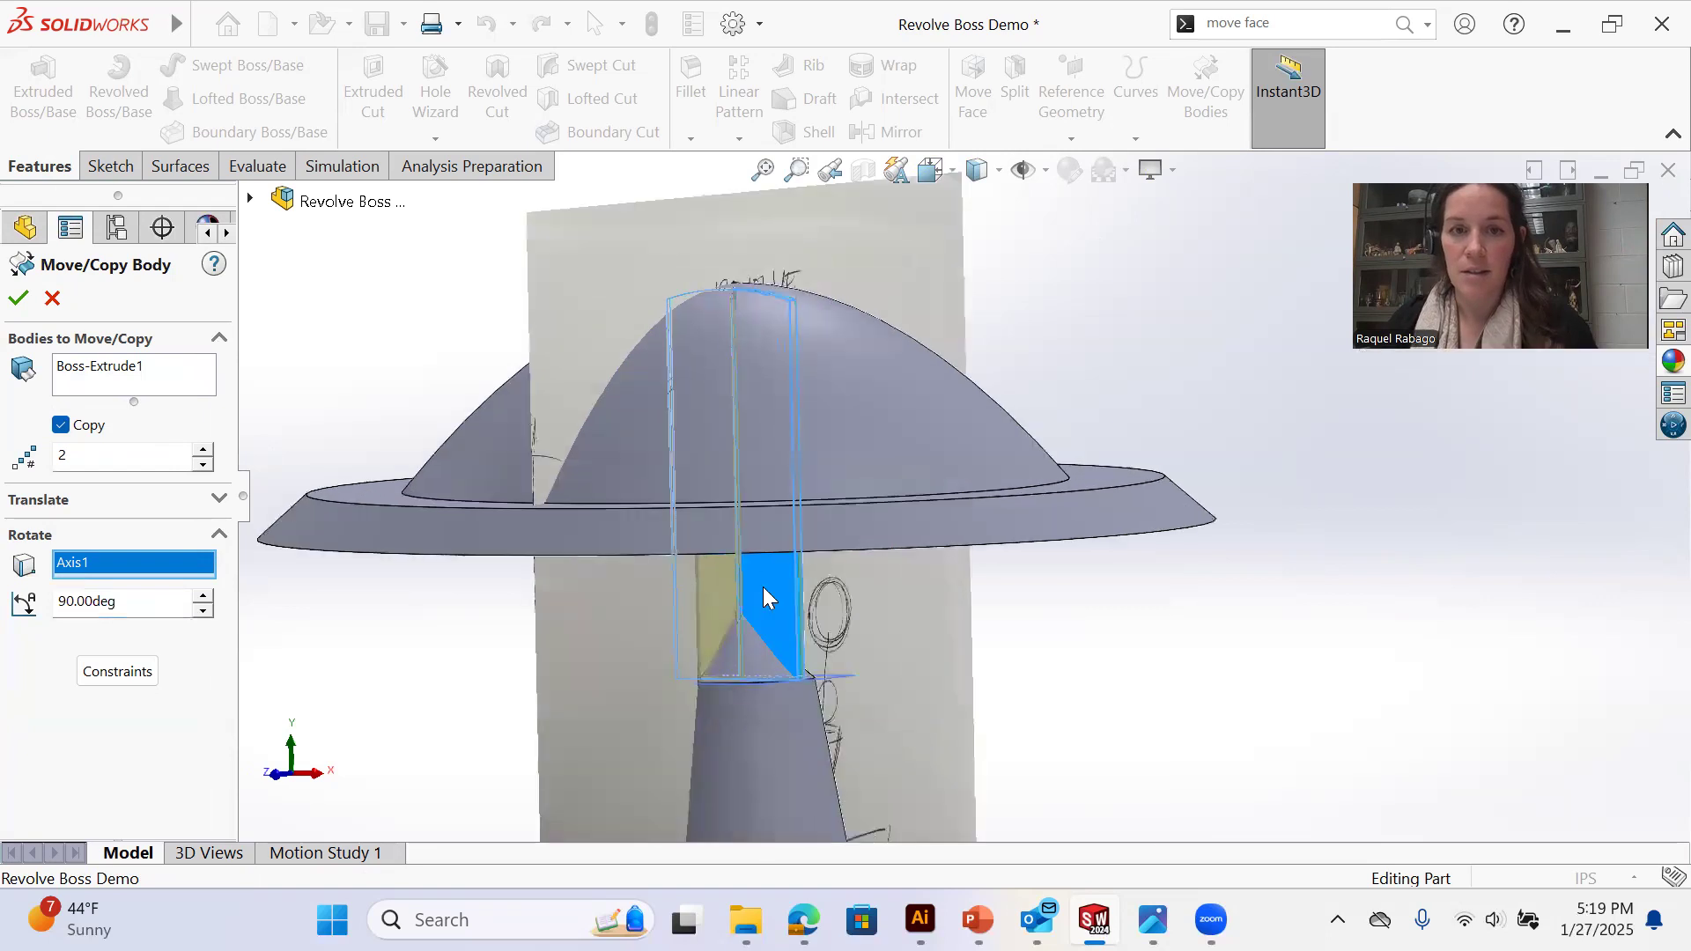
pyautogui.moveTo(762, 587); pyautogui.dragTo(816, 547, button='middle')
pyautogui.moveTo(567, 622); pyautogui.dragTo(526, 611, button='middle')
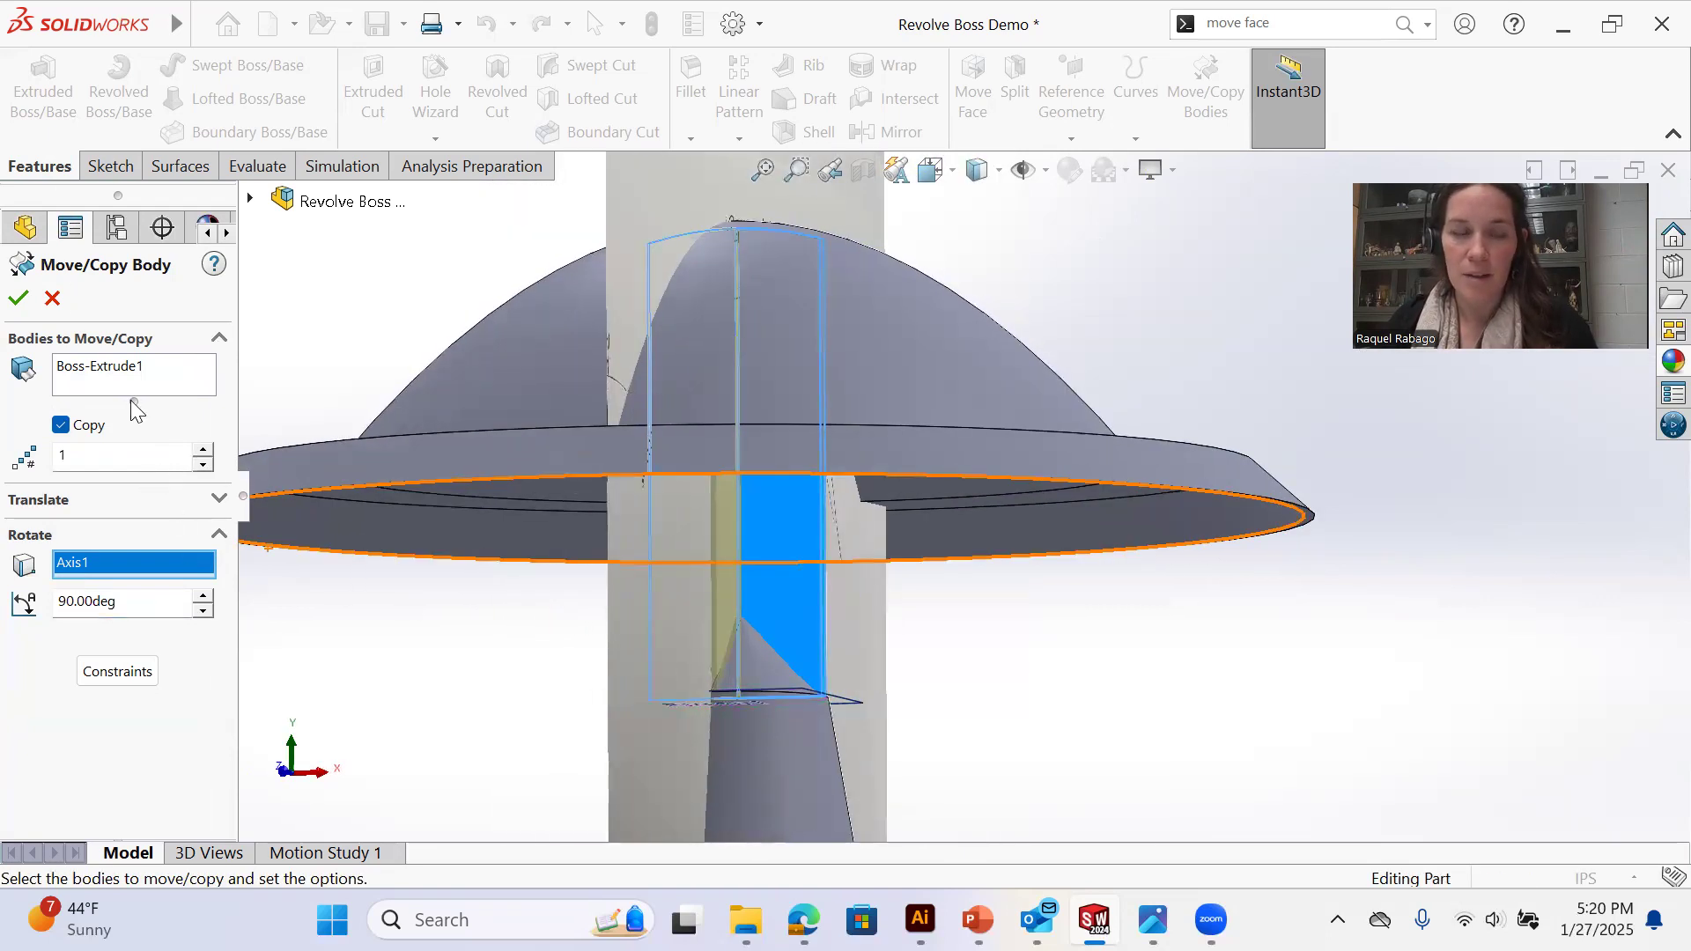
pyautogui.click(20, 300)
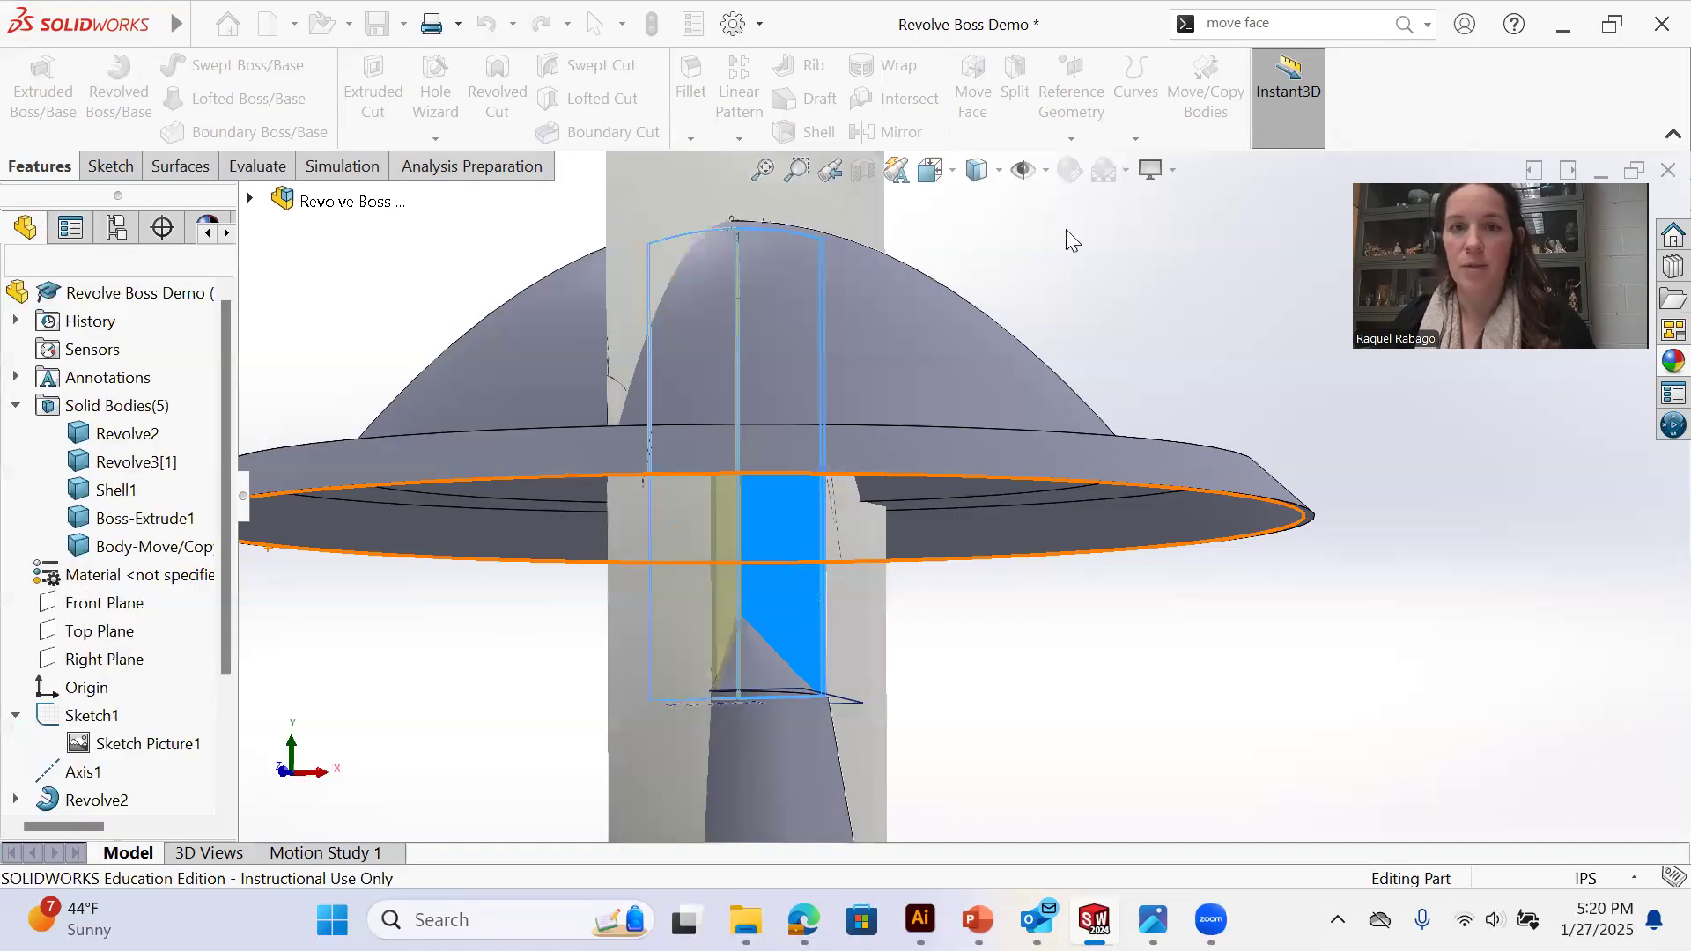
# Examine the crossed strips between the column and dome from several angles, with the reference picture and axis shown and hidden
pyautogui.moveTo(669, 592); pyautogui.dragTo(1012, 616, button='middle')
pyautogui.scroll(3, 904, 667)
pyautogui.scroll(5, 1038, 634)
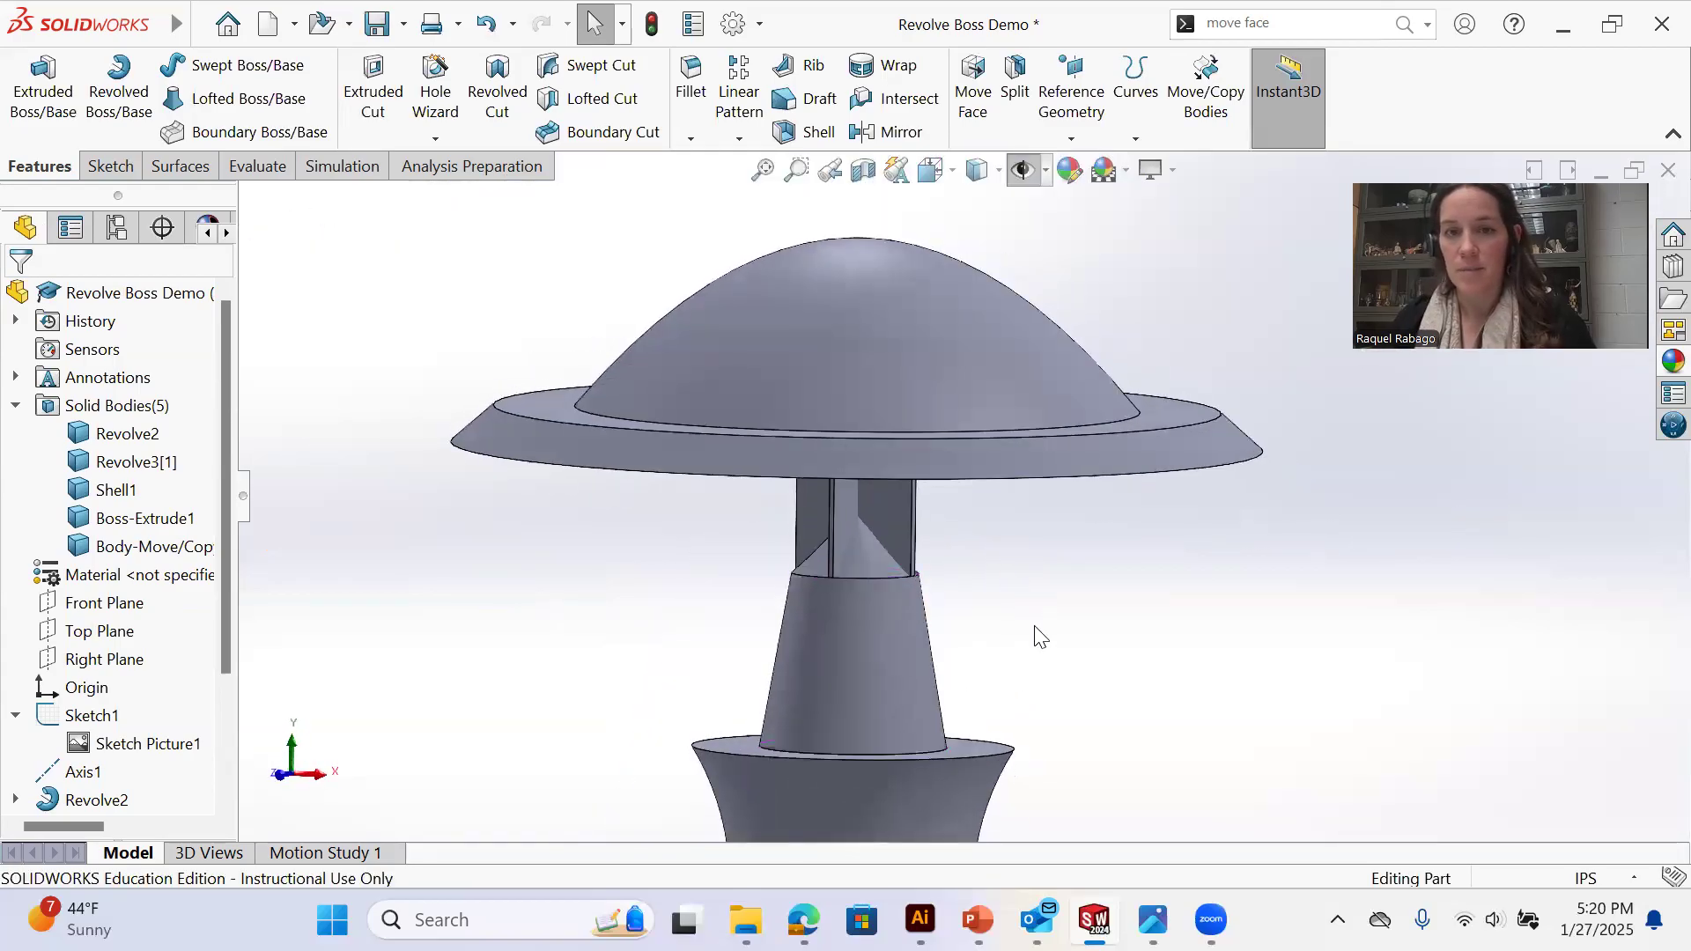
pyautogui.click(1021, 169)
pyautogui.scroll(-5, 934, 617)
pyautogui.moveTo(925, 528)
pyautogui.mouseDown(button='middle')
pyautogui.moveTo(990, 583)
pyautogui.moveTo(992, 551)
pyautogui.mouseUp(button='middle')
pyautogui.scroll(-2, 967, 530)
pyautogui.scroll(3, 1026, 656)
pyautogui.scroll(2, 1009, 625)
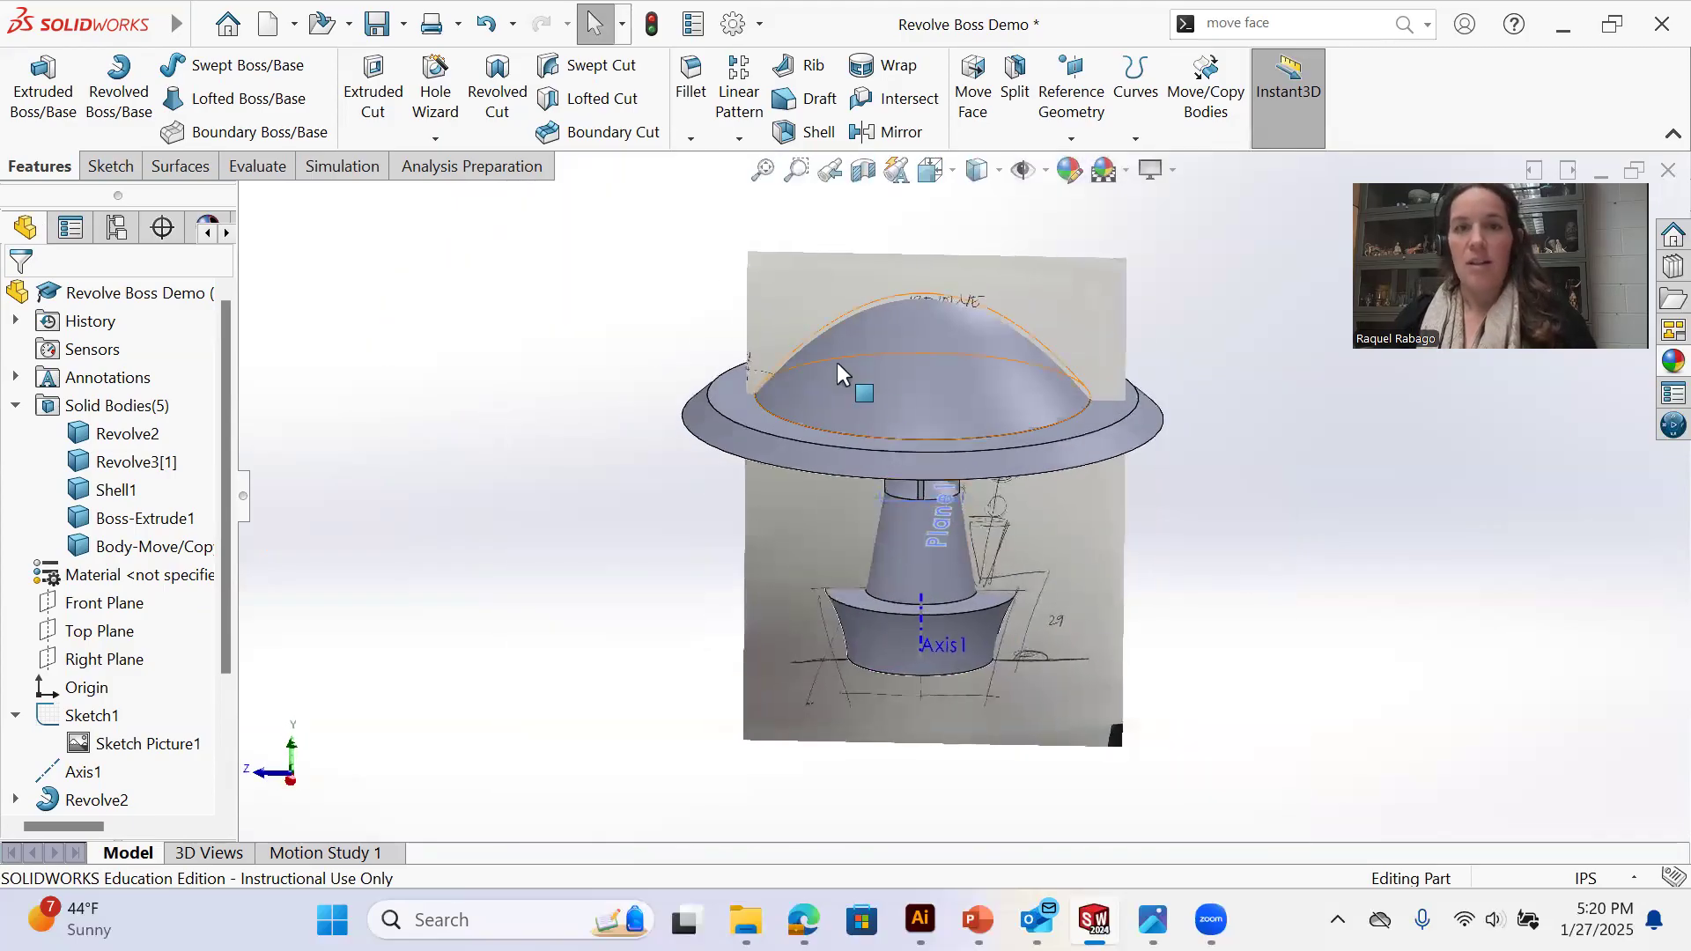
pyautogui.moveTo(1076, 476); pyautogui.dragTo(1088, 438, button='middle')
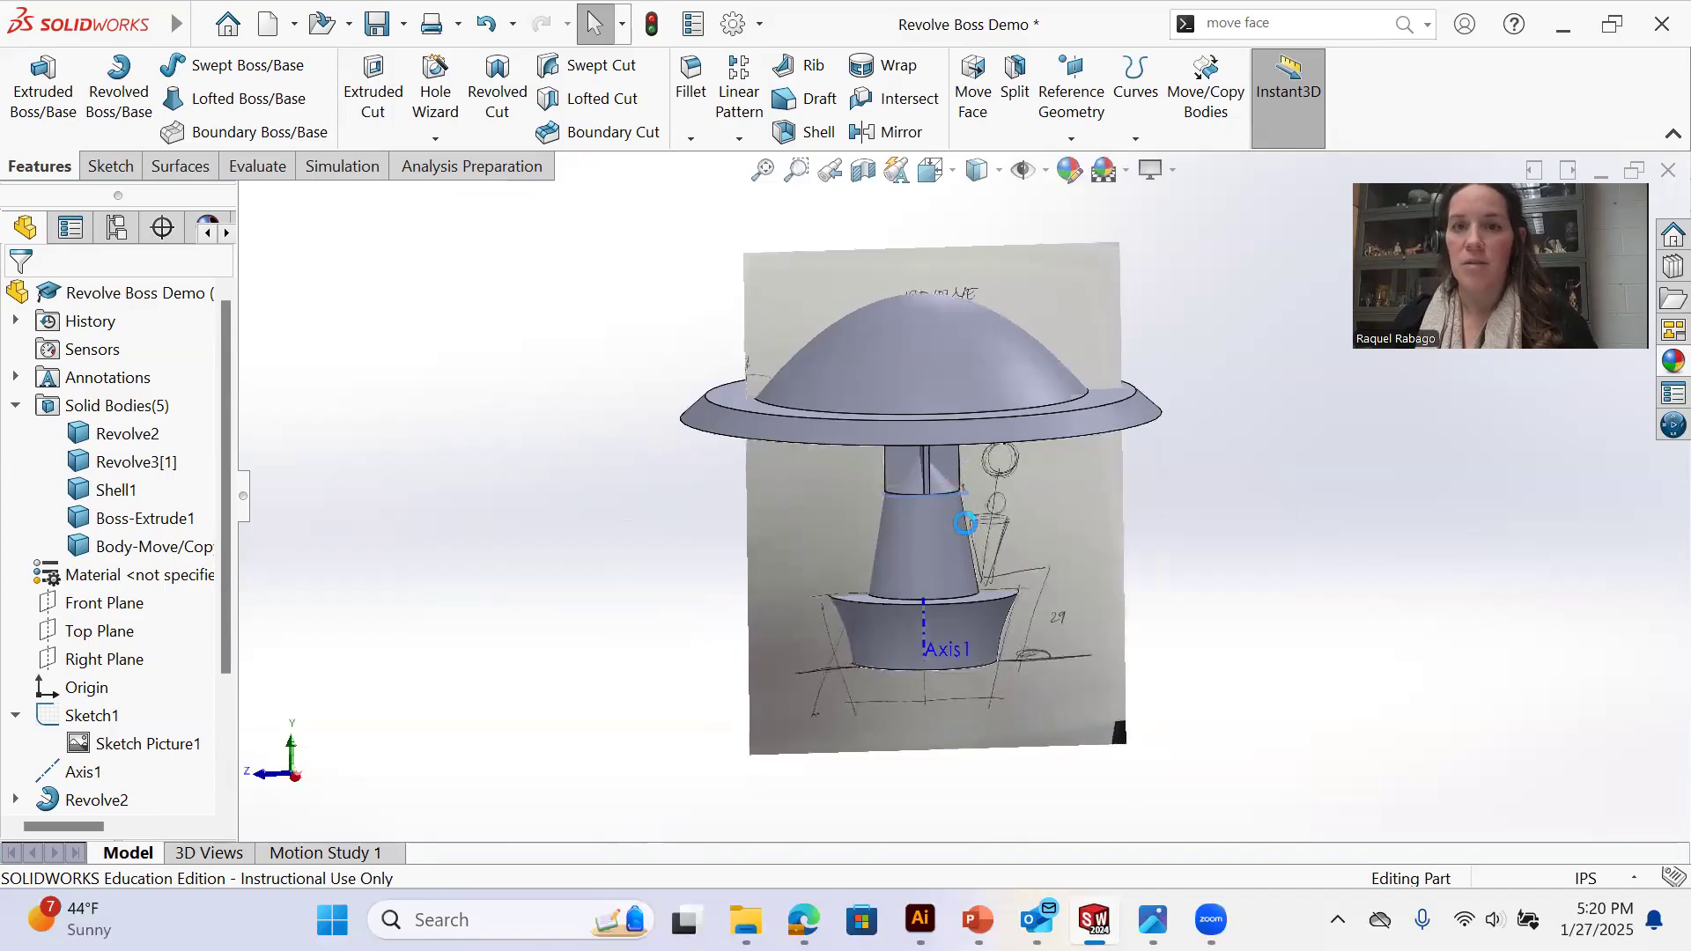
pyautogui.click(1027, 171)
pyautogui.scroll(-2, 1090, 634)
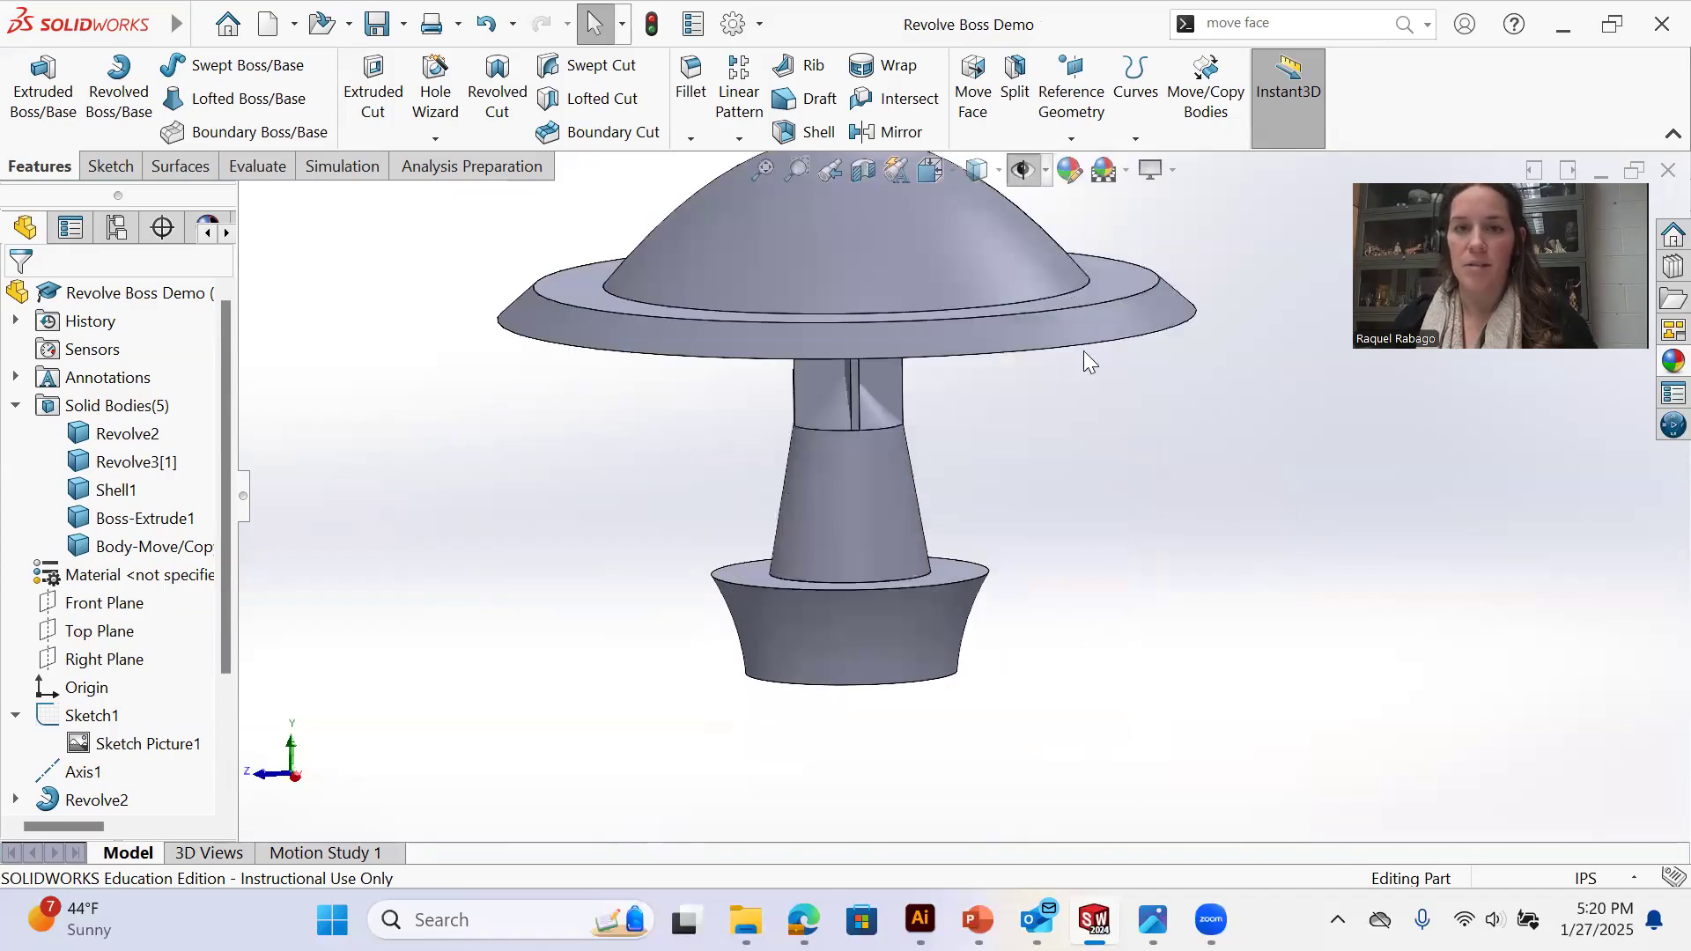
pyautogui.scroll(1, 1066, 326)
# Fillet the circular edge where the dome meets its flat brim with a 4 in radius
pyautogui.click(1062, 331)
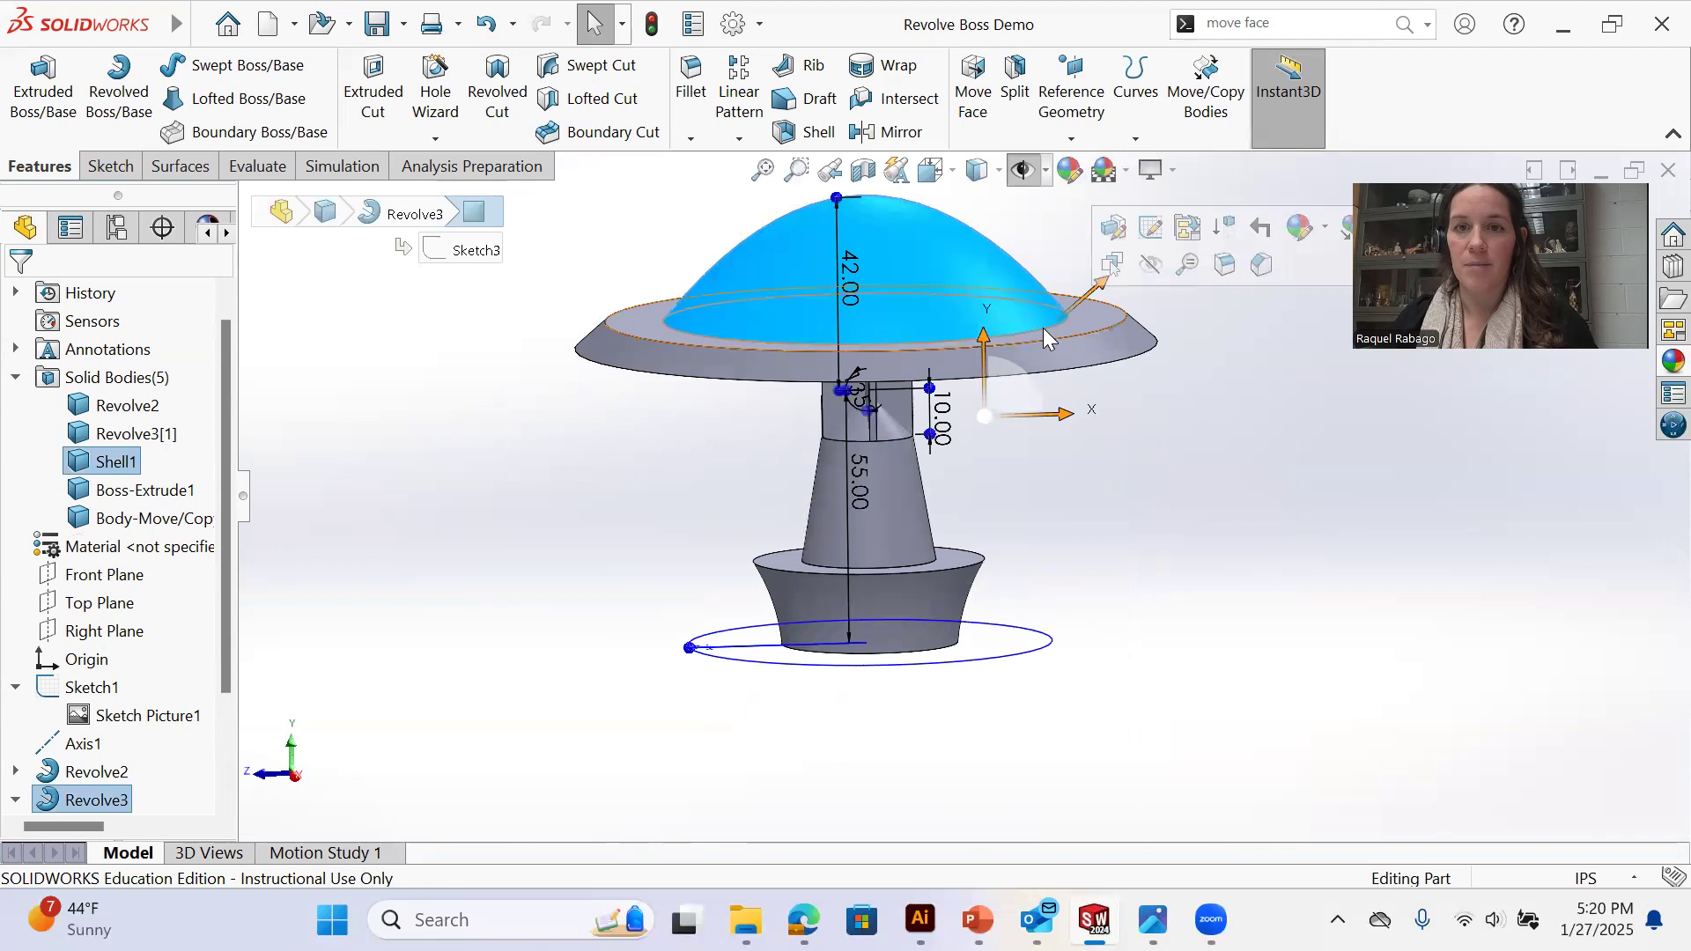
pyautogui.click(1044, 333)
pyautogui.click(377, 407)
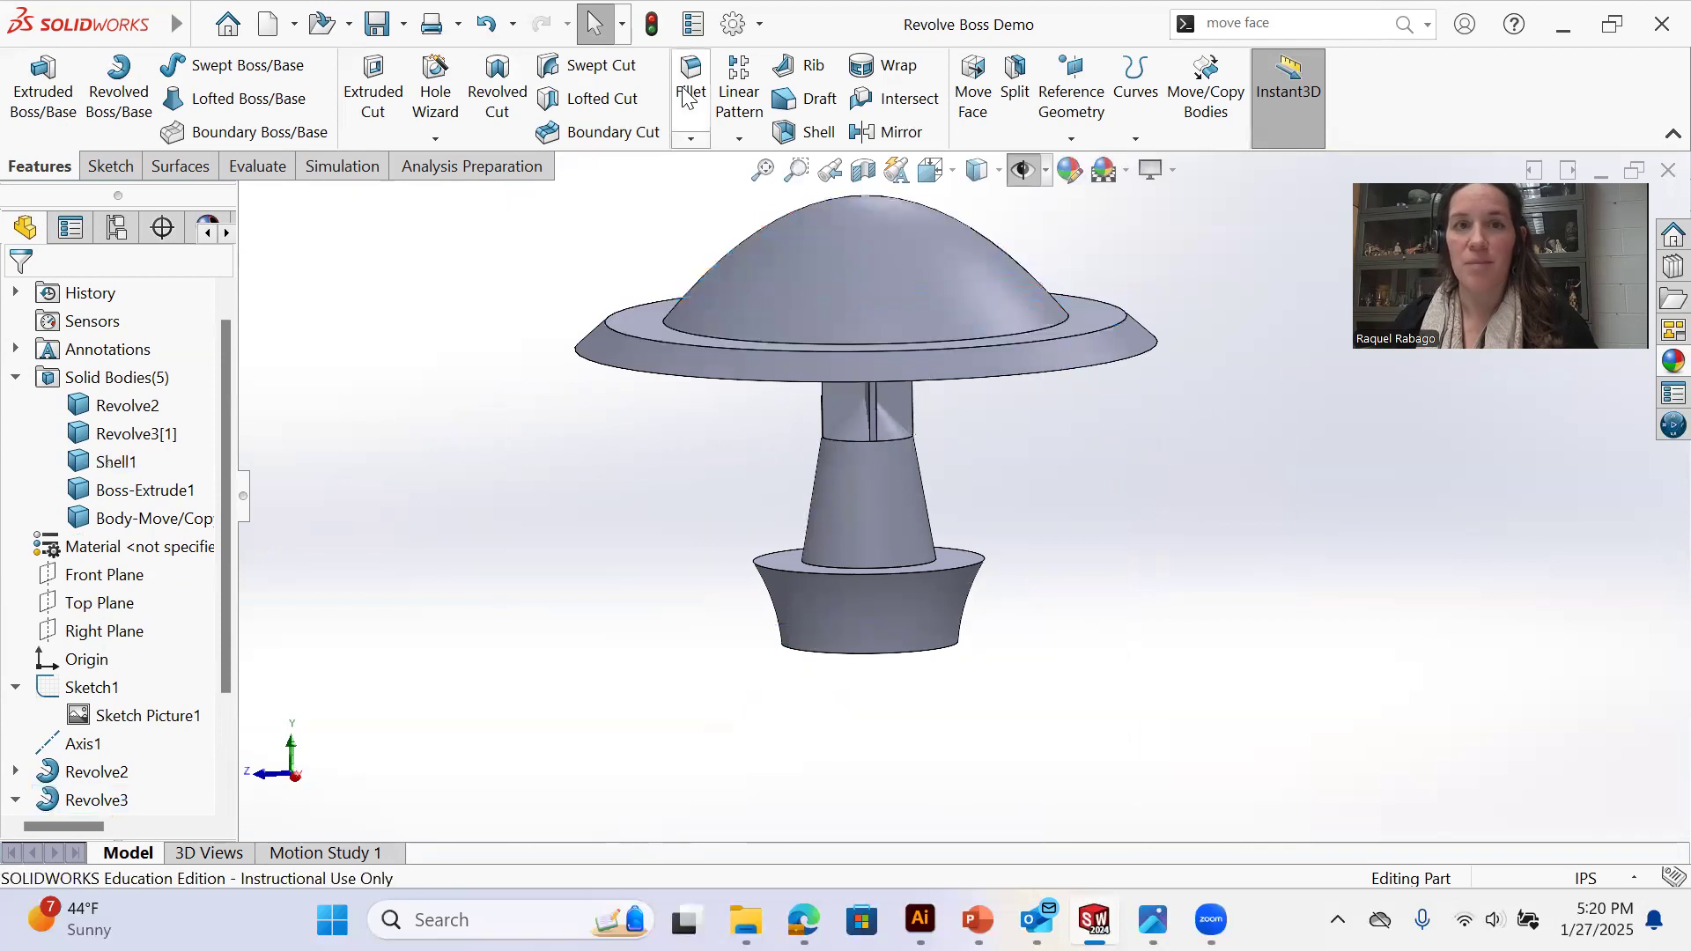
pyautogui.click(1057, 320)
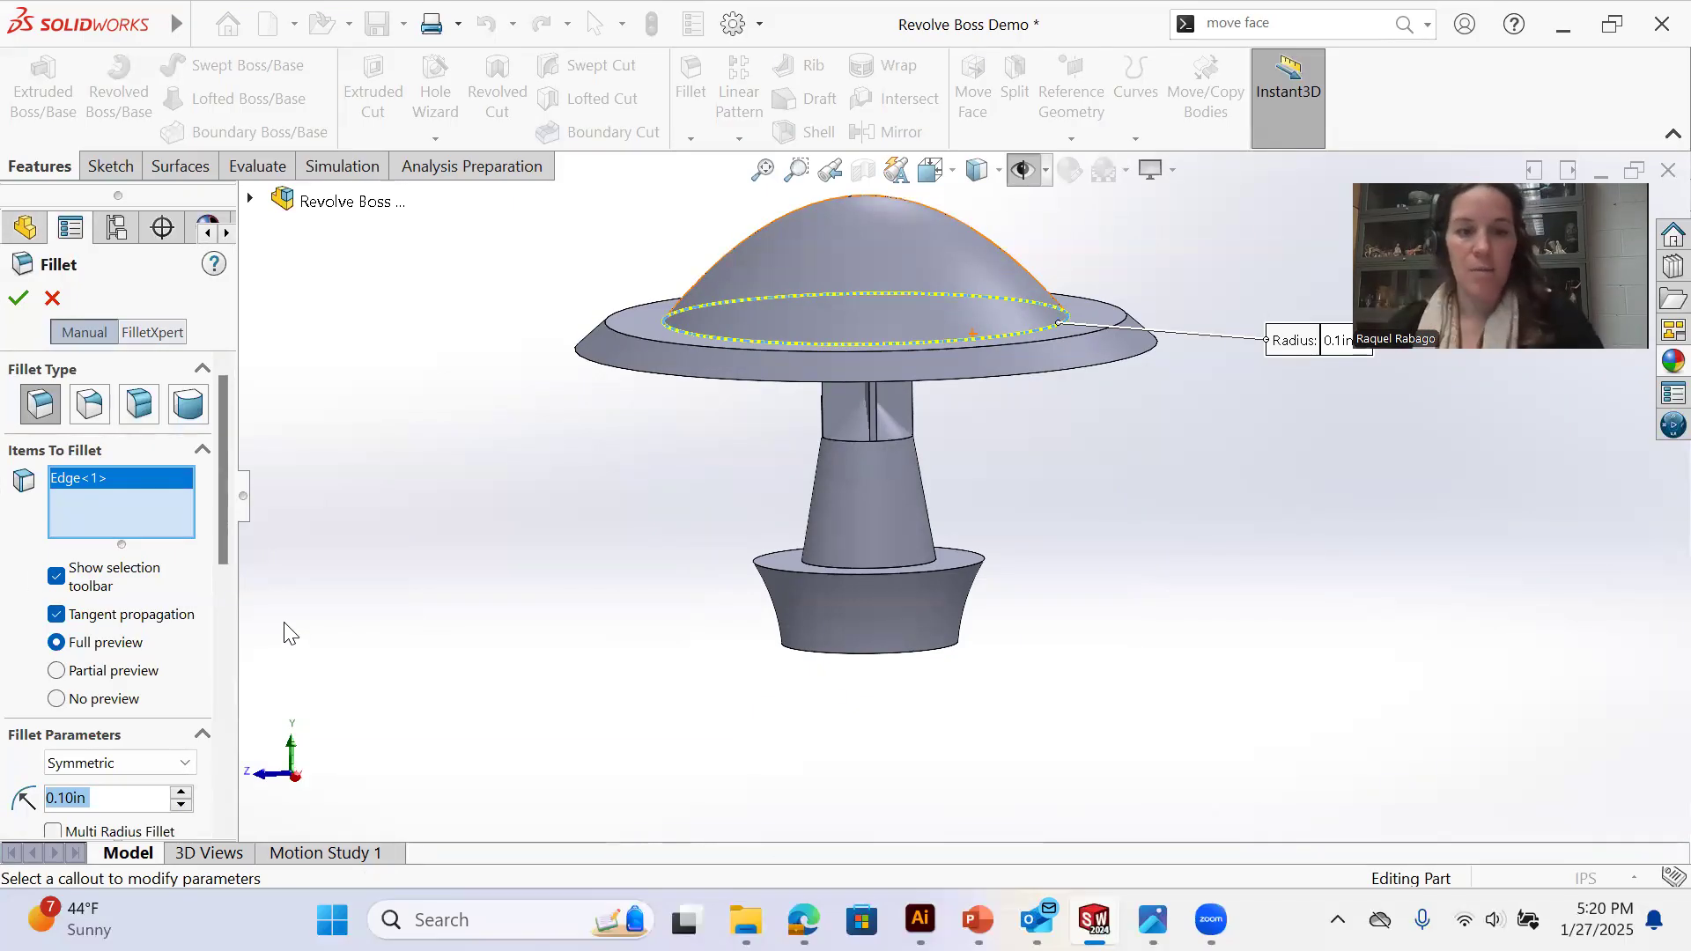
pyautogui.write('3')
pyautogui.press('BackSpace')
pyautogui.write('4')
pyautogui.press('Return')
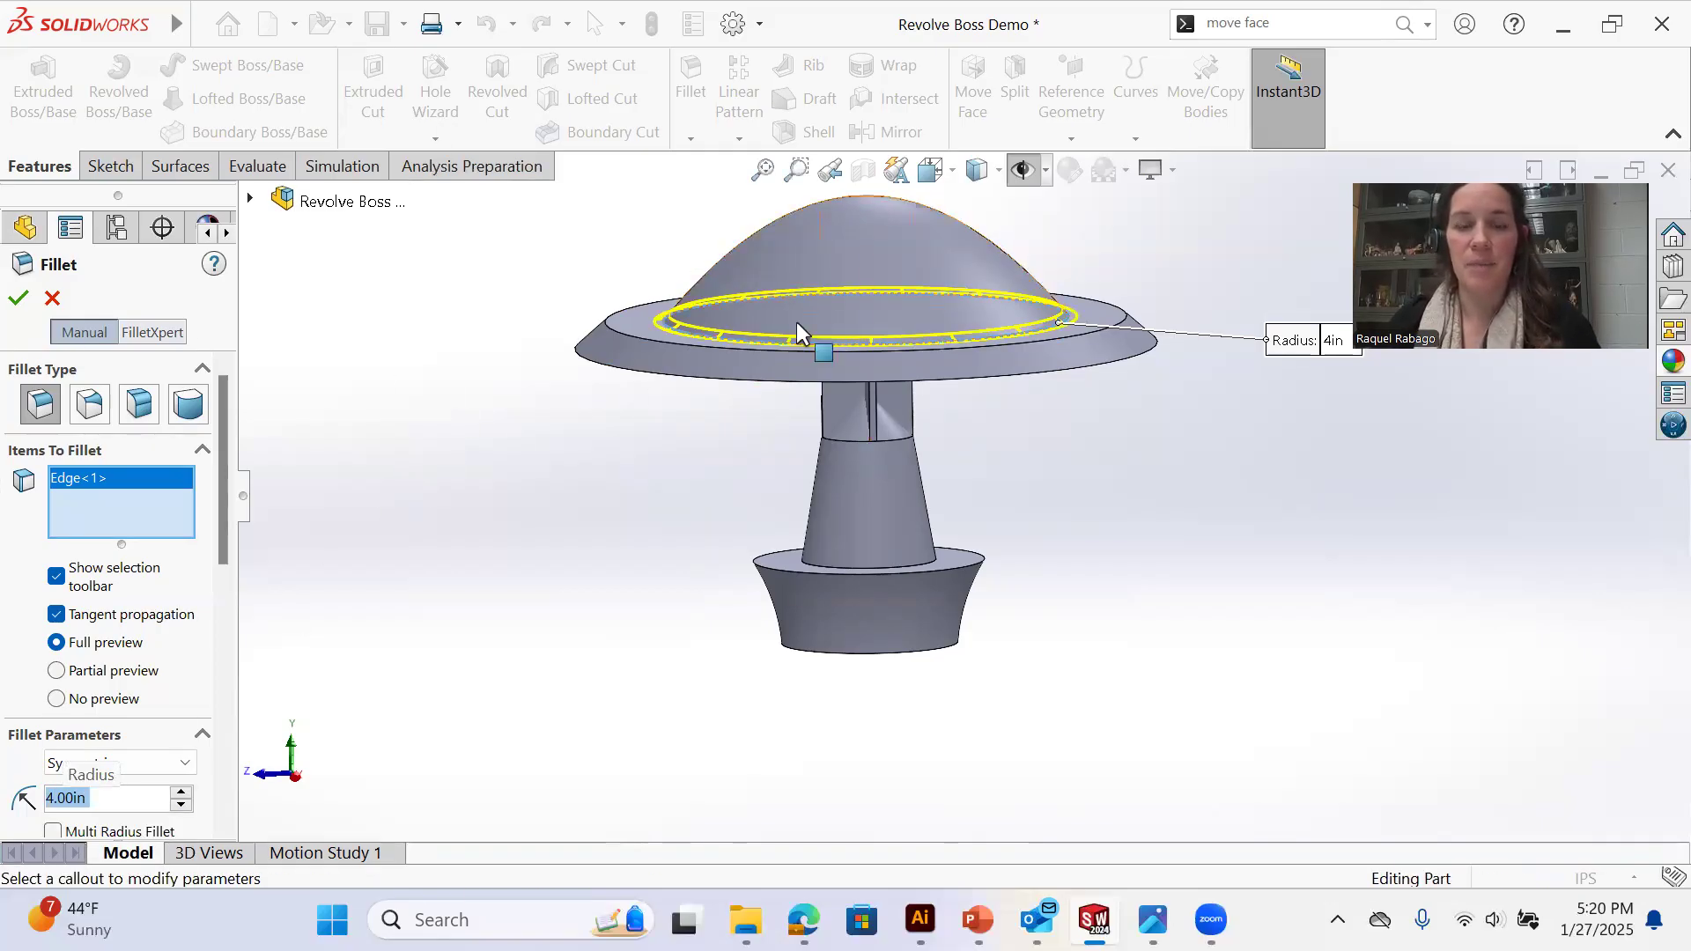
pyautogui.scroll(-1, 797, 323)
pyautogui.click(20, 300)
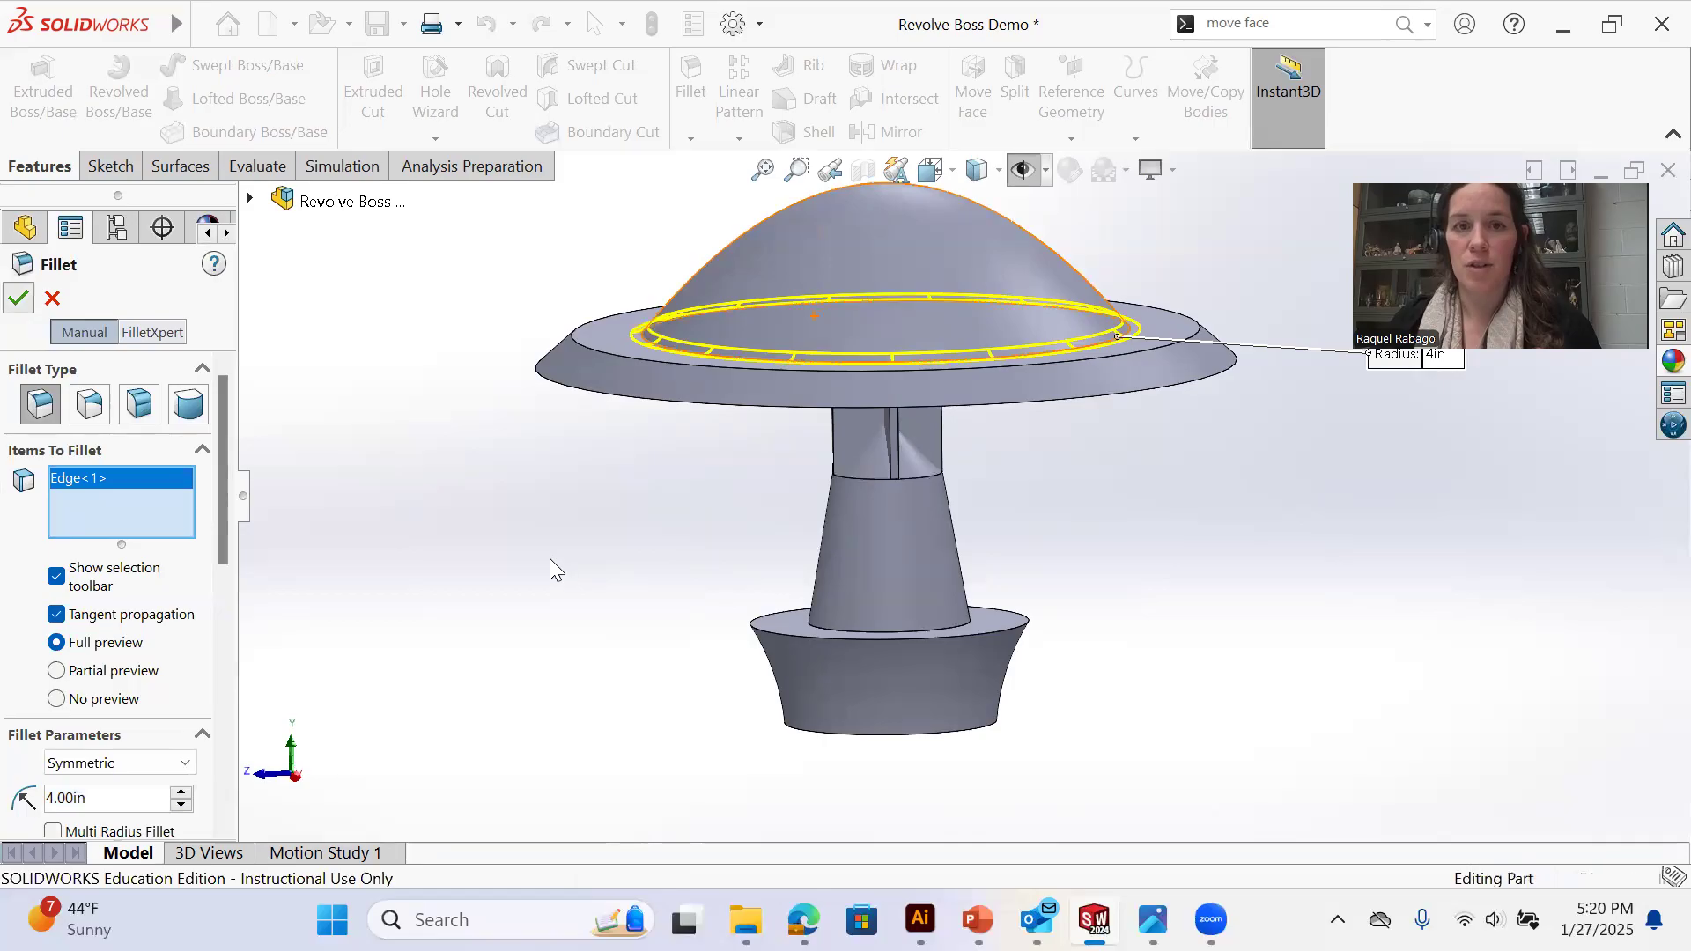
# Fillet the outer edge of the brim's flat top with a 4 in radius as a separate feature
pyautogui.click(587, 345)
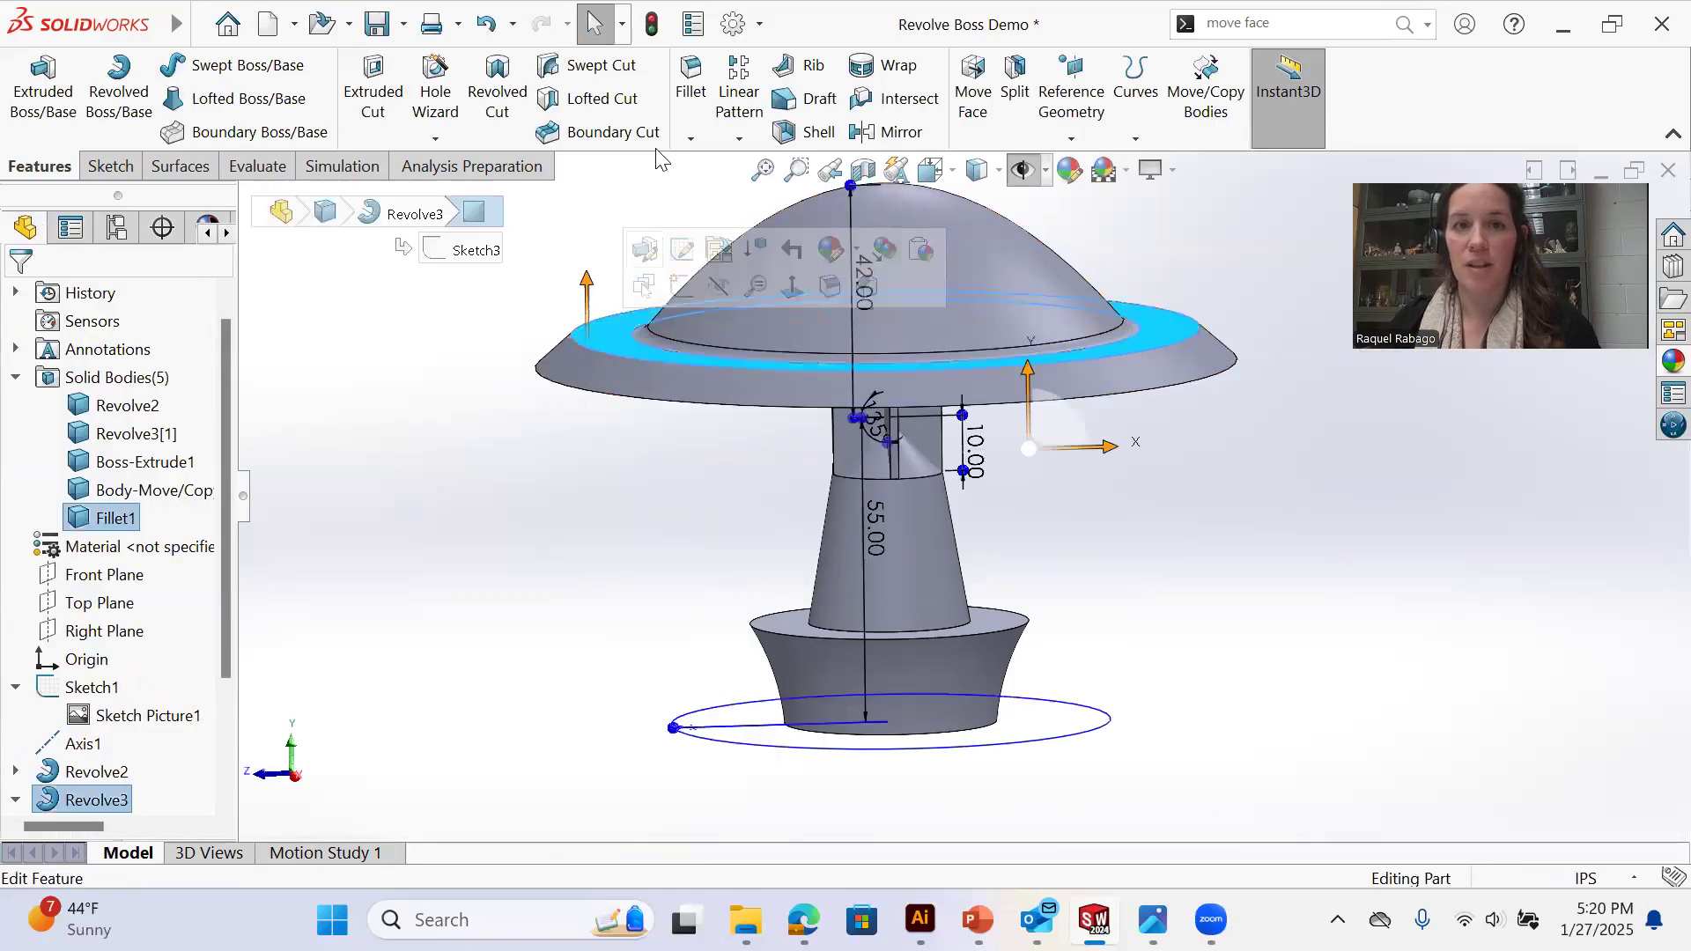
pyautogui.click(497, 421)
pyautogui.click(582, 343)
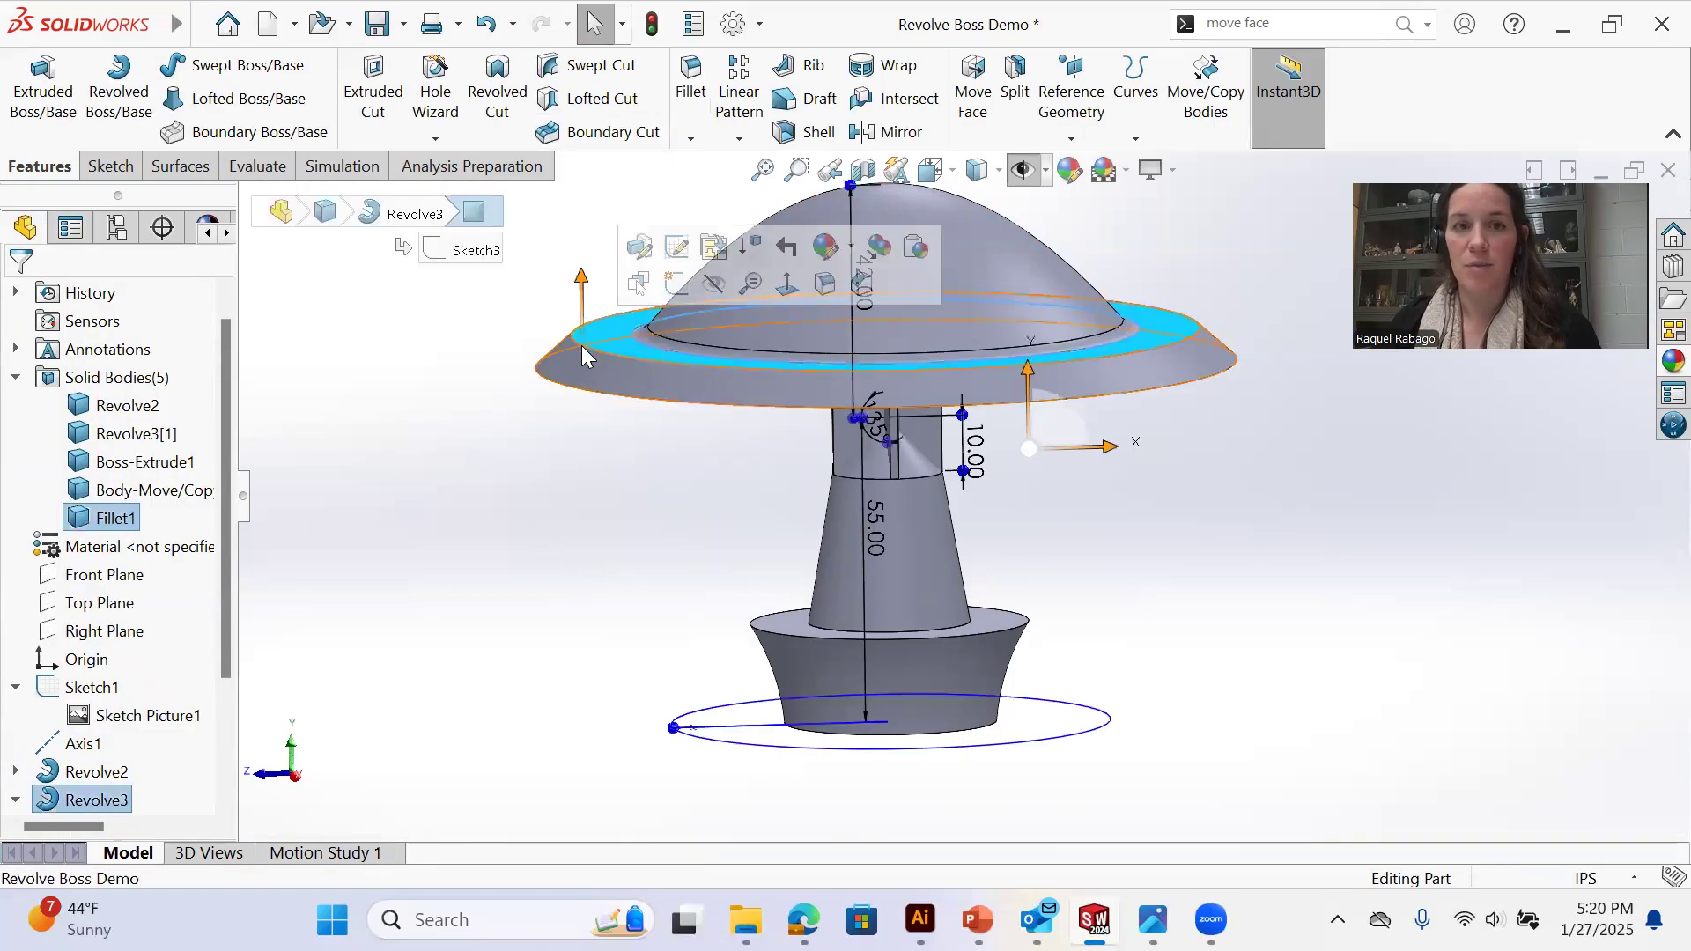
pyautogui.click(534, 347)
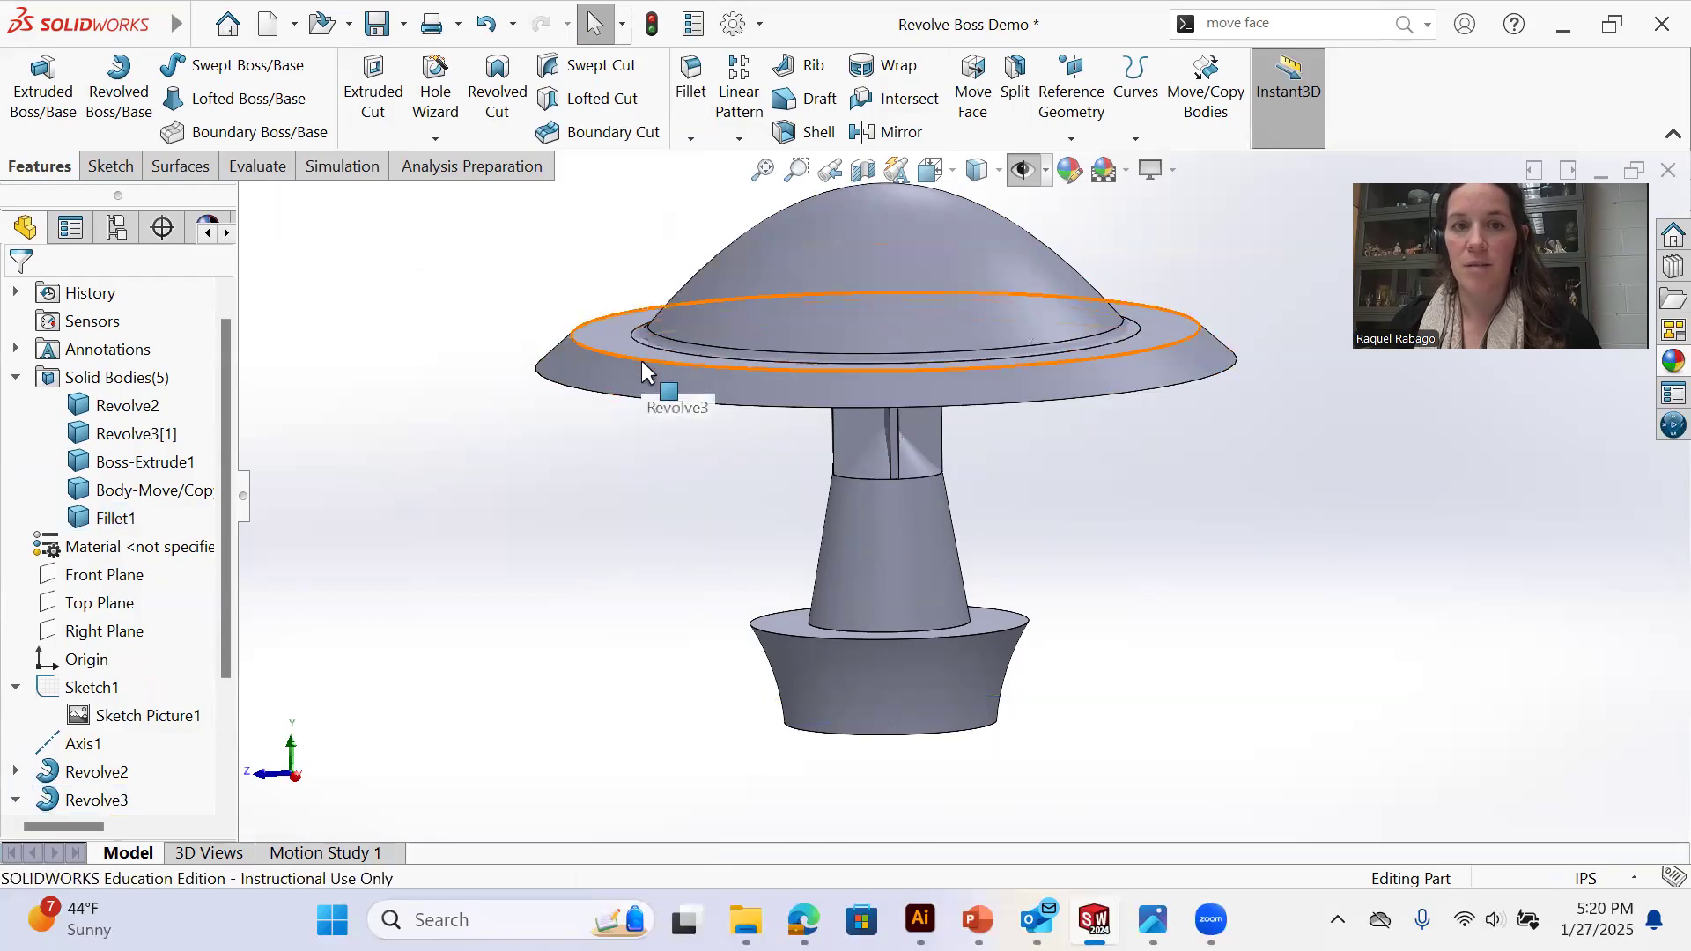
pyautogui.click(641, 358)
pyautogui.click(658, 361)
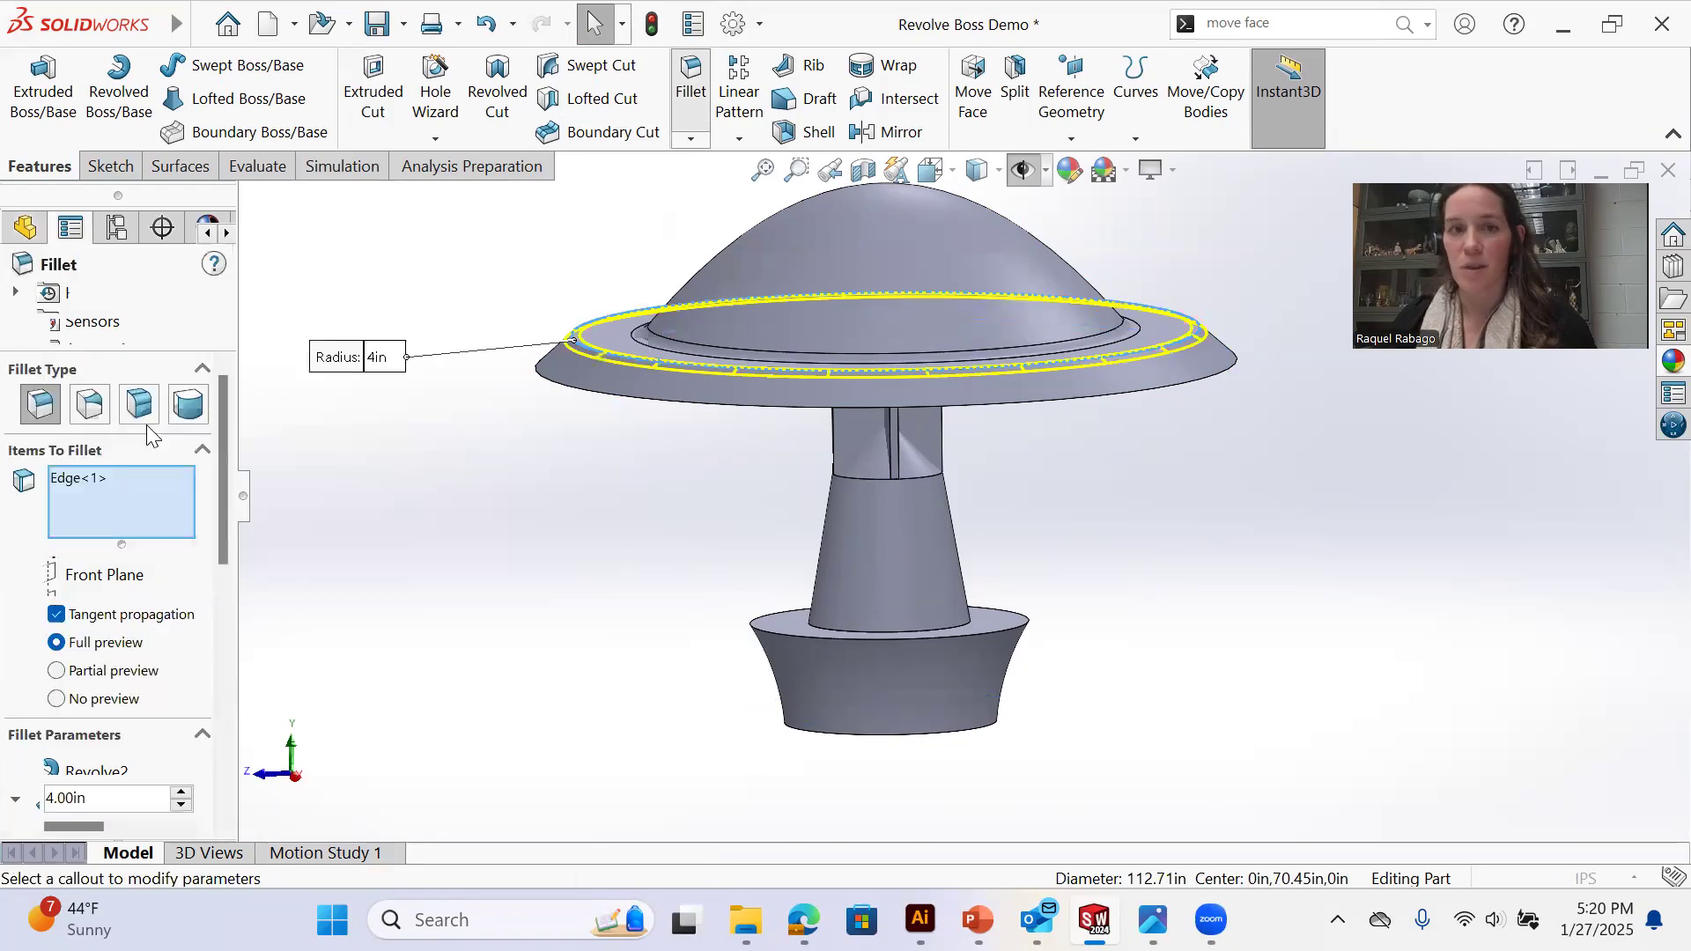
pyautogui.click(17, 298)
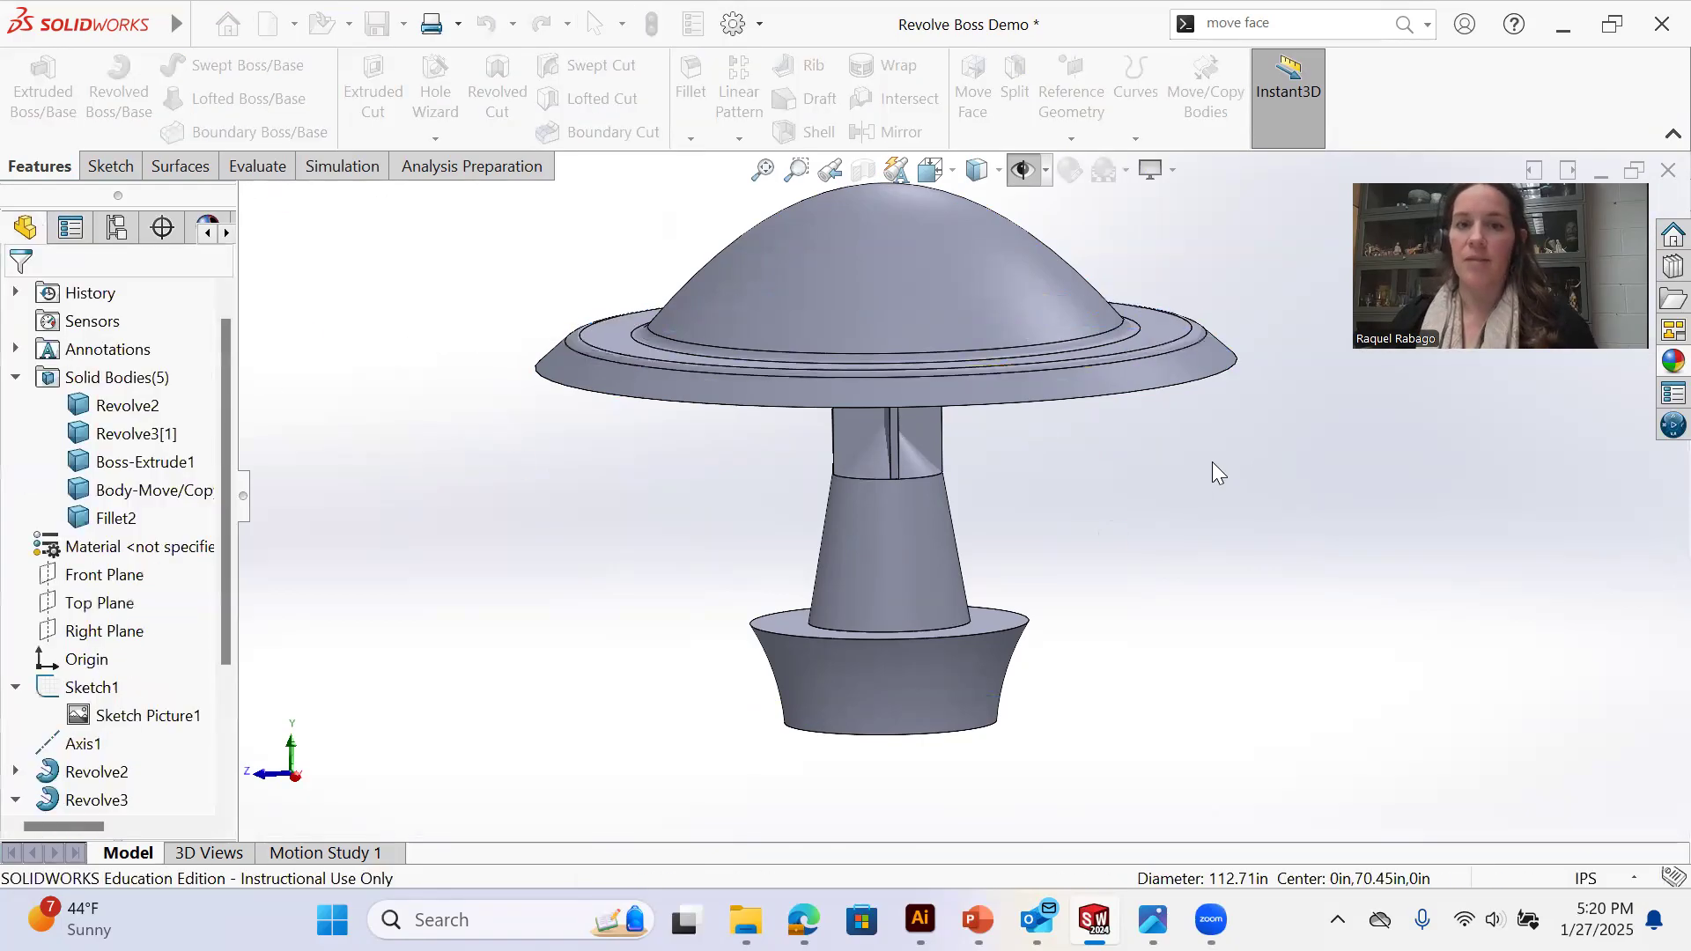
# Delete the separate fillet feature on the outer edge of the brim's flat top
pyautogui.moveTo(1190, 345); pyautogui.dragTo(1106, 325, button='middle')
pyautogui.click(1106, 325)
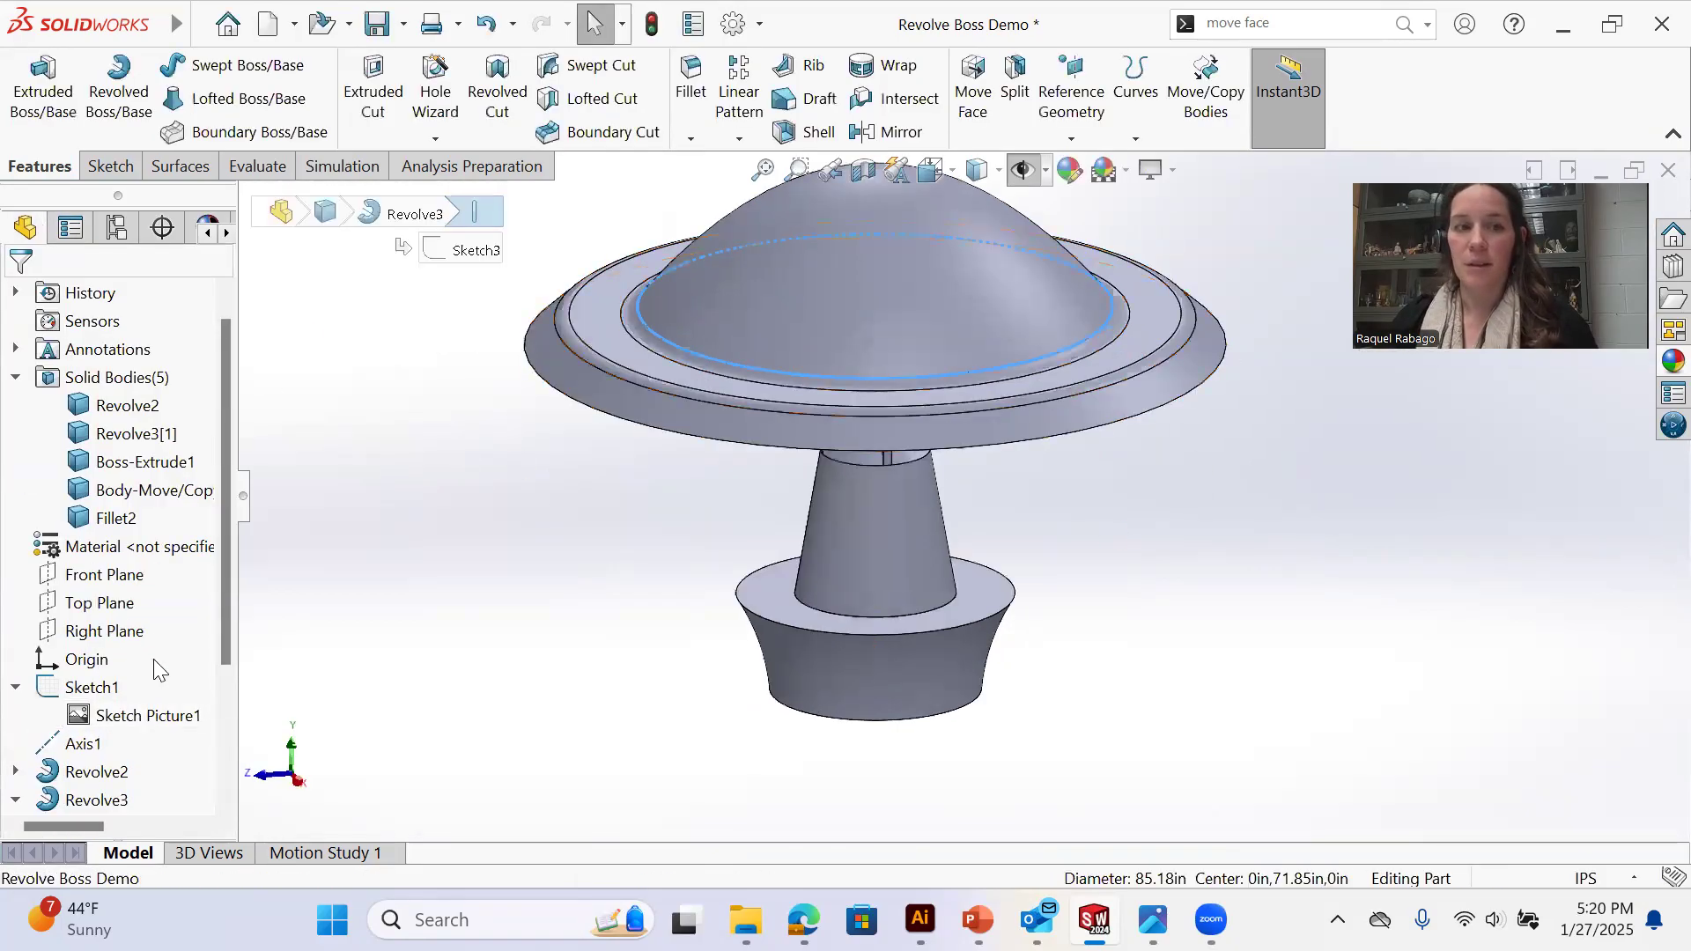
pyautogui.moveTo(227, 659); pyautogui.dragTo(230, 787)
pyautogui.click(88, 792)
pyautogui.press('Delete')
pyautogui.press('Return')
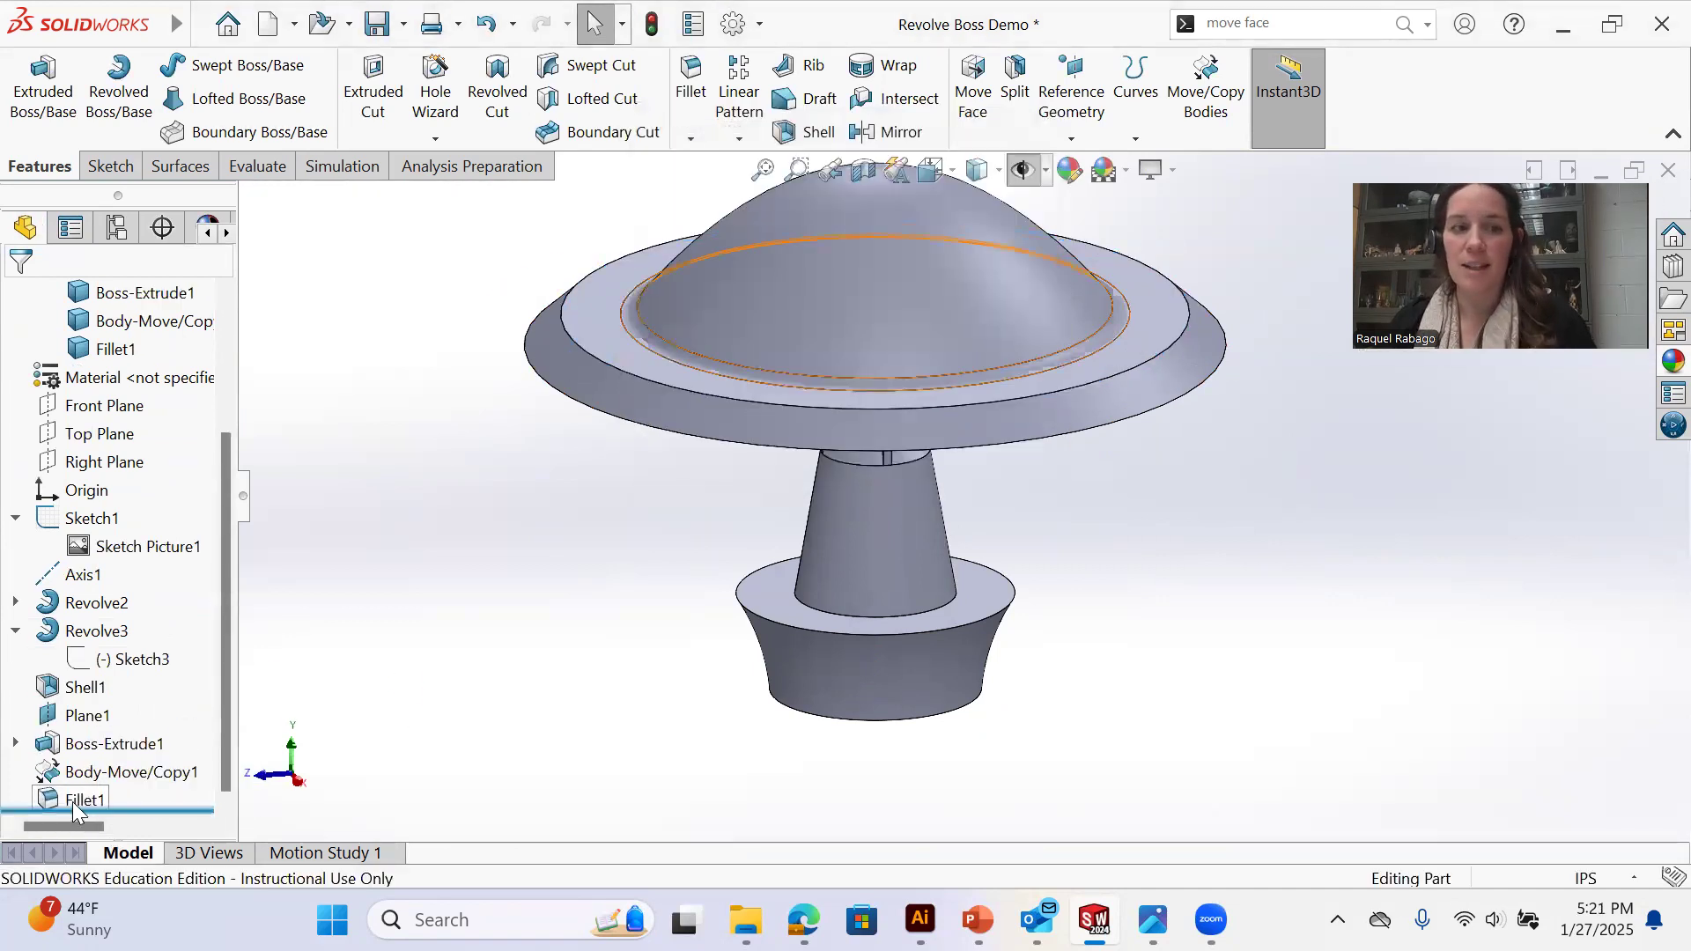
# Edit the dome-to-brim fillet to include the outer edge of the brim's flat top and set the radius to 6 in
pyautogui.click(84, 800)
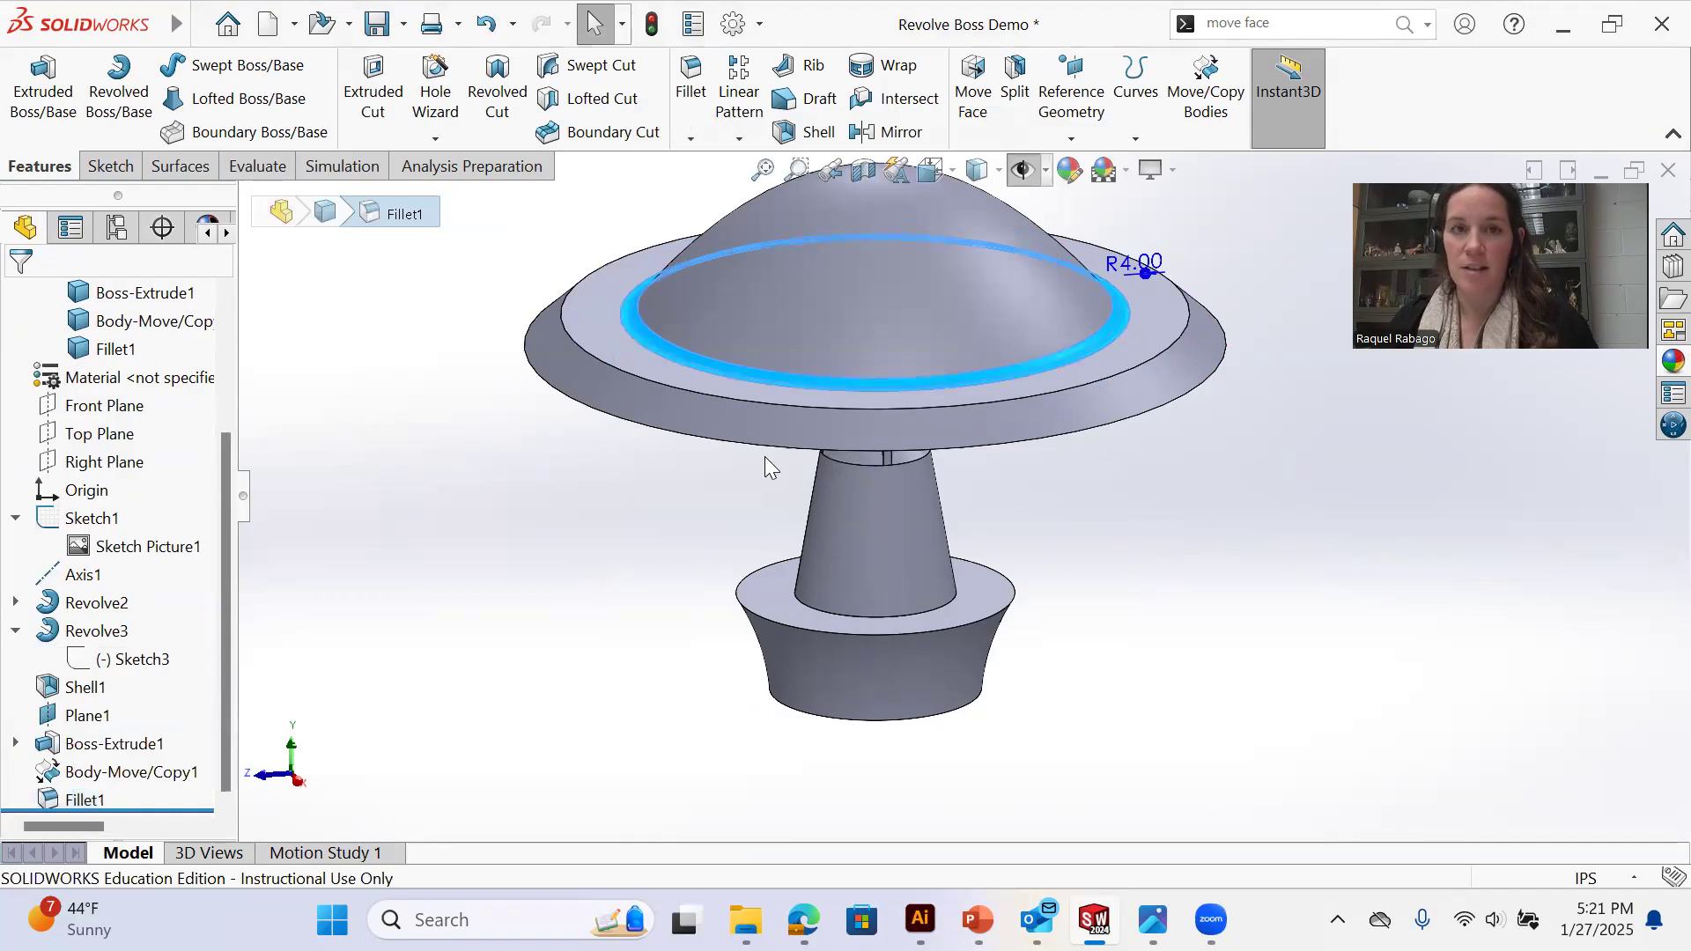
pyautogui.click(643, 378)
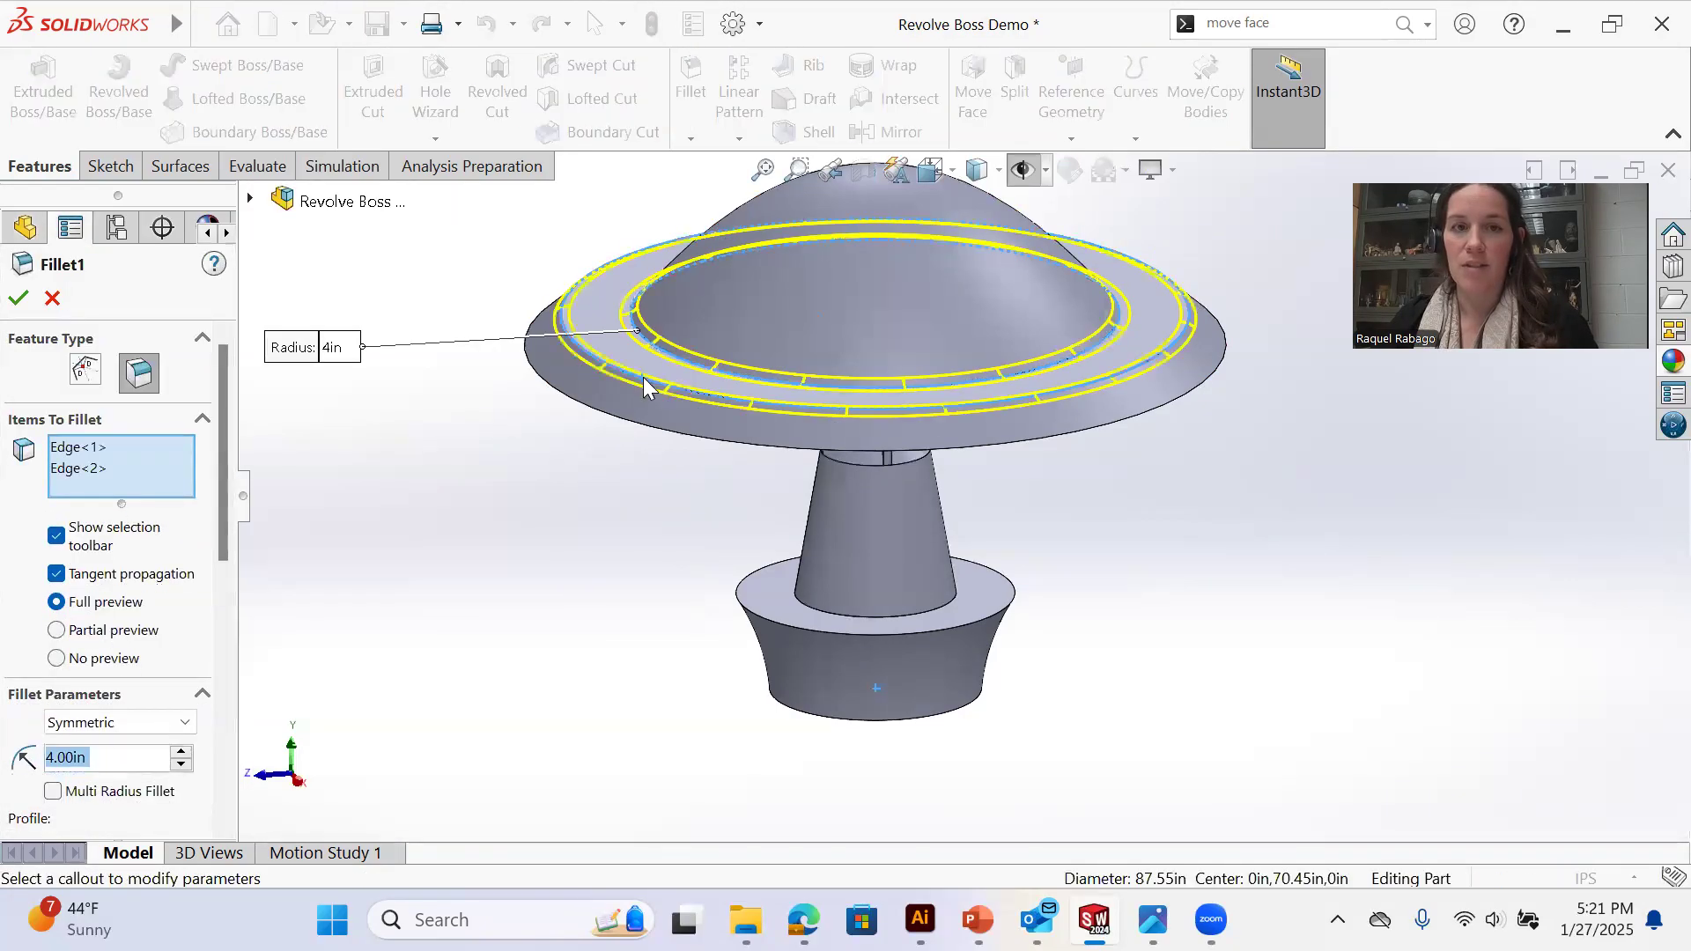
pyautogui.write('6')
pyautogui.press('Return')
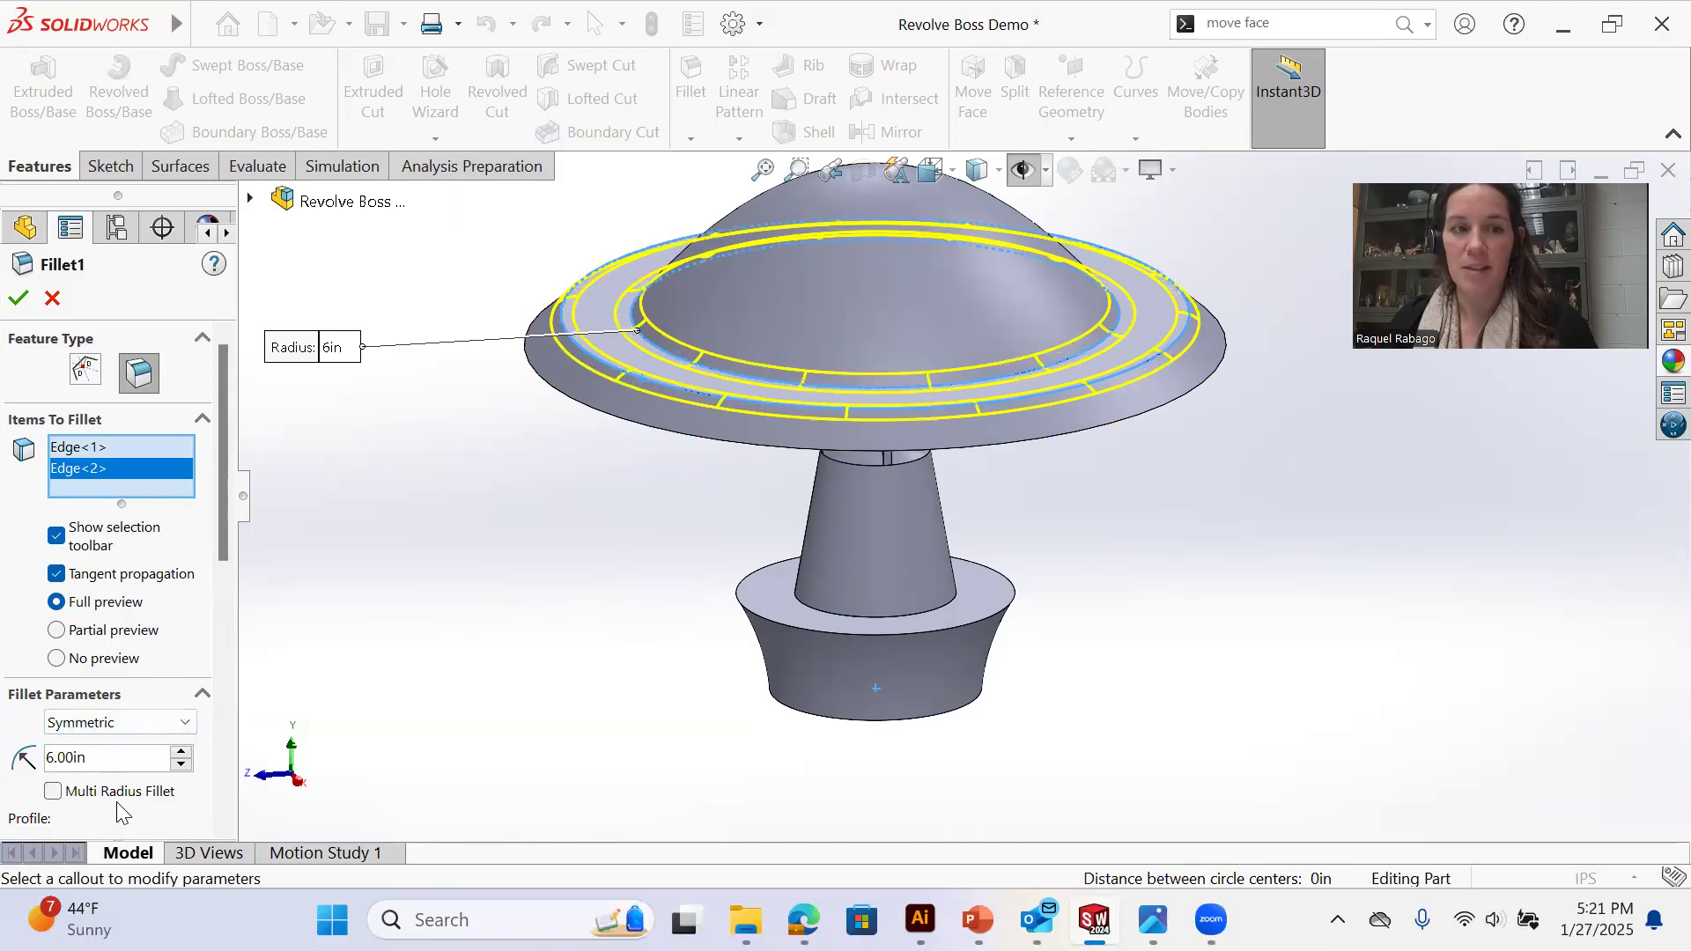
# Enable multiple radii for the fillet and add the brim's outermost lower edge with a 1 in radius
pyautogui.click(54, 791)
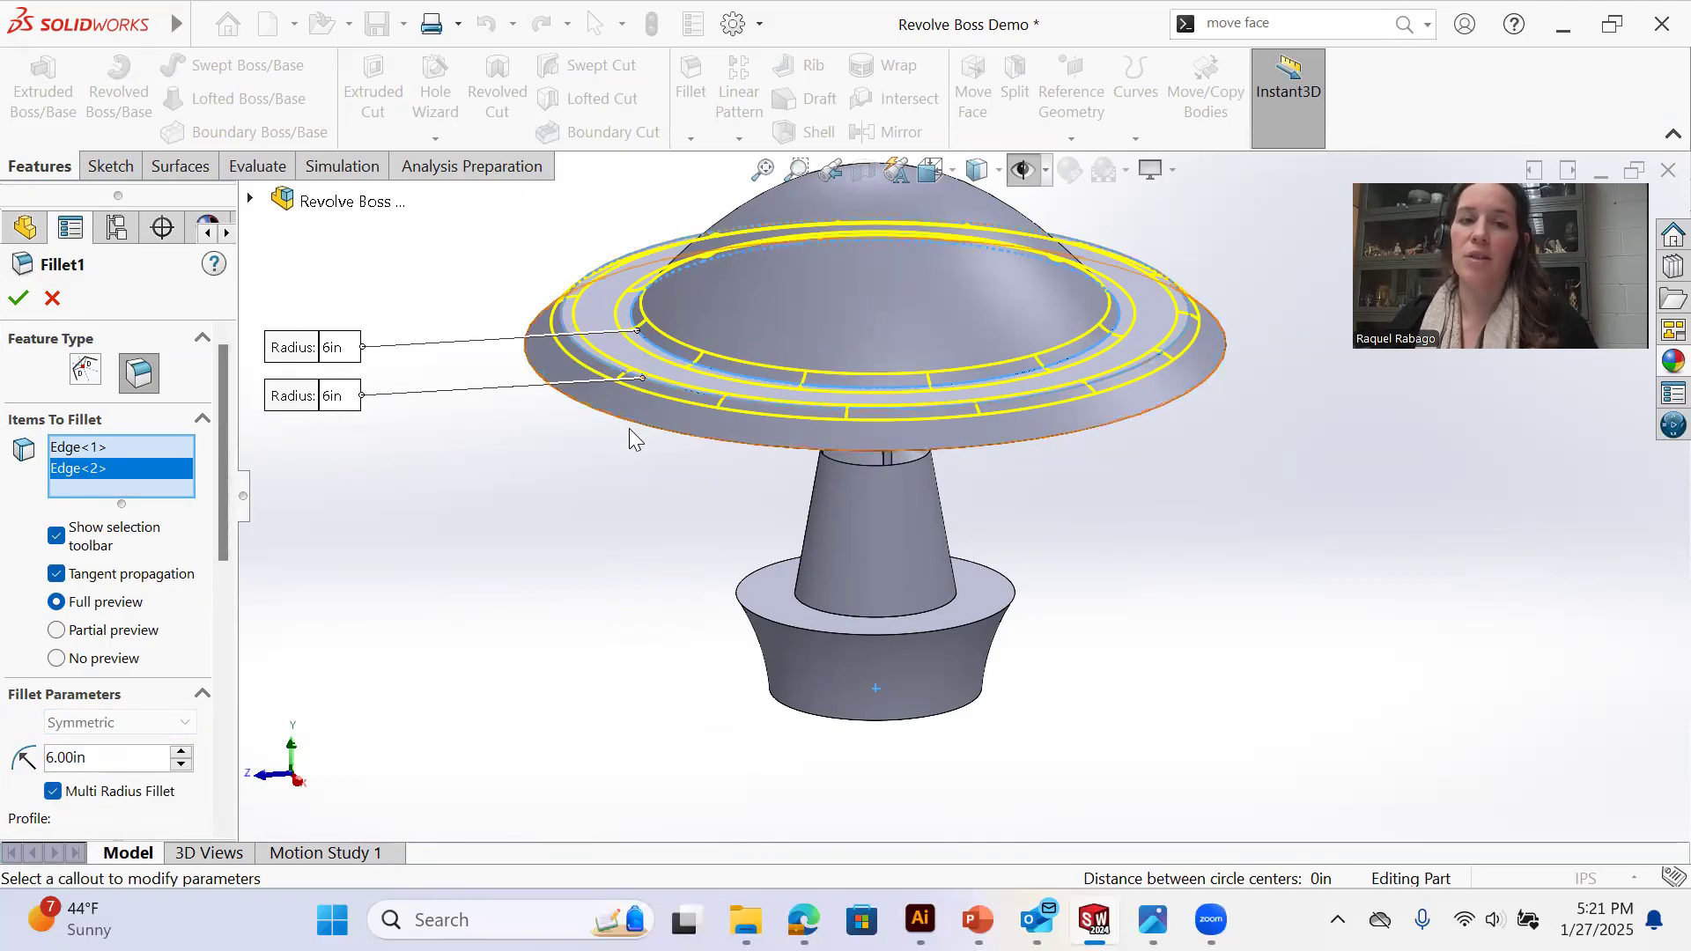
pyautogui.click(599, 444)
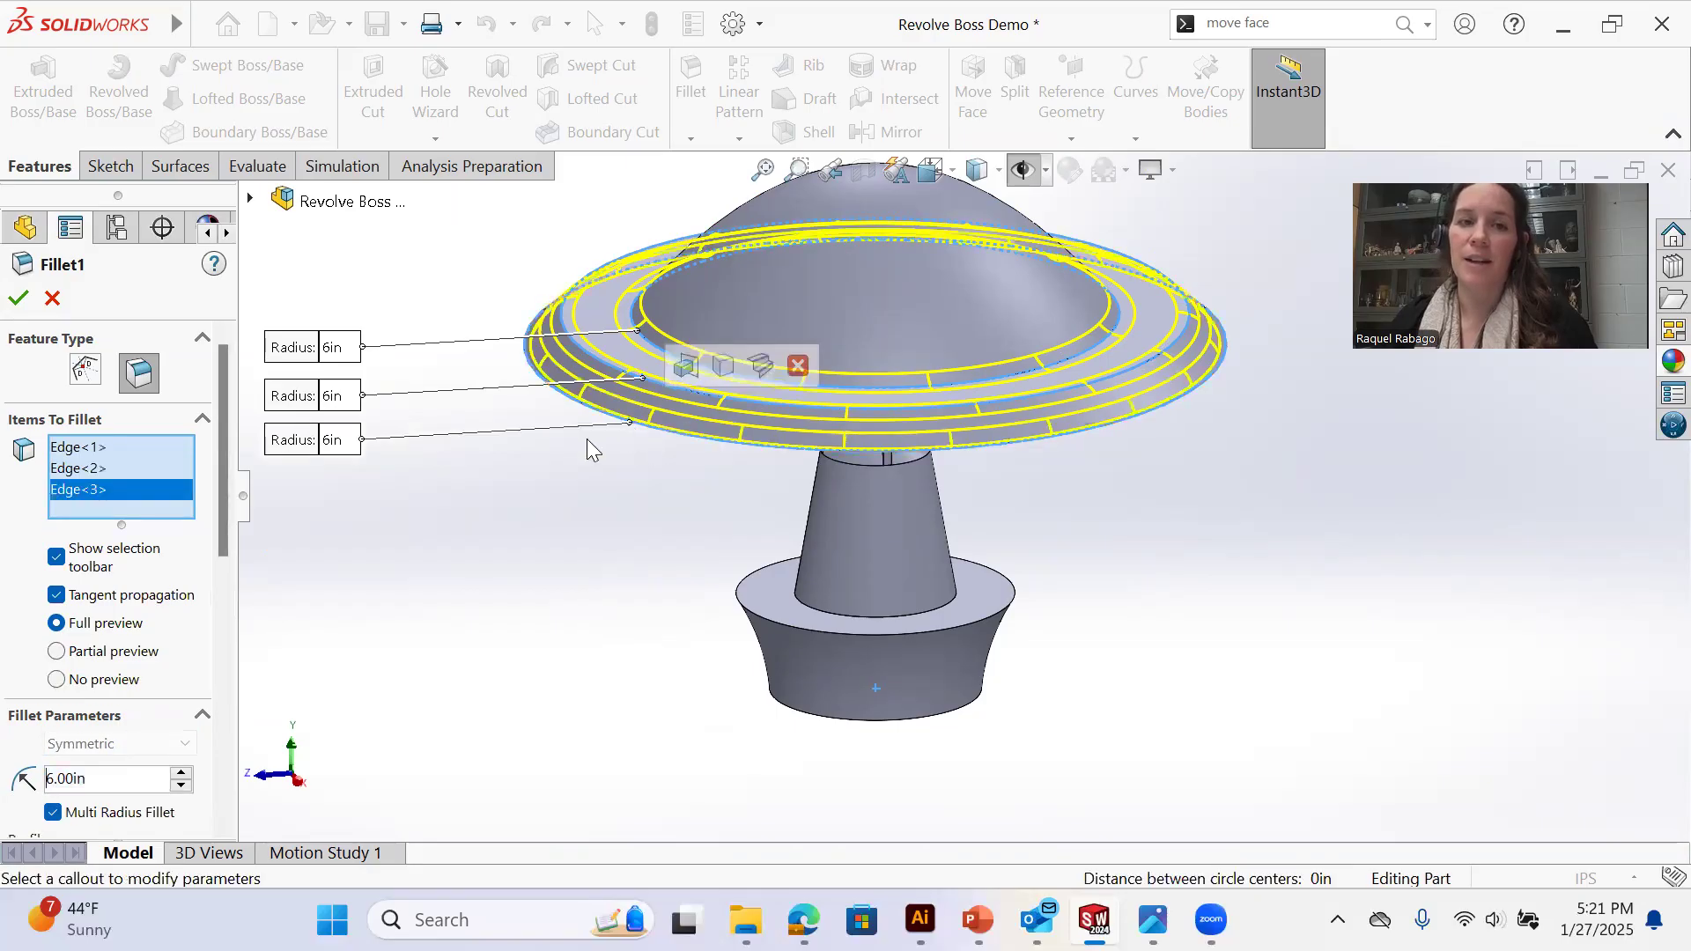
pyautogui.click(334, 441)
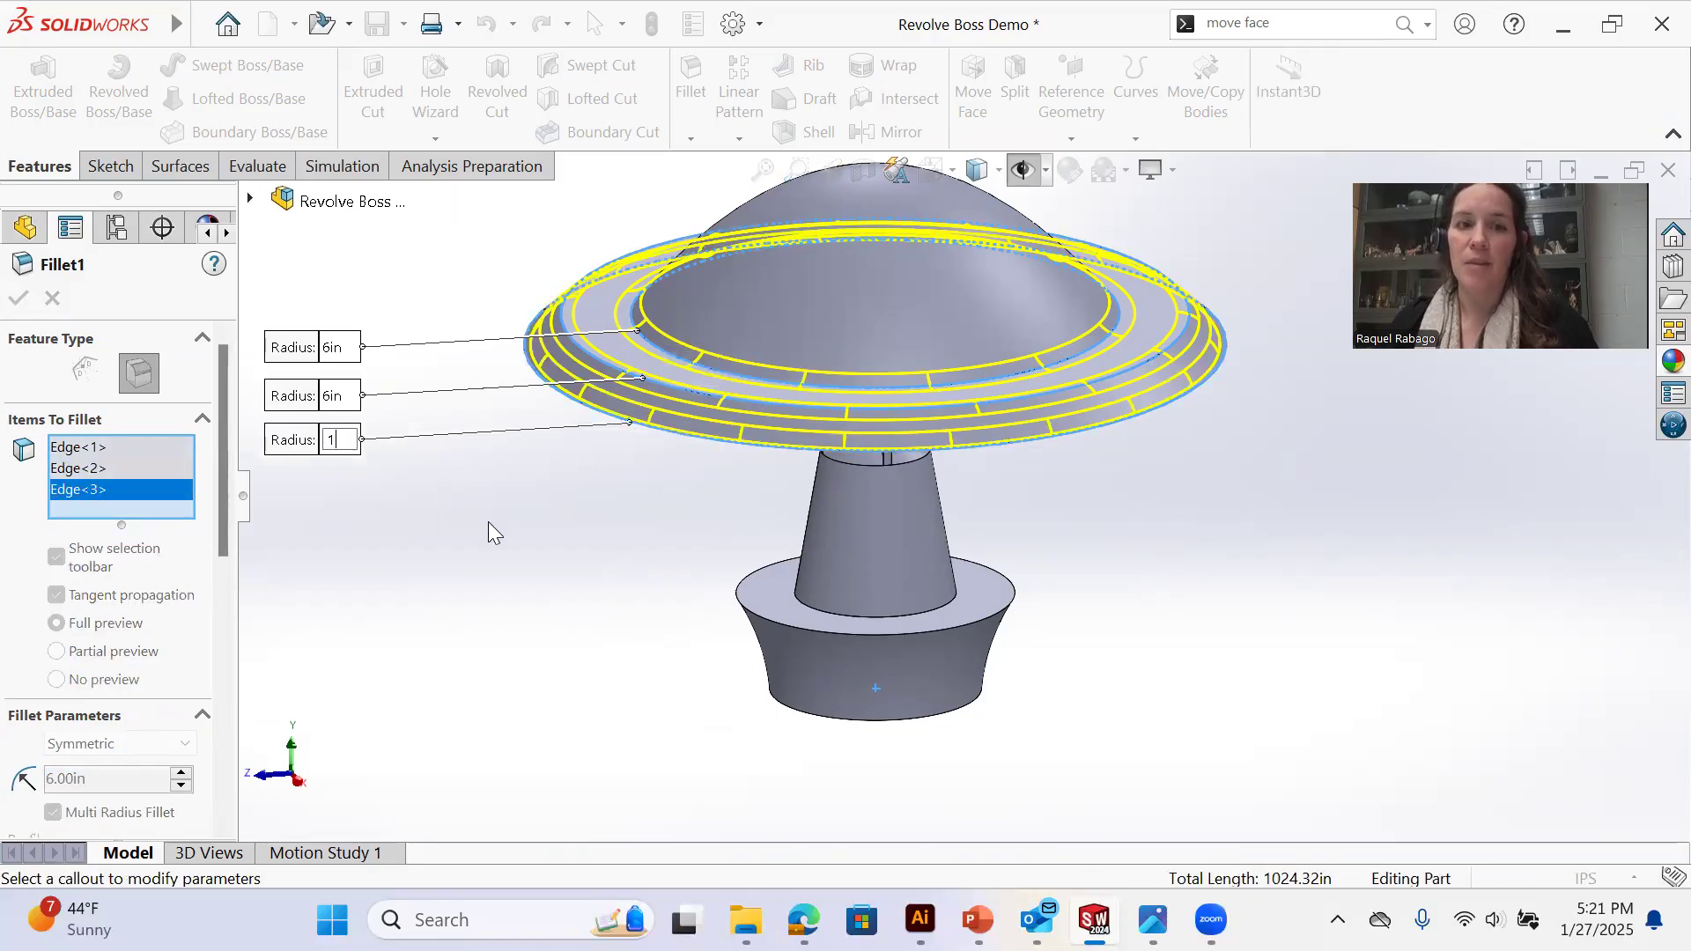
pyautogui.write('1')
pyautogui.press('Return')
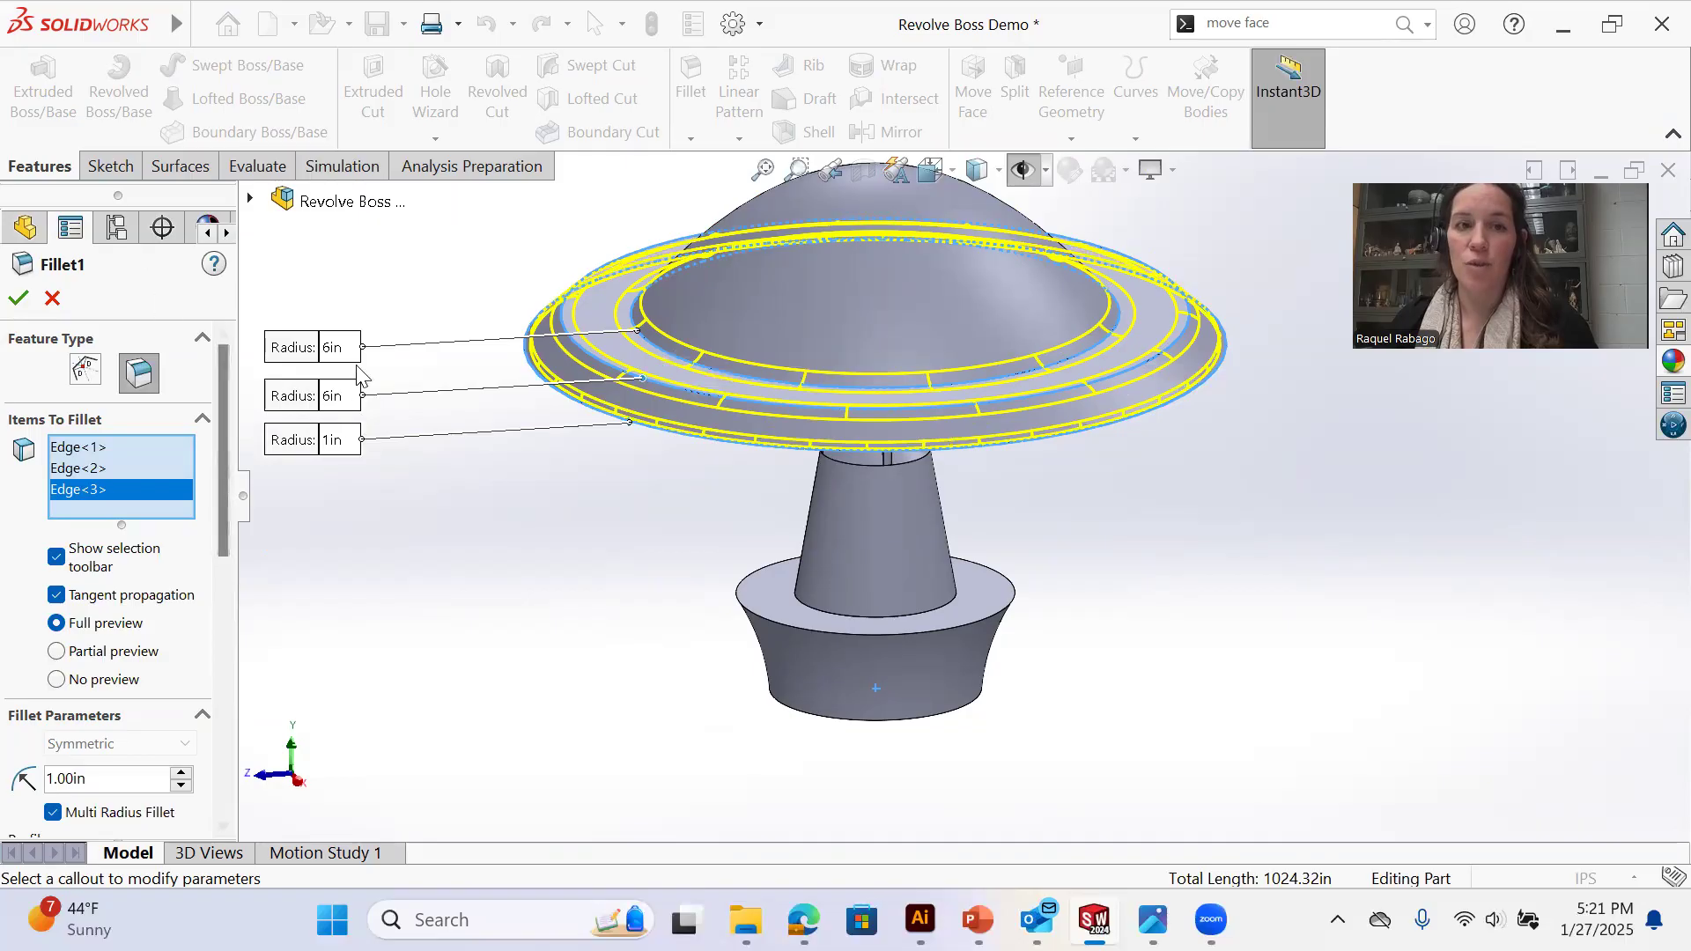
# Set the radius of the dome-to-brim edge to 8 in and finish editing the fillet
pyautogui.click(335, 348)
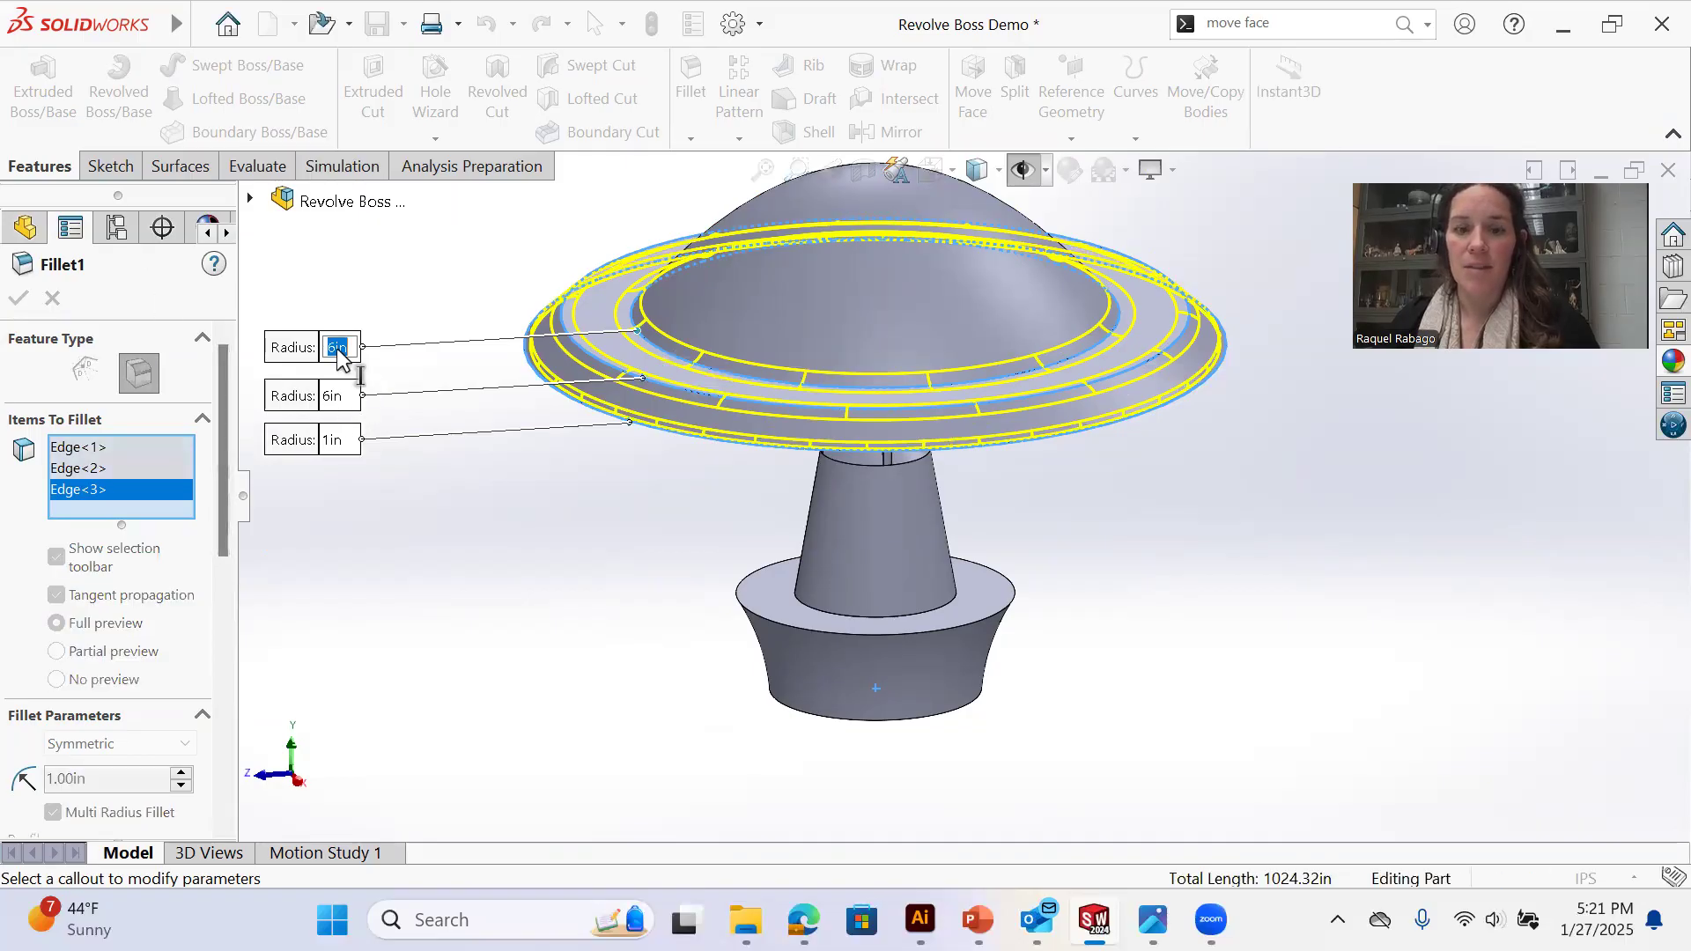
pyautogui.write('8')
pyautogui.press('Return')
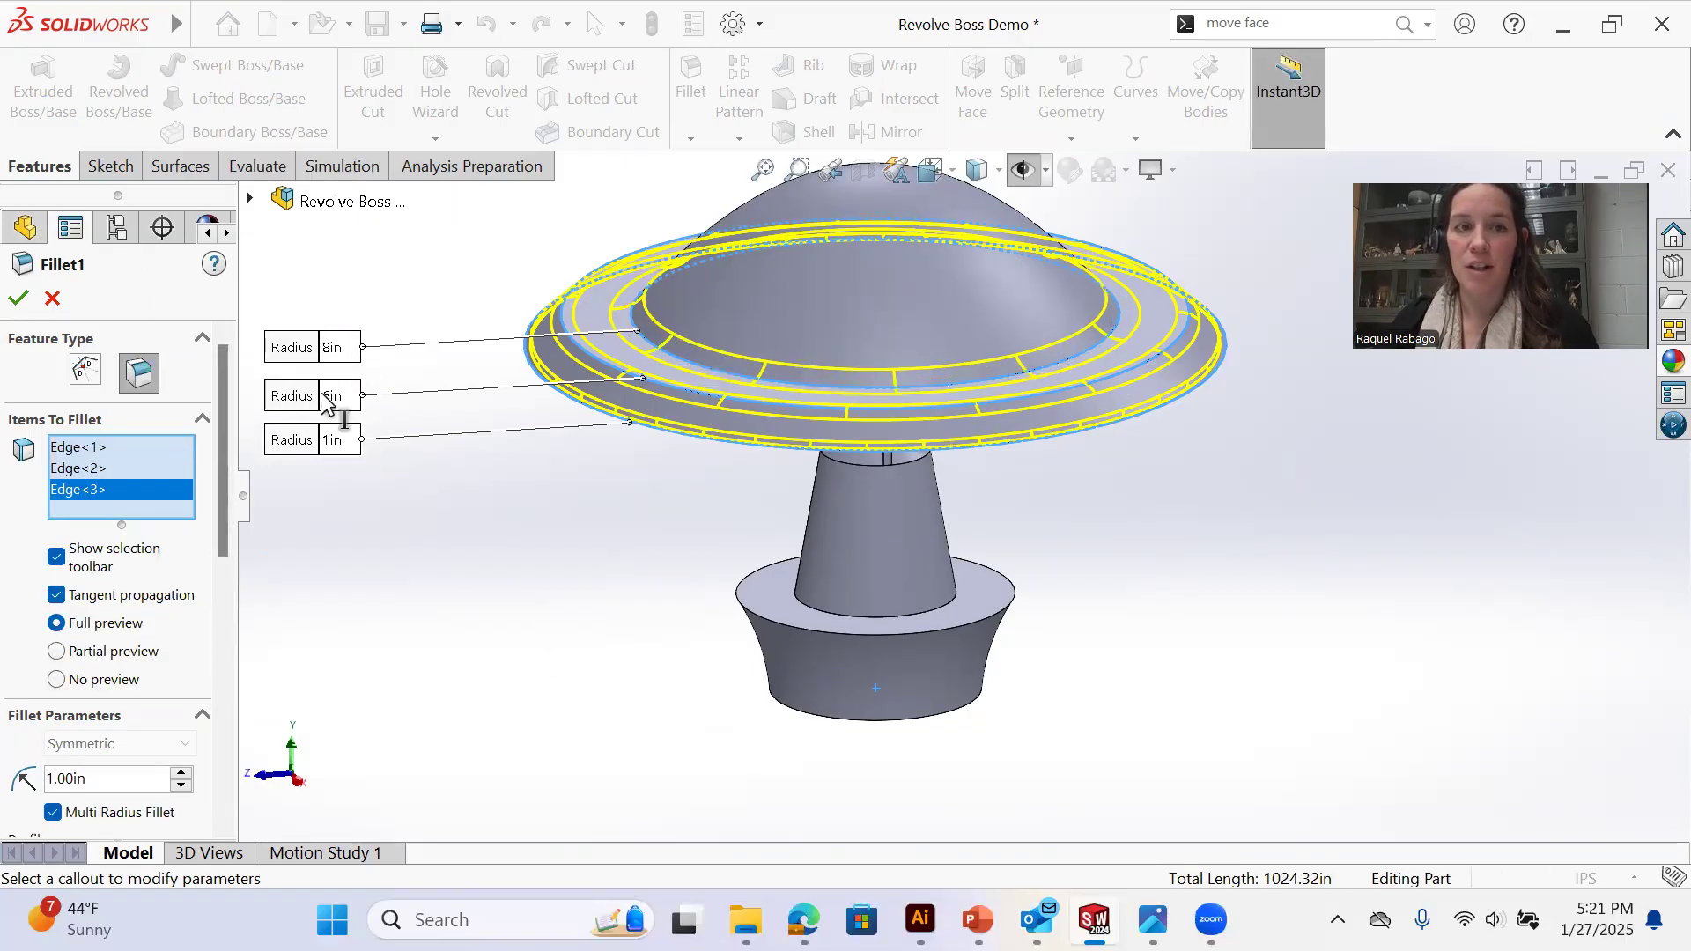
pyautogui.click(19, 301)
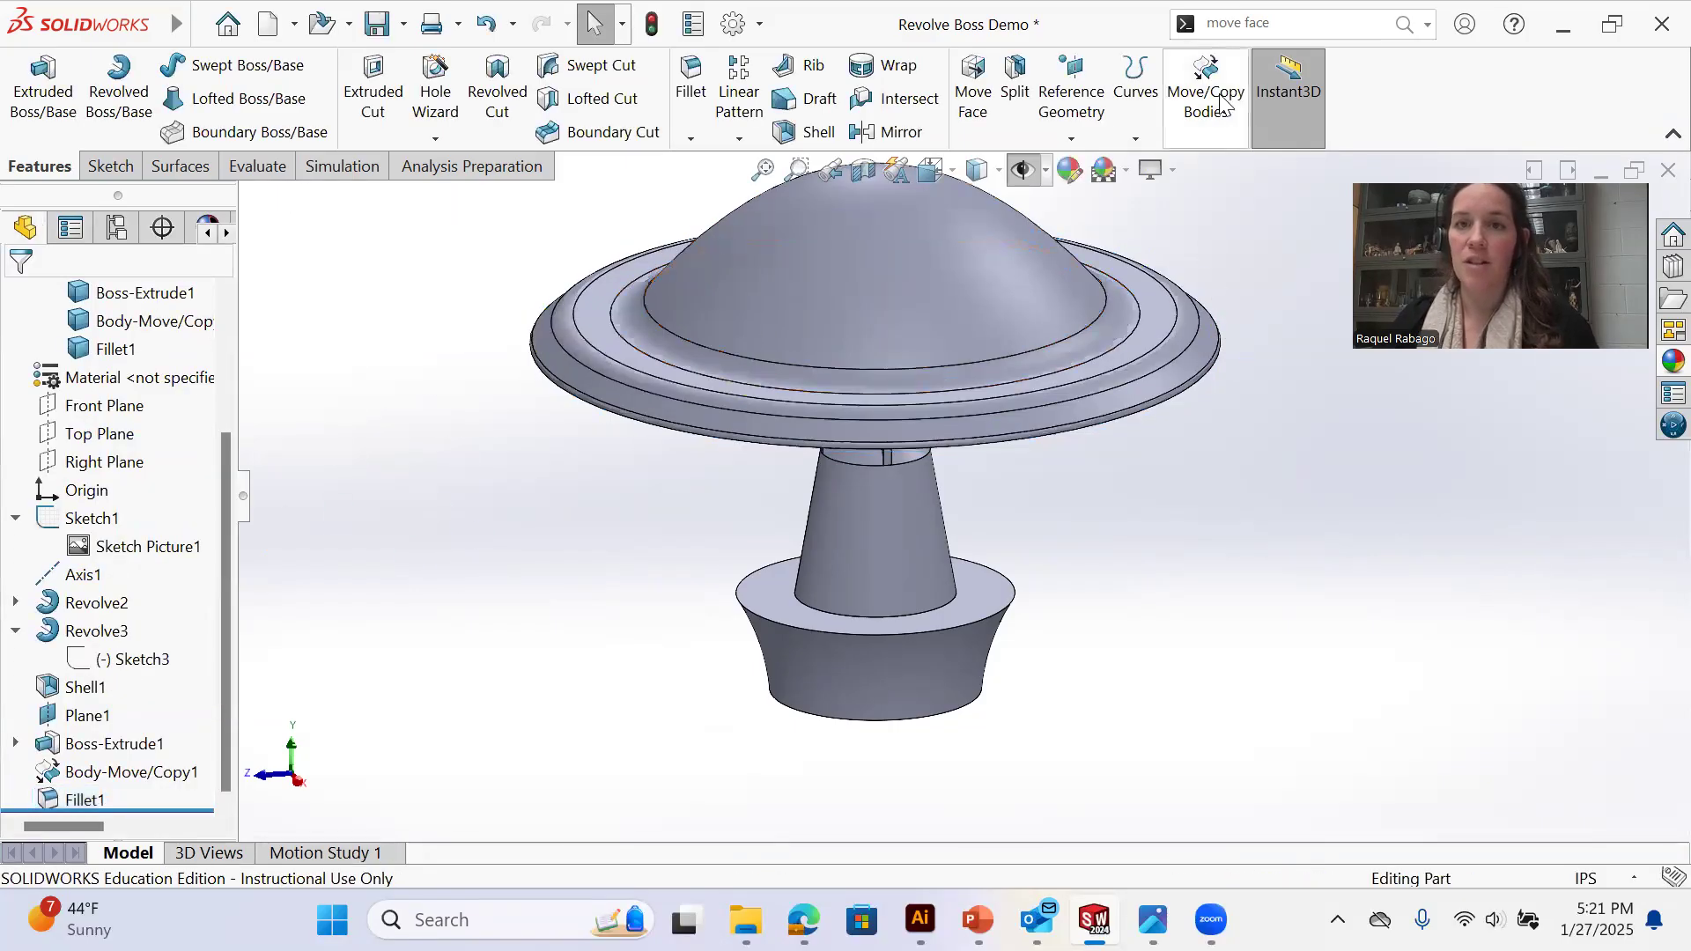
# Set the dome-to-brim fillet radius to 6 in directly on the model
pyautogui.click(1127, 311)
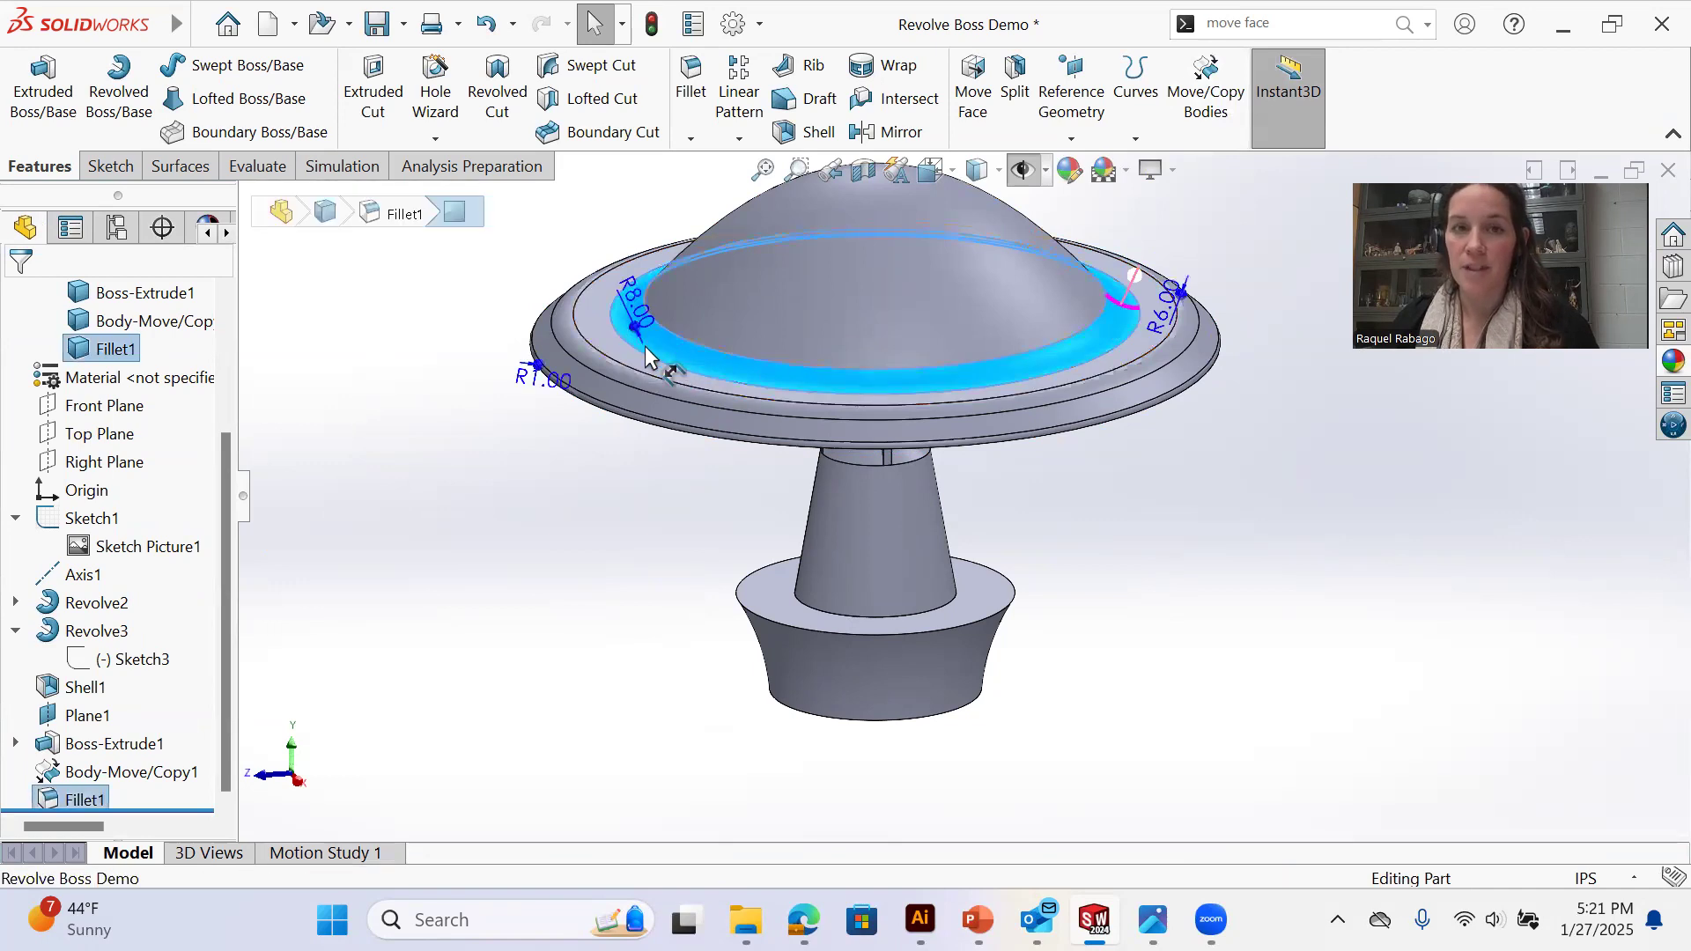
pyautogui.click(631, 304)
pyautogui.write('6')
pyautogui.press('Return')
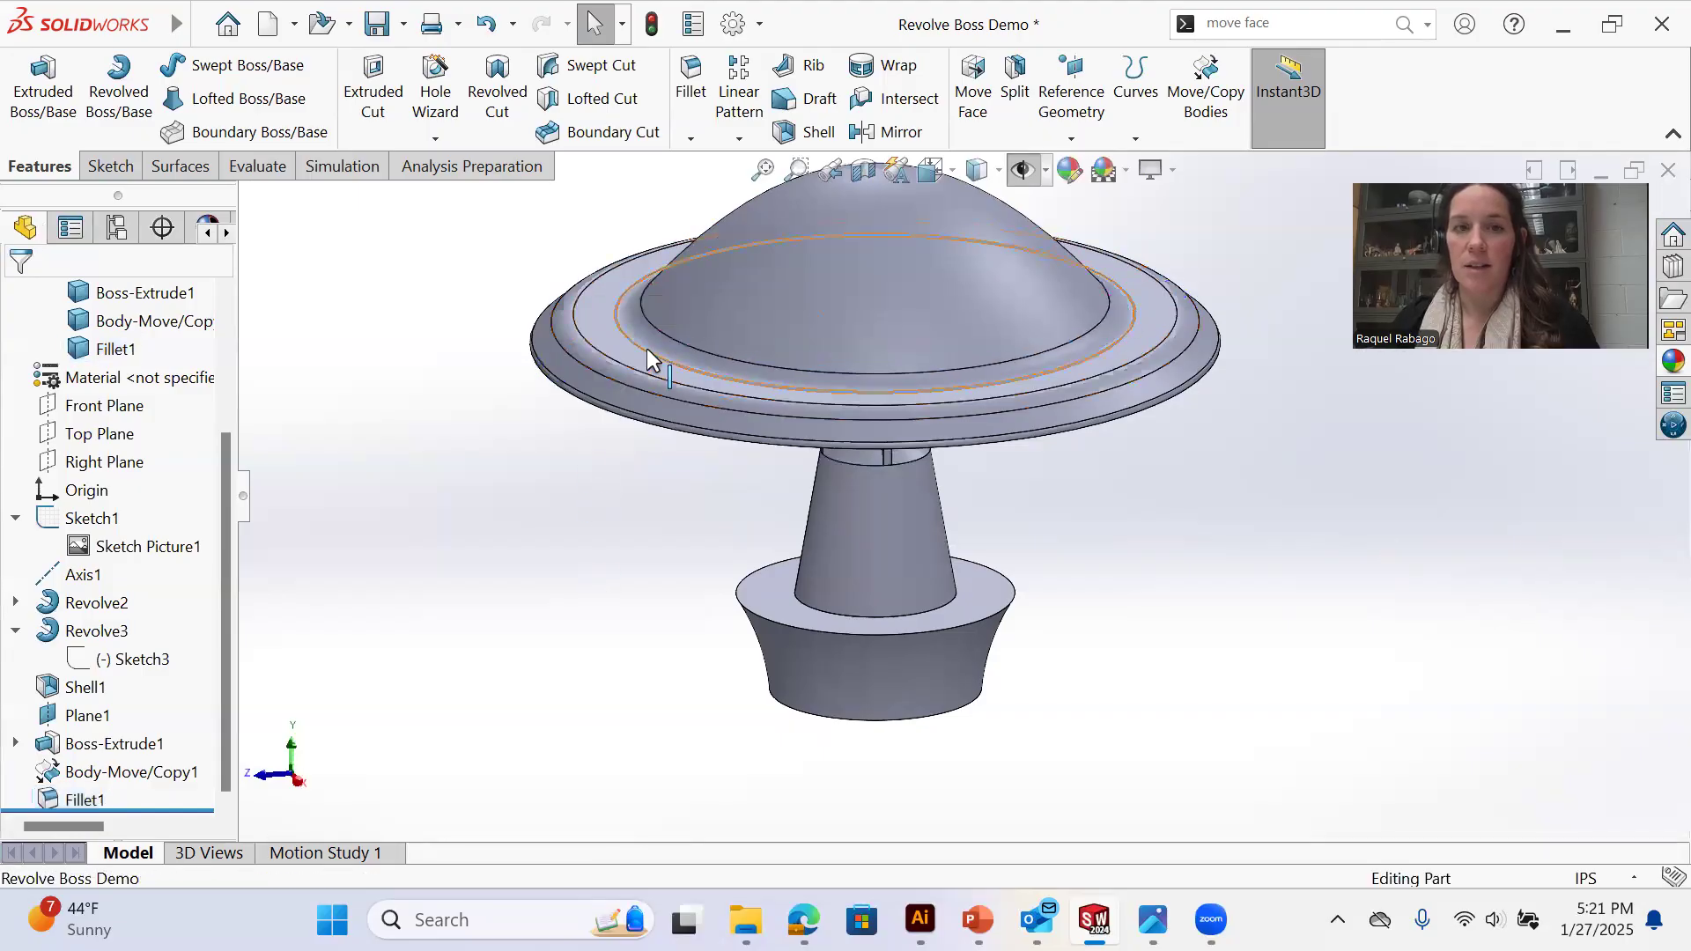
# Set the dome-to-brim fillet radius back to 8 in directly on the model
pyautogui.click(636, 329)
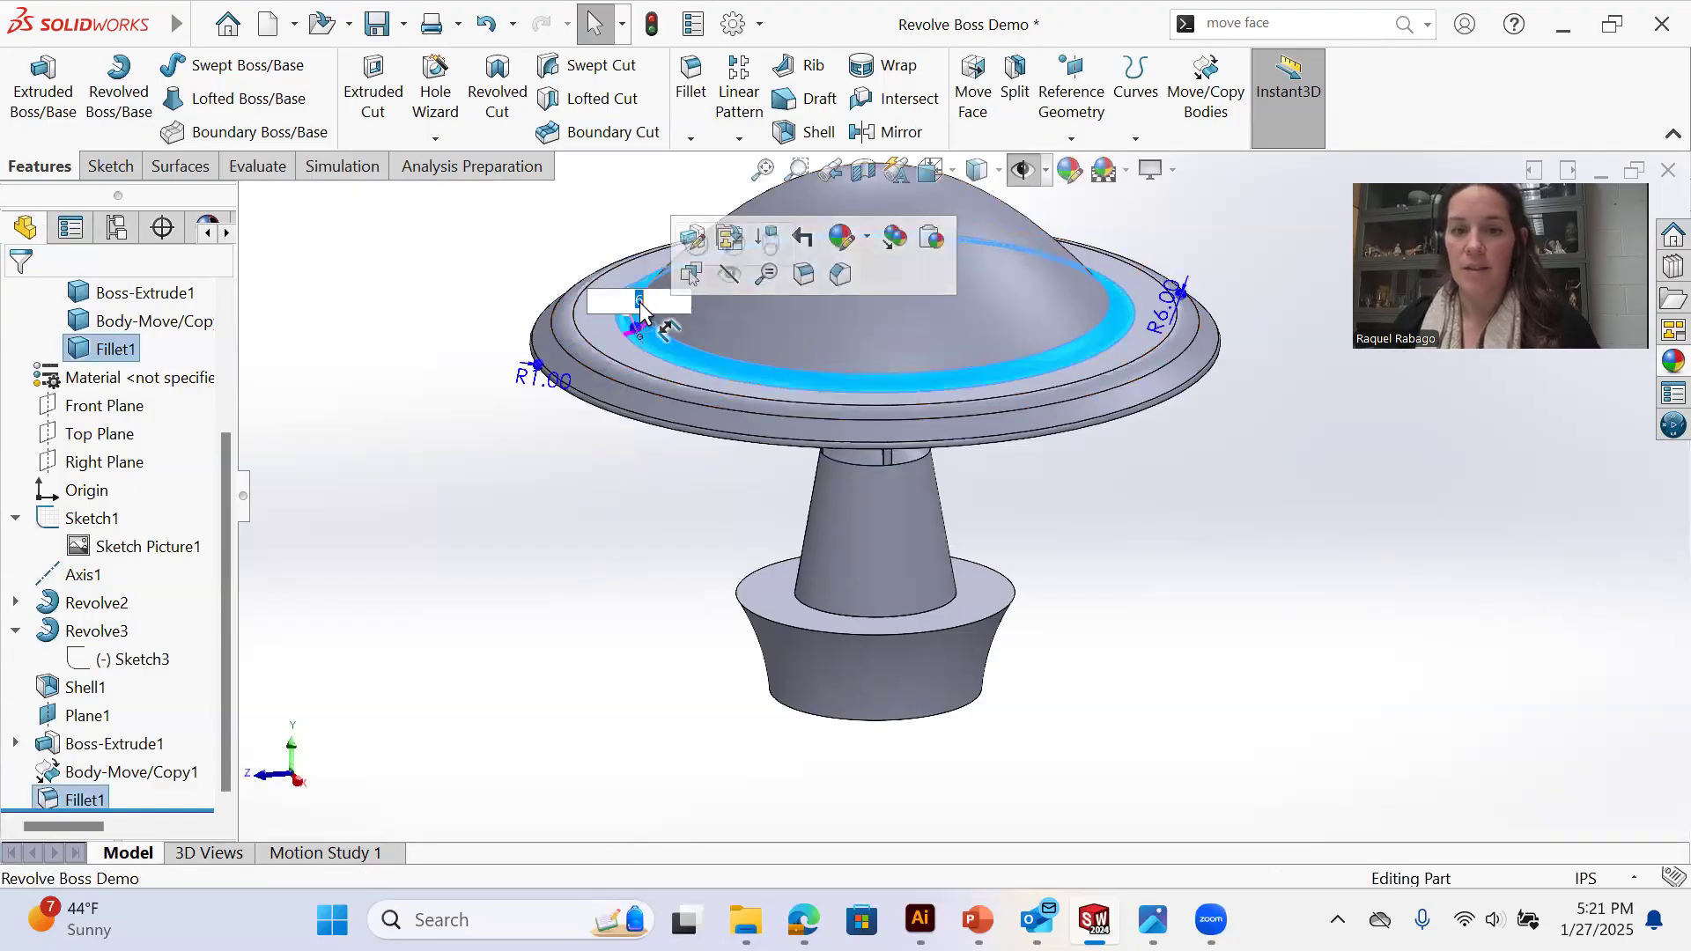
pyautogui.click(638, 304)
pyautogui.write('8')
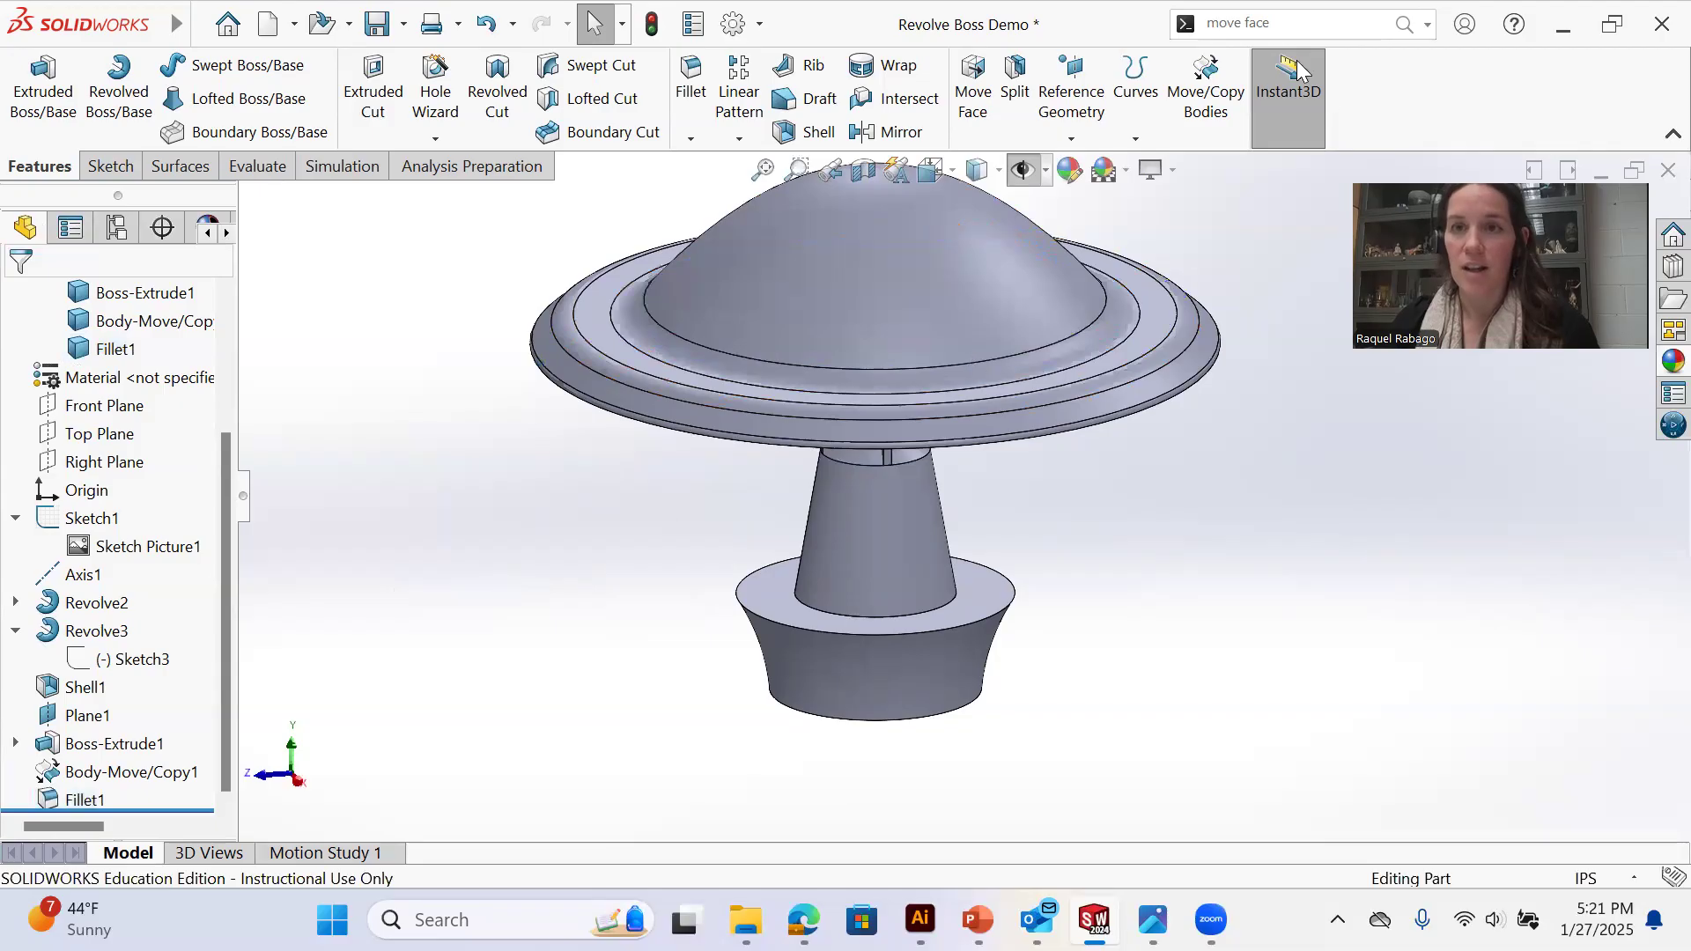
pyautogui.click(1297, 76)
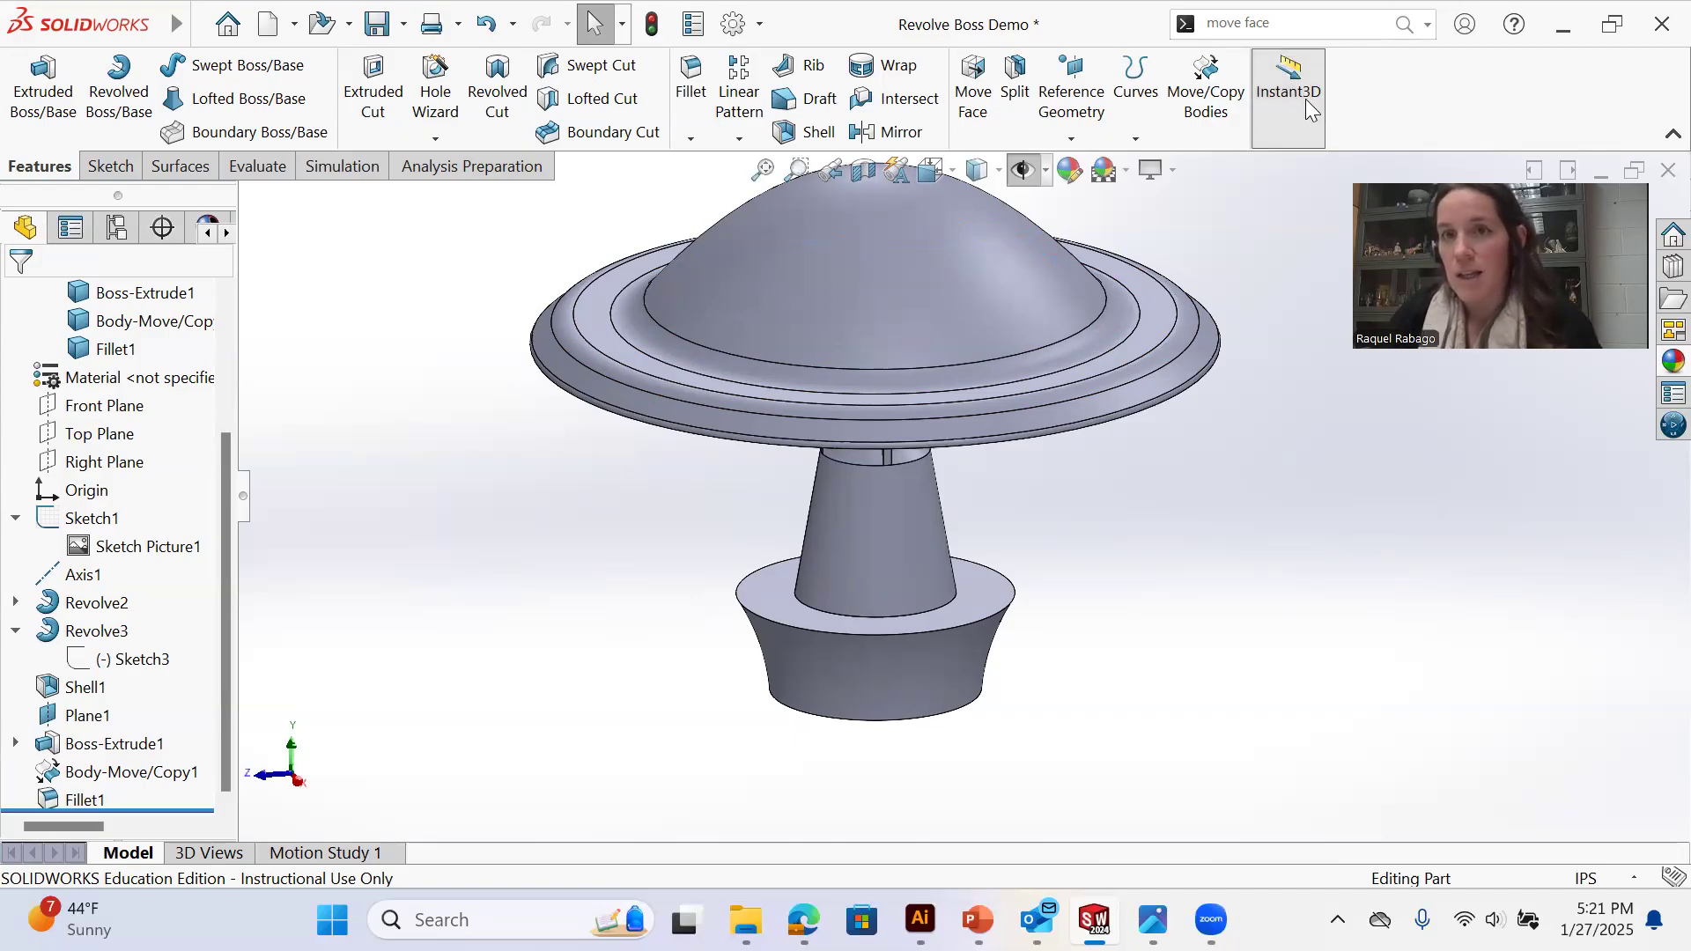
# Fillet the outer circular edge of the flared base's top with a 1.5 in radius
pyautogui.moveTo(1043, 553); pyautogui.dragTo(1044, 456, button='middle')
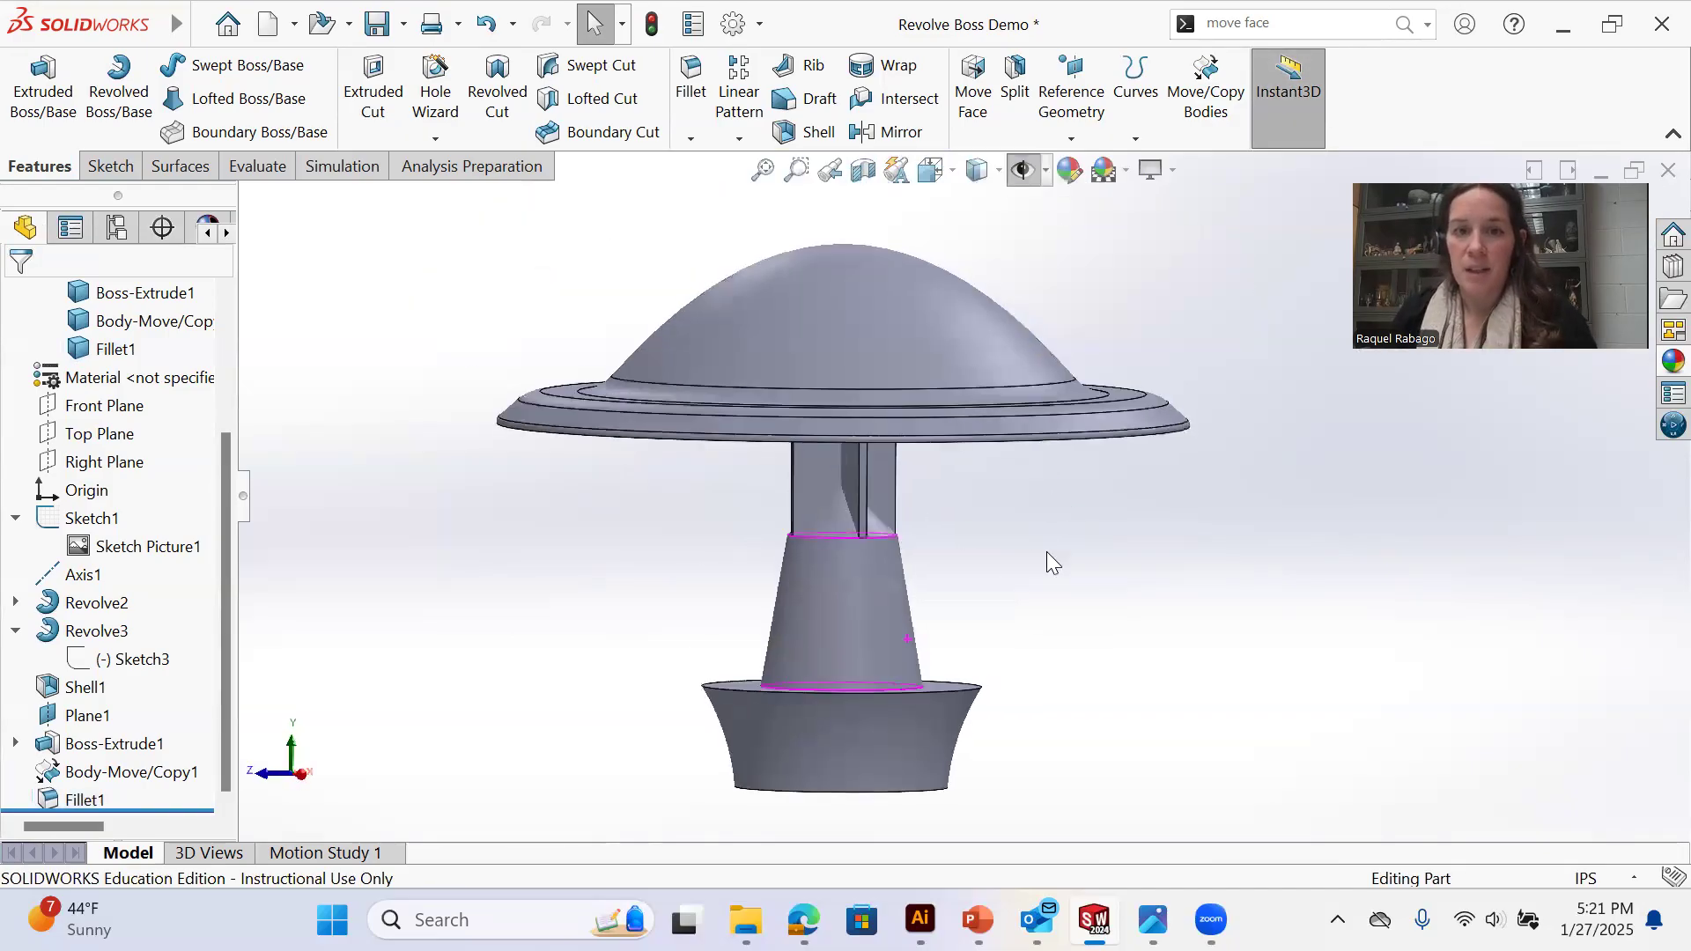
pyautogui.scroll(-3, 948, 572)
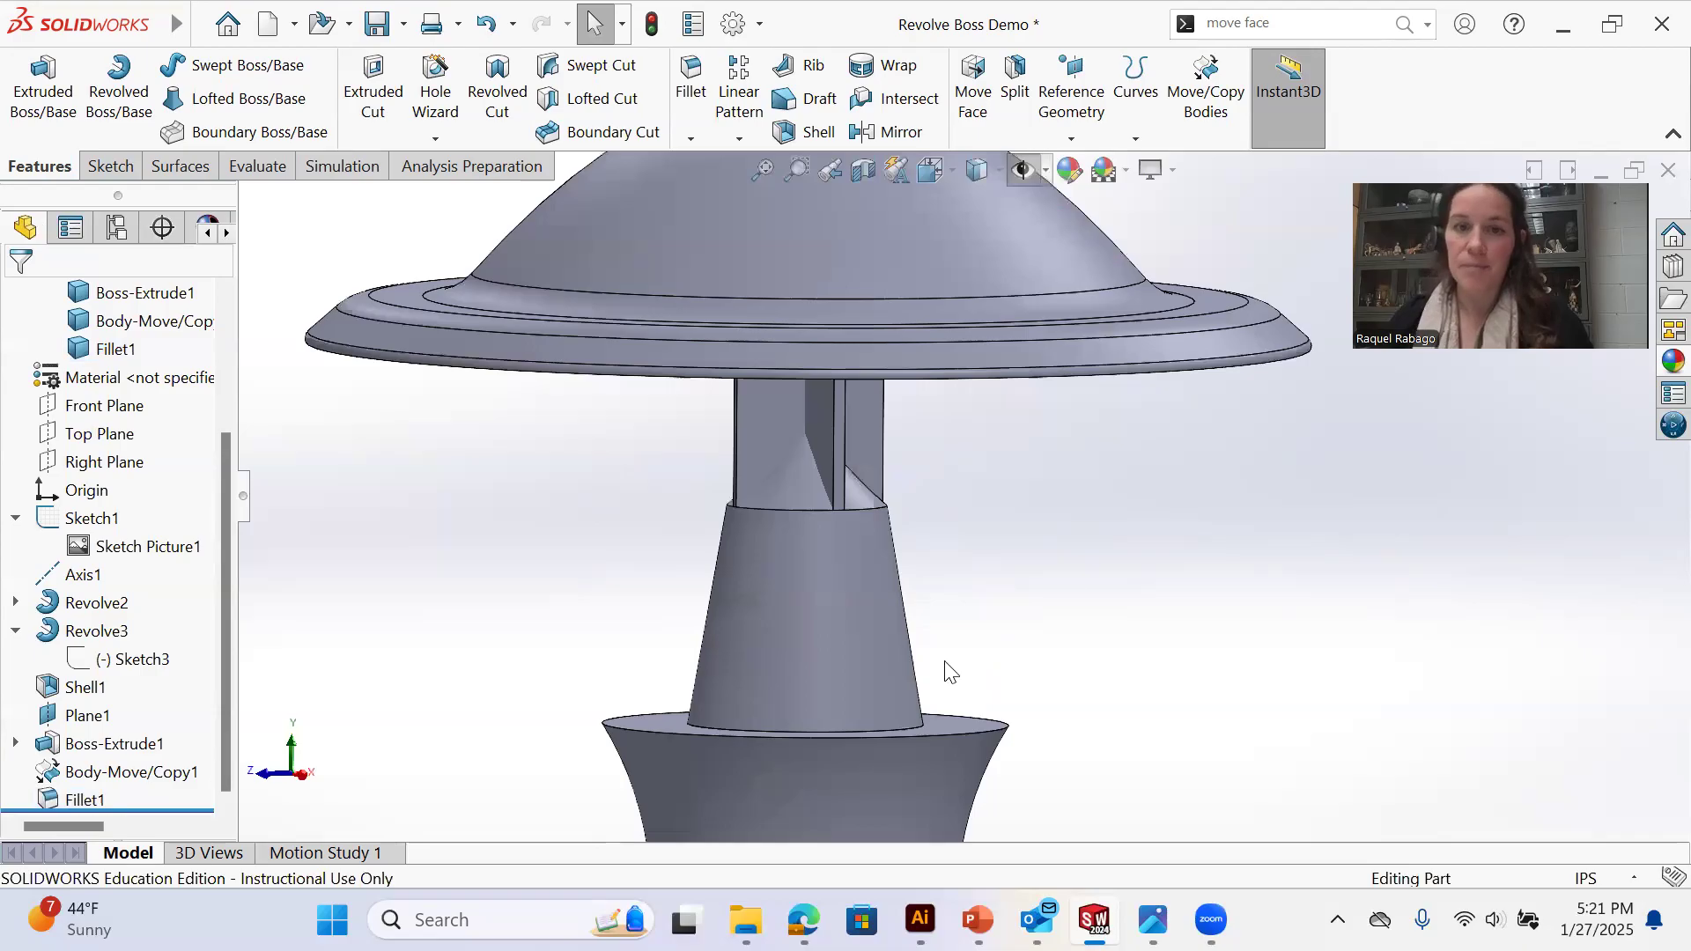
pyautogui.scroll(2, 1015, 733)
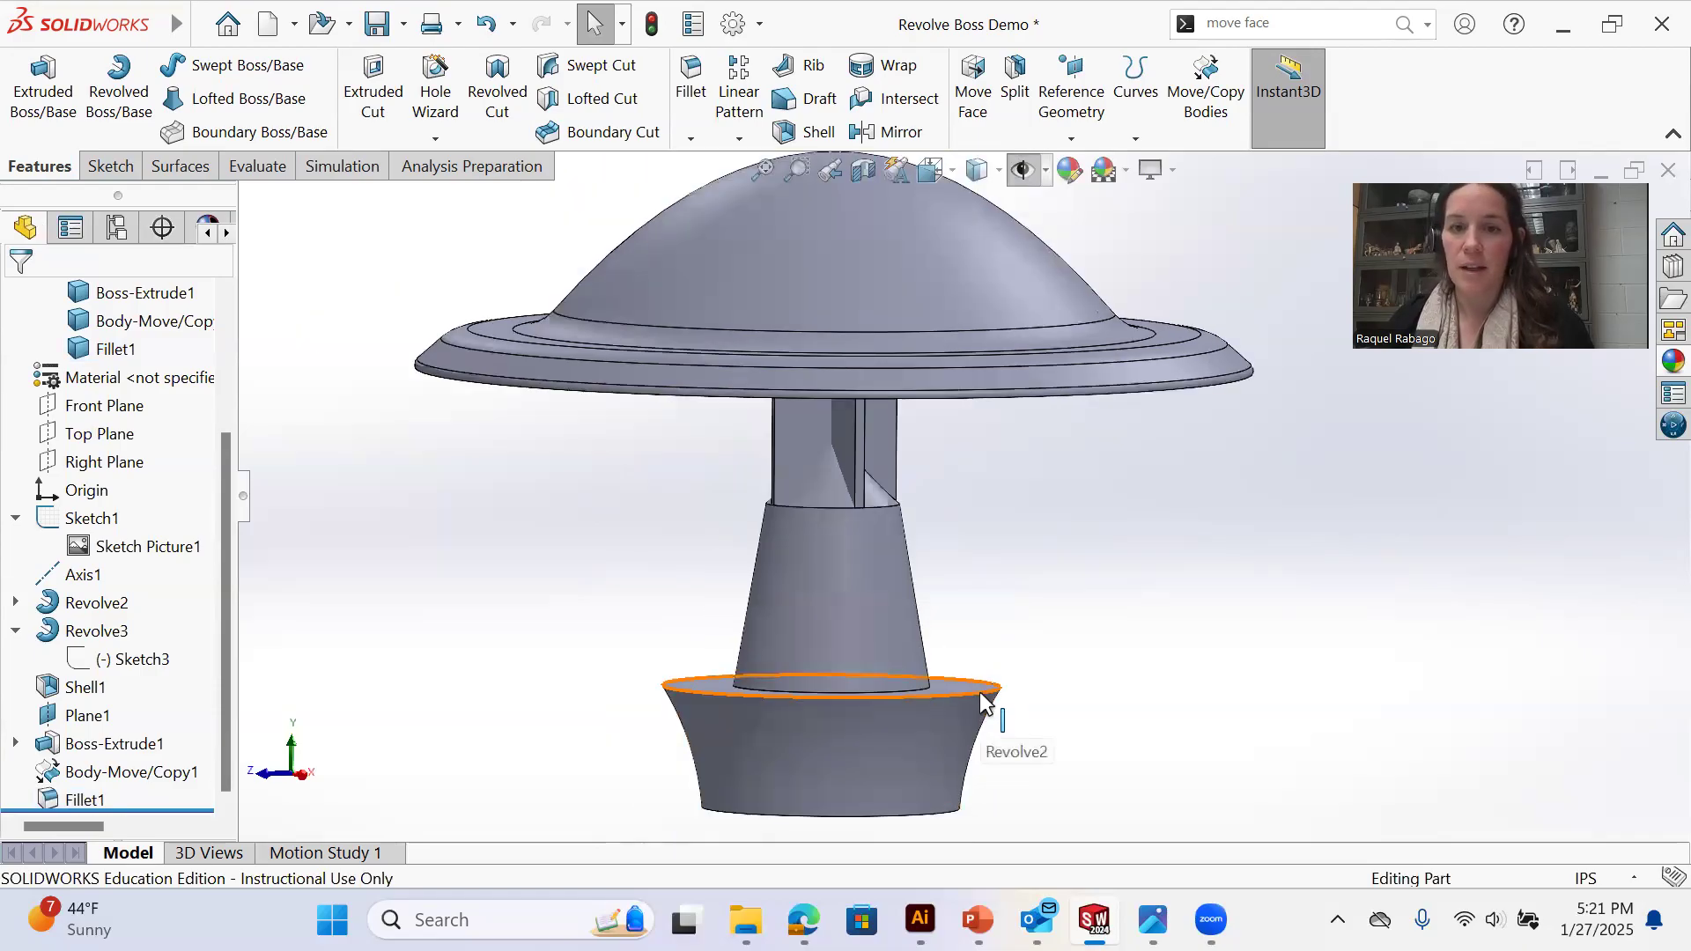
pyautogui.click(980, 695)
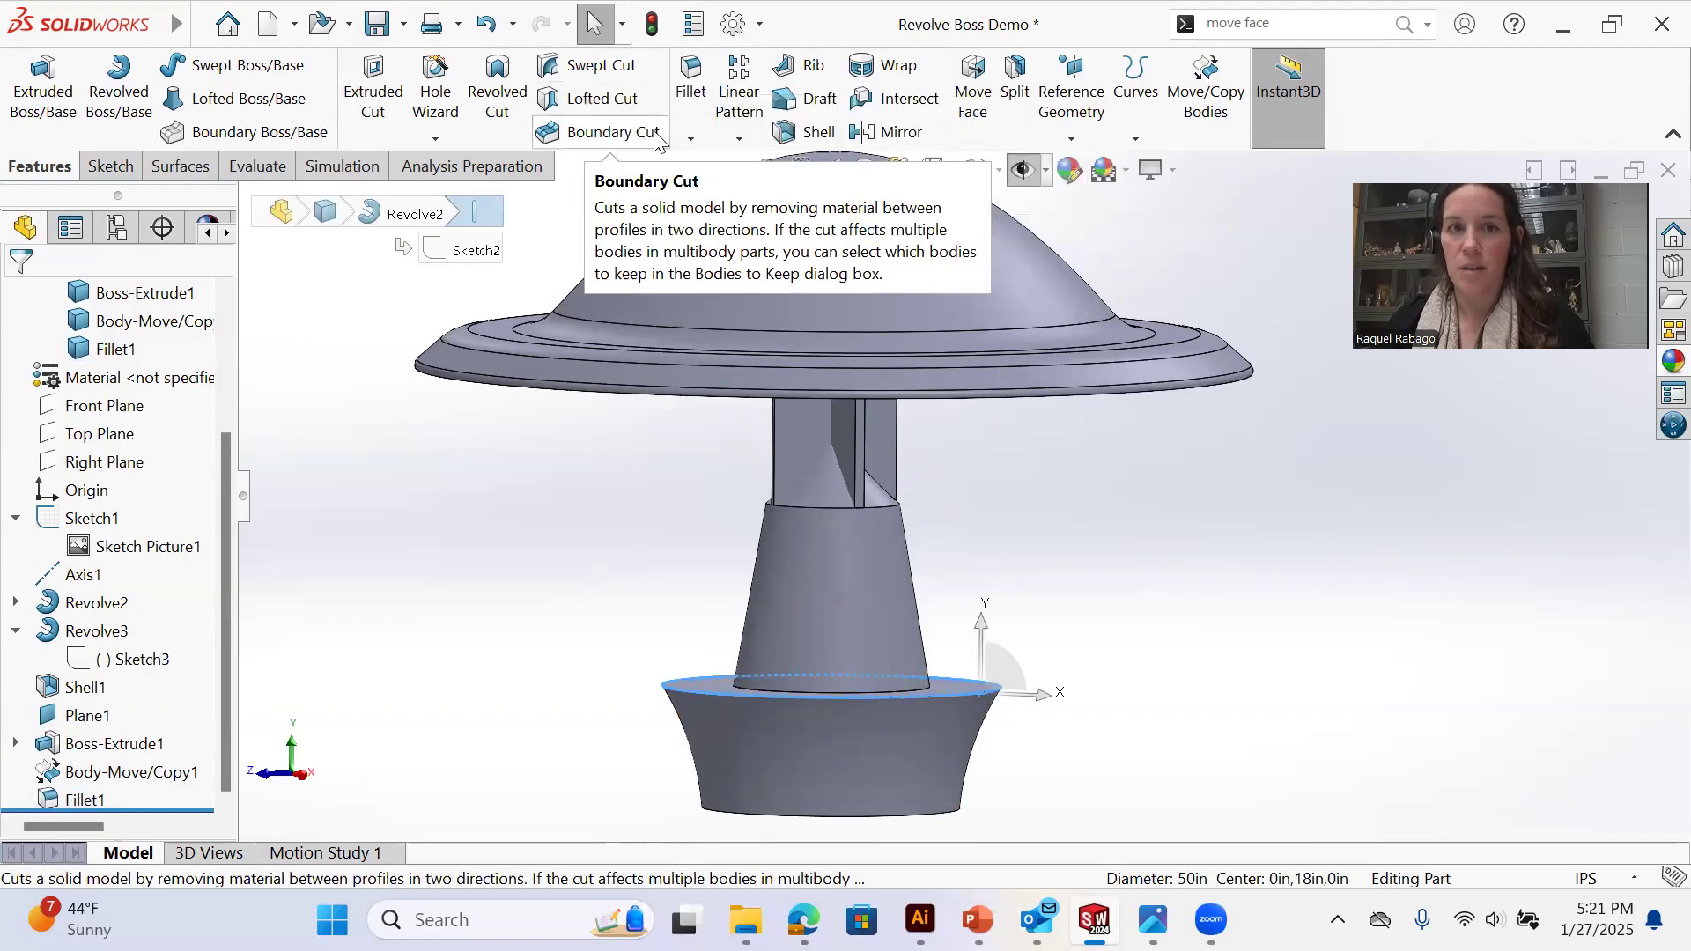
pyautogui.click(690, 81)
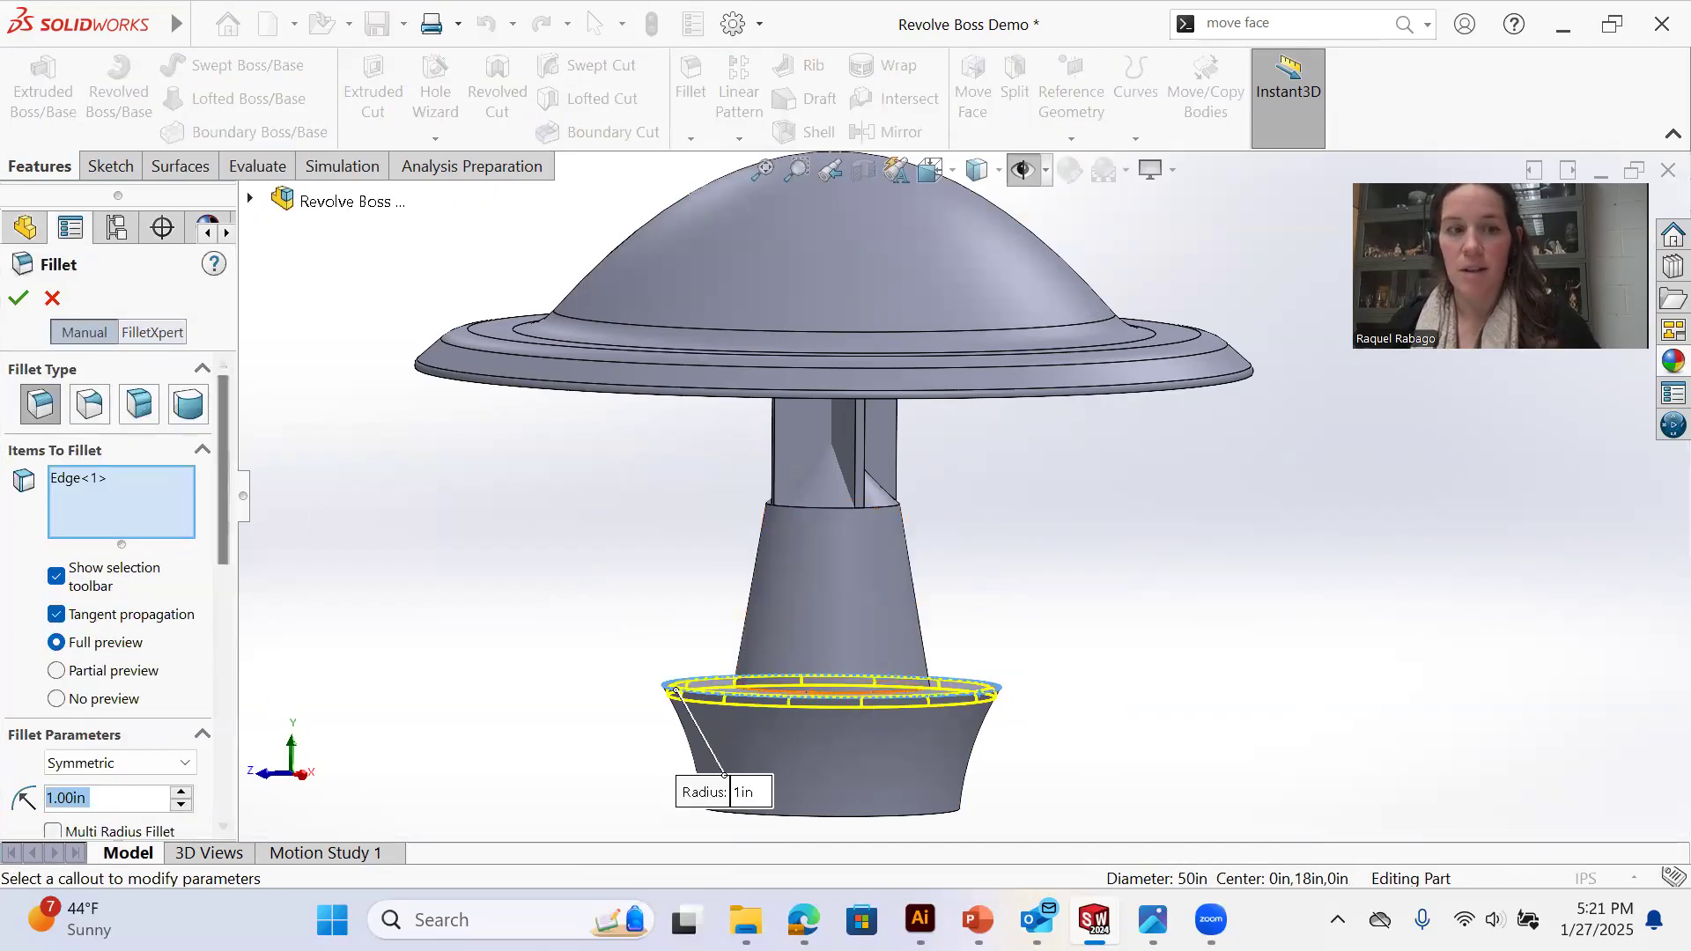
pyautogui.write('3')
pyautogui.press('Return')
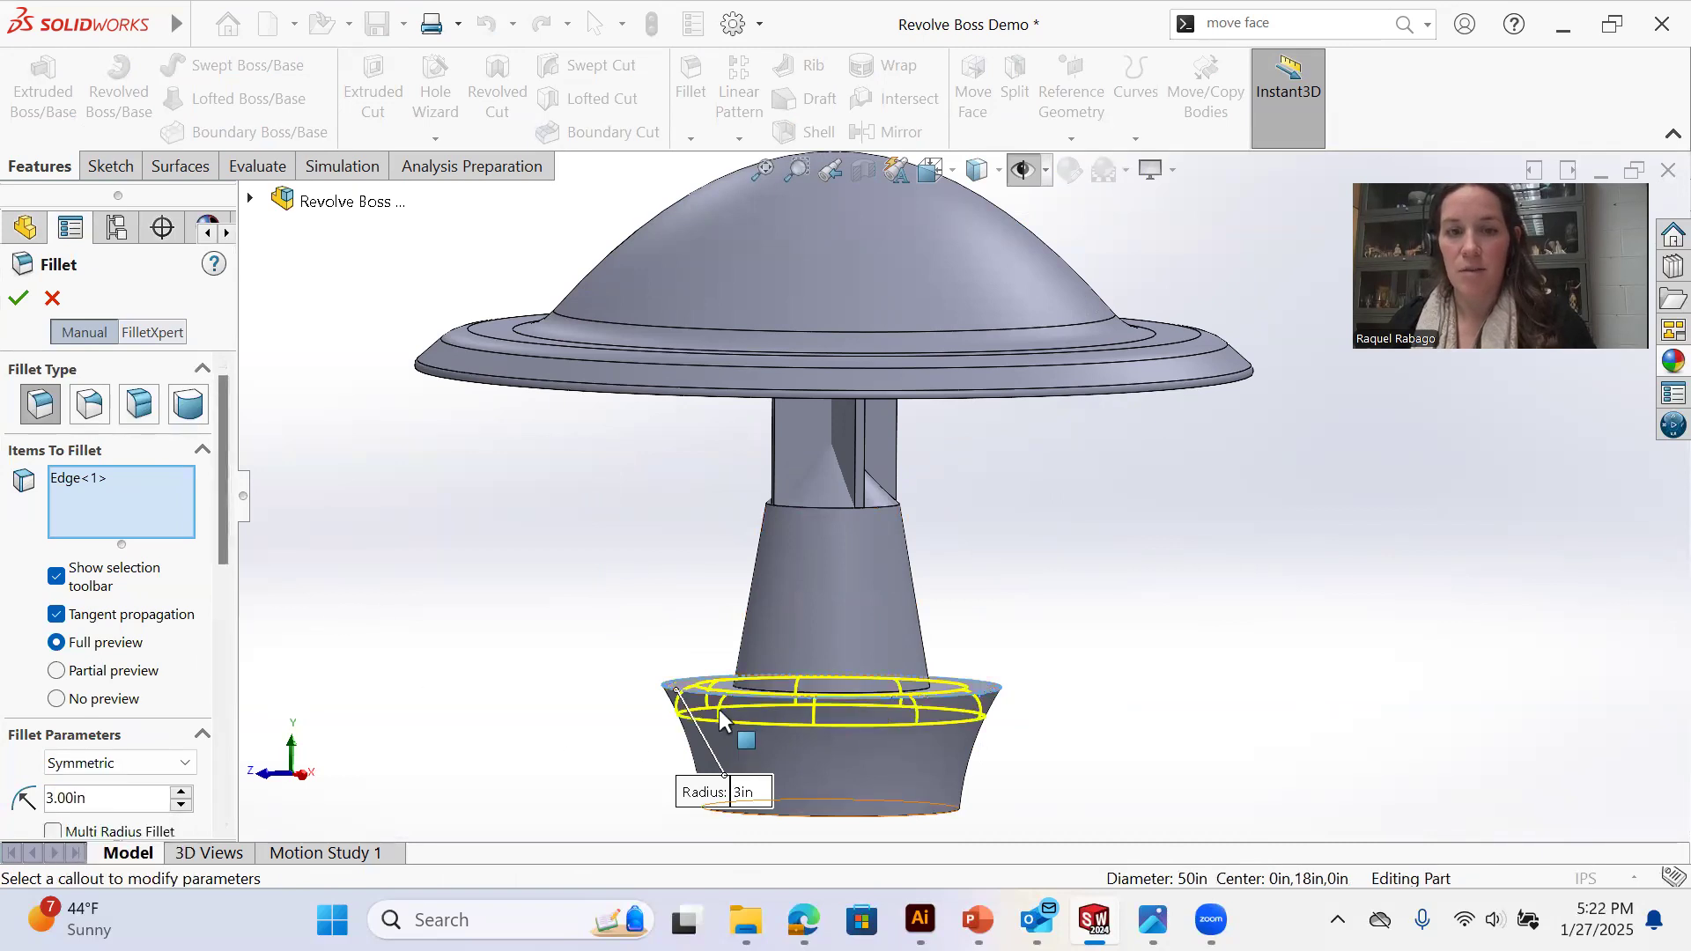
pyautogui.doubleClick(134, 799)
pyautogui.write('1')
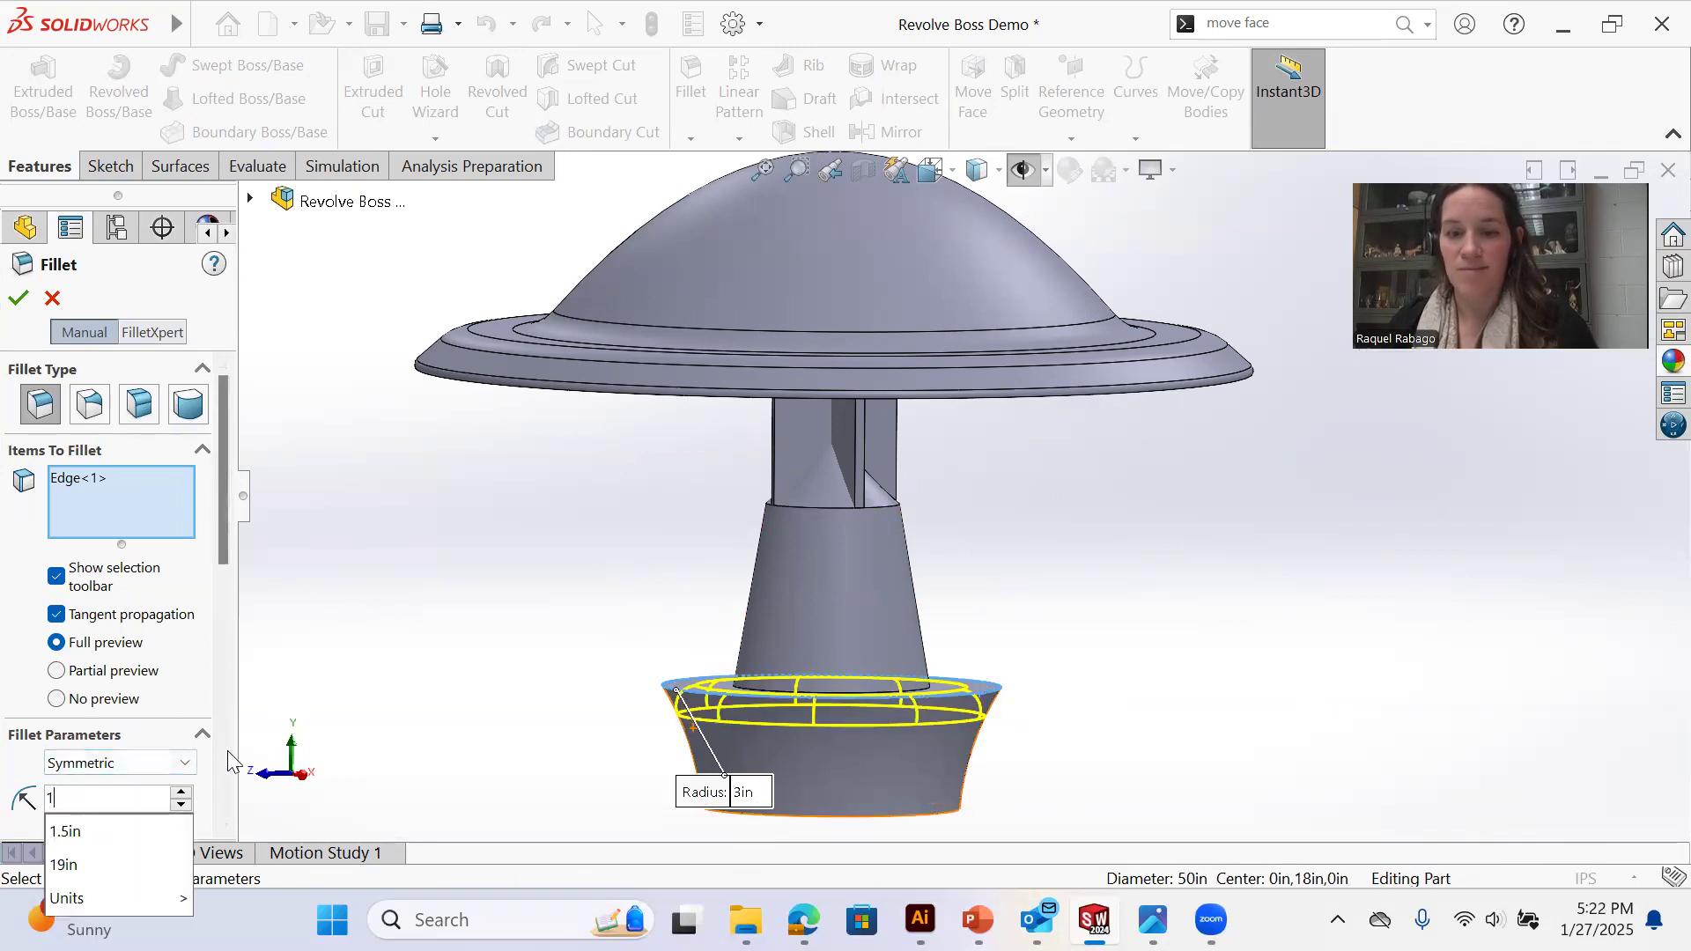
pyautogui.write('.5')
pyautogui.press('Return')
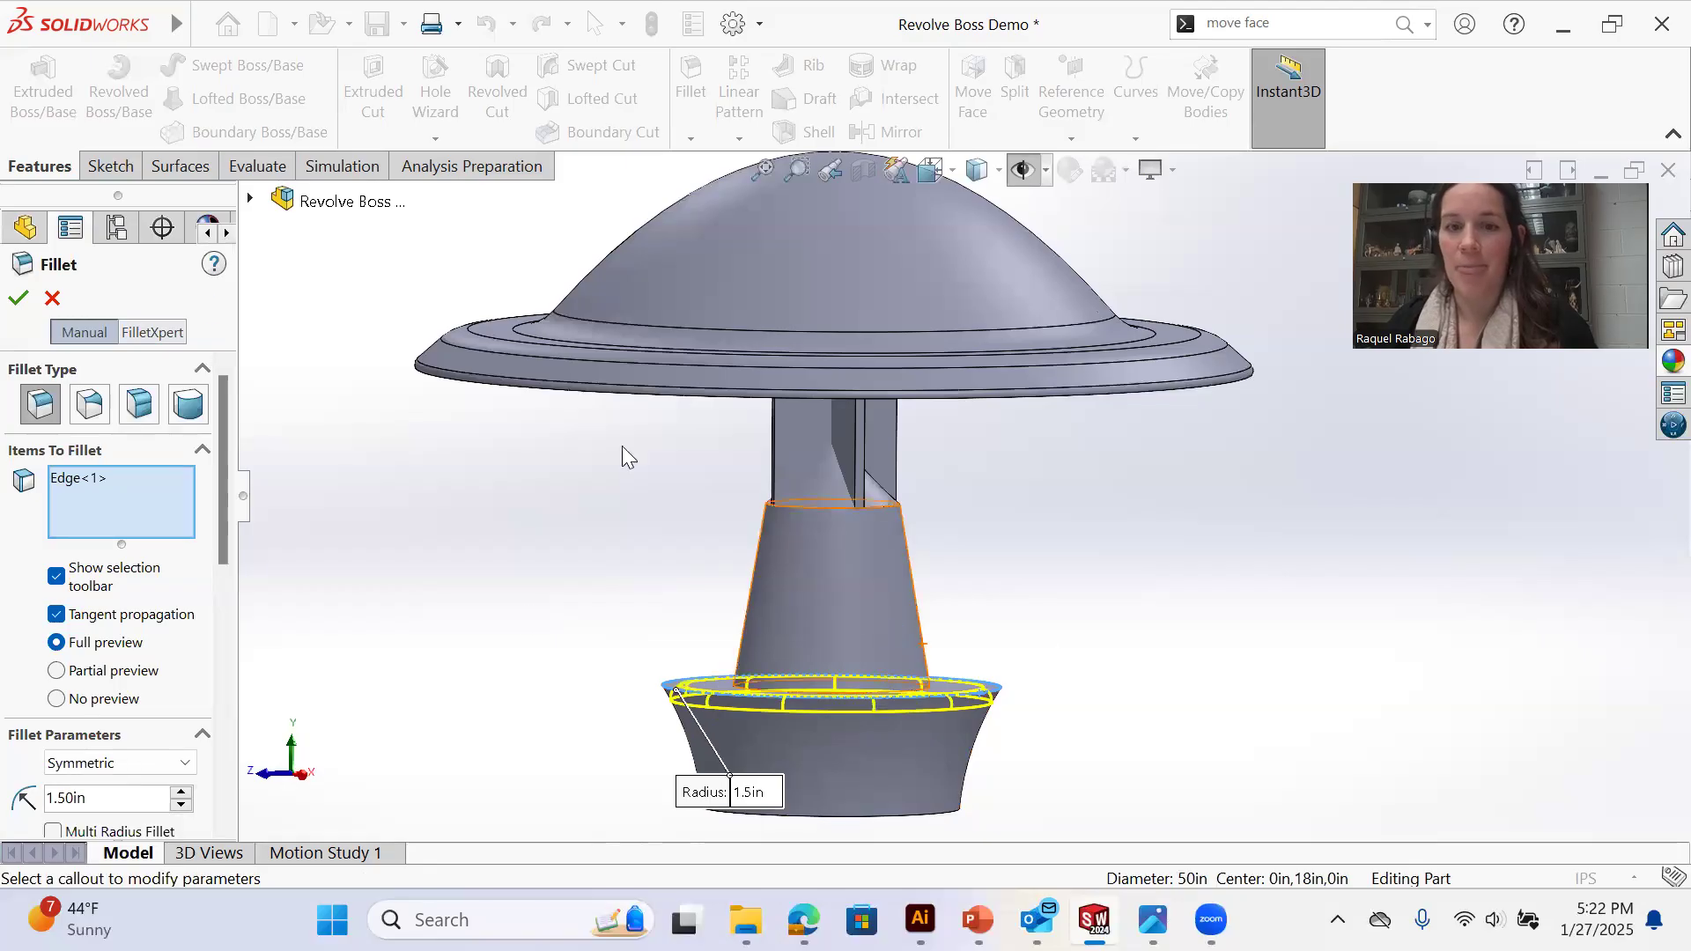
pyautogui.click(18, 301)
# Start a measurement between the column's bottom circular edge and the inner edge of the base's fillet
pyautogui.scroll(-5, 895, 702)
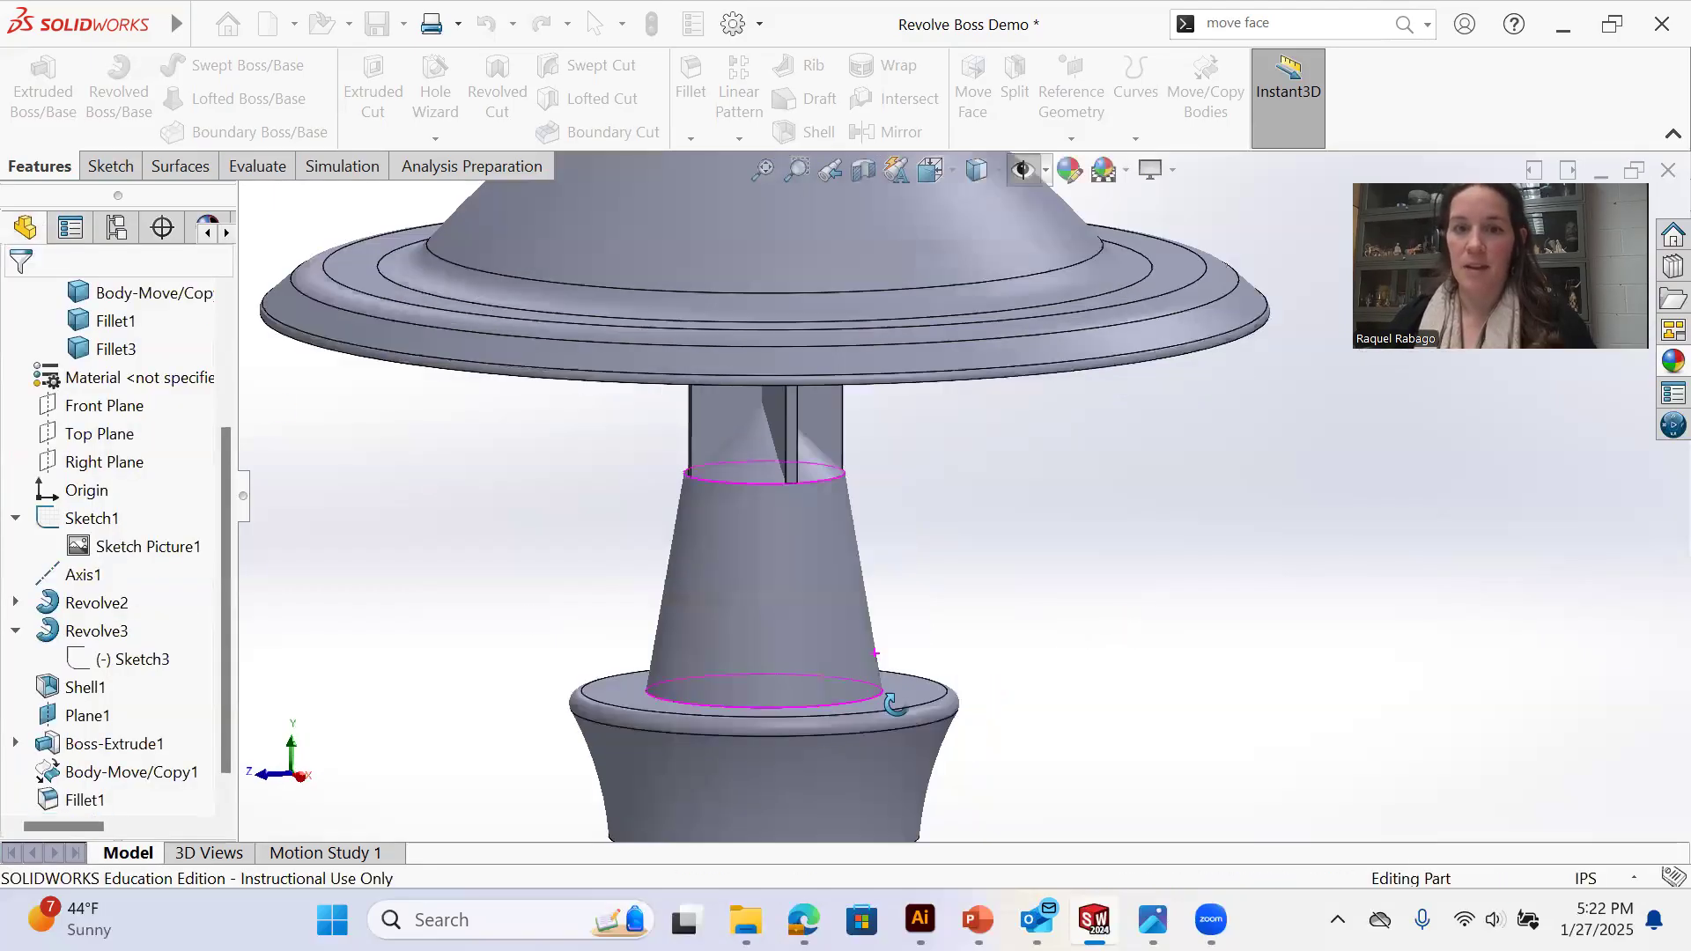
pyautogui.scroll(5, 876, 636)
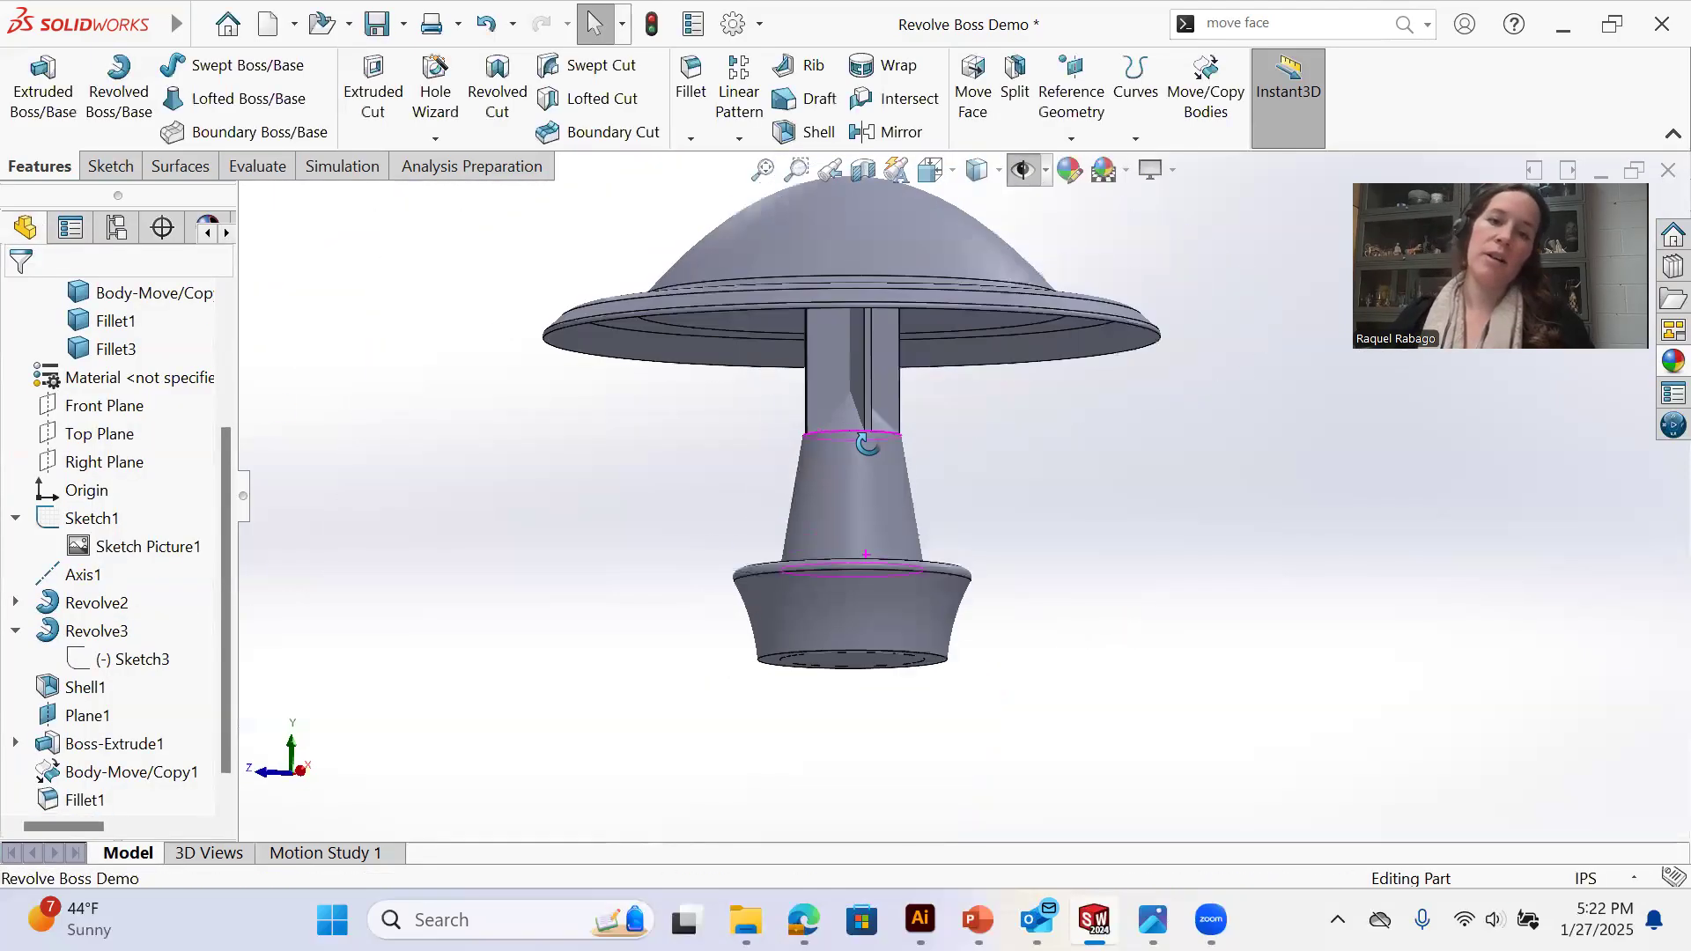
pyautogui.moveTo(840, 588); pyautogui.dragTo(872, 562, button='middle')
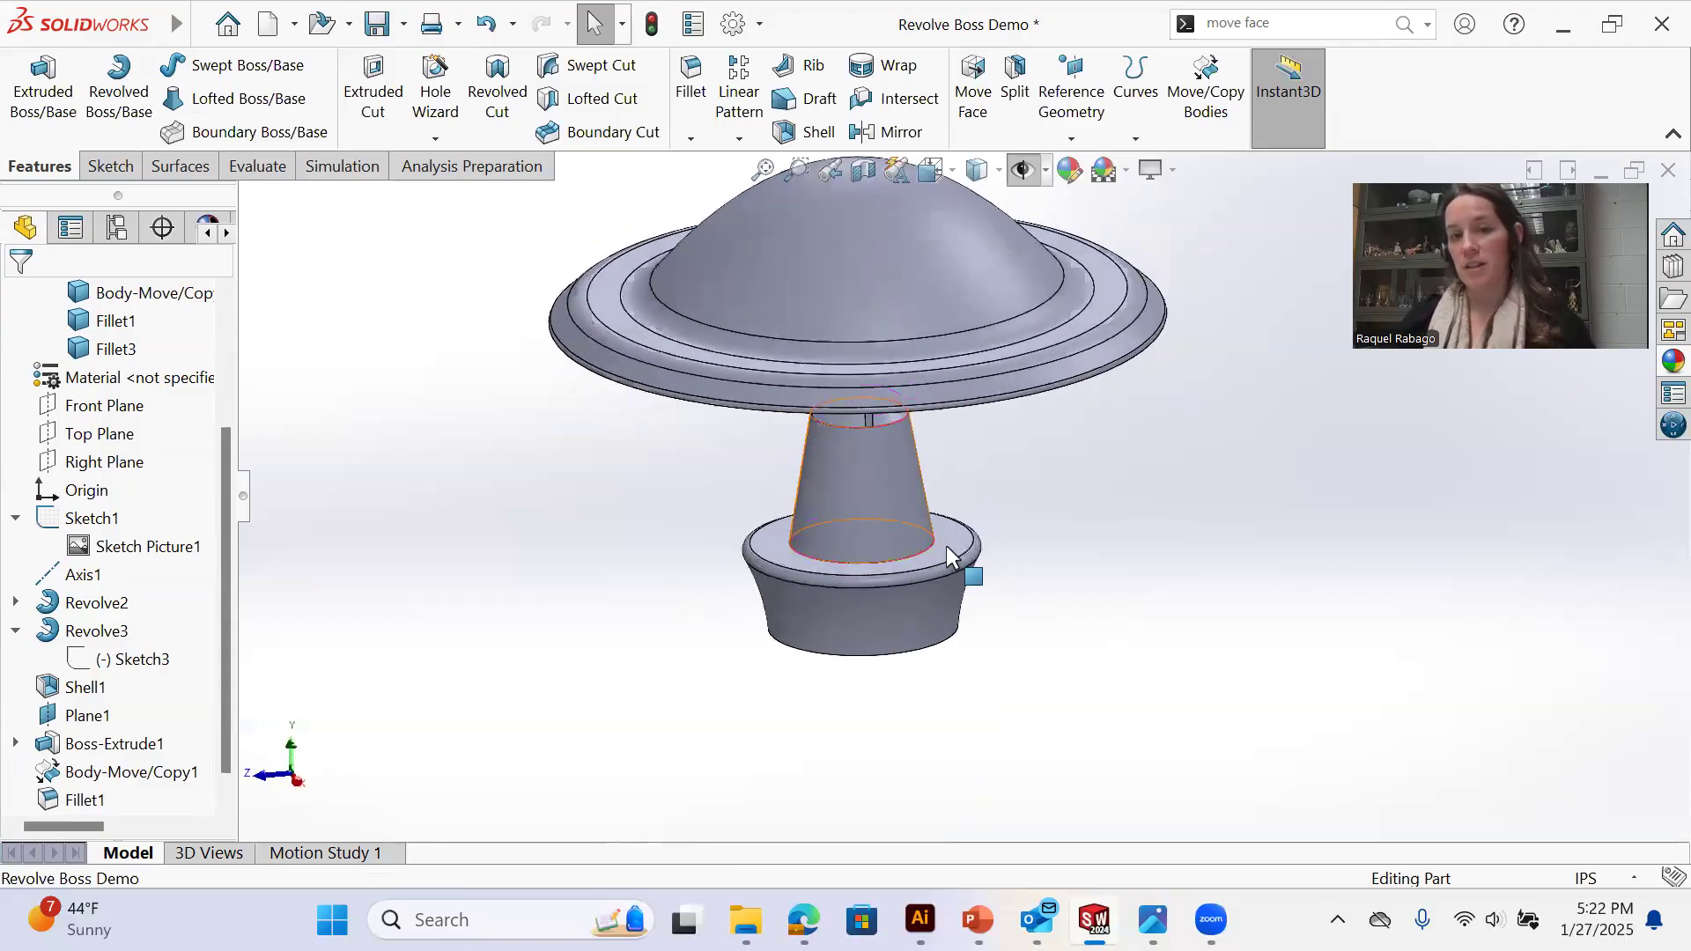
pyautogui.moveTo(976, 516); pyautogui.dragTo(995, 555, button='middle')
pyautogui.click(255, 167)
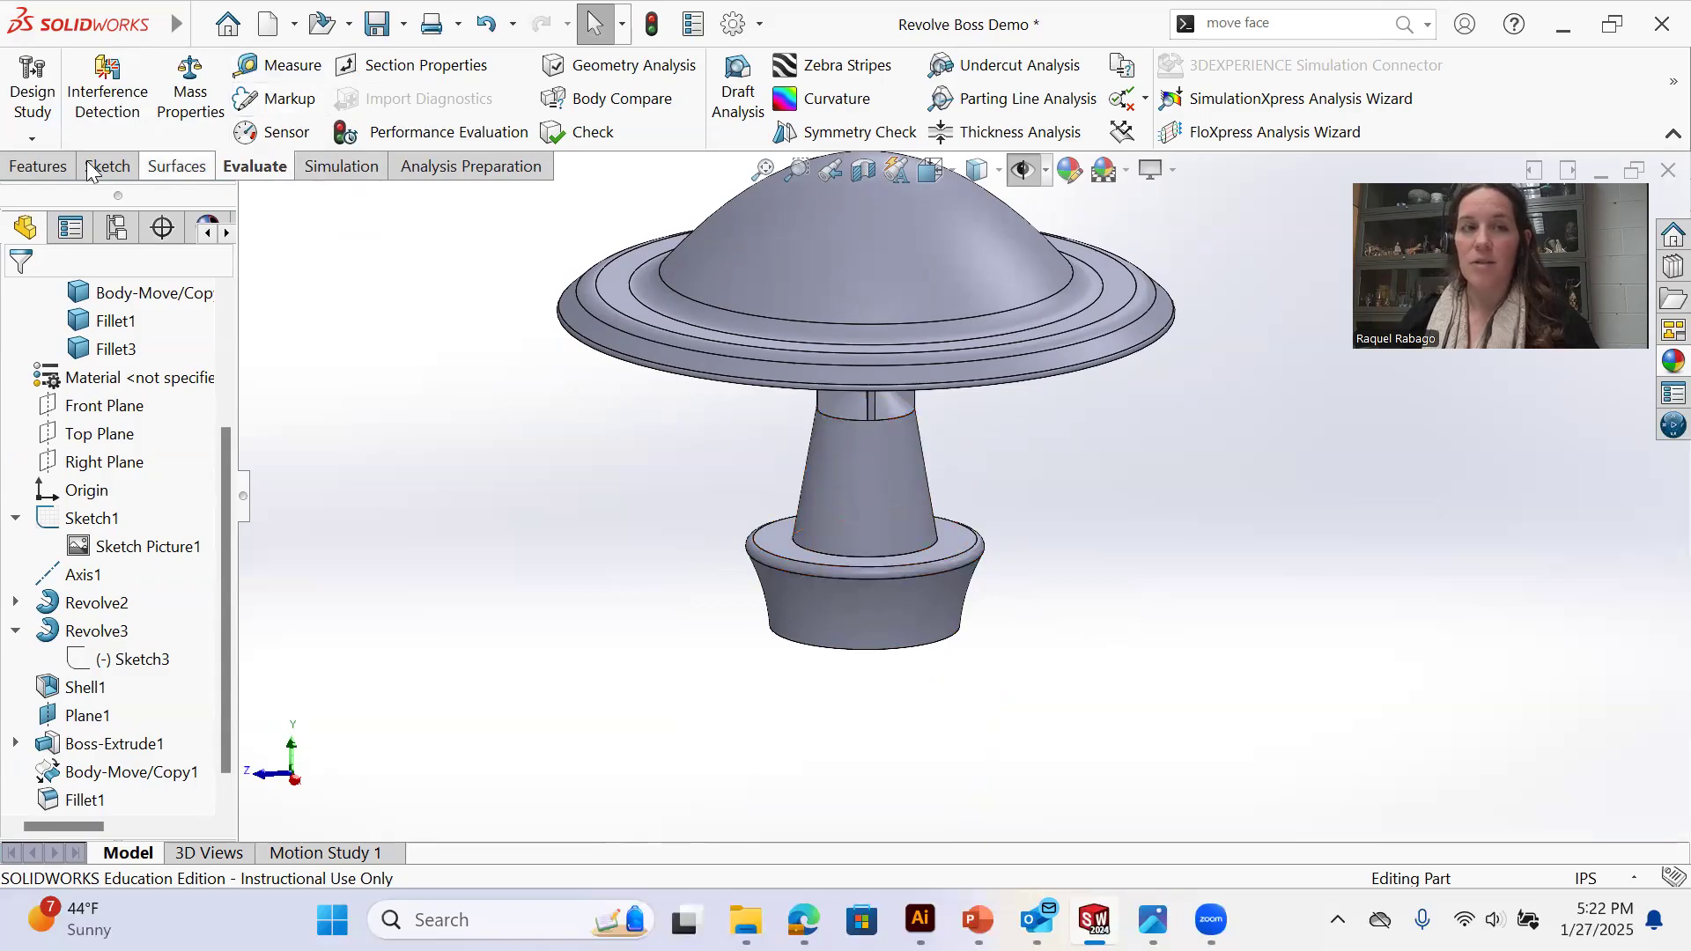
pyautogui.click(277, 65)
pyautogui.scroll(-2, 941, 563)
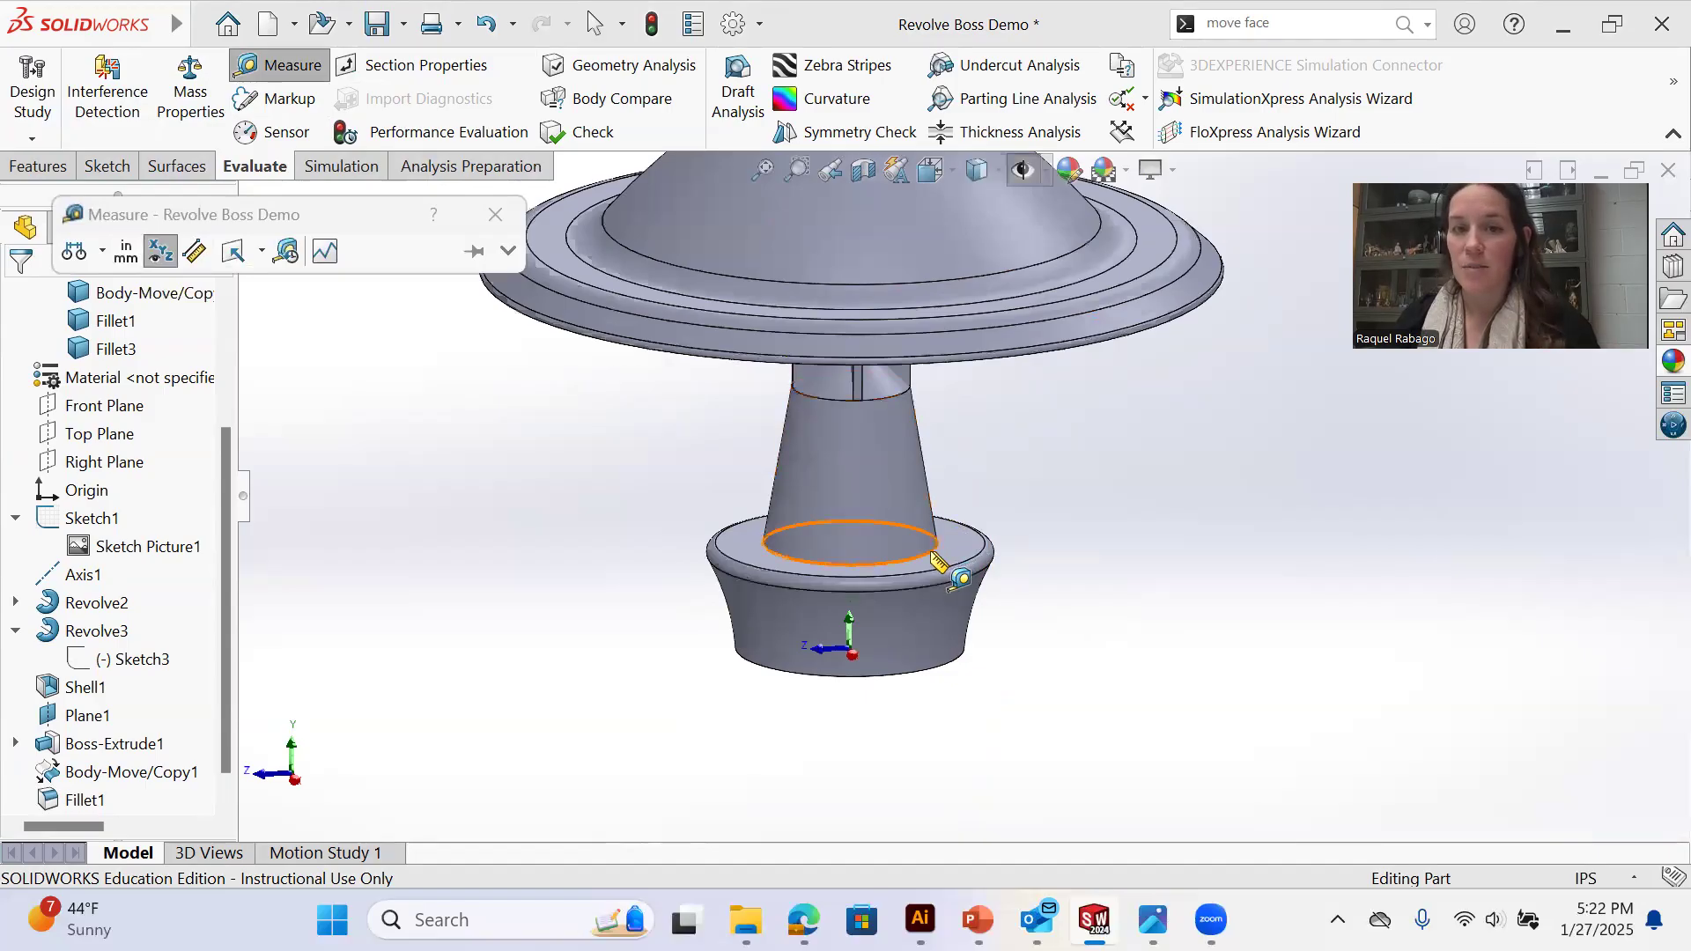
pyautogui.click(934, 555)
pyautogui.click(974, 557)
pyautogui.scroll(-2, 972, 553)
pyautogui.scroll(-1, 932, 578)
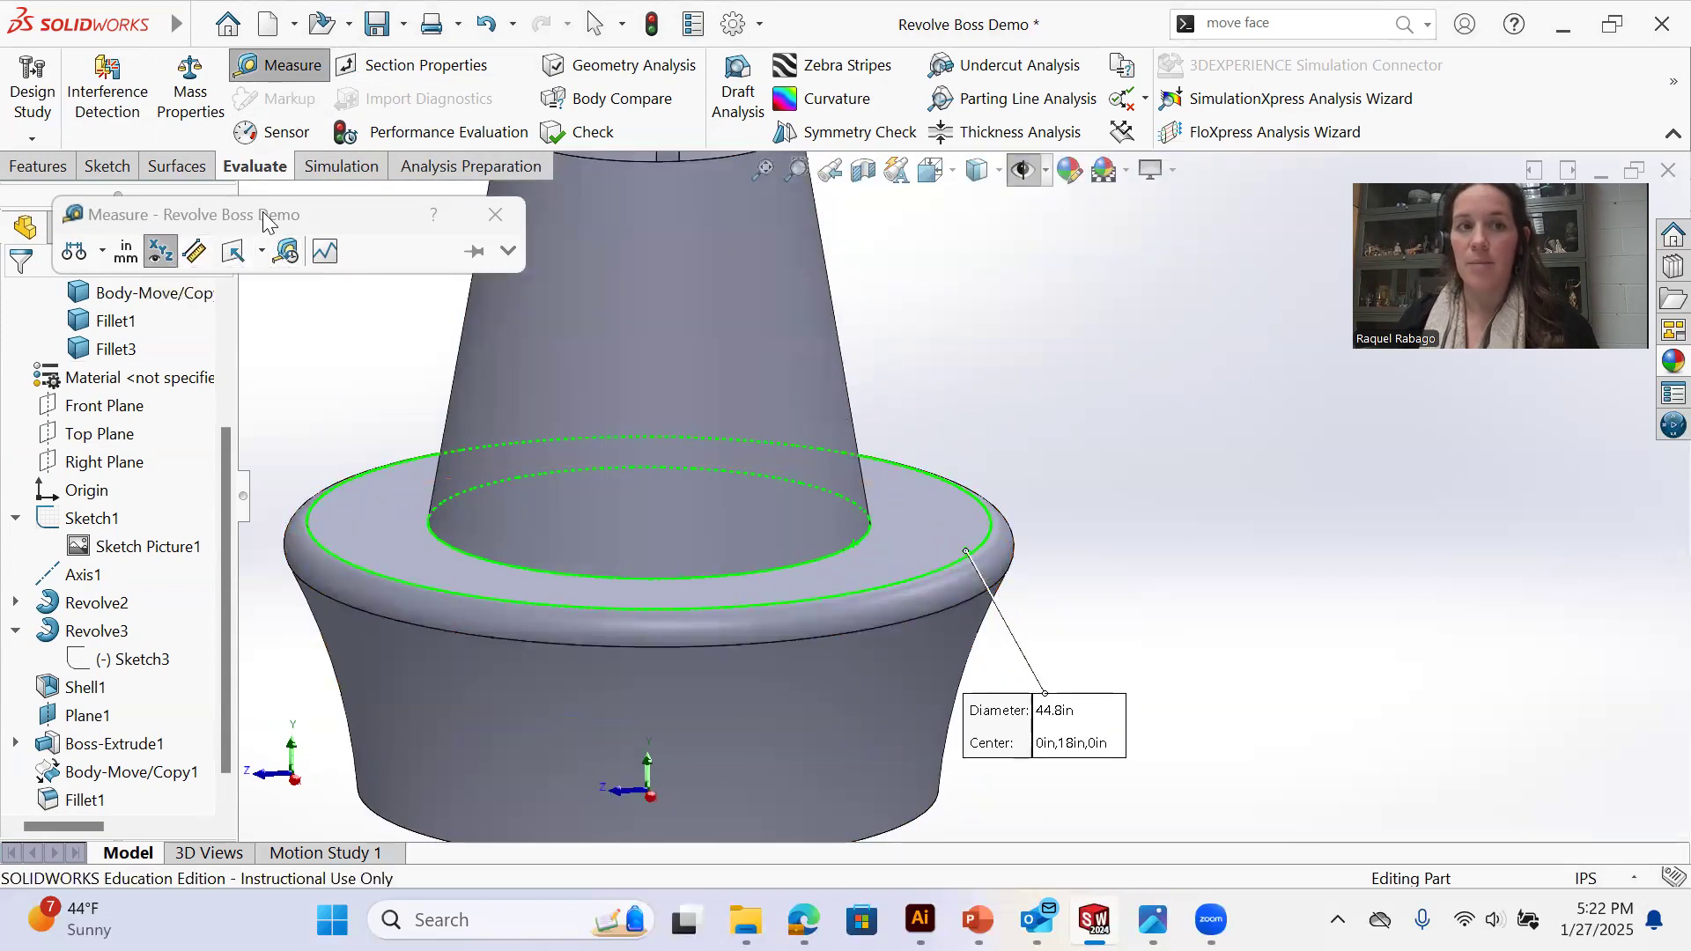
# Measure the point-to-point distance between the two picked edges and close the Measure tool
pyautogui.moveTo(186, 215); pyautogui.dragTo(1074, 269)
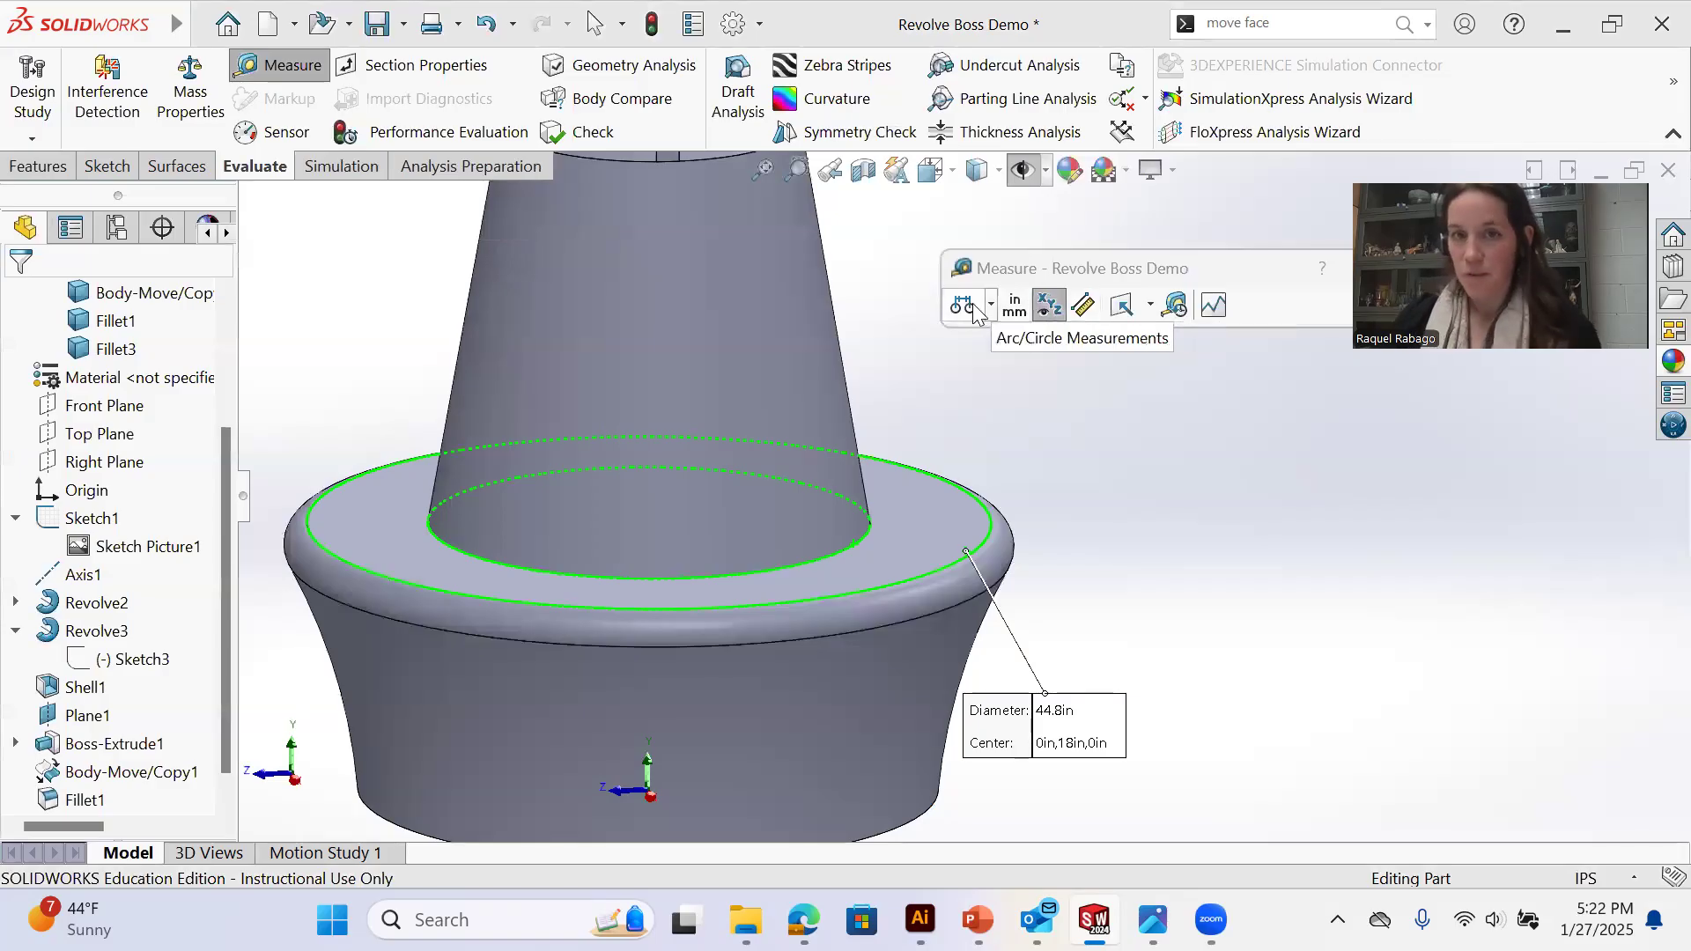
pyautogui.click(1077, 316)
pyautogui.scroll(-3, 1029, 484)
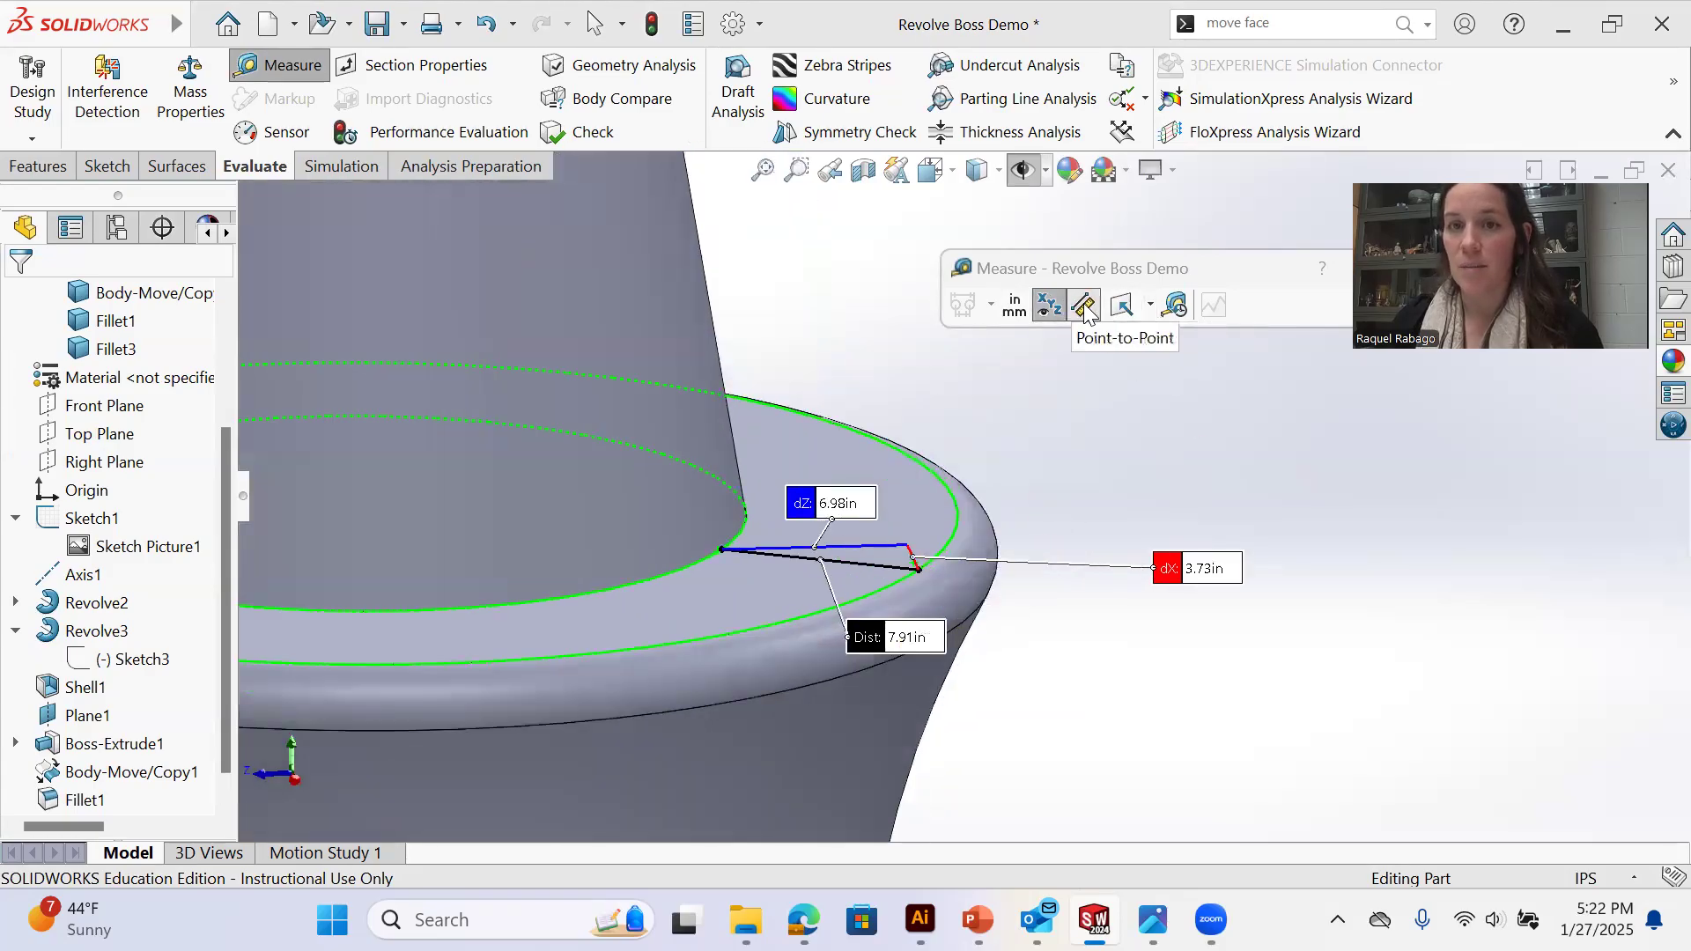
pyautogui.moveTo(881, 577); pyautogui.dragTo(920, 584, button='middle')
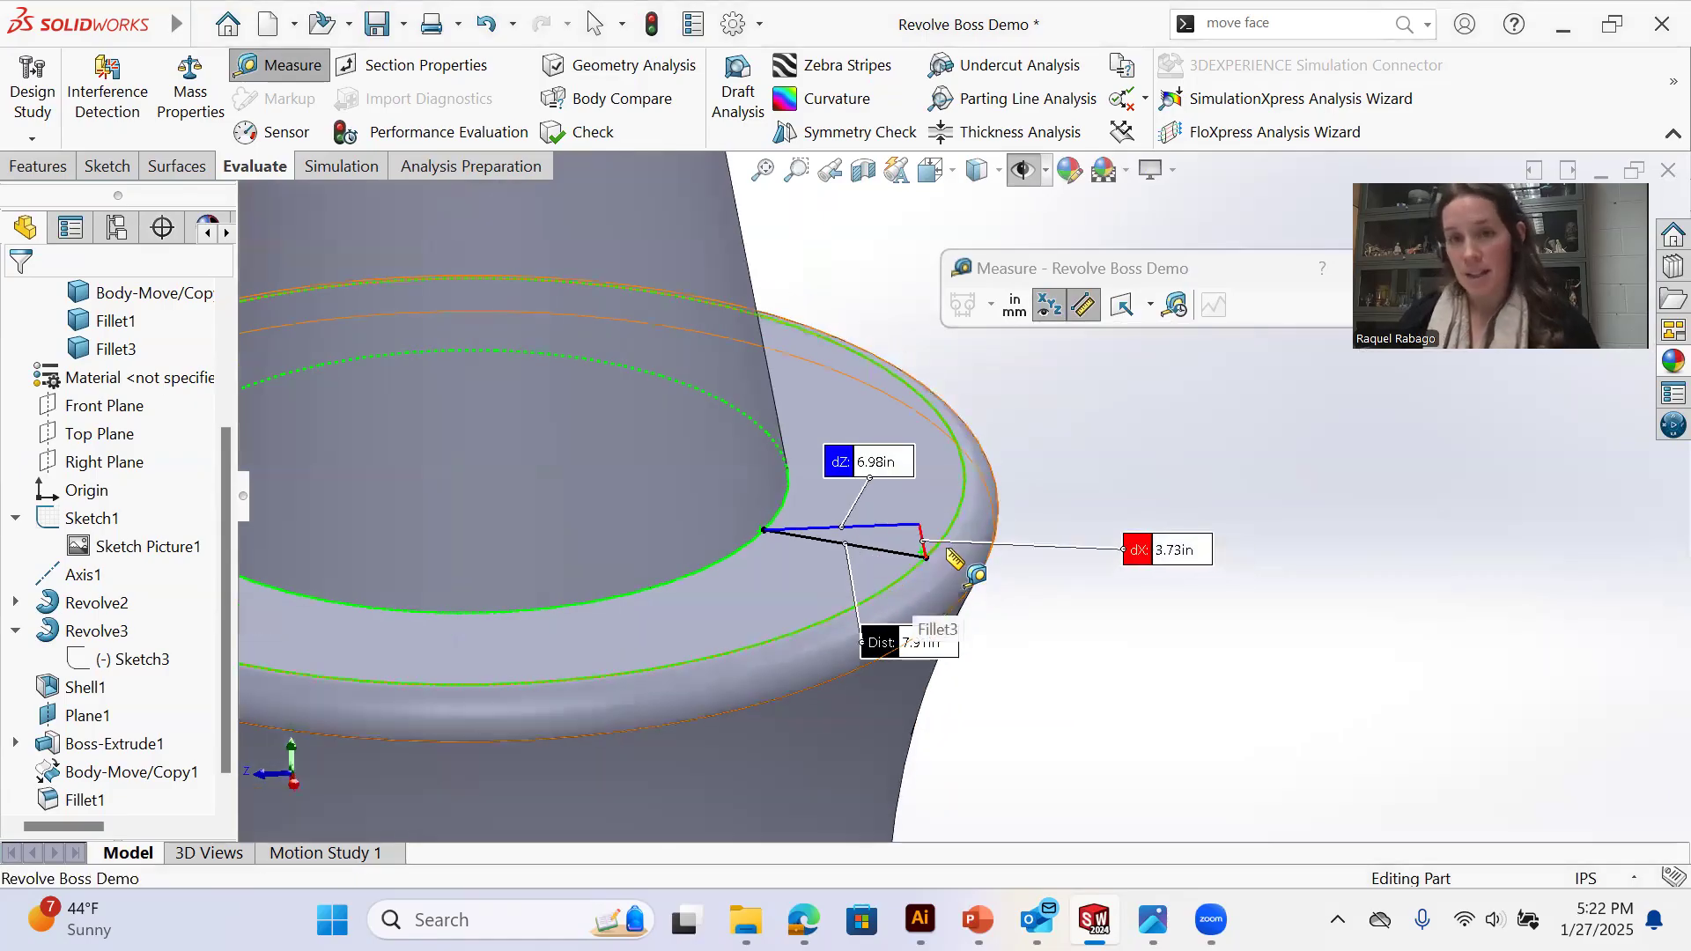
pyautogui.scroll(3, 960, 497)
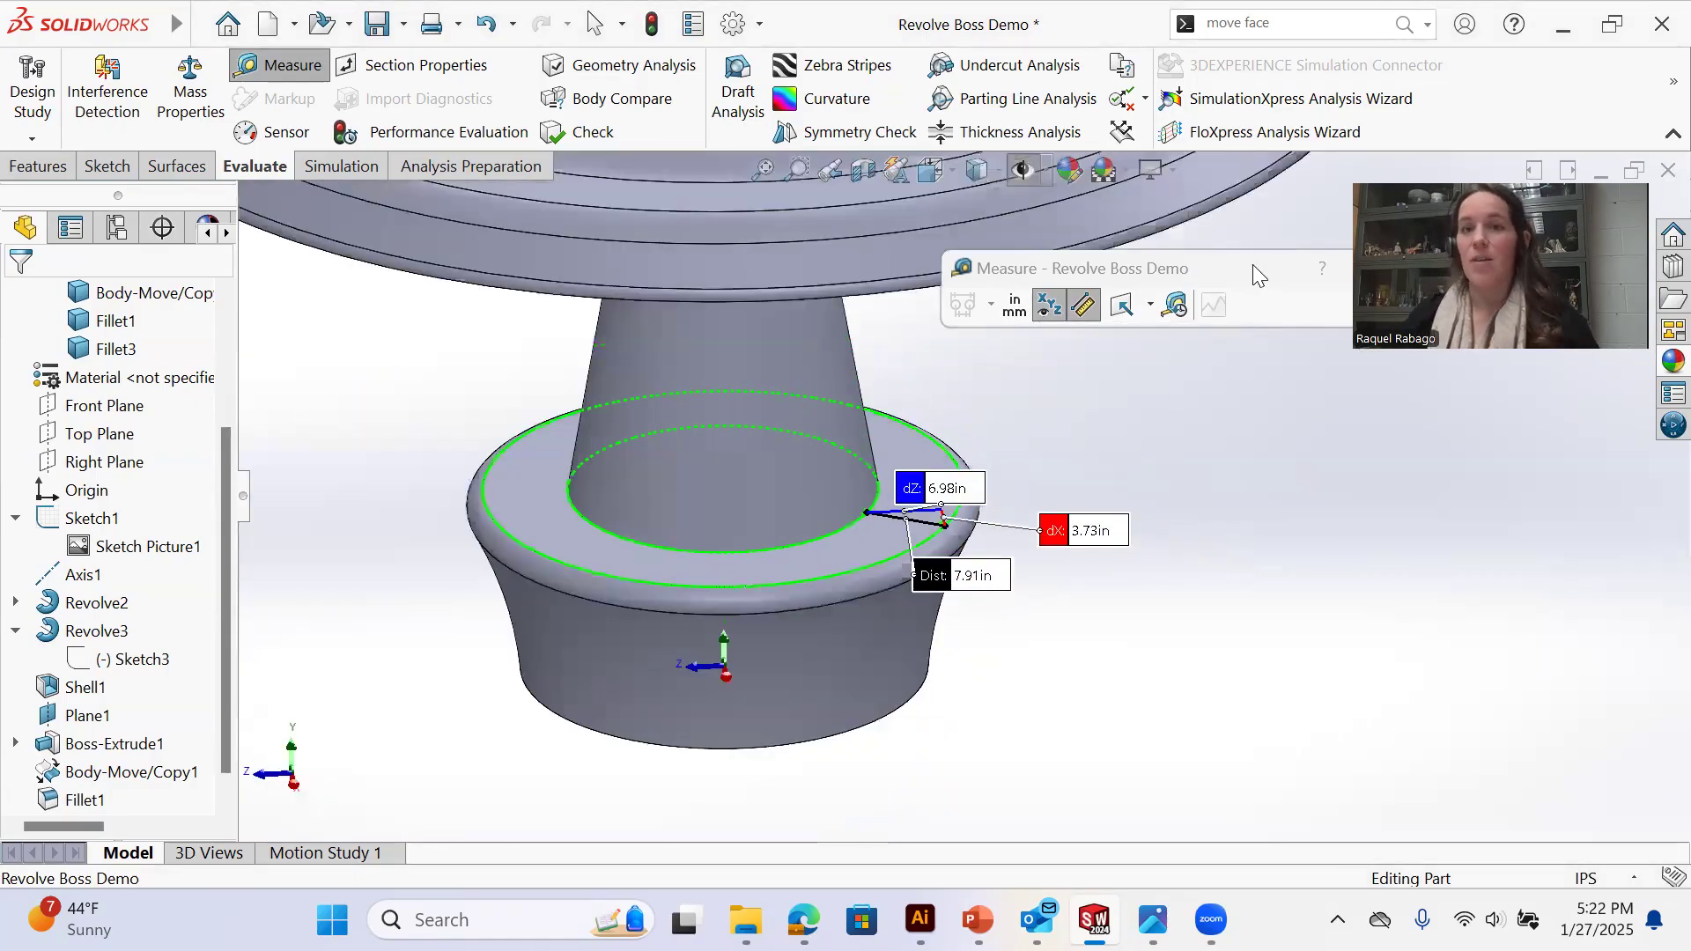
pyautogui.moveTo(1253, 264); pyautogui.dragTo(1076, 285)
pyautogui.click(1208, 294)
# Open the profile sketch of the flared base's revolve for editing
pyautogui.moveTo(918, 429); pyautogui.dragTo(790, 308, button='middle')
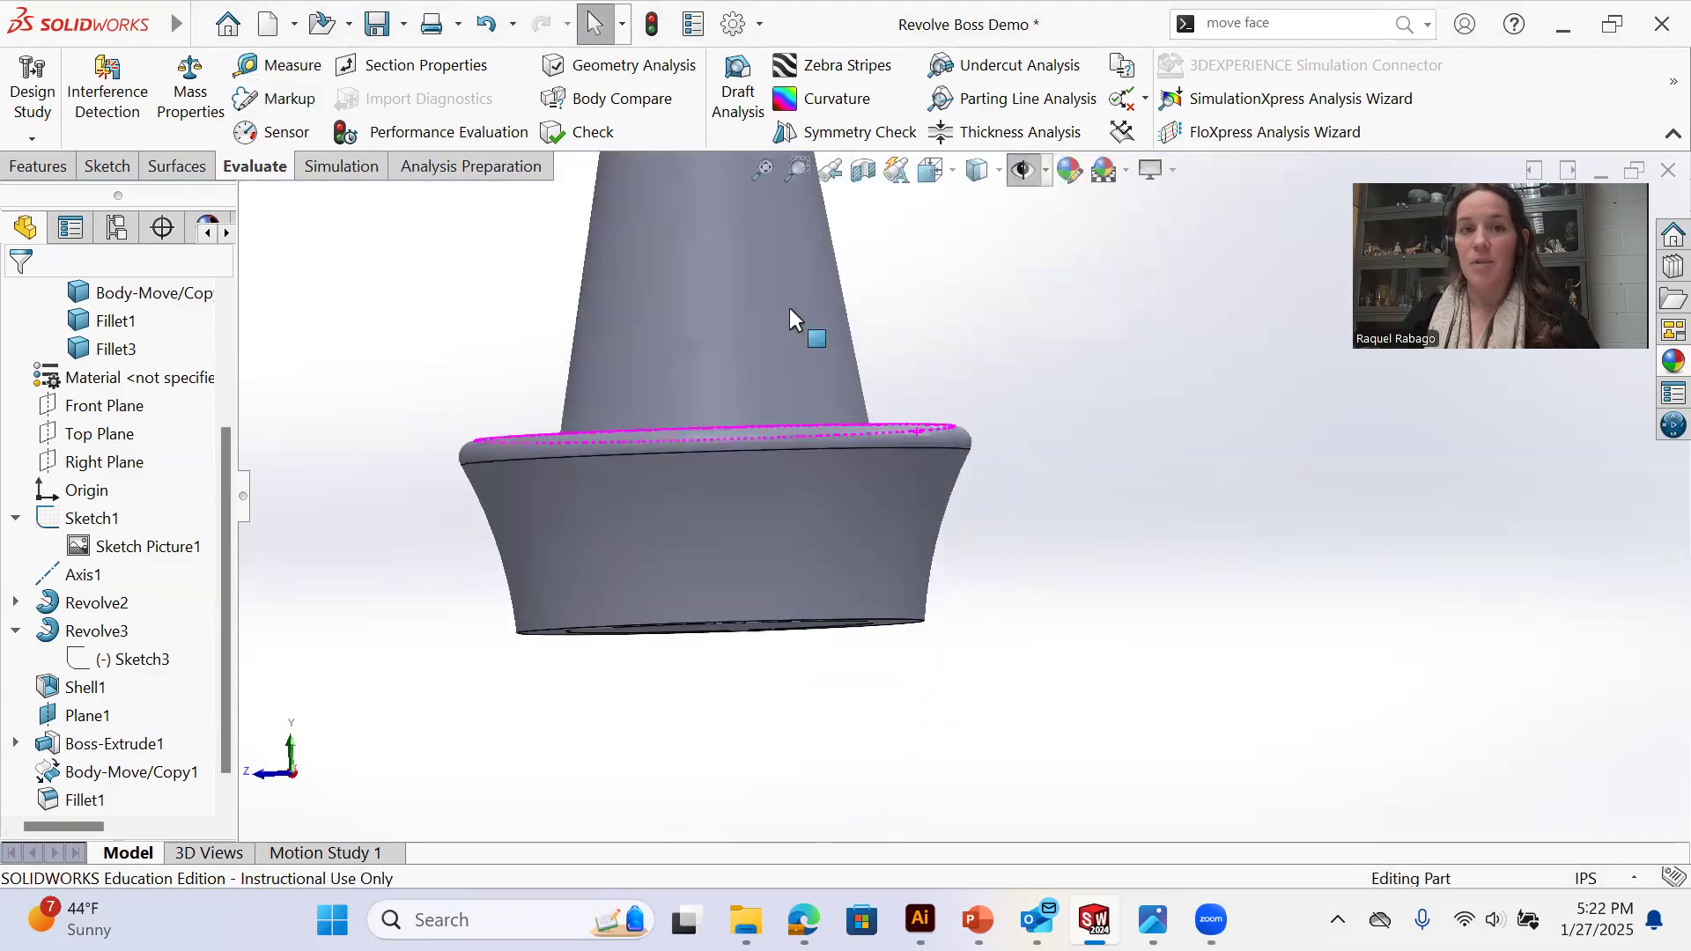
pyautogui.scroll(3, 842, 378)
pyautogui.click(867, 379)
pyautogui.scroll(3, 1008, 441)
pyautogui.moveTo(1012, 498); pyautogui.dragTo(1019, 463, button='middle')
pyautogui.click(937, 419)
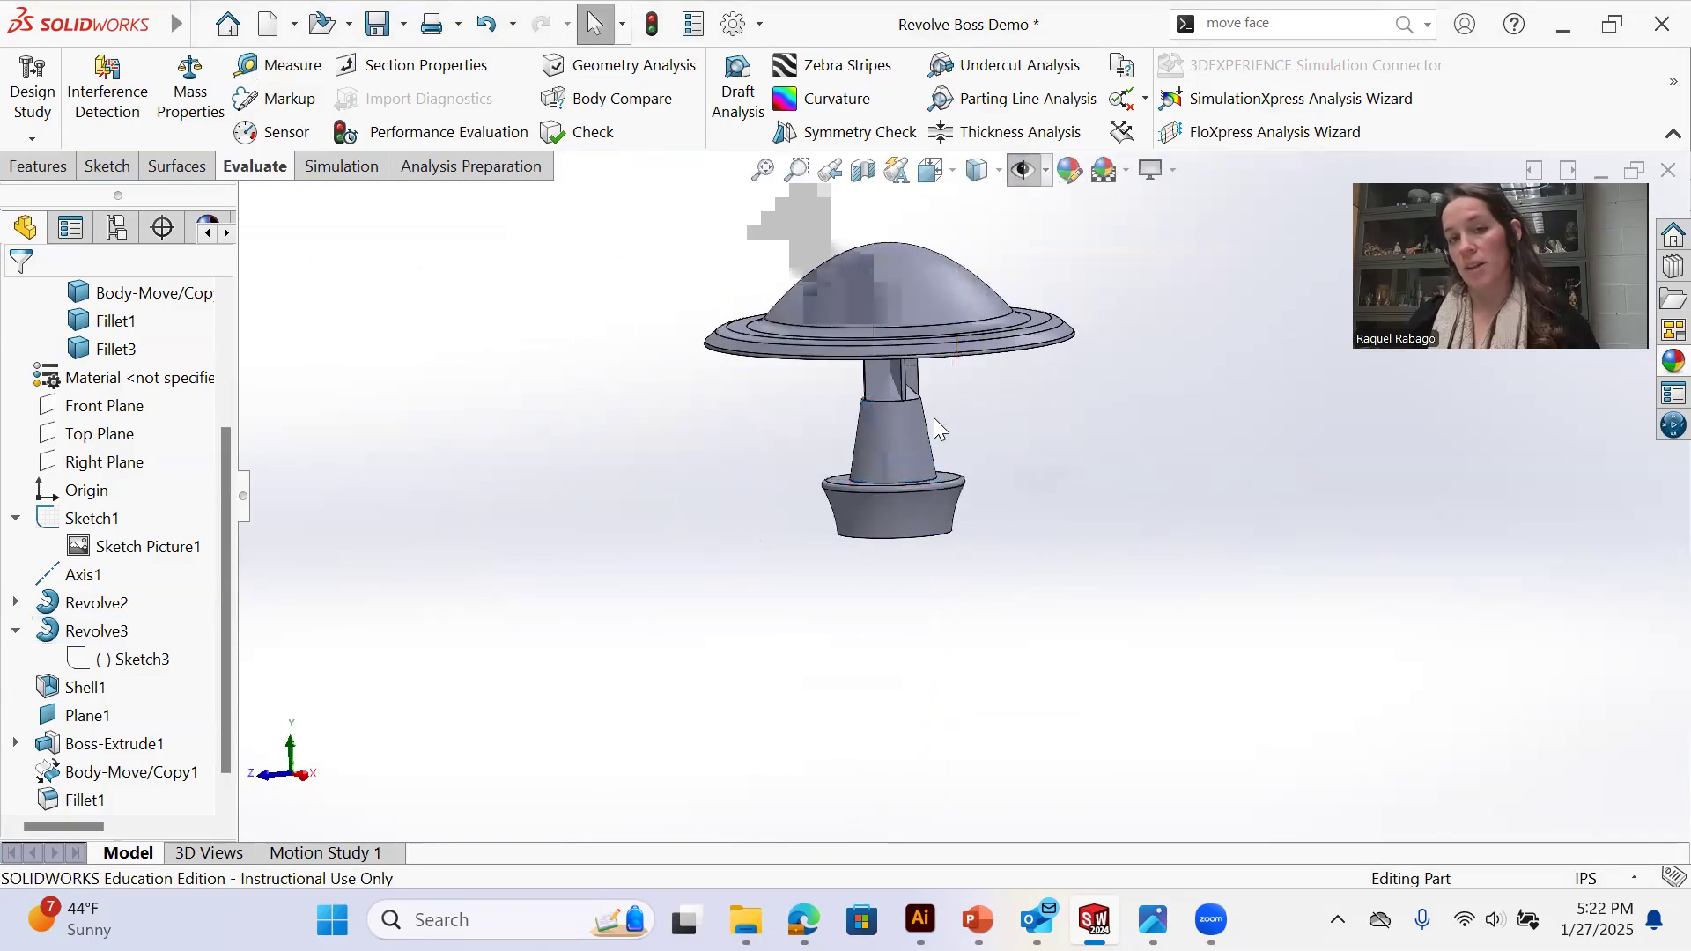
pyautogui.scroll(-2, 935, 412)
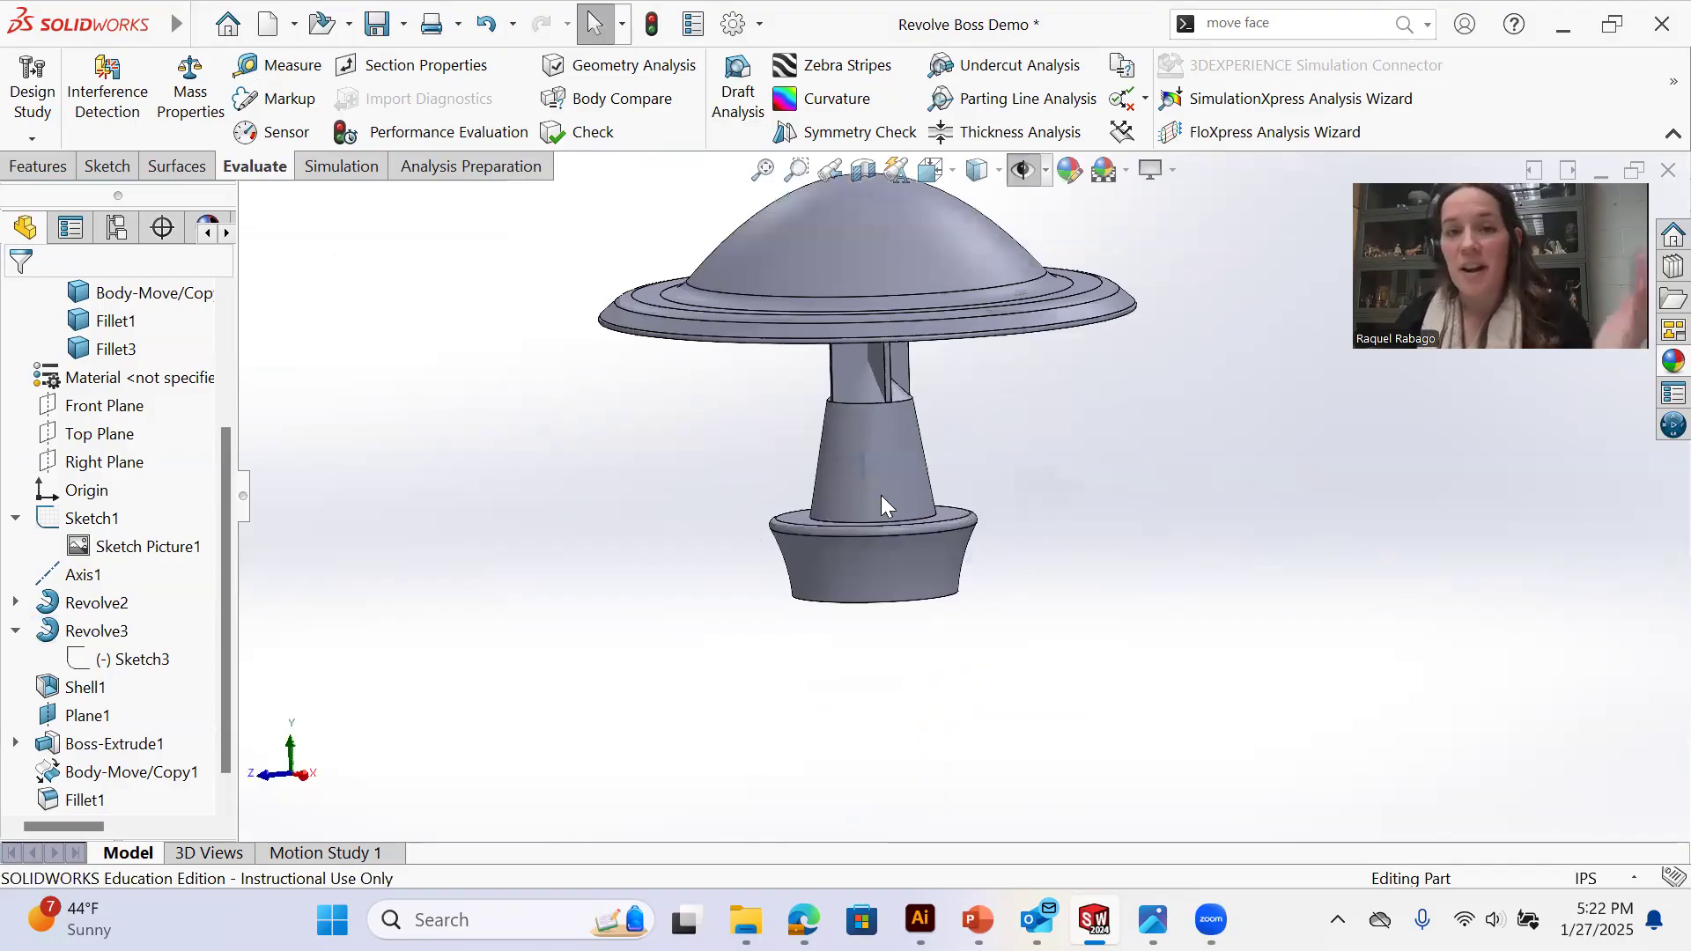
pyautogui.scroll(-2, 883, 502)
pyautogui.click(886, 523)
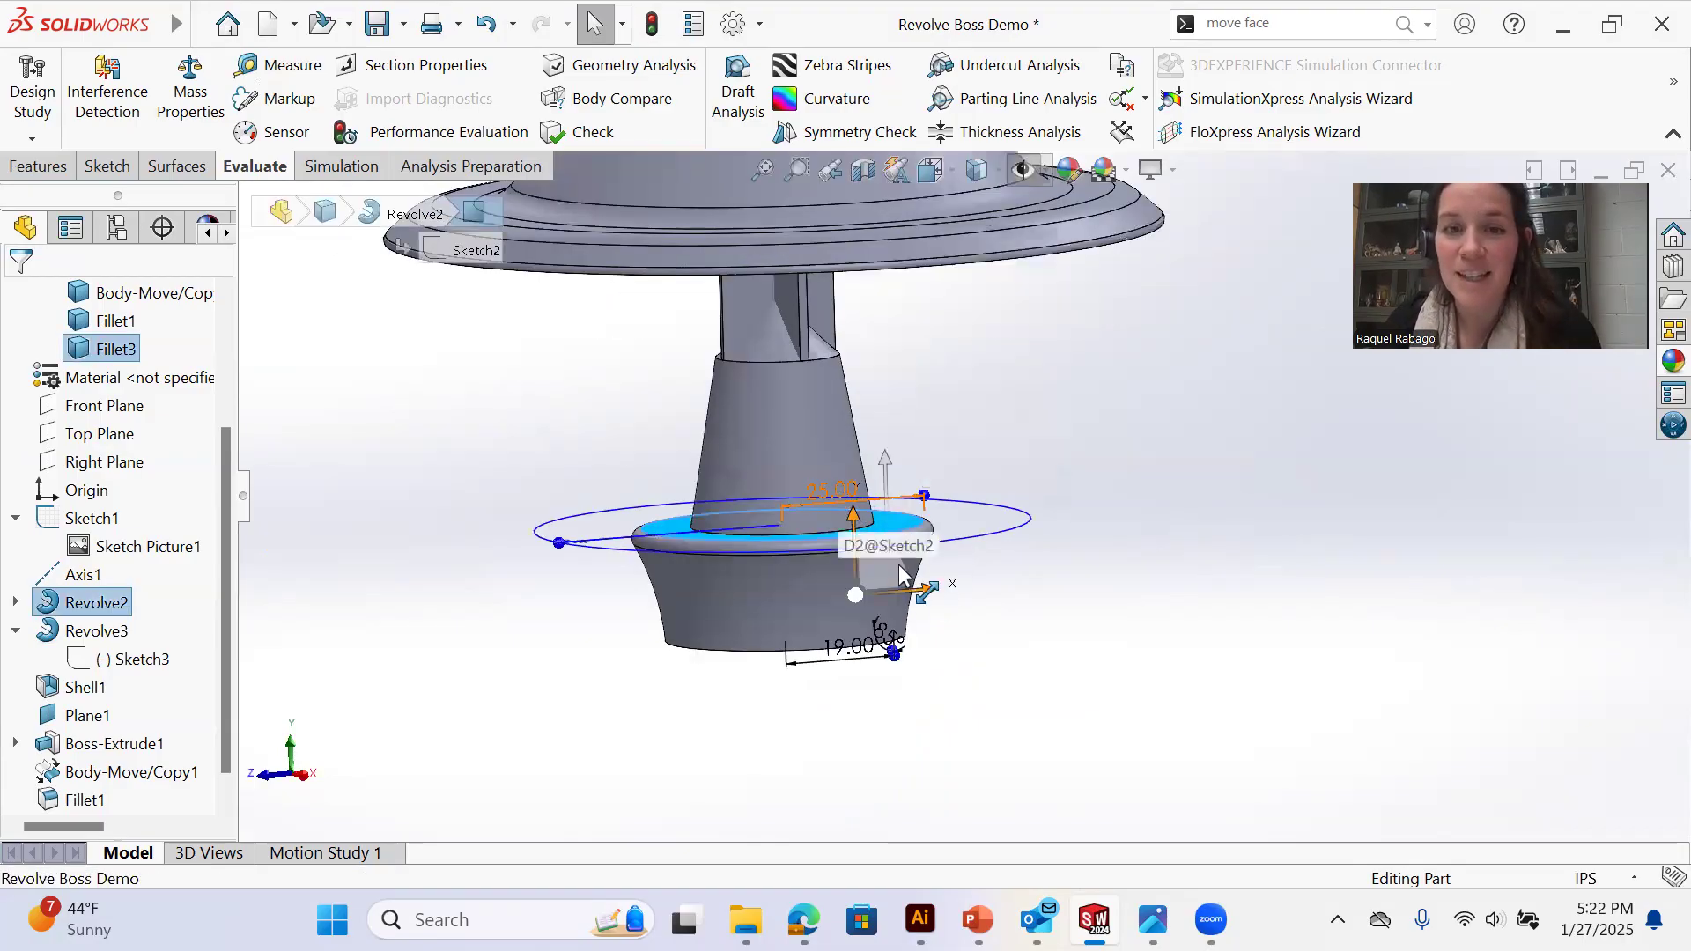
pyautogui.click(15, 602)
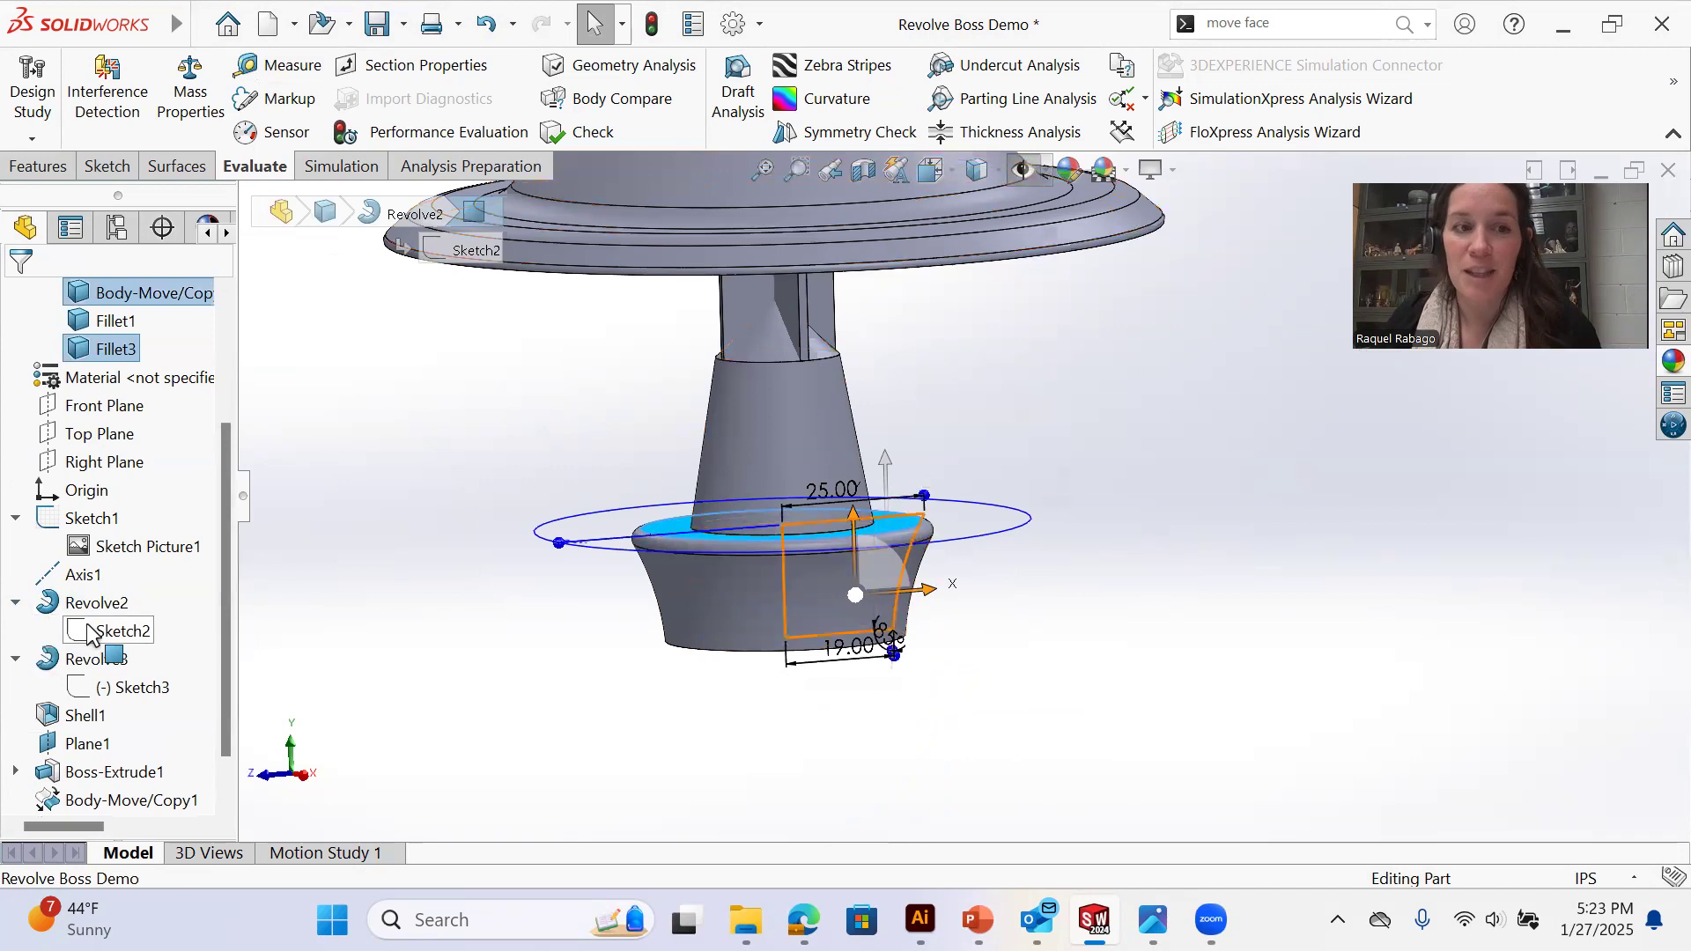
pyautogui.click(88, 630)
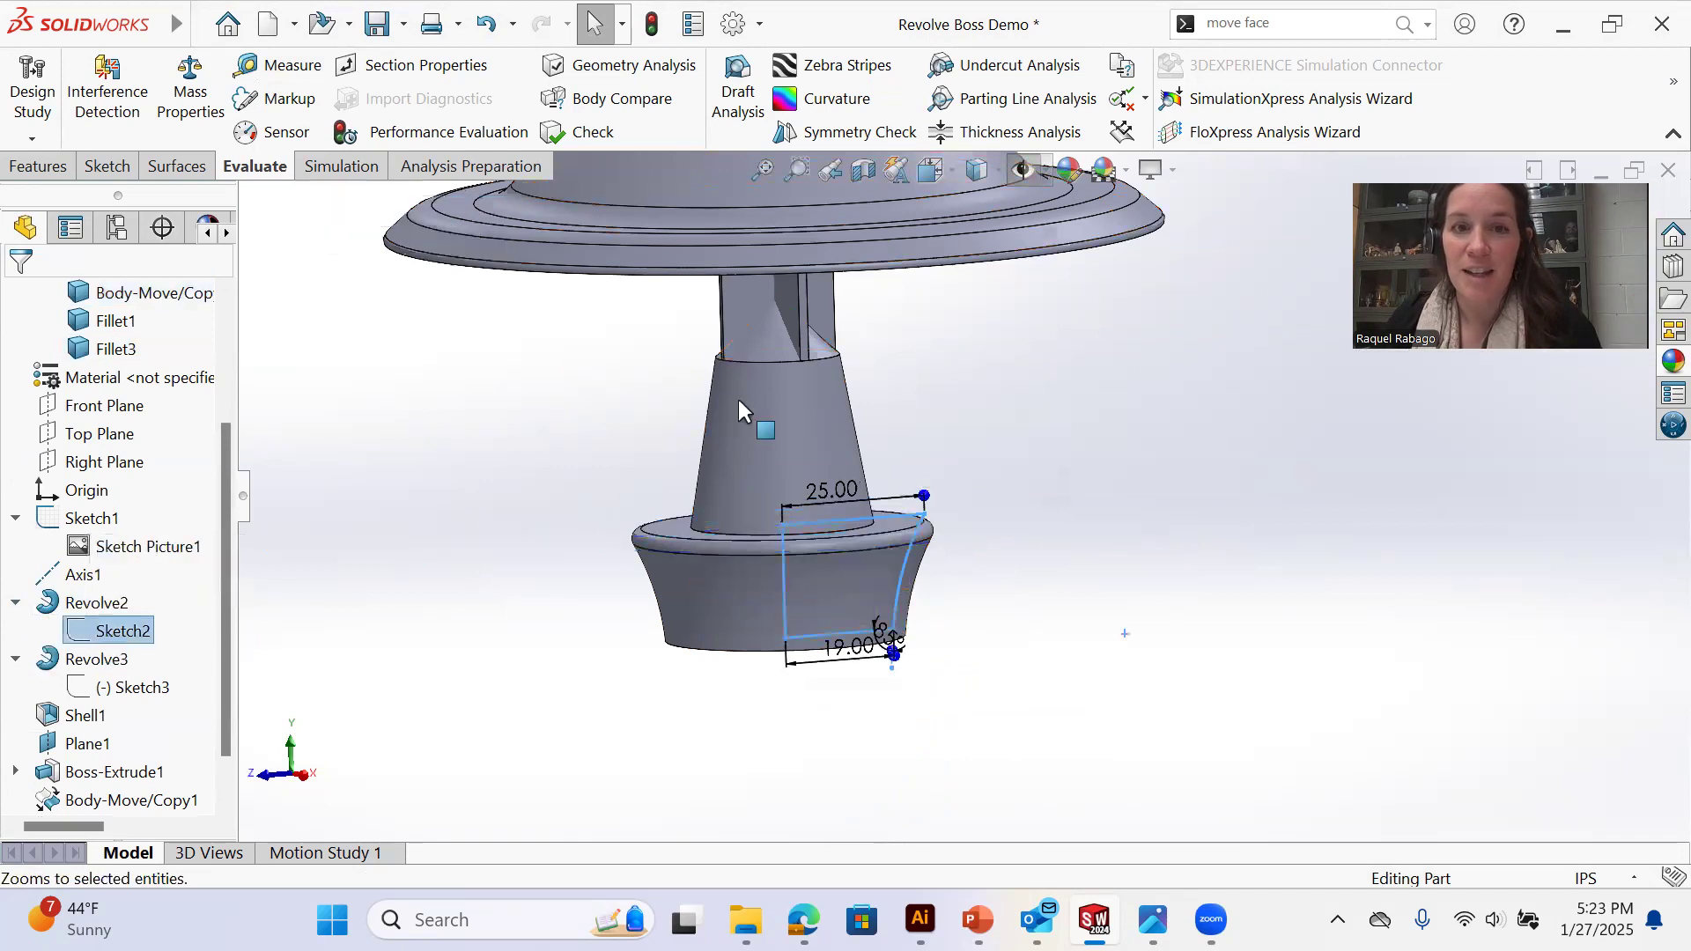
pyautogui.rightClick(132, 631)
pyautogui.click(145, 433)
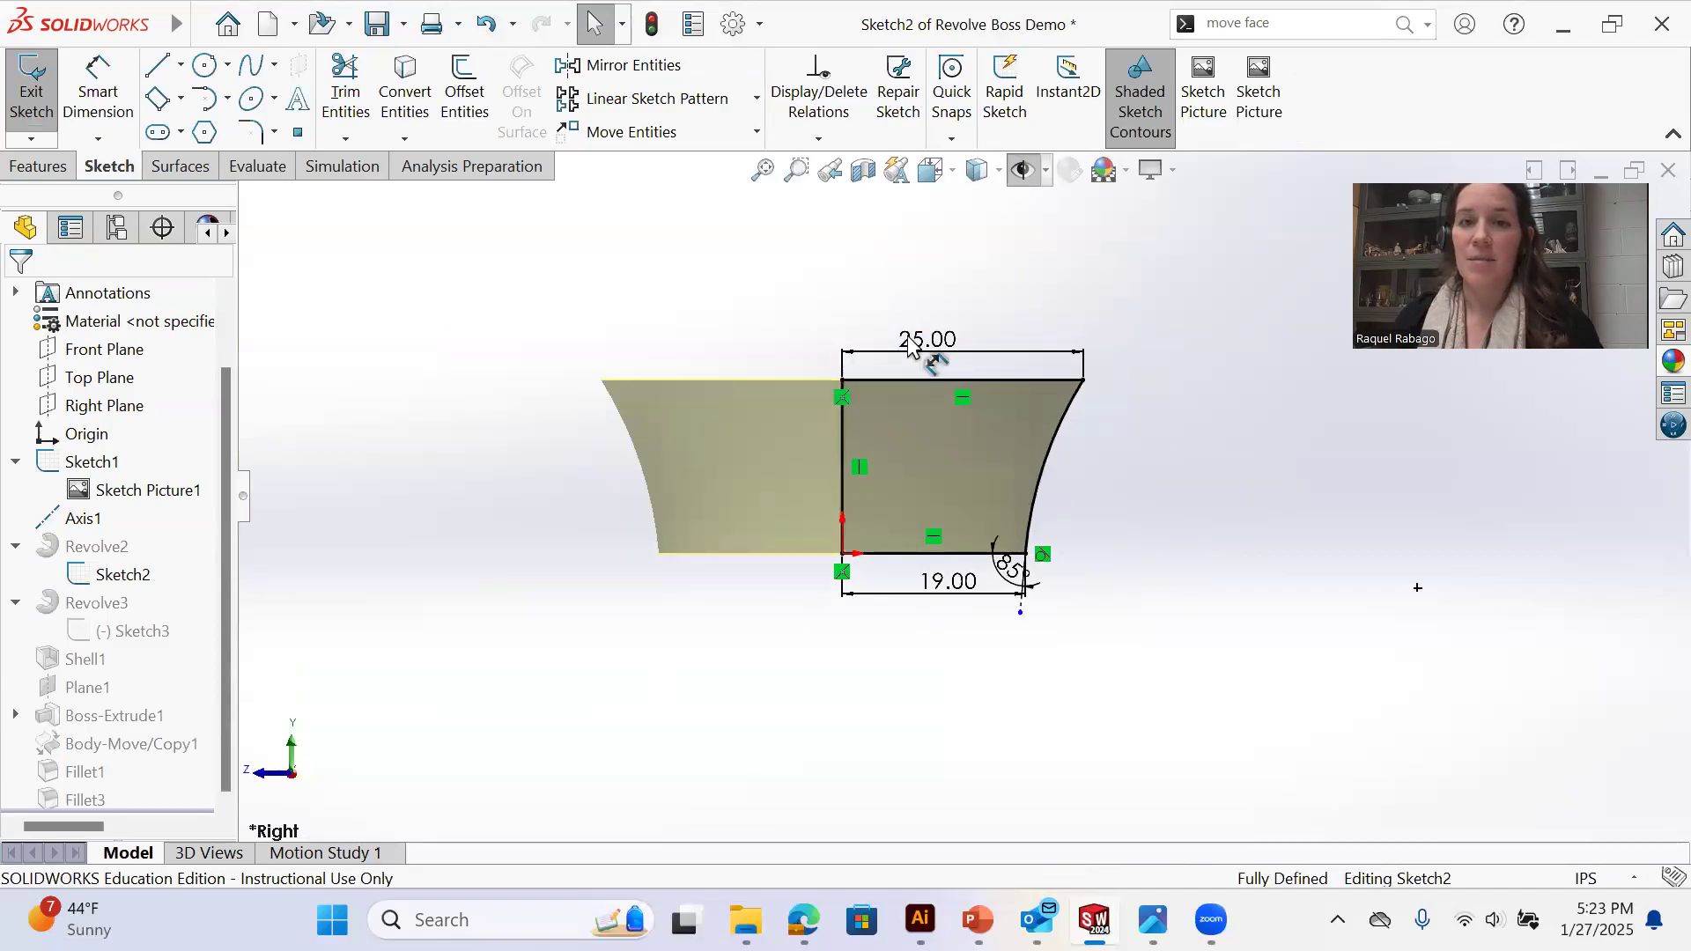
# Set the width of the base profile's upper edge to 36 in and exit the sketch
pyautogui.click(932, 595)
pyautogui.click(960, 357)
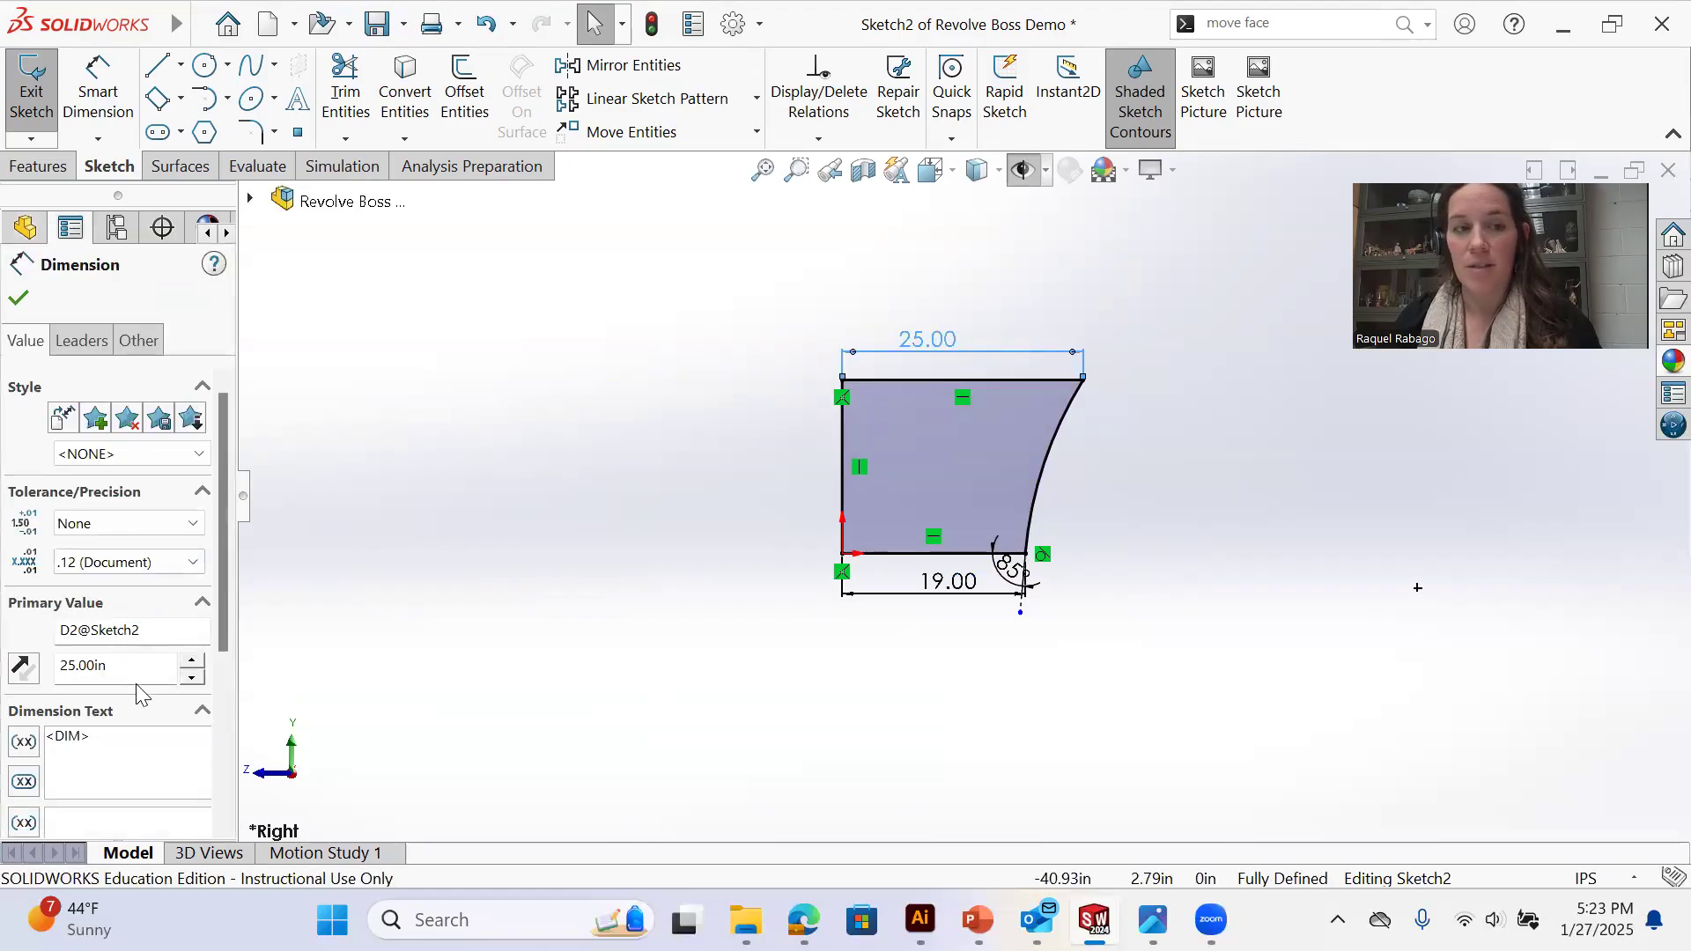
pyautogui.write('3')
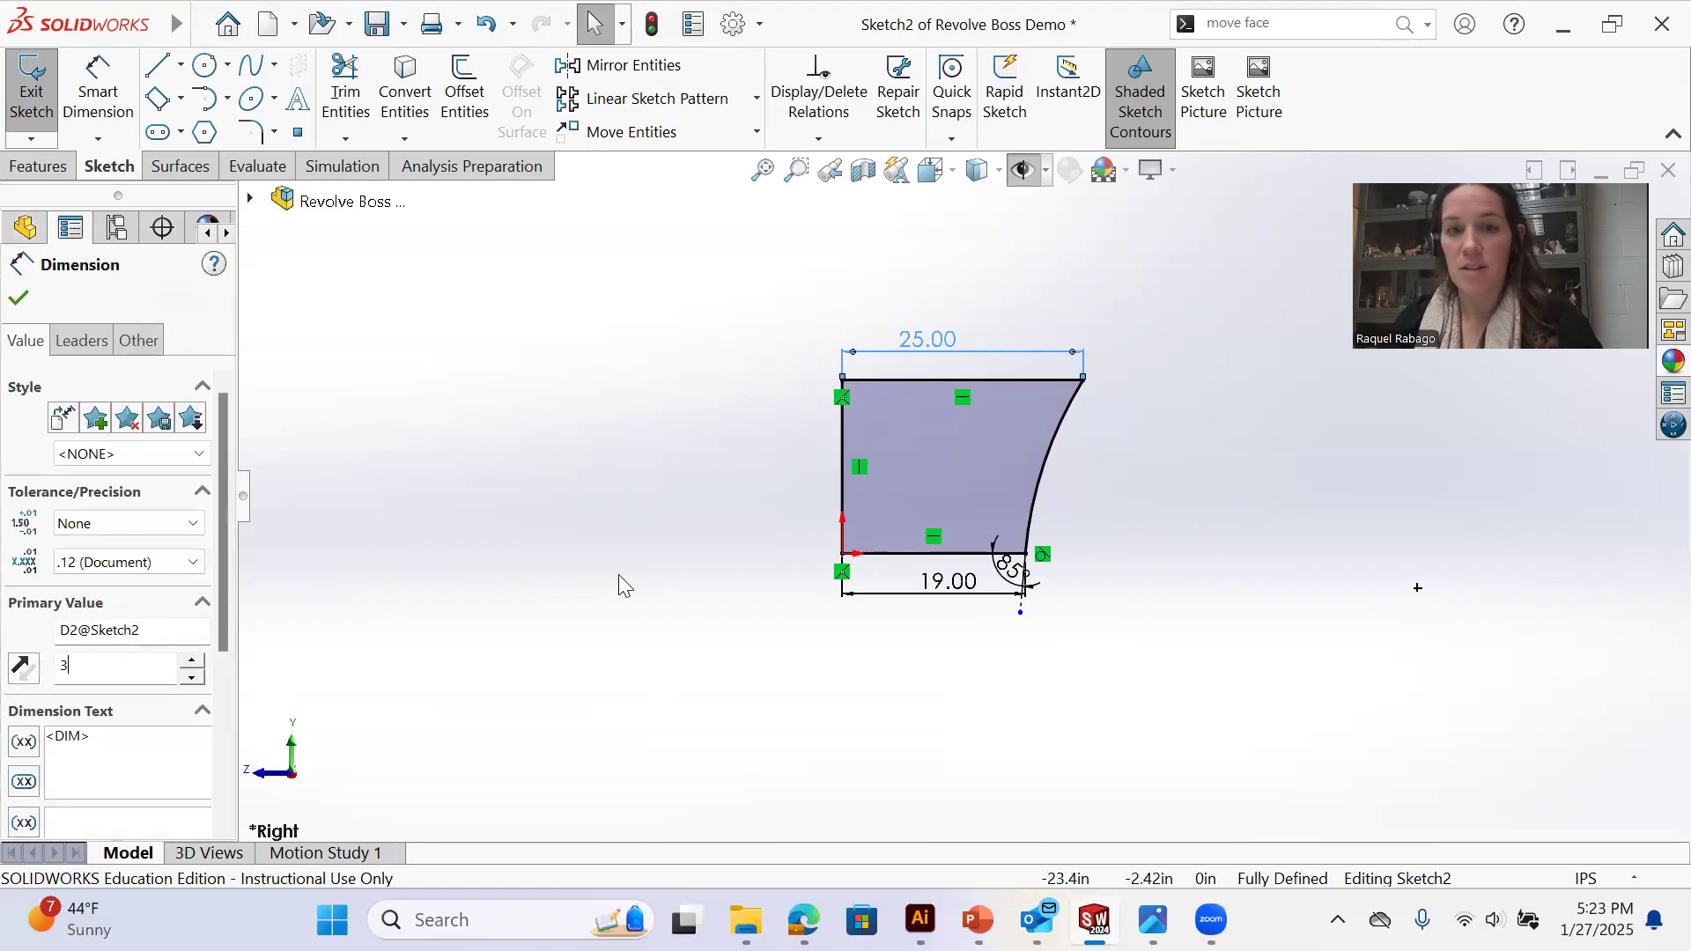
pyautogui.write('6')
pyautogui.press('Return')
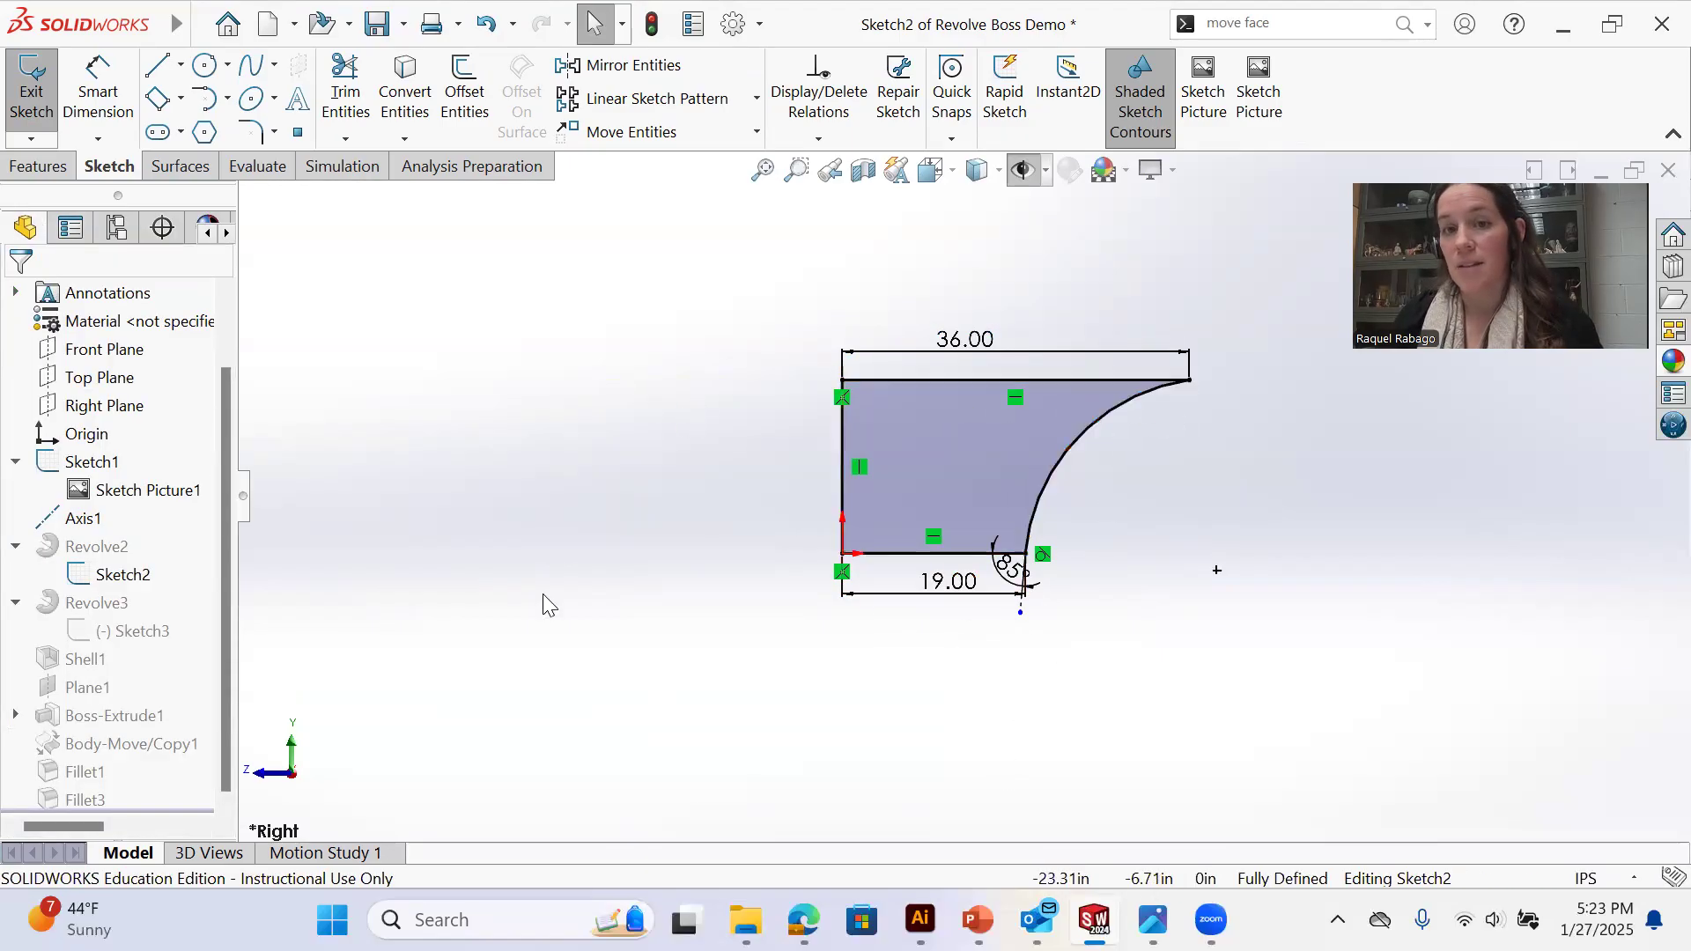
pyautogui.click(25, 101)
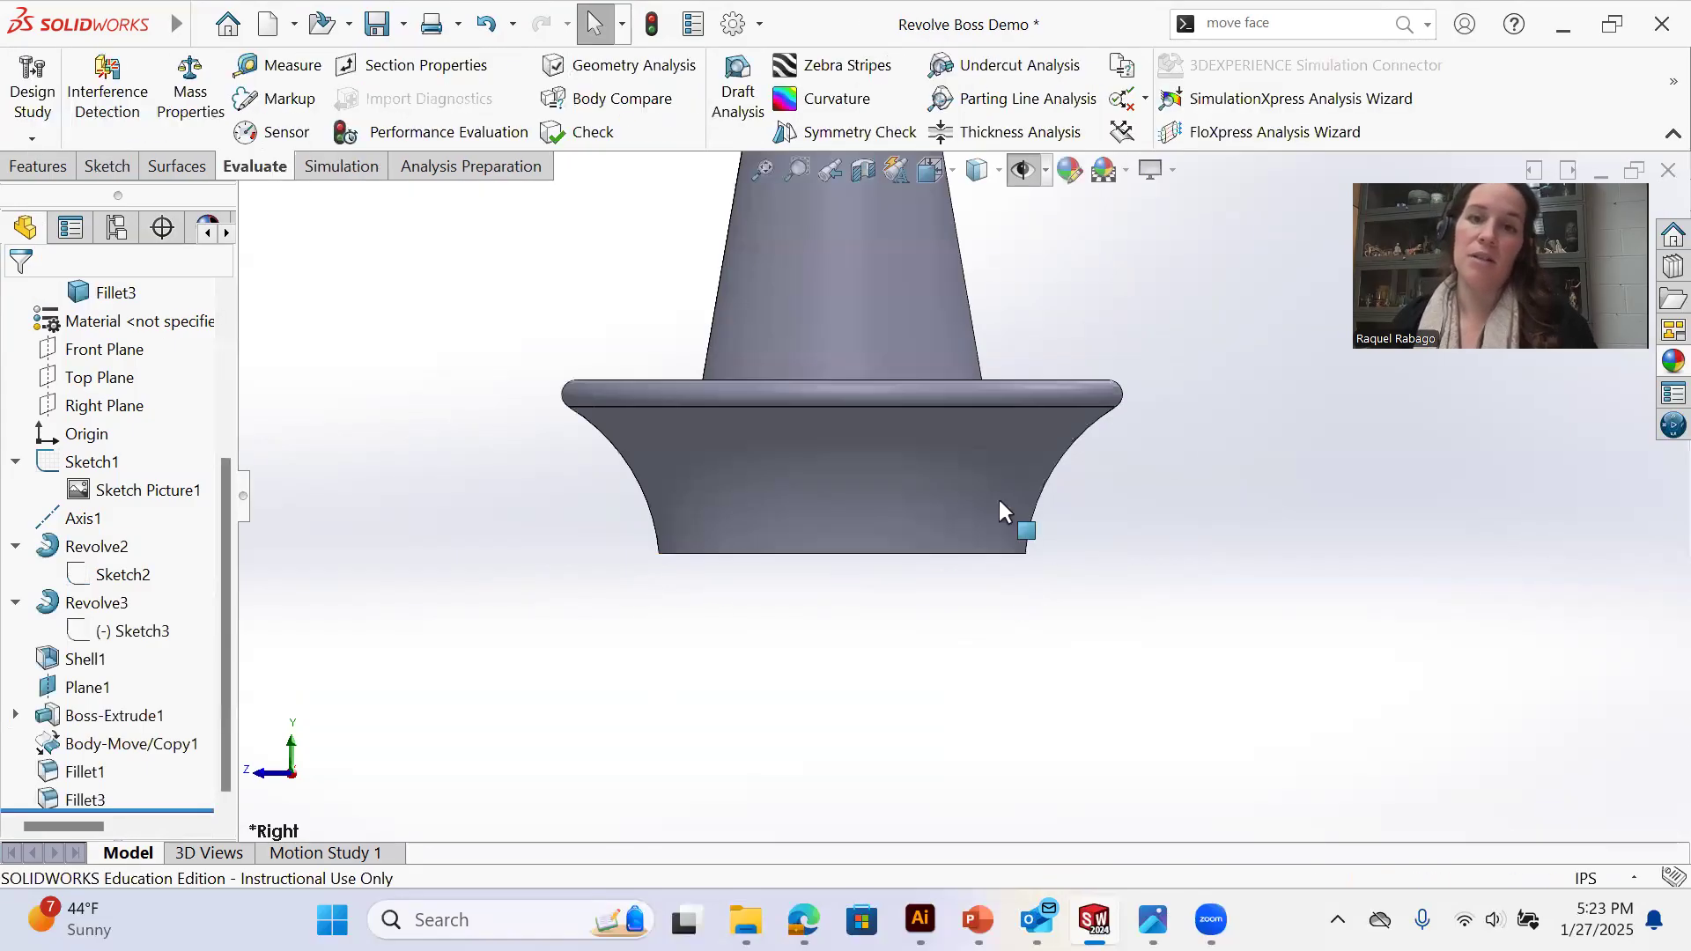
# Measure between the column's bottom circular edge and the inner edge of the base's fillet
pyautogui.moveTo(1001, 363); pyautogui.dragTo(1048, 667, button='middle')
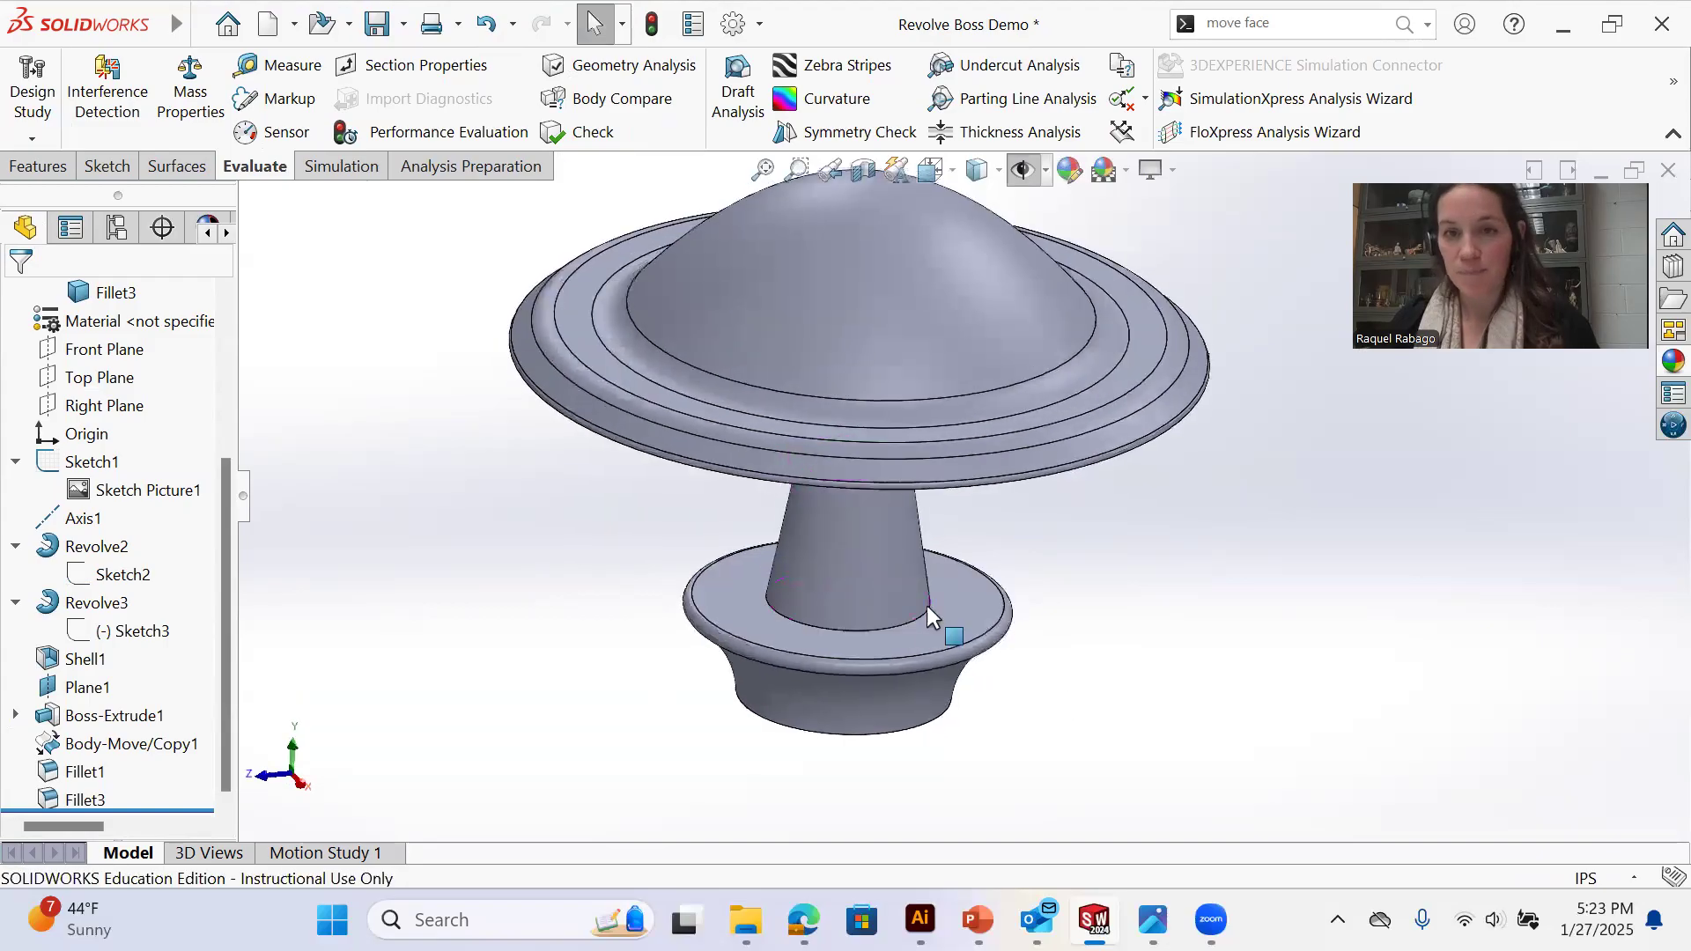
pyautogui.scroll(-2, 925, 608)
pyautogui.click(191, 97)
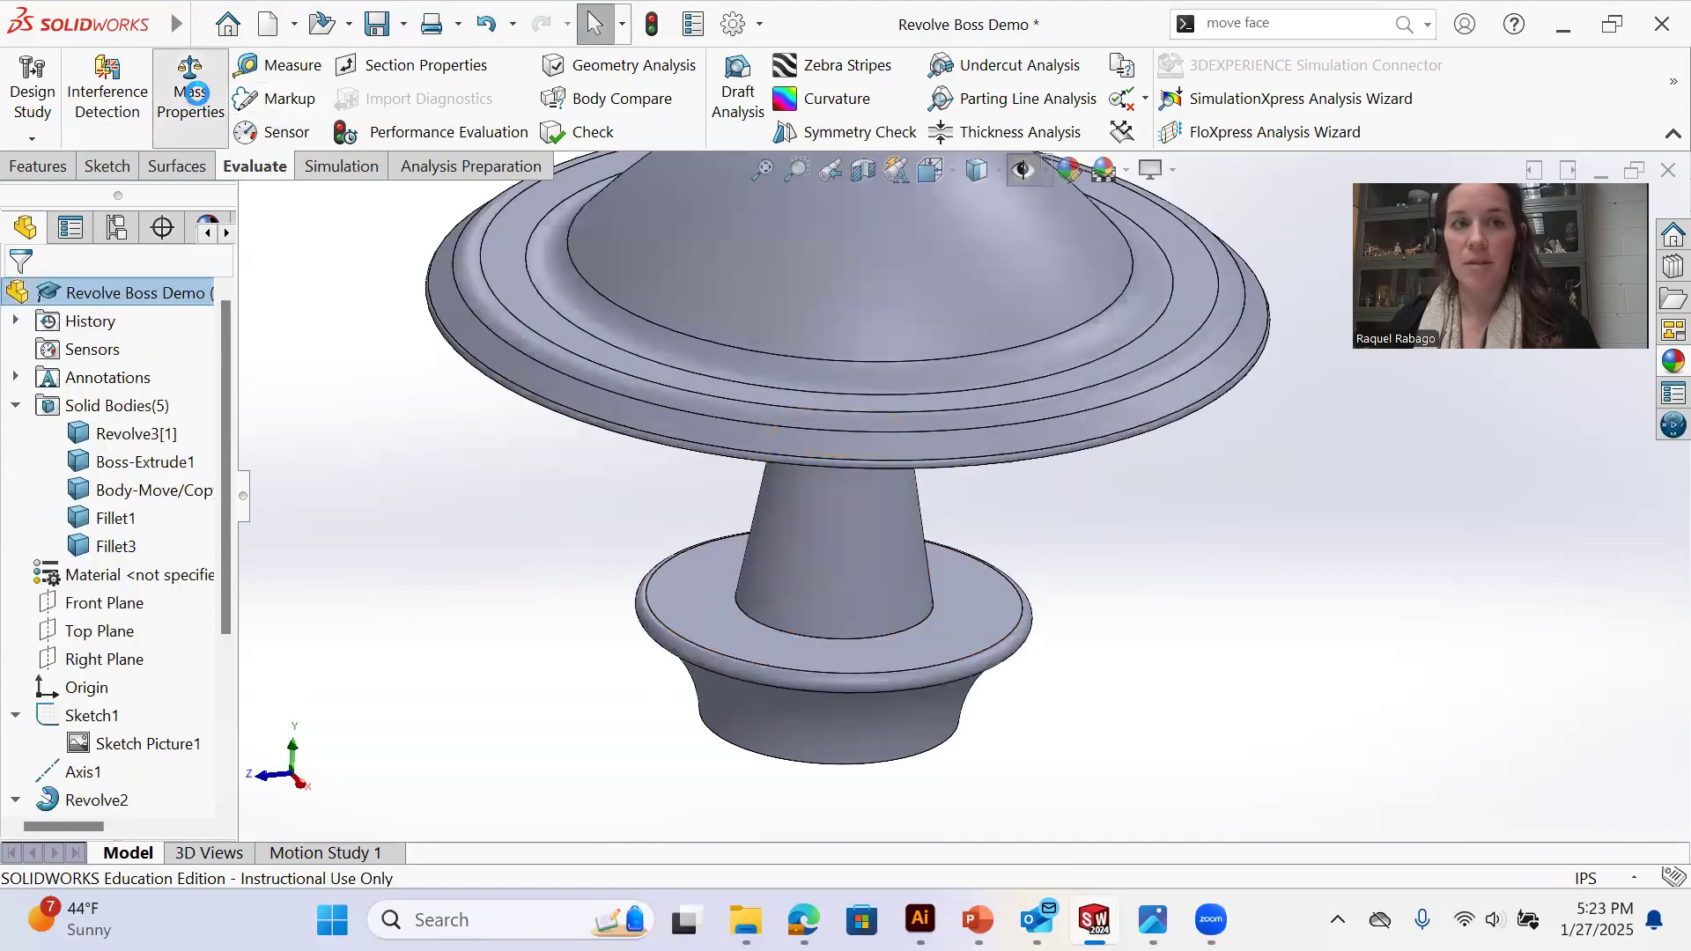
pyautogui.click(320, 71)
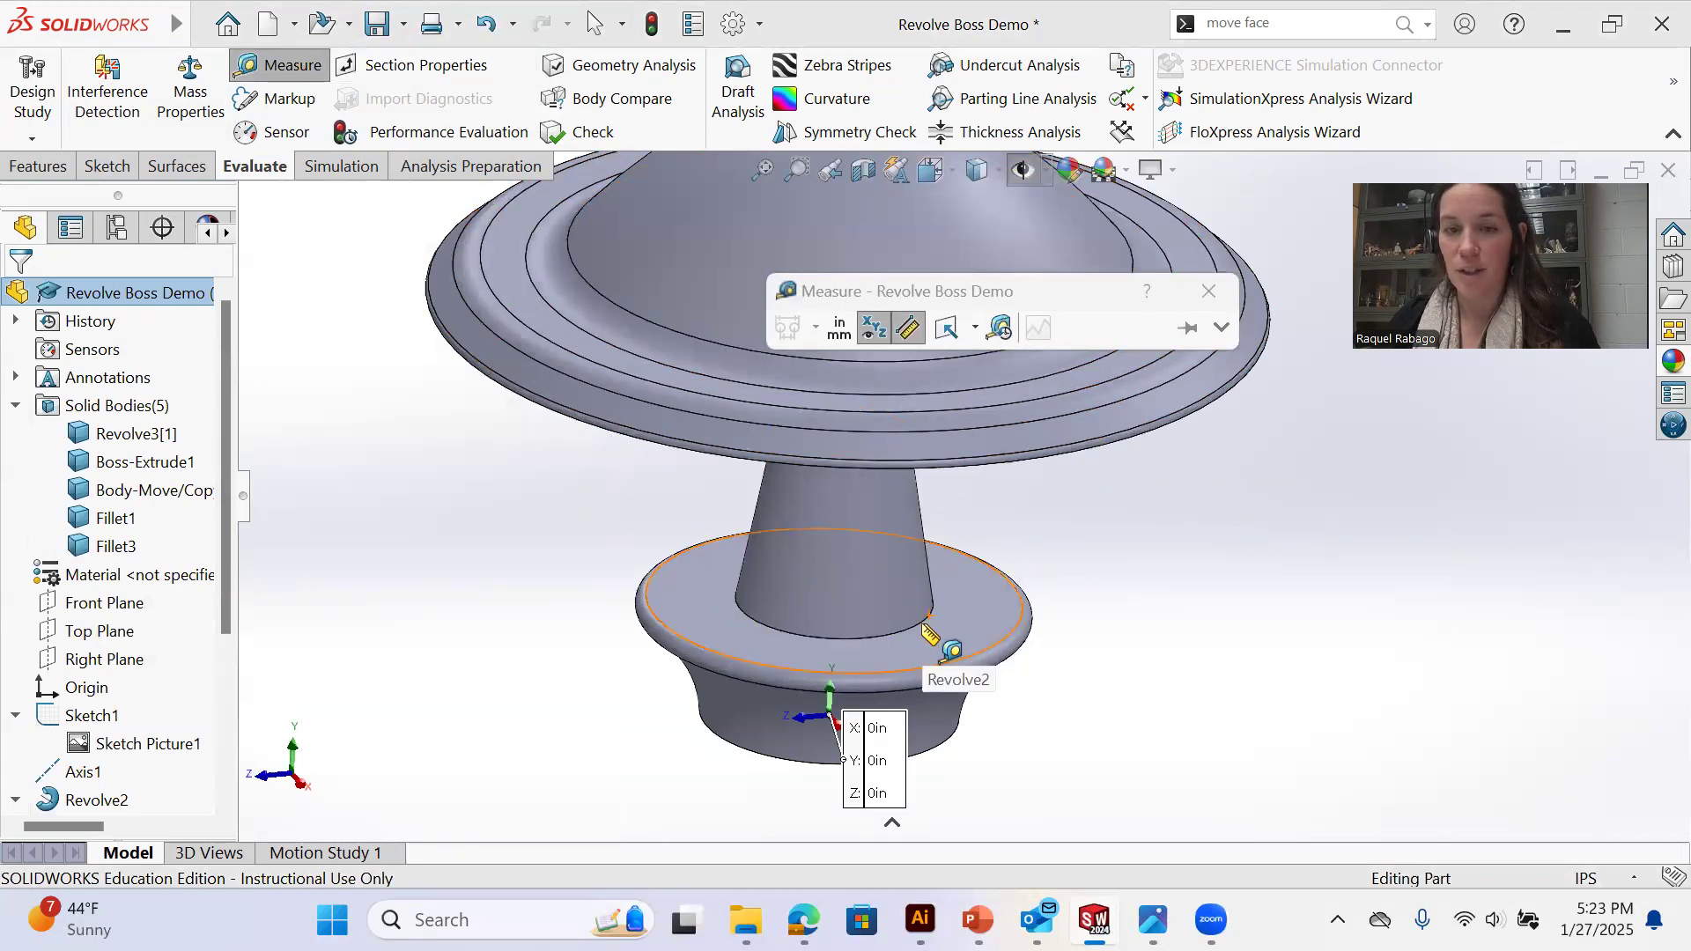
pyautogui.click(925, 629)
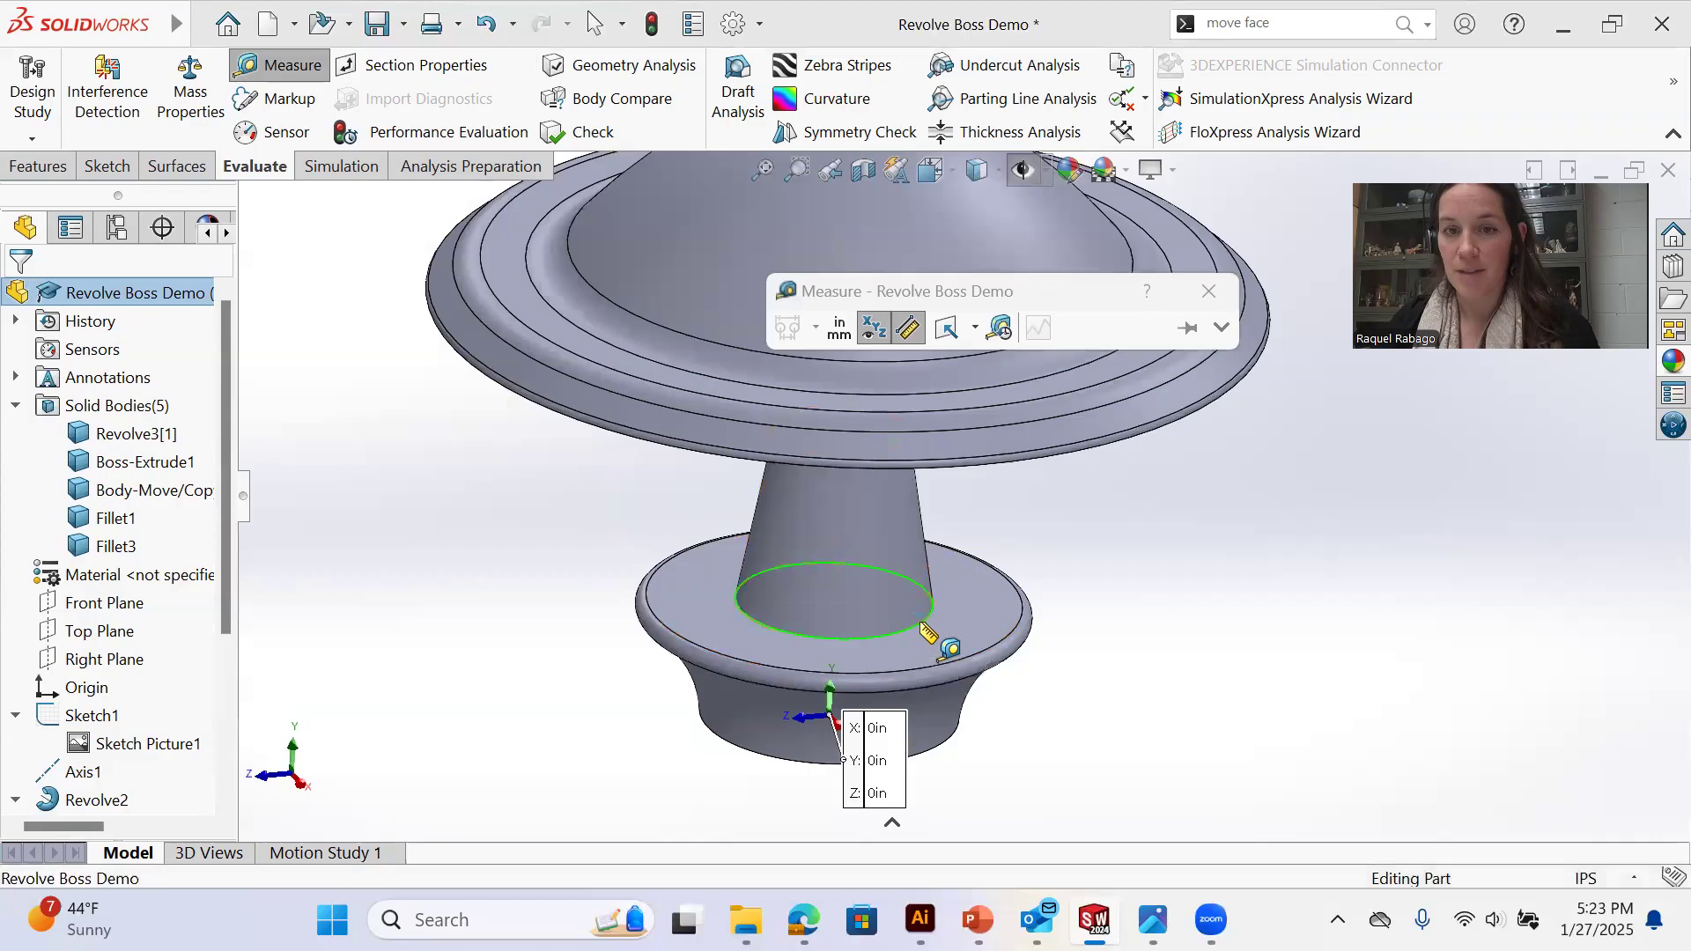
pyautogui.click(1001, 653)
pyautogui.scroll(-5, 908, 616)
pyautogui.moveTo(903, 611); pyautogui.dragTo(912, 669, button='middle')
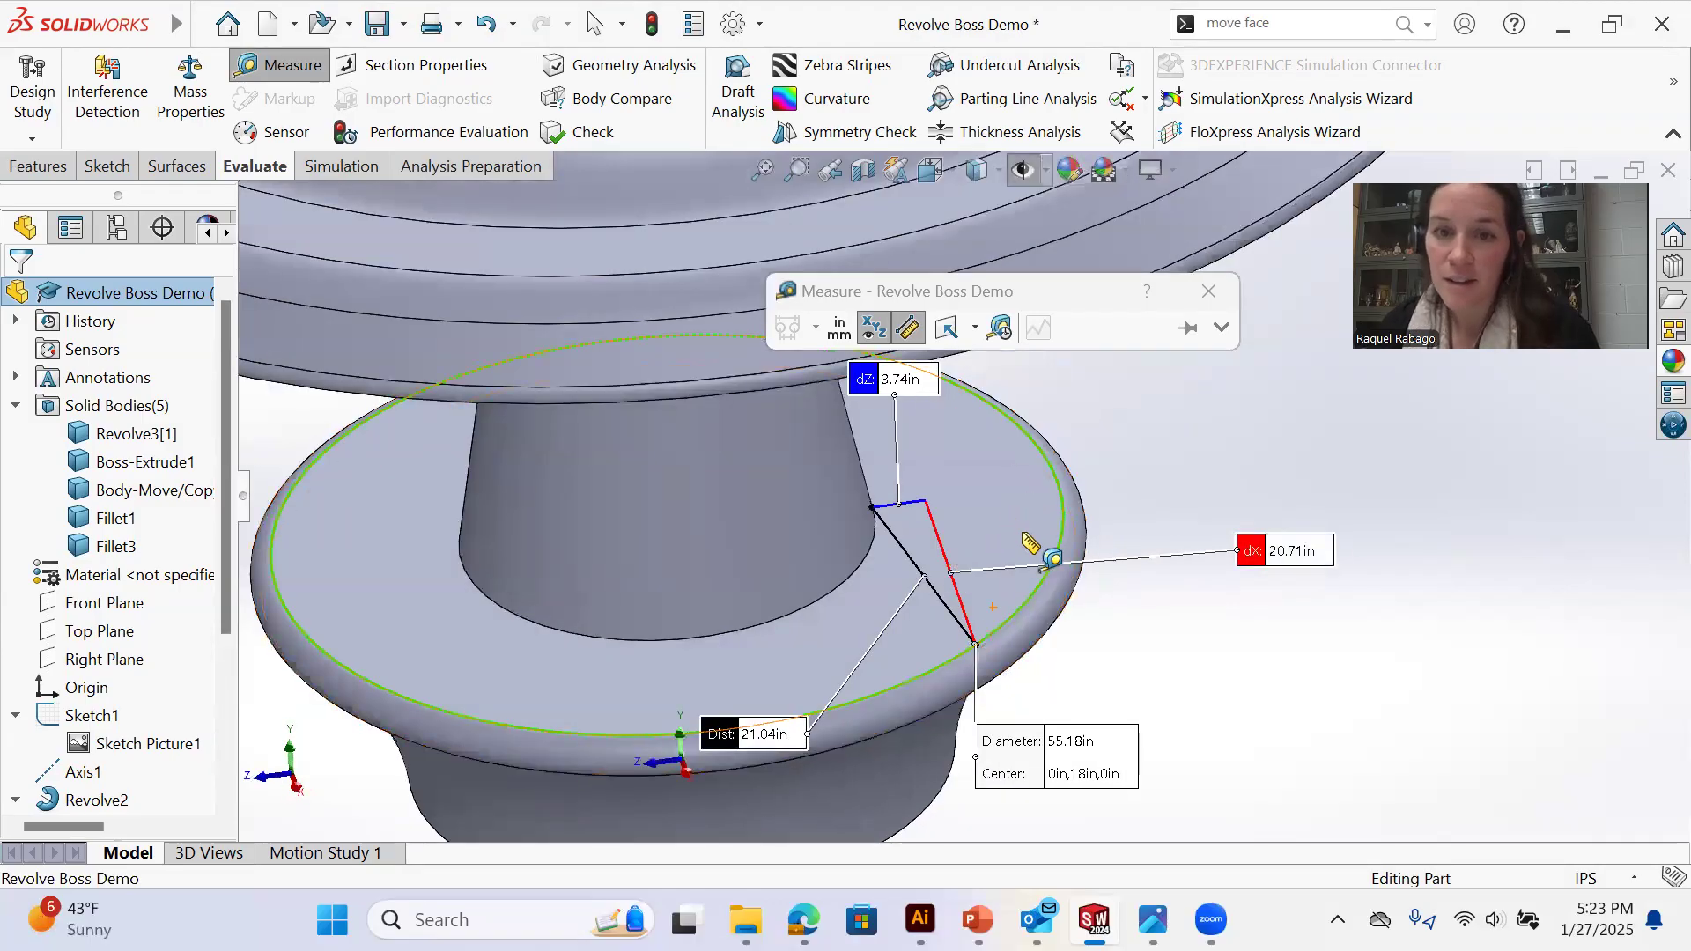
# Compare the centre and point-to-point distances with the XYZ components hidden, check the projection options, and close the Measure tool
pyautogui.click(917, 329)
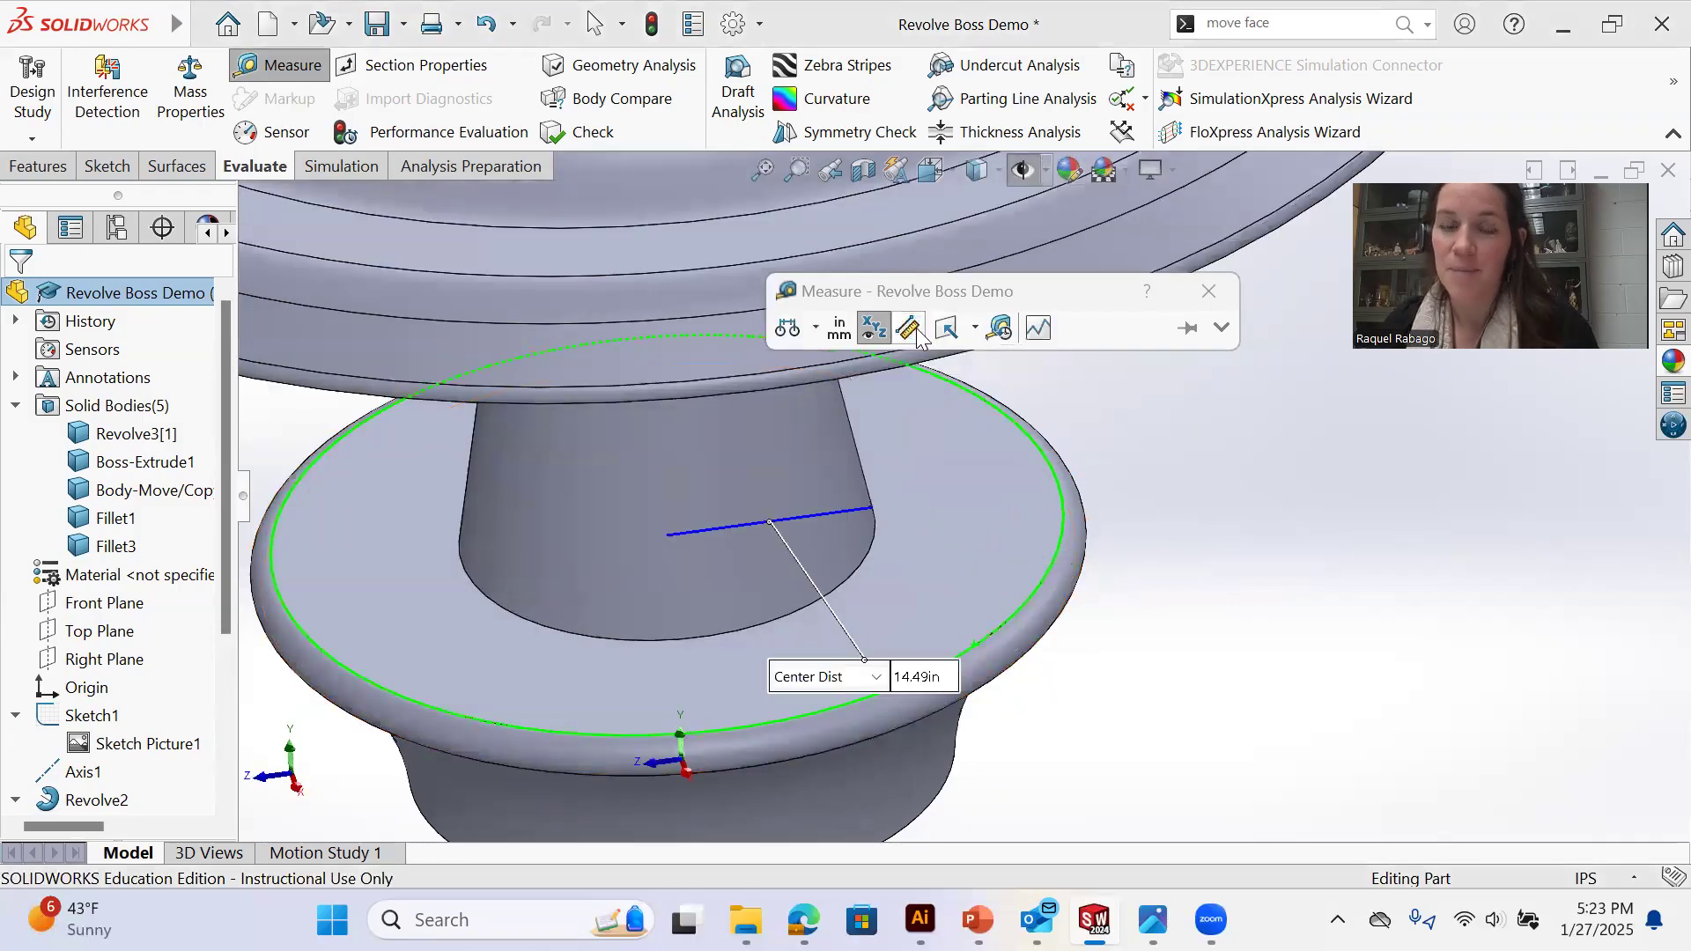
pyautogui.click(917, 329)
pyautogui.click(872, 329)
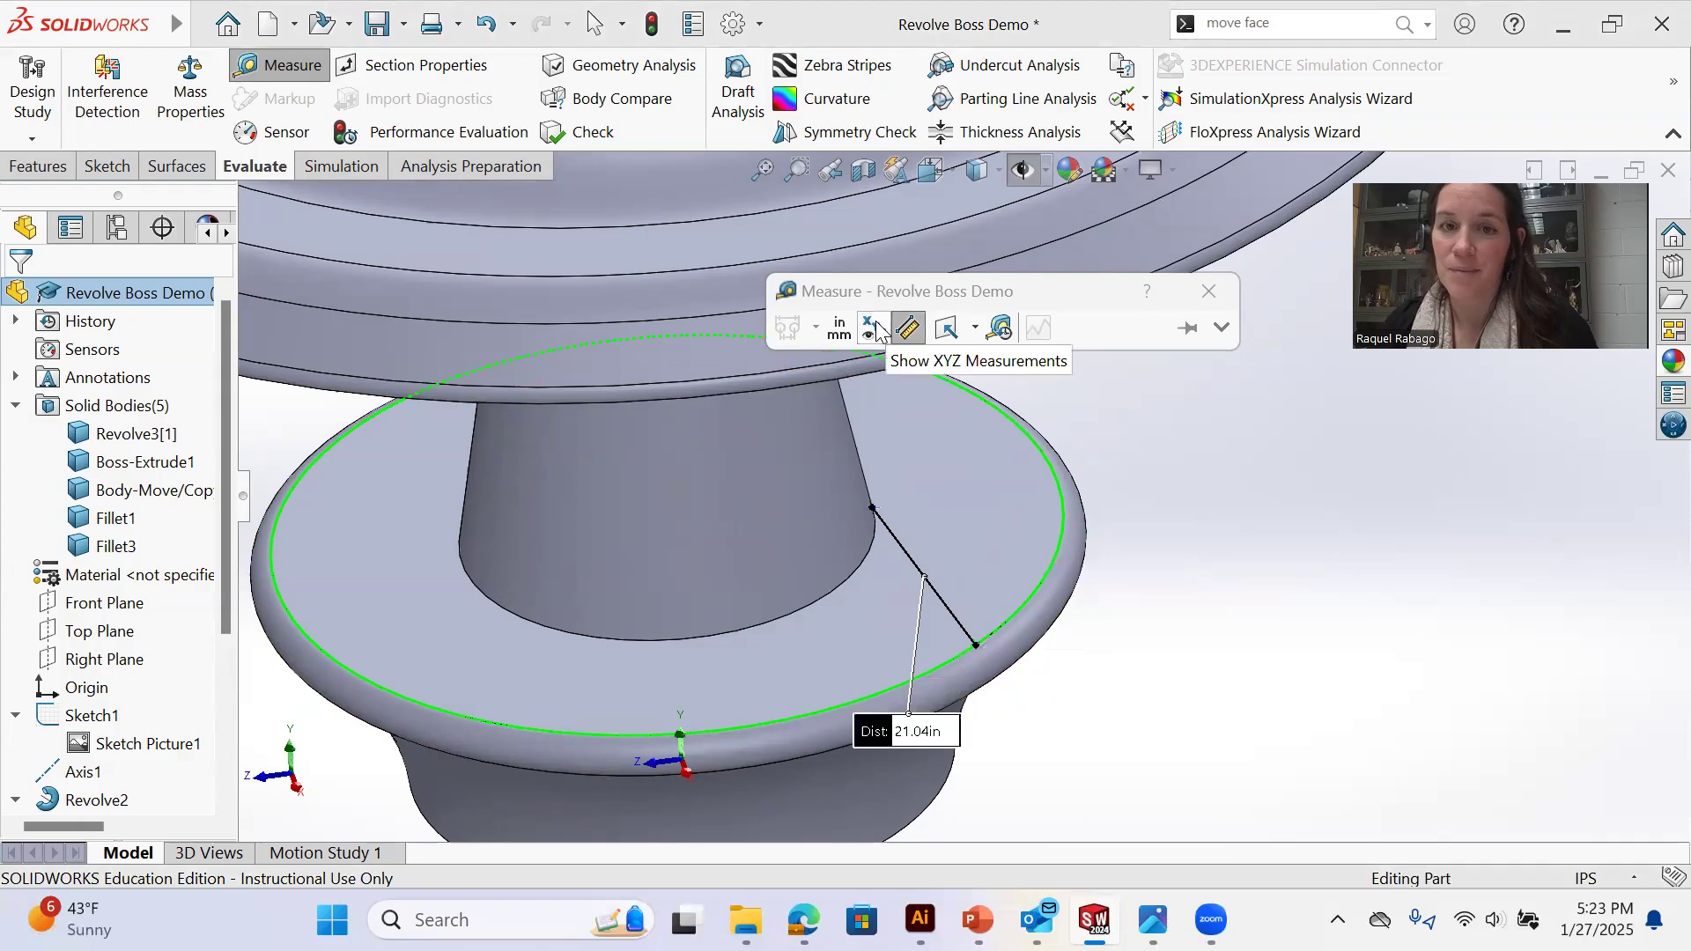
pyautogui.moveTo(961, 550); pyautogui.dragTo(899, 517, button='middle')
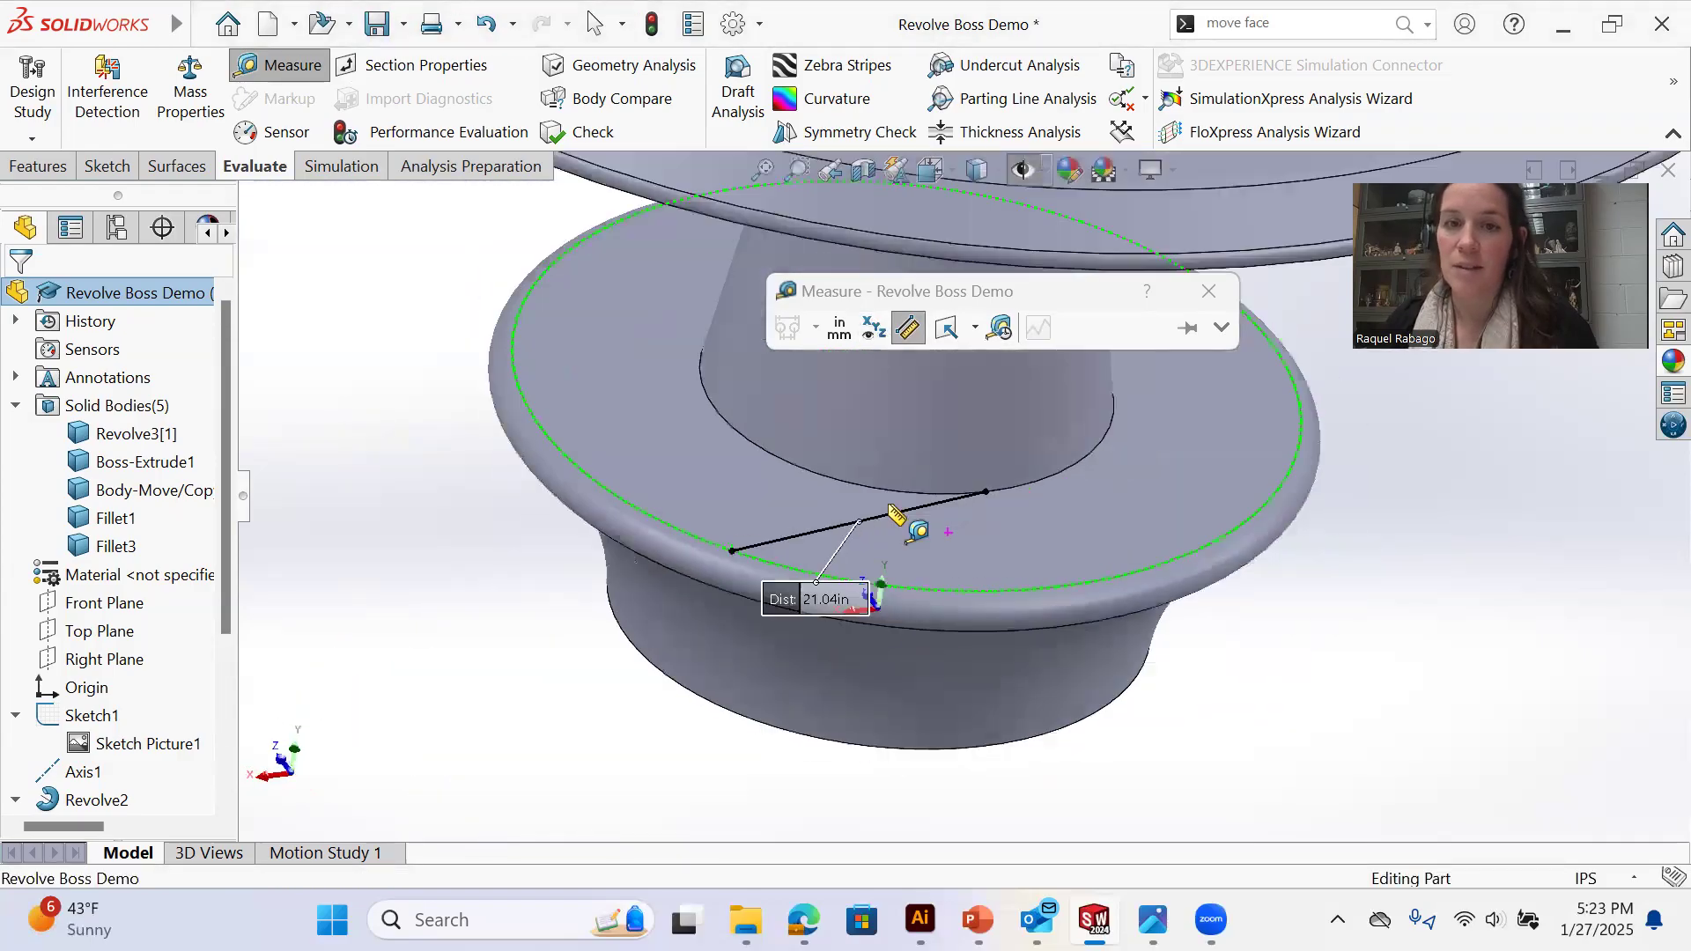
pyautogui.click(878, 331)
pyautogui.click(873, 329)
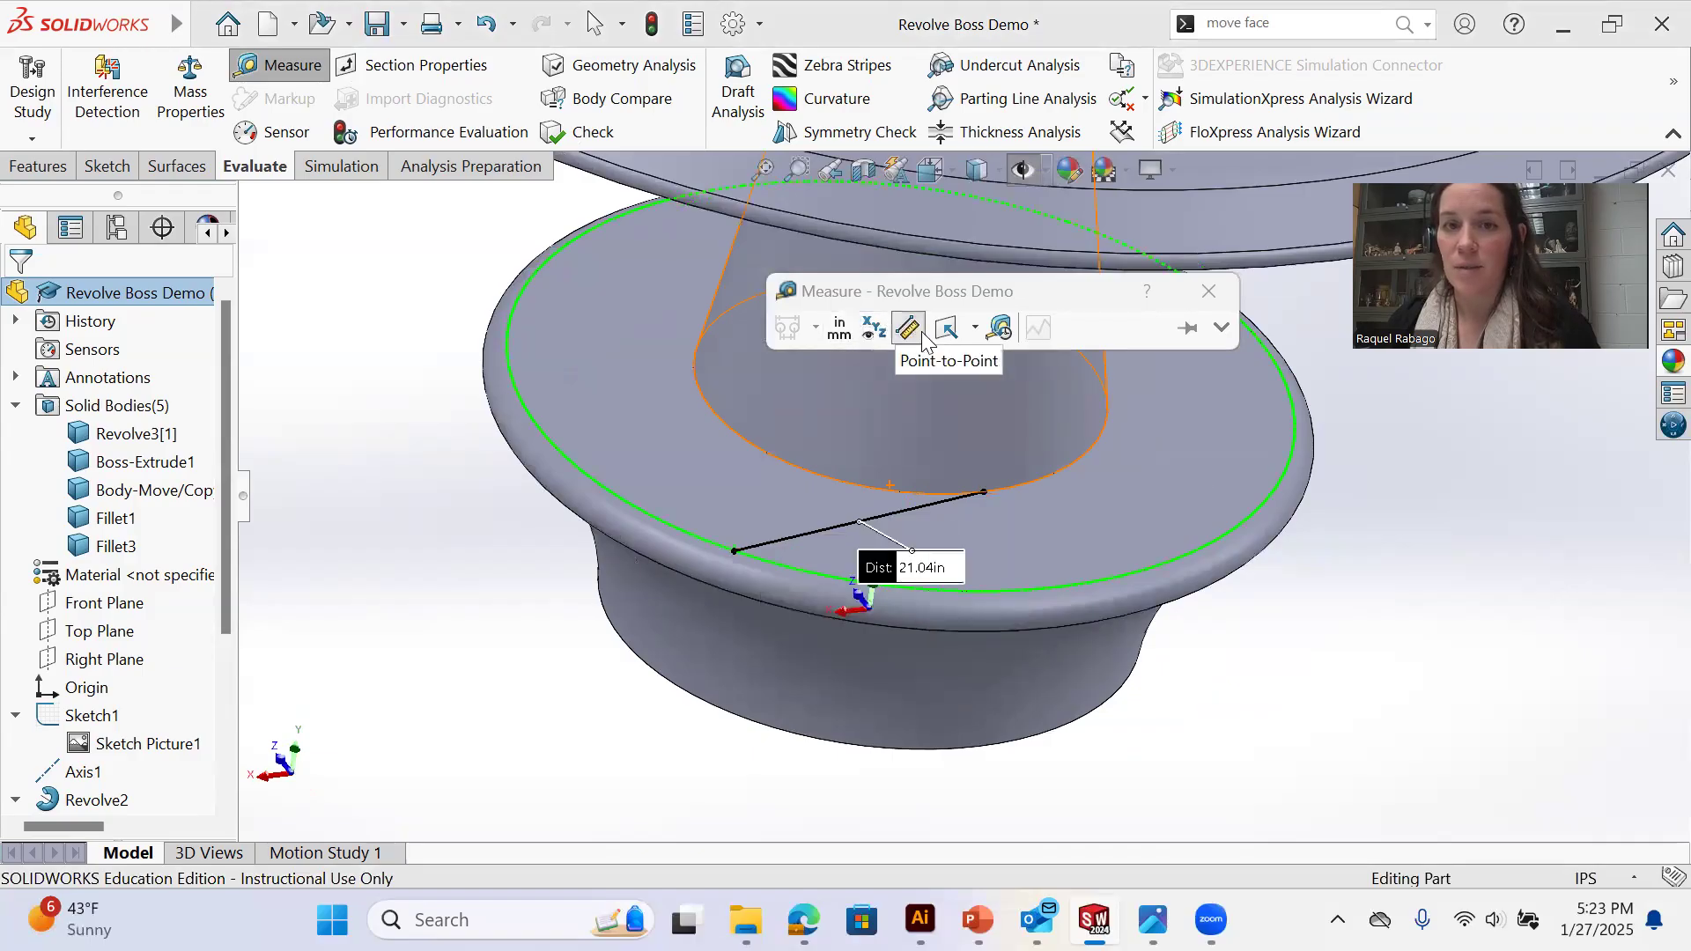
pyautogui.click(949, 332)
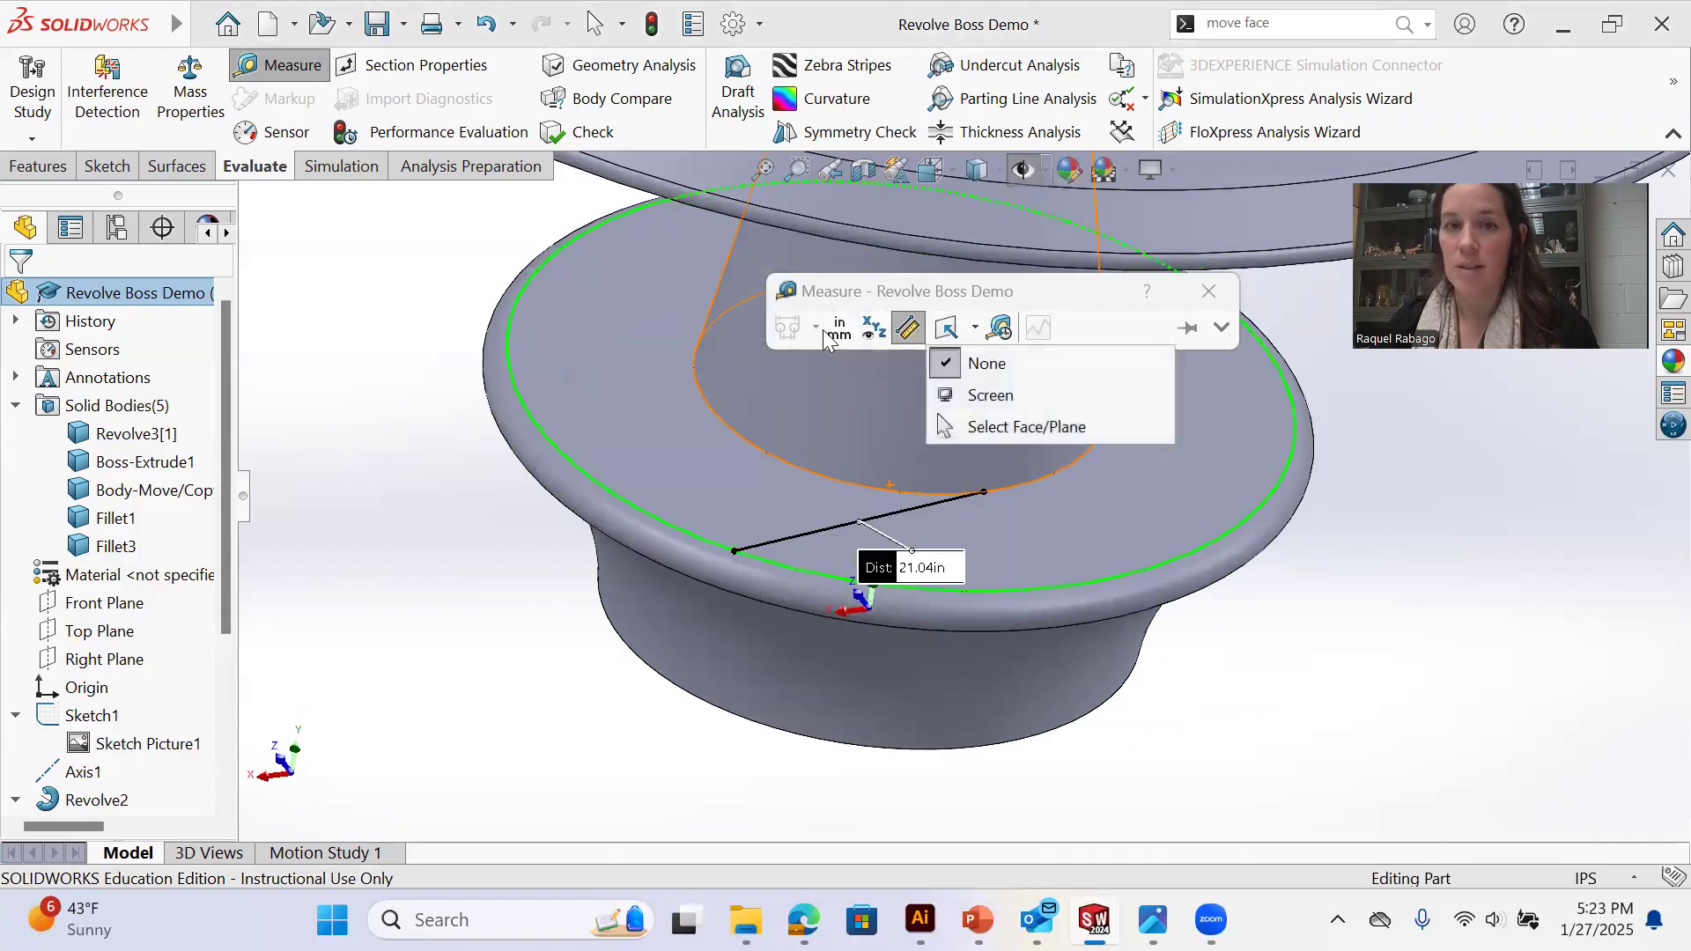
pyautogui.click(975, 328)
pyautogui.click(1208, 291)
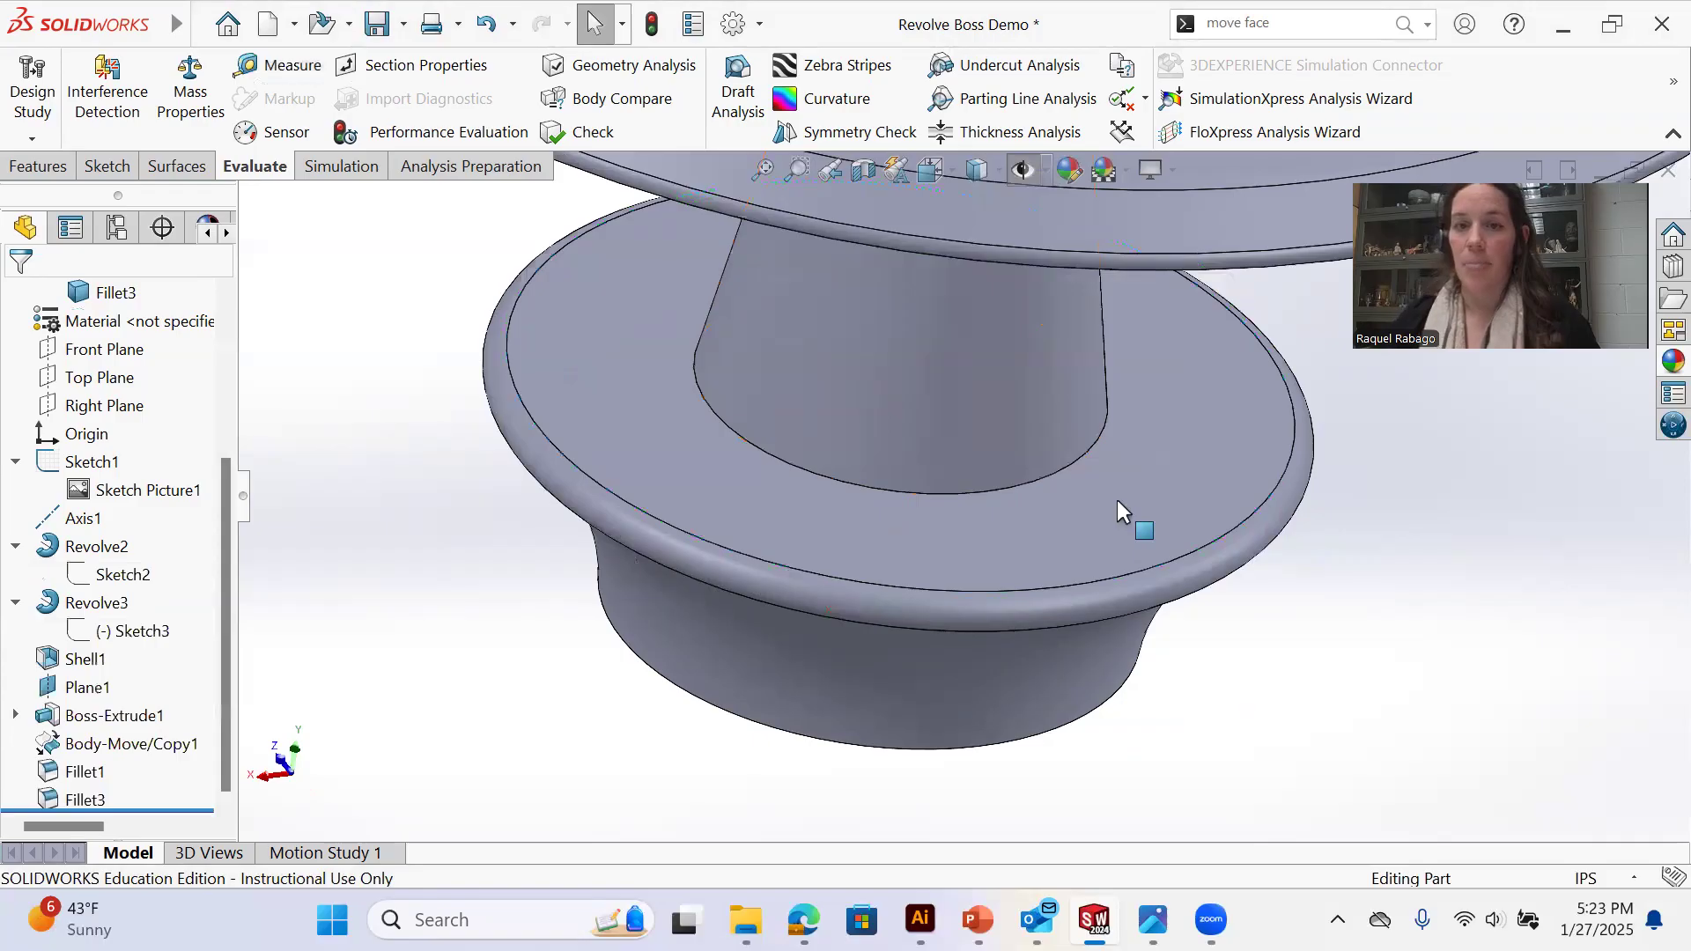
# Start a sketch on the base's top face and convert the face's outer edge and the column's bottom edge into it
pyautogui.click(1117, 500)
pyautogui.click(1212, 441)
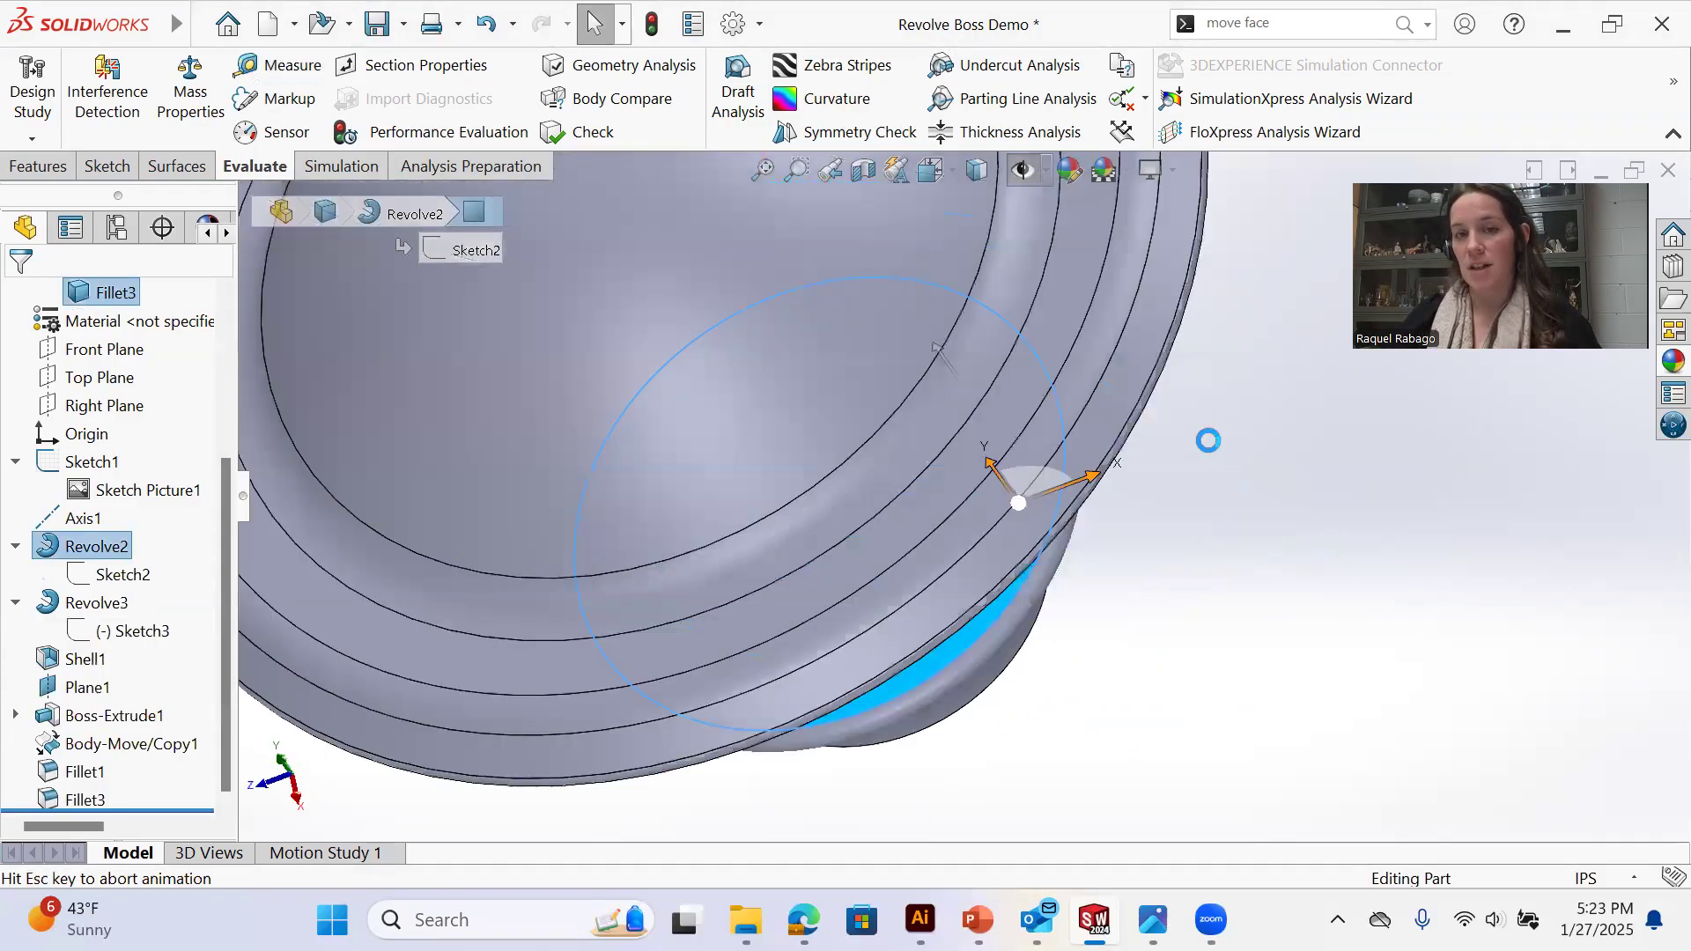
pyautogui.moveTo(1101, 696); pyautogui.dragTo(1041, 499, button='middle')
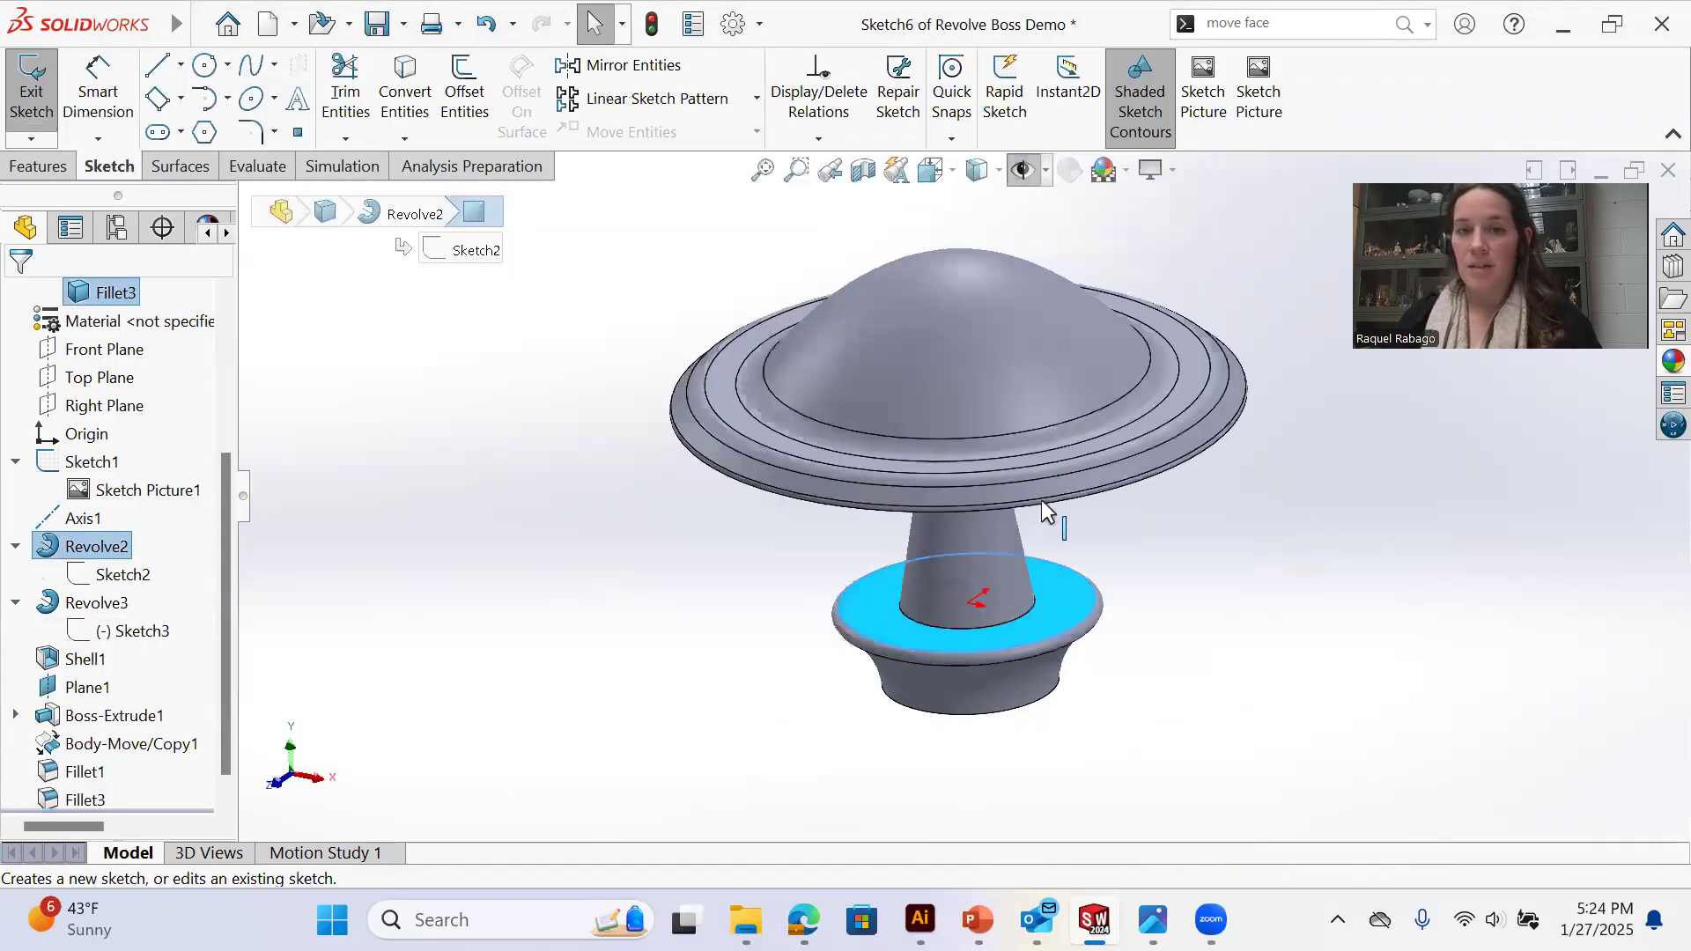
pyautogui.click(1033, 612)
pyautogui.click(385, 86)
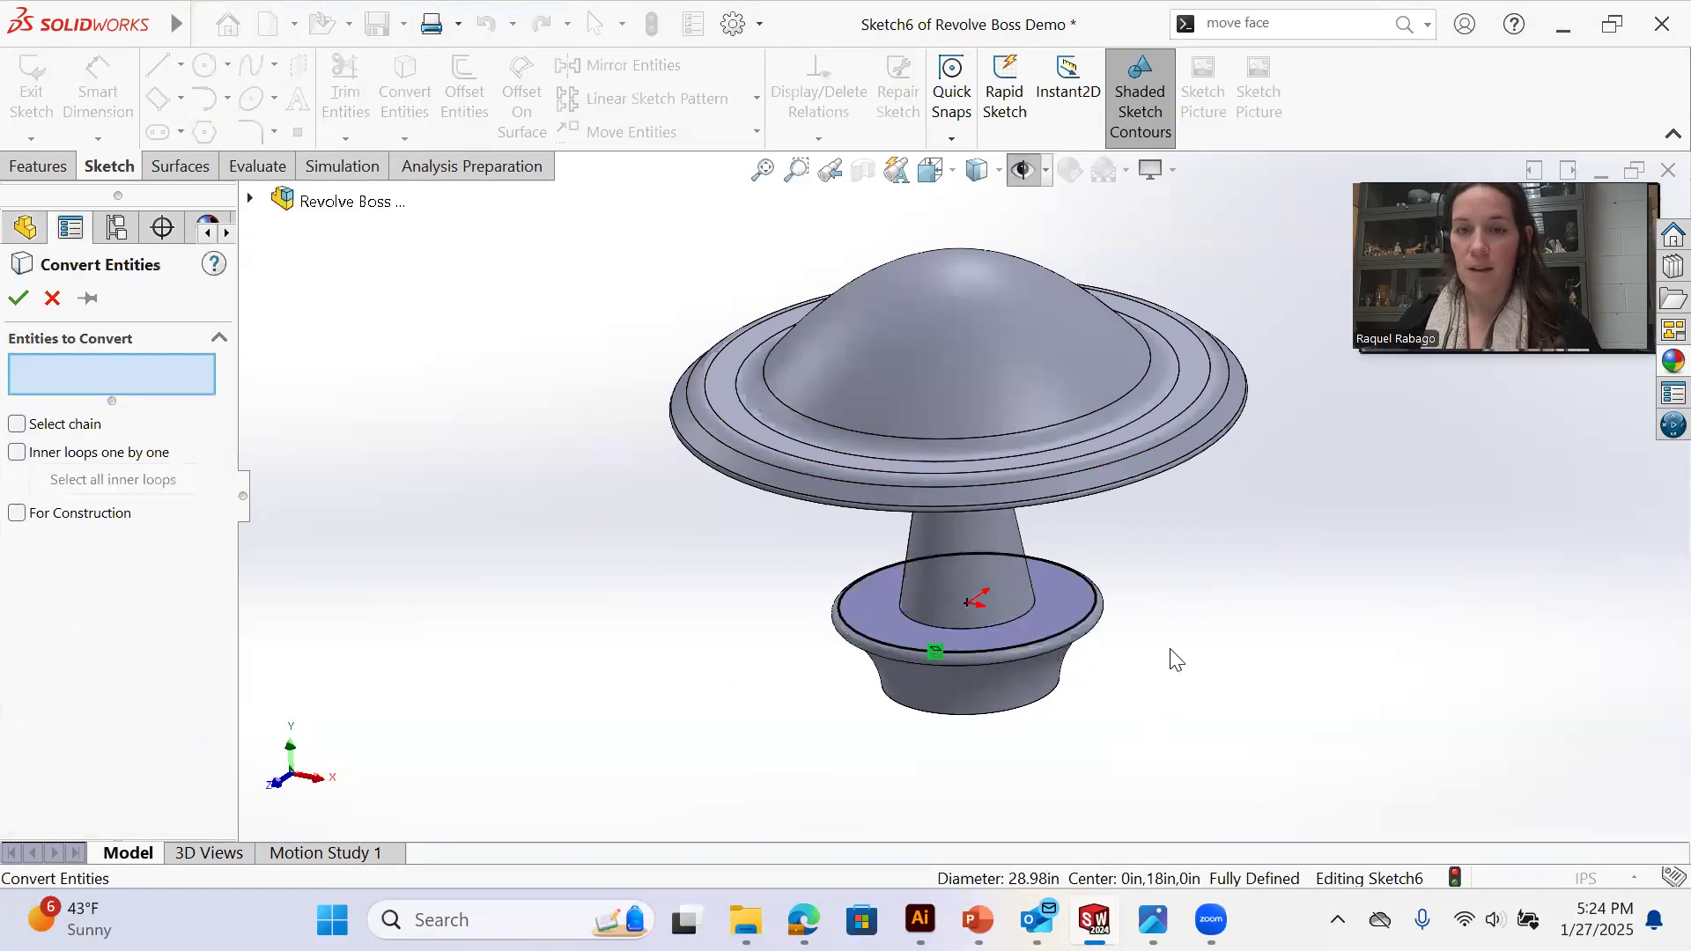
pyautogui.click(1017, 622)
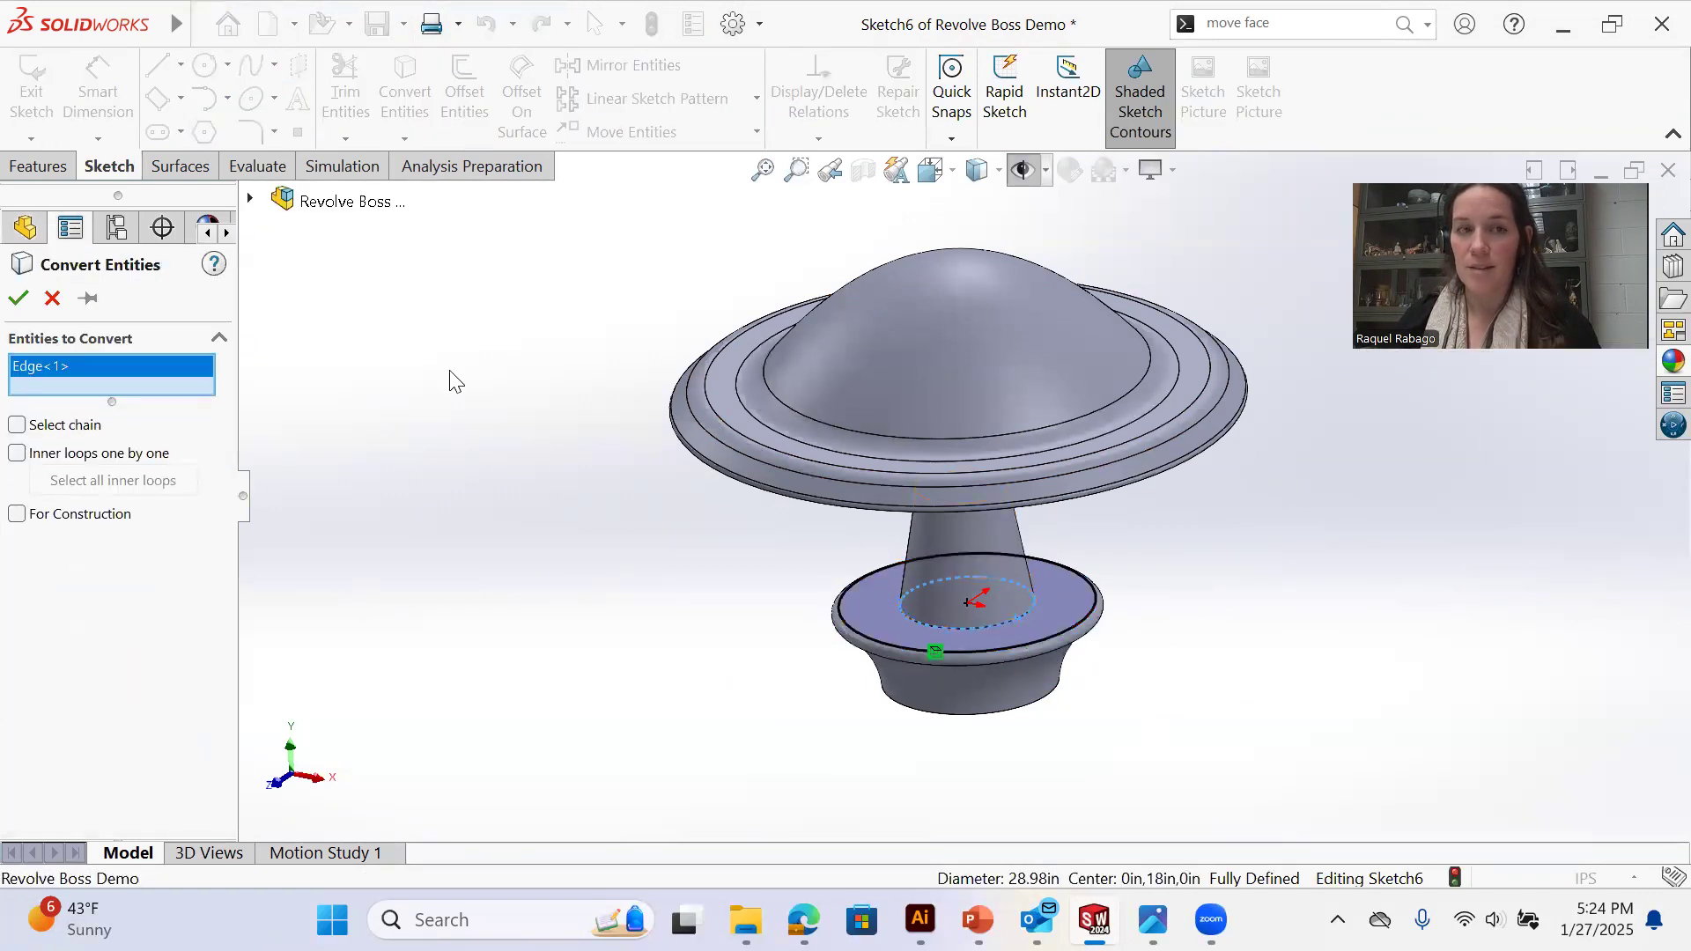
pyautogui.click(18, 297)
# Draw a horizontal line from the circles' centre to the inner circle and continue it to the outer circle
pyautogui.scroll(-5, 938, 630)
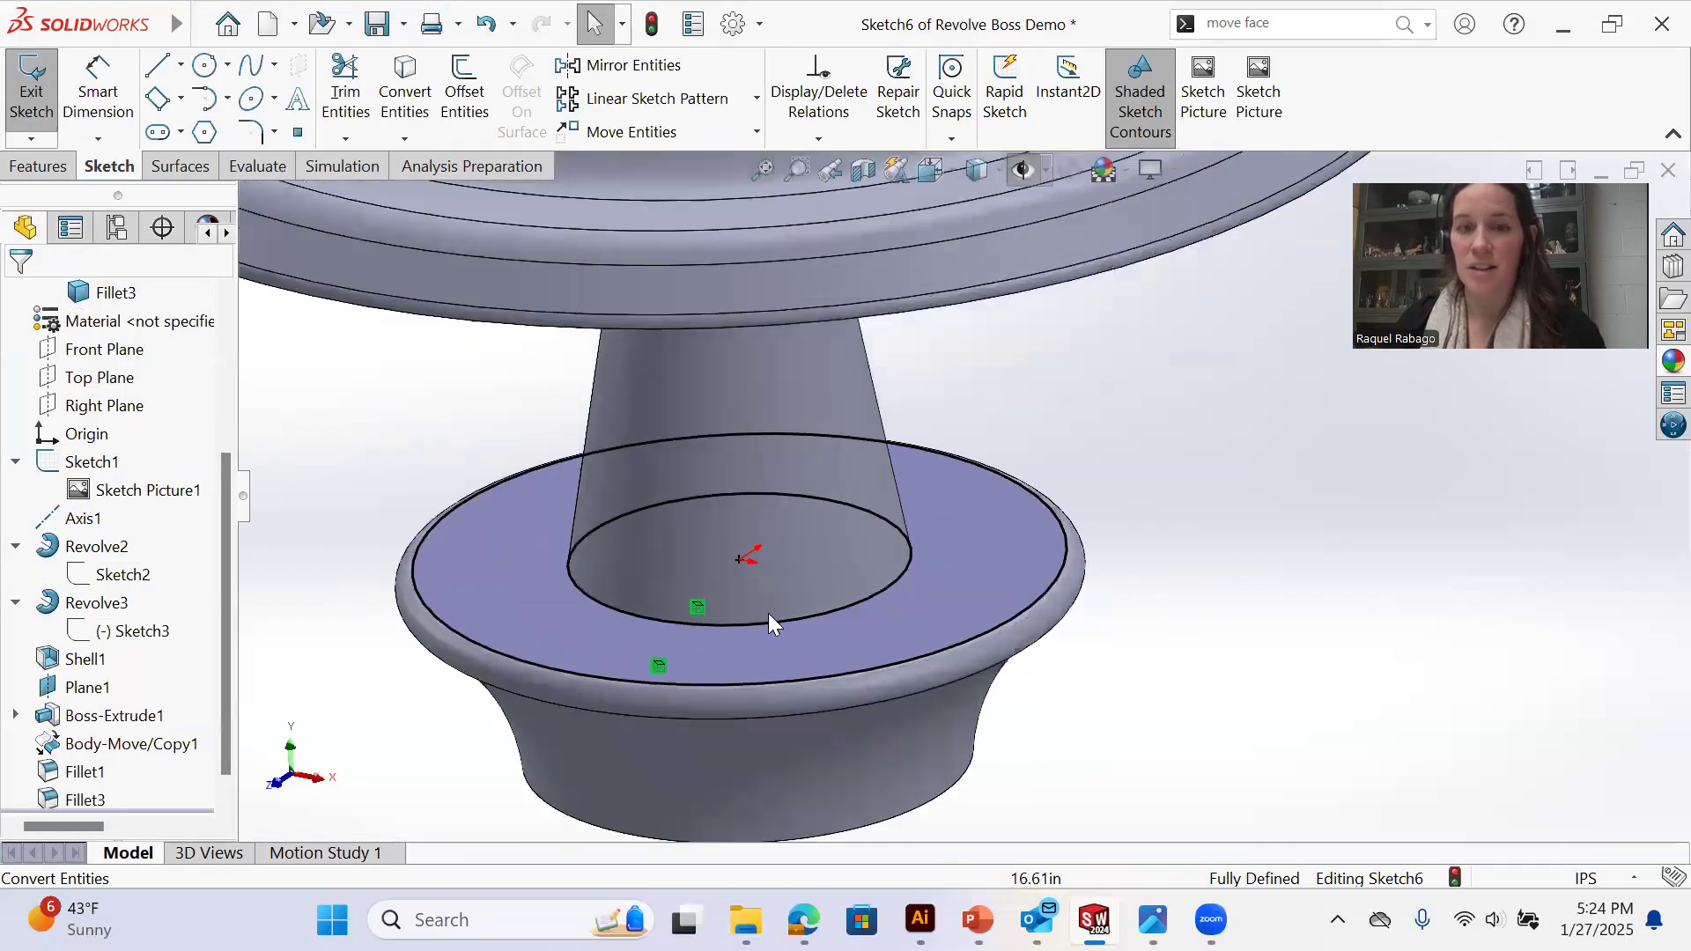
pyautogui.press('l')
pyautogui.click(740, 560)
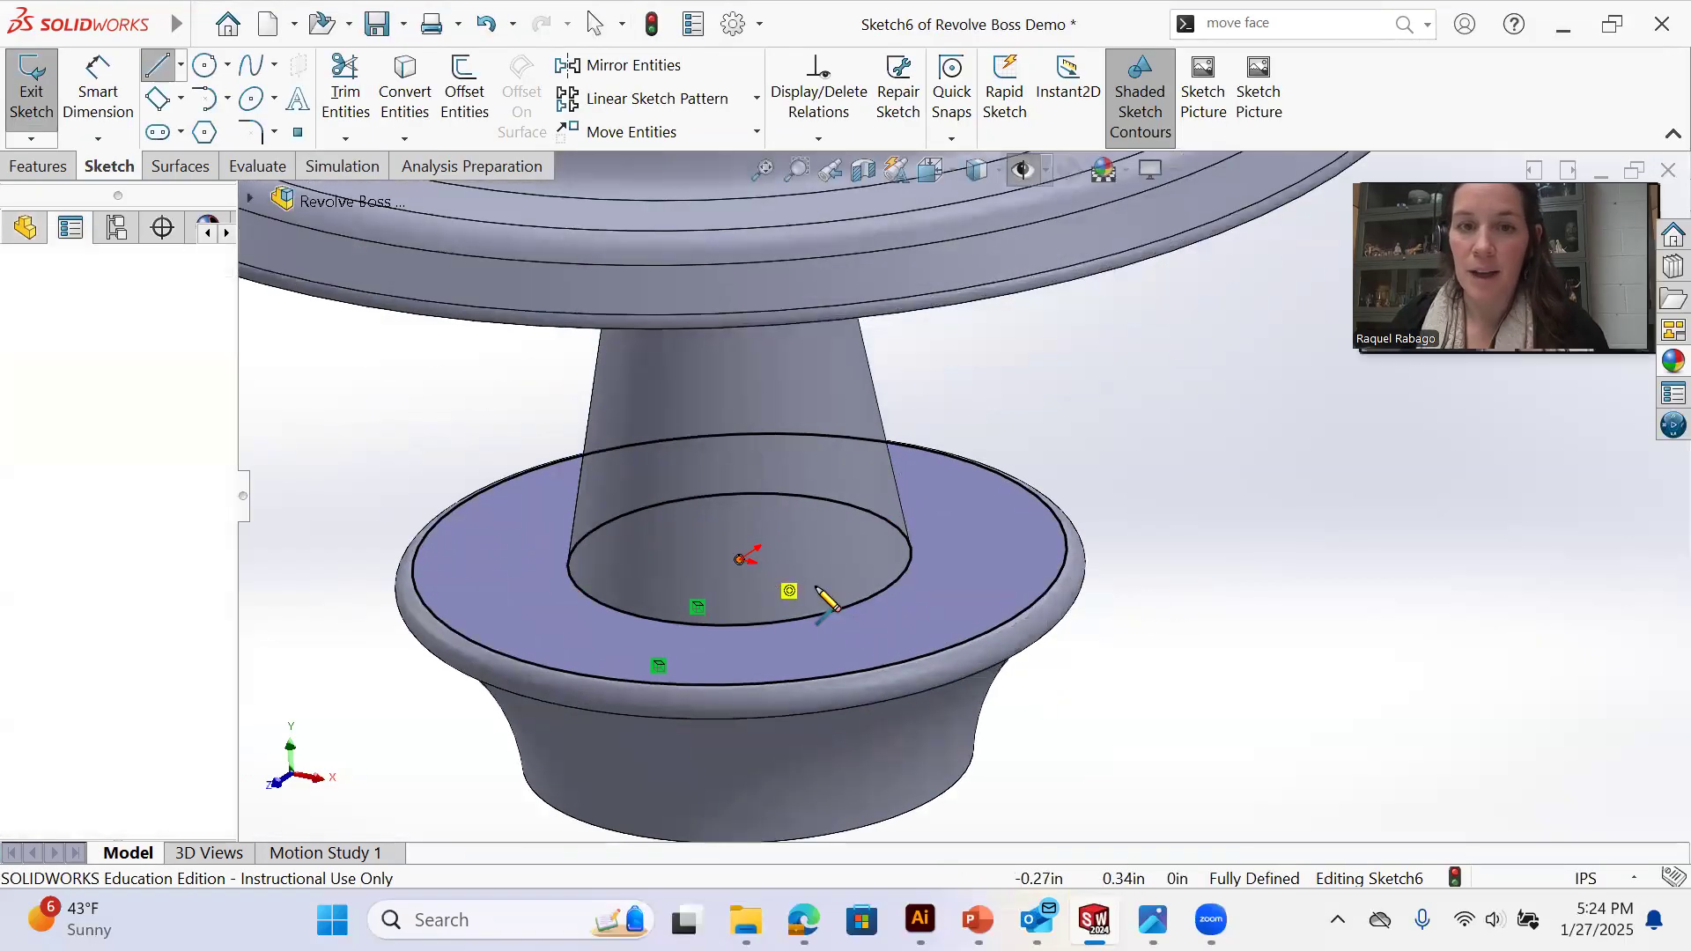
pyautogui.click(887, 589)
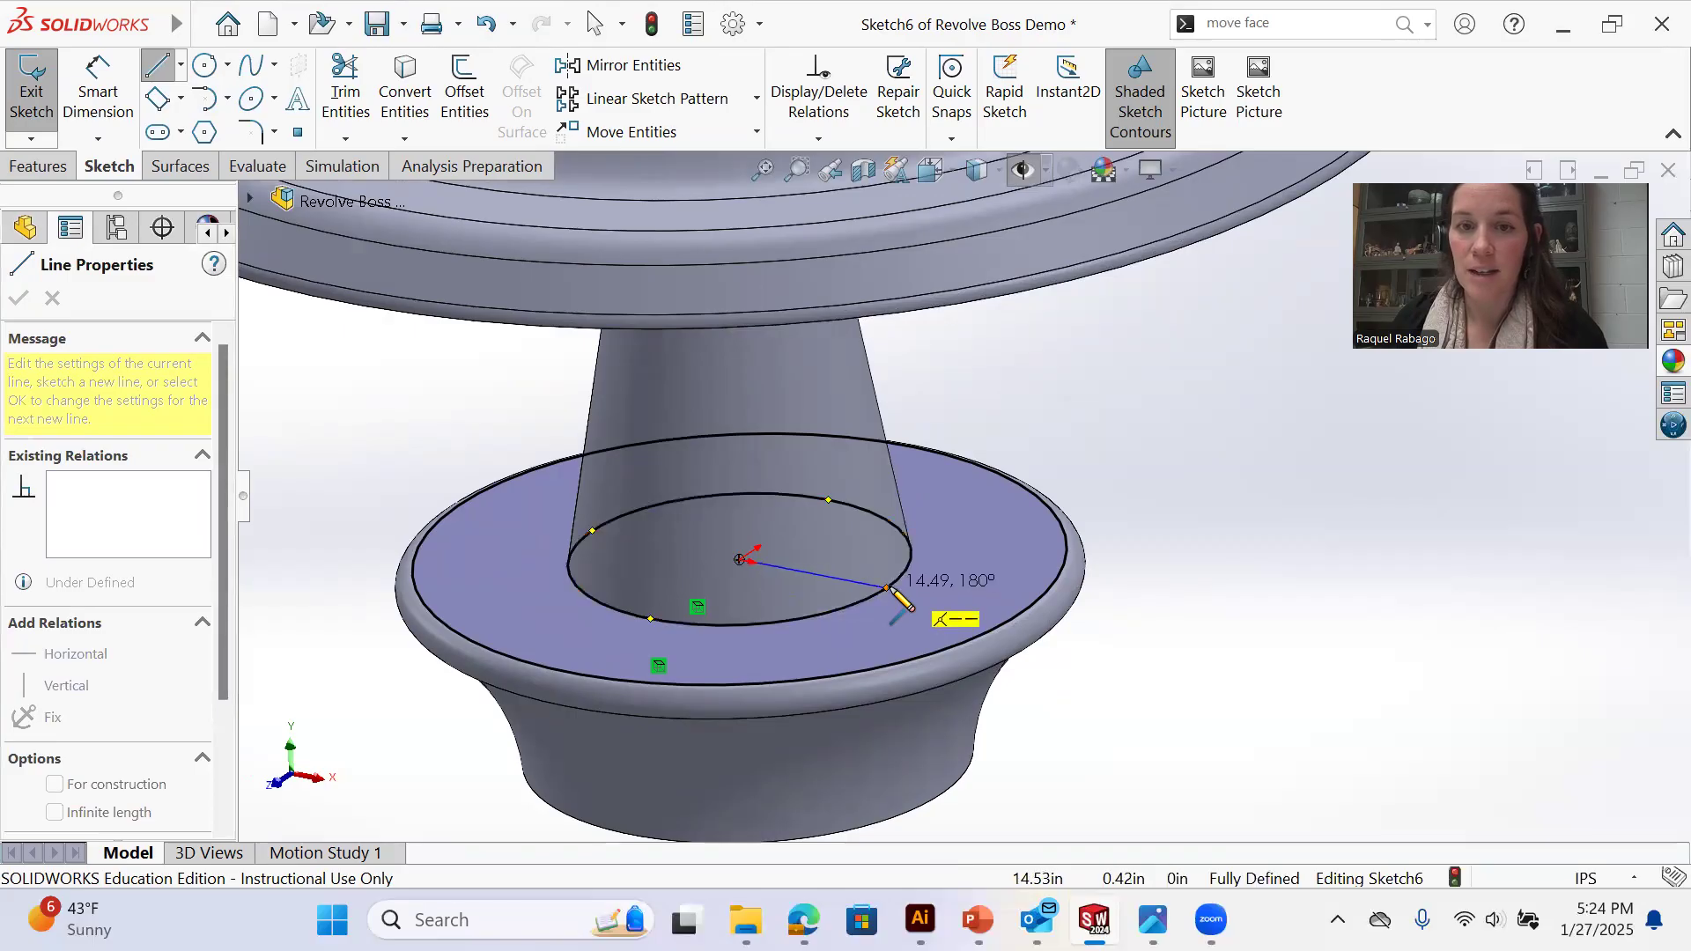
pyautogui.click(1018, 615)
pyautogui.press('Escape')
# Check the length of the line segment between the inner and outer circles, and exit the sketch
pyautogui.scroll(-5, 1049, 652)
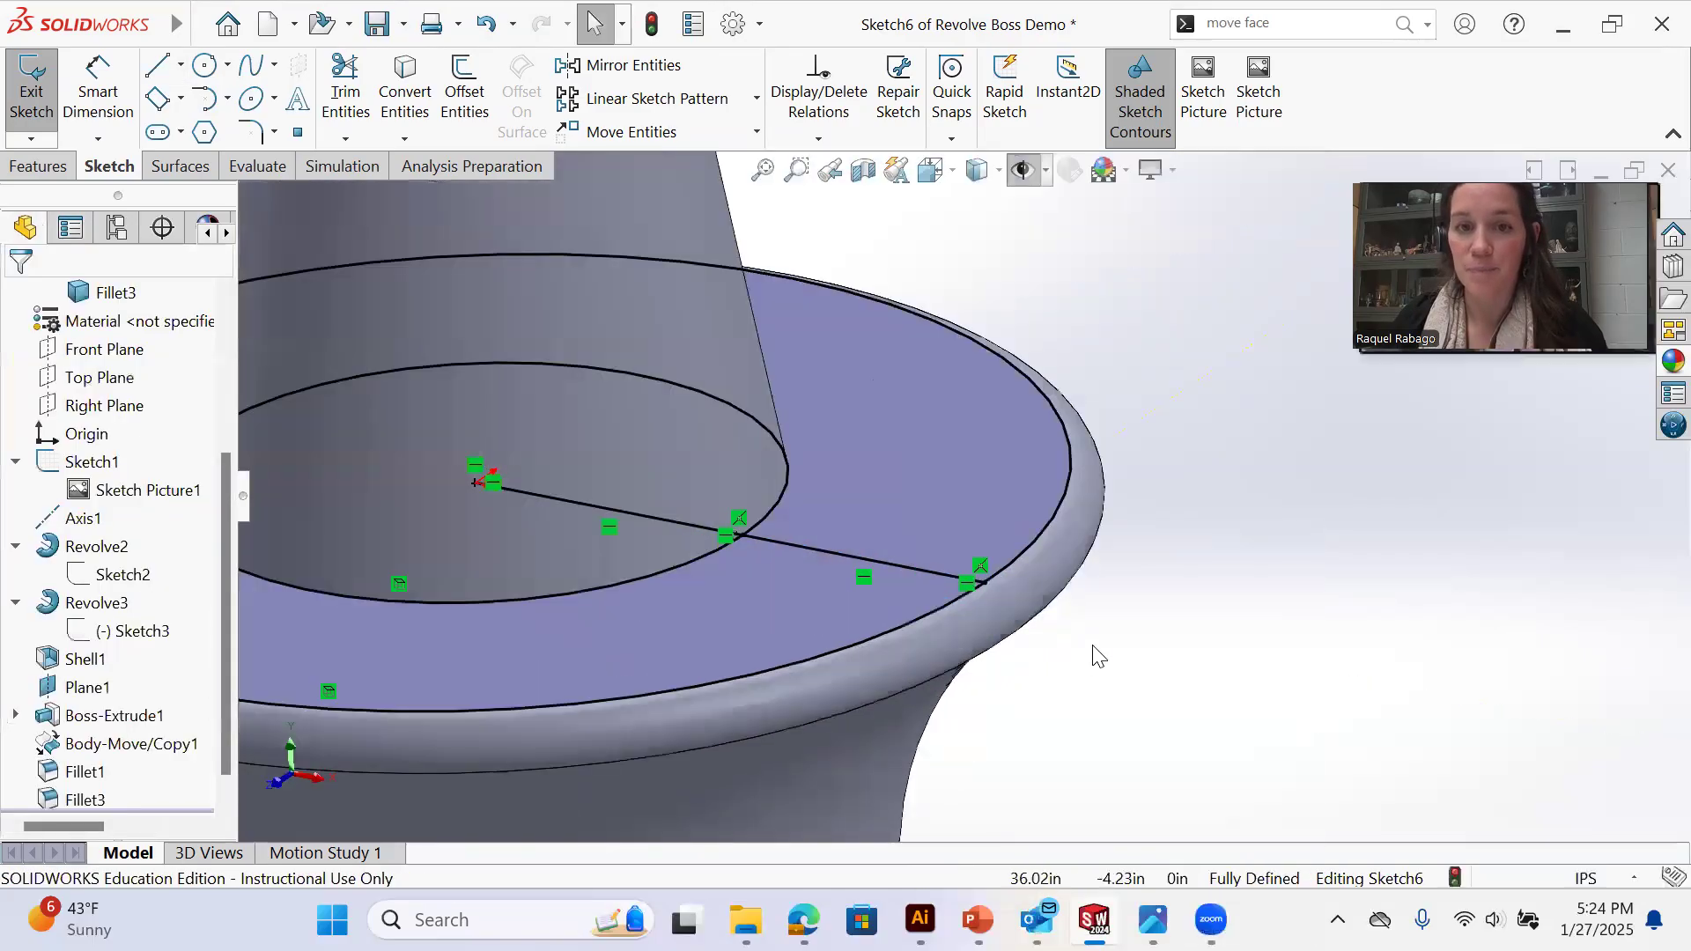
pyautogui.scroll(5, 663, 490)
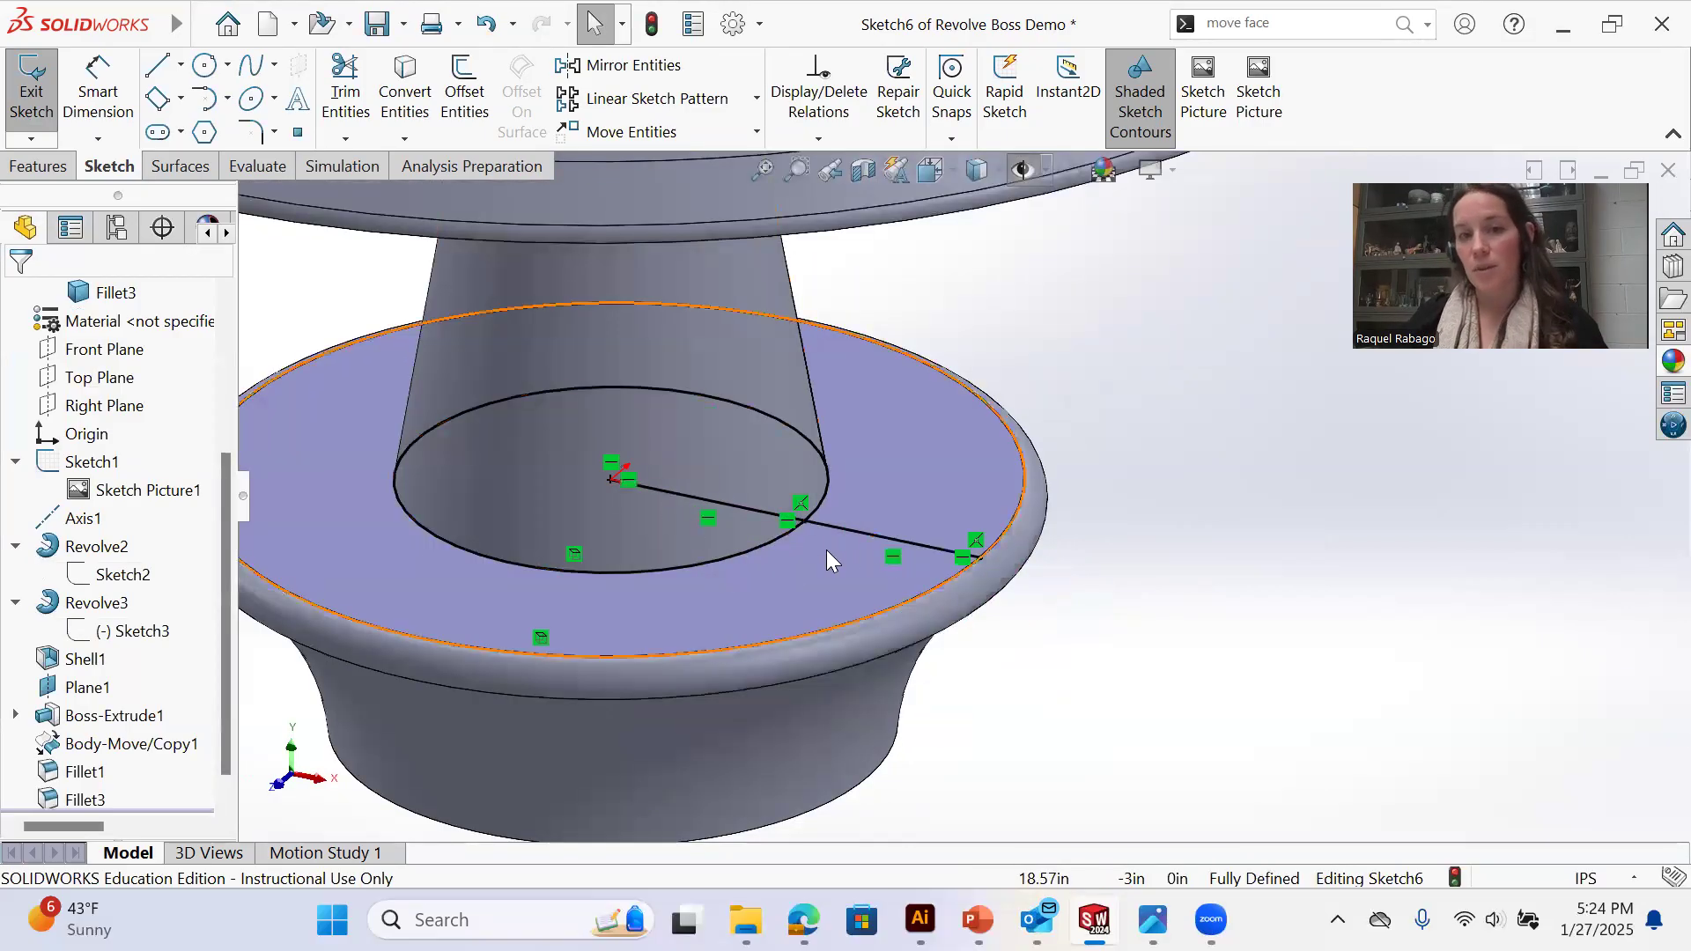
pyautogui.click(853, 531)
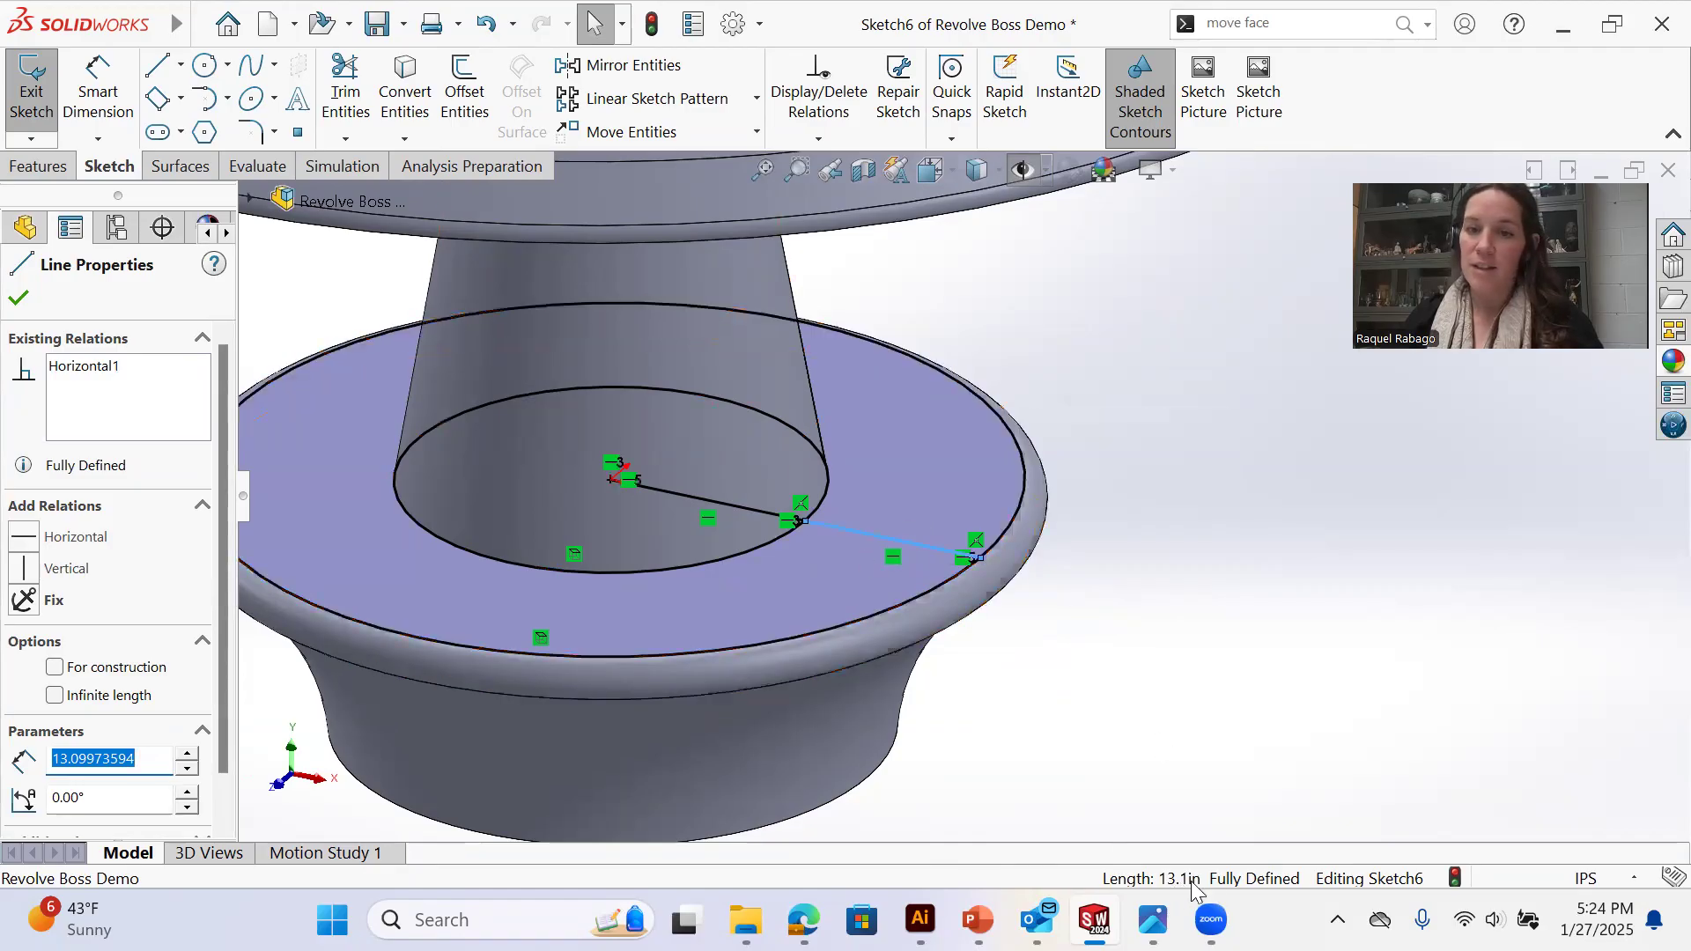
pyautogui.click(1178, 578)
pyautogui.scroll(3, 948, 560)
pyautogui.moveTo(1115, 592)
pyautogui.mouseDown(button='middle')
pyautogui.moveTo(1112, 650)
pyautogui.moveTo(1069, 564)
pyautogui.mouseUp(button='middle')
pyautogui.scroll(1, 1066, 567)
pyautogui.moveTo(1066, 567); pyautogui.dragTo(1096, 397, button='middle')
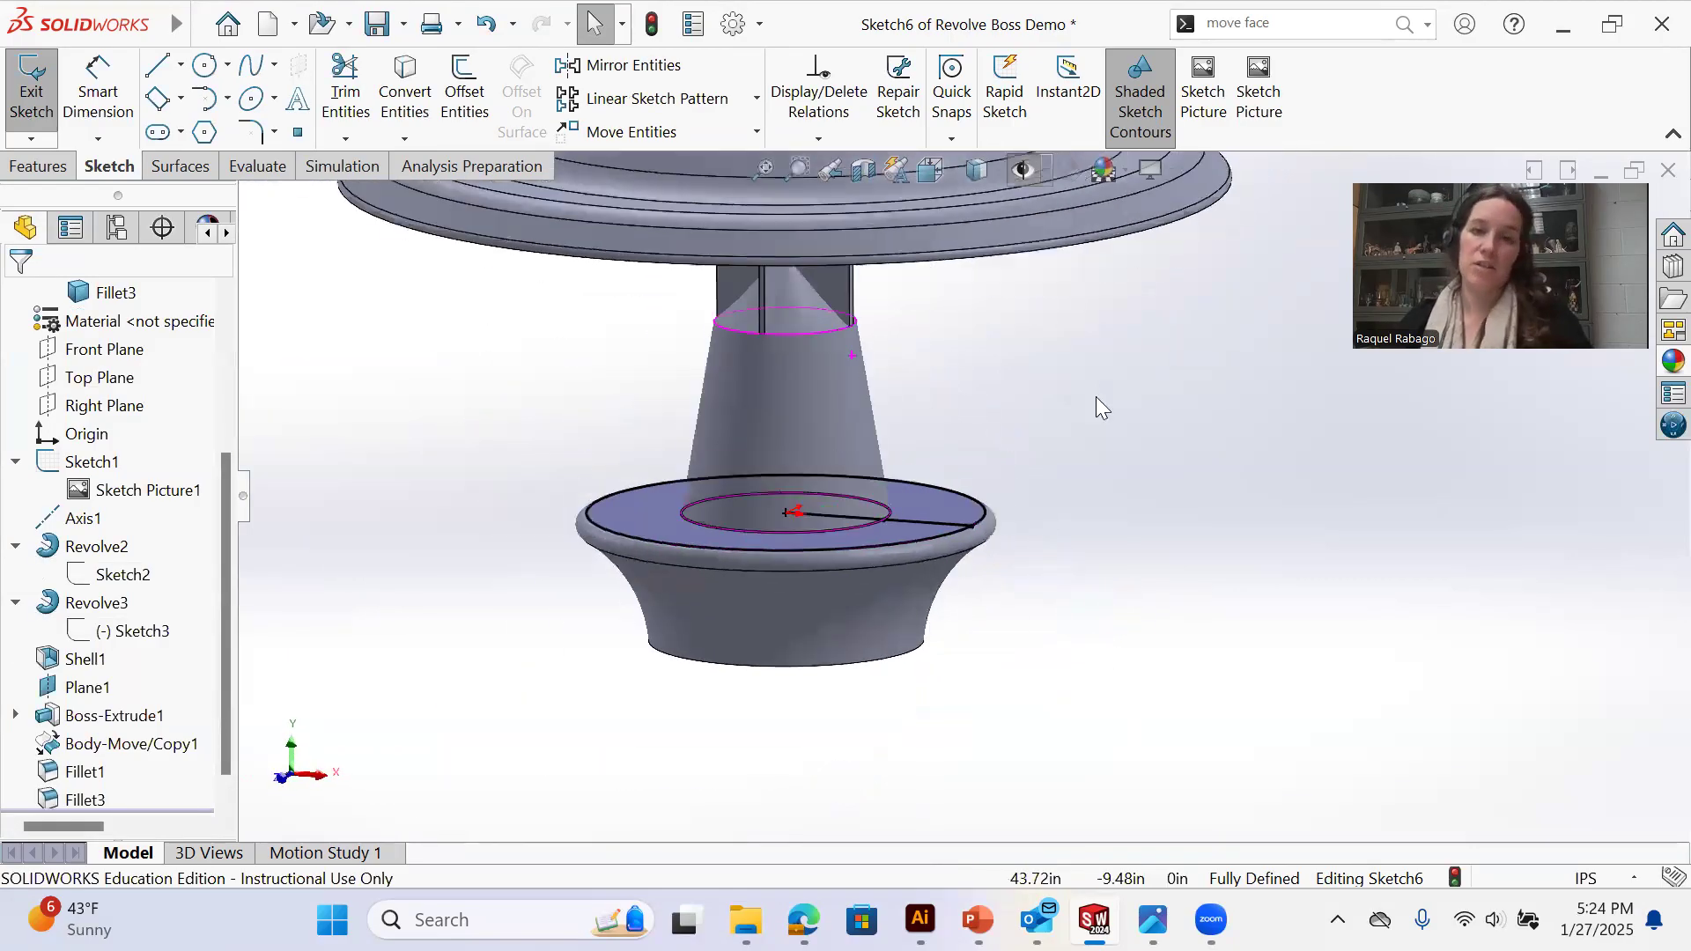
pyautogui.click(45, 87)
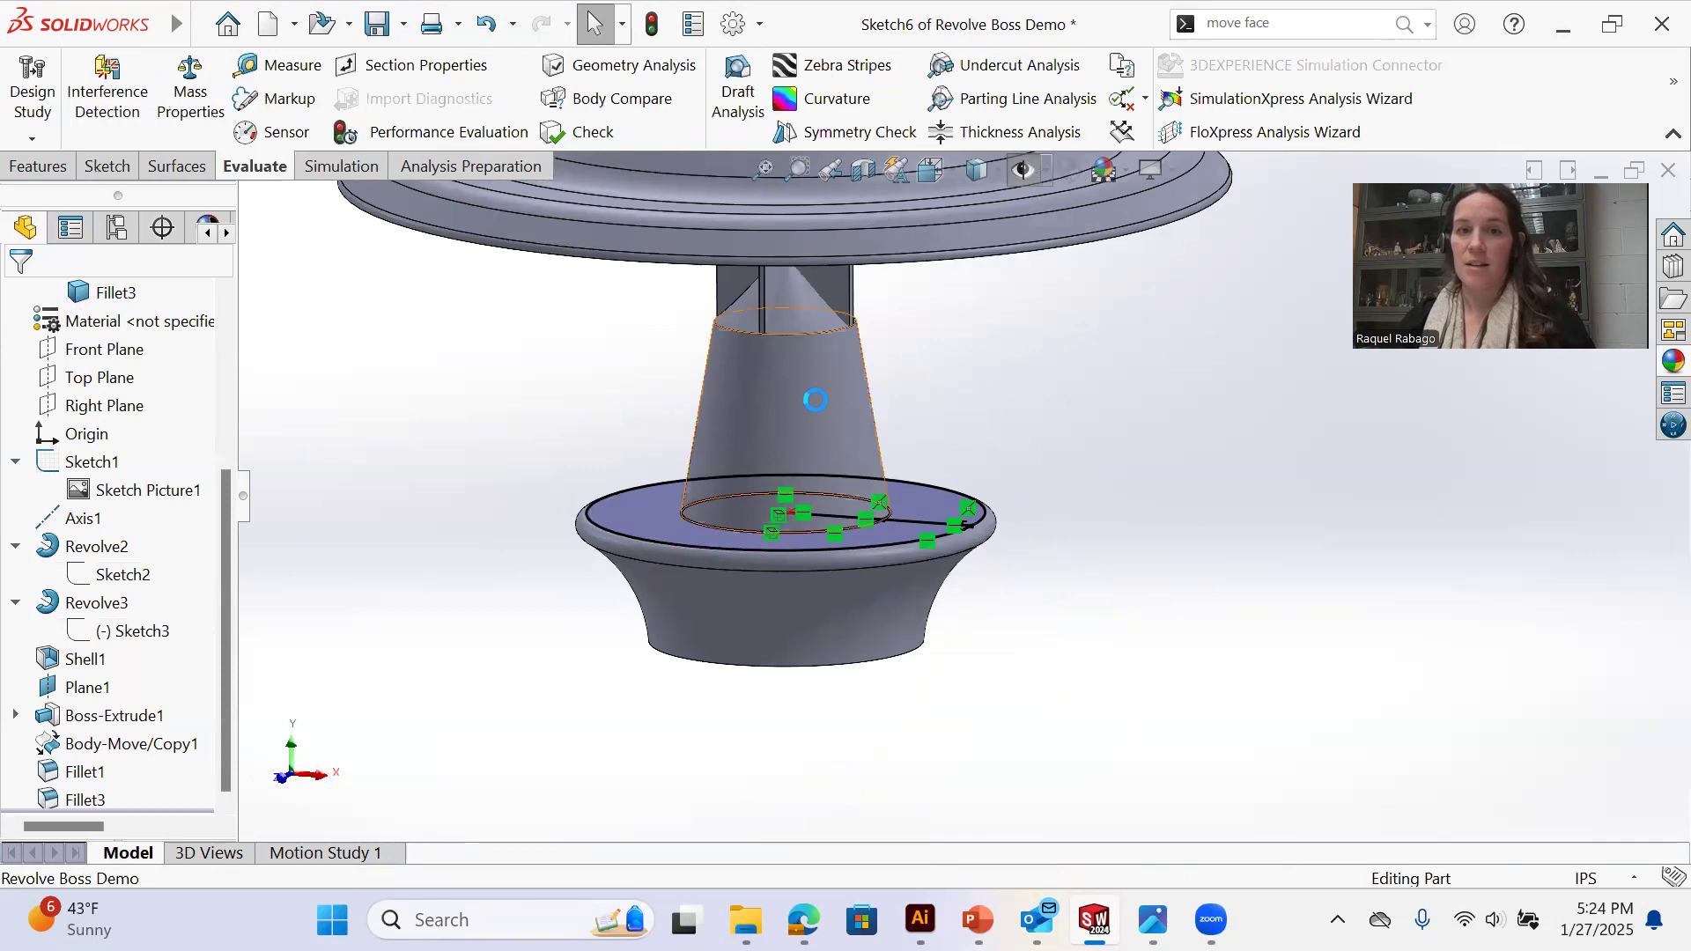
# Edit the column's revolve sketch and move the profile's lower outer corner inward along the base's top edge
pyautogui.click(717, 426)
pyautogui.click(130, 602)
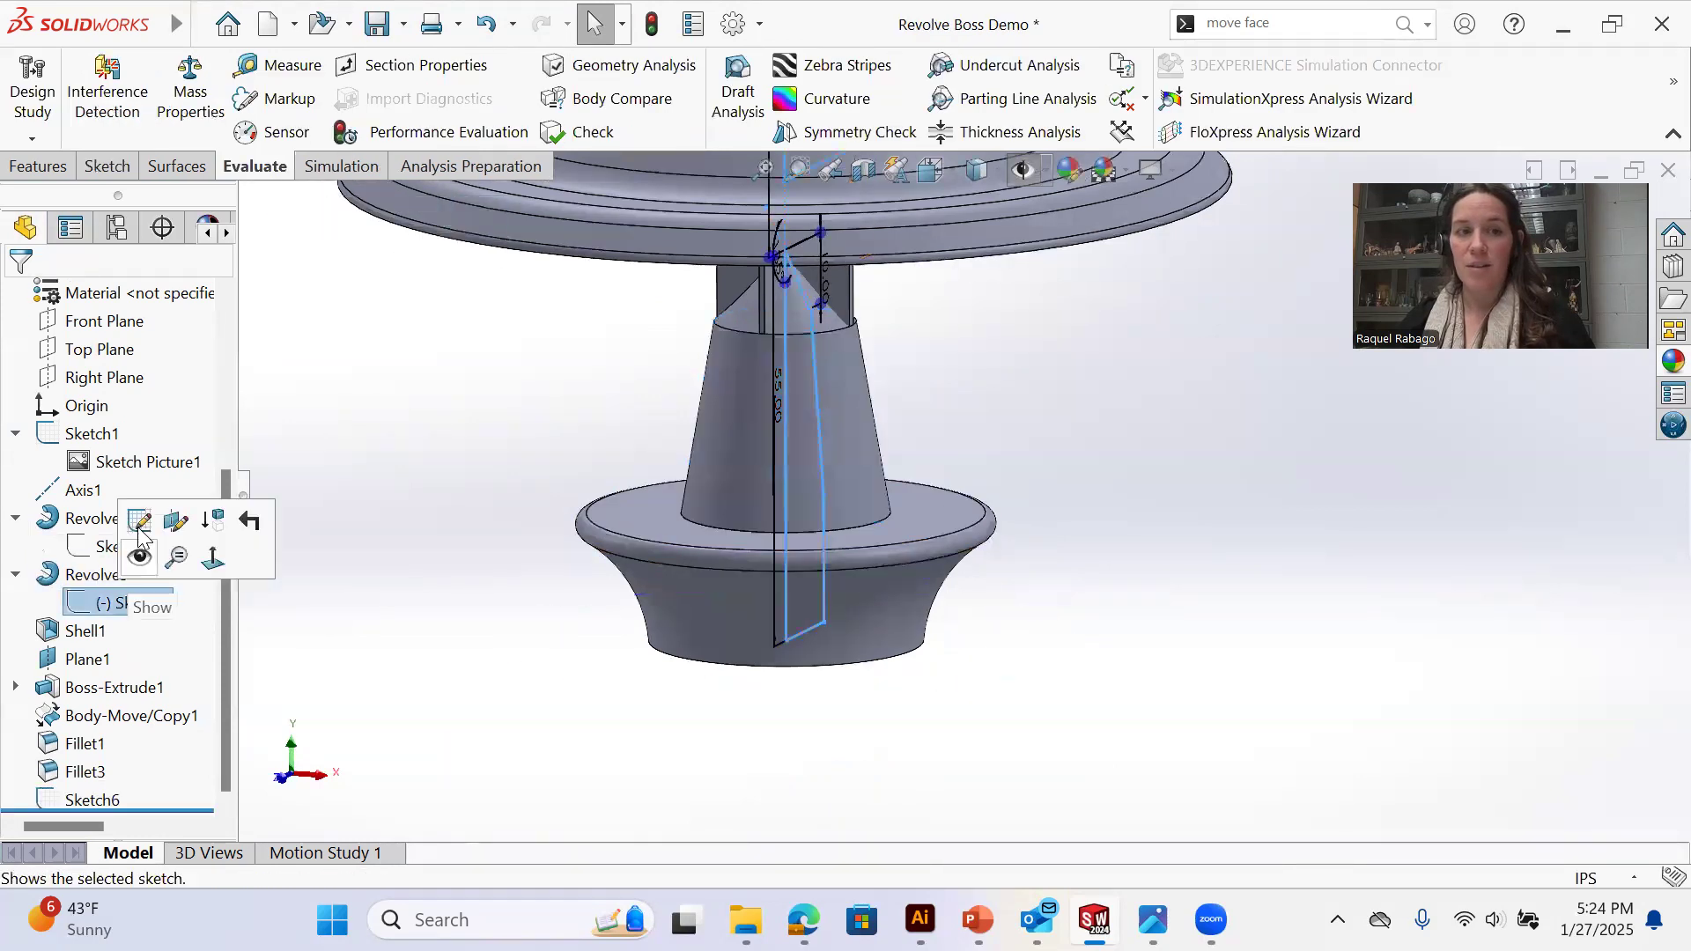
pyautogui.click(141, 522)
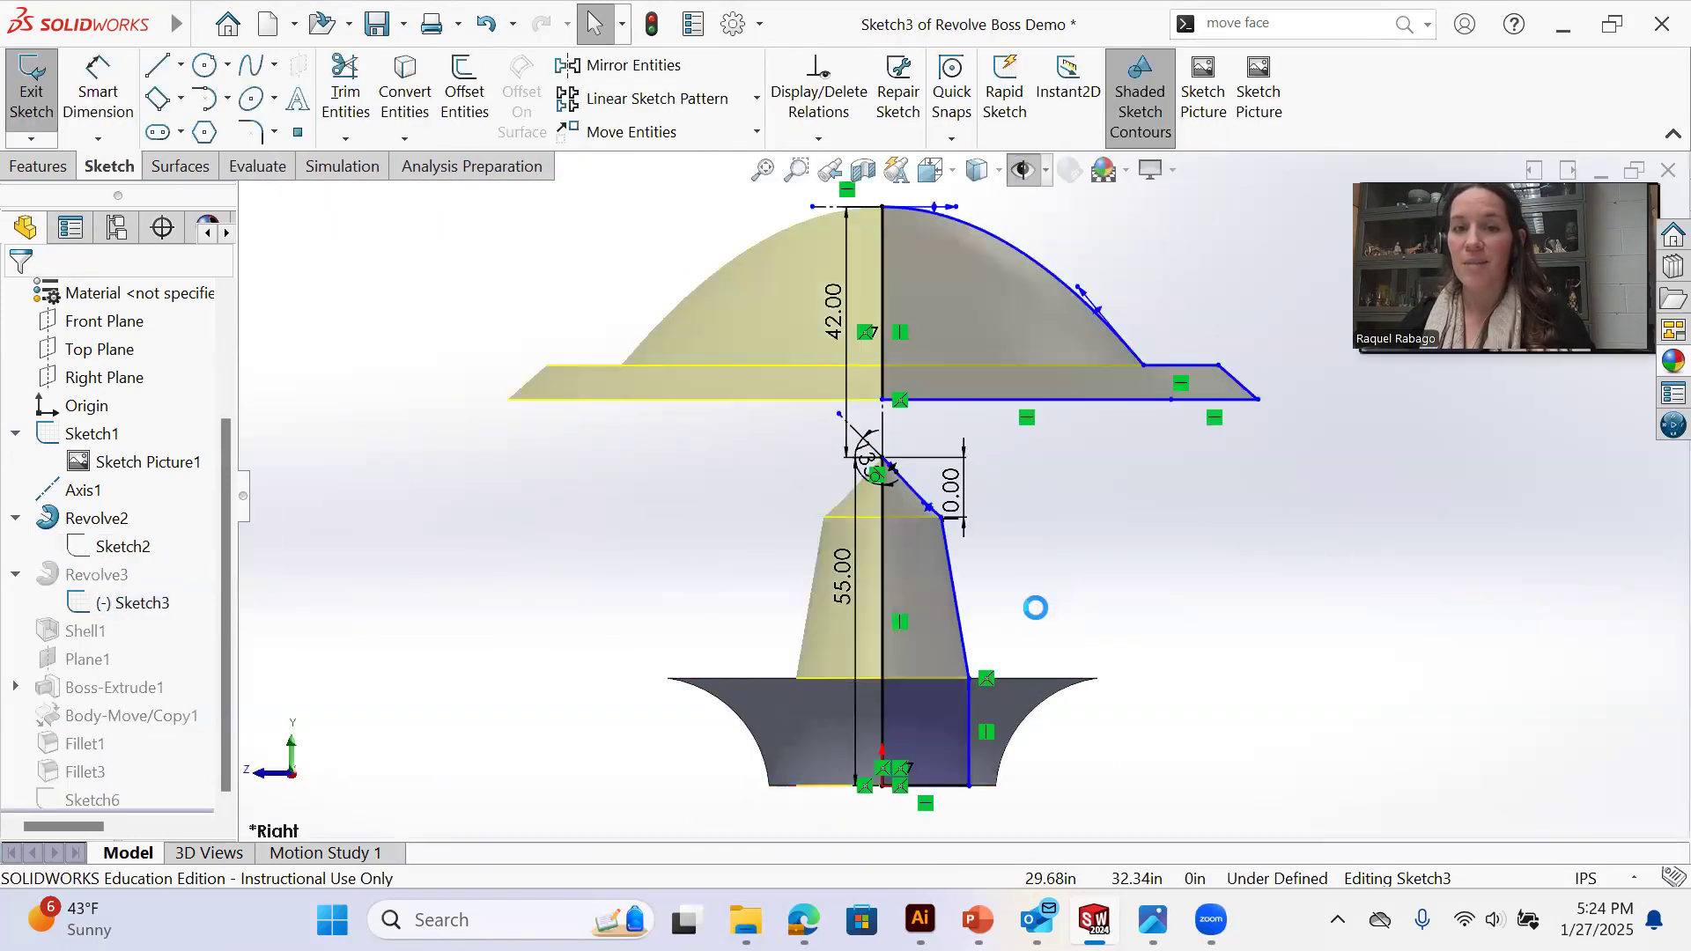
pyautogui.scroll(-6, 977, 669)
pyautogui.moveTo(892, 685); pyautogui.dragTo(812, 681)
pyautogui.scroll(2, 935, 501)
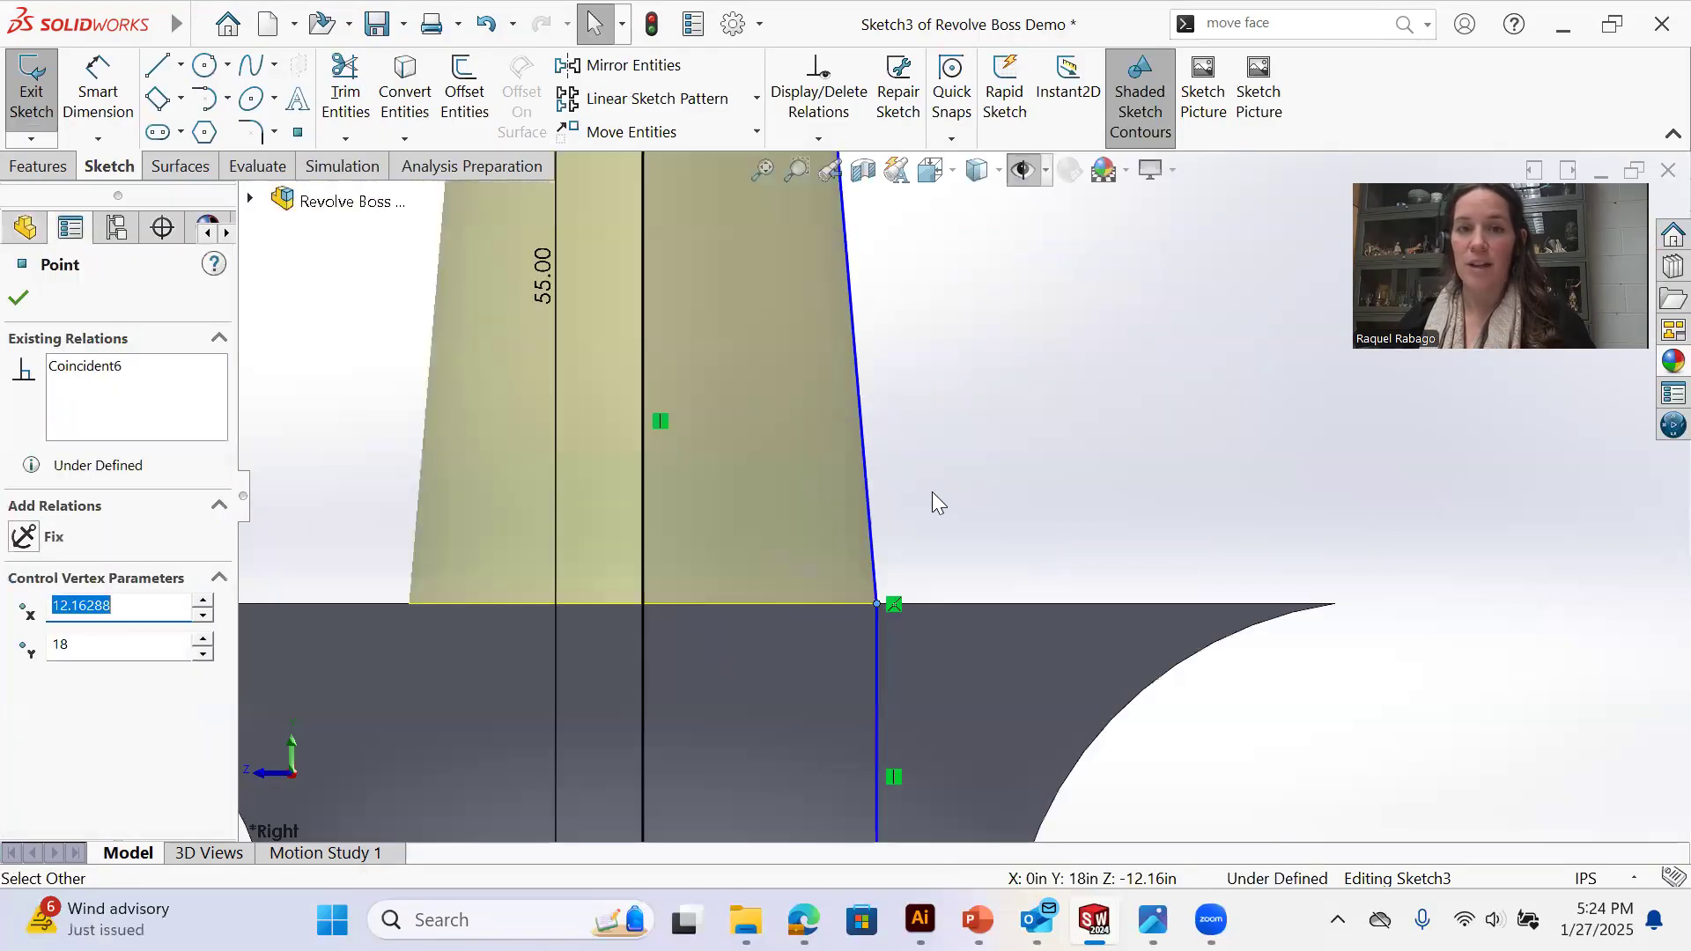
pyautogui.scroll(3, 932, 491)
pyautogui.moveTo(918, 550); pyautogui.dragTo(869, 553)
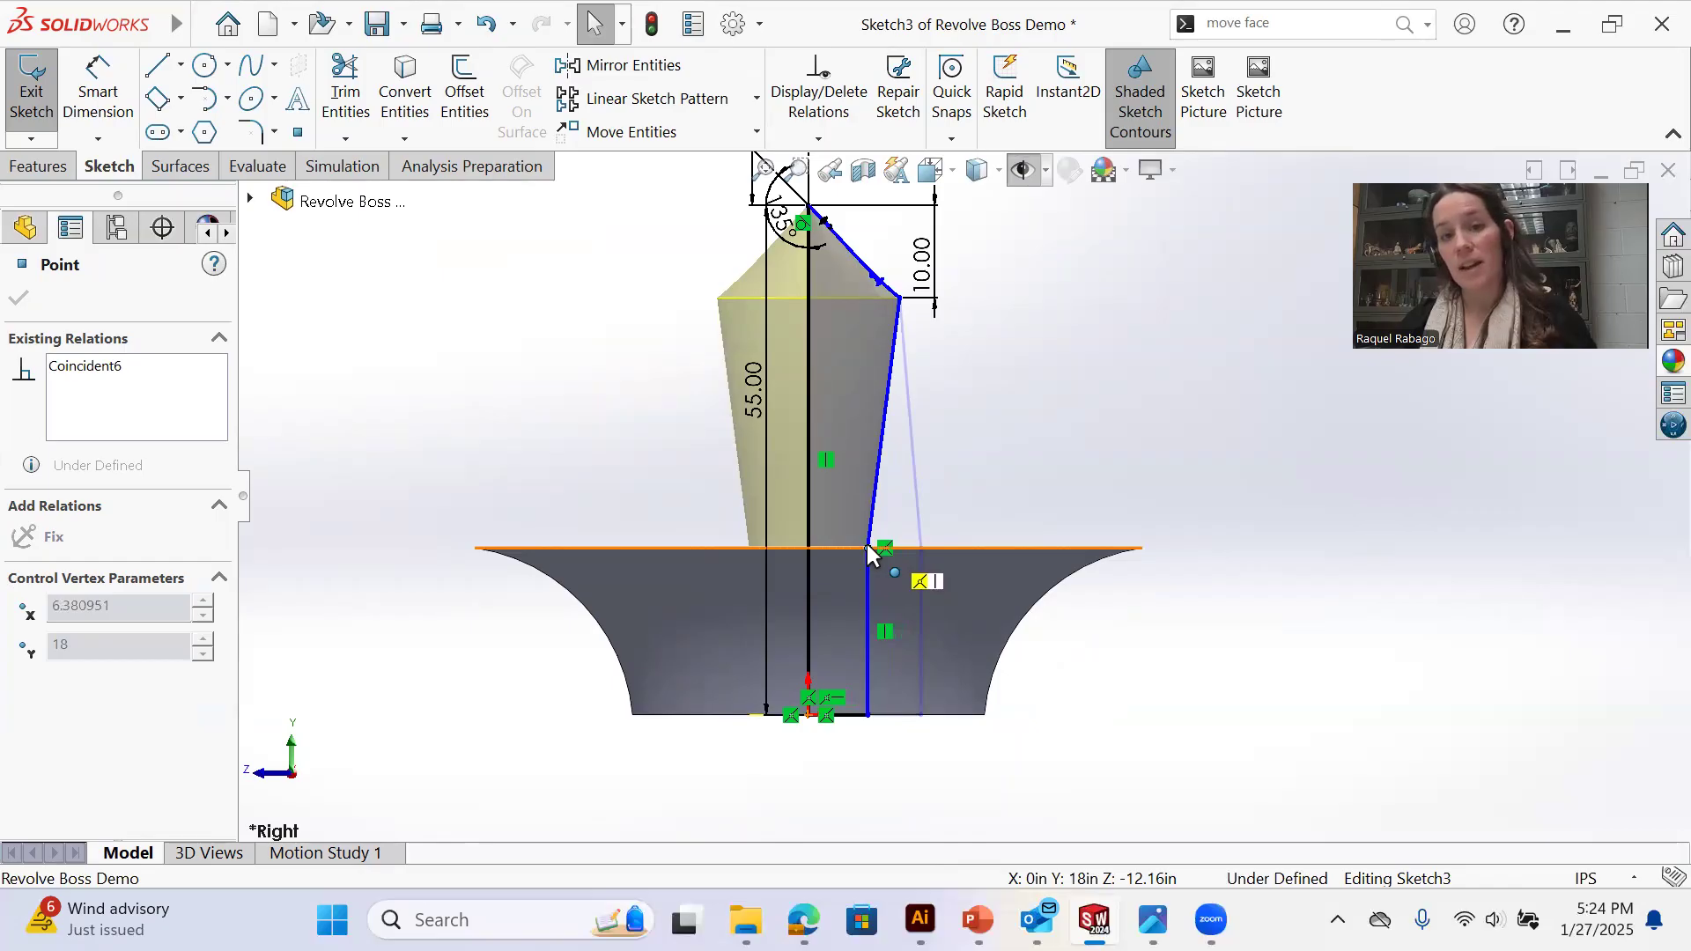
pyautogui.moveTo(868, 548); pyautogui.dragTo(912, 548)
pyautogui.click(1274, 649)
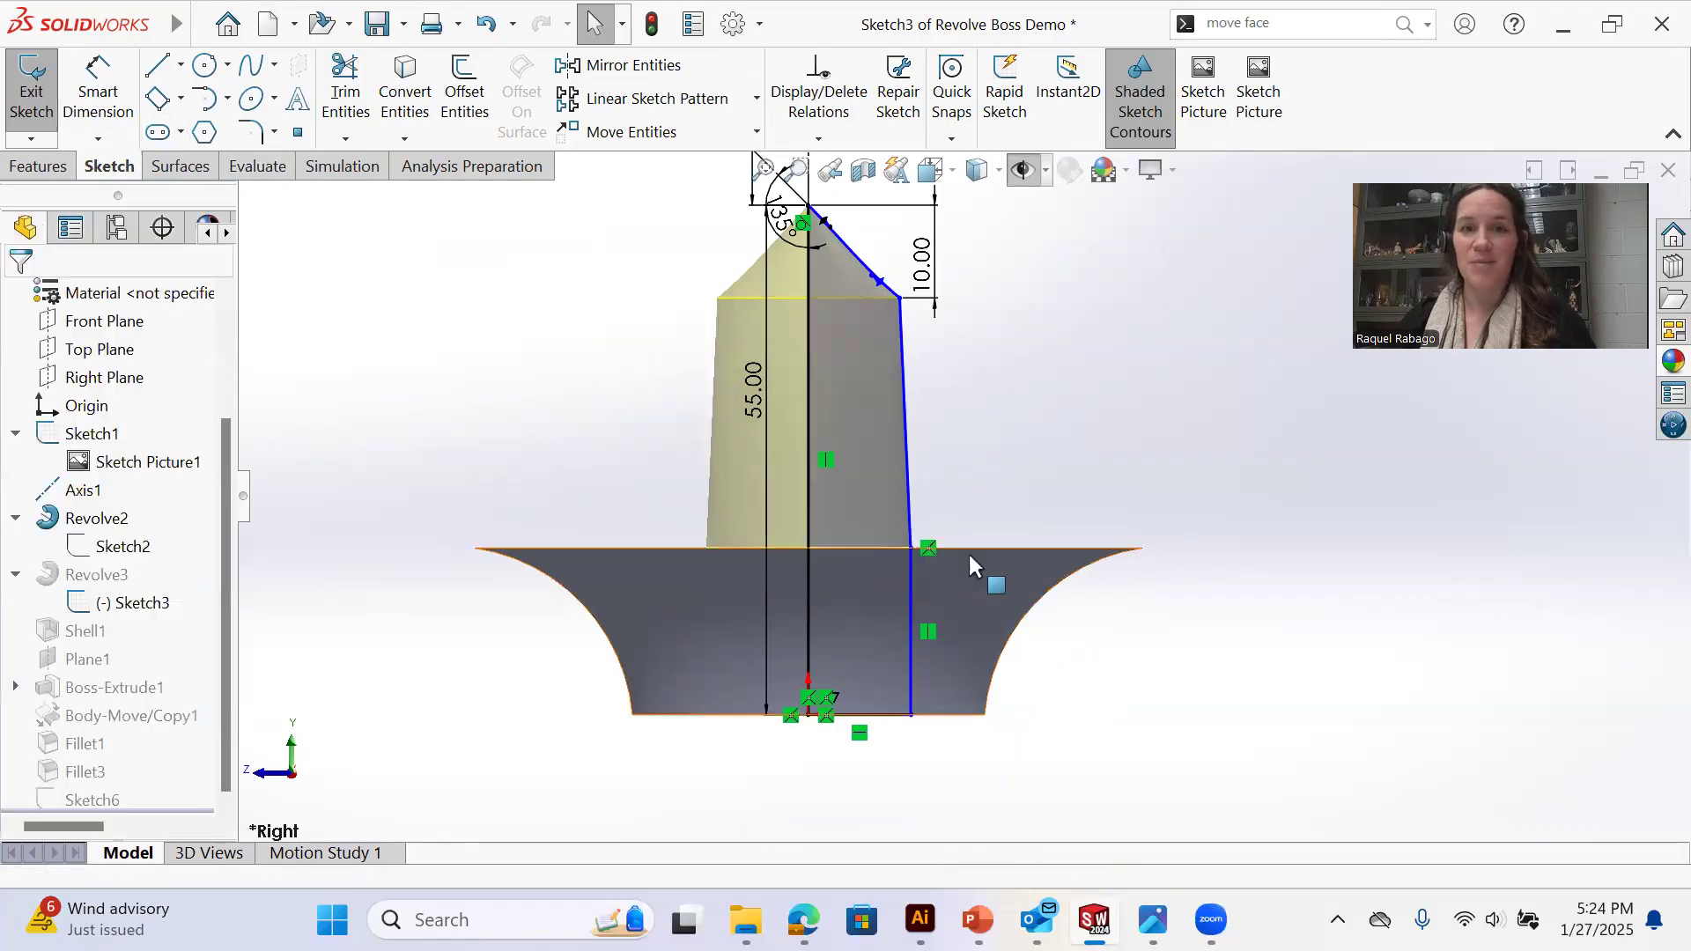
# Move the profile's lower outer corner further inward so the column narrows toward its foot, and exit the sketch
pyautogui.scroll(-3, 946, 361)
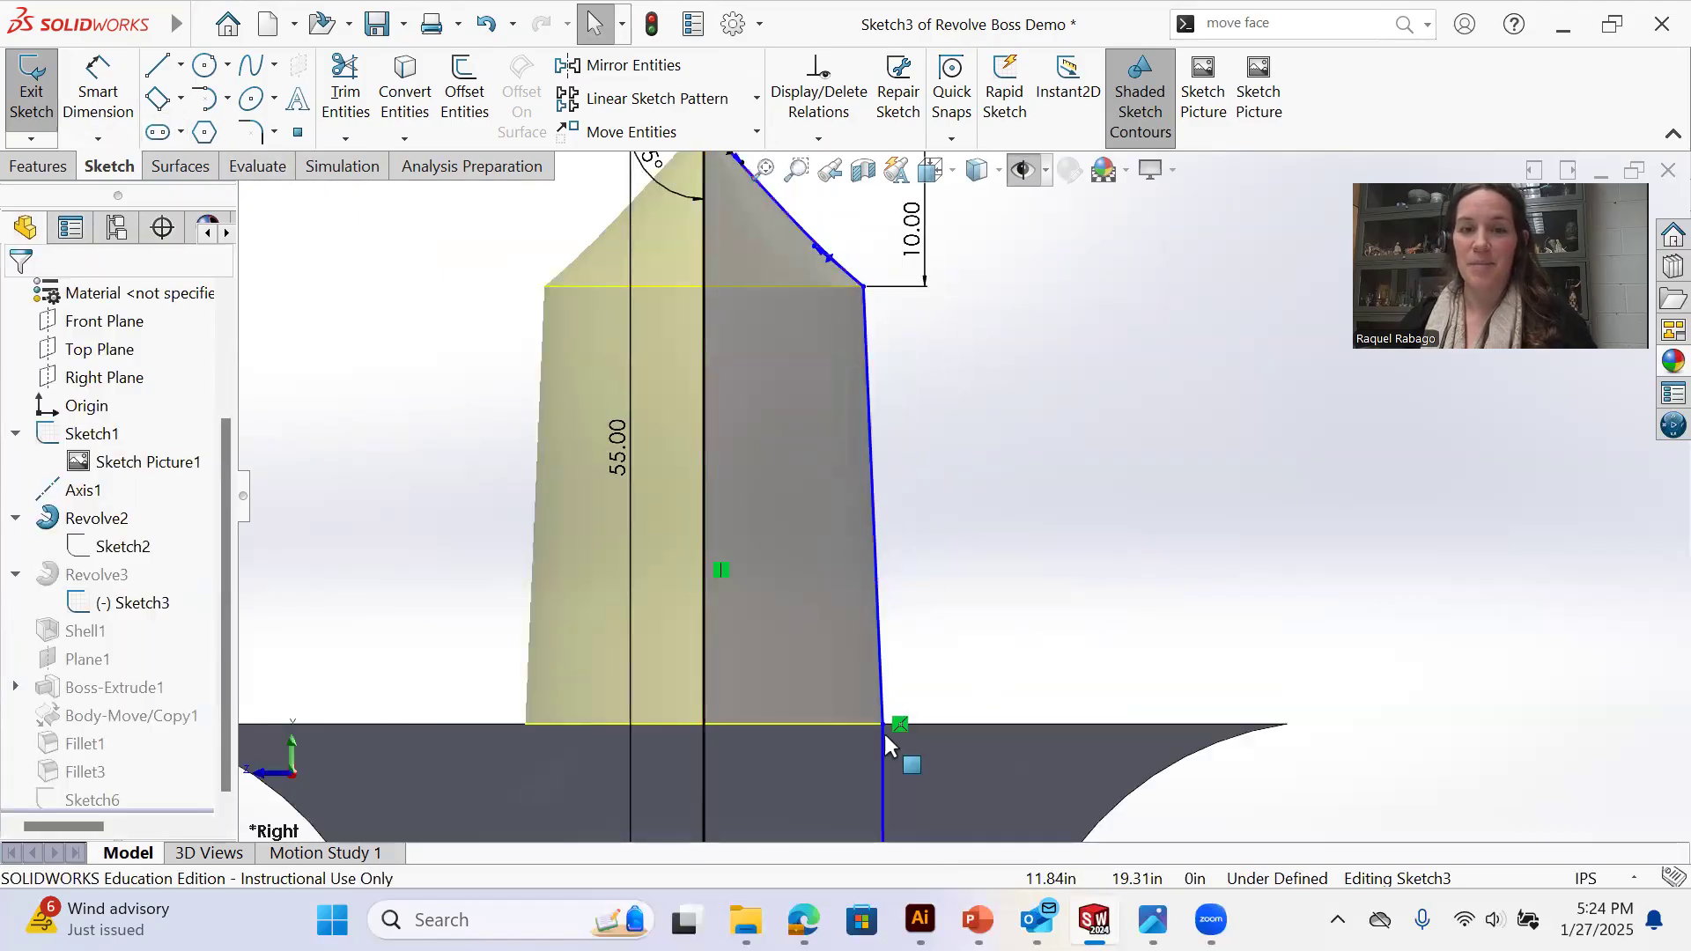
pyautogui.moveTo(840, 716); pyautogui.dragTo(823, 716)
pyautogui.click(952, 446)
pyautogui.scroll(2, 951, 446)
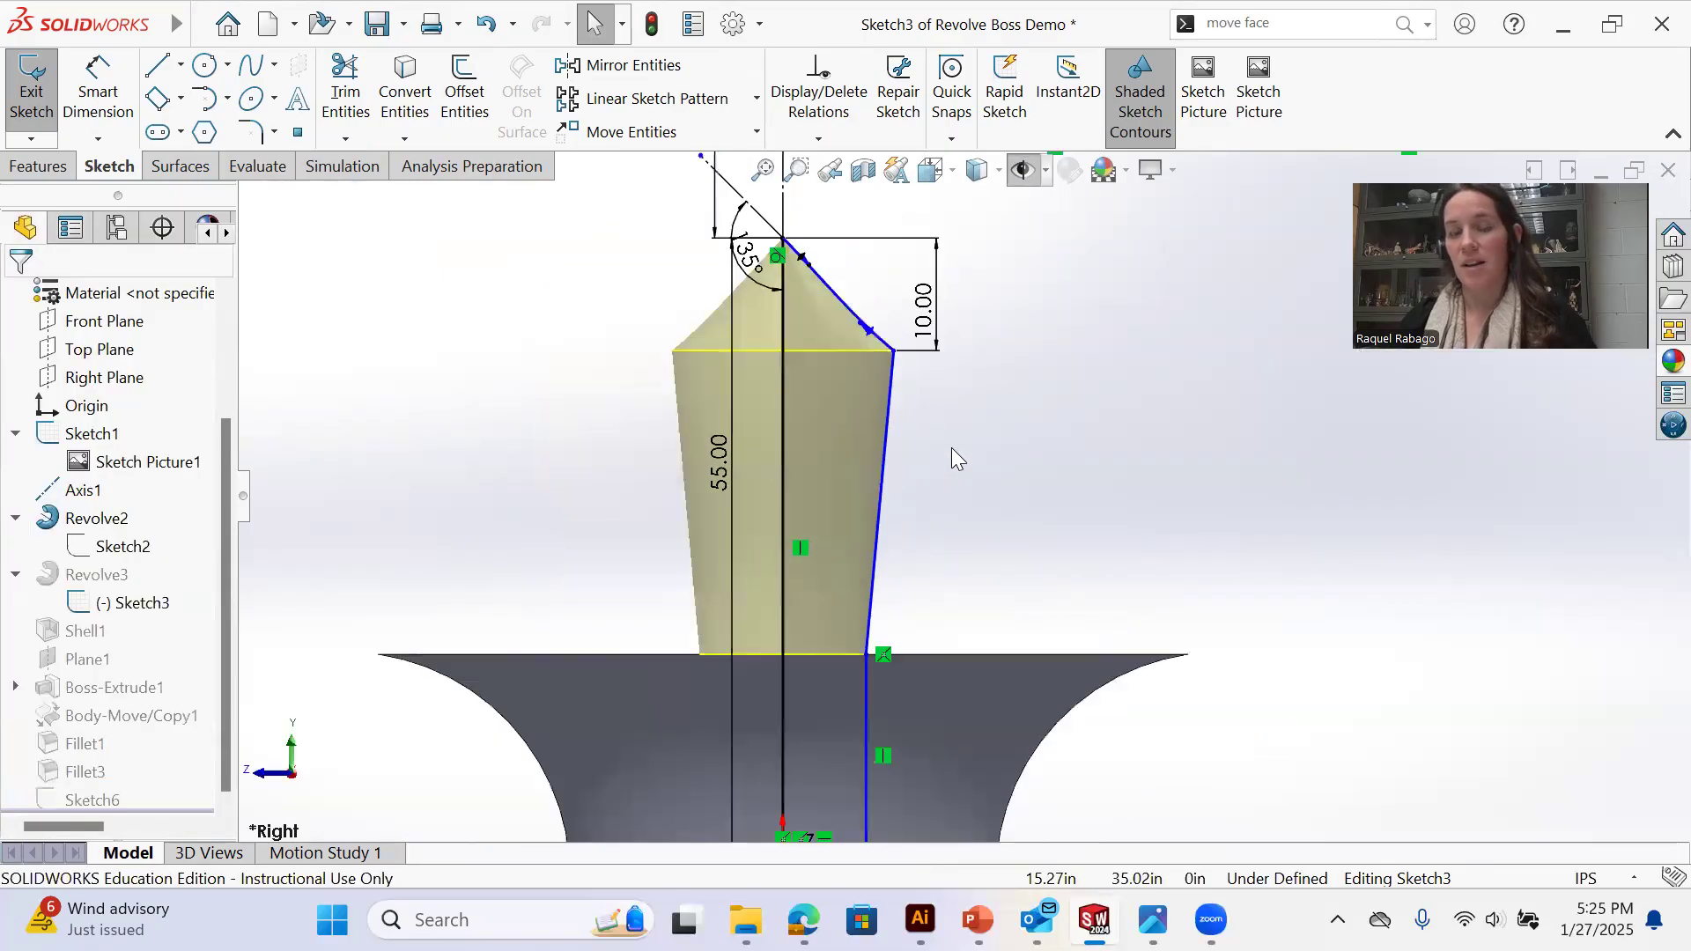
pyautogui.click(35, 102)
pyautogui.moveTo(1042, 559); pyautogui.dragTo(936, 540, button='middle')
# Edit the column's revolve sketch again, moving the lower outer corner to about 12.27 in and the upper outer corner to about 7.99 in from the axis
pyautogui.click(881, 483)
pyautogui.click(123, 606)
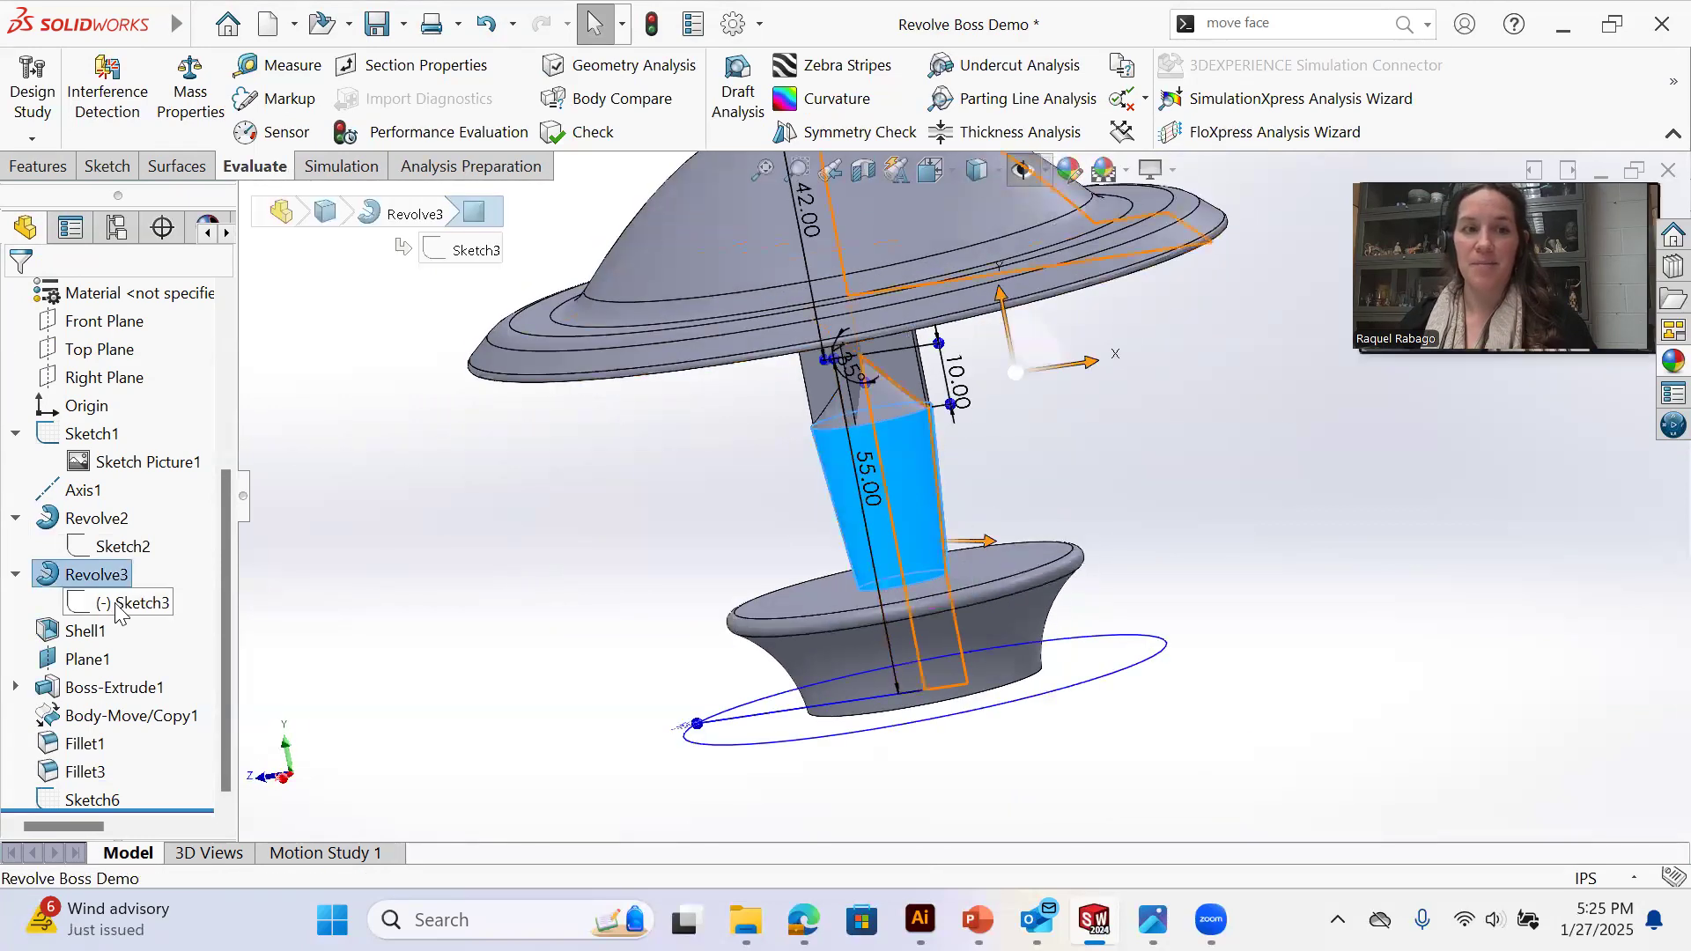
pyautogui.click(153, 537)
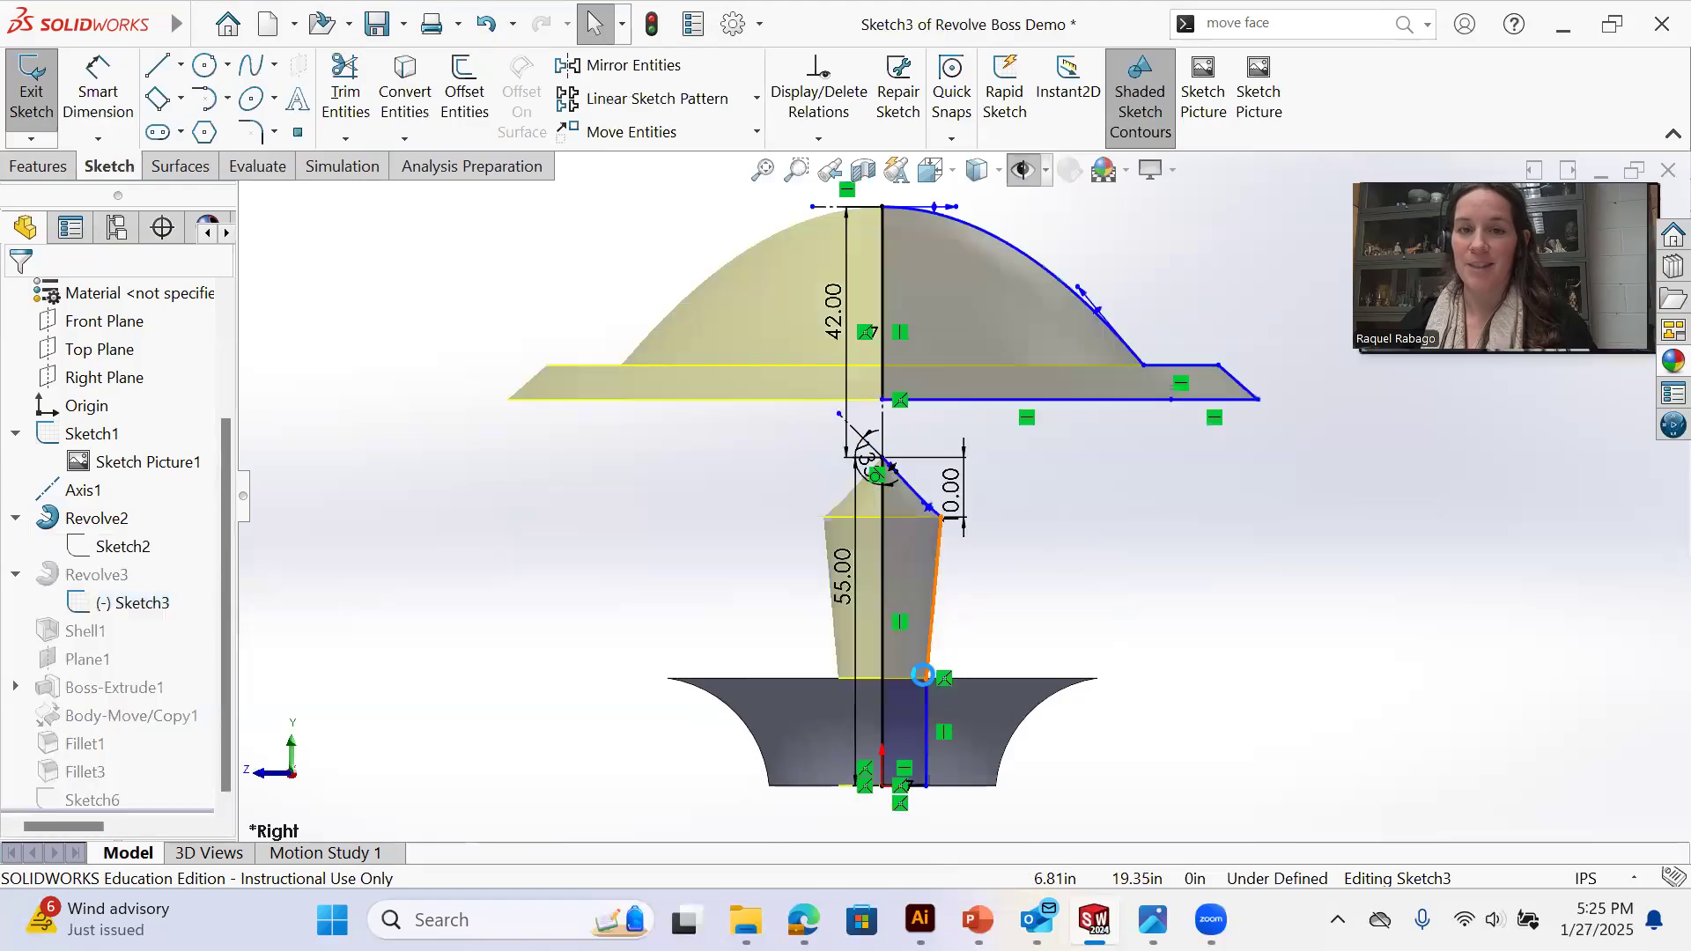
pyautogui.moveTo(927, 677); pyautogui.dragTo(956, 671)
pyautogui.click(943, 518)
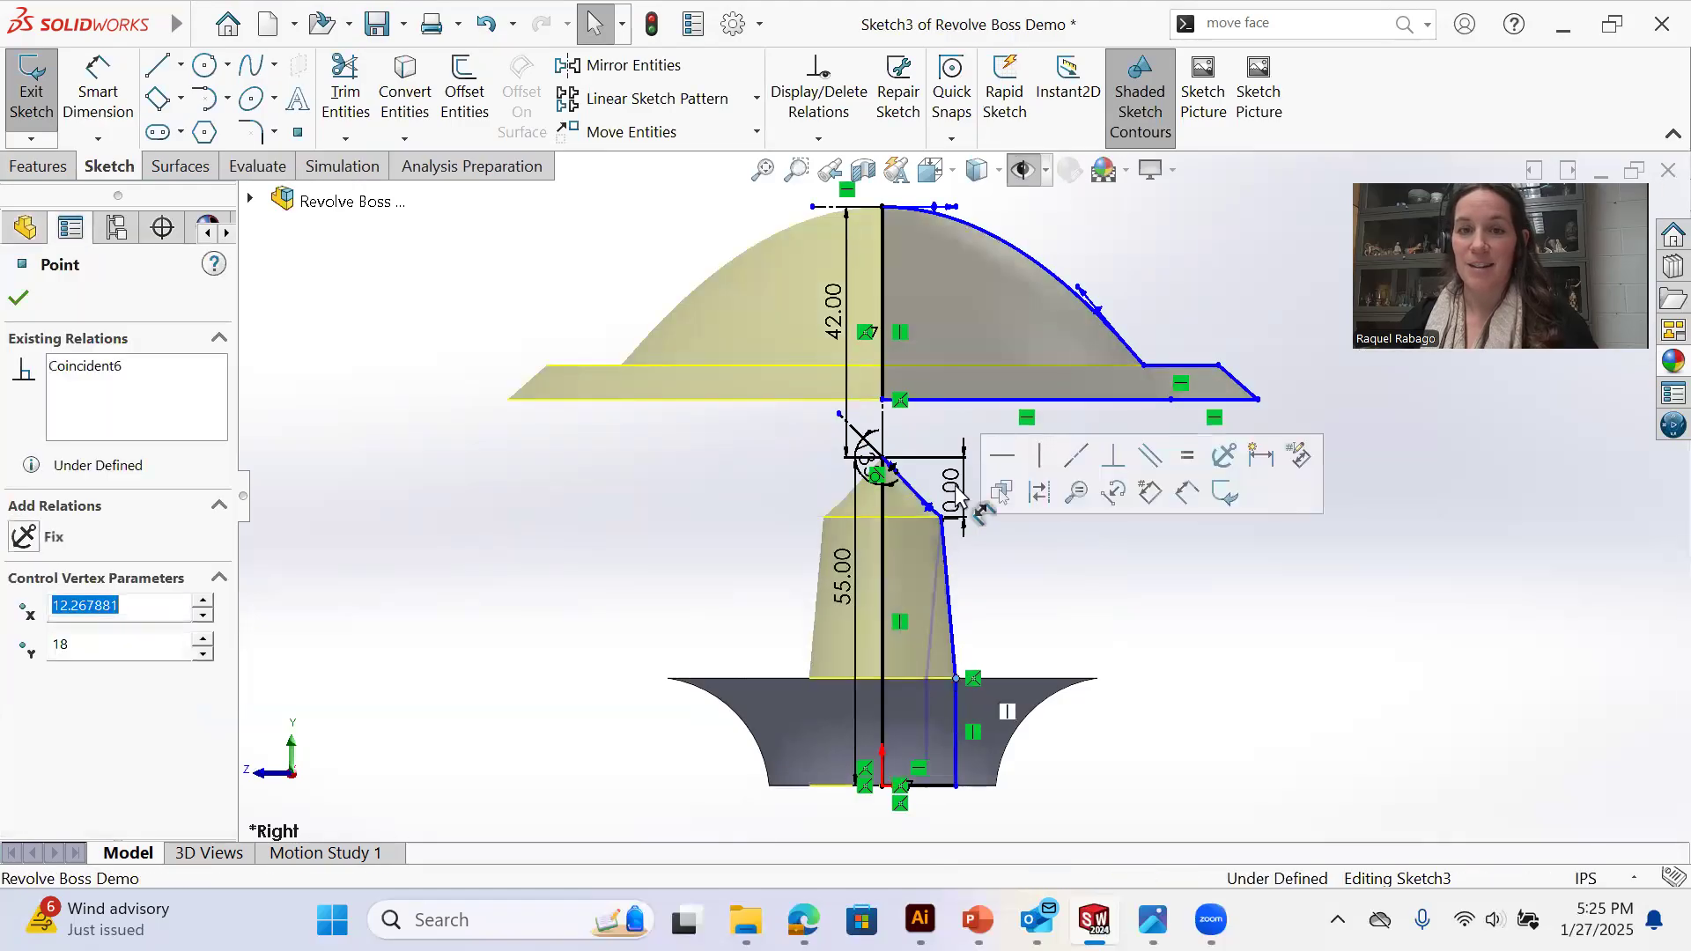
pyautogui.scroll(-4, 947, 511)
pyautogui.moveTo(931, 557); pyautogui.dragTo(908, 557)
pyautogui.scroll(3, 943, 694)
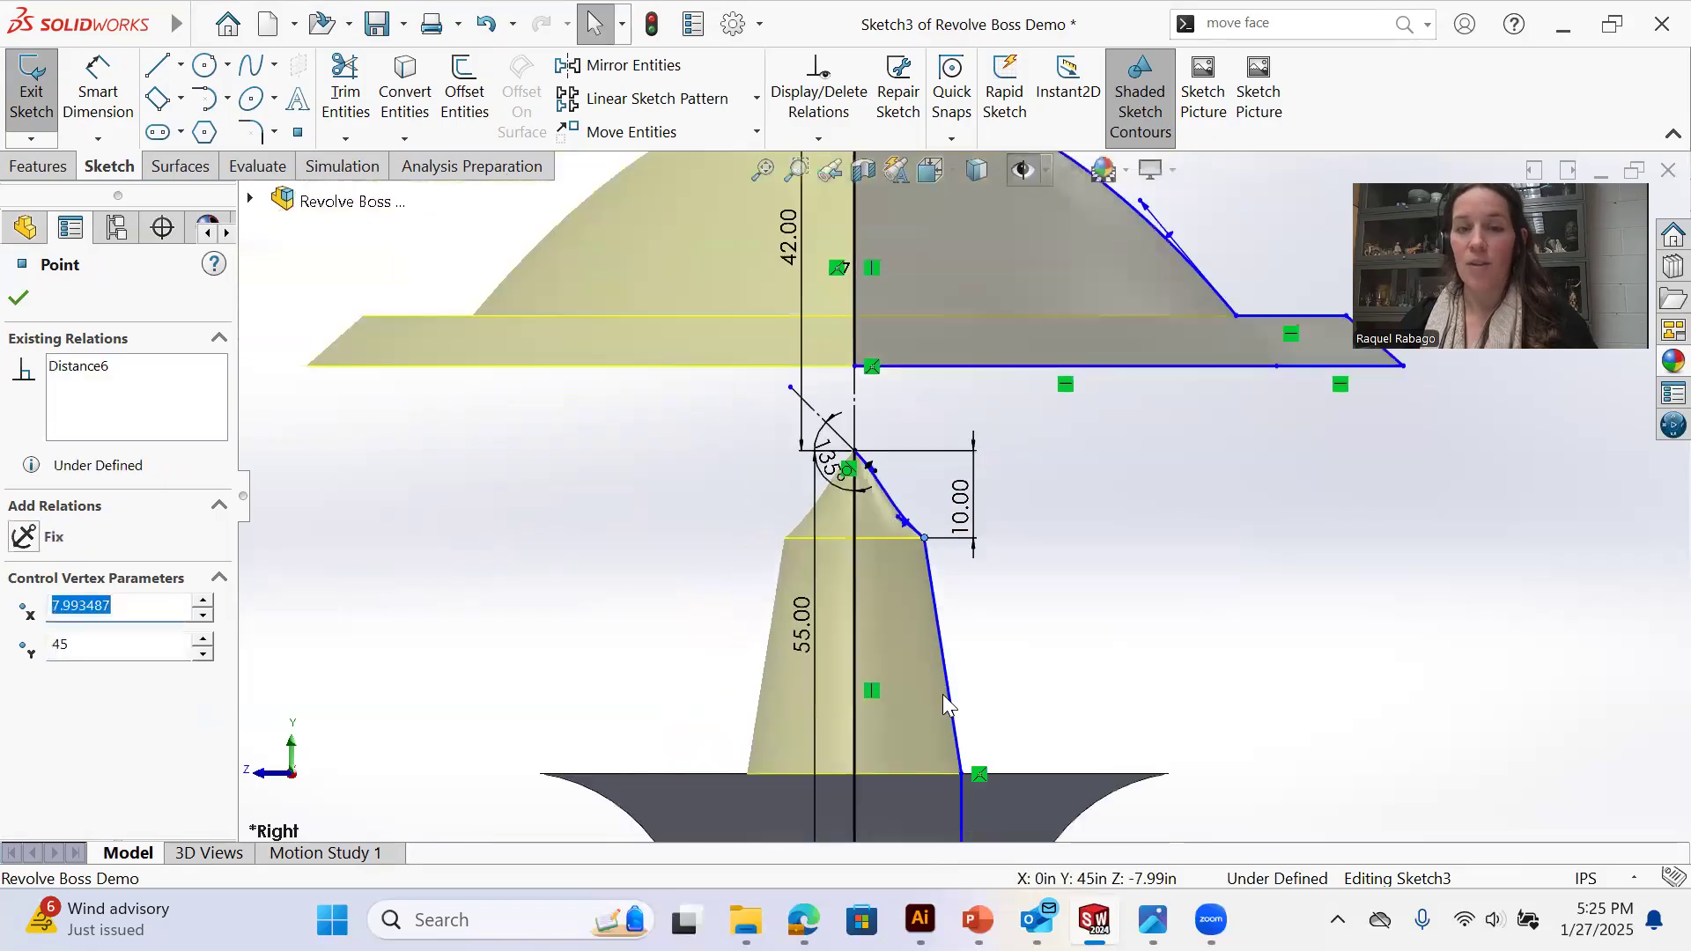
# Move the column profile's lower outer corner slightly inward, keeping the foot wider than the top, and exit the sketch
pyautogui.scroll(-4, 950, 676)
pyautogui.click(978, 647)
pyautogui.moveTo(979, 651); pyautogui.dragTo(947, 647)
pyautogui.click(1055, 370)
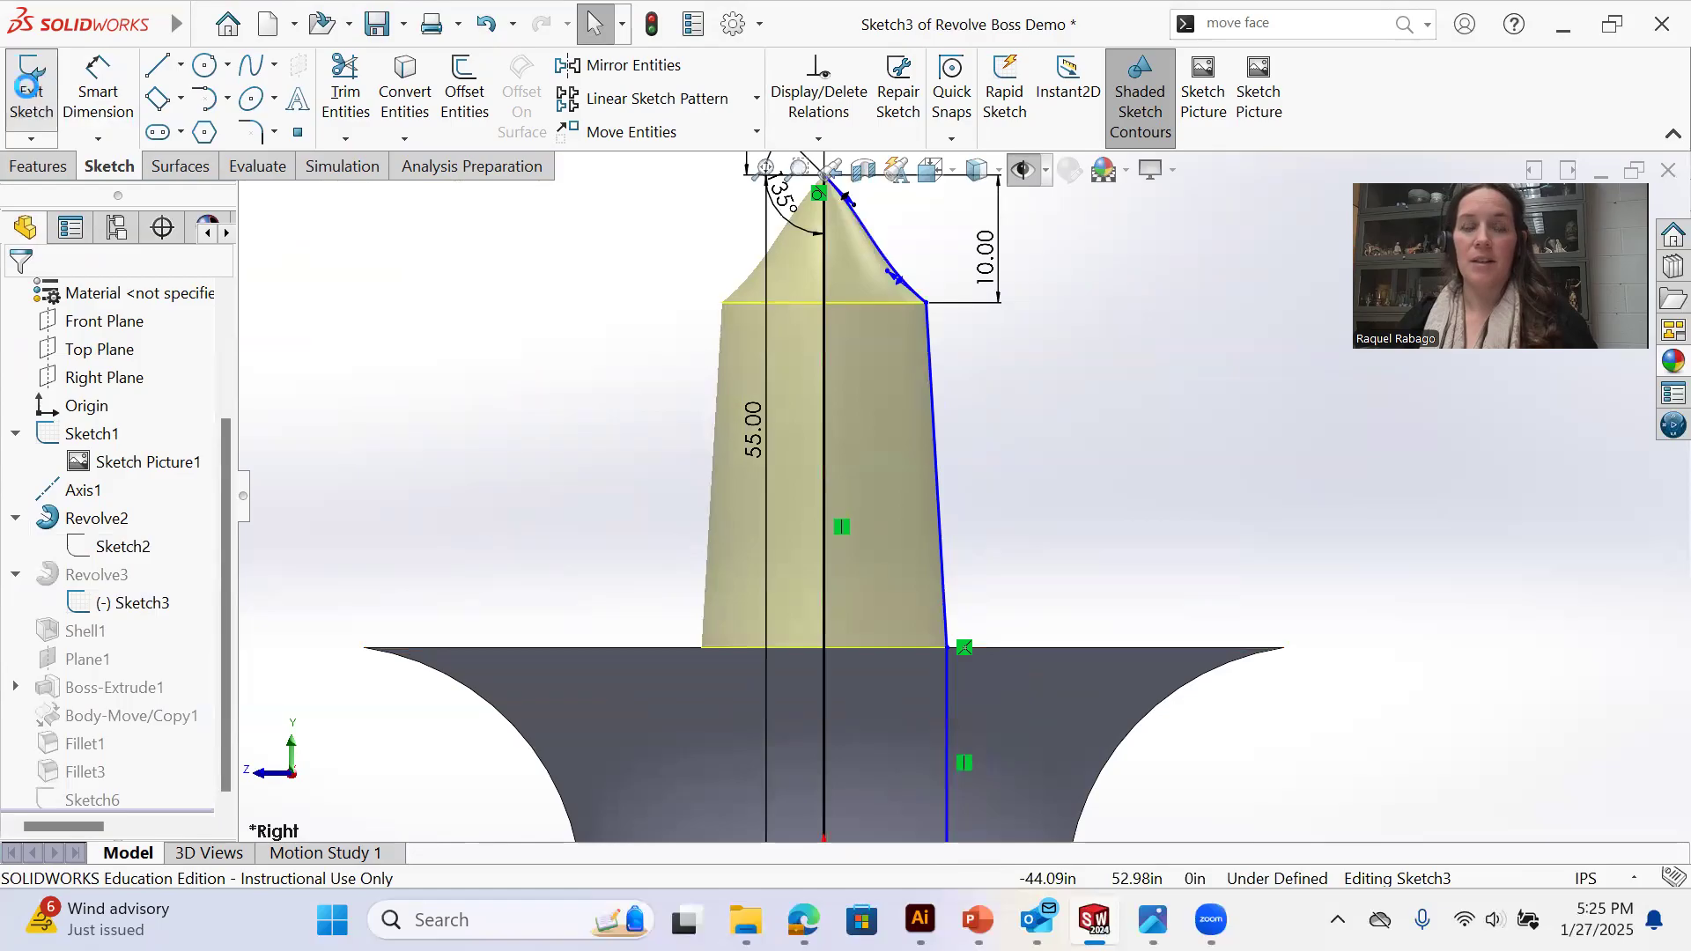
pyautogui.click(32, 92)
pyautogui.scroll(6, 932, 390)
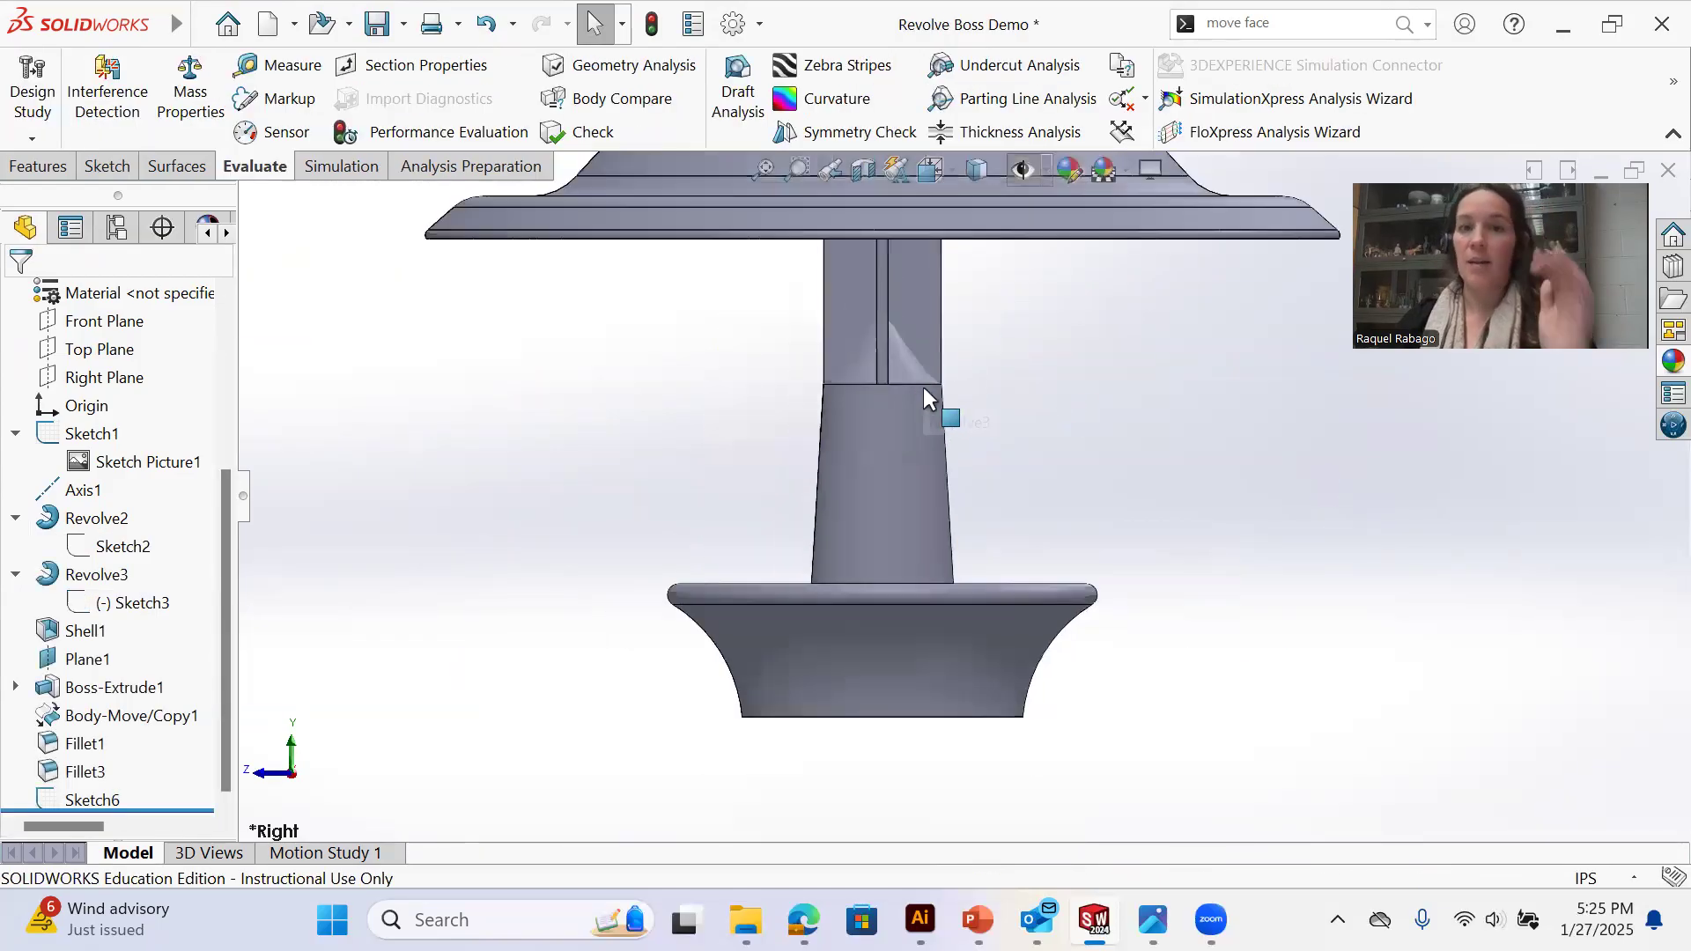
# Open the sketch on the base's top face, check the length of the line segment between the two circles, and exit the sketch
pyautogui.moveTo(936, 425); pyautogui.dragTo(992, 453, button='middle')
pyautogui.scroll(-5, 857, 490)
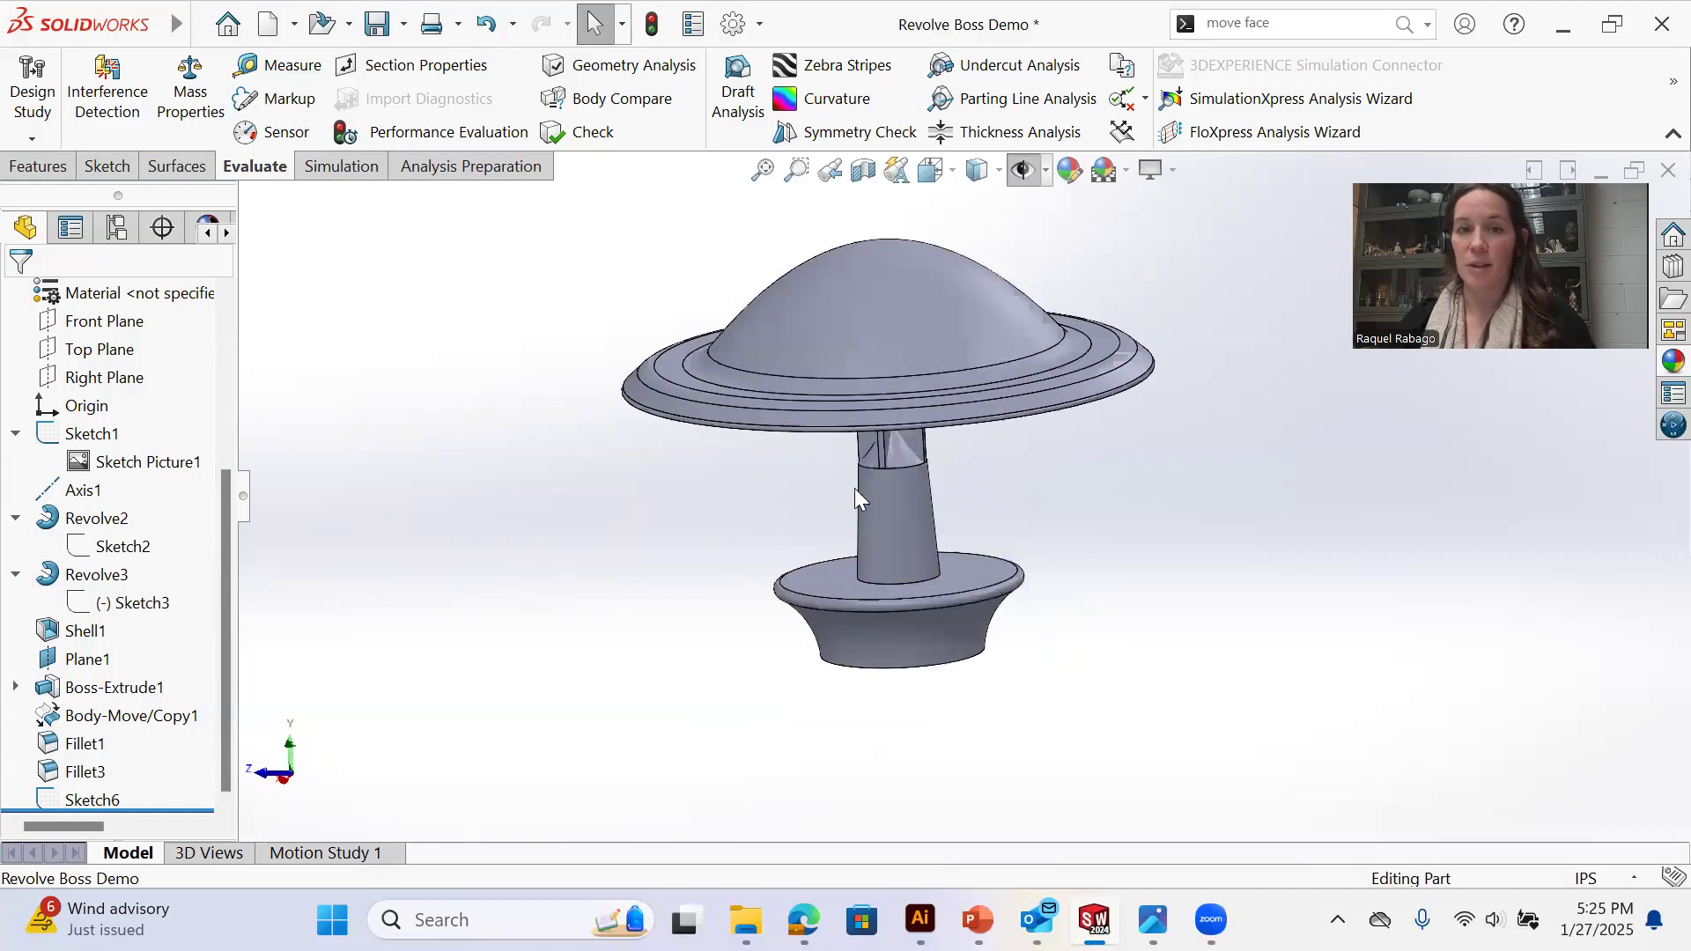
pyautogui.moveTo(1112, 546)
pyautogui.mouseDown(button='middle')
pyautogui.moveTo(1133, 605)
pyautogui.moveTo(1083, 691)
pyautogui.mouseUp(button='middle')
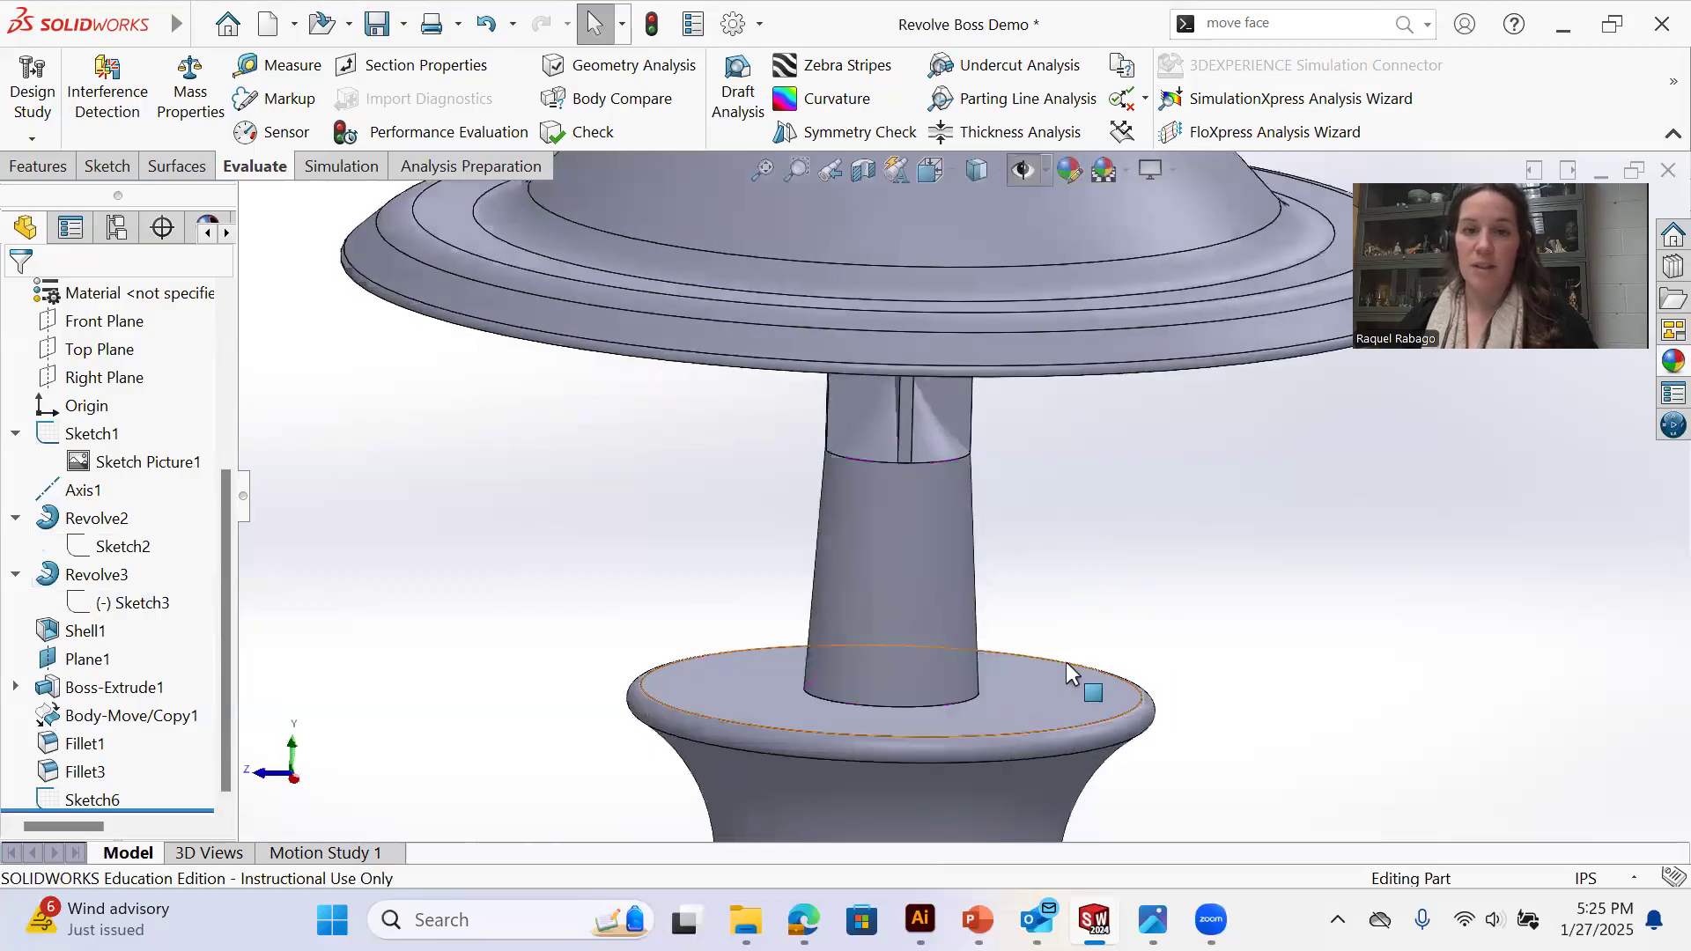
pyautogui.click(113, 806)
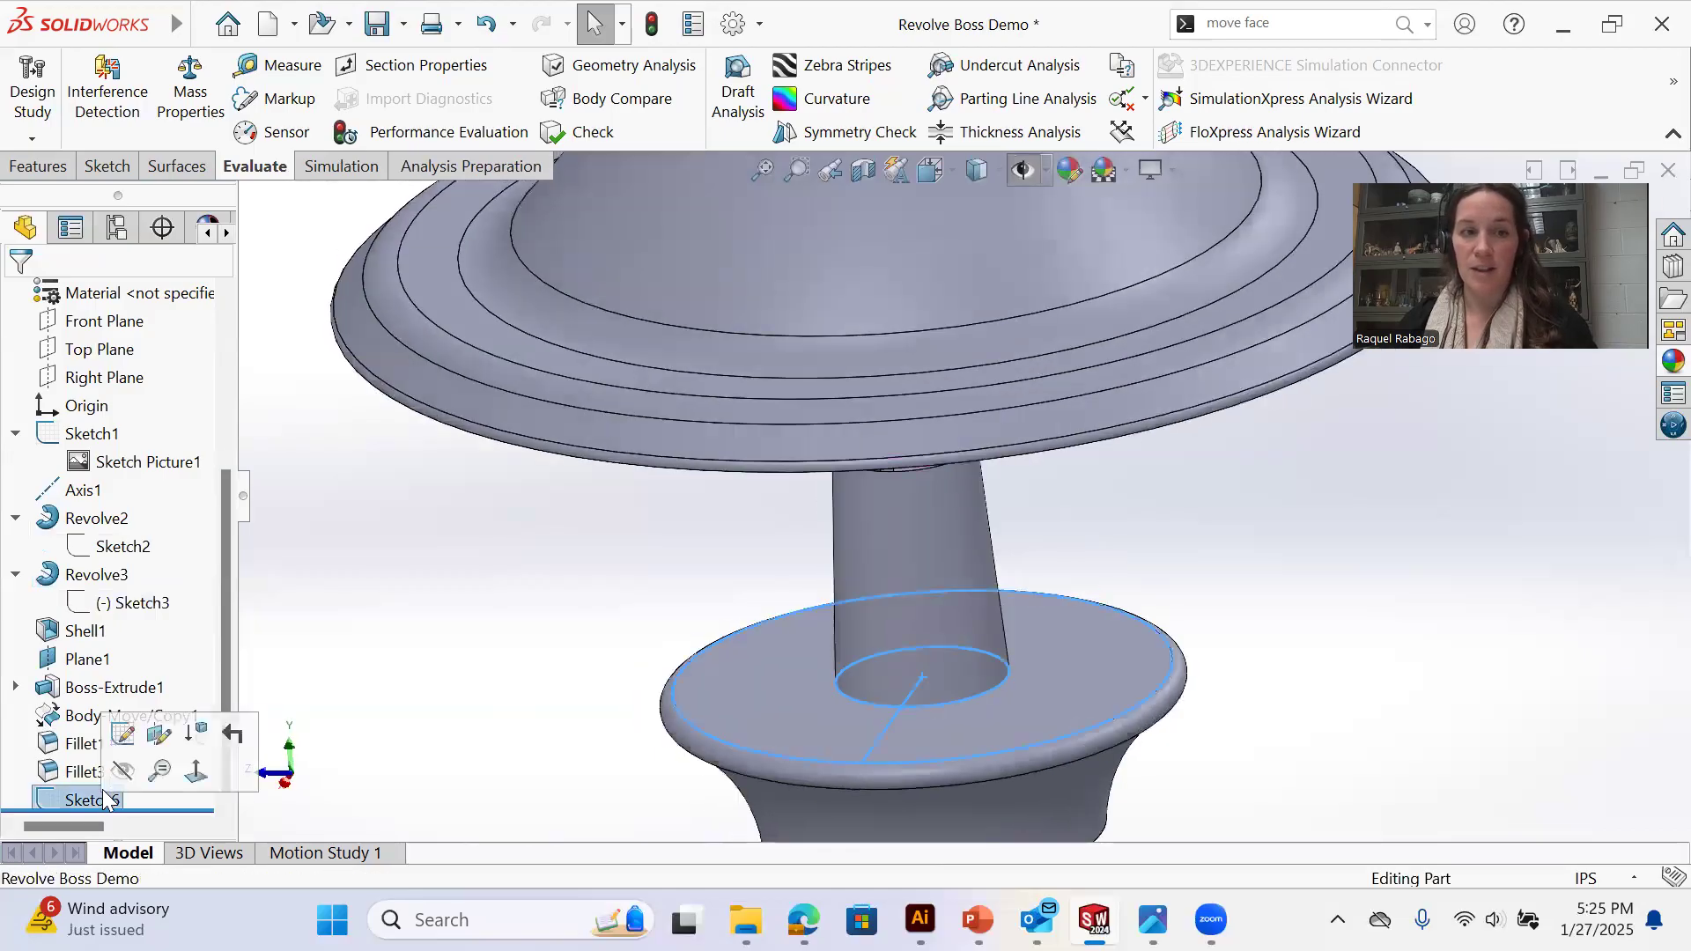
pyautogui.click(132, 742)
pyautogui.moveTo(1032, 649)
pyautogui.mouseDown(button='middle')
pyautogui.moveTo(1046, 347)
pyautogui.moveTo(941, 368)
pyautogui.mouseUp(button='middle')
pyautogui.scroll(-2, 1017, 604)
pyautogui.scroll(-2, 1017, 604)
pyautogui.click(997, 615)
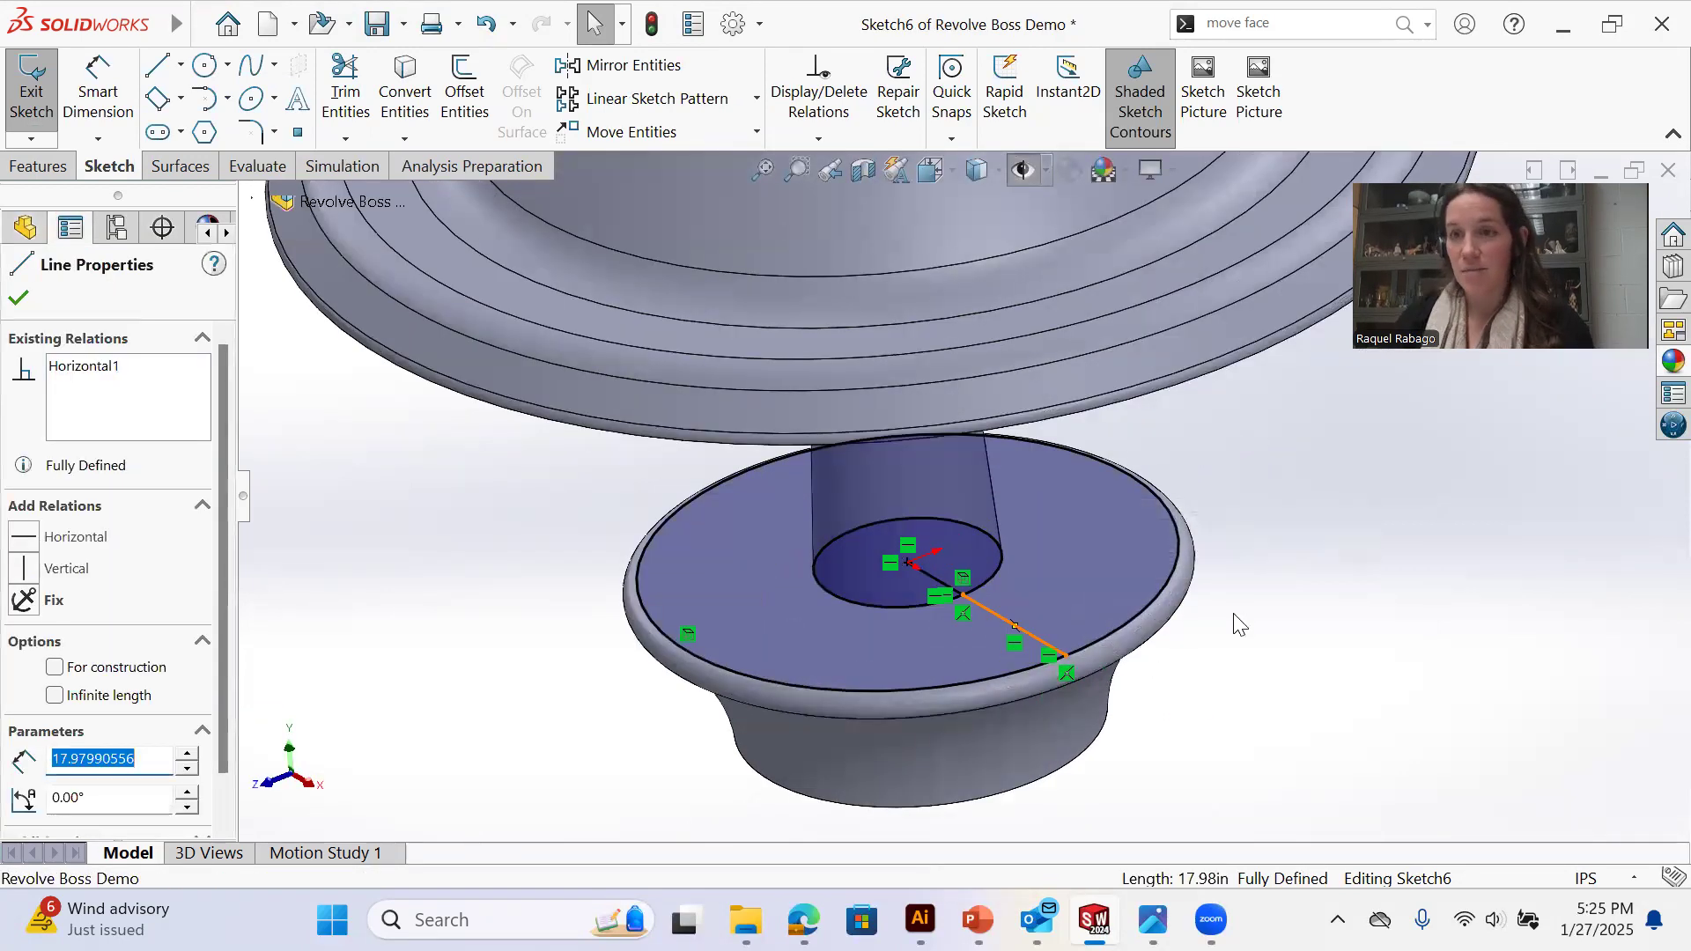
pyautogui.click(1249, 664)
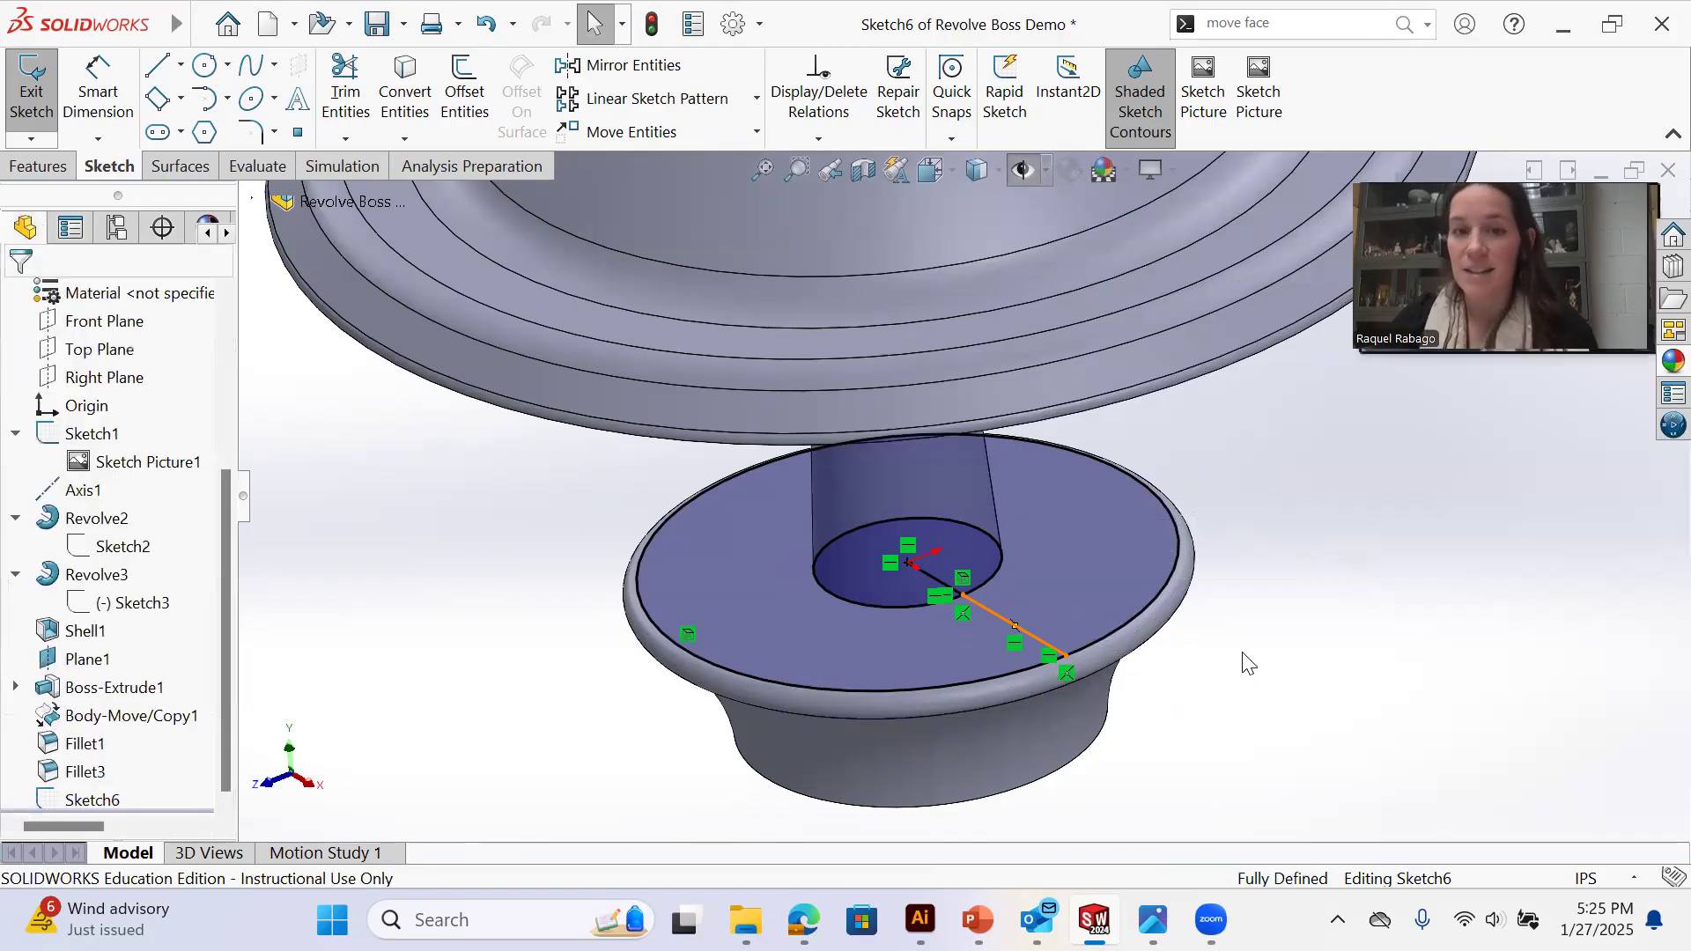
pyautogui.moveTo(1204, 701); pyautogui.dragTo(1258, 636, button='middle')
pyautogui.click(42, 71)
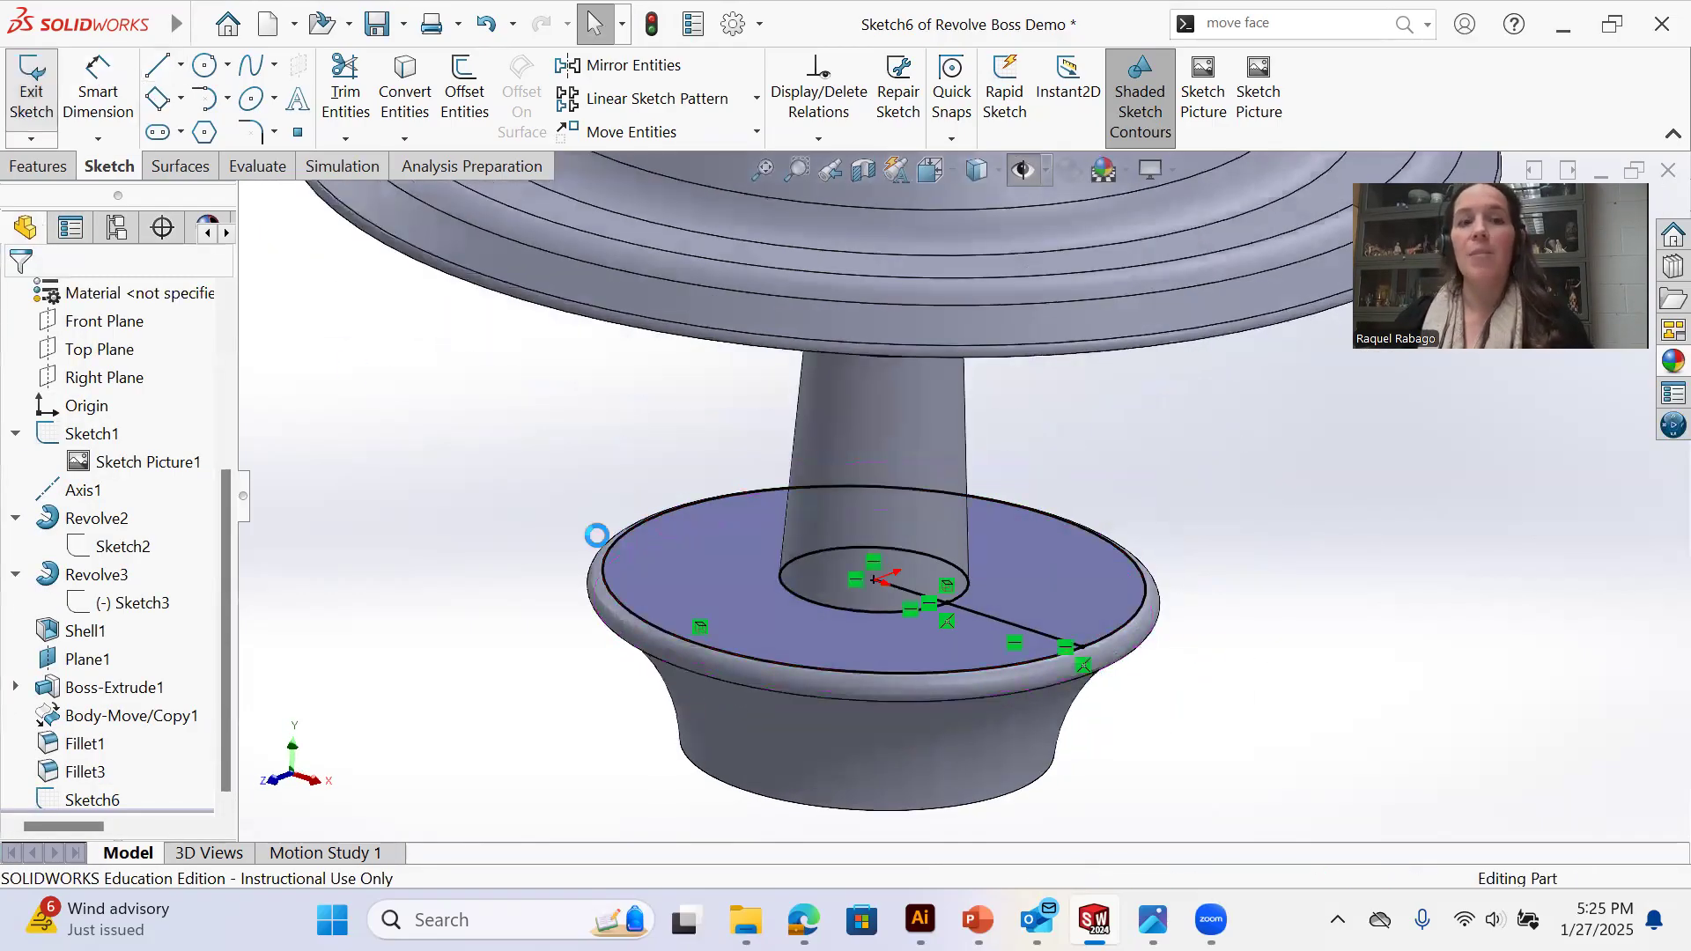
# Examine the proportions of the dome, column and base from several angles and identify the column's solid body
pyautogui.scroll(2, 1244, 589)
pyautogui.moveTo(1099, 609)
pyautogui.mouseDown(button='middle')
pyautogui.moveTo(1074, 574)
pyautogui.moveTo(1048, 643)
pyautogui.moveTo(979, 577)
pyautogui.moveTo(988, 476)
pyautogui.moveTo(937, 574)
pyautogui.moveTo(1091, 622)
pyautogui.mouseUp(button='middle')
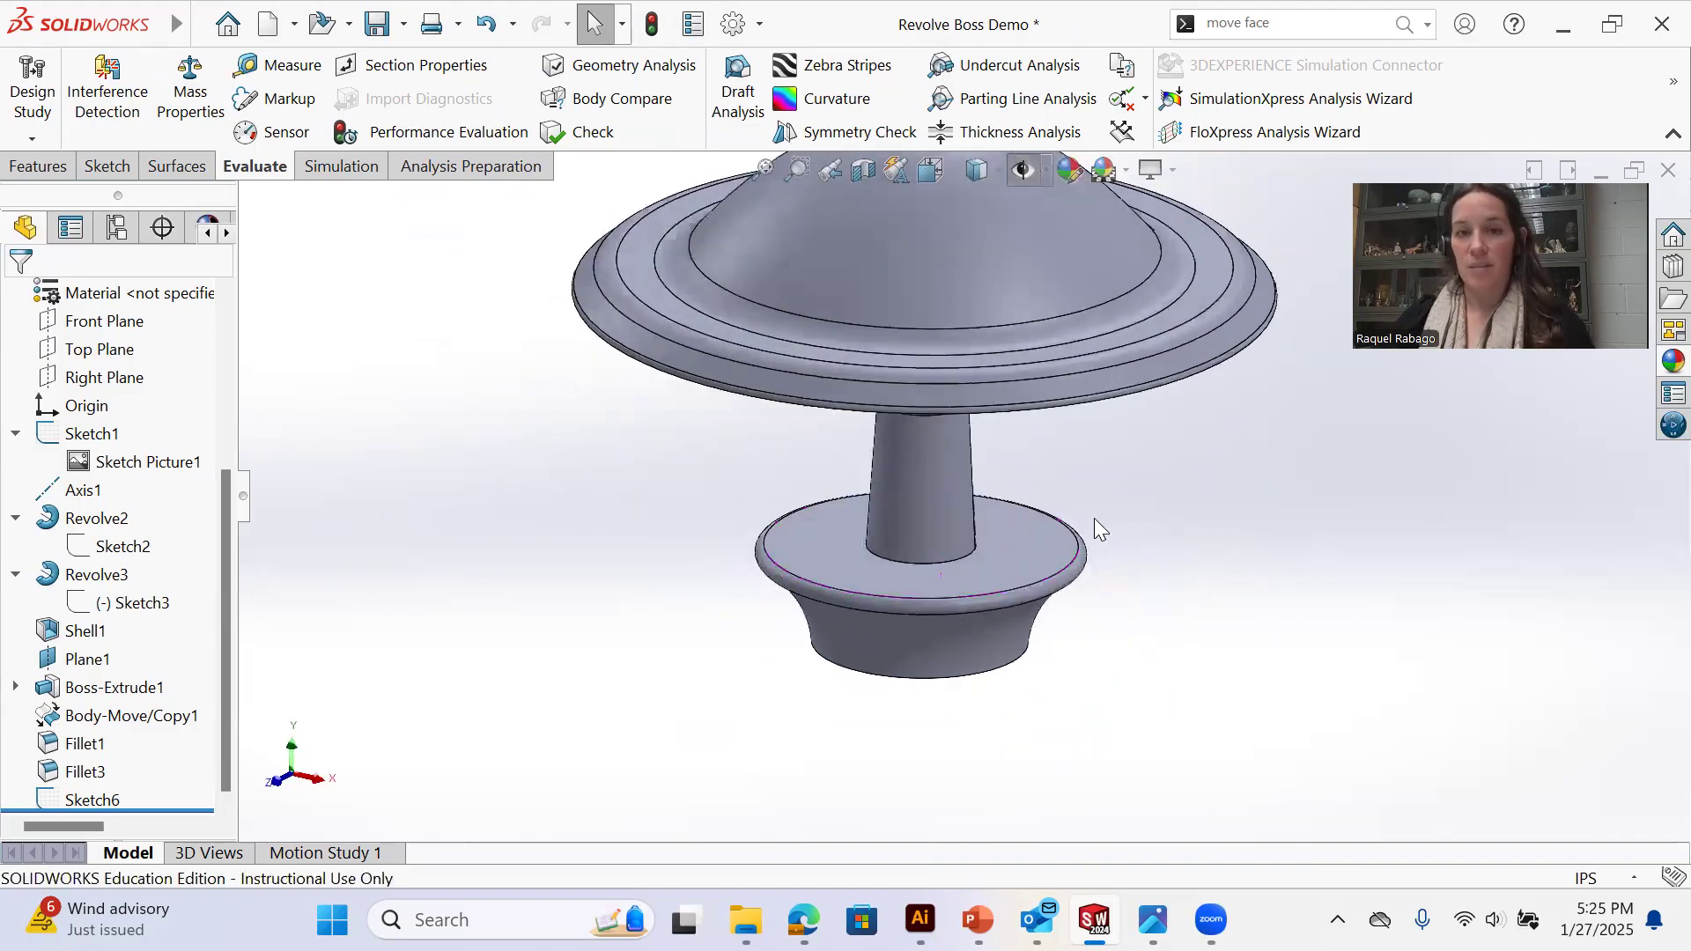
pyautogui.scroll(-2, 1045, 426)
pyautogui.moveTo(1005, 532); pyautogui.dragTo(1047, 547, button='middle')
pyautogui.moveTo(1112, 625); pyautogui.dragTo(902, 578, button='middle')
pyautogui.scroll(1, 890, 577)
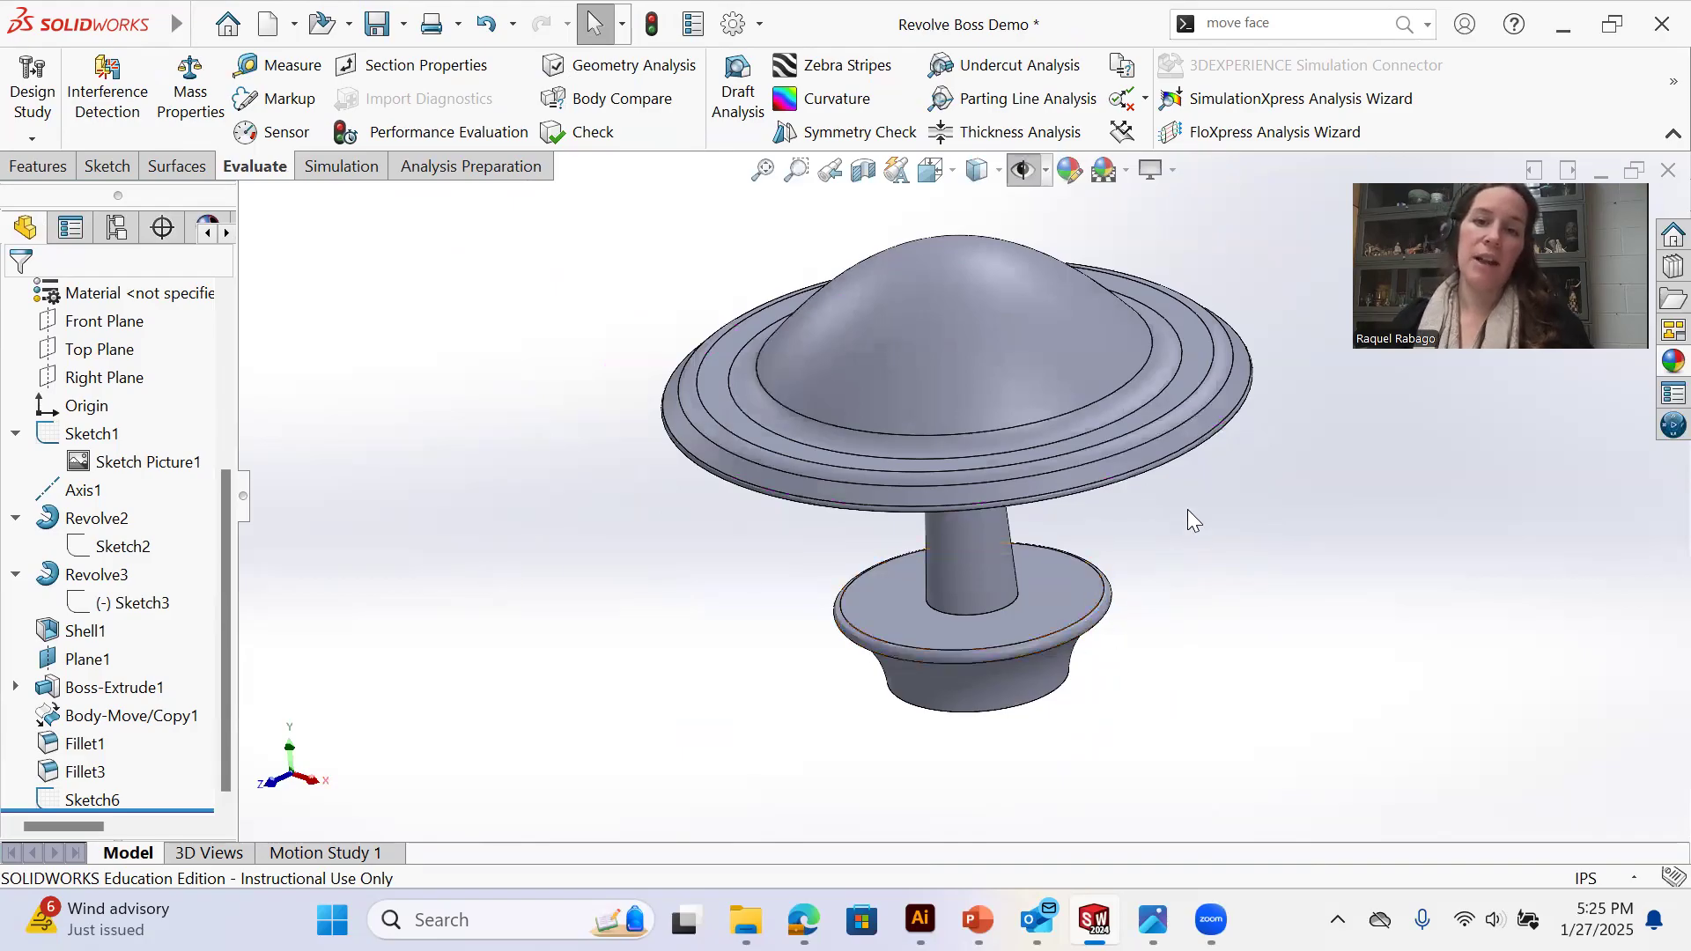
pyautogui.scroll(-3, 1126, 535)
pyautogui.moveTo(969, 488); pyautogui.dragTo(982, 599, button='middle')
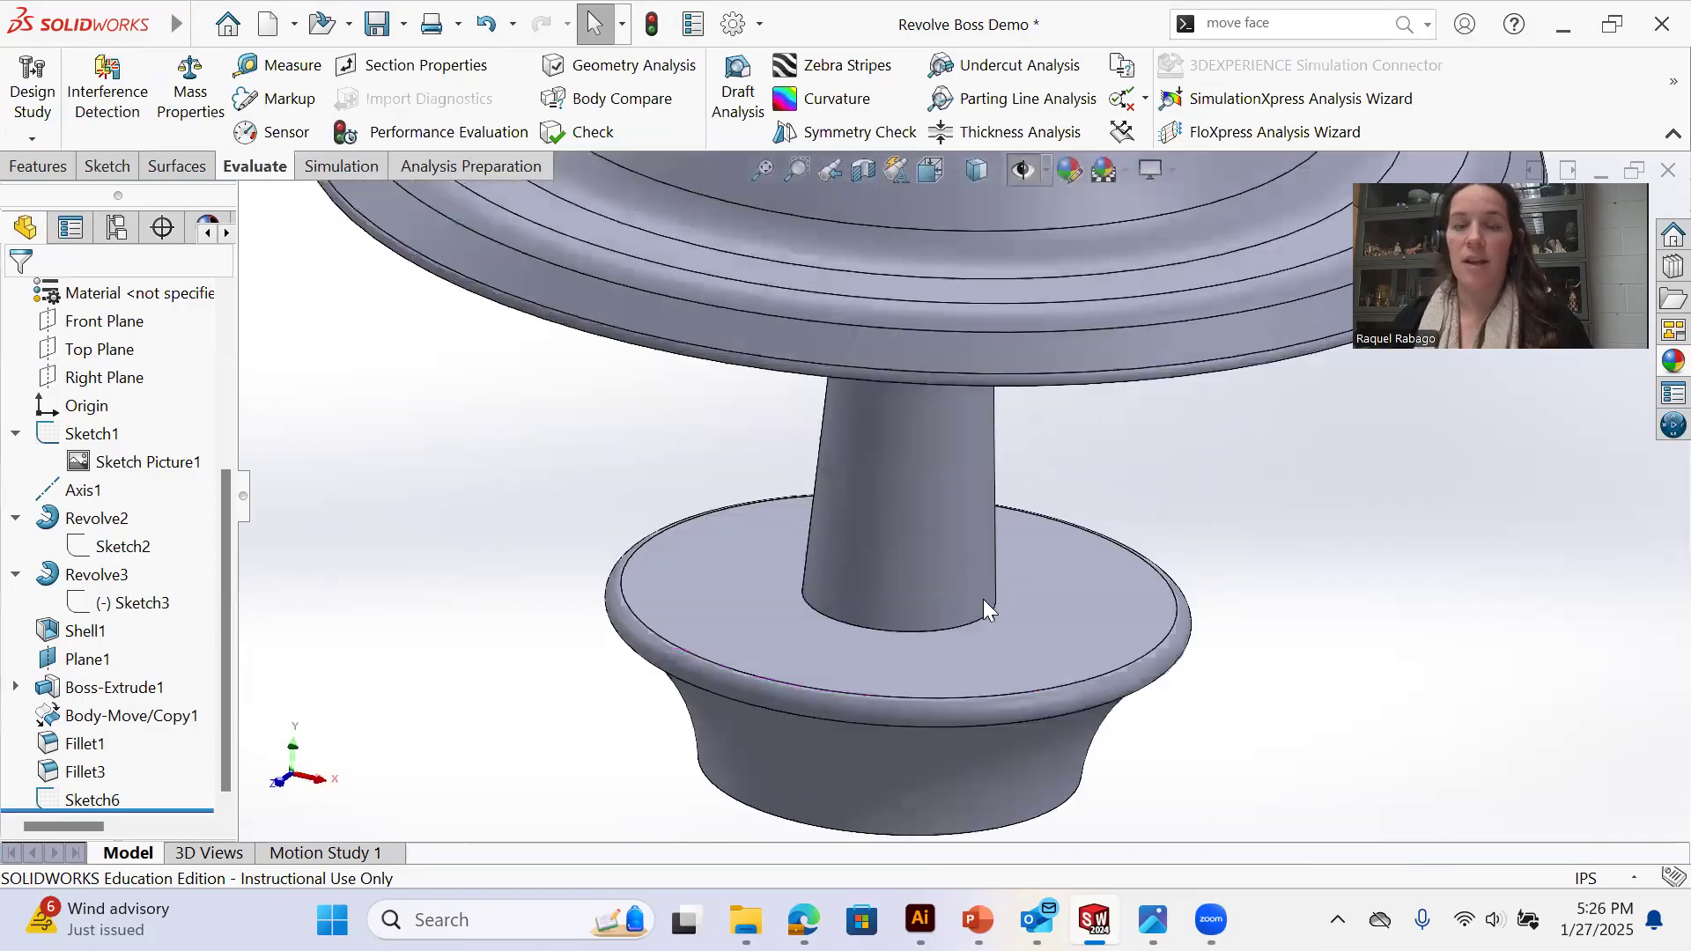
pyautogui.scroll(5, 977, 593)
pyautogui.moveTo(1046, 369); pyautogui.dragTo(985, 523, button='middle')
pyautogui.scroll(2, 716, 423)
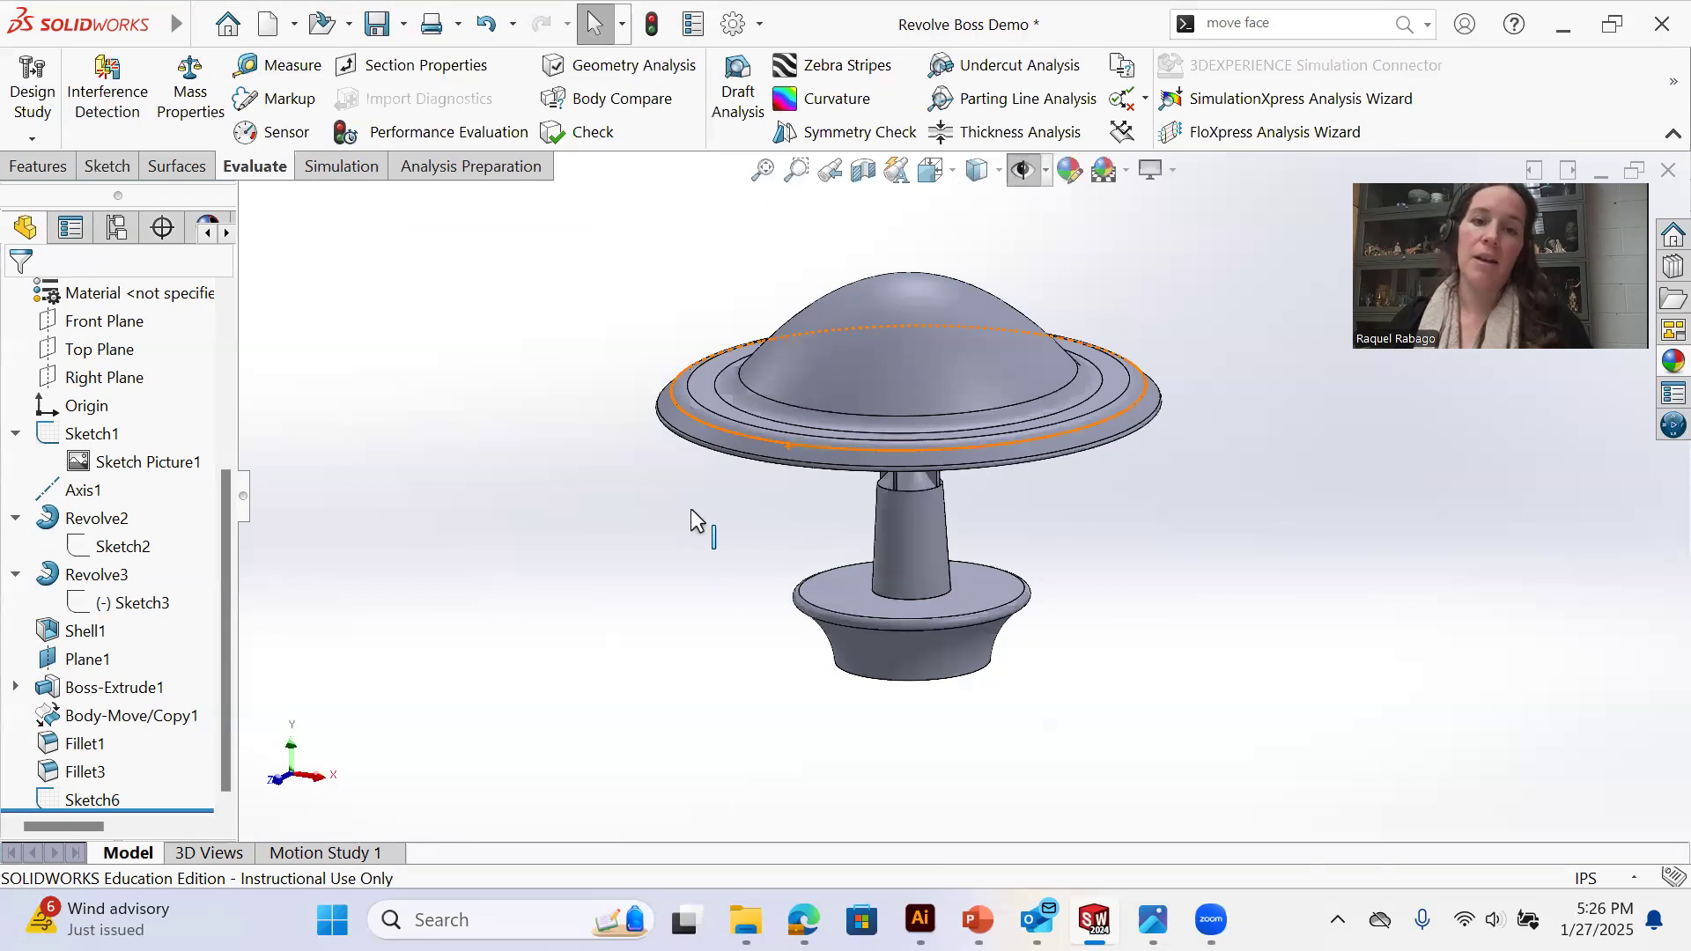
pyautogui.scroll(2, 855, 578)
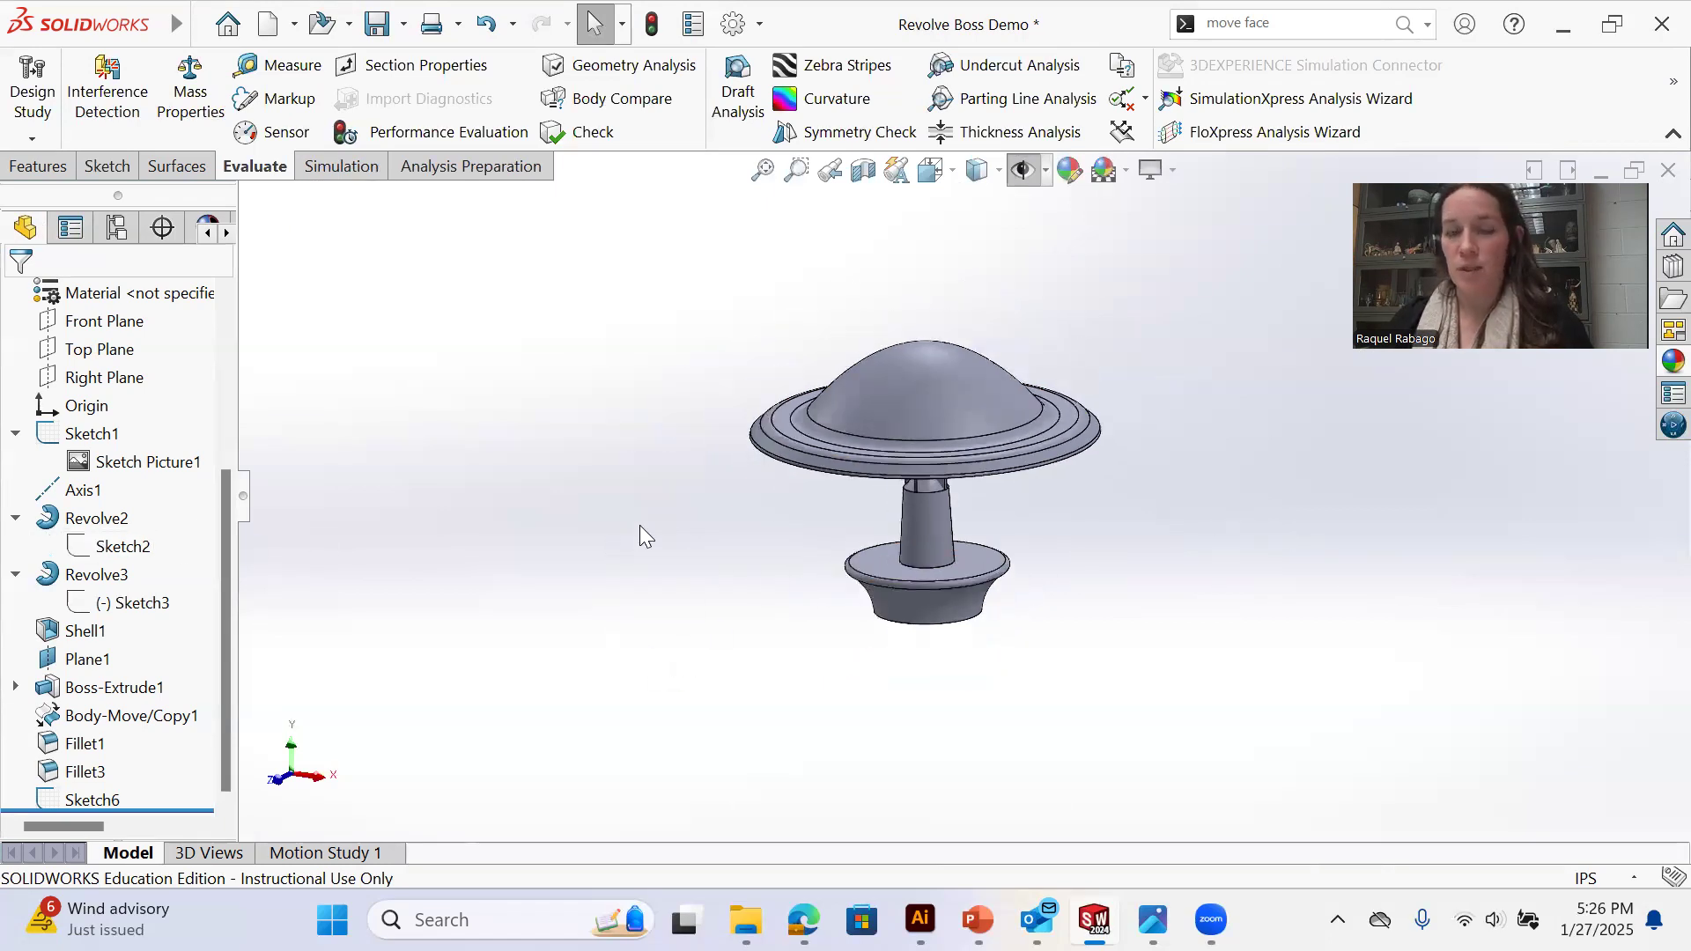
pyautogui.moveTo(1015, 527); pyautogui.dragTo(986, 577, button='middle')
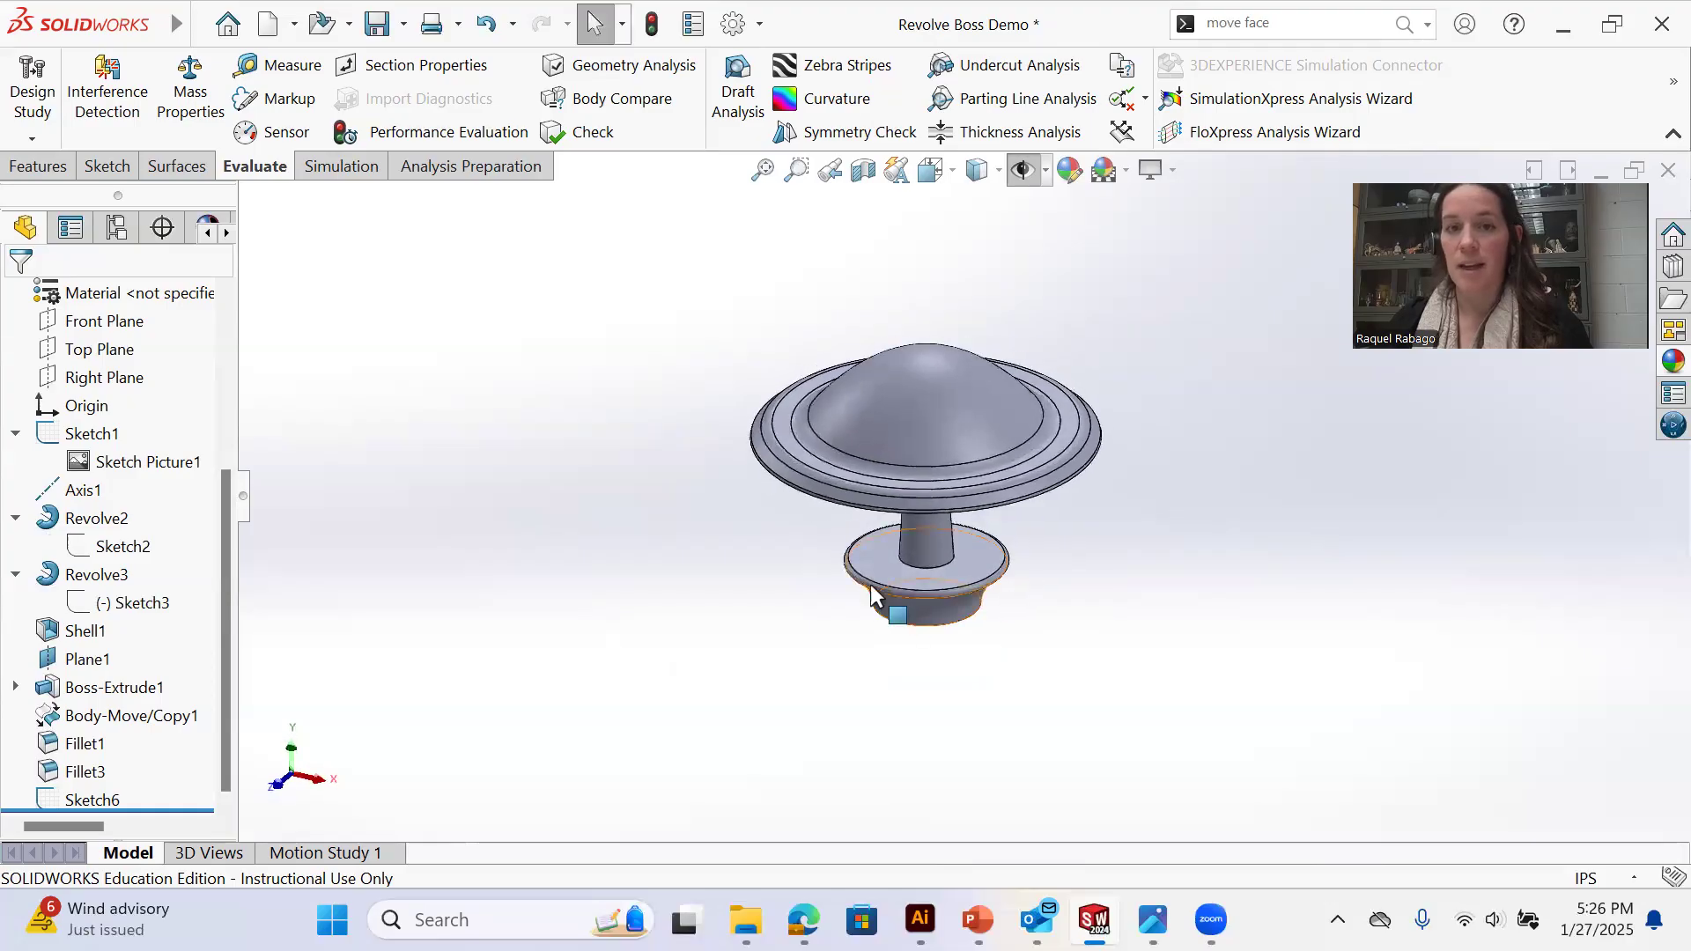
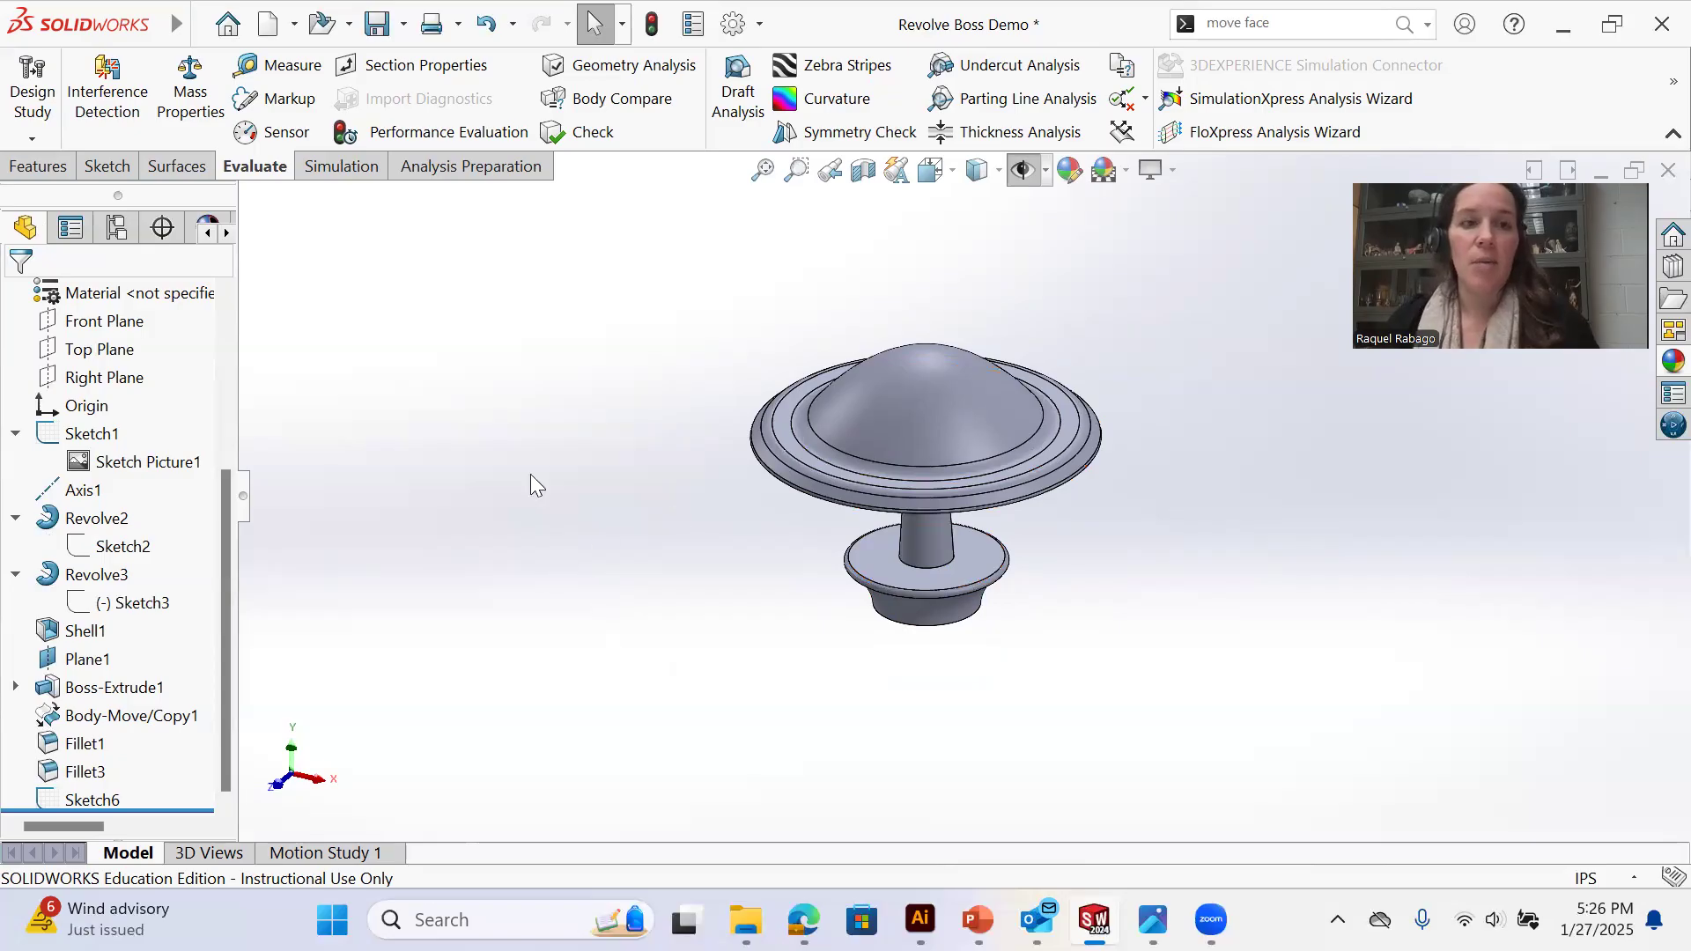
pyautogui.scroll(-5, 974, 532)
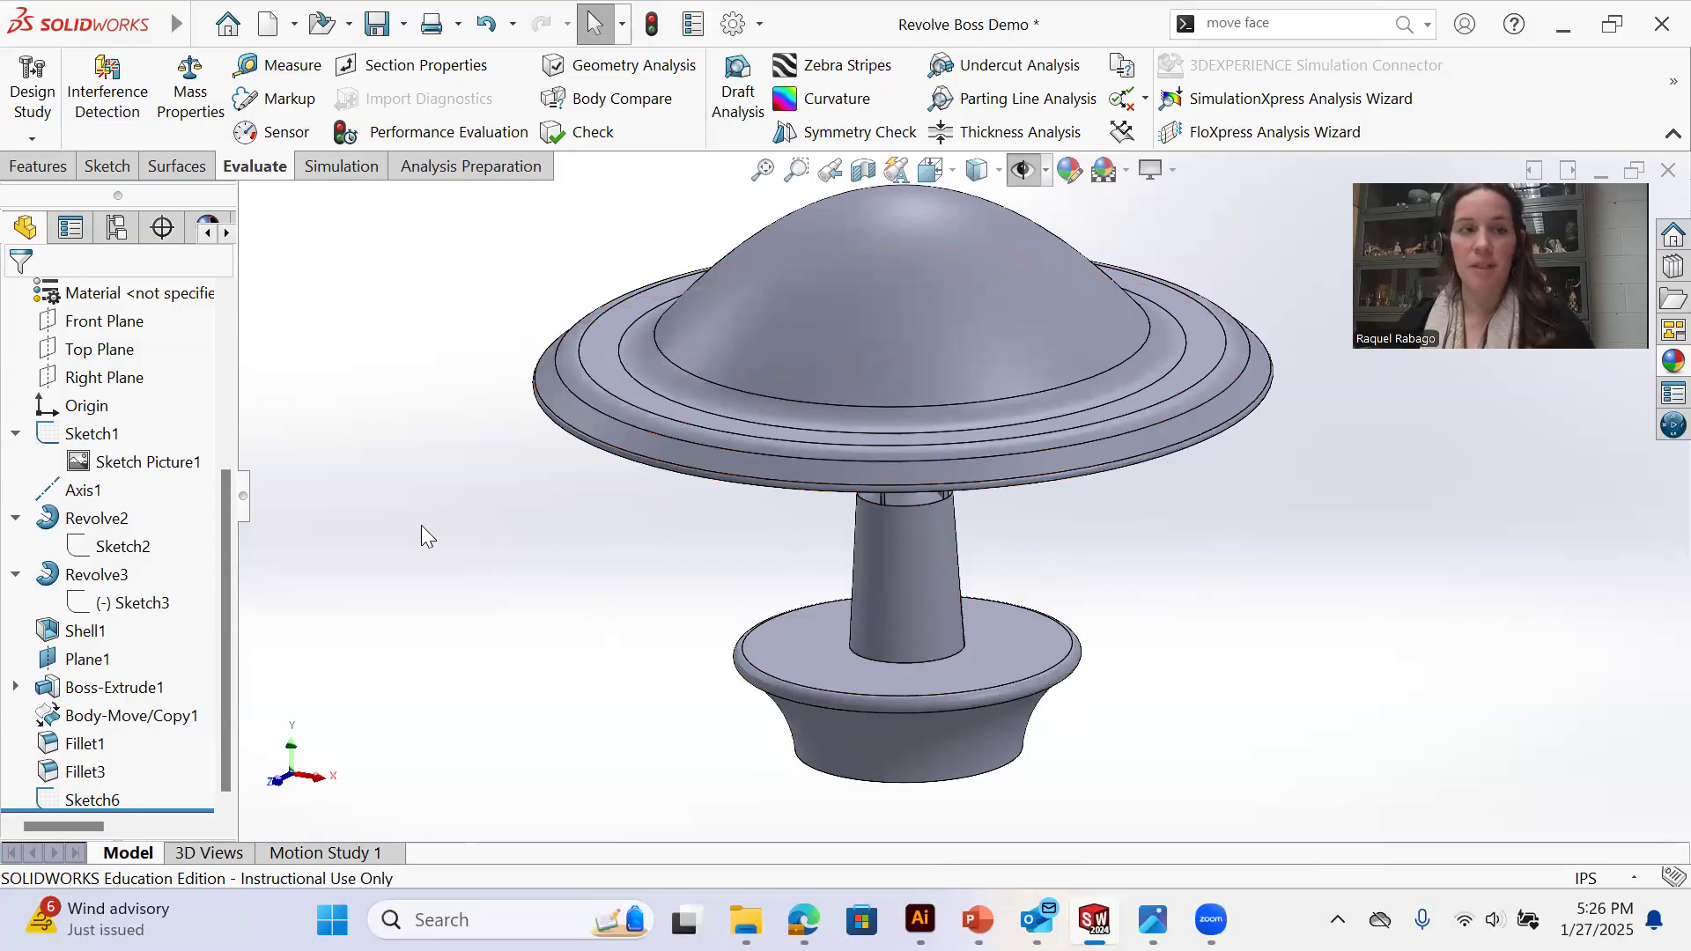
pyautogui.moveTo(1067, 661)
pyautogui.mouseDown(button='middle')
pyautogui.moveTo(1046, 610)
pyautogui.moveTo(1084, 650)
pyautogui.mouseUp(button='middle')
pyautogui.scroll(2, 1064, 608)
pyautogui.moveTo(1105, 540)
pyautogui.mouseDown(button='middle')
pyautogui.moveTo(1096, 557)
pyautogui.moveTo(1096, 538)
pyautogui.mouseUp(button='middle')
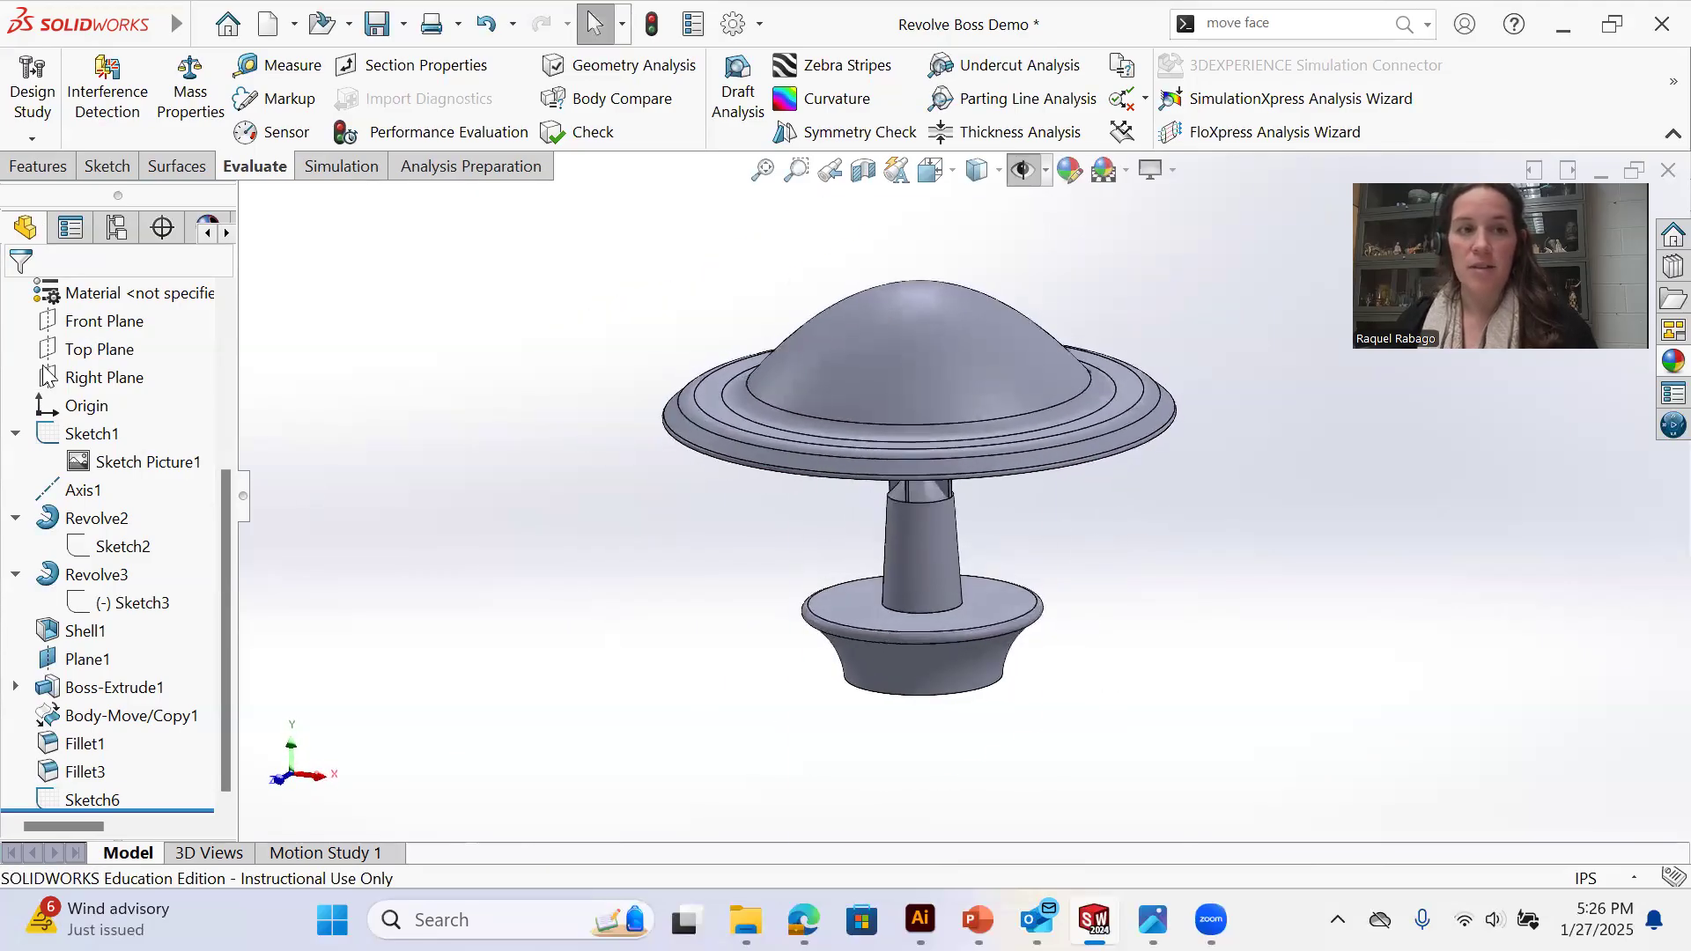
pyautogui.scroll(1, 48, 352)
pyautogui.scroll(2, 48, 348)
pyautogui.click(132, 411)
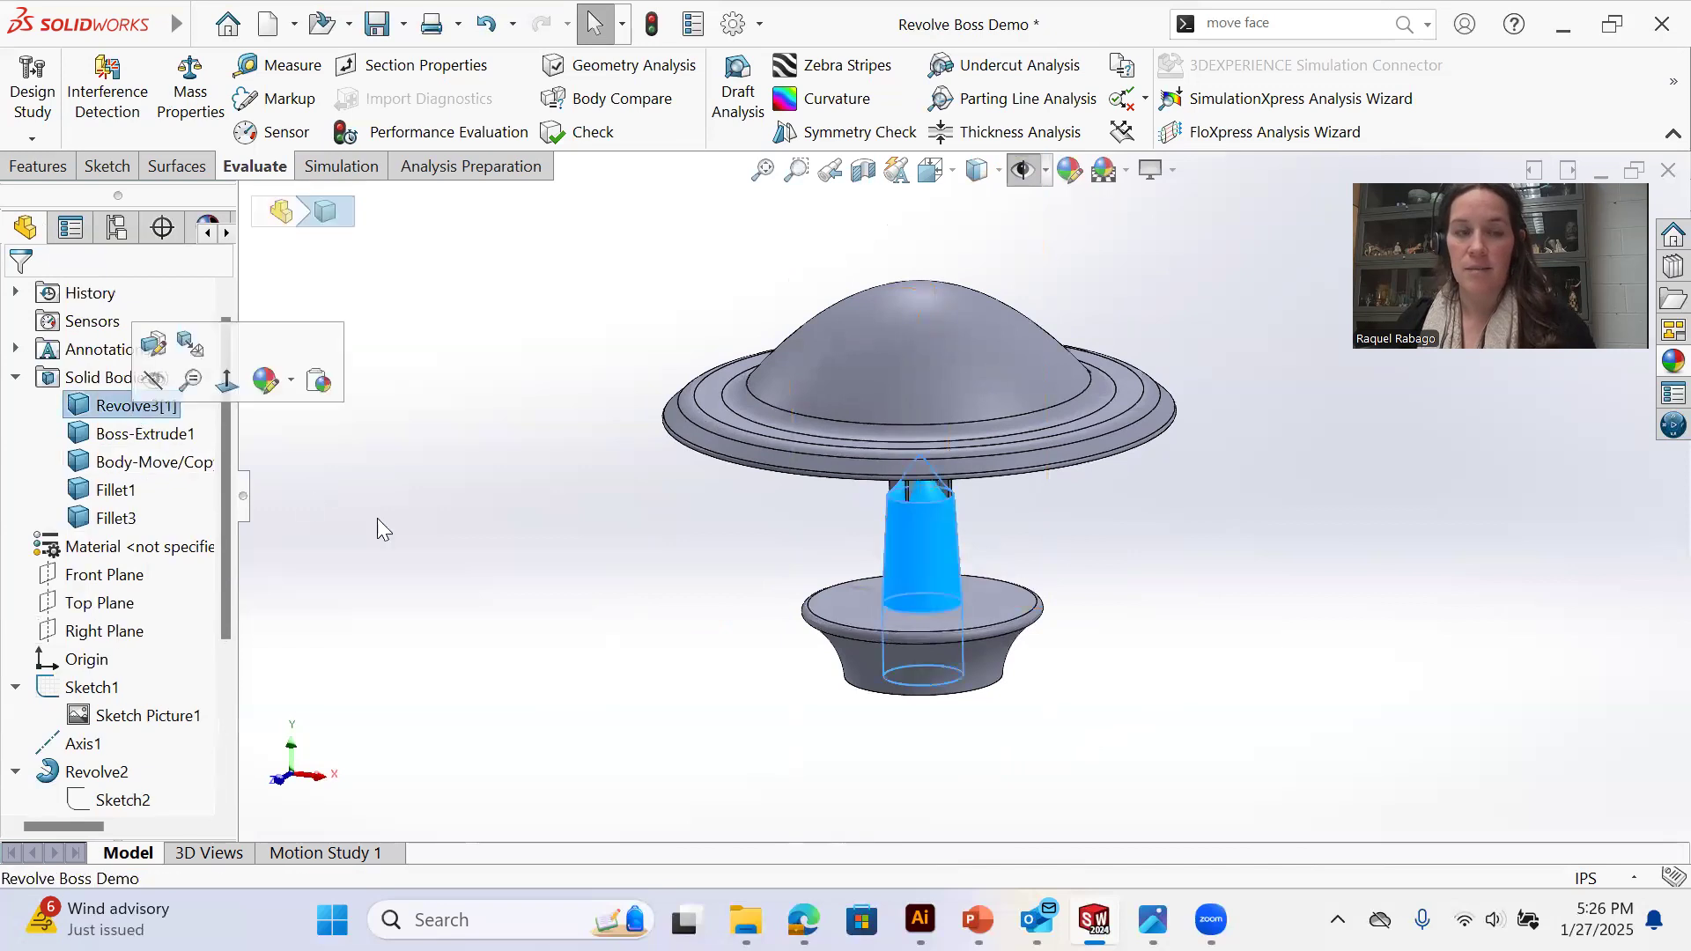
pyautogui.click(368, 541)
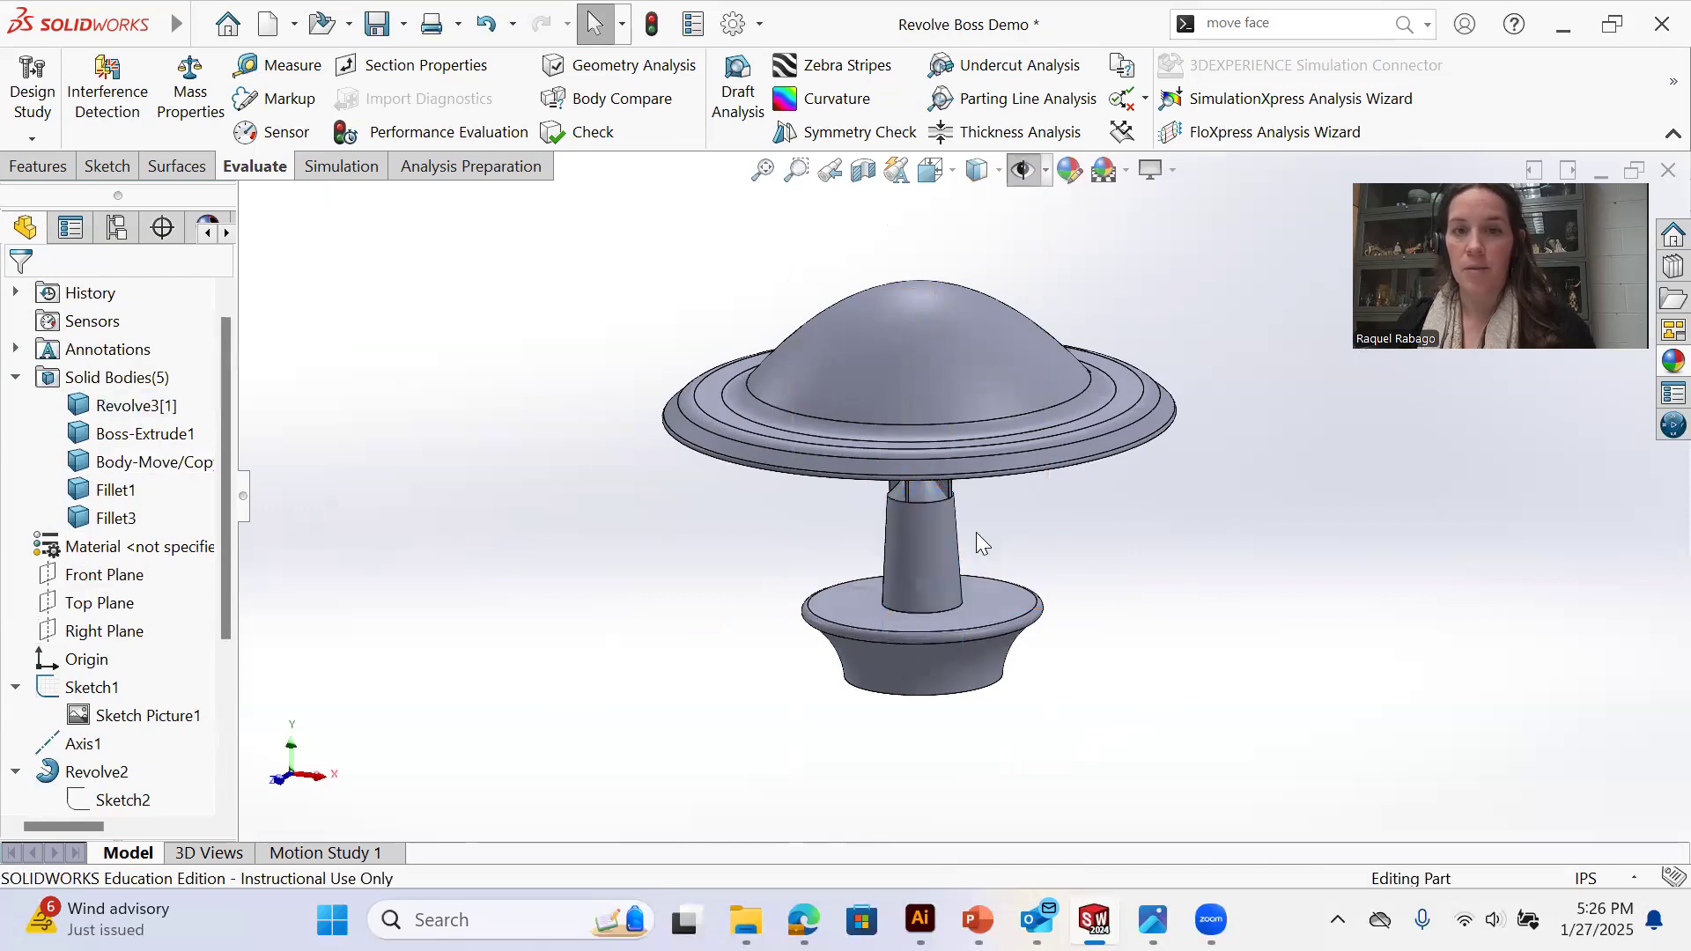
# Sketch a slanted 3-point rectangle on the Right Plane, about 28.8 in long and 1.9 in wide, from beside the column's top to the base
pyautogui.click(107, 578)
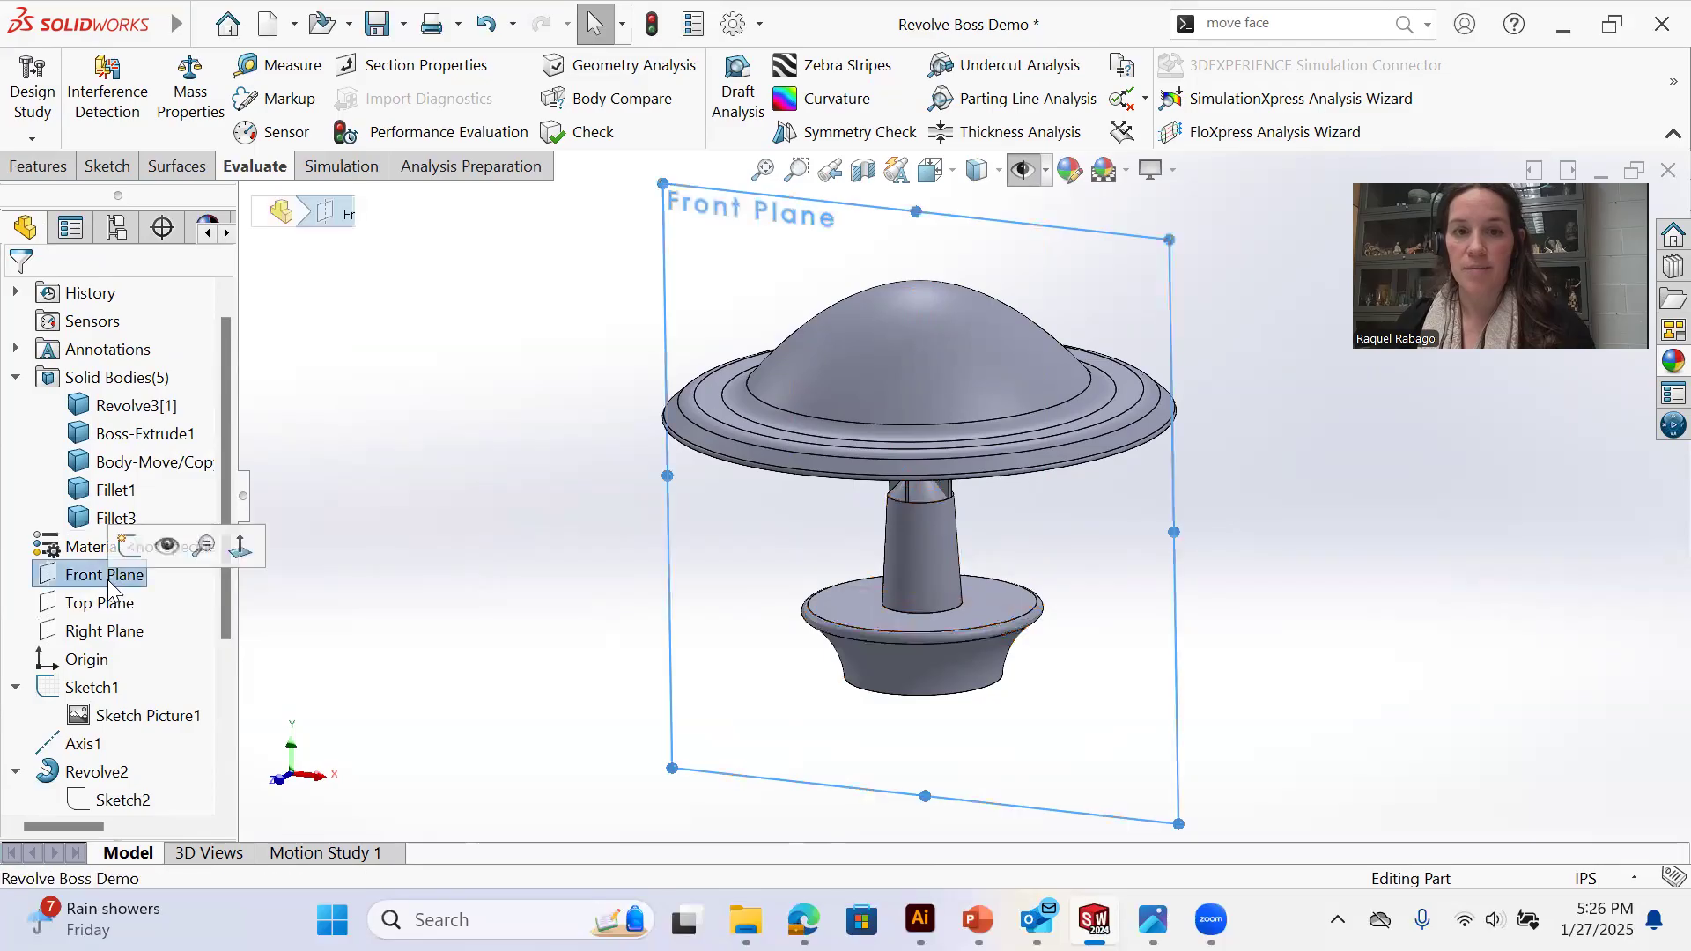
pyautogui.click(108, 633)
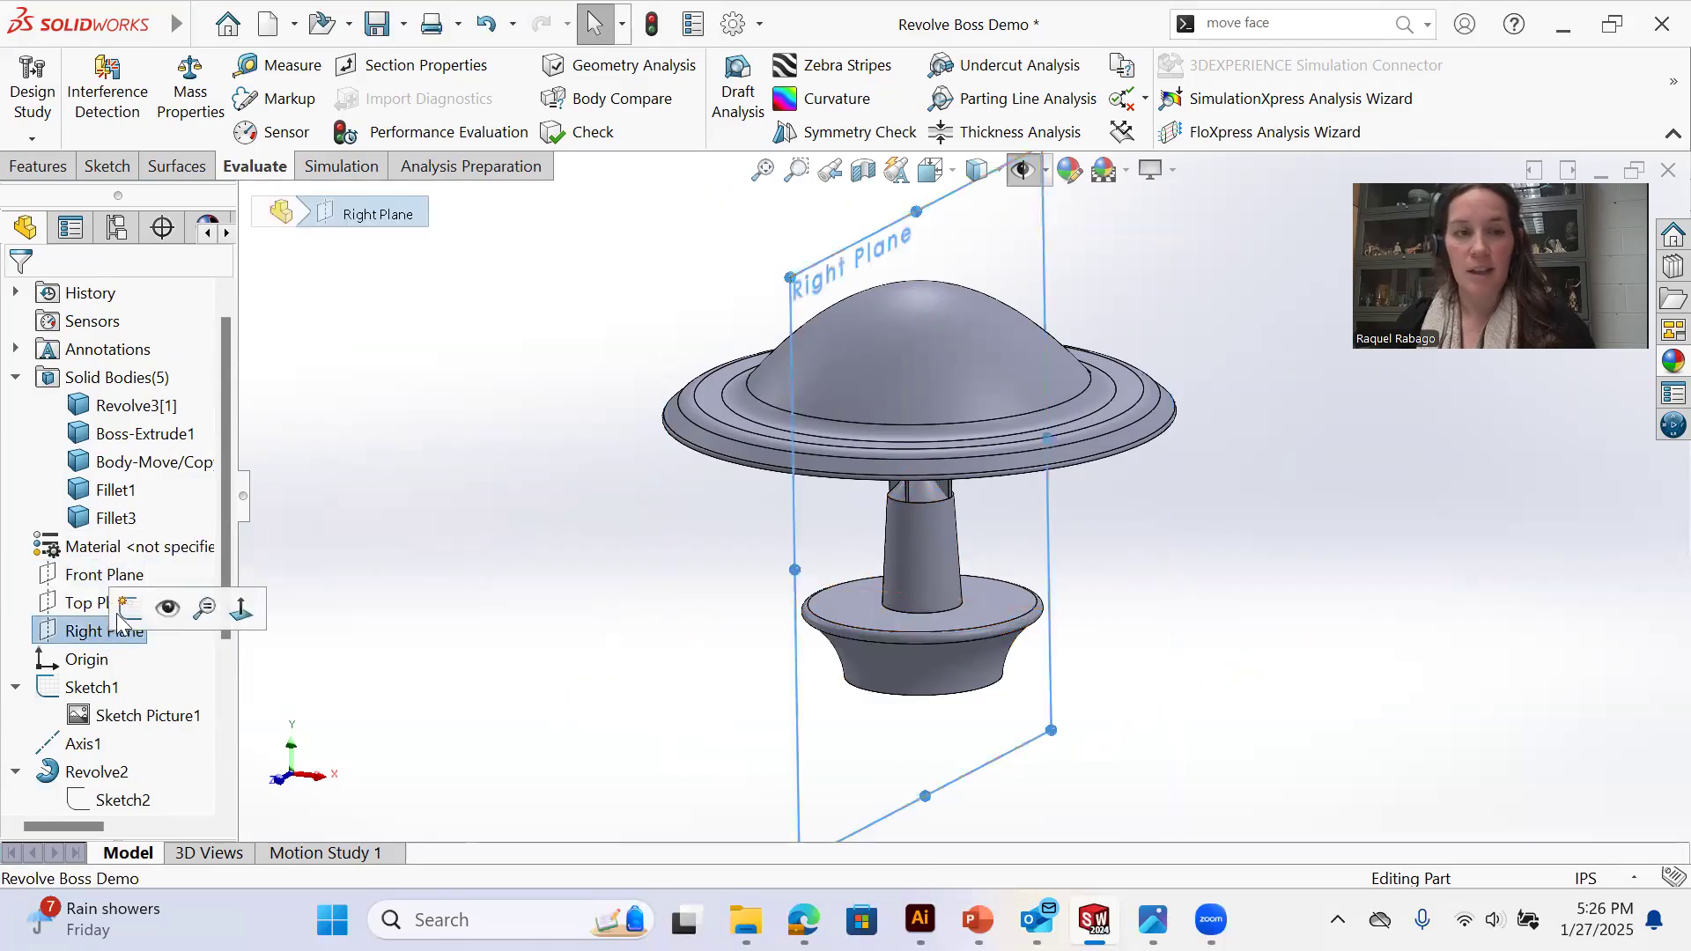
pyautogui.click(126, 609)
pyautogui.scroll(-1, 1032, 530)
pyautogui.scroll(3, 1032, 530)
pyautogui.scroll(-2, 986, 375)
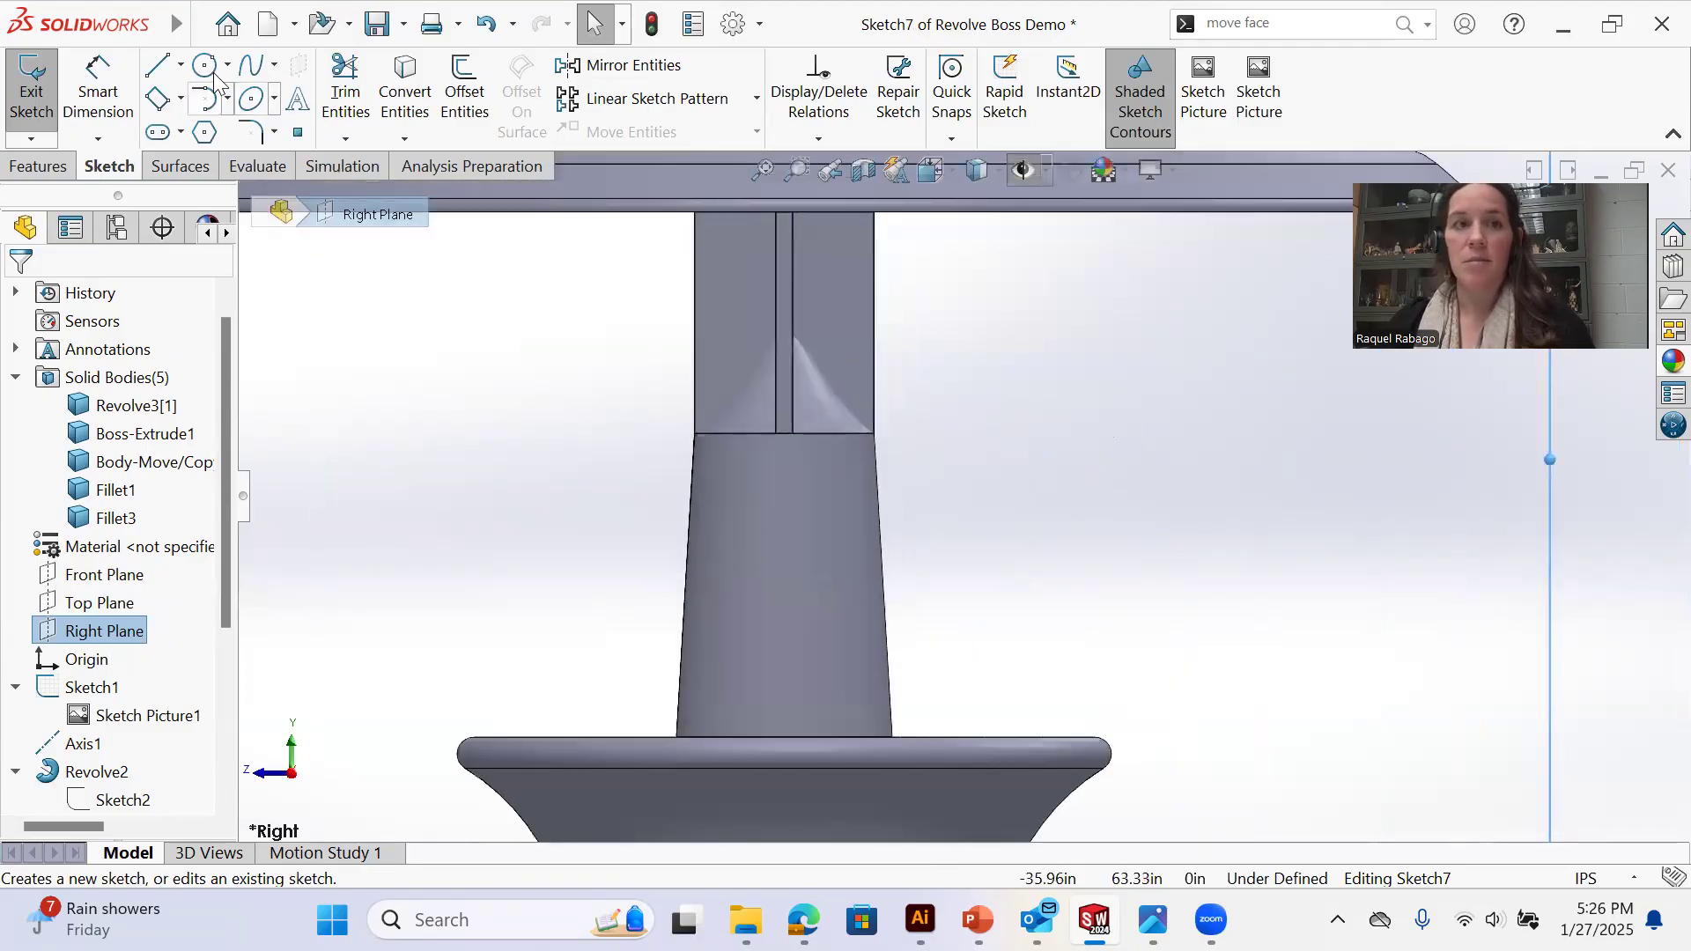
pyautogui.click(183, 98)
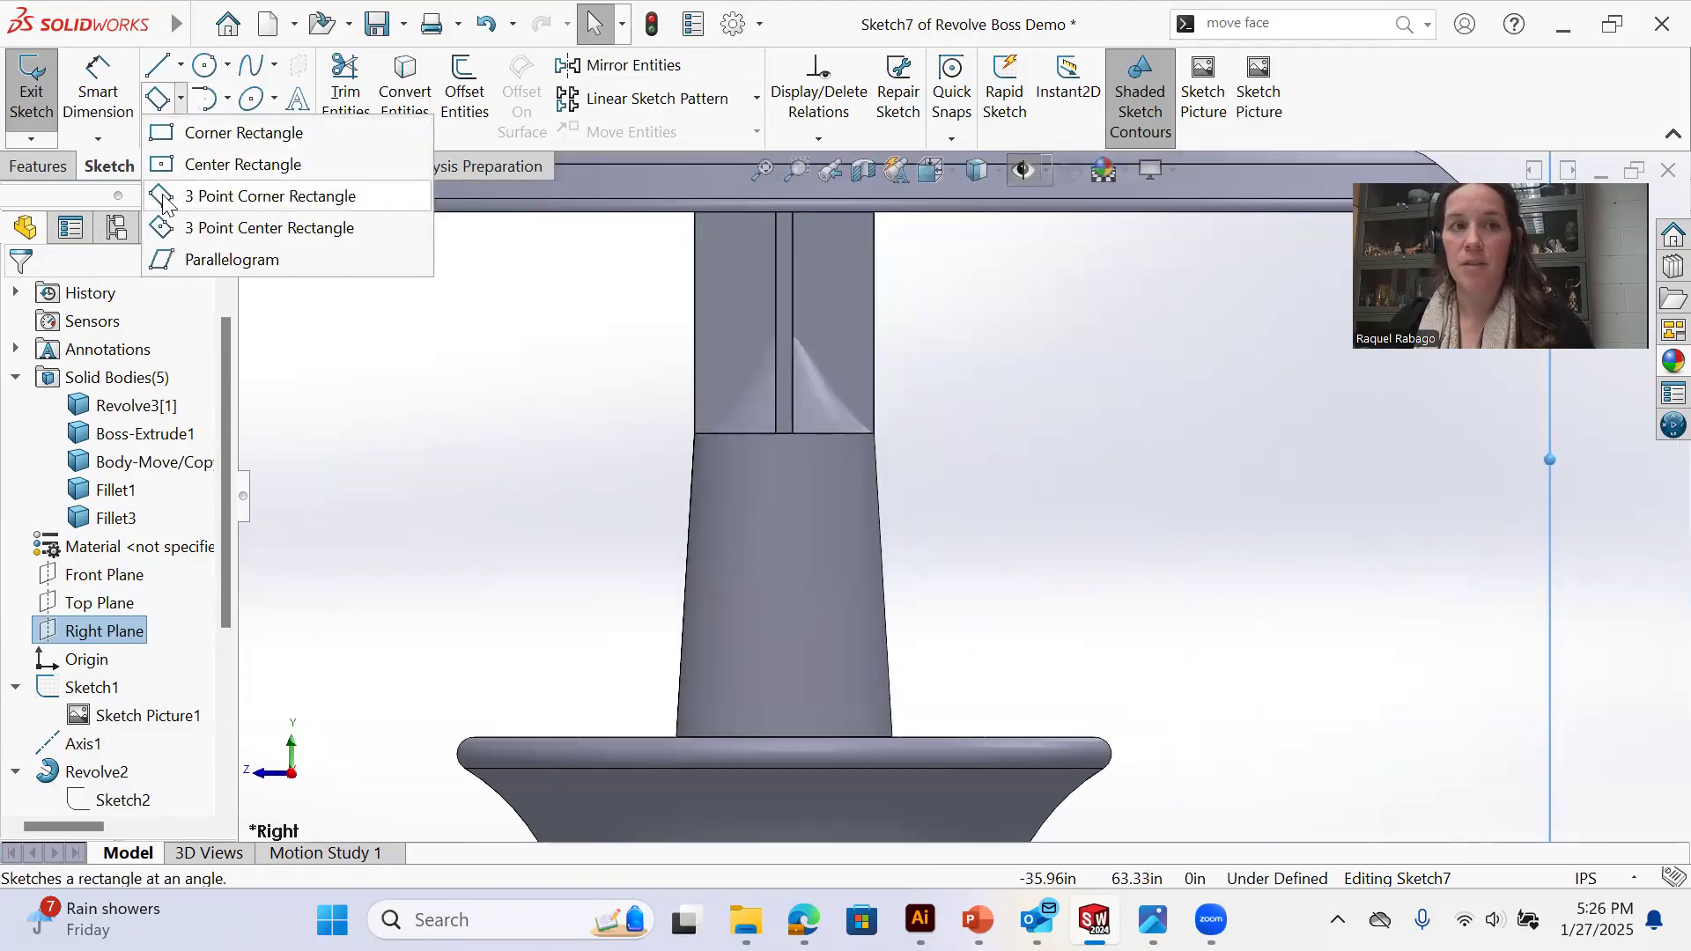
pyautogui.click(164, 197)
pyautogui.click(886, 433)
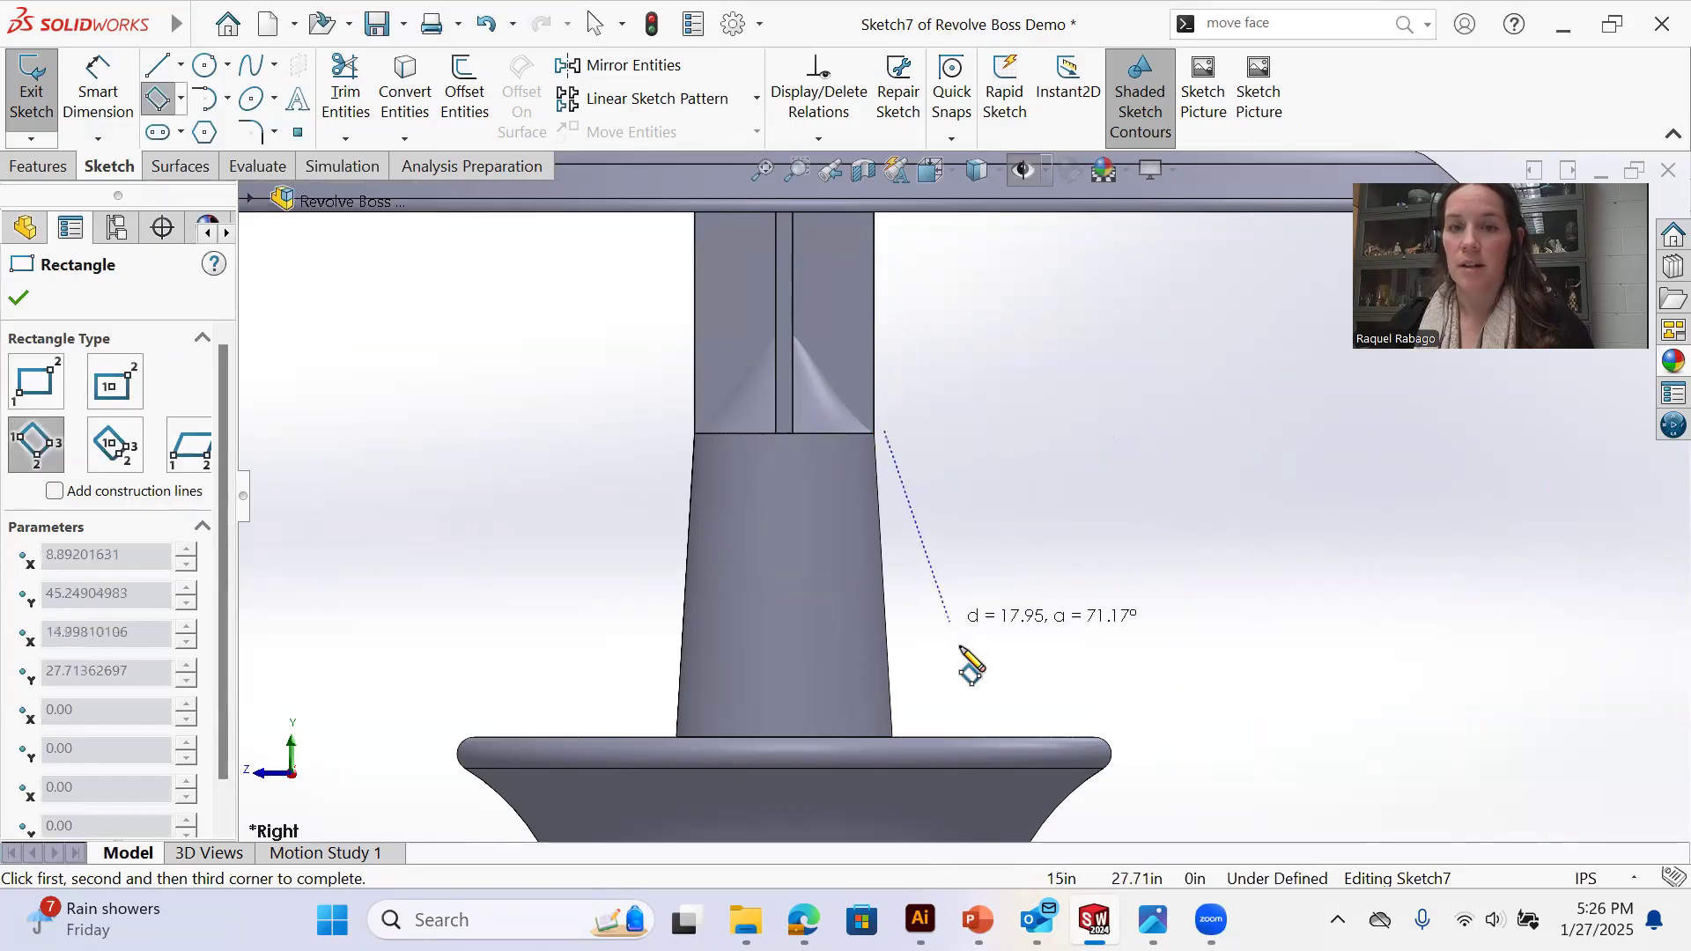
pyautogui.click(990, 735)
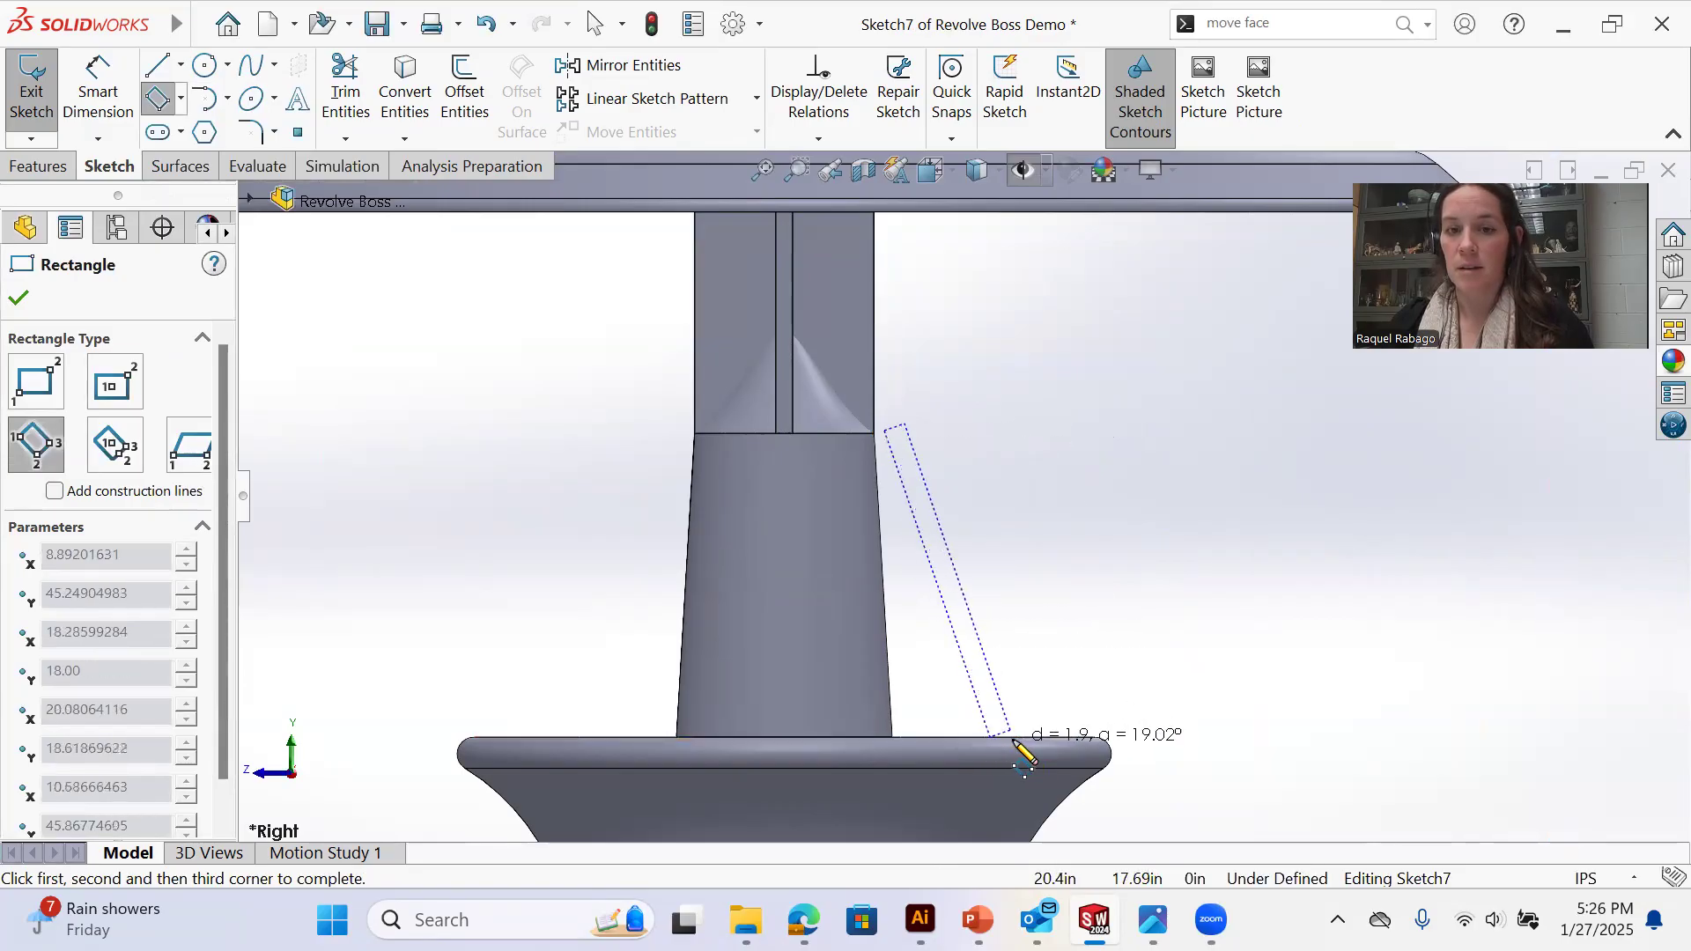
pyautogui.click(1022, 754)
pyautogui.rightClick(1018, 687)
pyautogui.click(1076, 710)
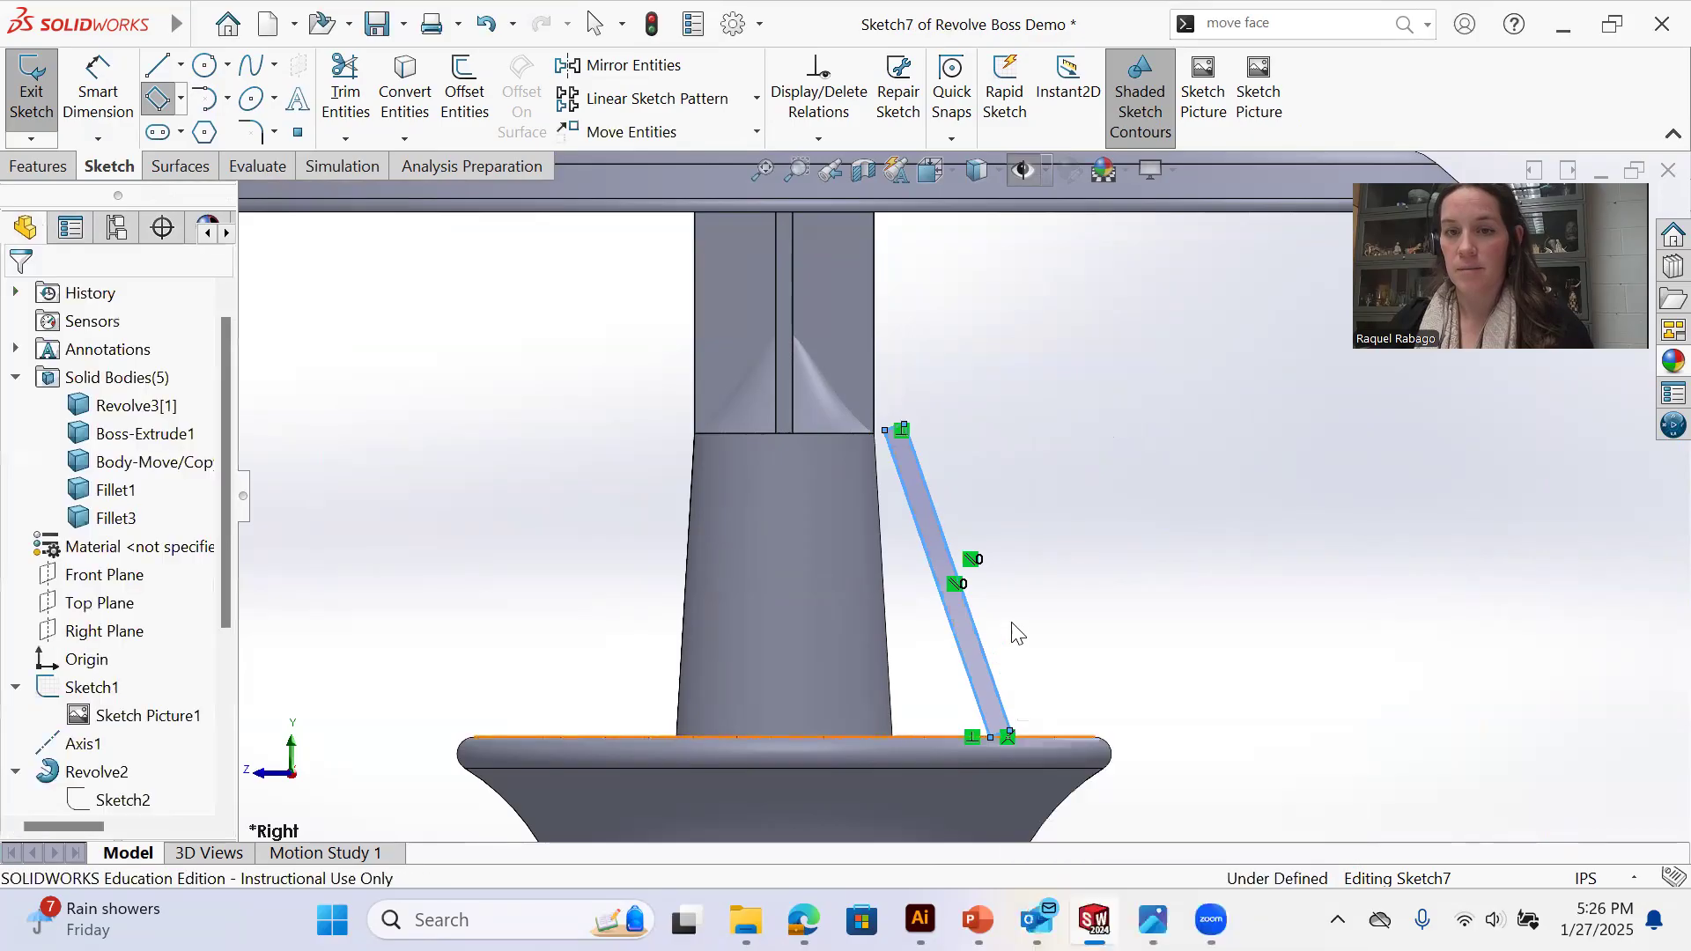
# Examine how the slanted rectangle sits between the column and the base from several angles
pyautogui.scroll(-3, 1079, 652)
pyautogui.scroll(1, 1083, 636)
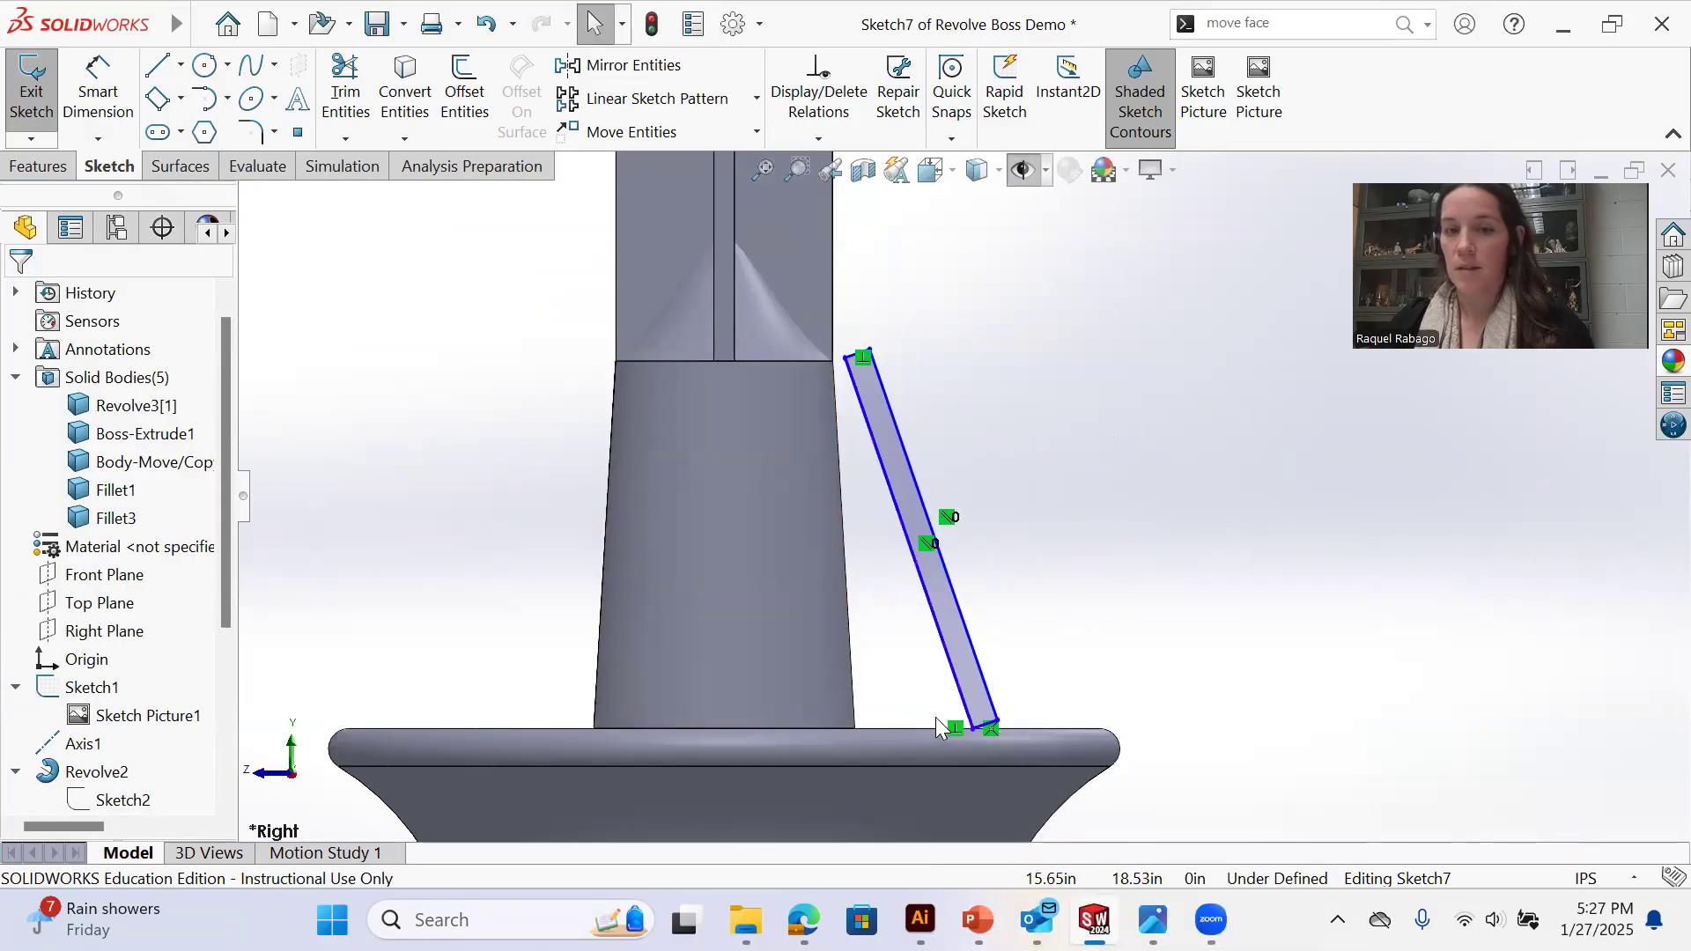
pyautogui.moveTo(976, 439)
pyautogui.mouseDown(button='middle')
pyautogui.moveTo(927, 511)
pyautogui.moveTo(949, 478)
pyautogui.moveTo(920, 465)
pyautogui.mouseUp(button='middle')
pyautogui.rightClick(898, 458)
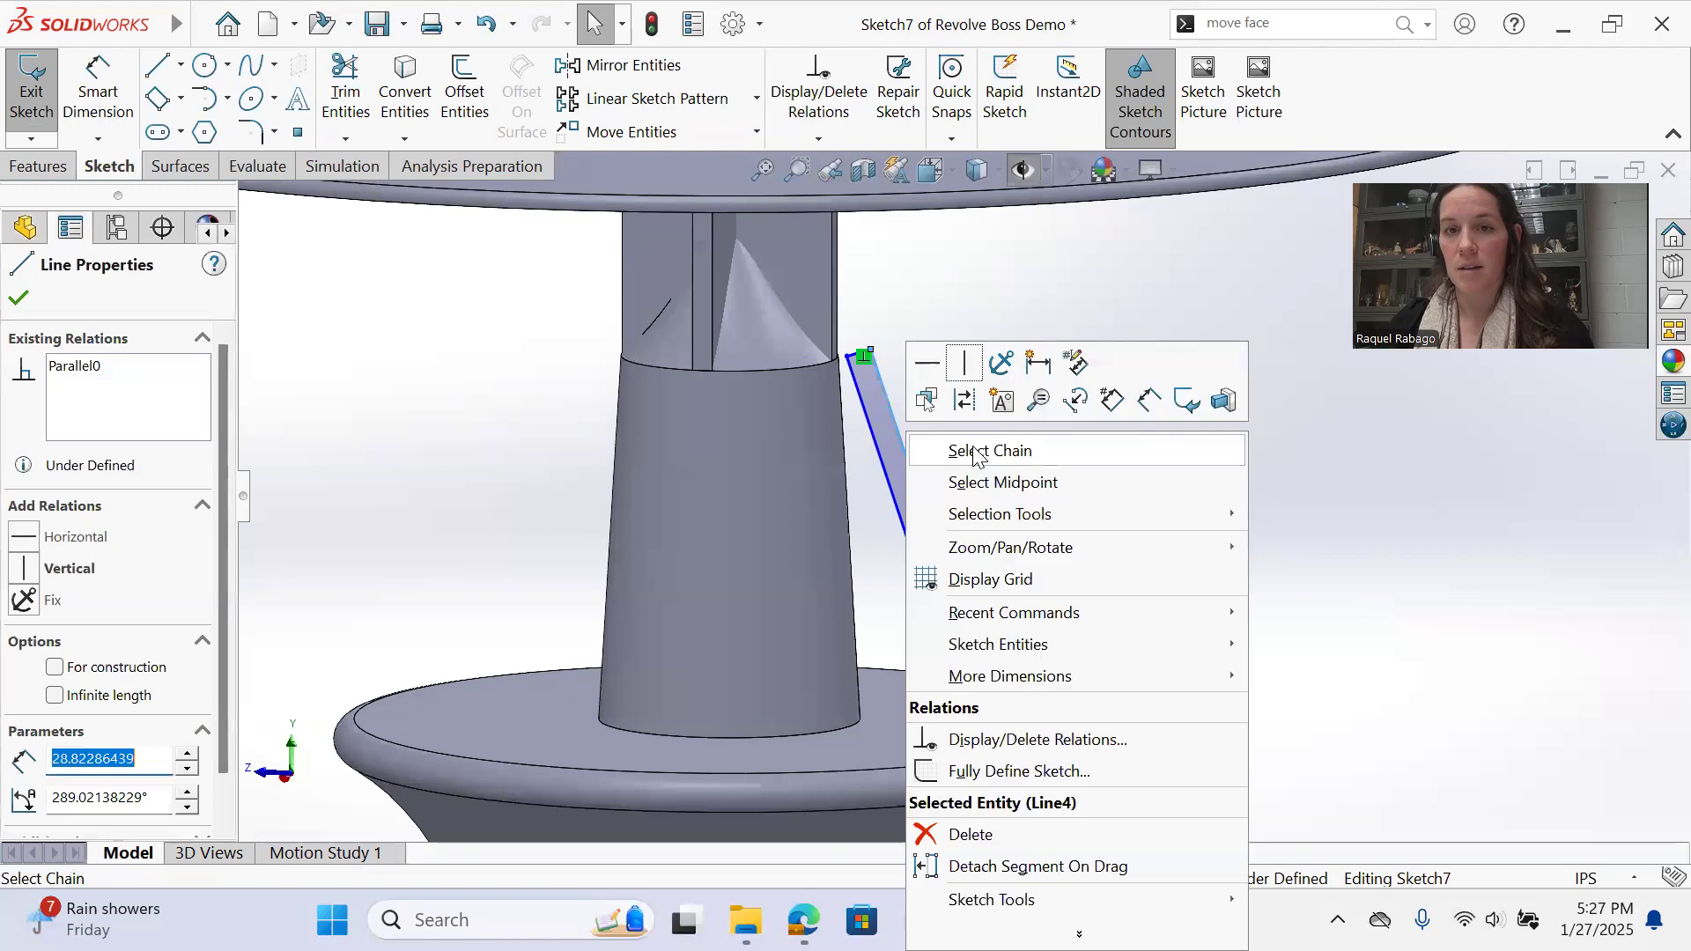
pyautogui.click(974, 452)
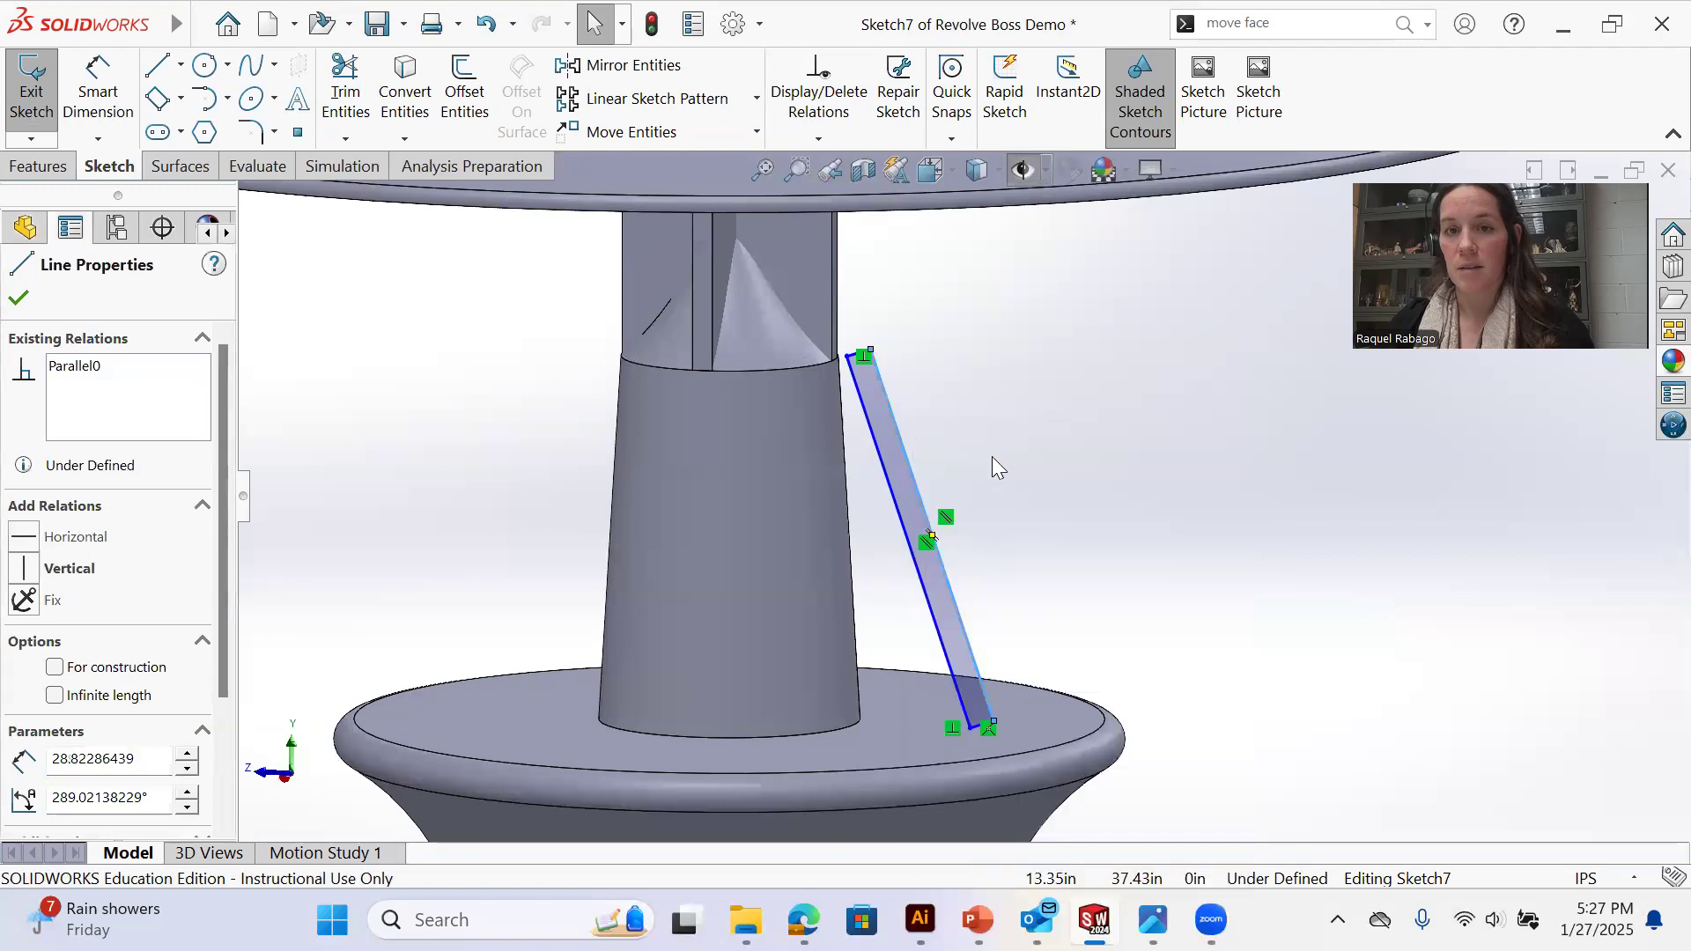
pyautogui.click(974, 498)
pyautogui.scroll(-2, 936, 568)
pyautogui.scroll(2, 951, 546)
pyautogui.moveTo(930, 541)
pyautogui.mouseDown(button='middle')
pyautogui.moveTo(903, 574)
pyautogui.moveTo(901, 521)
pyautogui.mouseUp(button='middle')
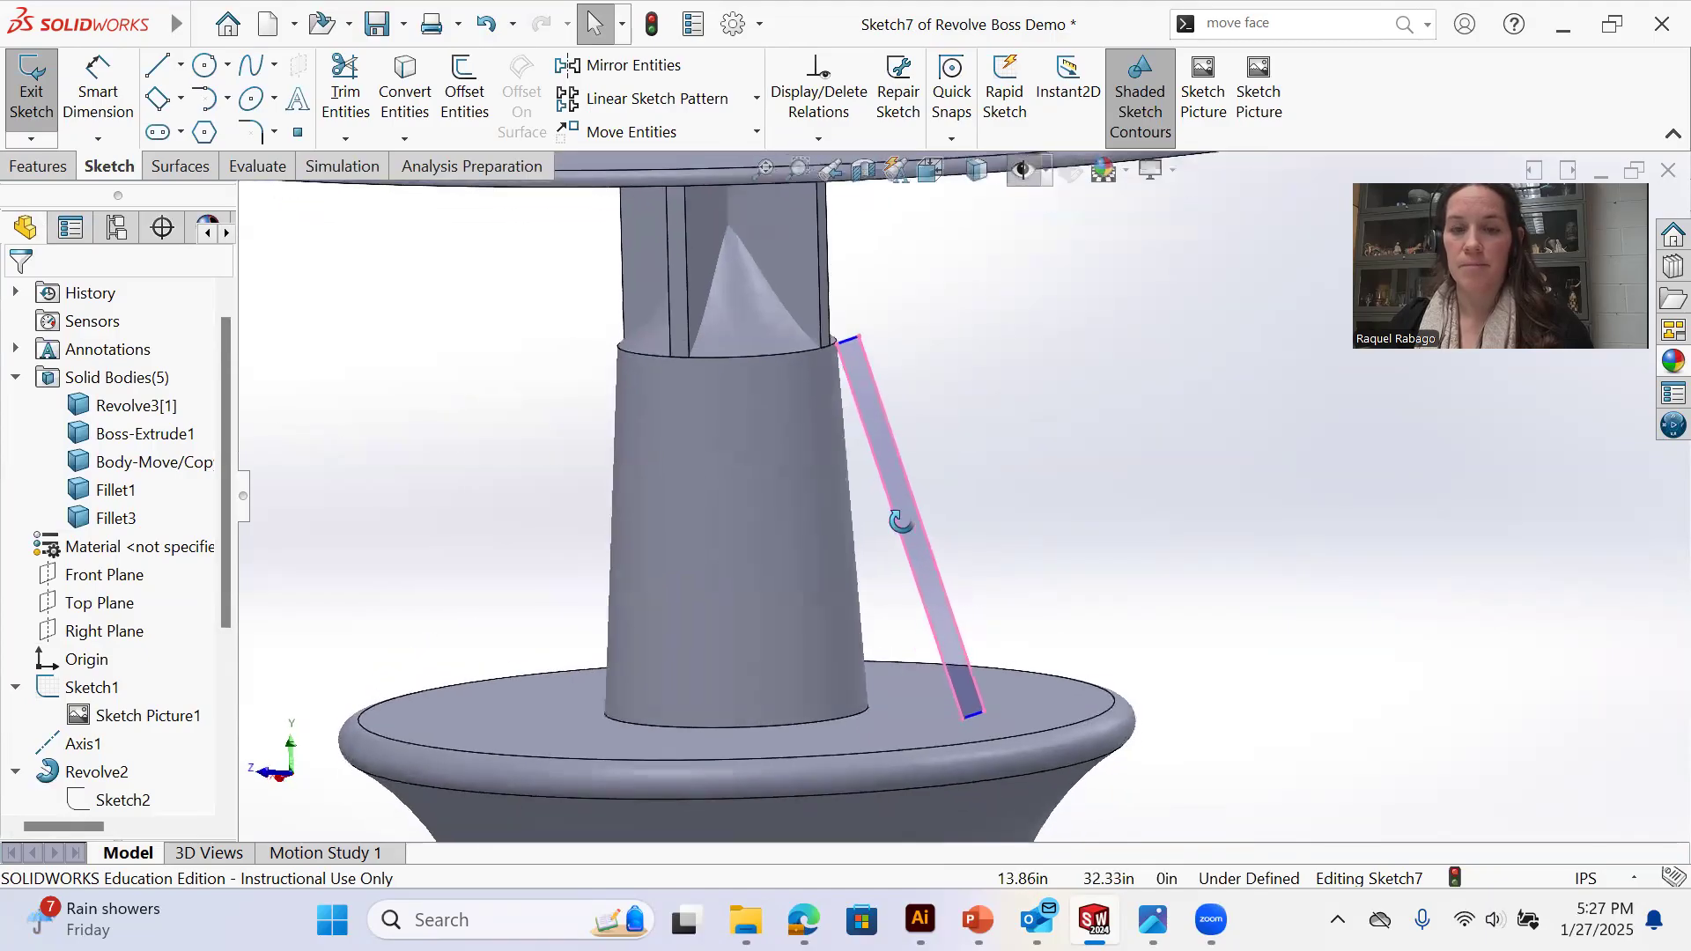
pyautogui.scroll(-2, 1037, 727)
pyautogui.moveTo(921, 628)
pyautogui.mouseDown(button='middle')
pyautogui.moveTo(828, 634)
pyautogui.moveTo(789, 679)
pyautogui.moveTo(900, 614)
pyautogui.moveTo(929, 650)
pyautogui.moveTo(912, 633)
pyautogui.mouseUp(button='middle')
pyautogui.scroll(-2, 809, 339)
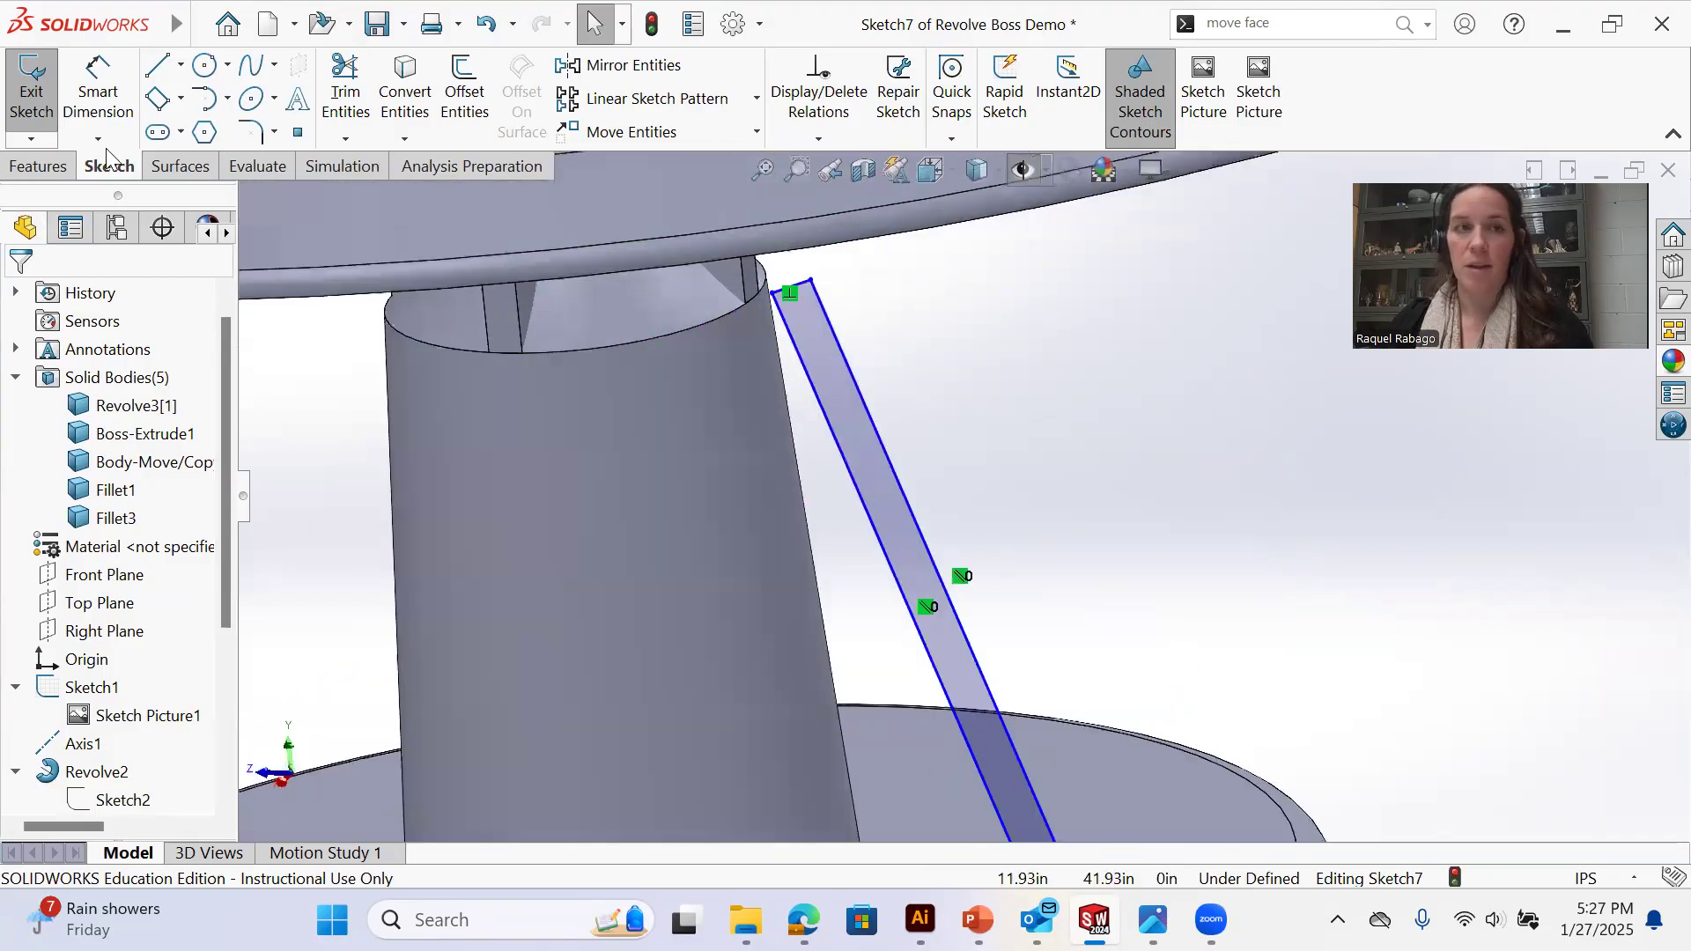
# Dimension the slanted rectangle's short upper edge to 1.5 in
pyautogui.click(98, 92)
pyautogui.scroll(-2, 797, 326)
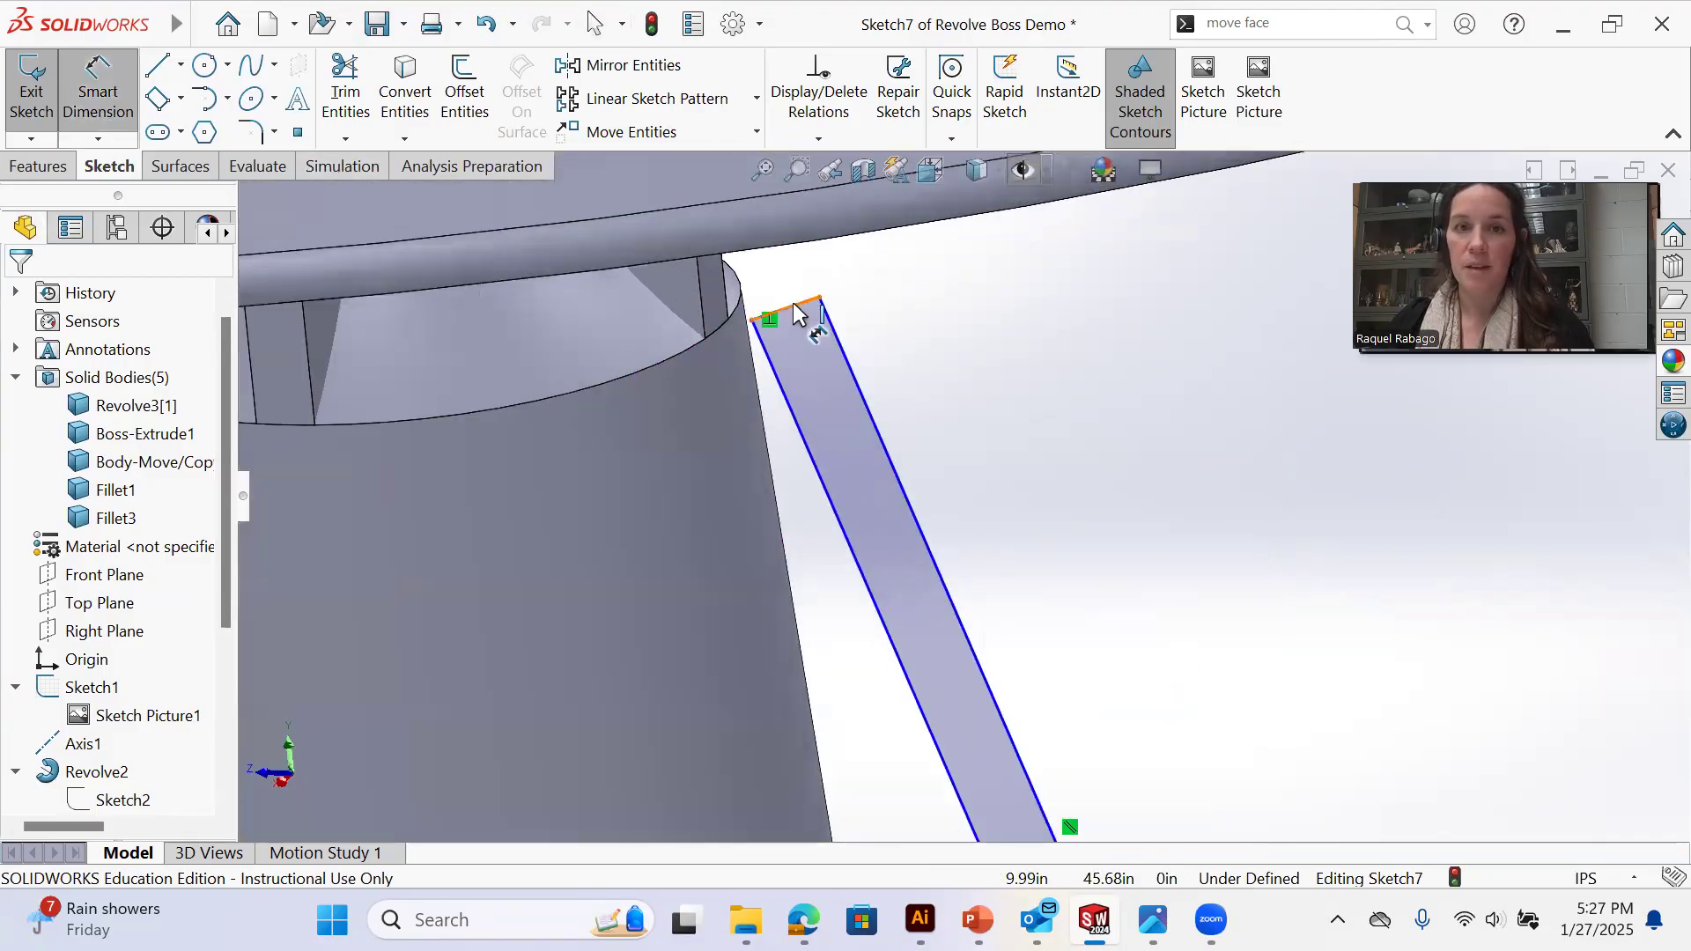
pyautogui.click(795, 306)
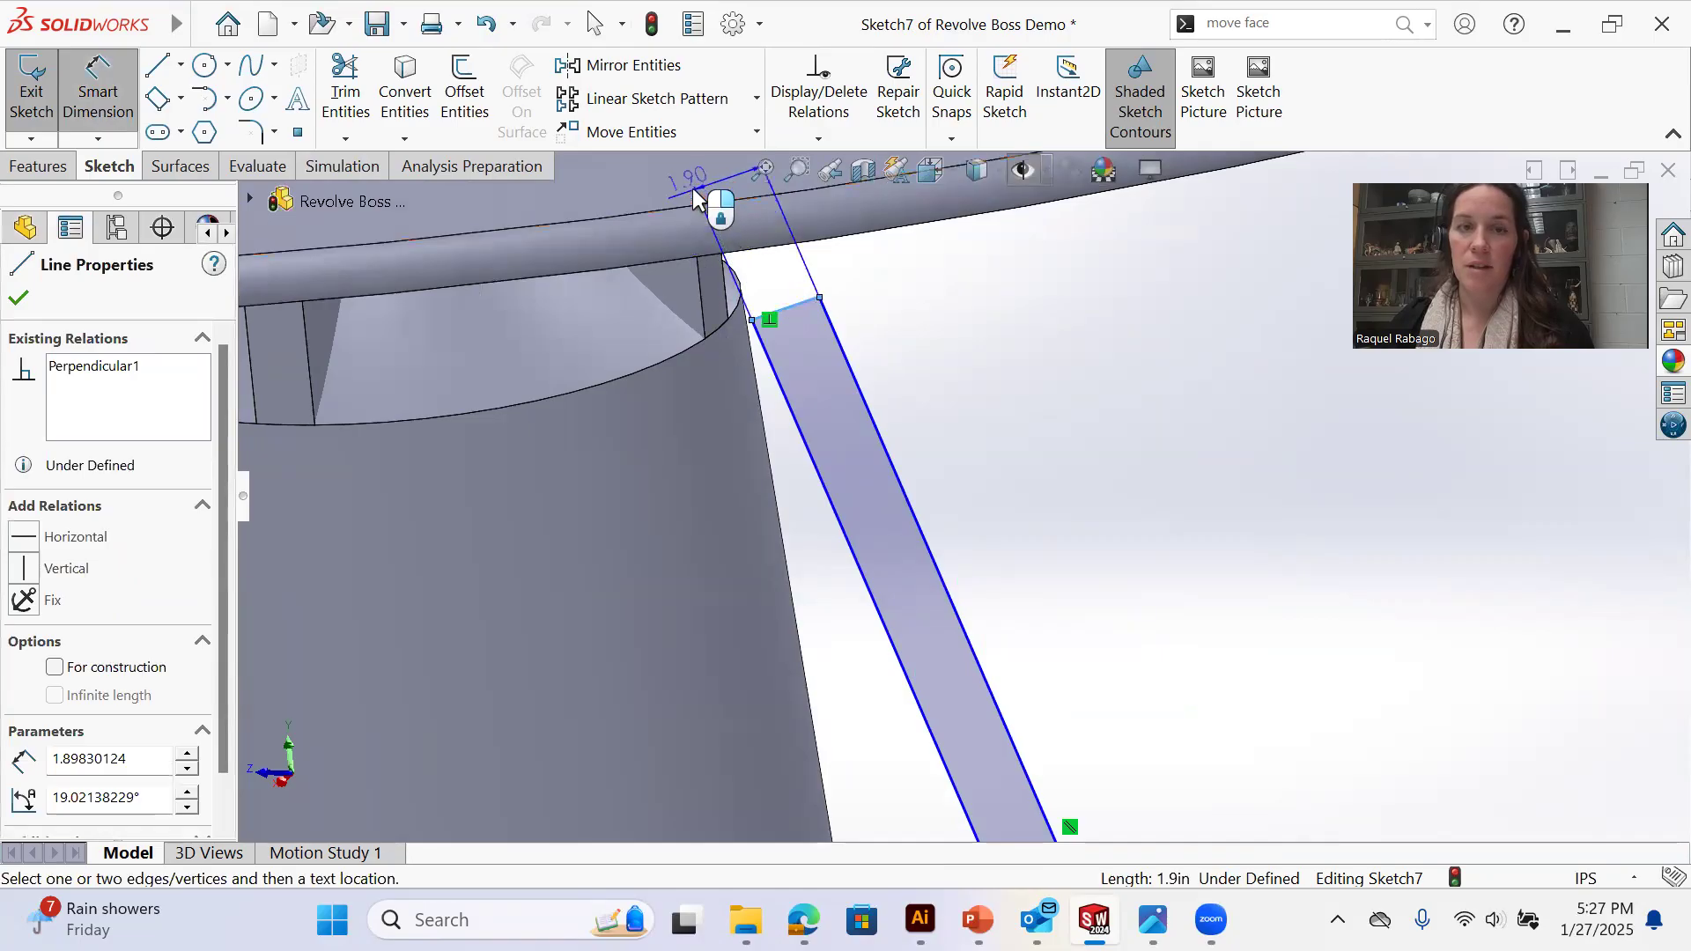
pyautogui.click(694, 188)
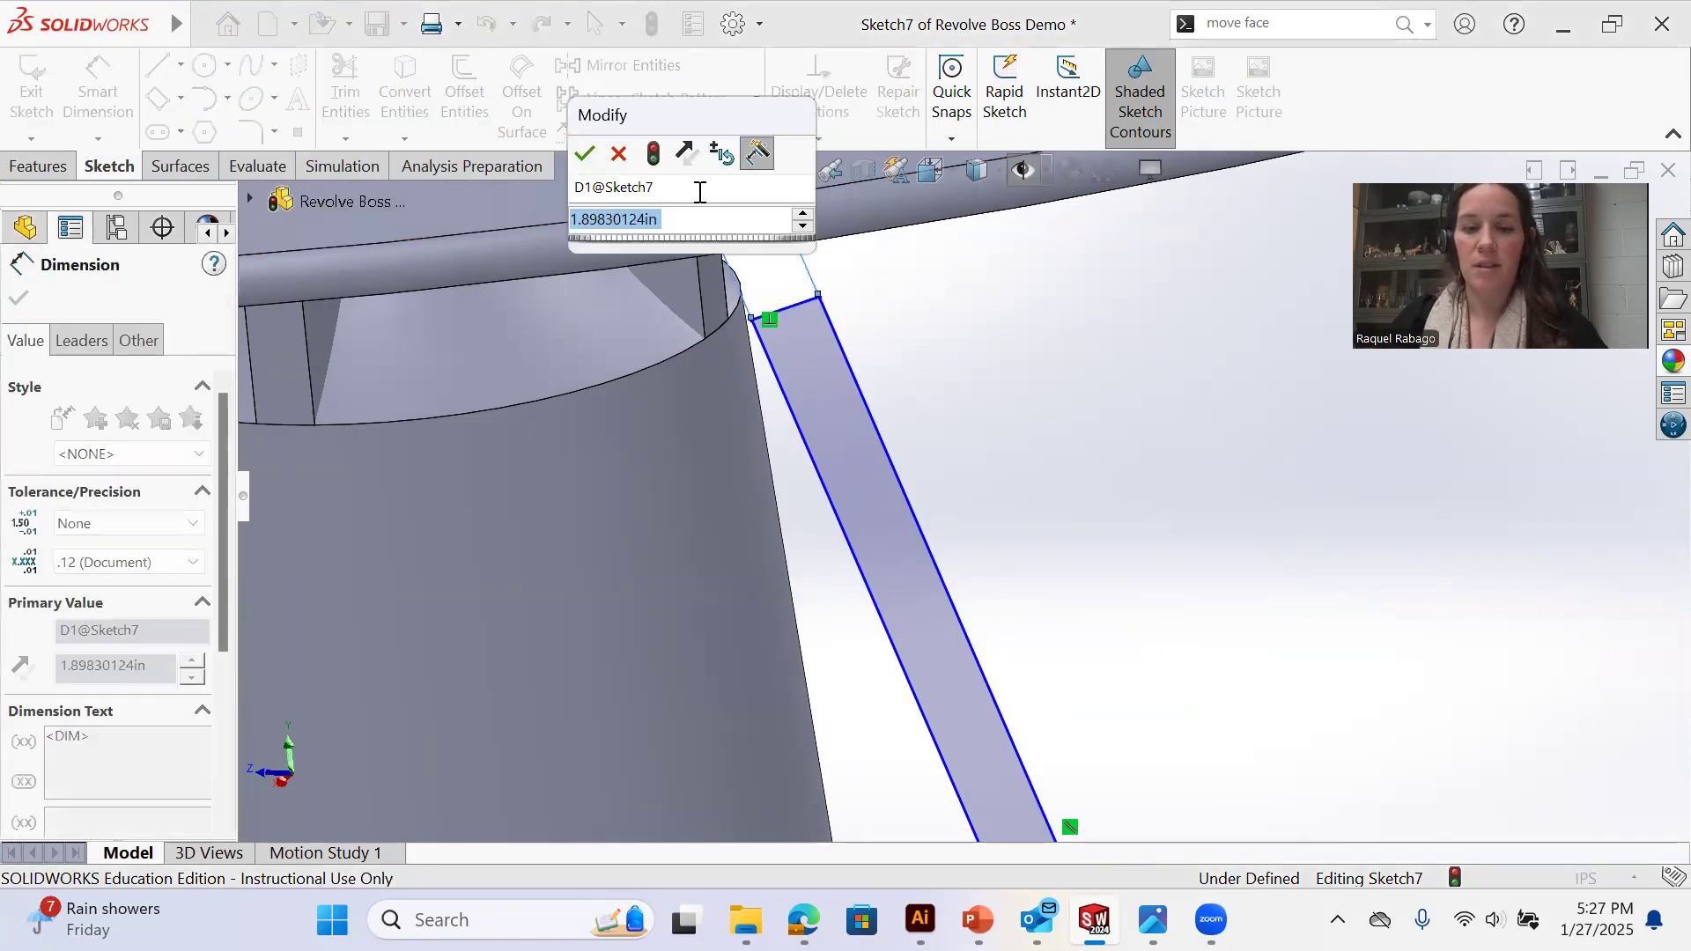
pyautogui.write('1.5')
pyautogui.press('Return')
pyautogui.rightClick(943, 419)
pyautogui.click(996, 501)
pyautogui.scroll(5, 1021, 502)
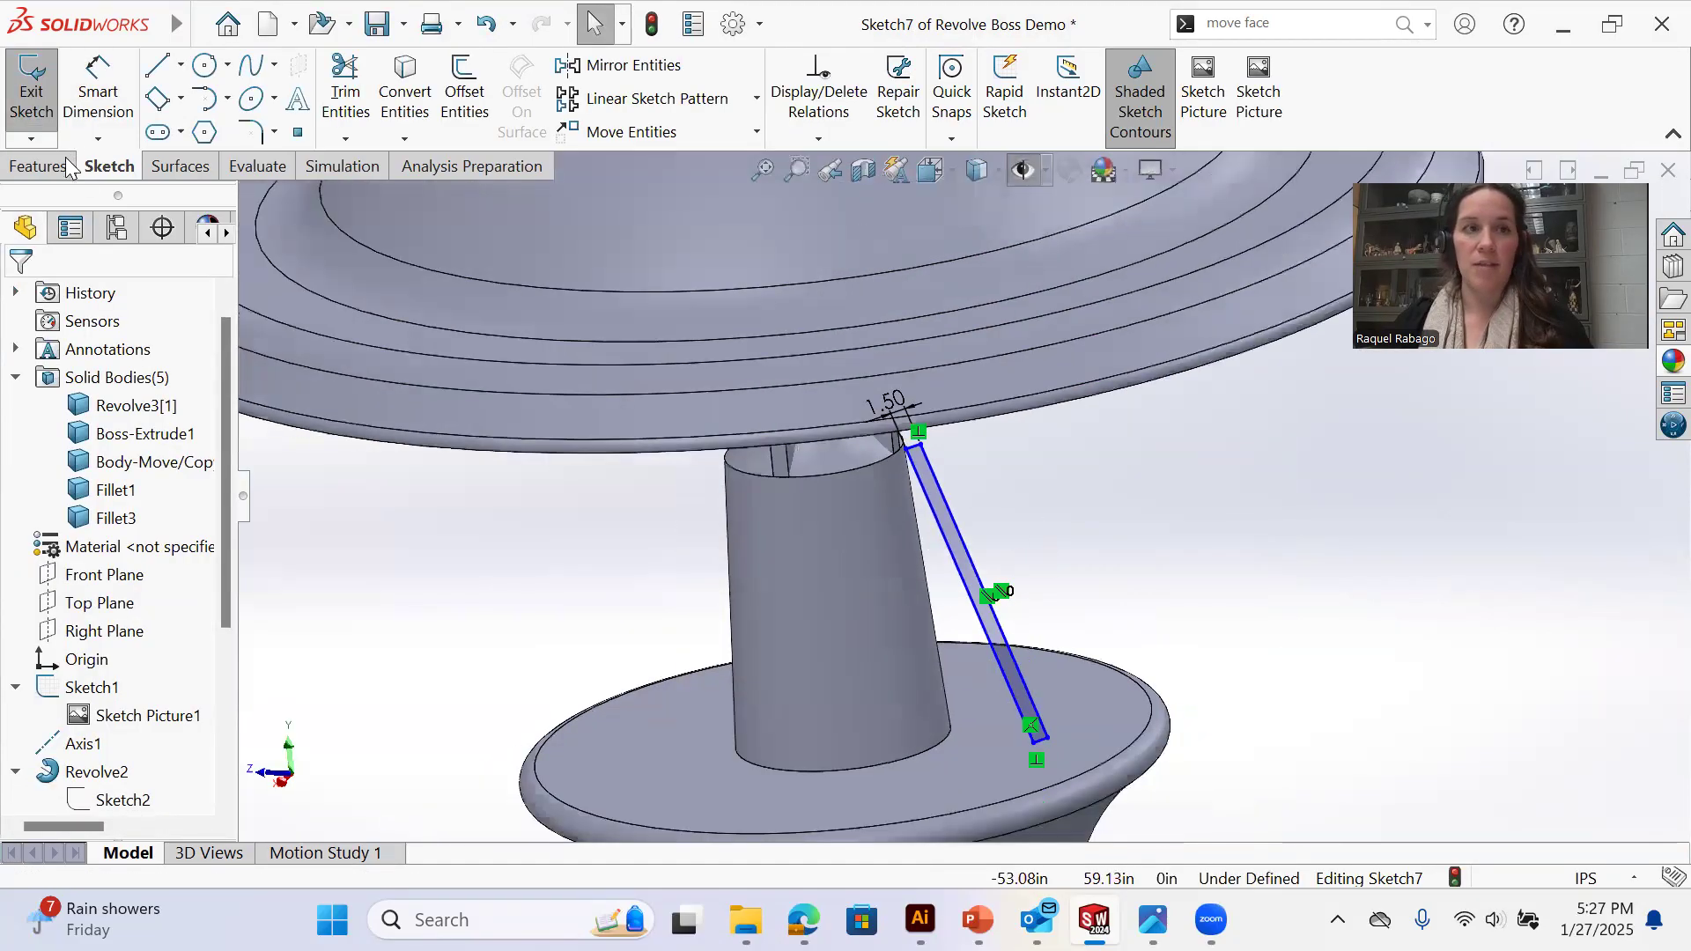
# Start an Extruded Boss of the slanted rectangle with the Mid Plane end condition and a depth of 18 in
pyautogui.click(39, 166)
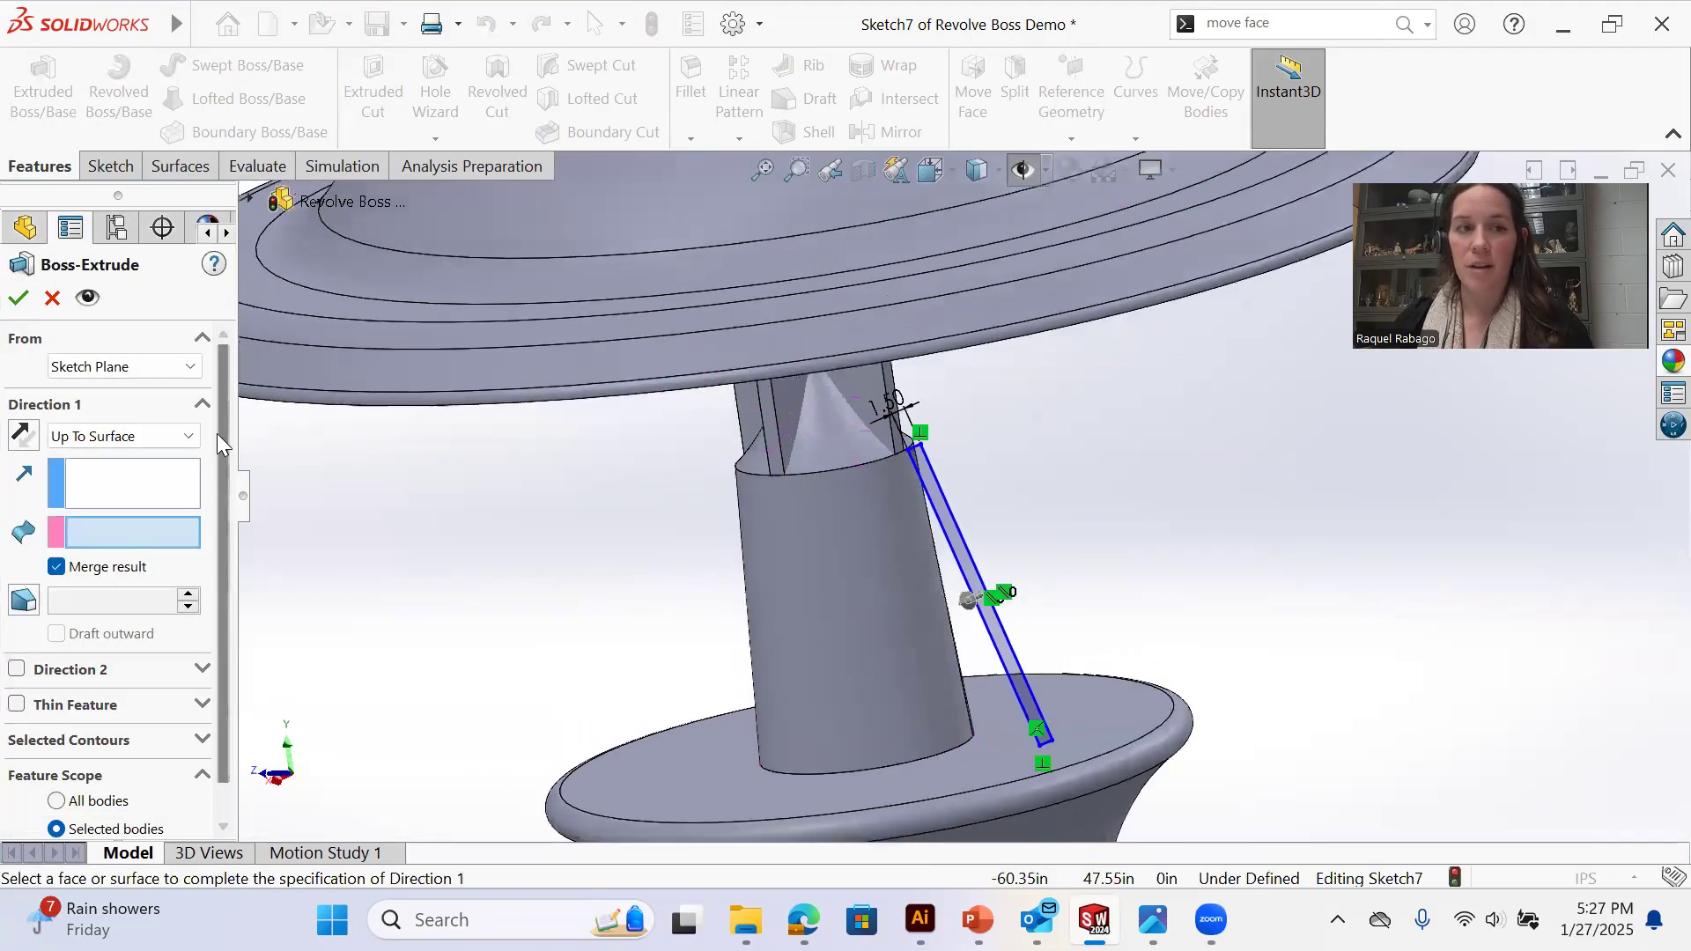
pyautogui.click(121, 438)
pyautogui.click(114, 460)
pyautogui.click(121, 438)
pyautogui.click(113, 571)
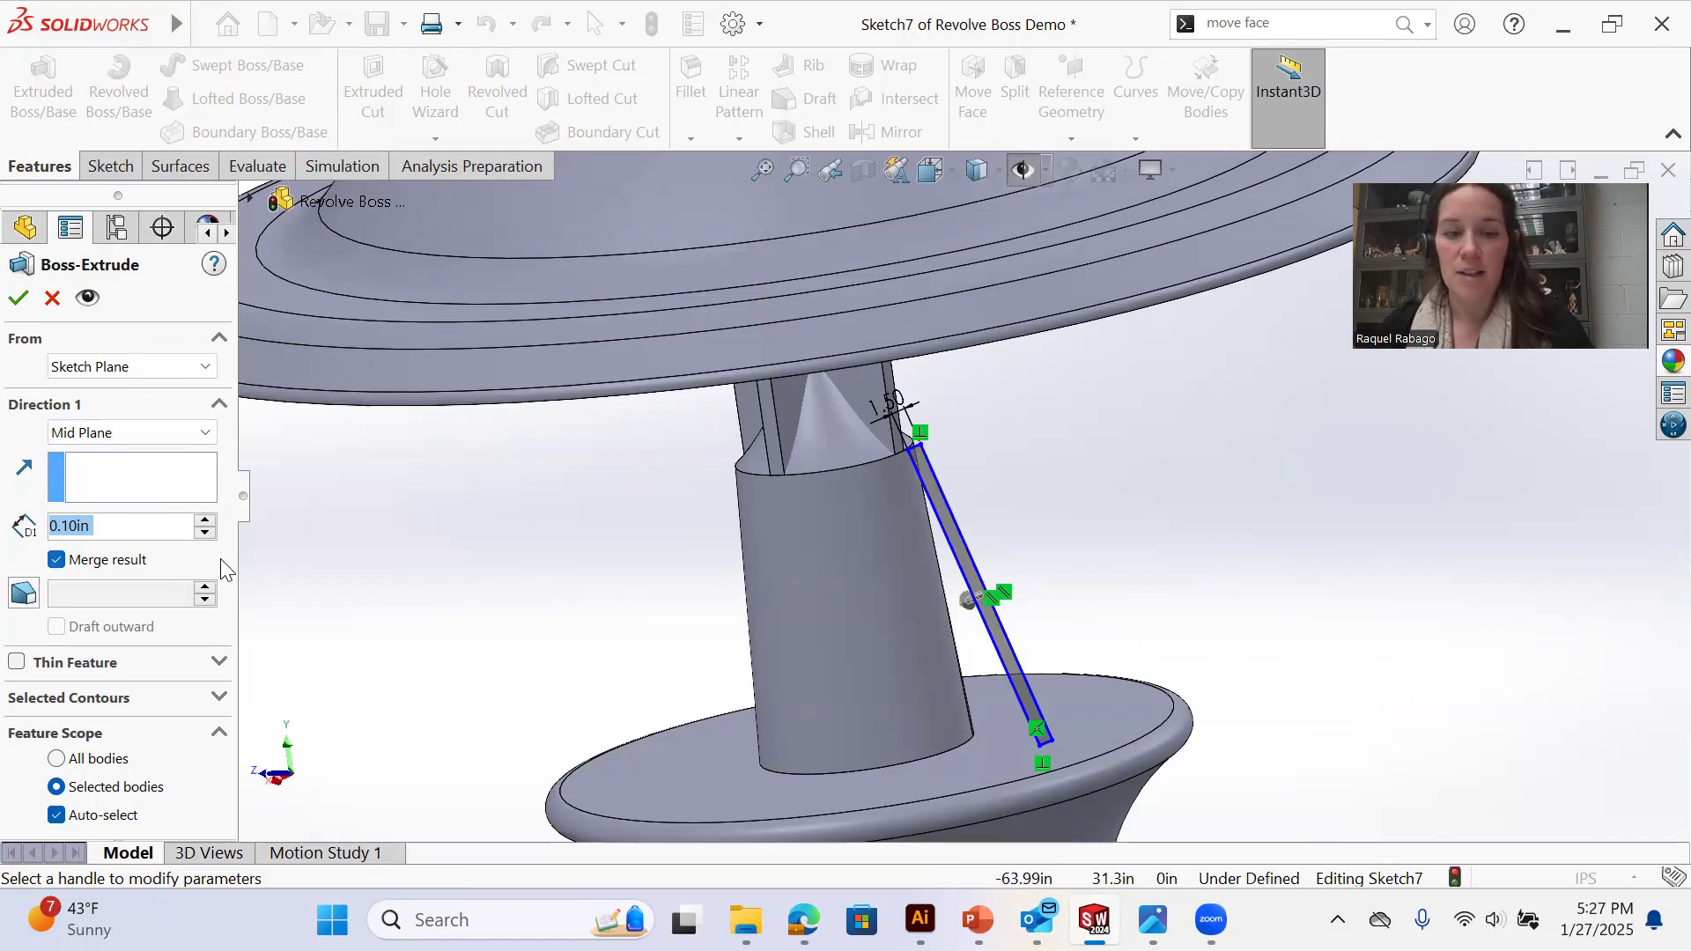
pyautogui.press('Return')
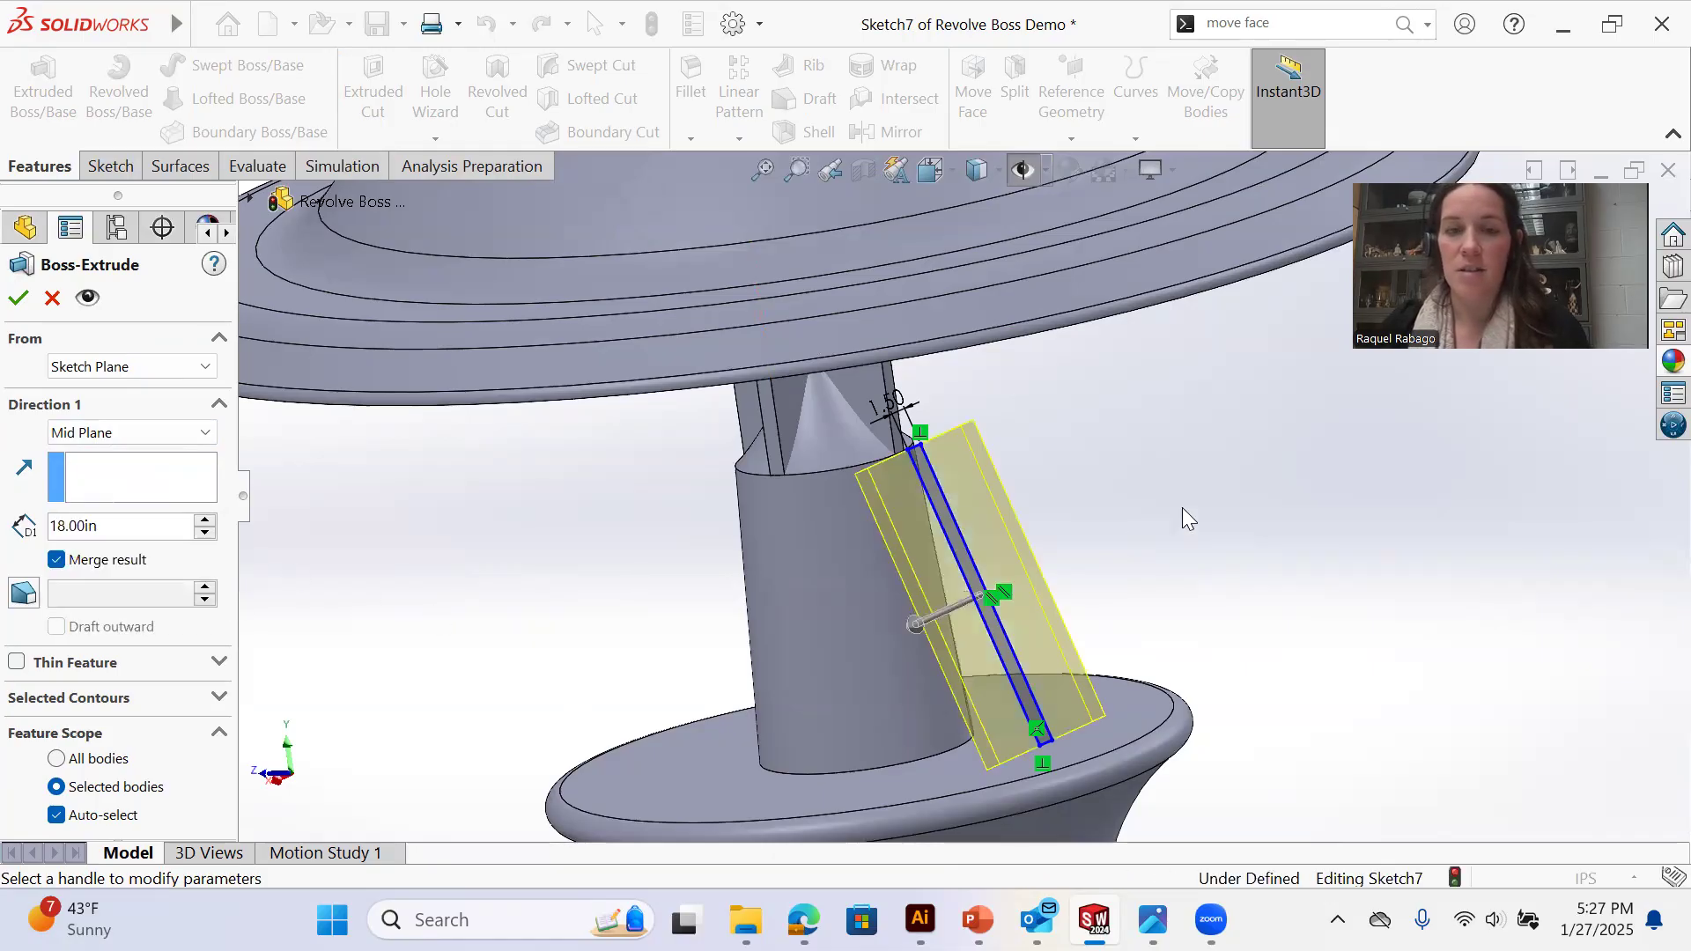
pyautogui.moveTo(1182, 508); pyautogui.dragTo(1056, 724, button='middle')
pyautogui.scroll(3, 1055, 724)
pyautogui.moveTo(1060, 665); pyautogui.dragTo(1031, 776, button='middle')
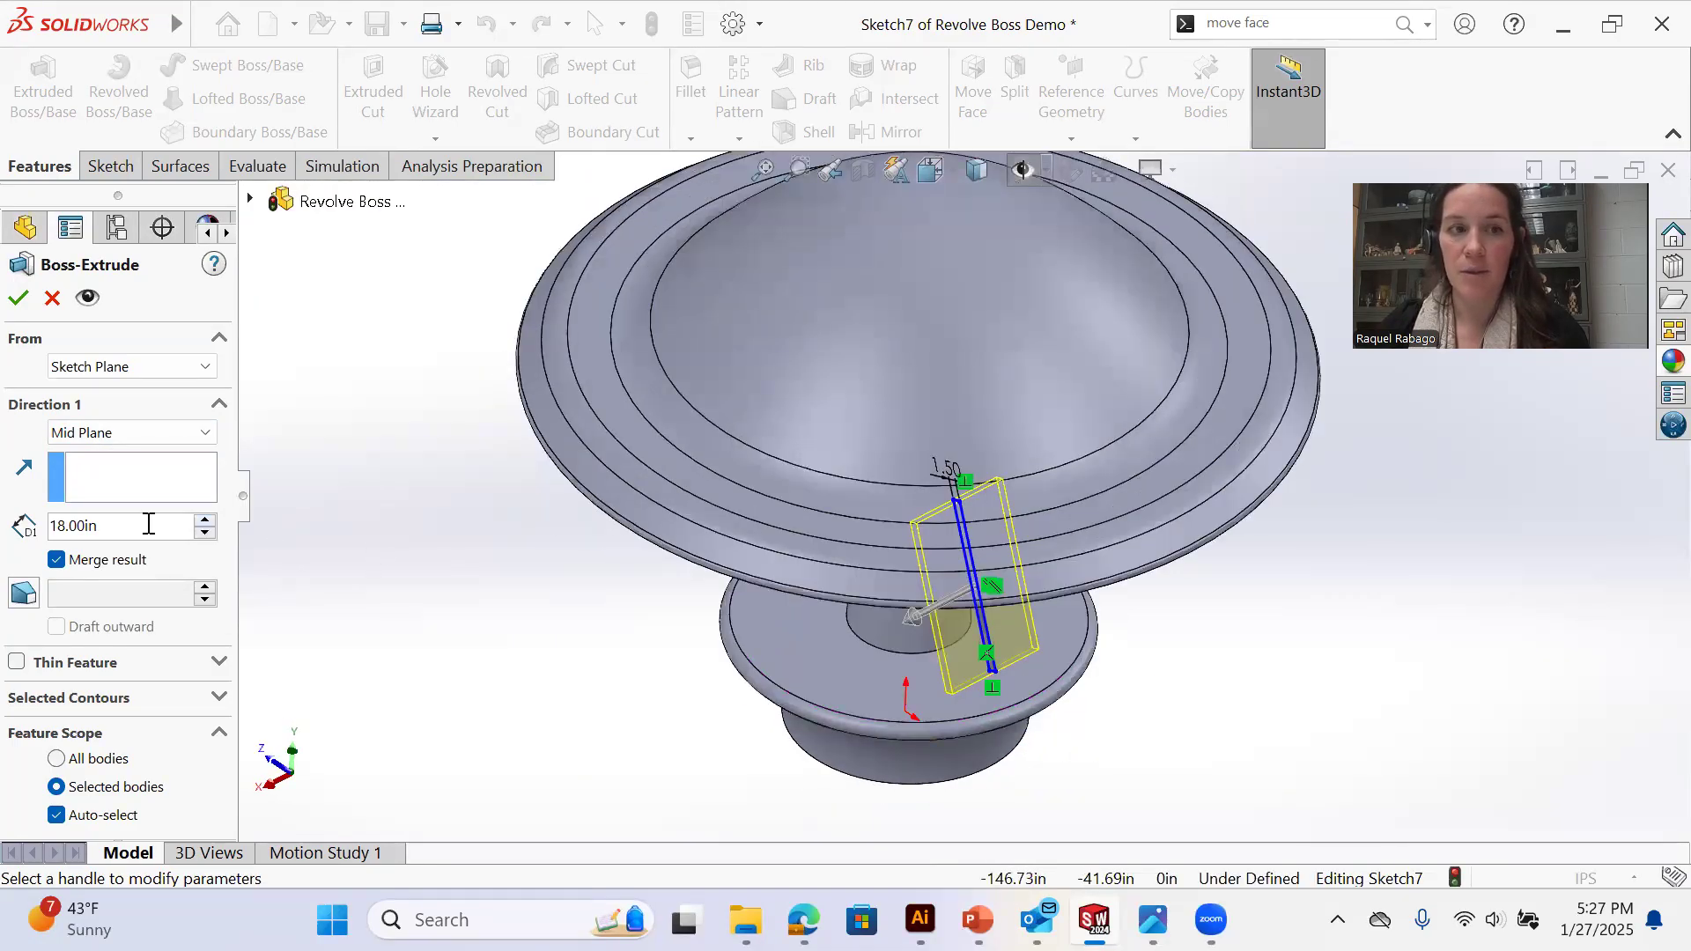
# Set the extrusion depth to 24 in, turn off Merge result, and complete the panel as a separate body
pyautogui.moveTo(141, 526); pyautogui.dragTo(2, 539)
pyautogui.write('24')
pyautogui.press('Return')
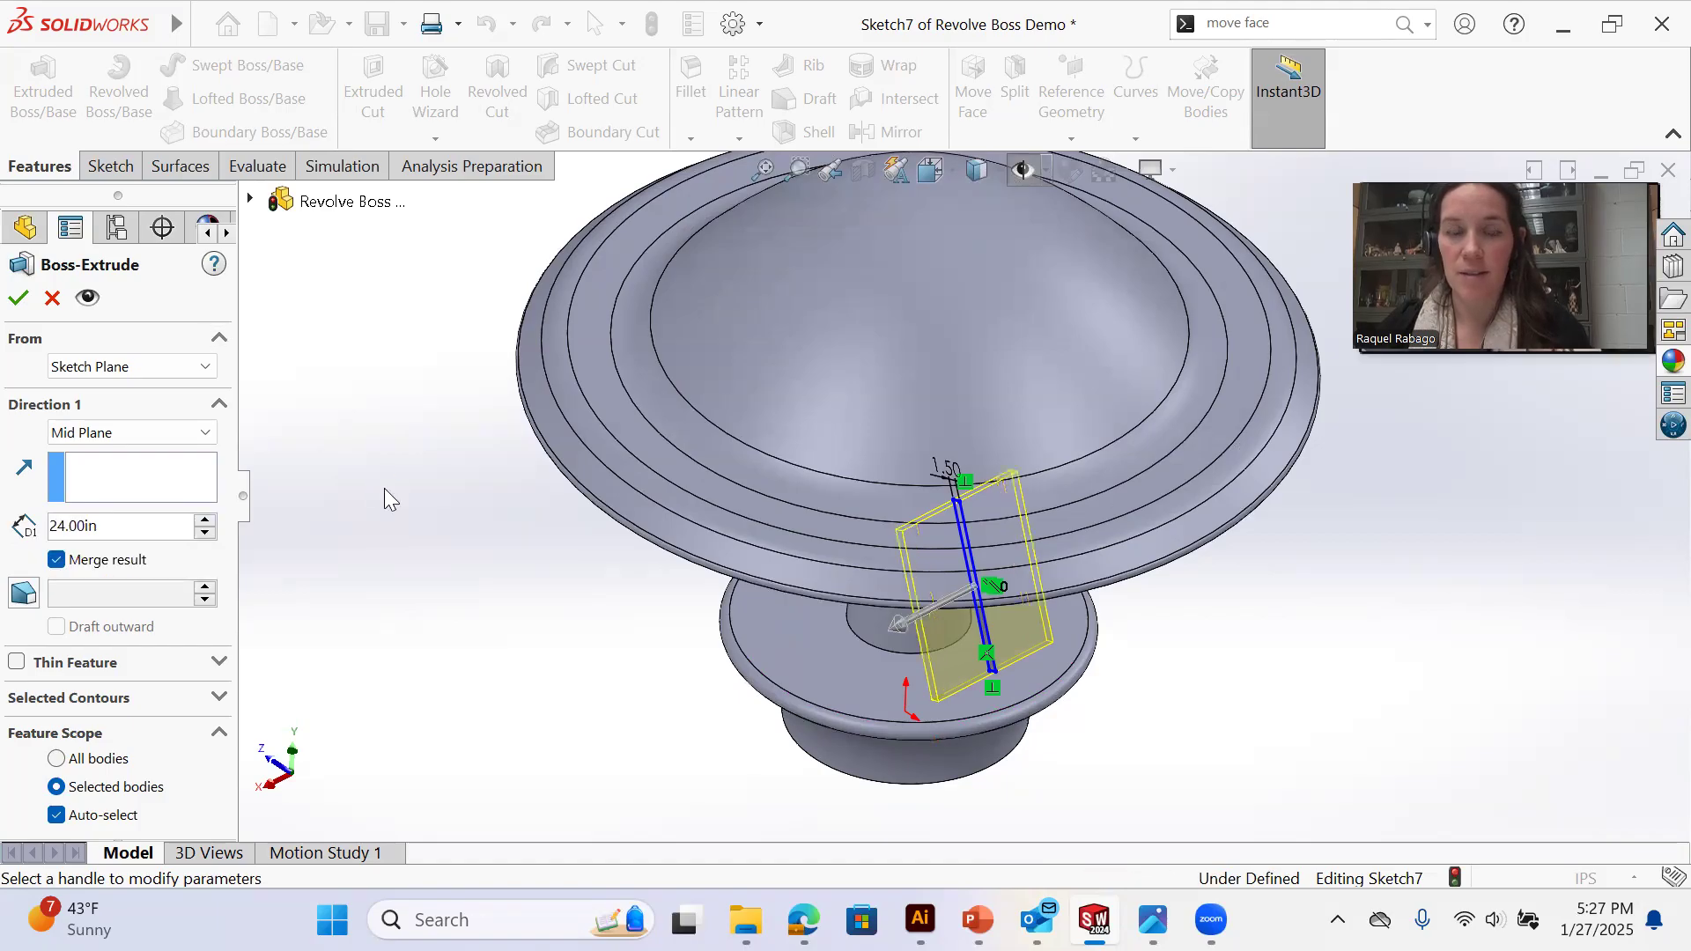
pyautogui.moveTo(1081, 581); pyautogui.dragTo(1013, 589, button='middle')
pyautogui.click(116, 563)
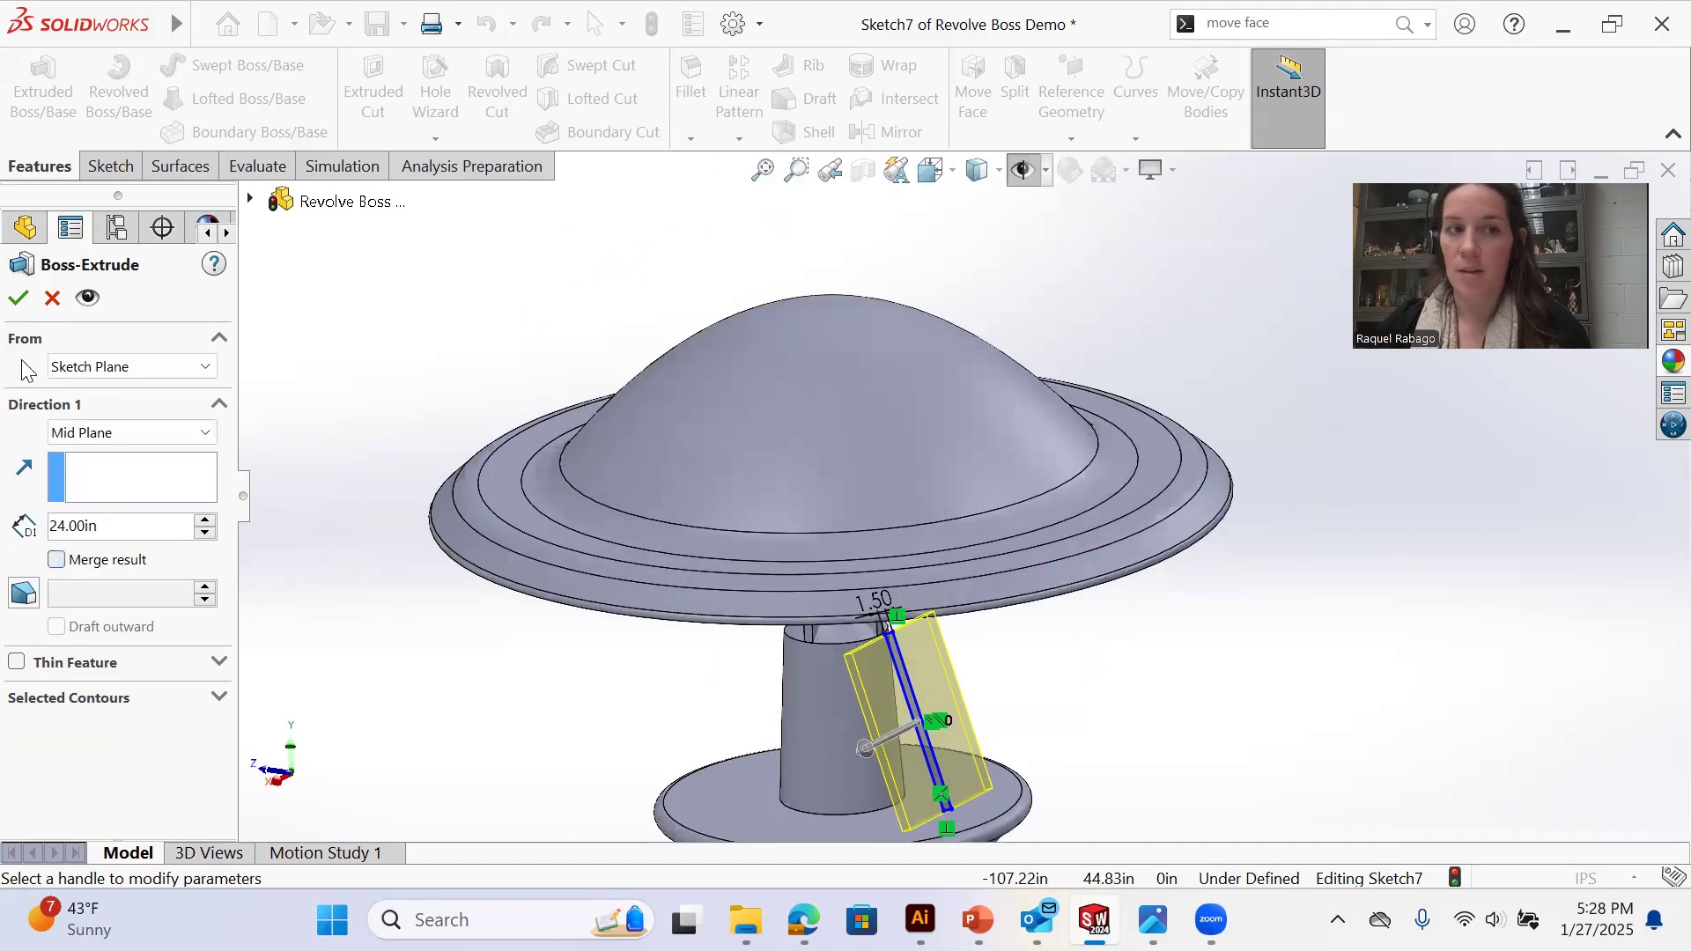
pyautogui.click(18, 298)
pyautogui.scroll(2, 1107, 743)
pyautogui.scroll(-3, 710, 640)
pyautogui.moveTo(1055, 667); pyautogui.dragTo(1273, 656, button='middle')
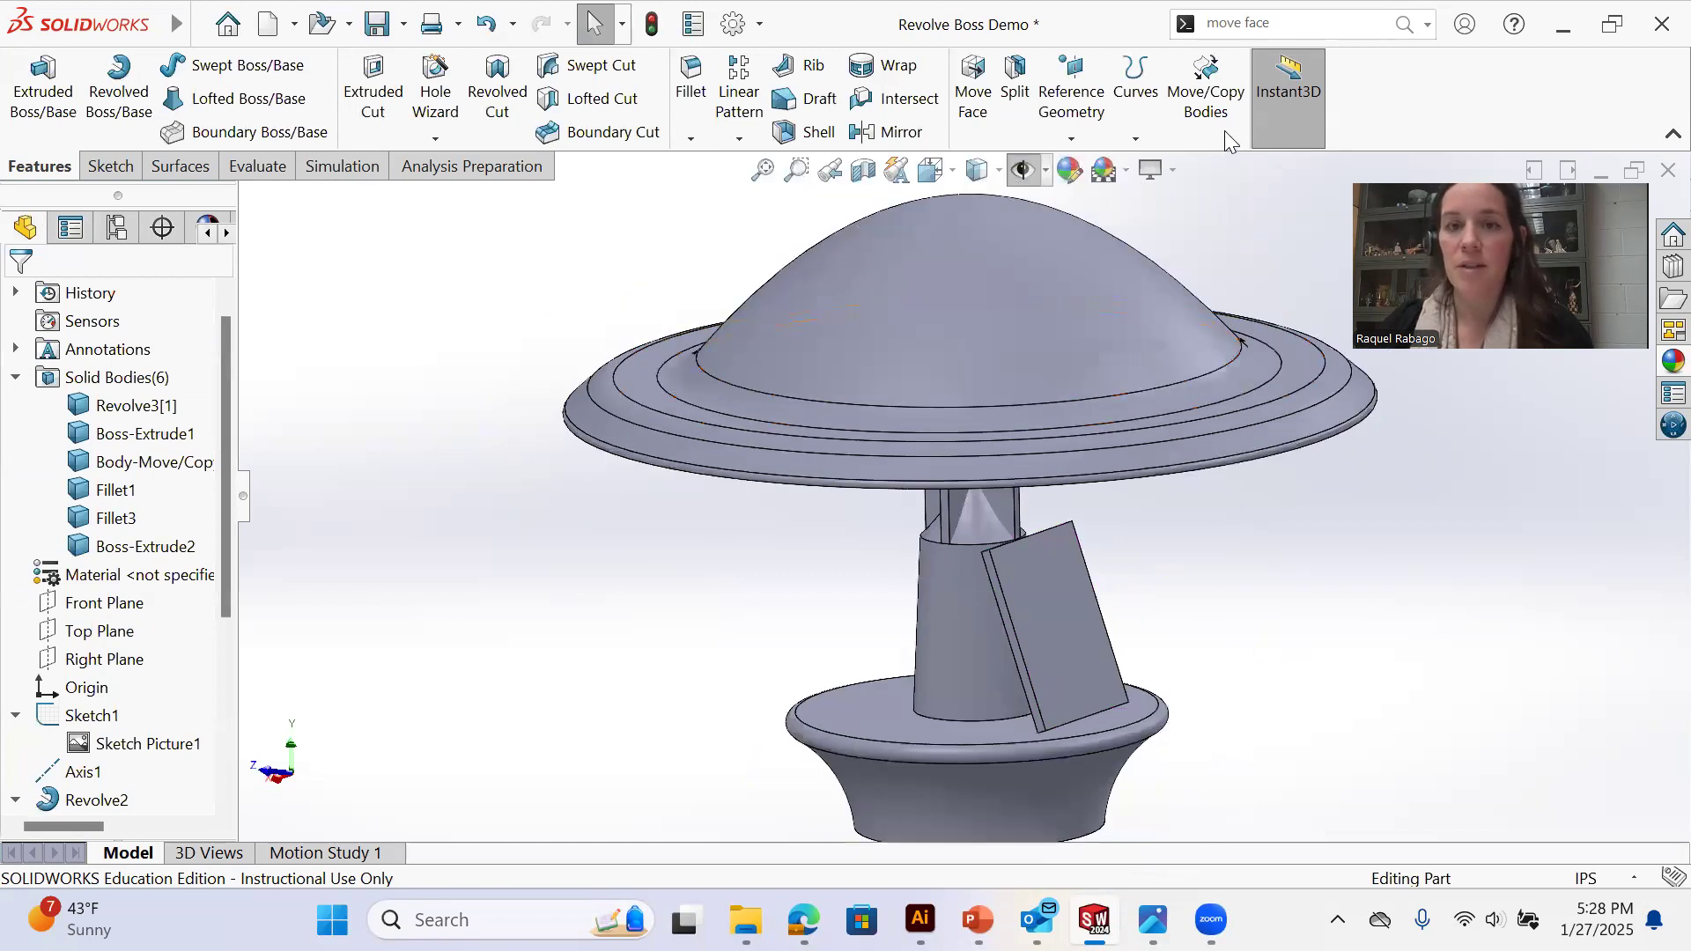
pyautogui.scroll(-2, 1155, 649)
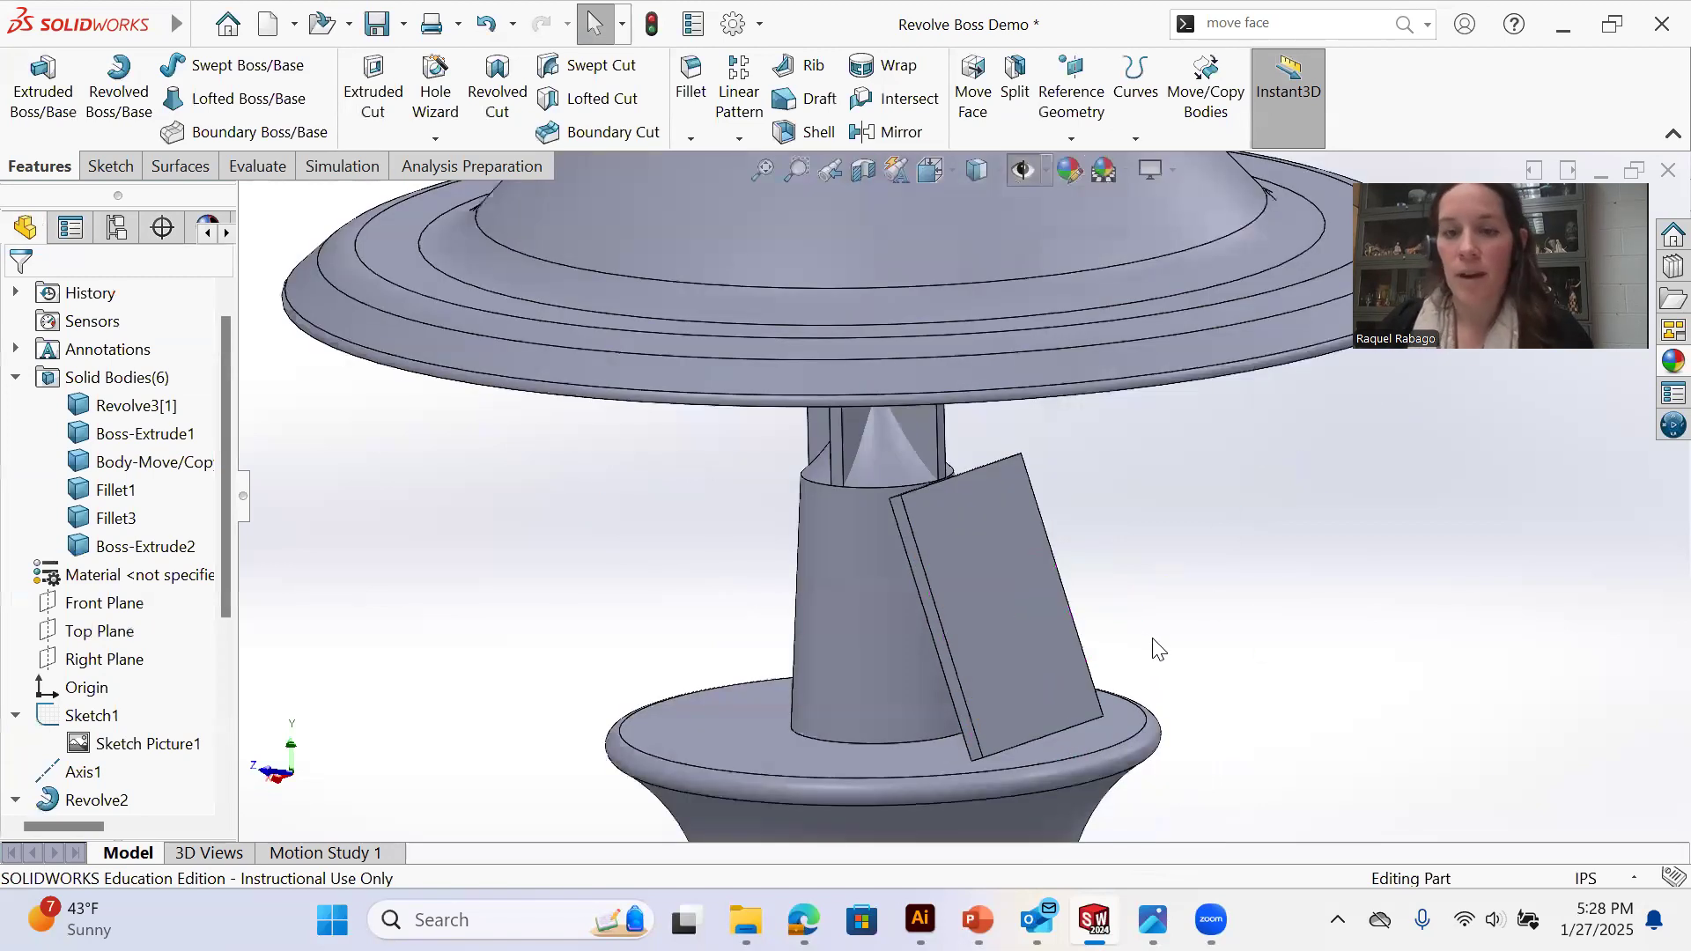
# Switch the model's reflective display on and back off, and look through the available pattern types
pyautogui.click(1167, 170)
pyautogui.click(1168, 208)
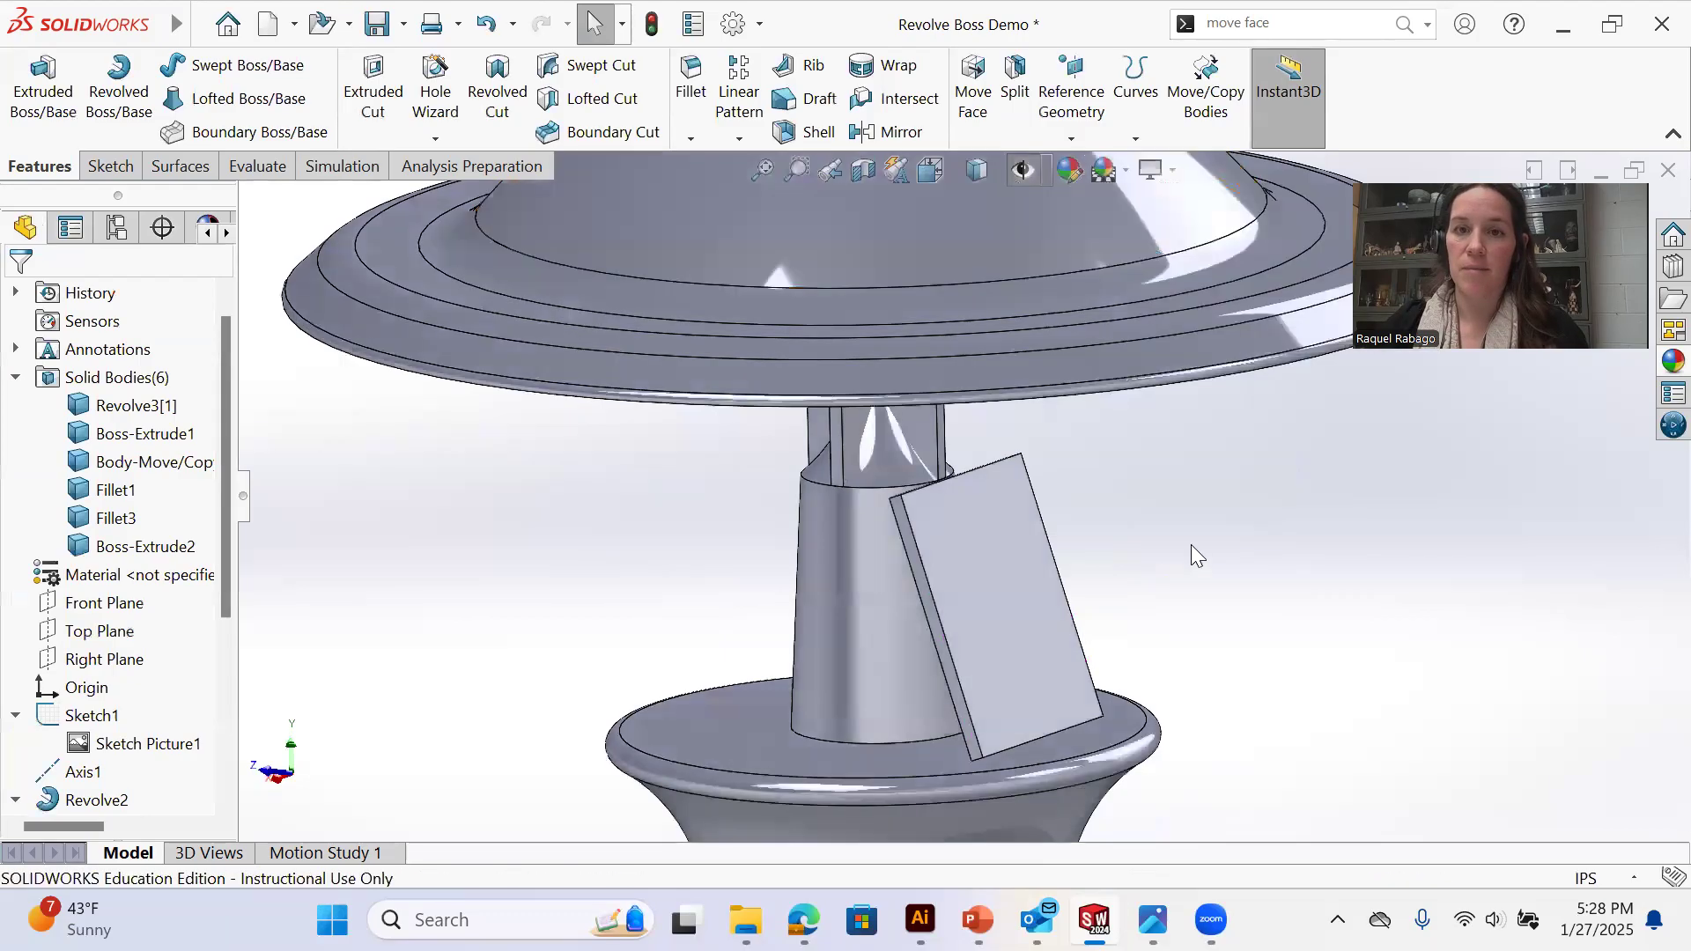
pyautogui.click(1154, 169)
pyautogui.click(1168, 207)
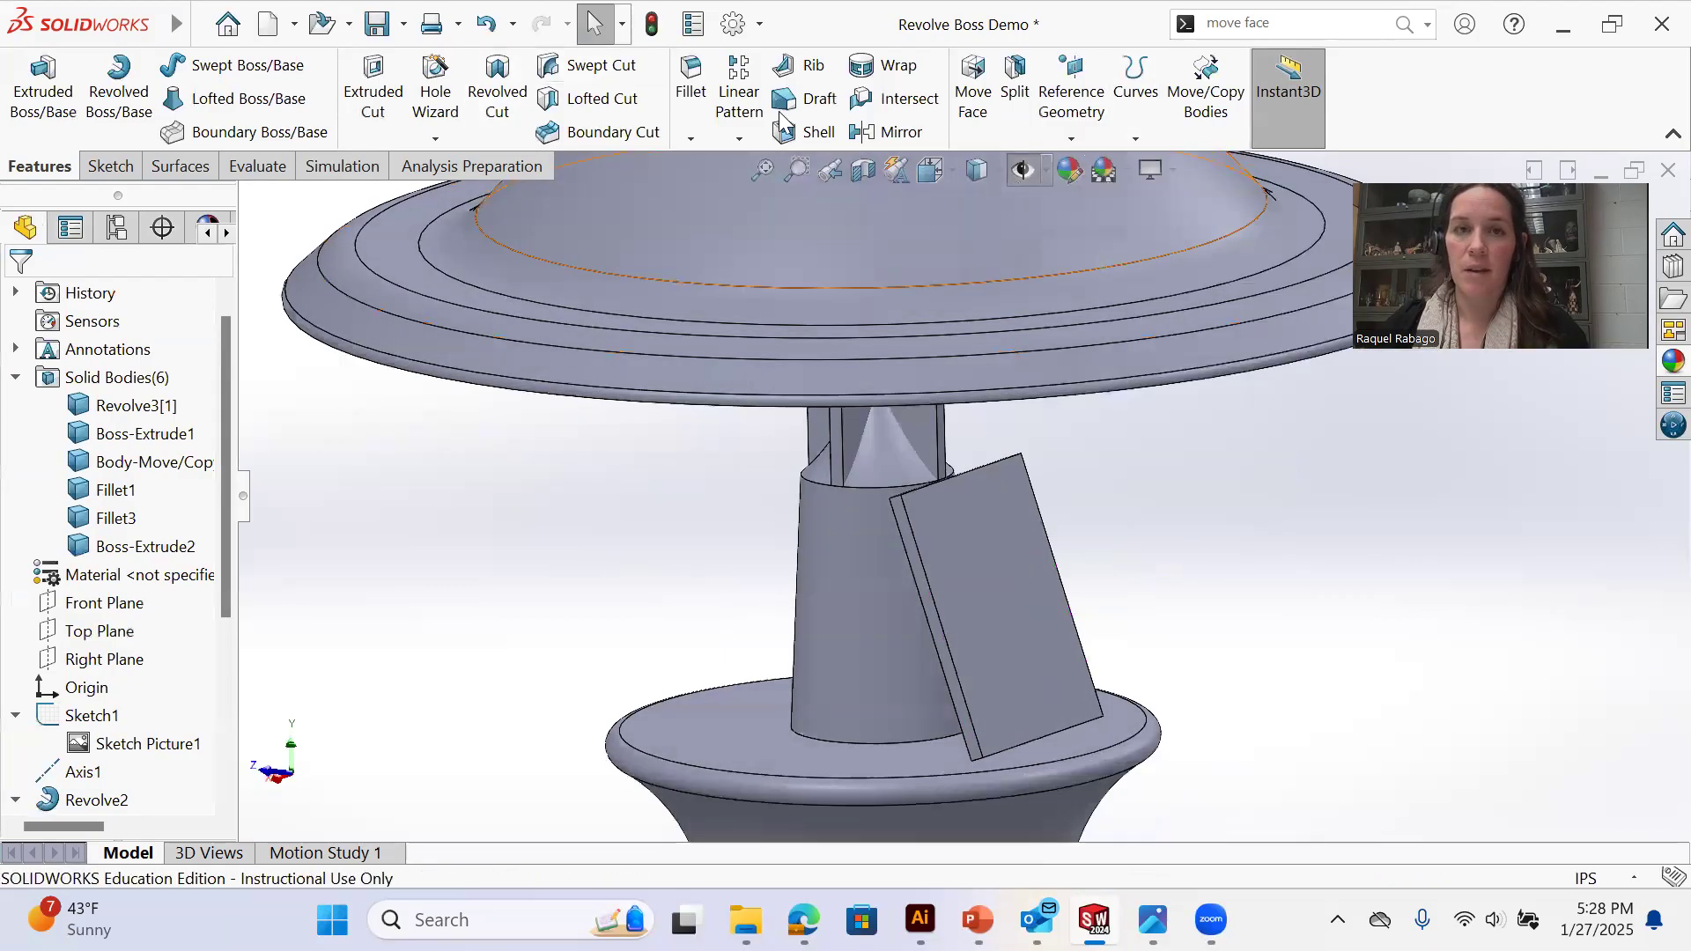
pyautogui.click(743, 141)
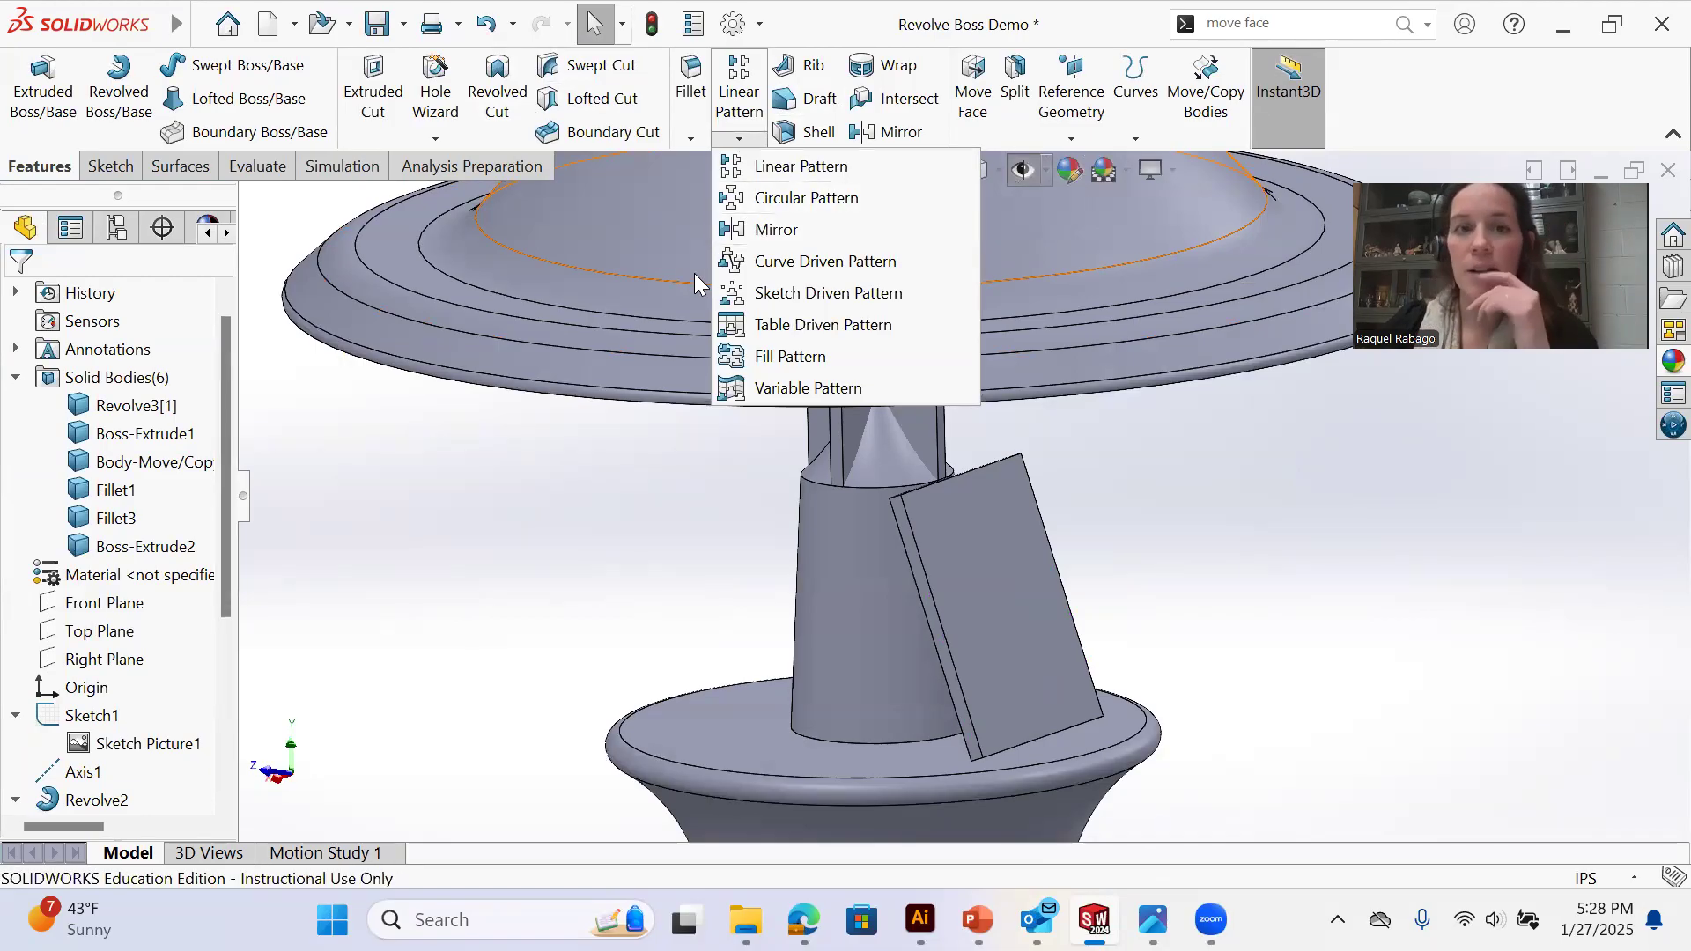
pyautogui.click(527, 477)
# Start a Move/Copy Body operation on the slanted panel with Copy enabled and Axis1 as the rotation reference
pyautogui.click(1189, 119)
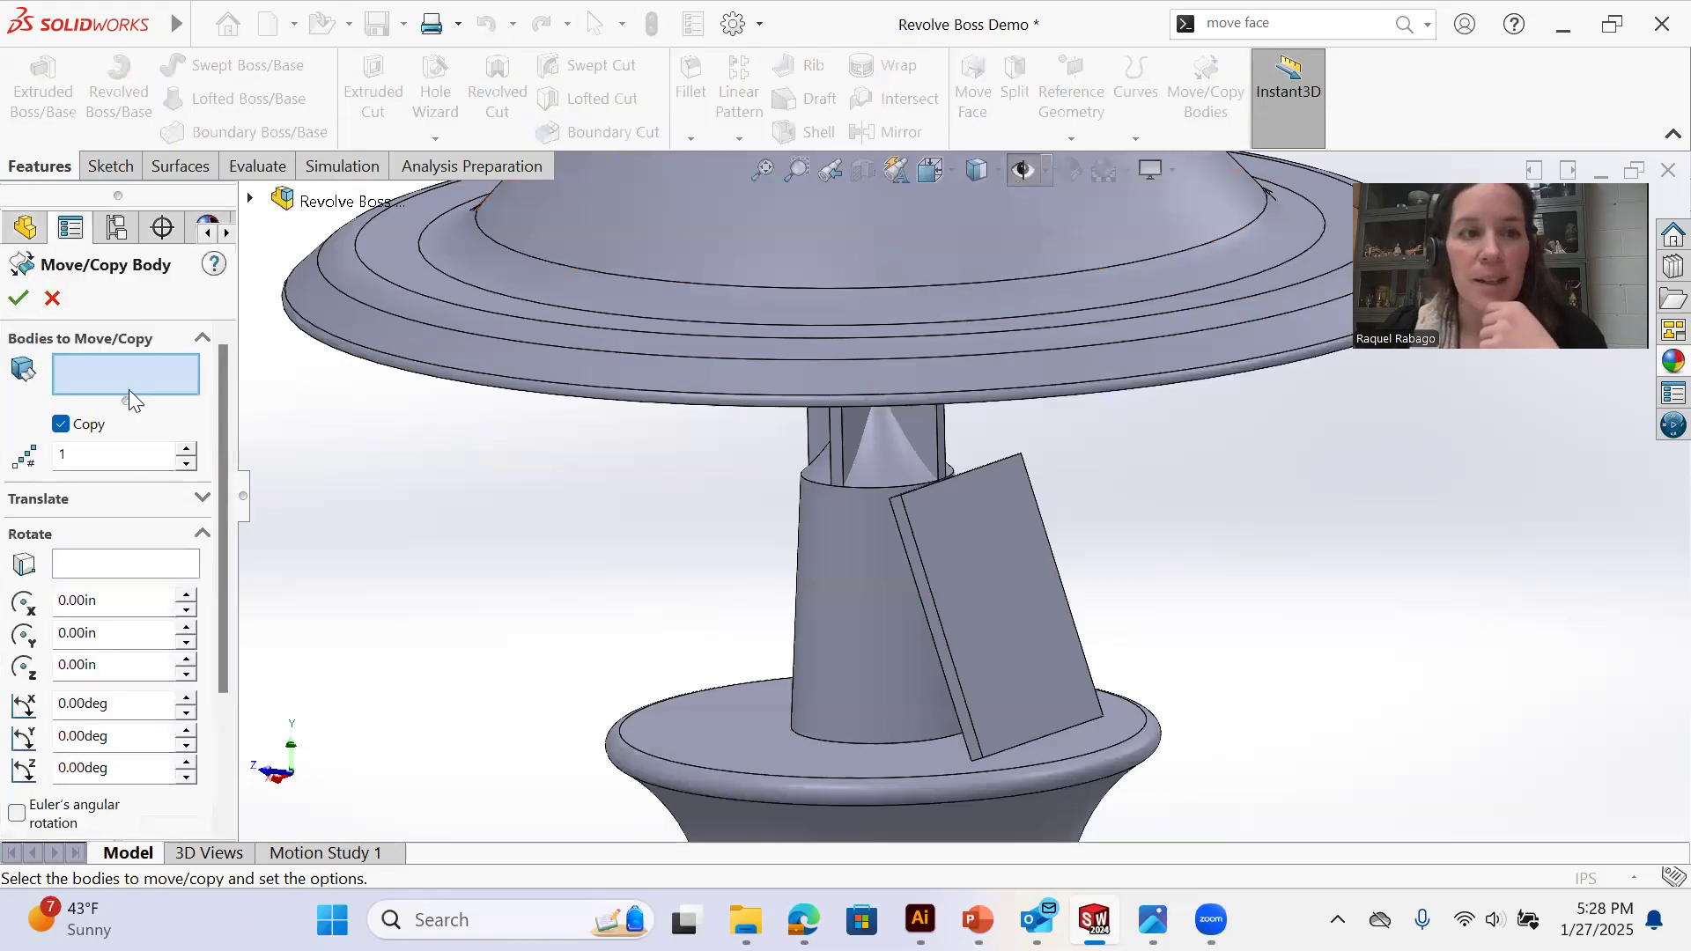
pyautogui.click(1006, 599)
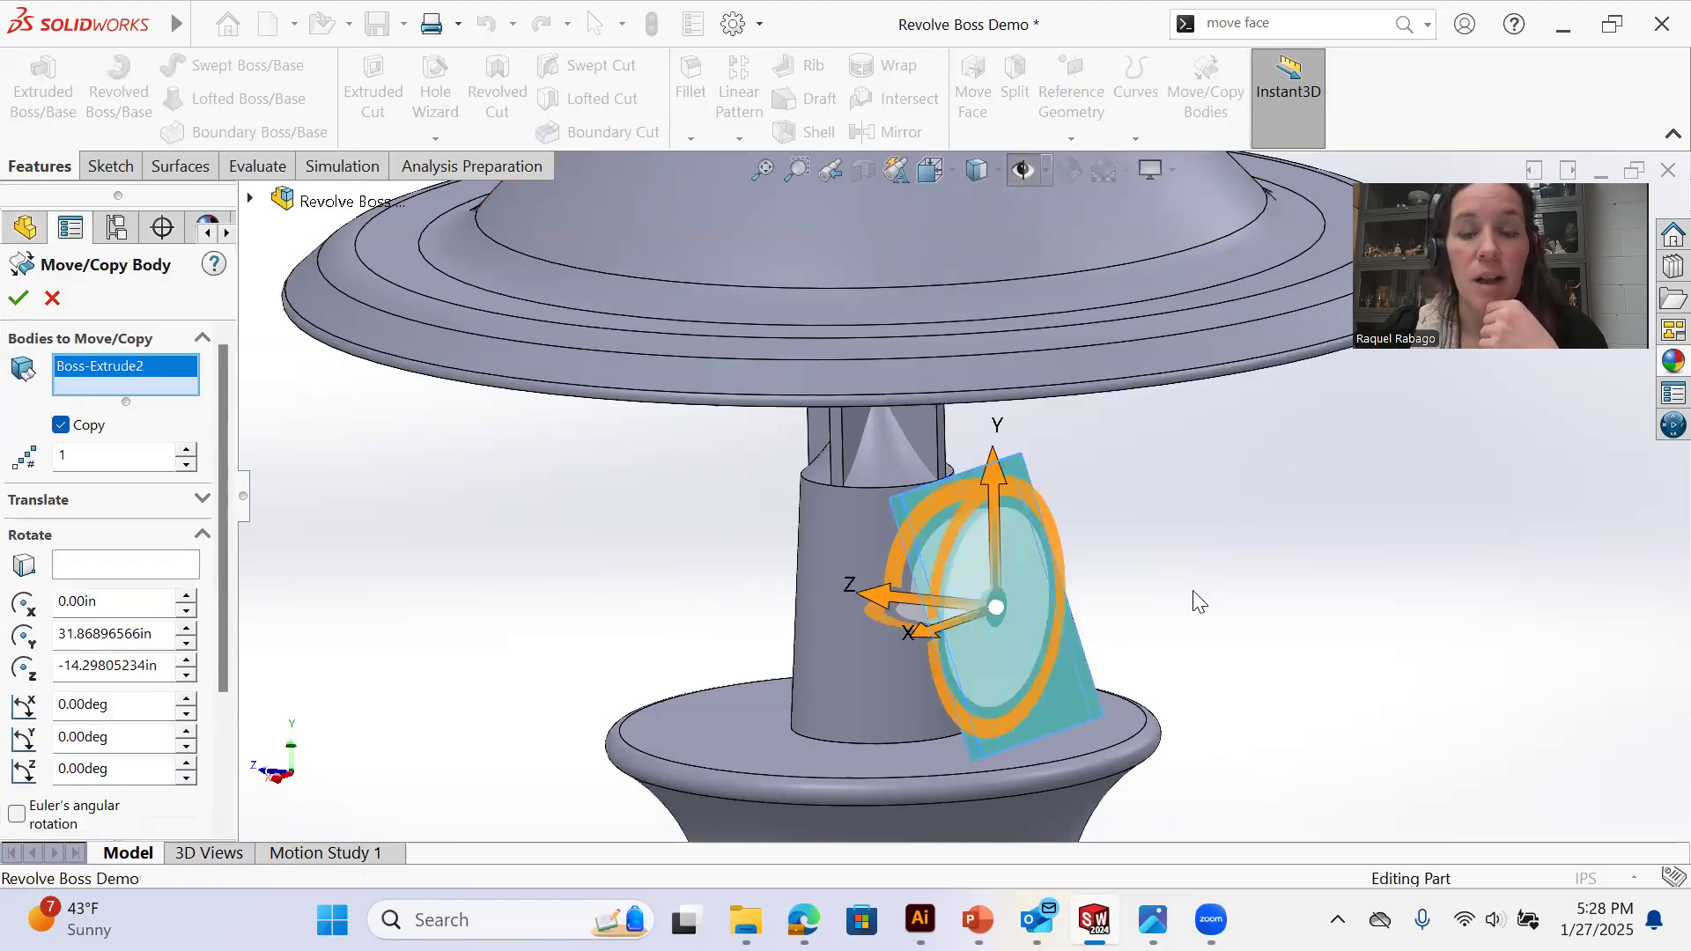
pyautogui.scroll(3, 1027, 652)
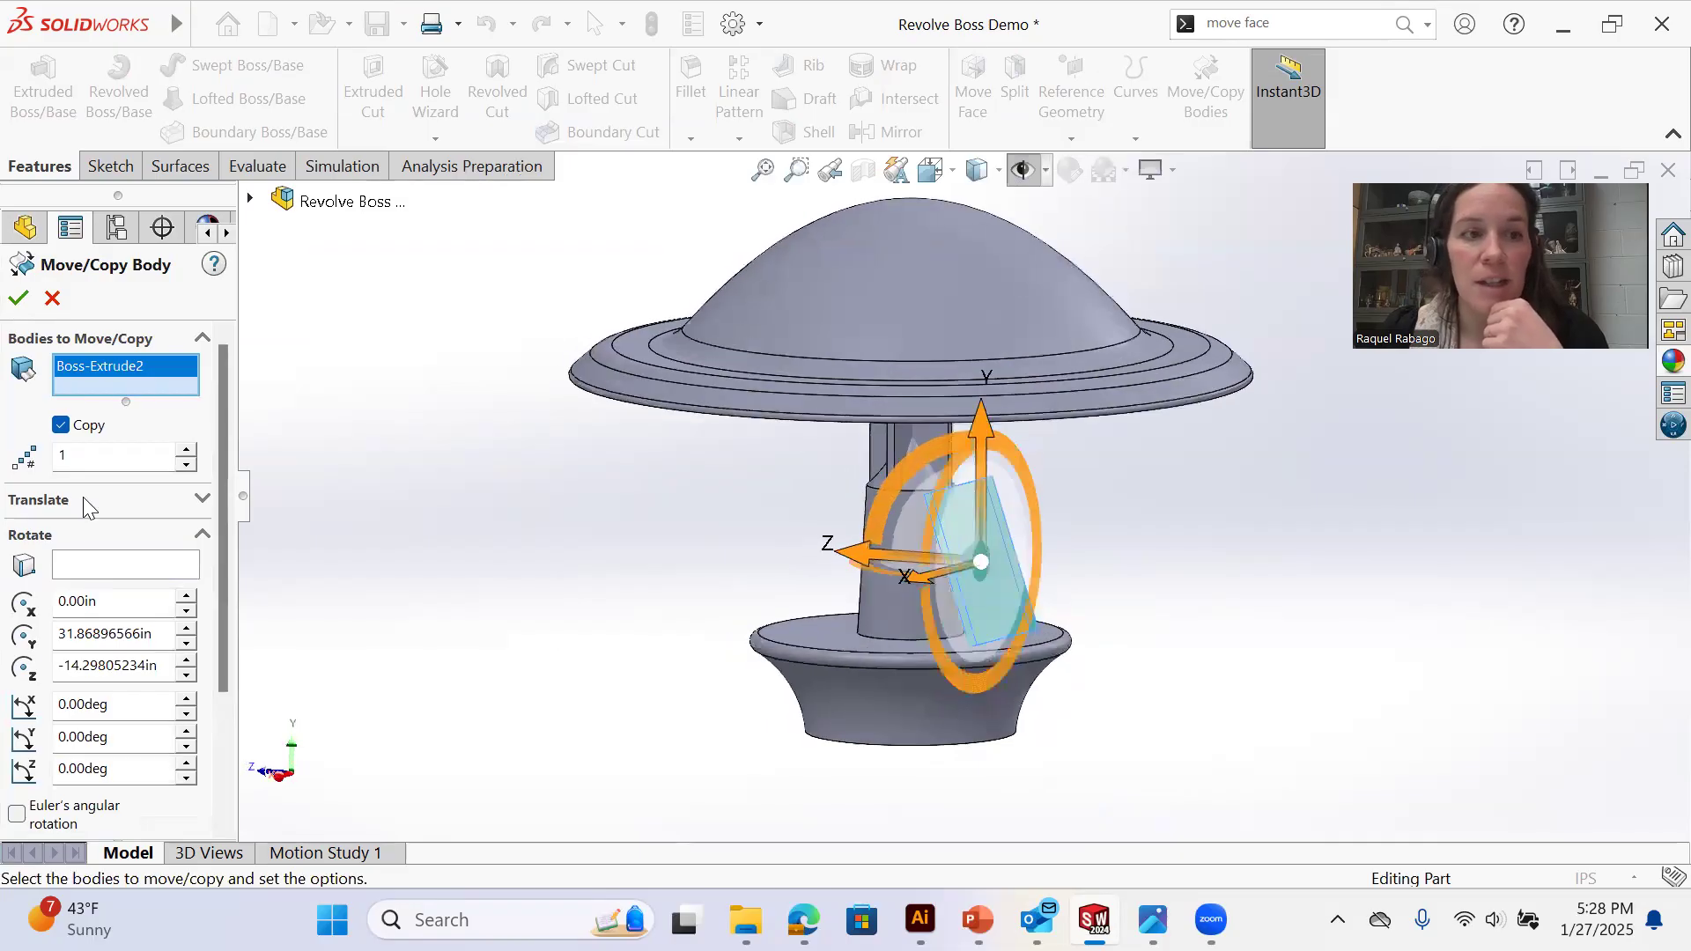
pyautogui.click(99, 569)
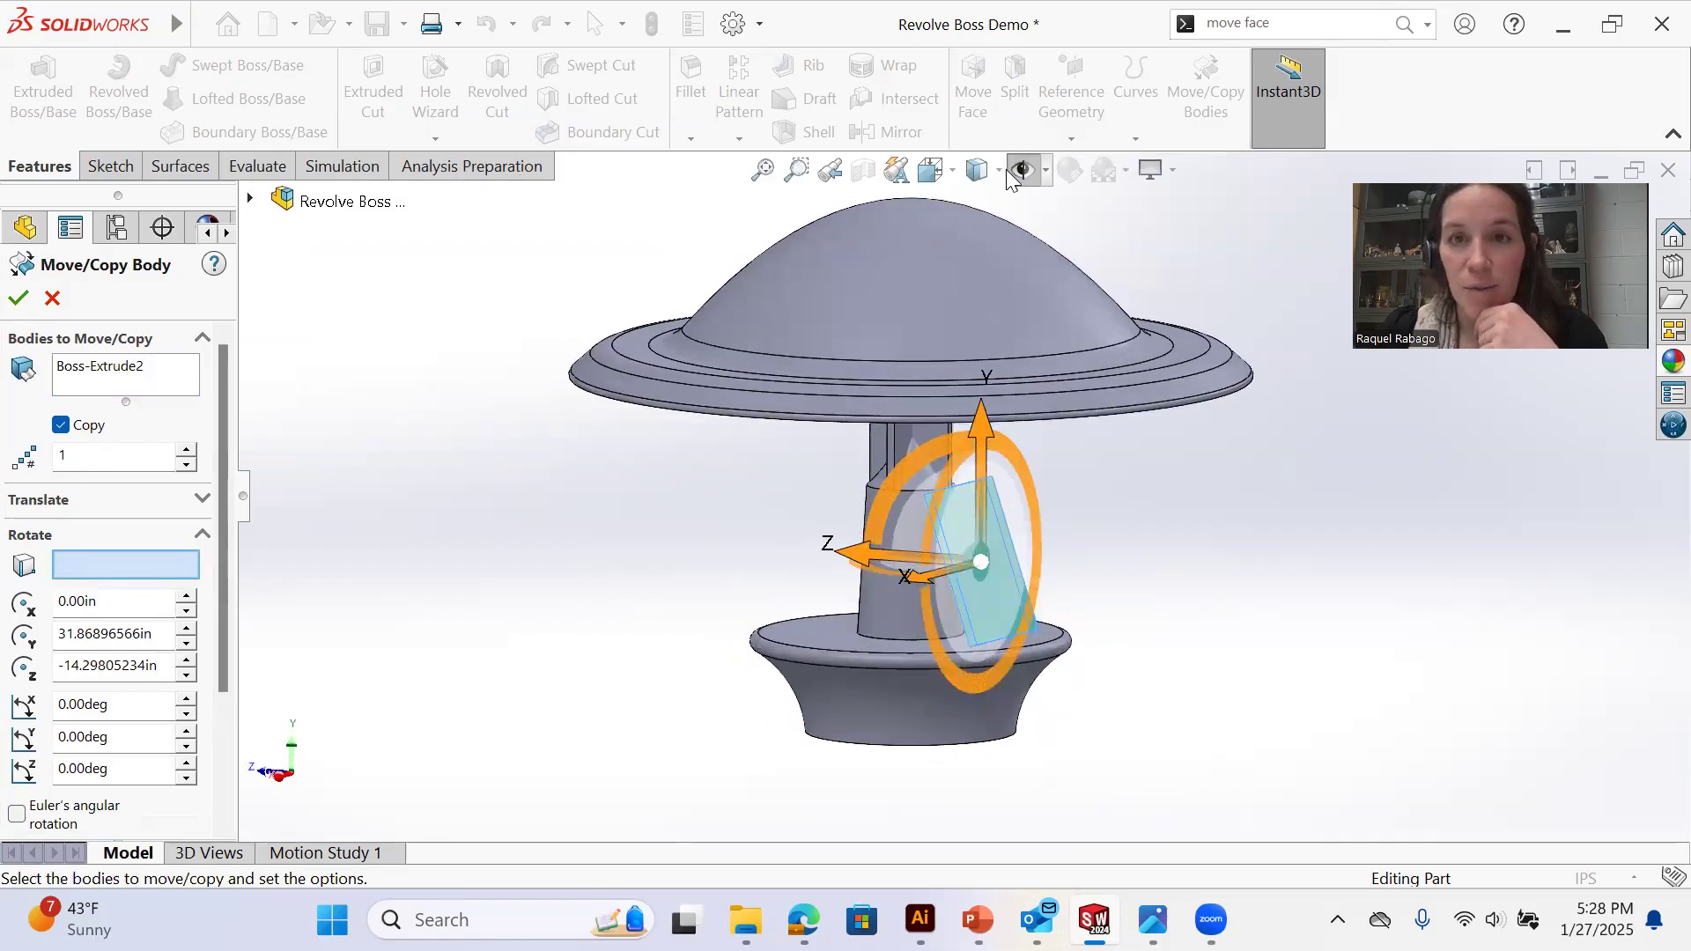
pyautogui.click(927, 734)
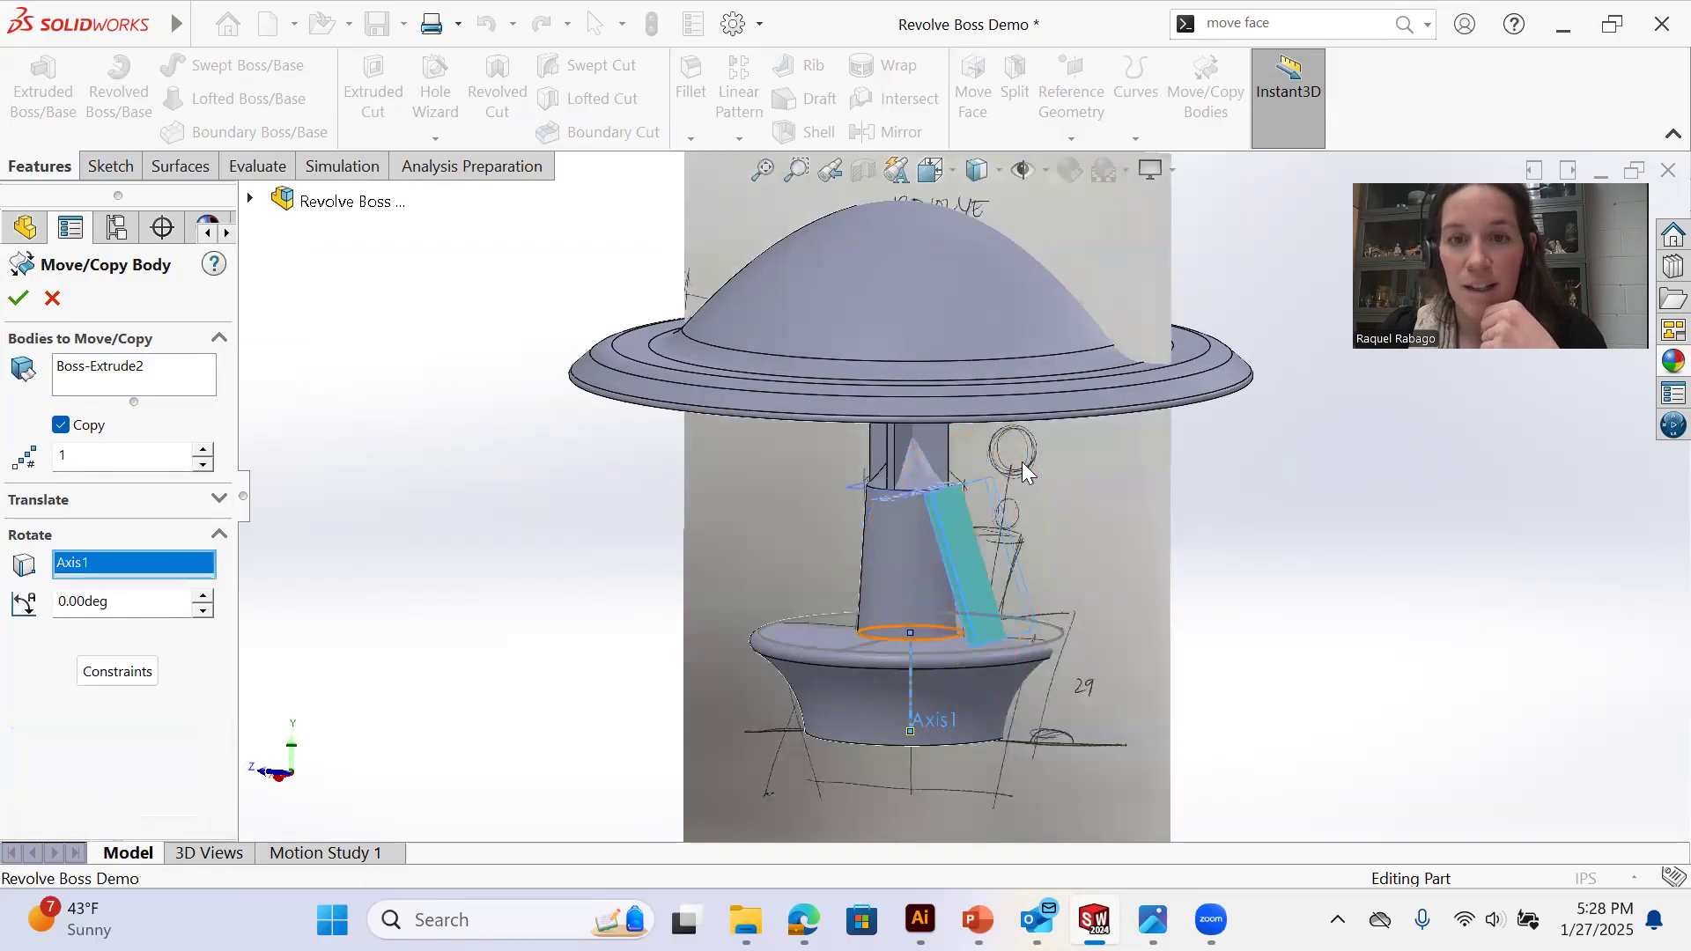
pyautogui.click(130, 666)
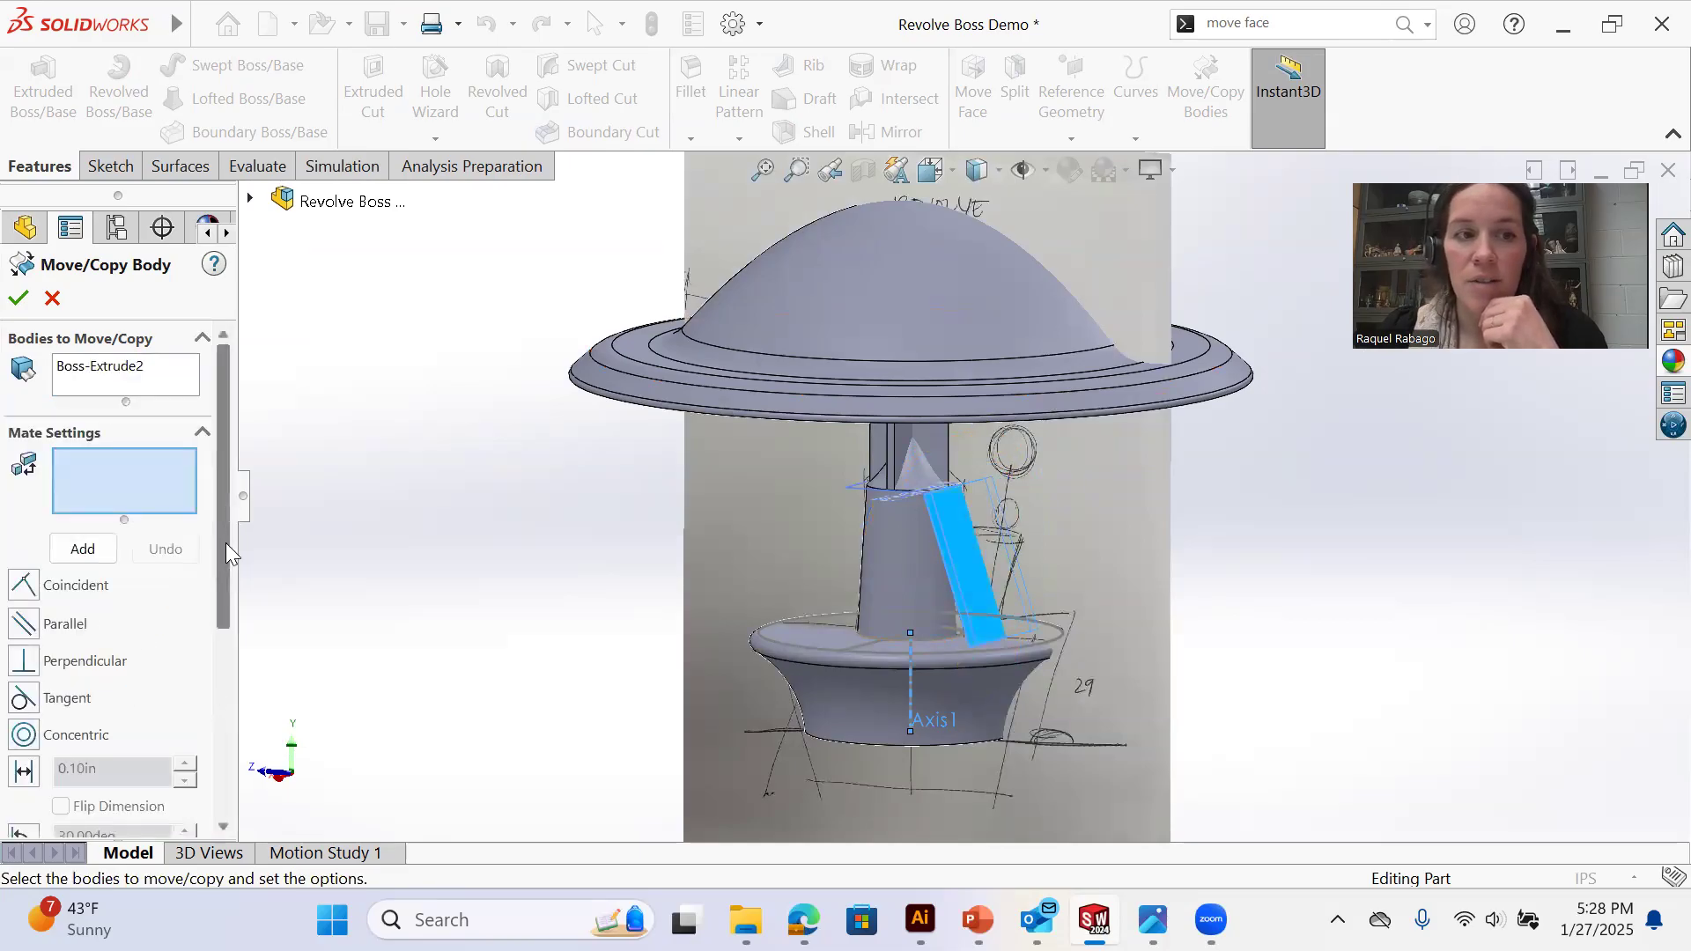
pyautogui.scroll(-5, 225, 543)
pyautogui.click(132, 815)
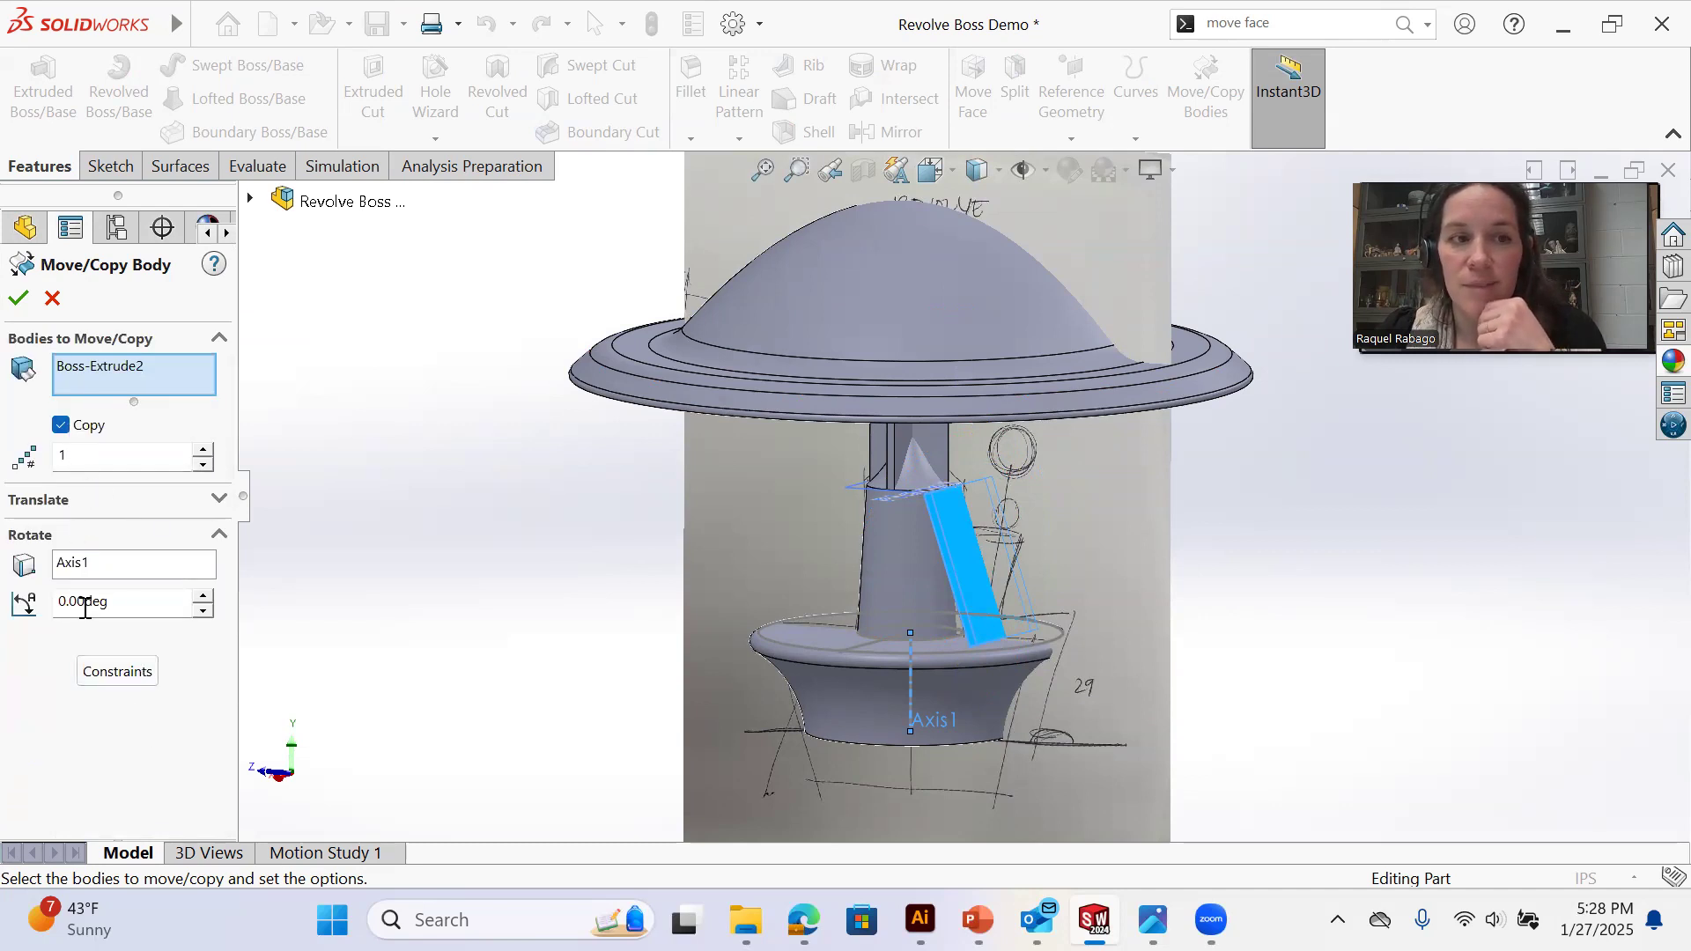
# Set the rotation about Axis1 to 80 degrees and create one copy of the slanted panel
pyautogui.click(132, 566)
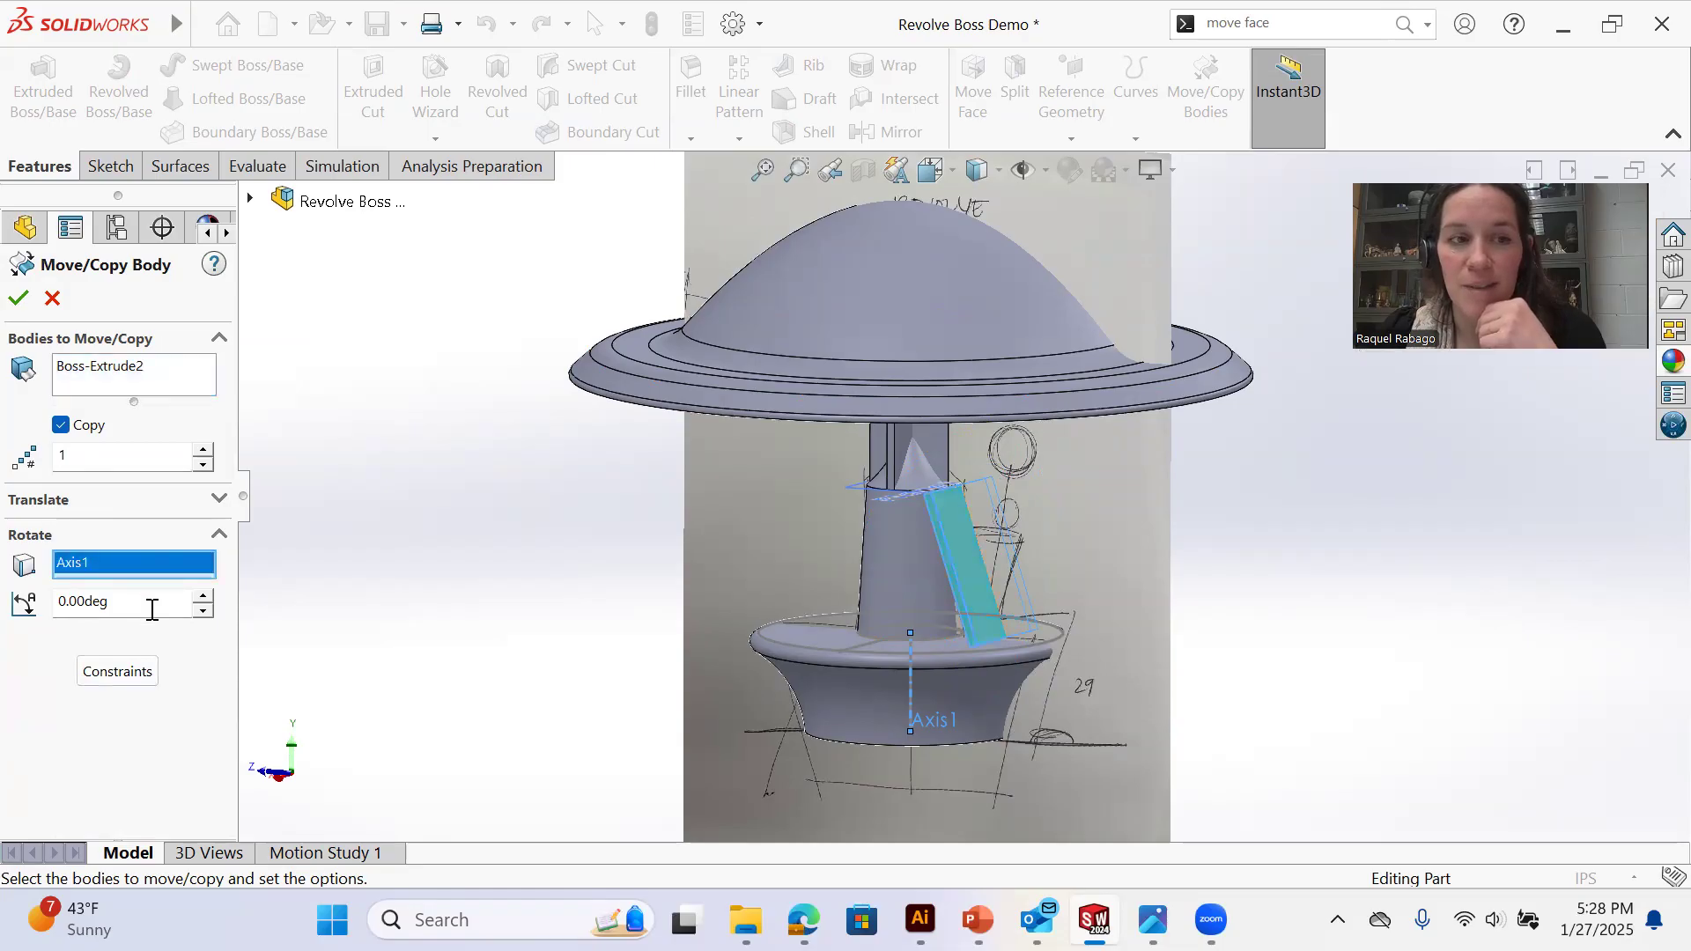
pyautogui.click(198, 596)
pyautogui.moveTo(928, 585); pyautogui.dragTo(793, 609, button='middle')
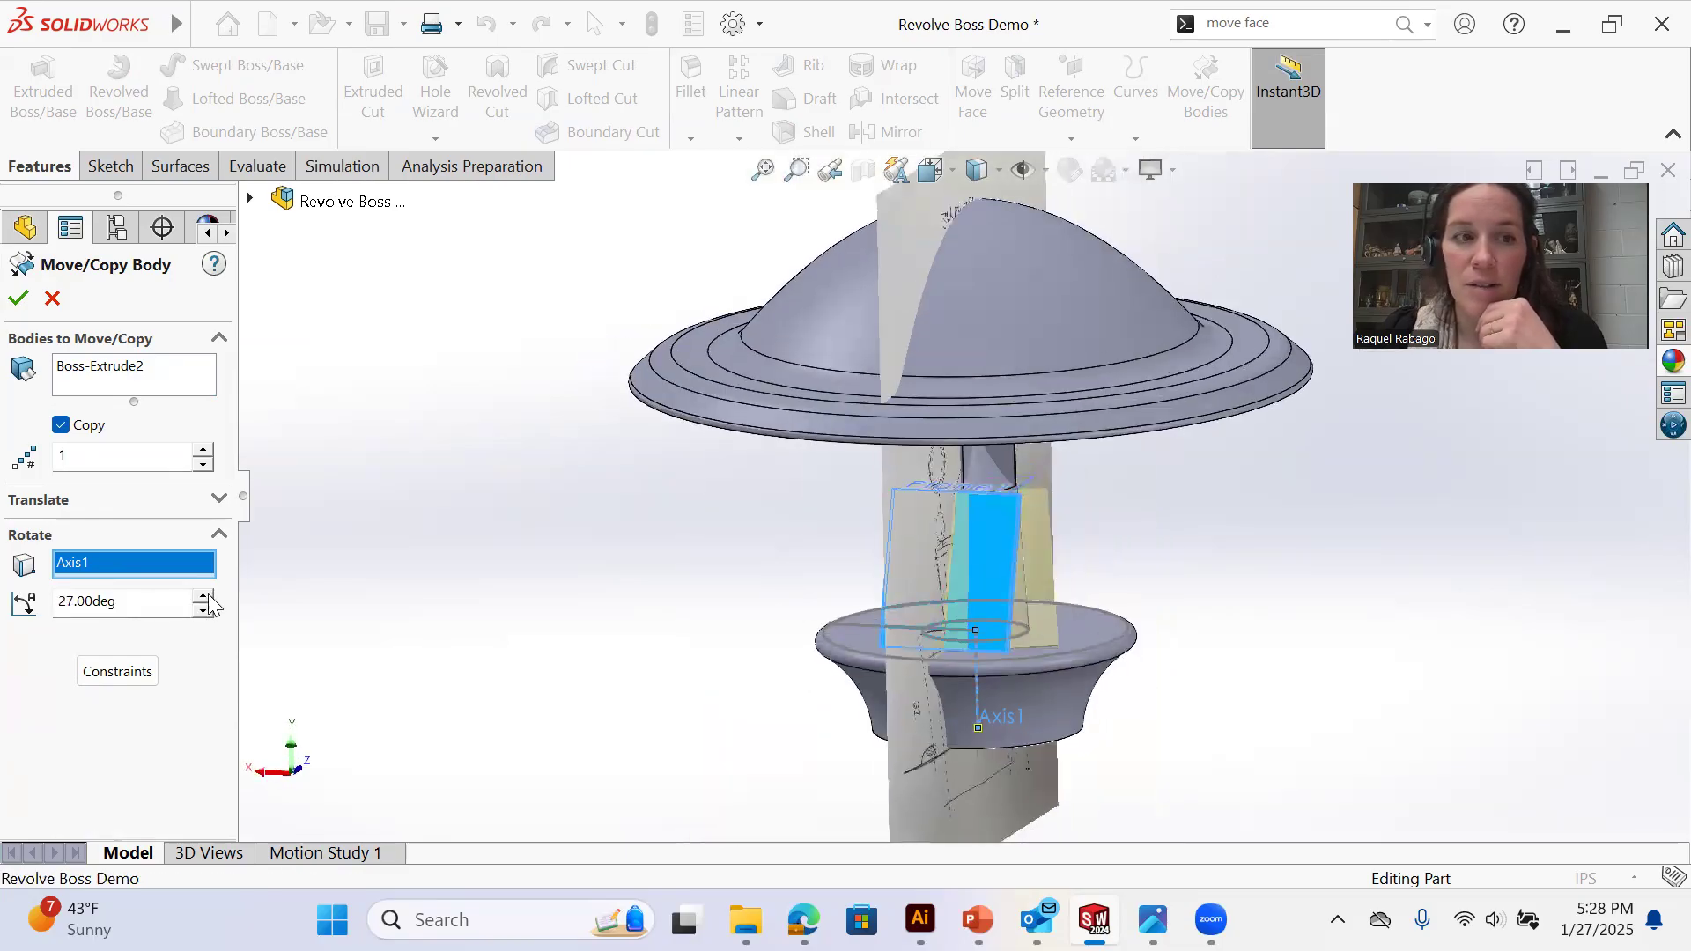
pyautogui.moveTo(205, 597); pyautogui.dragTo(206, 596)
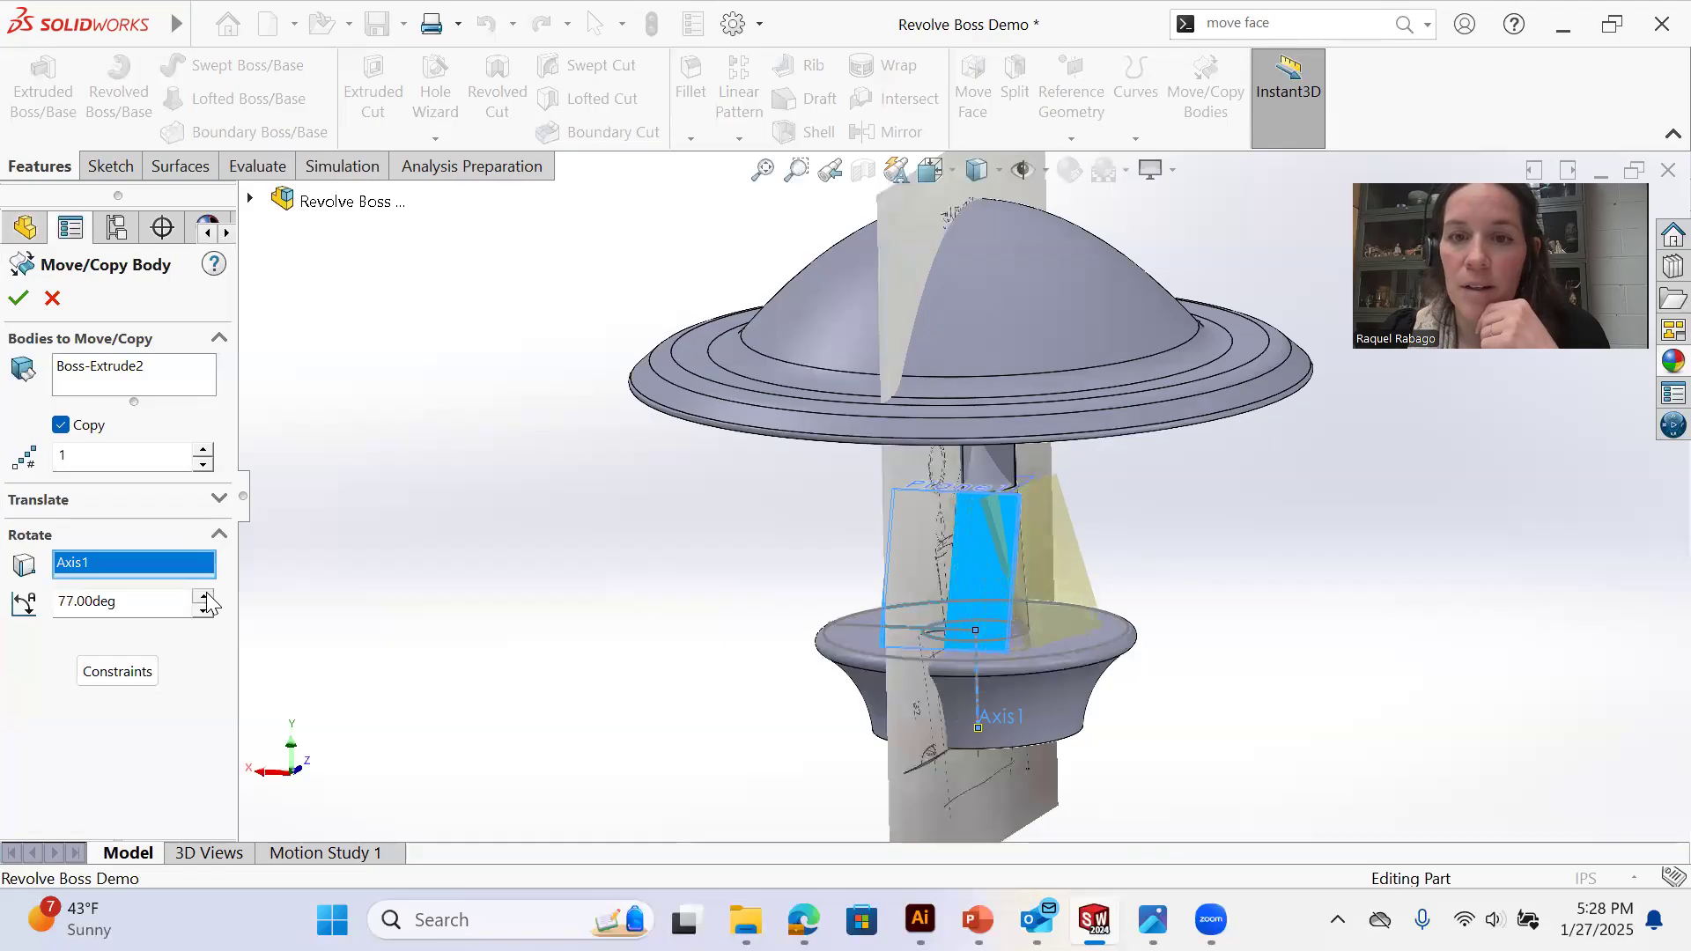
pyautogui.moveTo(1134, 626); pyautogui.dragTo(993, 483, button='middle')
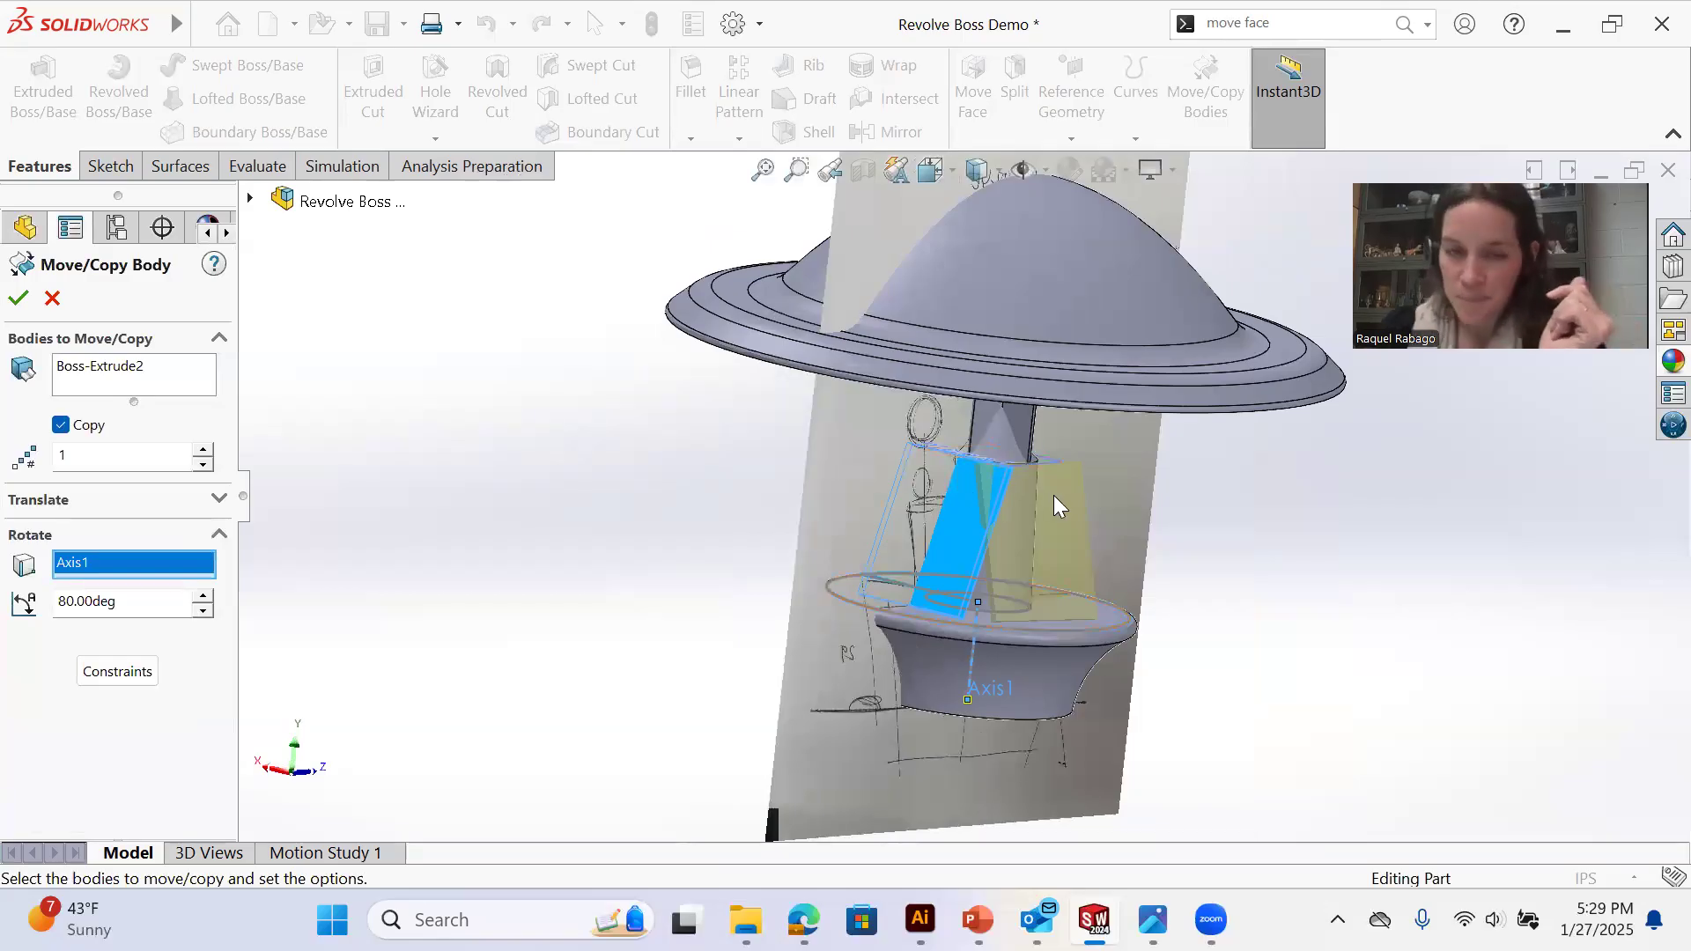
pyautogui.moveTo(87, 455); pyautogui.dragTo(40, 427)
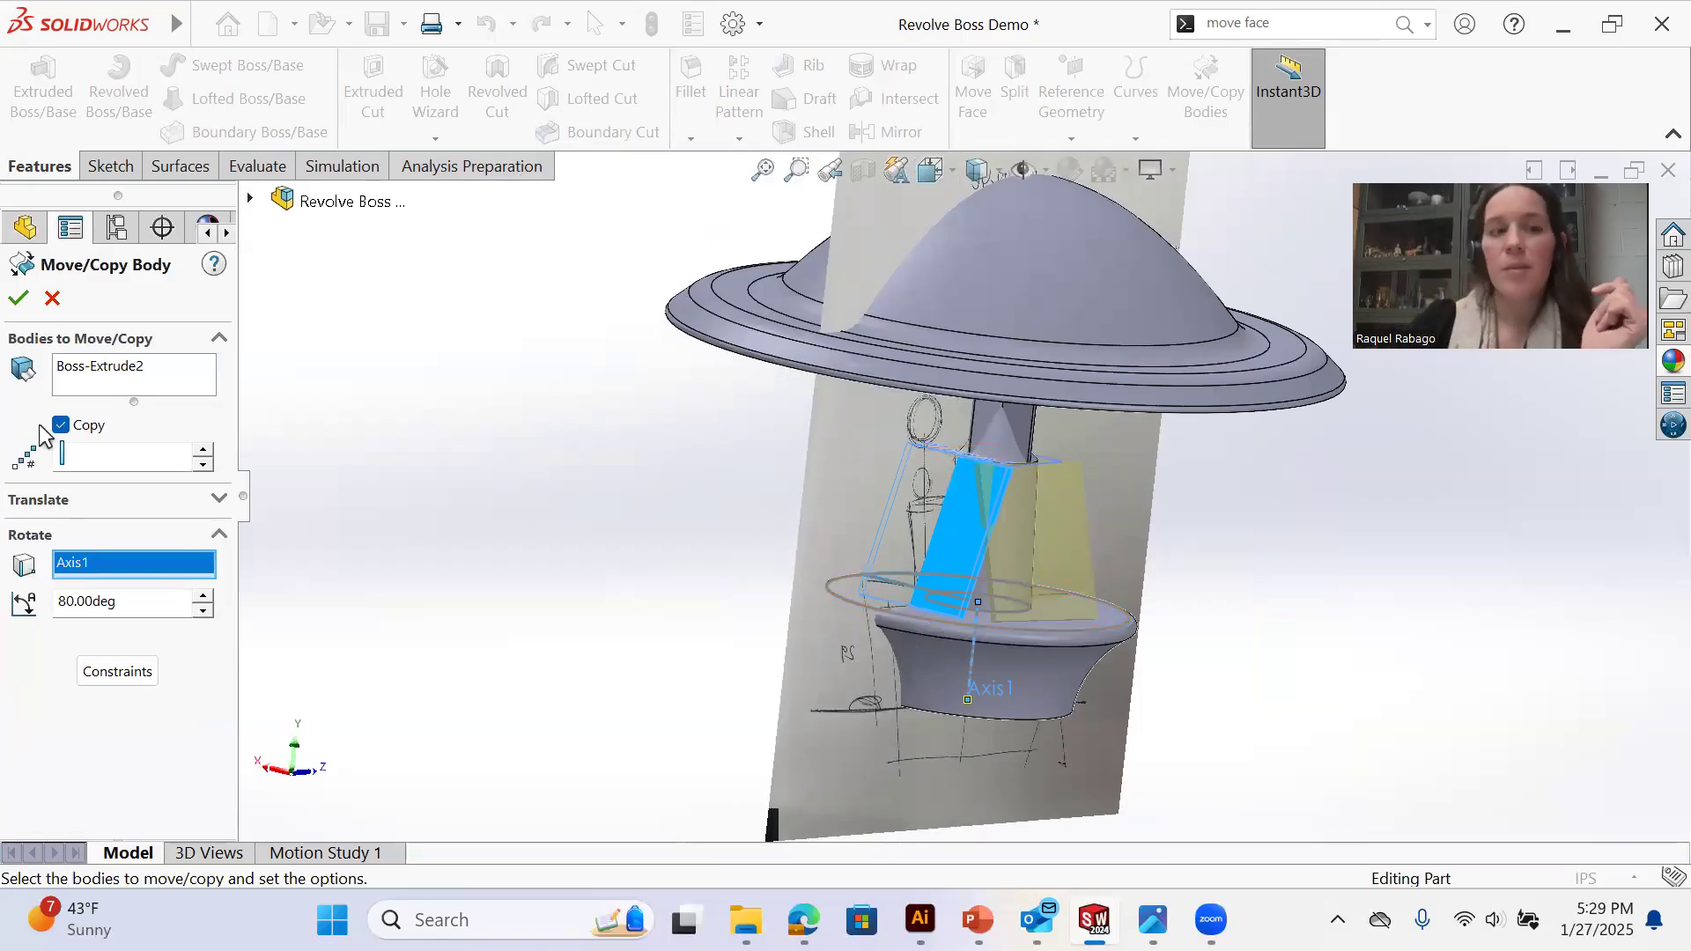
pyautogui.click(18, 297)
# Edit the original slanted panel's extrusion and set its Mid Plane depth to 18 in
pyautogui.scroll(-3, 942, 535)
pyautogui.moveTo(934, 532); pyautogui.dragTo(1027, 536, button='middle')
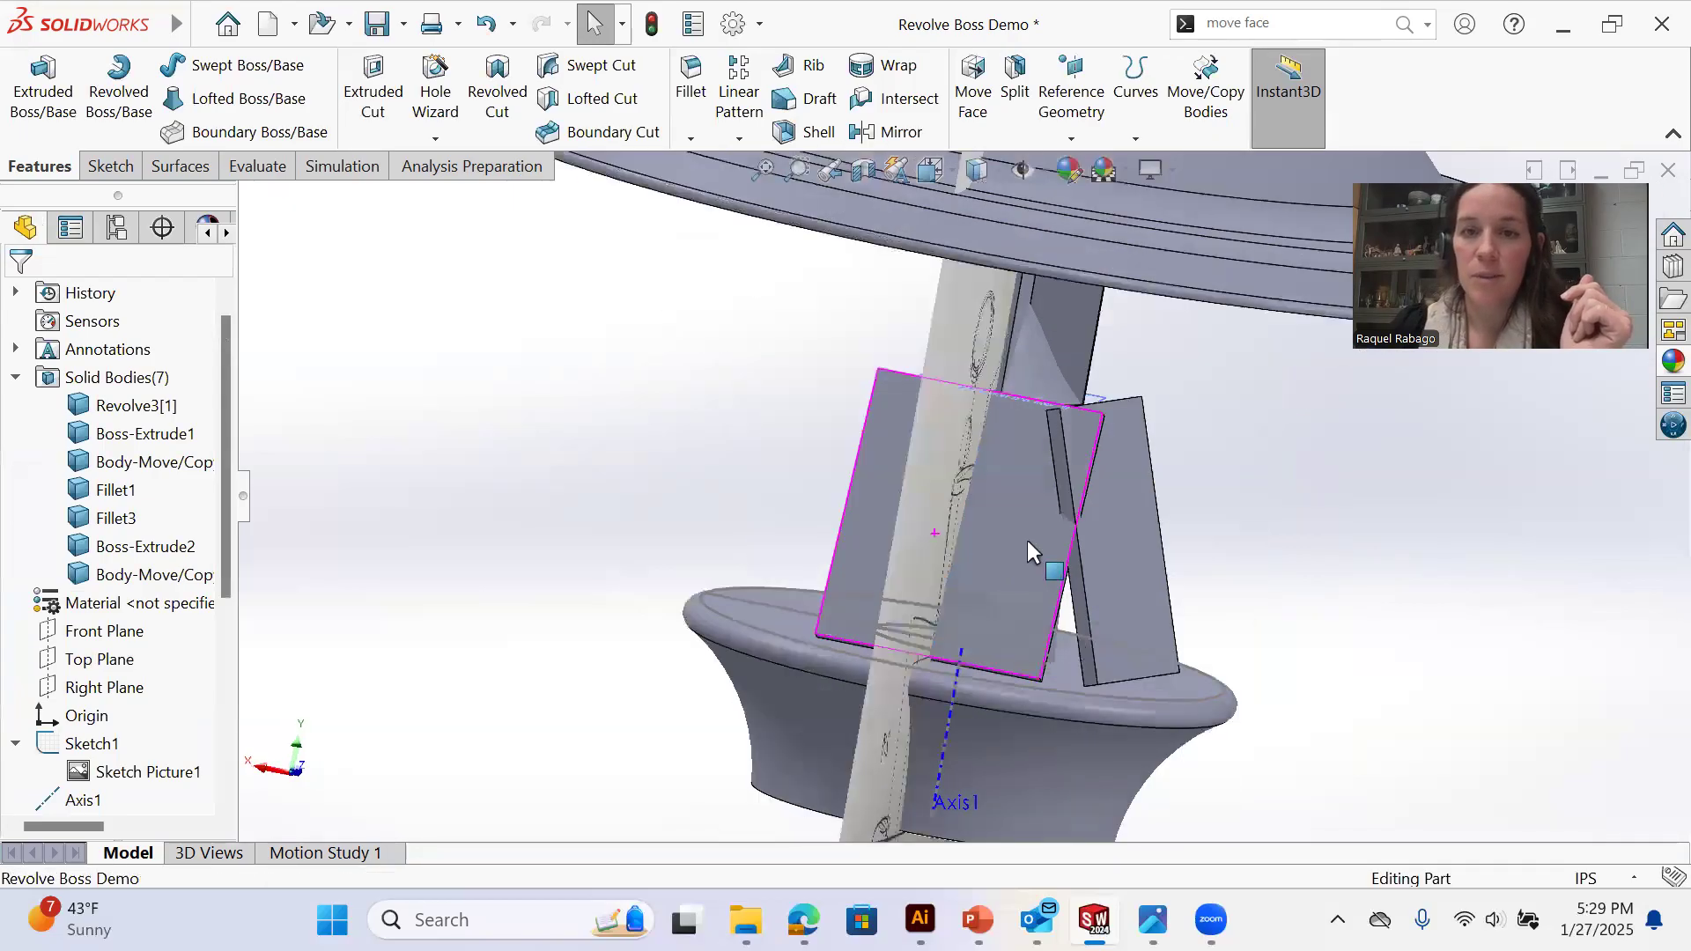
pyautogui.click(1027, 536)
pyautogui.click(16, 800)
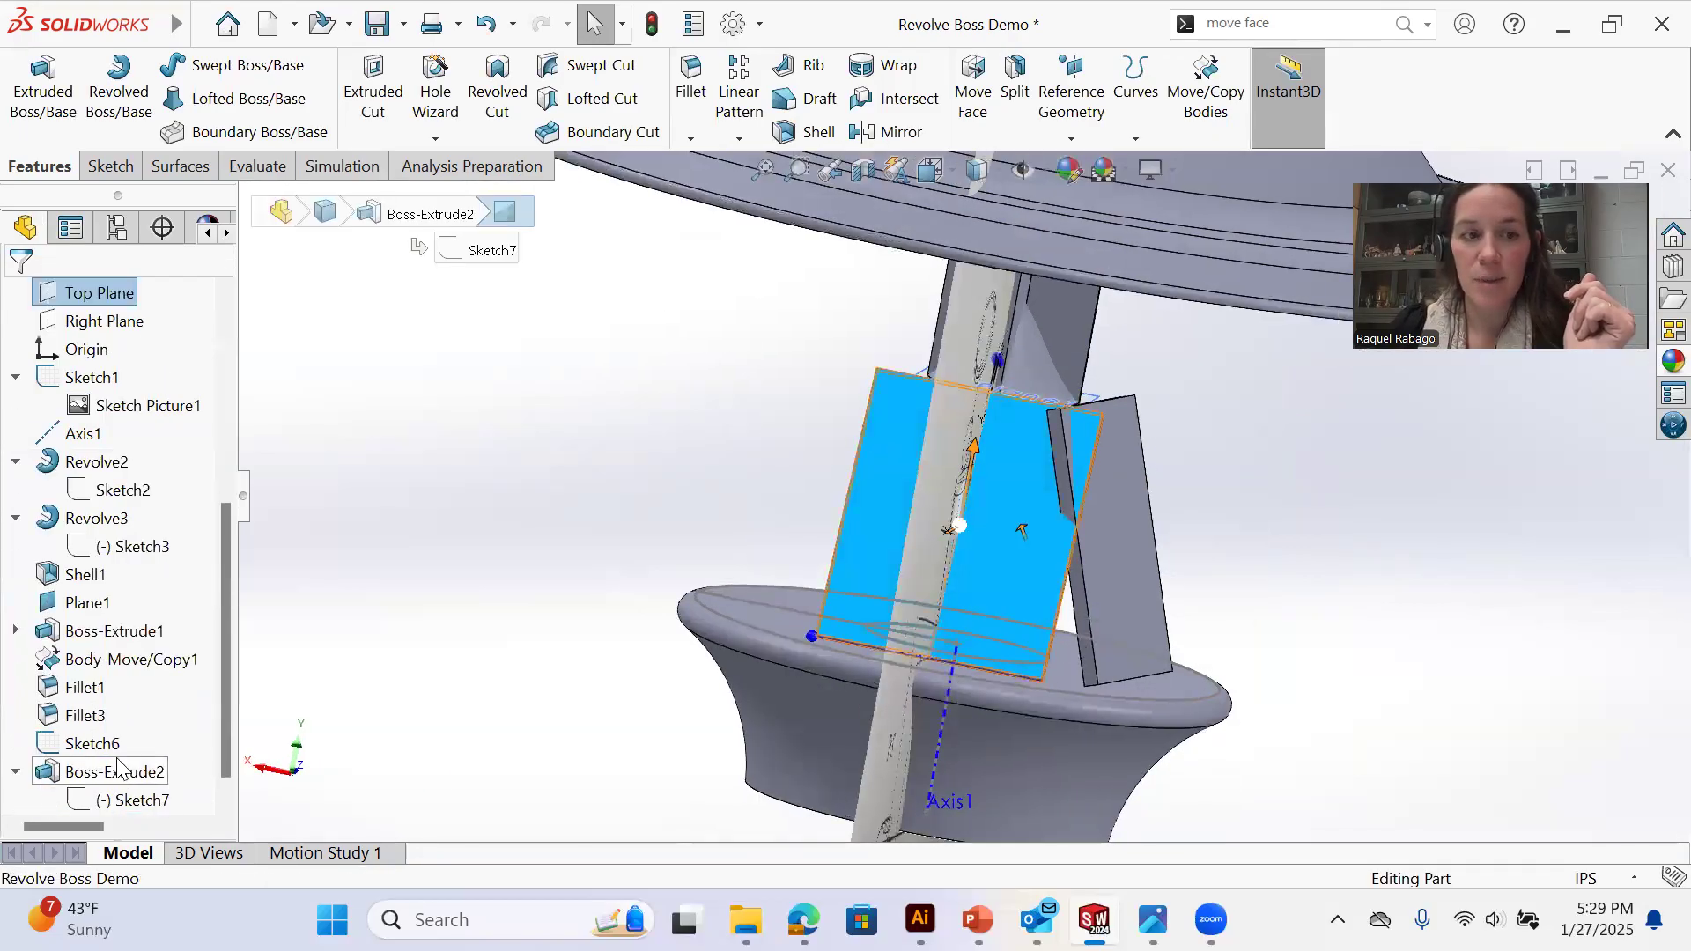
pyautogui.click(114, 772)
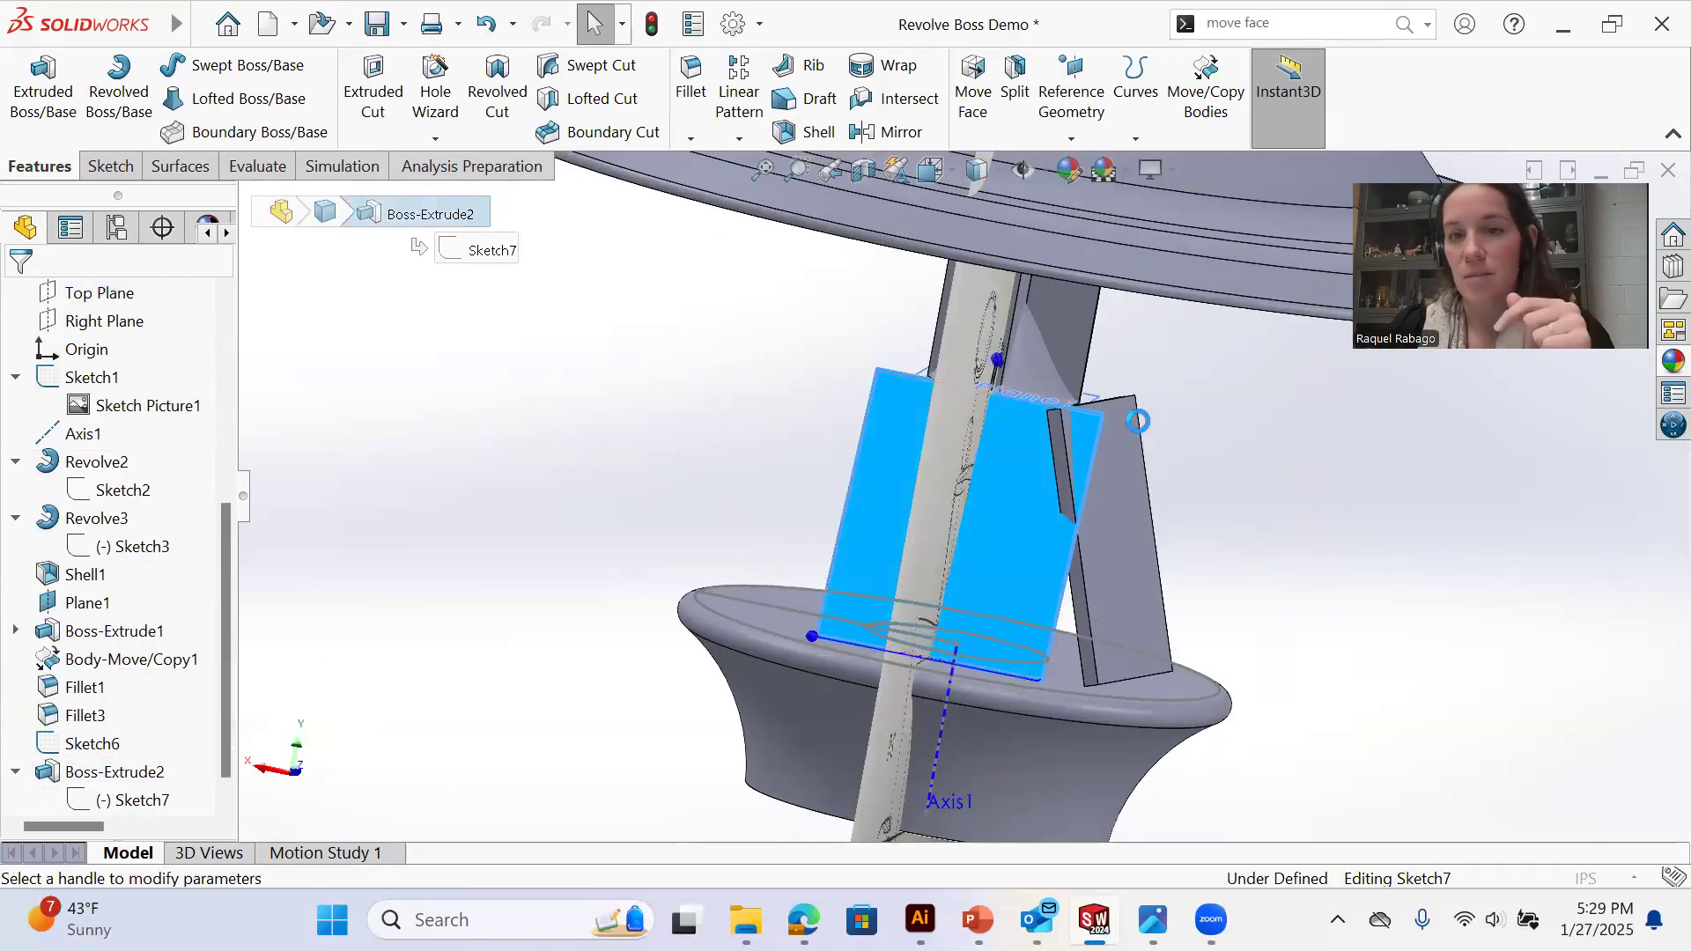
pyautogui.write('18')
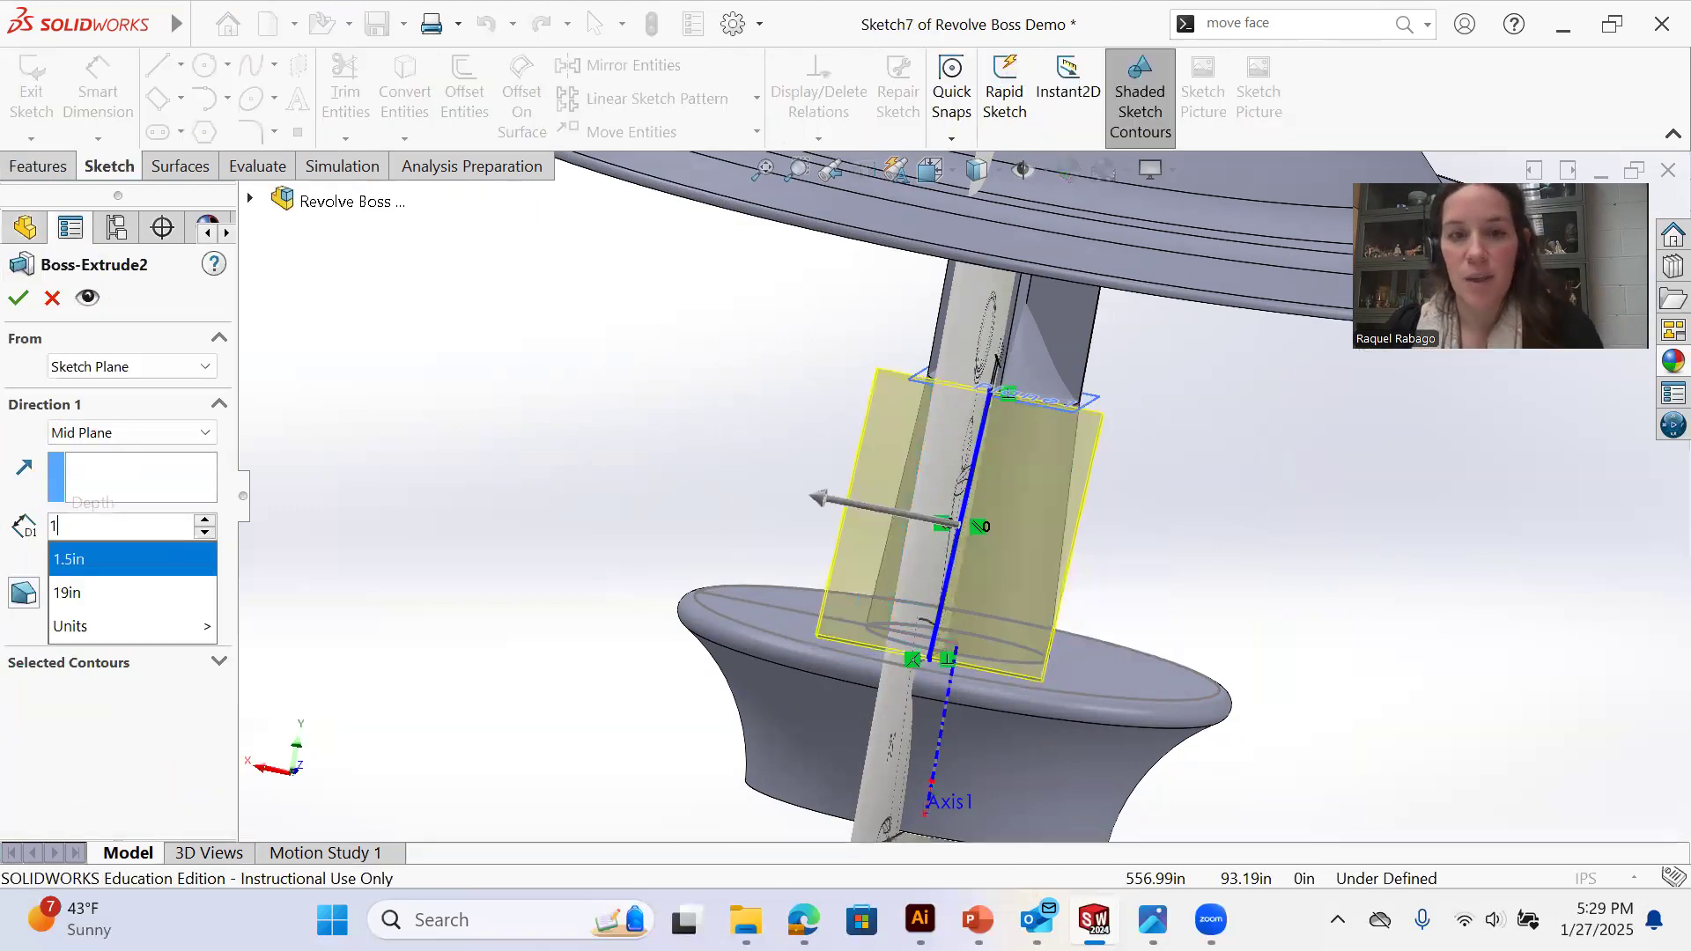
pyautogui.press('Return')
pyautogui.click(18, 298)
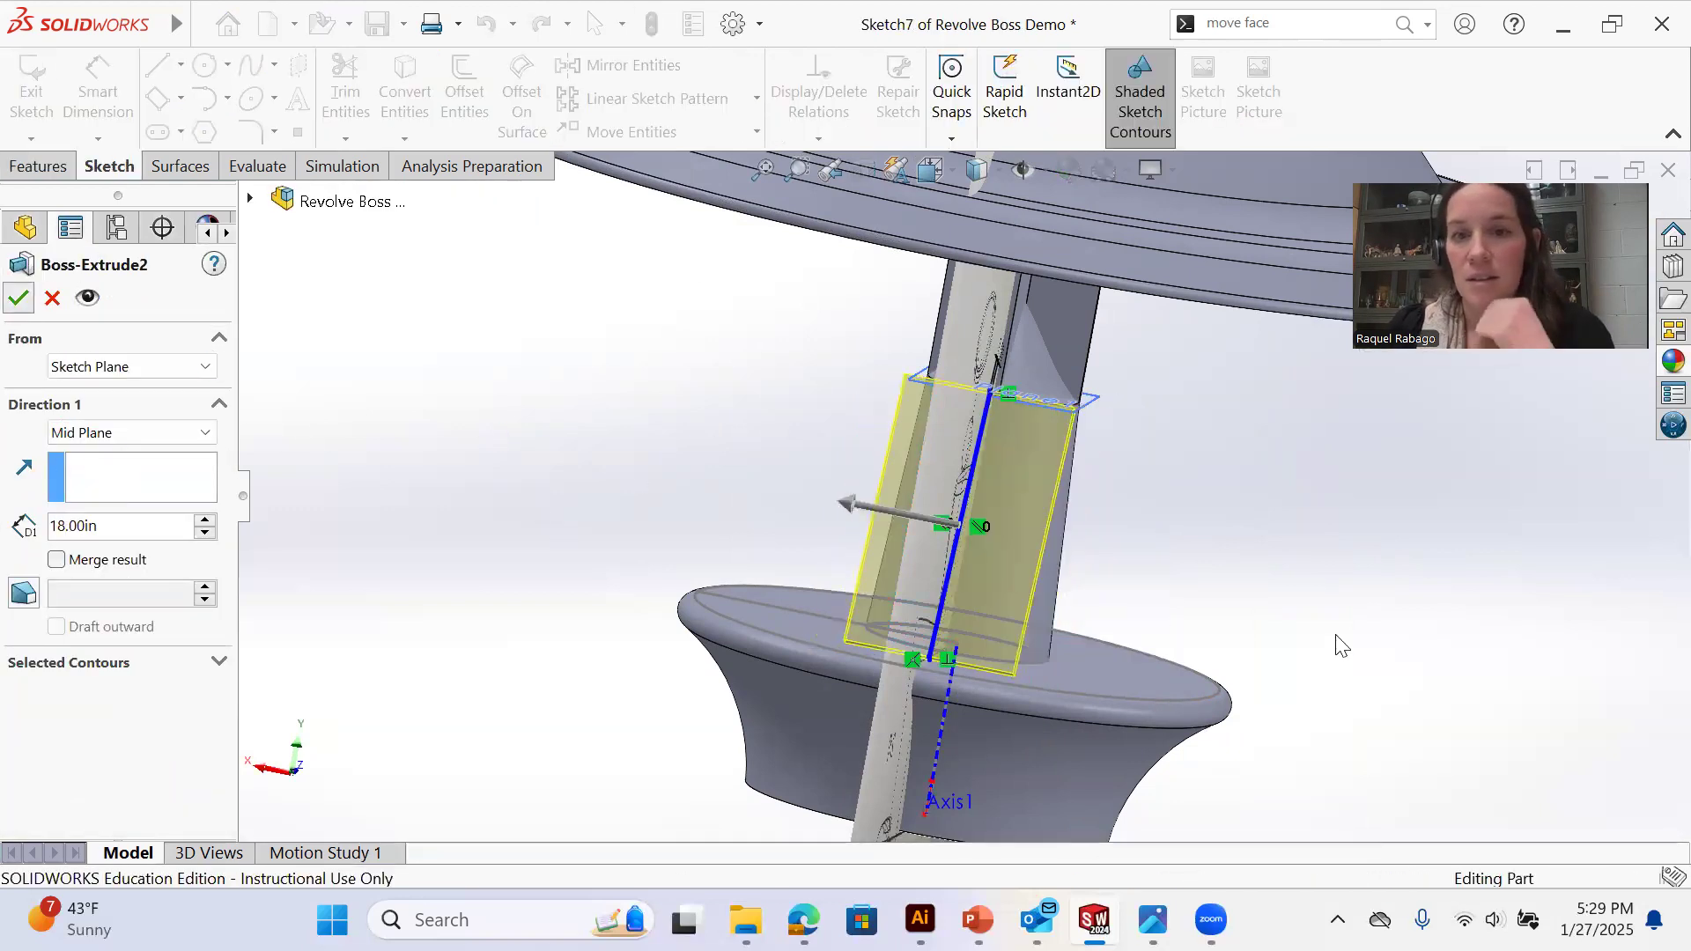
# Edit the panel's sketch to move the slanted rectangle outward from the column, with long sides about 30.8 in, and exit the sketch
pyautogui.moveTo(1171, 567)
pyautogui.mouseDown(button='middle')
pyautogui.moveTo(1123, 548)
pyautogui.moveTo(1169, 562)
pyautogui.mouseUp(button='middle')
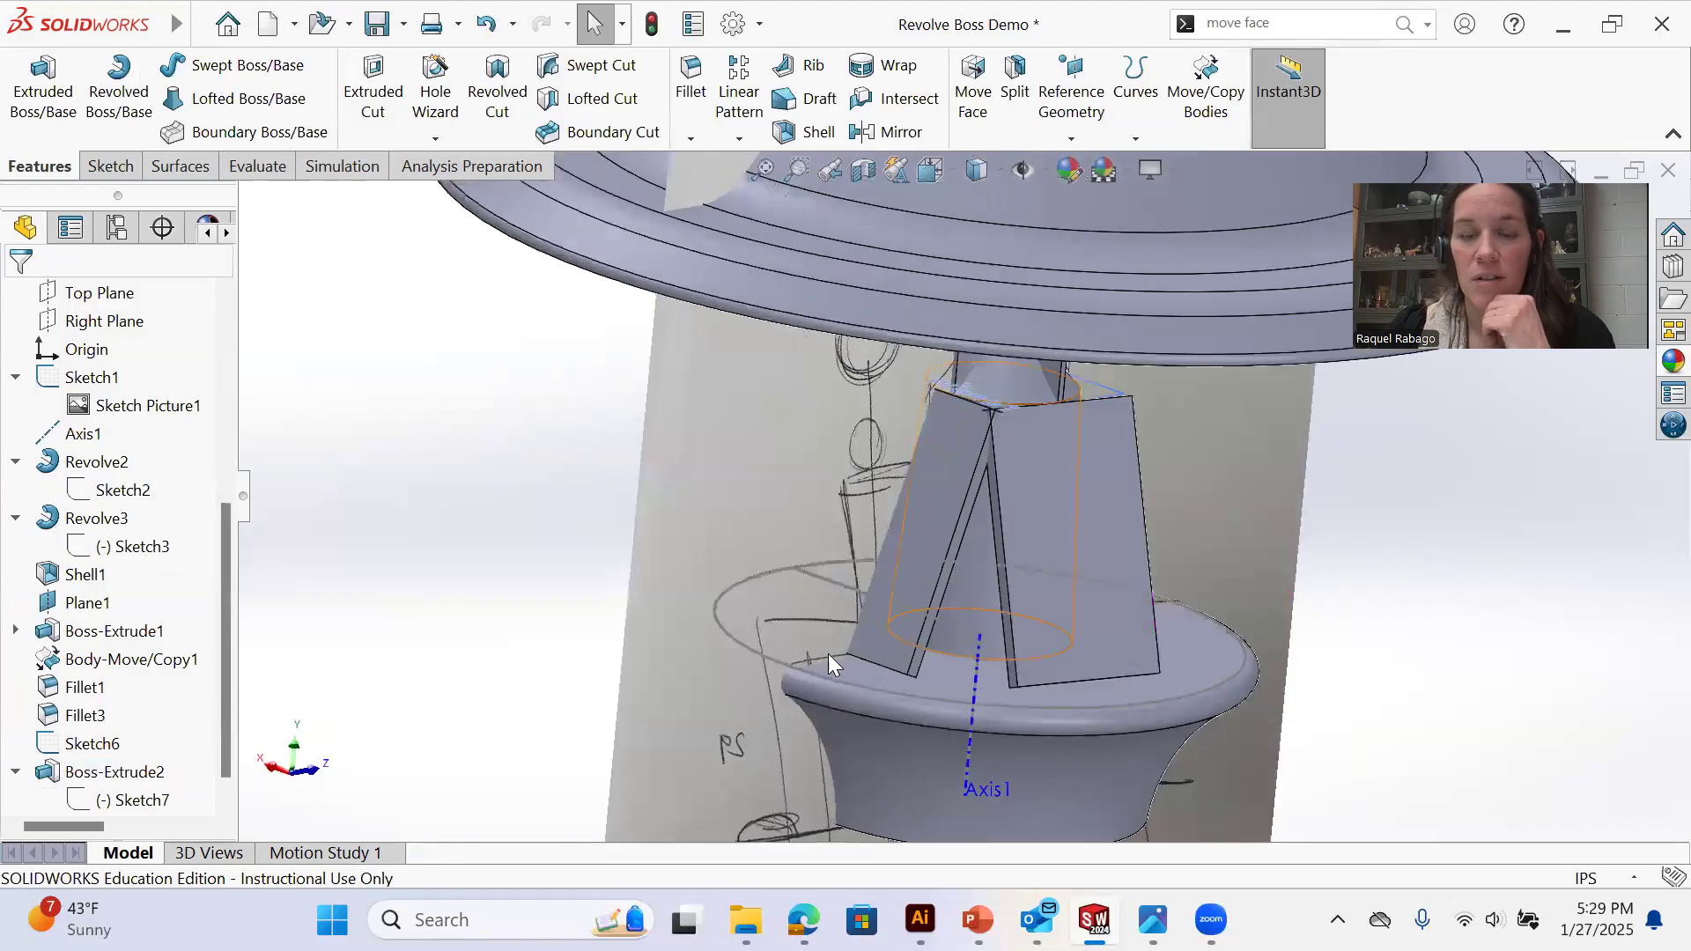
pyautogui.click(138, 796)
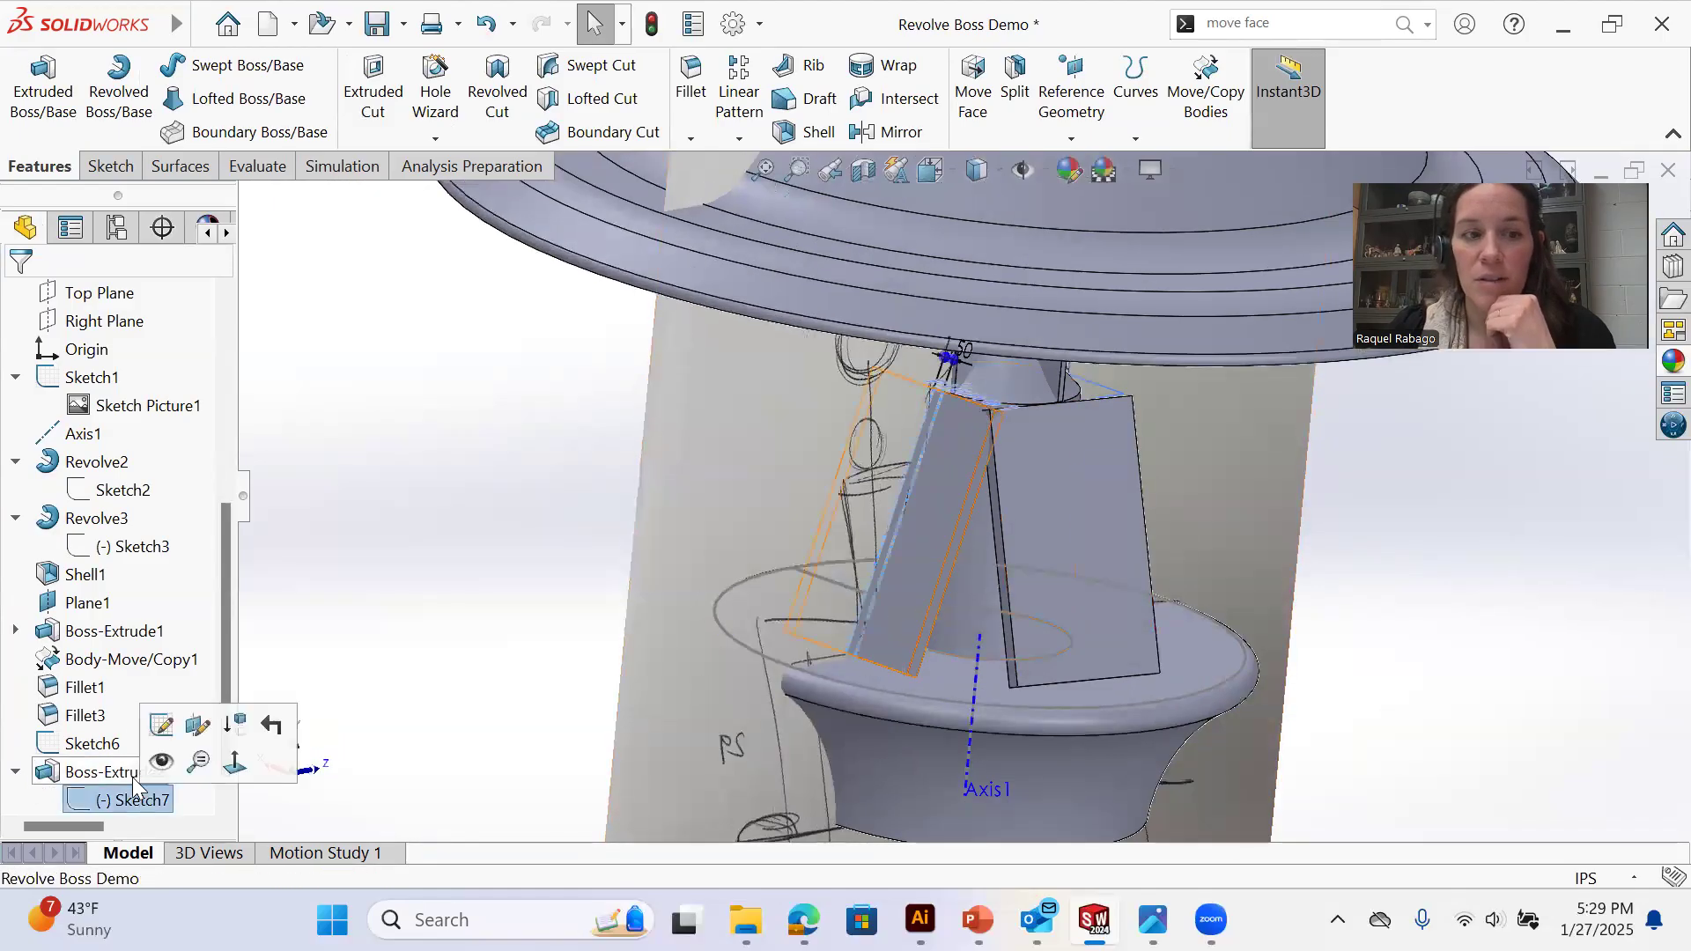
pyautogui.click(161, 725)
pyautogui.scroll(-5, 1052, 572)
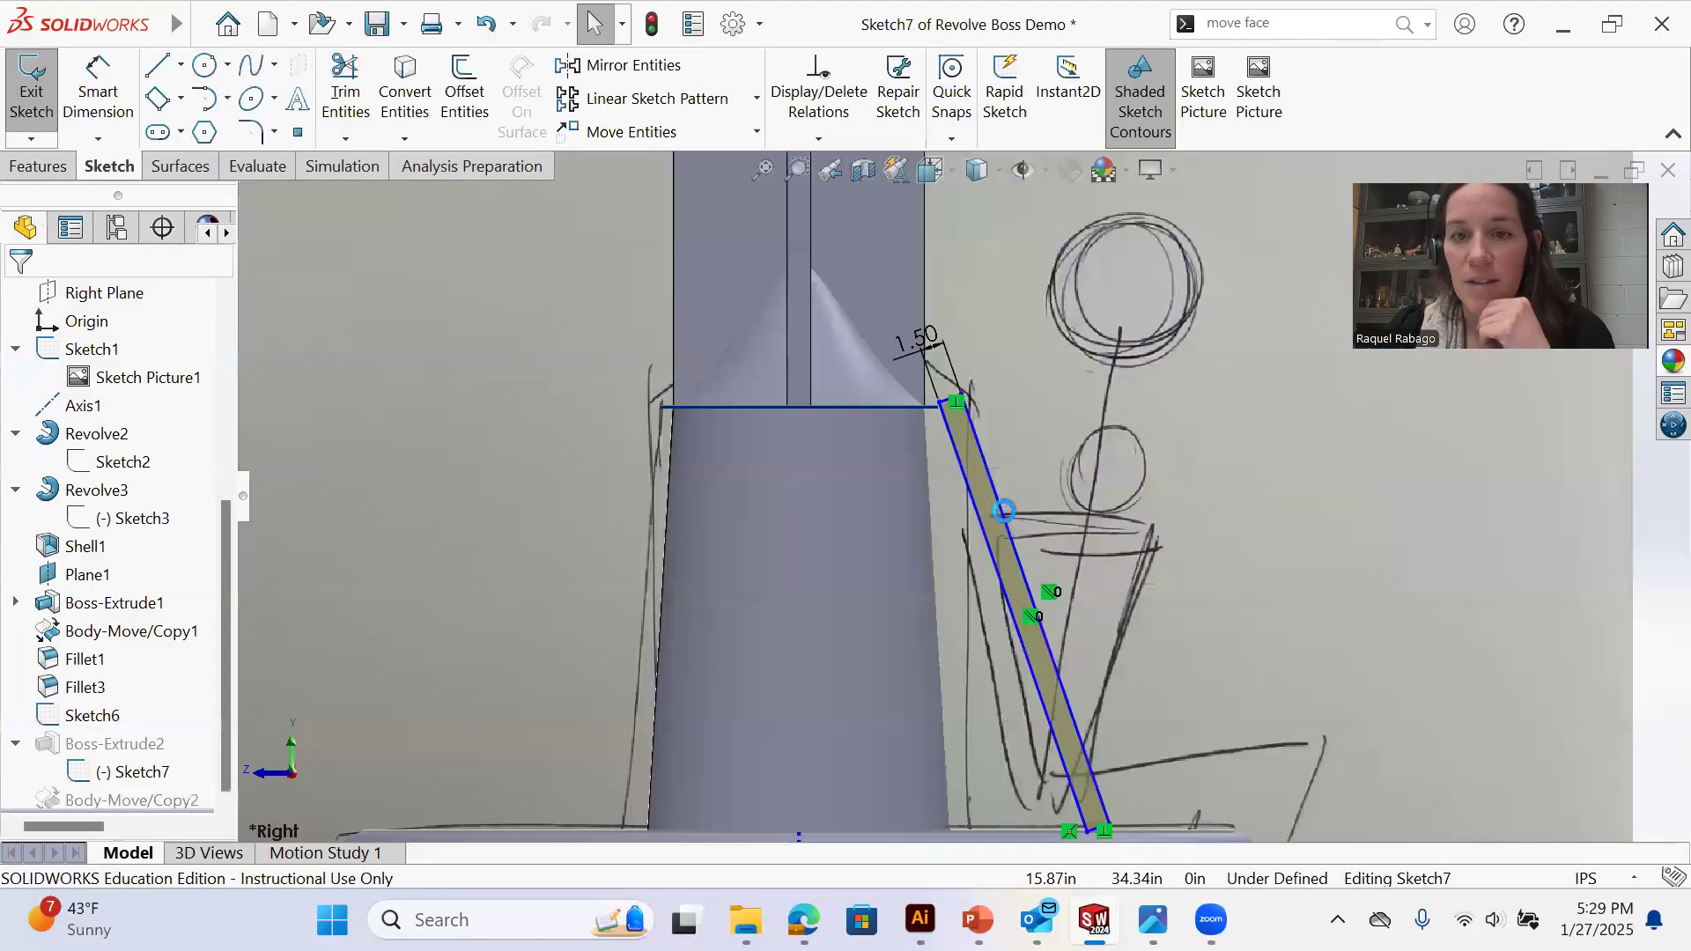
pyautogui.click(964, 450)
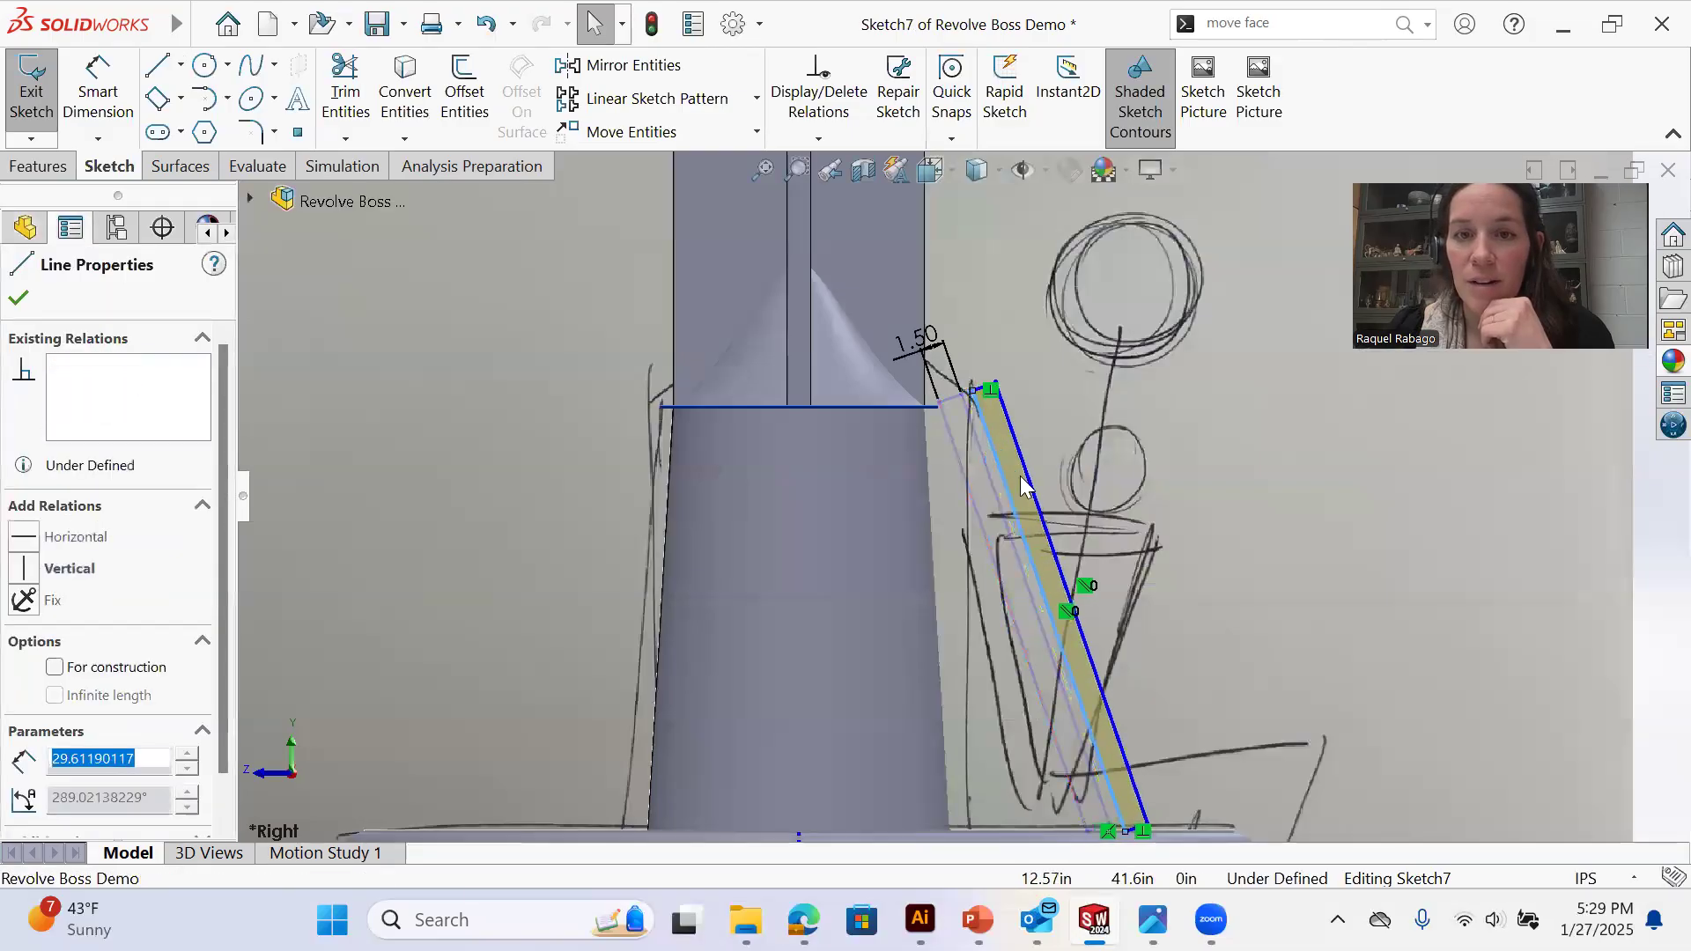
pyautogui.scroll(3, 1205, 666)
pyautogui.click(1541, 722)
pyautogui.moveTo(1154, 623); pyautogui.dragTo(1108, 726, button='middle')
pyautogui.click(1083, 612)
pyautogui.moveTo(1108, 726); pyautogui.dragTo(1114, 691)
pyautogui.moveTo(1116, 714); pyautogui.dragTo(1057, 782, button='middle')
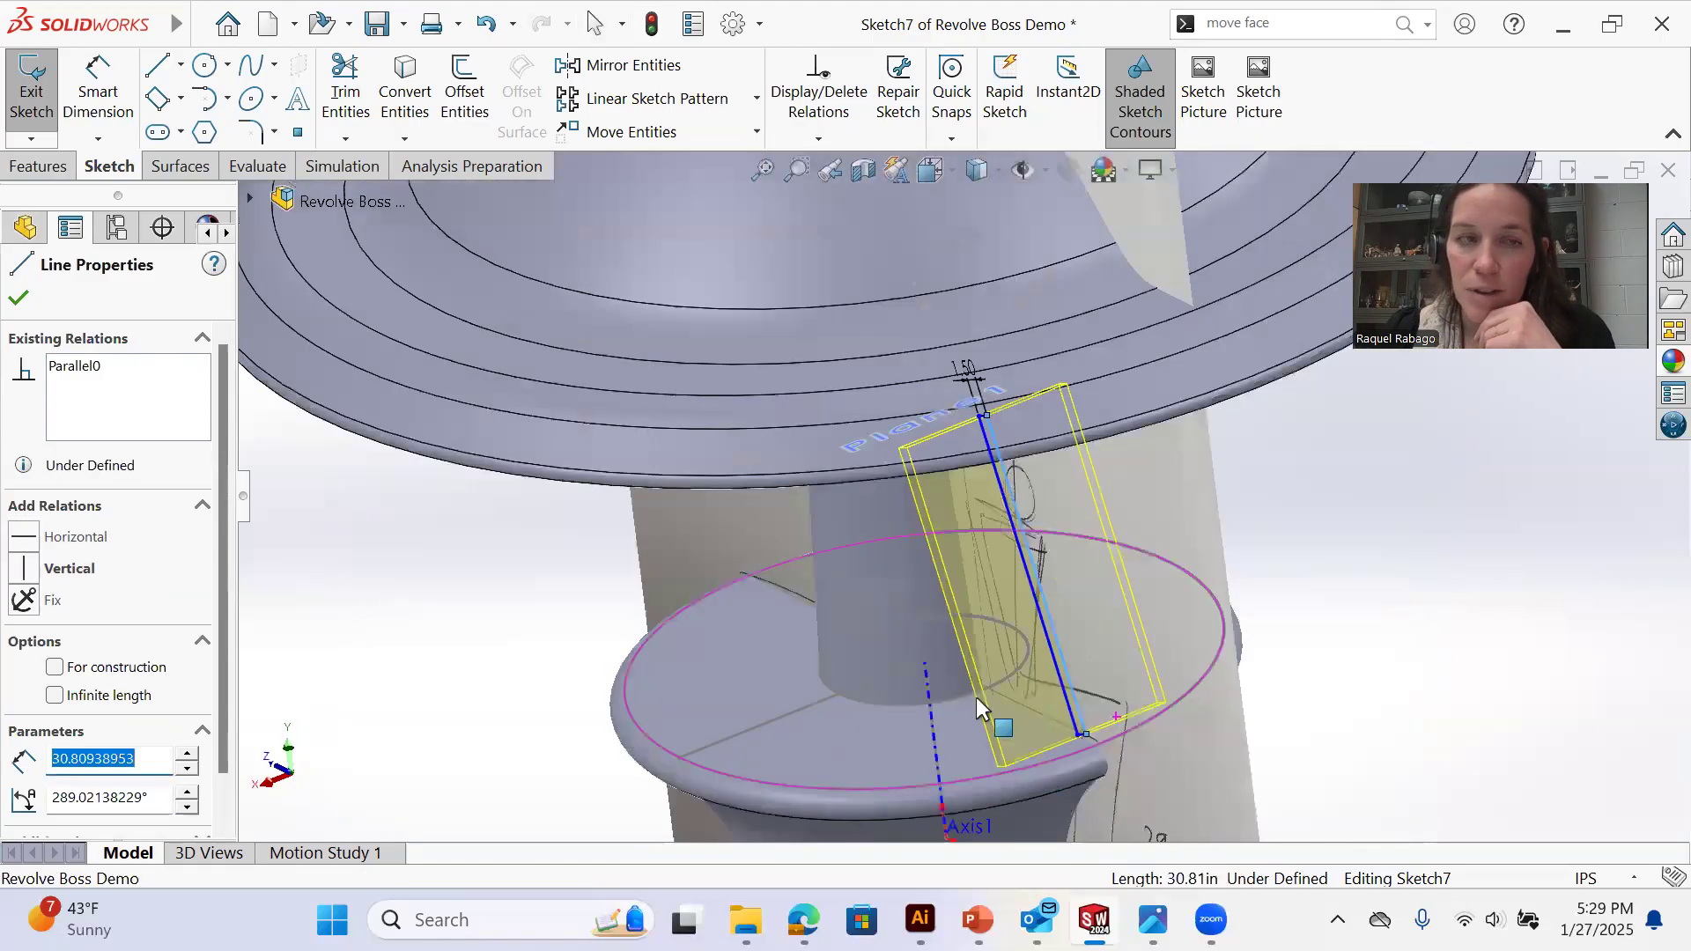
pyautogui.click(17, 74)
# Set the slanted panel's extrusion depth to 20 in
pyautogui.scroll(2, 1093, 591)
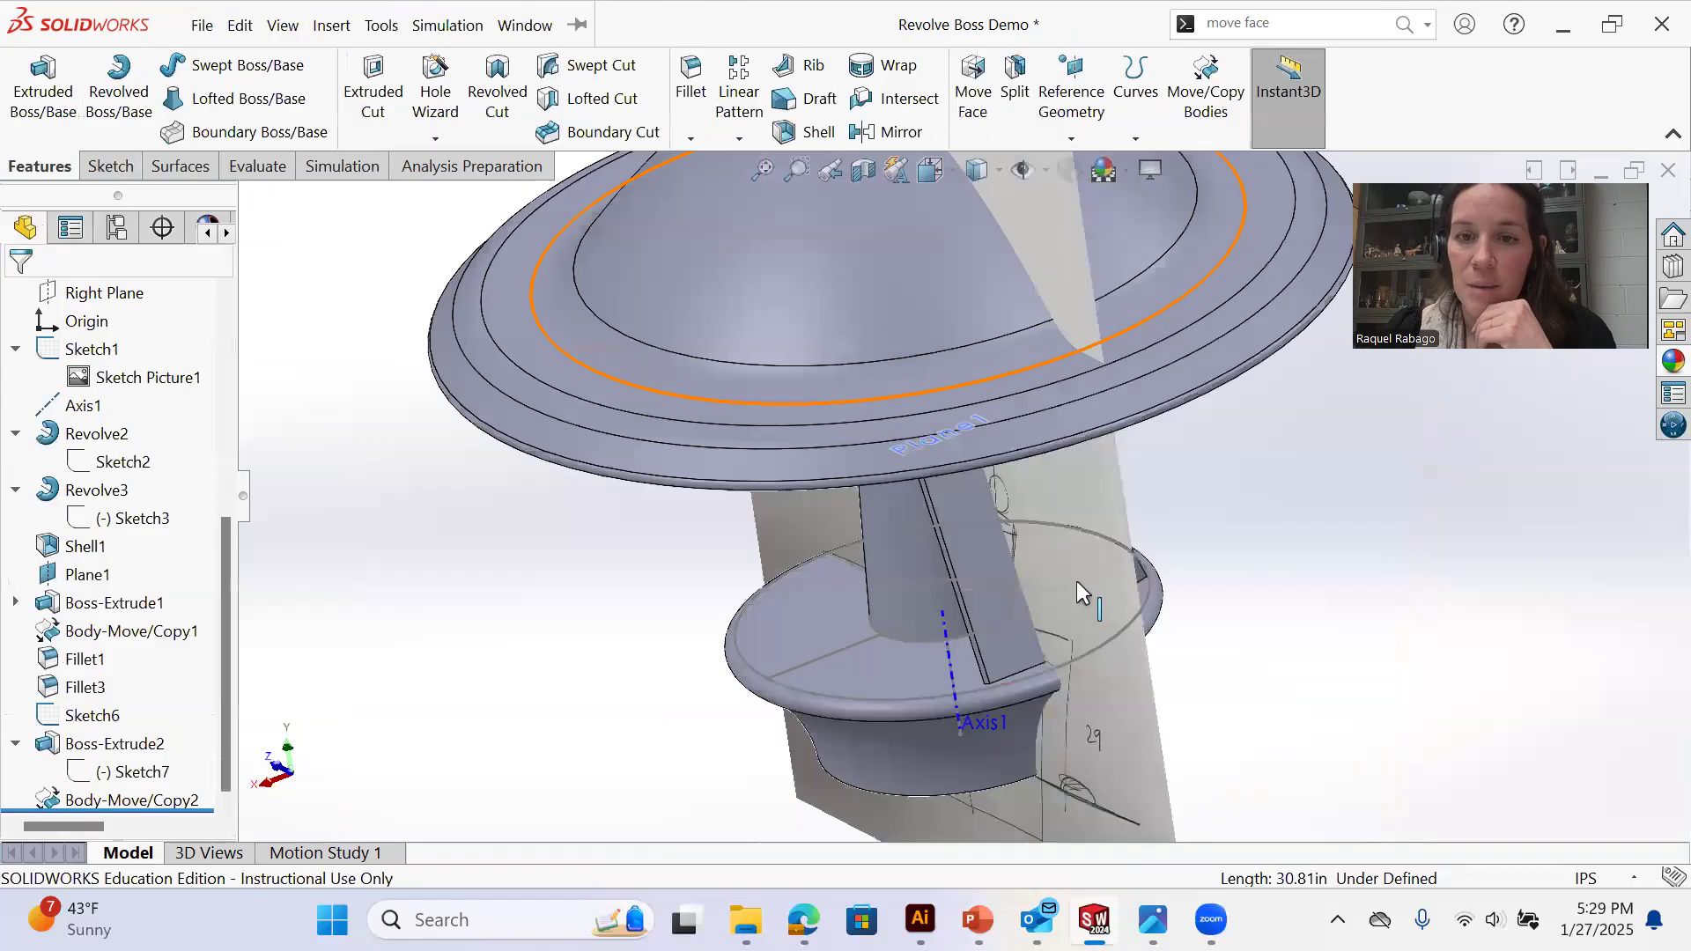
pyautogui.scroll(2, 927, 474)
pyautogui.moveTo(994, 463); pyautogui.dragTo(1008, 577, button='middle')
pyautogui.scroll(-3, 1101, 451)
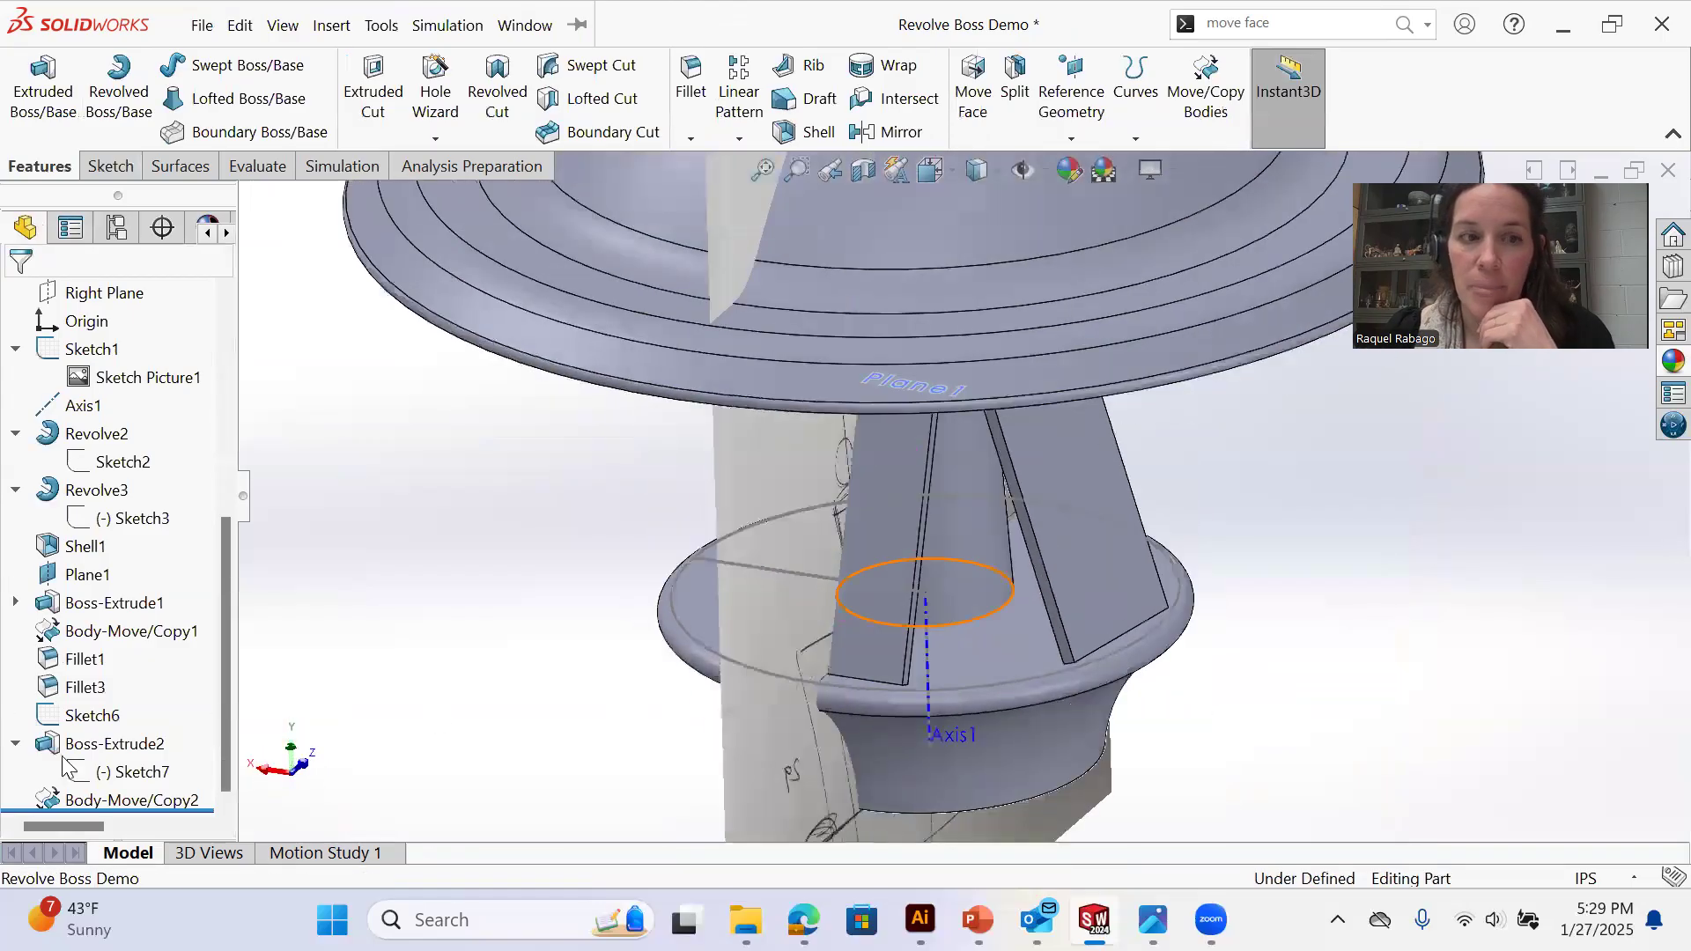
pyautogui.click(140, 745)
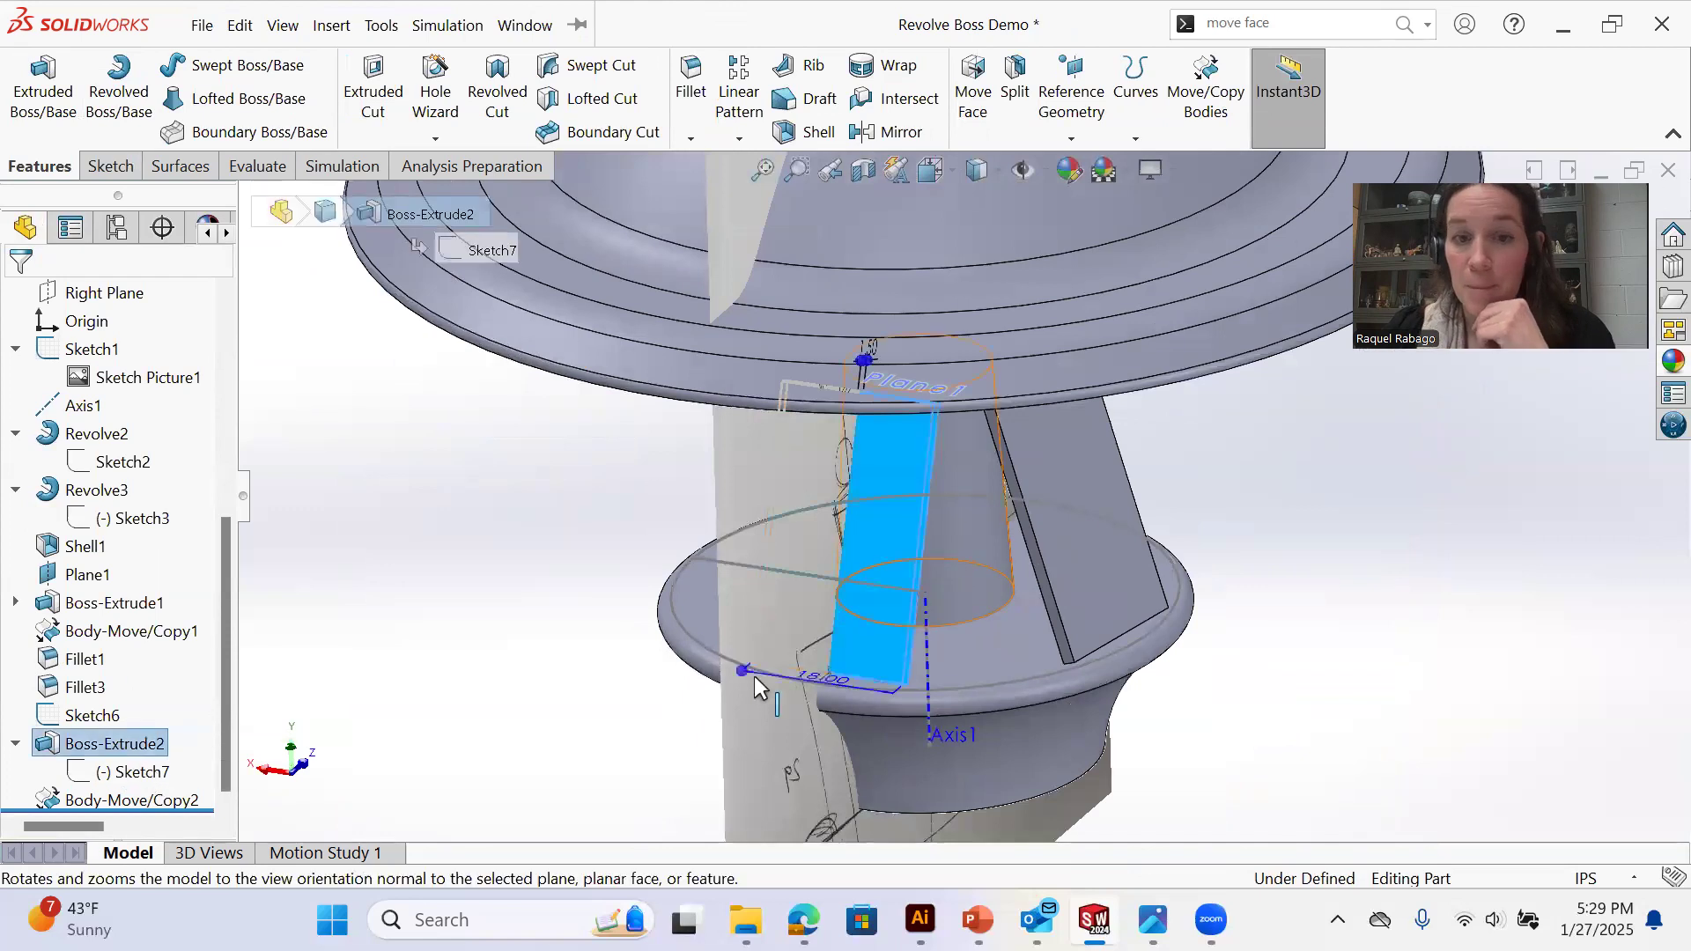
pyautogui.click(819, 682)
pyautogui.write('20')
pyautogui.press('Return')
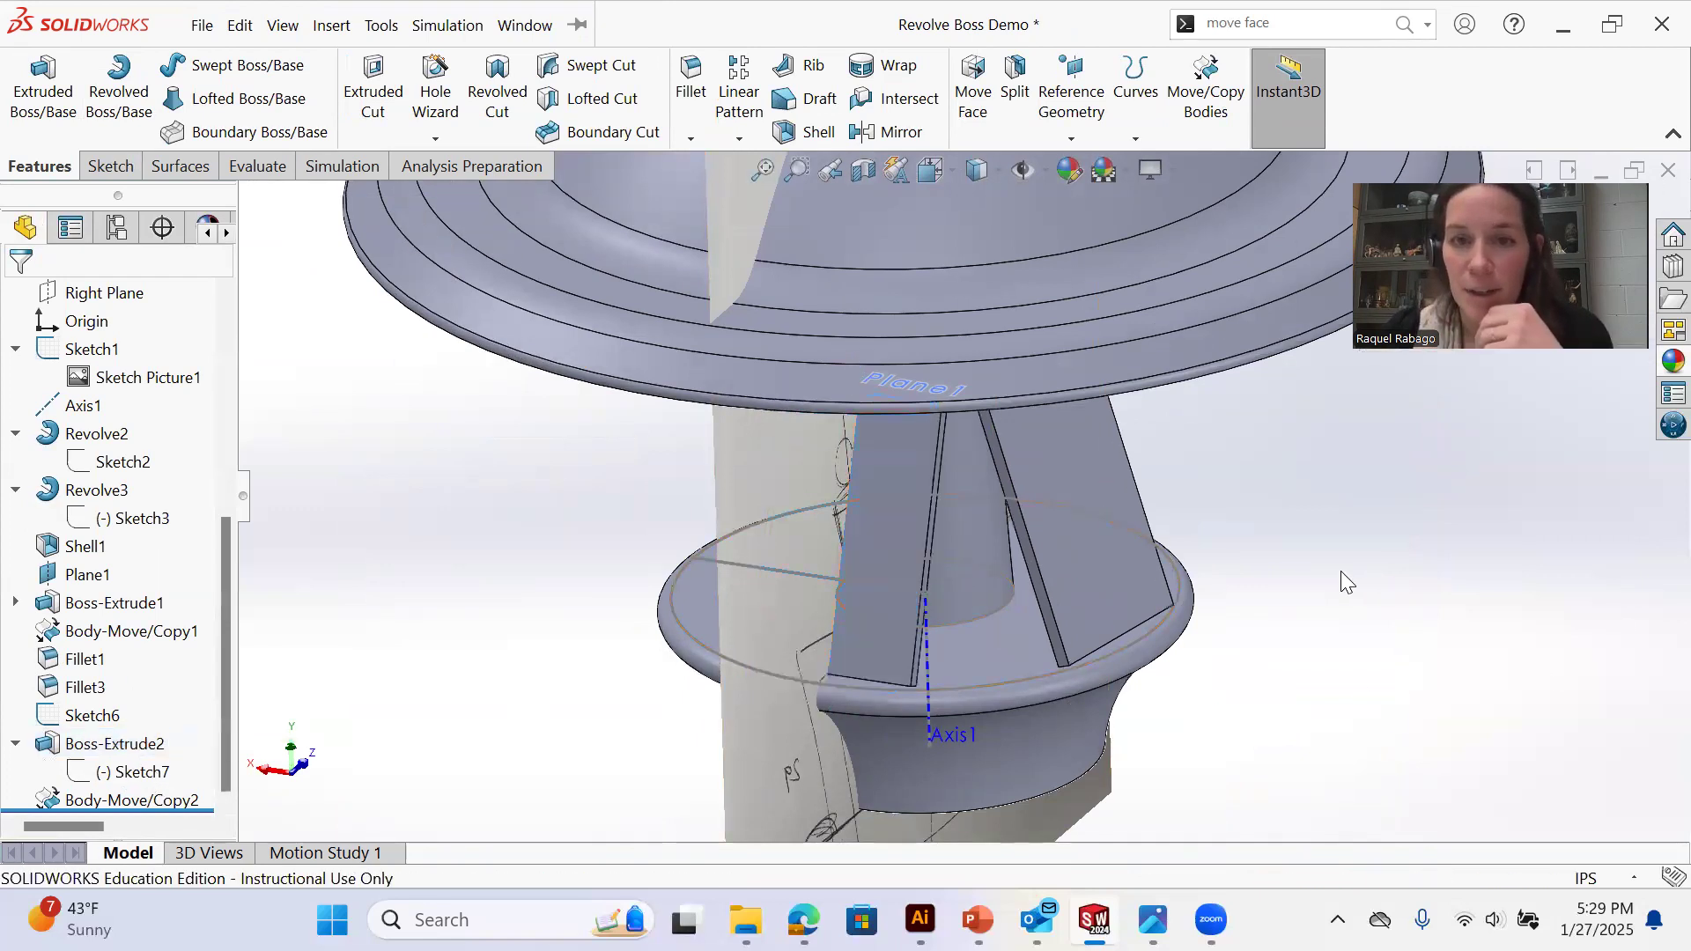
# Set the slanted panel's extrusion depth to 24 in
pyautogui.moveTo(1046, 523)
pyautogui.mouseDown(button='middle')
pyautogui.moveTo(995, 568)
pyautogui.moveTo(1079, 512)
pyautogui.mouseUp(button='middle')
pyautogui.scroll(1, 444, 706)
pyautogui.click(169, 772)
pyautogui.click(951, 487)
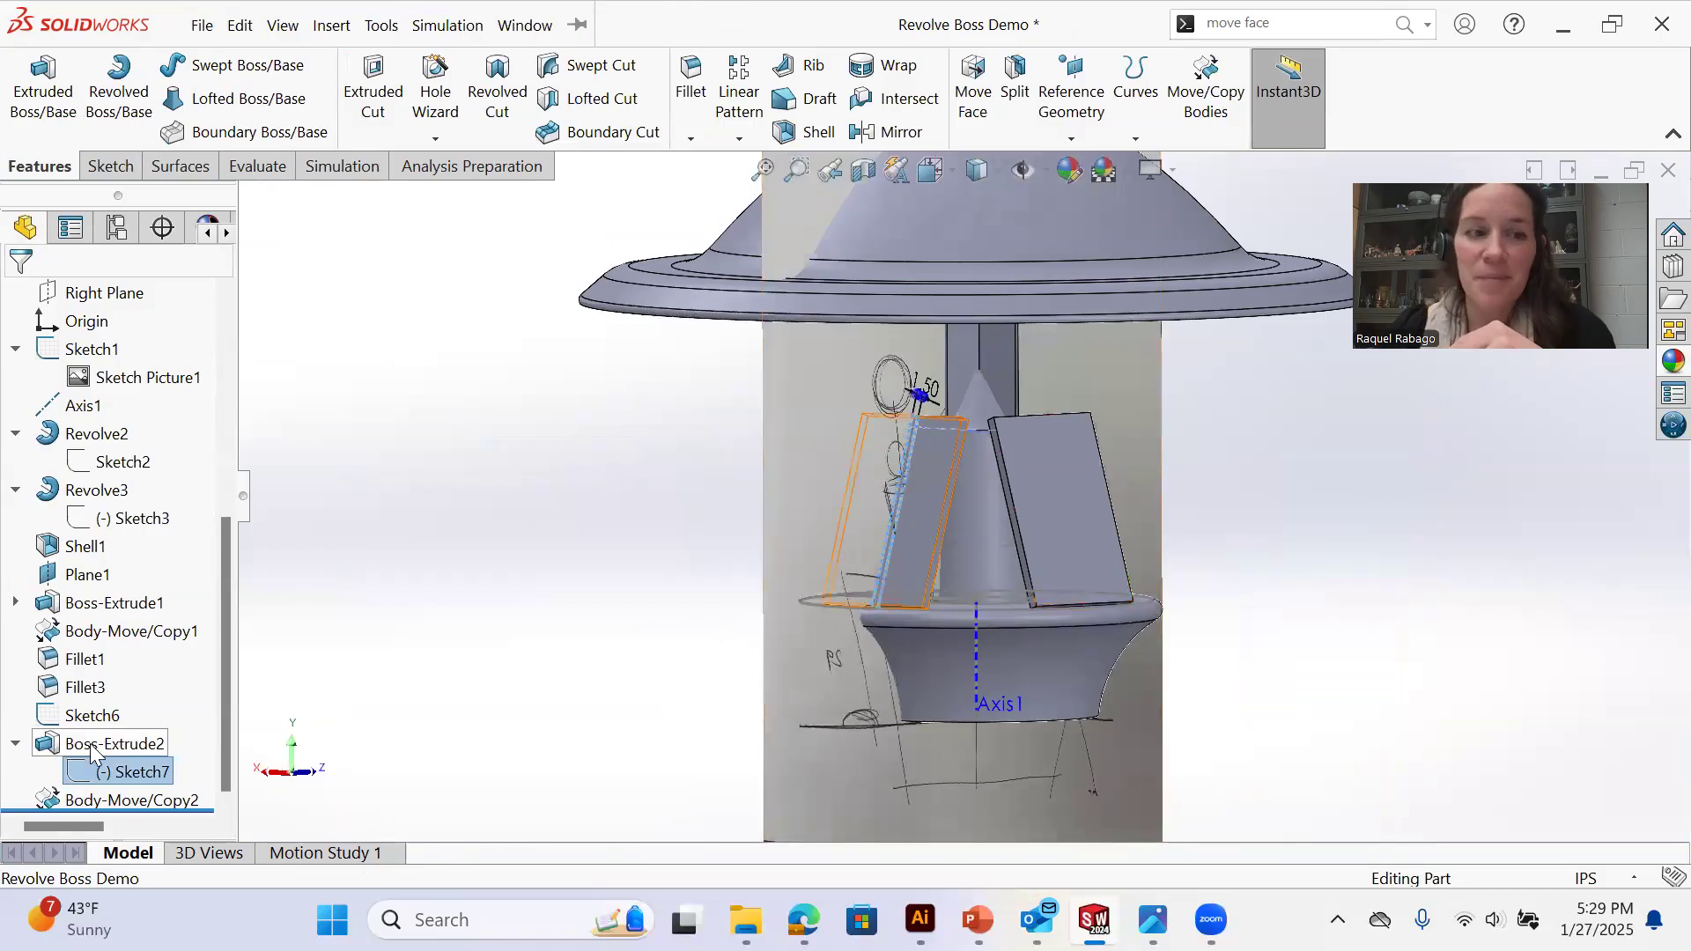
pyautogui.moveTo(953, 554); pyautogui.dragTo(957, 597, button='middle')
pyautogui.click(885, 632)
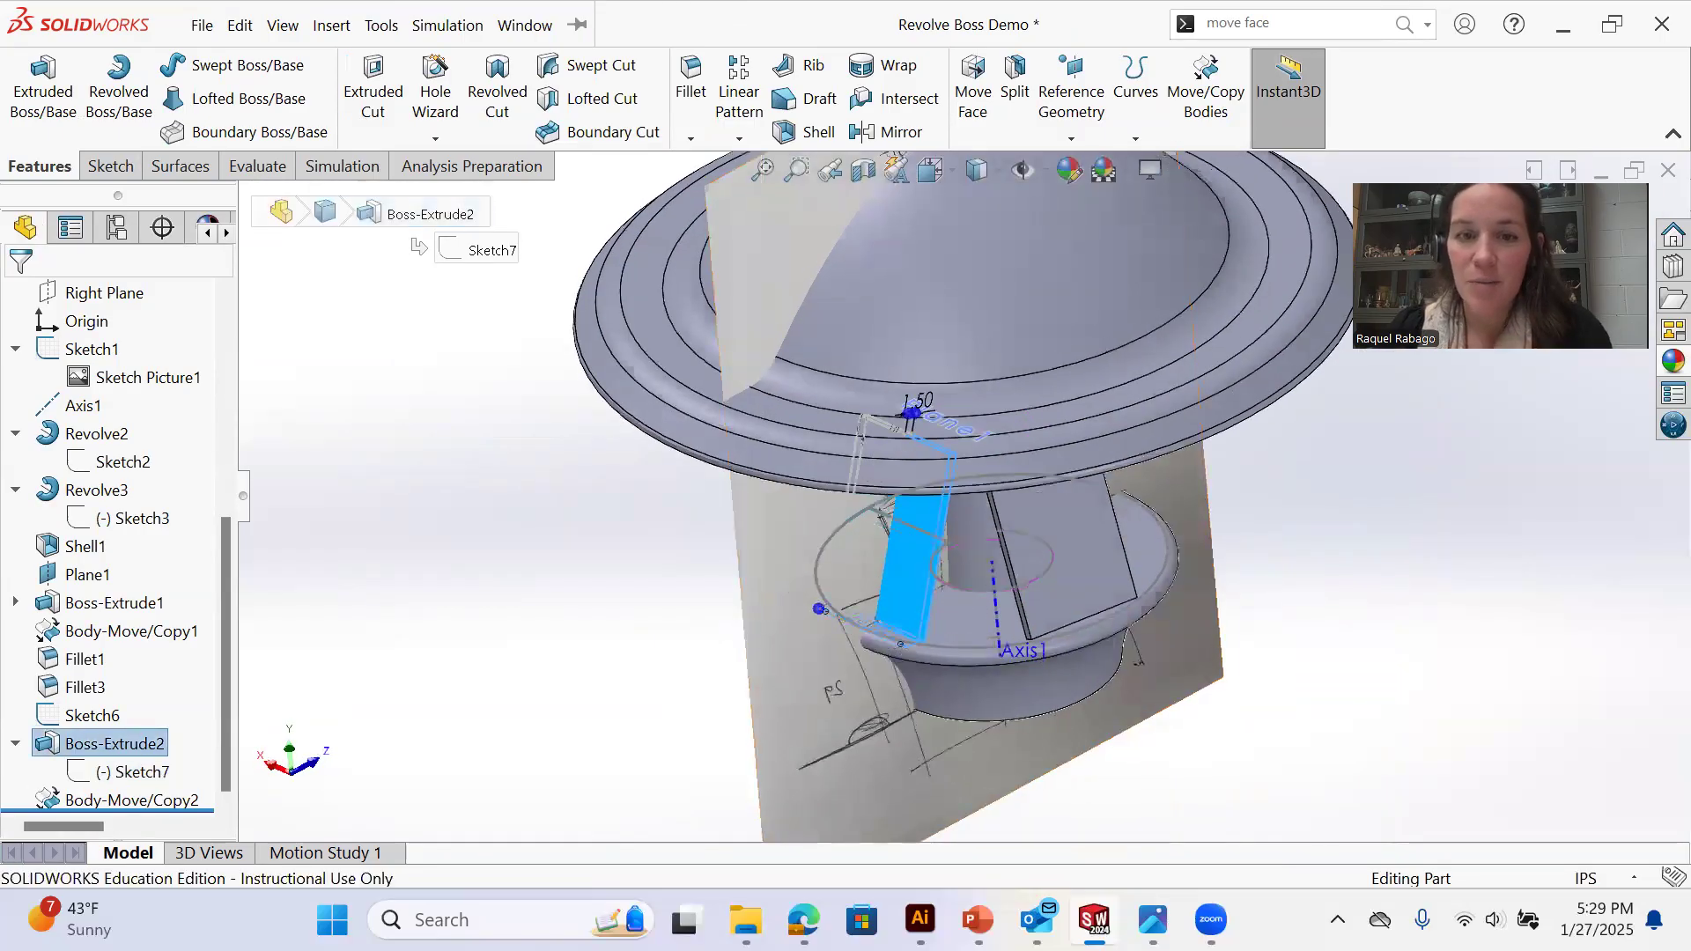
pyautogui.doubleClick(110, 669)
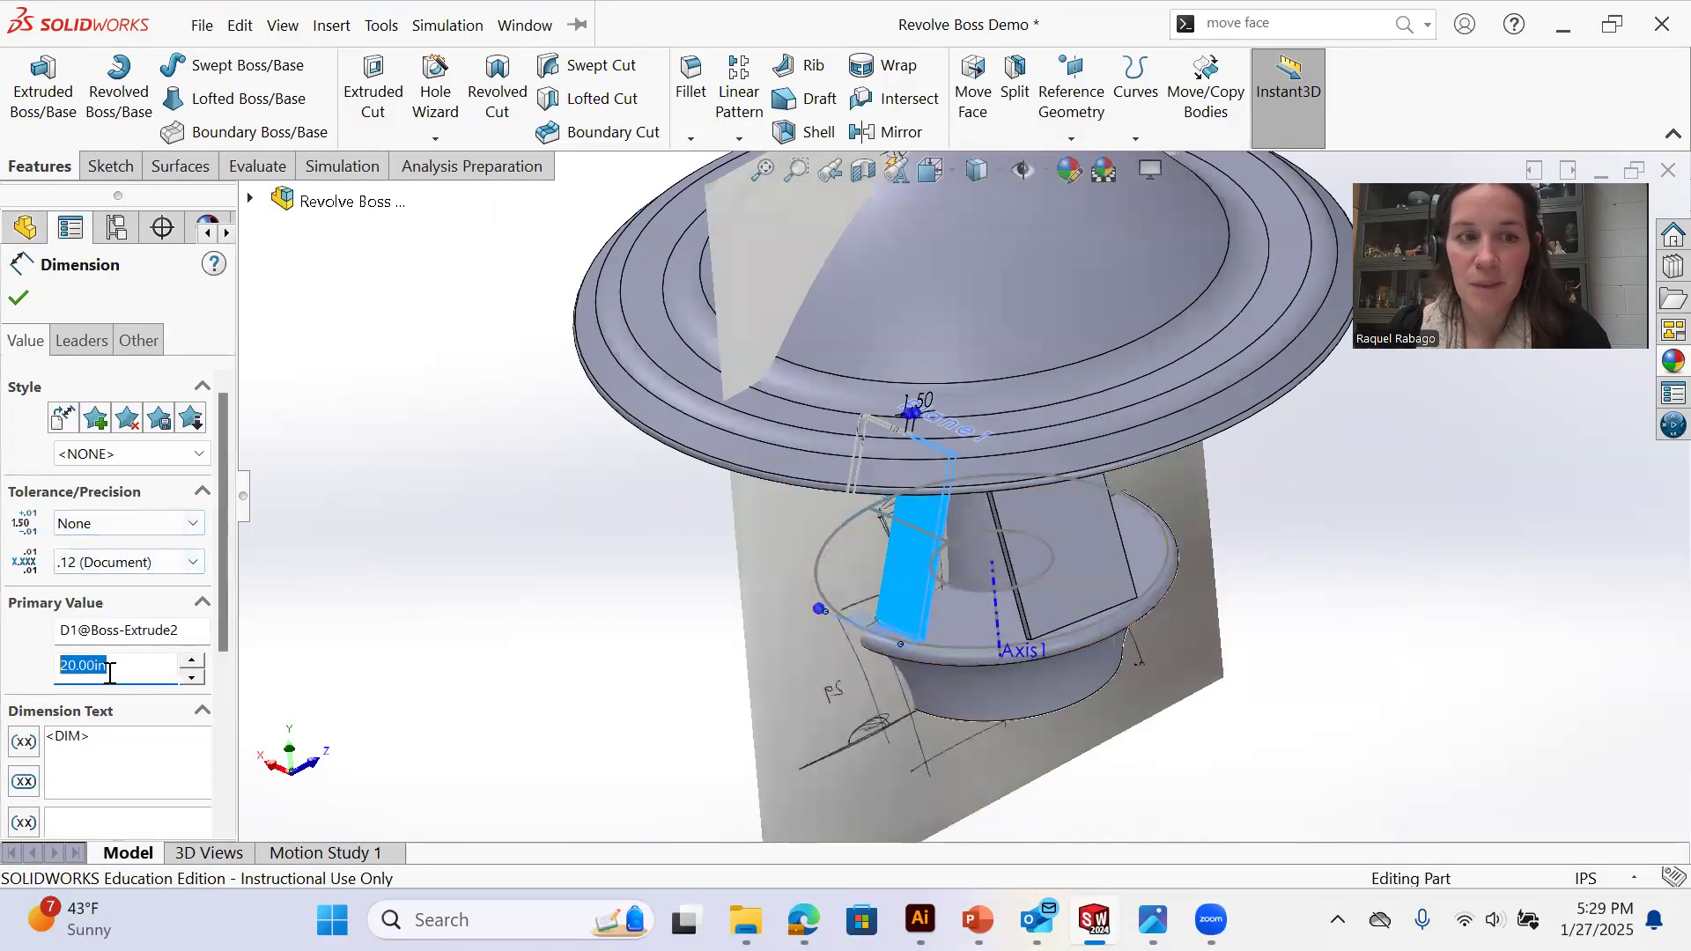
pyautogui.write('24')
pyautogui.click(729, 662)
# Set the original slanted panel's extrusion depth to 22 in
pyautogui.moveTo(451, 691); pyautogui.dragTo(469, 620, button='middle')
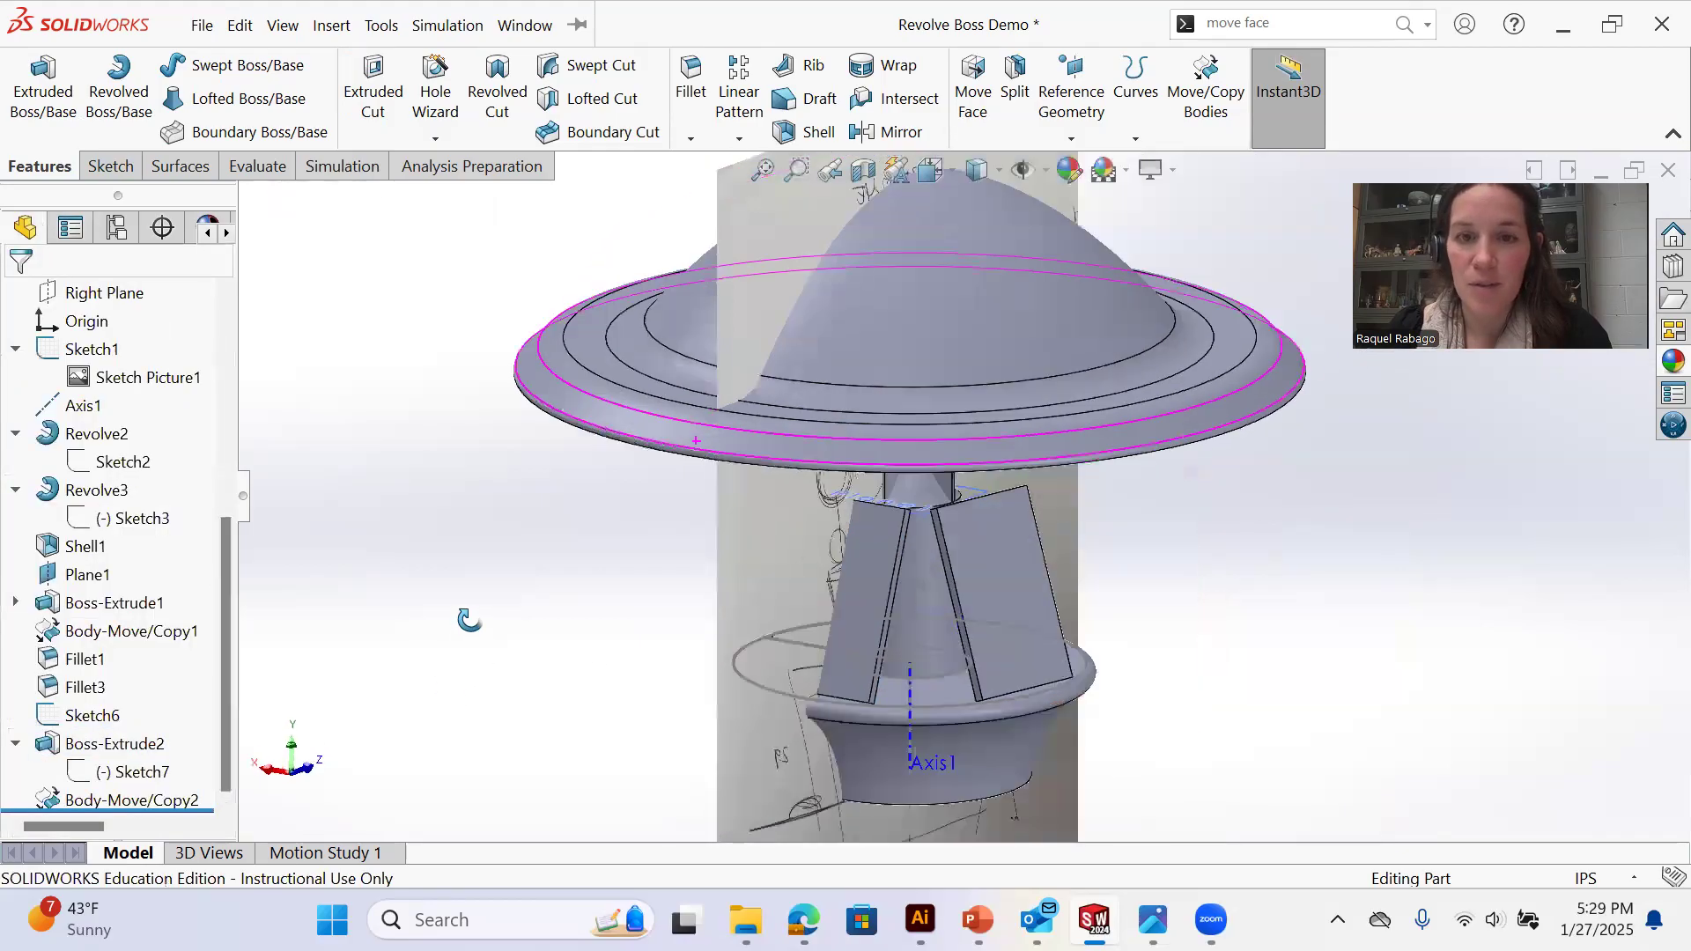
pyautogui.click(143, 746)
pyautogui.moveTo(947, 646)
pyautogui.mouseDown(button='middle')
pyautogui.moveTo(923, 674)
pyautogui.moveTo(929, 621)
pyautogui.mouseUp(button='middle')
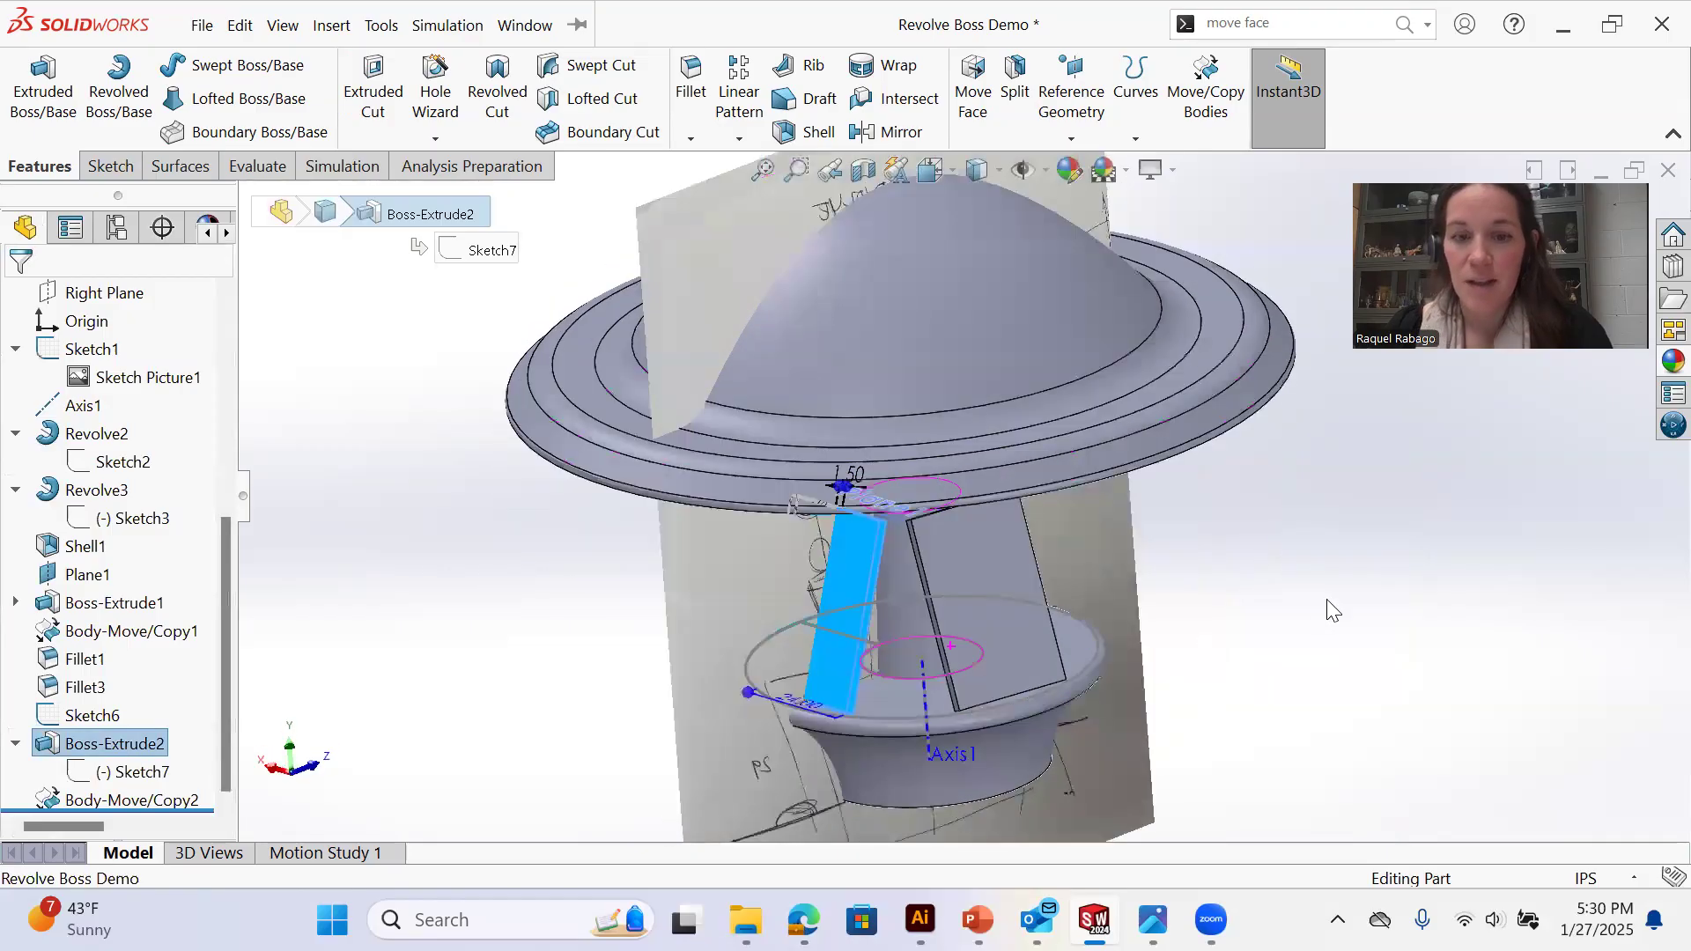
pyautogui.click(947, 553)
pyautogui.click(1229, 574)
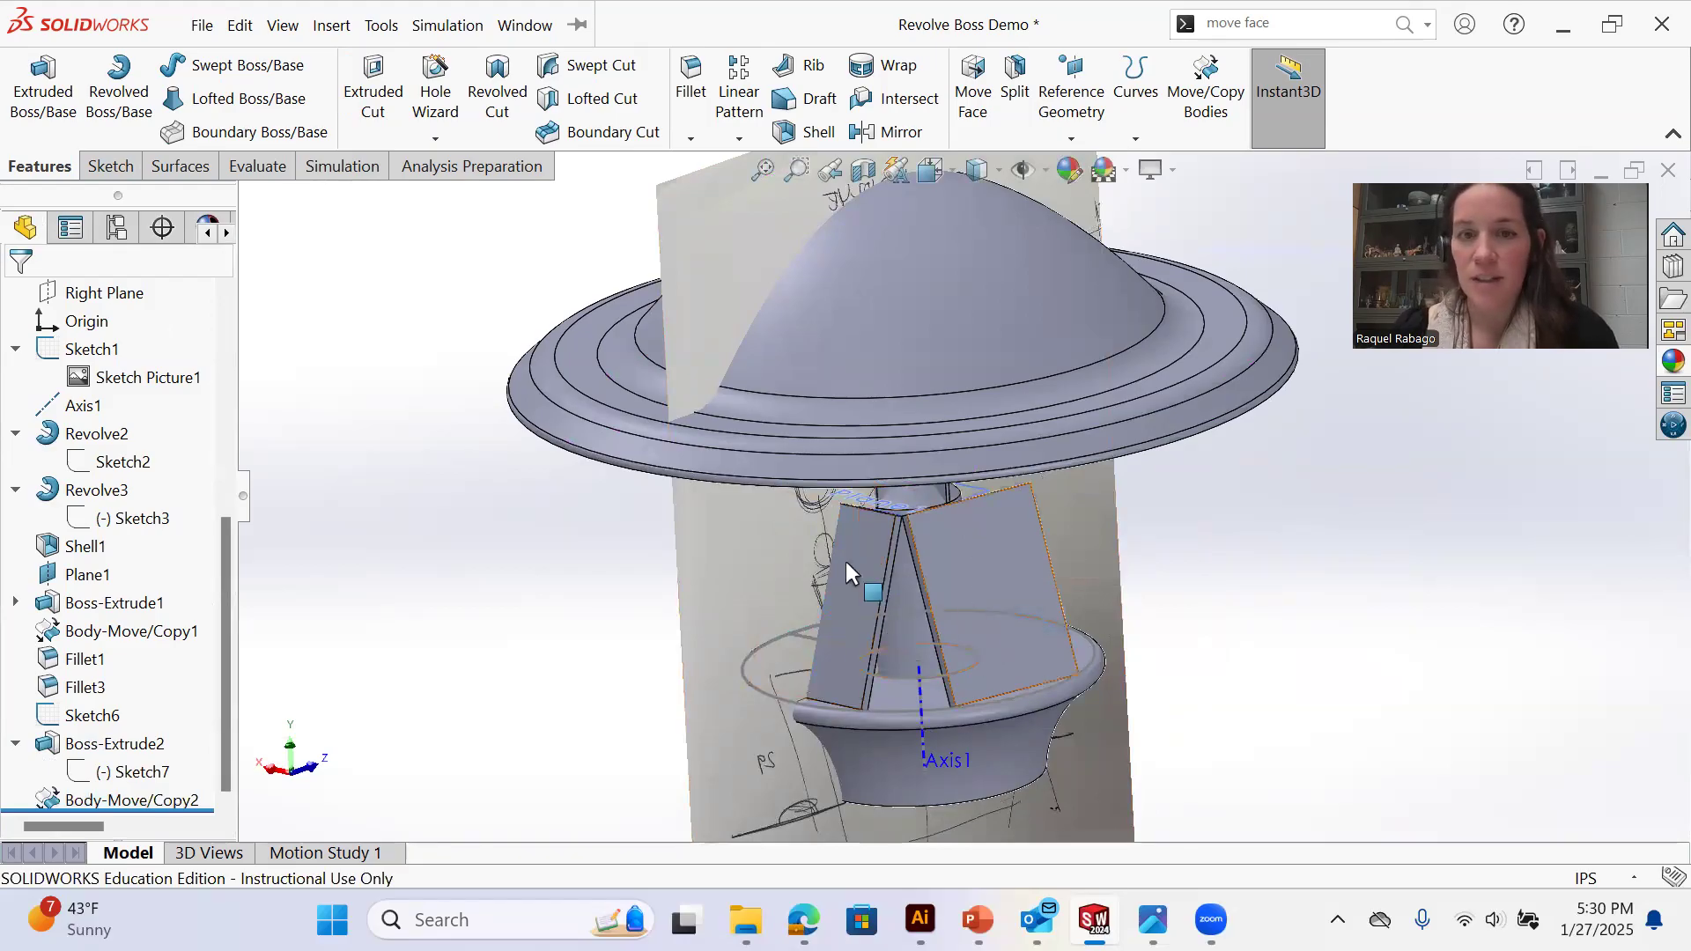
pyautogui.click(119, 745)
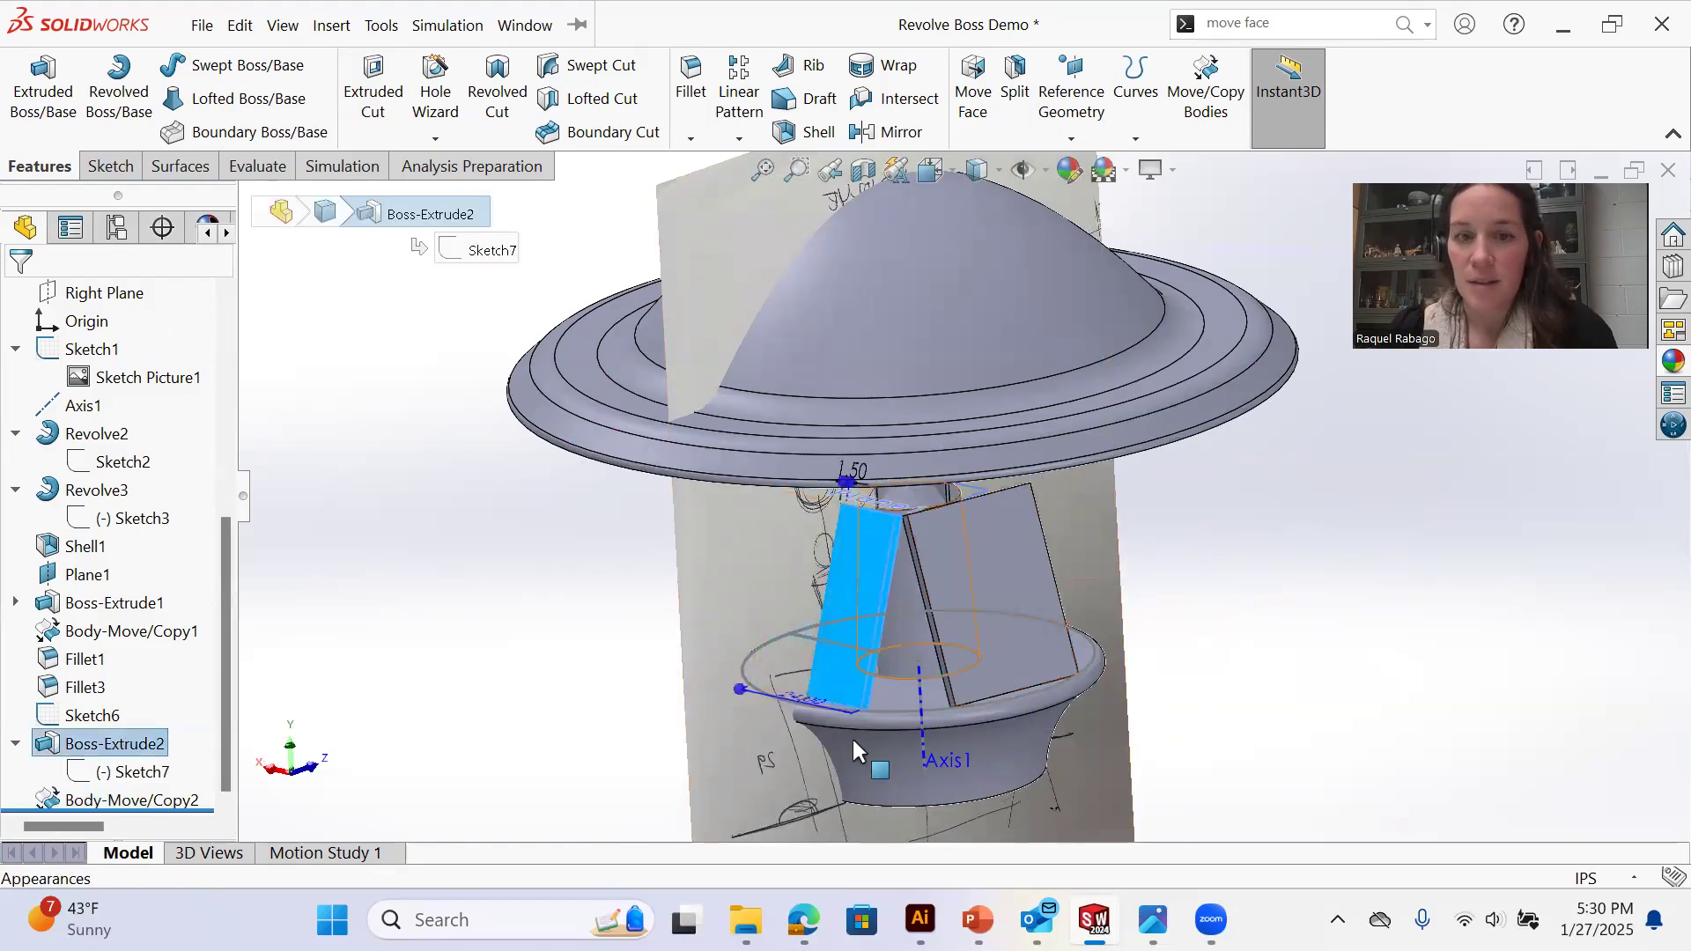
pyautogui.click(804, 706)
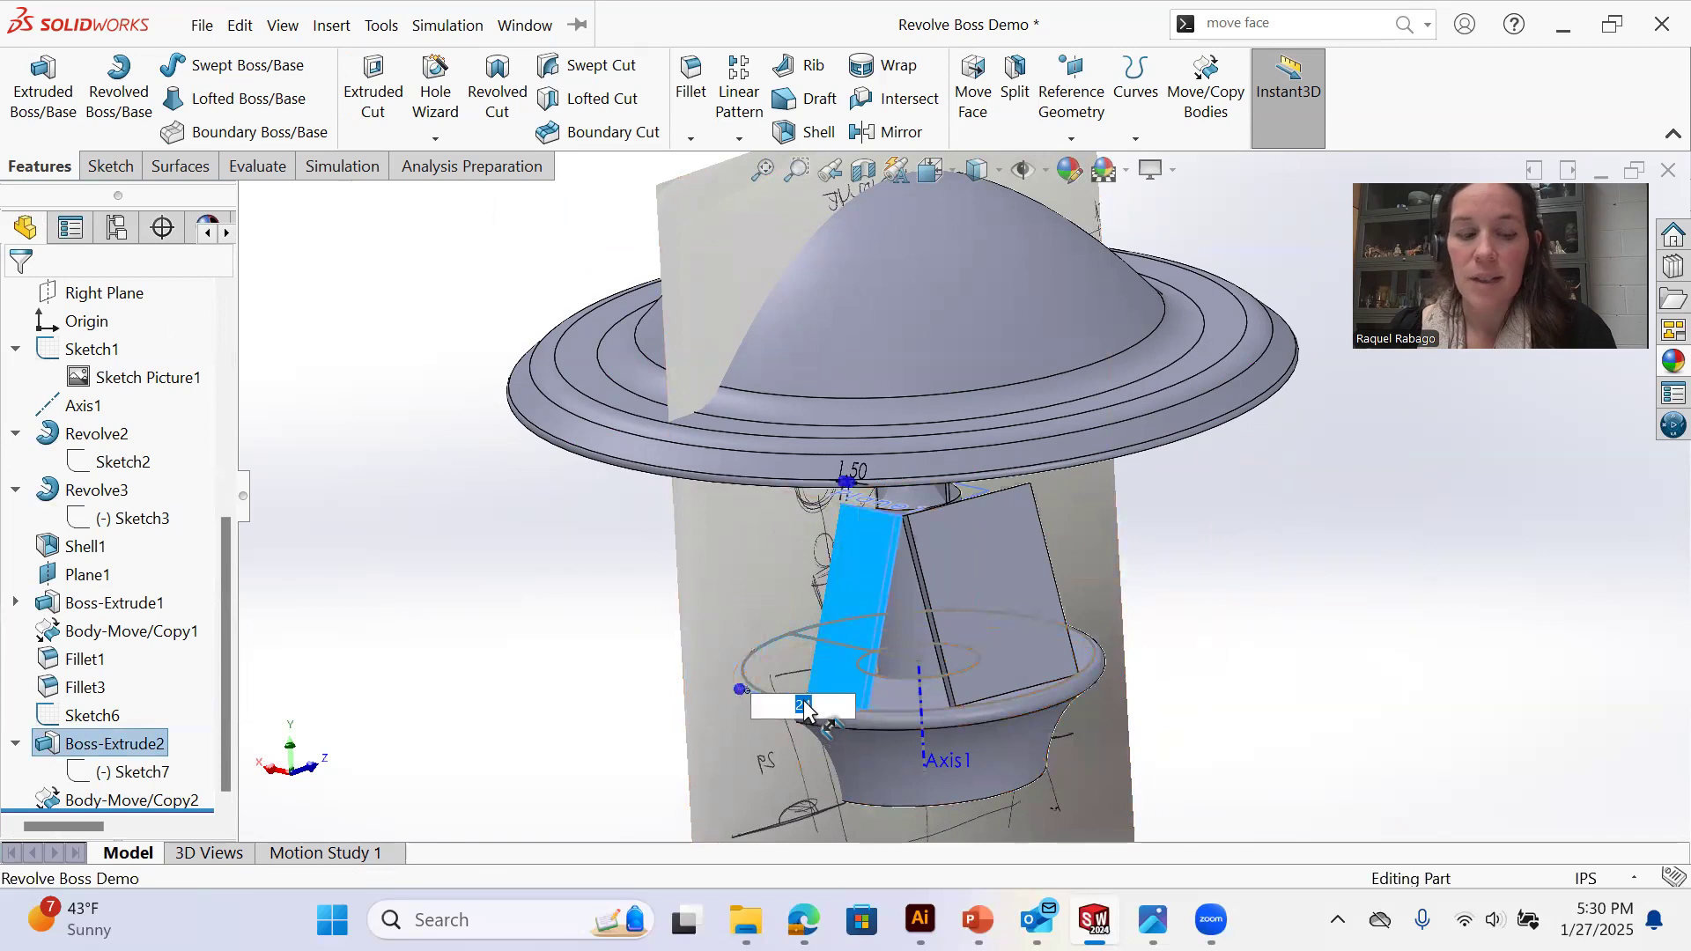
pyautogui.write('22')
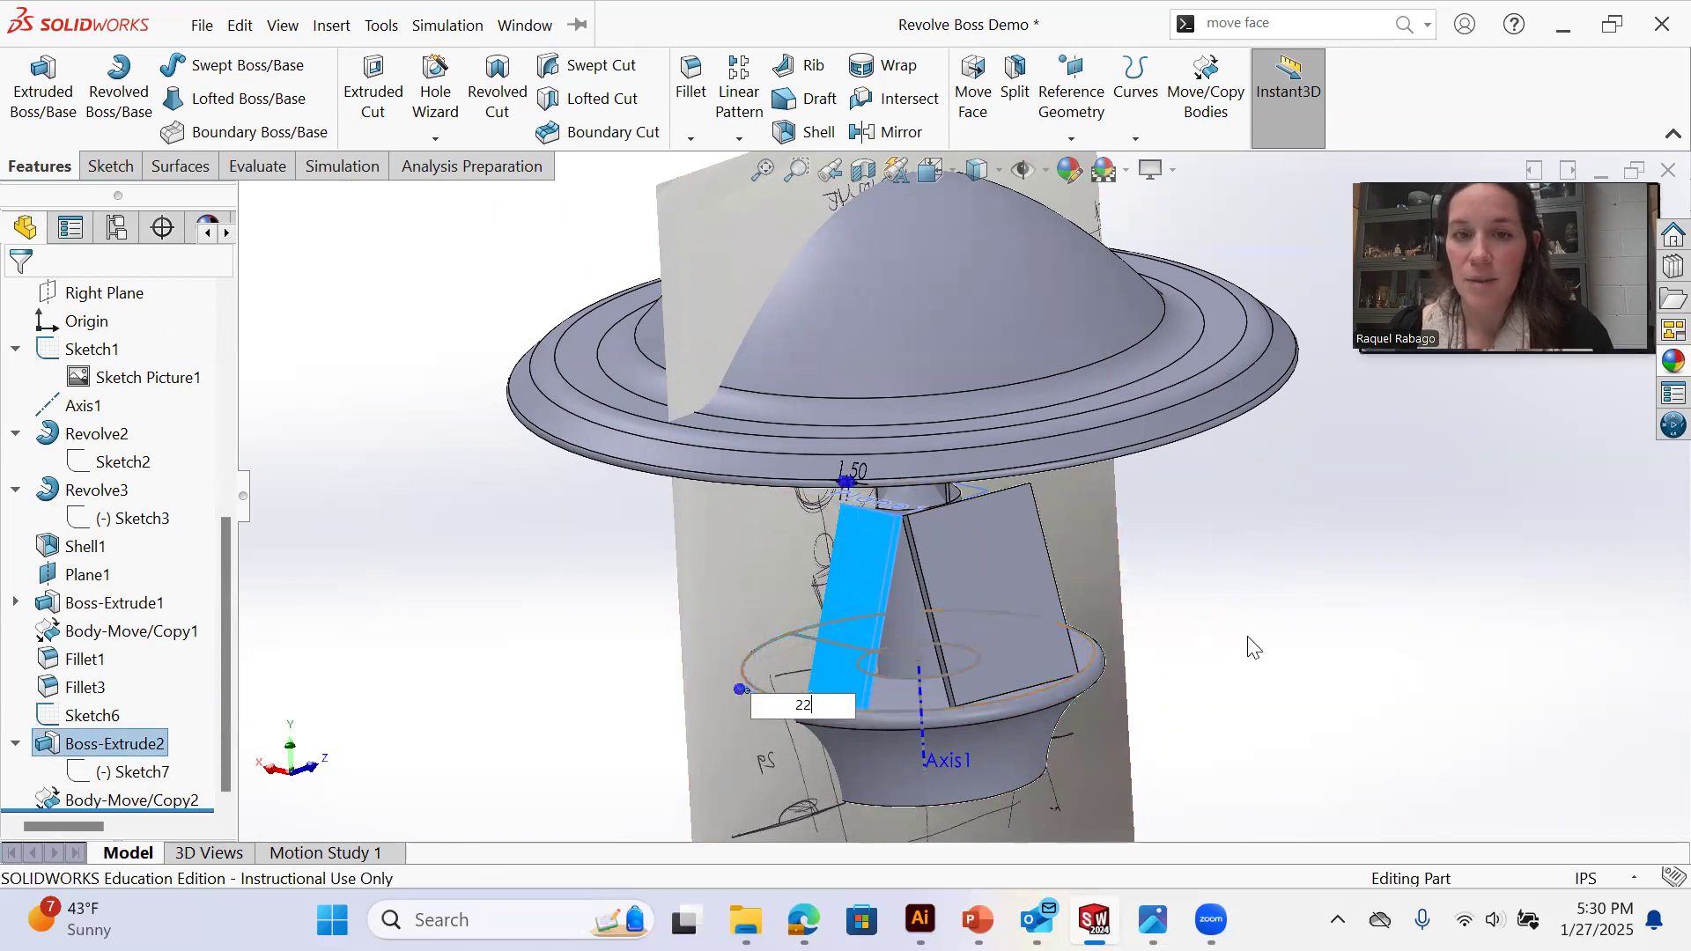
pyautogui.press('Return')
# Open the slanted panel's sketch to check its placement against the column and base, and exit the sketch
pyautogui.moveTo(915, 621)
pyautogui.mouseDown(button='middle')
pyautogui.moveTo(1008, 544)
pyautogui.moveTo(965, 517)
pyautogui.moveTo(1018, 508)
pyautogui.moveTo(1196, 532)
pyautogui.moveTo(1238, 559)
pyautogui.moveTo(1040, 568)
pyautogui.mouseUp(button='middle')
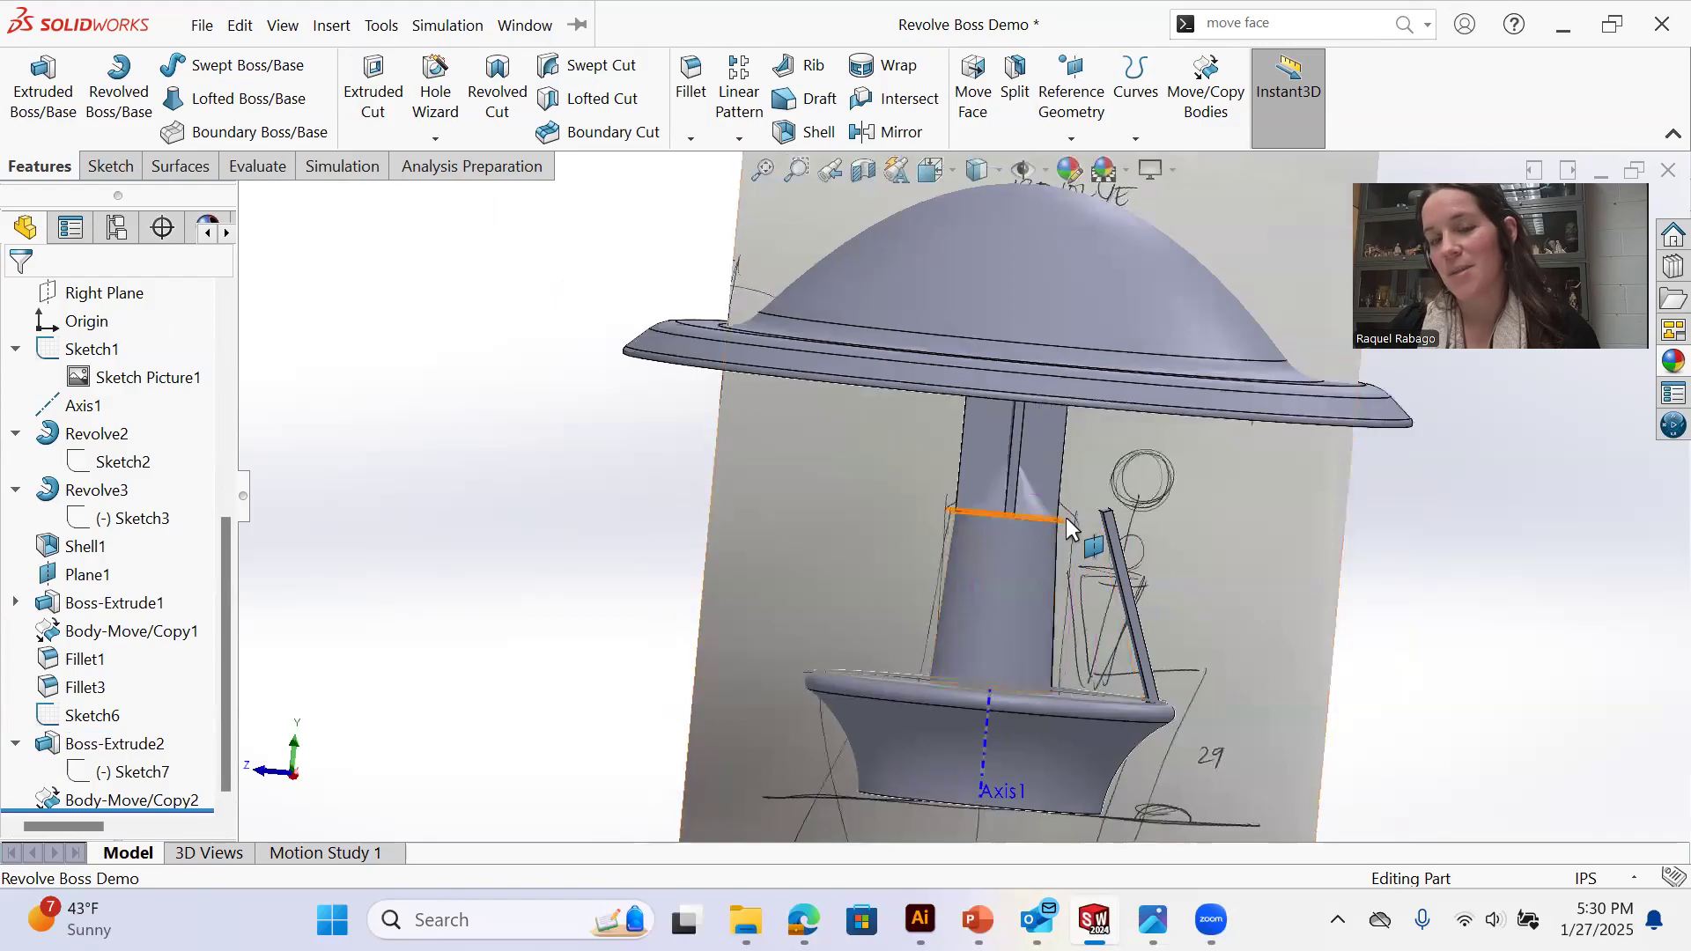
pyautogui.click(130, 773)
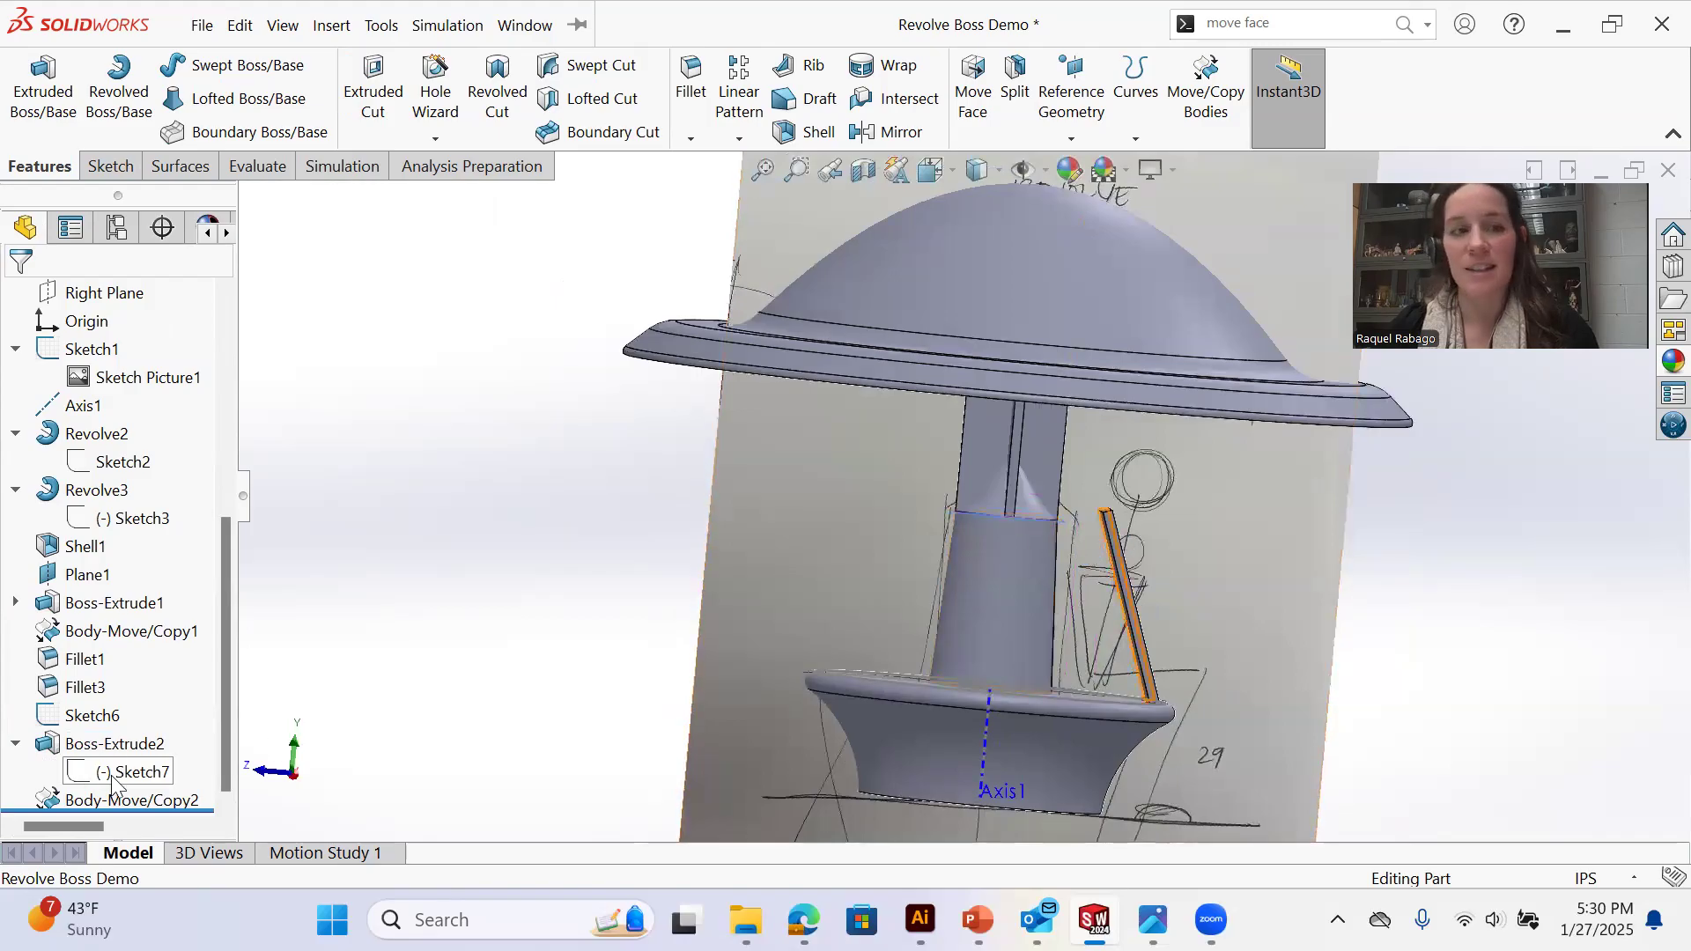
pyautogui.click(142, 710)
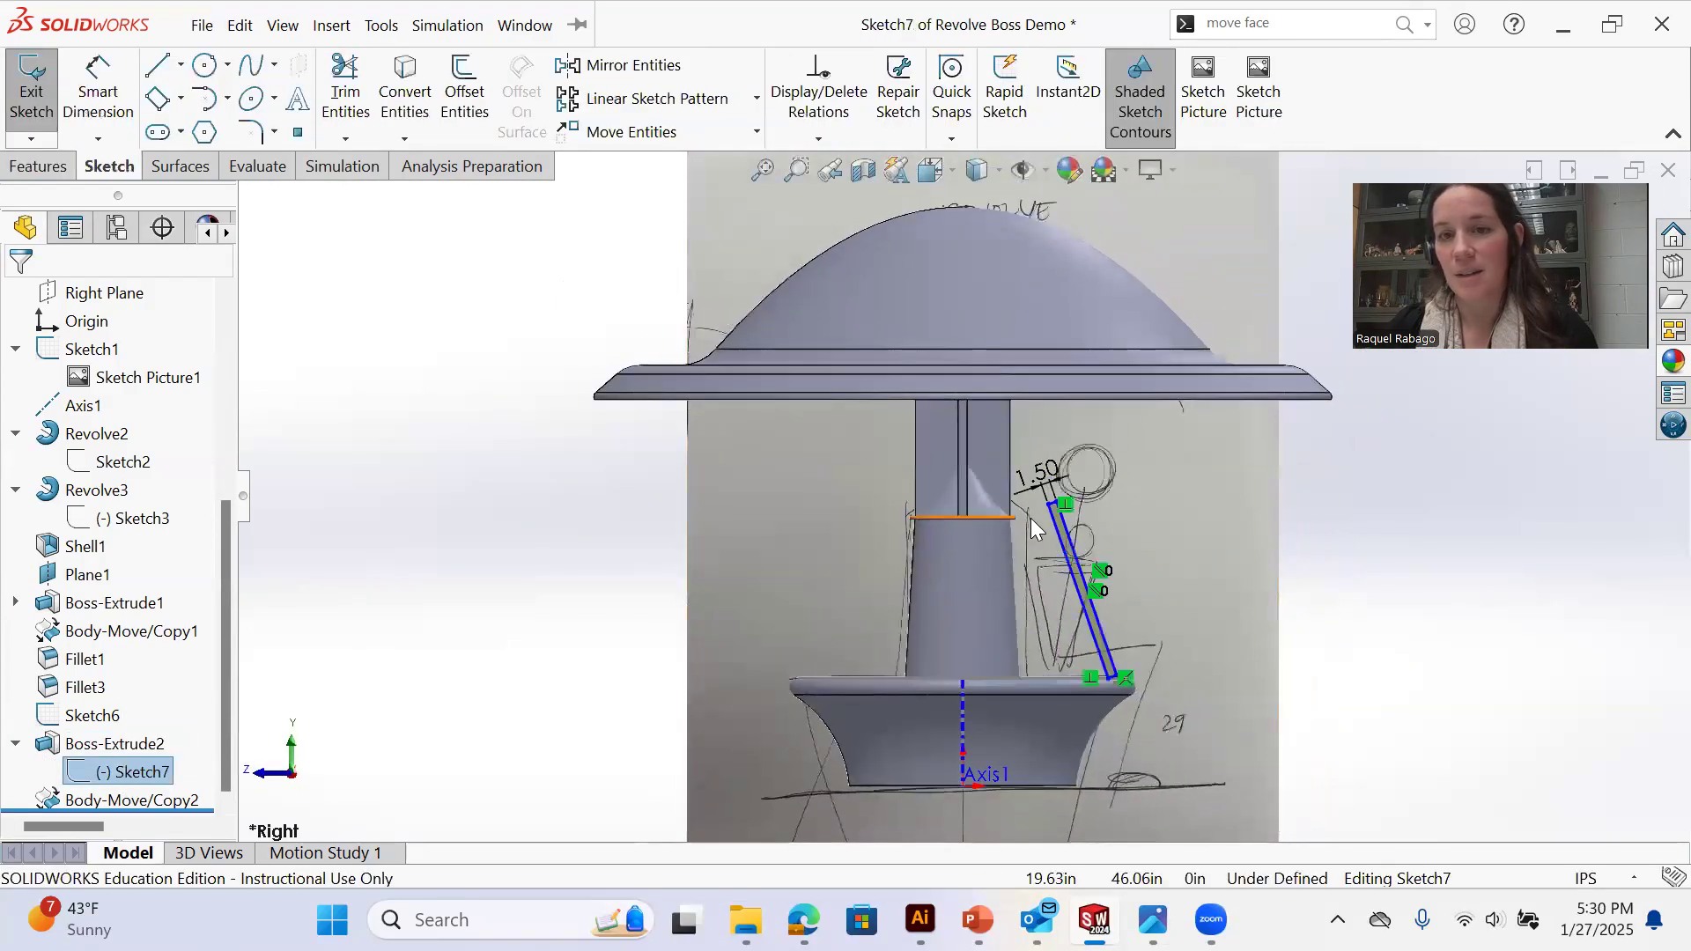
pyautogui.click(30, 81)
# Try editing the panel's body copy feature to make 3 copies rotated 90° about Axis1
pyautogui.moveTo(1274, 490)
pyautogui.mouseDown(button='middle')
pyautogui.moveTo(1151, 570)
pyautogui.moveTo(987, 606)
pyautogui.moveTo(1022, 669)
pyautogui.moveTo(1164, 793)
pyautogui.mouseUp(button='middle')
pyautogui.click(132, 799)
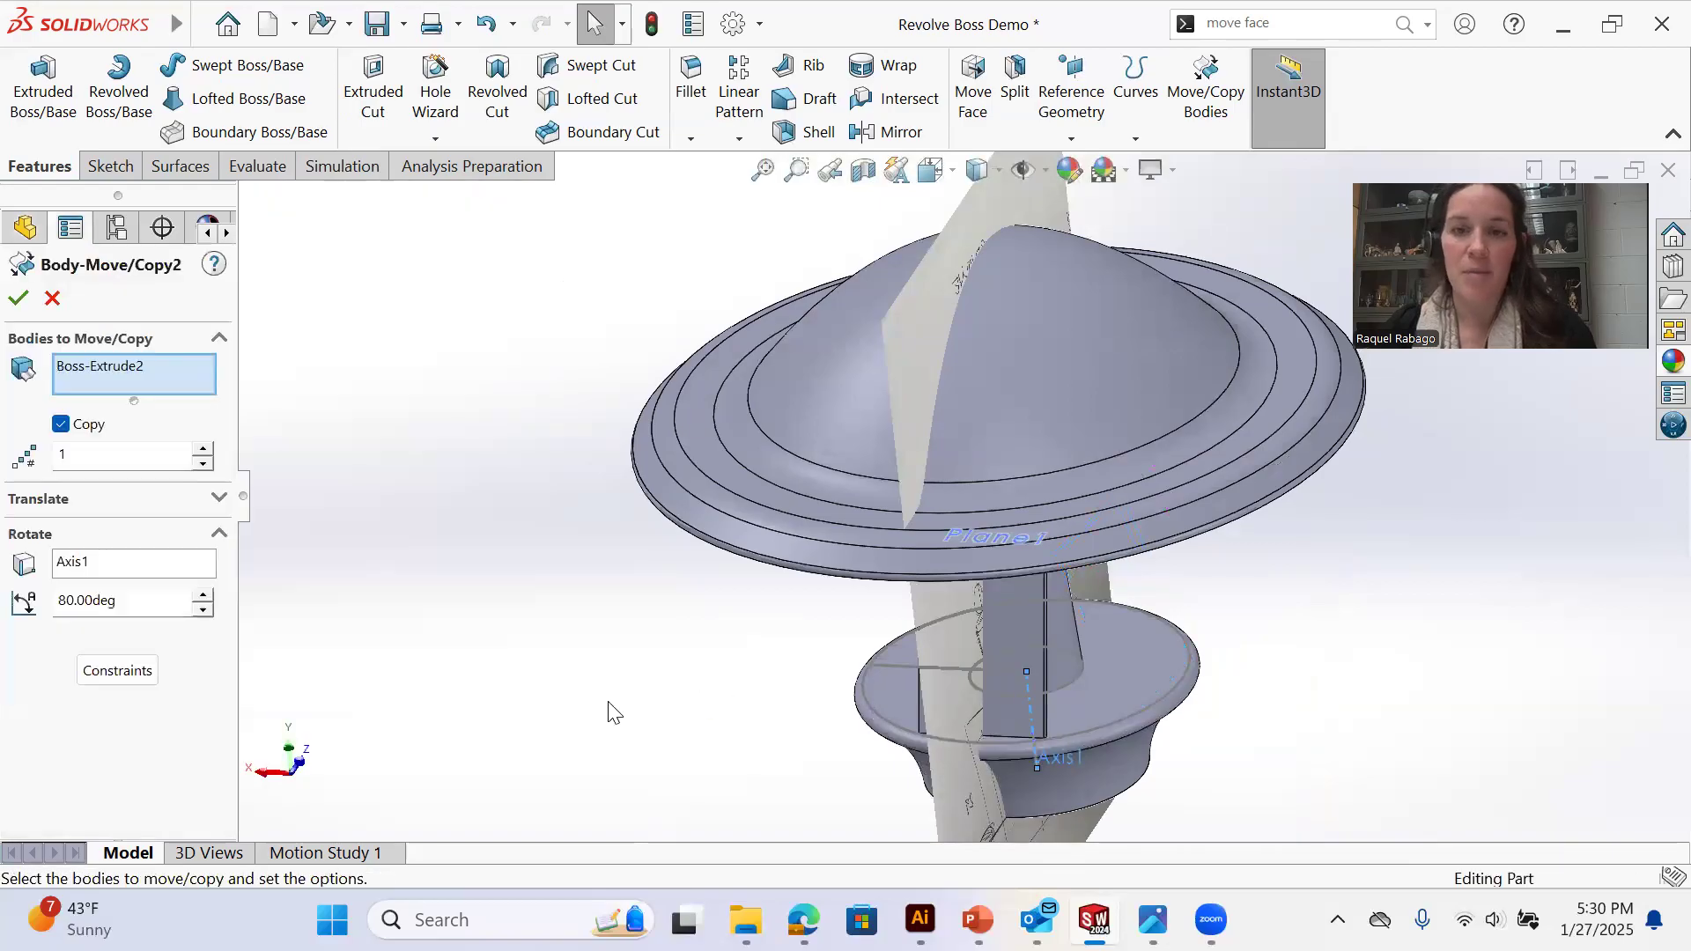
pyautogui.moveTo(112, 600); pyautogui.dragTo(5, 605)
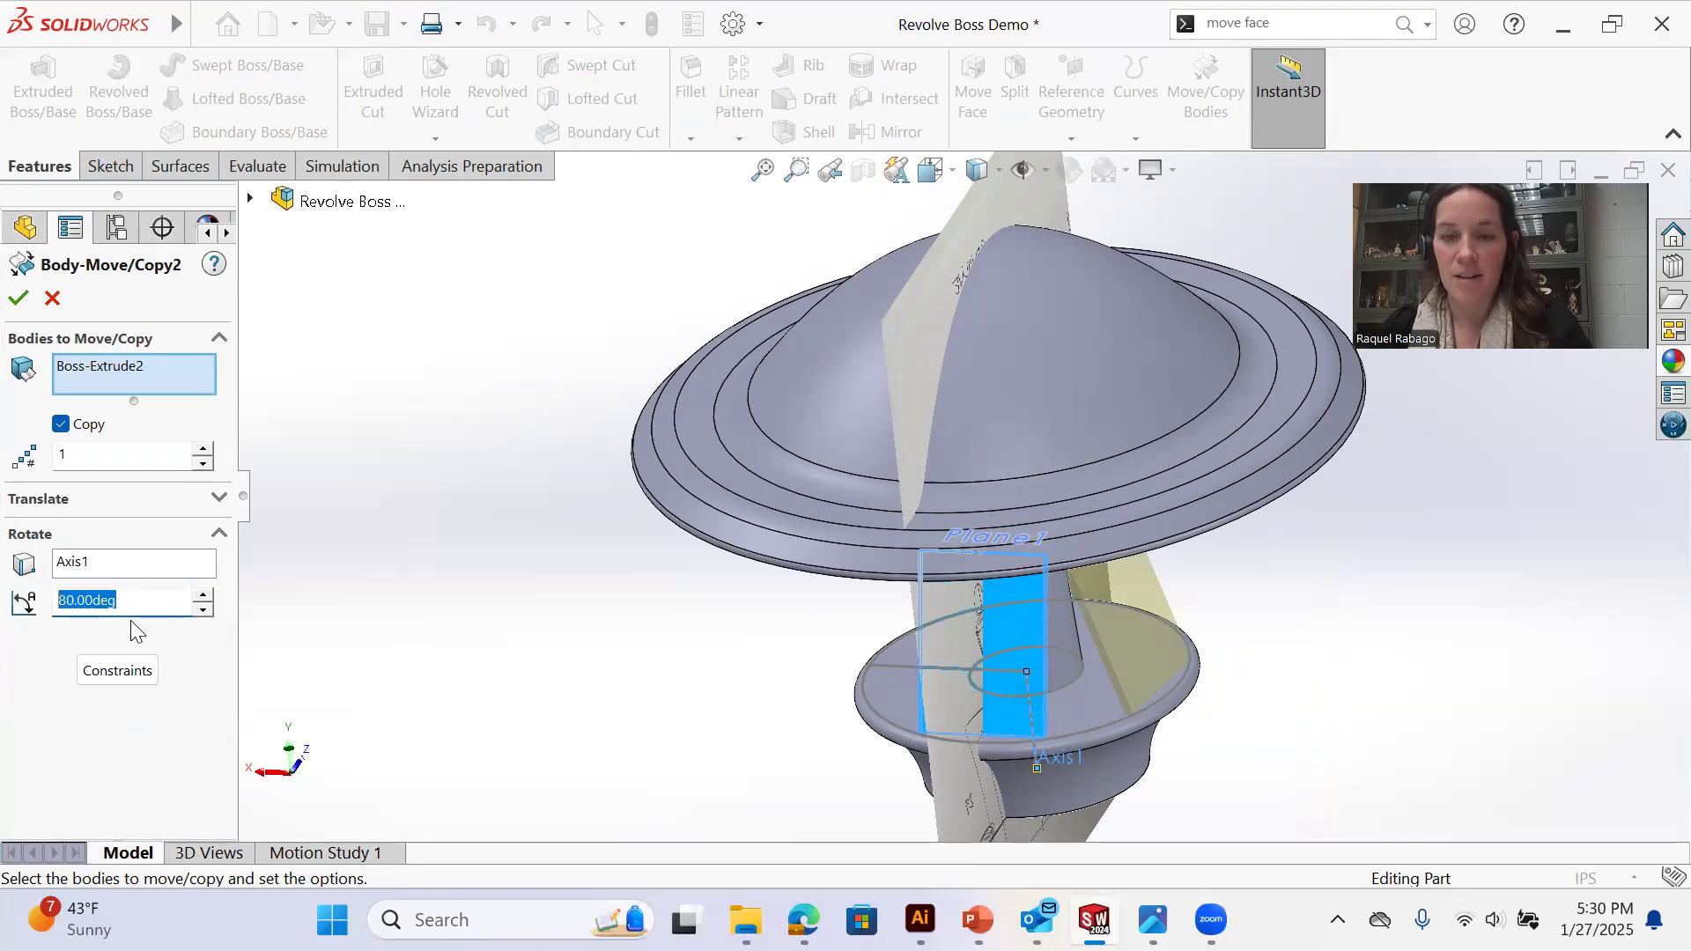
pyautogui.write('90')
pyautogui.press('Return')
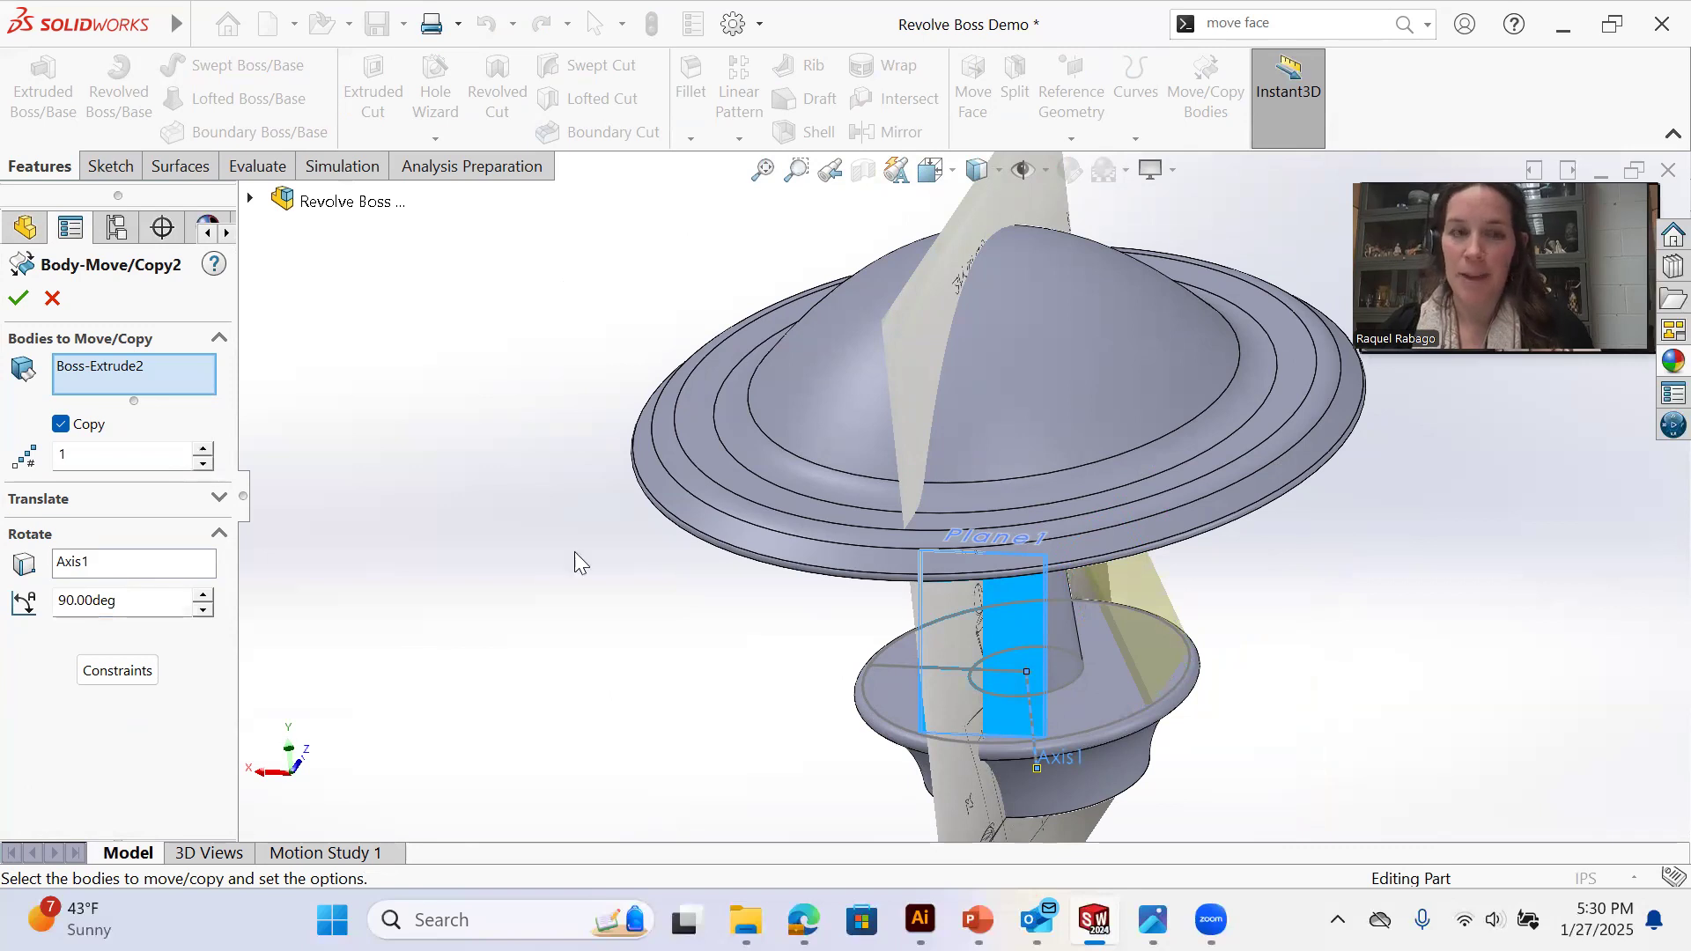
pyautogui.moveTo(576, 555); pyautogui.dragTo(589, 492, button='middle')
pyautogui.click(205, 449)
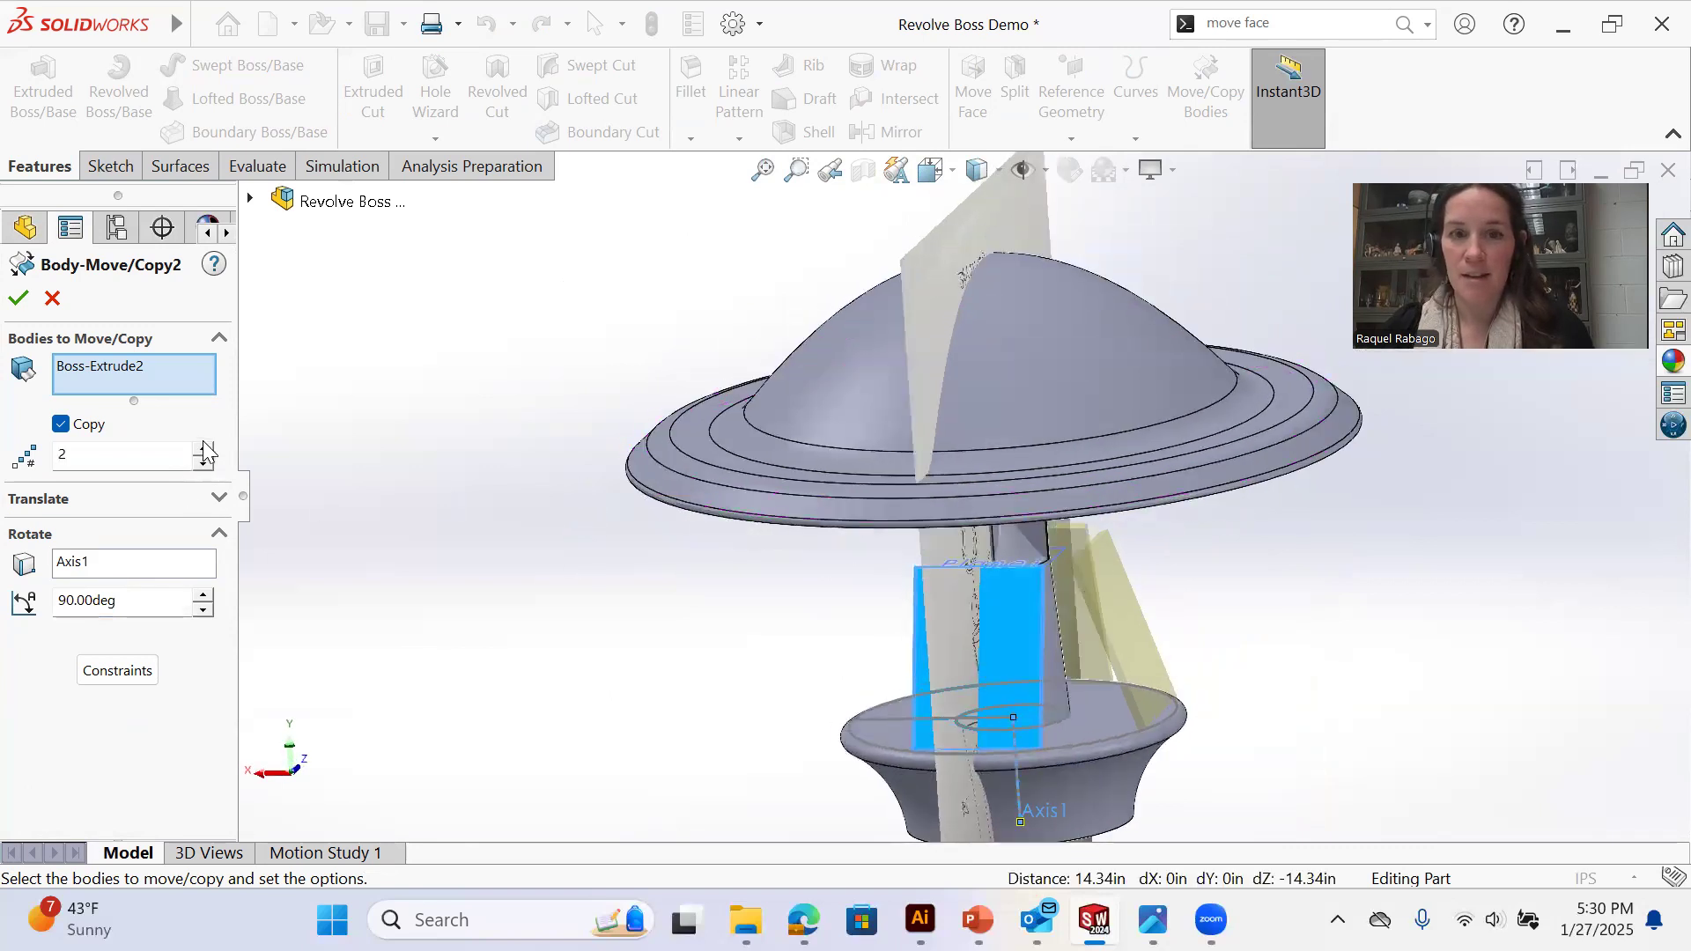
pyautogui.click(204, 448)
pyautogui.scroll(-1, 648, 616)
pyautogui.moveTo(647, 617); pyautogui.dragTo(715, 632, button='middle')
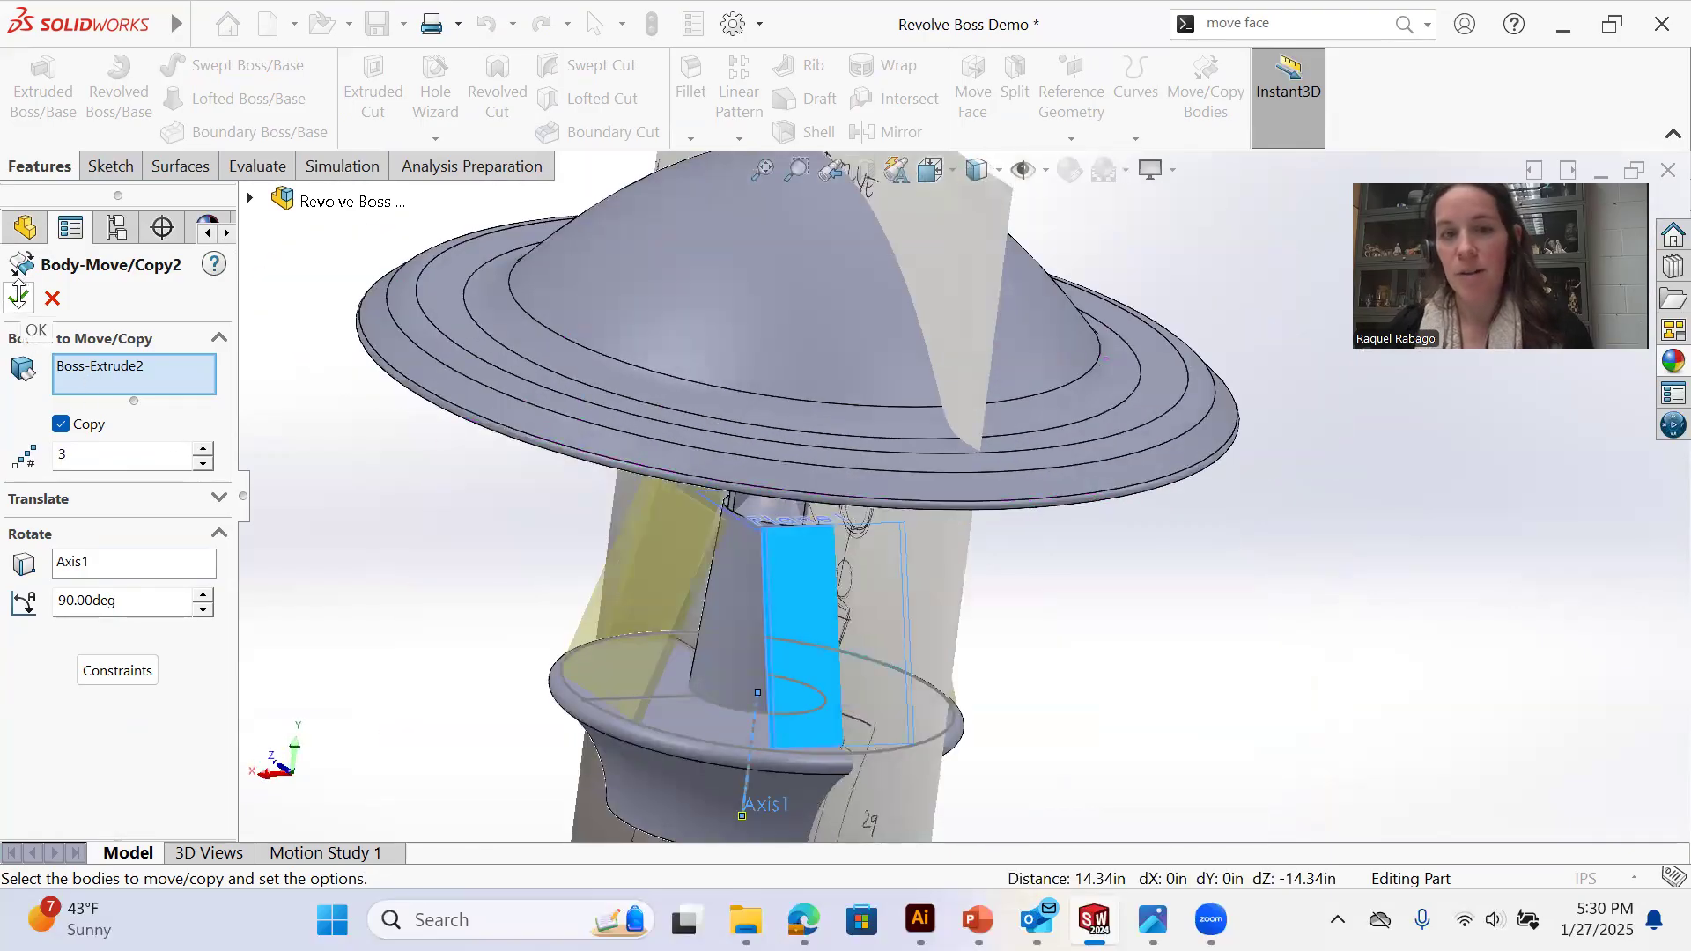
pyautogui.moveTo(809, 637); pyautogui.dragTo(916, 589, button='middle')
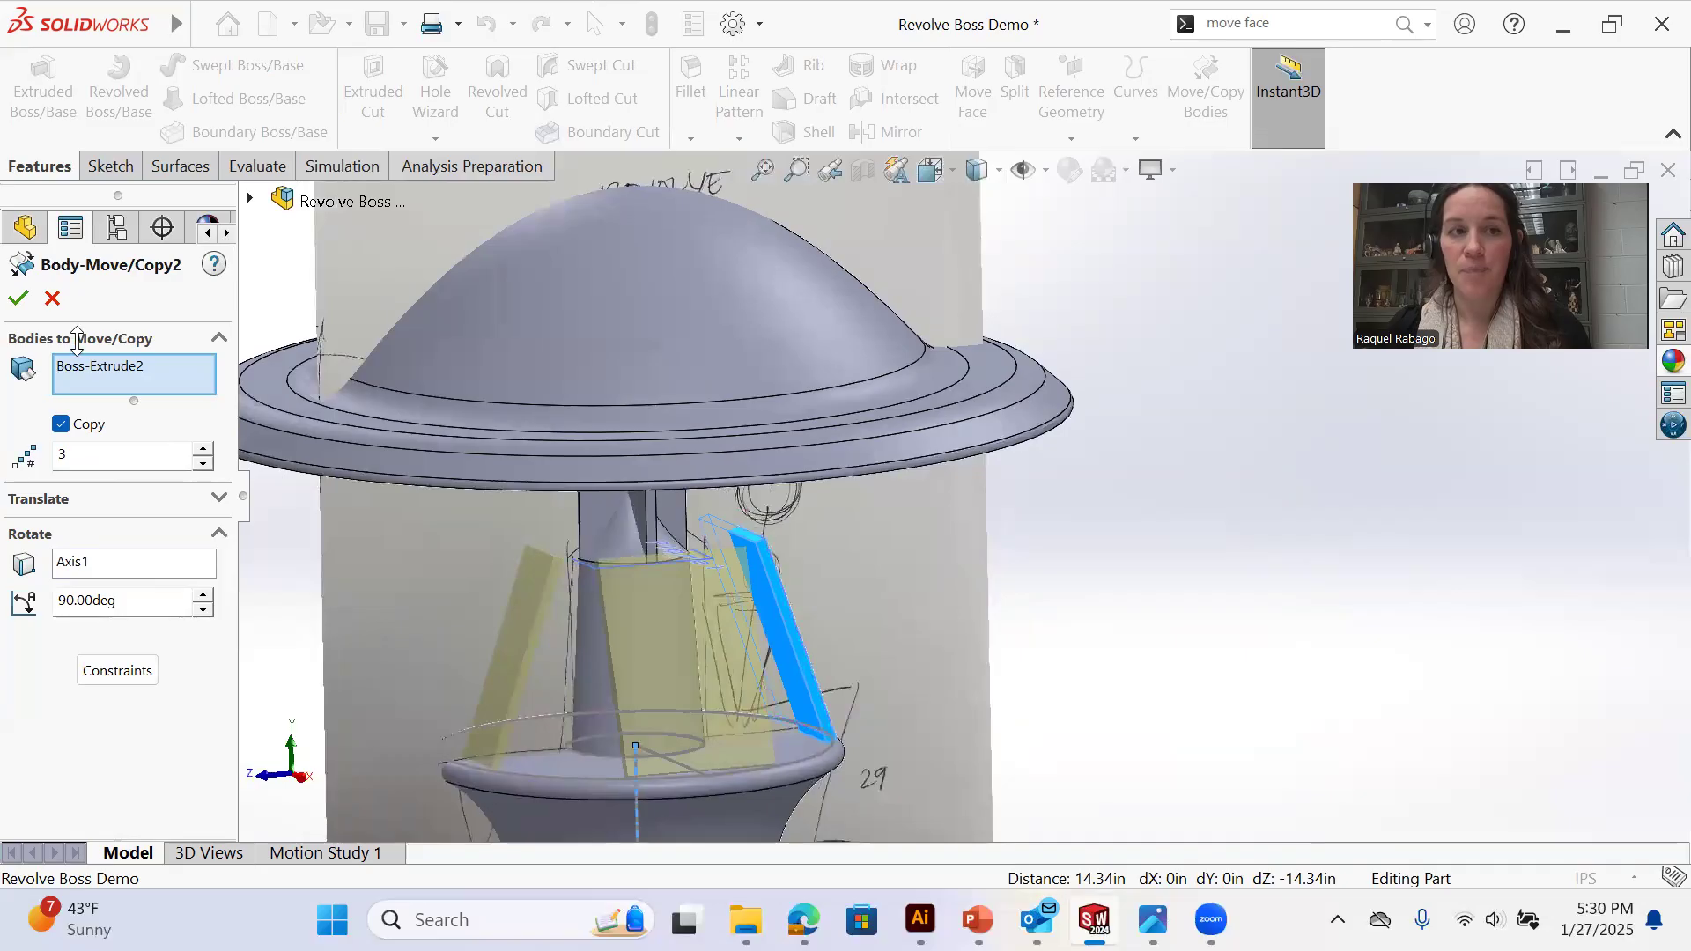
# Edit the original slanted panel's extrusion and set its Mid Plane depth to 16 in
pyautogui.scroll(5, 914, 583)
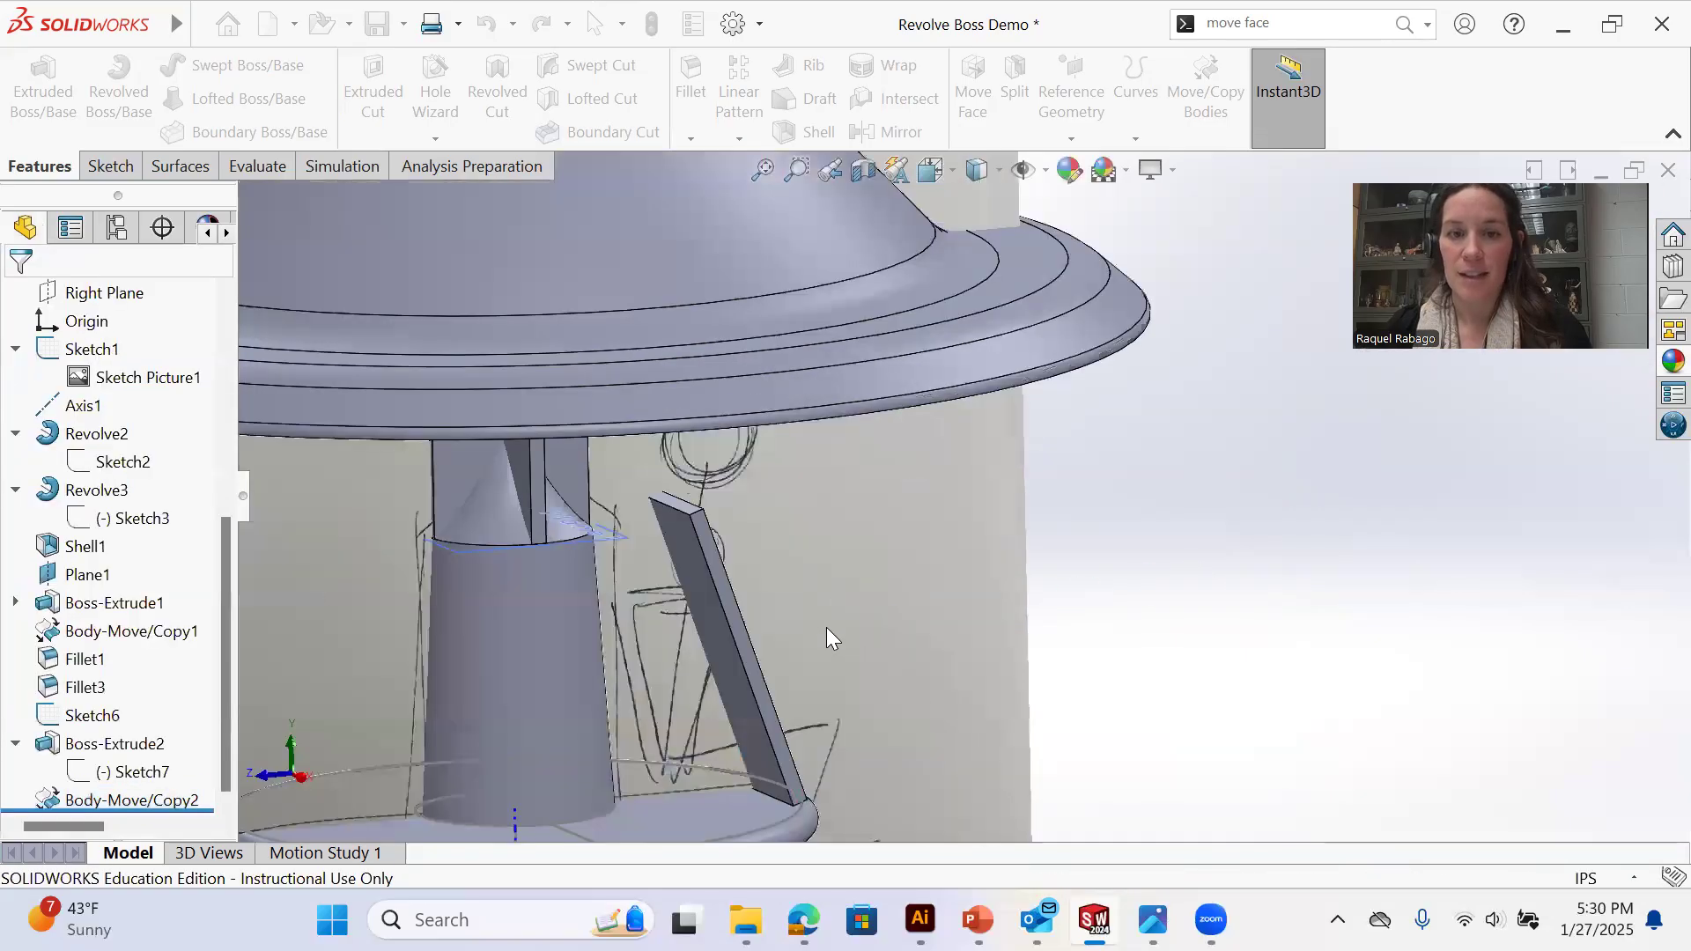
pyautogui.moveTo(694, 740); pyautogui.dragTo(581, 775, button='middle')
pyautogui.click(152, 743)
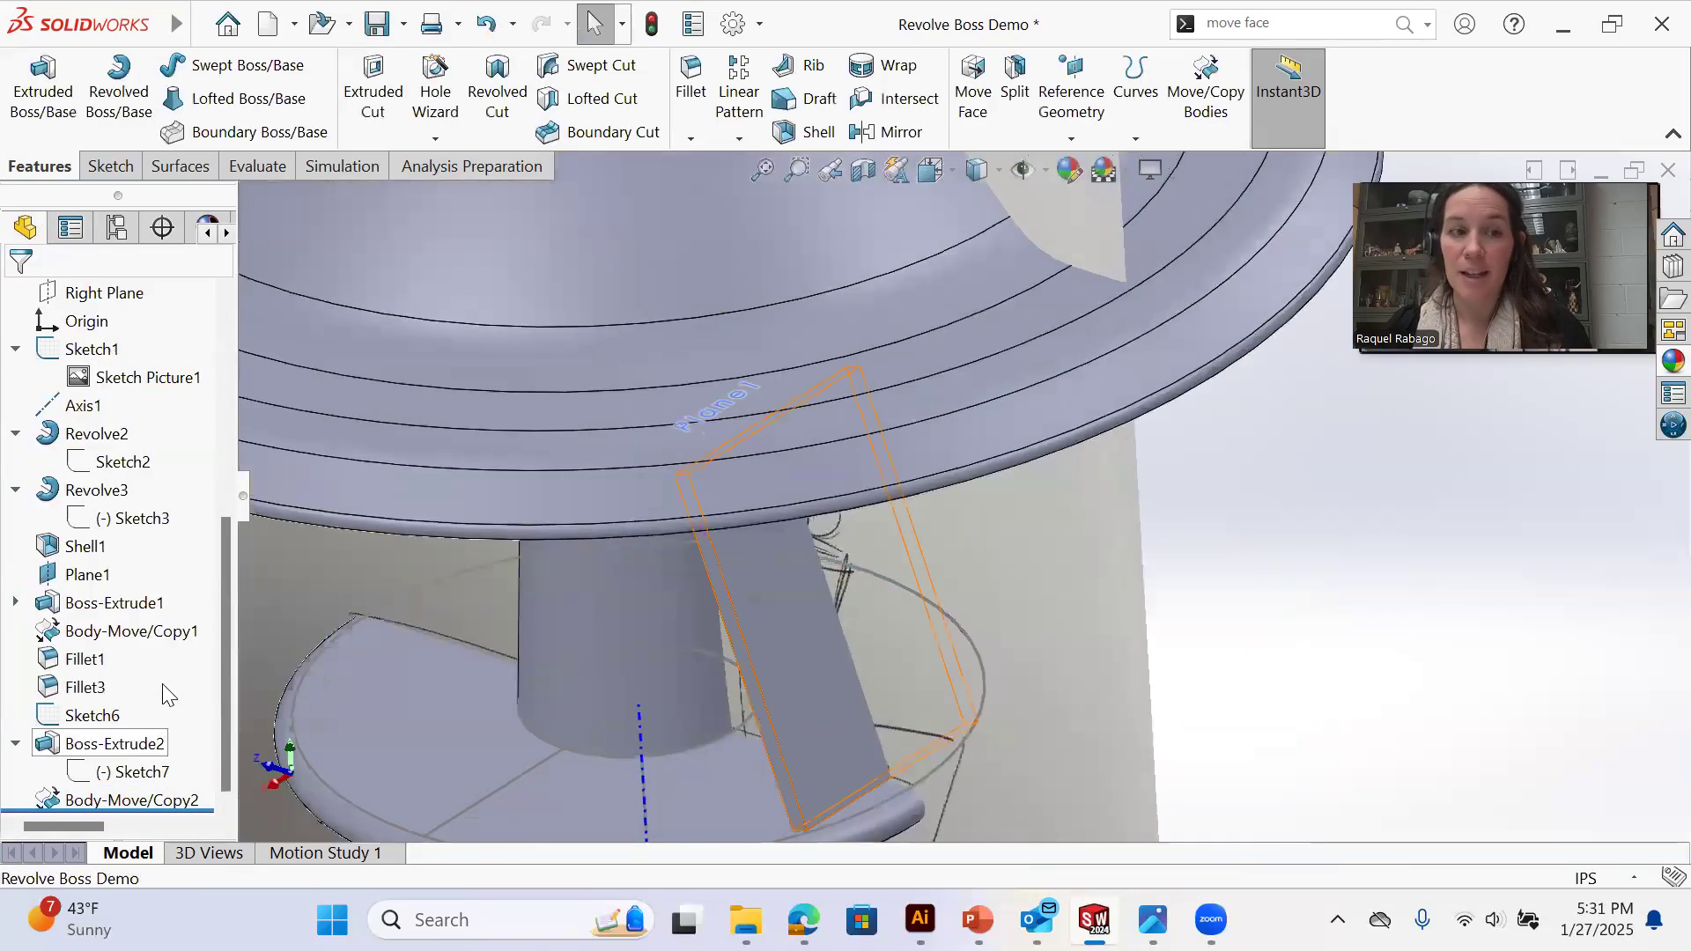
pyautogui.click(196, 671)
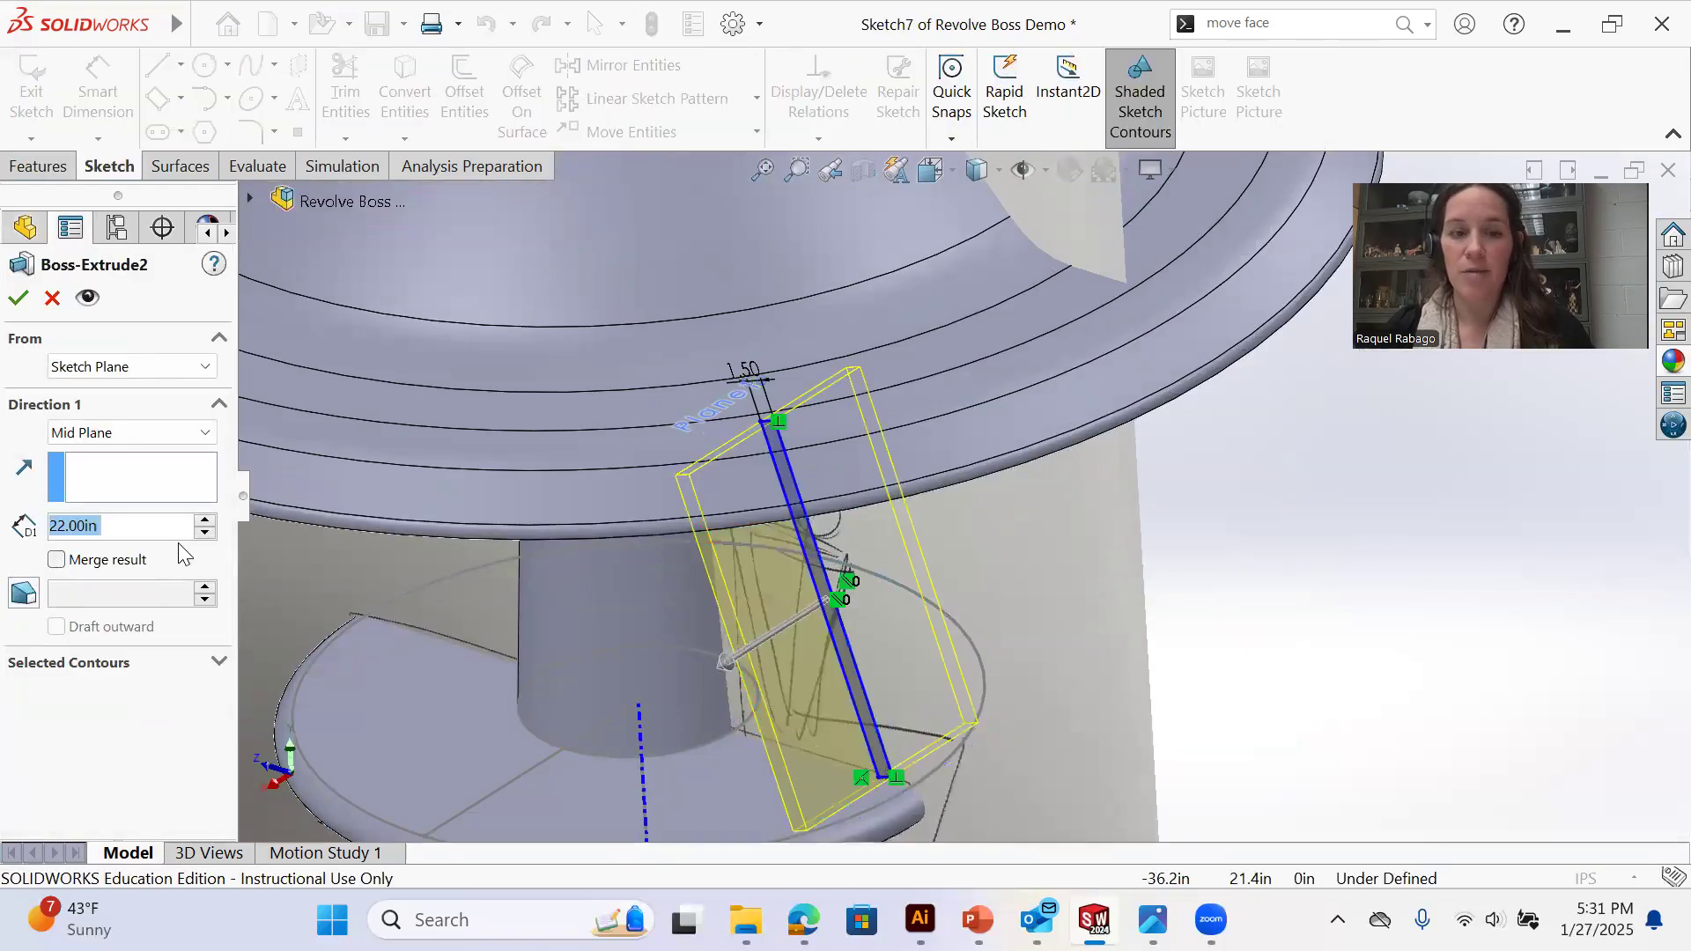
pyautogui.write('16')
pyautogui.press('Return')
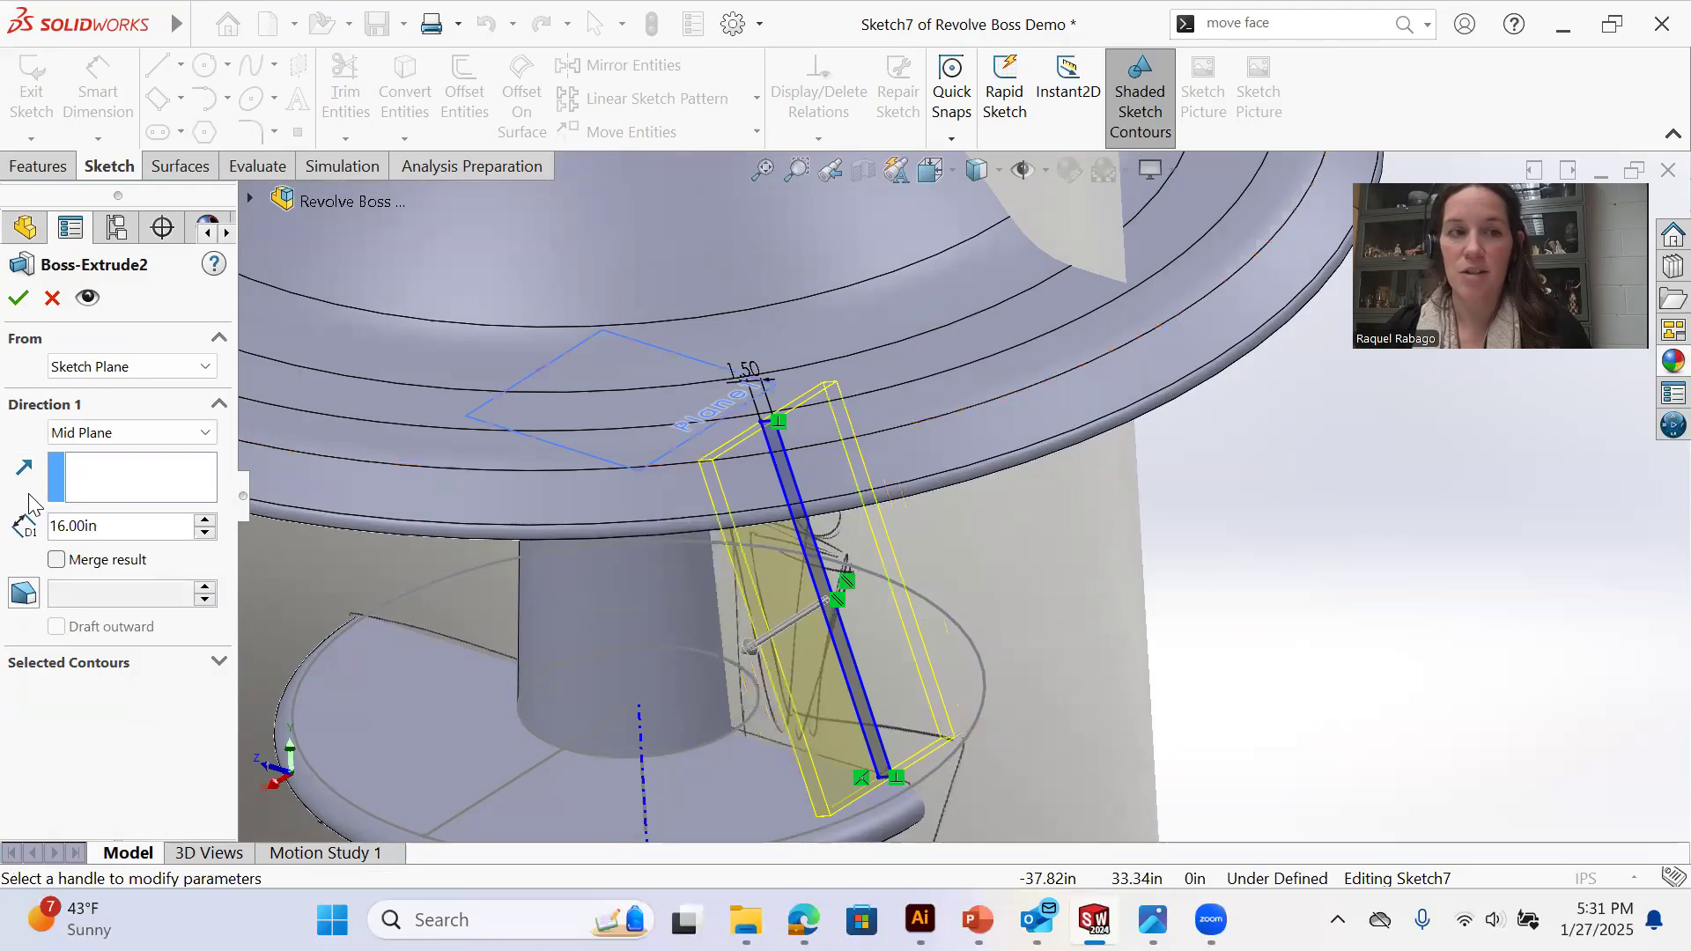
pyautogui.click(18, 297)
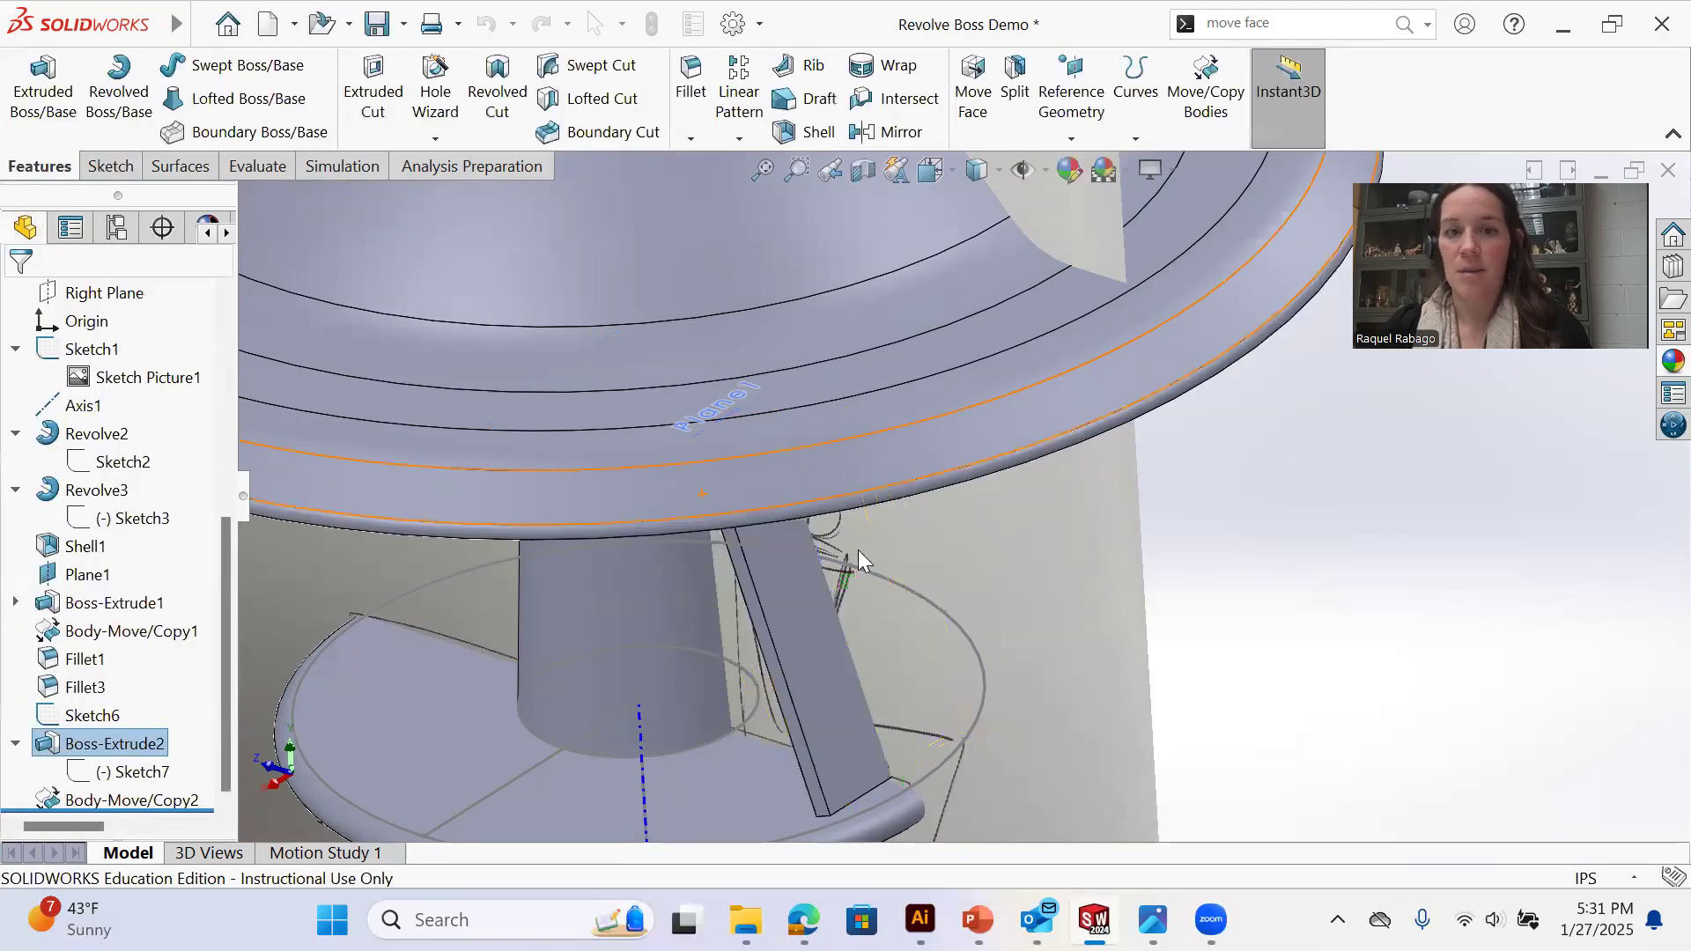
# Edit the panel's body copy feature and set its rotation about Axis1 to 60°
pyautogui.moveTo(833, 632); pyautogui.dragTo(750, 569, button='middle')
pyautogui.moveTo(852, 688)
pyautogui.mouseDown(button='middle')
pyautogui.moveTo(816, 525)
pyautogui.moveTo(824, 671)
pyautogui.mouseUp(button='middle')
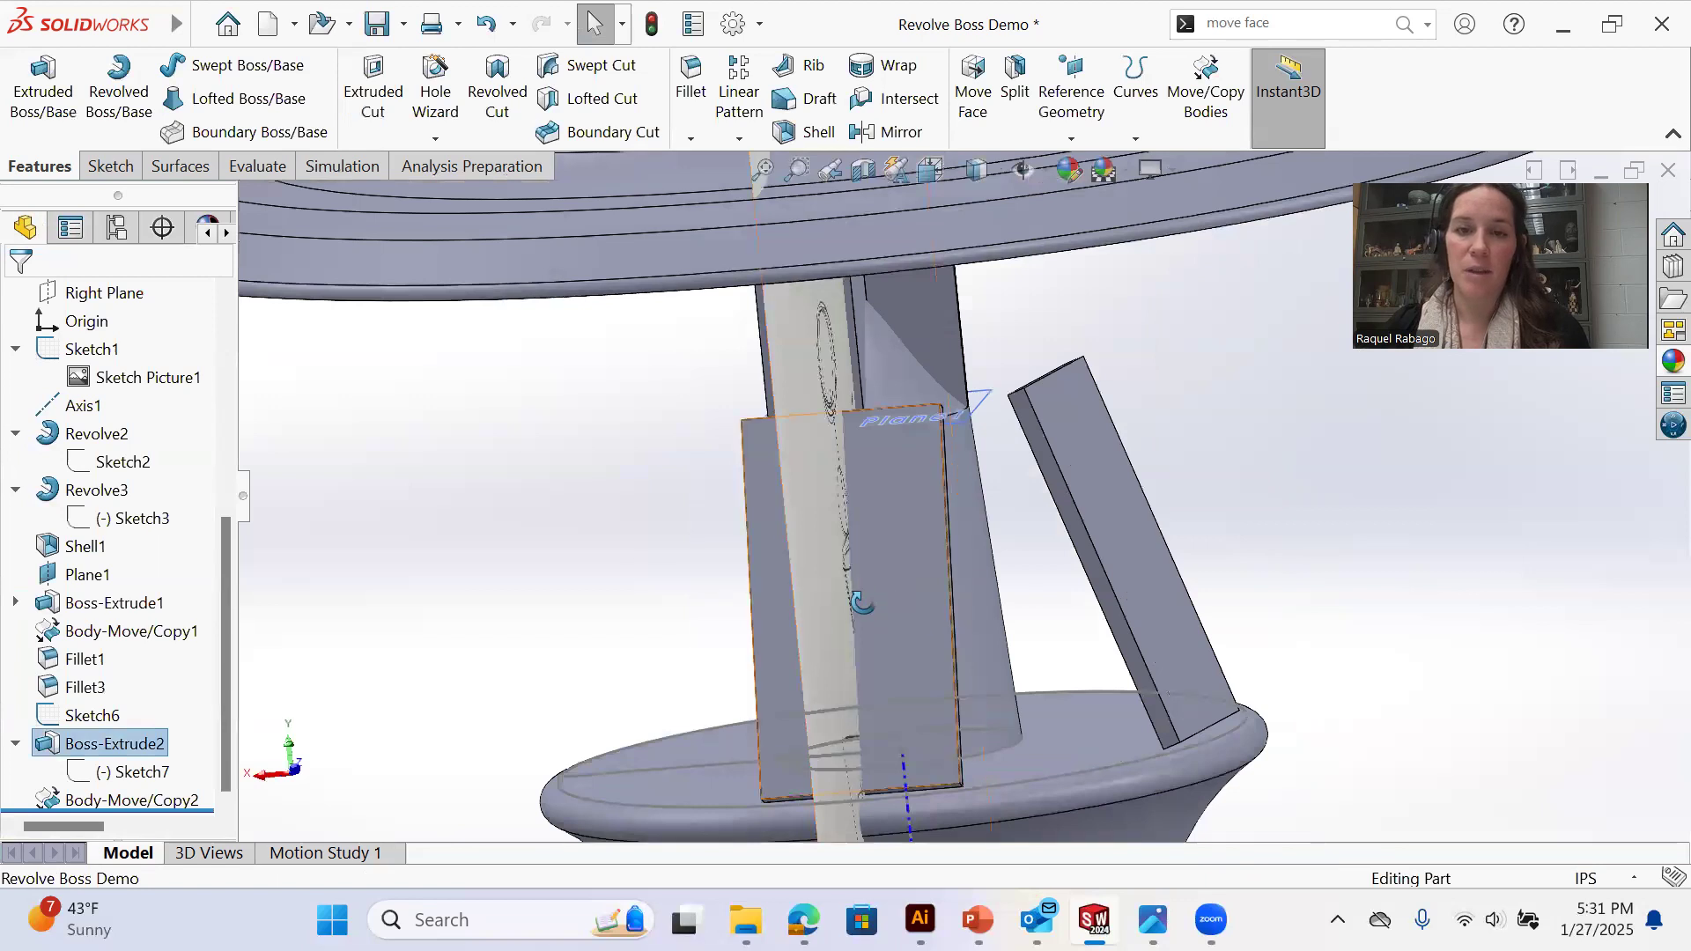
pyautogui.moveTo(861, 602); pyautogui.dragTo(861, 627, button='middle')
pyautogui.click(120, 801)
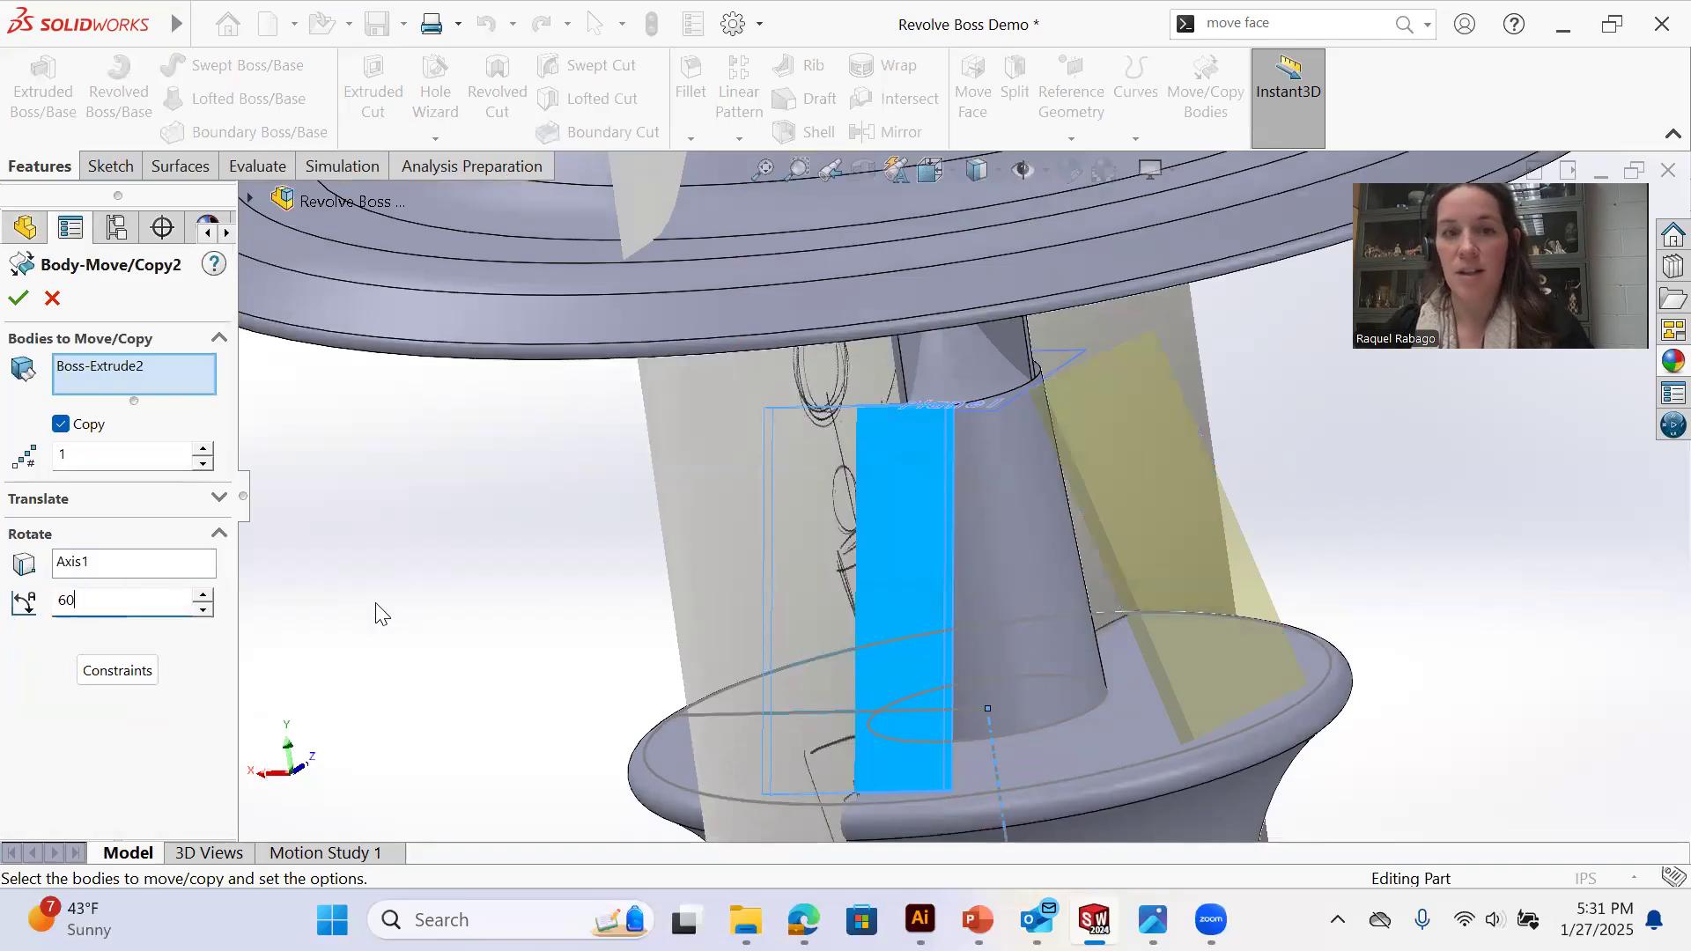
pyautogui.press('Return')
pyautogui.moveTo(1132, 437); pyautogui.dragTo(1103, 455, button='middle')
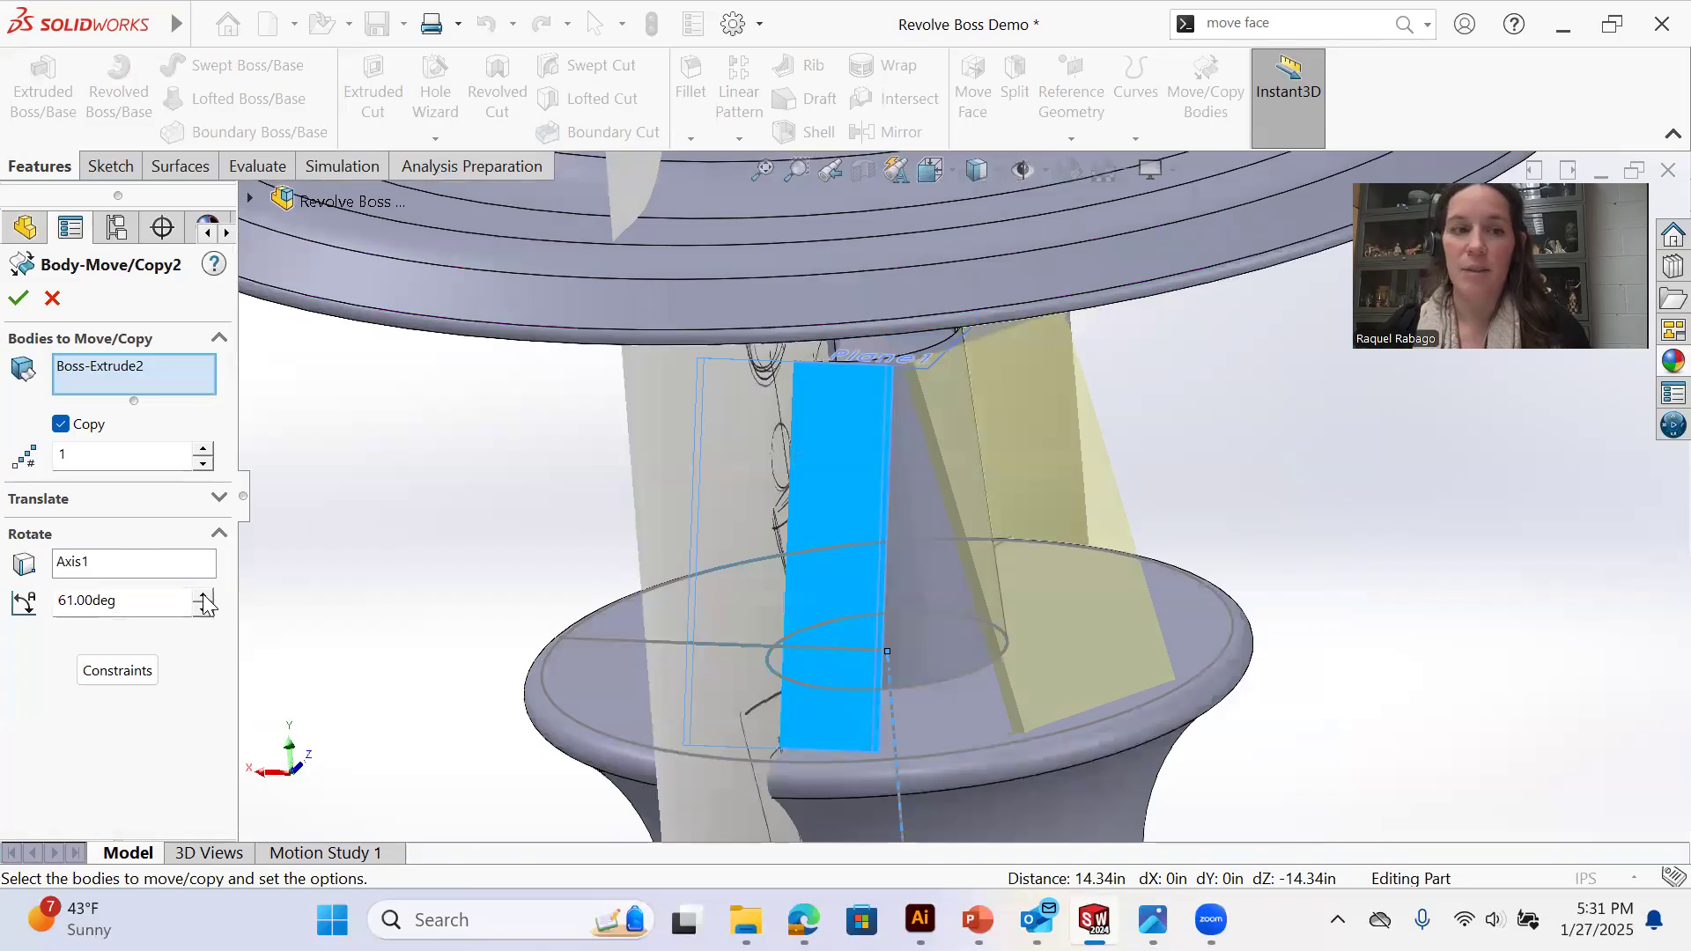
# Set the number of slanted panel copies to 5 and apply the body copy feature
pyautogui.click(203, 448)
pyautogui.click(204, 449)
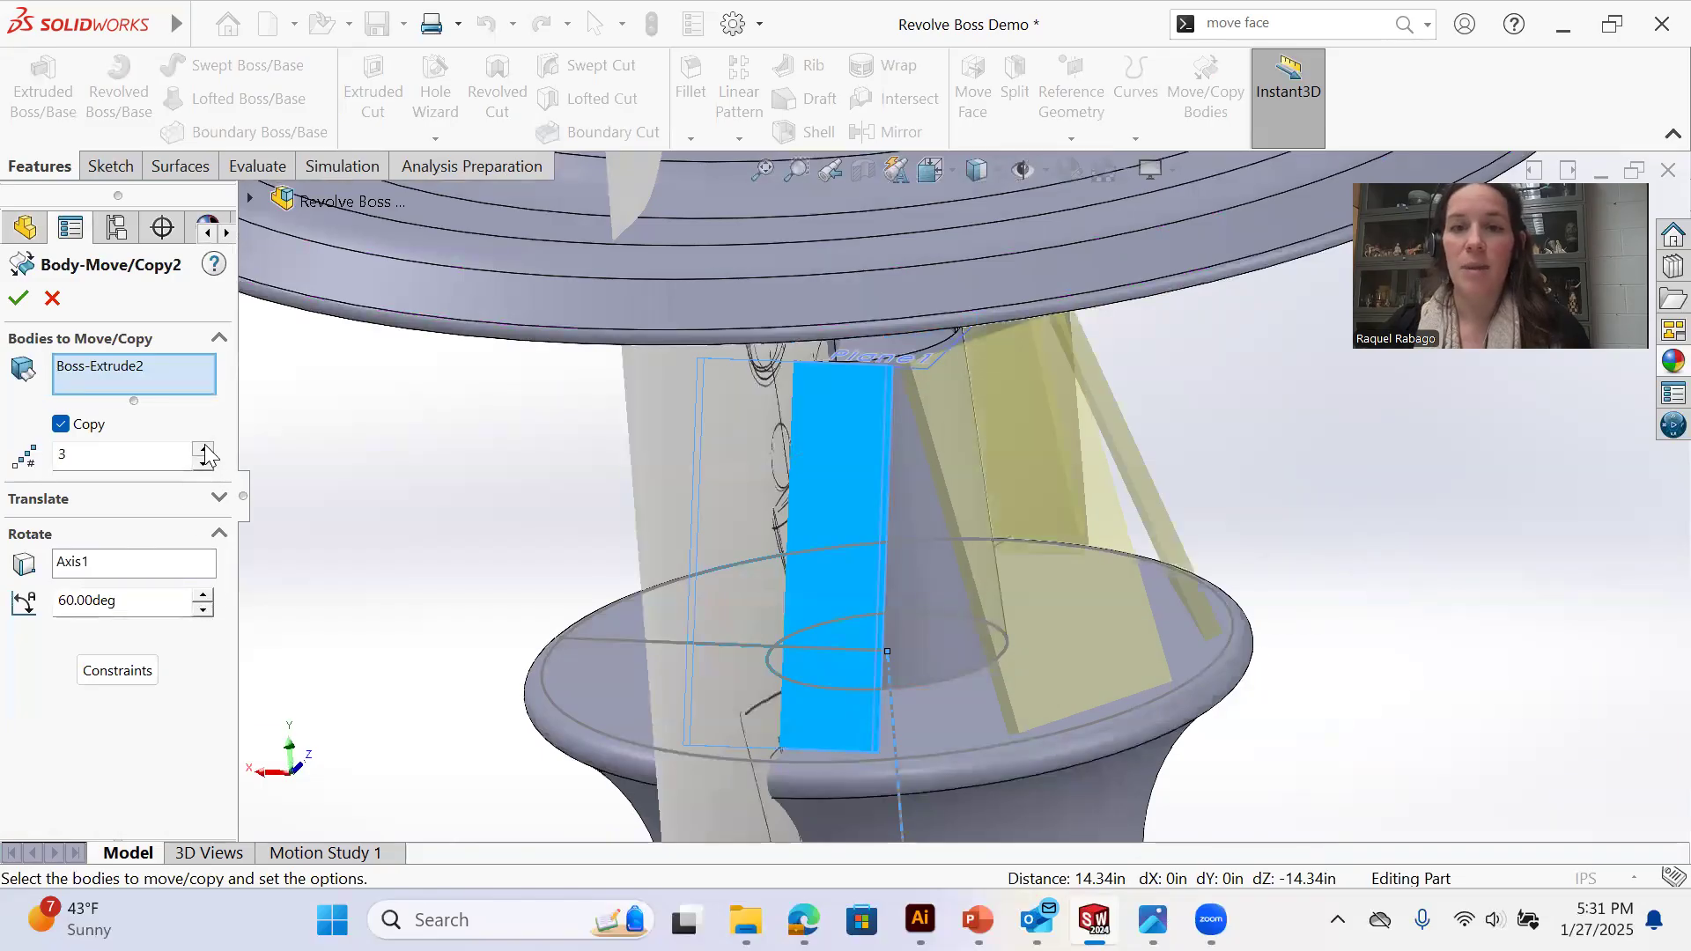
pyautogui.click(204, 448)
pyautogui.click(204, 449)
pyautogui.click(203, 449)
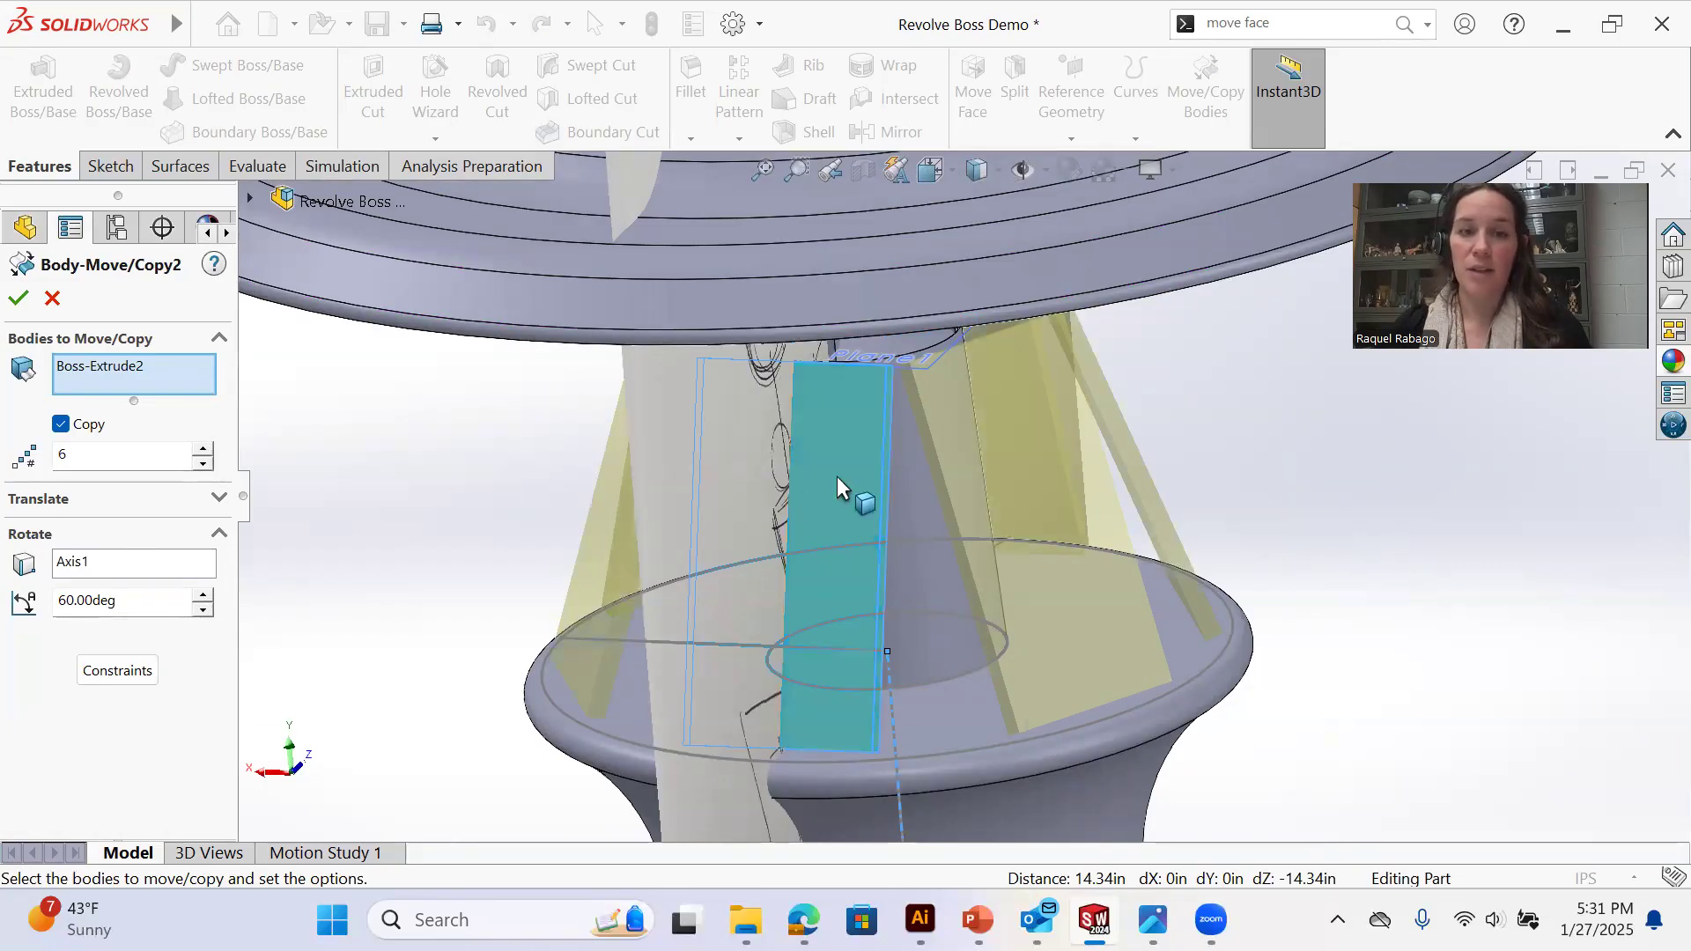
pyautogui.click(201, 465)
pyautogui.moveTo(618, 574); pyautogui.dragTo(747, 619, button='middle')
pyautogui.scroll(4, 997, 534)
pyautogui.moveTo(969, 480); pyautogui.dragTo(1036, 433, button='middle')
pyautogui.click(18, 299)
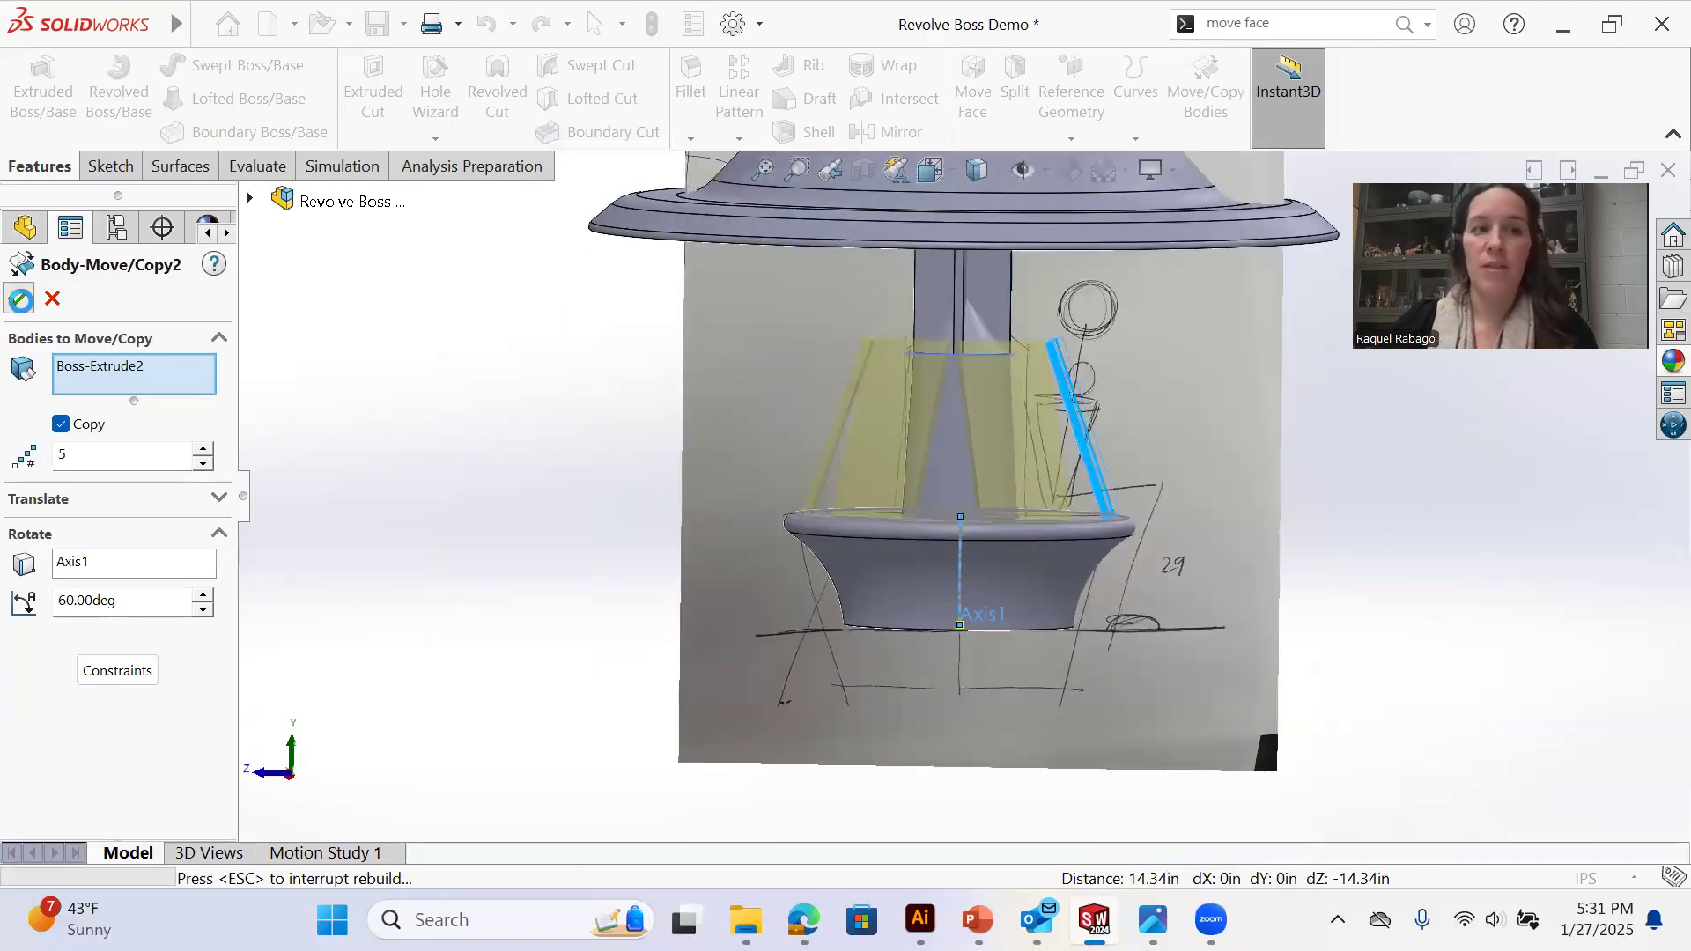
# Hide the reference picture, sketches, plane and axis from the view
pyautogui.scroll(3, 1385, 457)
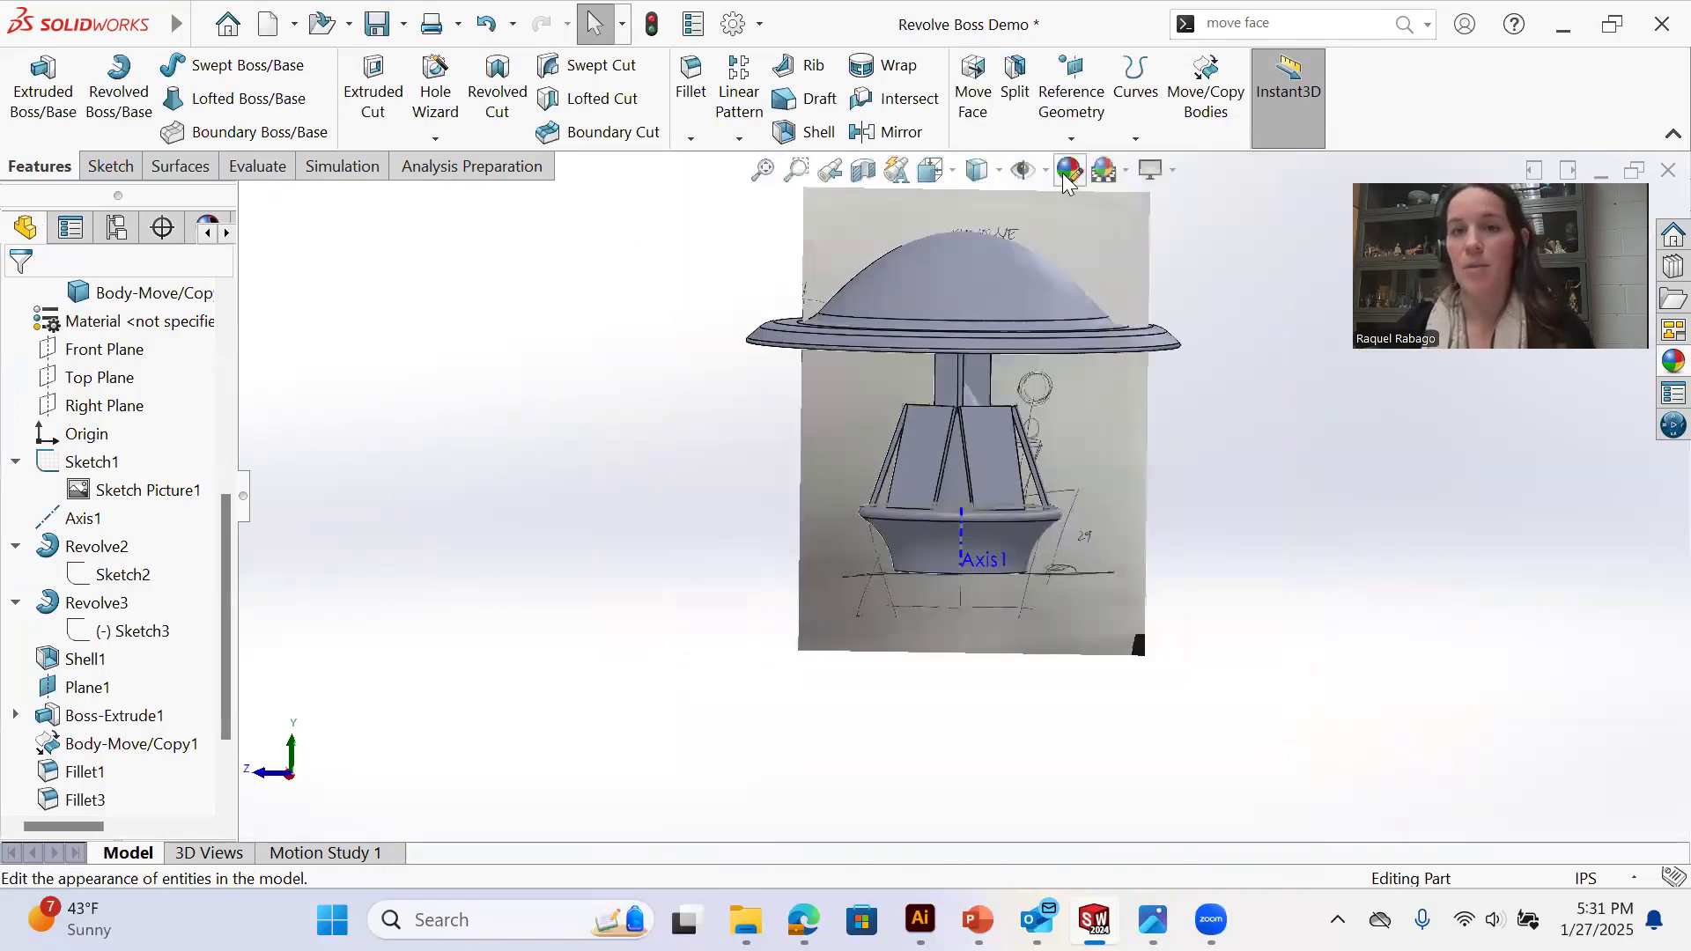
pyautogui.click(1023, 170)
pyautogui.scroll(-3, 921, 387)
pyautogui.moveTo(921, 388); pyautogui.dragTo(1092, 636, button='middle')
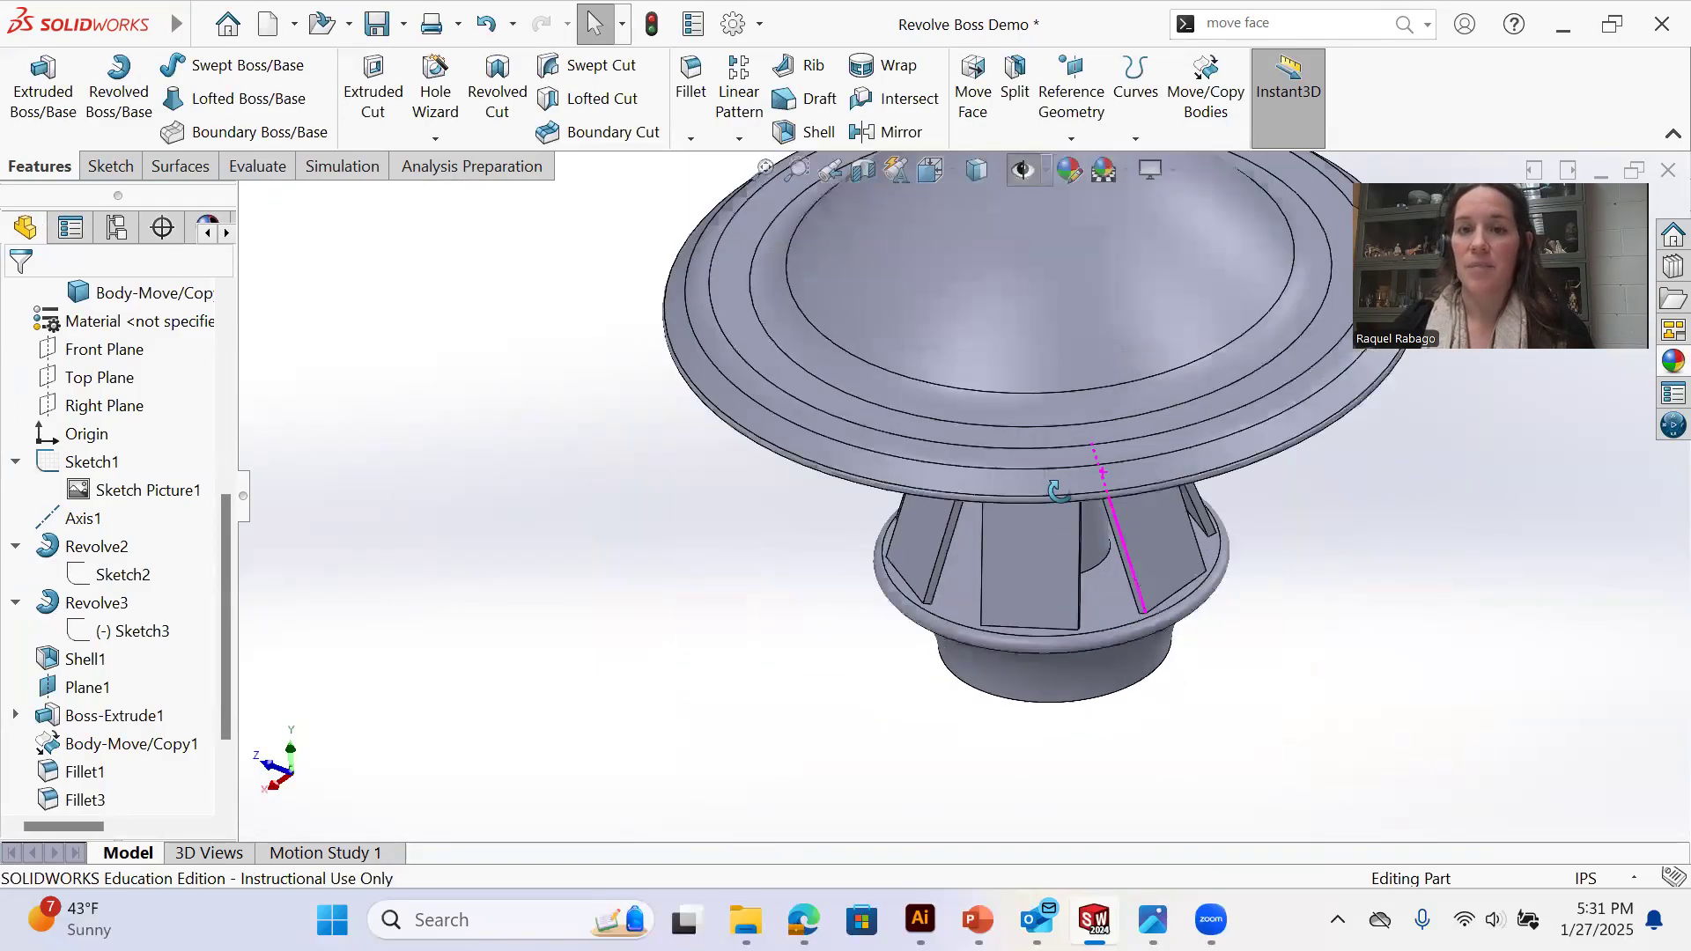
# Examine the spacing and fit of the slanted panels around the column, dome and base from several angles
pyautogui.moveTo(1058, 489); pyautogui.dragTo(828, 474, button='middle')
pyautogui.moveTo(1124, 514); pyautogui.dragTo(1142, 567, button='middle')
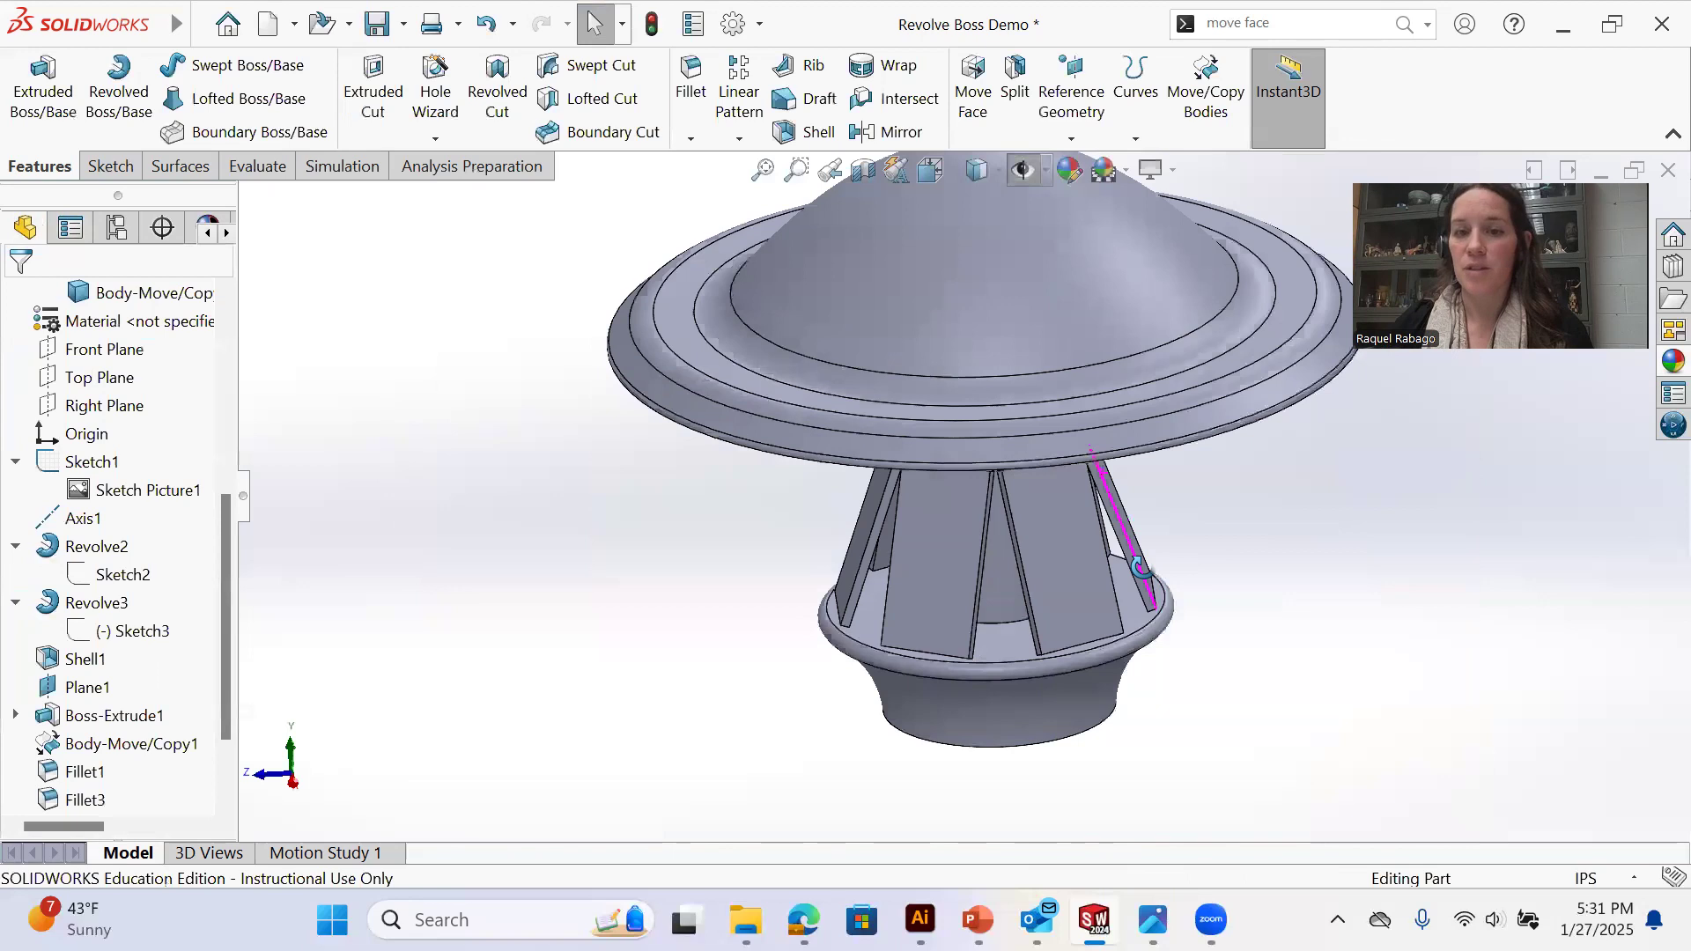
pyautogui.scroll(3, 1215, 631)
pyautogui.moveTo(1215, 631)
pyautogui.mouseDown(button='middle')
pyautogui.moveTo(1242, 558)
pyautogui.moveTo(1215, 605)
pyautogui.mouseUp(button='middle')
pyautogui.scroll(-3, 1001, 626)
pyautogui.moveTo(1009, 702); pyautogui.dragTo(1083, 651, button='middle')
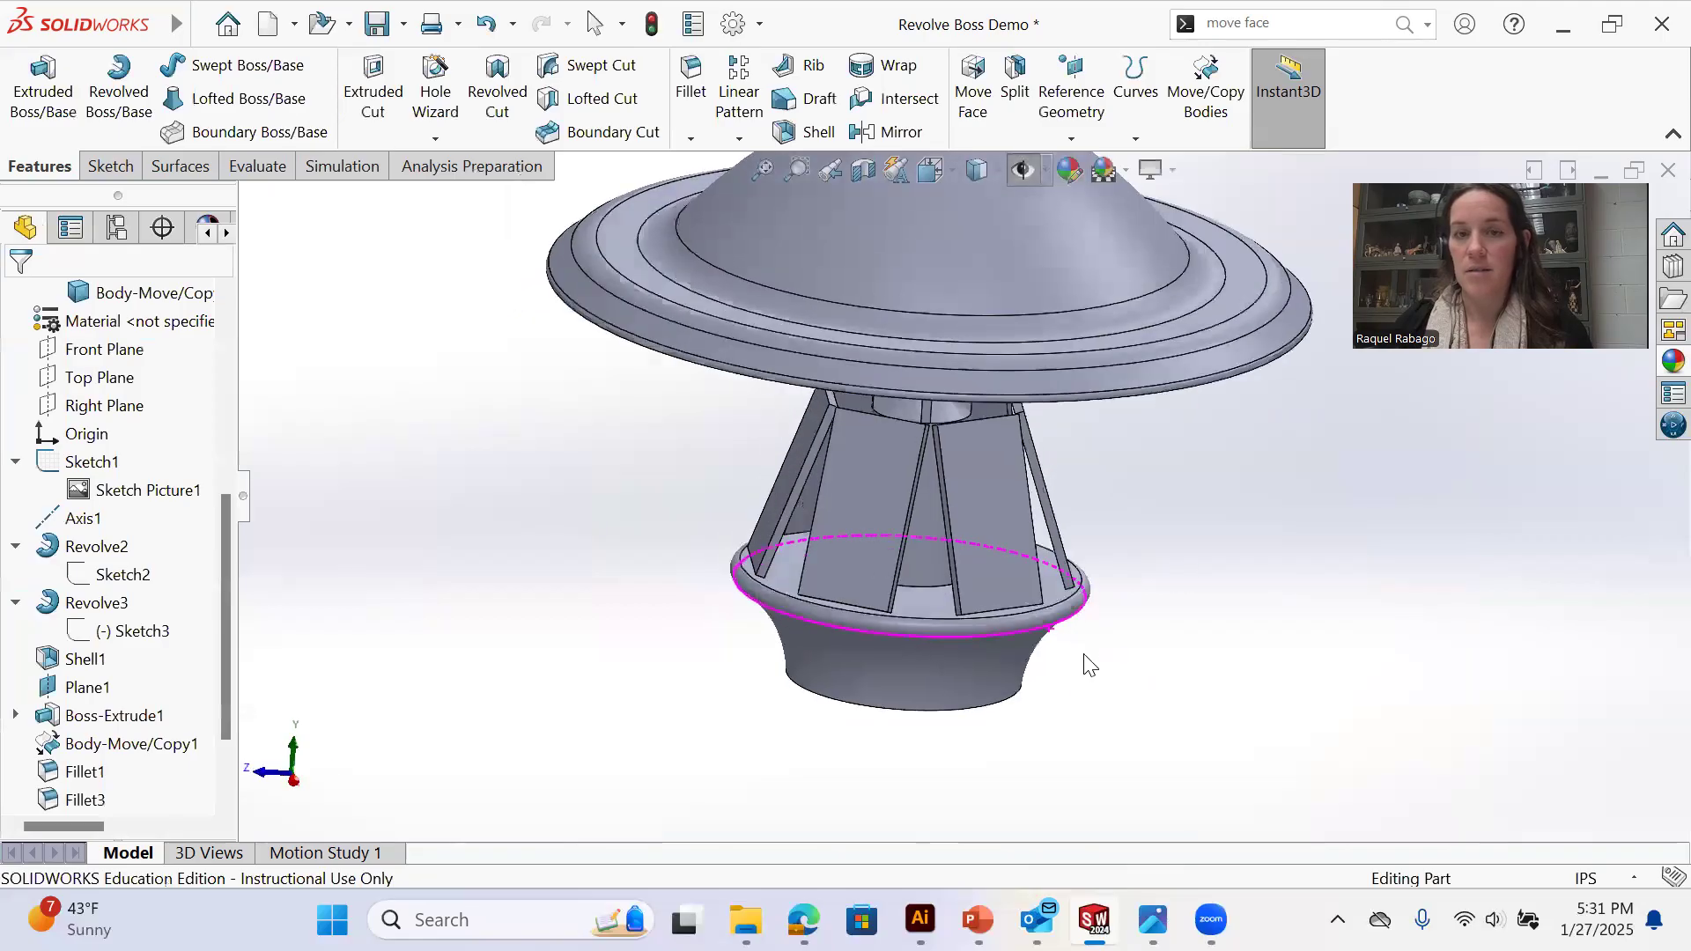
pyautogui.scroll(-2, 1062, 647)
pyautogui.scroll(3, 1101, 634)
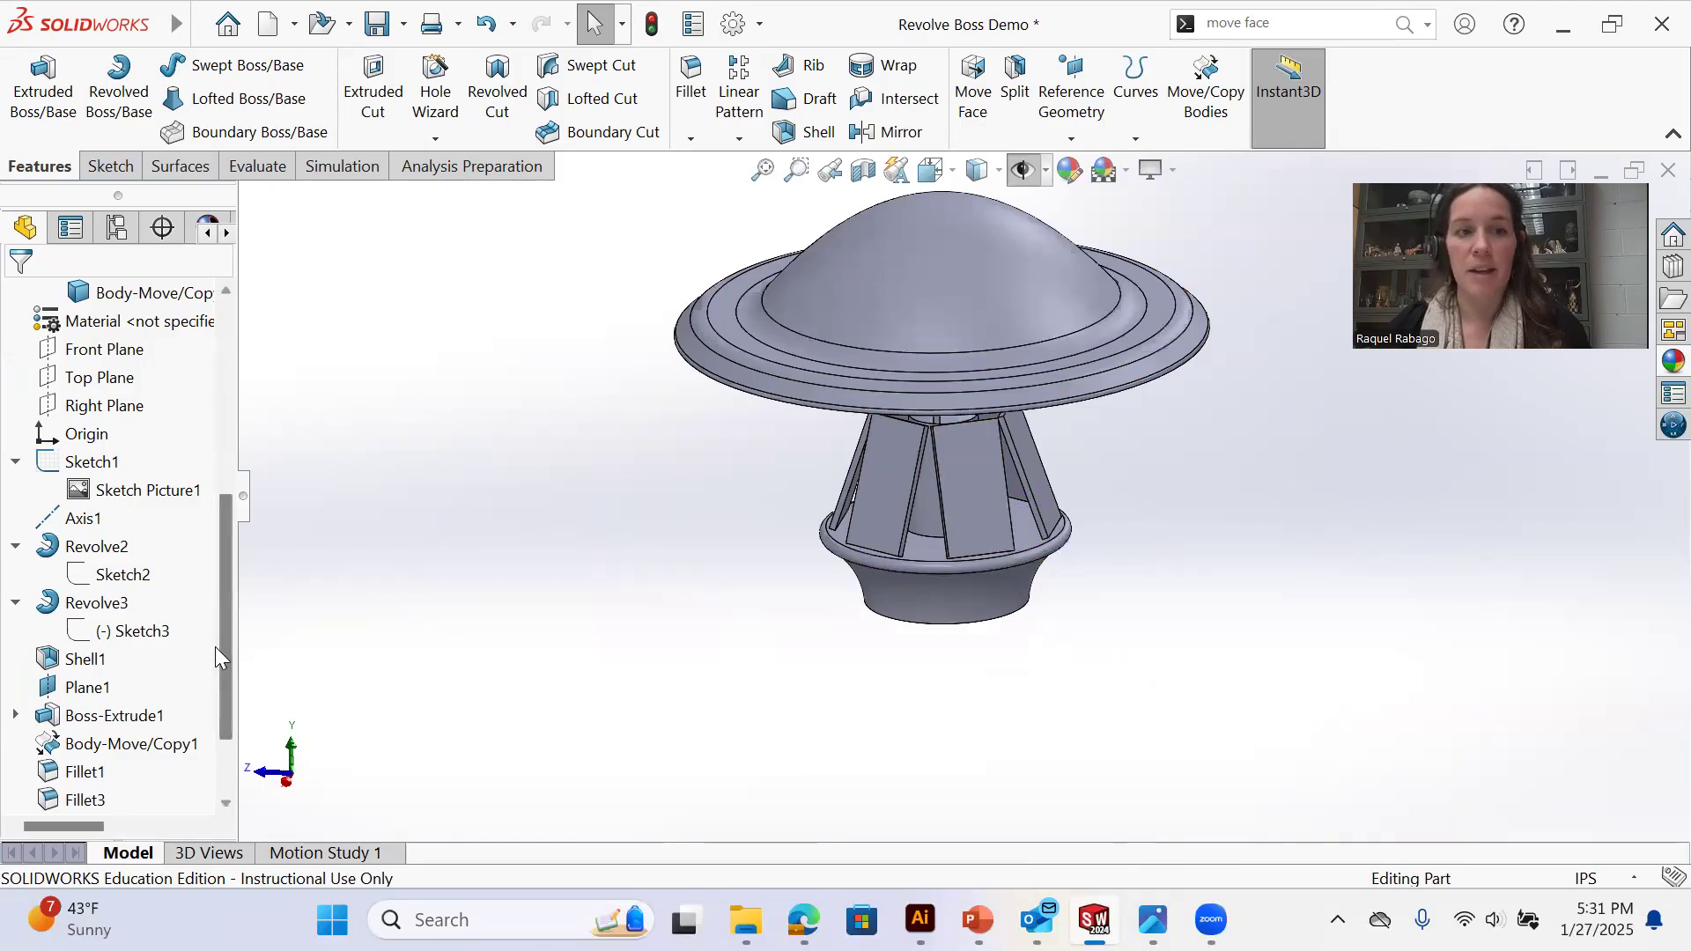
# Locate the copied slanted panels among the part's solid bodies
pyautogui.scroll(2, 97, 458)
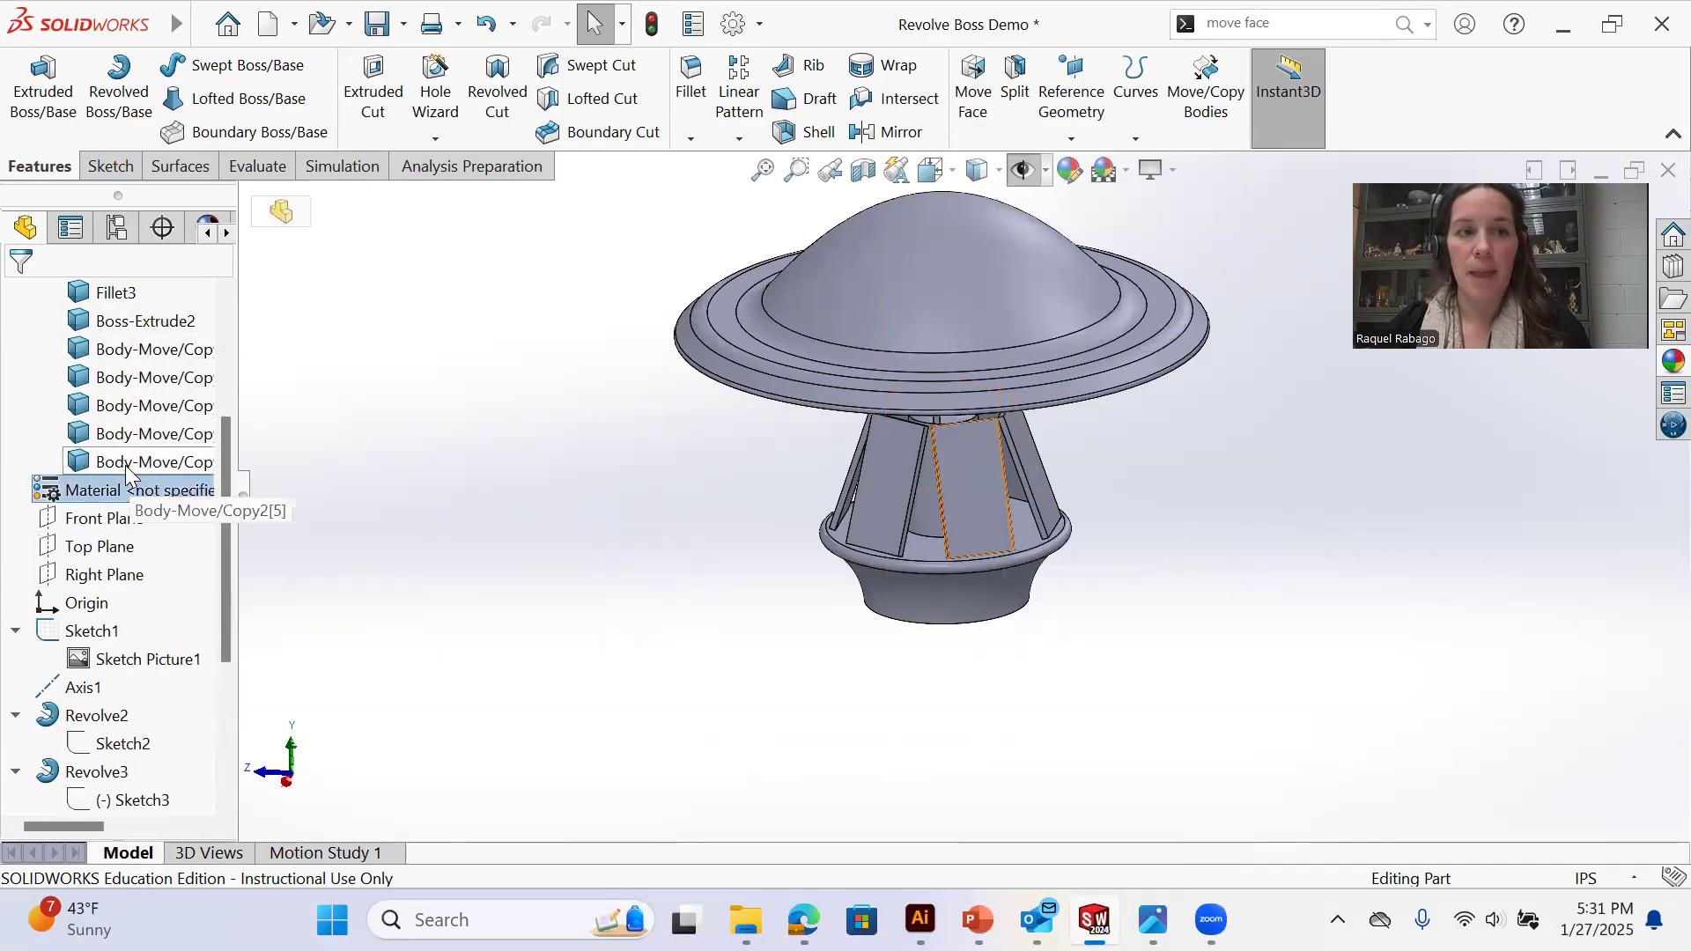
pyautogui.click(110, 459)
pyautogui.scroll(2, 115, 441)
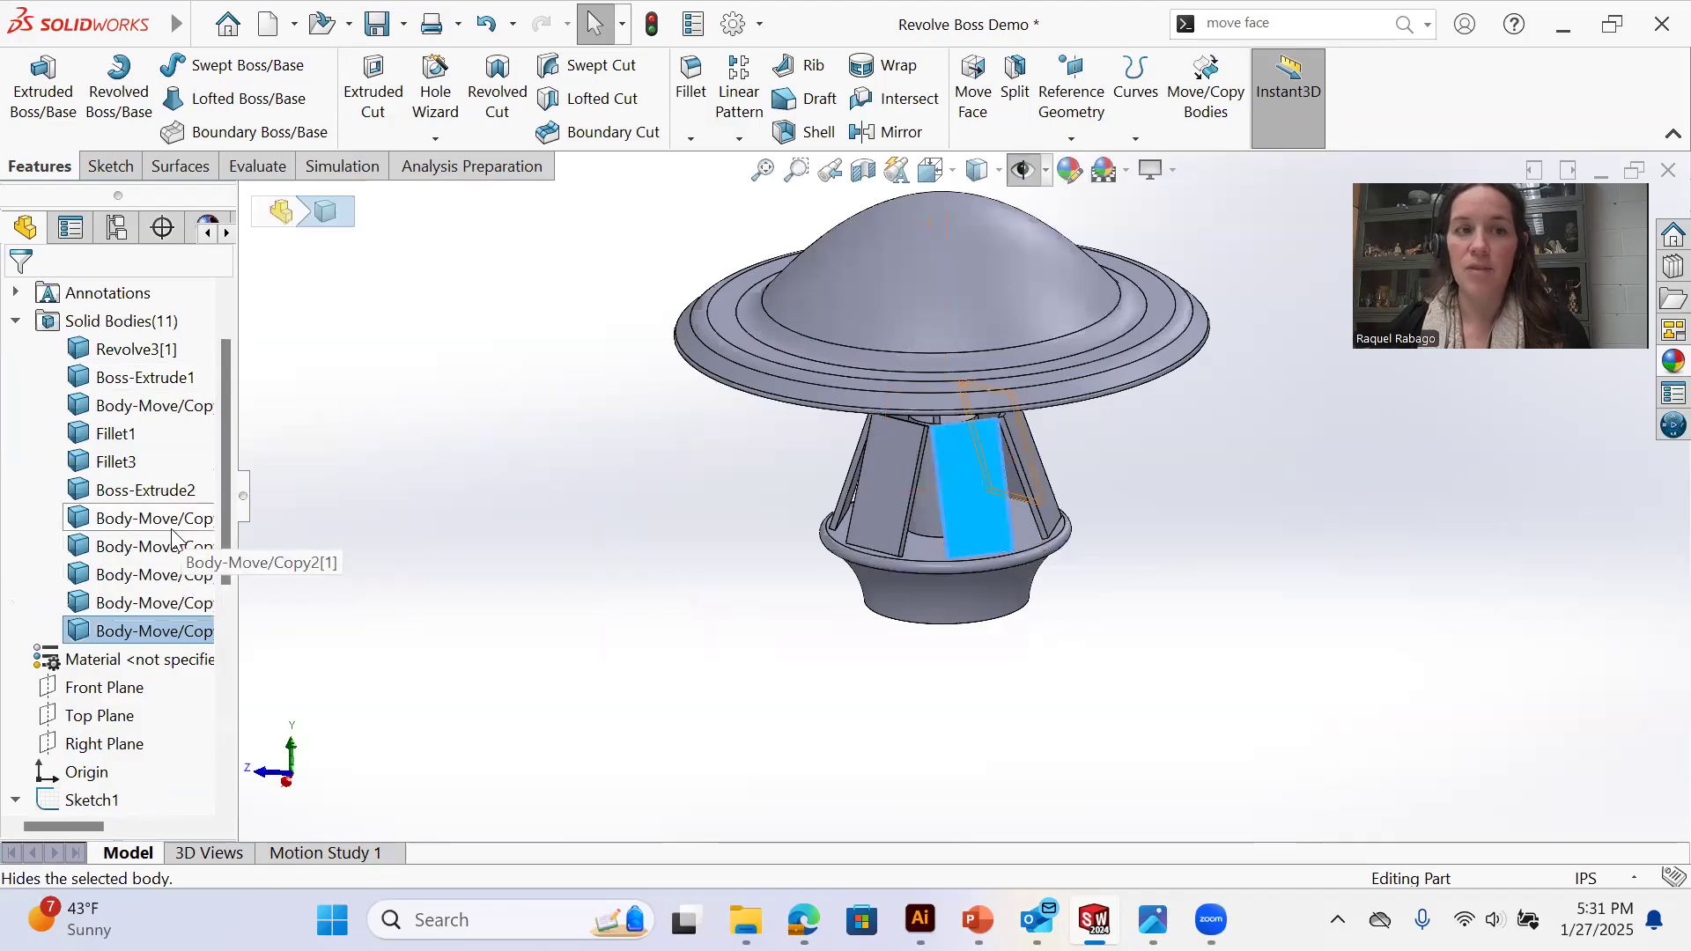
pyautogui.click(149, 520)
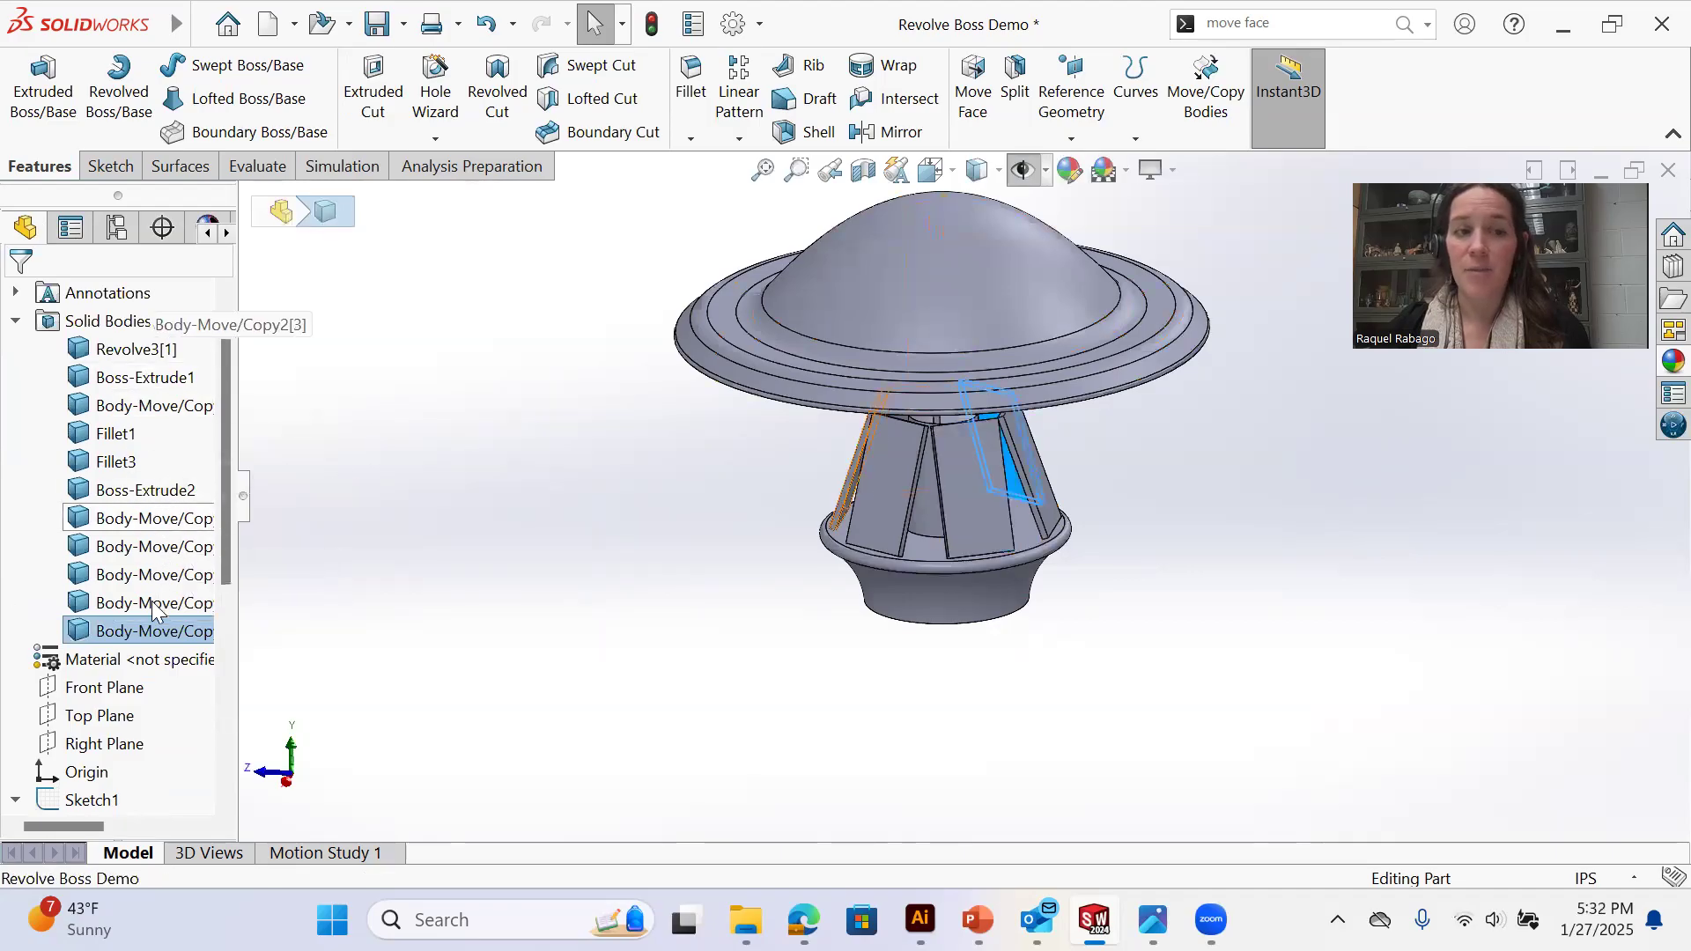
pyautogui.keyDown('shift'); pyautogui.click(157, 636); pyautogui.keyUp('shift')
pyautogui.rightClick(157, 636)
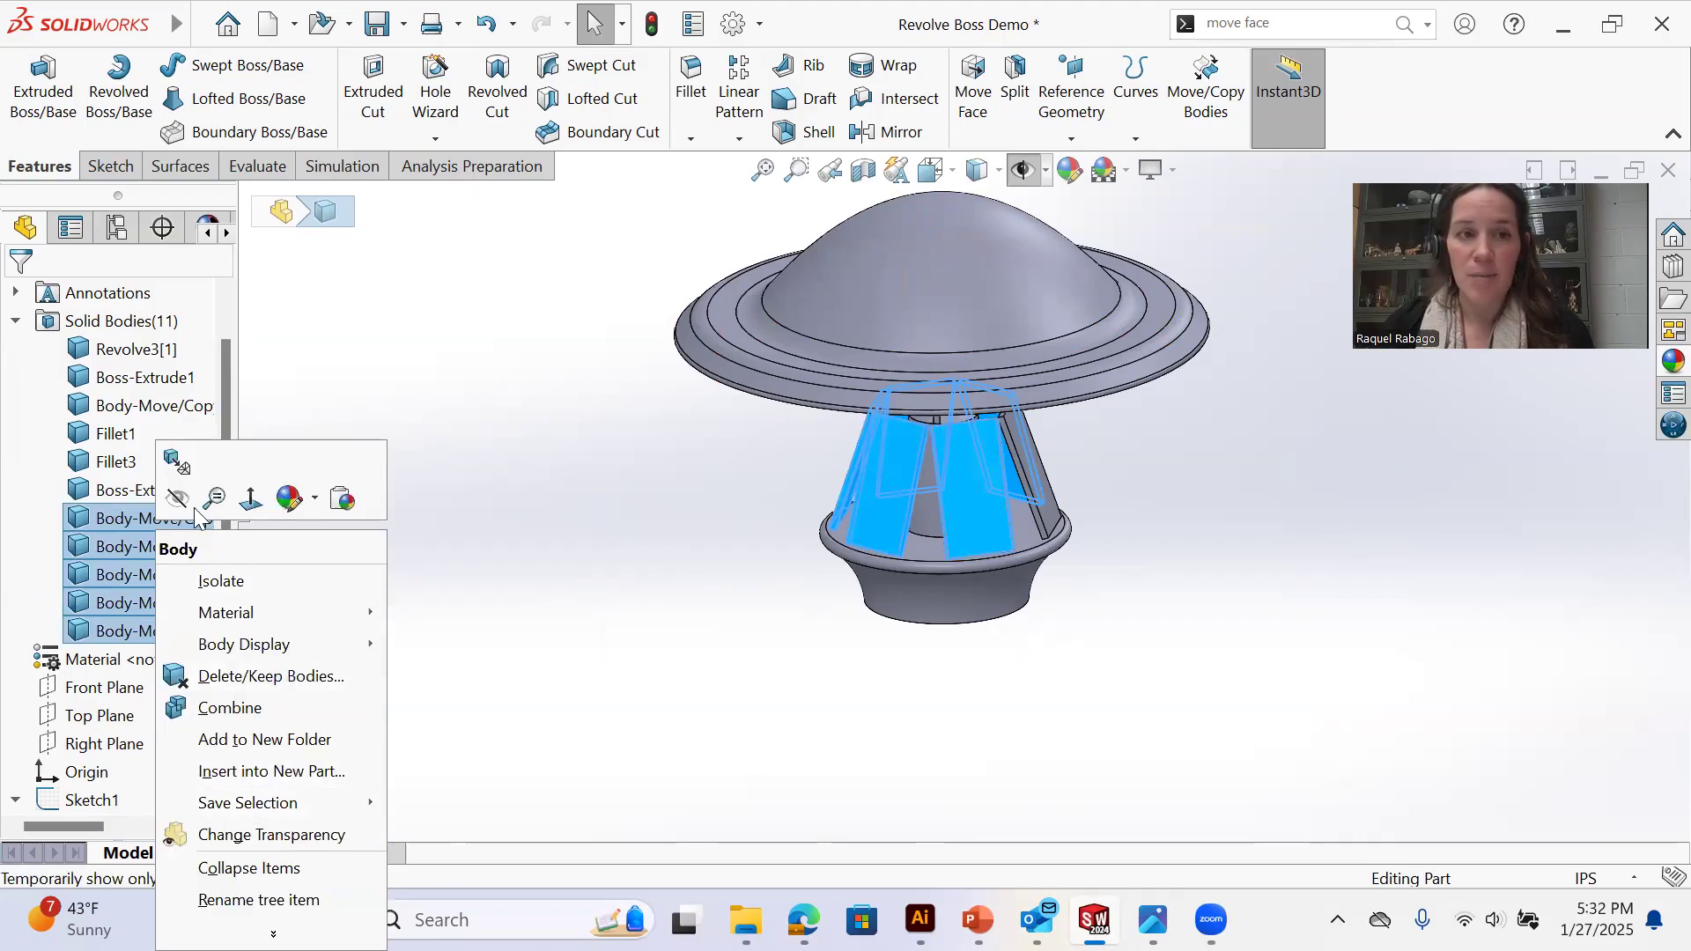
pyautogui.rightClick(141, 520)
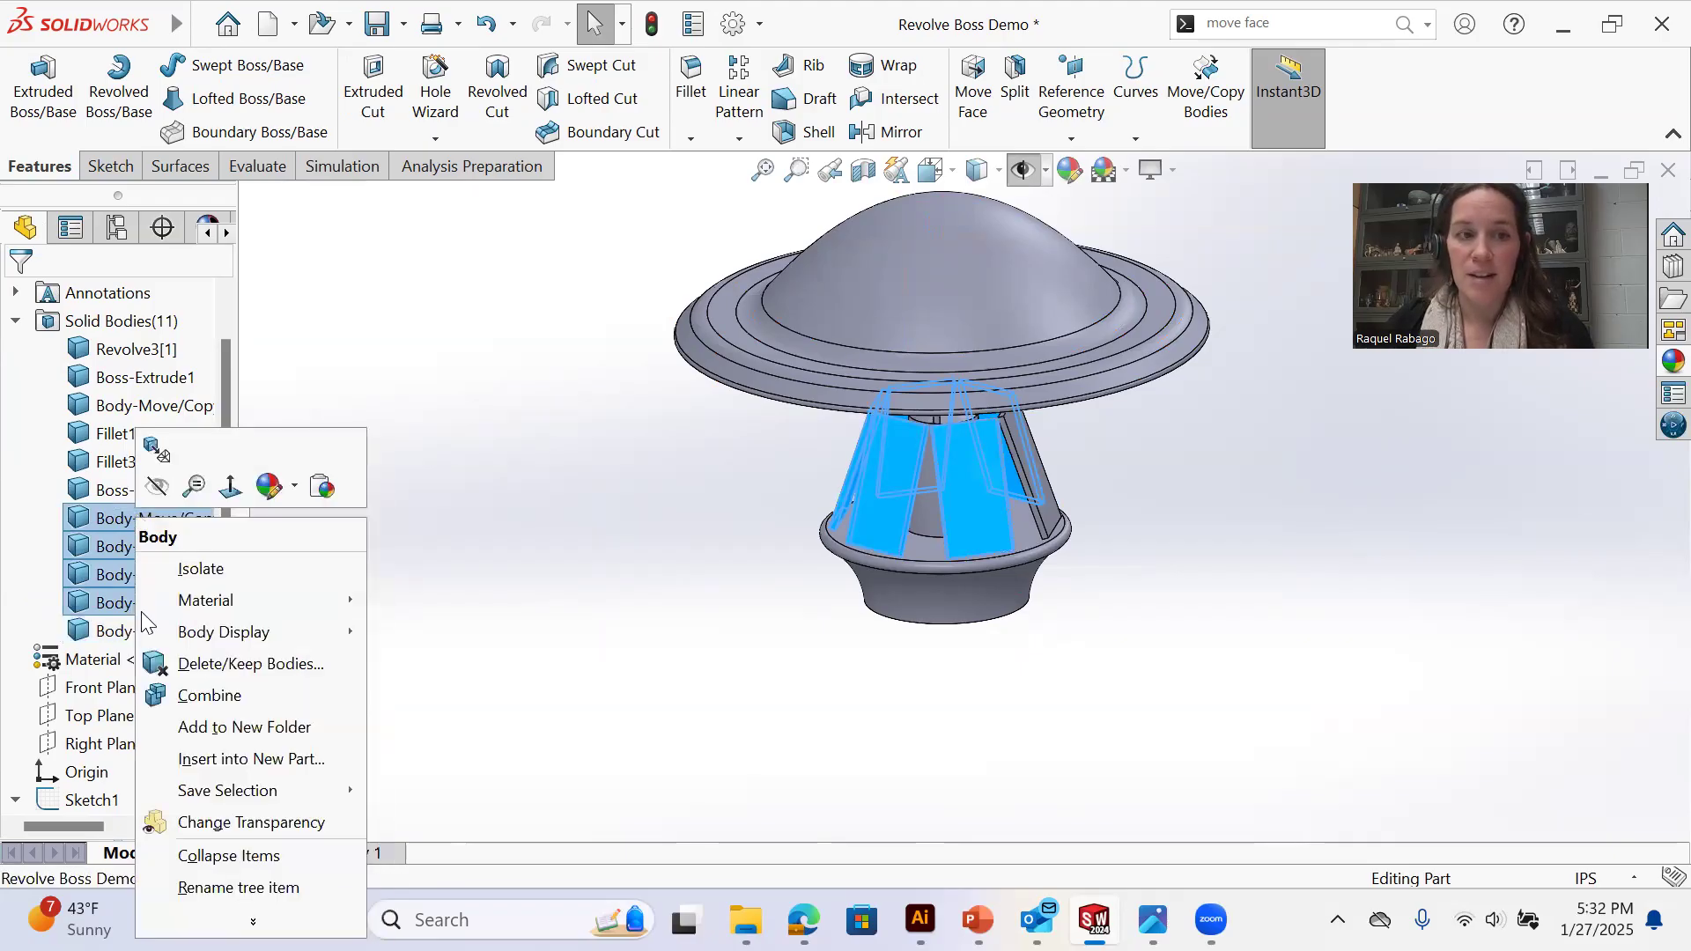
pyautogui.click(453, 616)
# Group the five copied slanted panel bodies into a new folder named Displays
pyautogui.click(150, 631)
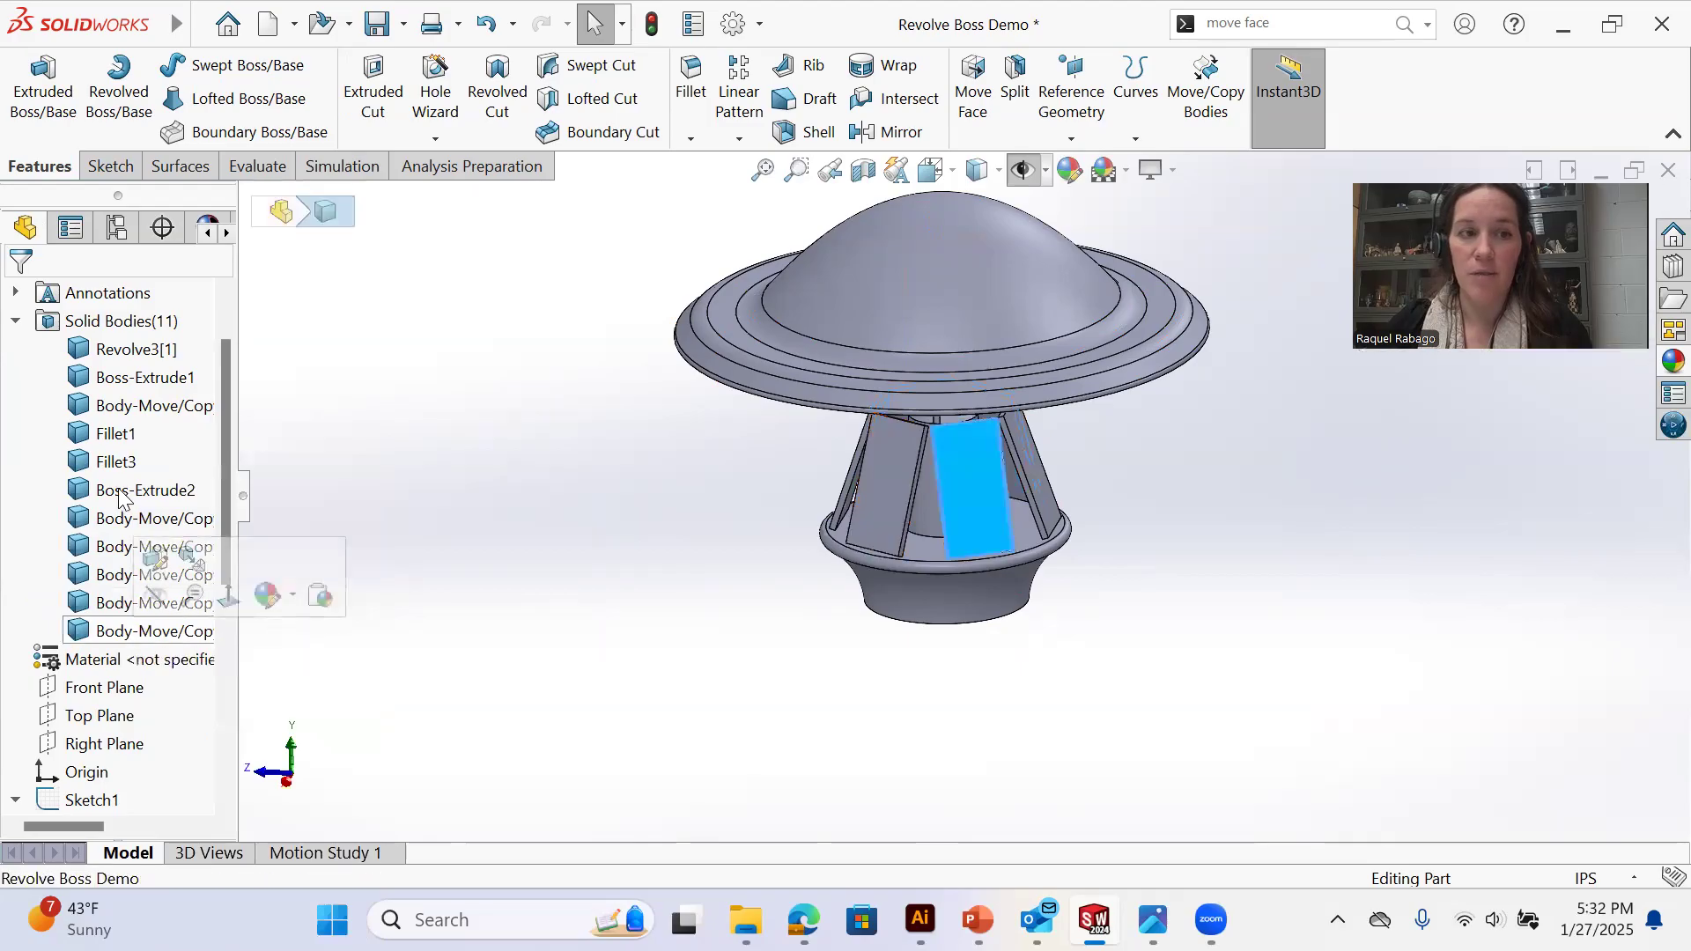
pyautogui.keyDown('shift'); pyautogui.click(112, 517); pyautogui.keyUp('shift')
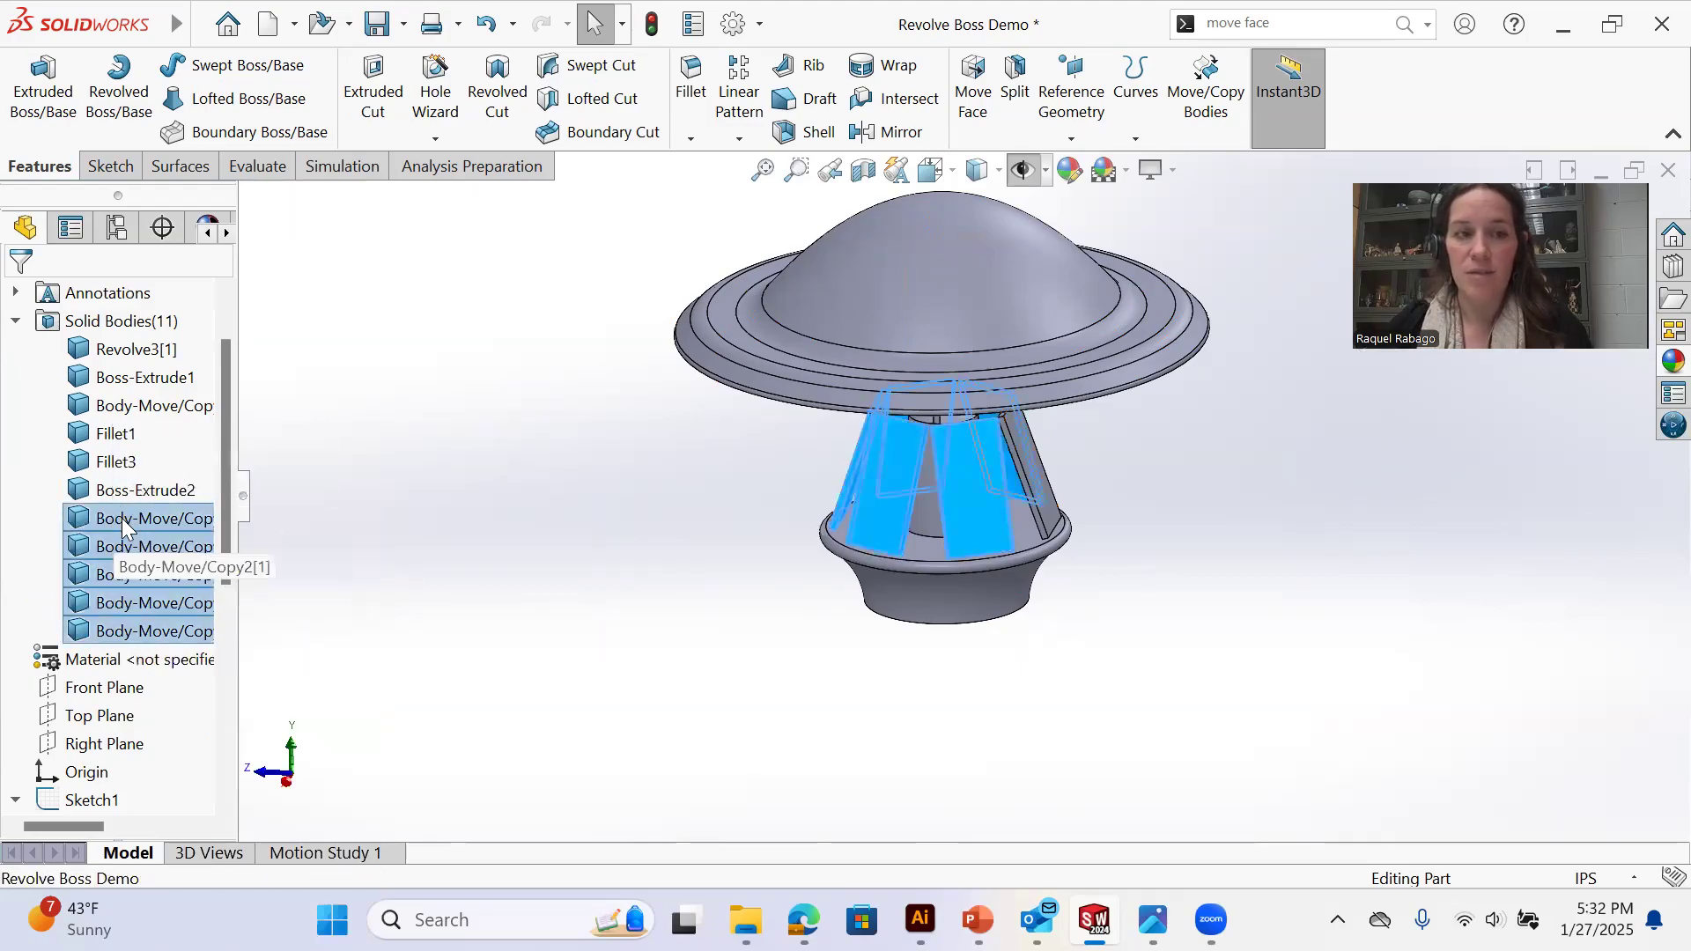
pyautogui.rightClick(122, 518)
pyautogui.click(198, 736)
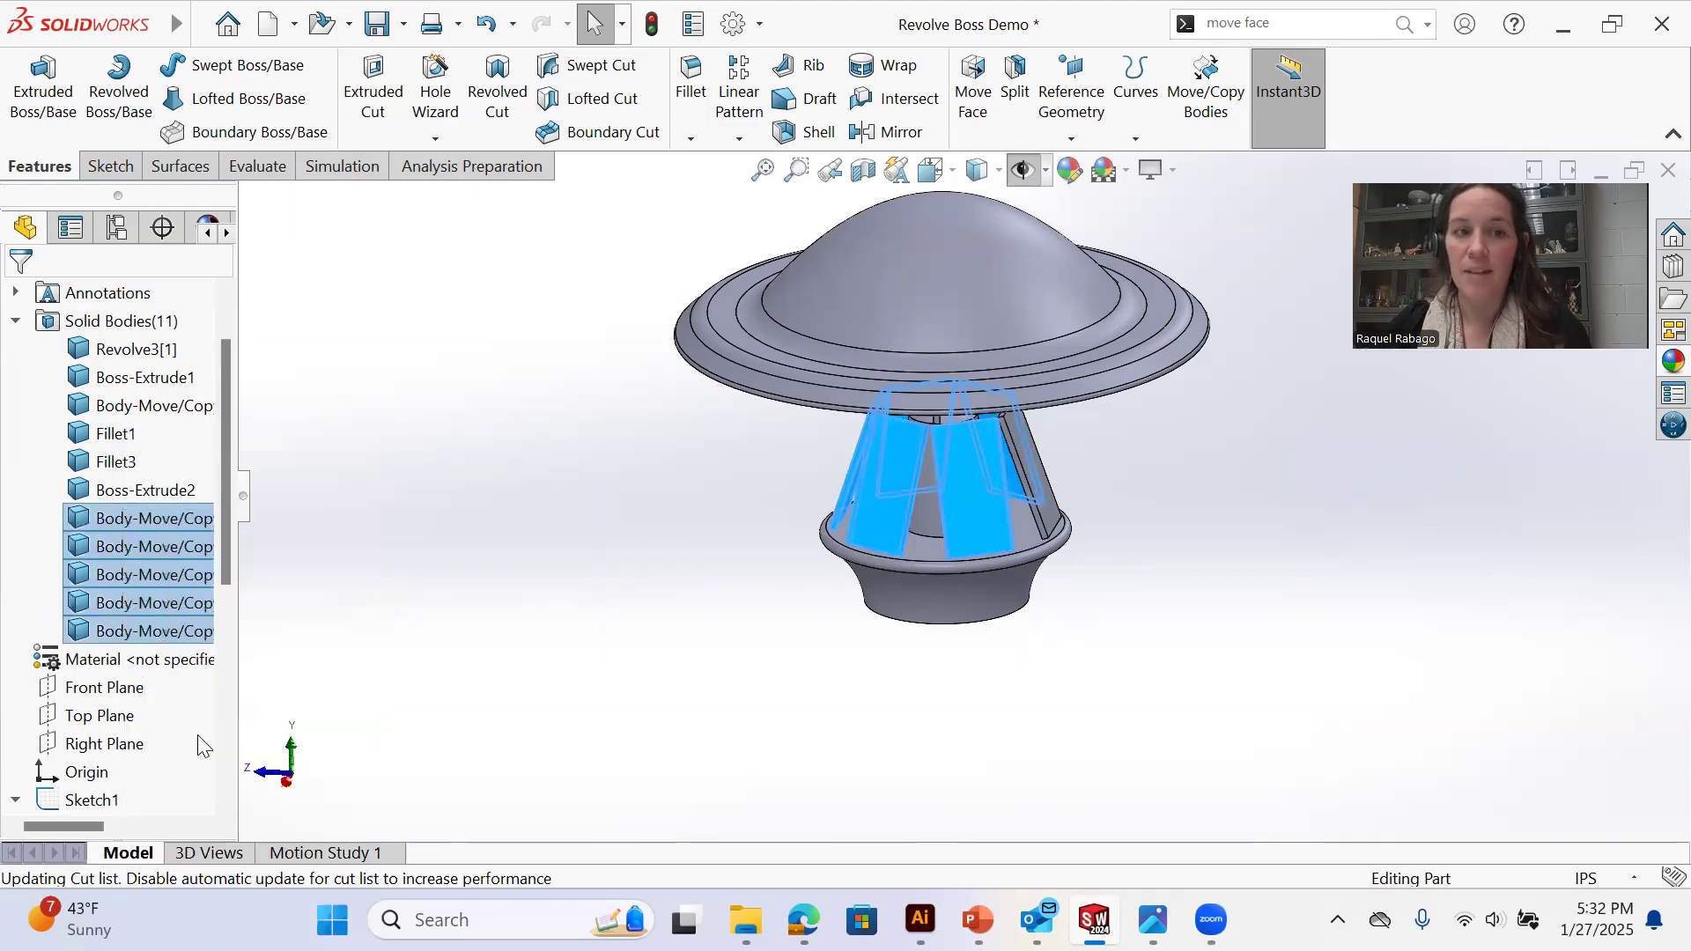
pyautogui.write('Displays')
pyautogui.click(449, 647)
# Highlight the remaining solid bodies one by one to identify each of them in the model
pyautogui.click(141, 379)
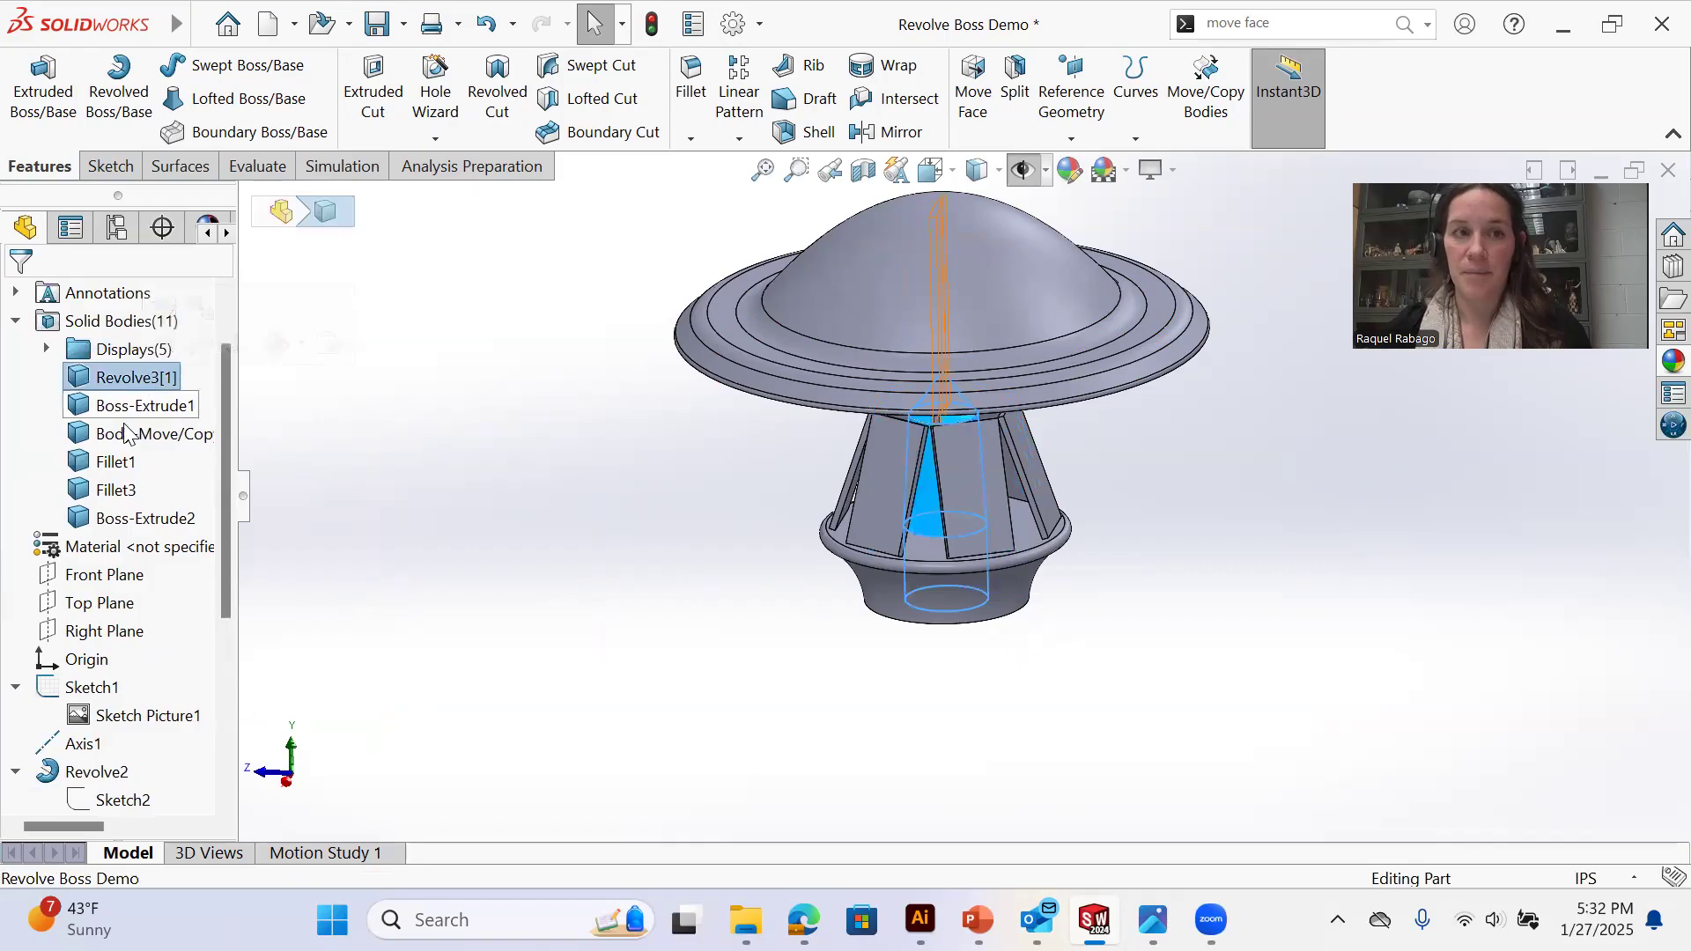
pyautogui.click(141, 406)
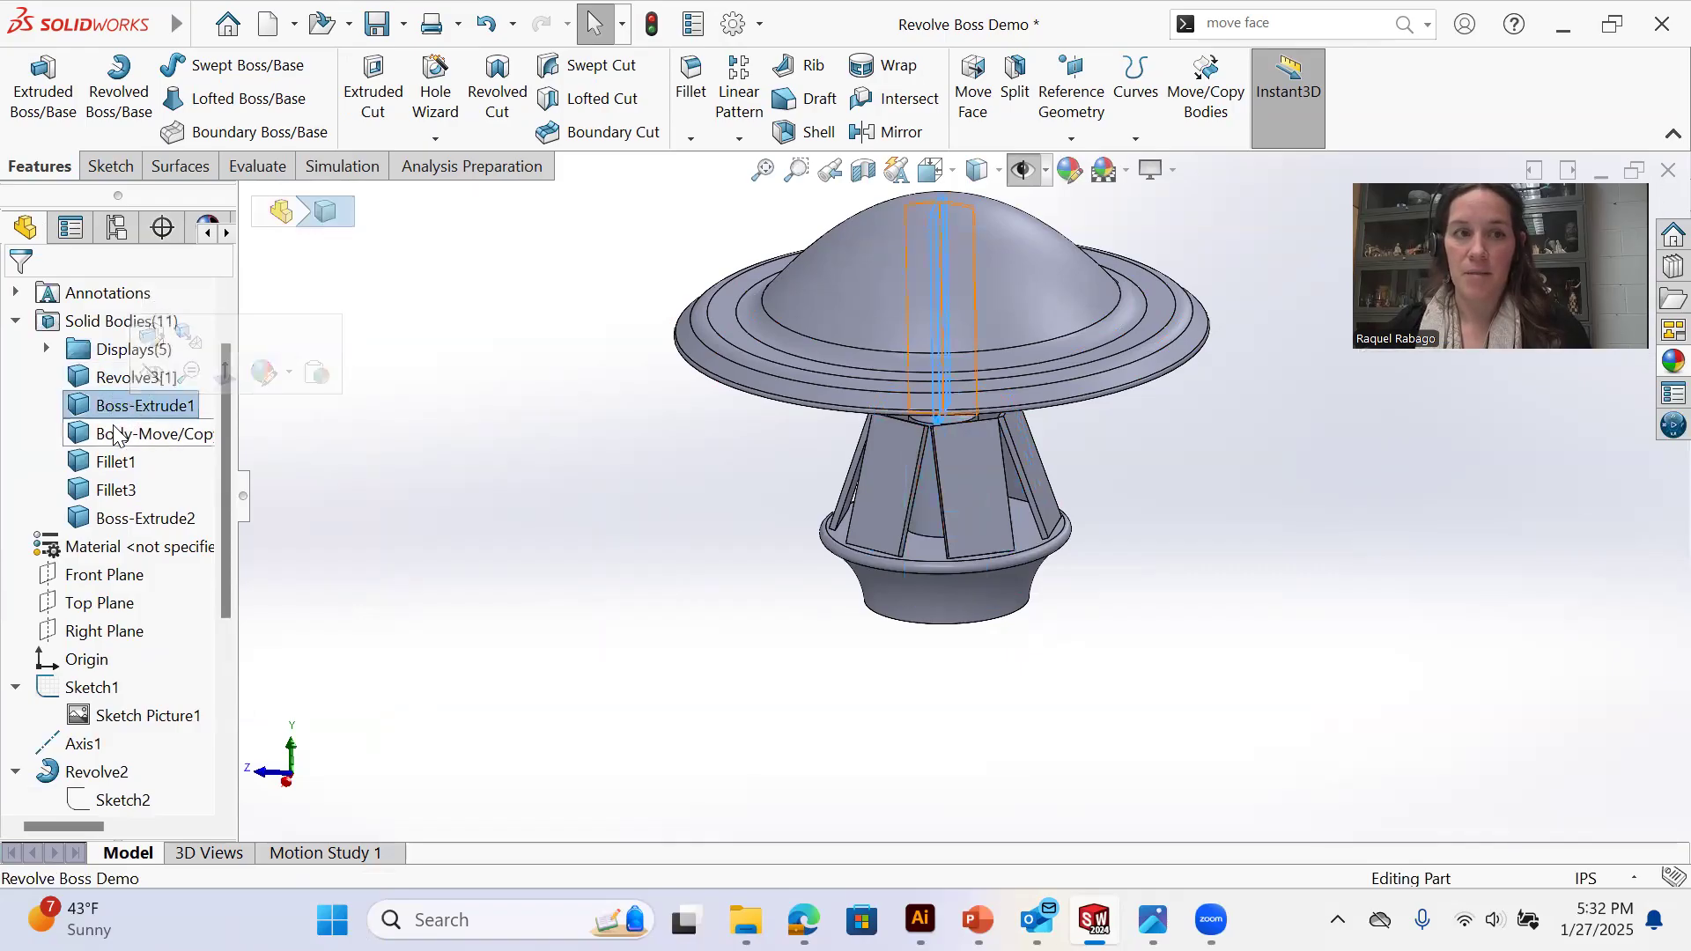
pyautogui.click(111, 432)
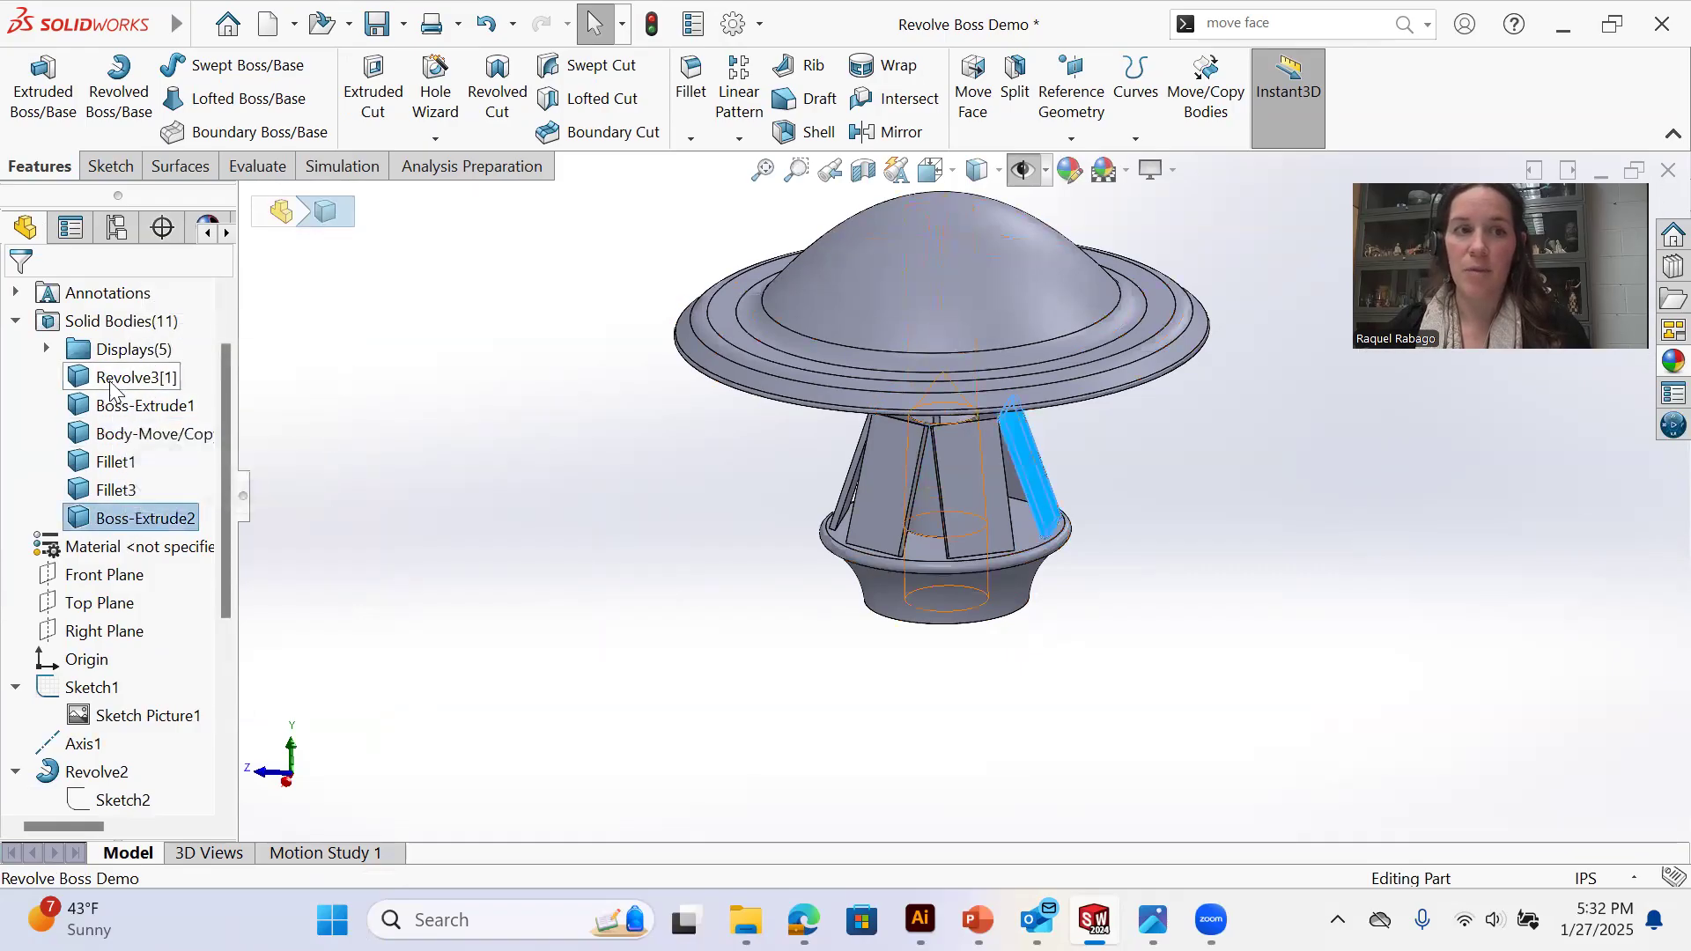
# Group the six loose solid bodies, Revolve3[1] through Boss-Extrude2, into a new folder named Seating (All)
pyautogui.keyDown('shift'); pyautogui.click(109, 380); pyautogui.keyUp('shift')
pyautogui.rightClick(109, 381)
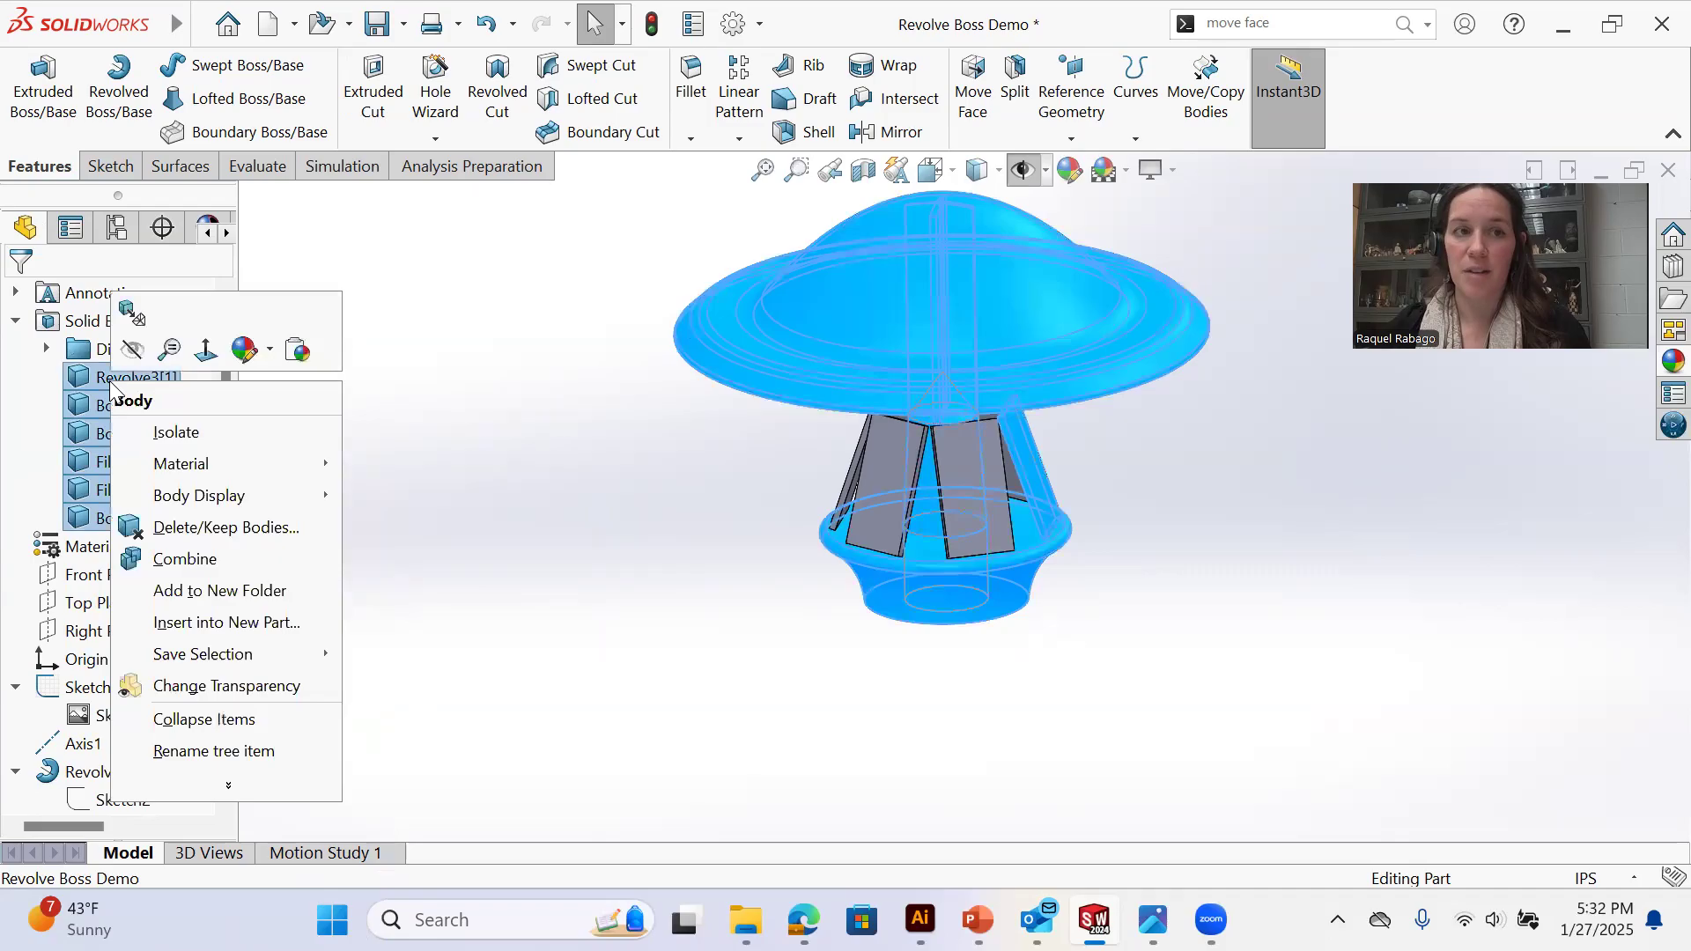
pyautogui.click(212, 590)
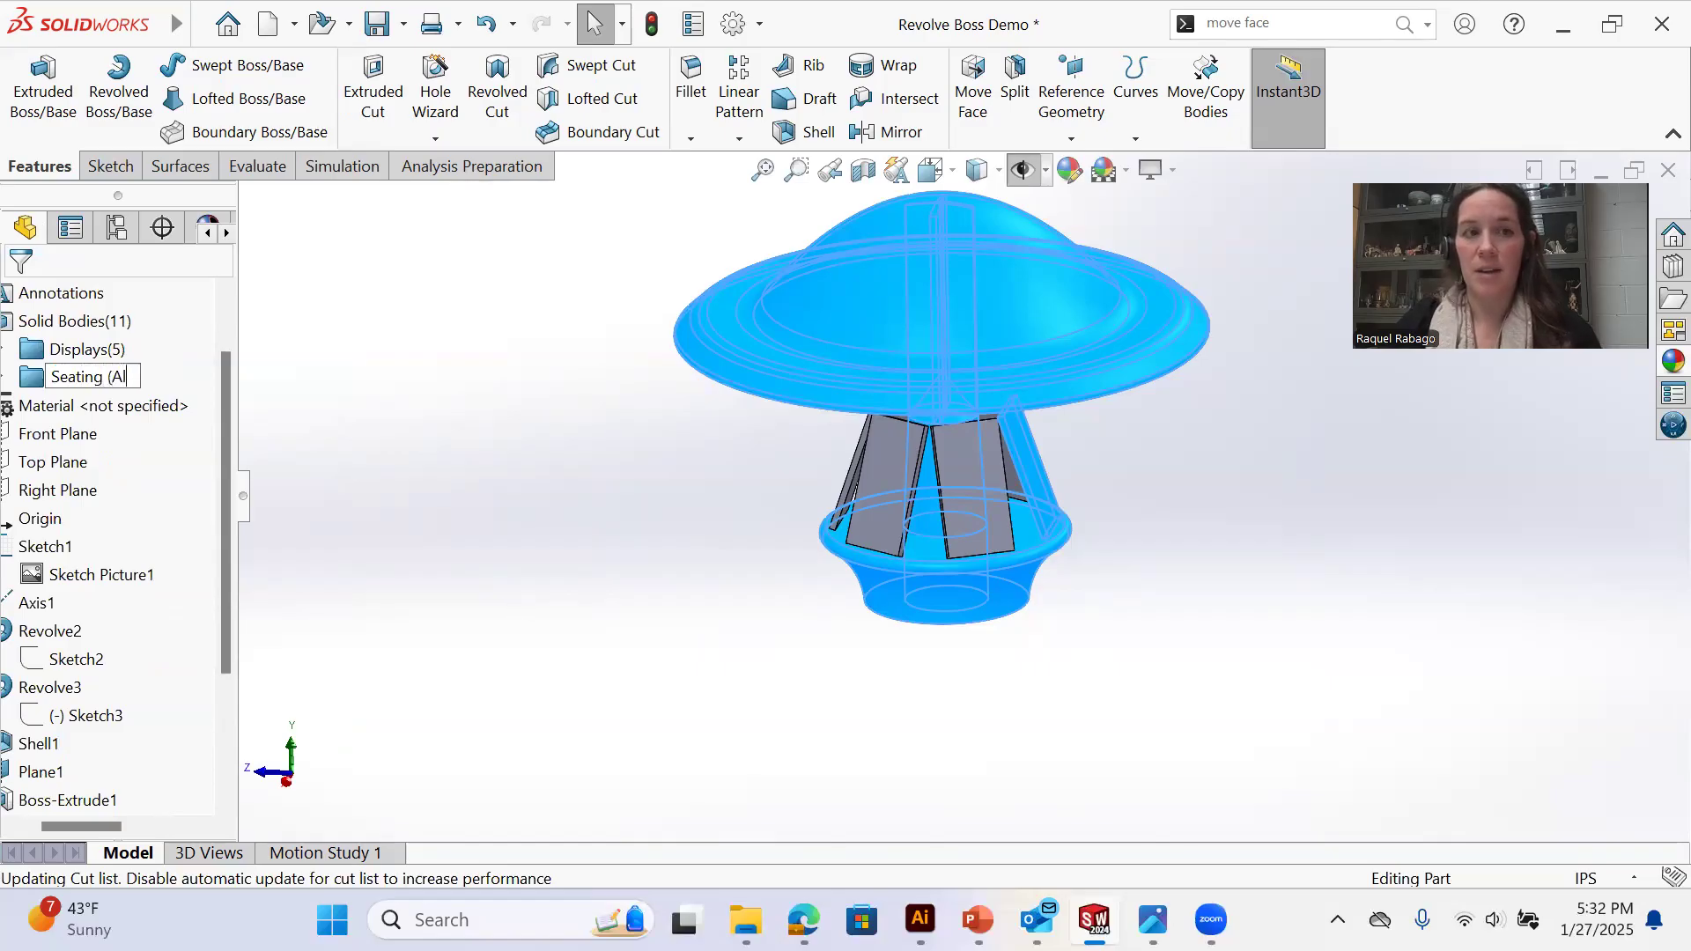
pyautogui.click(518, 606)
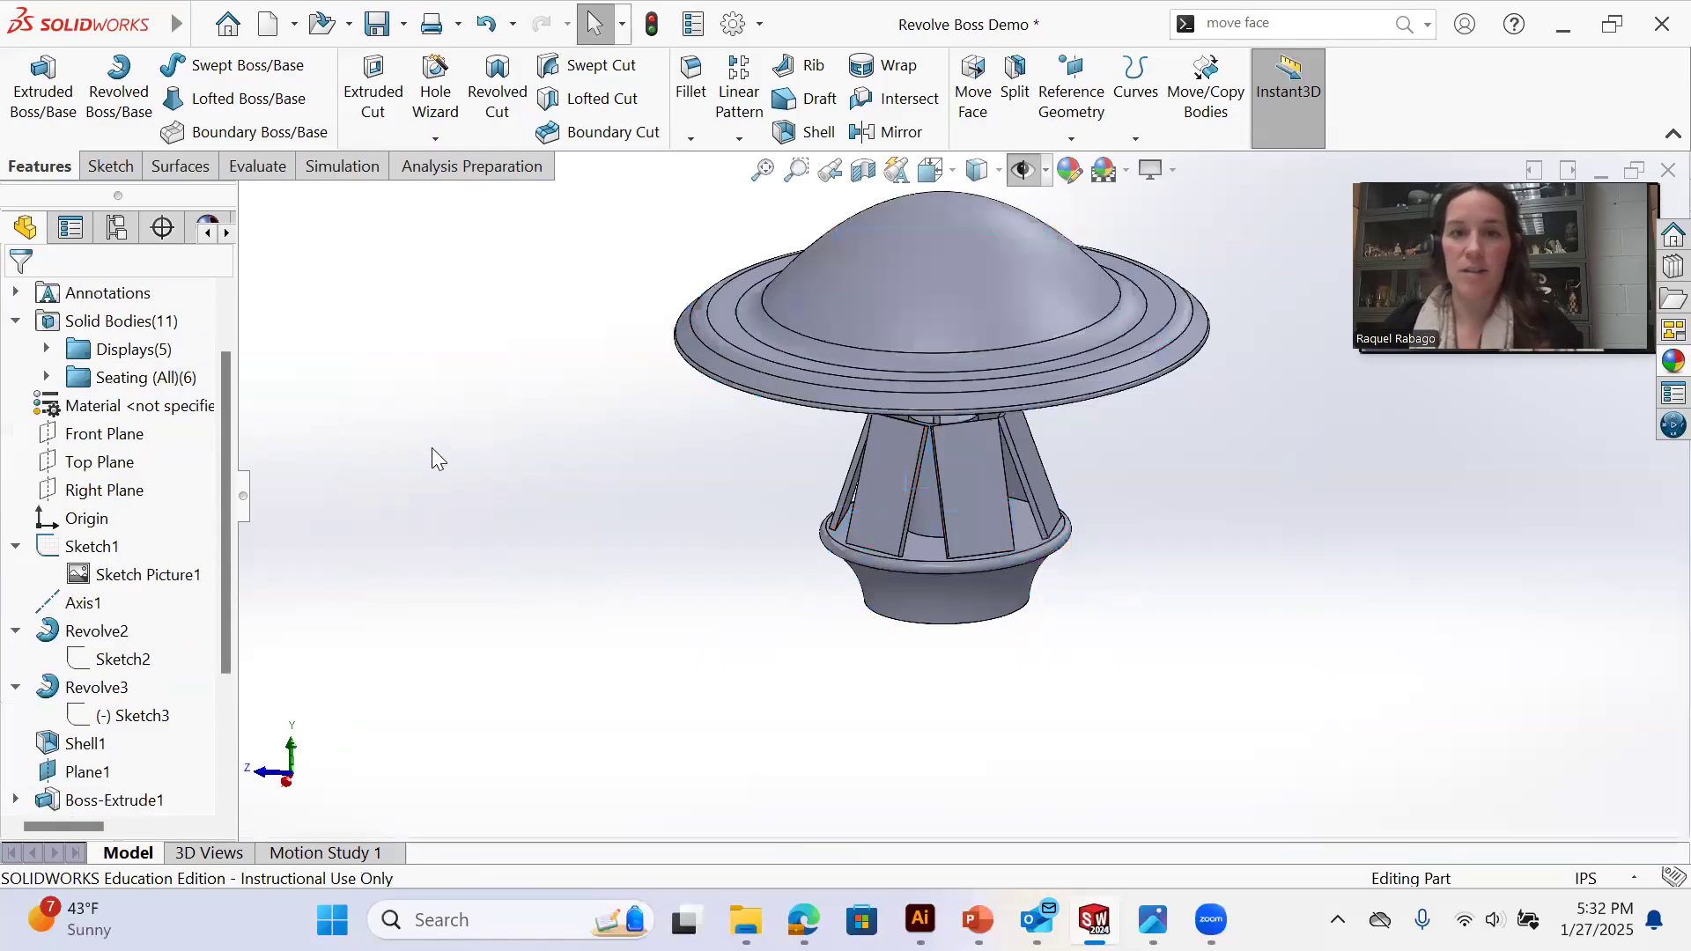
# Hide all the bodies in the Displays folder
pyautogui.click(132, 350)
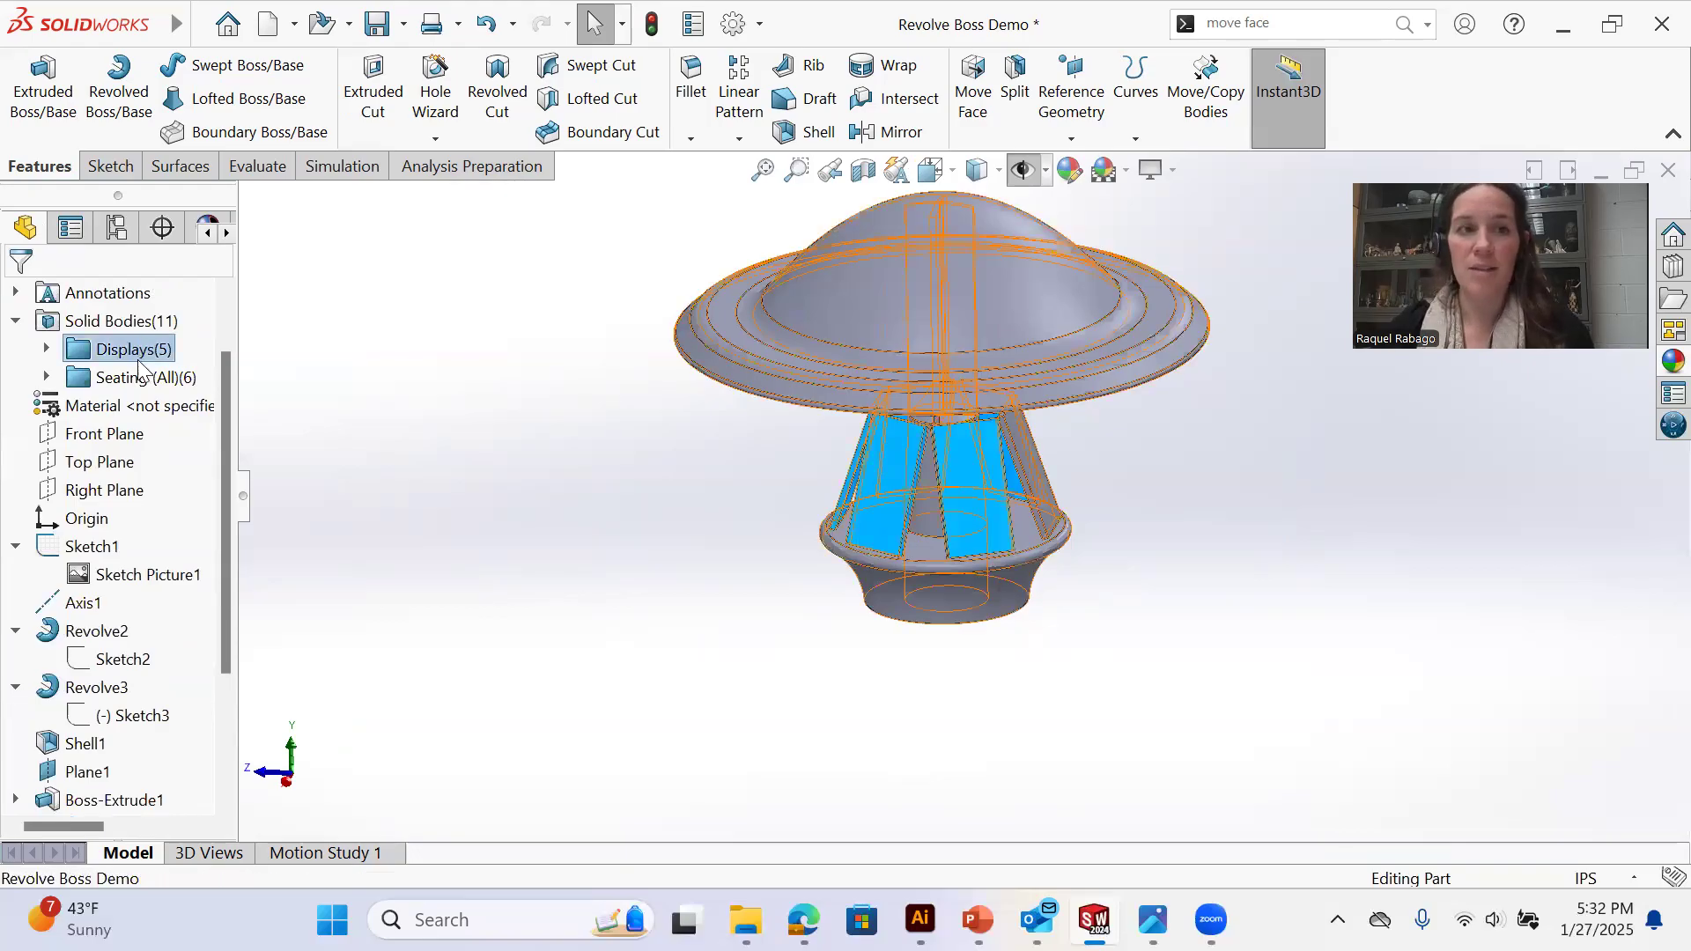
pyautogui.rightClick(137, 353)
pyautogui.click(214, 407)
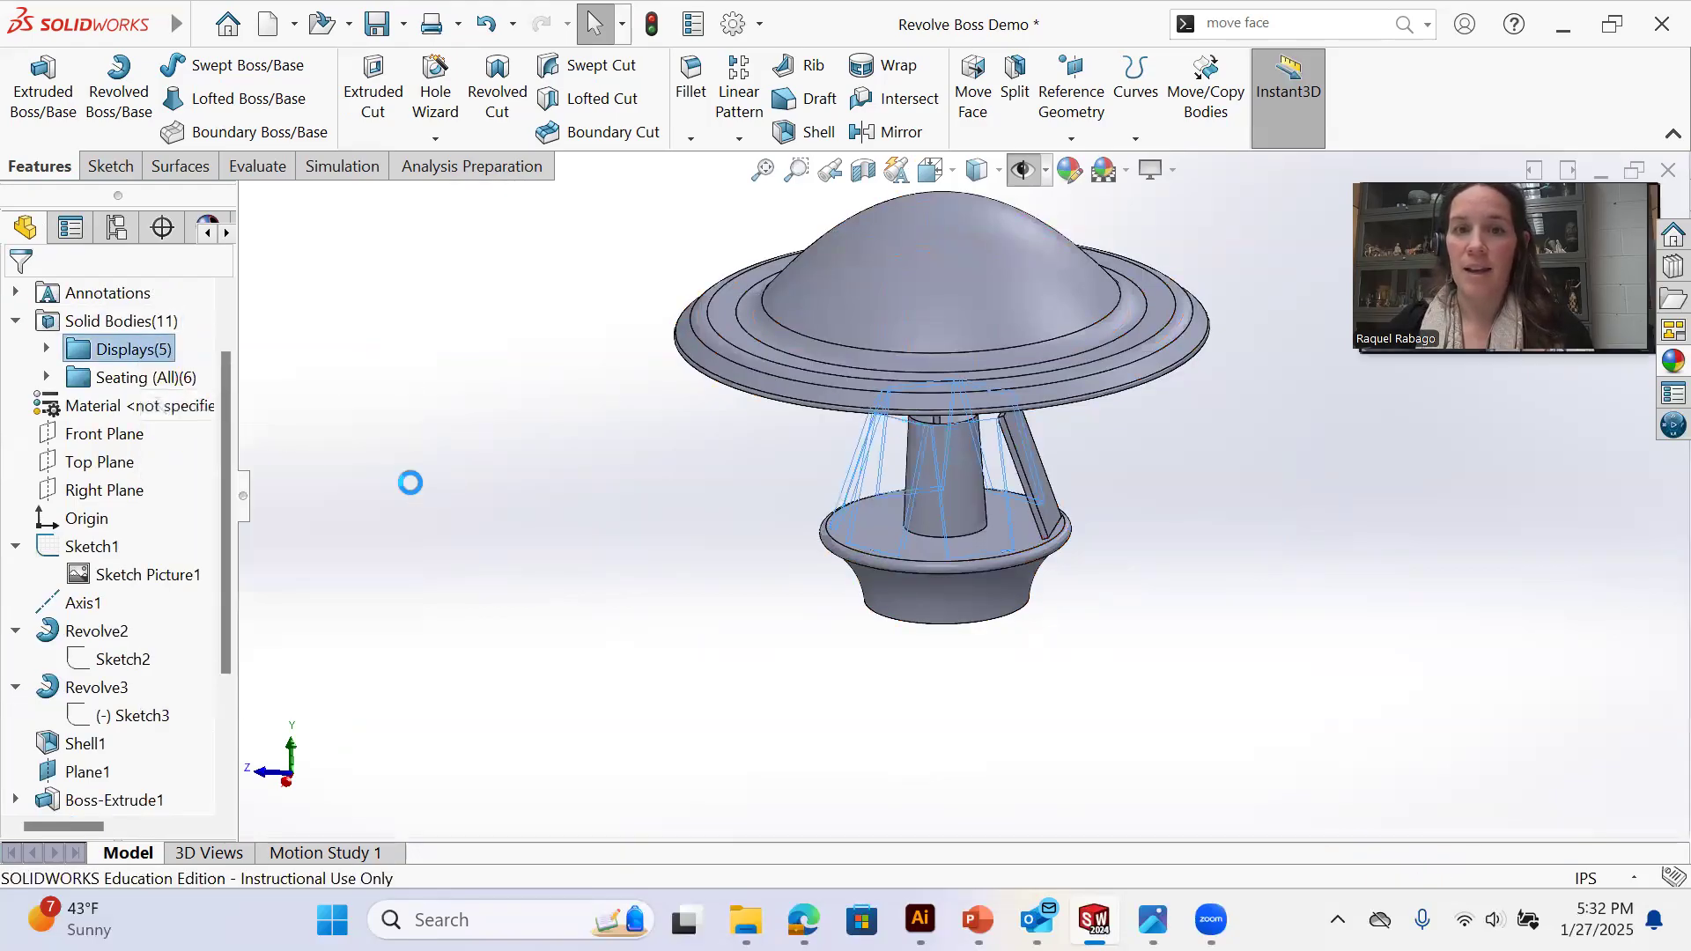
# Move the Boss-Extrude2 panel body from the Seating (All) folder into Displays, hide it, and collapse both folders
pyautogui.click(47, 378)
pyautogui.click(154, 546)
pyautogui.moveTo(141, 552); pyautogui.dragTo(142, 352)
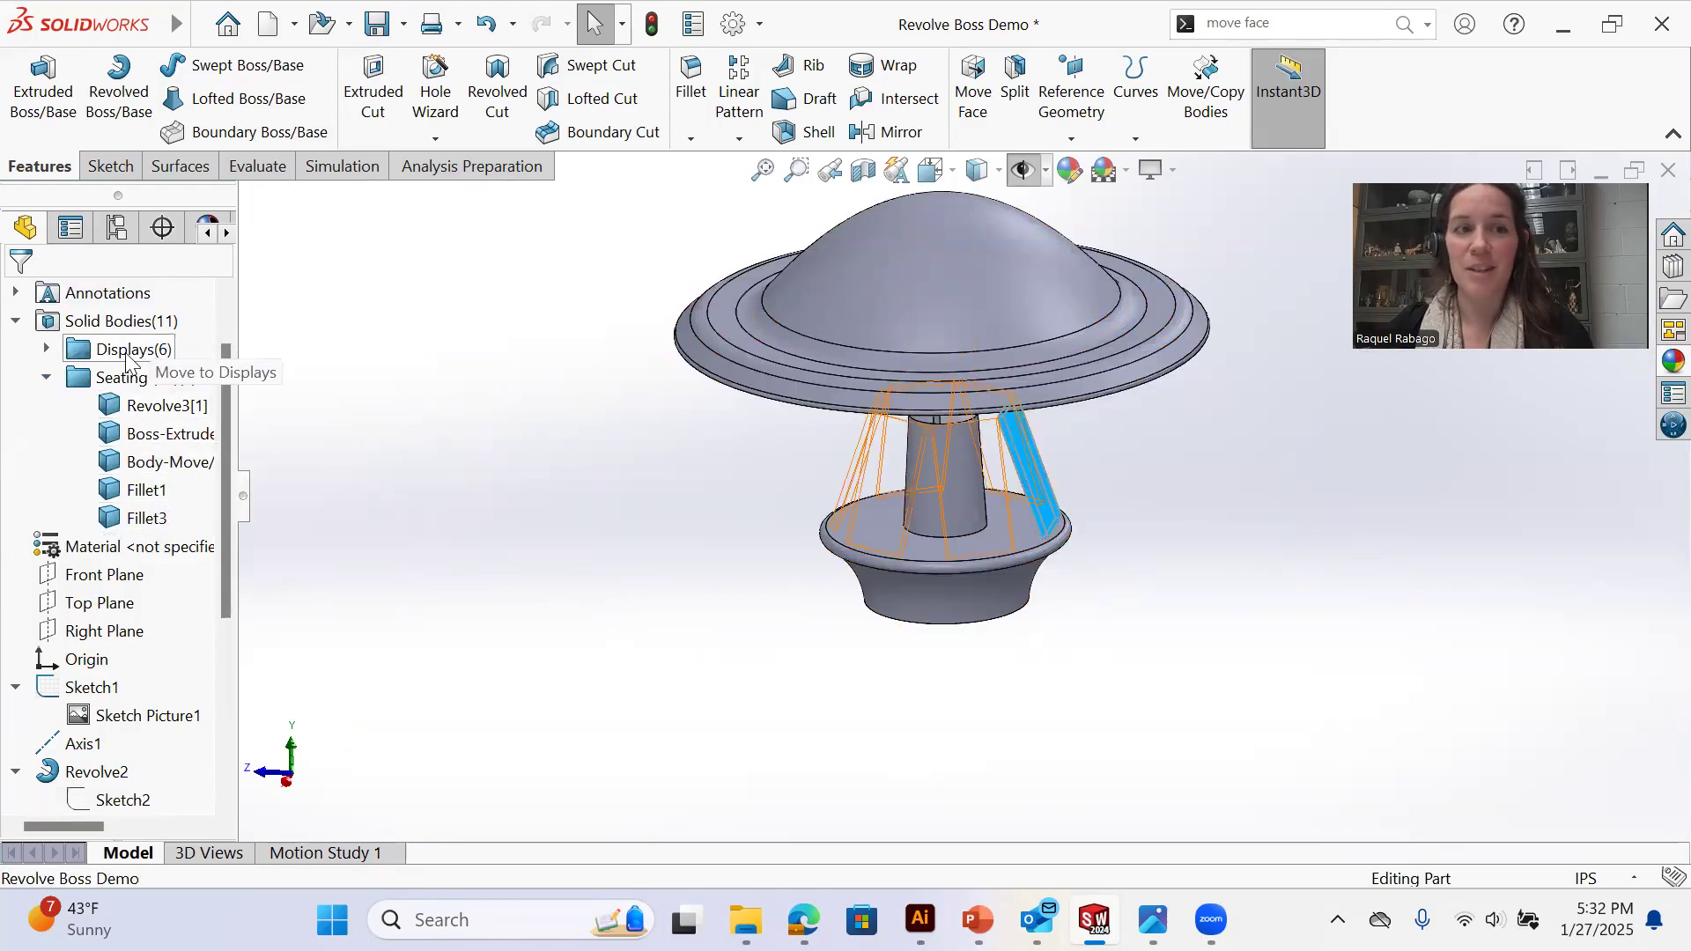
pyautogui.click(46, 349)
pyautogui.click(167, 517)
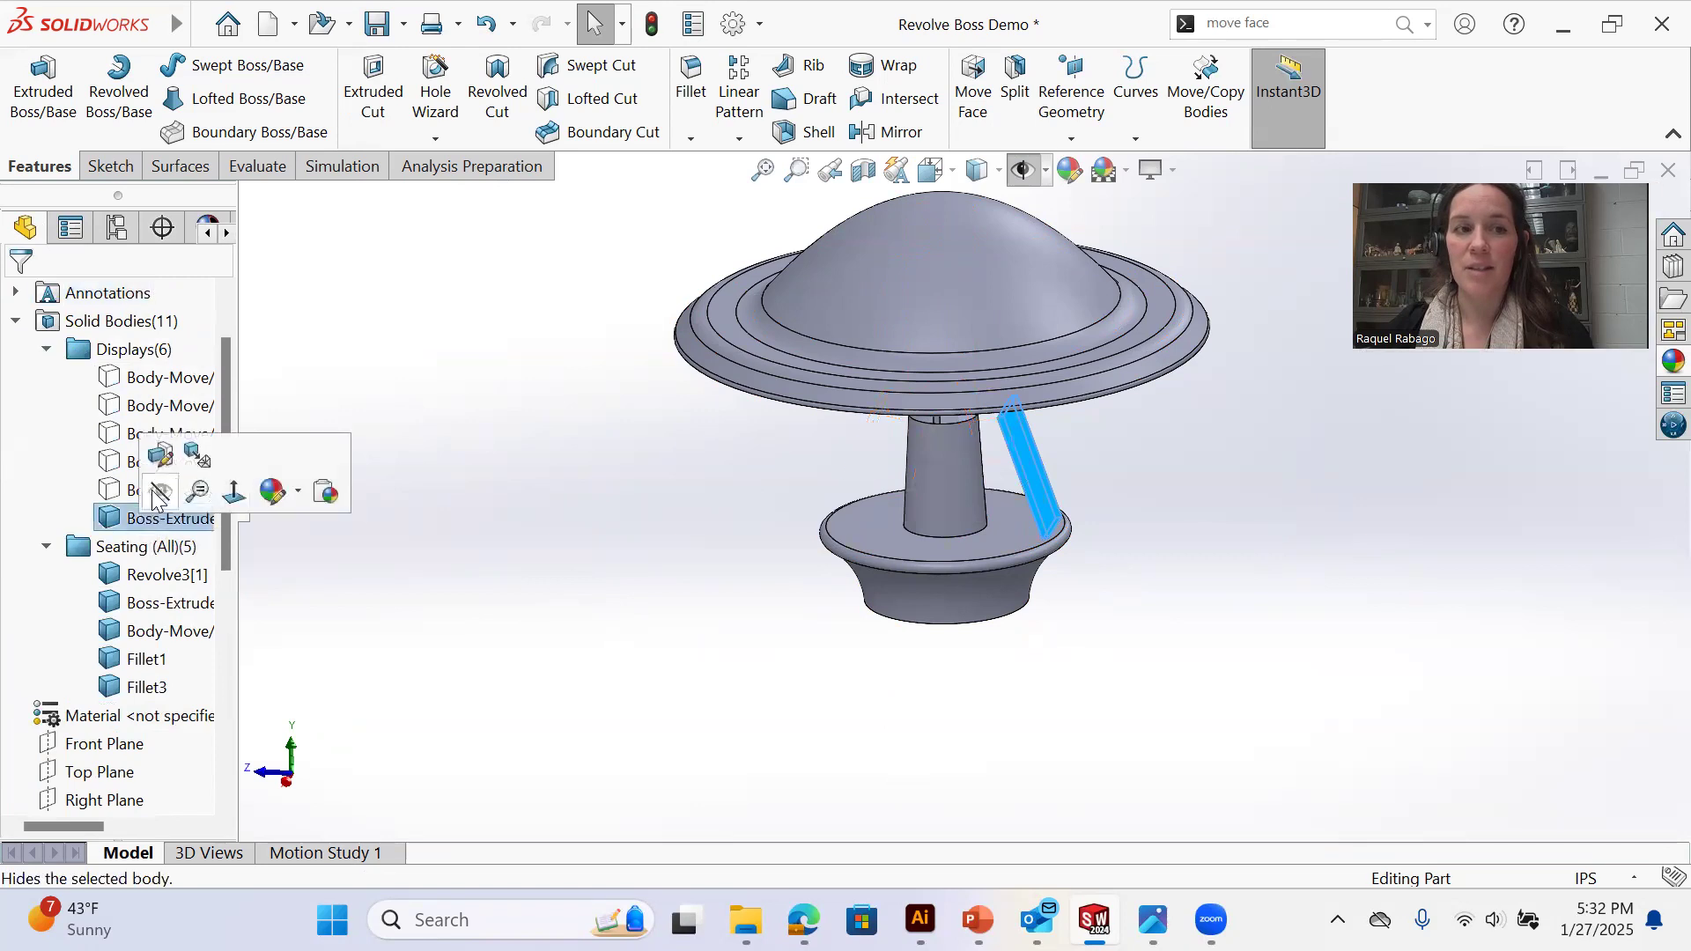
pyautogui.moveTo(1045, 515); pyautogui.dragTo(891, 495, button='middle')
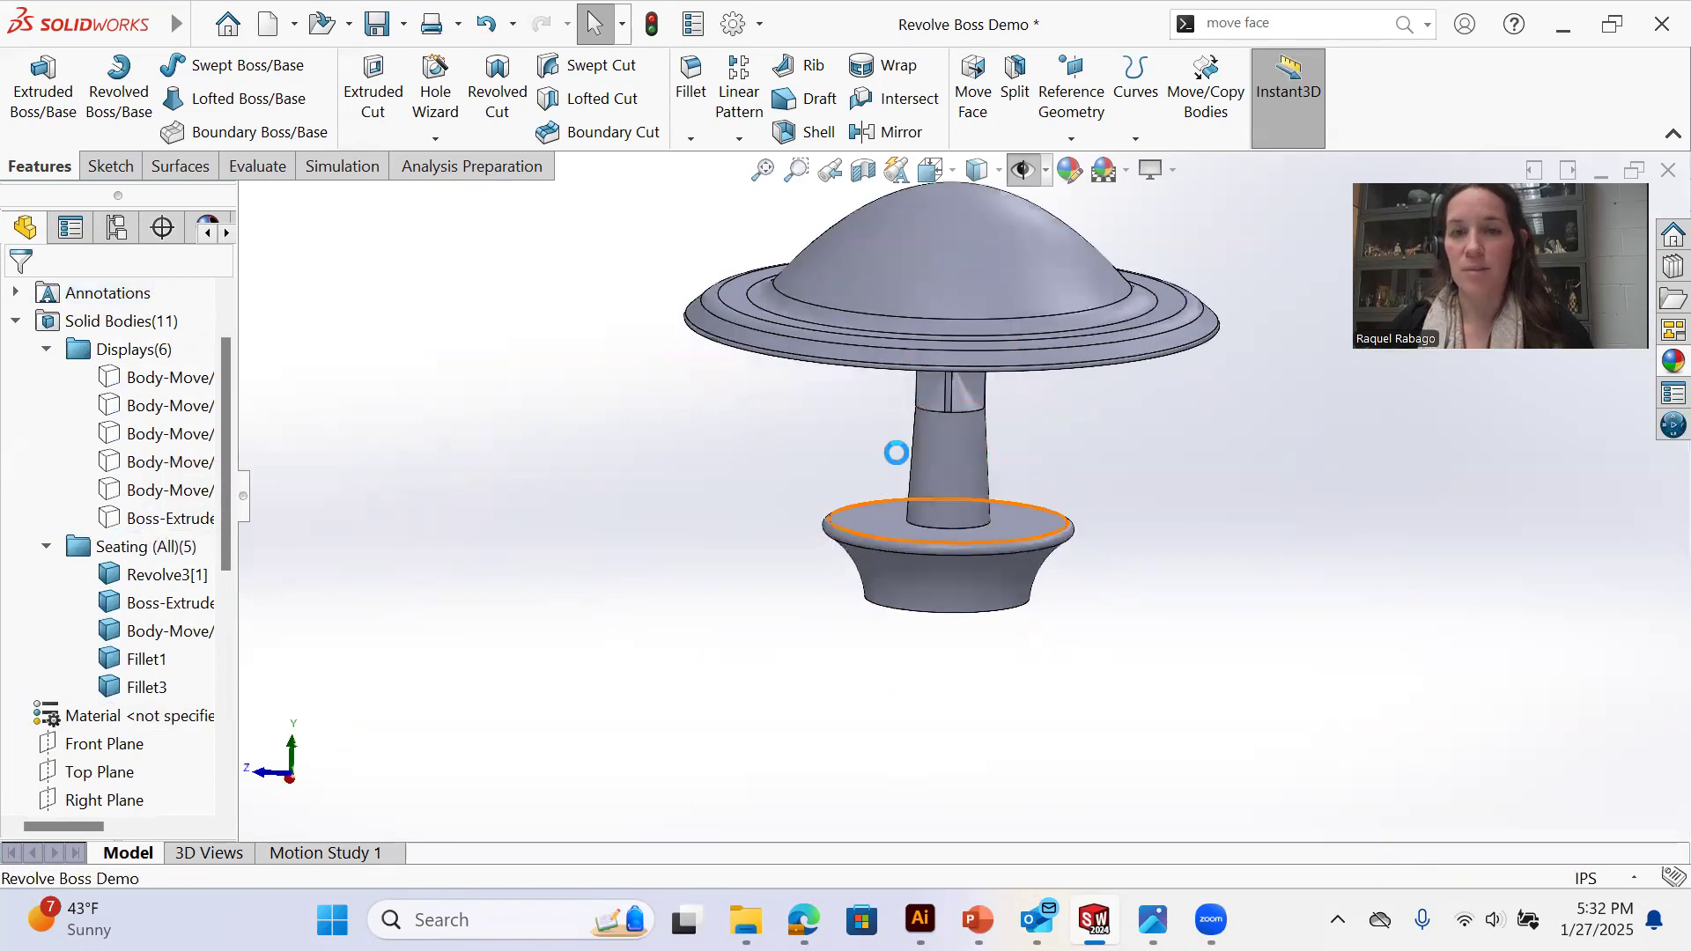
pyautogui.moveTo(954, 377); pyautogui.dragTo(863, 582, button='middle')
pyautogui.click(45, 546)
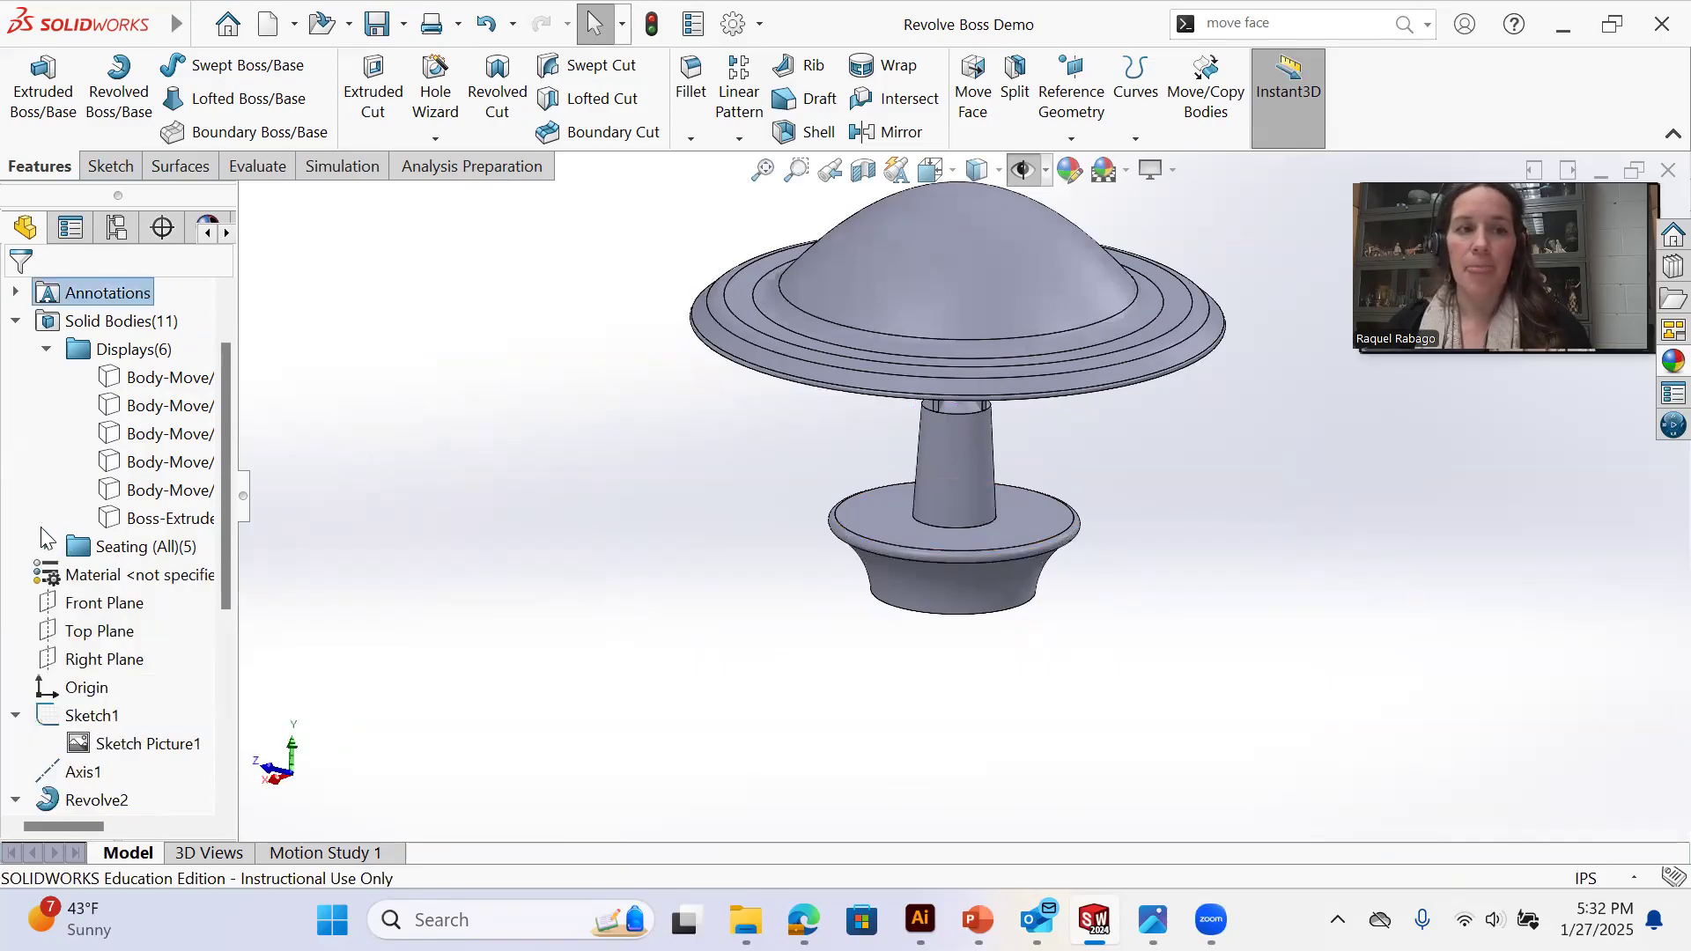
pyautogui.click(47, 349)
# Start a new sketch on the Right Plane, focused on the central column above the round base
pyautogui.scroll(-2, 1053, 474)
pyautogui.scroll(-3, 1054, 474)
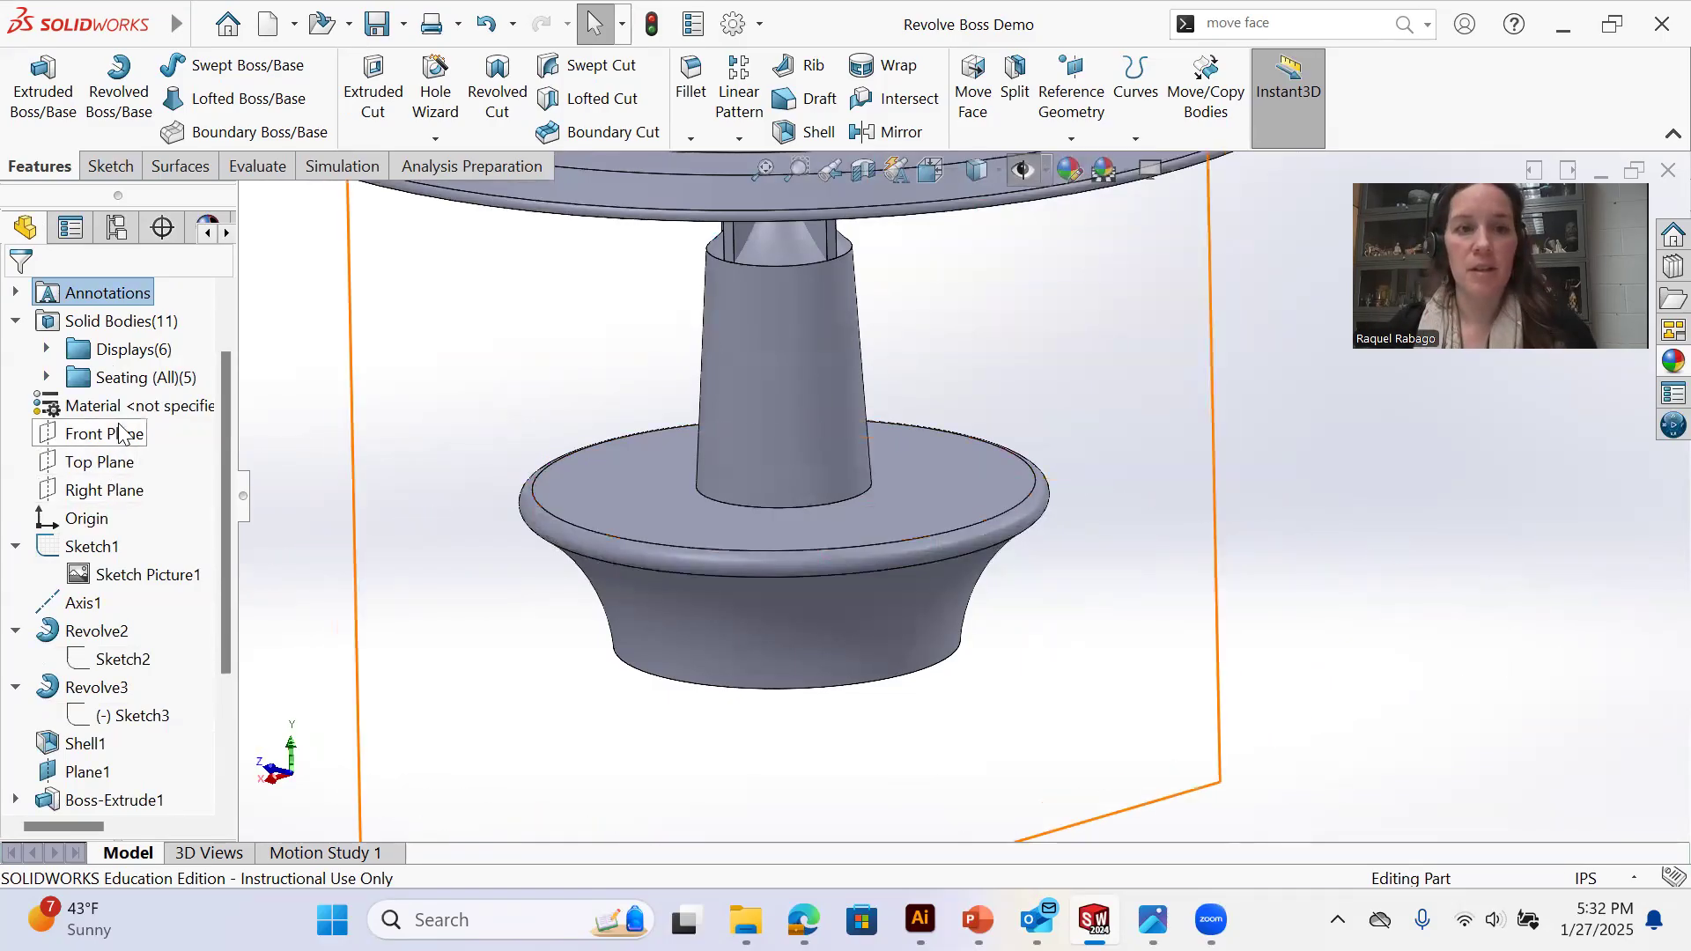
pyautogui.click(125, 493)
pyautogui.click(137, 474)
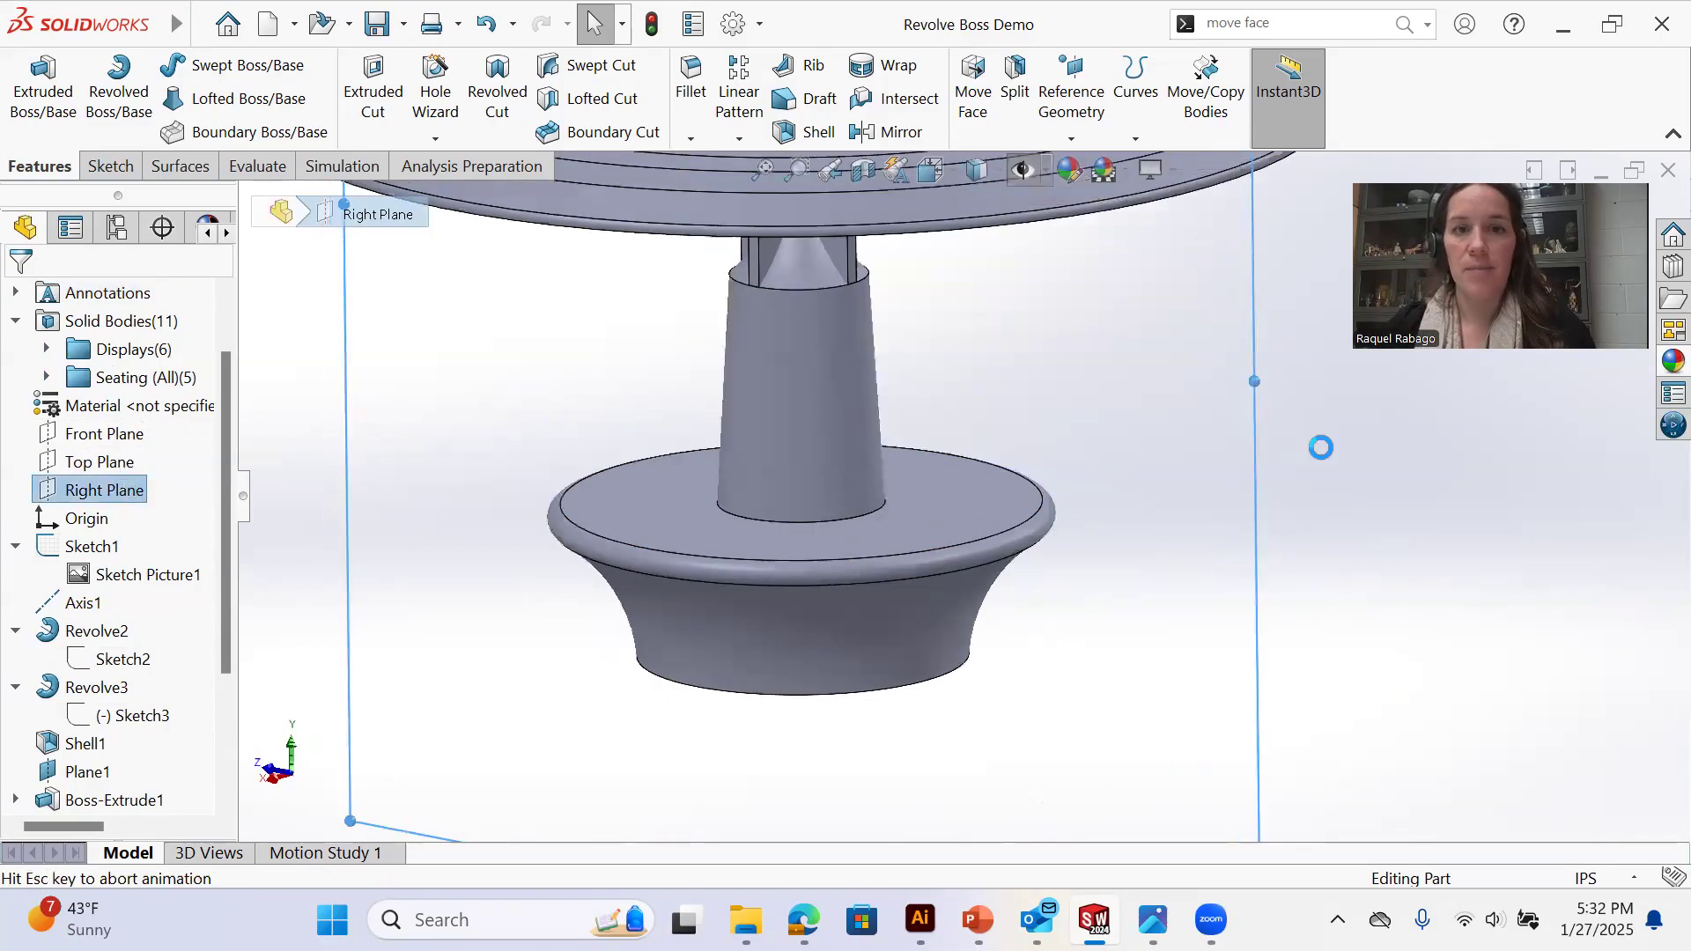
pyautogui.scroll(-2, 987, 533)
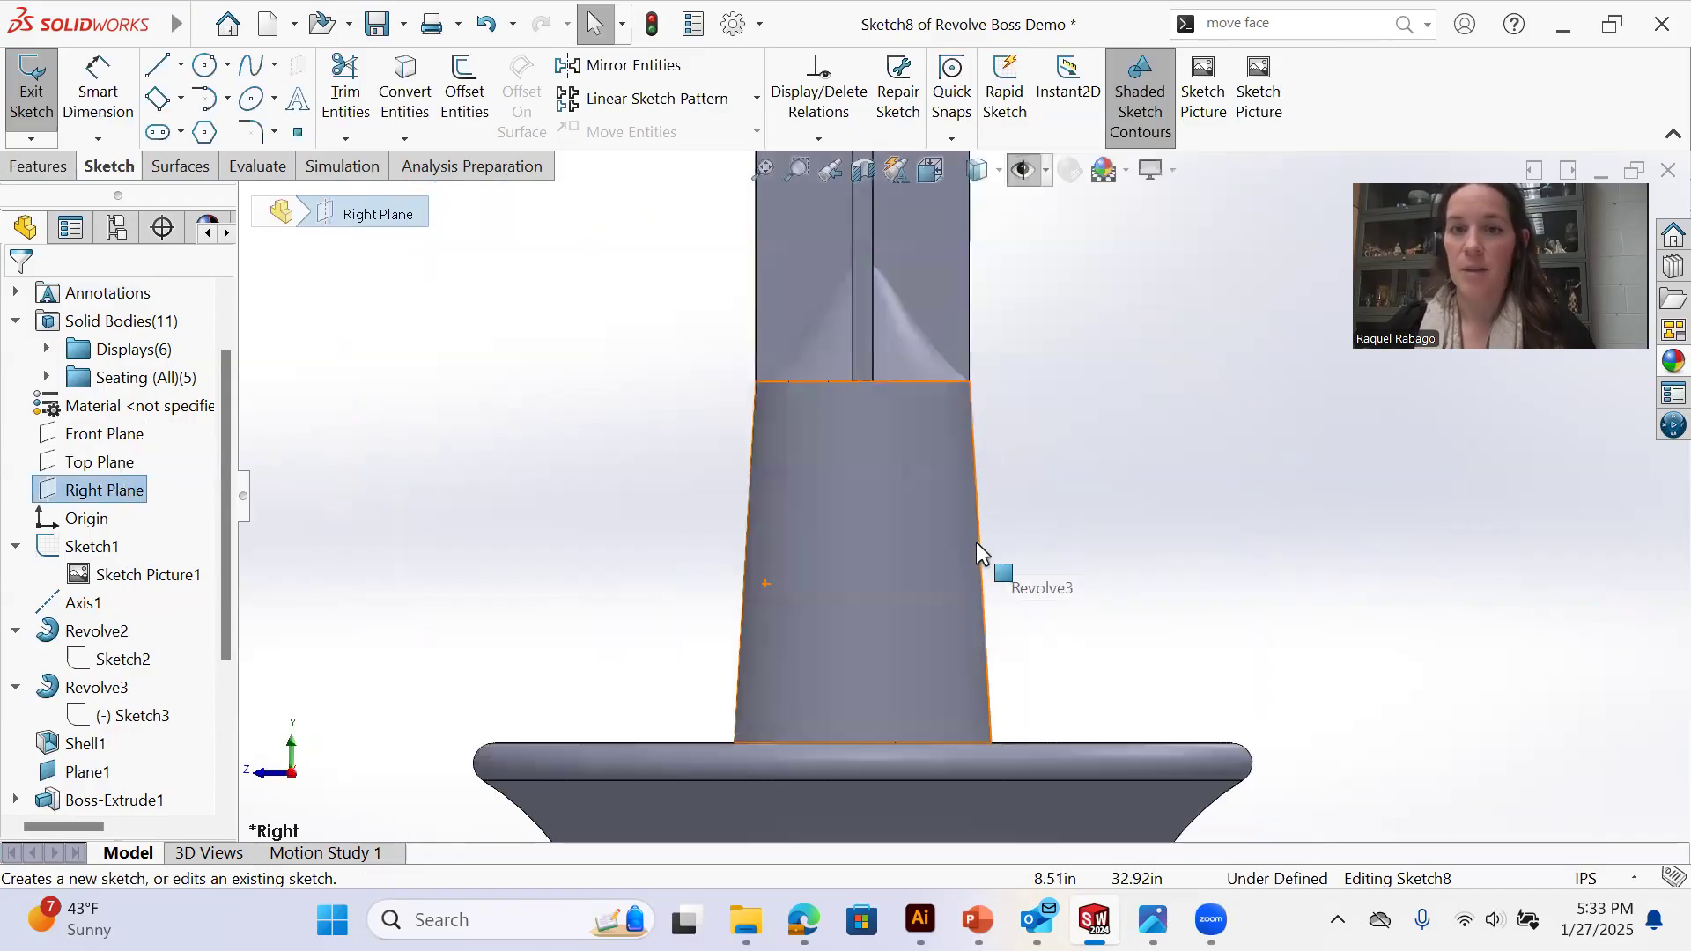
pyautogui.click(976, 541)
pyautogui.click(981, 542)
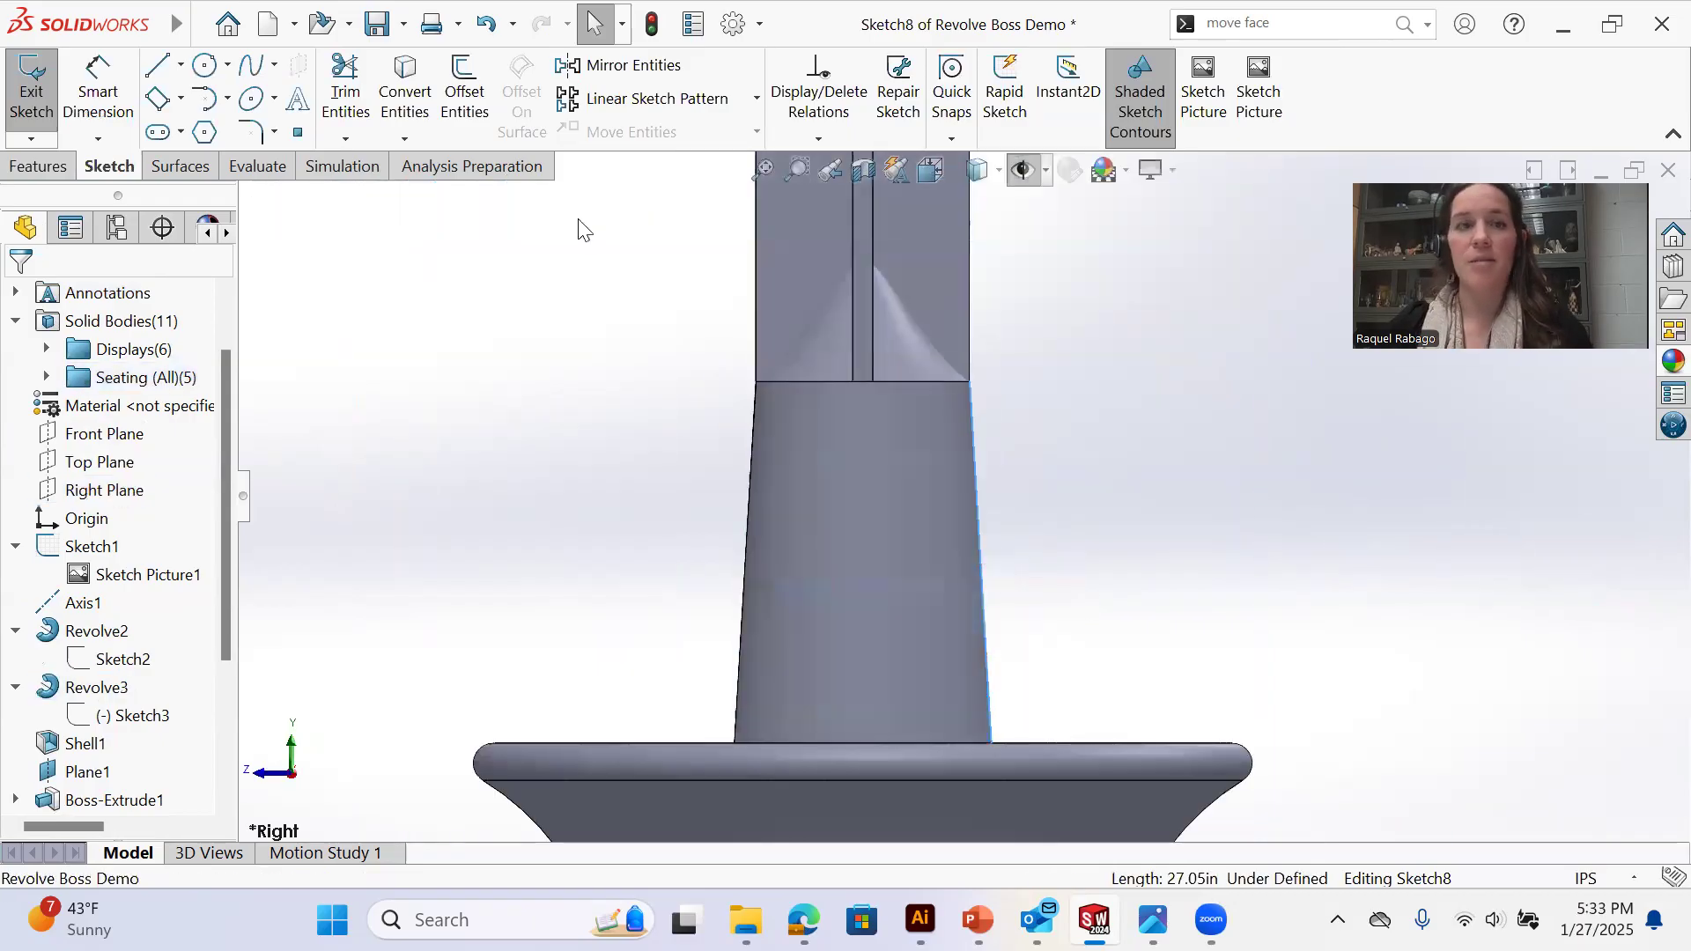
pyautogui.click(464, 88)
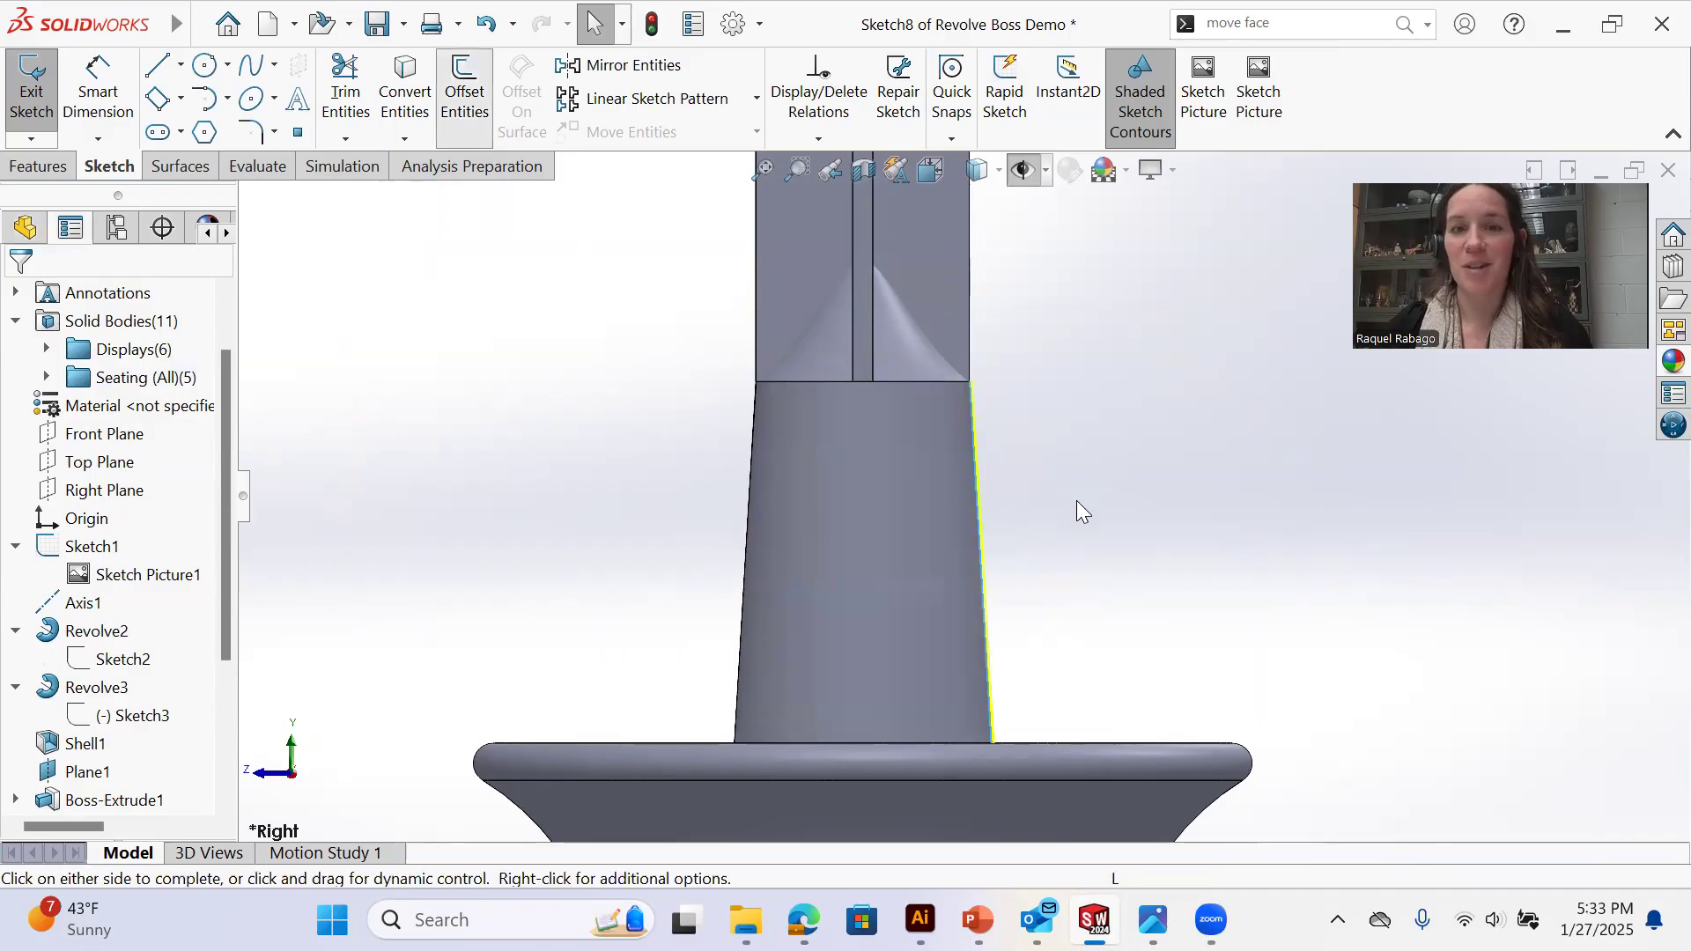
pyautogui.click(44, 304)
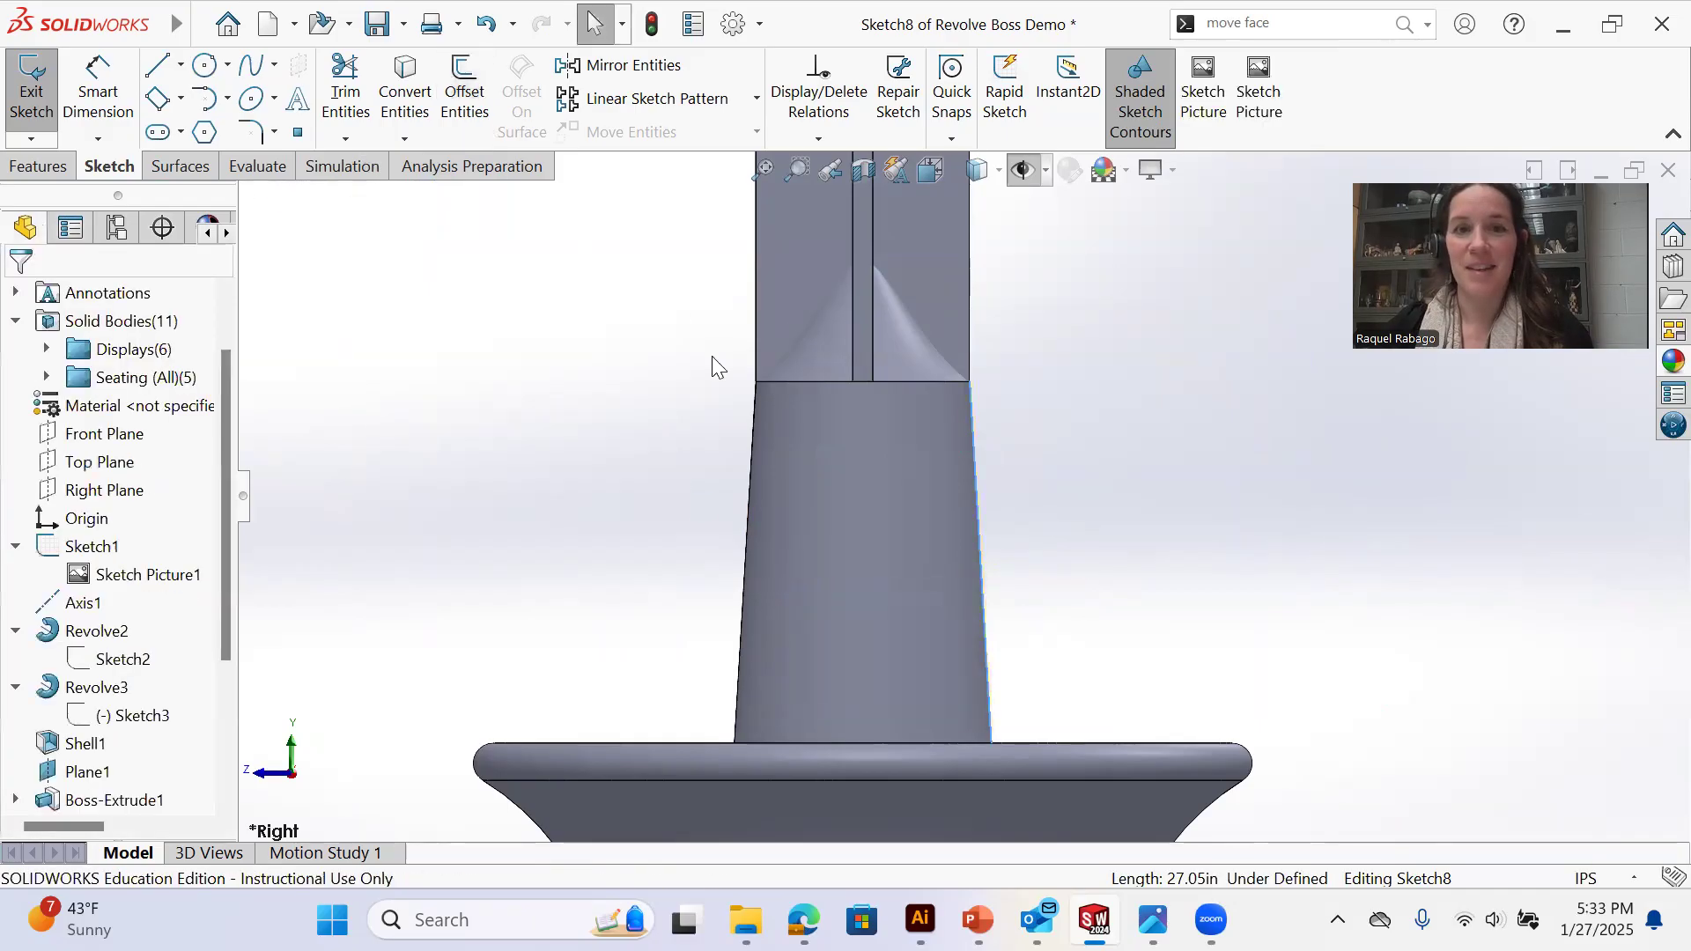
# Create intersection curves in the sketch from the tapered outer face of the central column
pyautogui.moveTo(963, 596); pyautogui.dragTo(881, 564, button='middle')
pyautogui.click(779, 465)
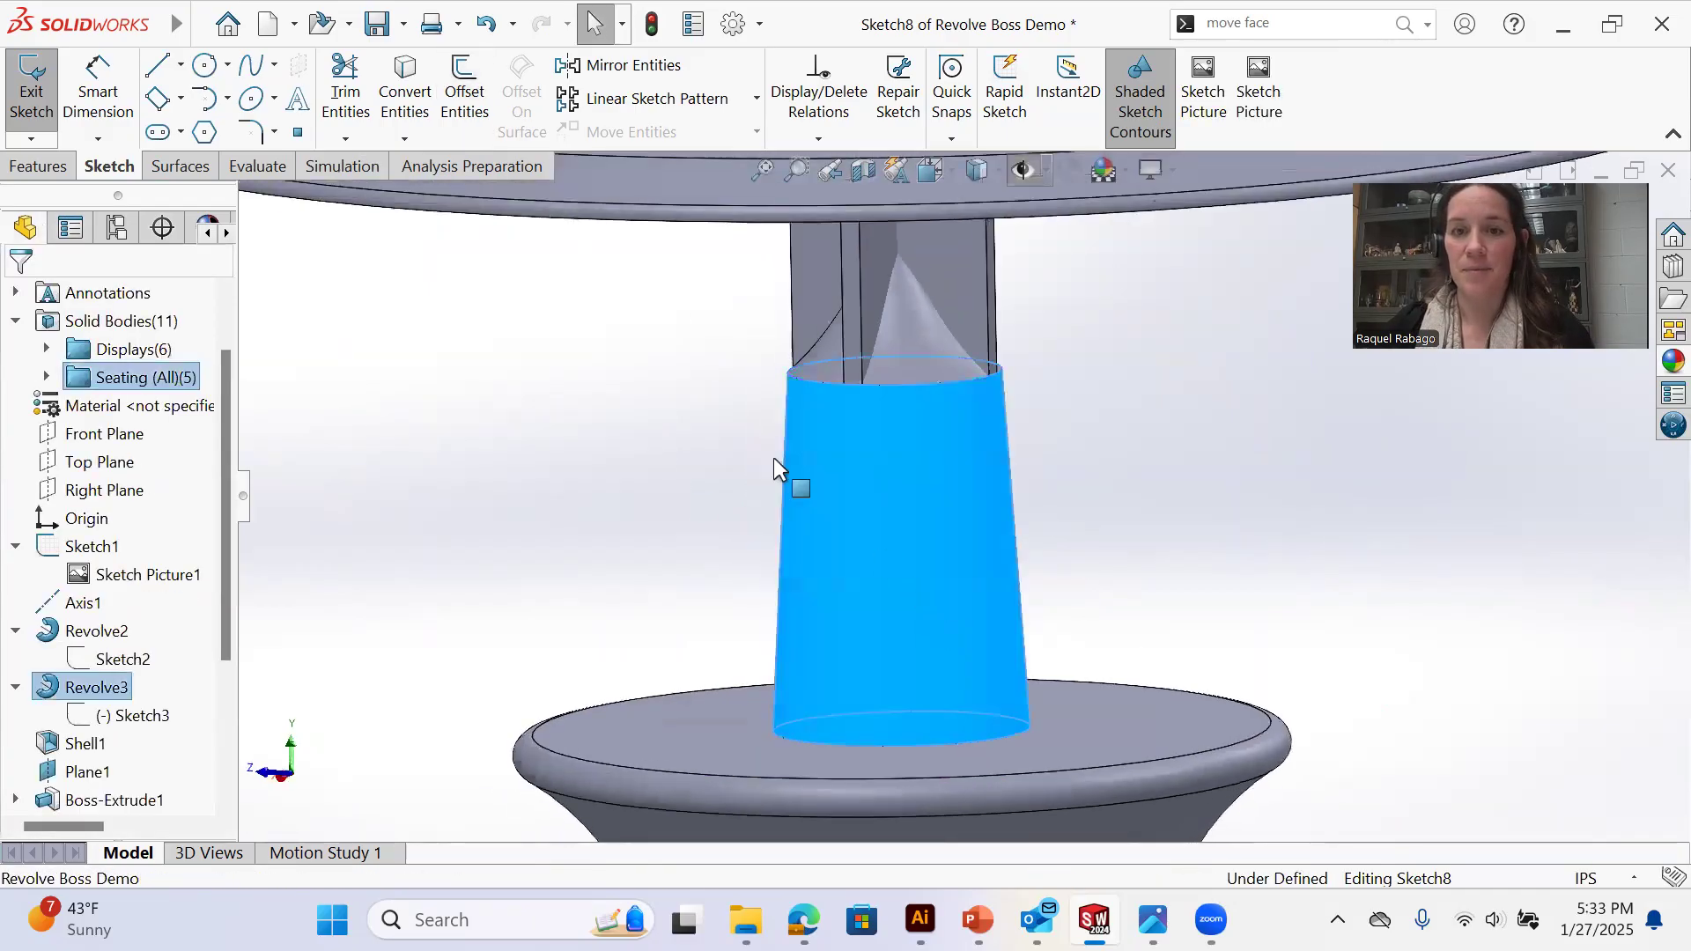
pyautogui.click(404, 138)
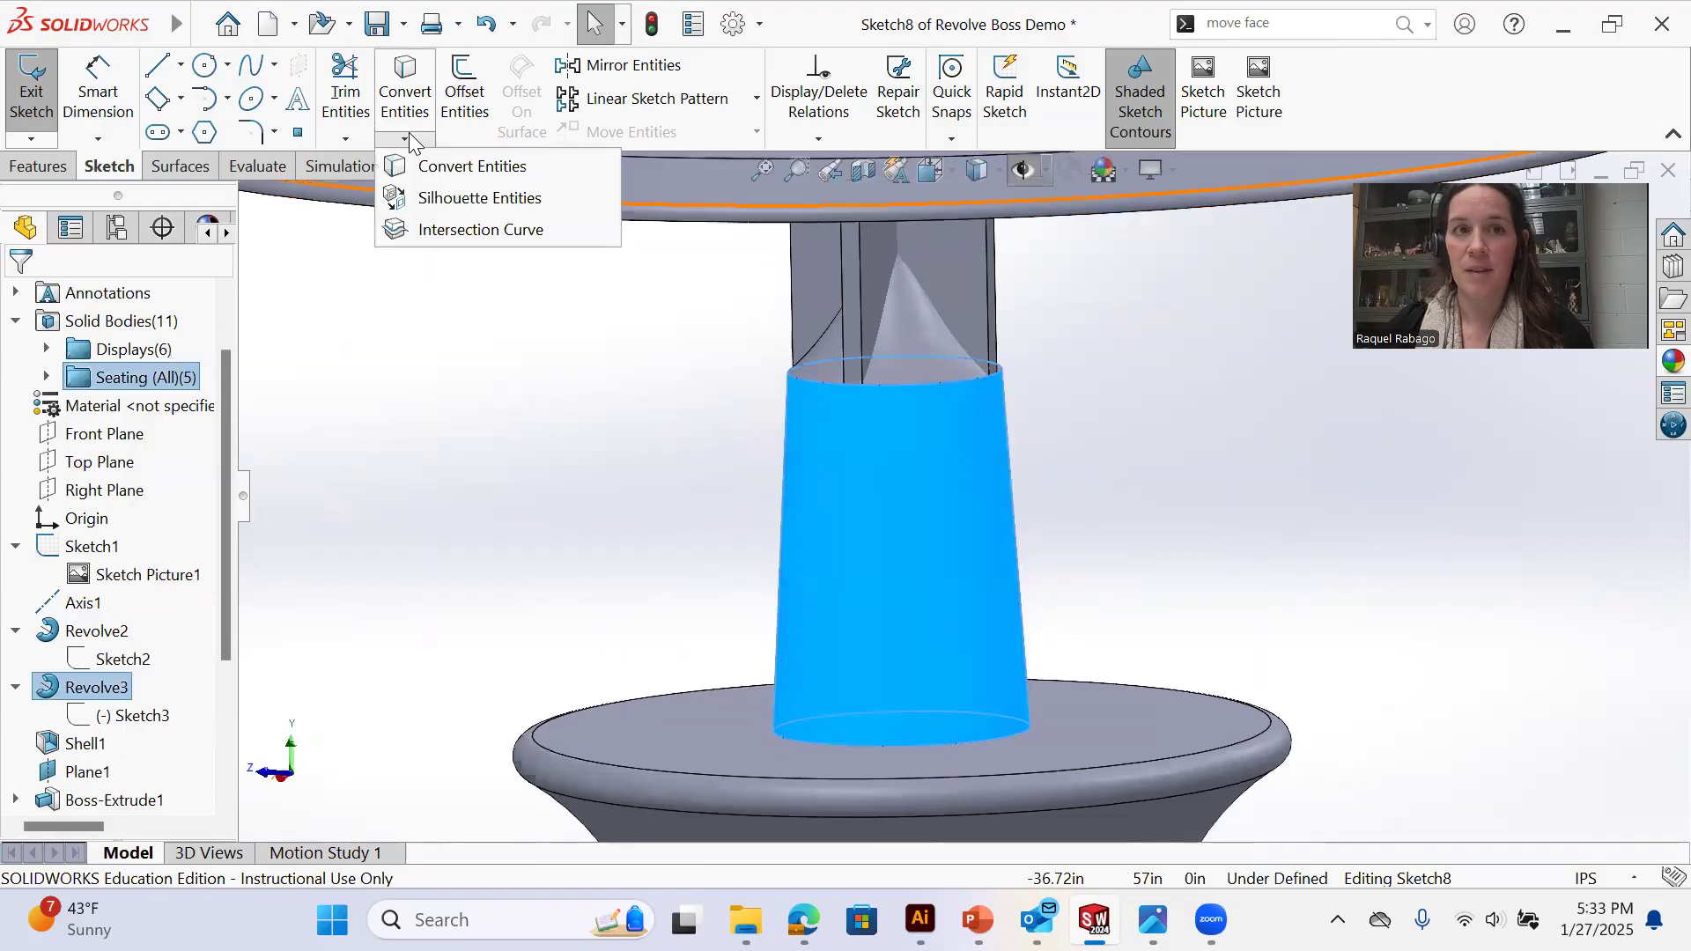
pyautogui.click(464, 231)
# Sketch a short slanted line about 6.7 in long from the column's upper right corner up toward its centre
pyautogui.moveTo(1058, 518); pyautogui.dragTo(1103, 499, button='middle')
pyautogui.press('l')
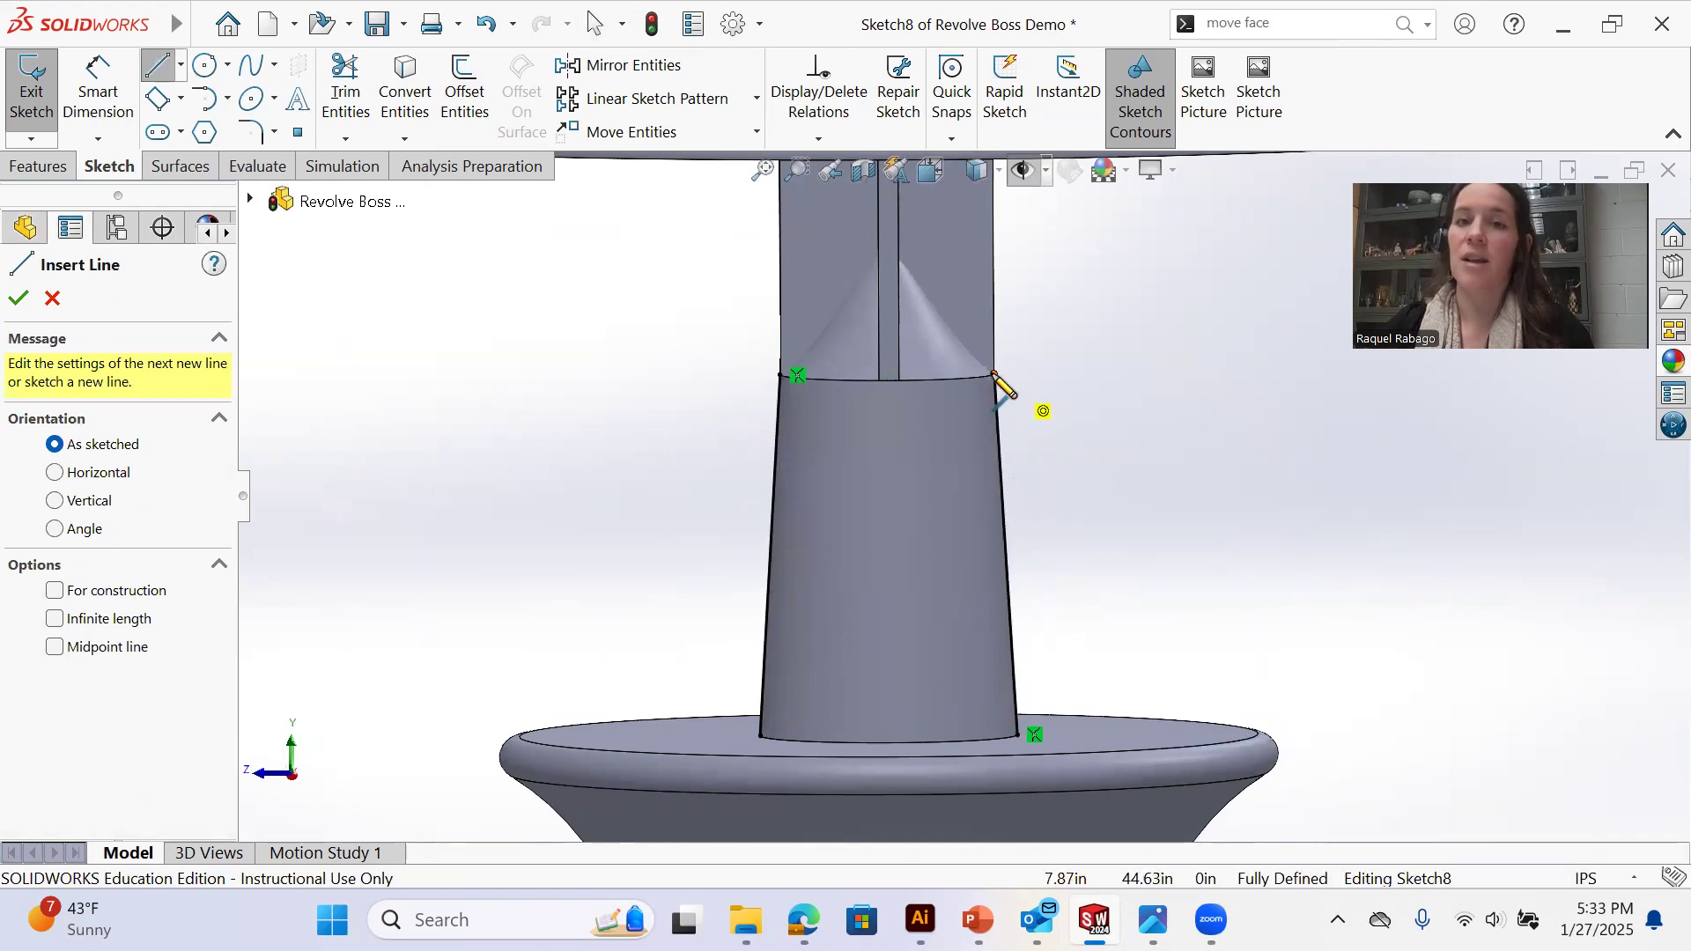
pyautogui.click(993, 374)
pyautogui.click(925, 316)
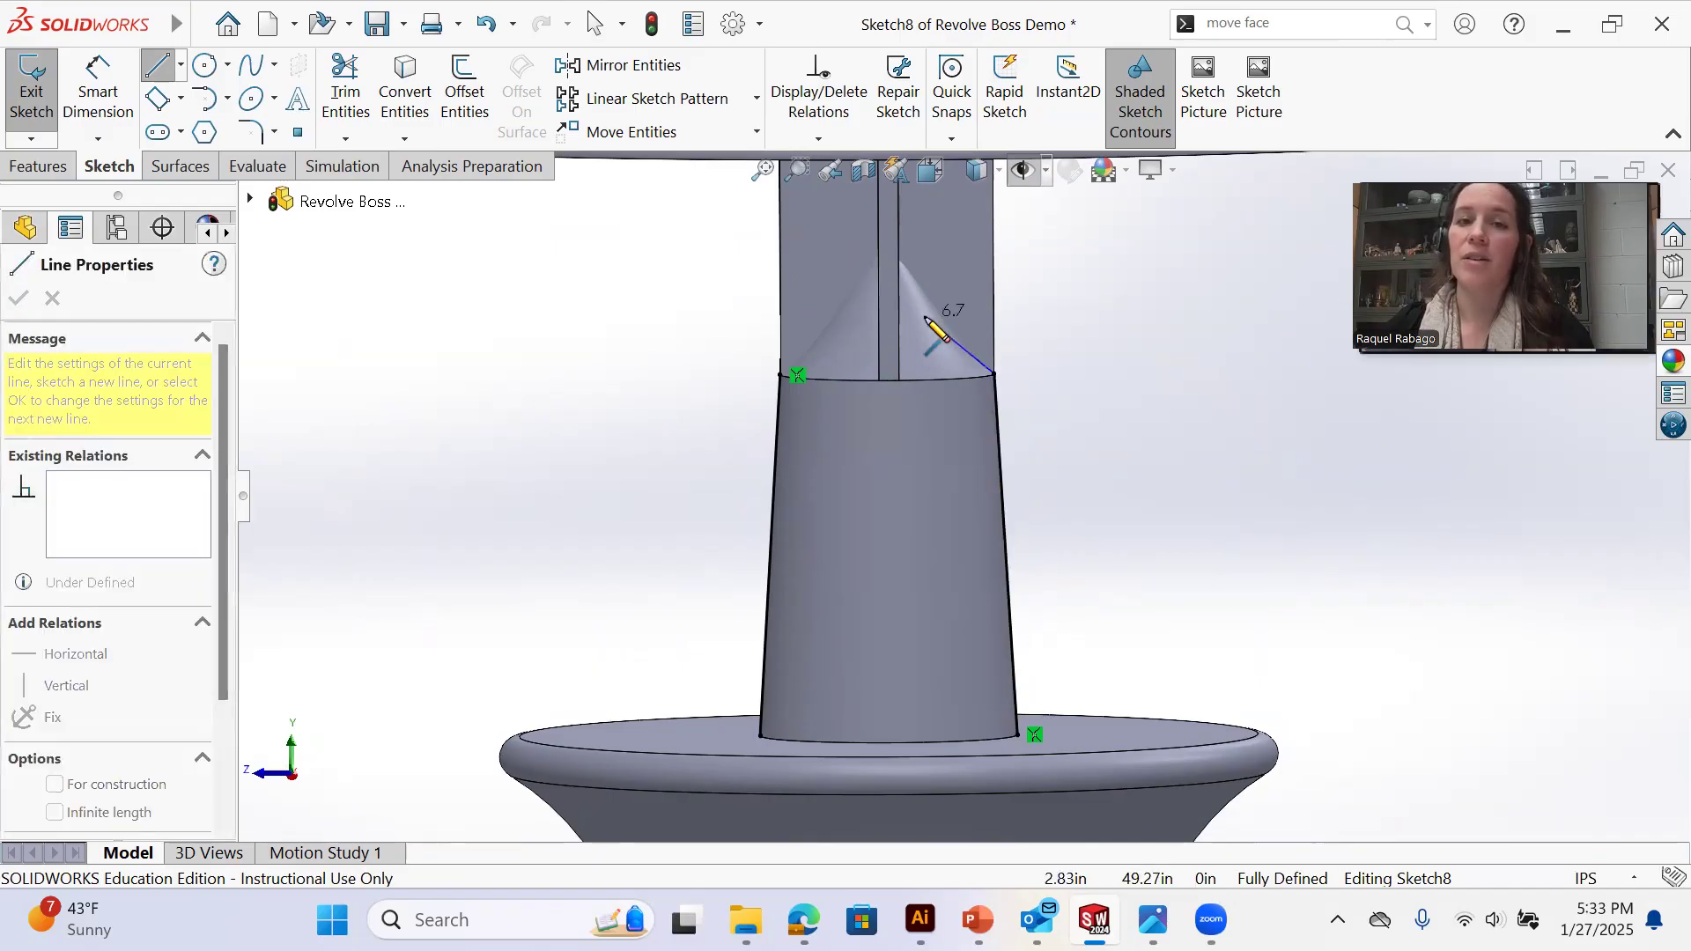
pyautogui.rightClick(925, 316)
pyautogui.click(987, 340)
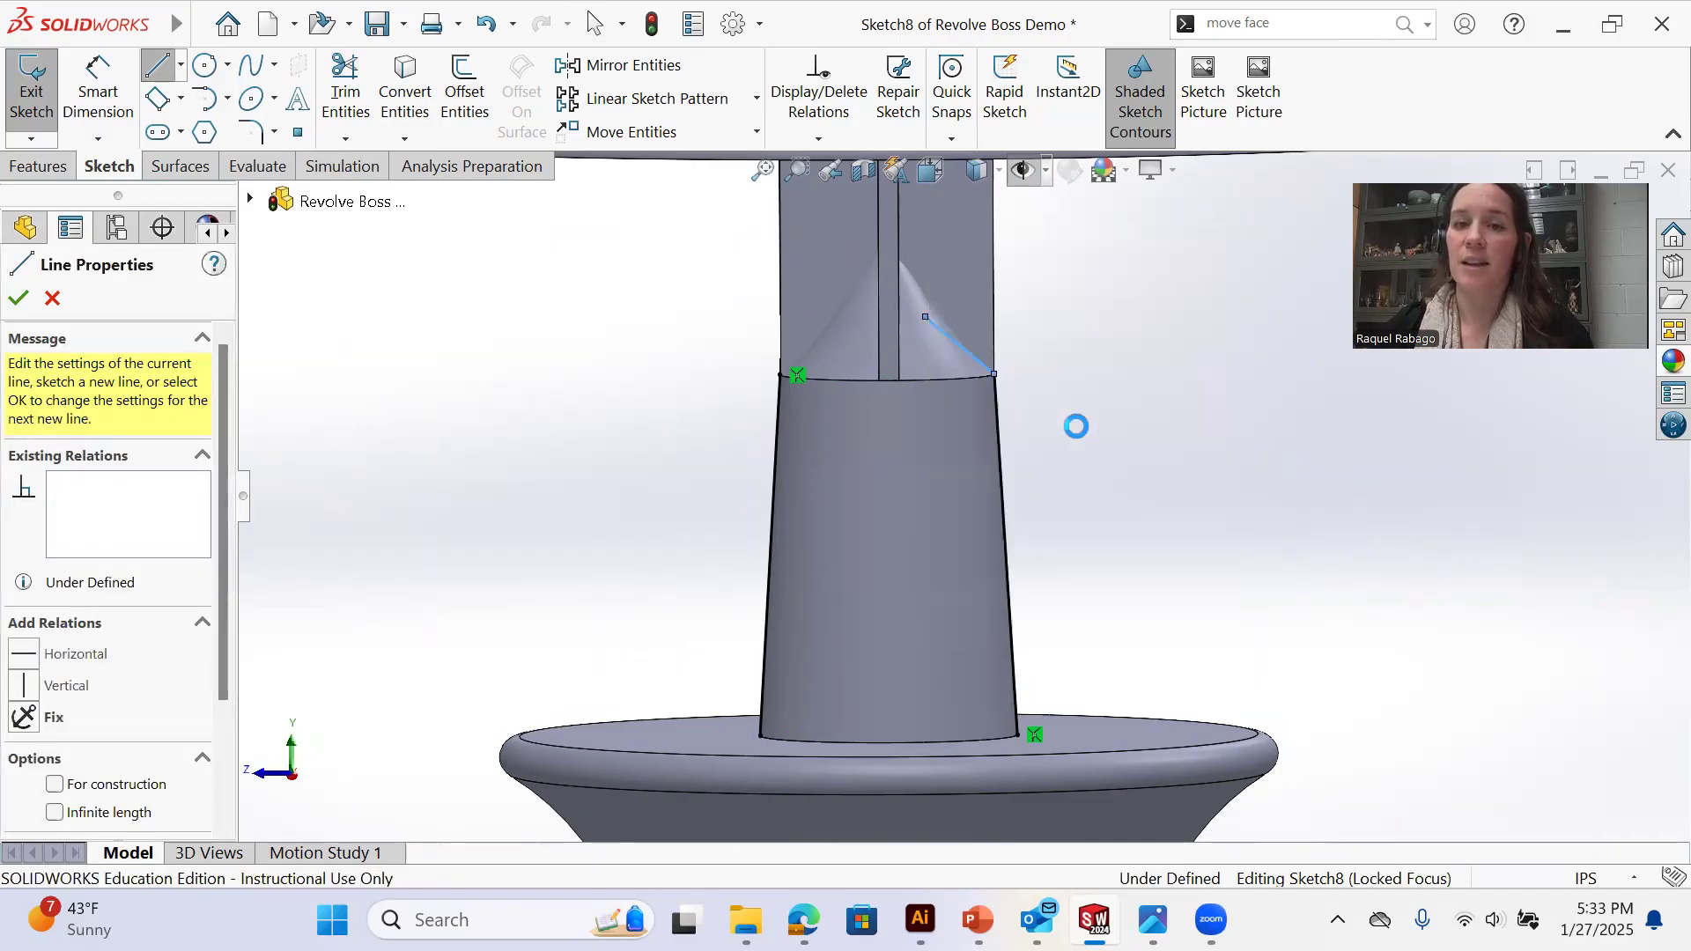
pyautogui.press('l')
pyautogui.click(996, 375)
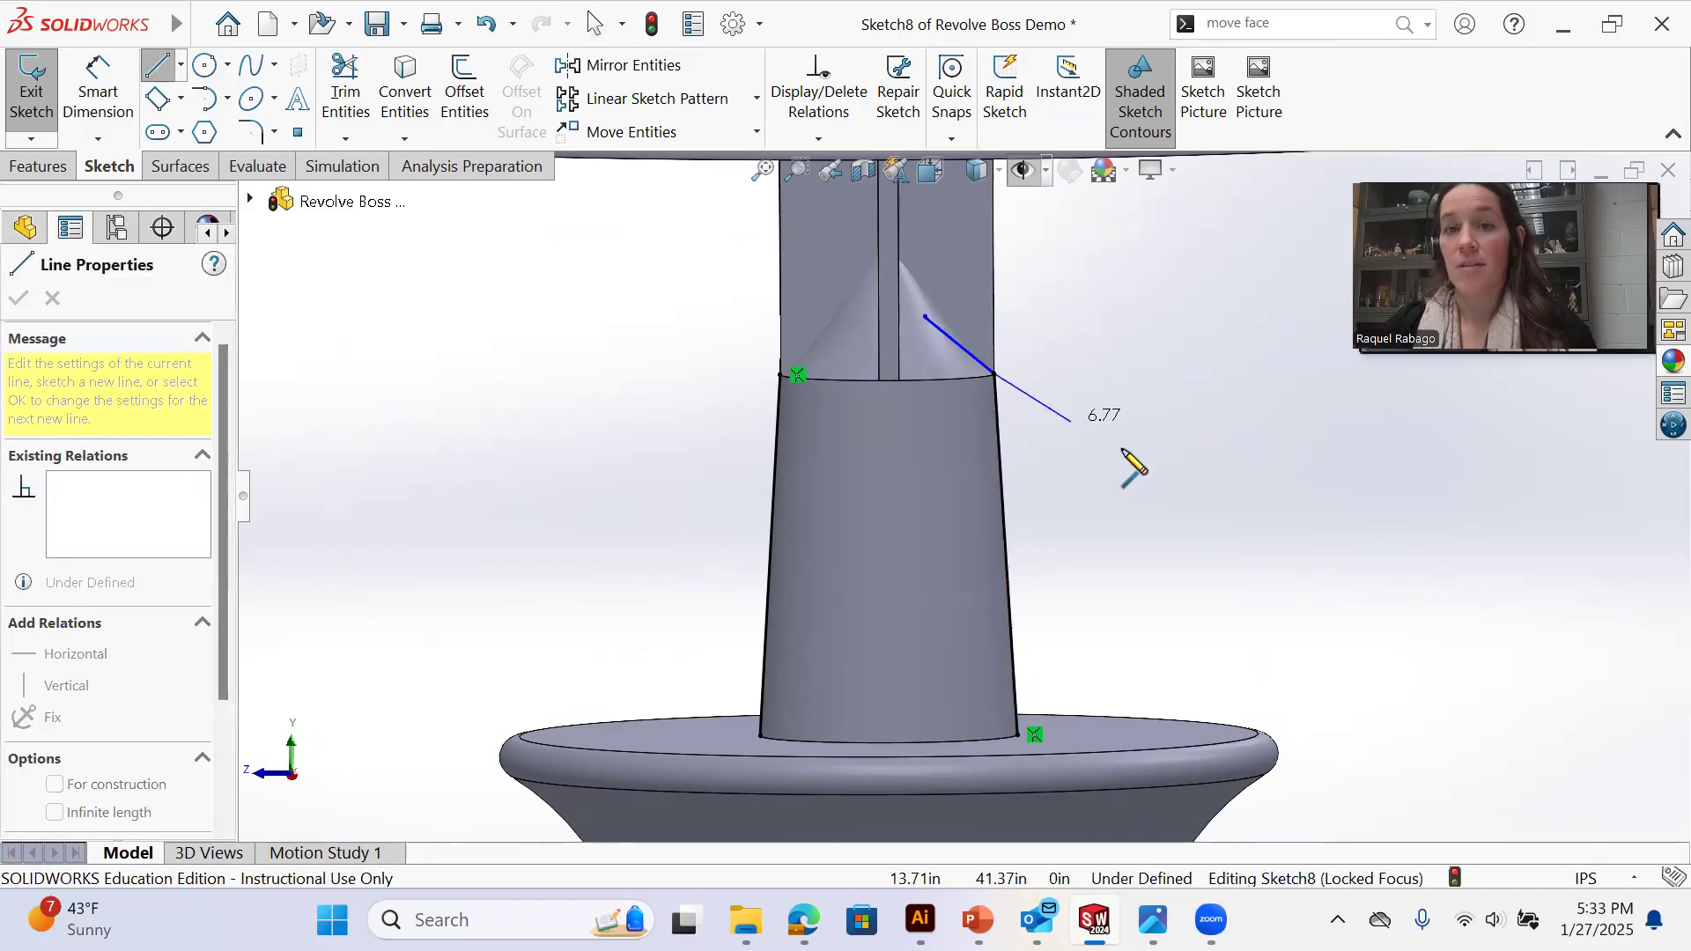
pyautogui.rightClick(1073, 421)
pyautogui.press('Escape')
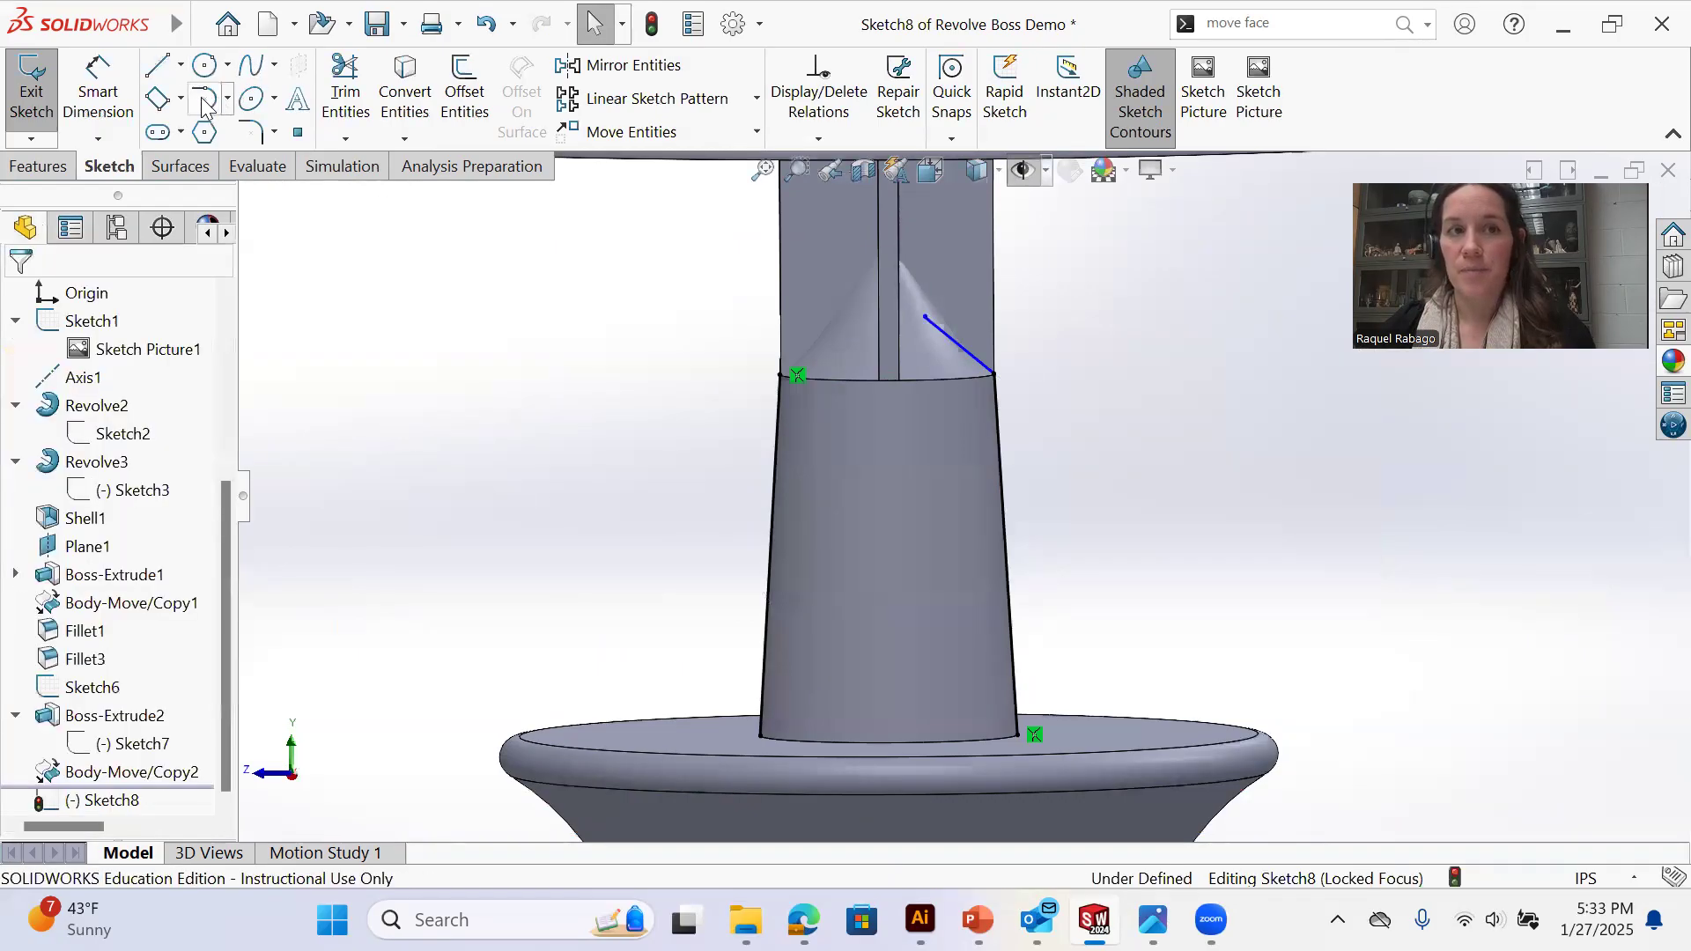
pyautogui.press('a')
pyautogui.click(995, 376)
pyautogui.rightClick(1155, 555)
pyautogui.click(1175, 575)
# Steepen the slanted line by raising its free end, and sketch an arc of about 16.27 in radius outward from the column's upper corner
pyautogui.click(922, 270)
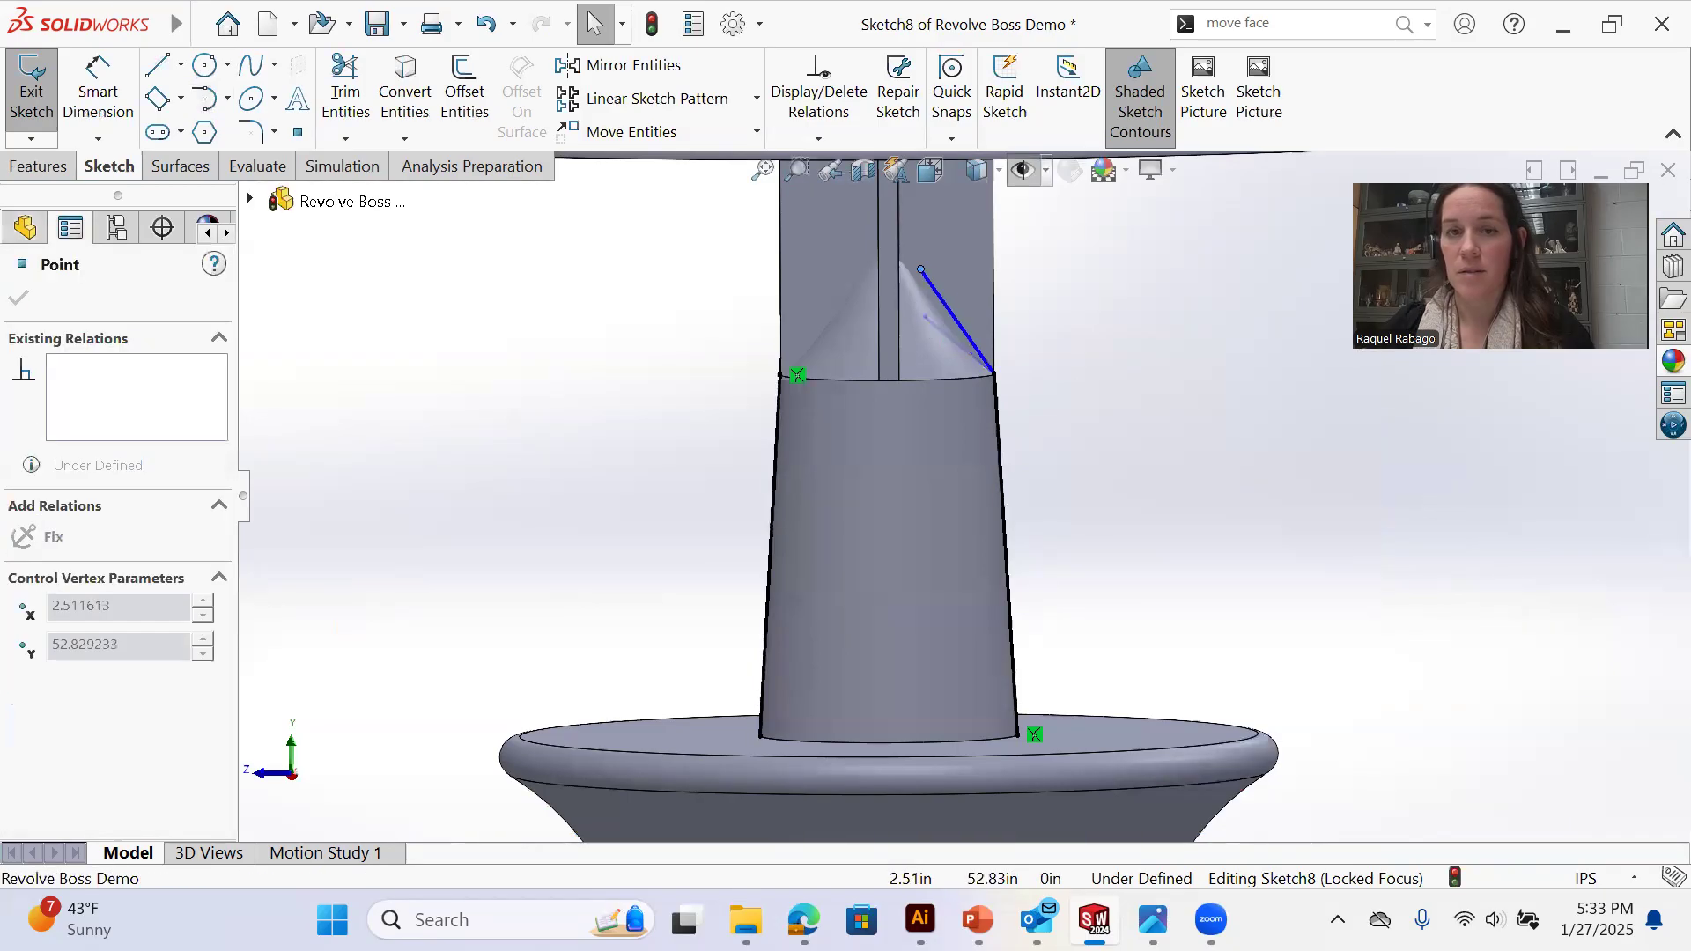
pyautogui.press('Escape')
pyautogui.click(205, 98)
pyautogui.click(996, 375)
pyautogui.rightClick(1202, 576)
pyautogui.click(1225, 593)
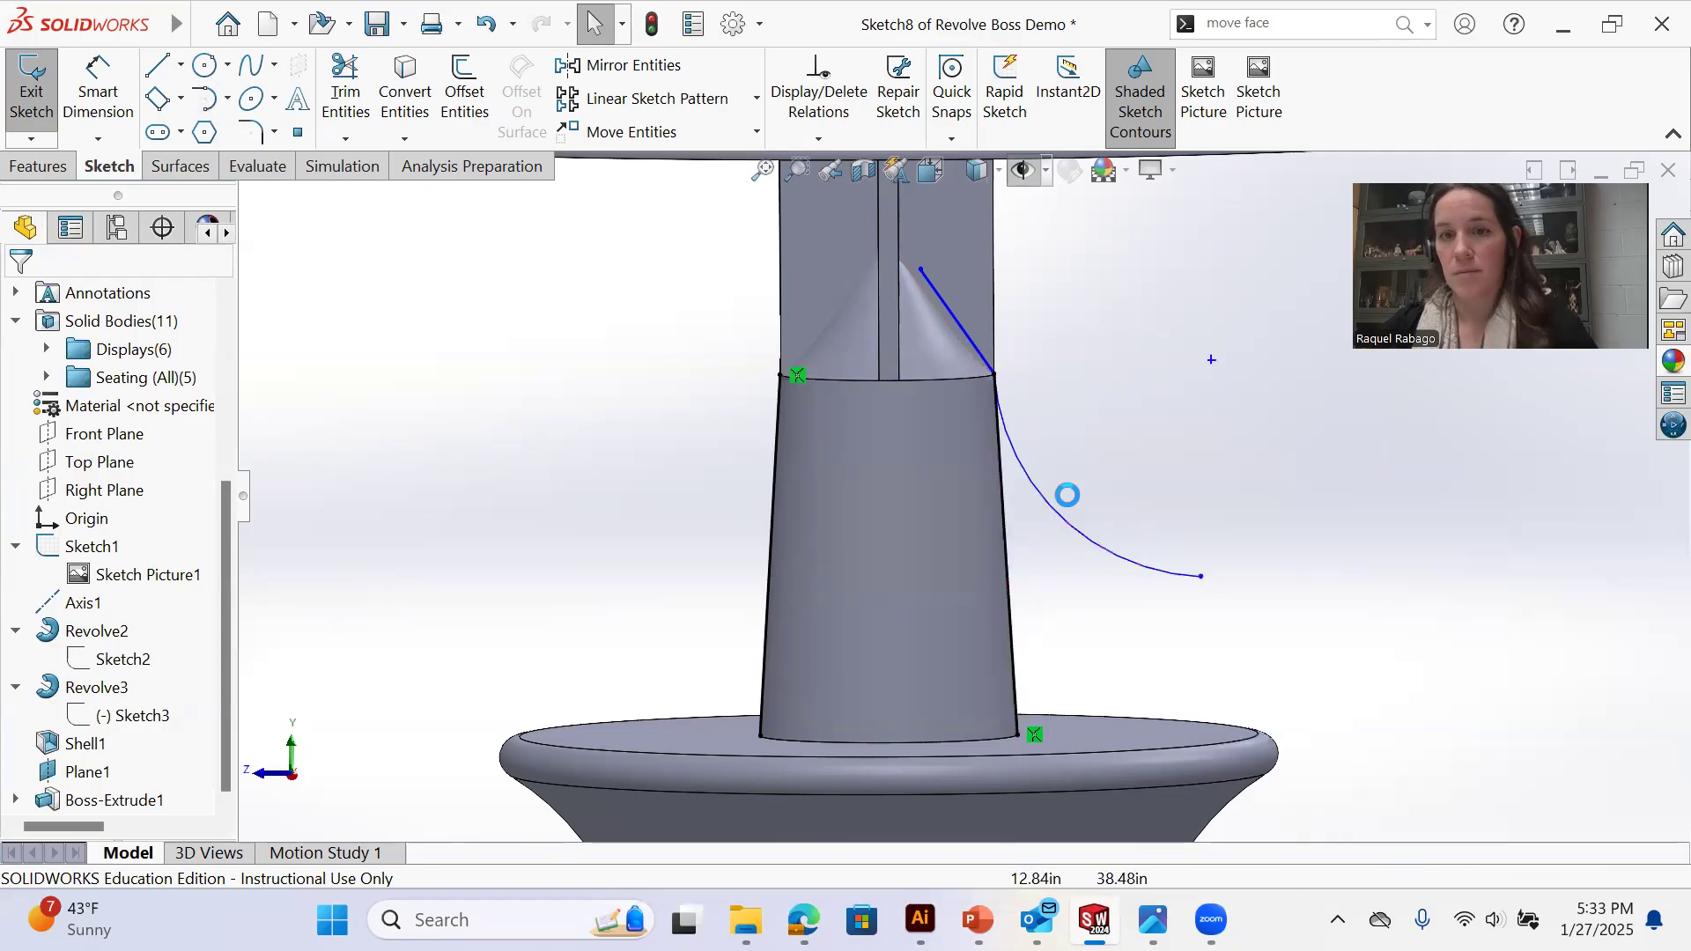
# Make the arc tangent to the slanted line and stretch its lower end down toward the base's outer edge
pyautogui.click(1009, 425)
pyautogui.keyDown('ctrl'); pyautogui.click(952, 320); pyautogui.keyUp('ctrl')
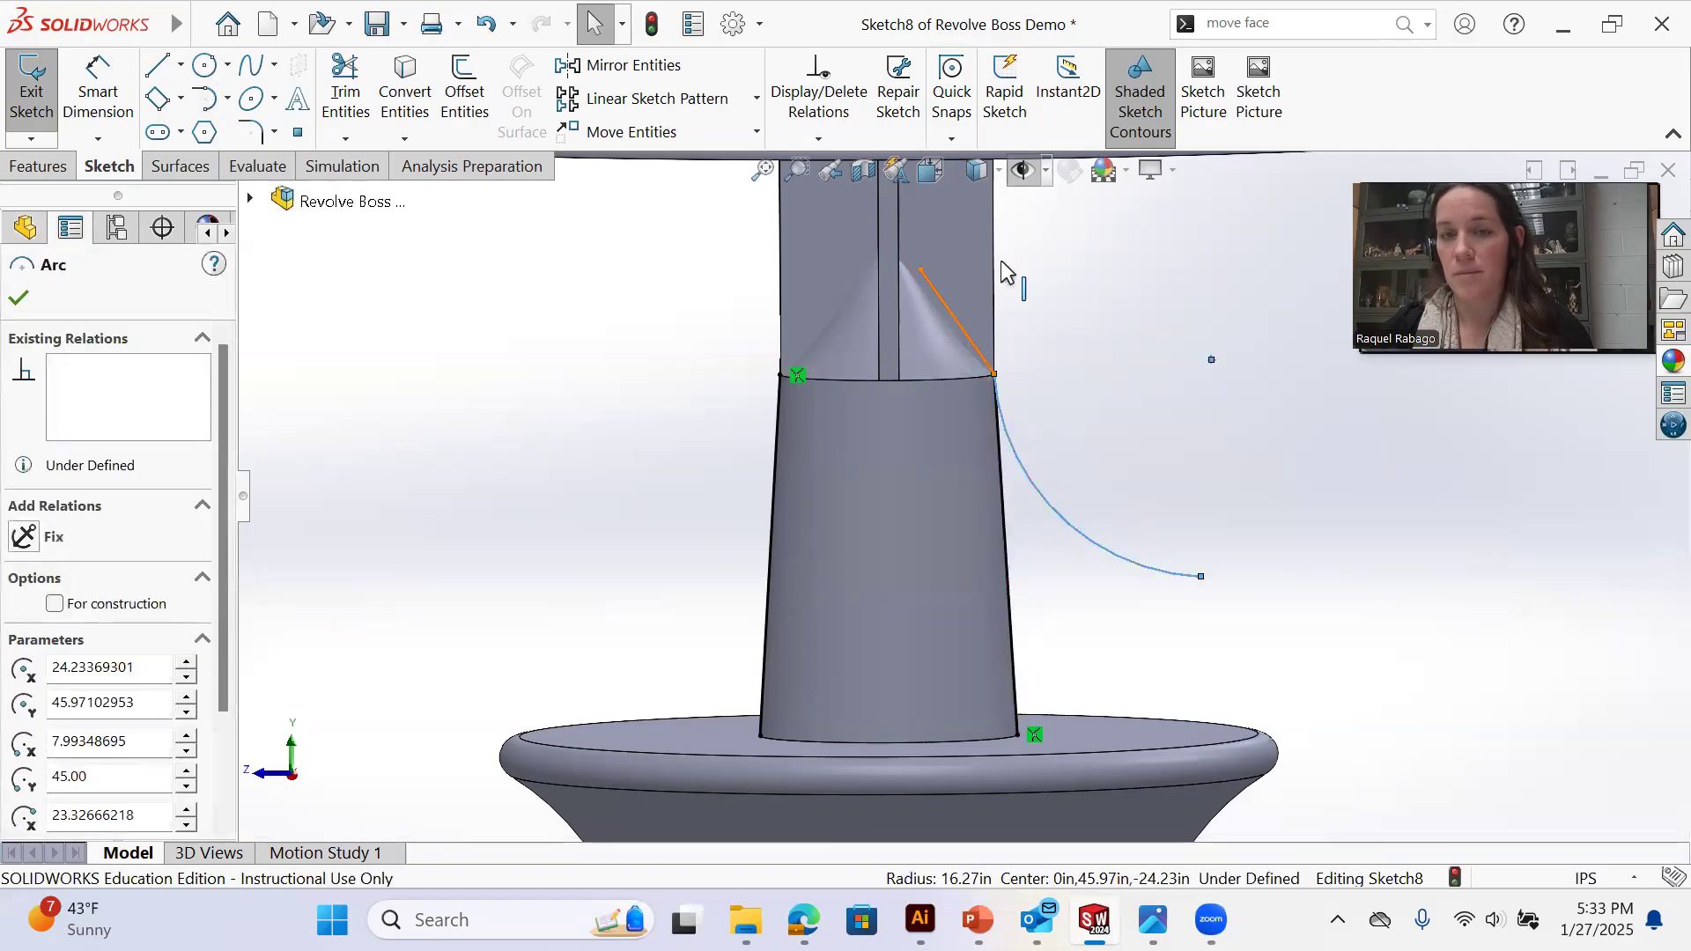
pyautogui.click(1007, 227)
pyautogui.moveTo(1161, 465); pyautogui.dragTo(1233, 624)
# Close the profile with lines from the arc's lower end to the base's rim edge and back to the column's foot
pyautogui.press('l')
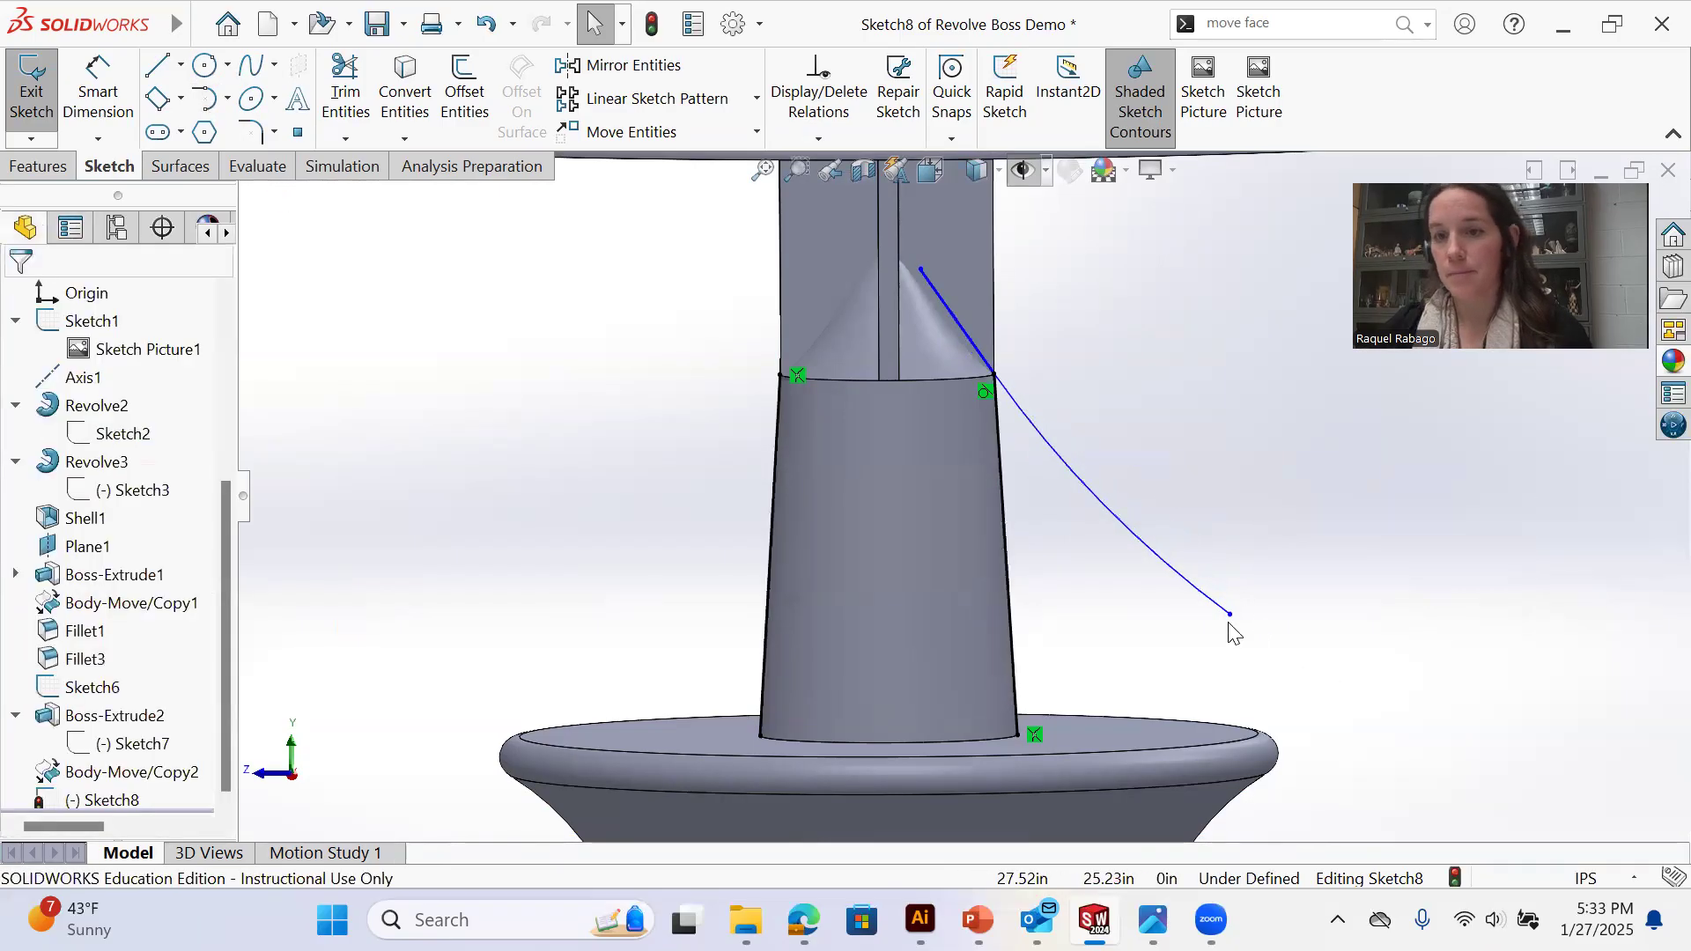
pyautogui.click(1230, 613)
pyautogui.click(1260, 733)
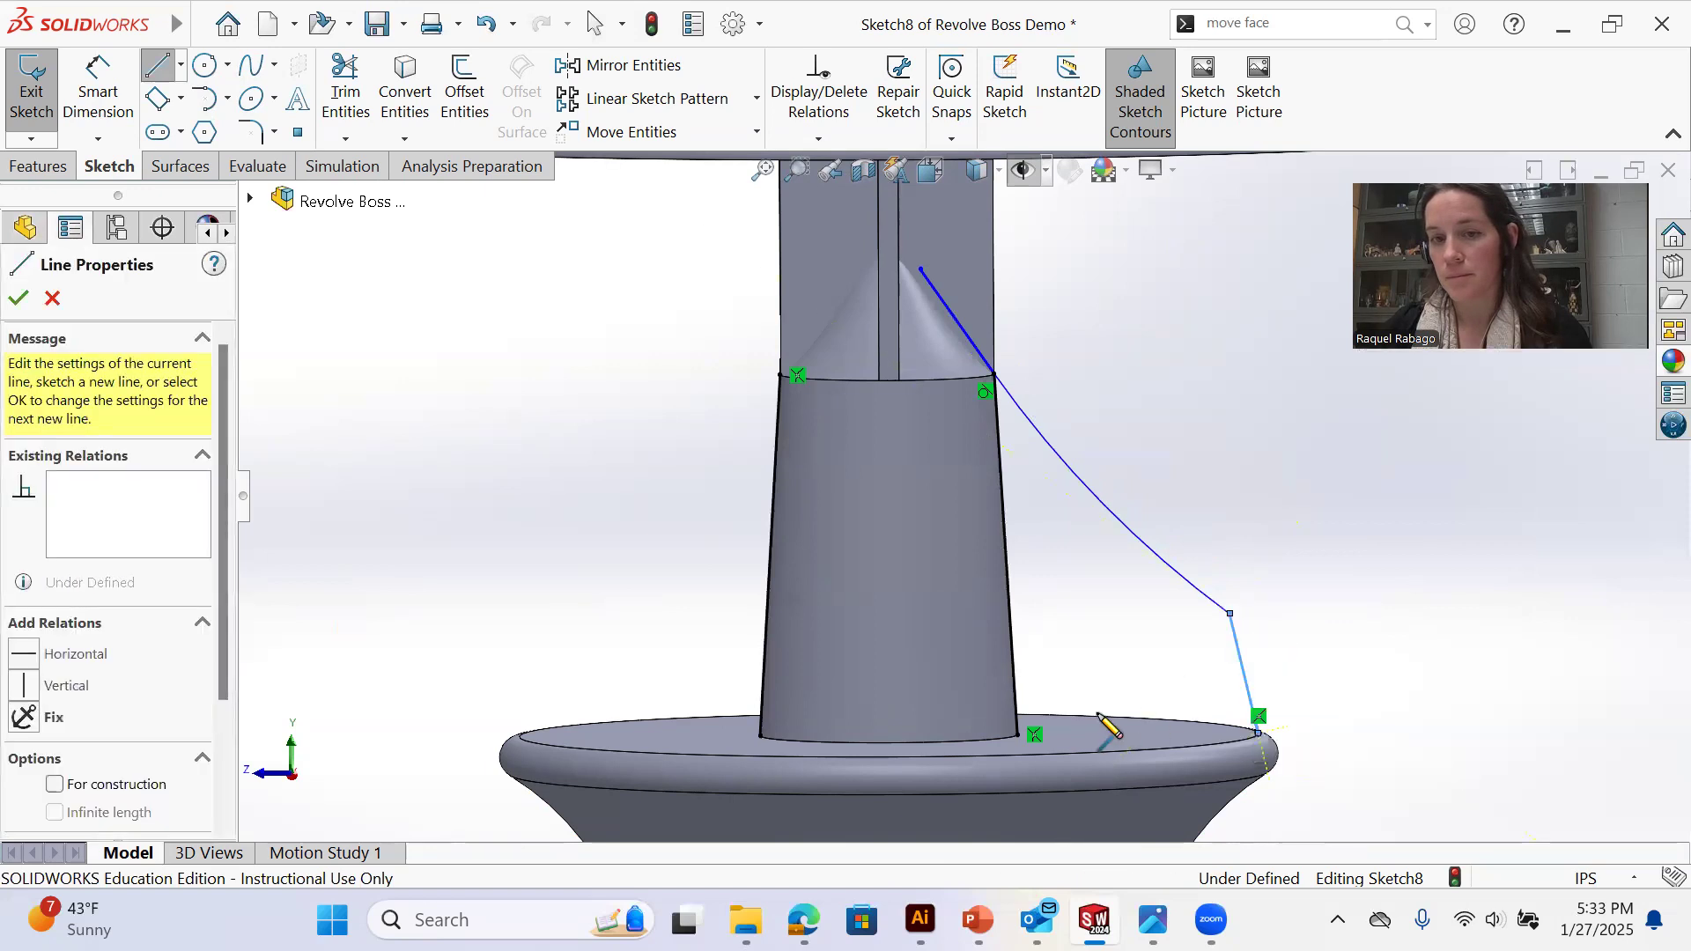
pyautogui.click(1015, 736)
pyautogui.rightClick(1020, 736)
pyautogui.click(1079, 707)
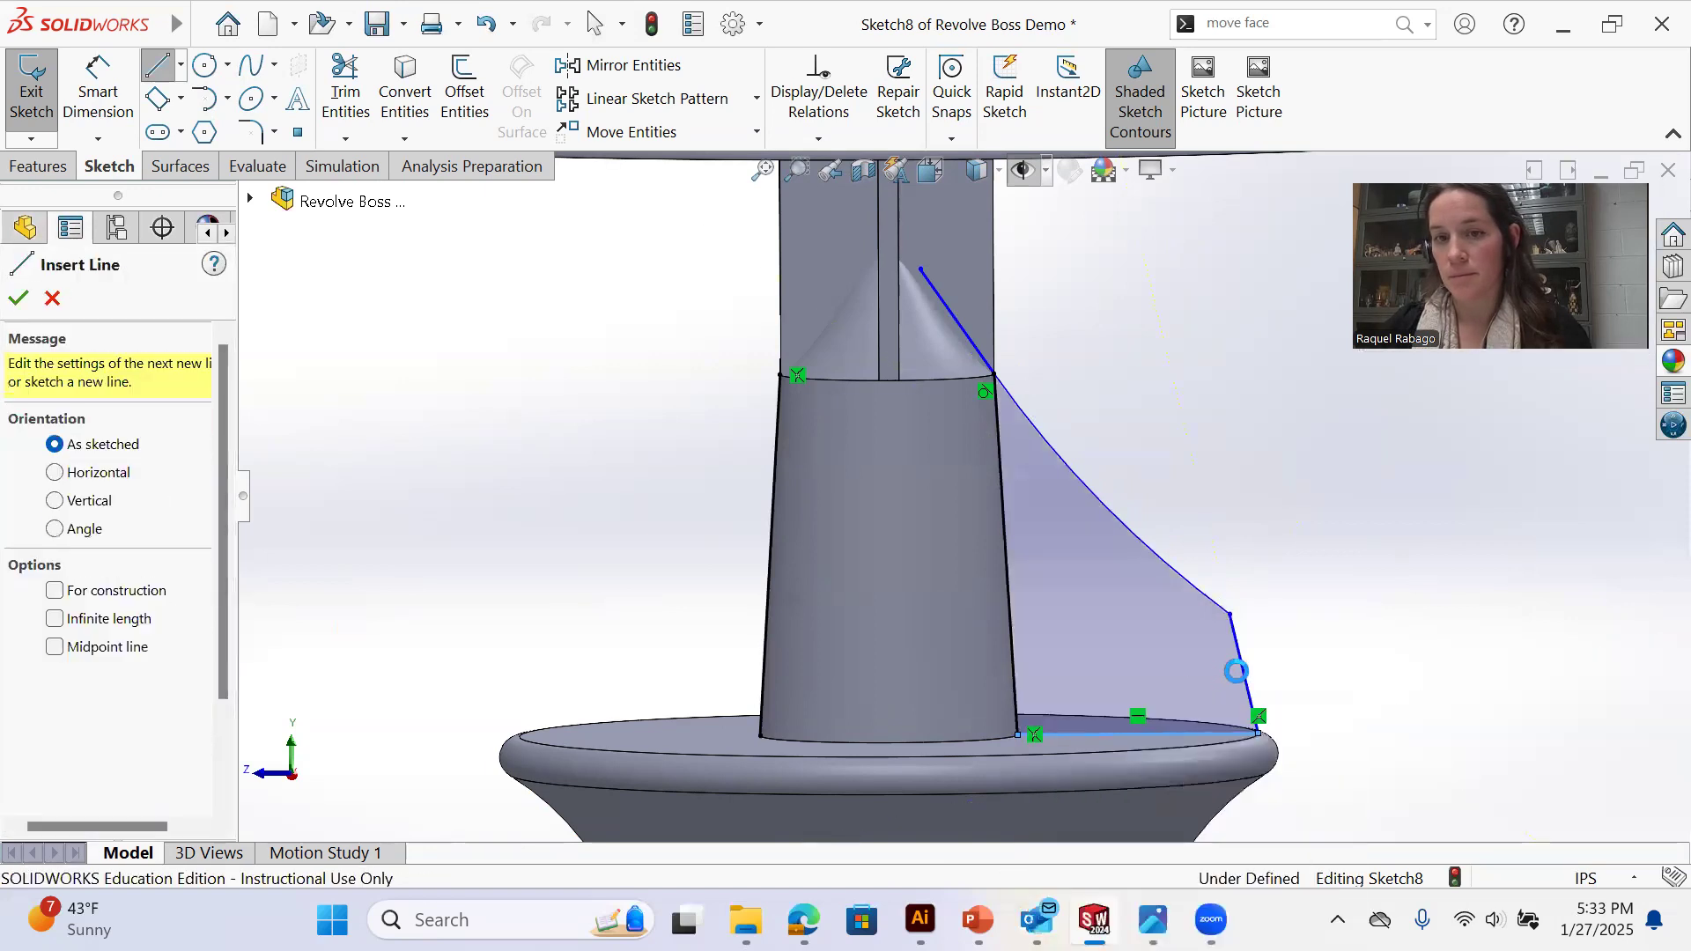
# Make the profile's short outer line at the base rim vertical
pyautogui.click(1243, 668)
pyautogui.click(1334, 580)
pyautogui.click(1279, 453)
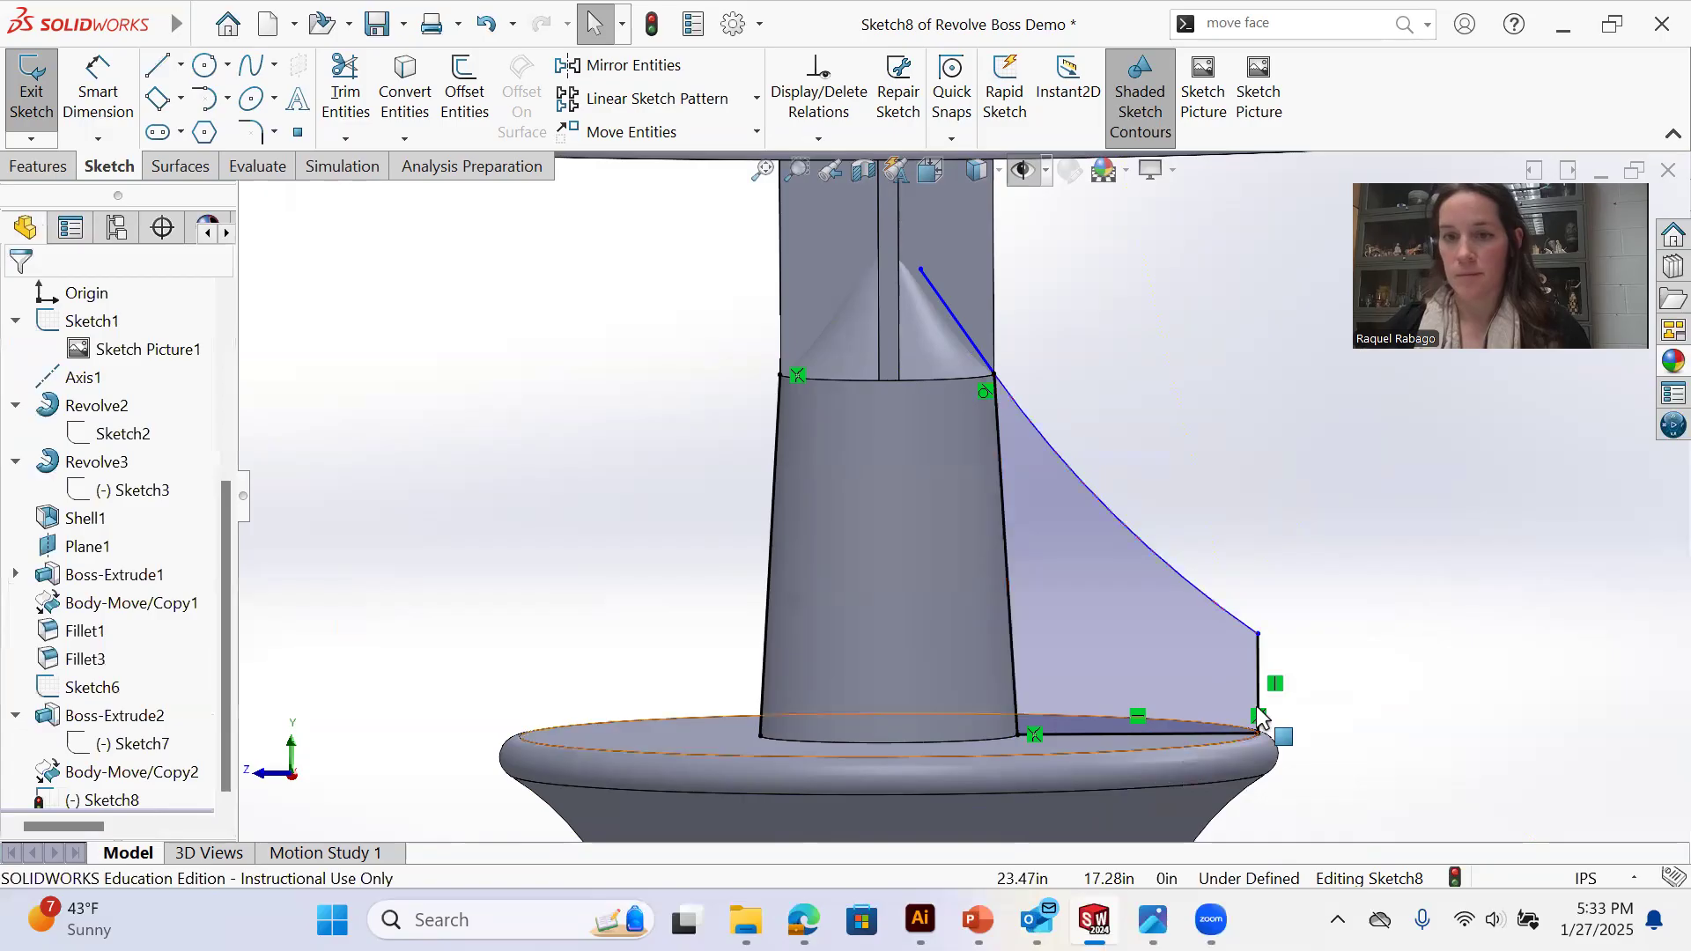
# Convert the slanted tangent line and the intersection line on the column's opposite side to construction geometry
pyautogui.moveTo(1242, 666); pyautogui.dragTo(1246, 652, button='middle')
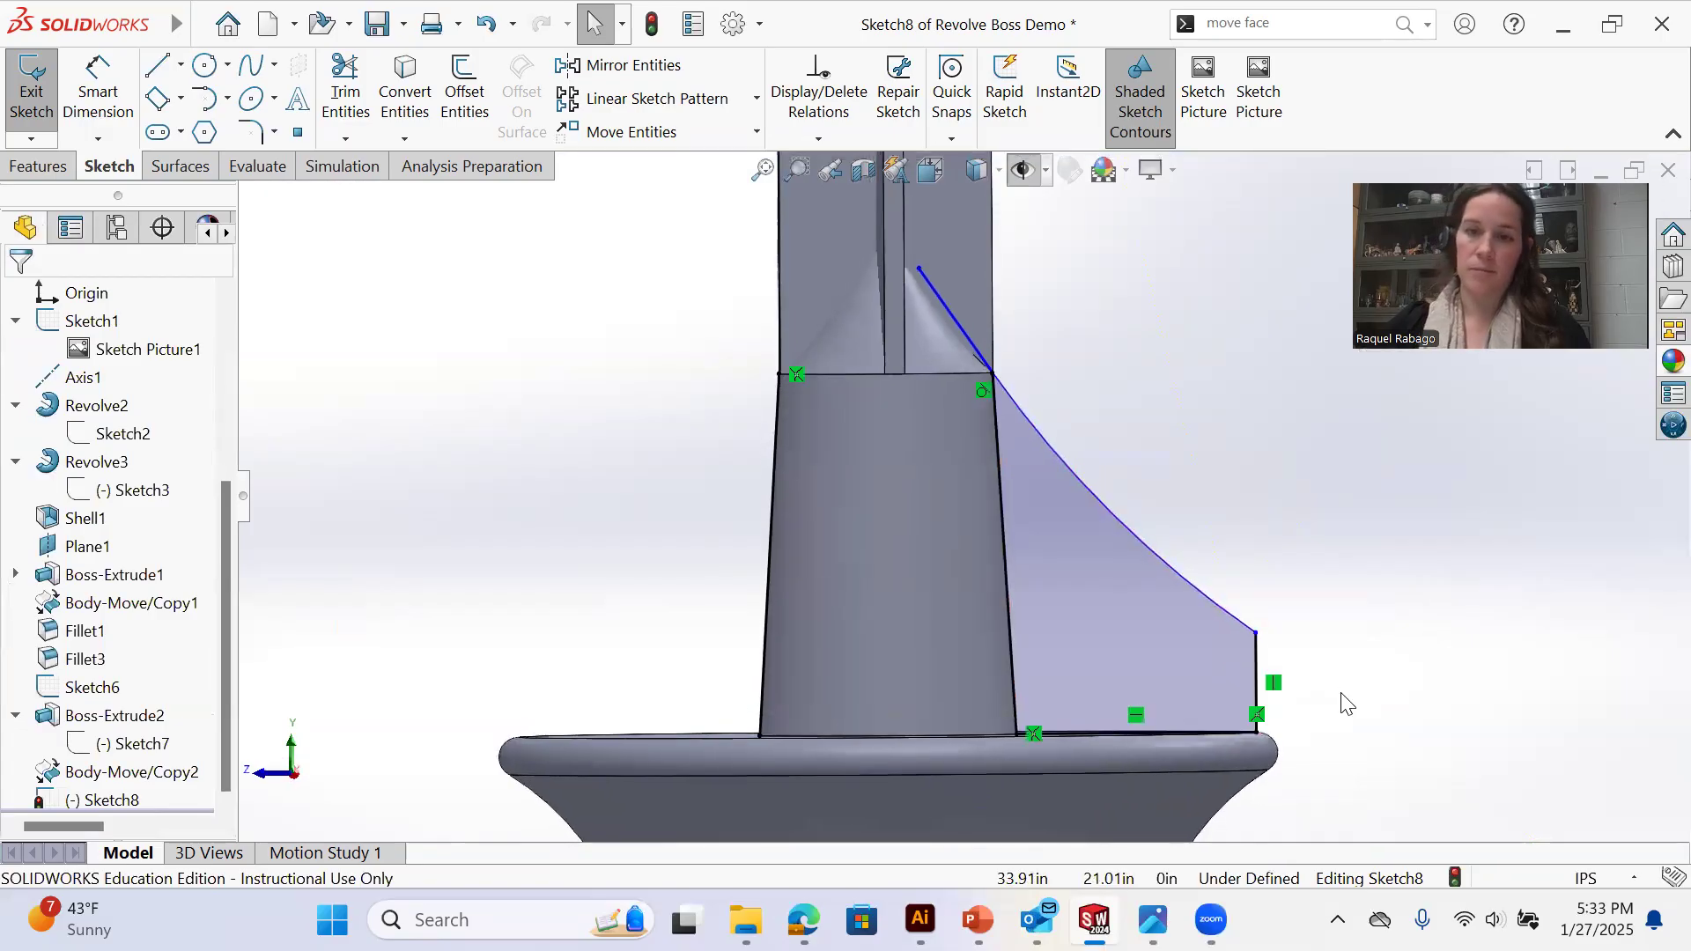
pyautogui.scroll(1, 1354, 614)
pyautogui.click(969, 369)
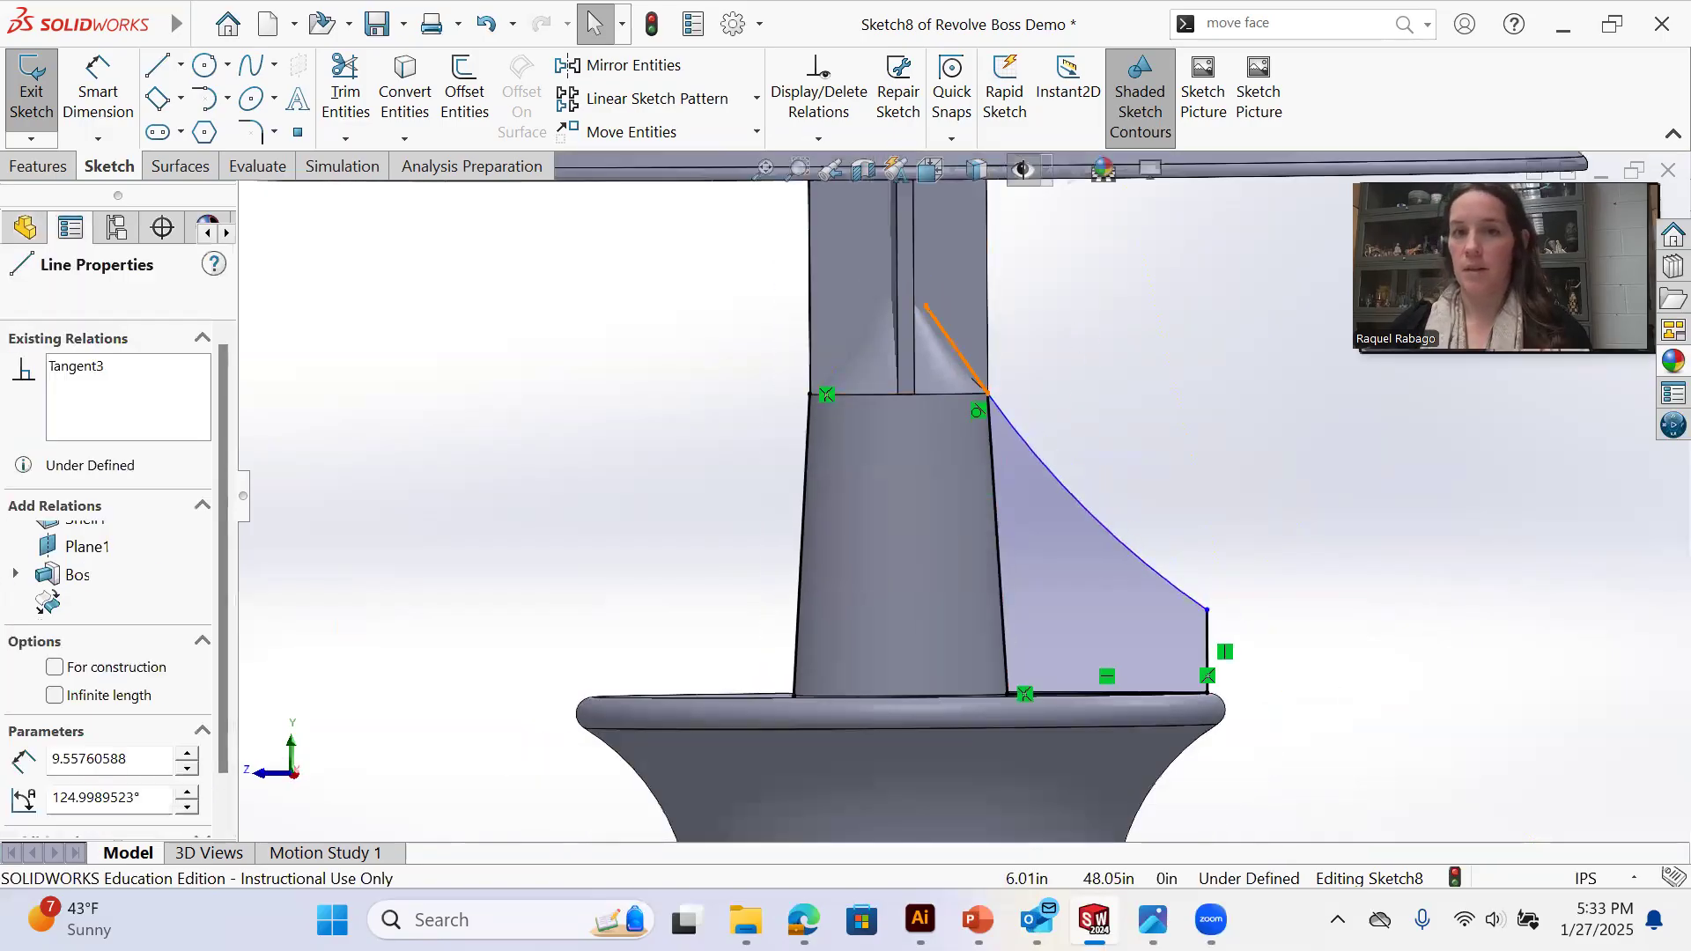
pyautogui.click(1055, 308)
pyautogui.click(1228, 504)
pyautogui.moveTo(1228, 504); pyautogui.dragTo(1145, 397, button='middle')
pyautogui.click(868, 328)
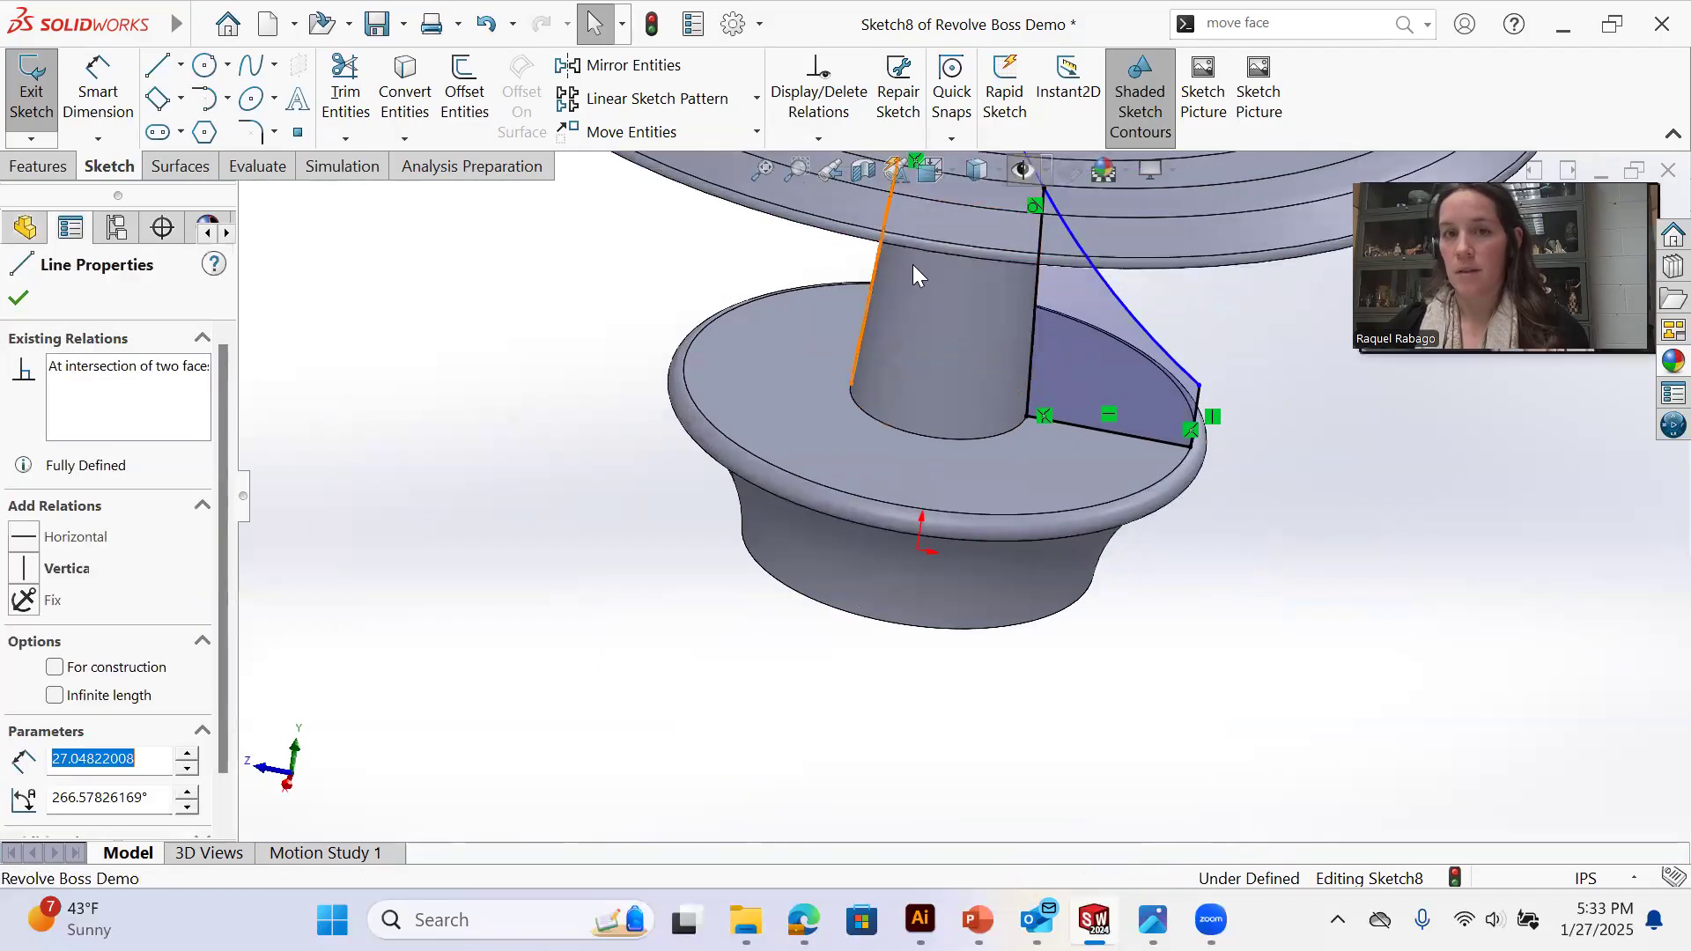
pyautogui.click(992, 256)
pyautogui.click(1336, 585)
pyautogui.moveTo(1336, 584); pyautogui.dragTo(1039, 412, button='middle')
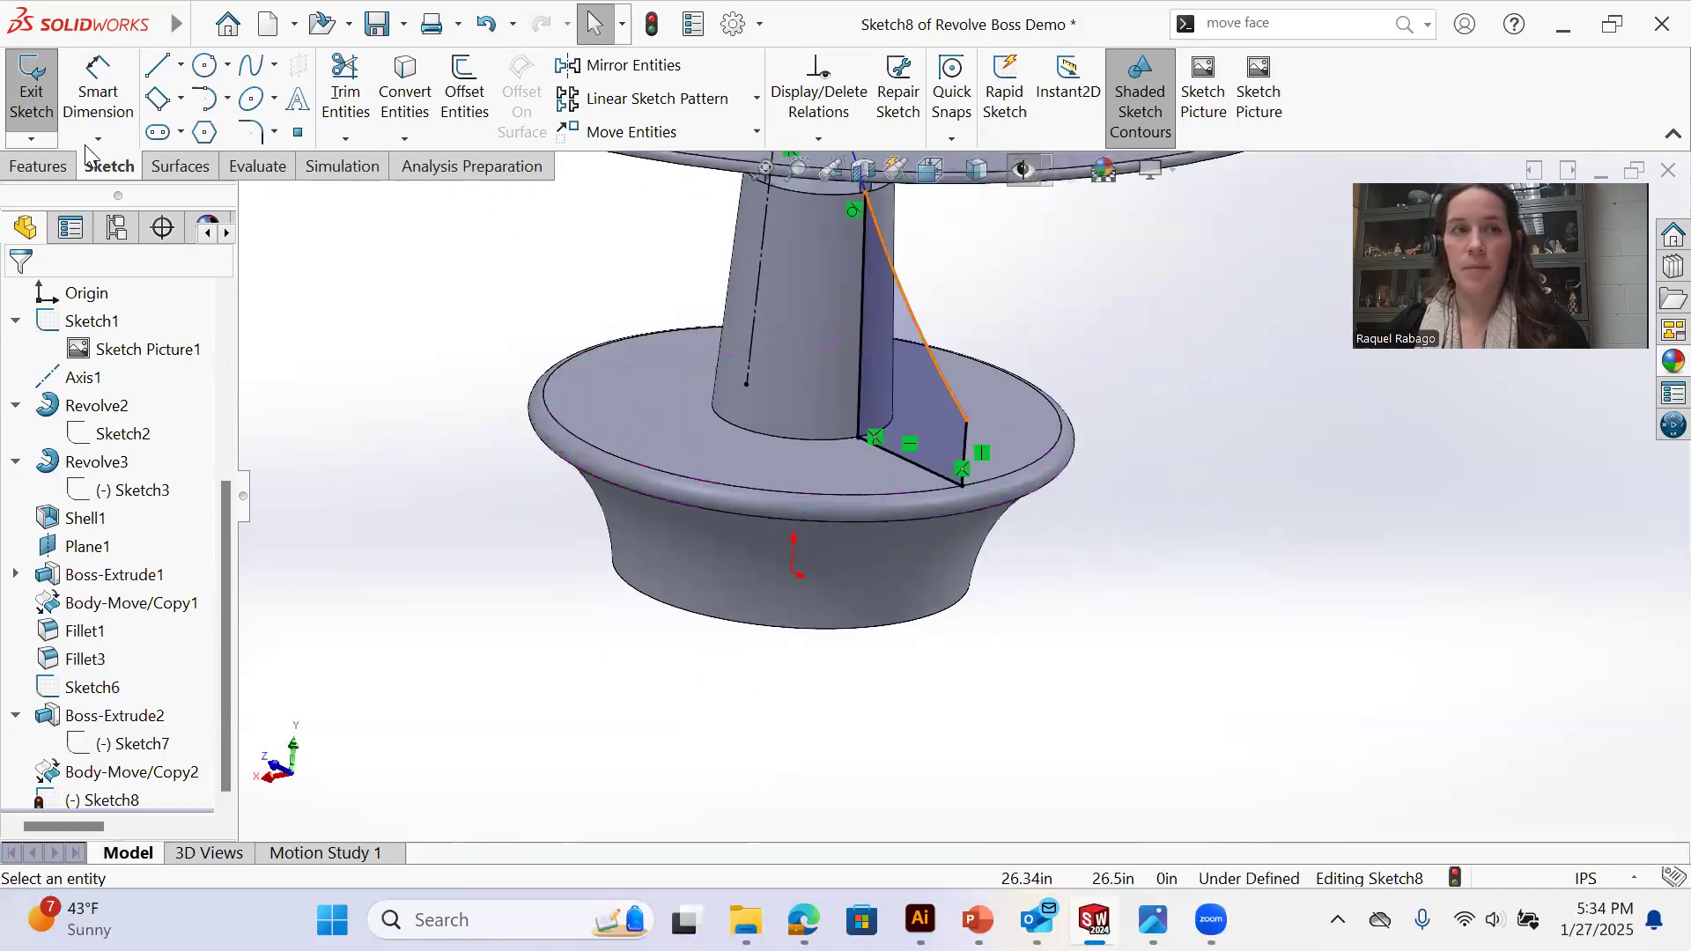
# Start a revolved boss from the profile beside the column, showing the hidden reference geometry and using Axis1 as the axis of revolution
pyautogui.click(63, 164)
pyautogui.moveTo(825, 243)
pyautogui.mouseDown(button='middle')
pyautogui.moveTo(896, 169)
pyautogui.moveTo(830, 249)
pyautogui.mouseUp(button='middle')
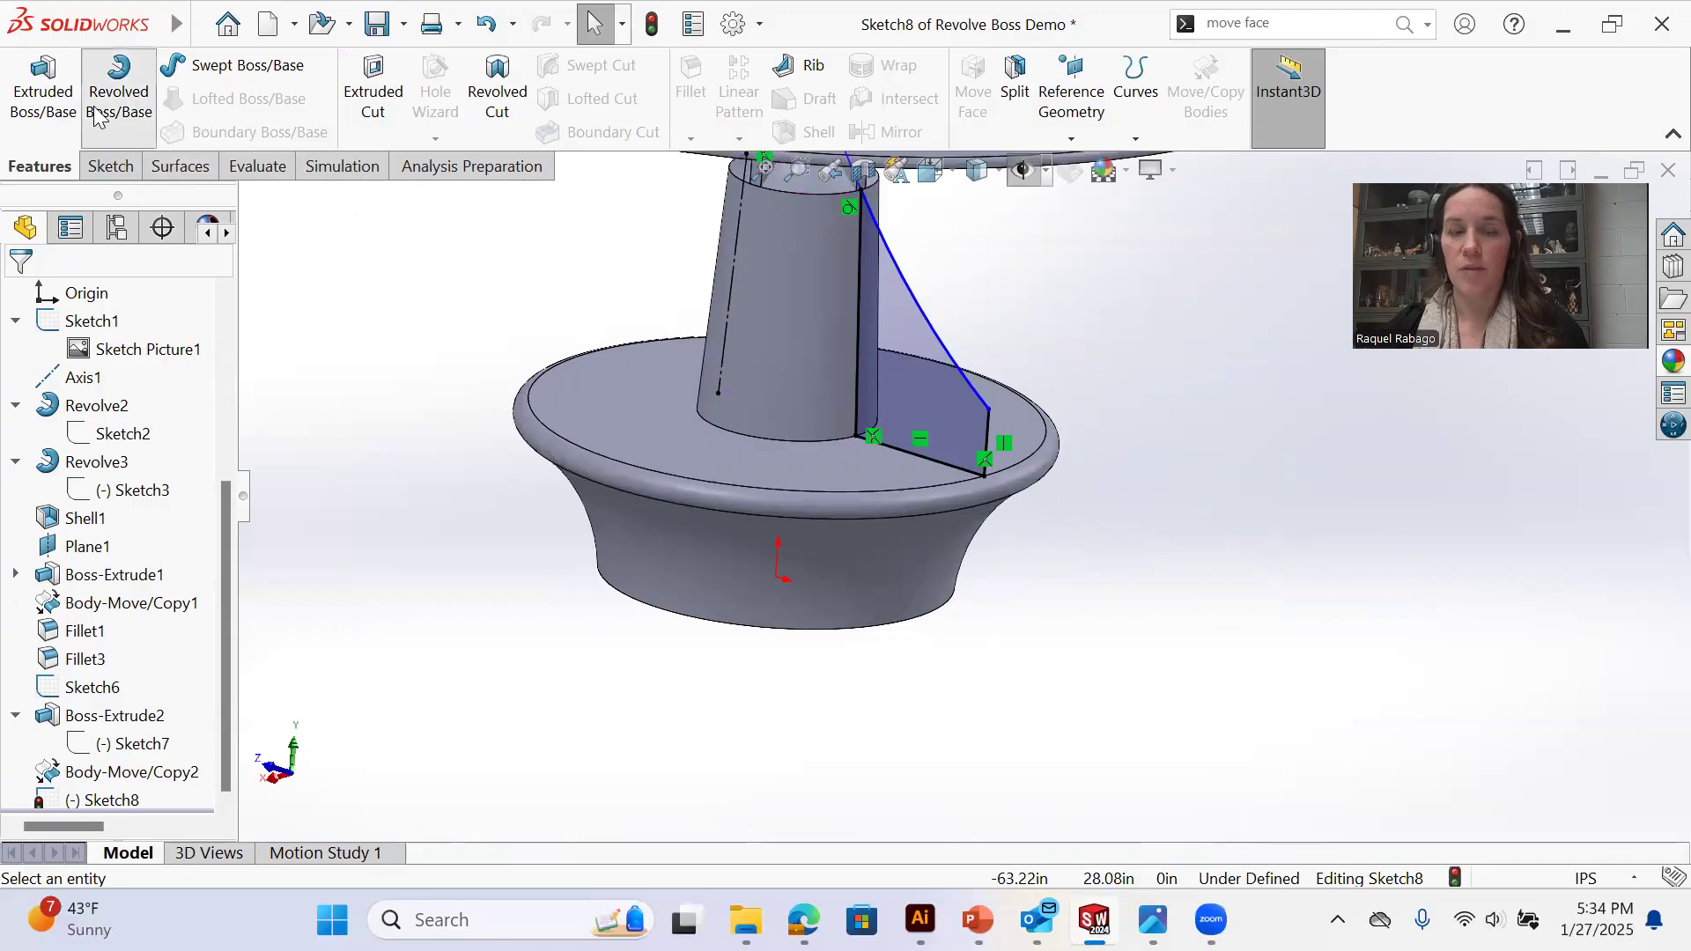
pyautogui.click(119, 97)
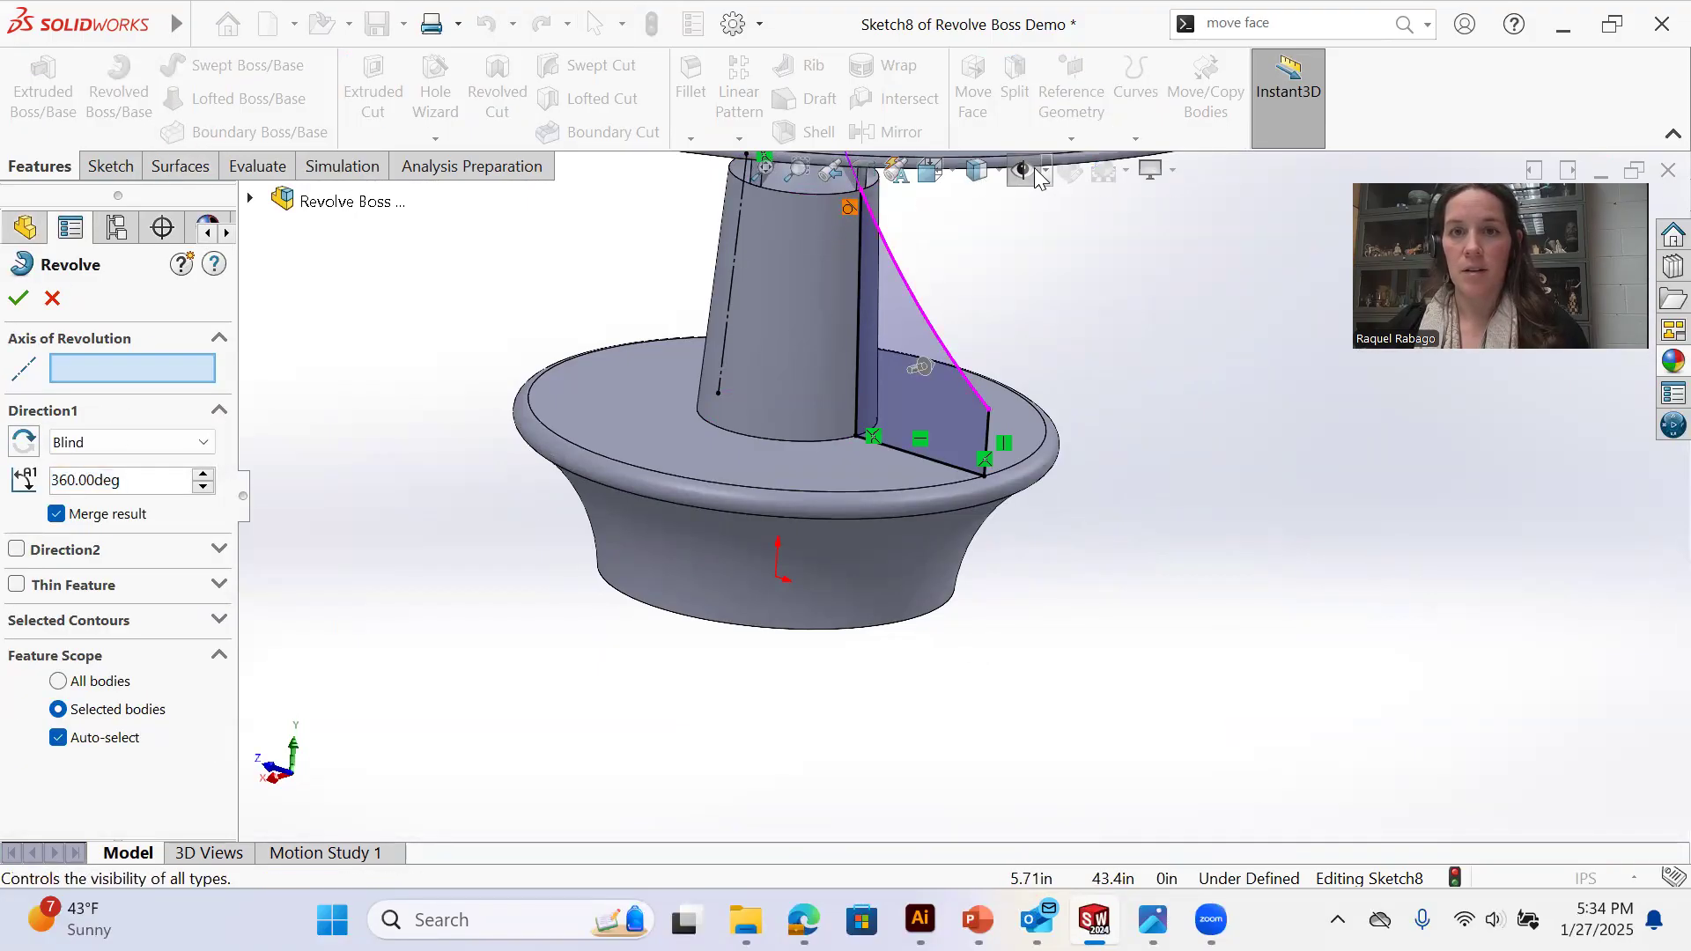
pyautogui.click(1020, 171)
pyautogui.click(1025, 168)
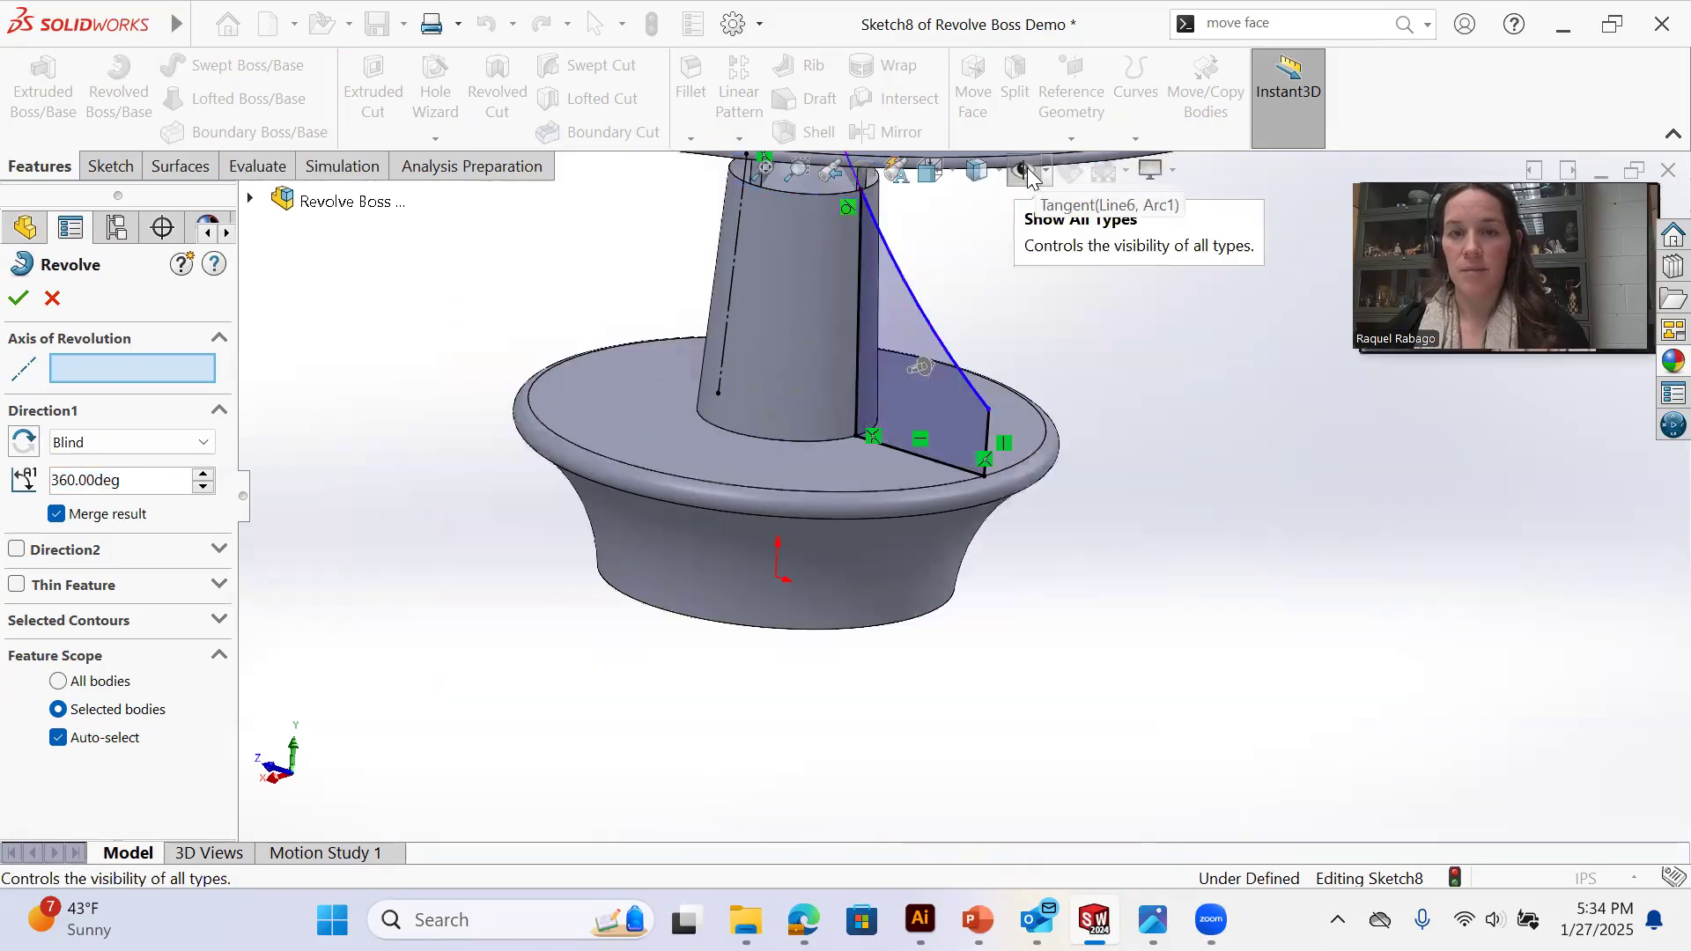
pyautogui.click(1027, 167)
pyautogui.click(140, 350)
pyautogui.click(95, 372)
pyautogui.click(89, 336)
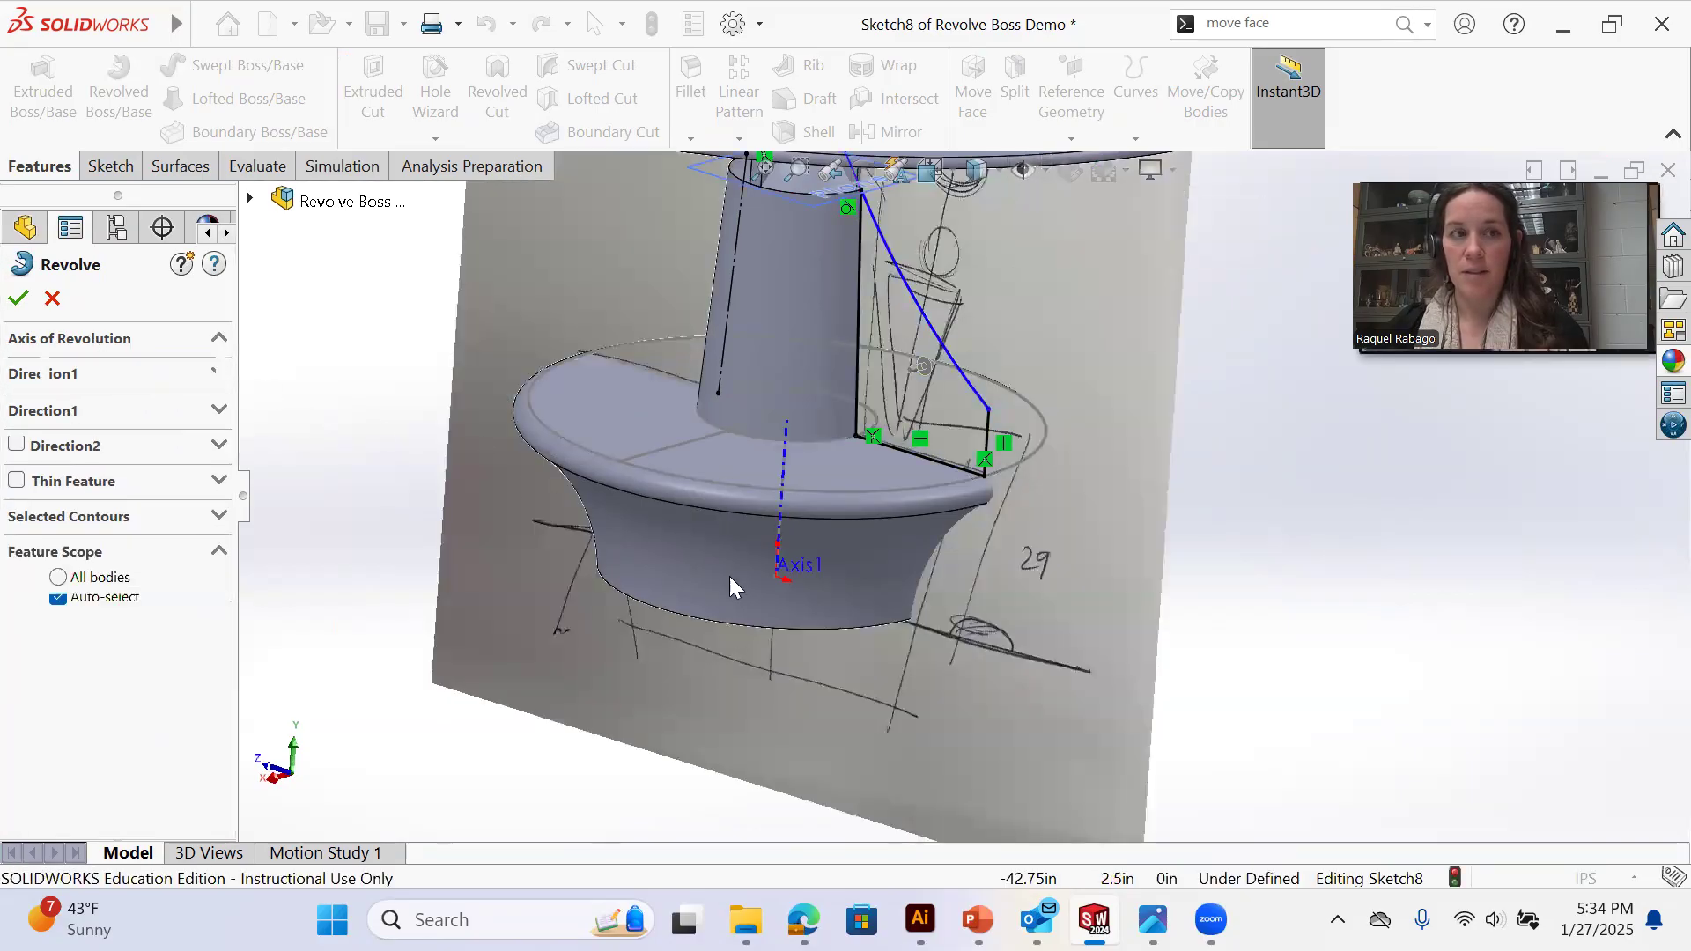
pyautogui.click(816, 568)
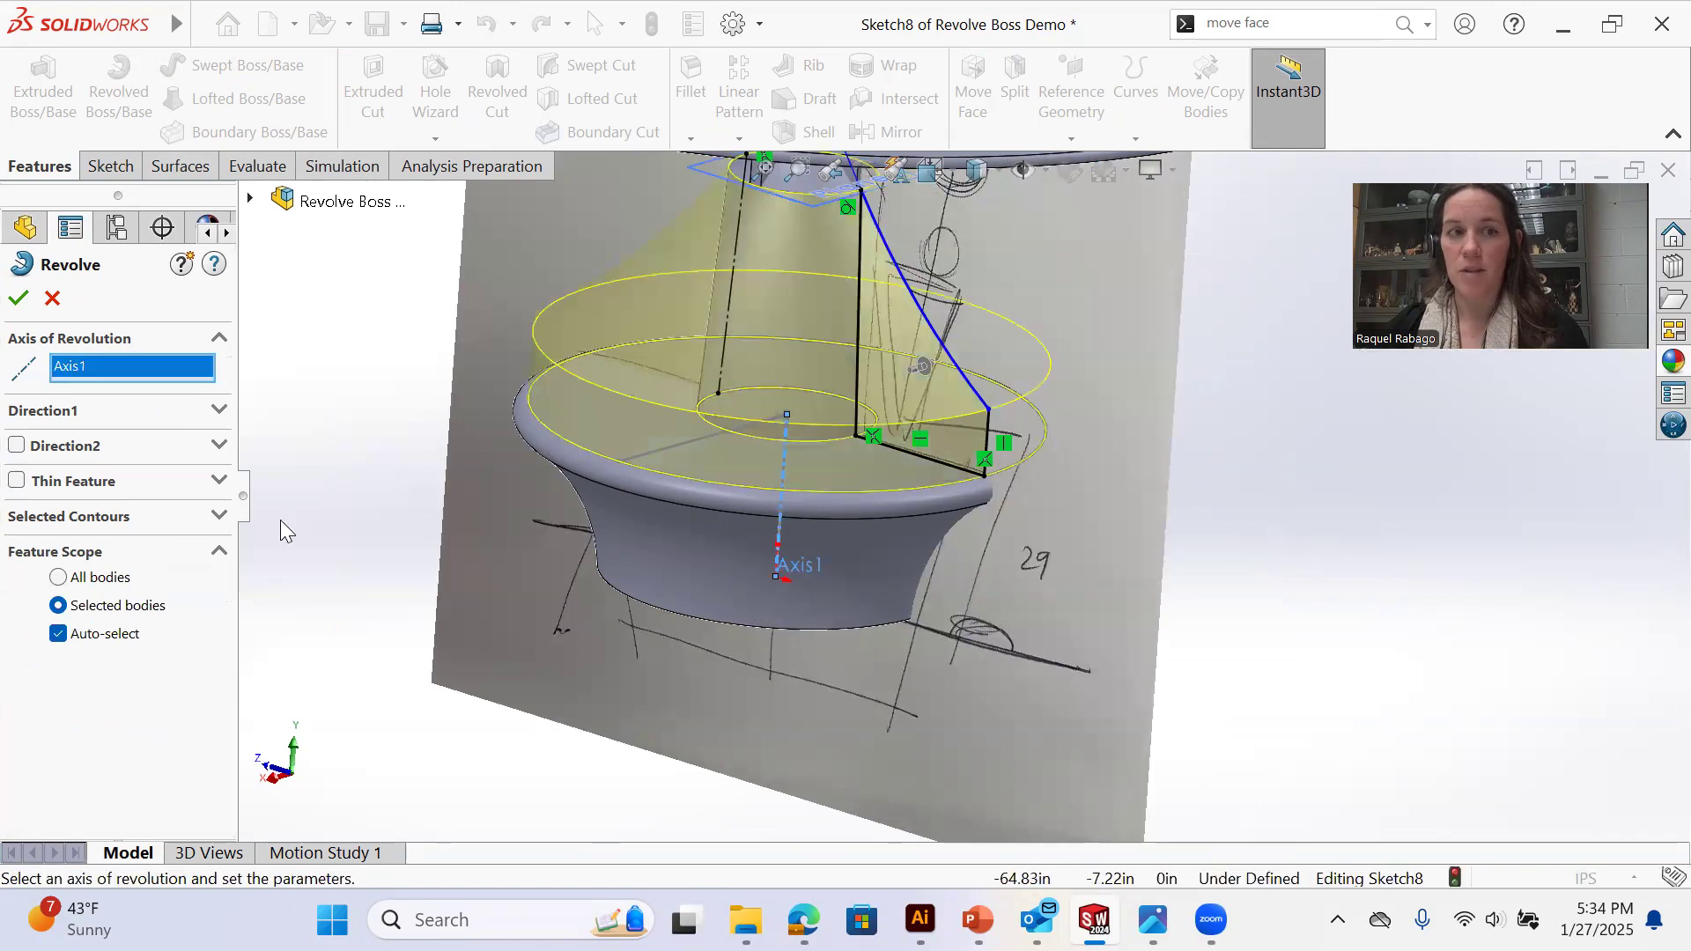
# Revolve the profile 60 degrees about the mid plane as a separate body, without merging the result
pyautogui.click(75, 414)
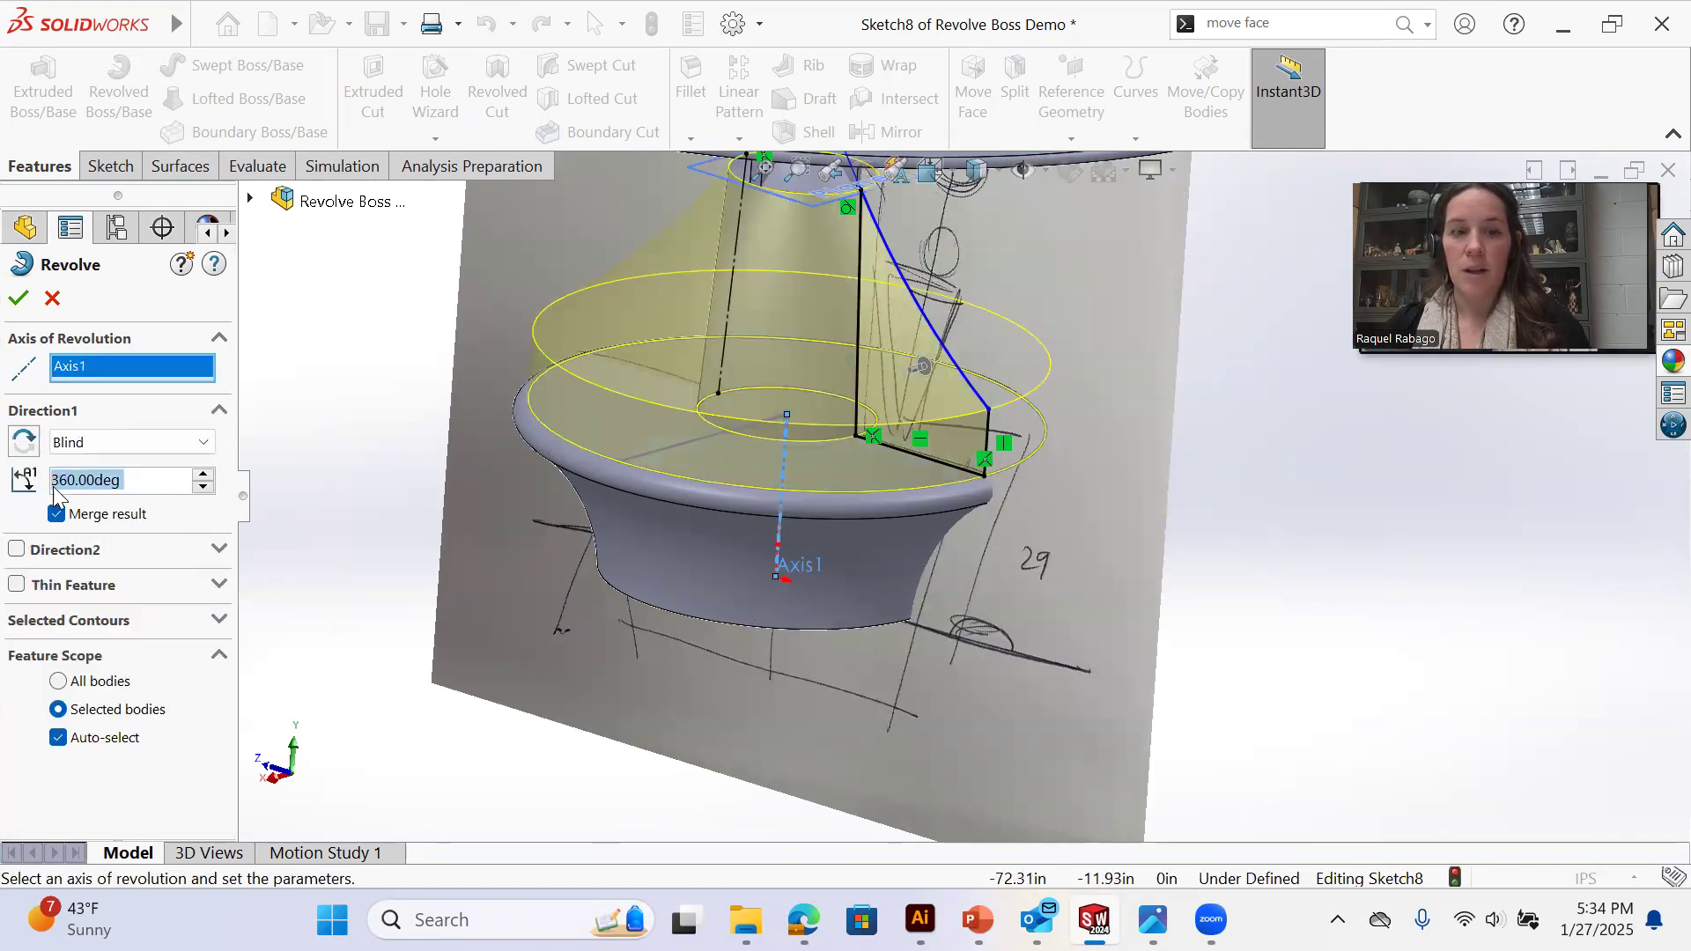
pyautogui.click(101, 443)
pyautogui.click(97, 521)
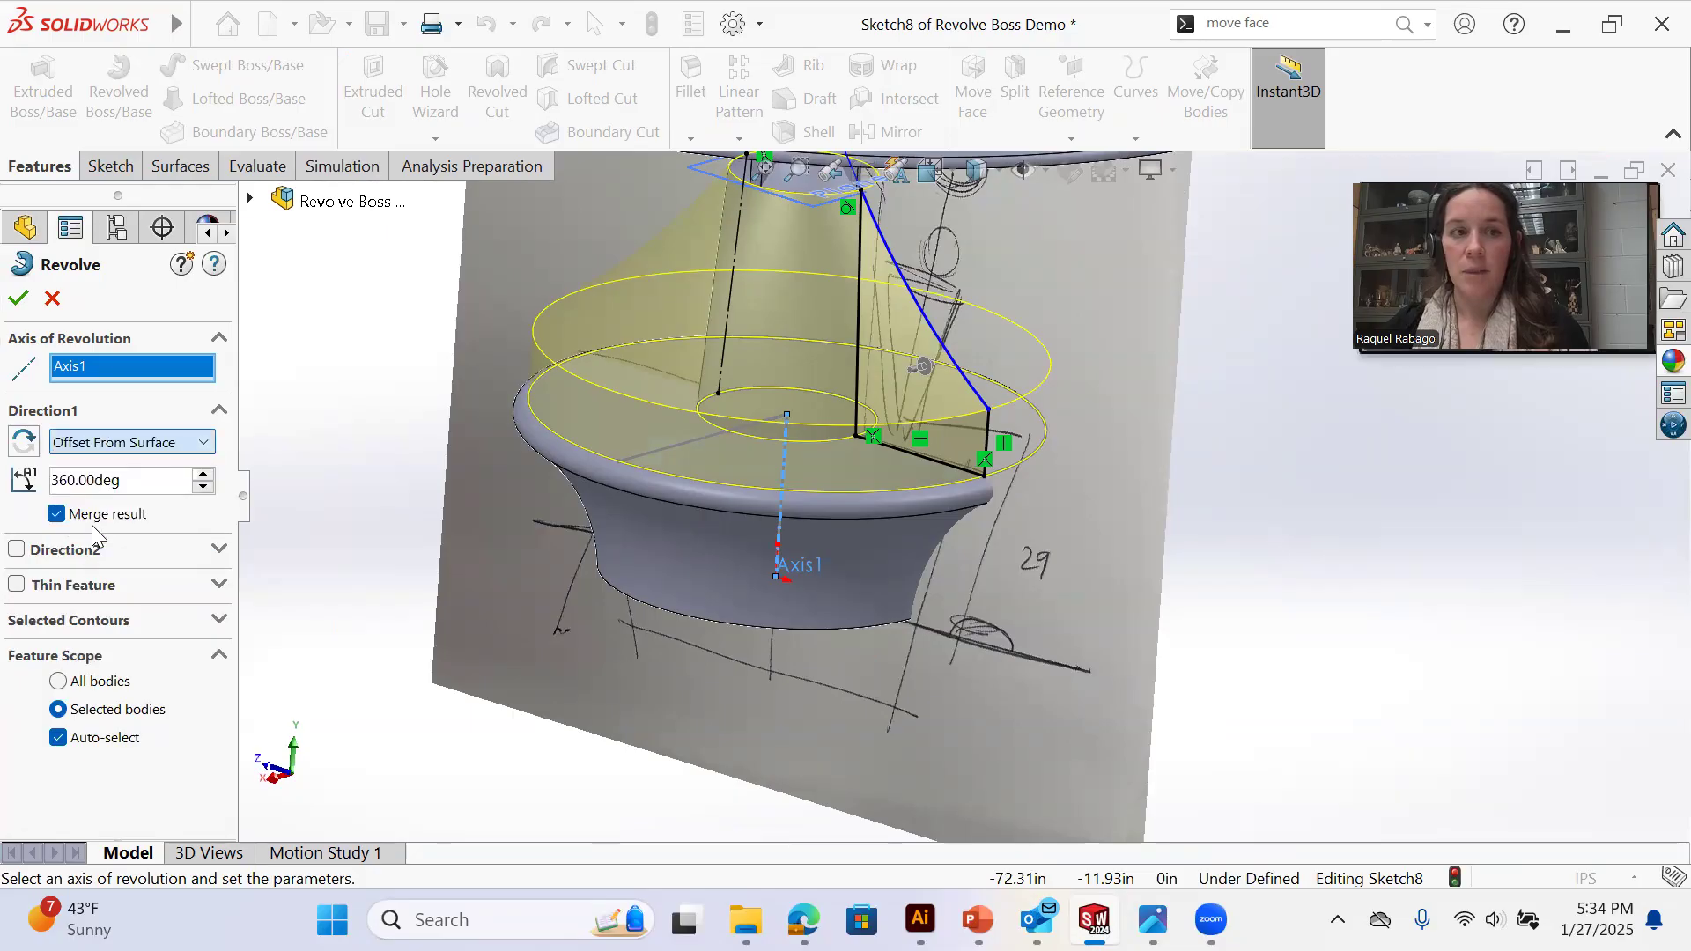
pyautogui.click(98, 442)
pyautogui.click(93, 536)
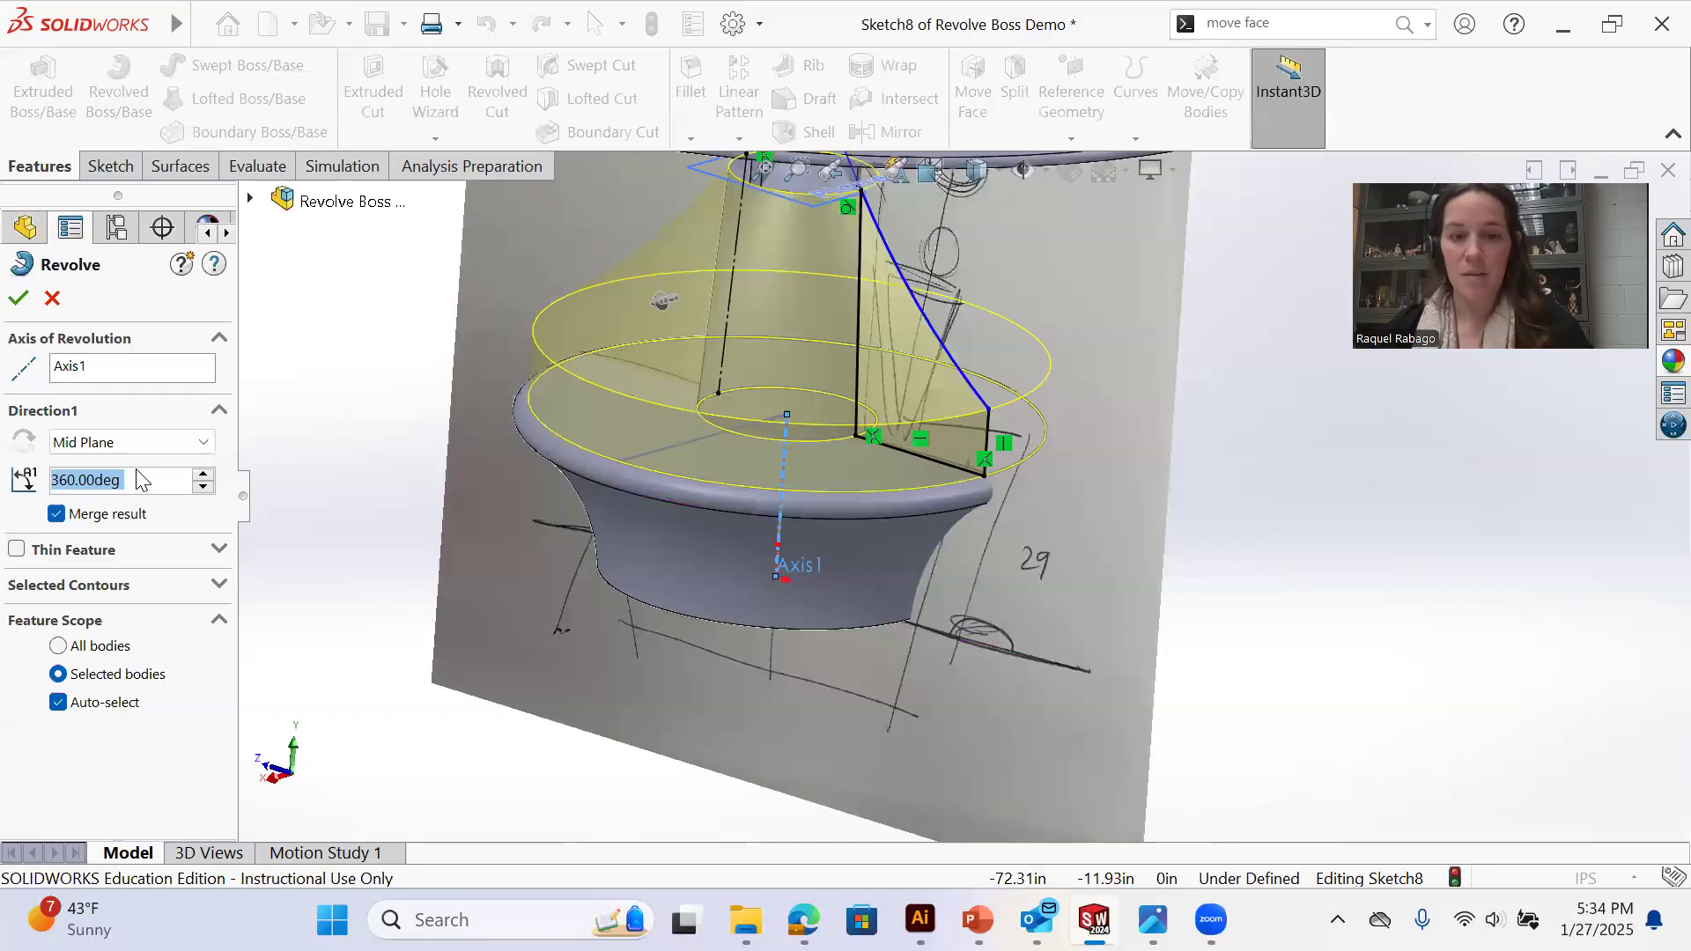
pyautogui.write('60')
pyautogui.press('Return')
pyautogui.moveTo(1298, 555); pyautogui.dragTo(814, 455, button='middle')
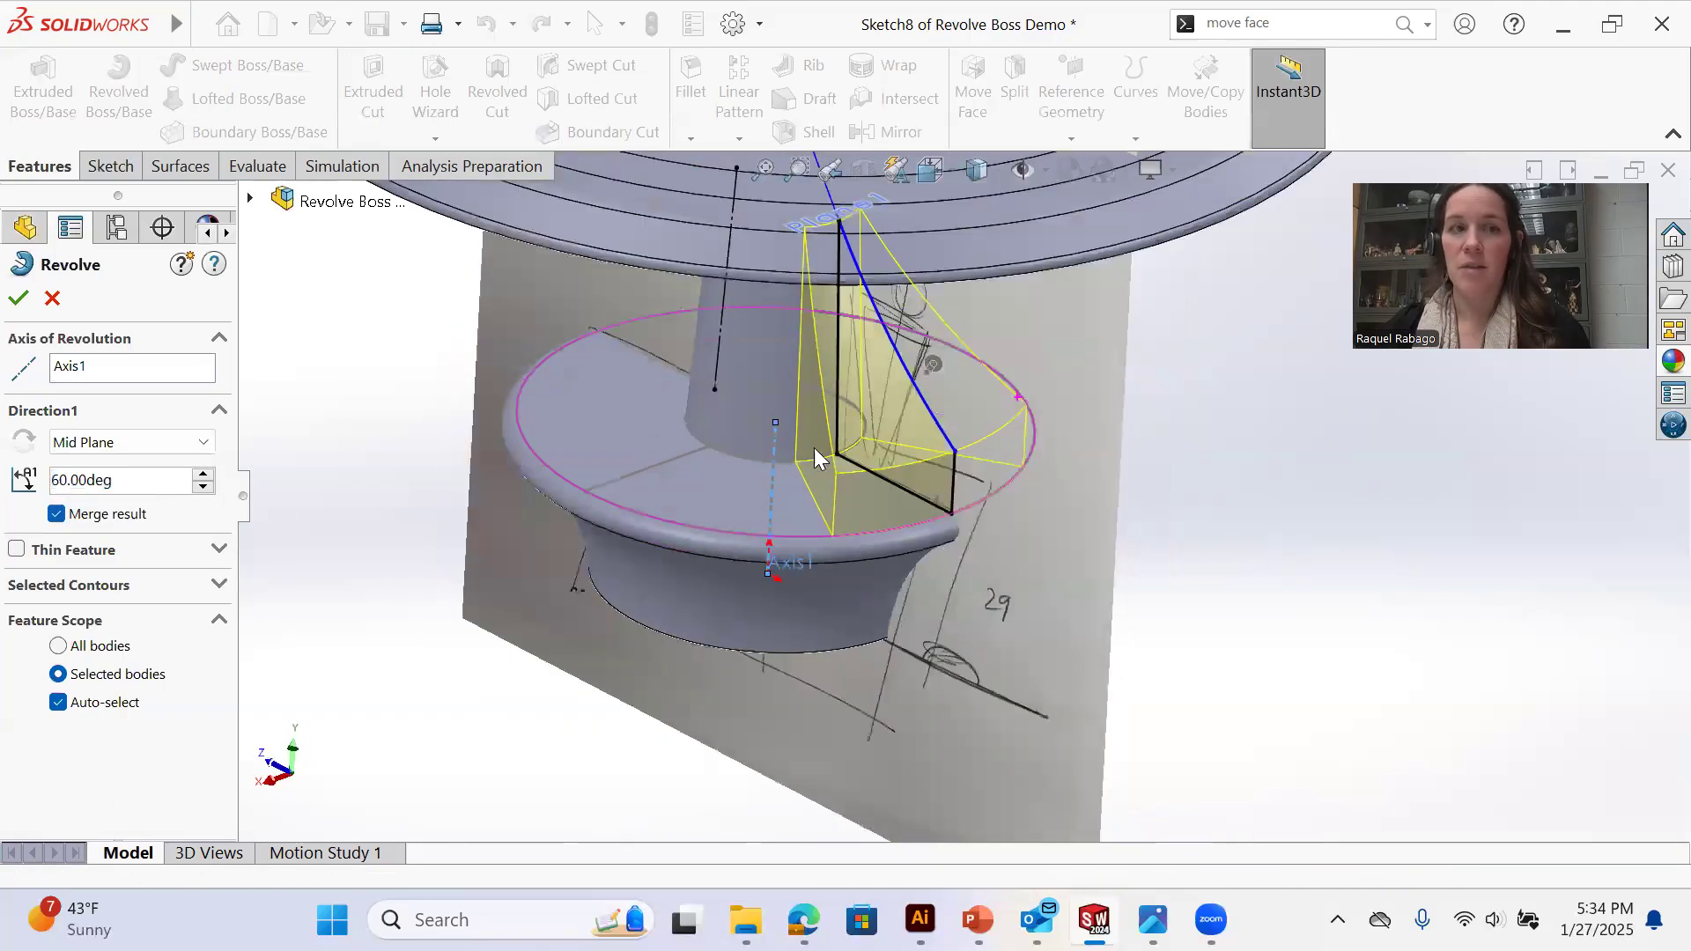
pyautogui.click(121, 516)
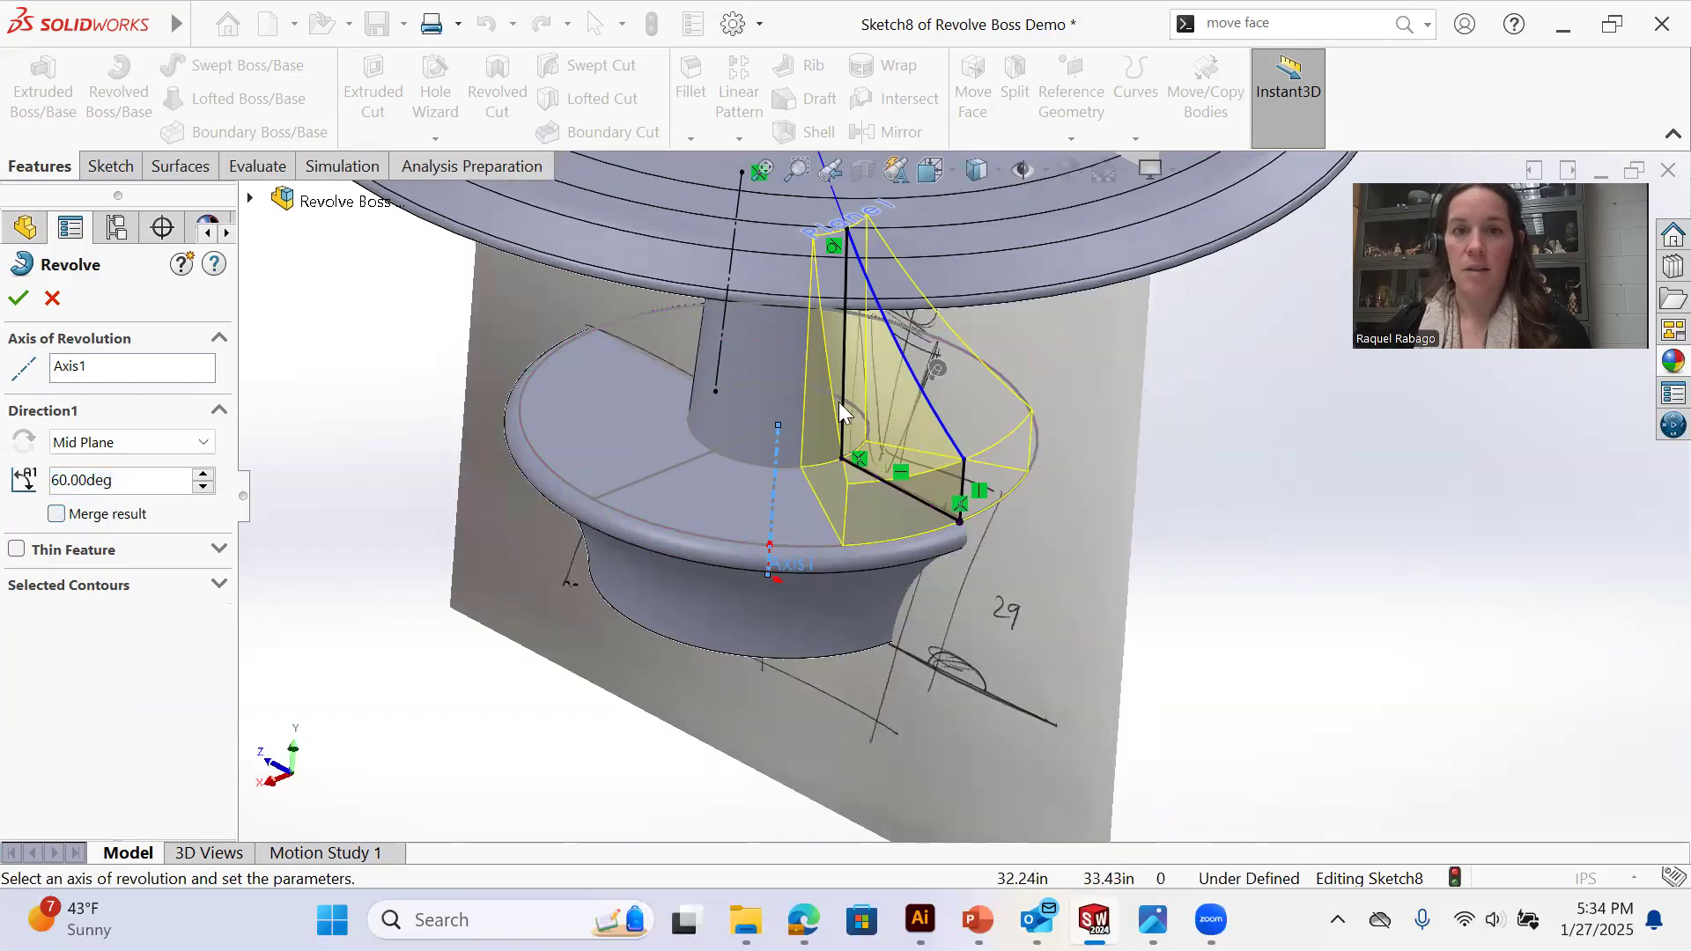
pyautogui.click(21, 300)
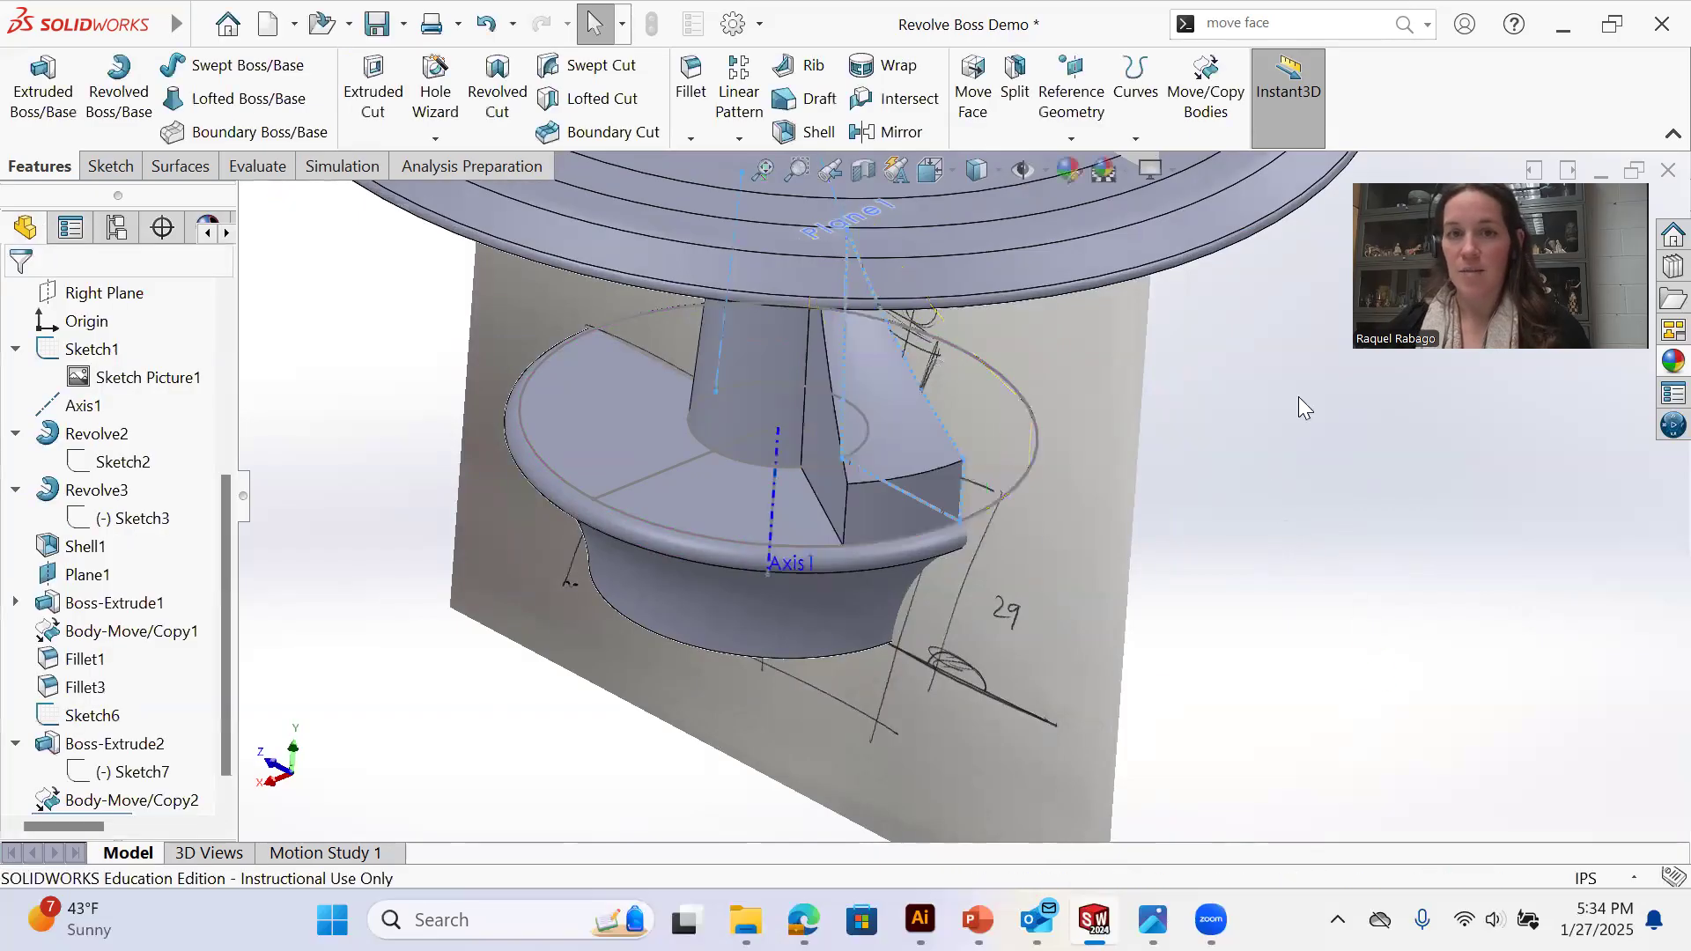
# Hide the sketch picture, axis and other reference geometry so that only the solid bodies show
pyautogui.click(1044, 170)
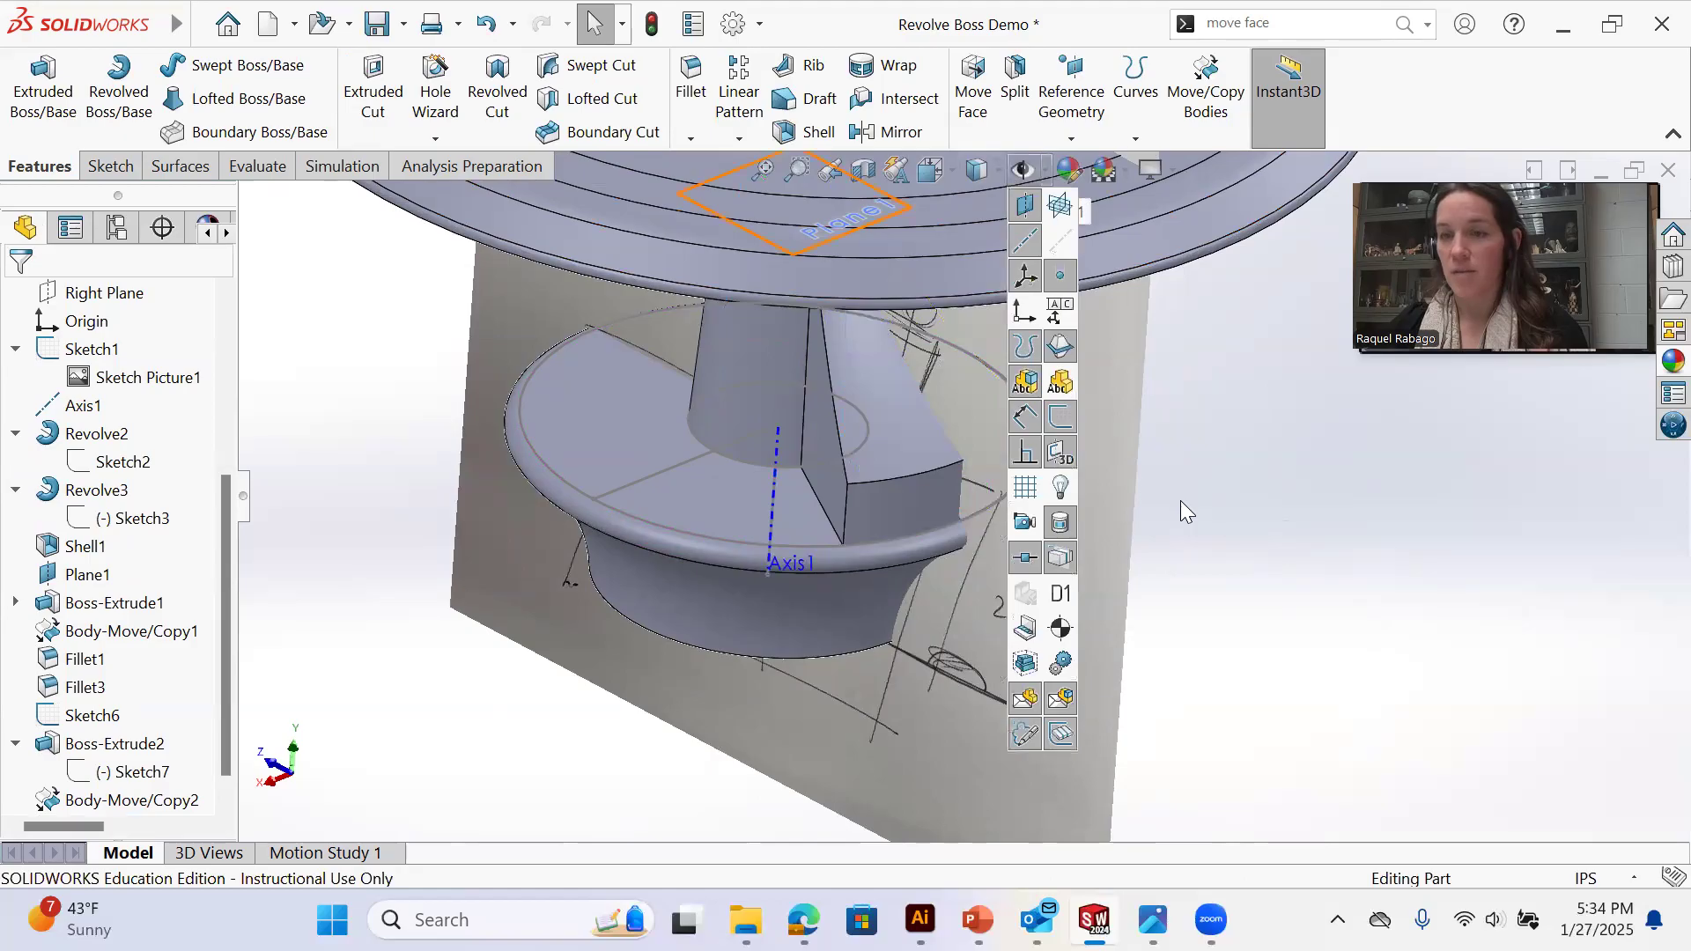
pyautogui.click(1241, 480)
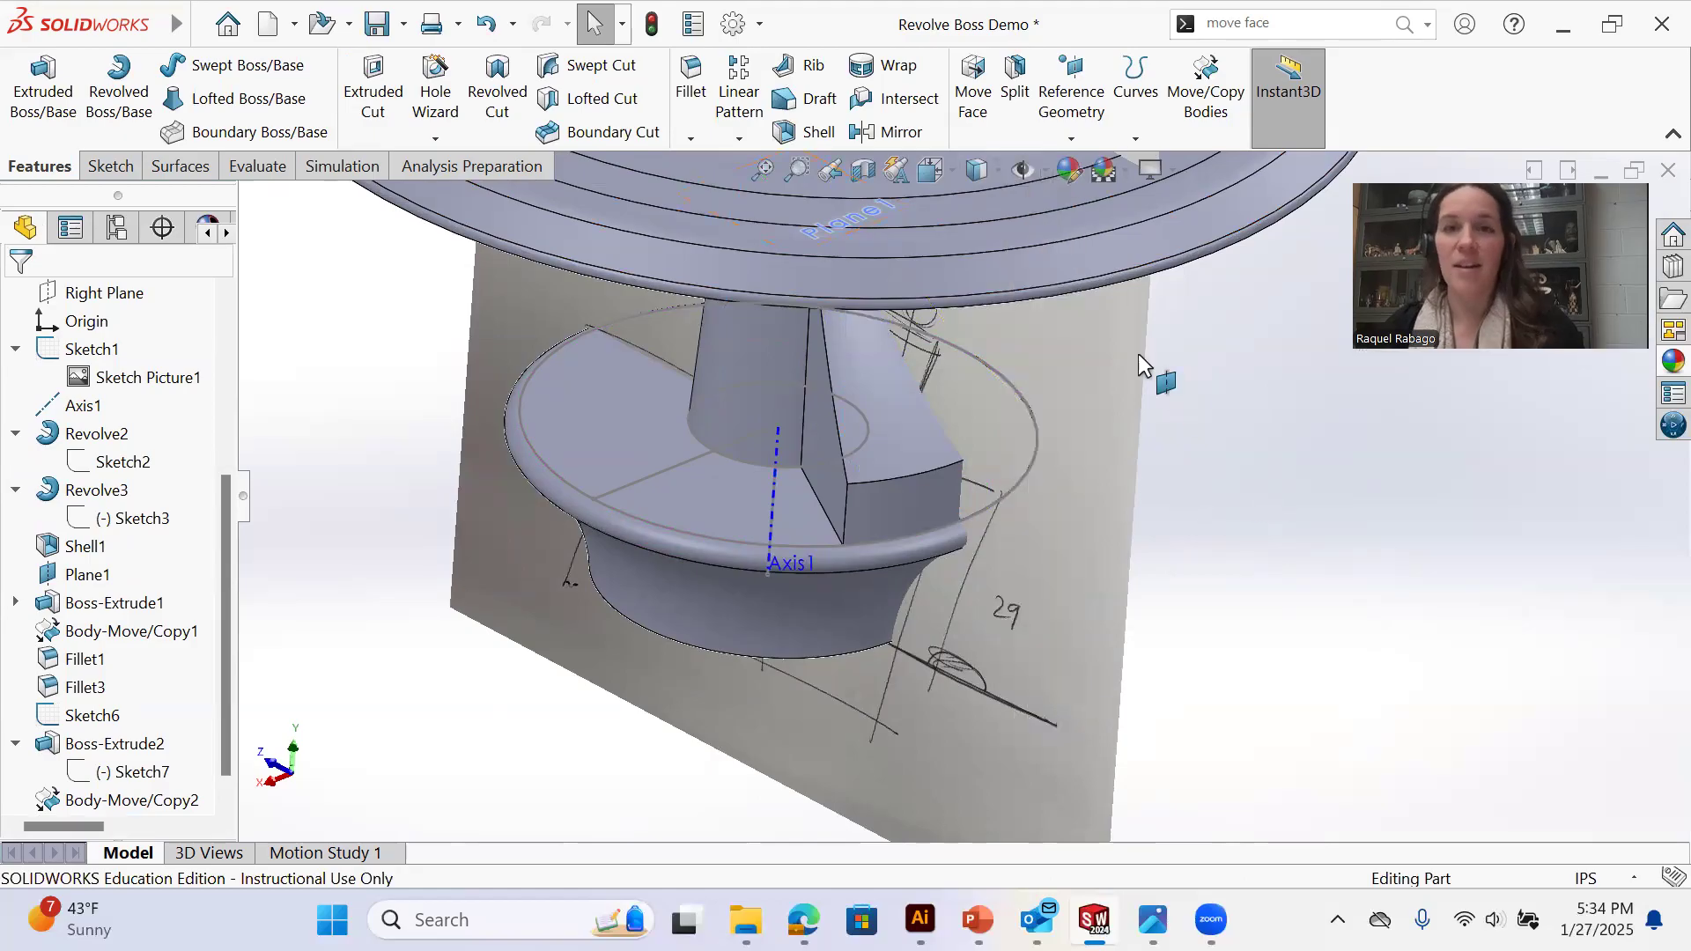
pyautogui.click(1022, 170)
pyautogui.moveTo(1013, 421)
pyautogui.mouseDown(button='middle')
pyautogui.moveTo(987, 328)
pyautogui.moveTo(929, 343)
pyautogui.mouseUp(button='middle')
pyautogui.click(904, 345)
pyautogui.click(409, 361)
pyautogui.scroll(-1, 868, 465)
pyautogui.moveTo(868, 465); pyautogui.dragTo(1132, 627, button='middle')
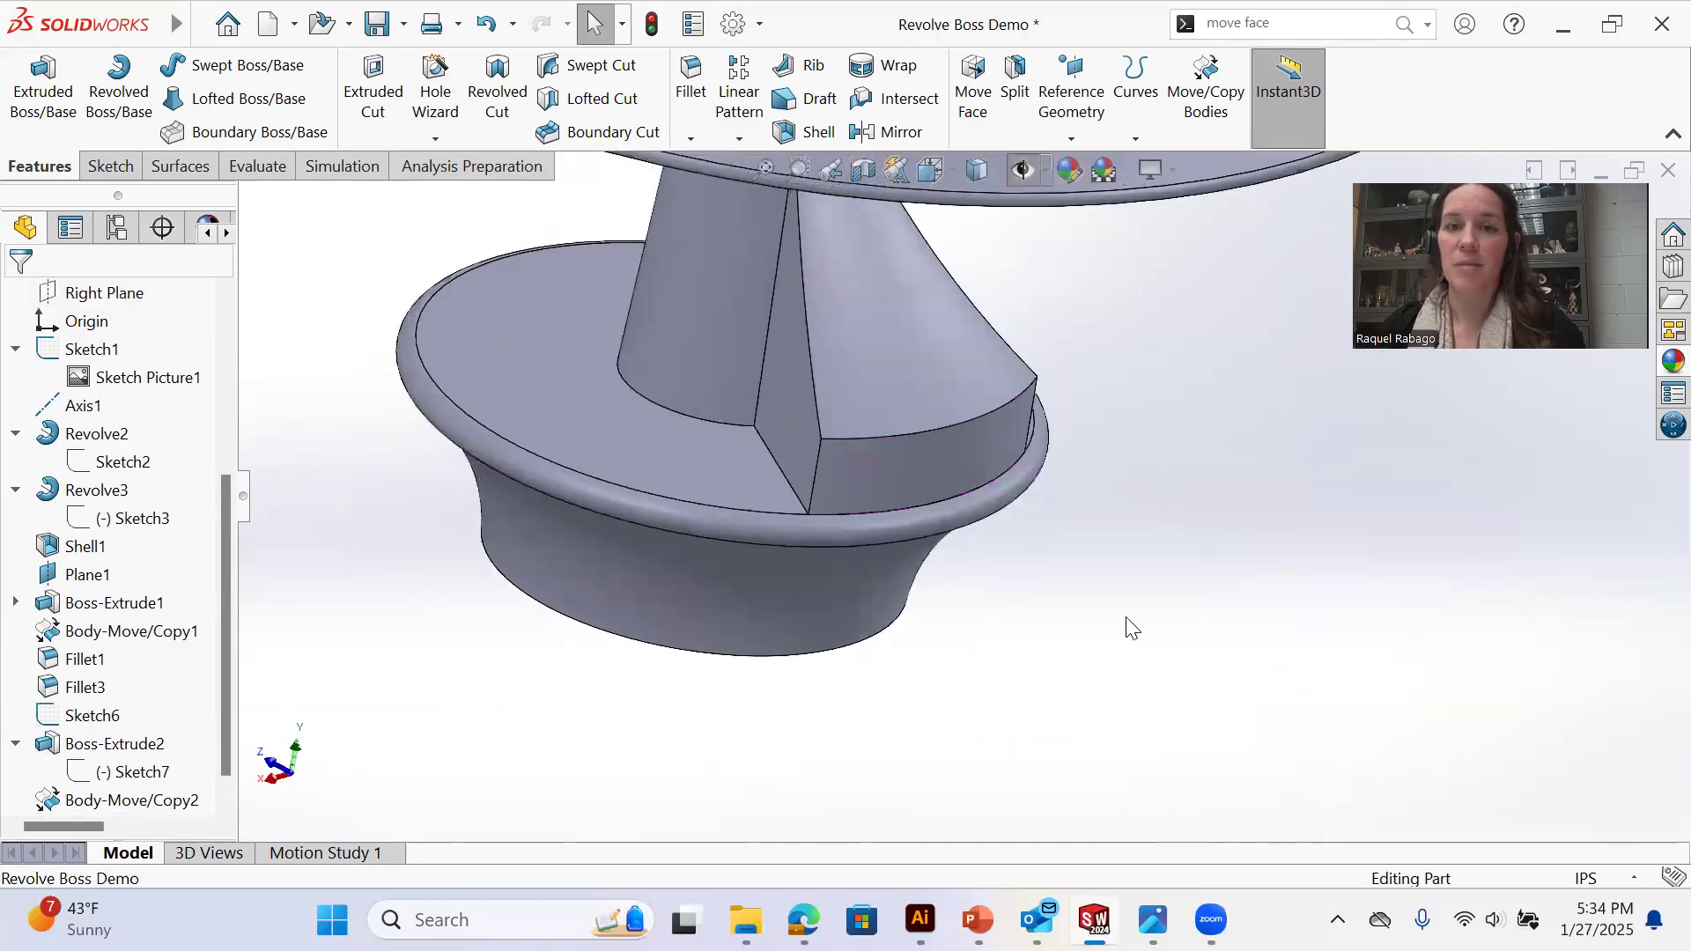
# Shell the new wedge body to a 0.75 in wall, removing its sloped curved face
pyautogui.click(881, 332)
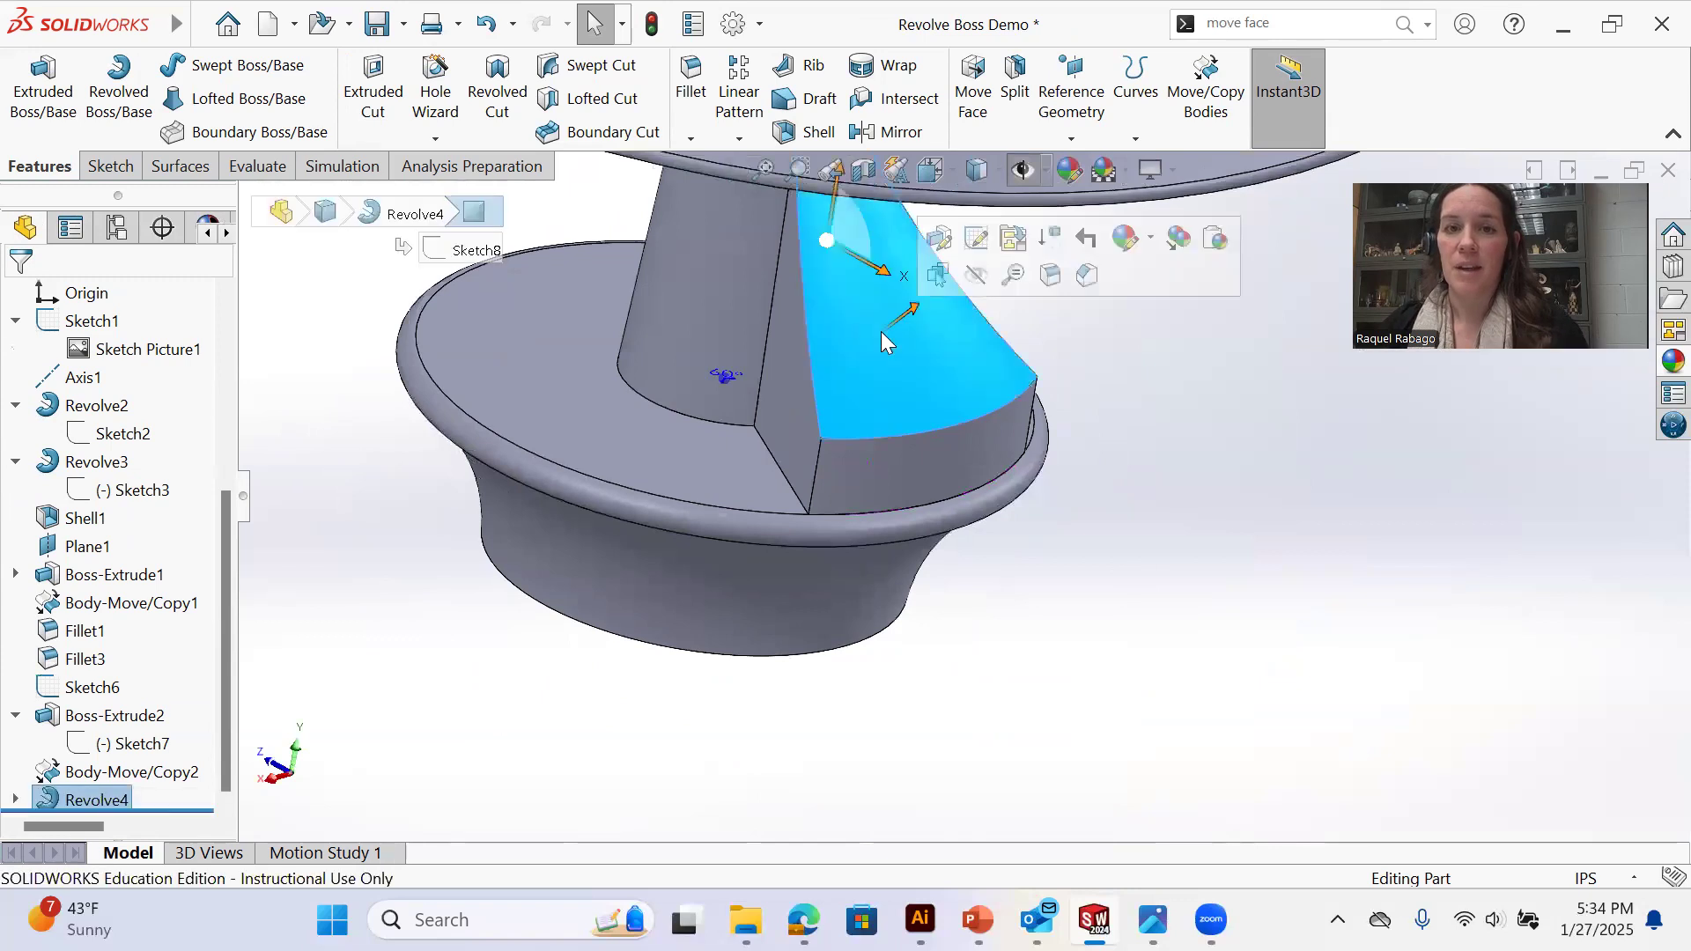
pyautogui.click(806, 132)
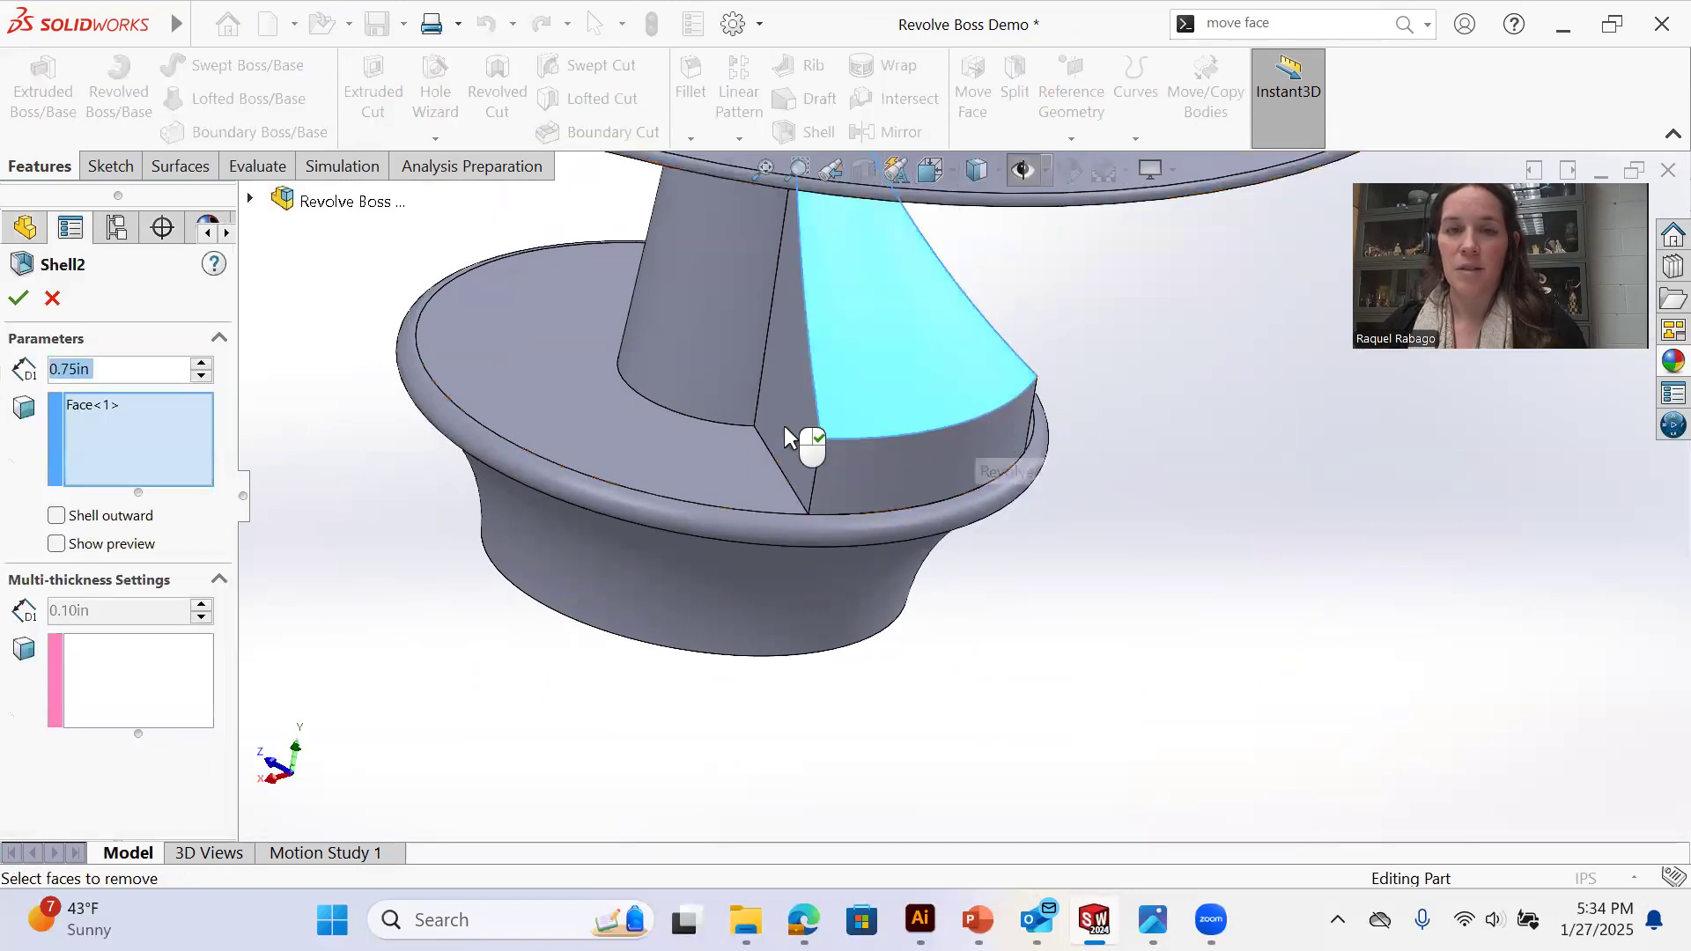
pyautogui.click(57, 544)
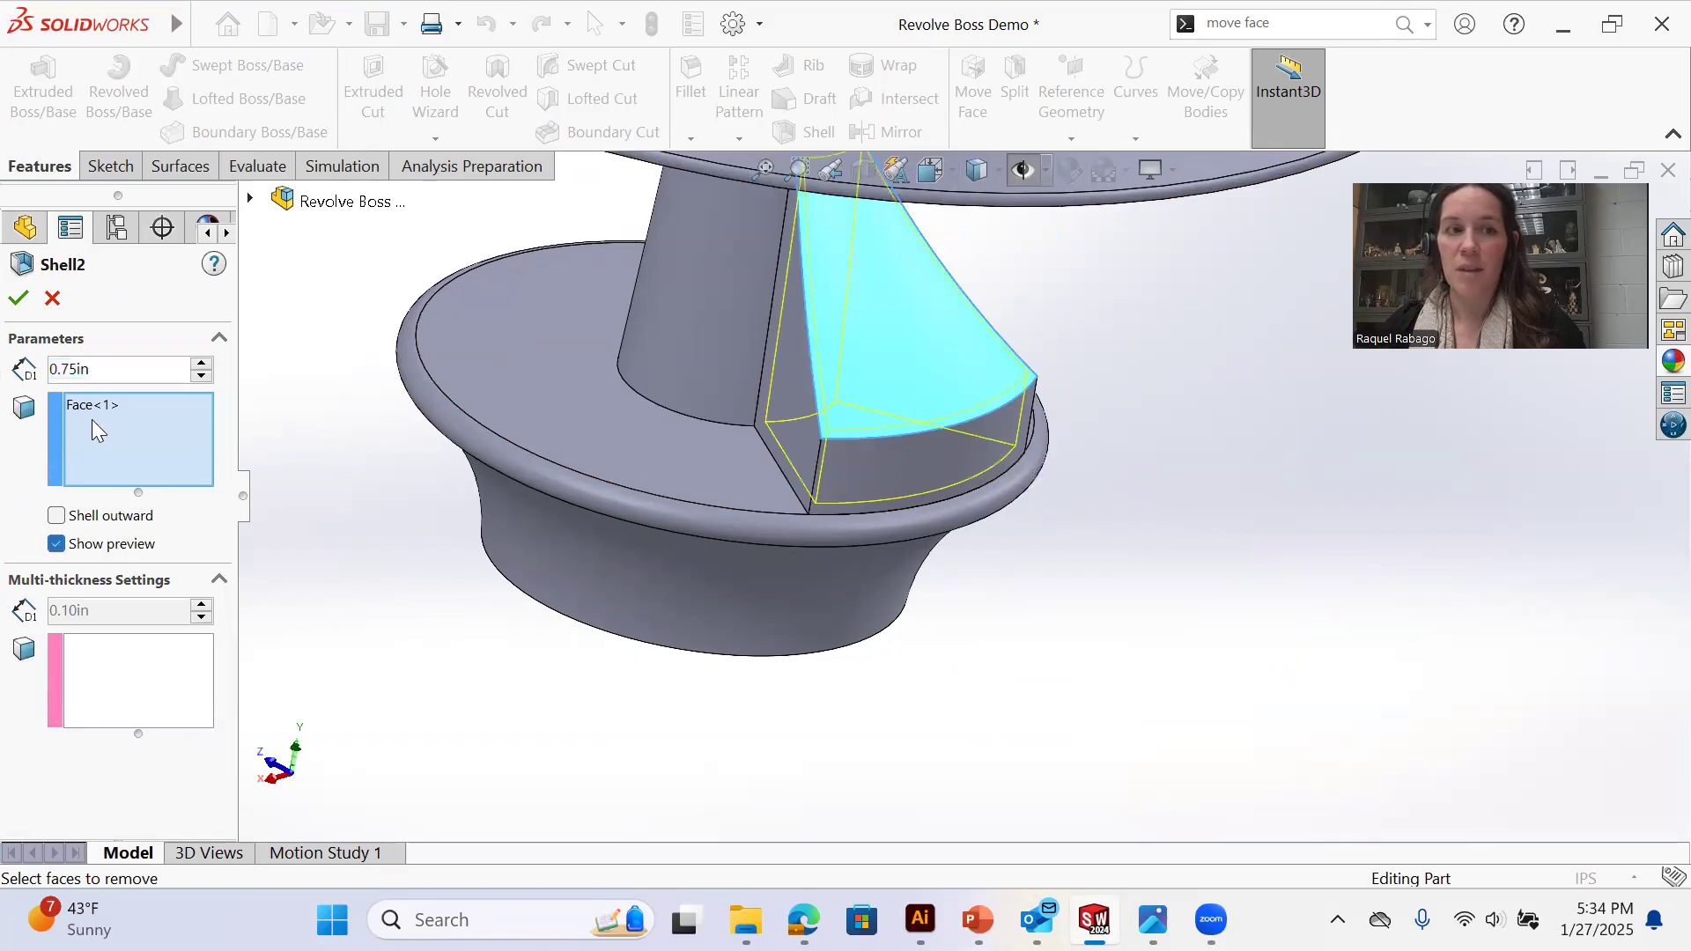
pyautogui.click(21, 299)
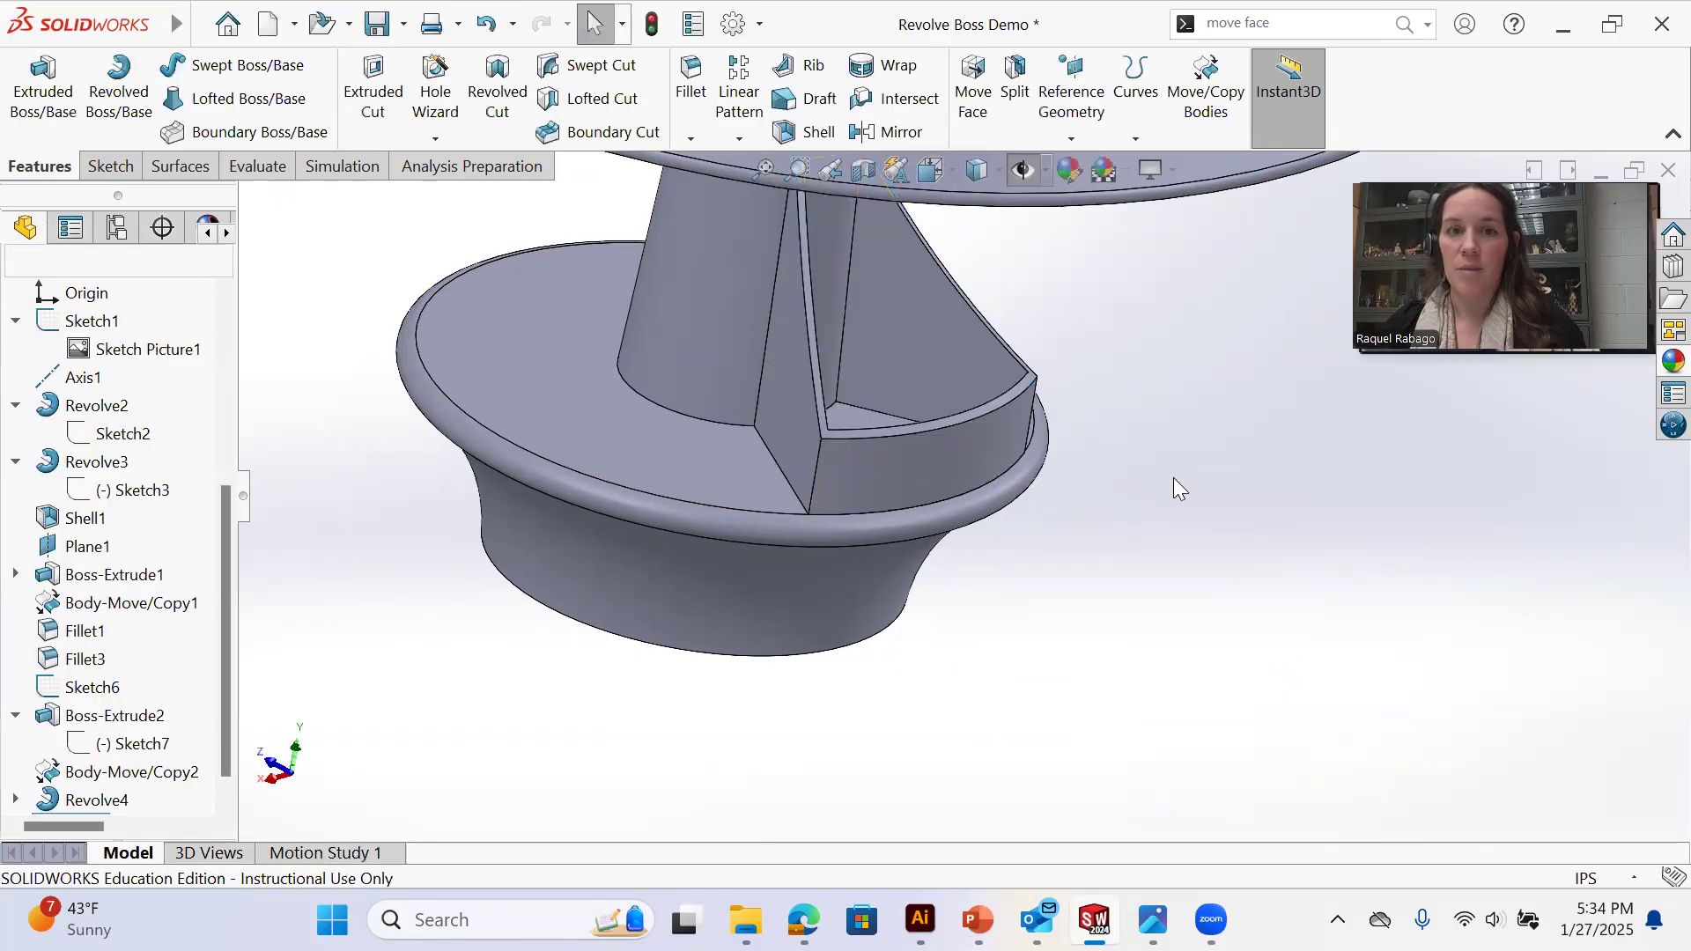
# Set up a Move/Copy Body operation that copies the shelled wedge by rotating it about Axis1
pyautogui.moveTo(1173, 477); pyautogui.dragTo(863, 435, button='middle')
pyautogui.moveTo(708, 387); pyautogui.dragTo(1119, 549, button='middle')
pyautogui.moveTo(1130, 617); pyautogui.dragTo(1108, 615, button='middle')
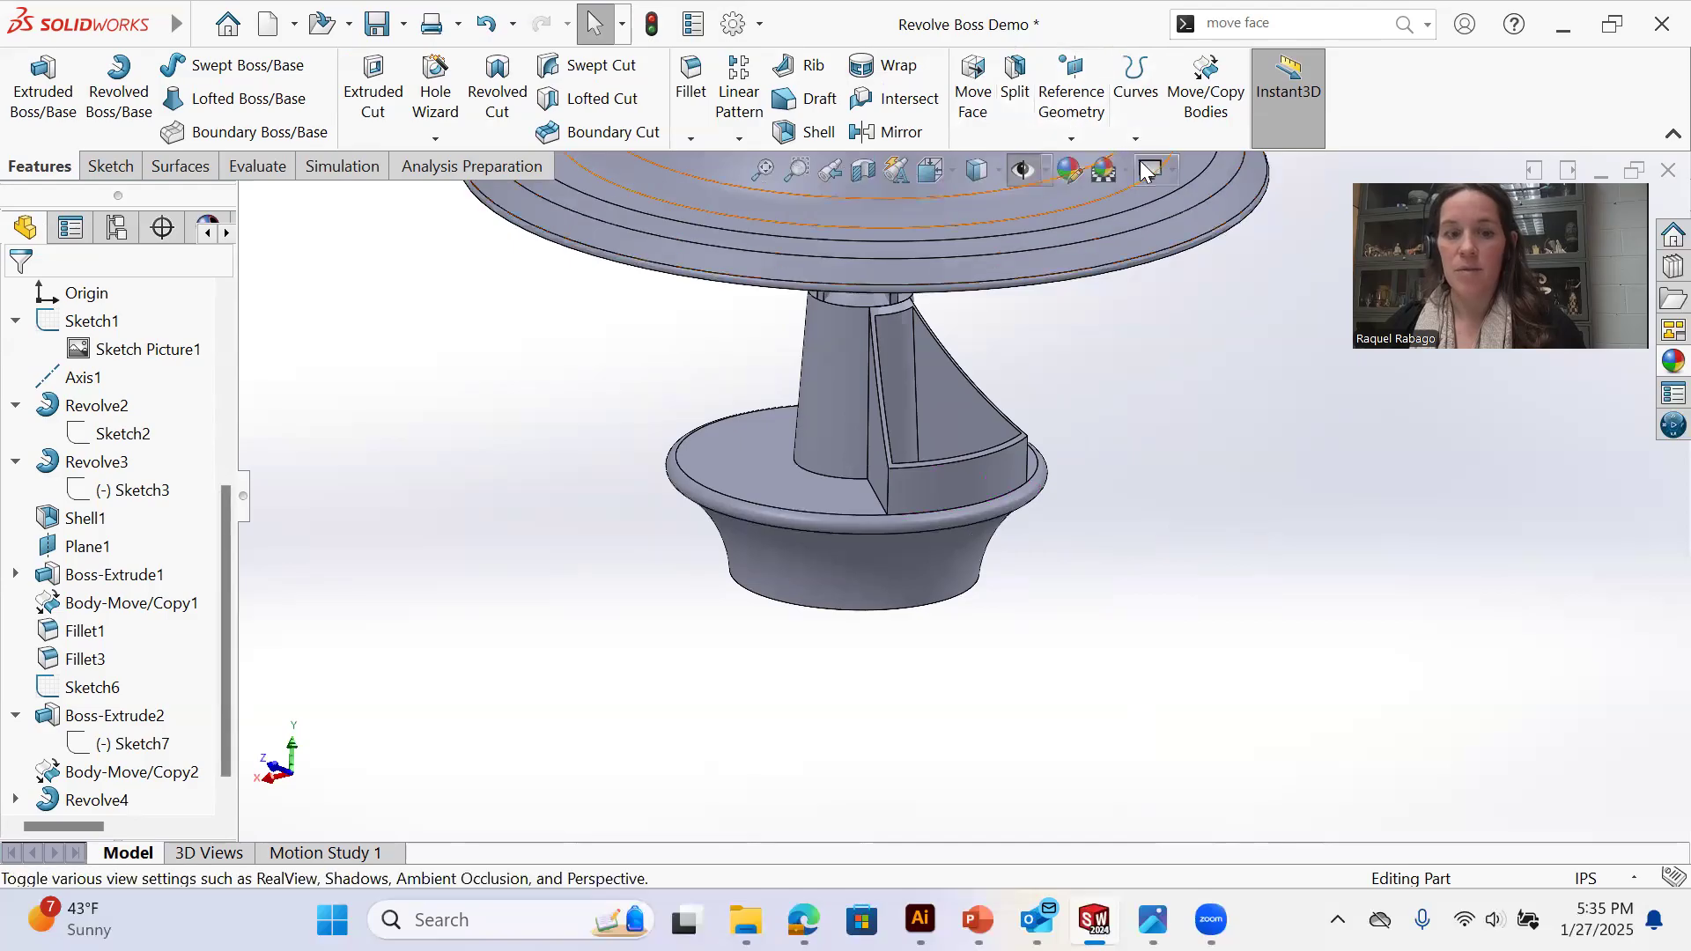
pyautogui.click(1213, 104)
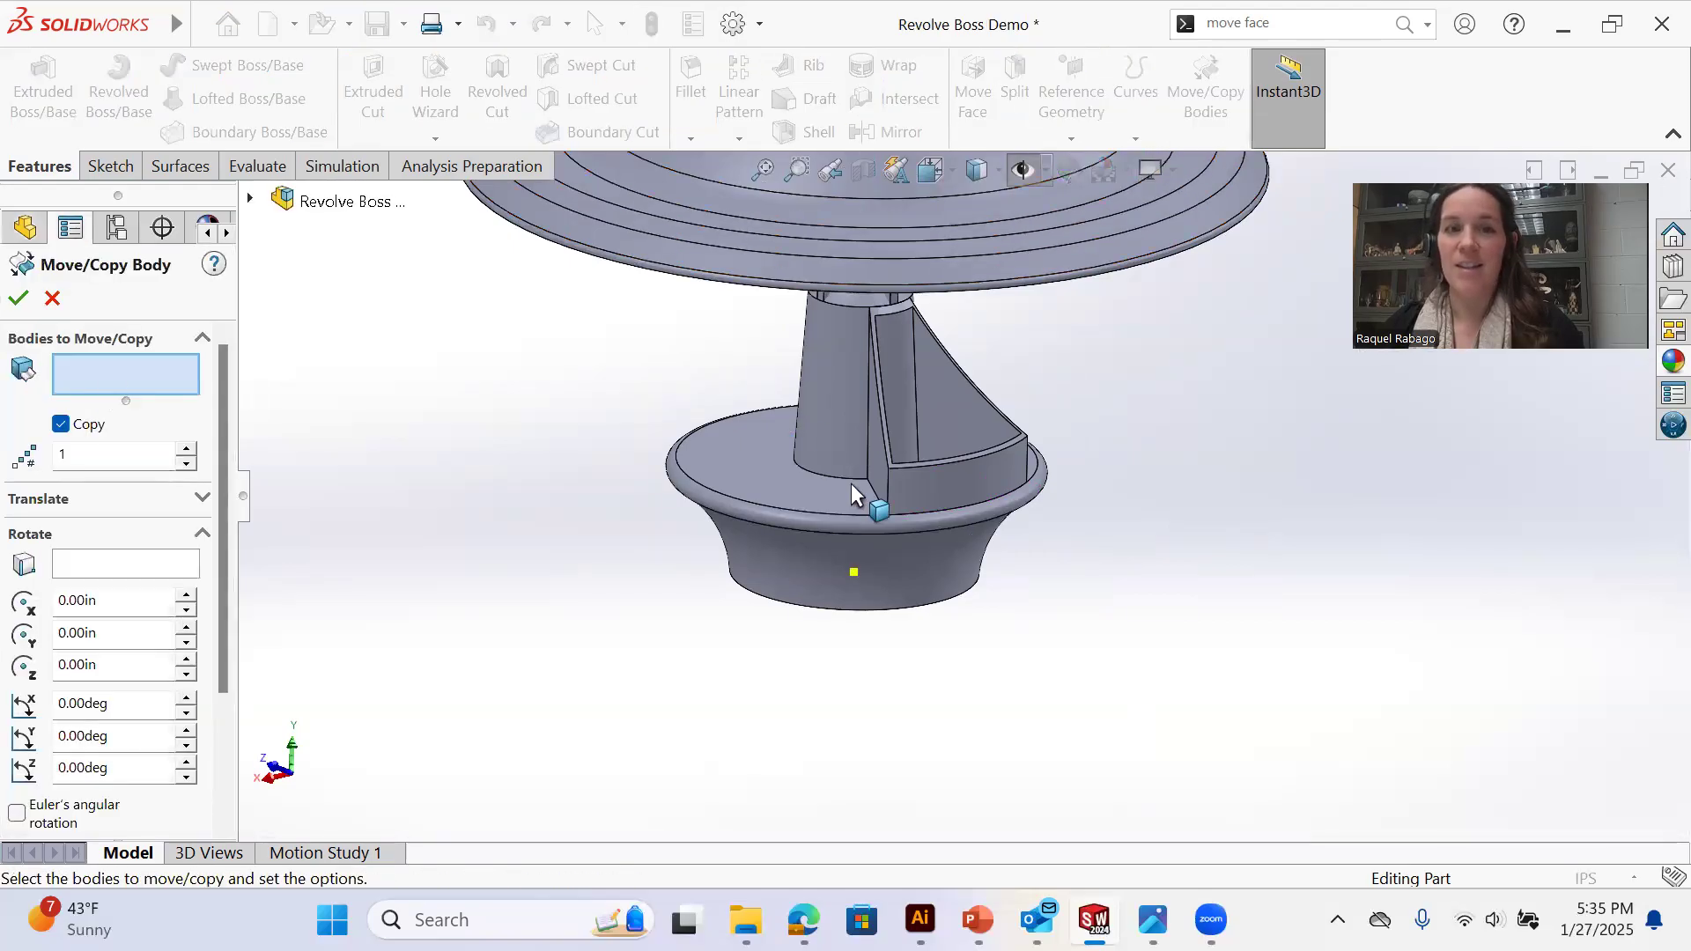
pyautogui.click(960, 472)
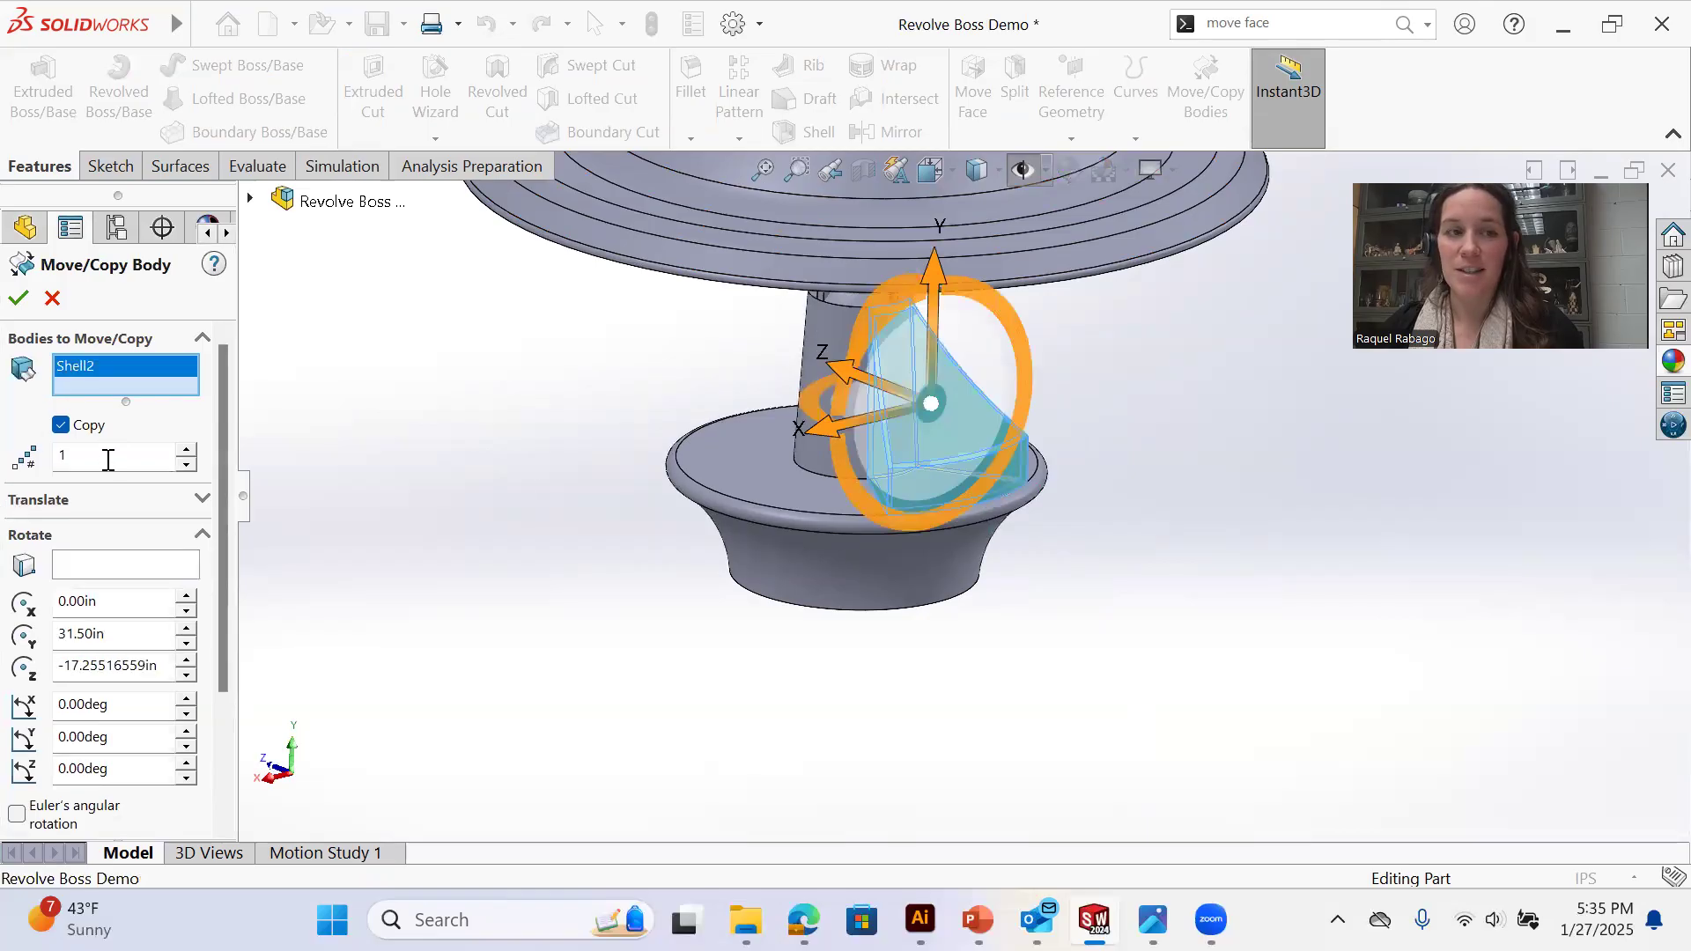
pyautogui.click(88, 568)
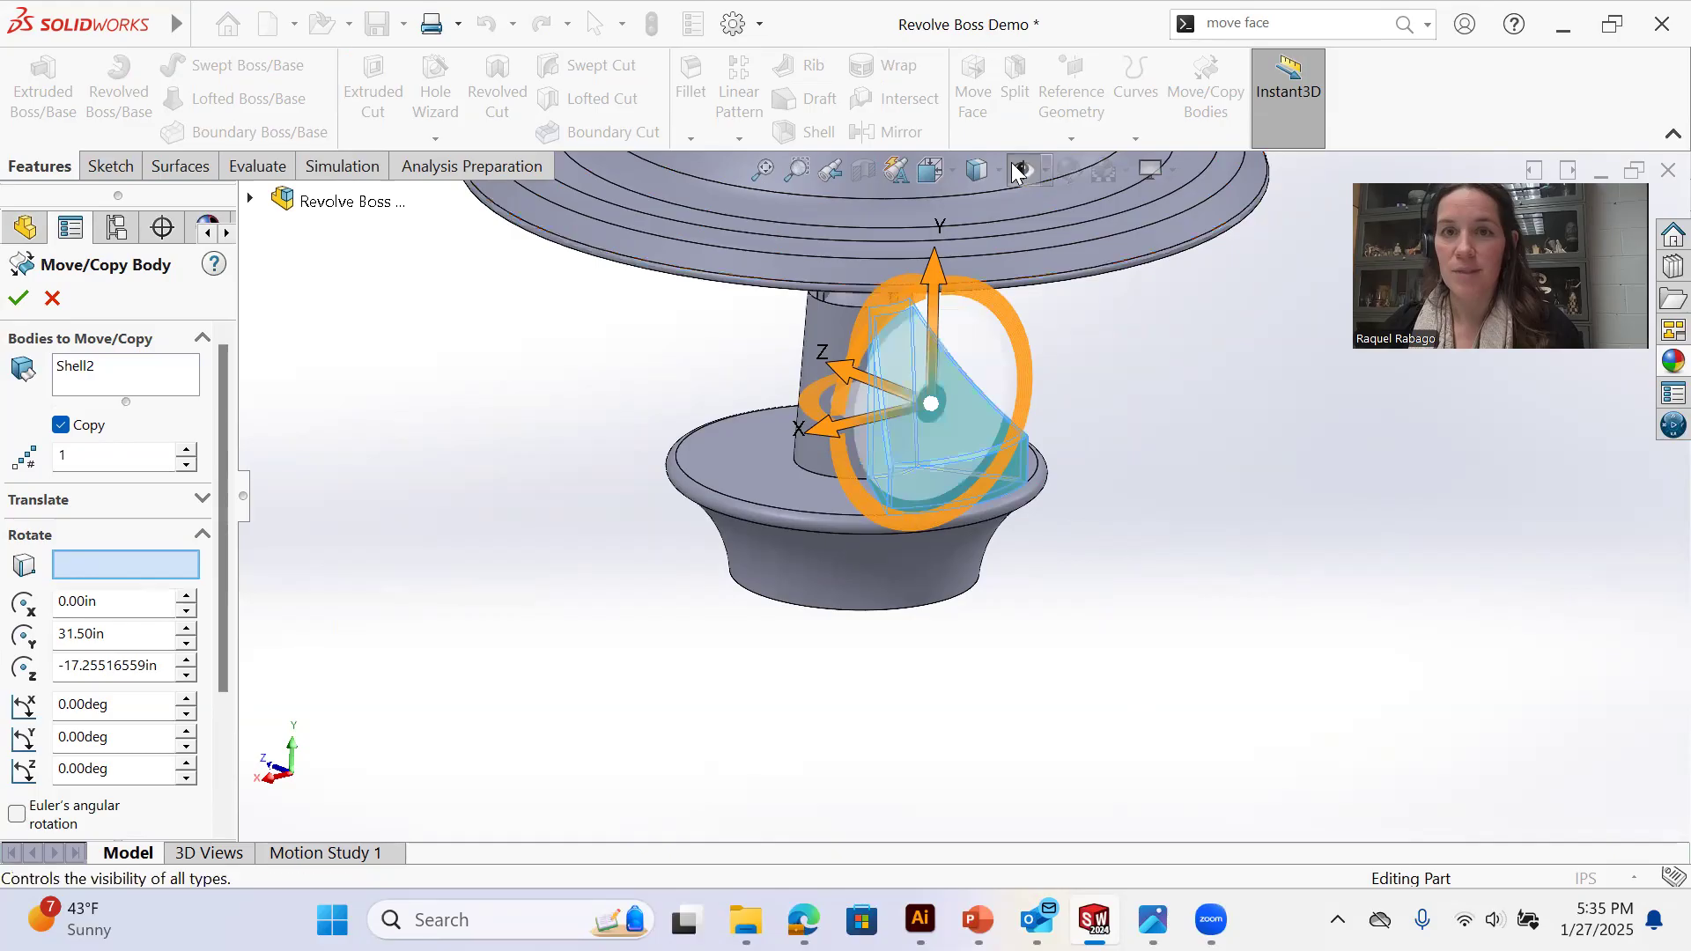
pyautogui.click(1023, 169)
pyautogui.click(875, 568)
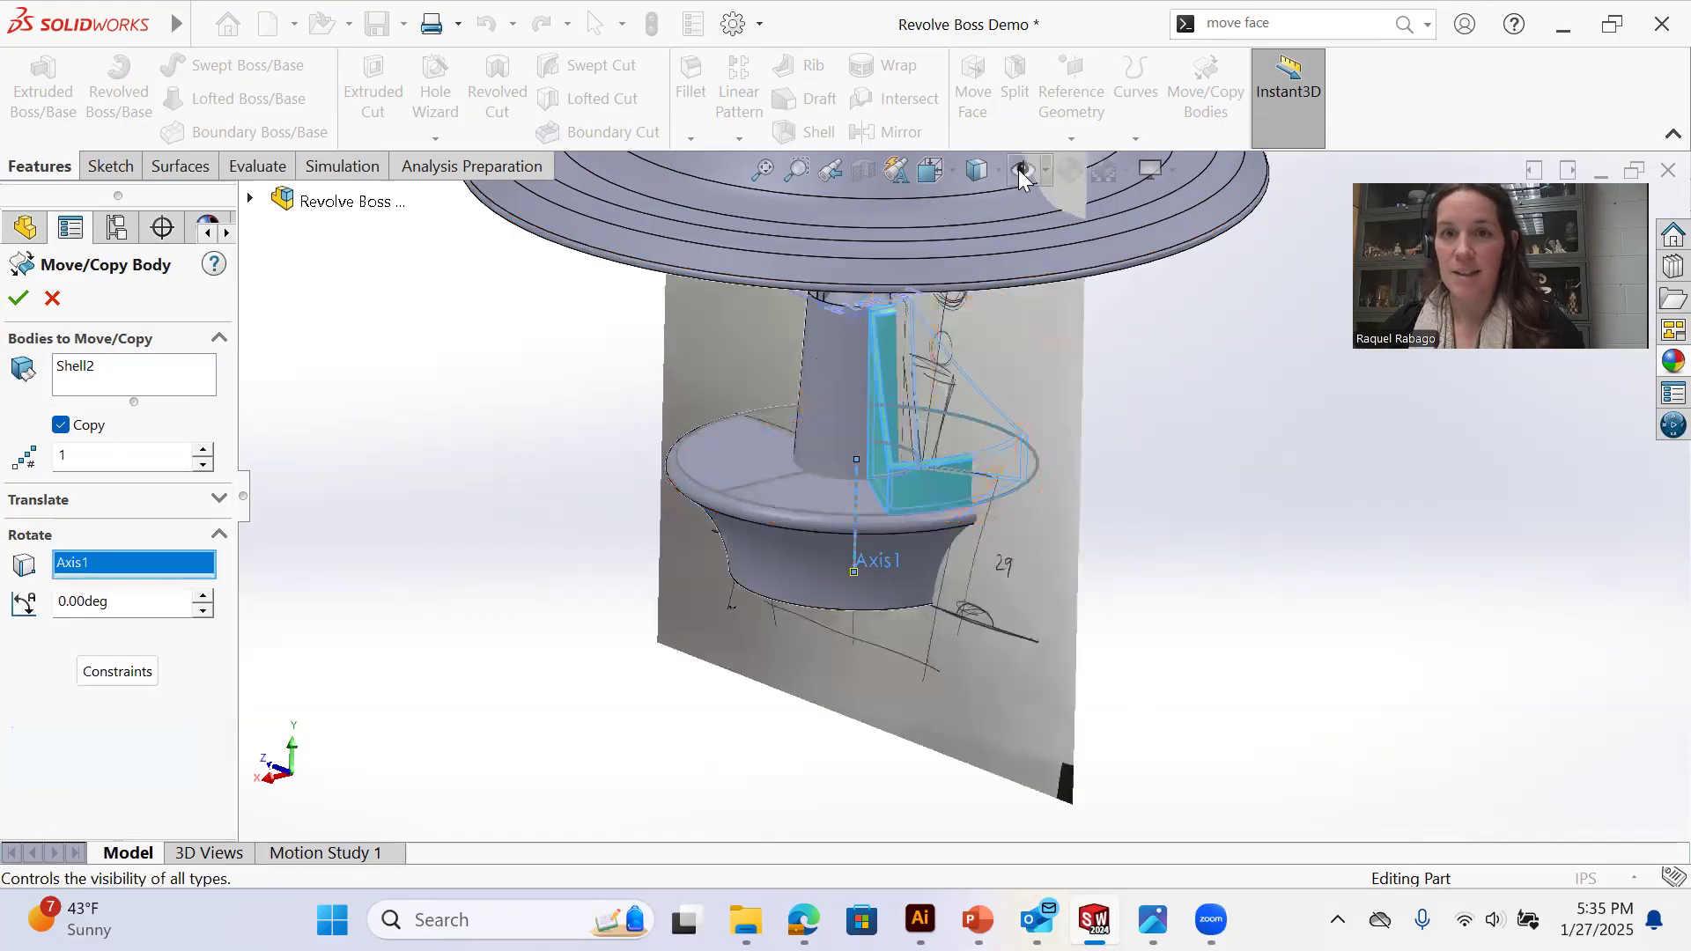
pyautogui.click(1020, 169)
# Create five copies of the shelled wedge, rotated at 60-degree intervals around the column
pyautogui.write('6')
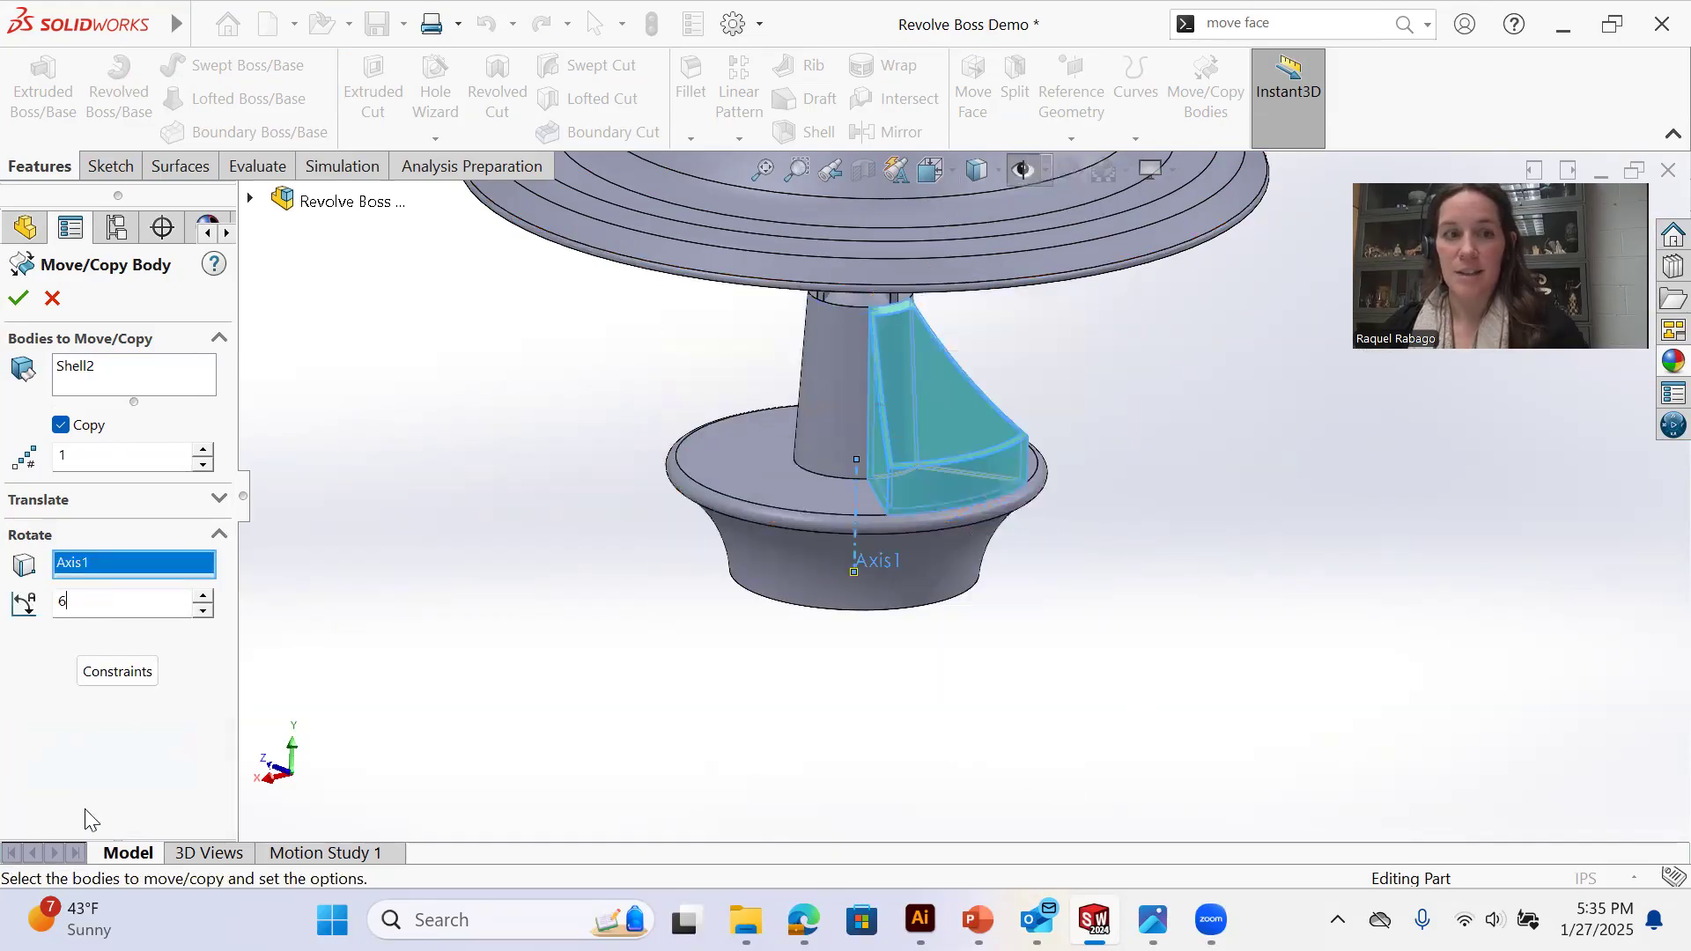
pyautogui.write('0')
pyautogui.press('Return')
pyautogui.moveTo(393, 622); pyautogui.dragTo(542, 535, button='middle')
pyautogui.click(203, 450)
pyautogui.click(203, 449)
pyautogui.click(202, 449)
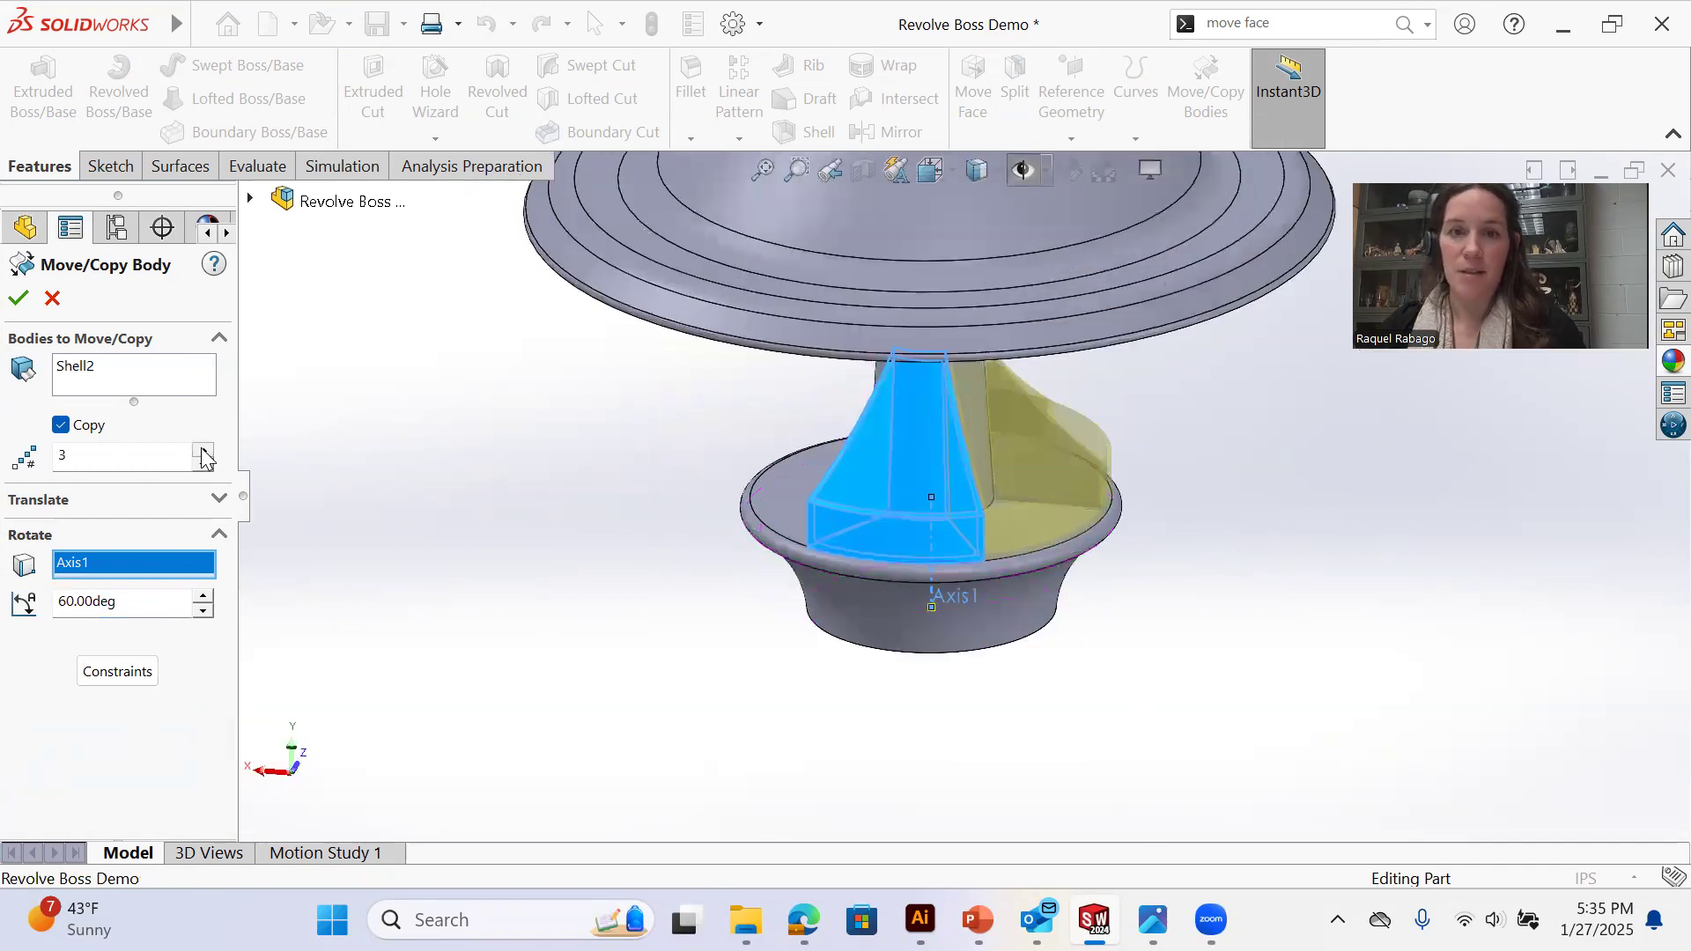
pyautogui.click(202, 449)
pyautogui.click(203, 449)
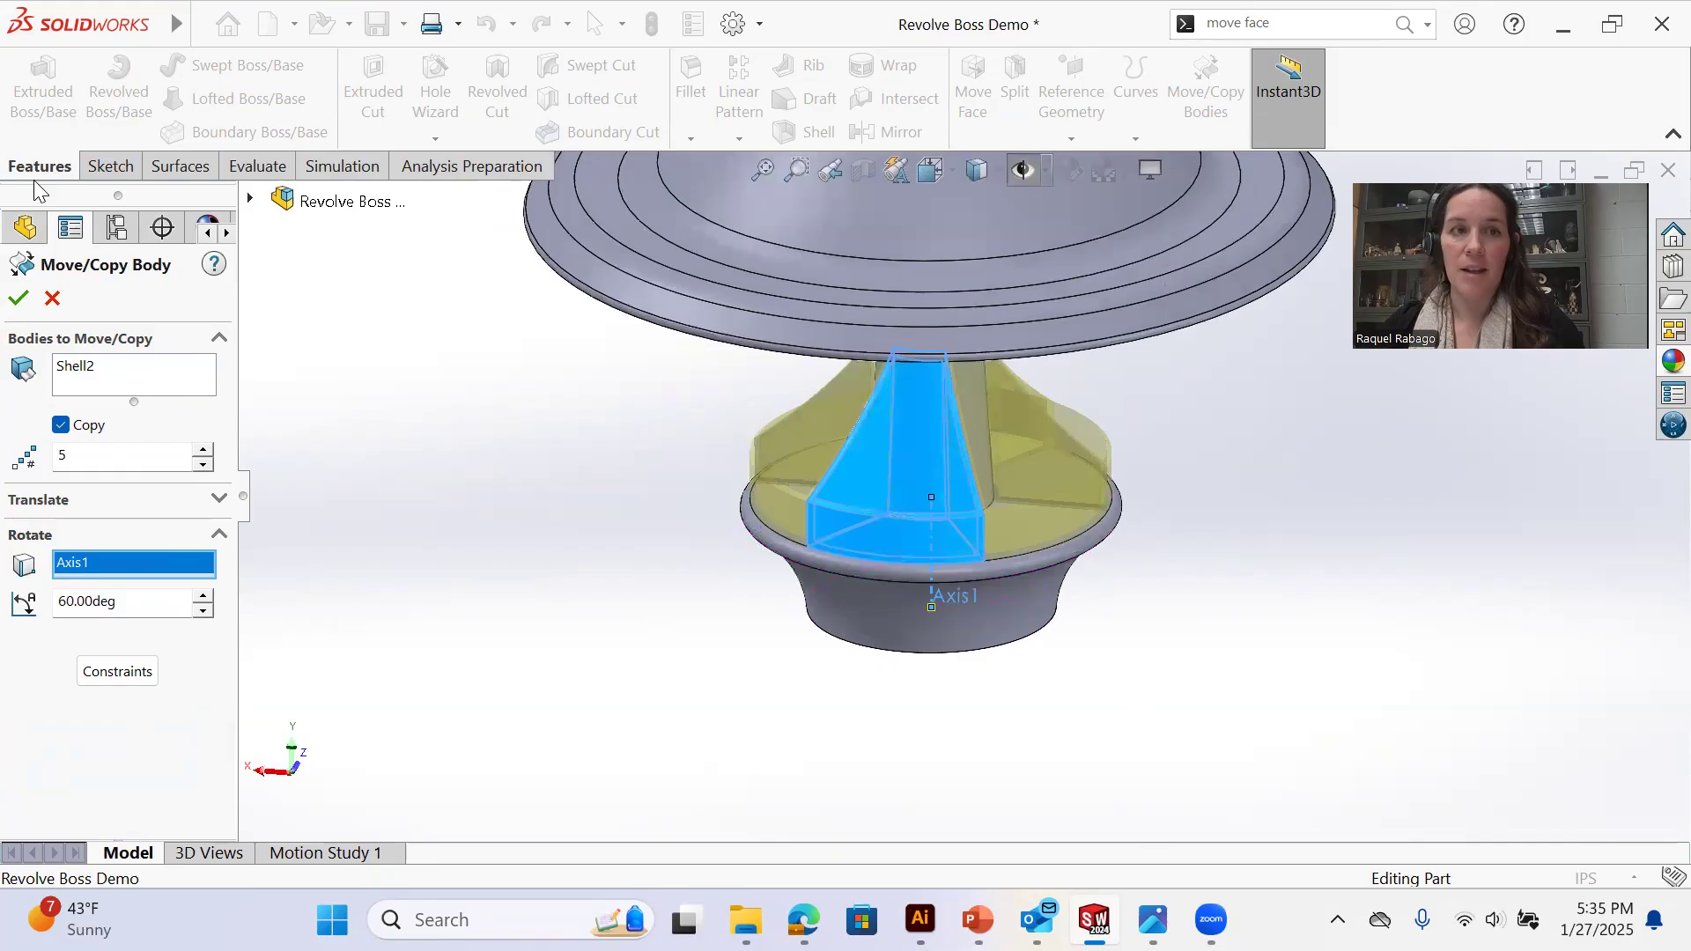
pyautogui.click(18, 297)
# Edit the wedge's body copy feature to a 120-degree rotation with two copies
pyautogui.moveTo(1054, 506); pyautogui.dragTo(1118, 538, button='middle')
pyautogui.moveTo(227, 708); pyautogui.dragTo(233, 779)
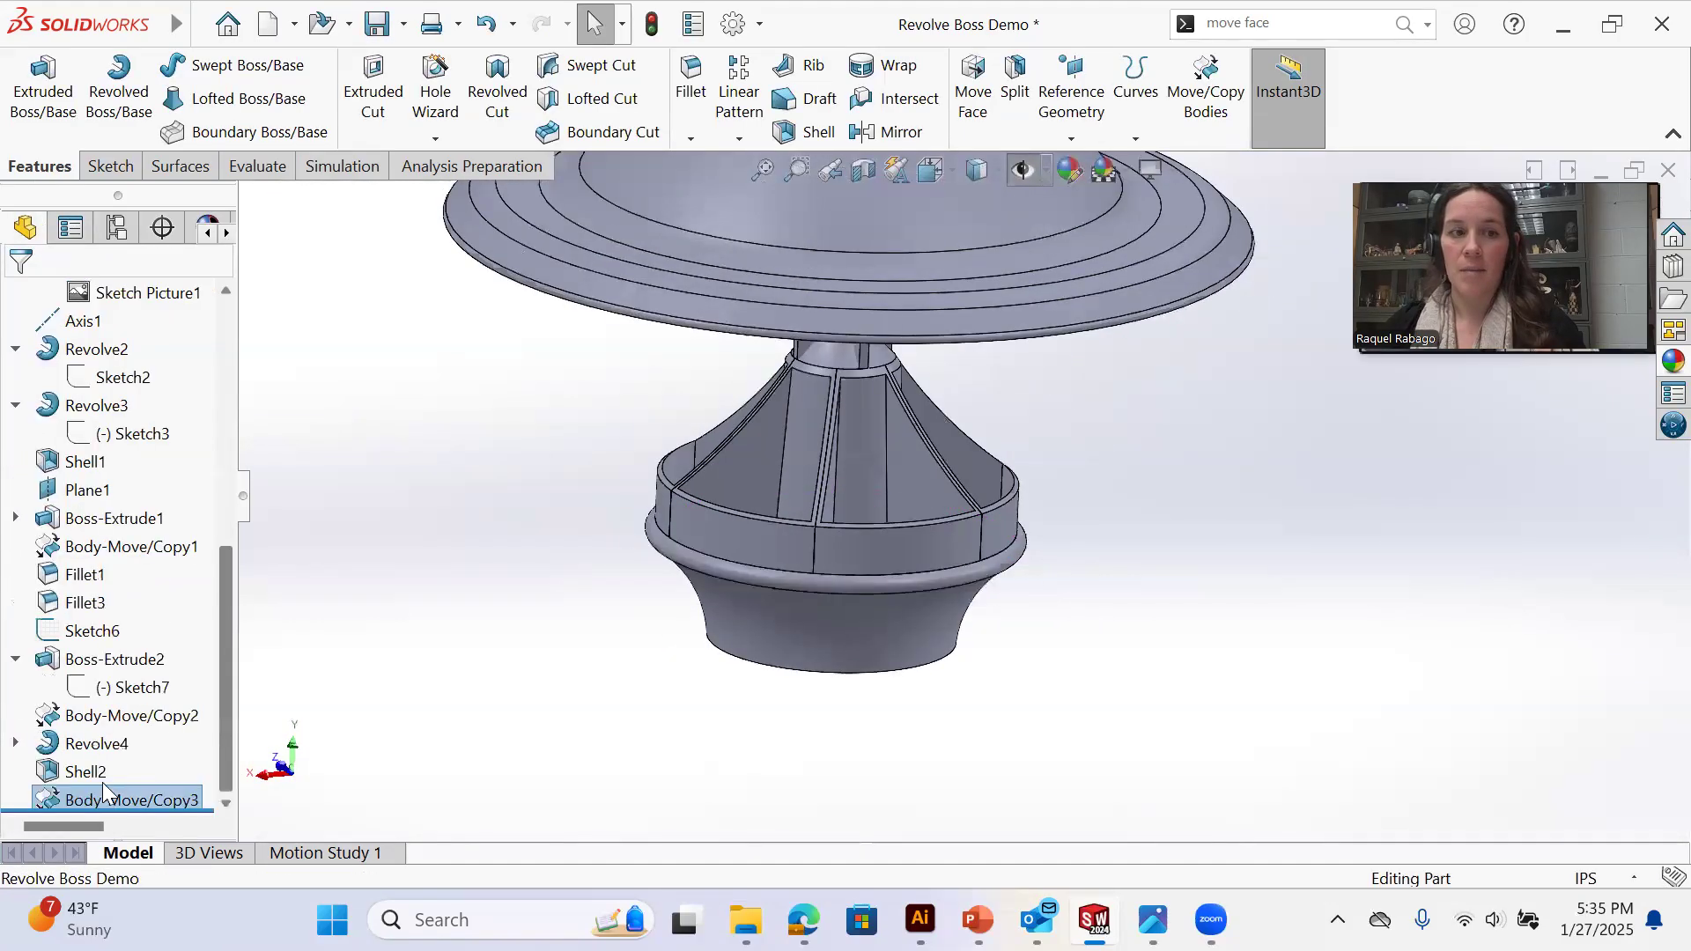
pyautogui.click(97, 792)
pyautogui.click(116, 723)
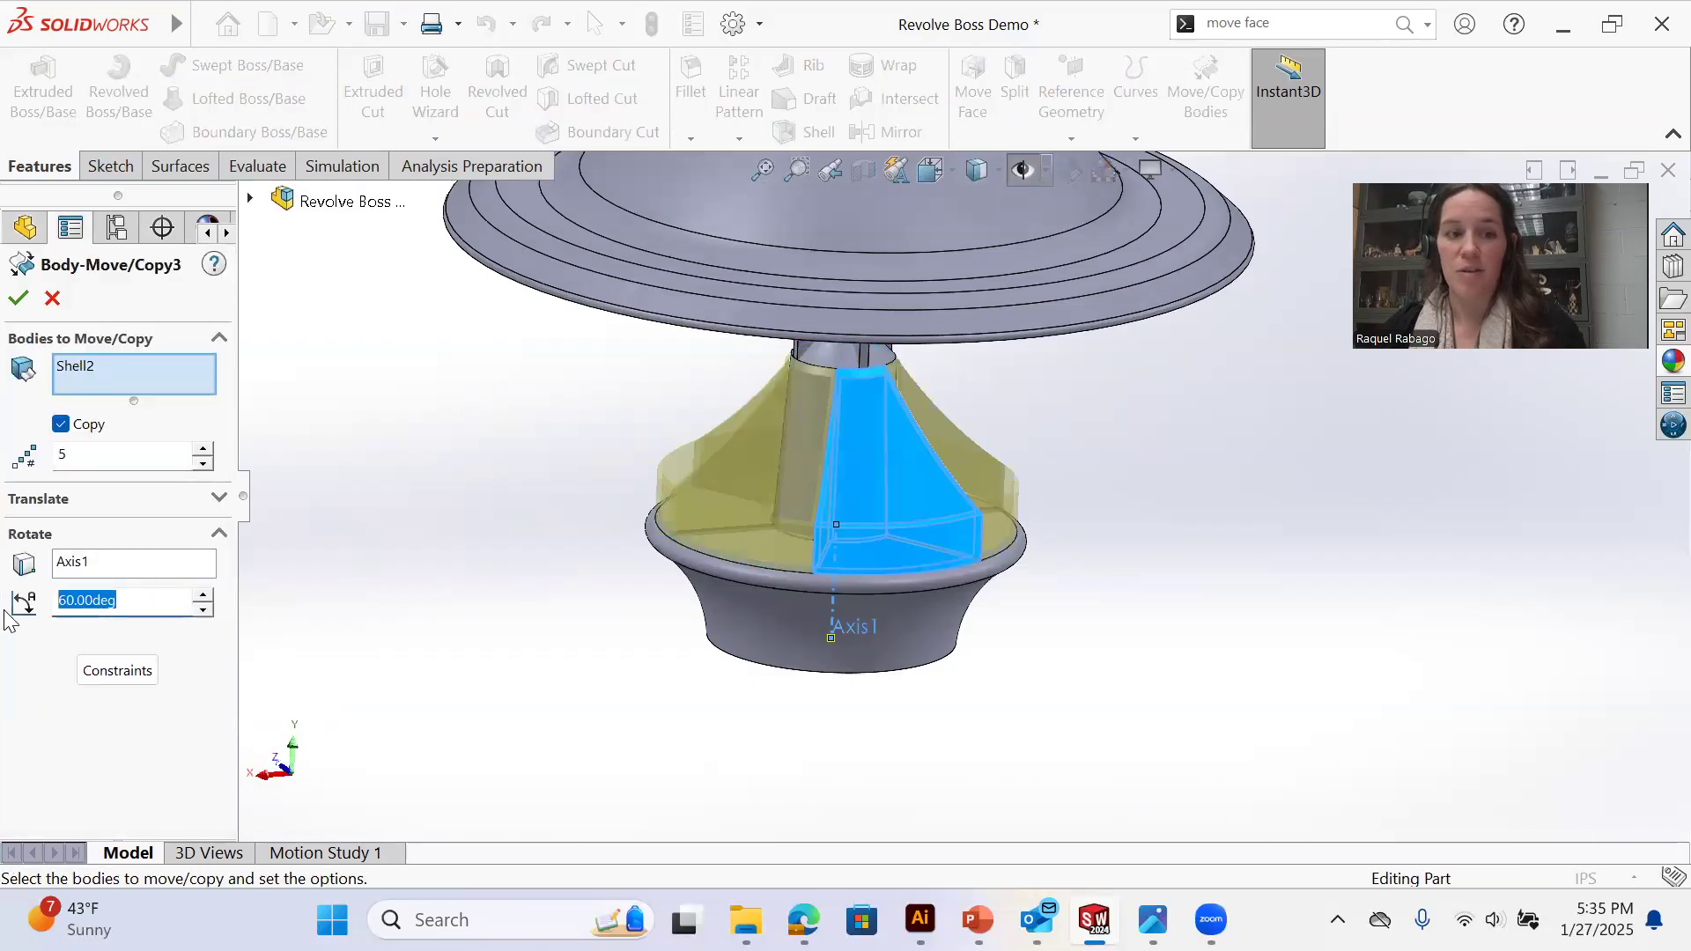
pyautogui.moveTo(113, 464); pyautogui.dragTo(10, 453)
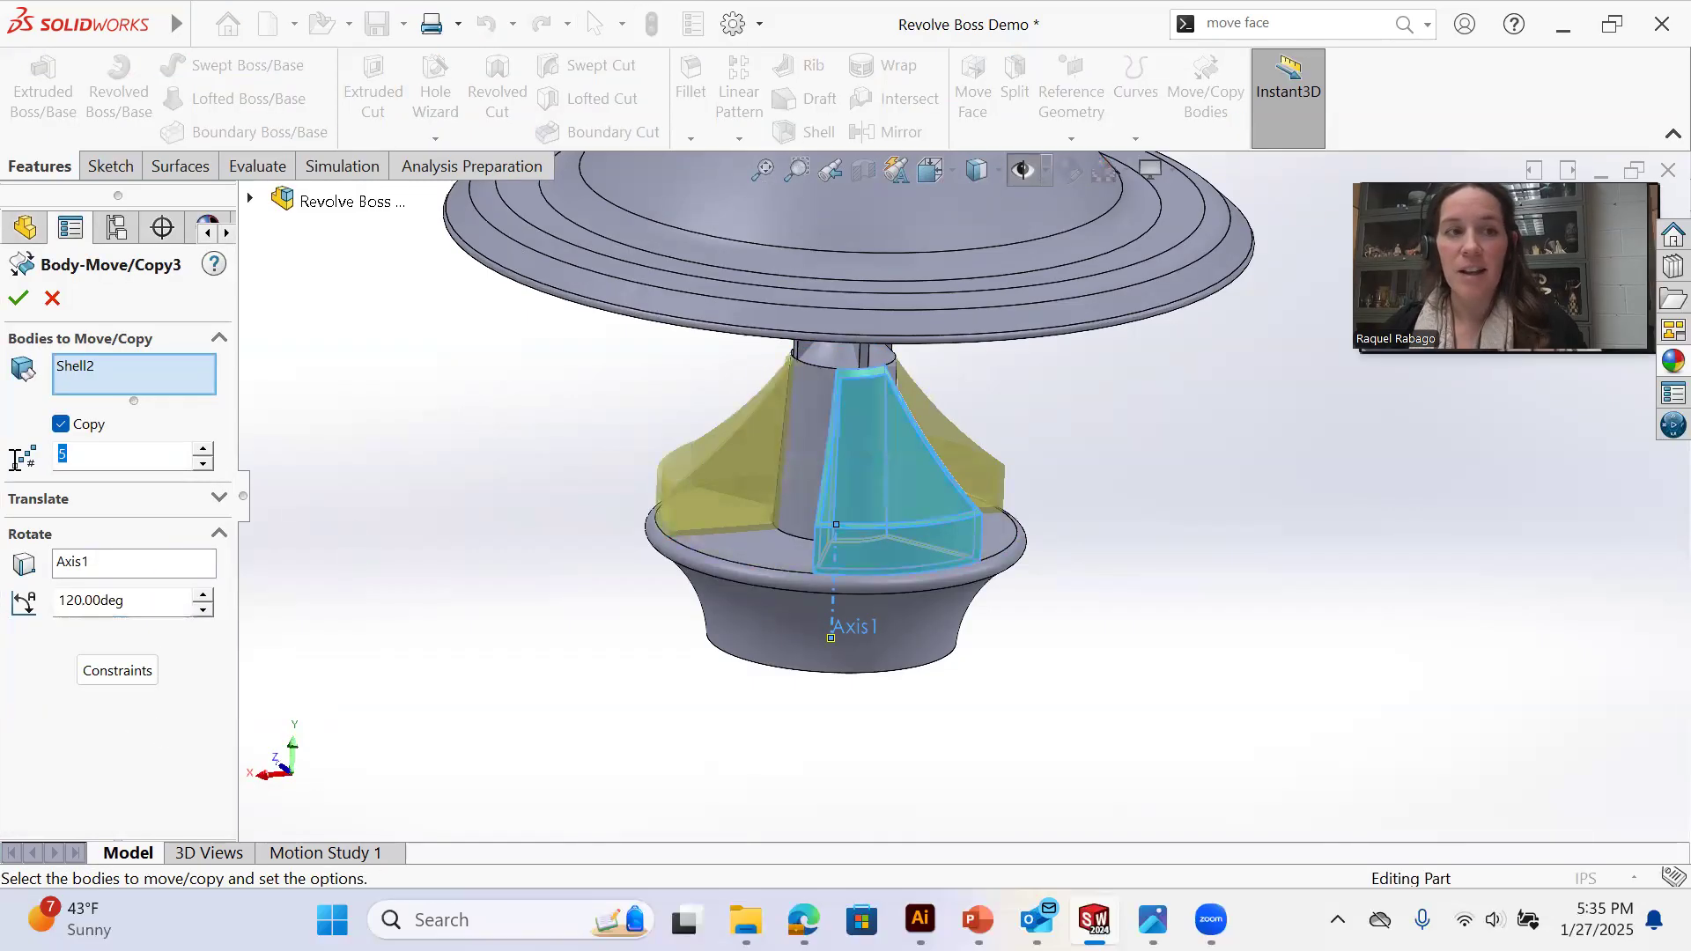
pyautogui.write('2')
pyautogui.moveTo(868, 517); pyautogui.dragTo(770, 587, button='middle')
pyautogui.click(19, 302)
# Group the shelled wedge and its two copies into a new solid bodies folder named Bins
pyautogui.scroll(5, 990, 542)
pyautogui.moveTo(990, 543); pyautogui.dragTo(1019, 581, button='middle')
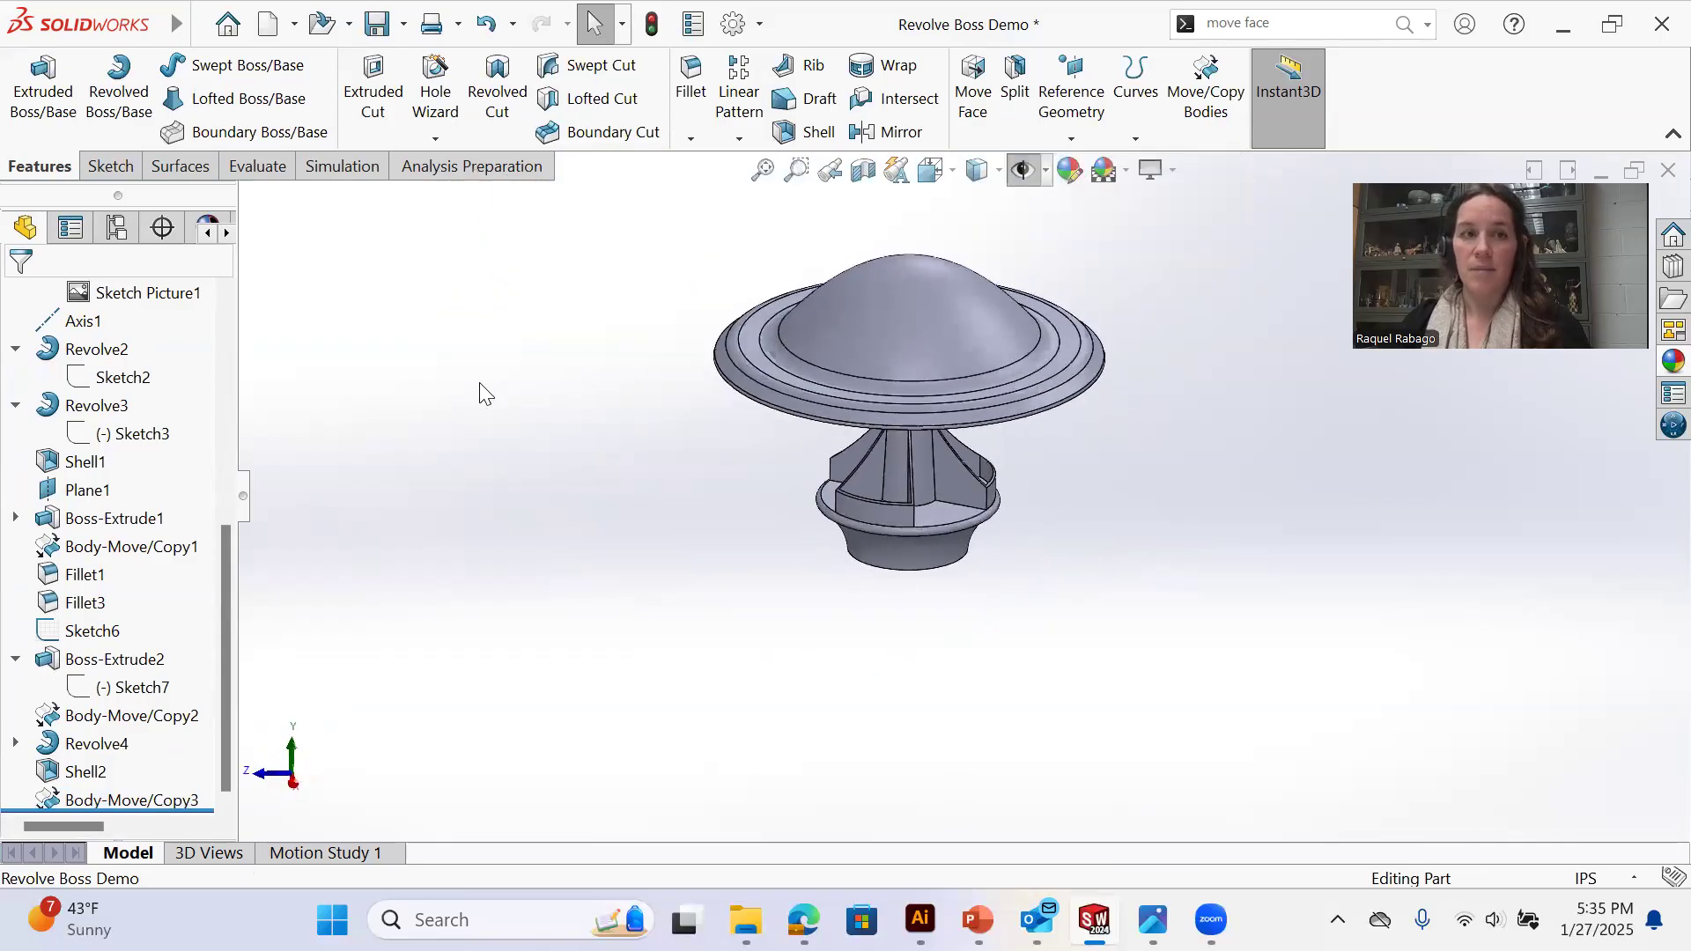
pyautogui.moveTo(227, 534); pyautogui.dragTo(231, 304)
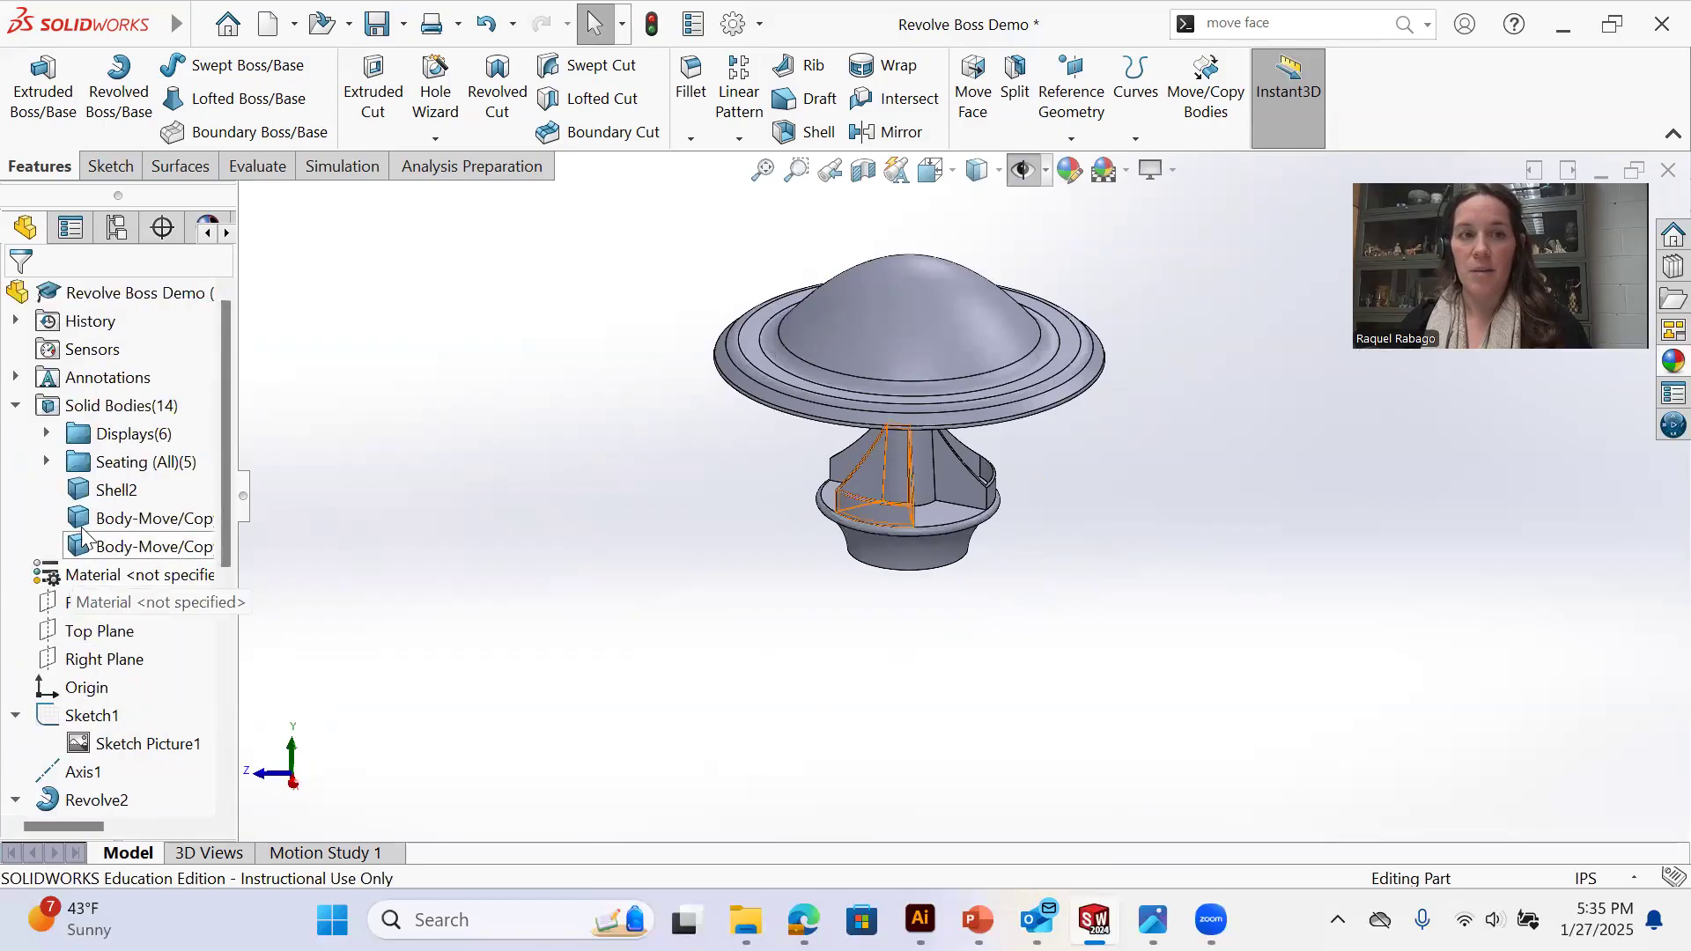
pyautogui.click(110, 490)
pyautogui.keyDown('shift'); pyautogui.click(121, 546); pyautogui.keyUp('shift')
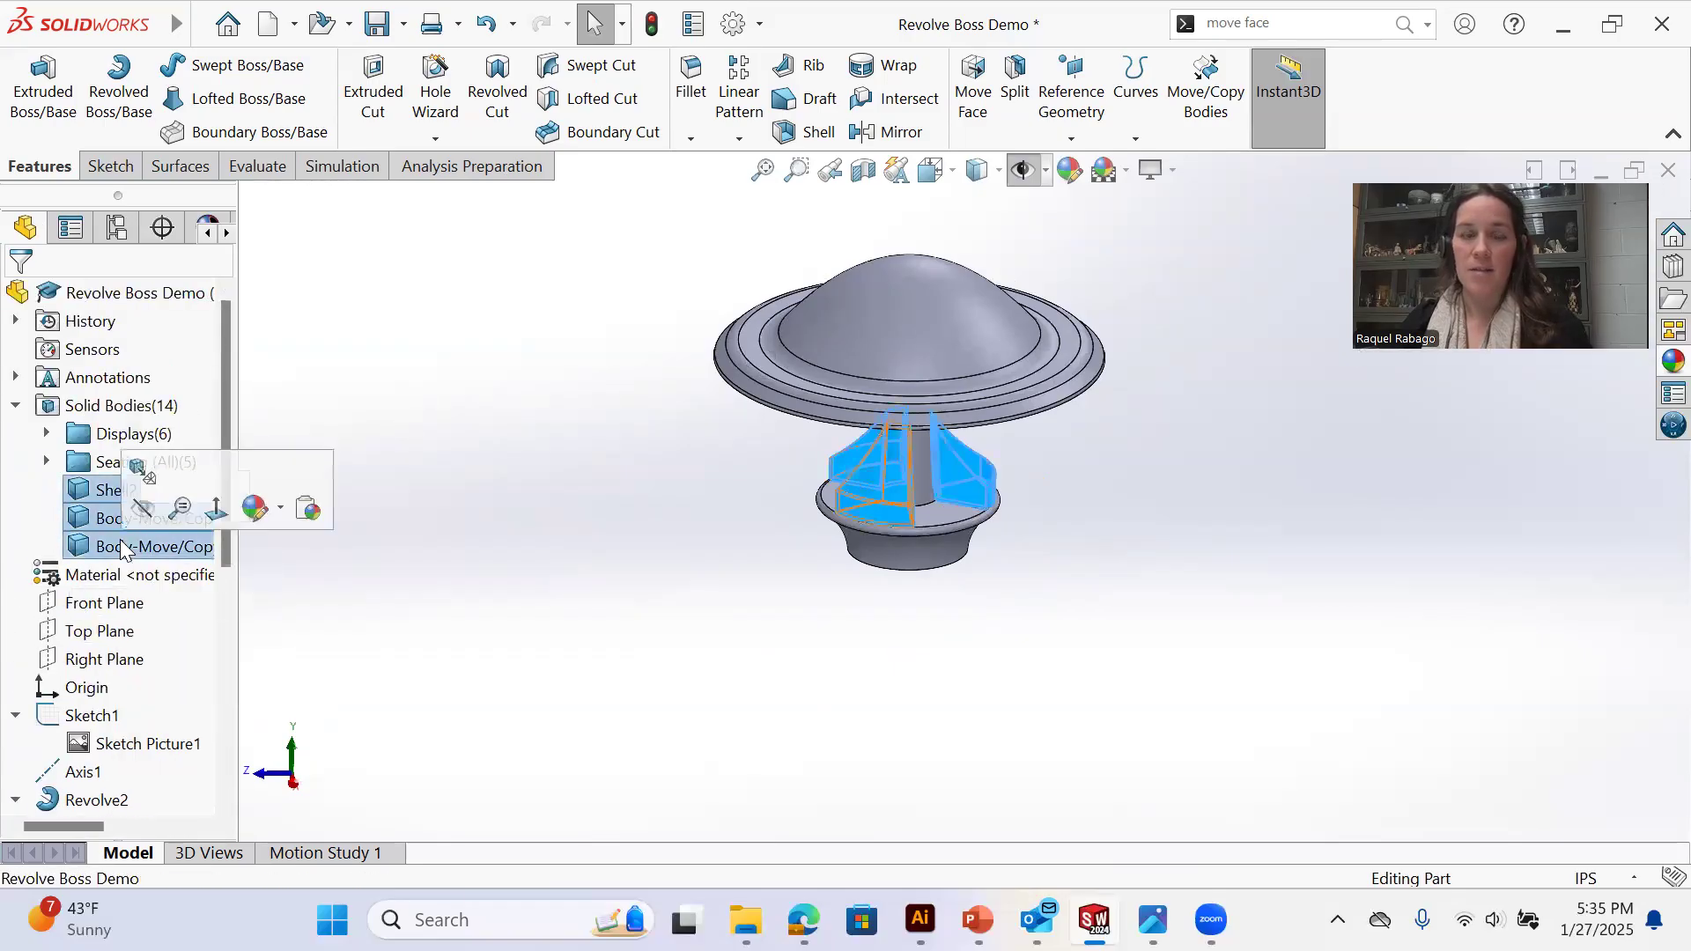
pyautogui.rightClick(129, 549)
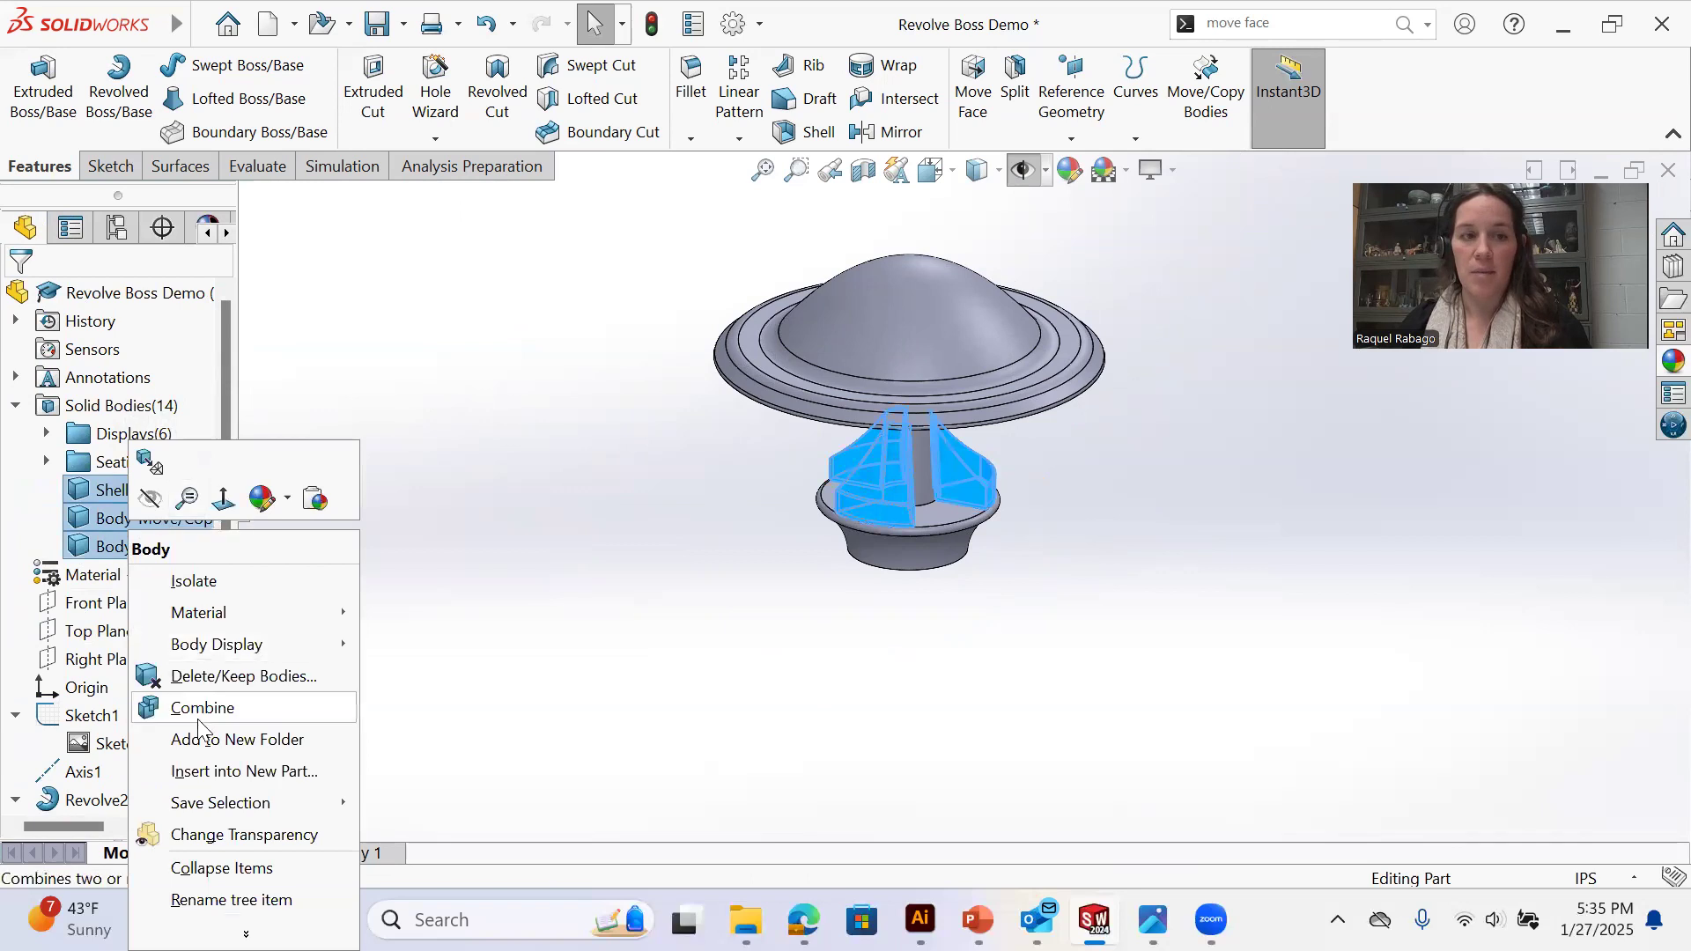
pyautogui.click(237, 739)
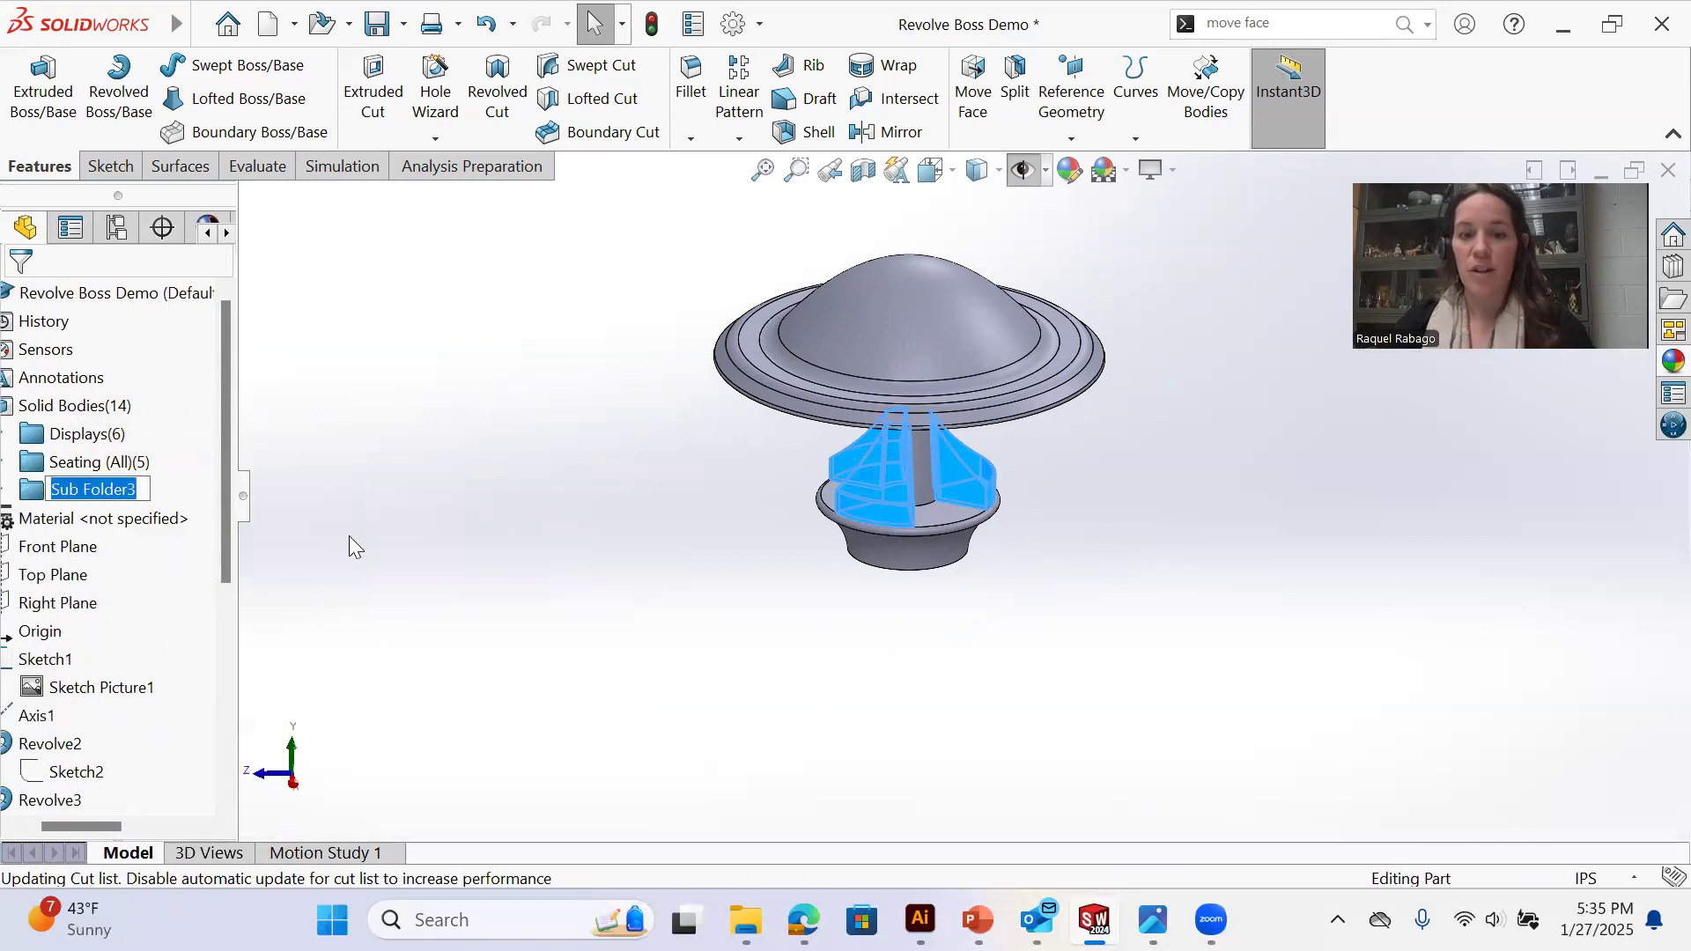
pyautogui.write('Bins')
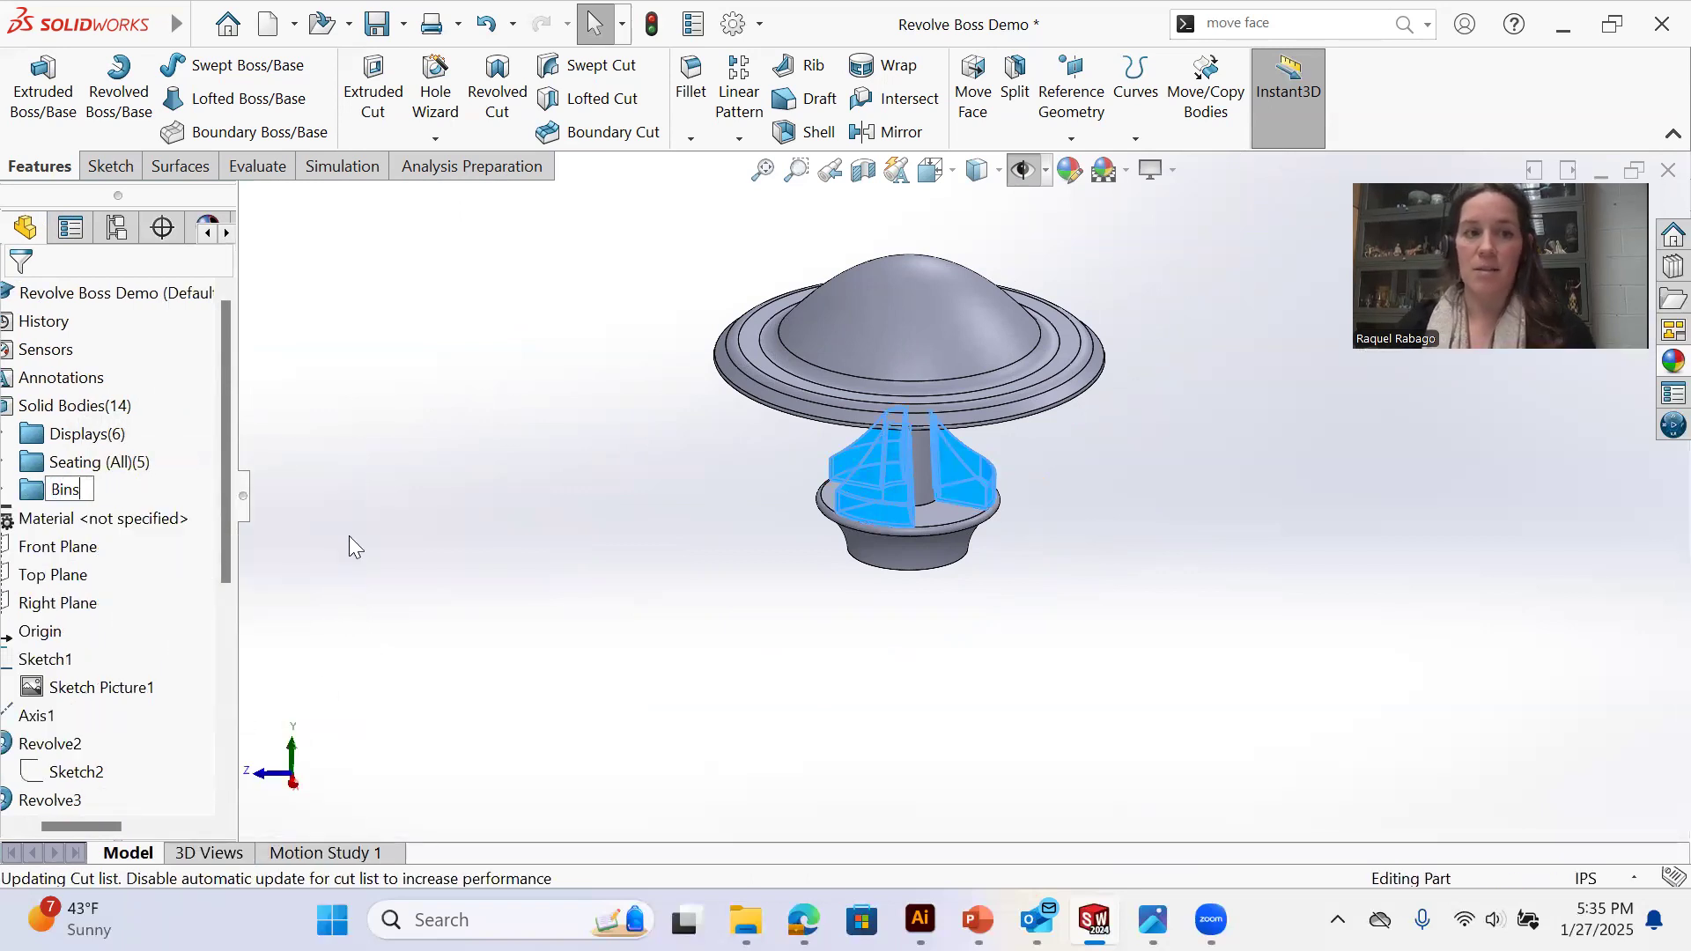
# Confirm the Bins folder name and save the part
pyautogui.press('Return')
pyautogui.hotkey('ctrl', 's')
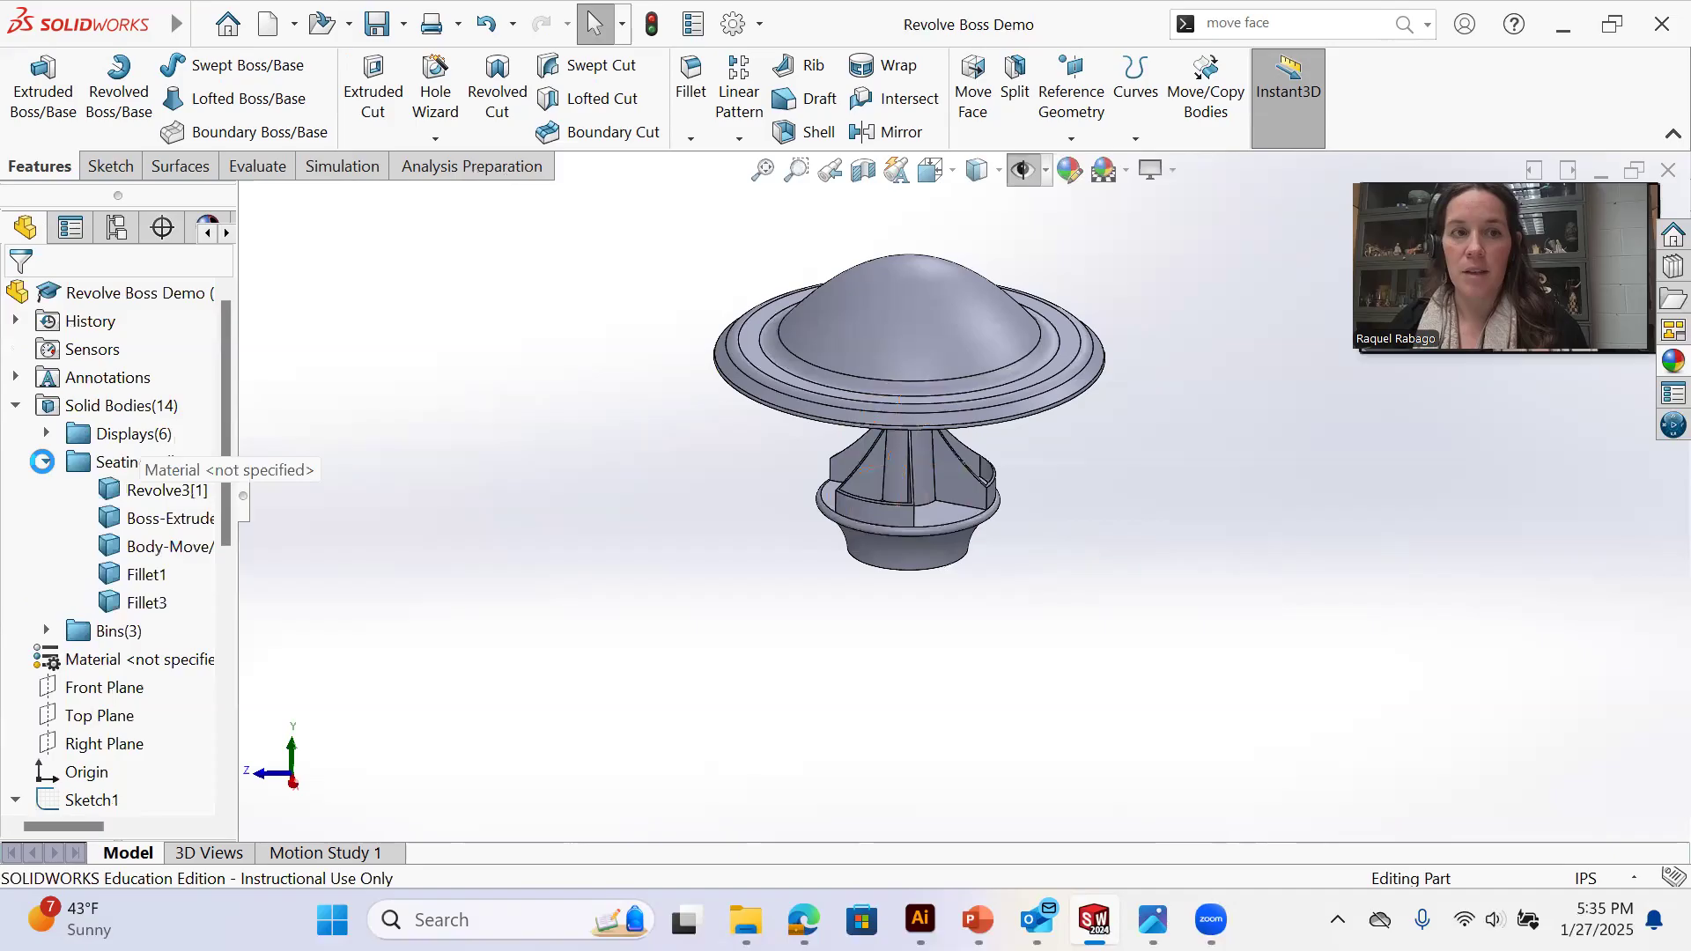
pyautogui.click(155, 435)
pyautogui.moveTo(597, 499); pyautogui.dragTo(615, 546, button='middle')
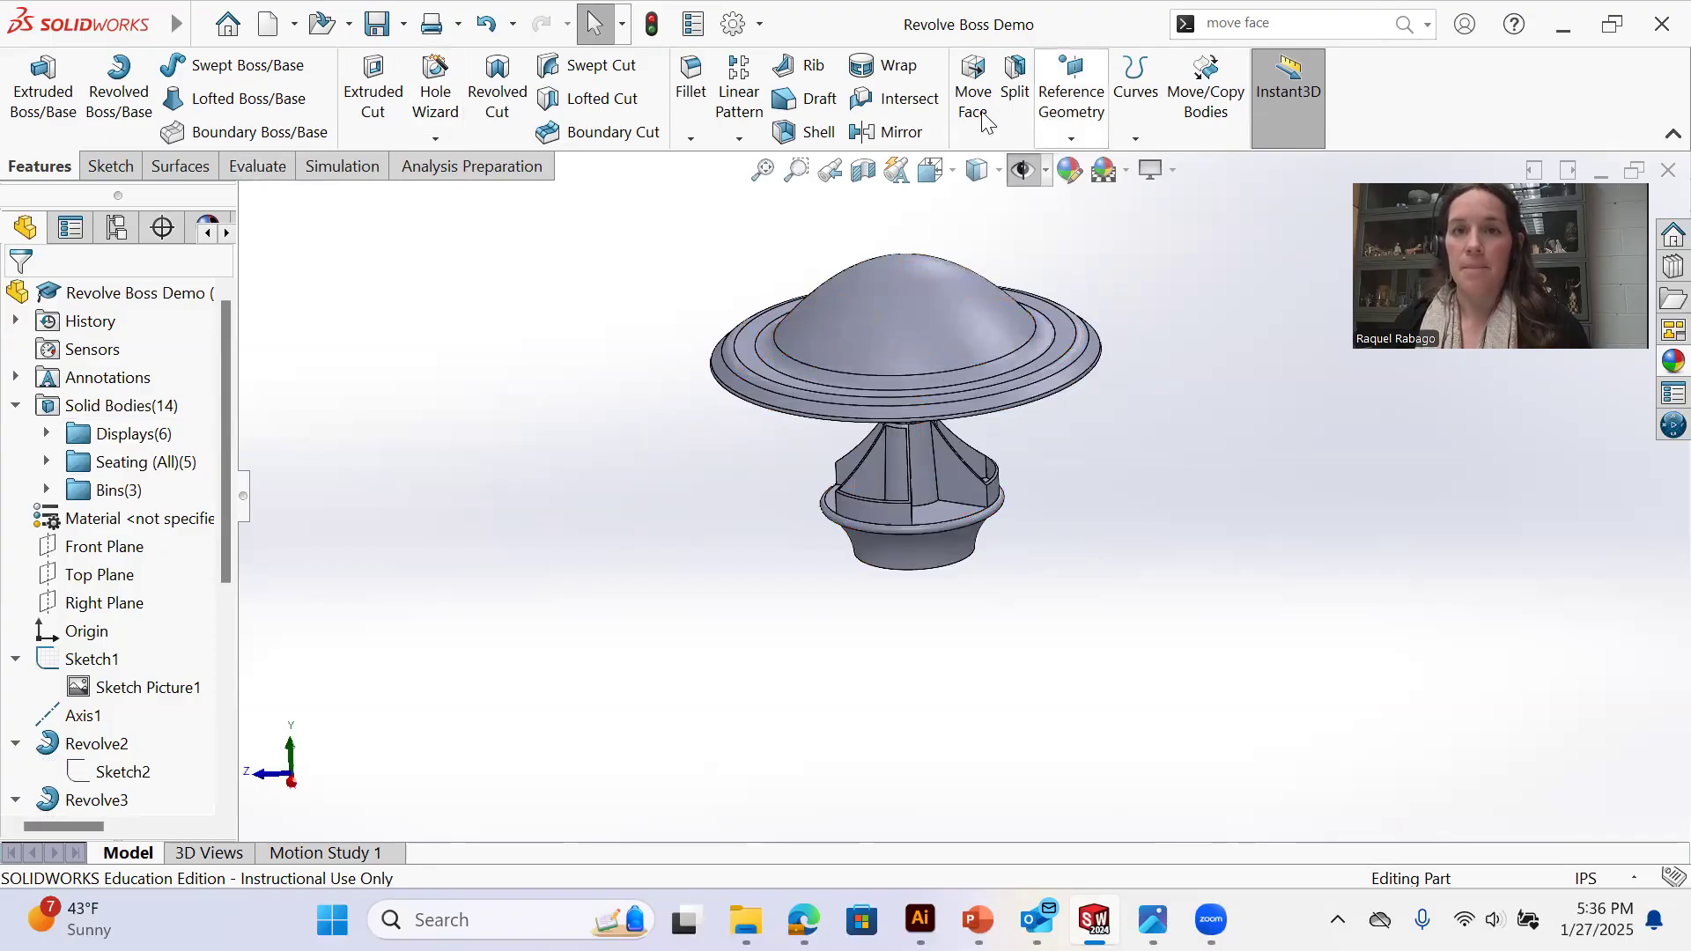
# Start a Move/Copy Body operation with one copy and select the kiosk's canopy, column and base bodies
pyautogui.click(1216, 110)
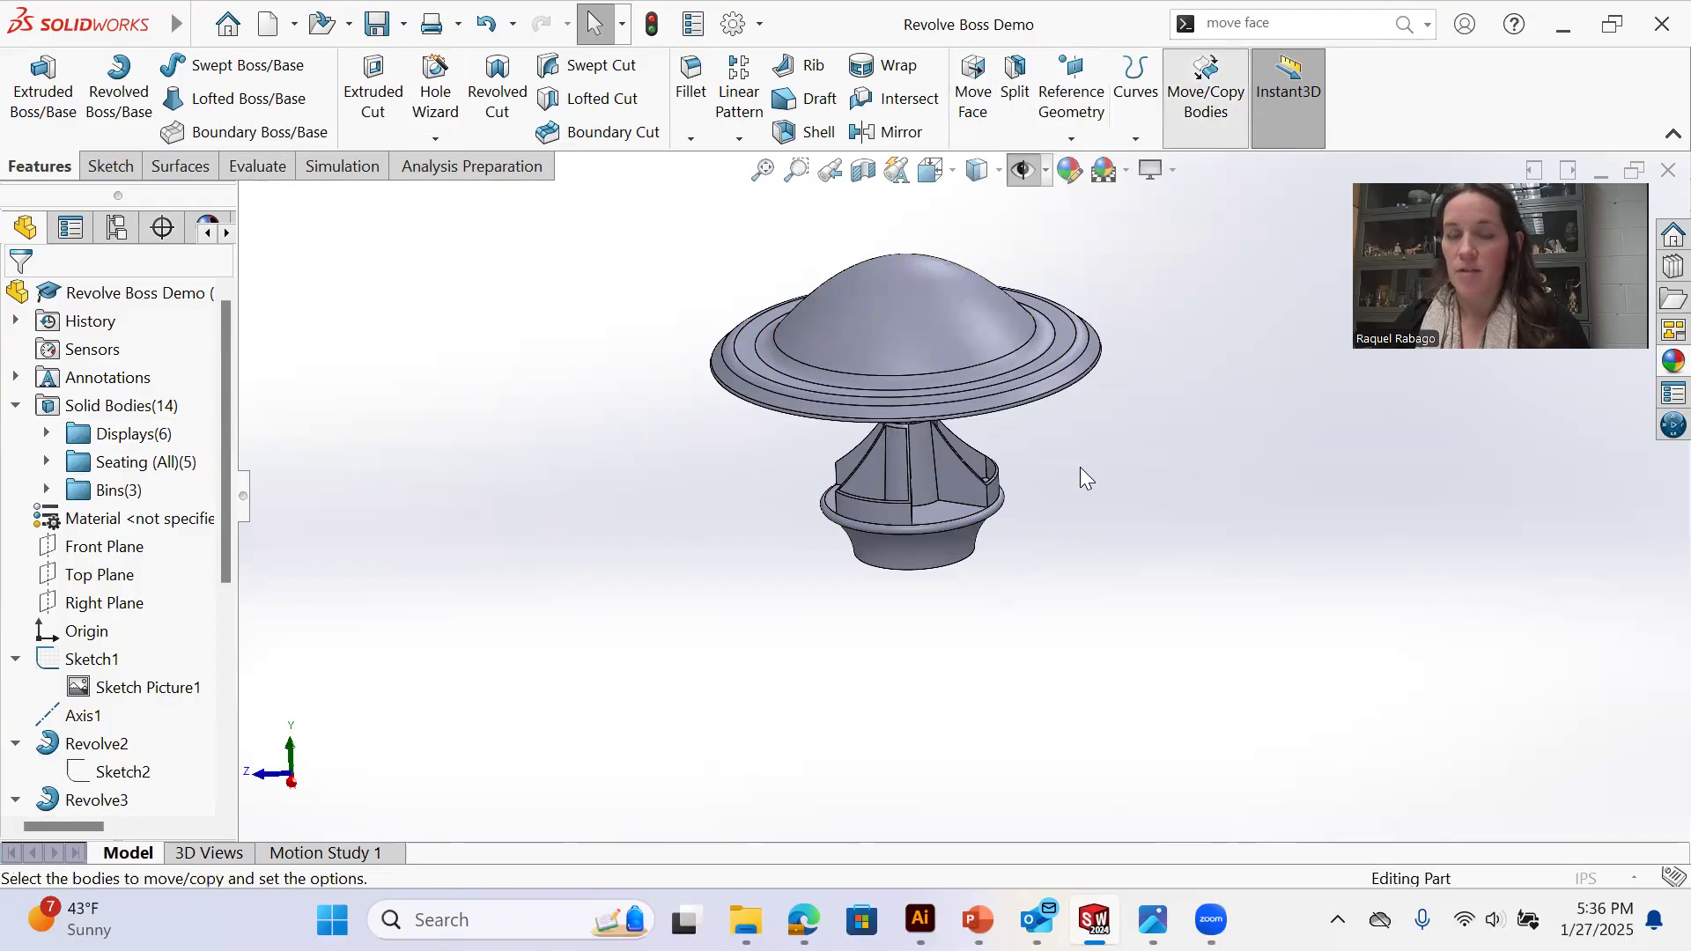
pyautogui.moveTo(1012, 366); pyautogui.dragTo(1030, 372, button='middle')
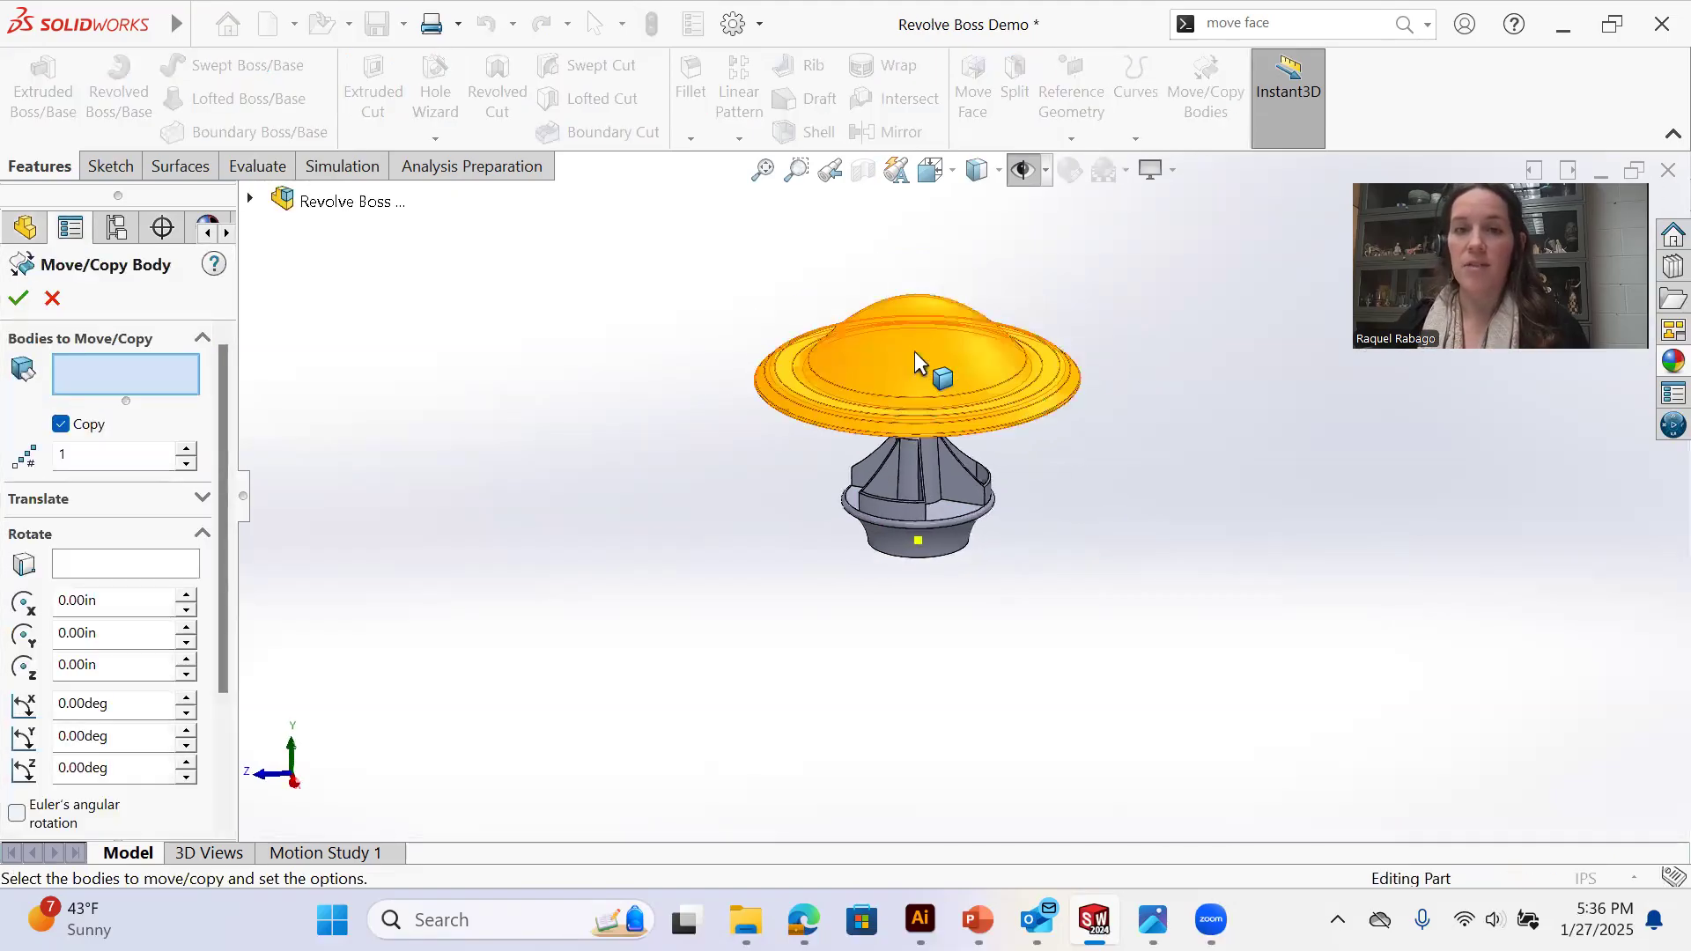
pyautogui.scroll(-1, 933, 320)
pyautogui.moveTo(227, 427); pyautogui.dragTo(255, 393)
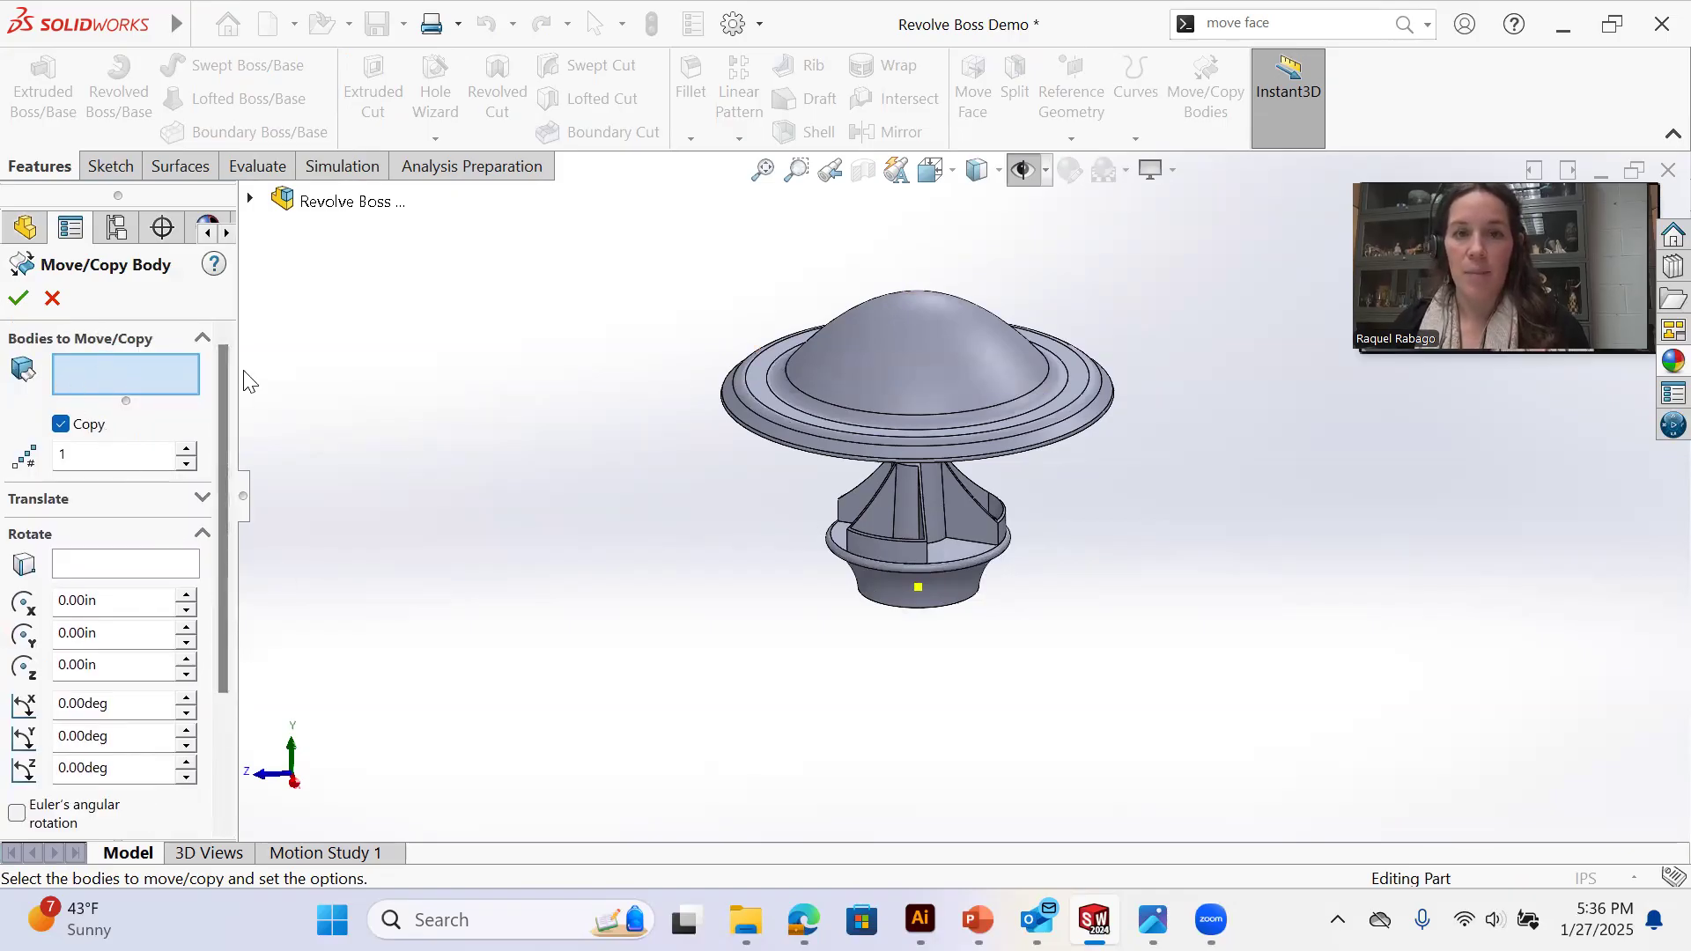
pyautogui.click(925, 474)
pyautogui.click(955, 553)
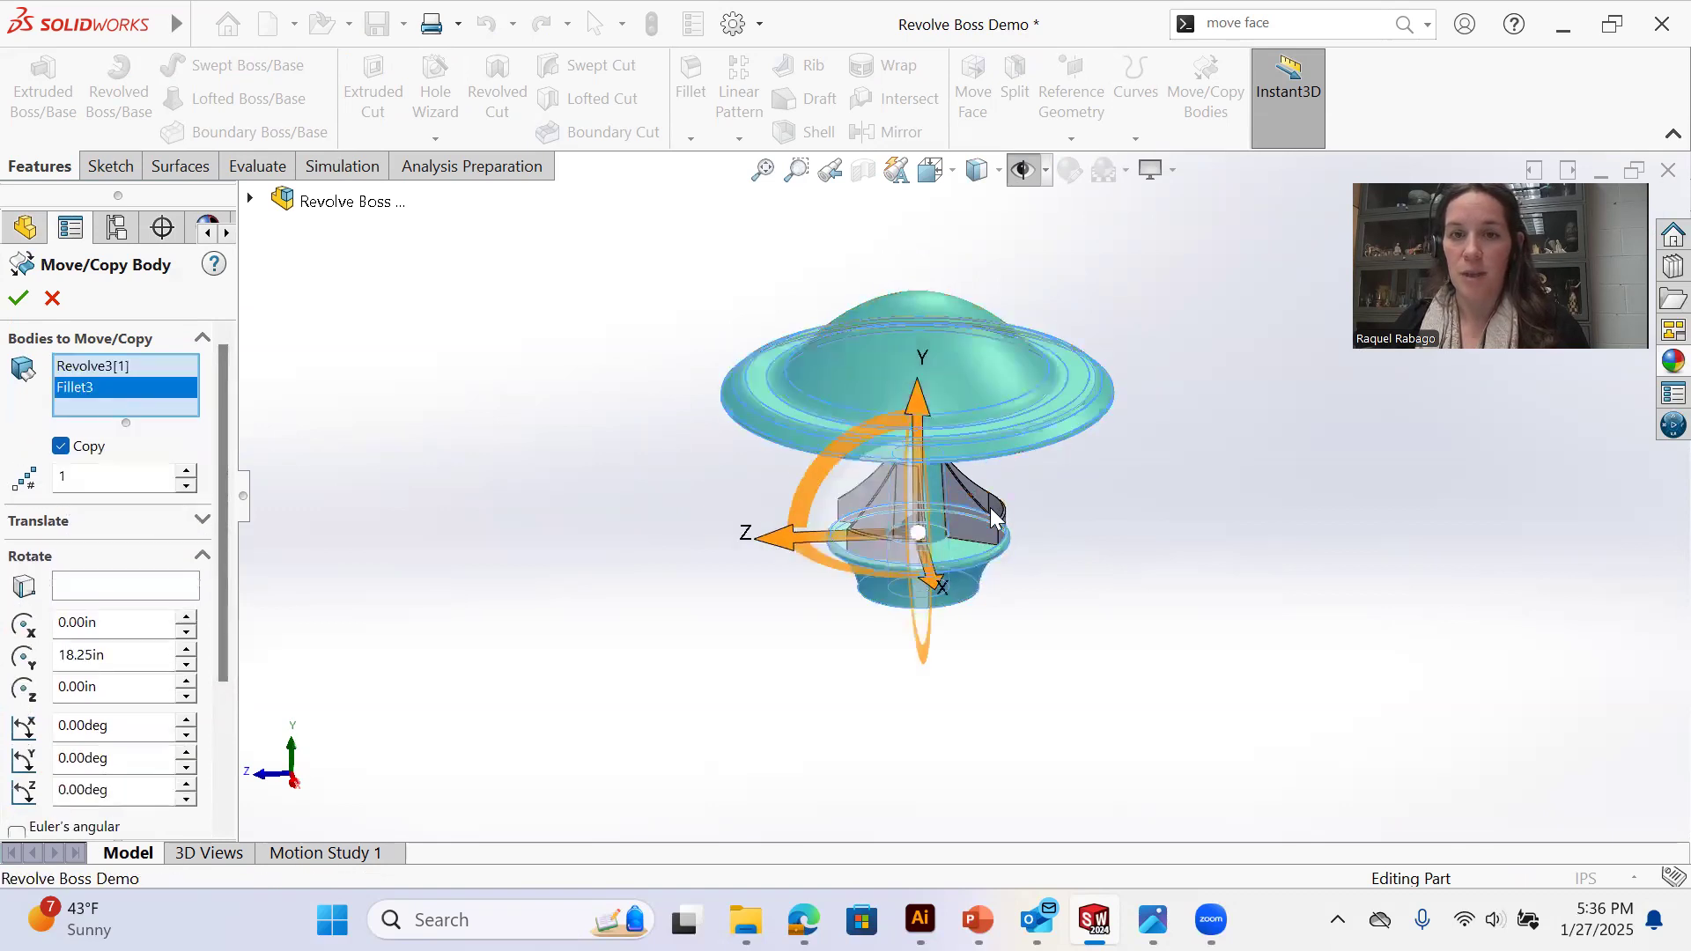
pyautogui.click(980, 437)
# Add the Boss-Extrude1 and Body-Move/Copy1 bodies under the canopy to the bodies being copied
pyautogui.moveTo(948, 460); pyautogui.dragTo(1061, 503, button='middle')
pyautogui.scroll(-3, 971, 442)
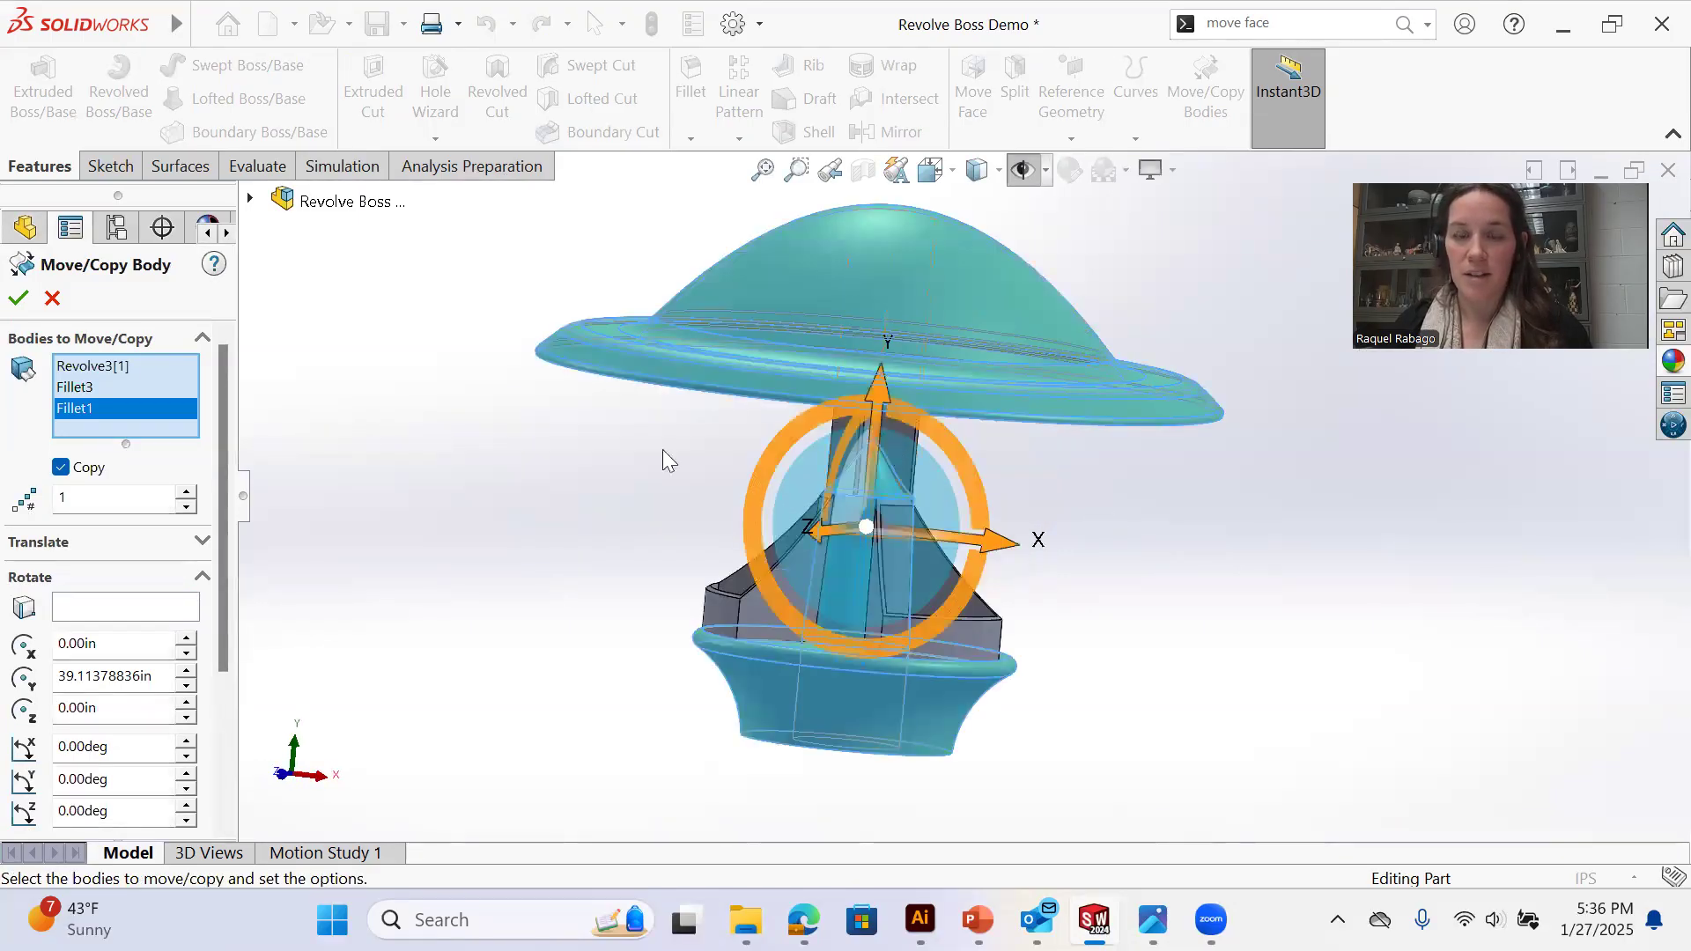
pyautogui.scroll(-3, 881, 410)
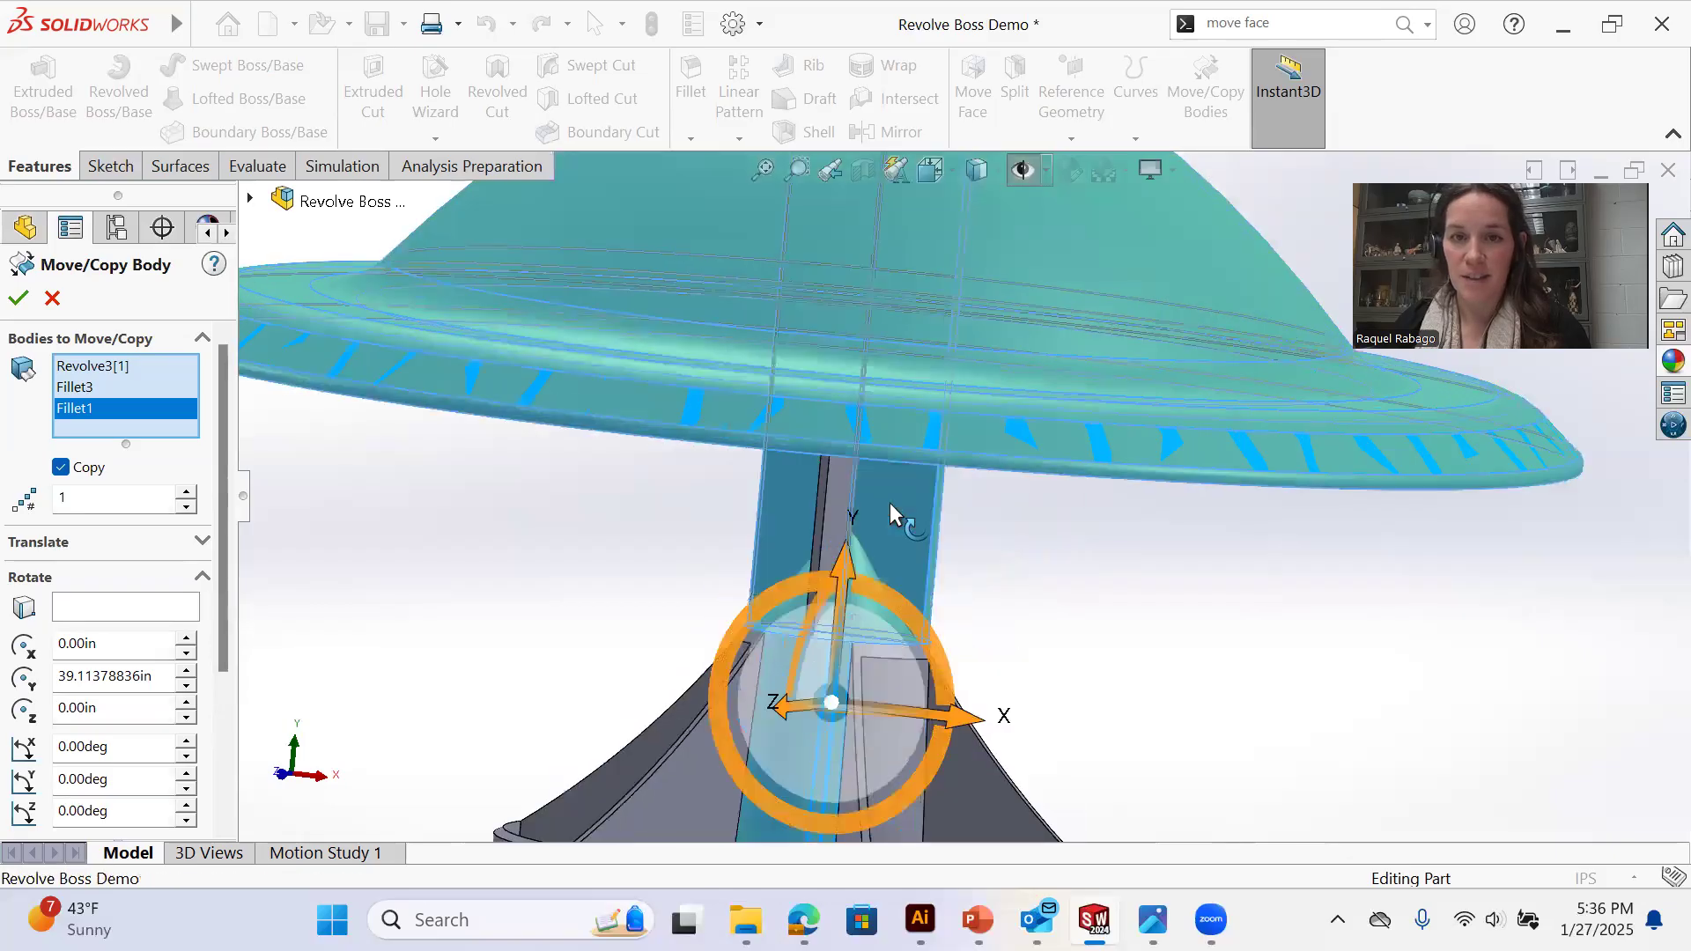
pyautogui.click(824, 475)
pyautogui.scroll(-3, 830, 467)
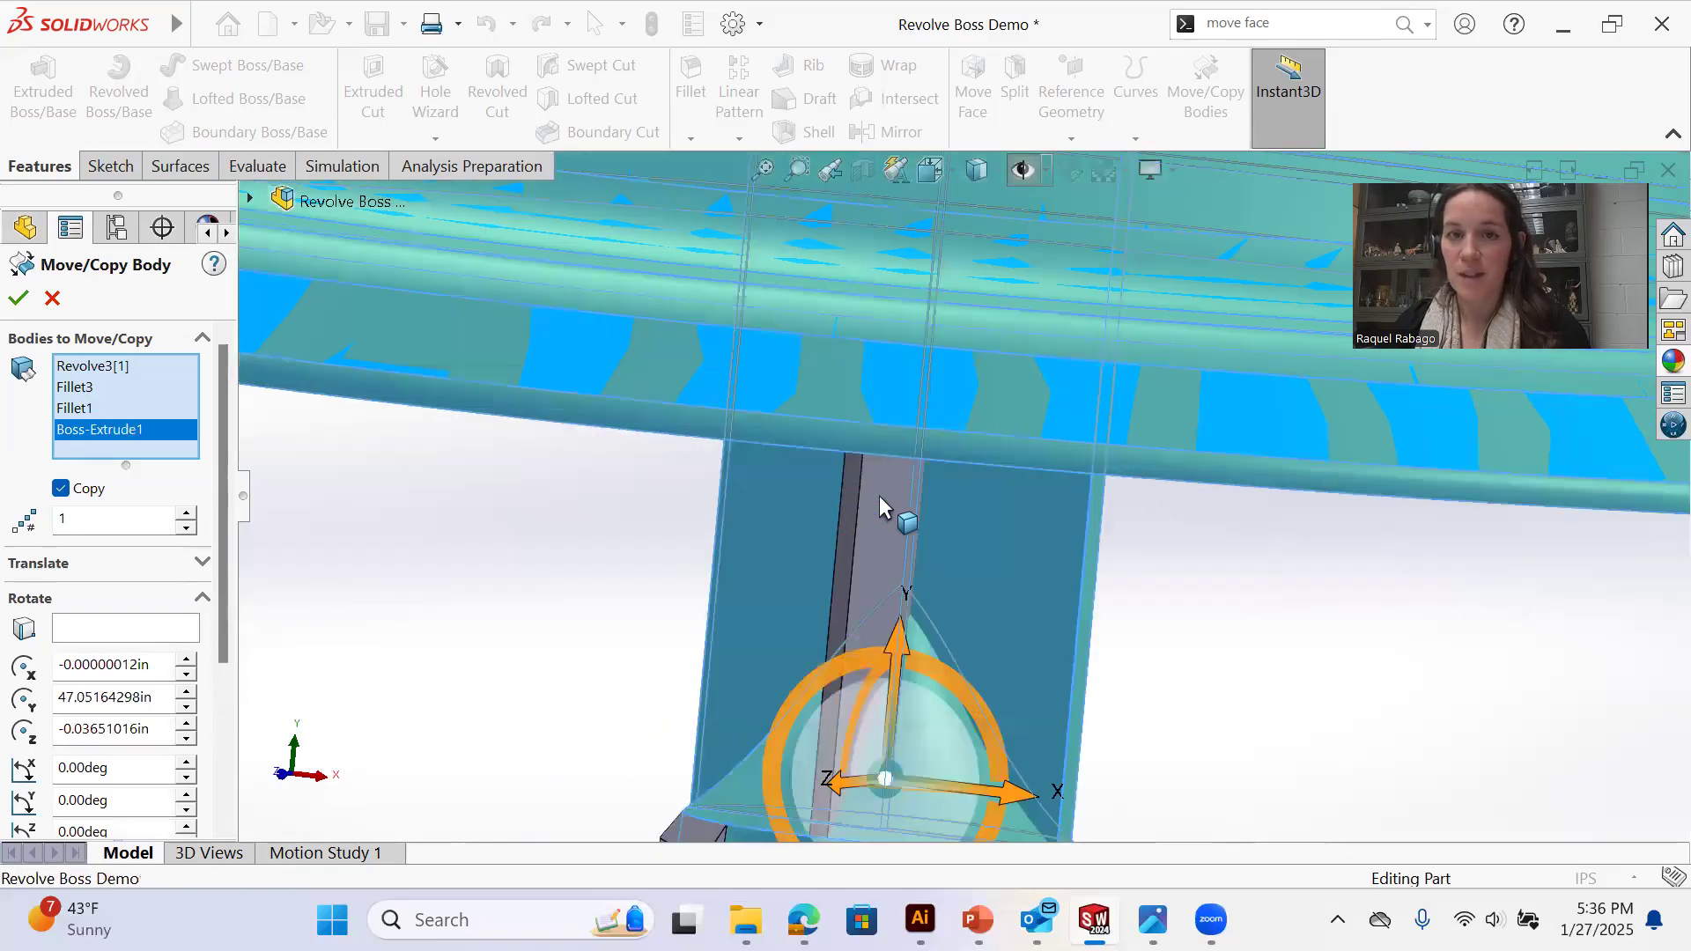
pyautogui.click(810, 552)
pyautogui.scroll(2, 846, 554)
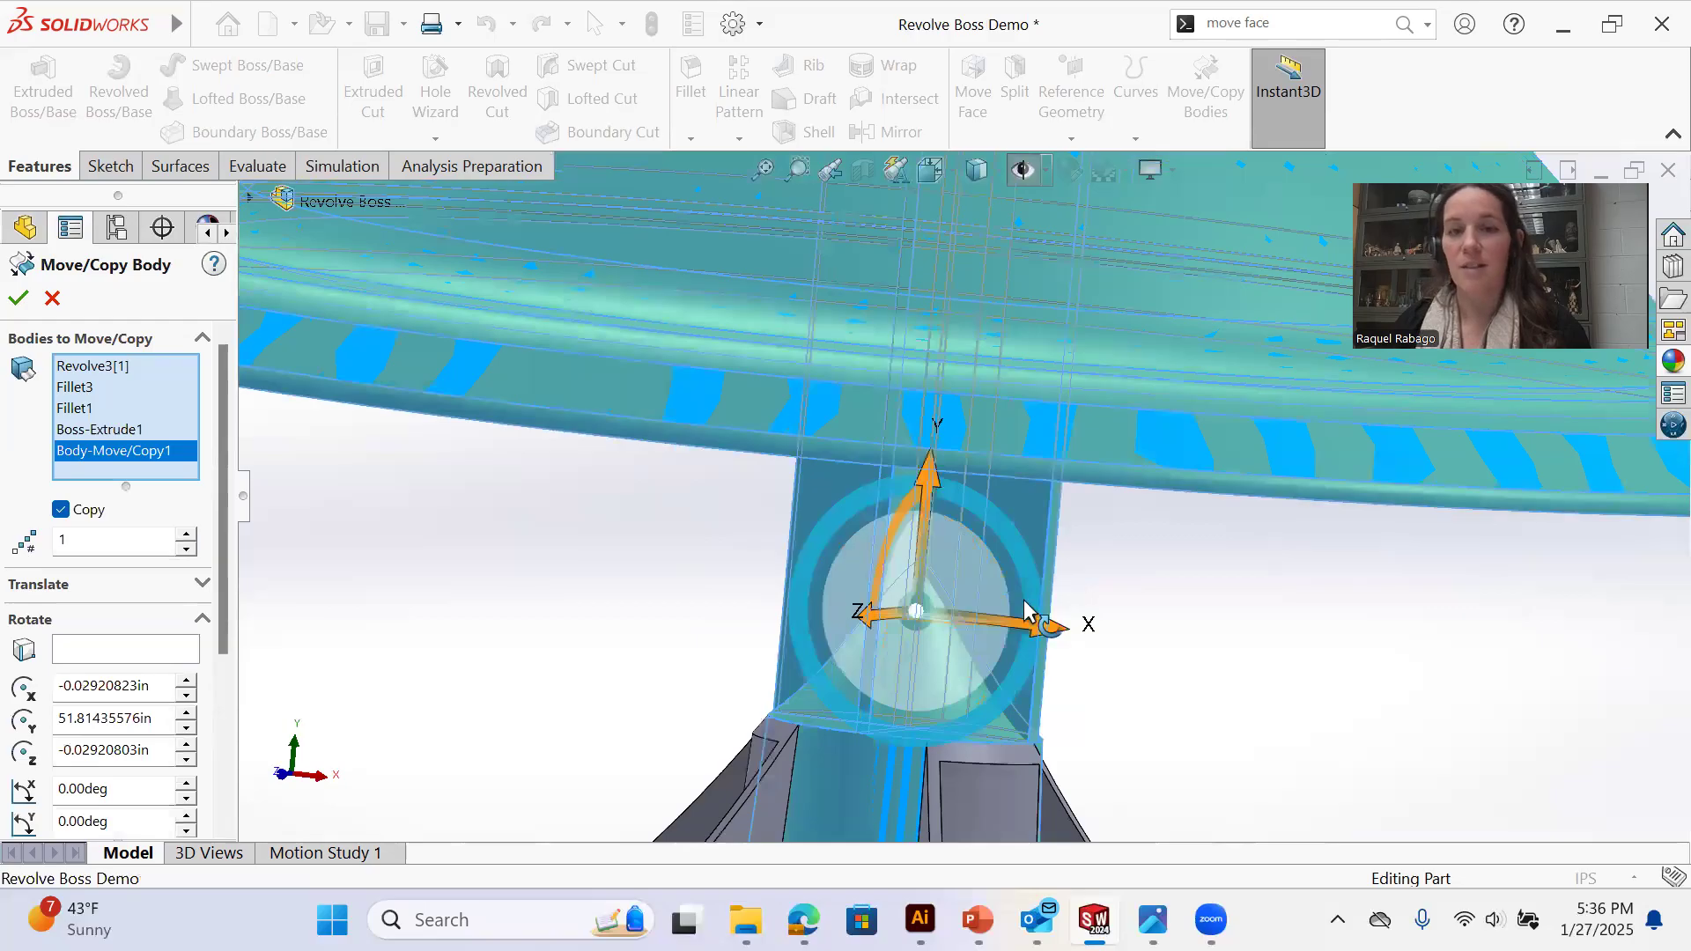
pyautogui.scroll(4, 1024, 600)
pyautogui.moveTo(993, 612); pyautogui.dragTo(1057, 595, button='middle')
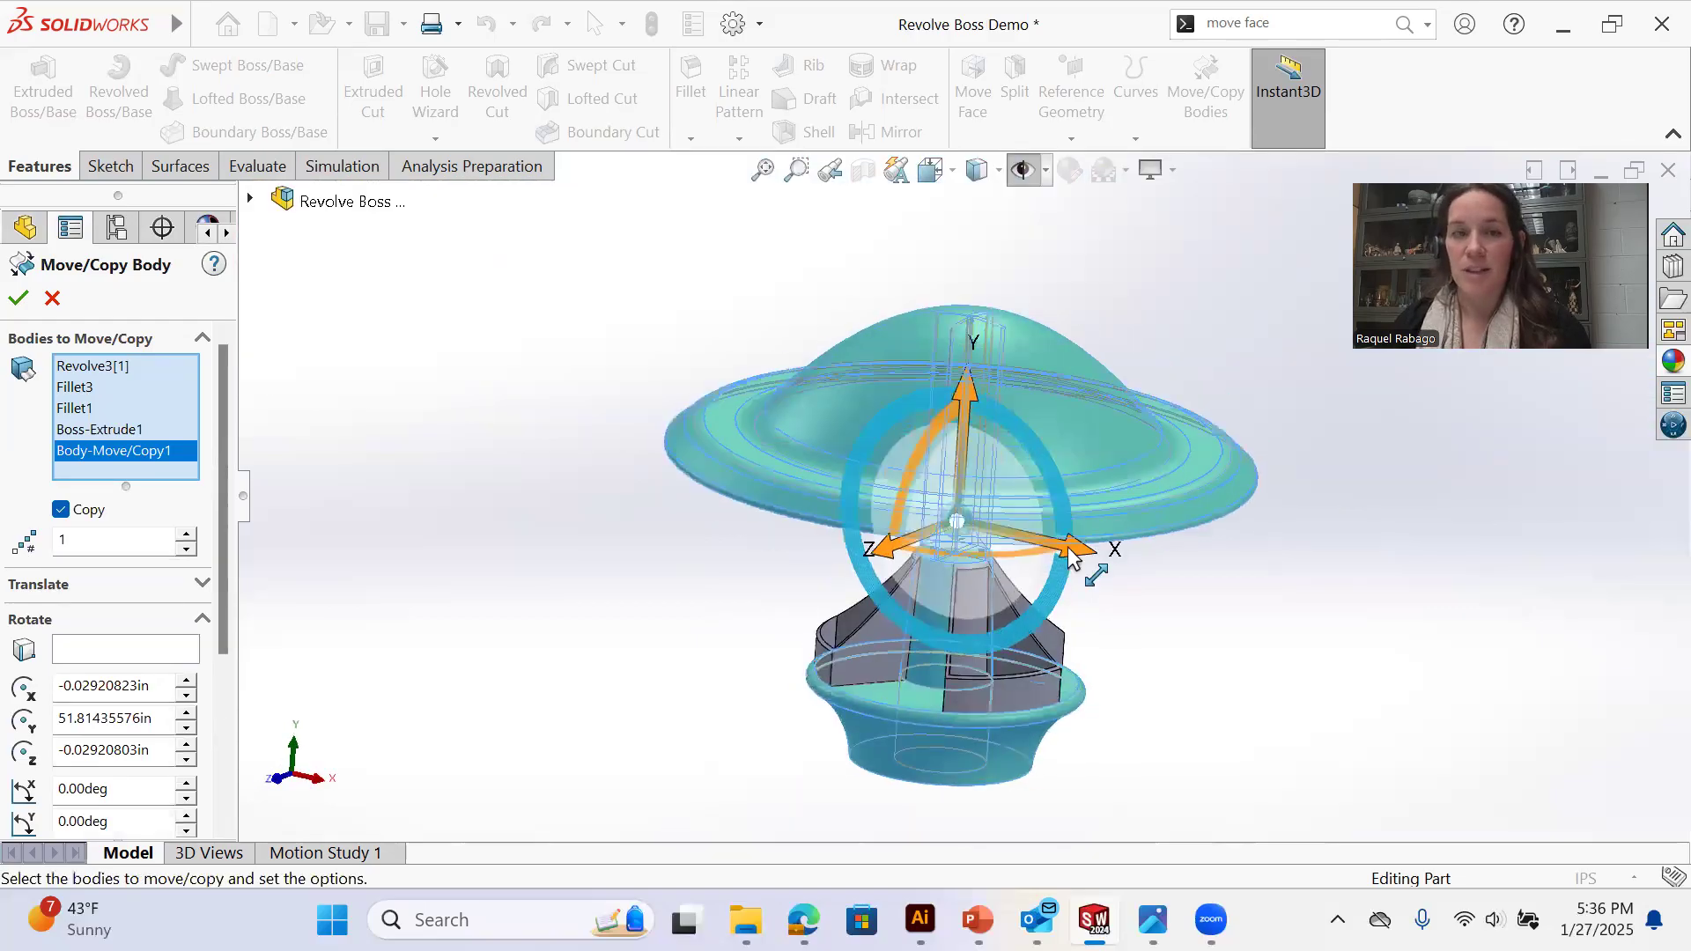
# Place the kiosk copy beside the original, offset about 99.4 in along X and 89.9 in along Z
pyautogui.moveTo(894, 488); pyautogui.dragTo(692, 485)
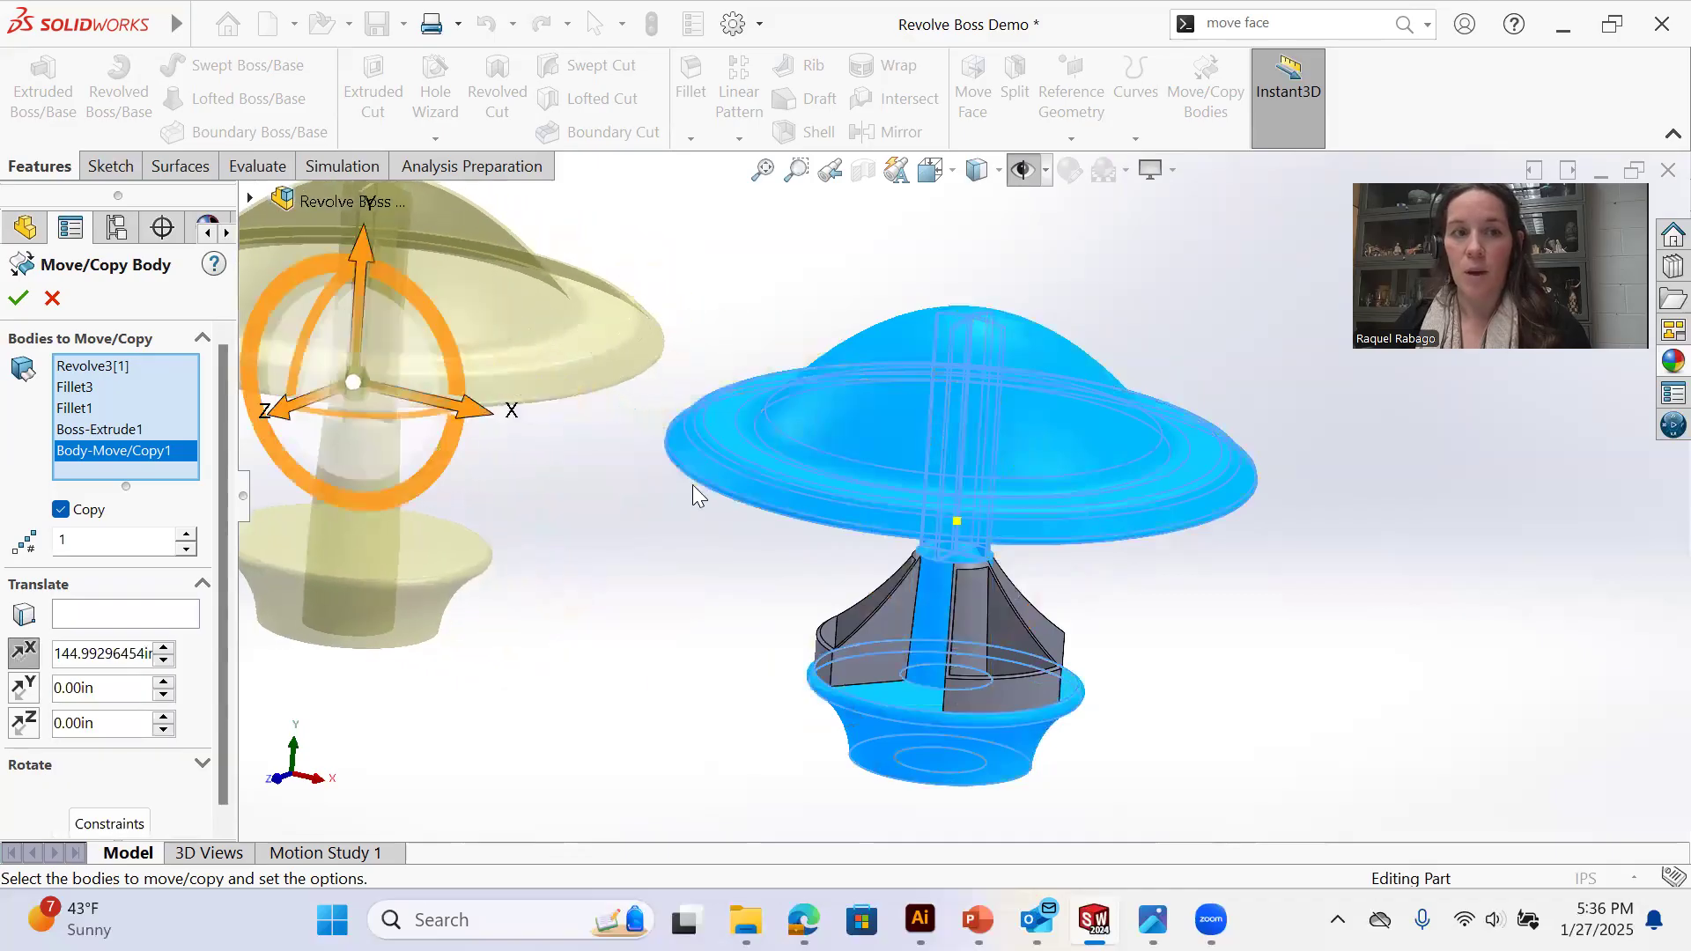
pyautogui.scroll(4, 692, 484)
pyautogui.moveTo(653, 475); pyautogui.dragTo(629, 528, button='middle')
pyautogui.moveTo(587, 462); pyautogui.dragTo(530, 534)
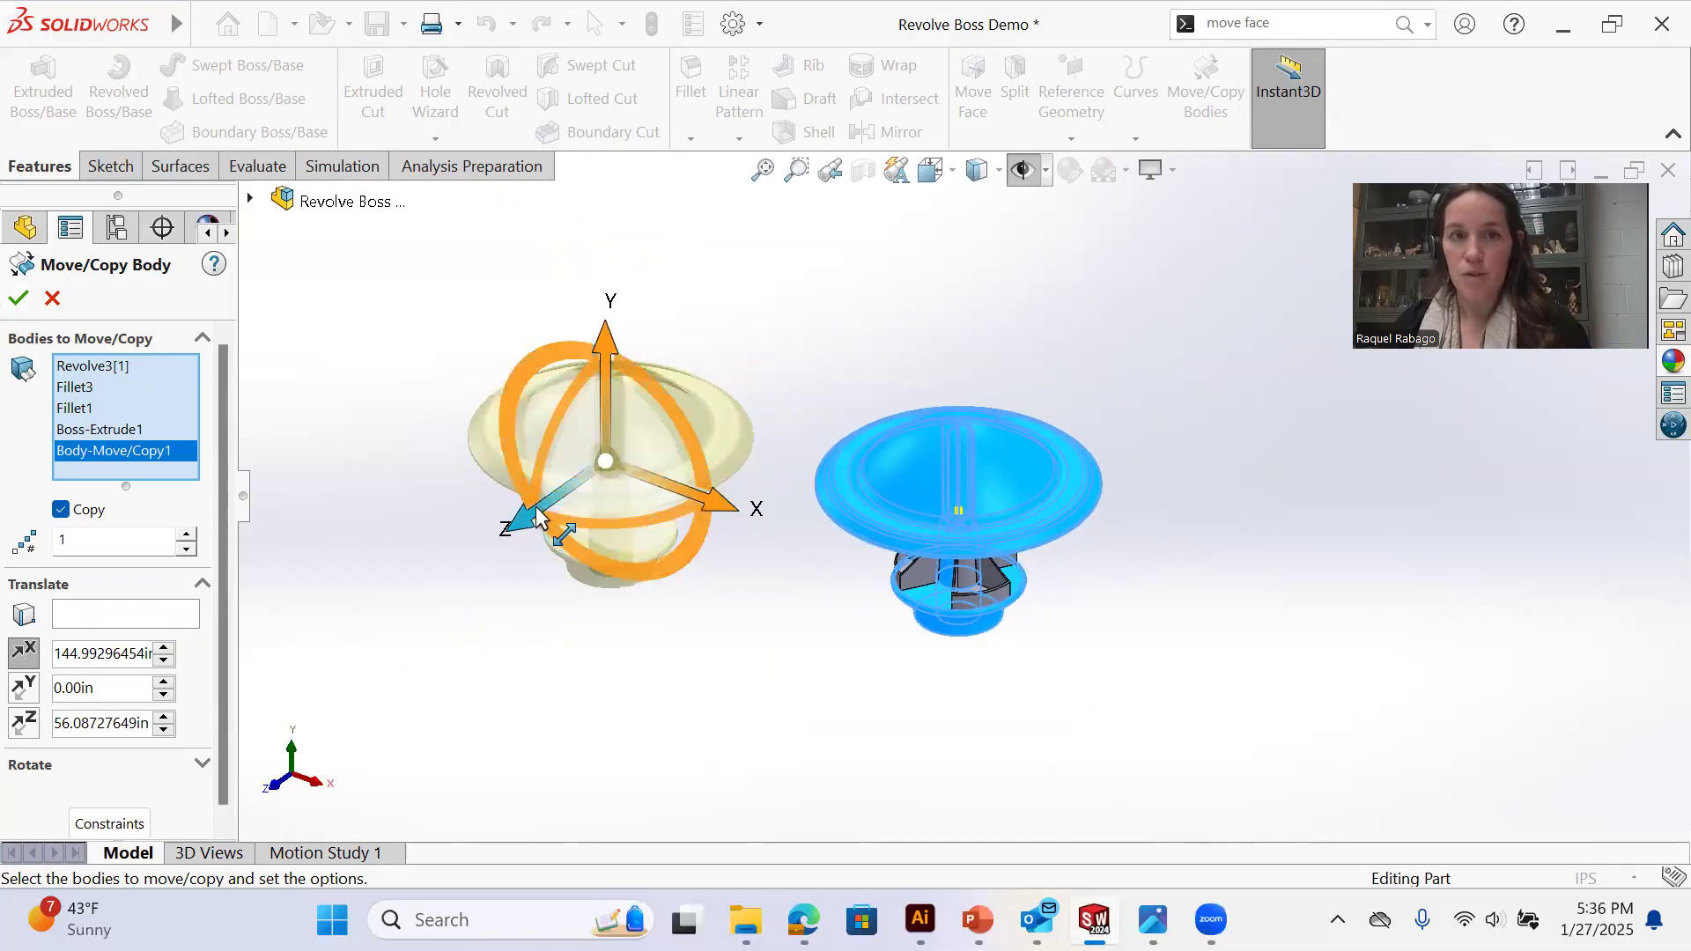
pyautogui.moveTo(486, 553); pyautogui.dragTo(472, 582)
pyautogui.moveTo(925, 531); pyautogui.dragTo(894, 562, button='middle')
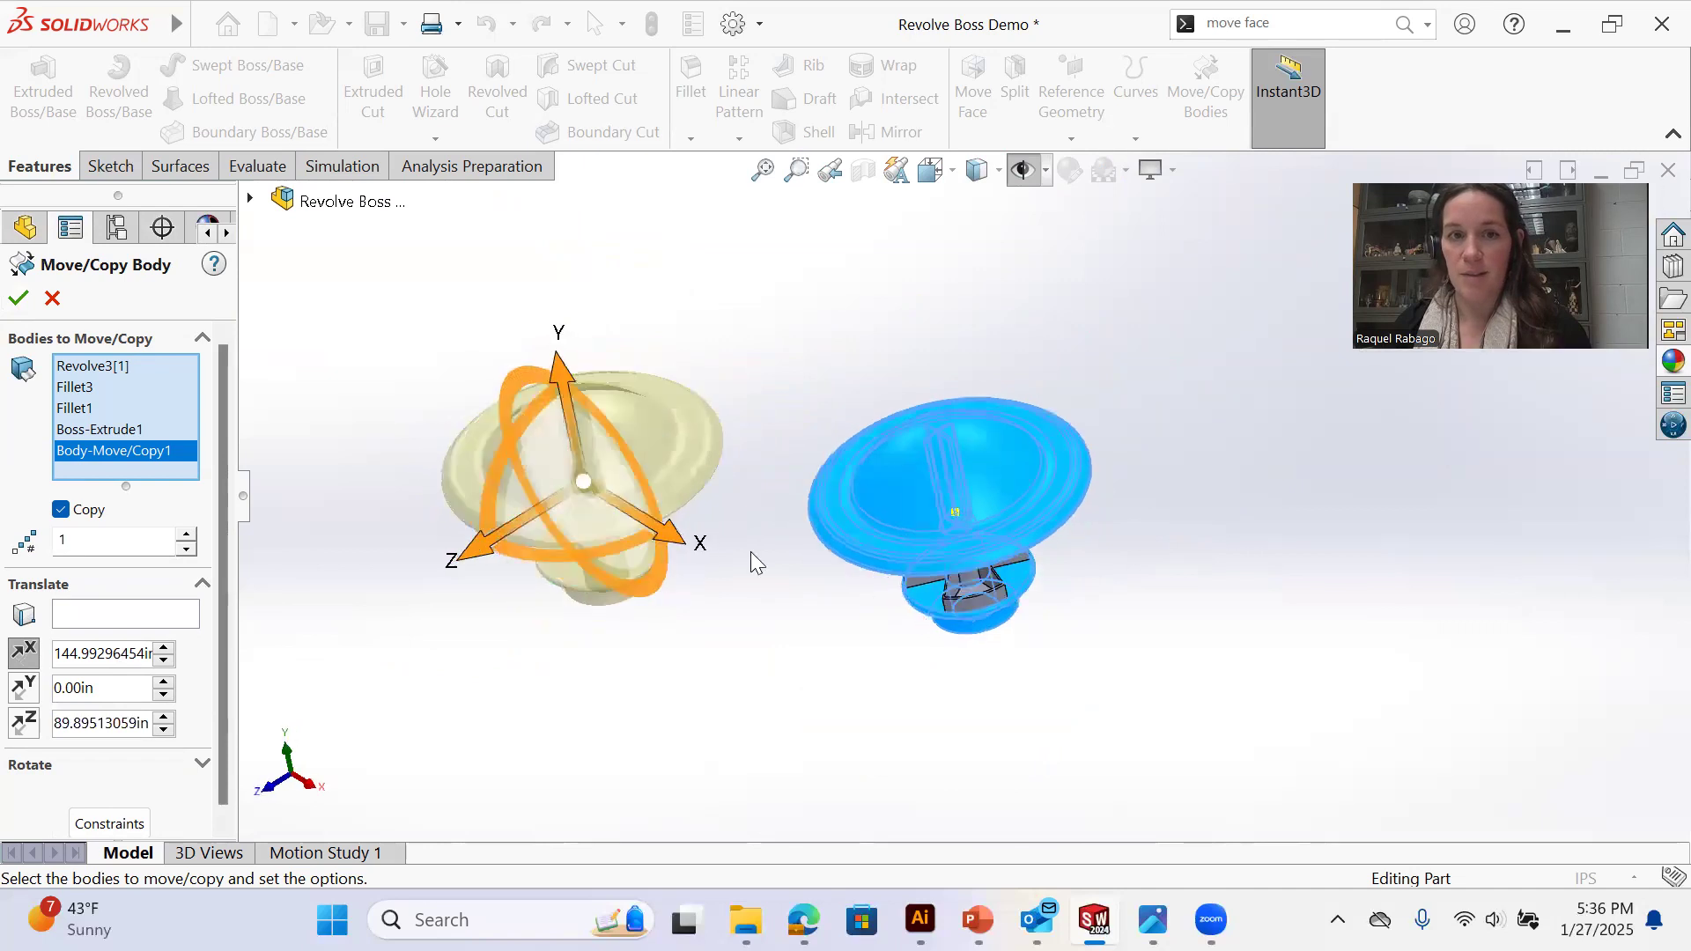
pyautogui.moveTo(669, 537); pyautogui.dragTo(764, 603)
pyautogui.moveTo(920, 590); pyautogui.dragTo(899, 513, button='middle')
pyautogui.moveTo(772, 564); pyautogui.dragTo(760, 561)
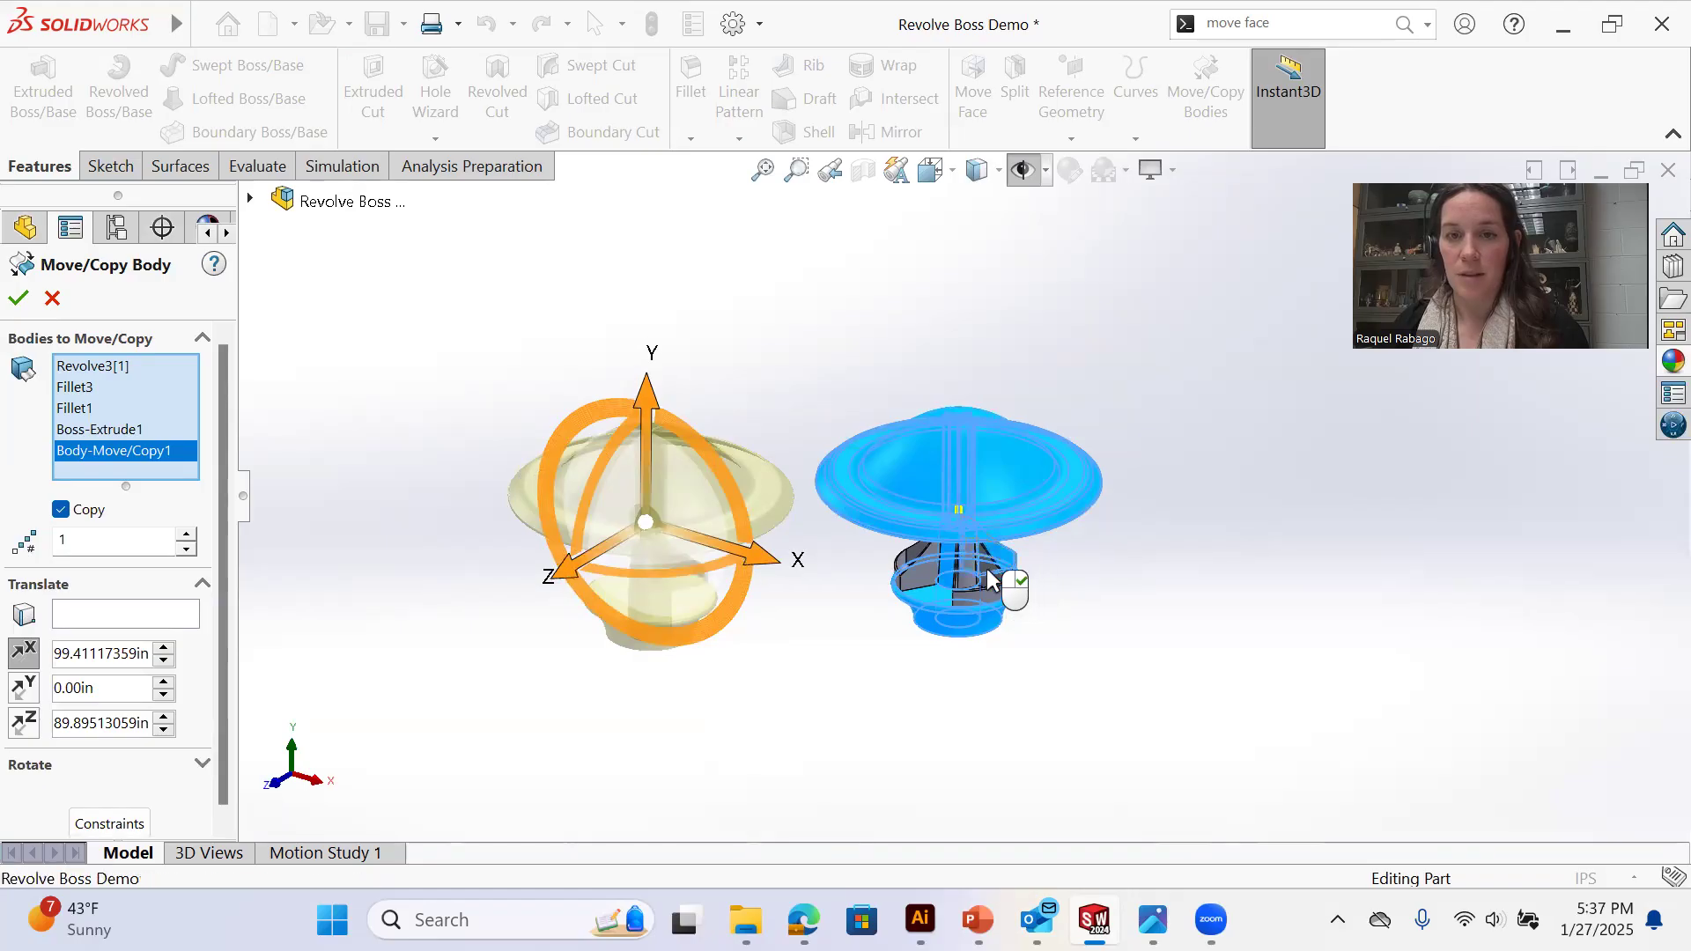
# Add the three bin bodies to the selection and complete the kiosk copy
pyautogui.click(925, 577)
pyautogui.scroll(-5, 966, 583)
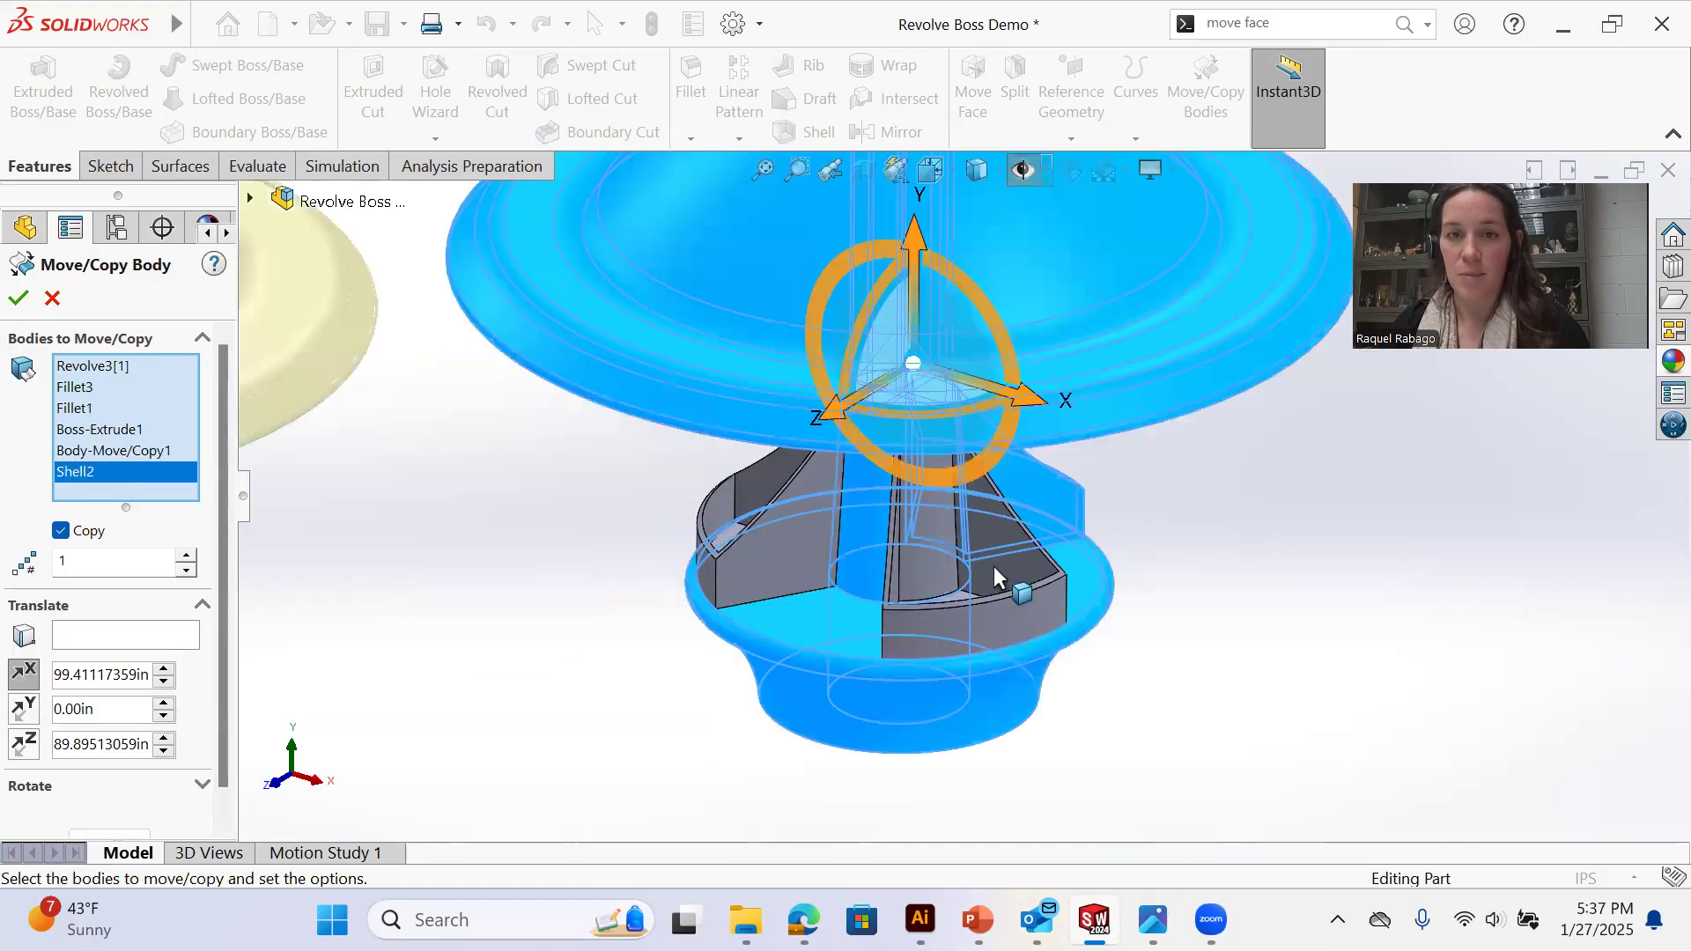
pyautogui.click(617, 503)
pyautogui.moveTo(618, 504); pyautogui.dragTo(684, 505, button='middle')
pyautogui.click(608, 510)
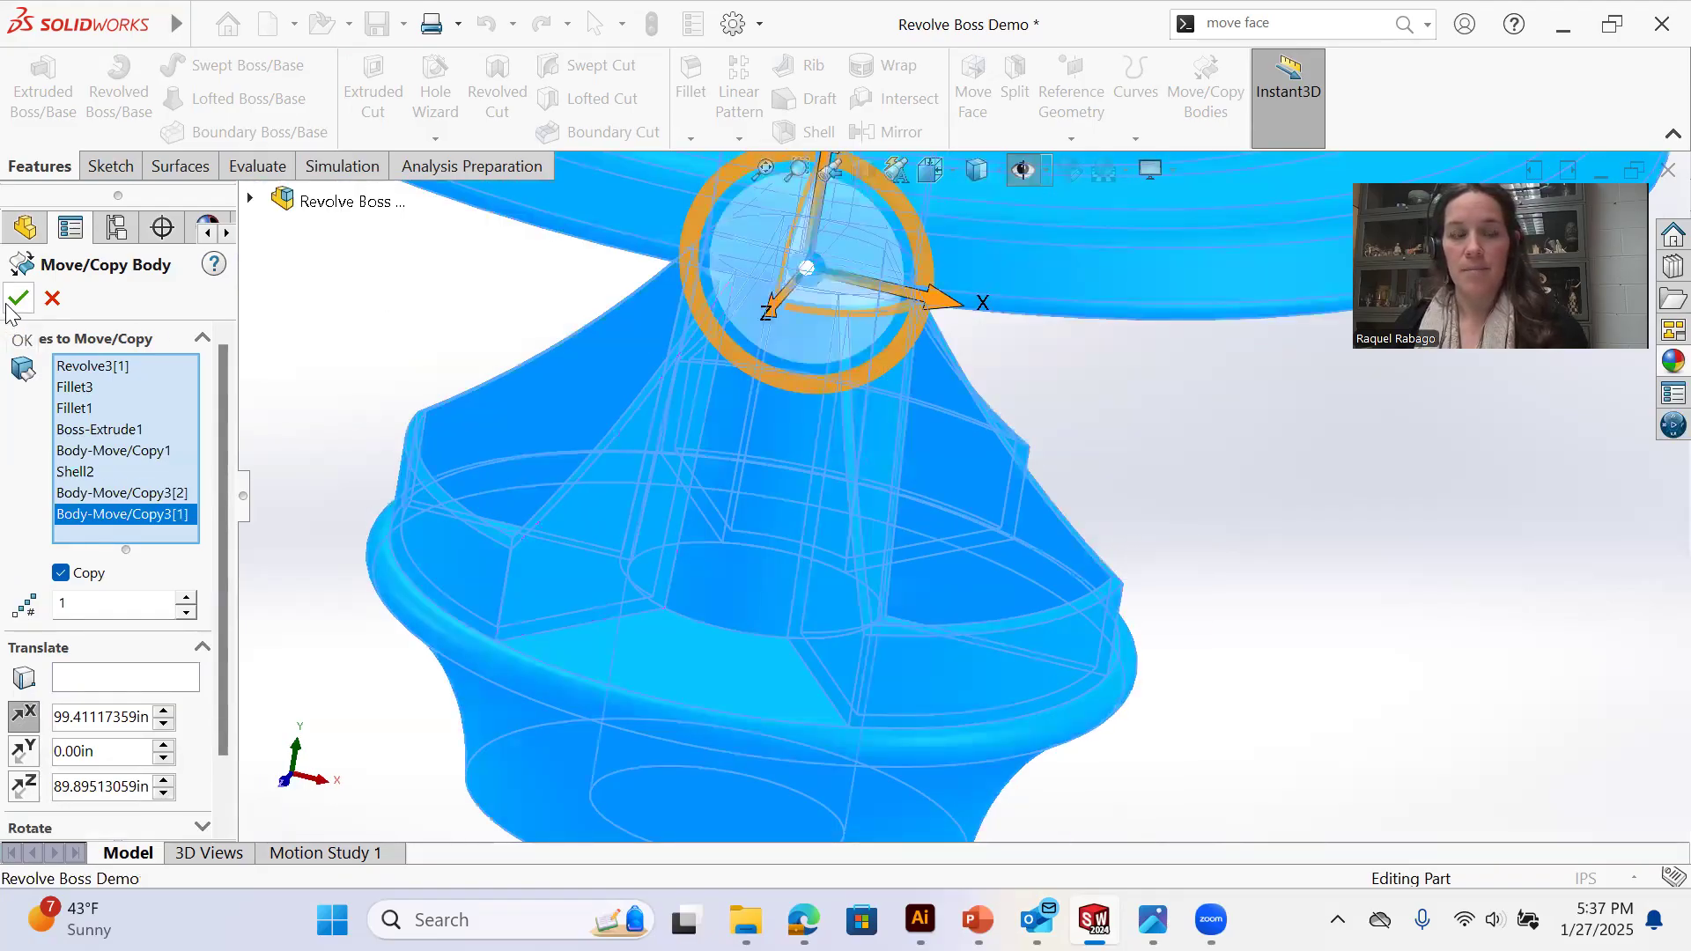
pyautogui.click(9, 304)
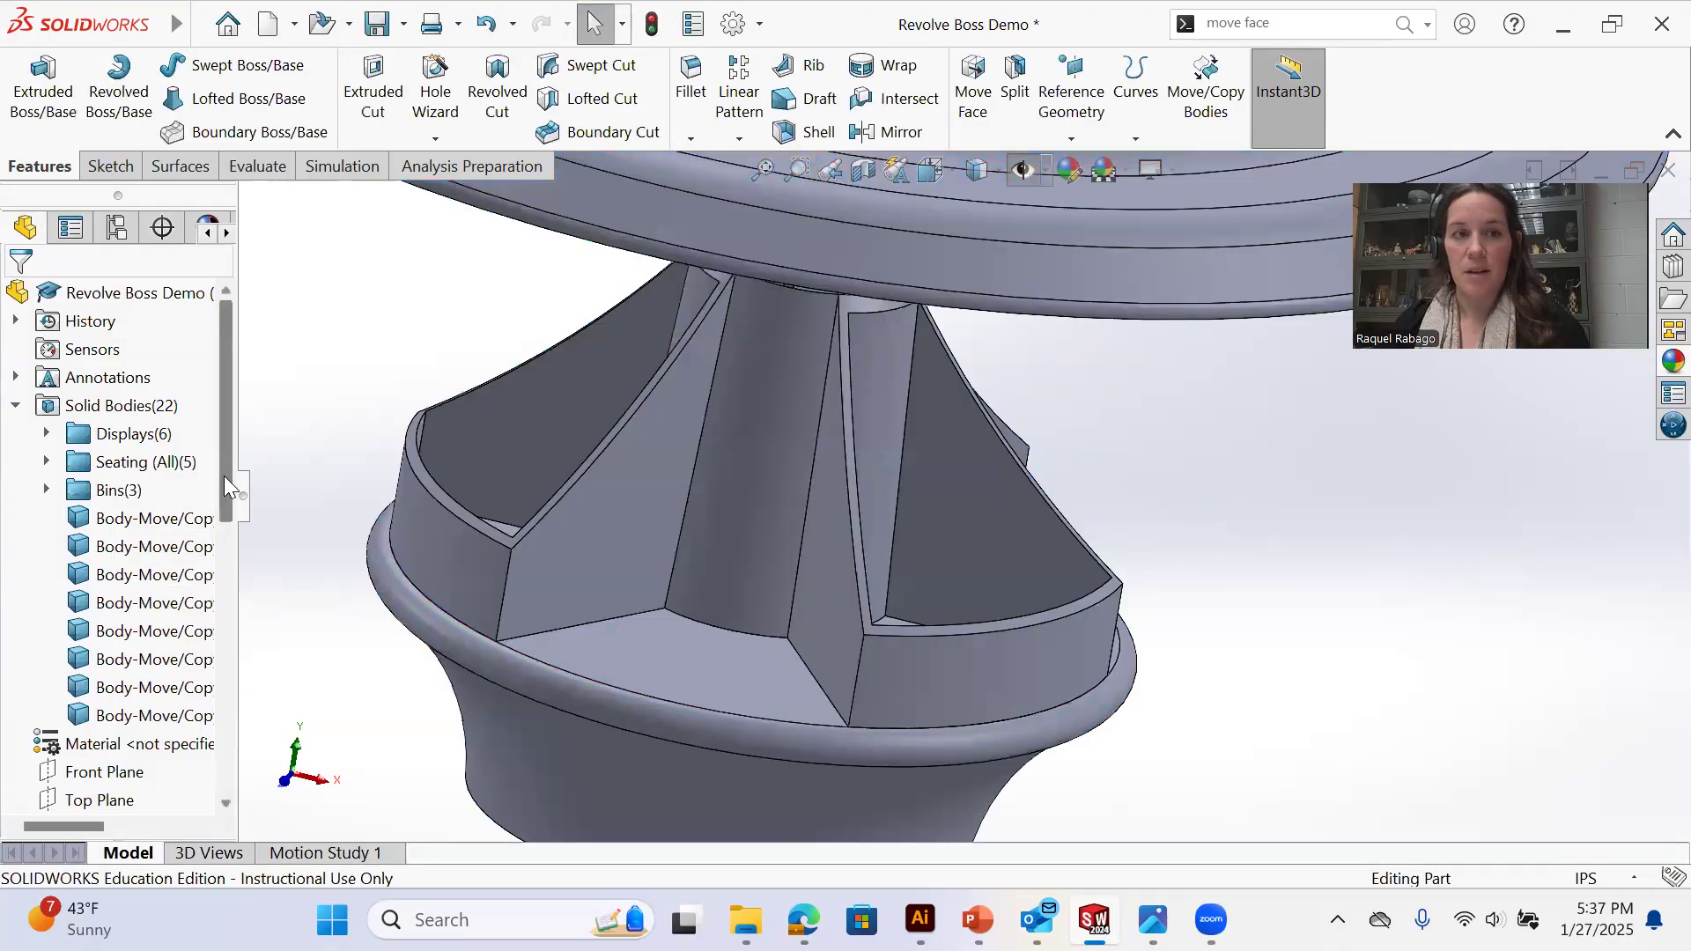
# Hide the original kiosk's three bin bodies in the Bins folder, leaving the copied kiosk's bins shown
pyautogui.scroll(-2, 226, 487)
pyautogui.scroll(5, 1028, 620)
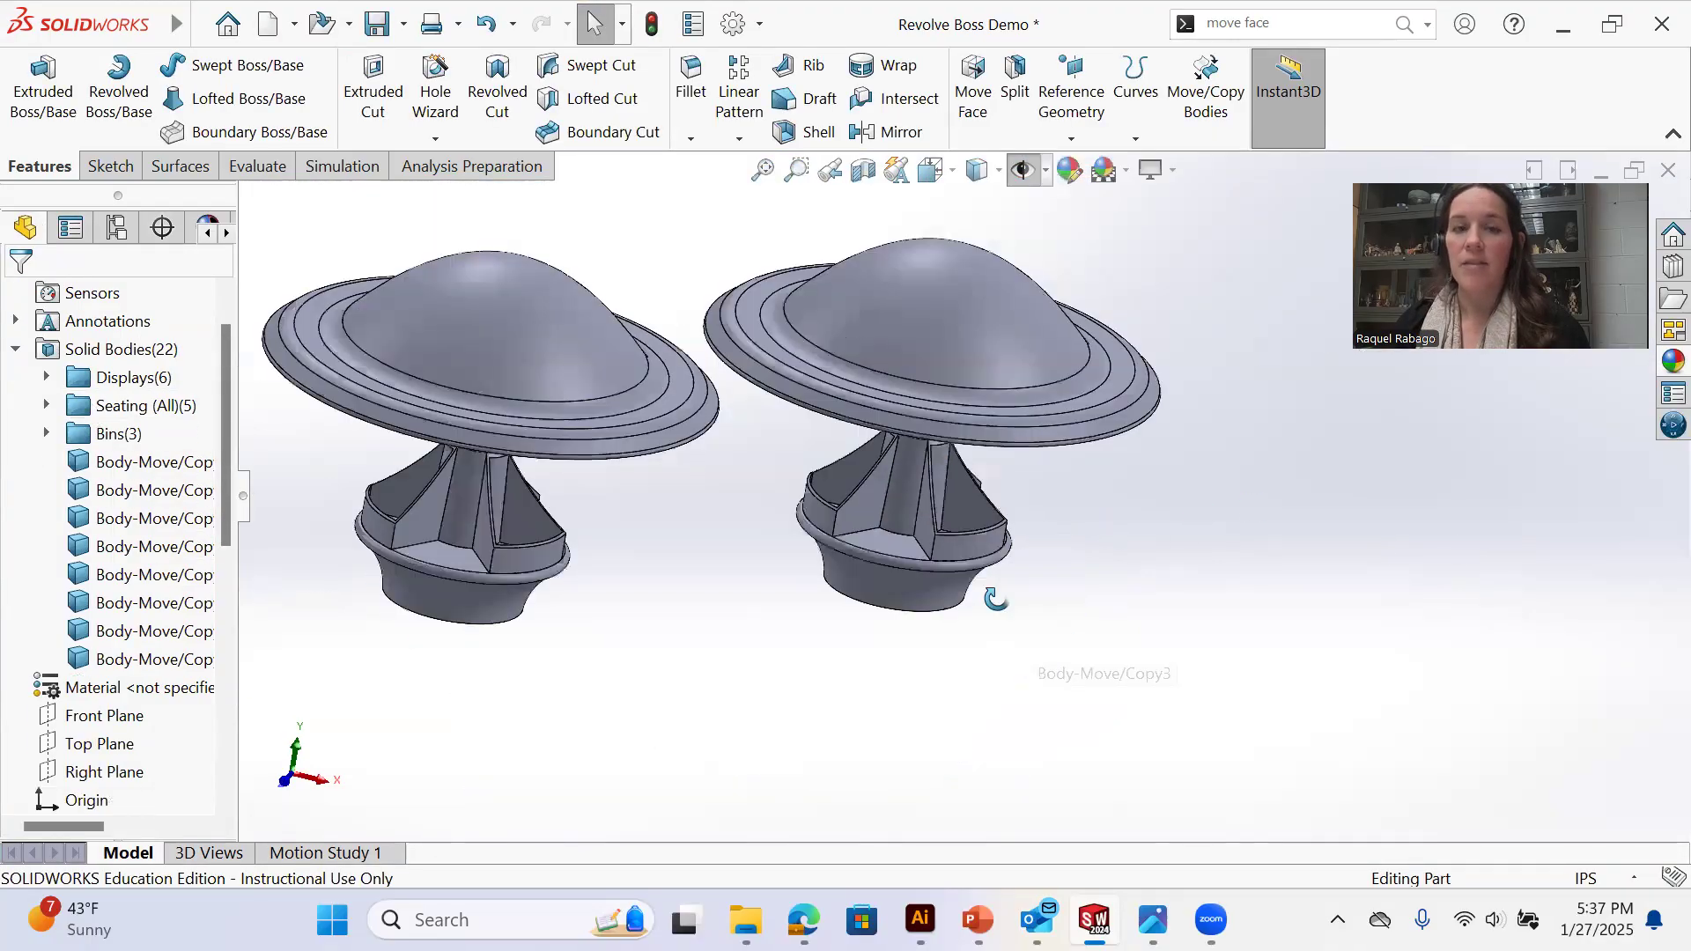
pyautogui.moveTo(995, 599); pyautogui.dragTo(927, 557, button='middle')
pyautogui.click(119, 434)
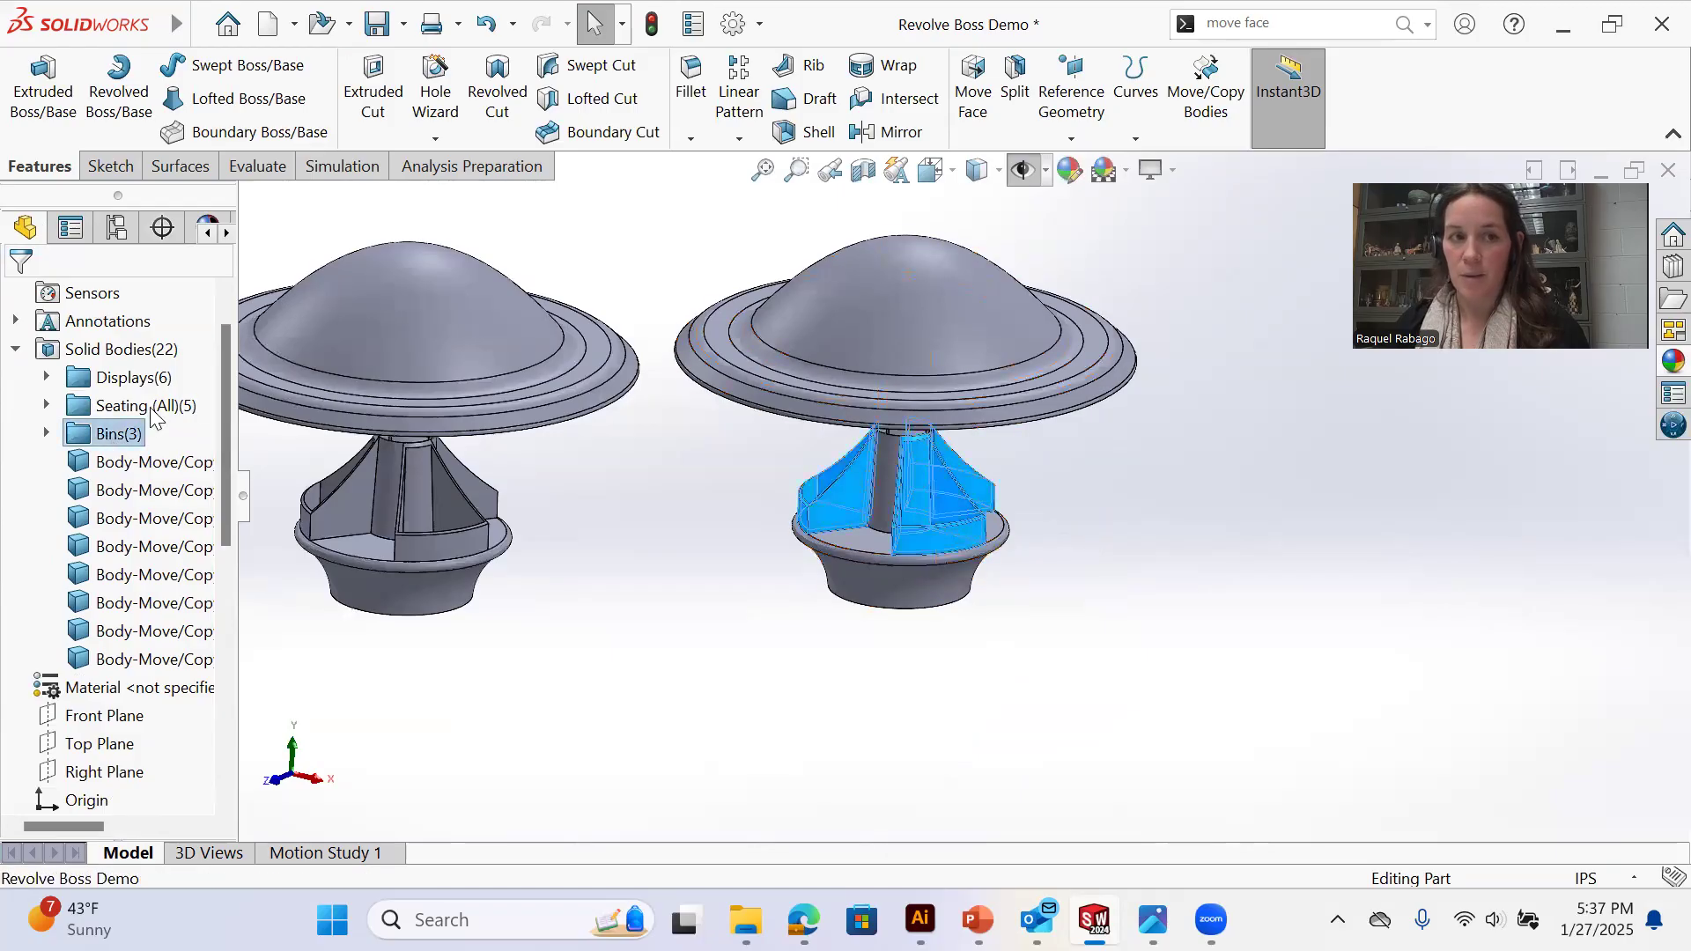
pyautogui.click(46, 434)
pyautogui.click(146, 461)
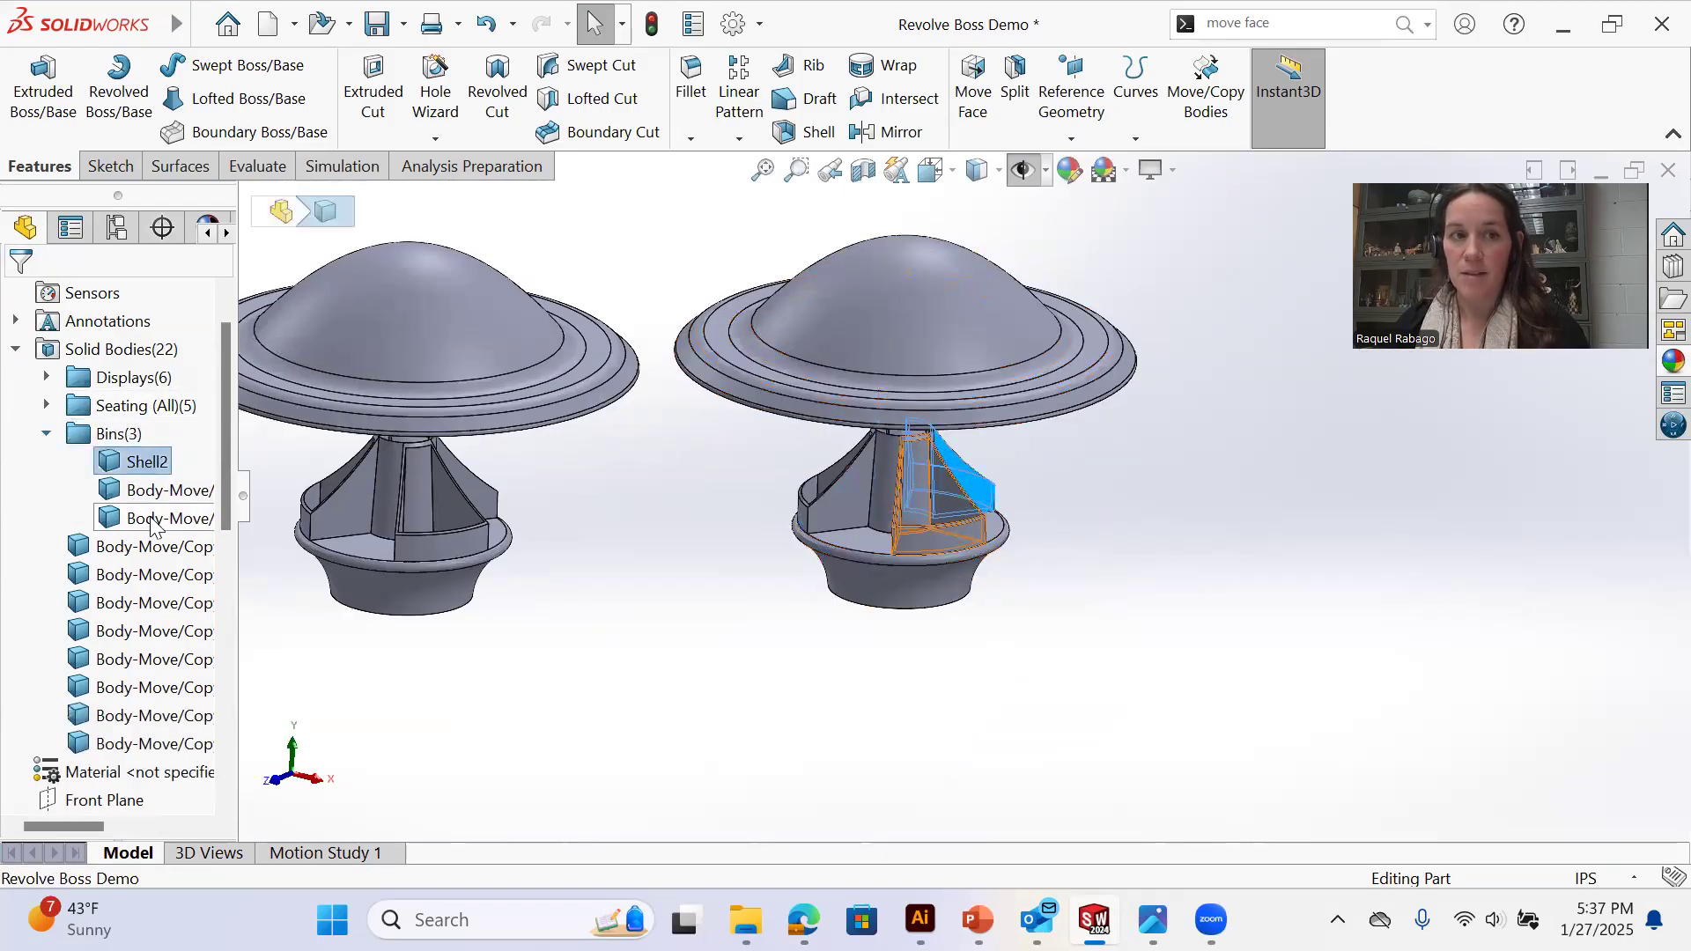
pyautogui.keyDown('shift'); pyautogui.click(152, 520); pyautogui.keyUp('shift')
pyautogui.click(163, 492)
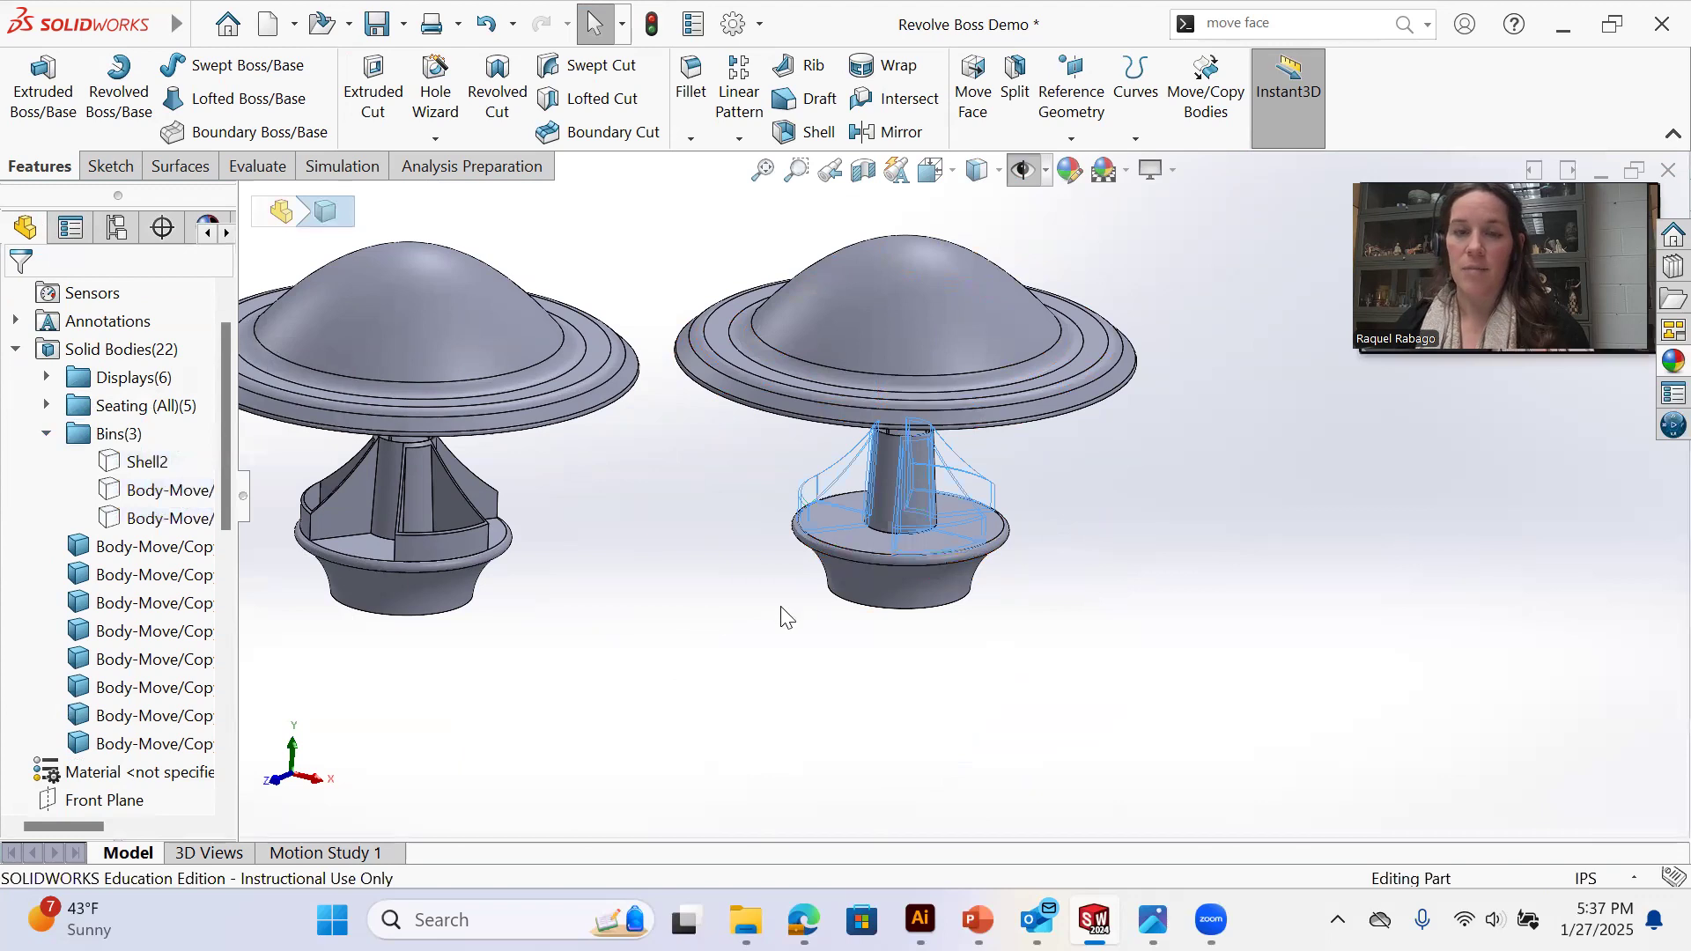
pyautogui.moveTo(702, 702); pyautogui.dragTo(735, 635, button='middle')
pyautogui.moveTo(352, 654); pyautogui.dragTo(374, 661, button='middle')
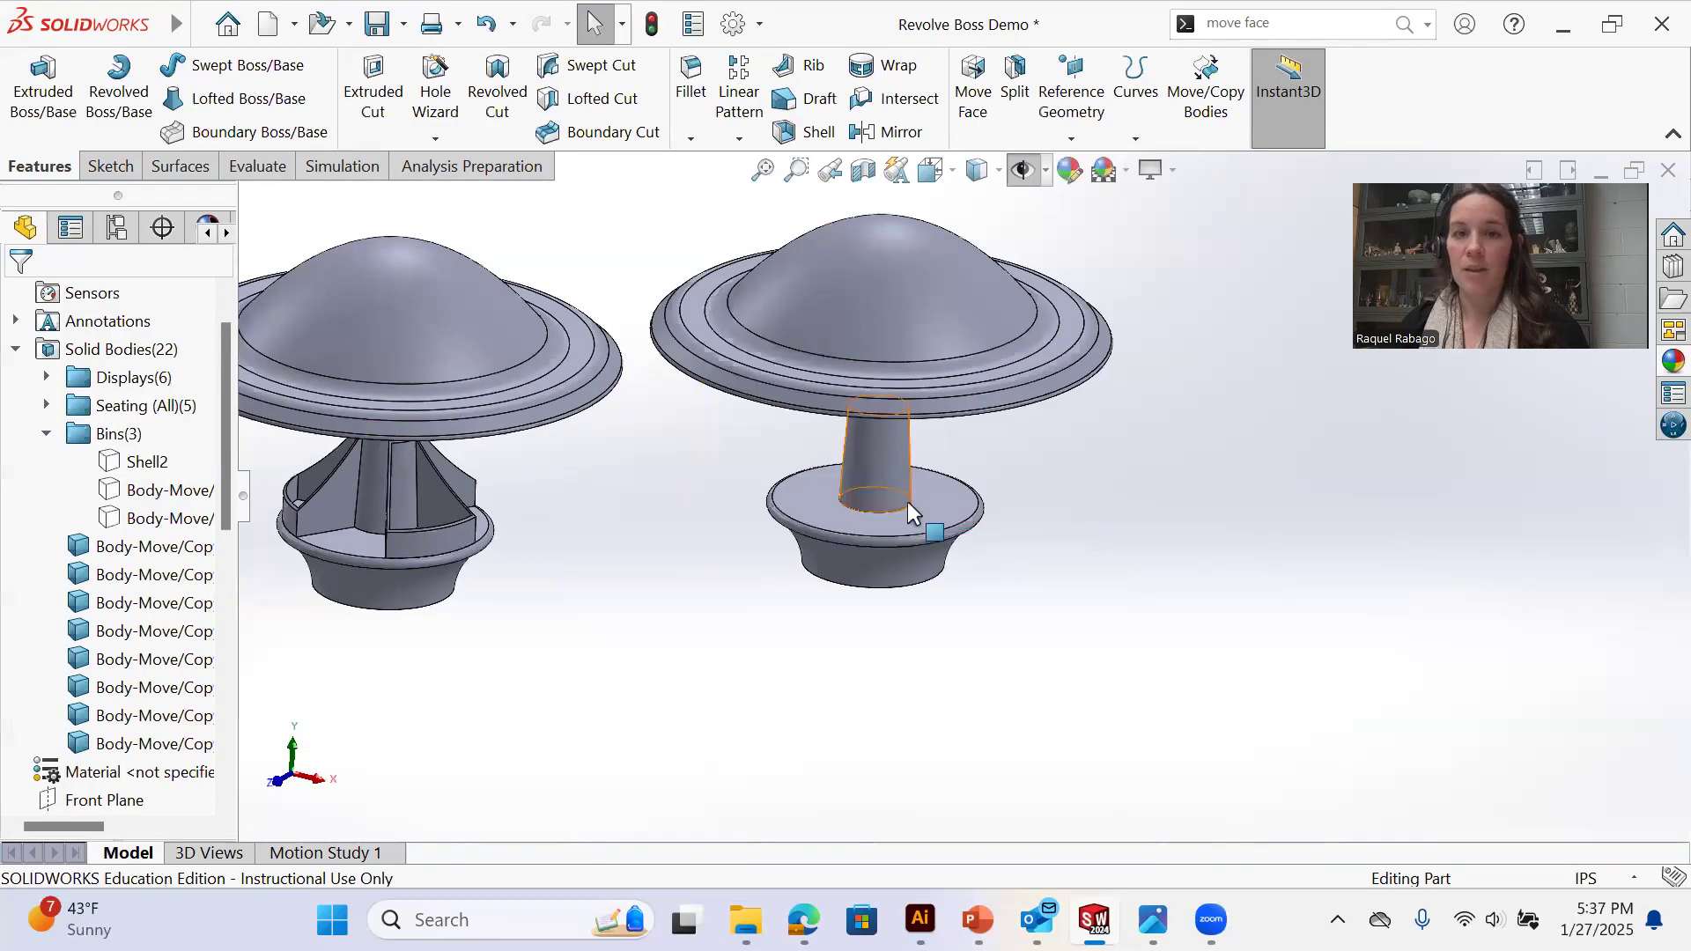
# Examine the Body-Move/Copy2, Revolve4 and Shell2 features in the feature history
pyautogui.scroll(-7, 132, 705)
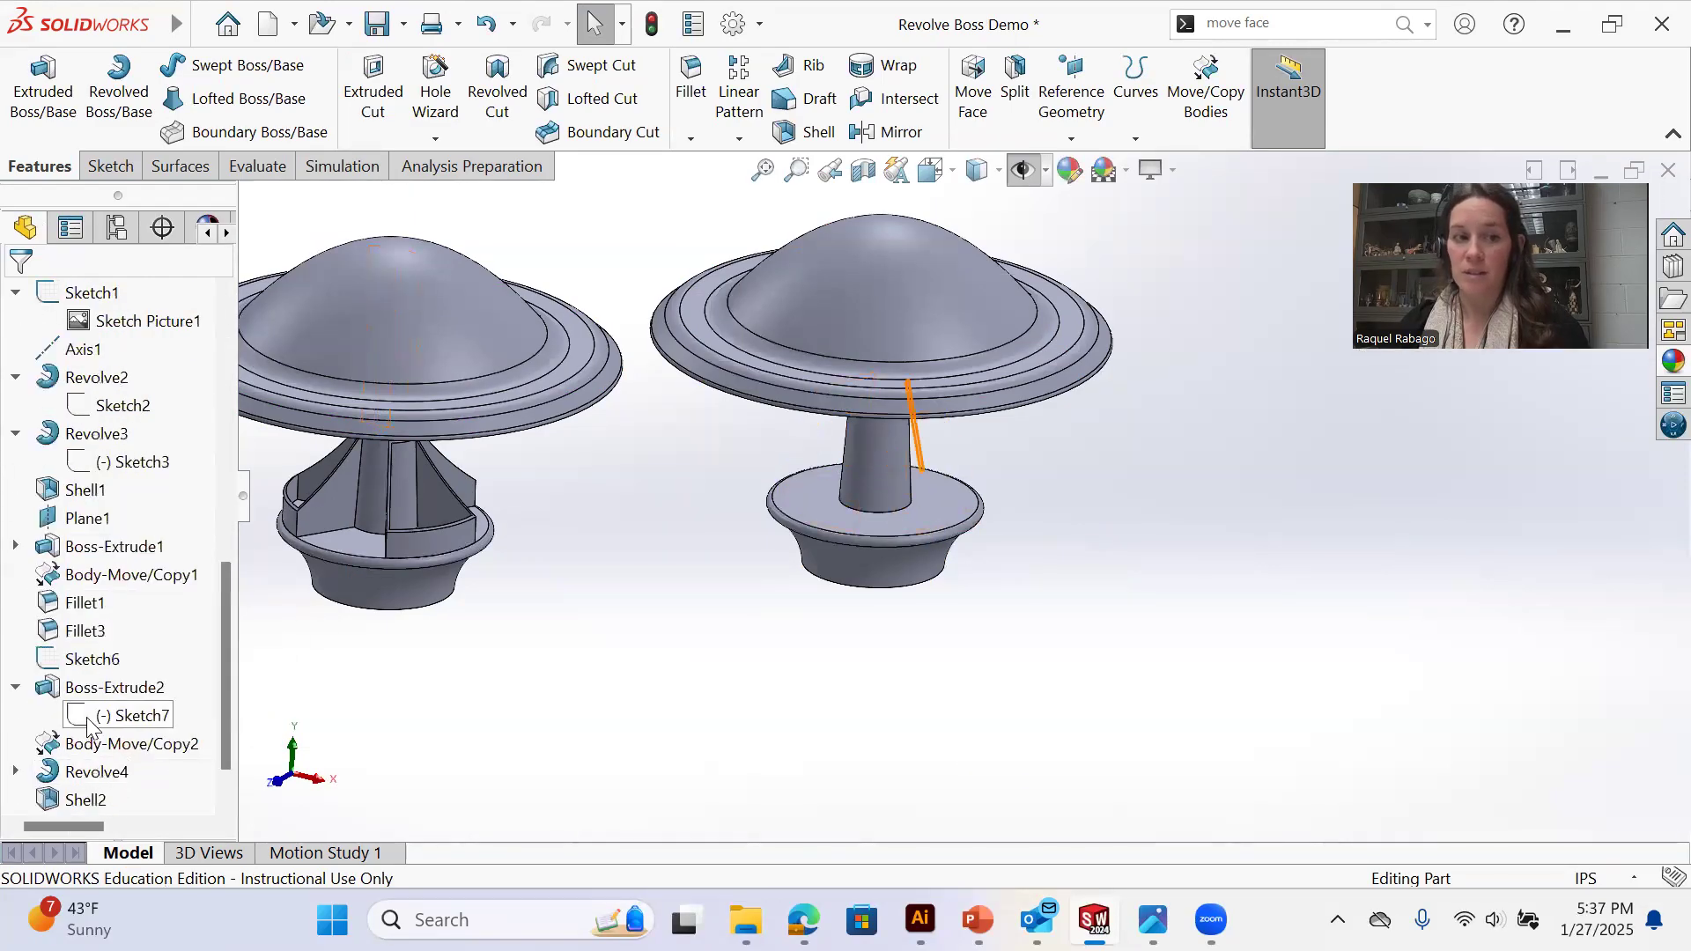
pyautogui.click(123, 745)
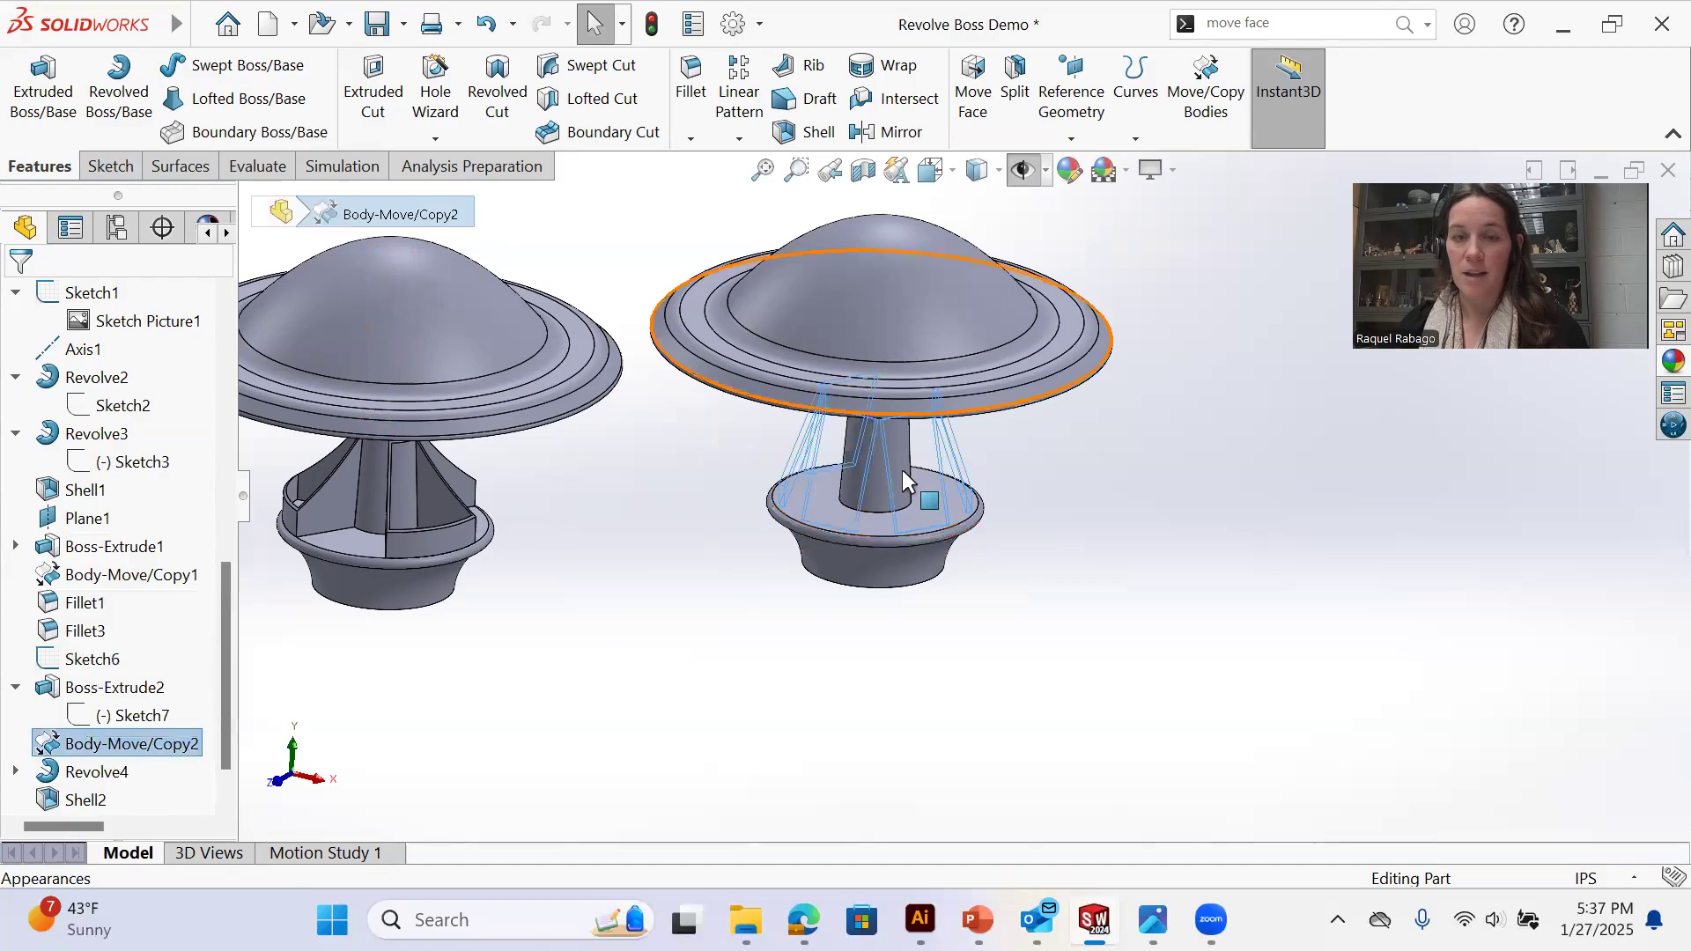
pyautogui.scroll(-2, 99, 788)
pyautogui.click(95, 719)
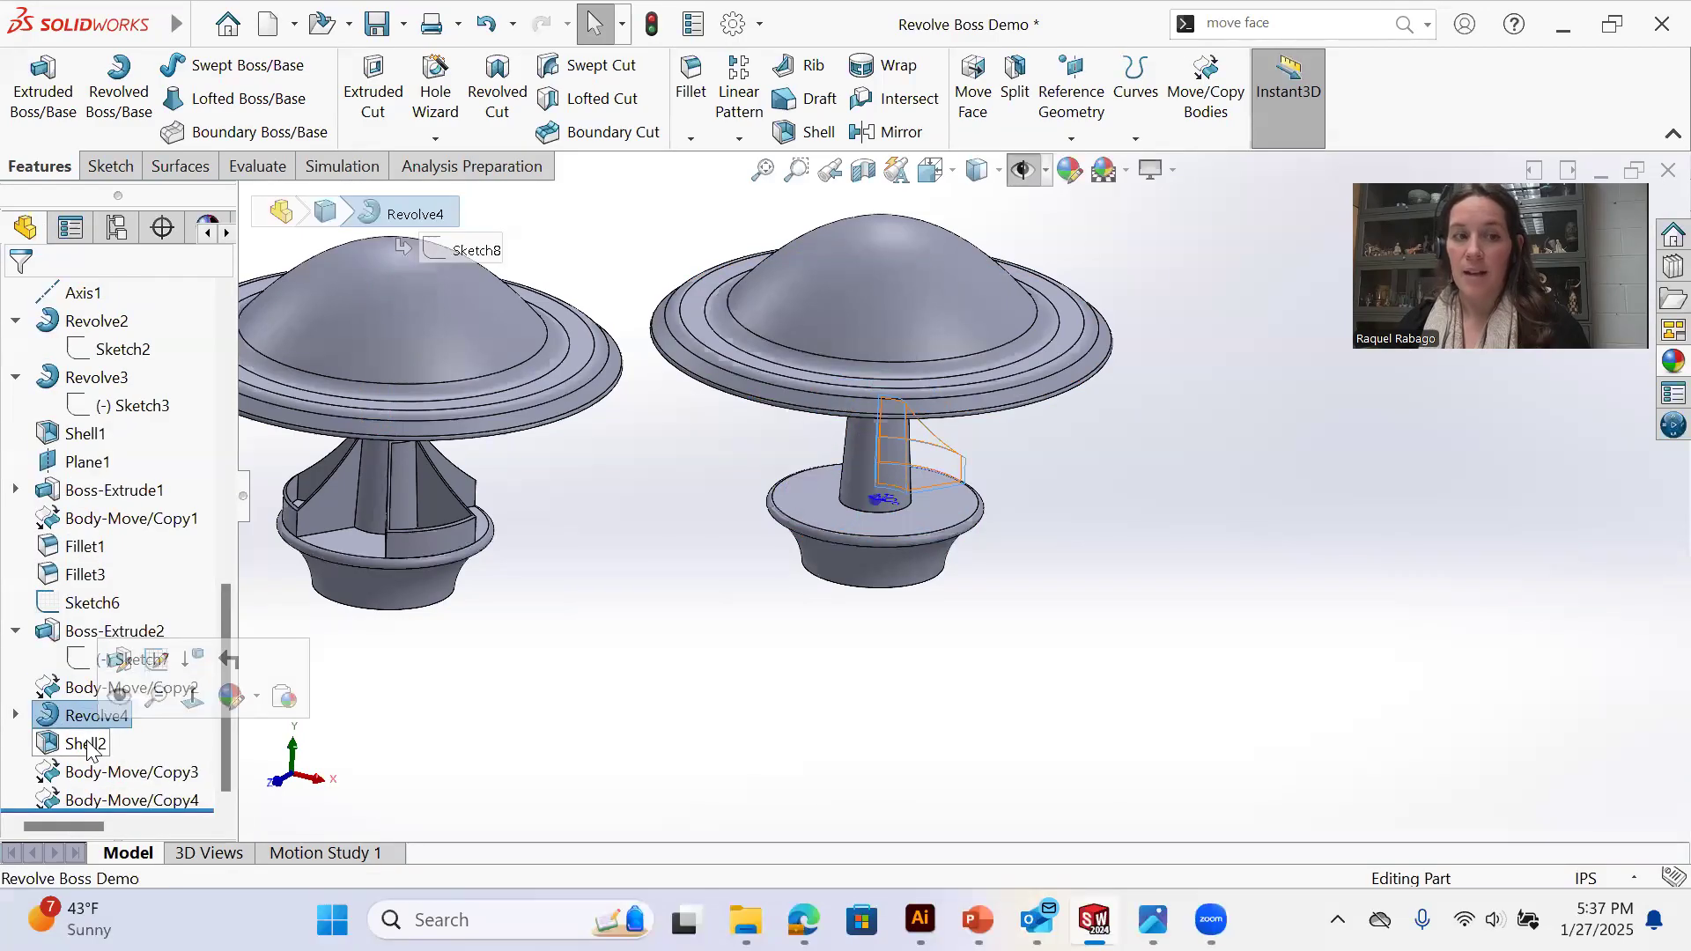
pyautogui.press('Down')
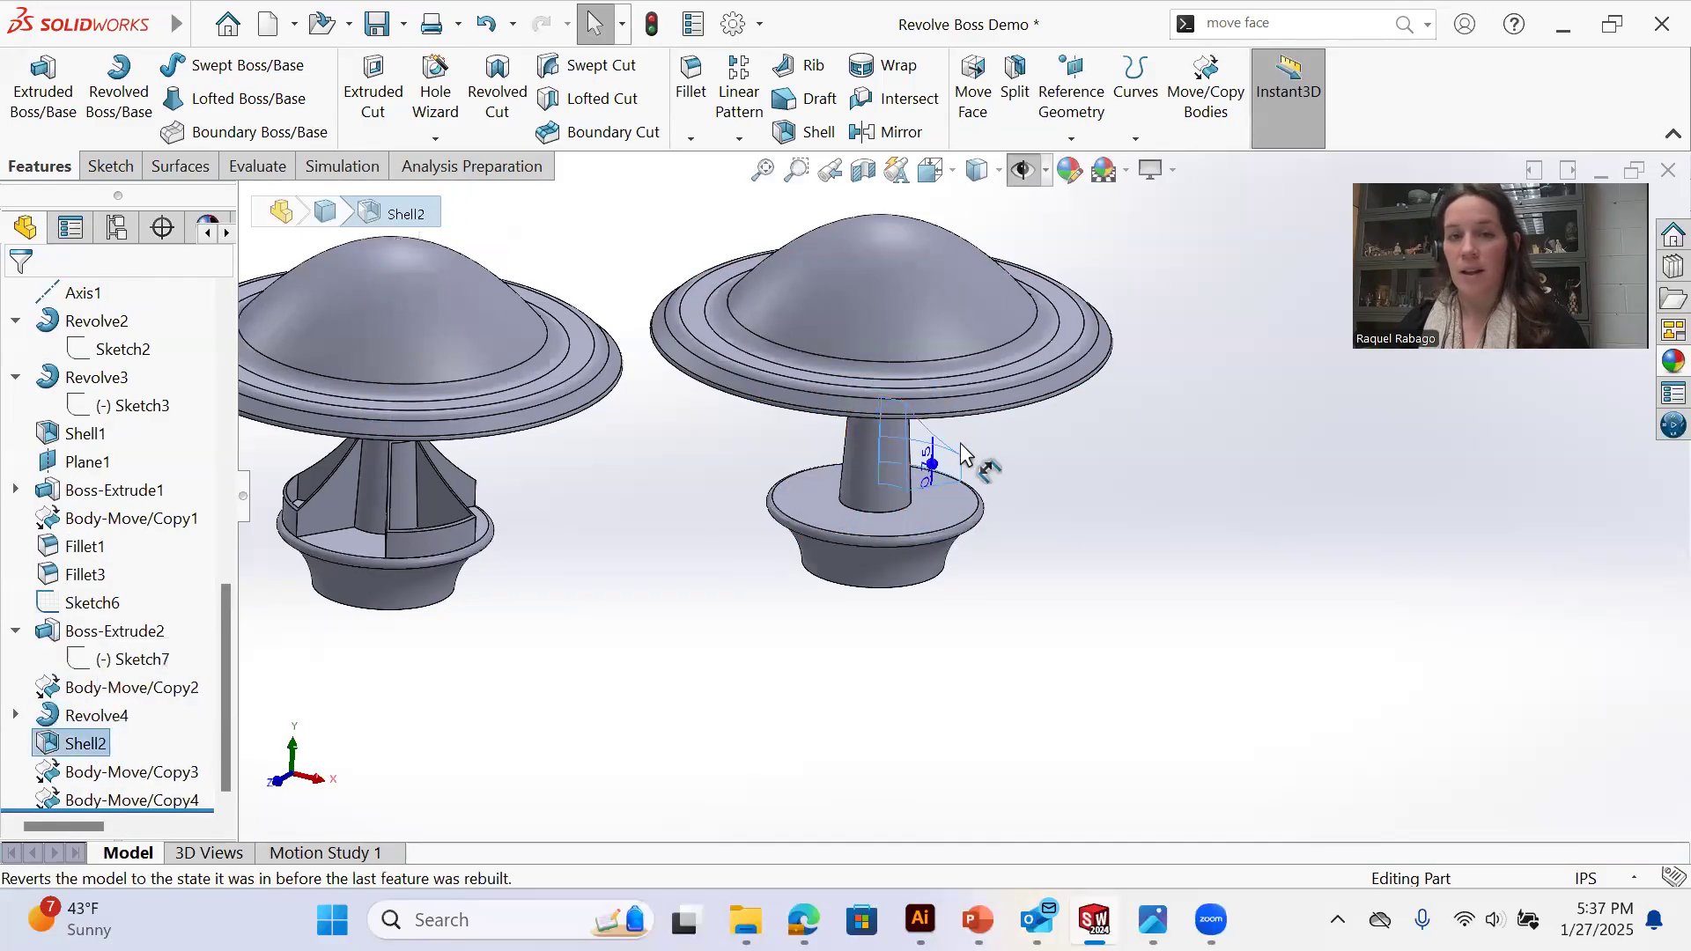
pyautogui.click(440, 681)
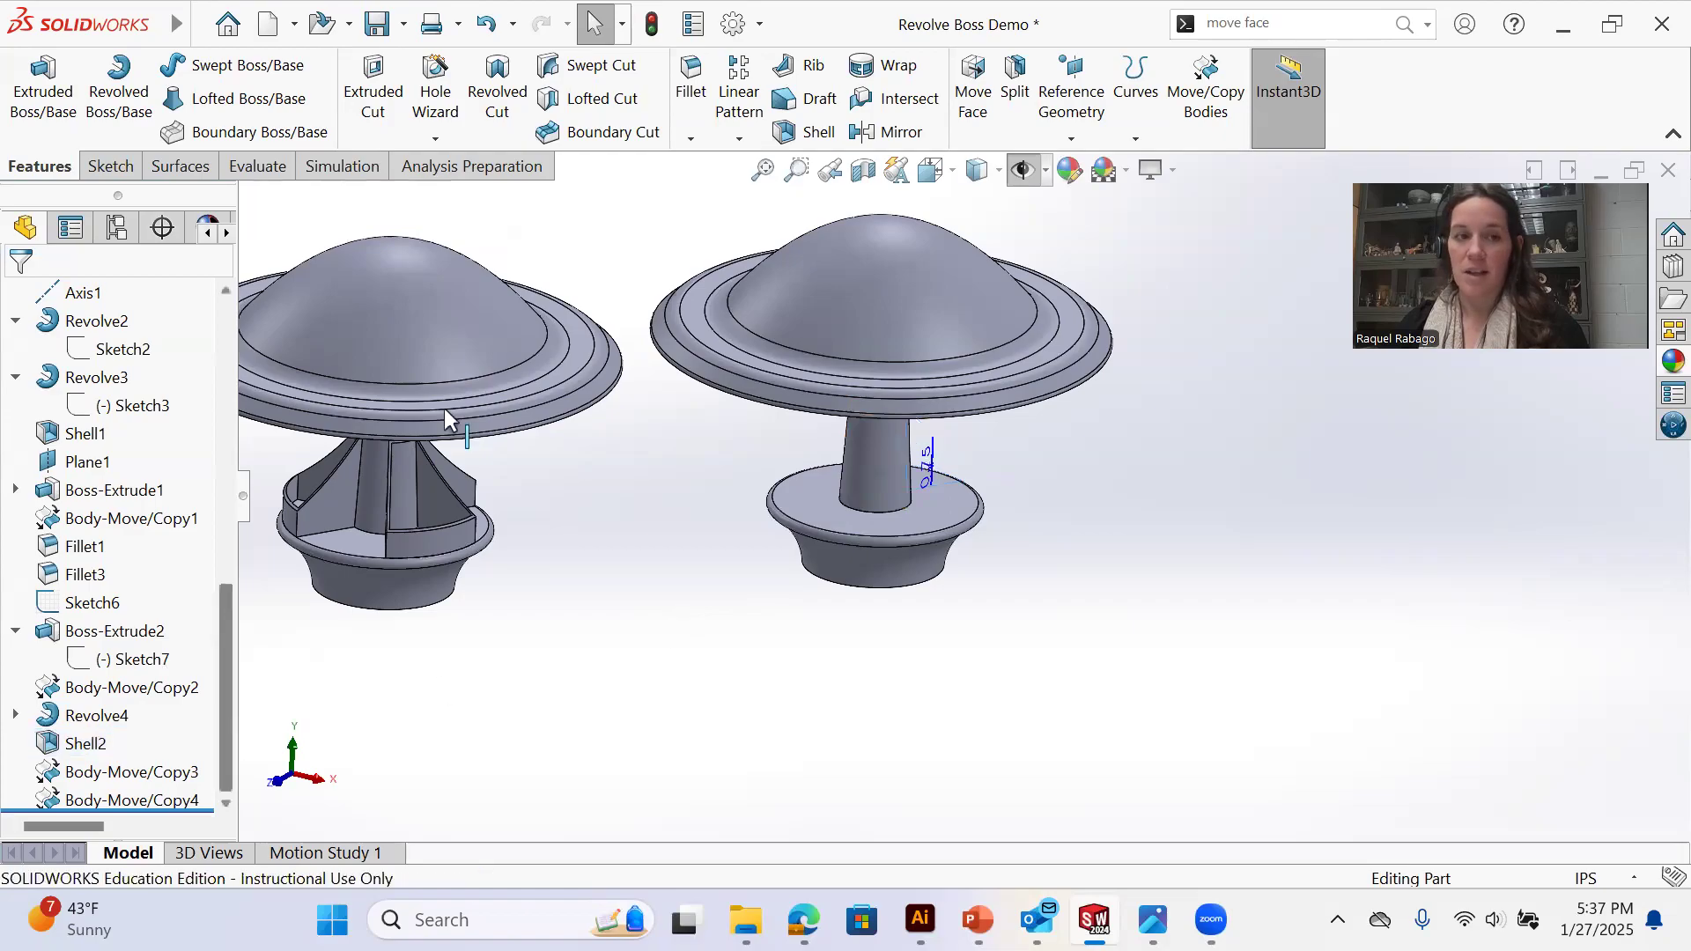
# Roll the feature history back to before Body-Move/Copy4 and forward again to the end
pyautogui.moveTo(172, 810); pyautogui.dragTo(188, 783)
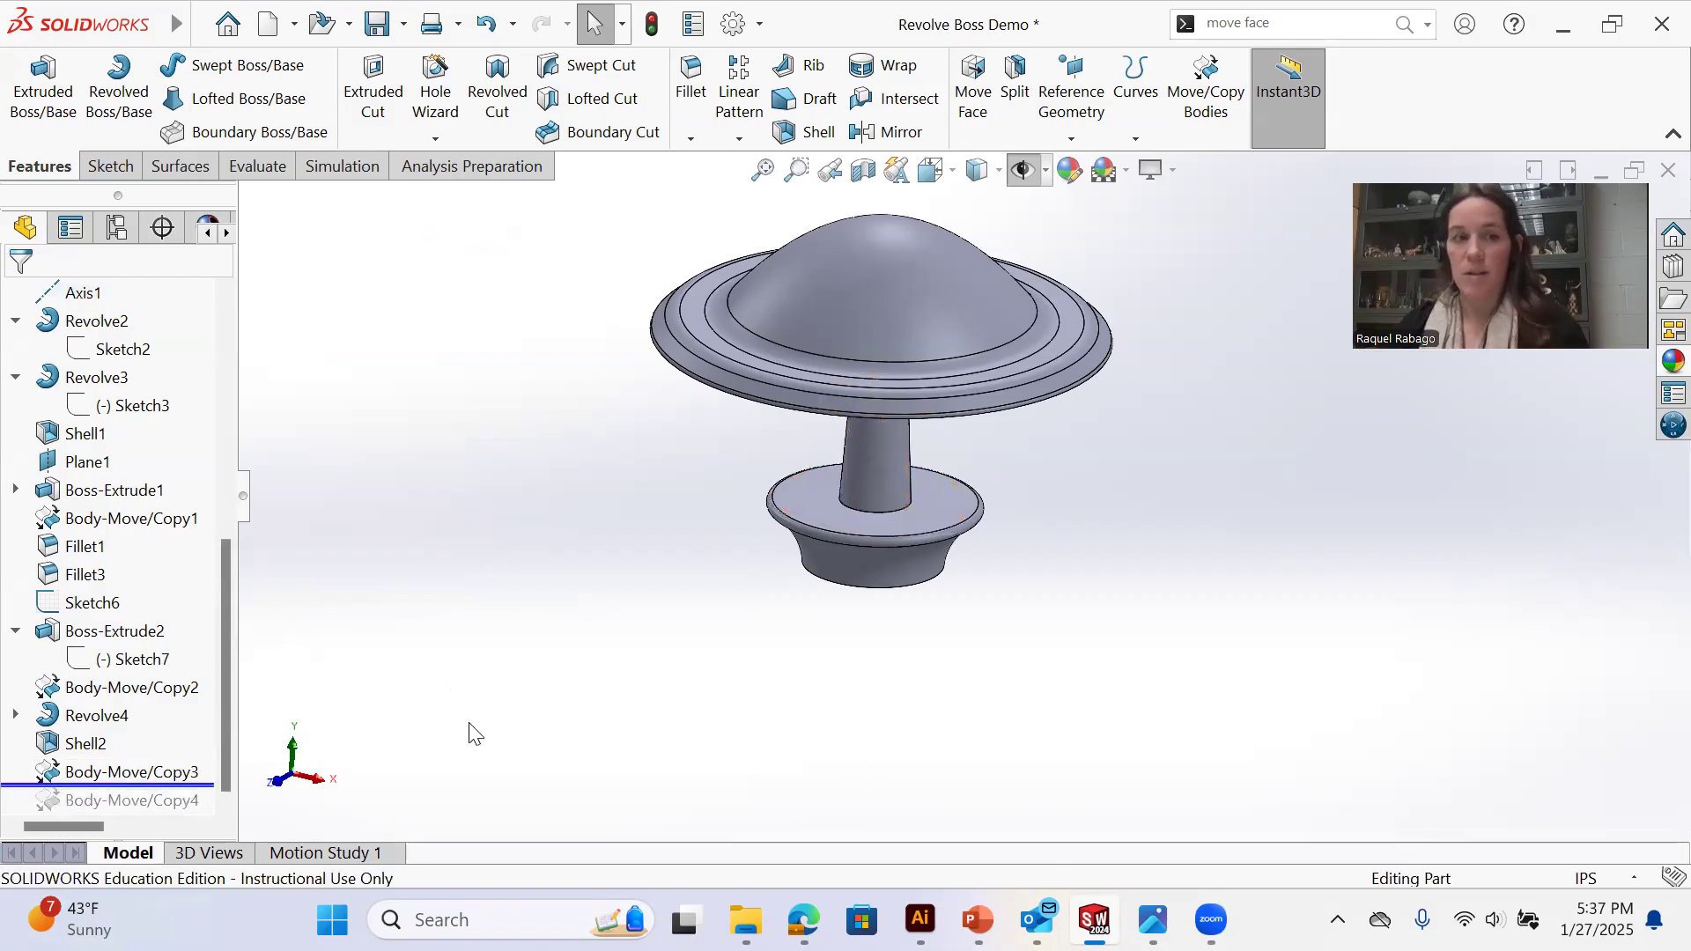
pyautogui.moveTo(194, 783); pyautogui.dragTo(188, 811)
pyautogui.moveTo(674, 548)
pyautogui.mouseDown(button='middle')
pyautogui.moveTo(676, 590)
pyautogui.moveTo(683, 553)
pyautogui.mouseUp(button='middle')
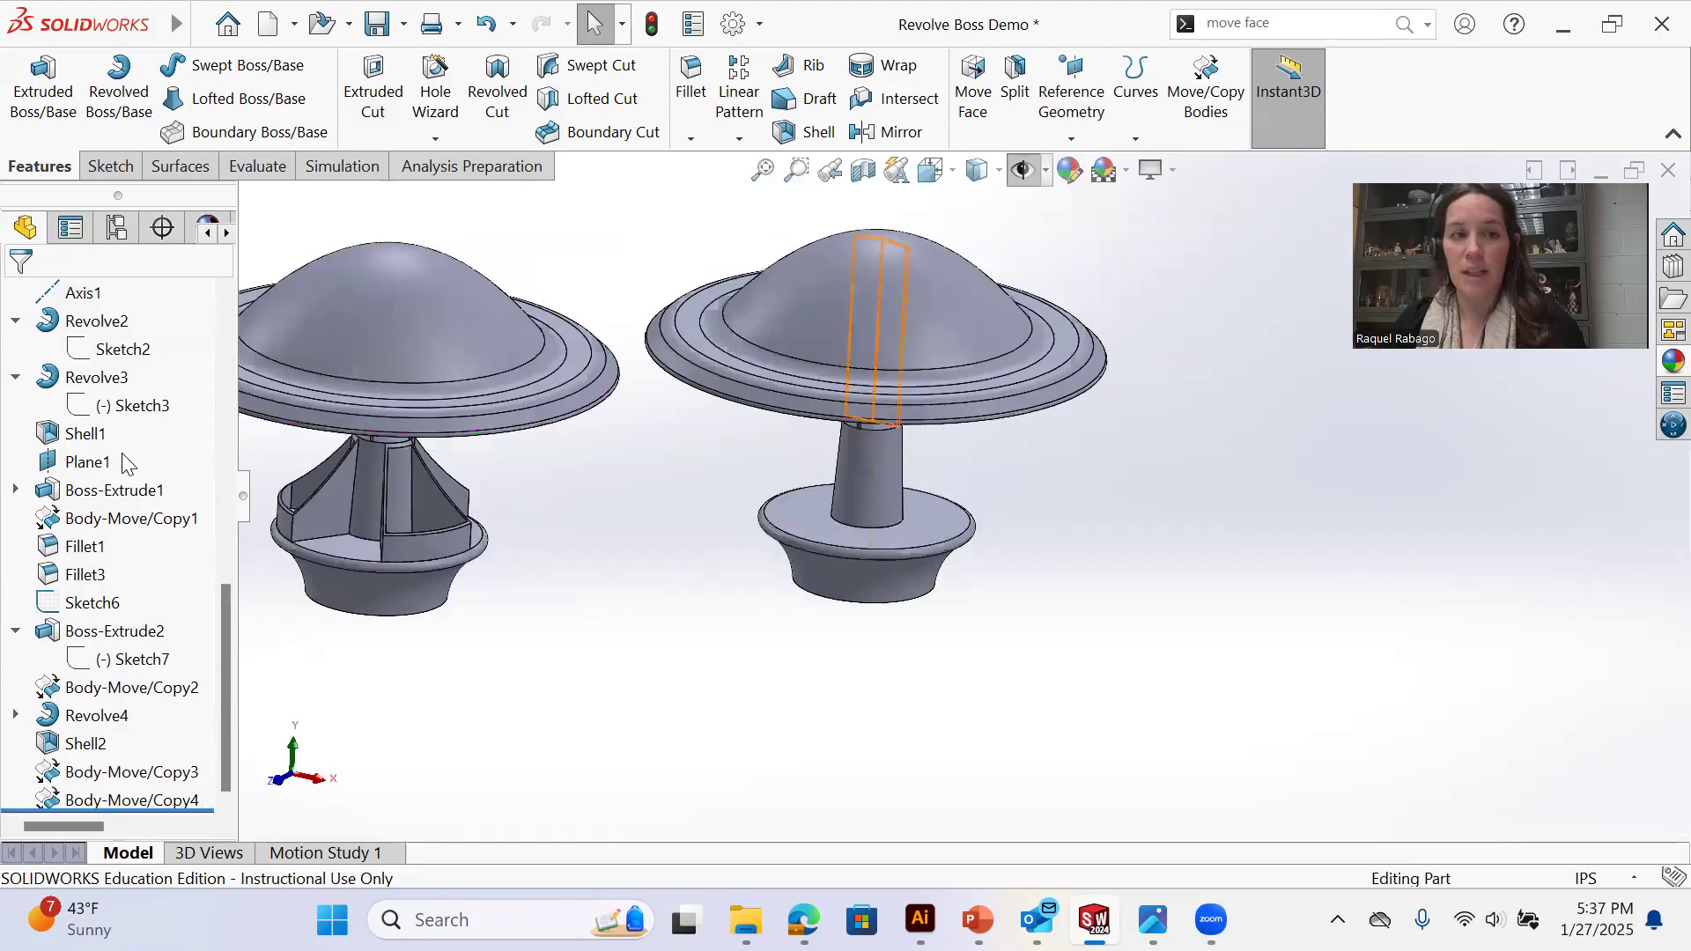
# Group the copied kiosk's eight bodies into a new folder named Bins Kiosk within Solid Bodies
pyautogui.scroll(10, 224, 641)
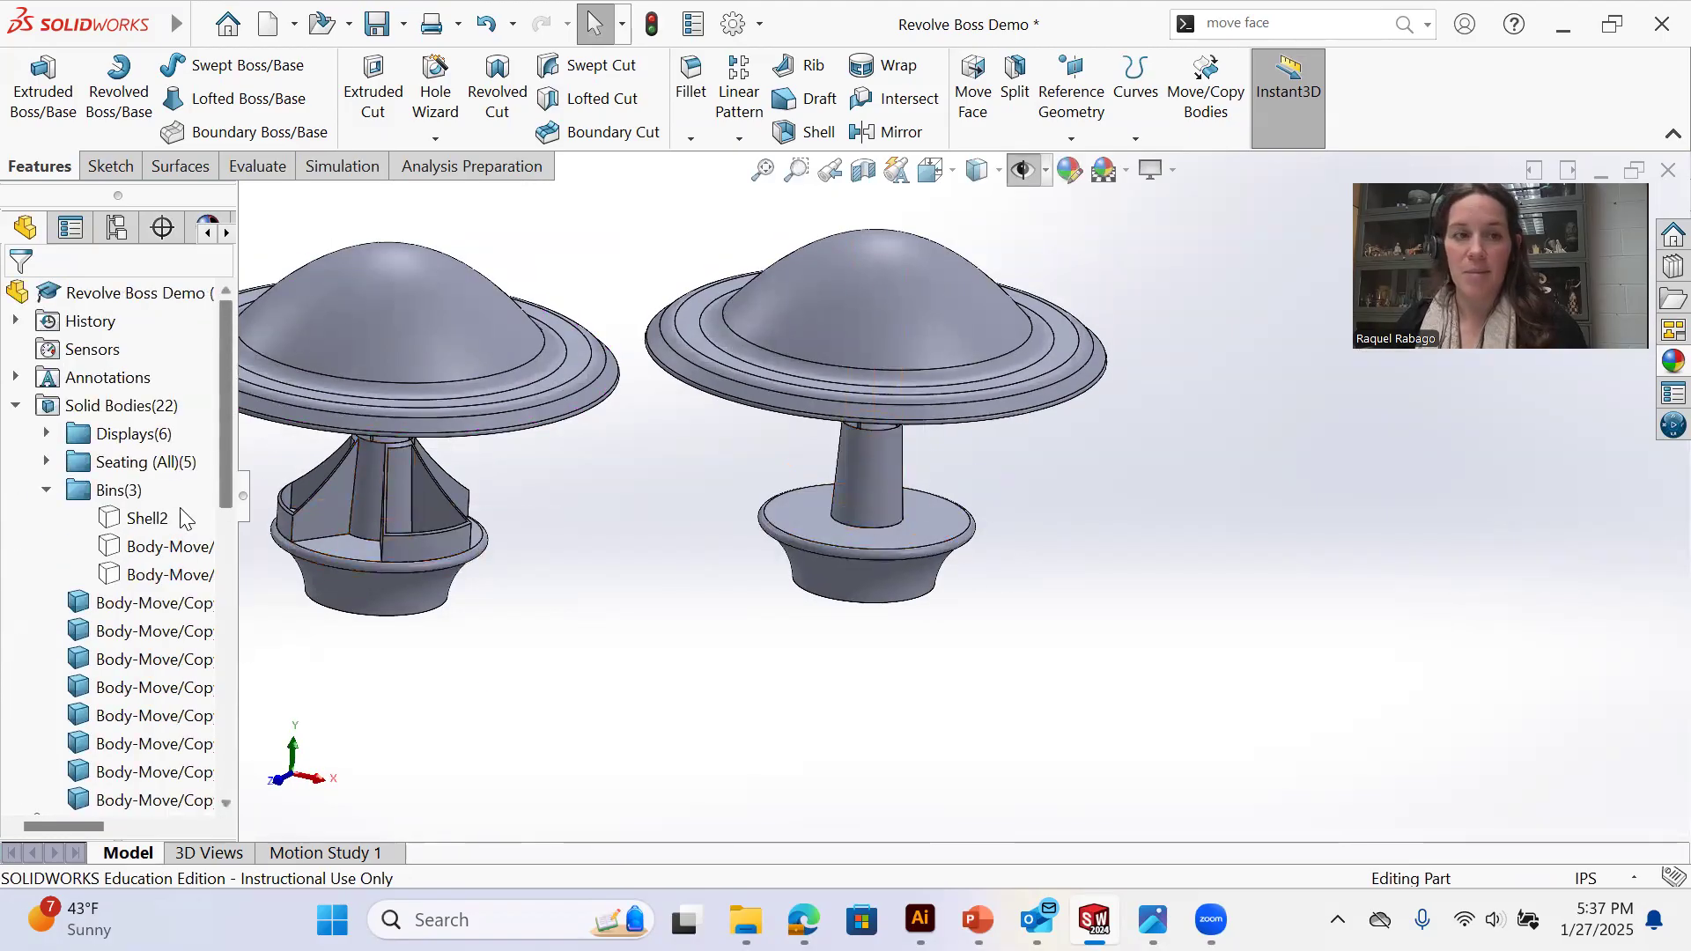
pyautogui.click(141, 519)
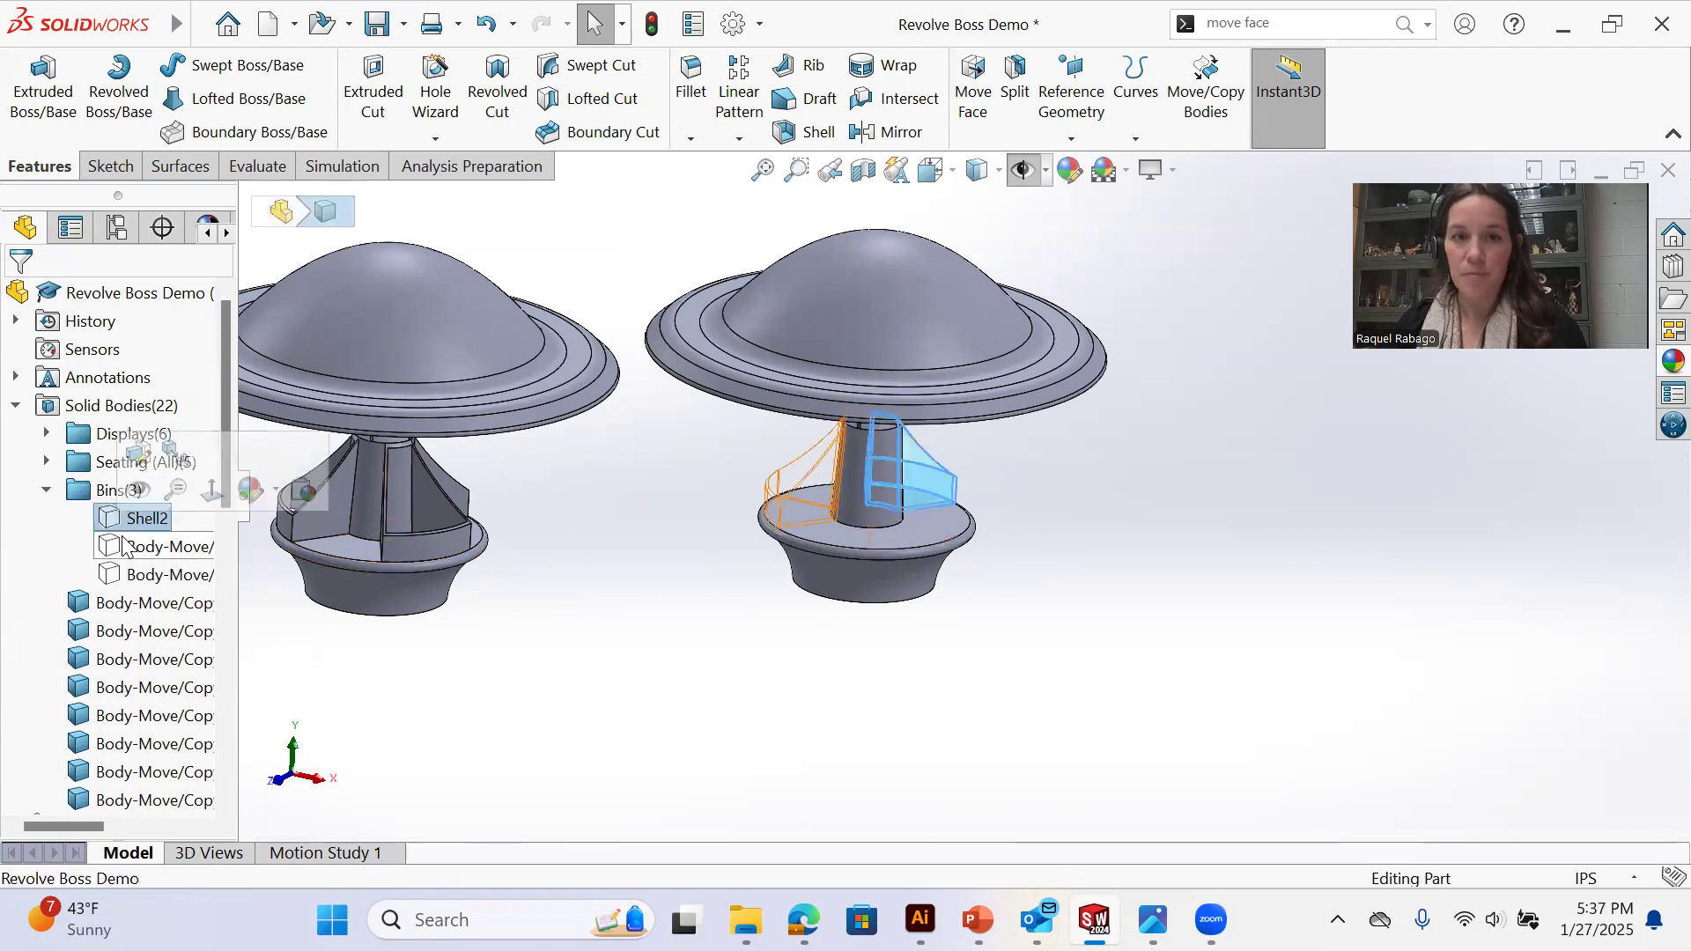
pyautogui.click(46, 490)
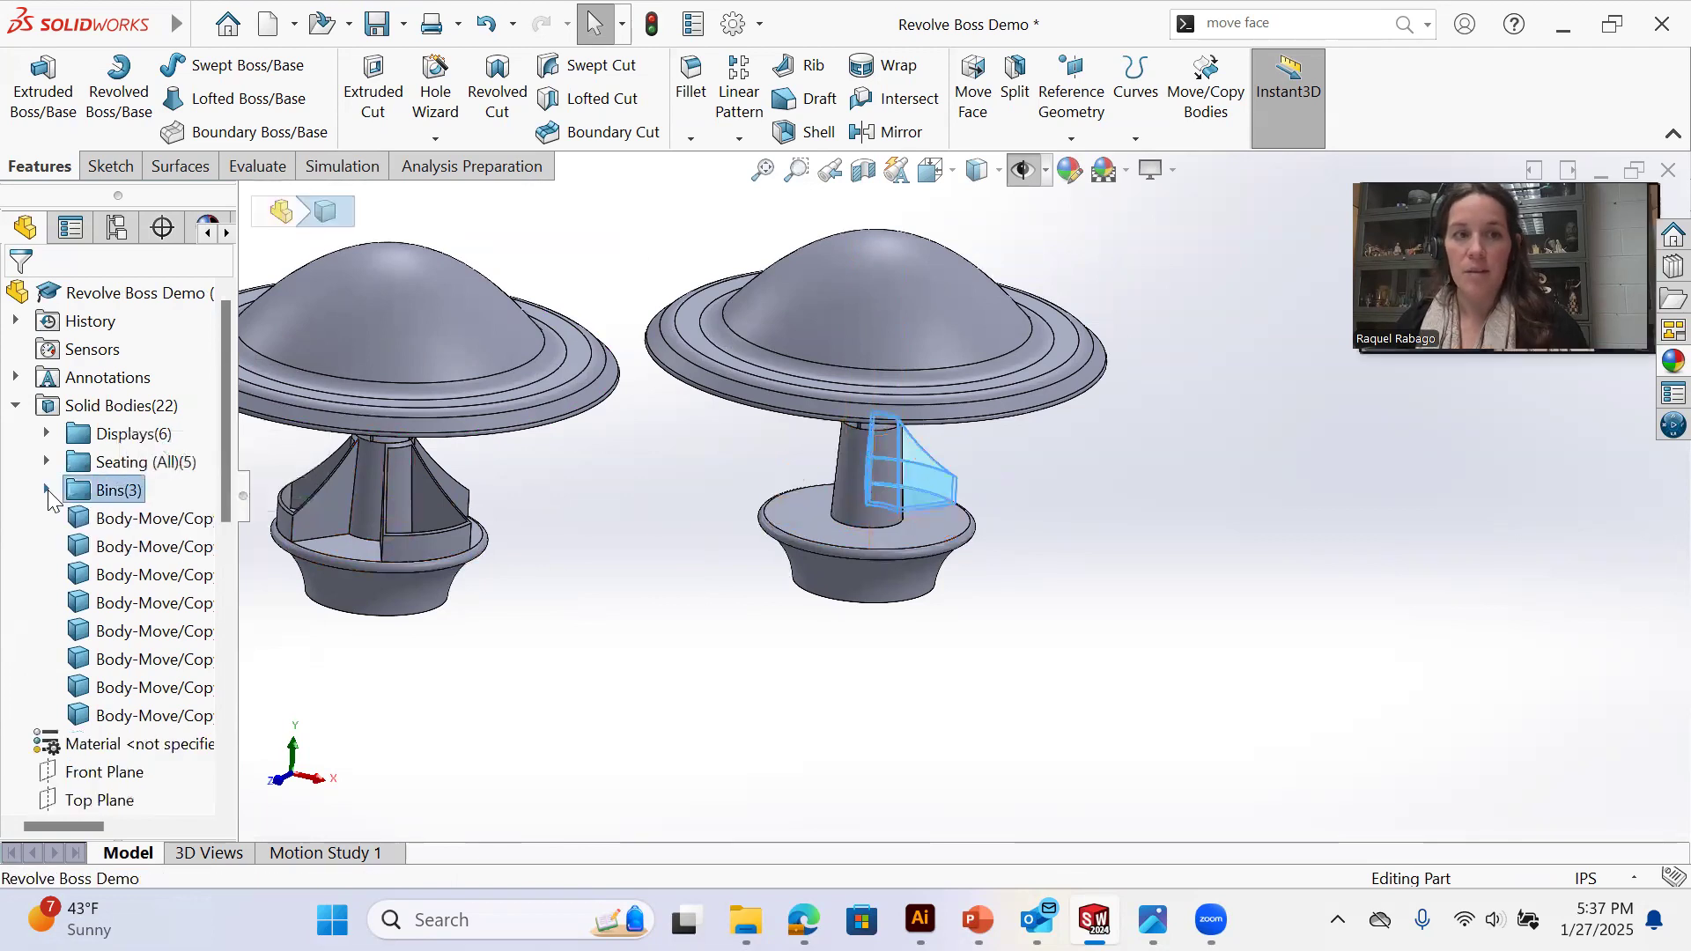
pyautogui.click(131, 521)
pyautogui.keyDown('shift'); pyautogui.click(125, 717); pyautogui.keyUp('shift')
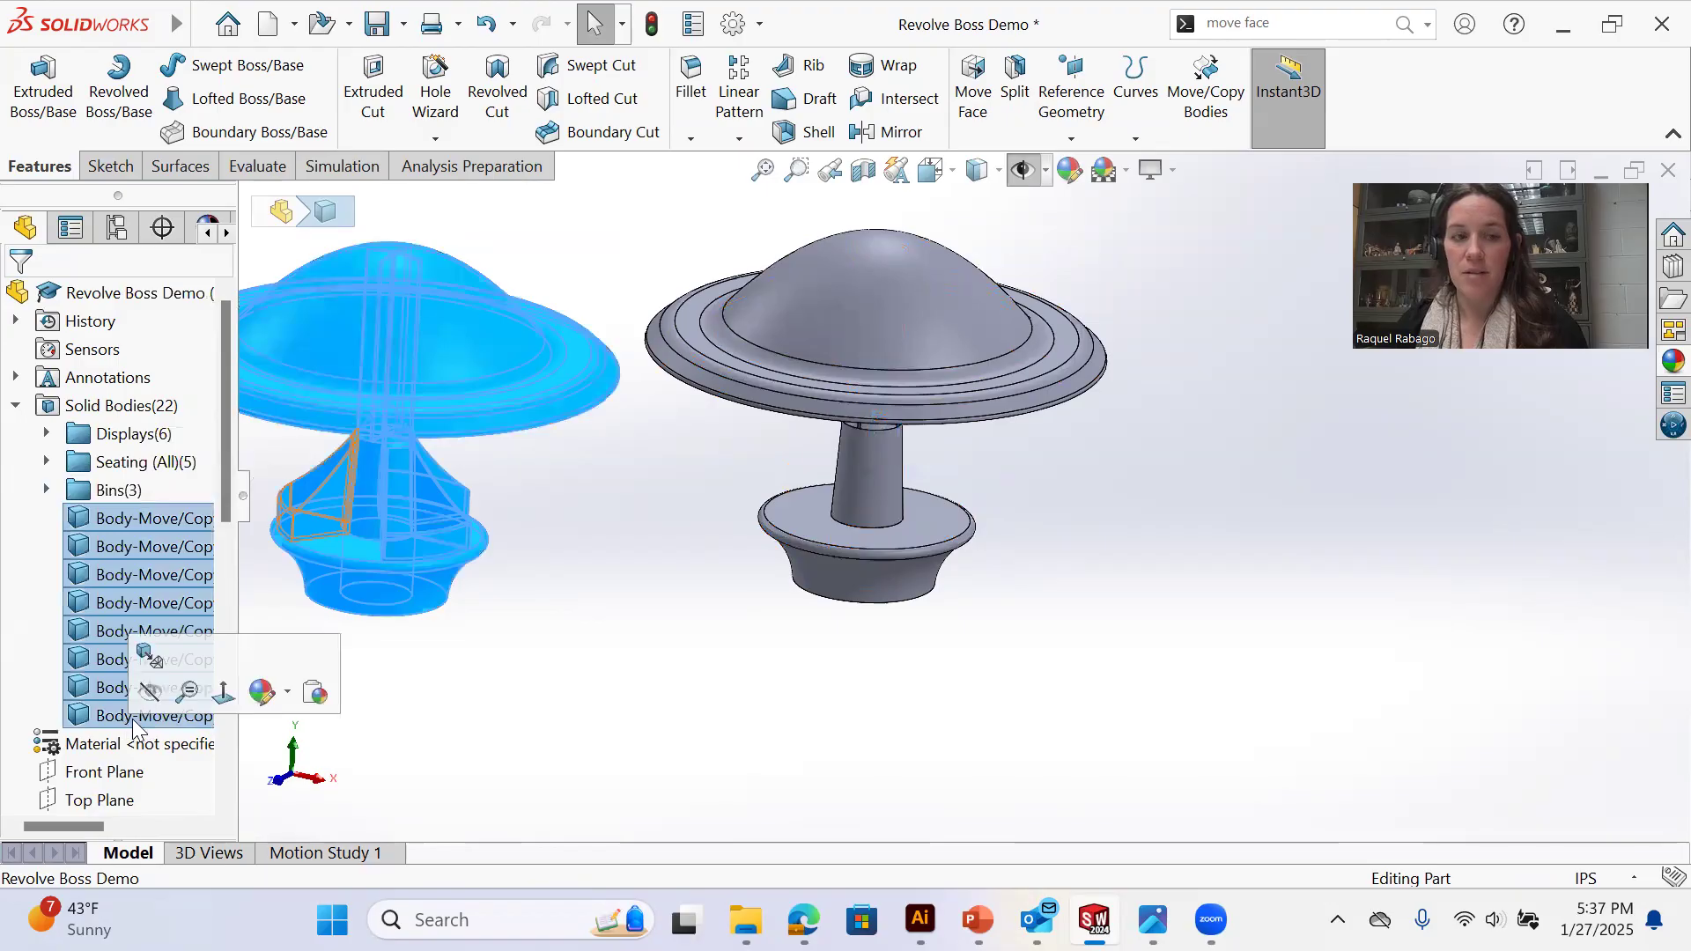
pyautogui.rightClick(134, 724)
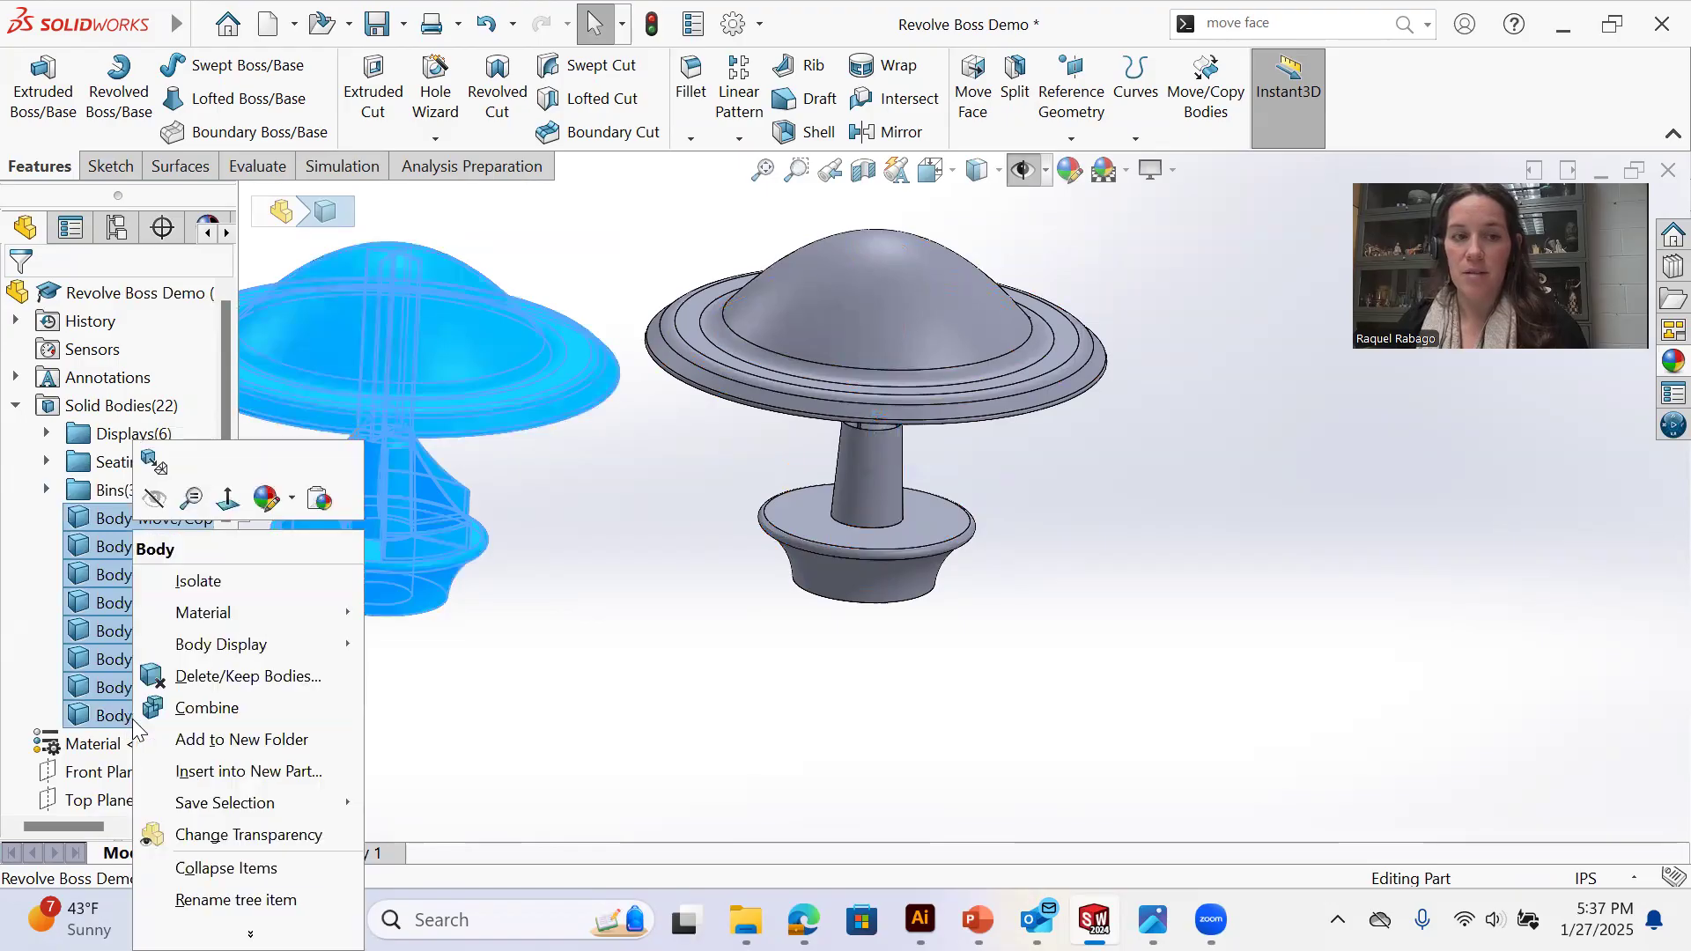
pyautogui.click(249, 740)
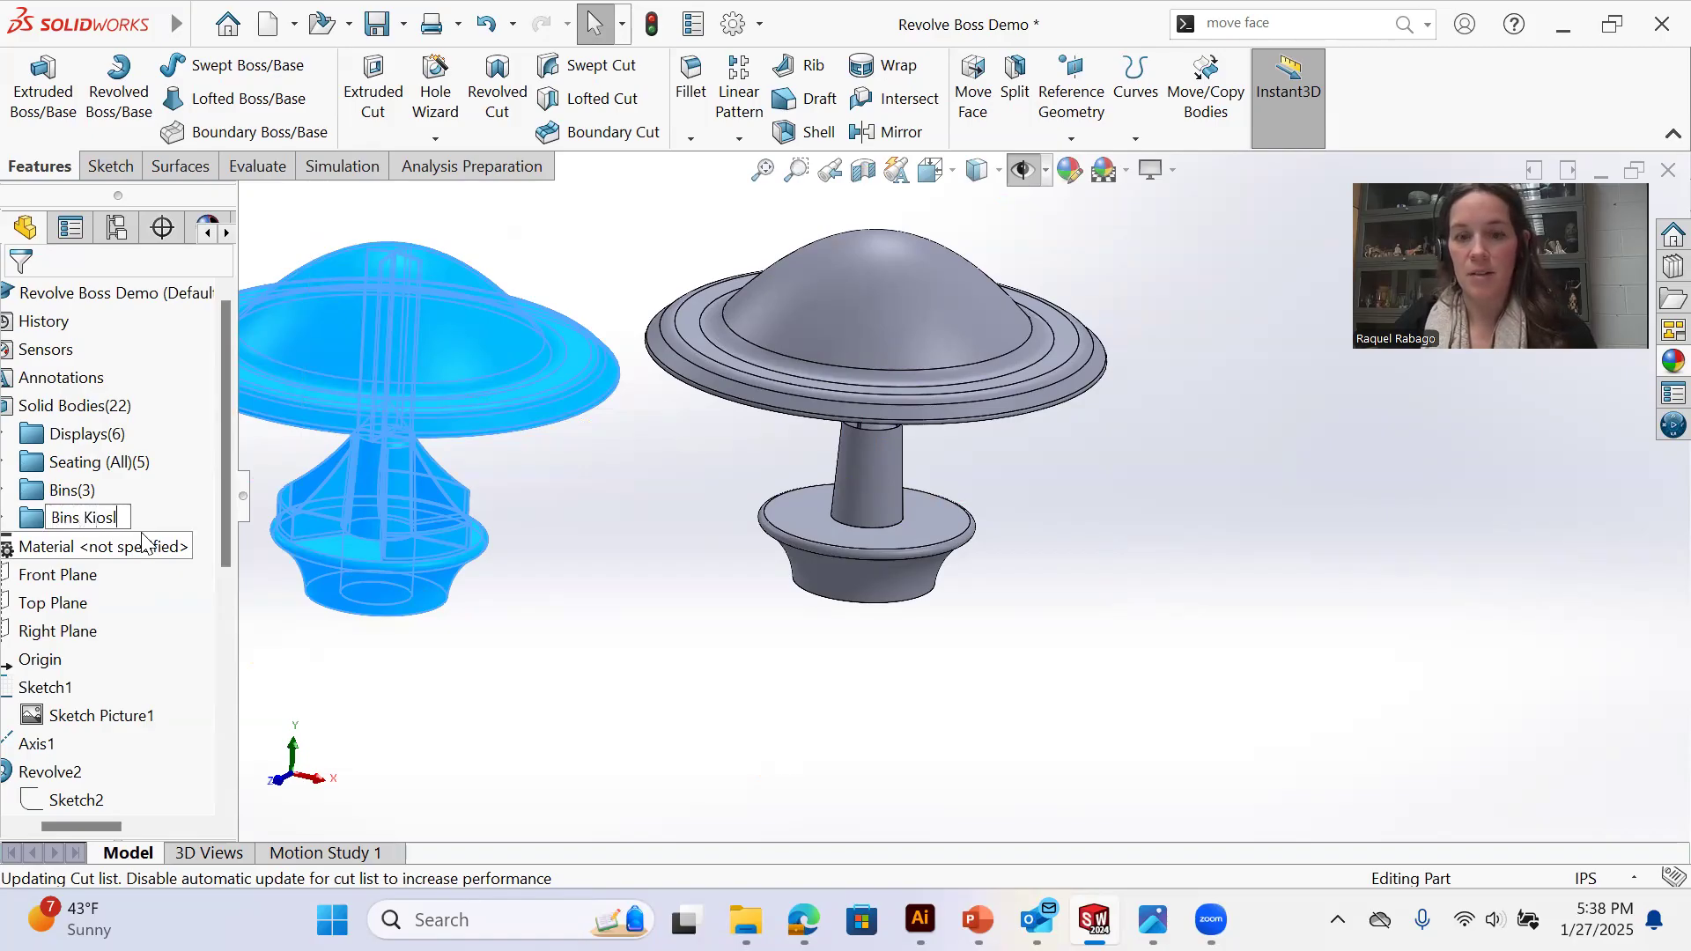
pyautogui.press('Return')
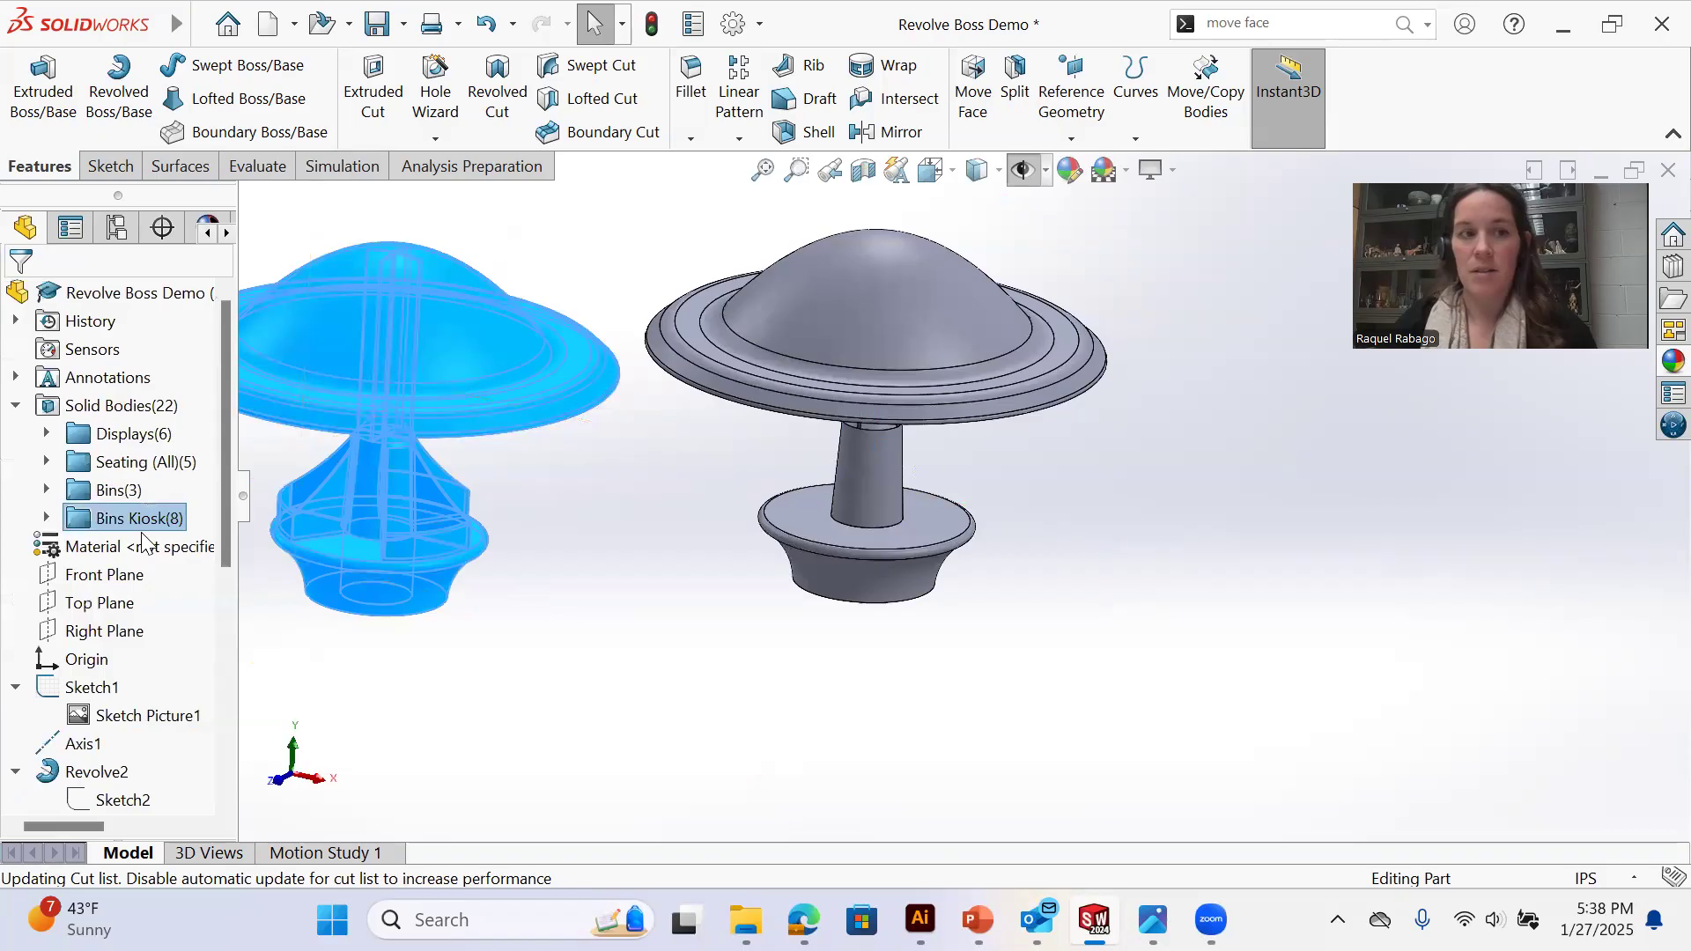
# Show all six display bodies in the Displays folder on the original kiosk
pyautogui.click(605, 678)
pyautogui.click(46, 433)
pyautogui.click(159, 462)
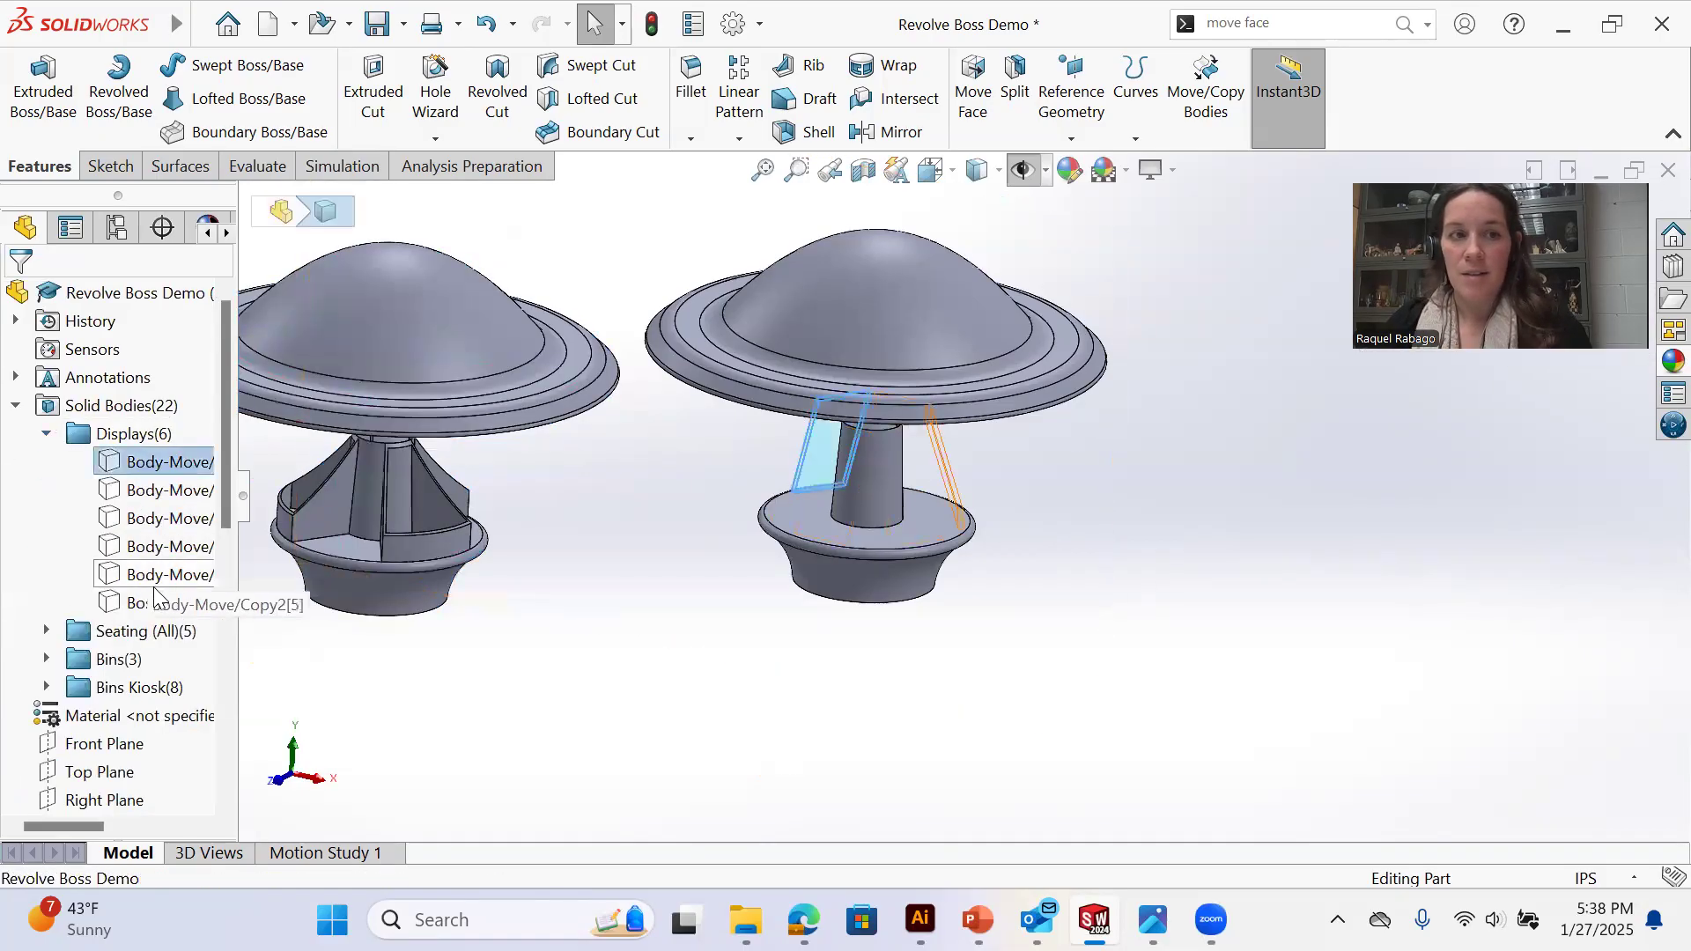
pyautogui.keyDown('shift'); pyautogui.click(154, 600); pyautogui.keyUp('shift')
pyautogui.click(172, 562)
pyautogui.click(498, 687)
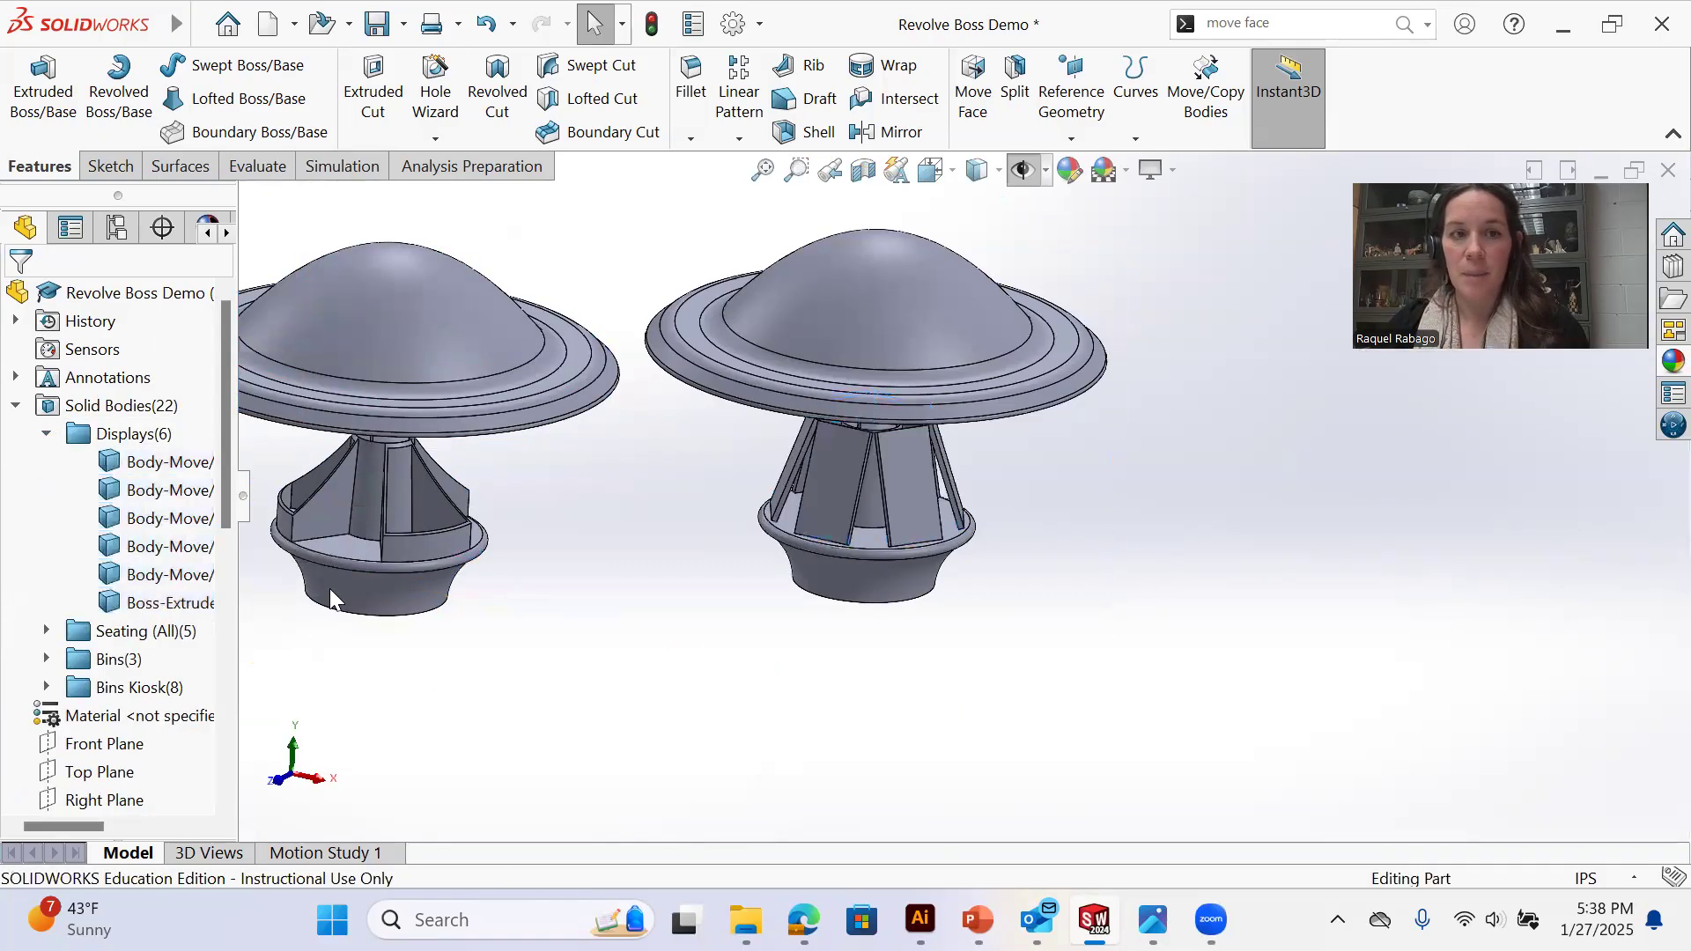
# Copy the original kiosk's six display bodies and five Seating (All) bodies about 130.67 in along X with Move/Copy Bodies
pyautogui.click(163, 462)
pyautogui.keyDown('shift'); pyautogui.click(152, 603); pyautogui.keyUp('shift')
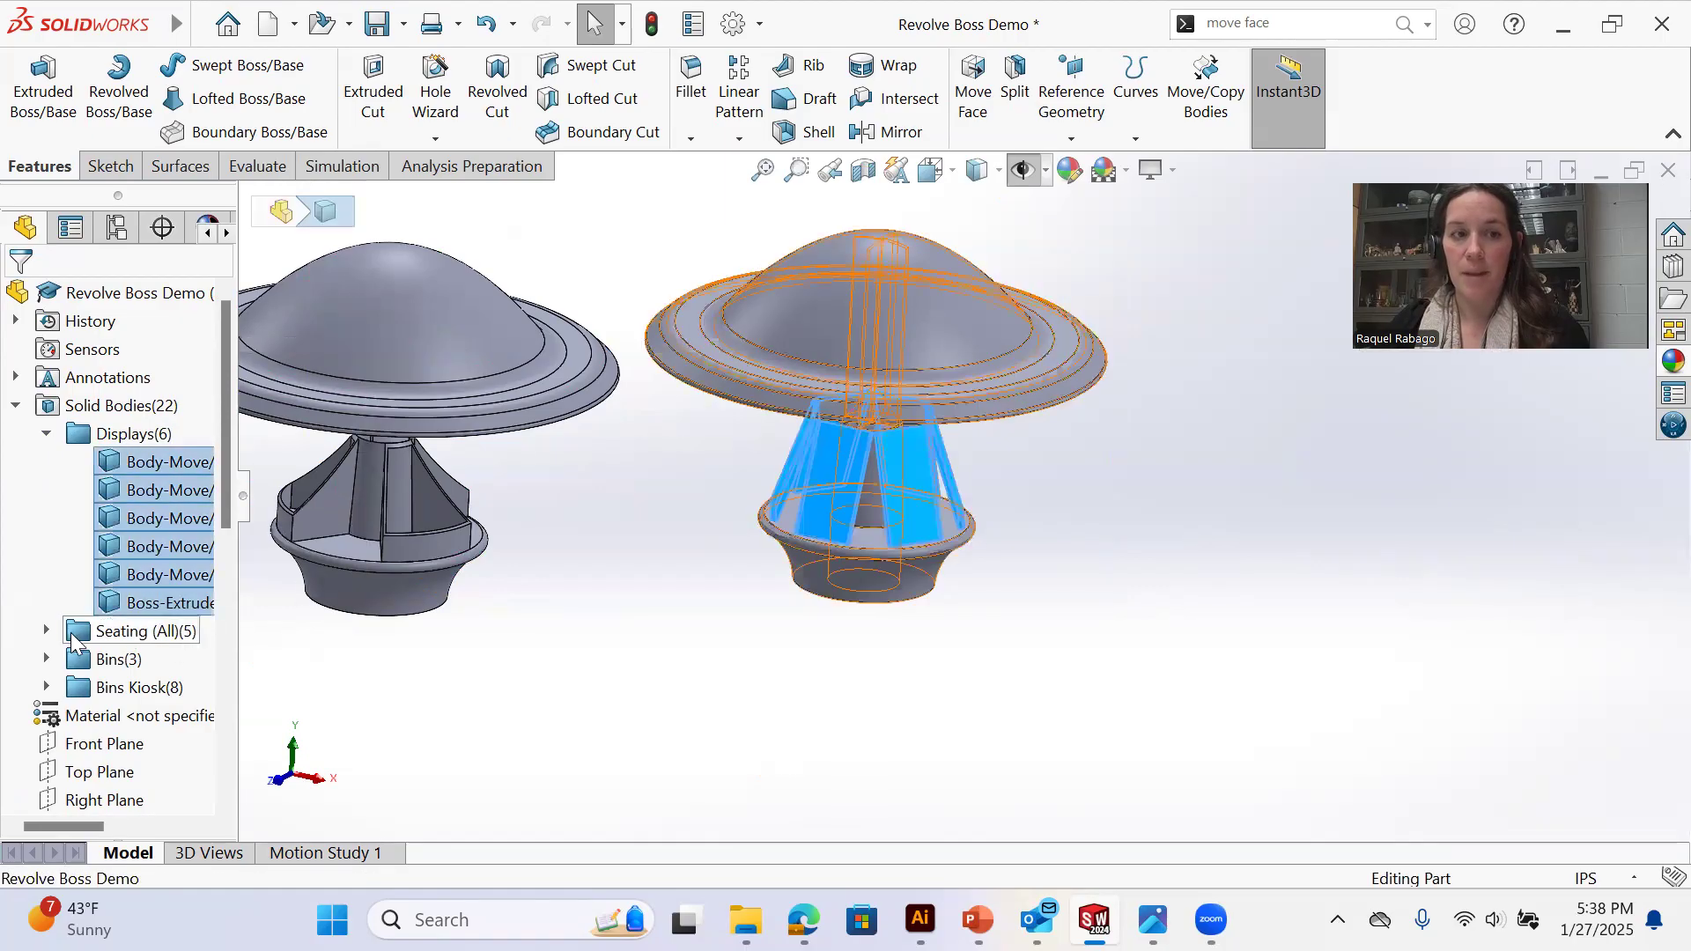
pyautogui.click(46, 631)
pyautogui.keyDown('ctrl'); pyautogui.click(150, 658); pyautogui.keyUp('ctrl')
pyautogui.keyDown('ctrl'); pyautogui.click(141, 687); pyautogui.keyUp('ctrl')
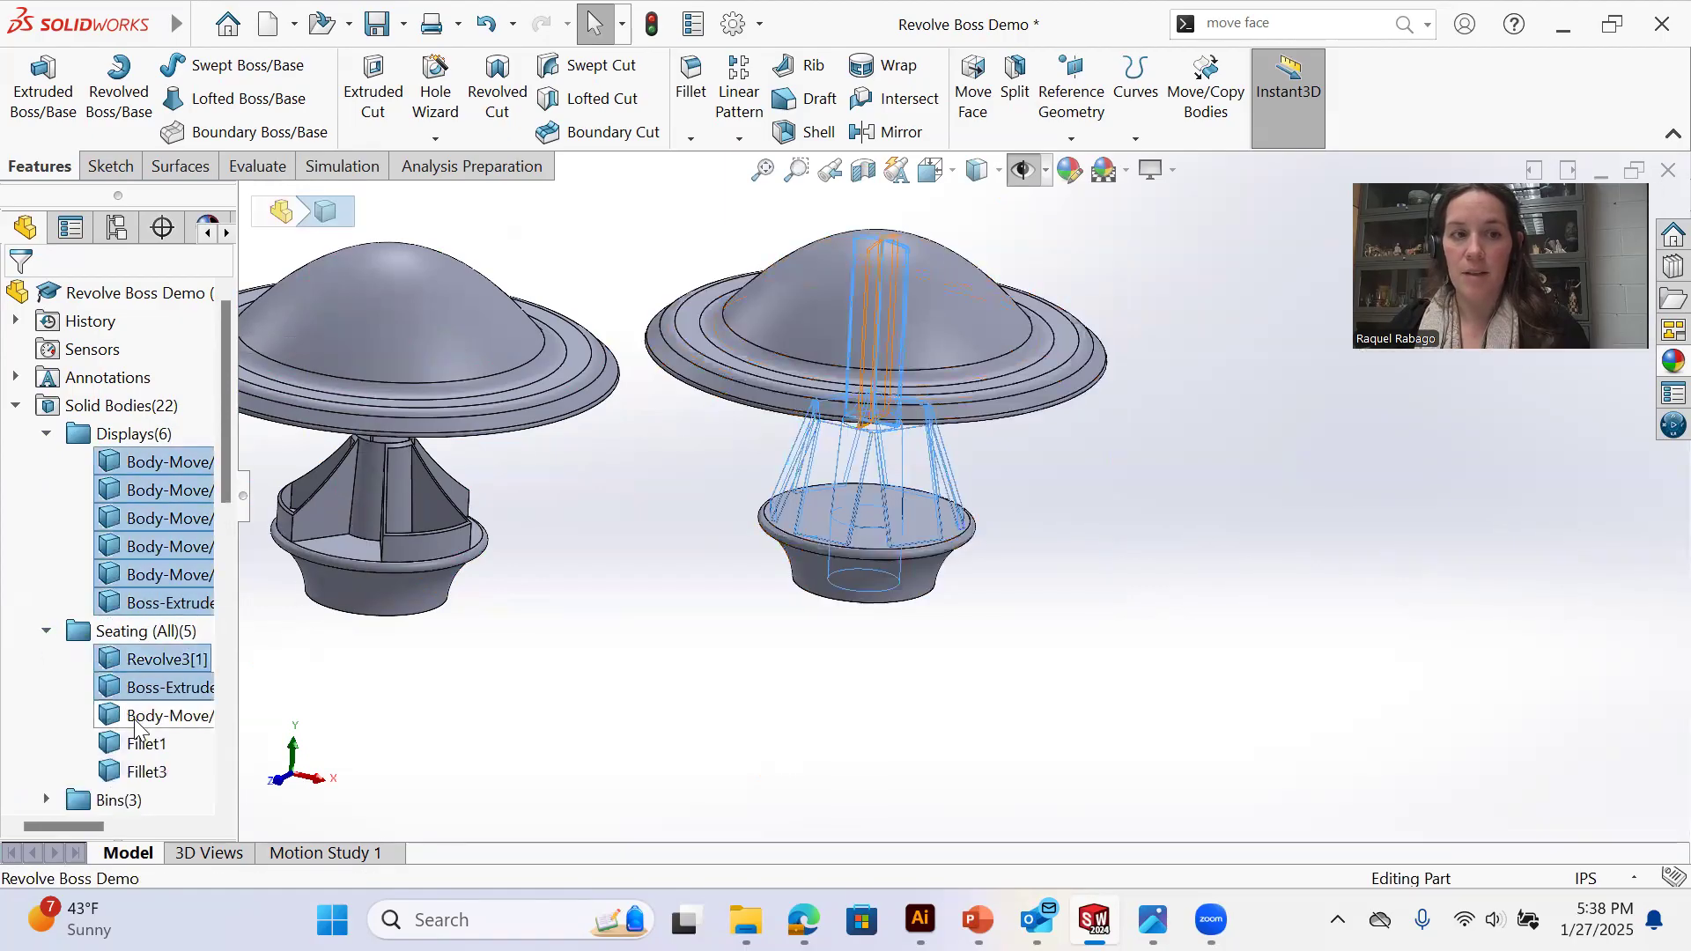
pyautogui.keyDown('ctrl'); pyautogui.click(136, 717); pyautogui.keyUp('ctrl')
pyautogui.keyDown('shift'); pyautogui.click(146, 772); pyautogui.keyUp('shift')
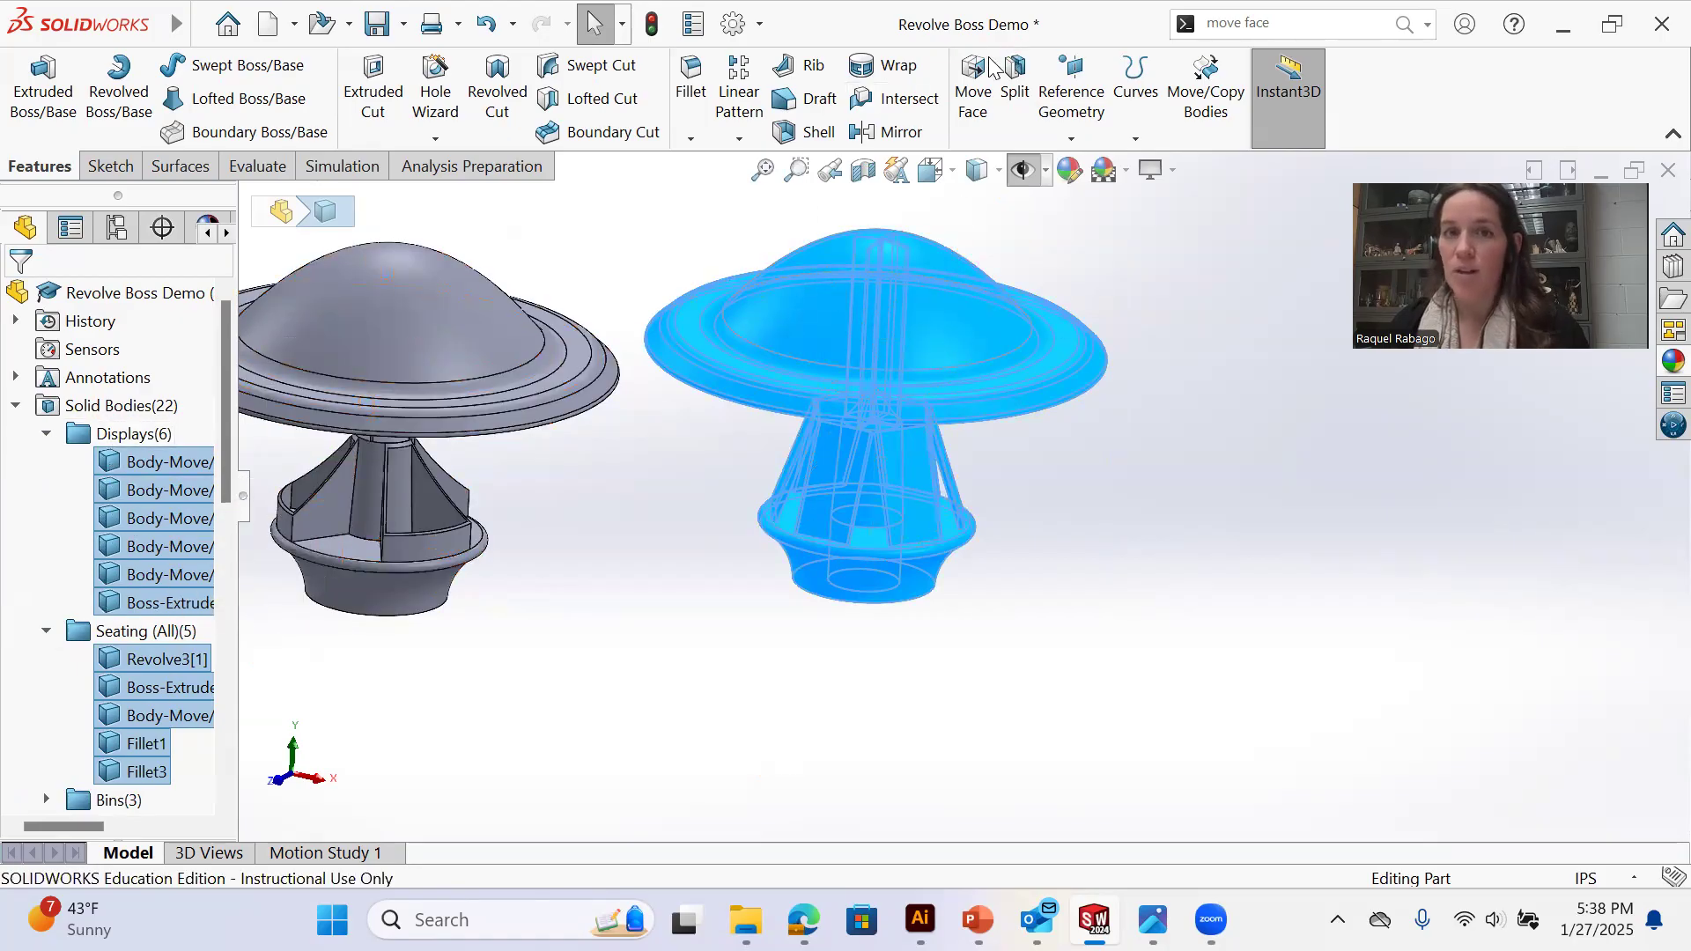
pyautogui.click(1231, 93)
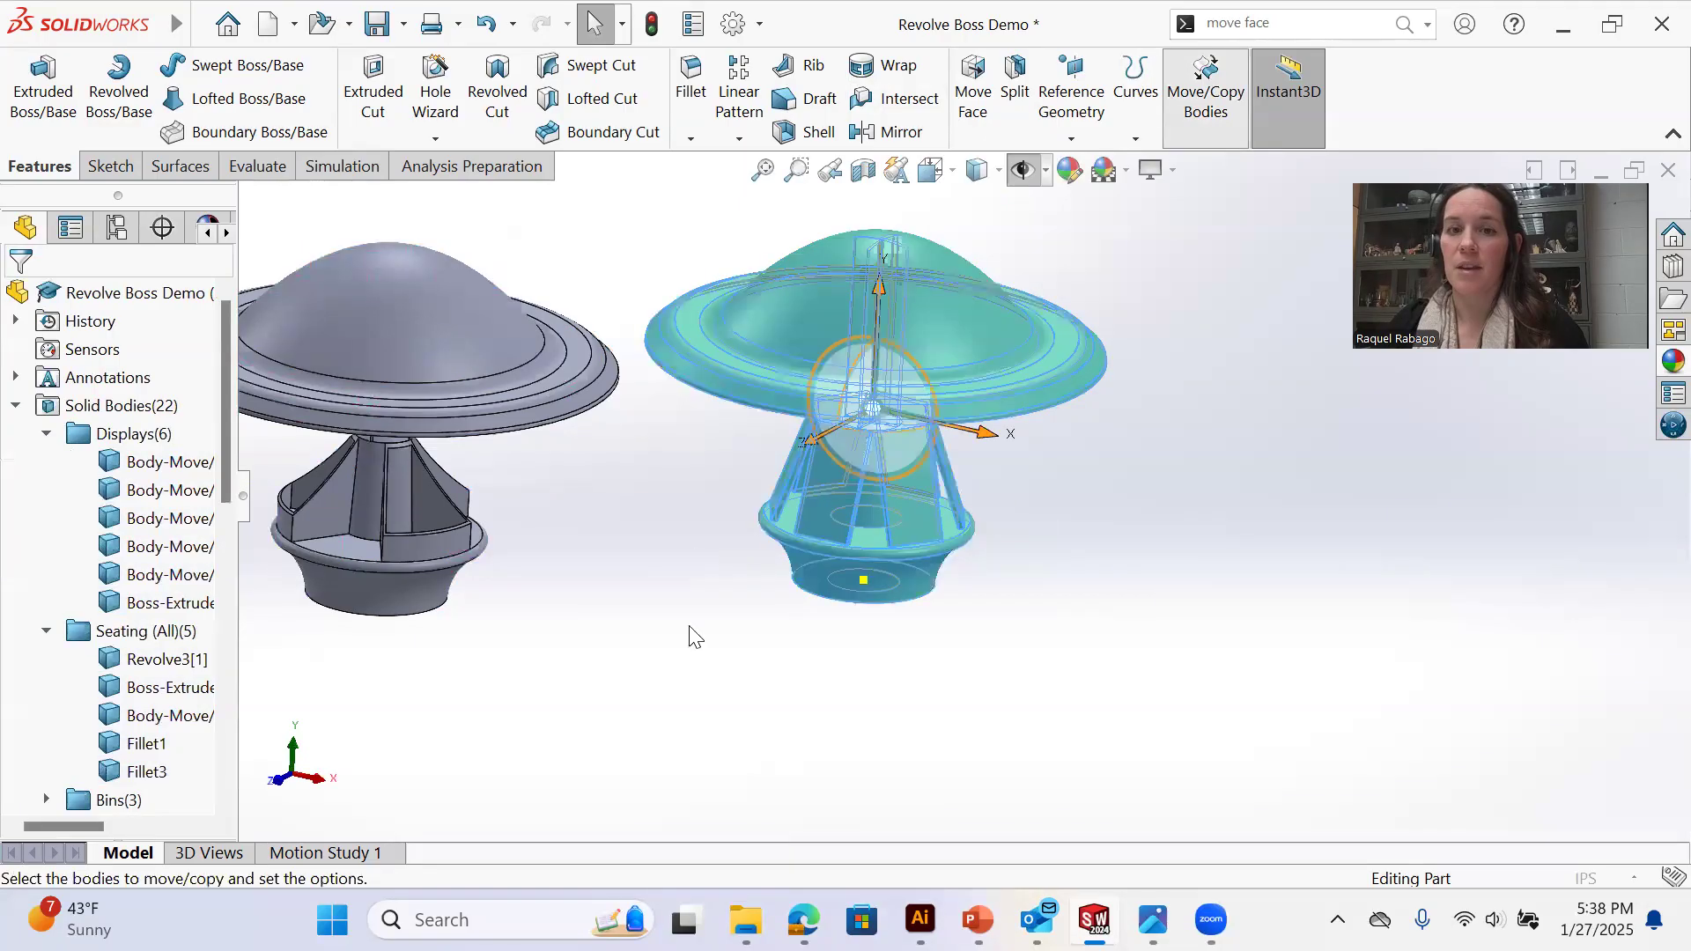
pyautogui.moveTo(997, 437); pyautogui.dragTo(1489, 613)
pyautogui.moveTo(1230, 476); pyautogui.dragTo(1380, 590, button='middle')
pyautogui.moveTo(1432, 594); pyautogui.dragTo(1401, 582)
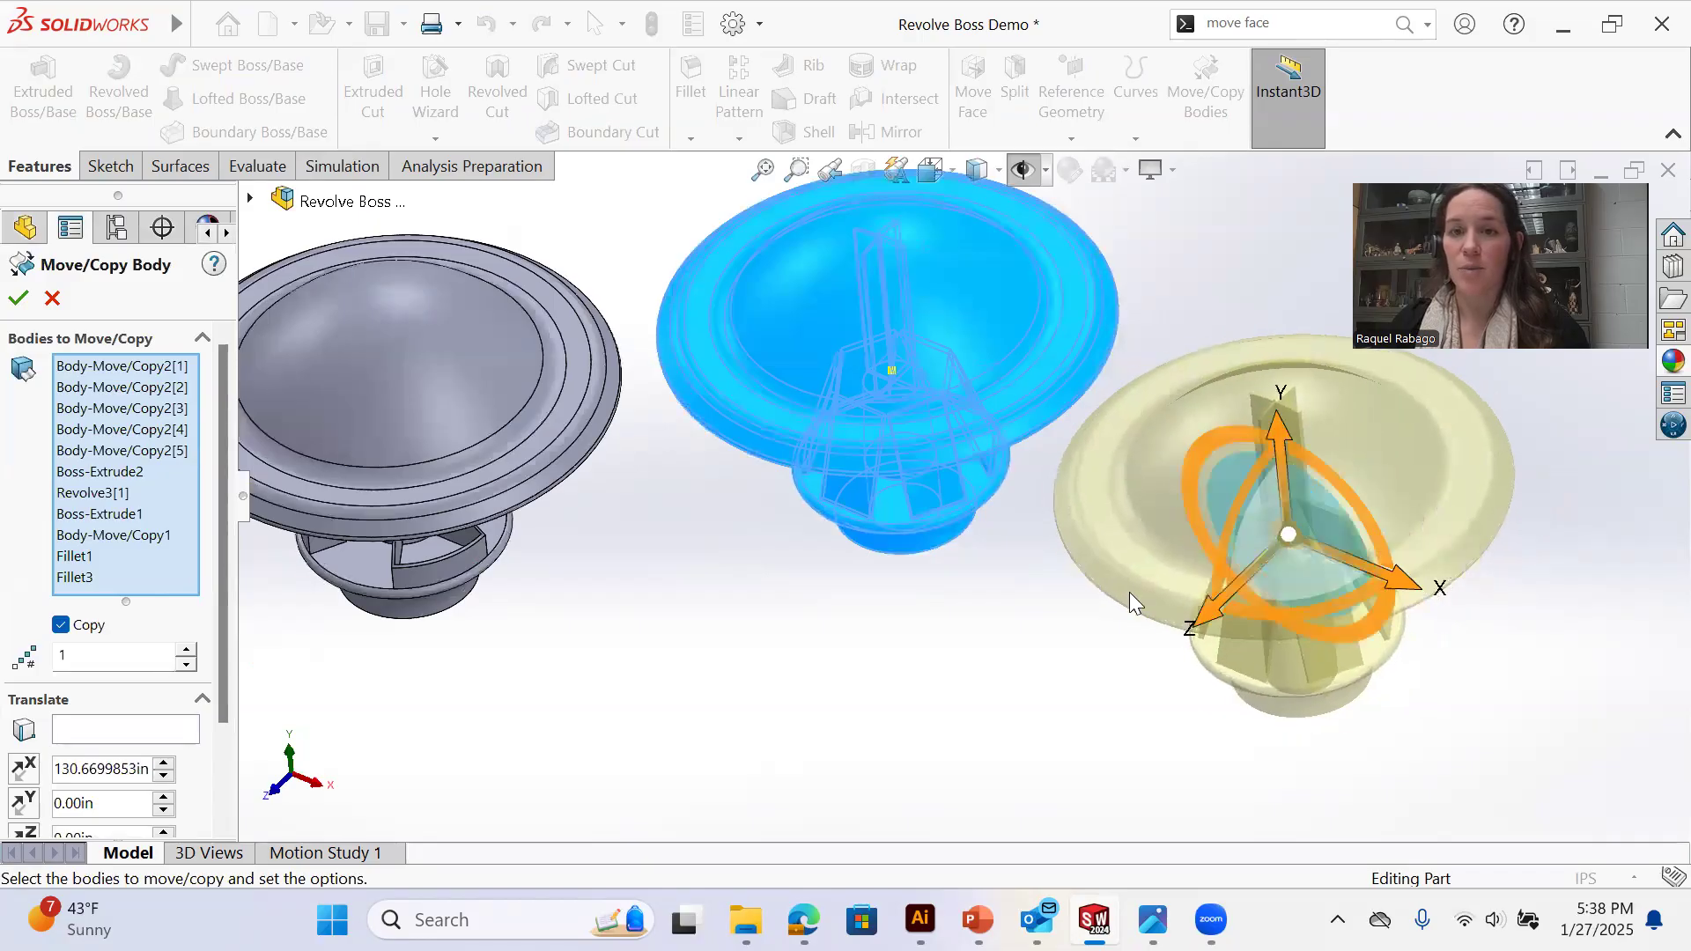
pyautogui.click(20, 301)
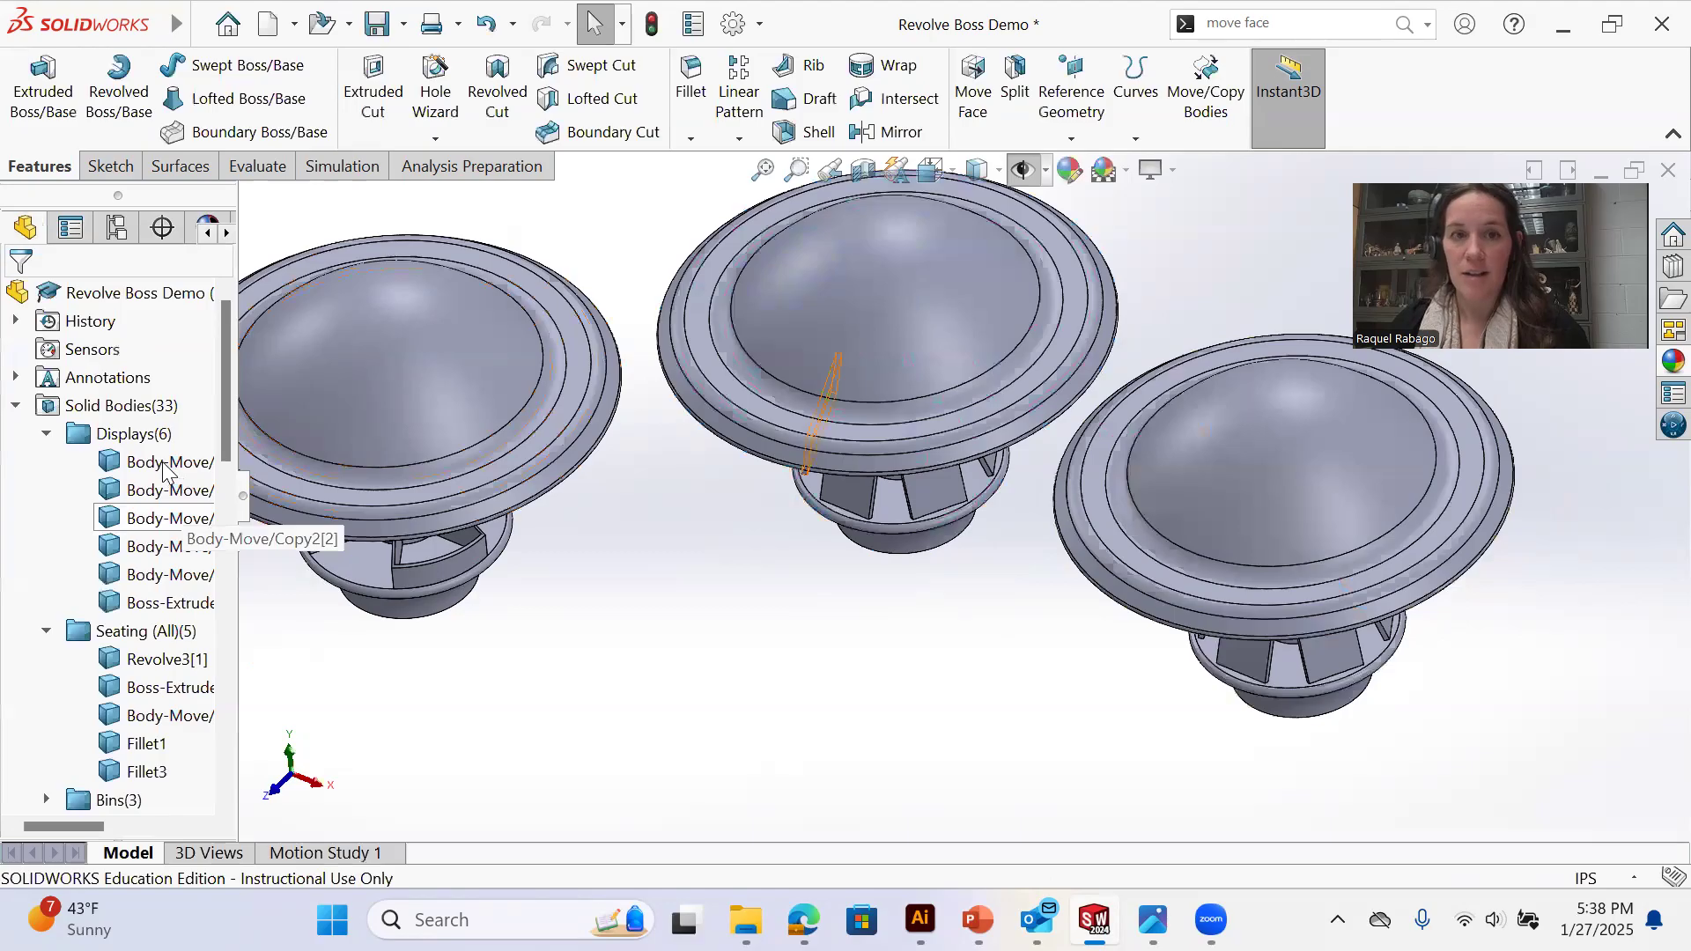
# Hide the original kiosk's six display bodies and save the part
pyautogui.click(165, 464)
pyautogui.keyDown('shift'); pyautogui.click(168, 603); pyautogui.keyUp('shift')
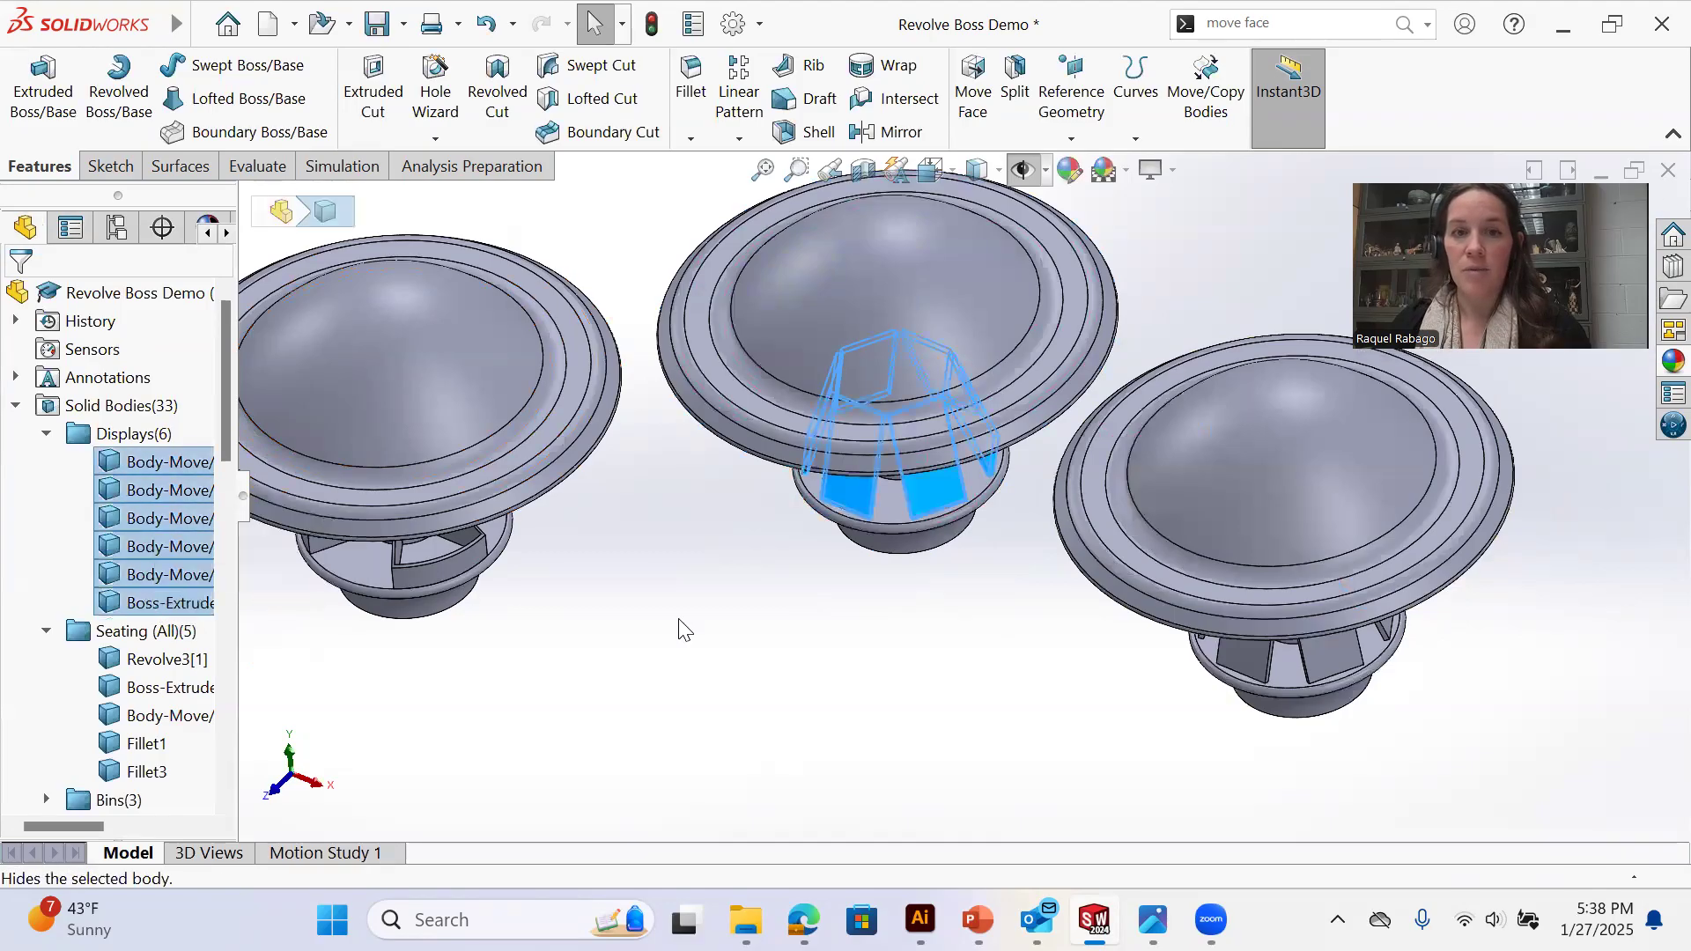
pyautogui.scroll(1, 946, 480)
pyautogui.moveTo(944, 464); pyautogui.dragTo(883, 511, button='middle')
pyautogui.moveTo(916, 445); pyautogui.dragTo(875, 614, button='middle')
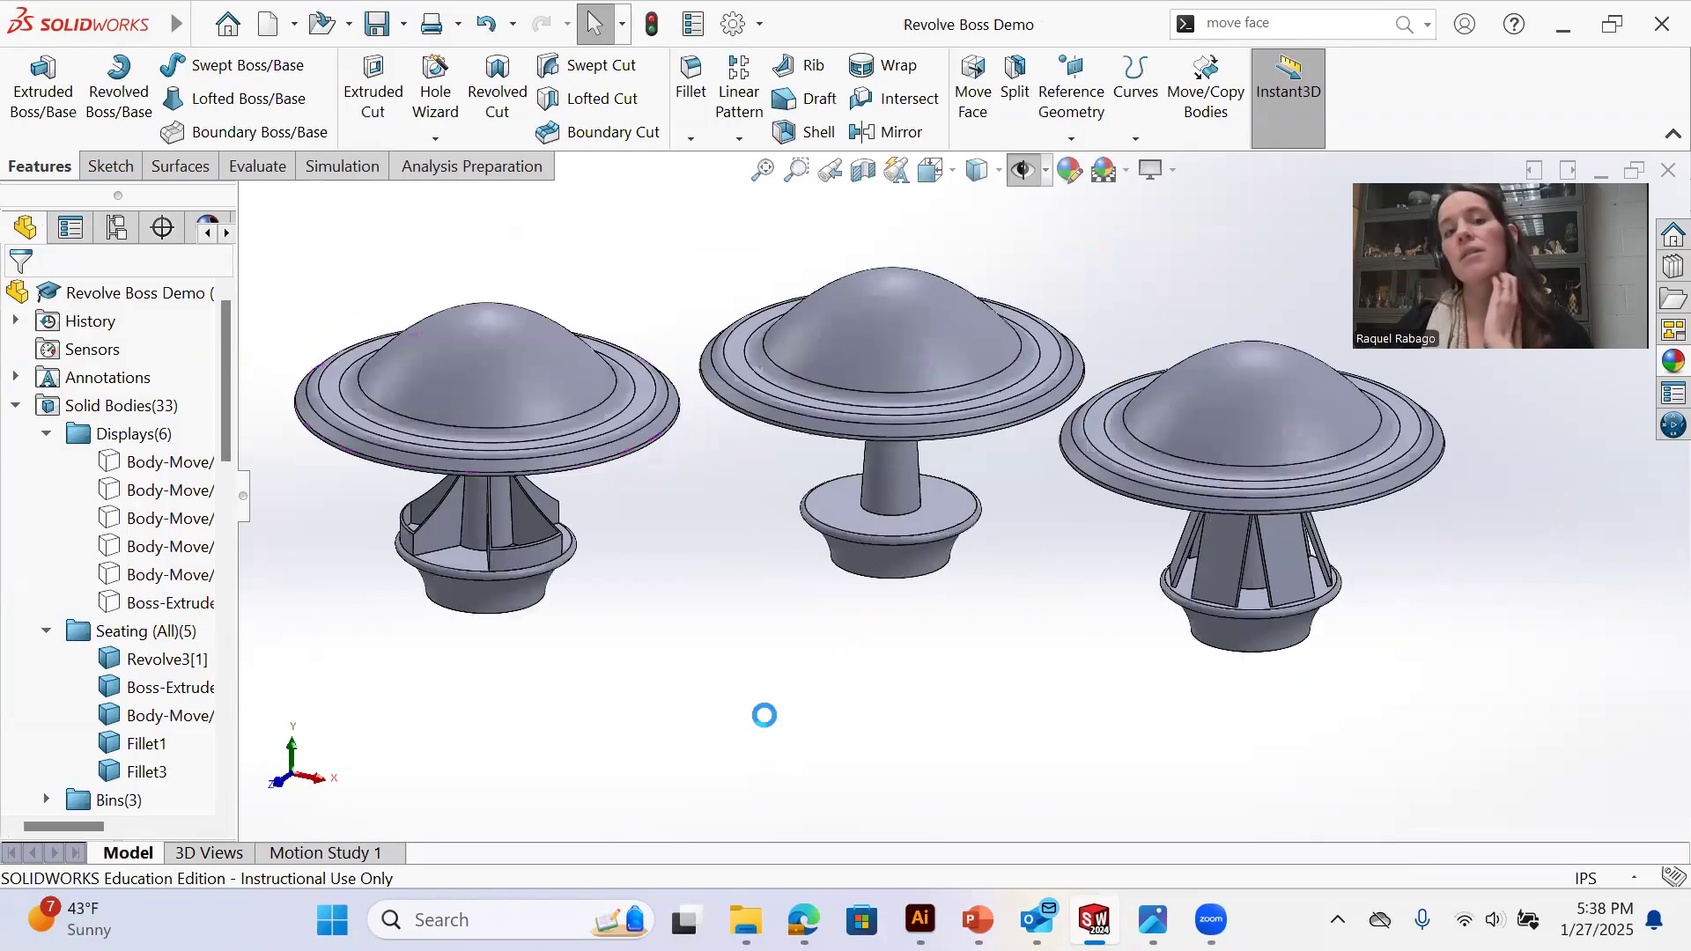
pyautogui.moveTo(1011, 542); pyautogui.dragTo(872, 601, button='middle')
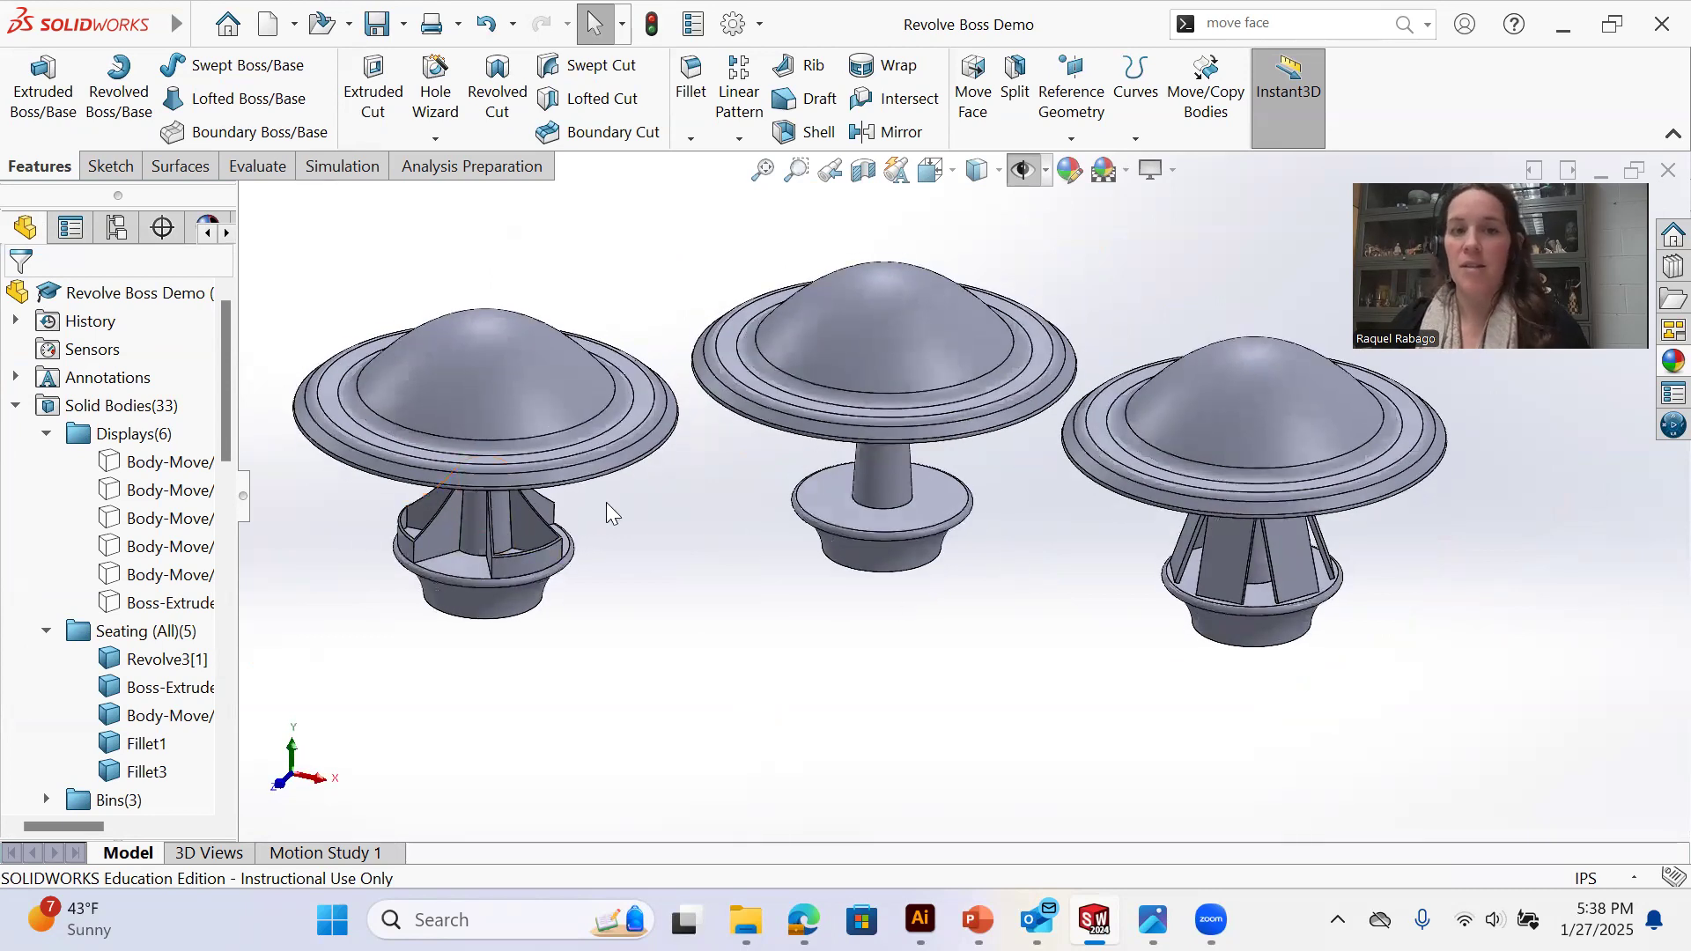
pyautogui.moveTo(1291, 572); pyautogui.dragTo(1269, 516, button='middle')
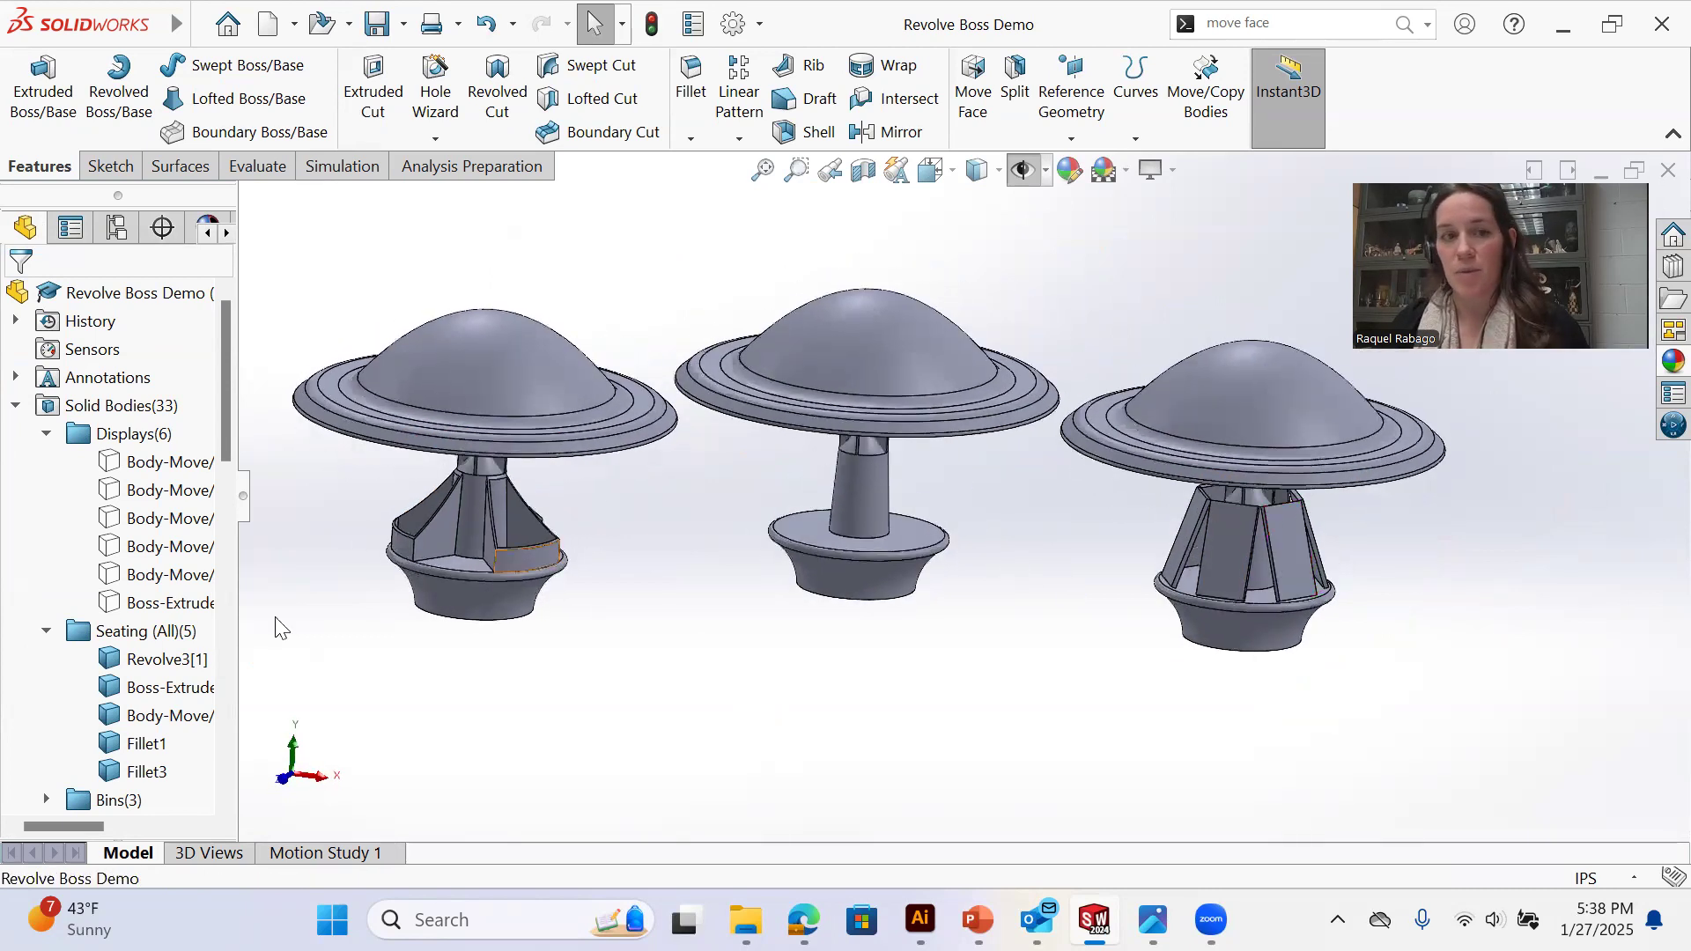
# Roll the feature history back to just after Boss-Extrude2
pyautogui.moveTo(225, 398)
pyautogui.mouseDown()
pyautogui.moveTo(225, 784)
pyautogui.moveTo(229, 567)
pyautogui.moveTo(191, 589)
pyautogui.mouseUp()
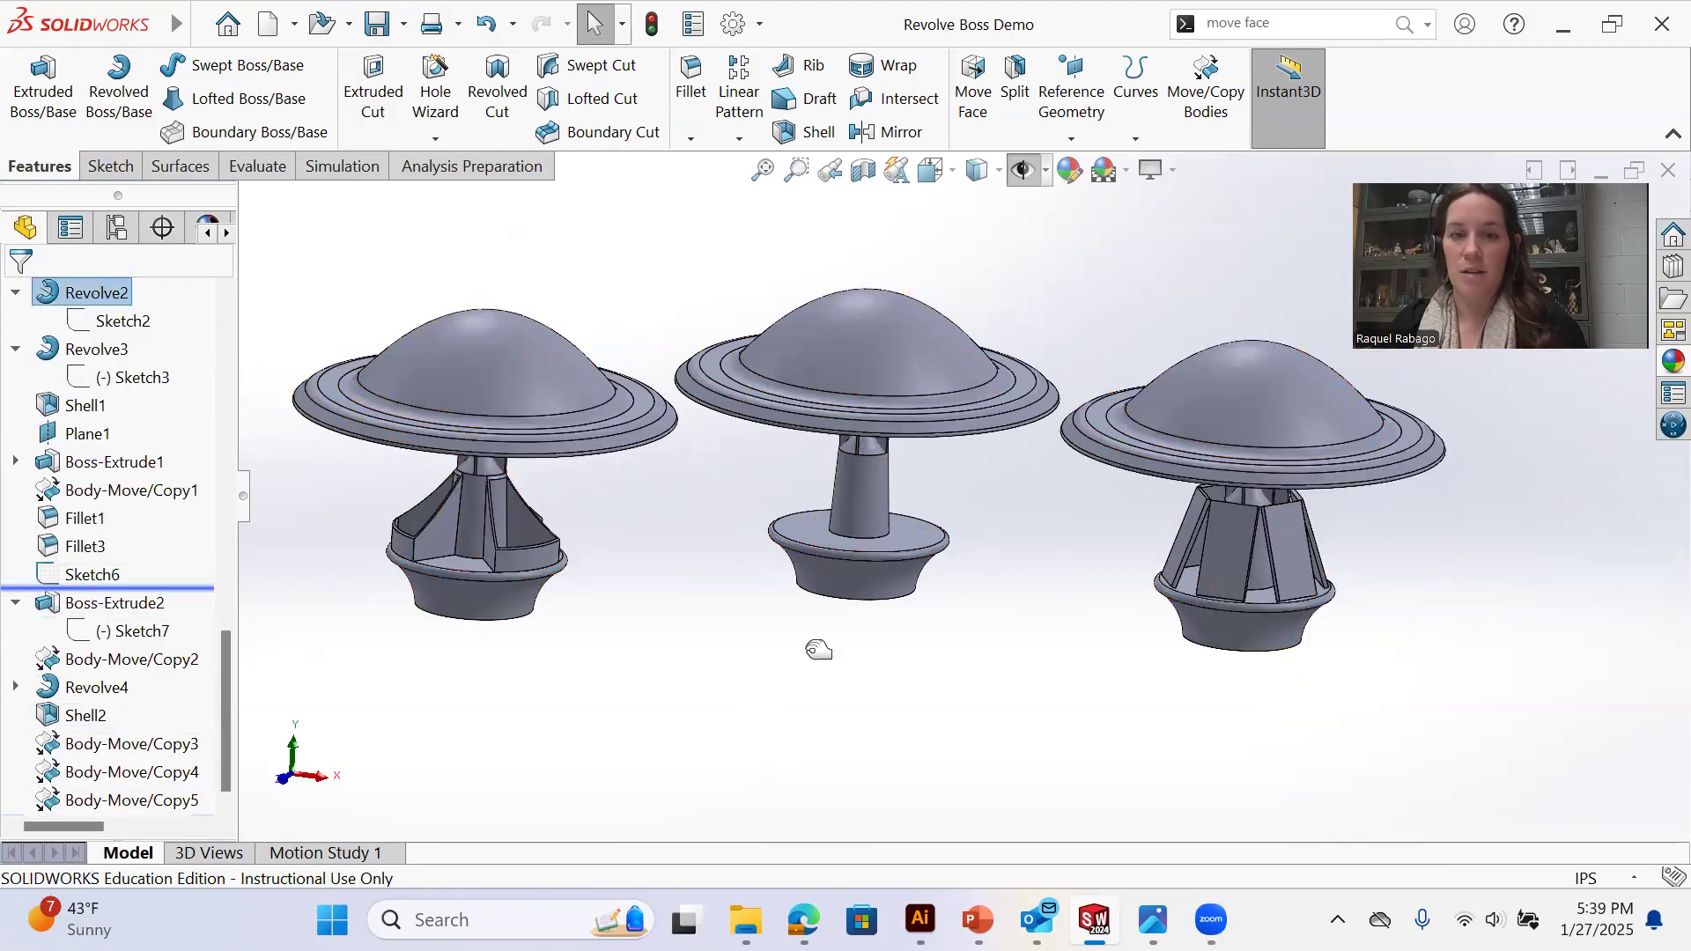
pyautogui.click(110, 462)
pyautogui.scroll(-1, 208, 564)
pyautogui.moveTo(208, 587); pyautogui.dragTo(202, 650)
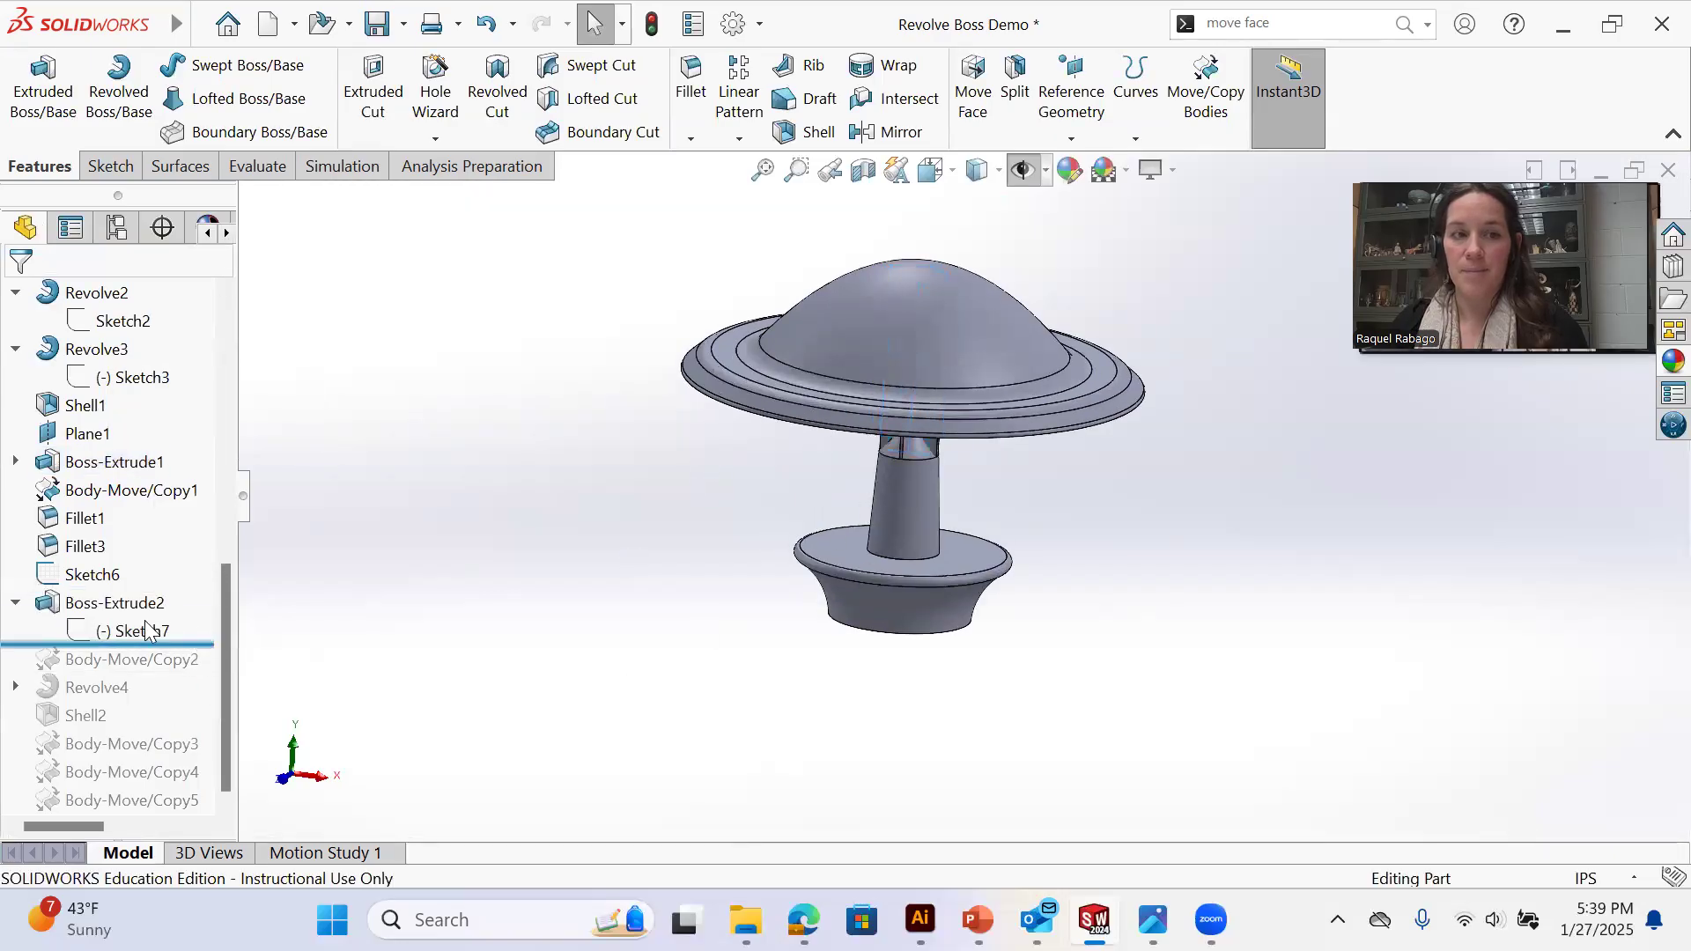
# Start a sketch on the display panel's inner face, facing the column, and convert the face's edges into sketch entities
pyautogui.click(132, 604)
pyautogui.click(1059, 494)
pyautogui.moveTo(1058, 494)
pyautogui.mouseDown(button='middle')
pyautogui.moveTo(917, 509)
pyautogui.moveTo(635, 489)
pyautogui.mouseUp(button='middle')
pyautogui.scroll(-3, 801, 490)
pyautogui.moveTo(1215, 507)
pyautogui.mouseDown(button='middle')
pyautogui.moveTo(1102, 397)
pyautogui.moveTo(987, 361)
pyautogui.mouseUp(button='middle')
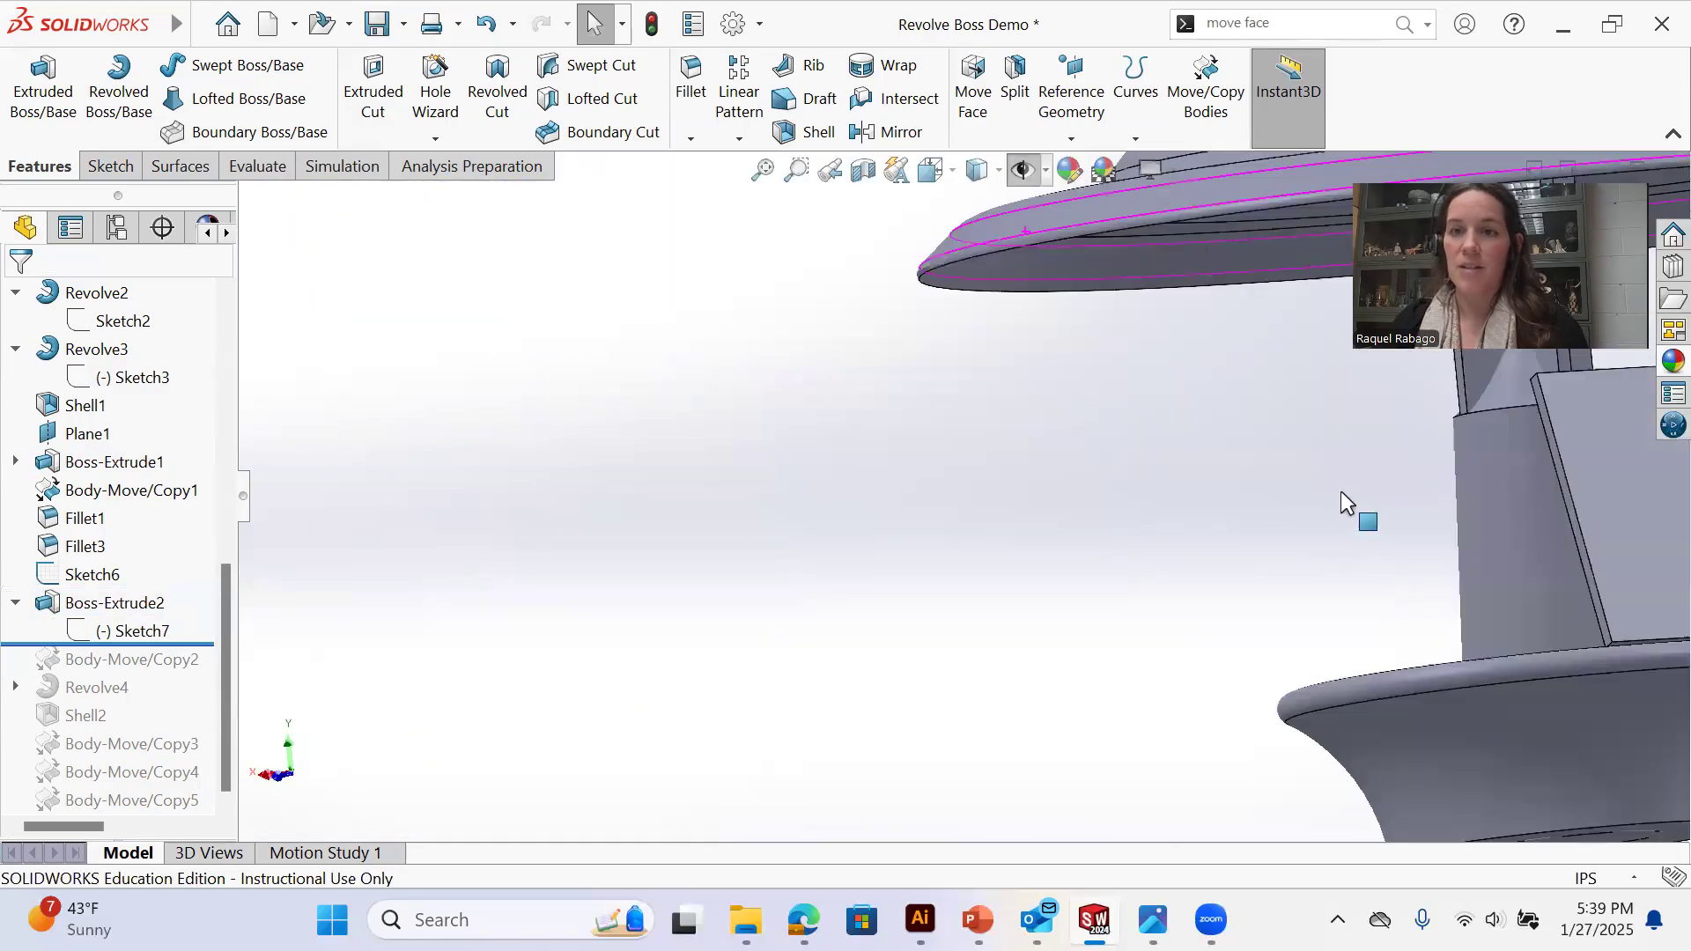
pyautogui.scroll(5, 1341, 491)
pyautogui.scroll(-5, 1339, 443)
pyautogui.moveTo(1322, 465); pyautogui.dragTo(1286, 514, button='middle')
pyautogui.click(1111, 517)
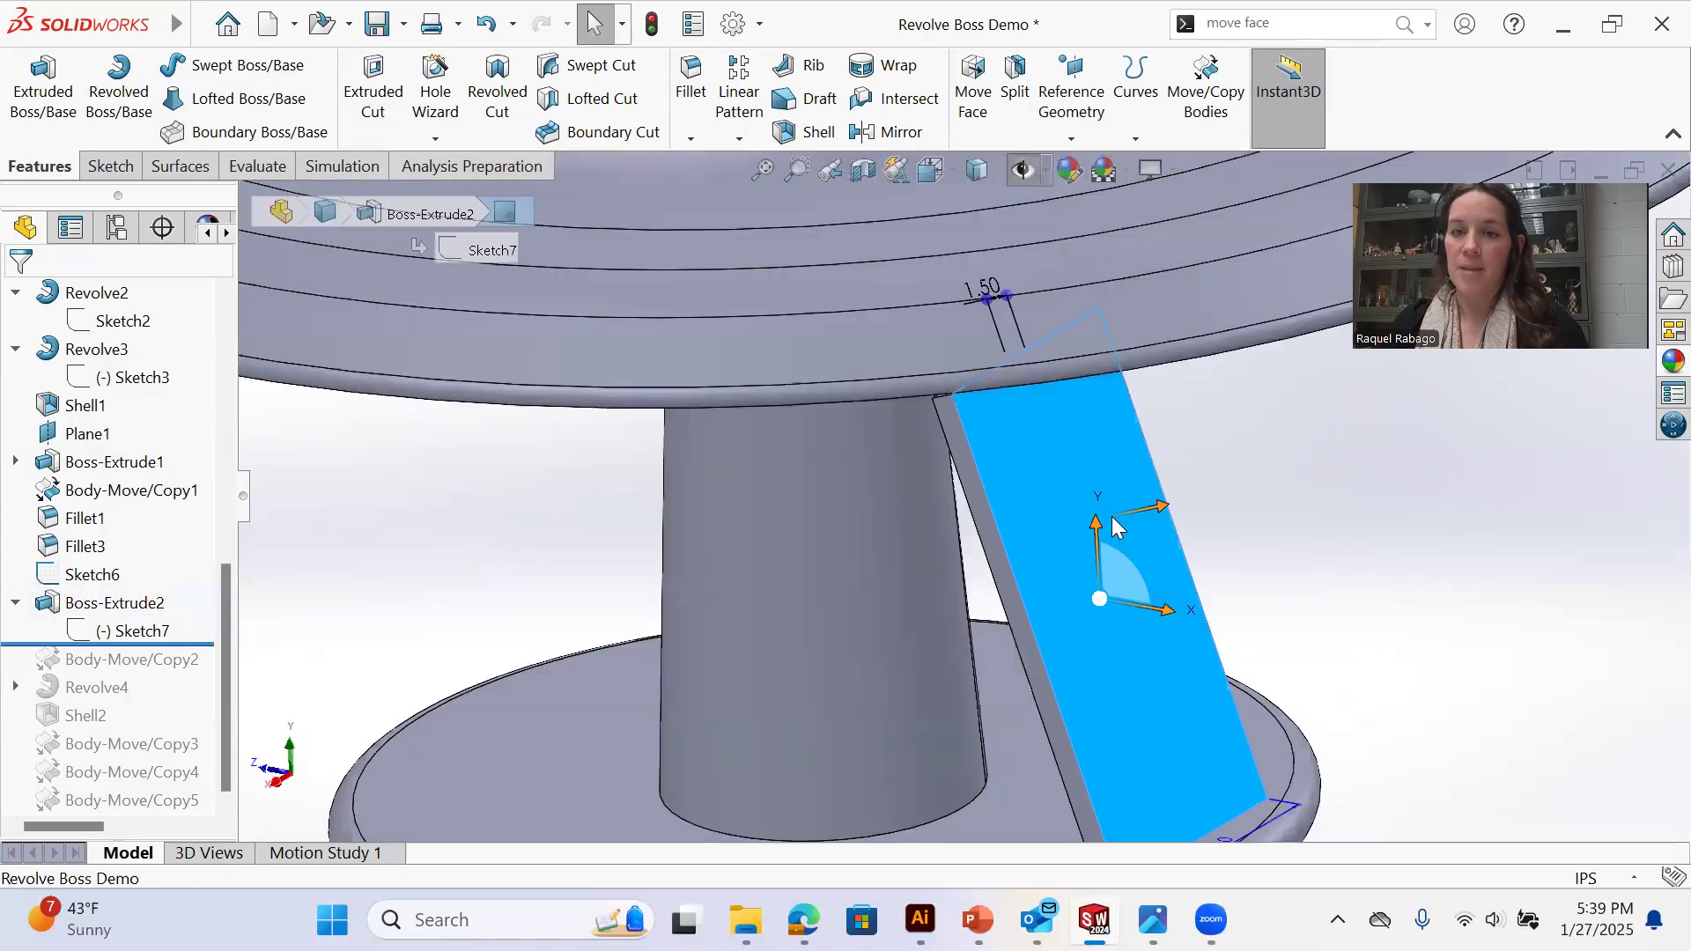
pyautogui.moveTo(1195, 546); pyautogui.dragTo(1184, 472, button='middle')
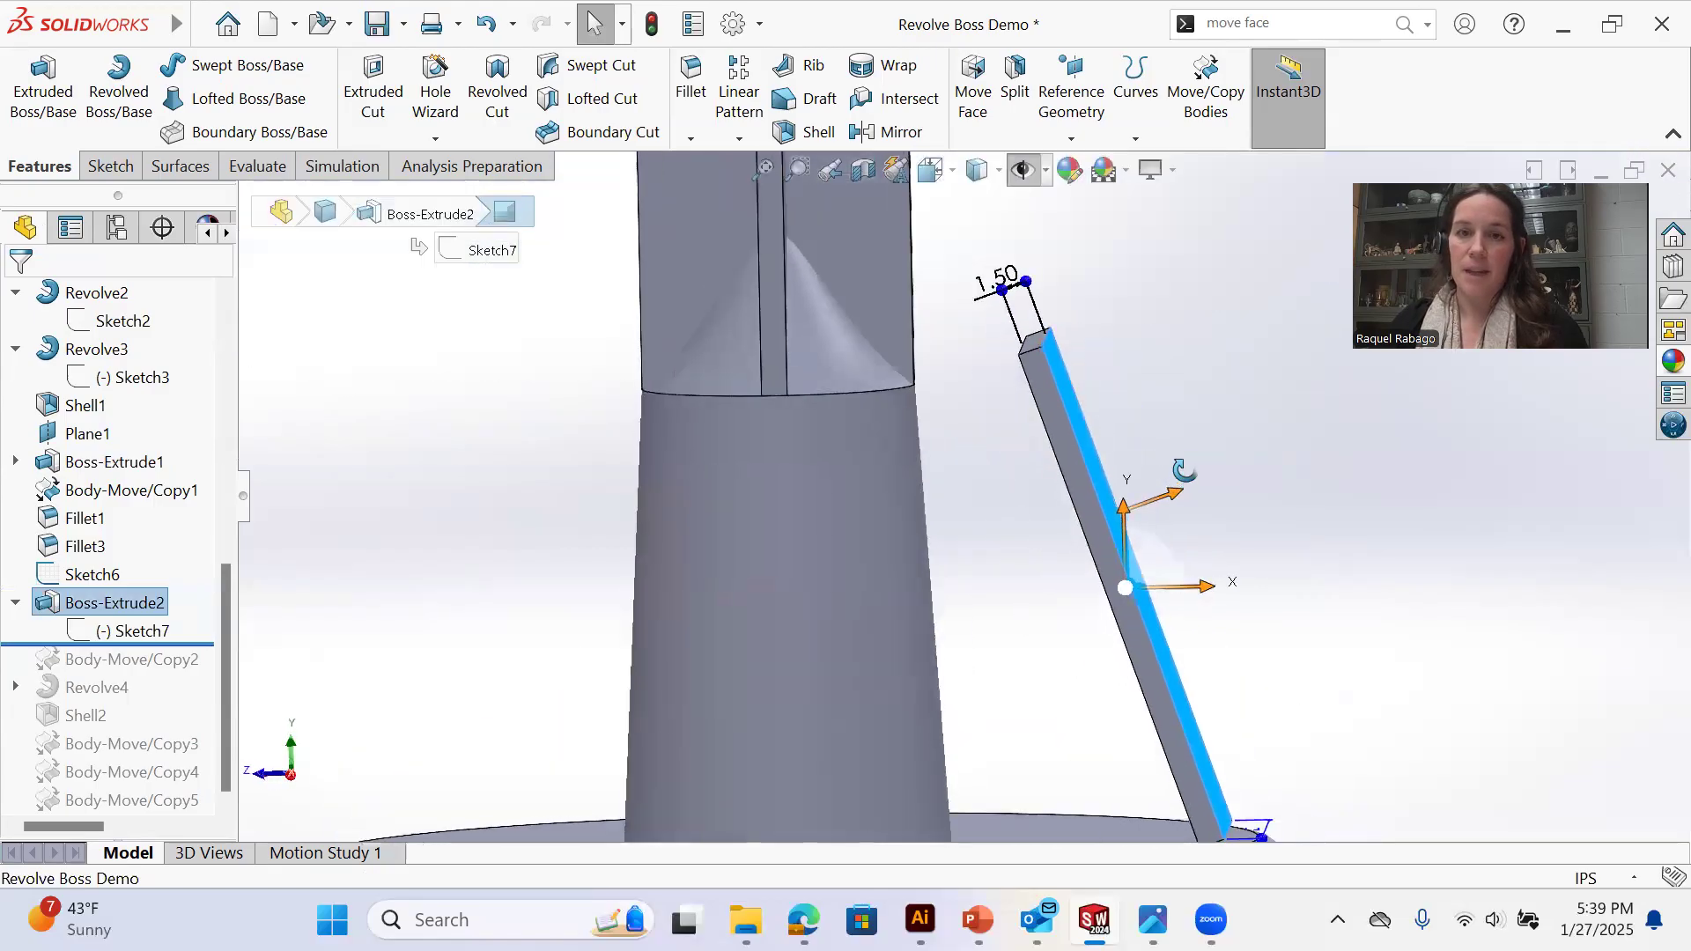
pyautogui.scroll(3, 1185, 471)
pyautogui.scroll(-2, 921, 358)
pyautogui.click(1217, 436)
pyautogui.scroll(-5, 1026, 409)
pyautogui.moveTo(969, 405); pyautogui.dragTo(1098, 460, button='middle')
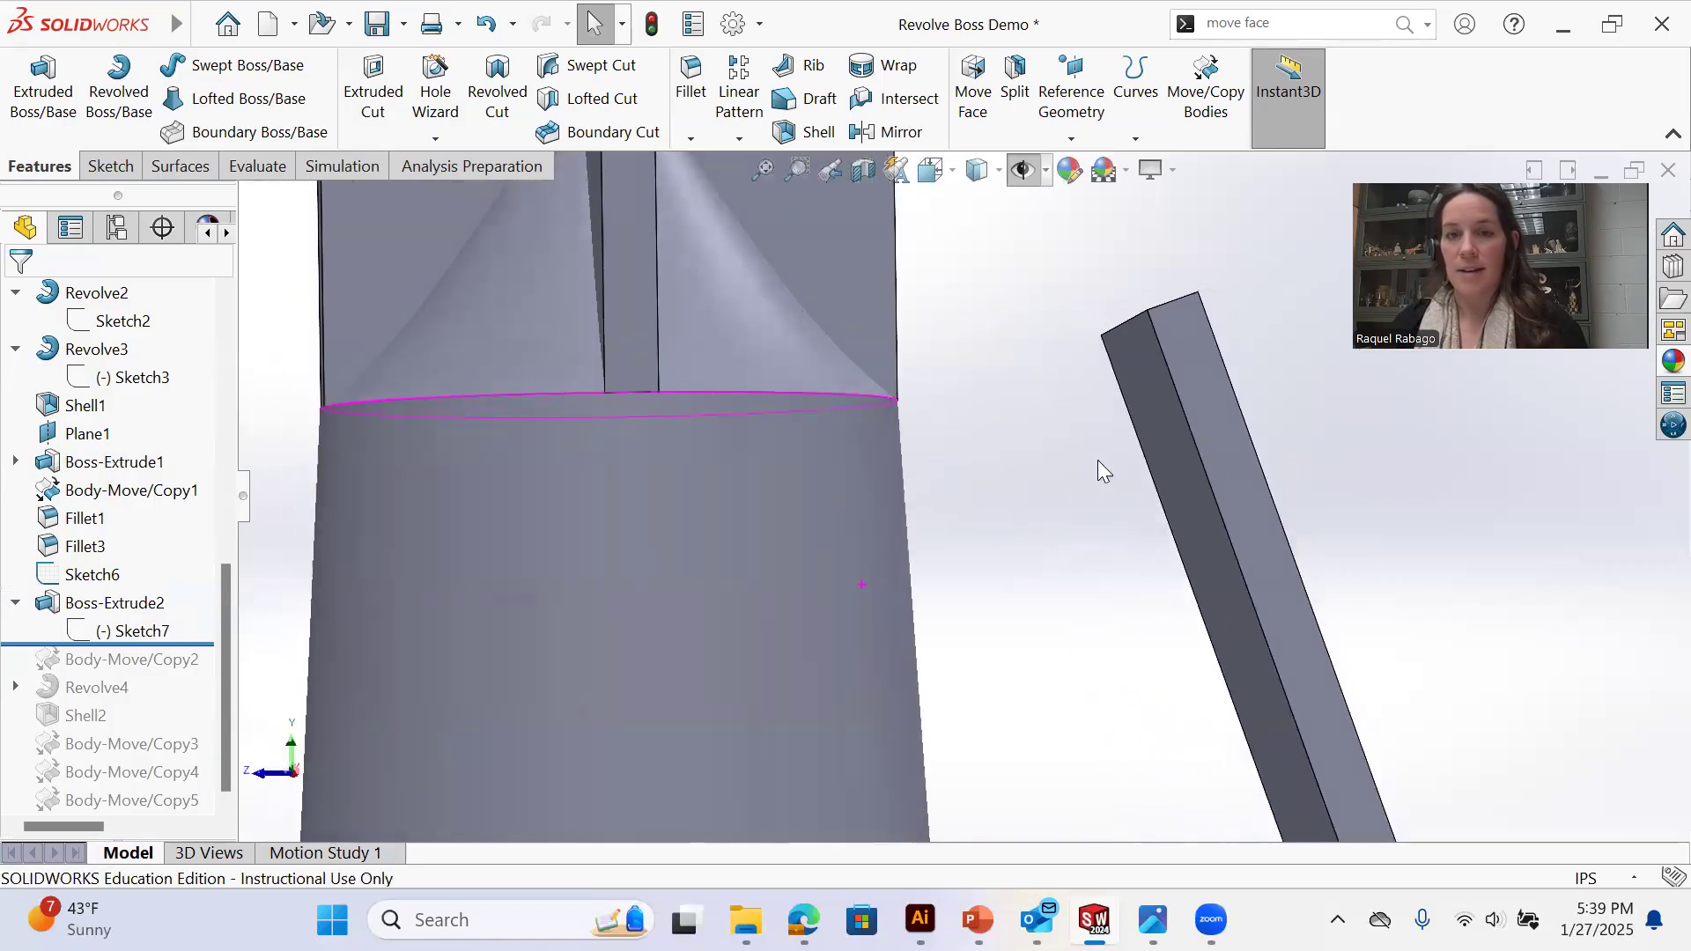
pyautogui.click(1148, 384)
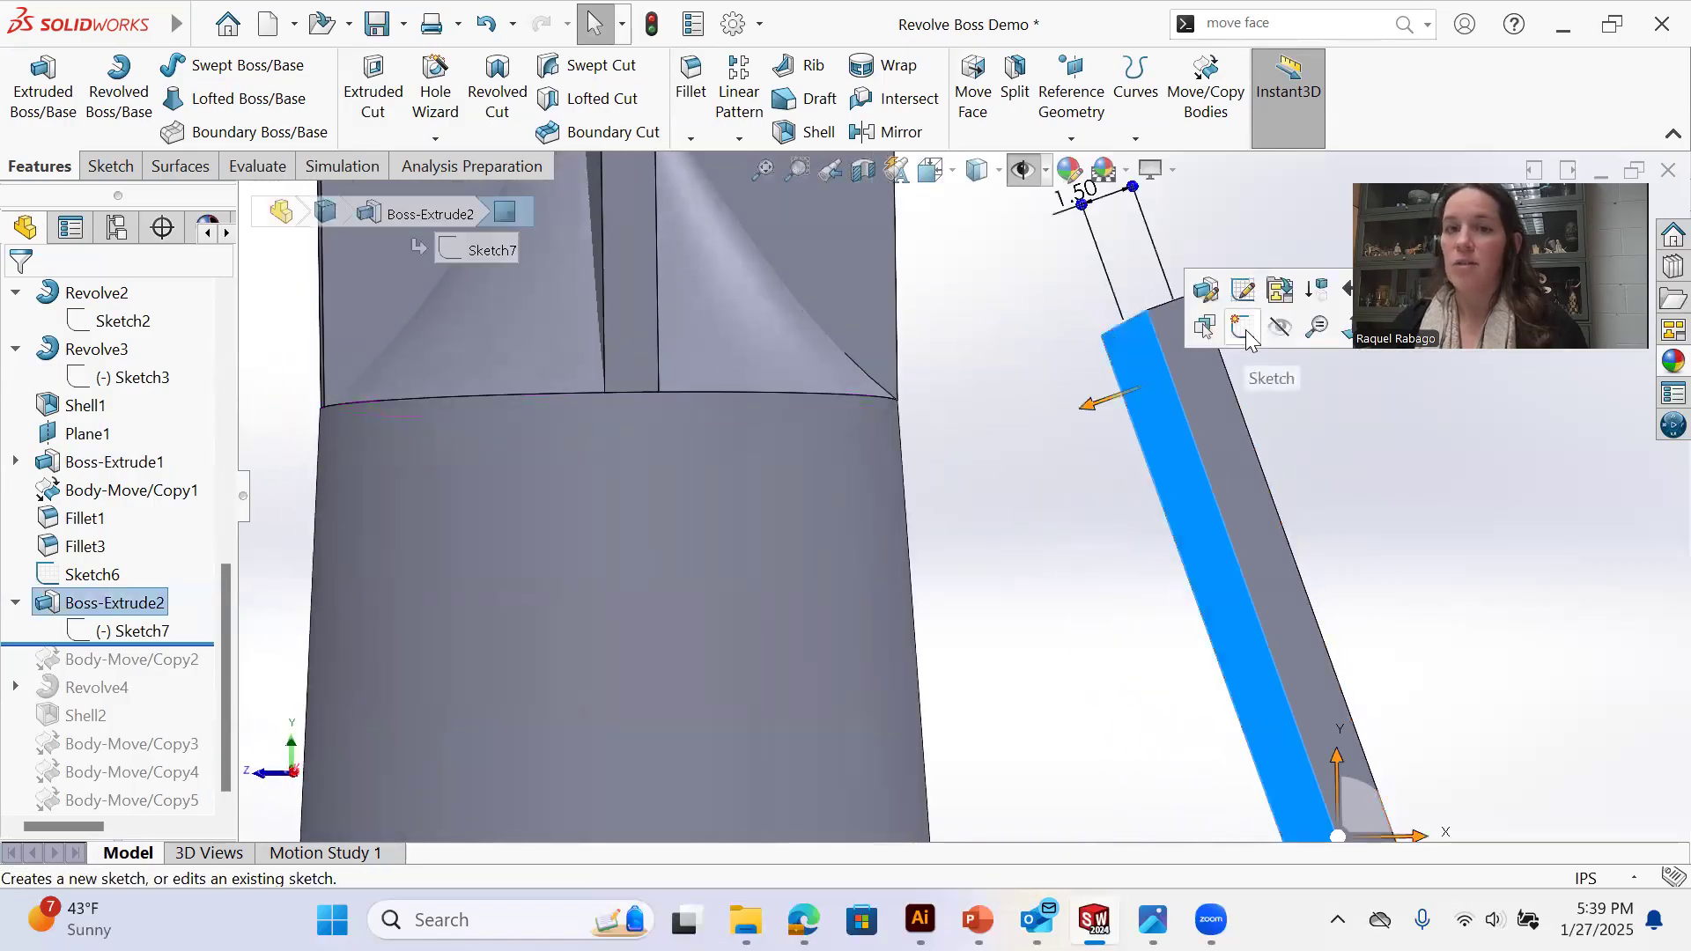
pyautogui.click(1252, 338)
pyautogui.scroll(-8, 1094, 499)
pyautogui.moveTo(990, 559)
pyautogui.mouseDown(button='middle')
pyautogui.moveTo(962, 573)
pyautogui.moveTo(900, 547)
pyautogui.moveTo(989, 608)
pyautogui.moveTo(989, 573)
pyautogui.moveTo(751, 291)
pyautogui.mouseUp(button='middle')
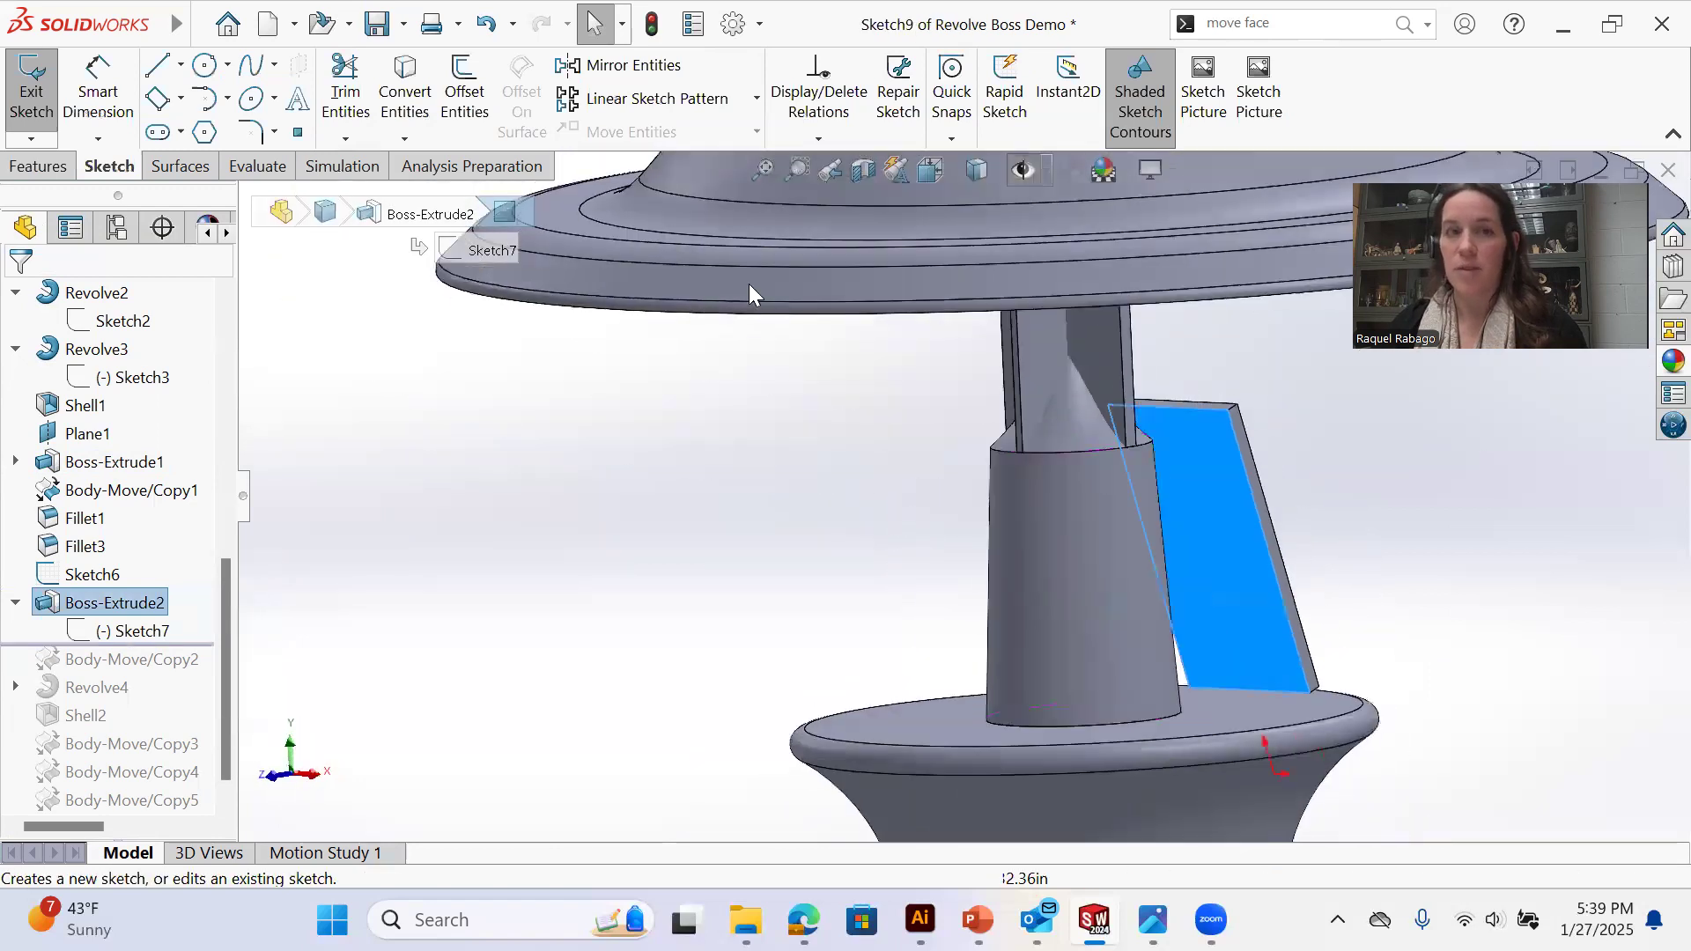
pyautogui.click(426, 112)
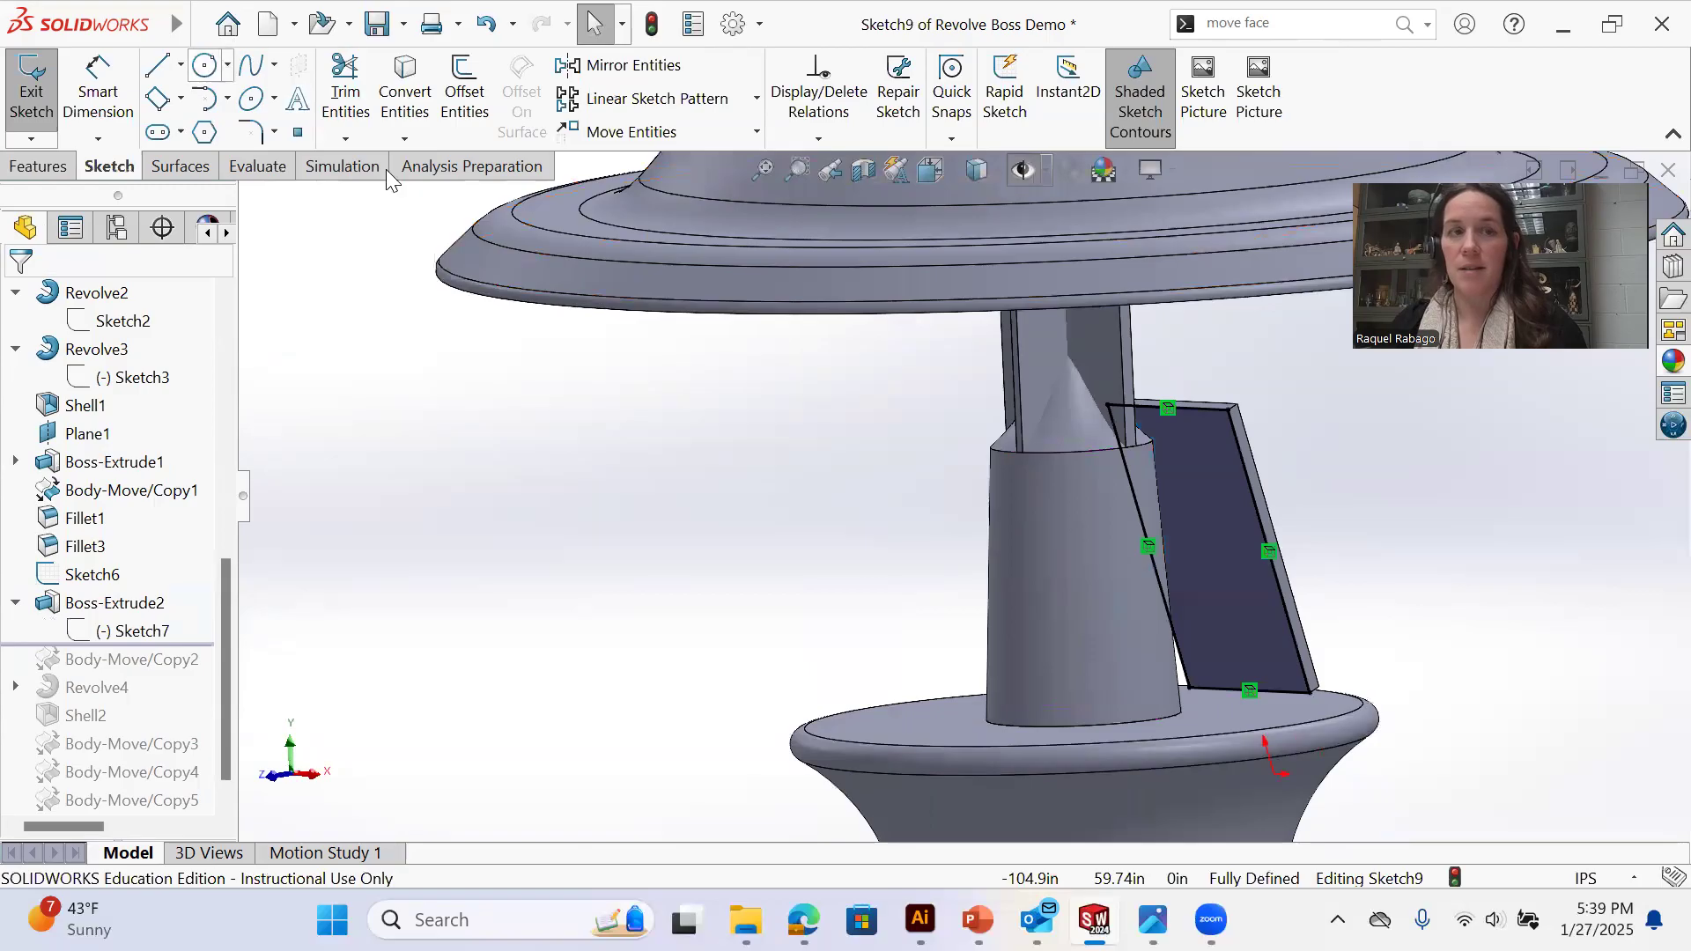
# Sketch a circle with a radius of about 1.28 in near the upper end of the panel face
pyautogui.click(205, 64)
pyautogui.scroll(-4, 1211, 461)
pyautogui.moveTo(1095, 463); pyautogui.dragTo(1081, 463, button='middle')
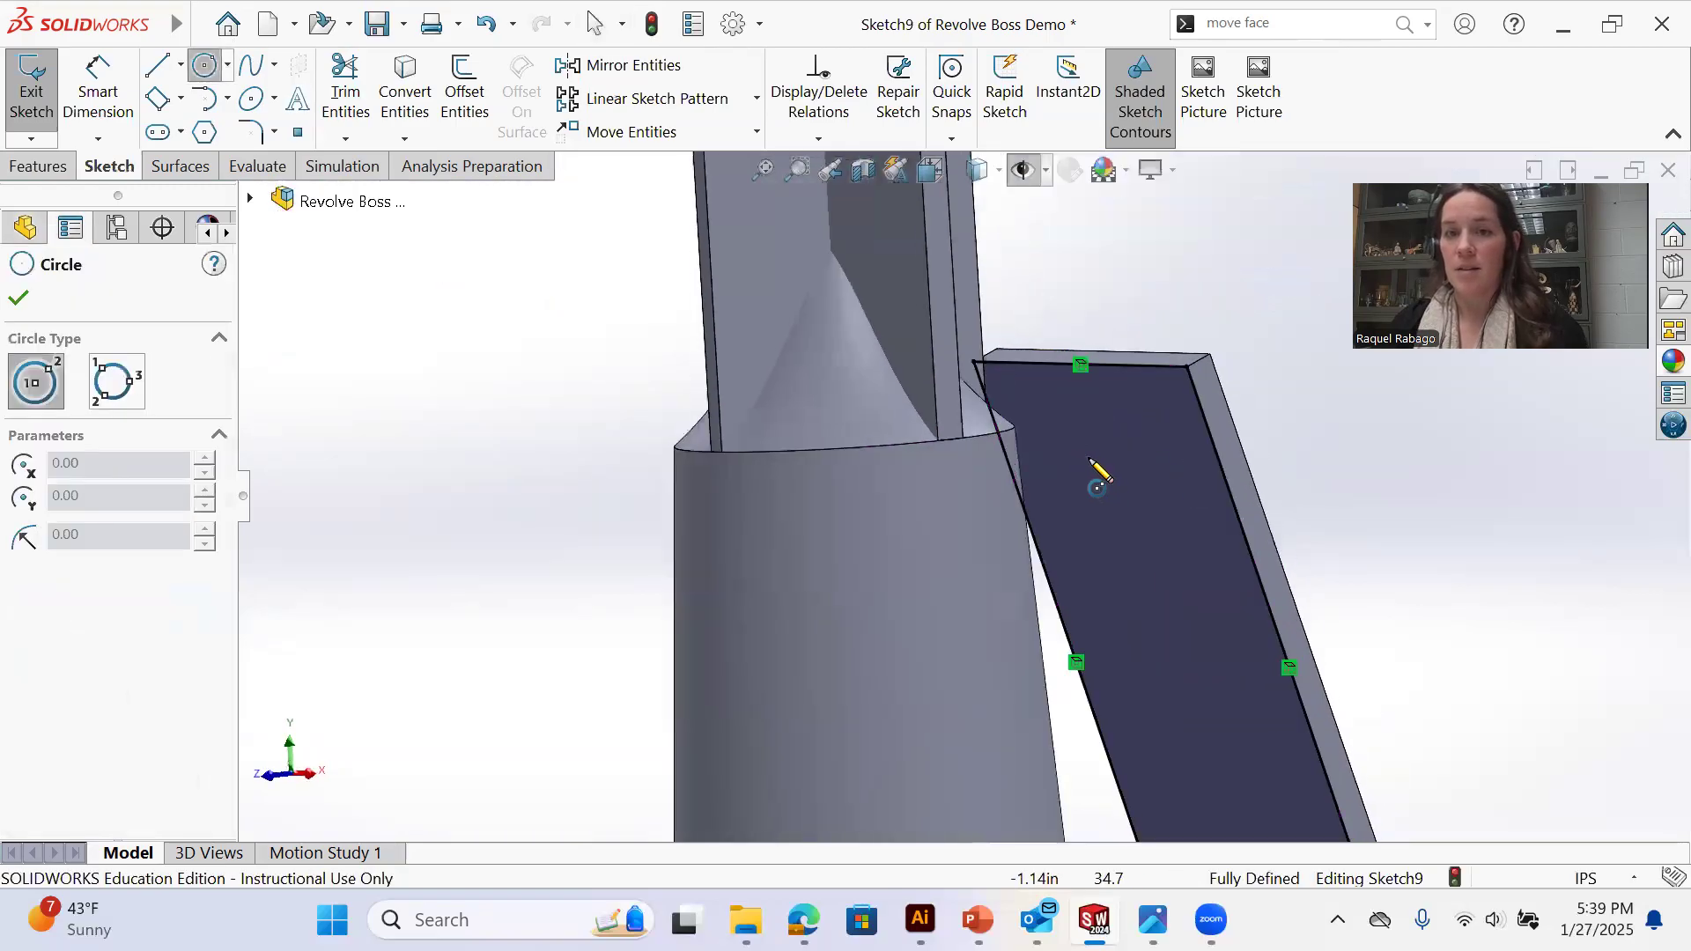
pyautogui.click(1095, 459)
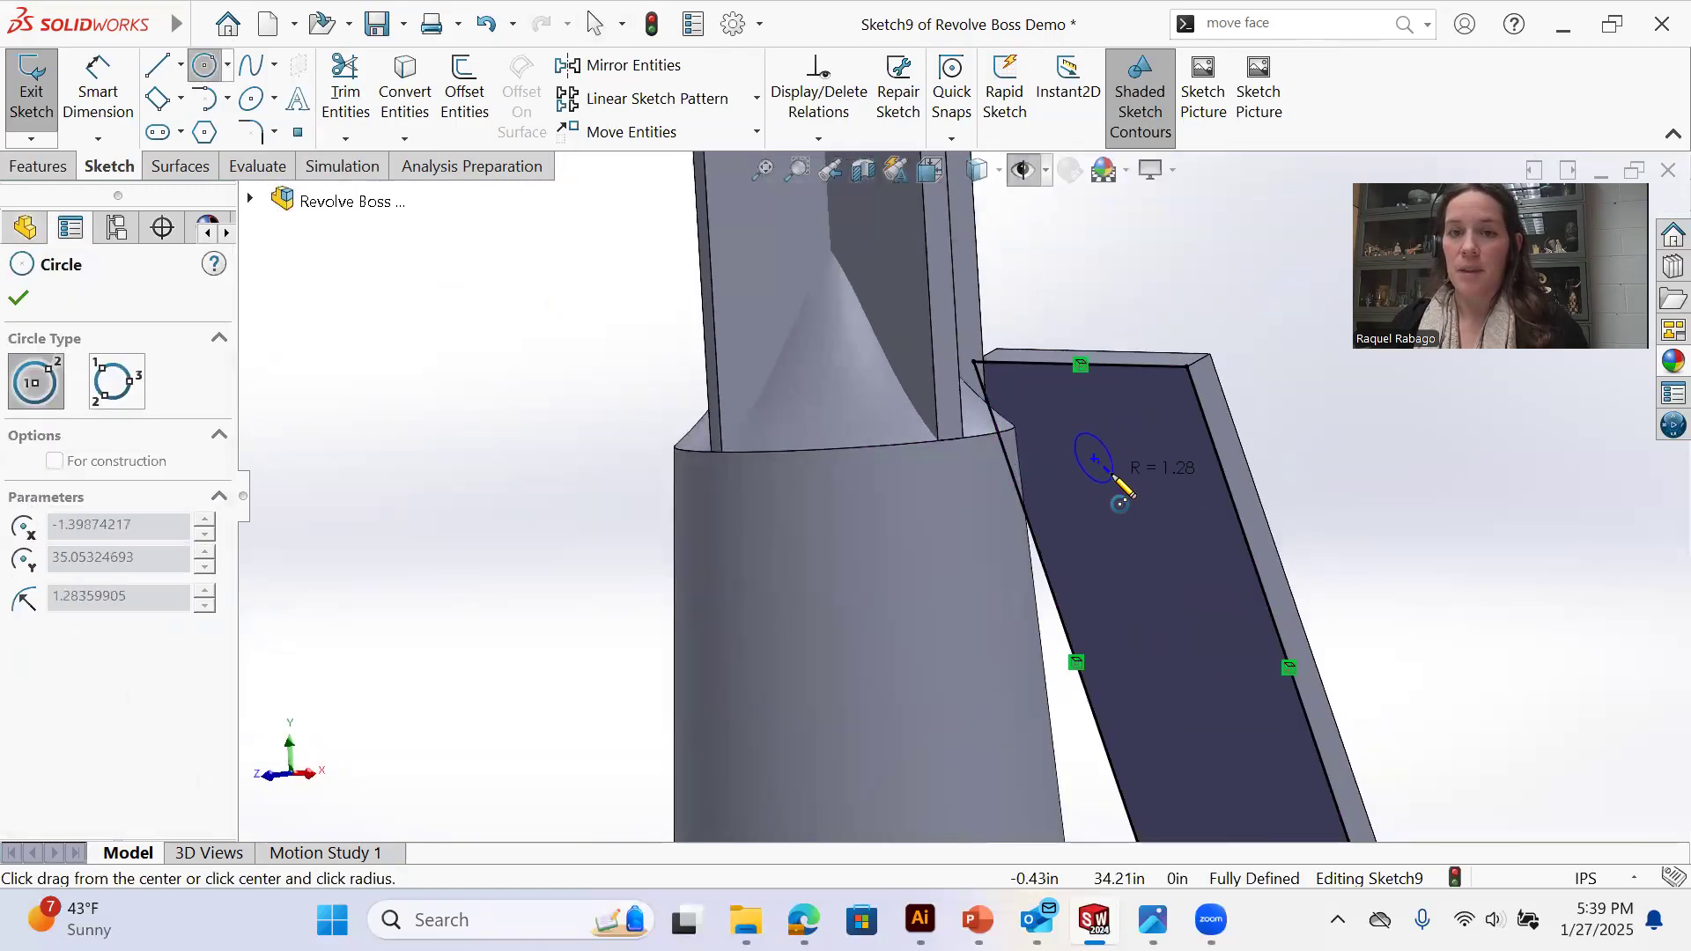
pyautogui.click(1112, 477)
pyautogui.press('Escape')
# Draw a line from the midpoint of the panel's upper edge to the circle's center and make it vertical
pyautogui.press('l')
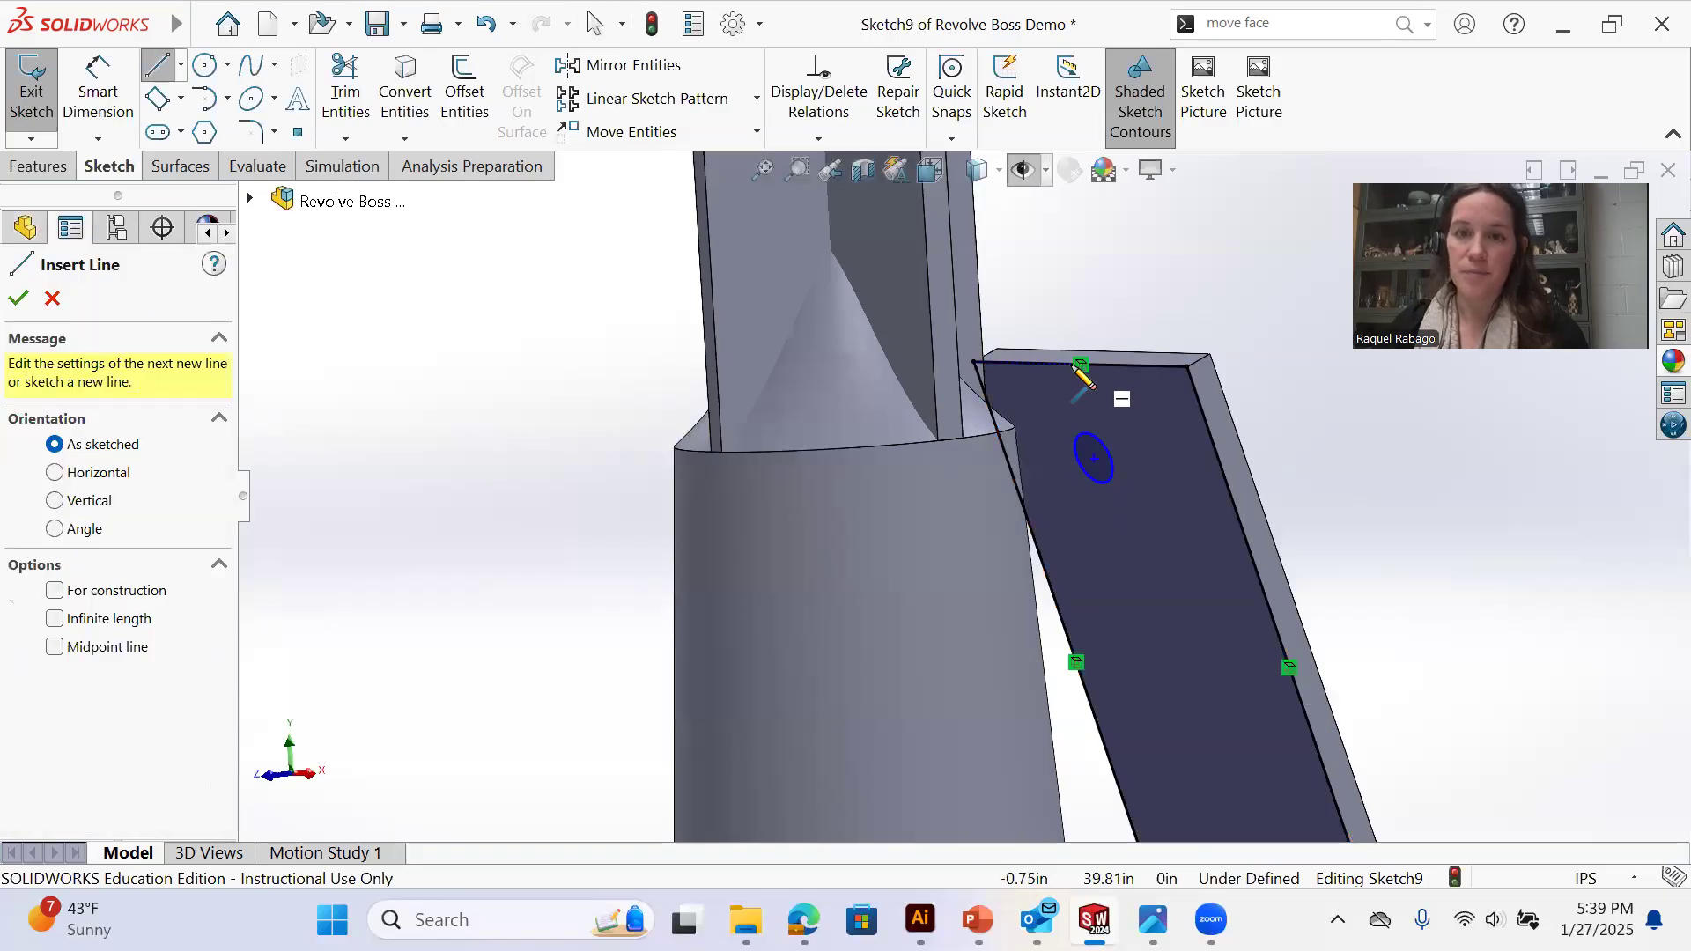
pyautogui.moveTo(1080, 364); pyautogui.dragTo(1095, 457)
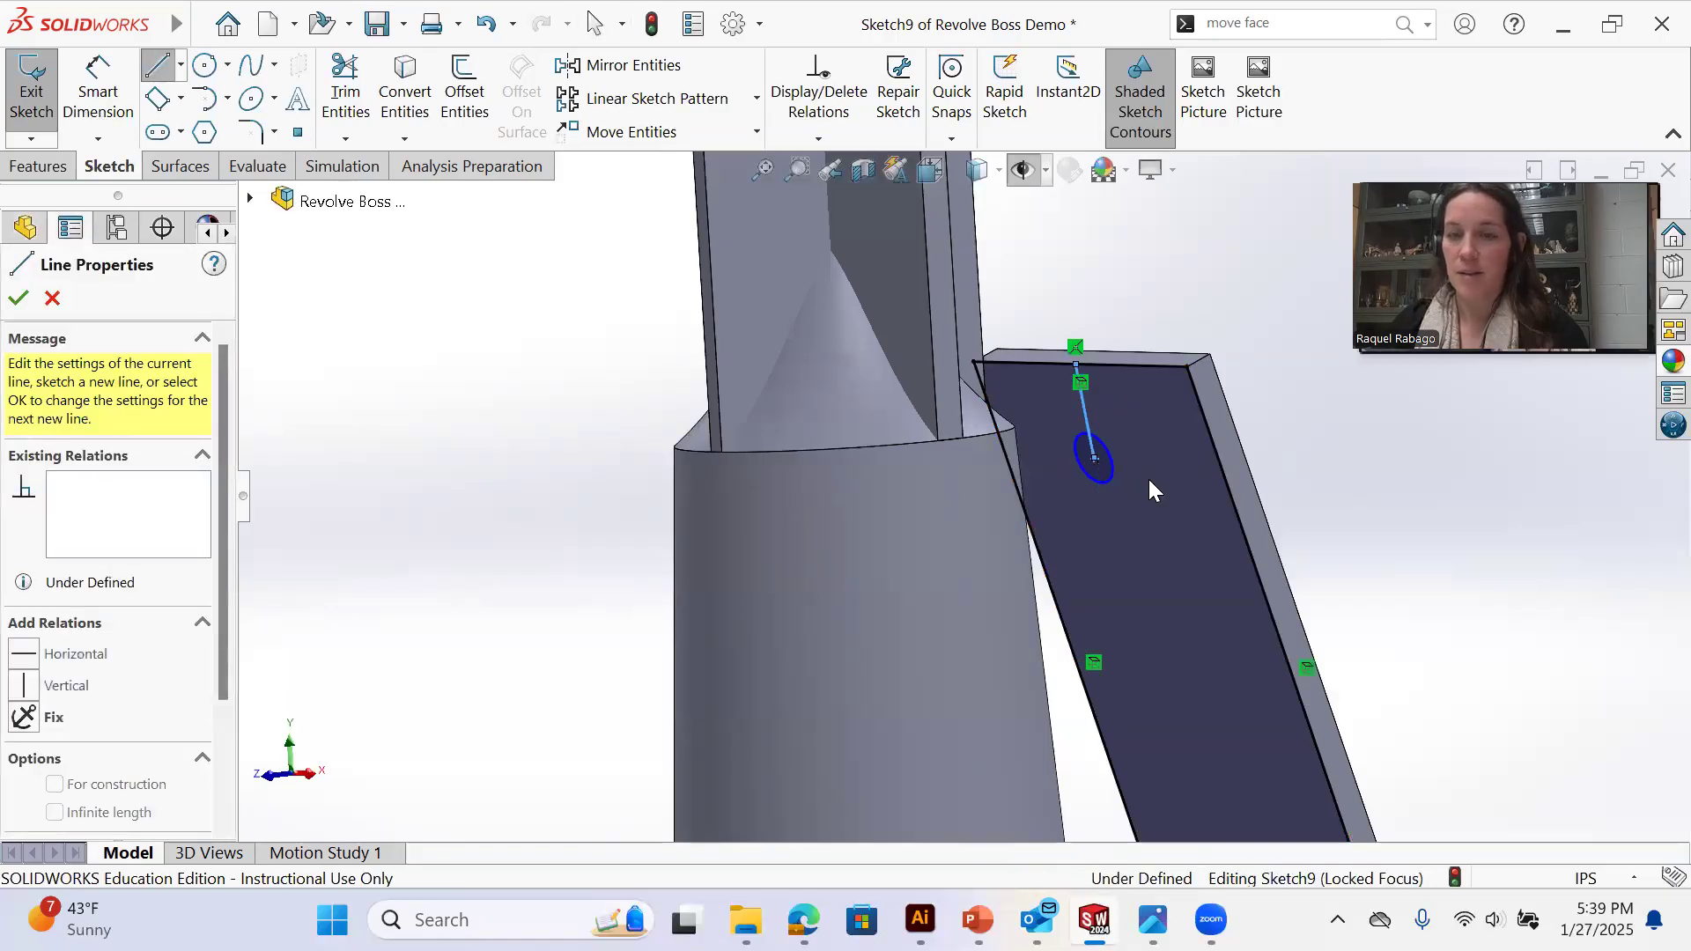
pyautogui.press('Escape')
pyautogui.click(1087, 405)
pyautogui.click(1182, 315)
pyautogui.click(1069, 291)
# Dimension the circle near the panel's upper end to a 1.5 in diameter
pyautogui.scroll(-1, 1150, 465)
pyautogui.moveTo(1150, 465); pyautogui.dragTo(1180, 449, button='middle')
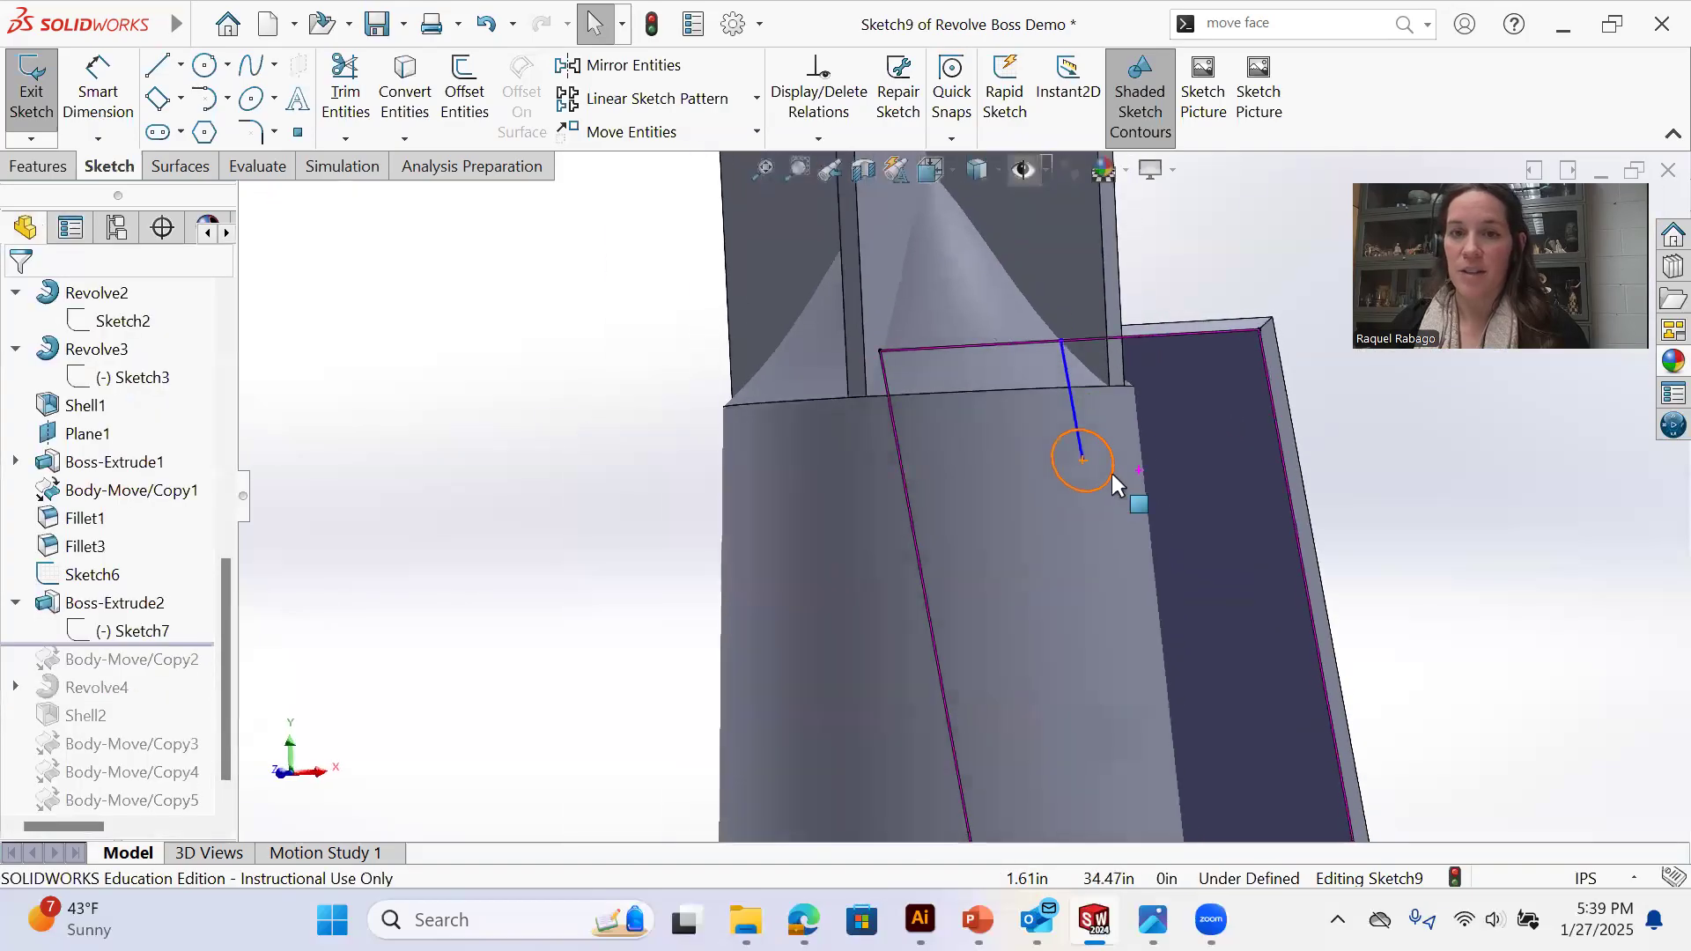
pyautogui.press('s')
pyautogui.click(1098, 508)
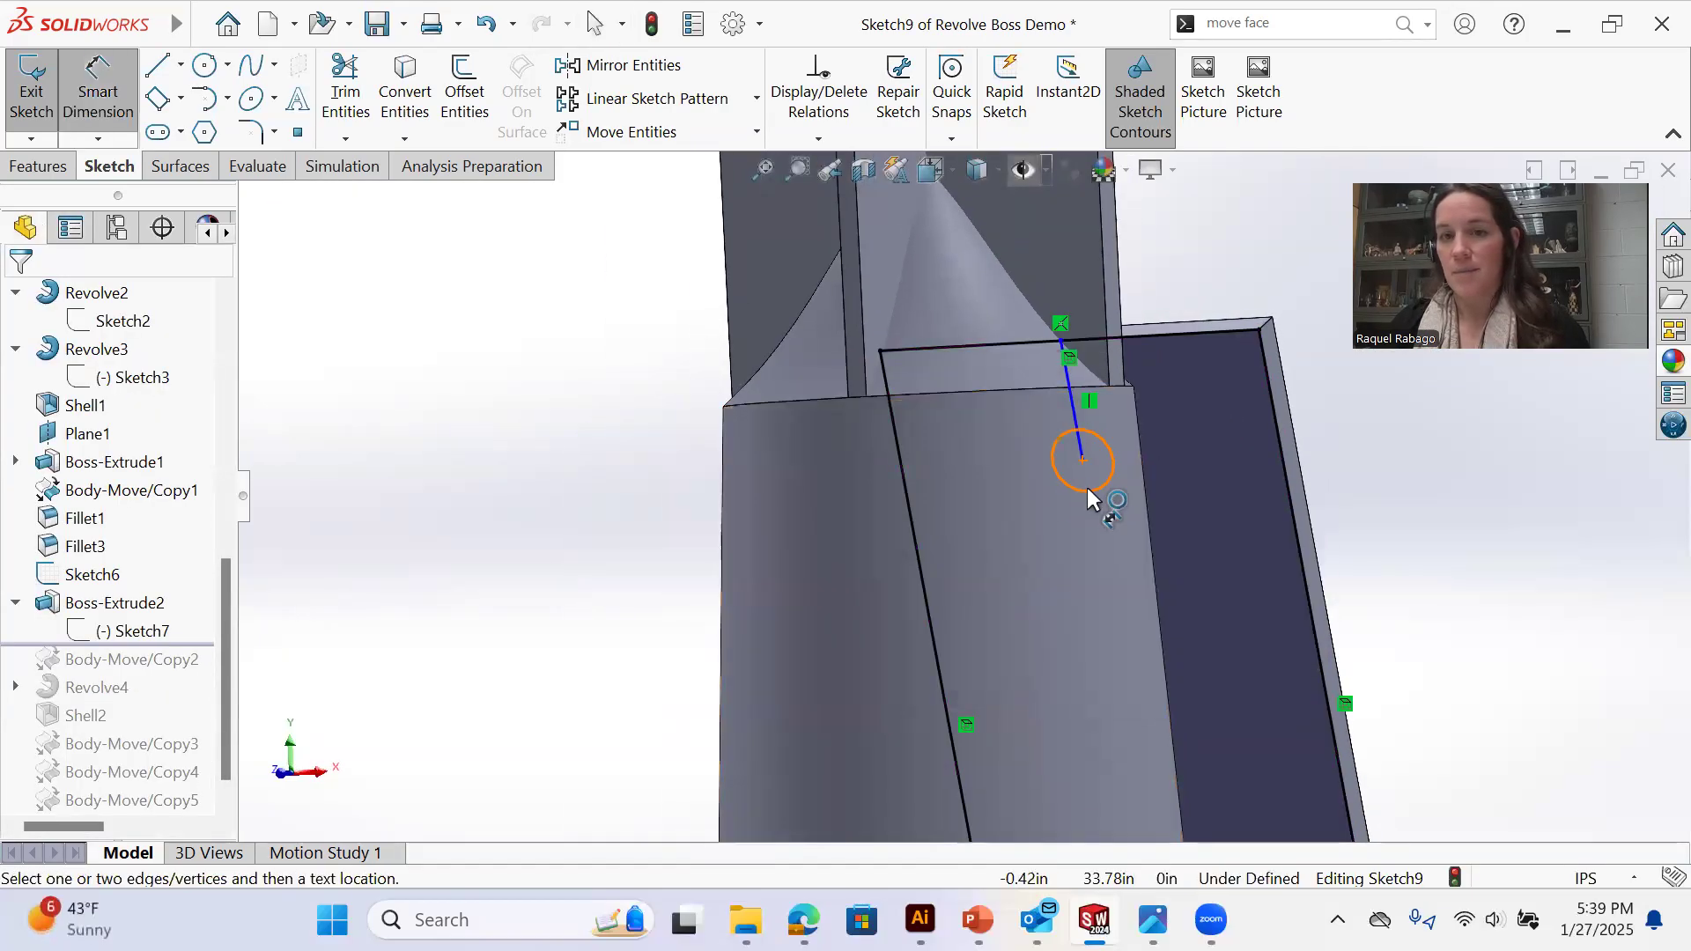
pyautogui.click(1090, 489)
pyautogui.click(1088, 531)
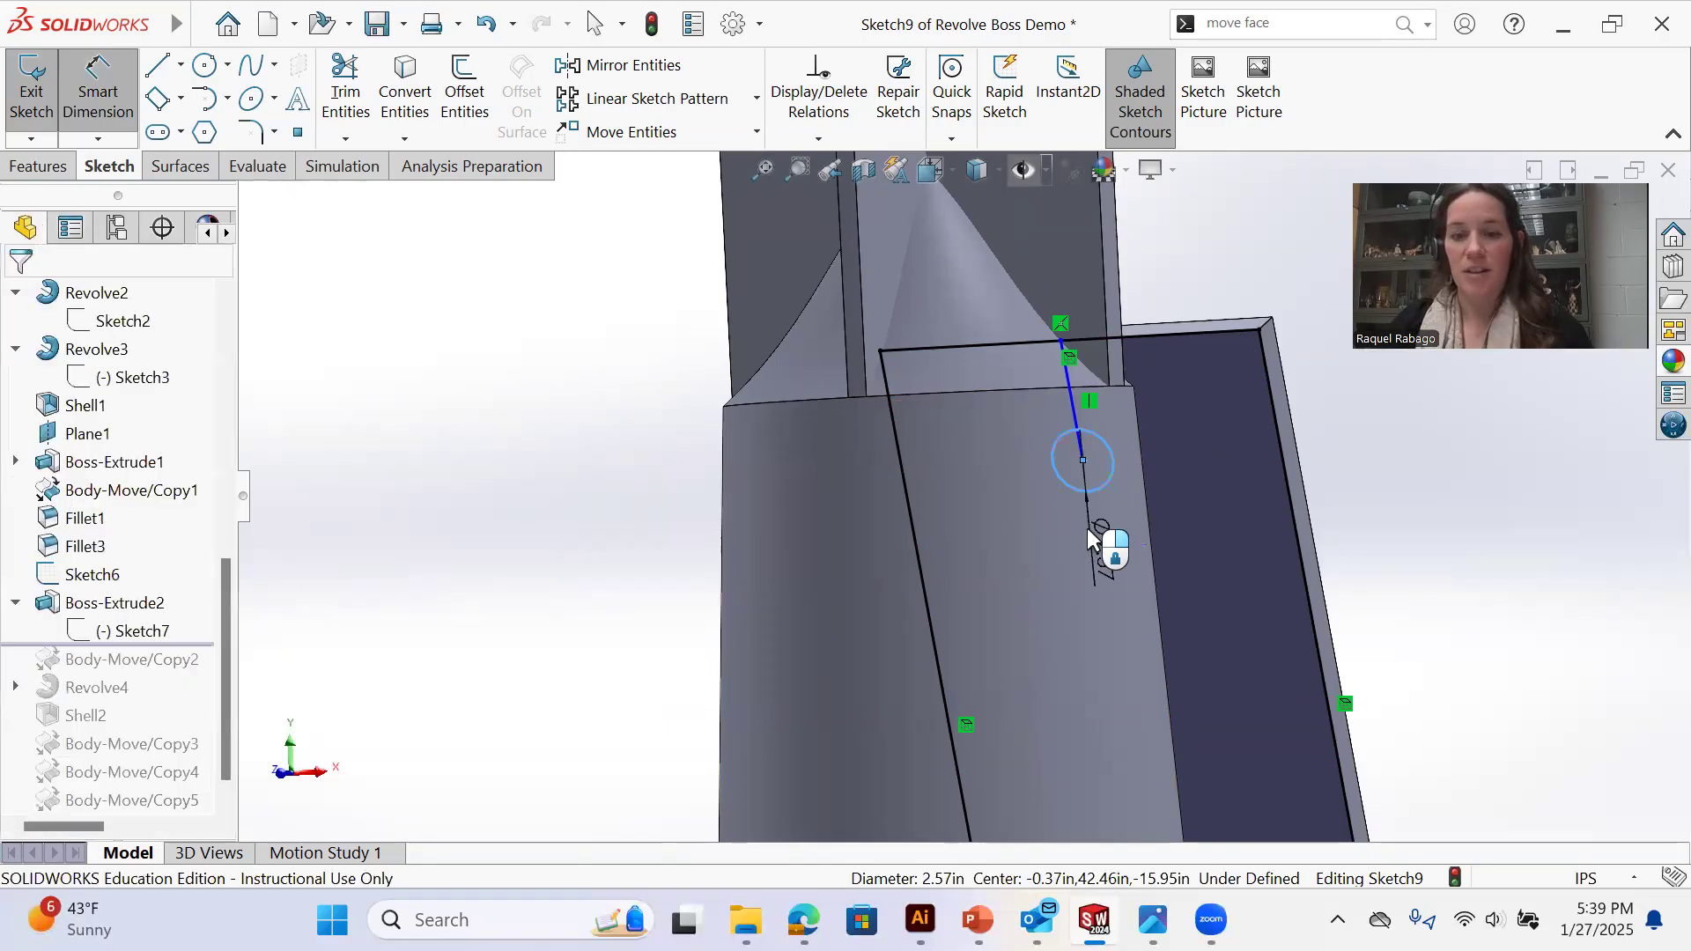
pyautogui.write('1.5')
pyautogui.press('Return')
pyautogui.rightClick(1215, 437)
pyautogui.click(1260, 498)
# Convert the vertical center line and the panel's upper edge line to construction geometry
pyautogui.click(1071, 379)
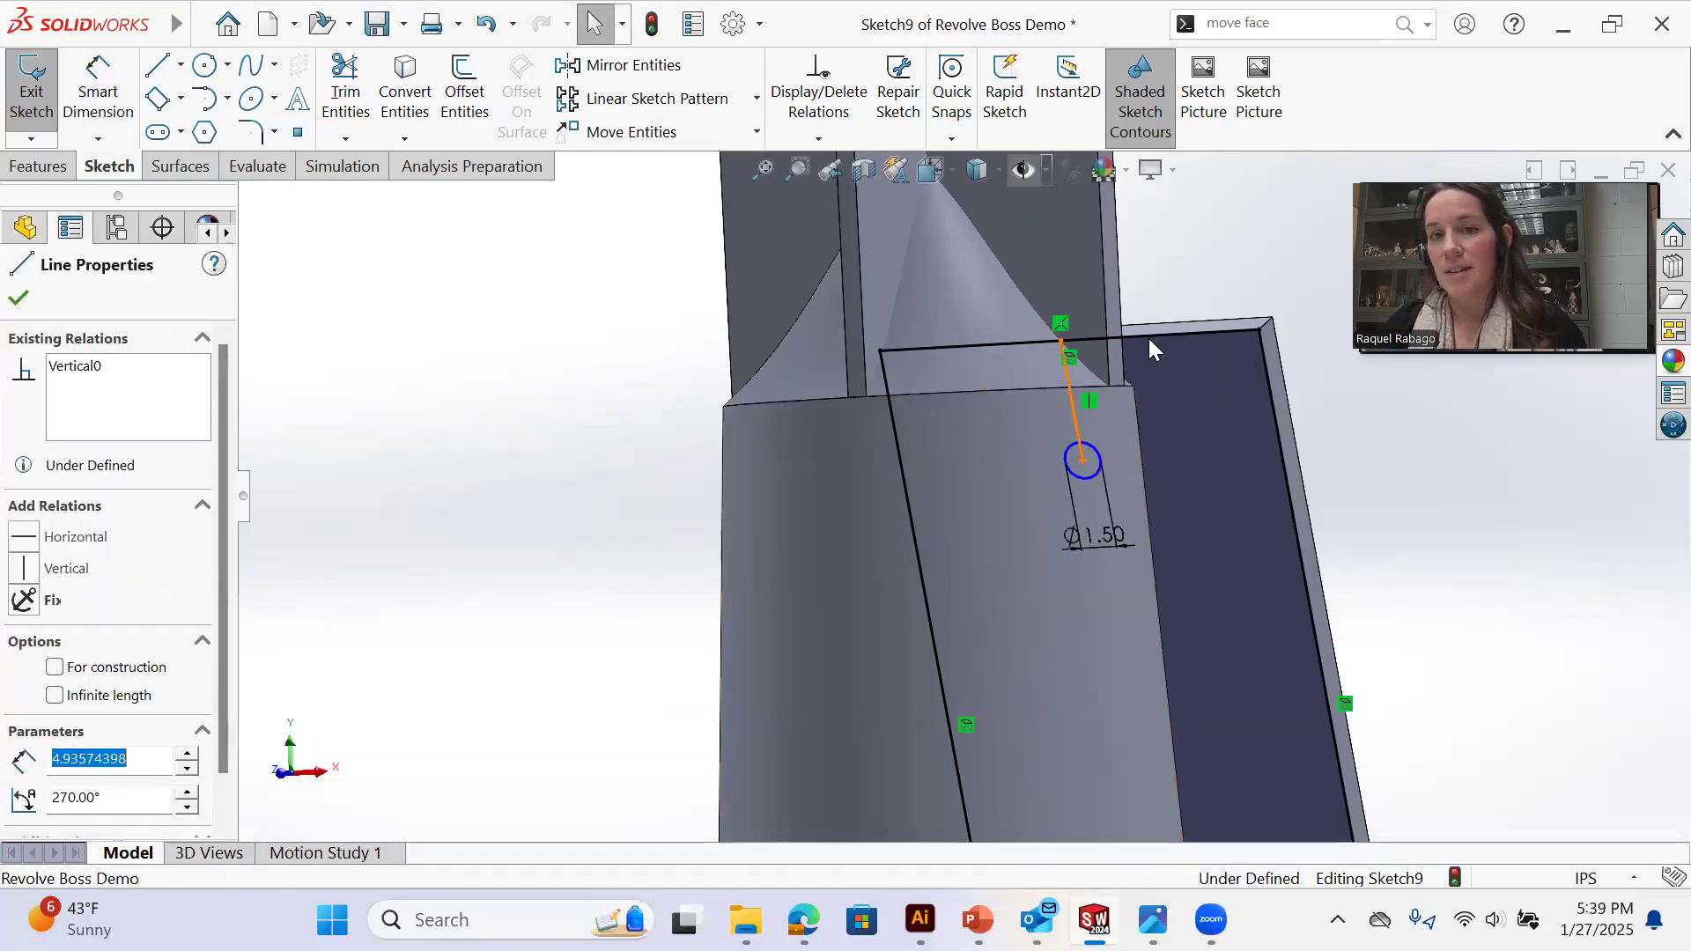
pyautogui.keyDown('ctrl'); pyautogui.click(1148, 338); pyautogui.keyUp('ctrl')
pyautogui.click(1249, 278)
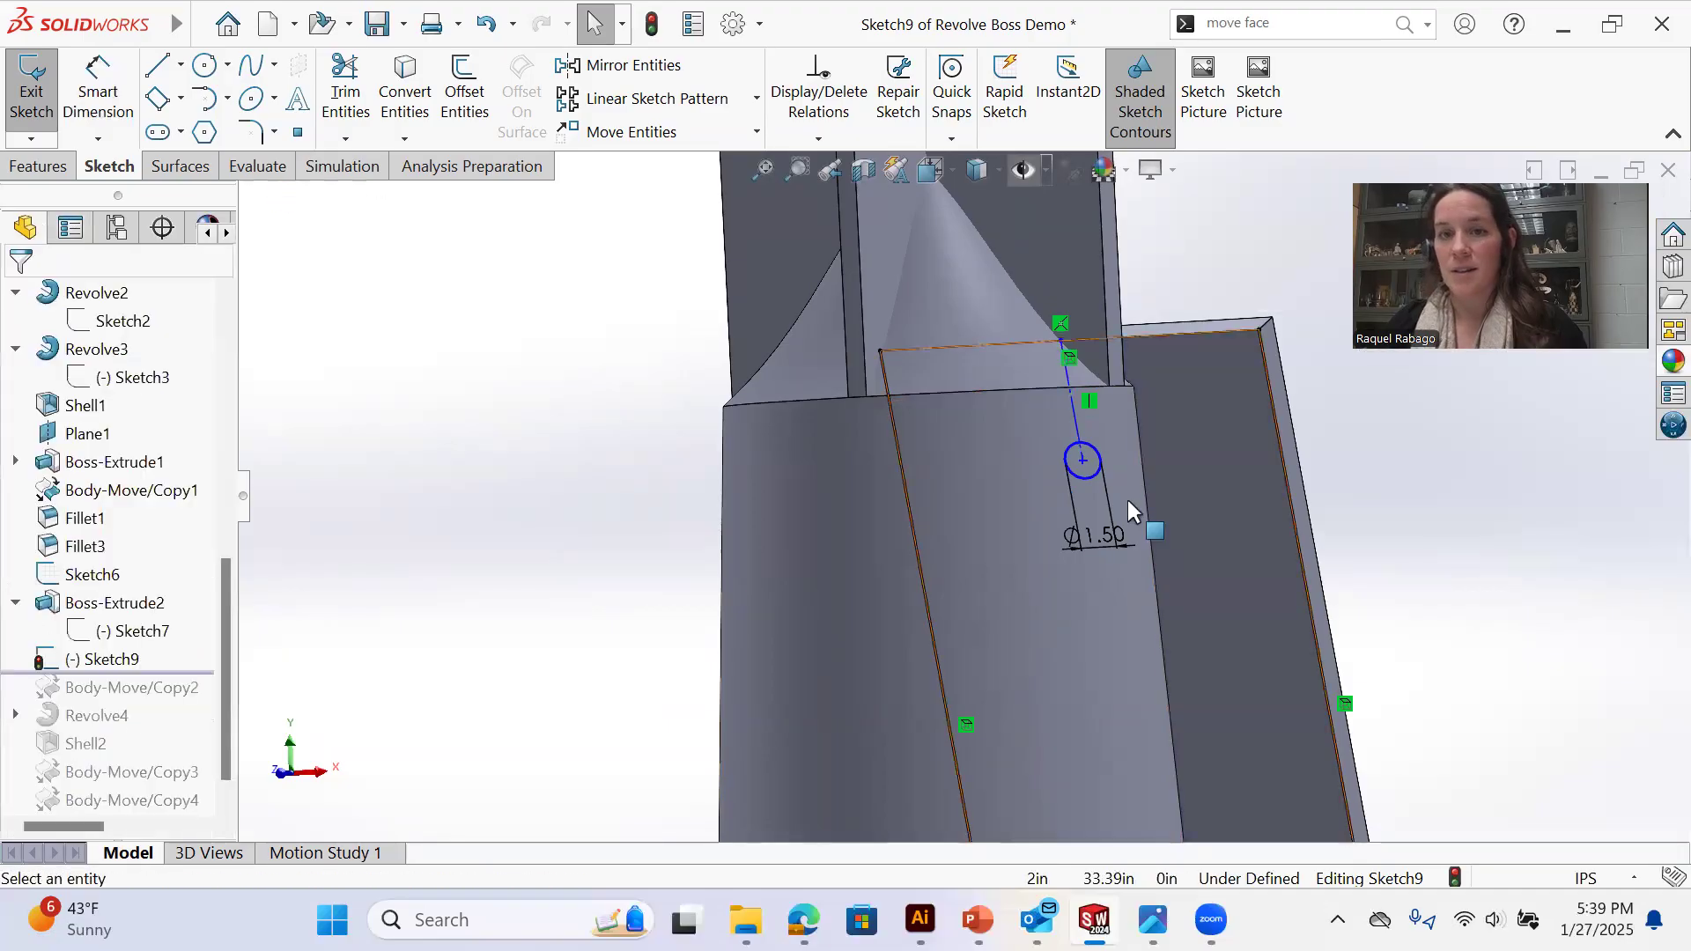
# Delete the circle at the end of the vertical construction line together with its diameter dimension
pyautogui.click(1095, 474)
pyautogui.press('Delete')
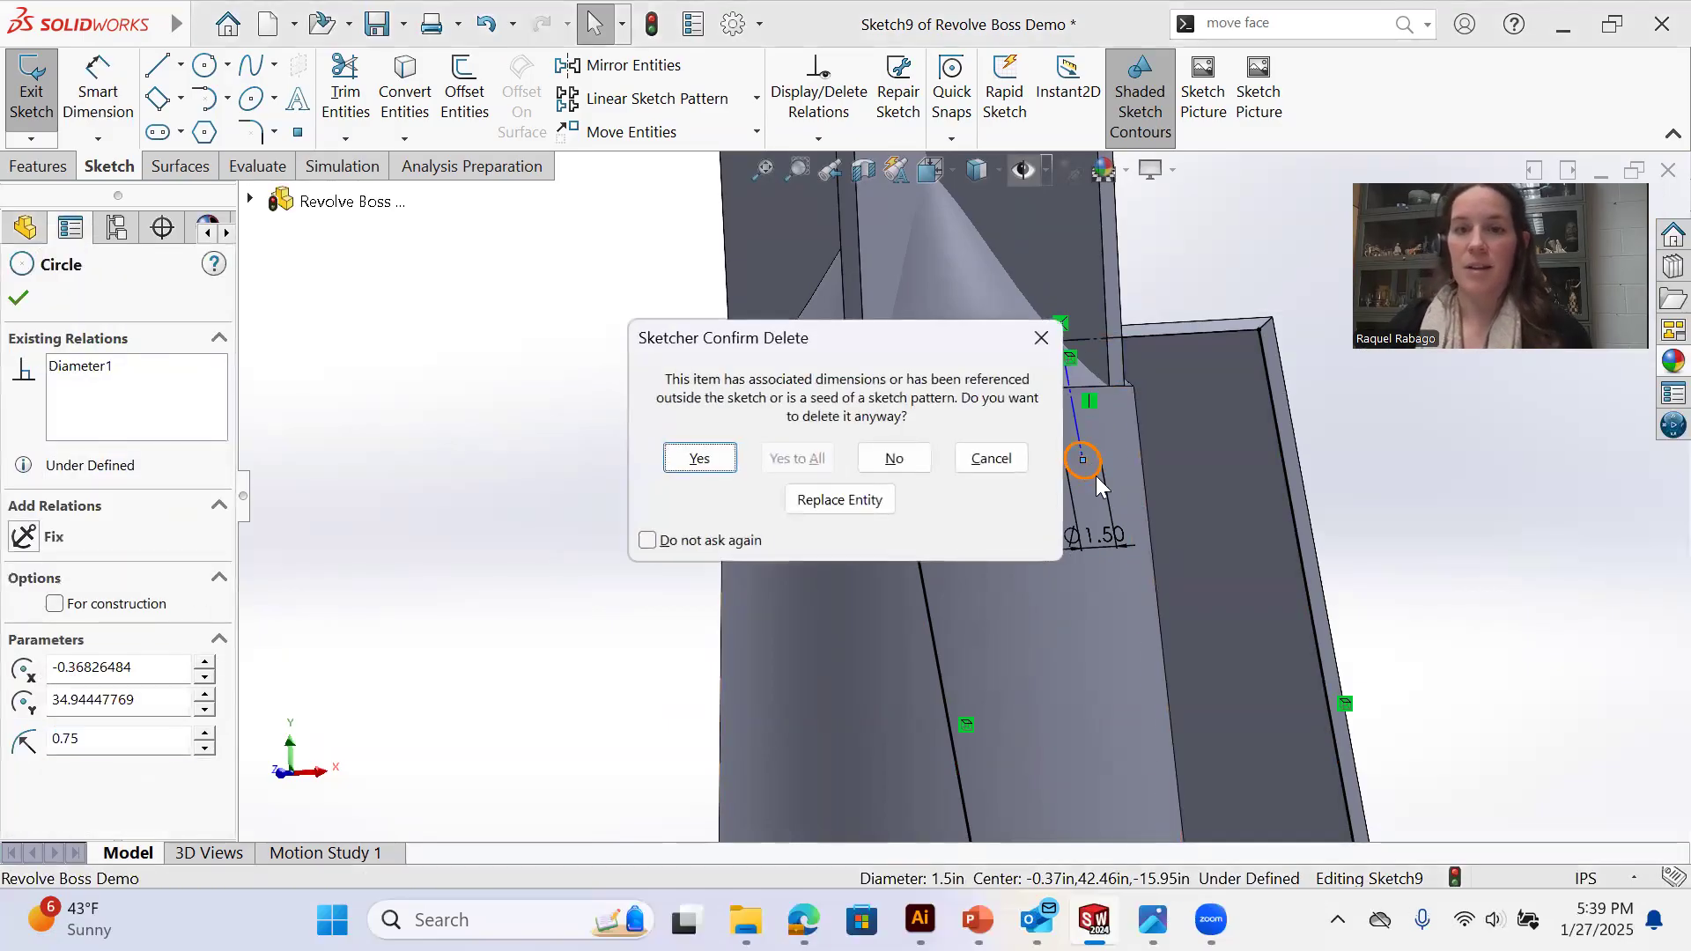
pyautogui.click(698, 458)
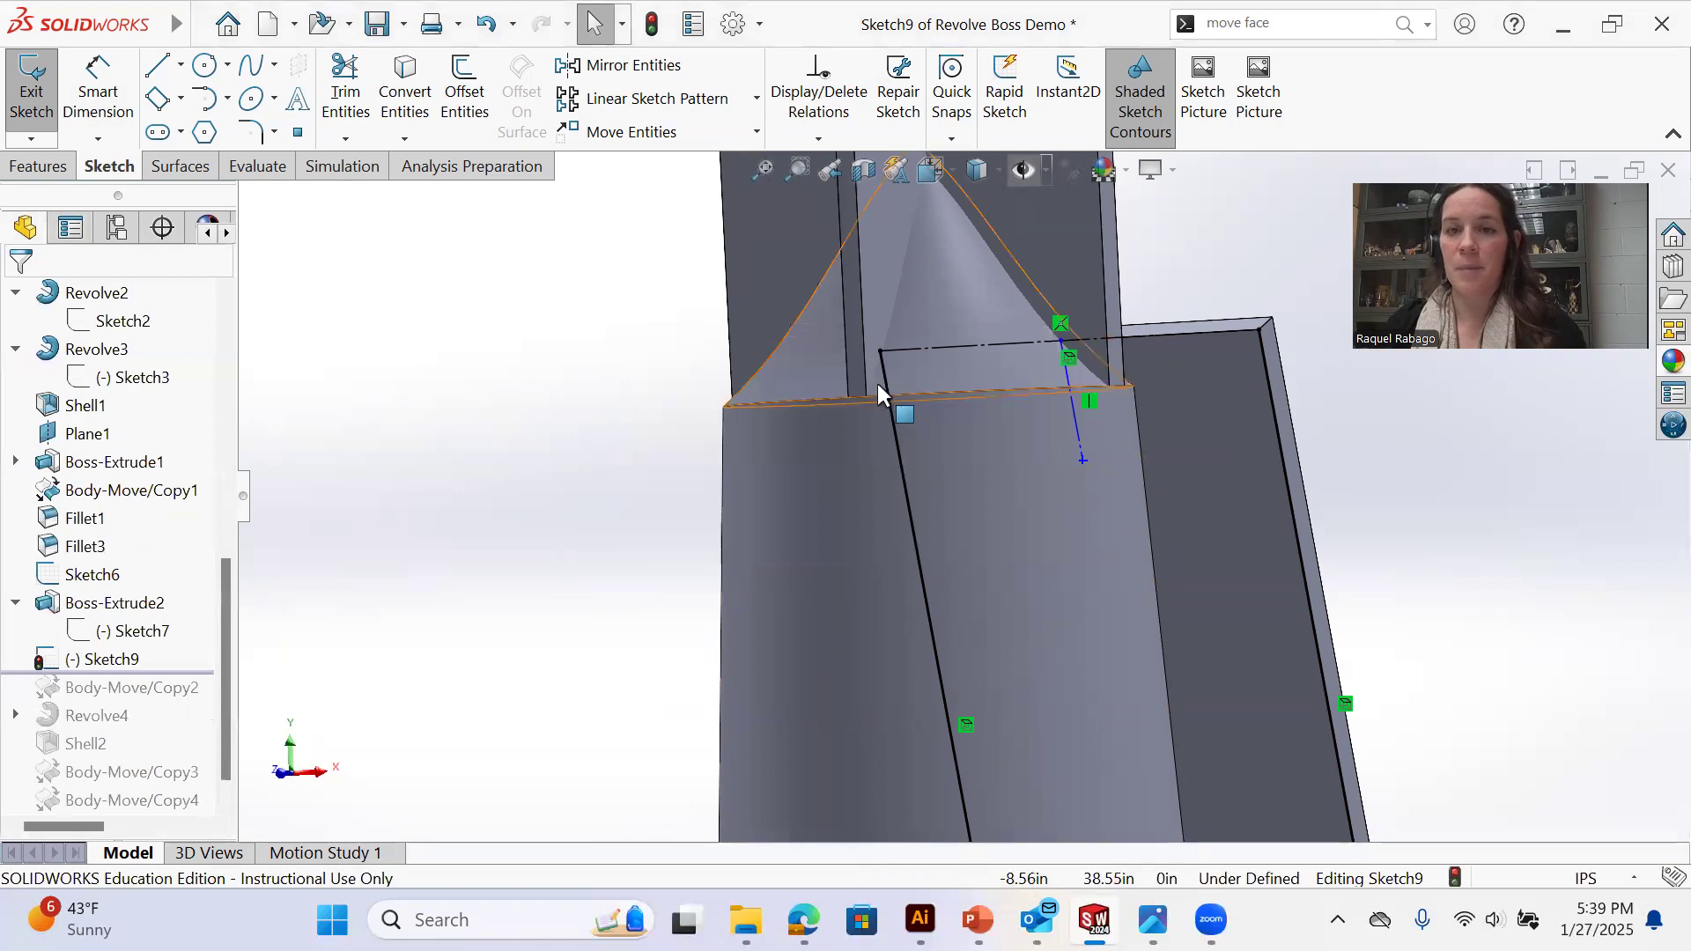
# Sketch a corner rectangle about 1.82 in wide, extending down the panel from the lower end of the vertical construction line
pyautogui.click(159, 101)
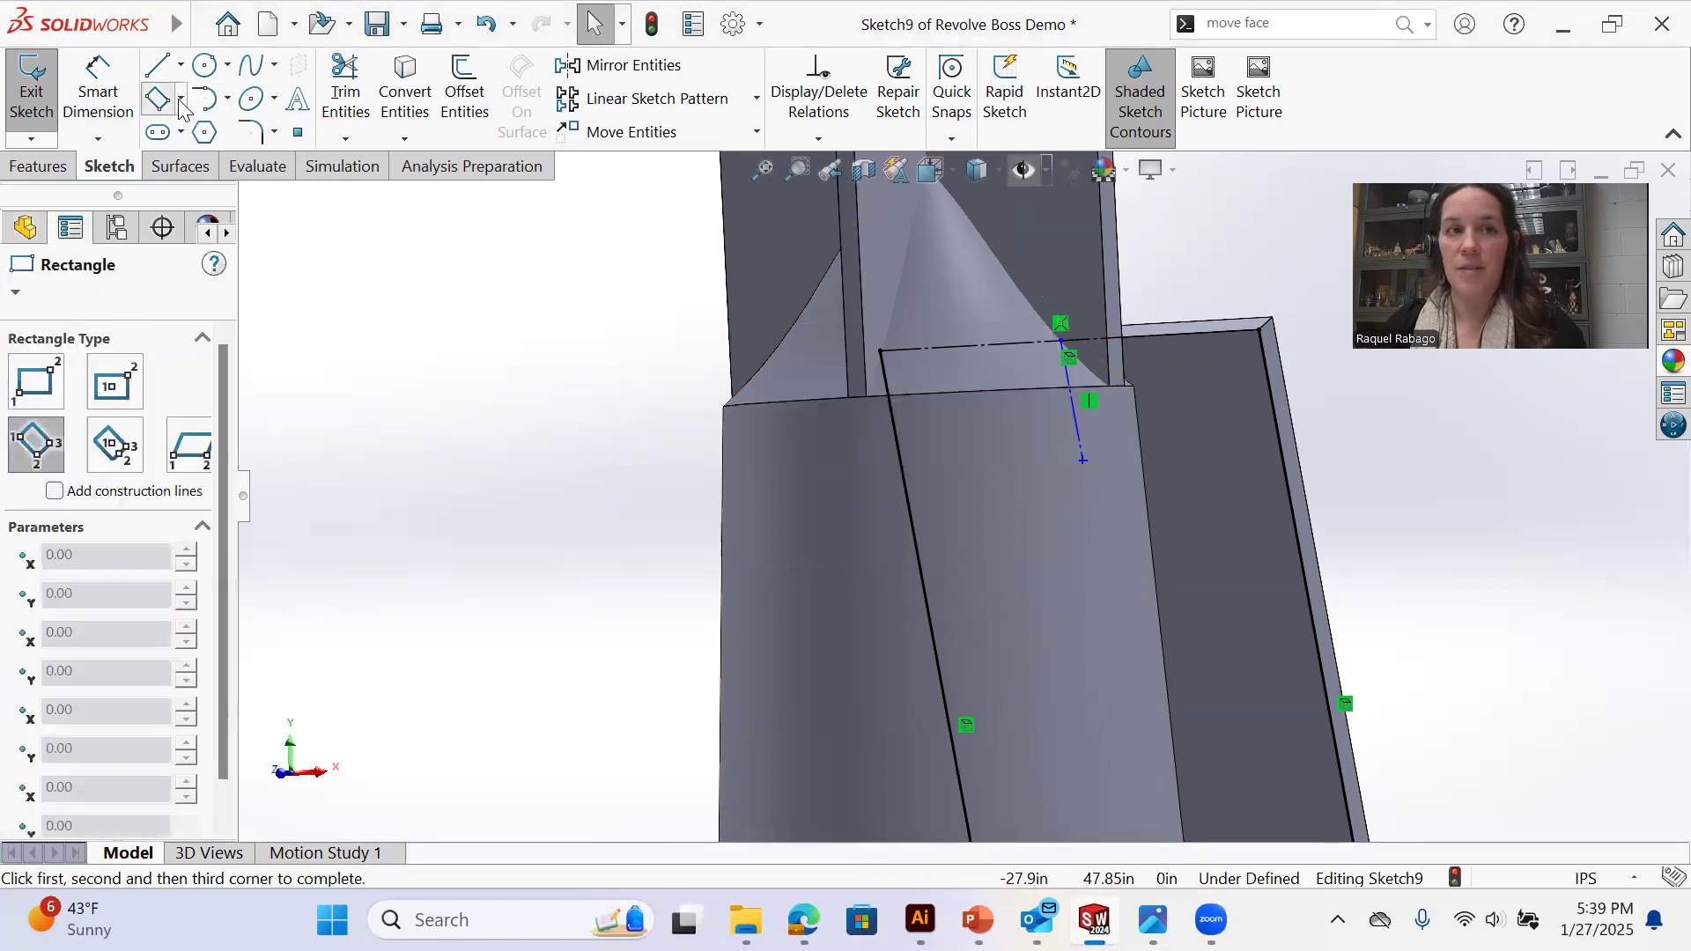
pyautogui.click(180, 99)
pyautogui.click(166, 132)
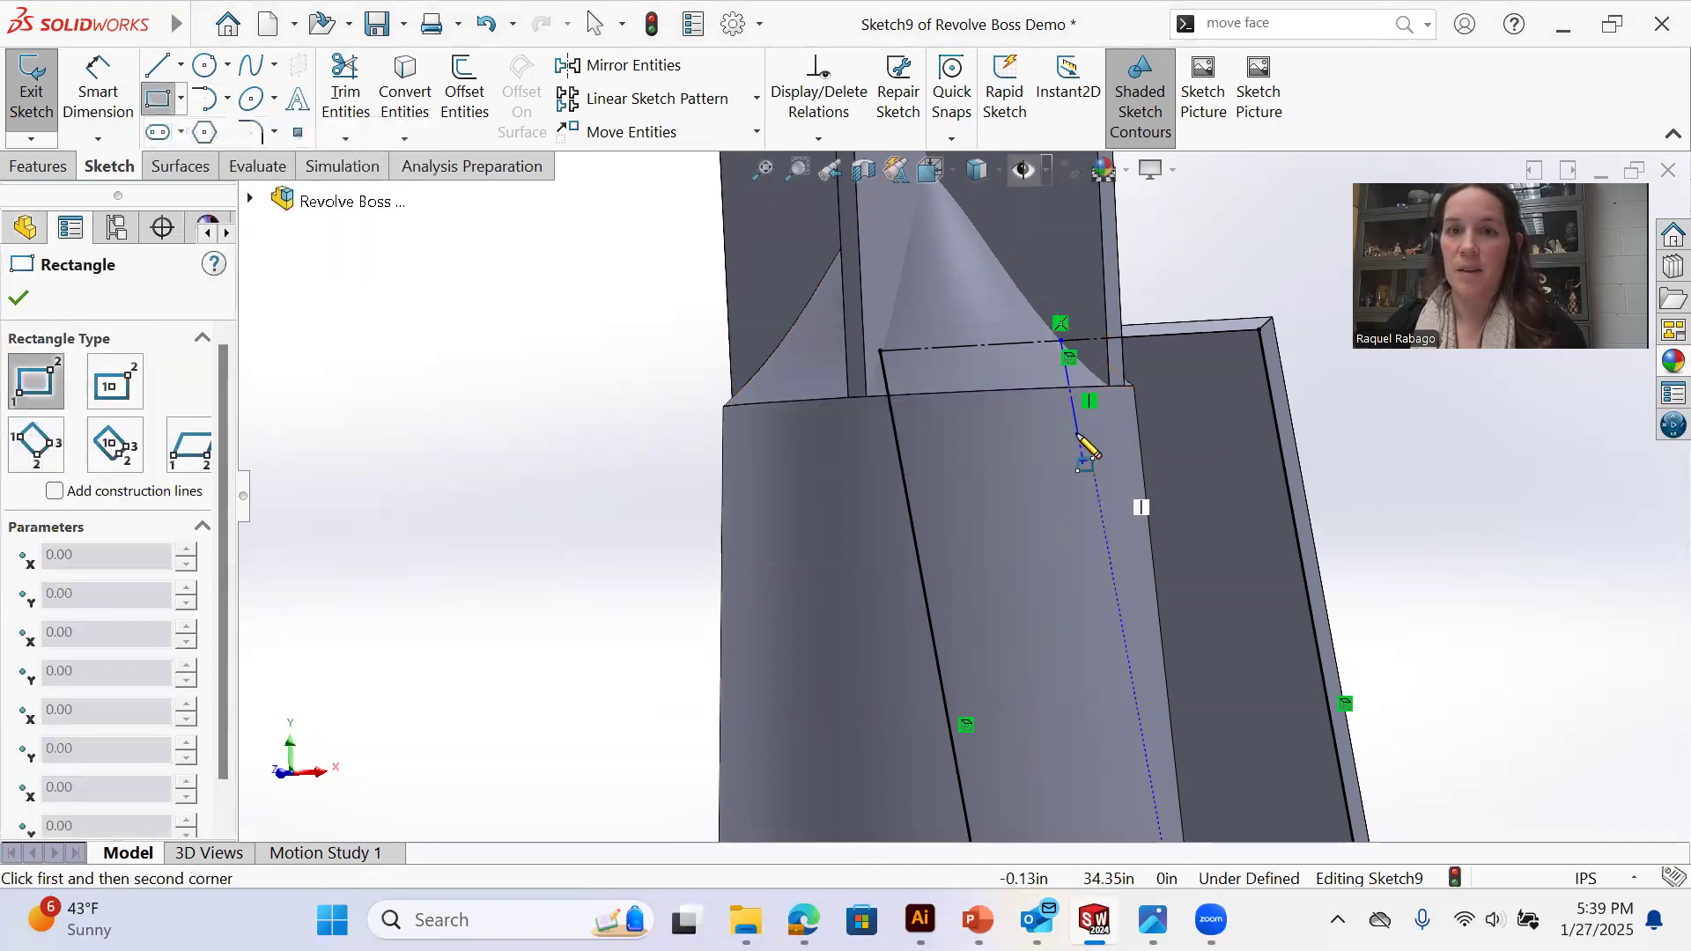
pyautogui.click(1082, 459)
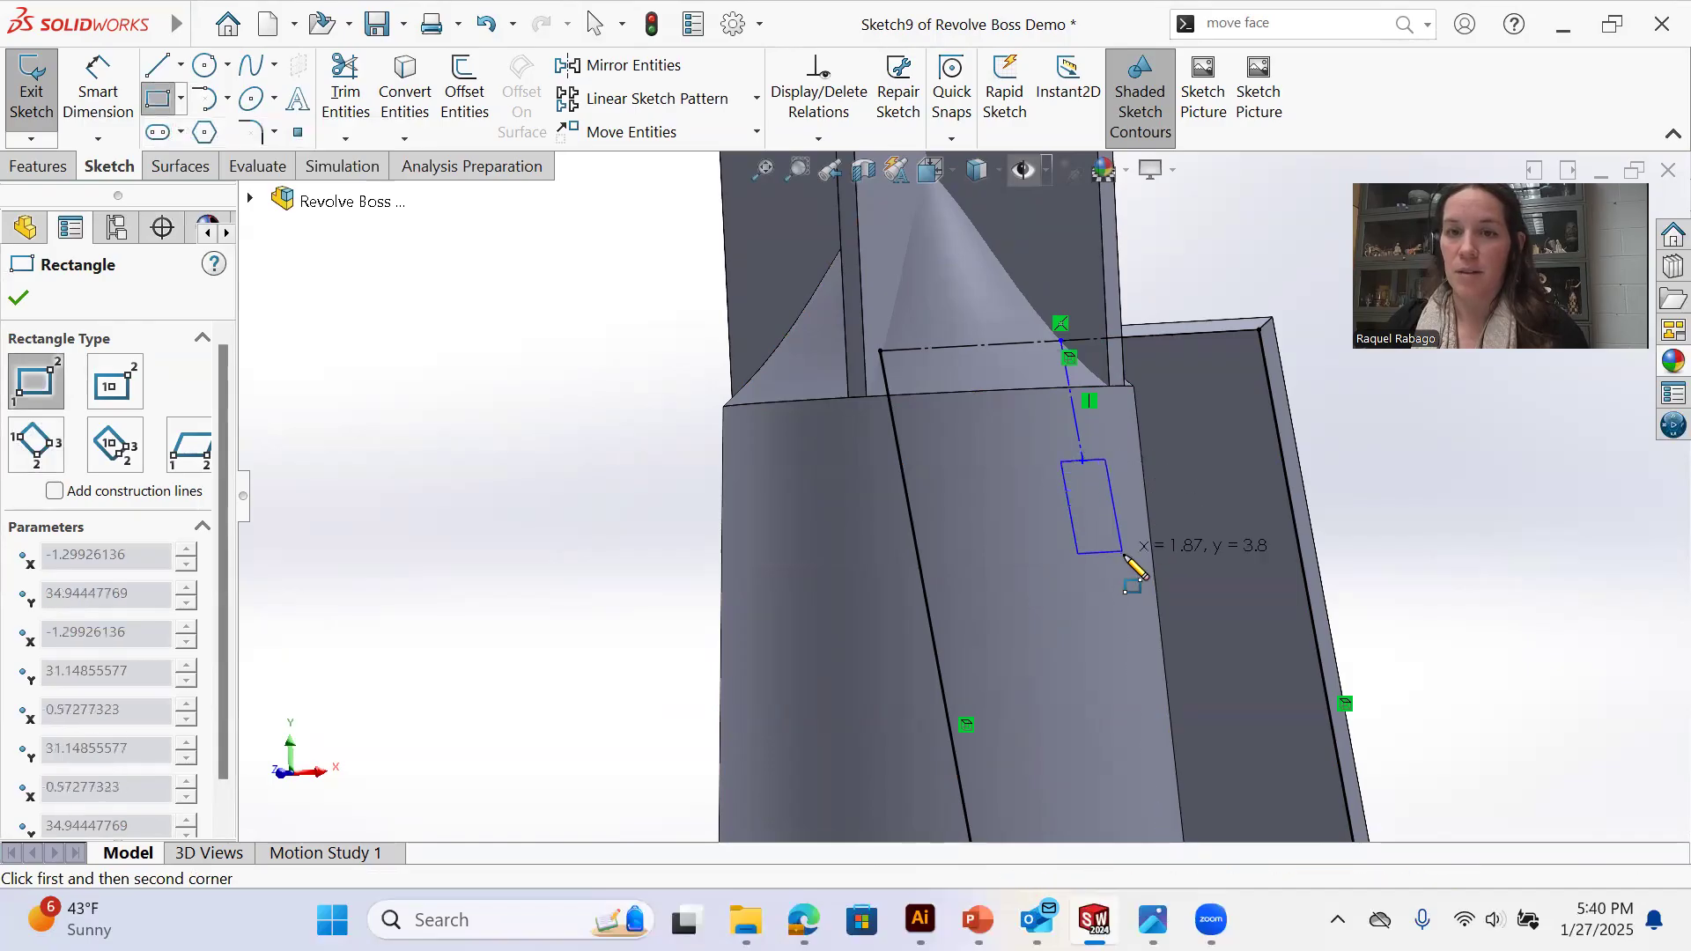
pyautogui.click(1132, 610)
pyautogui.rightClick(1131, 610)
pyautogui.click(1167, 630)
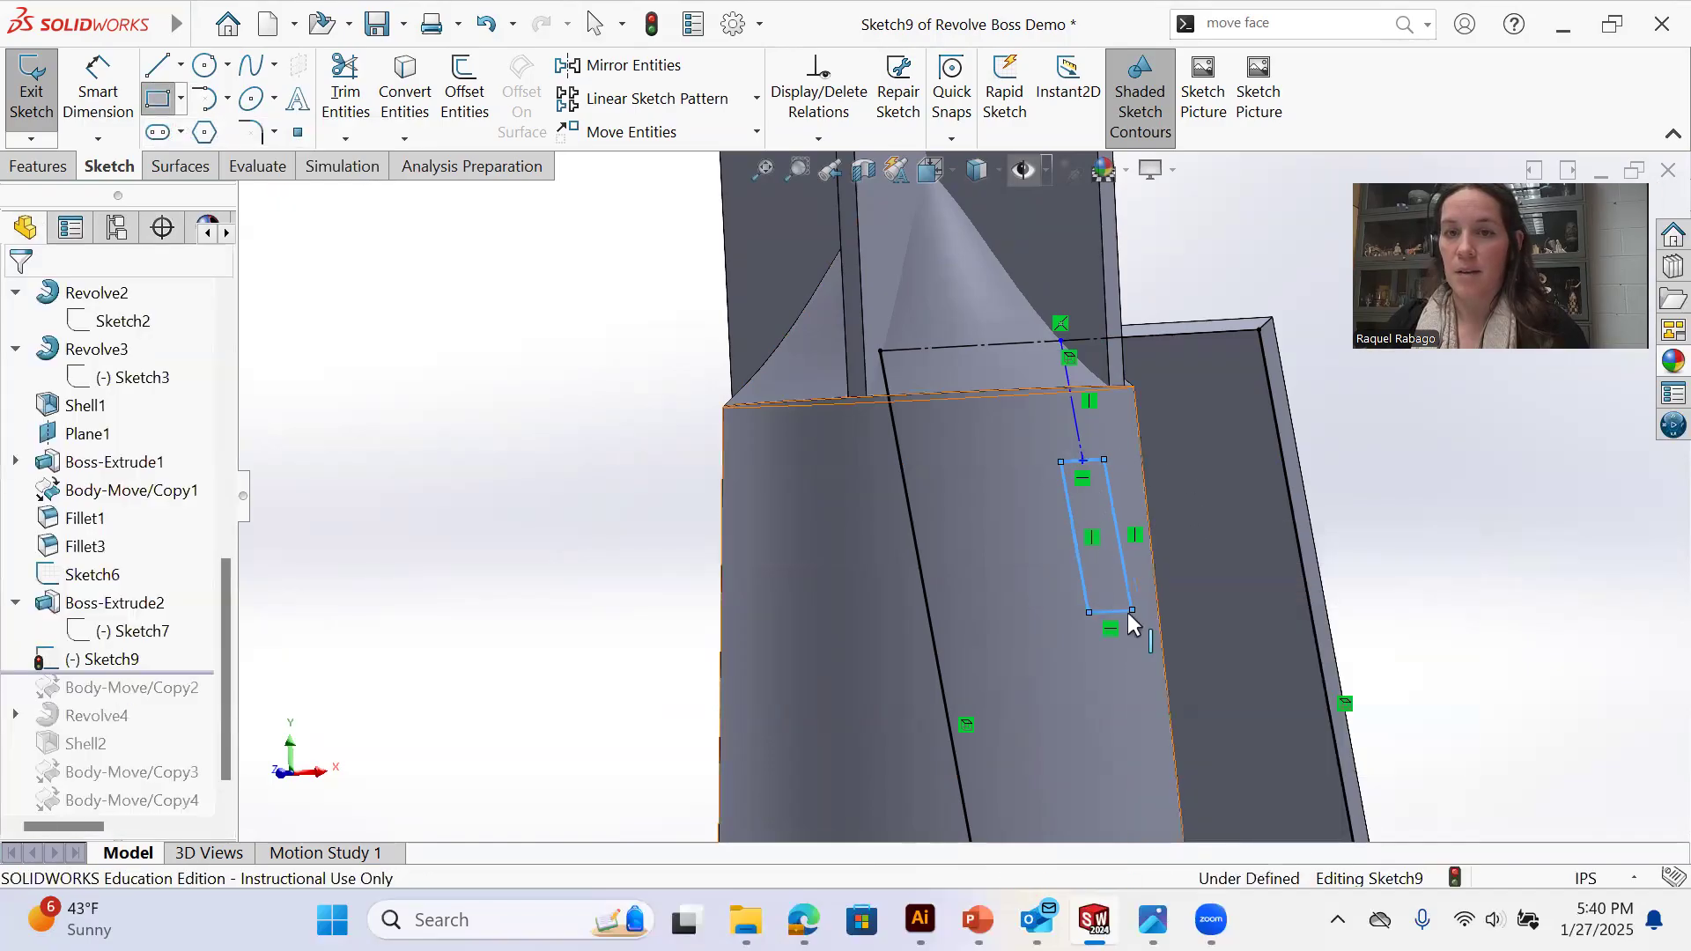
# Reshape the rectangle so its upper edge lies above and its lower edge below the end of the vertical construction line
pyautogui.moveTo(1133, 609); pyautogui.dragTo(1095, 386)
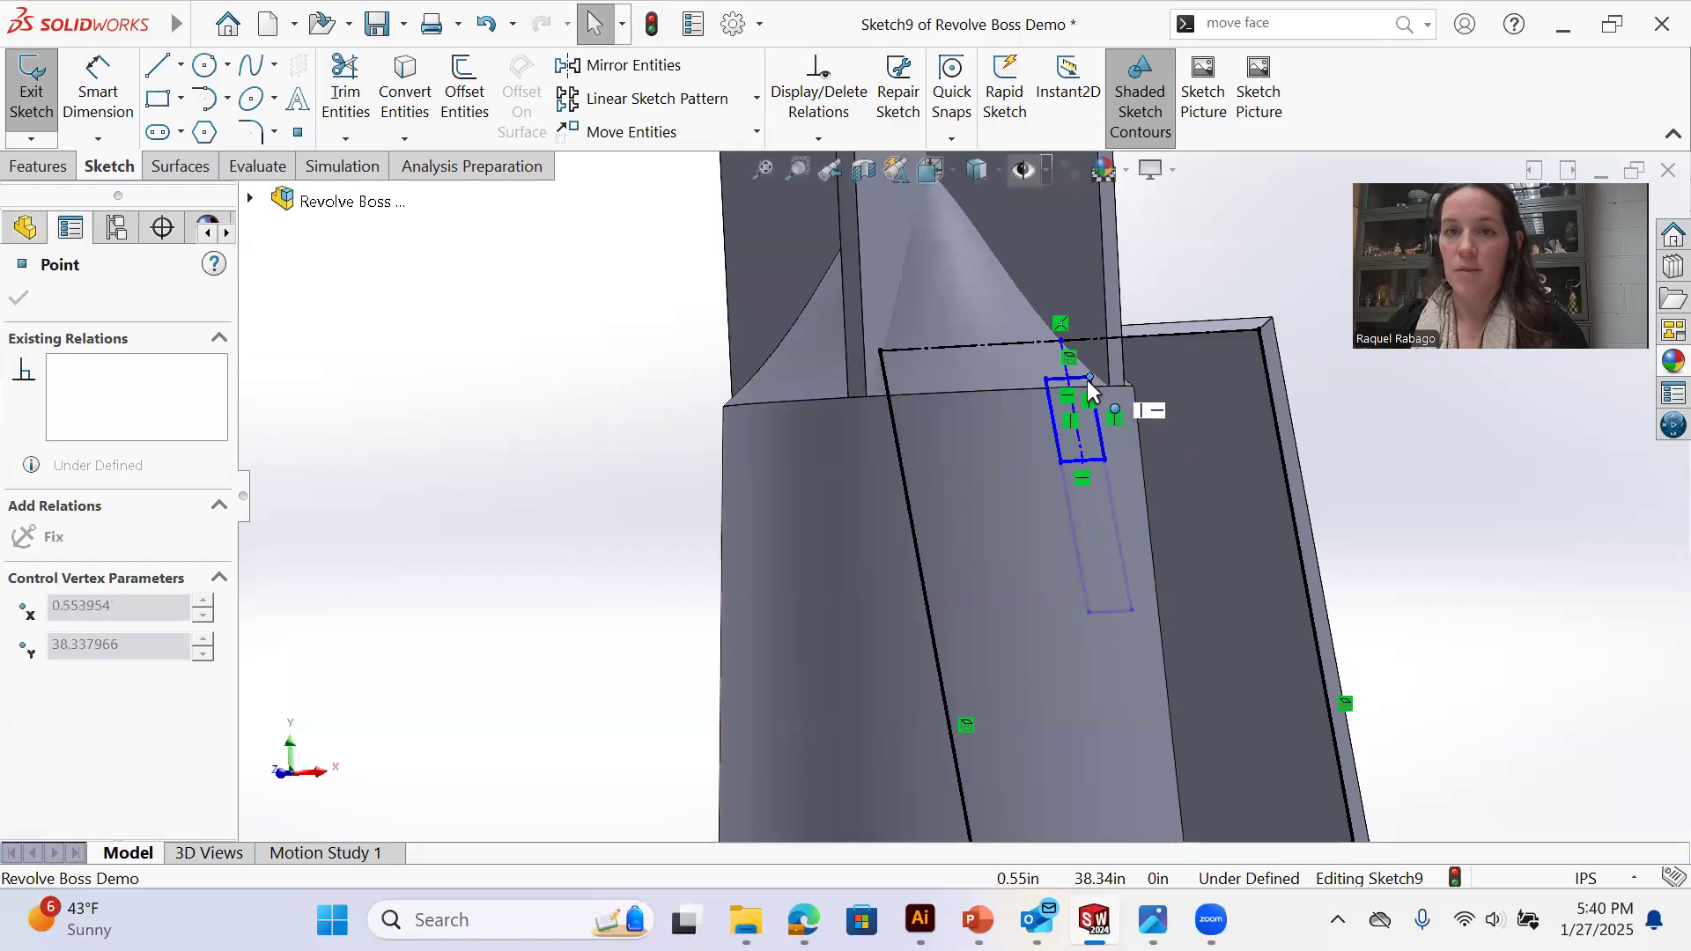
pyautogui.click(1094, 462)
pyautogui.moveTo(1094, 462); pyautogui.dragTo(1108, 543)
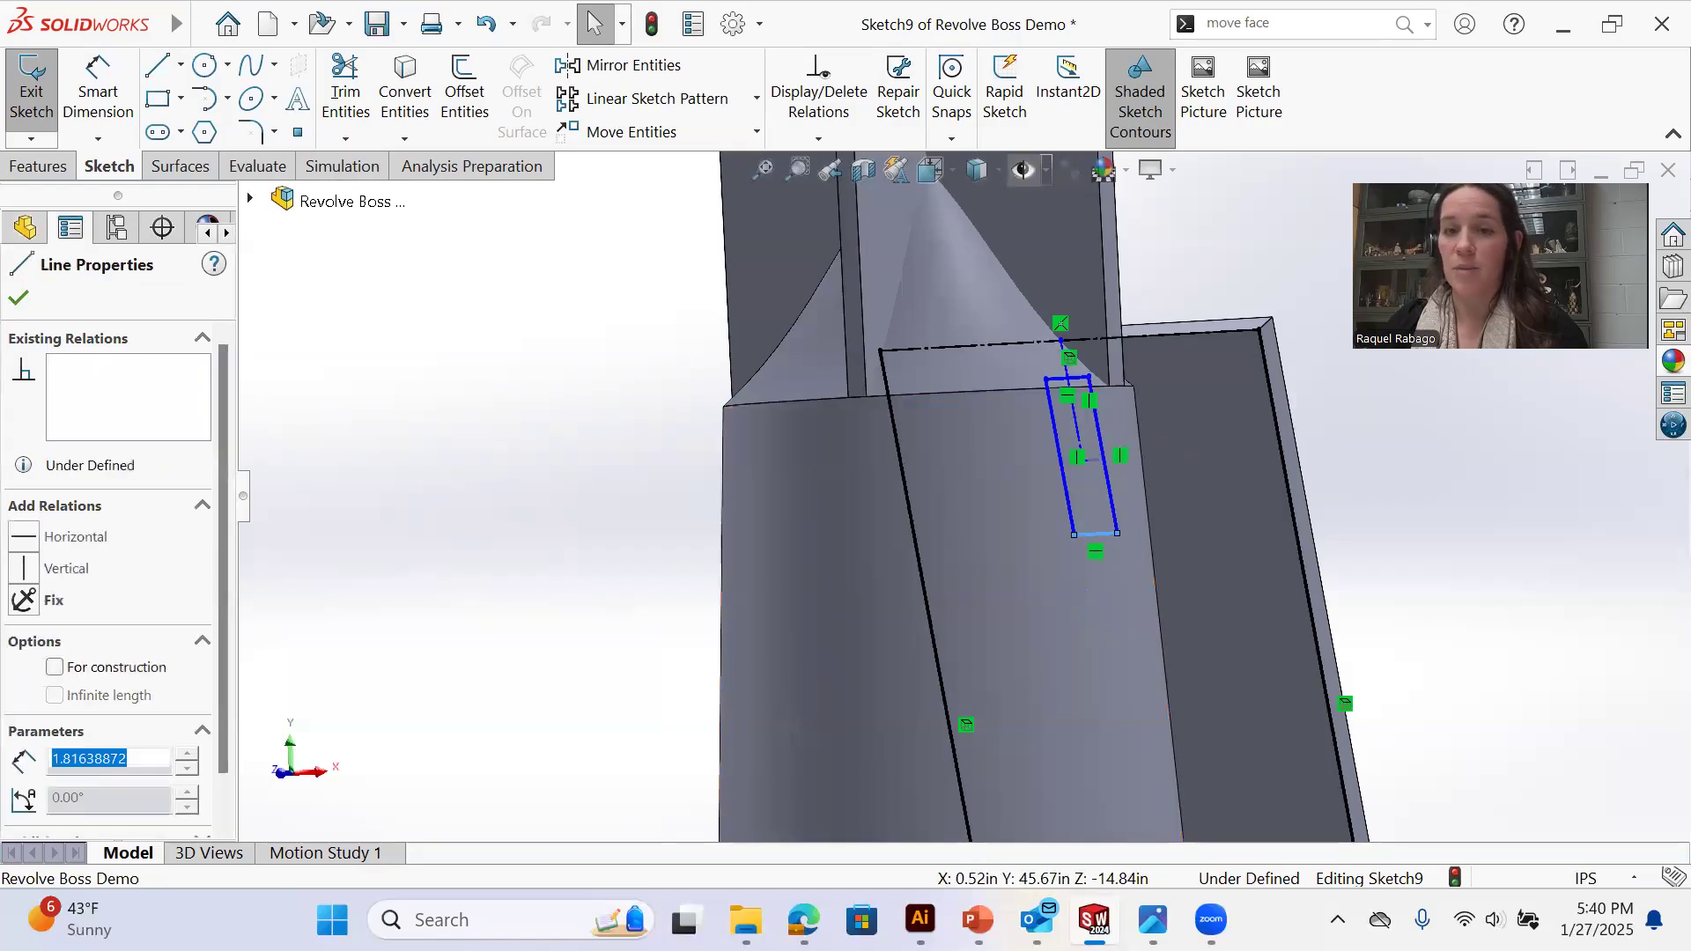
pyautogui.click(1352, 491)
# Select the chain of converted panel outline edges and turn them into construction geometry
pyautogui.scroll(-3, 1147, 350)
pyautogui.moveTo(1160, 451); pyautogui.dragTo(1165, 464, button='middle')
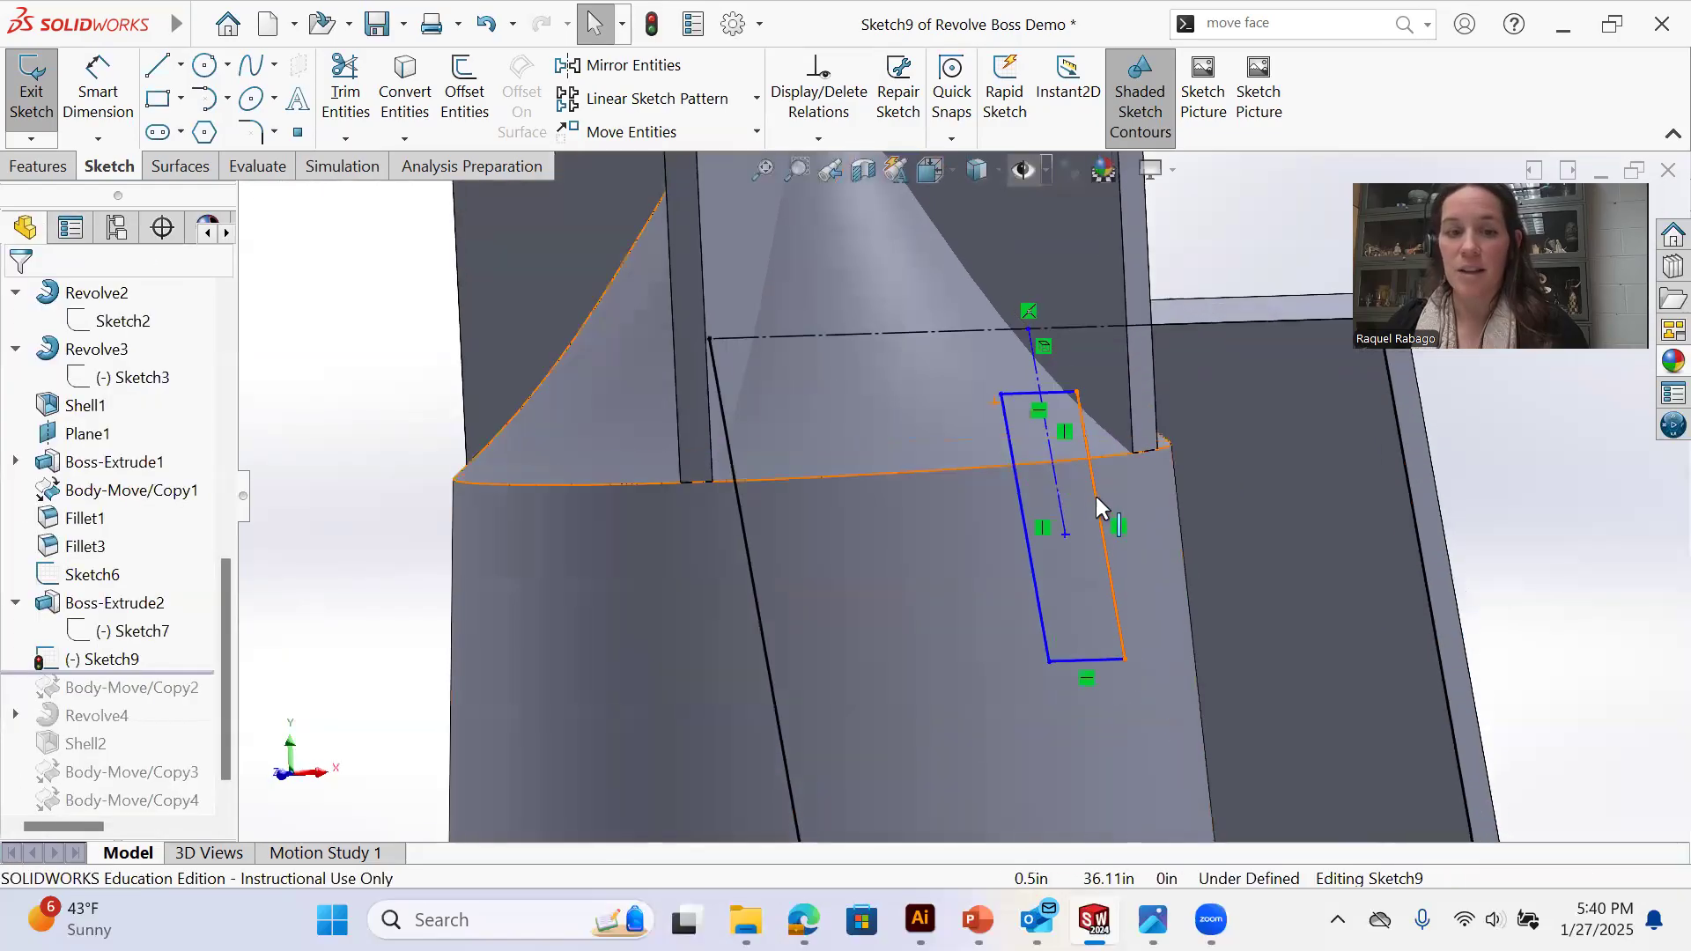
pyautogui.press('s')
pyautogui.moveTo(1163, 548); pyautogui.dragTo(1260, 456, button='middle')
pyautogui.click(1261, 457)
pyautogui.rightClick(1258, 428)
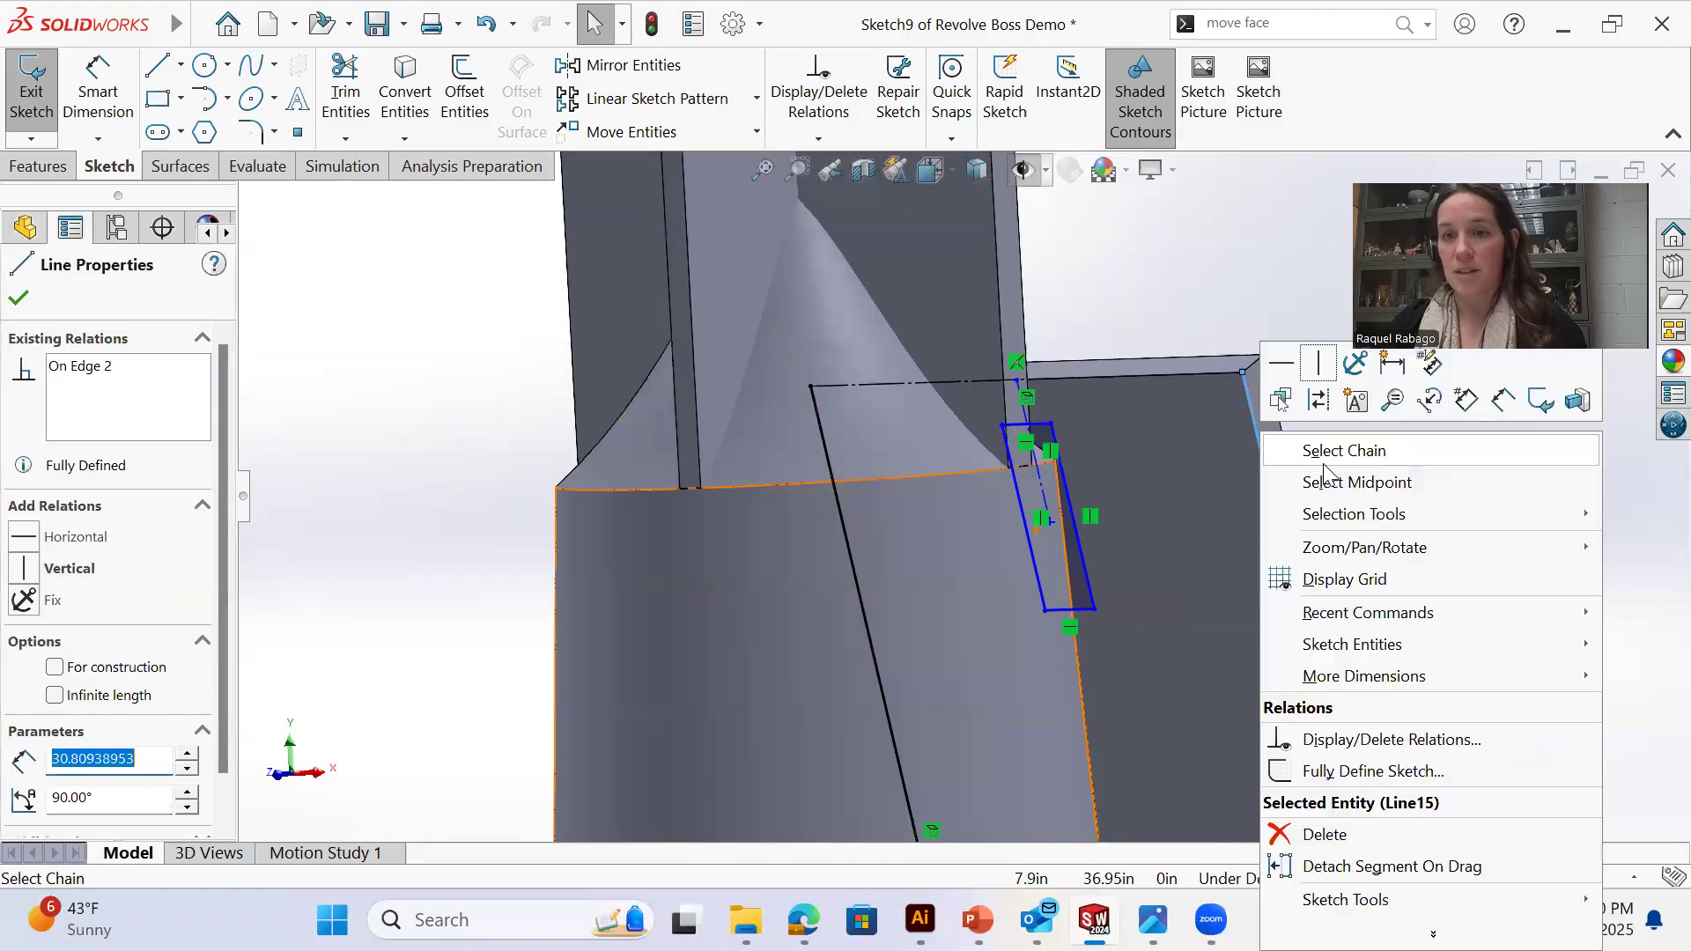
pyautogui.click(1313, 445)
pyautogui.scroll(-2, 136, 669)
pyautogui.click(58, 792)
pyautogui.click(17, 297)
# Dimension the rectangle's lower edge to 1.5 in wide
pyautogui.moveTo(1283, 468); pyautogui.dragTo(1334, 484, button='middle')
pyautogui.press('s')
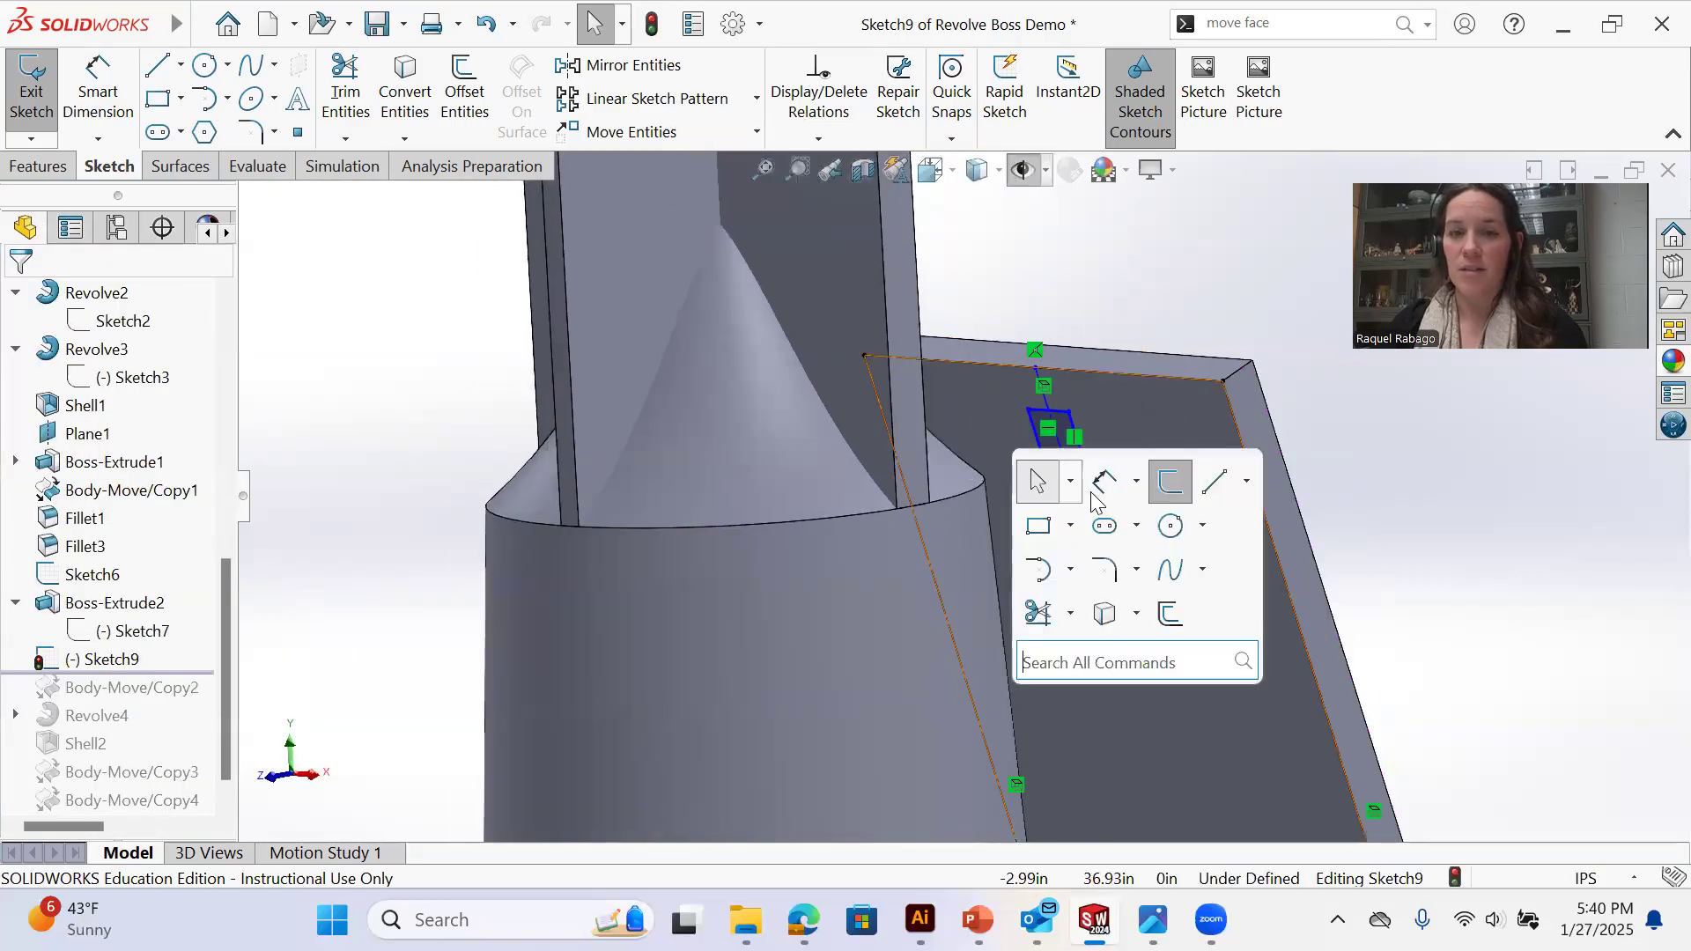
pyautogui.click(1104, 479)
pyautogui.click(1112, 603)
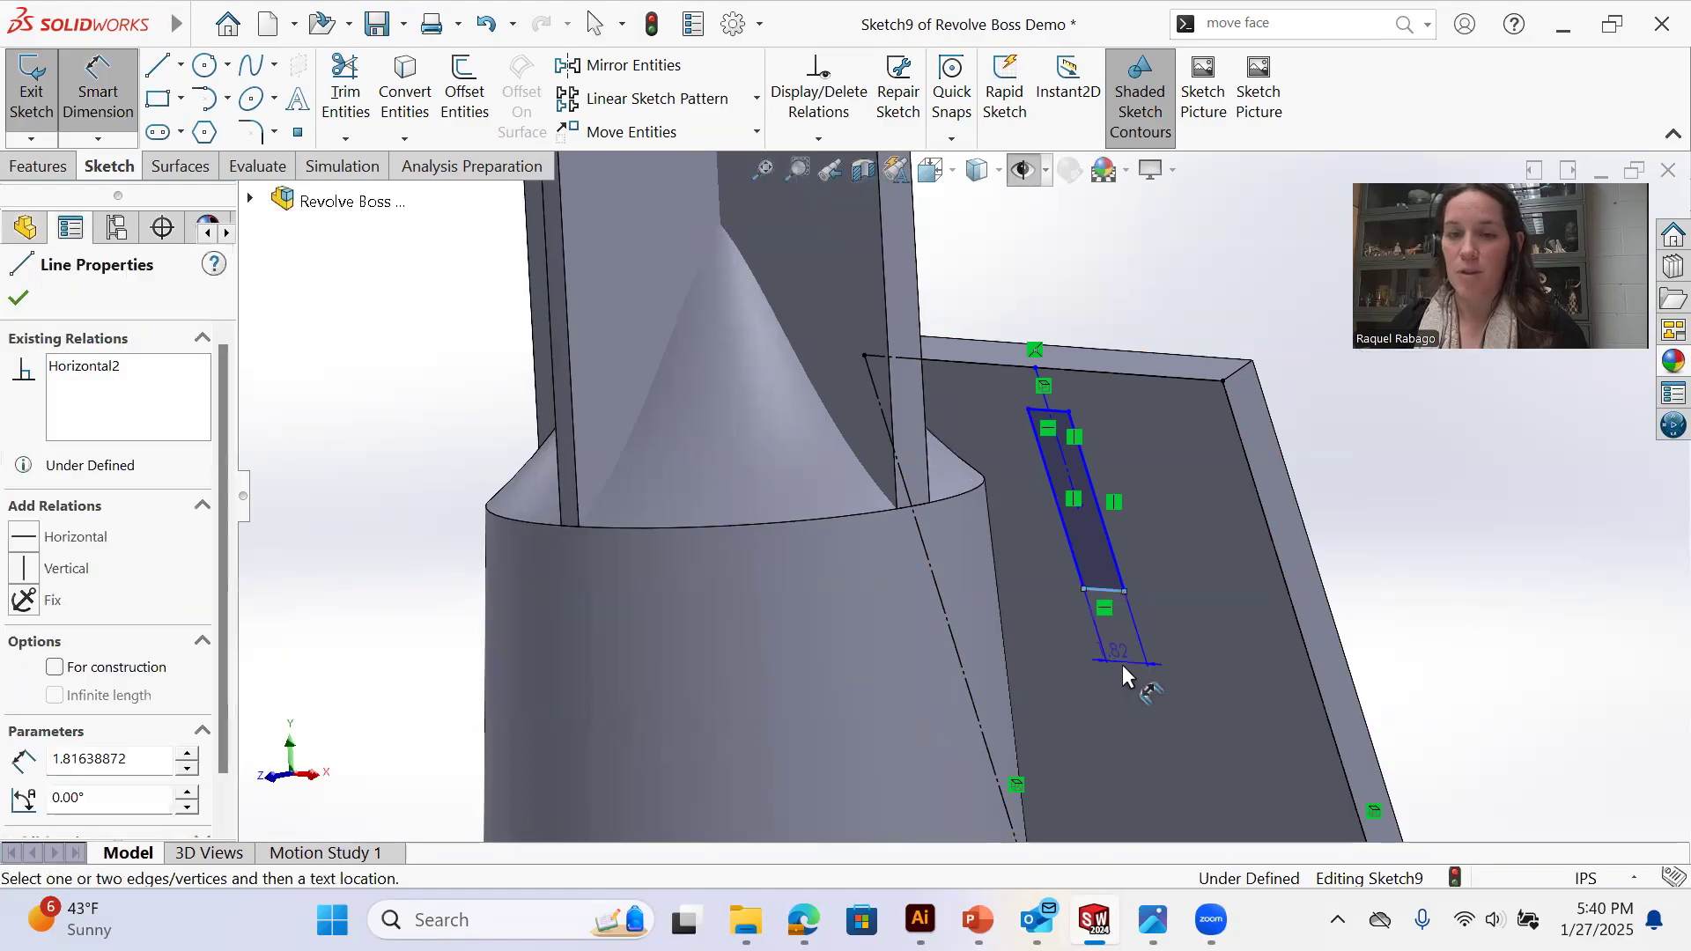
pyautogui.click(1123, 667)
pyautogui.write('1.5')
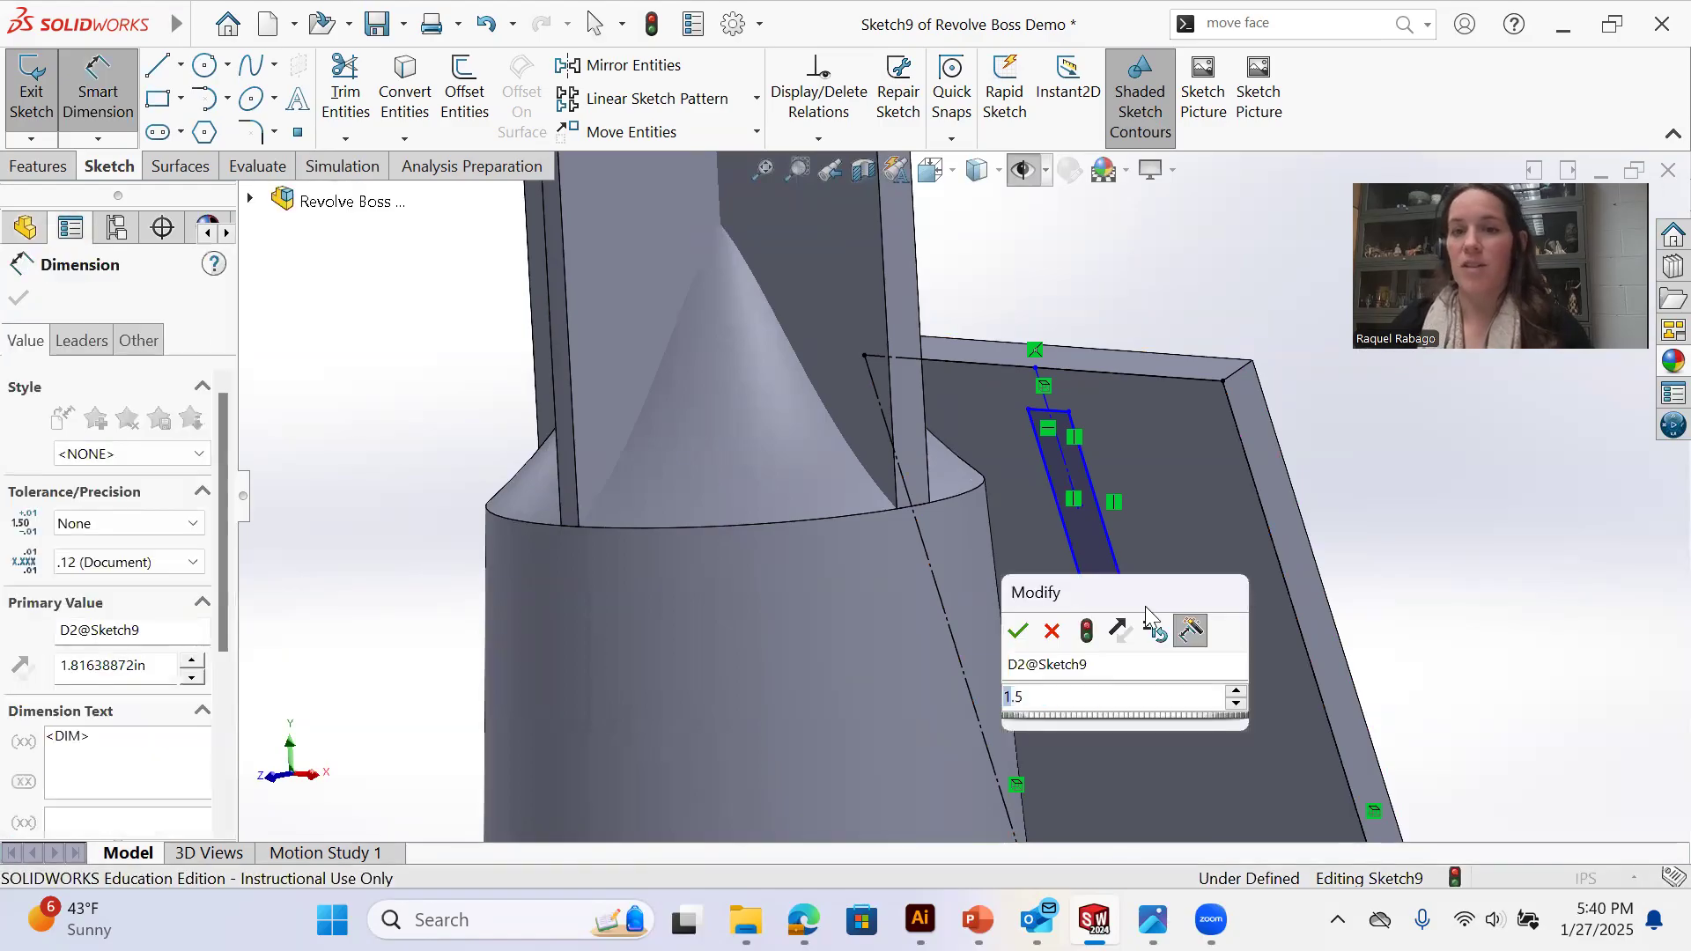
pyautogui.press('Return')
pyautogui.rightClick(1088, 275)
pyautogui.click(1163, 362)
# Start an Extruded Boss from the narrow rectangle sketched on the display panel
pyautogui.moveTo(1152, 482); pyautogui.dragTo(1126, 487, button='middle')
pyautogui.click(39, 168)
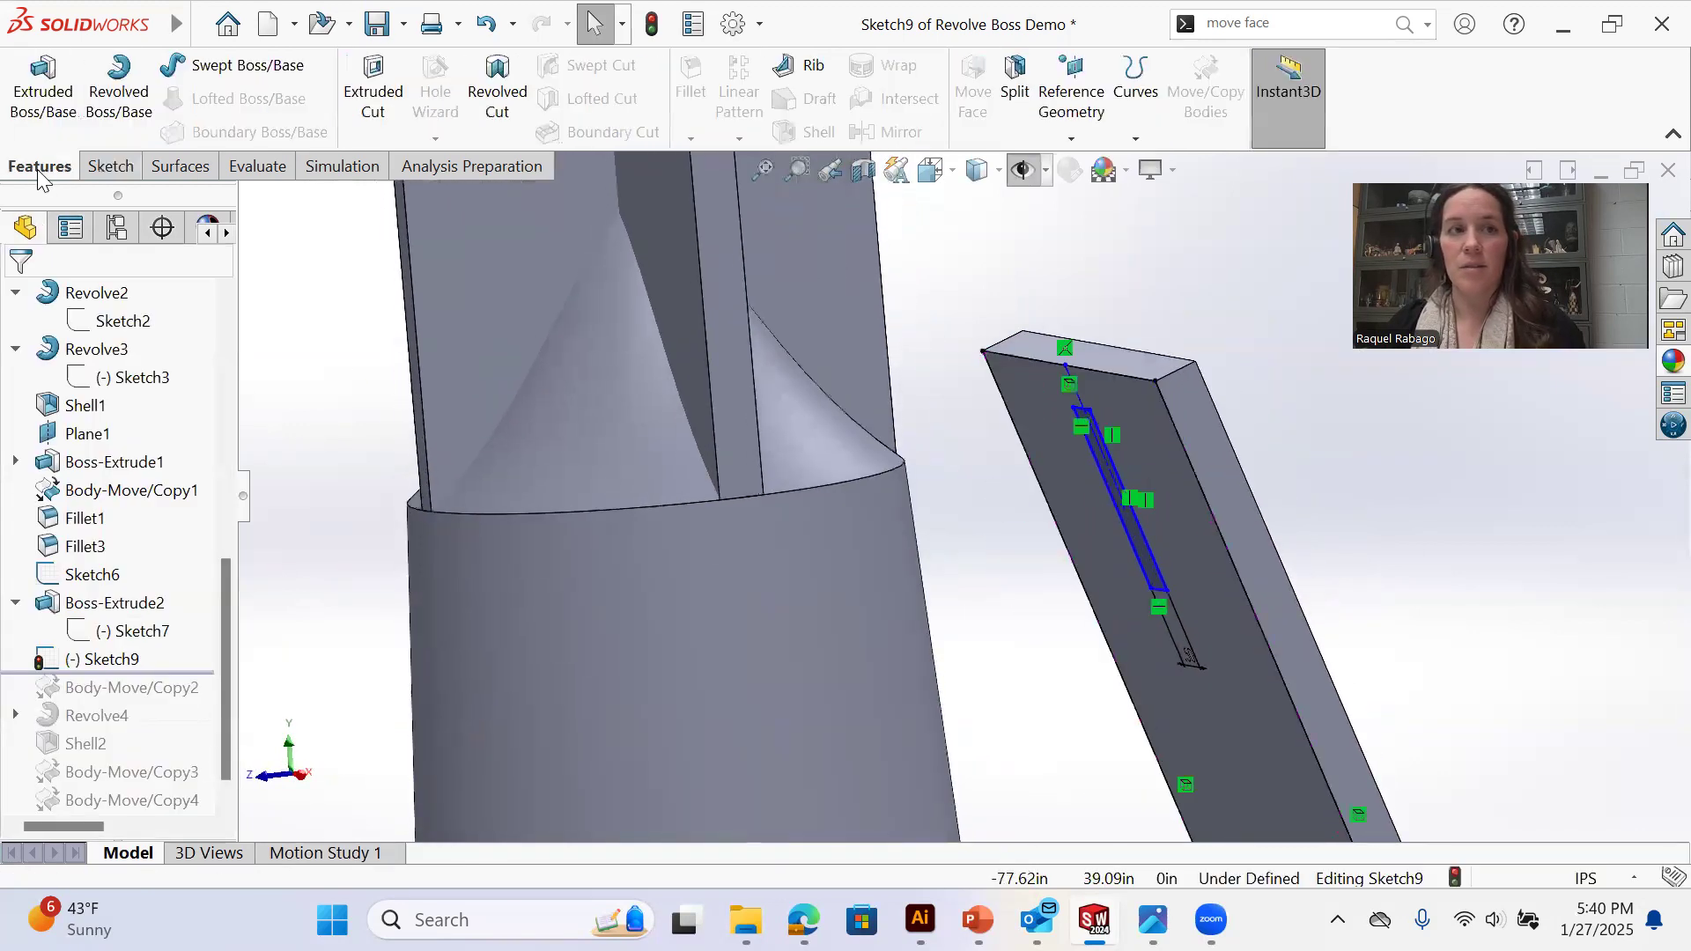
pyautogui.click(25, 99)
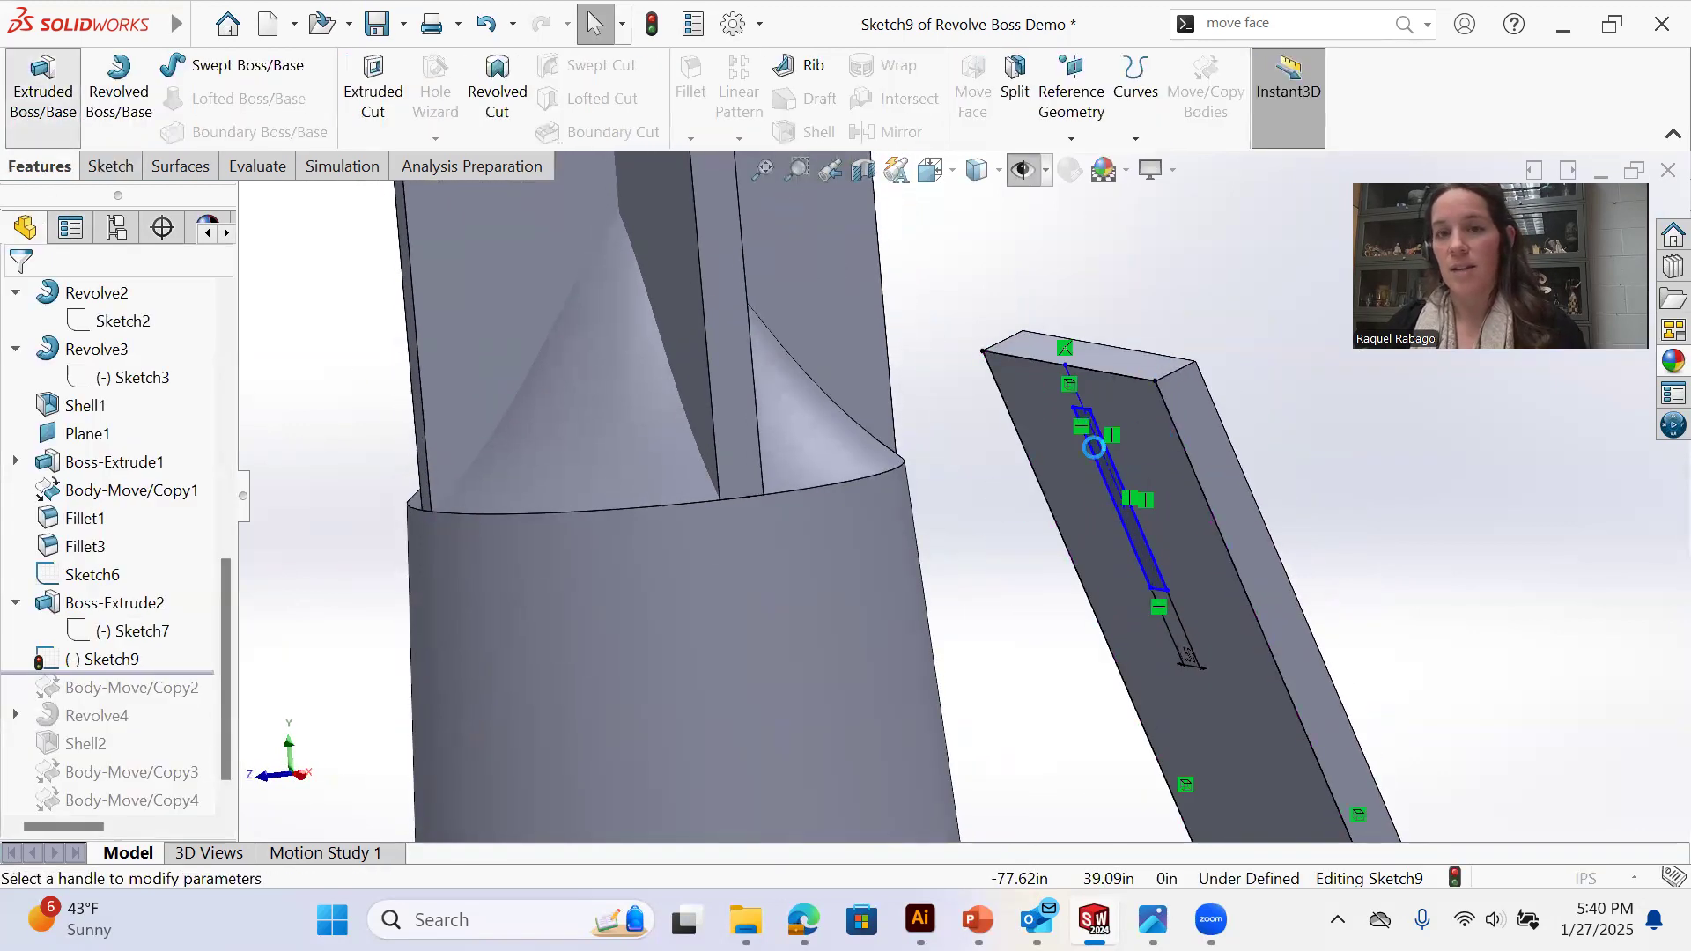
pyautogui.moveTo(1187, 484); pyautogui.dragTo(1145, 430, button='middle')
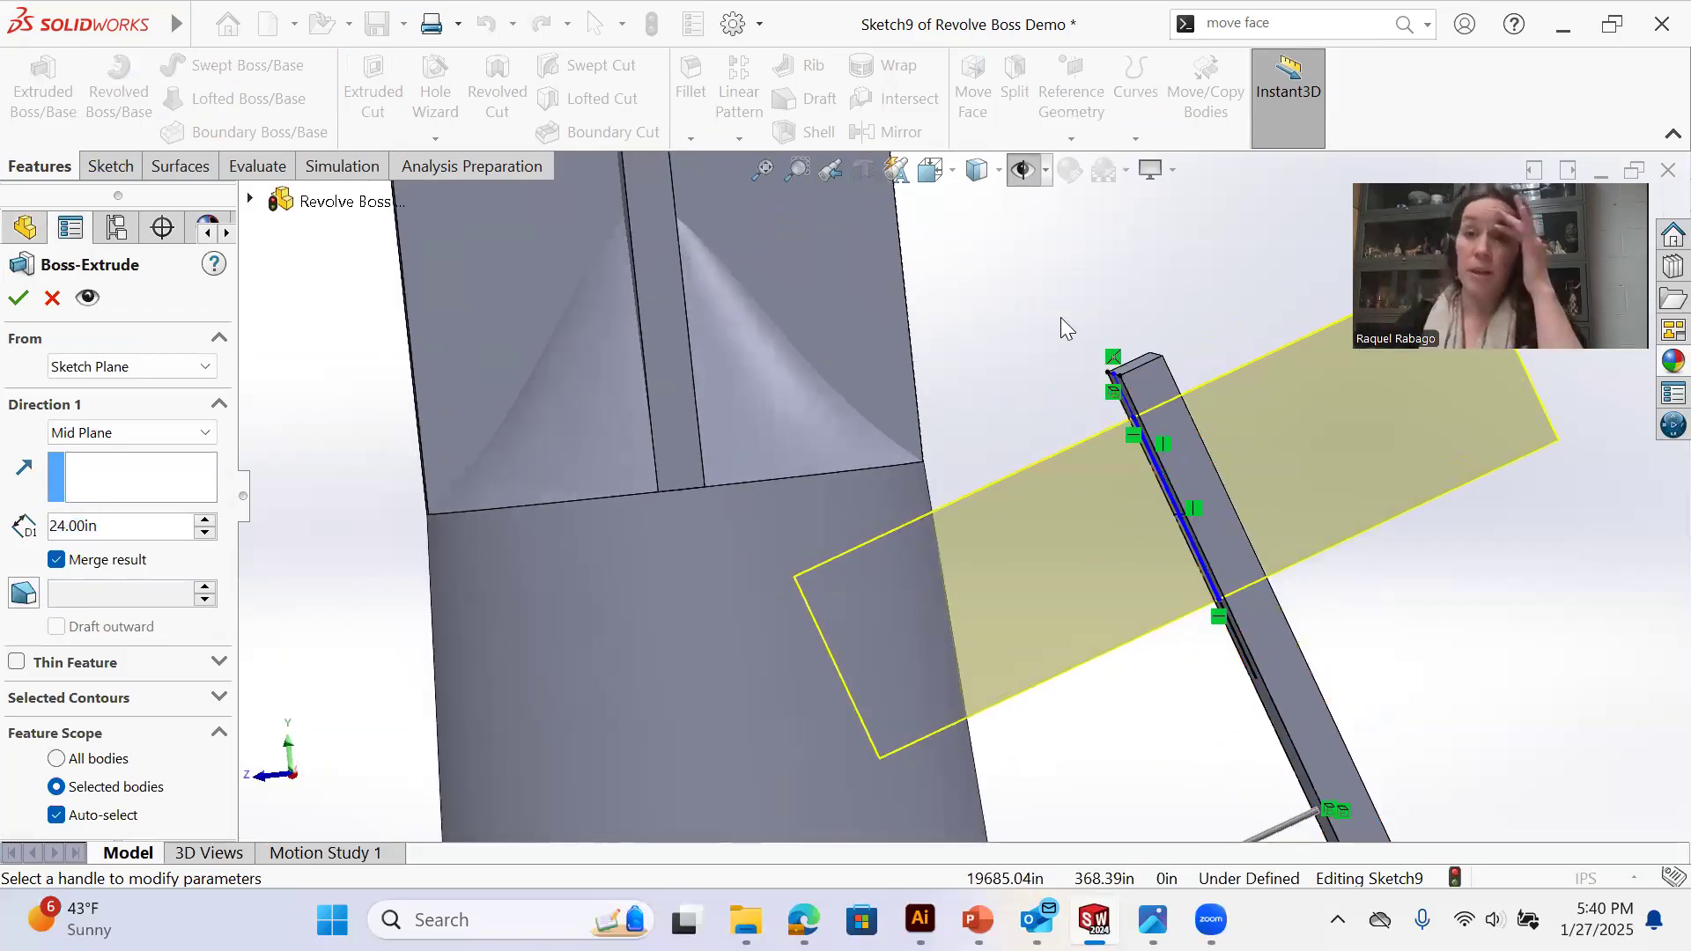
# Turn on the visibility of hidden item types and compare the extrusion preview with the reference drawing
pyautogui.scroll(5, 1098, 519)
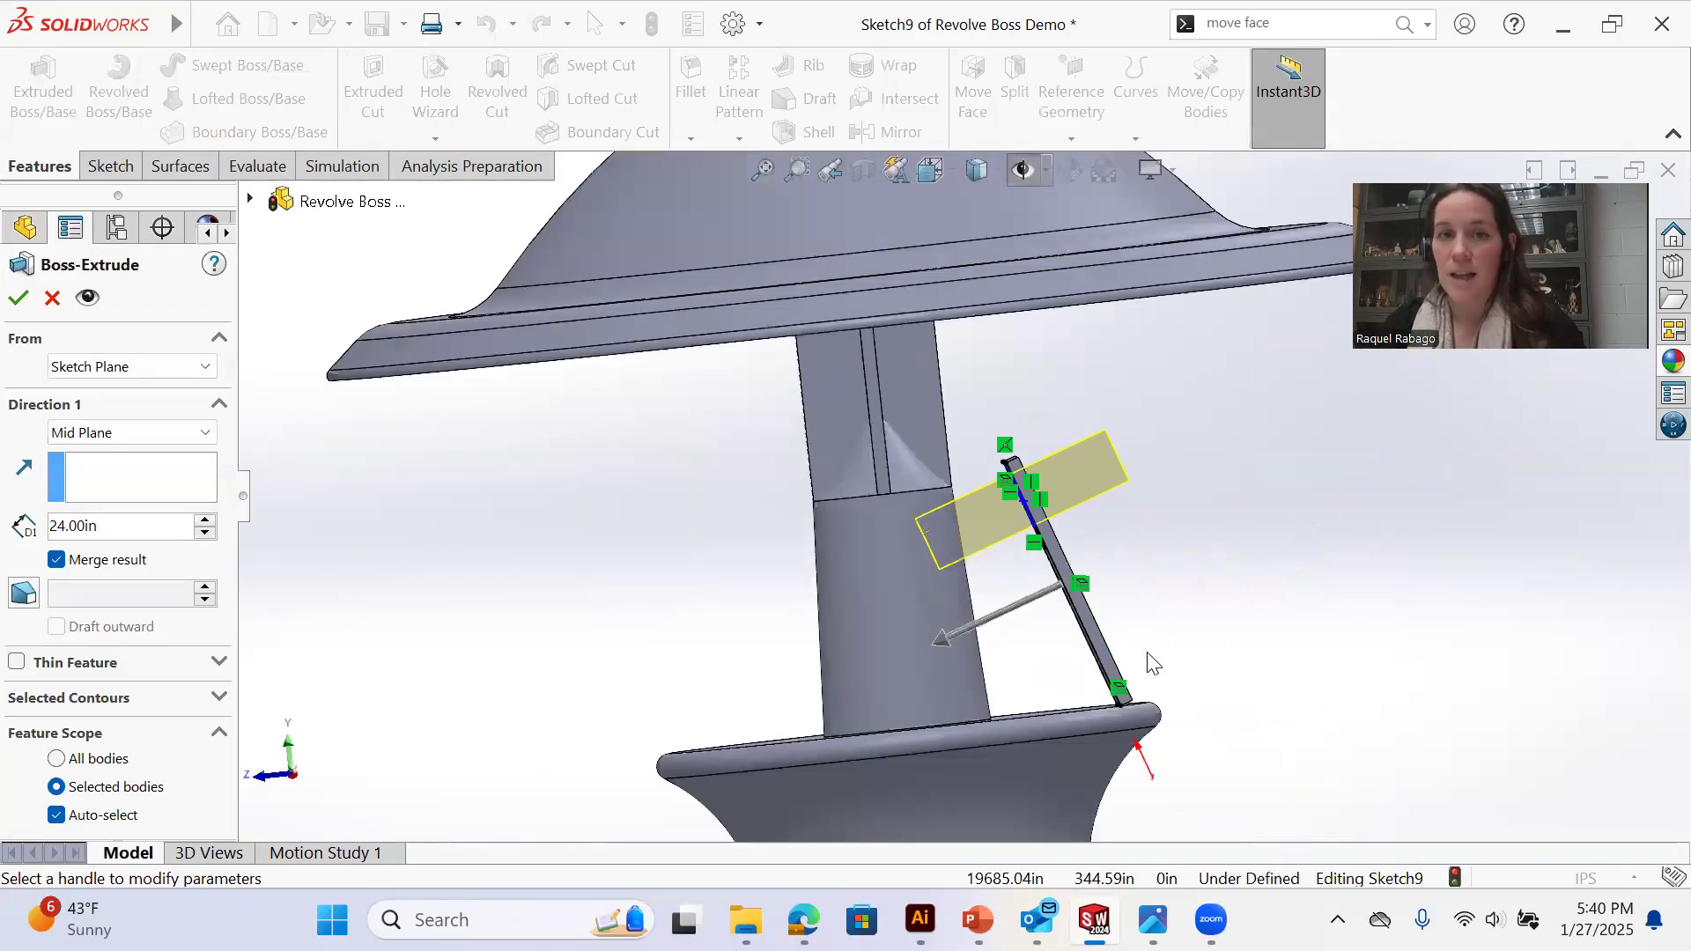
pyautogui.scroll(5, 1101, 490)
pyautogui.moveTo(1101, 490); pyautogui.dragTo(1087, 607, button='middle')
pyautogui.click(1025, 173)
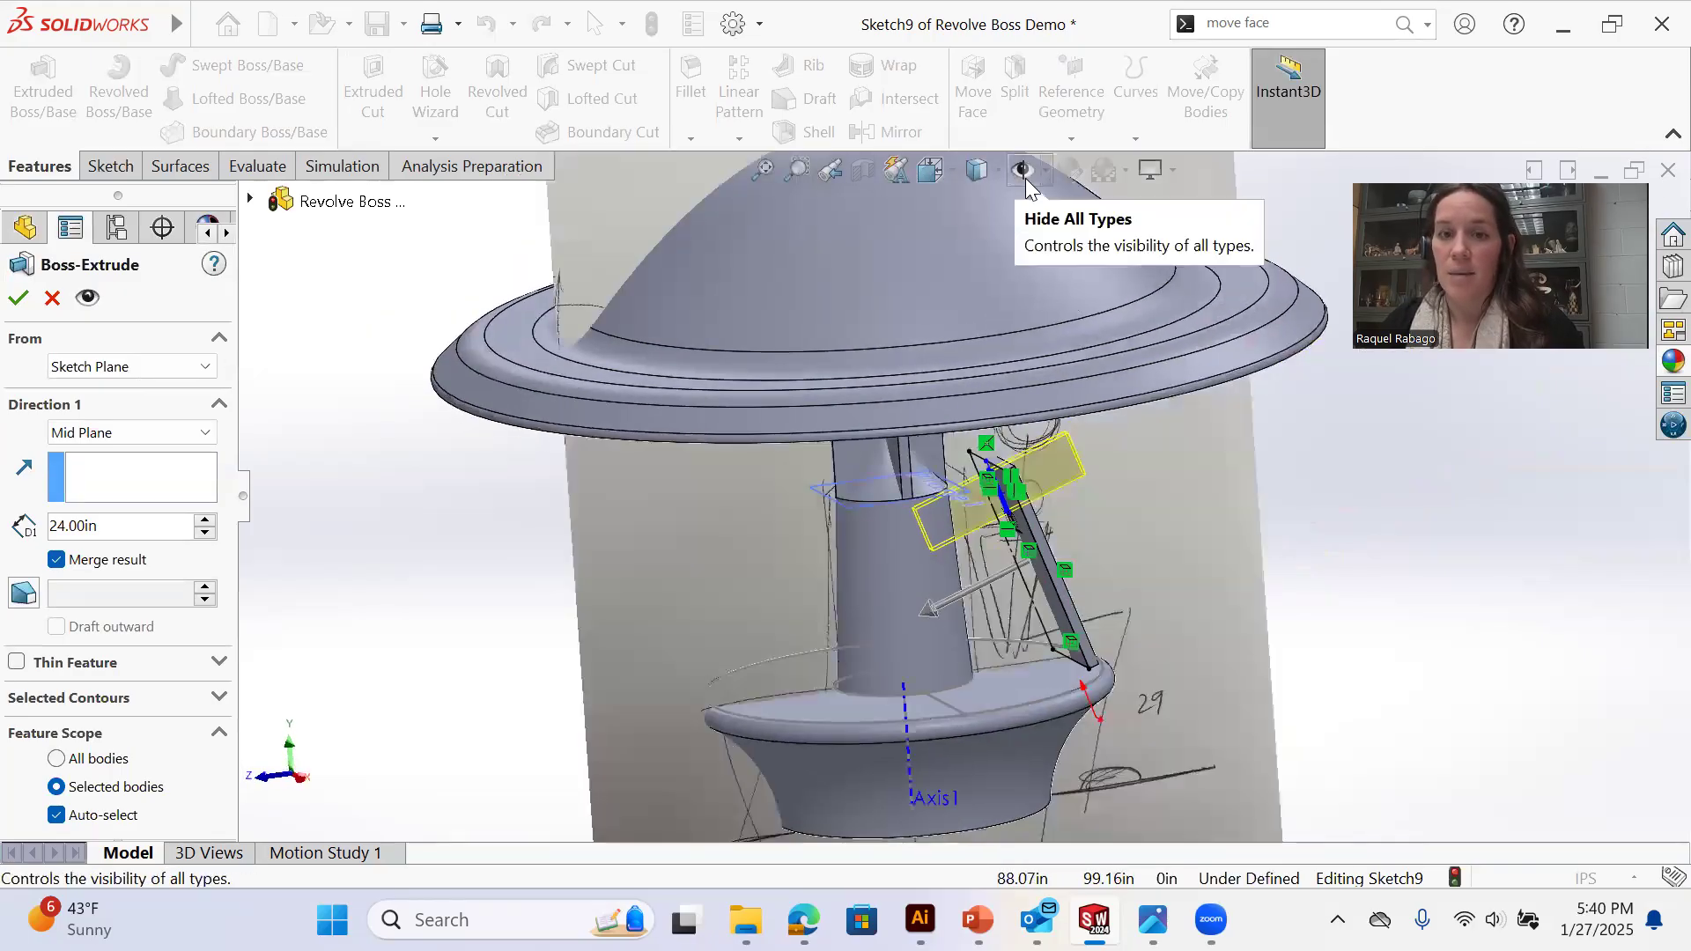
pyautogui.scroll(-2, 881, 697)
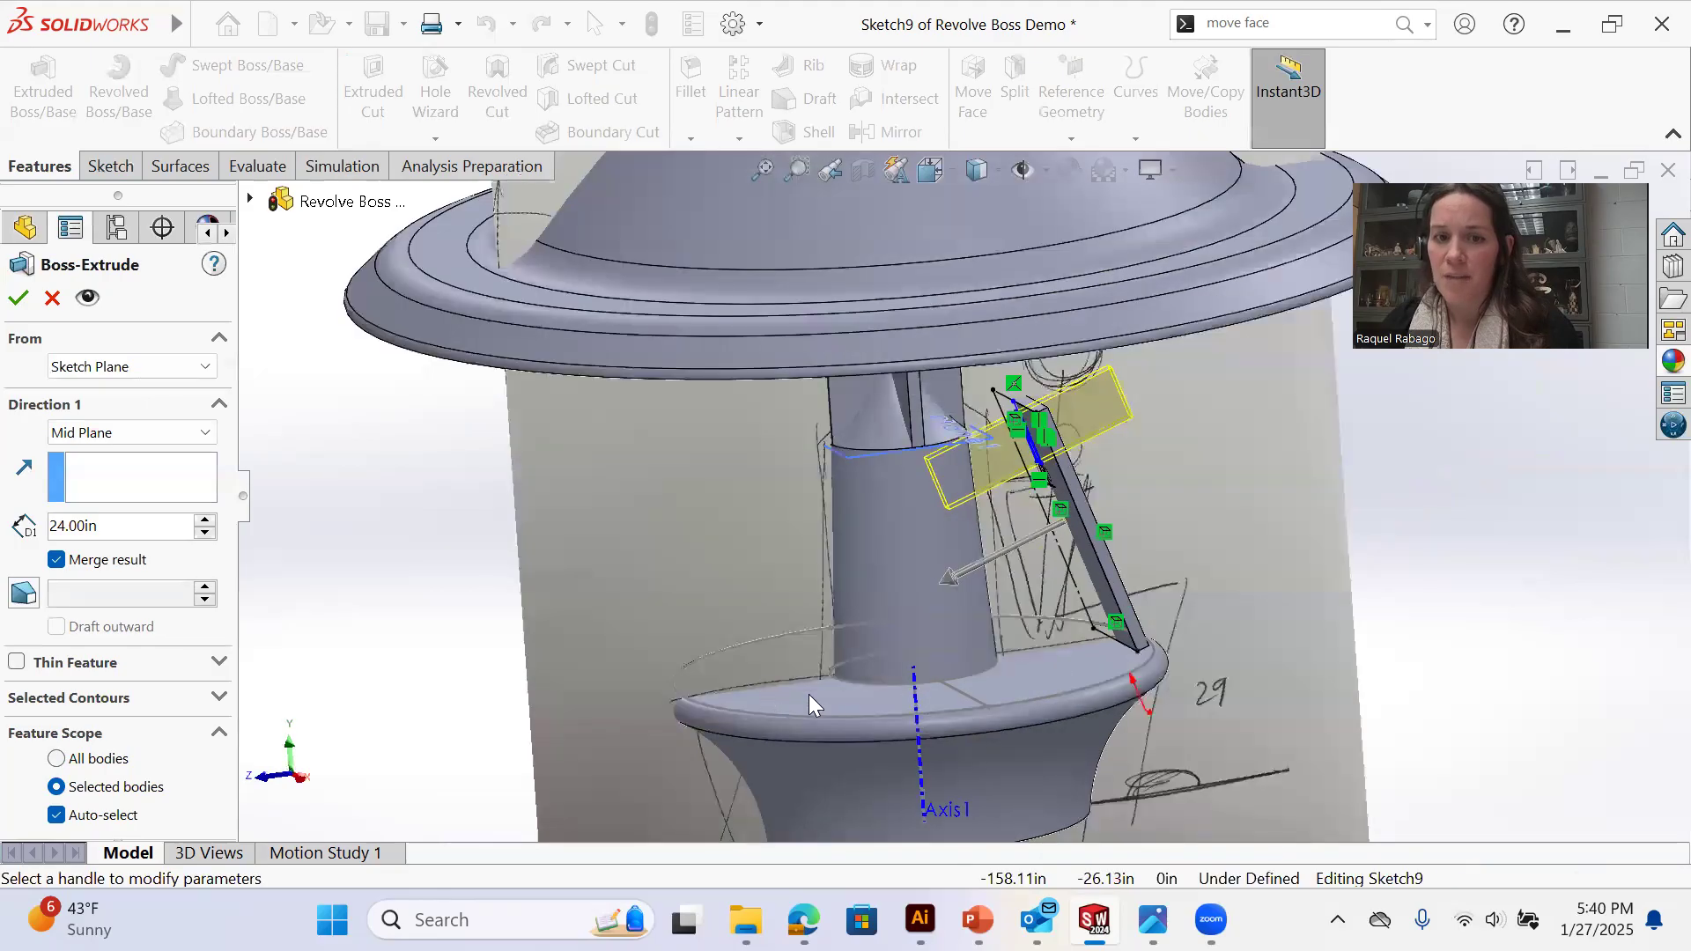
pyautogui.moveTo(1013, 717)
pyautogui.mouseDown(button='middle')
pyautogui.moveTo(1039, 681)
pyautogui.moveTo(1025, 663)
pyautogui.moveTo(990, 712)
pyautogui.mouseUp(button='middle')
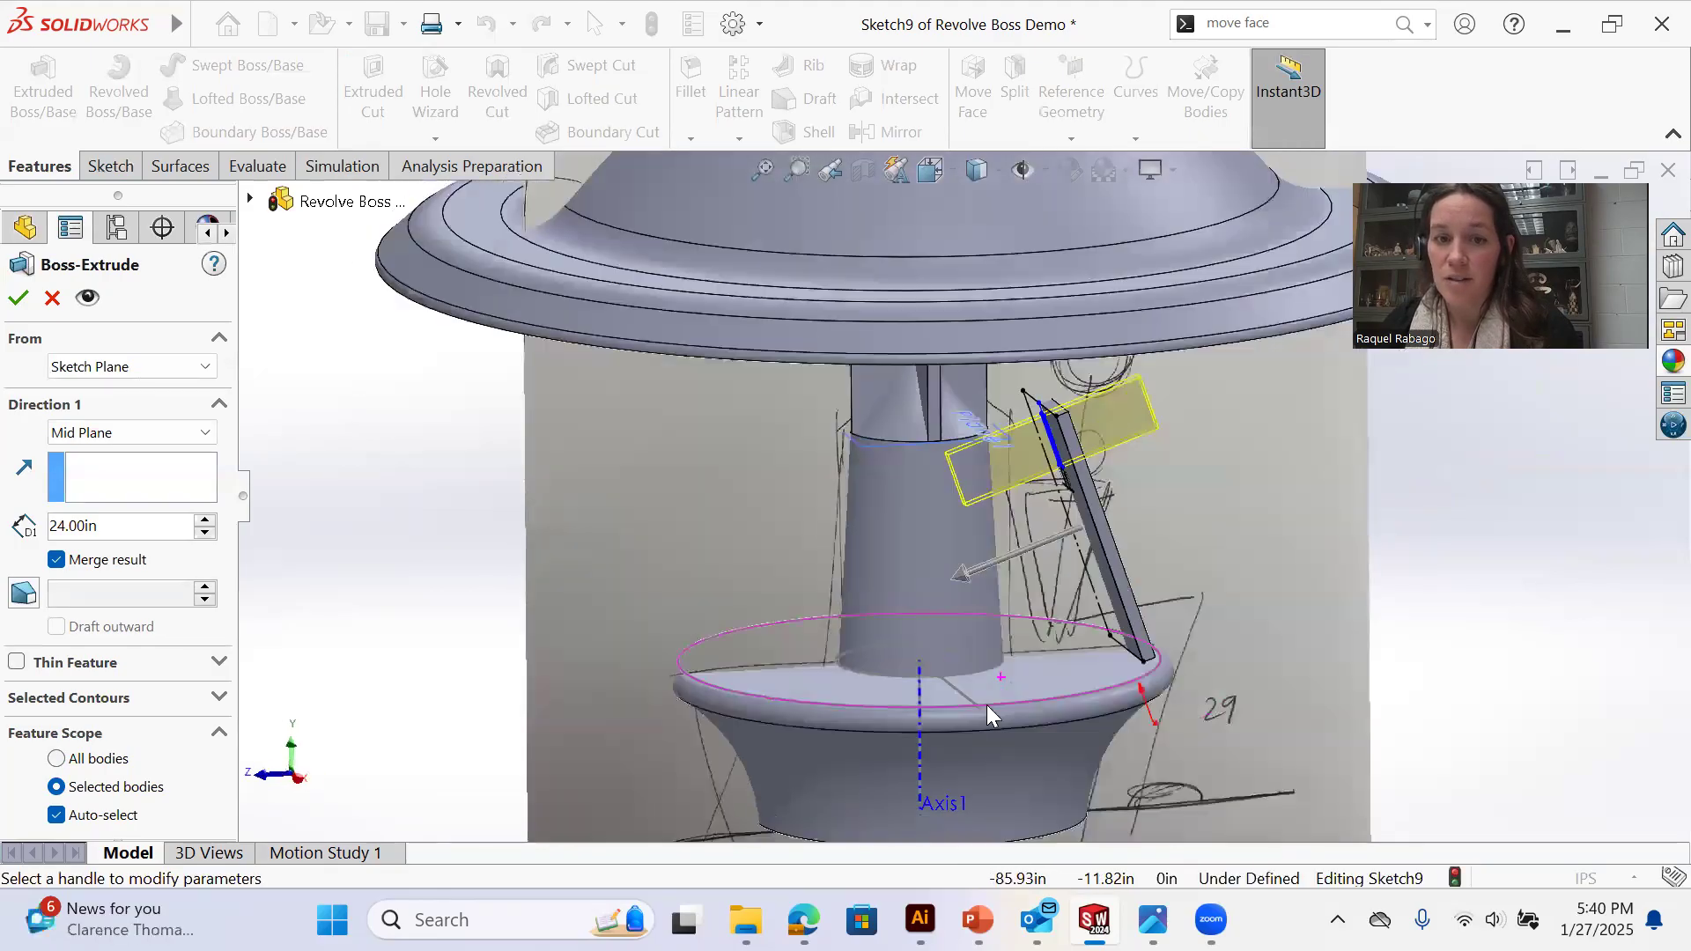
pyautogui.scroll(2, 837, 758)
pyautogui.moveTo(1024, 619); pyautogui.dragTo(1066, 409, button='middle')
pyautogui.scroll(-5, 1013, 401)
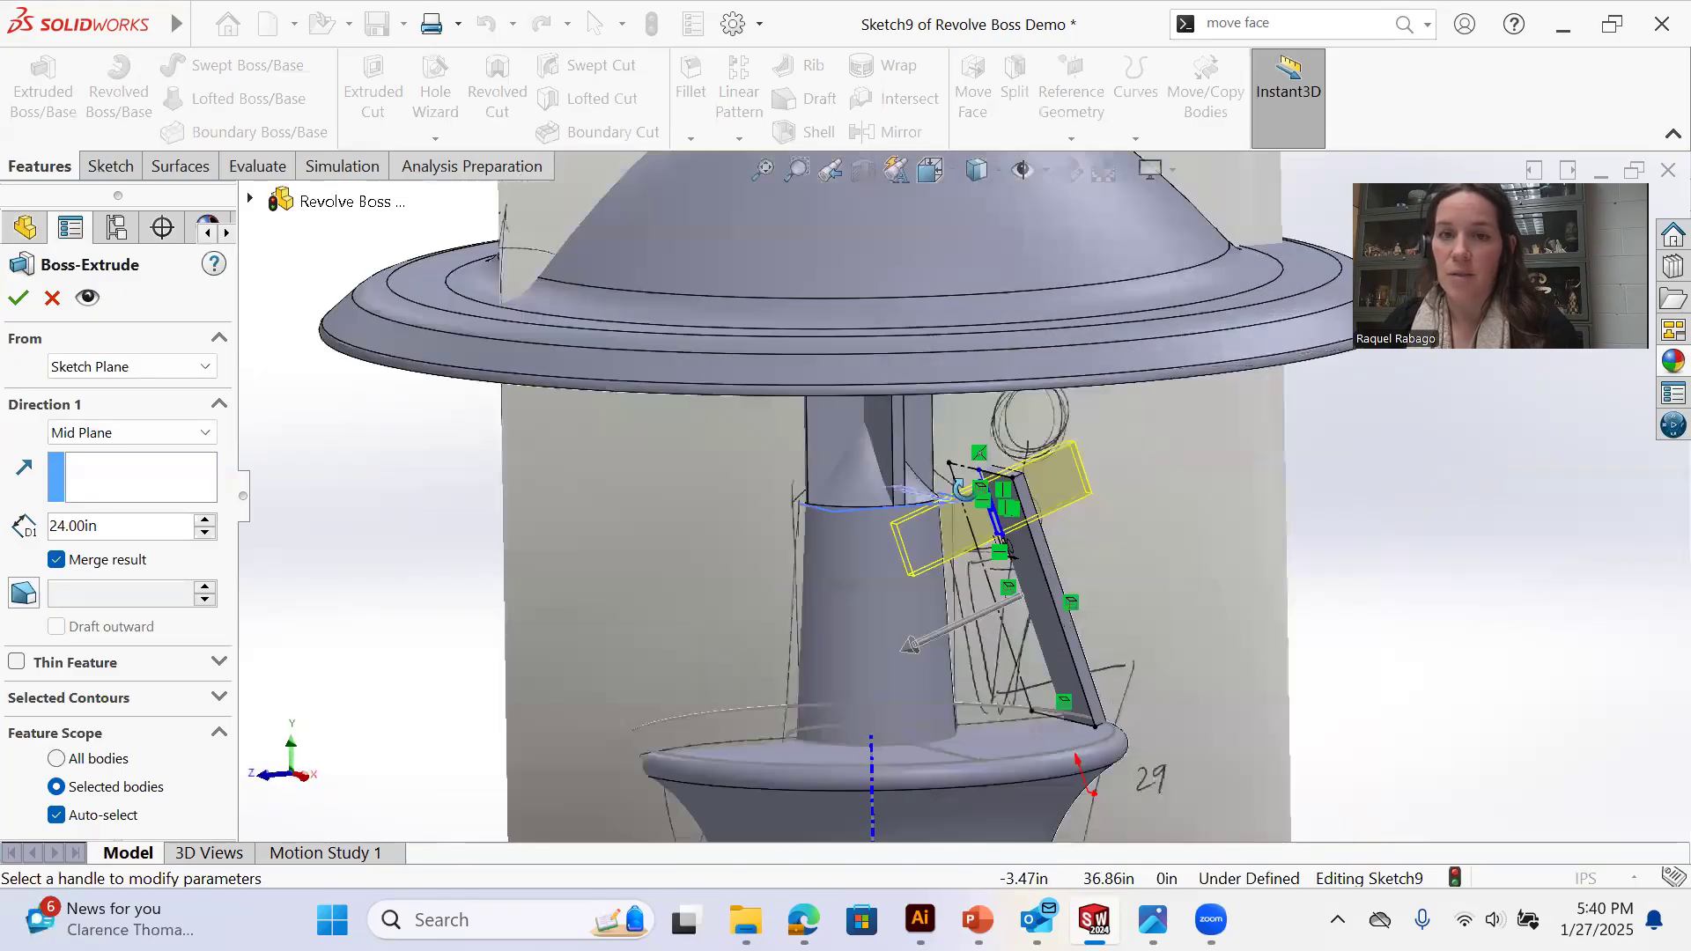
pyautogui.moveTo(930, 381); pyautogui.dragTo(925, 490, button='middle')
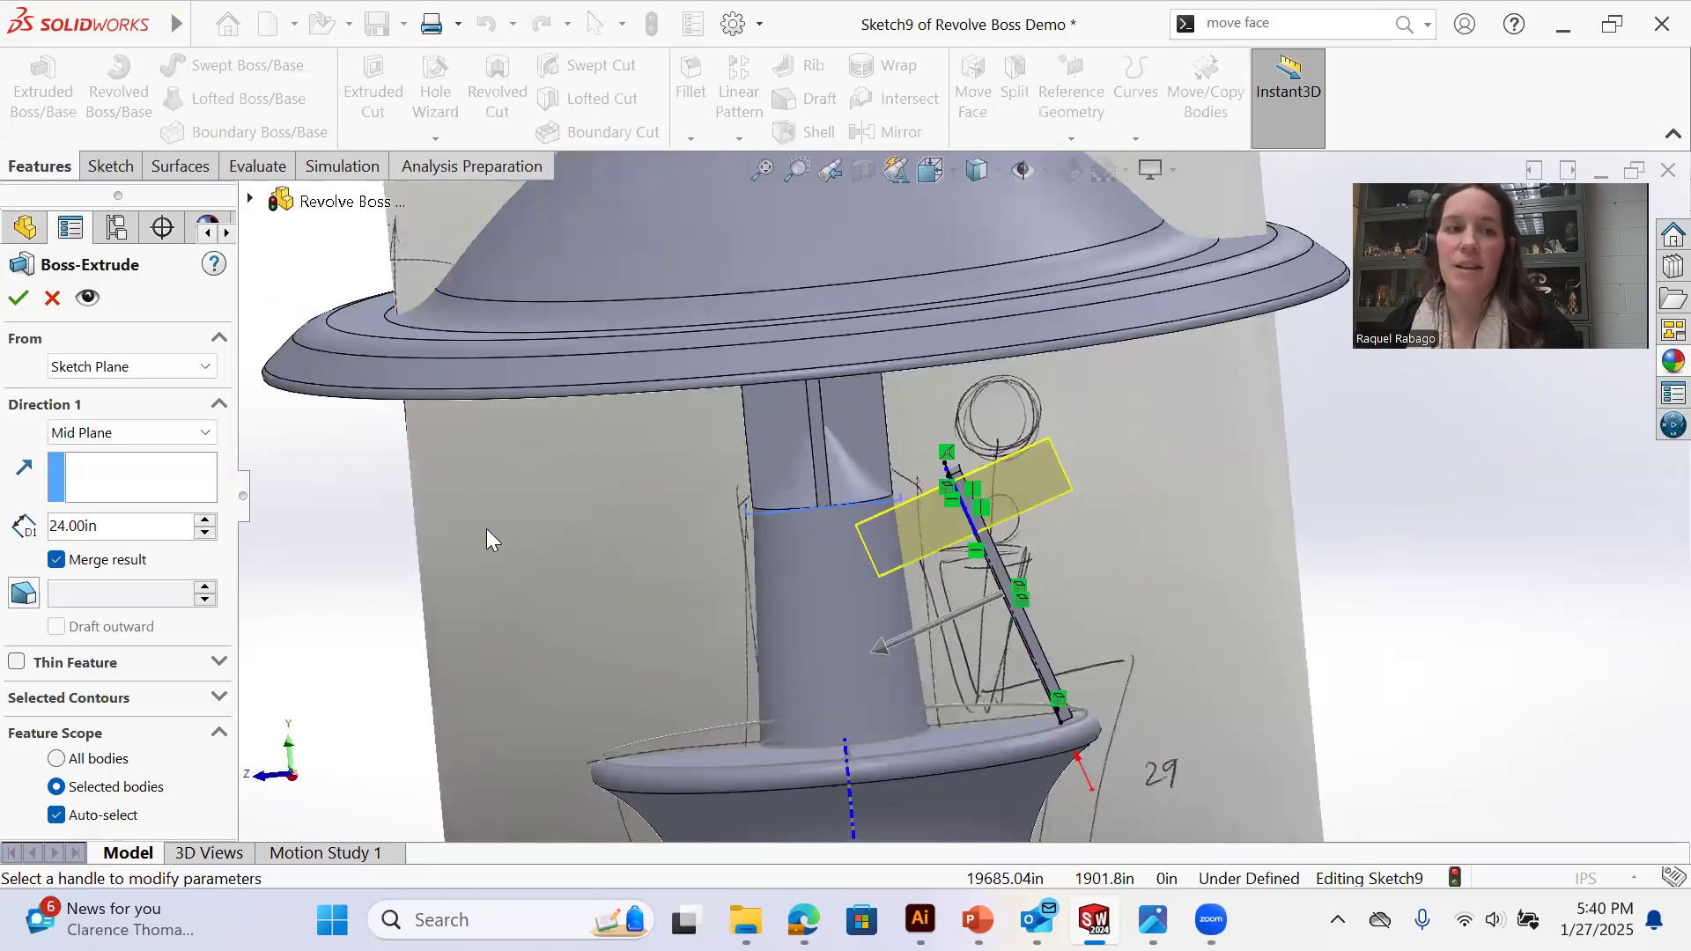
# Show Sketch2 of Revolve2 and set its horizontal line, Line2, as the extrusion direction
pyautogui.click(134, 475)
pyautogui.scroll(3, 961, 480)
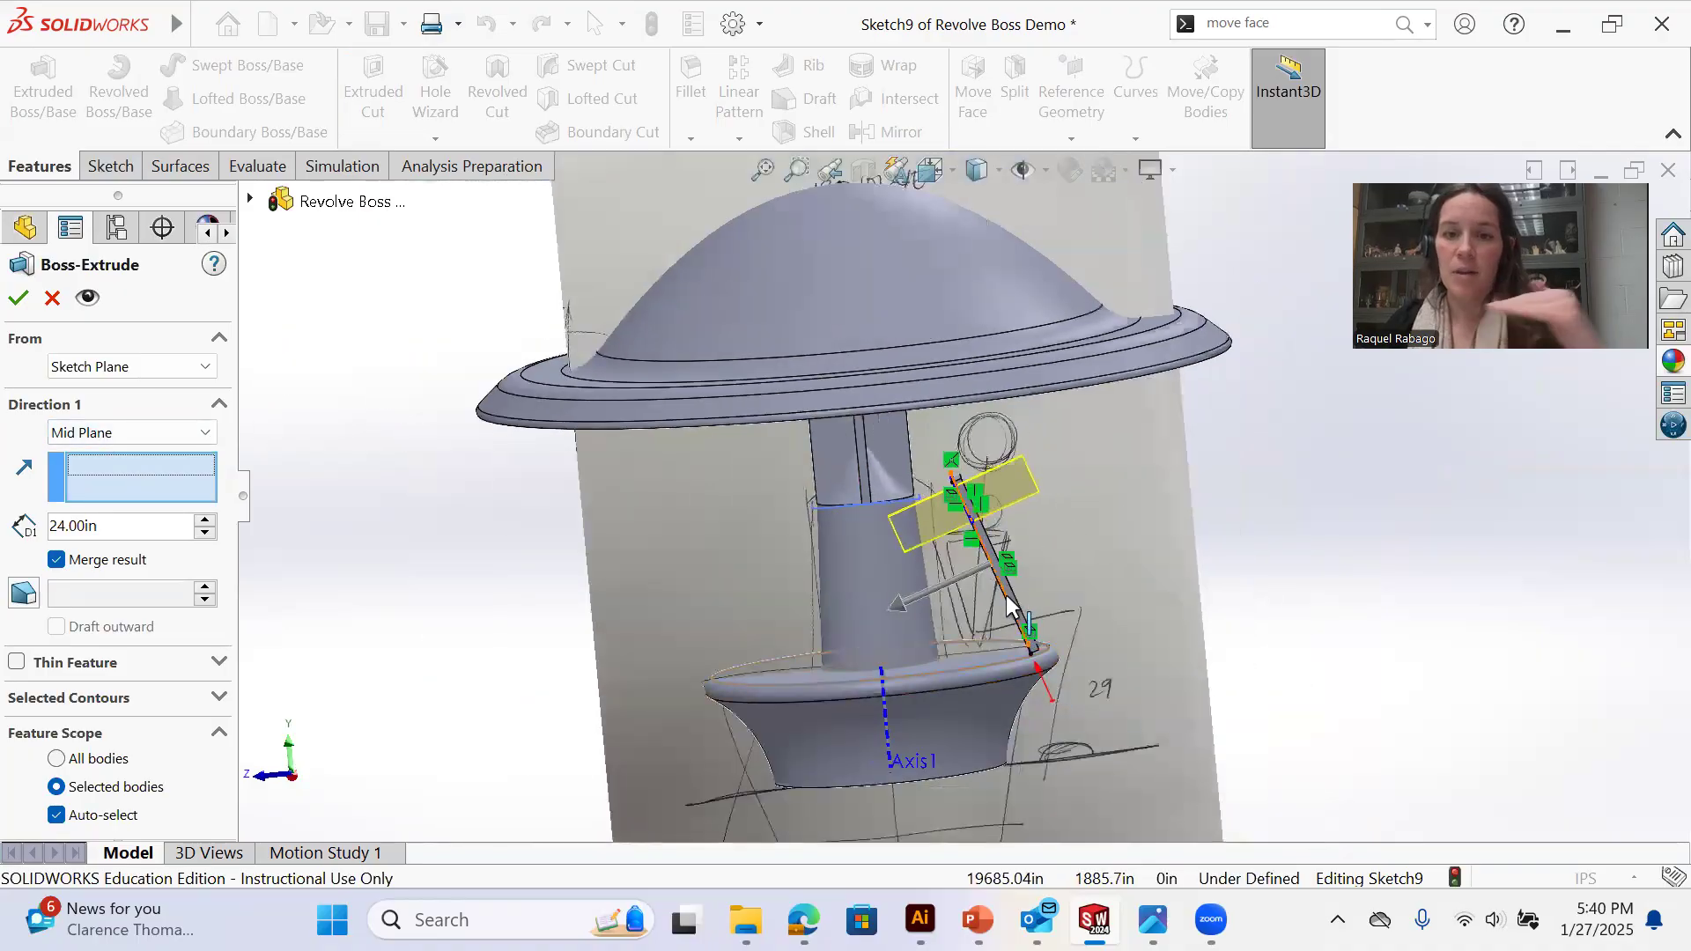
pyautogui.moveTo(988, 633)
pyautogui.mouseDown(button='middle')
pyautogui.moveTo(1079, 699)
pyautogui.moveTo(1026, 633)
pyautogui.moveTo(967, 680)
pyautogui.mouseUp(button='middle')
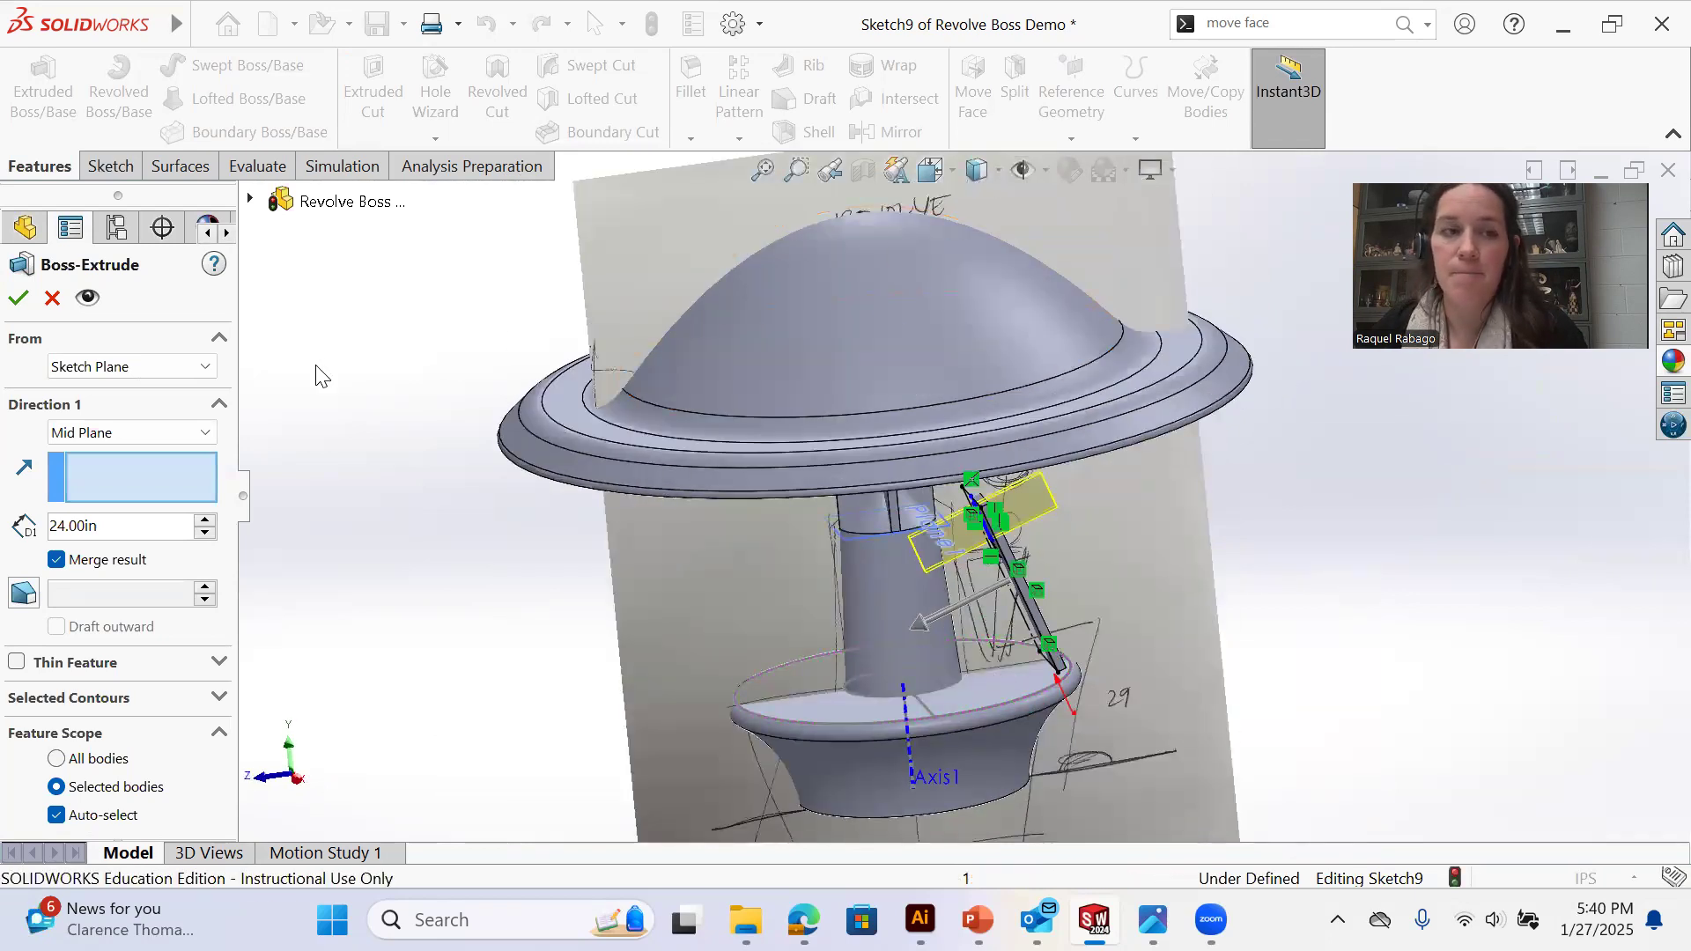
pyautogui.click(250, 201)
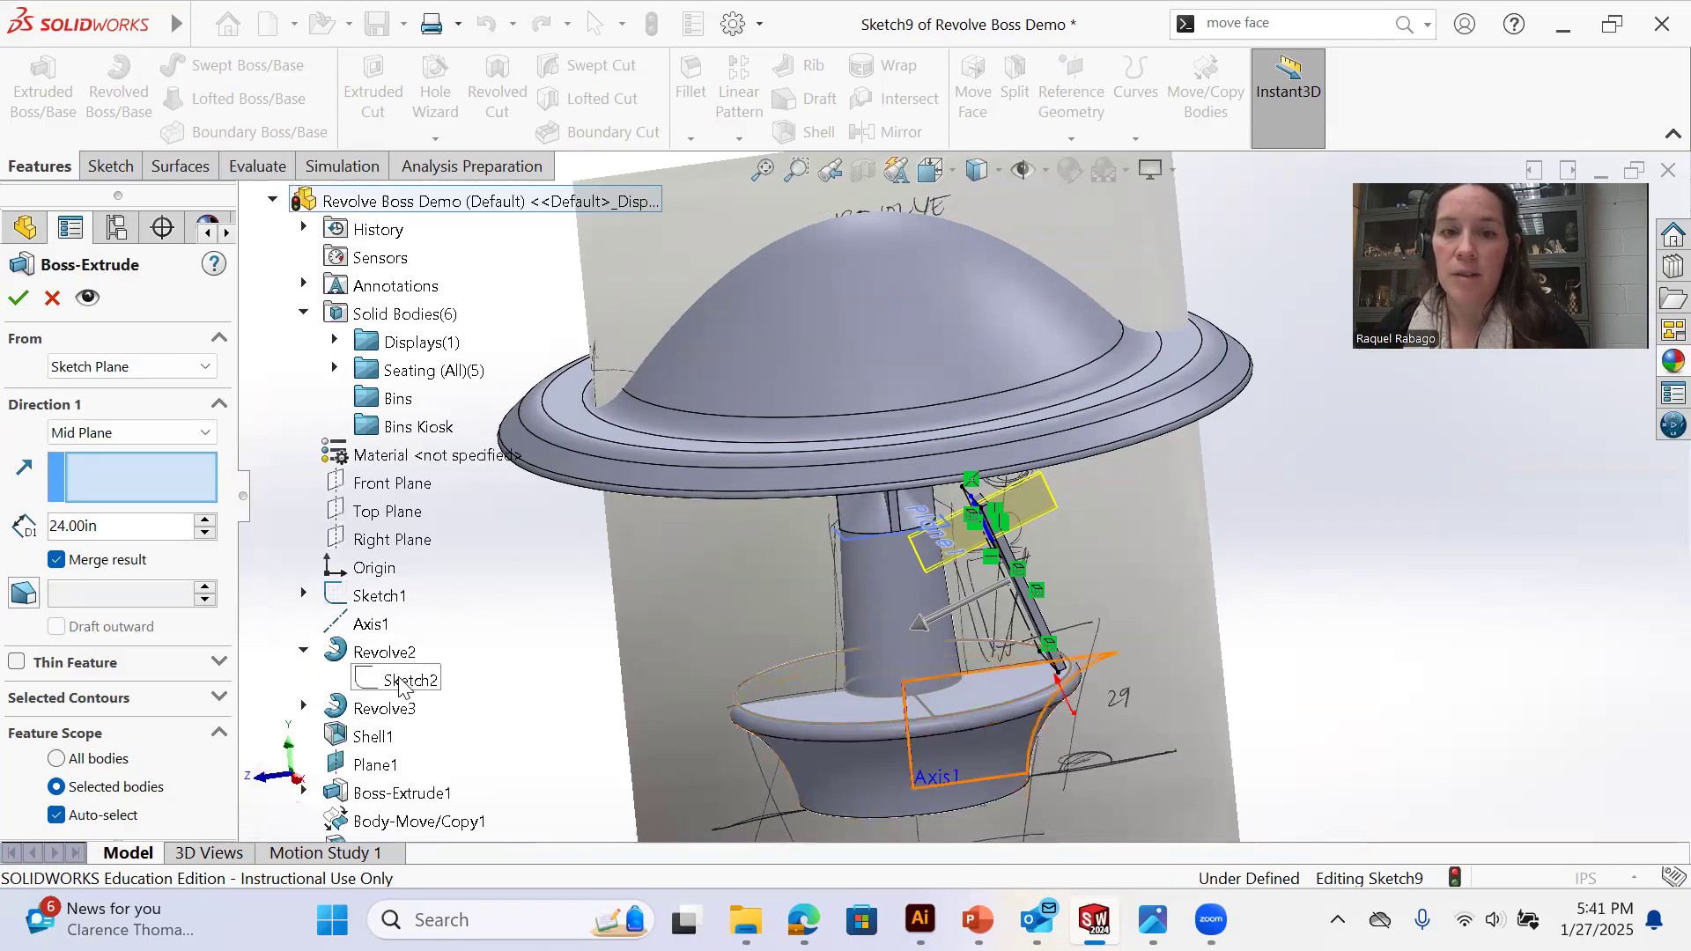
pyautogui.rightClick(400, 685)
pyautogui.click(454, 724)
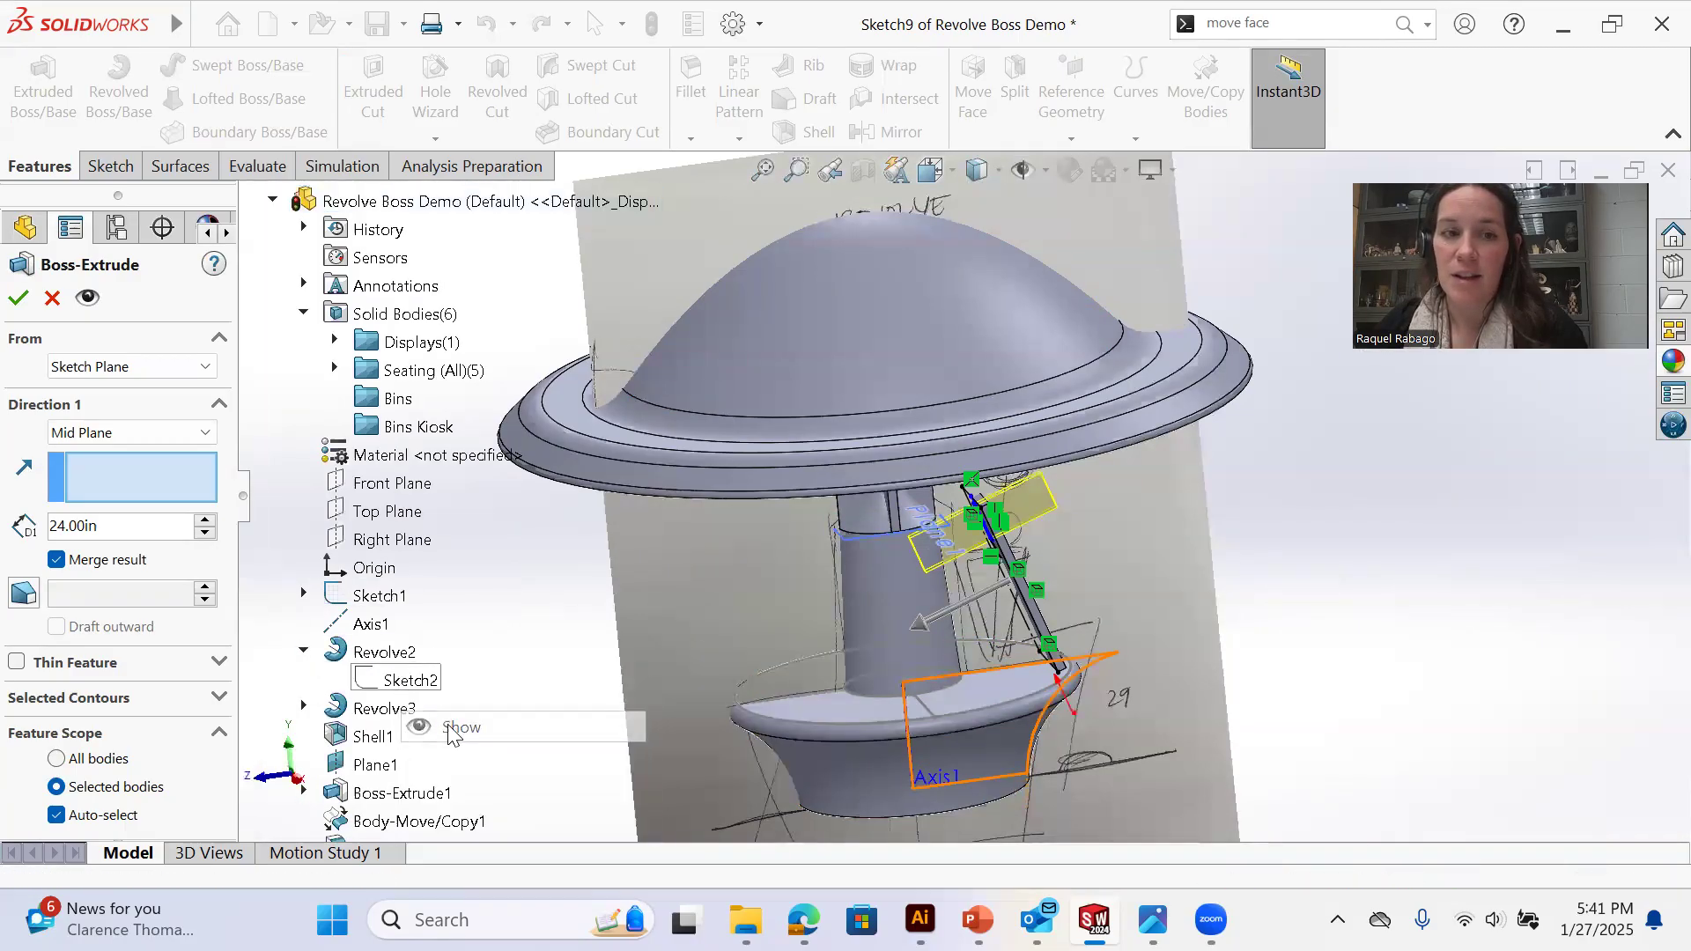
pyautogui.scroll(-2, 1106, 599)
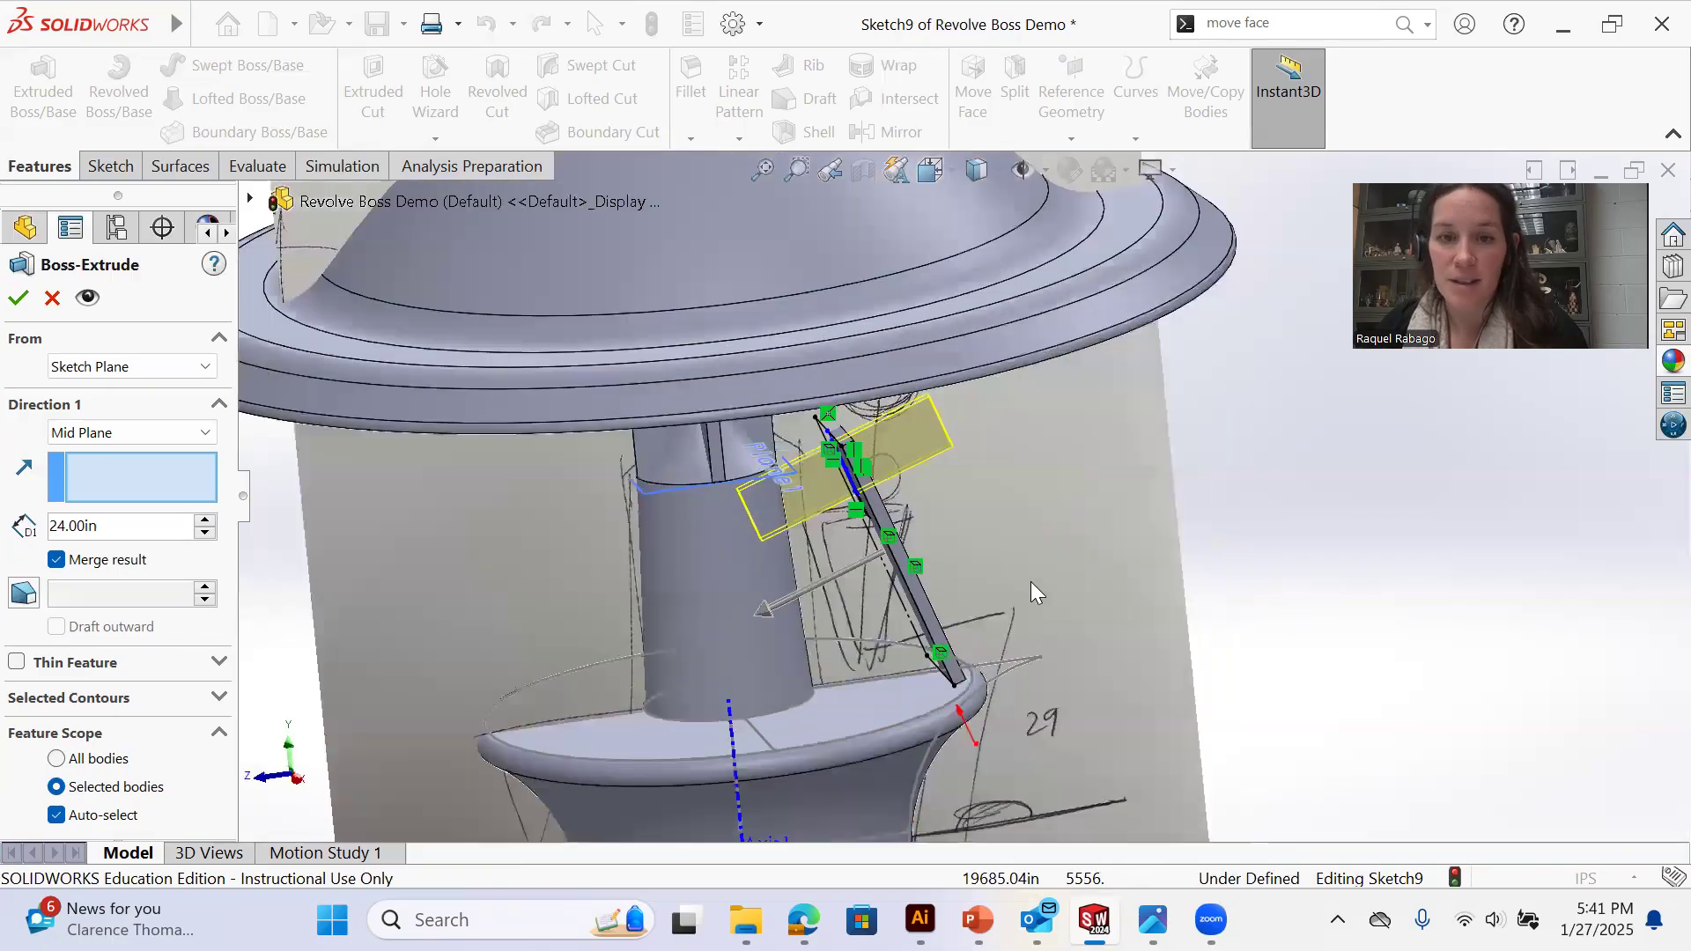
pyautogui.click(918, 670)
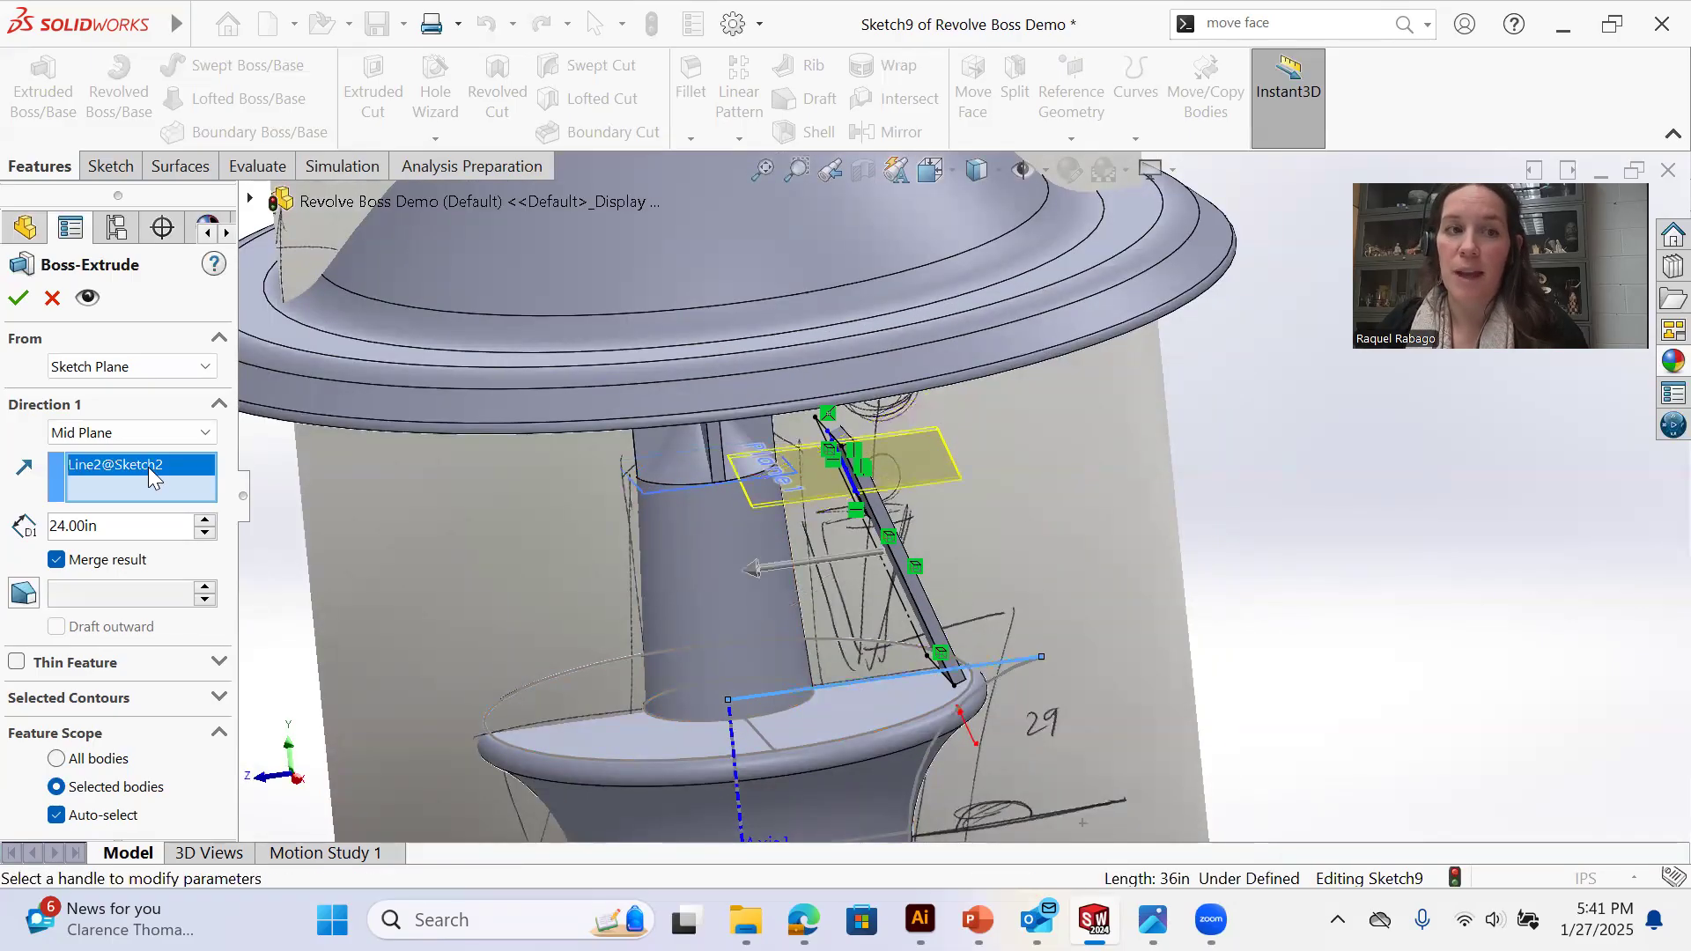
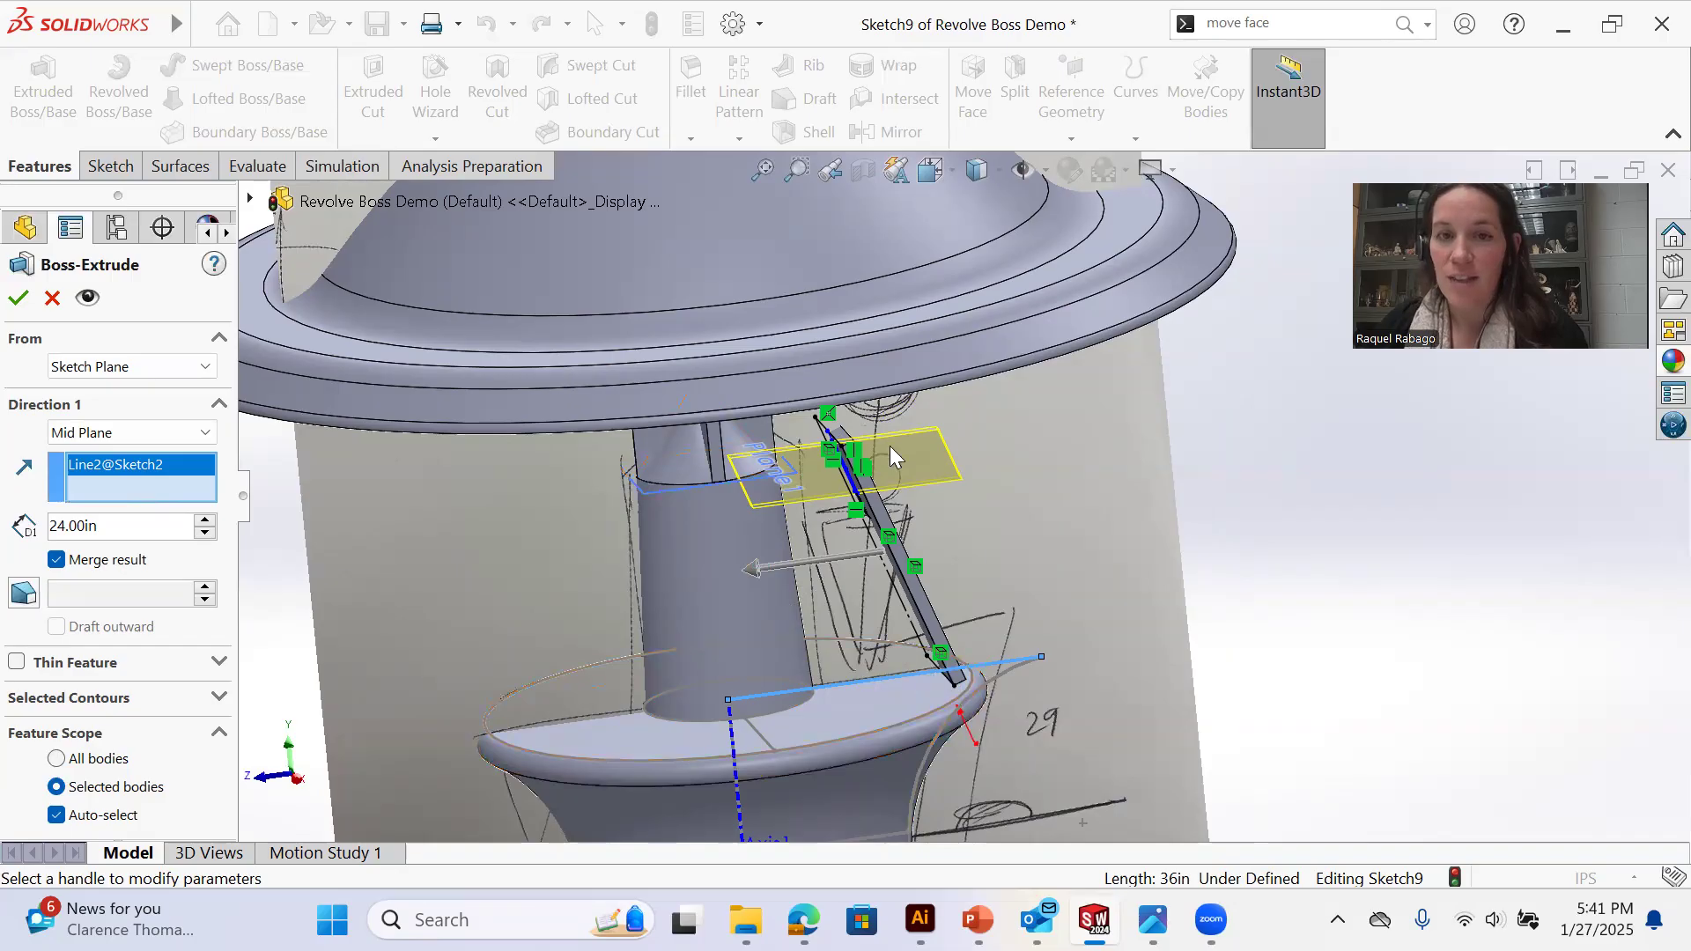
# Set the support extrusion's end condition to Blind and pick the rectangle's upper corner point as its direction
pyautogui.scroll(-3, 893, 453)
pyautogui.click(122, 430)
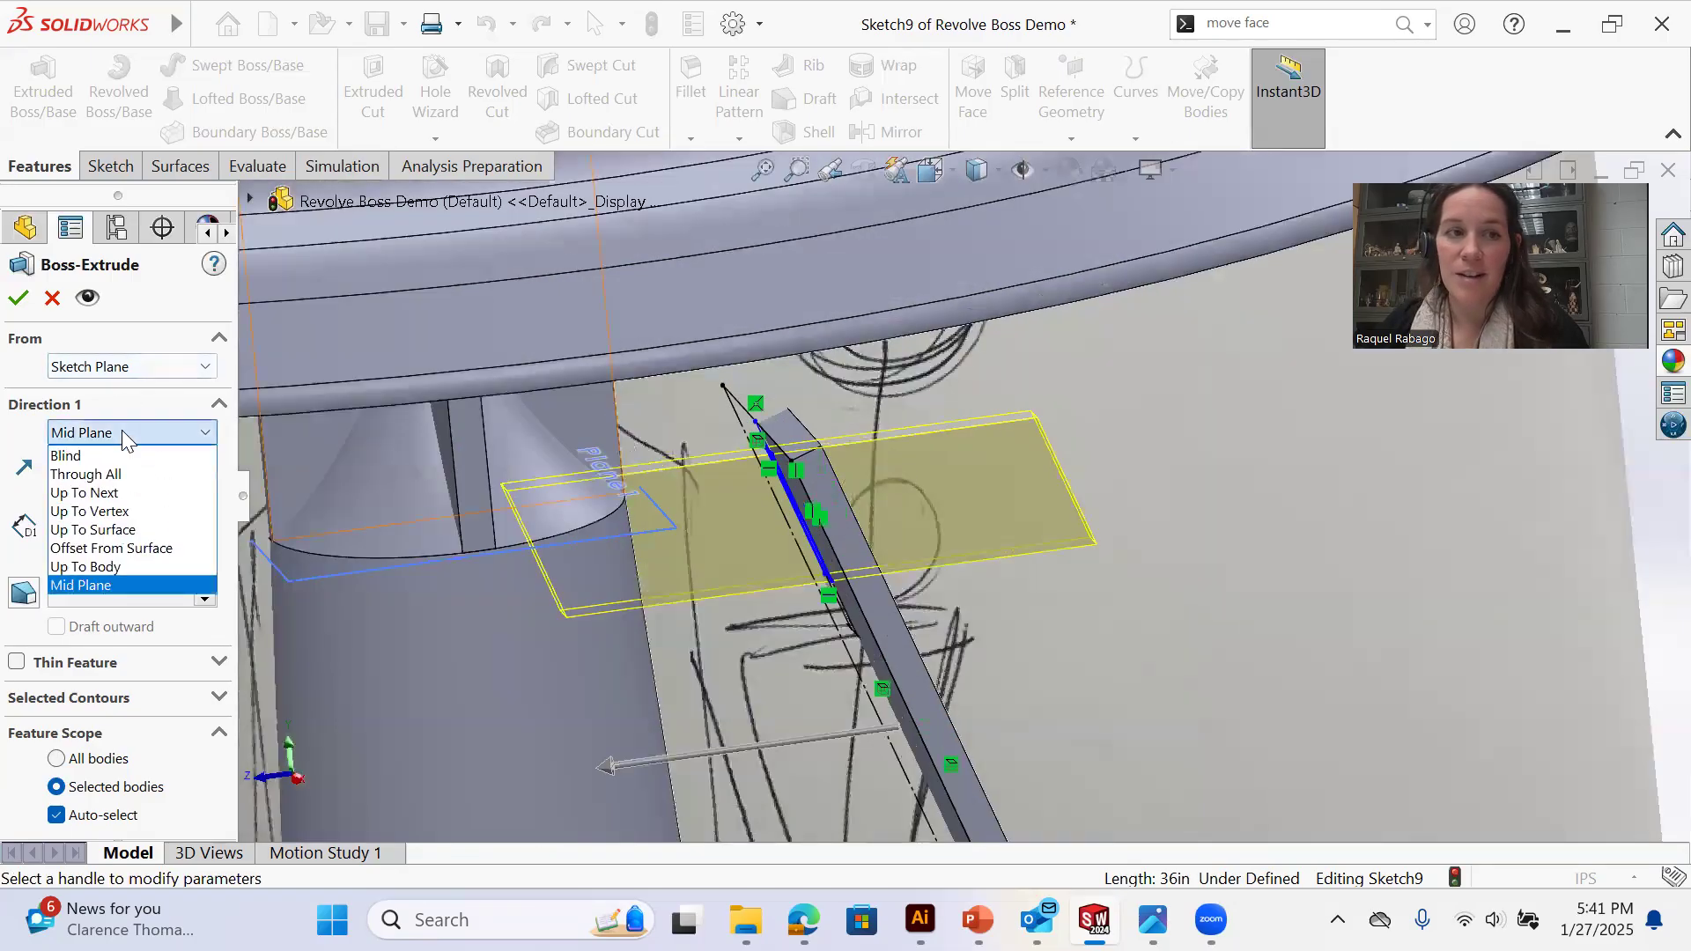
pyautogui.click(121, 449)
pyautogui.moveTo(577, 539)
pyautogui.mouseDown(button='middle')
pyautogui.moveTo(863, 542)
pyautogui.moveTo(760, 496)
pyautogui.mouseUp(button='middle')
pyautogui.click(738, 458)
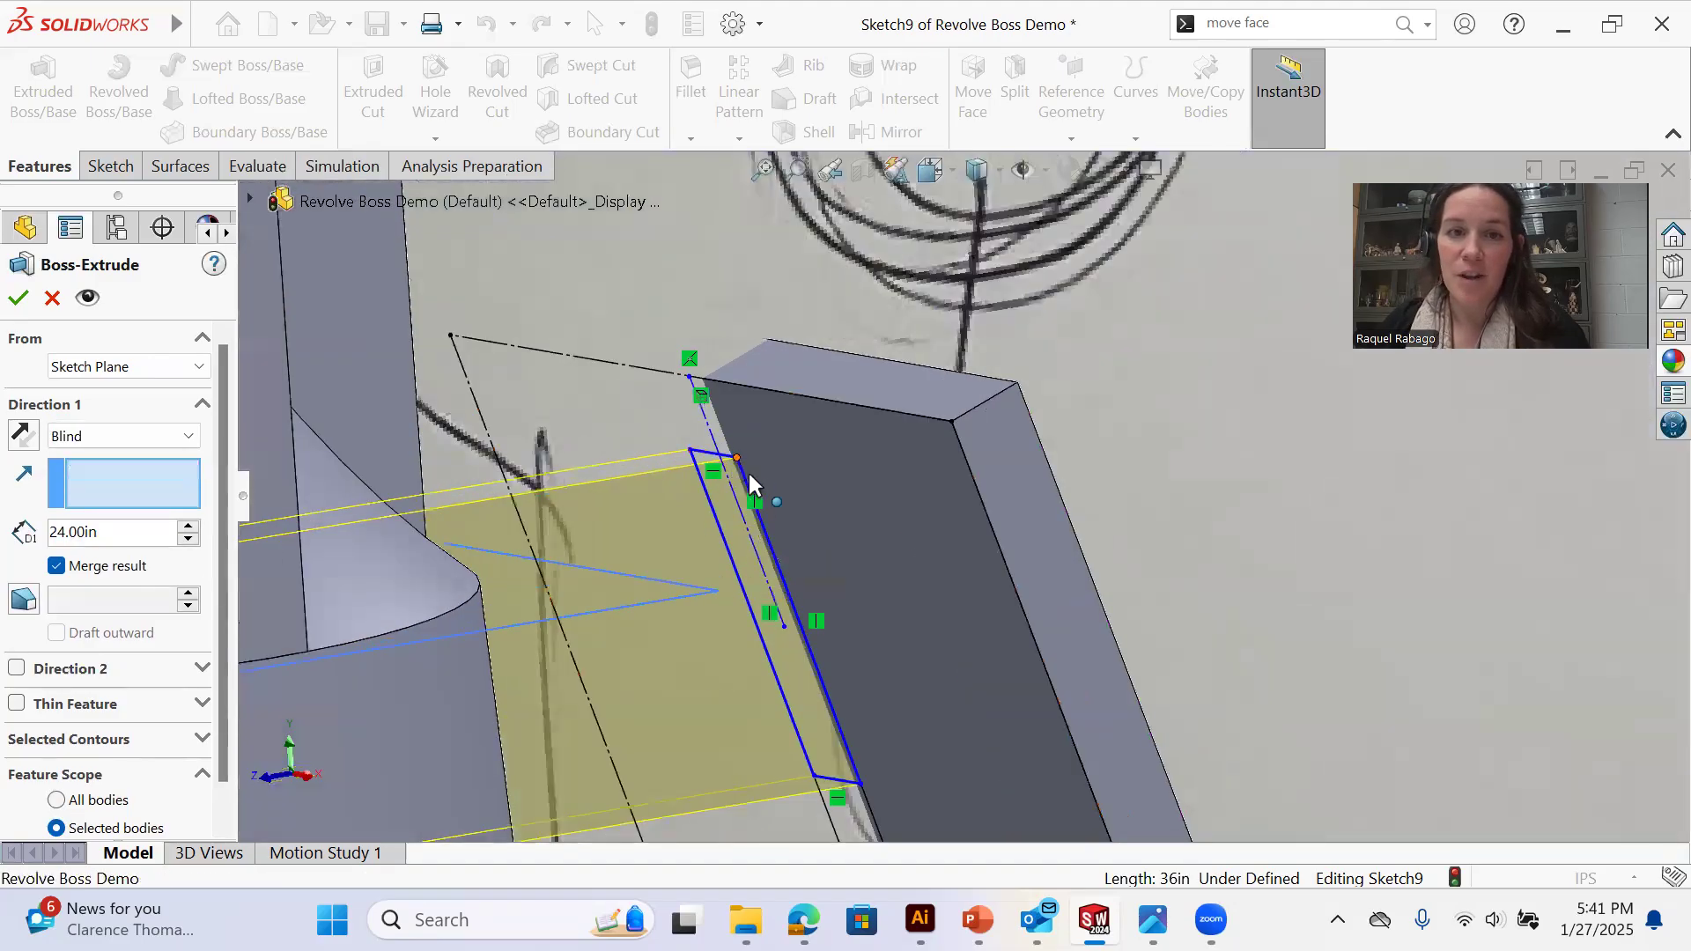
pyautogui.click(761, 511)
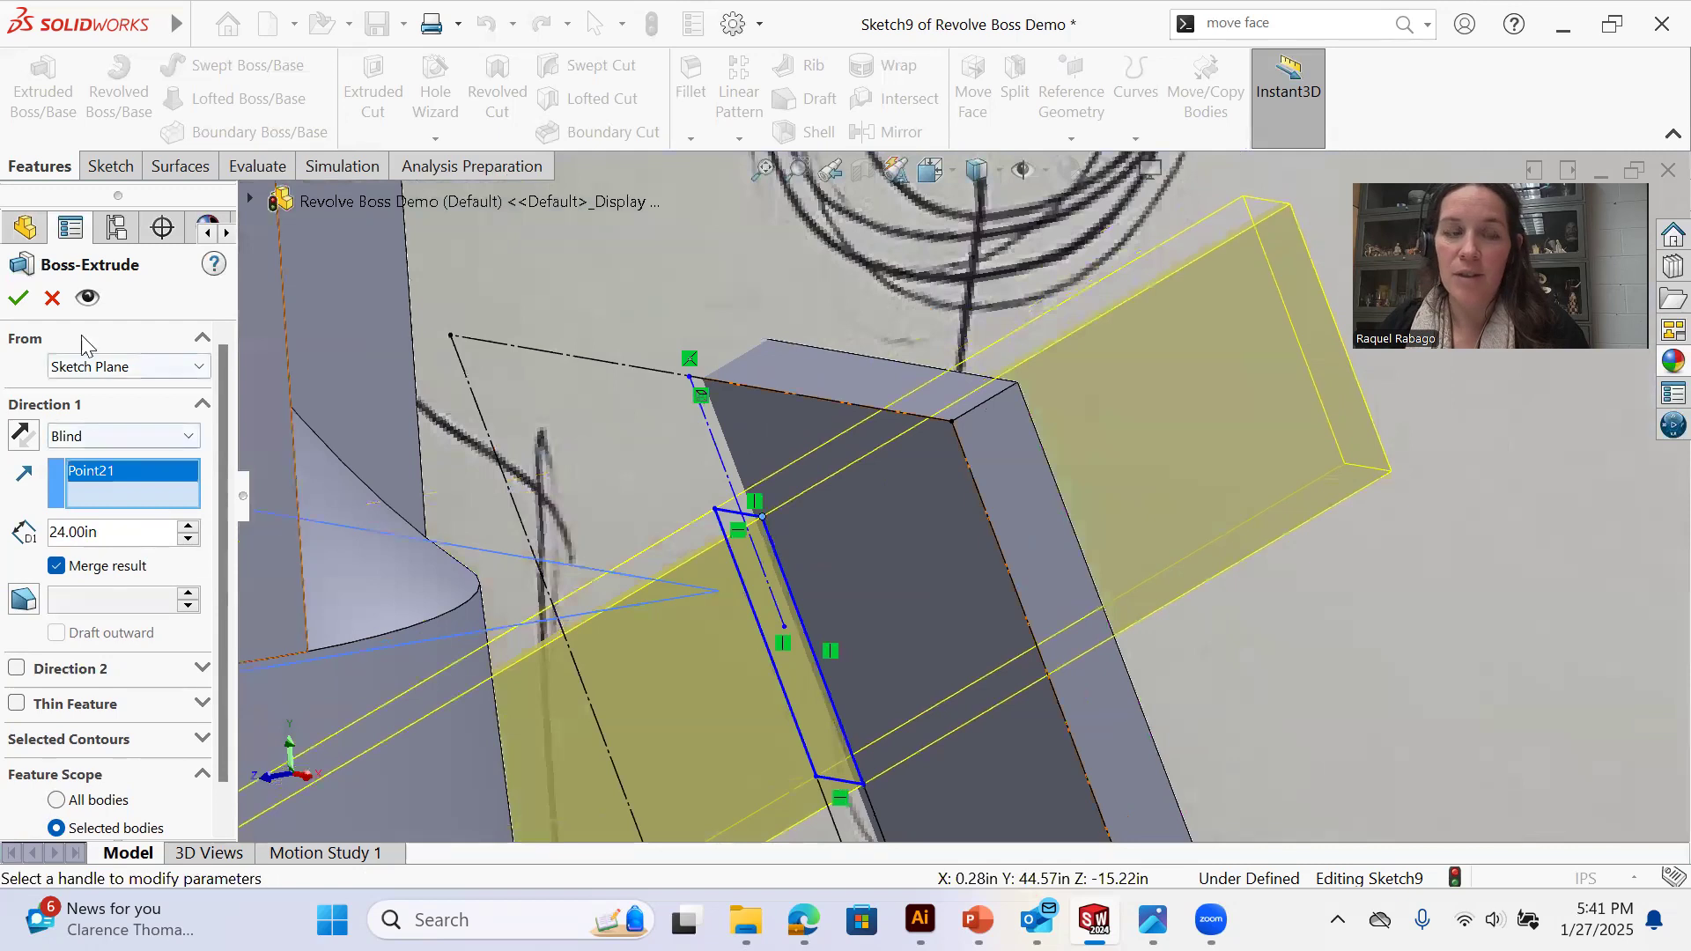
# Enable Merge result, limit the feature scope to the display panel body, and finish the support extrusion
pyautogui.scroll(2, 974, 604)
pyautogui.moveTo(955, 691)
pyautogui.mouseDown(button='middle')
pyautogui.moveTo(957, 595)
pyautogui.moveTo(996, 653)
pyautogui.moveTo(814, 478)
pyautogui.mouseUp(button='middle')
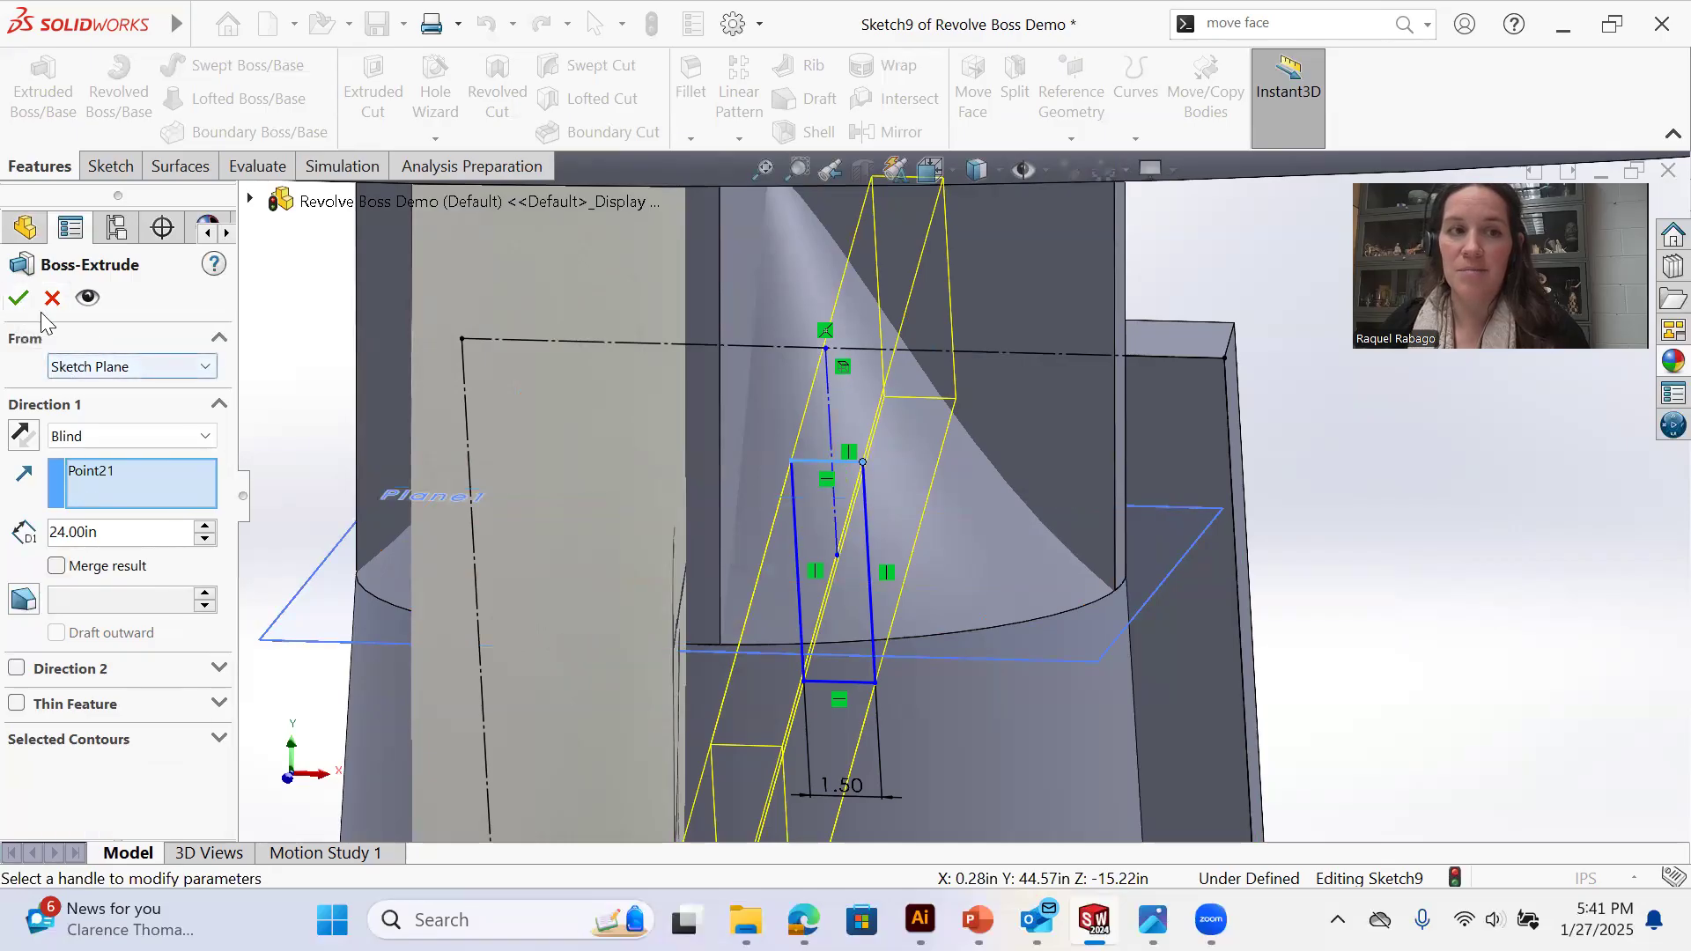
pyautogui.click(57, 567)
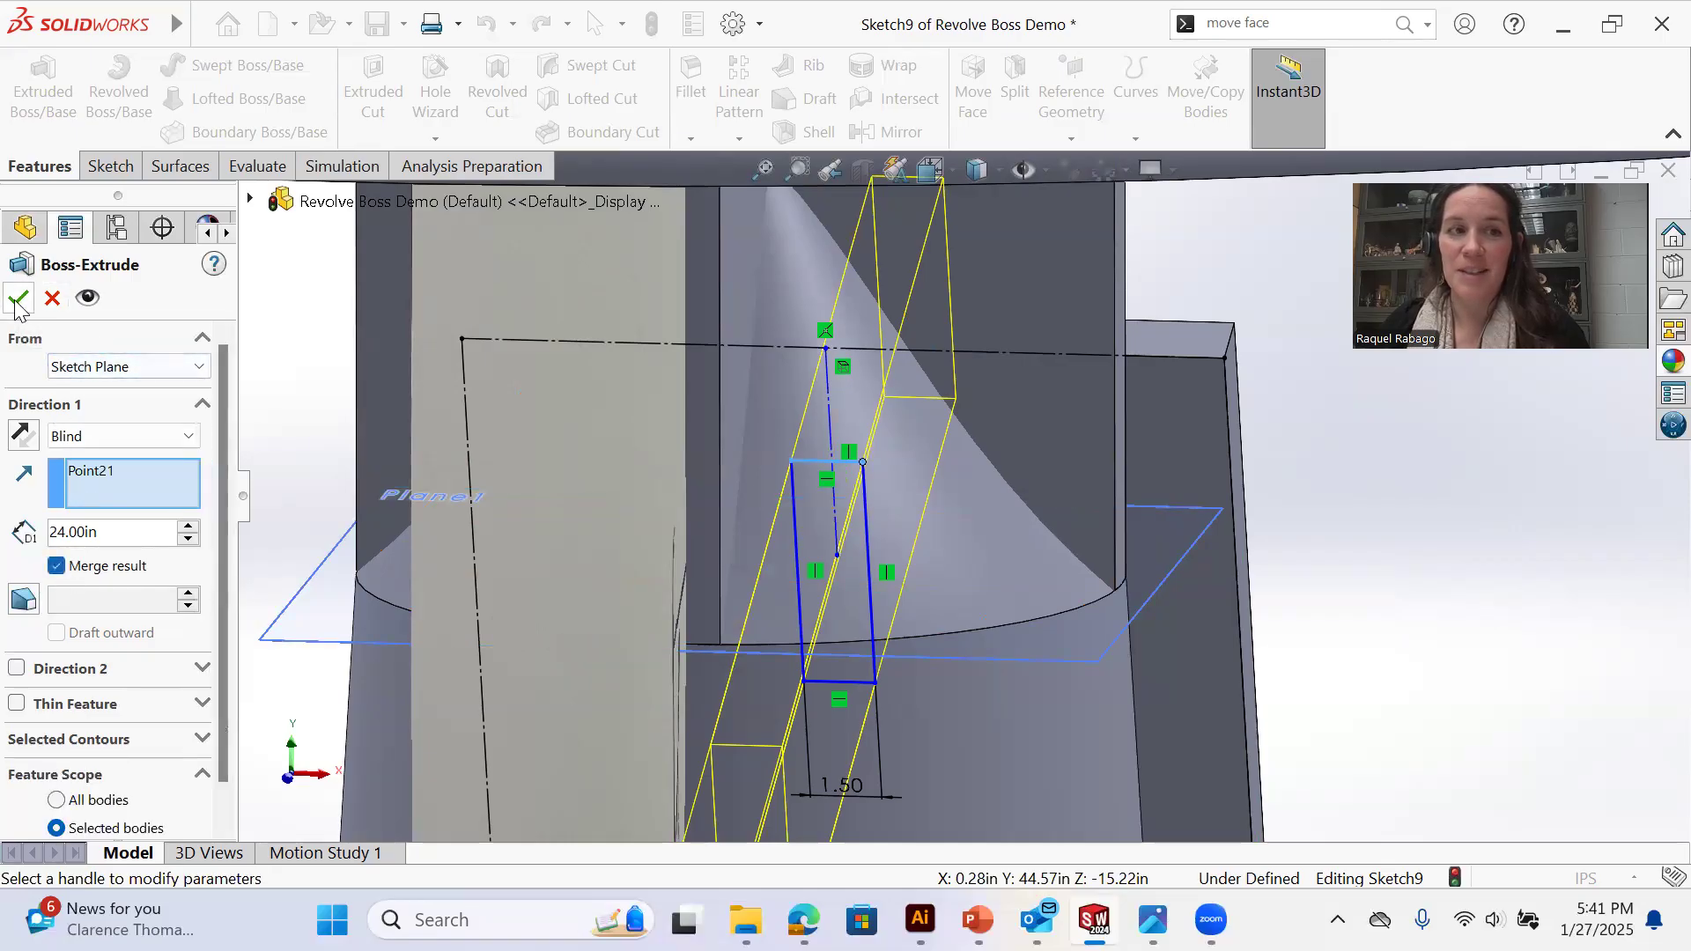
pyautogui.scroll(-1, 129, 740)
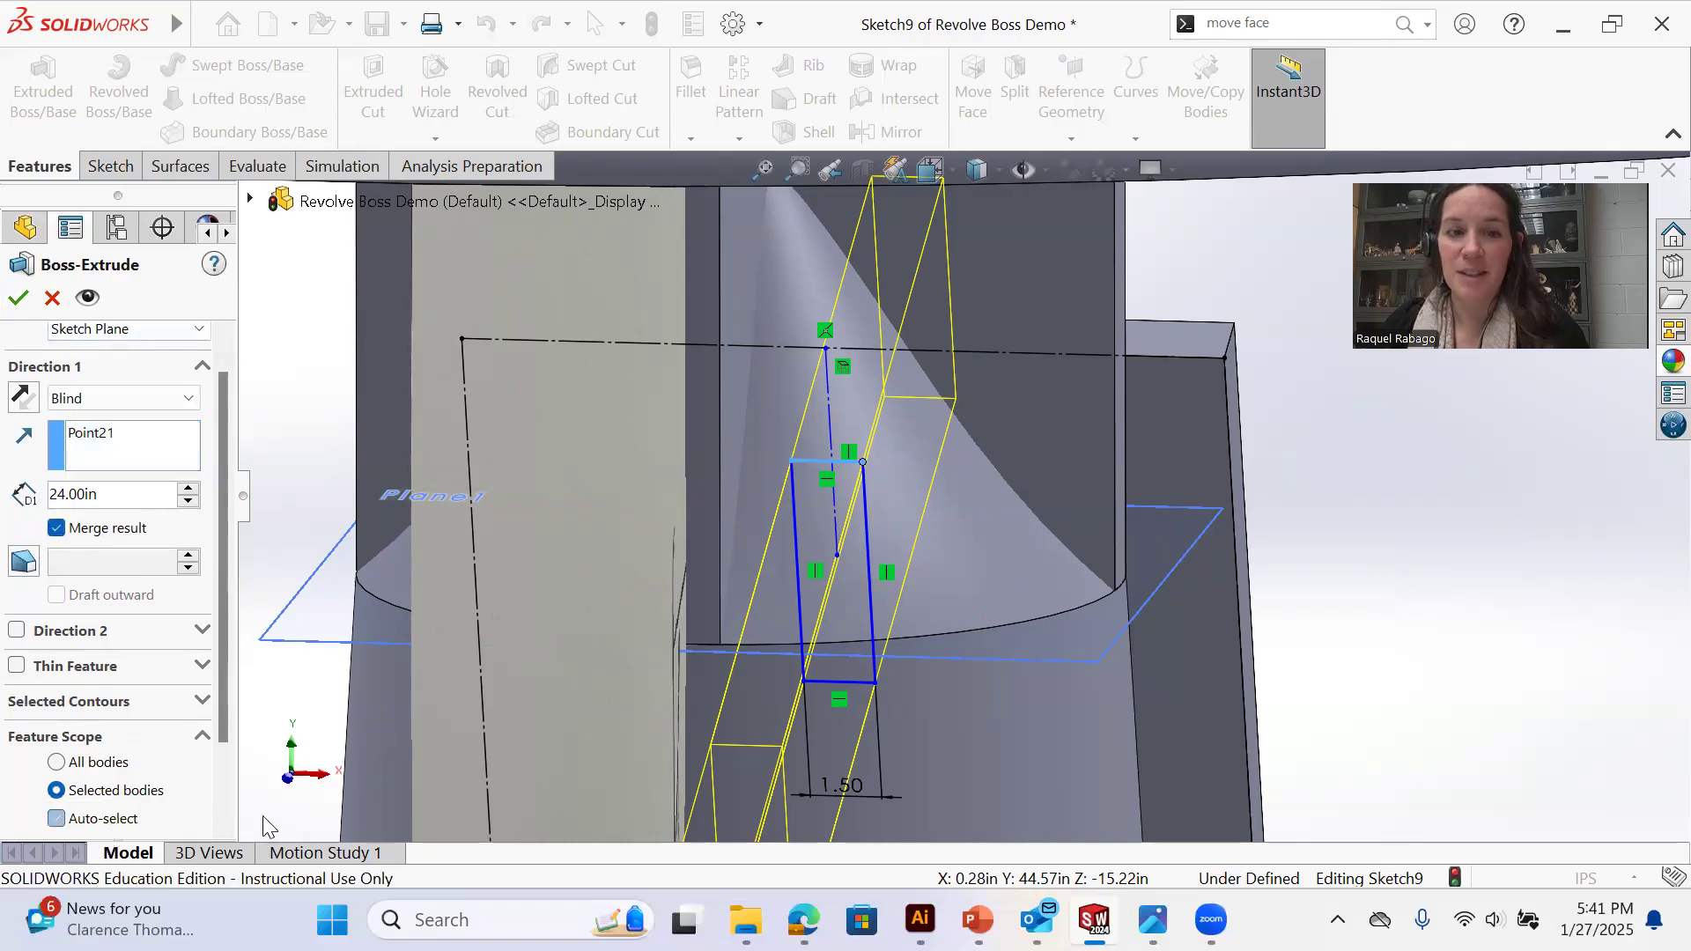
pyautogui.rightClick(1191, 649)
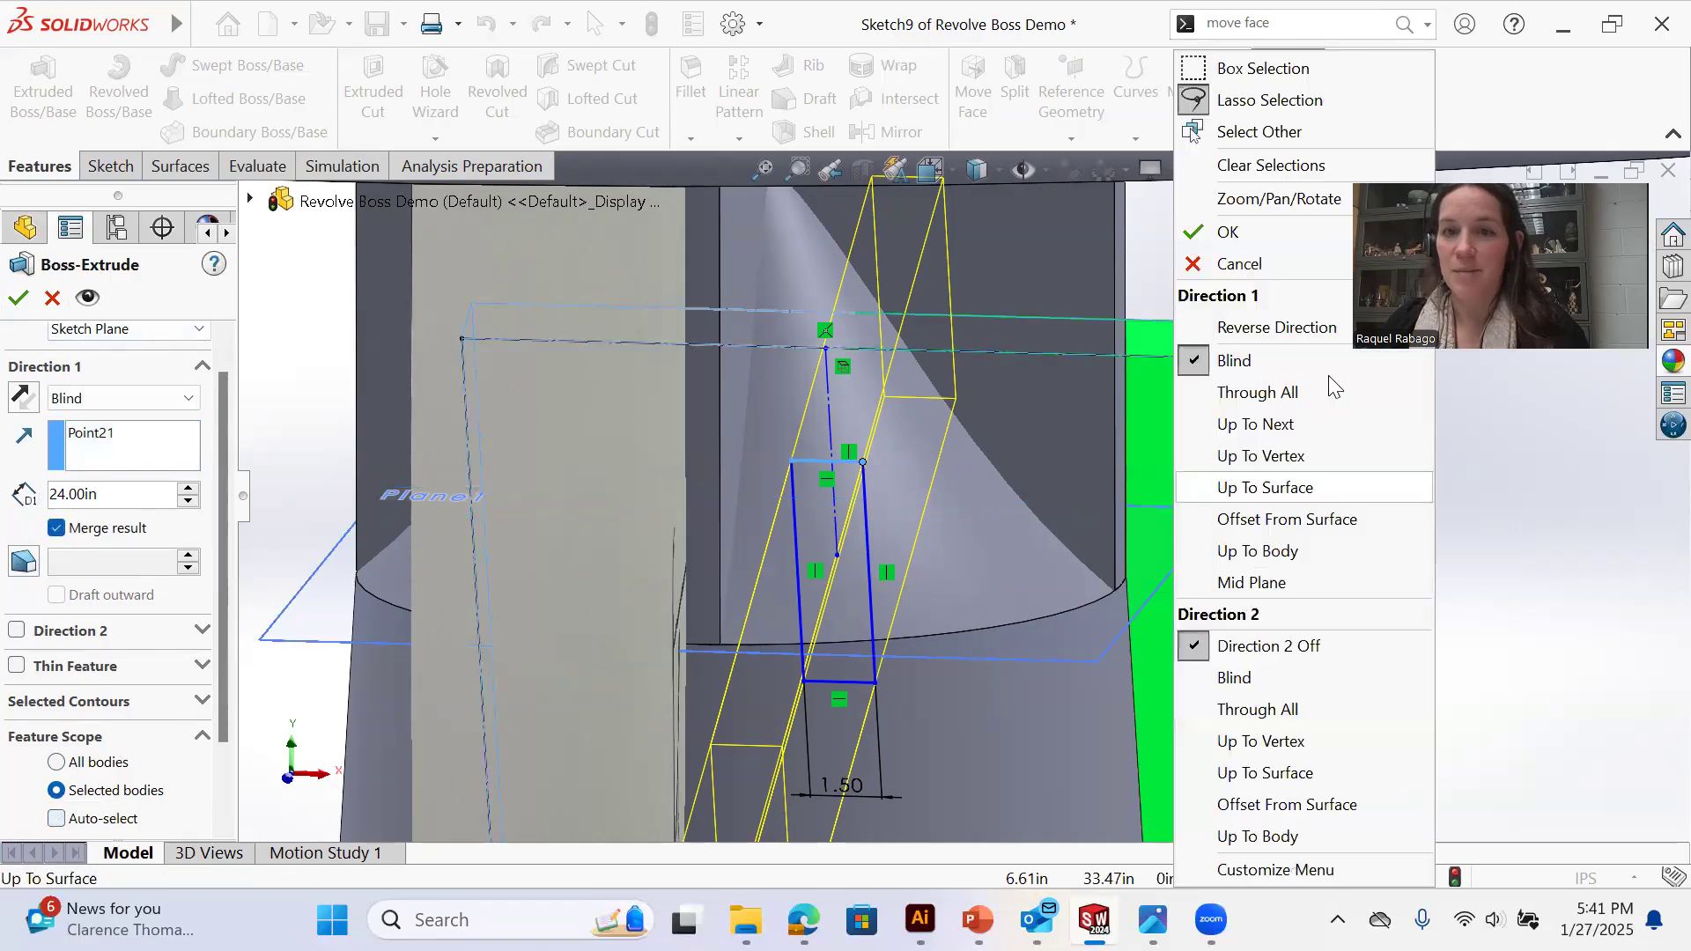
pyautogui.click(1237, 234)
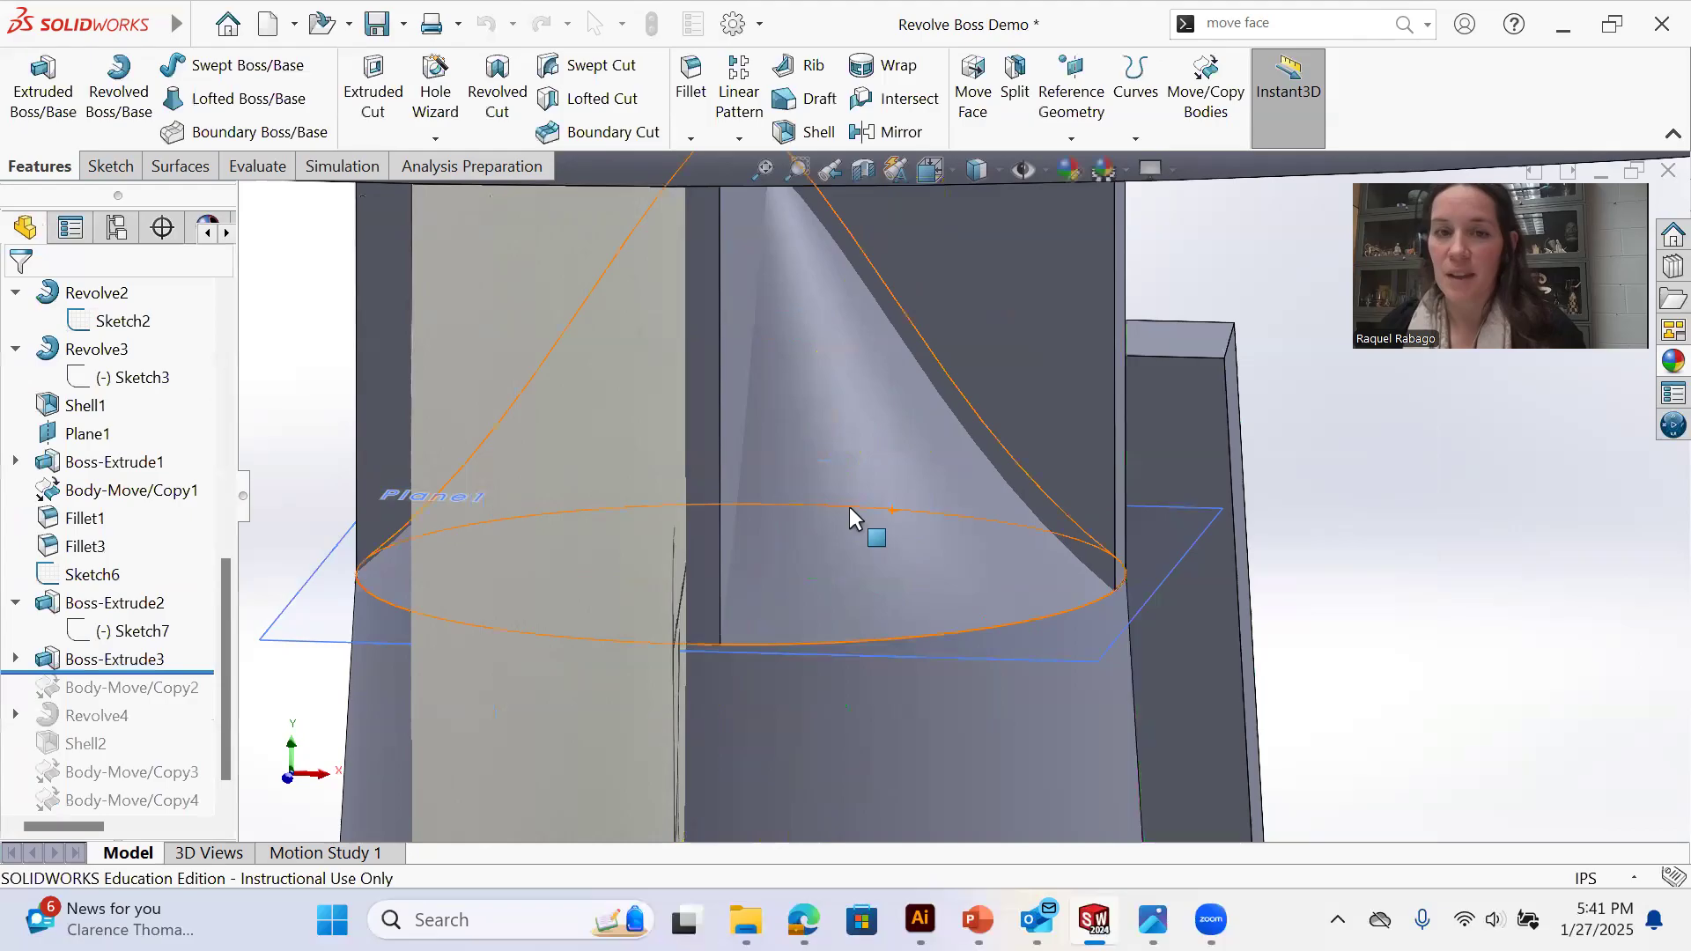
# Open the support extrusion's rectangle sketch for editing
pyautogui.doubleClick(64, 662)
pyautogui.click(77, 685)
pyautogui.click(107, 606)
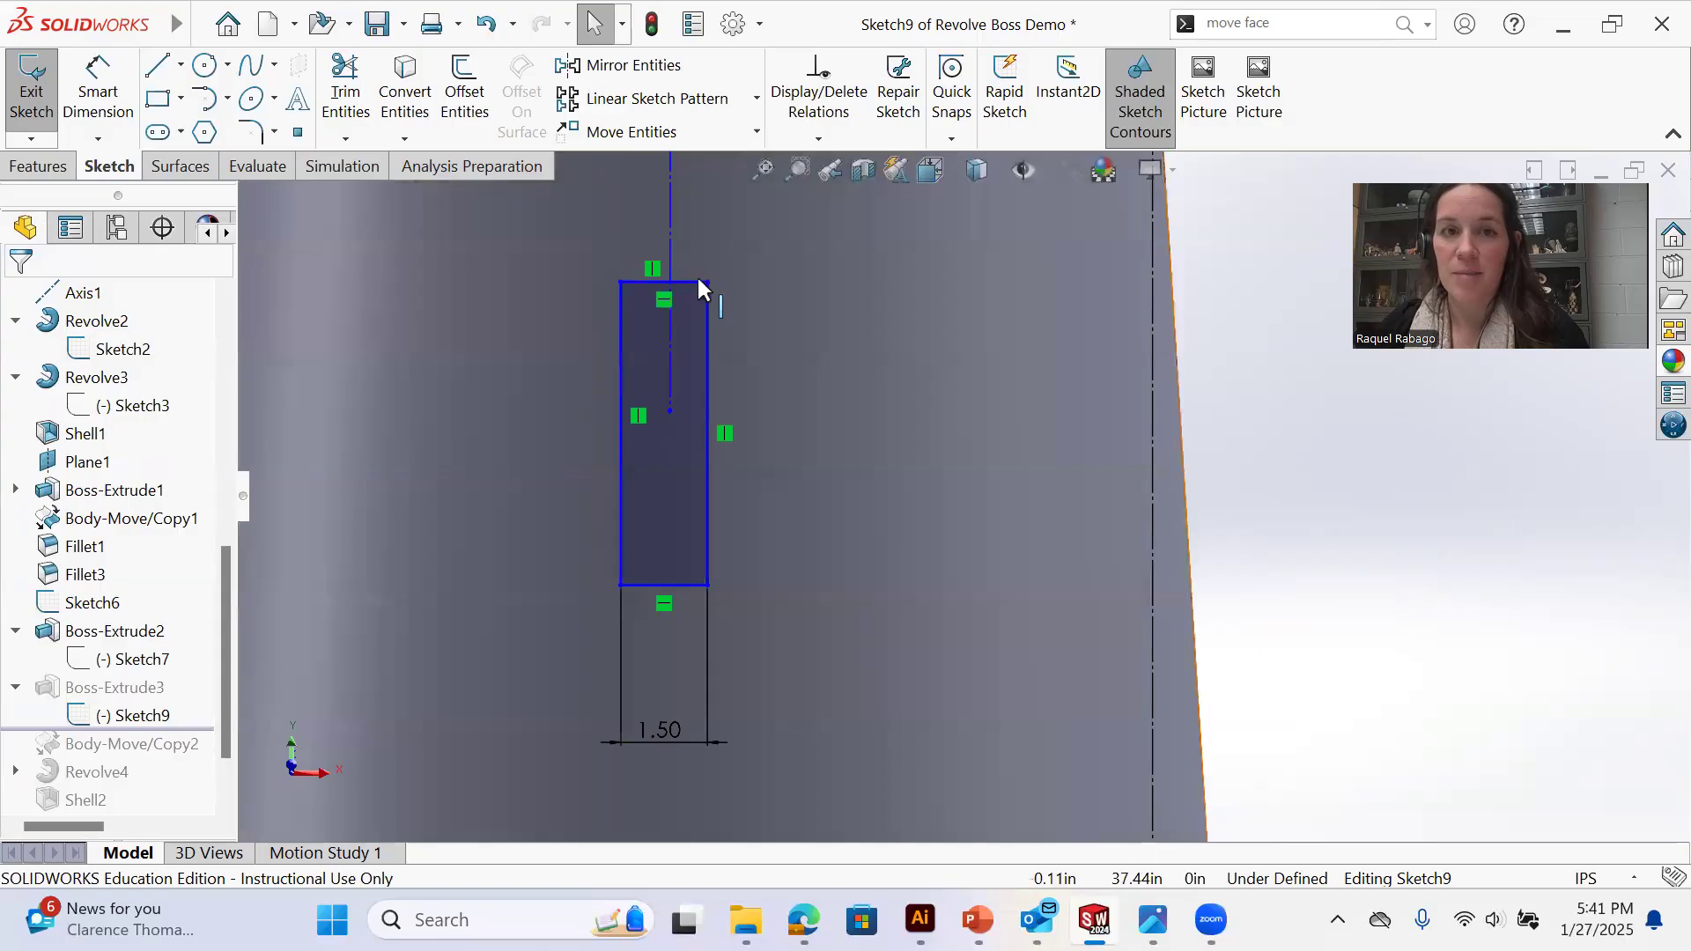
pyautogui.press('l')
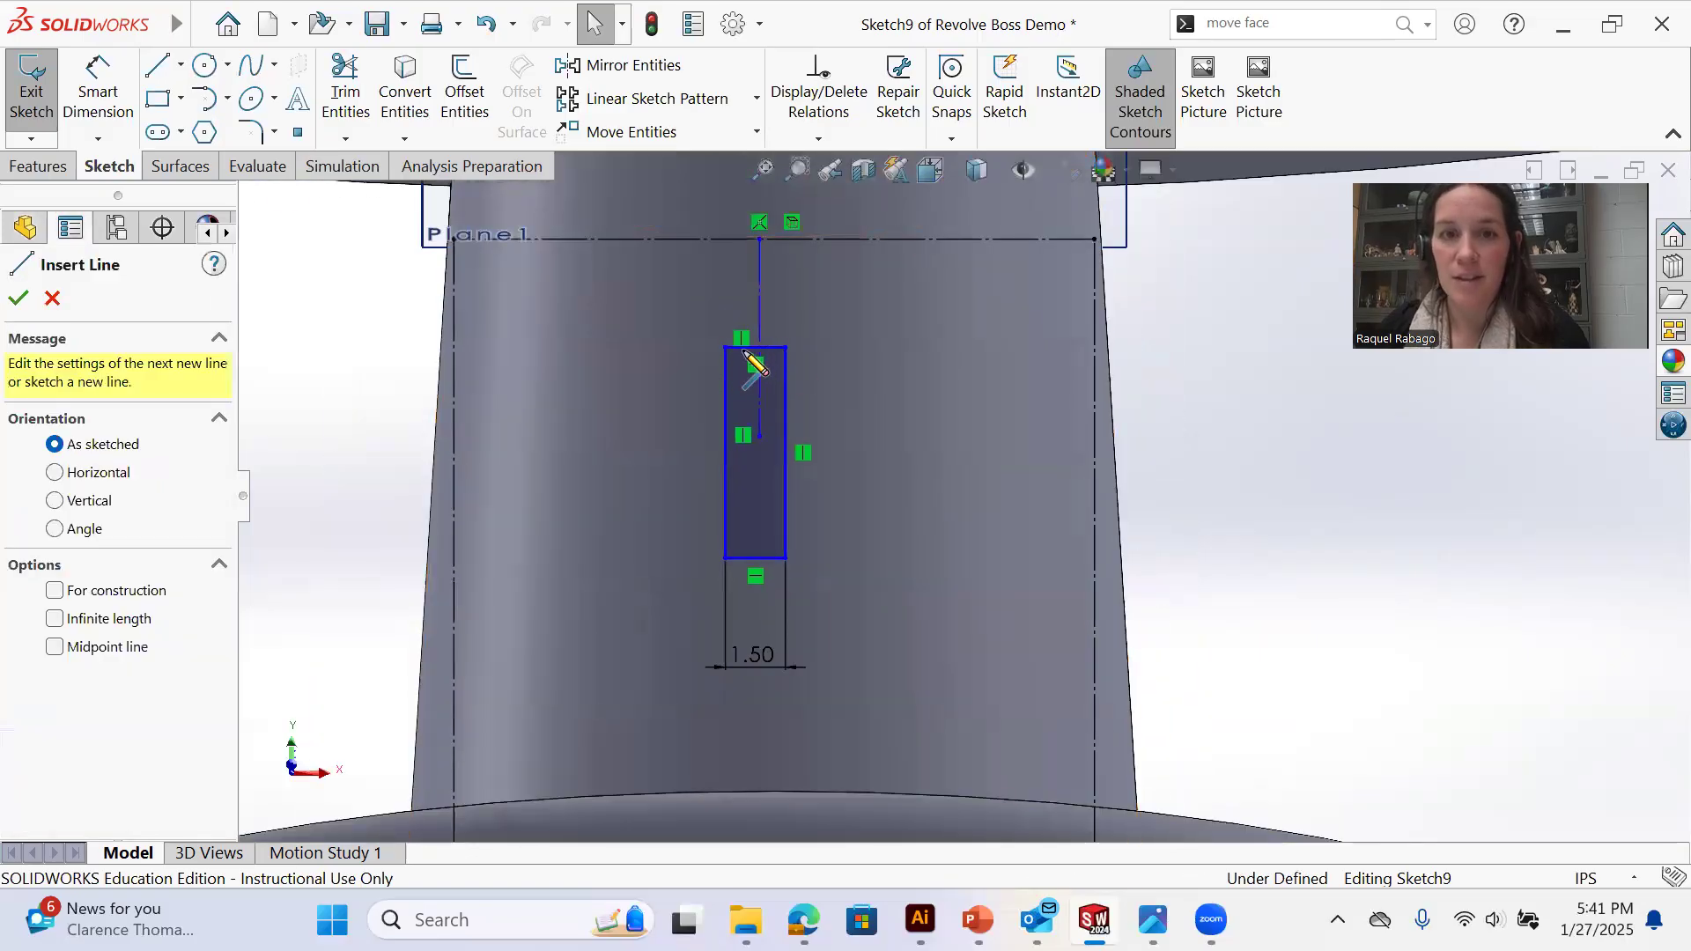
pyautogui.click(755, 347)
pyautogui.scroll(-3, 757, 353)
pyautogui.rightClick(767, 424)
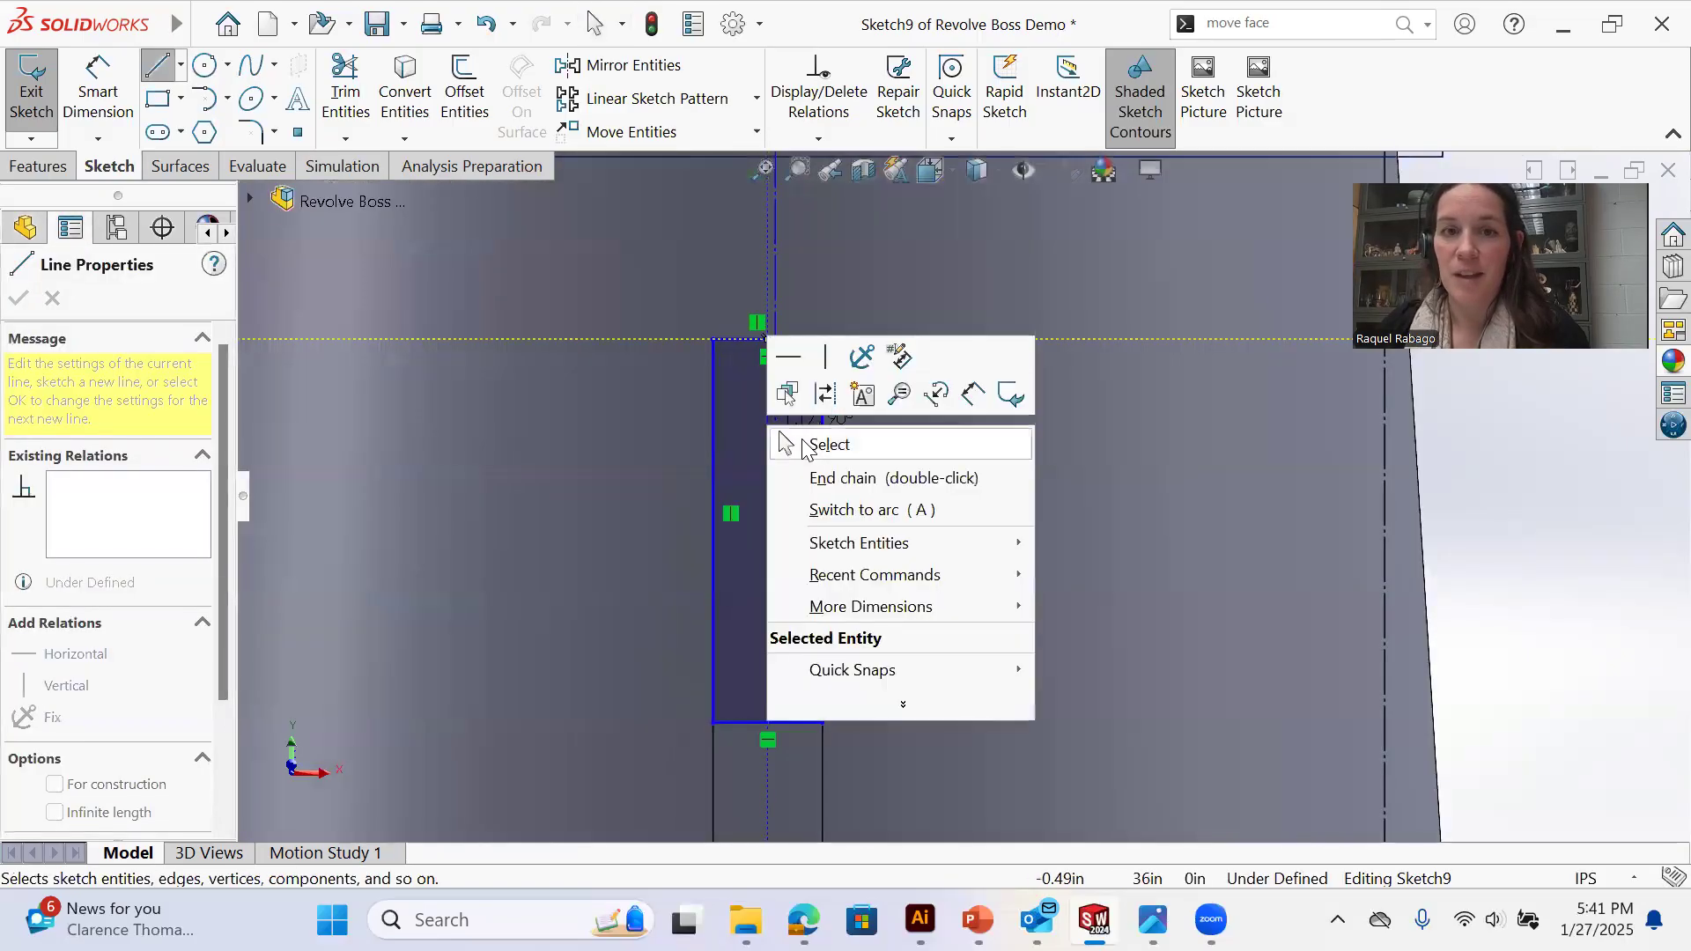
pyautogui.click(803, 442)
pyautogui.press('Escape')
pyautogui.scroll(-4, 777, 333)
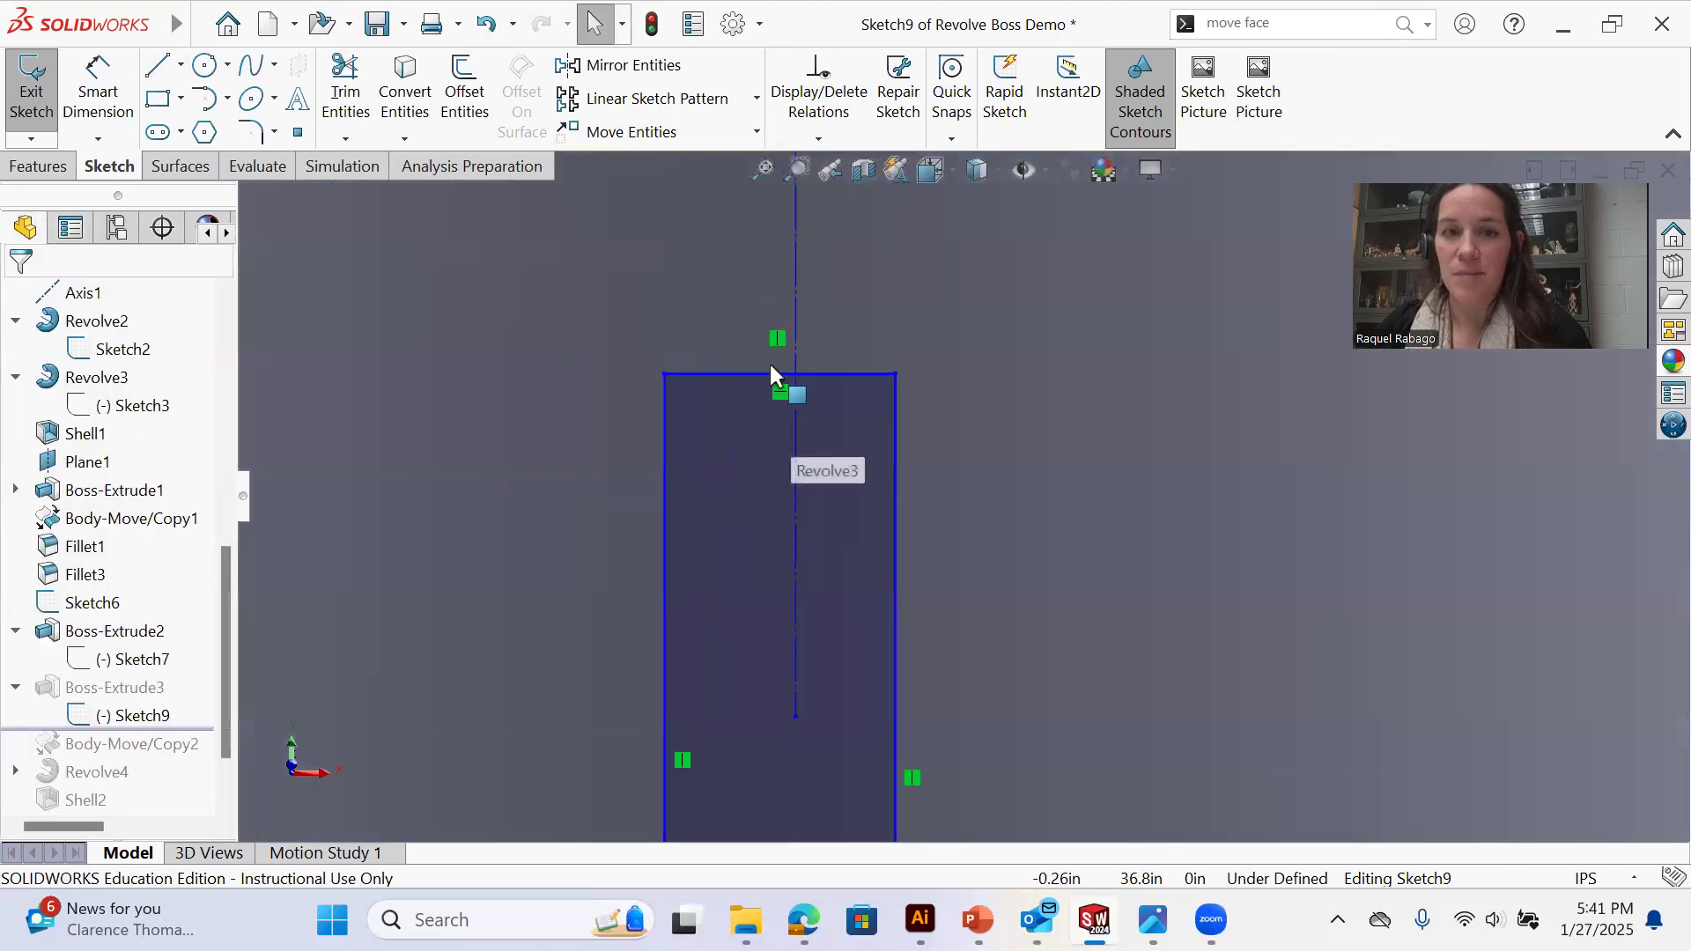
# Sketch a vertical line about 0.64 in long upward from the midpoint of the narrow rectangle's upper edge
pyautogui.press('l')
pyautogui.click(780, 374)
pyautogui.click(780, 276)
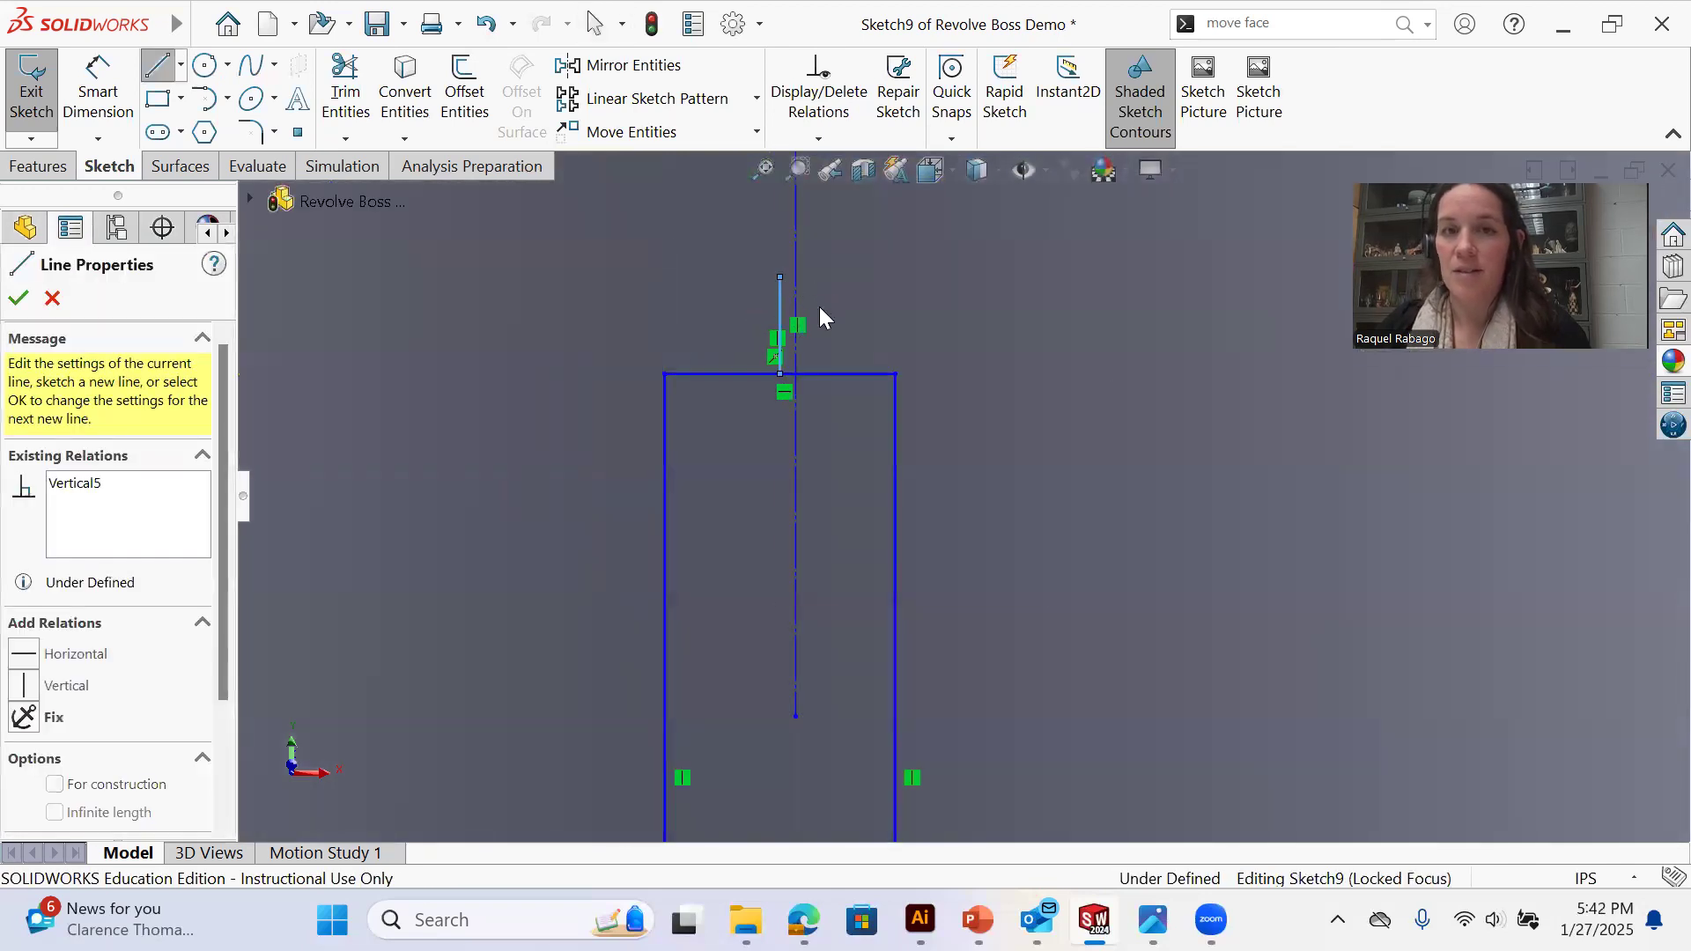
pyautogui.rightClick(780, 276)
pyautogui.click(819, 307)
pyautogui.press('Escape')
# Make the short line's lower endpoint coincident with the vertical centerline
pyautogui.click(781, 373)
pyautogui.click(795, 370)
pyautogui.keyDown('ctrl'); pyautogui.click(779, 373); pyautogui.keyUp('ctrl')
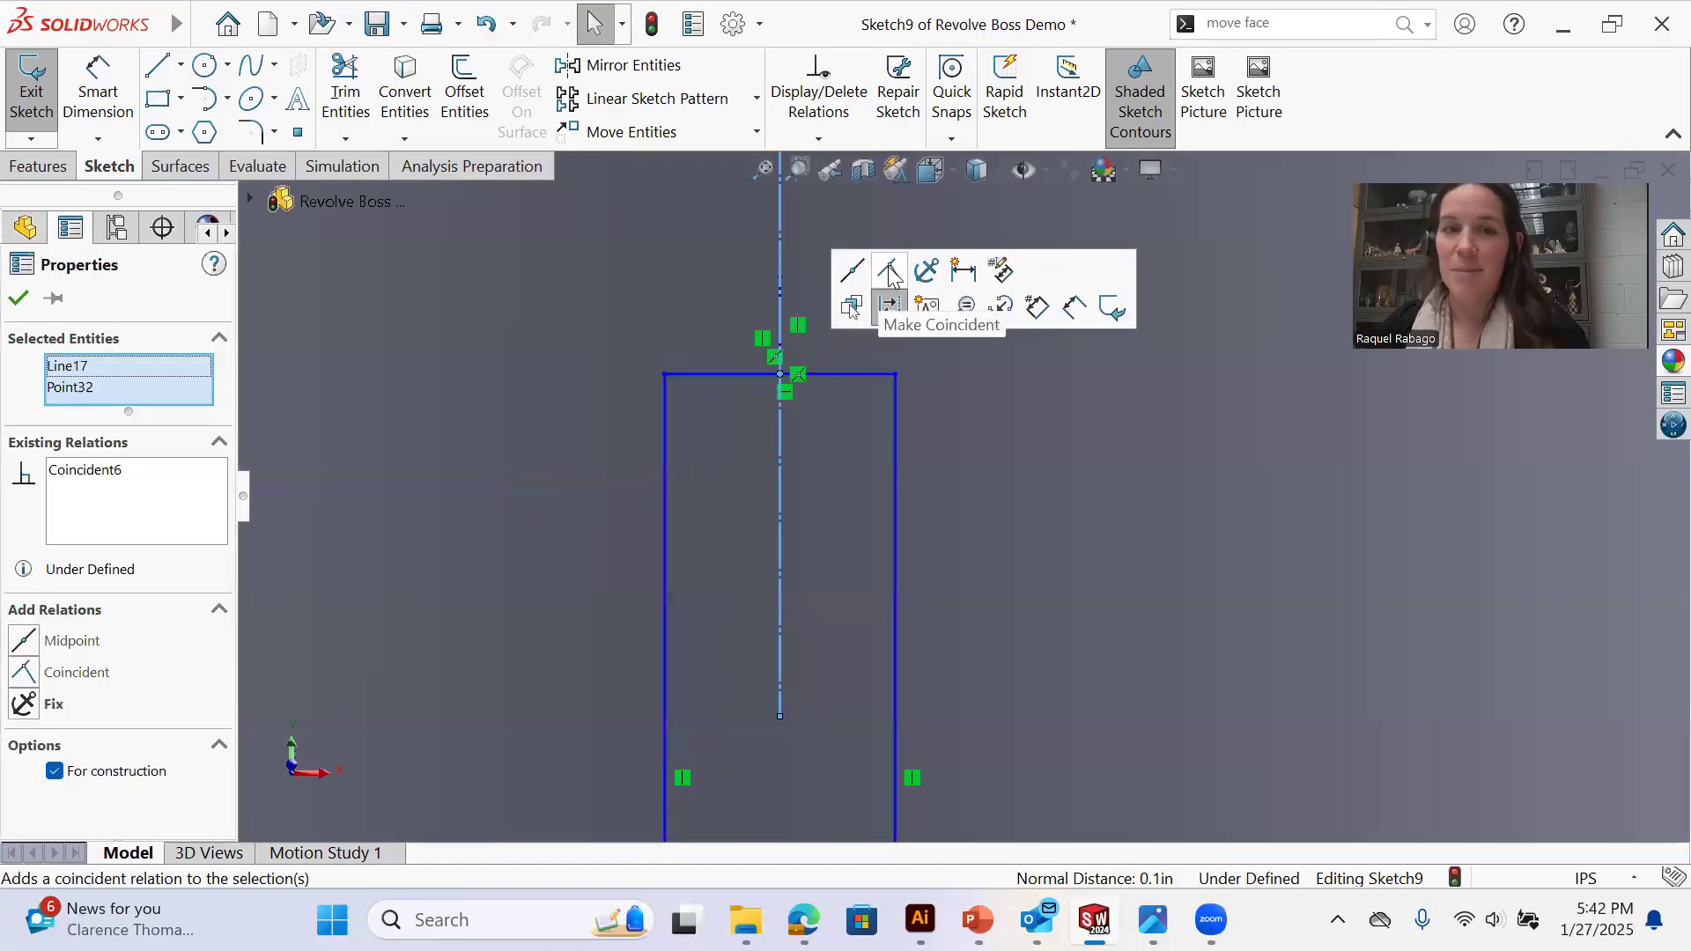
pyautogui.scroll(8, 890, 423)
pyautogui.click(1348, 449)
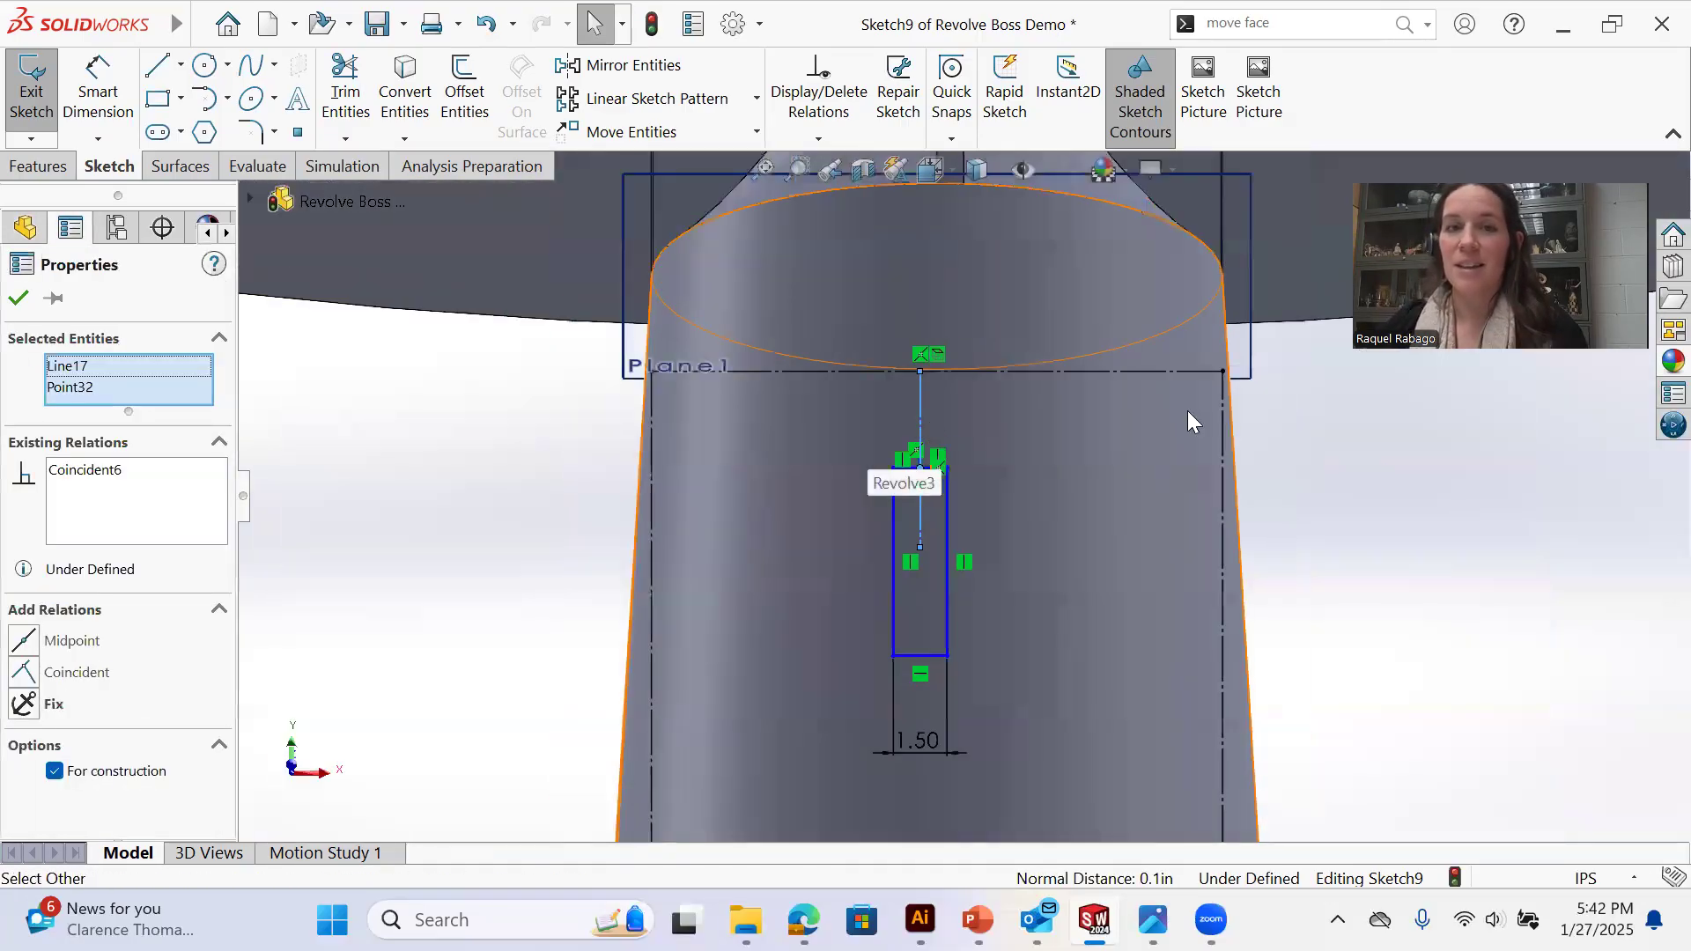
# Constrain the centerline's upper endpoint to the middle of the display panel's upper sketch line
pyautogui.click(920, 374)
pyautogui.moveTo(1023, 463); pyautogui.dragTo(1261, 309, button='middle')
pyautogui.click(1258, 299)
pyautogui.keyDown('ctrl'); pyautogui.click(1293, 298); pyautogui.keyUp('ctrl')
pyautogui.click(1314, 238)
pyautogui.scroll(3, 390, 446)
pyautogui.click(390, 445)
pyautogui.scroll(-7, 1155, 519)
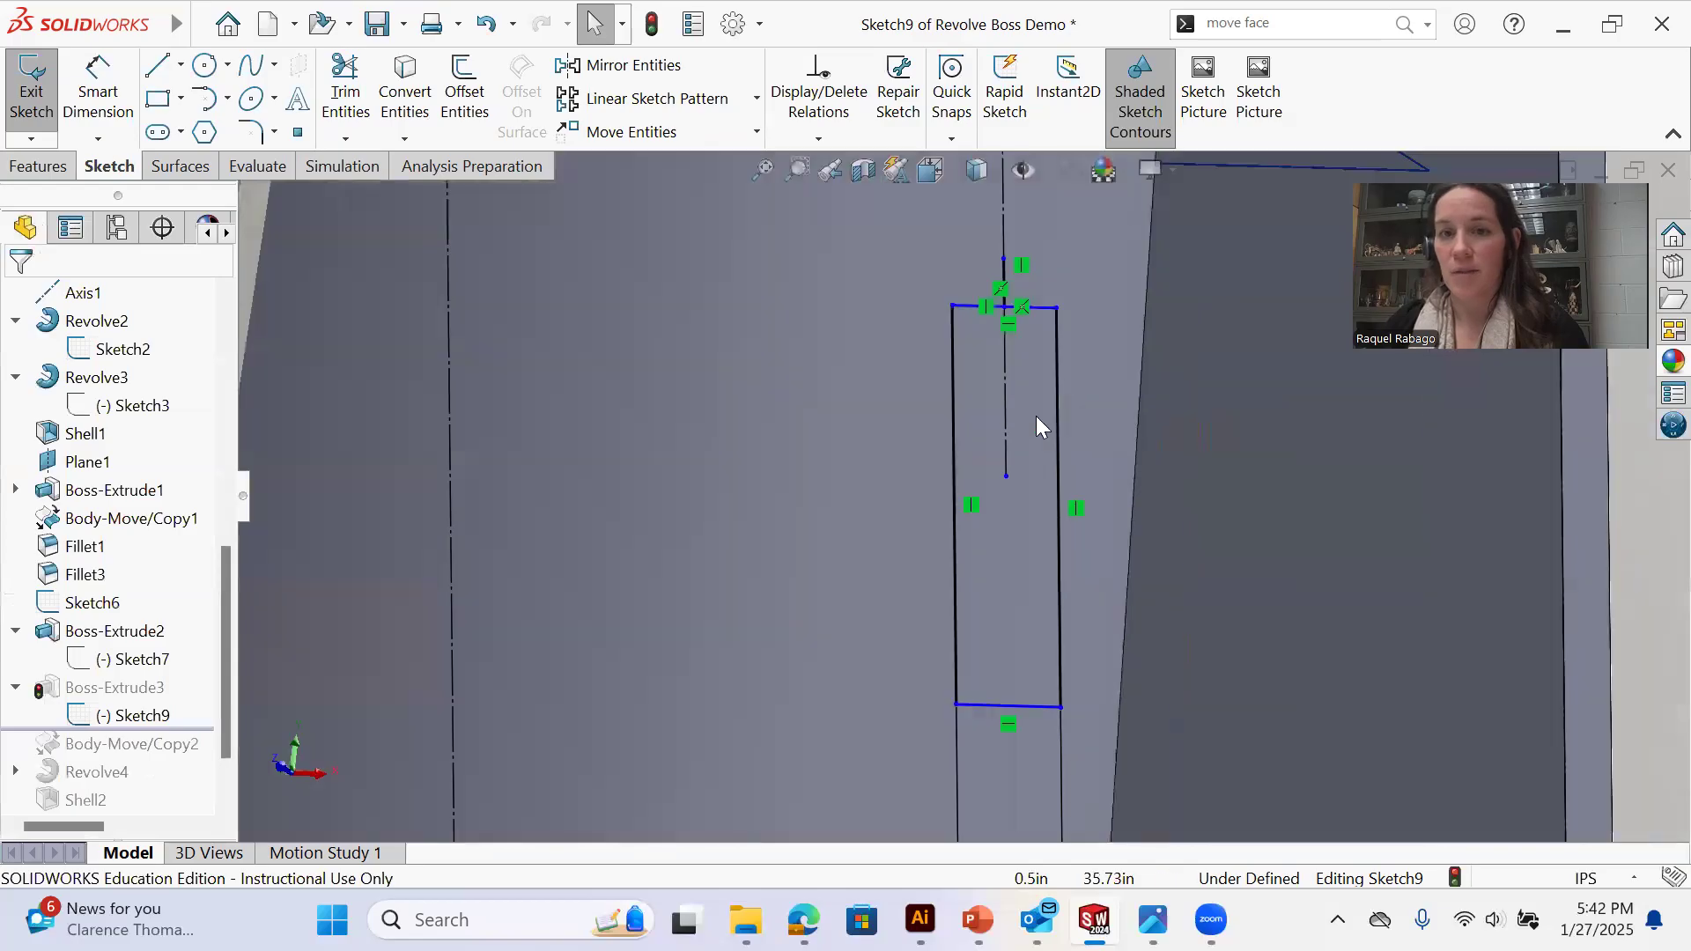
# Delete the short vertical line above the rectangle and undo the deletion
pyautogui.scroll(-1, 1037, 268)
pyautogui.click(993, 290)
pyautogui.press('Delete')
pyautogui.hotkey('ctrl', 'z')
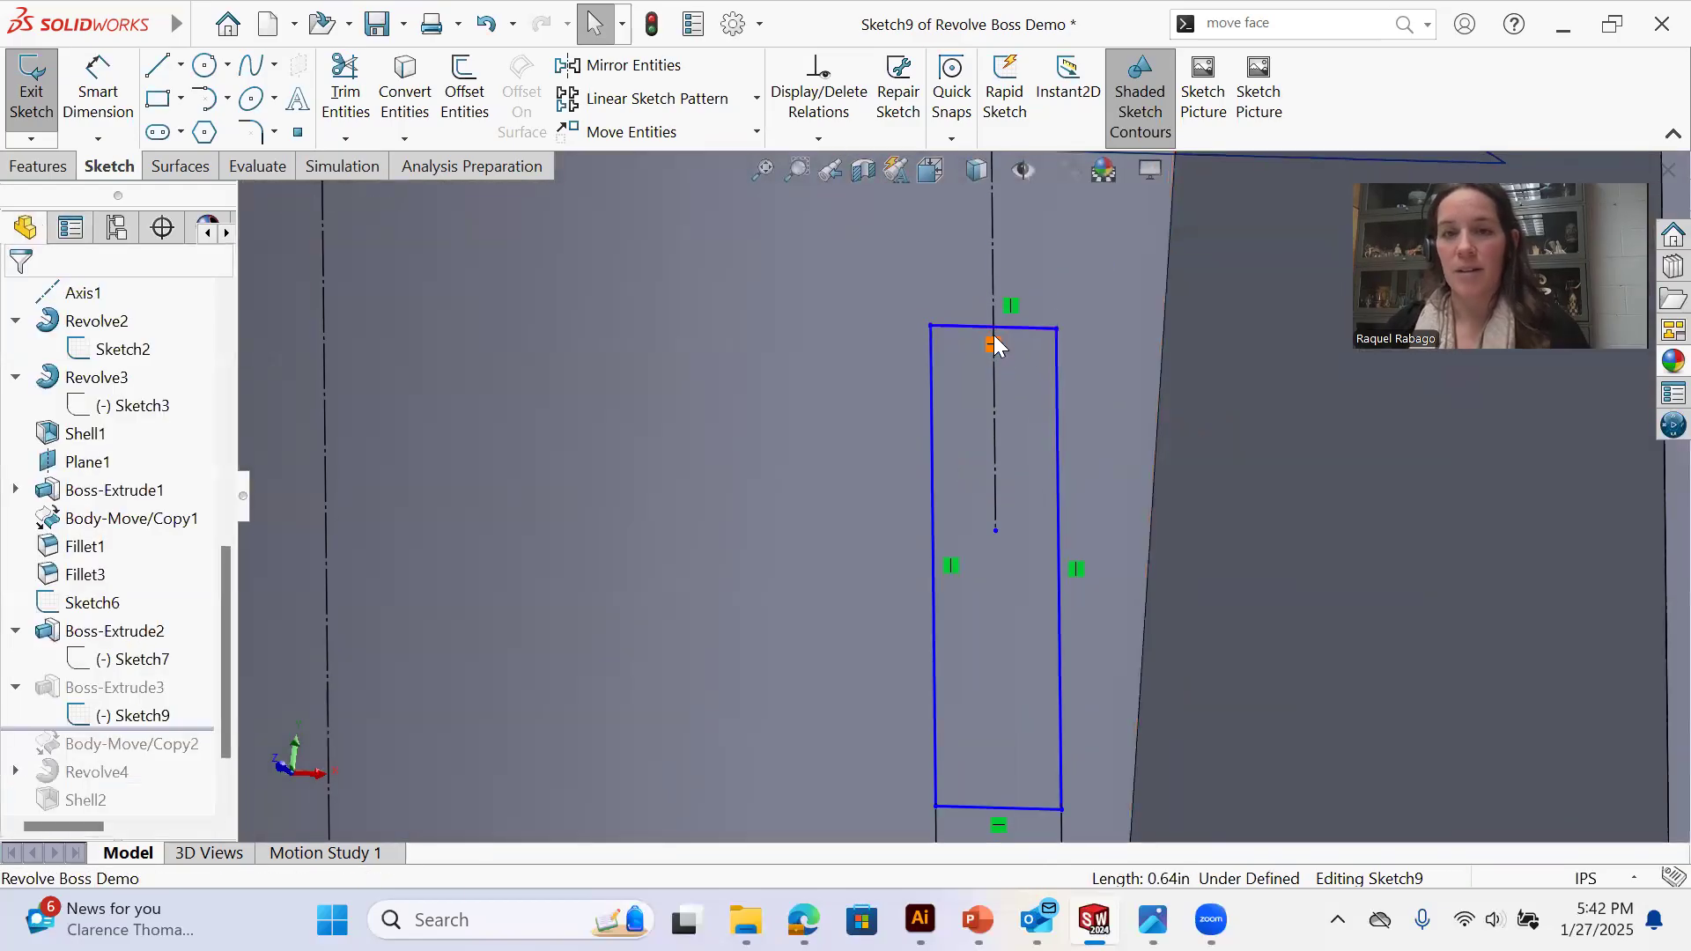
# Convert the short vertical line above the rectangle to construction geometry and exit the sketch
pyautogui.click(997, 308)
pyautogui.click(1088, 242)
pyautogui.scroll(3, 1128, 449)
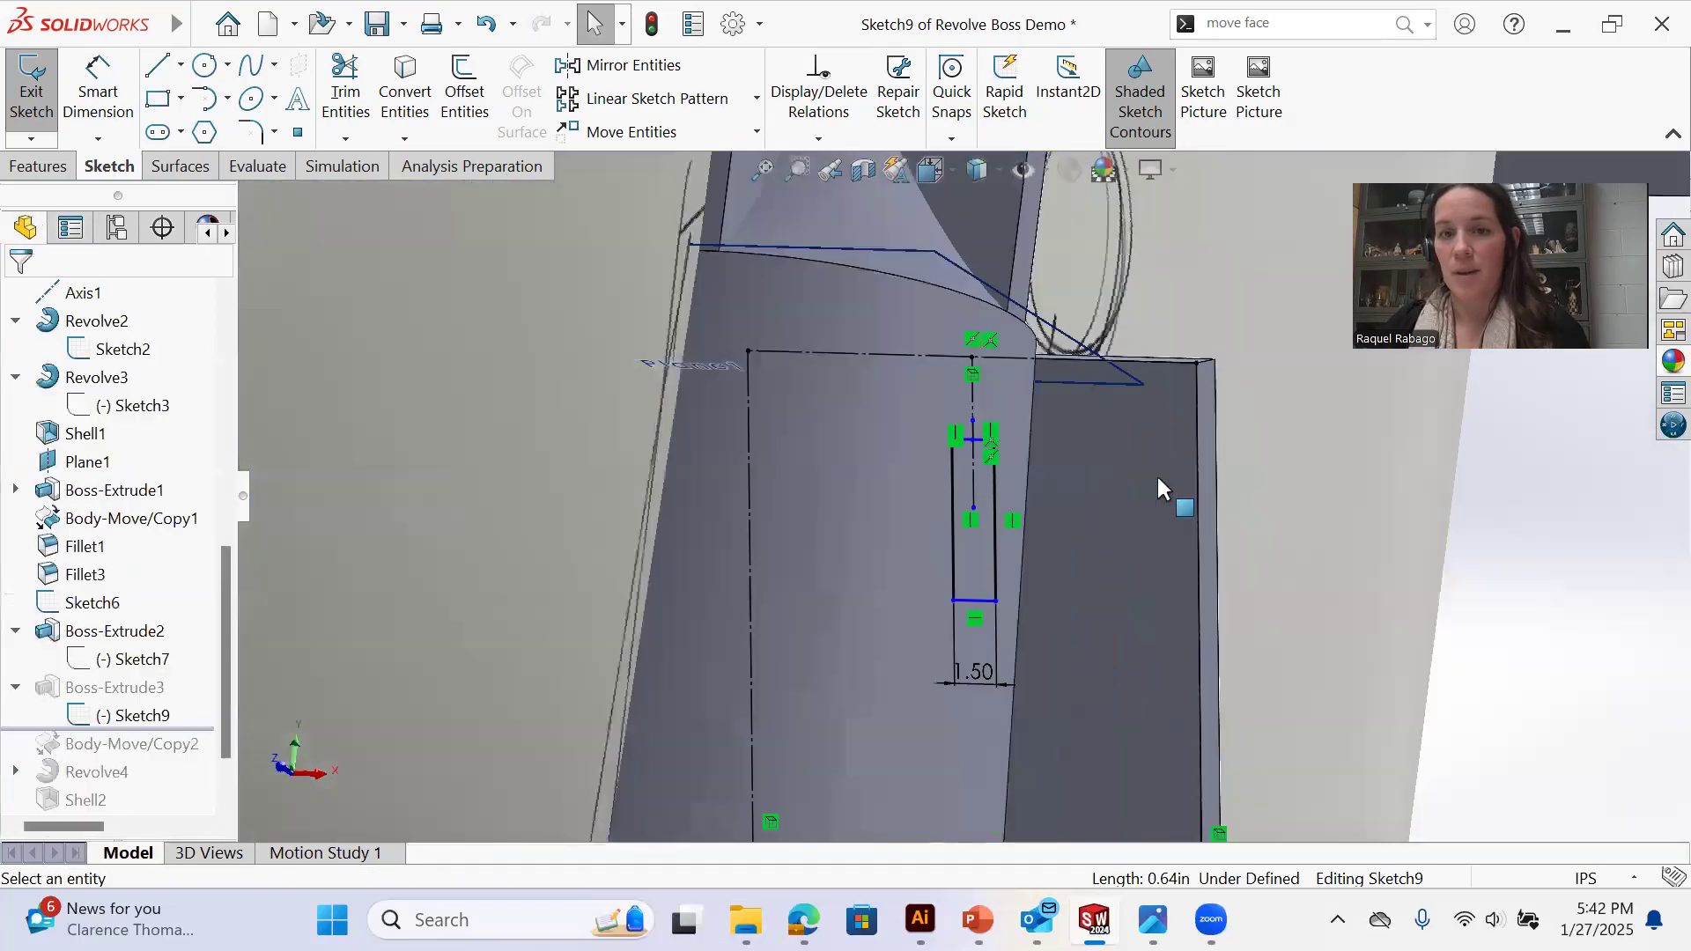
pyautogui.moveTo(1481, 557)
pyautogui.mouseDown(button='middle')
pyautogui.moveTo(1122, 504)
pyautogui.moveTo(1031, 572)
pyautogui.moveTo(898, 532)
pyautogui.moveTo(1083, 574)
pyautogui.moveTo(1215, 517)
pyautogui.moveTo(1255, 546)
pyautogui.moveTo(1082, 546)
pyautogui.mouseUp(button='middle')
pyautogui.scroll(-4, 1084, 546)
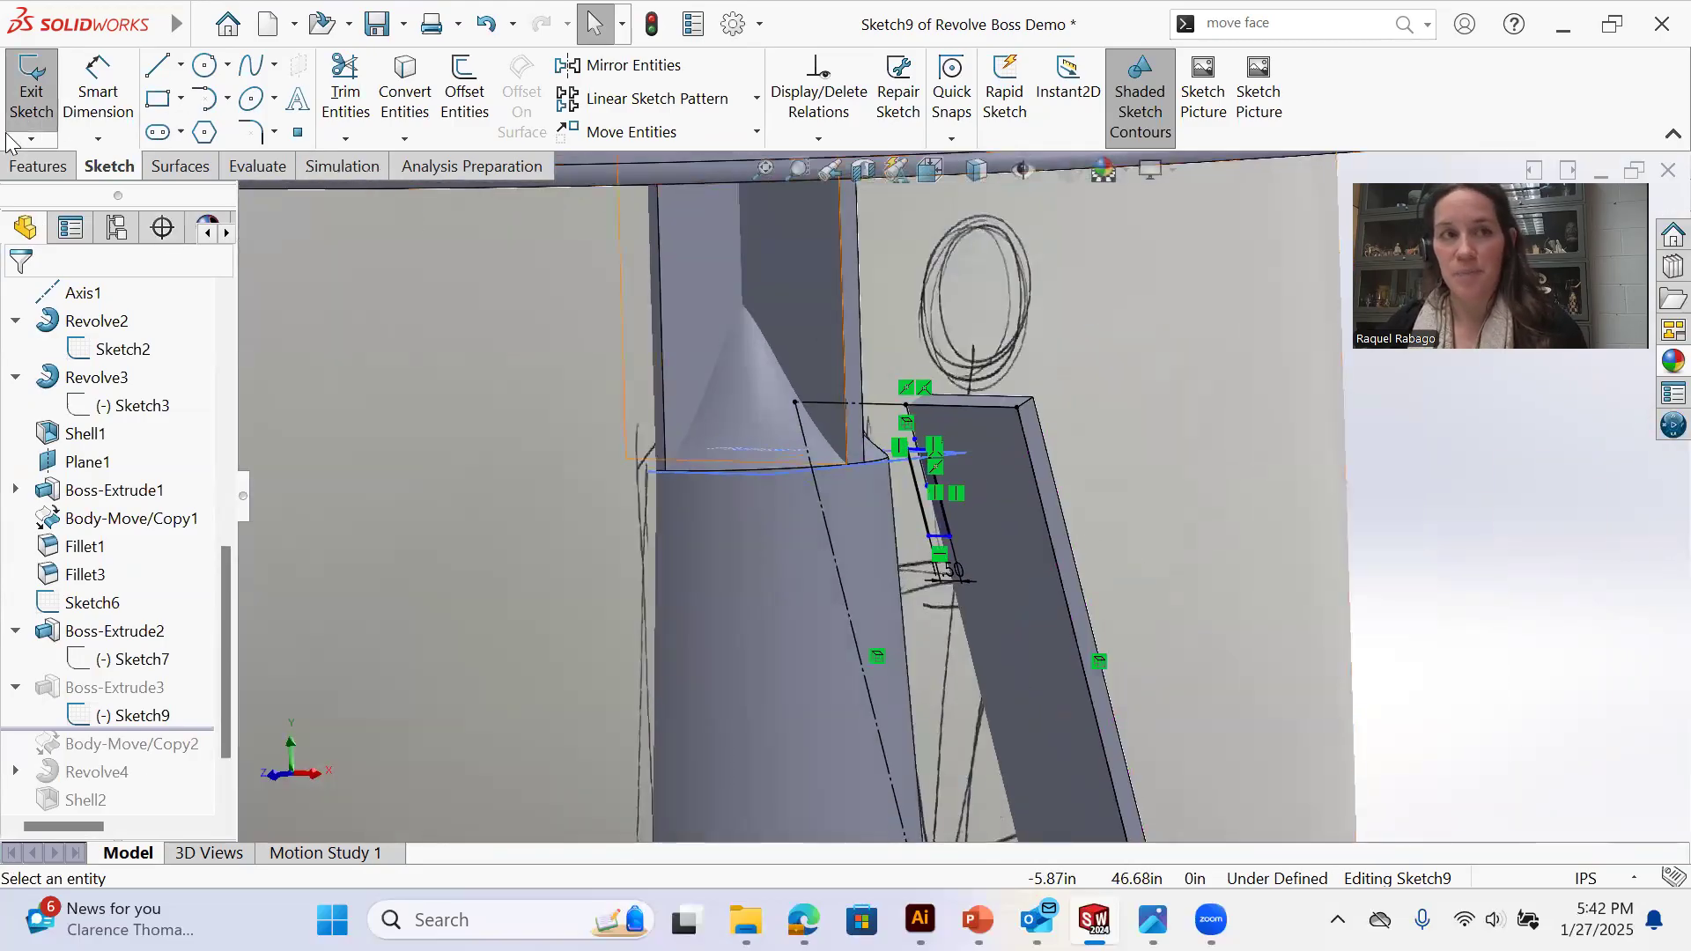
pyautogui.click(31, 88)
# Edit the support extrusion to end Up To Surface at the column's outer face
pyautogui.moveTo(935, 543)
pyautogui.mouseDown(button='middle')
pyautogui.moveTo(1092, 555)
pyautogui.moveTo(983, 532)
pyautogui.mouseUp(button='middle')
pyautogui.click(121, 673)
pyautogui.click(176, 592)
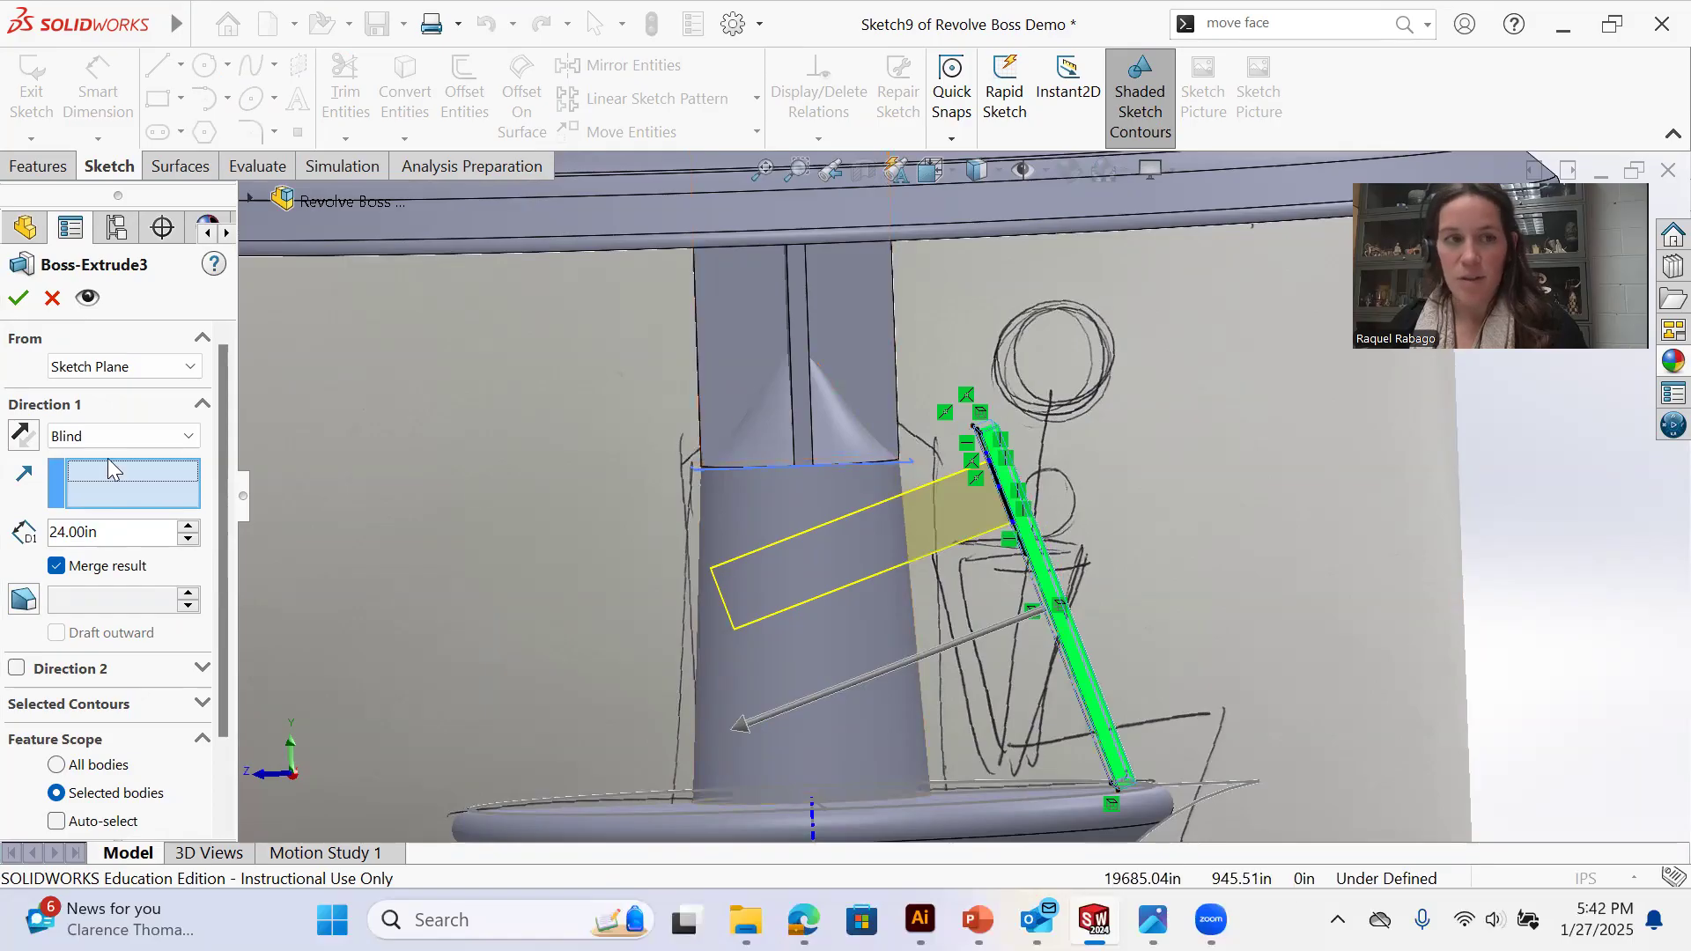
pyautogui.click(110, 434)
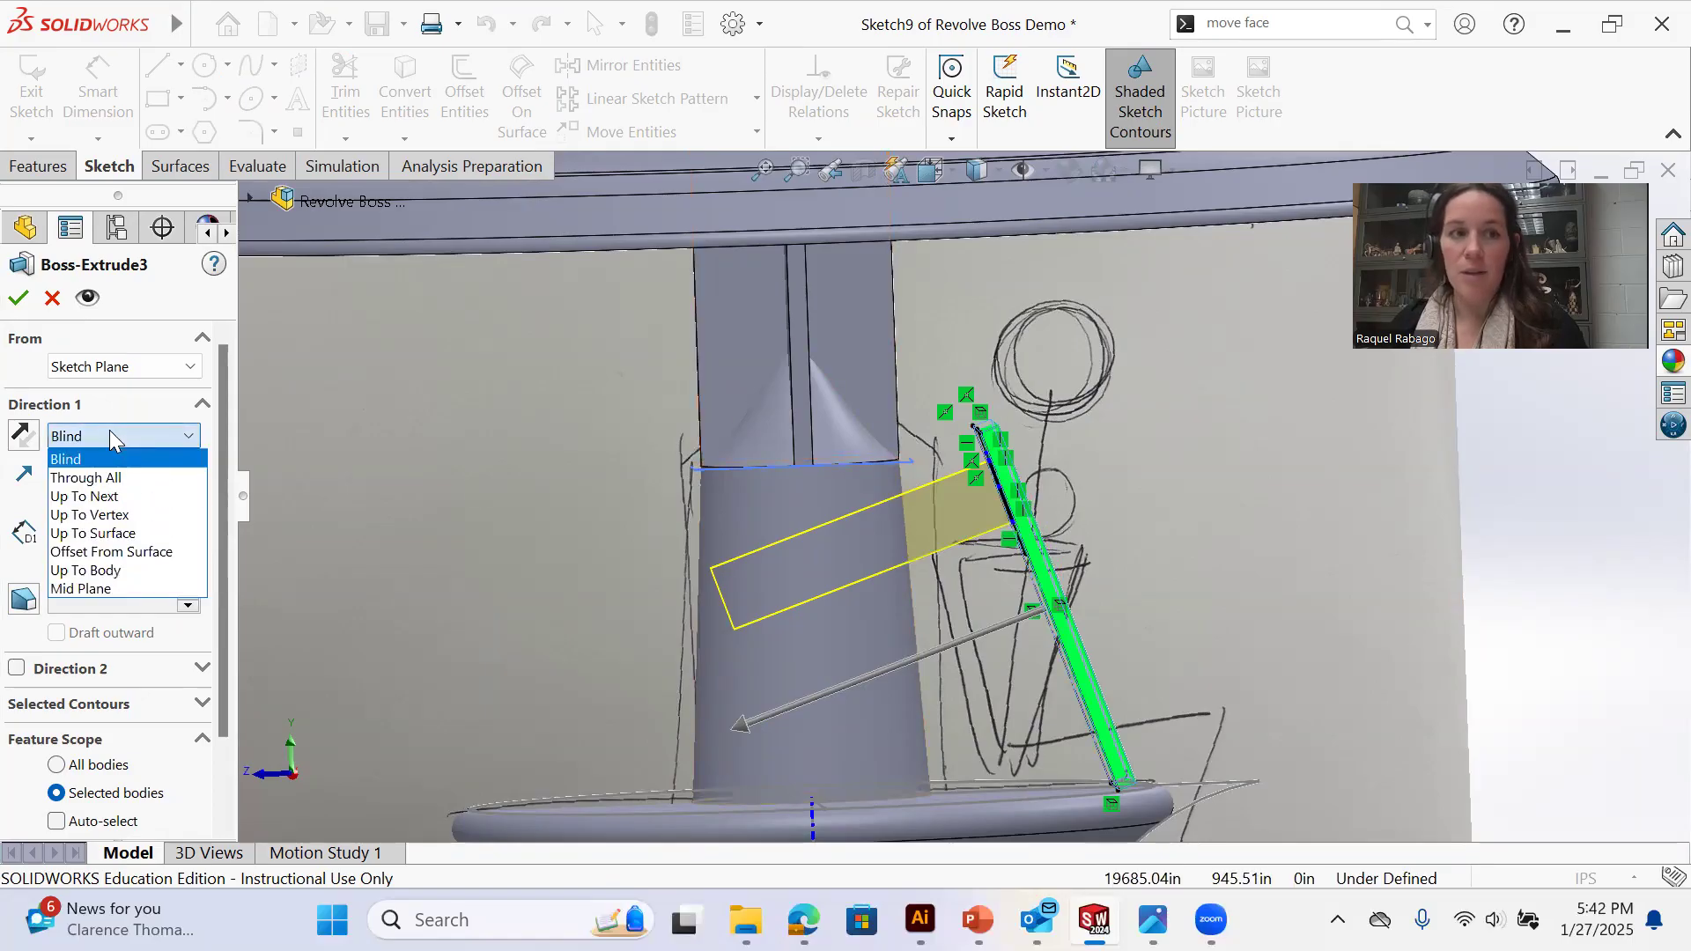
pyautogui.click(117, 534)
pyautogui.click(791, 541)
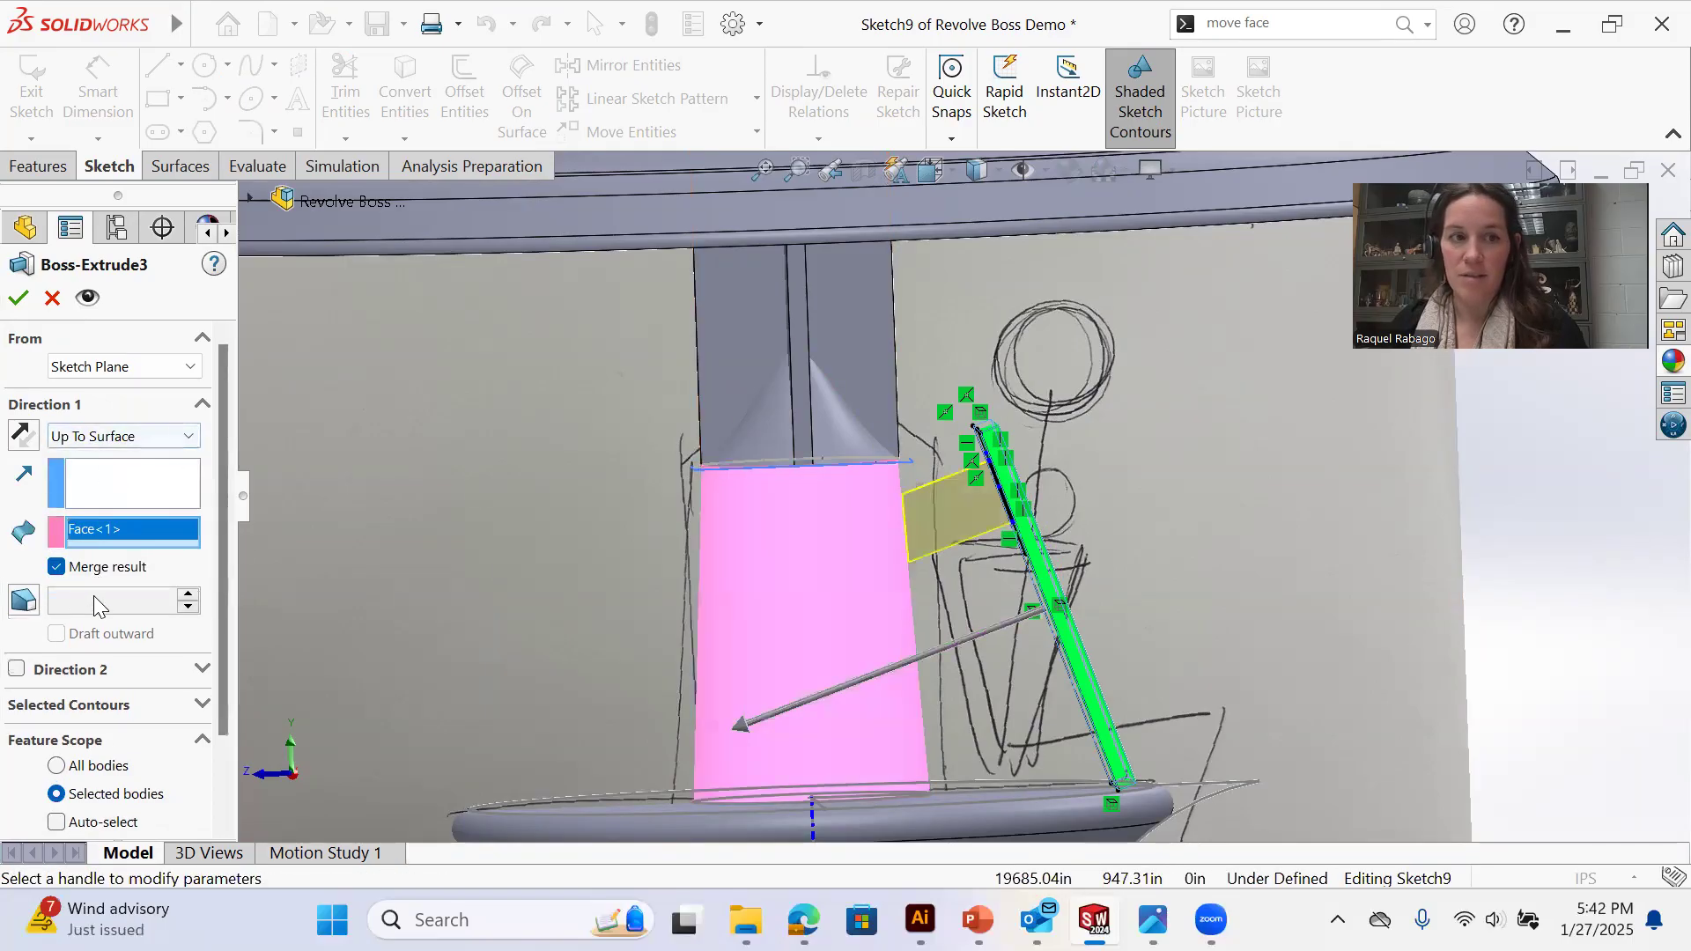
pyautogui.click(19, 300)
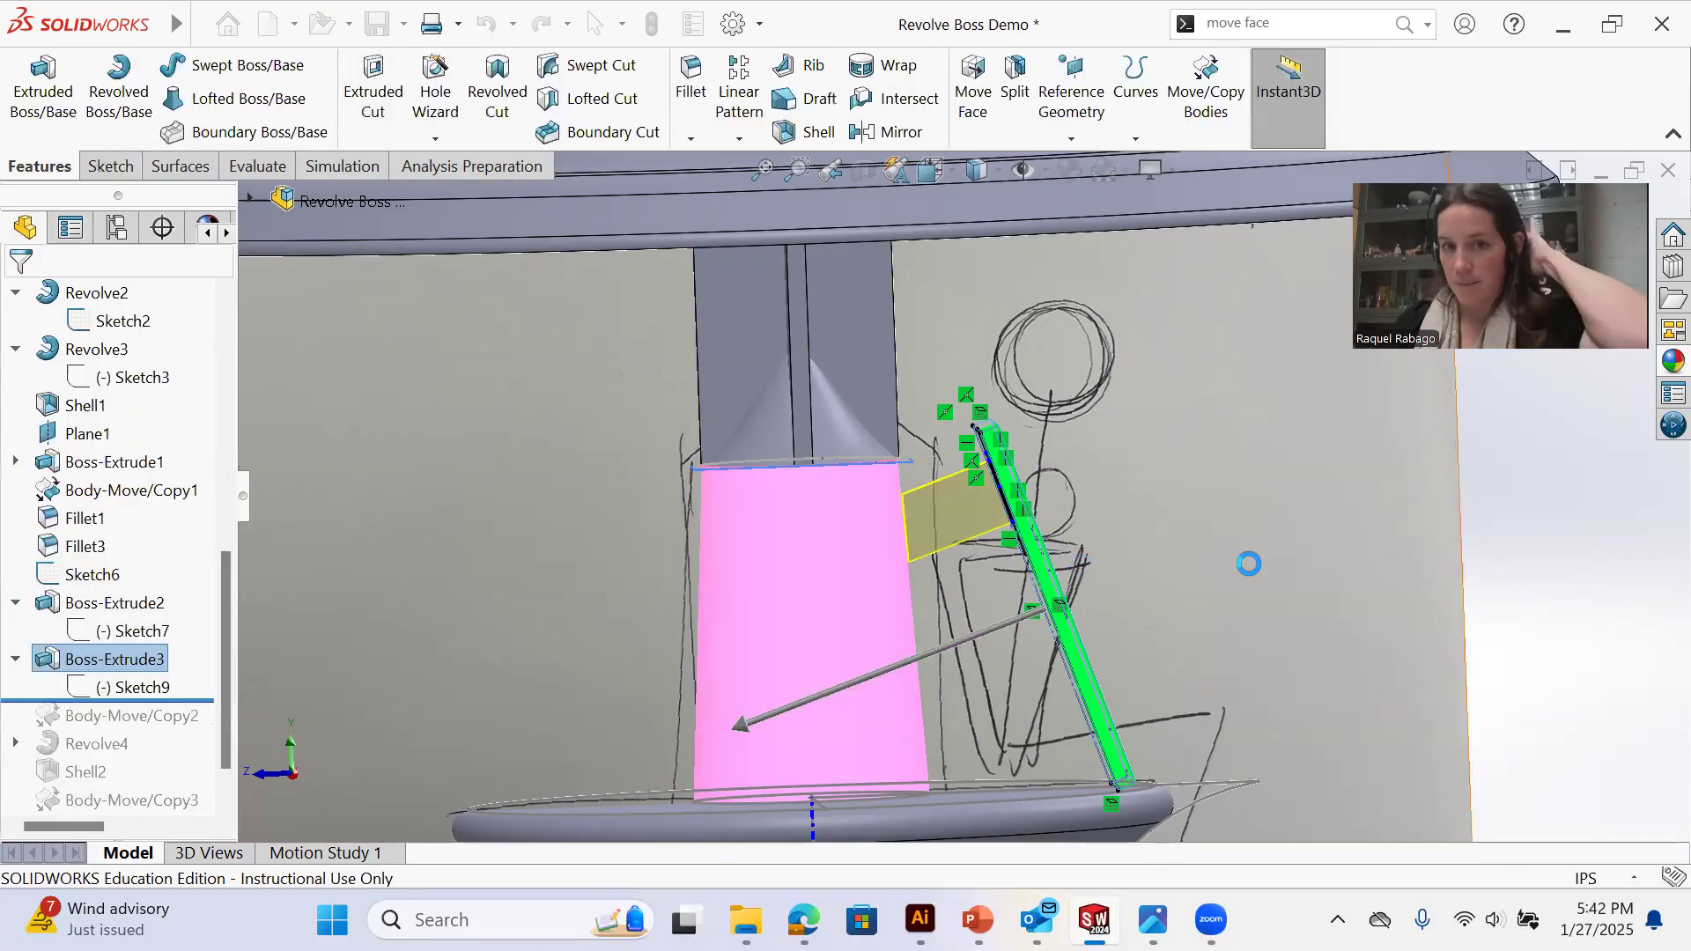
# Turn off the display of reference items and examine the support between the display panel and the column
pyautogui.scroll(-1, 929, 547)
pyautogui.moveTo(929, 547)
pyautogui.mouseDown(button='middle')
pyautogui.moveTo(864, 555)
pyautogui.moveTo(867, 579)
pyautogui.moveTo(904, 563)
pyautogui.mouseUp(button='middle')
pyautogui.scroll(1, 960, 507)
pyautogui.scroll(3, 1070, 329)
pyautogui.moveTo(1395, 563)
pyautogui.mouseDown(button='middle')
pyautogui.moveTo(1075, 613)
pyautogui.moveTo(1161, 694)
pyautogui.moveTo(1095, 663)
pyautogui.moveTo(1012, 665)
pyautogui.moveTo(1042, 623)
pyautogui.moveTo(943, 726)
pyautogui.moveTo(881, 722)
pyautogui.mouseUp(button='middle')
pyautogui.scroll(-3, 1022, 652)
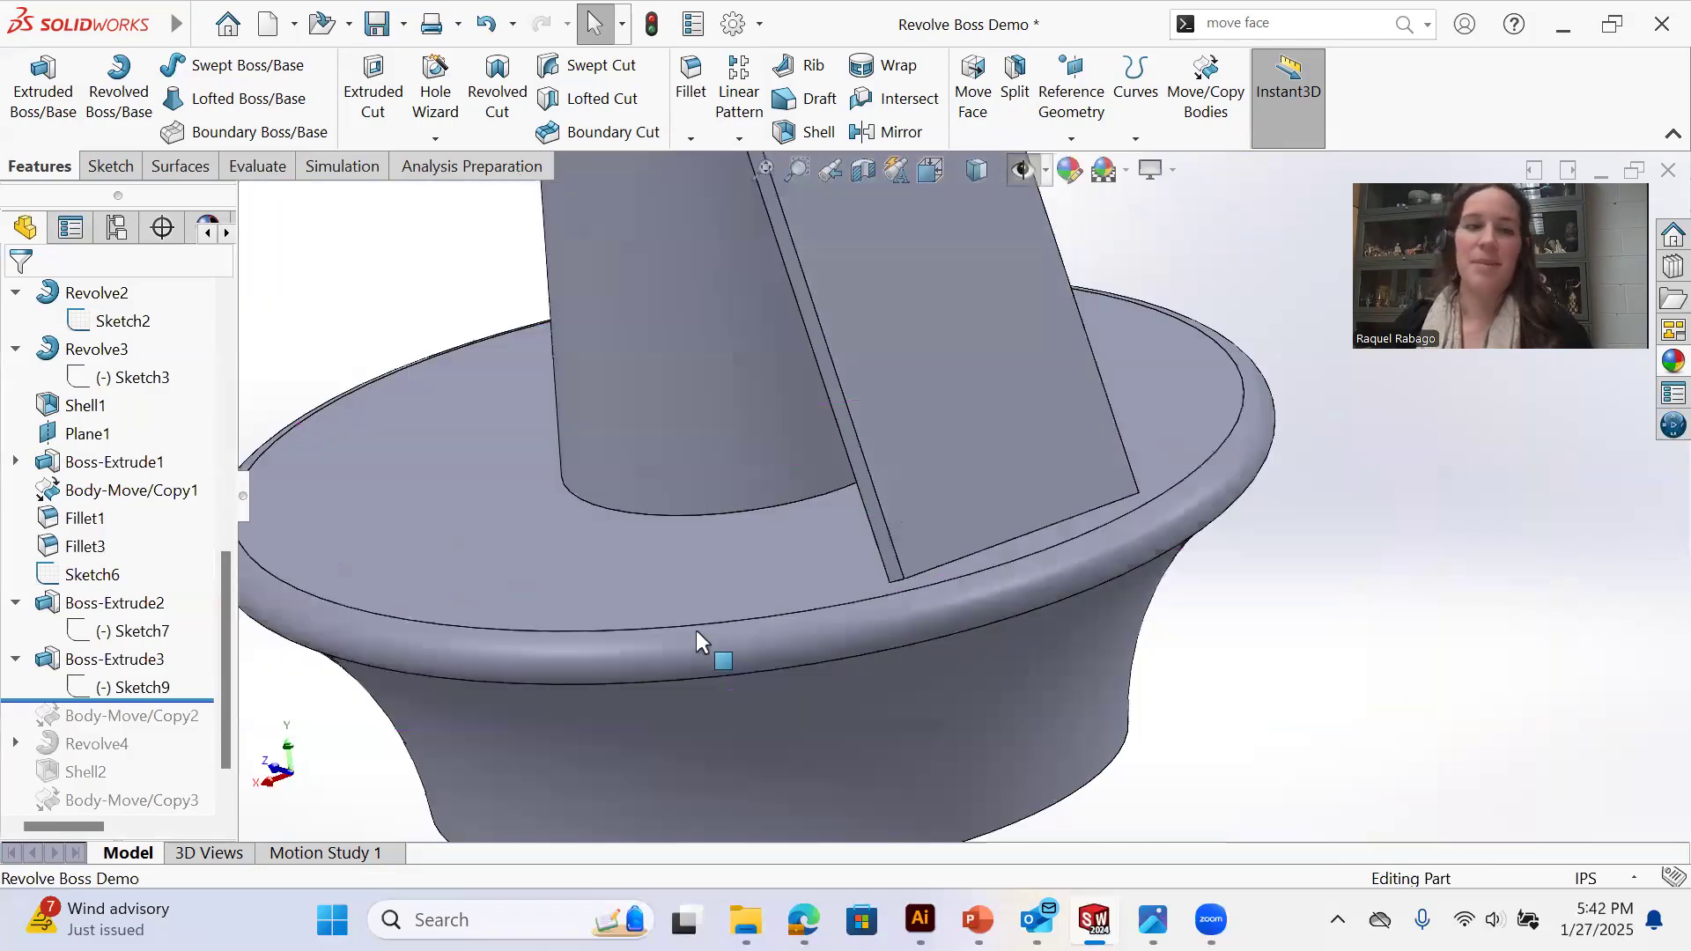
pyautogui.scroll(5, 698, 636)
pyautogui.scroll(3, 913, 420)
# Start a new sketch on the display panel's outer face
pyautogui.click(914, 421)
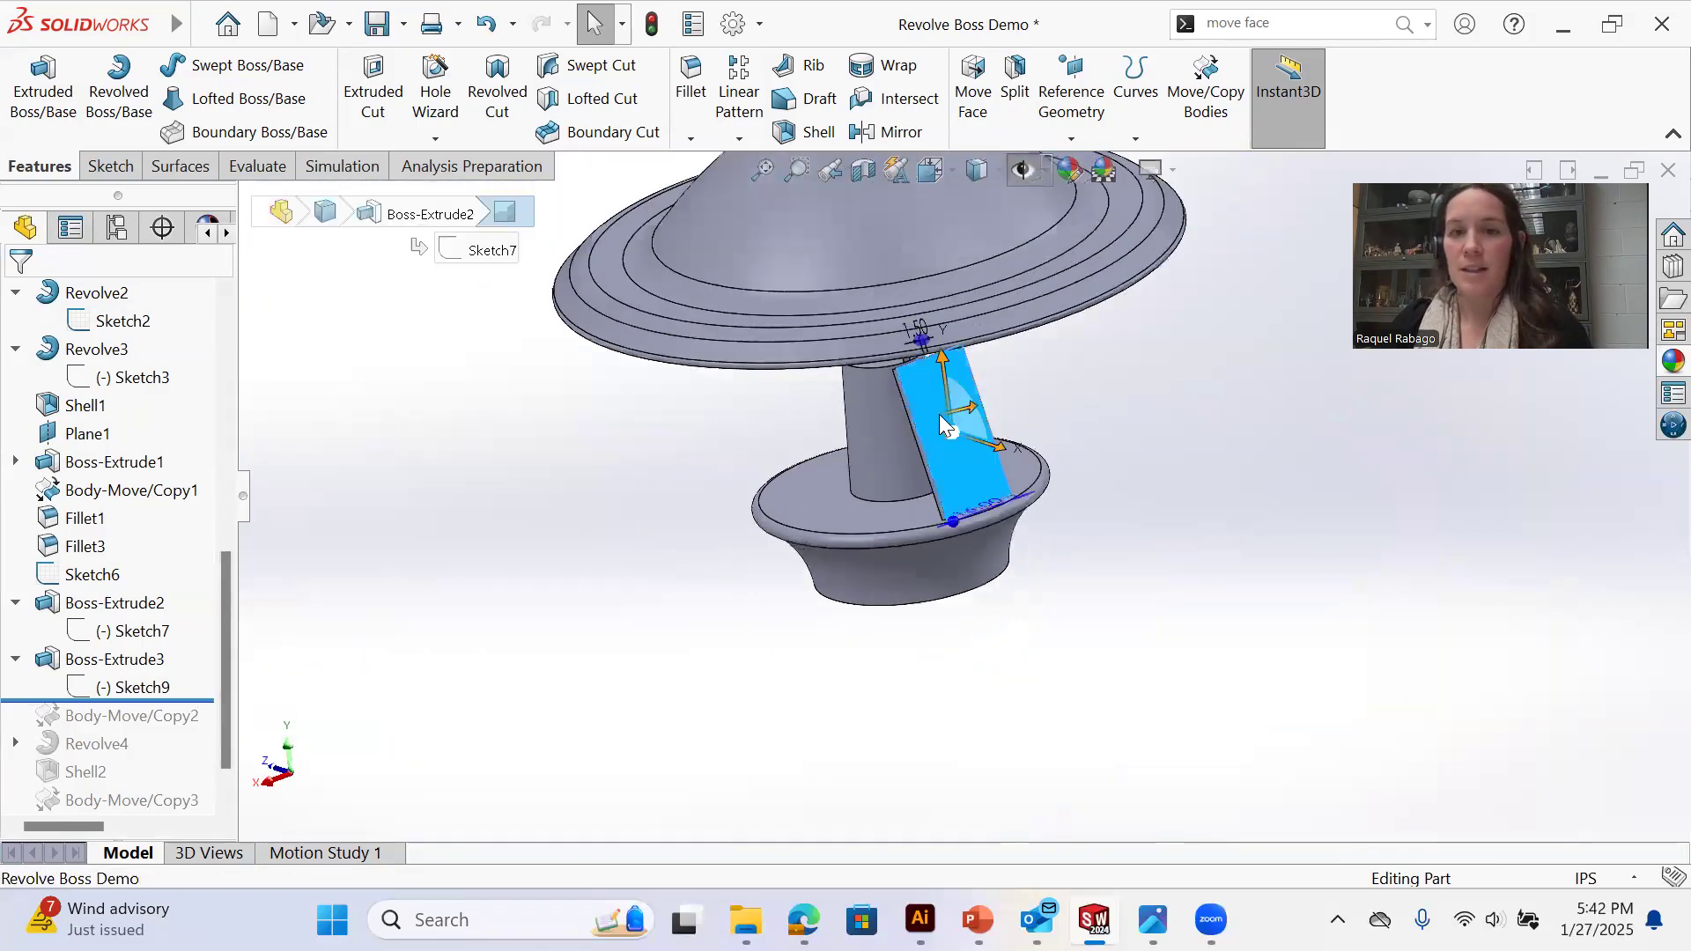
pyautogui.click(1036, 357)
pyautogui.scroll(-5, 881, 529)
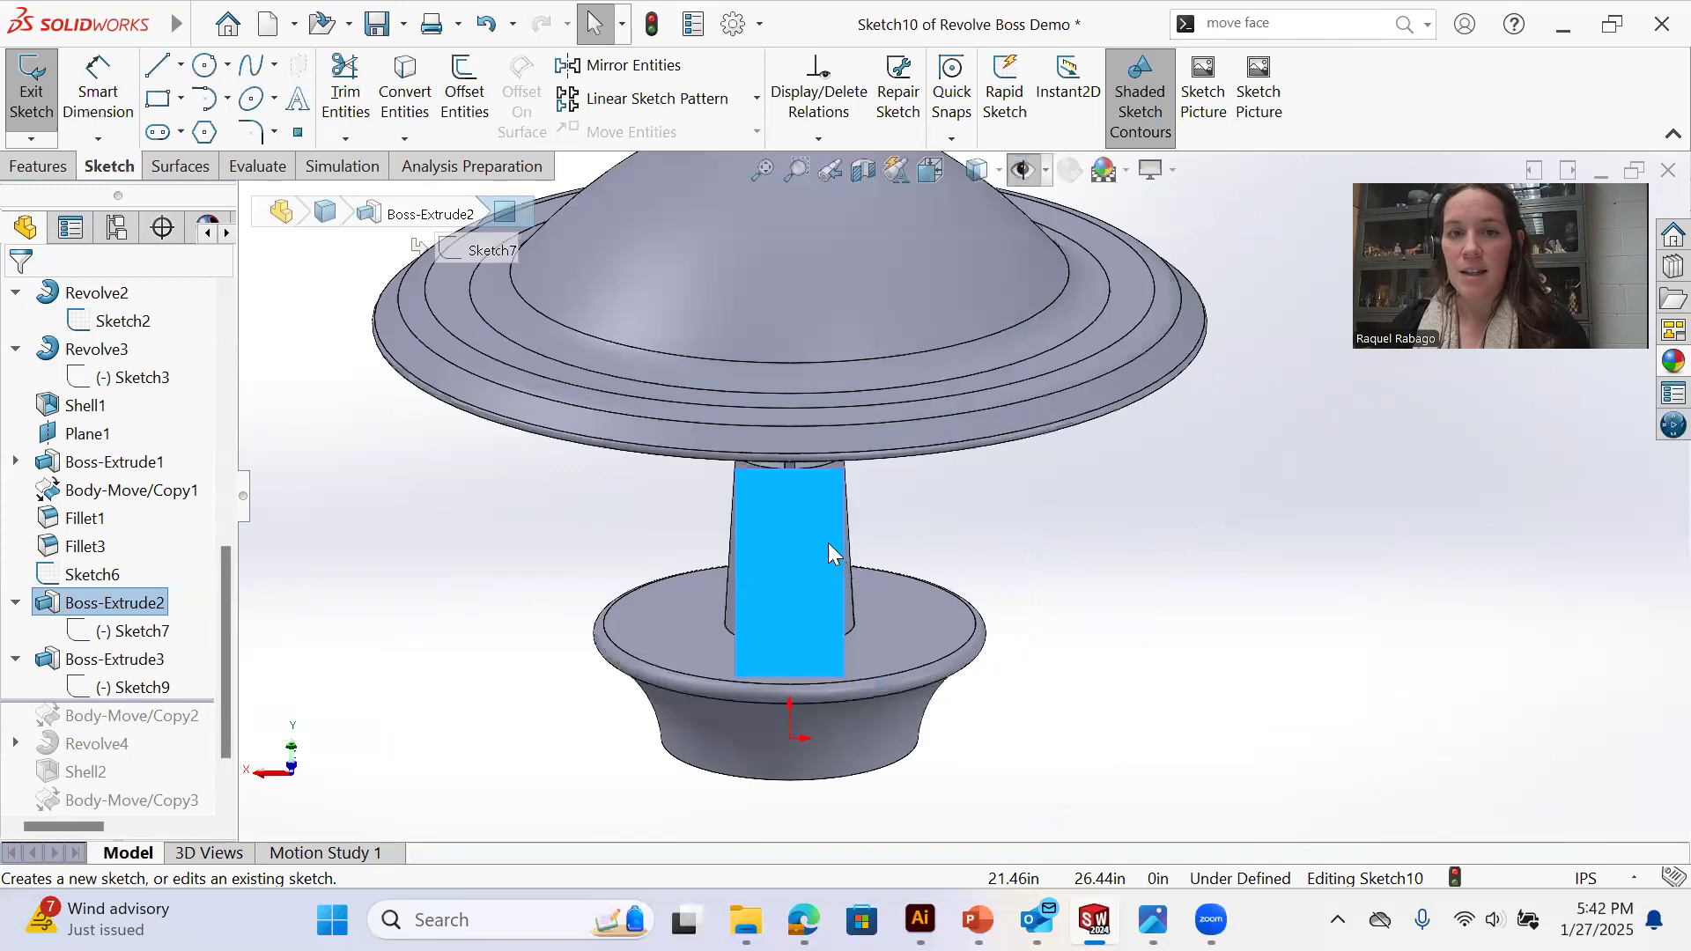
pyautogui.click(41, 172)
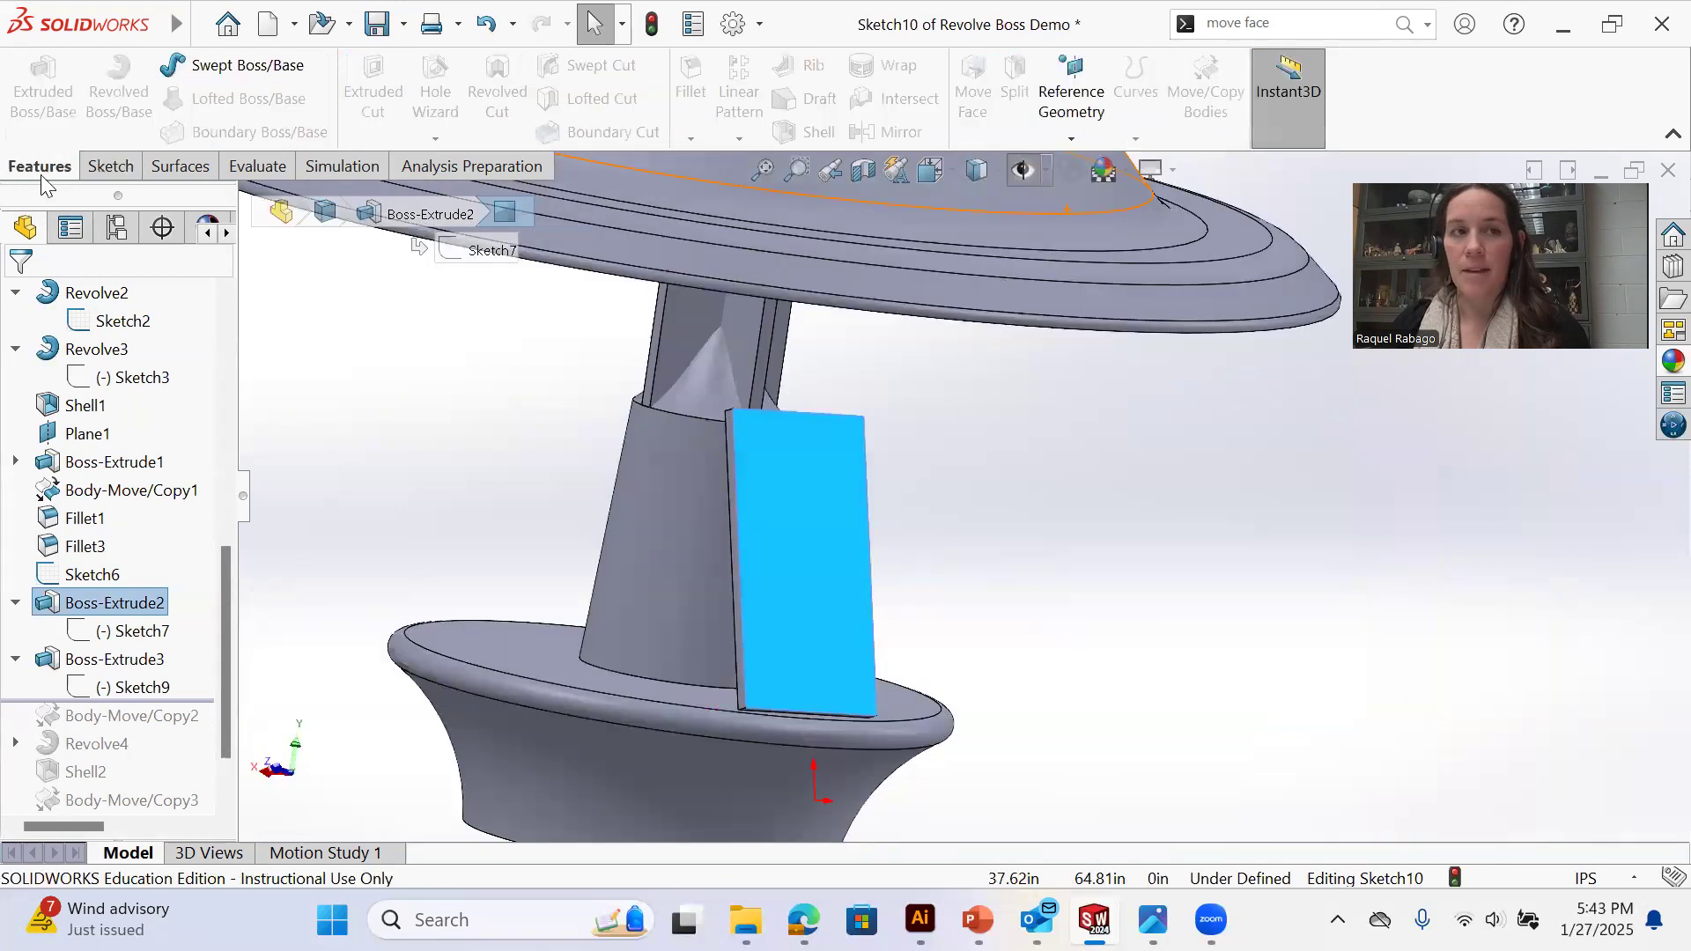
pyautogui.click(113, 169)
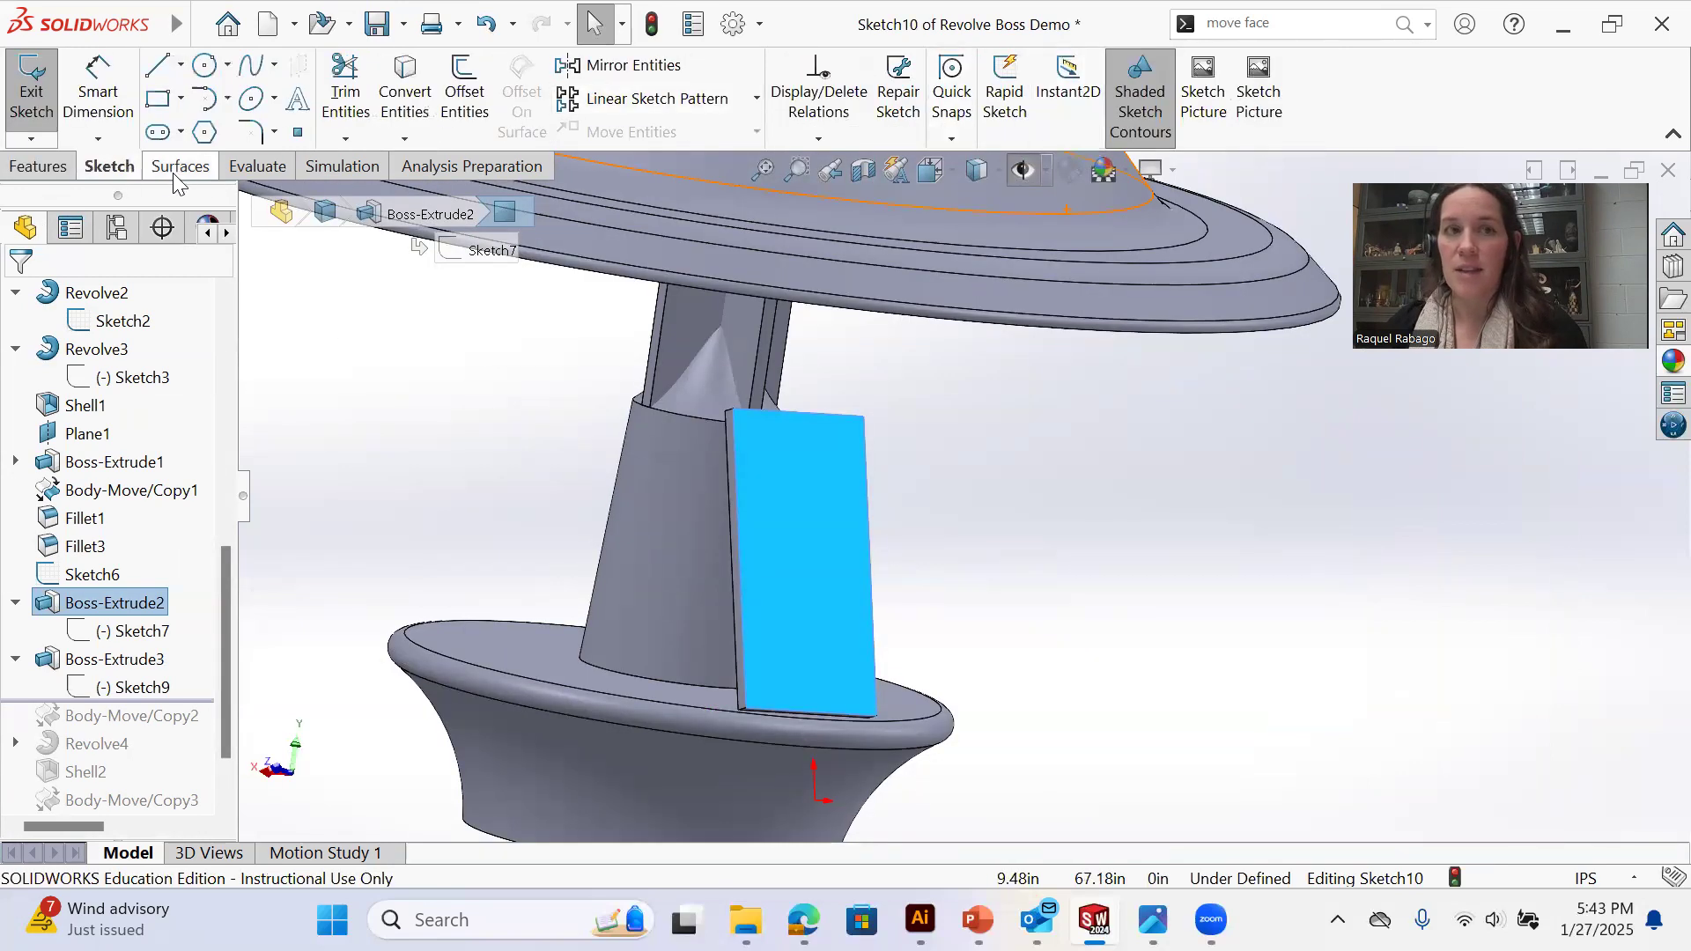
# Offset the display panel face's outline inward by 1.5 in
pyautogui.click(464, 97)
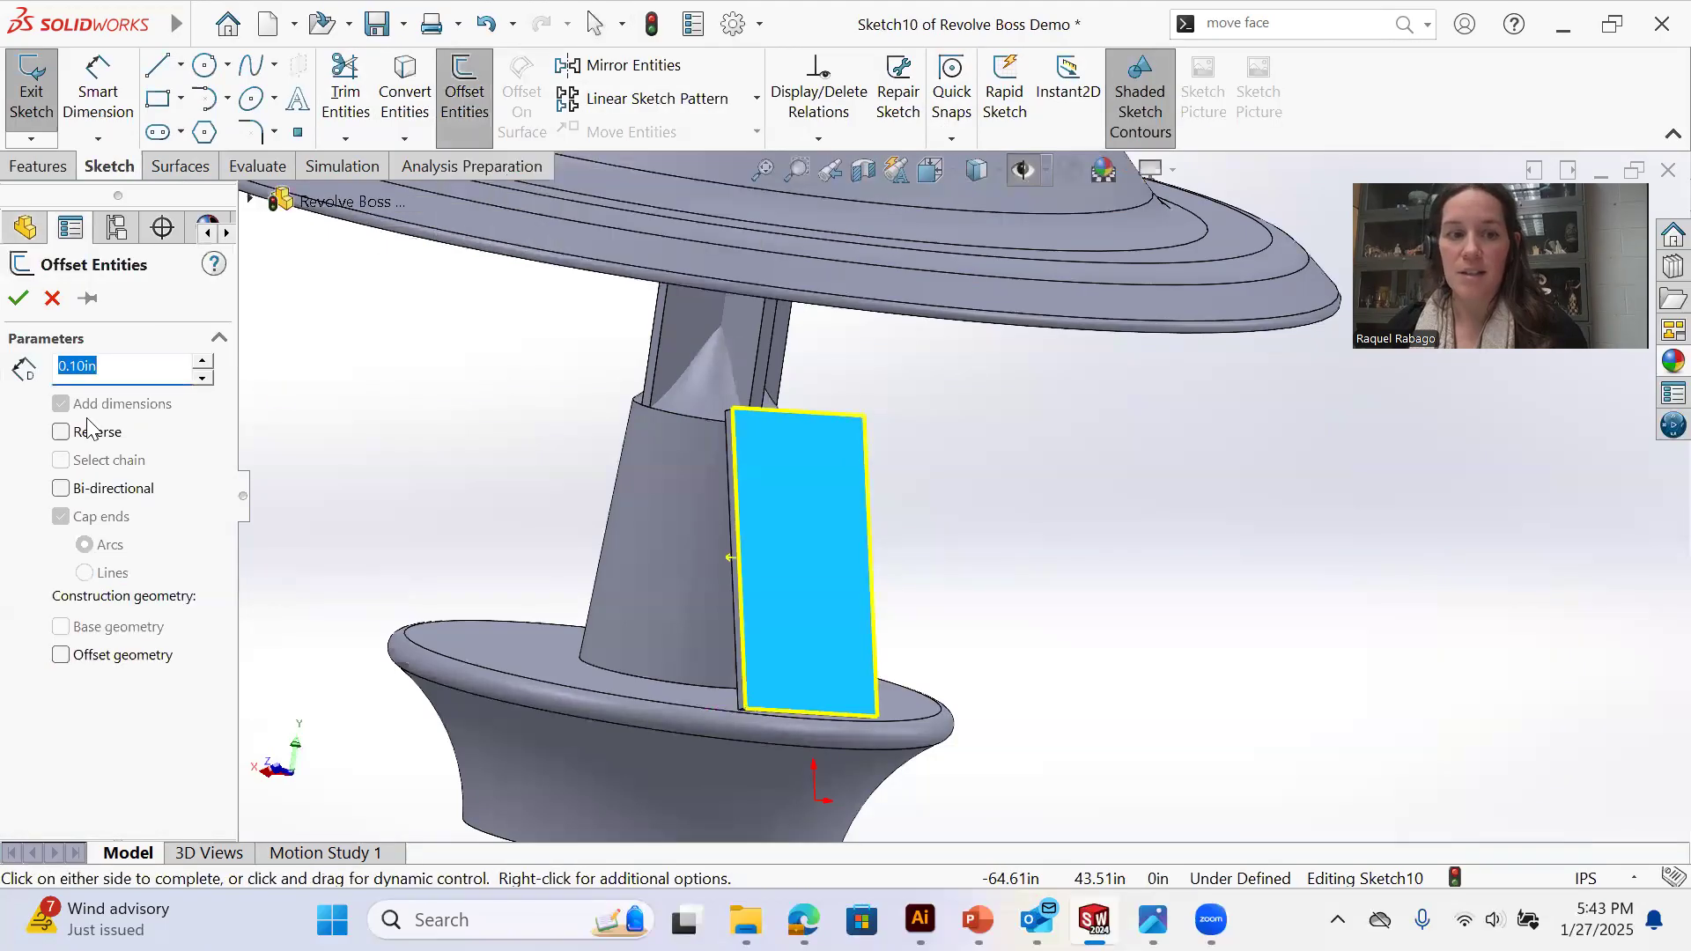
pyautogui.press('Return')
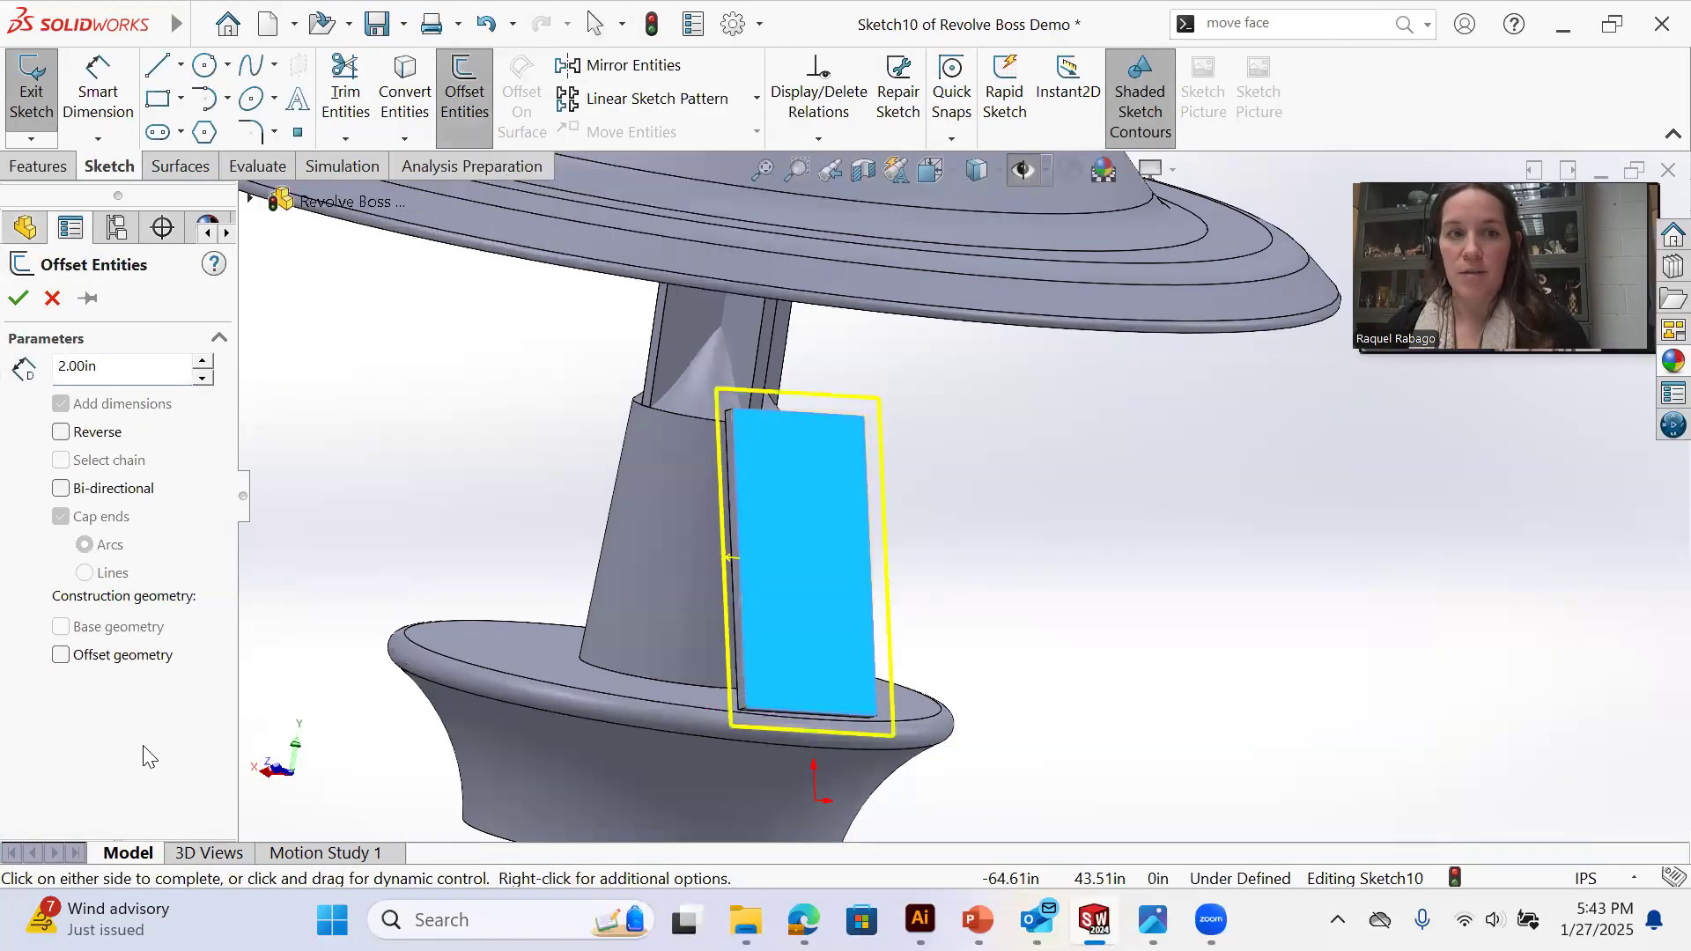
pyautogui.click(97, 433)
pyautogui.write('1.5')
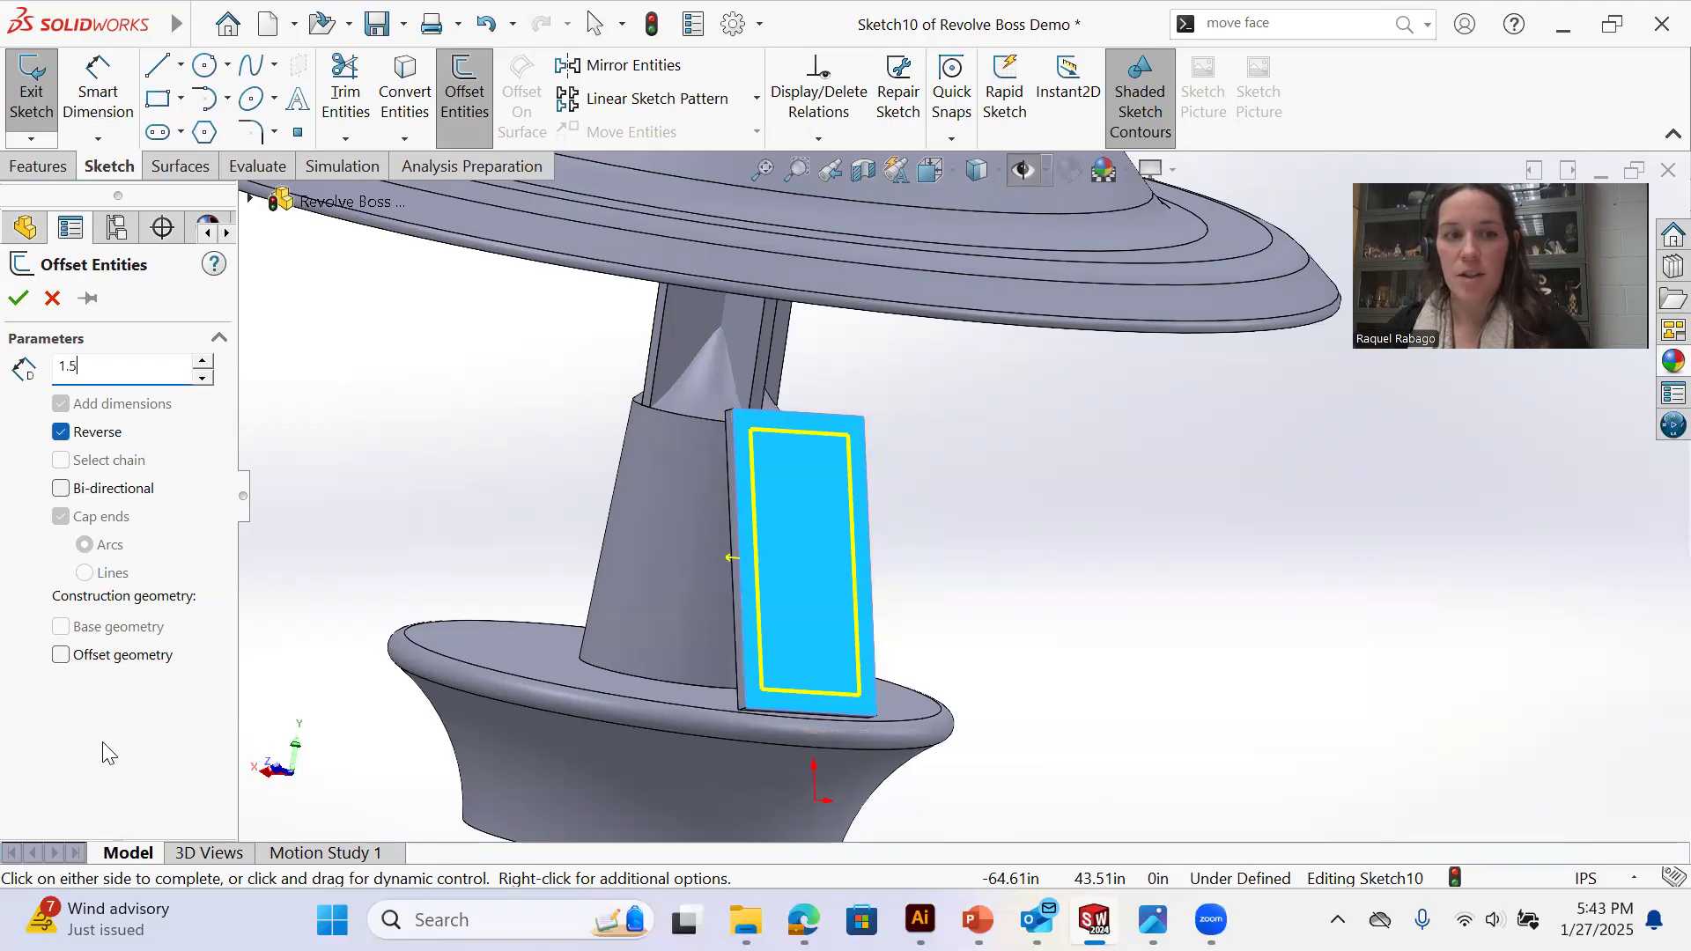
pyautogui.press('Return')
pyautogui.click(20, 300)
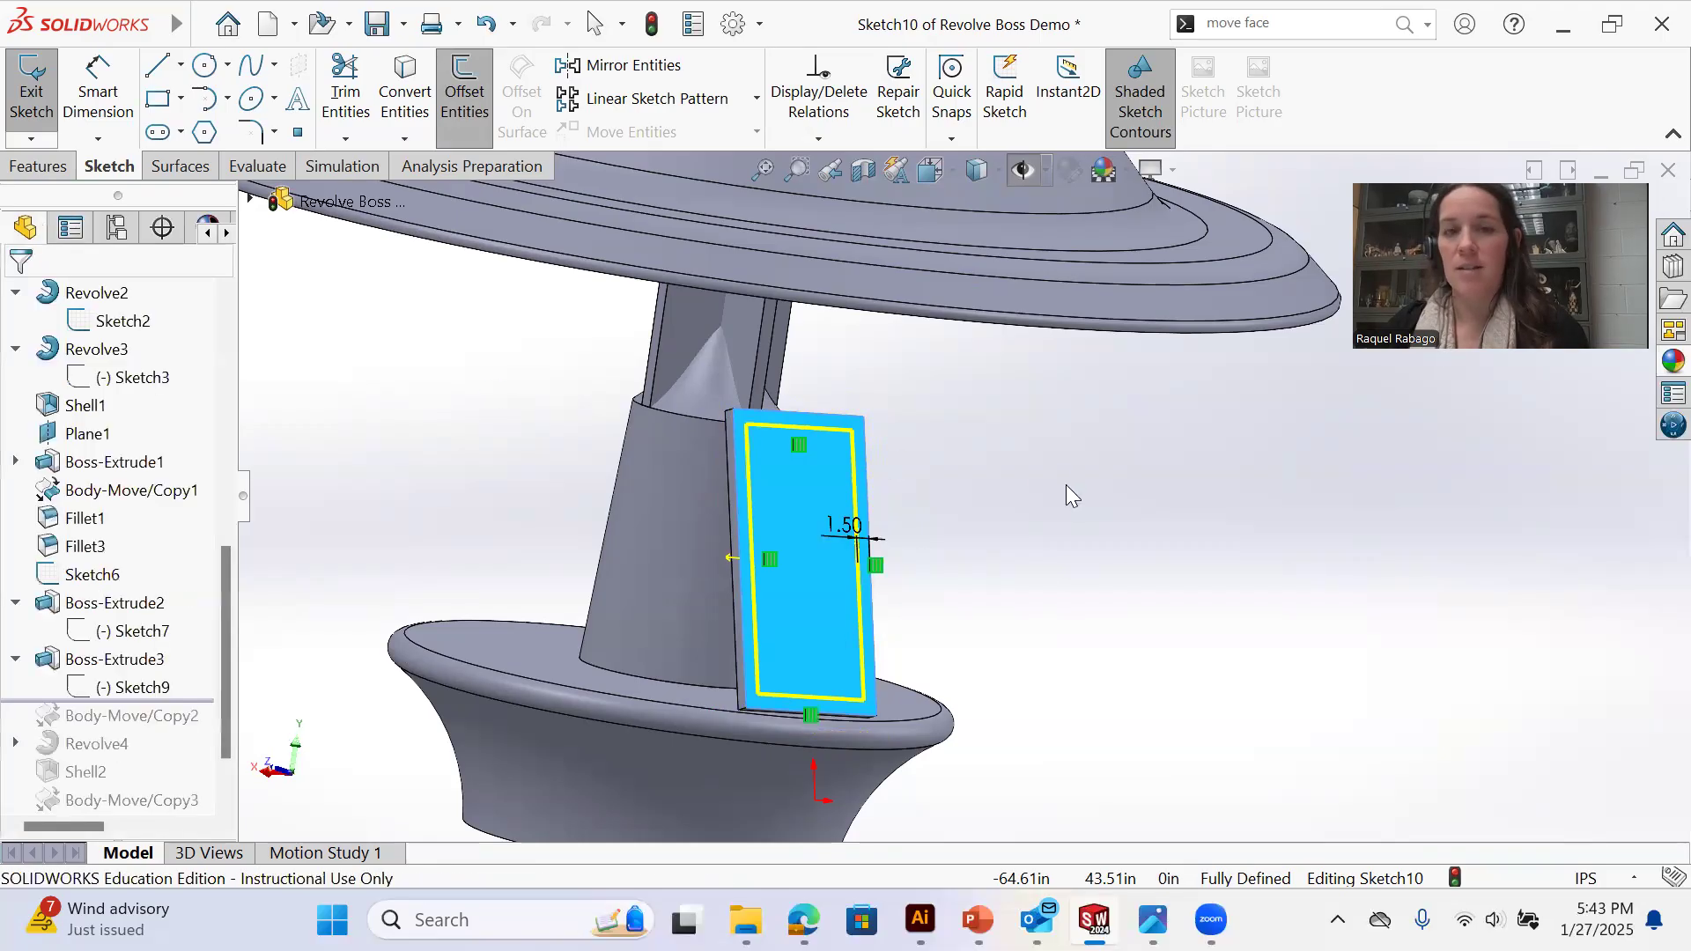
# Start an Extruded Cut from the offset outline on the display panel with a blind depth of 0.5 in
pyautogui.moveTo(879, 459)
pyautogui.mouseDown(button='middle')
pyautogui.moveTo(963, 567)
pyautogui.moveTo(913, 528)
pyautogui.moveTo(1097, 567)
pyautogui.moveTo(994, 511)
pyautogui.mouseUp(button='middle')
pyautogui.scroll(-3, 994, 513)
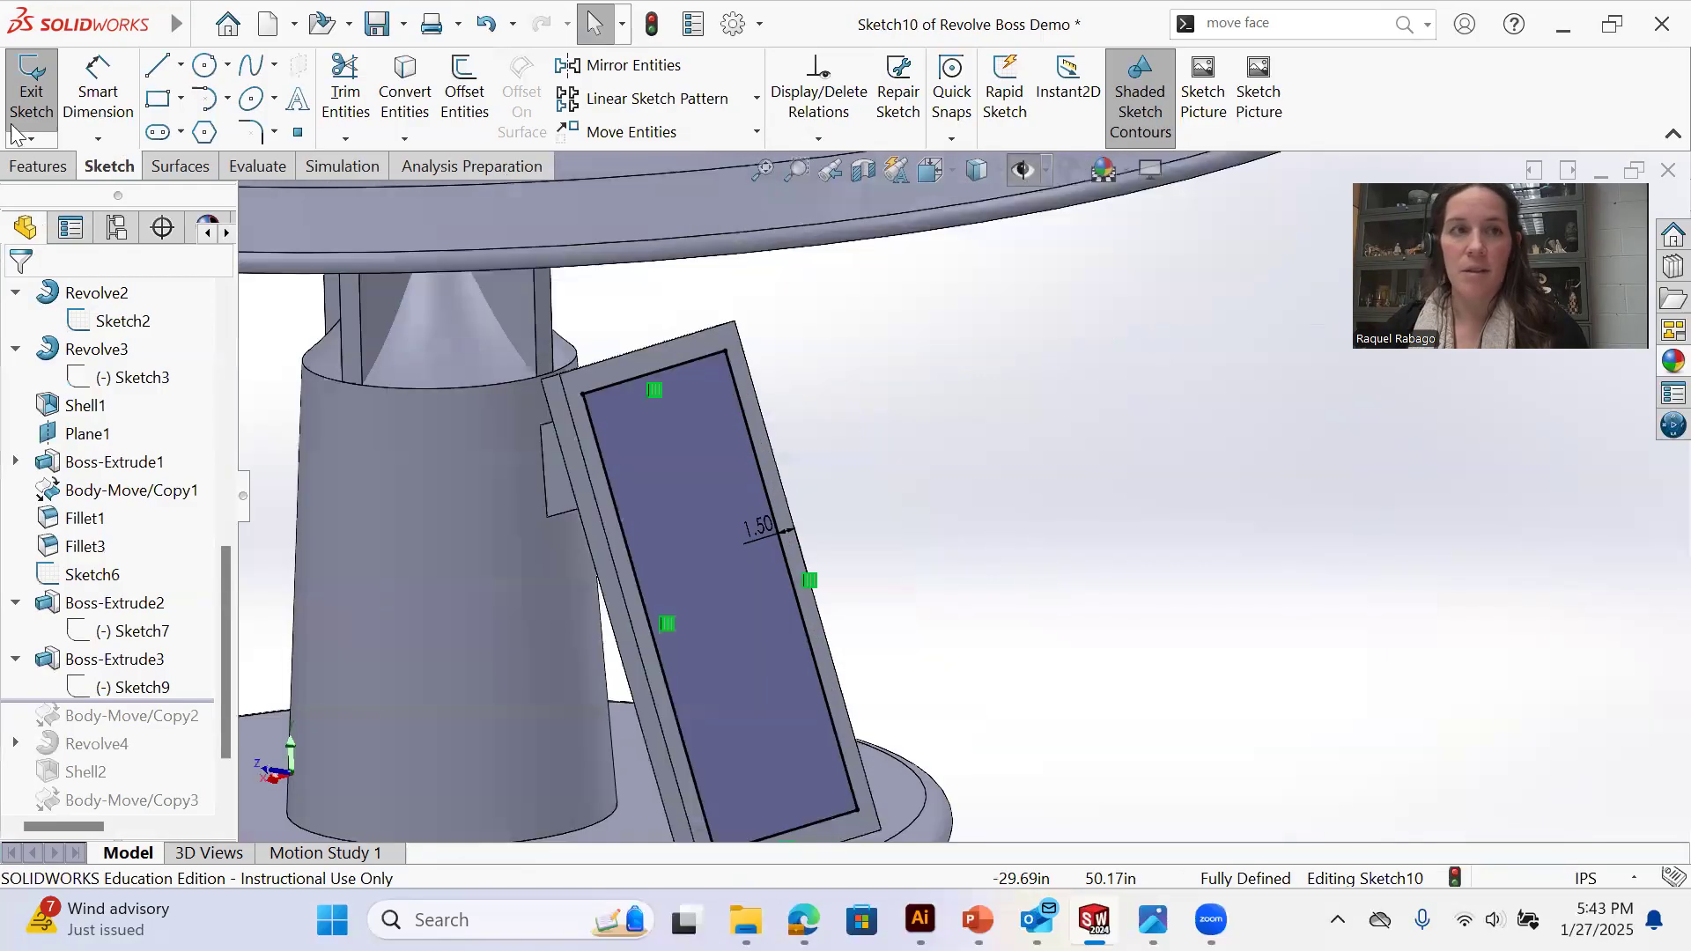
pyautogui.click(37, 168)
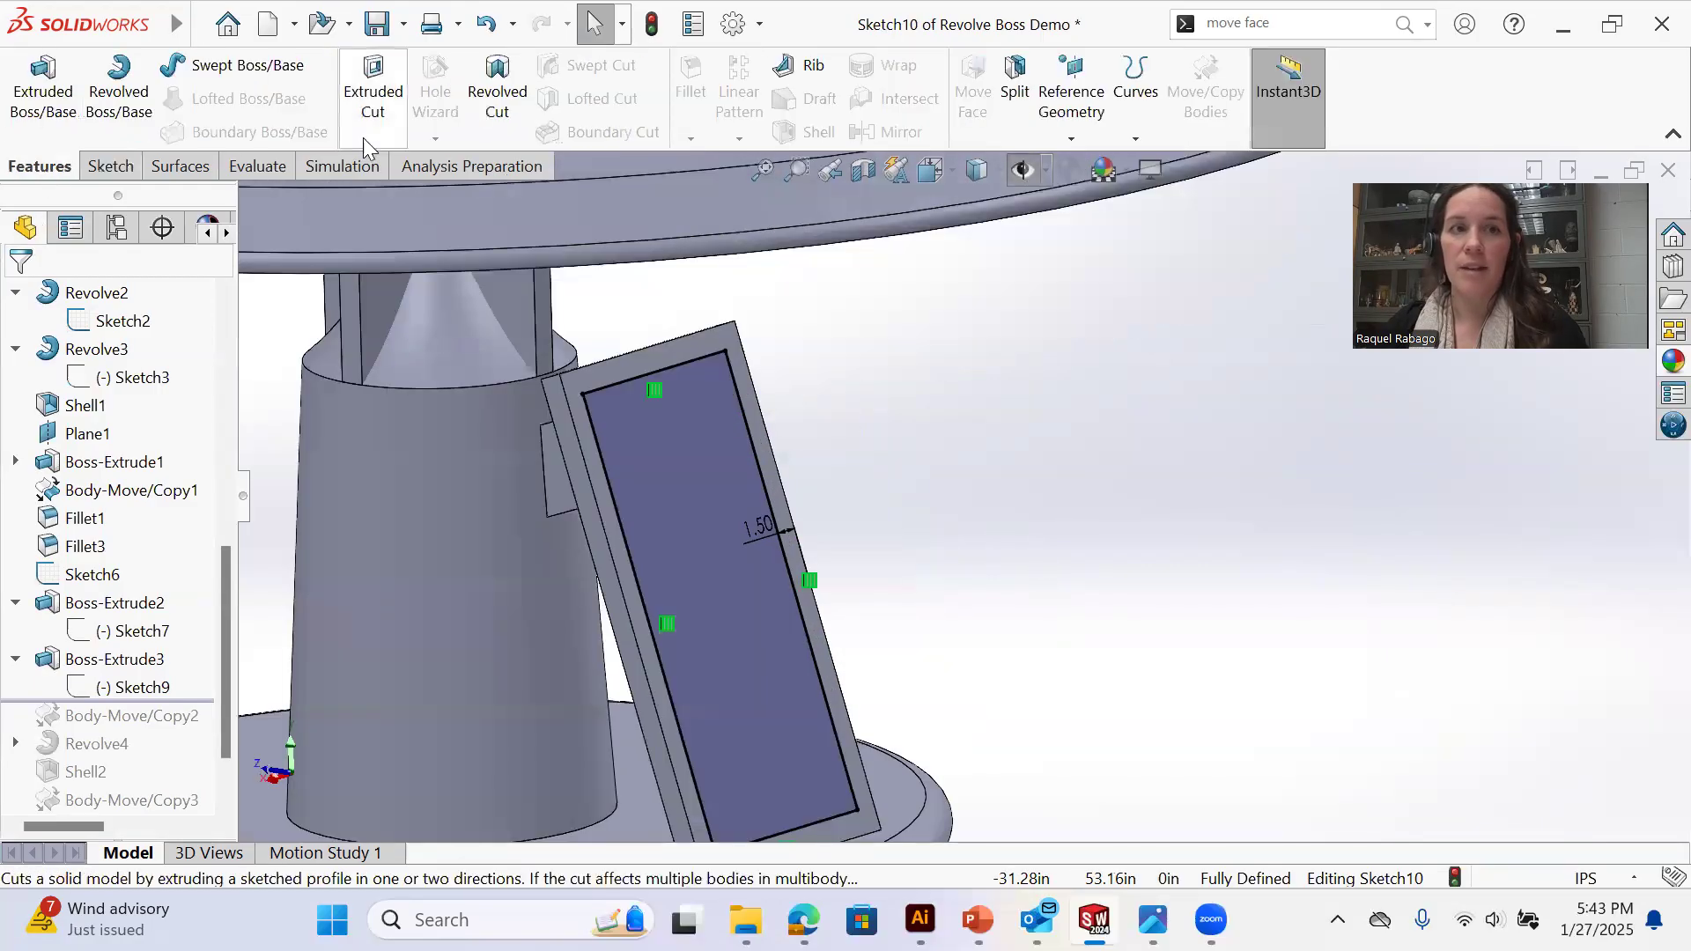
pyautogui.click(380, 121)
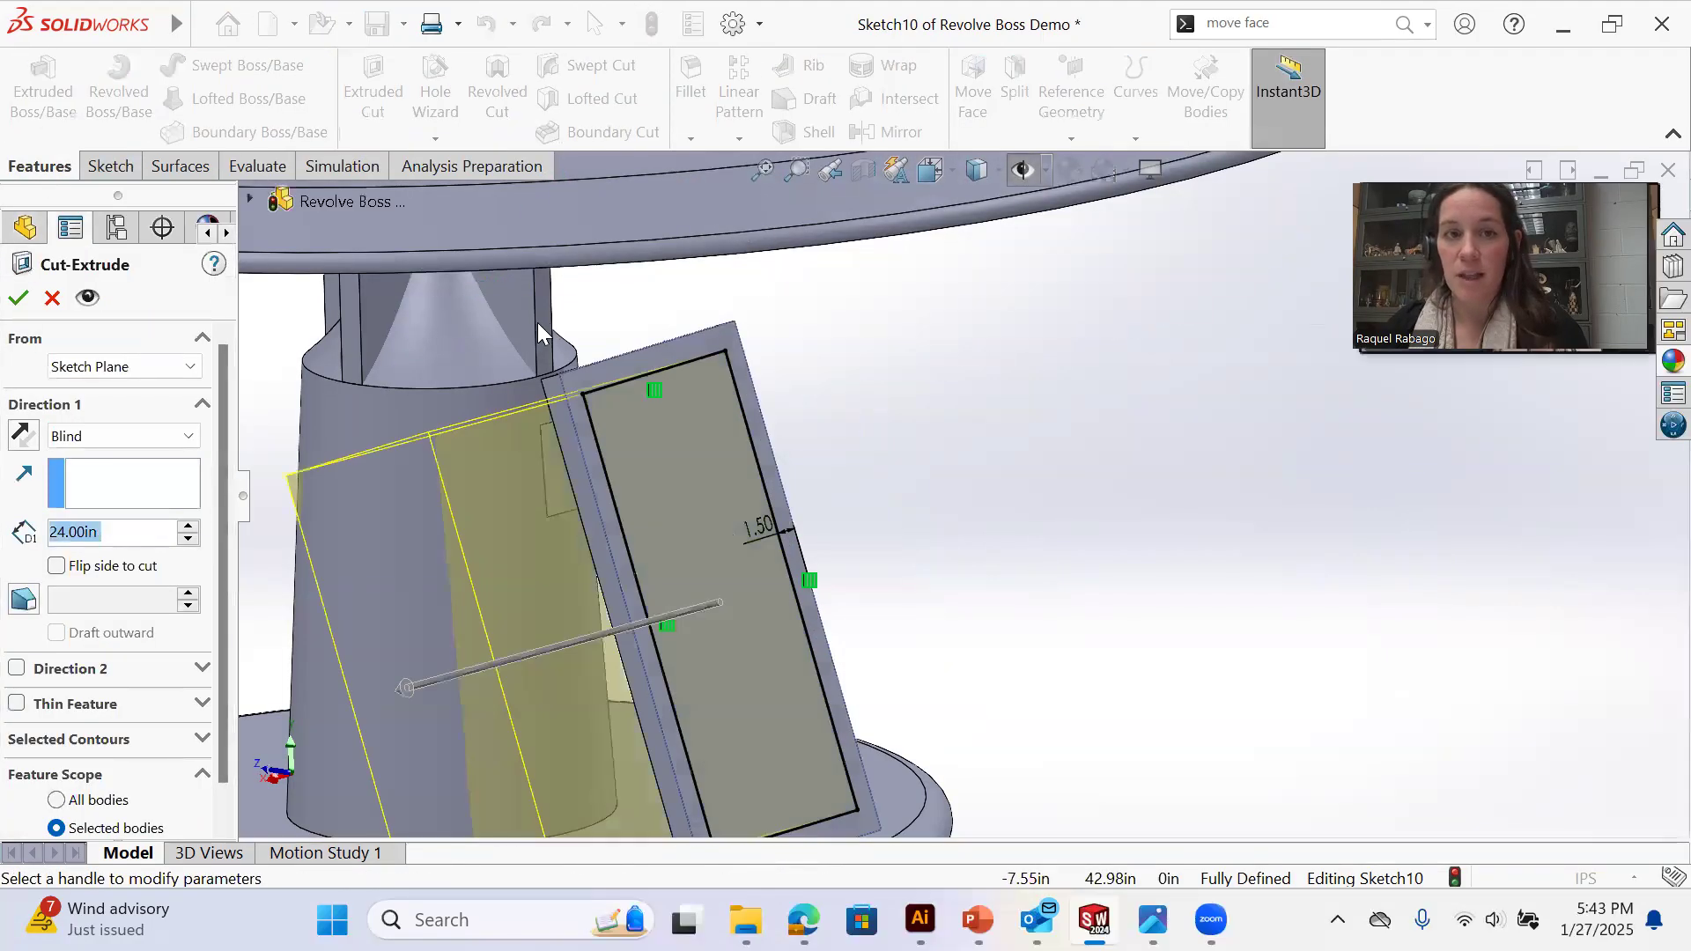
pyautogui.click(141, 436)
pyautogui.click(137, 457)
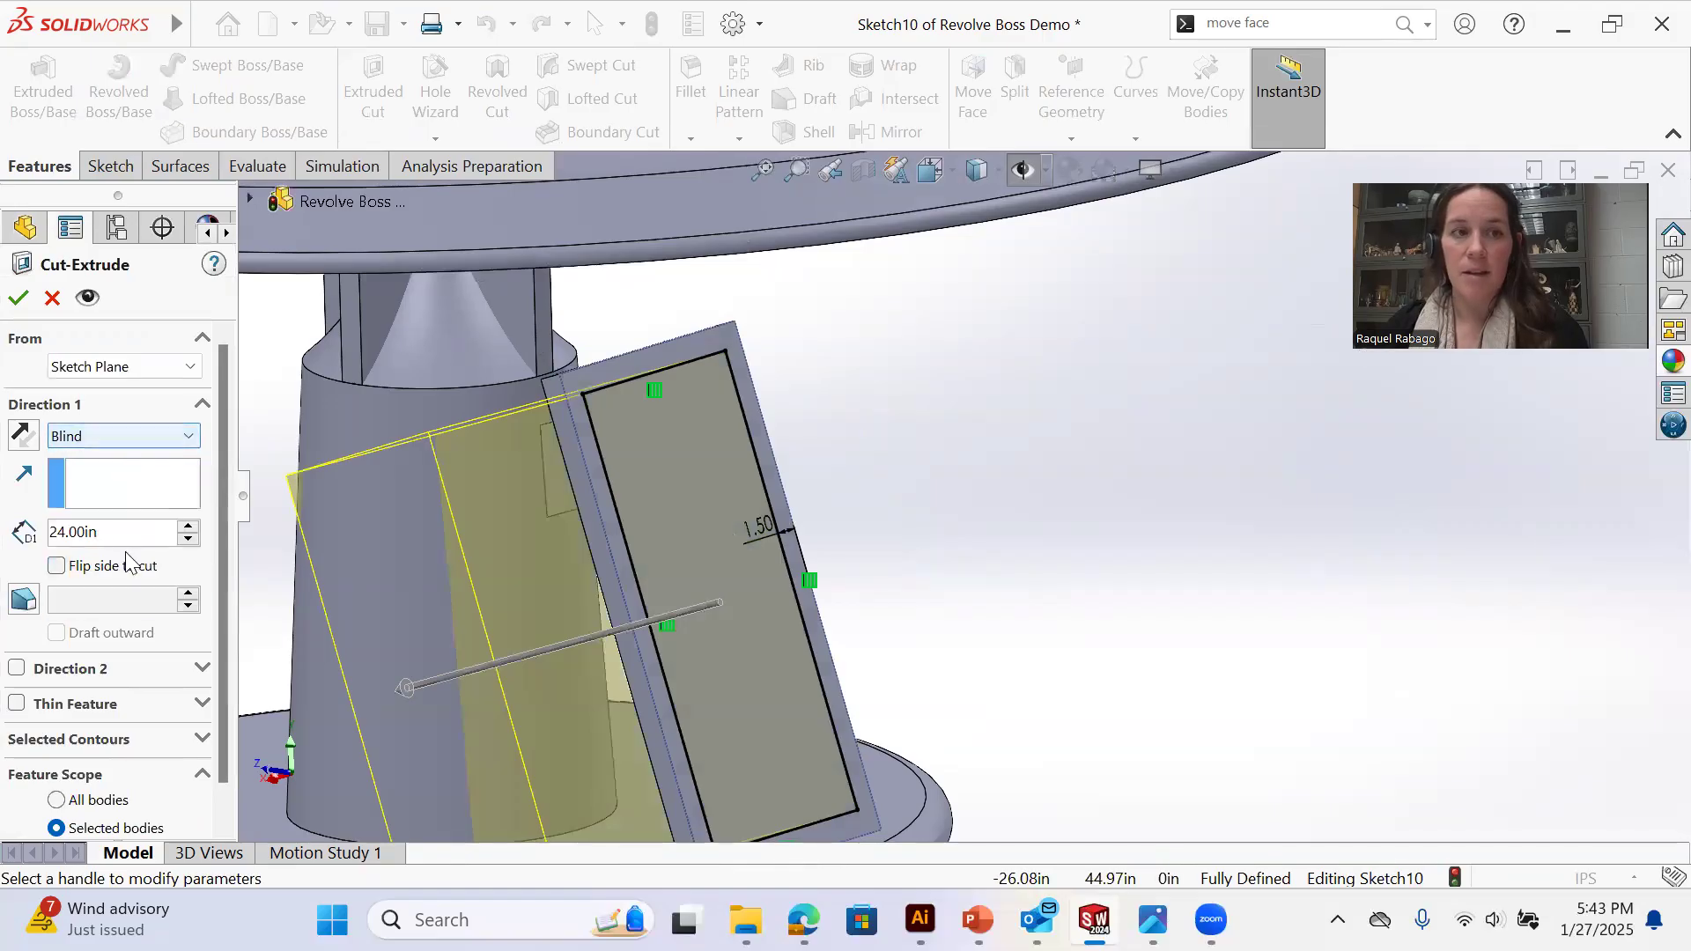
pyautogui.write('.5')
pyautogui.press('Return')
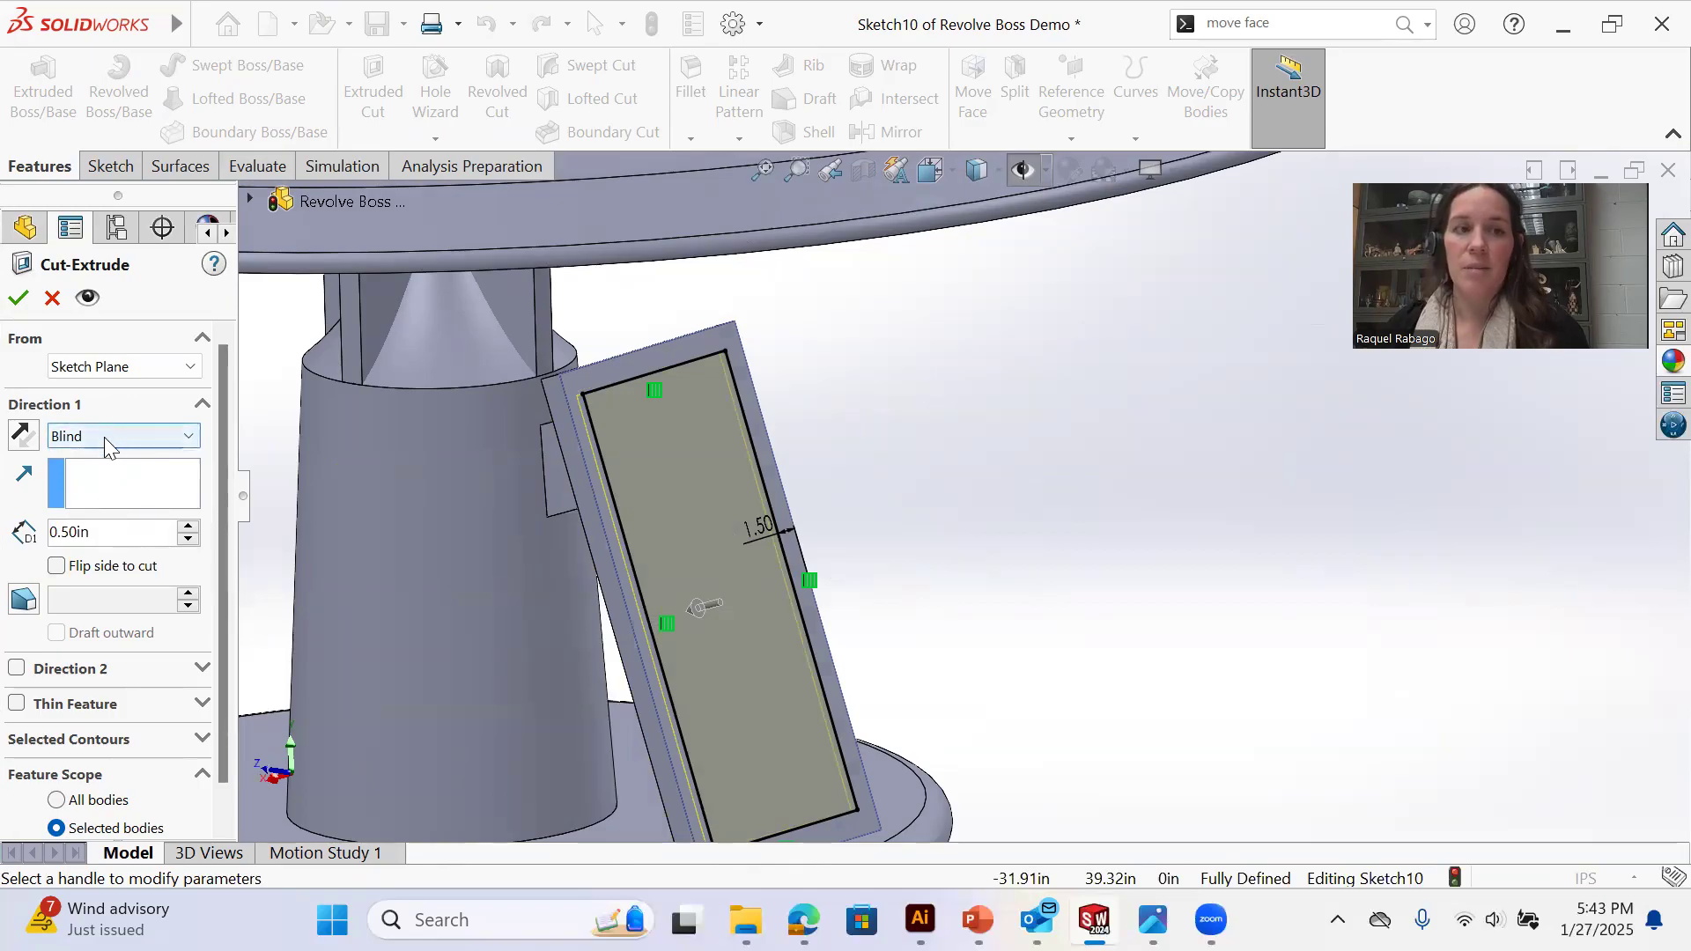
# Add a 45° draft to the recess cut and complete the cut in the display panel
pyautogui.click(19, 608)
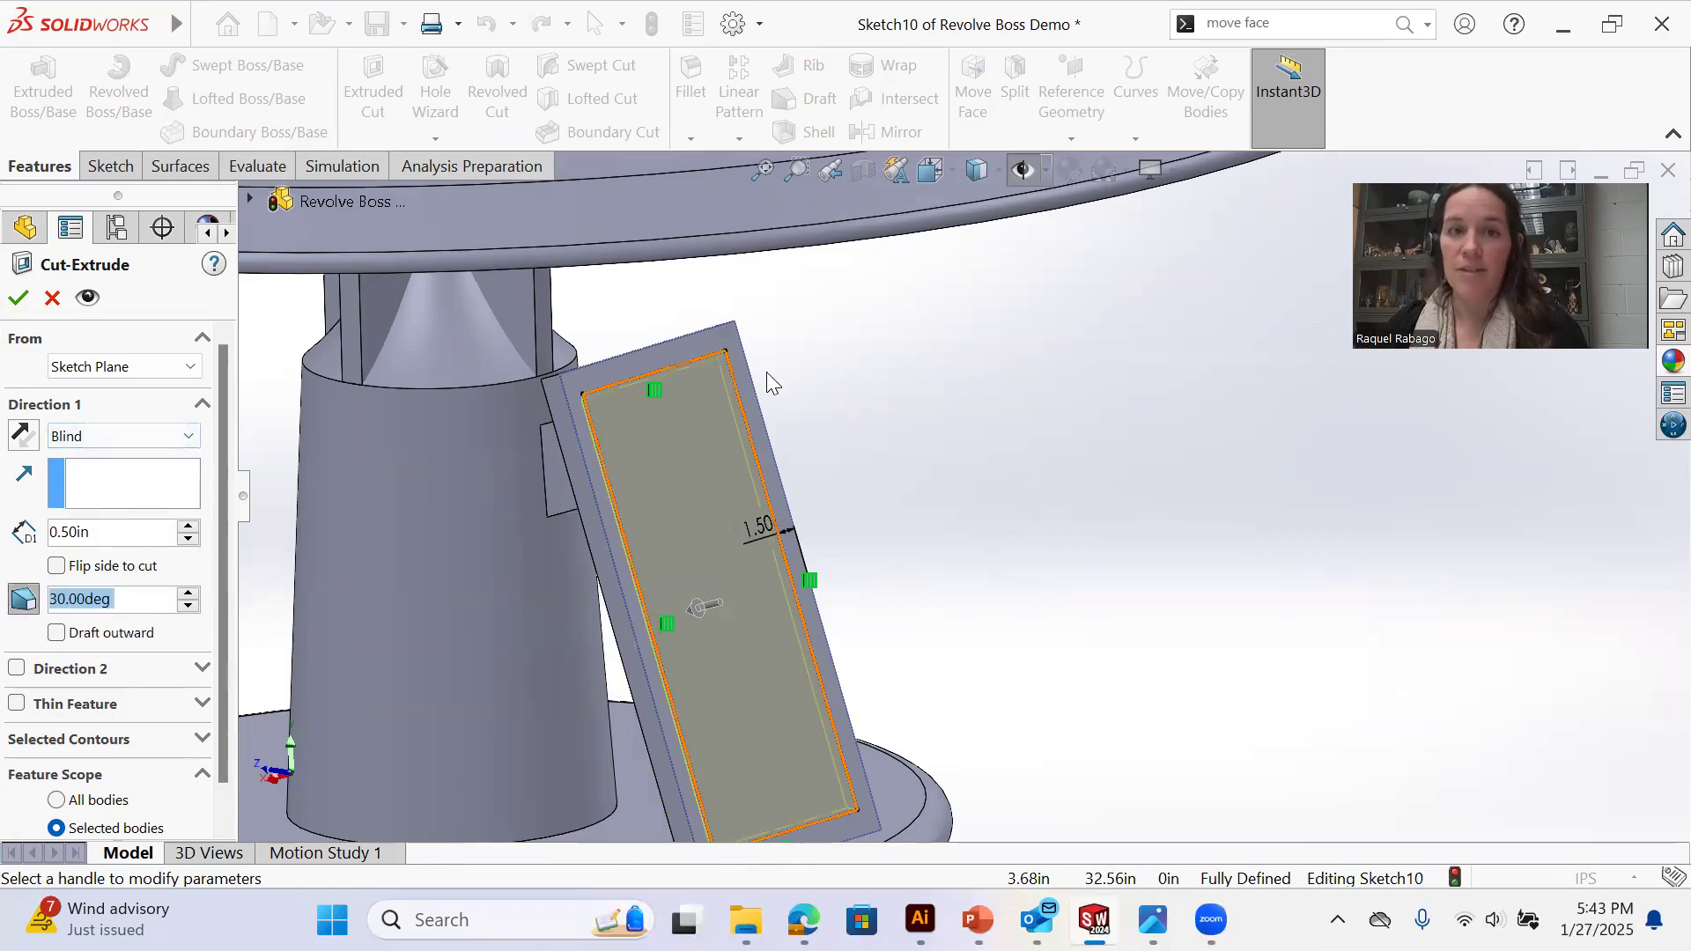
pyautogui.scroll(-8, 740, 441)
pyautogui.click(63, 606)
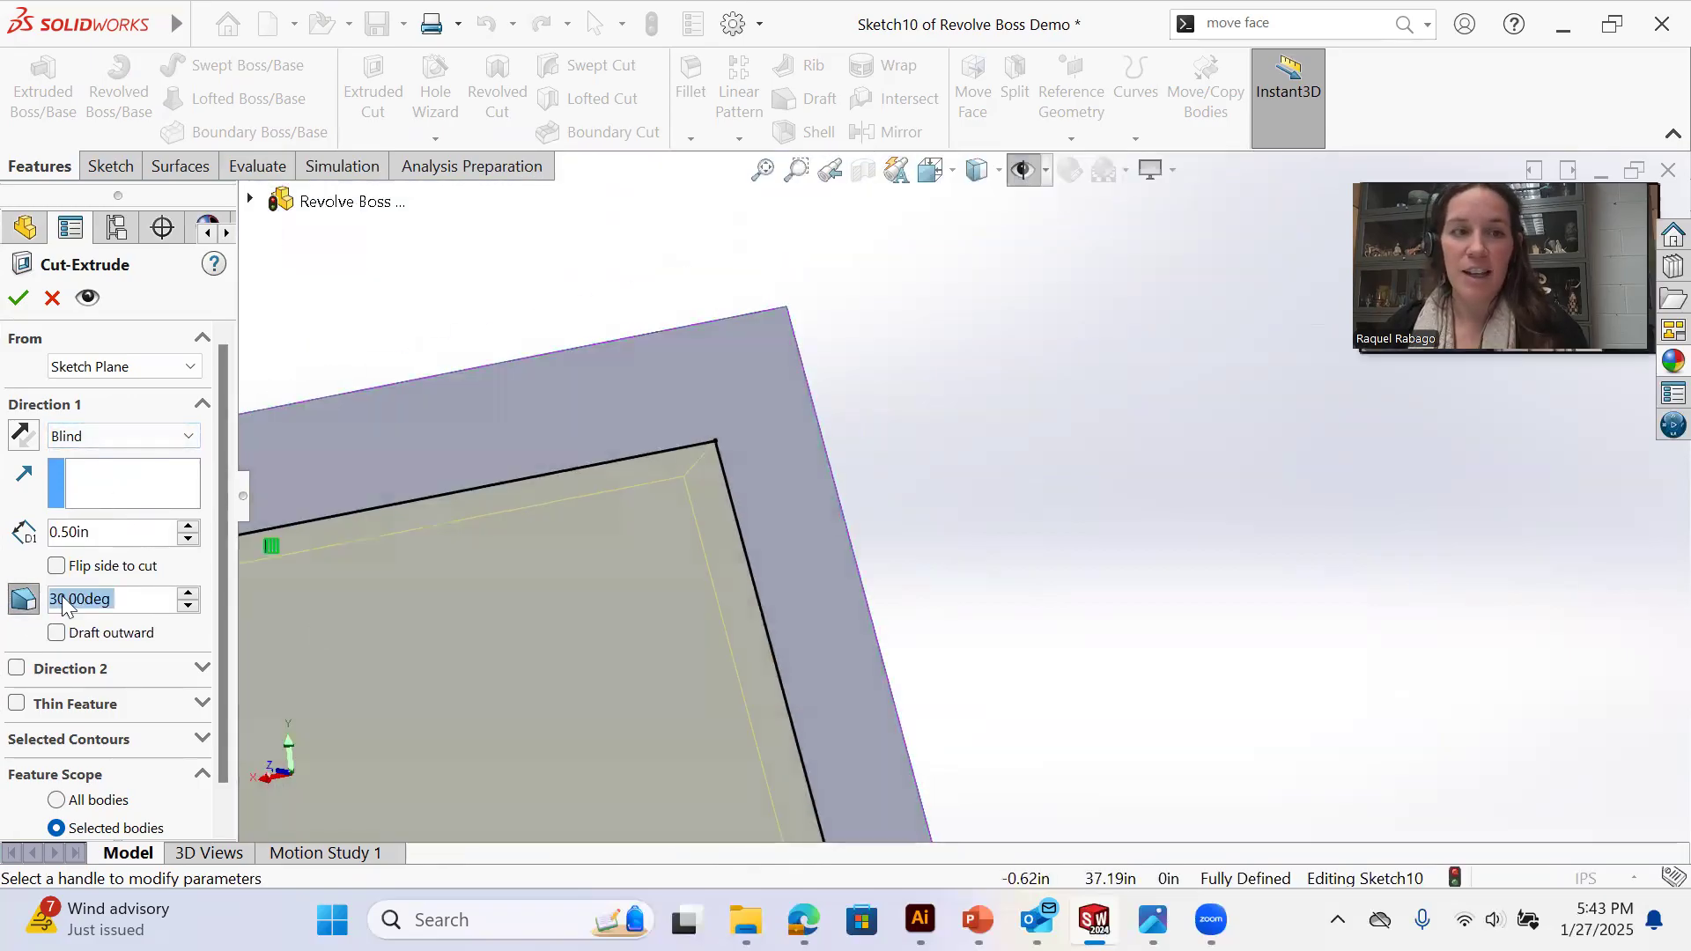
pyautogui.write('45')
pyautogui.press('Return')
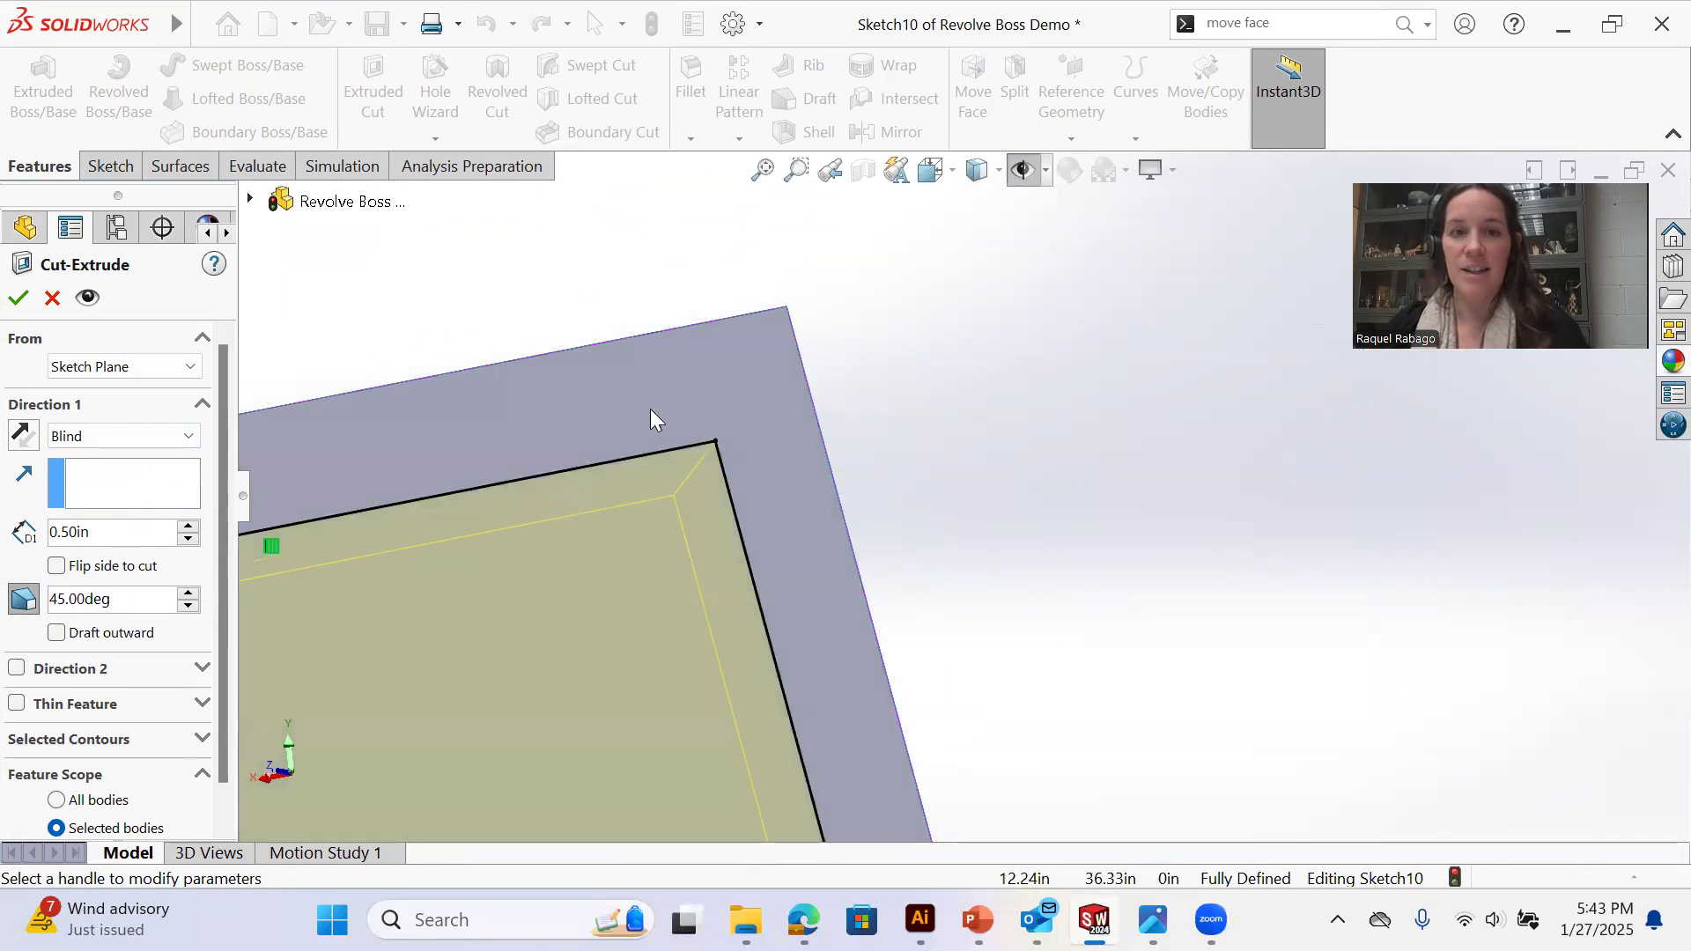
pyautogui.click(27, 298)
pyautogui.scroll(8, 1043, 544)
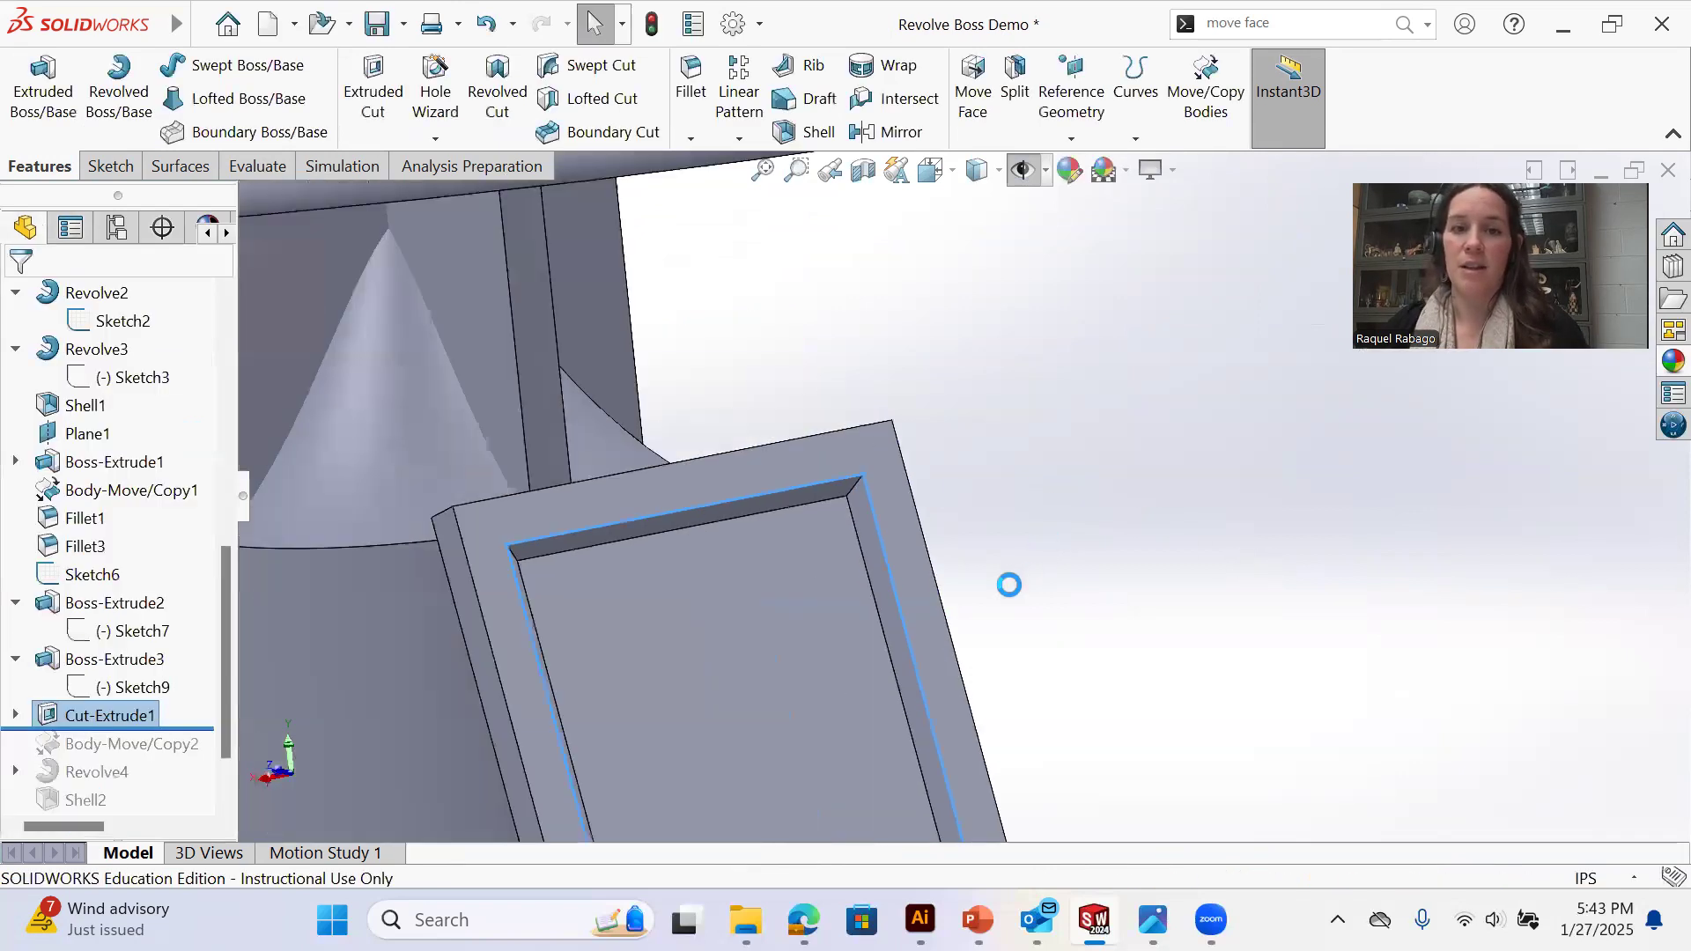
pyautogui.moveTo(859, 614); pyautogui.dragTo(1089, 551, button='middle')
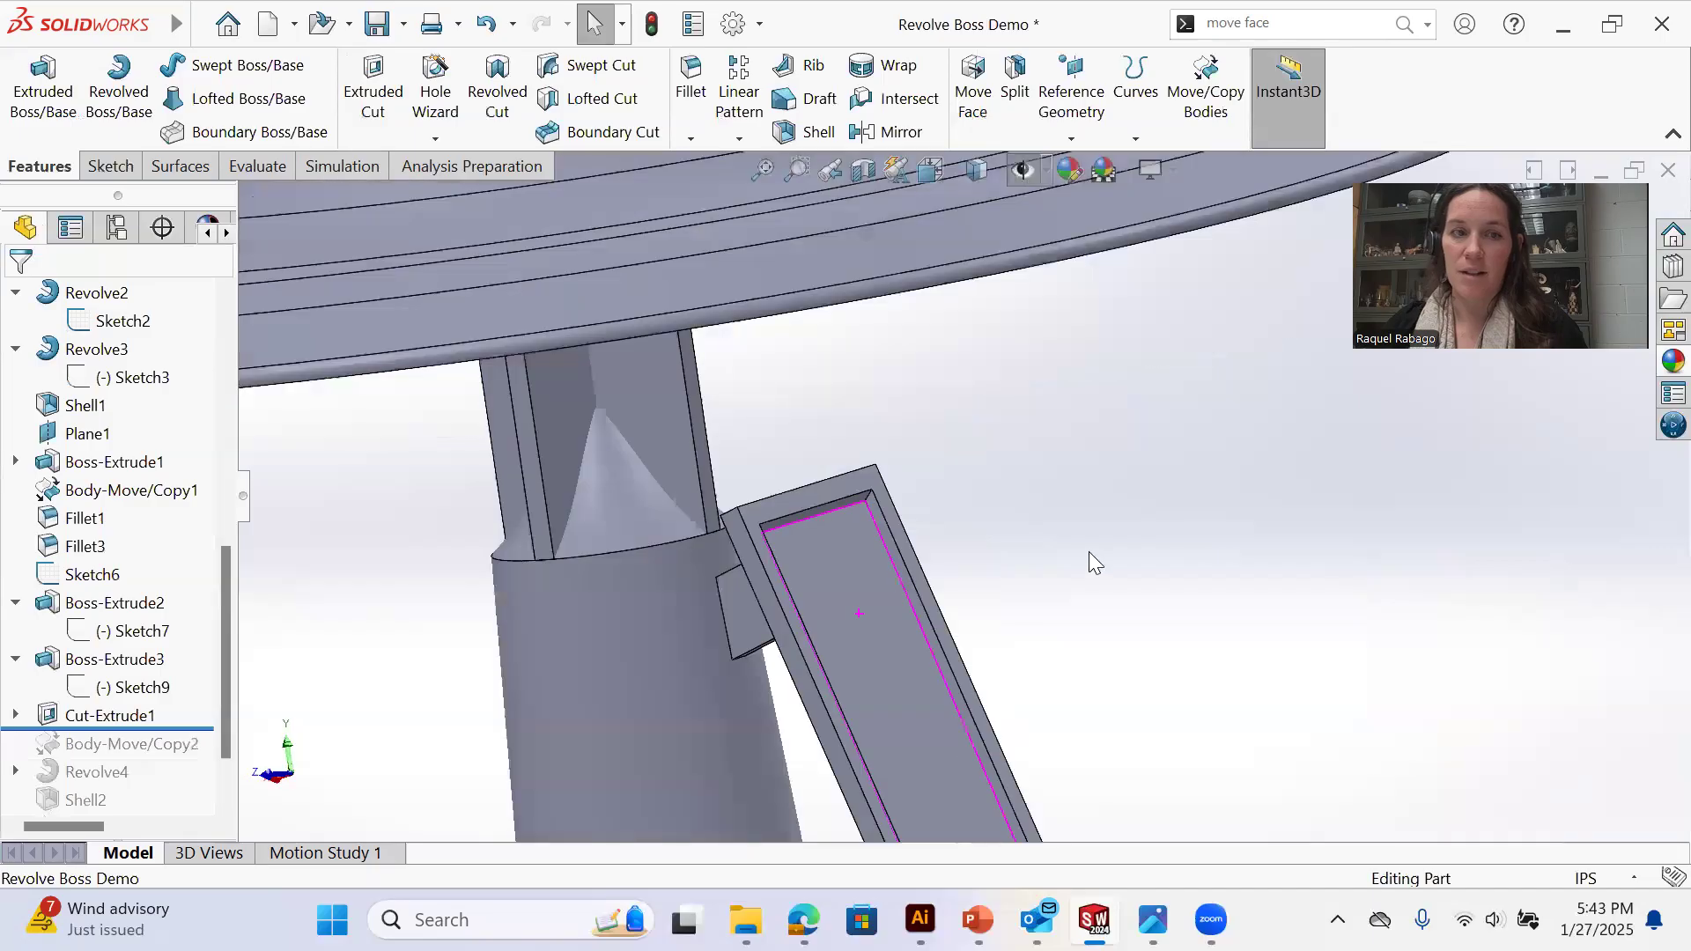
# Fillet the display panel's two upper corner edges with a 1 in radius, inserting the fillet before the recess cut in the feature order
pyautogui.moveTo(216, 725); pyautogui.dragTo(217, 701)
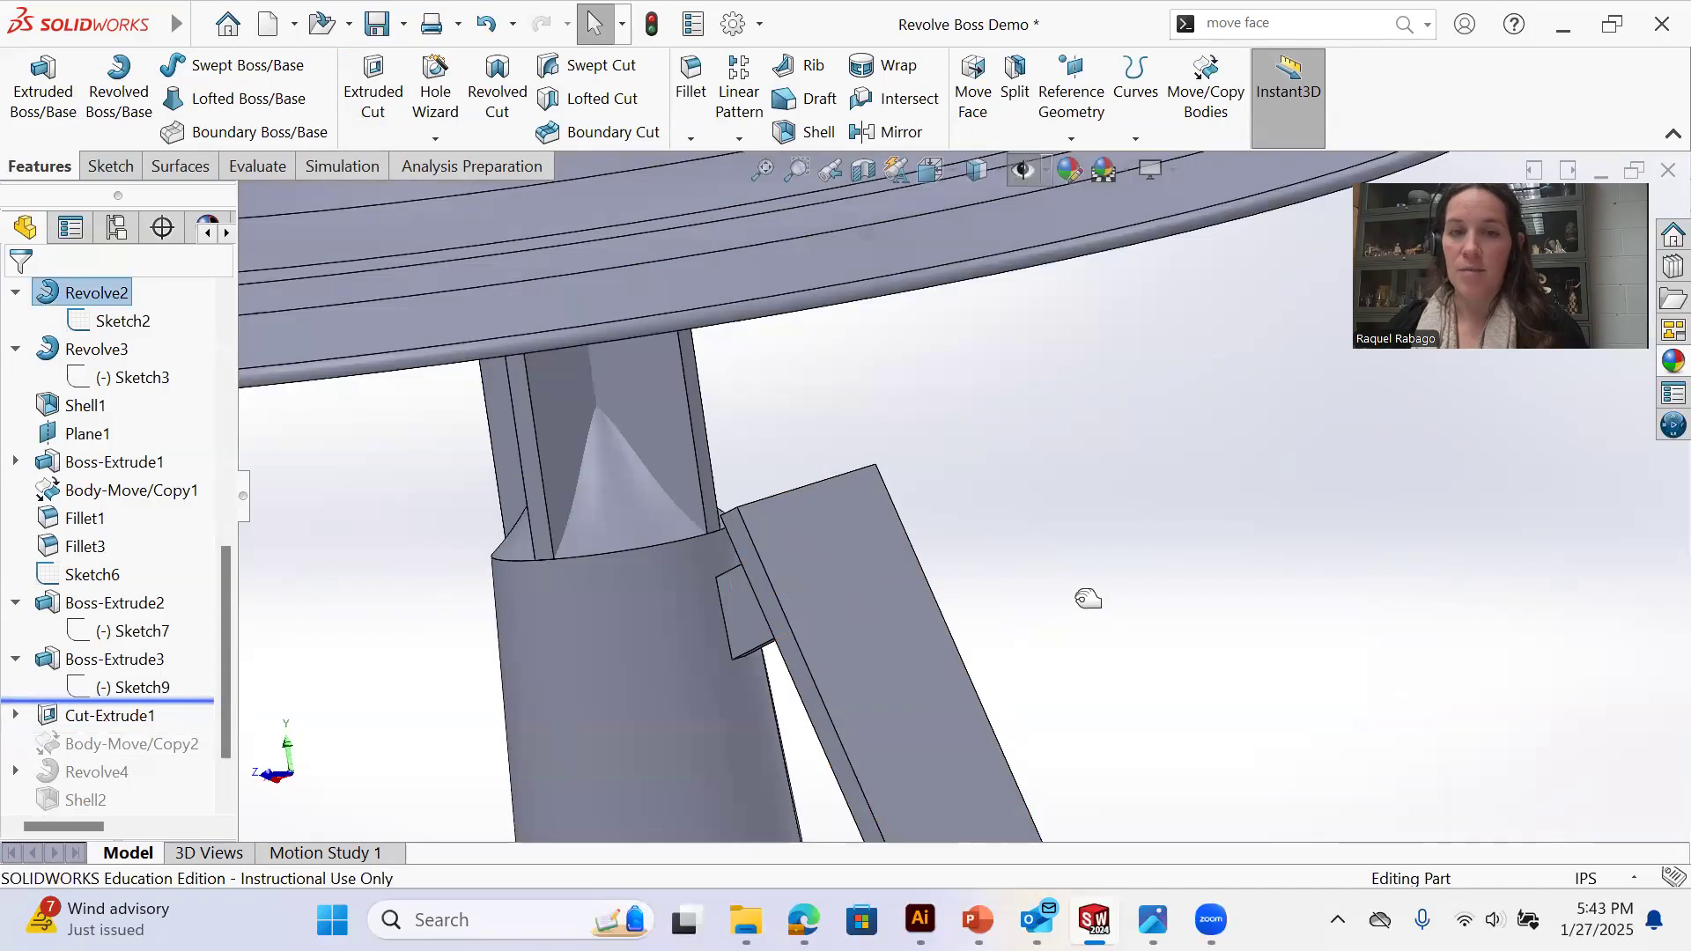
pyautogui.click(730, 520)
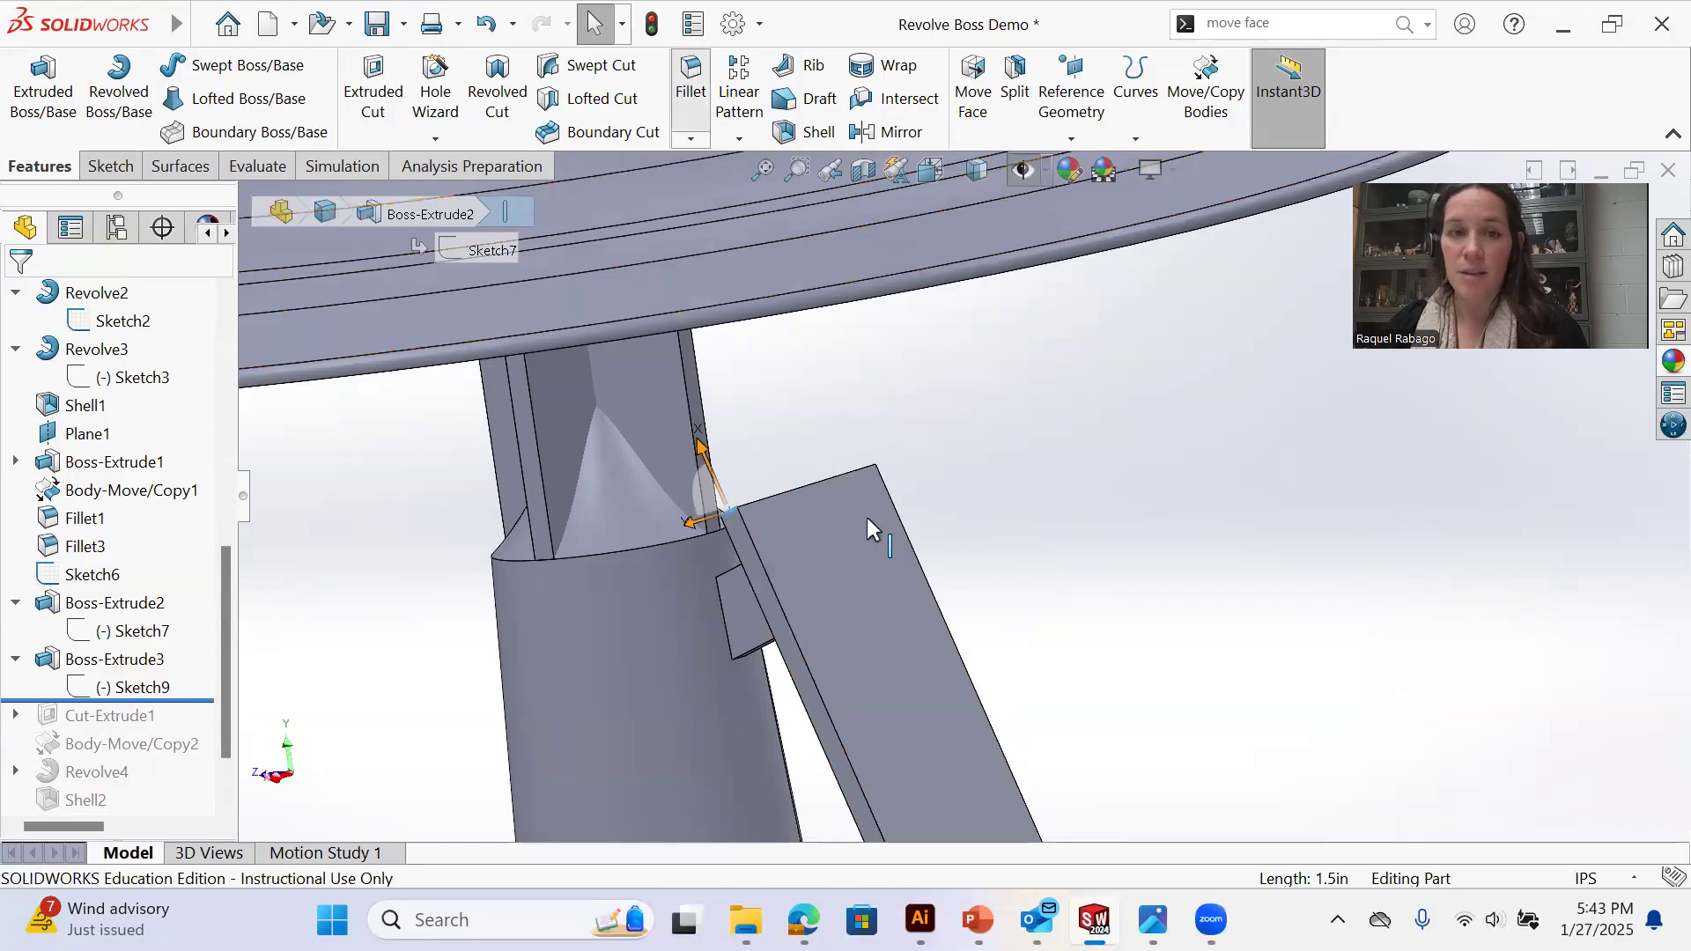
pyautogui.moveTo(834, 509); pyautogui.dragTo(863, 532, button='middle')
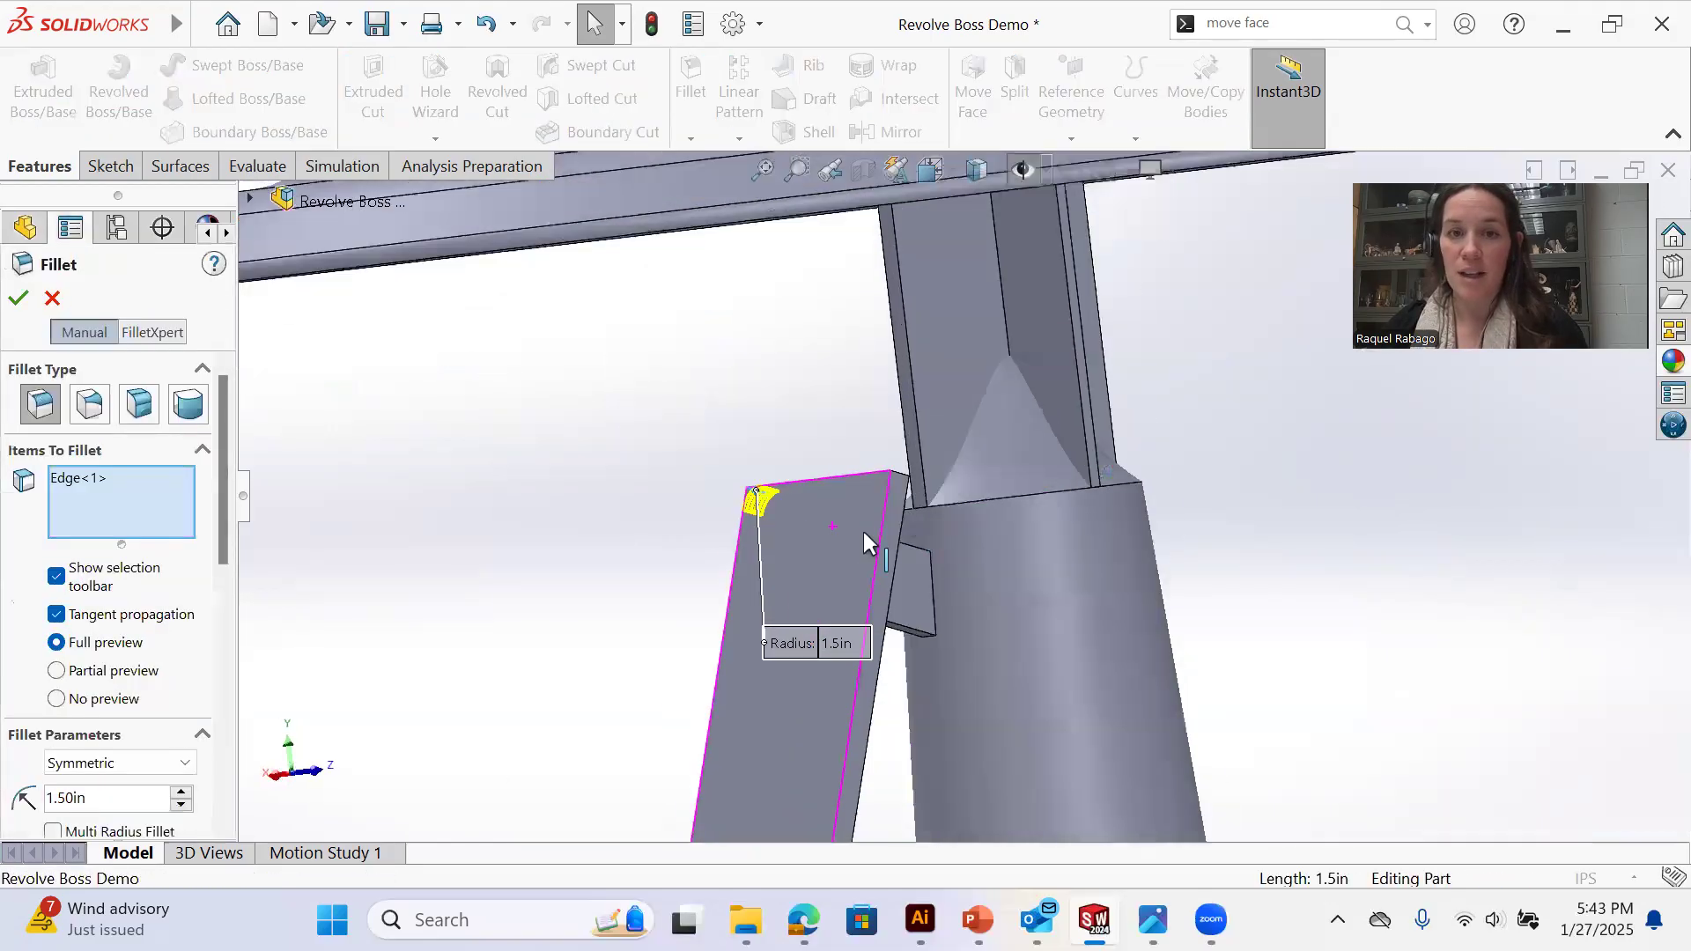
pyautogui.click(902, 473)
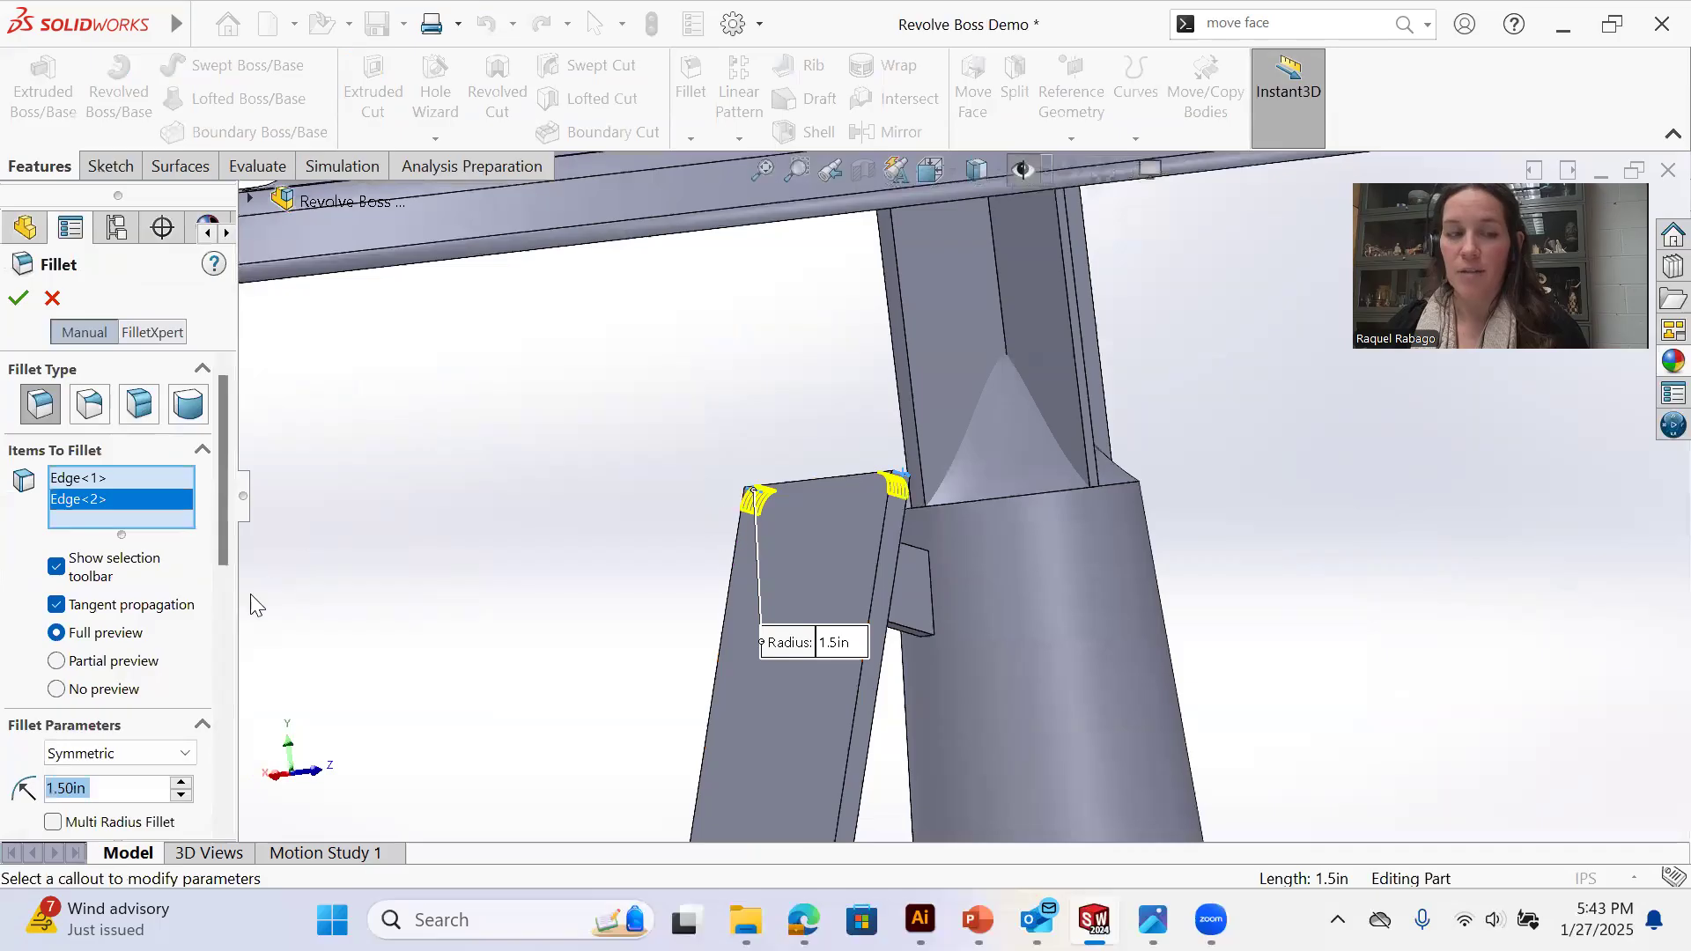
pyautogui.write('1')
pyautogui.press('Return')
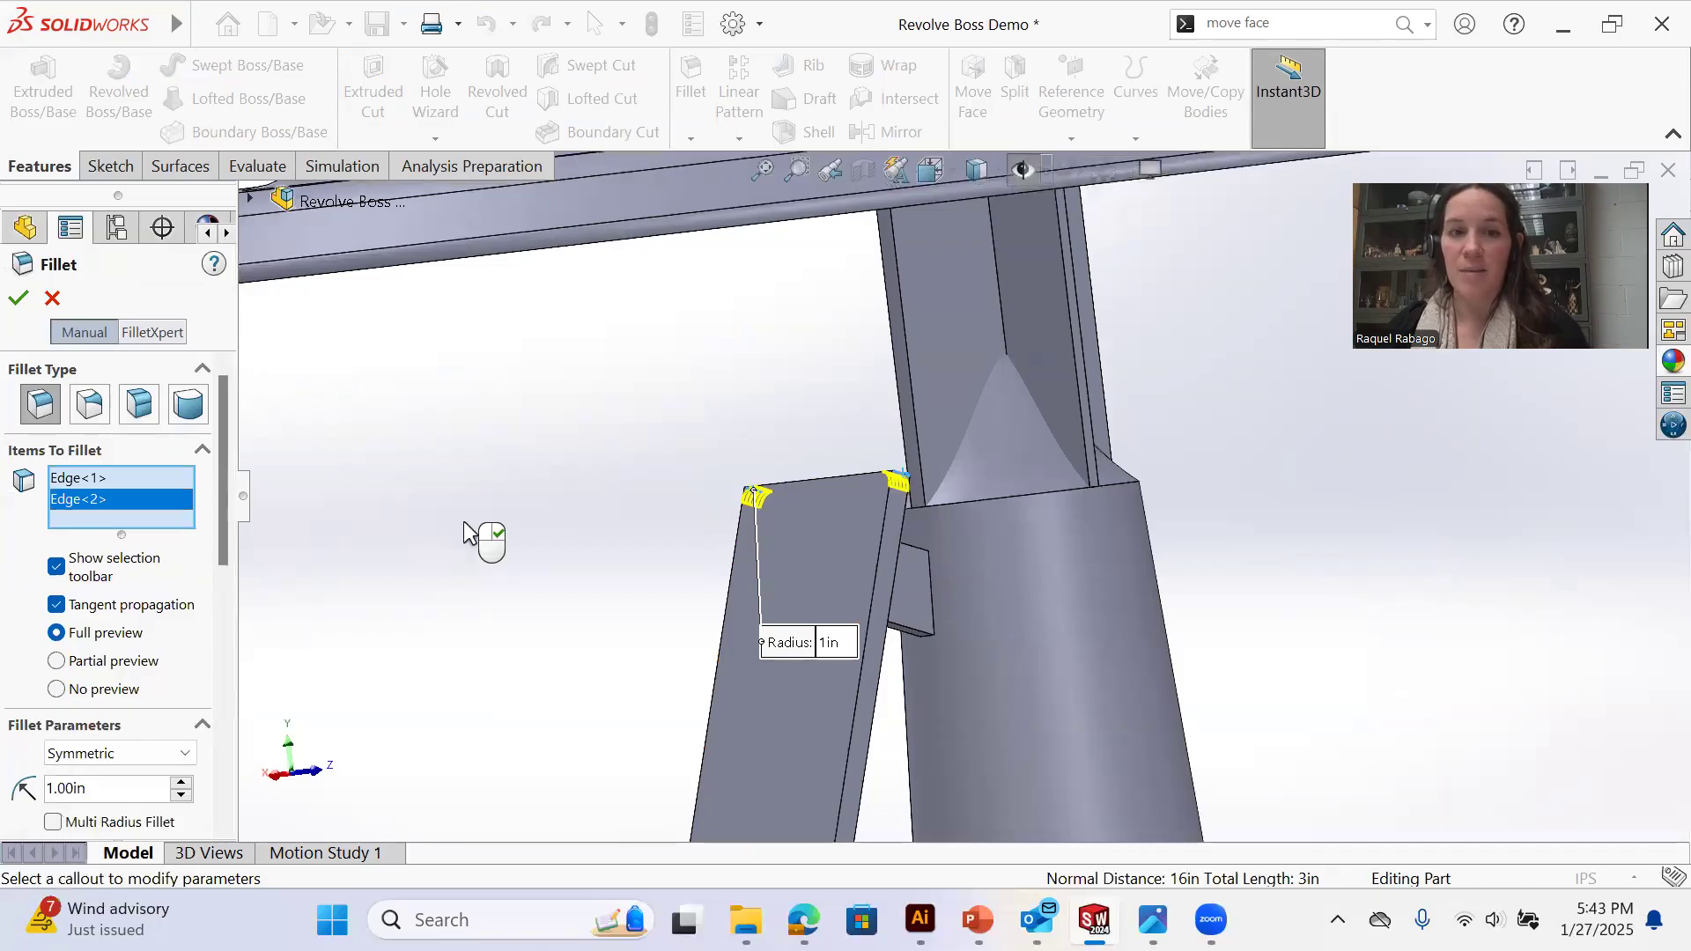
pyautogui.click(18, 298)
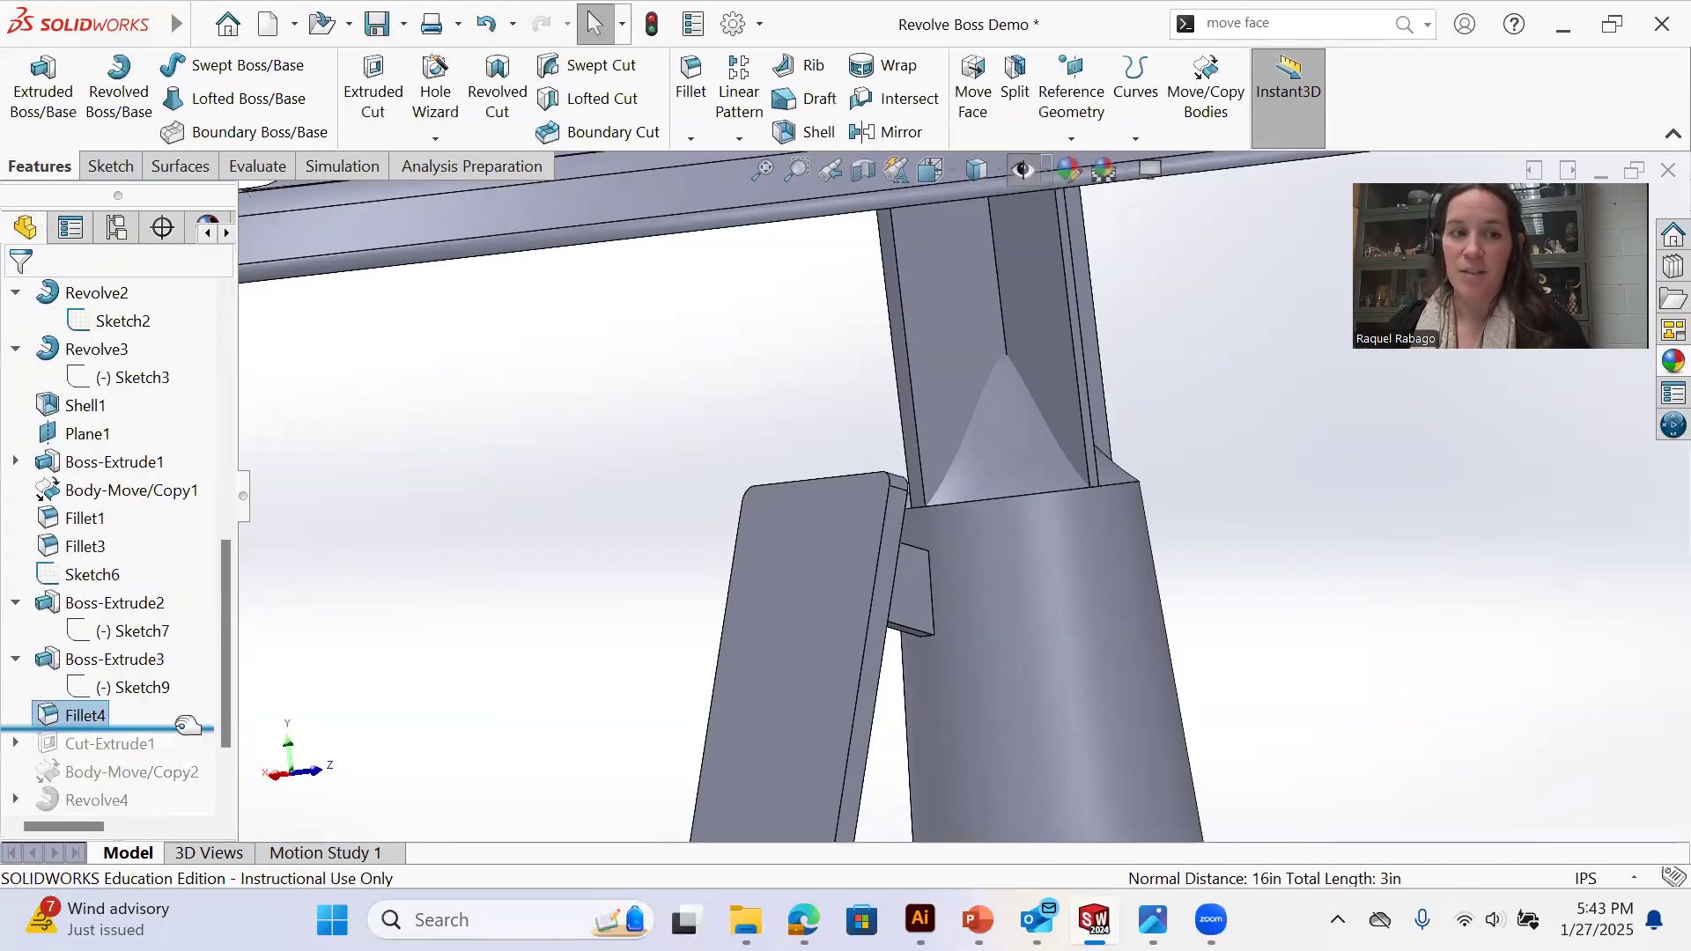
pyautogui.moveTo(188, 726); pyautogui.dragTo(210, 745)
# Examine the recessed display panel from the front and side, including its support against the column
pyautogui.moveTo(650, 611); pyautogui.dragTo(1020, 509, button='middle')
pyautogui.scroll(1, 971, 537)
pyautogui.moveTo(1007, 575)
pyautogui.mouseDown(button='middle')
pyautogui.moveTo(999, 732)
pyautogui.moveTo(972, 597)
pyautogui.moveTo(1175, 549)
pyautogui.moveTo(990, 571)
pyautogui.mouseUp(button='middle')
pyautogui.scroll(3, 999, 731)
pyautogui.scroll(-3, 990, 570)
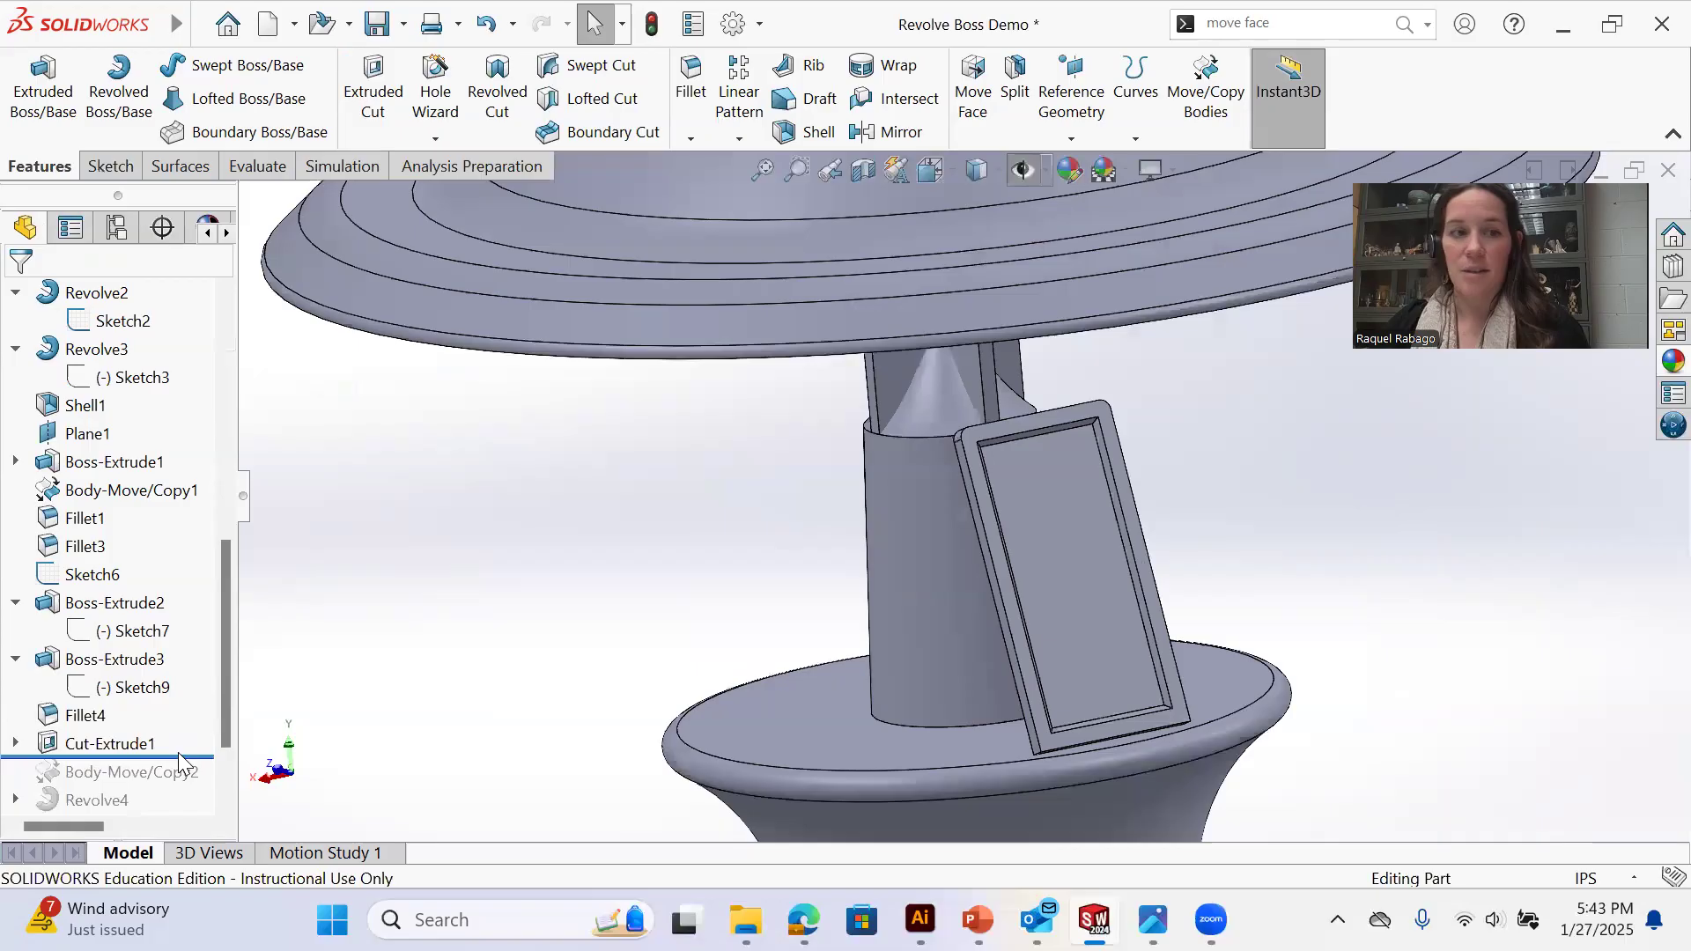
pyautogui.scroll(-1, 178, 752)
pyautogui.scroll(-1, 1007, 603)
pyautogui.moveTo(1007, 602); pyautogui.dragTo(1251, 546, button='middle')
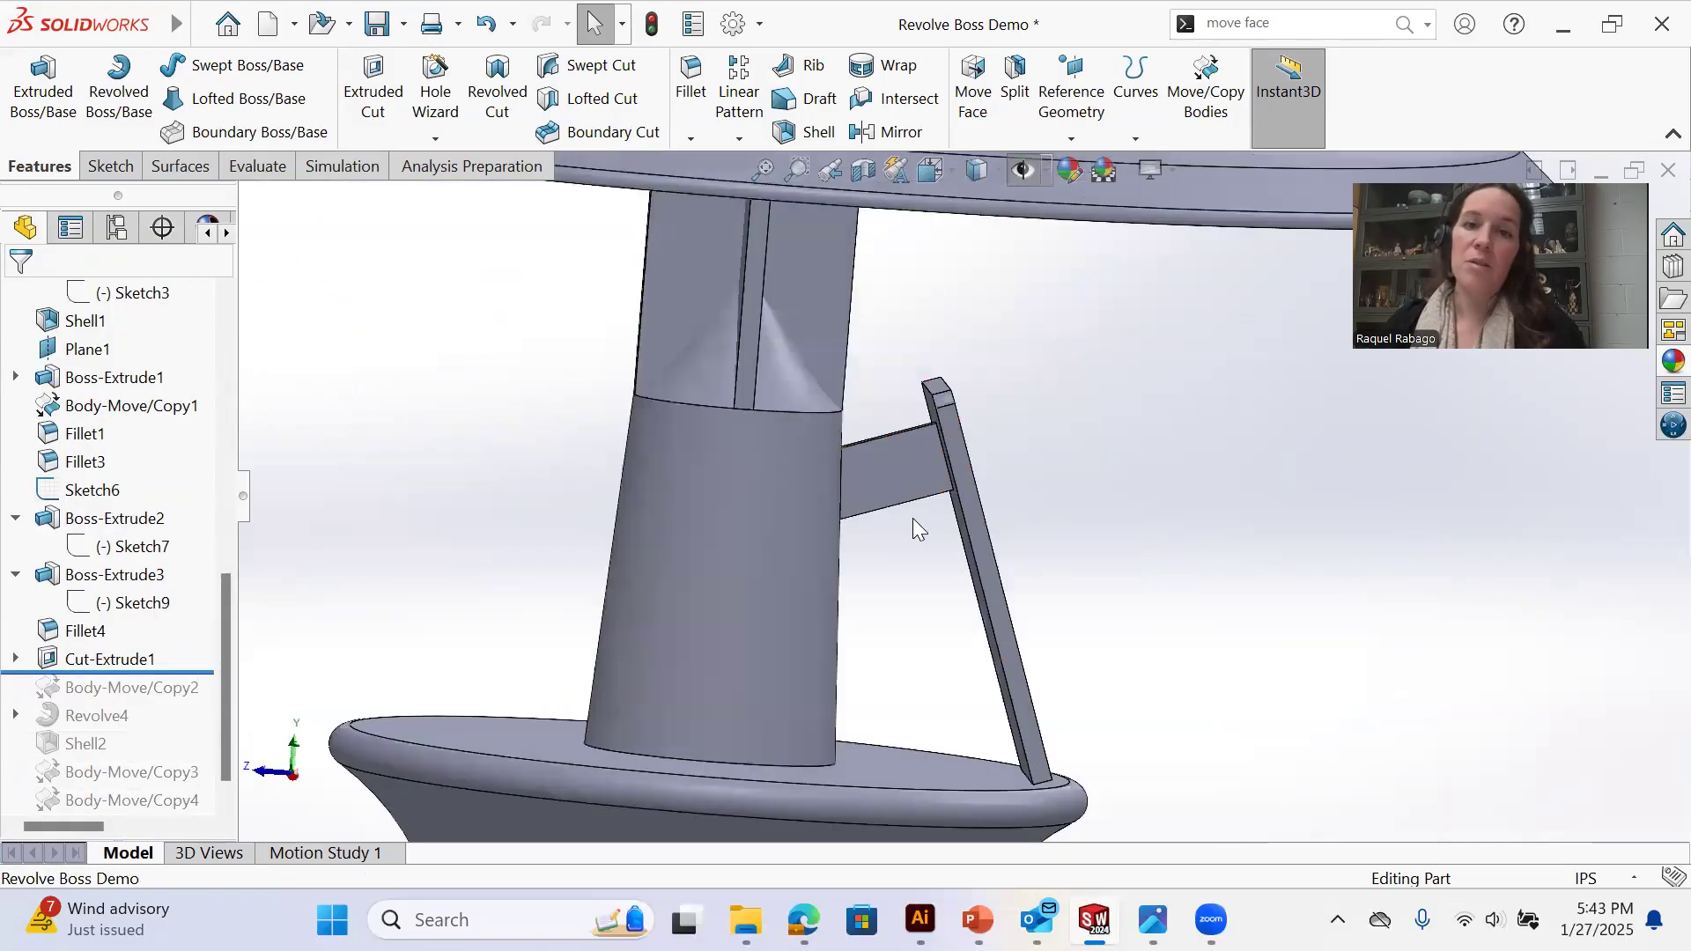
pyautogui.moveTo(912, 518); pyautogui.dragTo(1016, 500, button='middle')
pyautogui.moveTo(1063, 612); pyautogui.dragTo(1022, 616, button='middle')
pyautogui.moveTo(835, 645); pyautogui.dragTo(377, 700, button='middle')
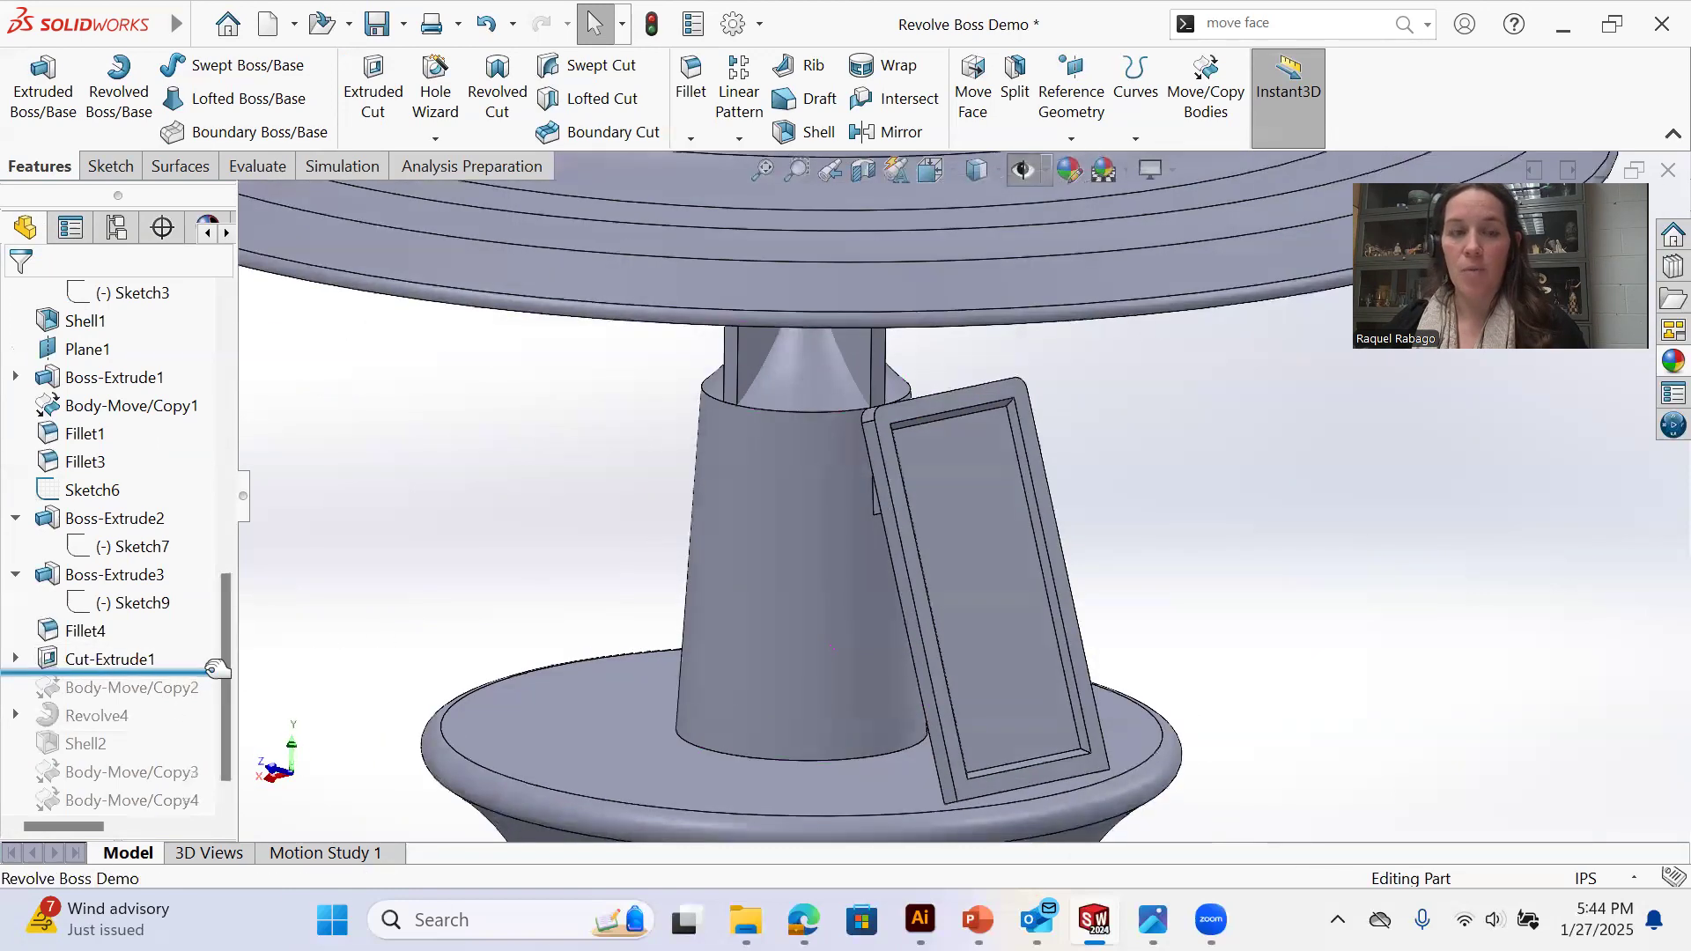
# Reopen the recess cut's sketch for editing
pyautogui.moveTo(217, 671); pyautogui.dragTo(218, 659)
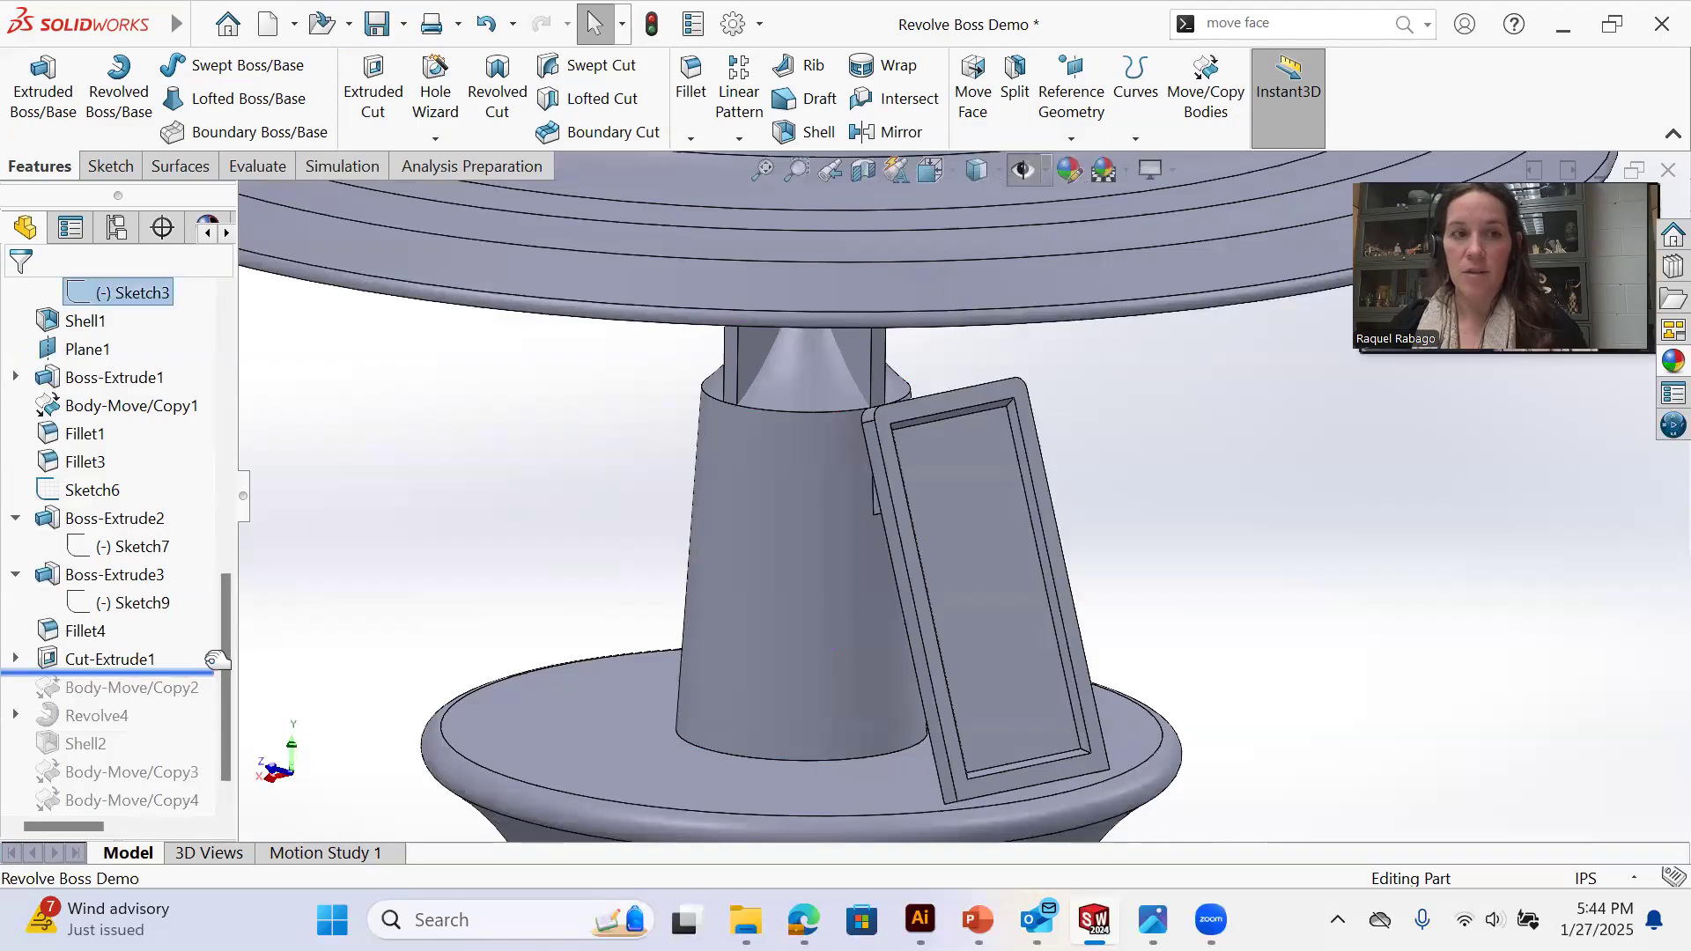
pyautogui.click(15, 659)
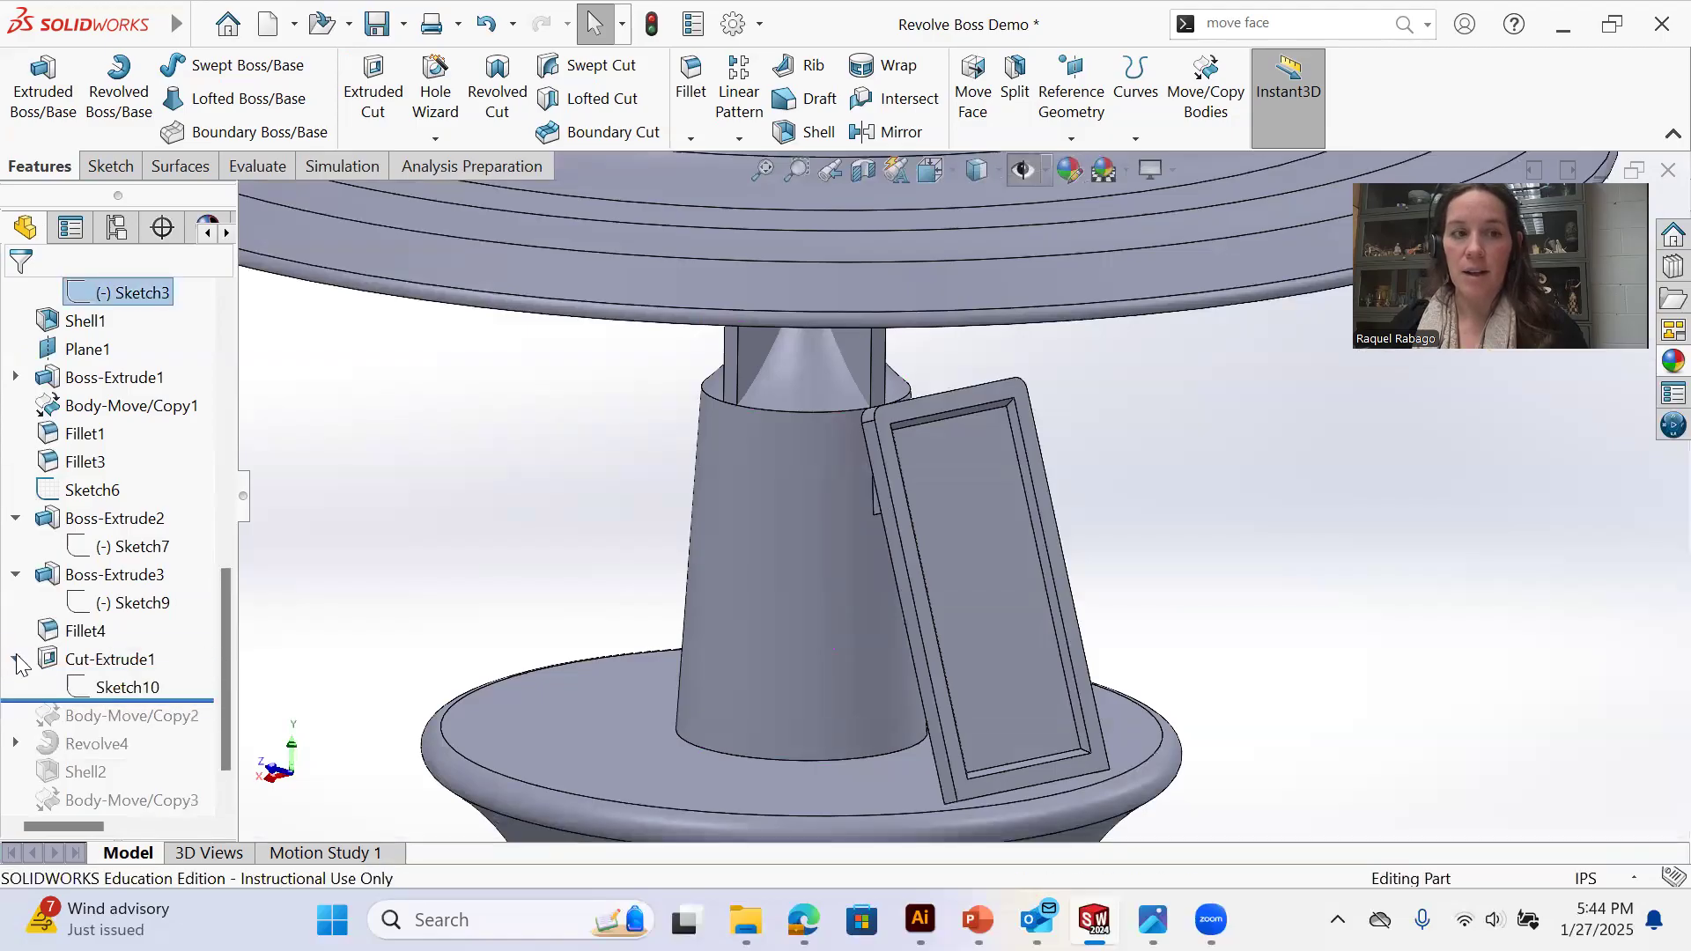
pyautogui.click(111, 688)
pyautogui.click(142, 614)
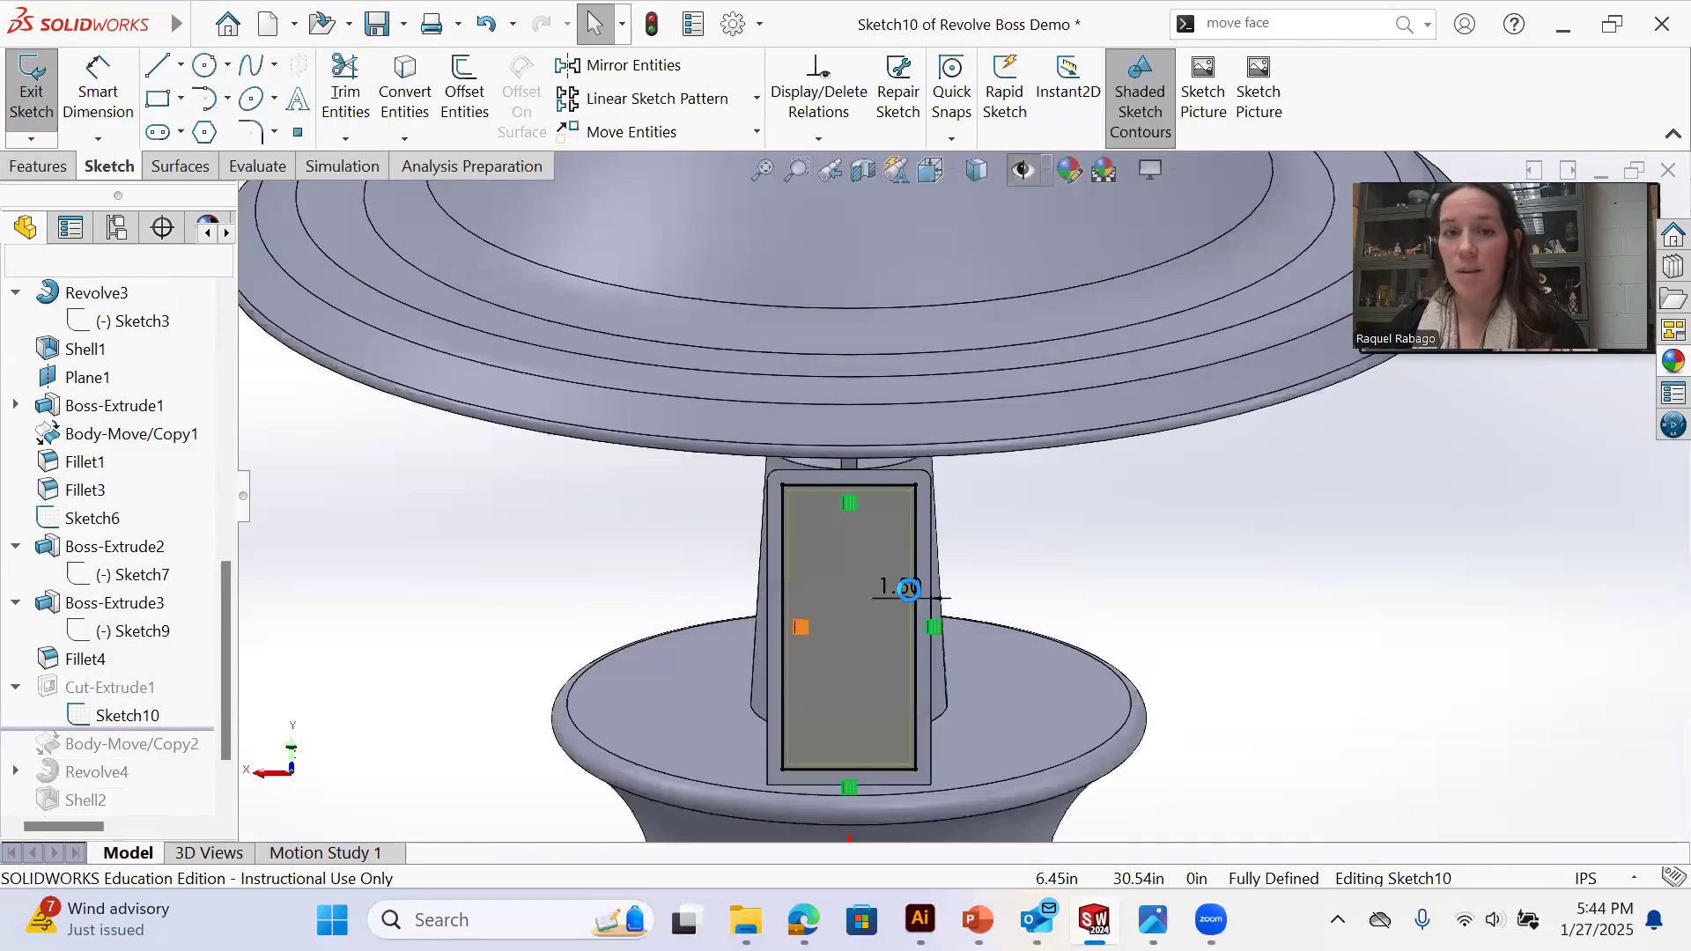
# Sketch a corner rectangle across the full width of the offset outline, around its mid-height
pyautogui.click(158, 98)
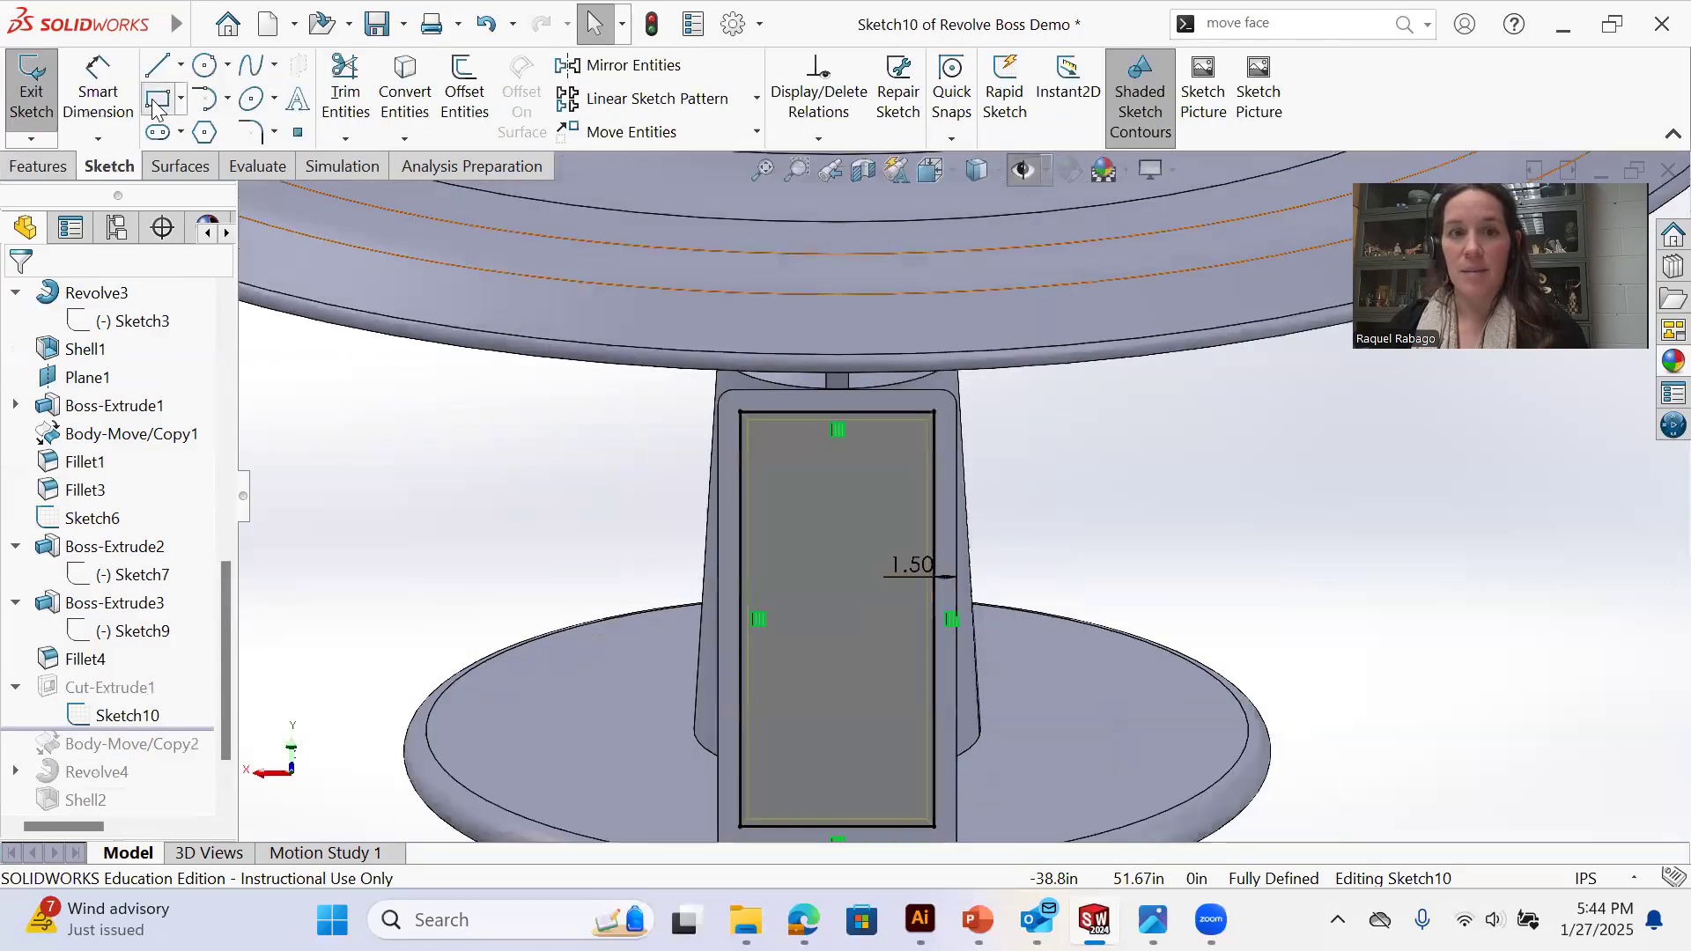
pyautogui.click(738, 574)
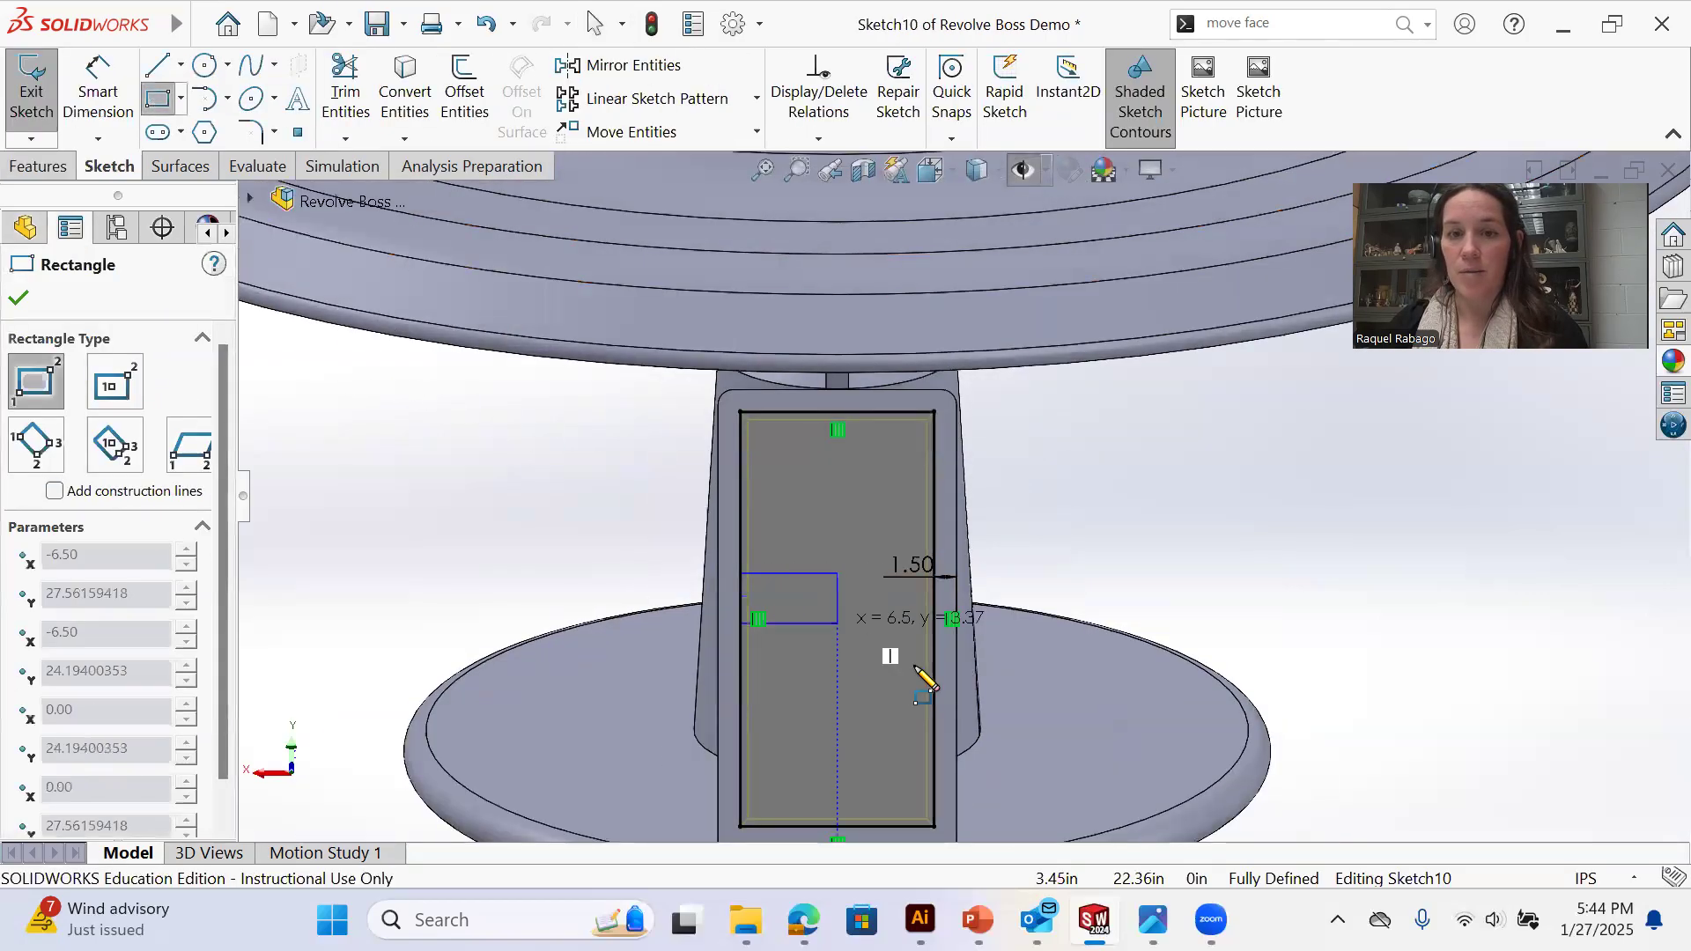
pyautogui.click(936, 695)
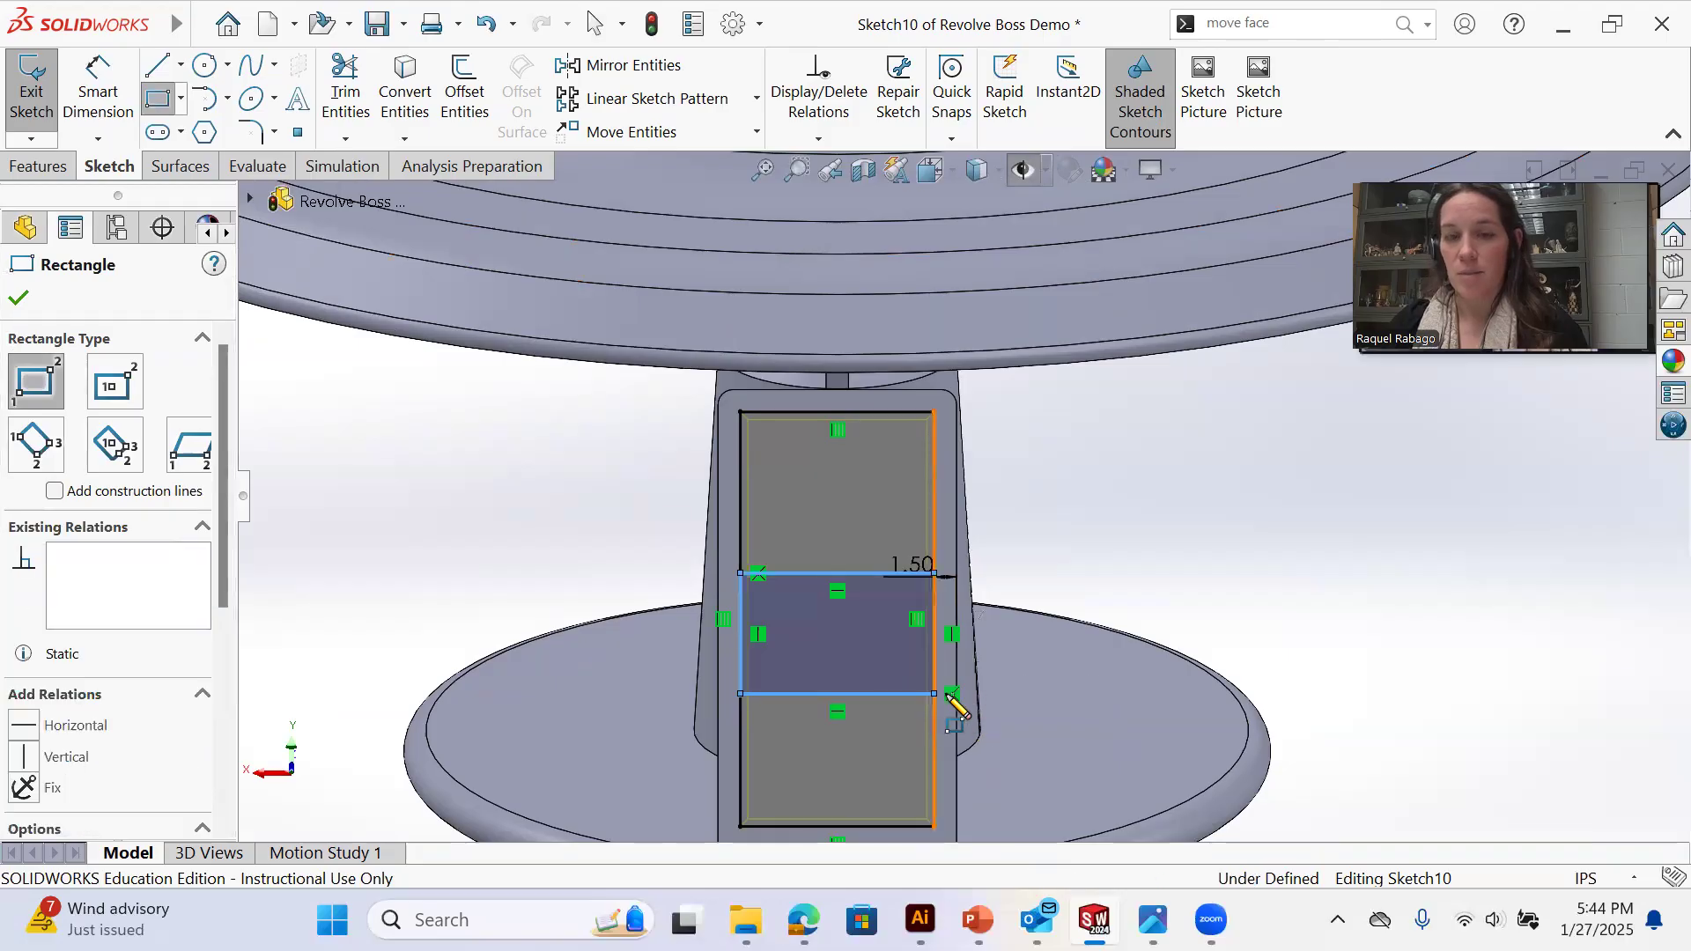
pyautogui.press('Escape')
pyautogui.scroll(-1, 902, 543)
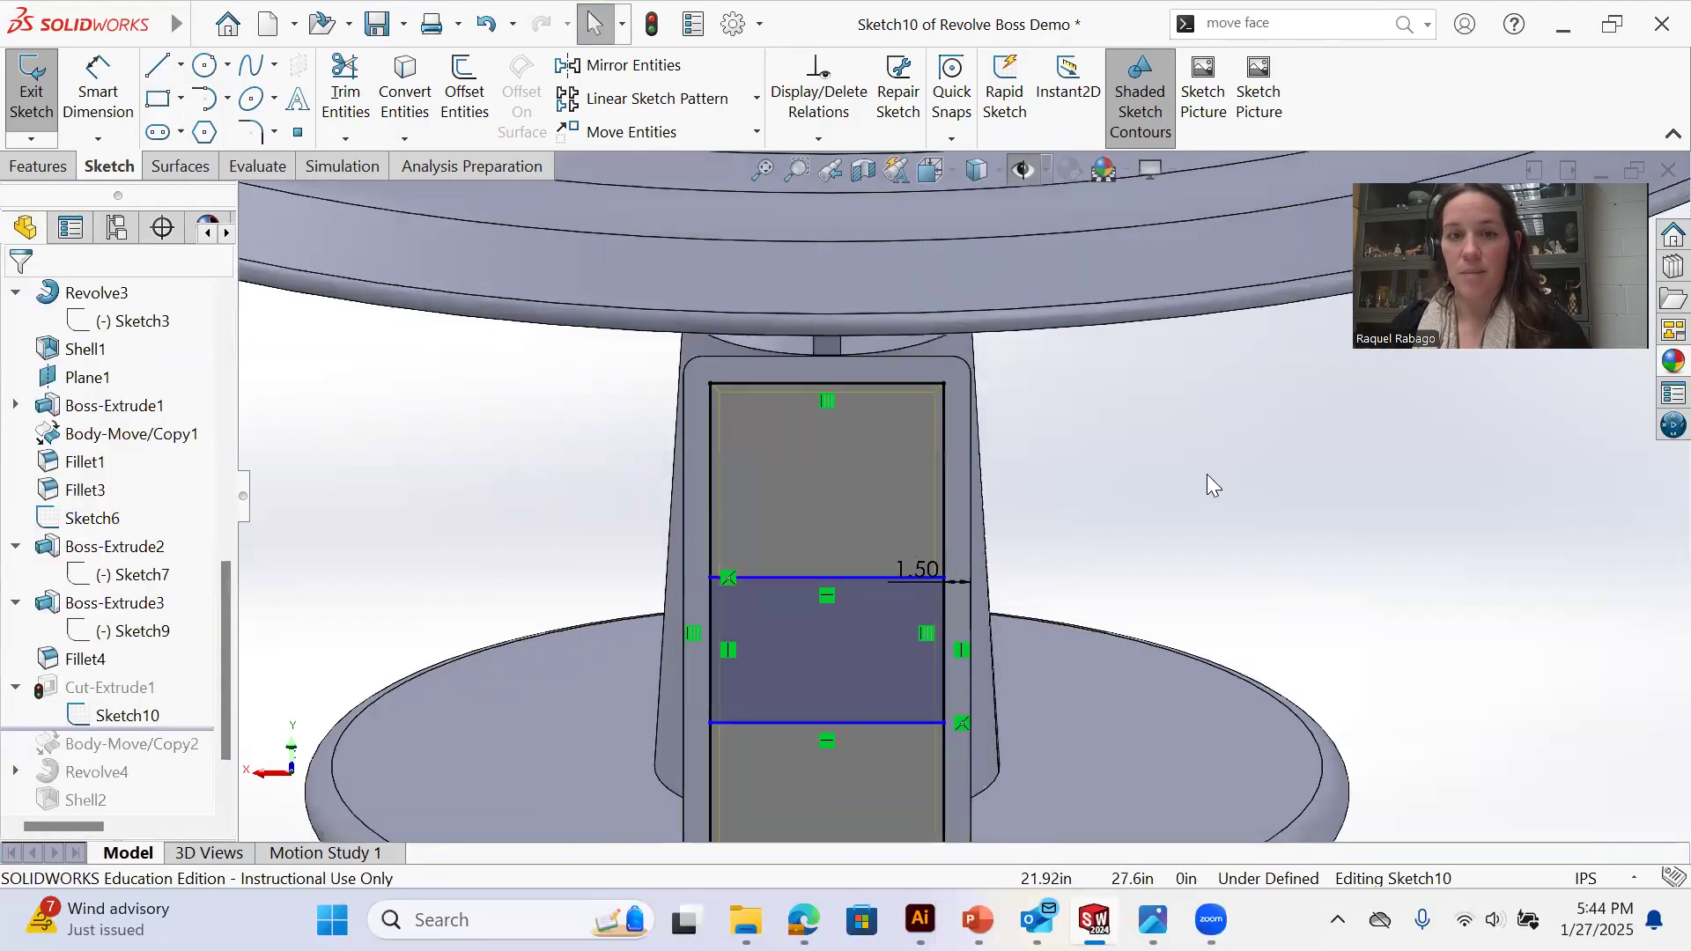
pyautogui.scroll(-2, 1112, 763)
pyautogui.scroll(2, 974, 756)
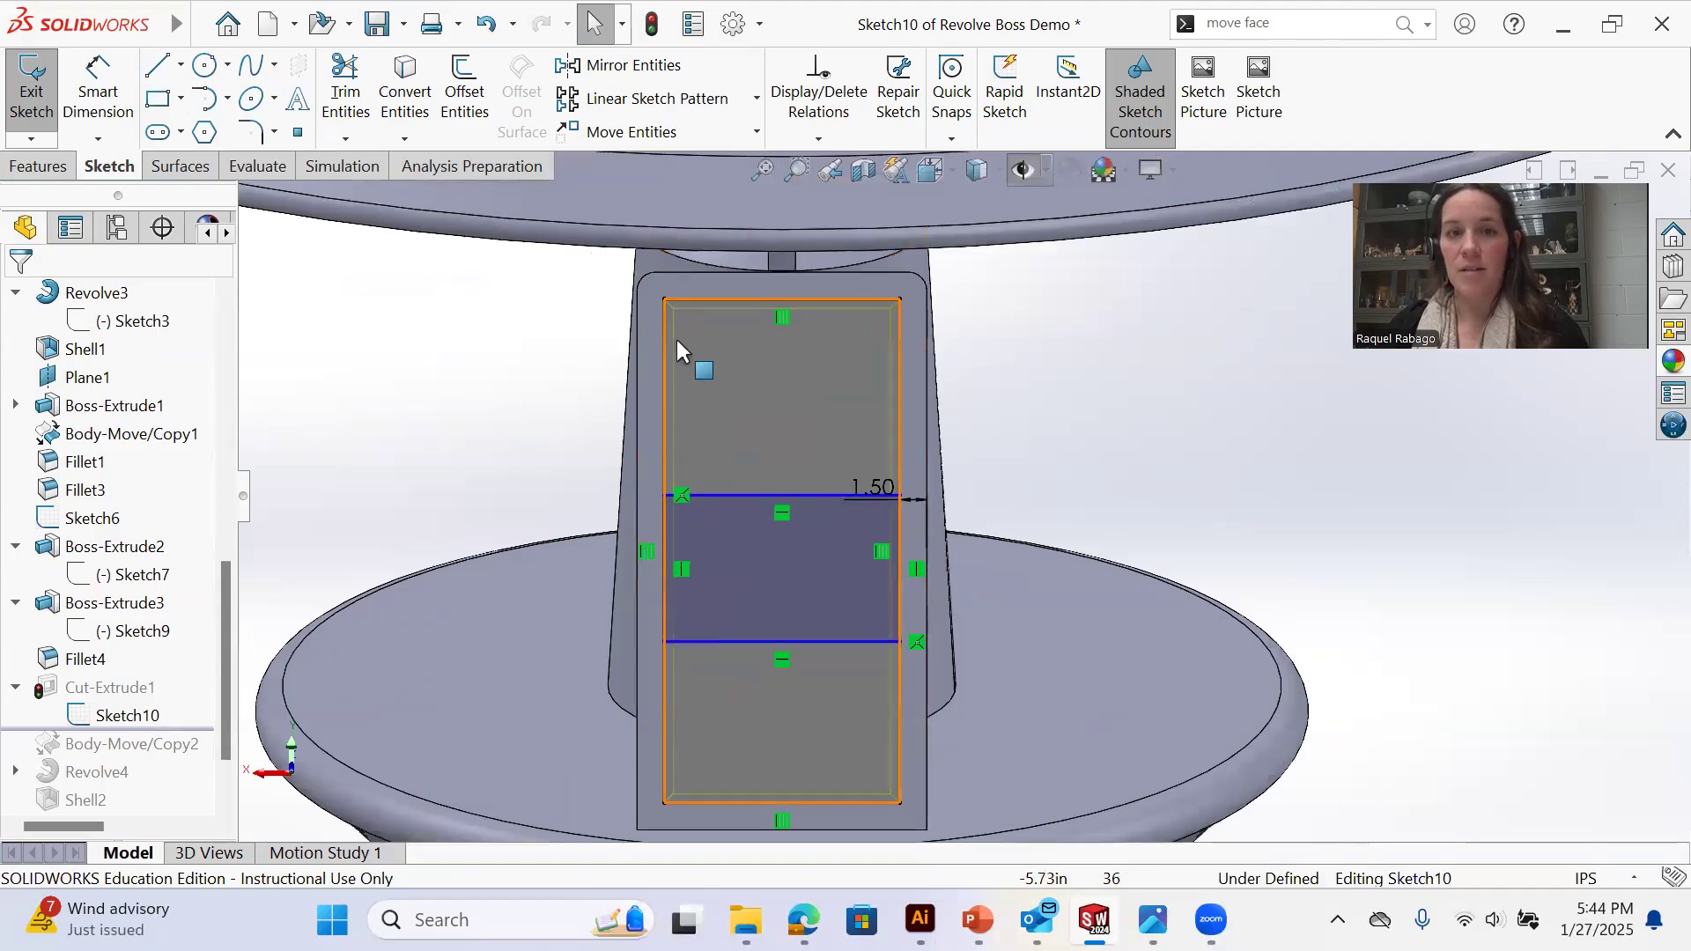
# Select the whole offset outline as a chain and convert it to construction geometry
pyautogui.rightClick(664, 364)
pyautogui.click(760, 385)
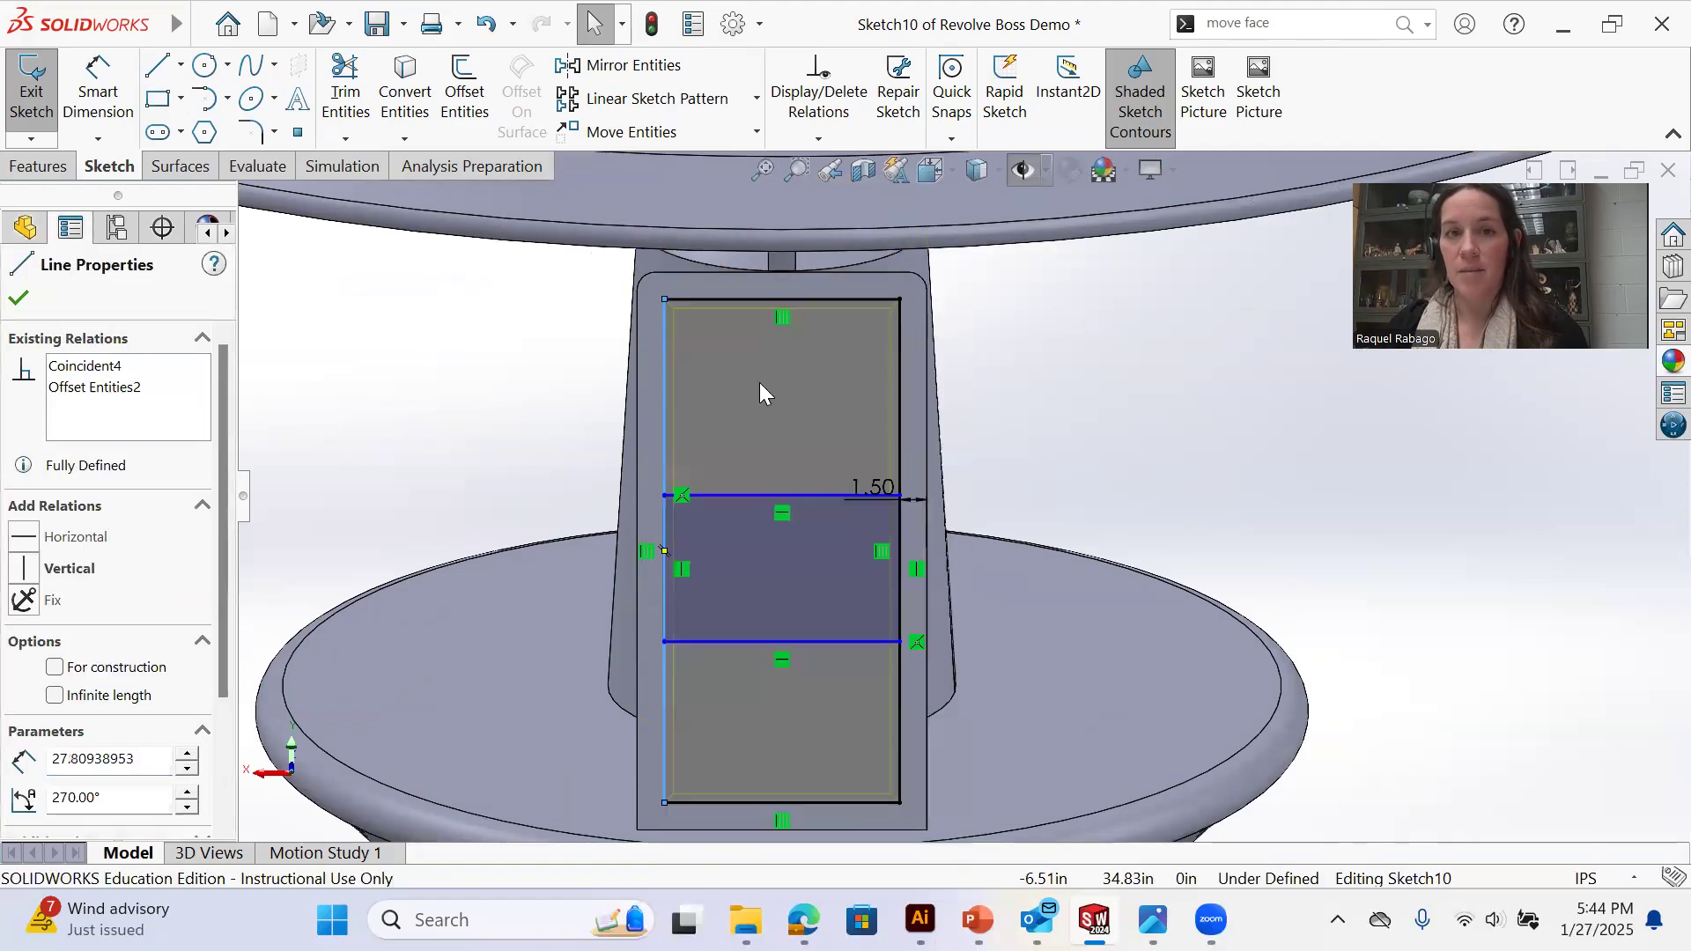
pyautogui.scroll(-3, 81, 753)
pyautogui.click(55, 792)
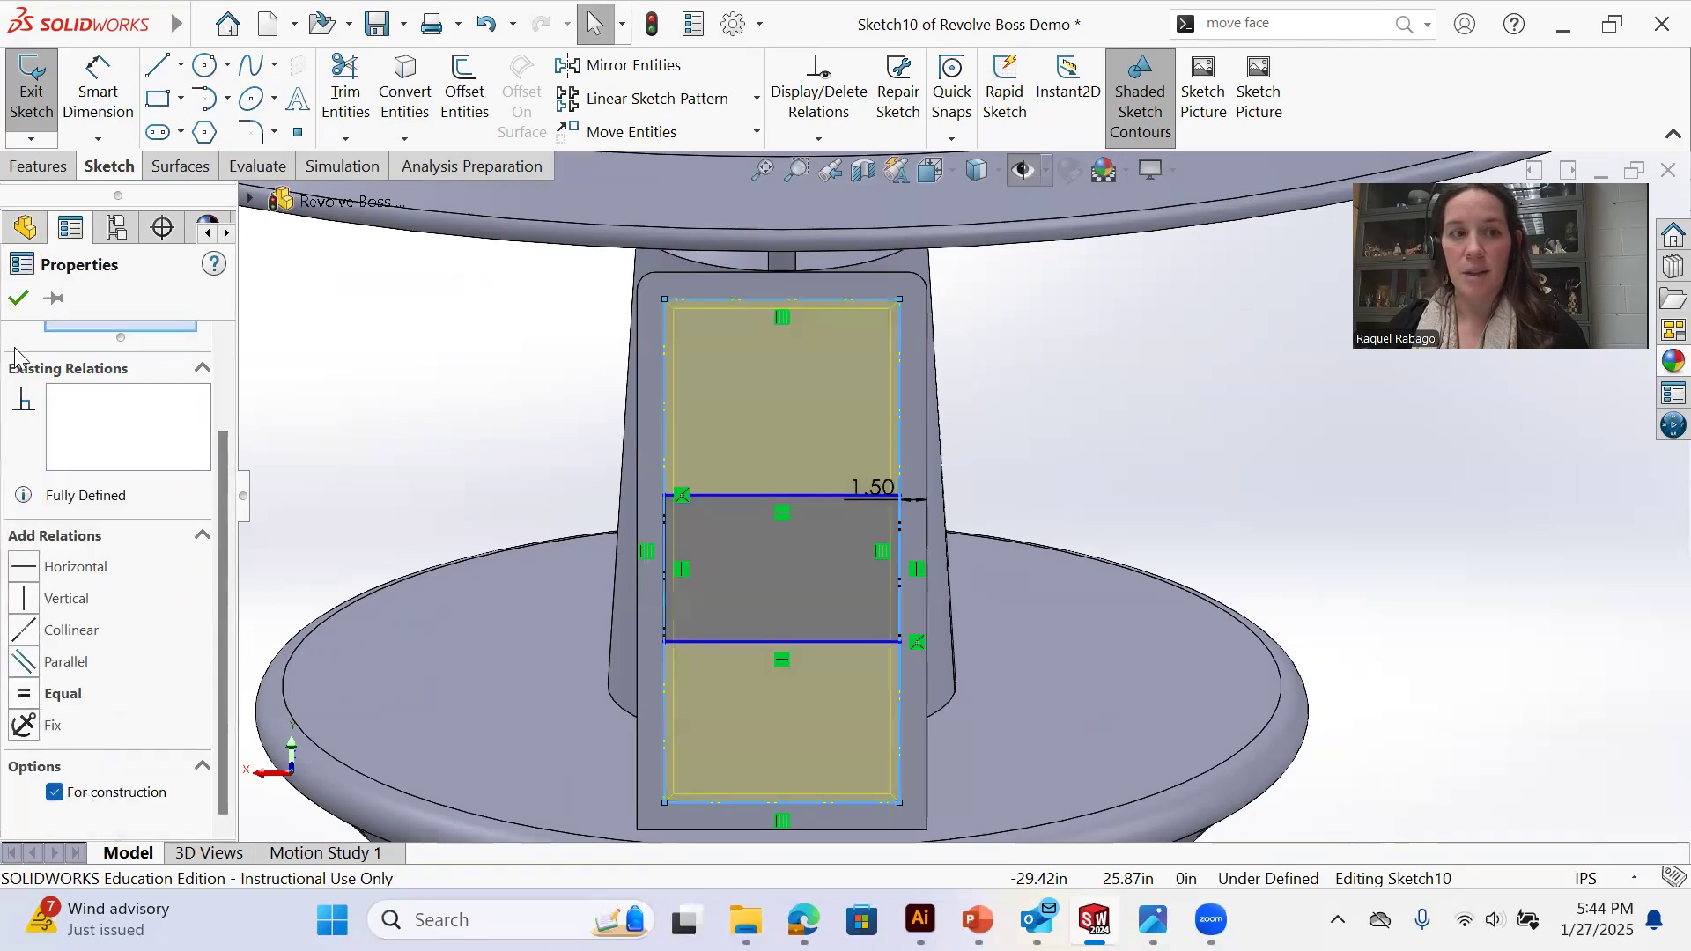
pyautogui.click(22, 298)
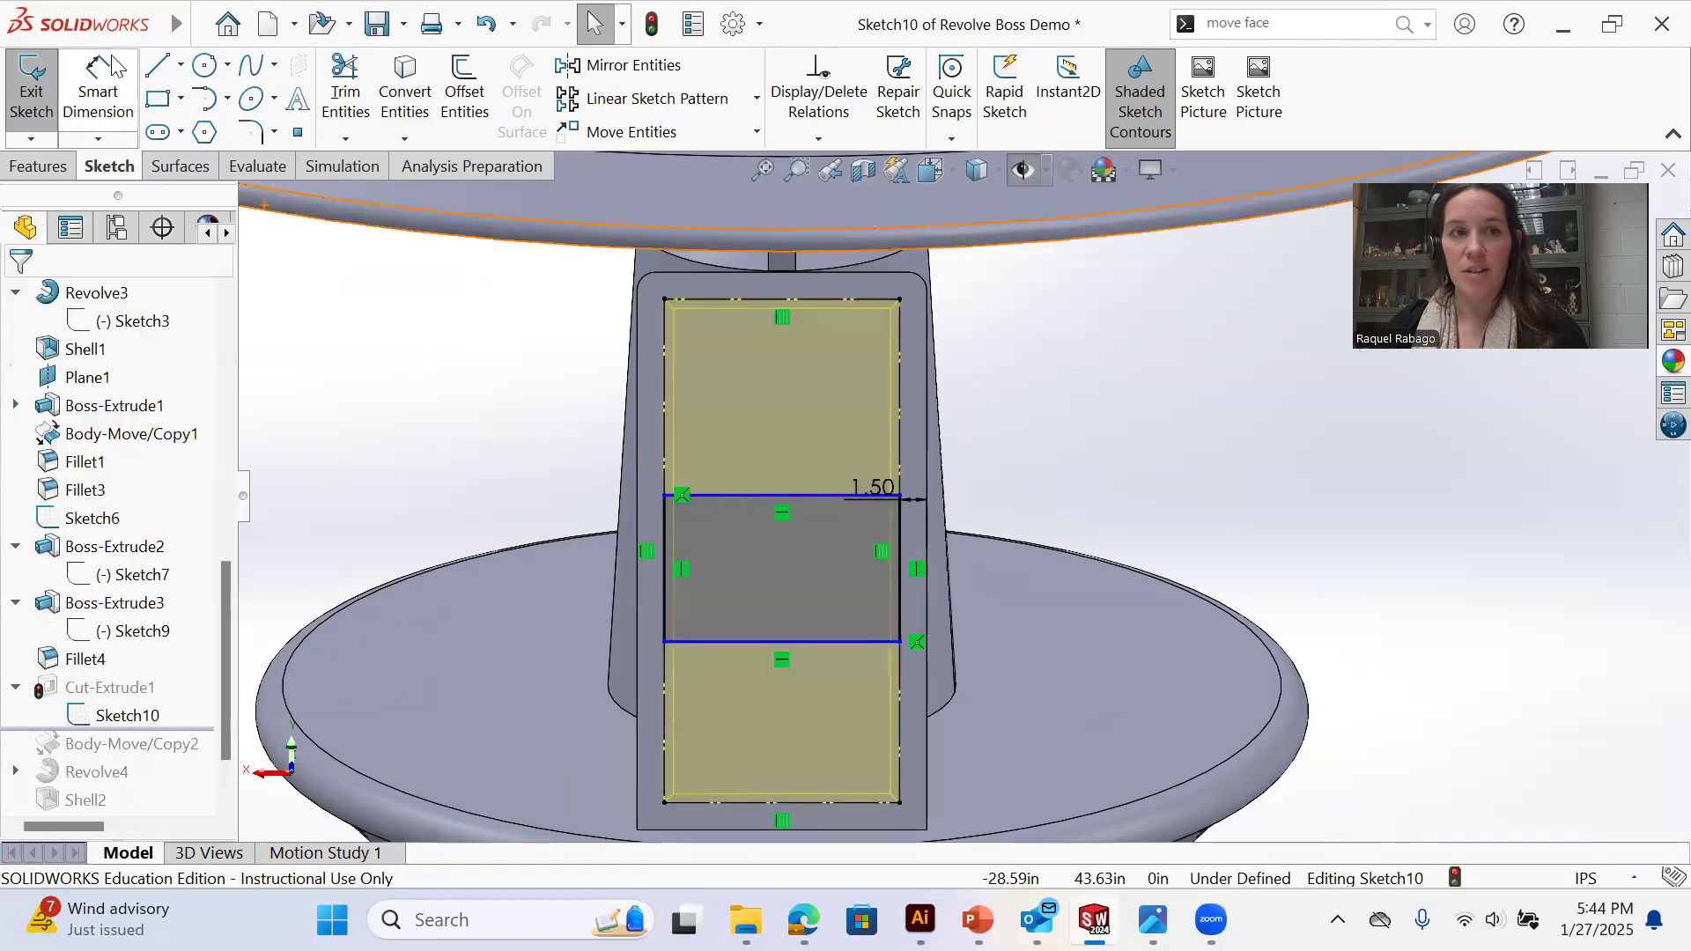
# Sketch two more full-width rectangles inside the outline, one about 13 by 8 in from its upper corner and one from its lower corner
pyautogui.click(665, 300)
pyautogui.click(906, 446)
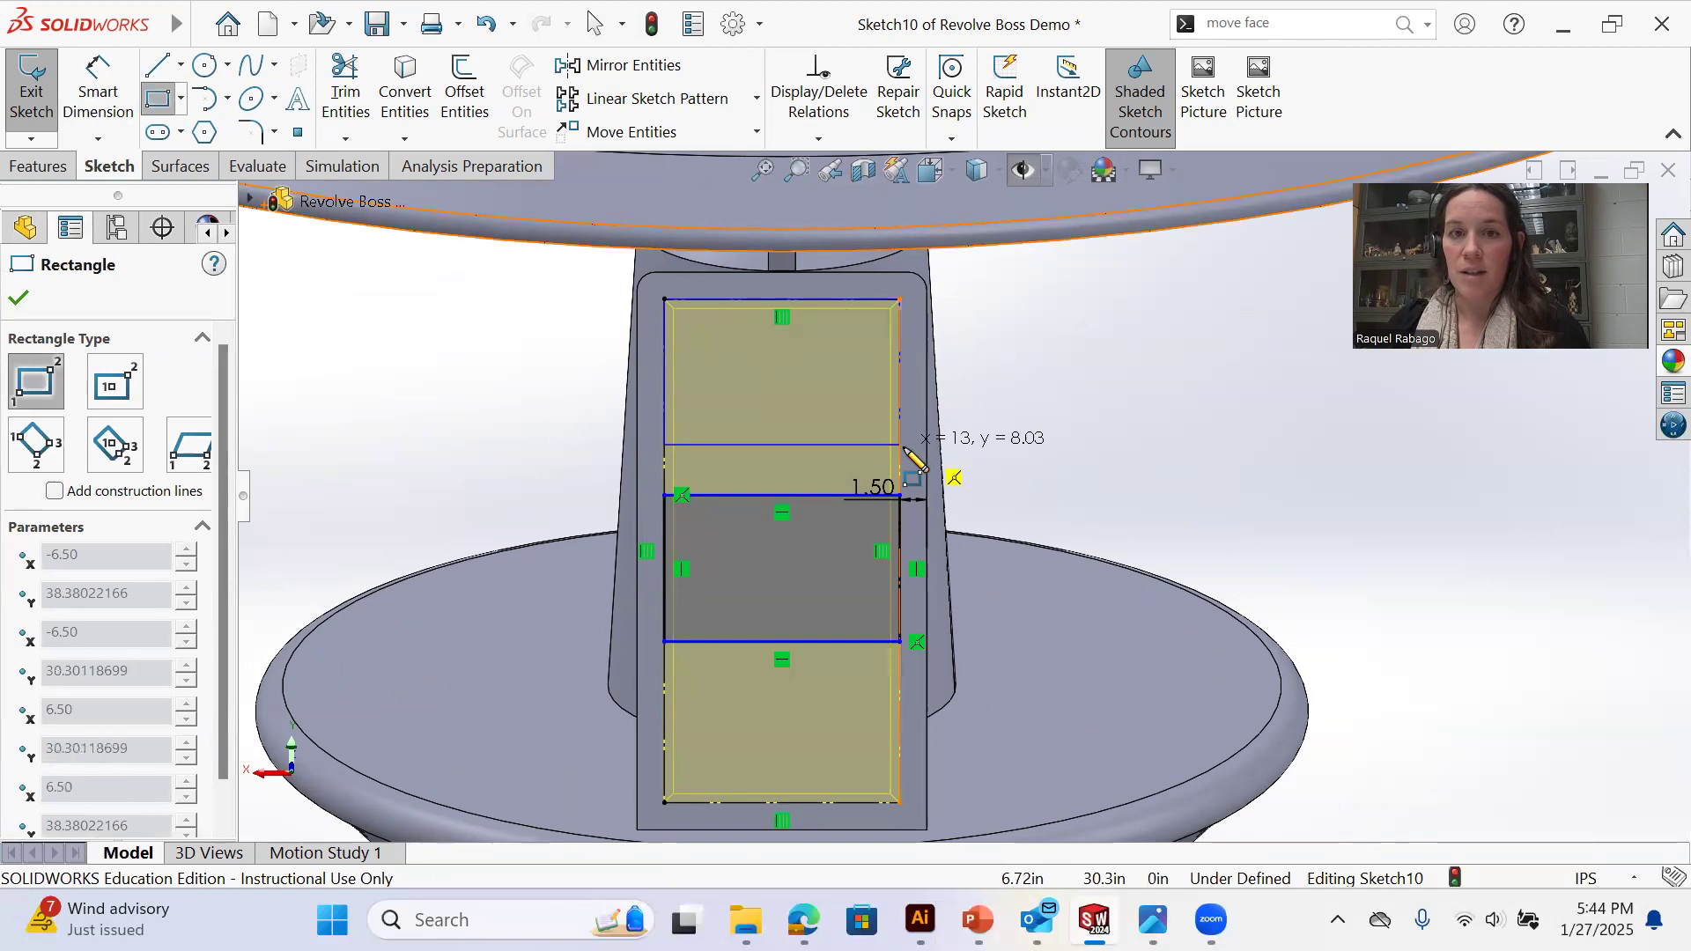
pyautogui.click(159, 98)
pyautogui.click(159, 99)
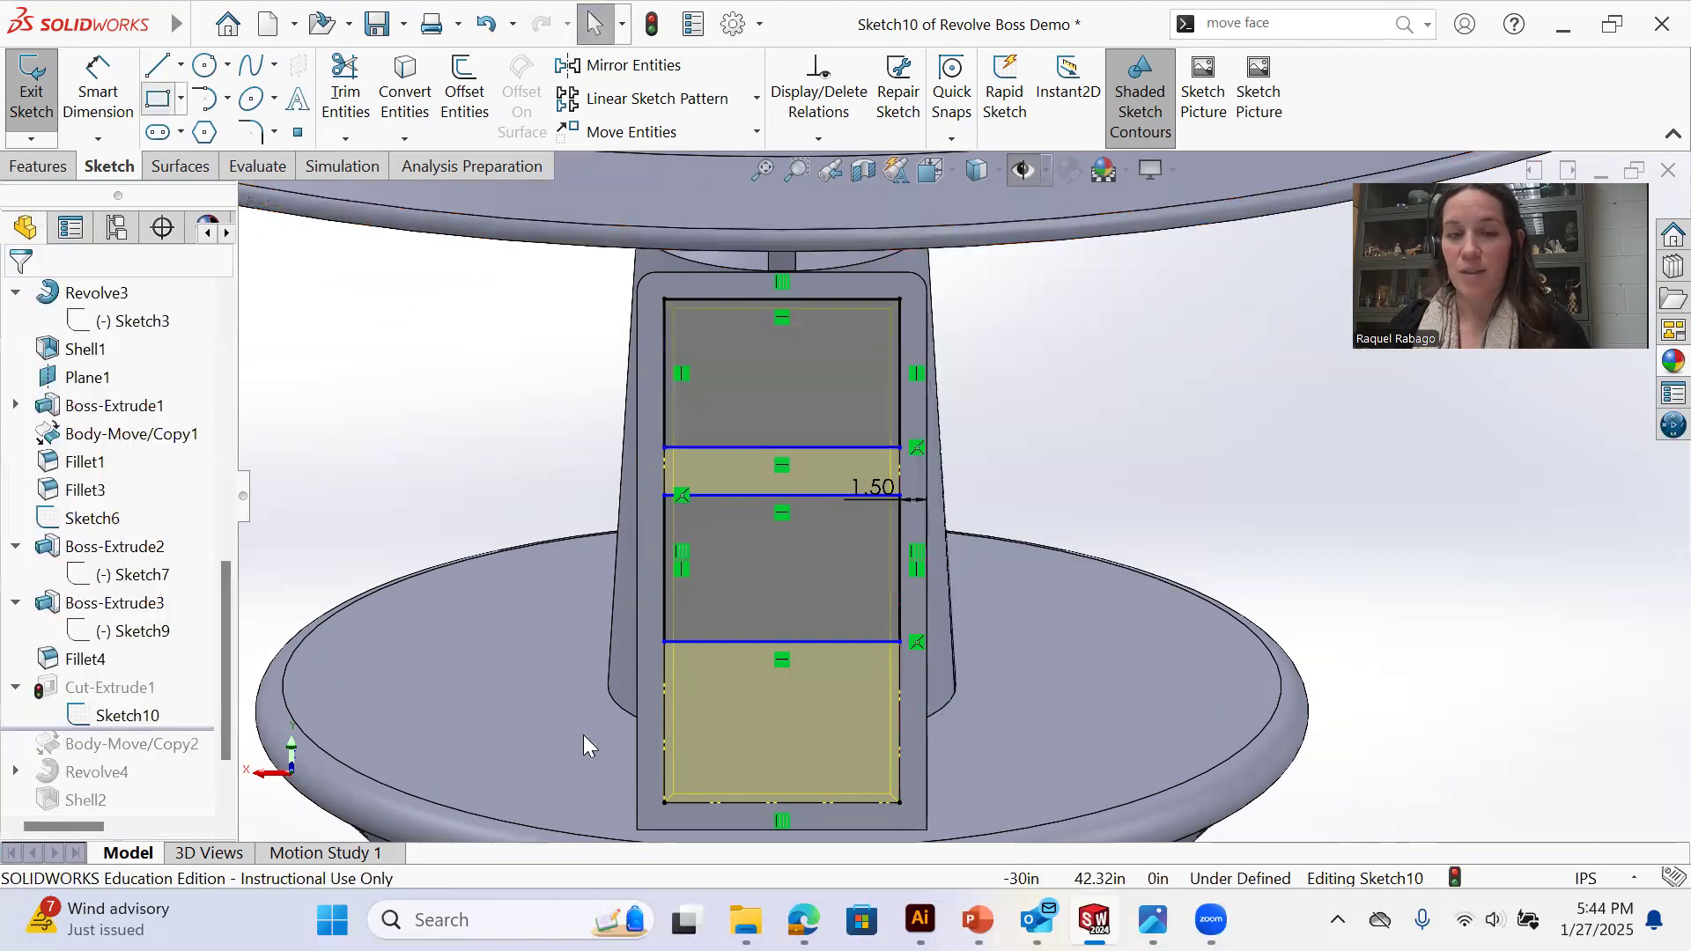
pyautogui.click(665, 802)
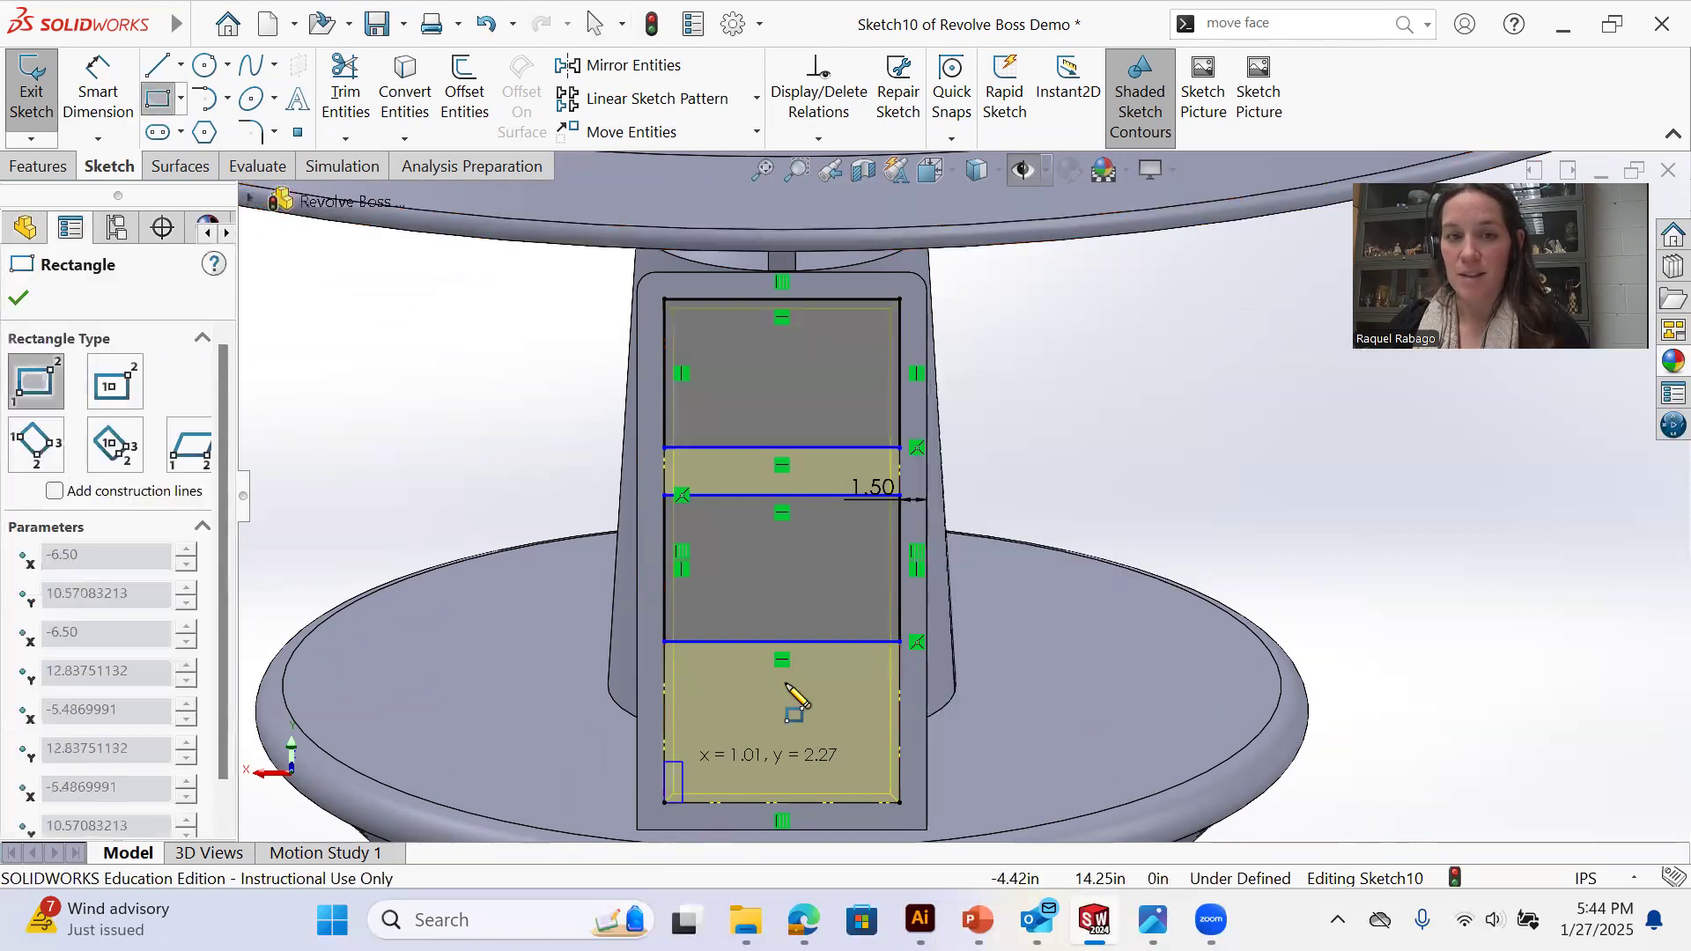
pyautogui.click(911, 686)
pyautogui.rightClick(907, 682)
pyautogui.click(955, 698)
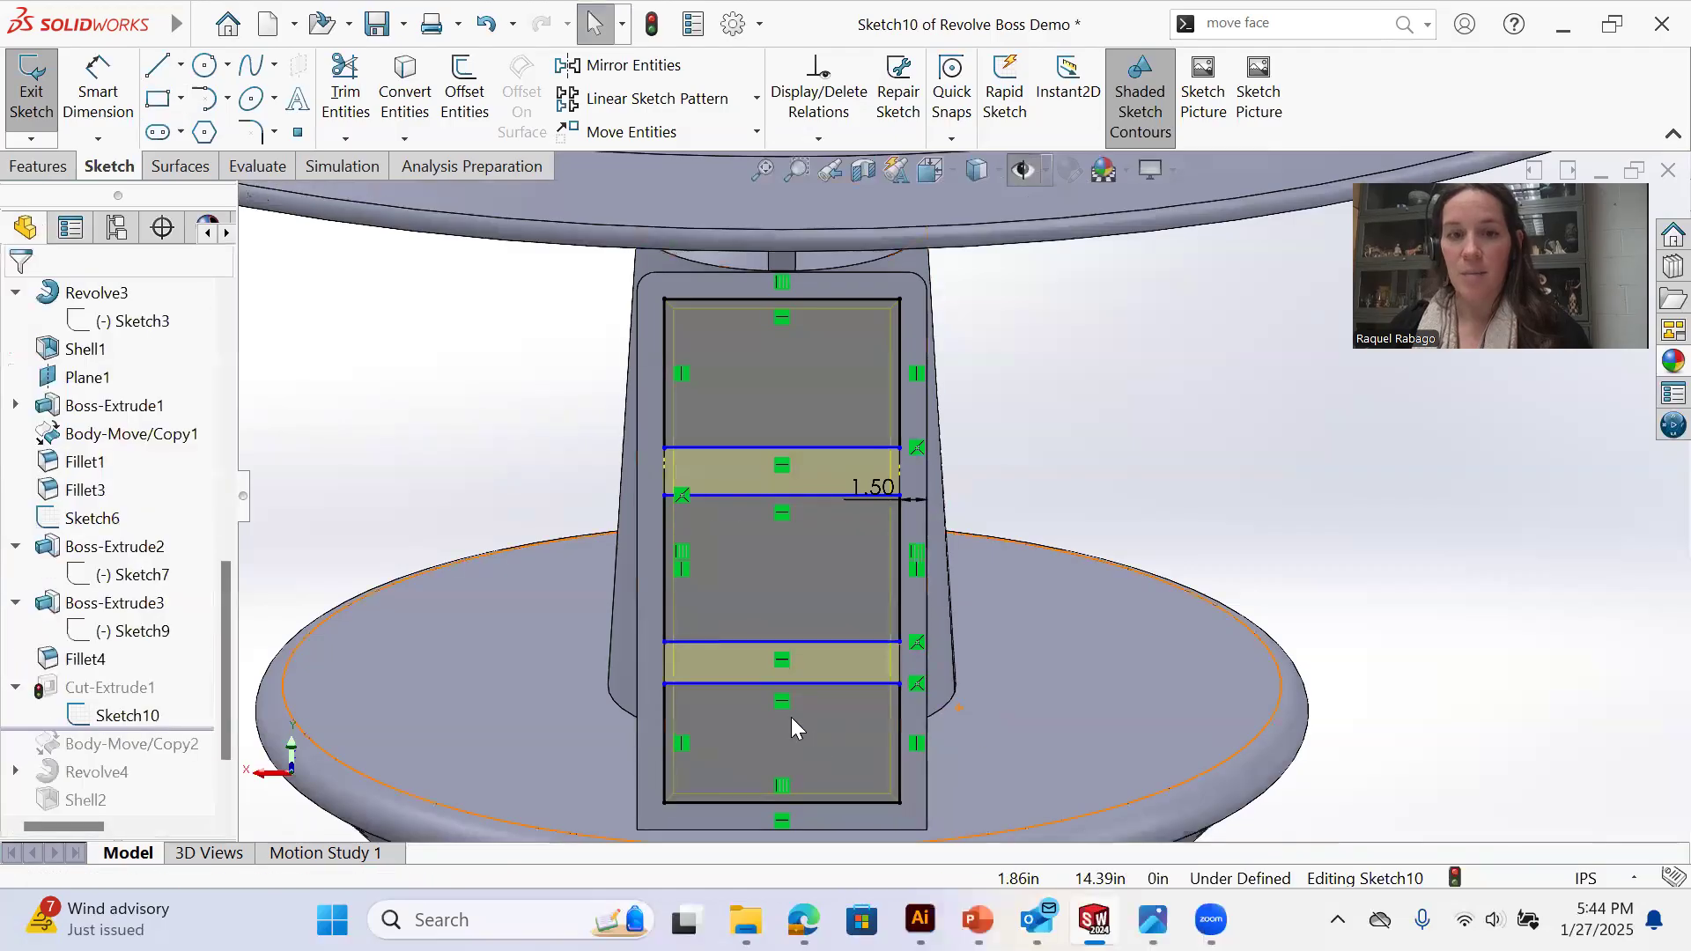
# Sketch two vertical lines joining the midpoints of the facing rectangle edges across the lower and upper gaps
pyautogui.press('l')
pyautogui.click(782, 684)
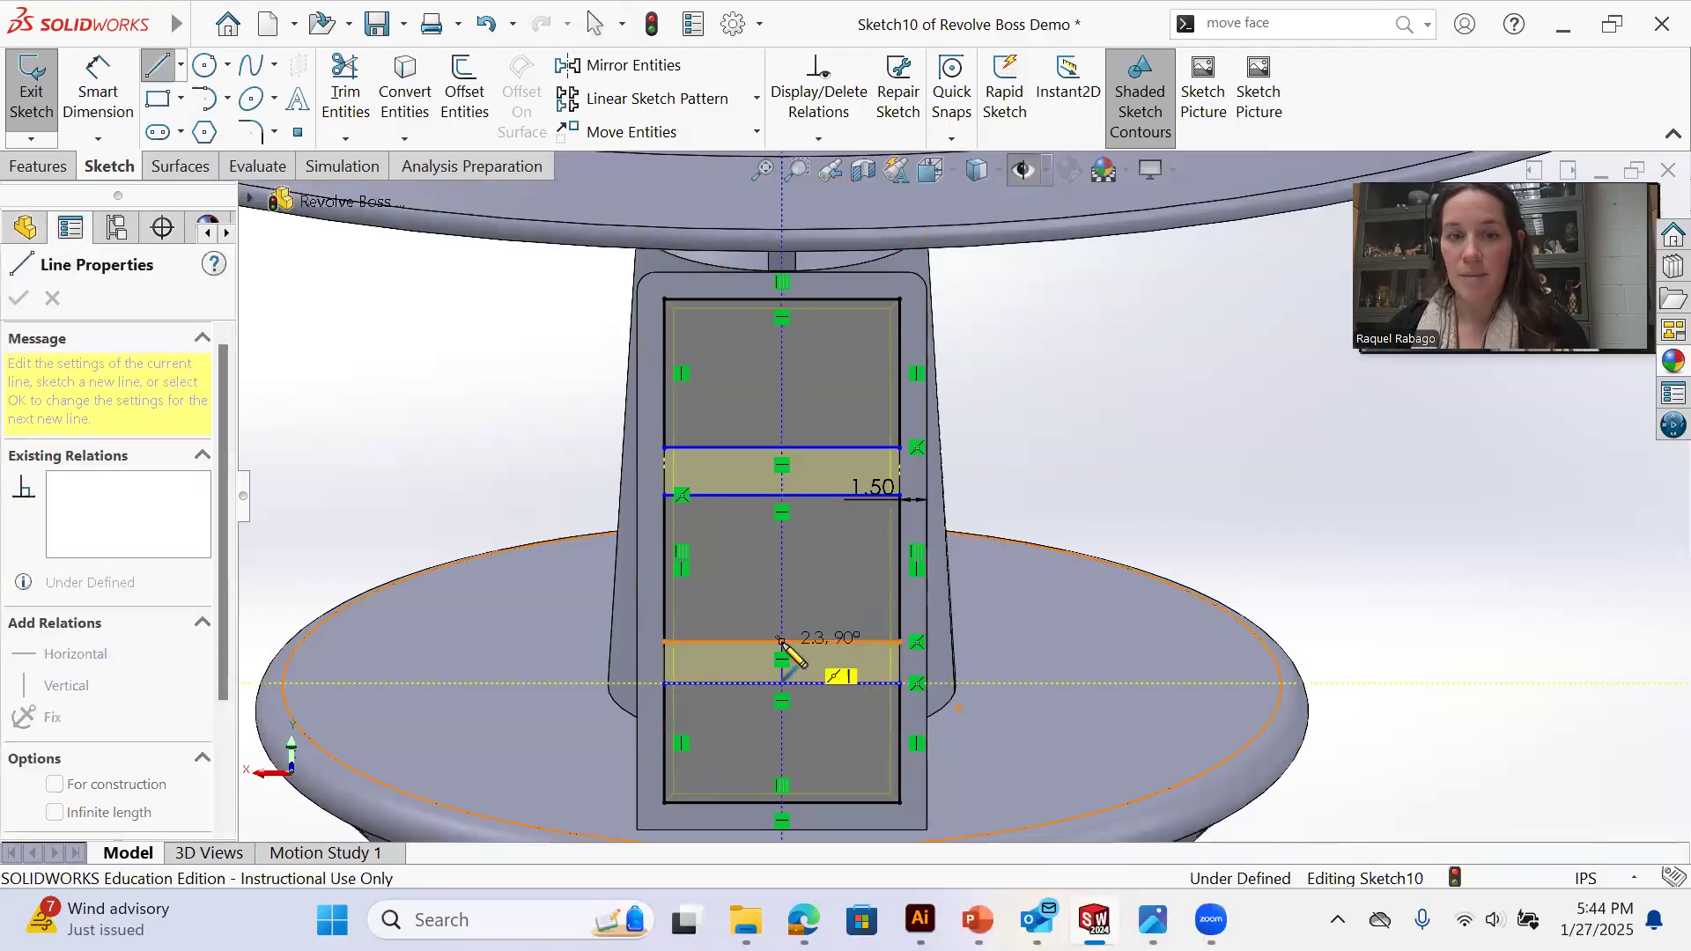
pyautogui.click(783, 643)
pyautogui.rightClick(782, 642)
pyautogui.click(847, 643)
pyautogui.press('l')
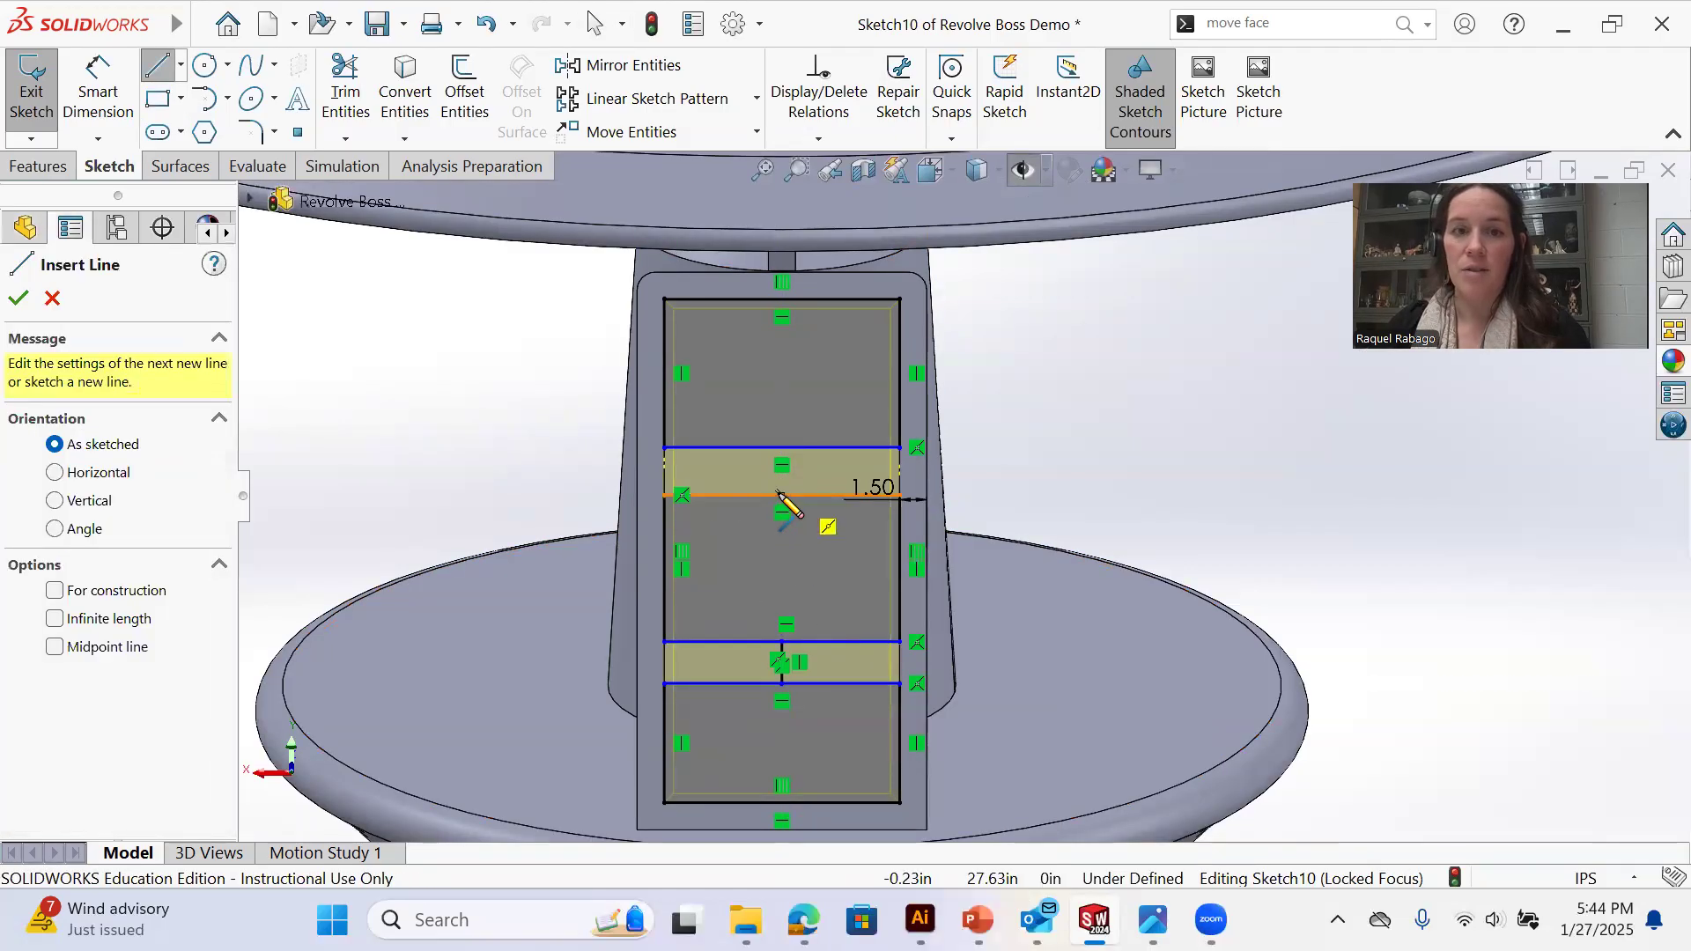
pyautogui.click(783, 495)
pyautogui.click(780, 449)
pyautogui.rightClick(779, 460)
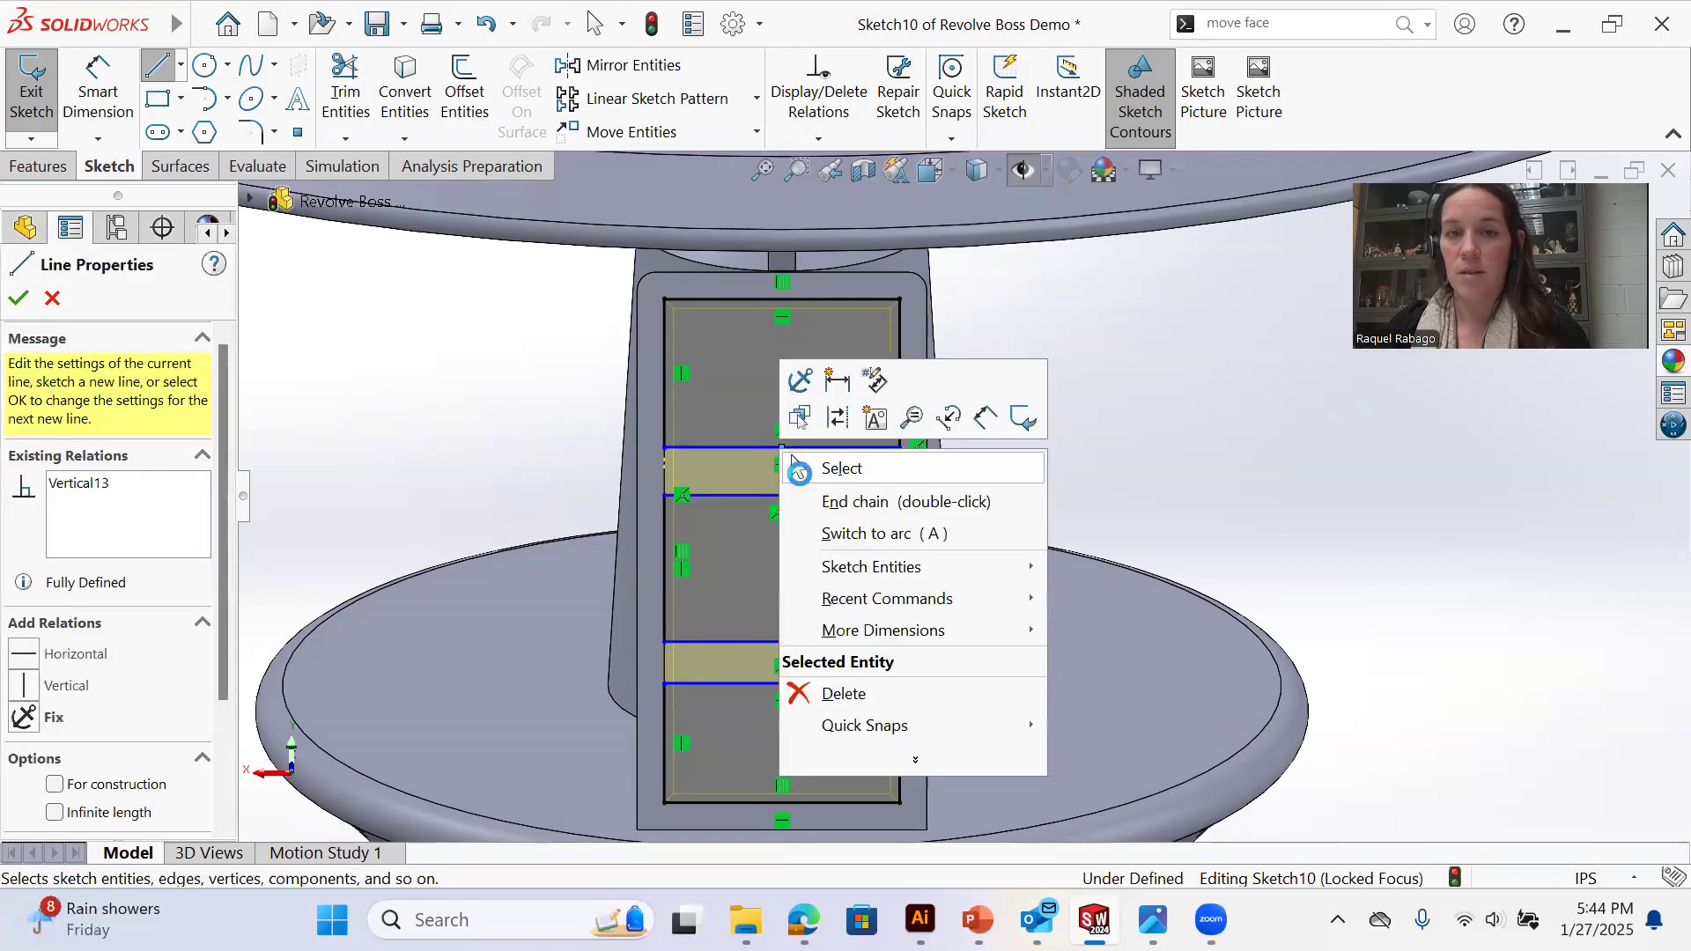
pyautogui.click(838, 464)
# Try to give the two vertical gap lines an equal relation
pyautogui.scroll(-4, 819, 476)
pyautogui.click(736, 497)
pyautogui.scroll(4, 775, 800)
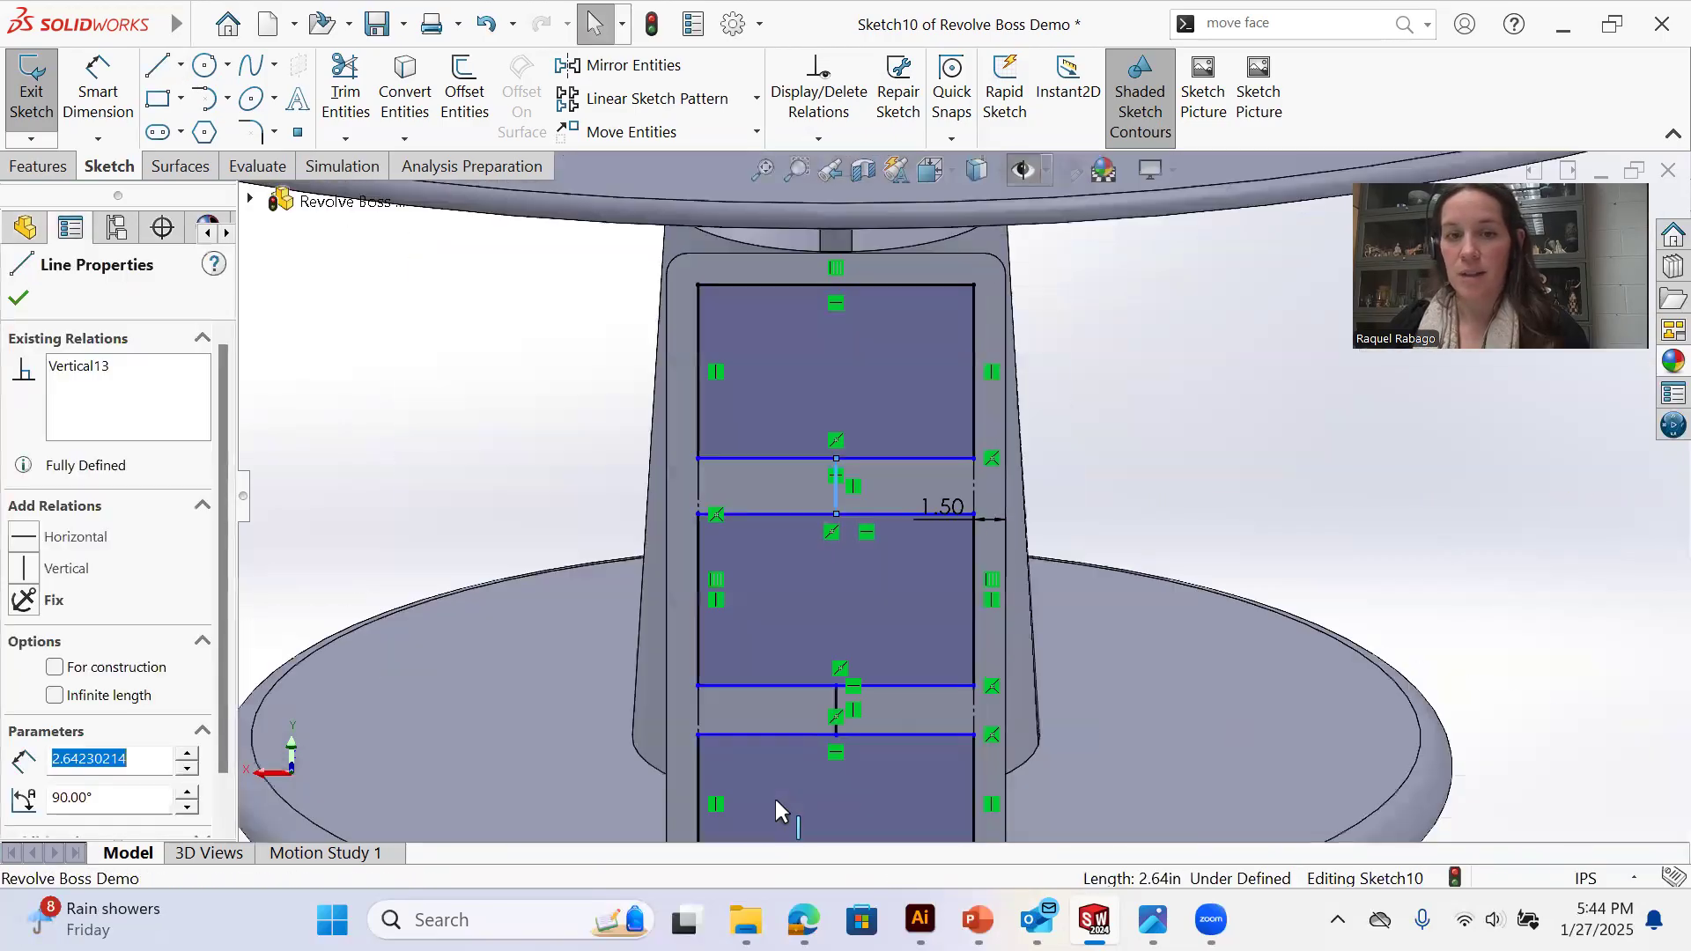
pyautogui.keyDown('ctrl'); pyautogui.click(835, 695); pyautogui.keyUp('ctrl')
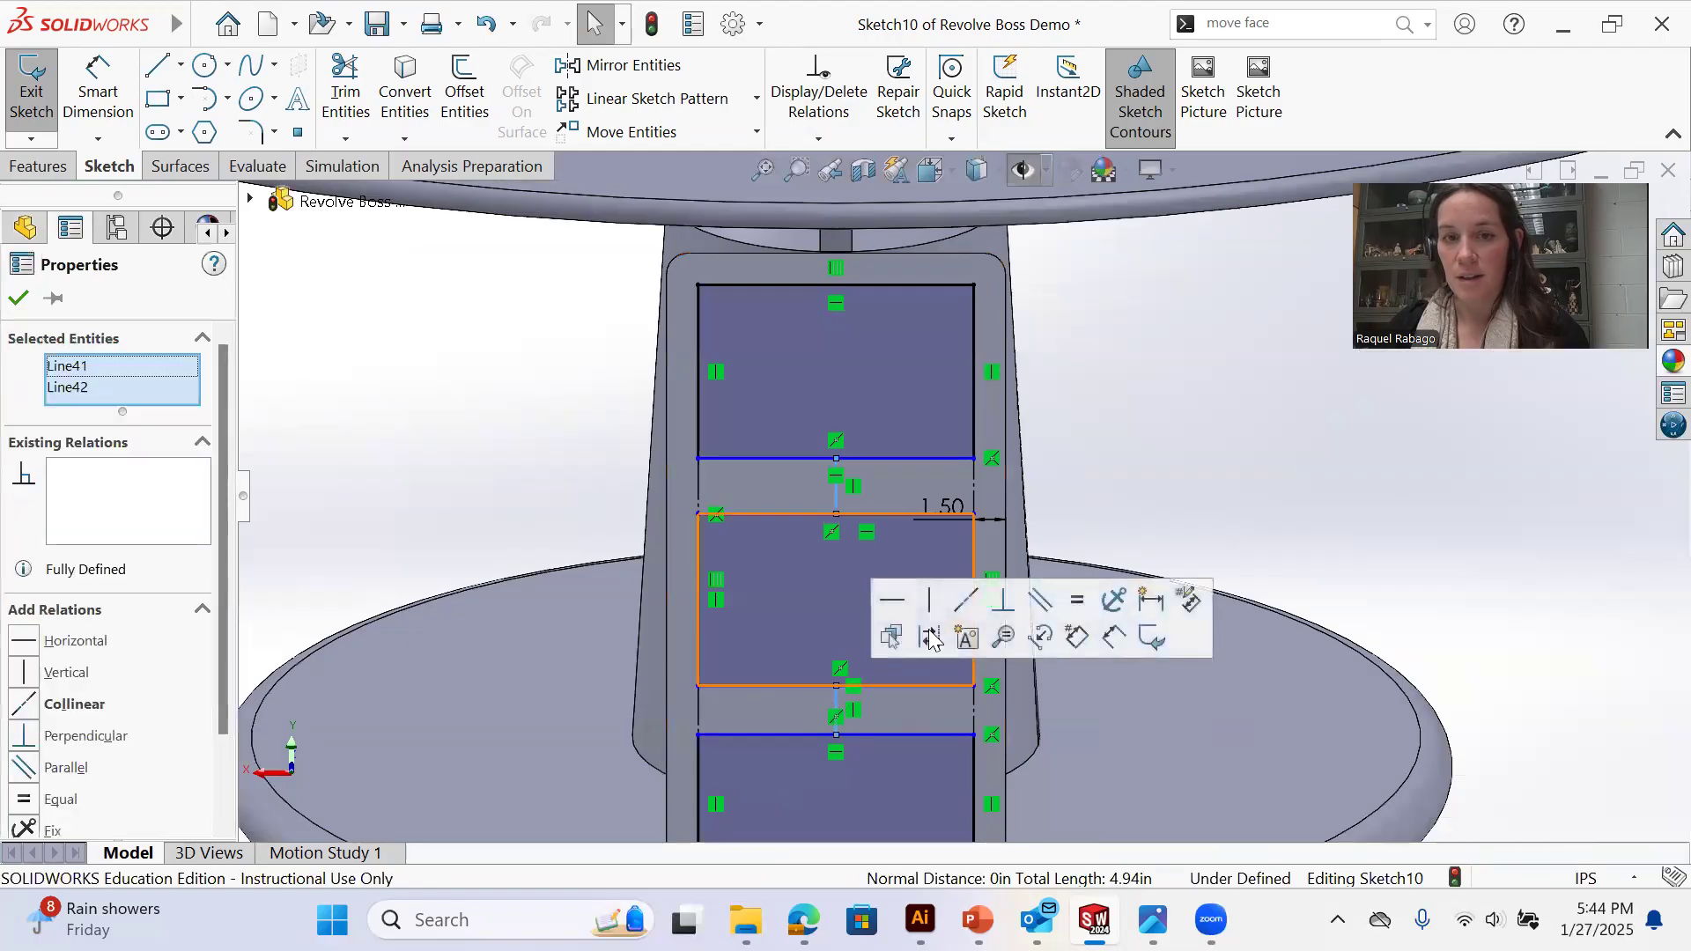
pyautogui.rightClick(1074, 606)
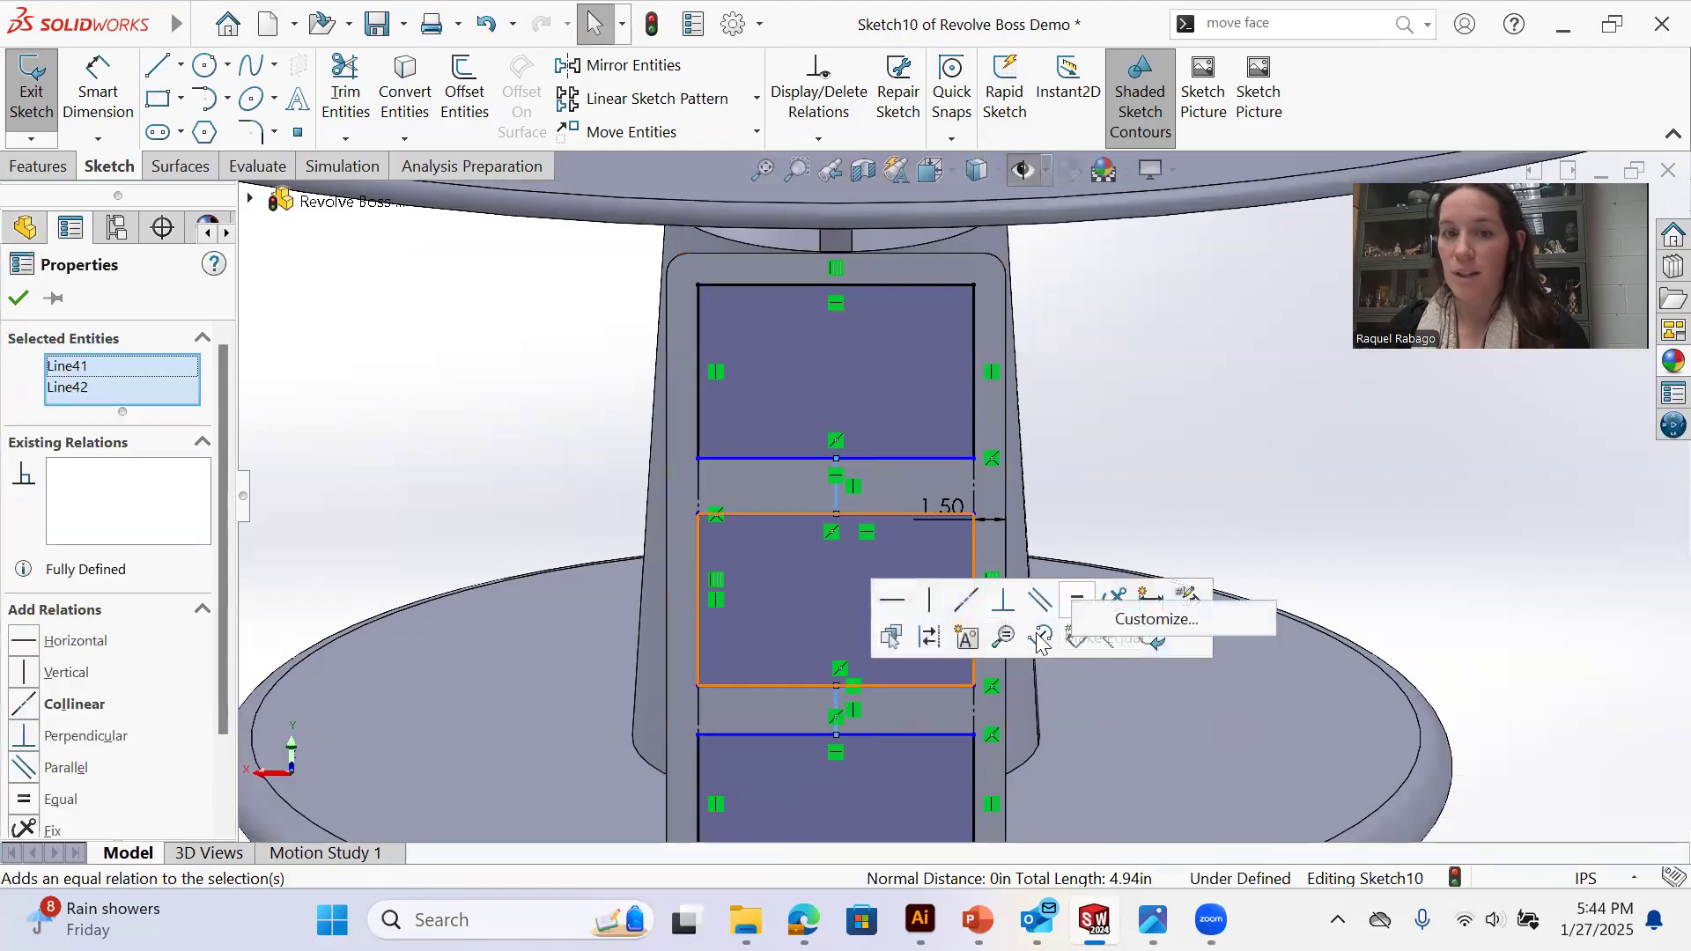
pyautogui.click(1072, 599)
pyautogui.press('Escape')
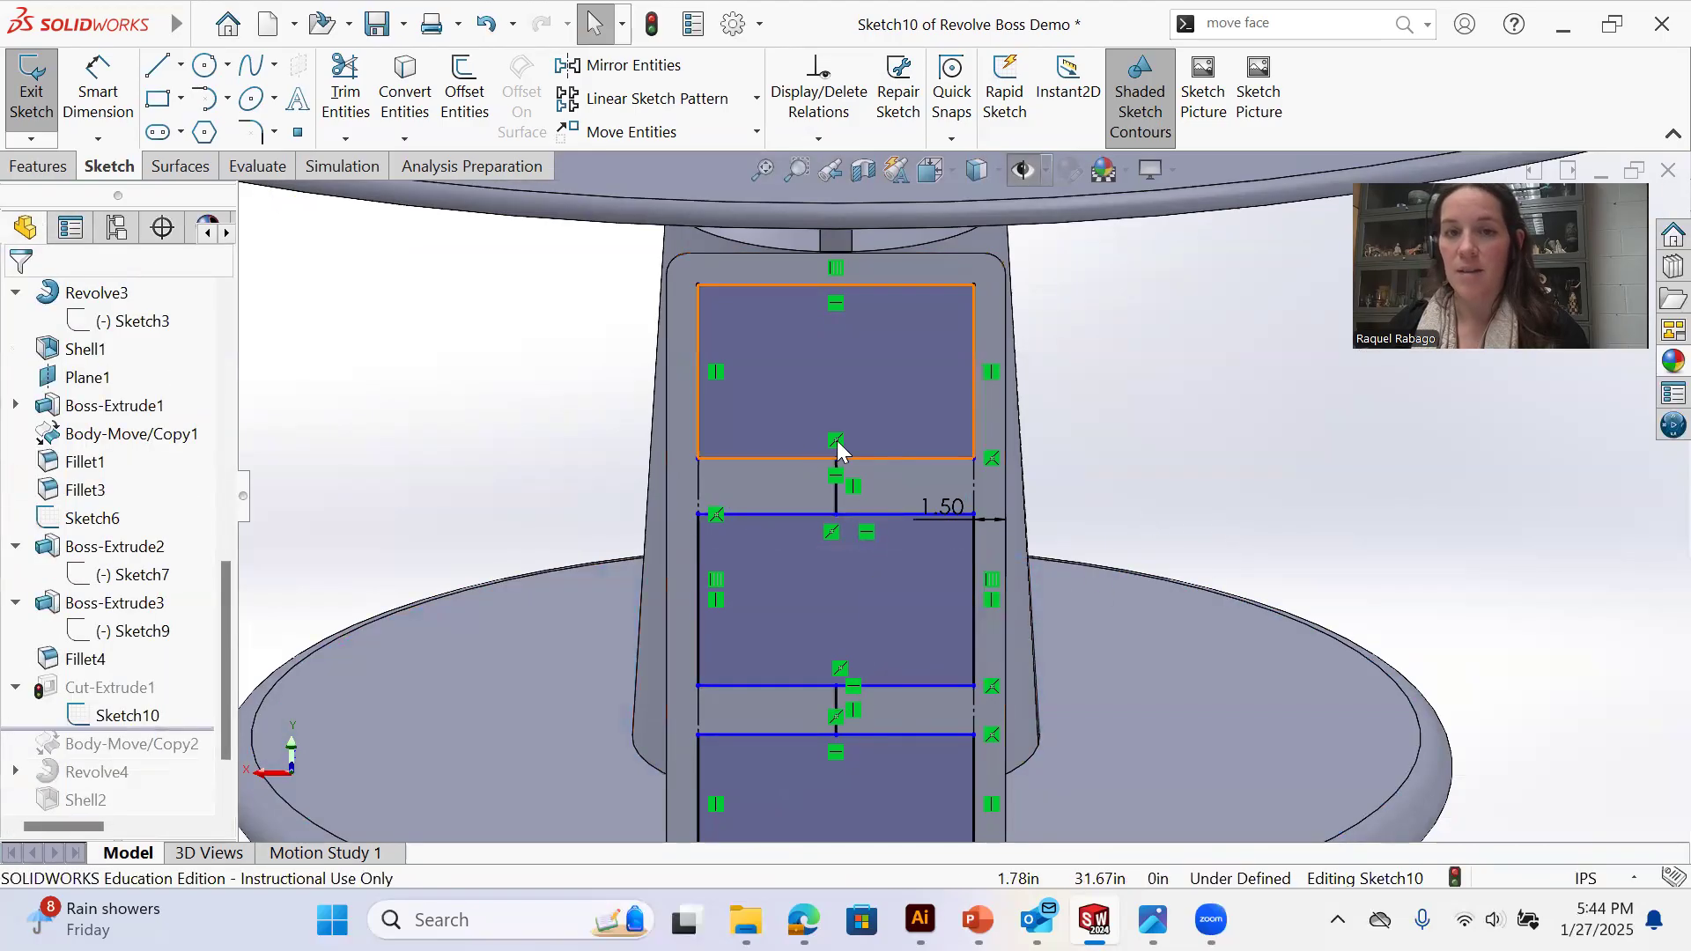
# Make the three rectangles equal in height by adding an equal relation to their vertical edges on one side
pyautogui.click(973, 495)
pyautogui.keyDown('ctrl'); pyautogui.click(974, 617); pyautogui.keyUp('ctrl')
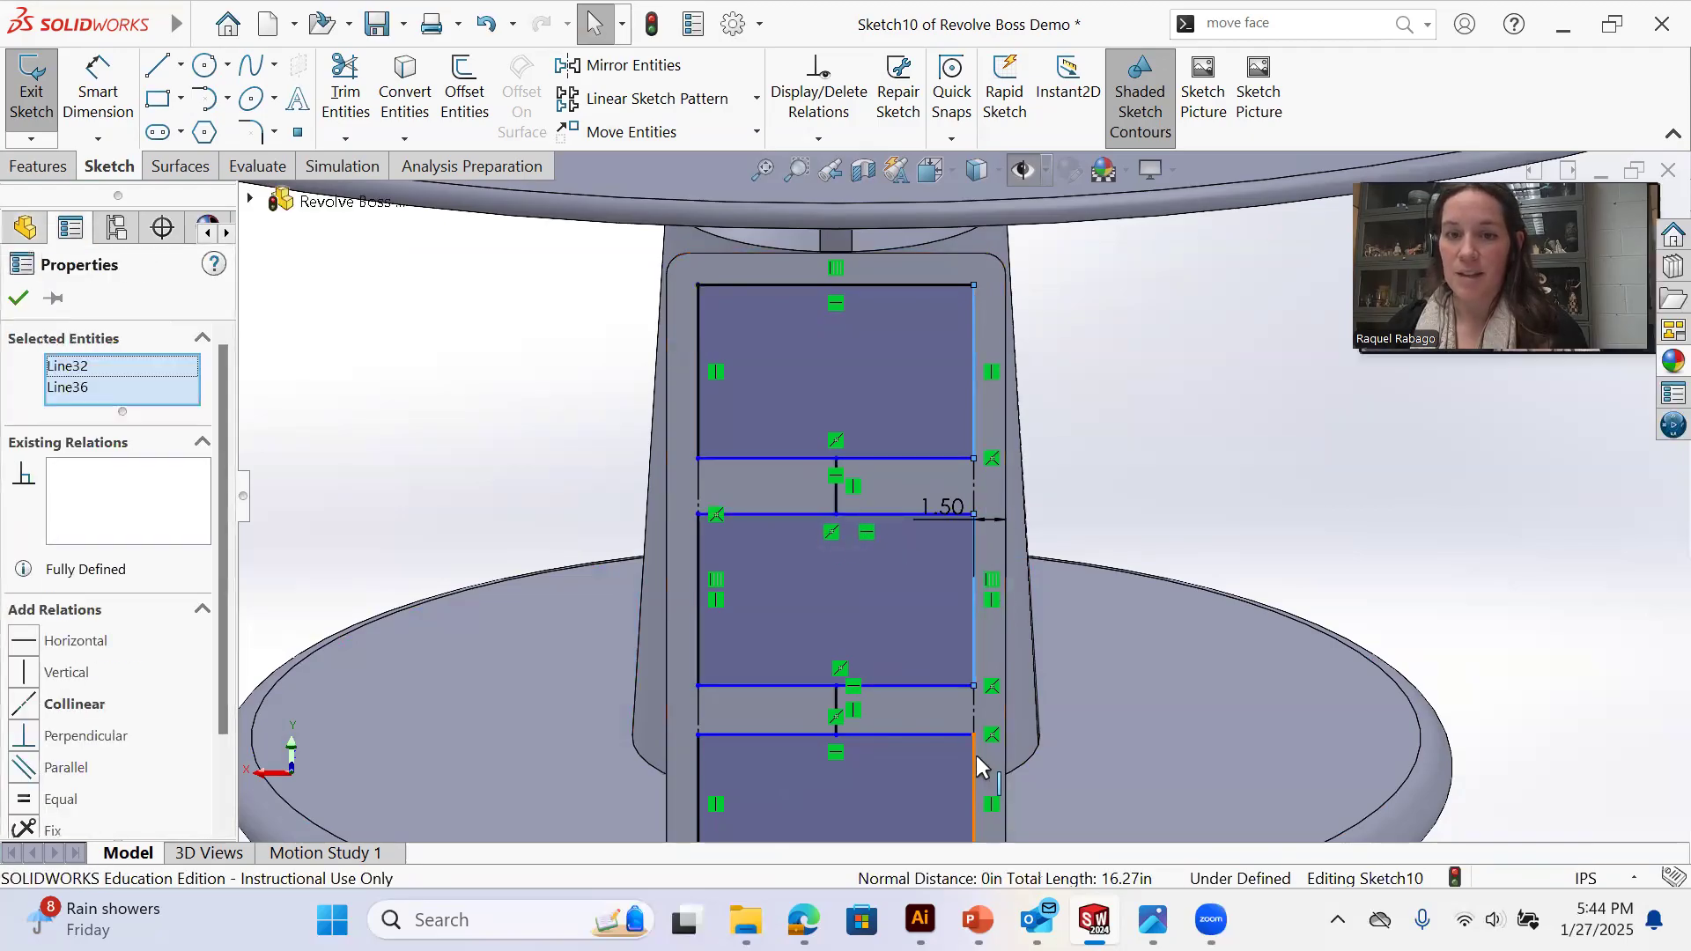
pyautogui.keyDown('ctrl'); pyautogui.click(976, 754); pyautogui.keyUp('ctrl')
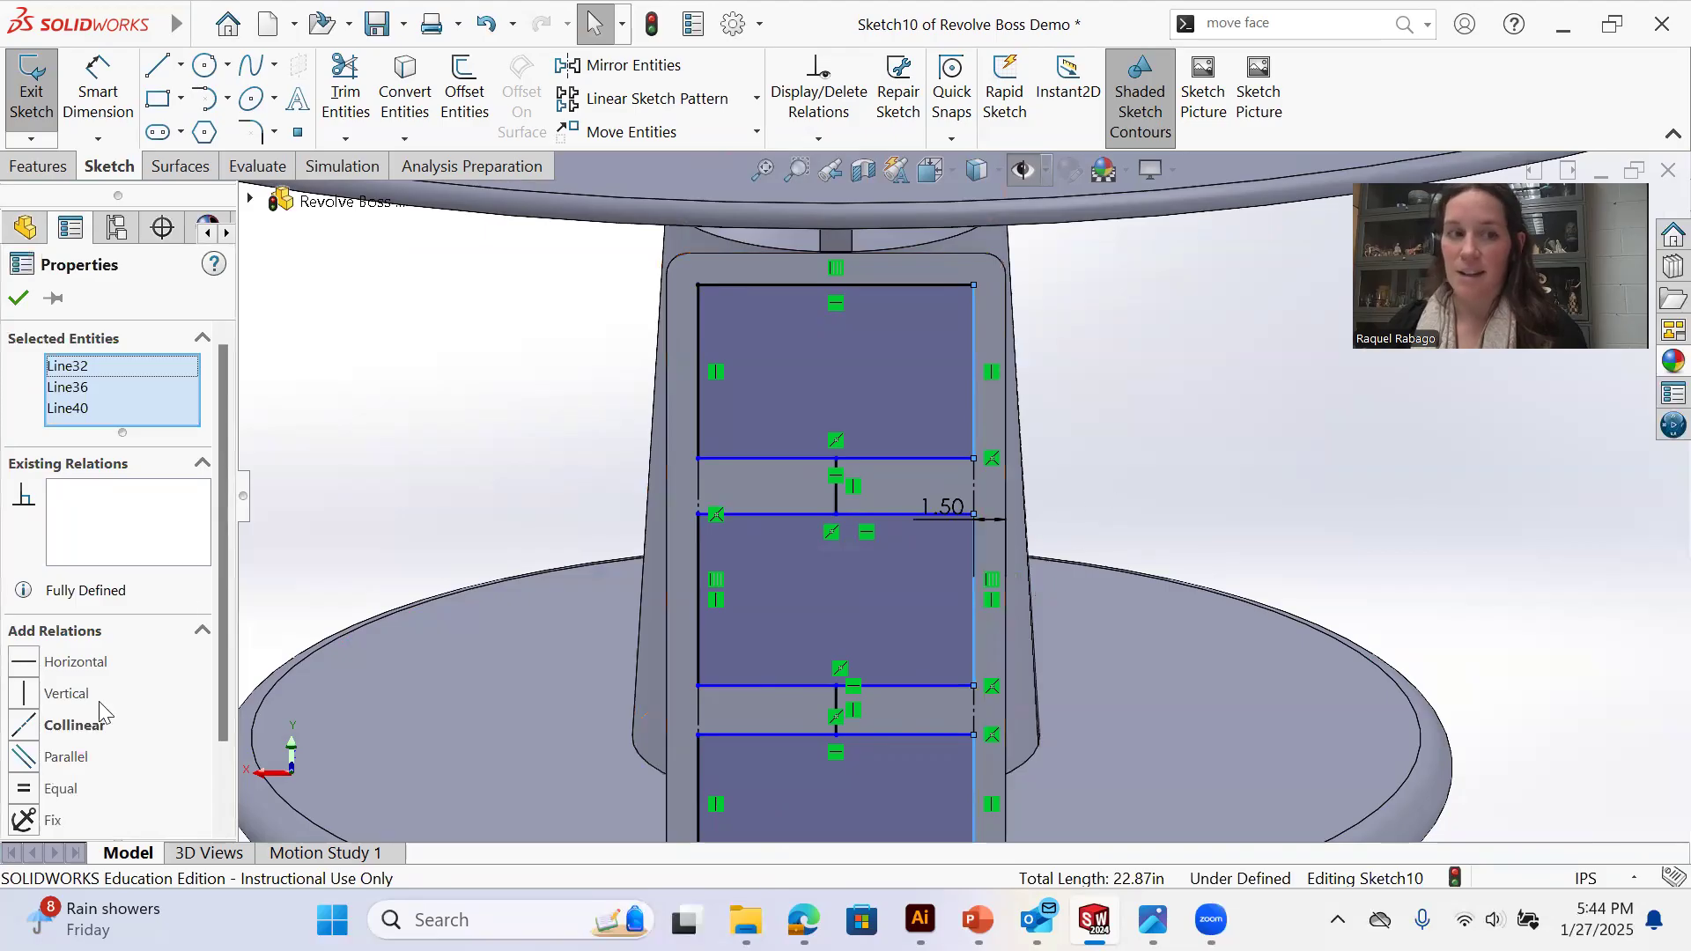
pyautogui.rightClick(973, 633)
pyautogui.click(1157, 367)
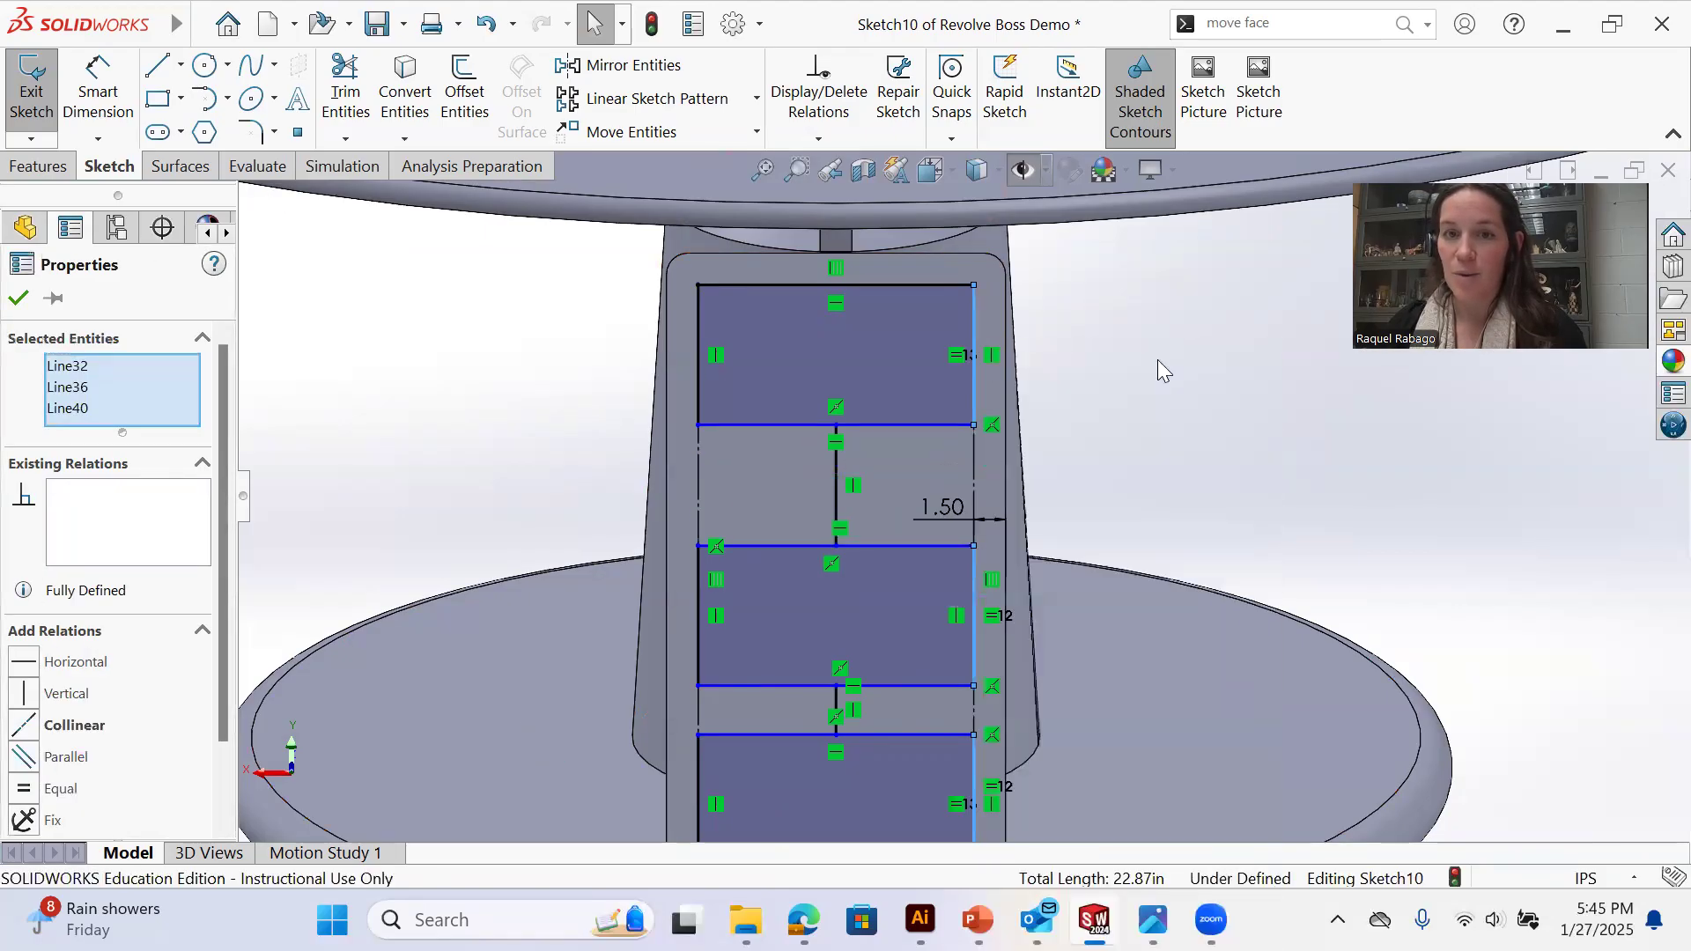
pyautogui.click(1156, 380)
# Move the middle rectangle upward and add an equal relation between the two vertical gap lines
pyautogui.moveTo(975, 546); pyautogui.dragTo(976, 498)
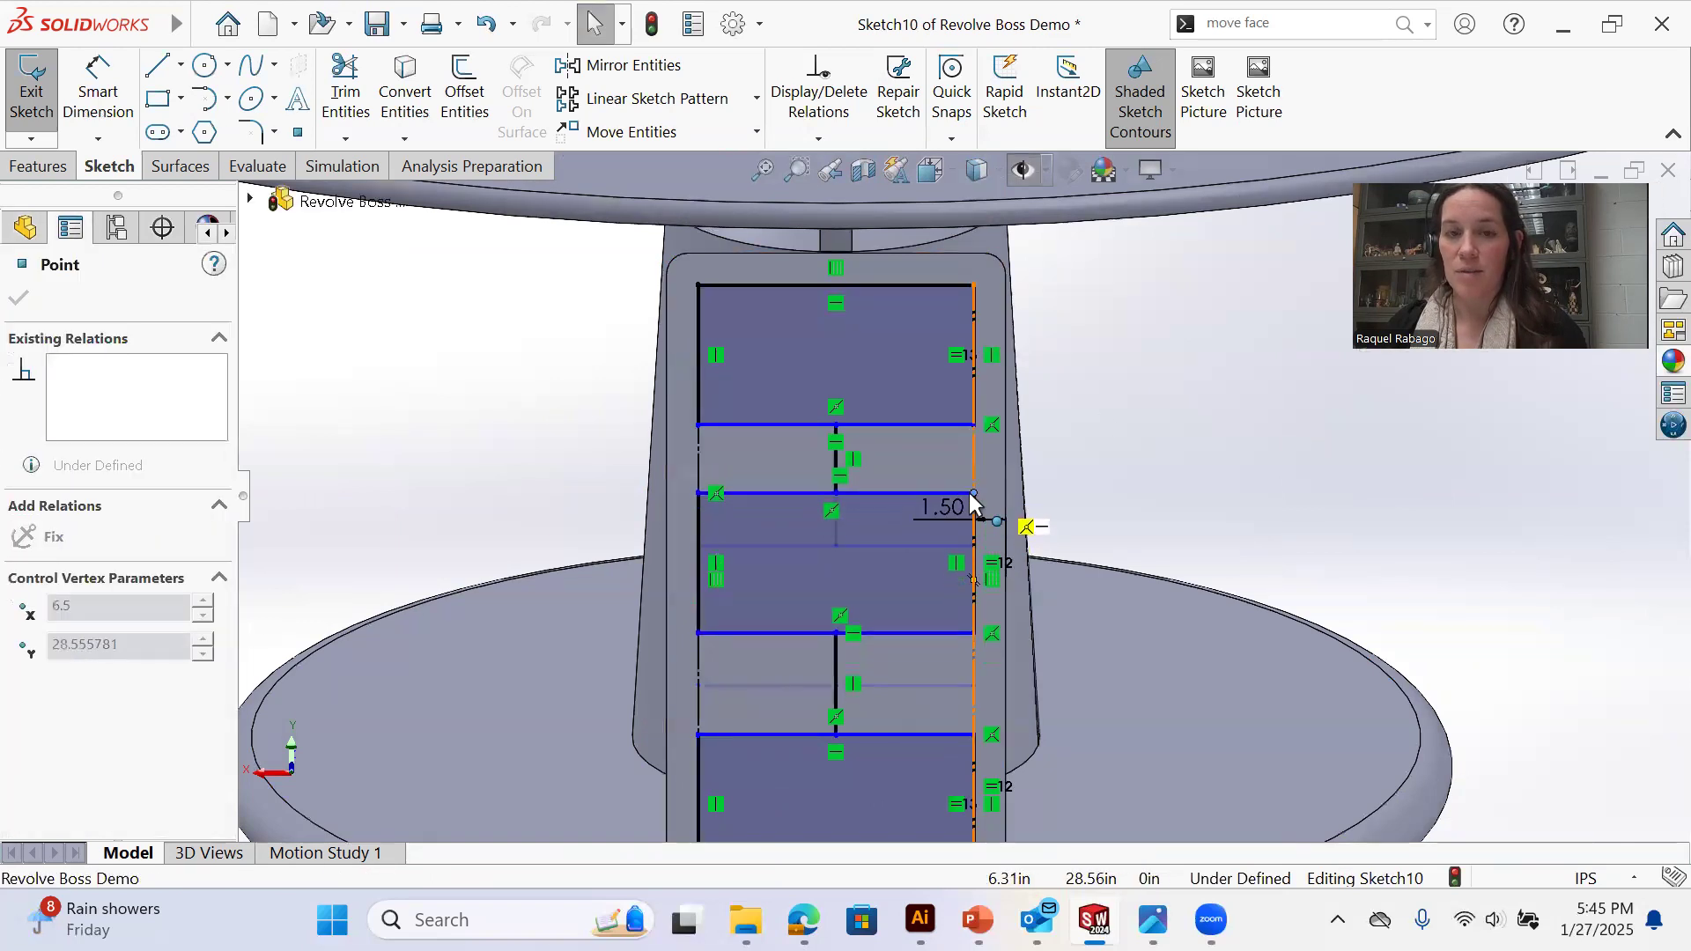
pyautogui.click(837, 672)
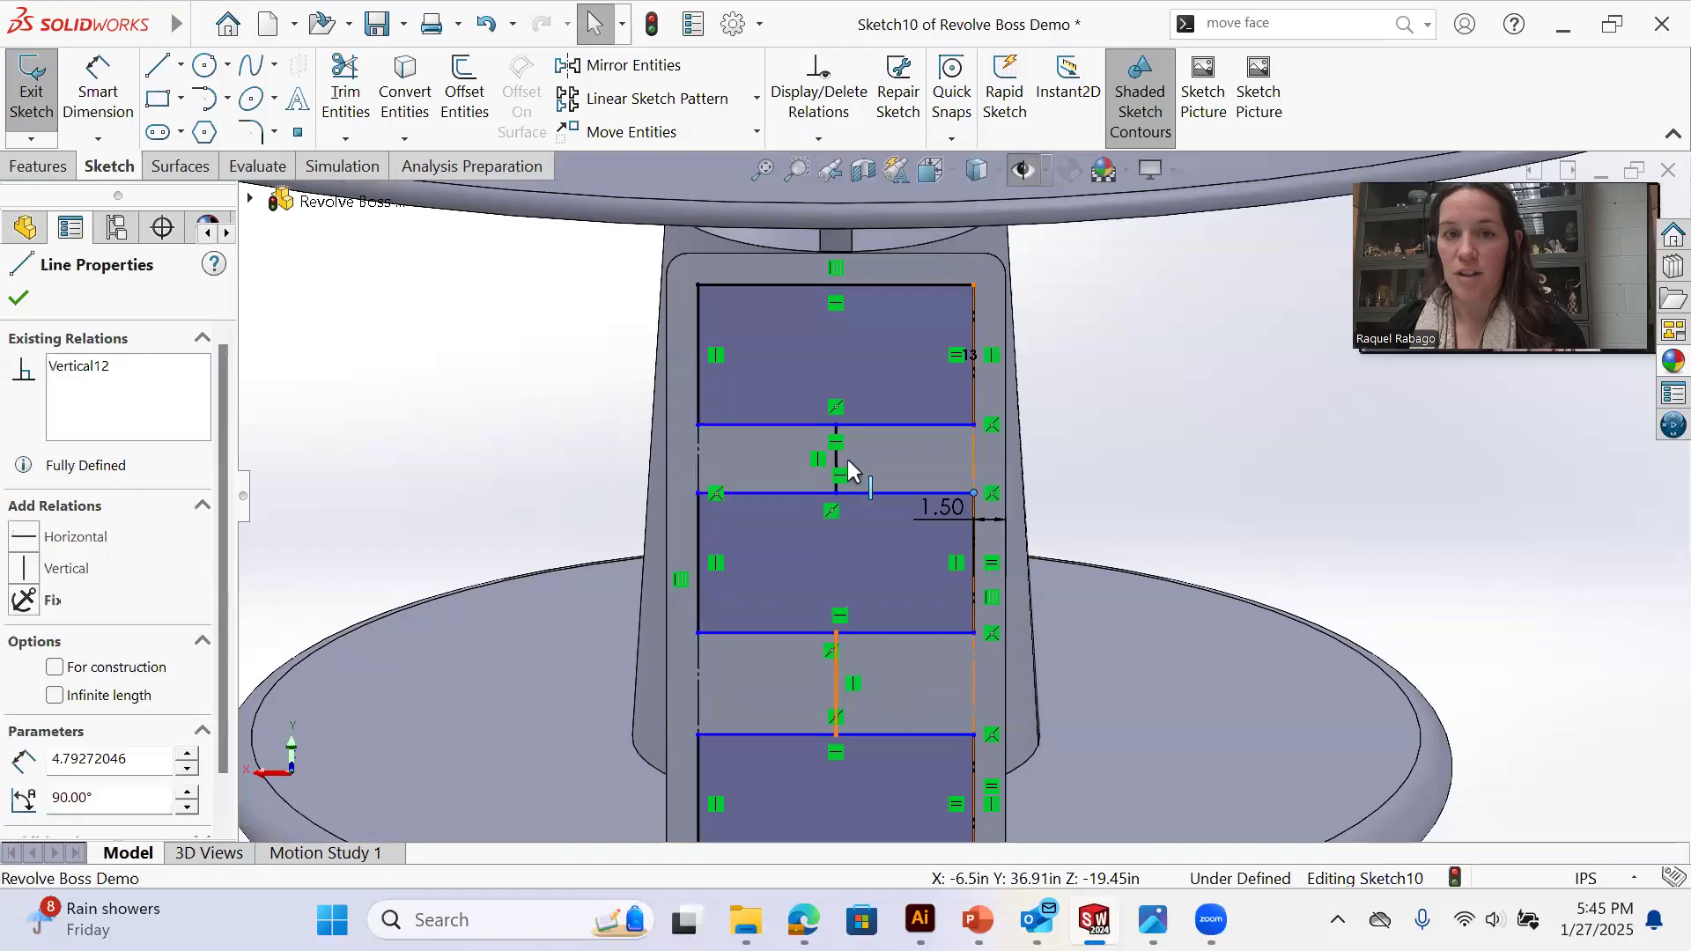
pyautogui.scroll(-2, 845, 463)
pyautogui.keyDown('ctrl'); pyautogui.click(837, 467); pyautogui.keyUp('ctrl')
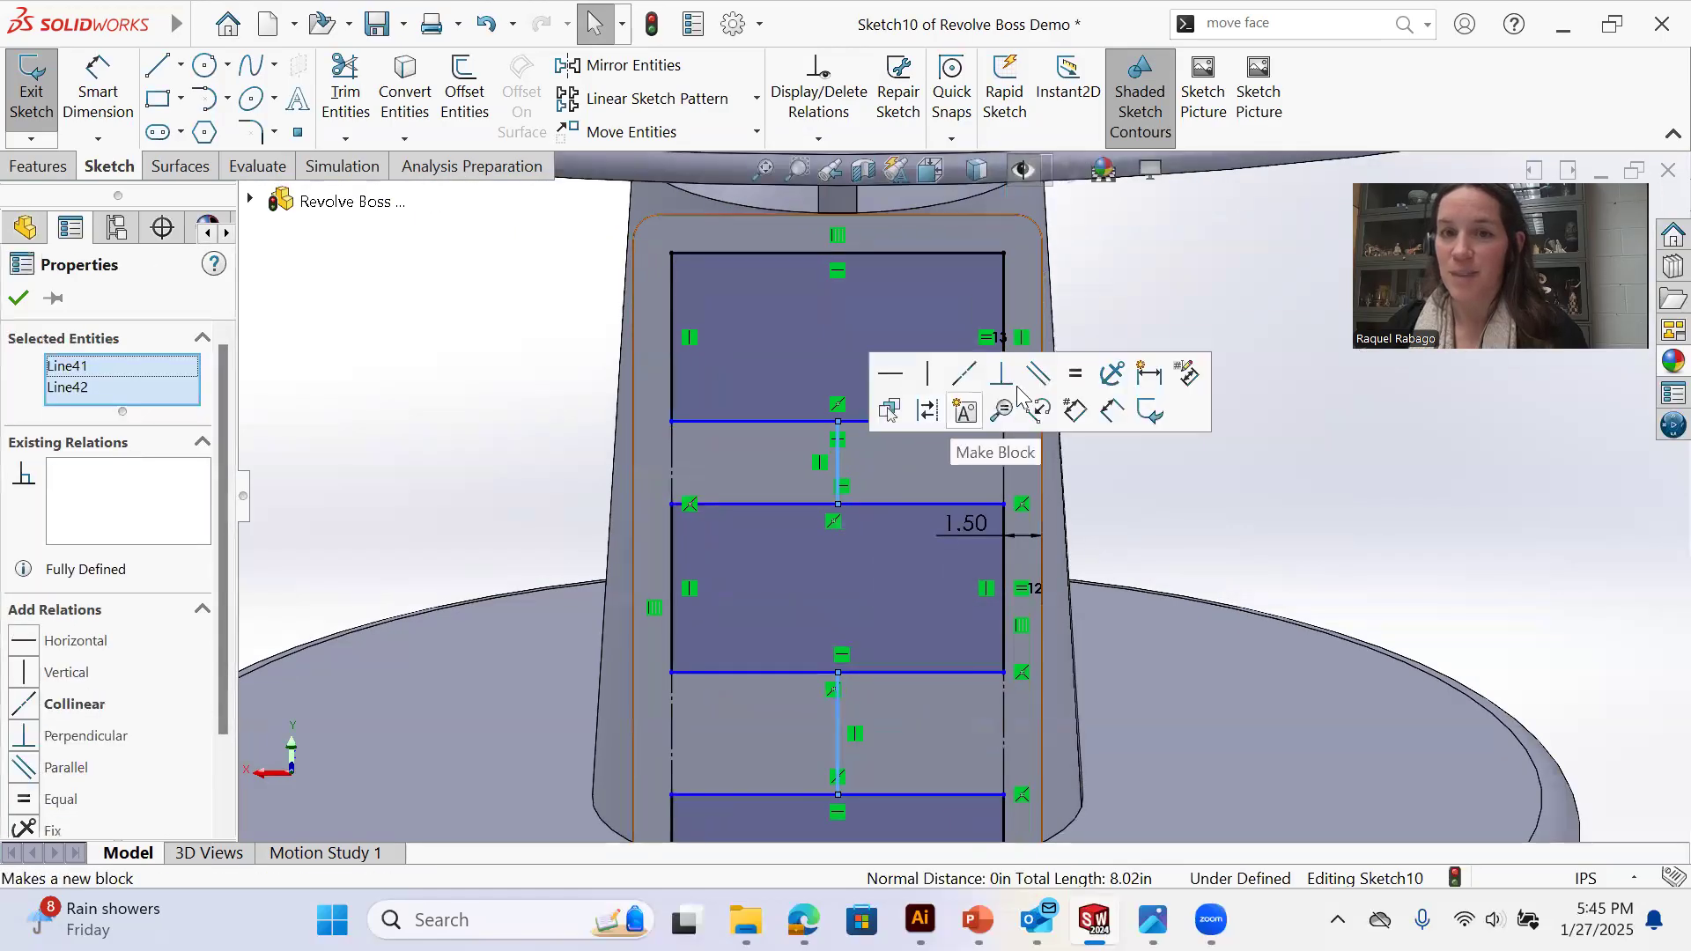
pyautogui.click(1076, 384)
pyautogui.click(1229, 566)
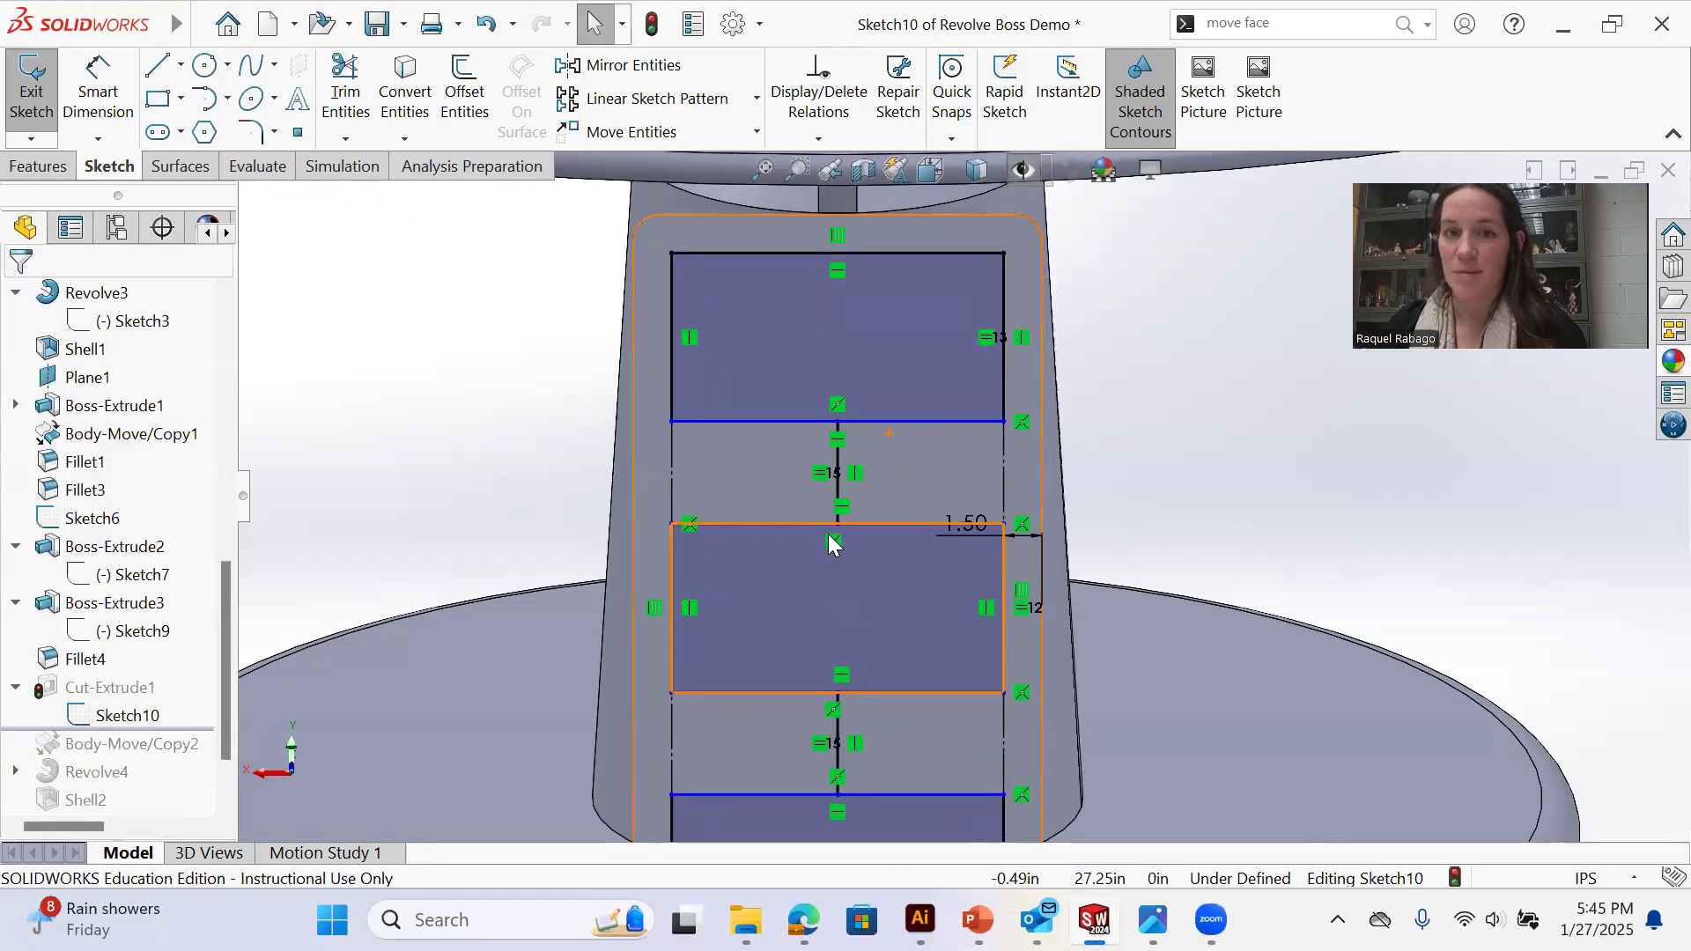
# Narrow the gaps between the rectangles and dimension the upper gap line to 1.50 in
pyautogui.moveTo(838, 524)
pyautogui.mouseDown()
pyautogui.moveTo(841, 475)
pyautogui.moveTo(842, 515)
pyautogui.moveTo(847, 503)
pyautogui.mouseUp()
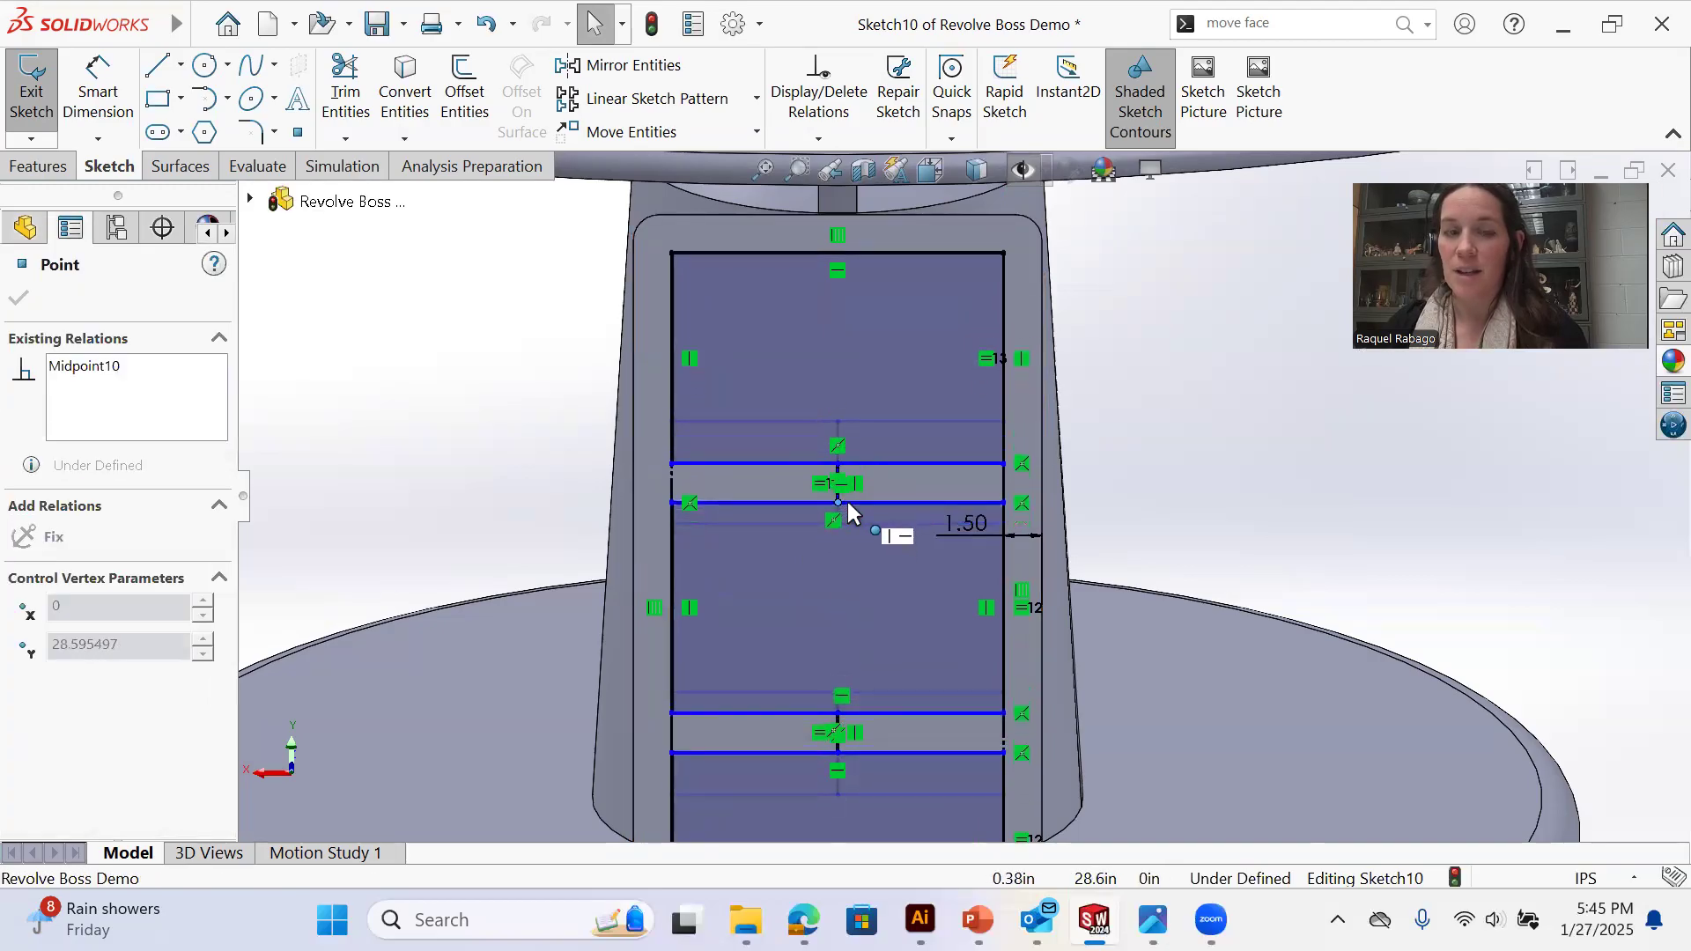
pyautogui.click(1208, 525)
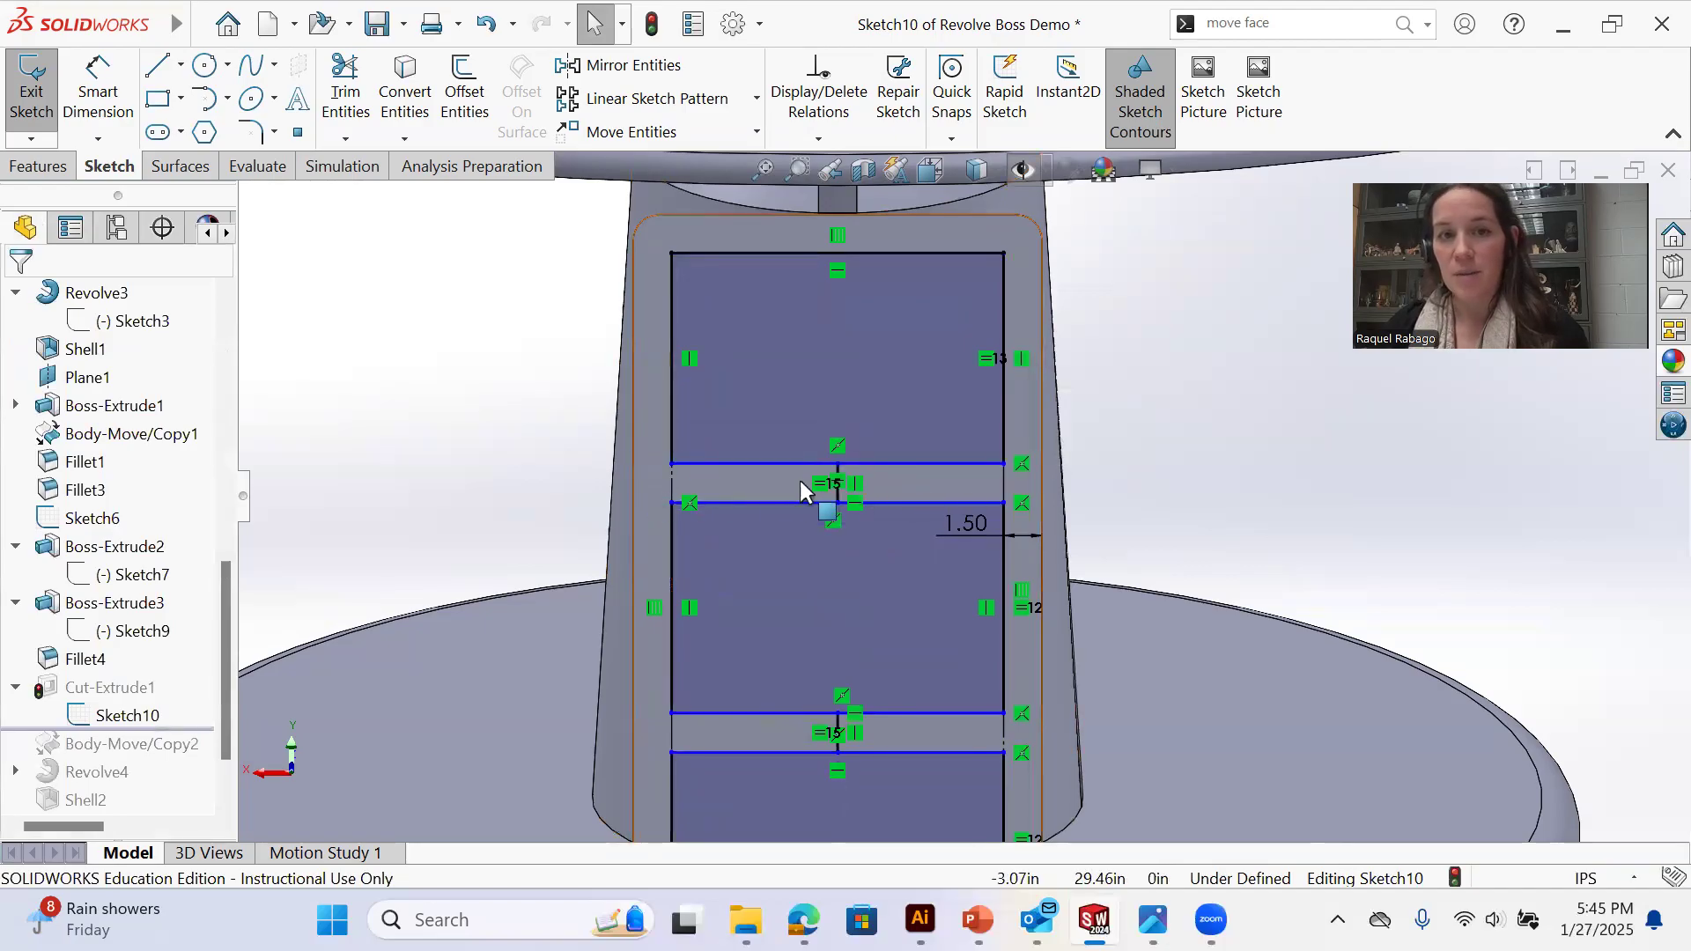
pyautogui.press('s')
pyautogui.click(888, 525)
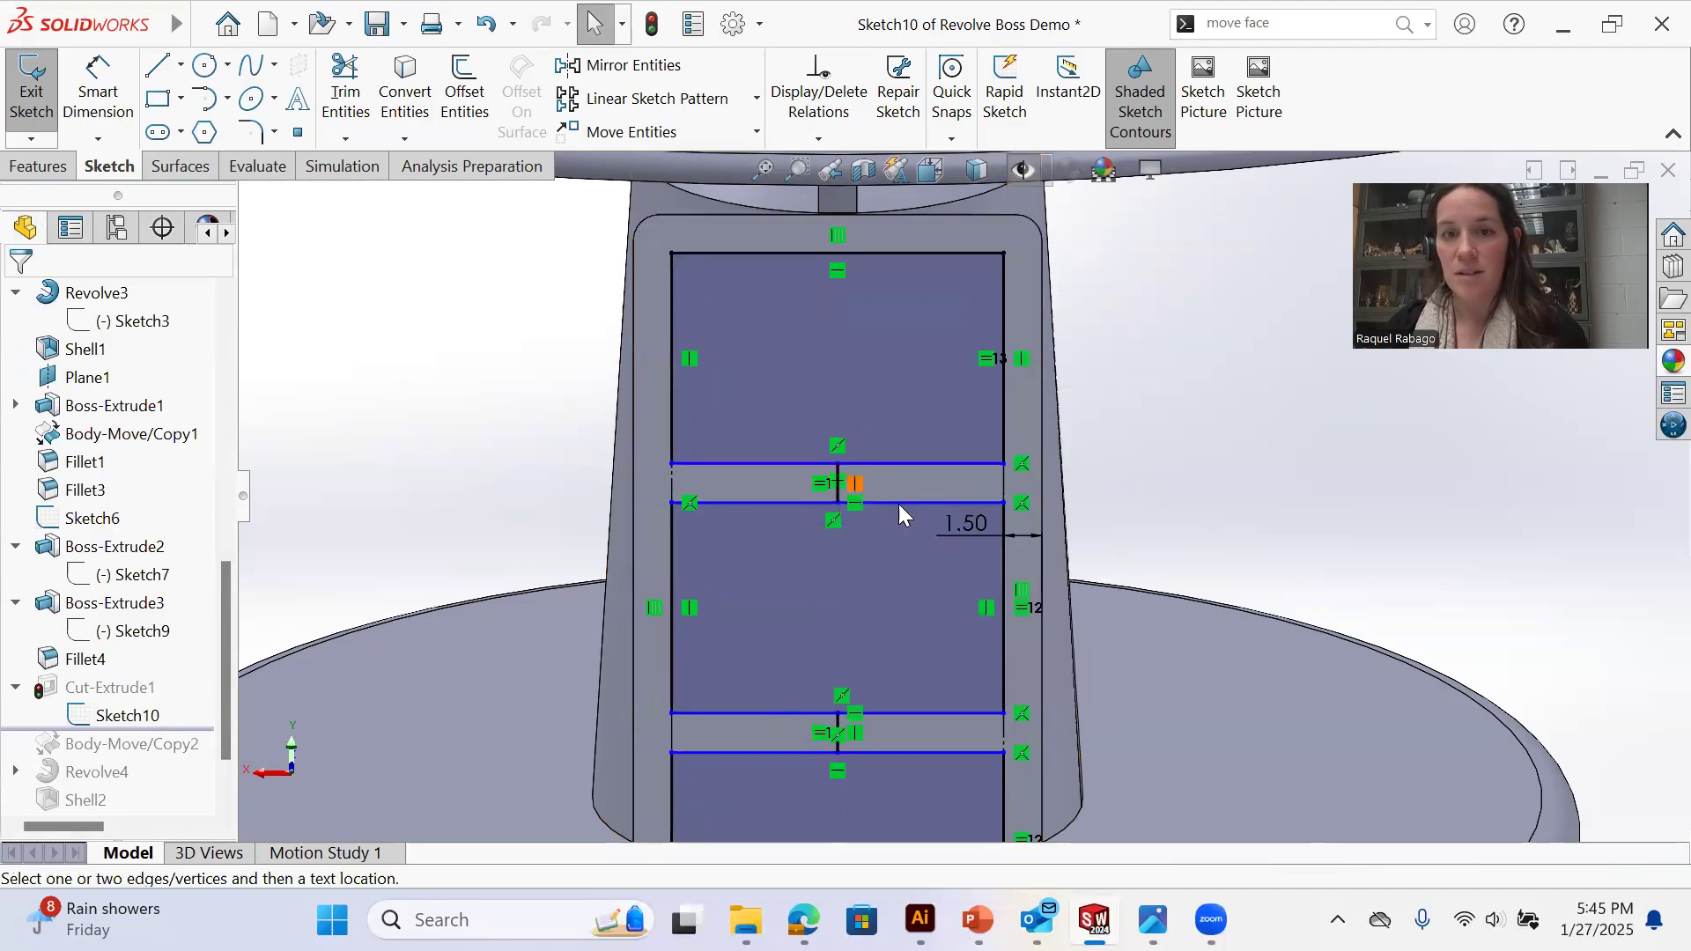
pyautogui.click(839, 499)
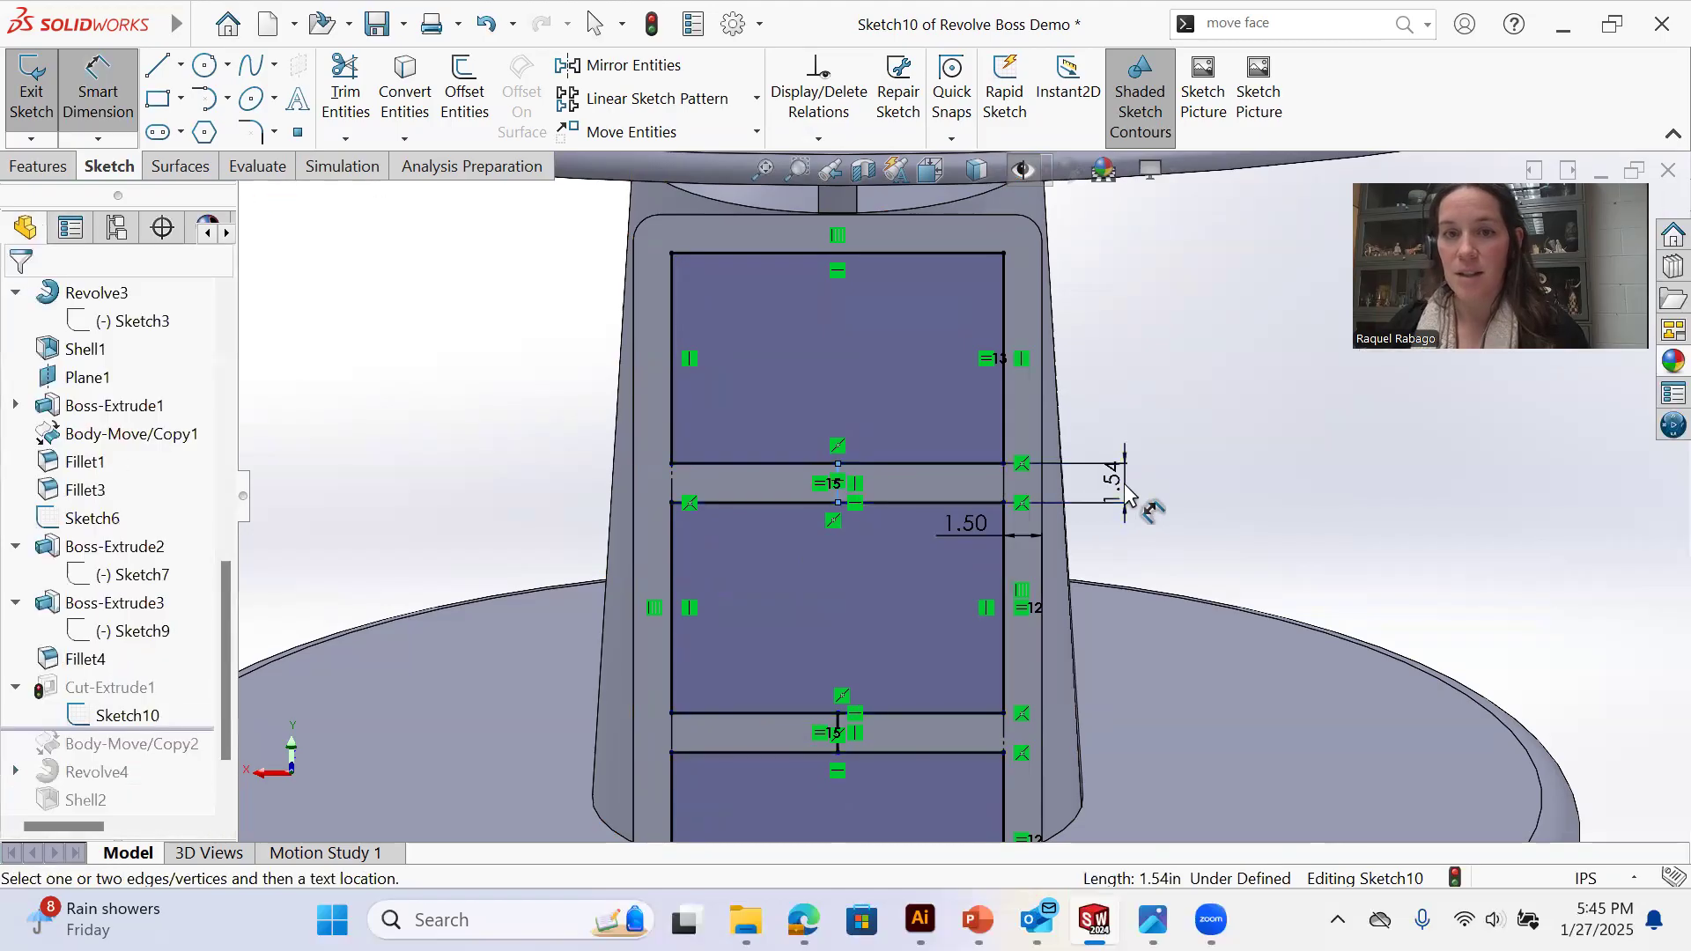
pyautogui.click(1130, 496)
pyautogui.write('1.50in')
pyautogui.press('Return')
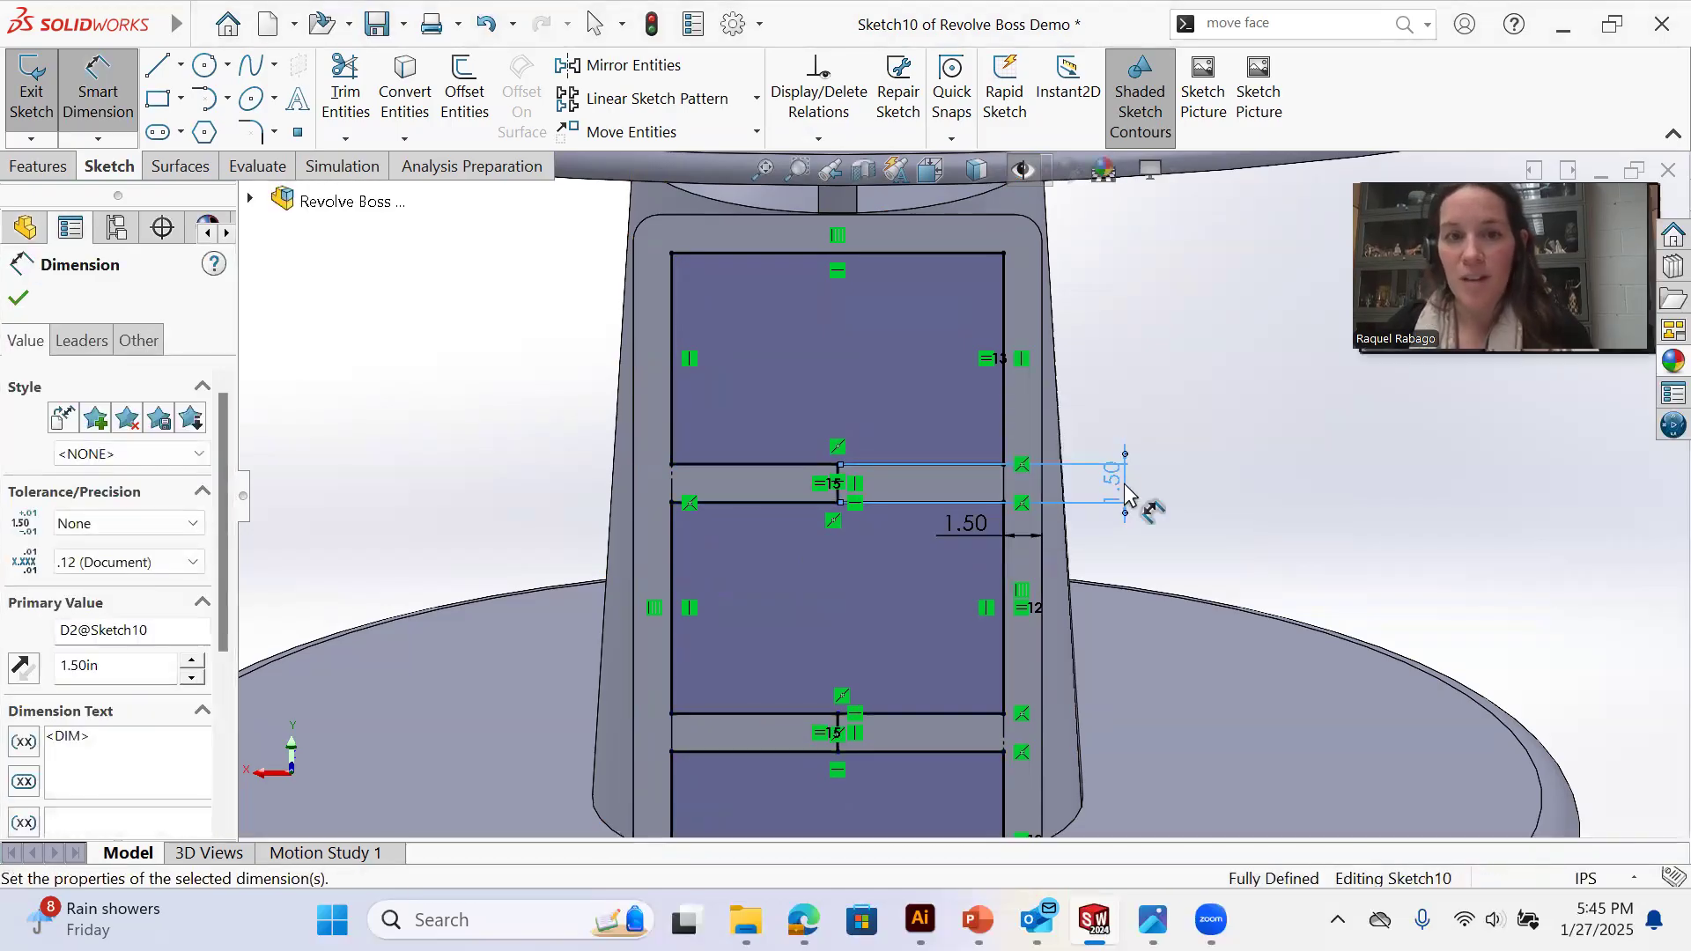
pyautogui.rightClick(1220, 467)
pyautogui.click(1283, 540)
# Select both vertical gap lines and convert them to construction geometry
pyautogui.scroll(-3, 969, 511)
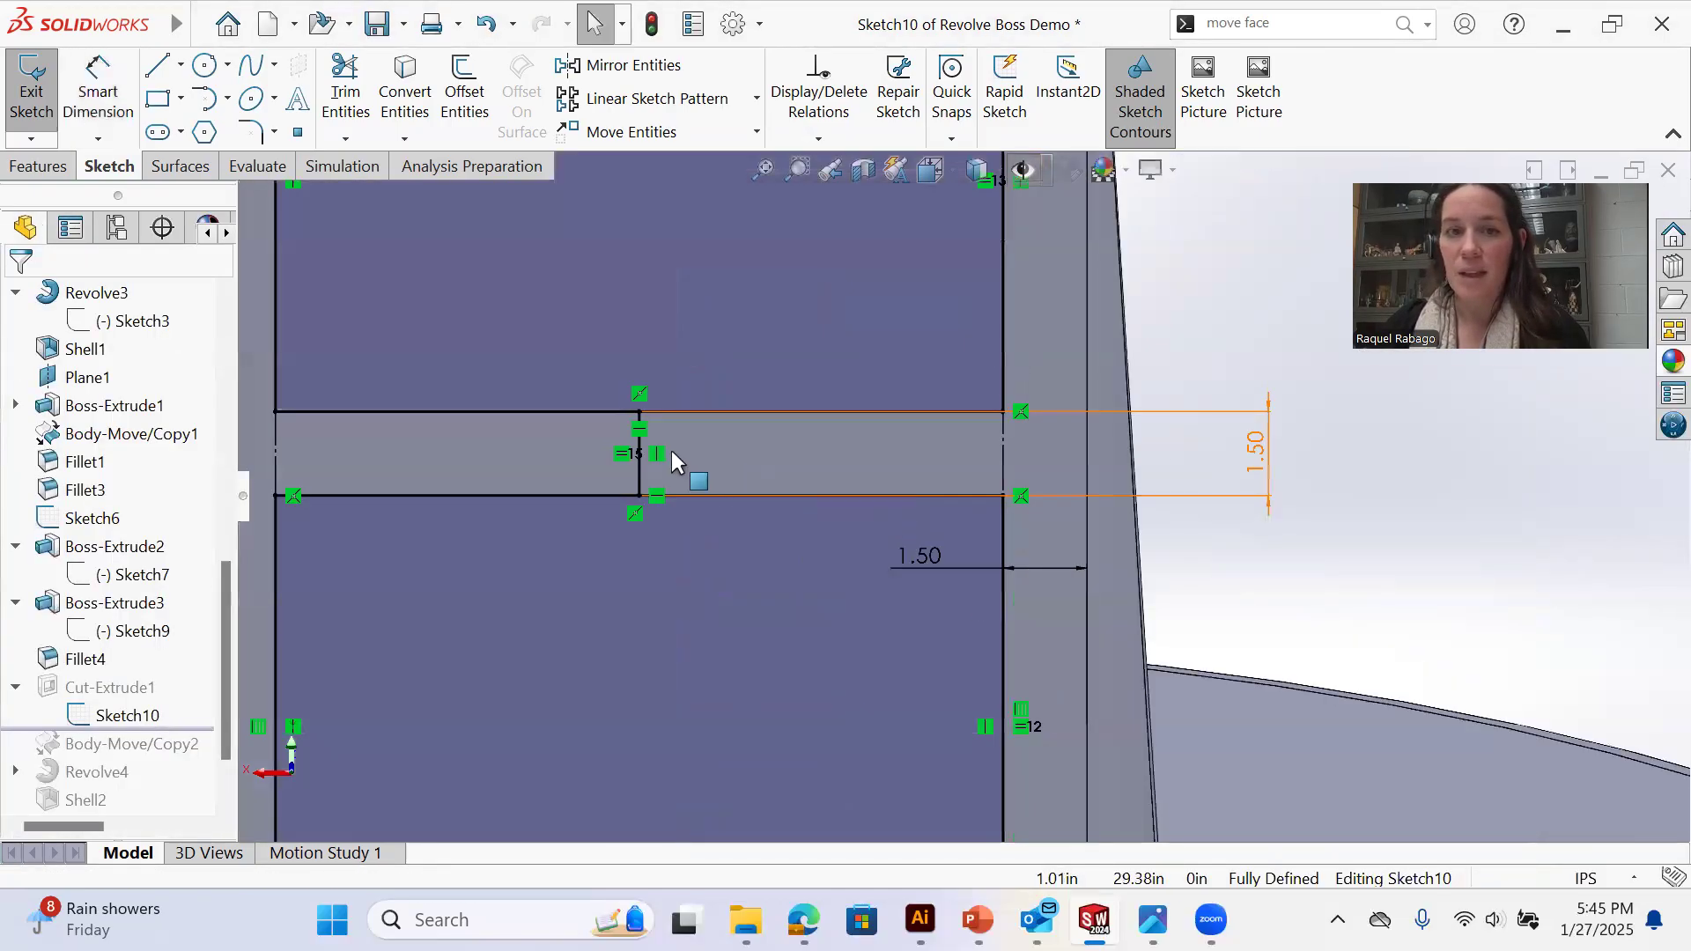
pyautogui.click(637, 472)
pyautogui.scroll(3, 756, 738)
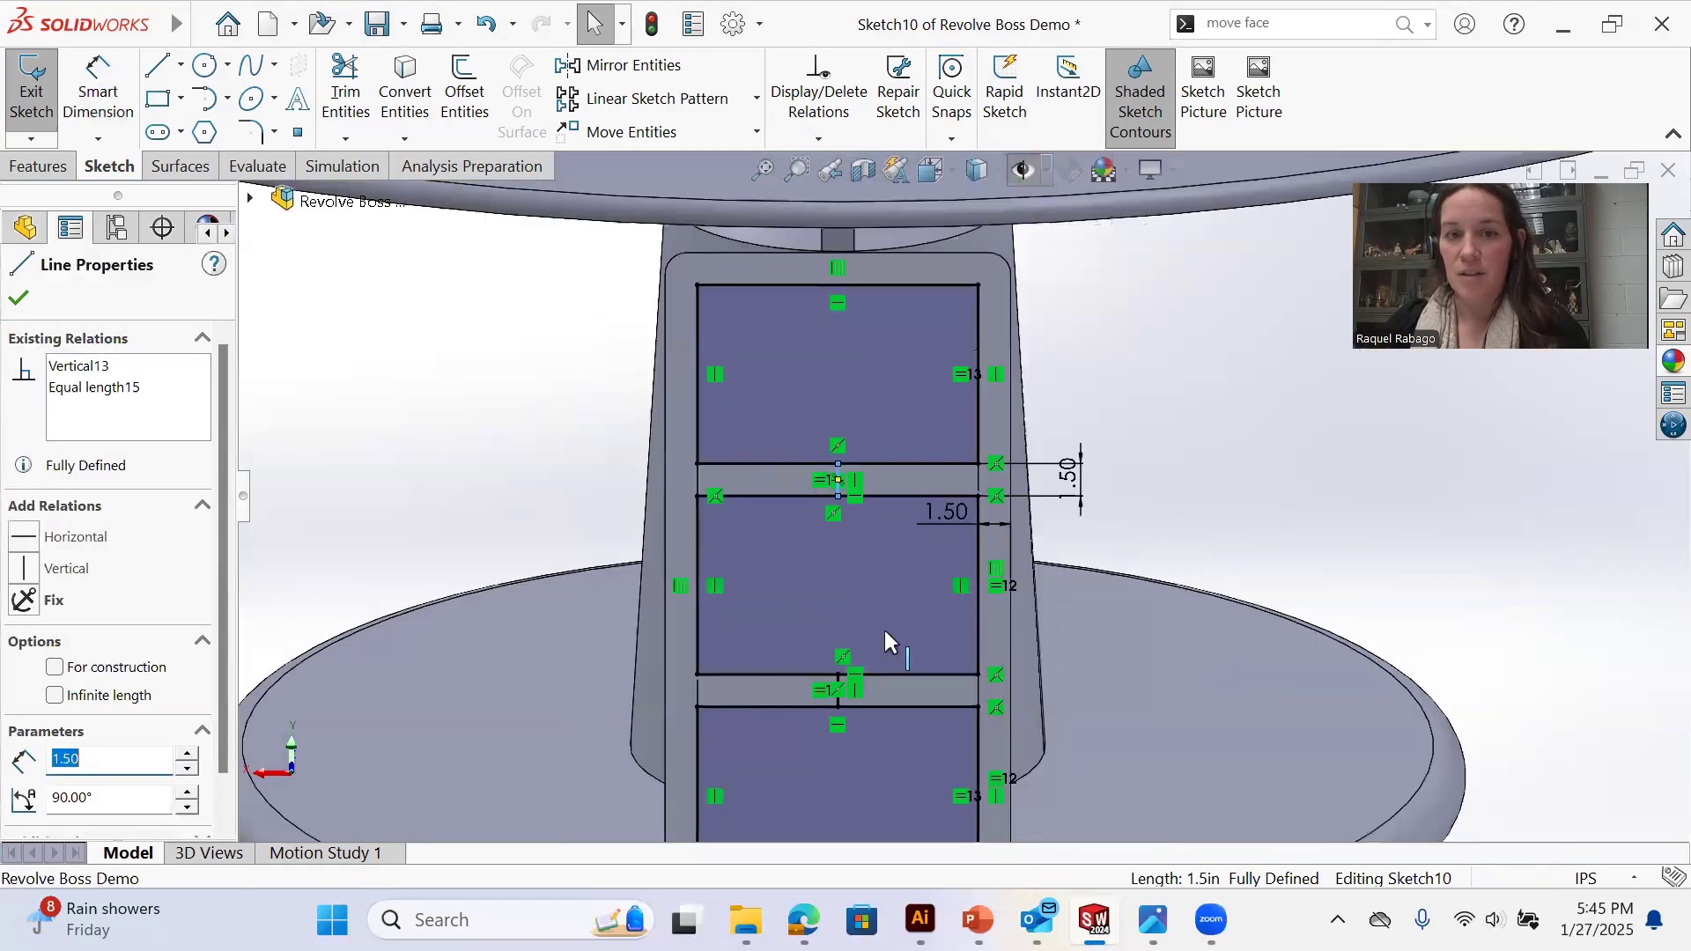
pyautogui.scroll(-2, 880, 636)
pyautogui.scroll(-1, 874, 643)
pyautogui.keyDown('ctrl'); pyautogui.click(865, 642); pyautogui.keyUp('ctrl')
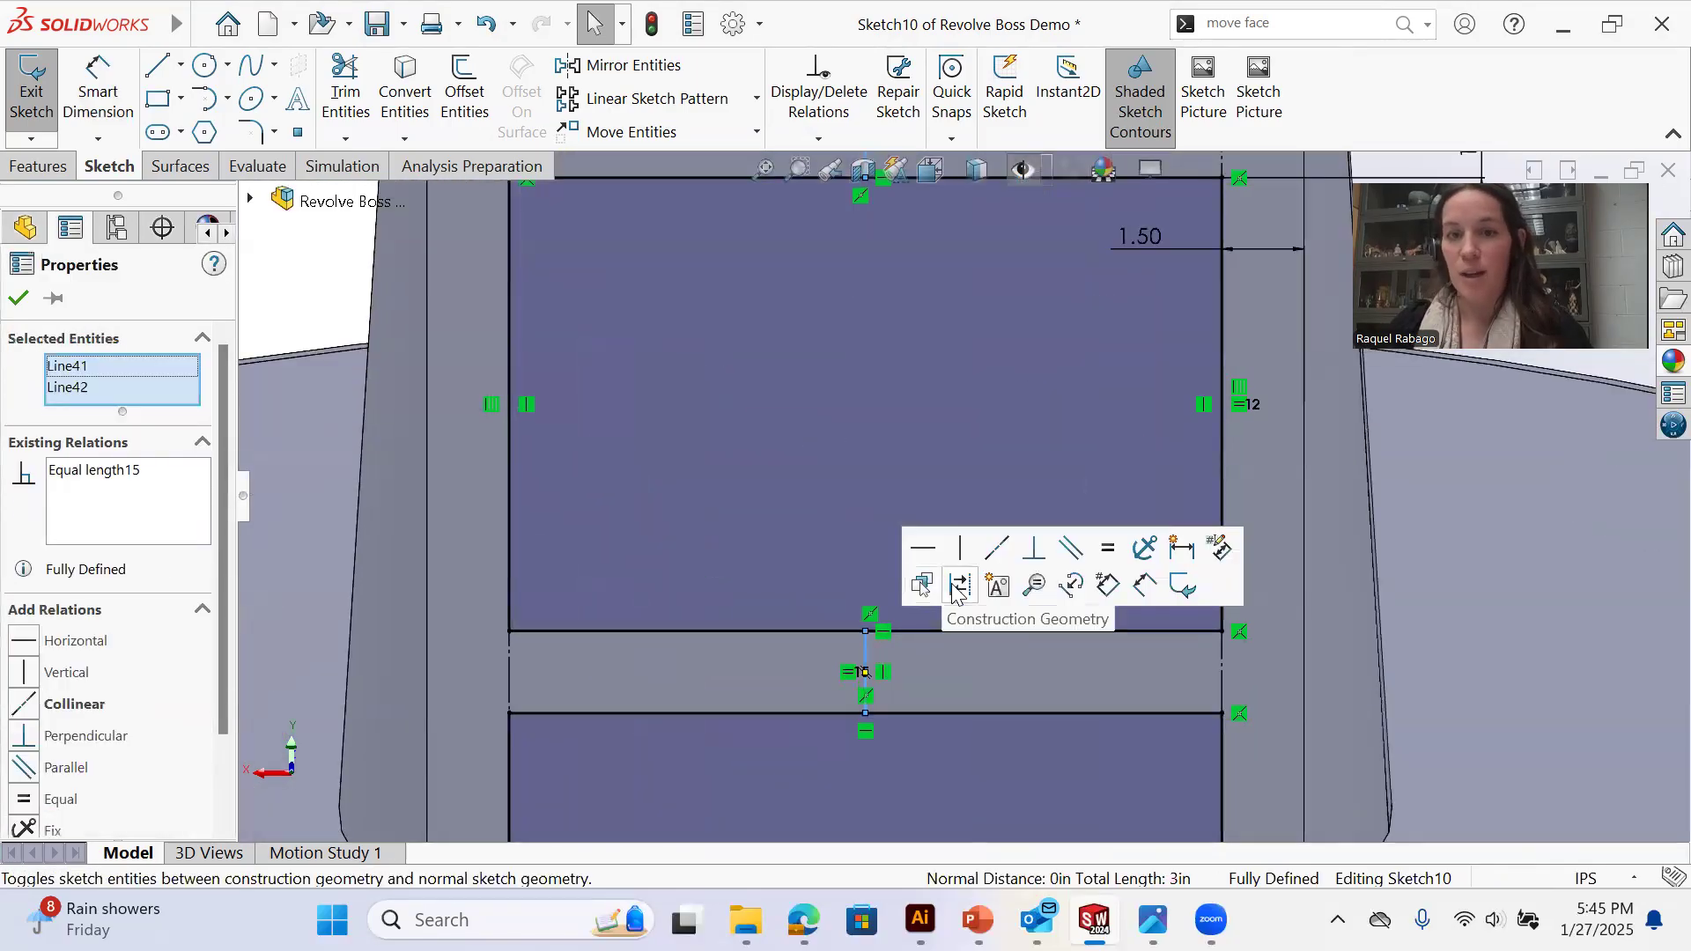
pyautogui.click(957, 584)
# Finish editing the sketch and rebuild the recess cut on the display panel
pyautogui.scroll(1, 1016, 588)
pyautogui.scroll(2, 1017, 587)
pyautogui.moveTo(895, 426)
pyautogui.mouseDown(button='middle')
pyautogui.moveTo(975, 467)
pyautogui.moveTo(933, 502)
pyautogui.moveTo(969, 433)
pyautogui.mouseUp(button='middle')
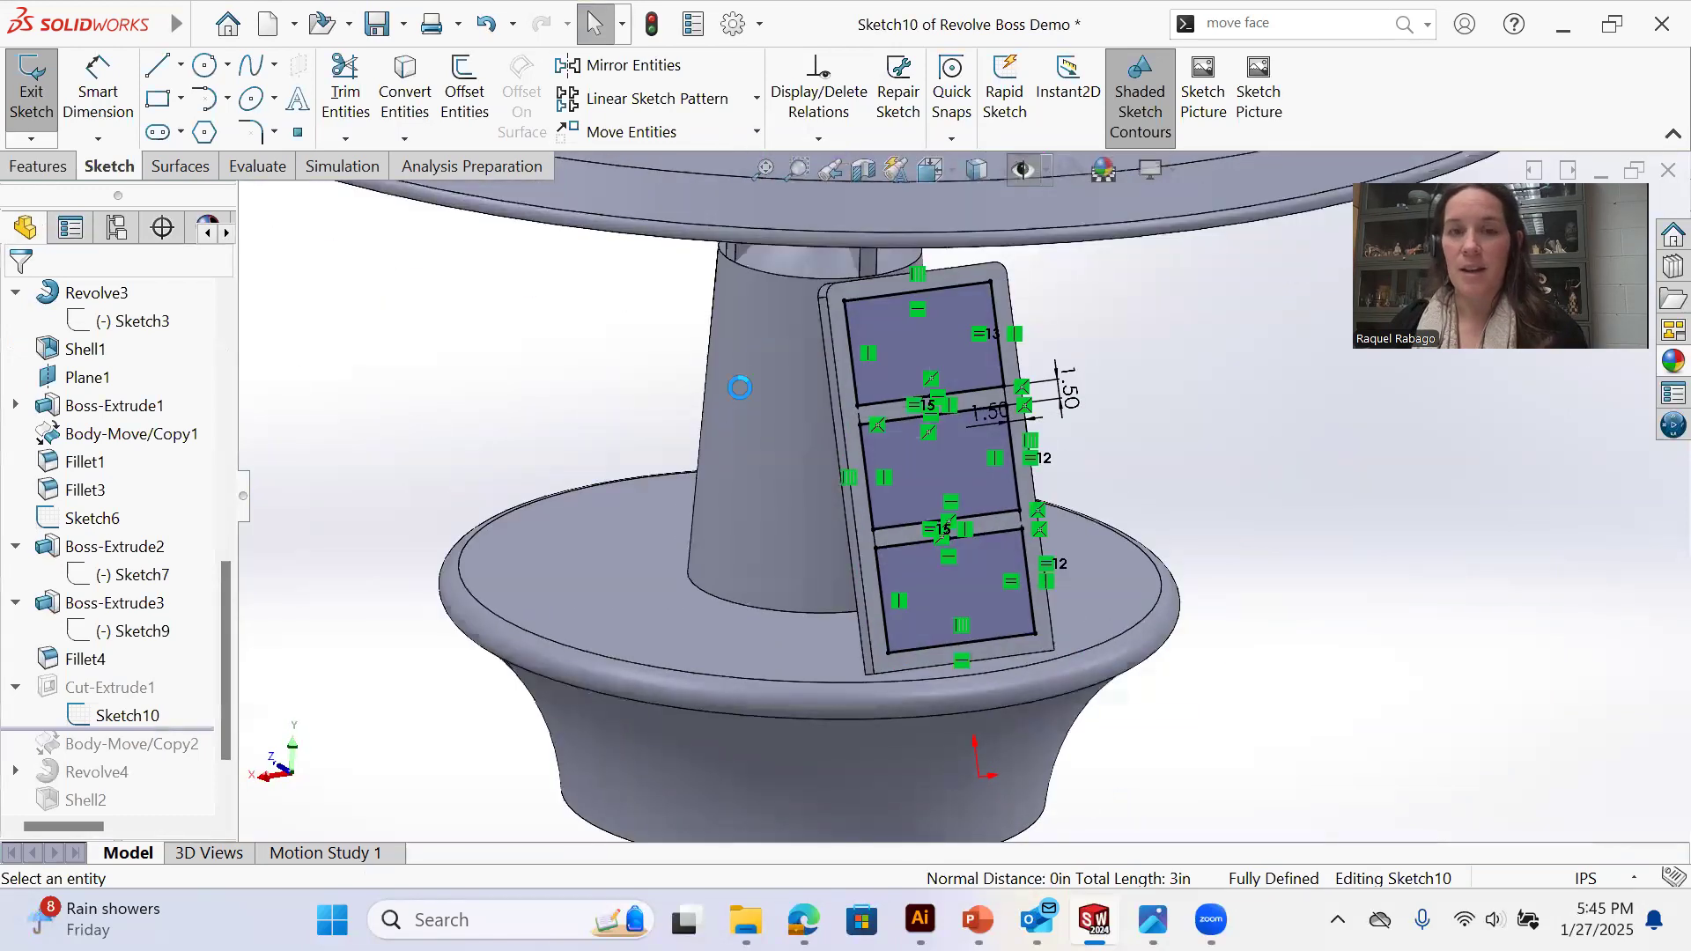
pyautogui.moveTo(1026, 468)
pyautogui.mouseDown(button='middle')
pyautogui.moveTo(952, 381)
pyautogui.moveTo(850, 416)
pyautogui.moveTo(1011, 479)
pyautogui.moveTo(1073, 593)
pyautogui.moveTo(1208, 622)
pyautogui.mouseUp(button='middle')
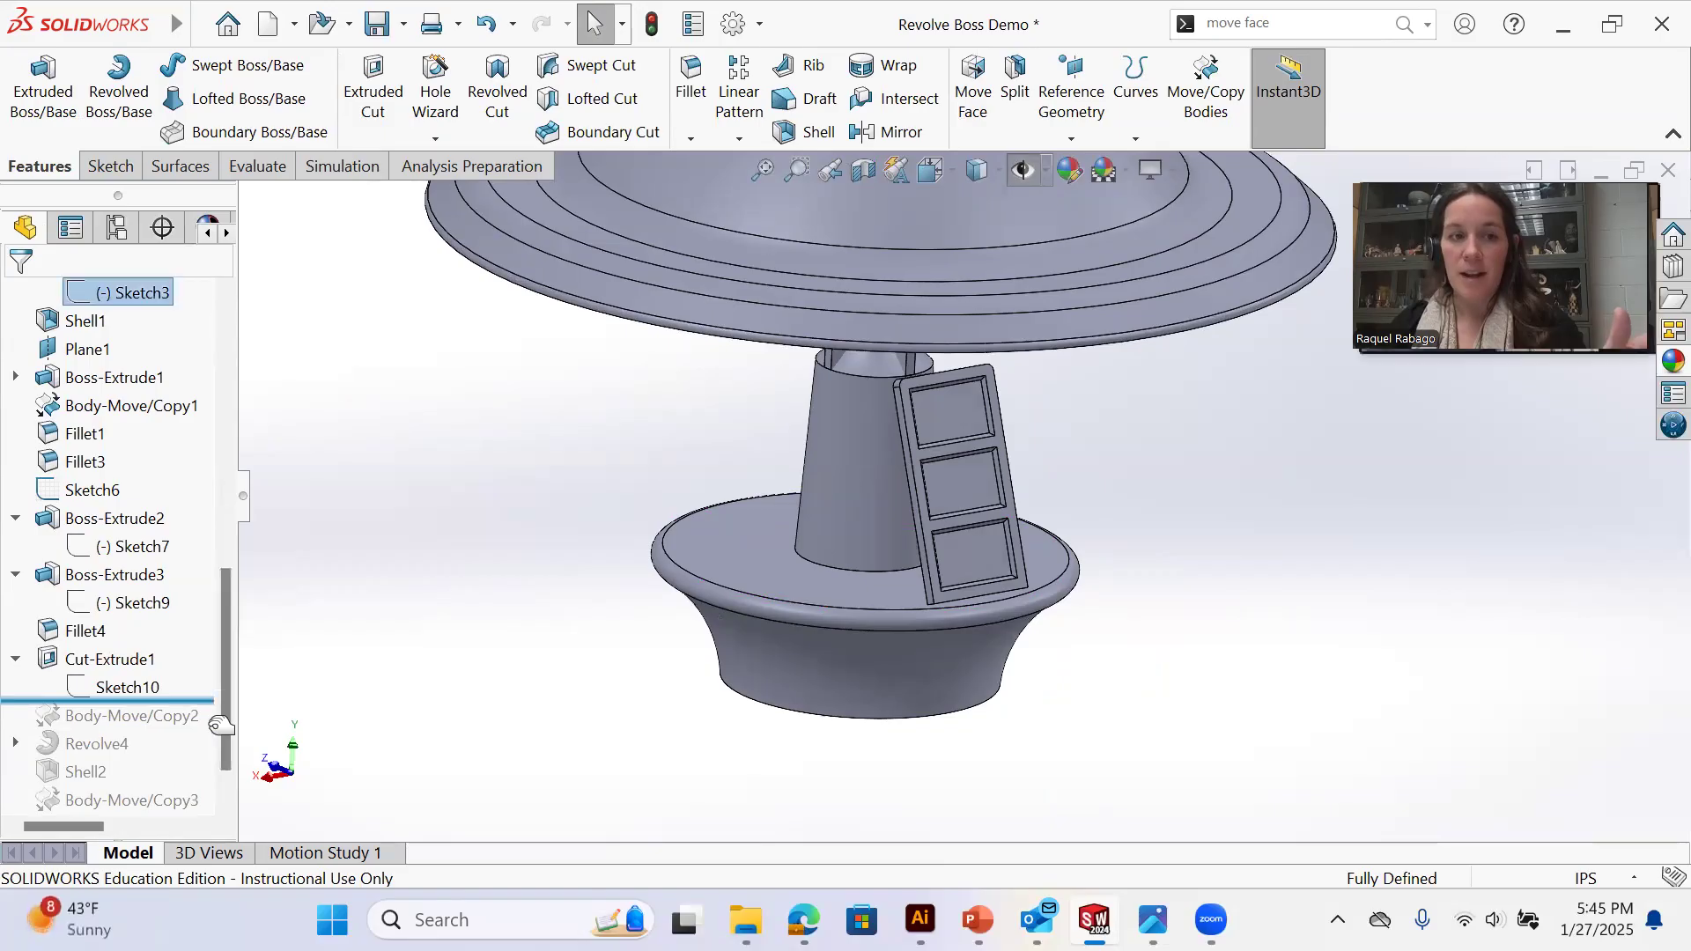
# Roll the model forward to include Body-Move/Copy2 and show its copied display panels around the column
pyautogui.moveTo(211, 700); pyautogui.dragTo(207, 729)
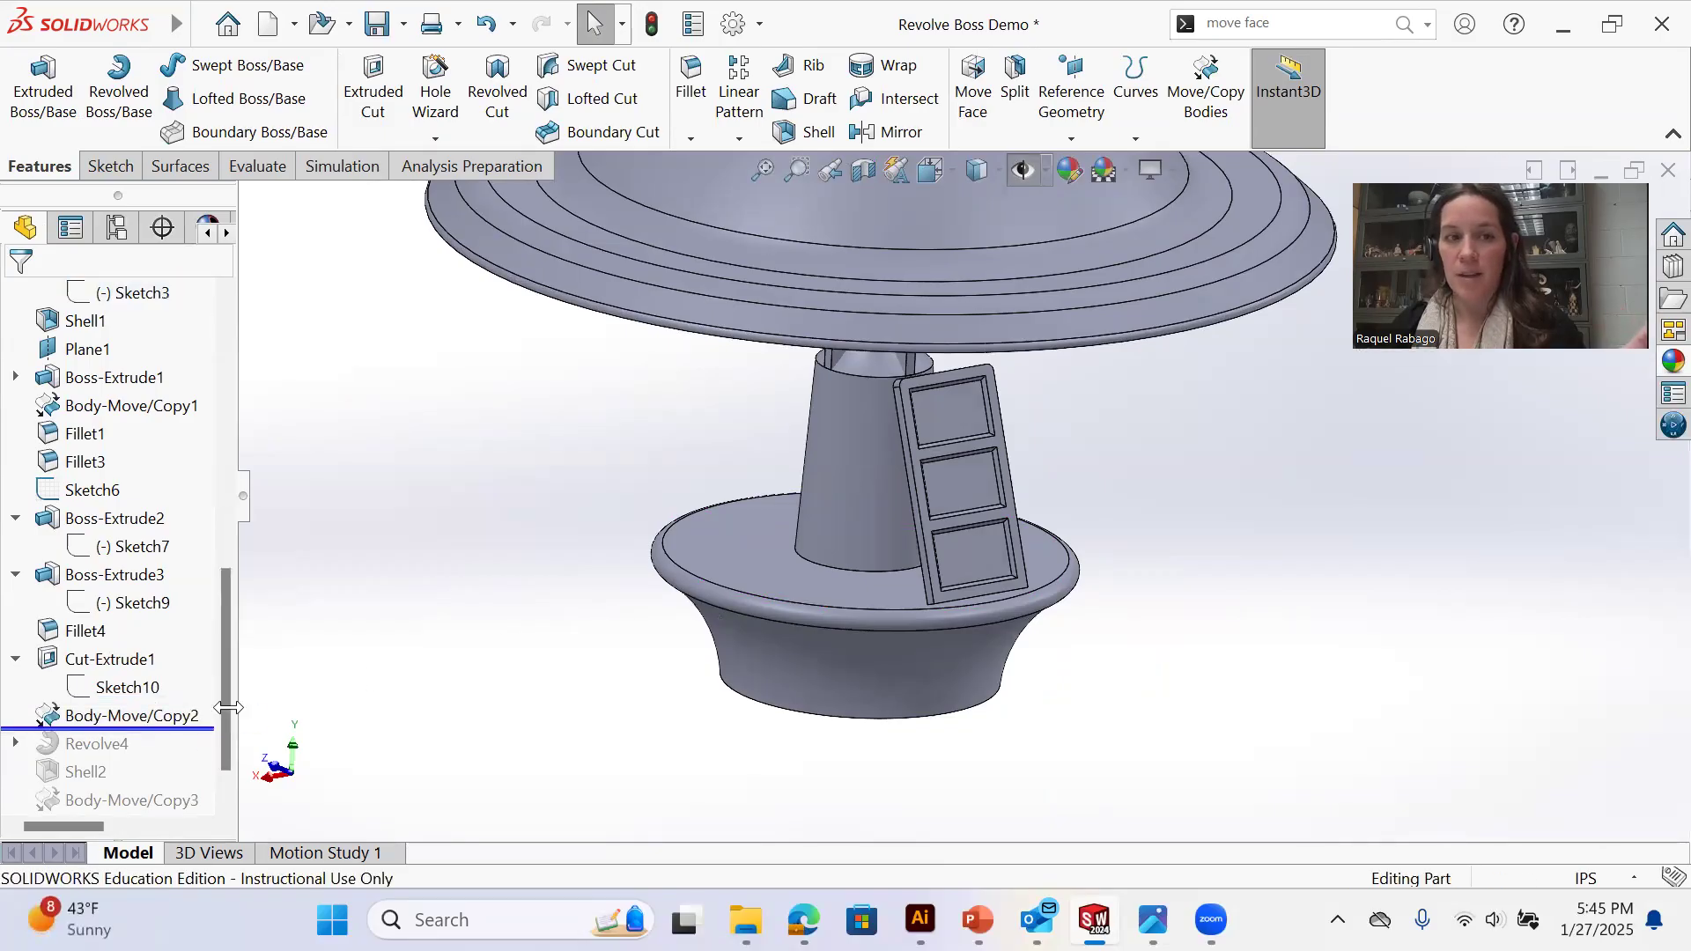
pyautogui.click(121, 718)
pyautogui.moveTo(754, 604); pyautogui.dragTo(793, 422, button='middle')
pyautogui.rightClick(119, 715)
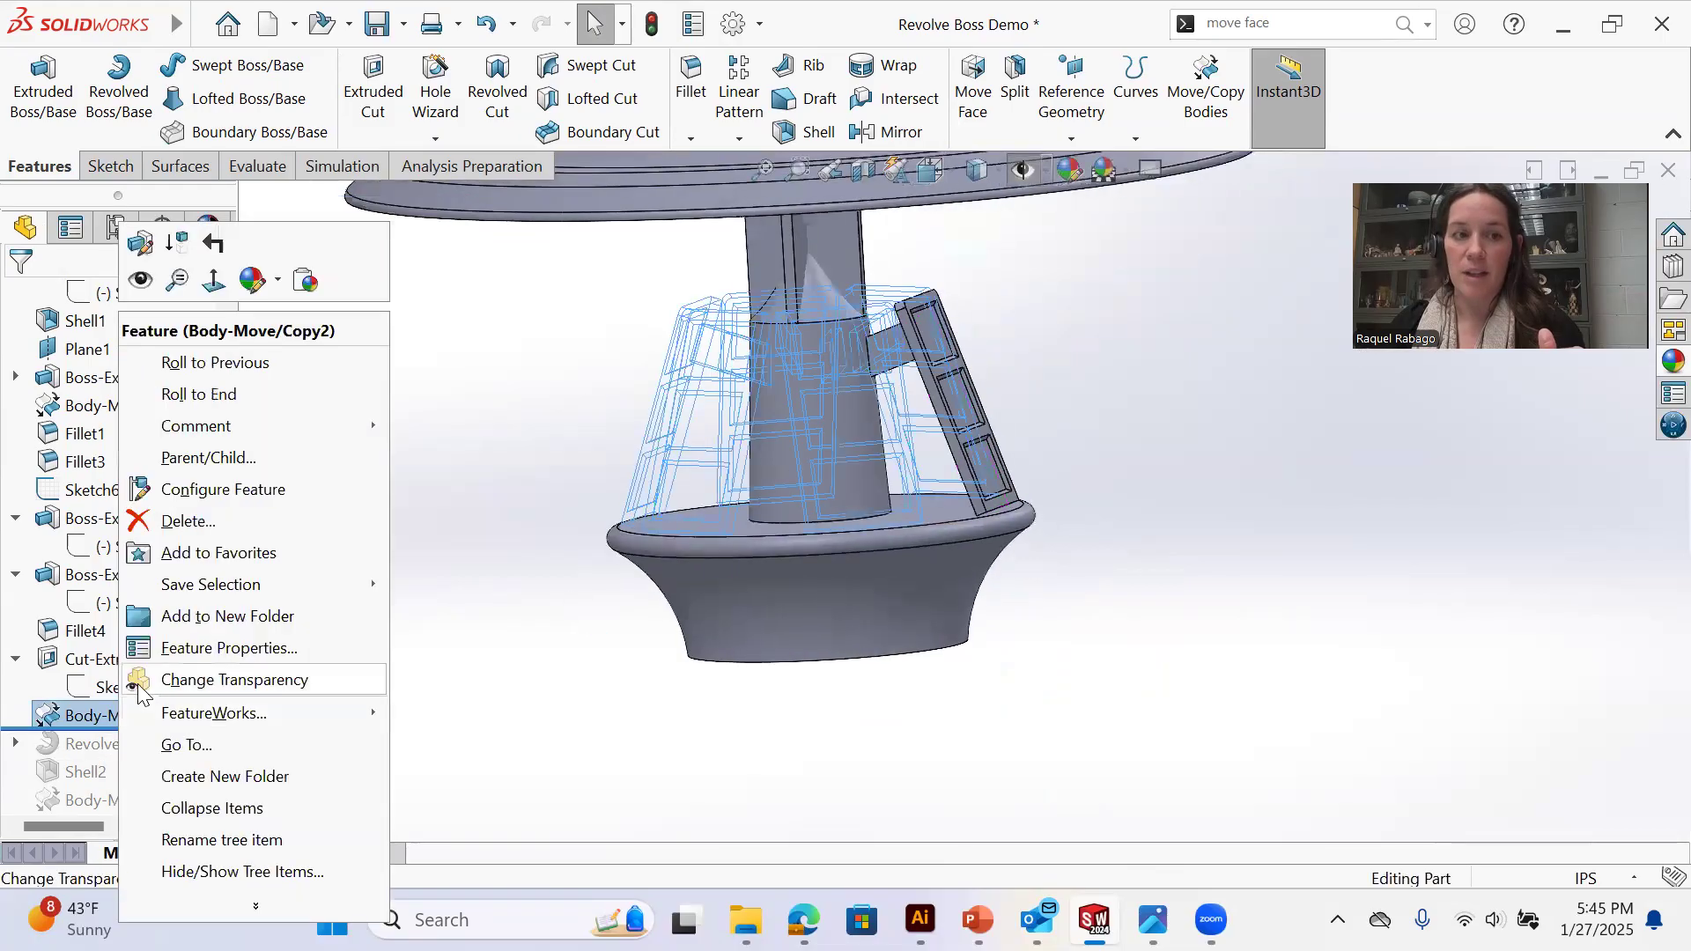
pyautogui.click(139, 283)
pyautogui.moveTo(987, 401); pyautogui.dragTo(1012, 446, button='middle')
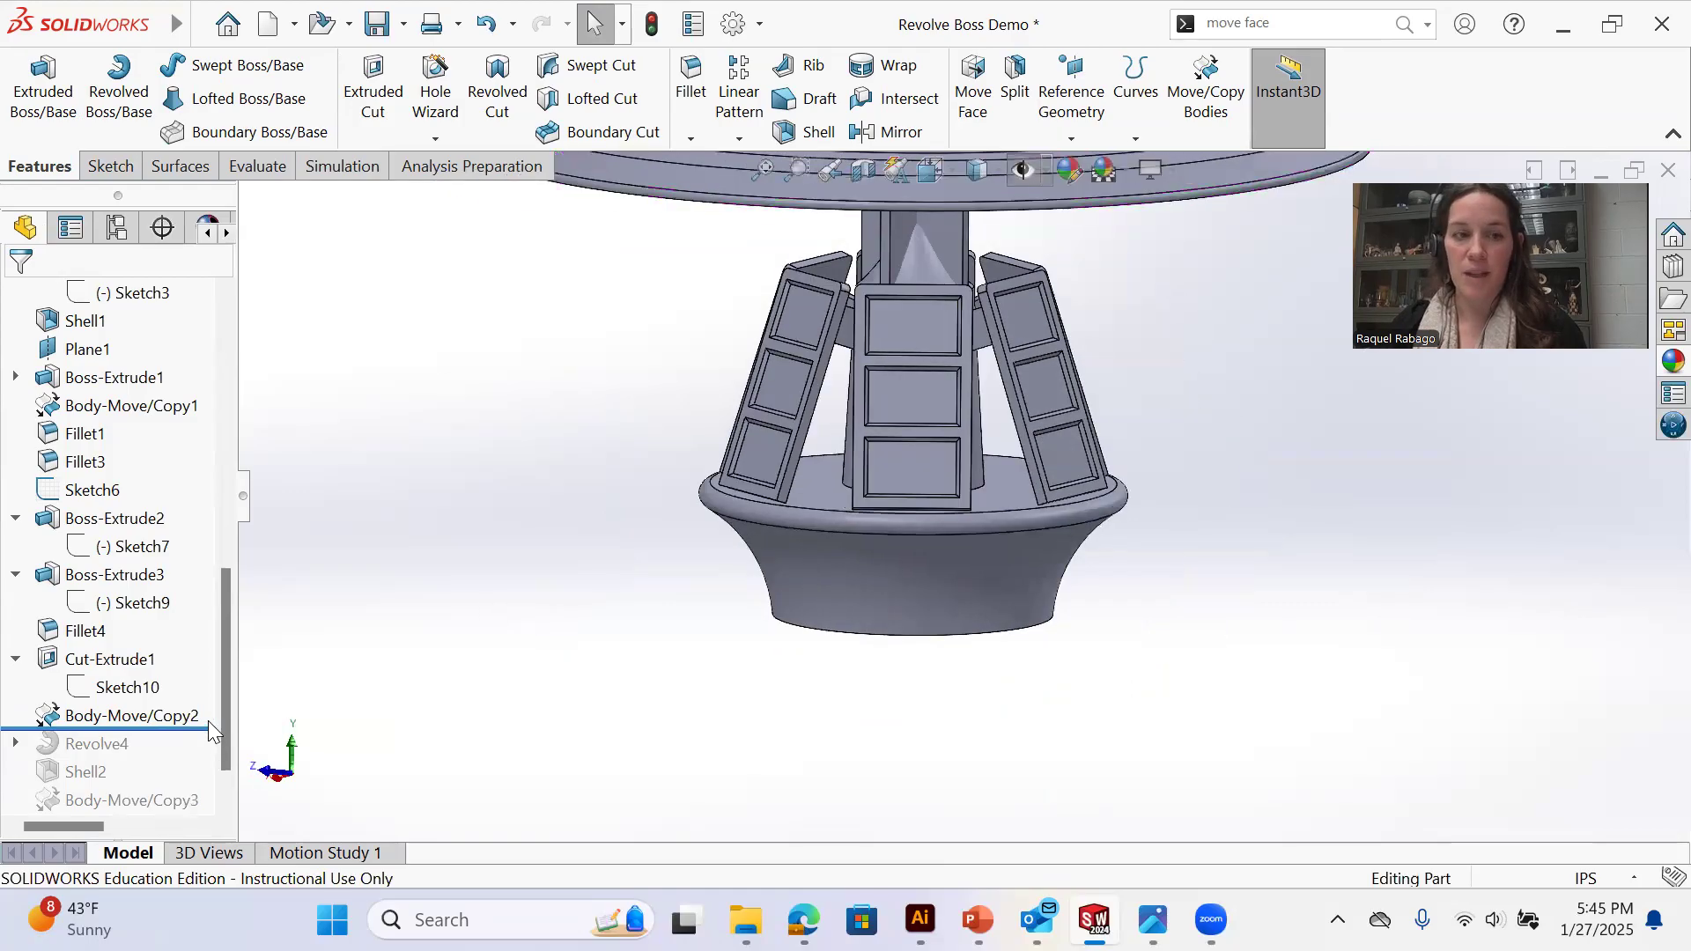
# Roll the model forward through Body-Move/Copy5 to restore all kiosk copies
pyautogui.scroll(-2, 225, 730)
pyautogui.moveTo(213, 673); pyautogui.dragTo(215, 819)
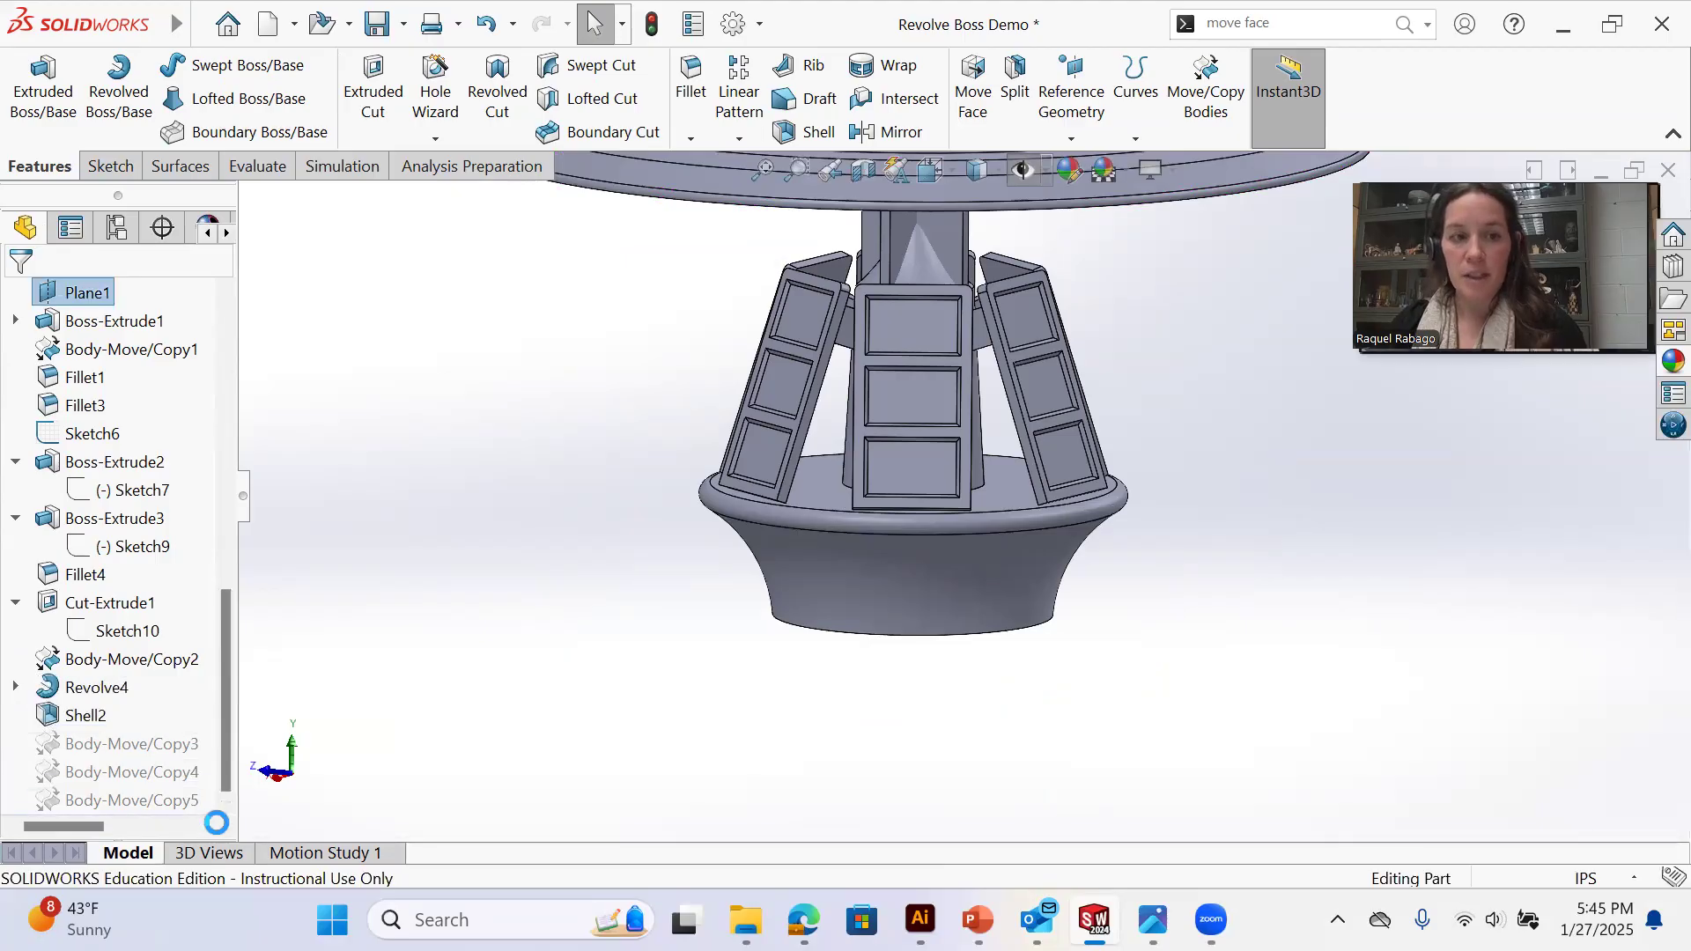
pyautogui.click(1027, 582)
pyautogui.scroll(3, 682, 578)
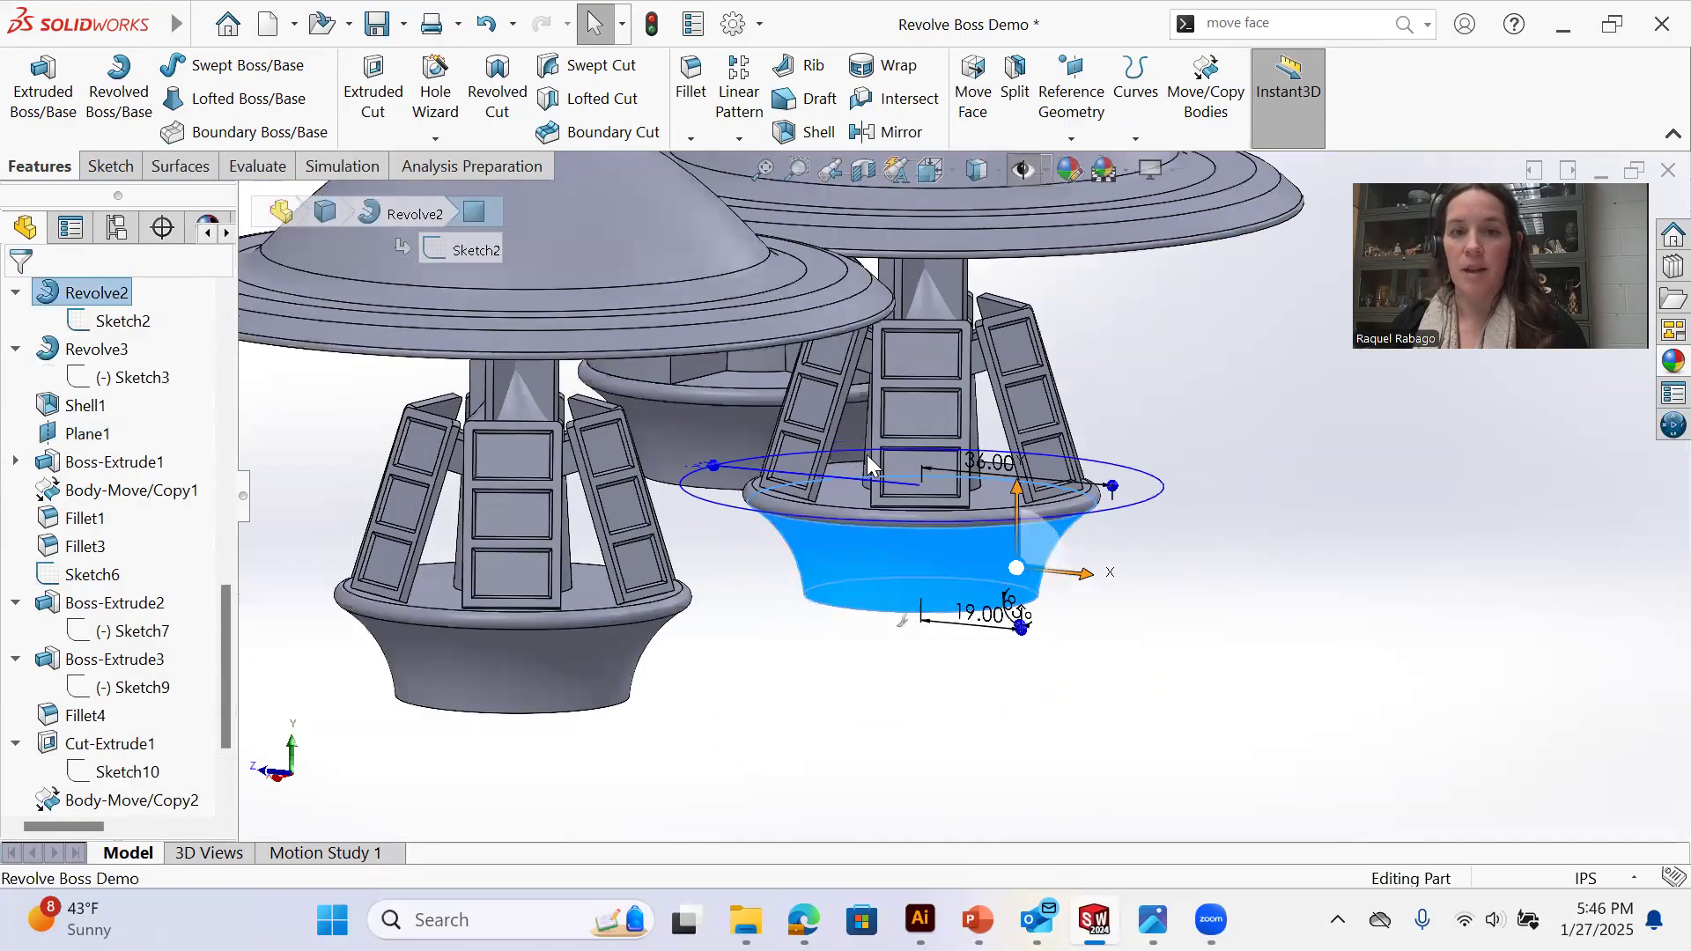
pyautogui.moveTo(869, 457); pyautogui.dragTo(911, 448, button='middle')
pyautogui.click(916, 442)
pyautogui.press('Escape')
# Expand the Displays body folder and hide all six of its bodies
pyautogui.moveTo(225, 607); pyautogui.dragTo(228, 348)
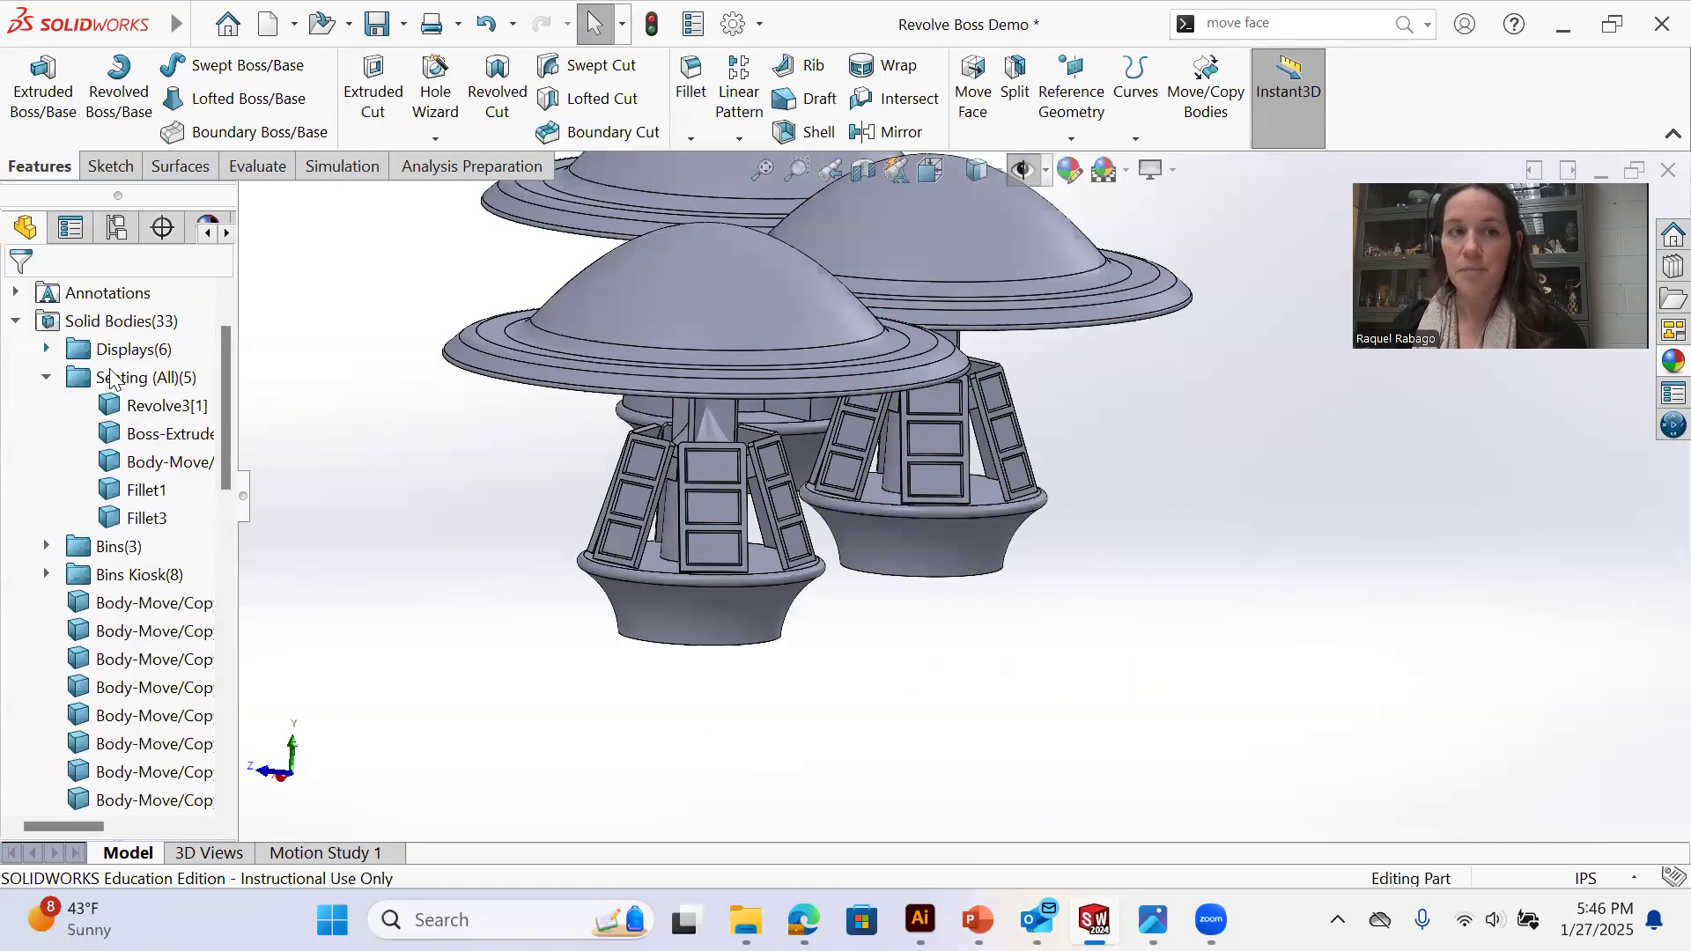
pyautogui.click(47, 349)
pyautogui.click(114, 379)
pyautogui.keyDown('shift'); pyautogui.click(138, 520); pyautogui.keyUp('shift')
pyautogui.click(159, 500)
pyautogui.click(1046, 676)
# Group the eleven loose bodies of the display kiosk into a new folder named Display Kiosk
pyautogui.scroll(1, 969, 590)
pyautogui.moveTo(939, 559); pyautogui.dragTo(1137, 660, button='middle')
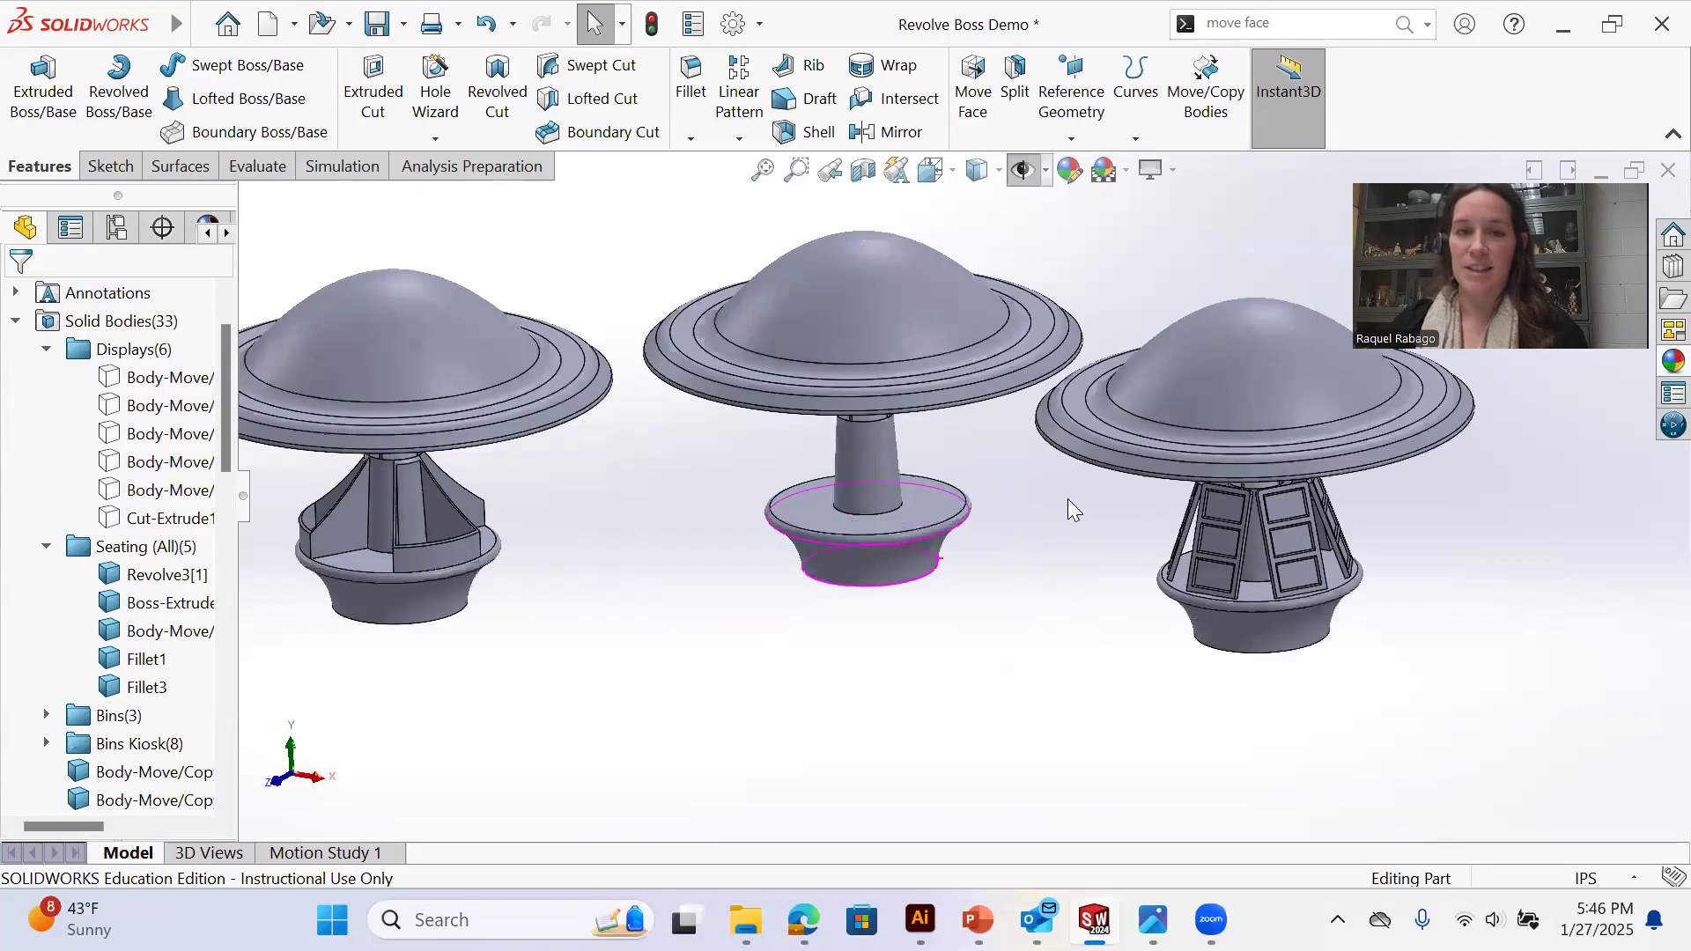
pyautogui.scroll(-3, 1067, 498)
pyautogui.moveTo(953, 560); pyautogui.dragTo(922, 540, button='middle')
pyautogui.moveTo(1018, 573); pyautogui.dragTo(1165, 478, button='middle')
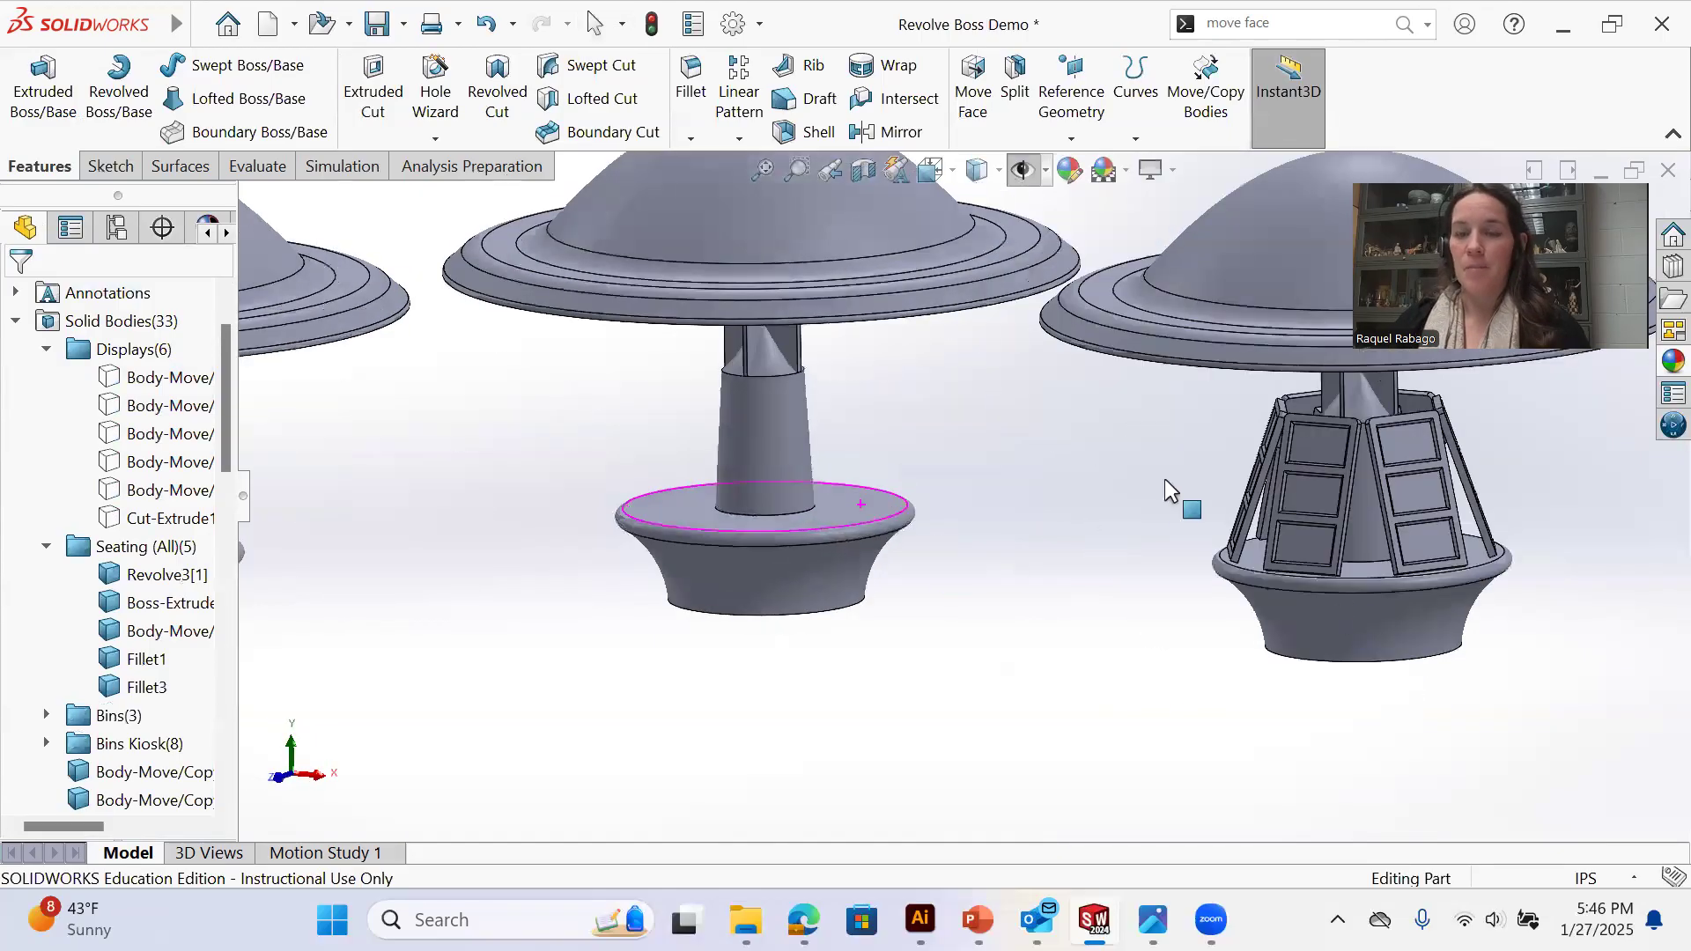
pyautogui.scroll(2, 1165, 478)
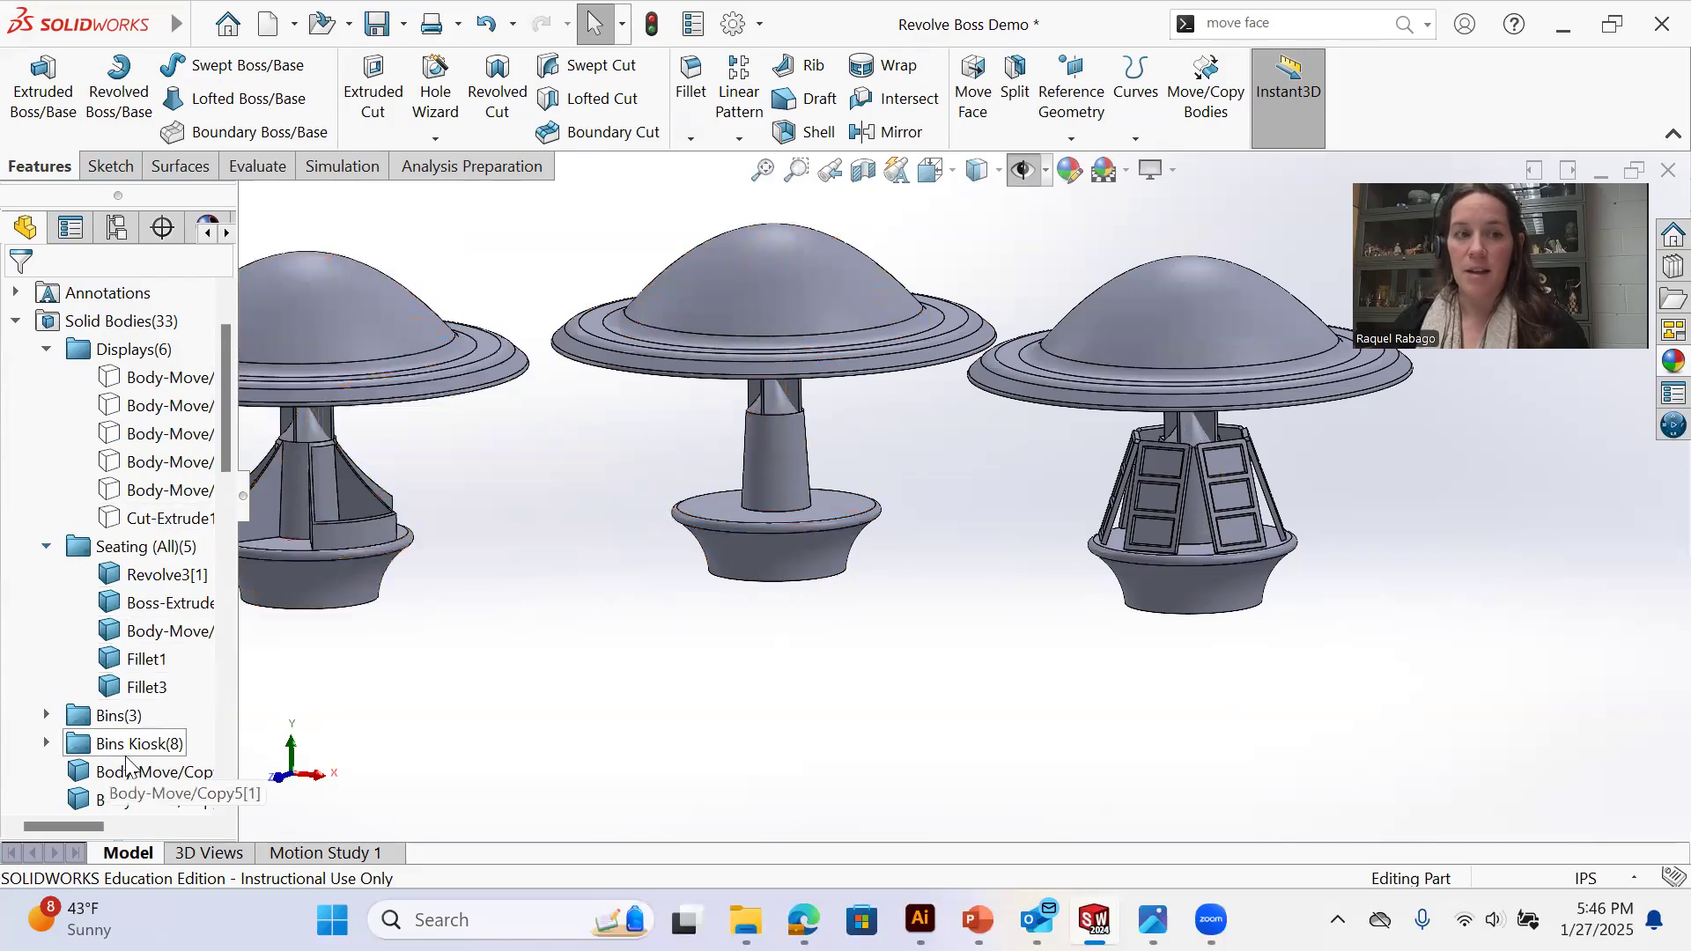
pyautogui.scroll(-6, 132, 705)
pyautogui.scroll(1, 134, 617)
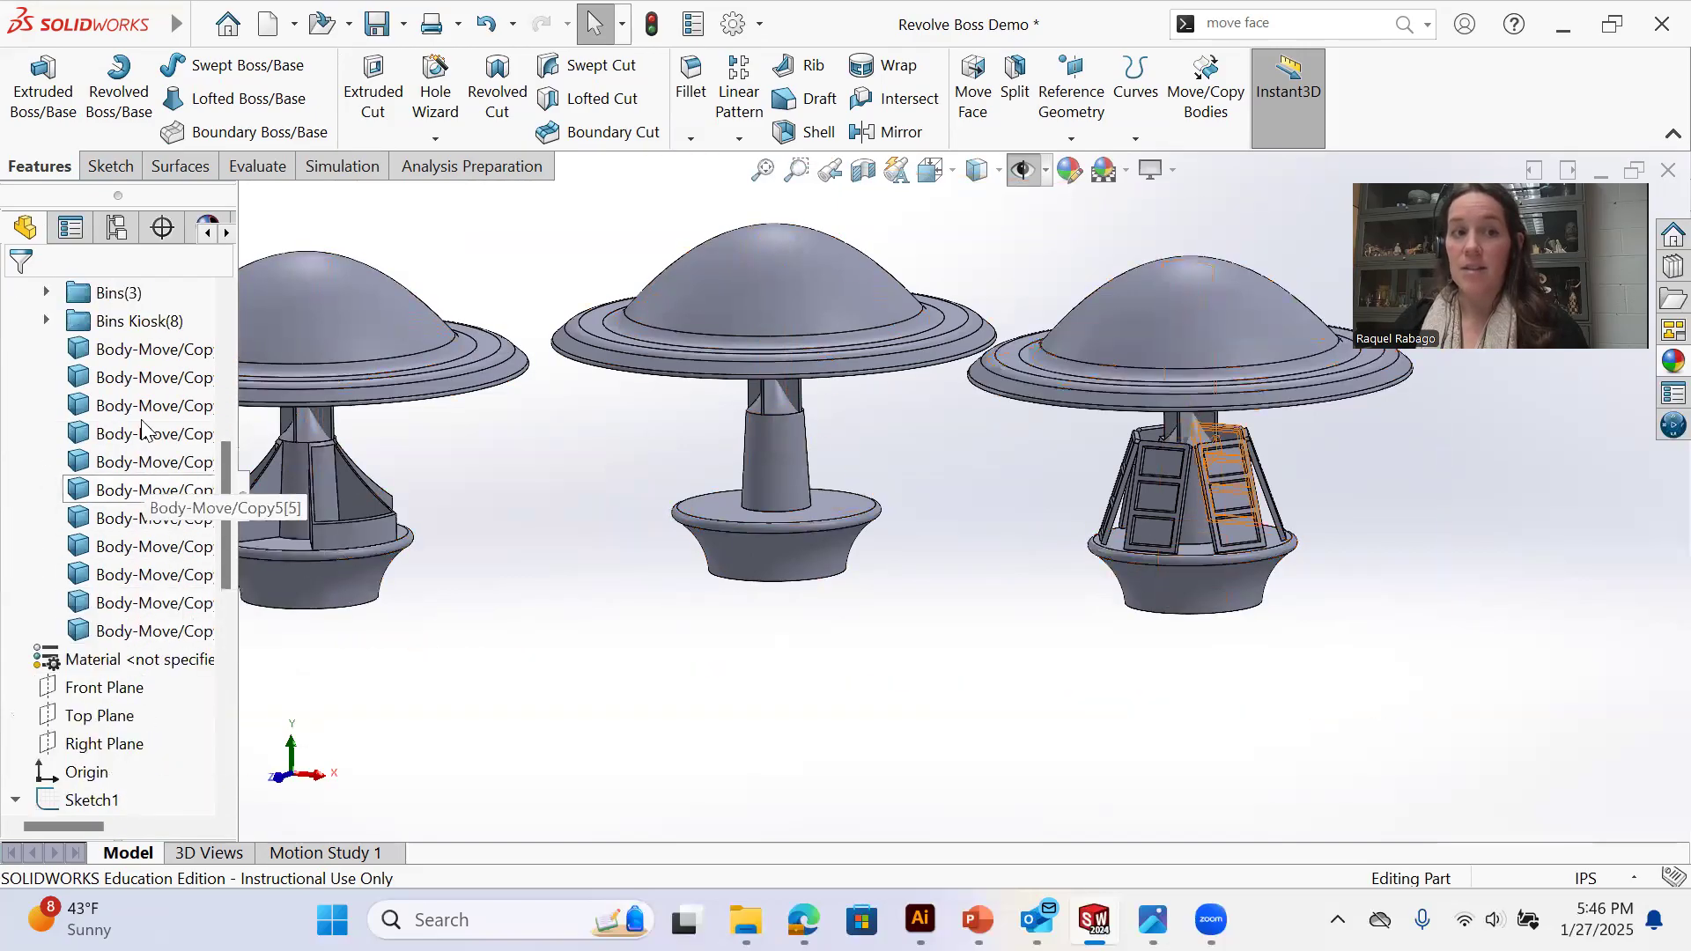
pyautogui.click(145, 353)
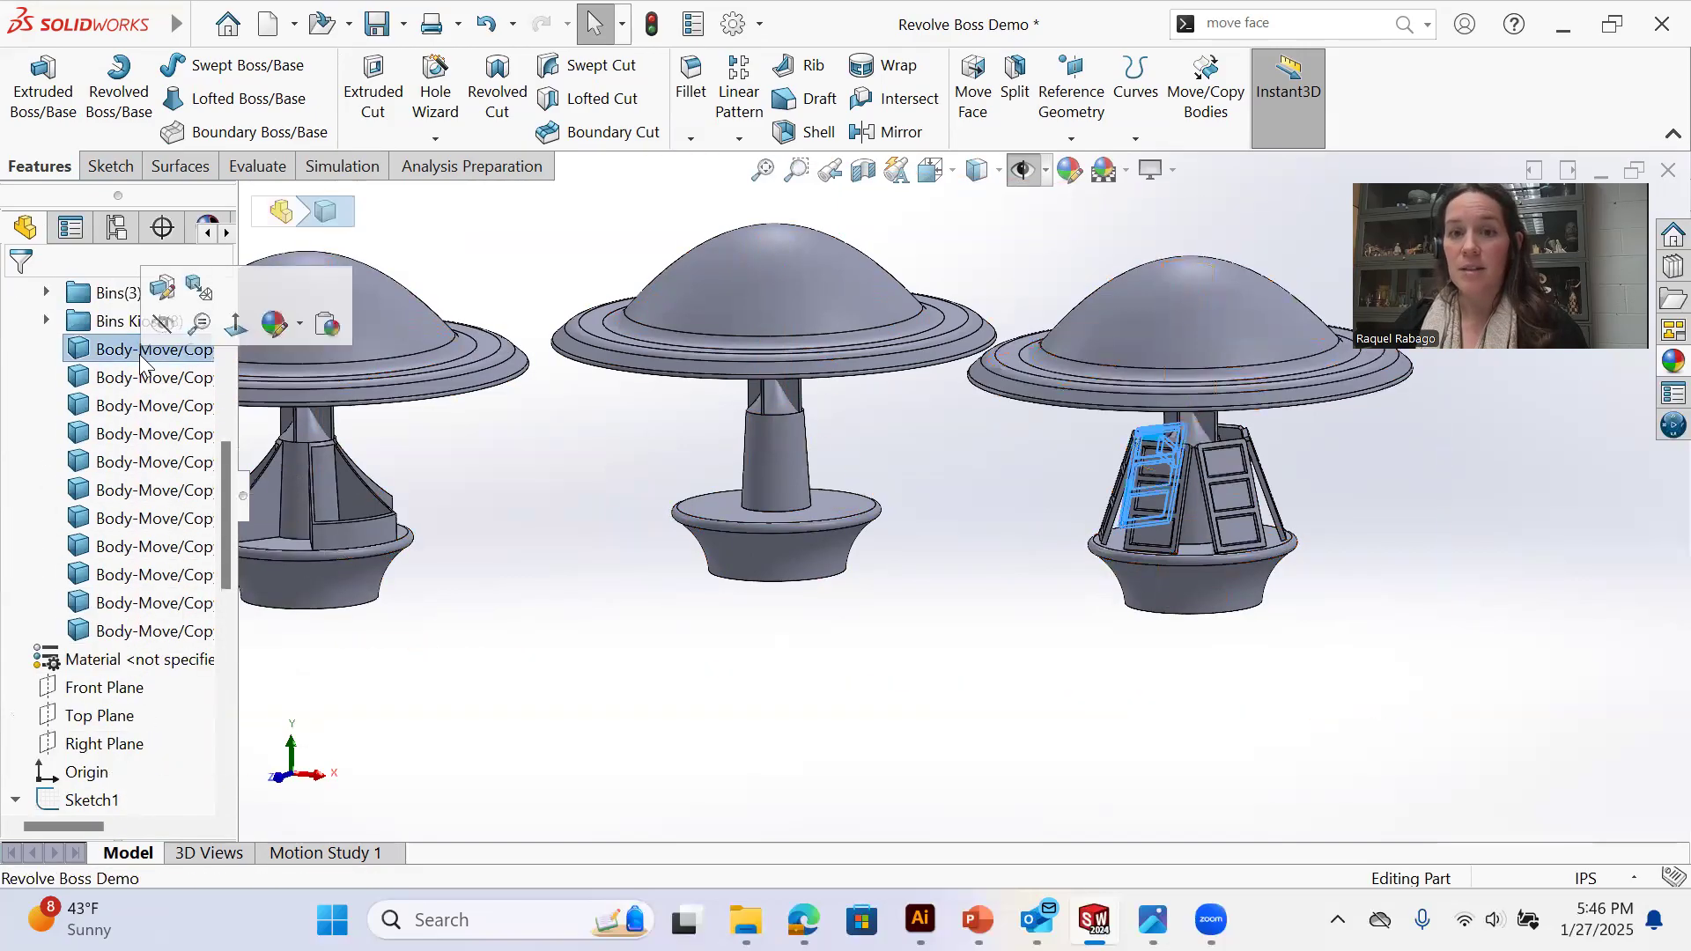
pyautogui.keyDown('shift'); pyautogui.click(139, 630); pyautogui.keyUp('shift')
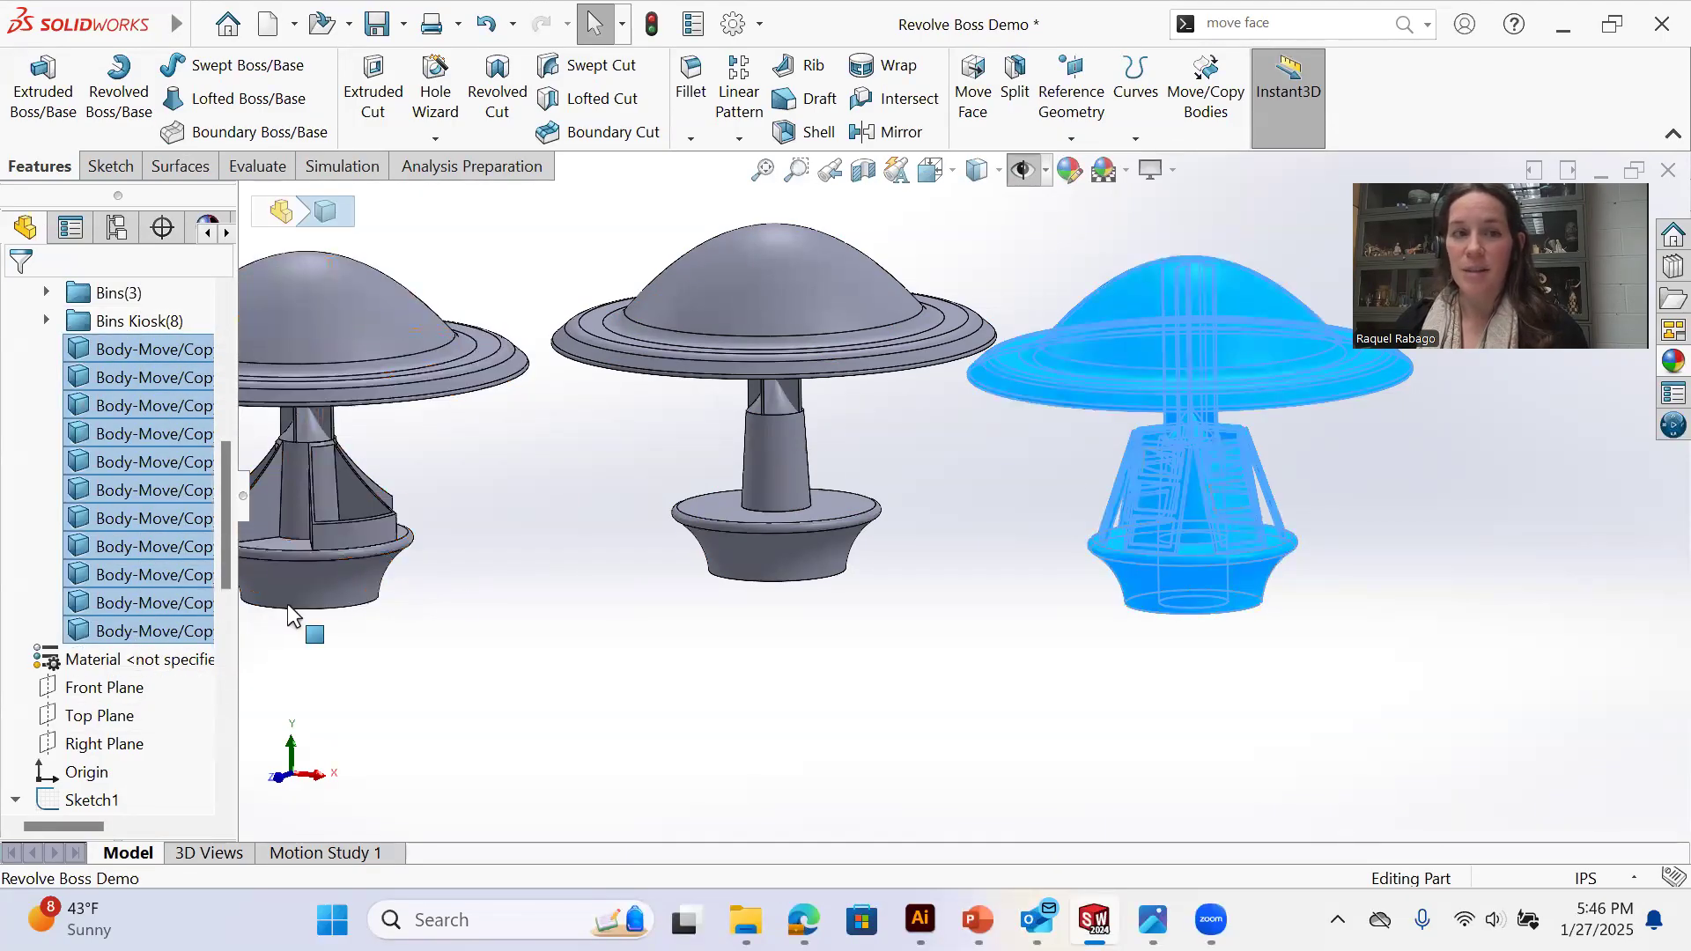
pyautogui.rightClick(166, 630)
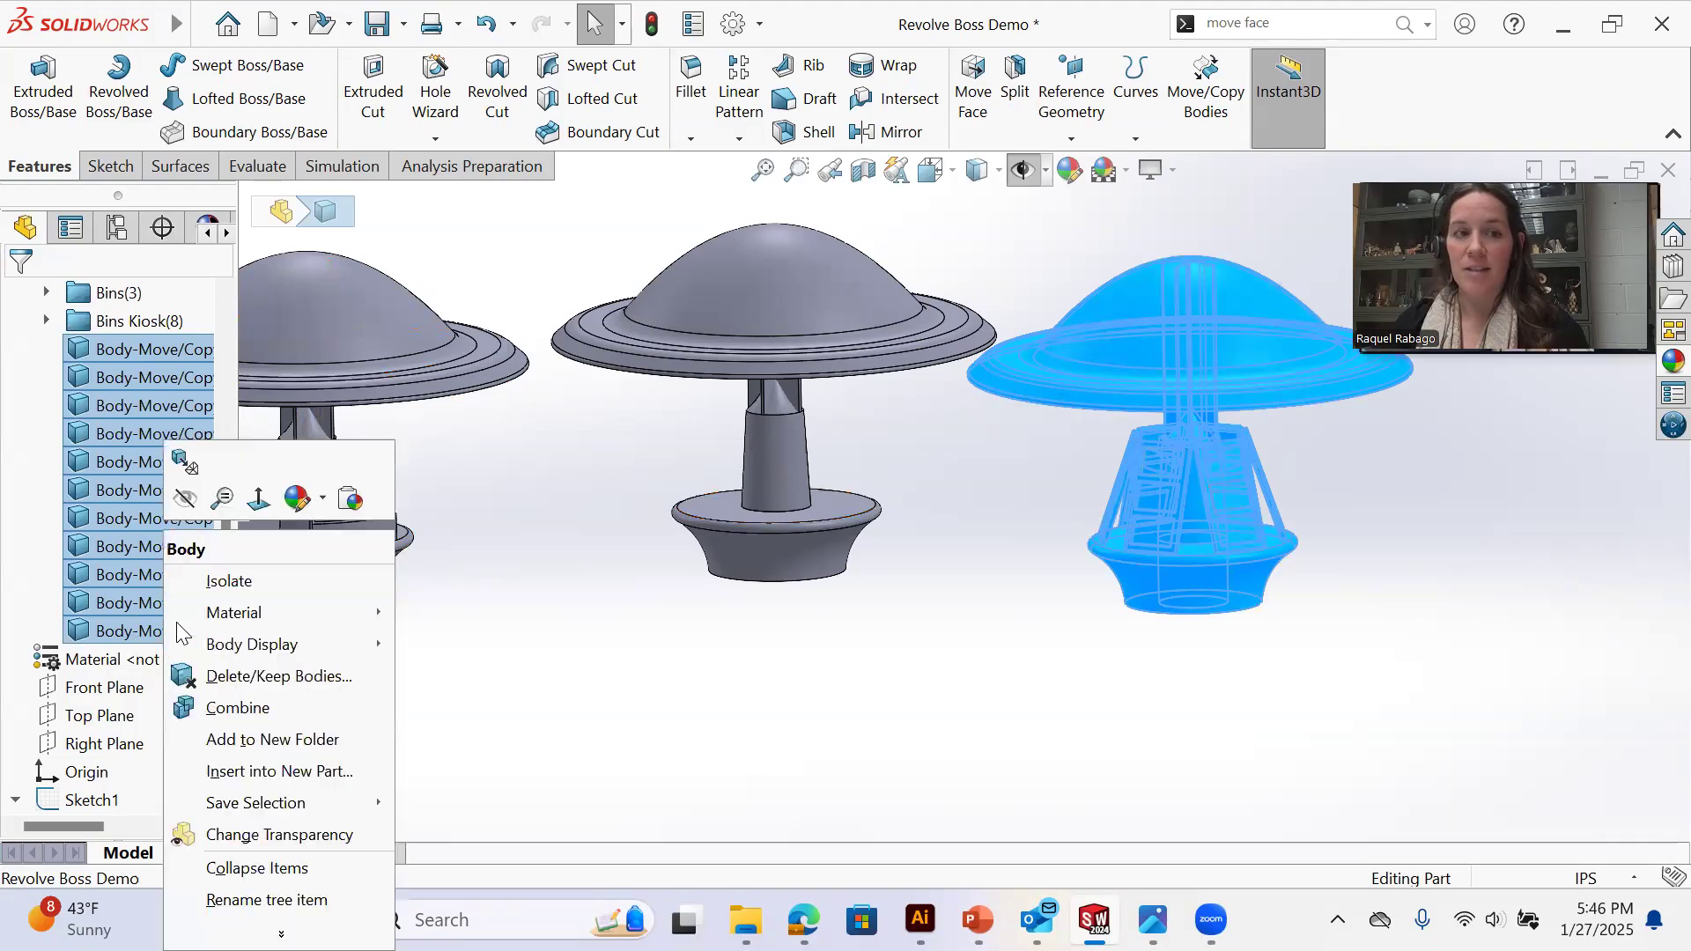
pyautogui.click(244, 740)
pyautogui.write('Display Kios')
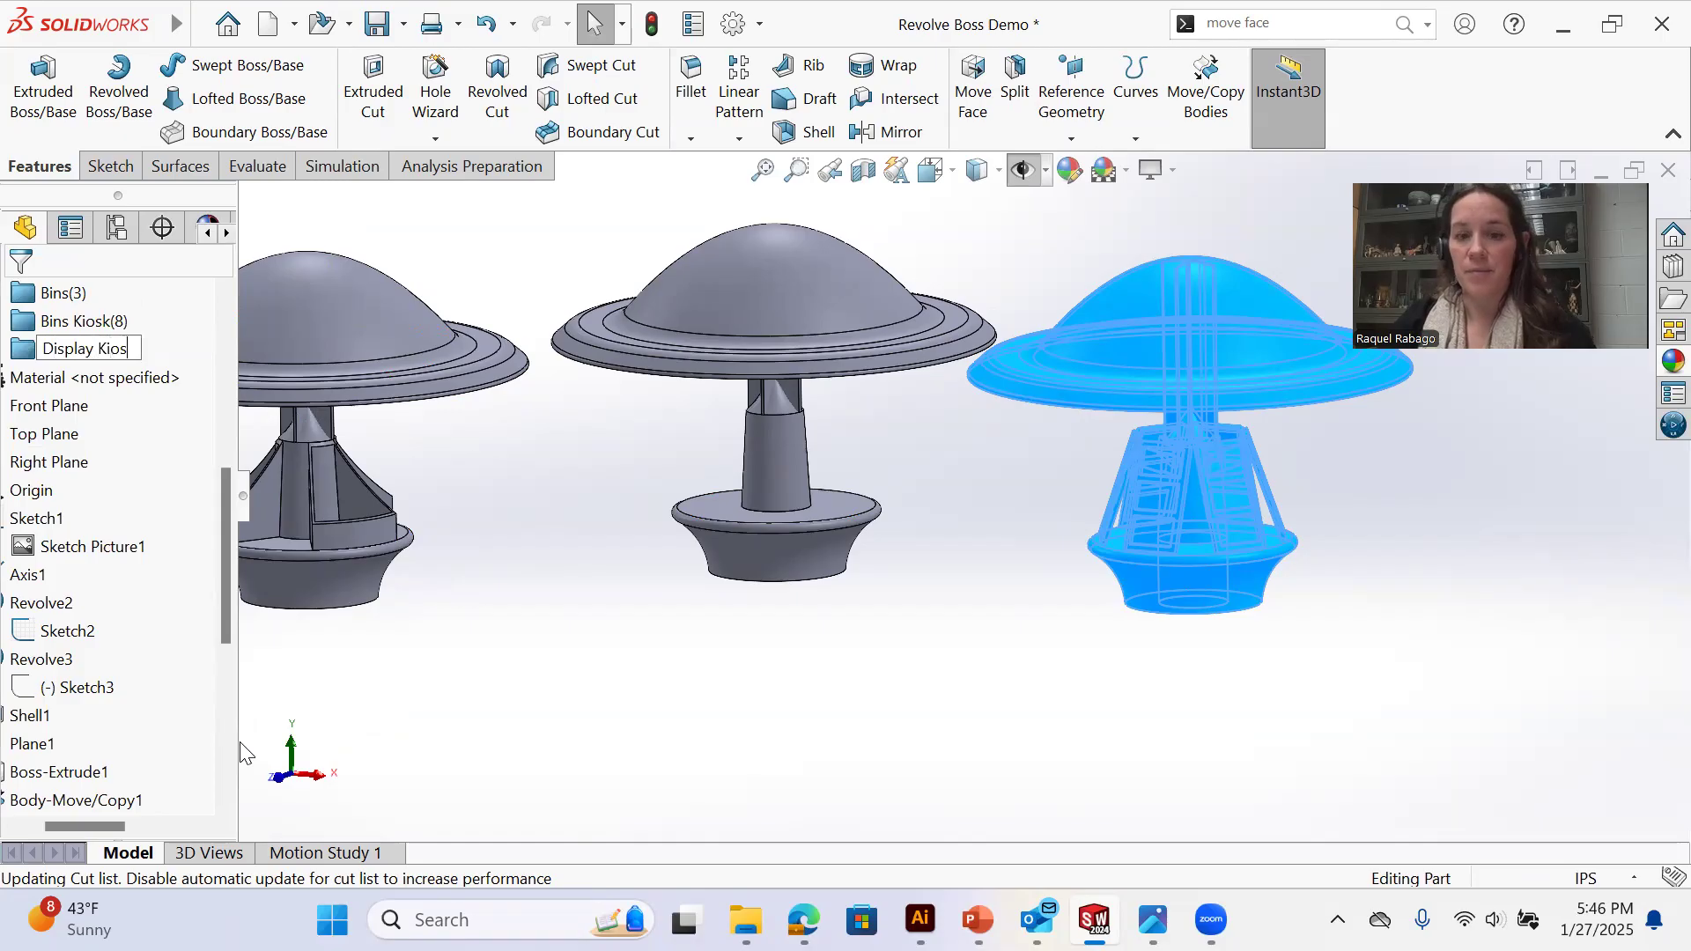
pyautogui.write('k')
pyautogui.click(627, 684)
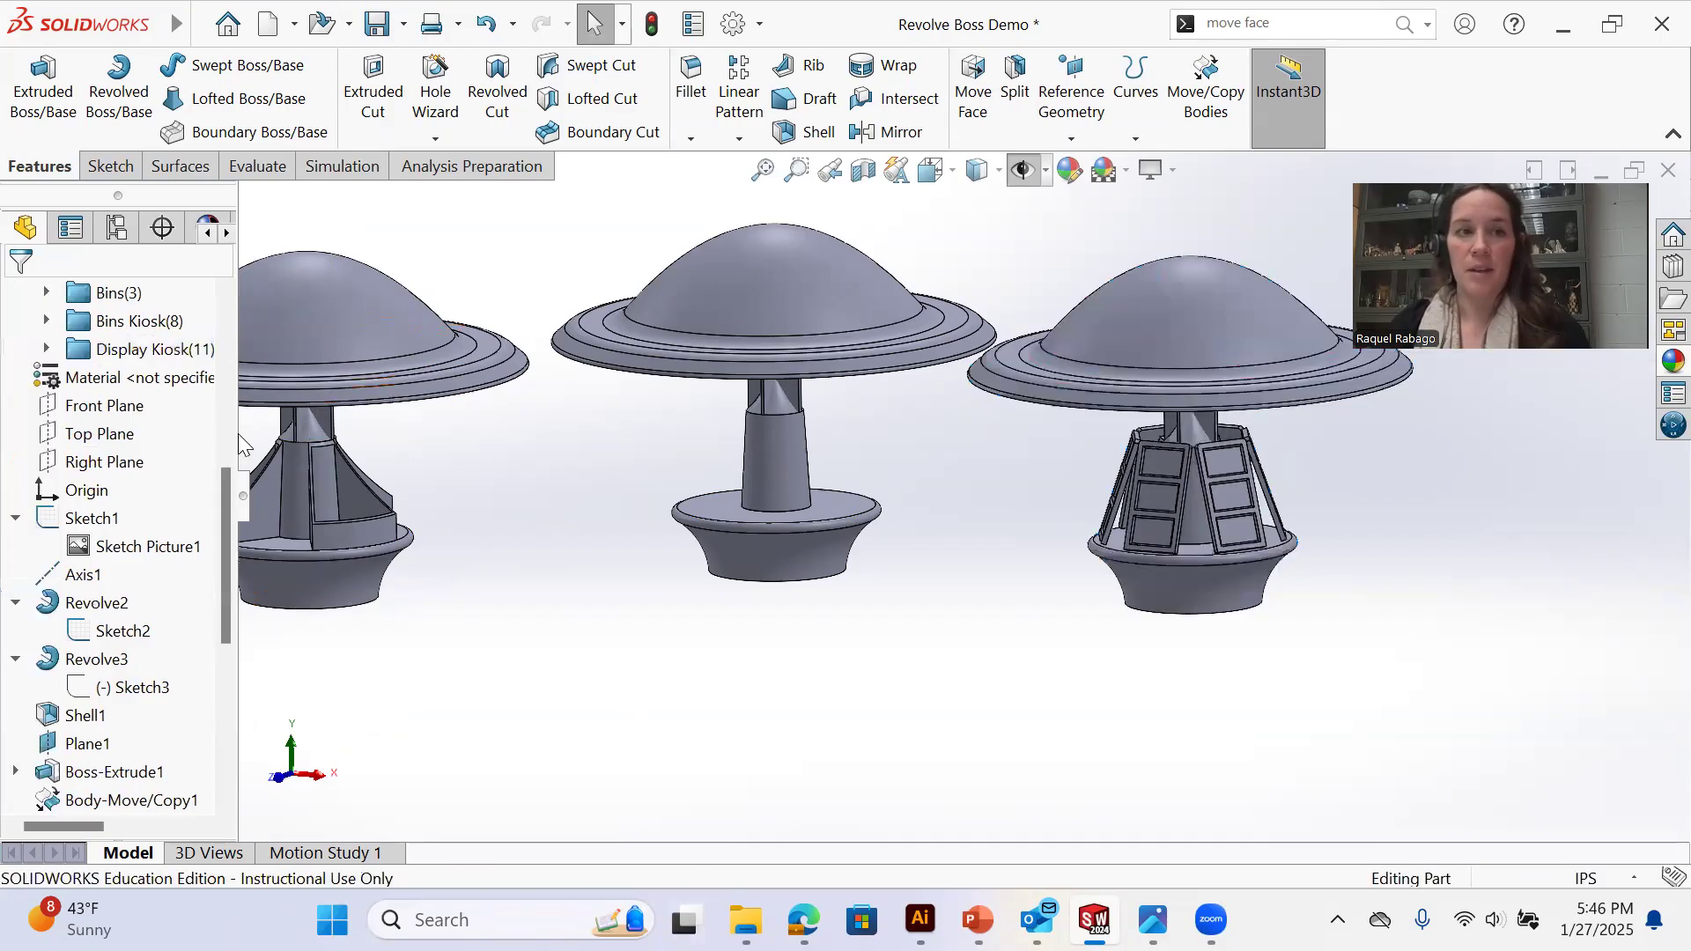
# Collapse the Seating (All) body folder, rename it Seating, and place it after the Bins folder
pyautogui.scroll(3, 198, 443)
pyautogui.click(47, 377)
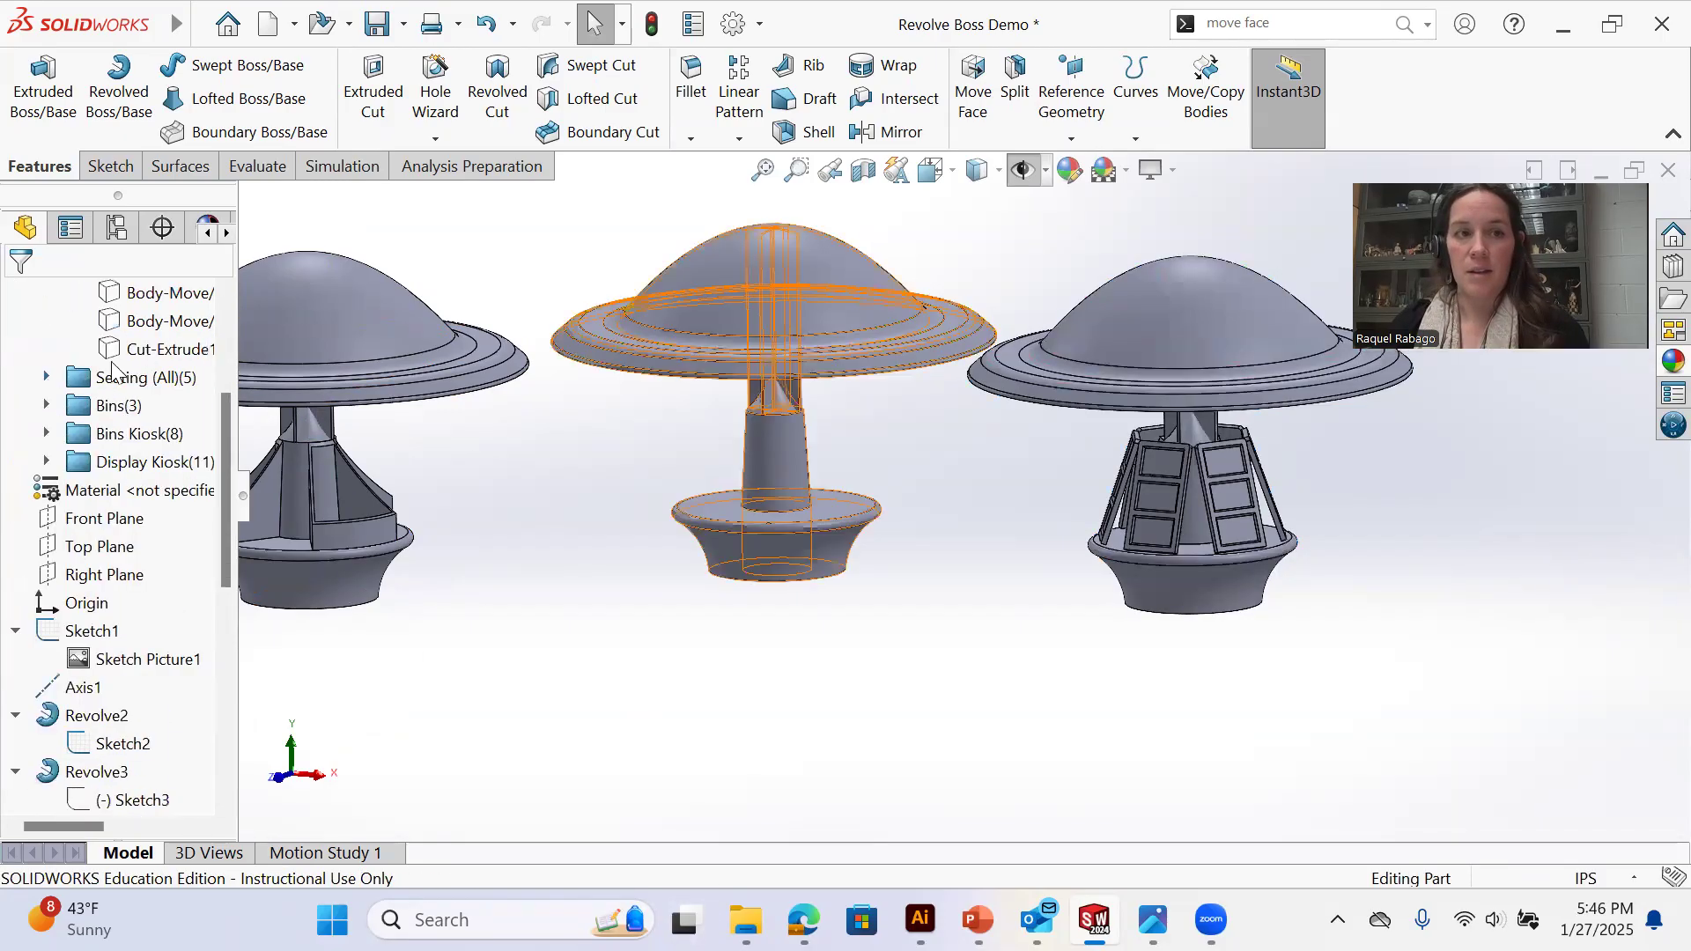
pyautogui.click(117, 379)
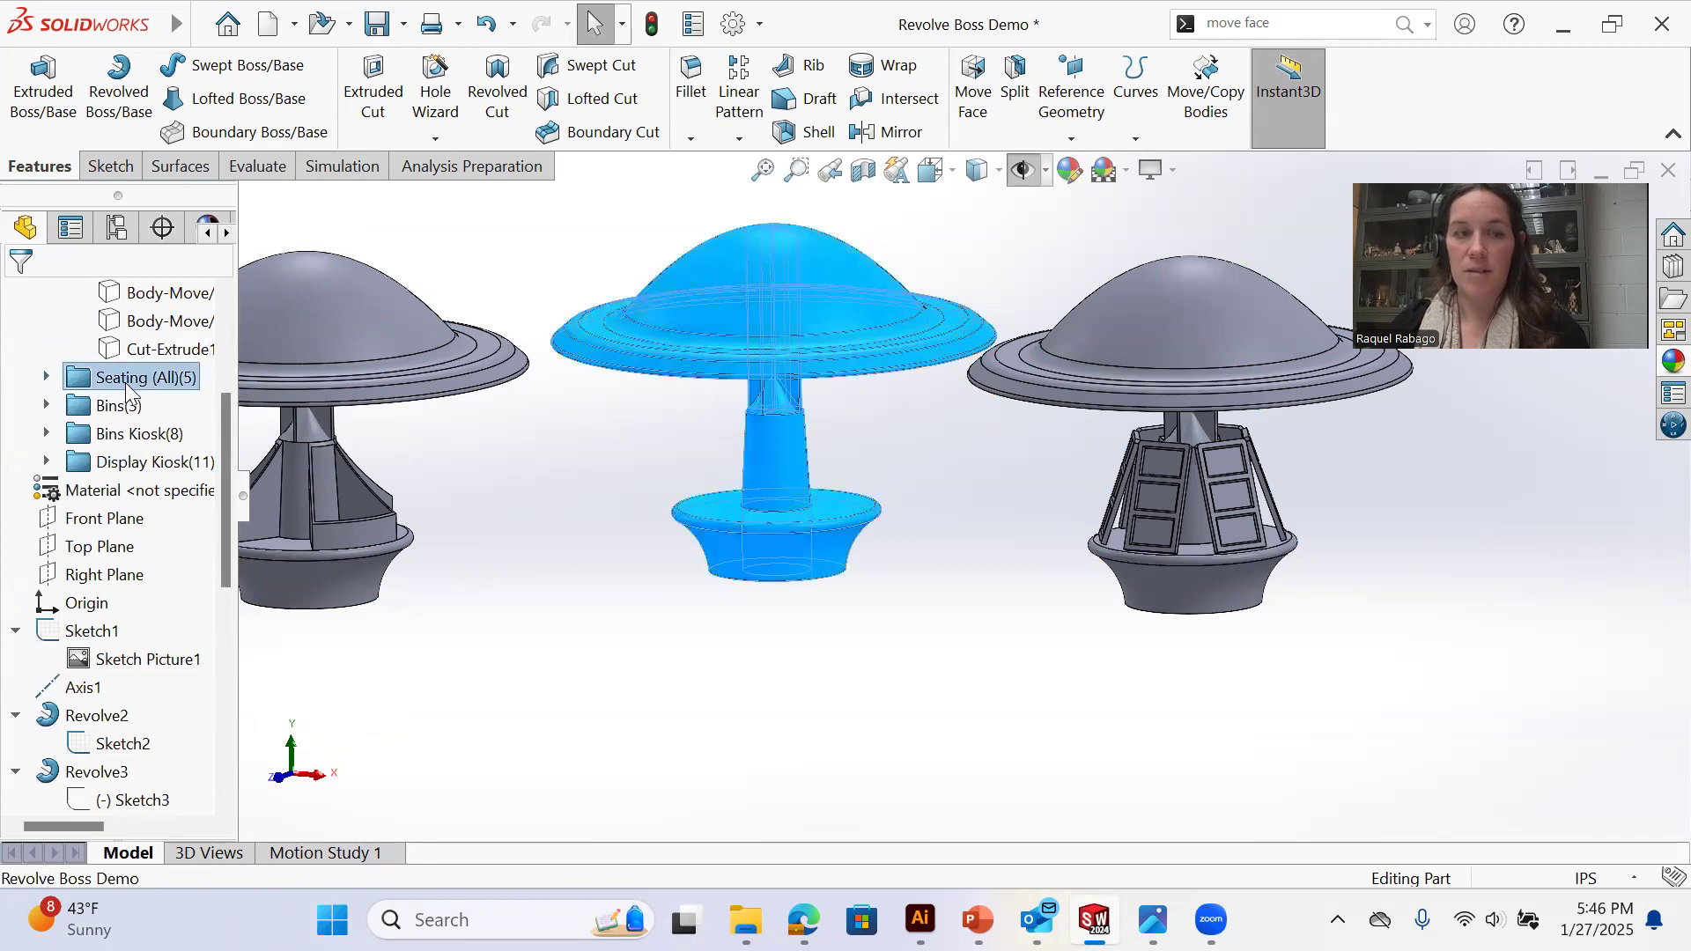
pyautogui.click(128, 378)
pyautogui.write('Se')
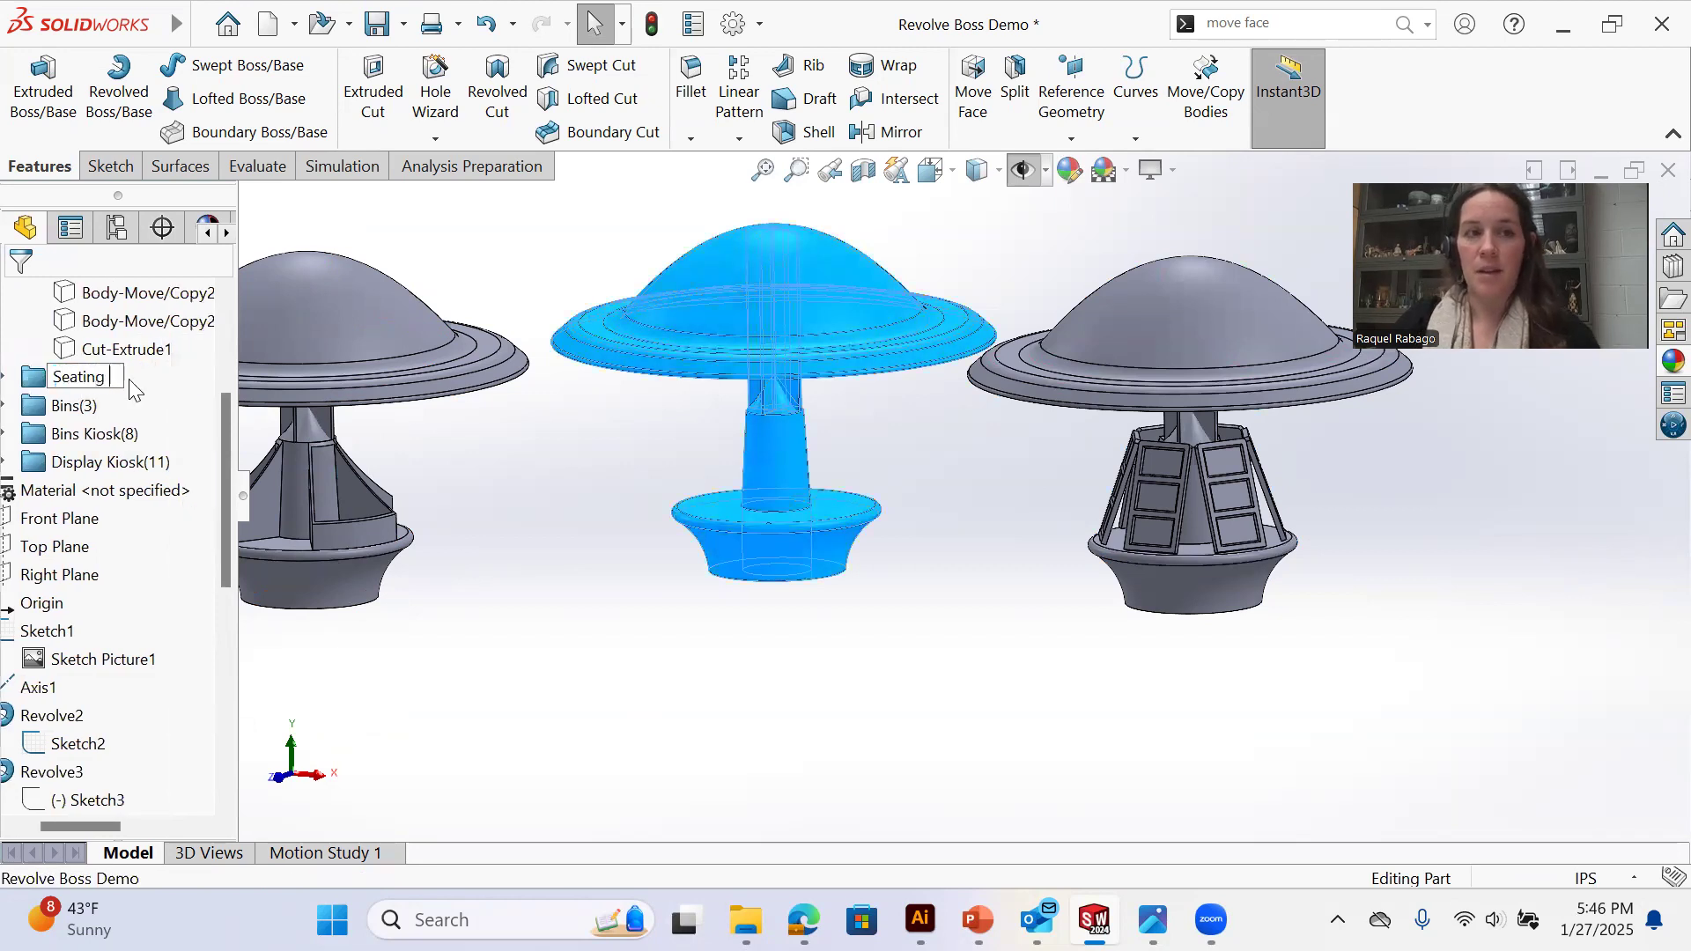
pyautogui.write('ating')
pyautogui.press('Return')
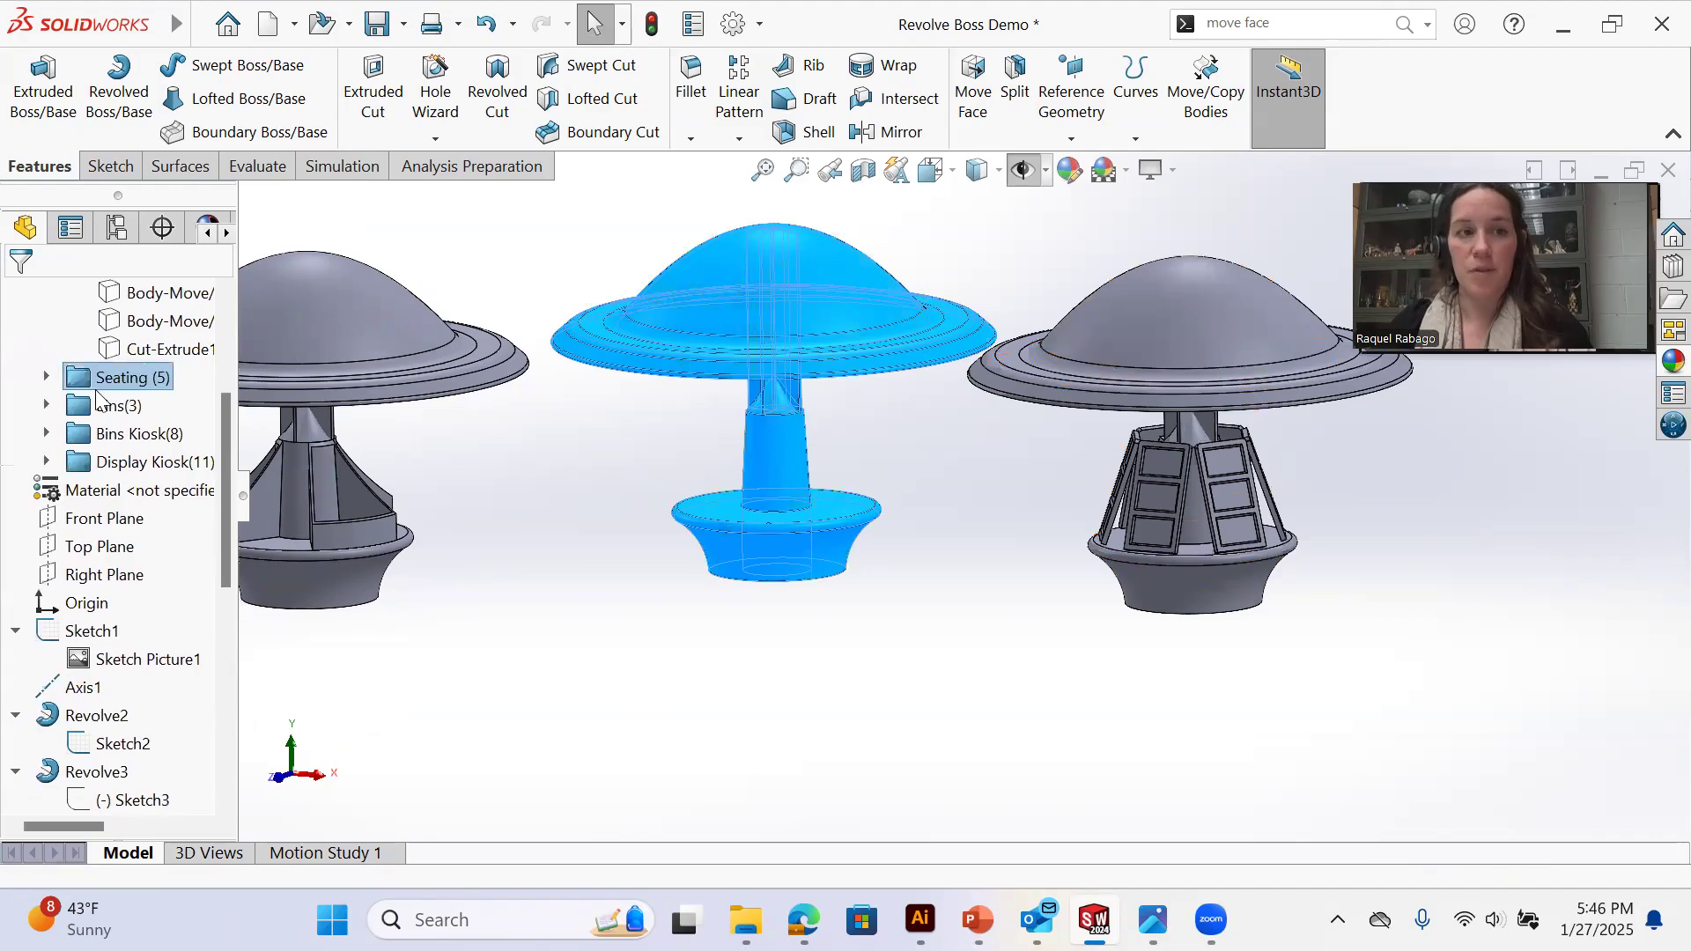
pyautogui.scroll(3, 97, 396)
pyautogui.moveTo(104, 498); pyautogui.dragTo(204, 441)
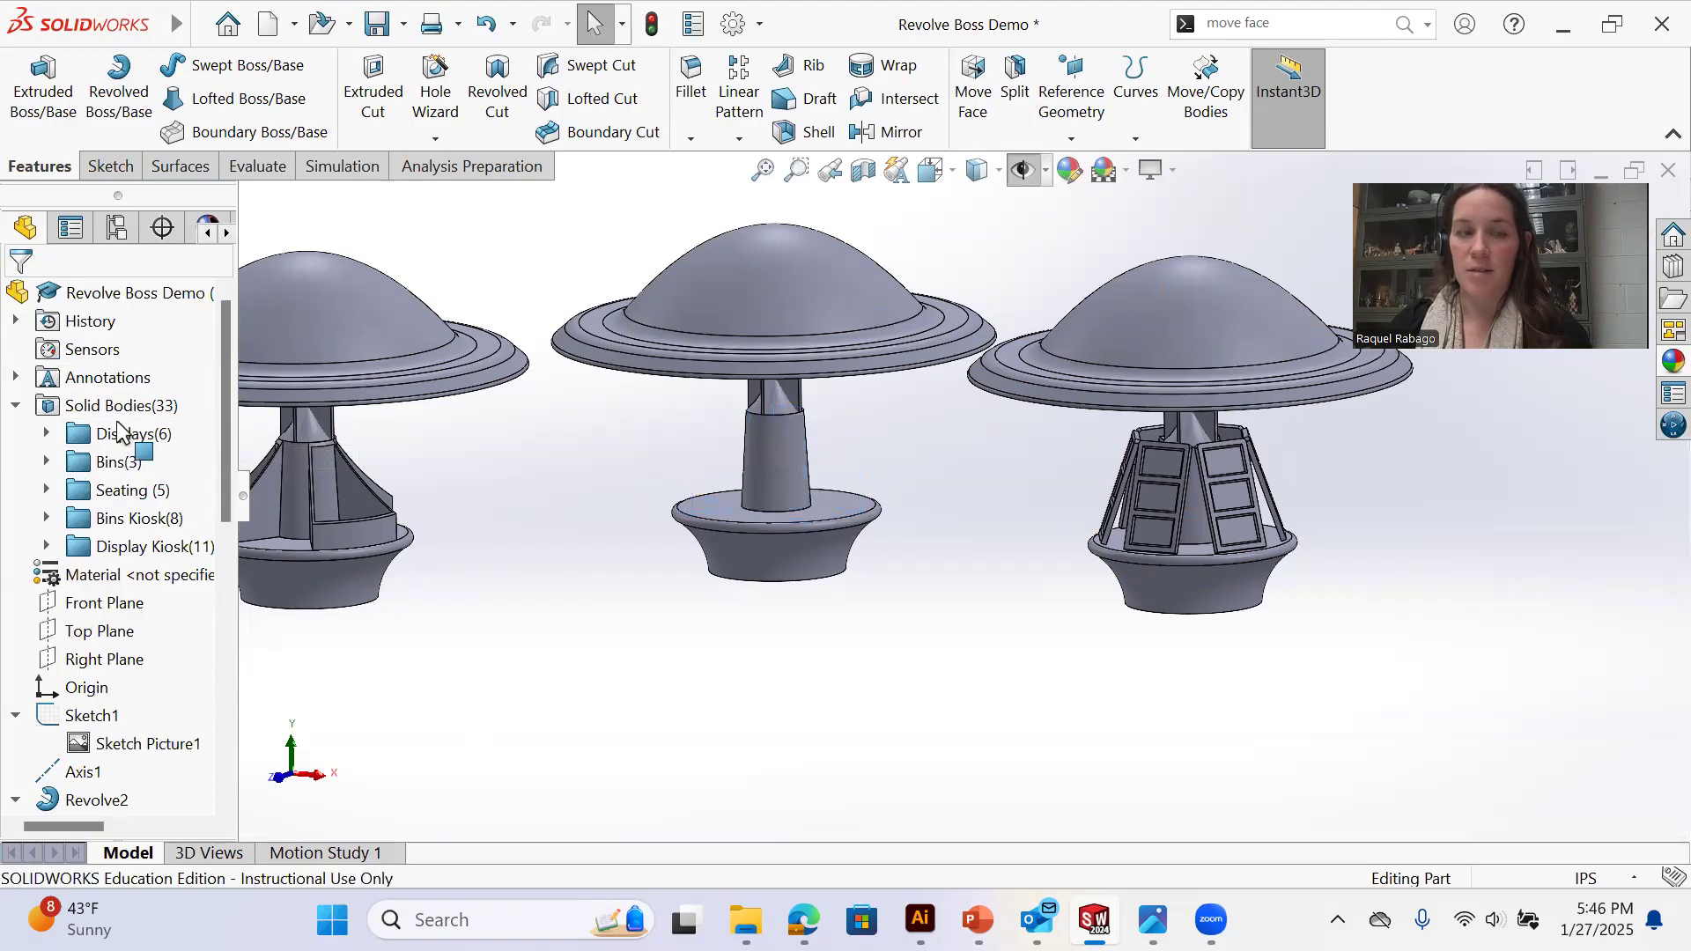
# Highlight the Seating, Bins, Bins Kiosk and Display Kiosk folders one after another to check which bodies each contains
pyautogui.click(117, 491)
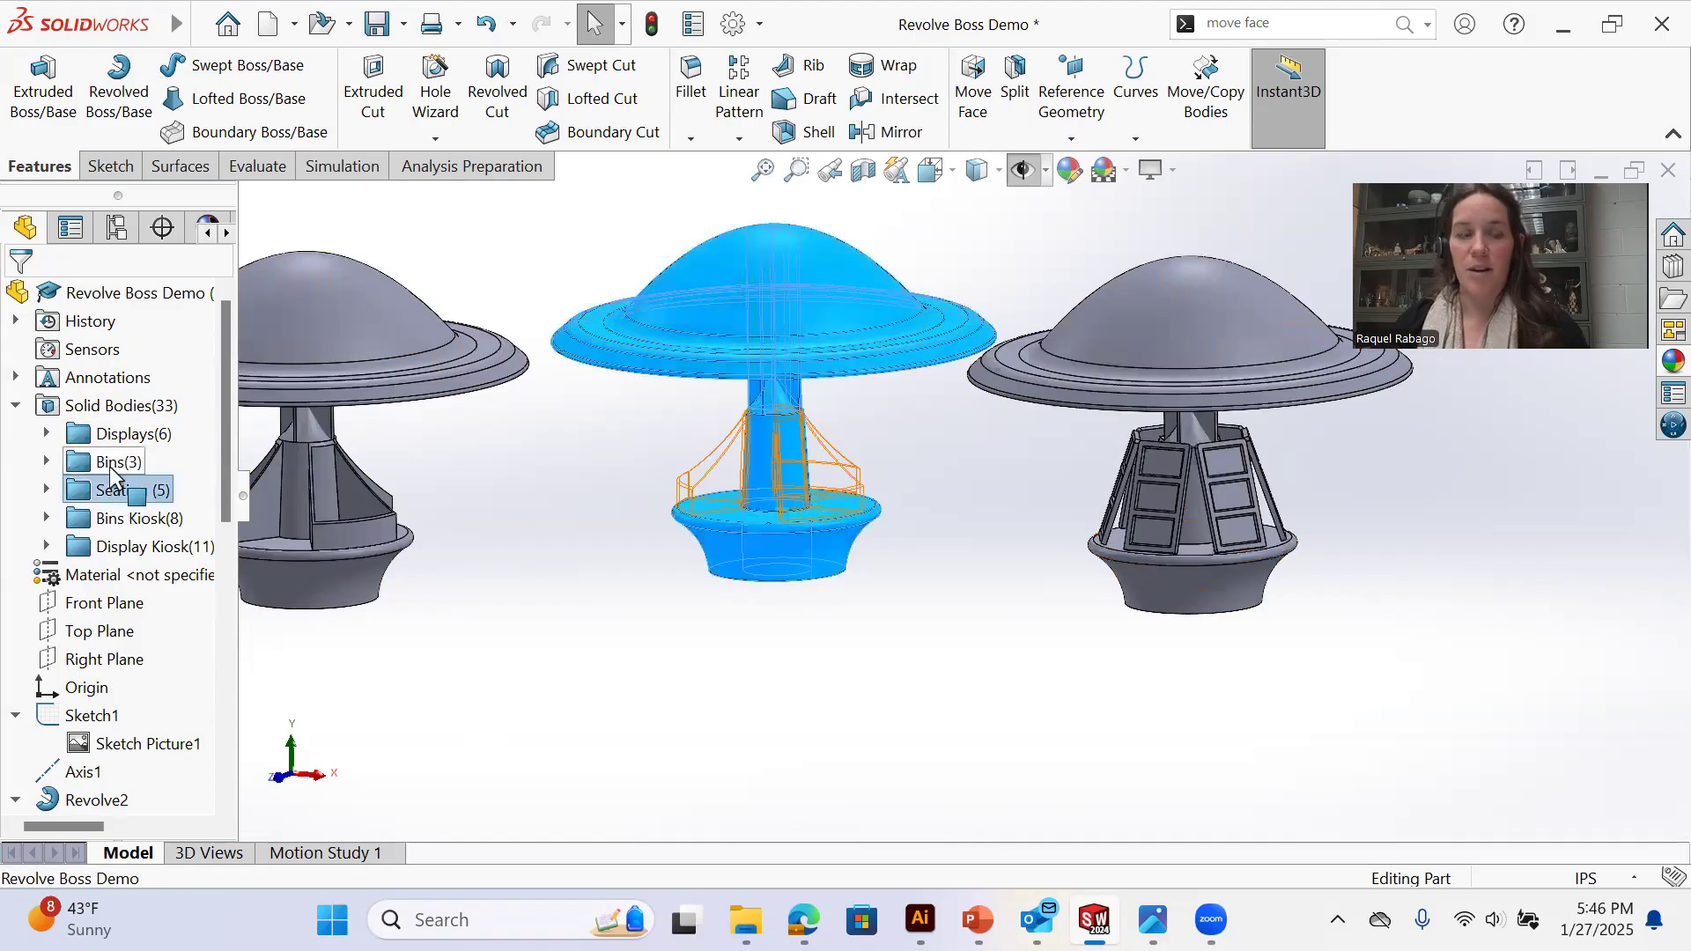
pyautogui.click(110, 462)
pyautogui.click(47, 461)
pyautogui.click(48, 462)
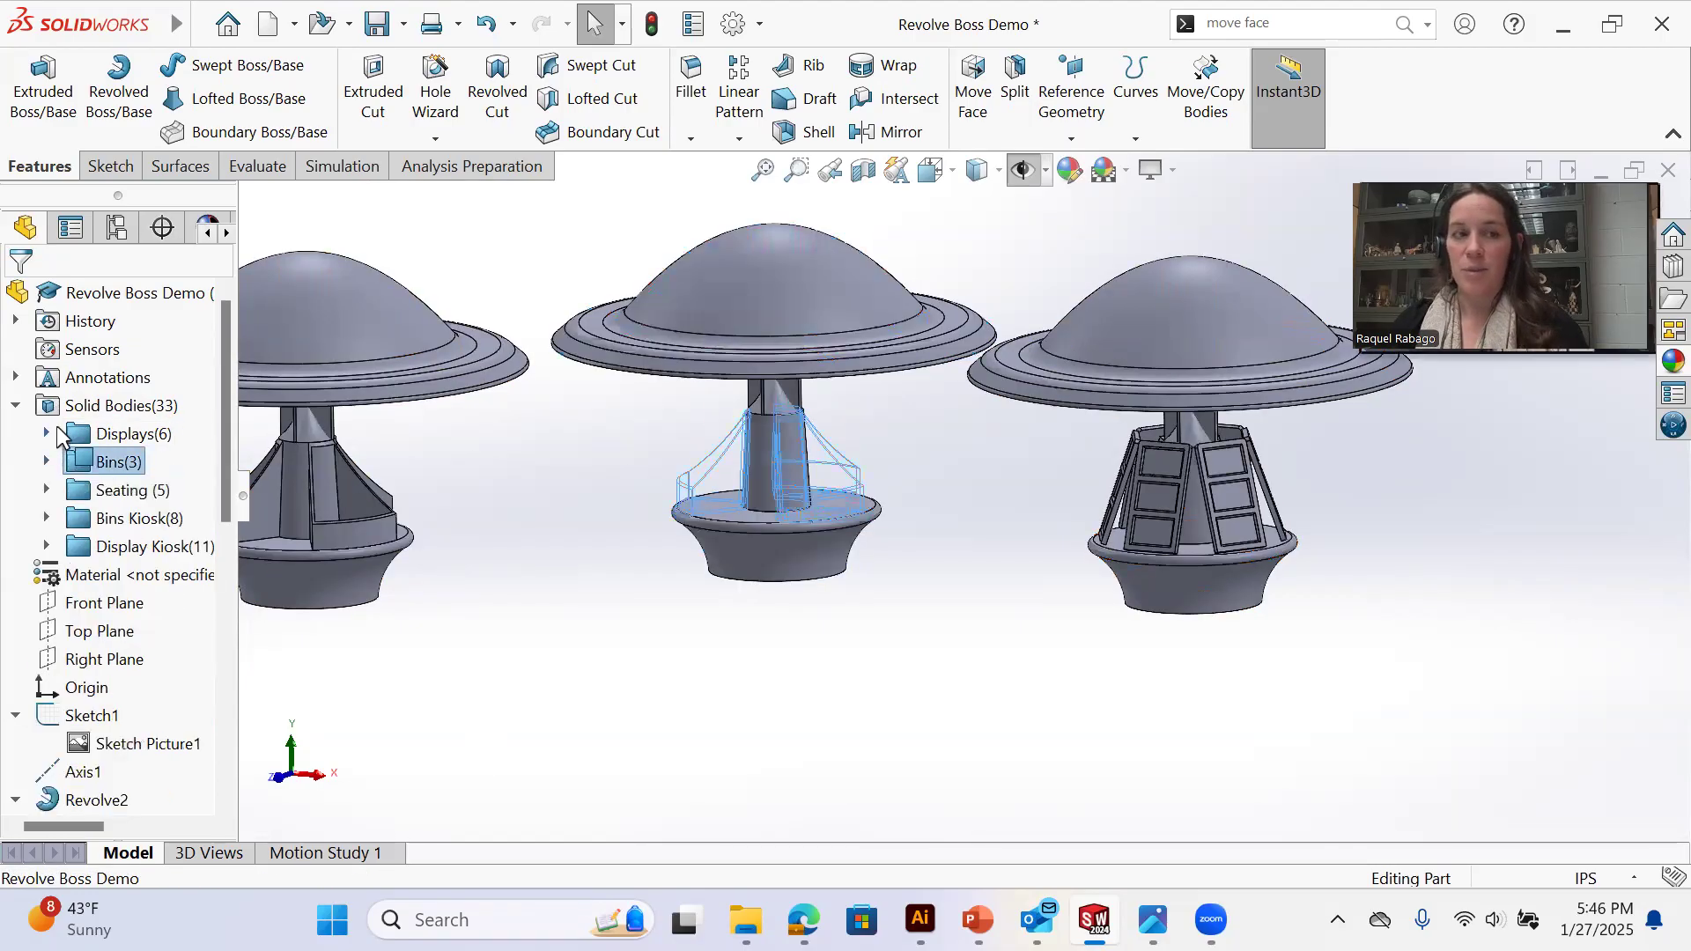
pyautogui.moveTo(123, 491)
pyautogui.mouseDown()
pyautogui.moveTo(156, 535)
pyautogui.moveTo(139, 519)
pyautogui.mouseUp()
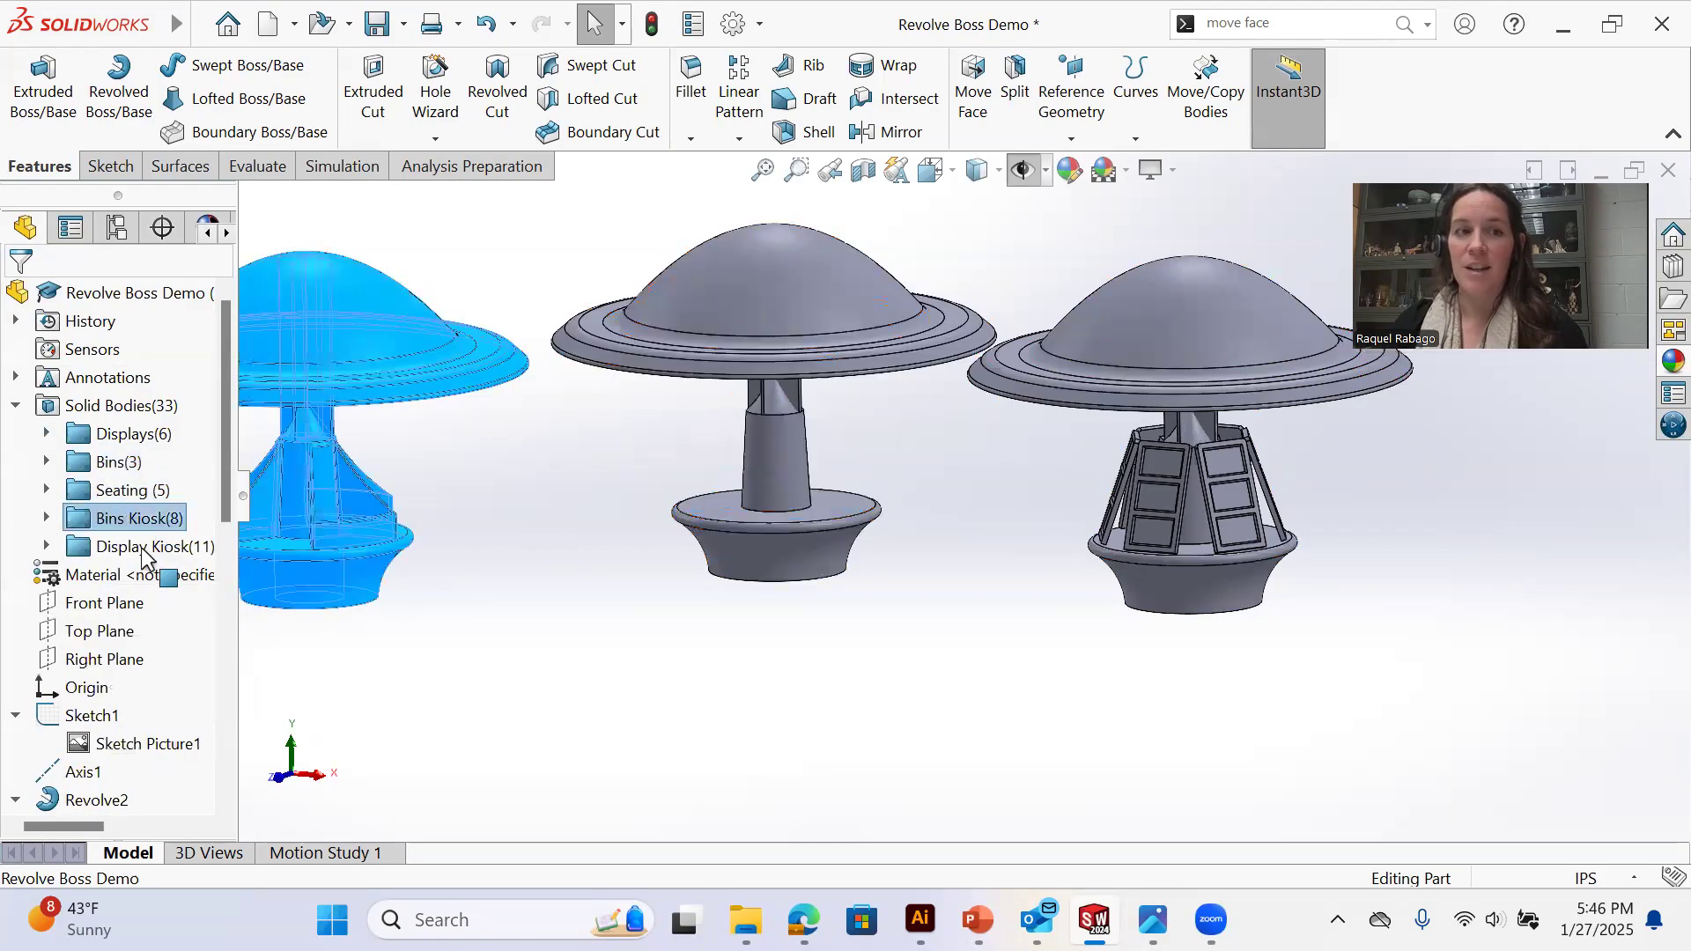
pyautogui.click(151, 547)
pyautogui.click(916, 611)
# Examine the three kiosk versions side by side from several angles and review the feature history through Body-Move/Copy5
pyautogui.scroll(3, 916, 610)
pyautogui.moveTo(917, 610)
pyautogui.mouseDown(button='middle')
pyautogui.moveTo(921, 705)
pyautogui.moveTo(937, 568)
pyautogui.moveTo(935, 585)
pyautogui.mouseUp(button='middle')
pyautogui.scroll(-2, 910, 597)
pyautogui.scroll(-1, 876, 663)
pyautogui.moveTo(876, 662); pyautogui.dragTo(844, 701, button='middle')
pyautogui.scroll(1, 948, 532)
pyautogui.moveTo(942, 529)
pyautogui.mouseDown(button='middle')
pyautogui.moveTo(925, 611)
pyautogui.moveTo(939, 532)
pyautogui.mouseUp(button='middle')
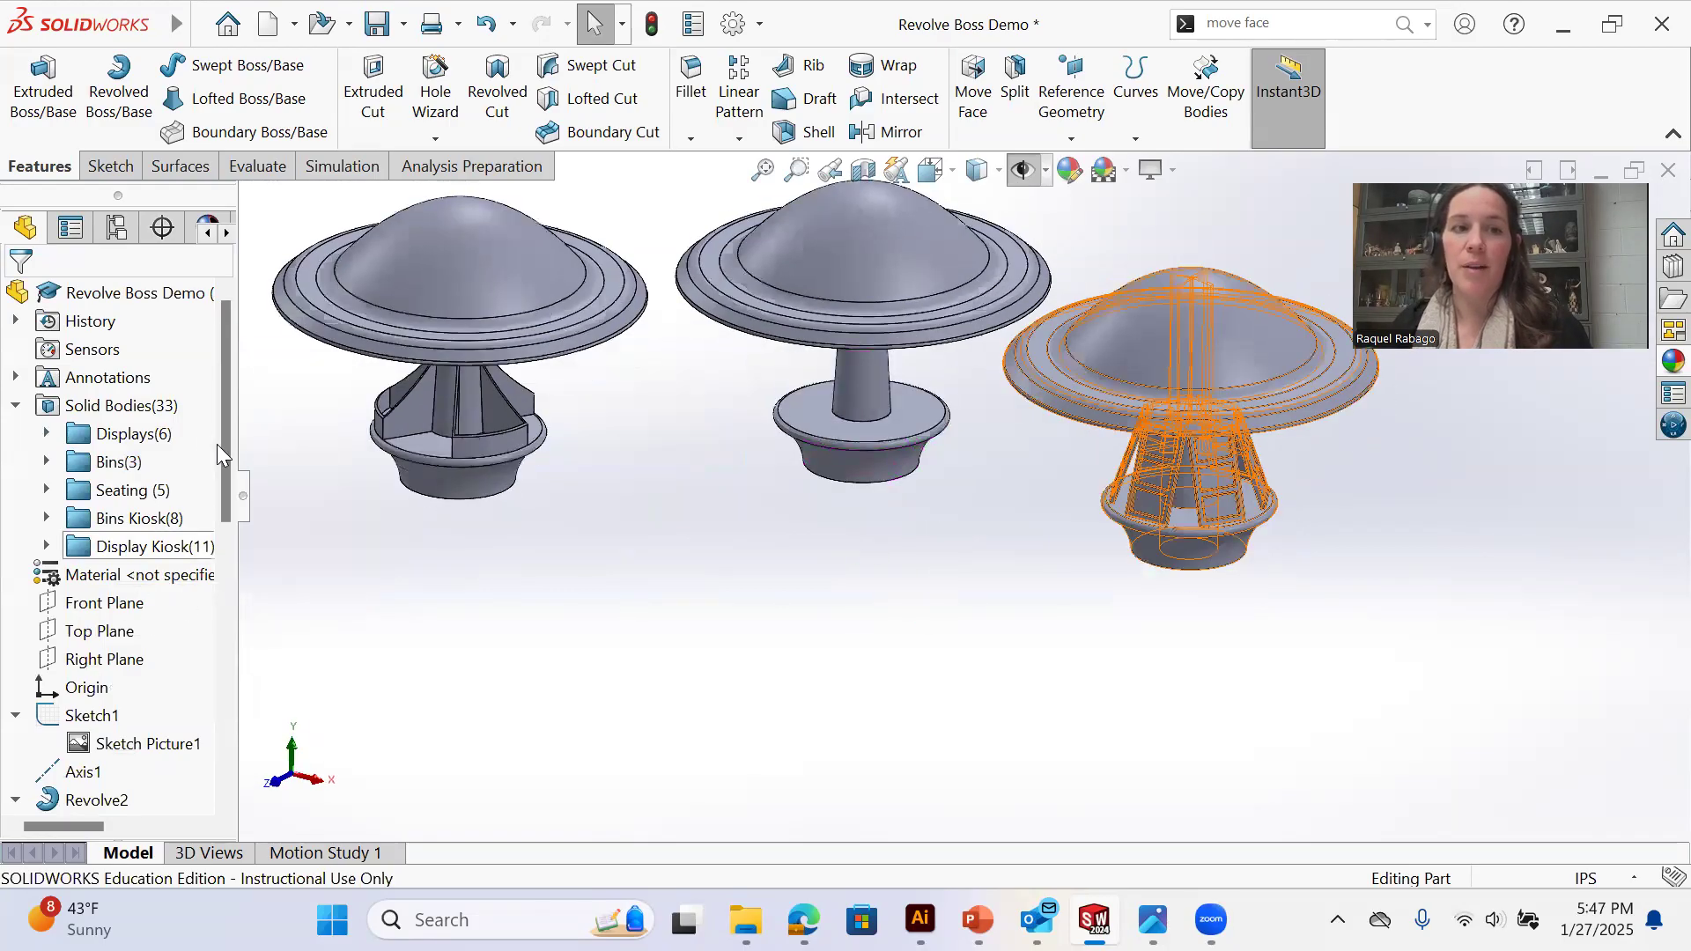
pyautogui.scroll(-8, 216, 444)
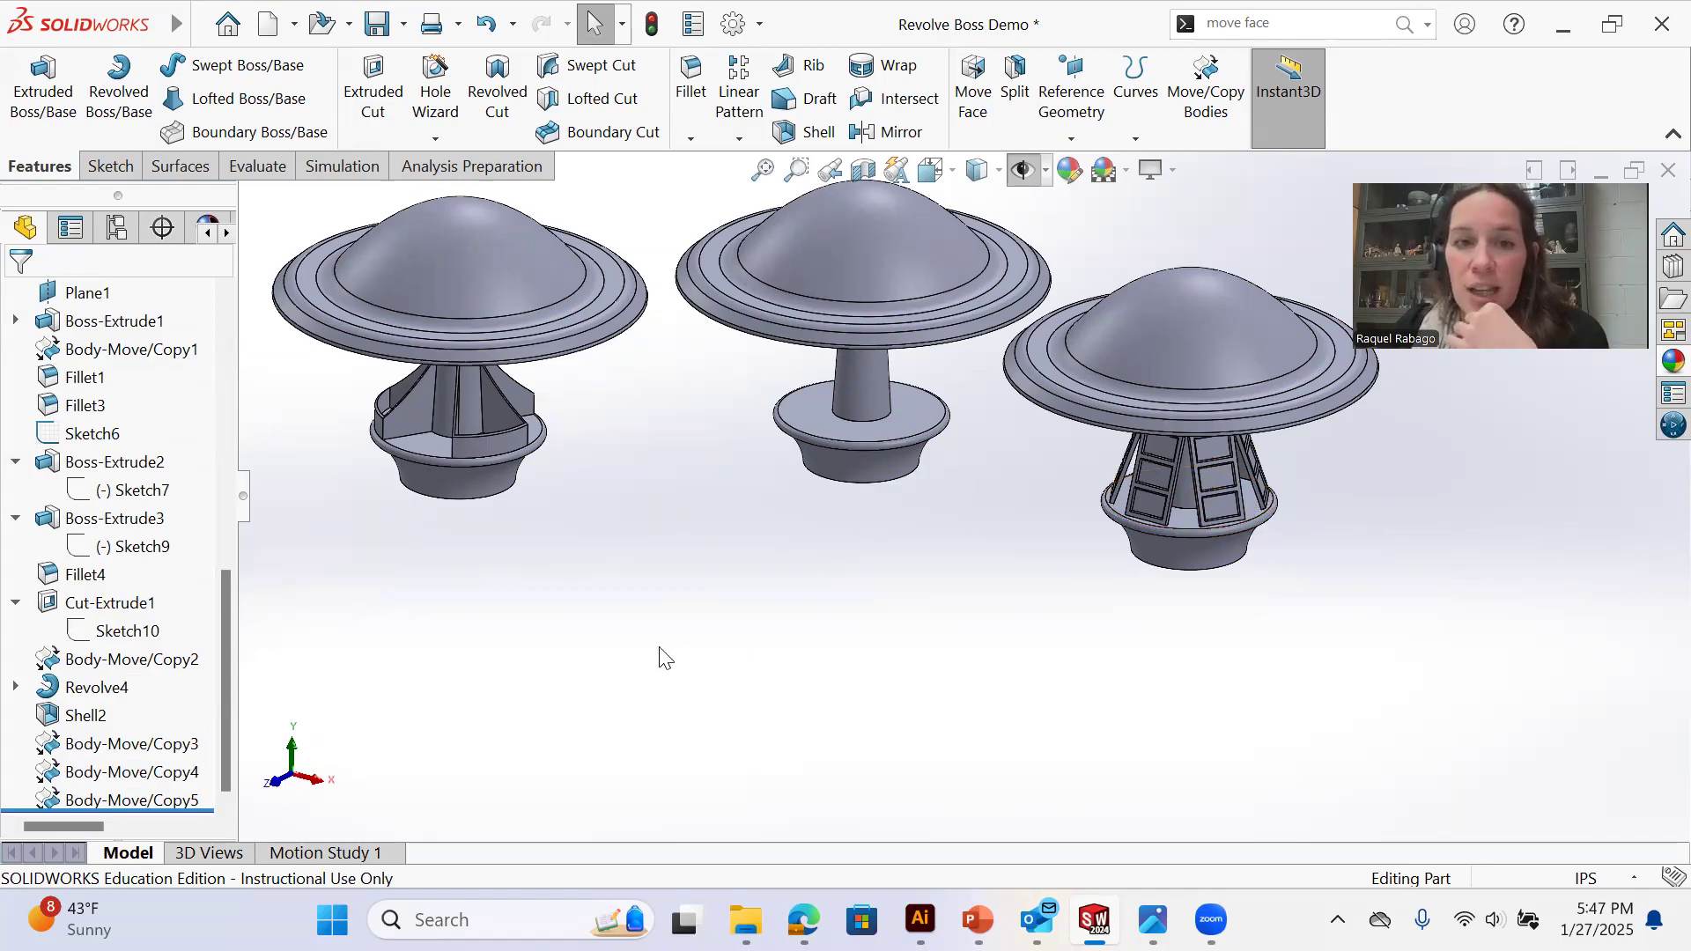
pyautogui.moveTo(565, 440); pyautogui.dragTo(943, 581, button='middle')
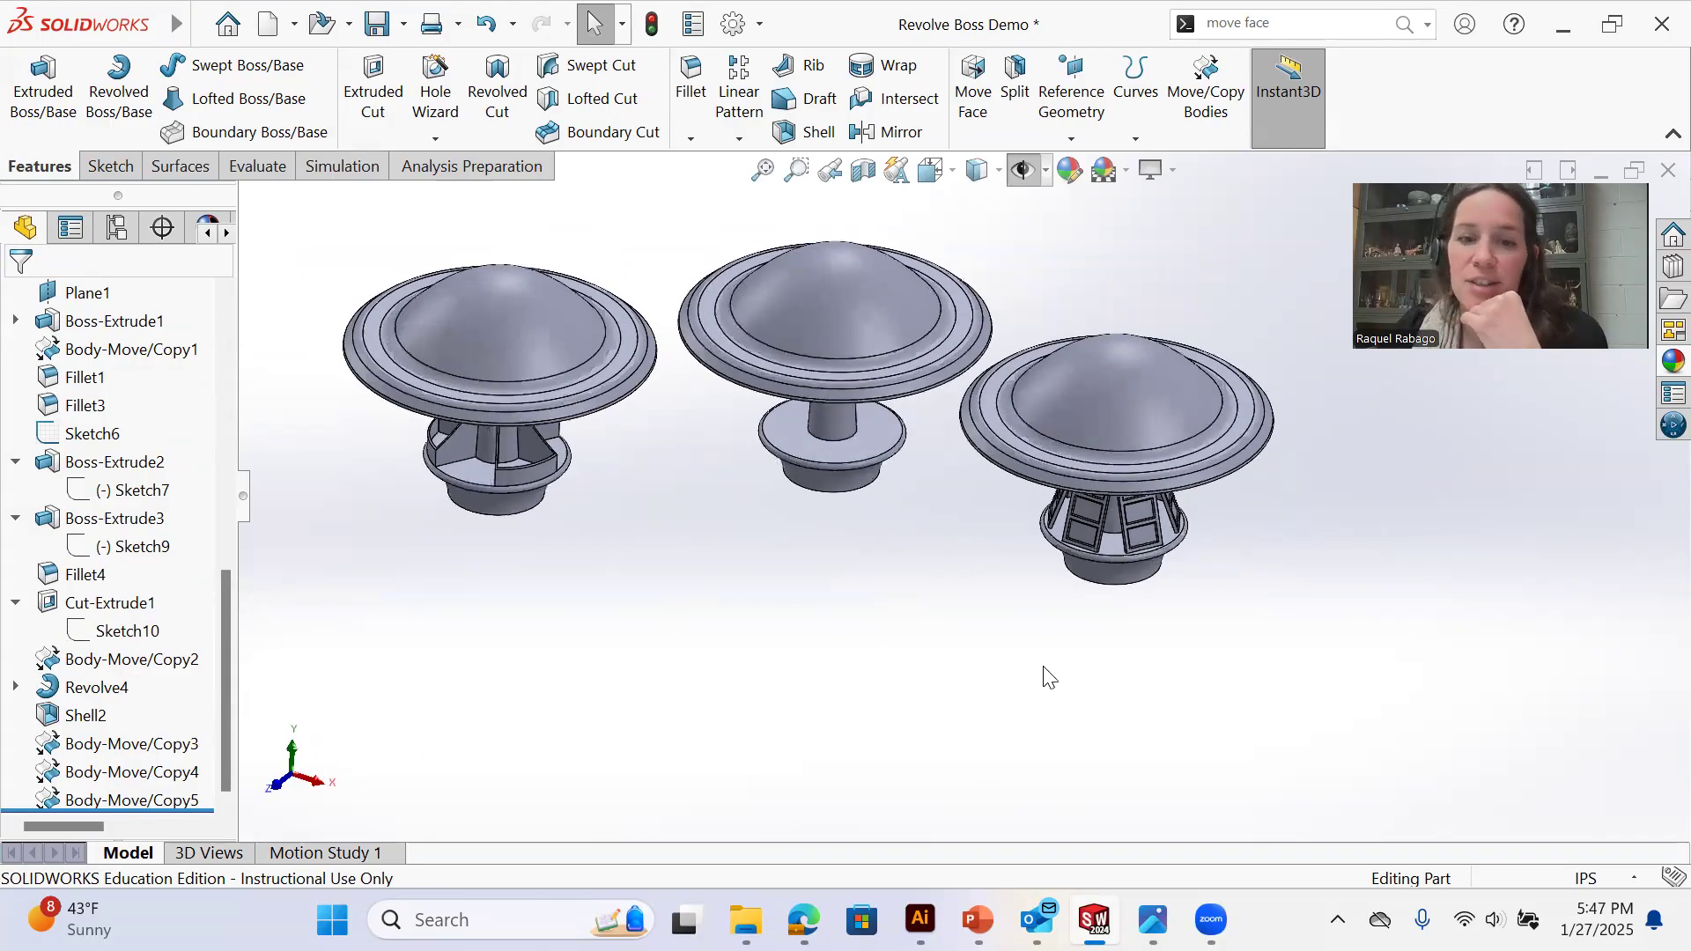
pyautogui.moveTo(1041, 634); pyautogui.dragTo(741, 541, button='middle')
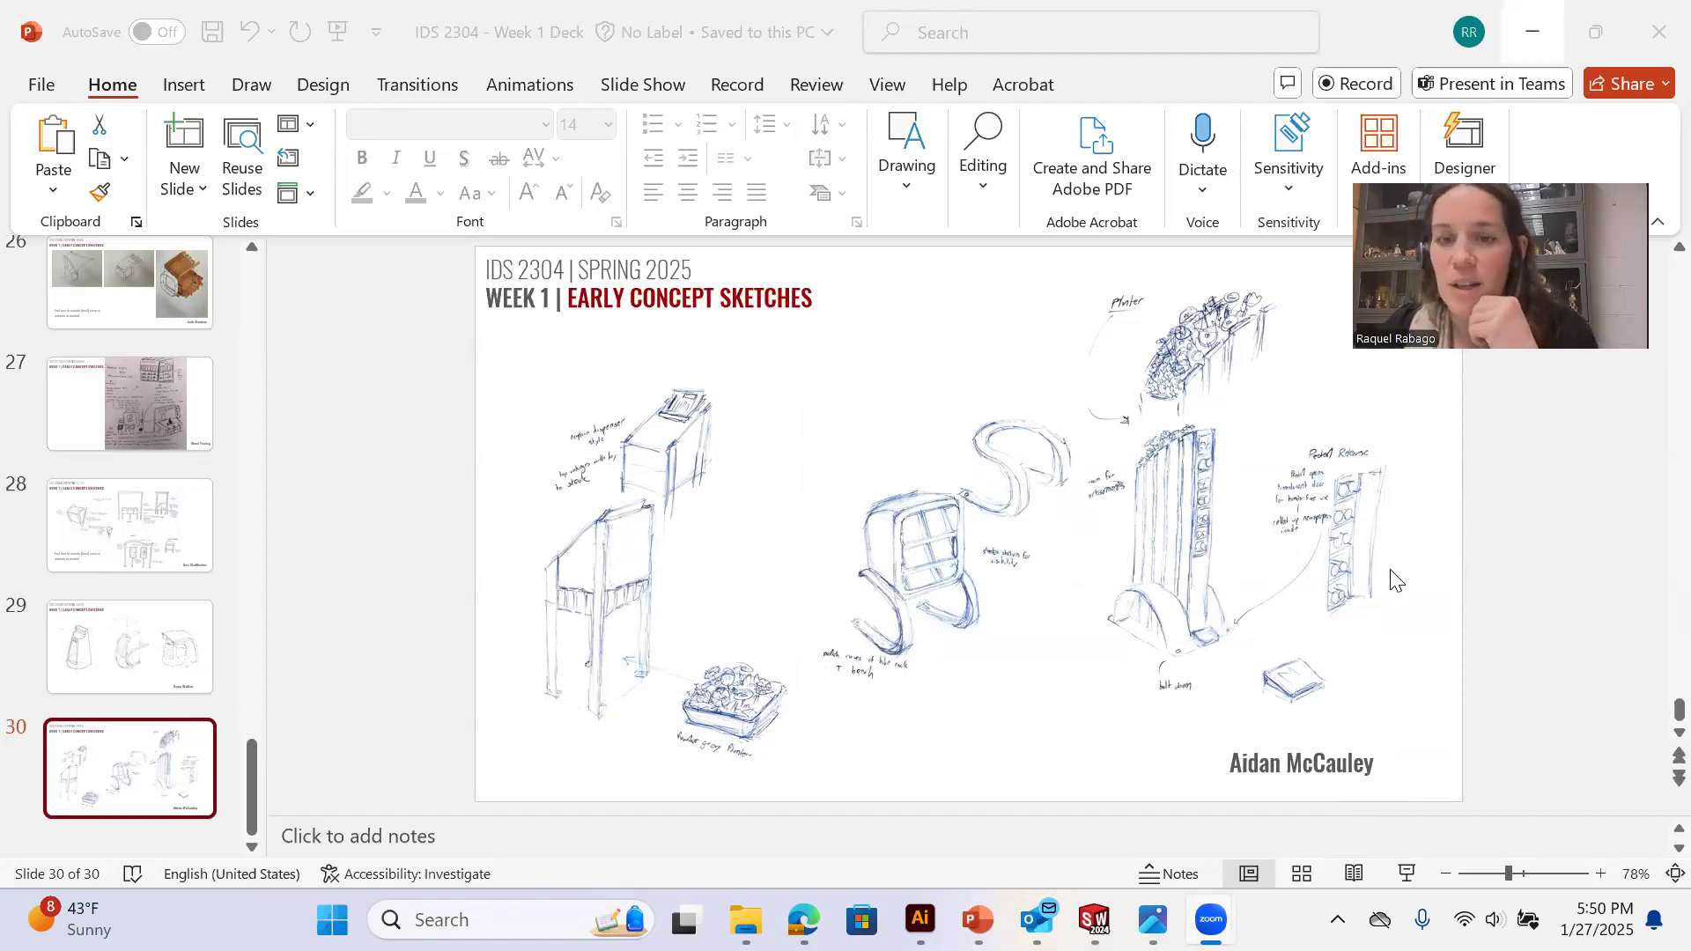
# Switch to SolidWorks and apply a dark grey face colour to the top recess of one display panel on the display kiosk
pyautogui.click(1095, 920)
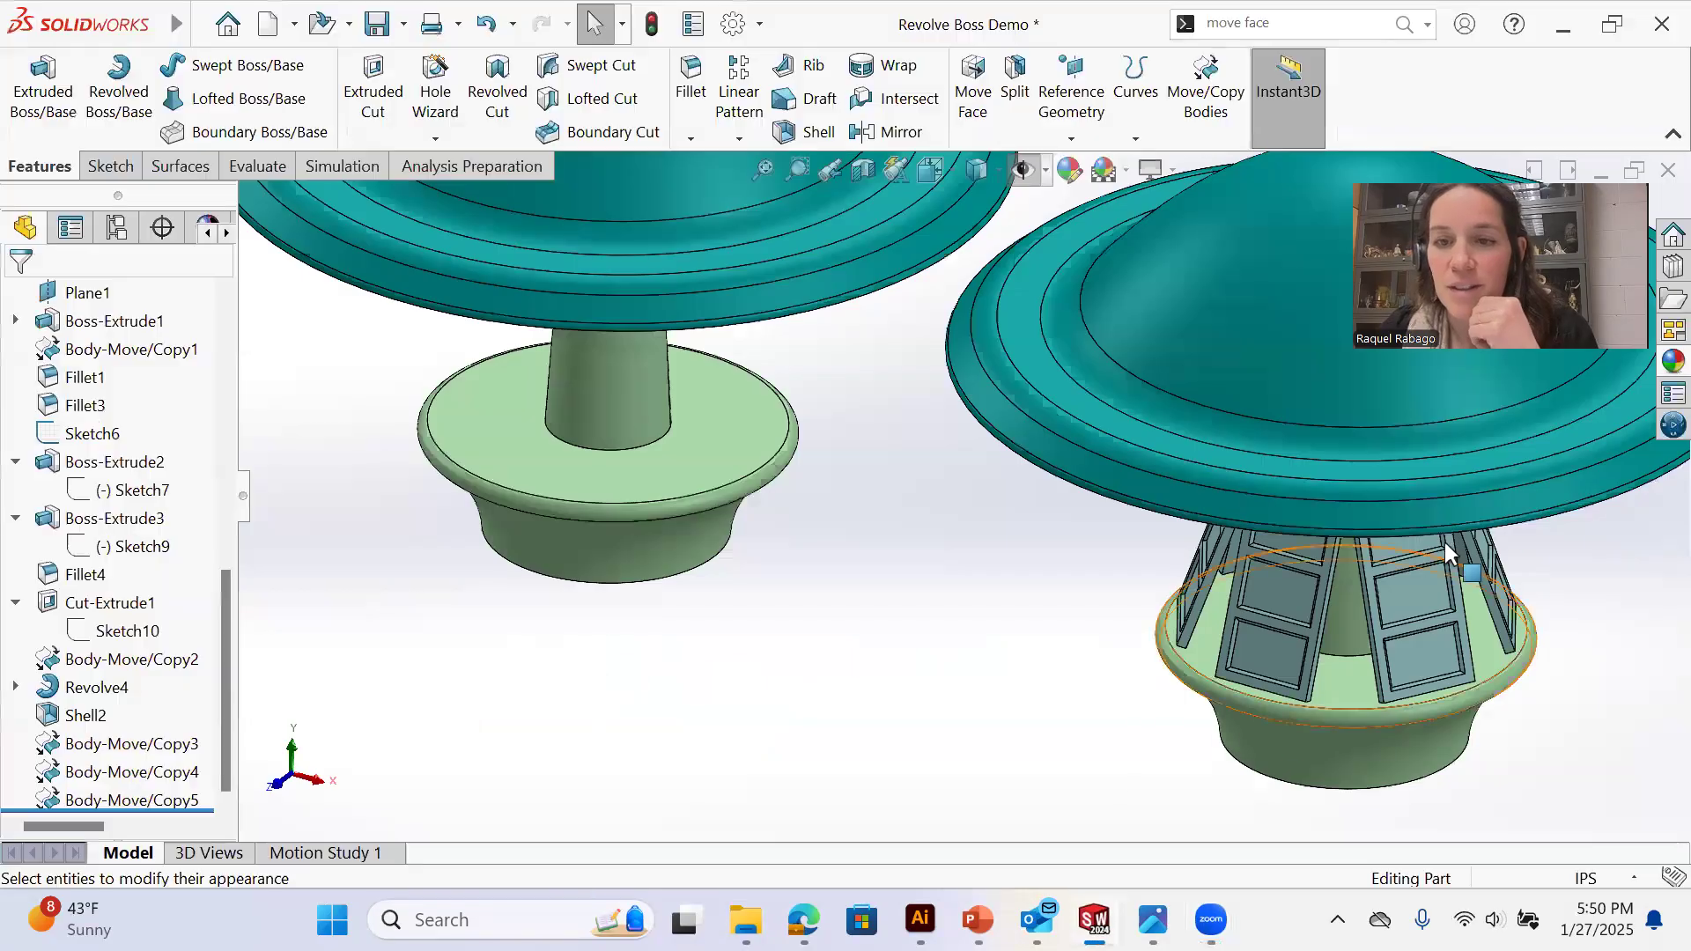
pyautogui.scroll(2, 1324, 538)
pyautogui.moveTo(1325, 537); pyautogui.dragTo(1312, 482, button='middle')
pyautogui.rightClick(1313, 482)
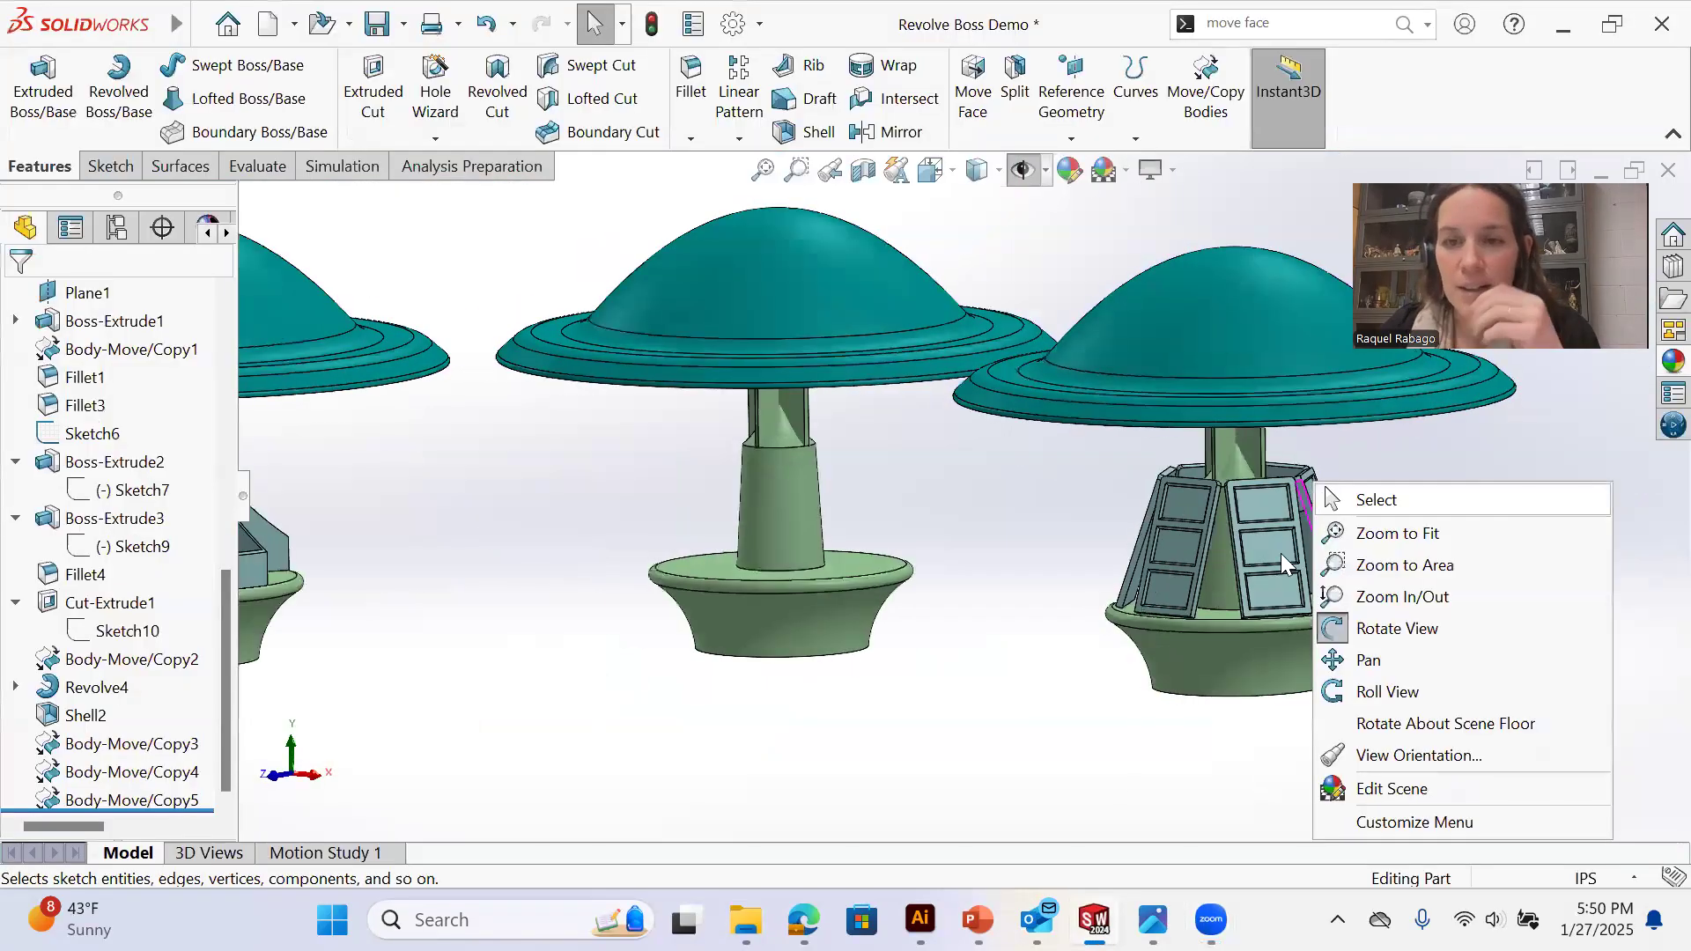
pyautogui.click(883, 698)
pyautogui.scroll(-2, 1361, 514)
pyautogui.click(1270, 482)
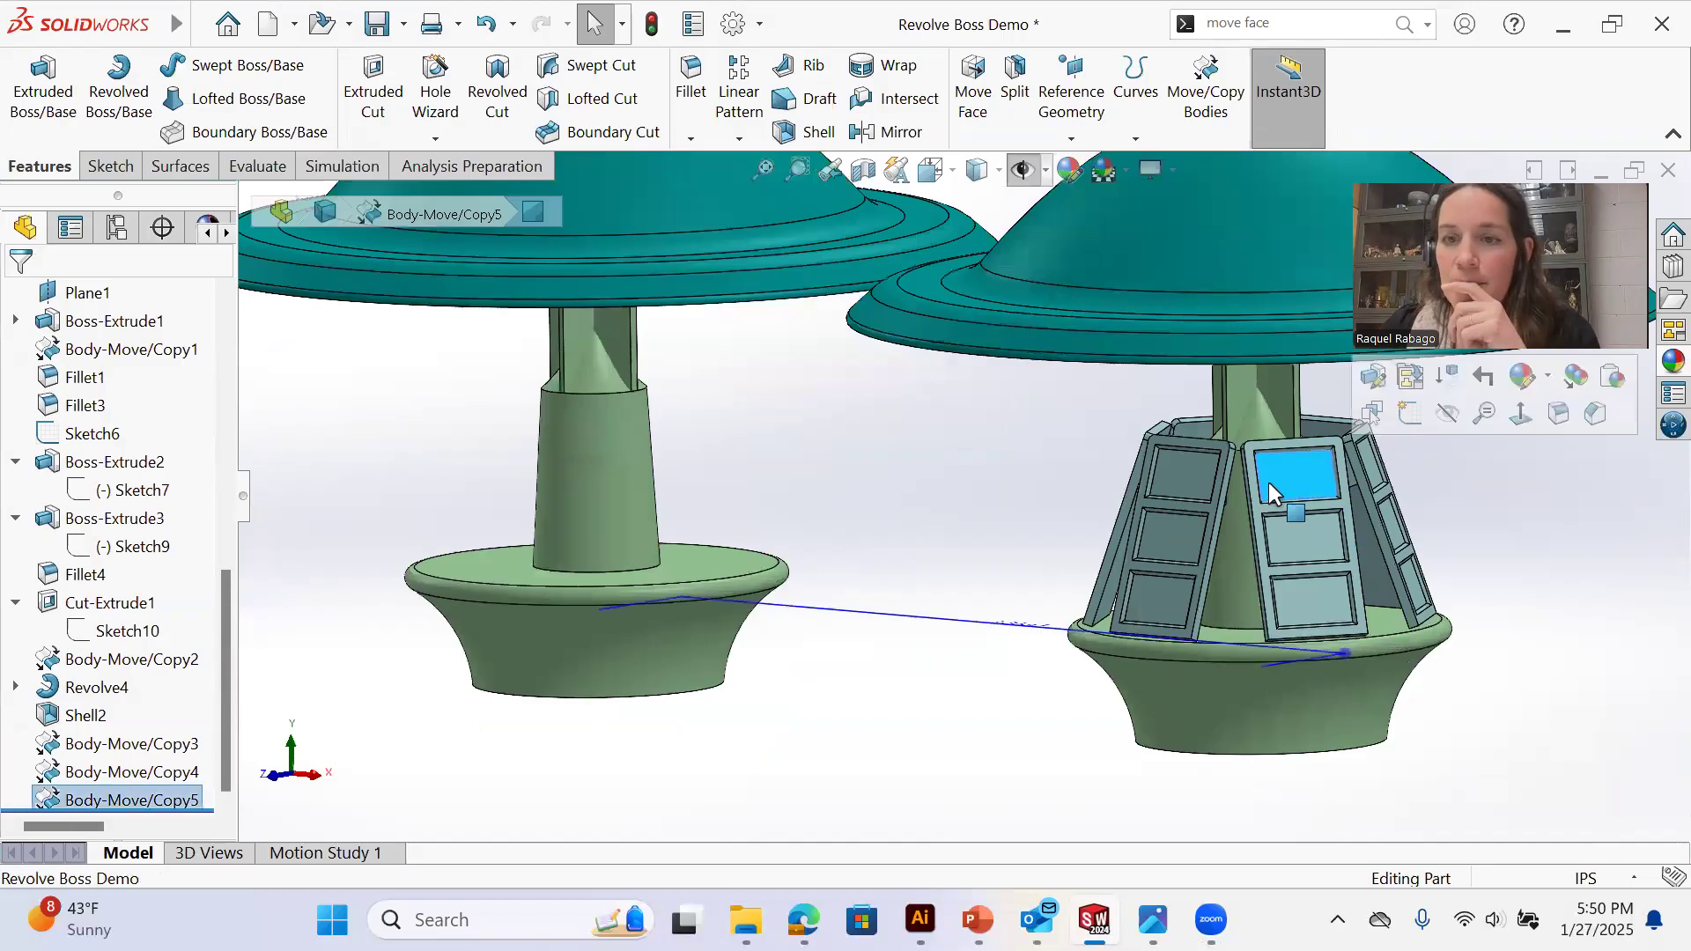
pyautogui.scroll(-2, 1269, 483)
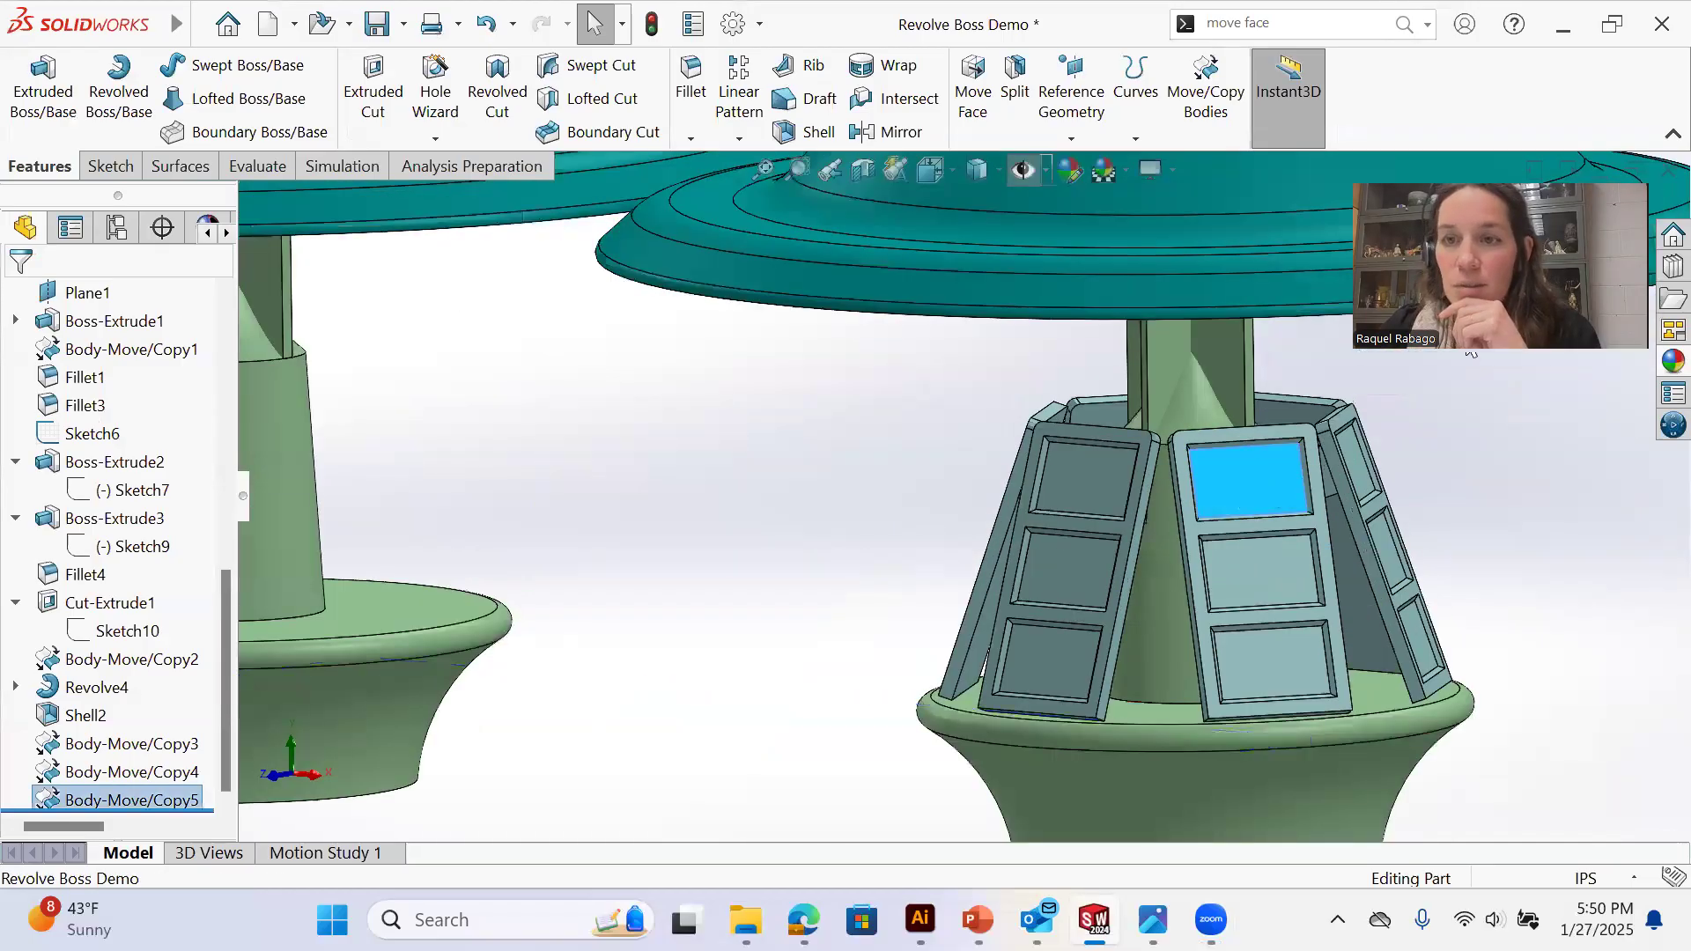
pyautogui.click(1307, 474)
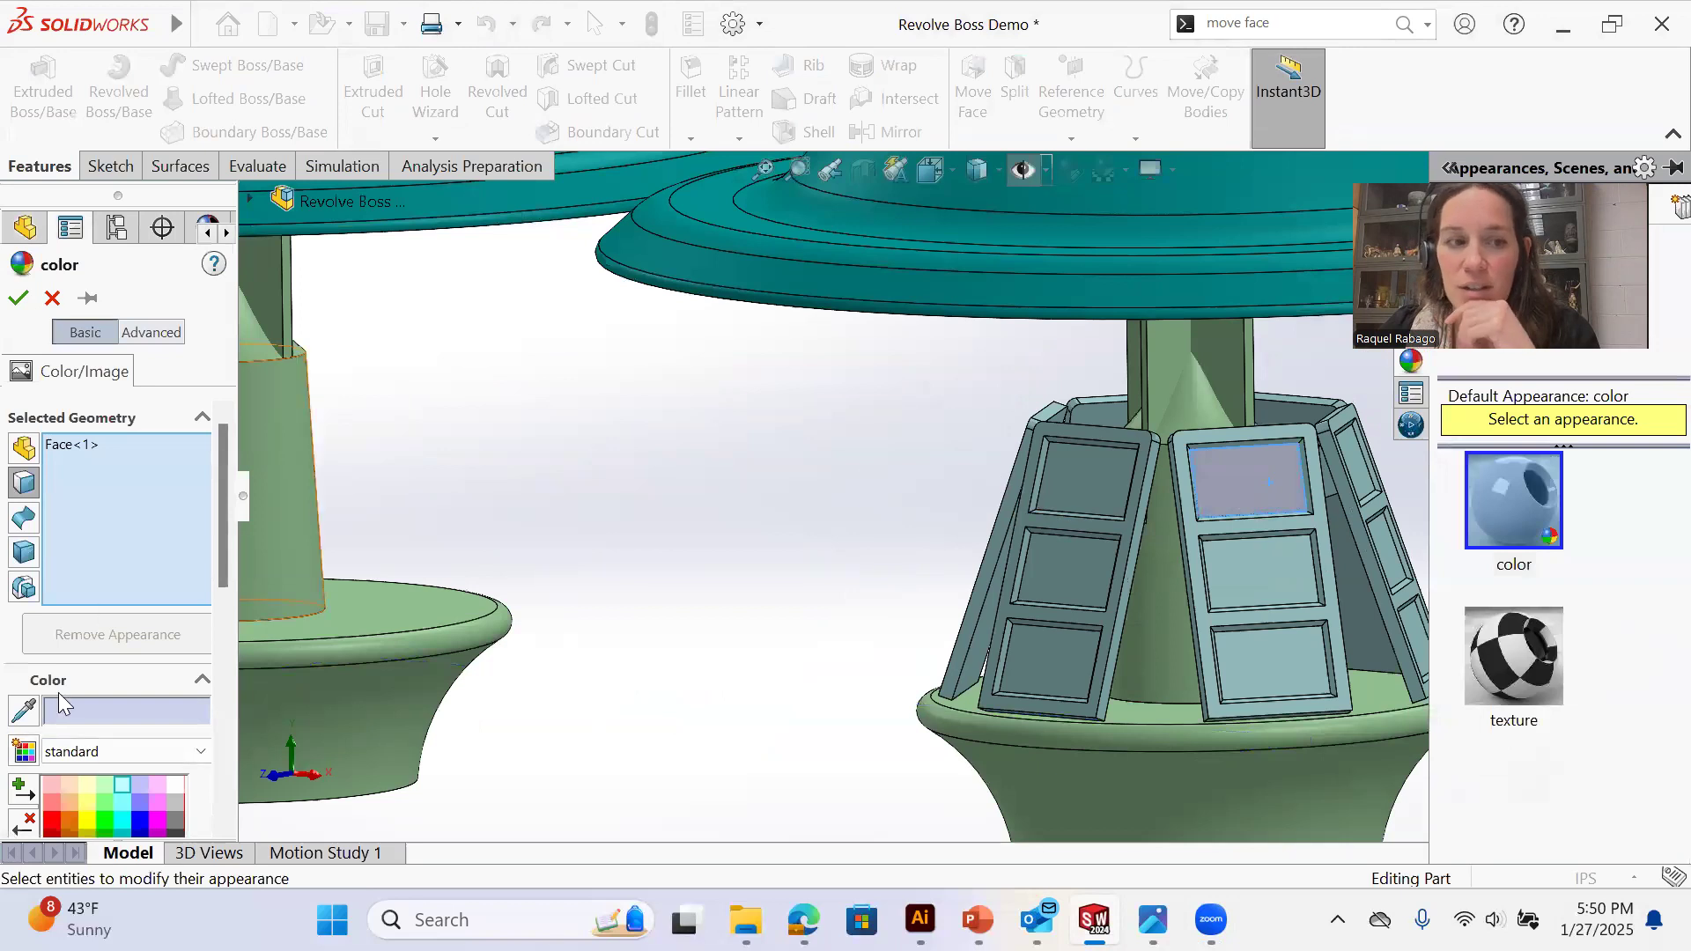
pyautogui.click(177, 799)
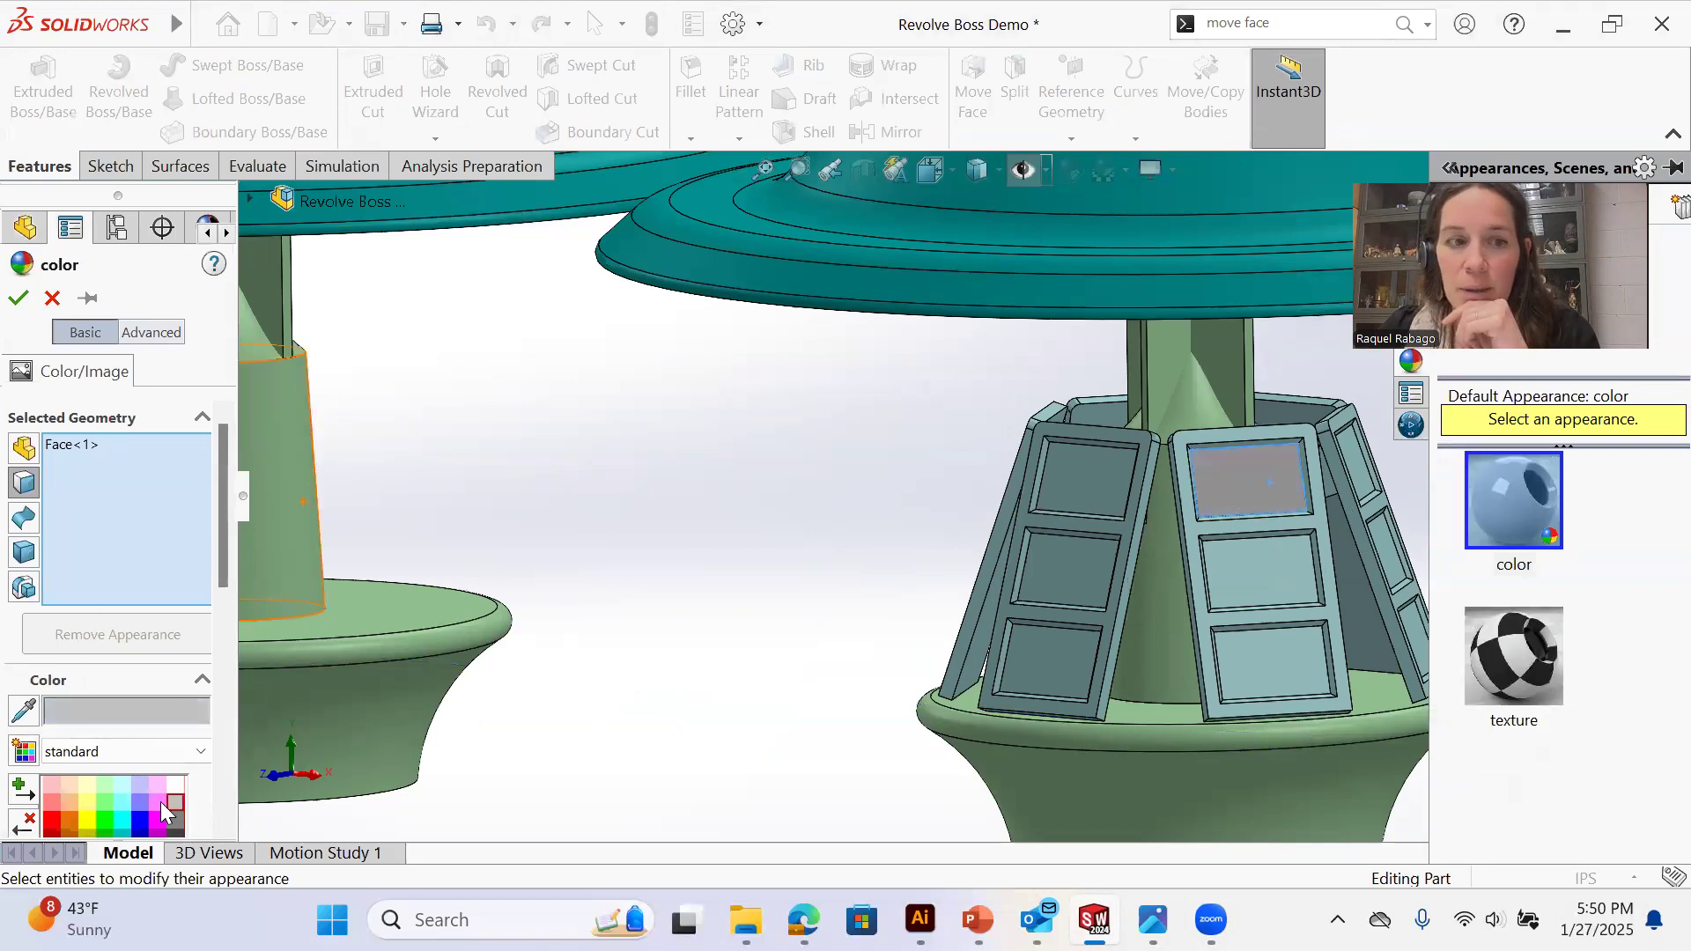
pyautogui.scroll(-3, 160, 802)
pyautogui.click(177, 736)
# Add the remaining recess faces of that panel and all three recesses of the adjacent panel to the dark grey colour
pyautogui.click(1277, 652)
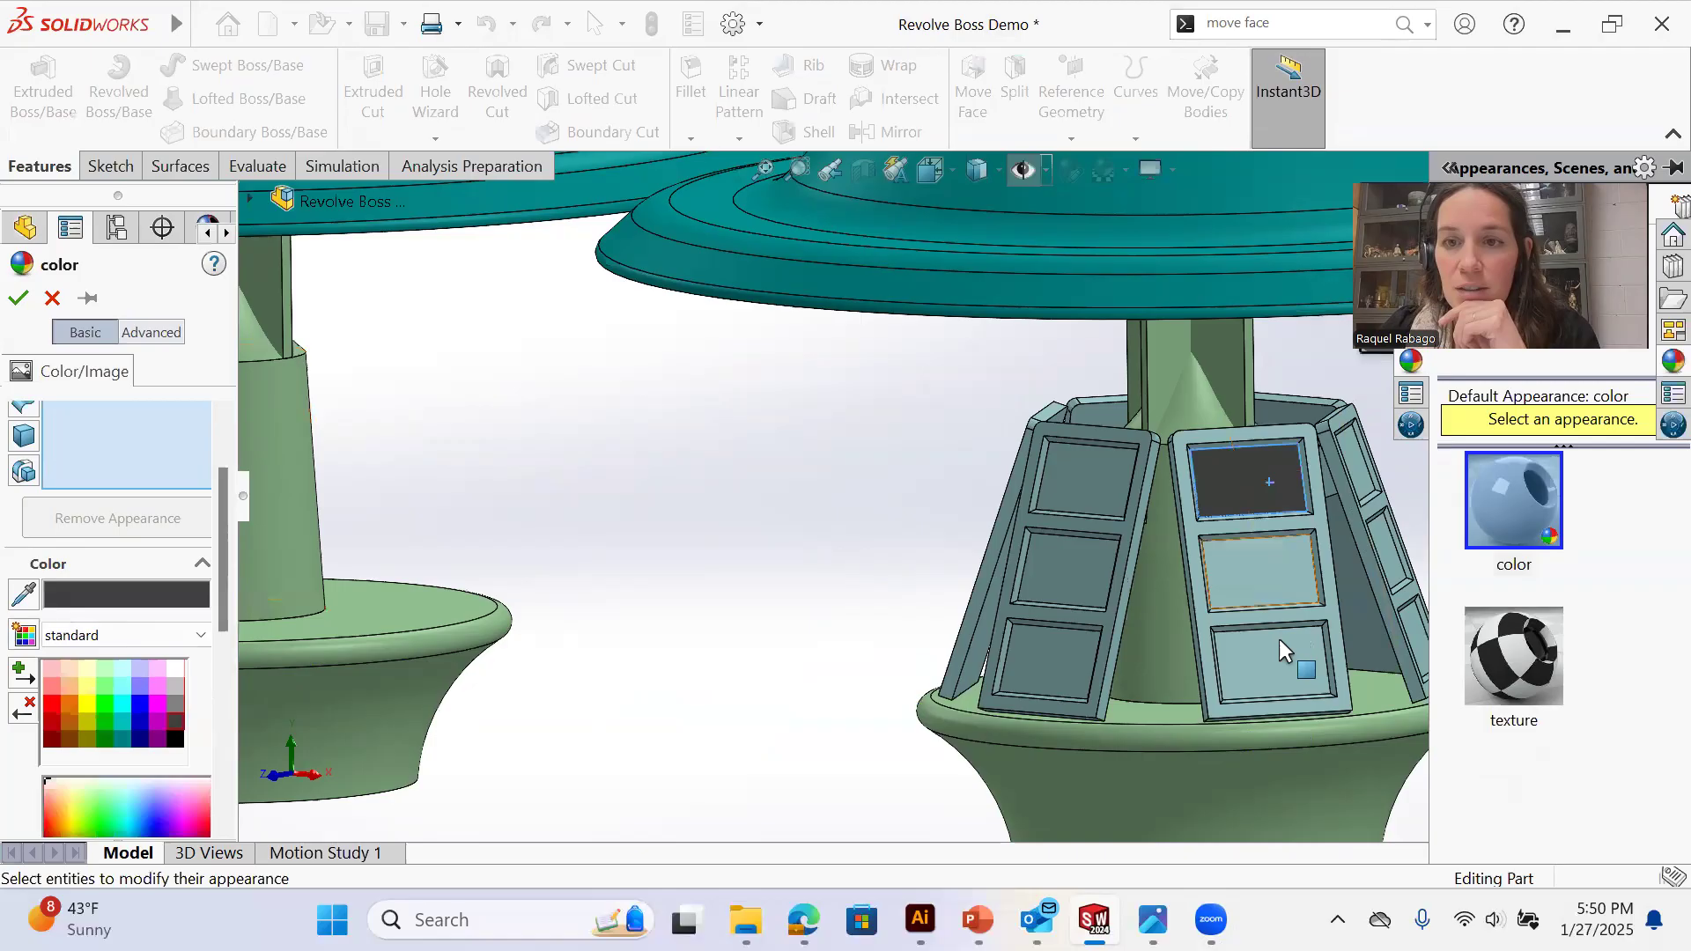
pyautogui.click(1261, 573)
pyautogui.click(1067, 561)
pyautogui.click(1068, 643)
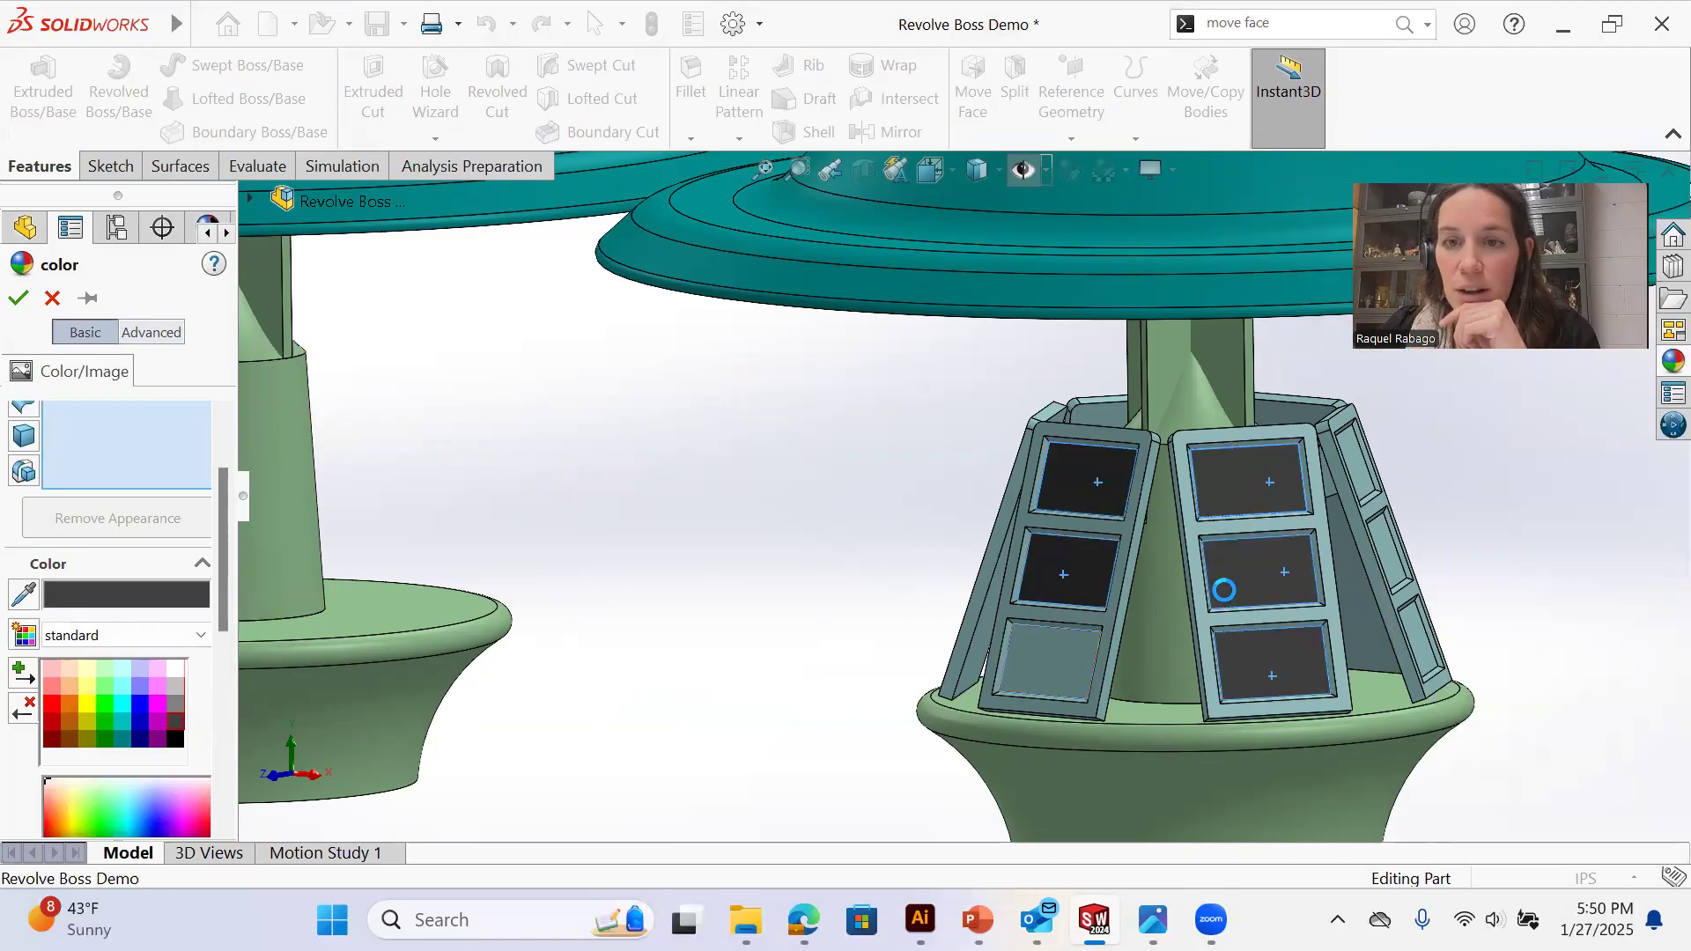
# Apply the dark grey colour to the three recess faces of the third display panel around the column
pyautogui.moveTo(1219, 589); pyautogui.dragTo(1132, 511, button='middle')
pyautogui.moveTo(1592, 520); pyautogui.dragTo(1493, 569, button='middle')
pyautogui.click(1510, 502)
pyautogui.click(1489, 599)
pyautogui.click(1449, 699)
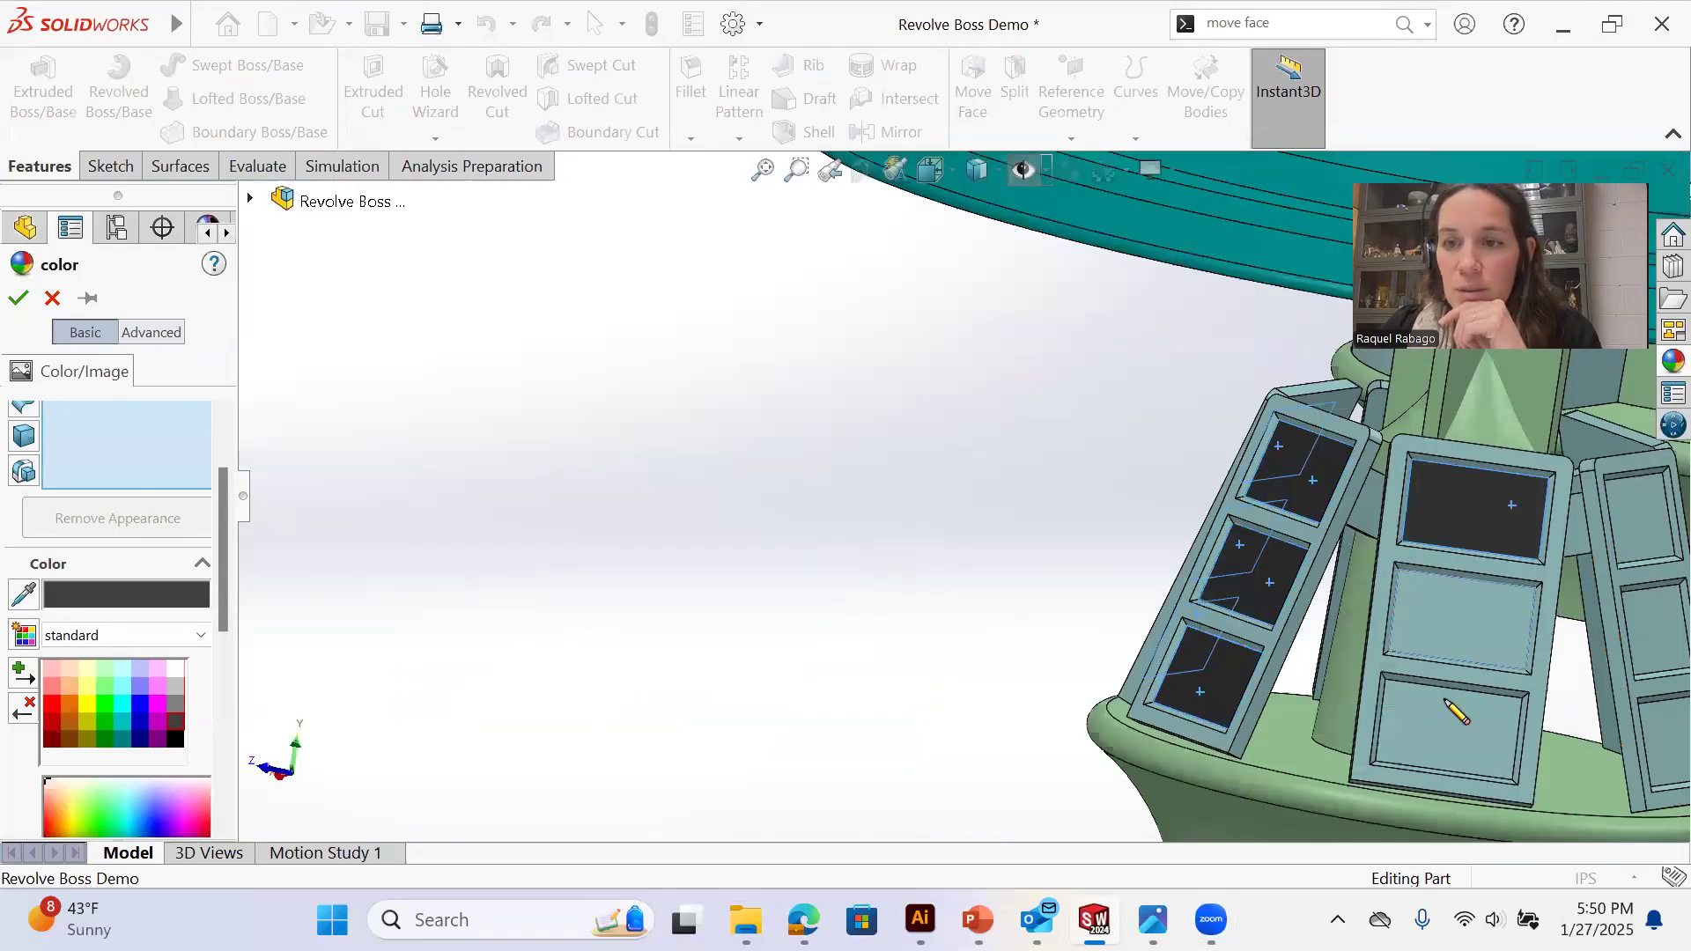
# Colour the three recess faces of the fourth display panel dark grey
pyautogui.scroll(4, 1446, 702)
pyautogui.scroll(-3, 1119, 581)
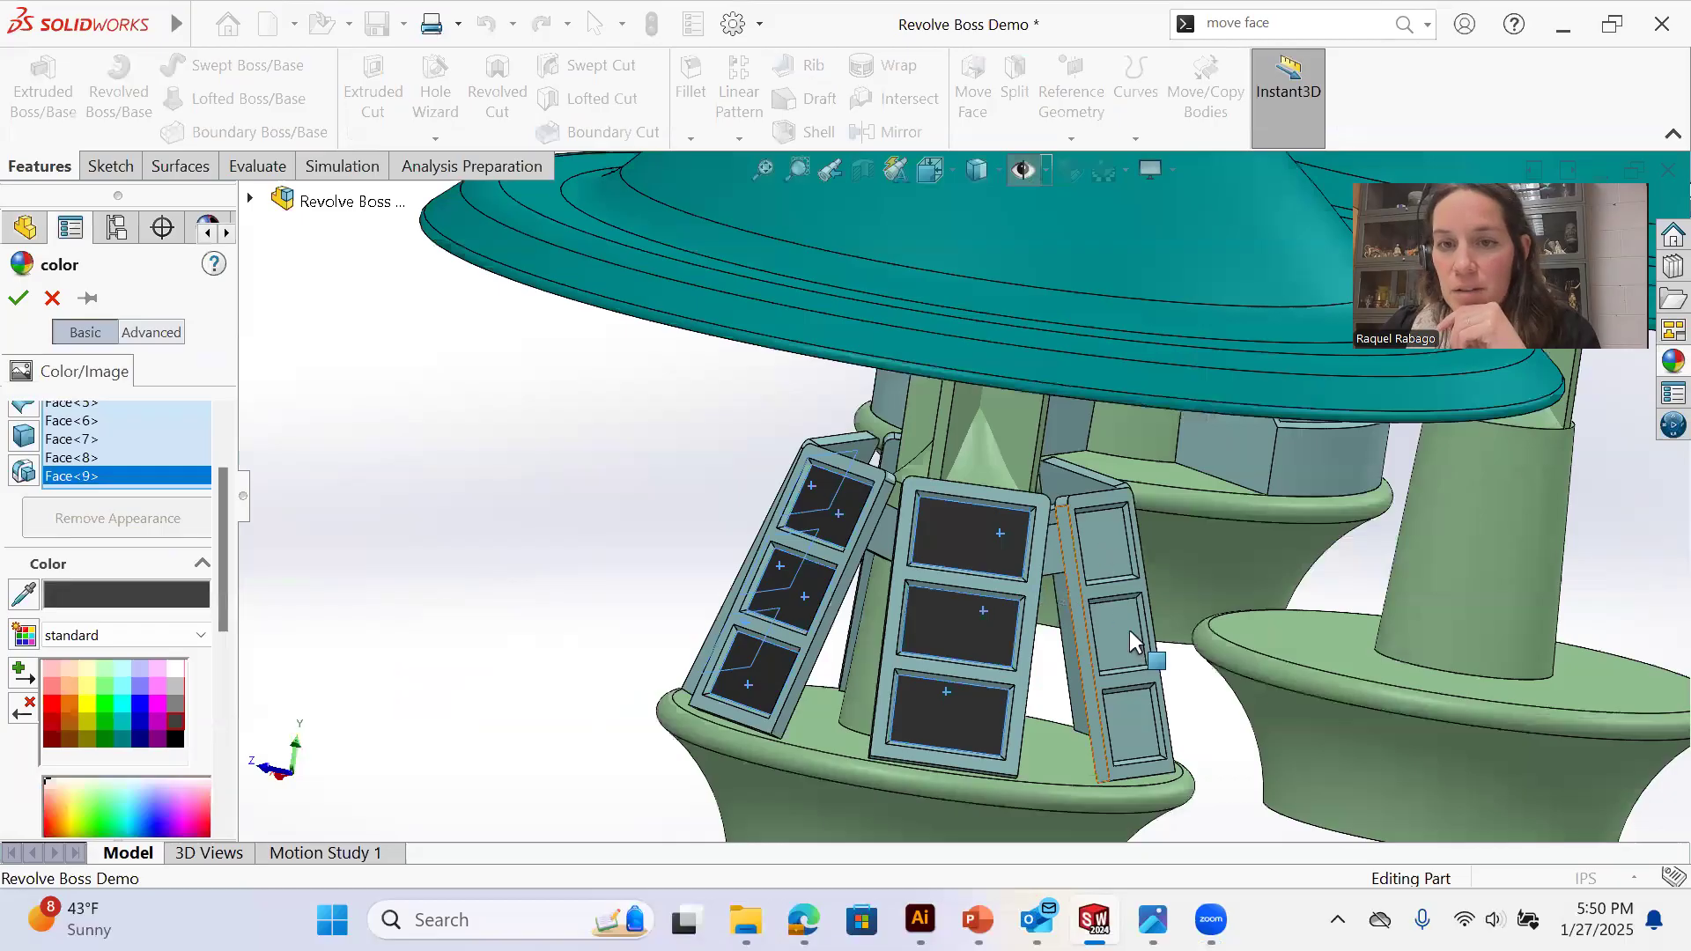
pyautogui.scroll(-3, 1140, 678)
pyautogui.click(1030, 597)
# Include the fifth display panel's three recess faces in the dark grey colour selection
pyautogui.moveTo(1031, 597); pyautogui.dragTo(1233, 616, button='middle')
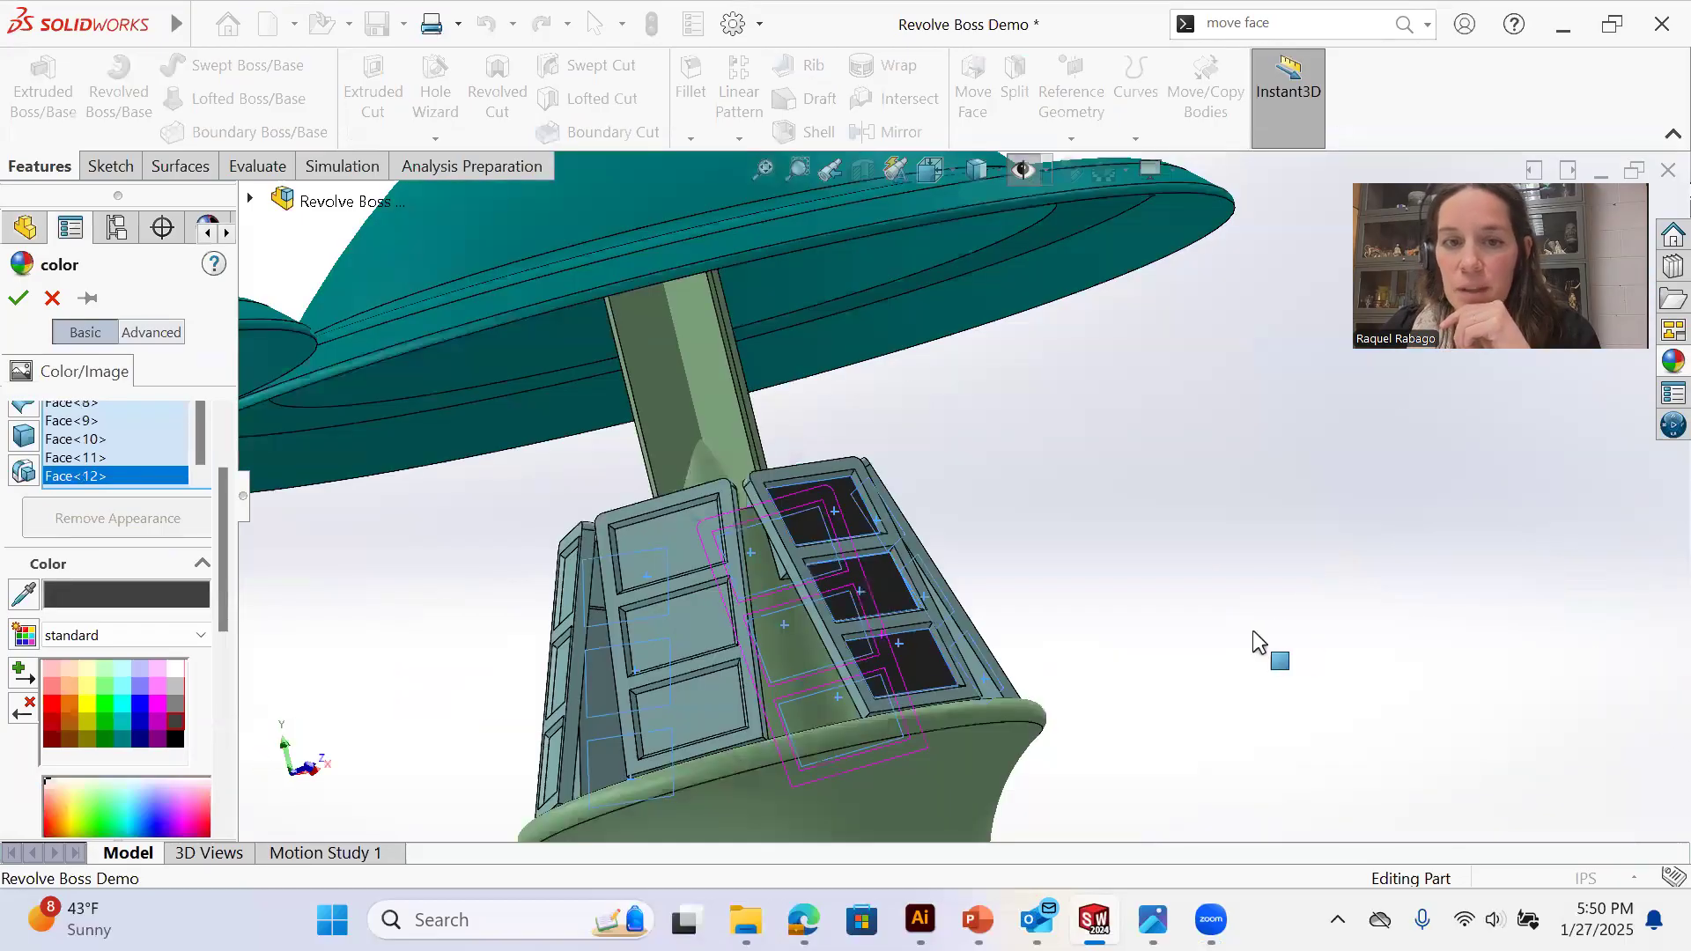
pyautogui.moveTo(916, 619); pyautogui.dragTo(951, 592, button='middle')
pyautogui.moveTo(753, 556); pyautogui.dragTo(793, 544, button='middle')
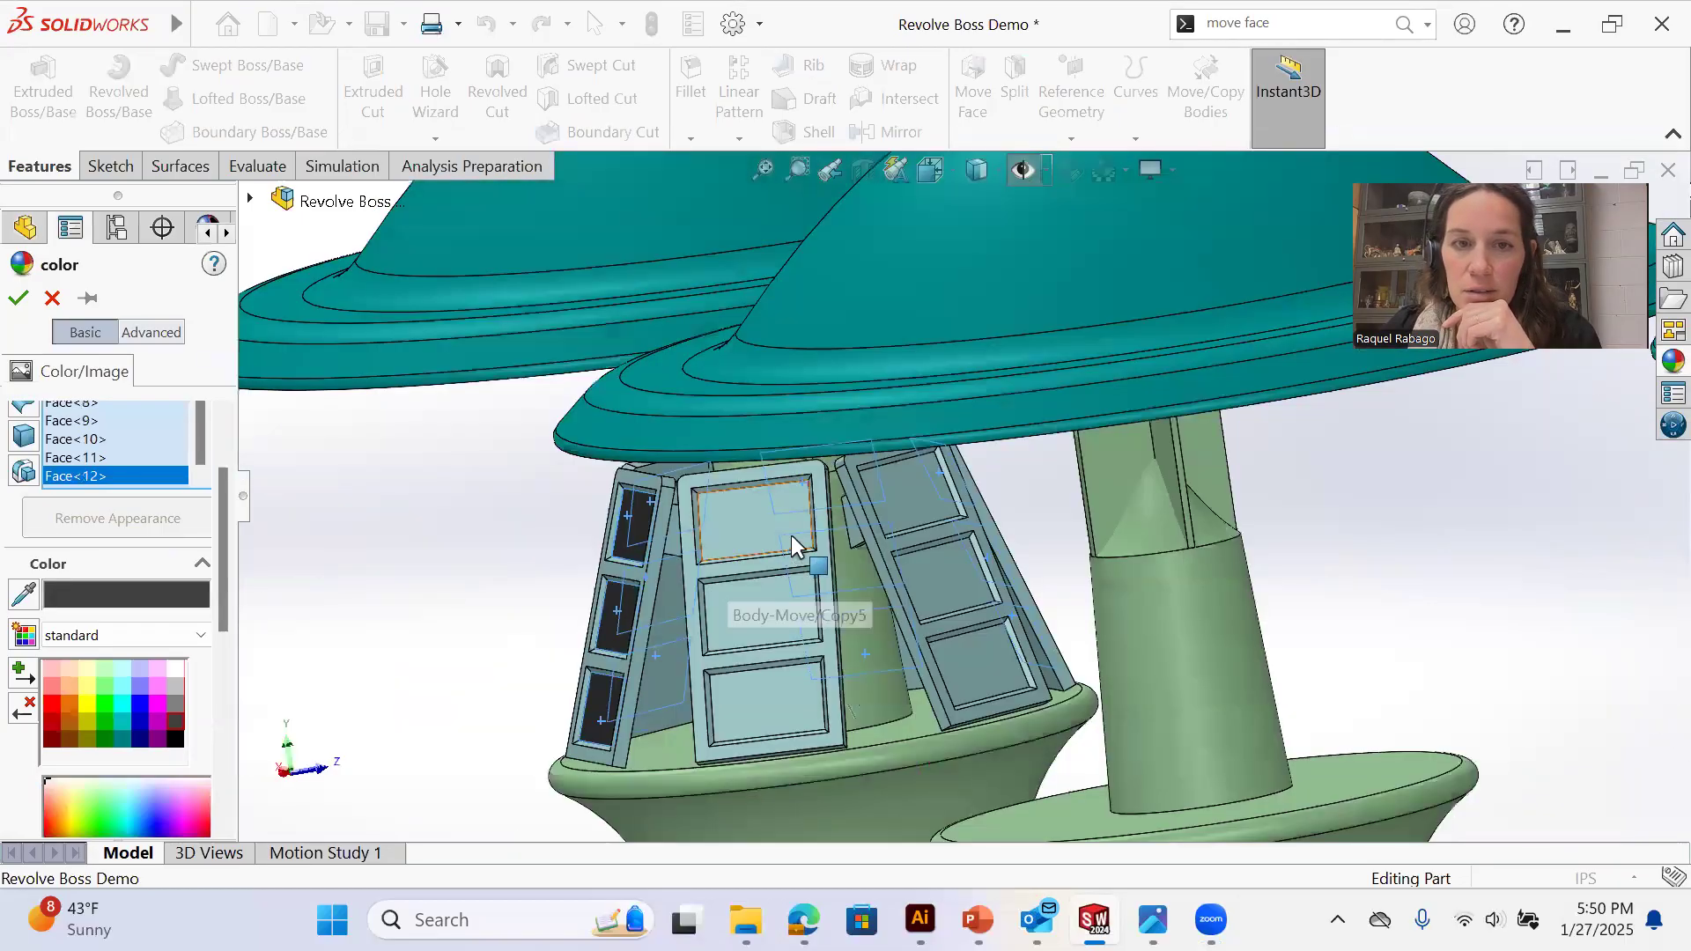
pyautogui.click(763, 641)
# Colour the sixth display panel's three recess faces dark grey and check the panels around the column
pyautogui.moveTo(763, 642); pyautogui.dragTo(903, 533, button='middle')
pyautogui.click(895, 563)
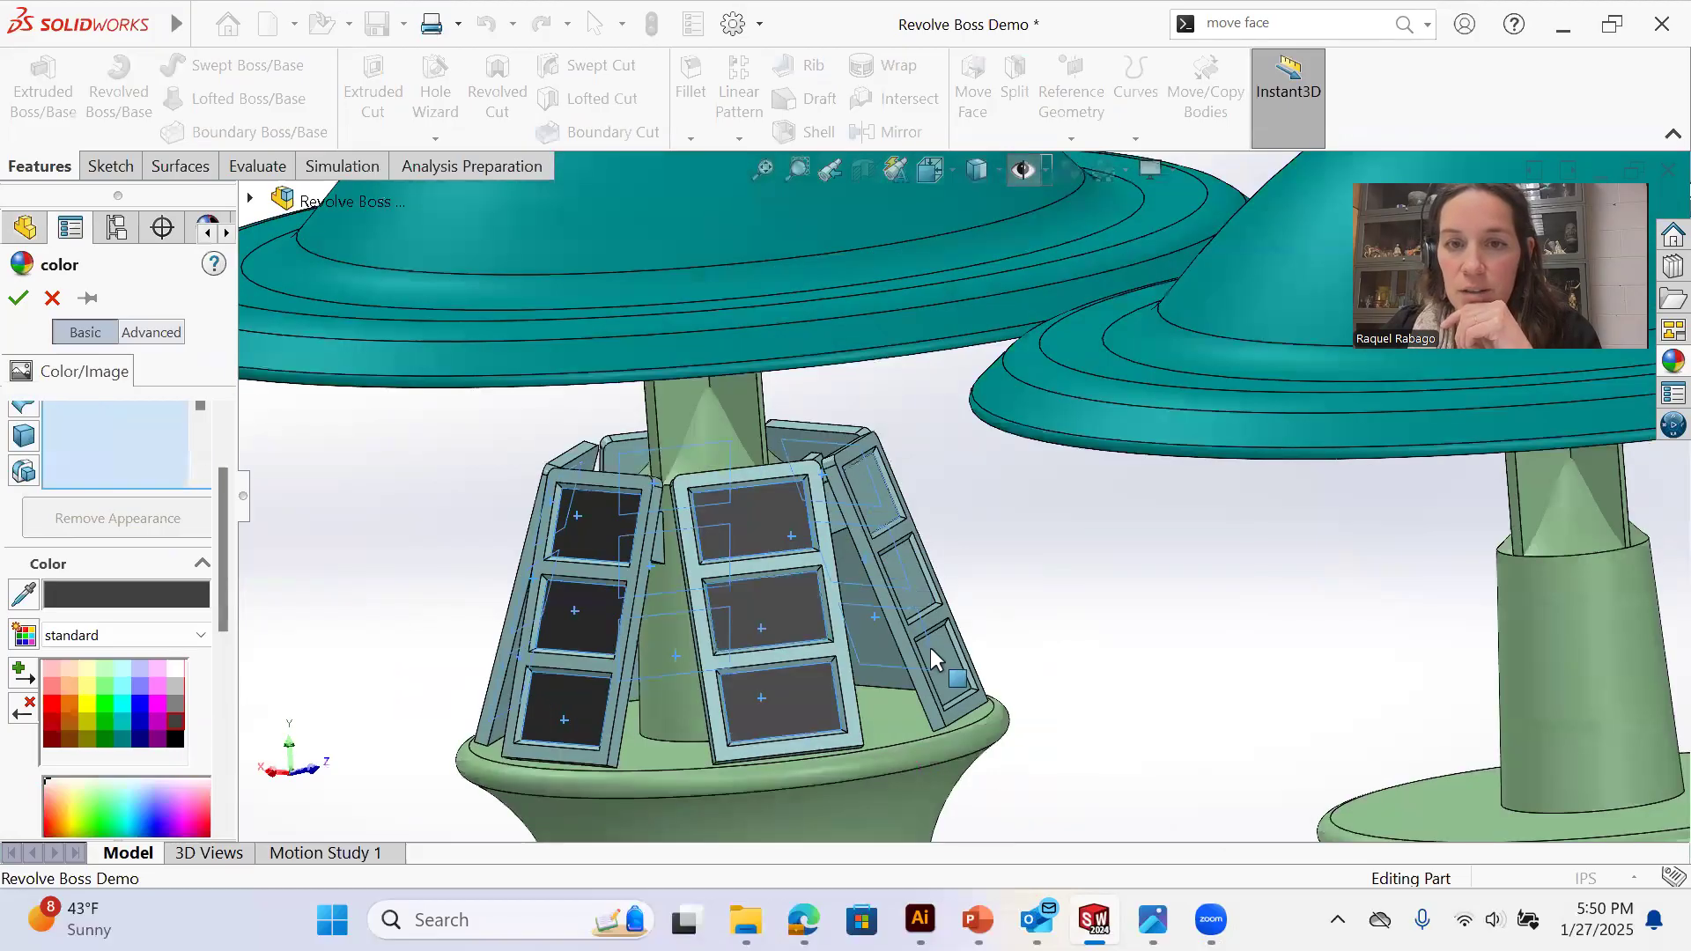
pyautogui.click(948, 653)
pyautogui.moveTo(885, 606); pyautogui.dragTo(750, 667, button='middle')
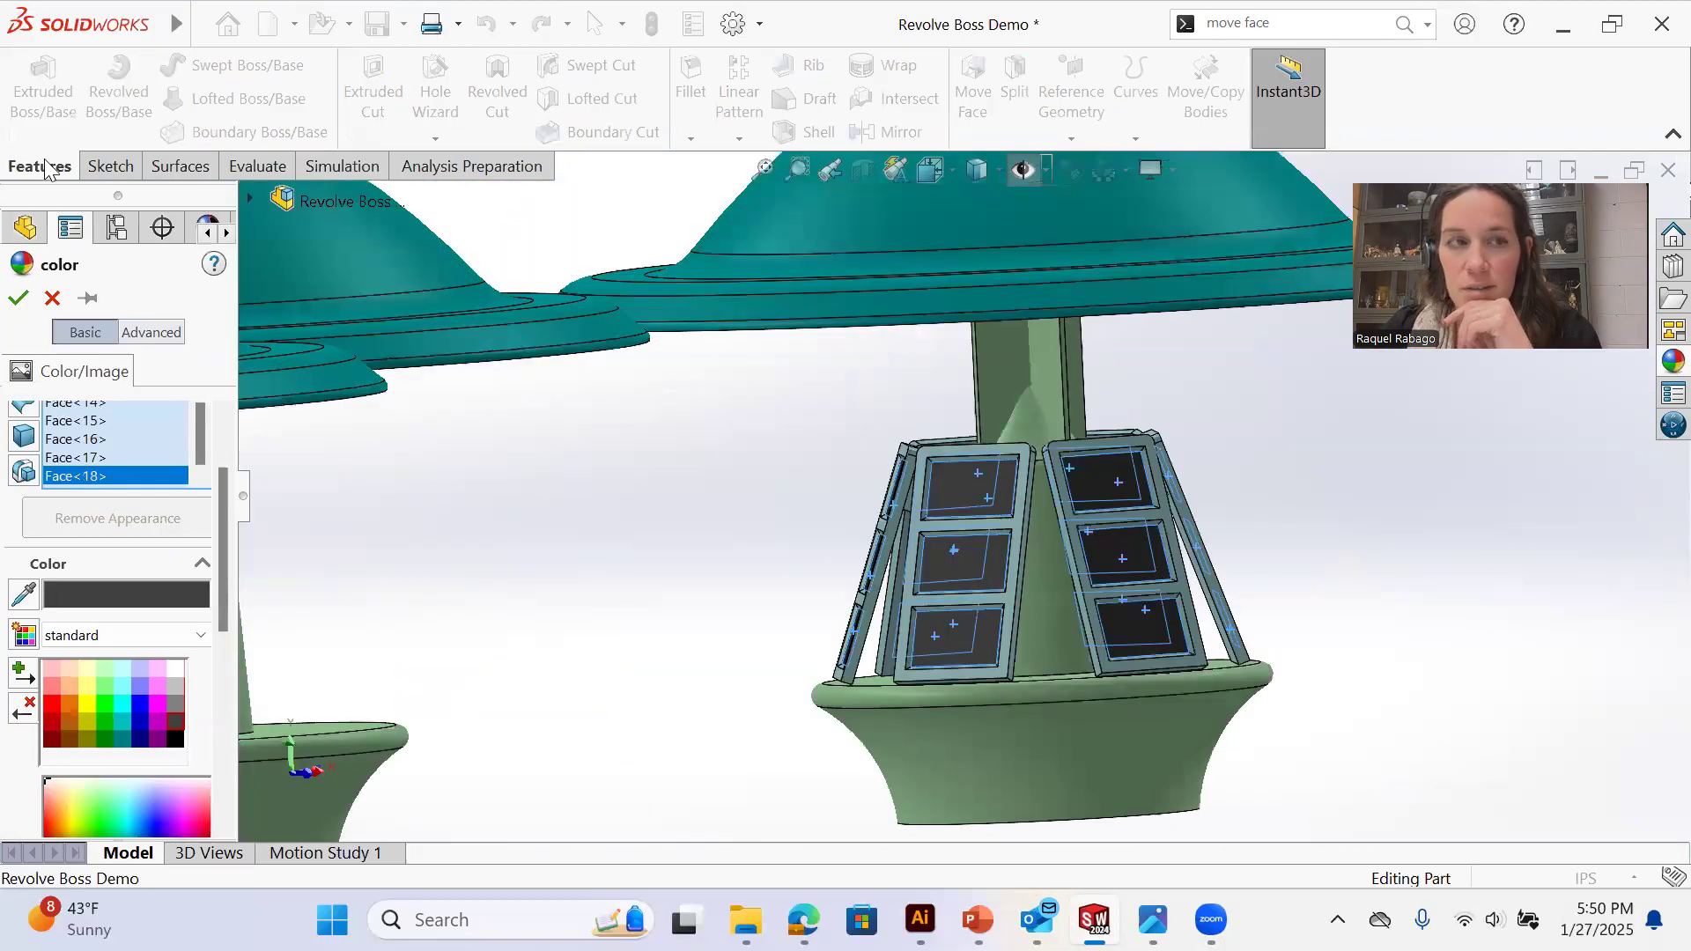
# Accept the dark grey colour on the display panels' recess faces
pyautogui.click(19, 299)
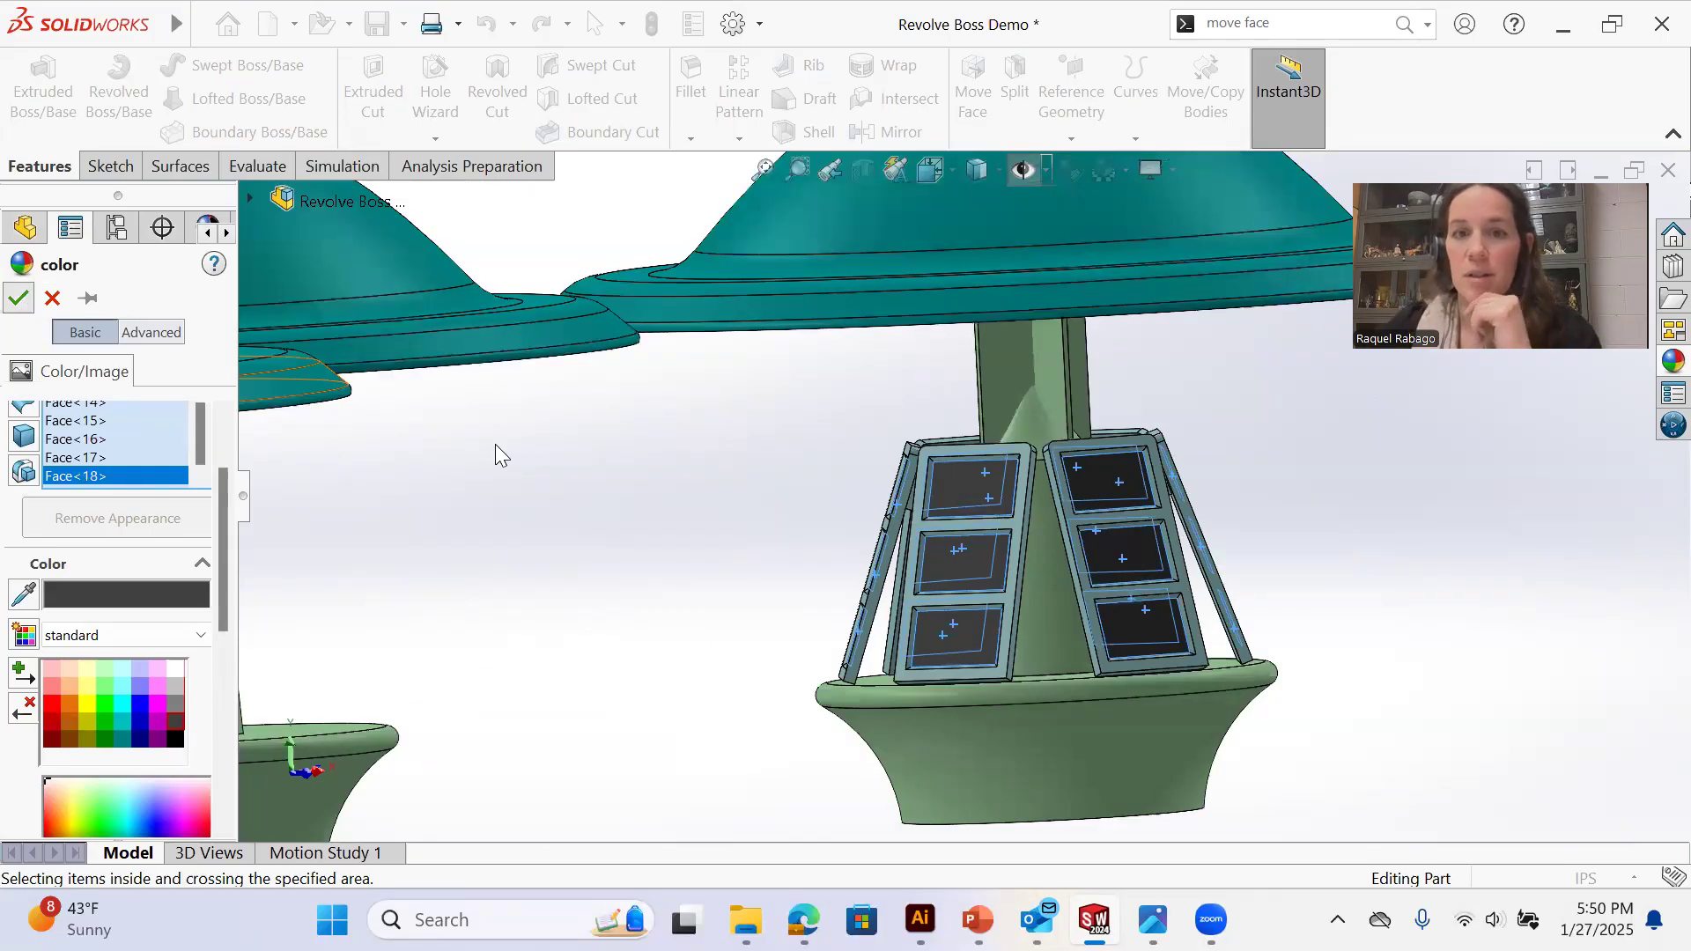
pyautogui.moveTo(869, 427); pyautogui.dragTo(811, 526, button='middle')
pyautogui.scroll(3, 572, 627)
pyautogui.scroll(-3, 585, 568)
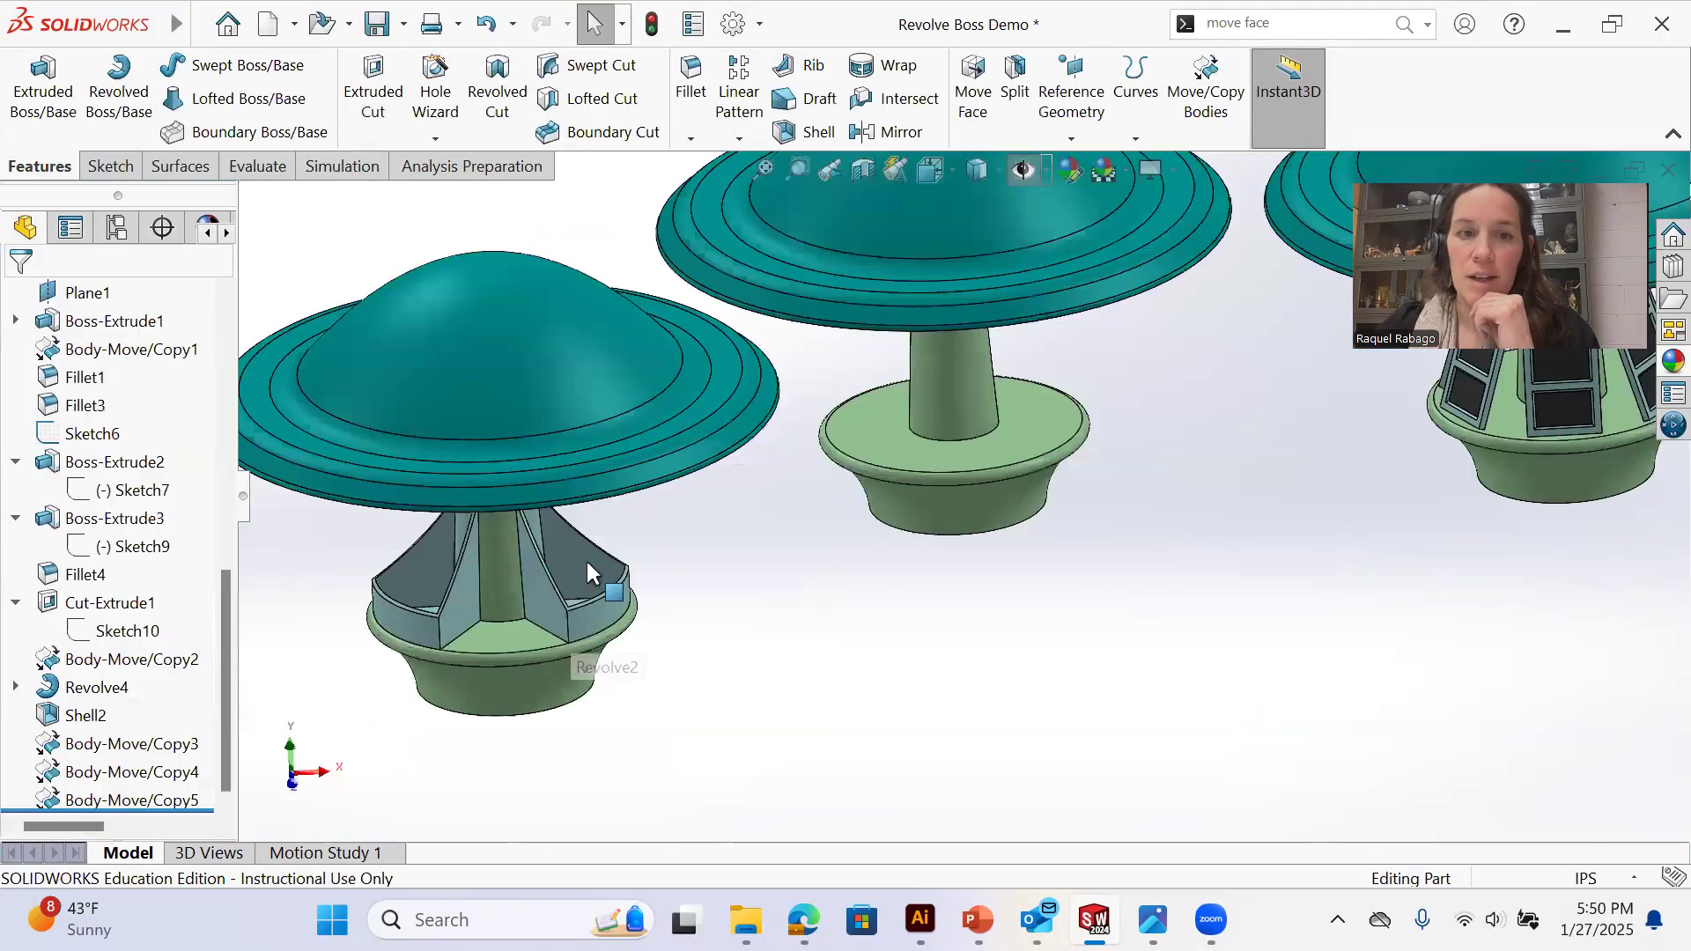
pyautogui.click(589, 568)
pyautogui.scroll(-3, 588, 568)
pyautogui.moveTo(588, 568)
pyautogui.mouseDown(button='middle')
pyautogui.moveTo(546, 535)
pyautogui.moveTo(568, 526)
pyautogui.mouseUp(button='middle')
pyautogui.moveTo(603, 602); pyautogui.dragTo(973, 667, button='middle')
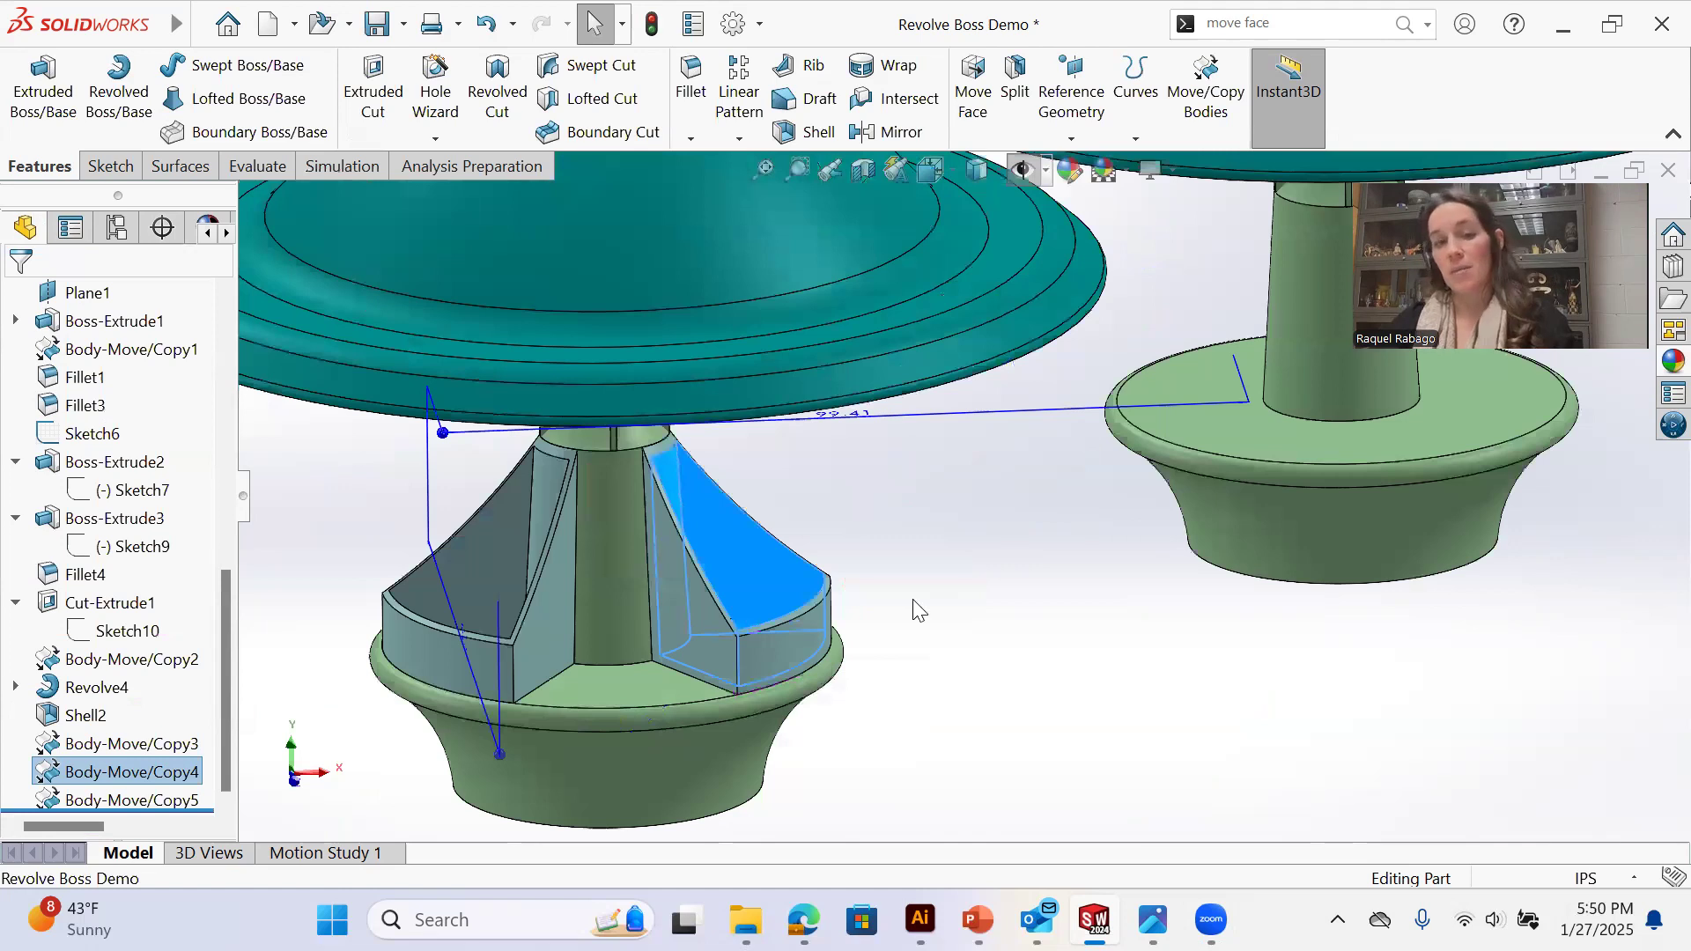
pyautogui.scroll(3, 1083, 621)
pyautogui.click(1079, 604)
pyautogui.scroll(2, 1079, 605)
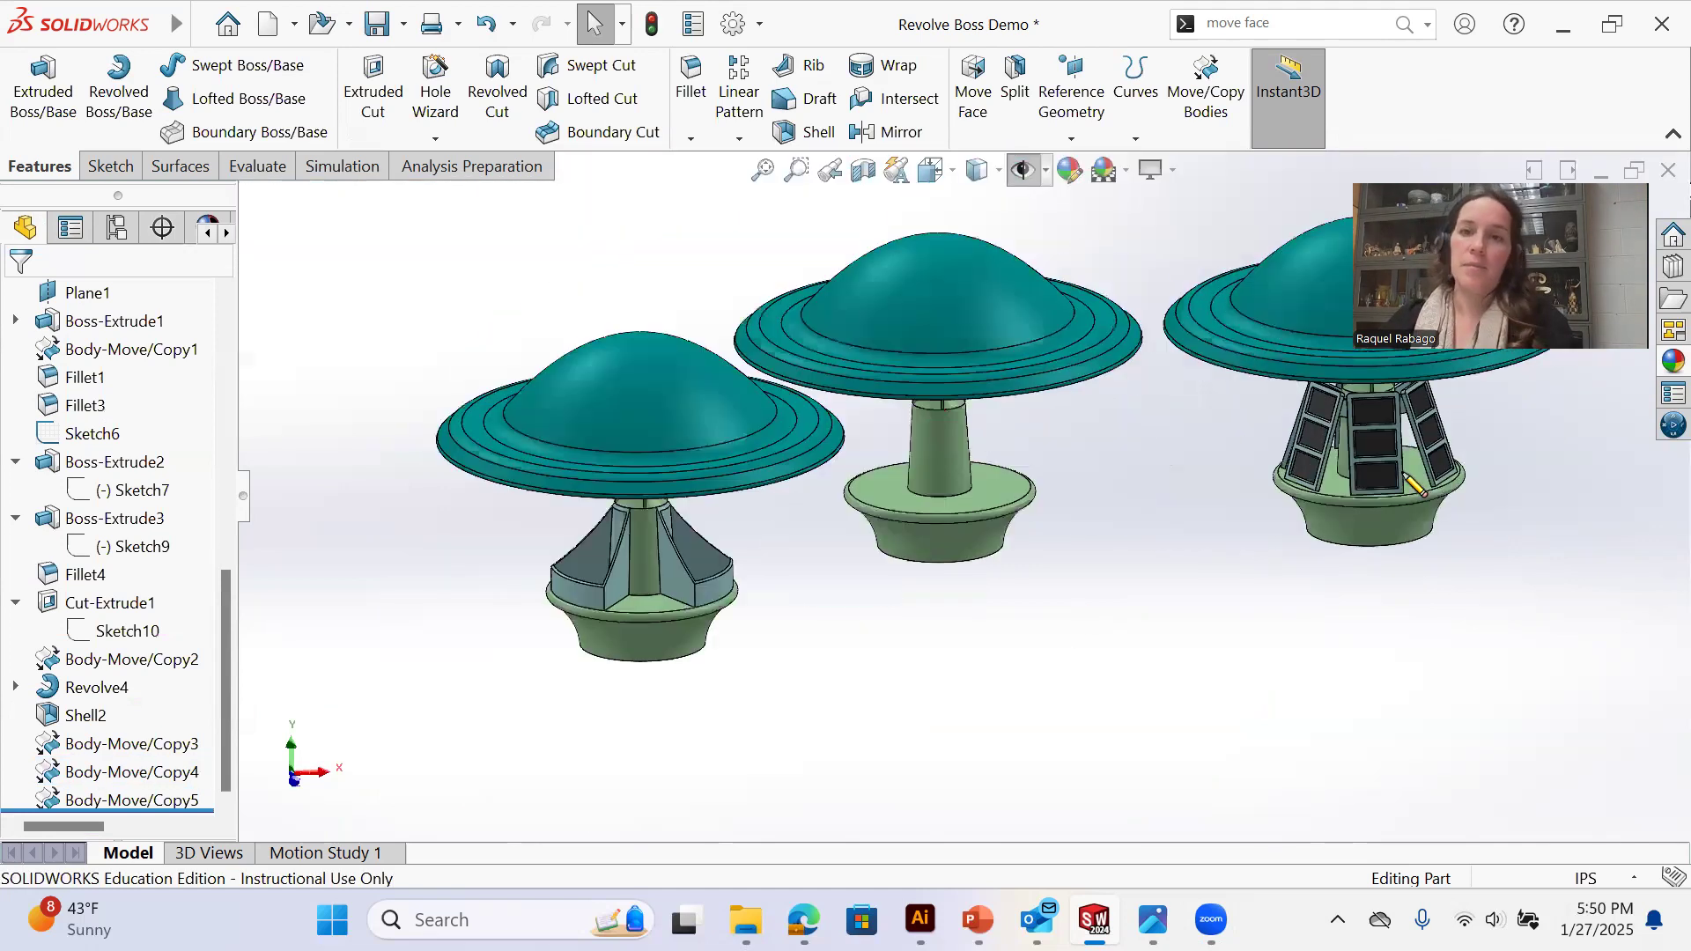
pyautogui.scroll(-3, 700, 557)
pyautogui.click(701, 557)
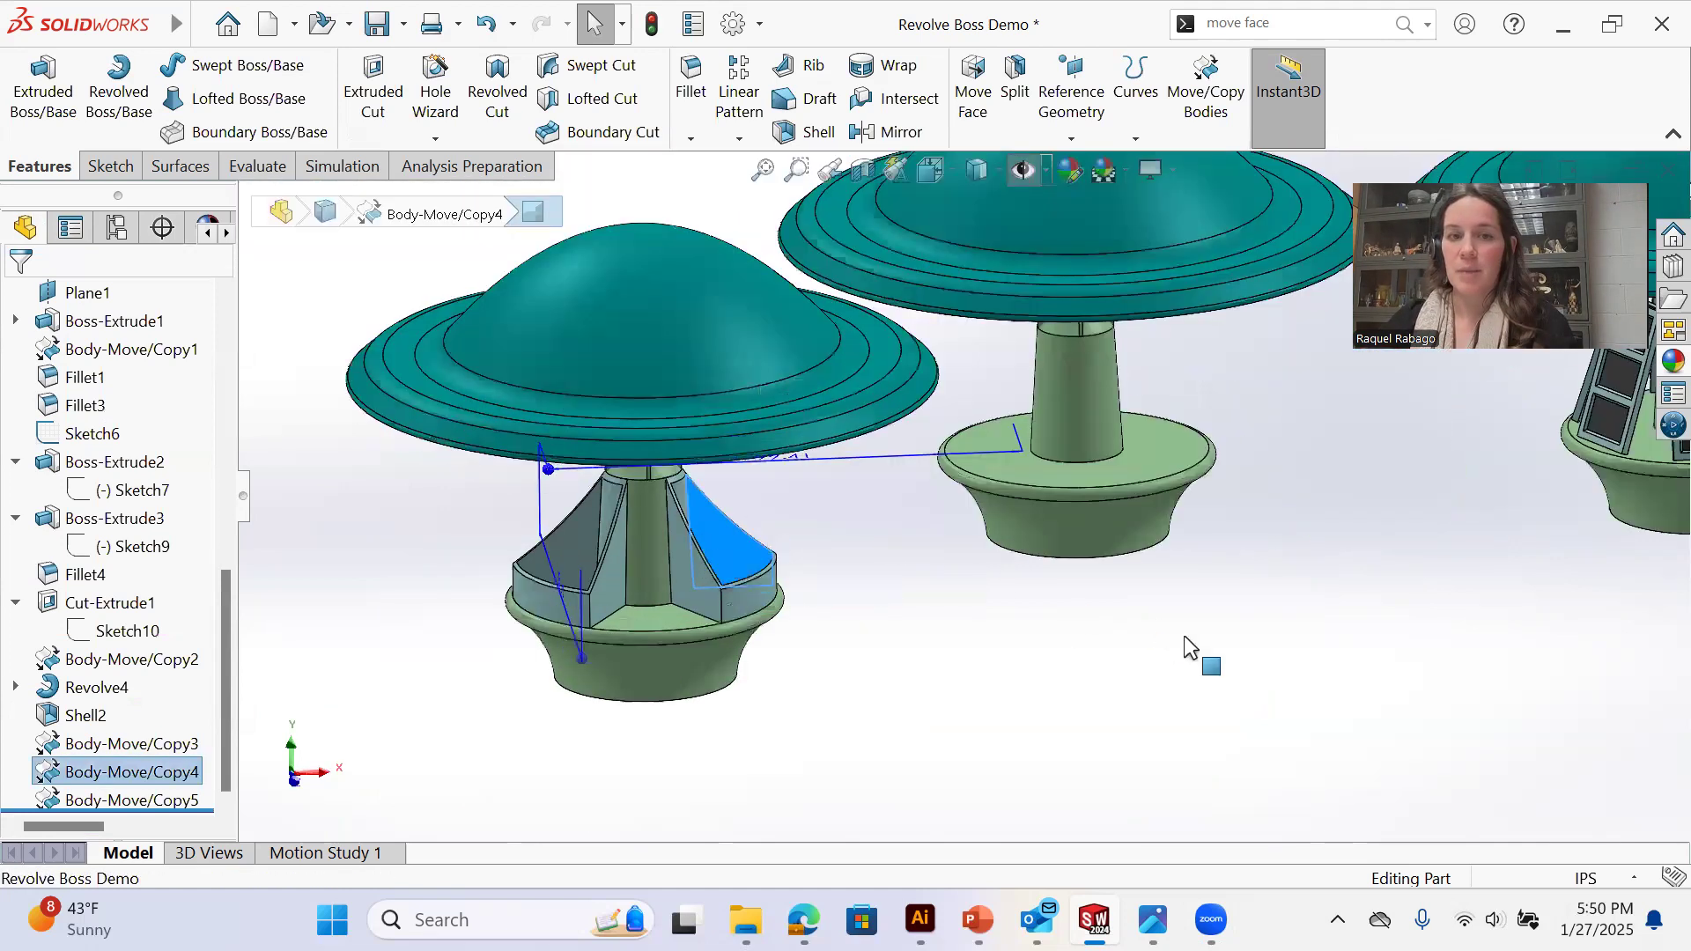
pyautogui.scroll(2, 1184, 638)
pyautogui.click(1301, 620)
# Copy the dark grey appearance from a recess face on the display kiosk
pyautogui.rightClick(1545, 423)
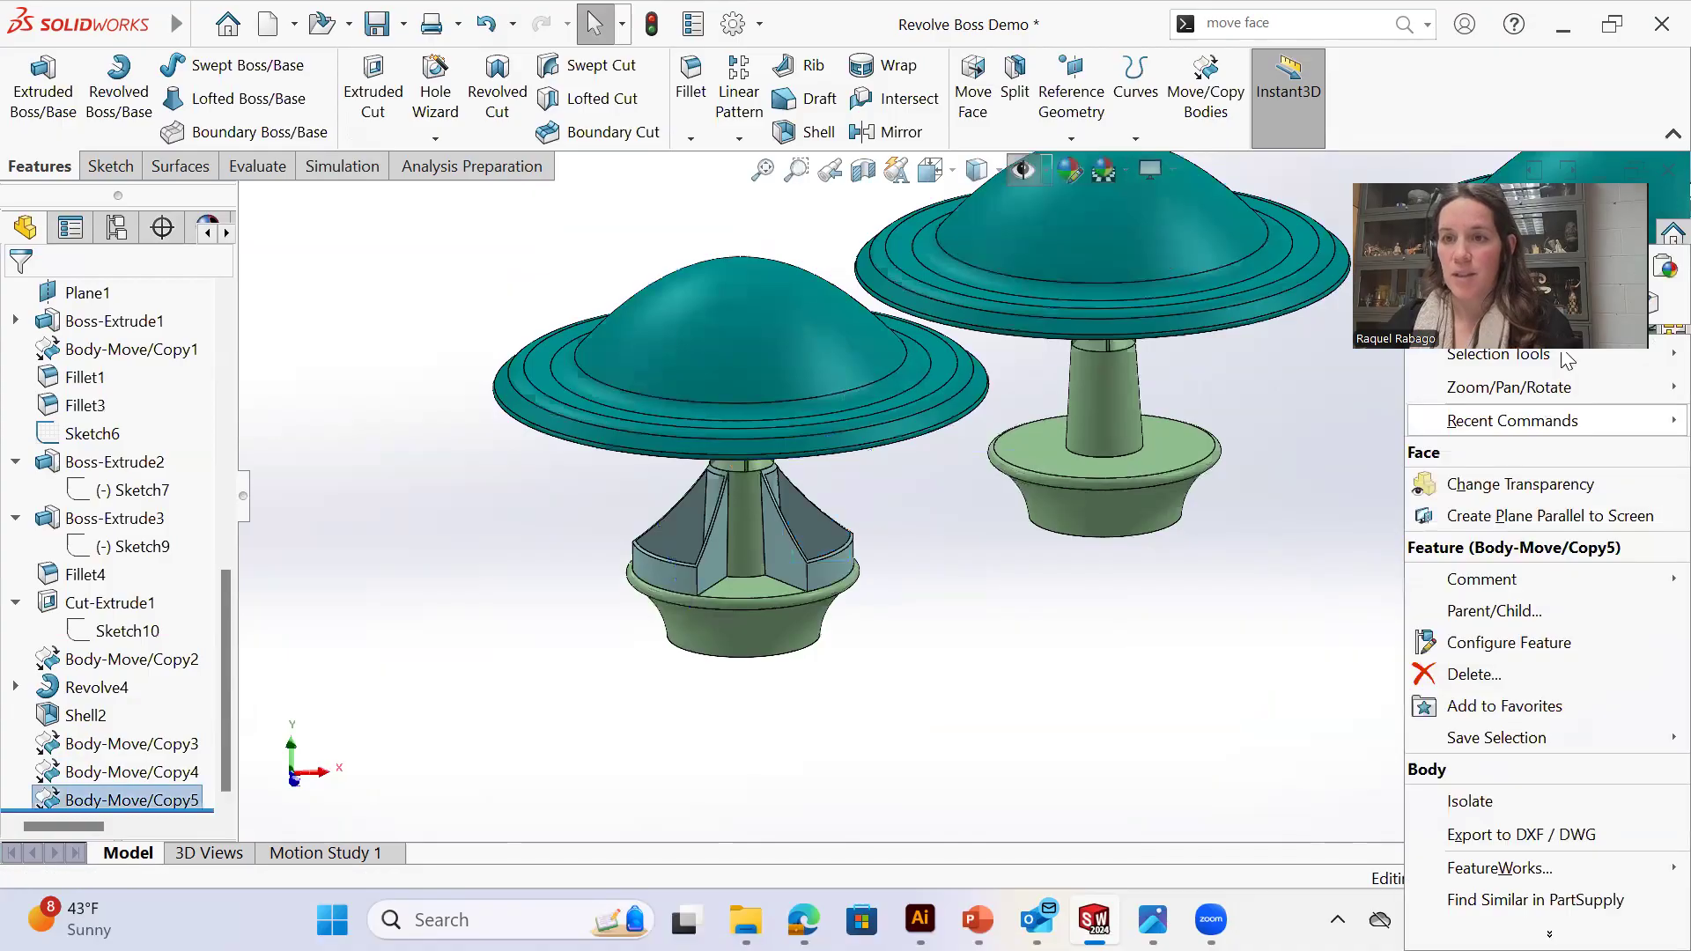
pyautogui.click(1350, 578)
pyautogui.scroll(3, 1462, 448)
pyautogui.scroll(-2, 1462, 448)
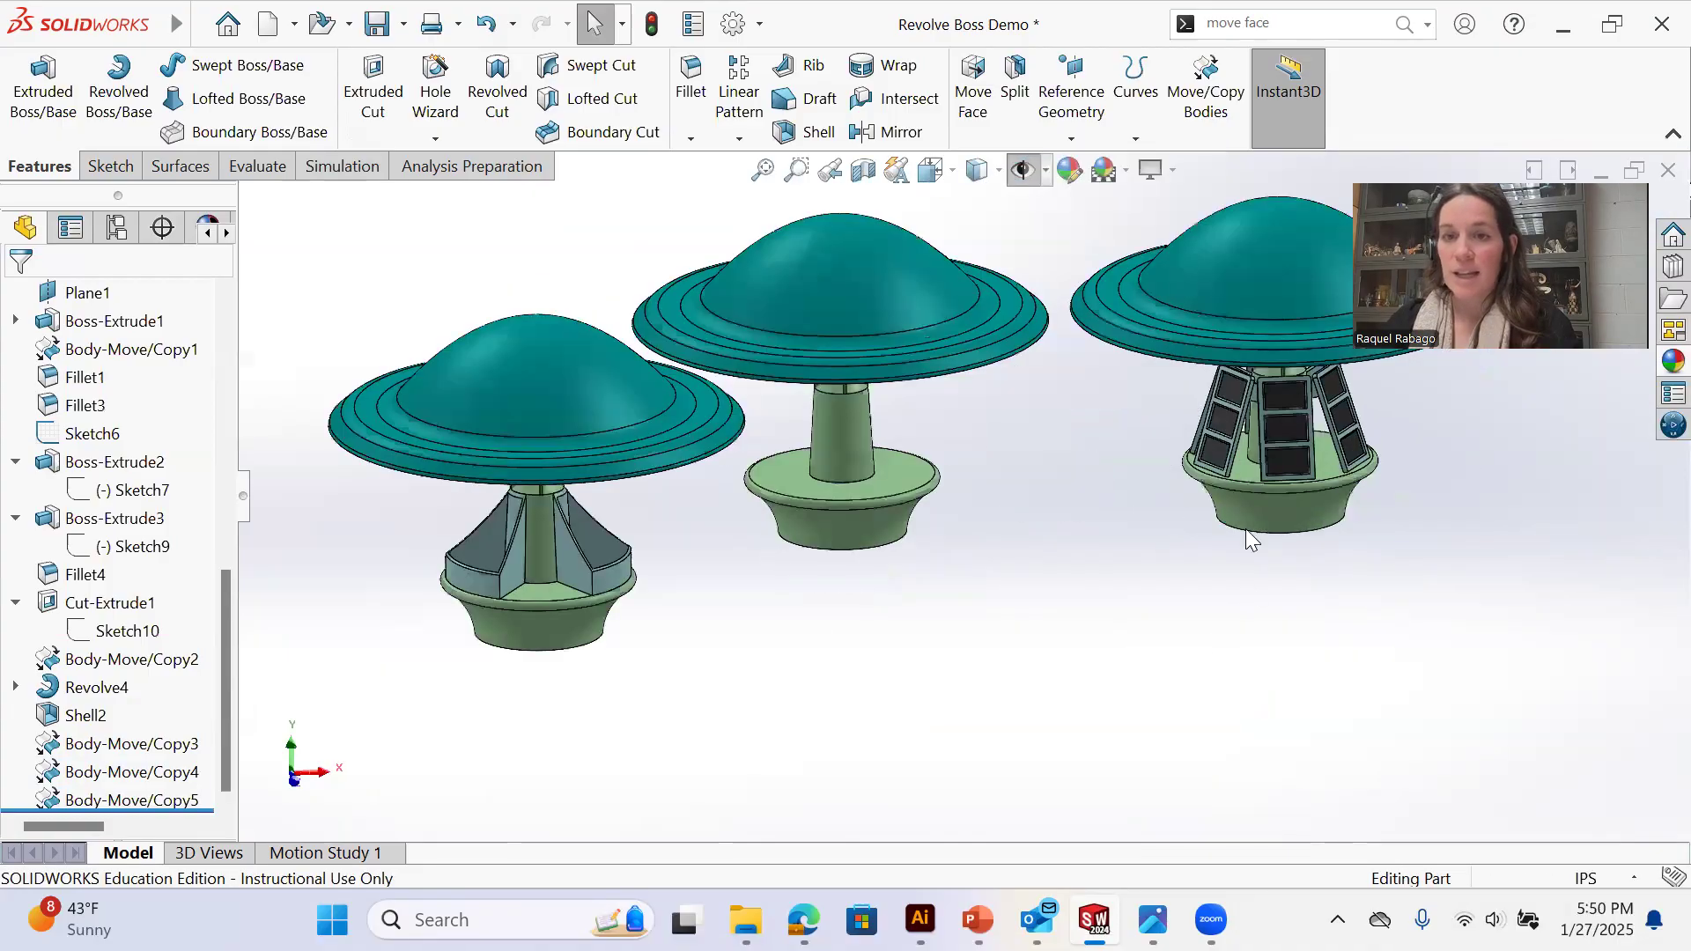
pyautogui.scroll(-3, 1229, 615)
pyautogui.rightClick(1229, 616)
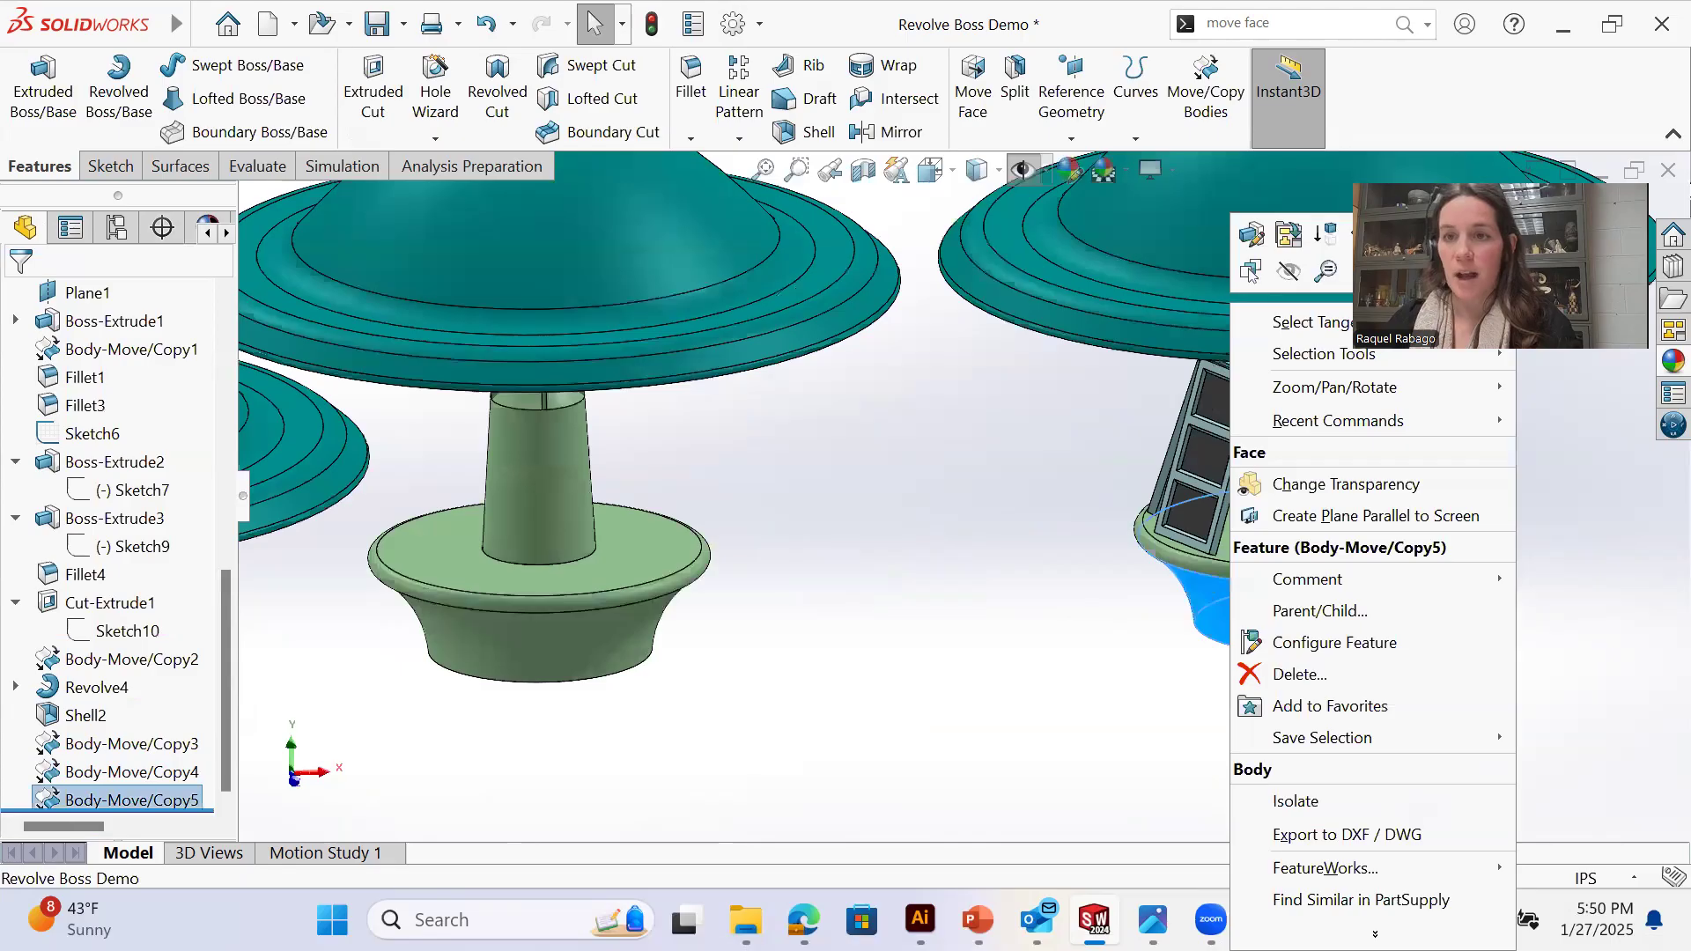
pyautogui.click(1175, 546)
pyautogui.rightClick(1180, 539)
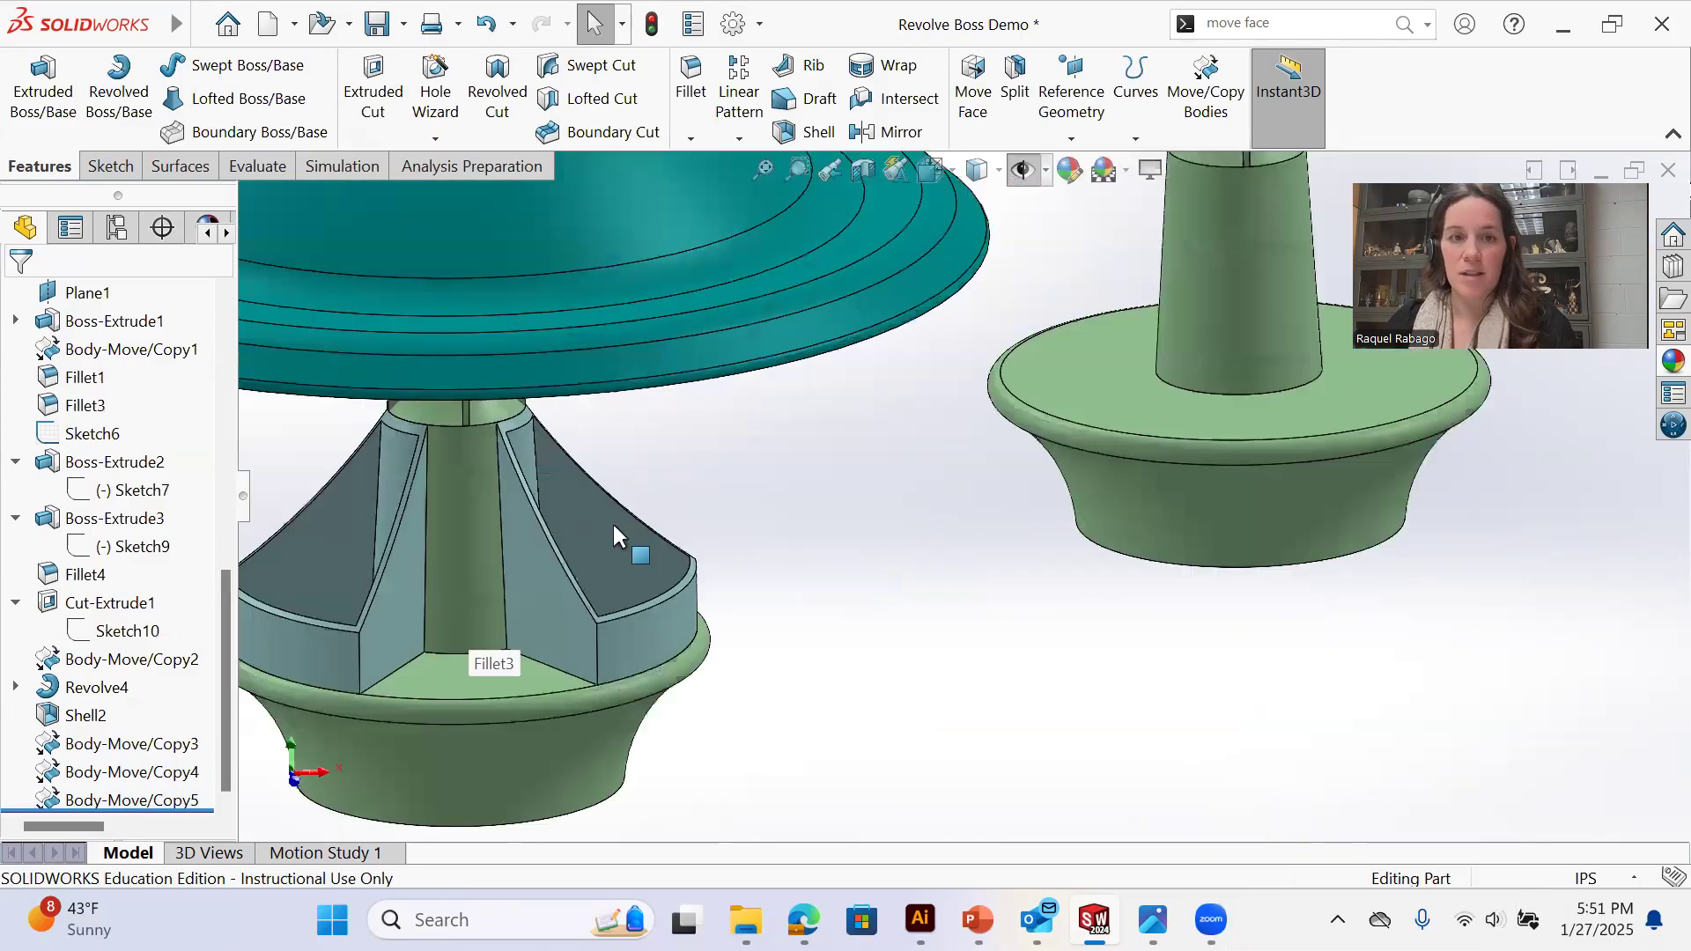
# Paste the copied dark grey appearance onto the interior of one bin on the bin kiosk
pyautogui.click(547, 448)
pyautogui.moveTo(517, 450); pyautogui.dragTo(385, 627, button='middle')
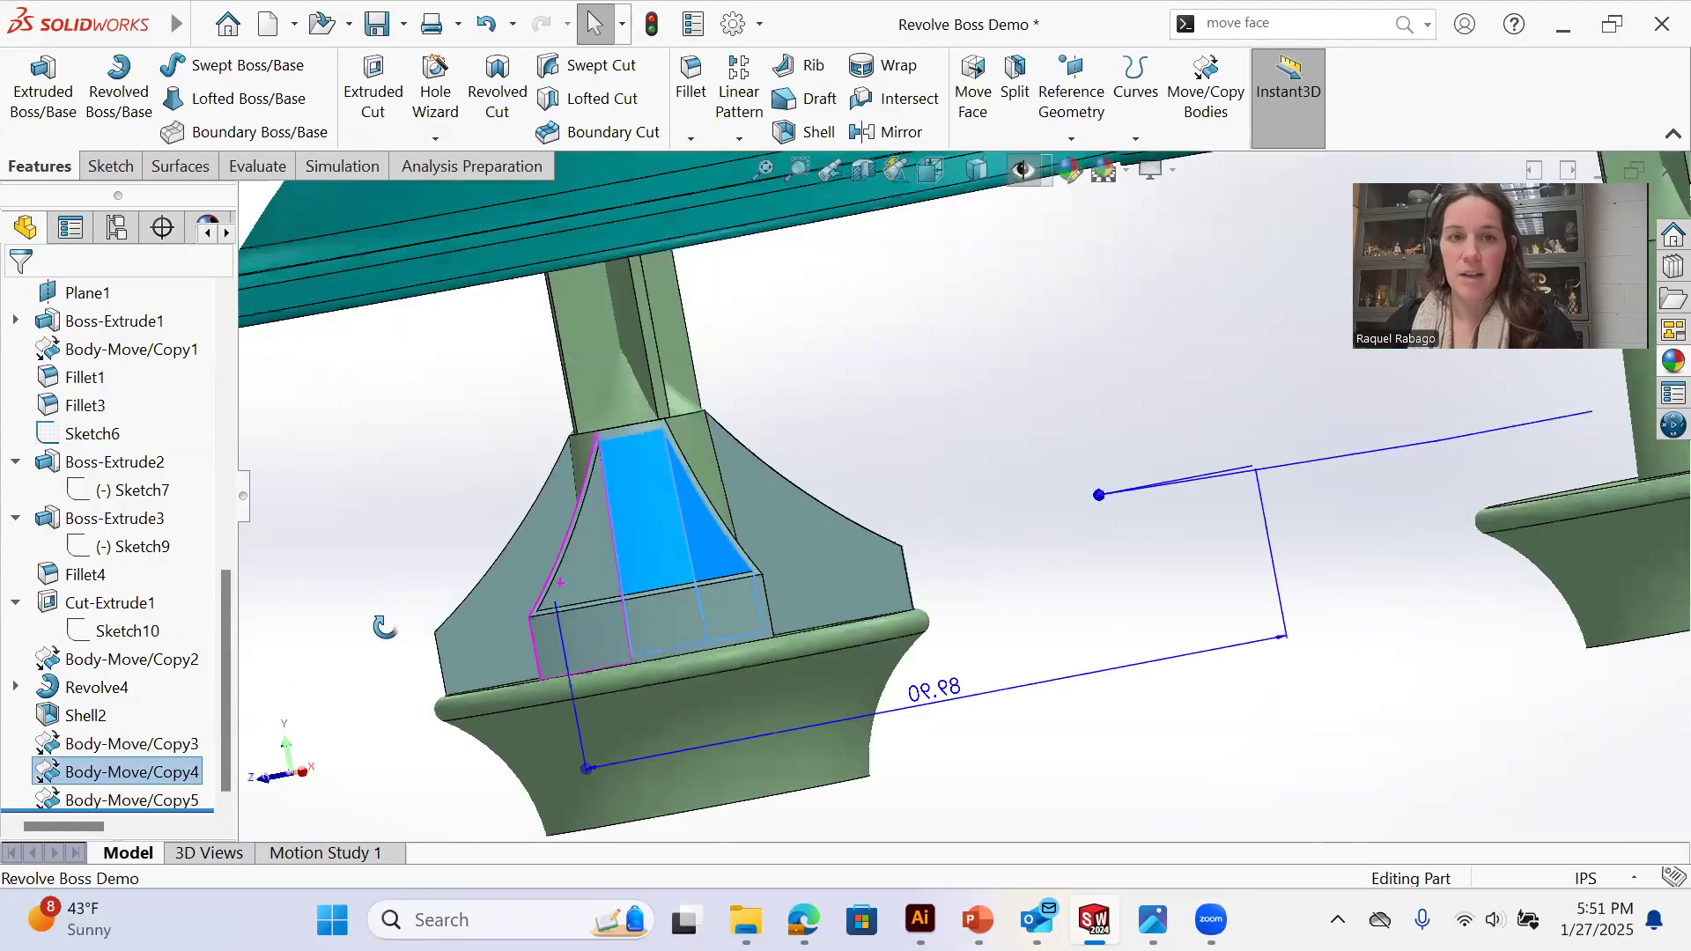
pyautogui.moveTo(599, 594); pyautogui.dragTo(713, 630, button='middle')
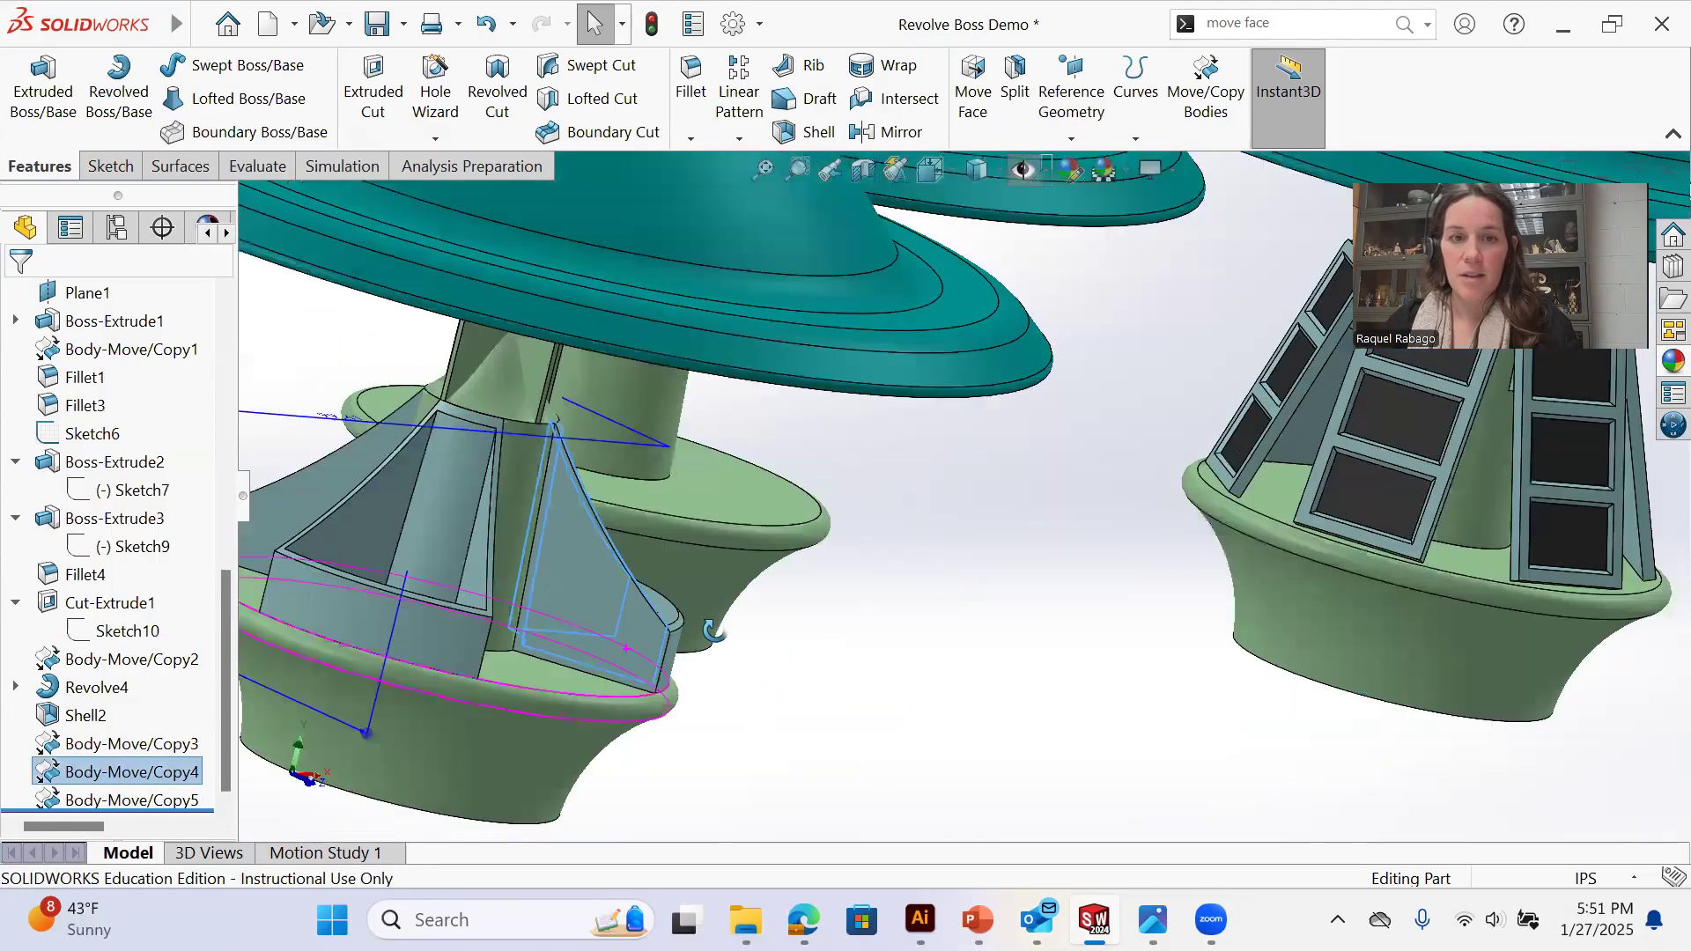
pyautogui.click(586, 546)
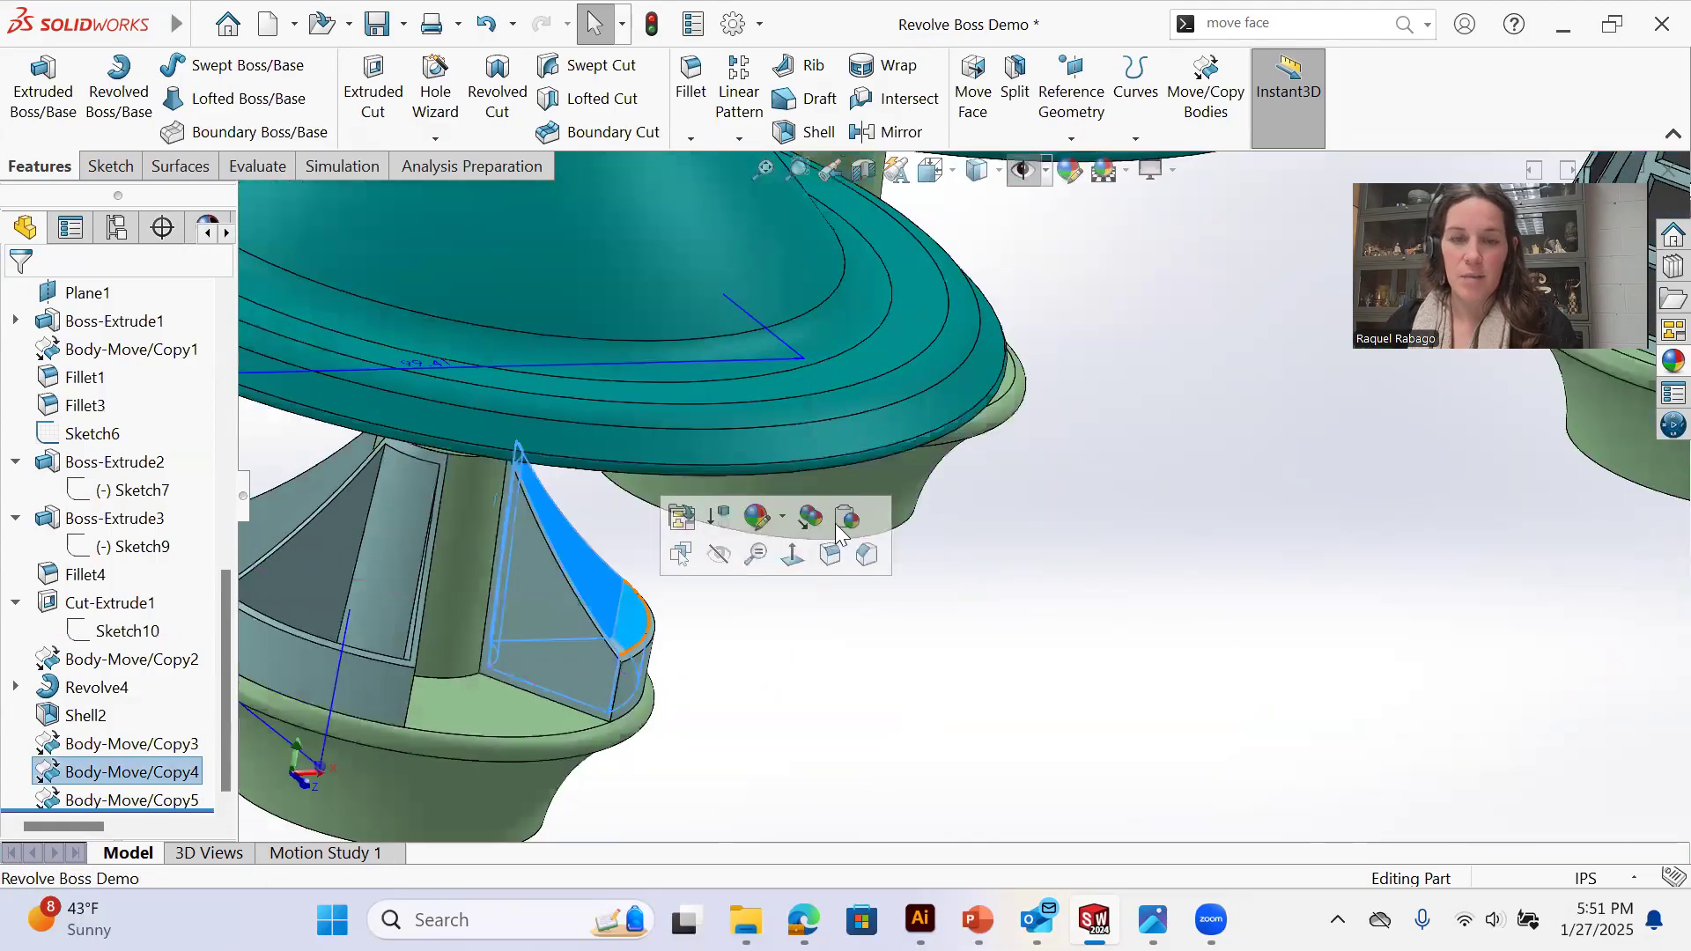
pyautogui.click(878, 644)
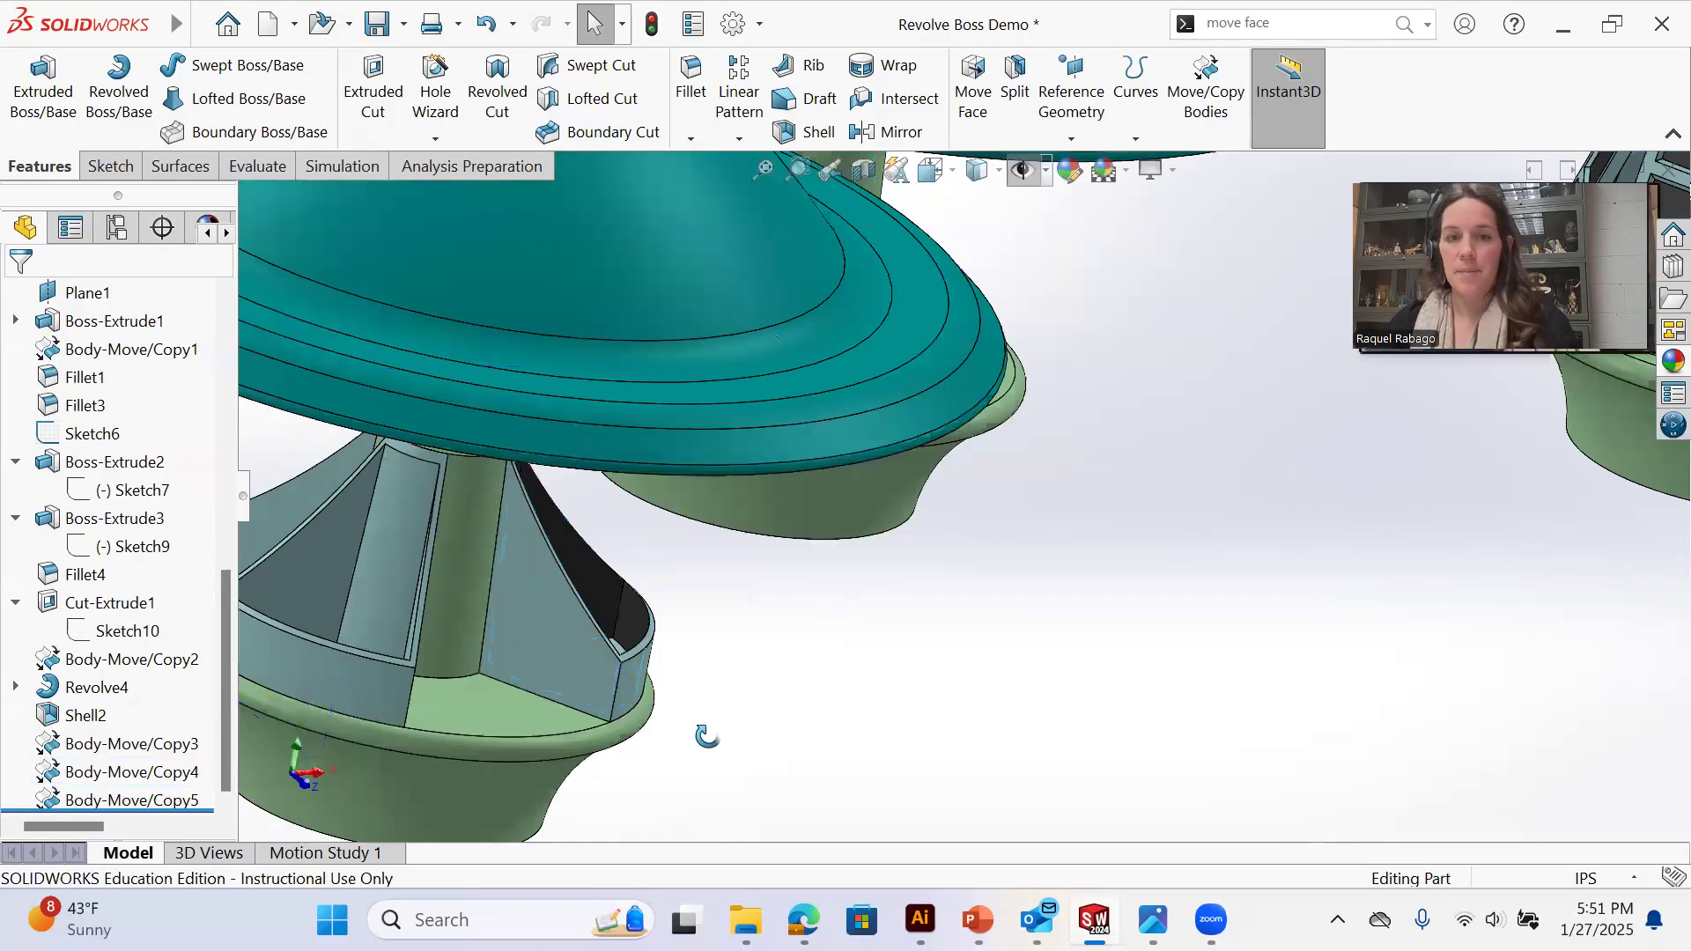
# Paste the dark grey appearance onto the interior of a second bin around the column
pyautogui.moveTo(706, 736); pyautogui.dragTo(712, 687, button='middle')
pyautogui.scroll(3, 621, 672)
pyautogui.moveTo(656, 627); pyautogui.dragTo(889, 519, button='middle')
pyautogui.scroll(1, 889, 520)
pyautogui.moveTo(878, 446); pyautogui.dragTo(864, 502, button='middle')
pyautogui.scroll(-5, 645, 530)
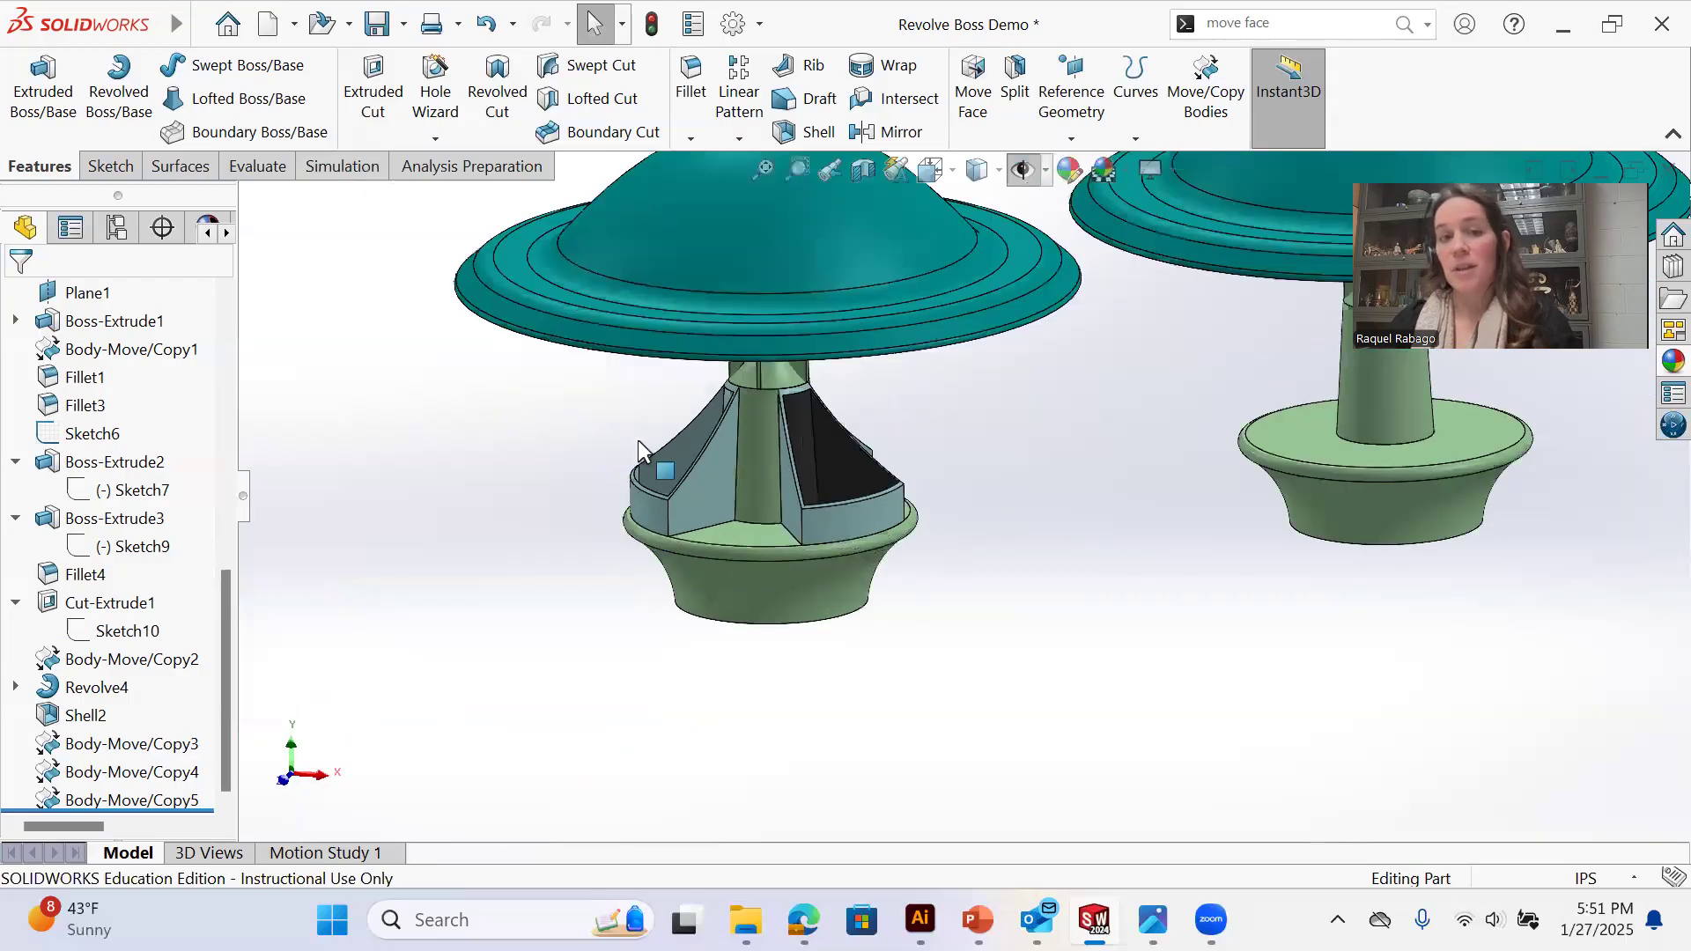
pyautogui.scroll(1, 800, 526)
pyautogui.click(816, 449)
pyautogui.moveTo(816, 449); pyautogui.dragTo(741, 528, button='middle')
pyautogui.click(775, 525)
pyautogui.moveTo(916, 493); pyautogui.dragTo(796, 472, button='middle')
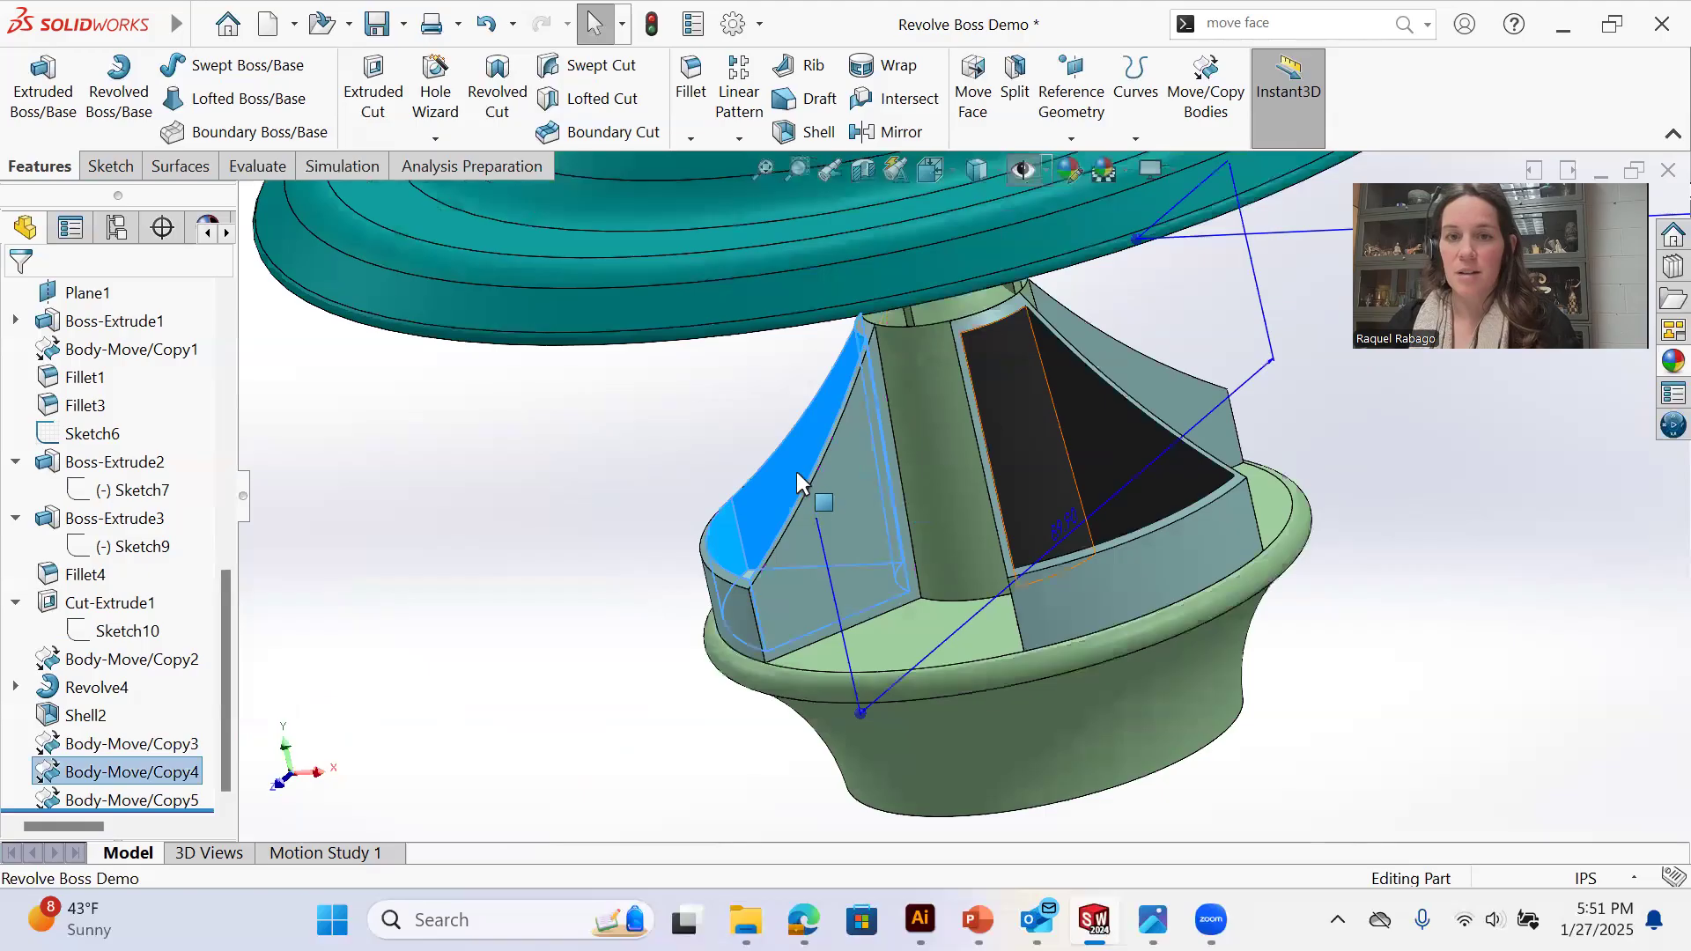
pyautogui.rightClick(796, 472)
pyautogui.click(981, 370)
# Apply the copied dark grey appearance to the next uncoloured bin interior on the far side of the column
pyautogui.moveTo(684, 455); pyautogui.dragTo(885, 412, button='middle')
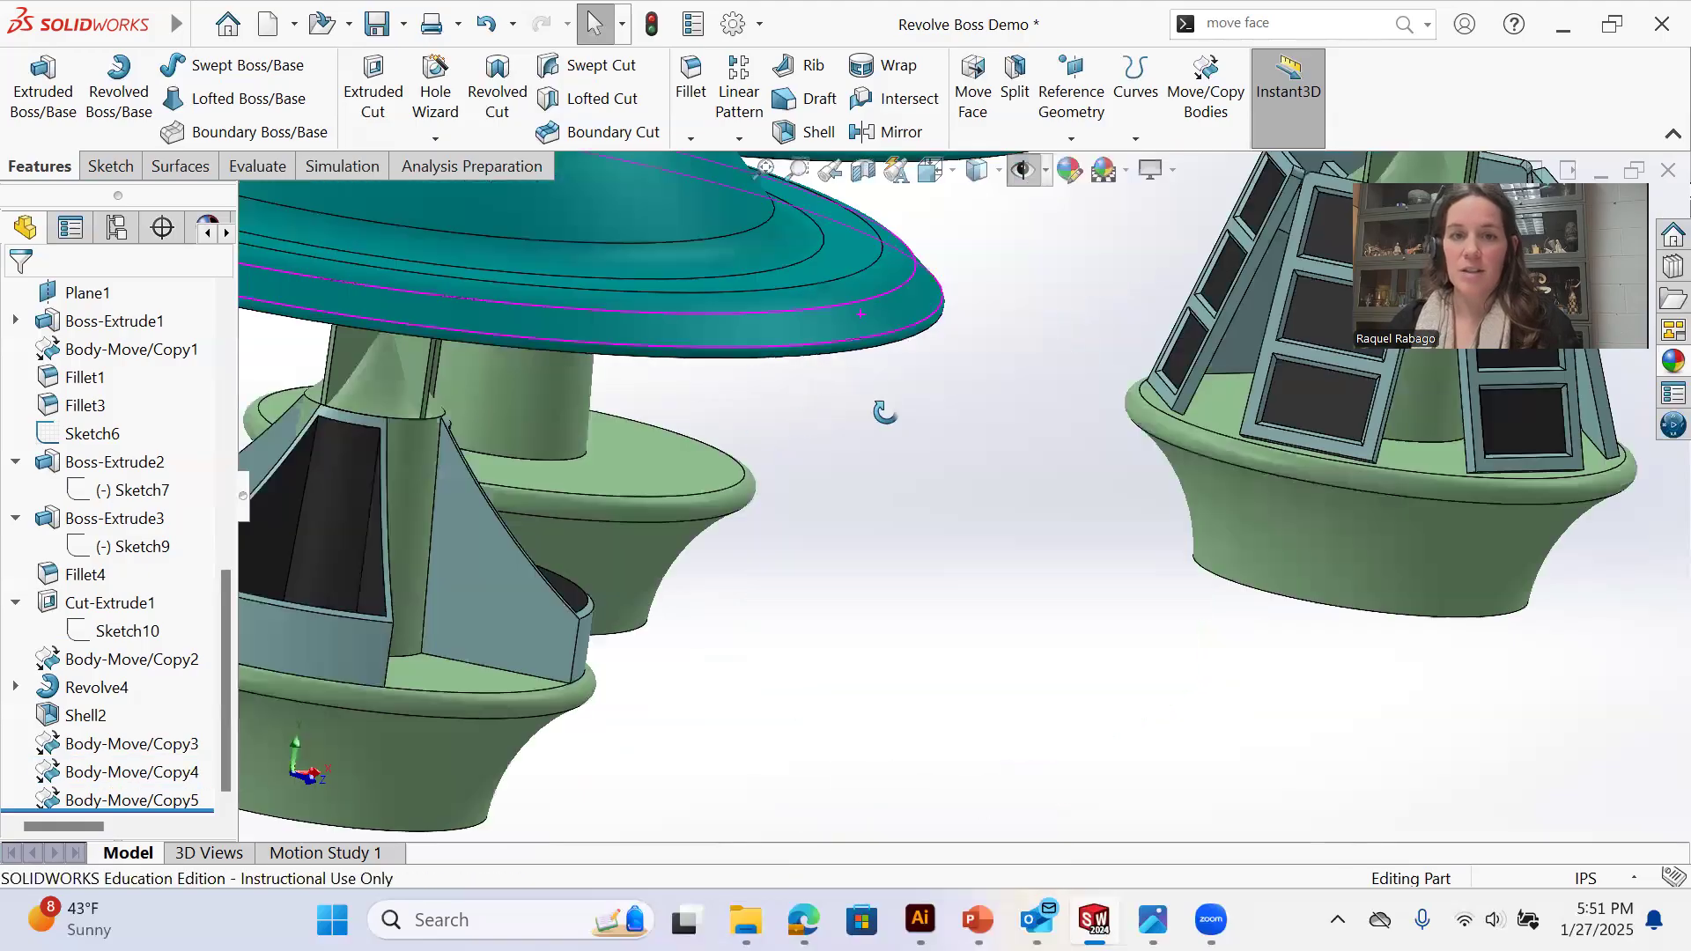
pyautogui.scroll(3, 518, 497)
pyautogui.moveTo(293, 573); pyautogui.dragTo(719, 700, button='middle')
pyautogui.click(462, 483)
pyautogui.scroll(-1, 497, 474)
pyautogui.moveTo(711, 768); pyautogui.dragTo(544, 613, button='middle')
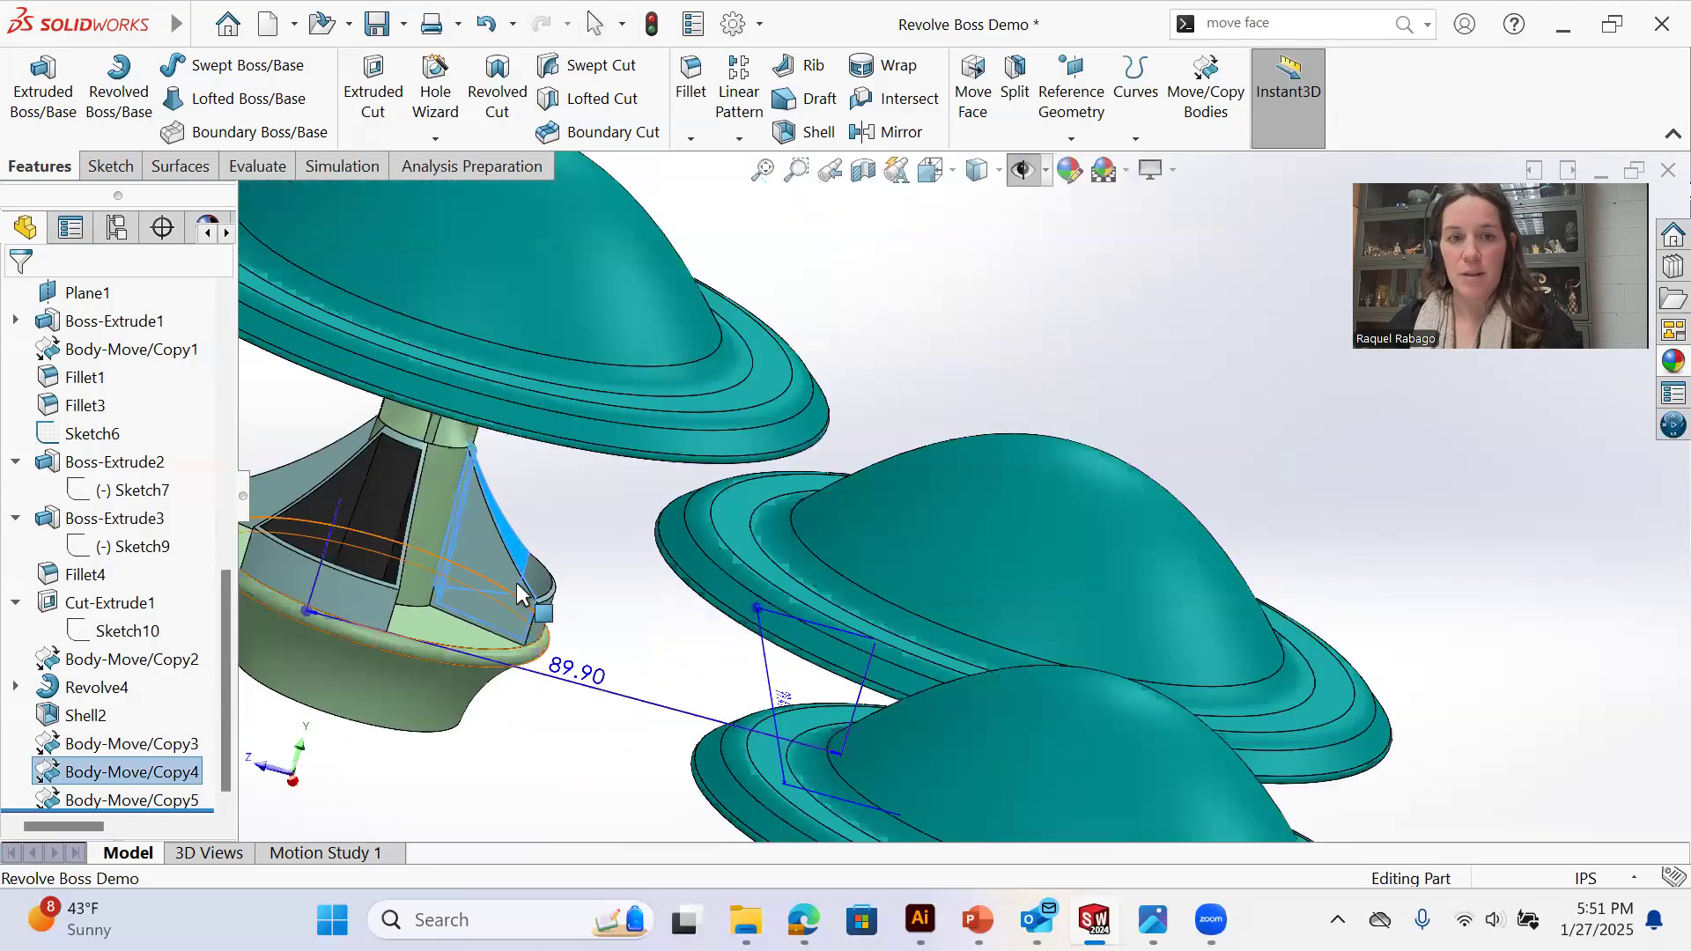
pyautogui.click(546, 608)
pyautogui.click(981, 348)
# Colour the underside faces of all three kiosk canopies white, applying the colour to the faces only
pyautogui.moveTo(981, 348); pyautogui.dragTo(1024, 592, button='middle')
pyautogui.click(1023, 592)
pyautogui.keyDown('ctrl'); pyautogui.click(1112, 627); pyautogui.keyUp('ctrl')
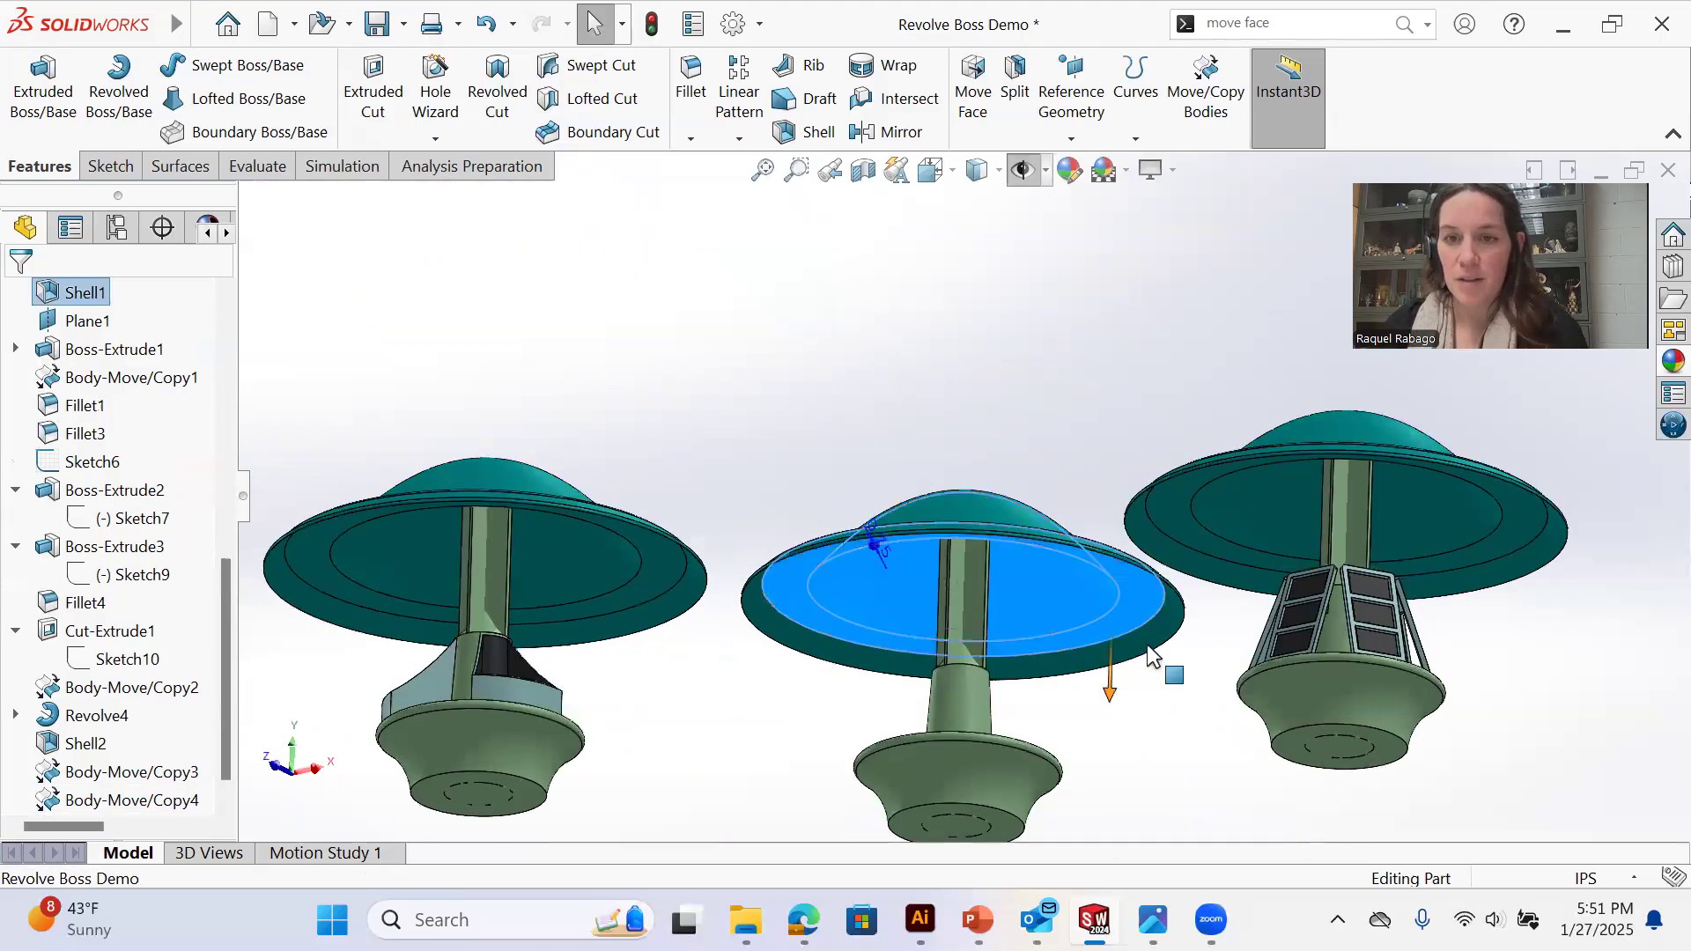
pyautogui.keyDown('ctrl'); pyautogui.click(1265, 500); pyautogui.keyUp('ctrl')
pyautogui.keyDown('ctrl'); pyautogui.click(1156, 518); pyautogui.keyUp('ctrl')
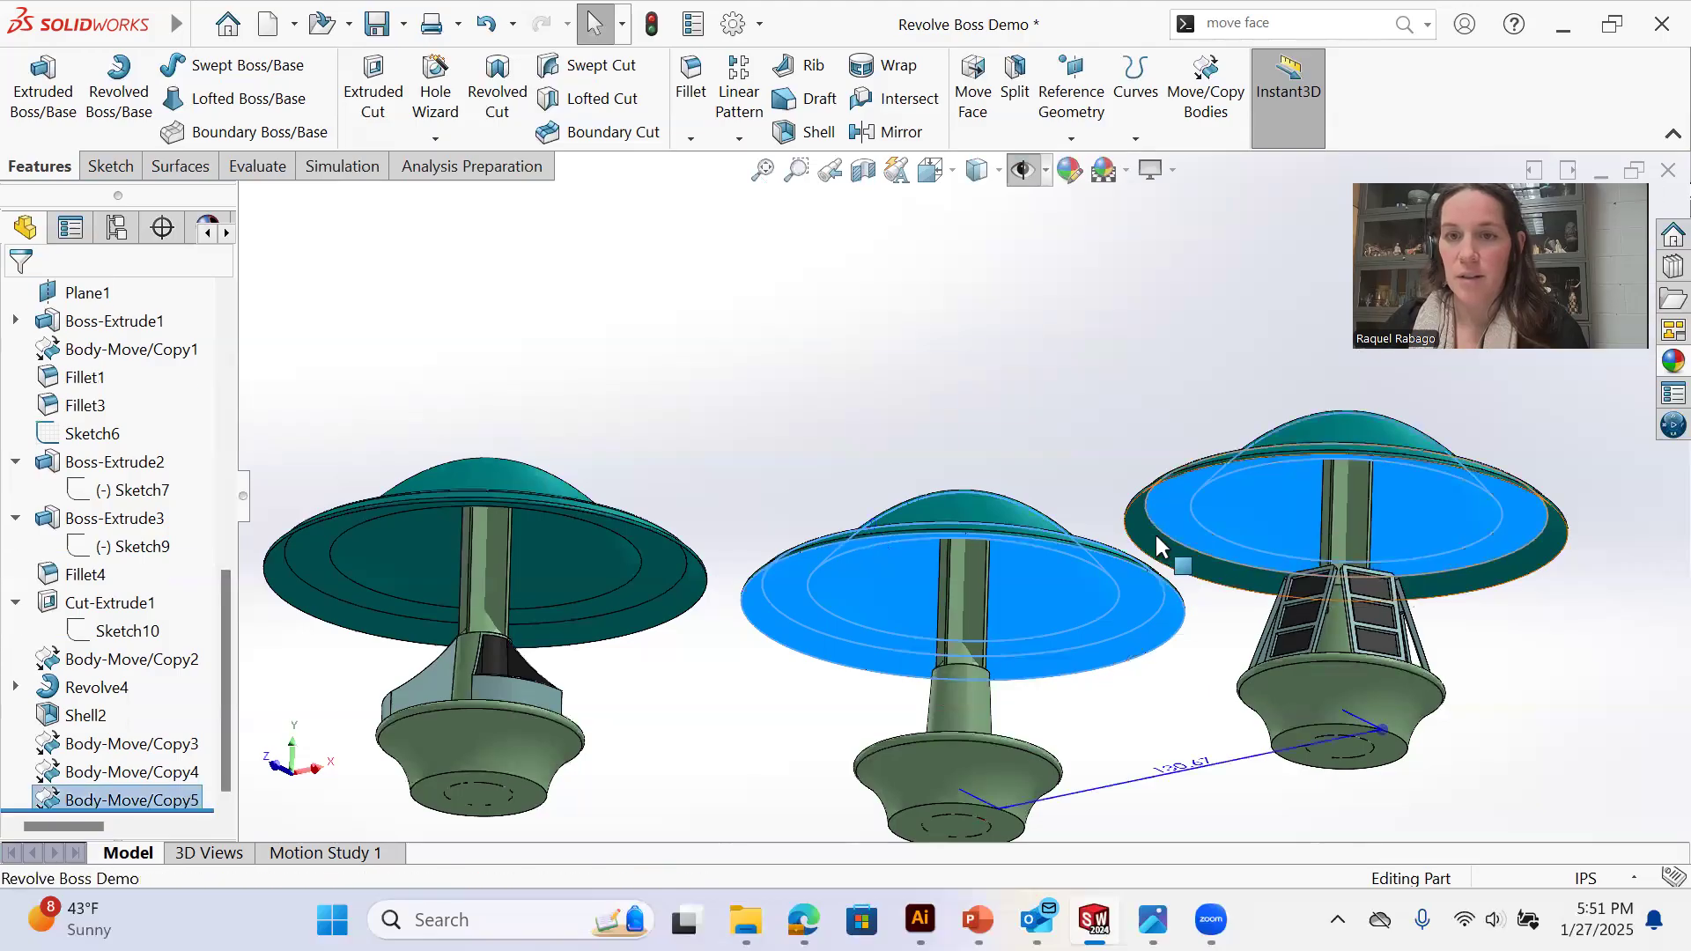
pyautogui.keyDown('ctrl'); pyautogui.click(562, 548); pyautogui.keyUp('ctrl')
pyautogui.keyDown('ctrl'); pyautogui.click(657, 593); pyautogui.keyUp('ctrl')
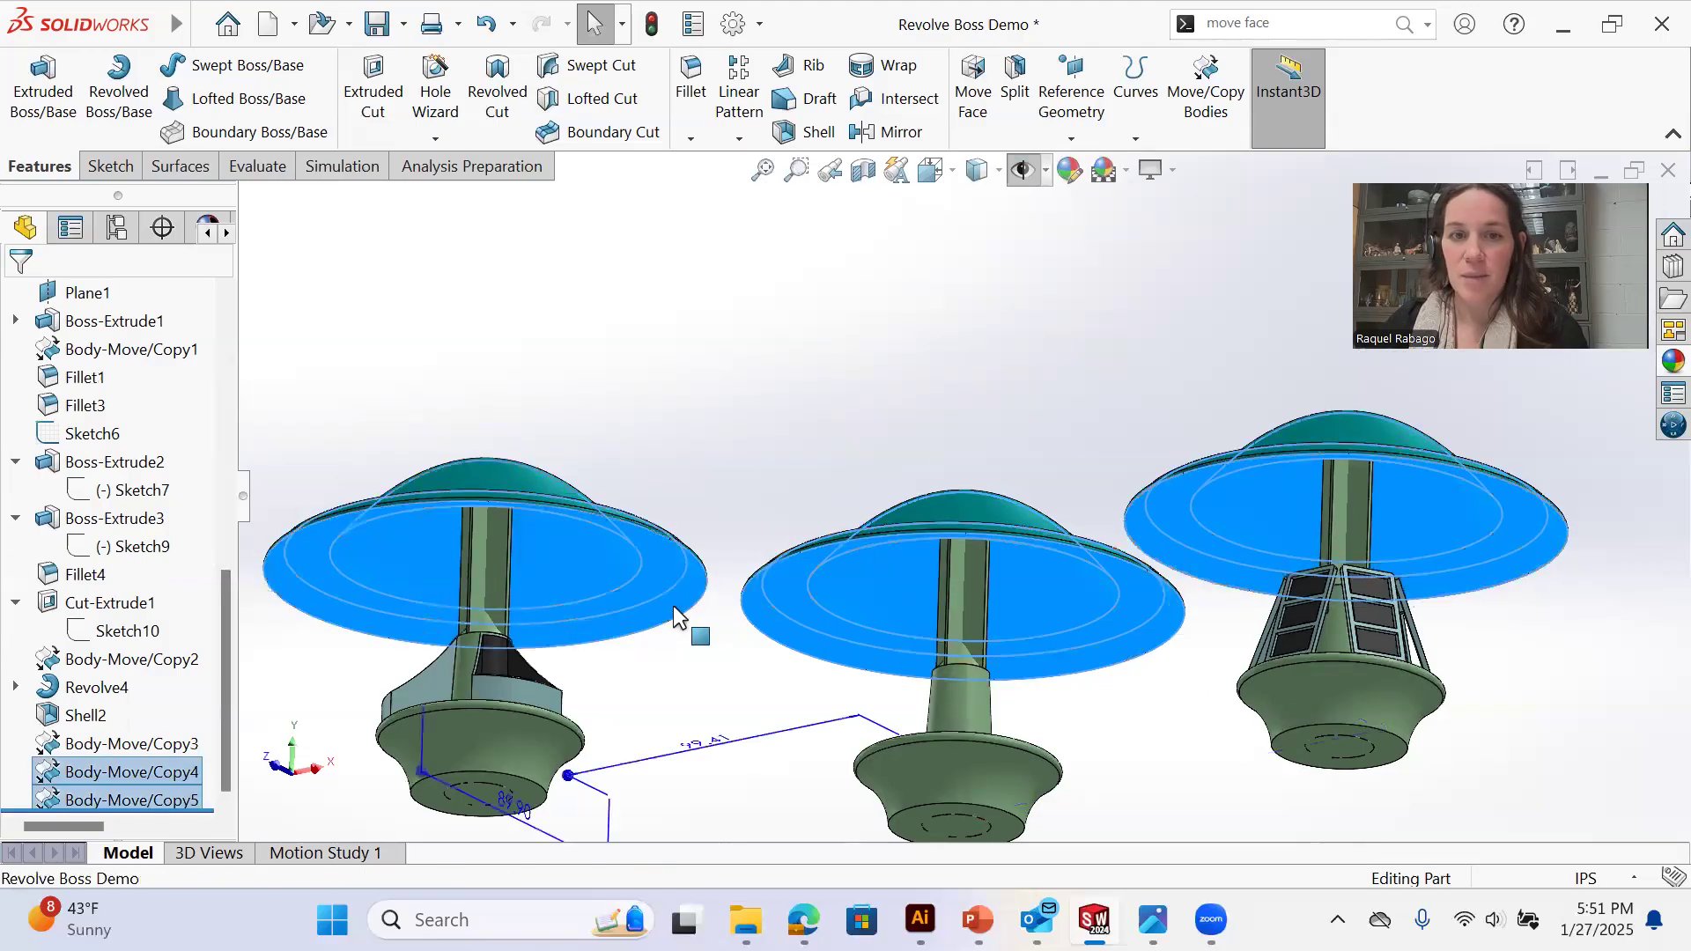
pyautogui.rightClick(1006, 589)
pyautogui.click(1137, 363)
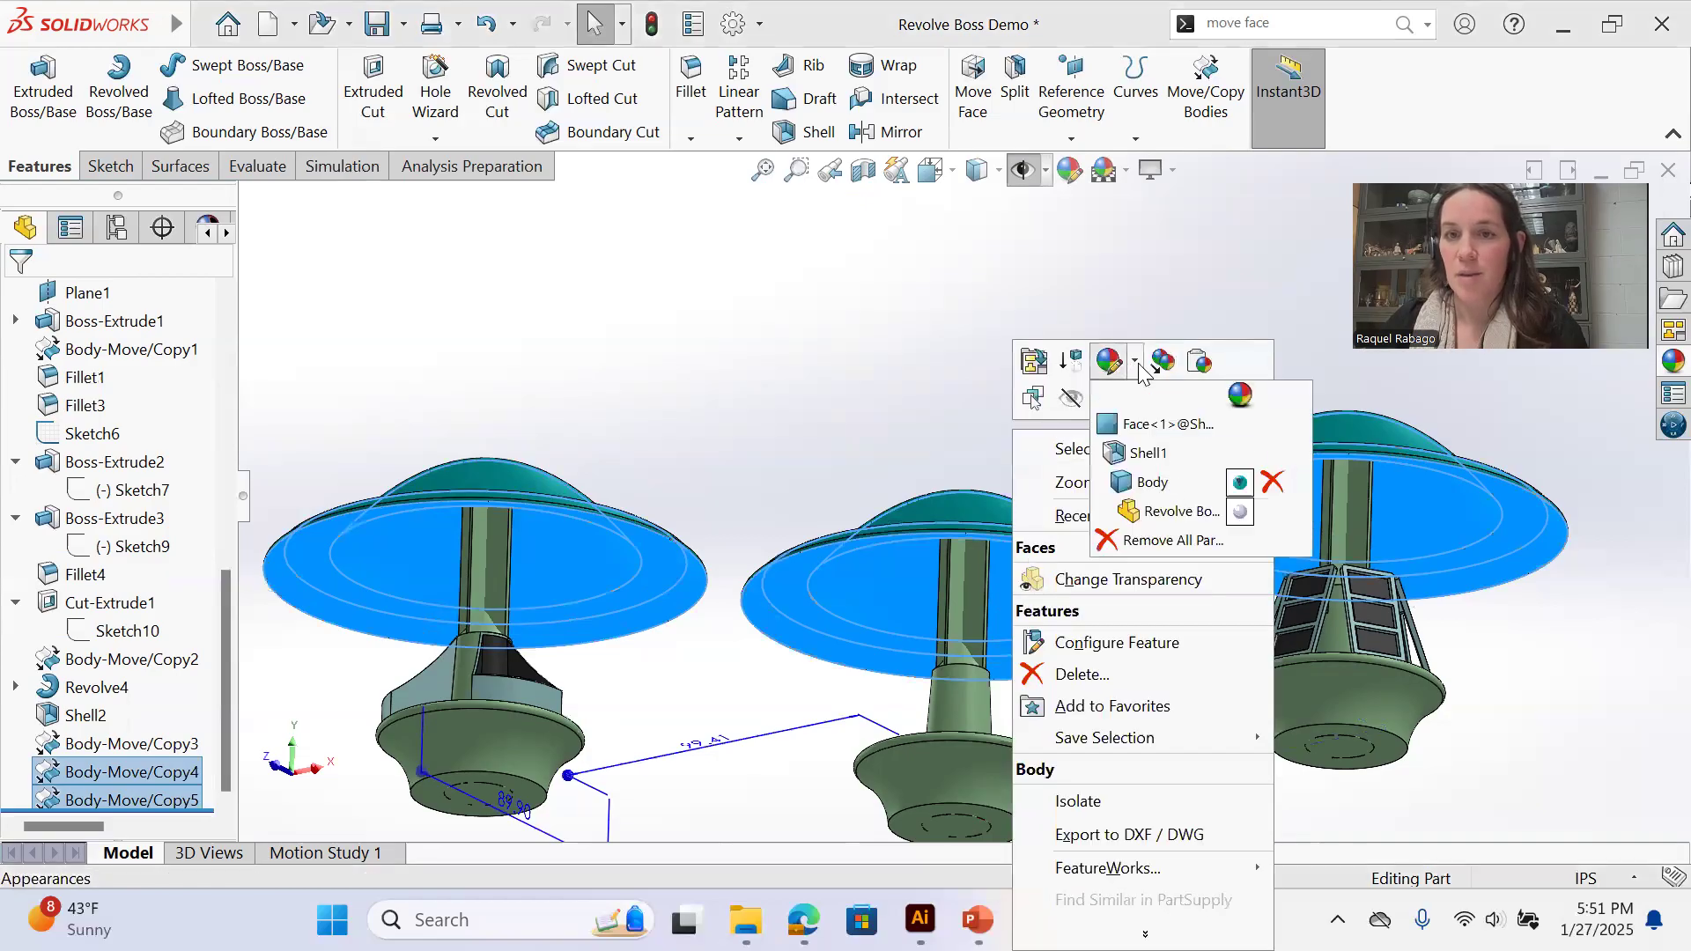
pyautogui.click(1154, 423)
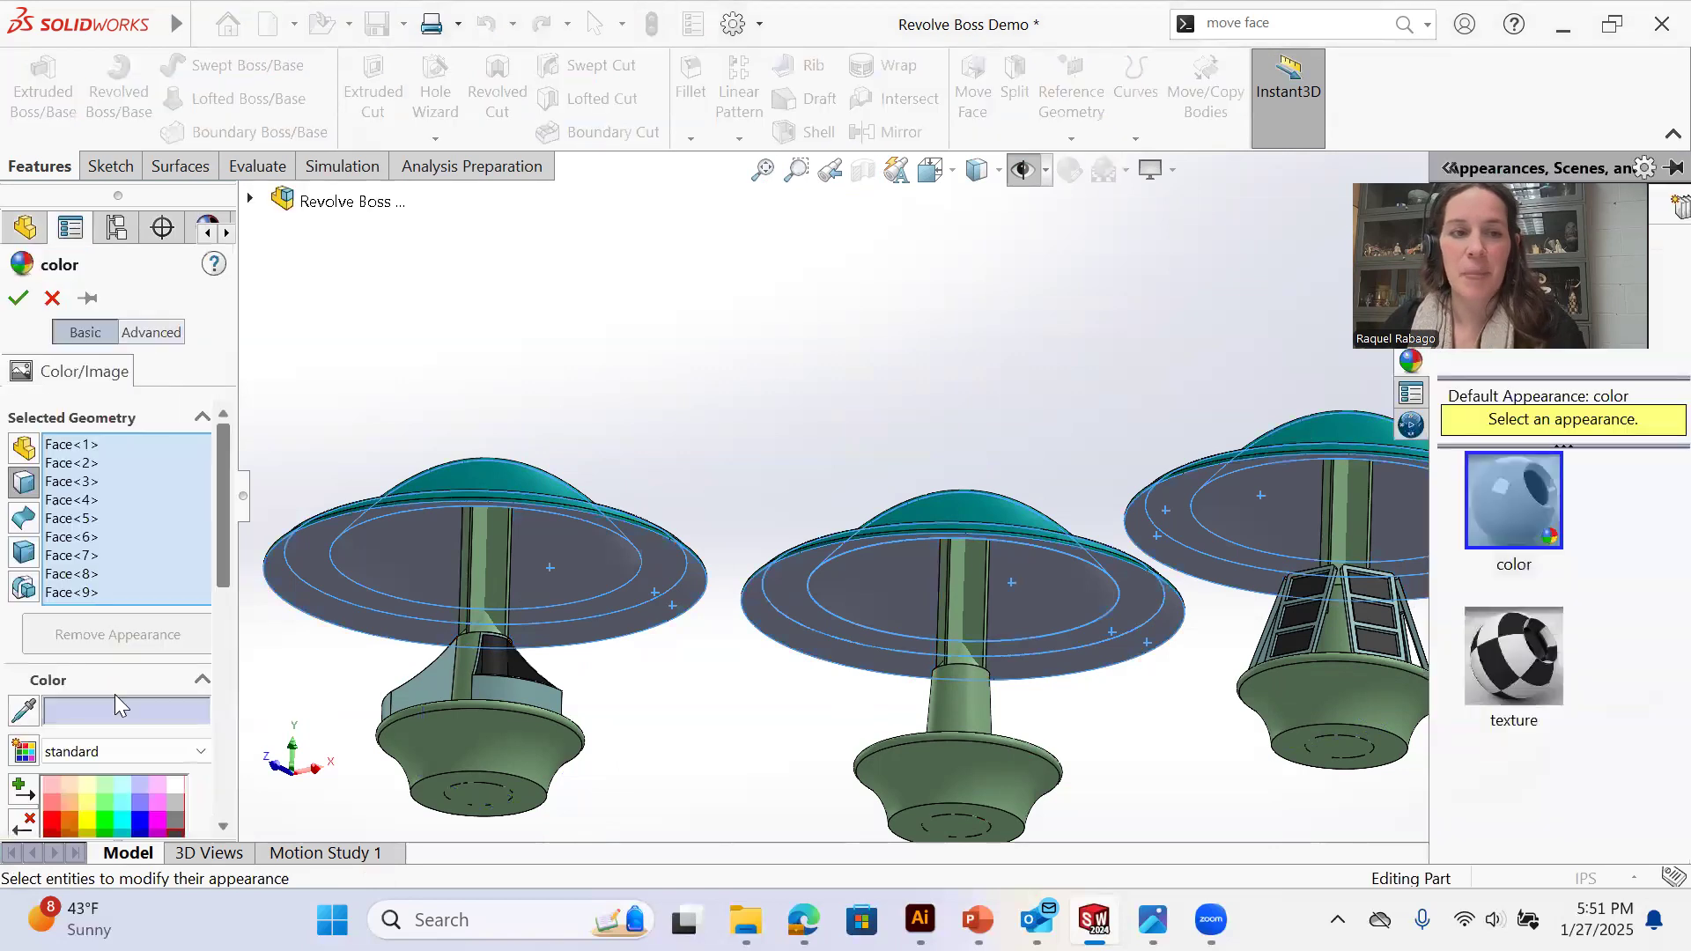
pyautogui.click(118, 786)
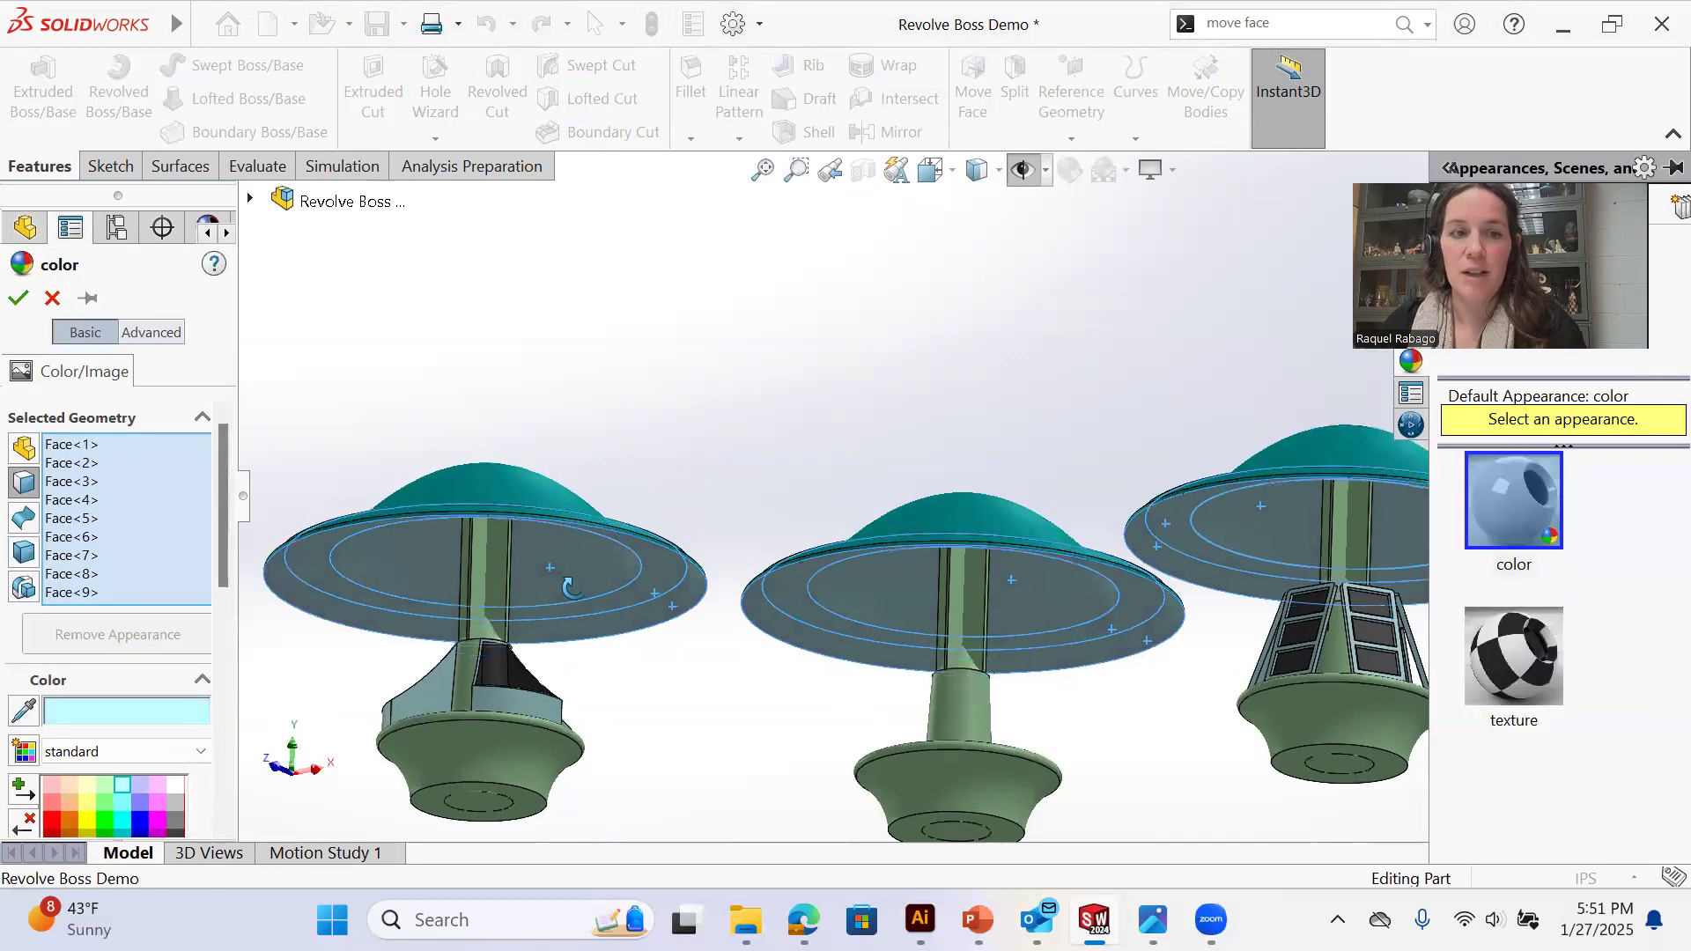
pyautogui.scroll(-1, 220, 564)
pyautogui.scroll(-4, 227, 585)
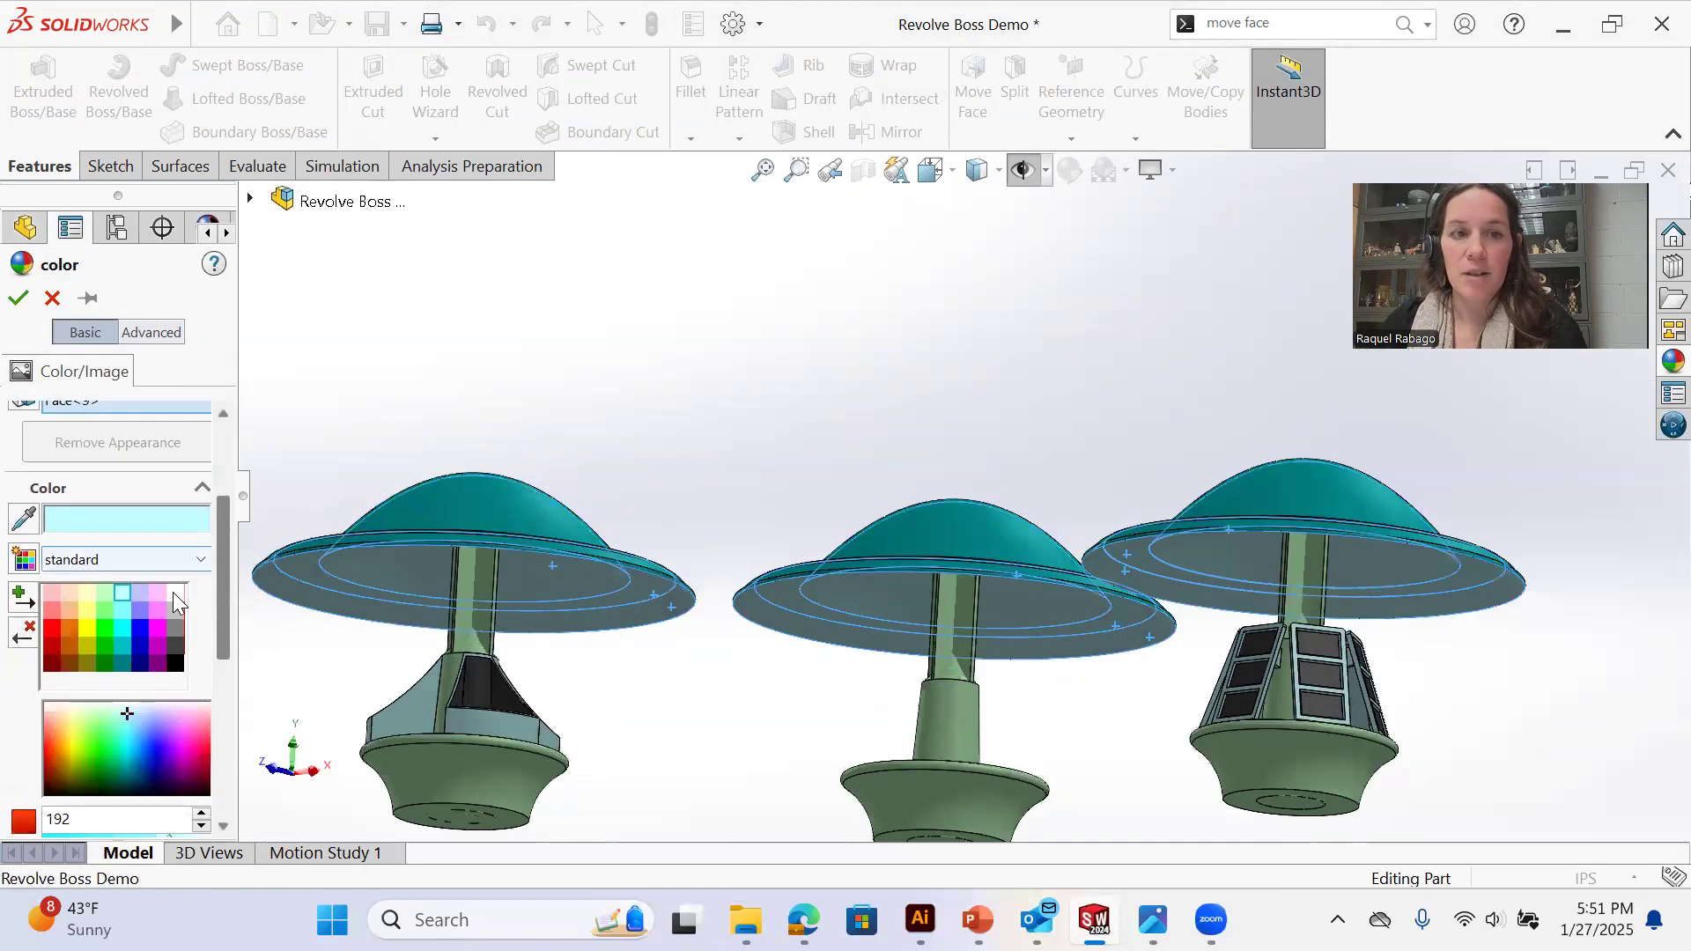
pyautogui.click(175, 591)
pyautogui.moveTo(868, 521)
pyautogui.mouseDown(button='middle')
pyautogui.moveTo(862, 598)
pyautogui.moveTo(841, 502)
pyautogui.moveTo(870, 522)
pyautogui.moveTo(868, 551)
pyautogui.mouseUp(button='middle')
pyautogui.click(19, 298)
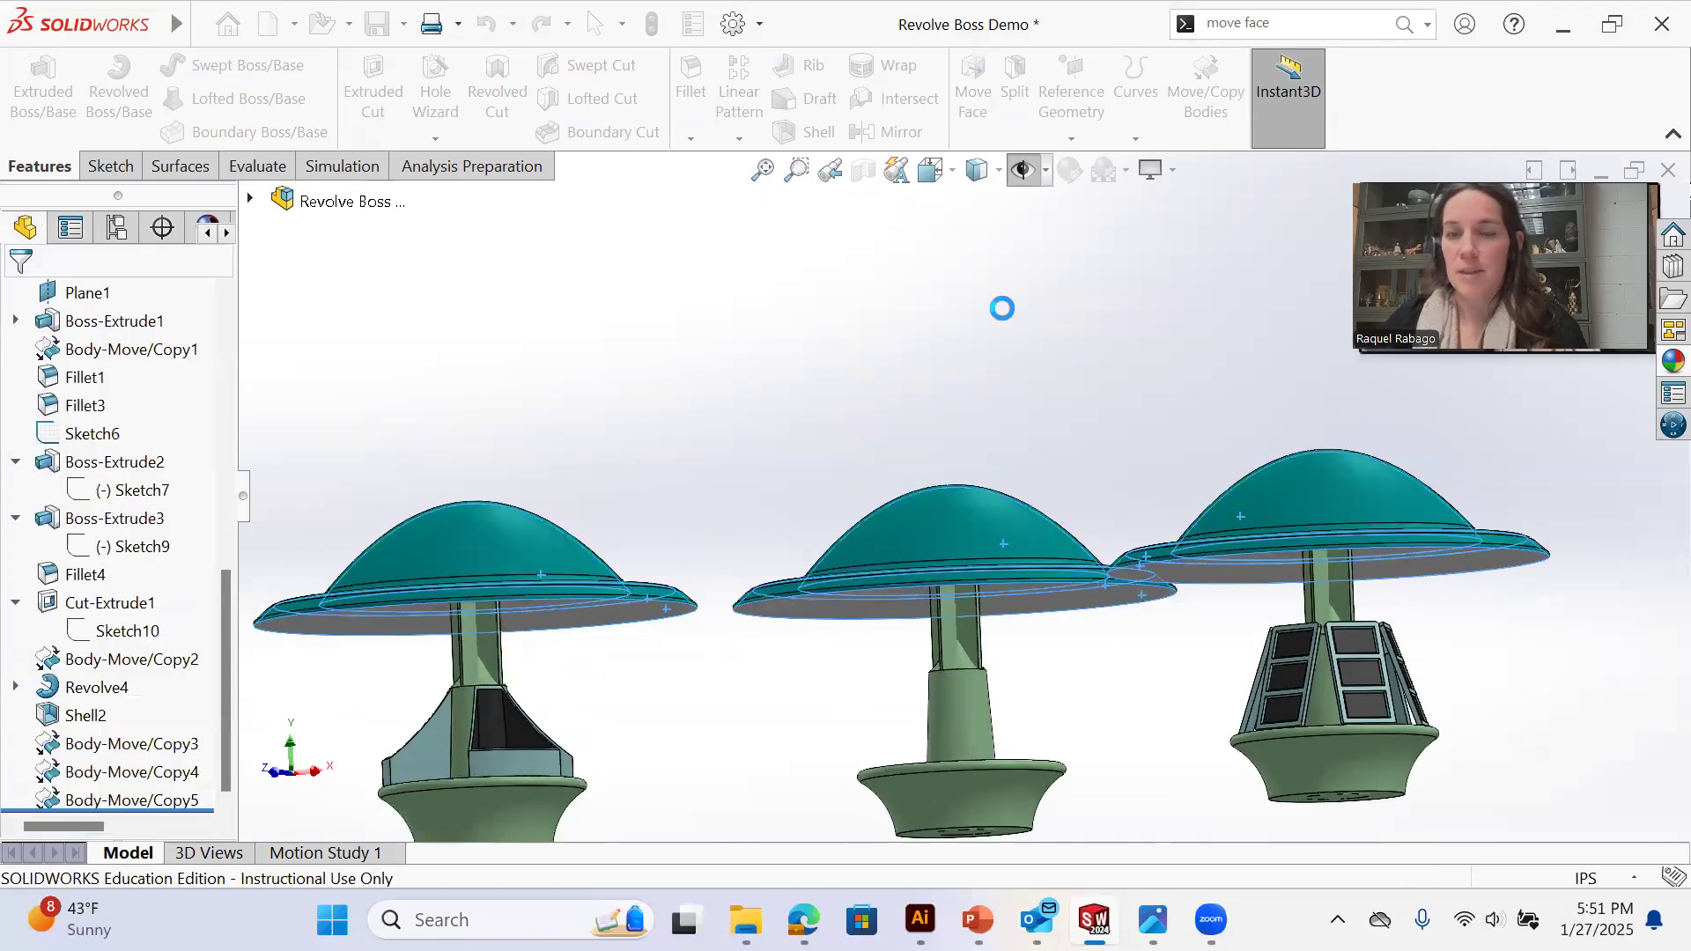
pyautogui.scroll(1, 1001, 307)
# Turn on RealView Graphics and Shadows In Shaded Mode for the model view
pyautogui.click(1173, 169)
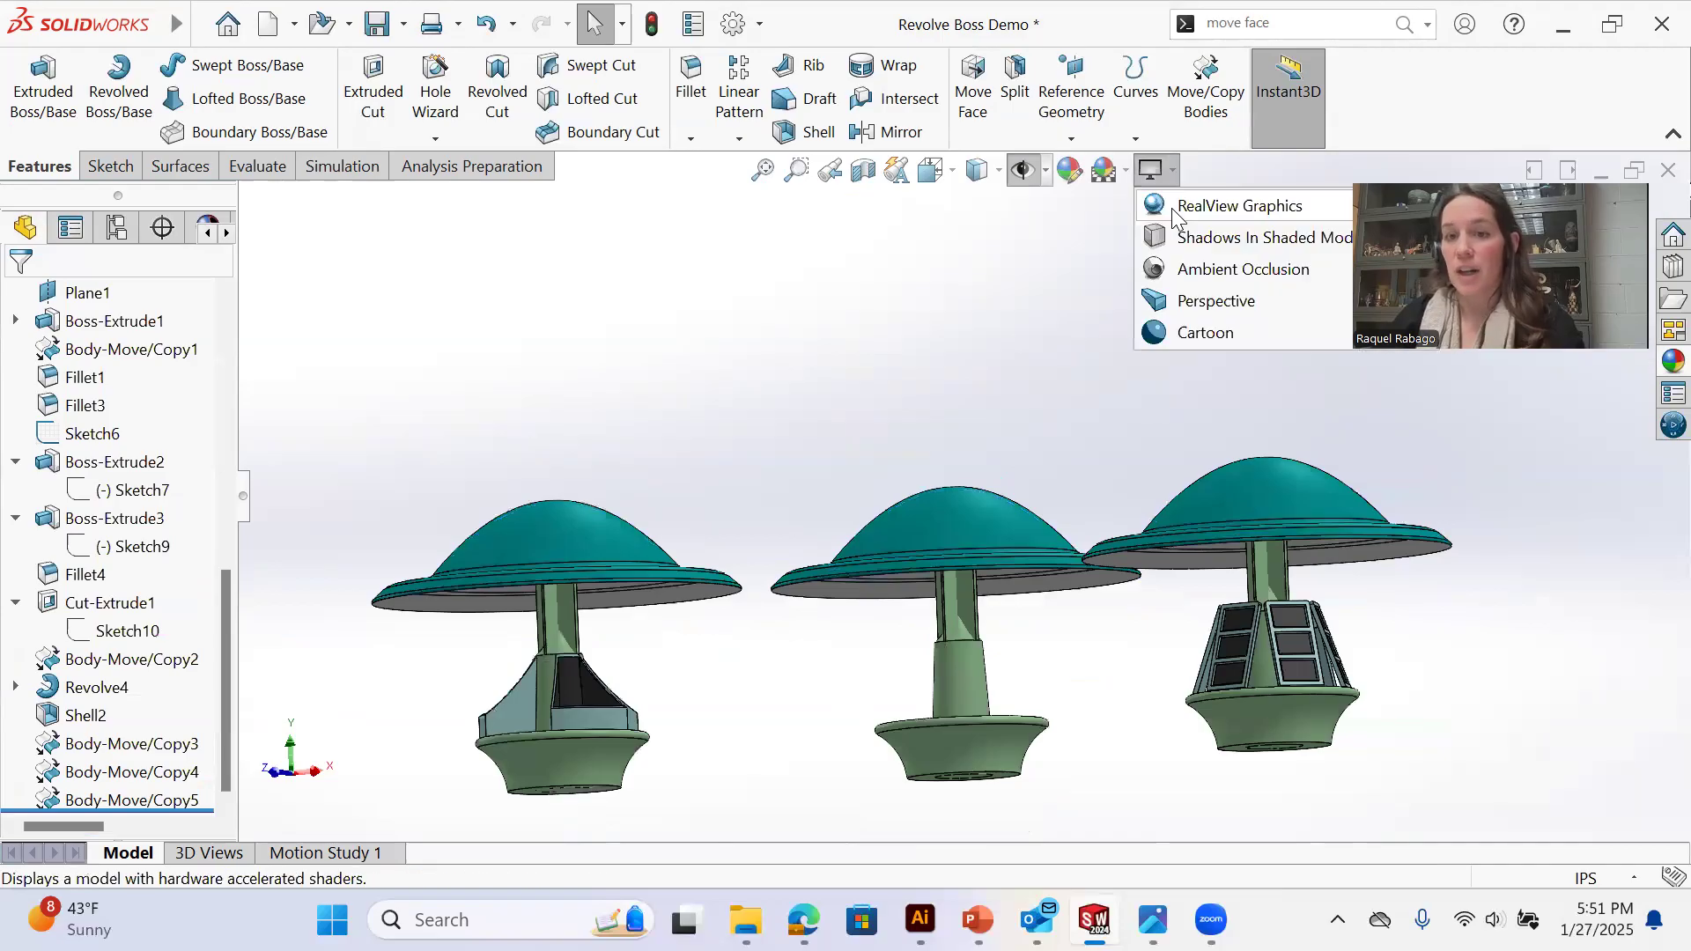
pyautogui.click(1172, 208)
pyautogui.click(1173, 171)
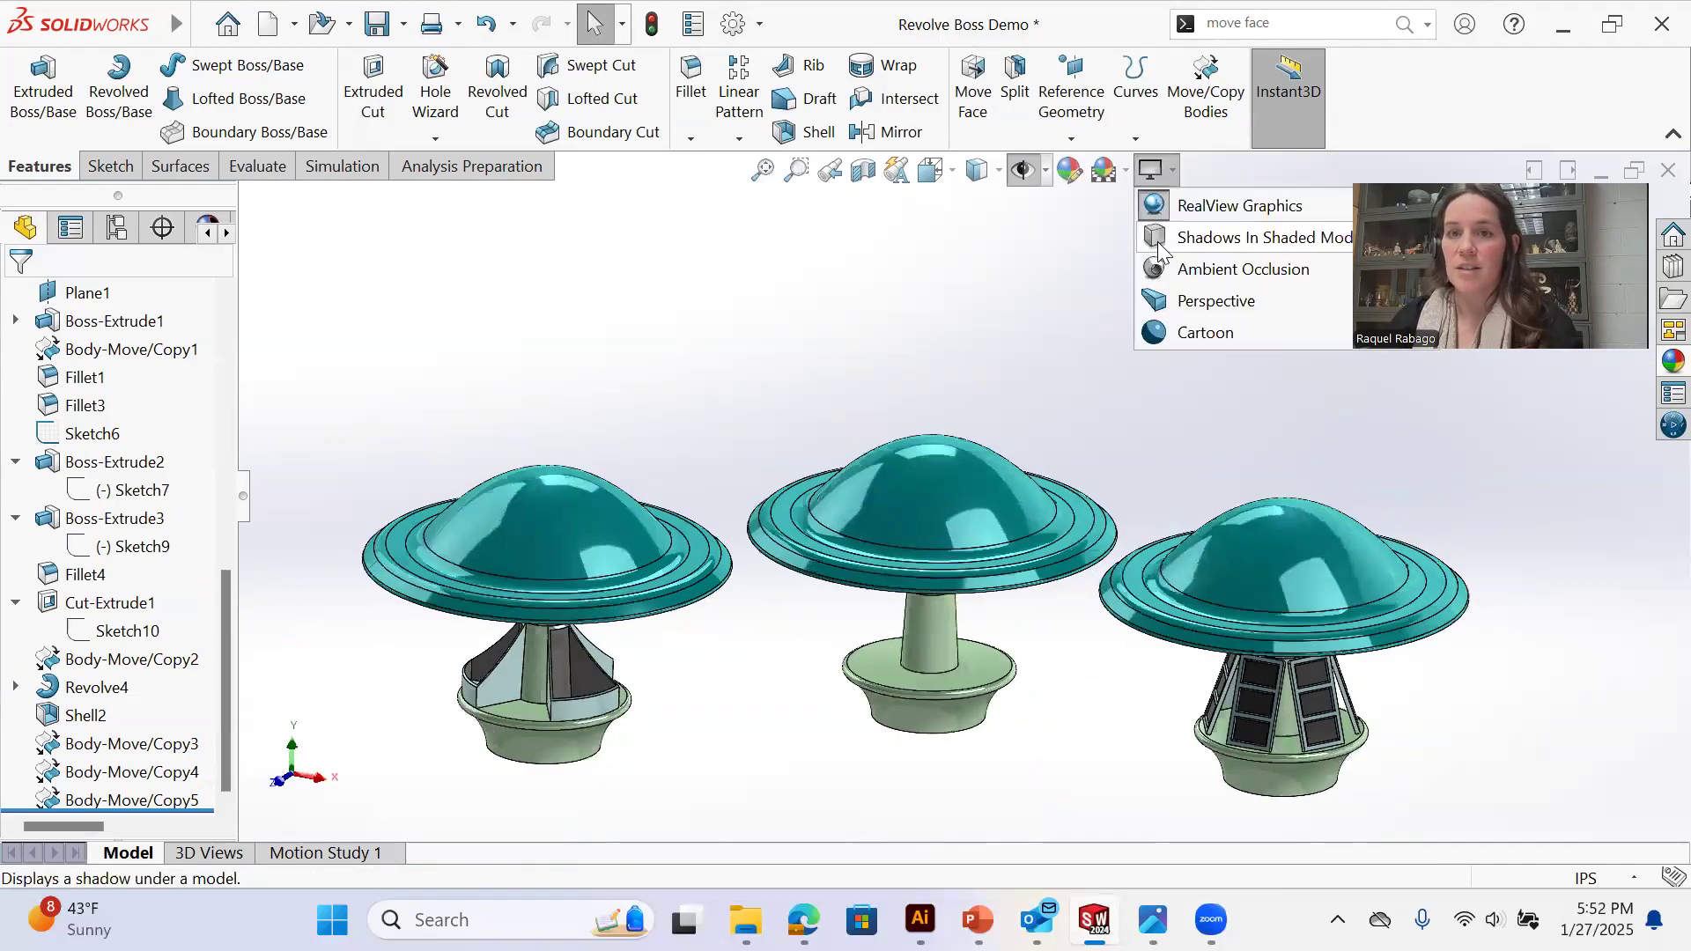
pyautogui.click(1180, 235)
# Enable Ambient Occlusion and Perspective for the view, and switch Shadows In Shaded Mode back off
pyautogui.click(1173, 173)
pyautogui.click(1161, 265)
pyautogui.click(1173, 171)
pyautogui.click(1160, 237)
pyautogui.click(1171, 172)
pyautogui.click(1156, 301)
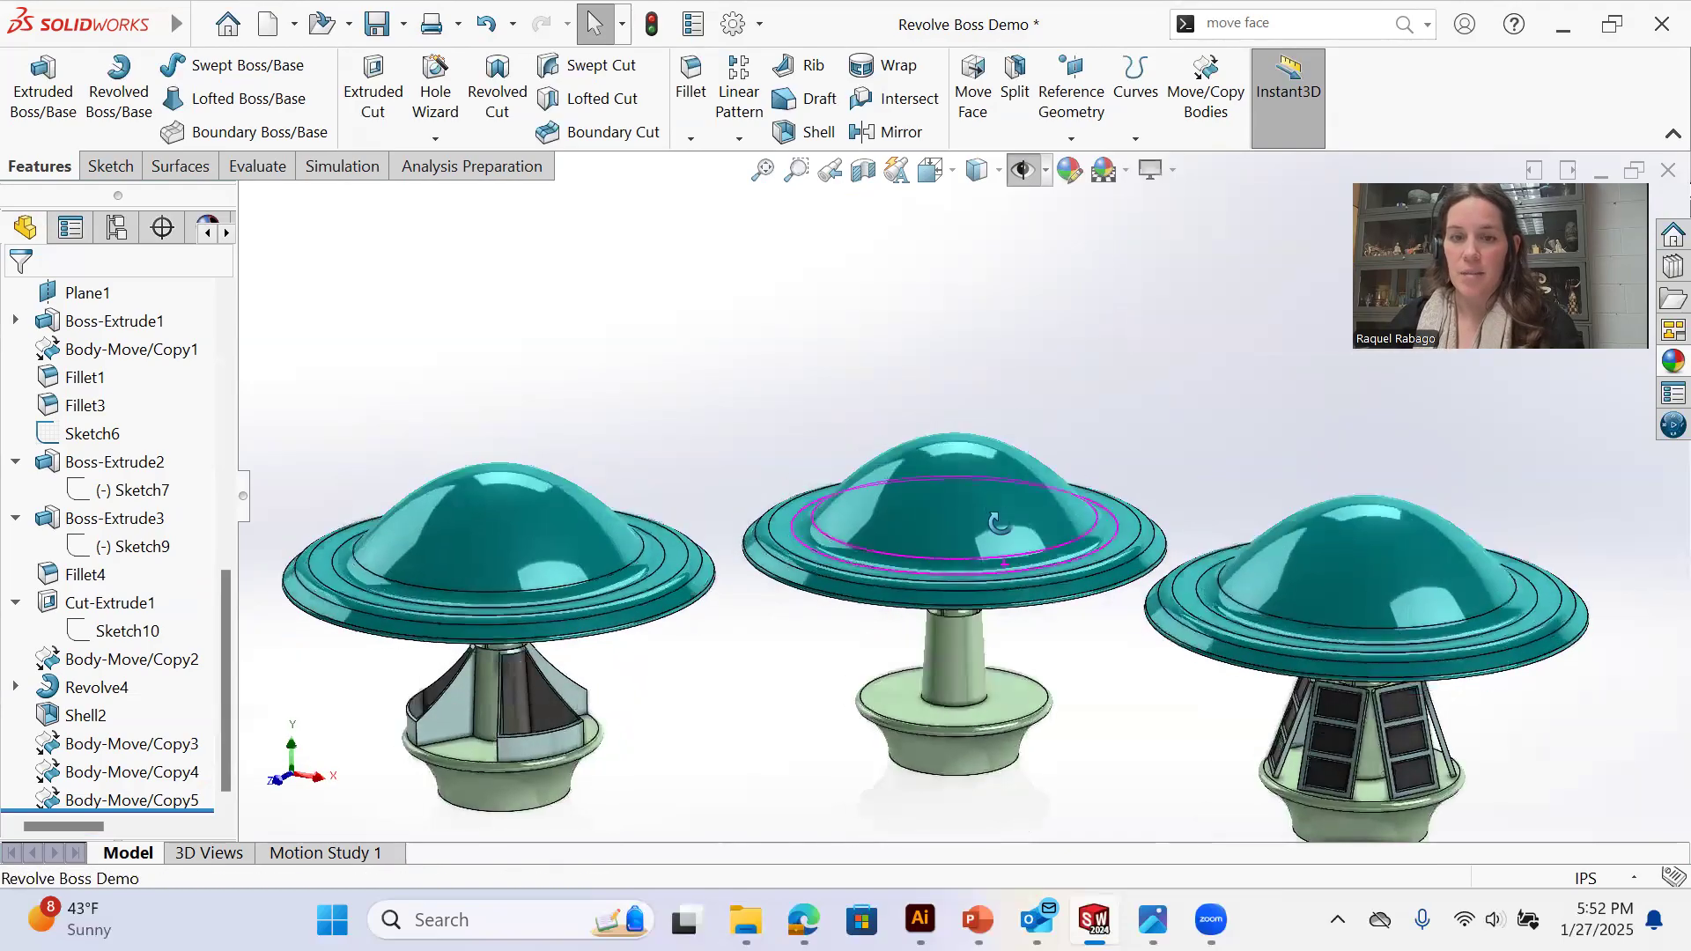
pyautogui.moveTo(1019, 721); pyautogui.dragTo(987, 744, button='middle')
pyautogui.moveTo(851, 640); pyautogui.dragTo(793, 793, button='middle')
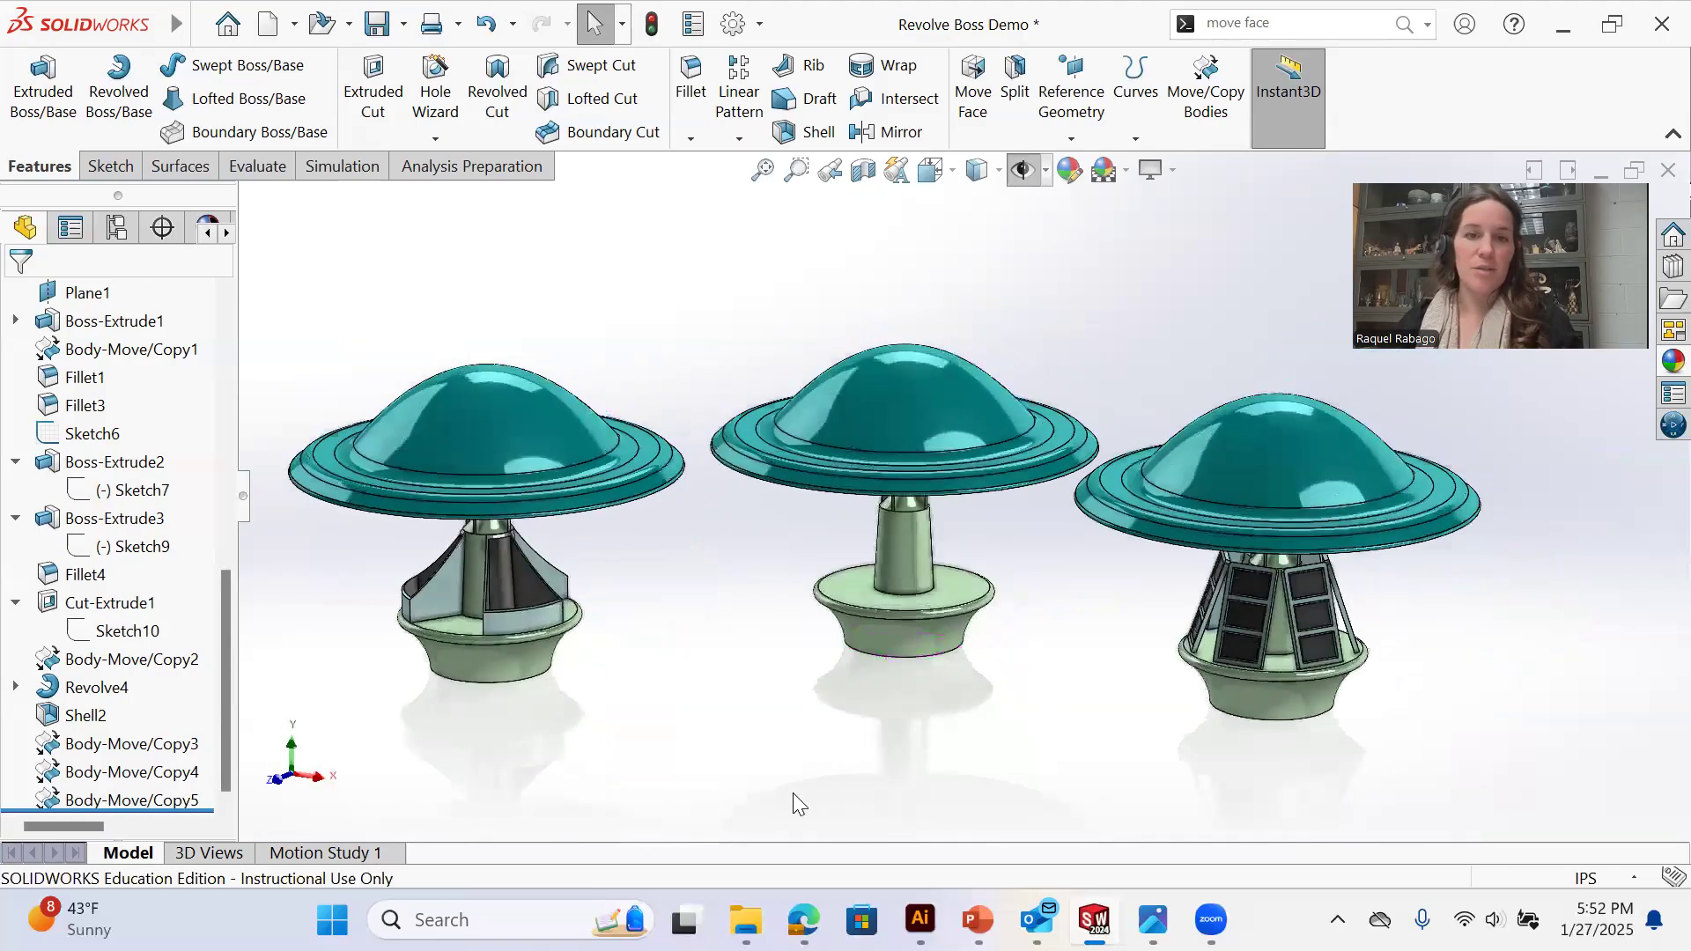
pyautogui.moveTo(1100, 649); pyautogui.dragTo(1099, 715, button='middle')
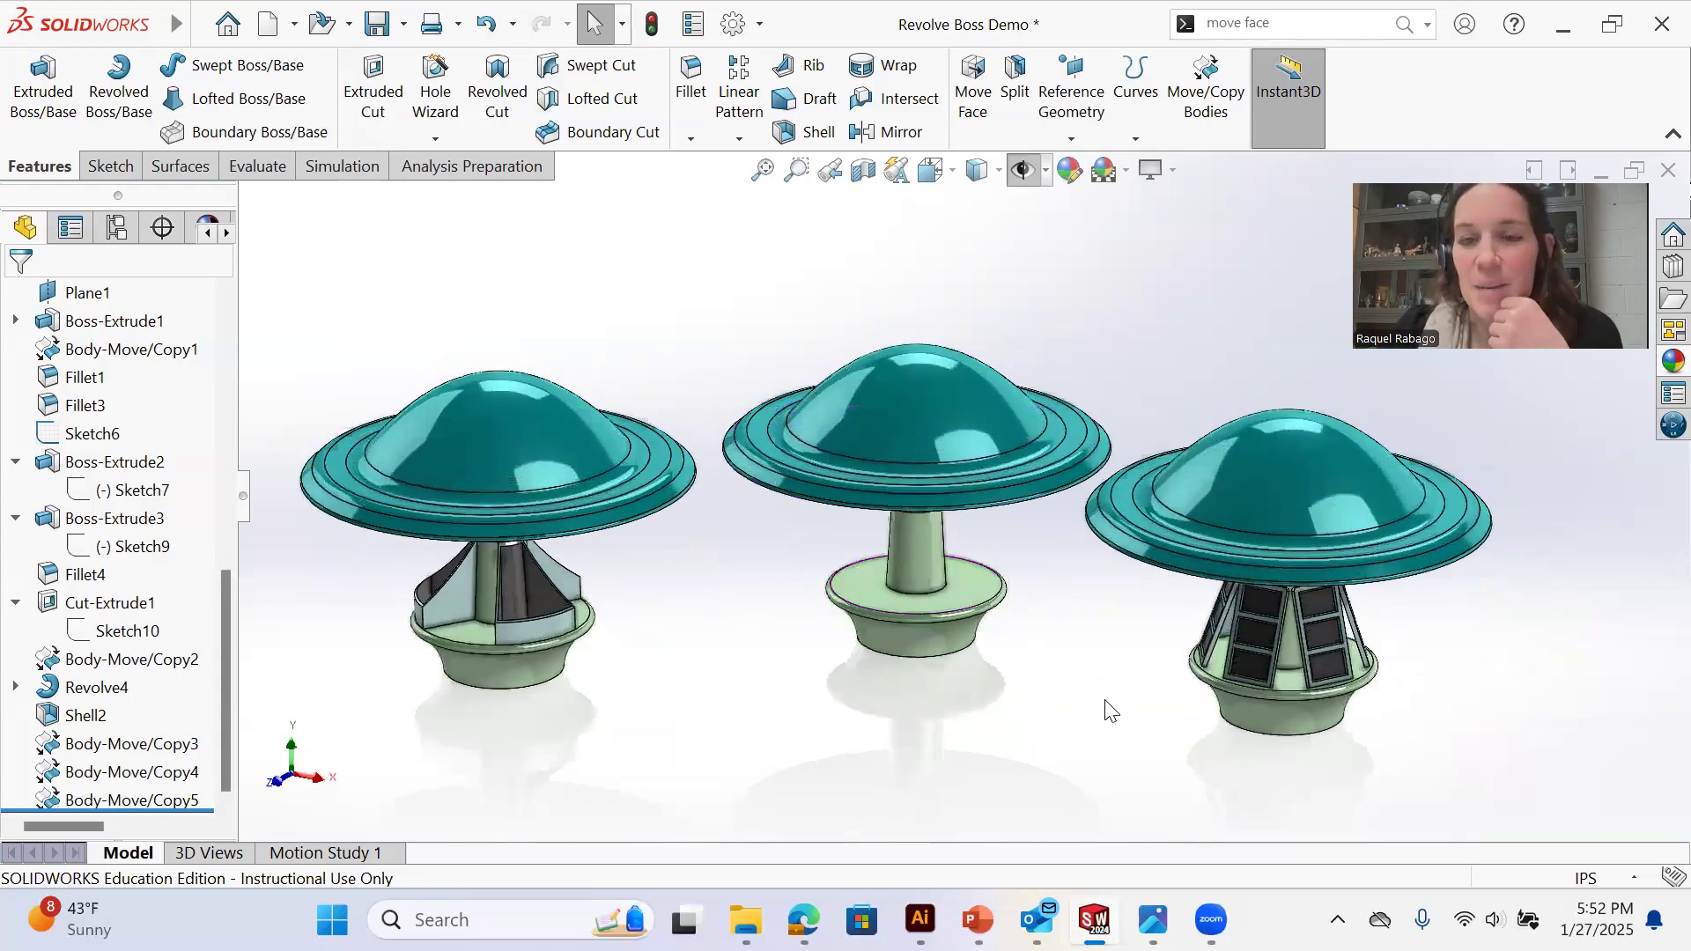